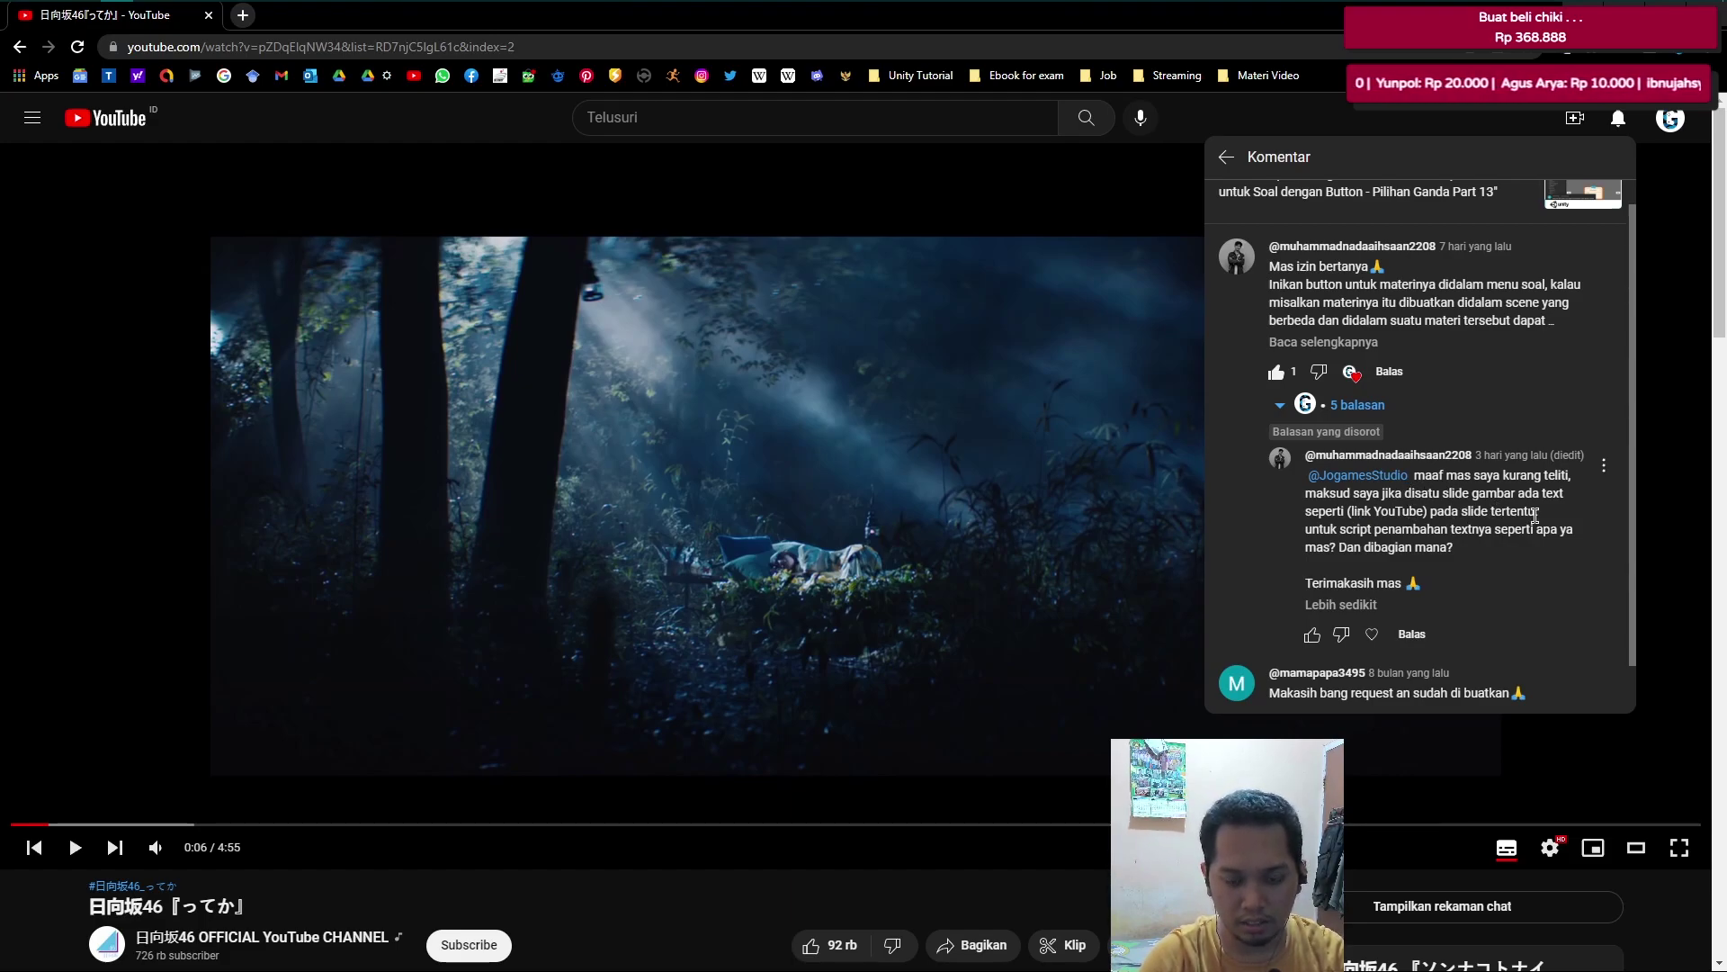
- Read the viewer's earlier reply, then close that comment thread
left_click_drag(1431, 511, 1534, 510)
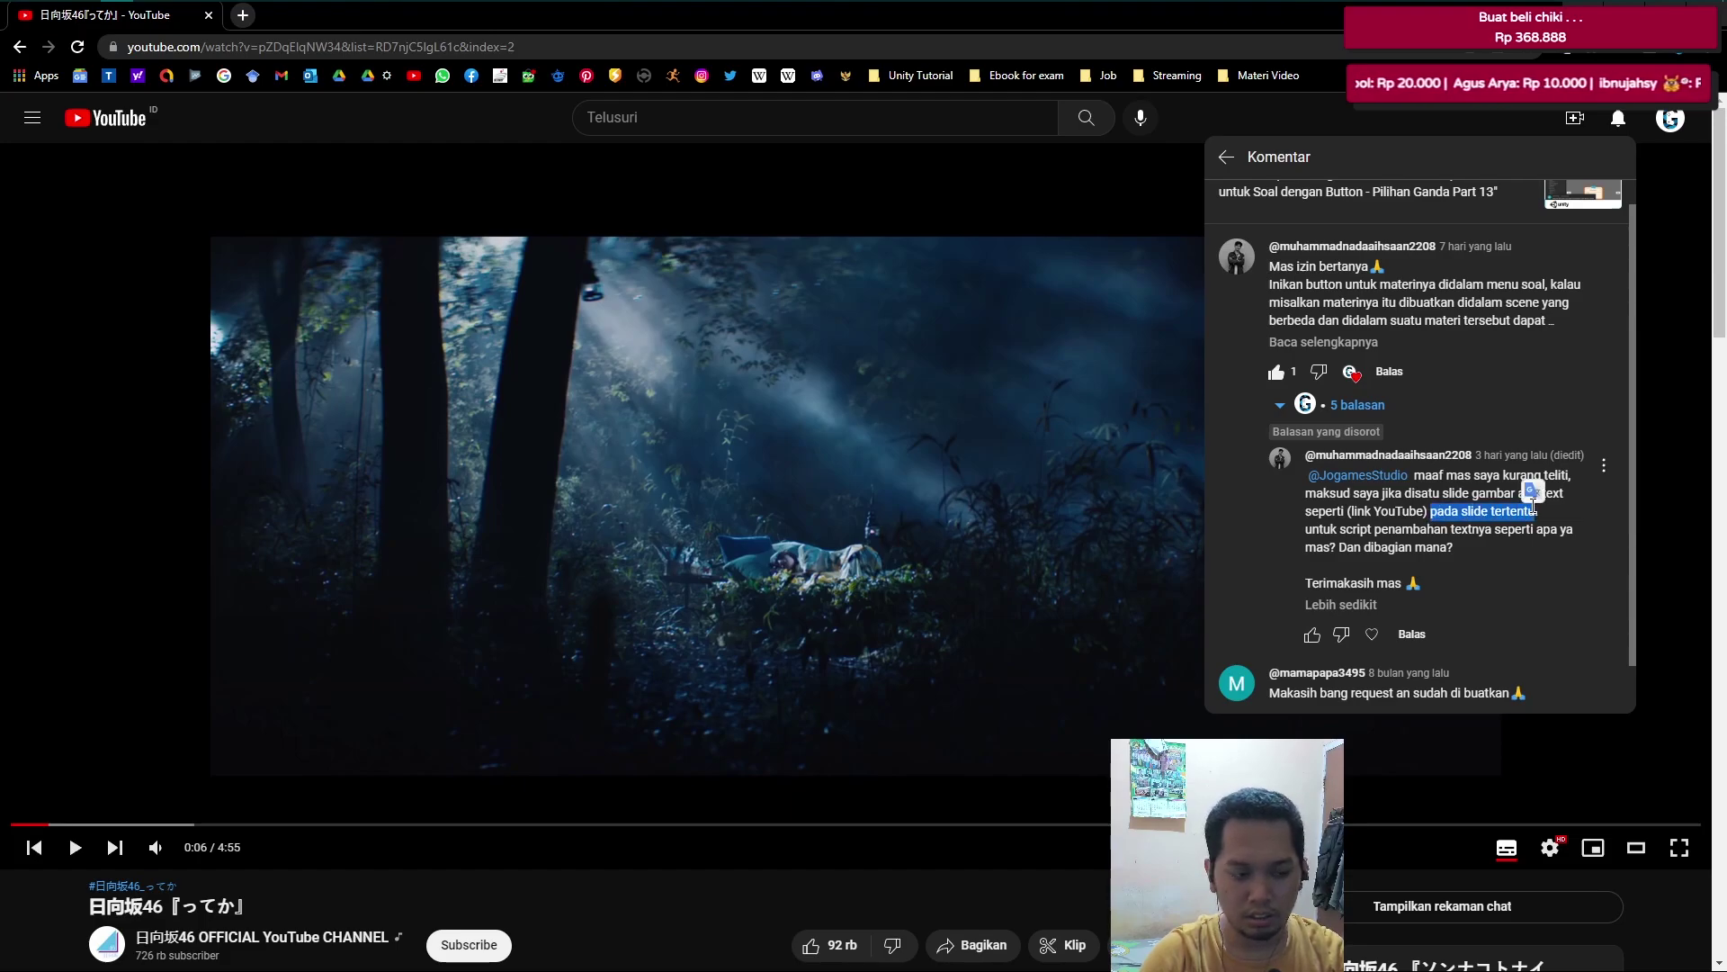
left_click(1566, 516)
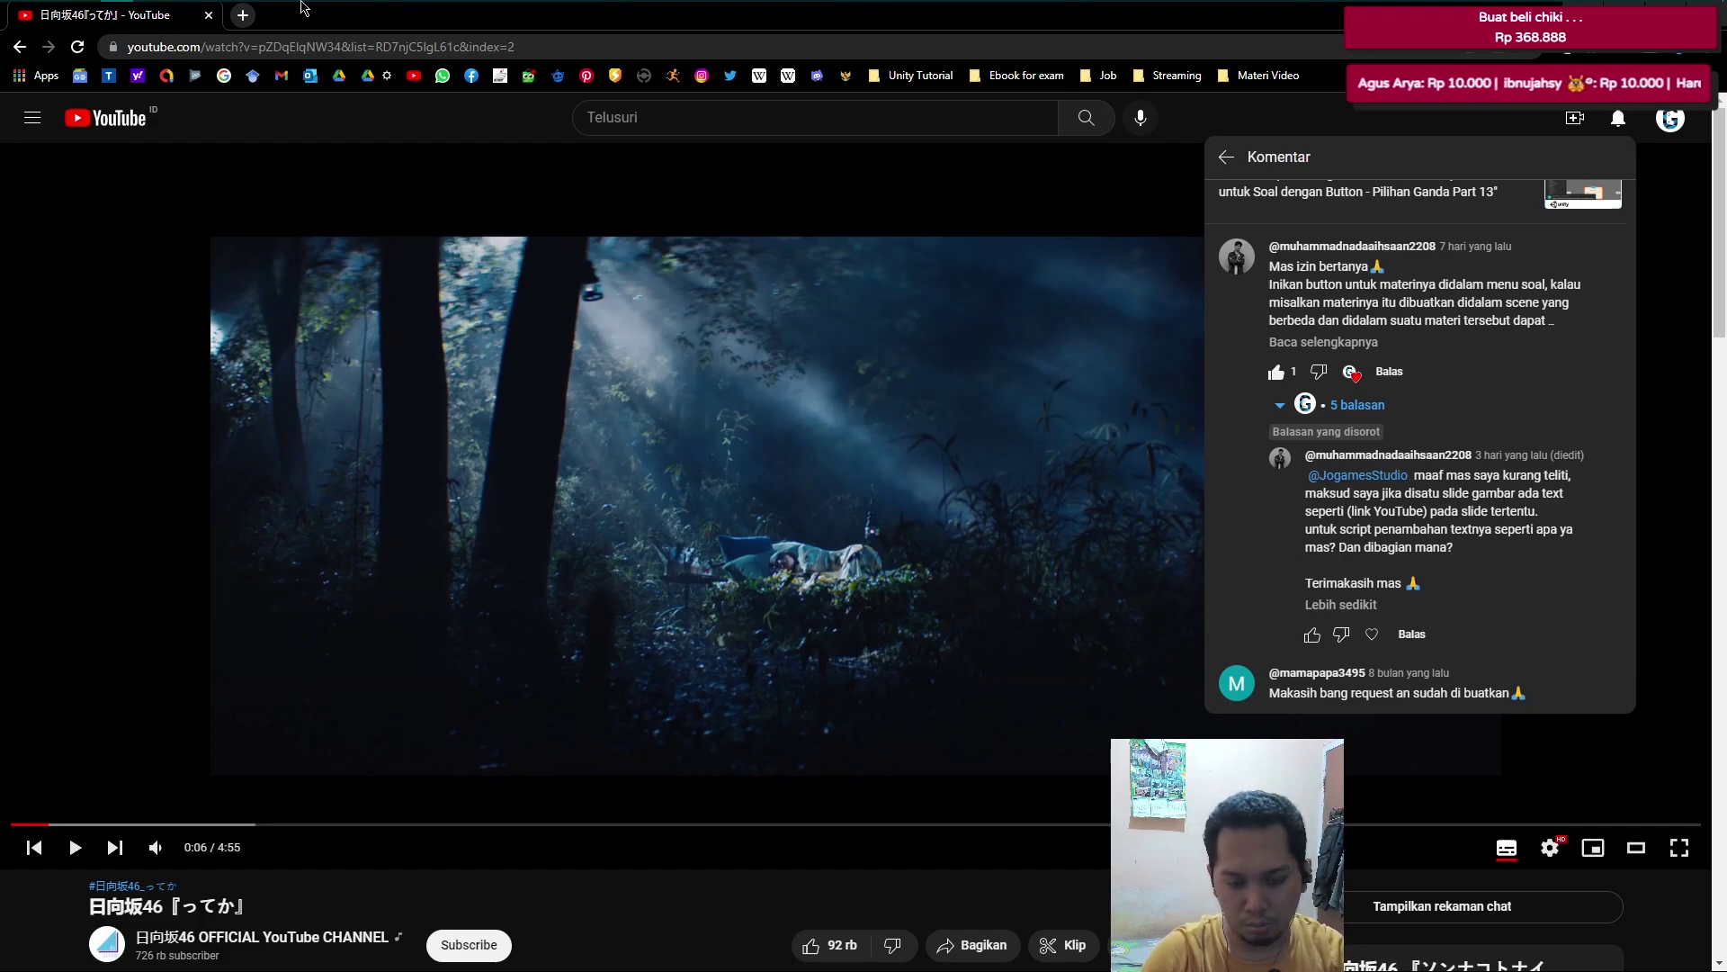
mouse_move(165, 7)
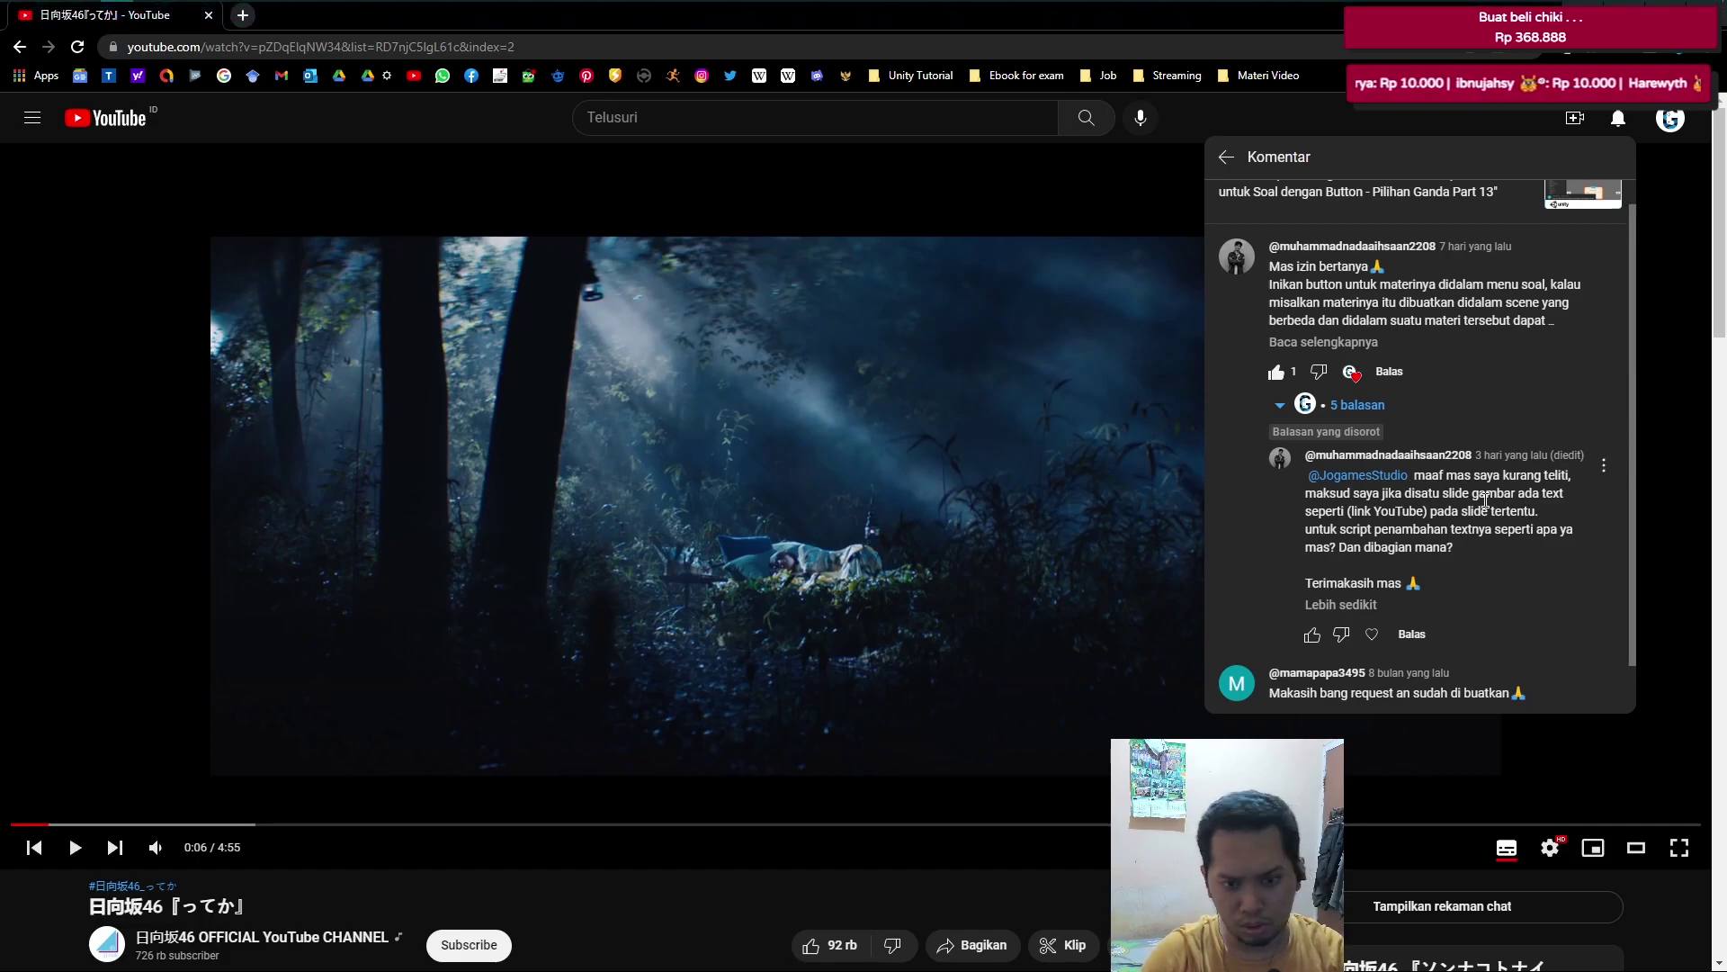
scroll(1356, 314, "up", 1)
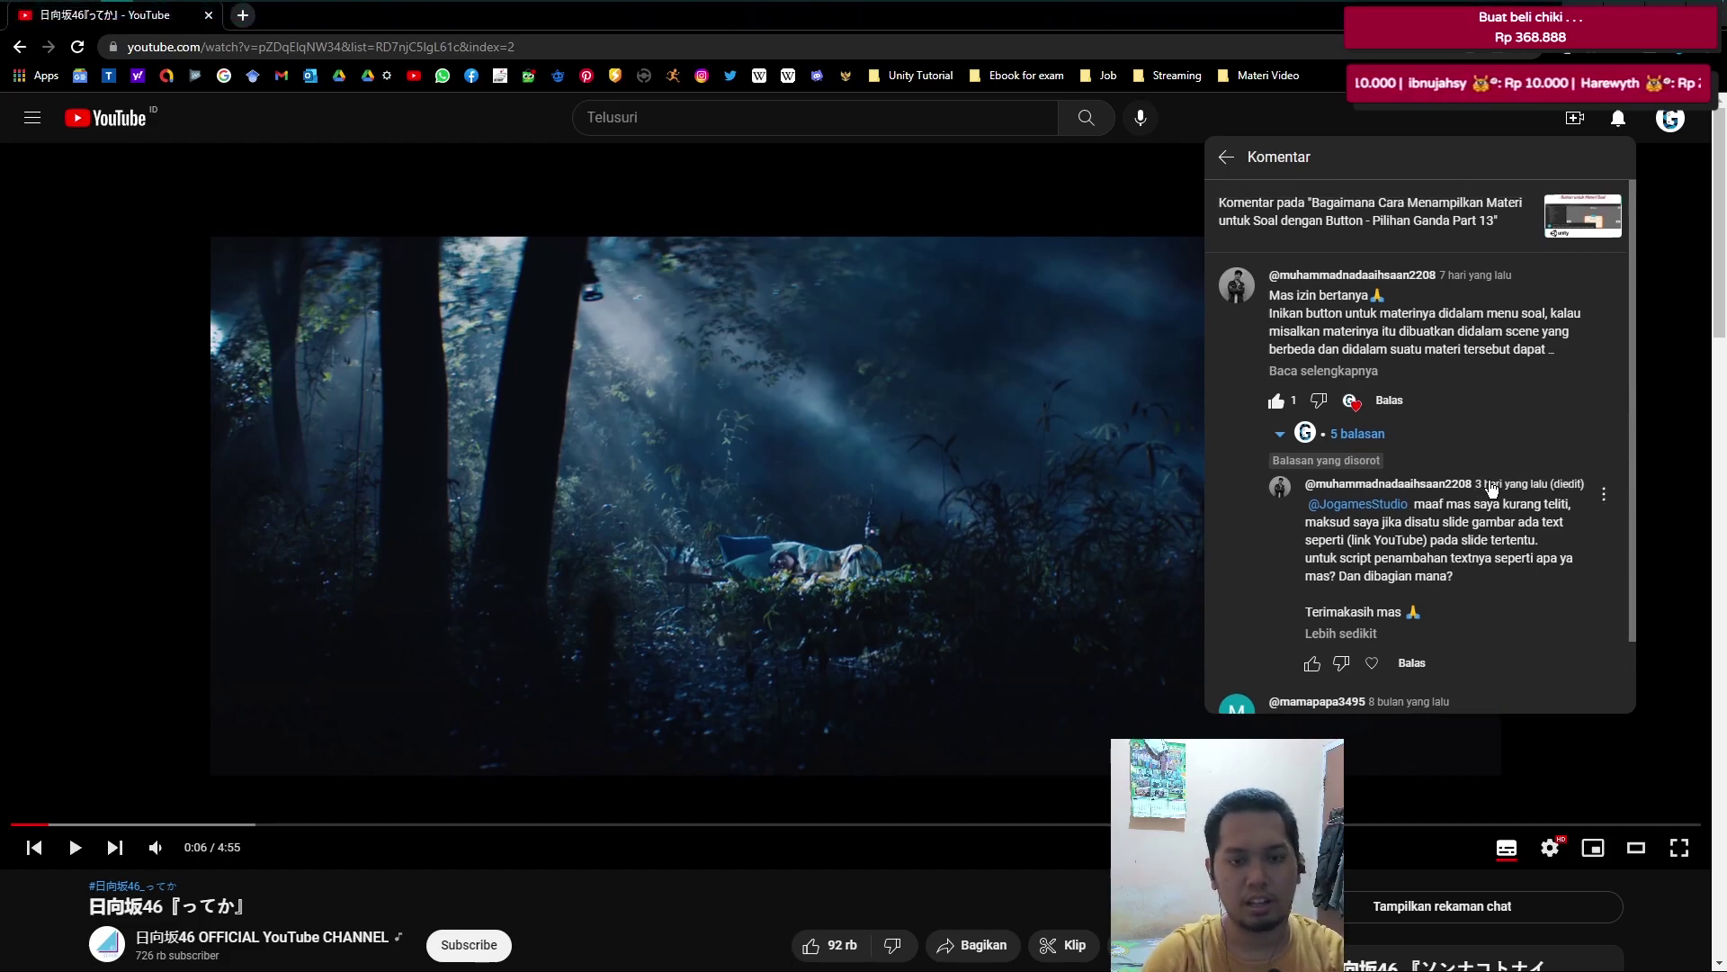
left_click(1618, 117)
- Open the newest reply from notifications and expand it to read the full request about the left button
left_click(1618, 118)
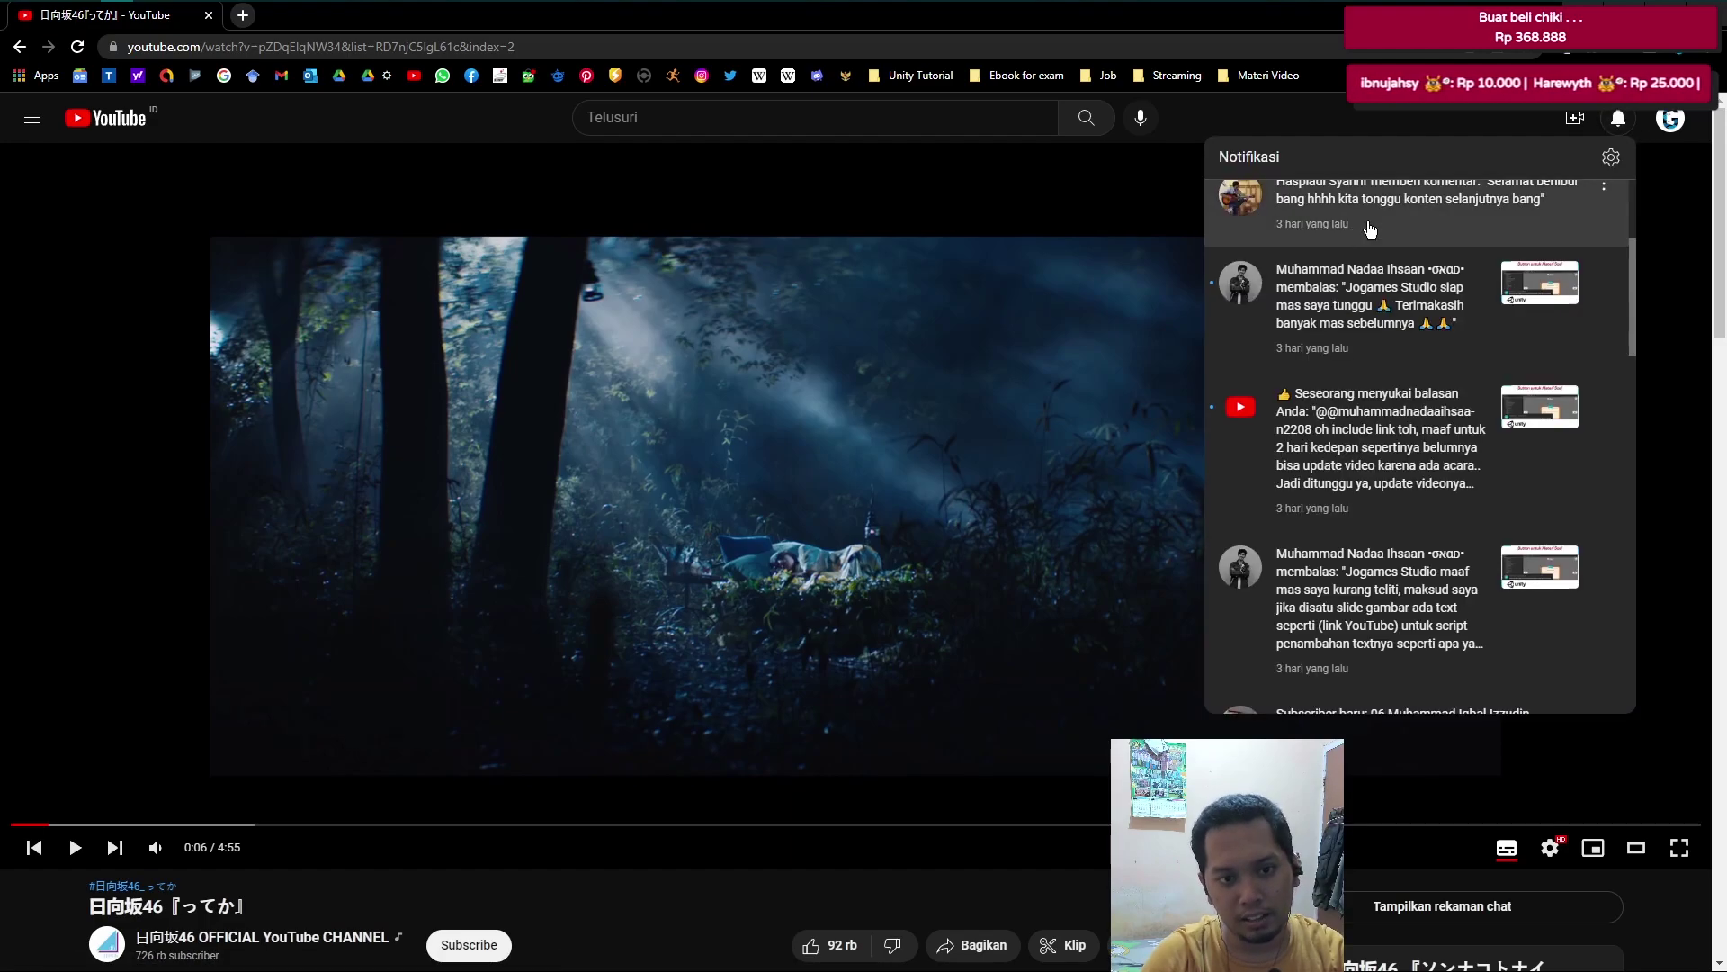
scroll(1354, 319, "up", 1)
scroll(1354, 319, "up", 3)
left_click(1363, 355)
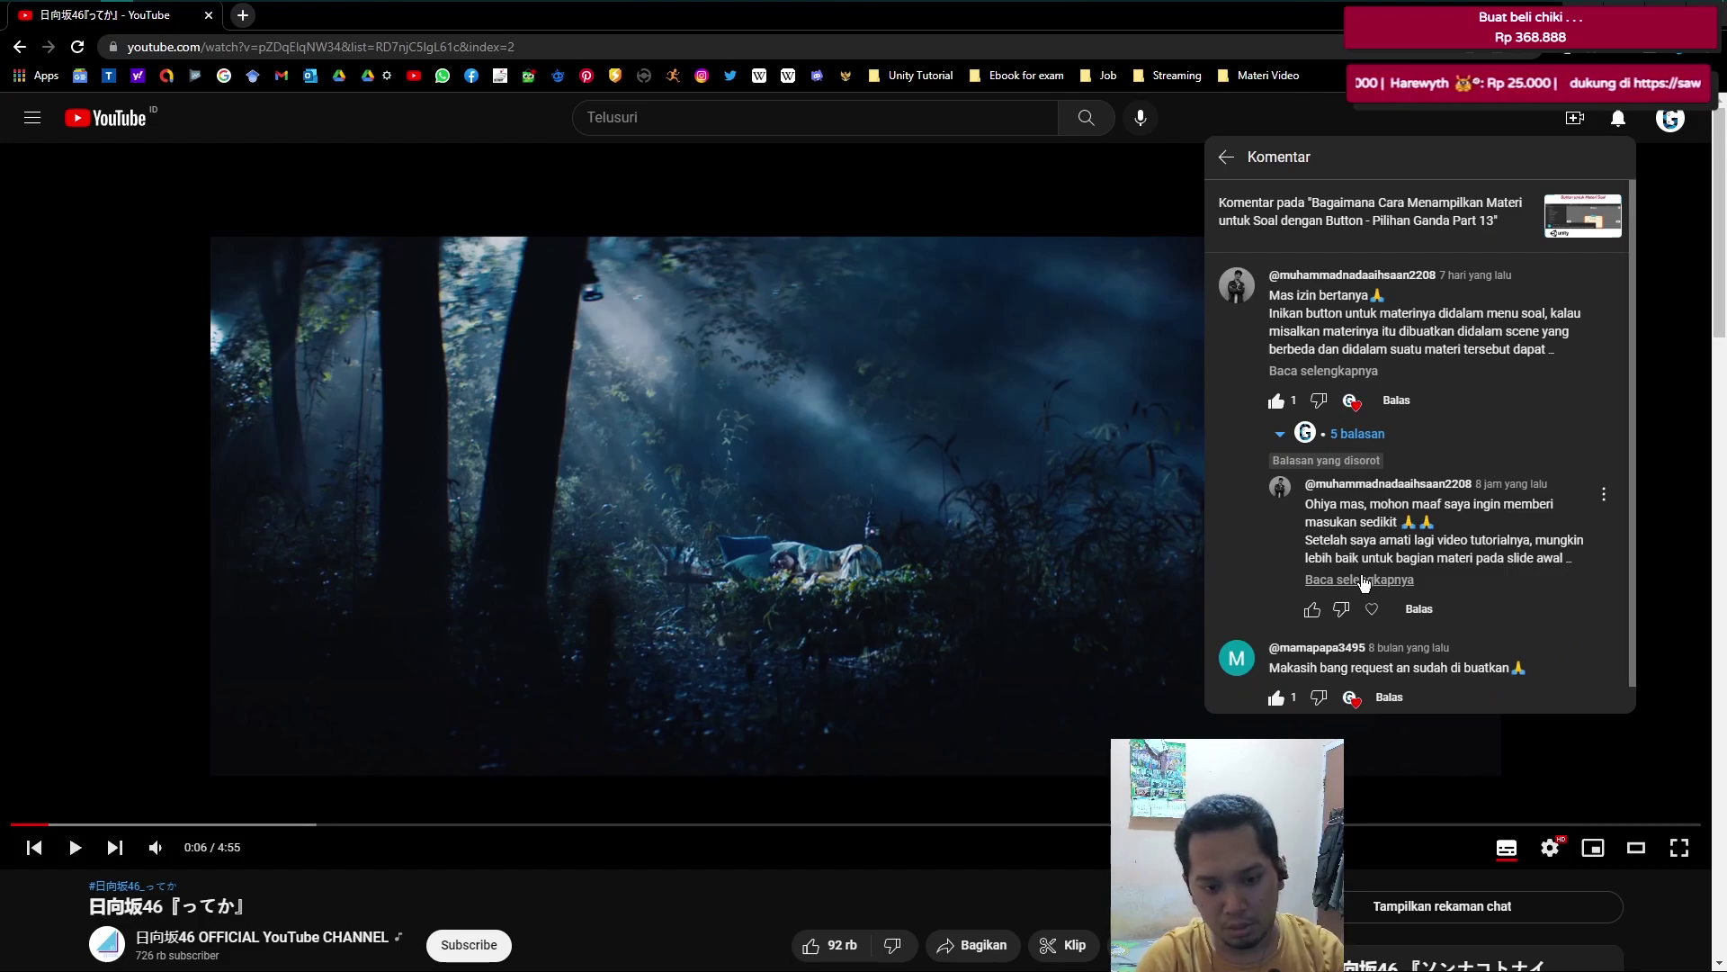
left_click(1365, 580)
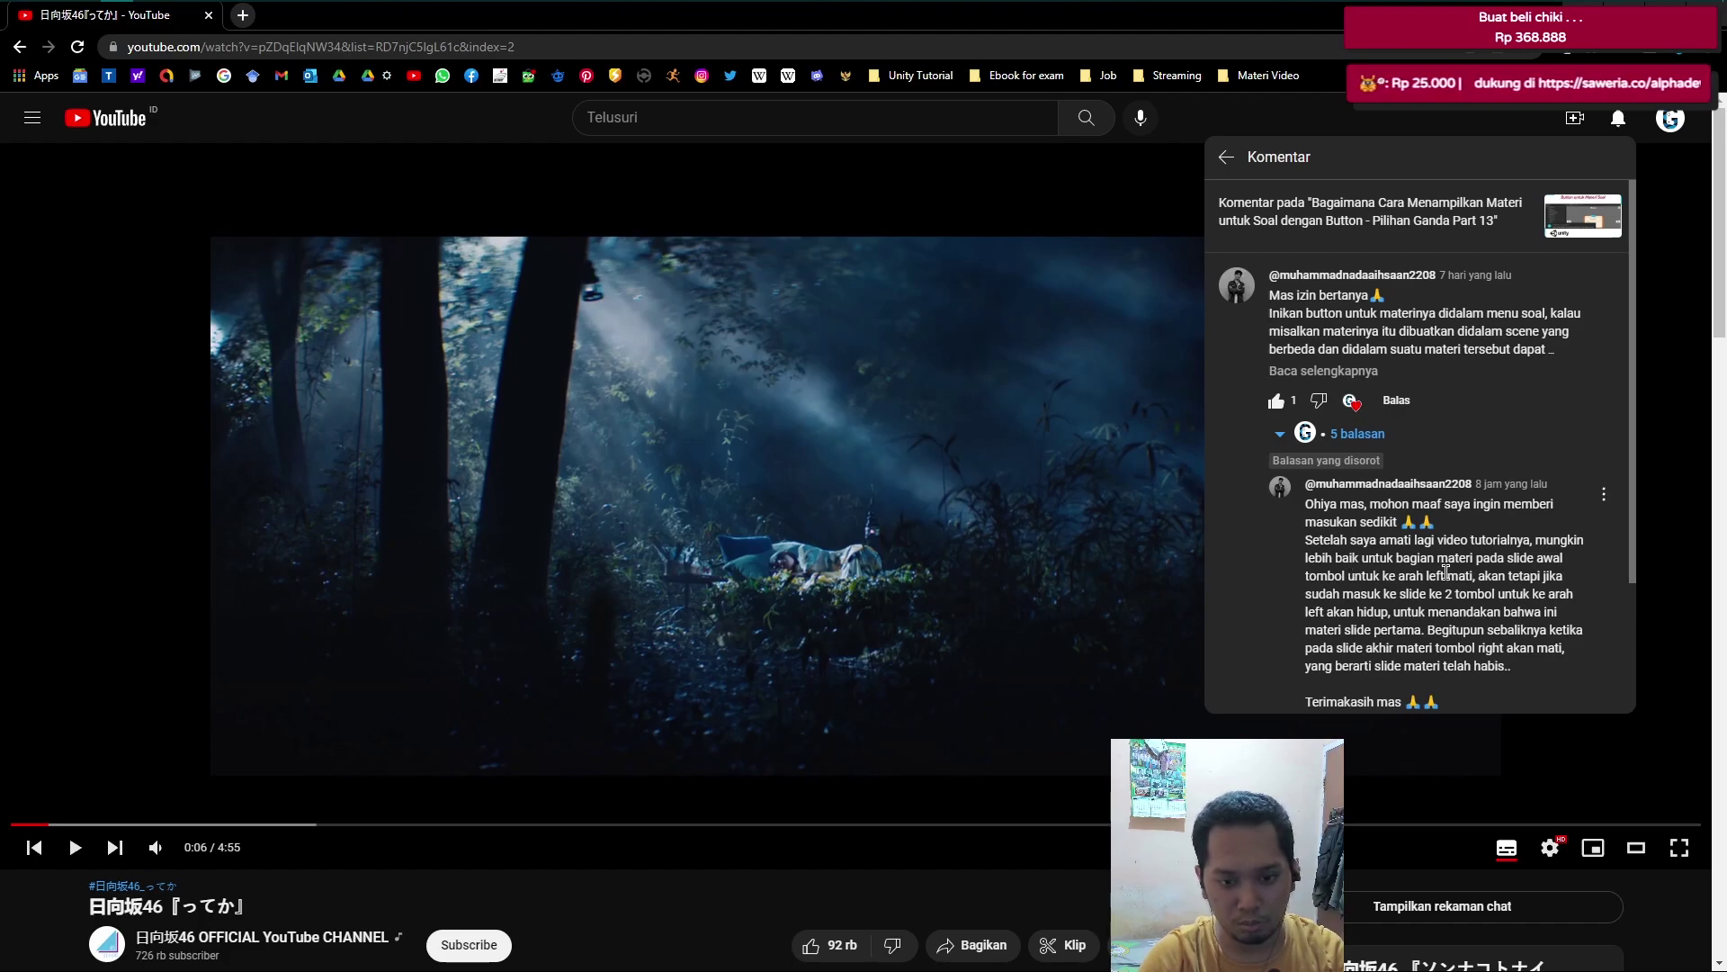
left_click_drag(1424, 576, 1474, 576)
left_click(1386, 576)
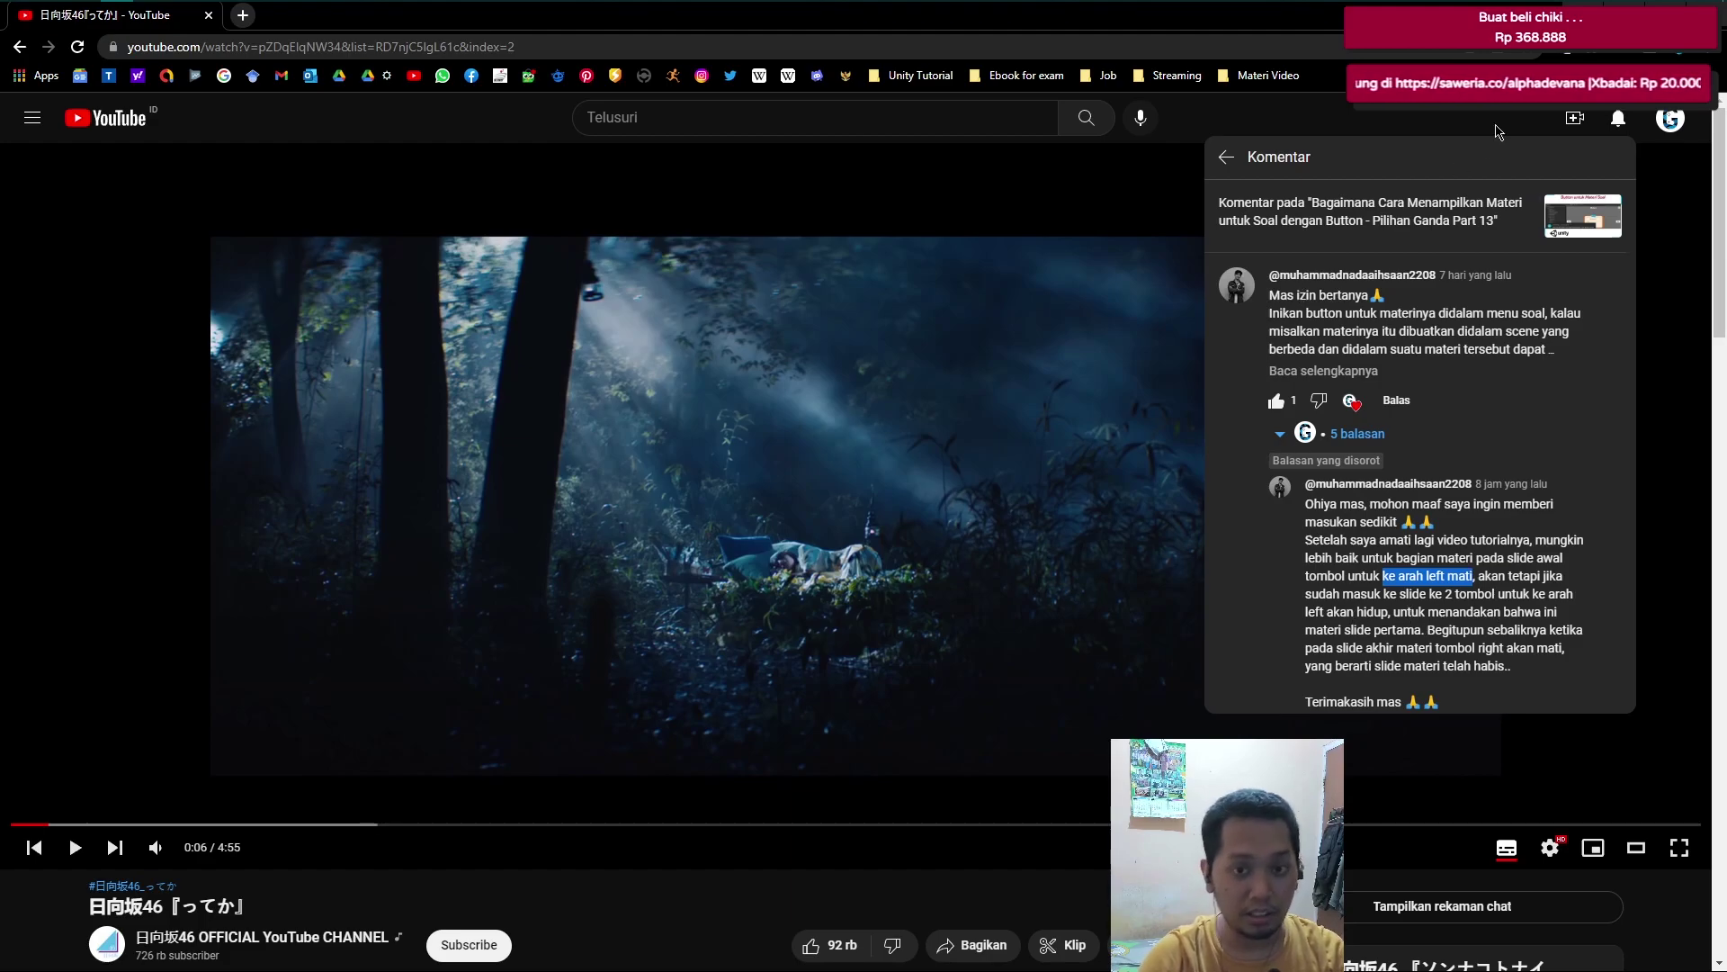
- Leave YouTube and switch over to the Unity editor from the taskbar
scroll(1413, 543, "down", 2)
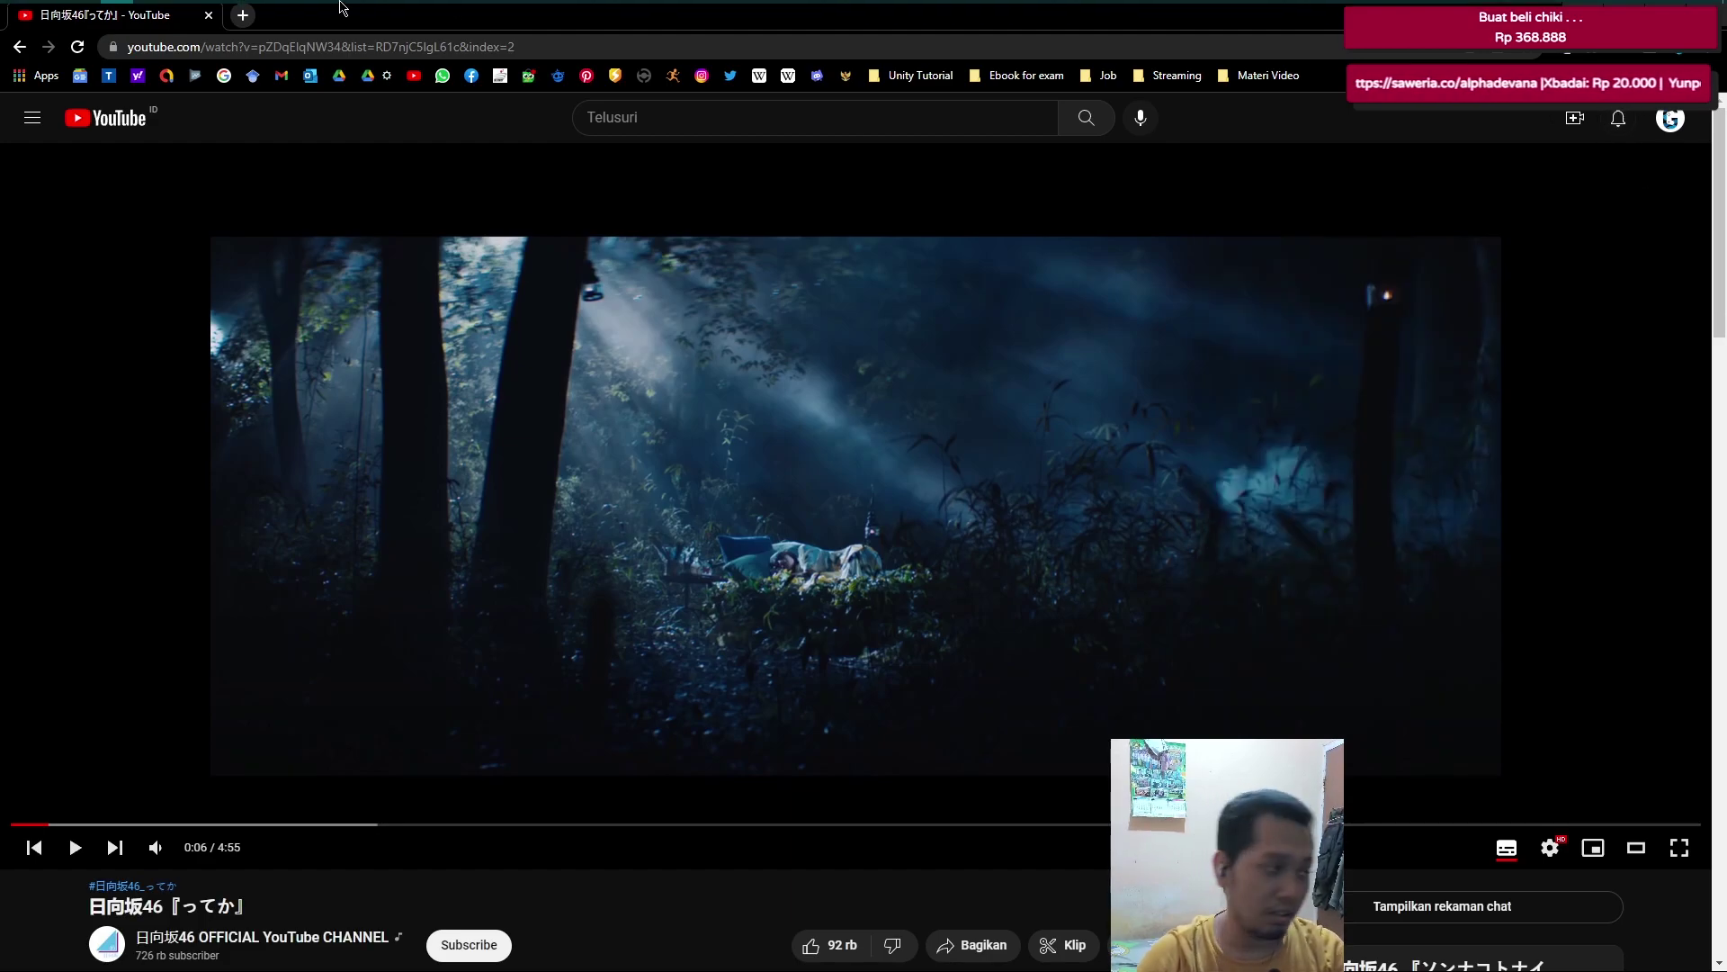
left_click(183, 12)
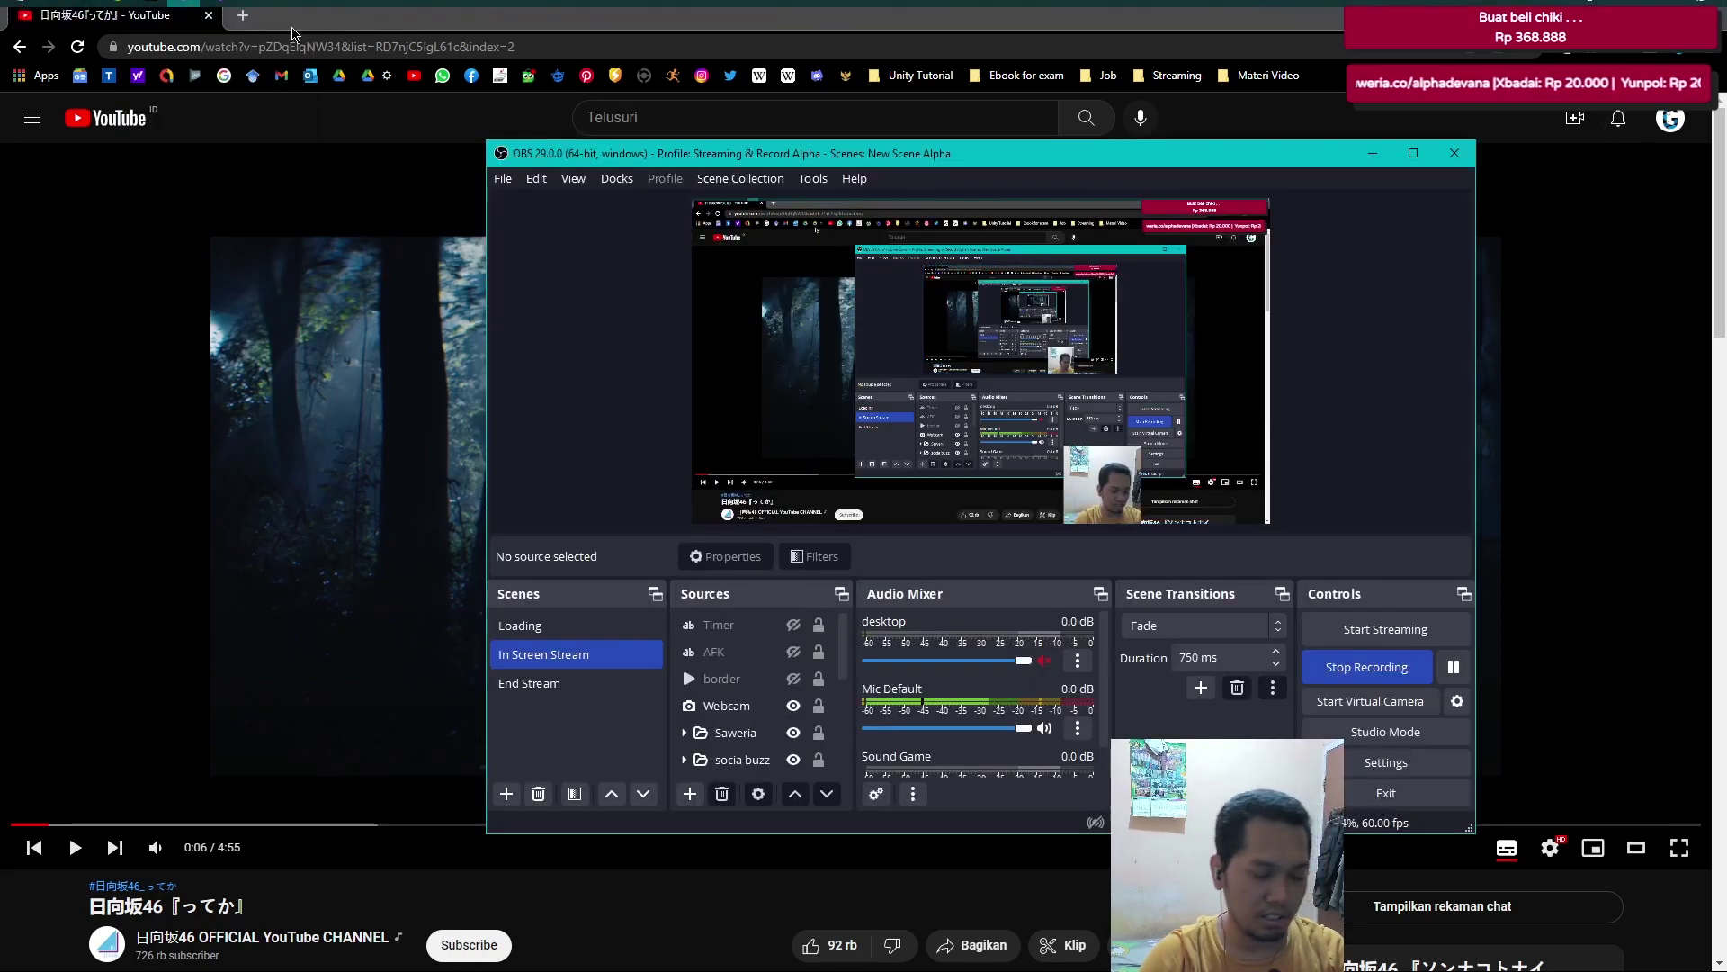
left_click(150, 13)
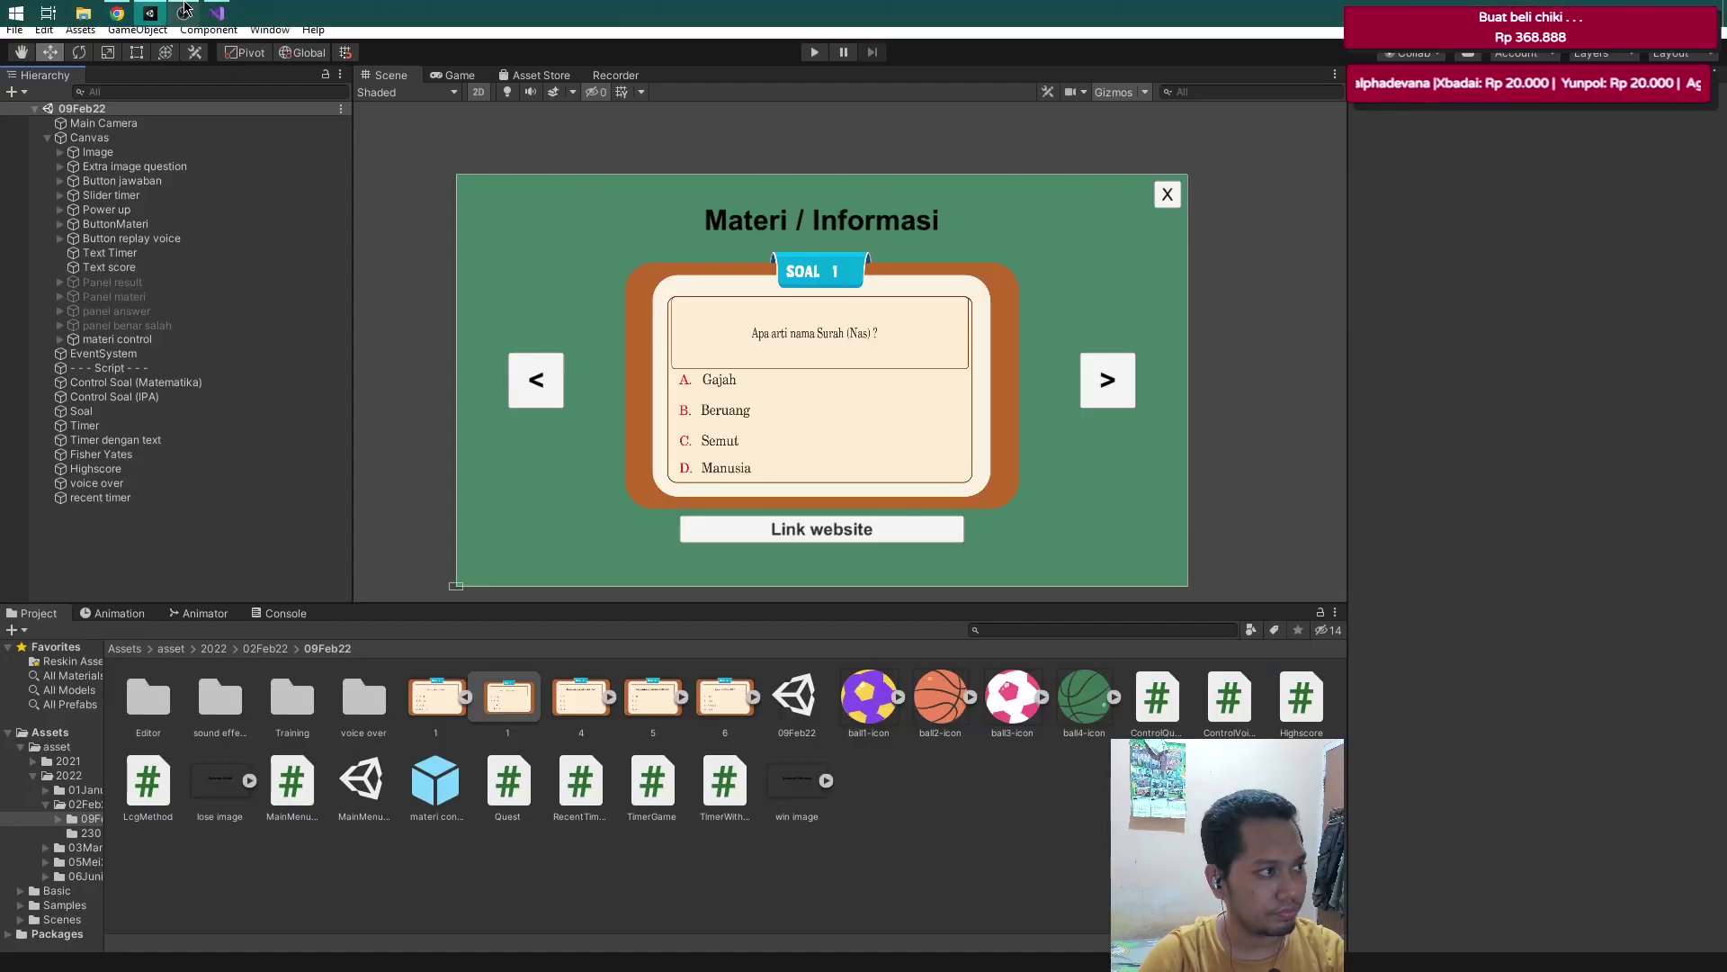
- Select 'materi control' in the Hierarchy, expand it to view its children, then collapse it
left_click_drag(183, 13, 215, 13)
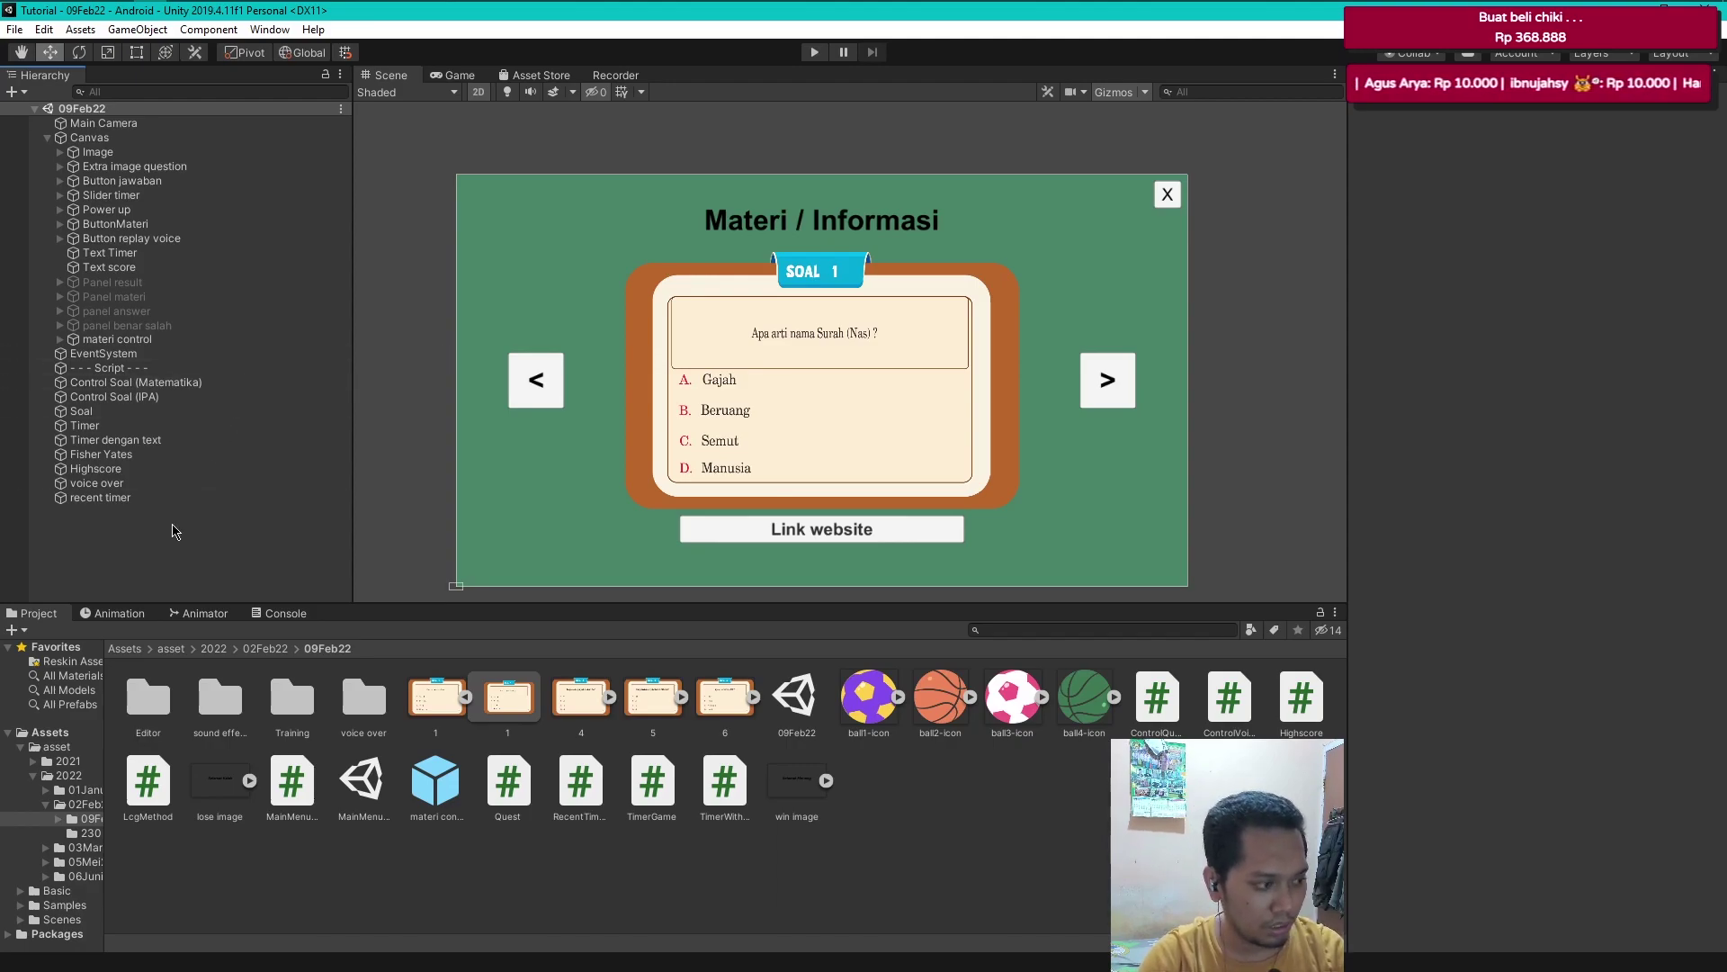
left_click(162, 341)
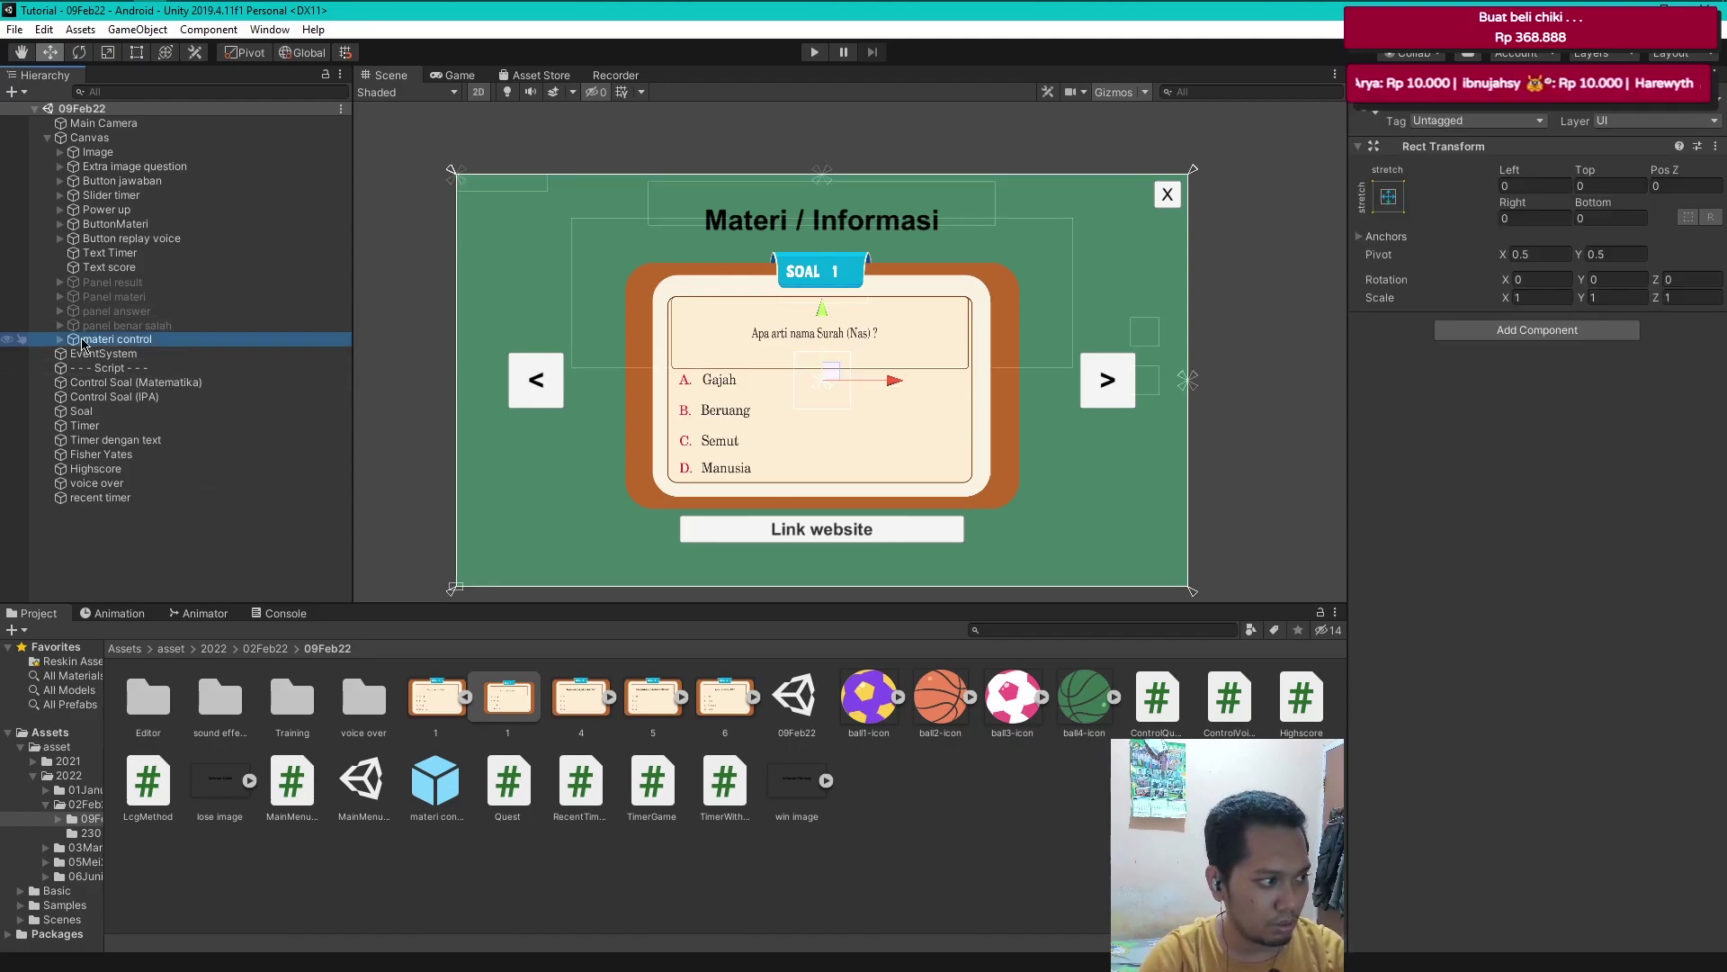
left_click(61, 339)
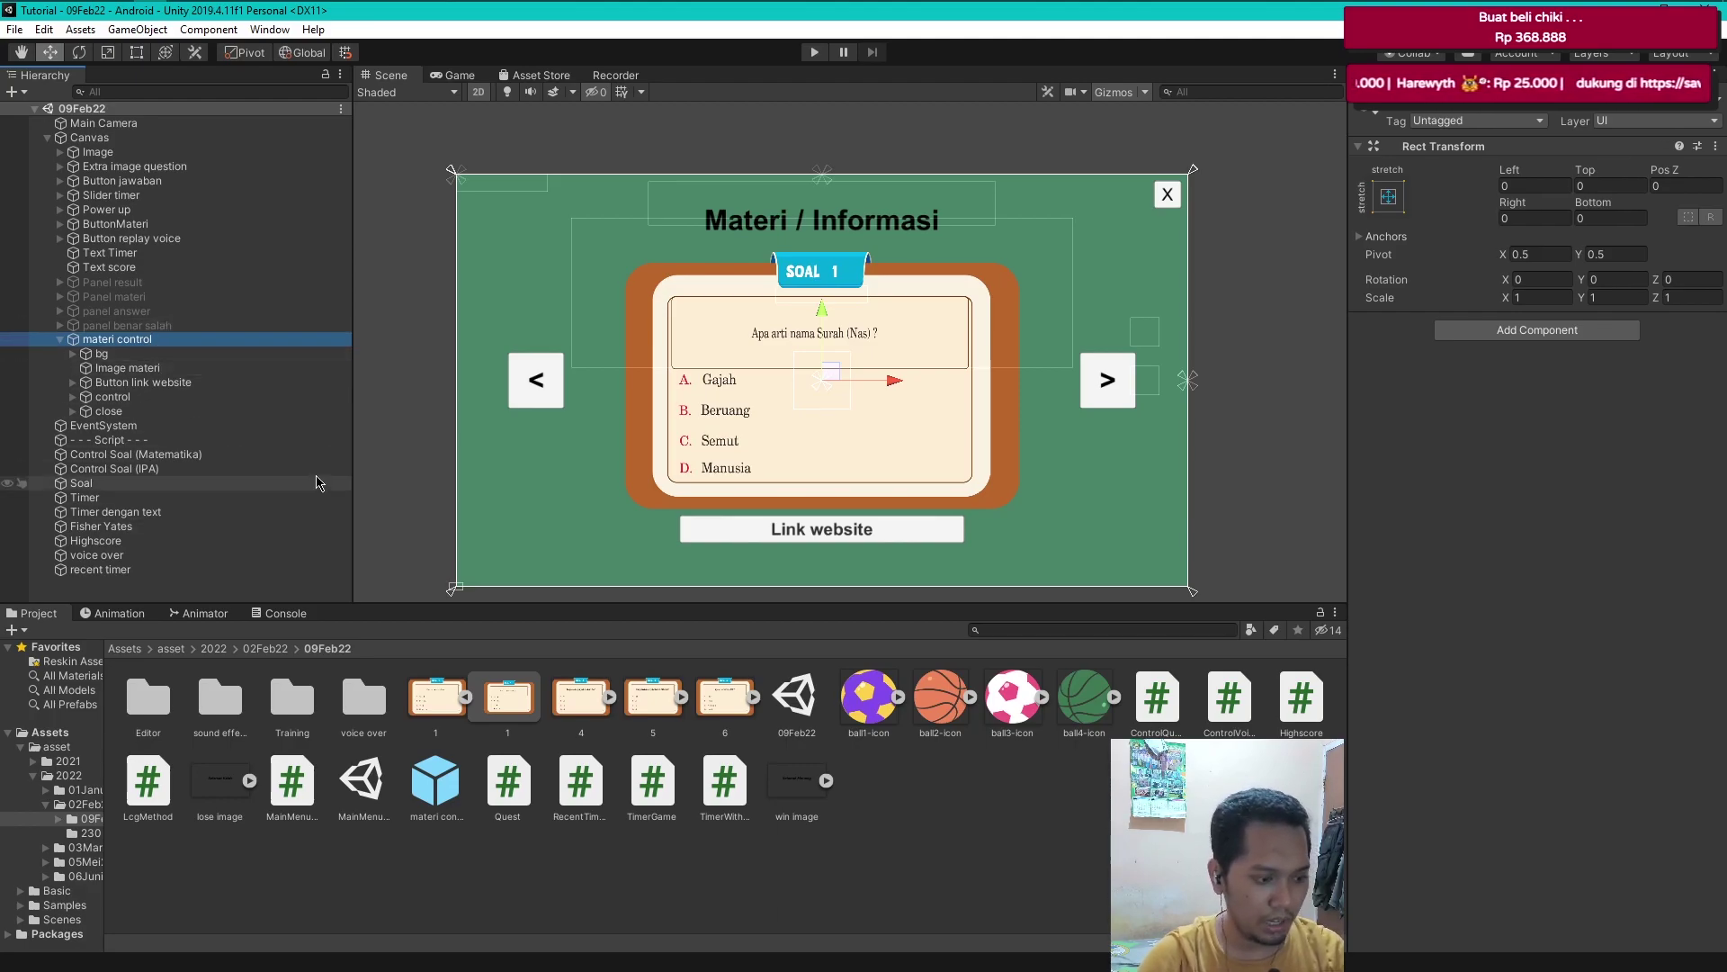
left_click(58, 341)
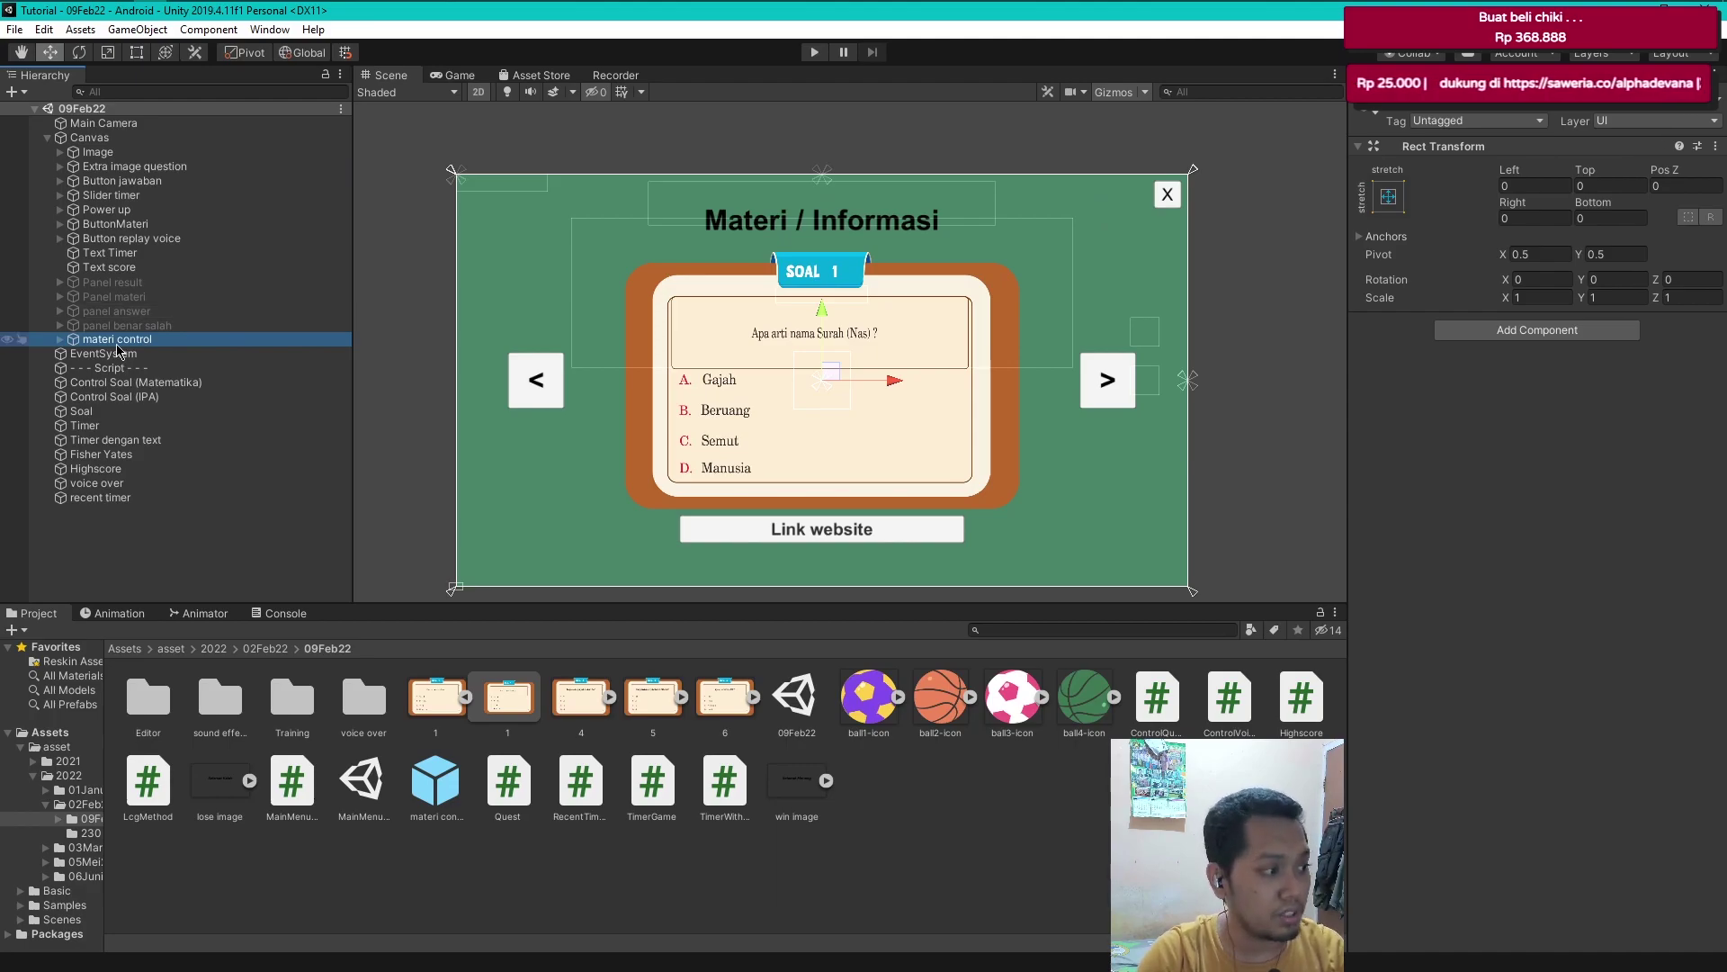
- Inspect materi control's children in turn: bg, its title text, Image materi, then Button link website
left_click(60, 339)
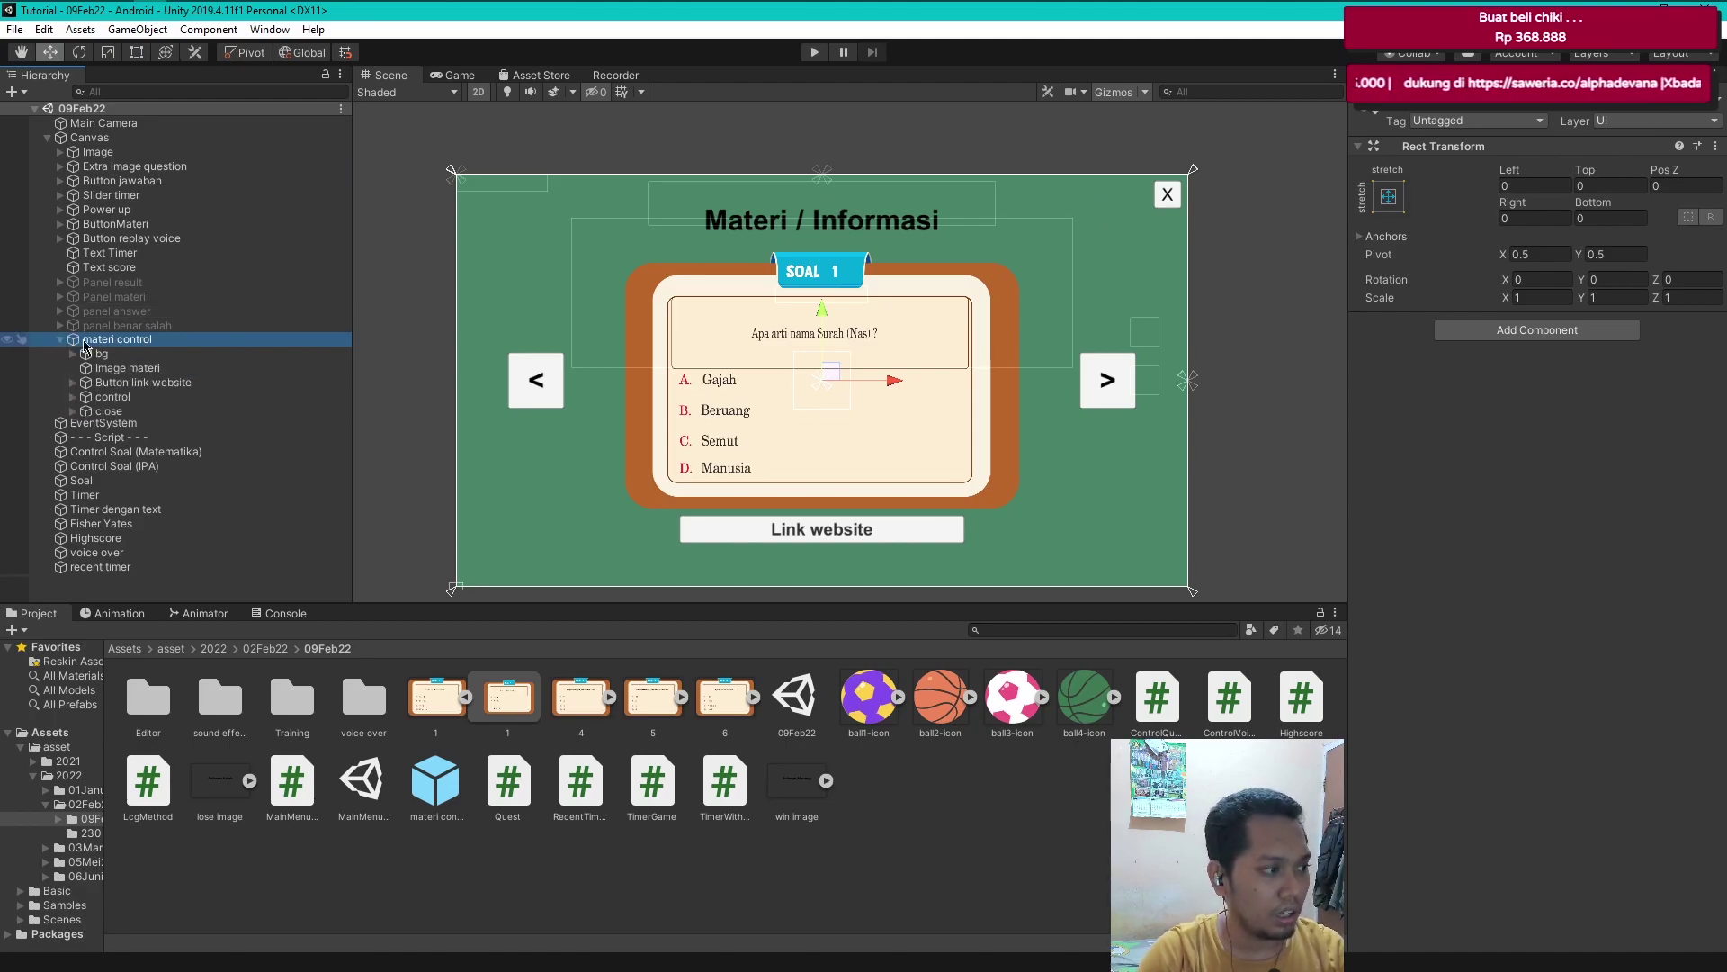
left_click(144, 354)
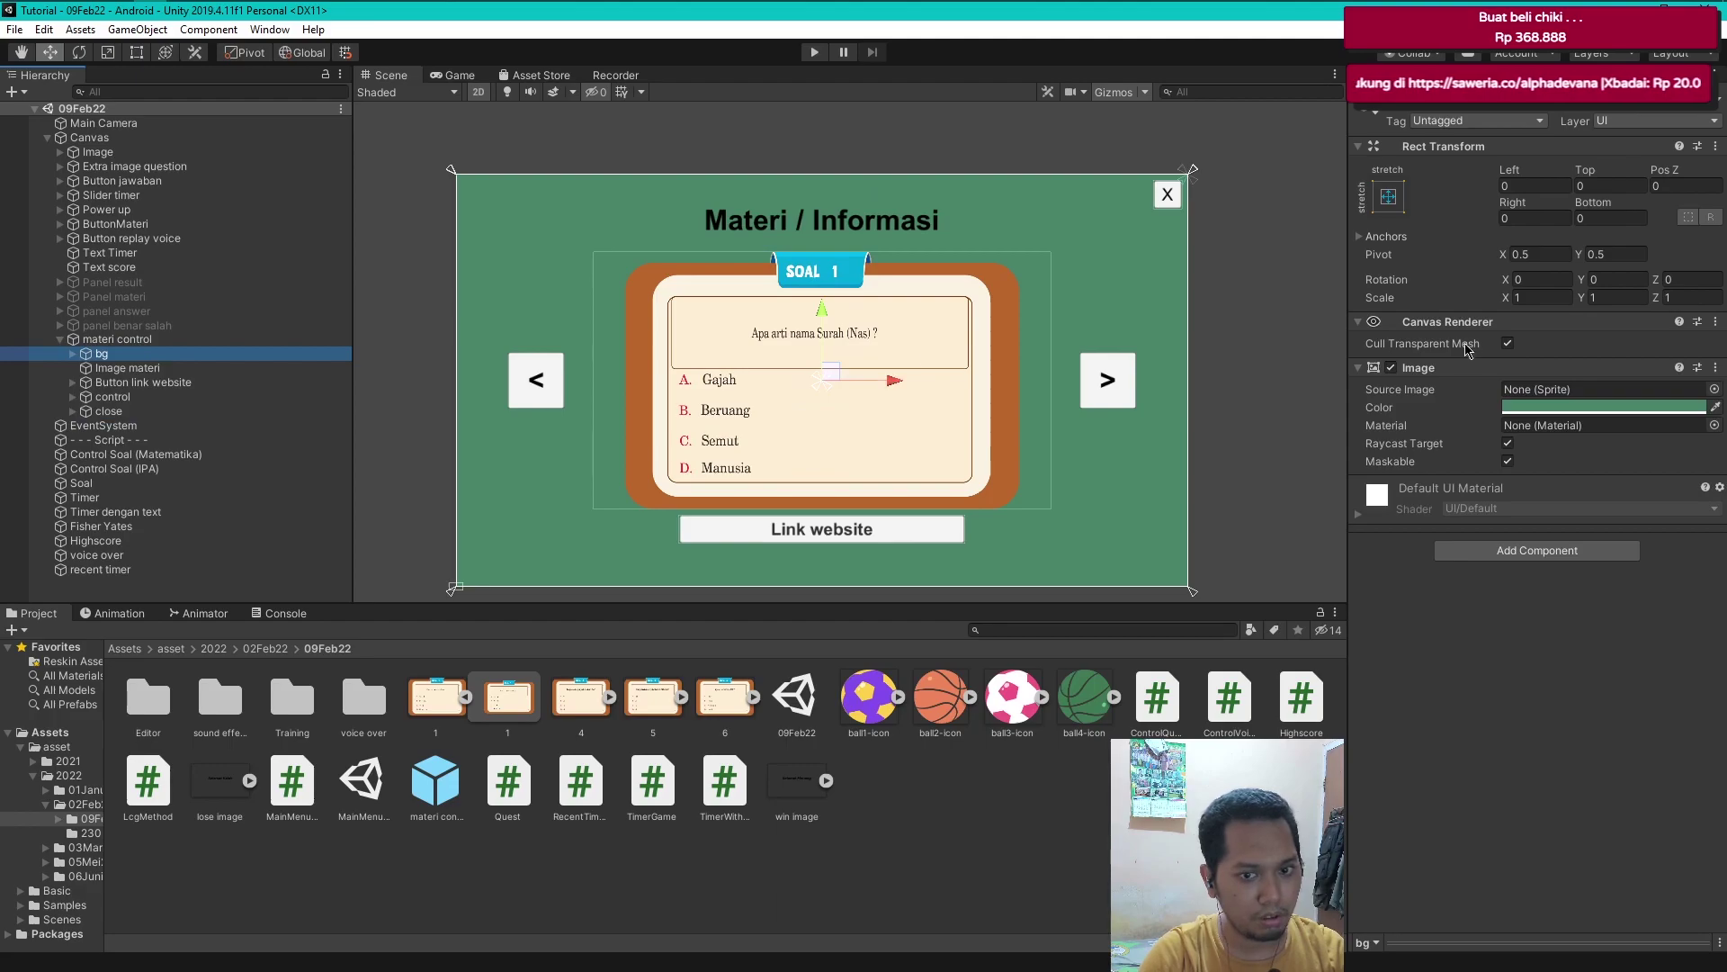
left_click(73, 354)
left_click(142, 368)
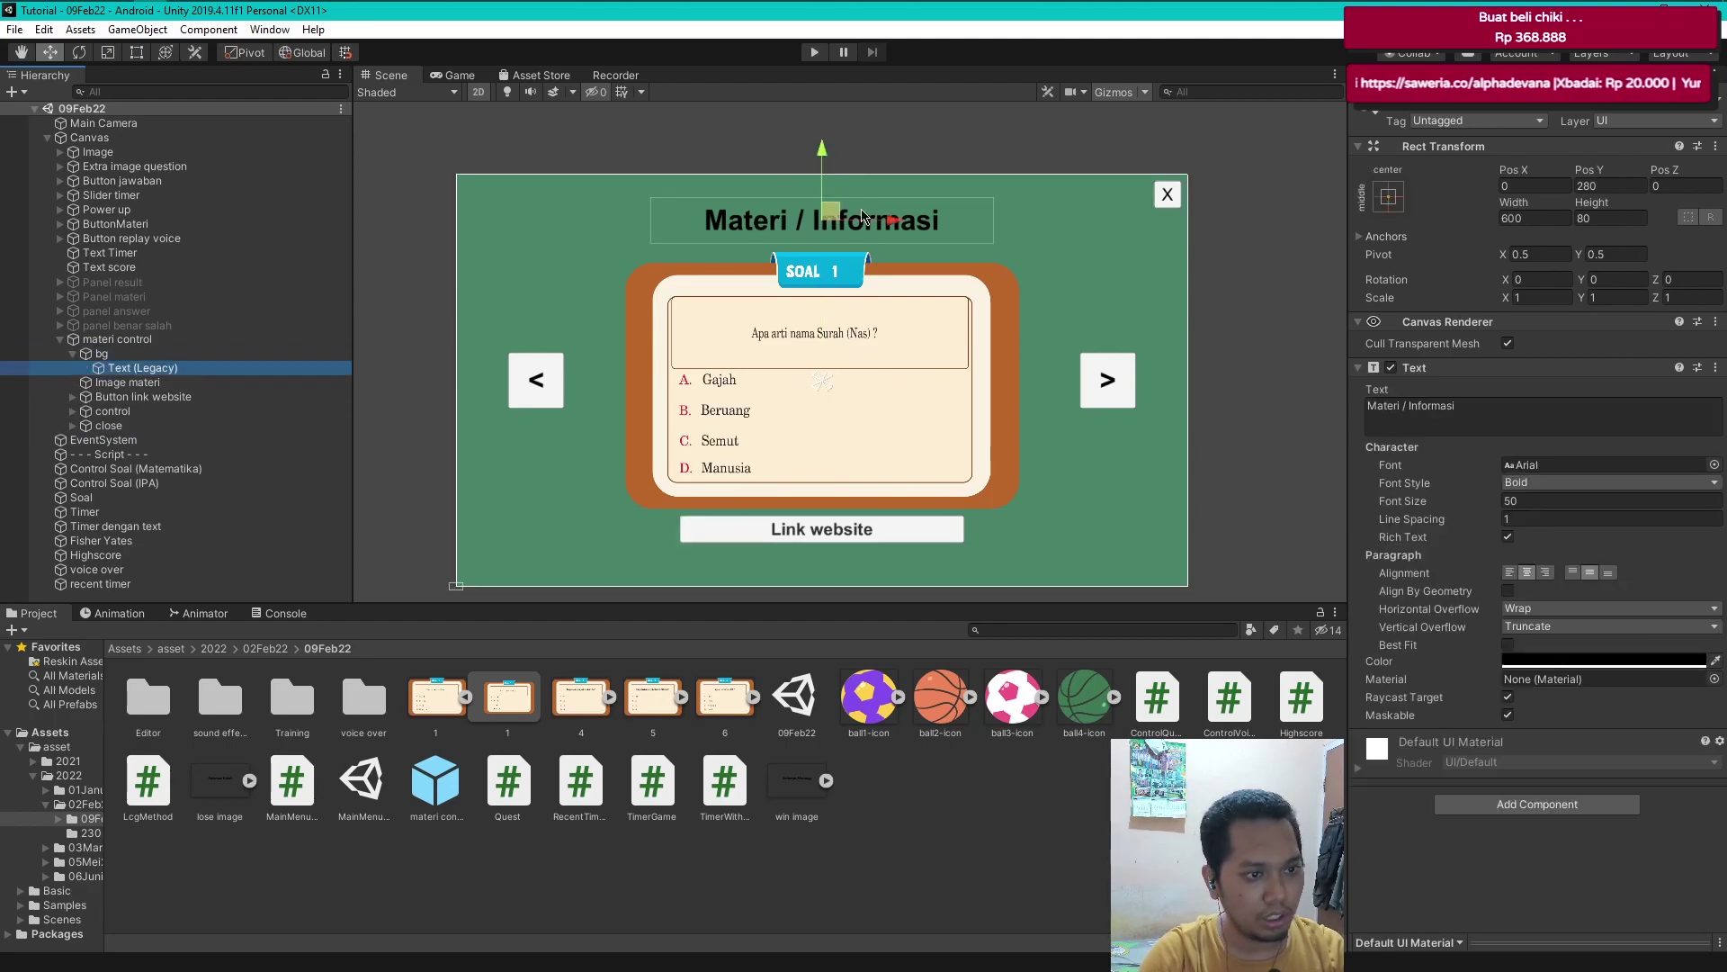
left_click(74, 353)
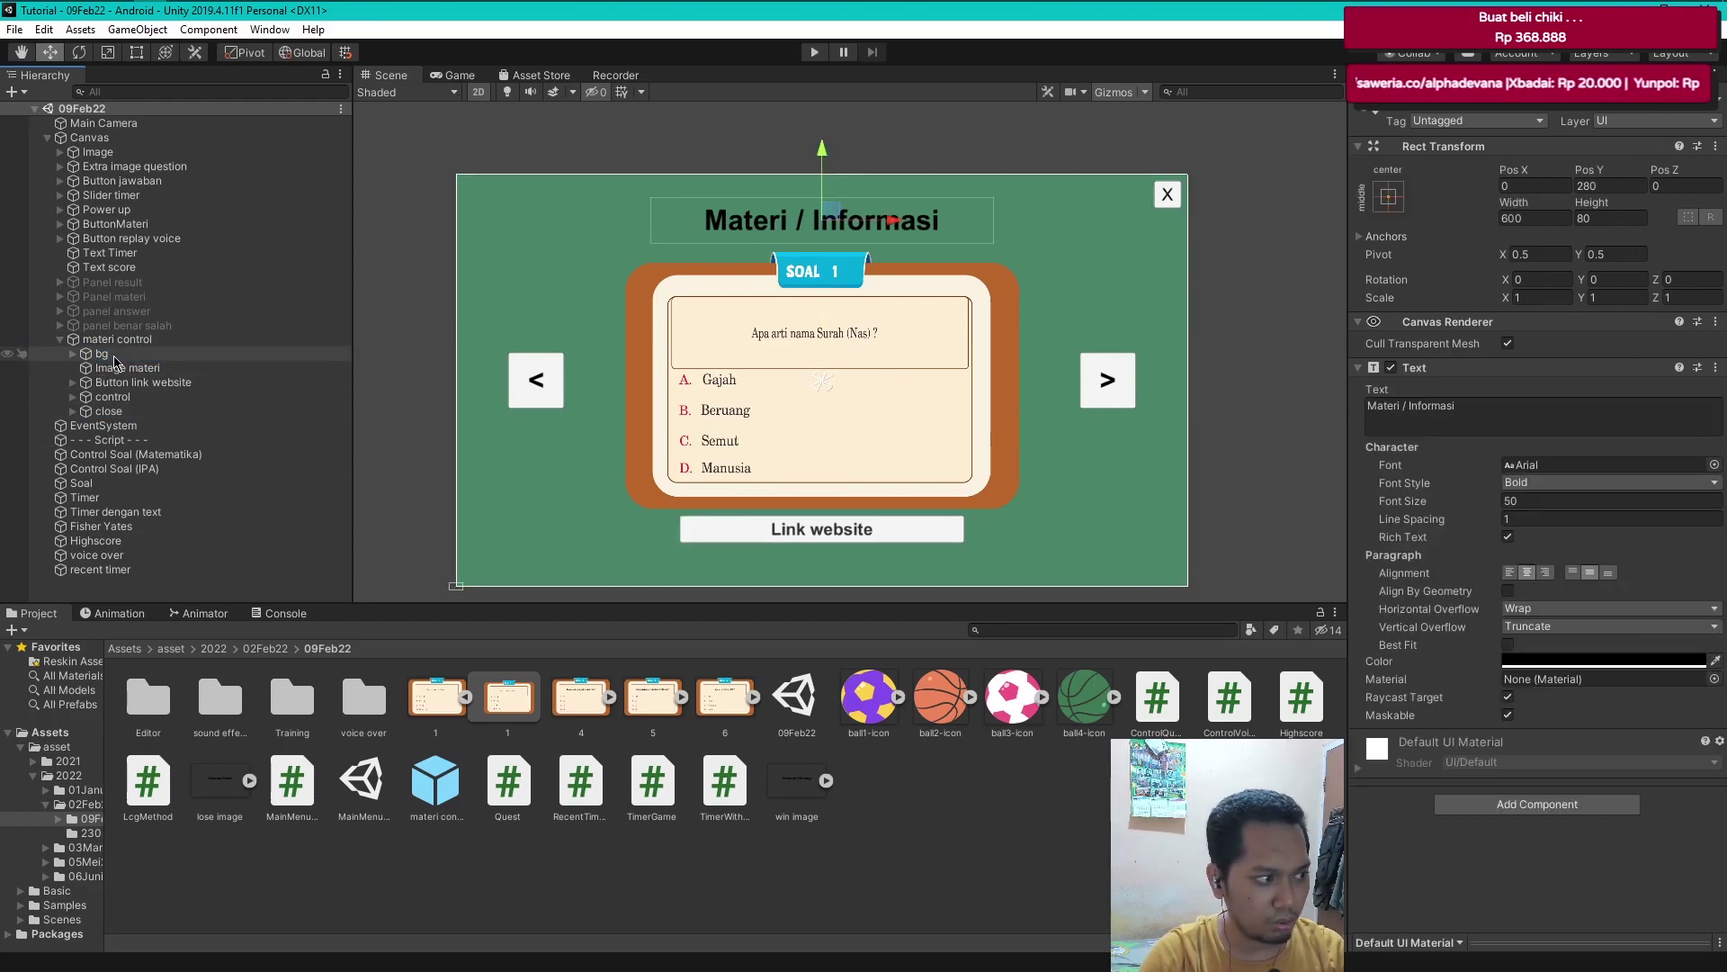
left_click(122, 368)
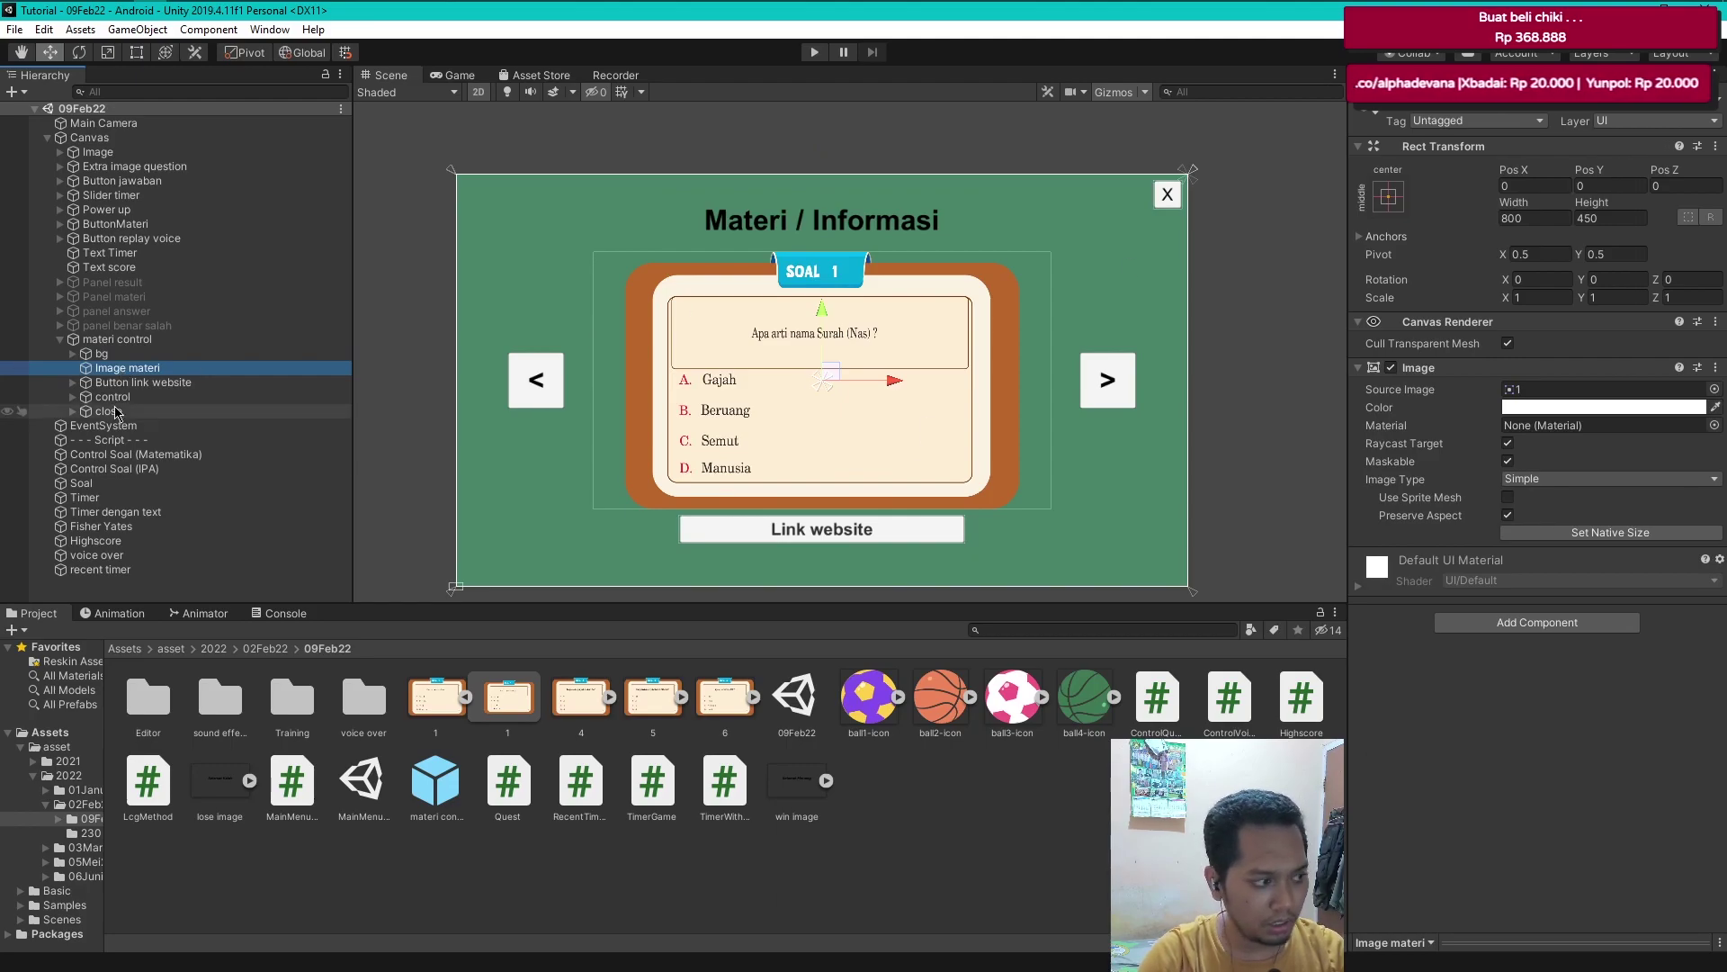
left_click(115, 382)
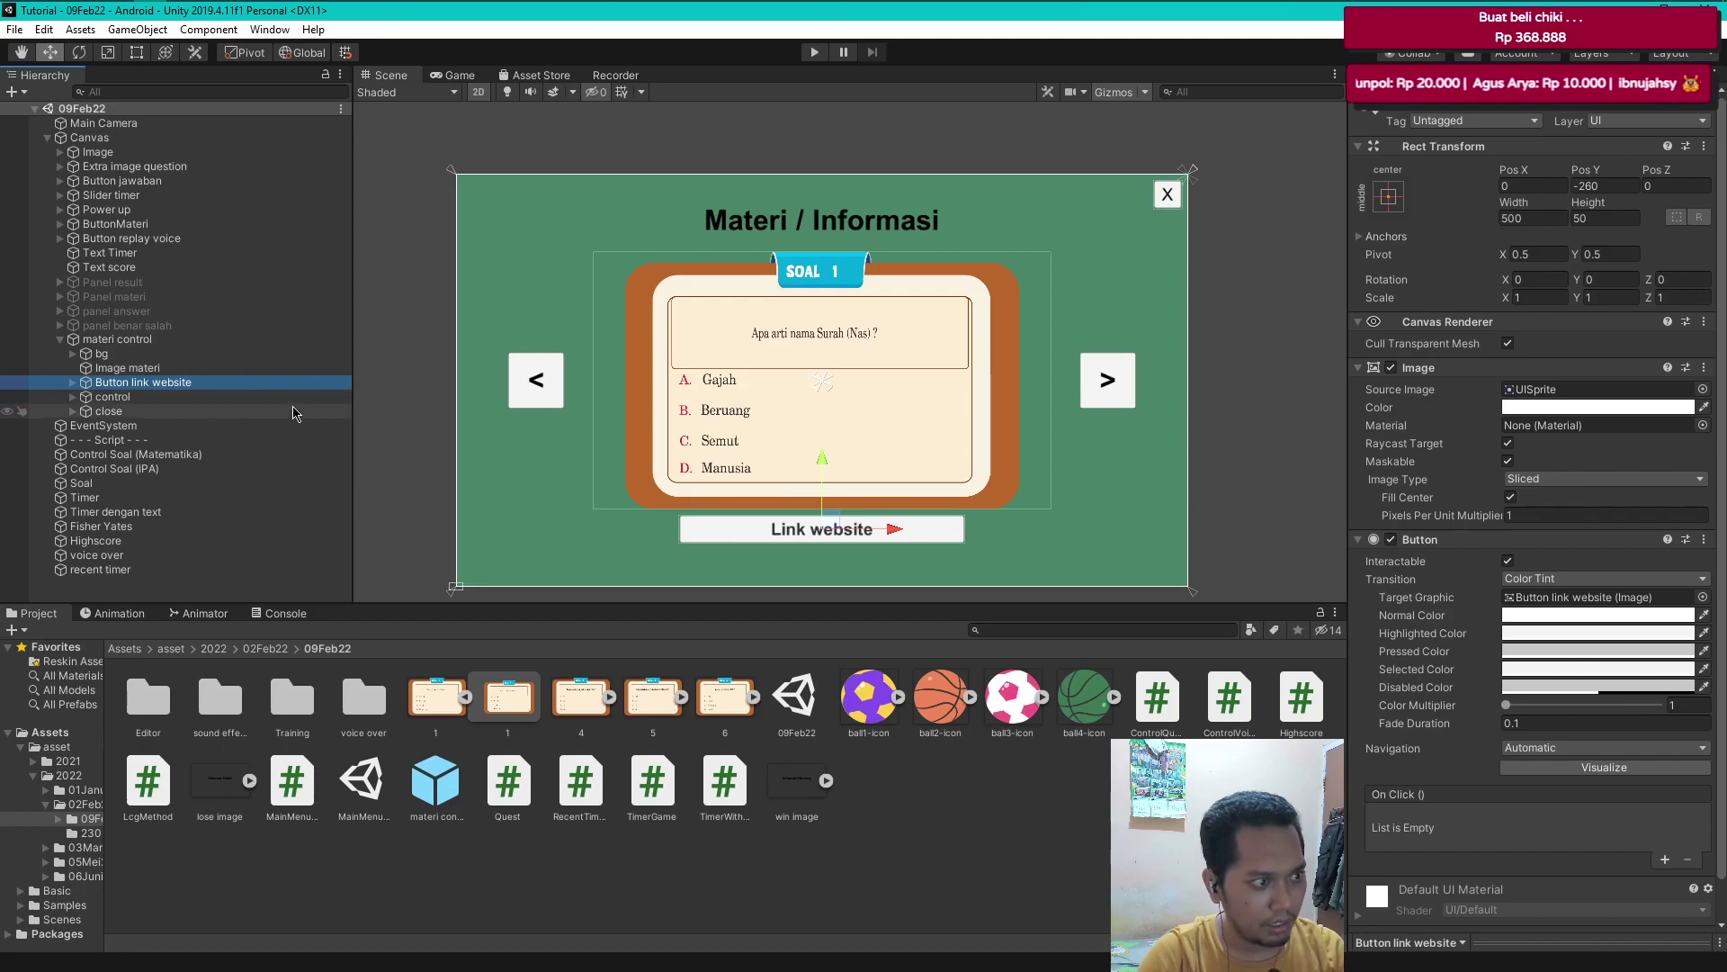
- Start writing a rich-text anchor tag into the Button link website label text
left_click(73, 382)
left_click(106, 399)
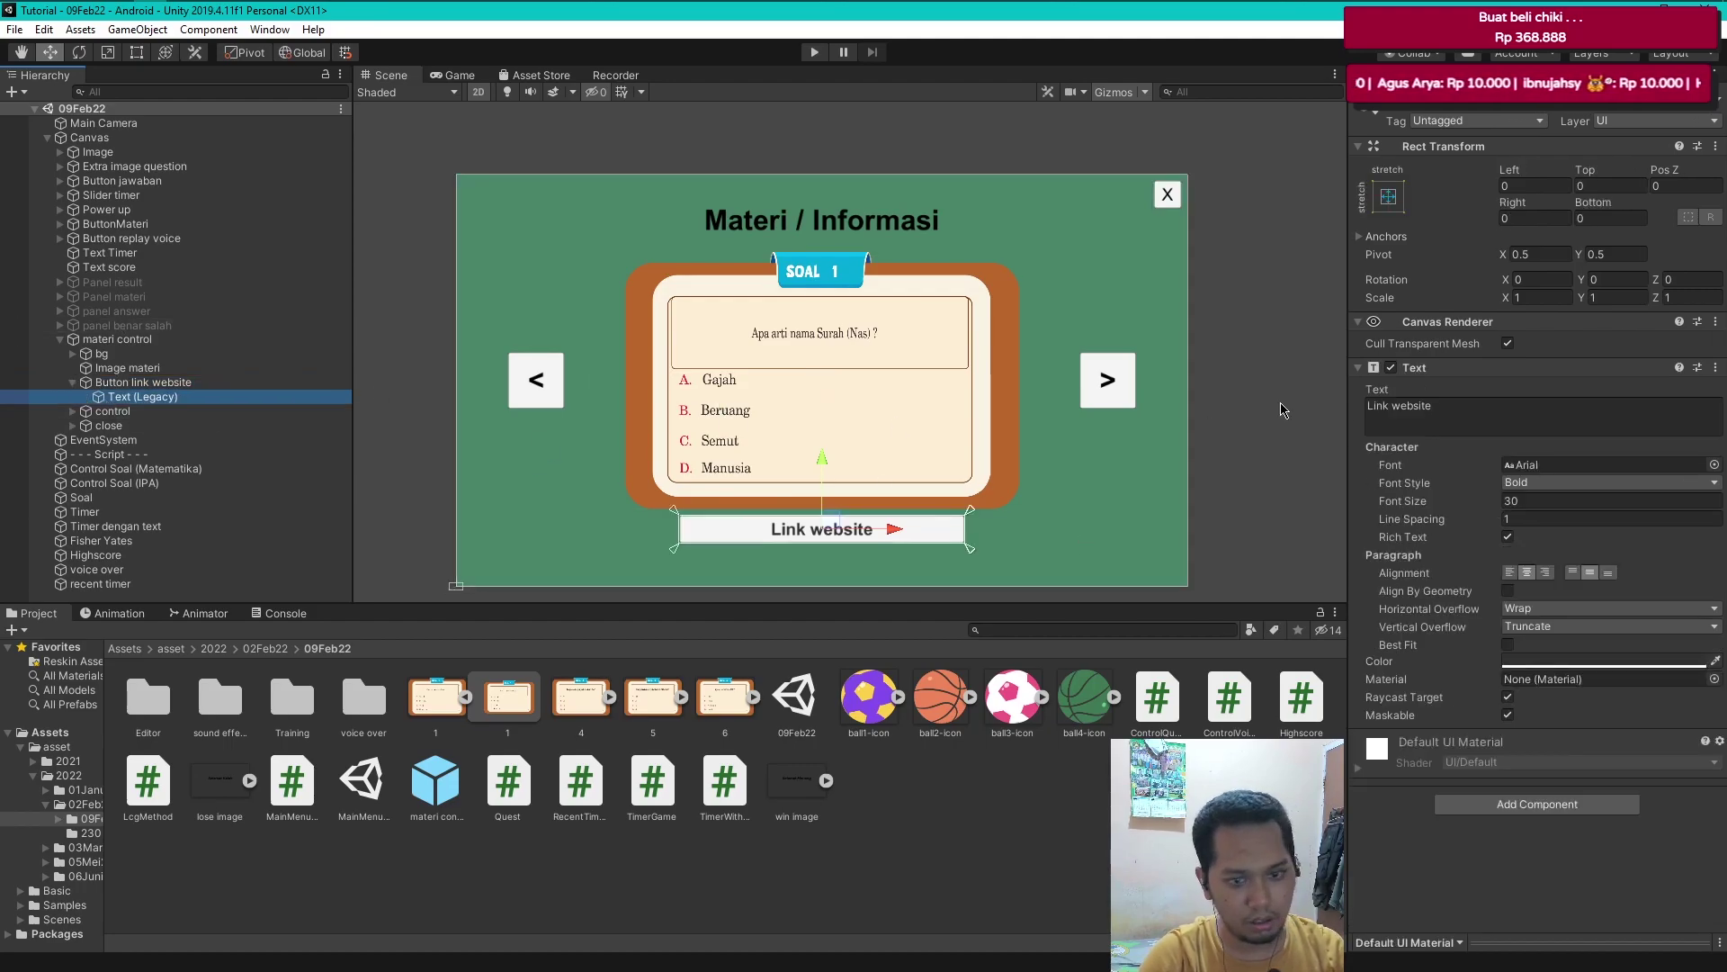
left_click(1505, 408)
key("Home")
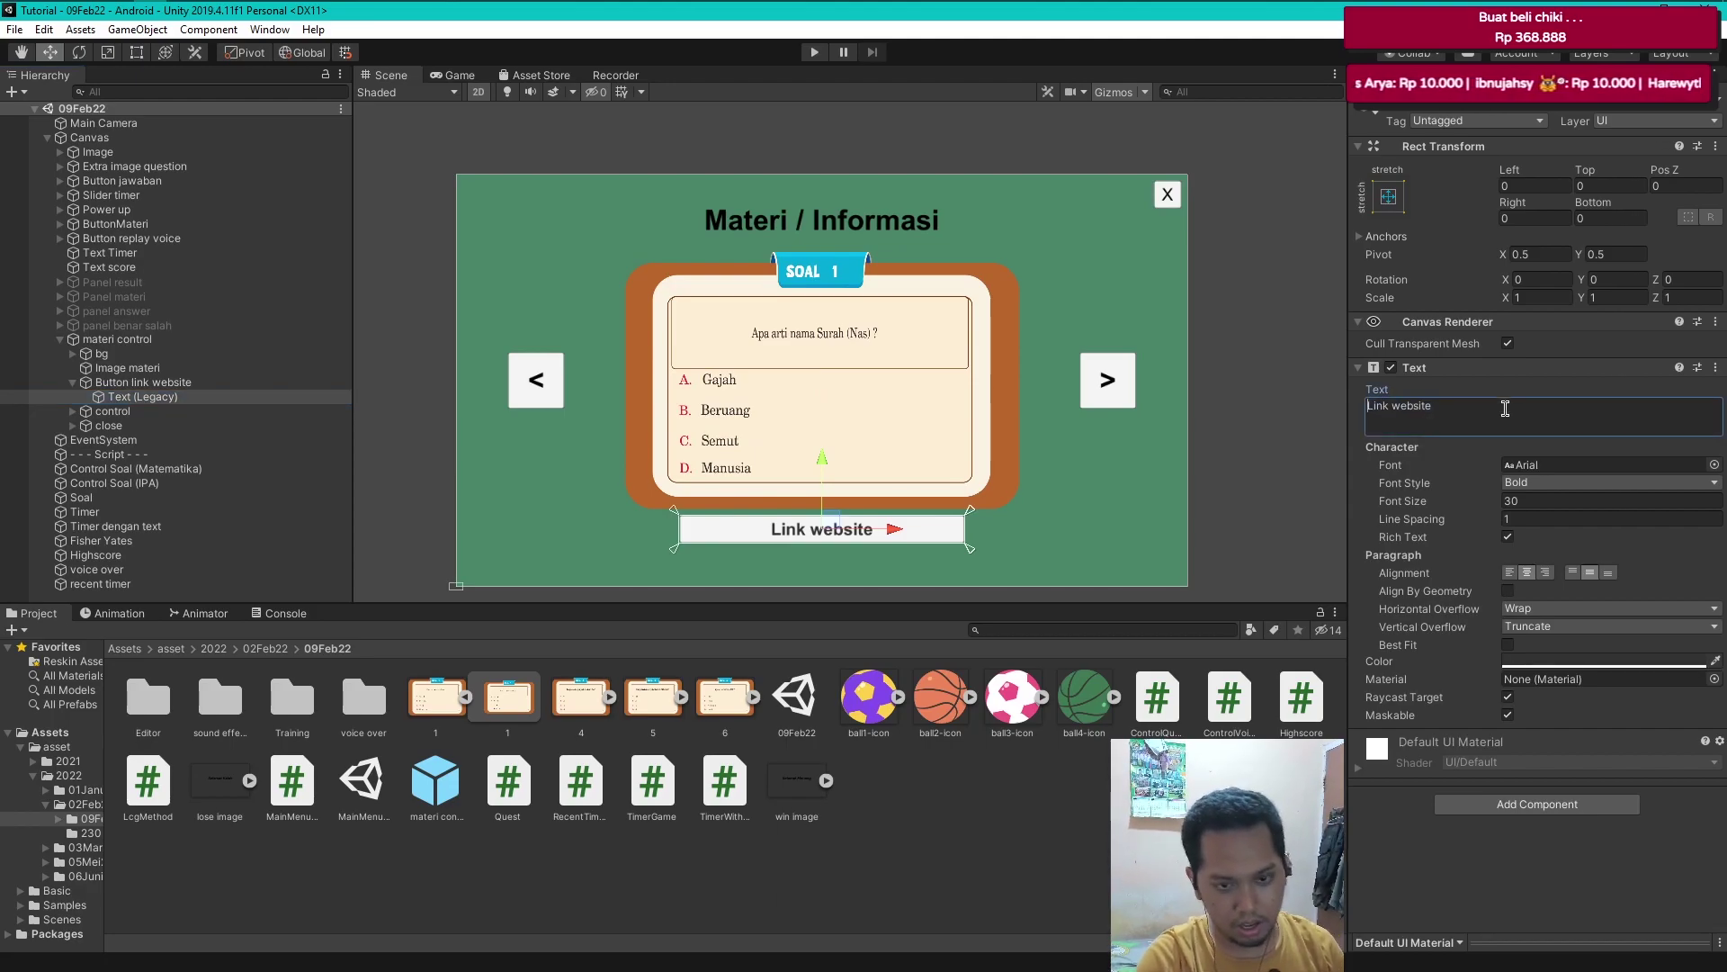
type(",")
key("BackSpace")
type("<>")
key("Left")
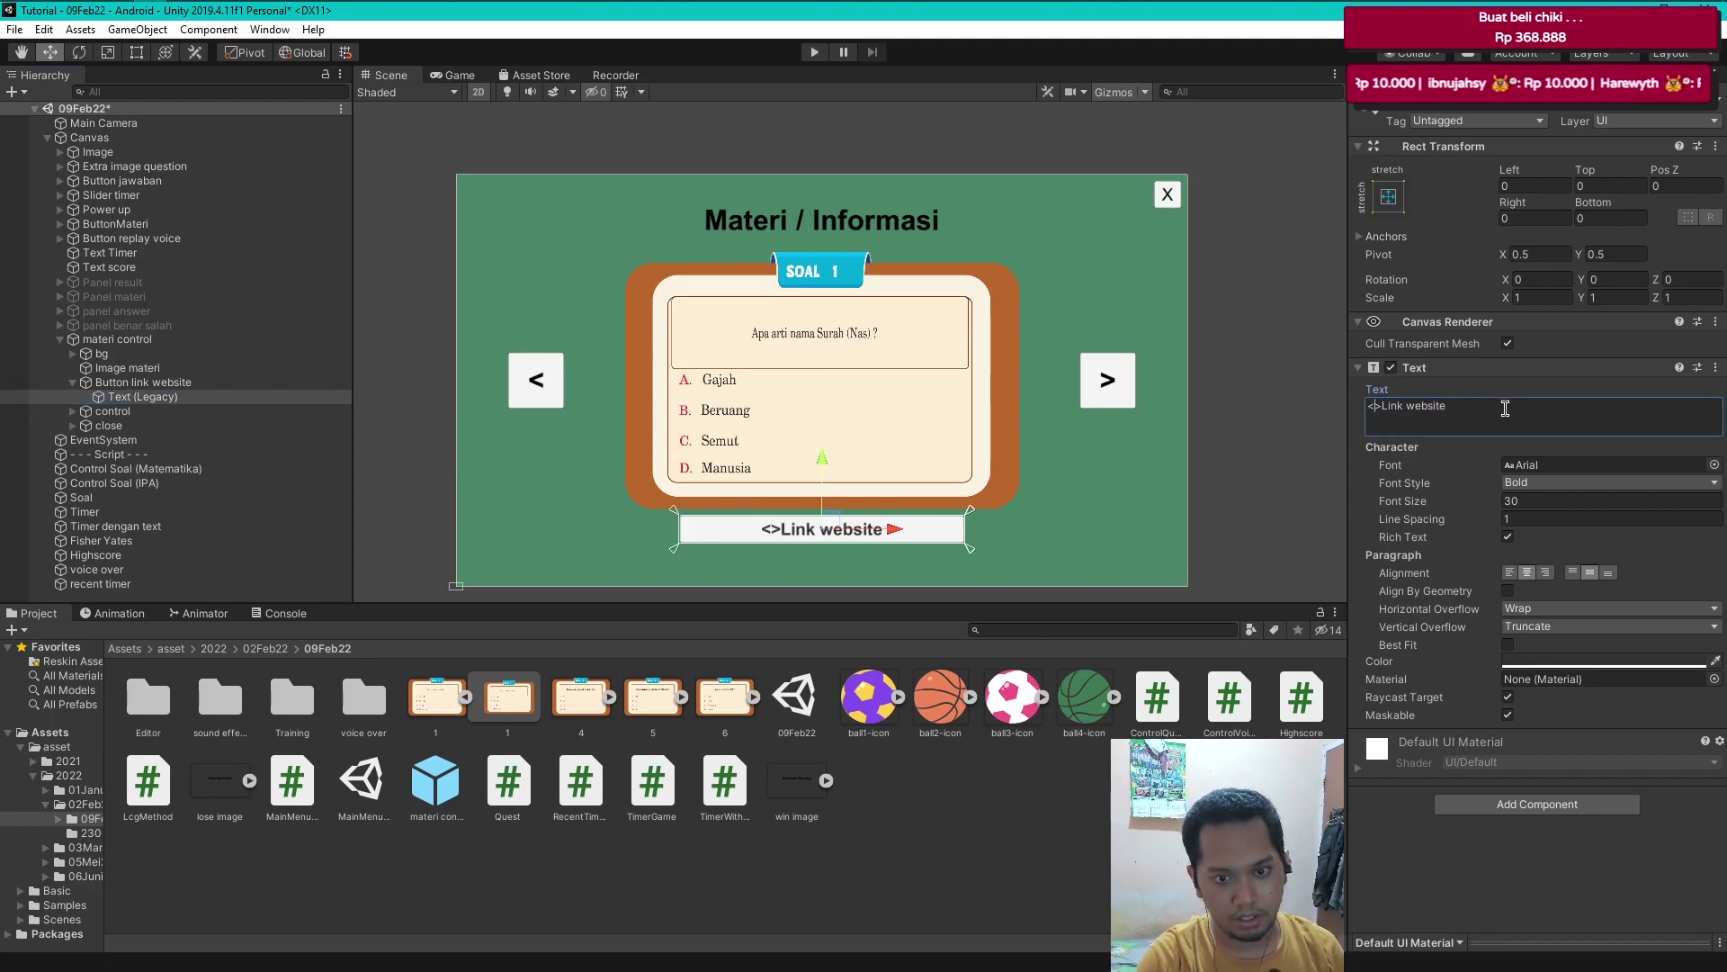
type("a")
type("<>")
key("Left")
type("a")
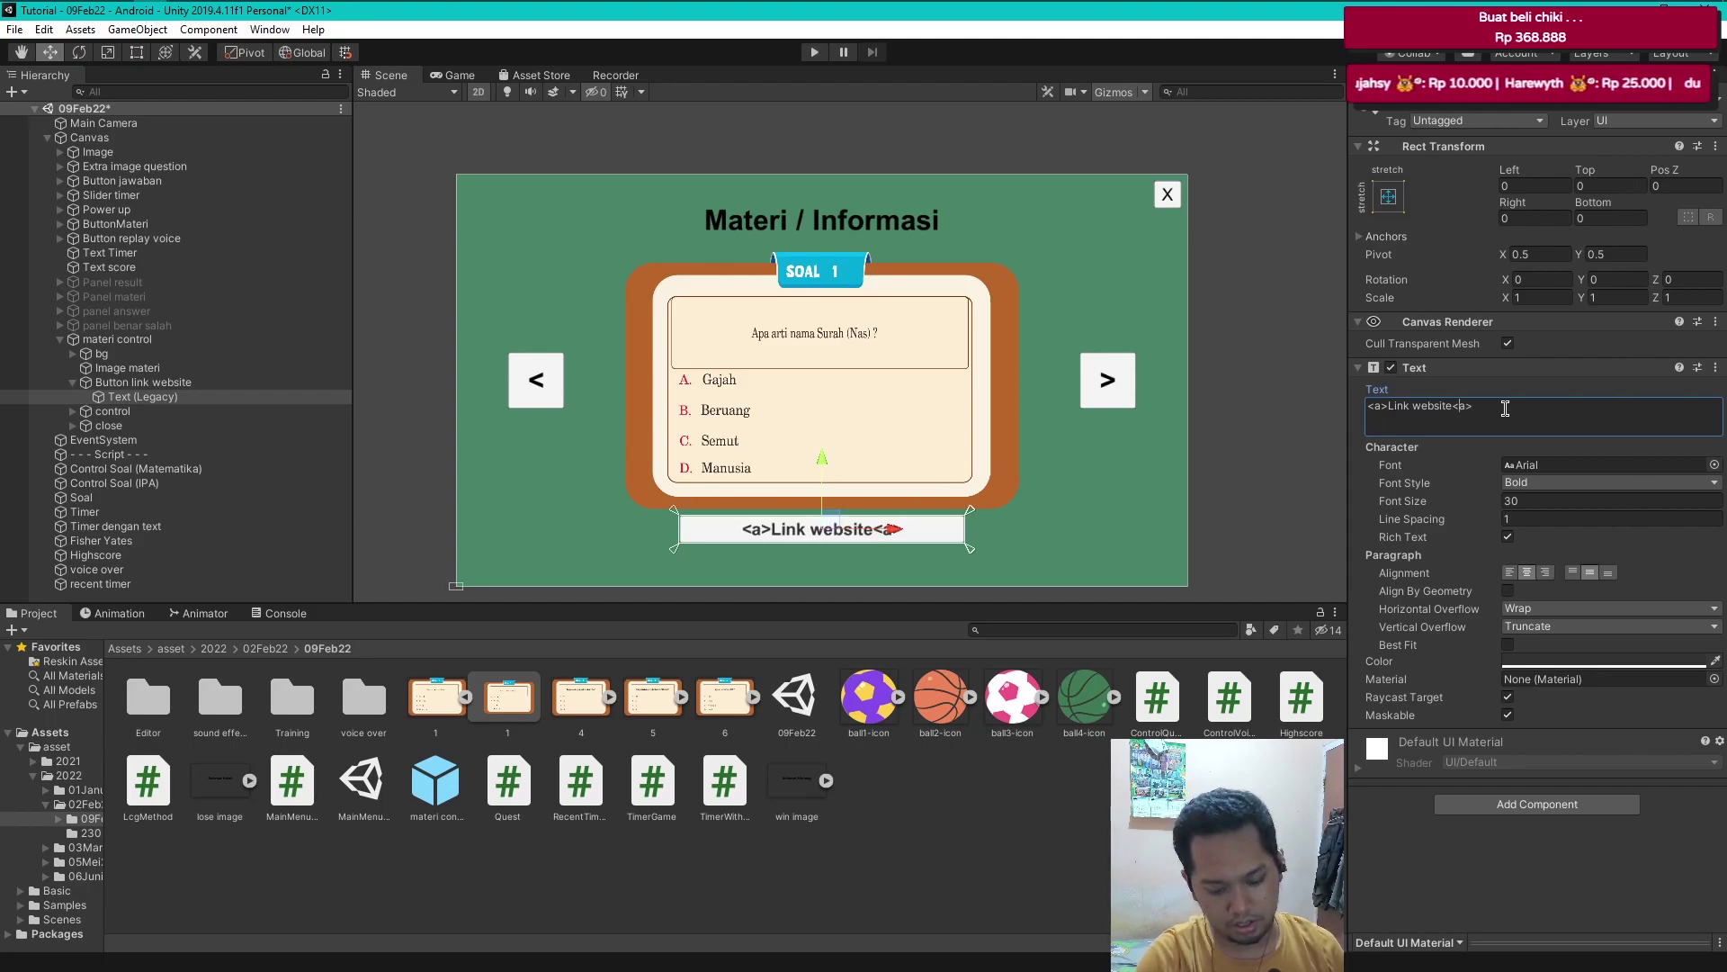
type("/")
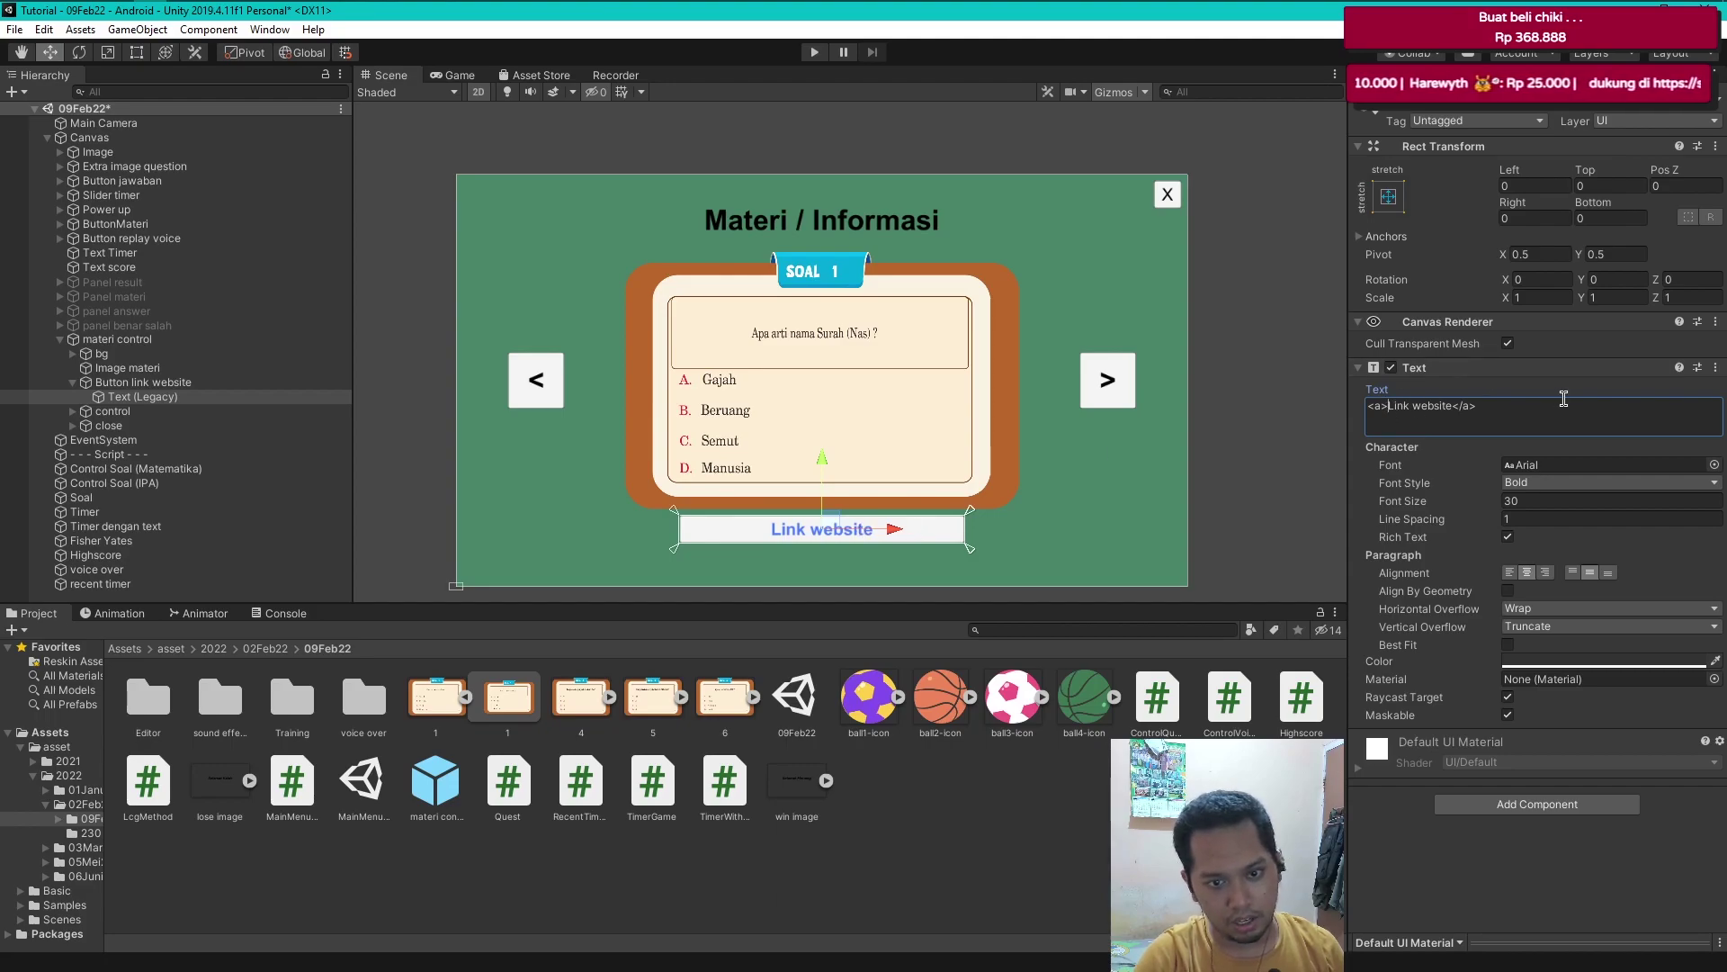
type(" herf")
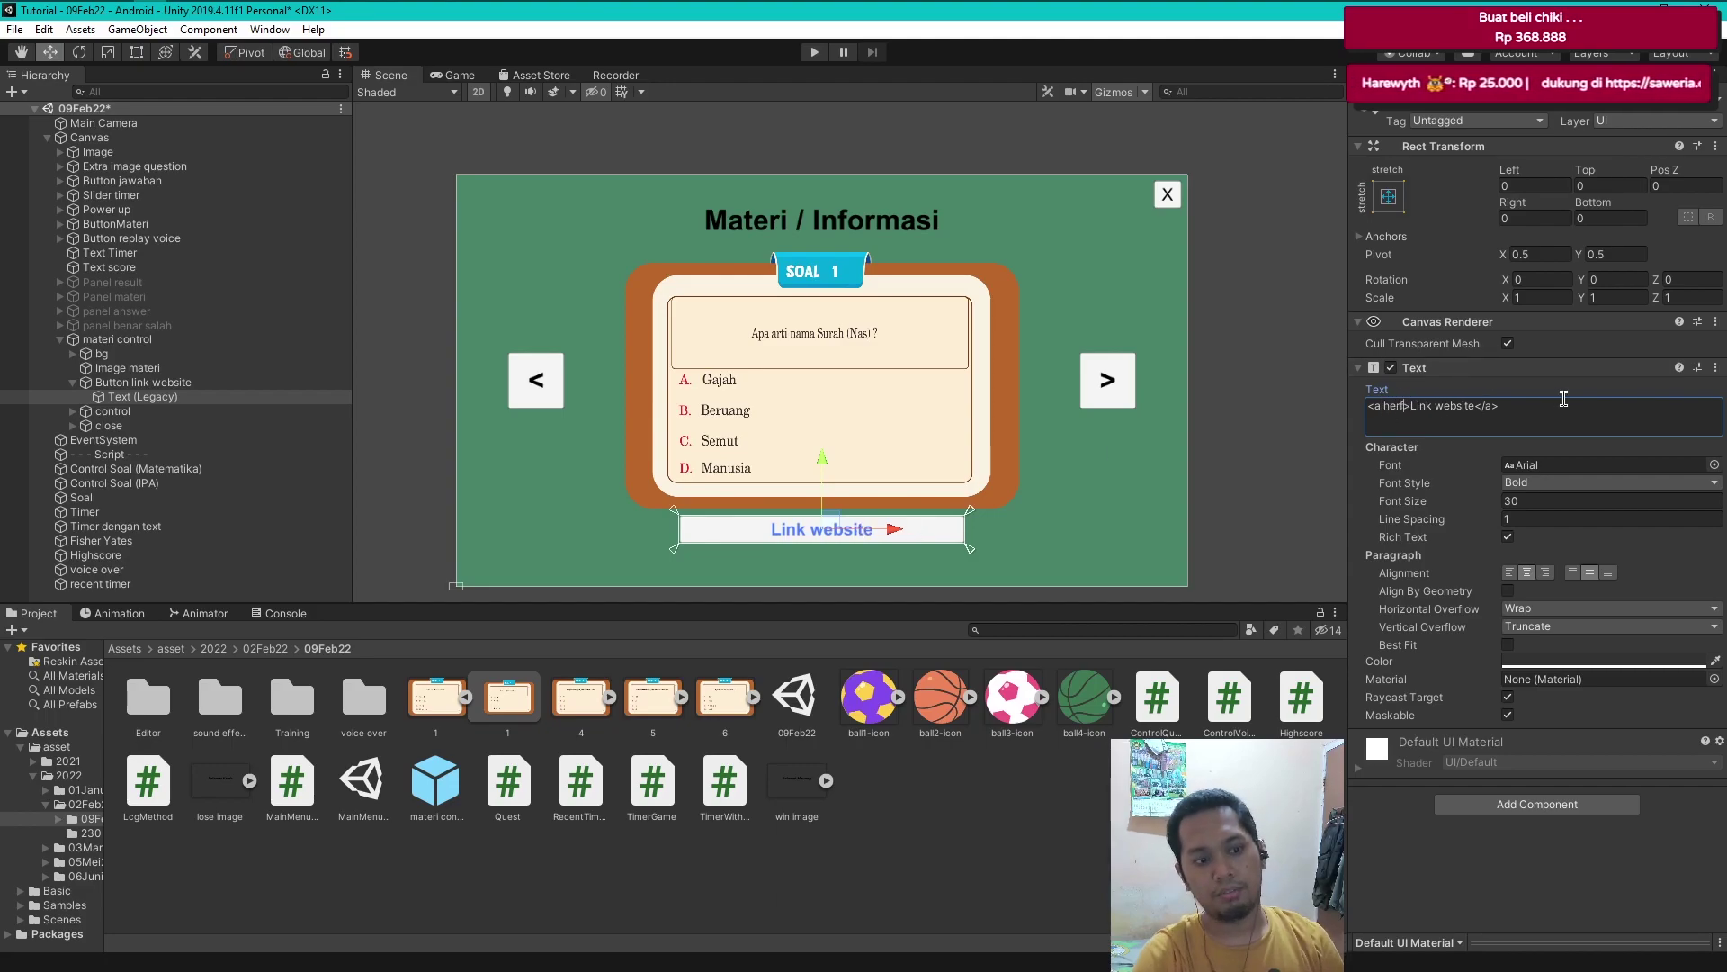
type(" \"\"")
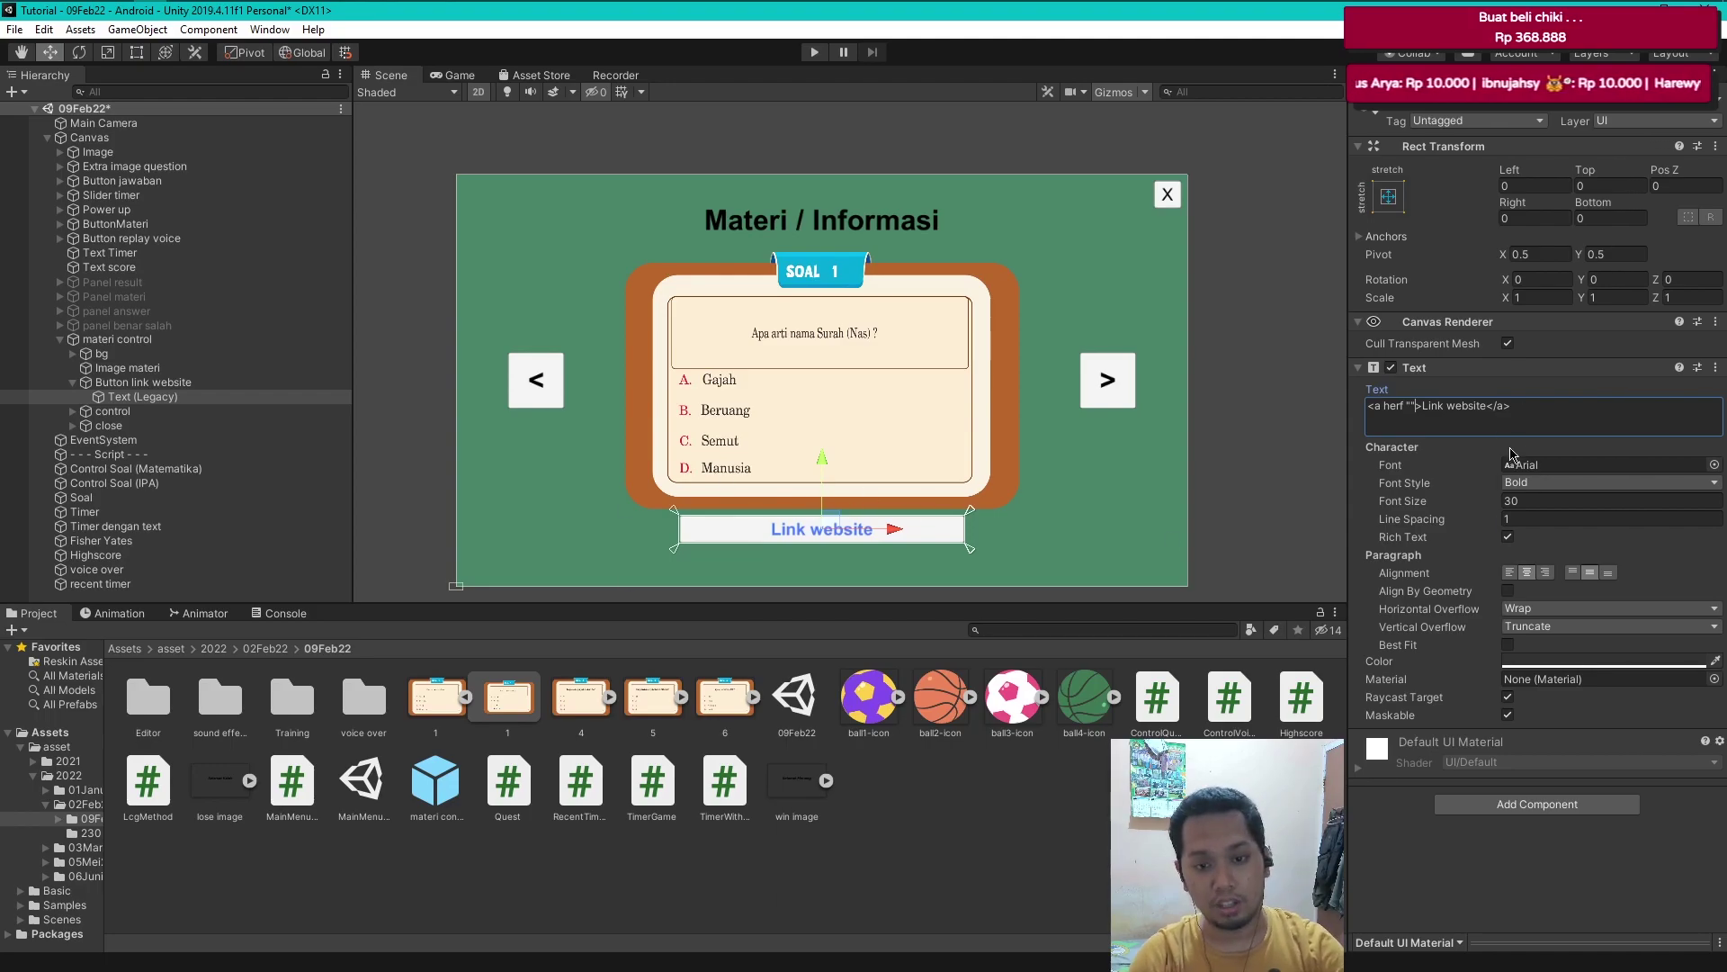
- Replace the label markup with plain 'link website' and save the scene
left_click_drag(1532, 410, 1282, 411)
type("link ")
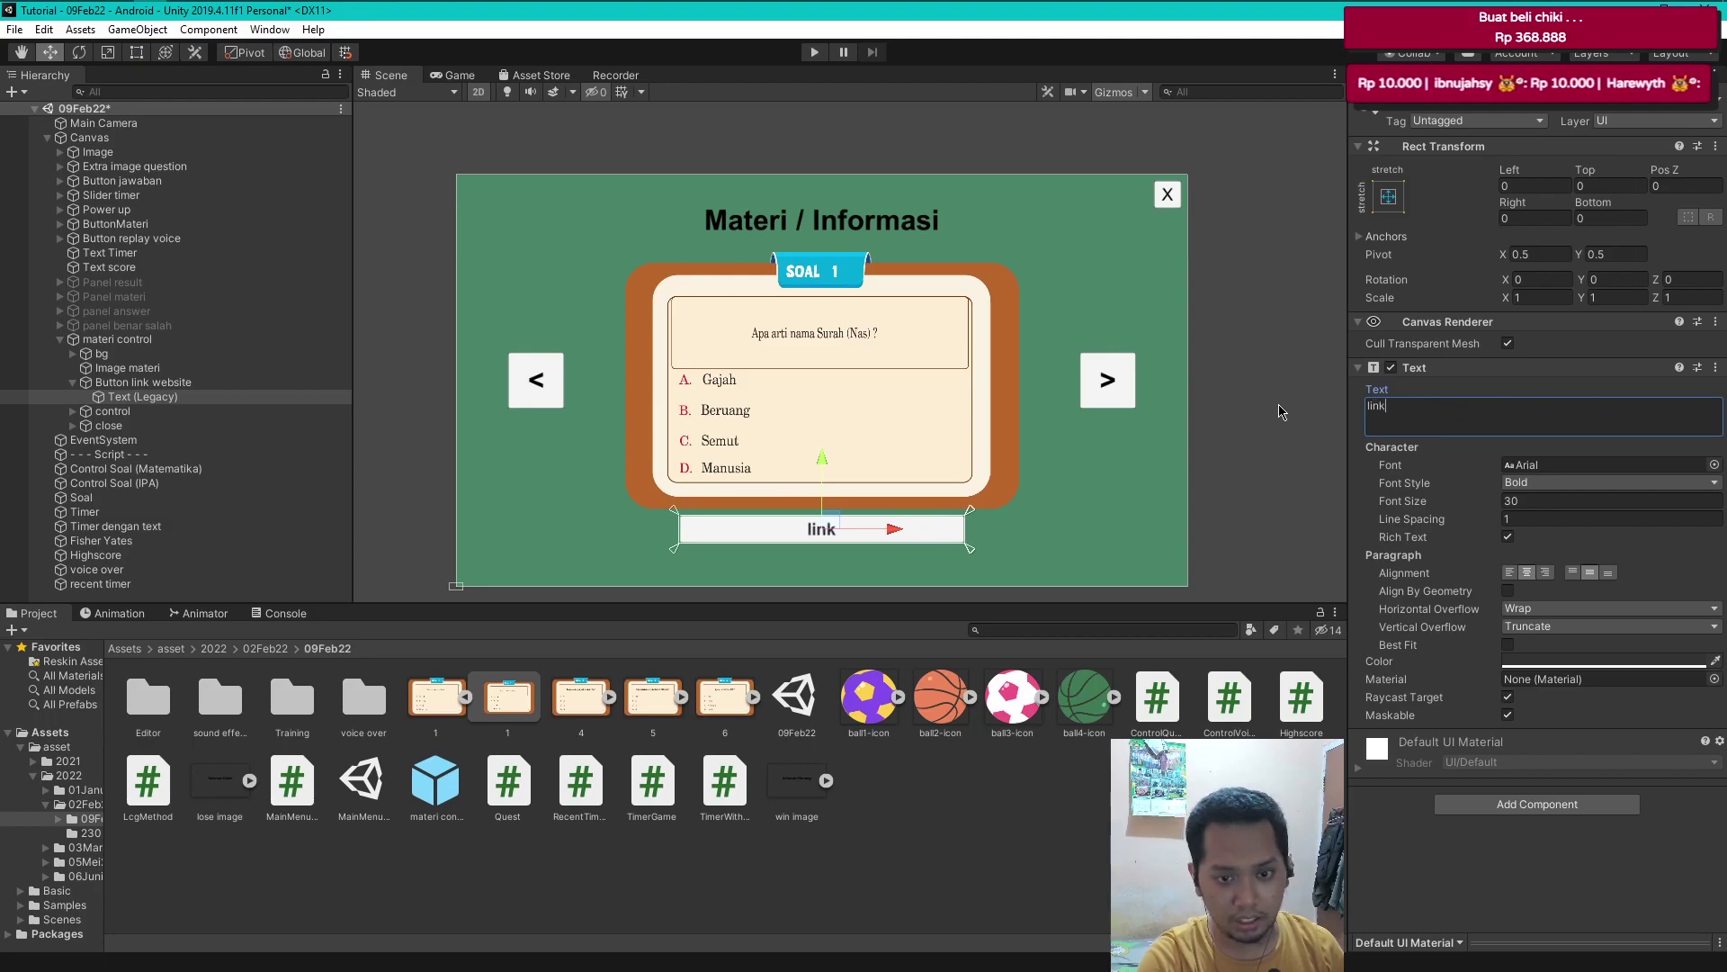
type("website")
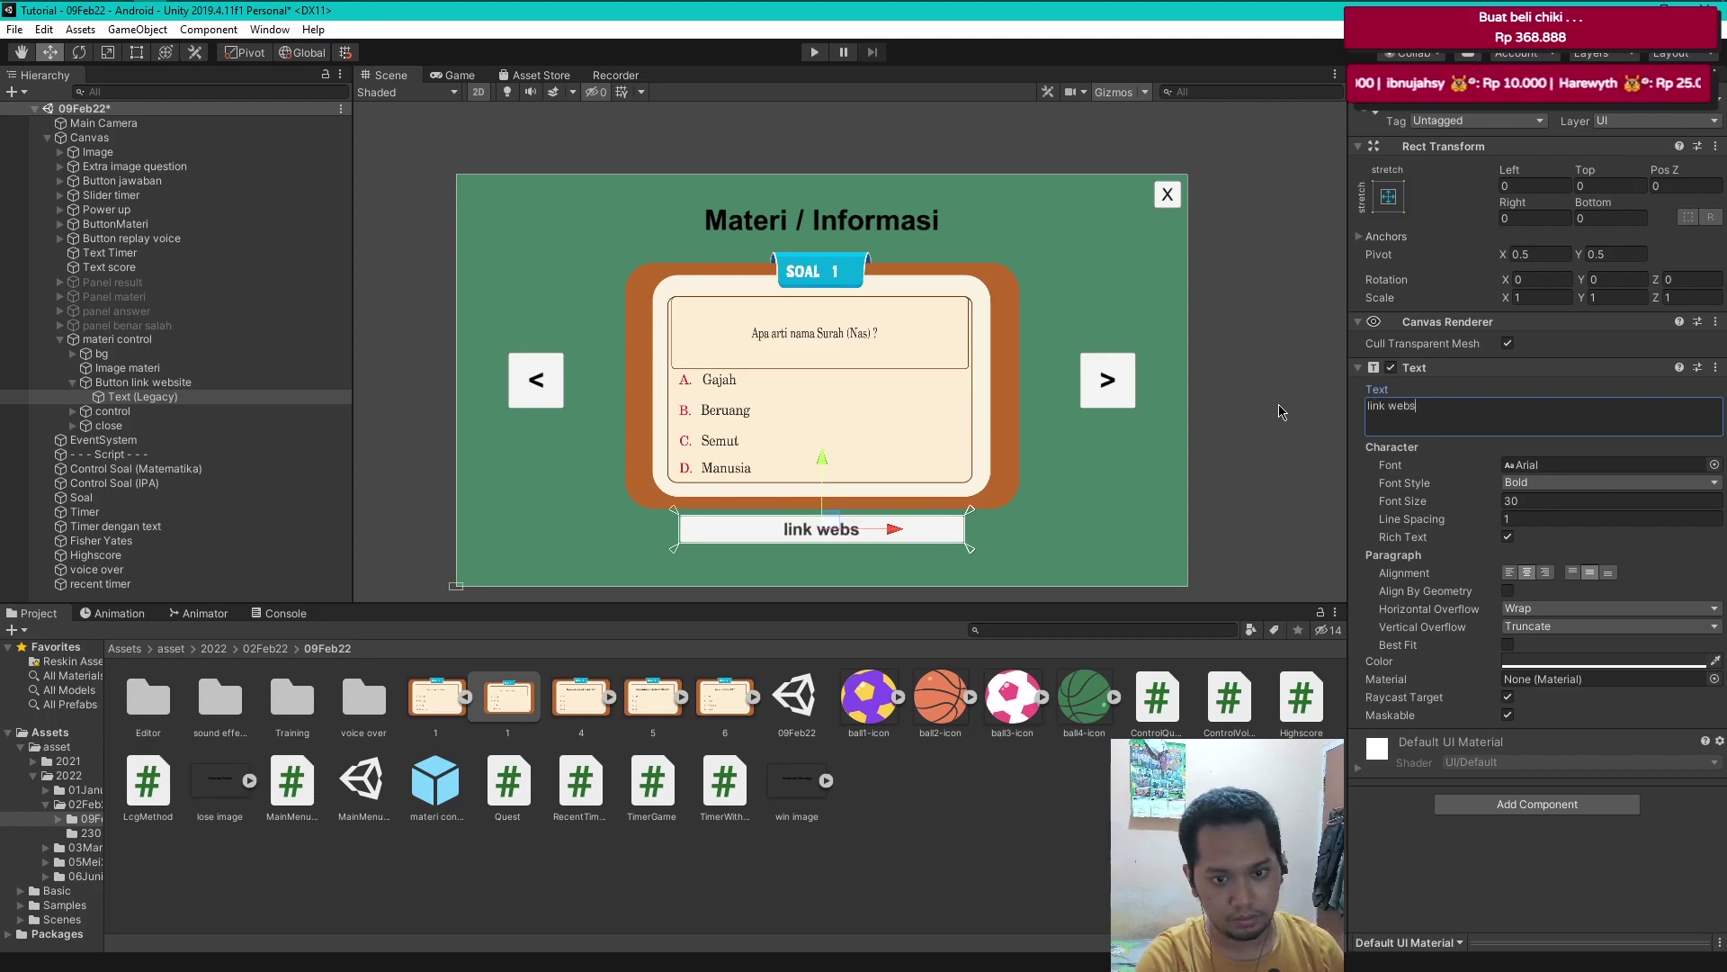
key("ctrl+s")
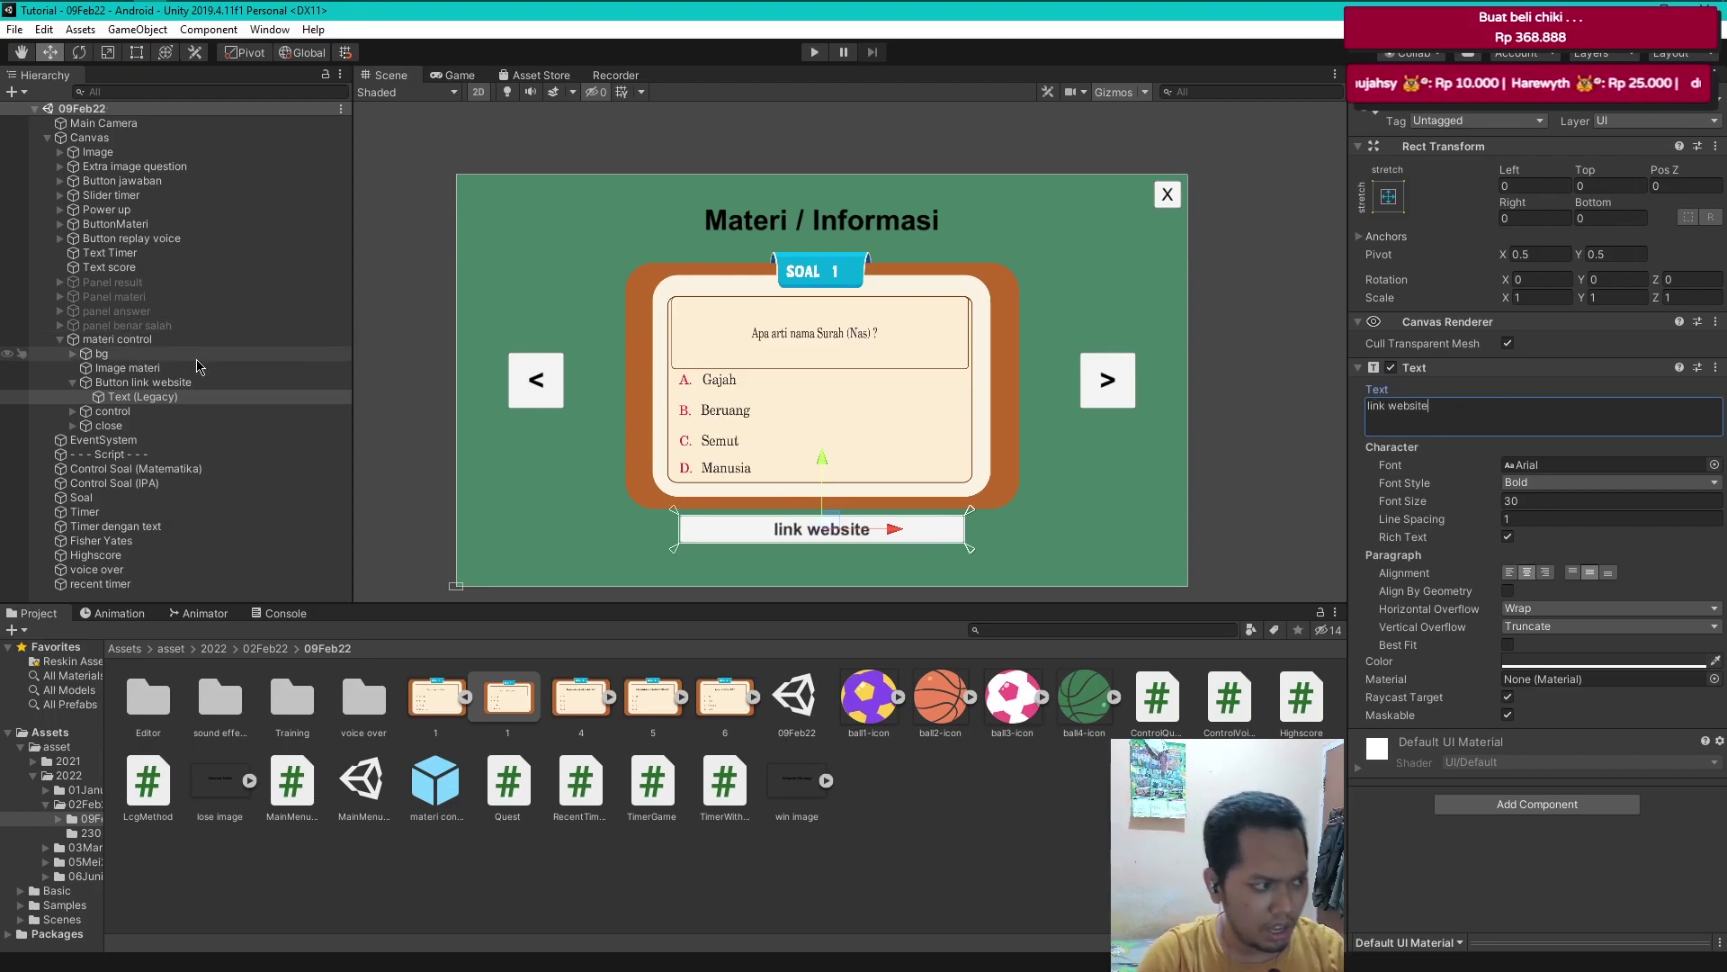
left_click(143, 382)
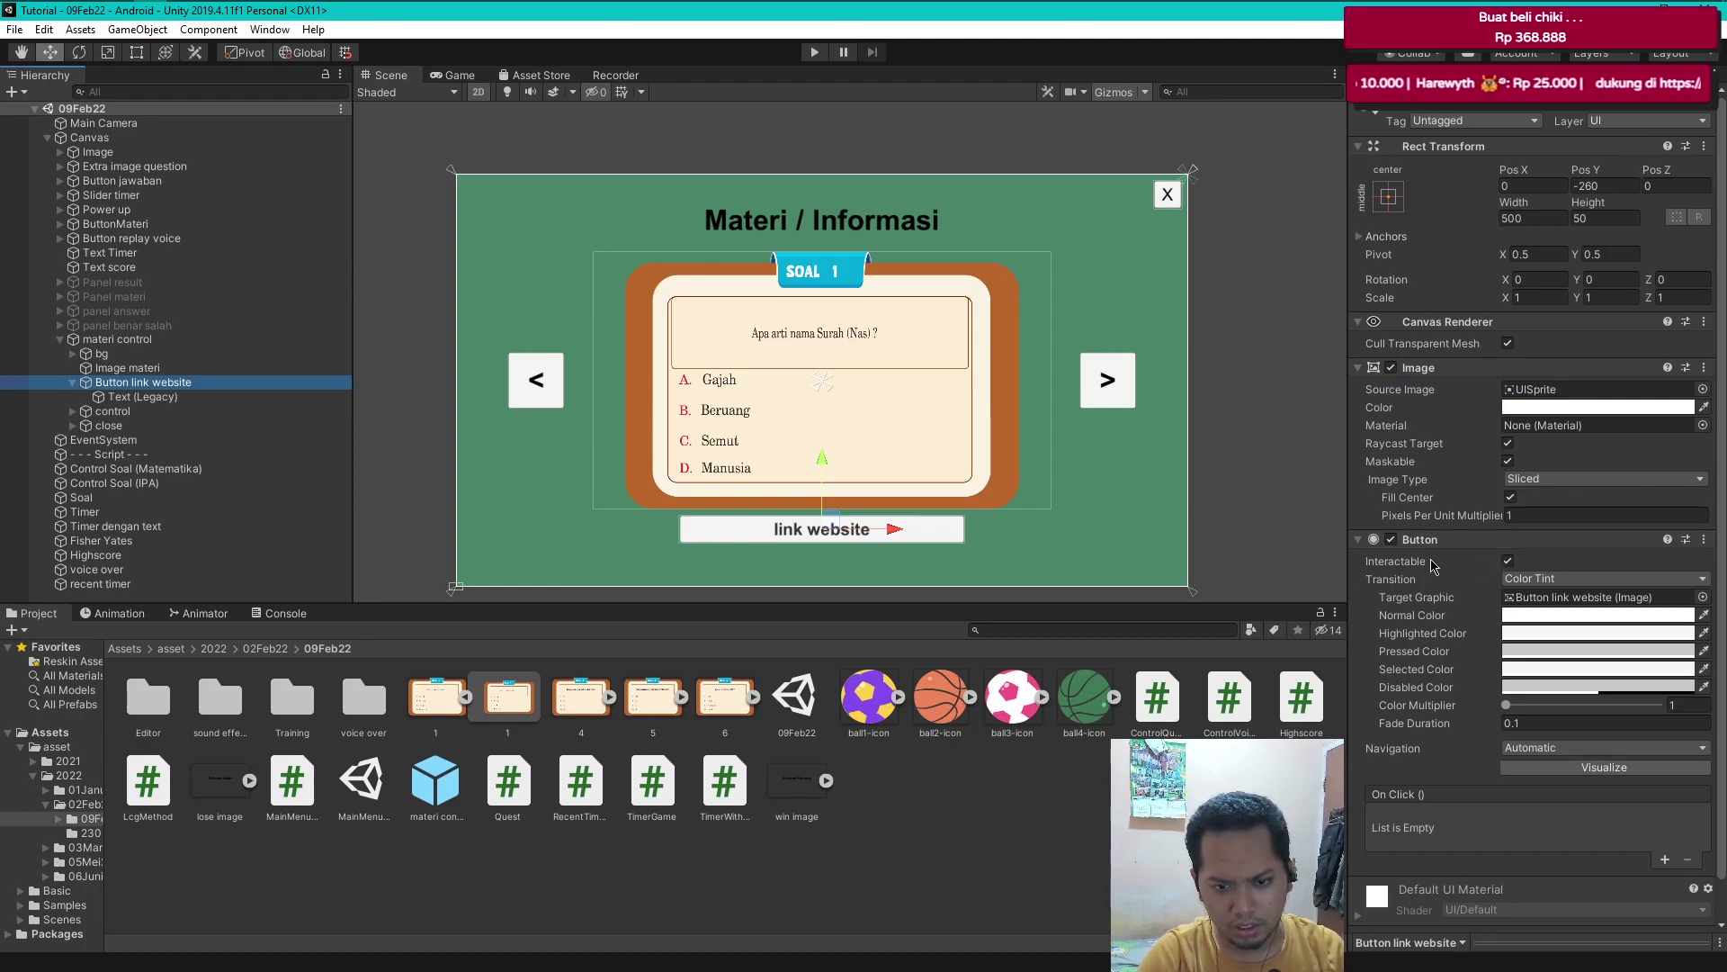
- Disable the link website button's Image background and preview the panel in the Game view
left_click(1391, 367)
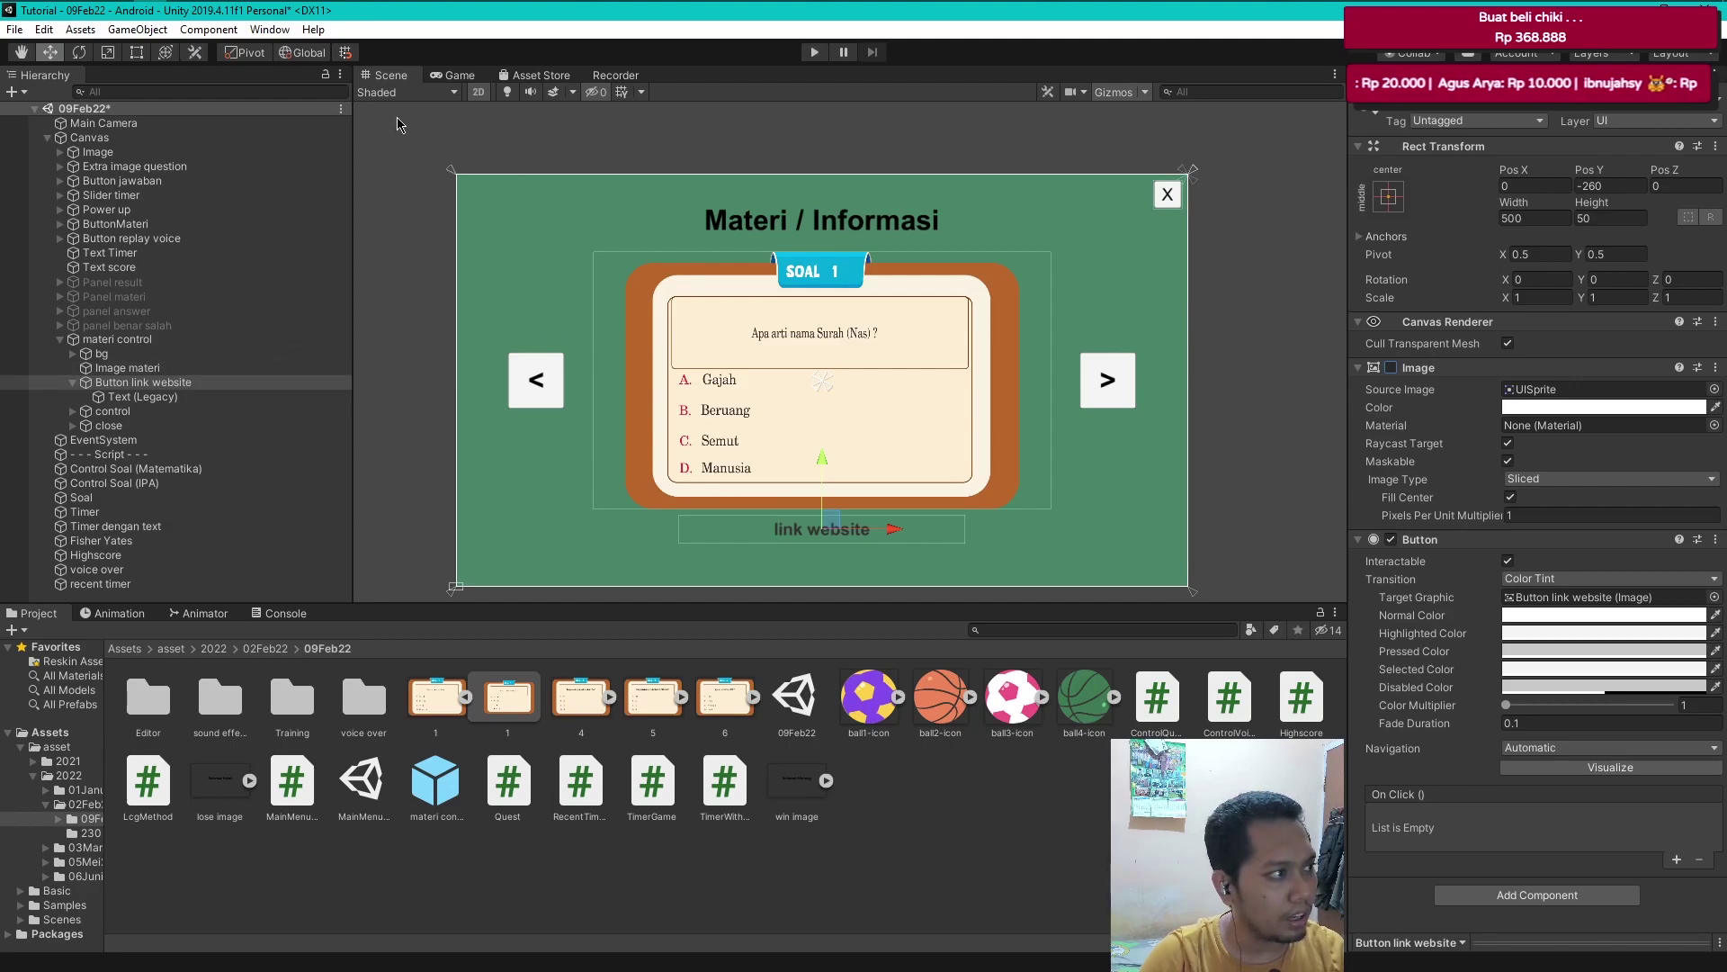
left_click(457, 75)
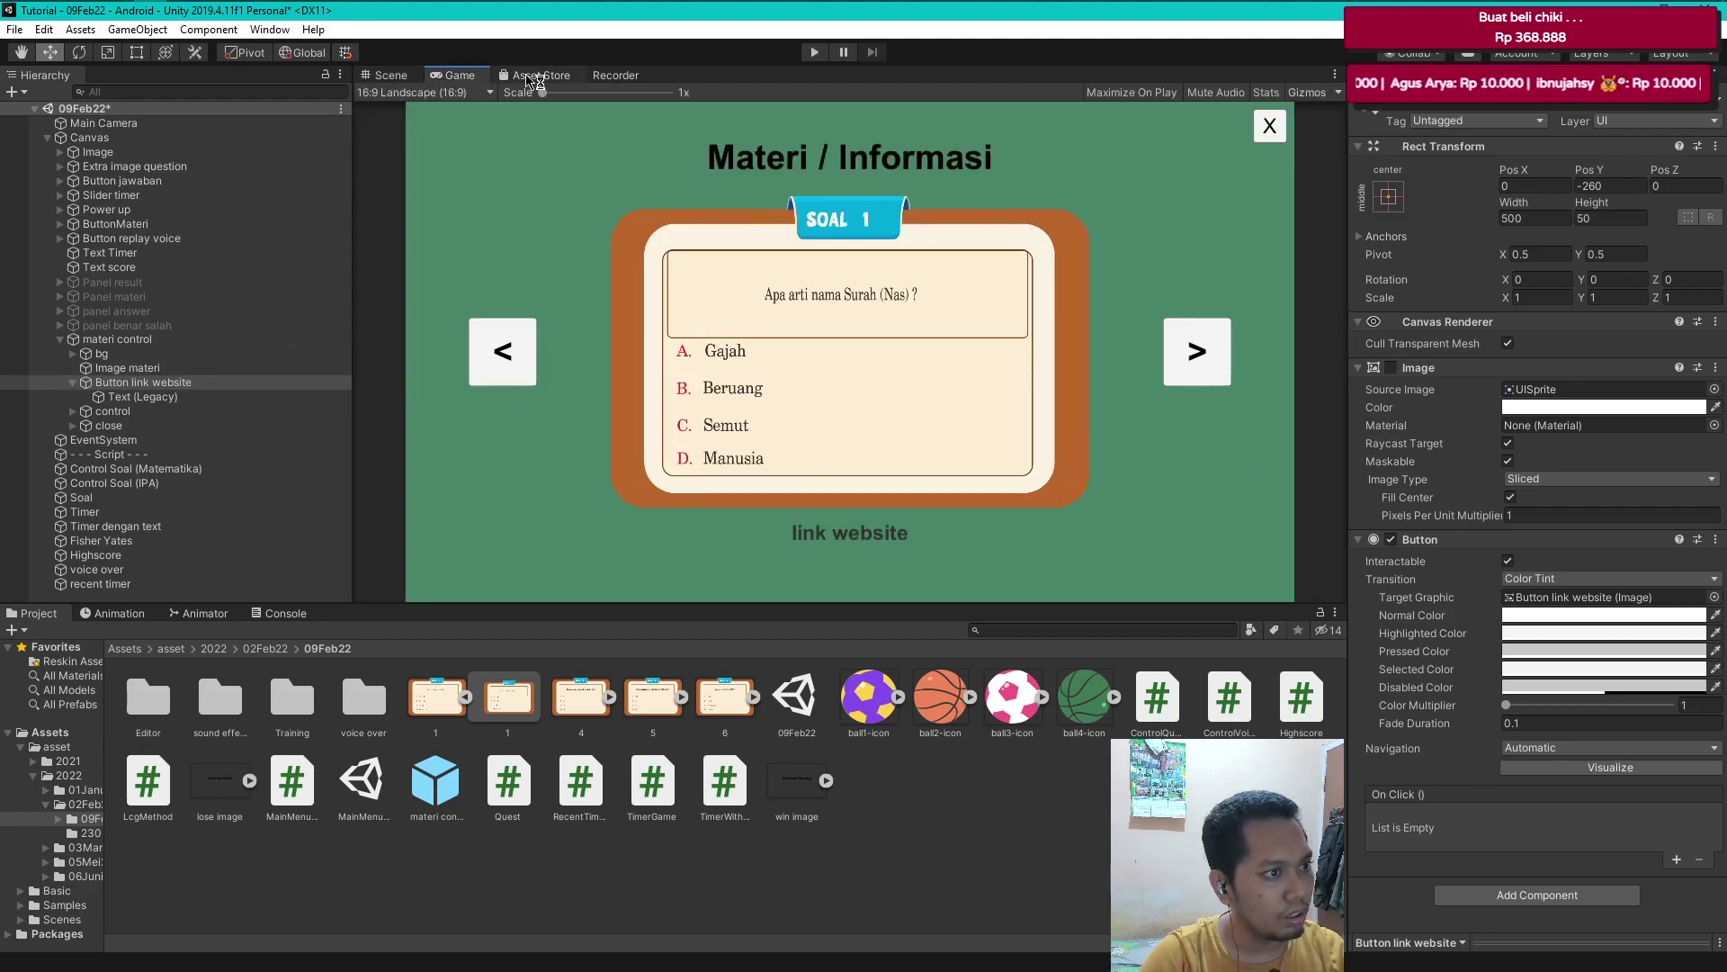
left_click(403, 77)
scroll(670, 297, "down", 2)
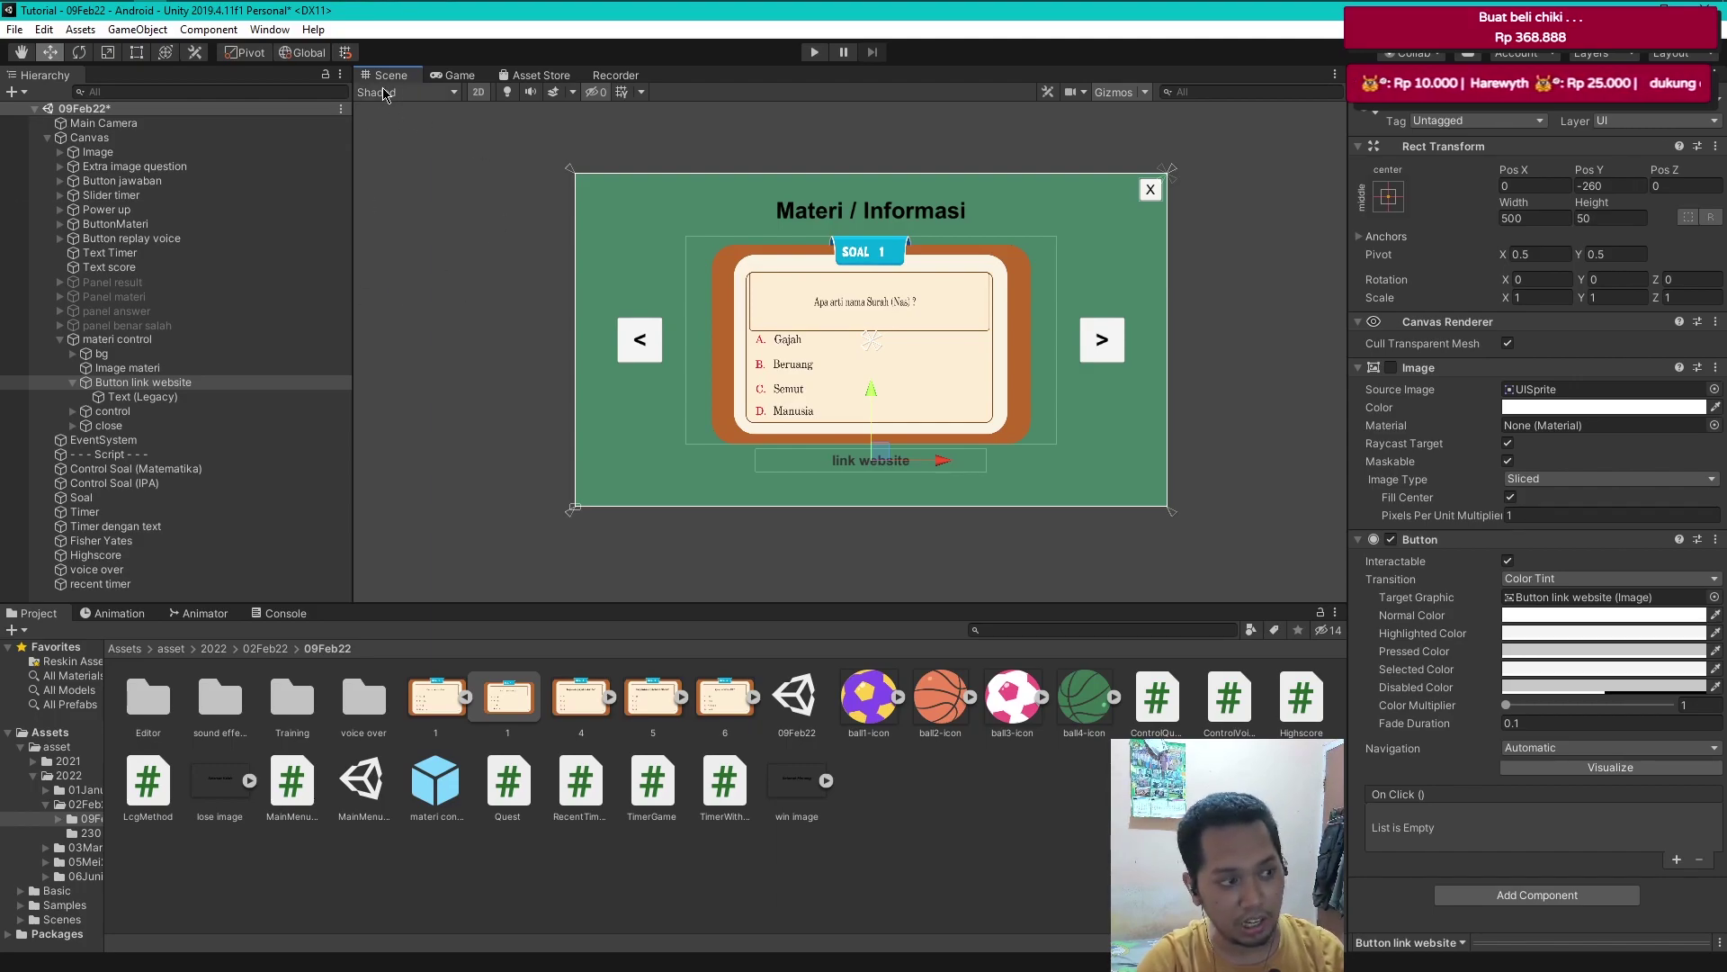
- Try narrowing the link website button with the Rect tool, then undo until its white background returns
key("t")
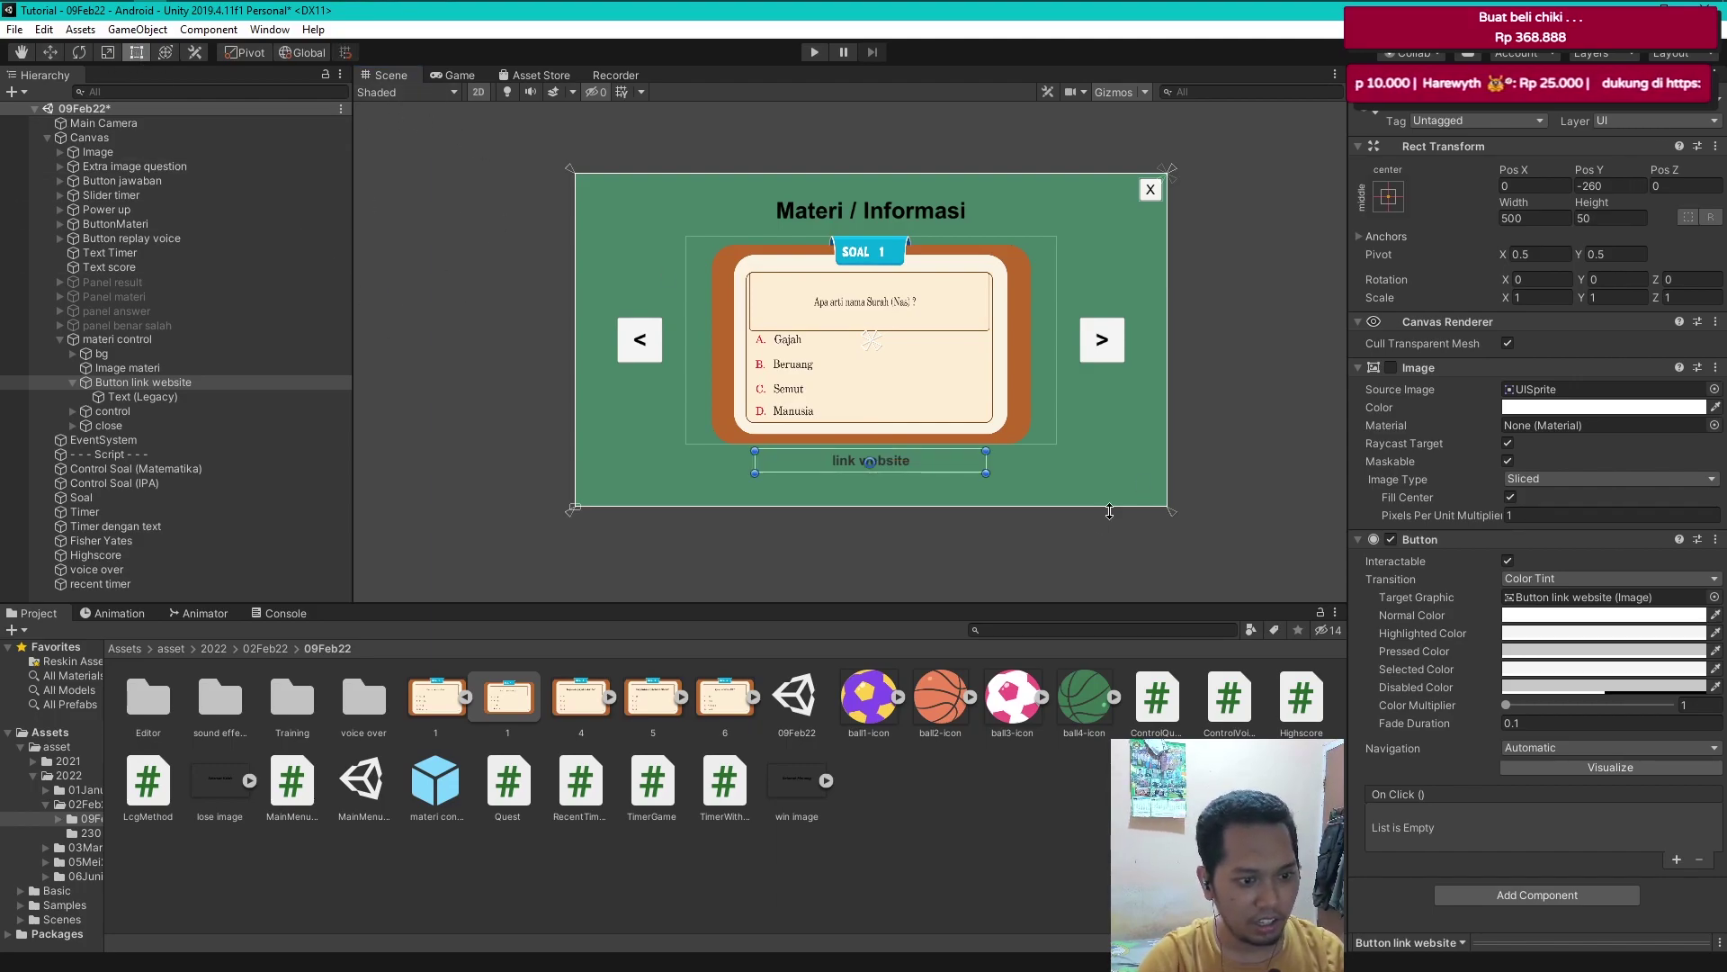
left_click_drag(986, 450, 916, 452)
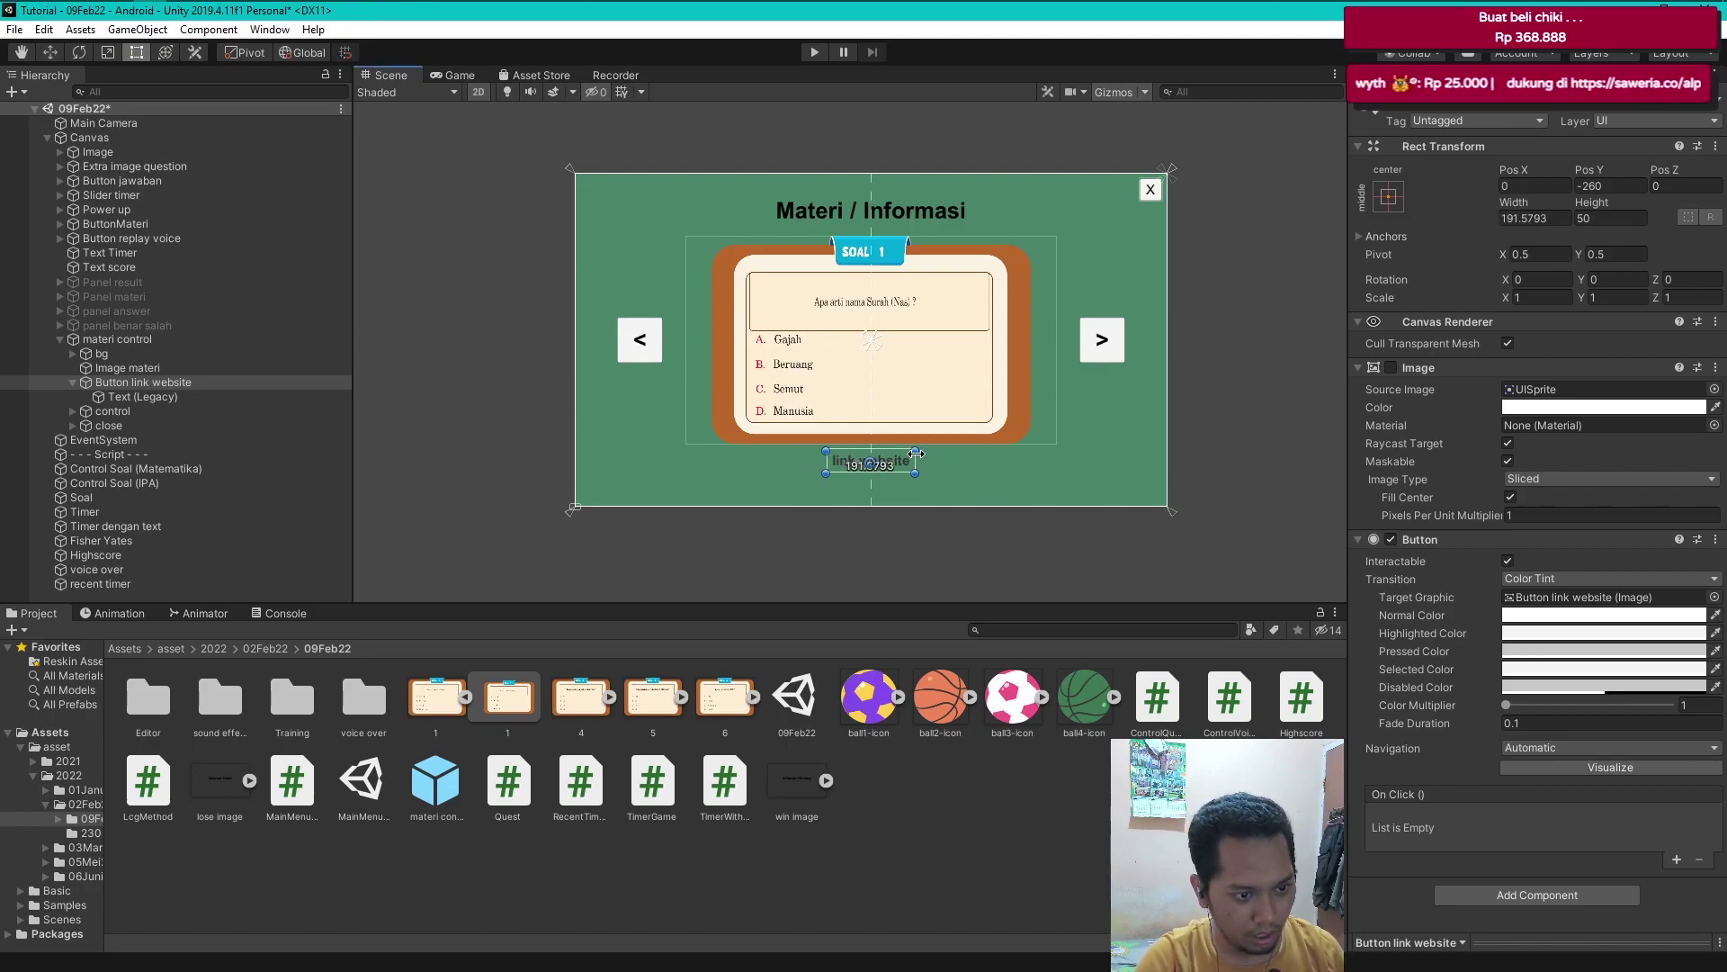
left_click(916, 441)
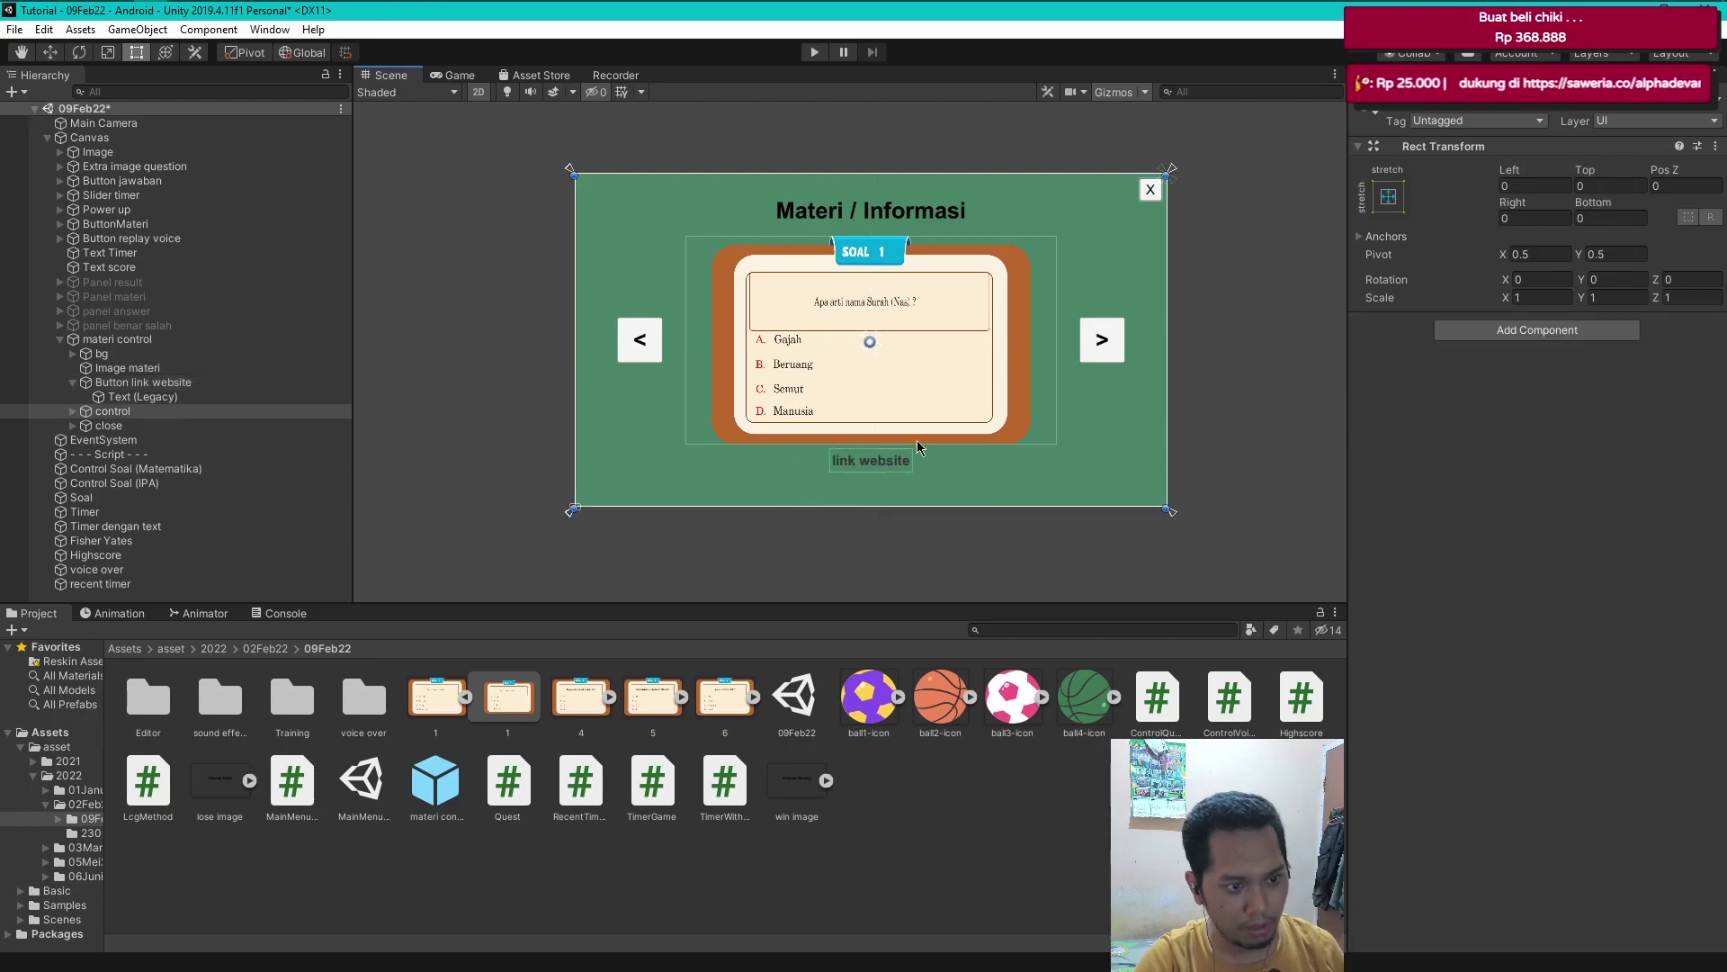
left_click(979, 467)
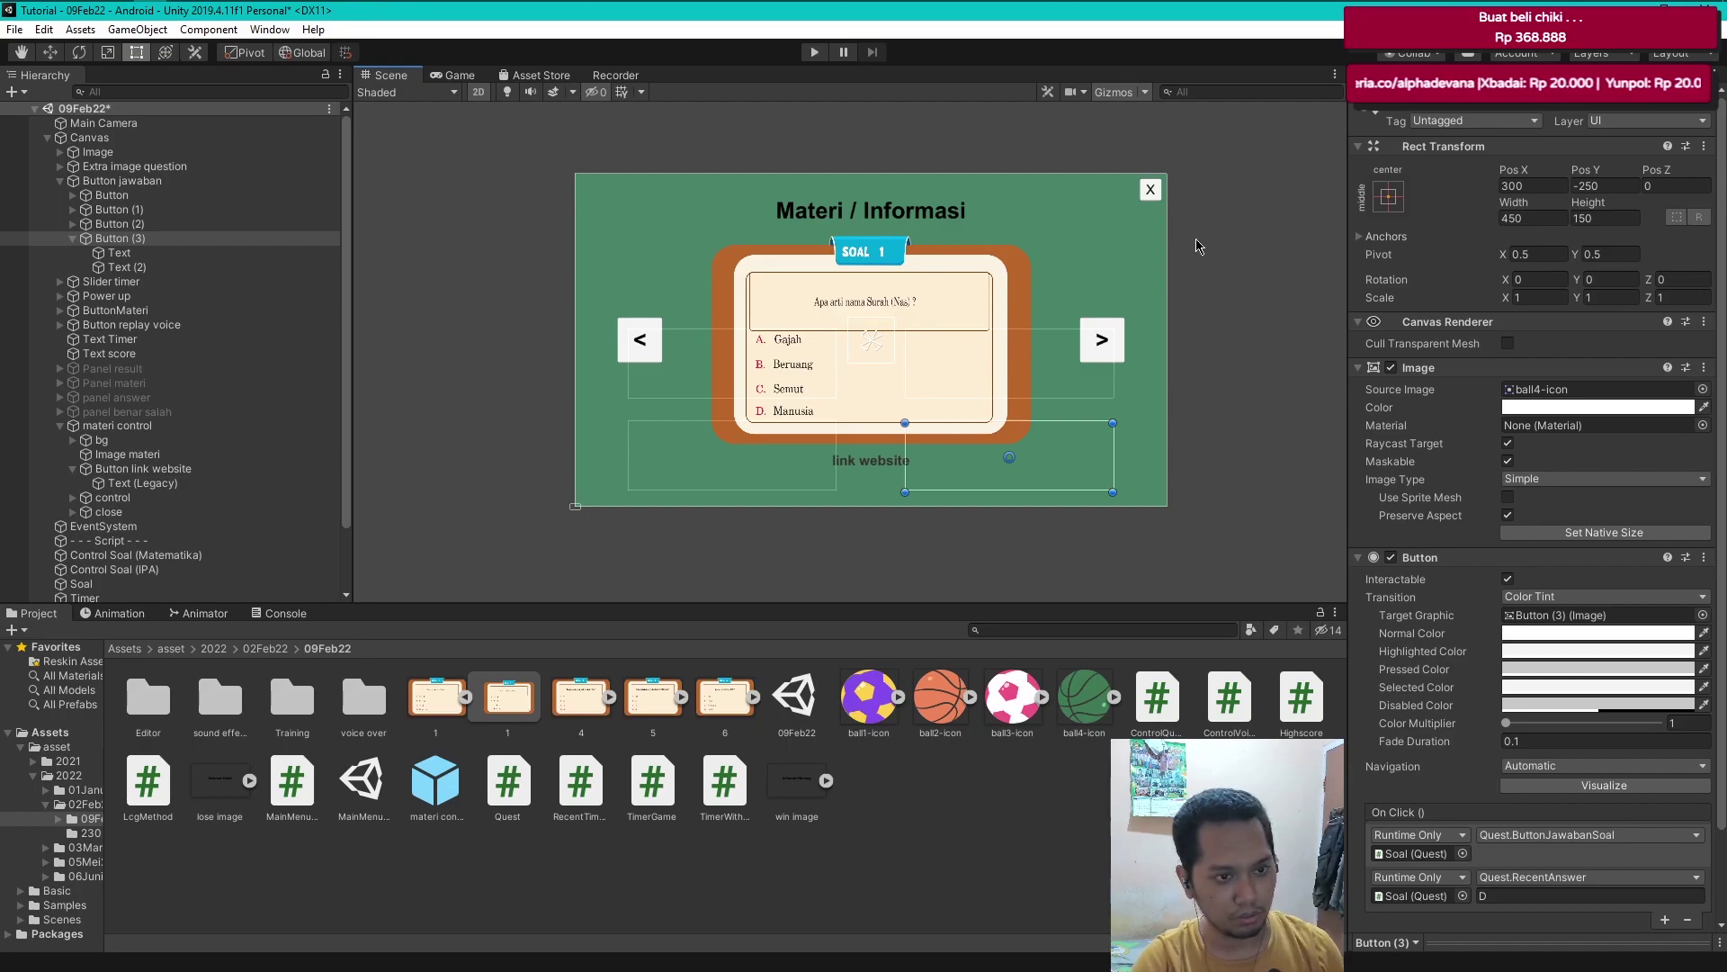
key("Down")
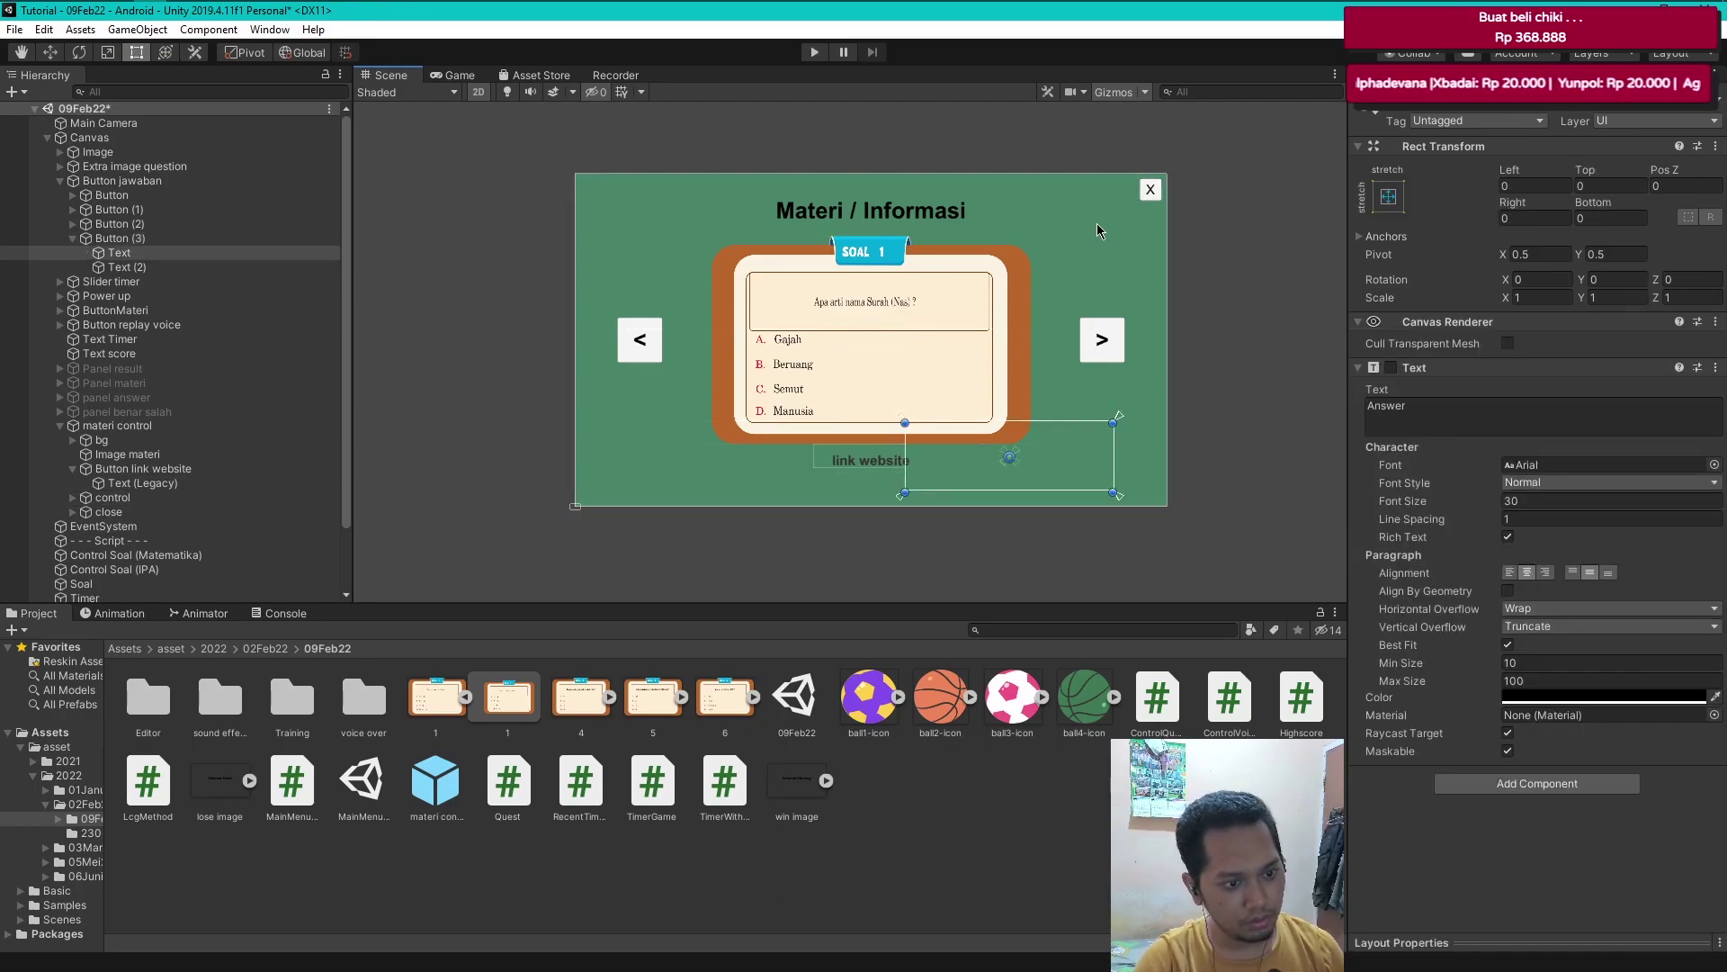
key("Down")
key("Down")
key("Down")
key("Down")
key("Down")
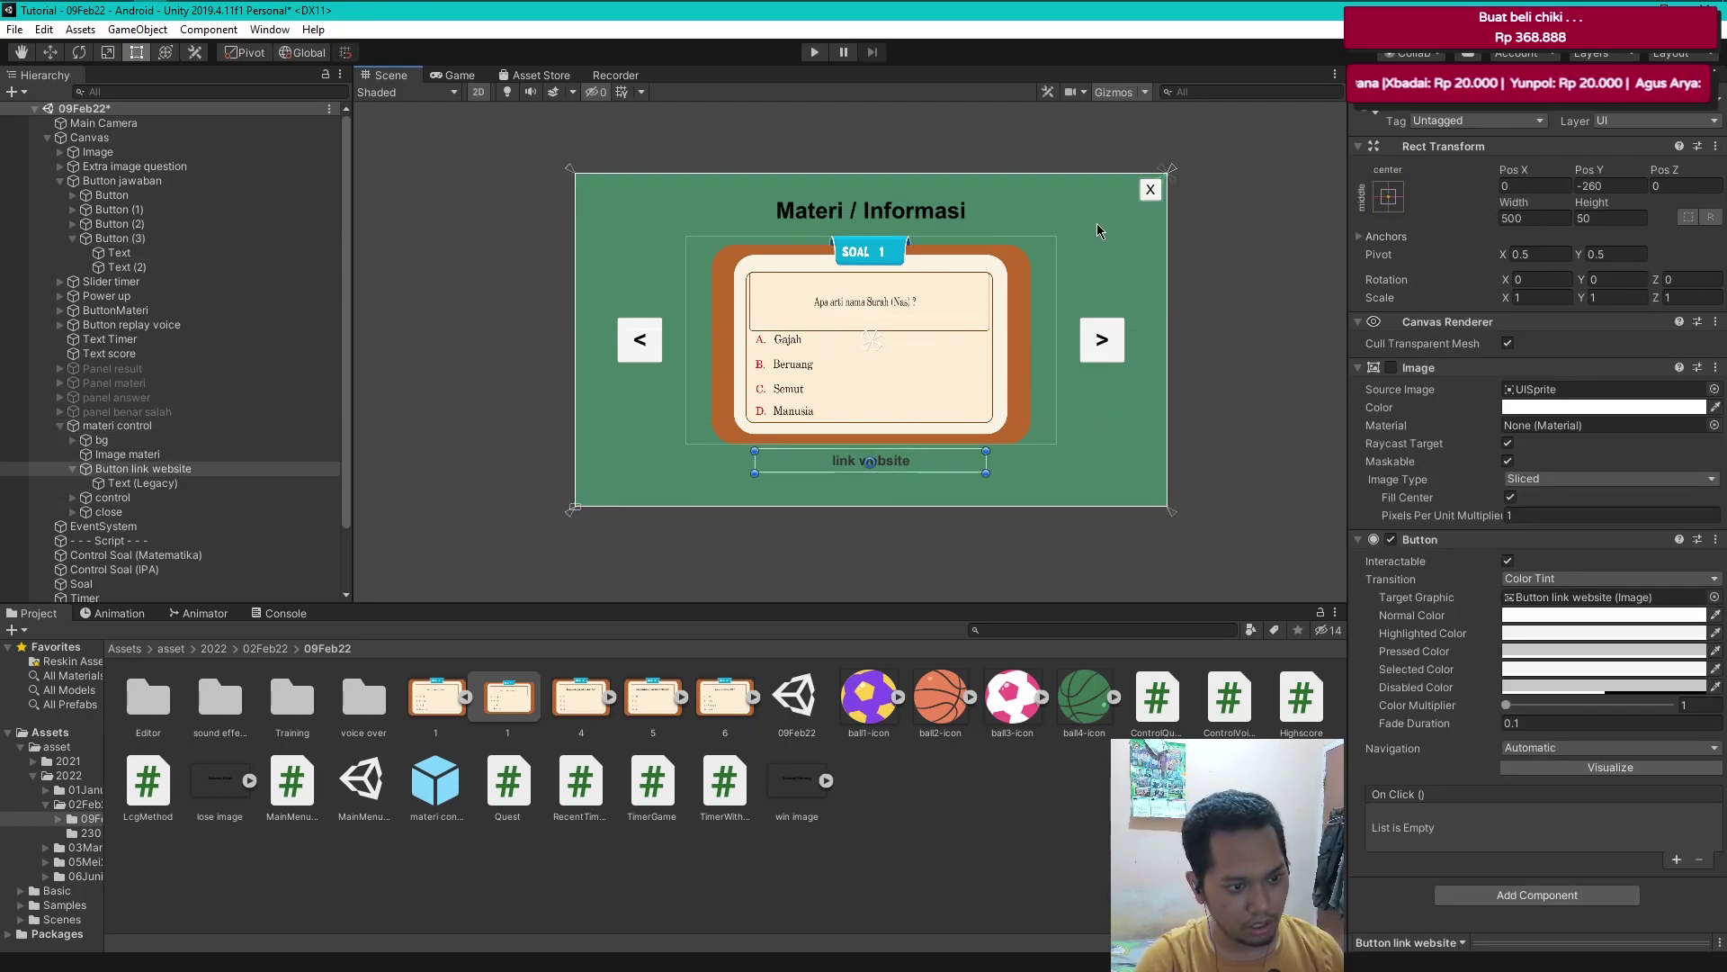
key("ctrl+z")
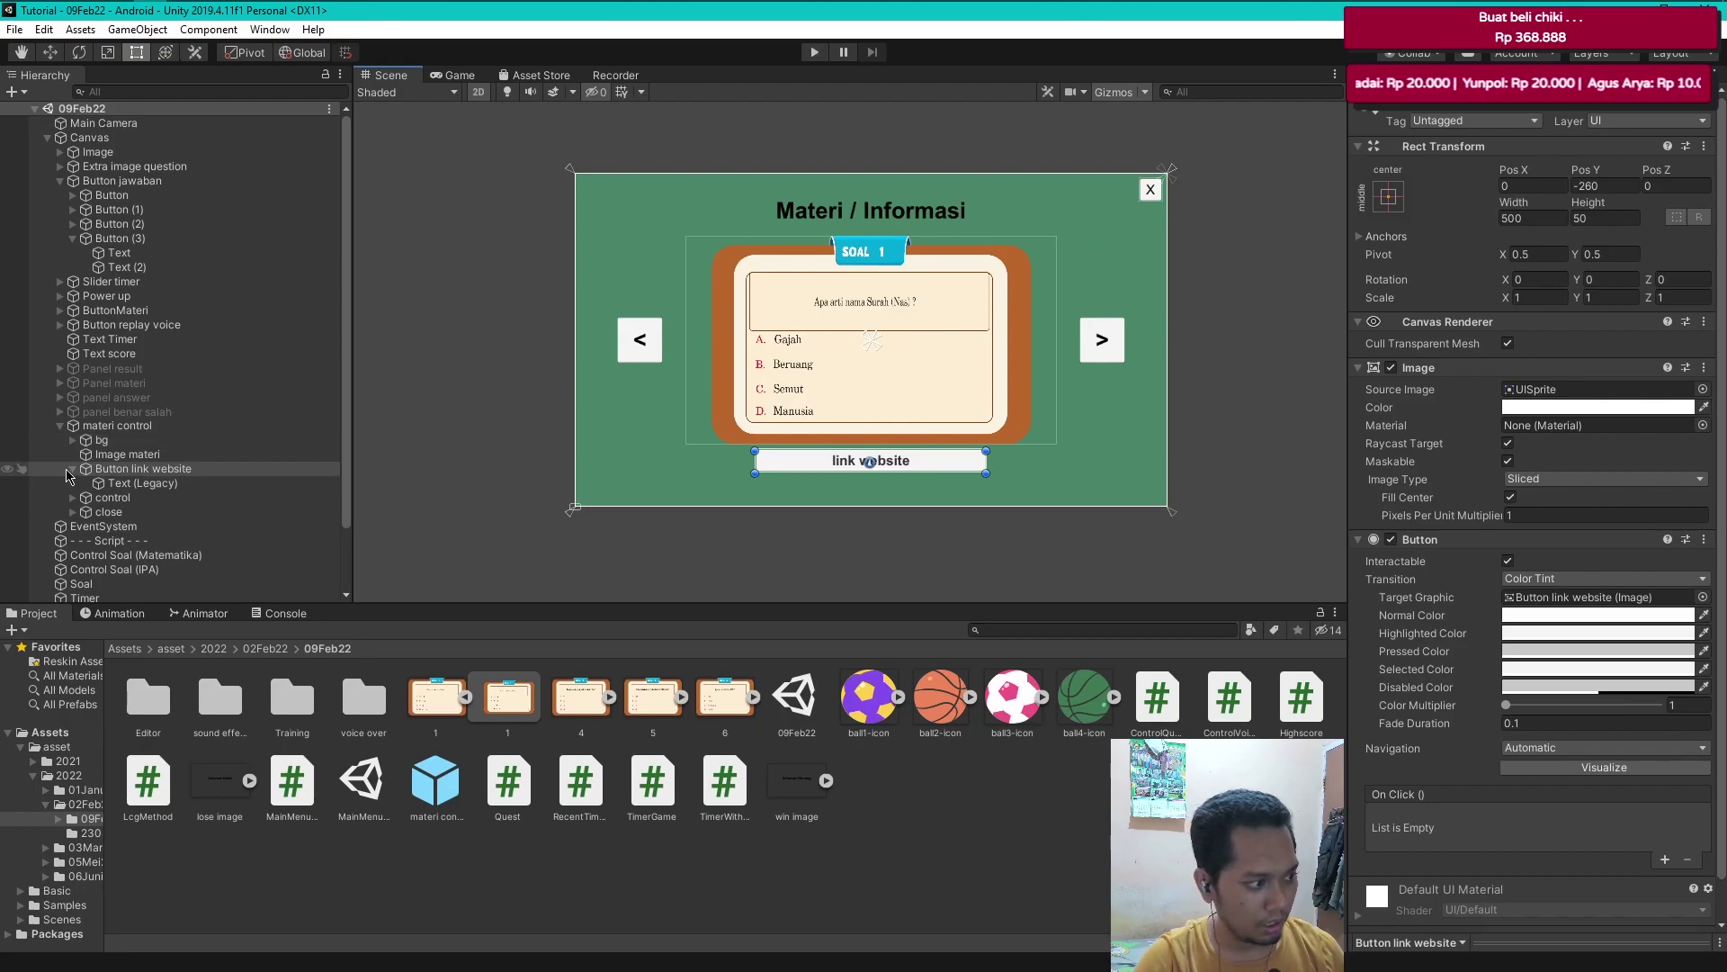
left_click(68, 475)
left_click(1044, 846)
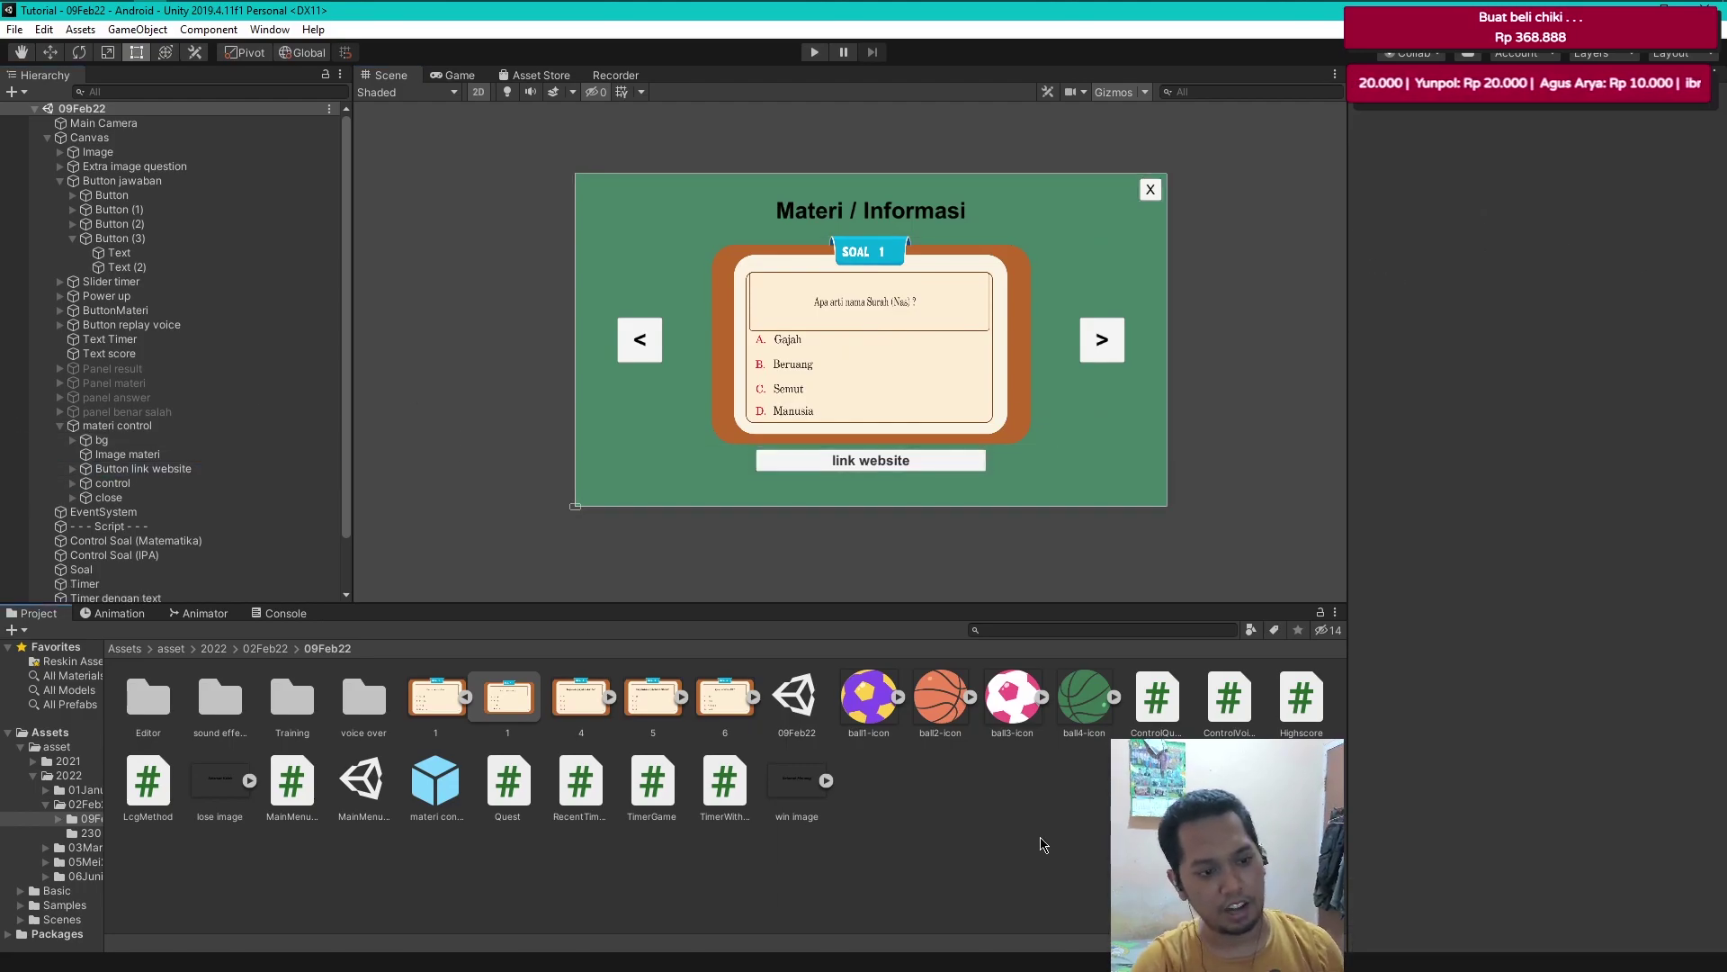
- Inspect the control group and its right and left arrow buttons, briefly toggling materi control's visibility
left_click(150, 488)
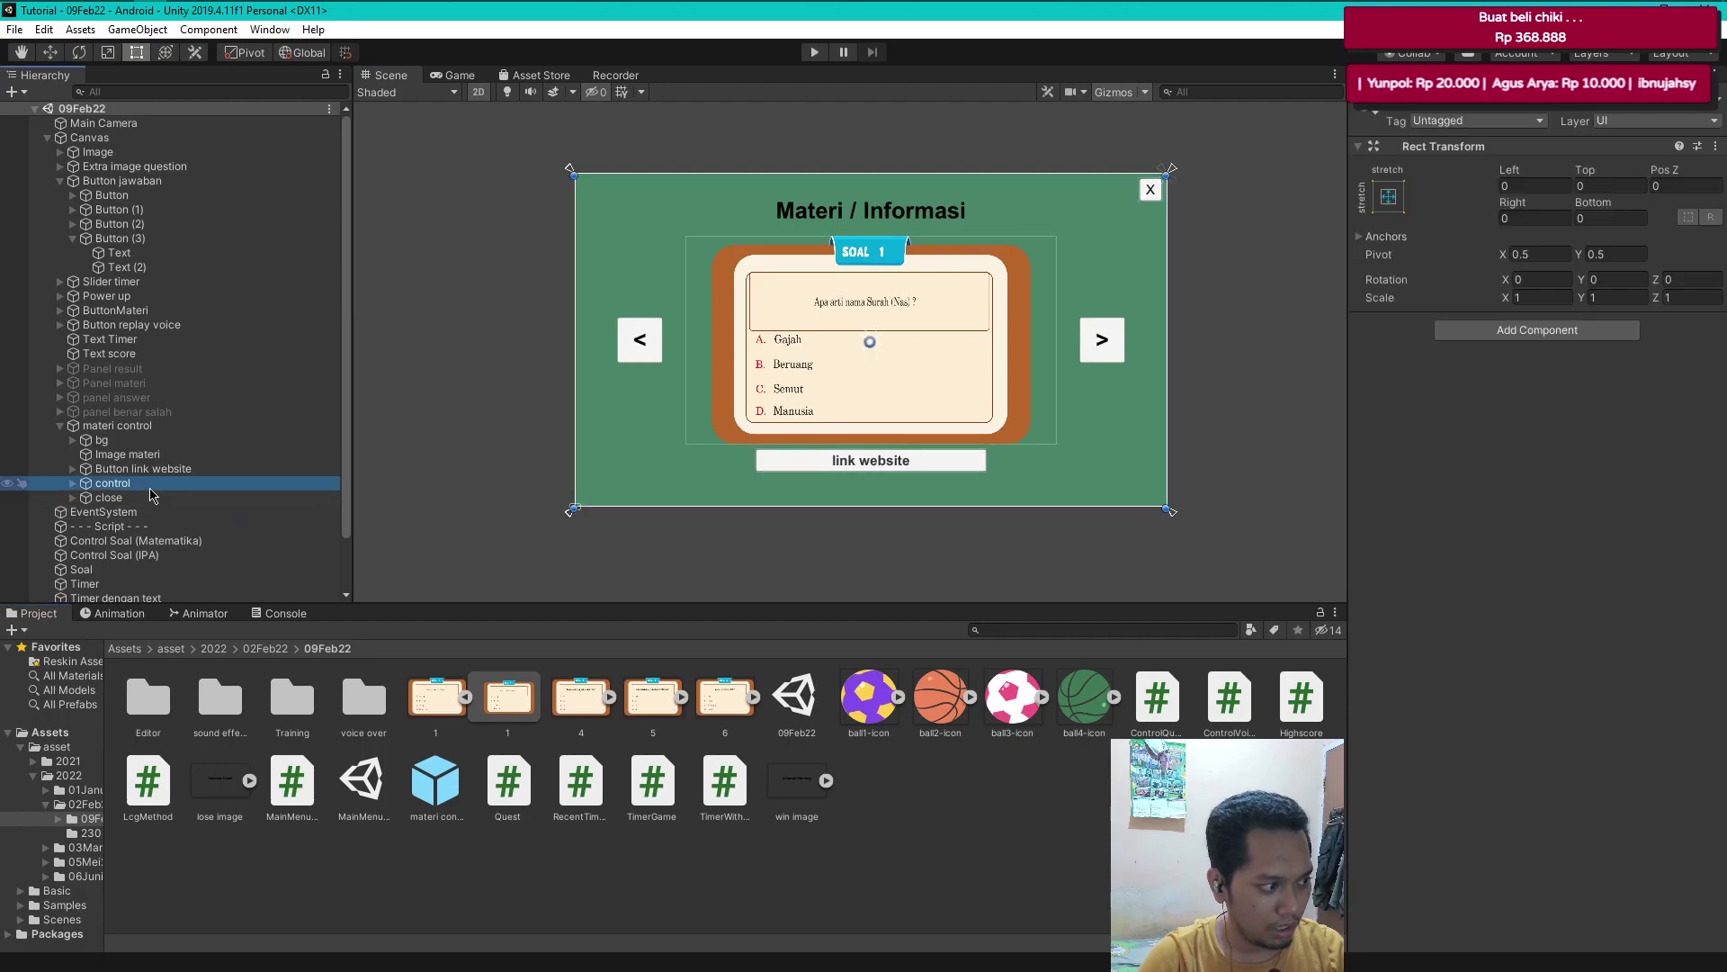
left_click(132, 490)
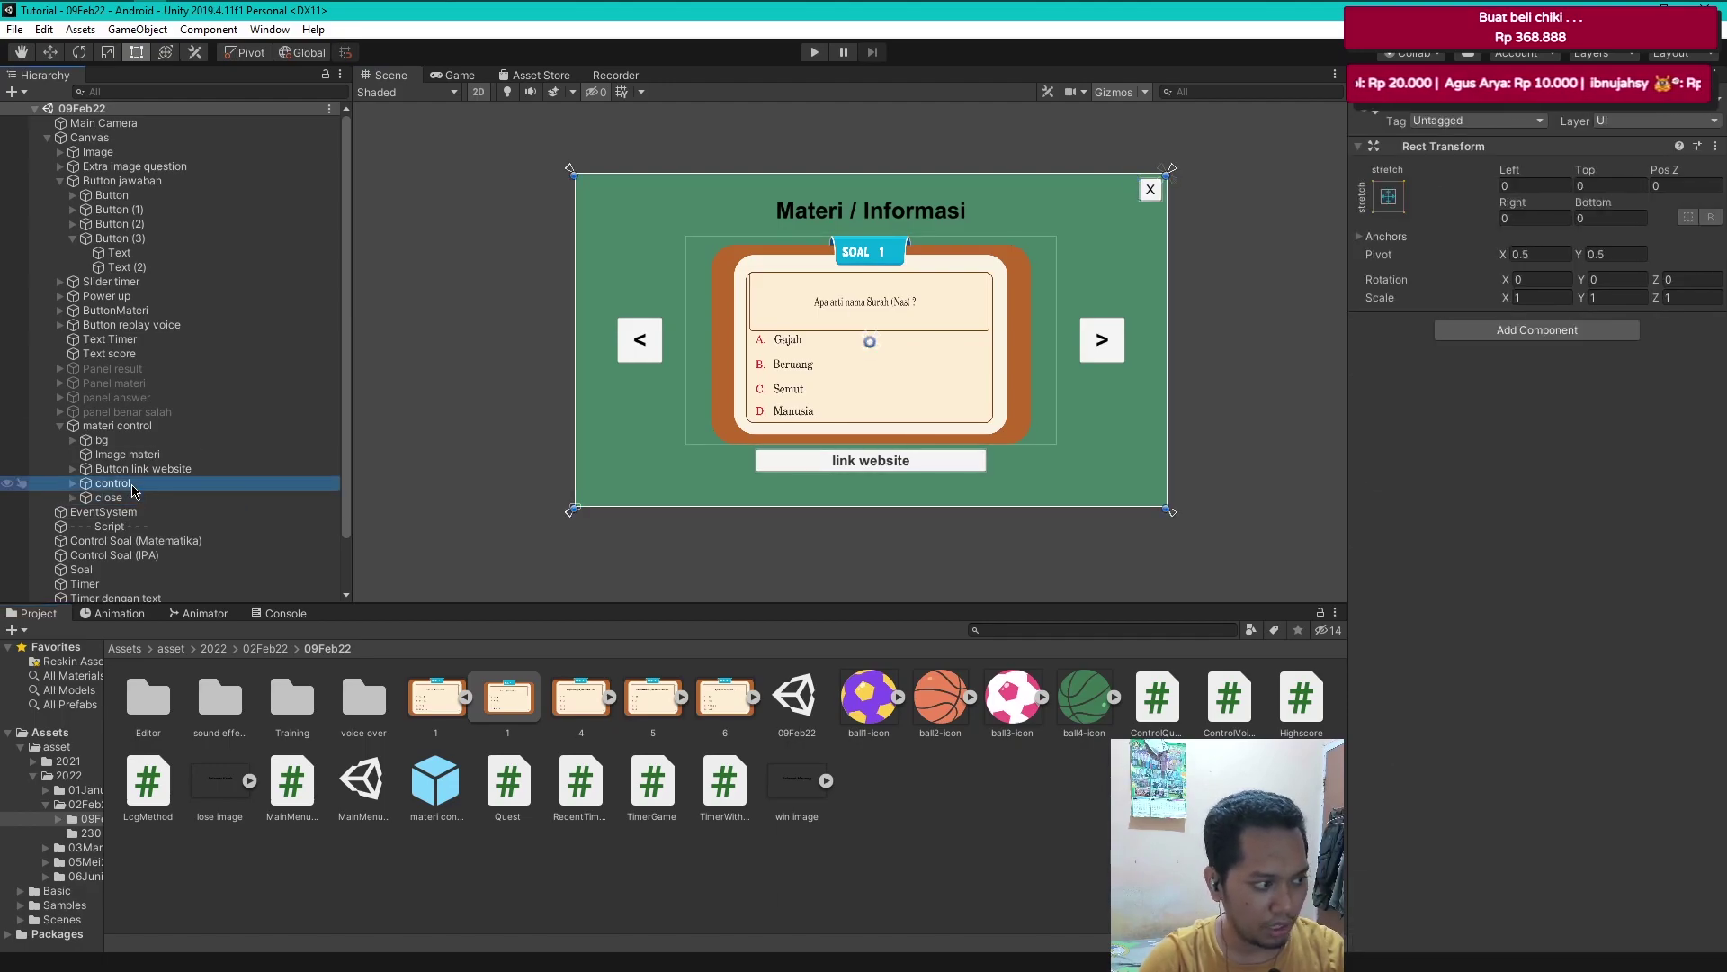
left_click(171, 425)
left_click(1396, 96)
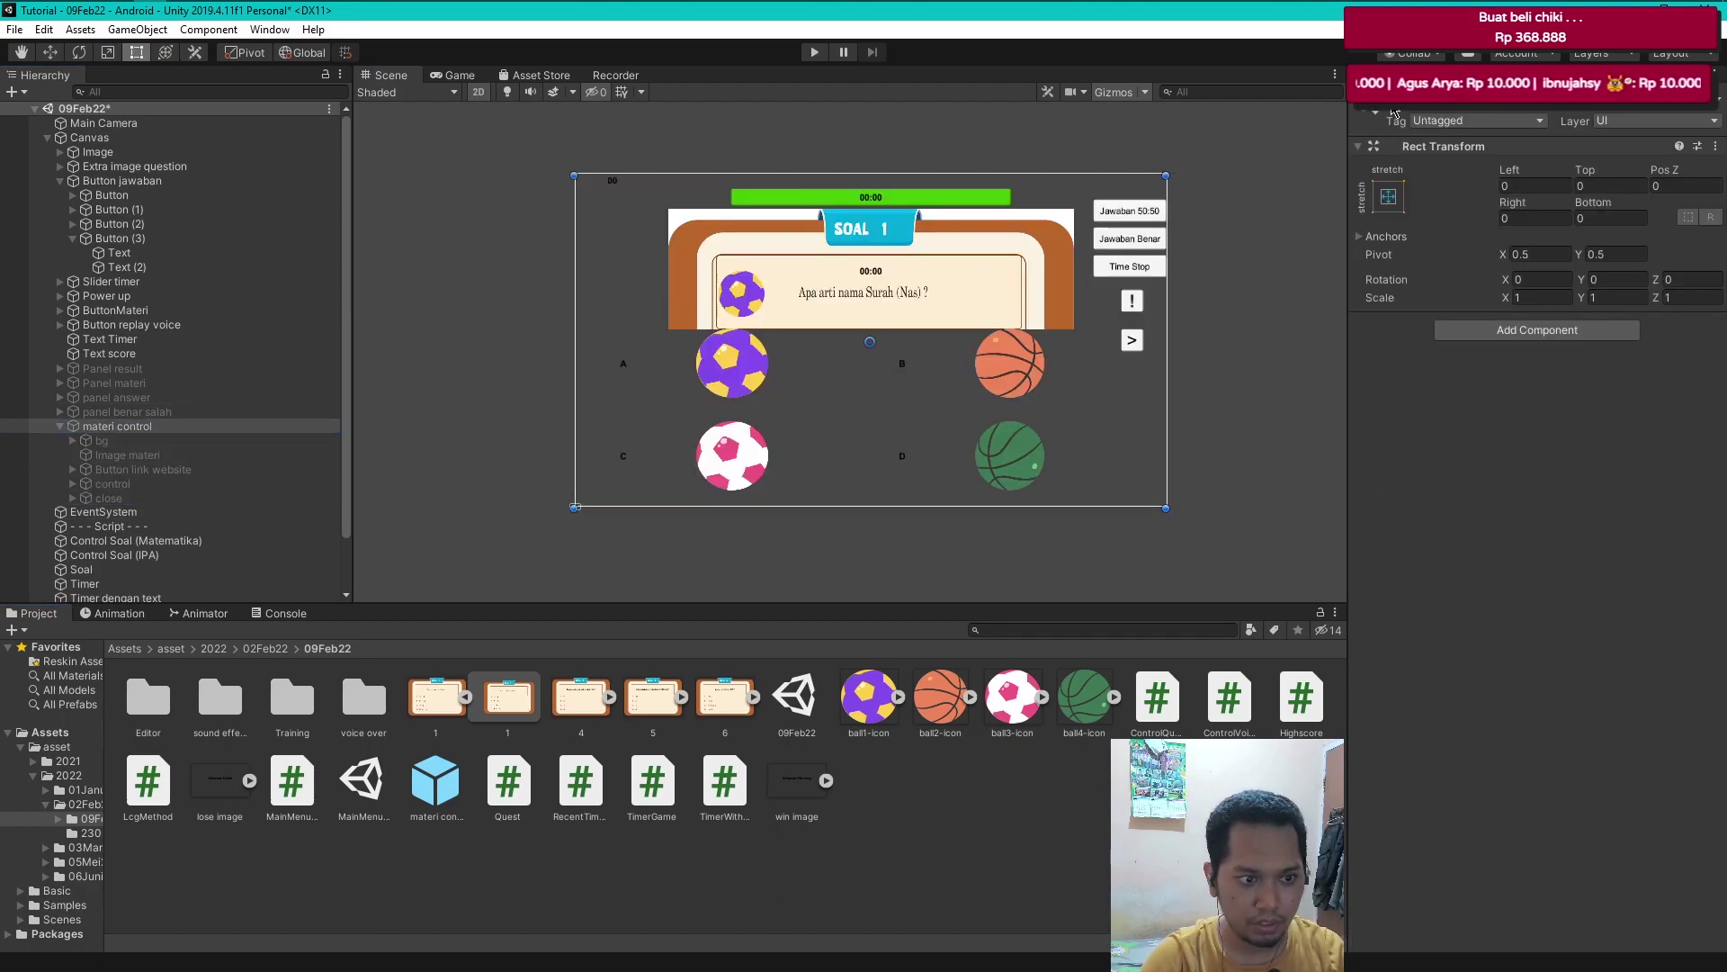
left_click(1396, 97)
left_click(133, 486)
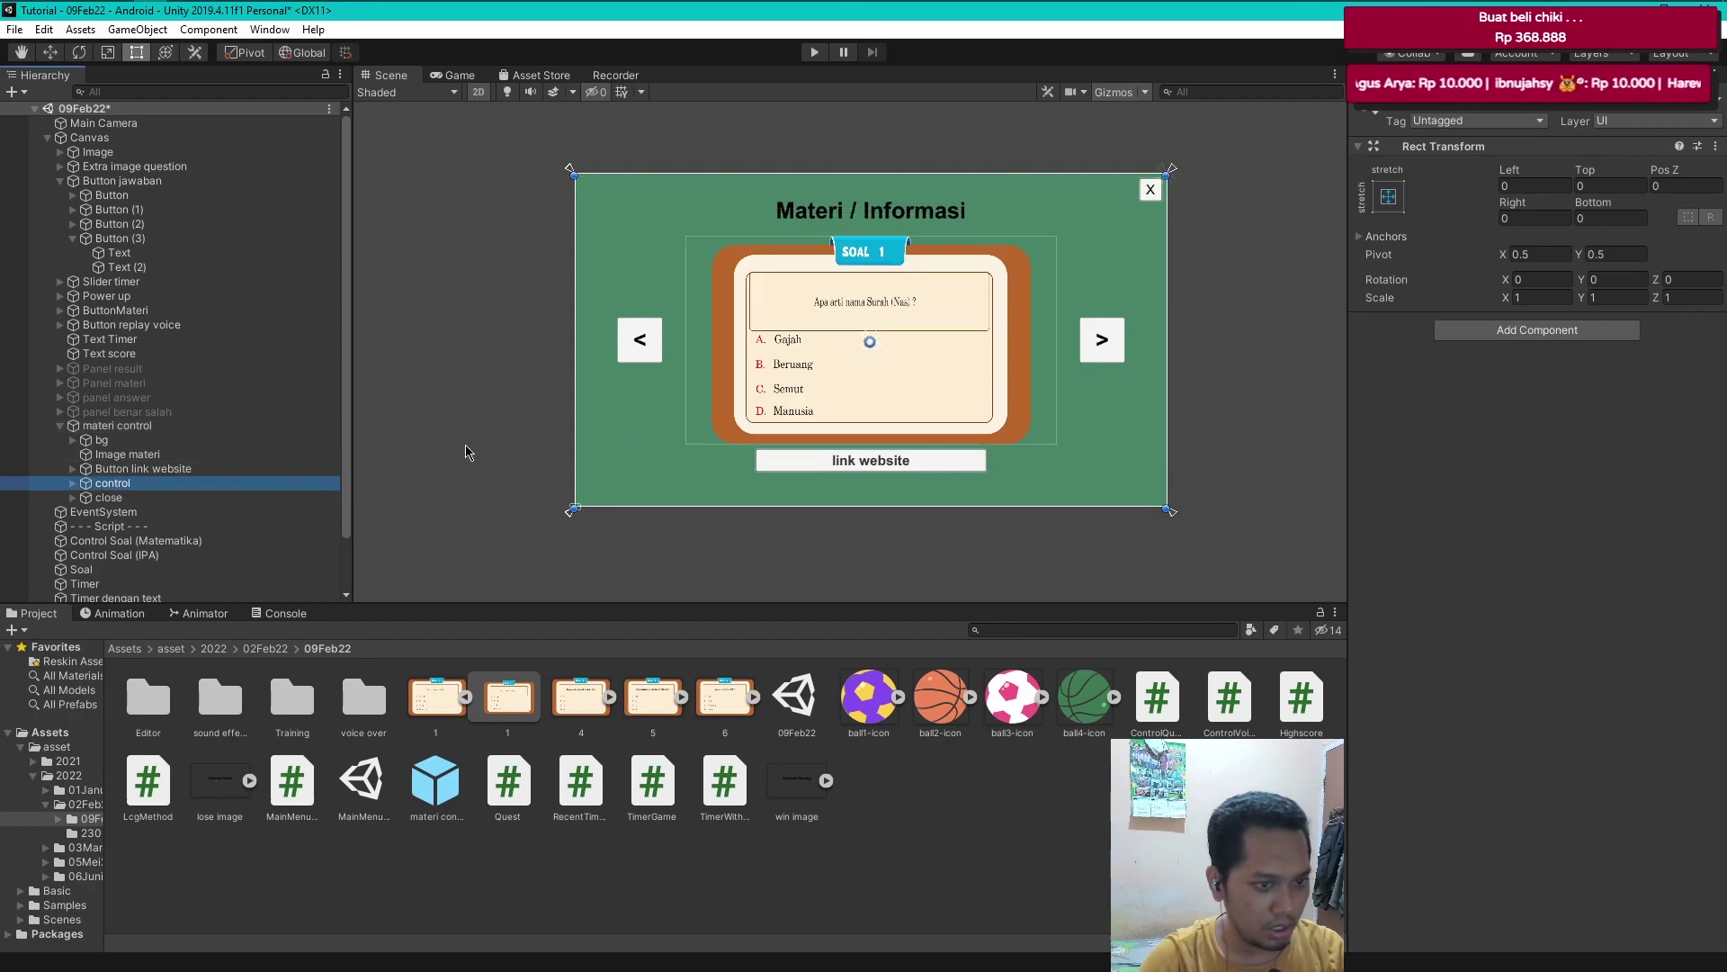
left_click(74, 484)
left_click(133, 499)
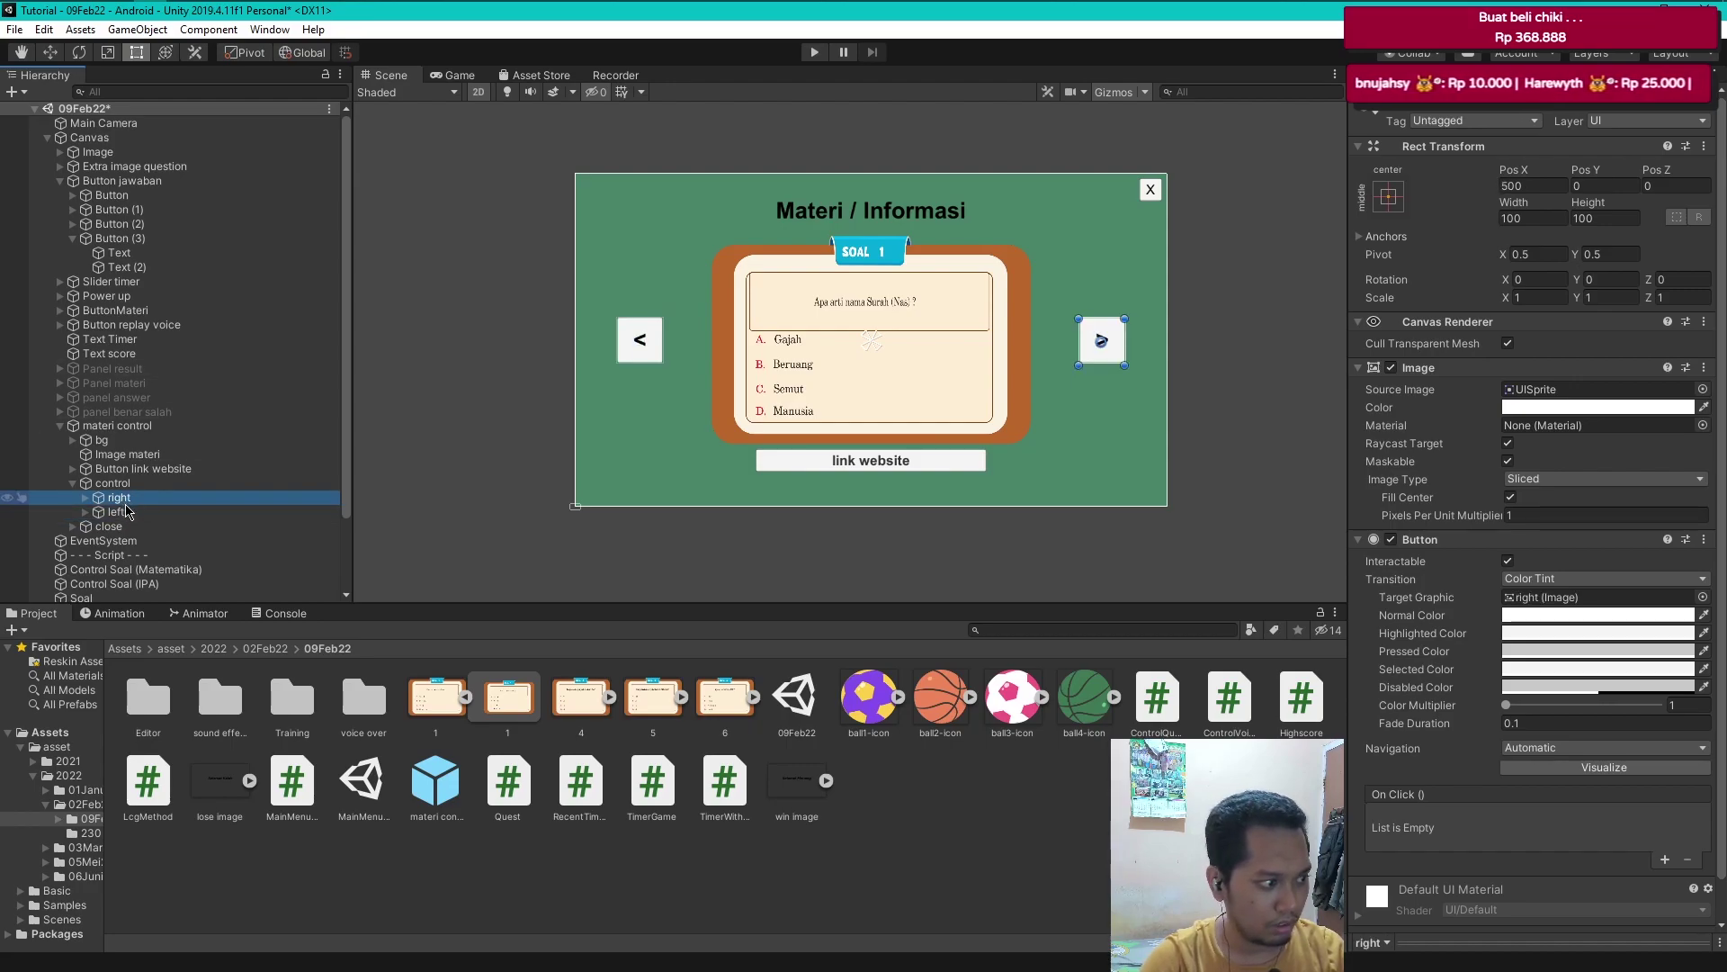
key("Down")
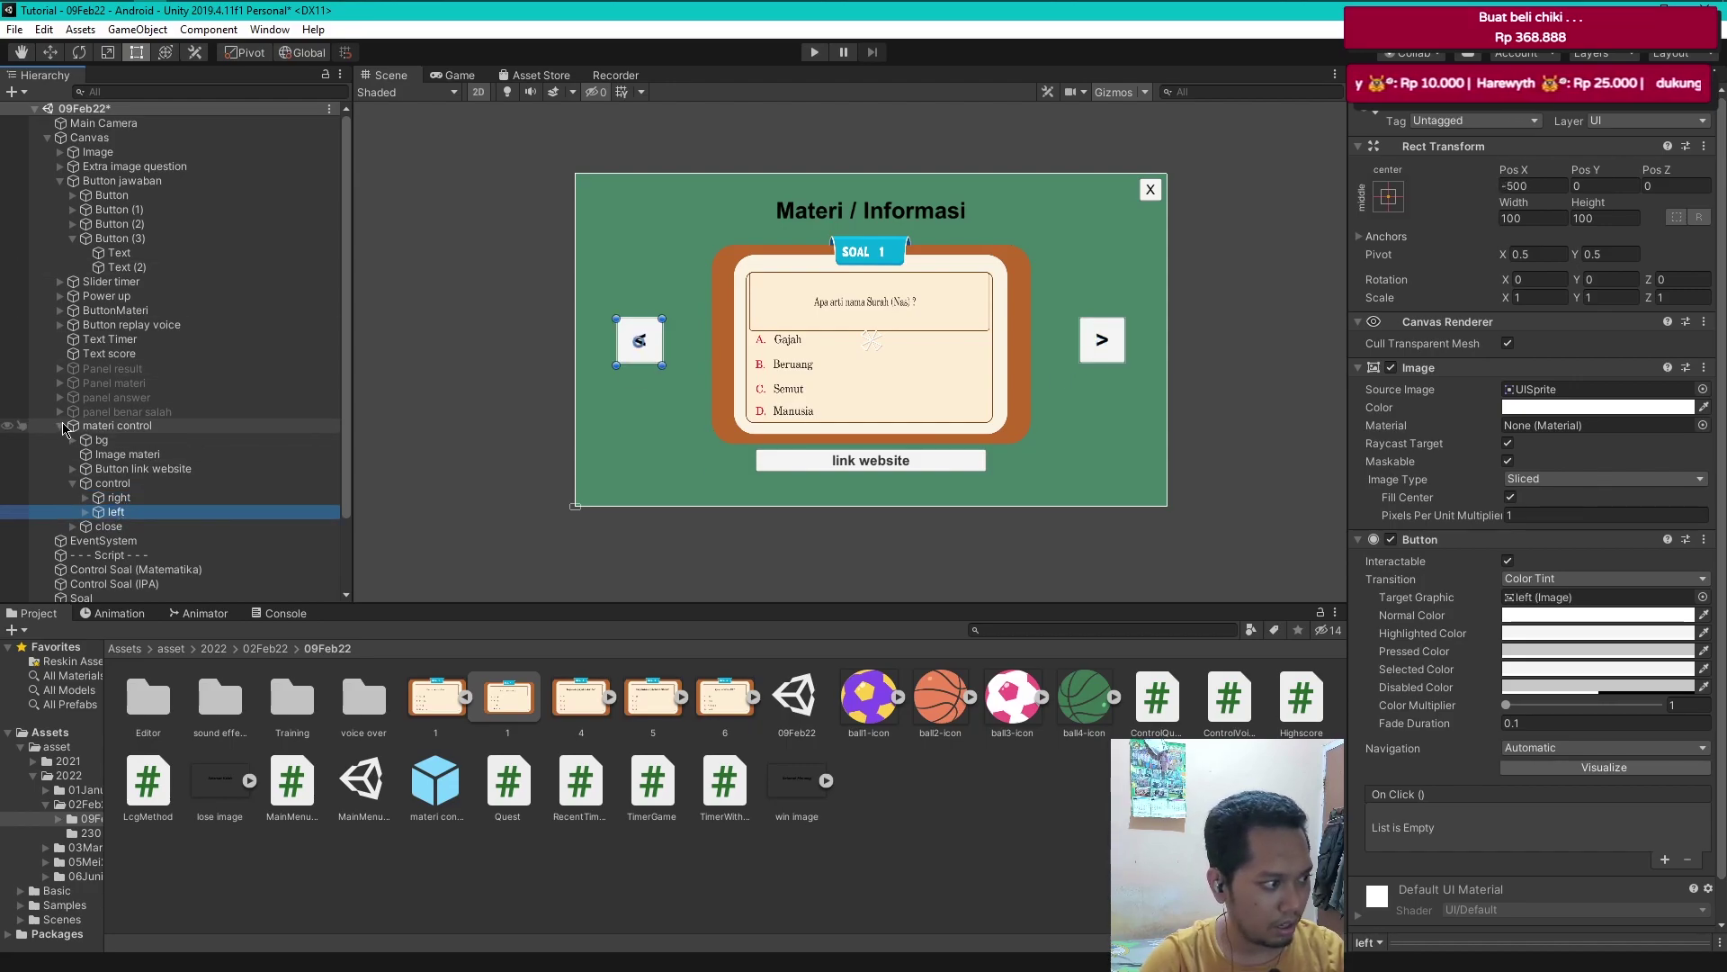
left_click(61, 425)
left_click(938, 806)
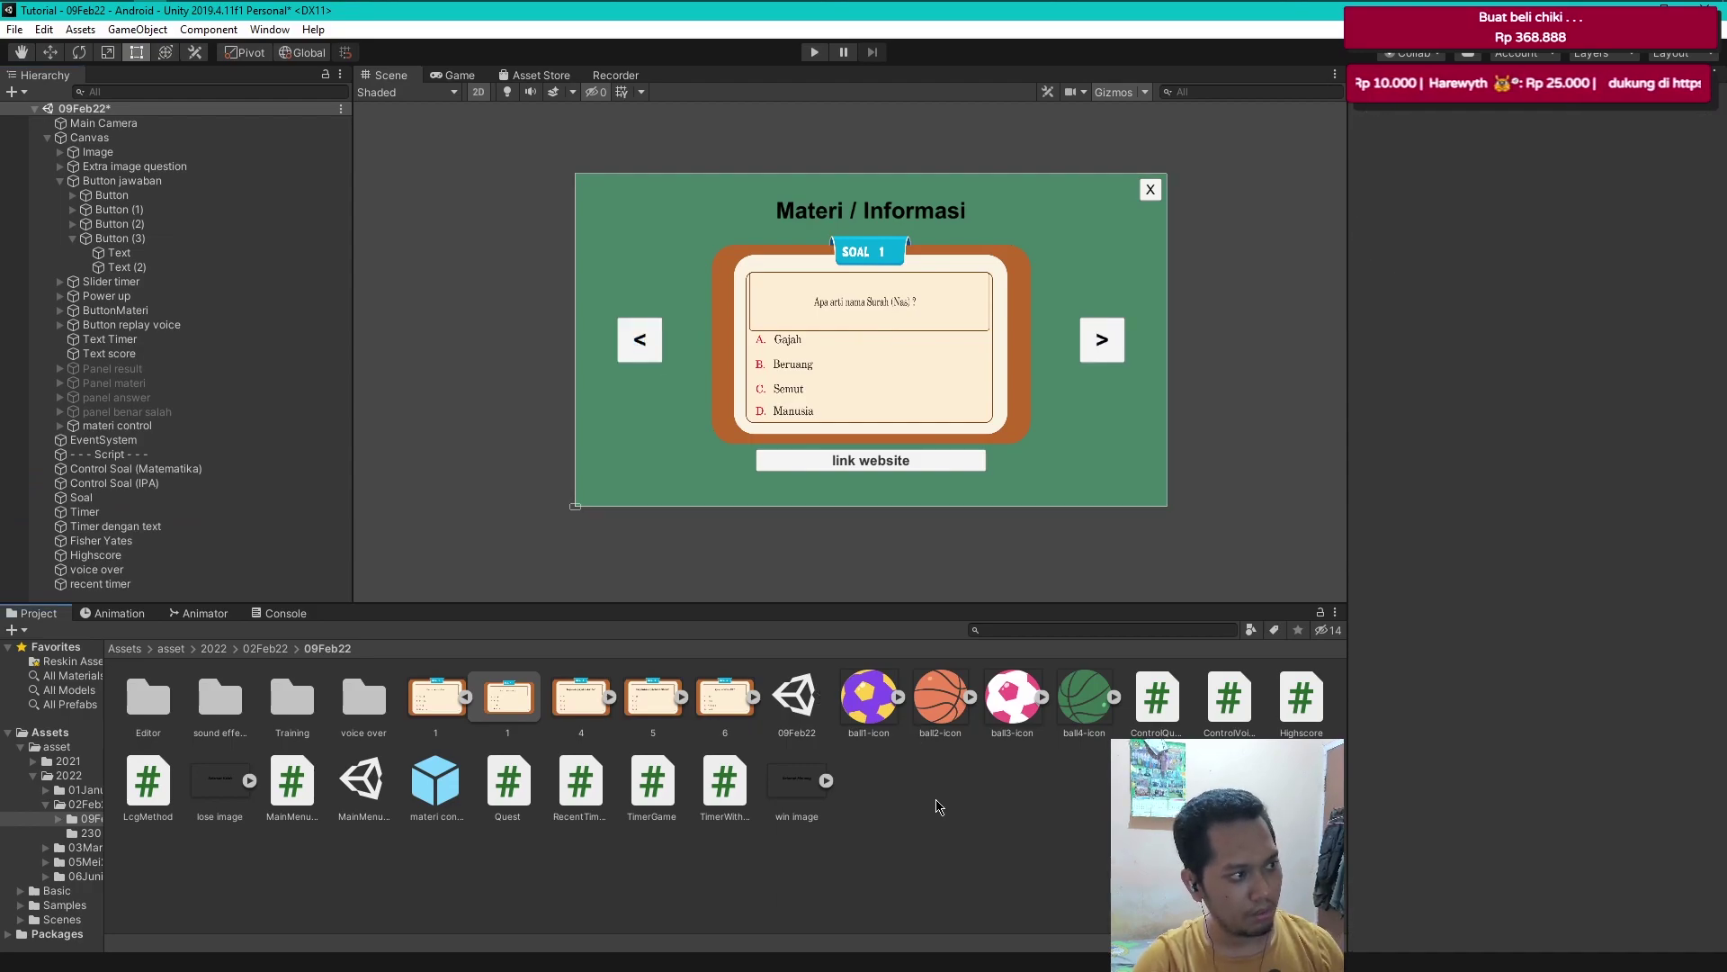
- Save the scene and switch to the Quest.cs script in Visual Studio
key("ctrl+s")
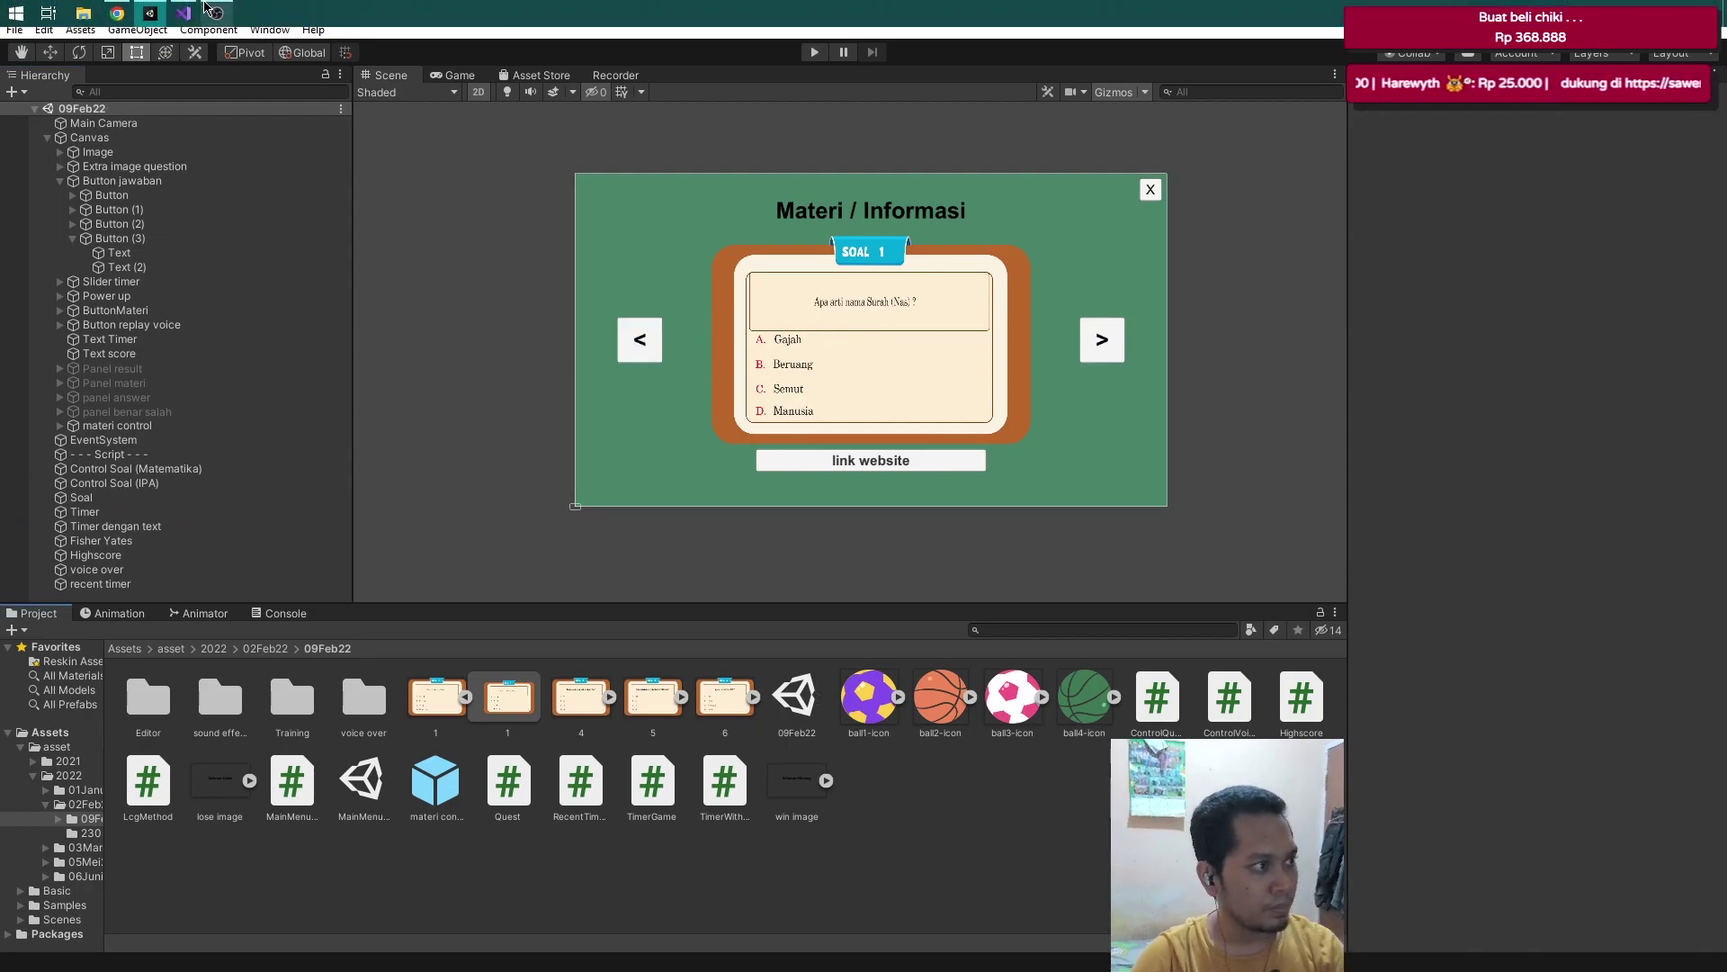
key("alt+Tab")
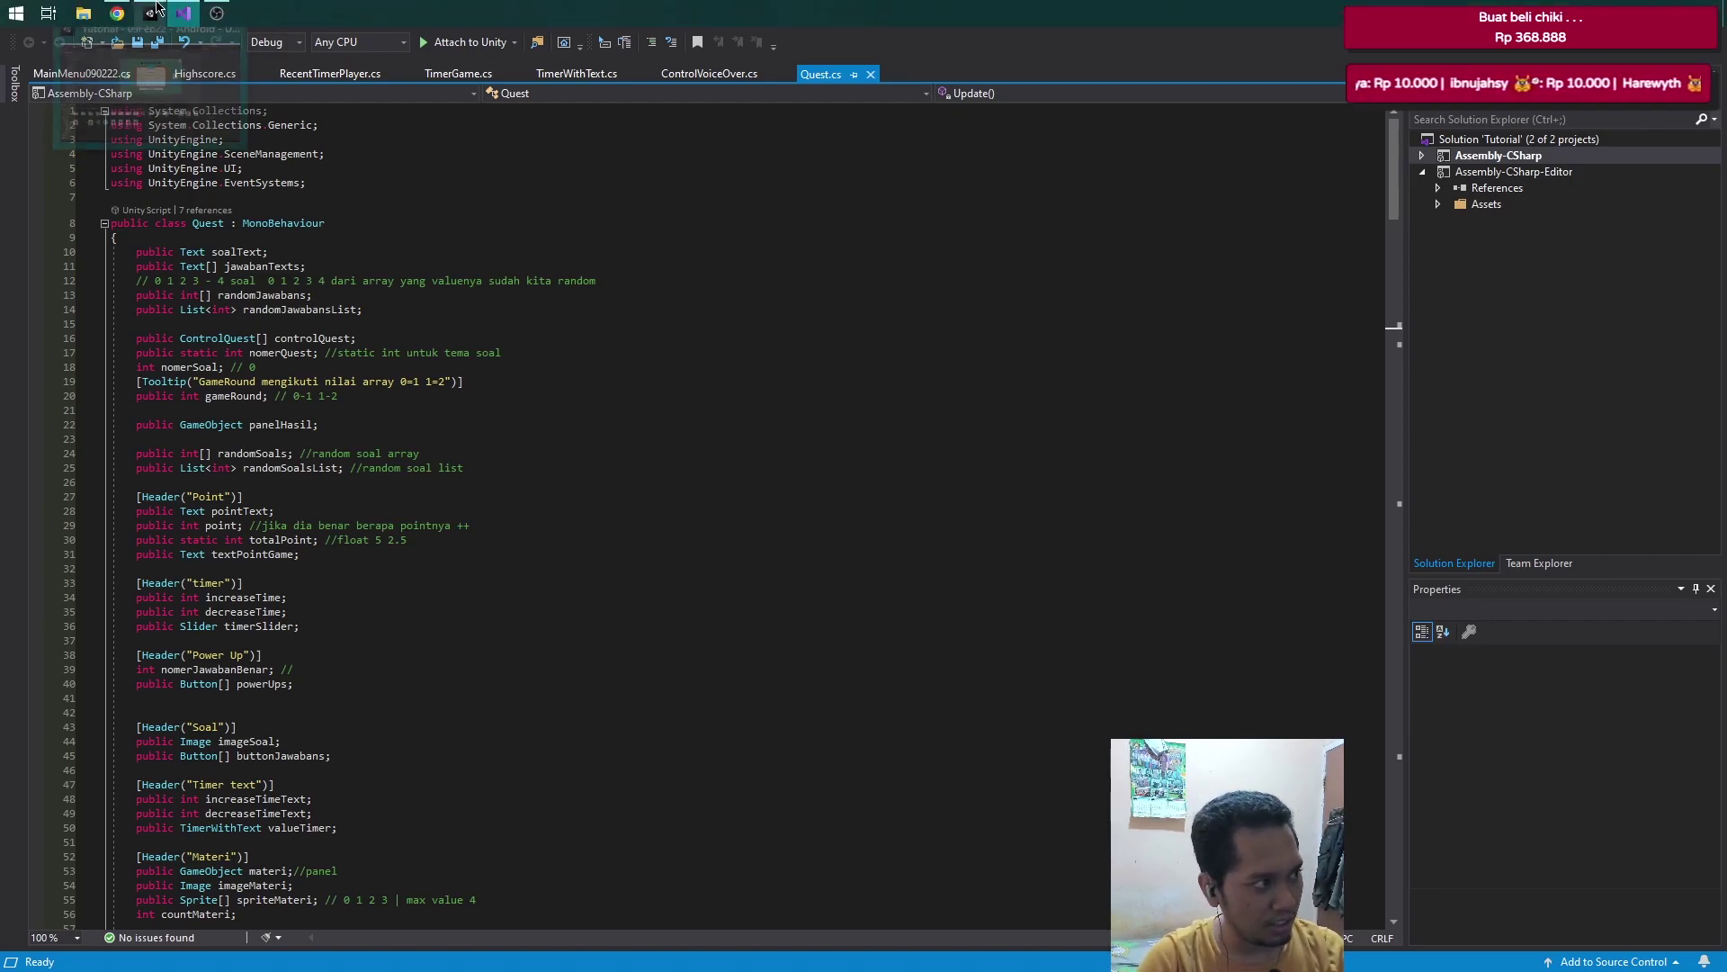
left_click(151, 13)
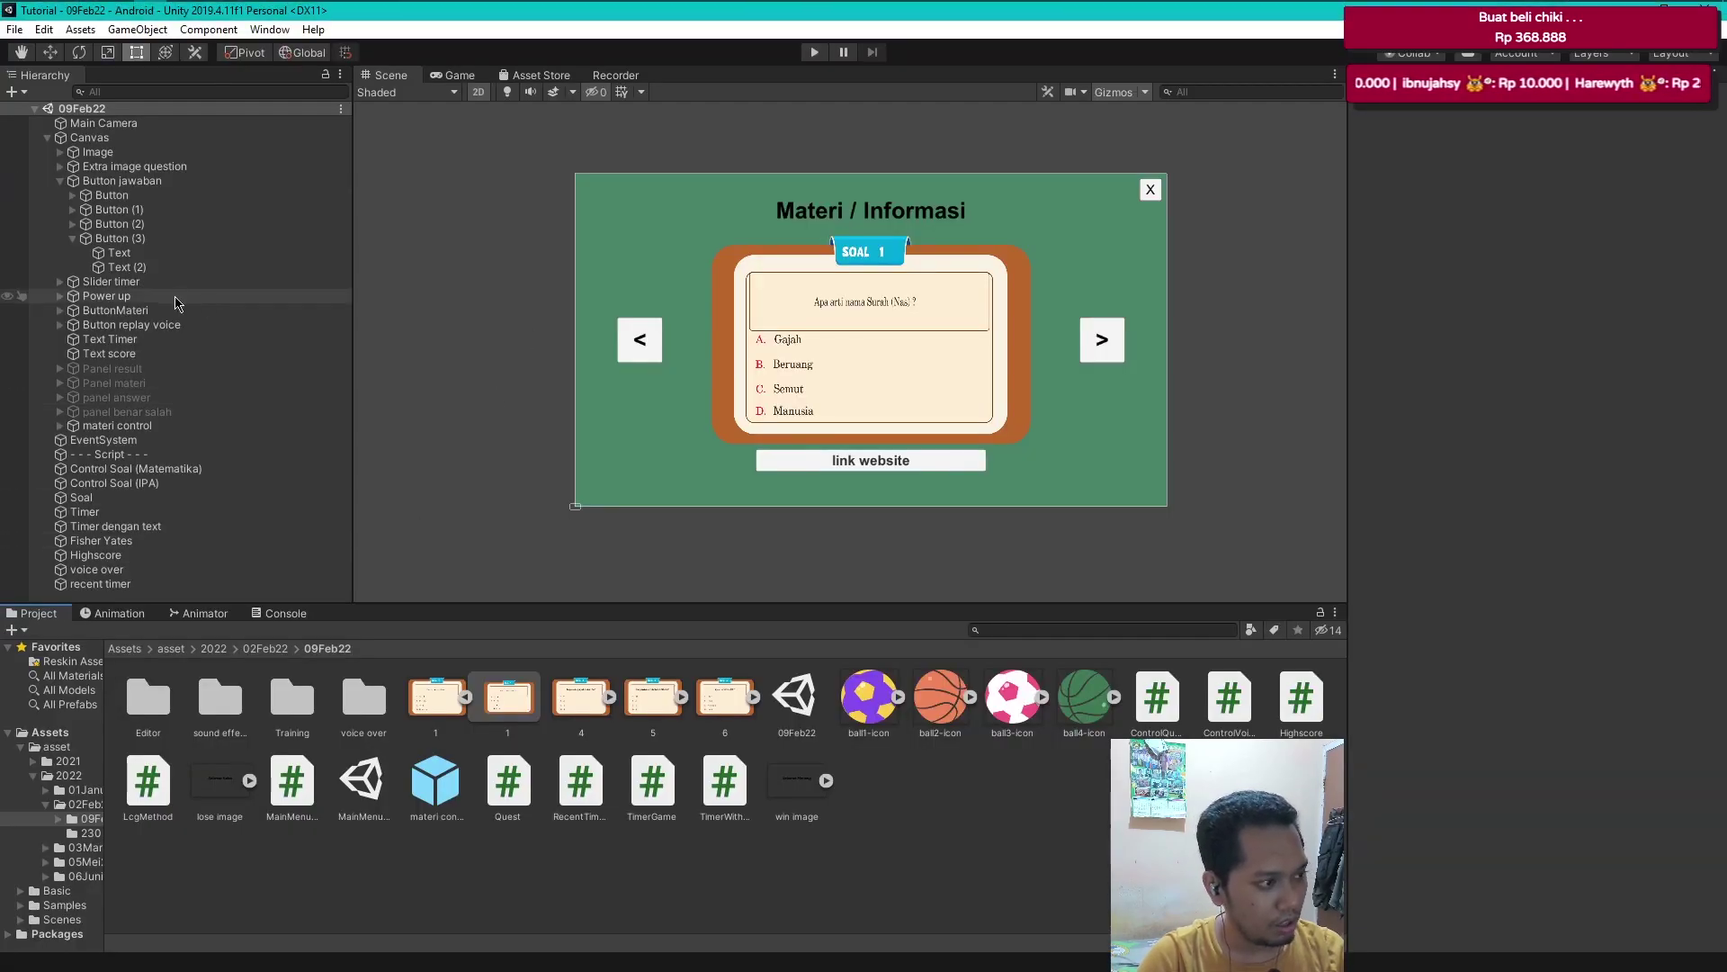
left_click(182, 13)
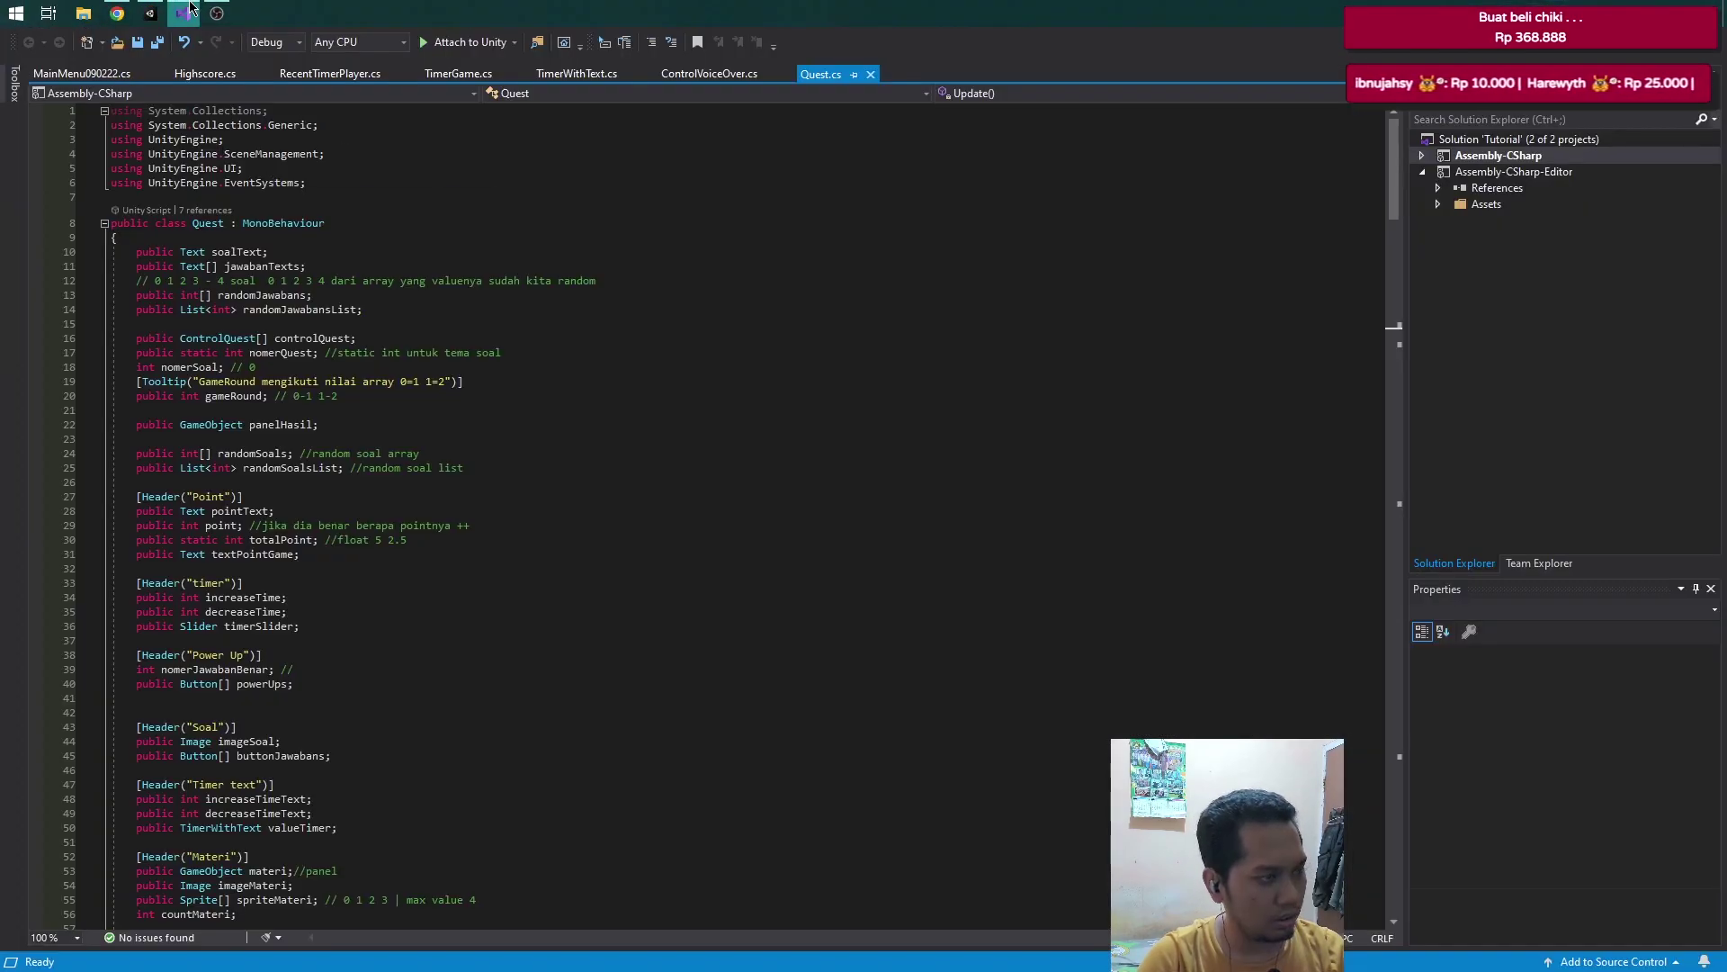
- Put the caret at the end of line 100 after countFalse, among the field declarations
scroll(530, 619, "down", 3)
scroll(530, 619, "up", 3)
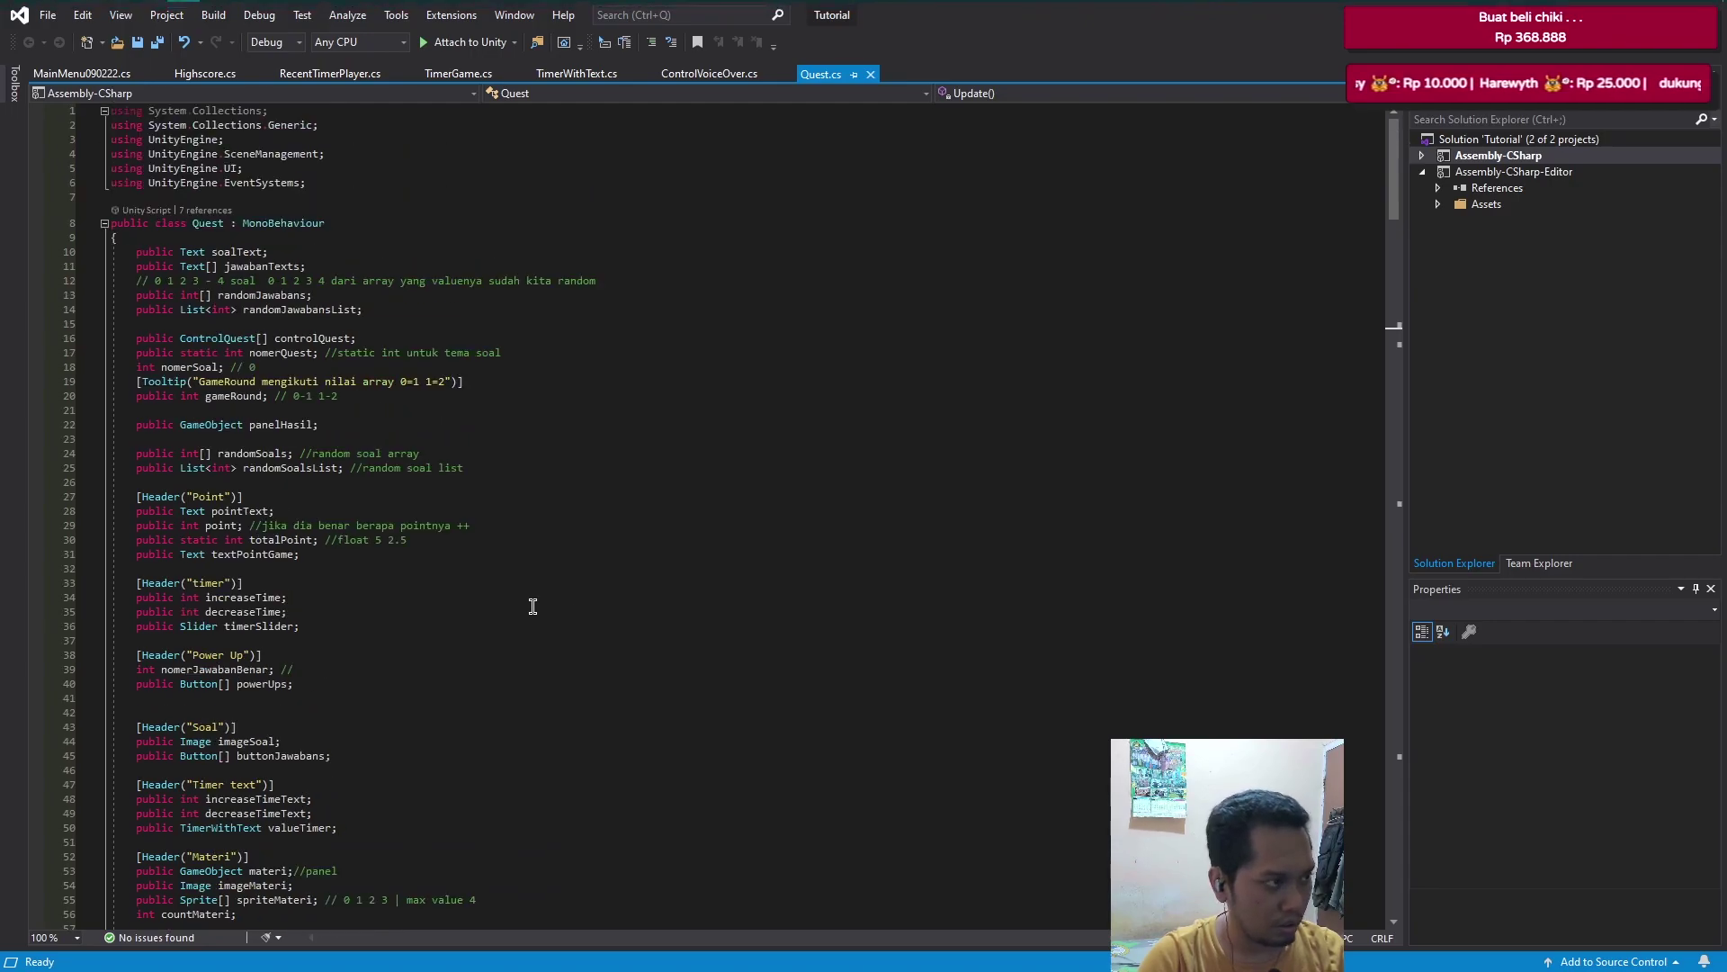
scroll(531, 606, "down", 3)
scroll(509, 635, "down", 8)
scroll(471, 658, "down", 8)
scroll(472, 657, "down", 4)
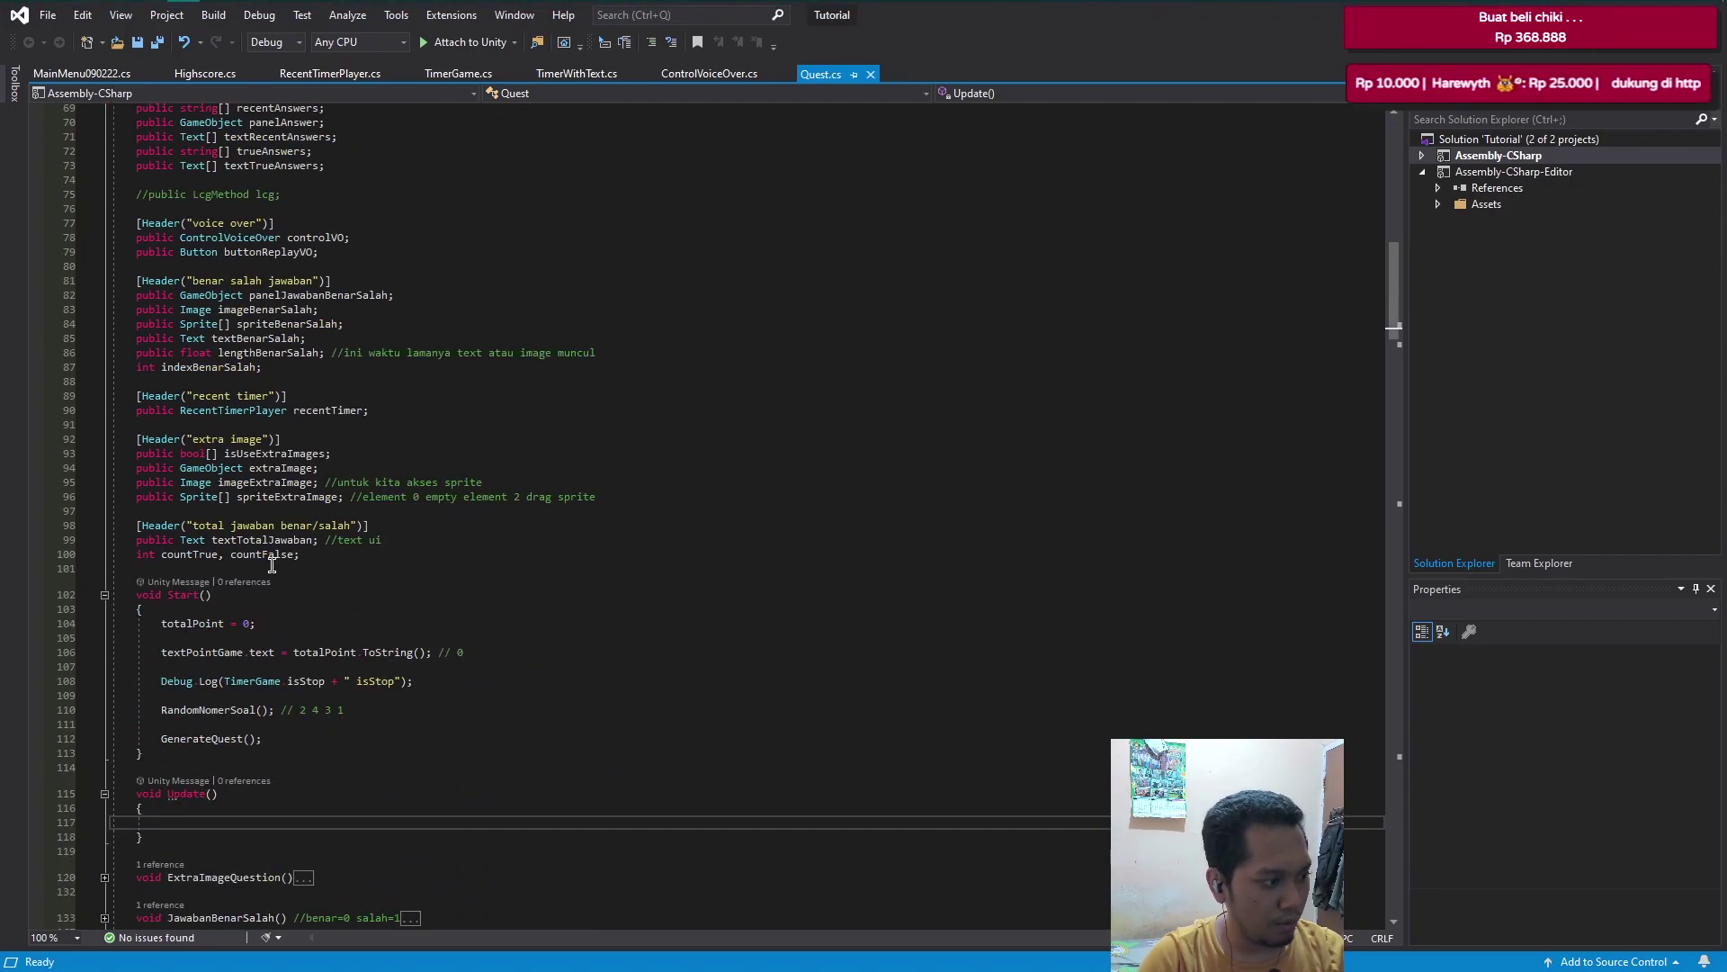
left_click(300, 558)
scroll(360, 567, "up", 4)
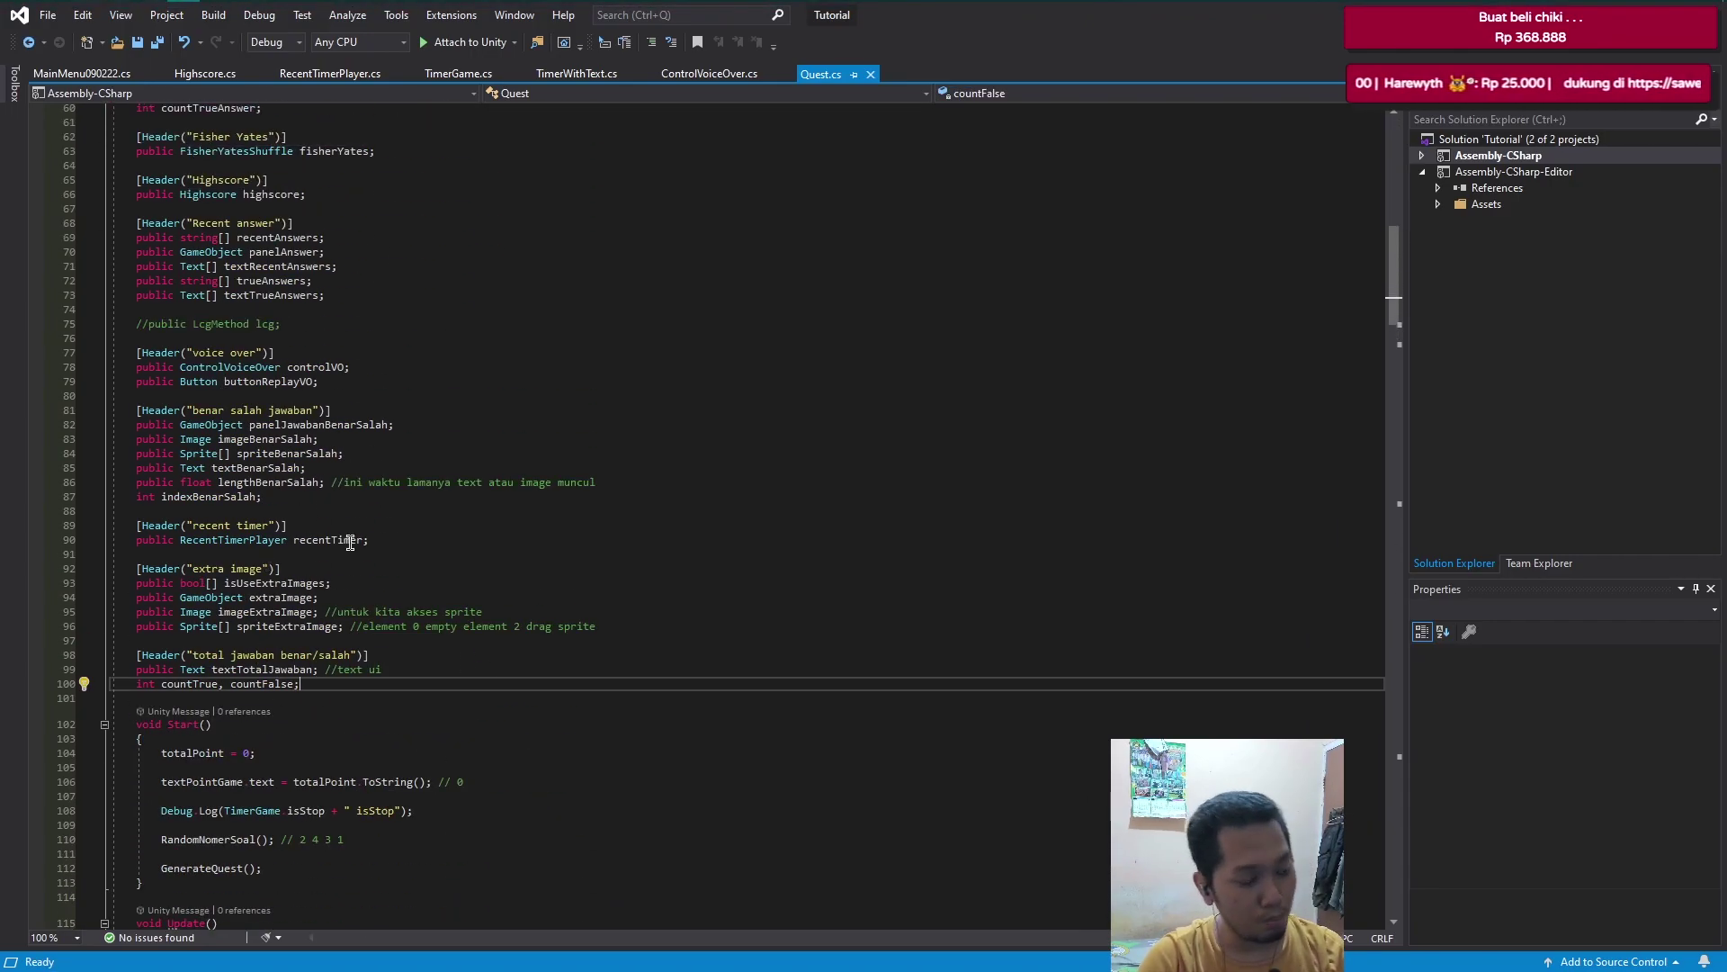
scroll(381, 602, "up", 9)
scroll(360, 589, "up", 8)
scroll(343, 578, "down", 3)
scroll(342, 579, "down", 10)
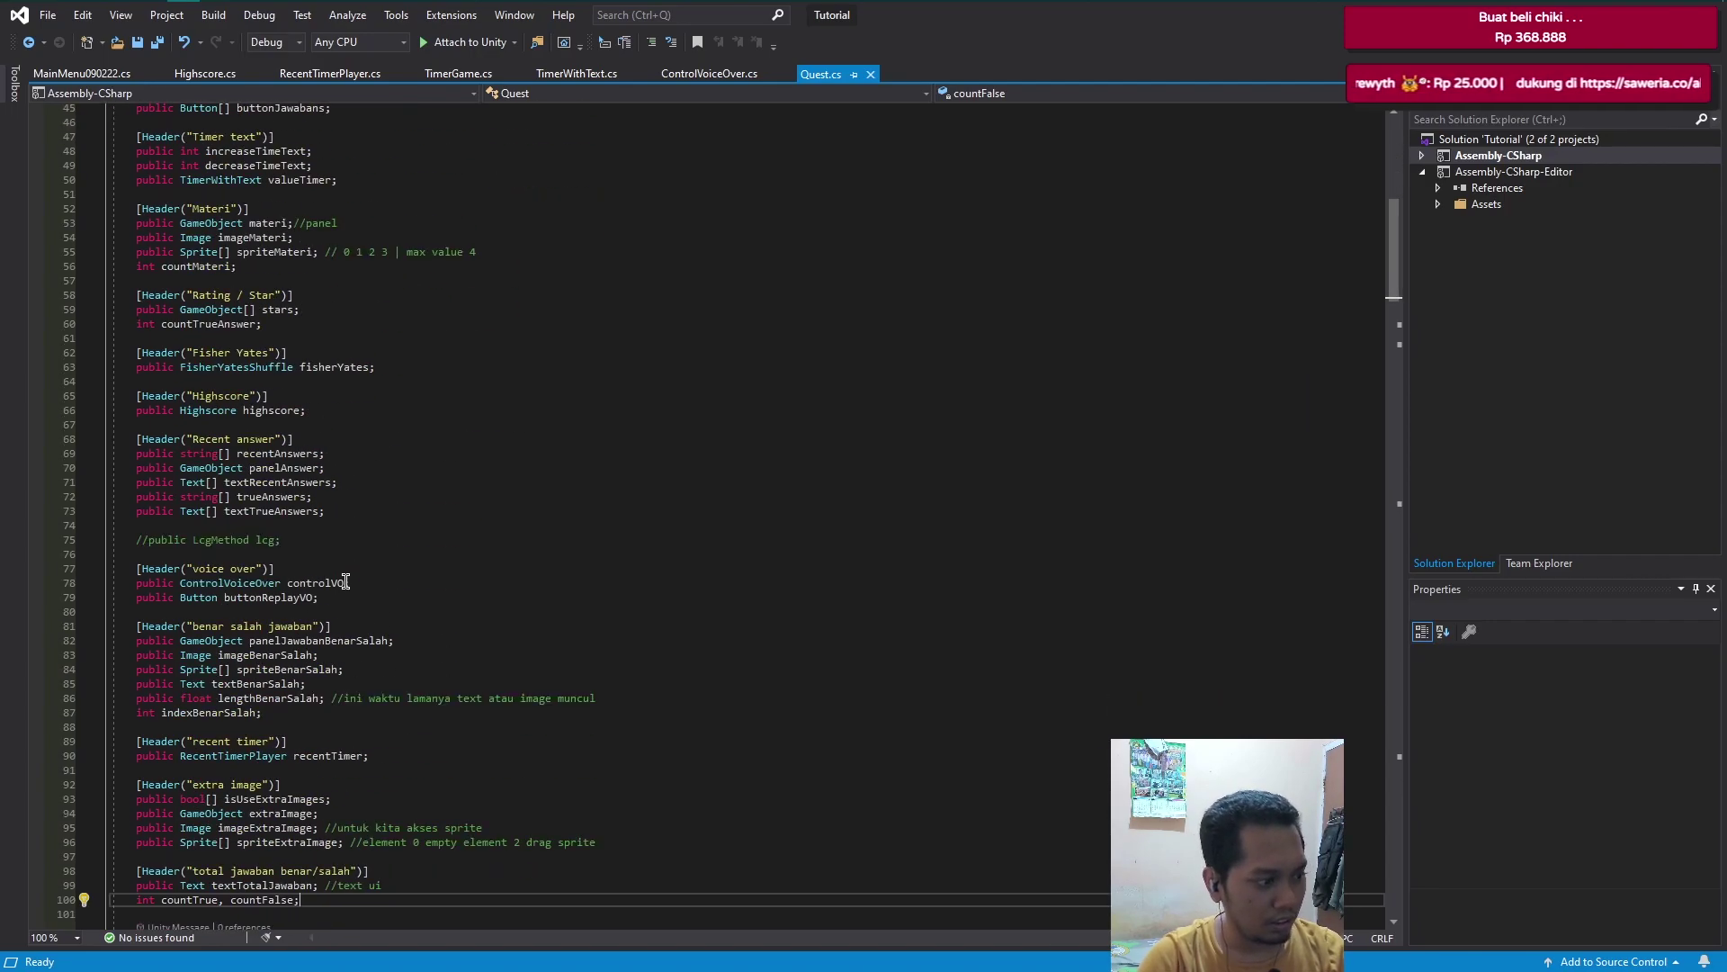
scroll(345, 585, "down", 5)
scroll(346, 584, "down", 2)
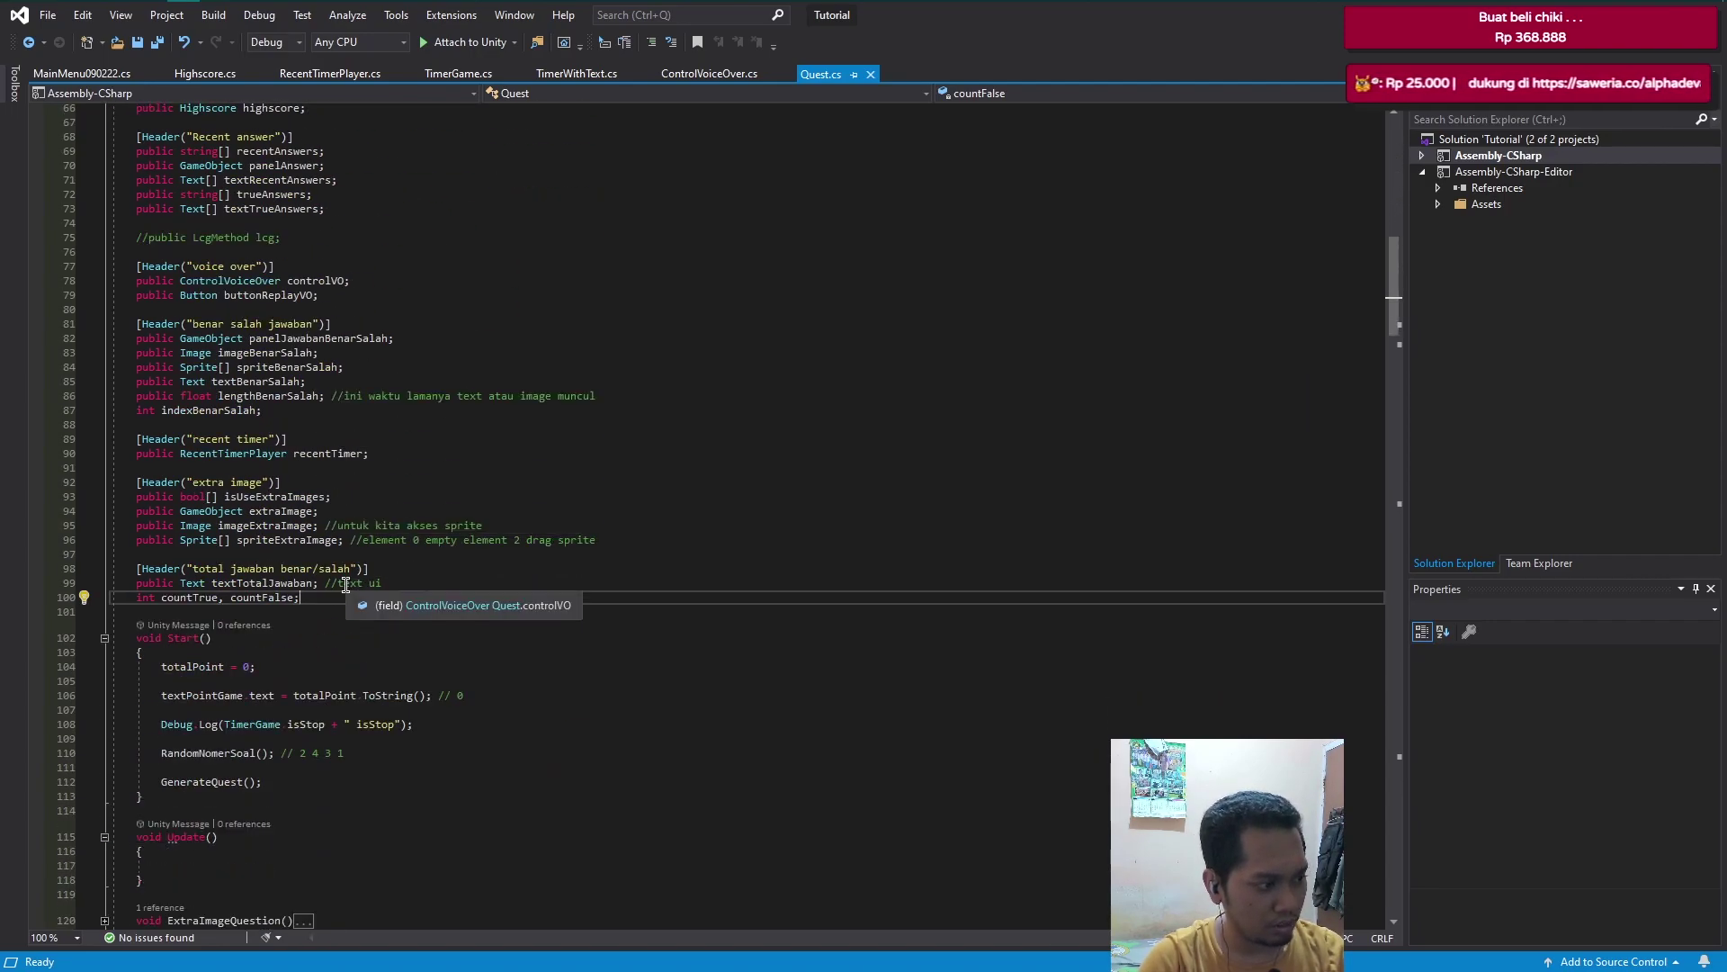
scroll(345, 585, "up", 4)
scroll(346, 585, "up", 1)
scroll(335, 619, "down", 7)
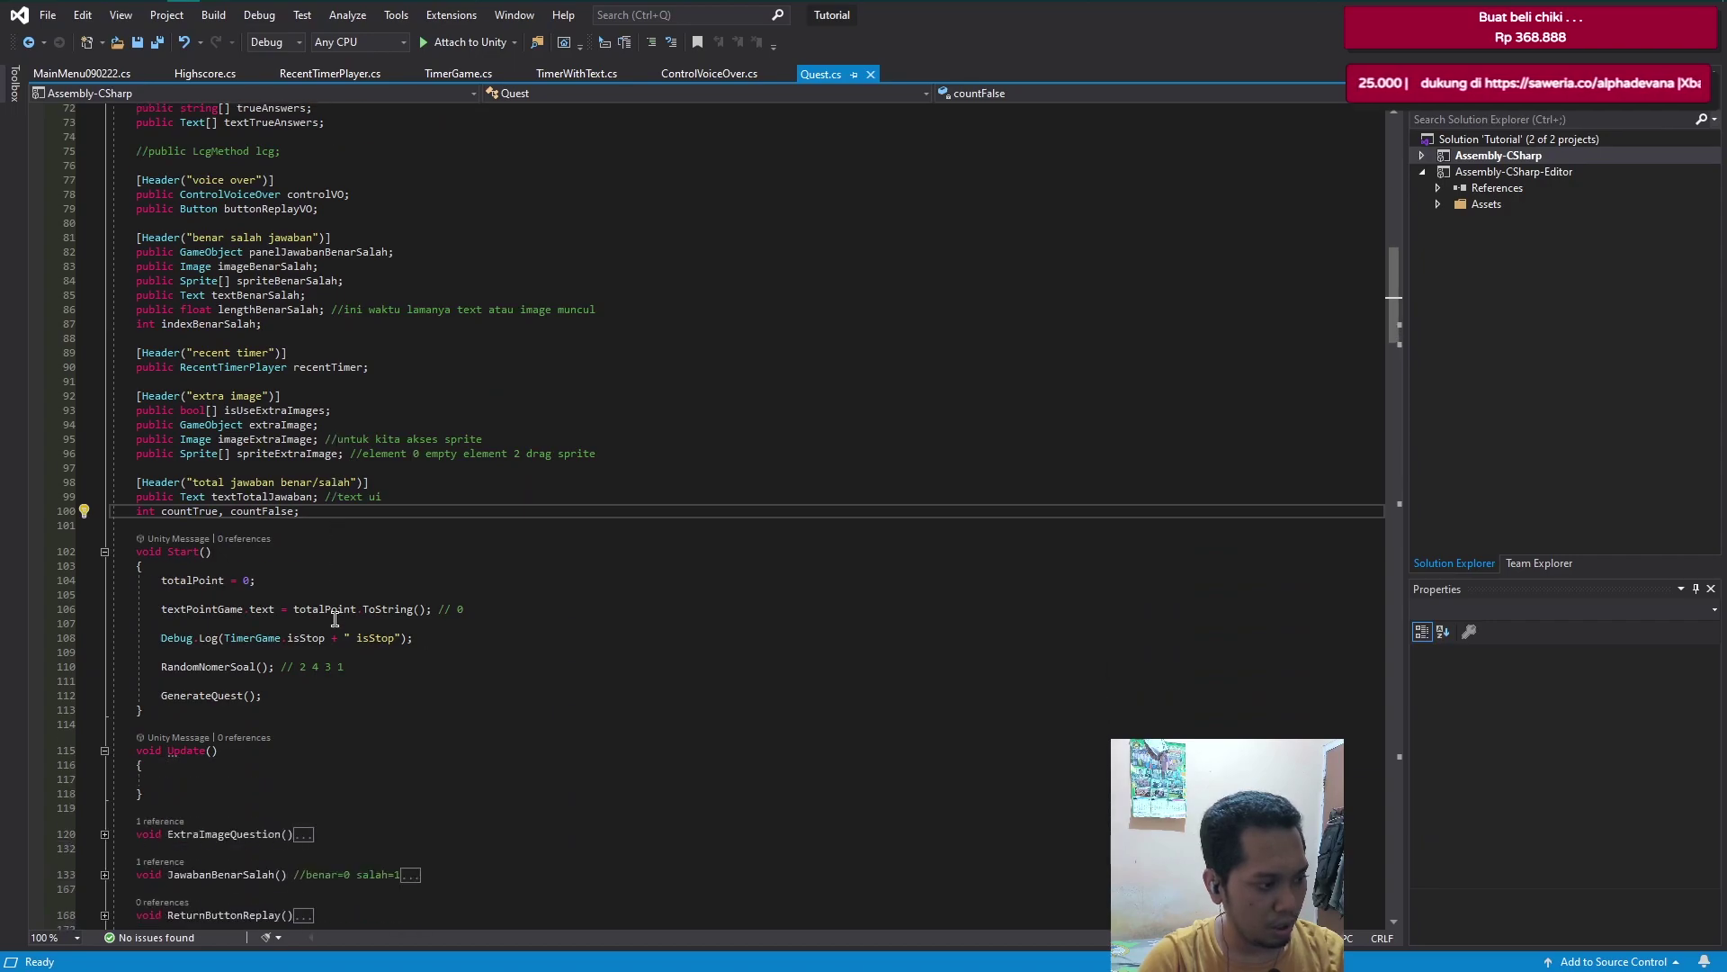
scroll(389, 621, "up", 1)
scroll(424, 673, "up", 1)
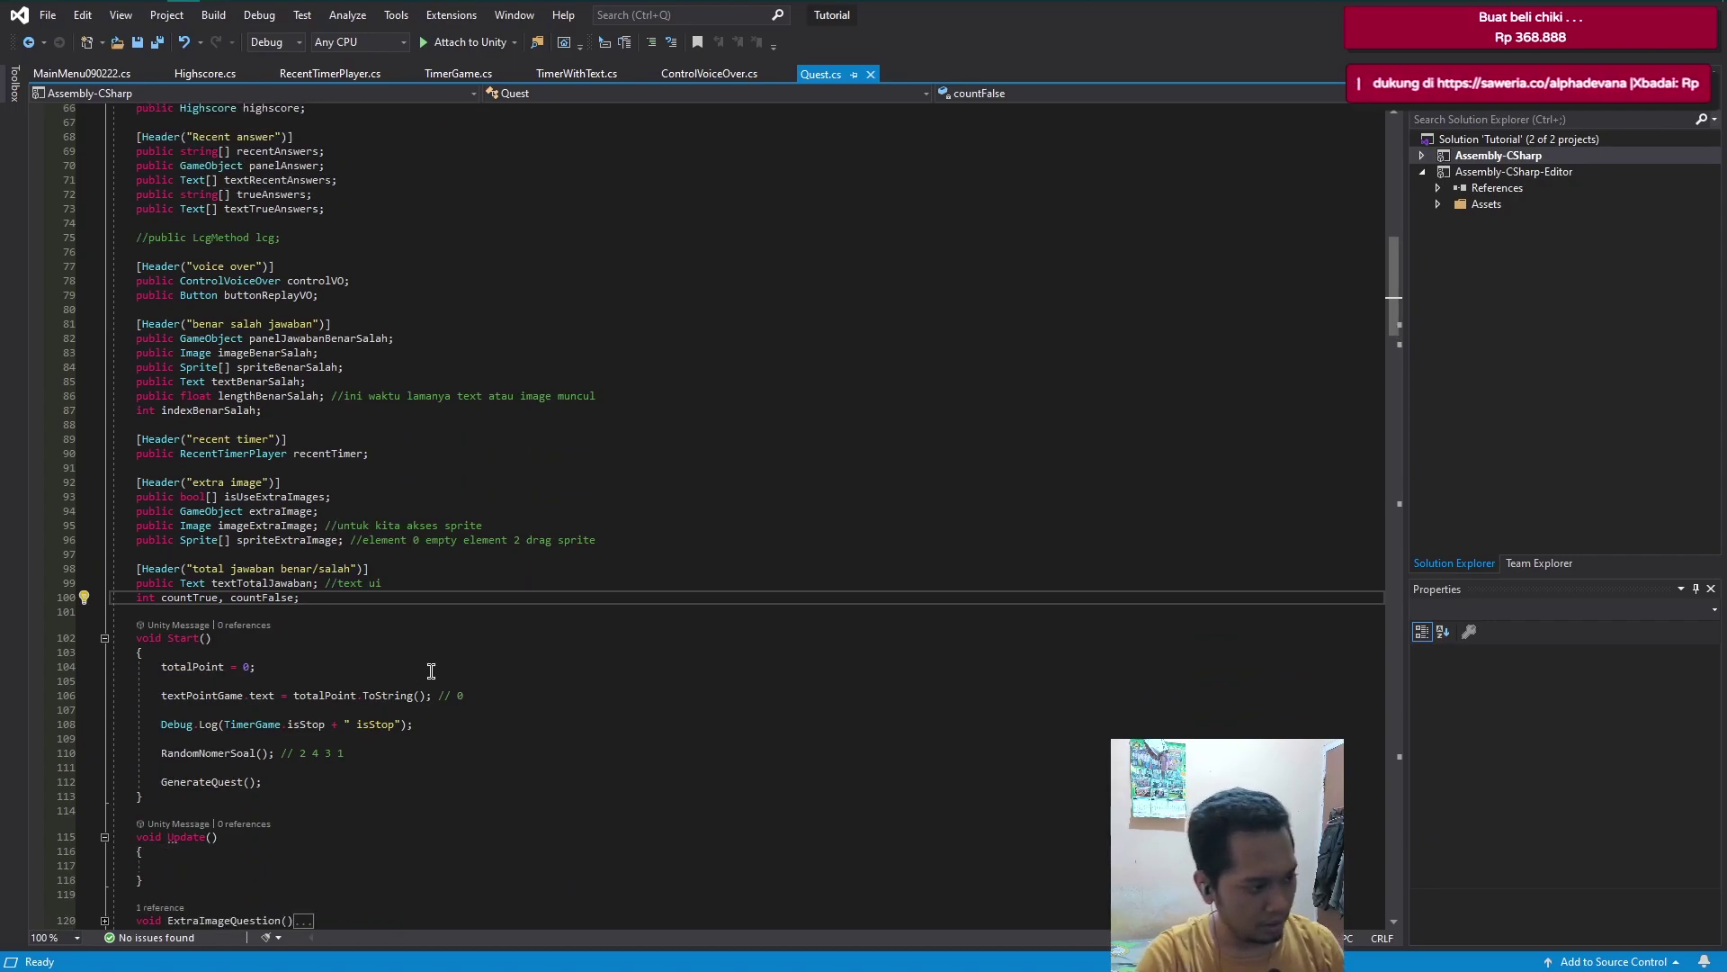
- Add [Header("materi informasi include link")] below countFalse and save Quest.cs
key("Return")
key("Return")
type("[")
type("header")
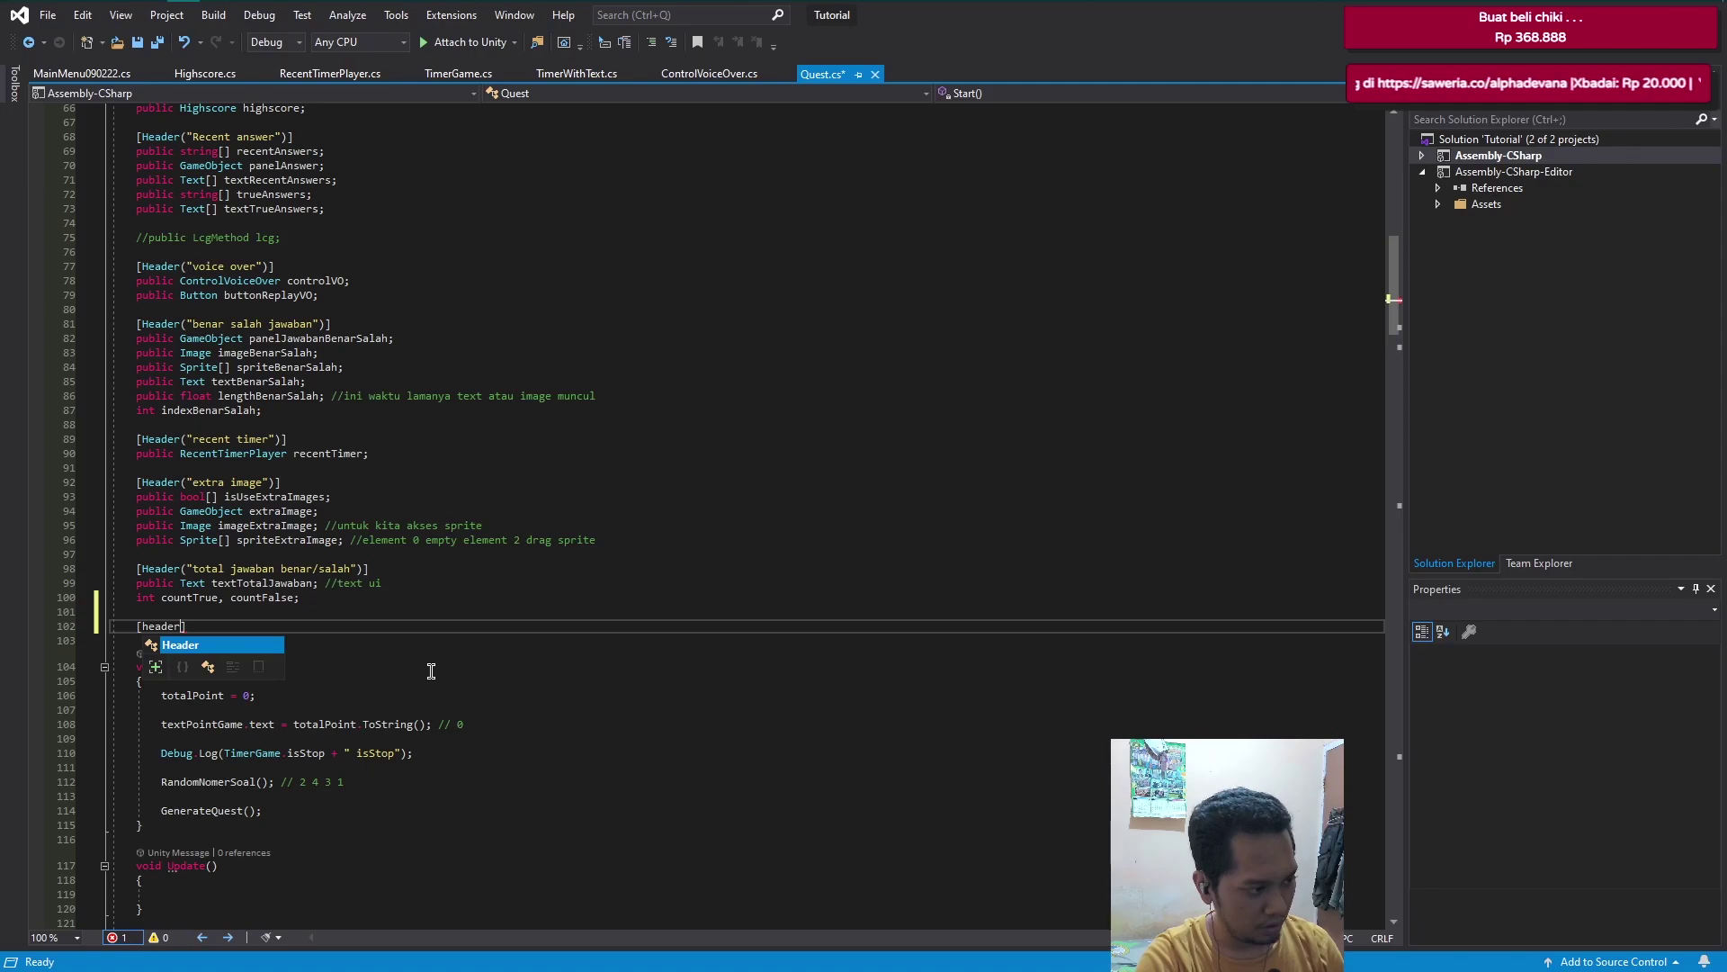
key("Tab")
type("(")
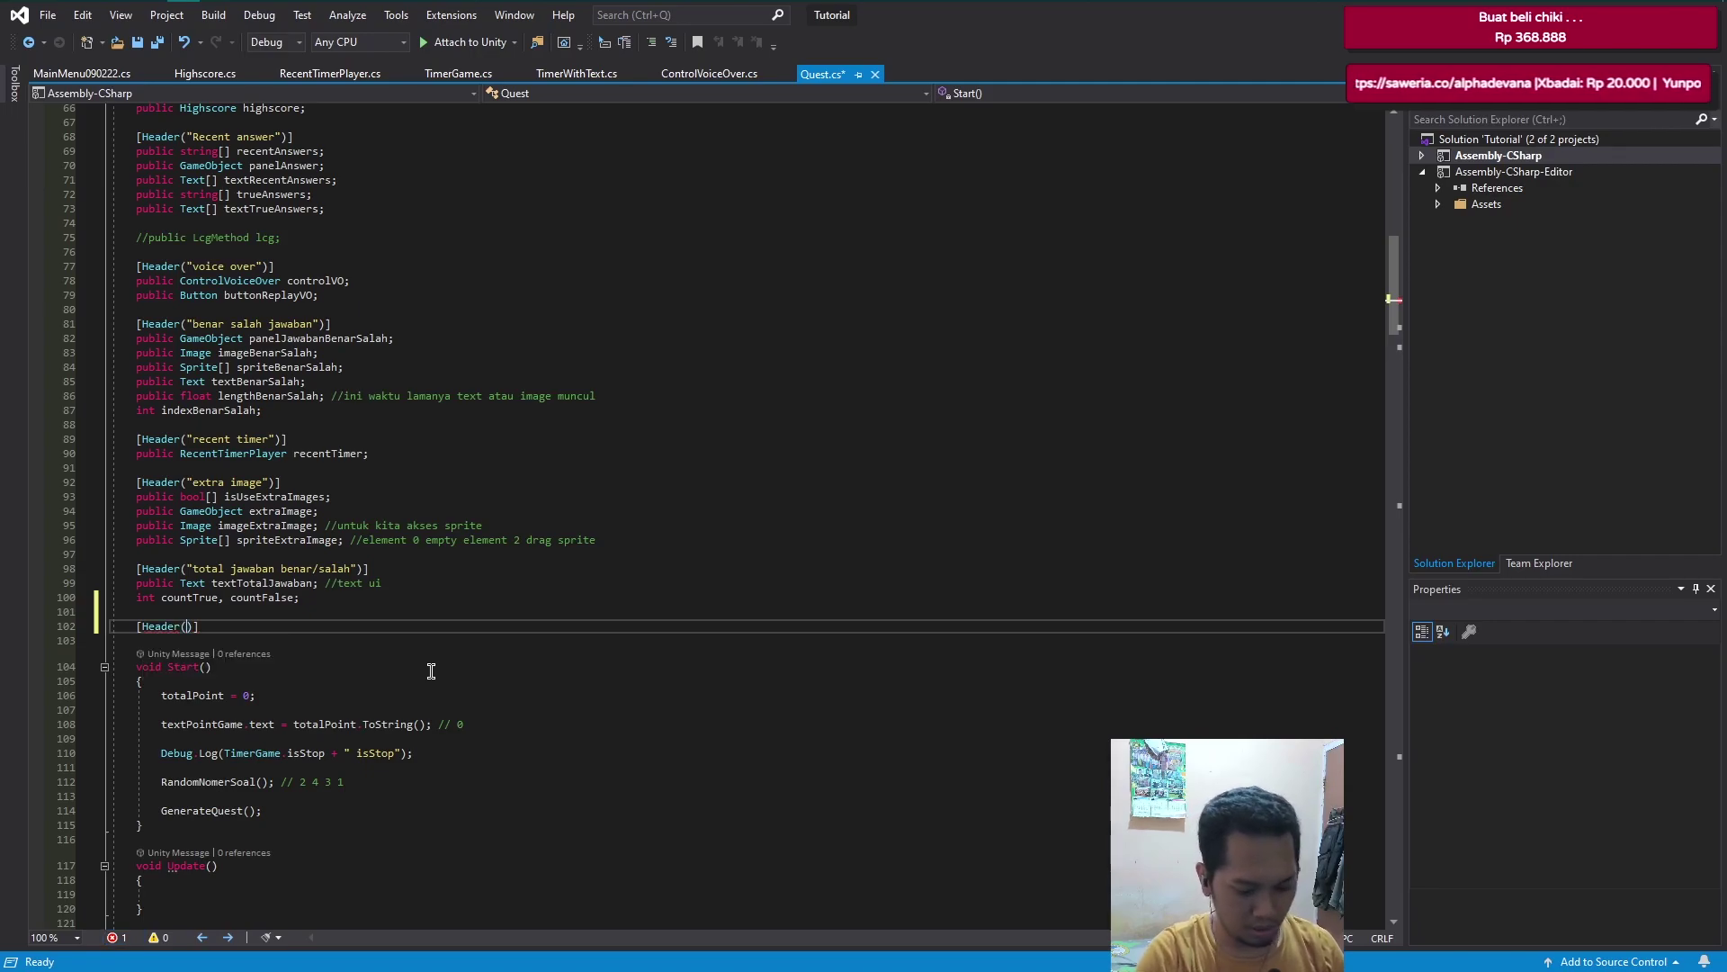
type("\"")
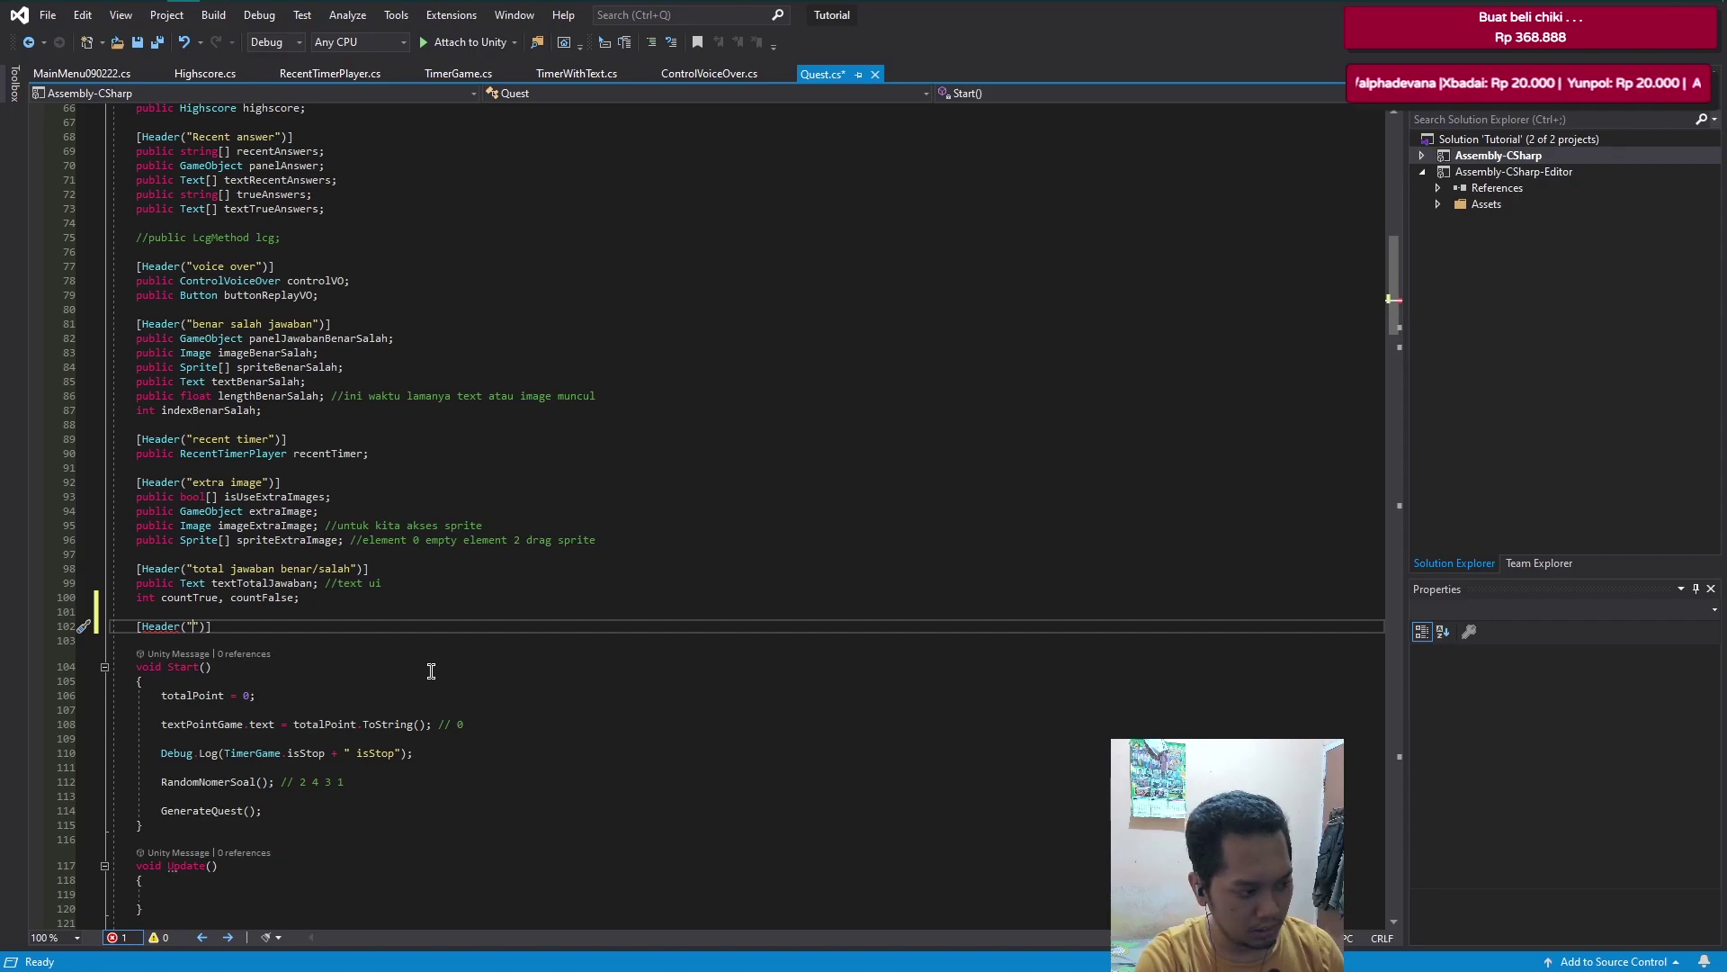
type("ma")
type("teri")
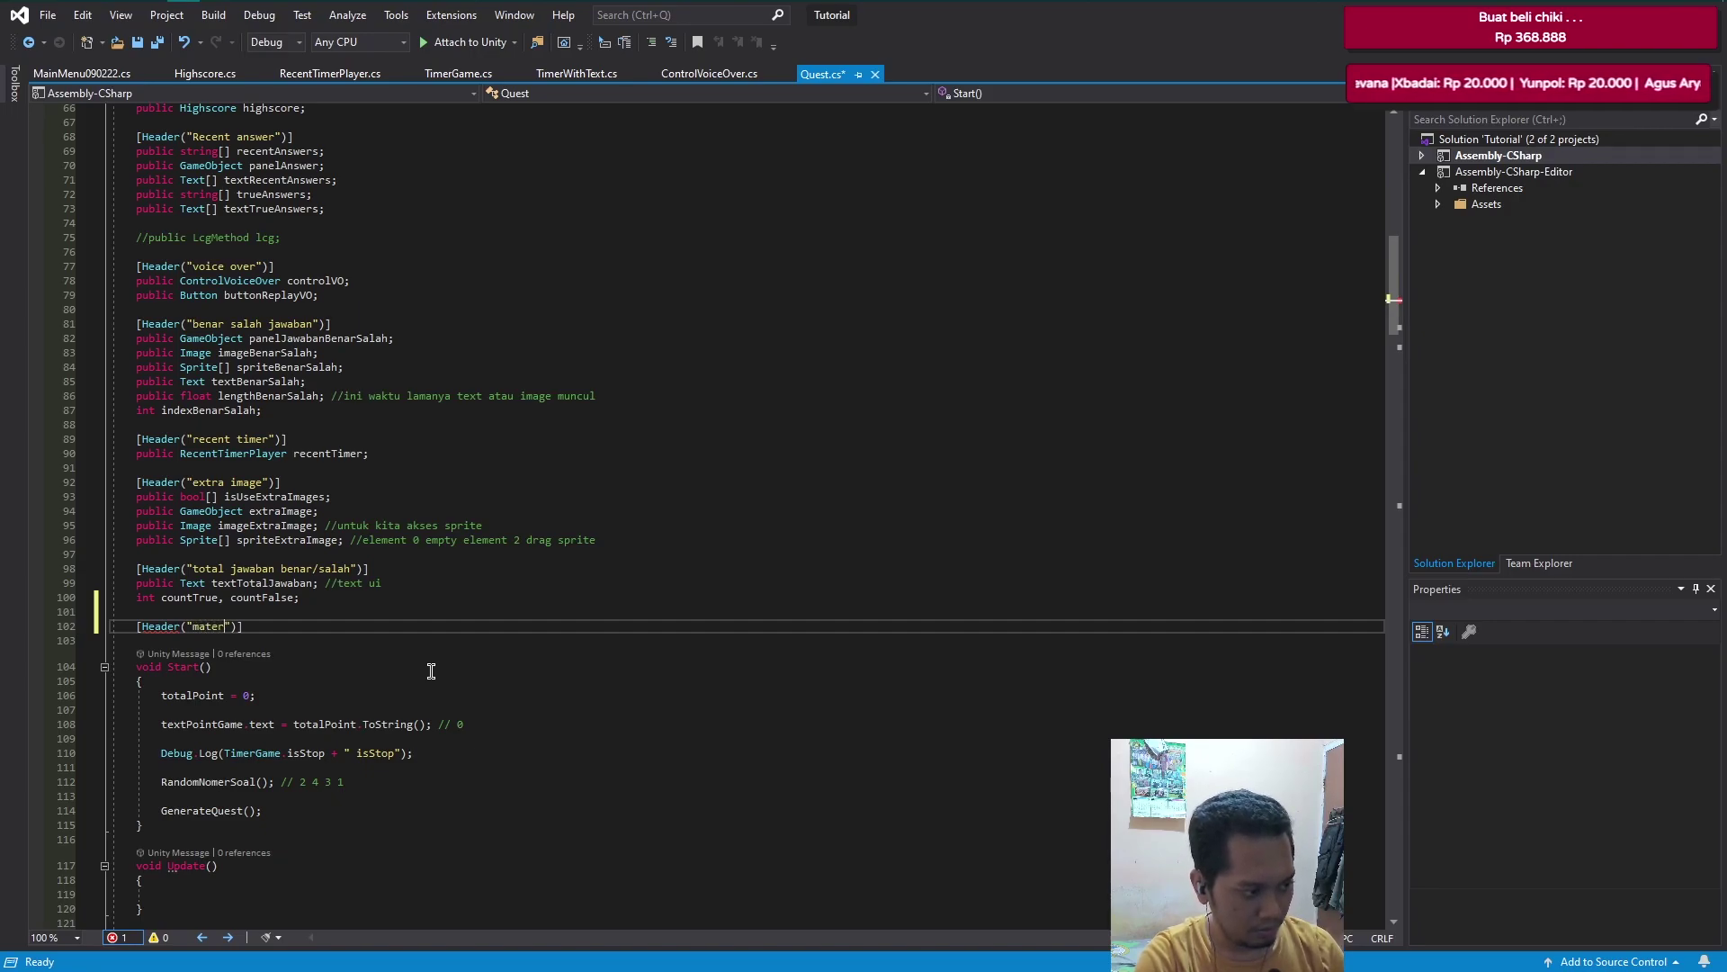
type(" in")
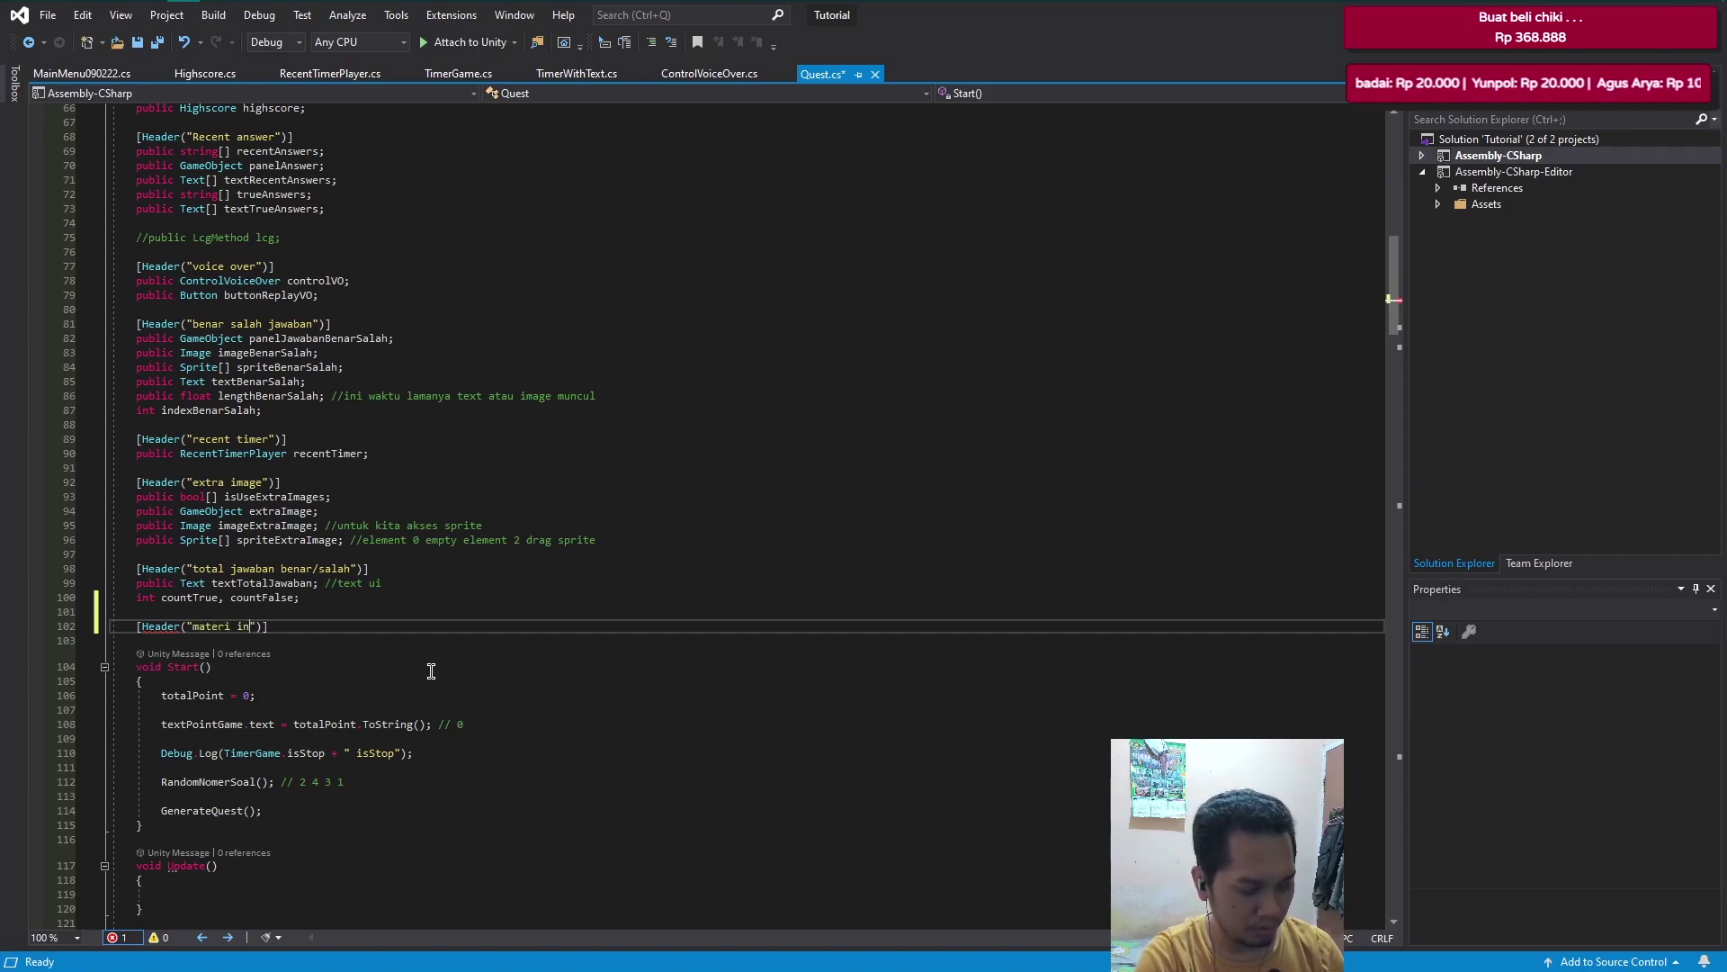
type("formasi uinc")
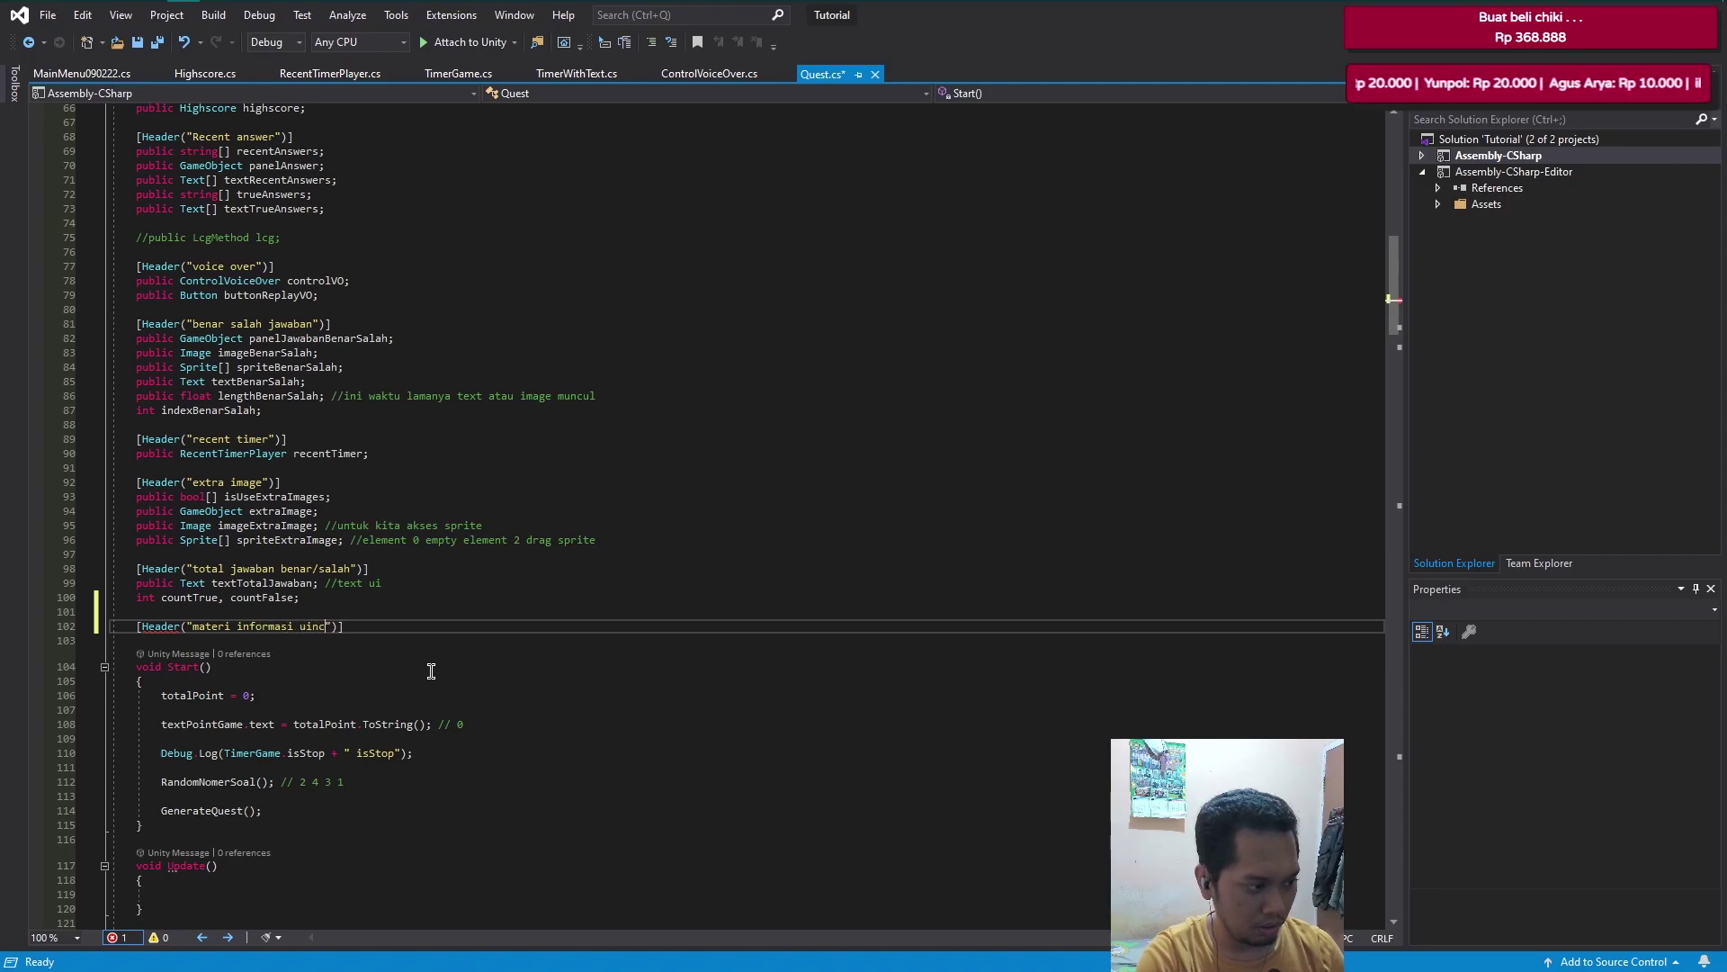
key("BackSpace")
key("BackSpace")
key("BackSpace")
type("incl")
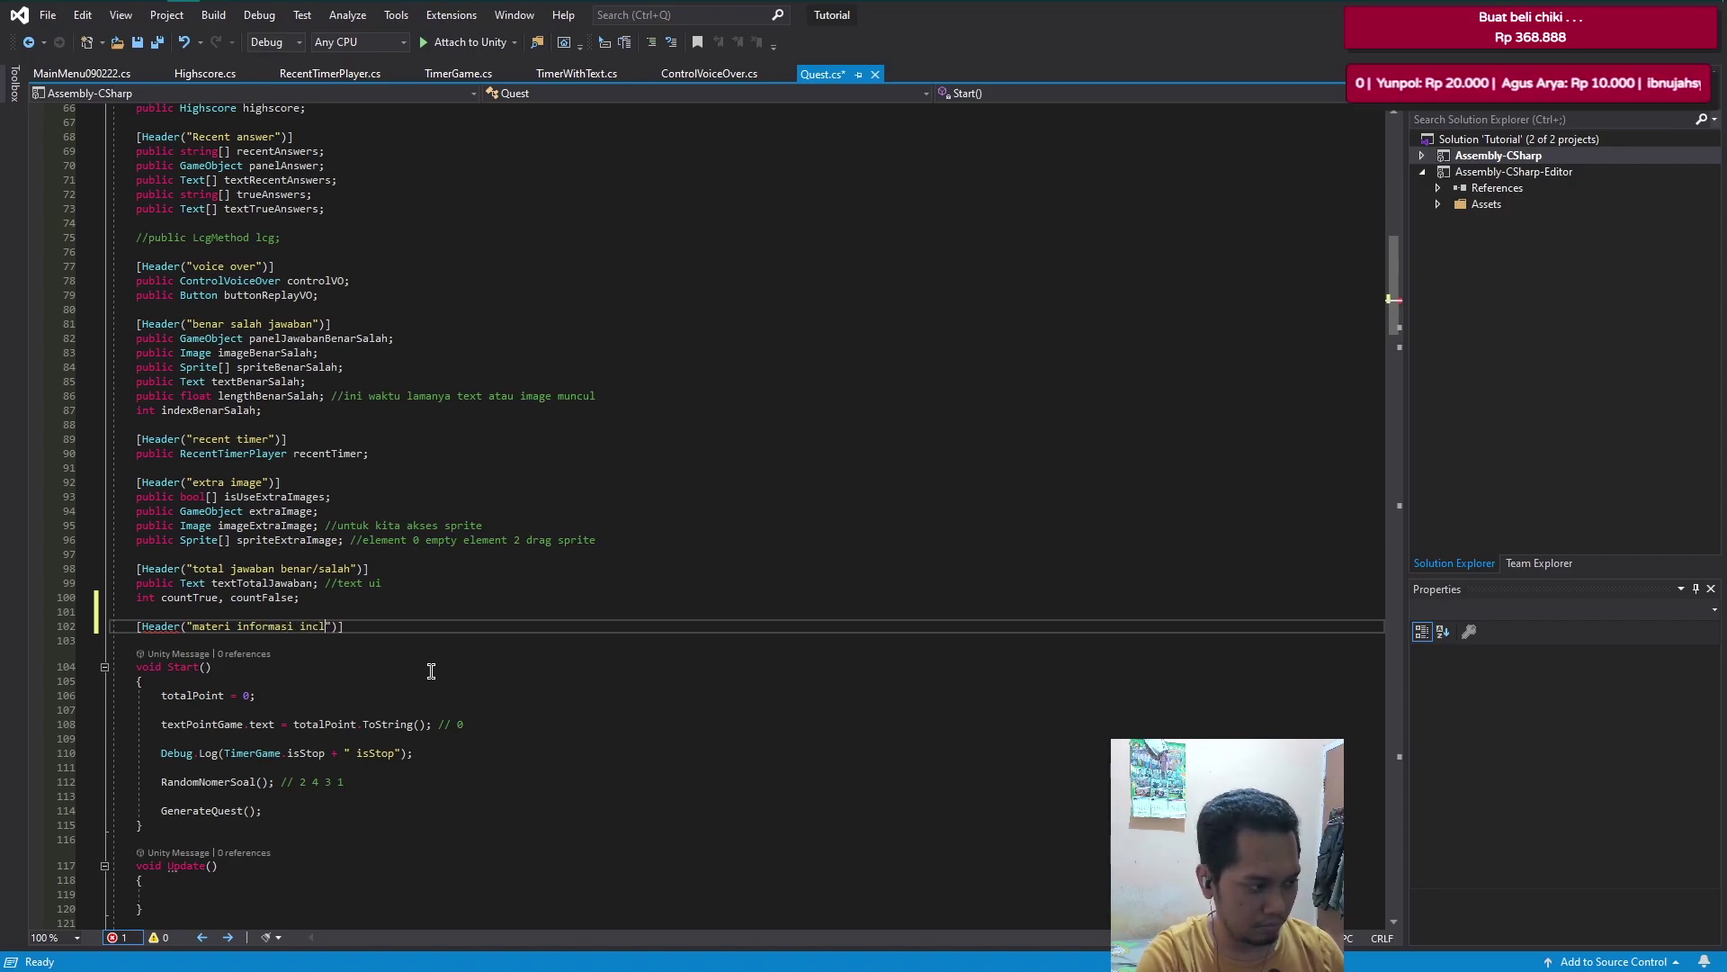
type("ude link")
key("ctrl+s")
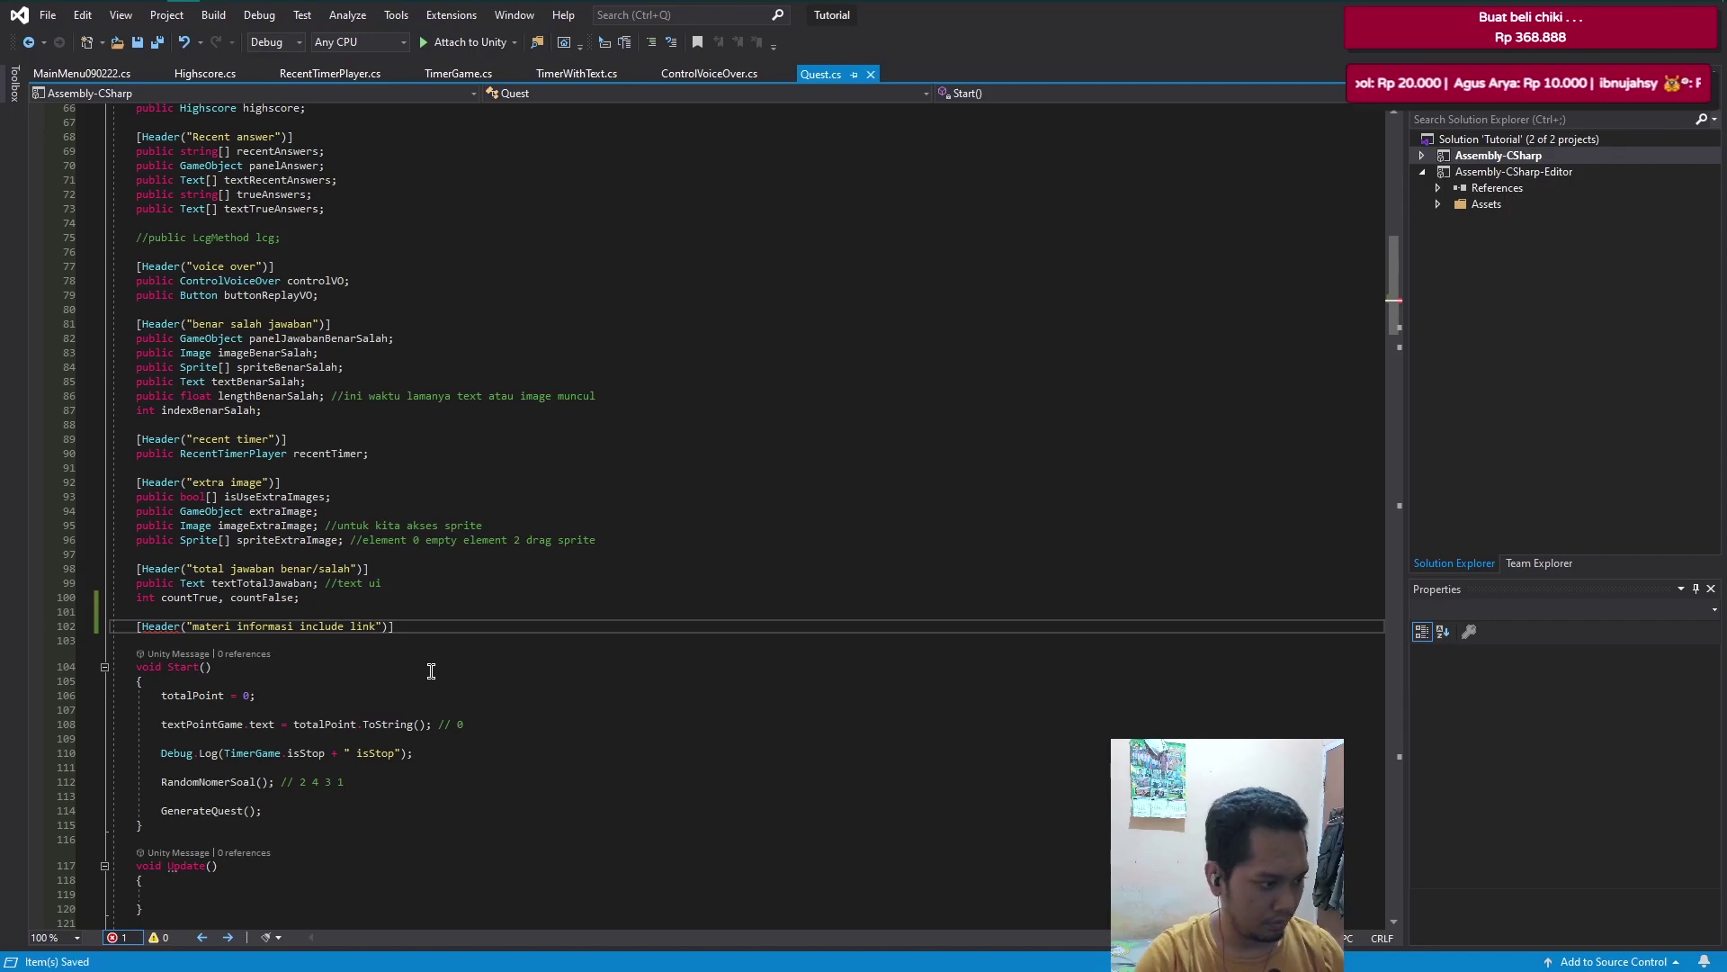
left_click(462, 630)
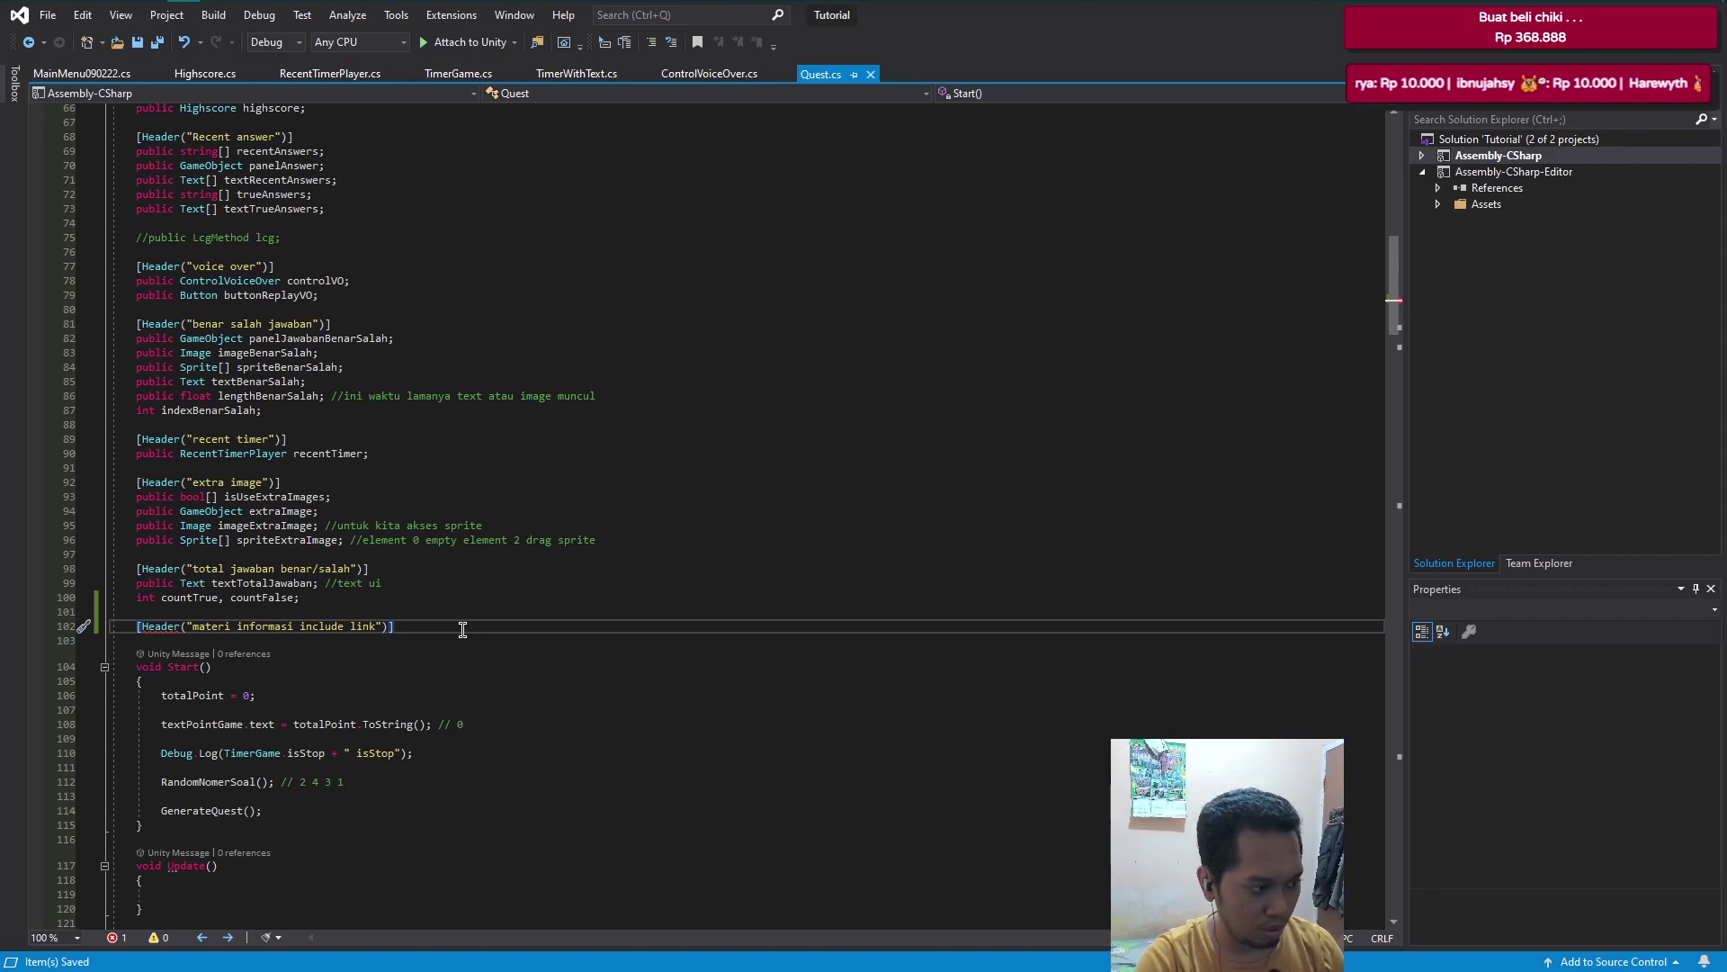
- Declare 'public GameObject panelMateri;' on a new line under the header
key("Return")
type("public game")
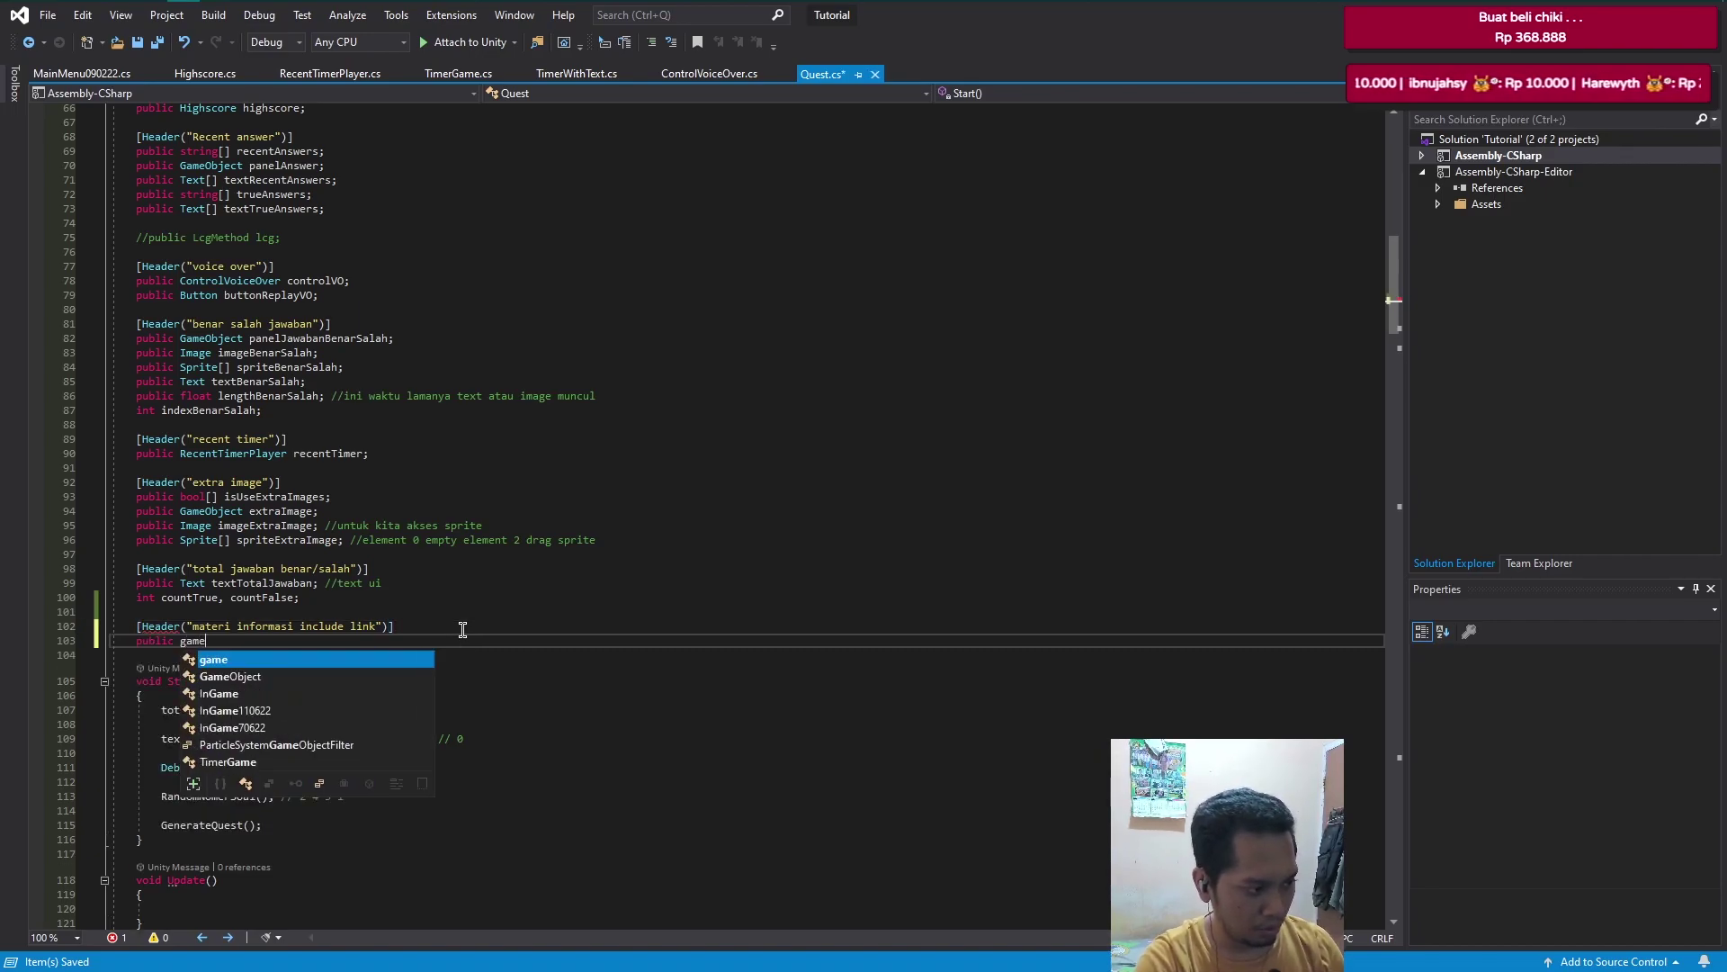
key("BackSpace")
key("BackSpace")
key("Down")
key("space")
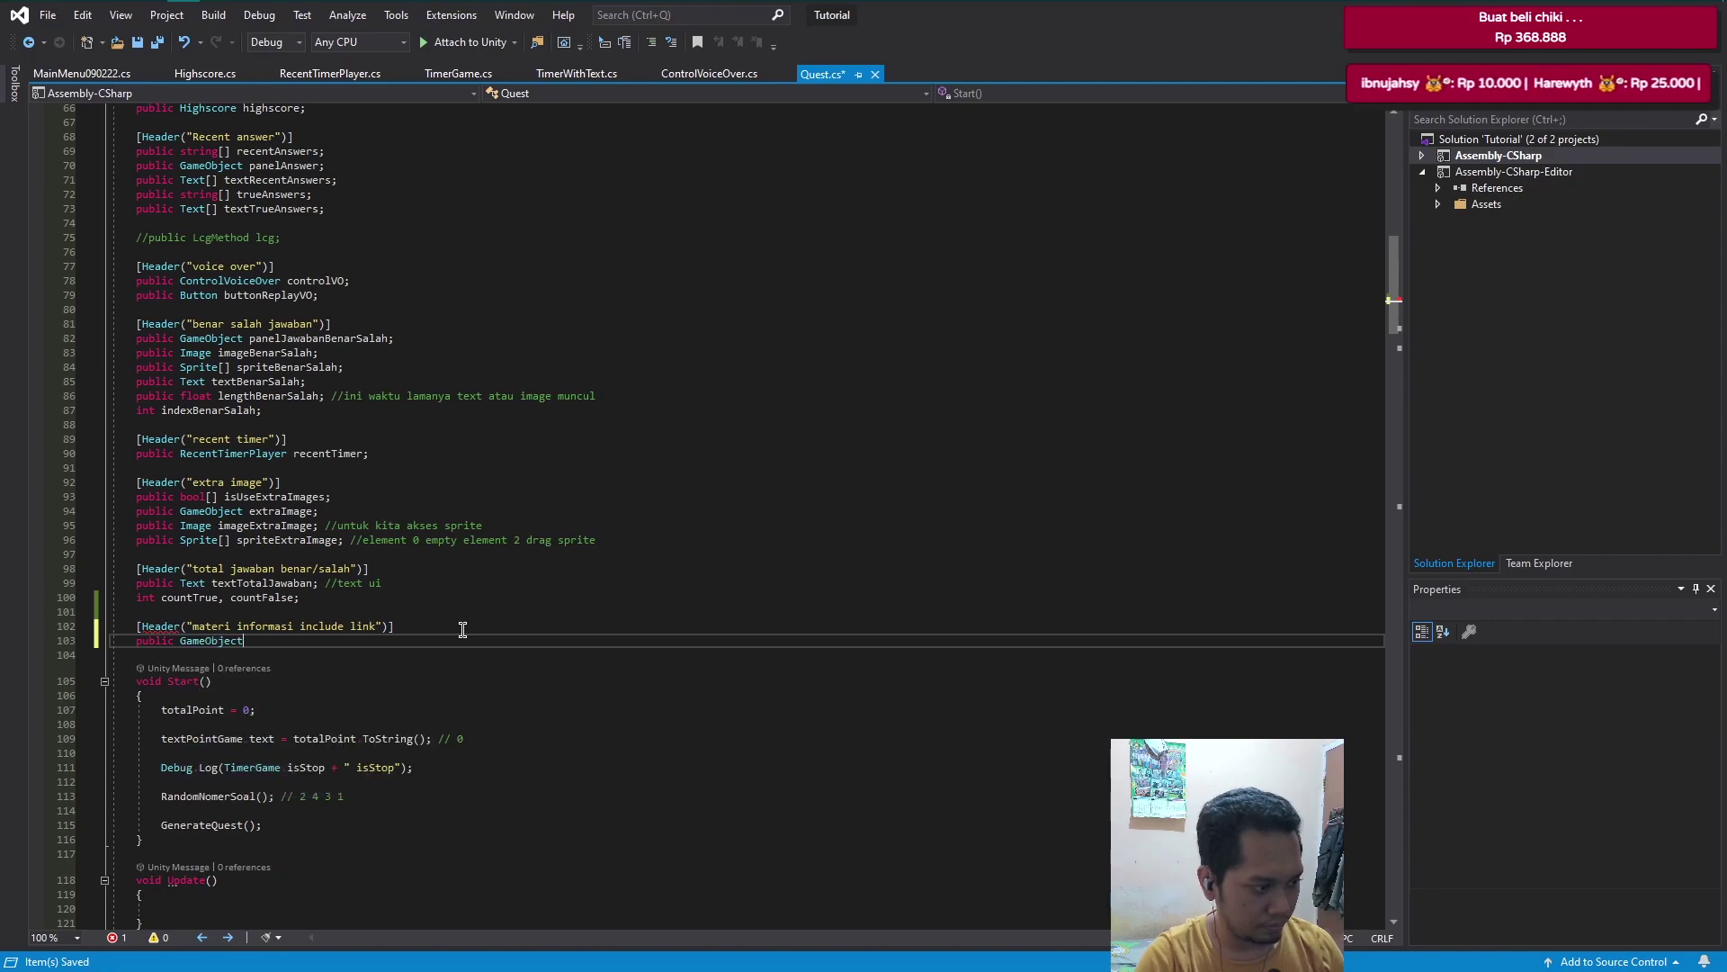
type("panel")
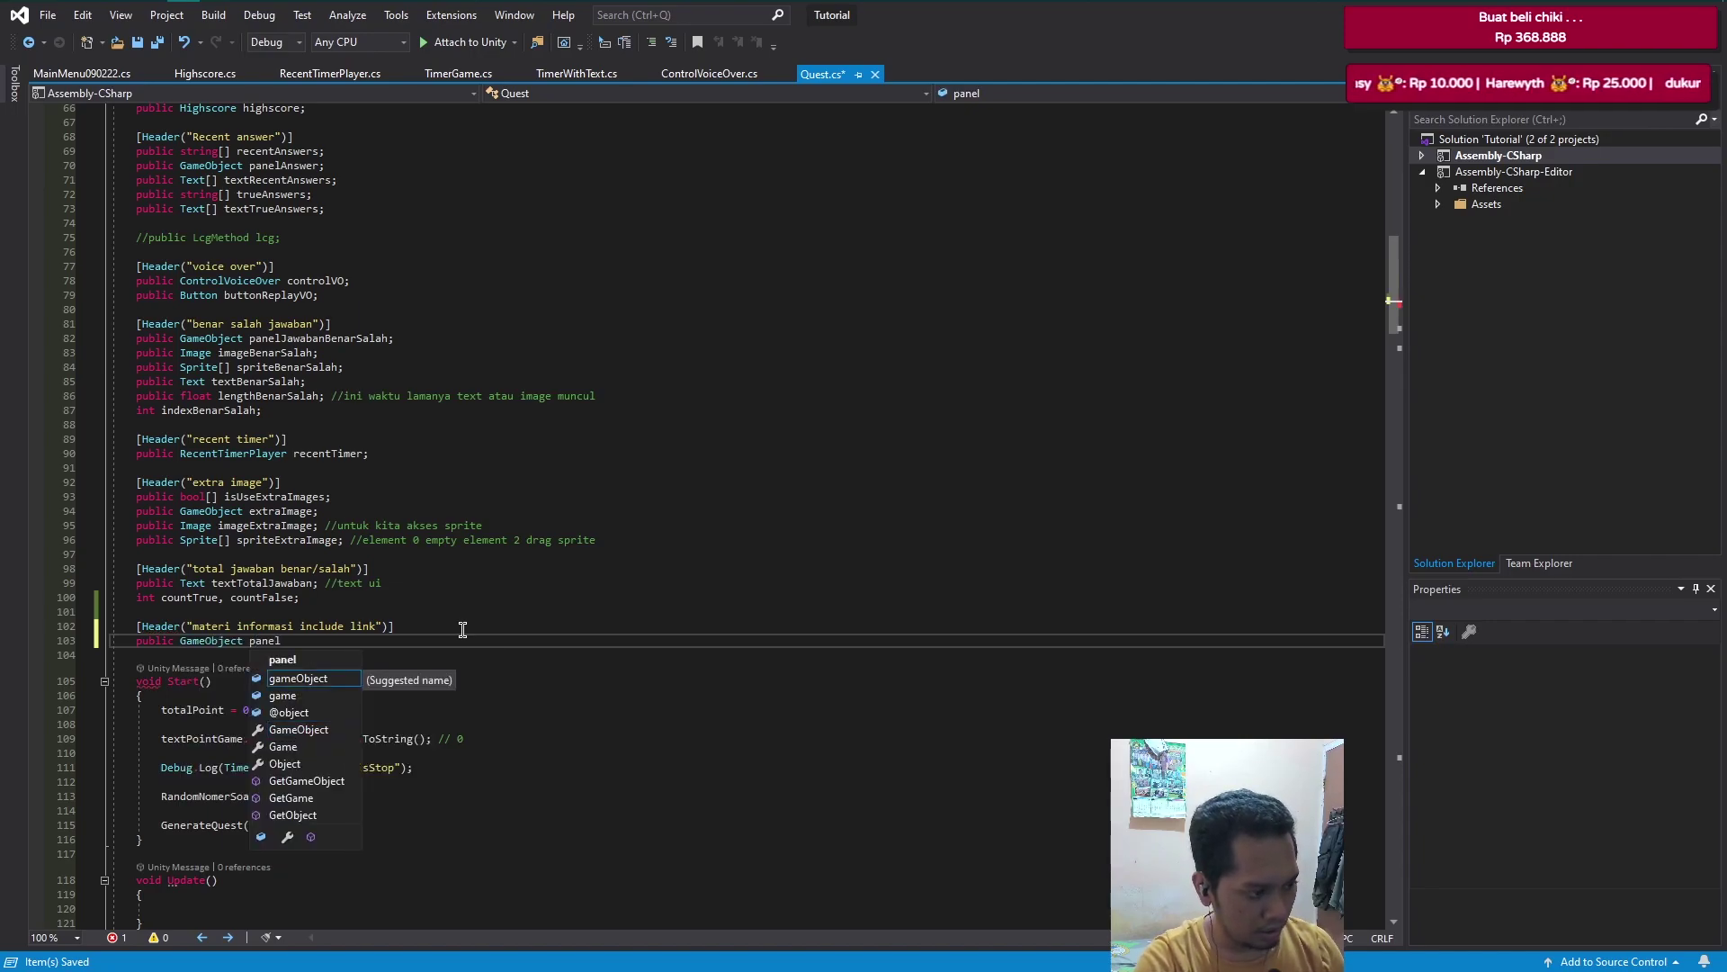
type("Materi")
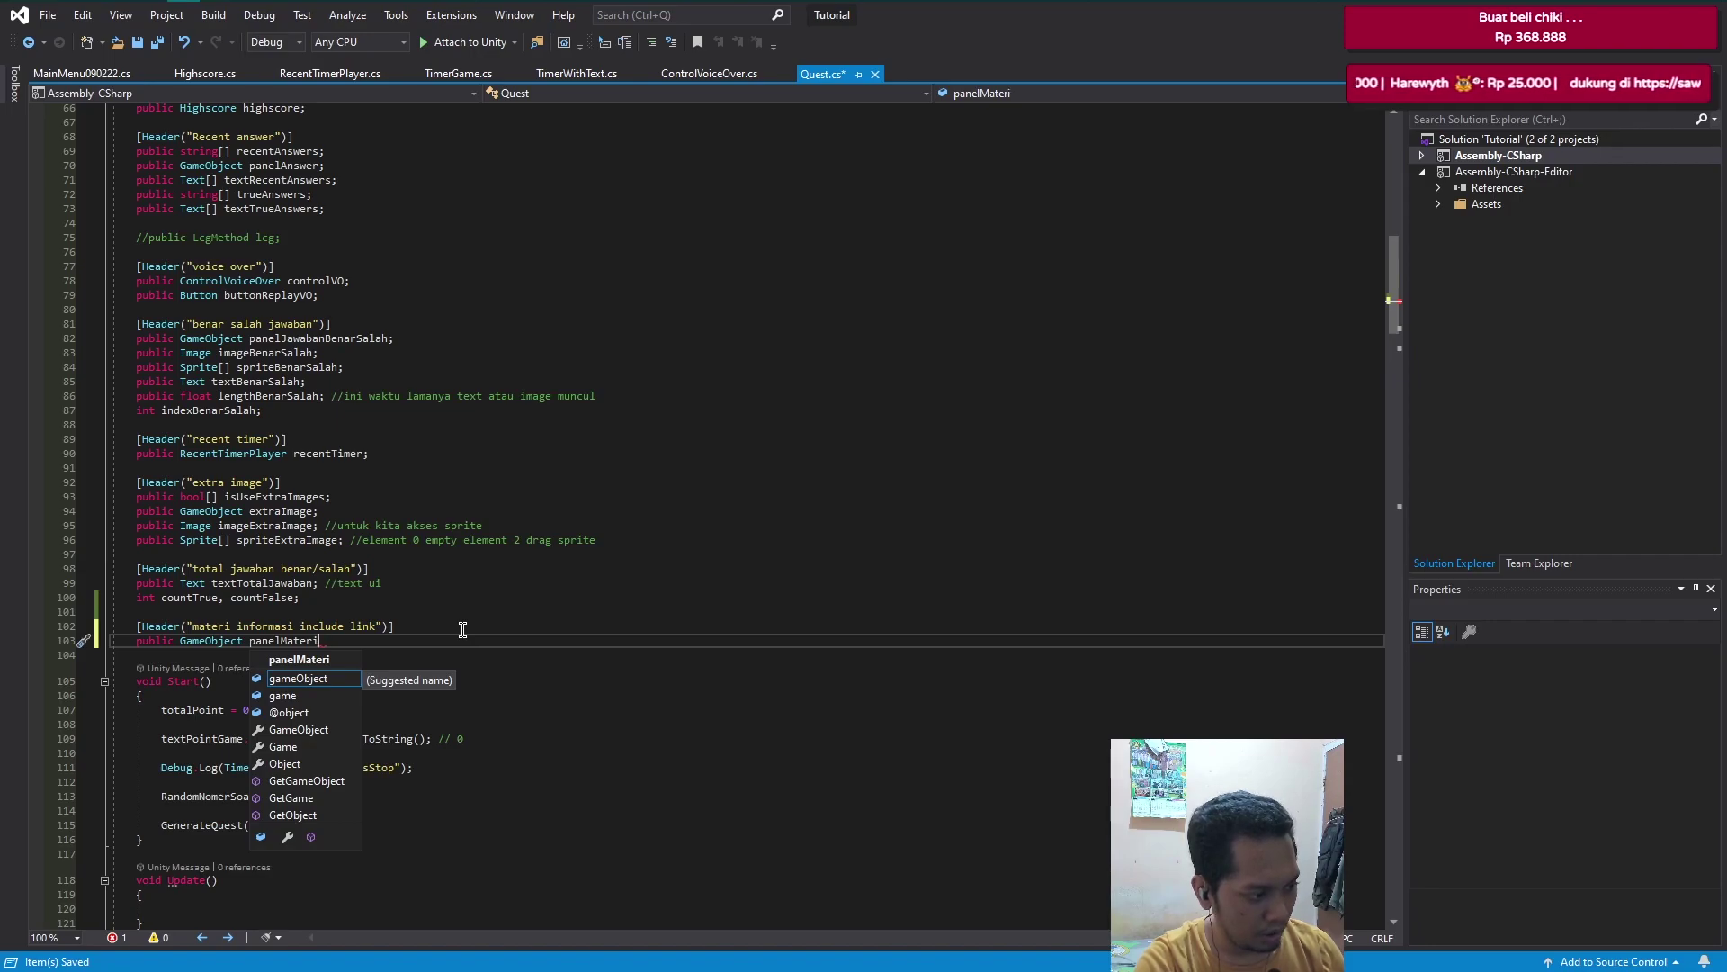
type(";")
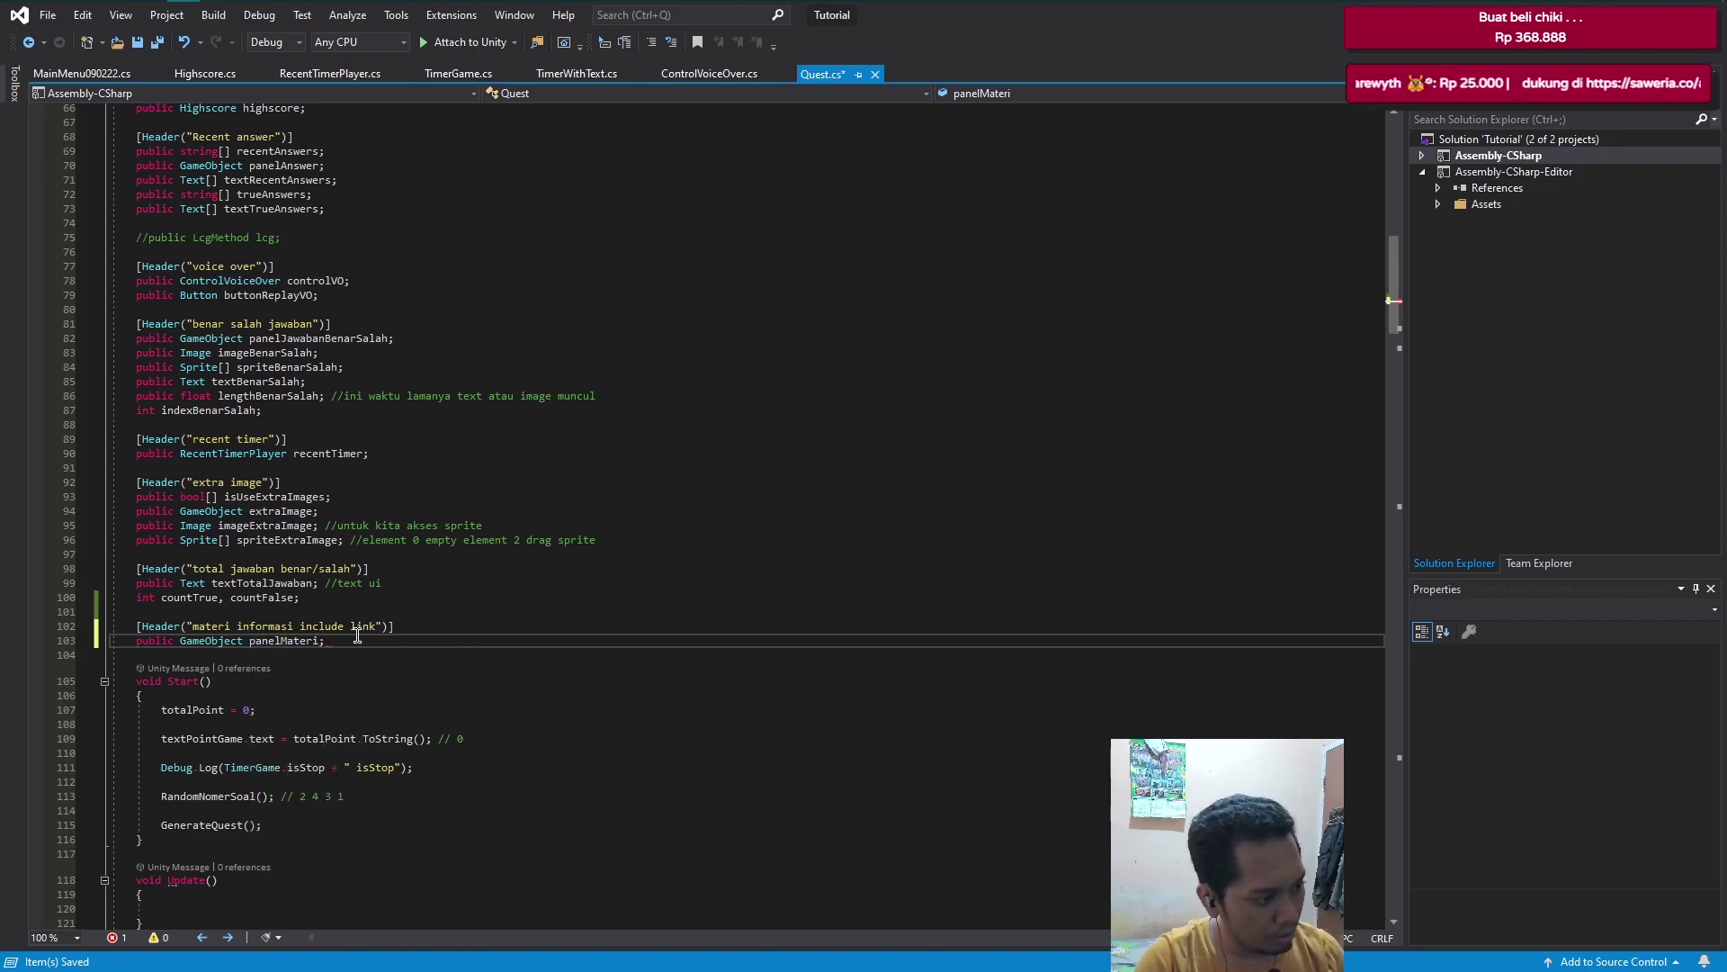
- Compare with the existing materi panel field, then return to the caret after the Update method
scroll(452, 631, "up", 6)
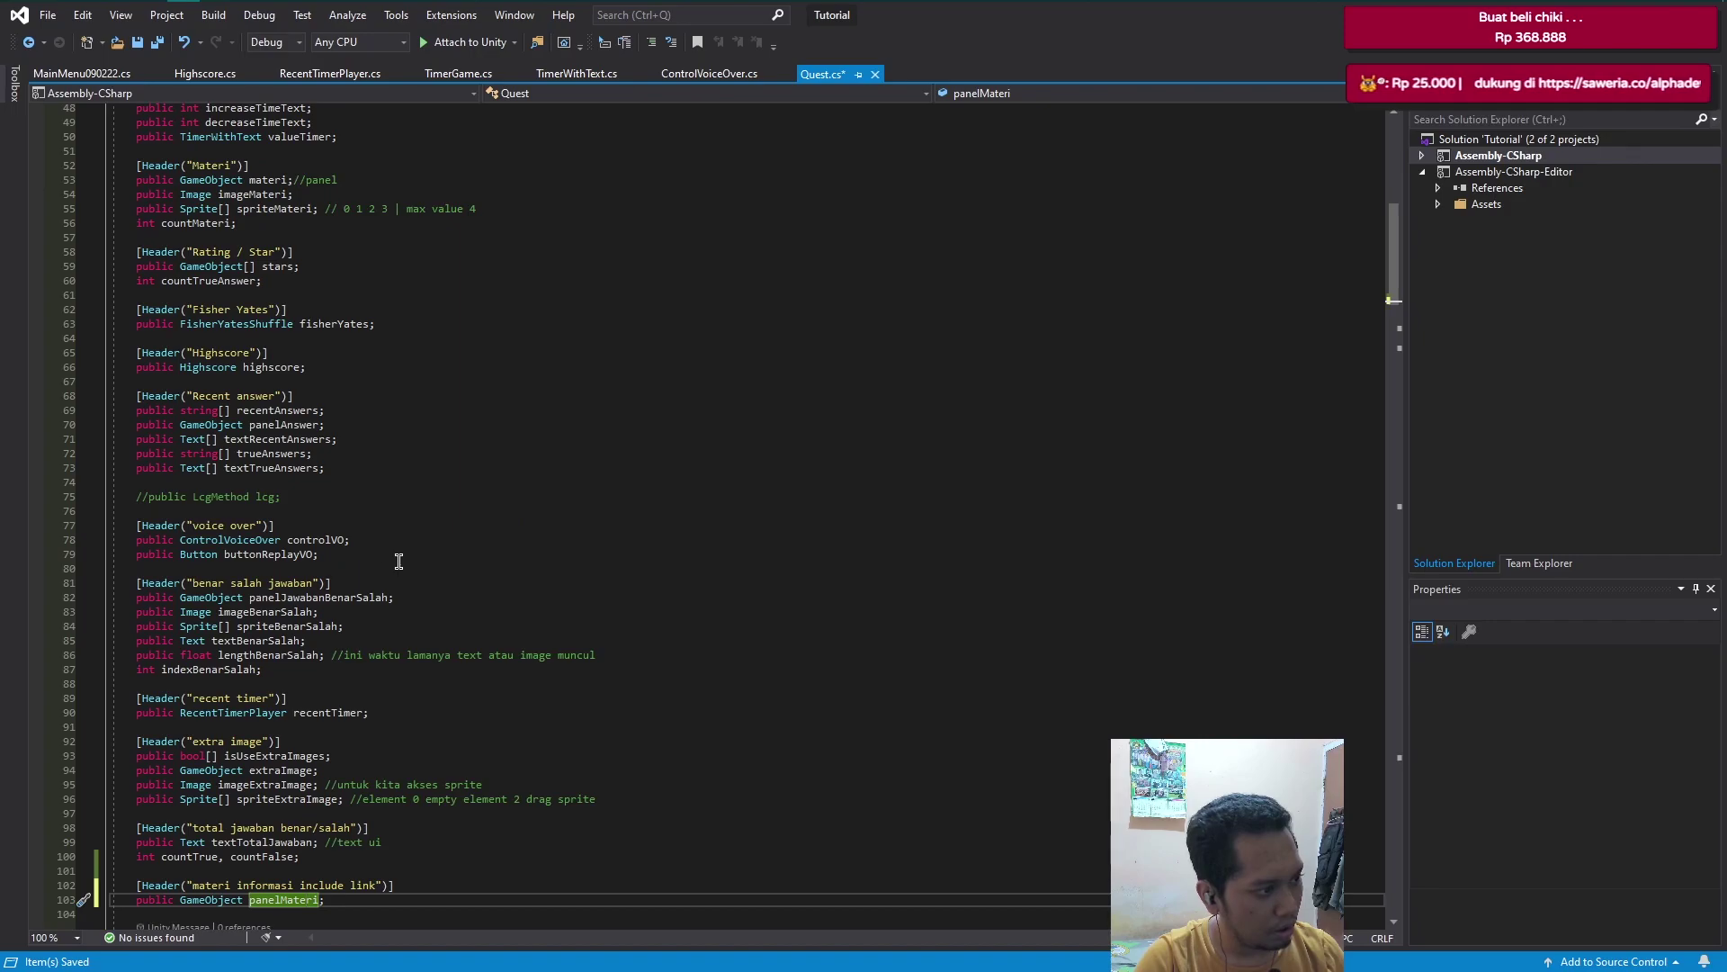
left_click(268, 180)
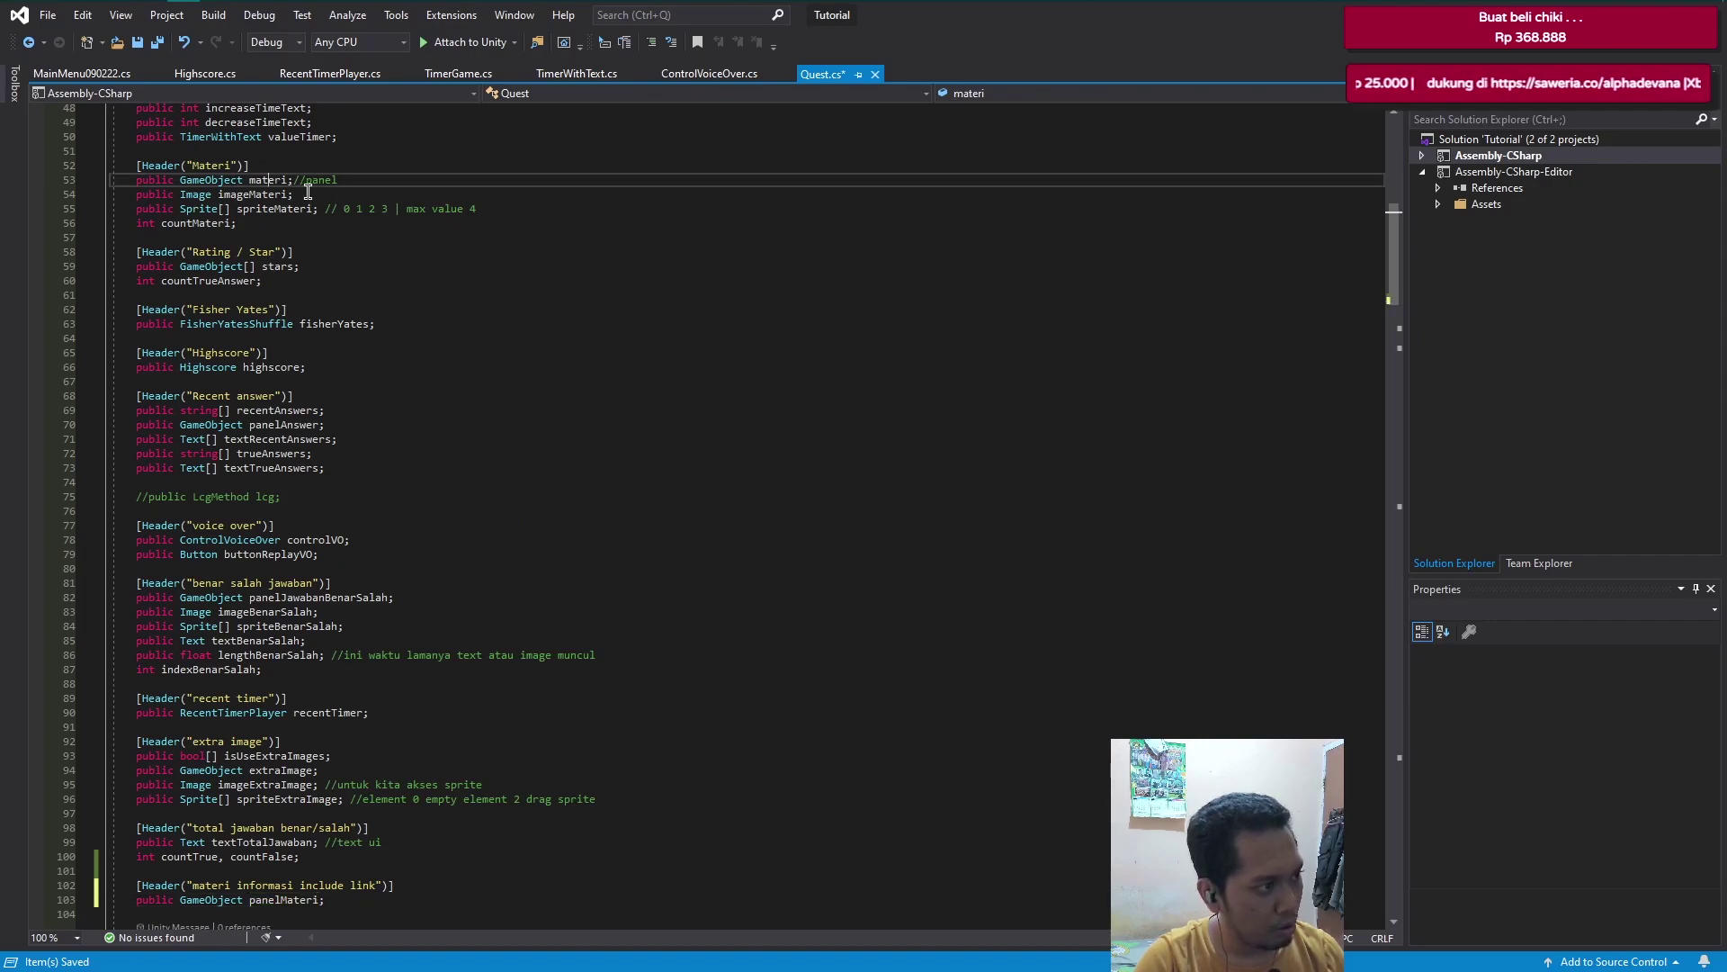
scroll(359, 706, "down", 5)
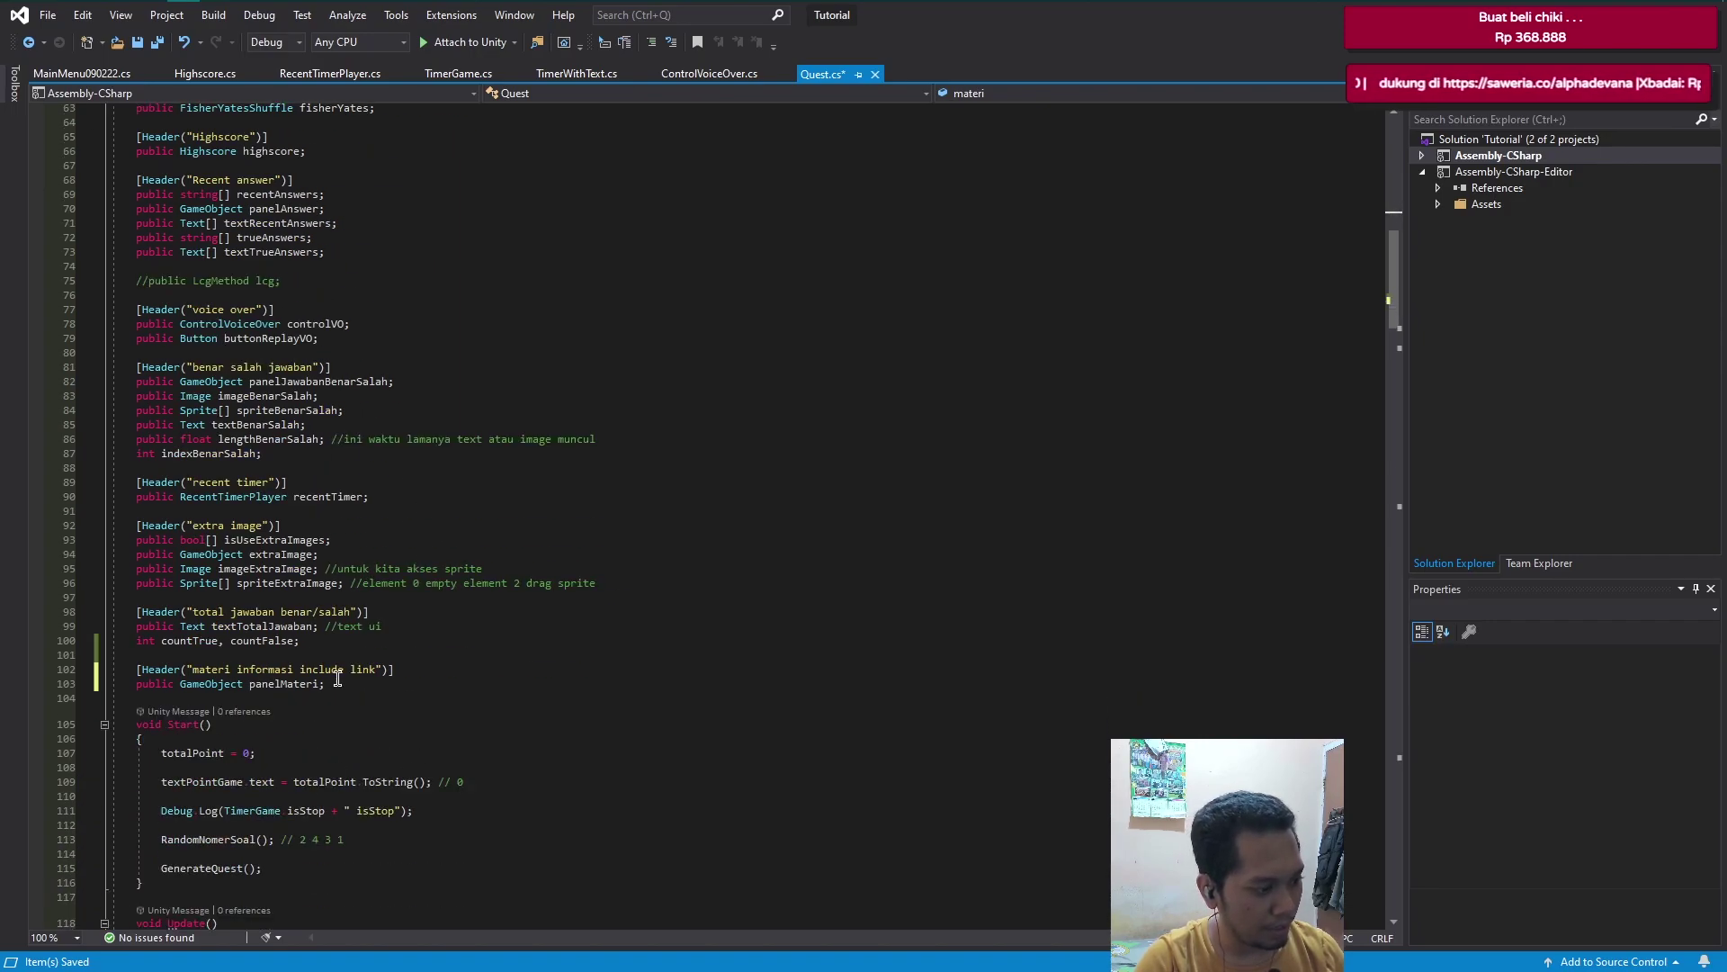
left_click(337, 681)
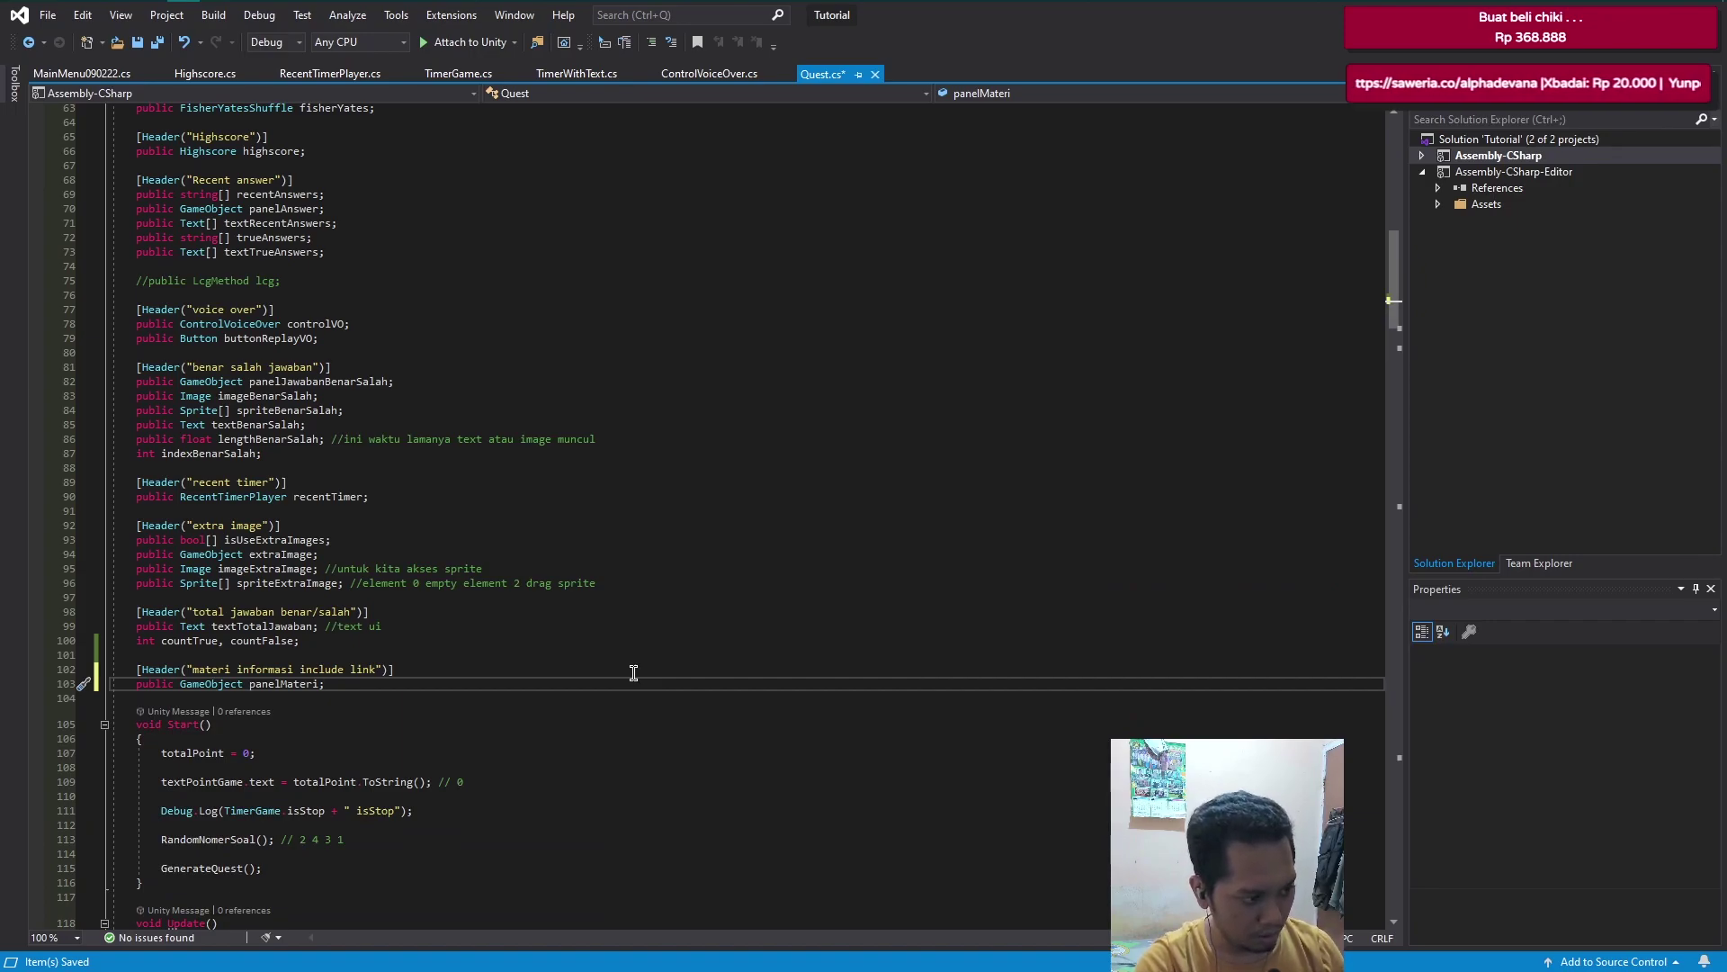
scroll(611, 674, "down", 7)
left_click(389, 665)
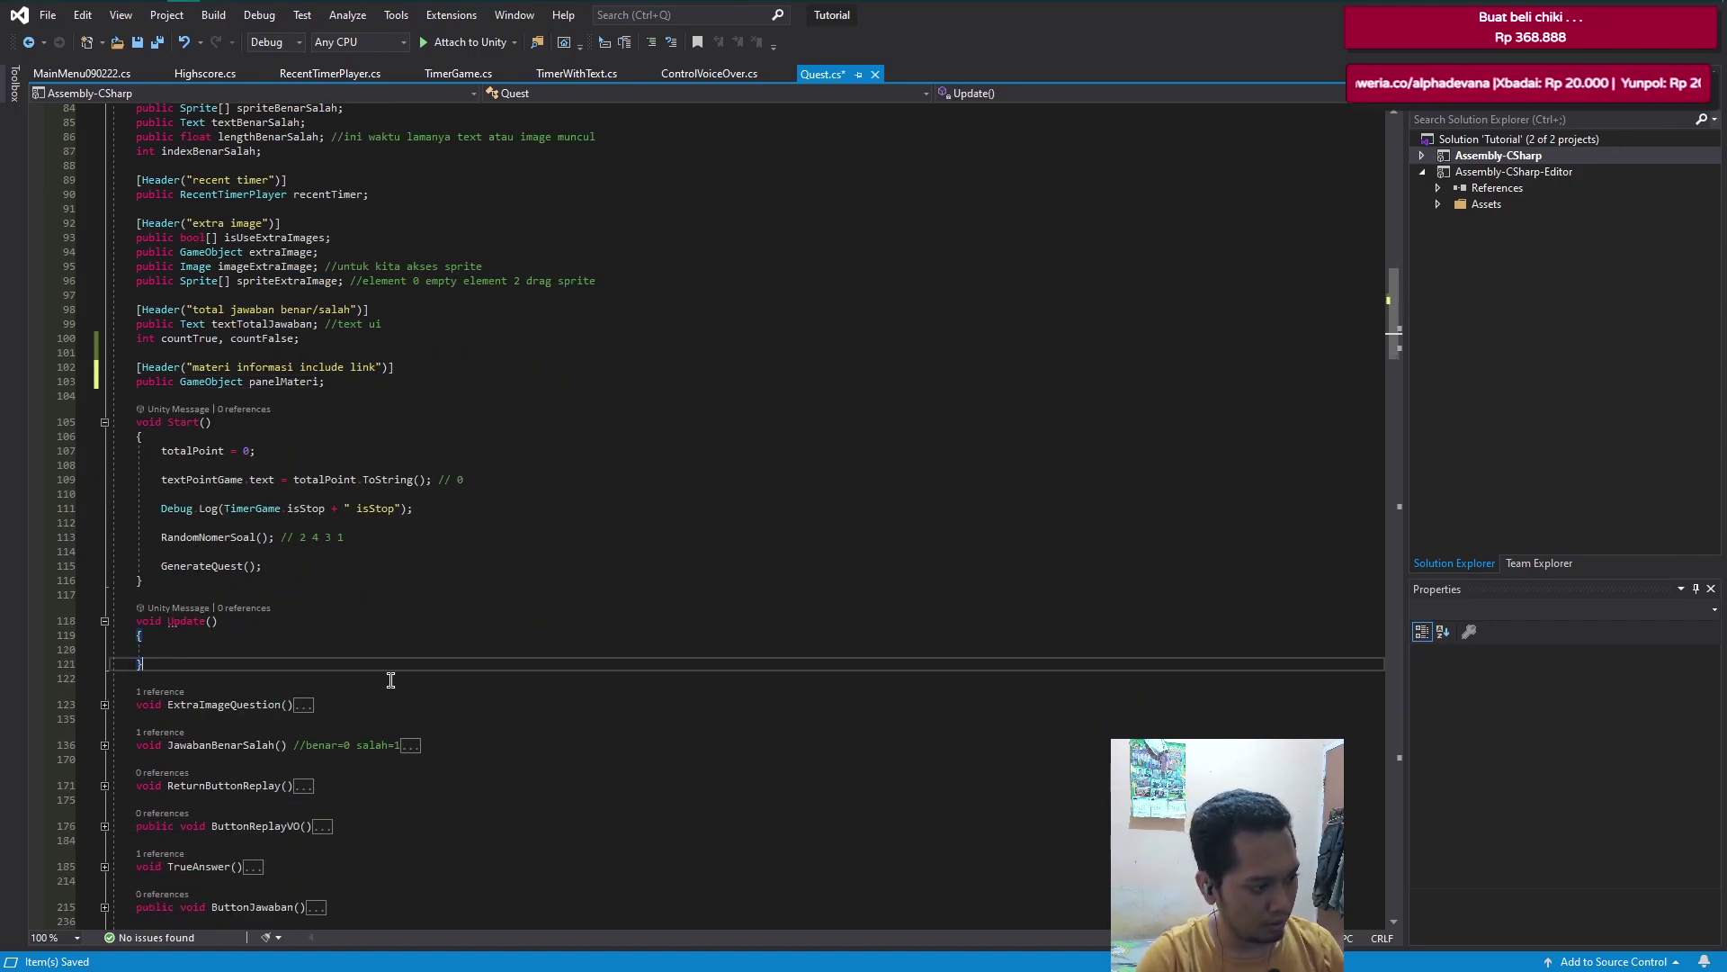
- Add a public void PanelMateri() method with an if testing whether panelMateri is inactive (activeInHierarchy)
key("Return")
key("Return")
type("public void ")
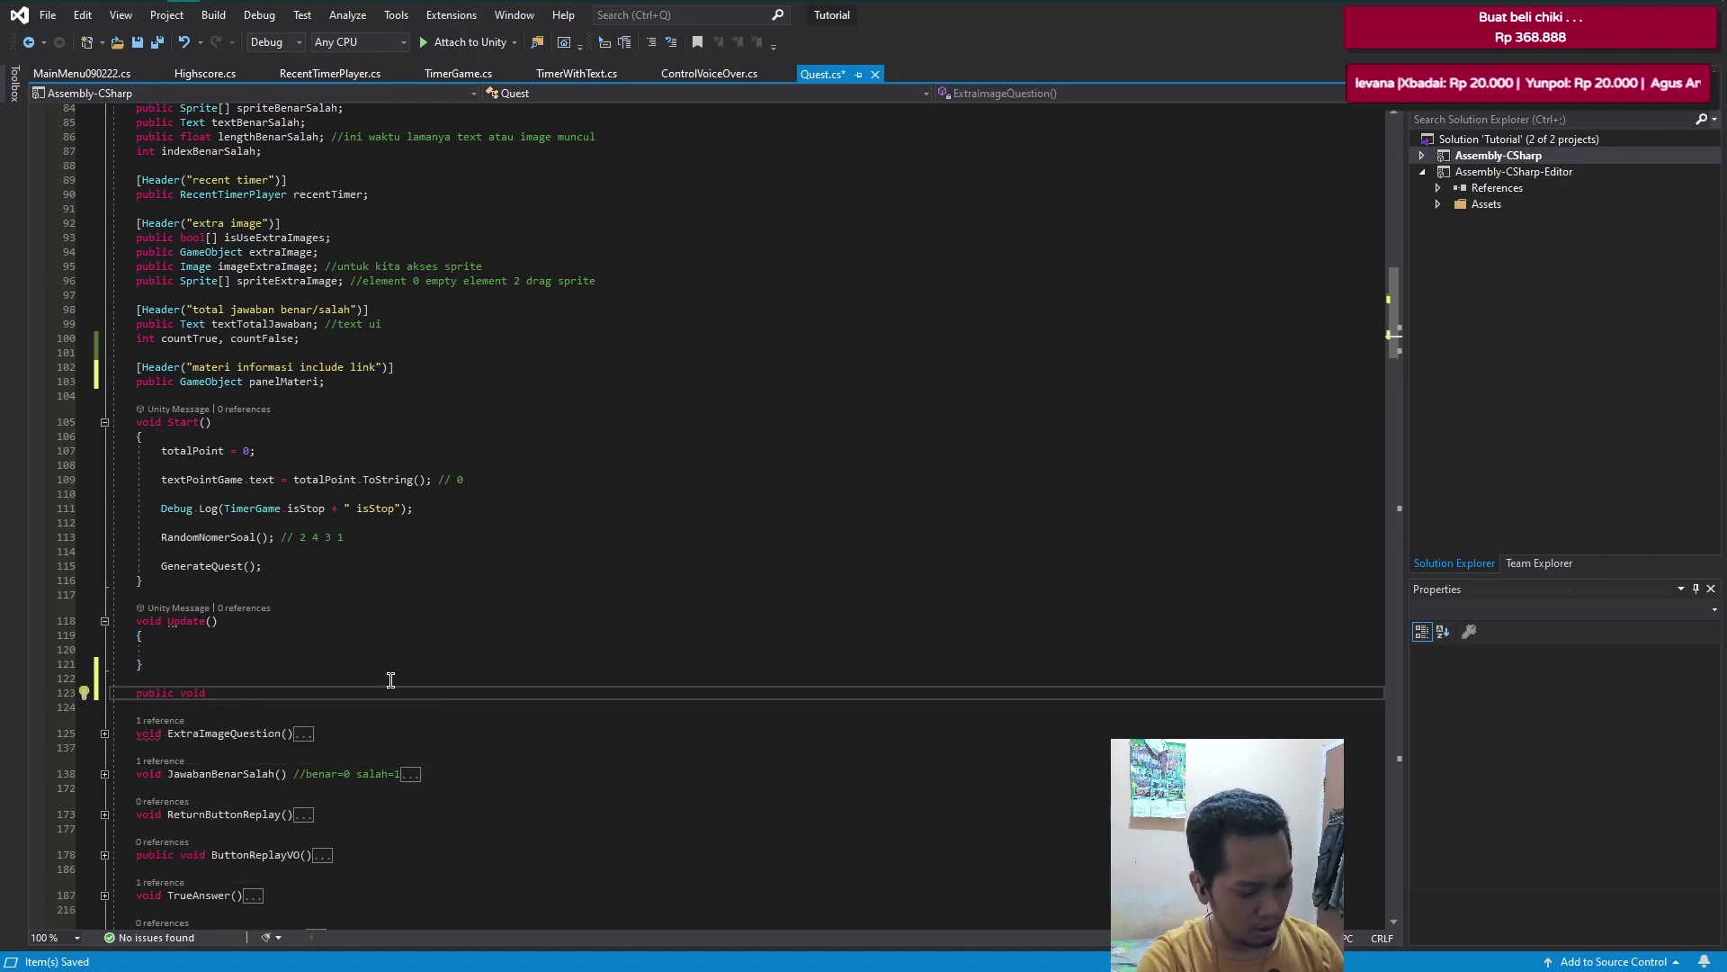
type("PanelMateri")
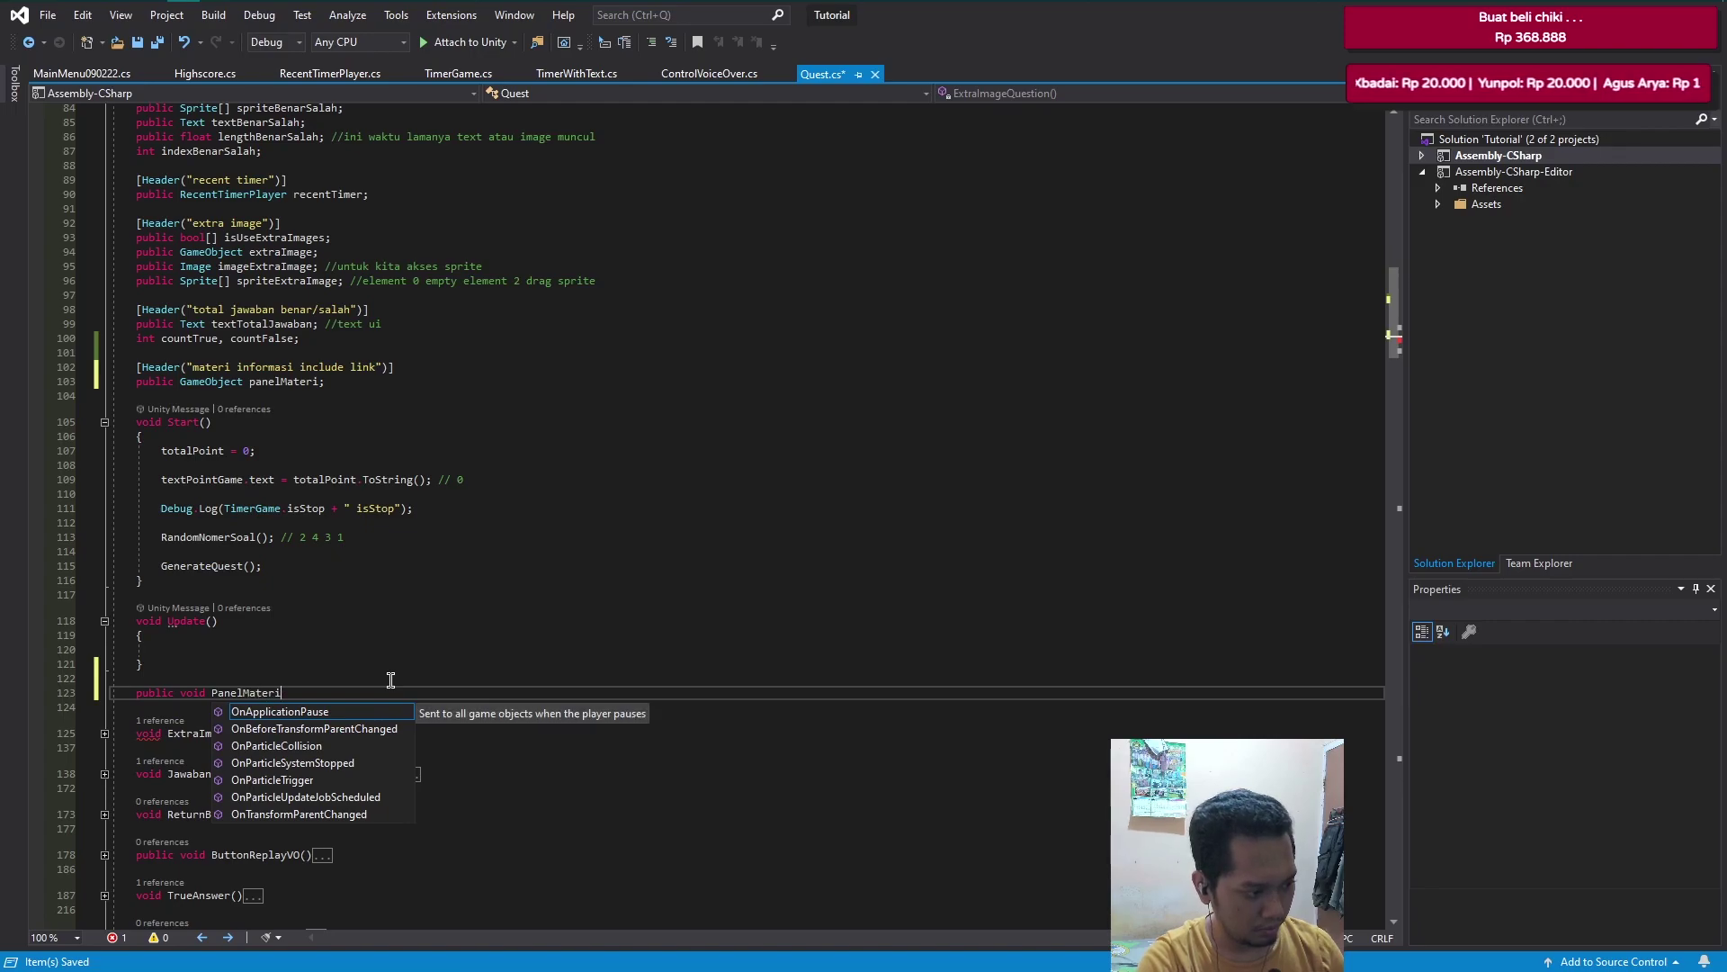
type("()")
key("Return")
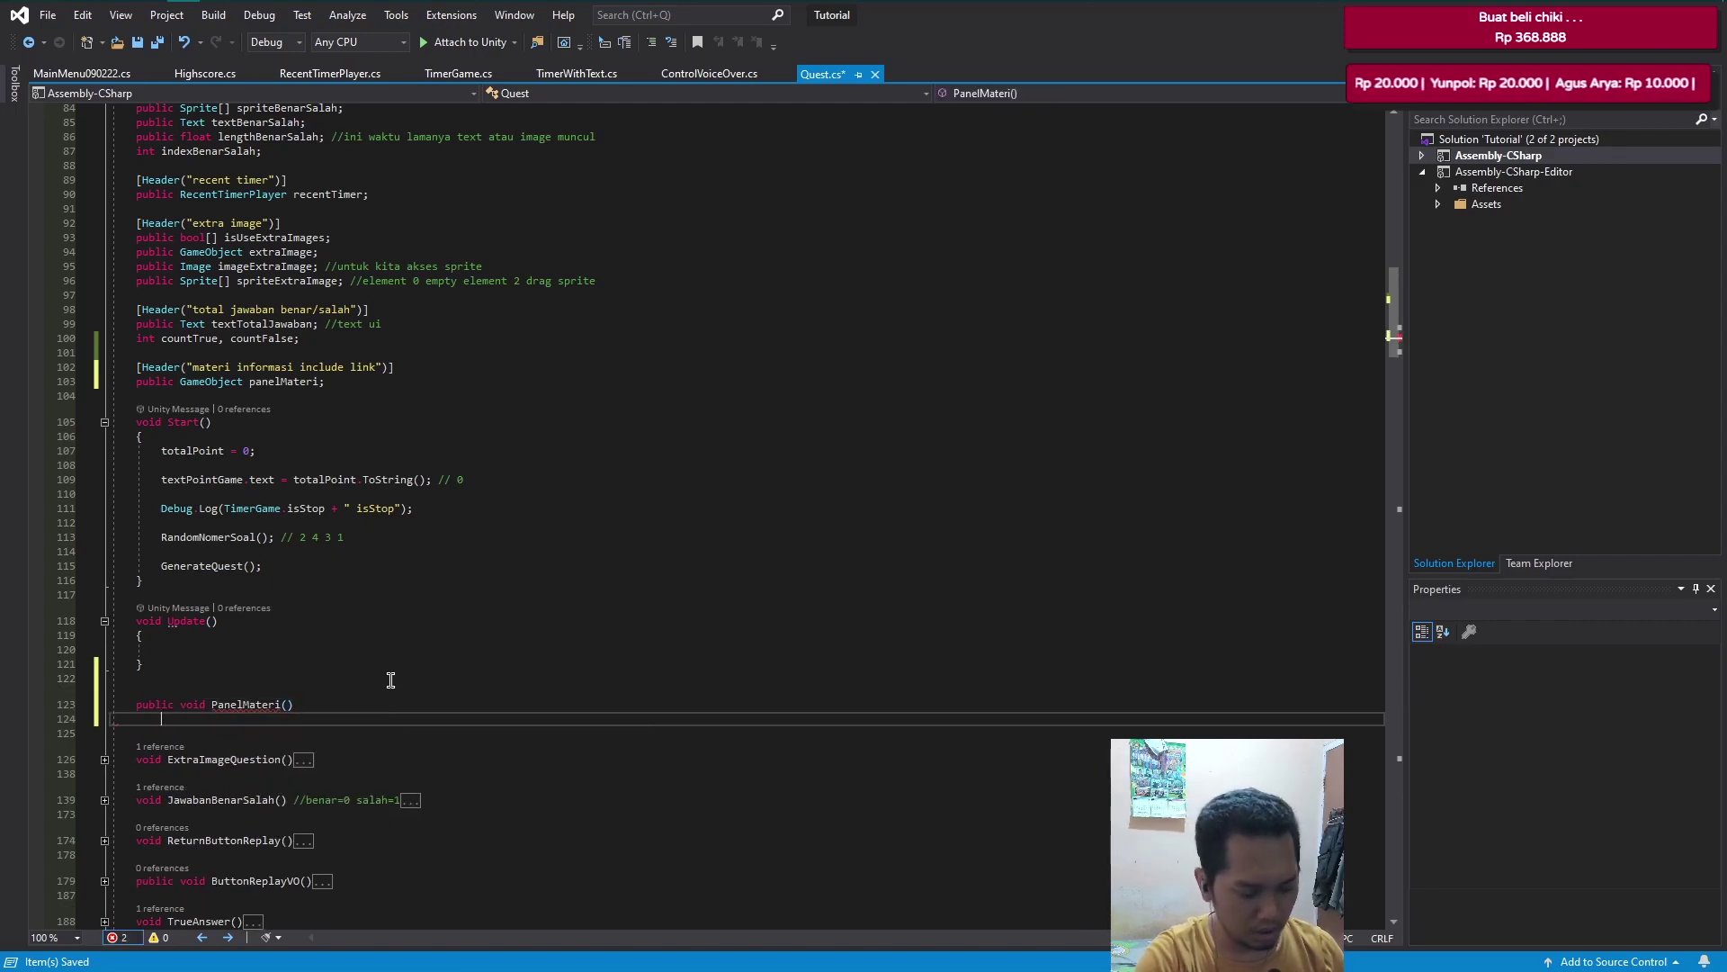
type("{")
key("Return")
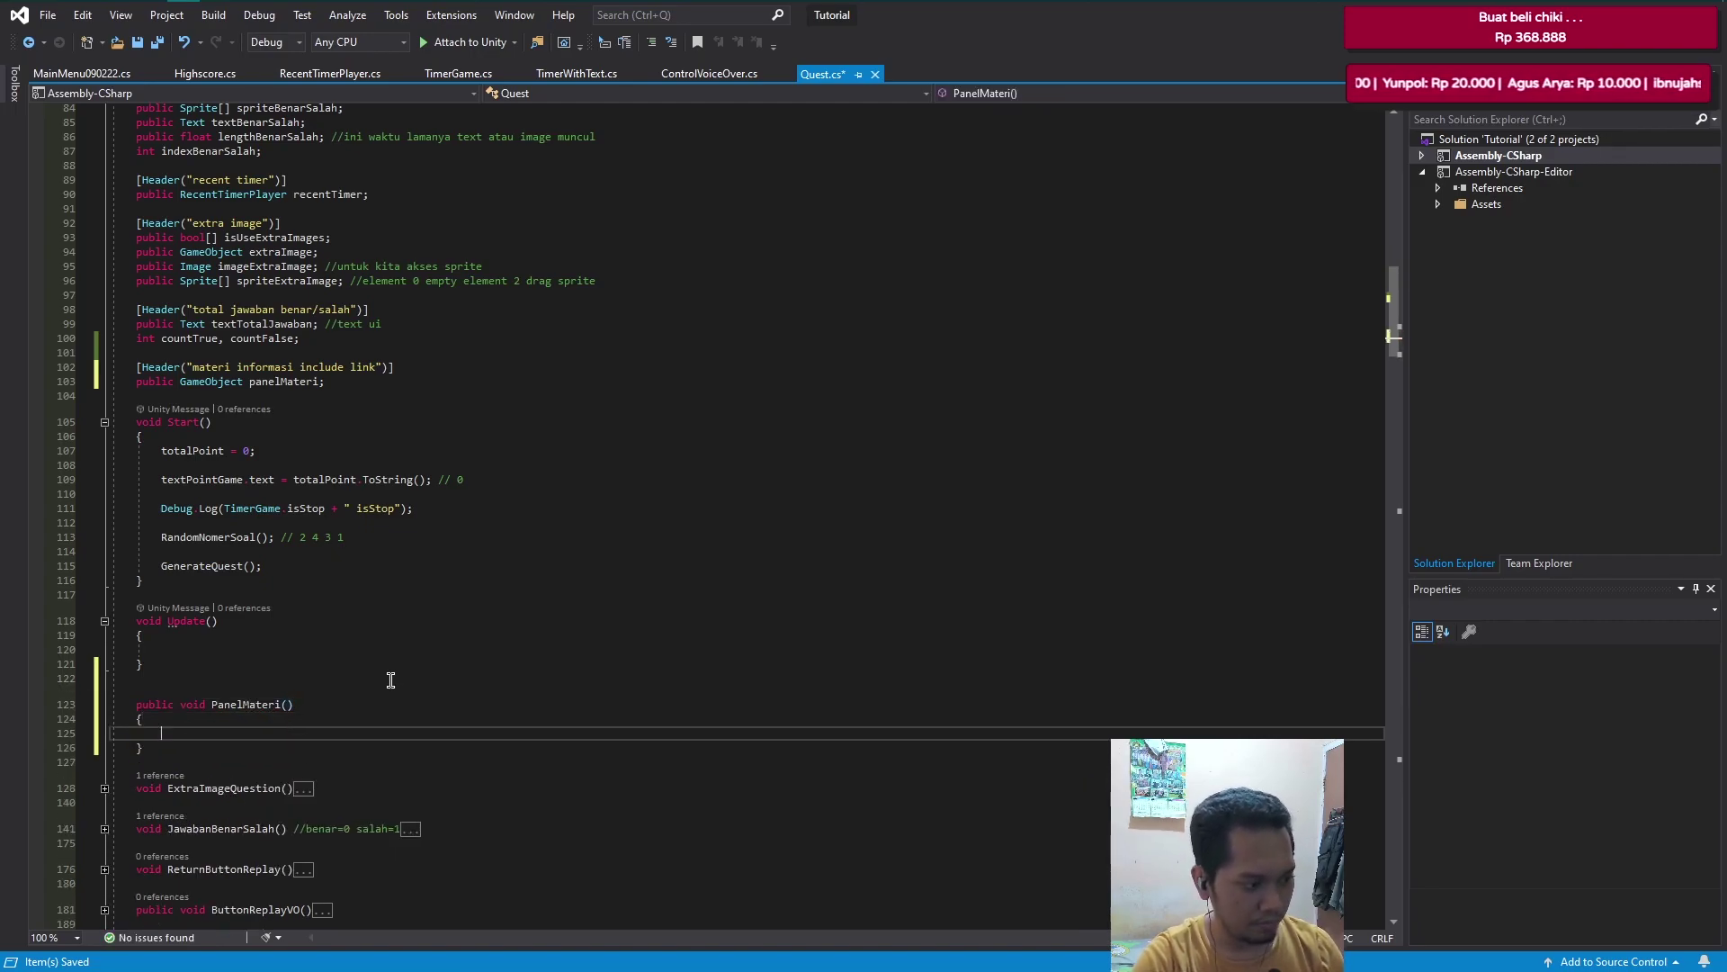
type("if")
key("Tab")
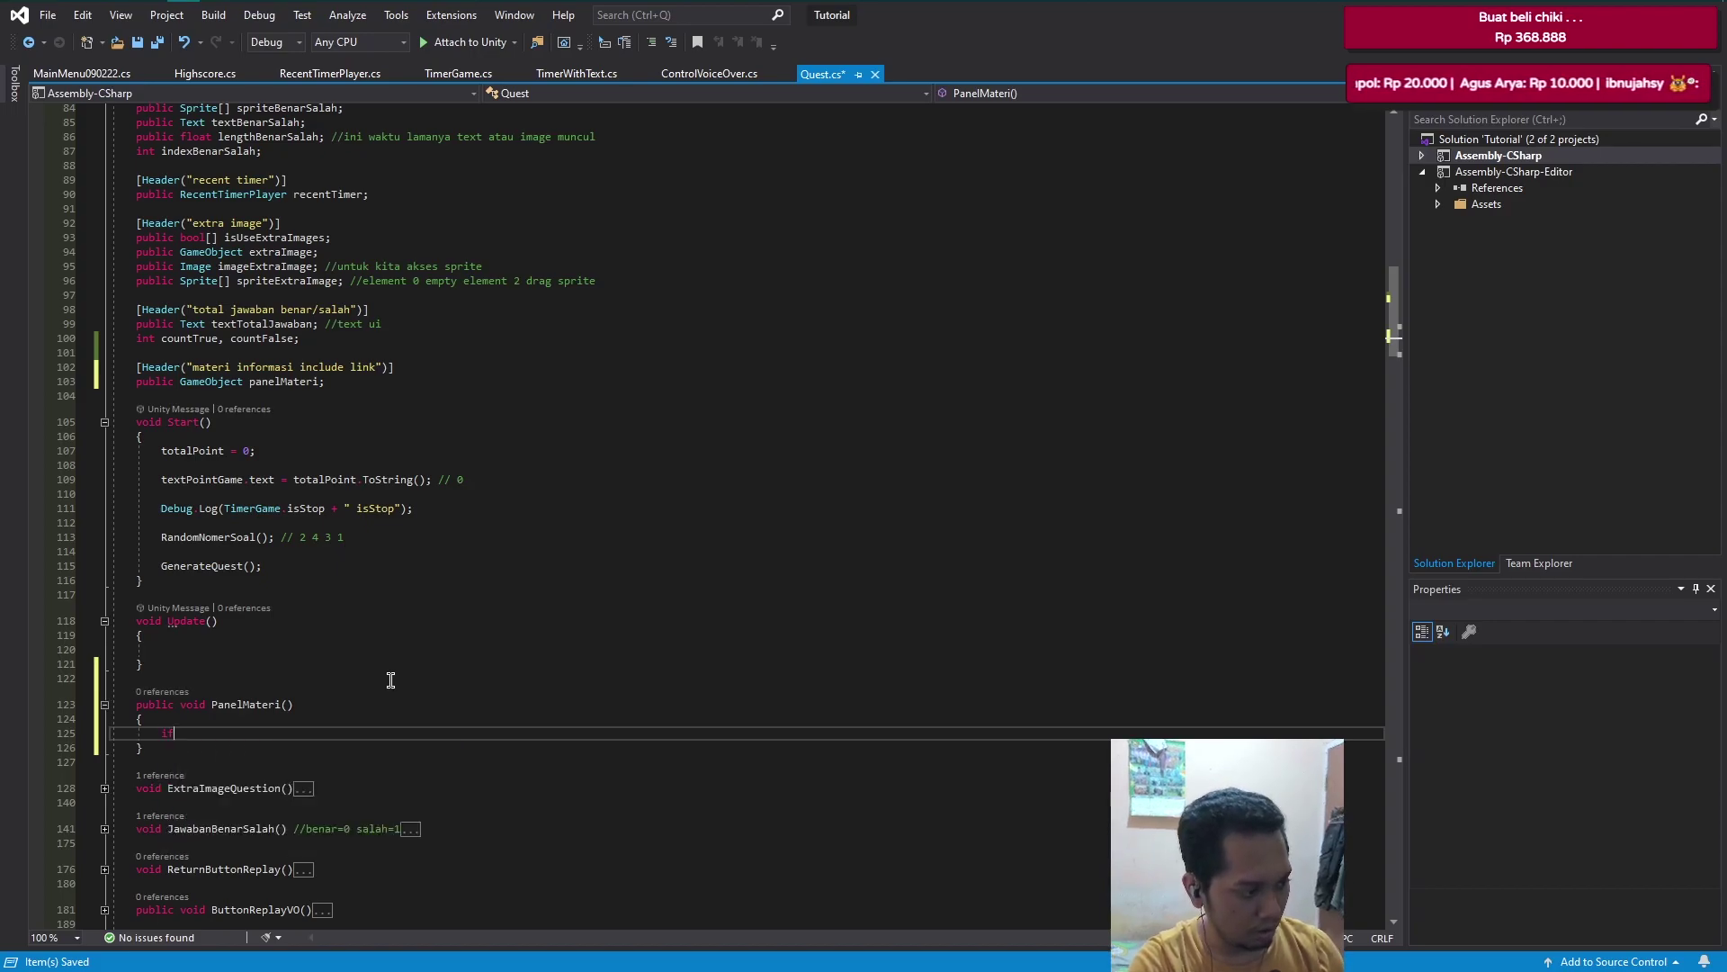
key("Tab")
type("panel")
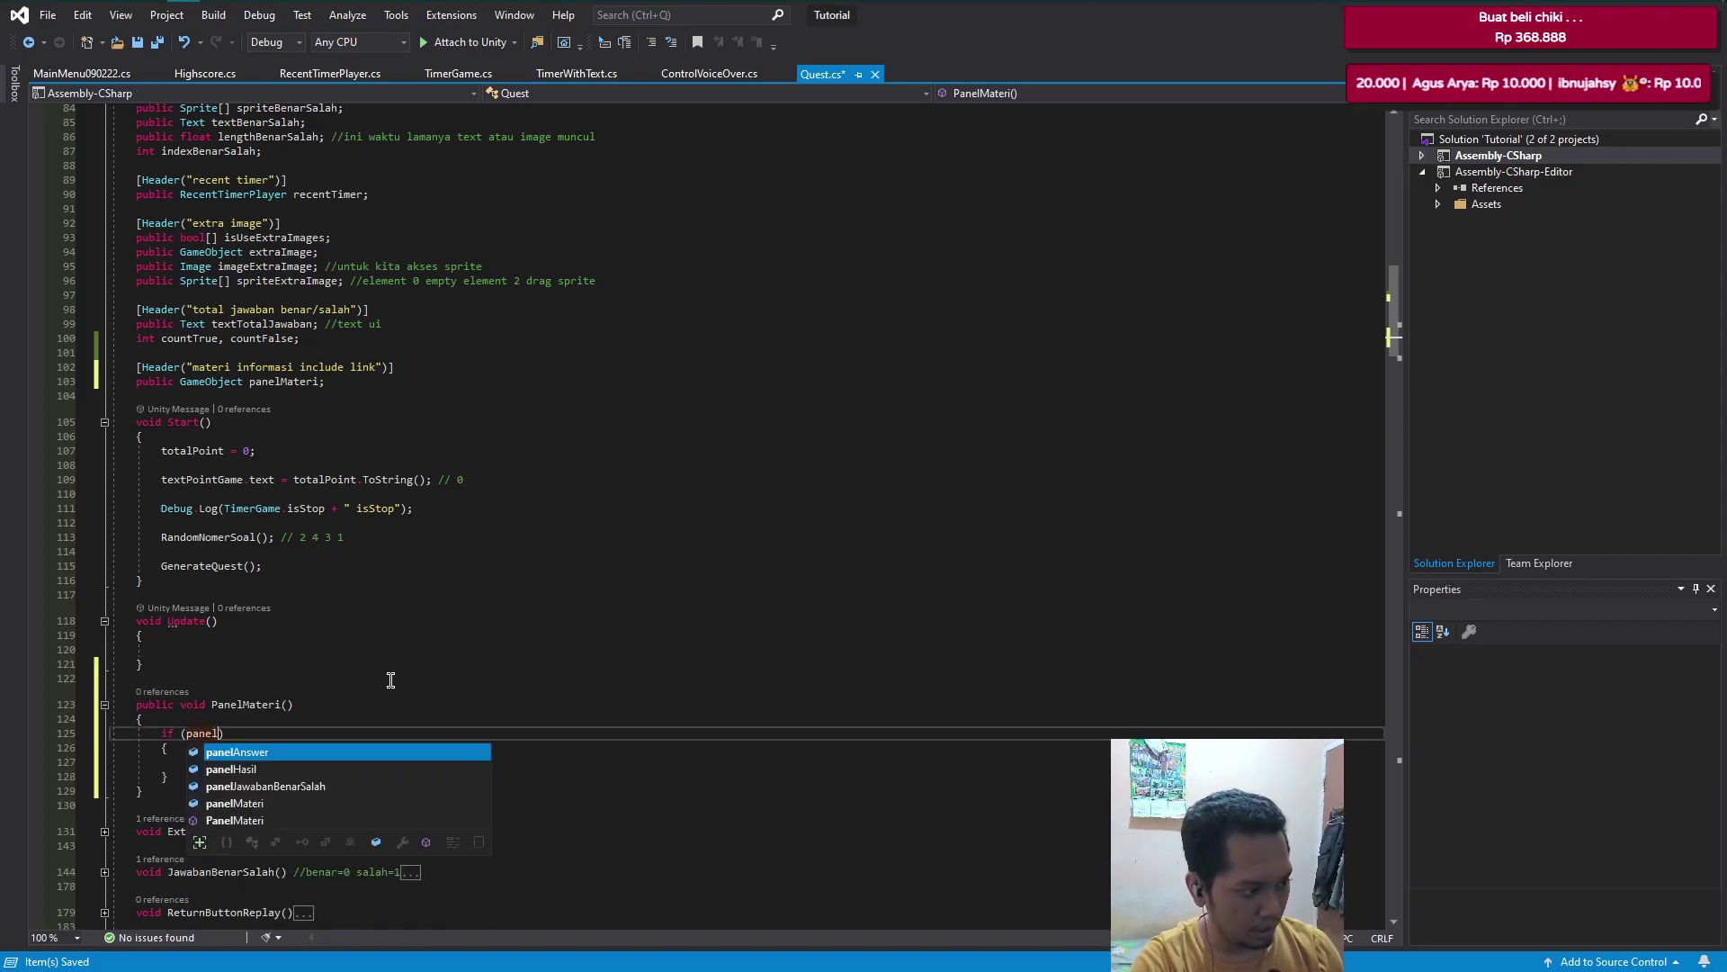
key("Down")
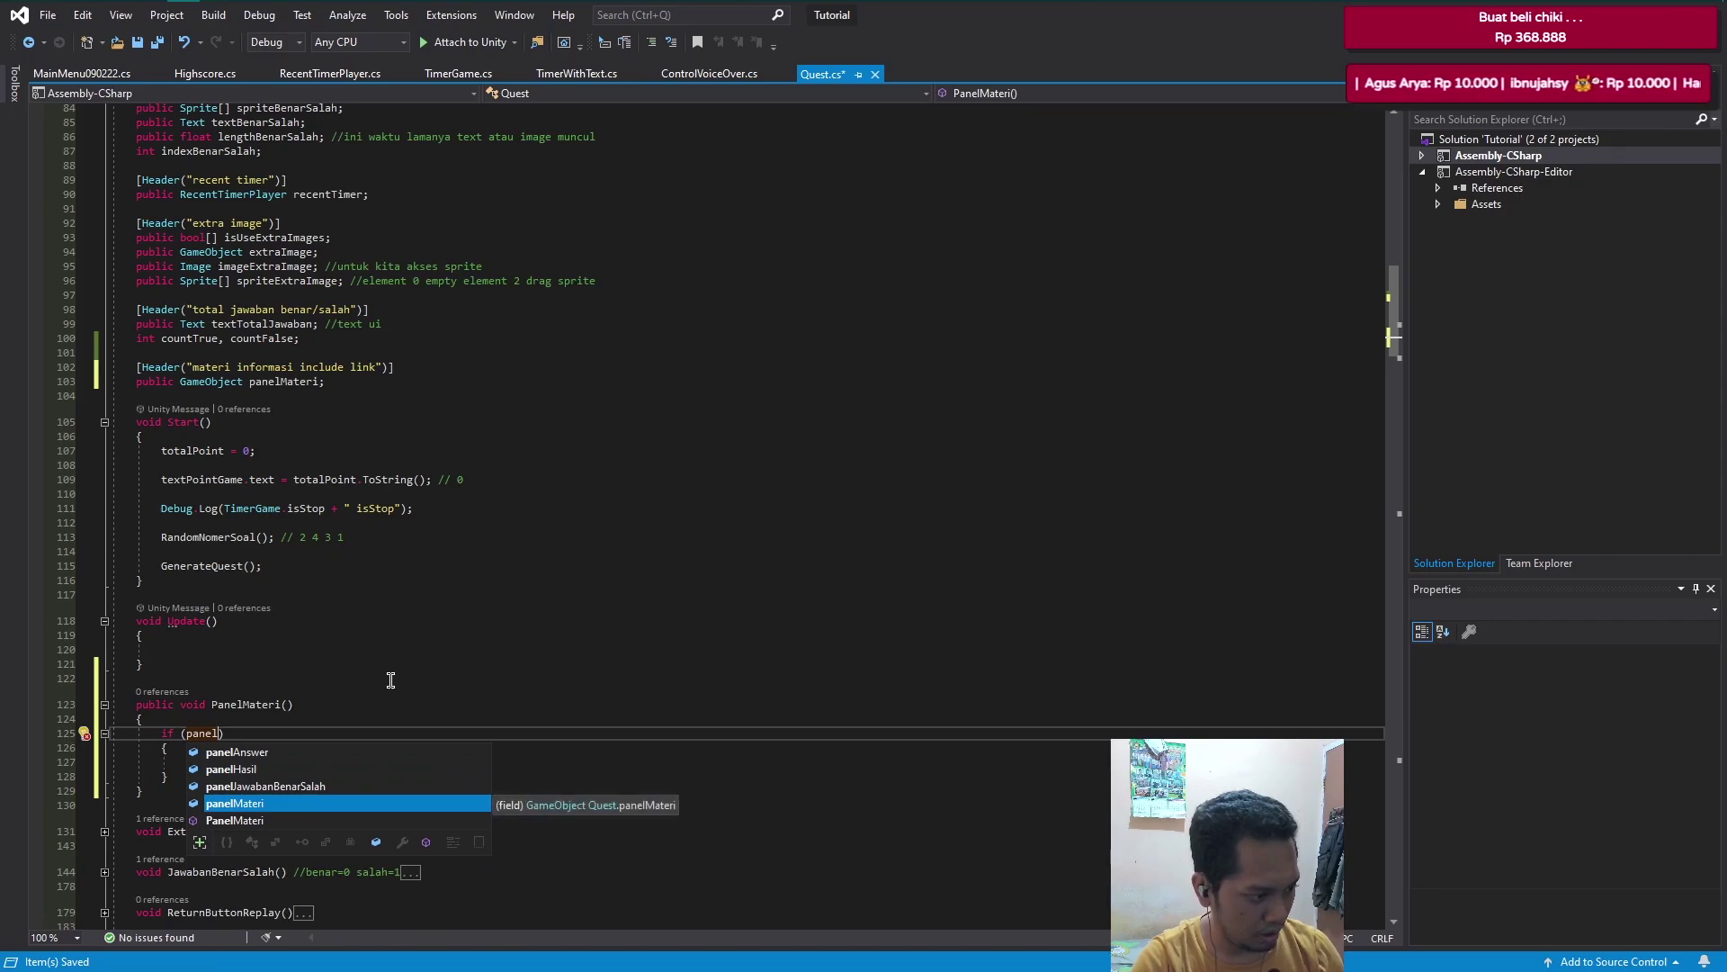
key("Tab")
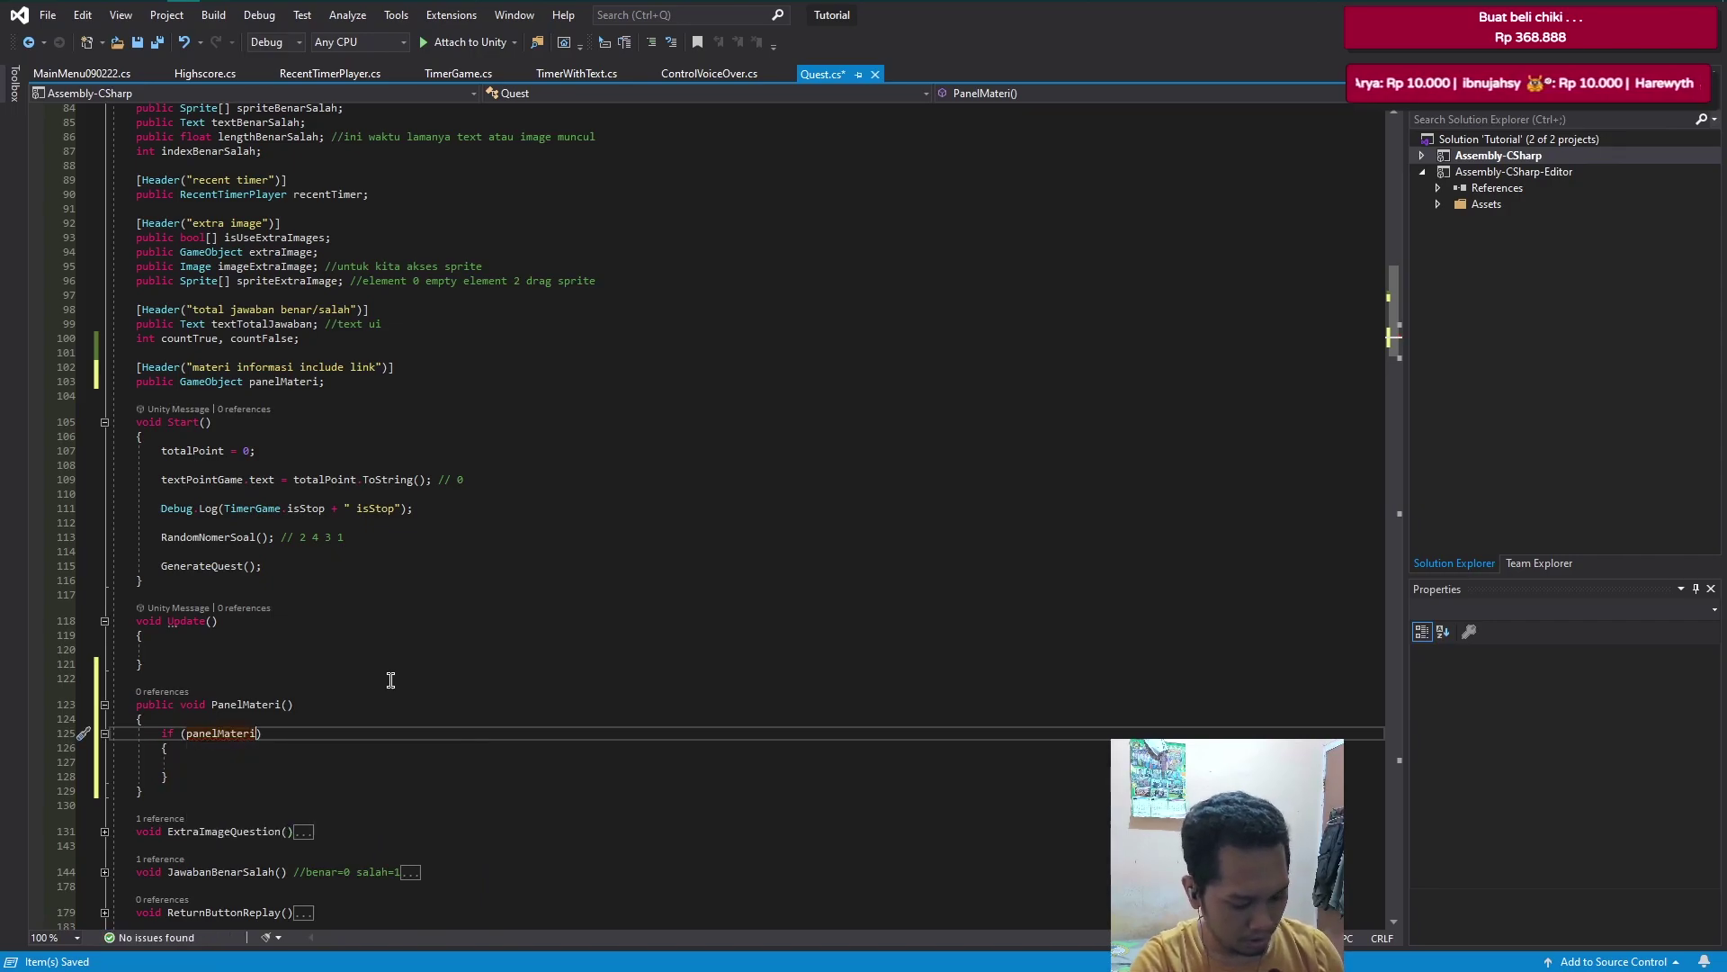
type(".ac")
key("Down")
key("Tab")
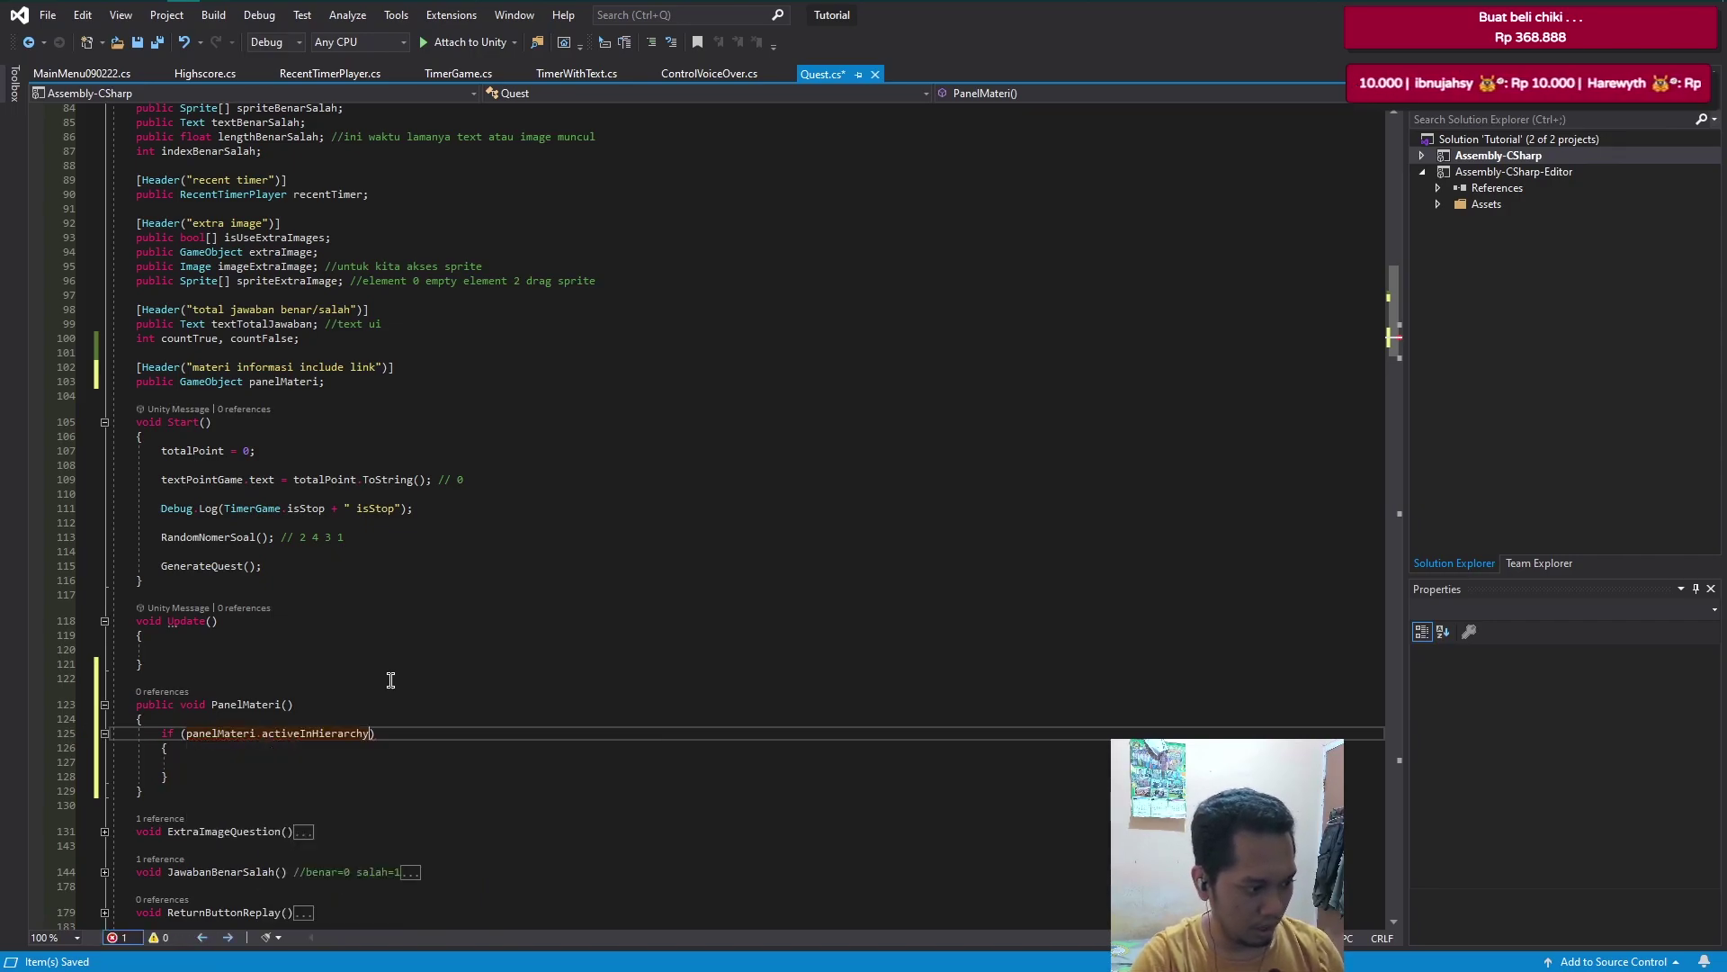
type("=")
type("lse")
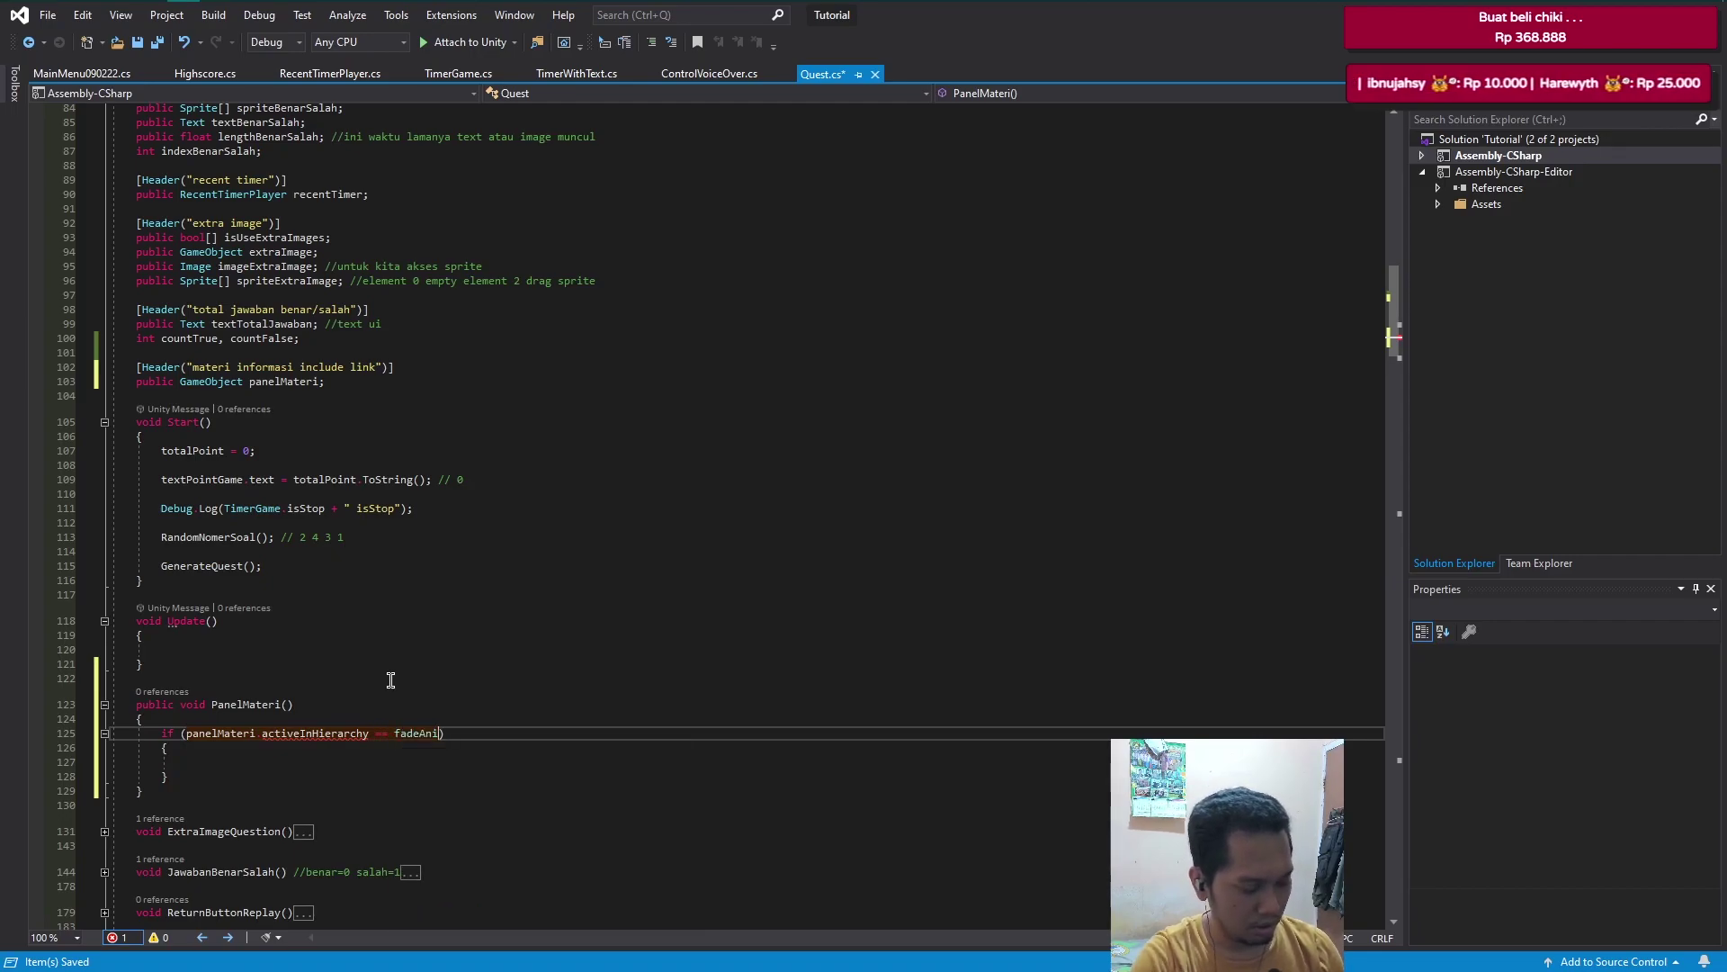
key("BackSpace")
key("BackSpace")
key("BackSpace")
key("BackSpace")
type("s")
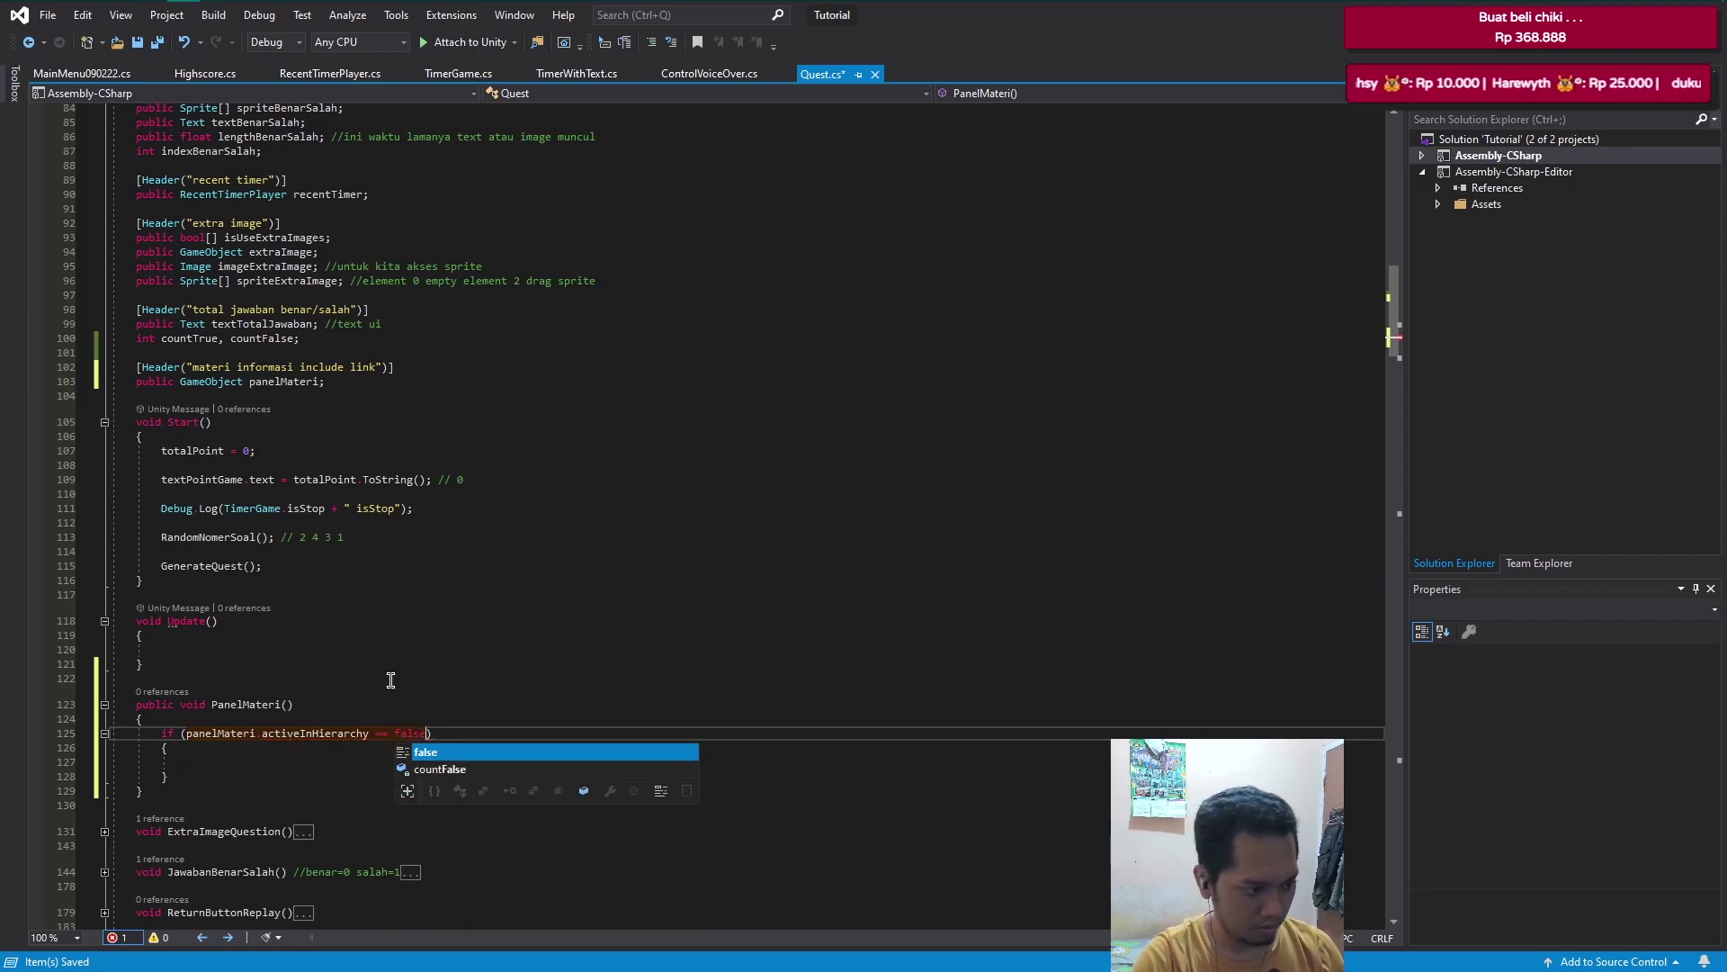
type("e")
- Inside the if block, call panelMateri.SetActive(true)
key("Down")
key("Down")
type("o")
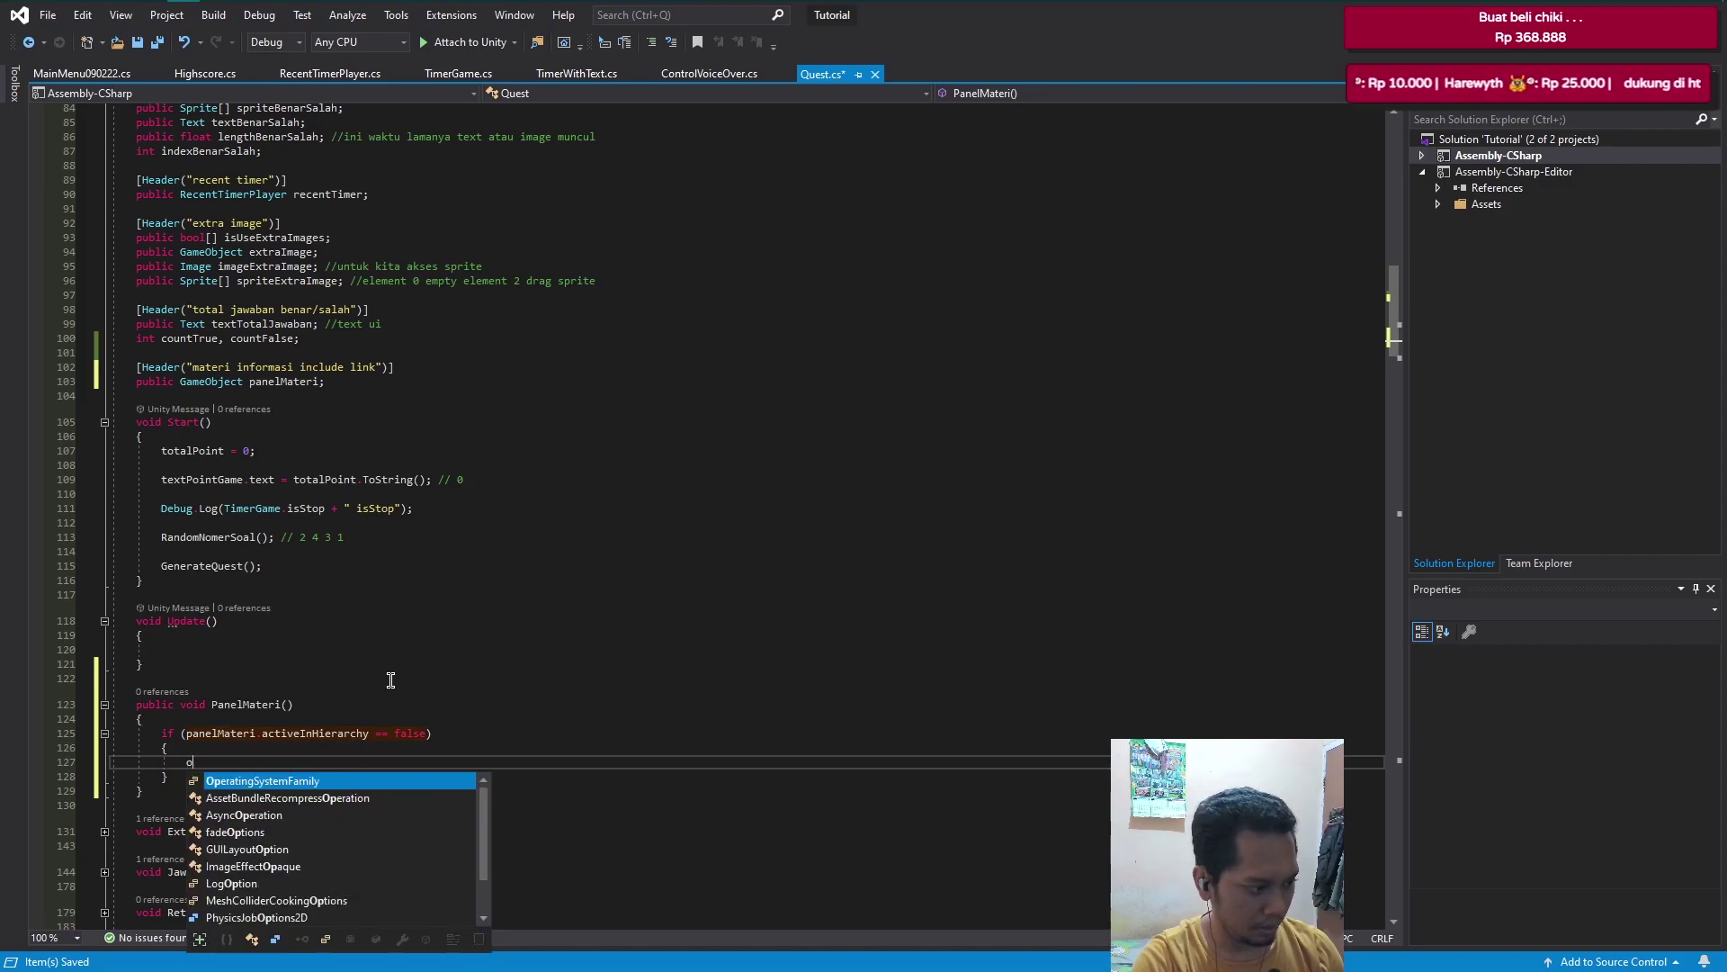
type("panel")
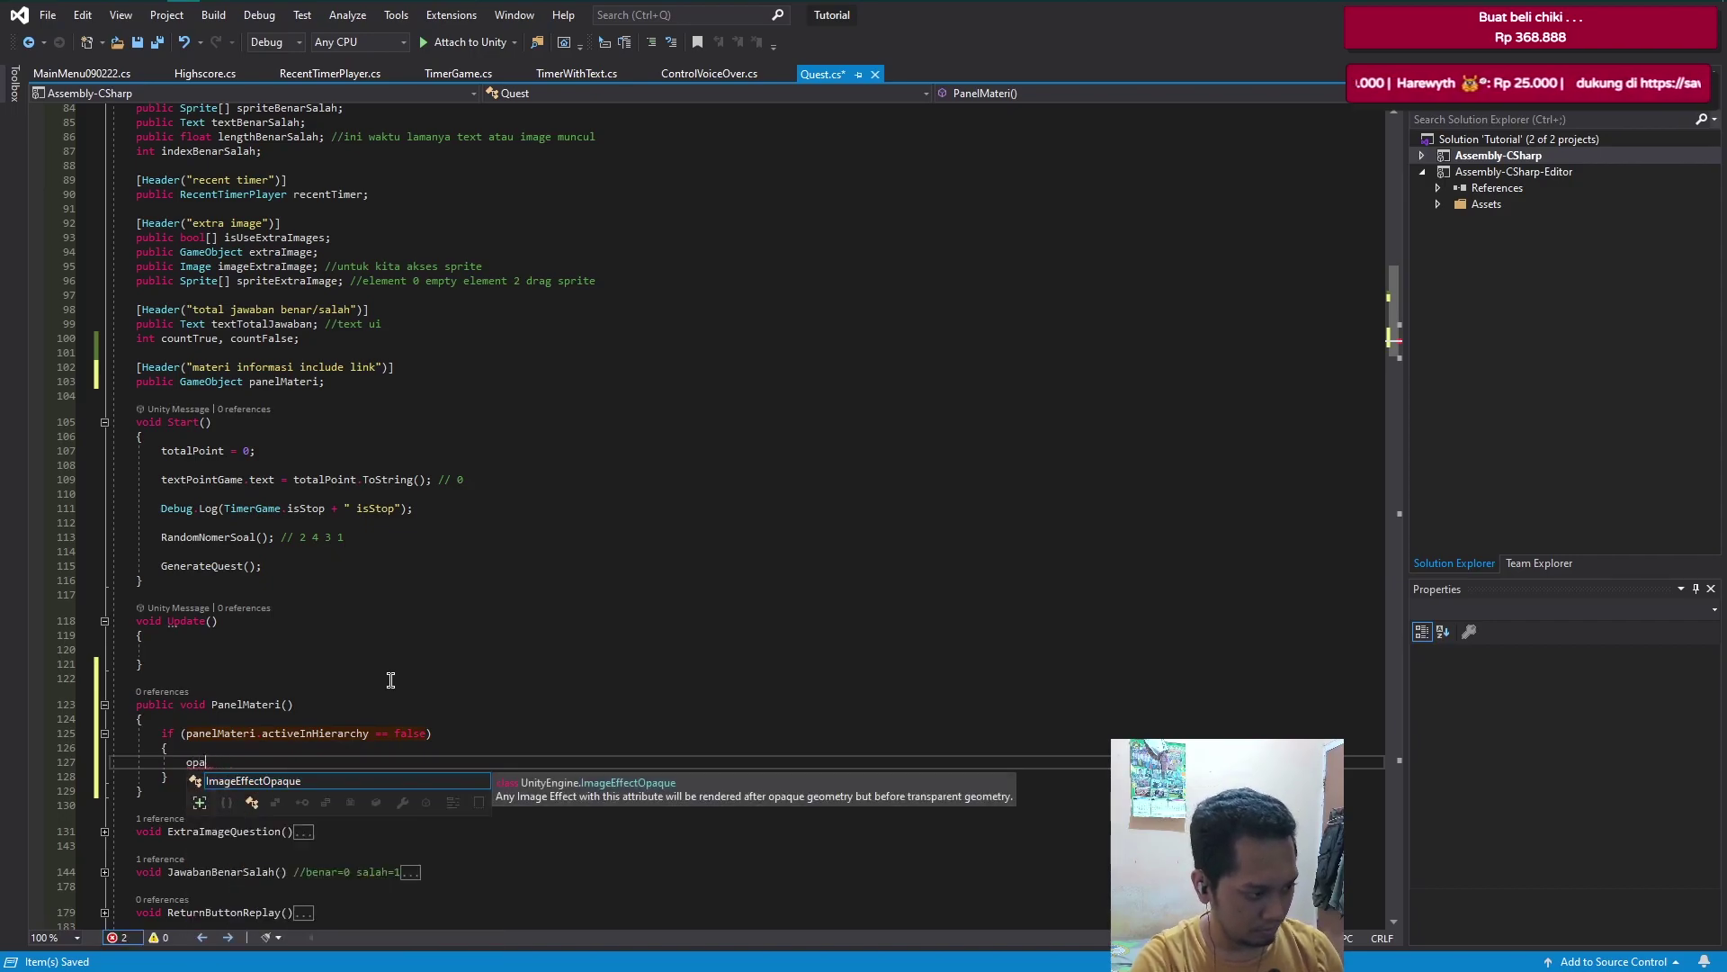
key("BackSpace")
key("BackSpace")
key("BackSpace")
type("pane")
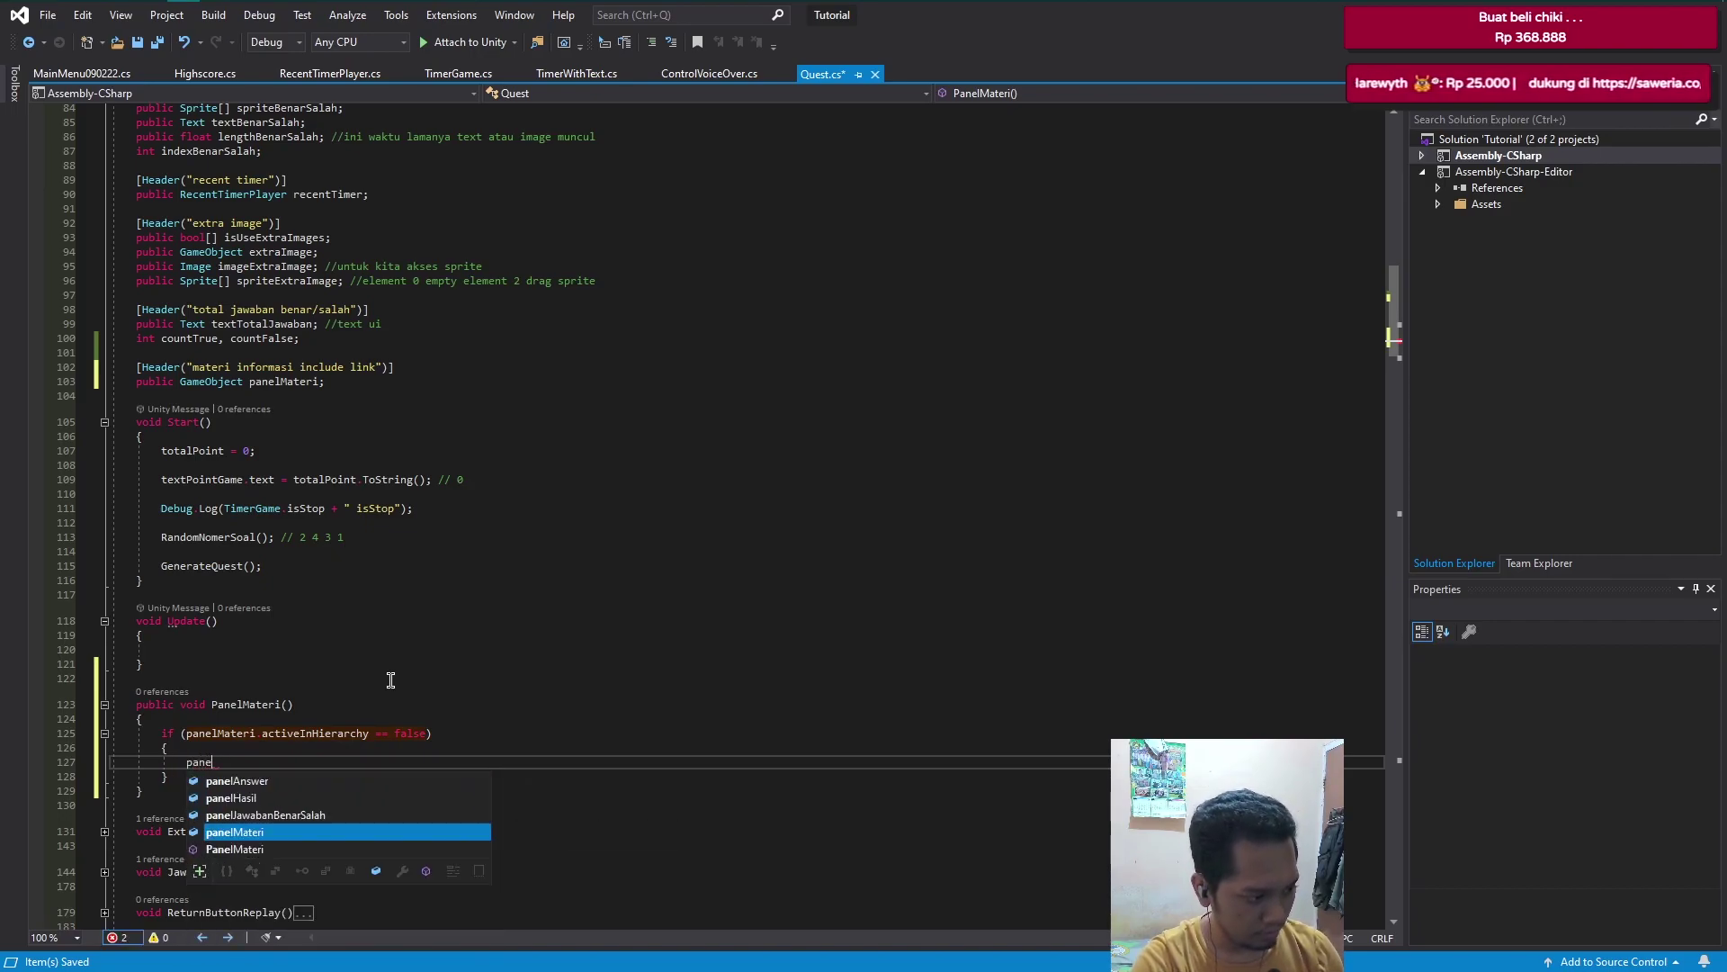
key("Tab")
type(".Set")
key("Tab")
type("()")
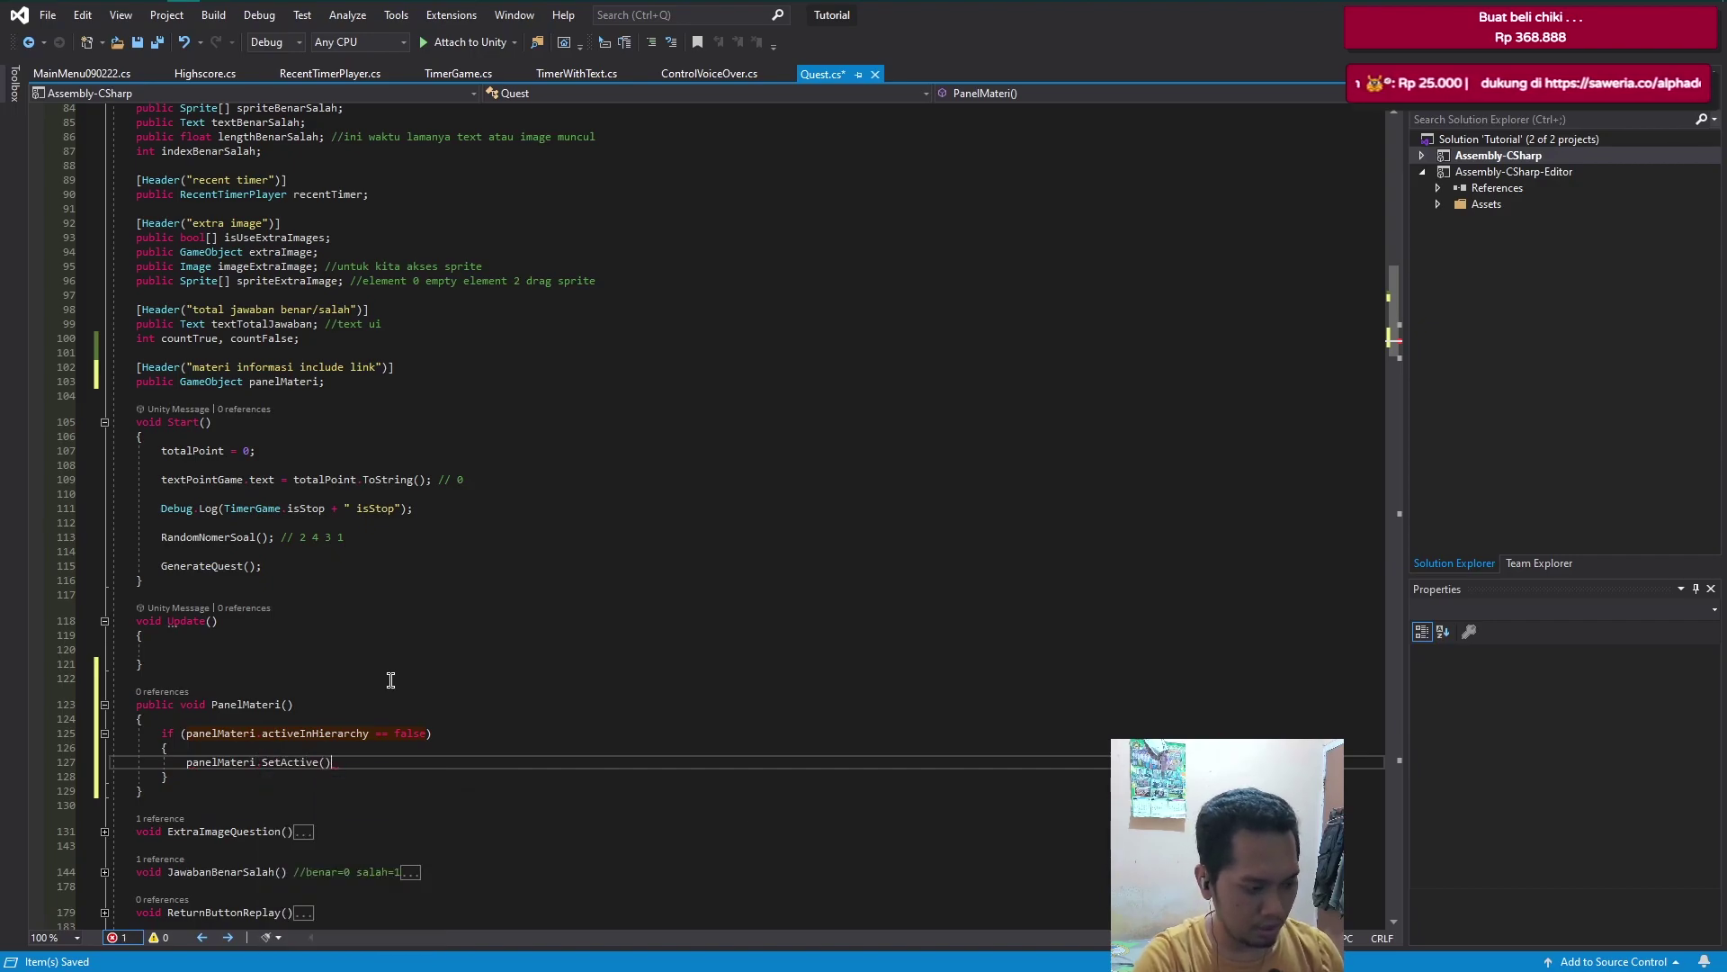
key("Left")
type("true")
key("Right")
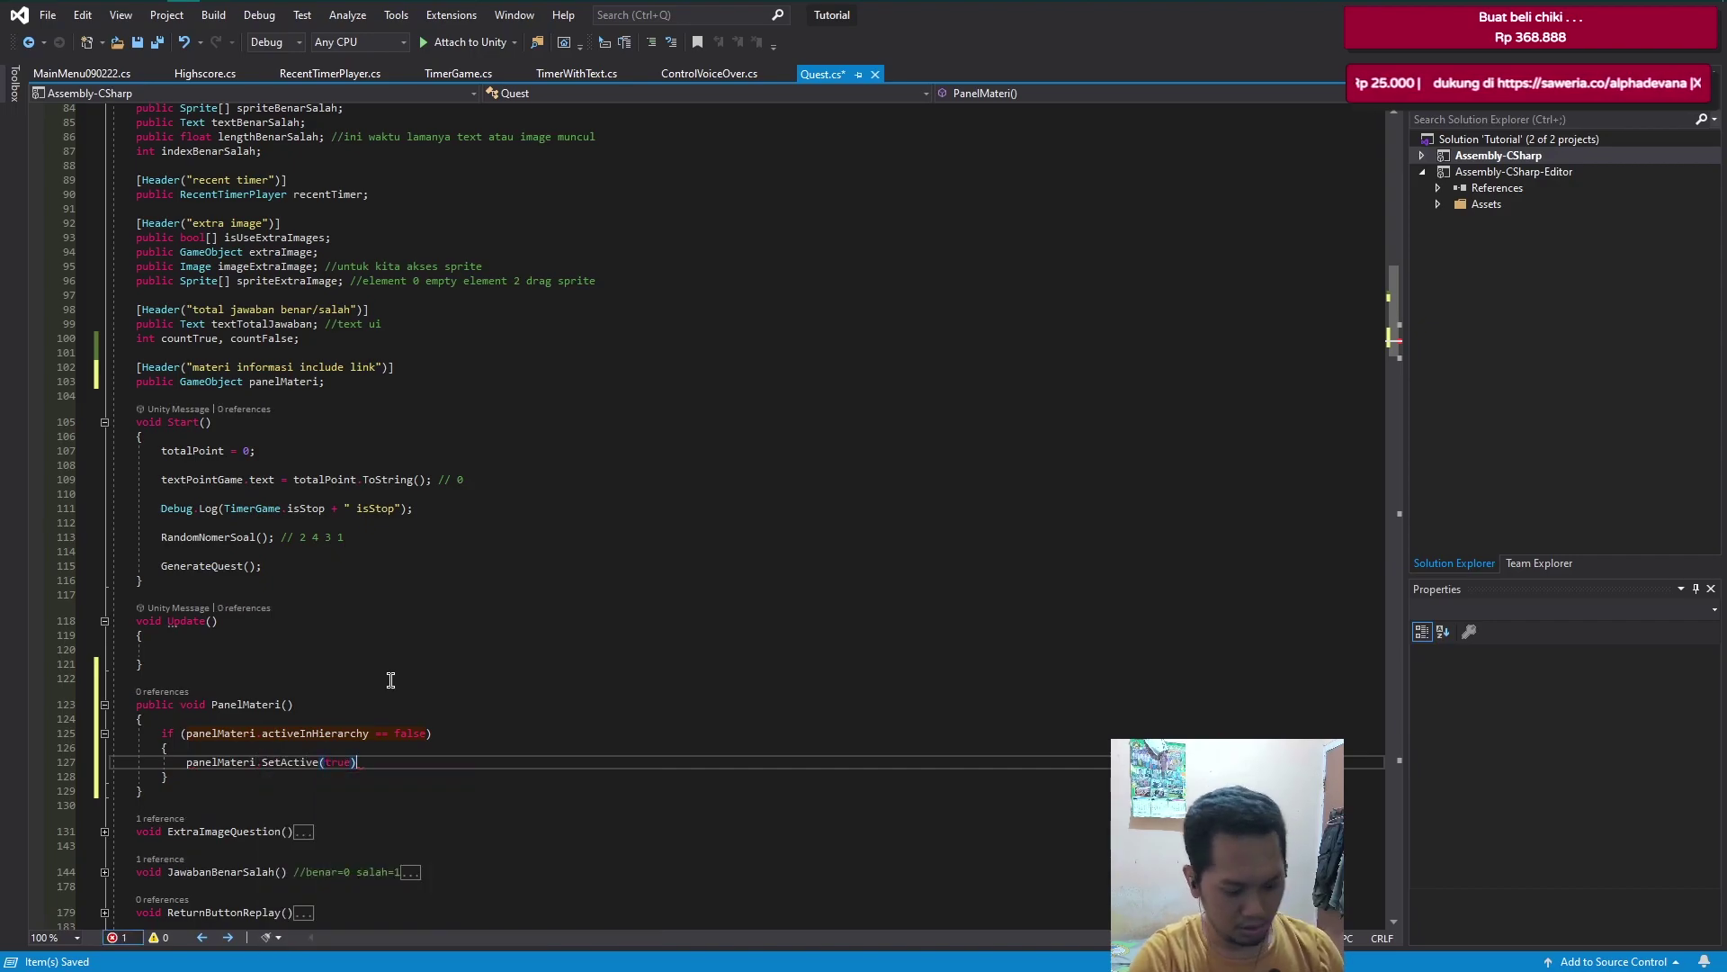
- Add an else block calling panelMateri.SetActive(false) and save Quest.cs
key("Down")
key("Return")
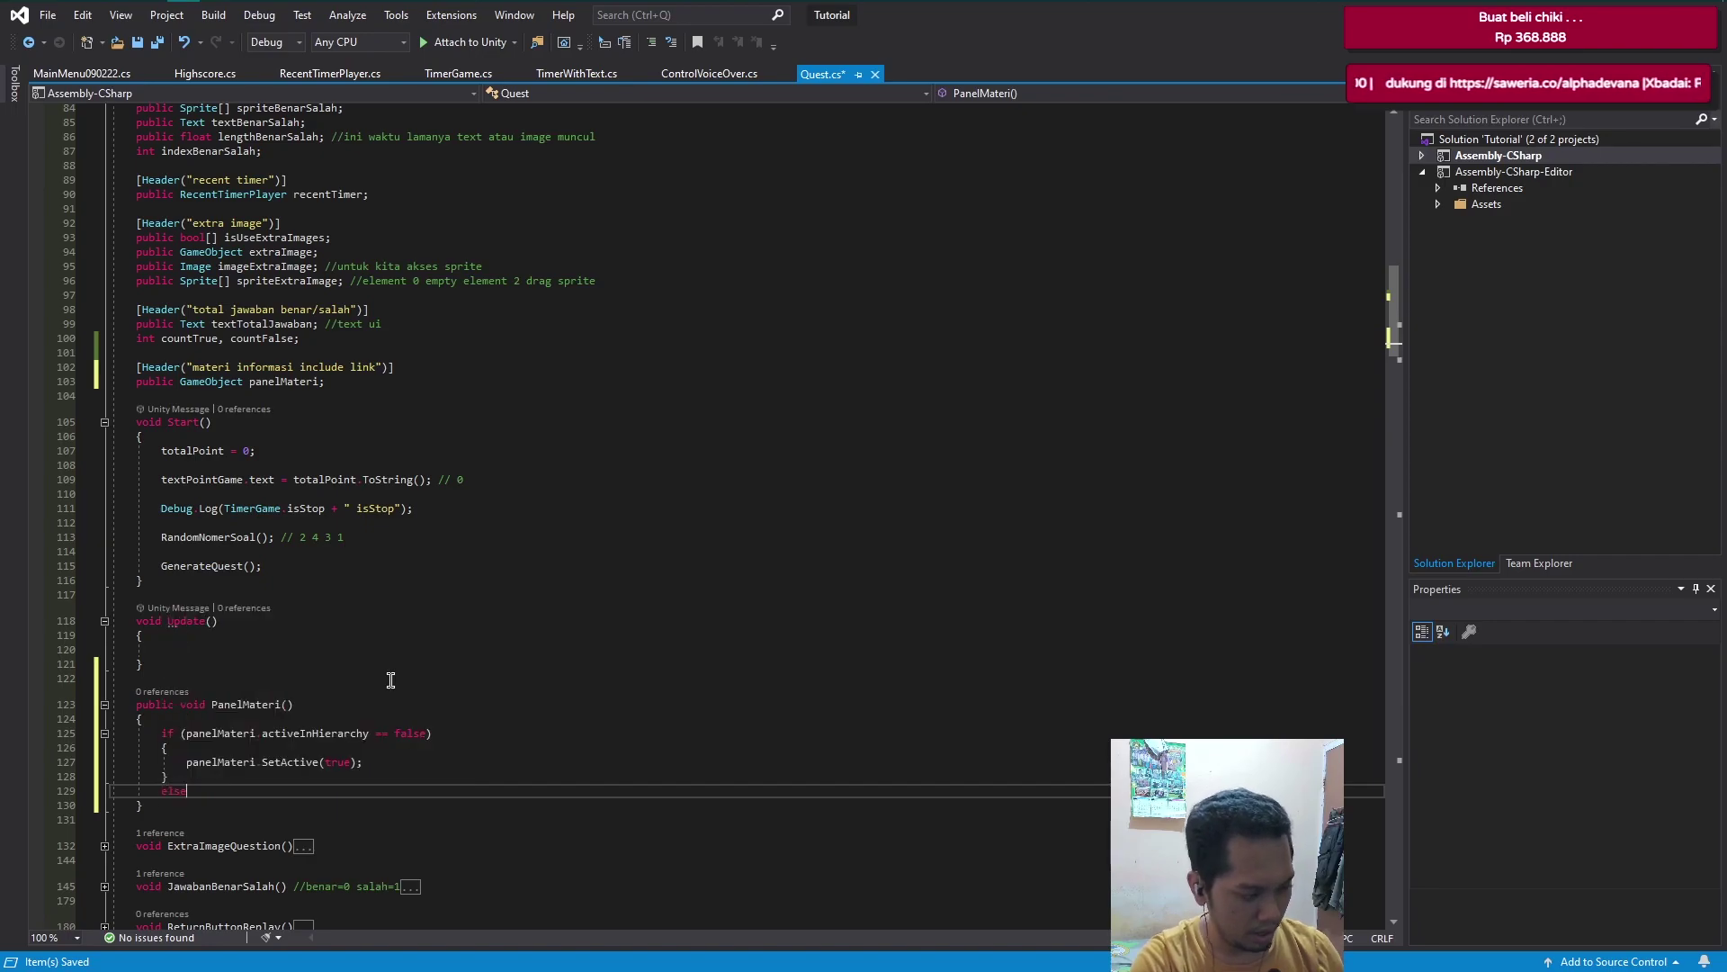
key("Return")
type("{")
key("Return")
type("pan")
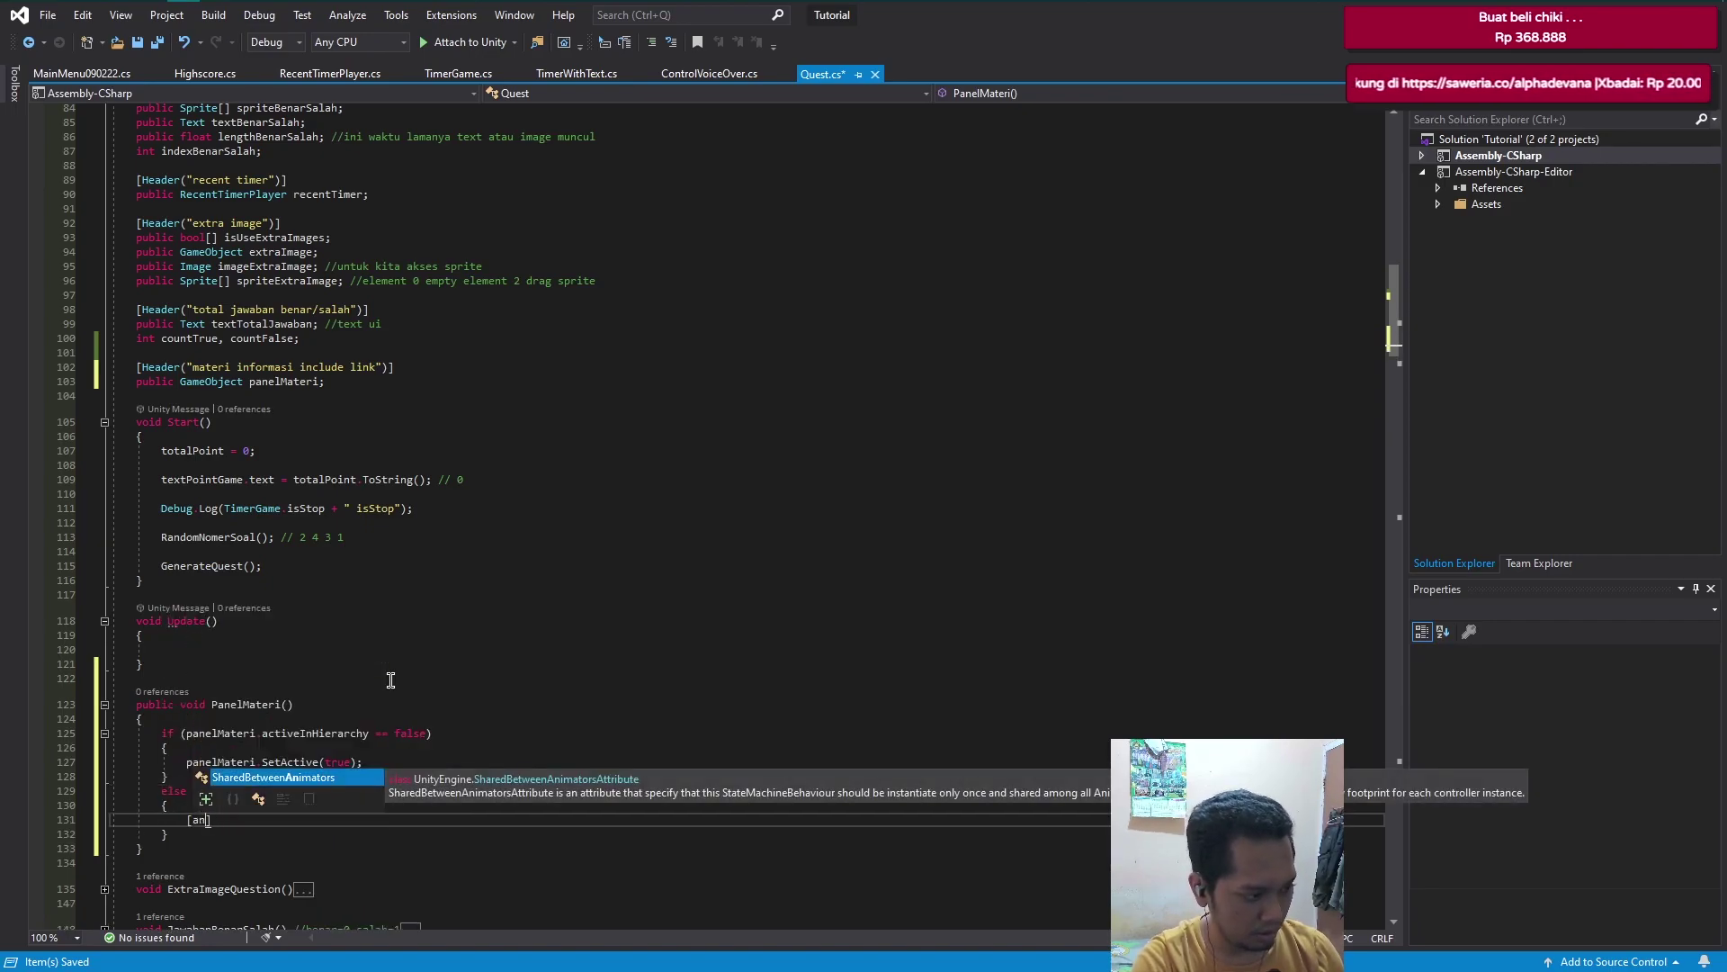
key("BackSpace")
key("BackSpace")
key("BackSpace")
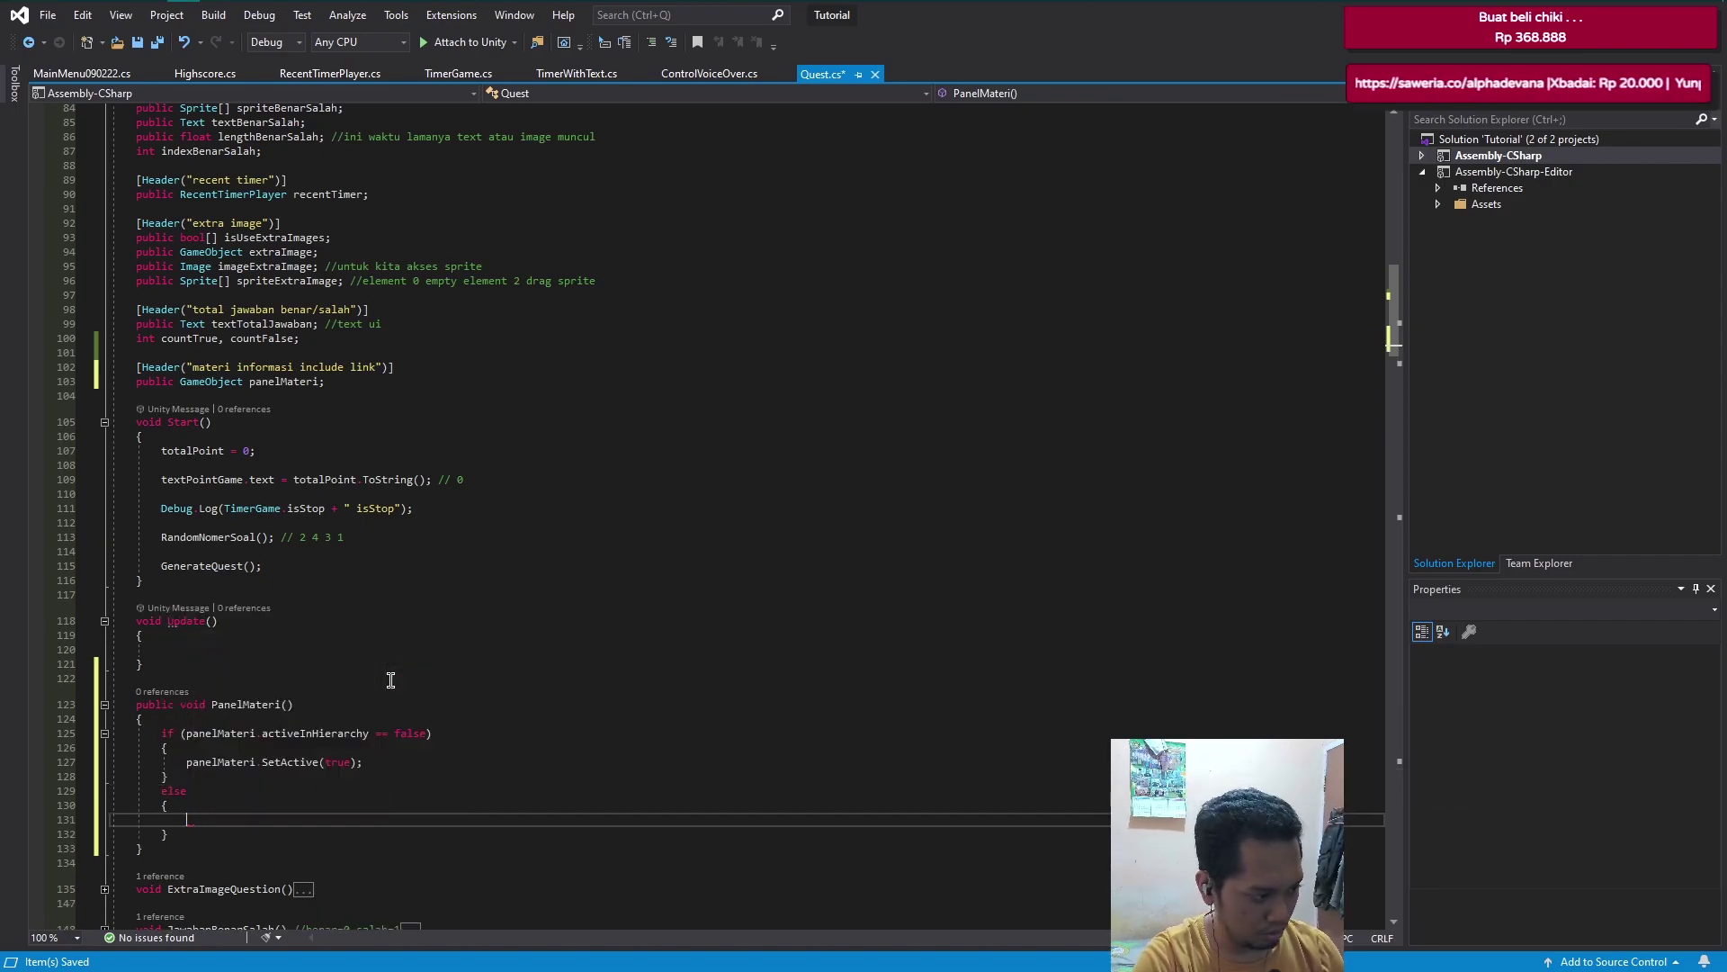
type("panelMateri.")
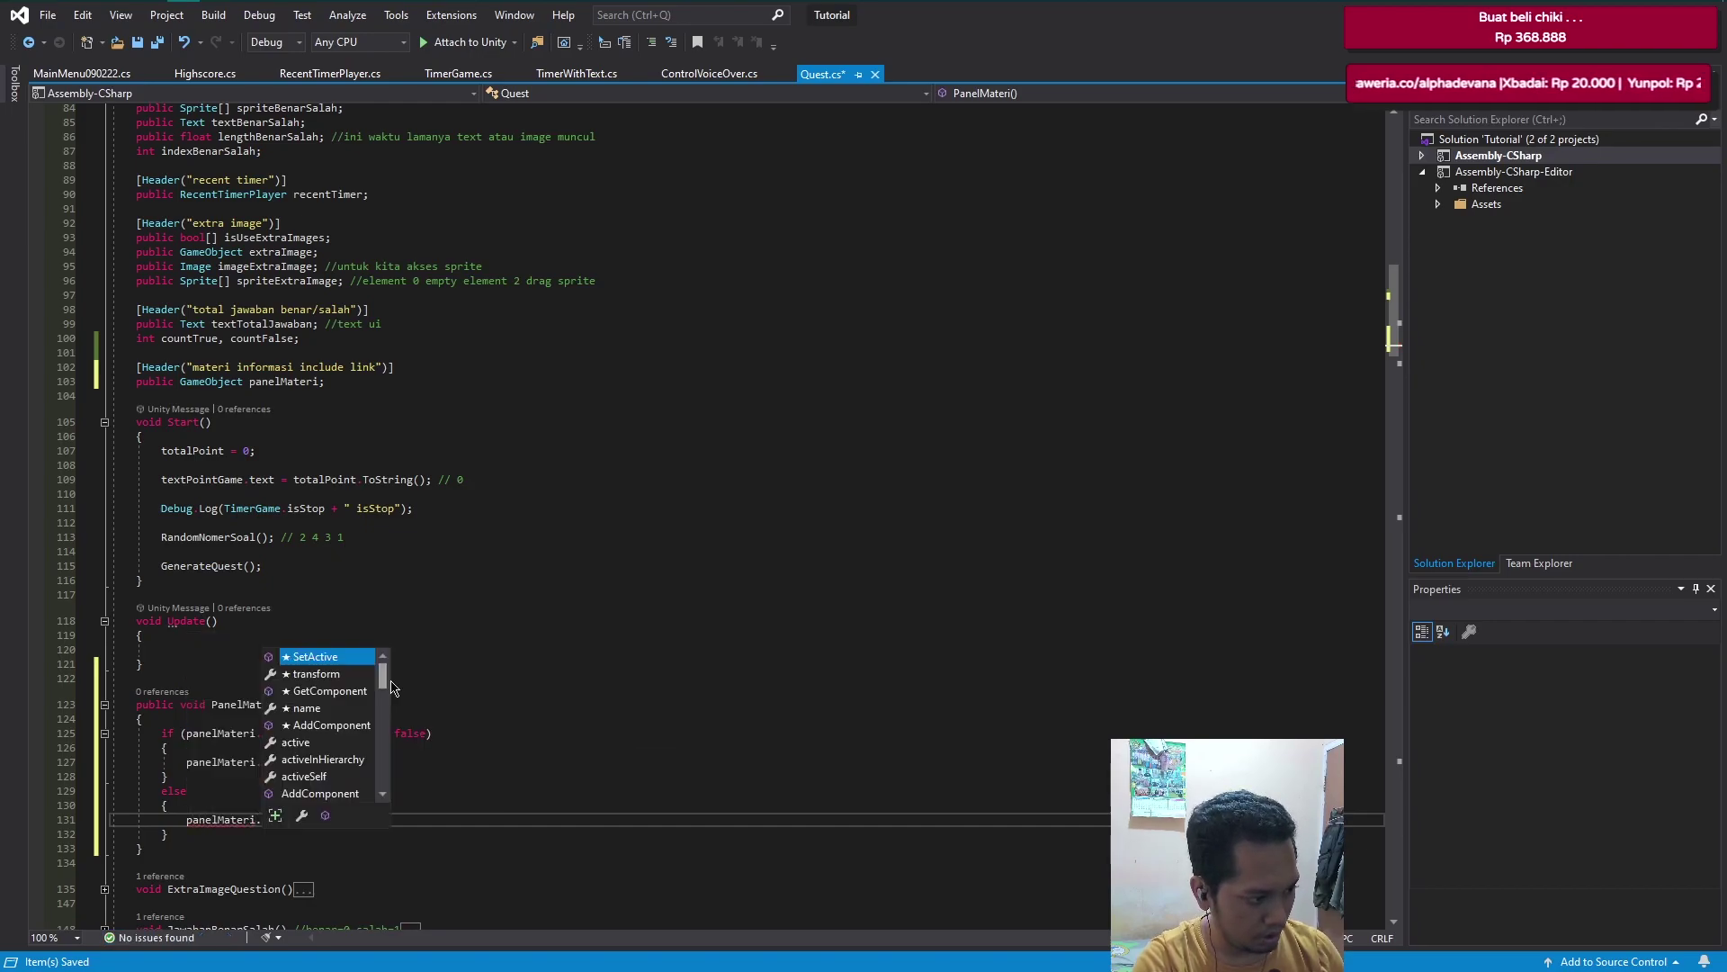
type("set")
key("Tab")
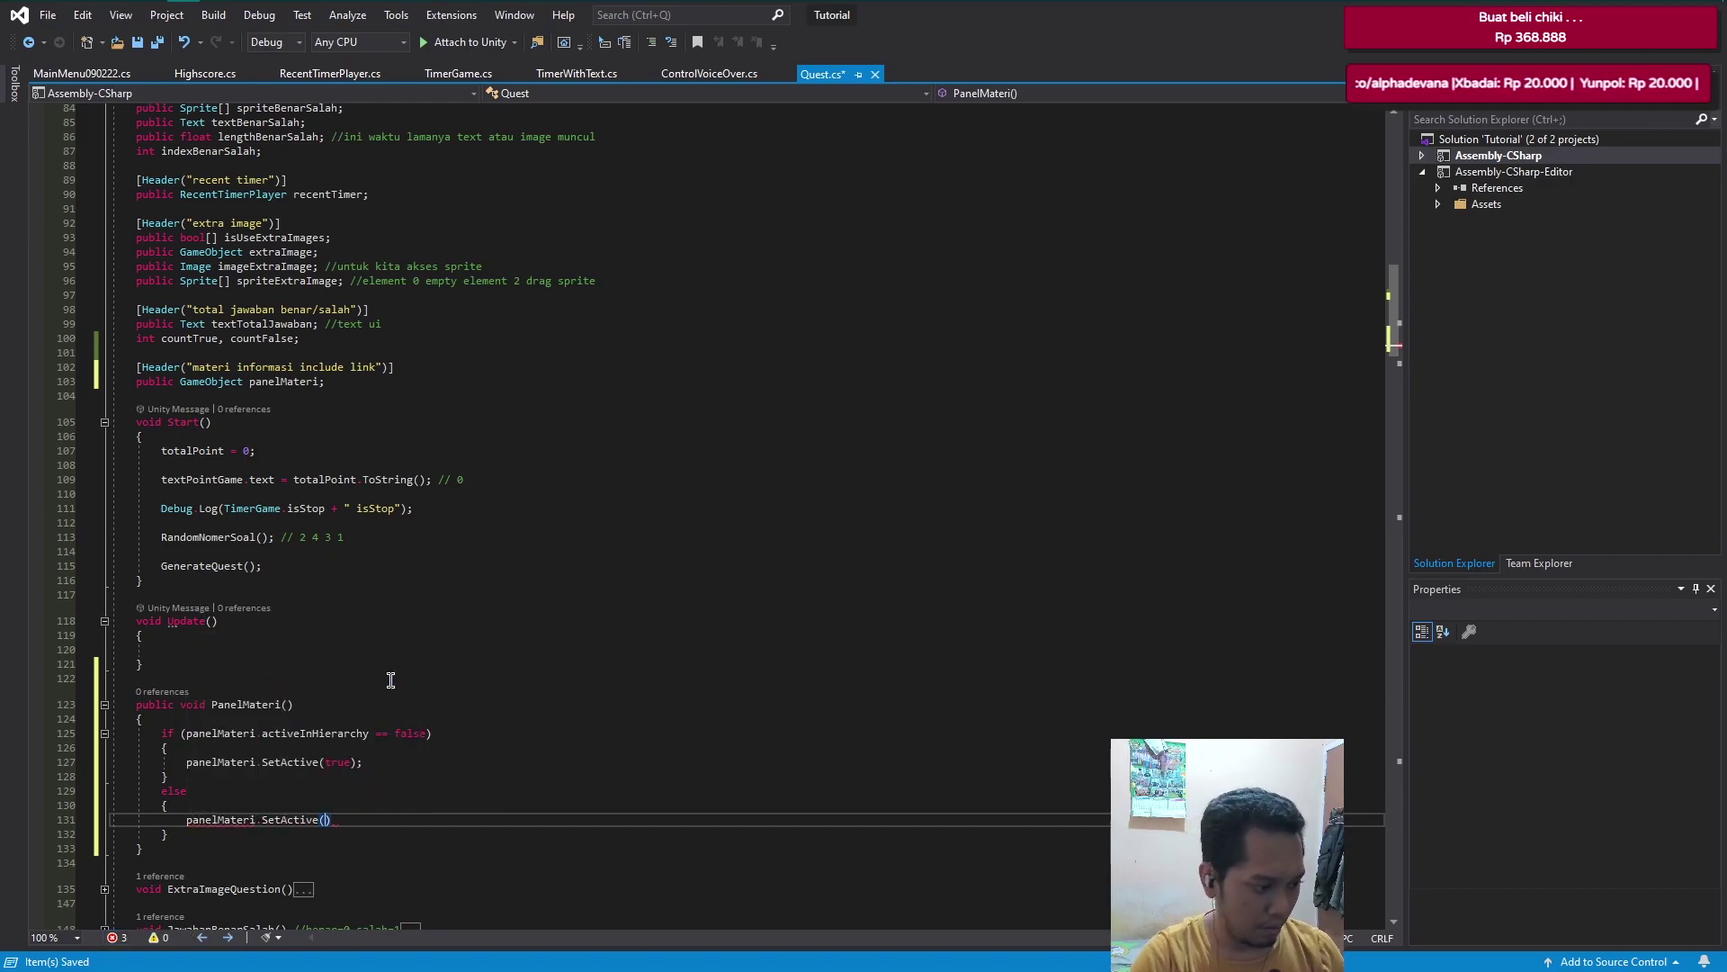
type("false);")
key("ctrl+s")
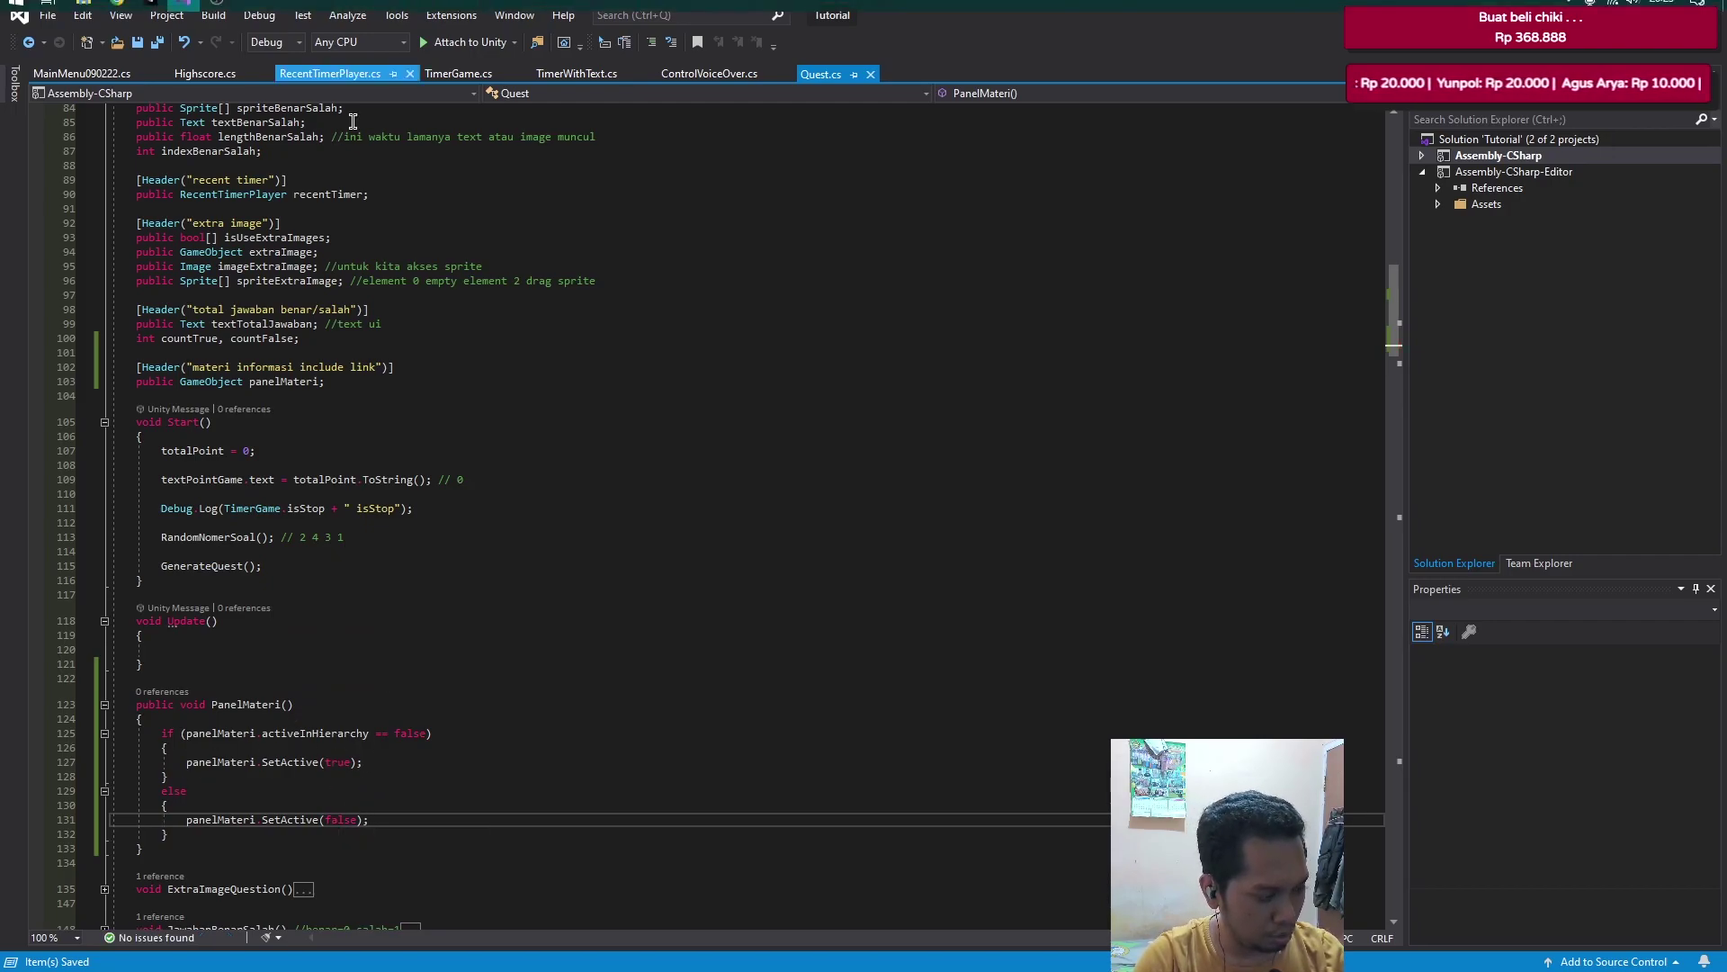
- Comment the PanelMateri if/else lines as //button materi and //button close, then save
scroll(247, 792, "down", 1)
left_click(324, 745)
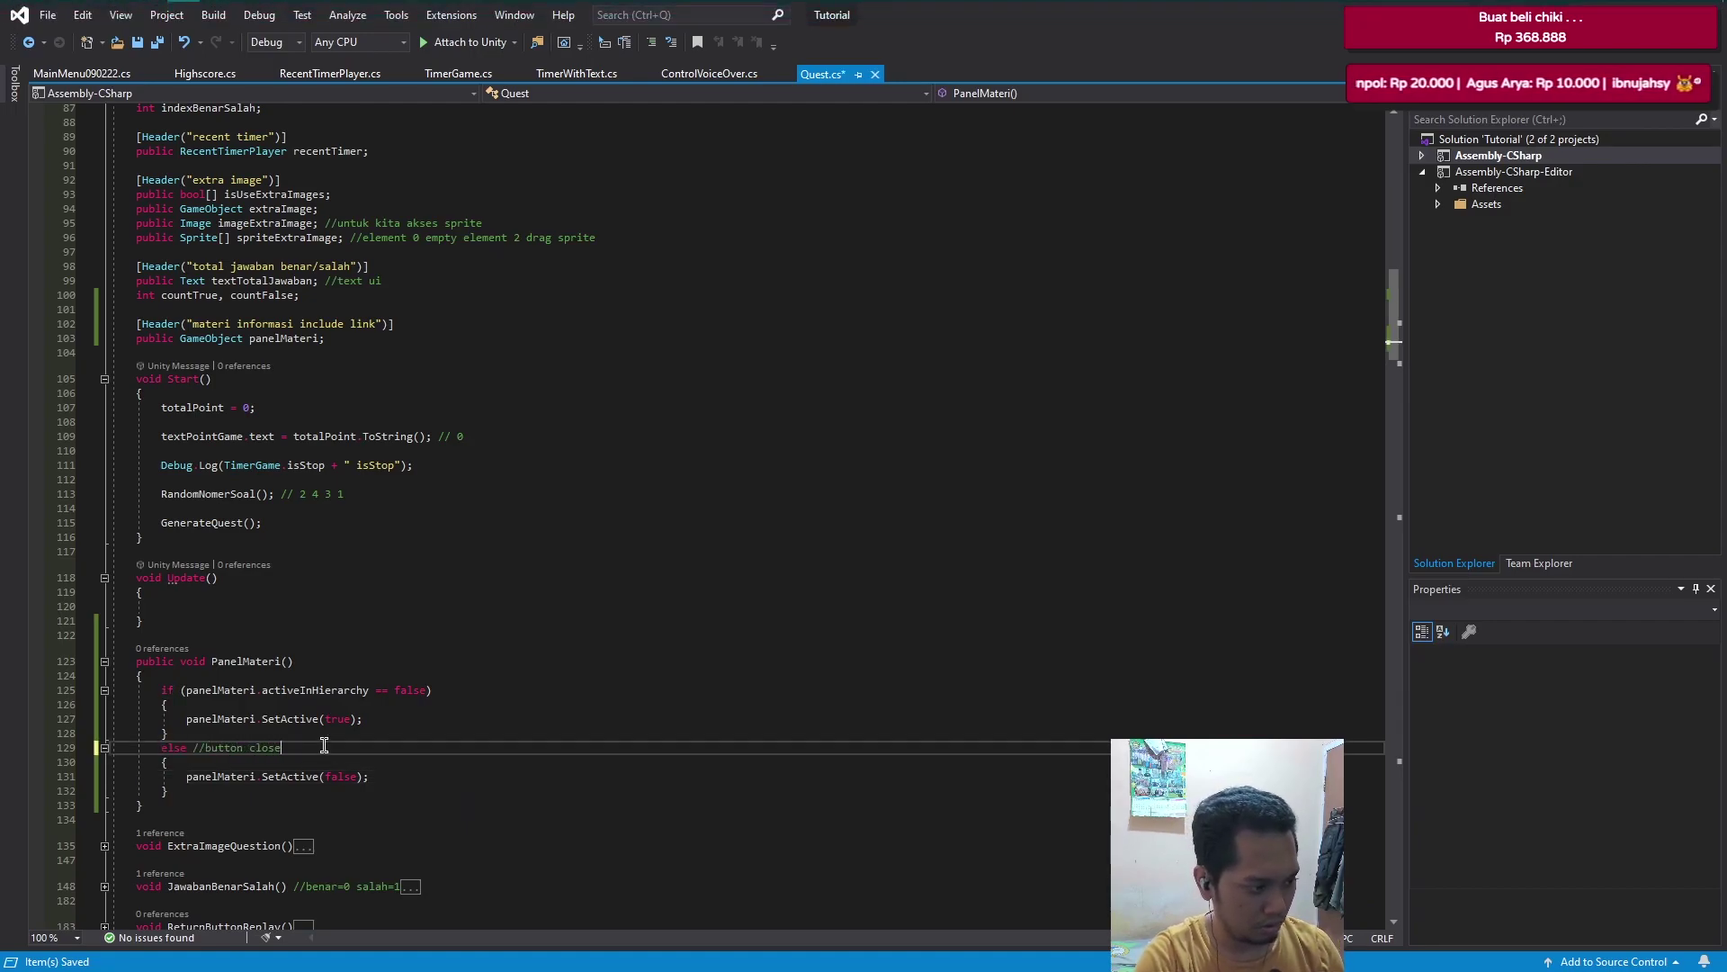
key("Up")
key("Up")
key("Up")
key("Up")
key("End")
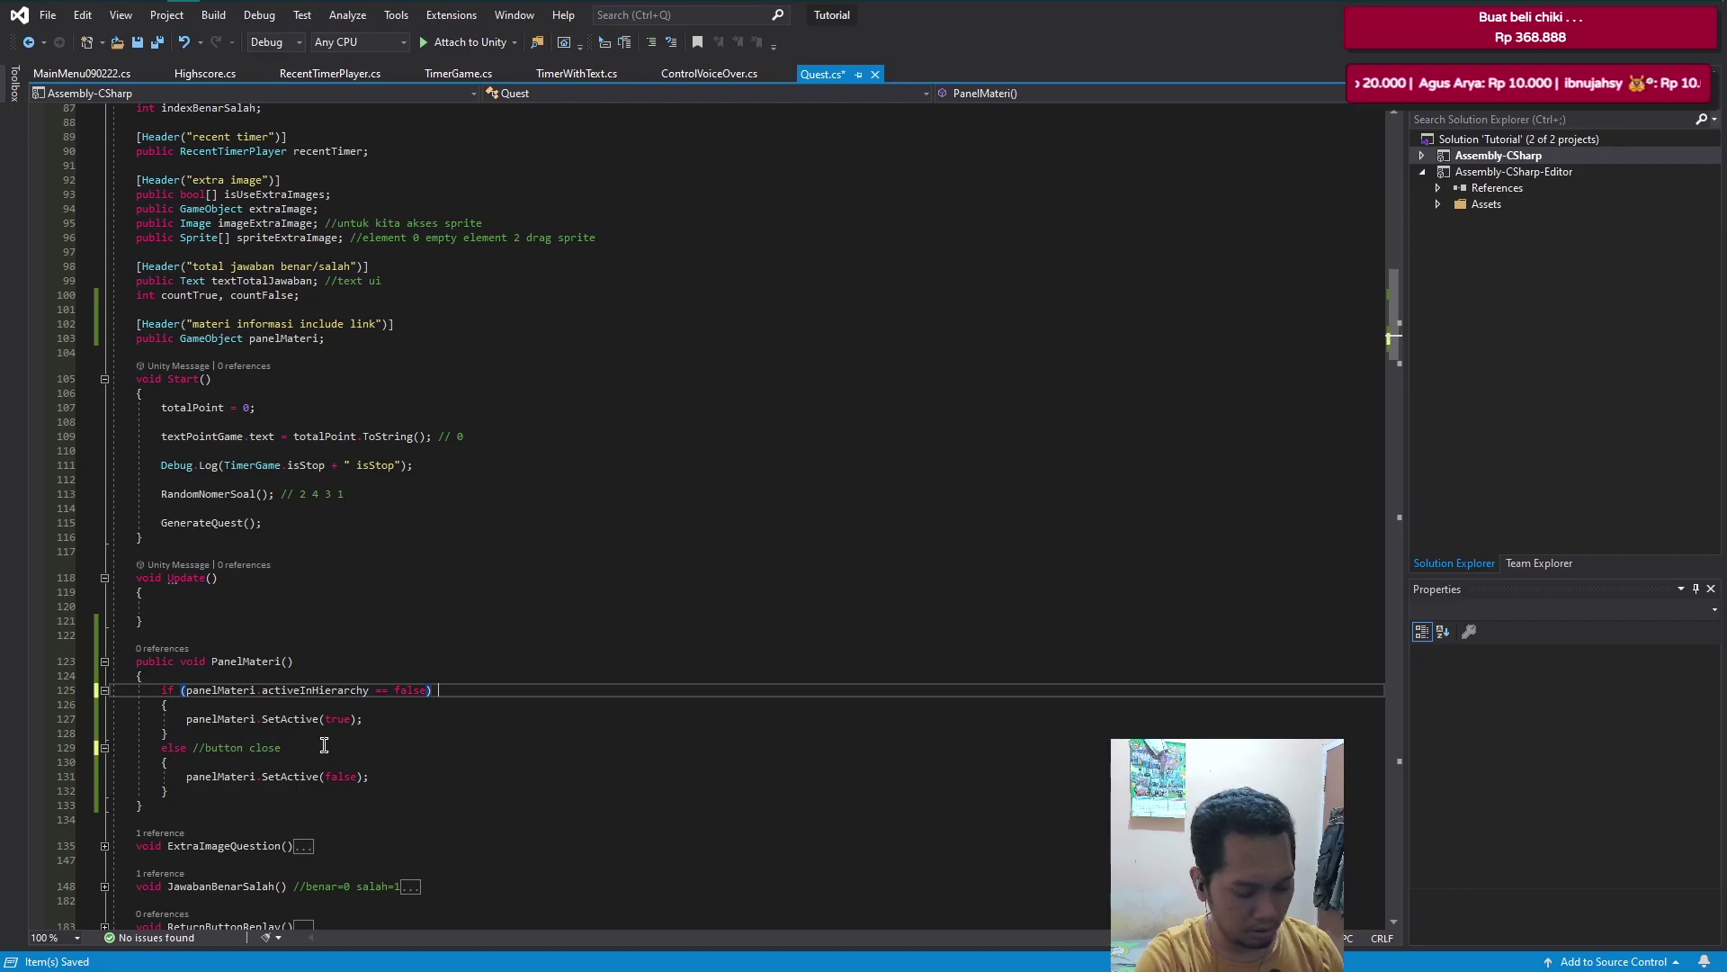
key("ctrl+space")
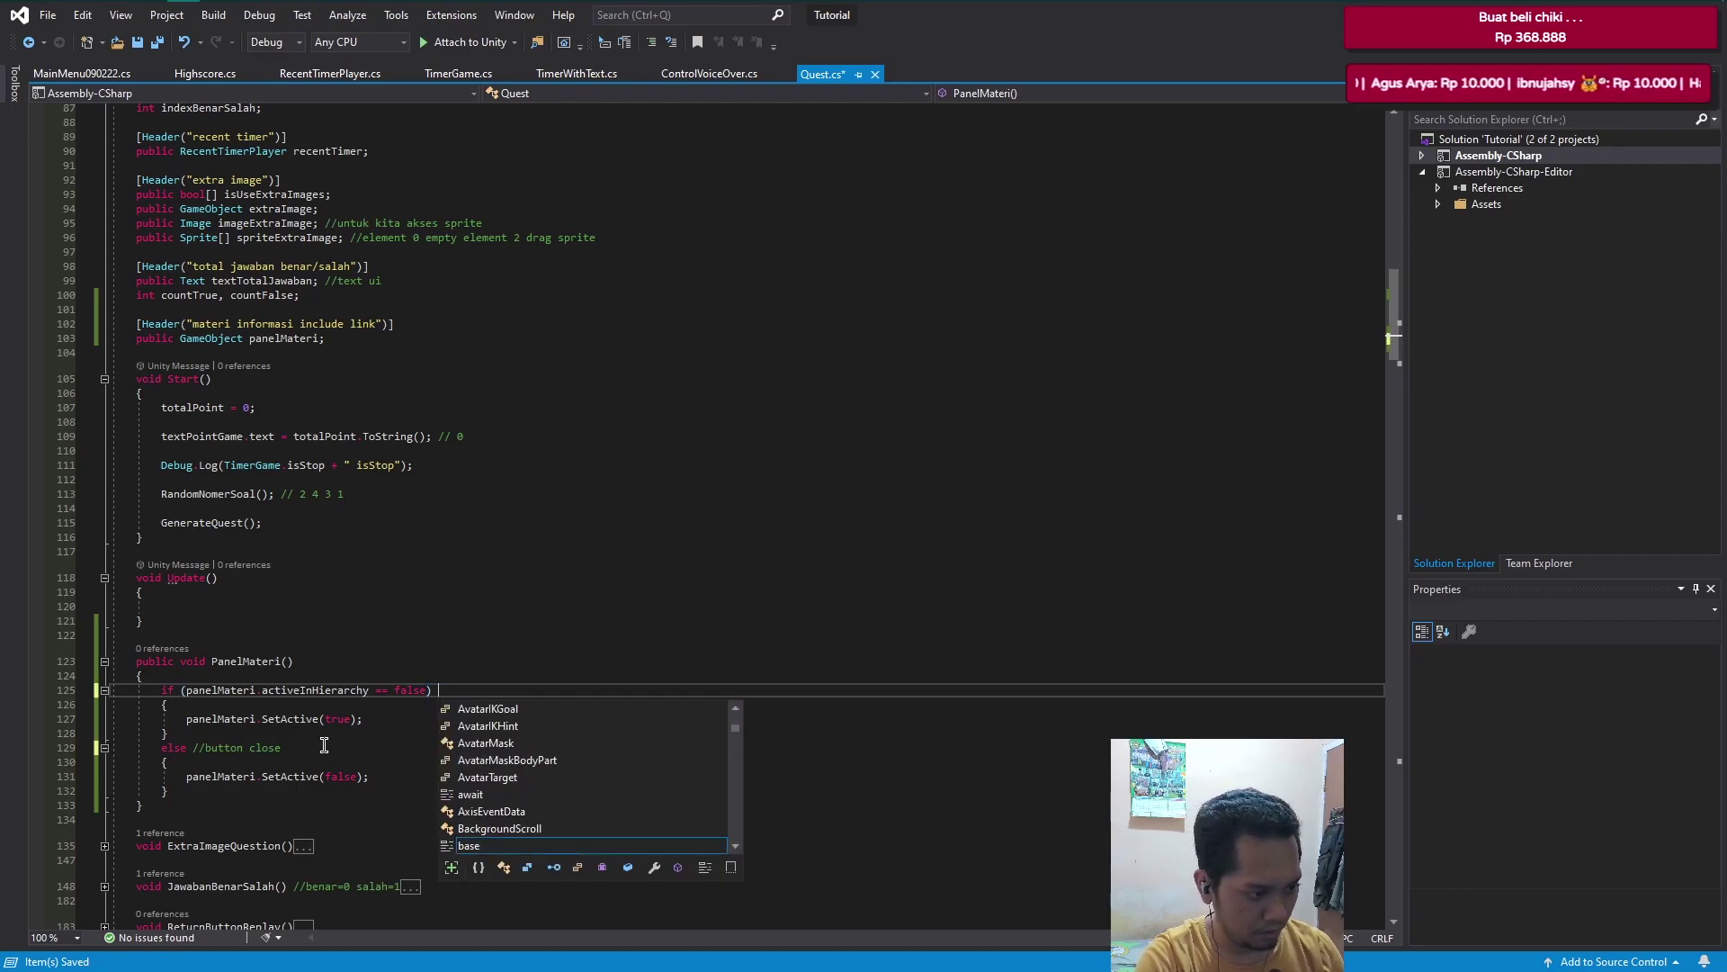
type("/button materi")
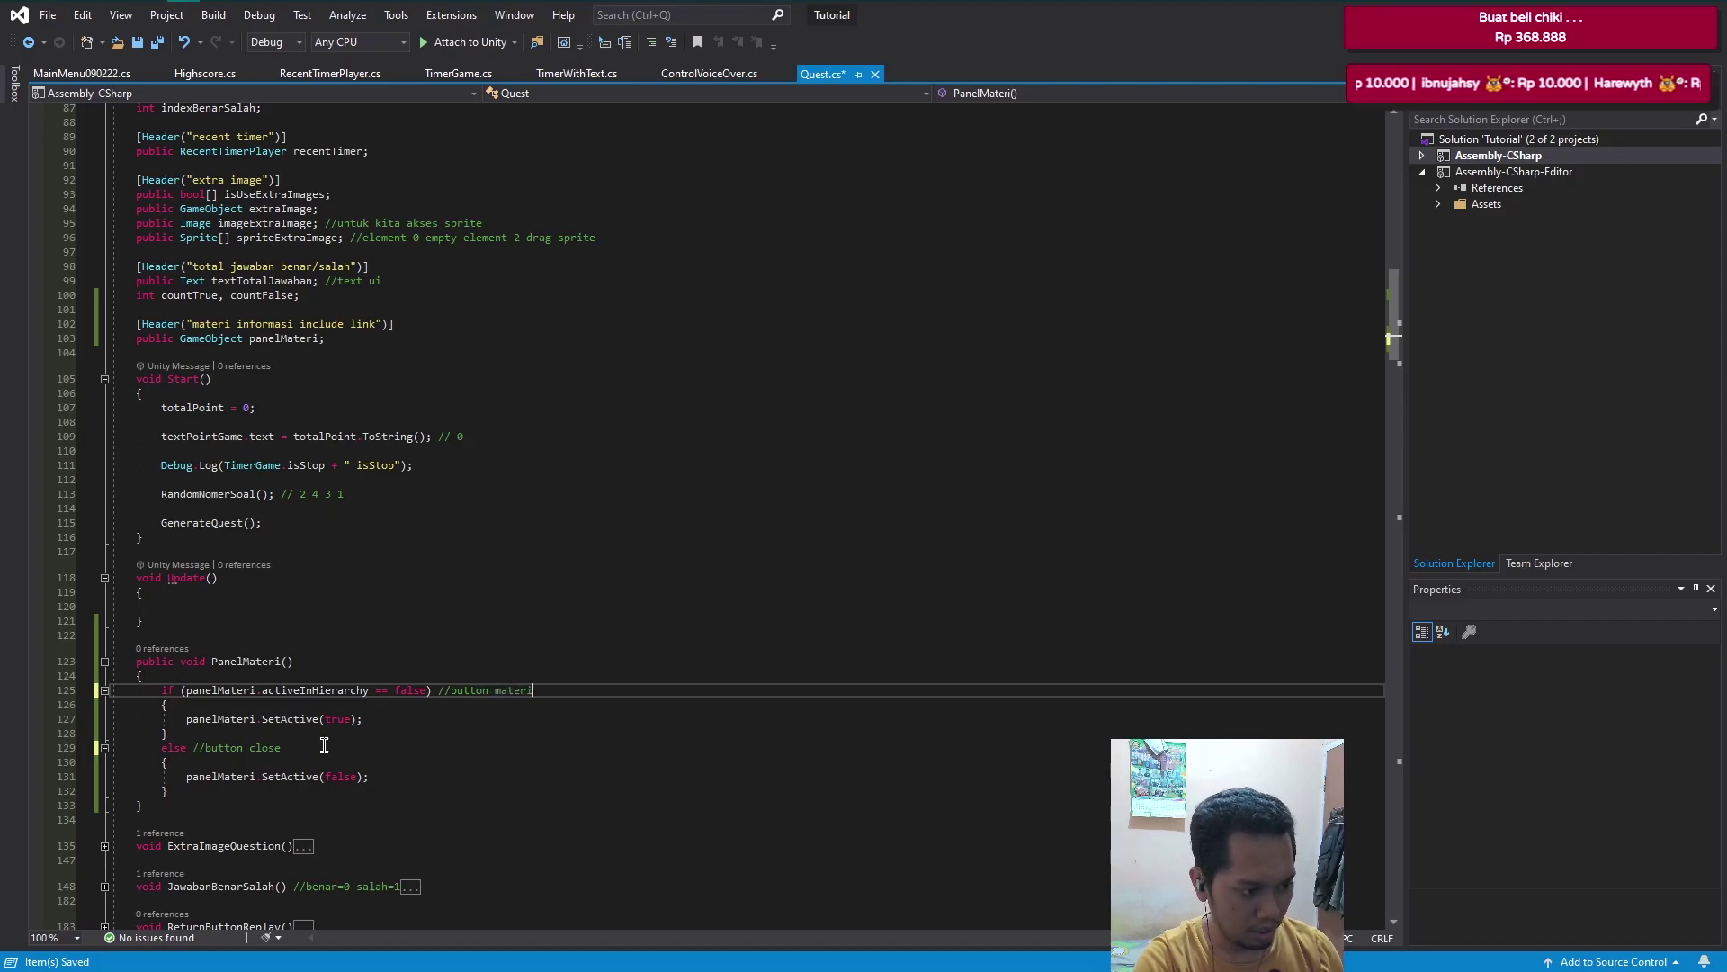
key("ctrl+s")
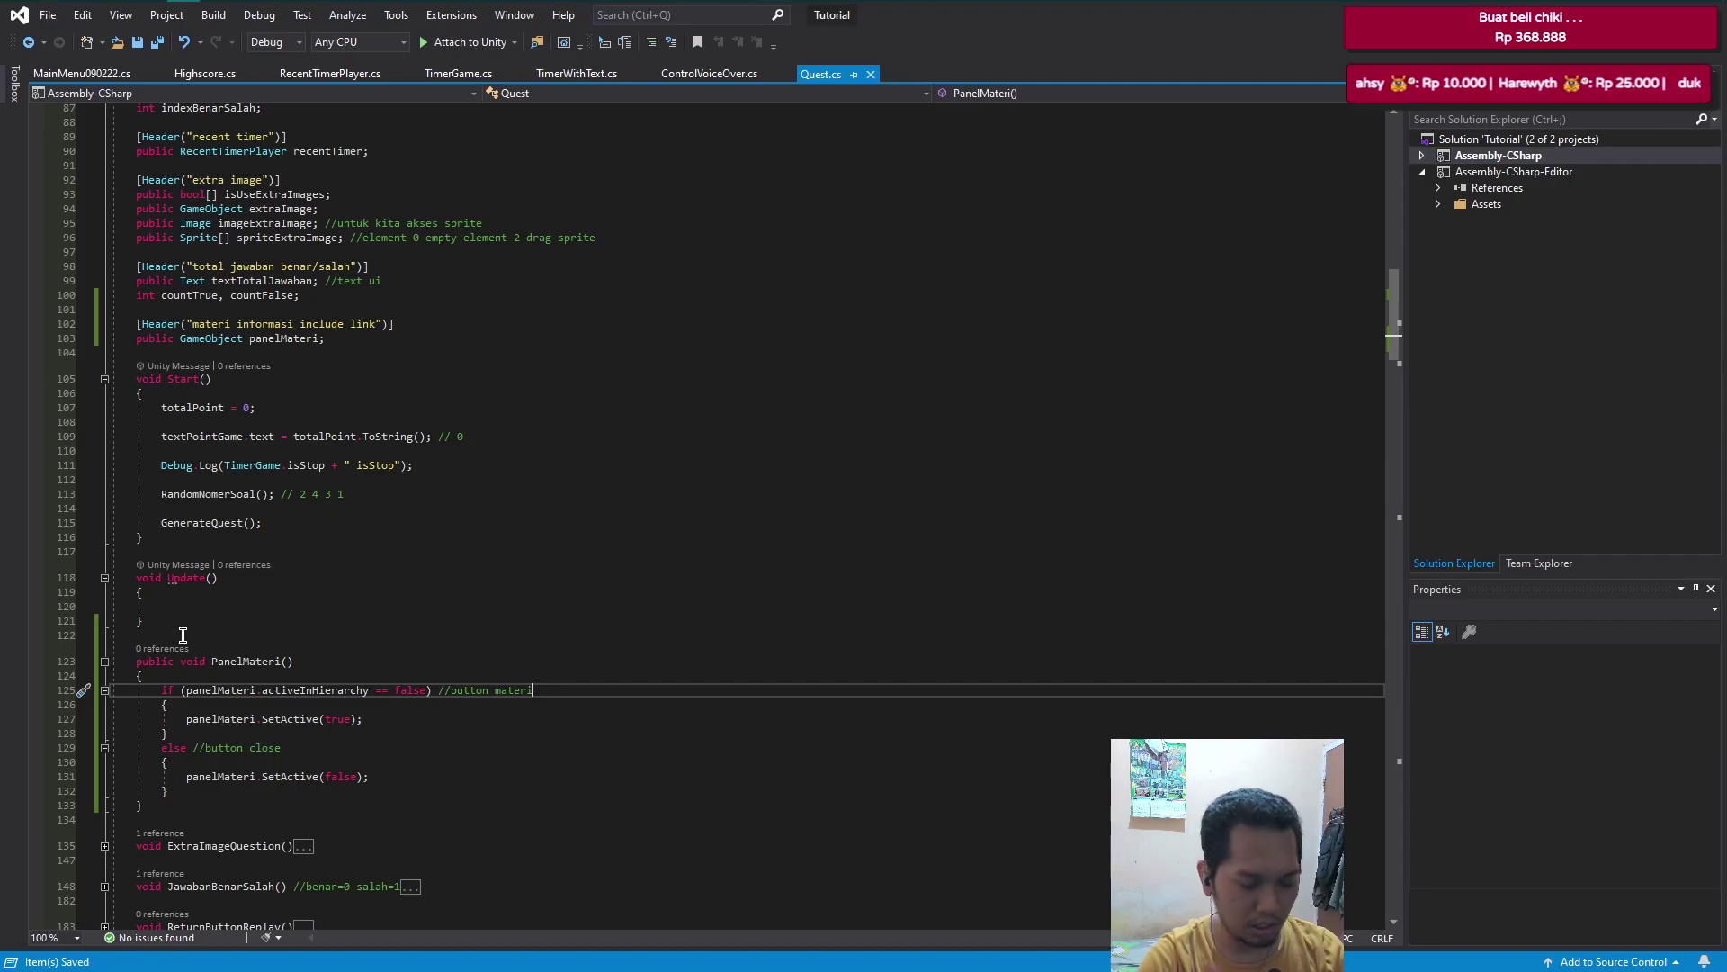
- Add an empty public void ButtonControlMateri() { } method right after Update()
left_click(184, 634)
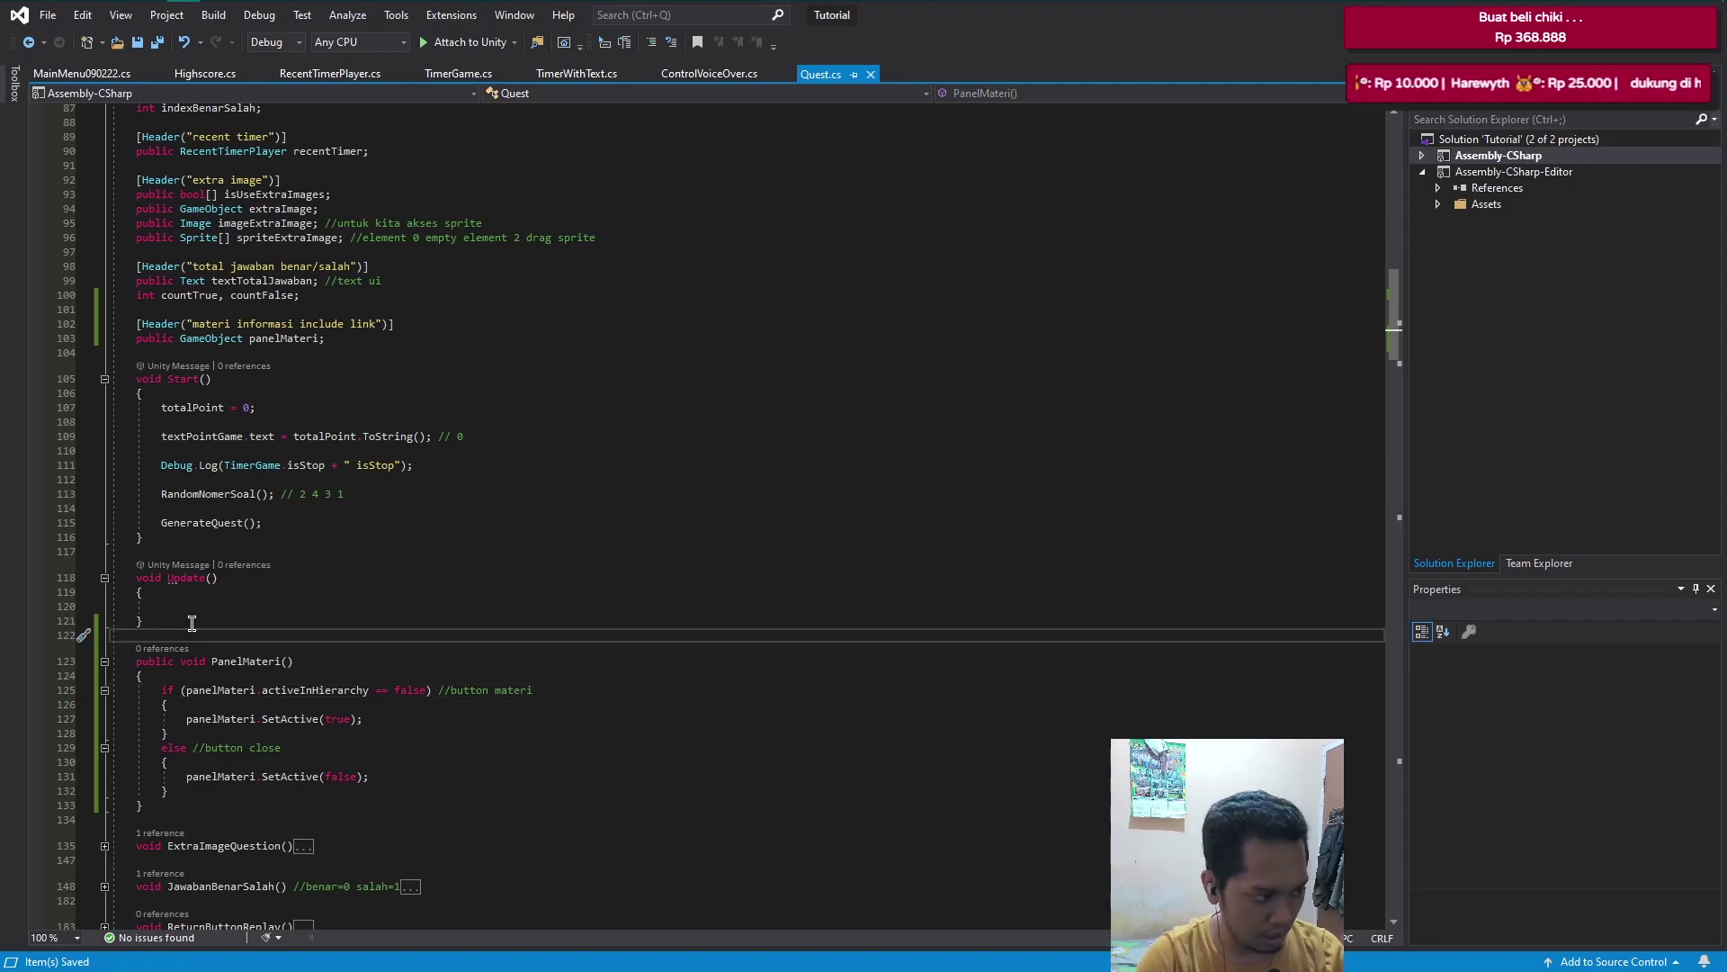
left_click(191, 621)
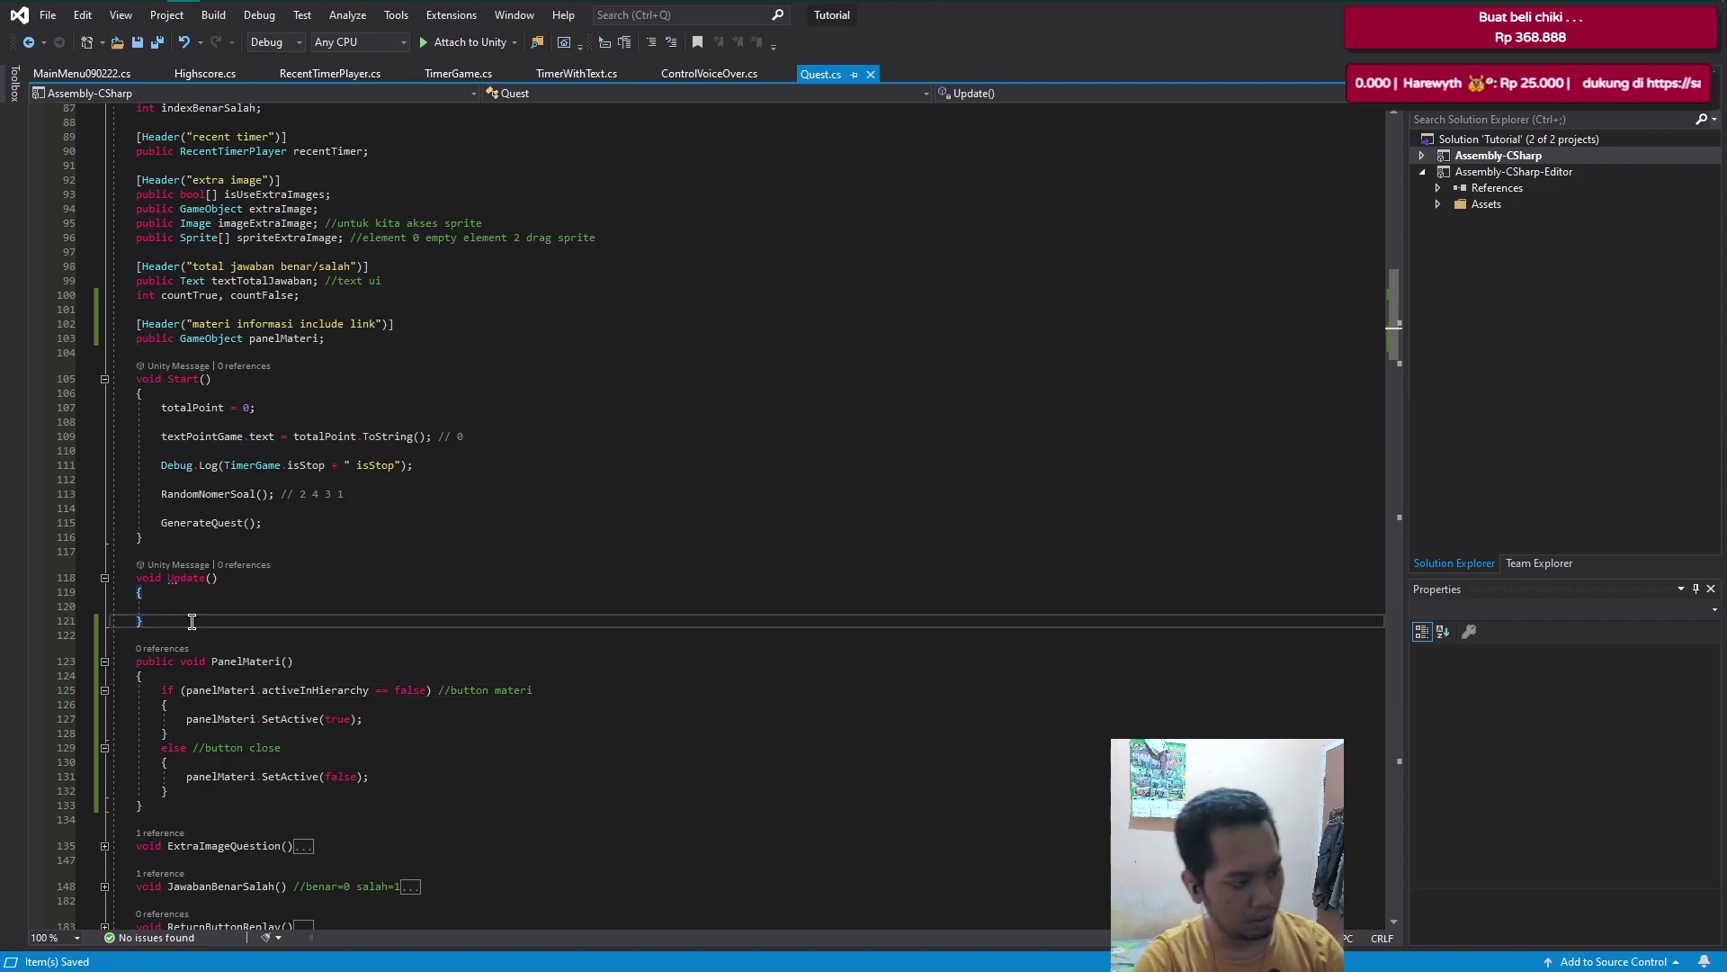
key("Return")
key("Return")
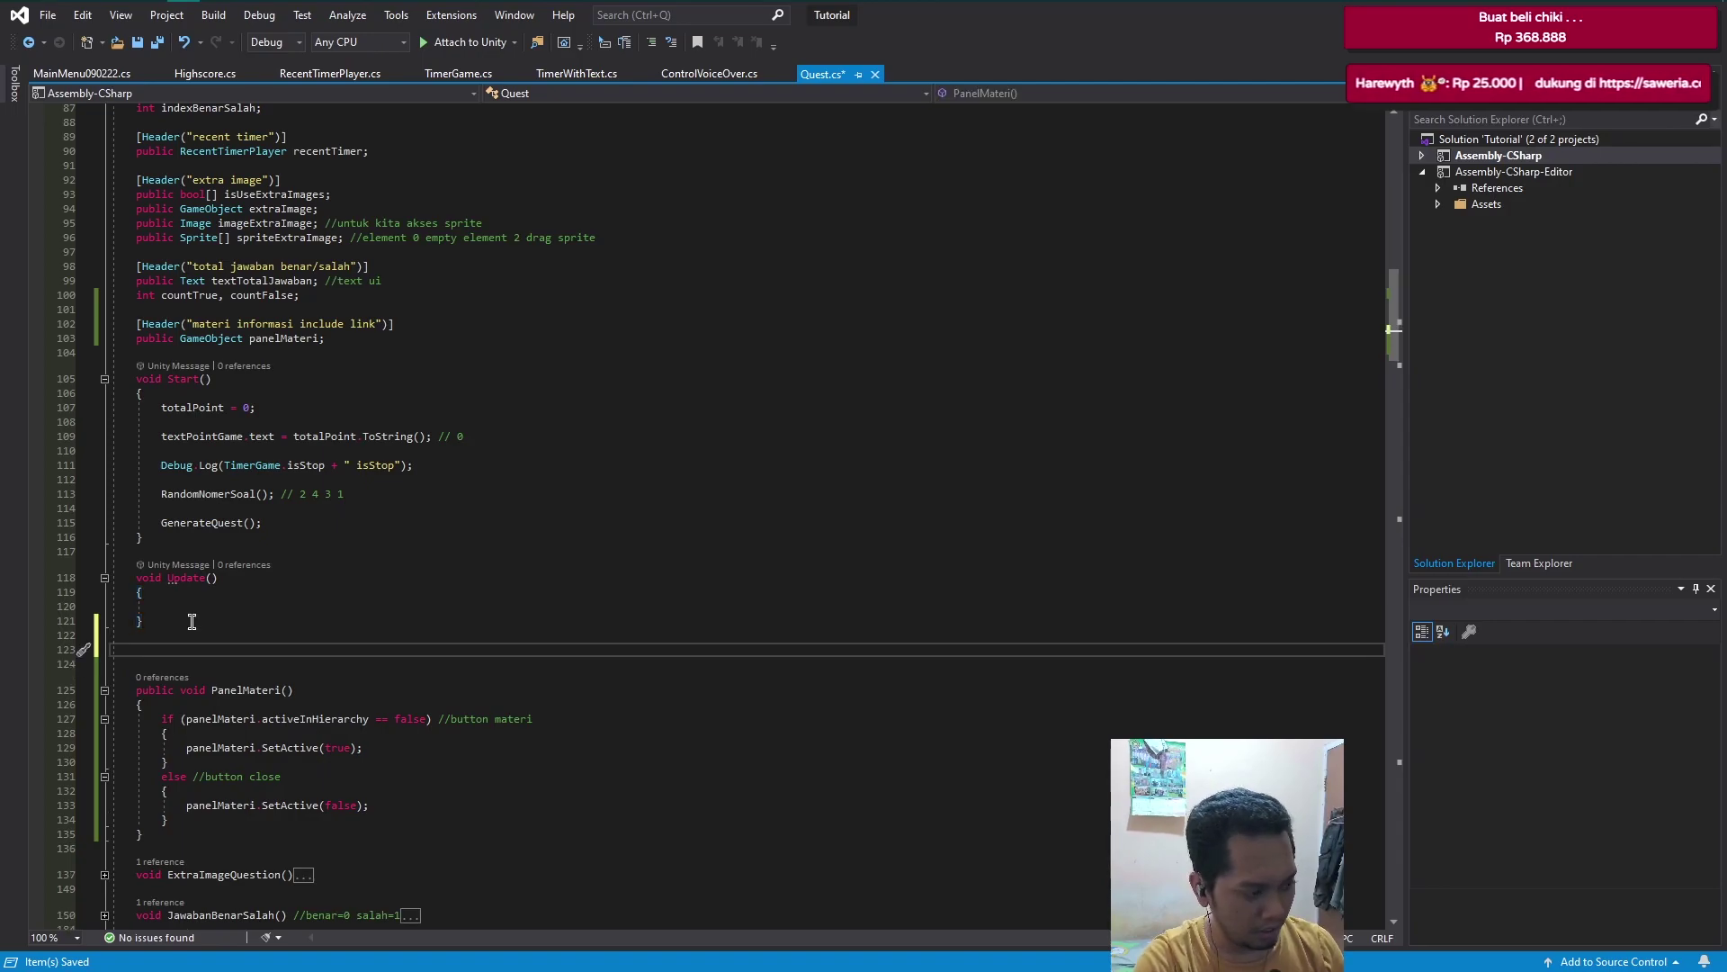
type("public void ")
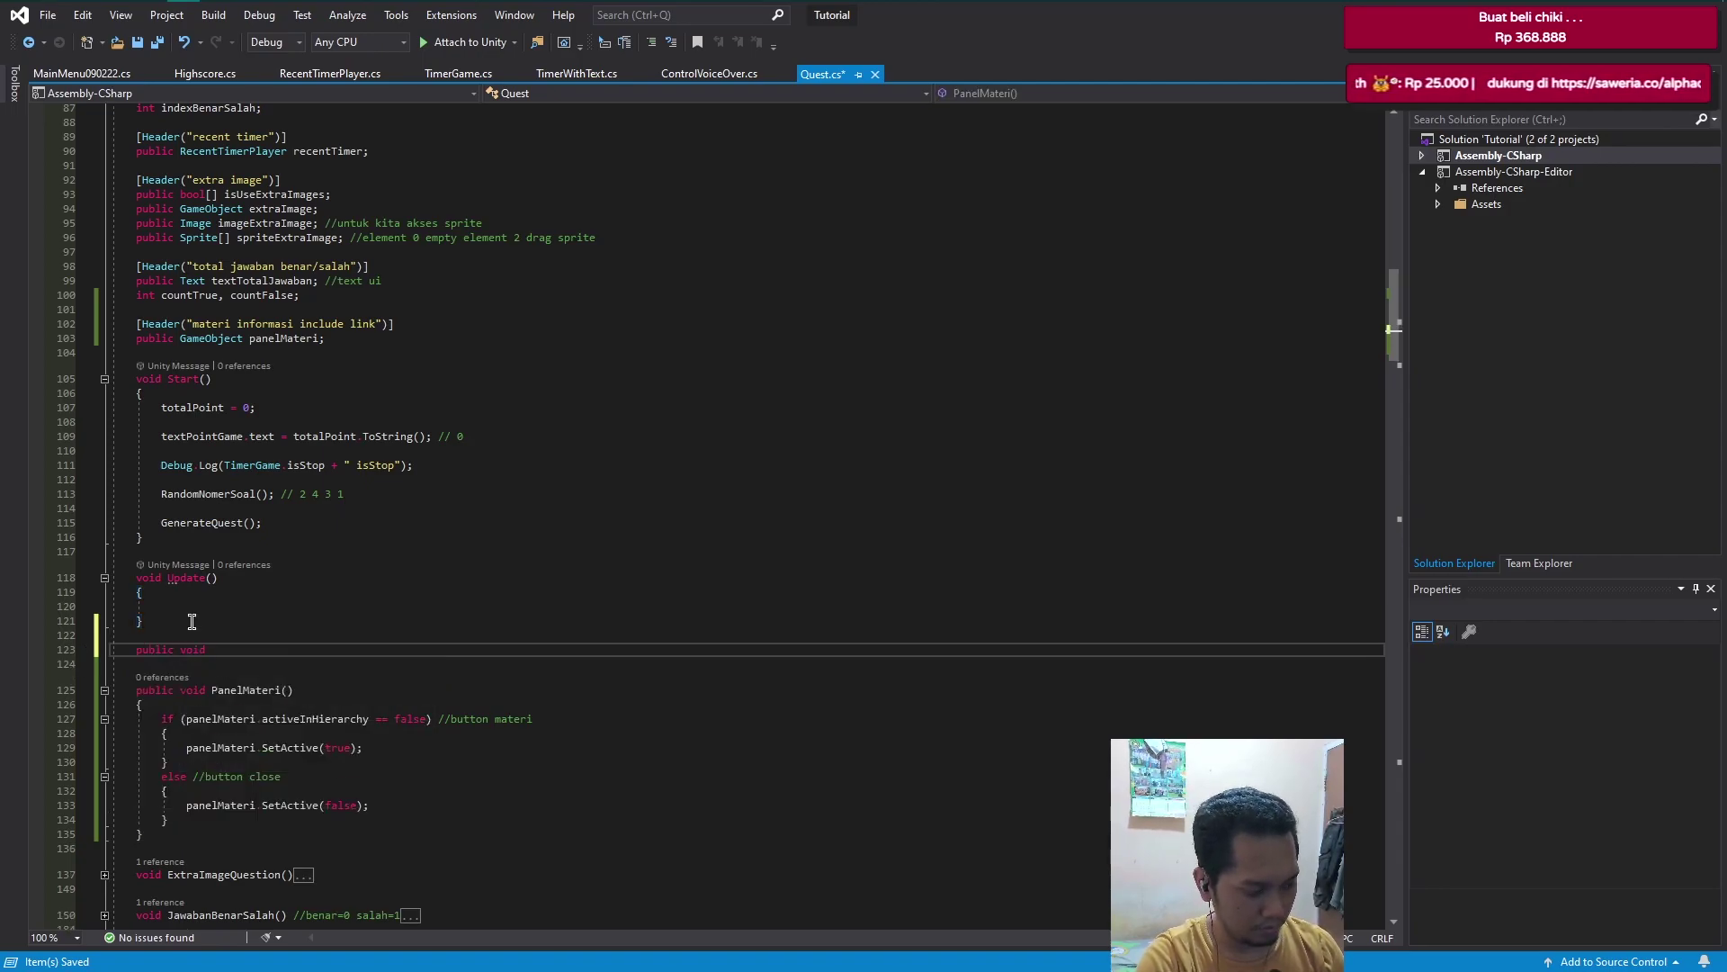
type("Button")
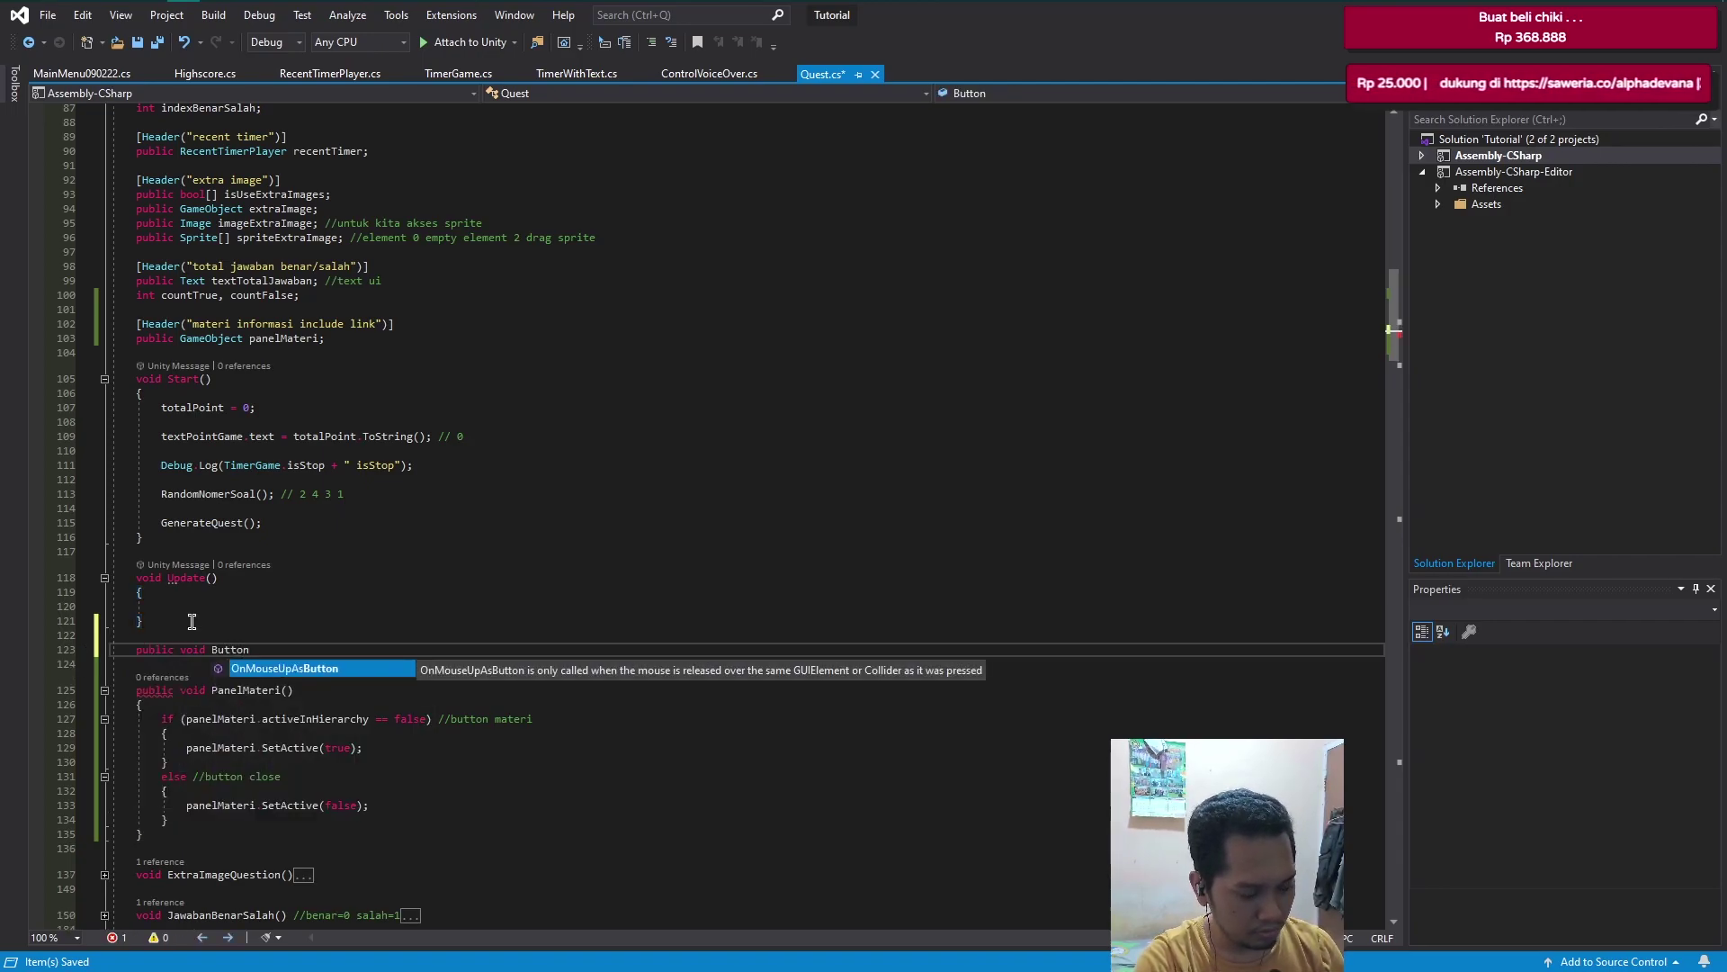
type("Control")
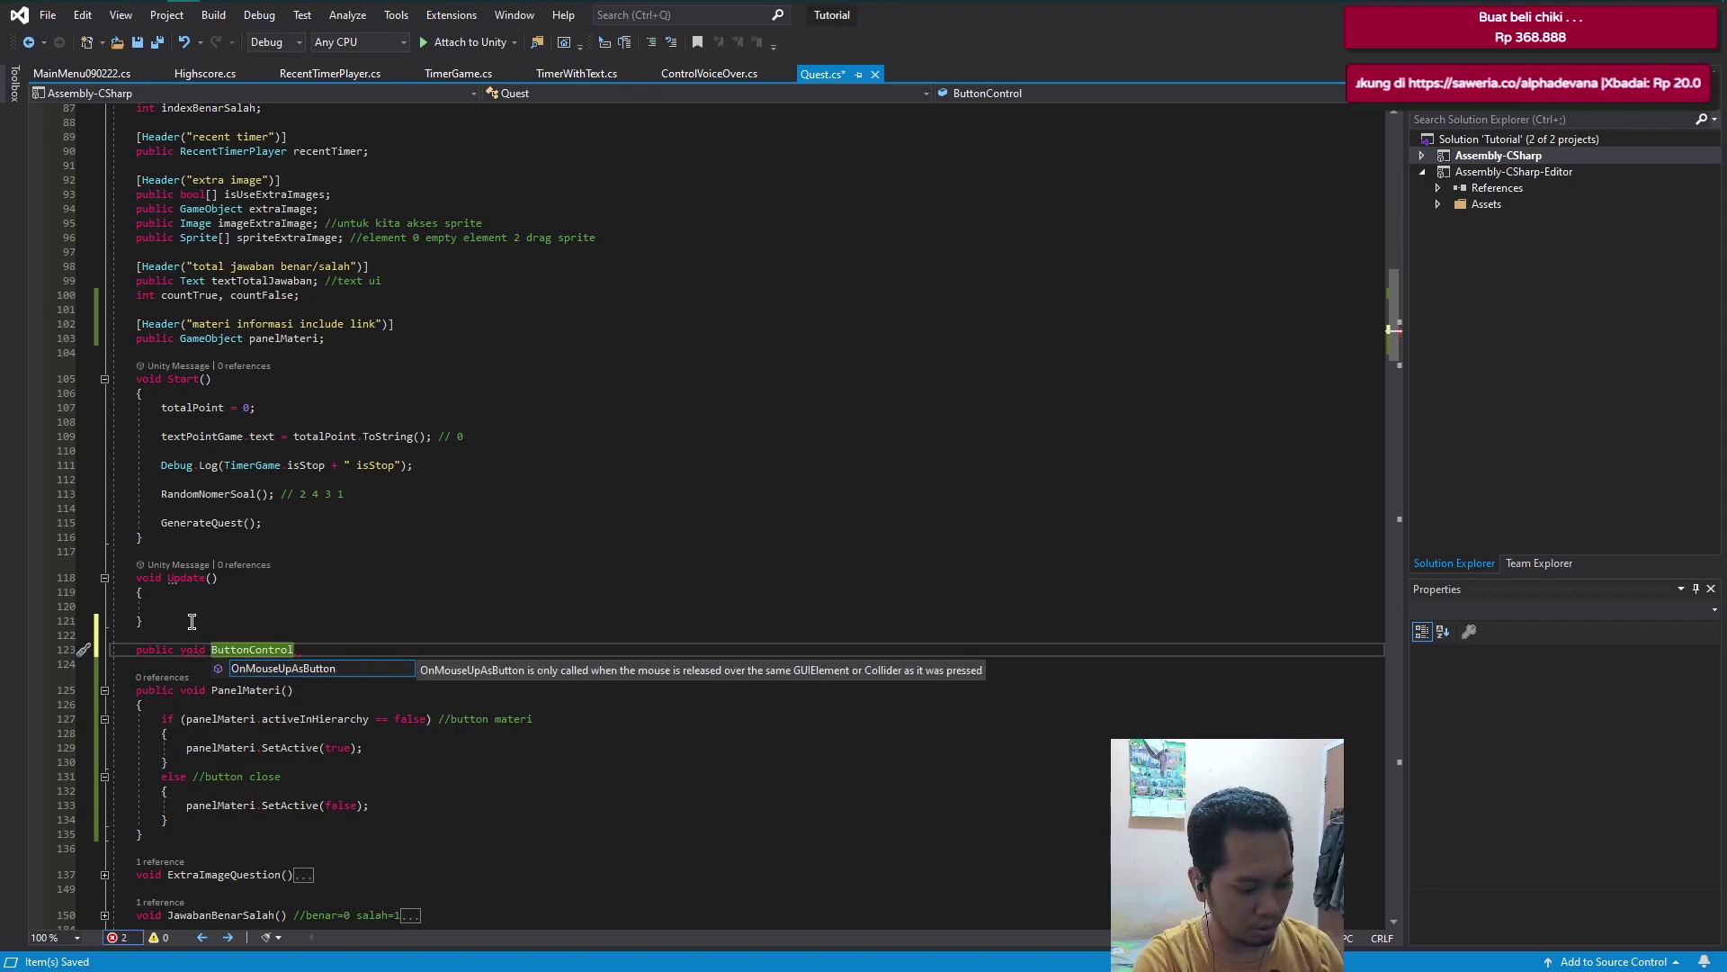
type("Materi()")
key("Return")
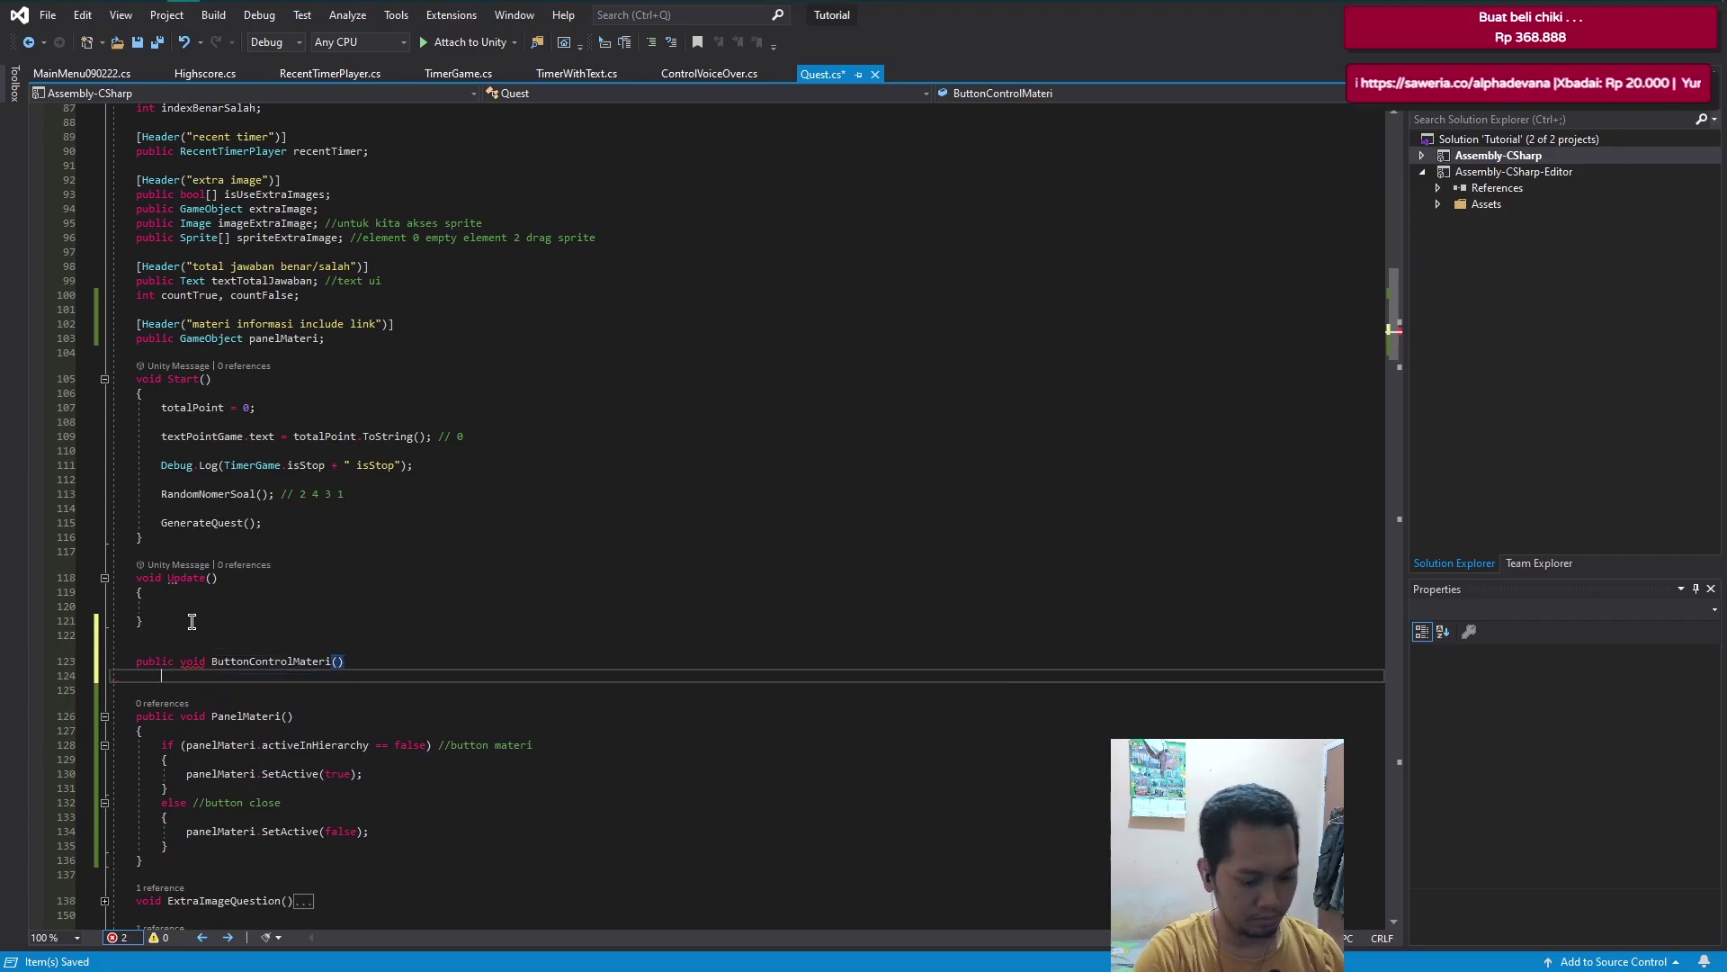
type("{ }")
key("Return")
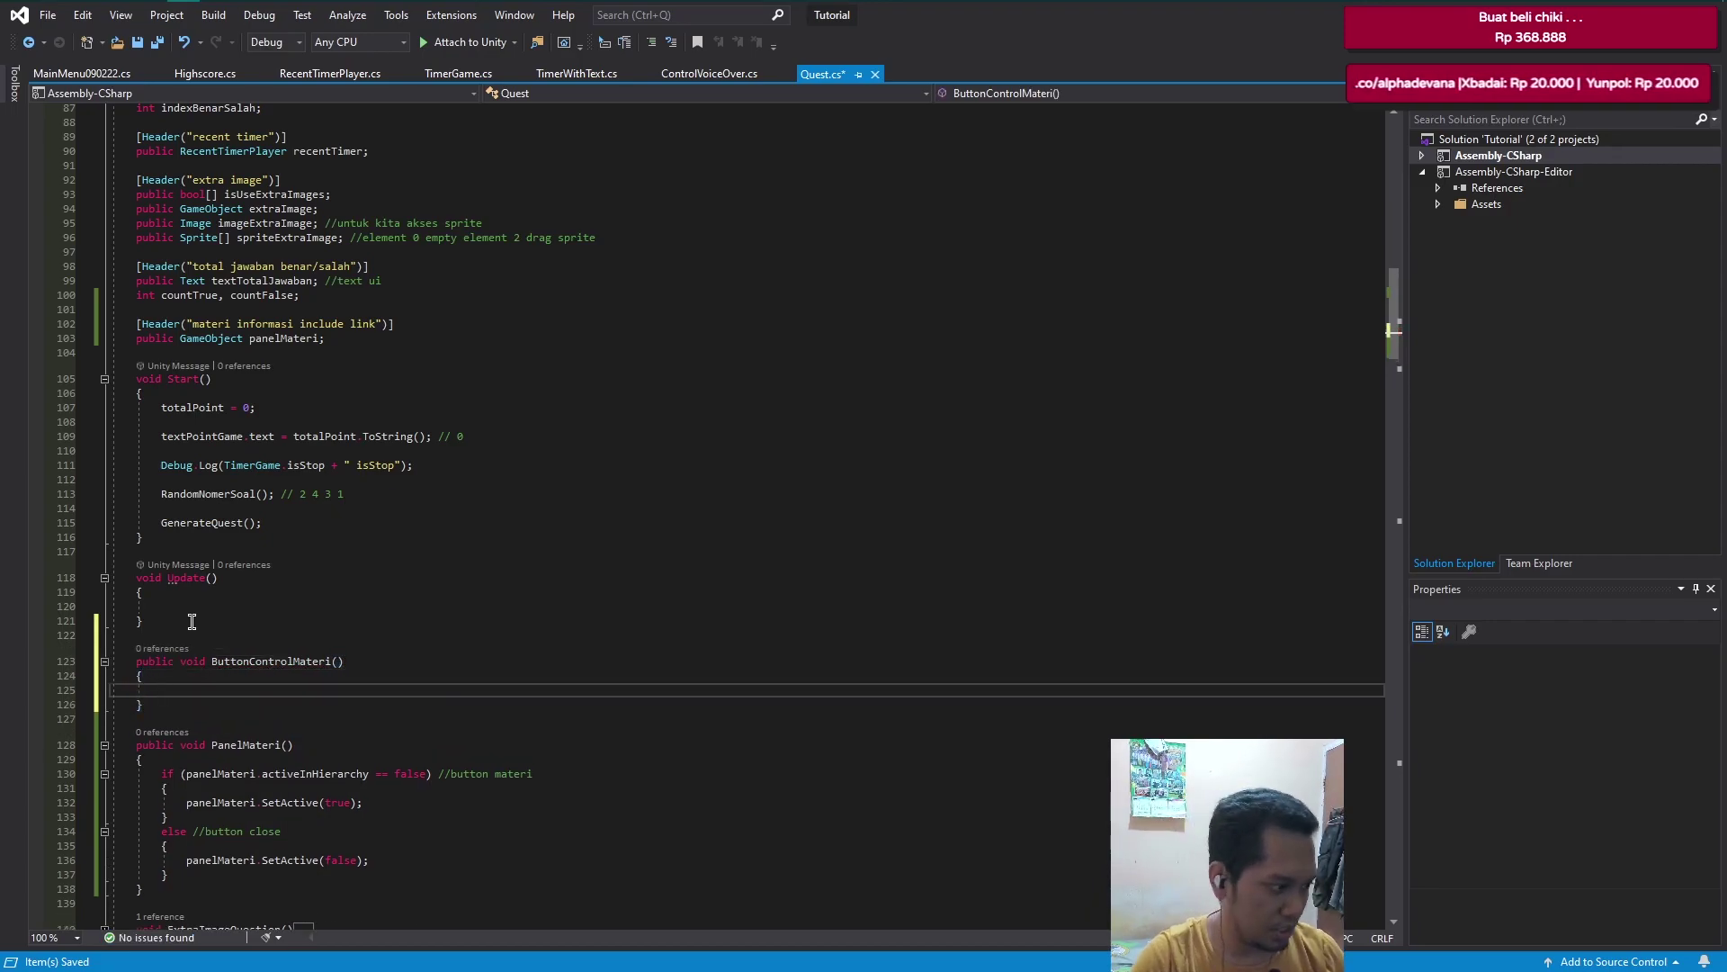
- Check that UnityEngine.EventSystems is imported at the top of Quest.cs
scroll(191, 620, "up", 4)
scroll(234, 648, "up", 6)
scroll(293, 674, "up", 7)
scroll(293, 674, "up", 6)
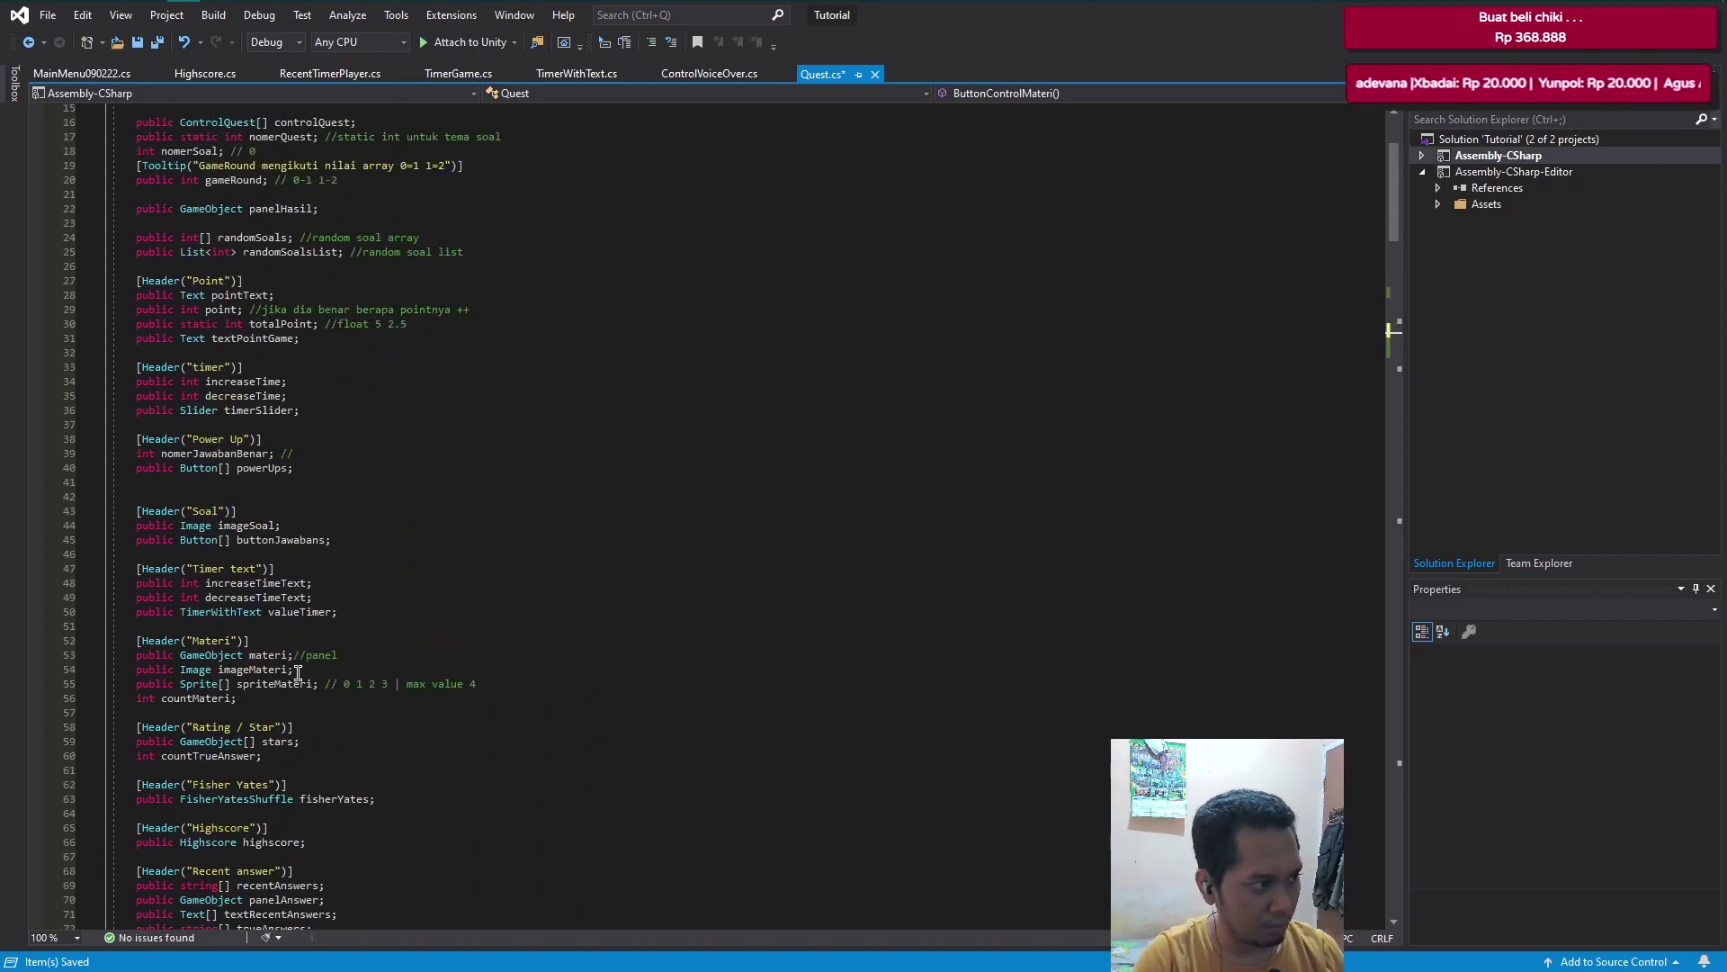
scroll(272, 630, "up", 6)
left_click(267, 183)
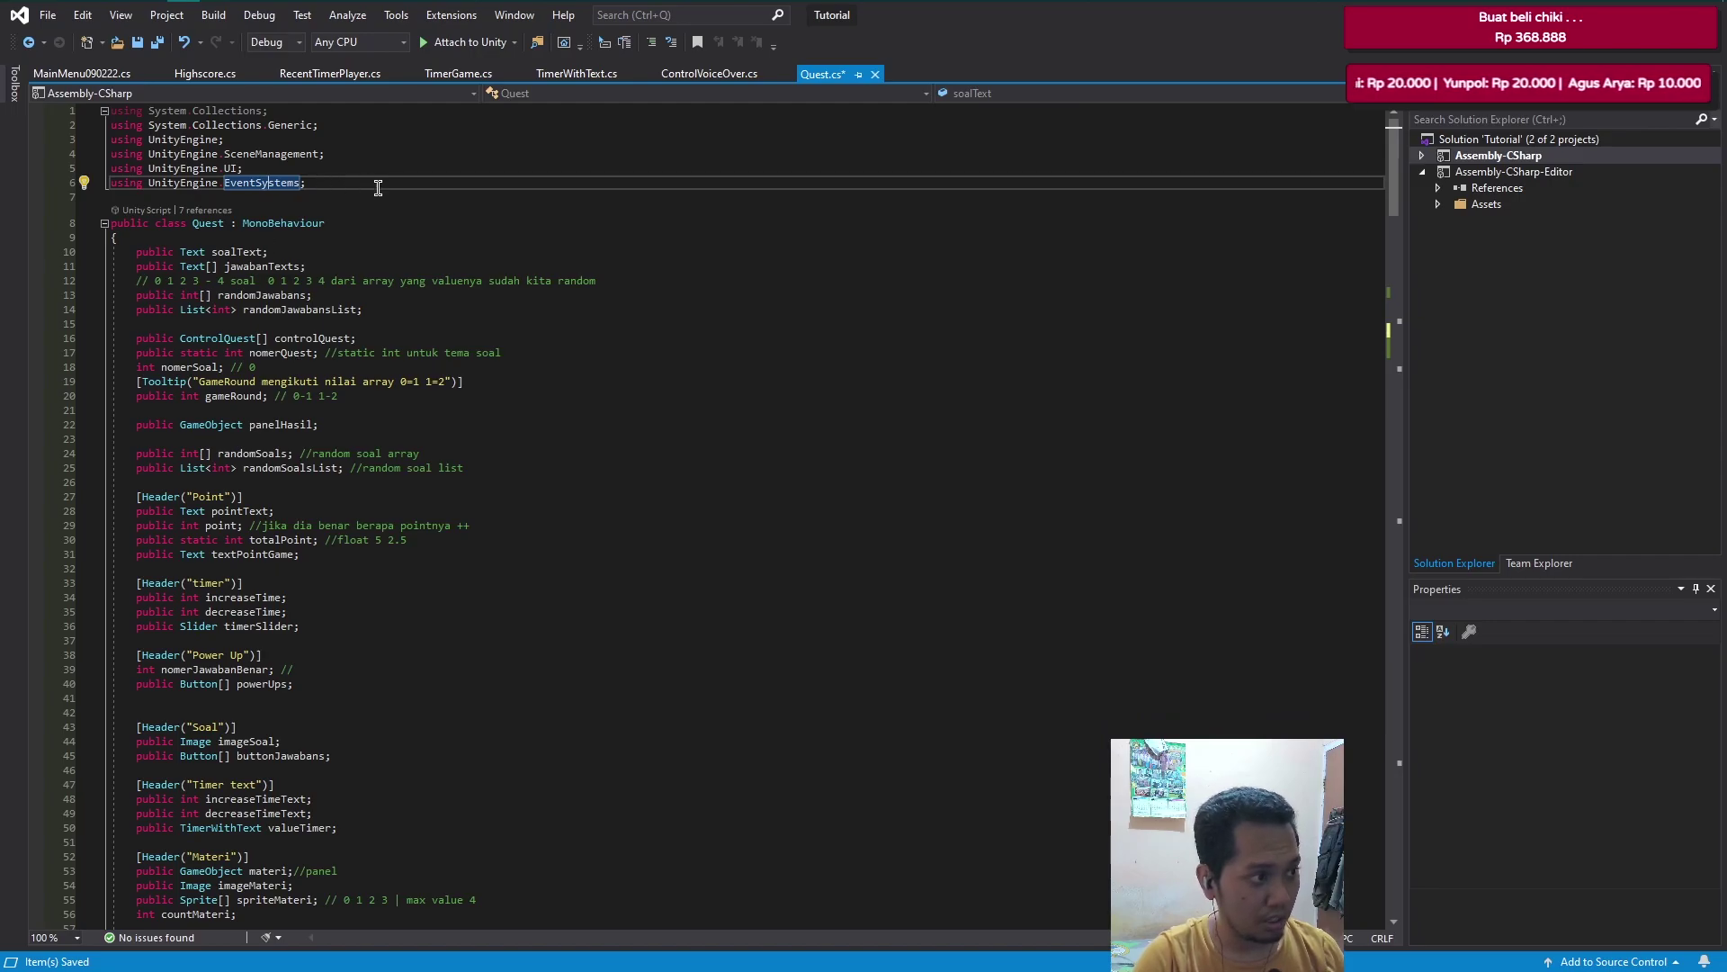
scroll(567, 674, "down", 5)
scroll(494, 706, "down", 5)
scroll(430, 757, "down", 9)
scroll(430, 758, "down", 7)
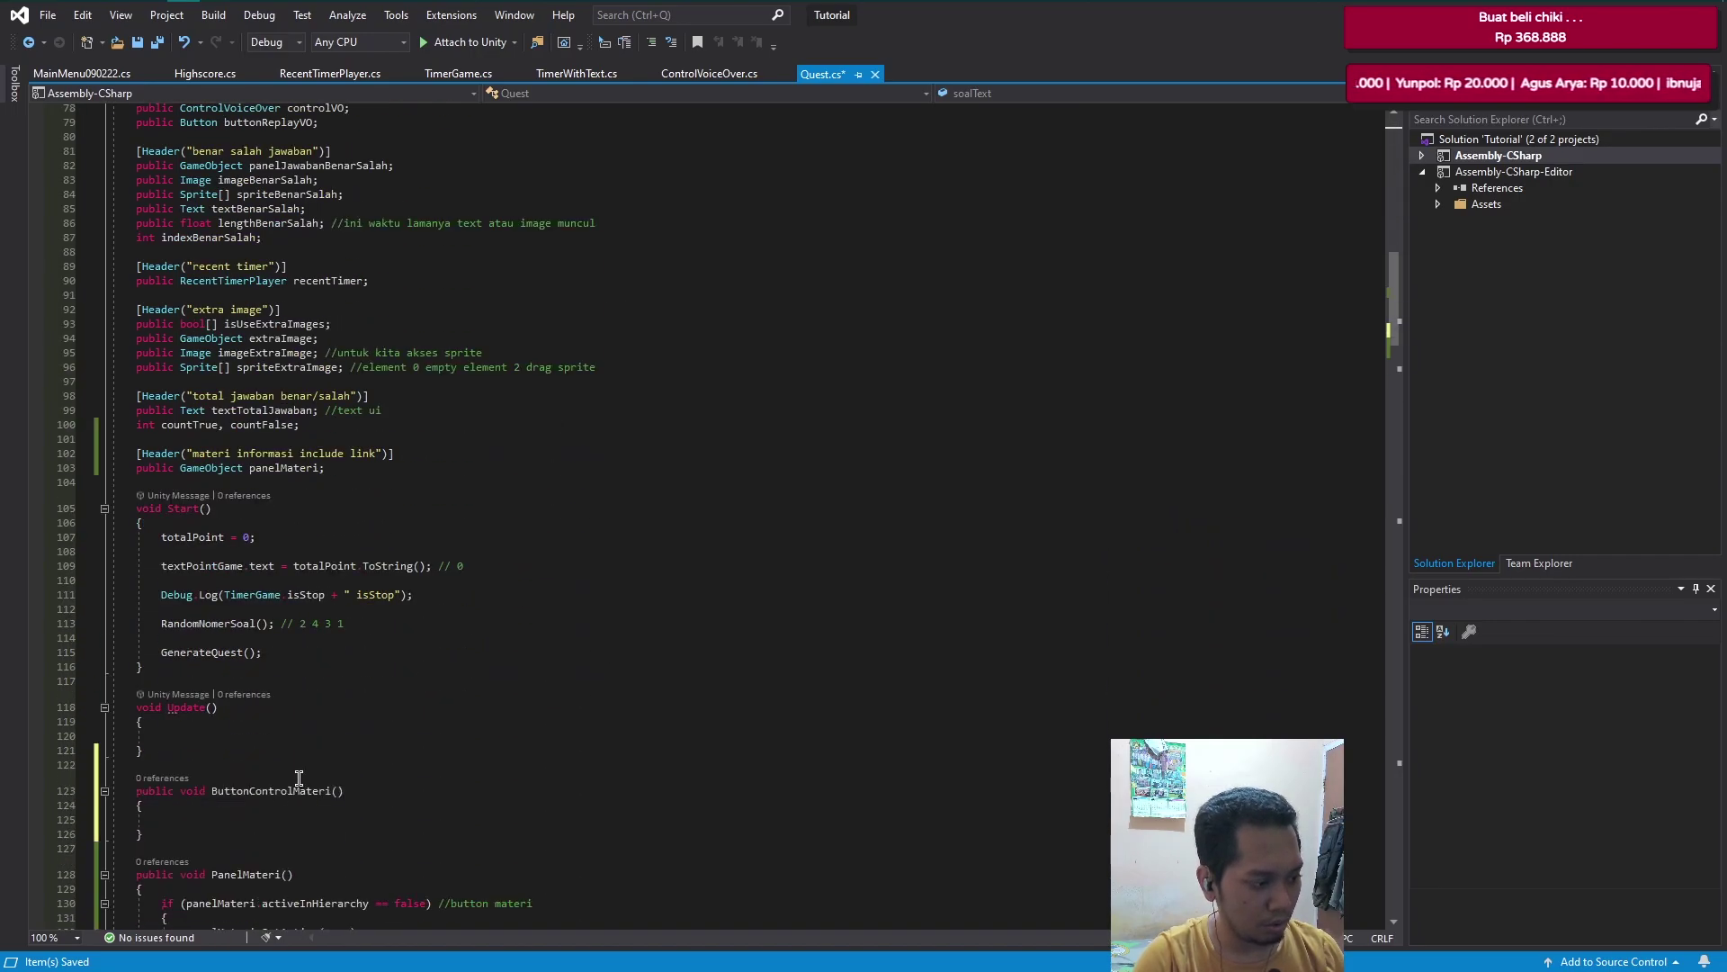
scroll(423, 720, "down", 3)
- In ButtonControlMateri, add an if on EventSystem.current.currentSelectedGameObject.name == "right"
left_click(410, 690)
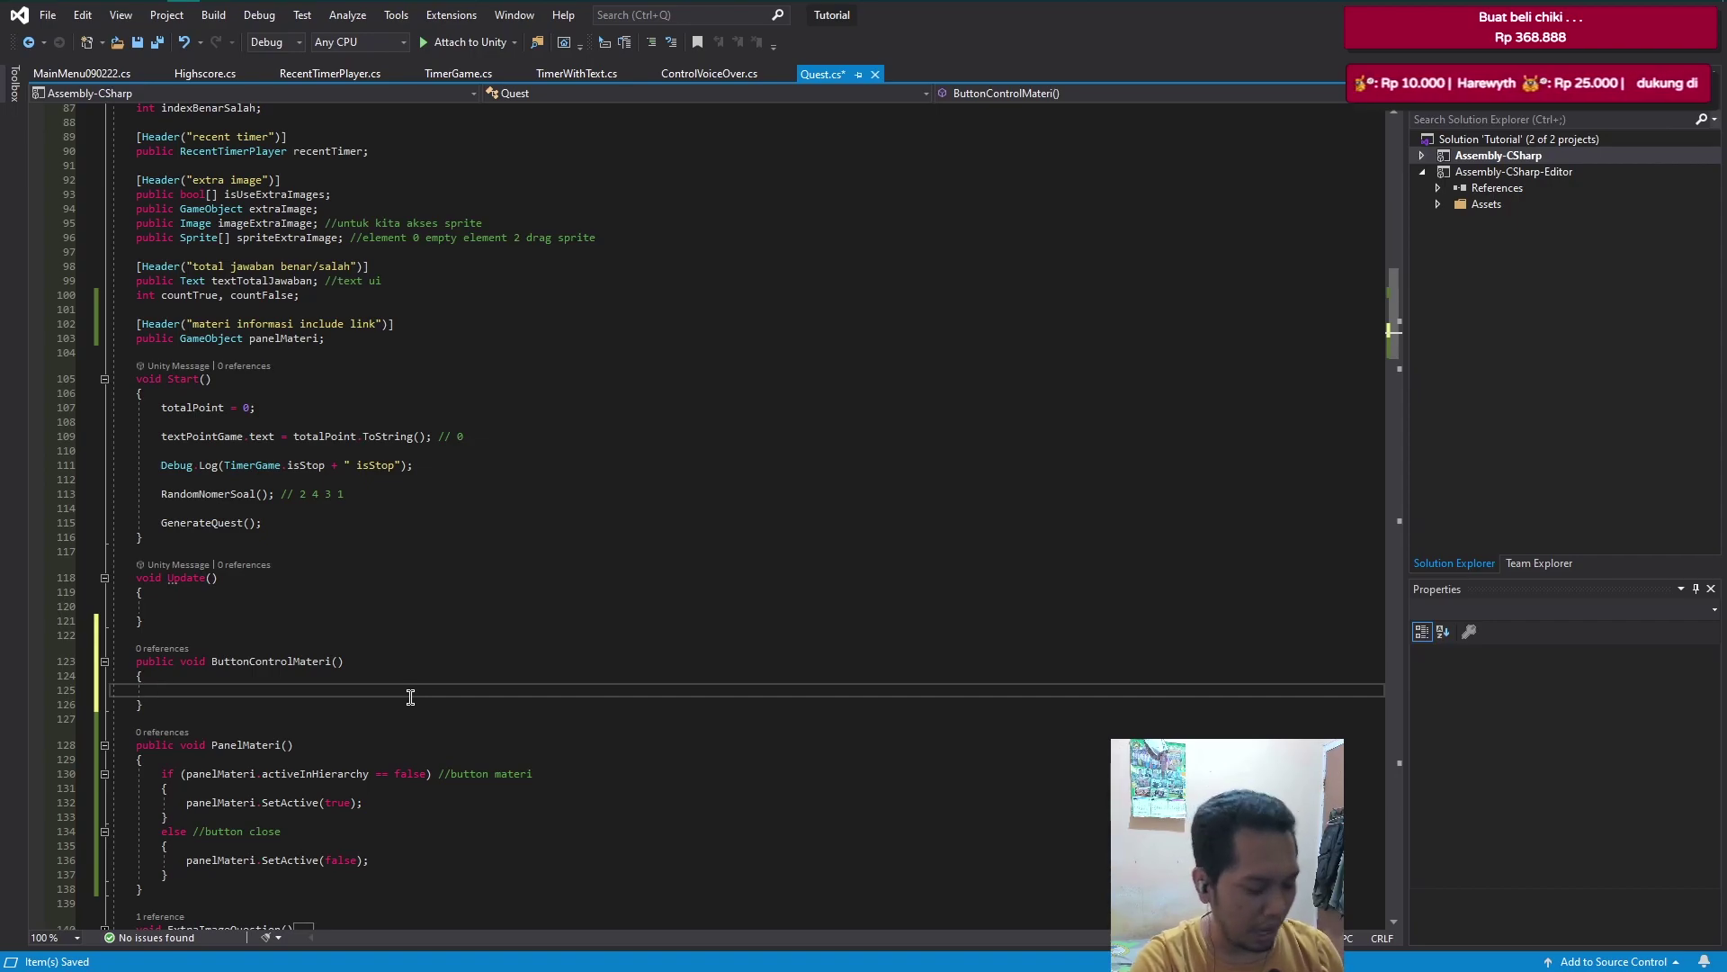
type("if")
key("Tab")
key("Tab")
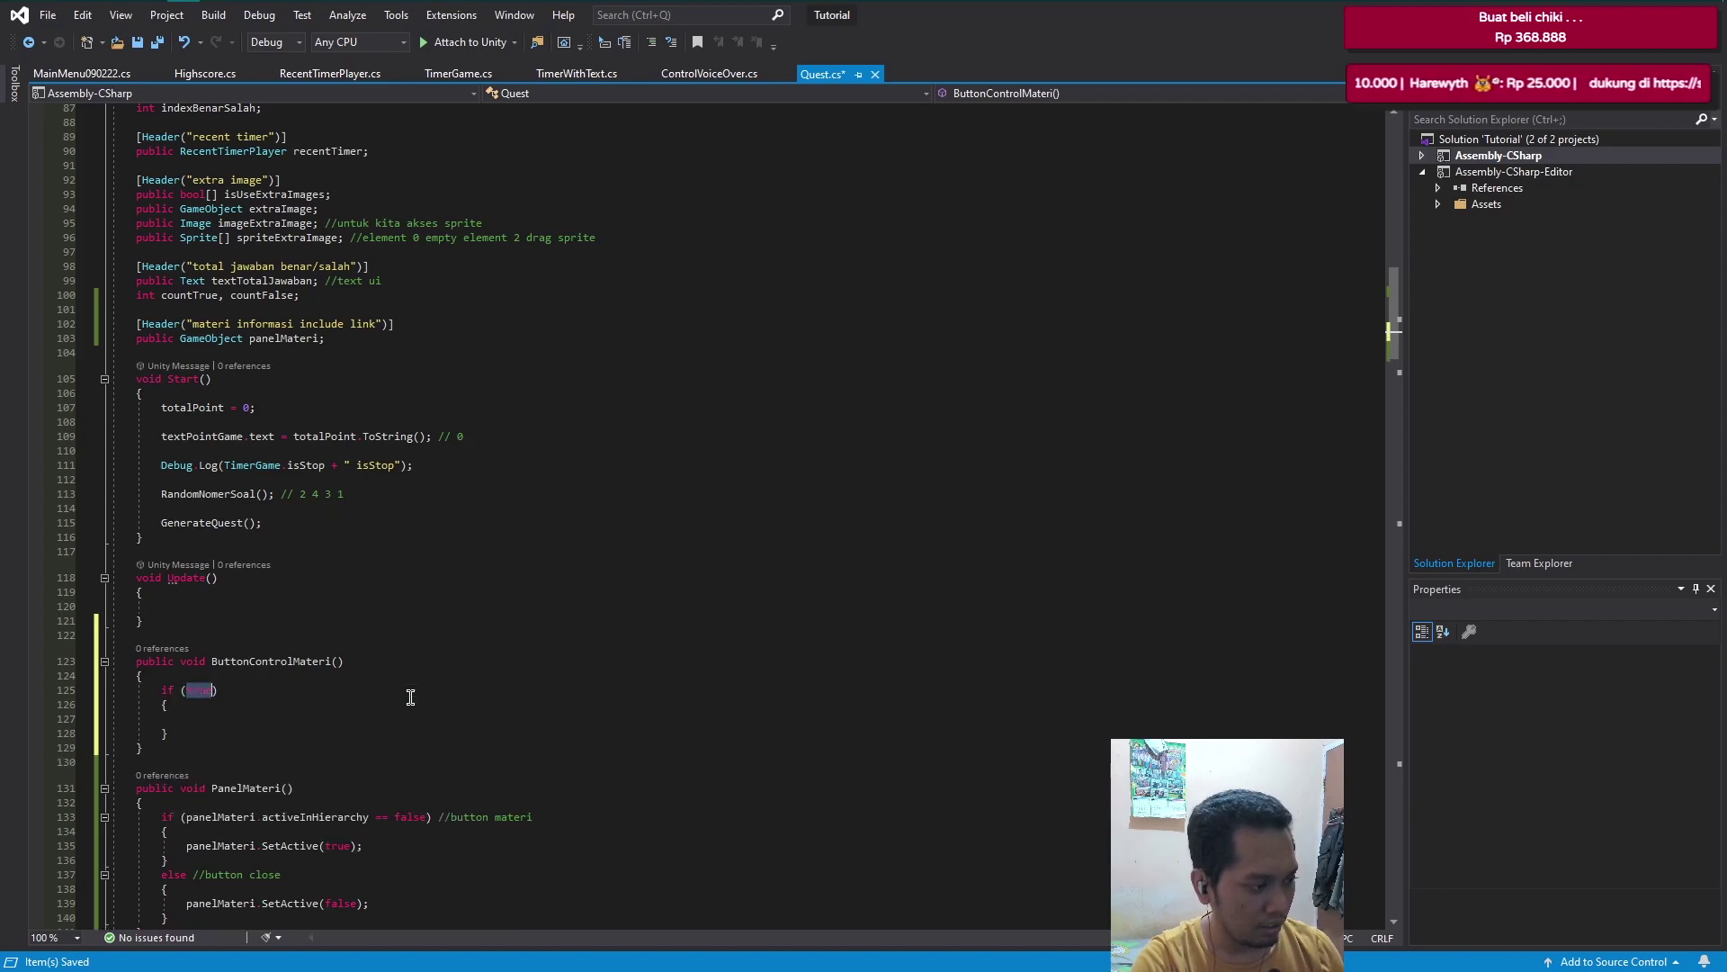
type("events.")
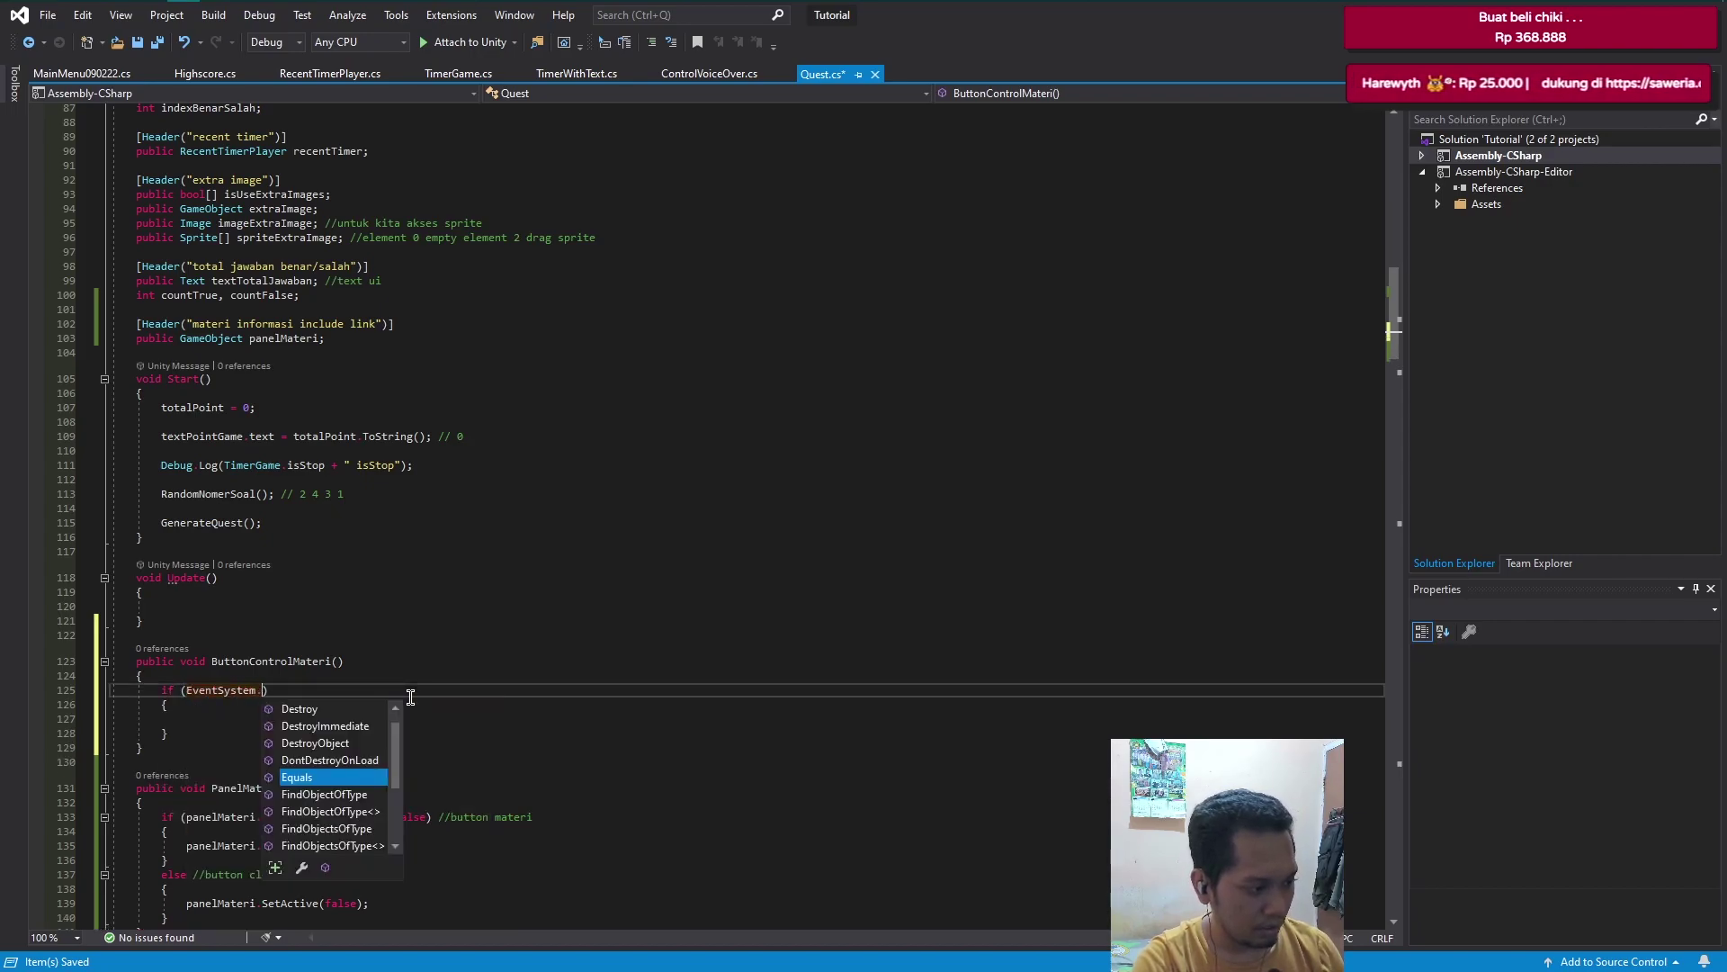
type("cur")
key("Tab")
type(".cur")
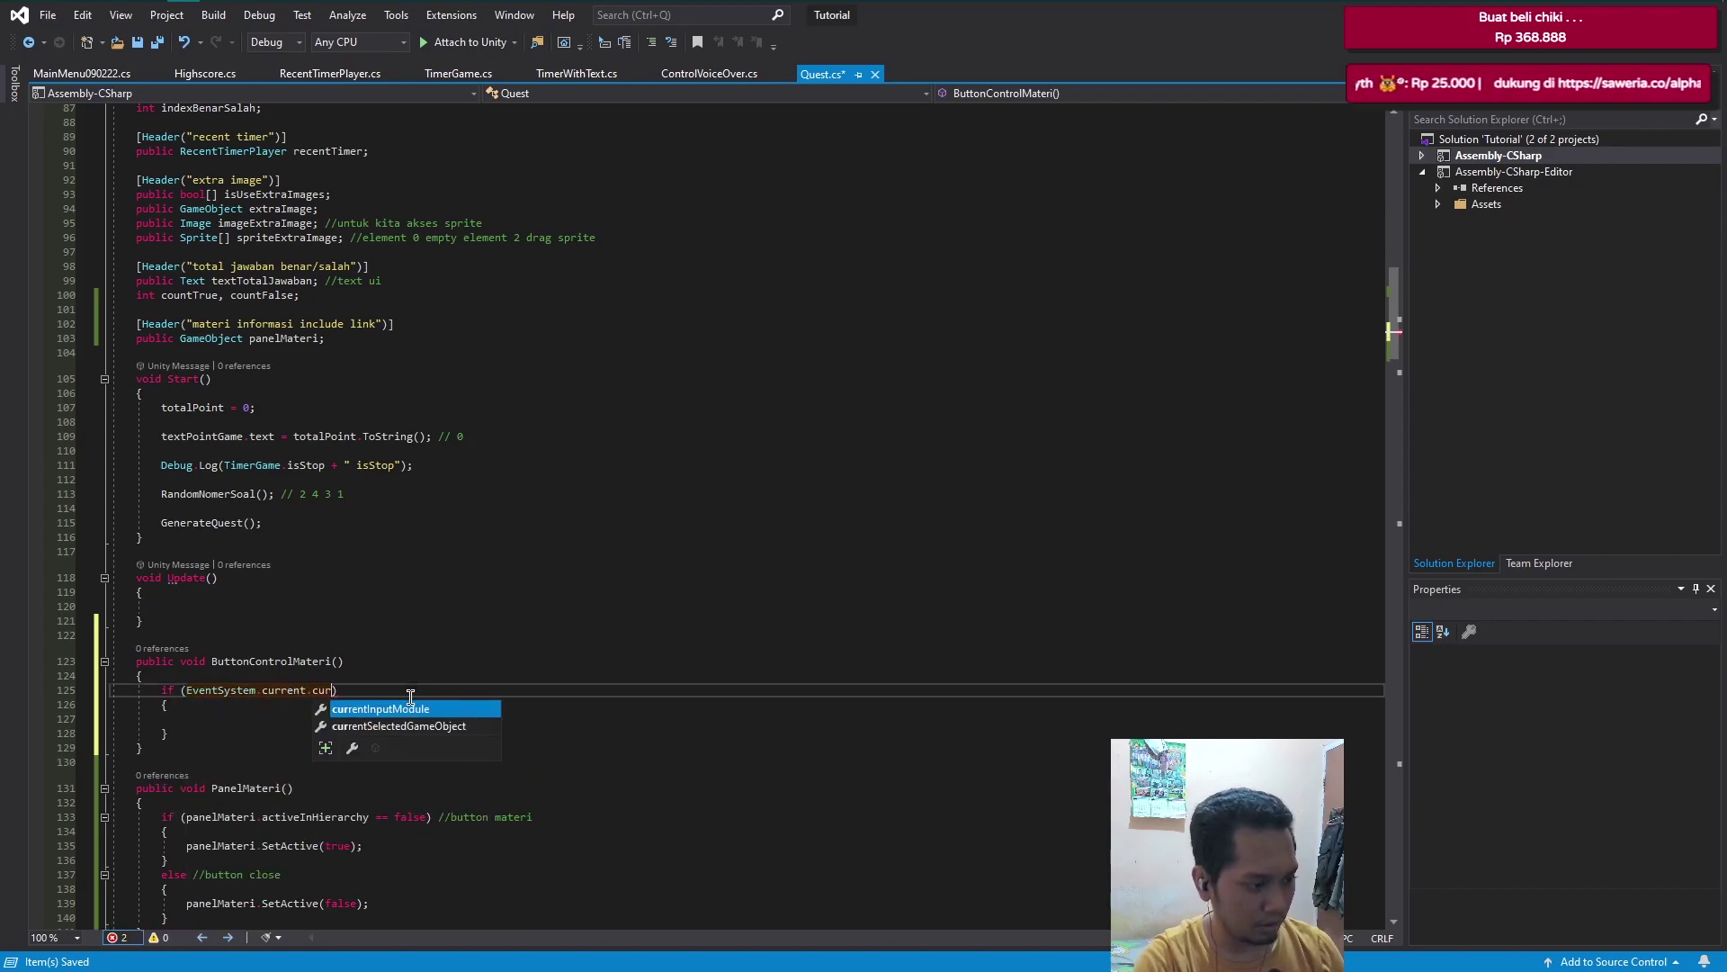
key("Down")
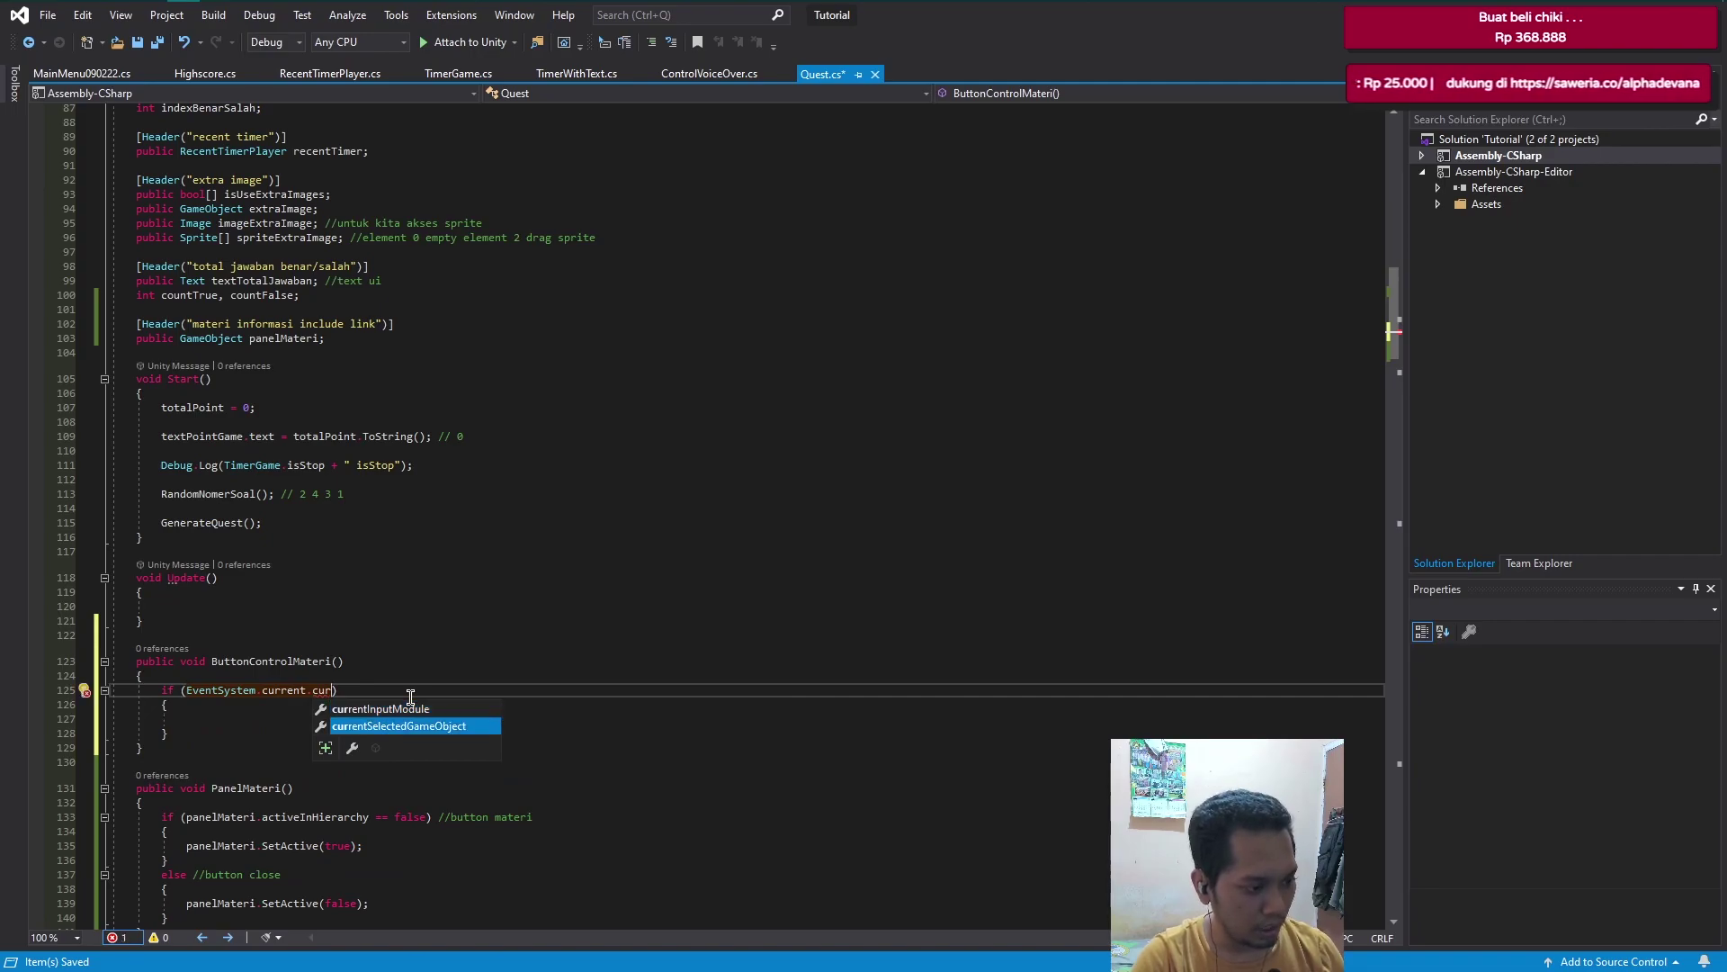
key("Tab")
type(".an")
key("BackSpace")
key("BackSpace")
type("na")
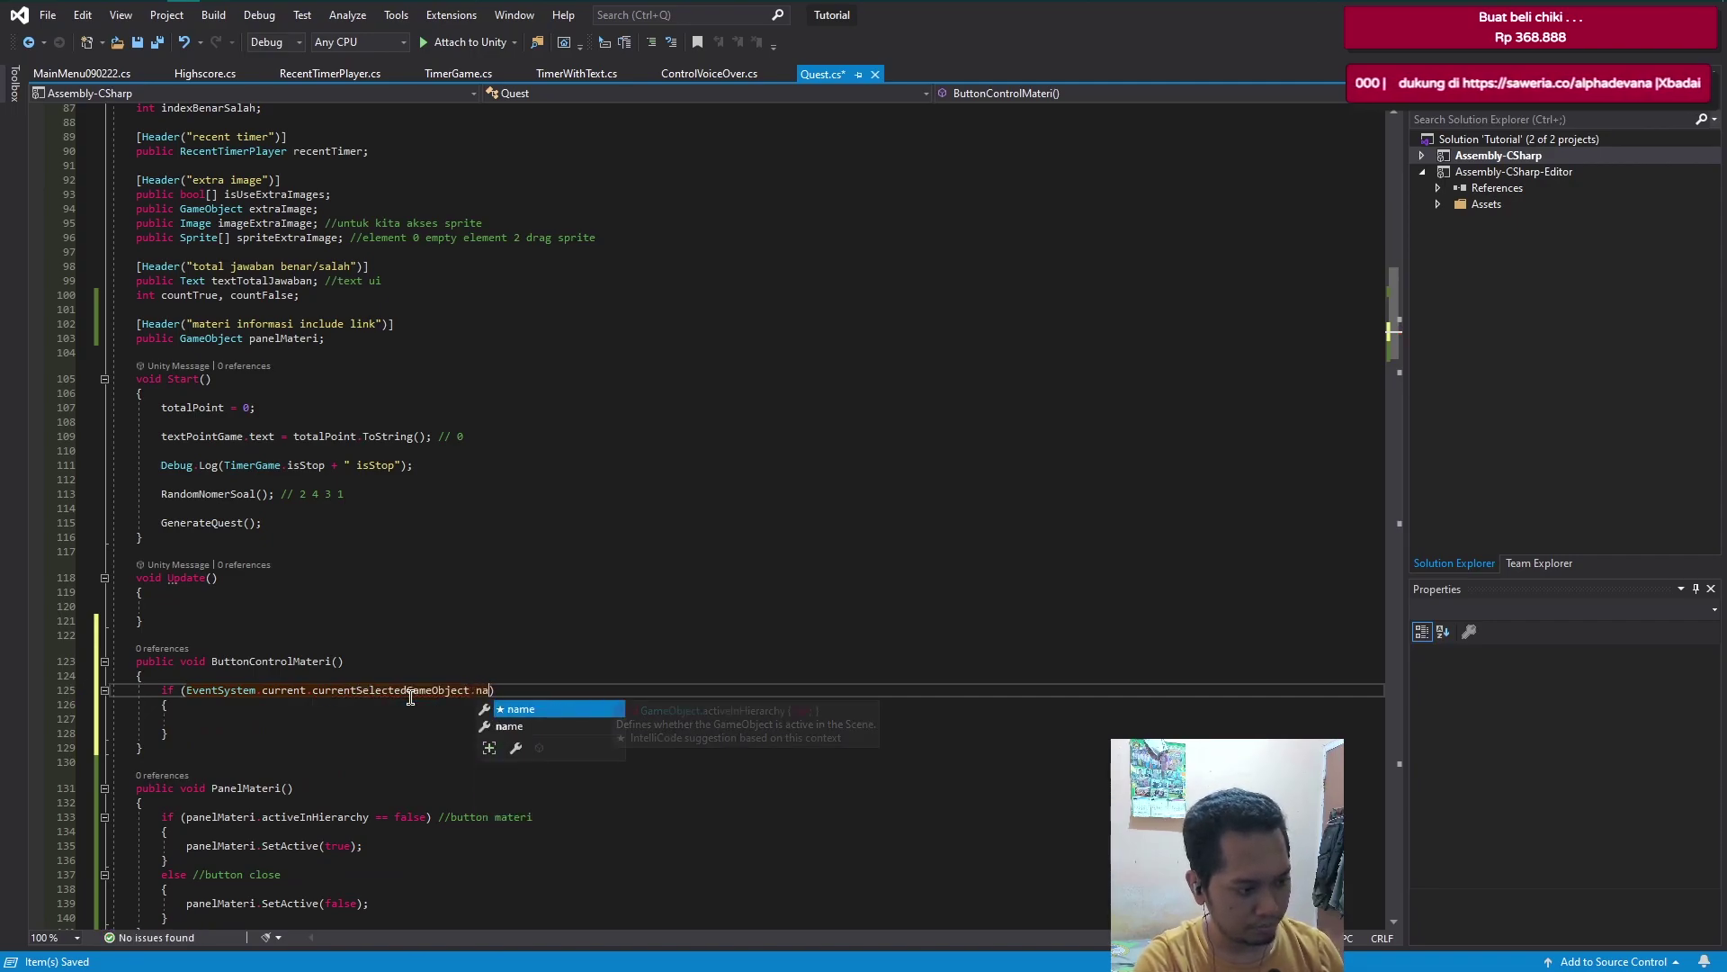
key("Tab")
type("= ")
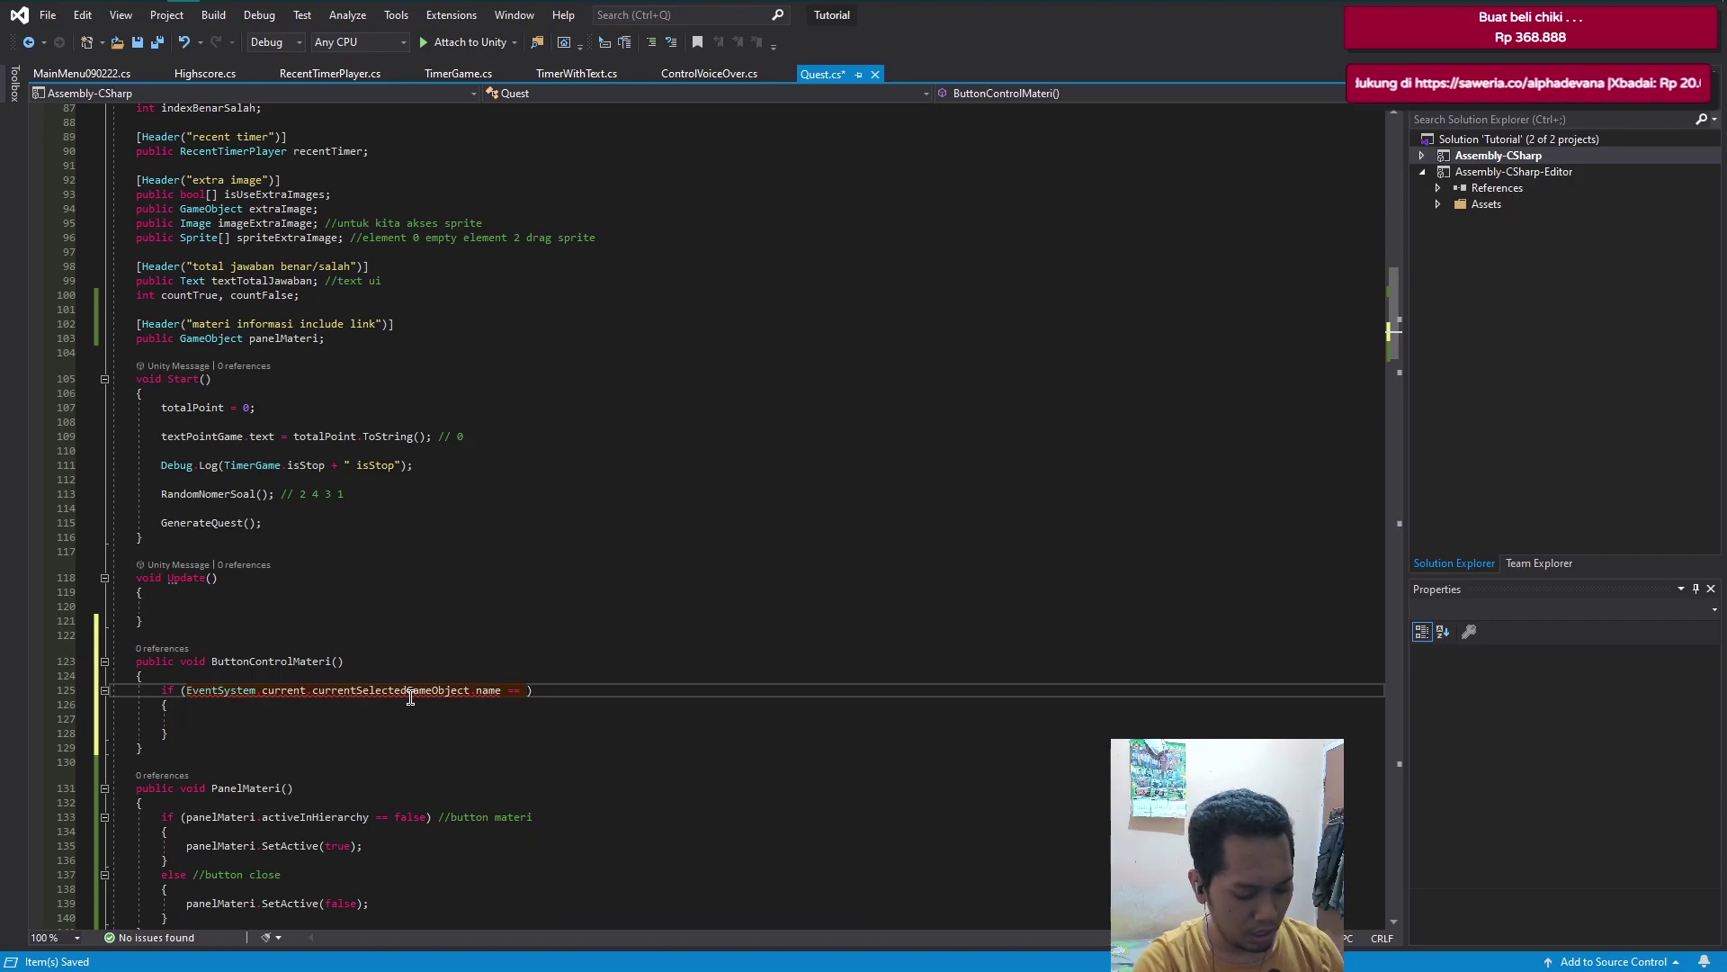
type("r")
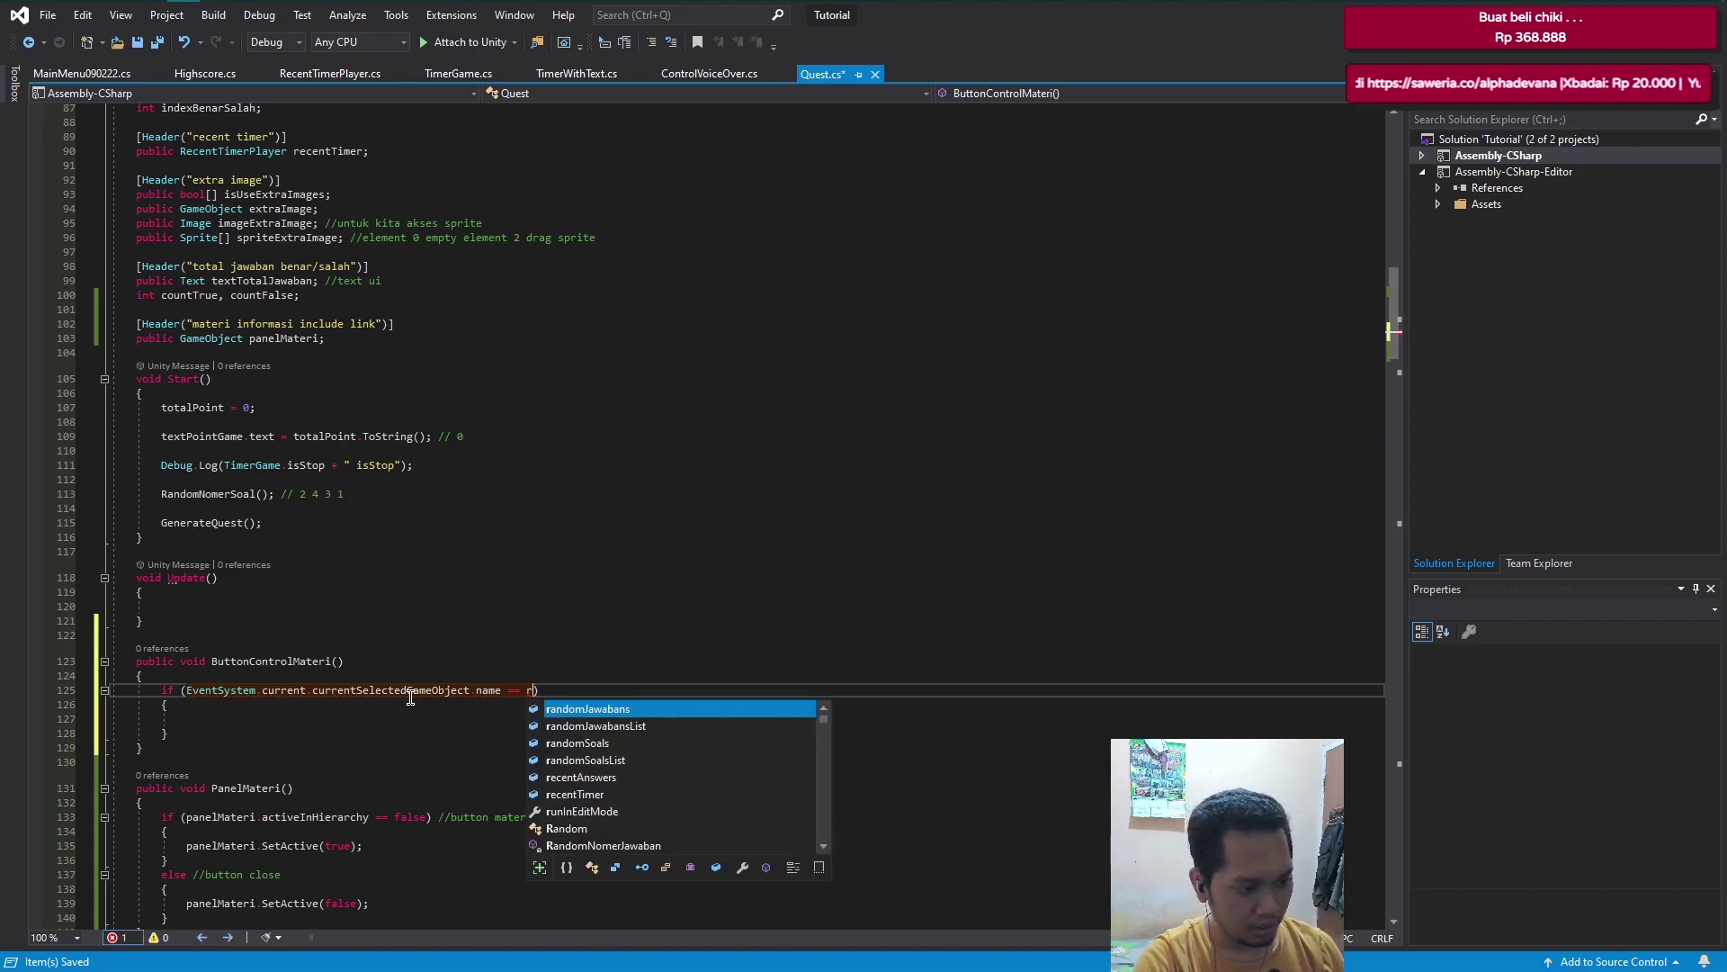
type("\"")
key("shift+Left")
key("shift+Left")
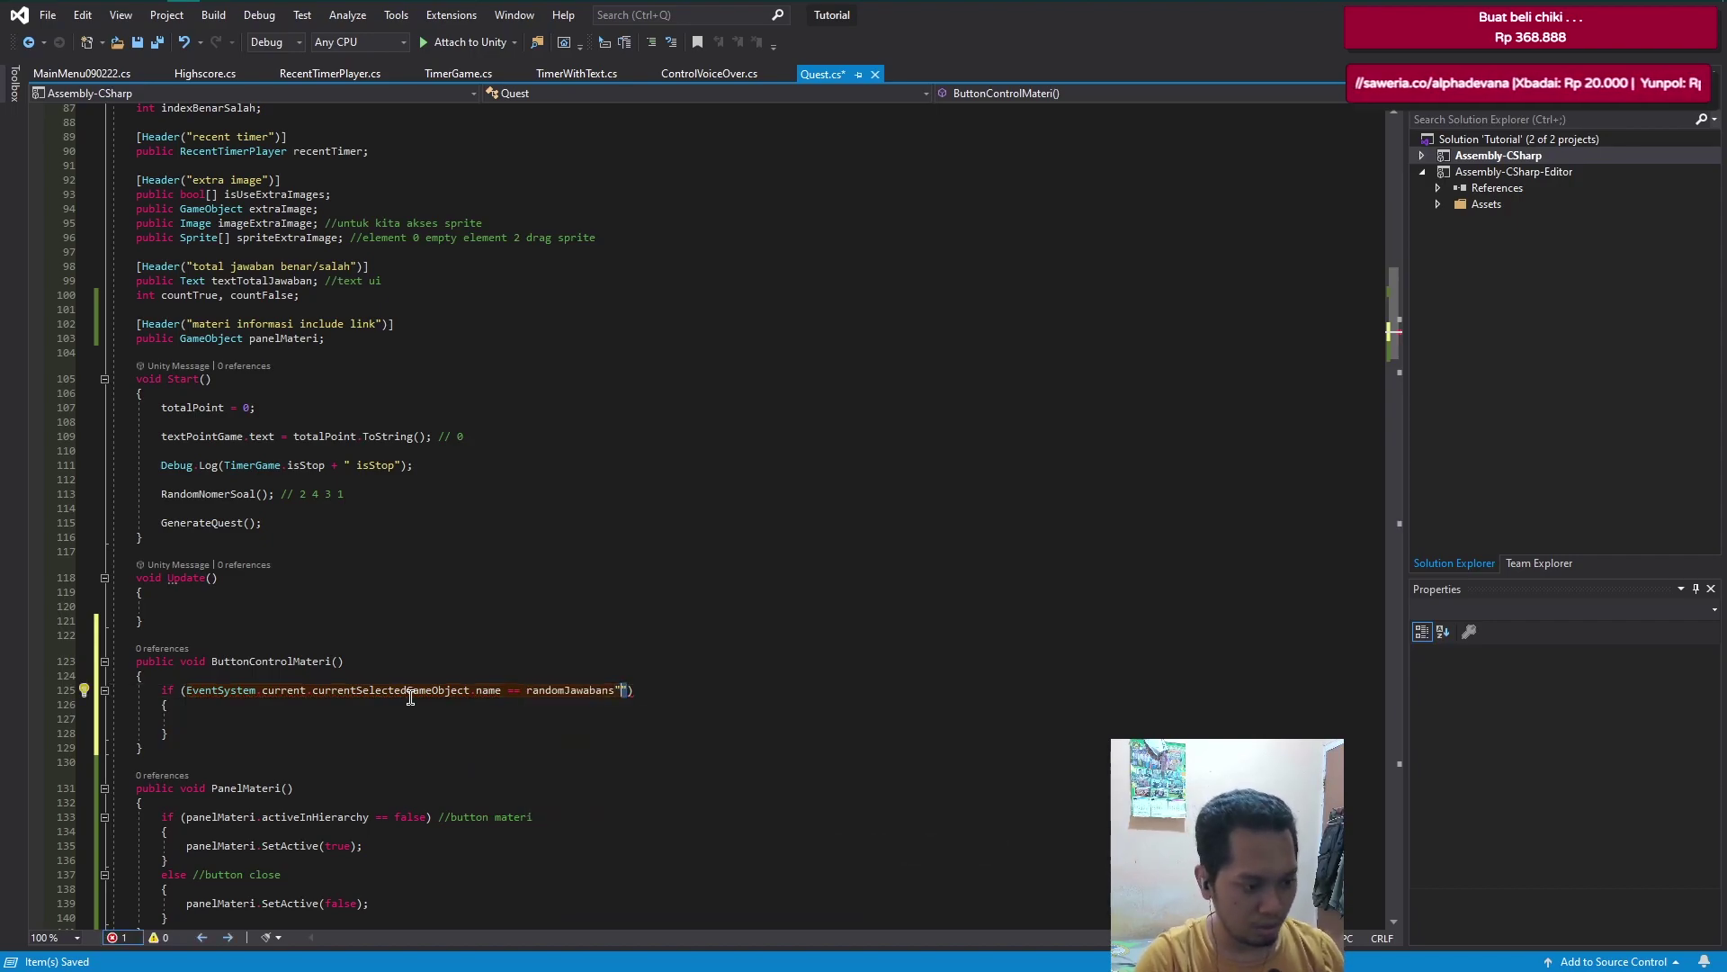
key("shift+Left")
key("shift+Left")
key("shift+Left")
key("shift+Left")
key("shift+Left")
key("shift+Left")
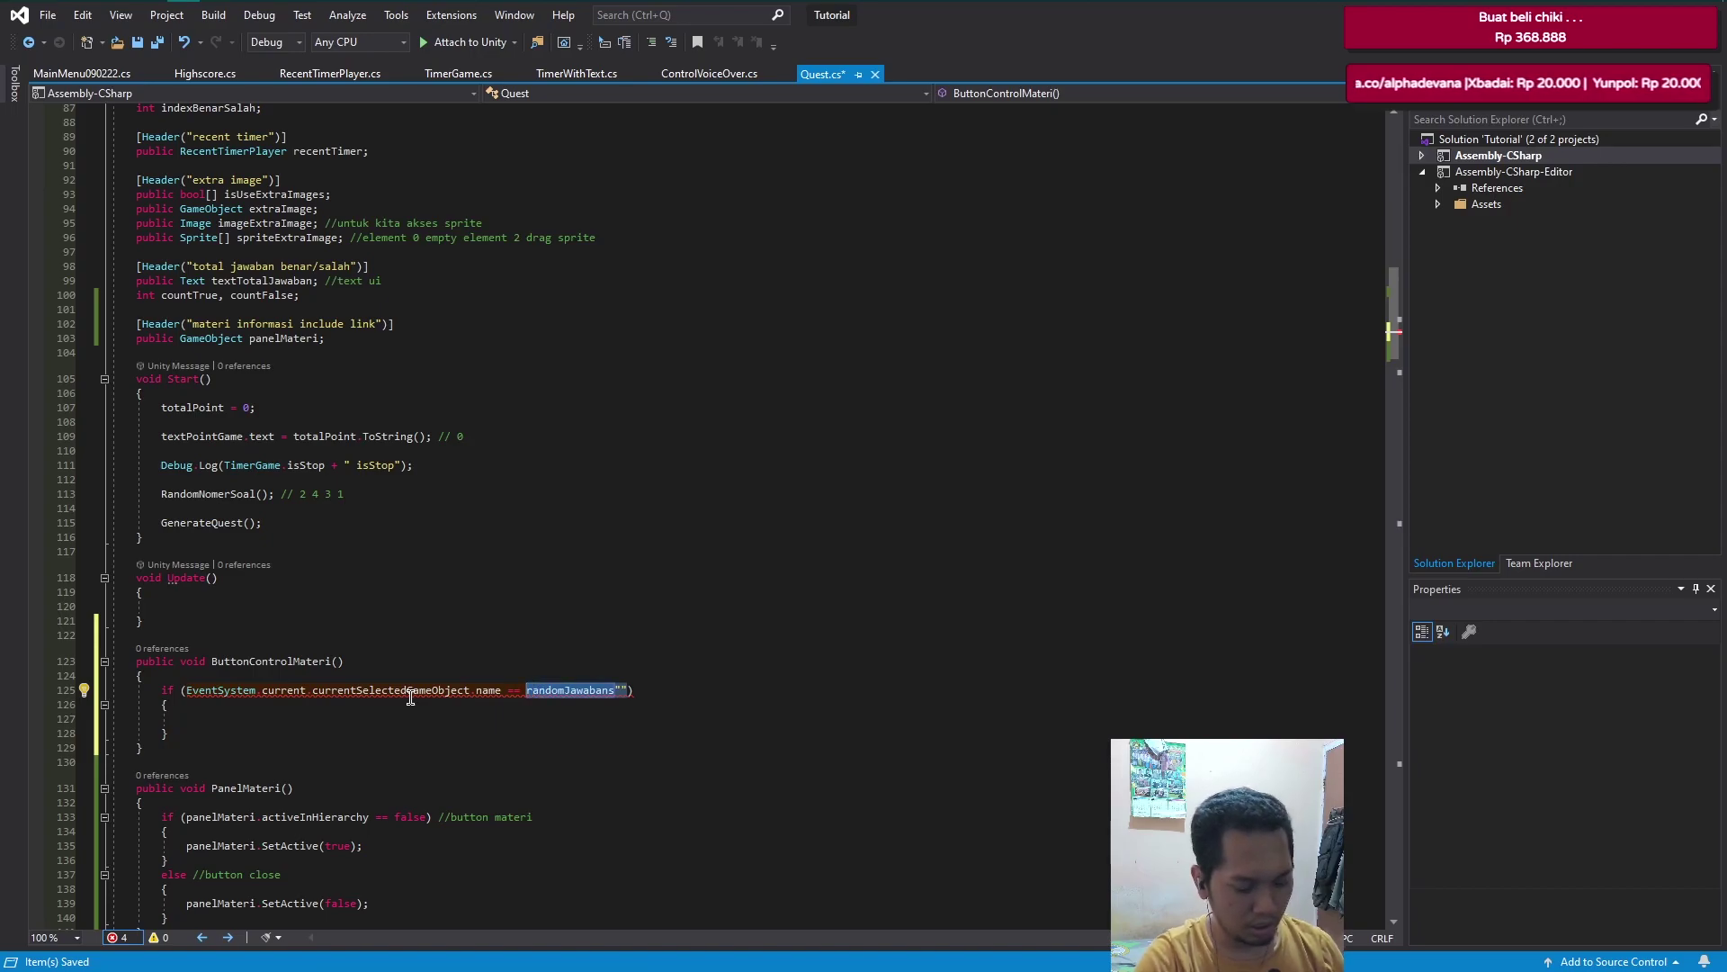
type("\"ri")
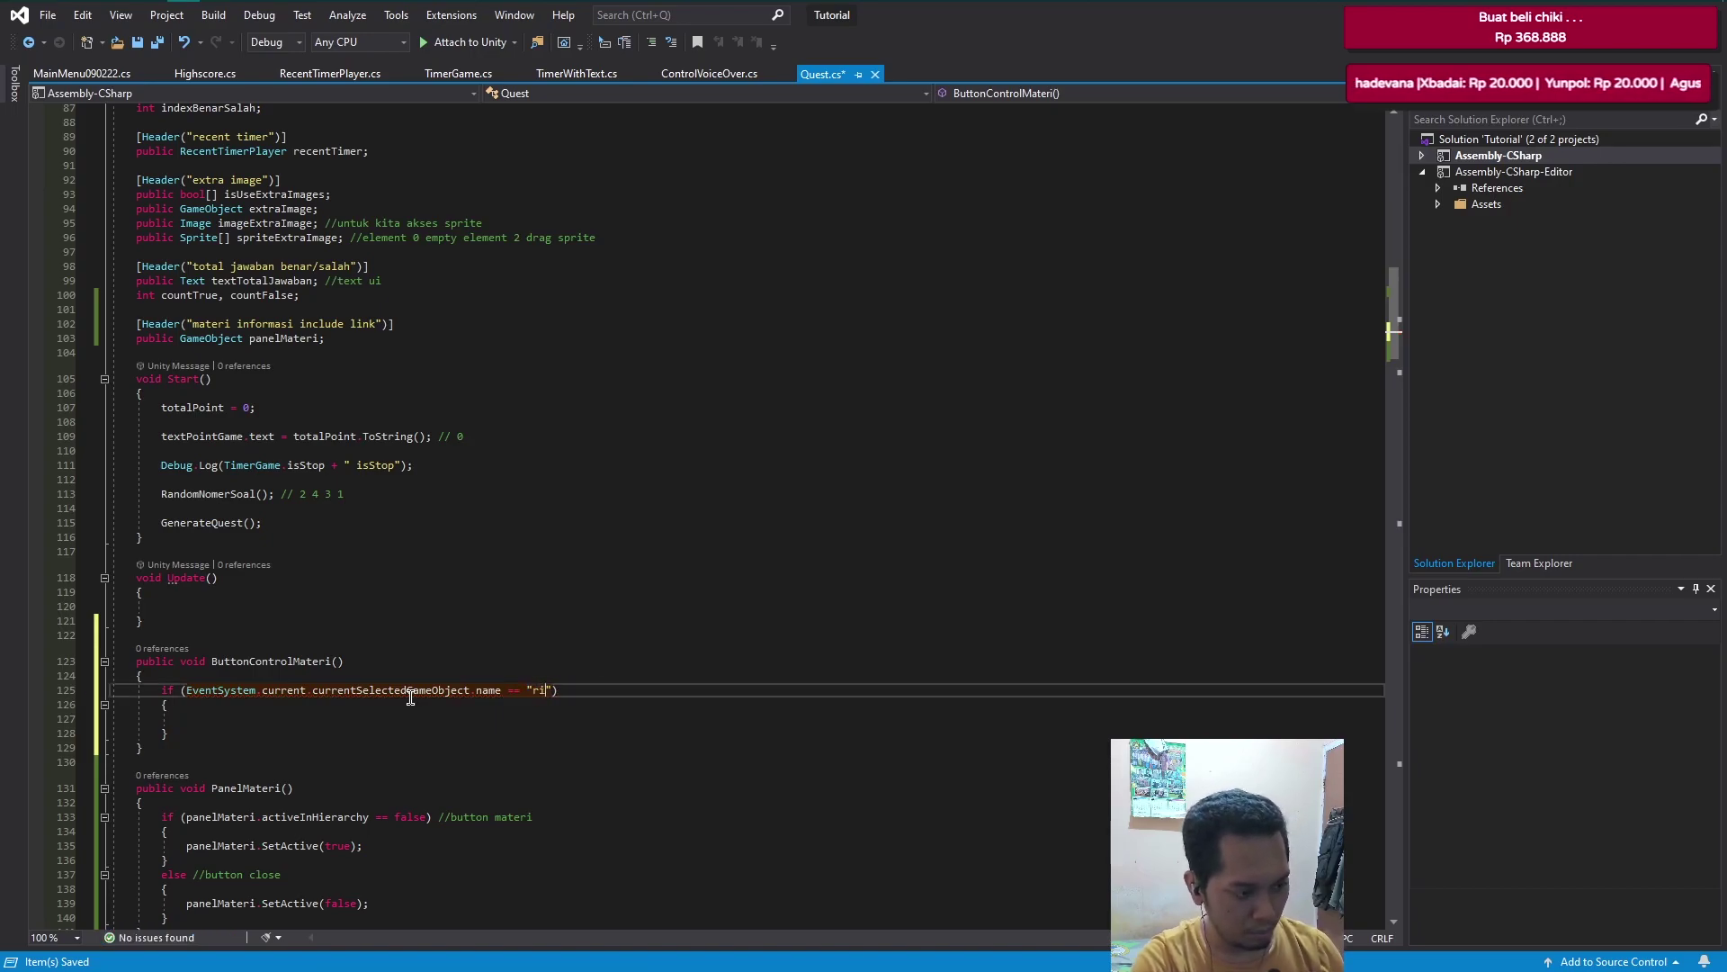
type("ghtr")
- Add an empty else branch commented //kiri and save Quest.cs
key("Down")
key("Down")
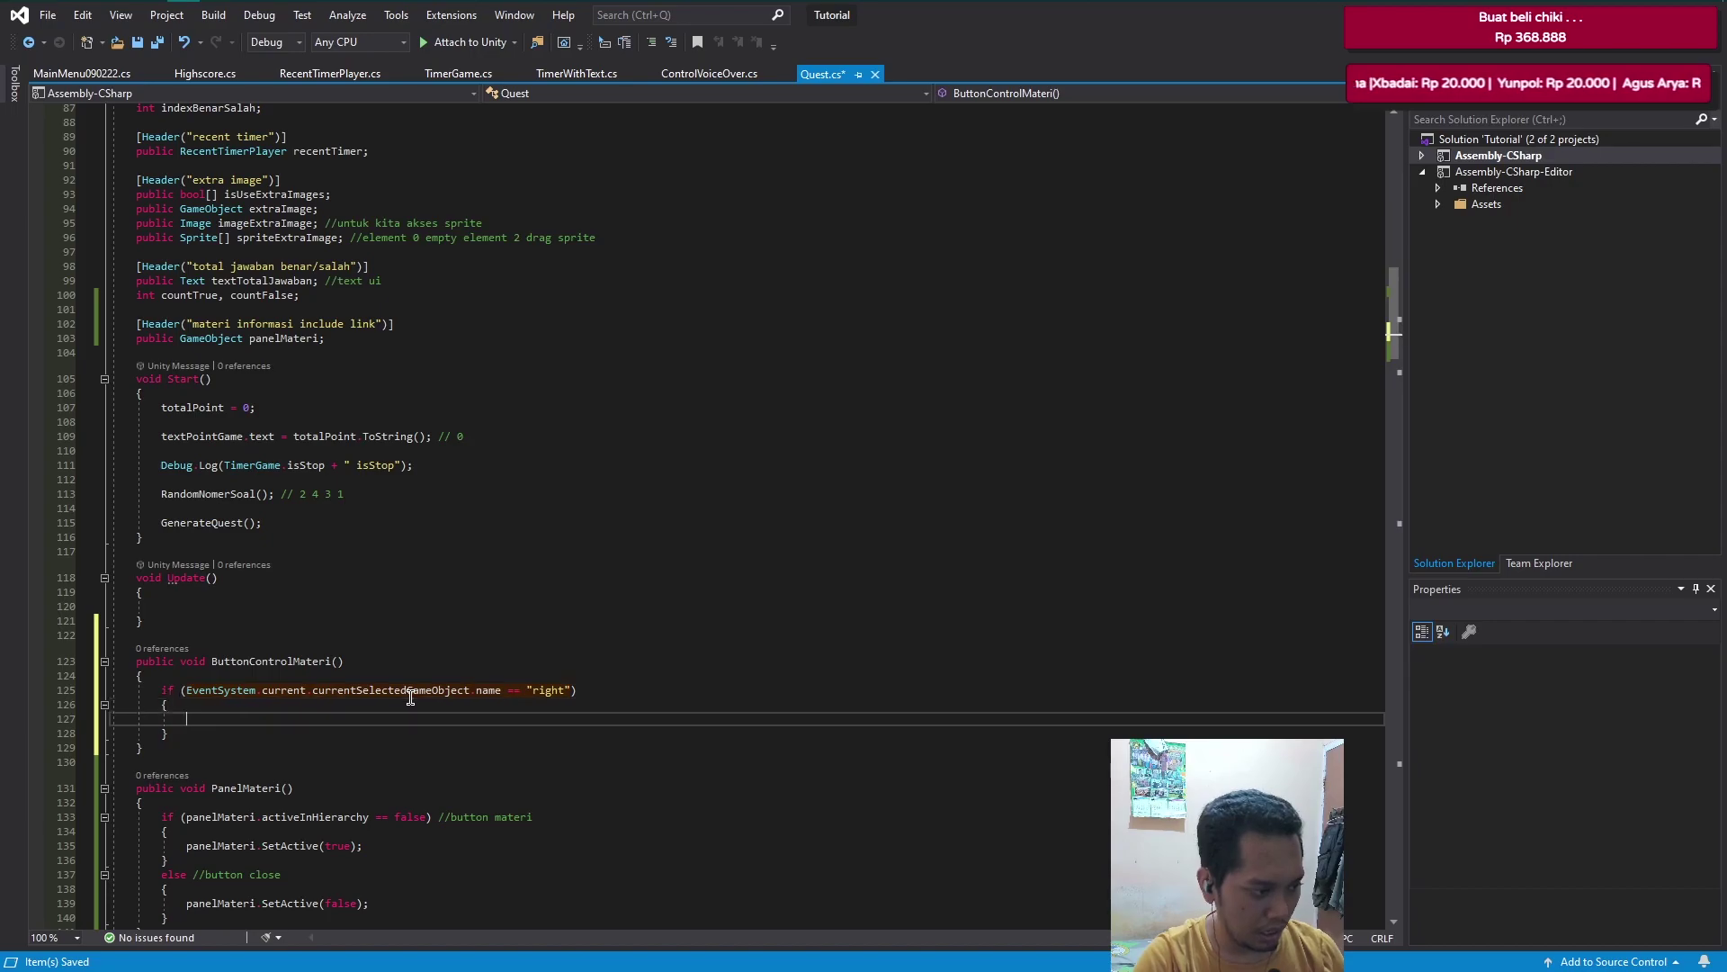
key("Down")
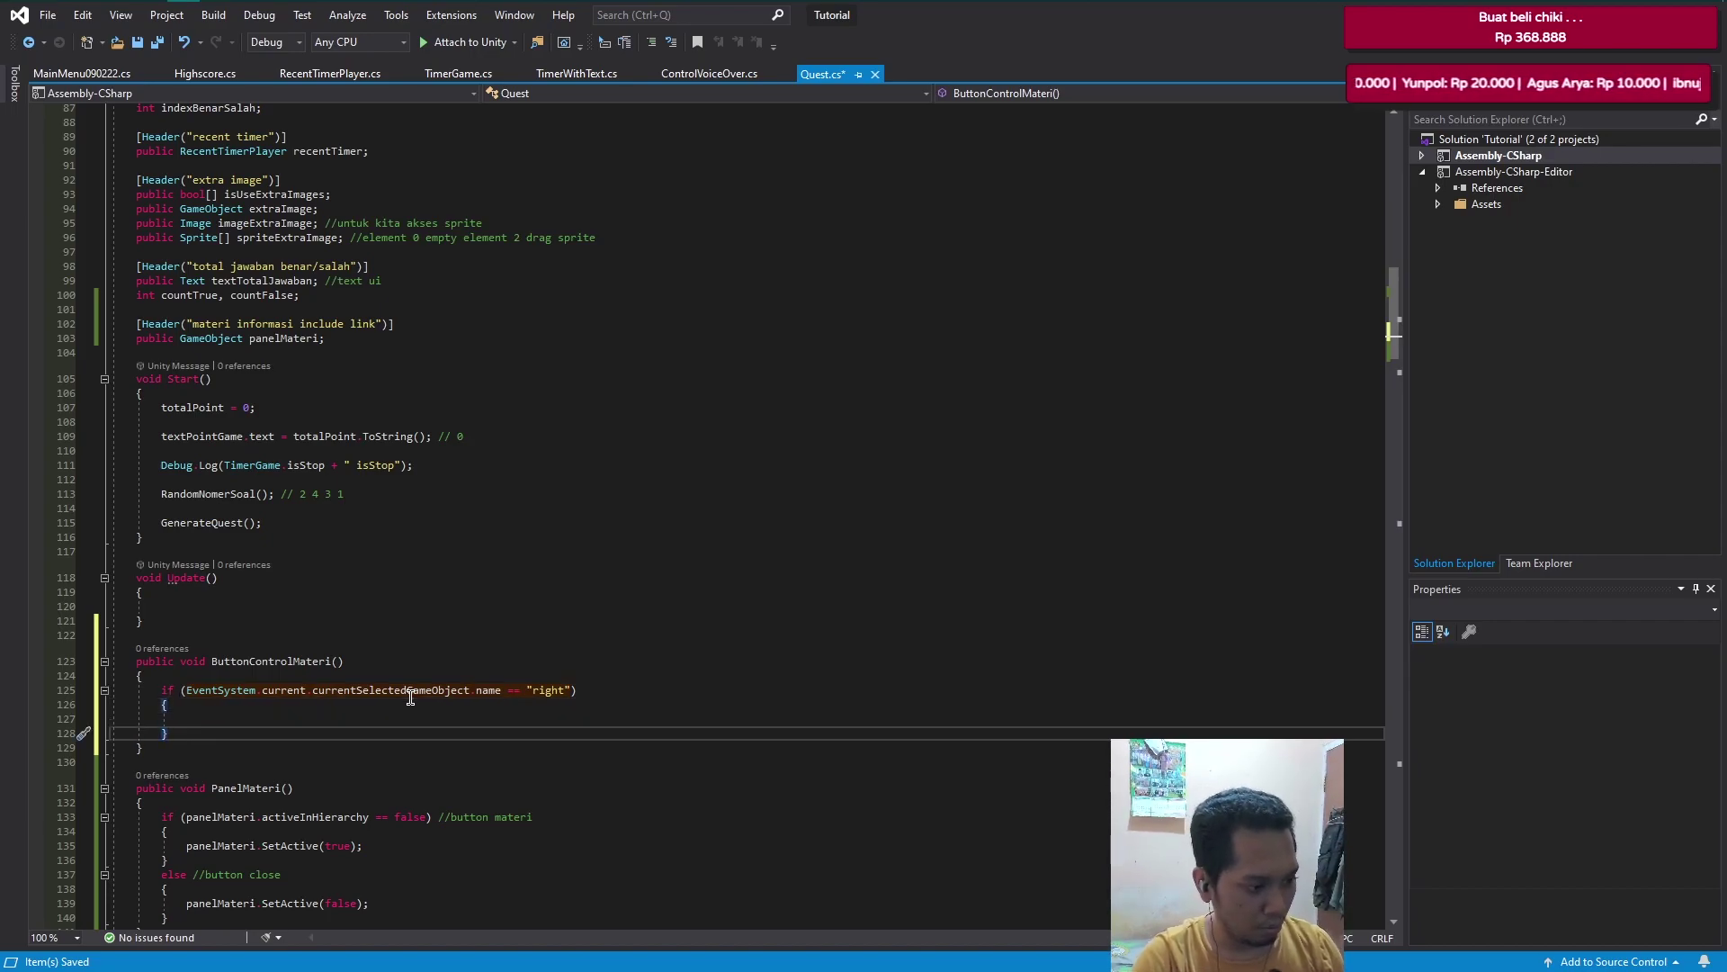
key("Return")
type("else")
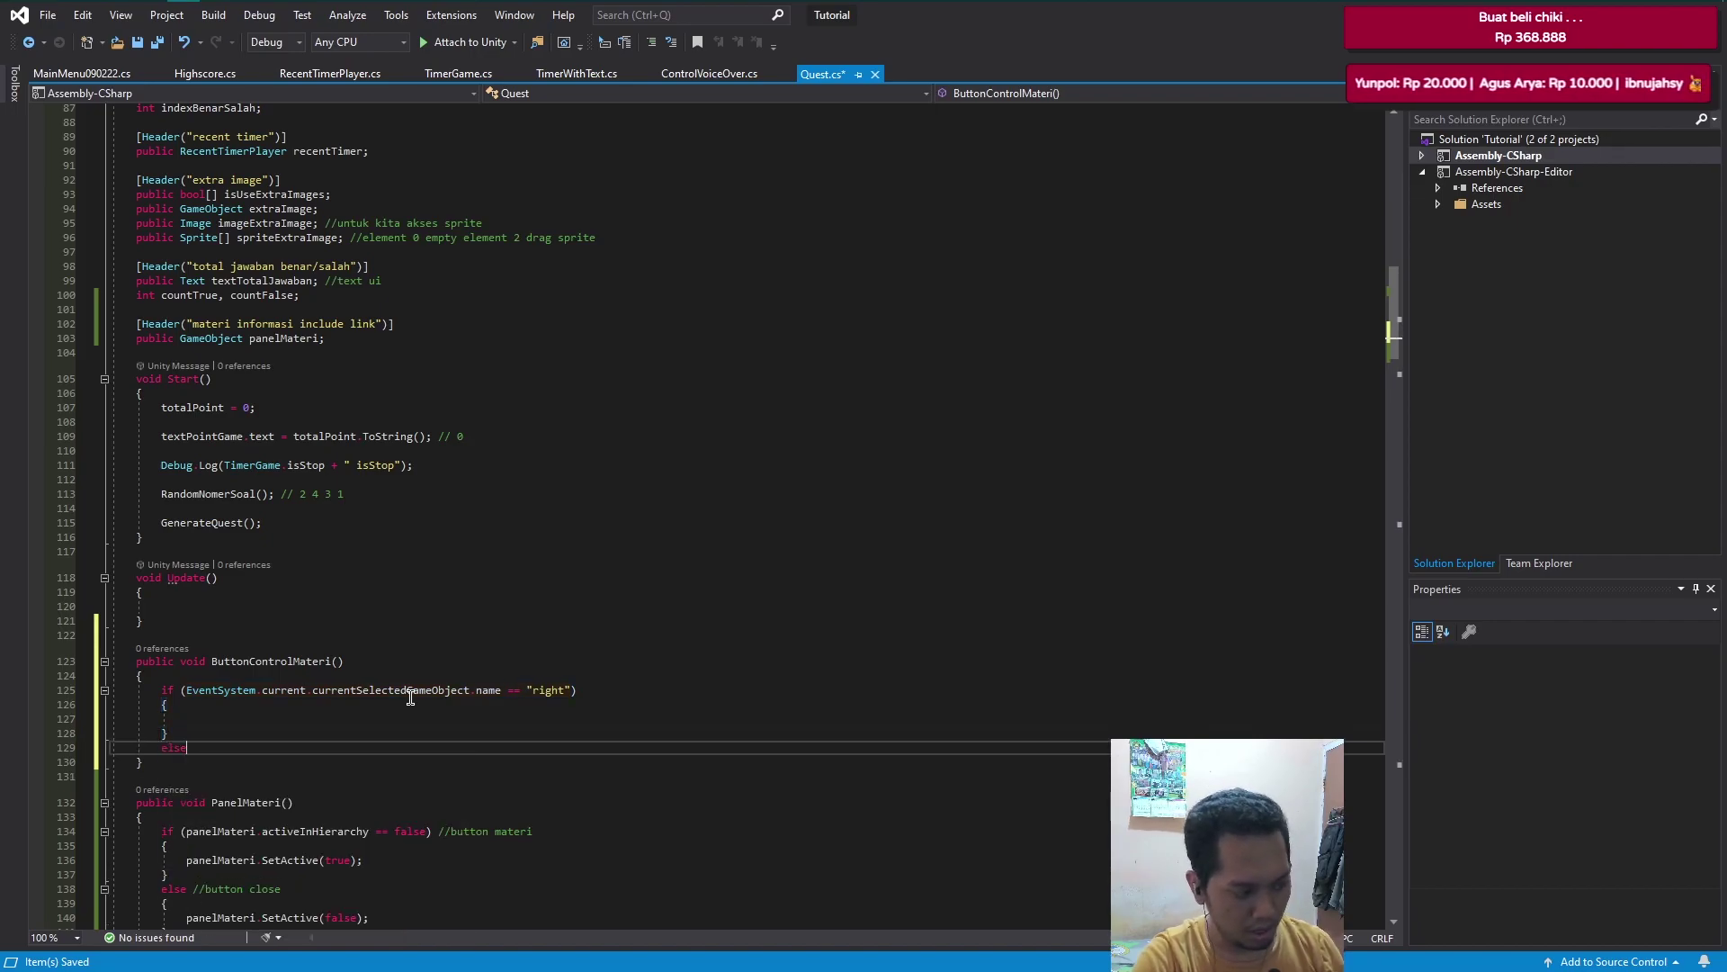
key("Tab")
key("Tab")
key("Up")
key("Up")
type("/")
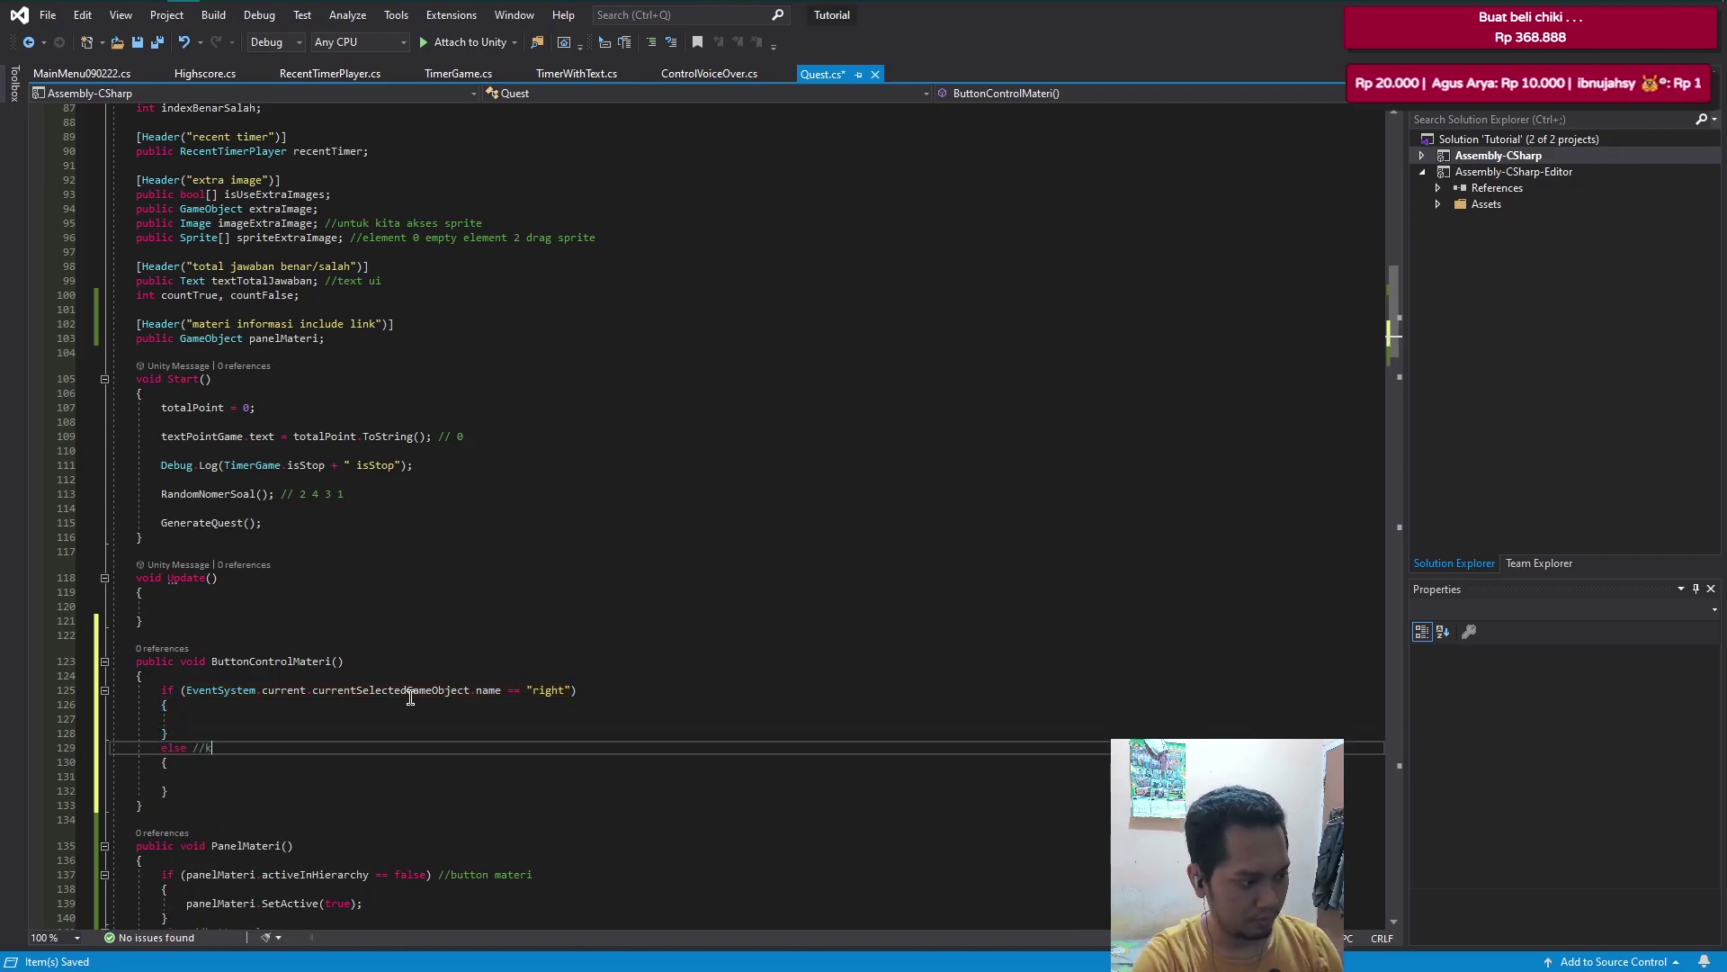
key("ctrl+s")
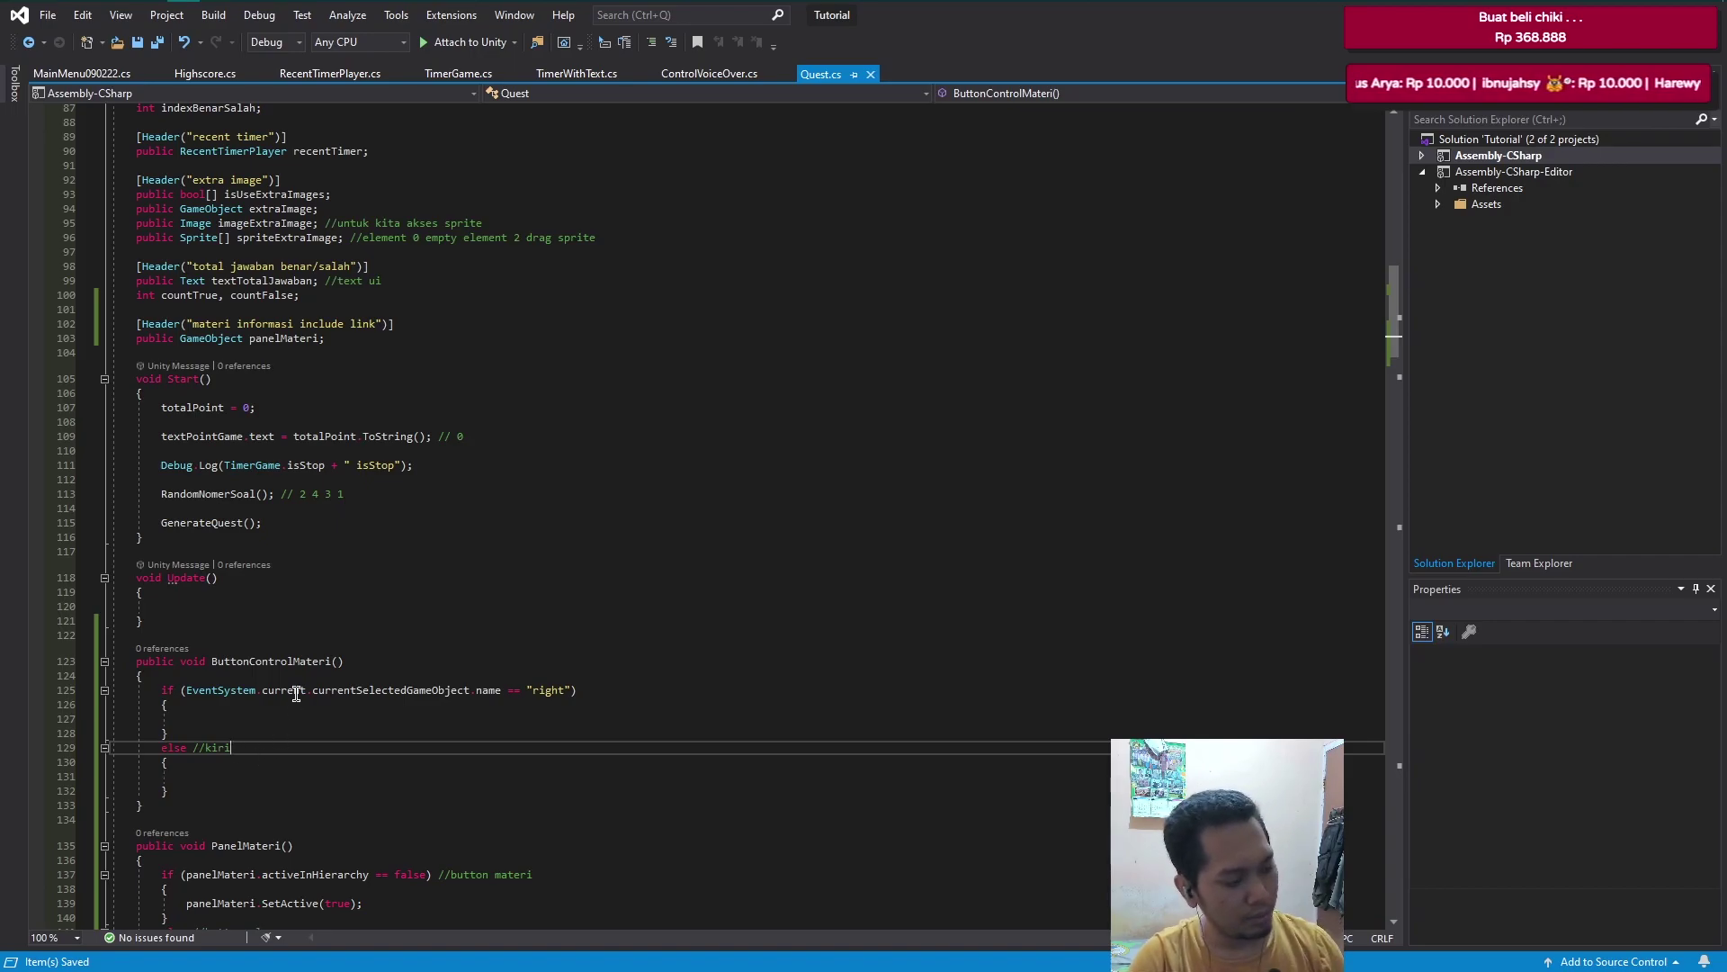
scroll(302, 564, "up", 2)
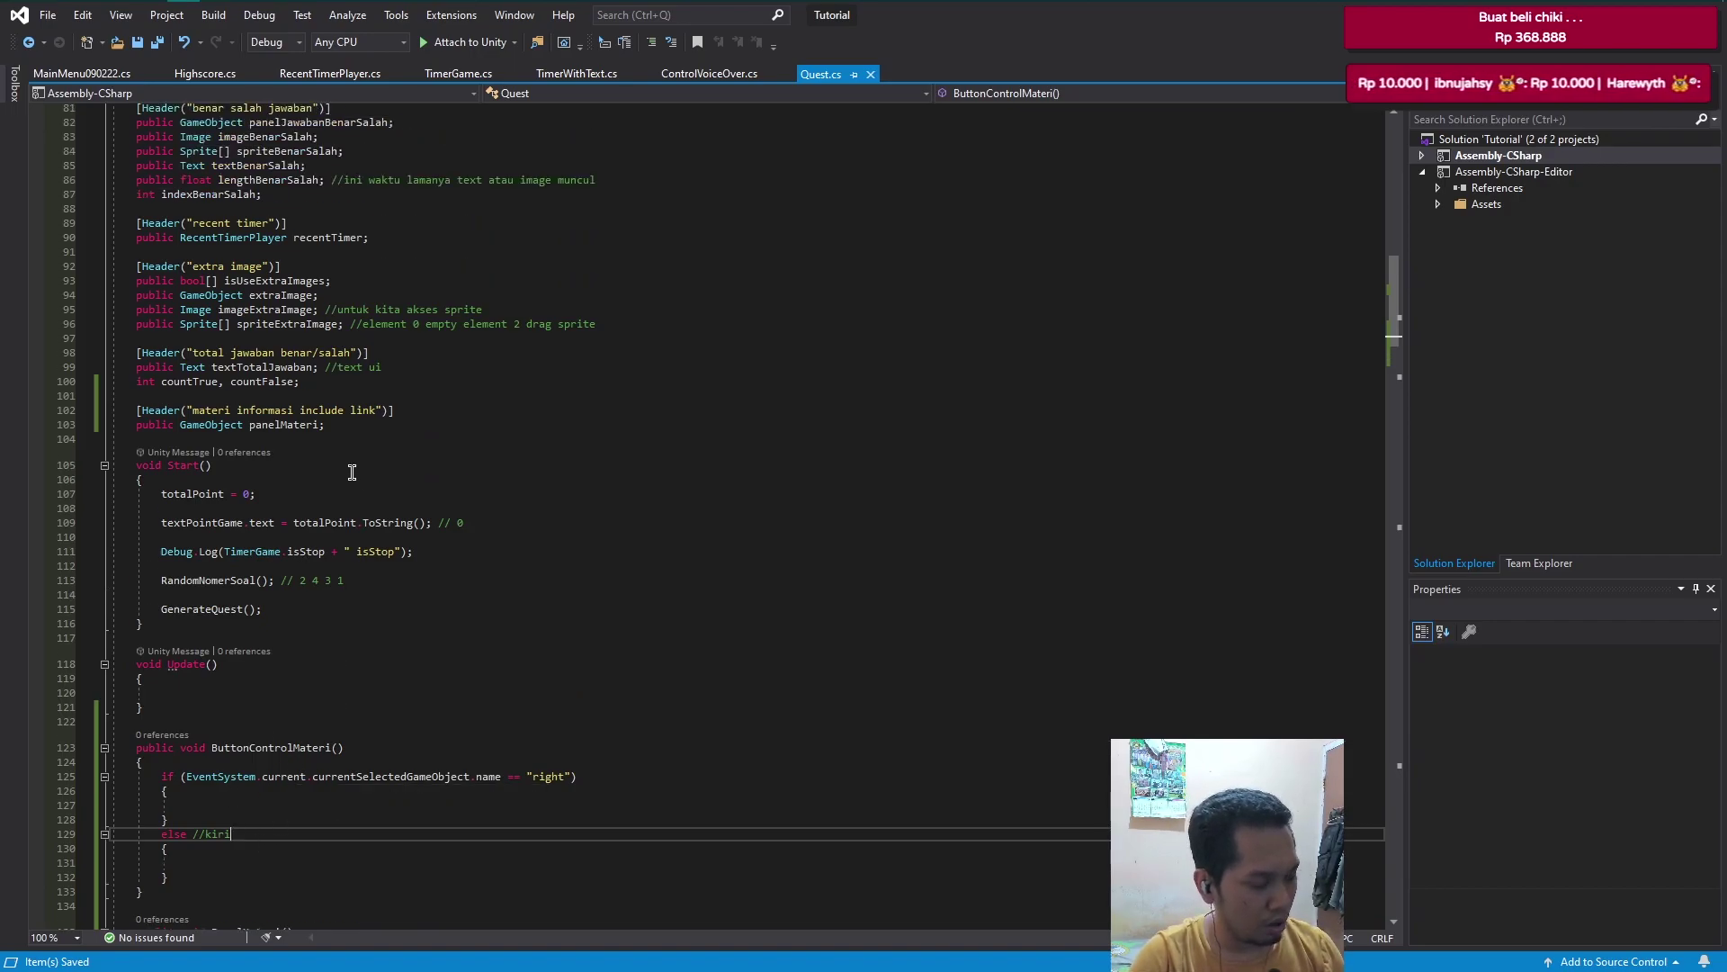
- Declare public Image imageInformasi; beneath the panelMateri field
left_click_drag(337, 413, 386, 423)
left_click(431, 429)
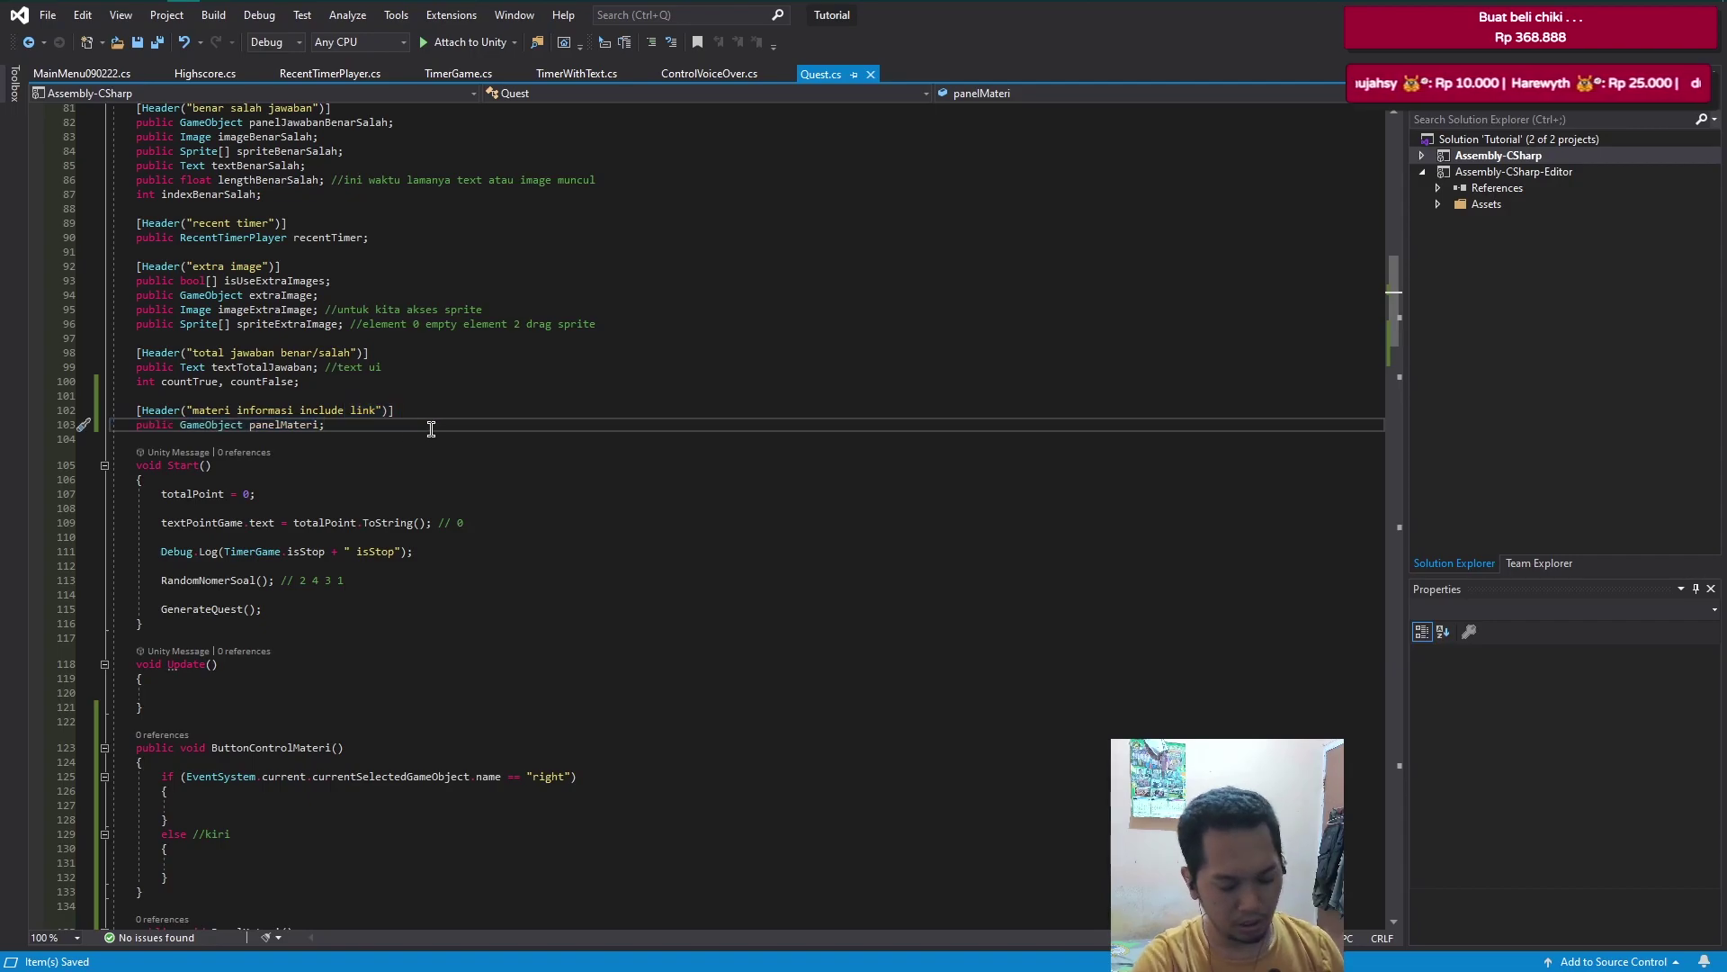
key("Return")
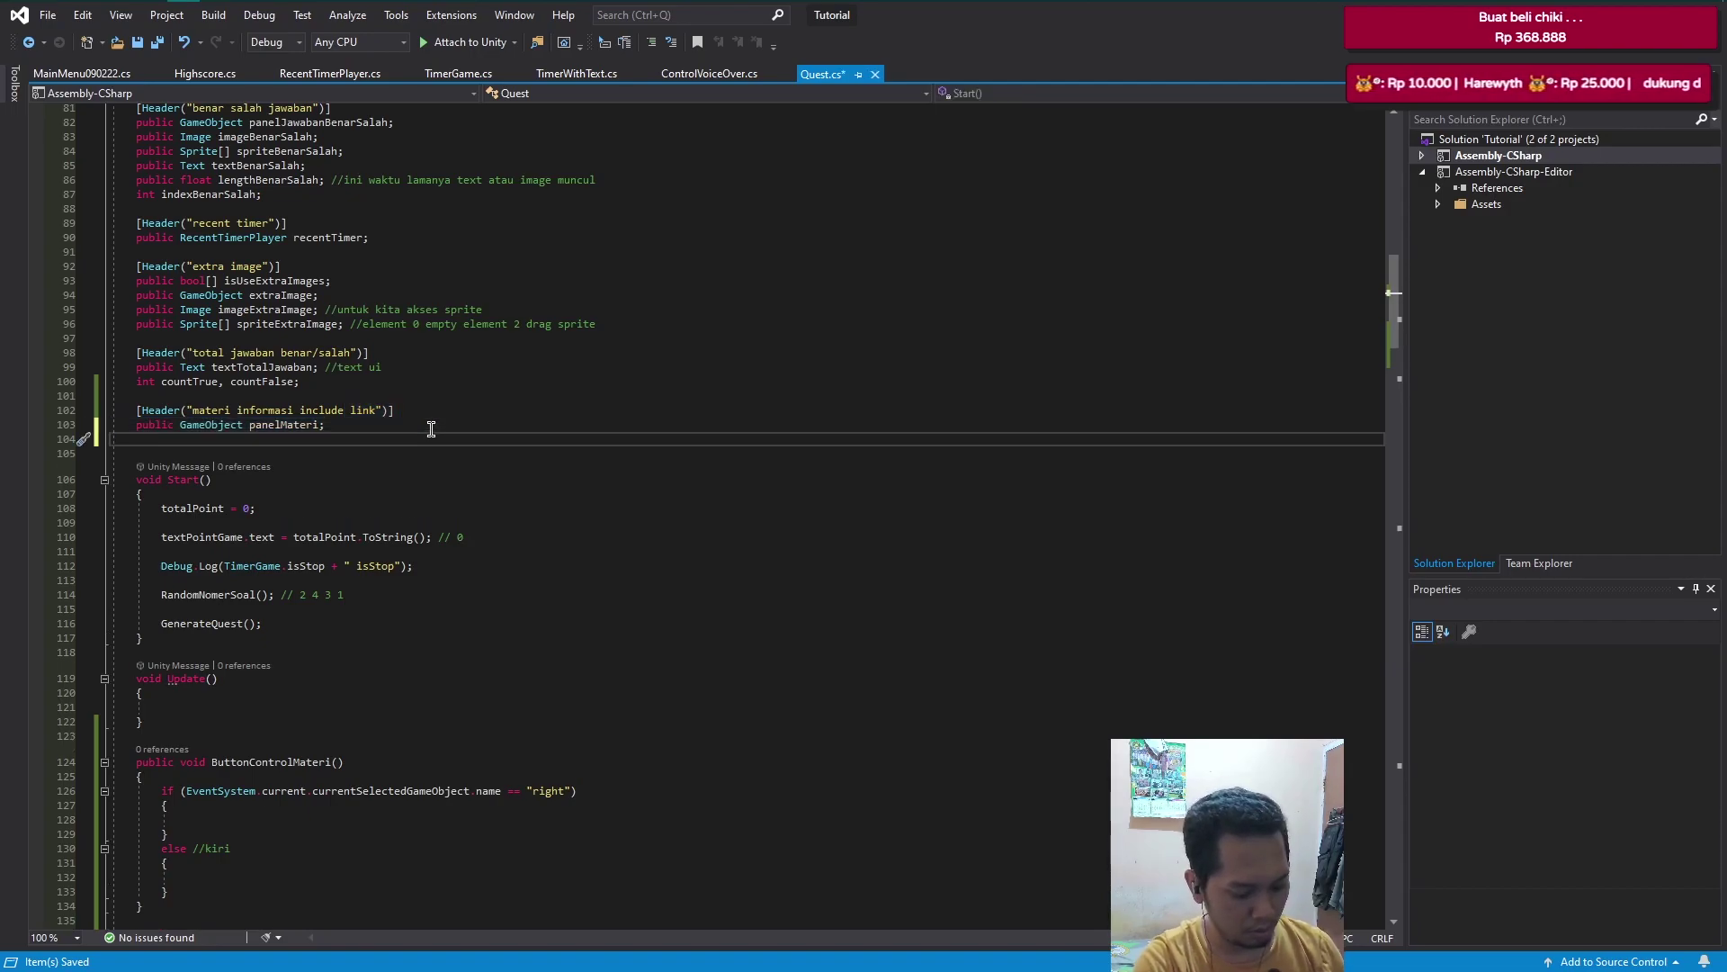
type("public Im")
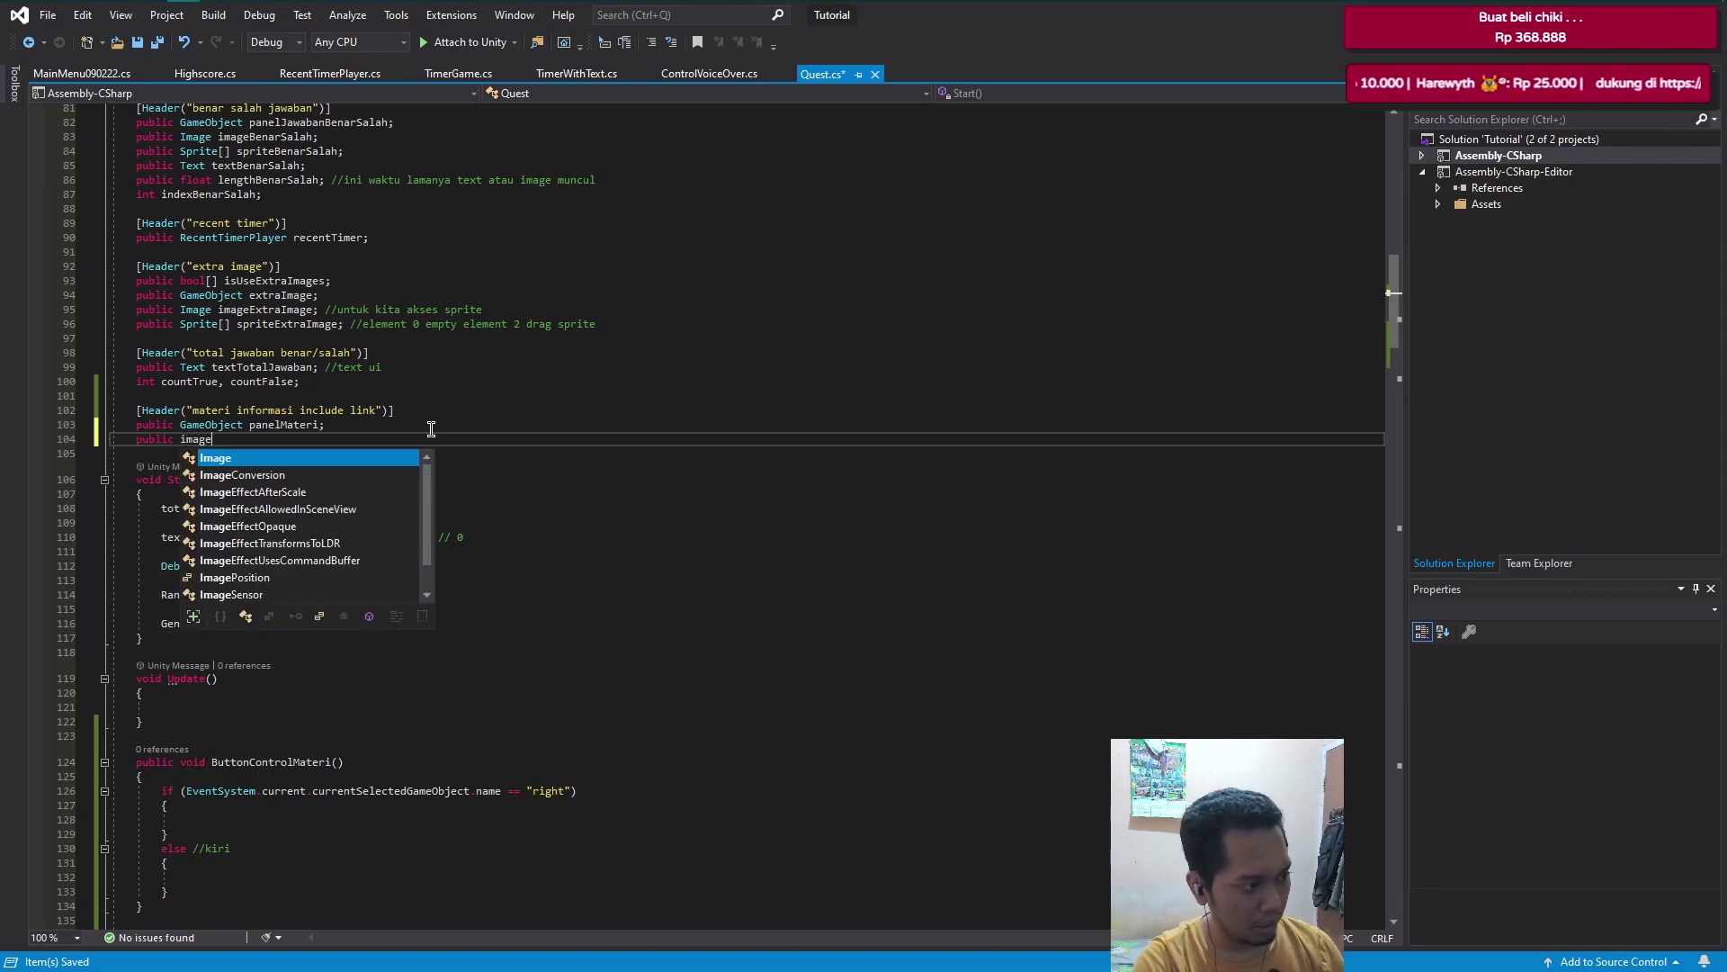
type("age imageMa")
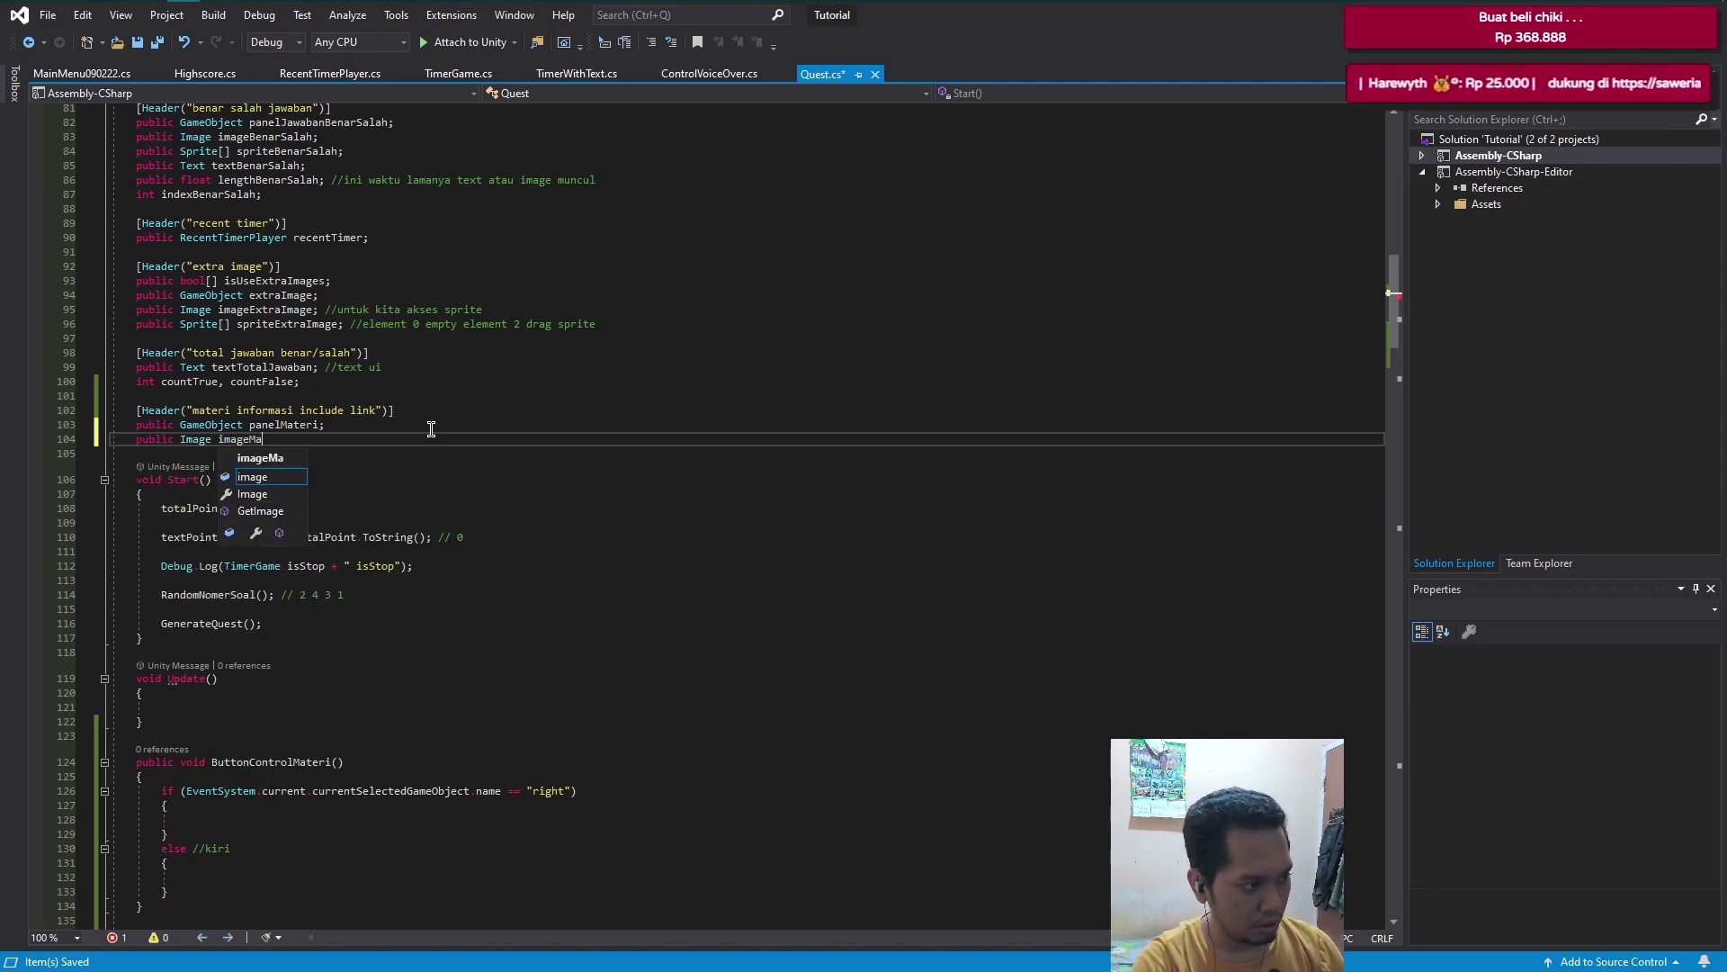
type("teri;")
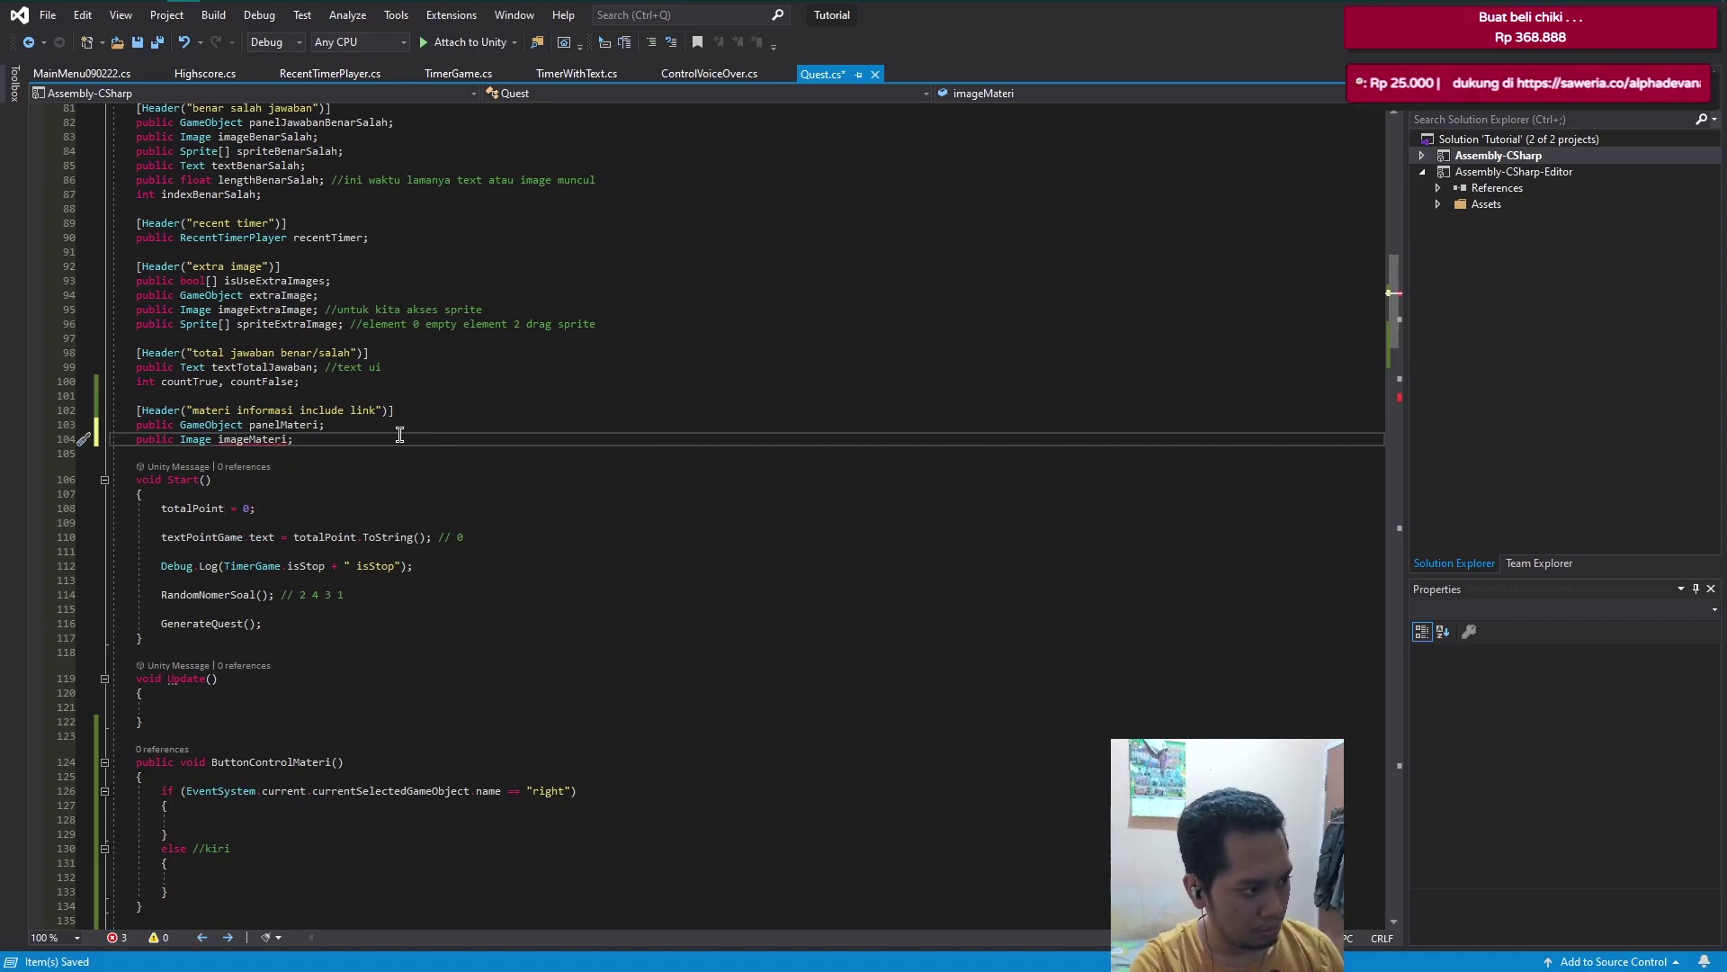
key("BackSpace")
key("BackSpace")
key("BackSpace")
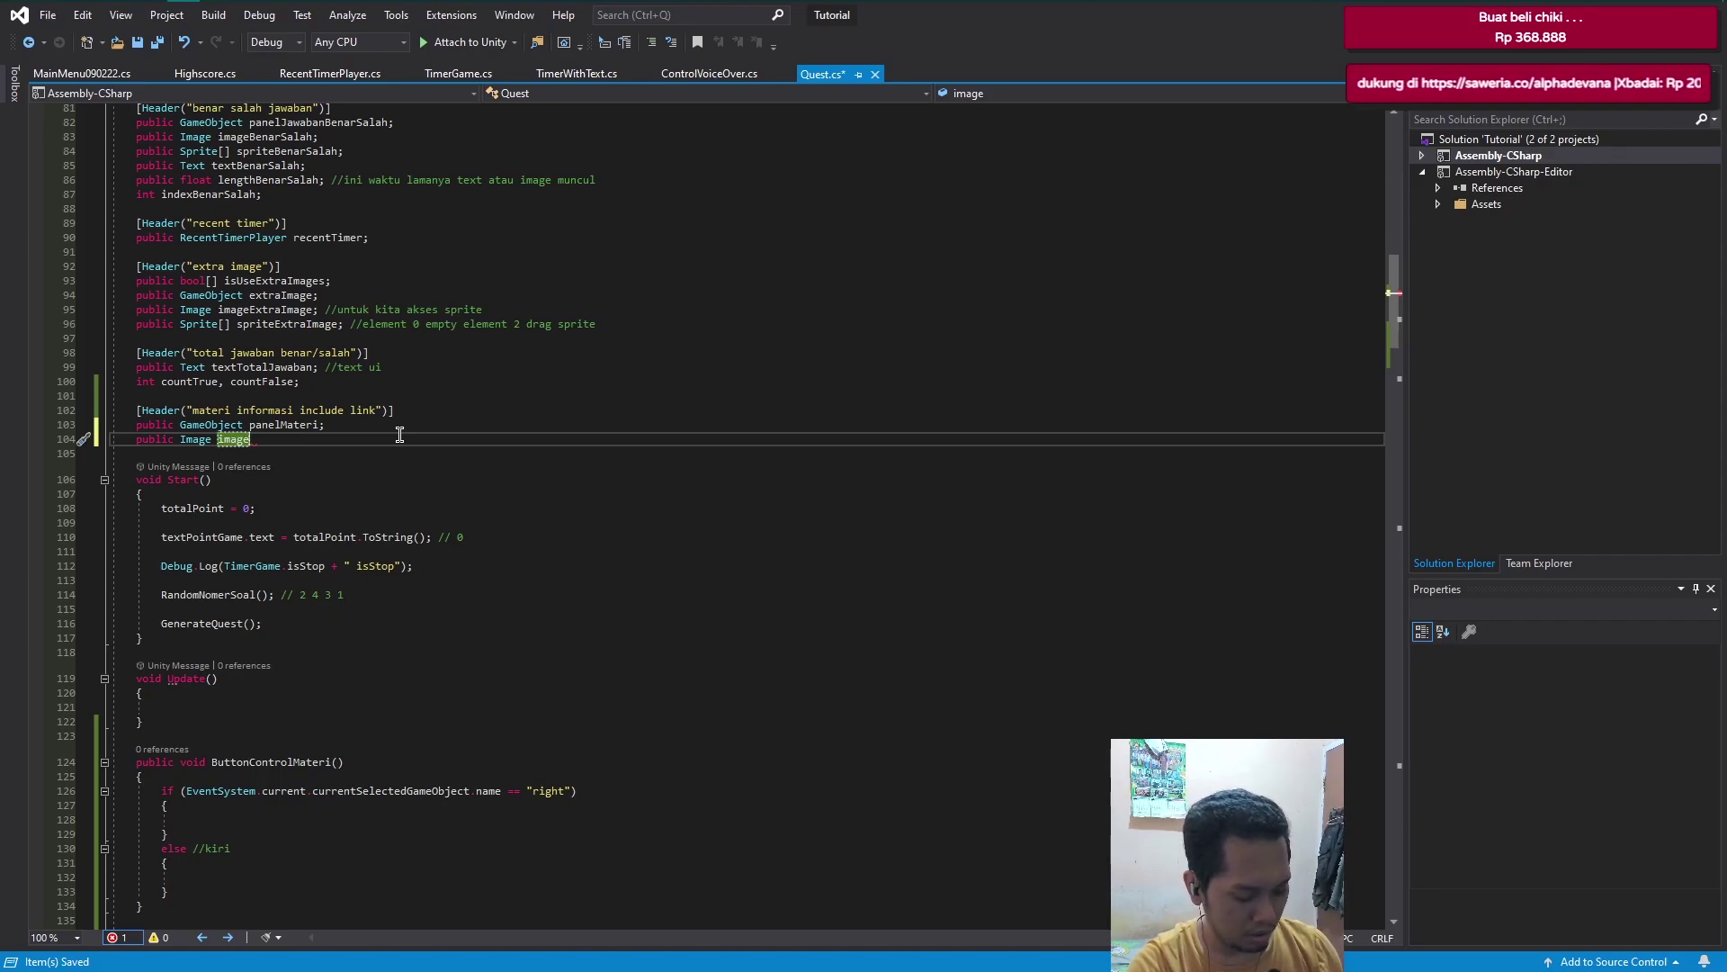
type("Inf")
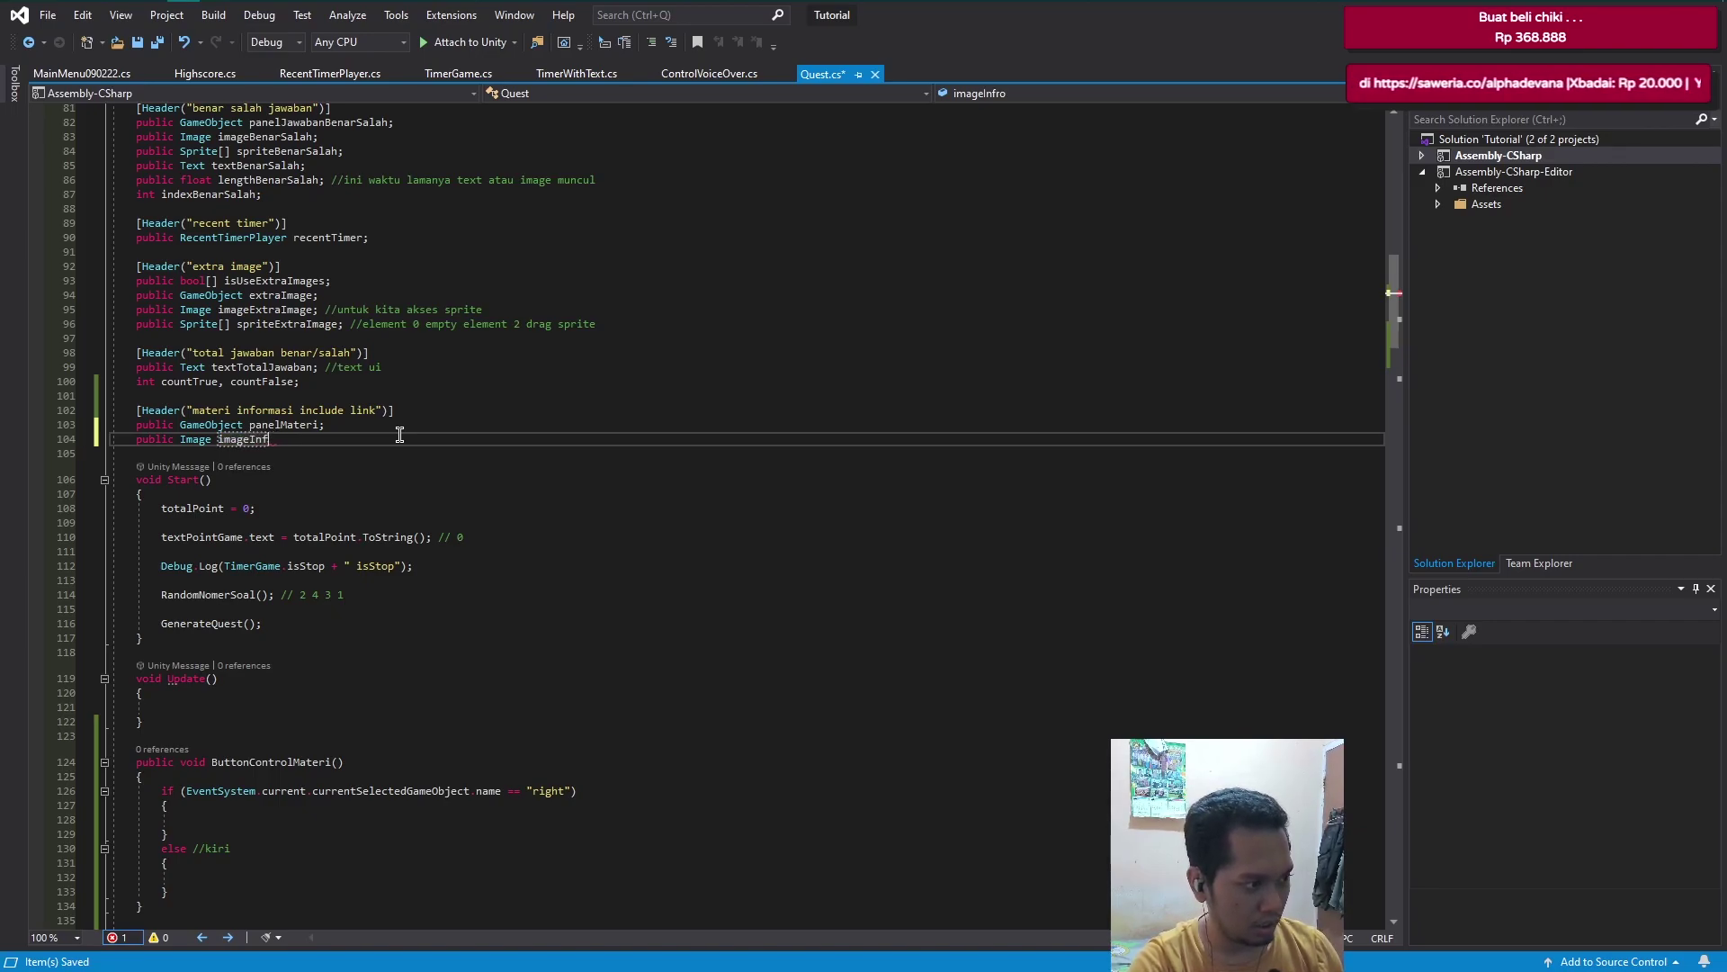
type("ormasi;")
key("Return")
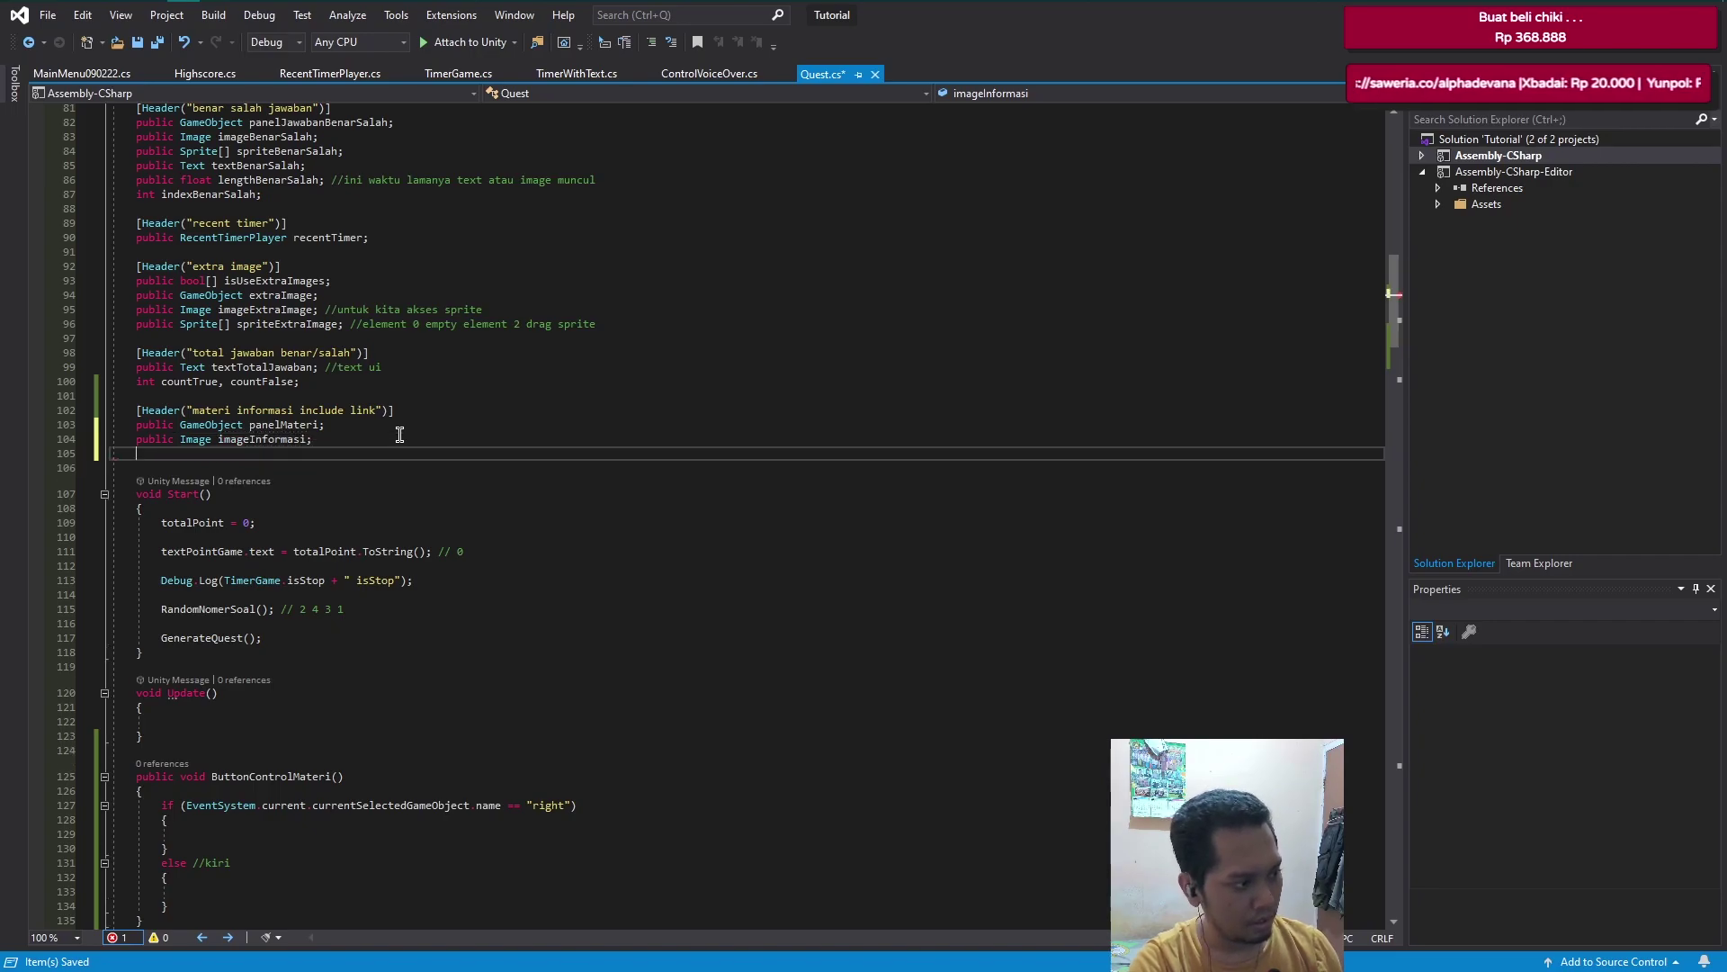
- Declare public Sprite[] spritesInformasi; below imageInformasi
type("p")
key("Tab")
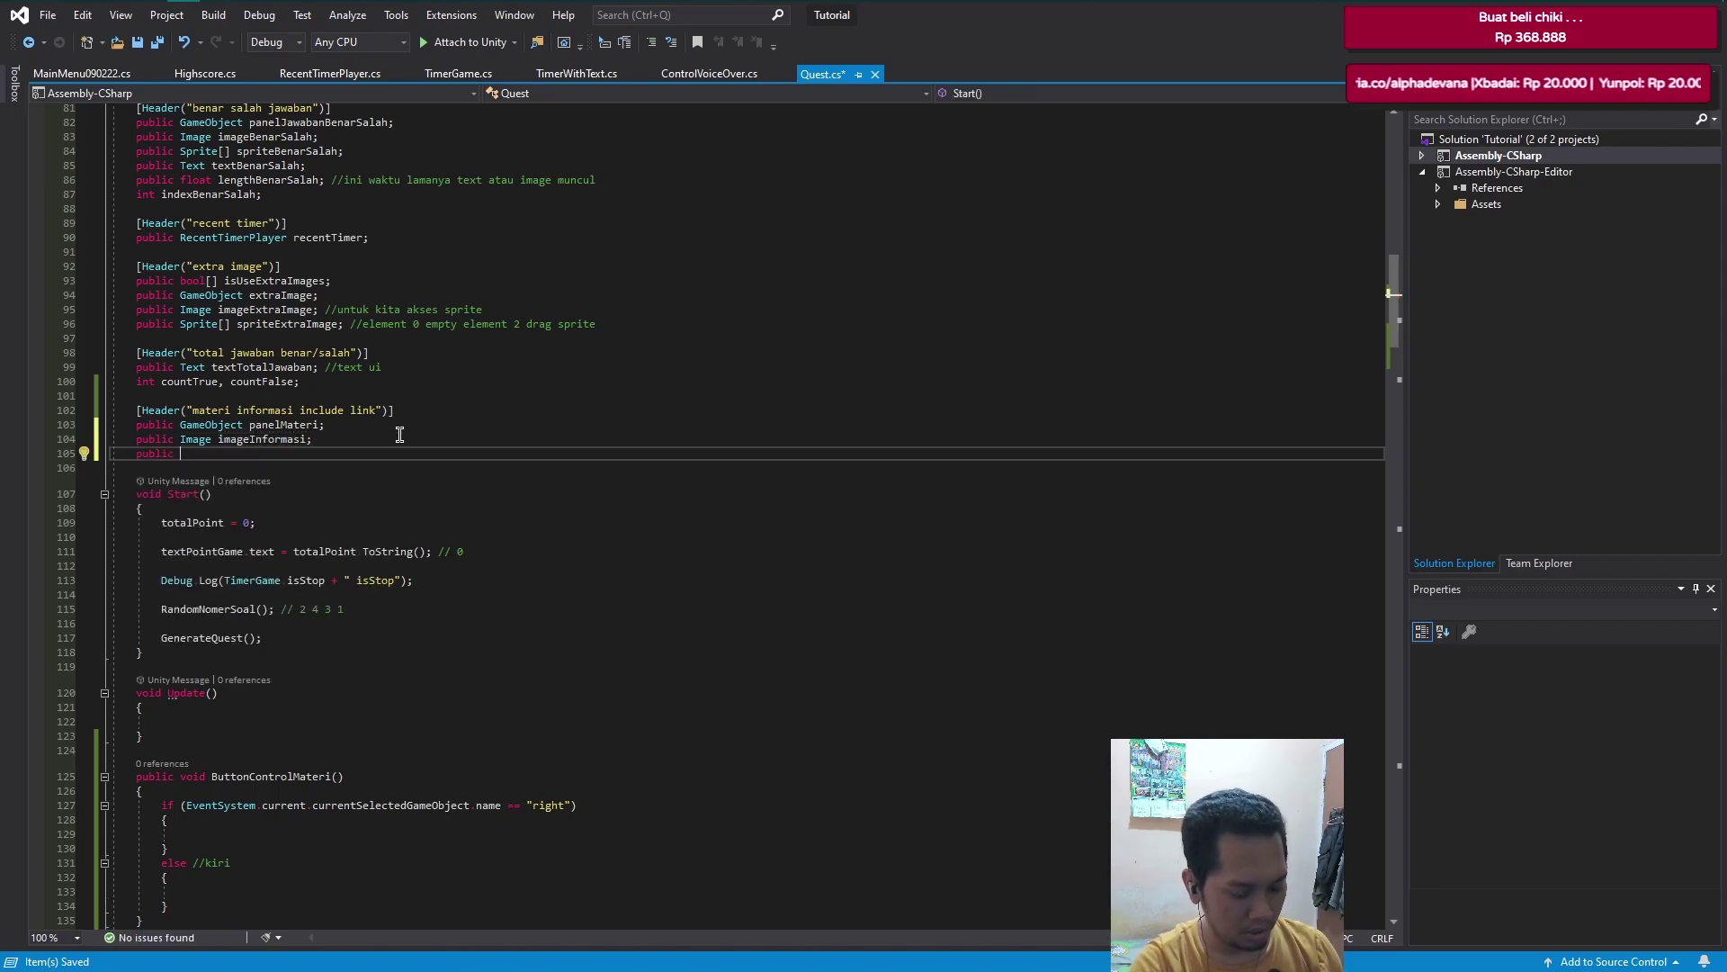
type("spri")
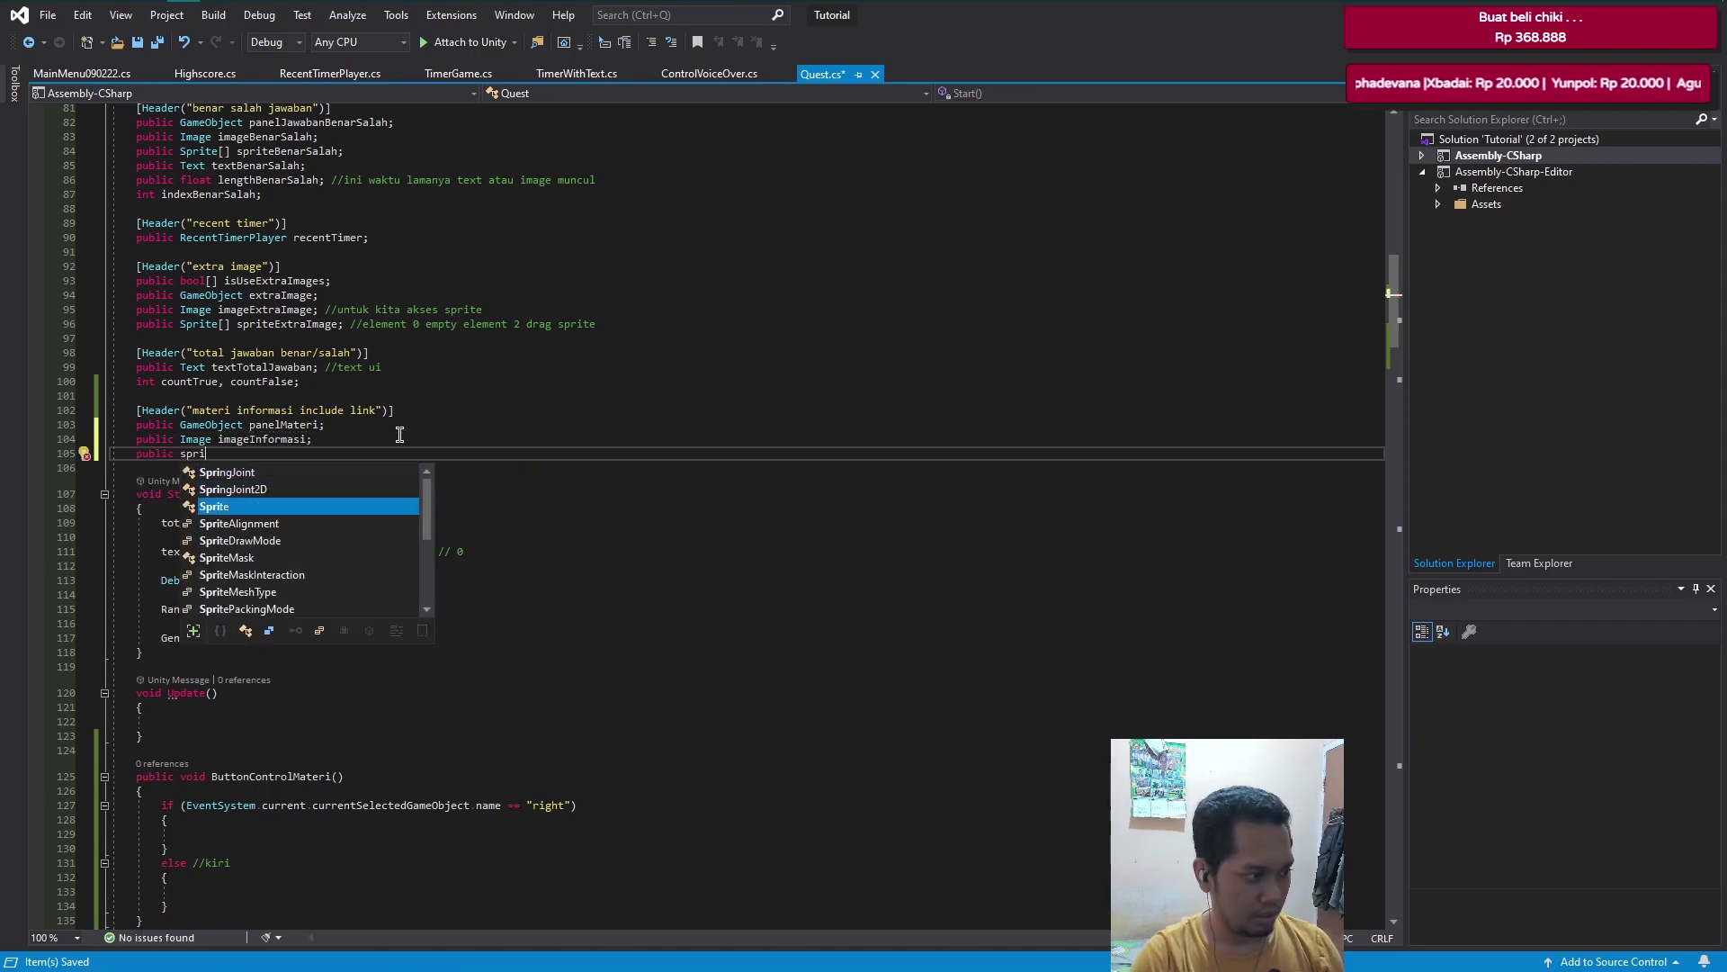
key("Tab")
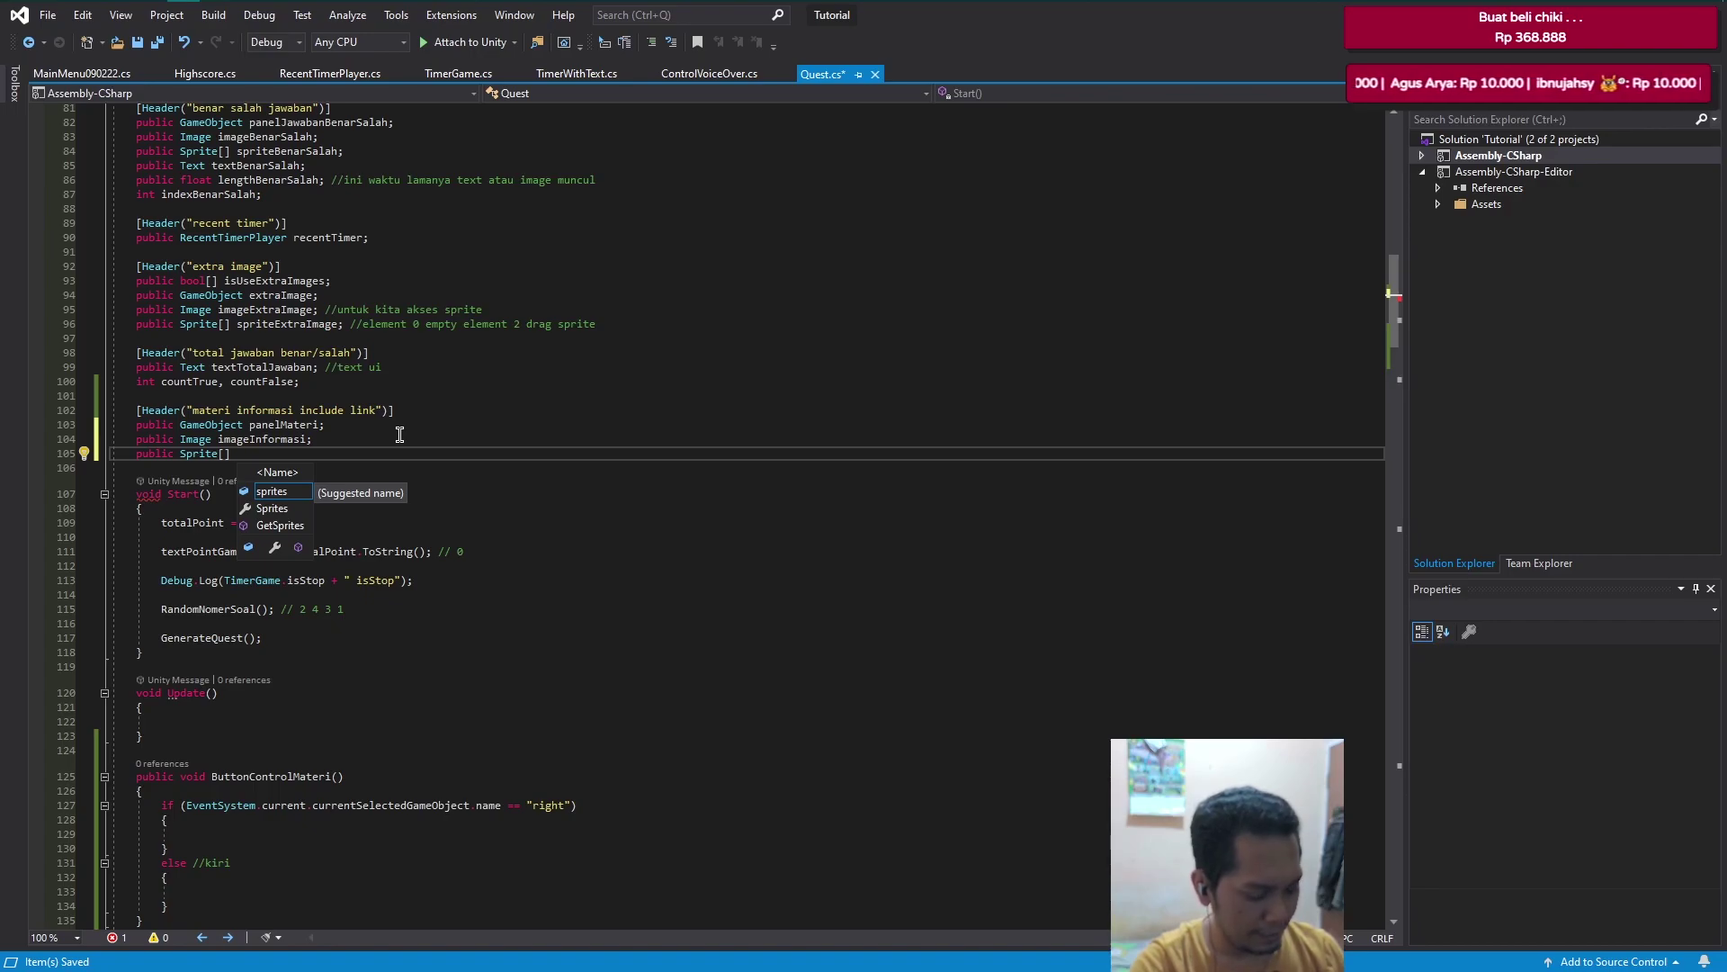
type("sprites")
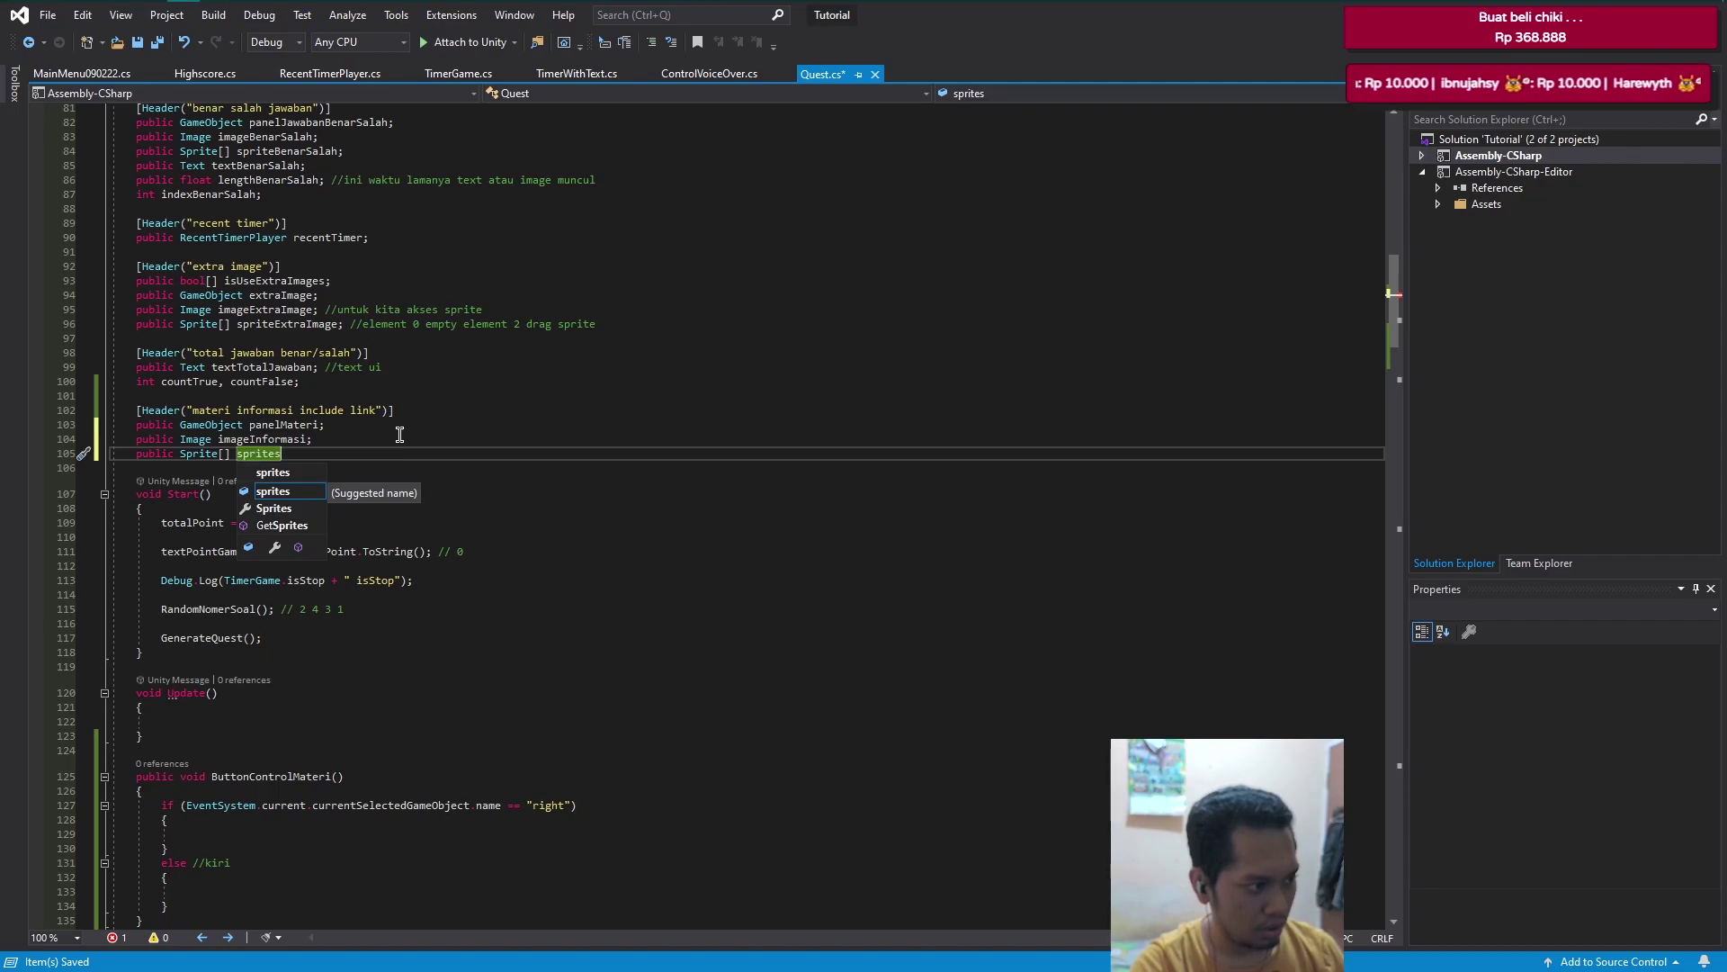
type("Informasi")
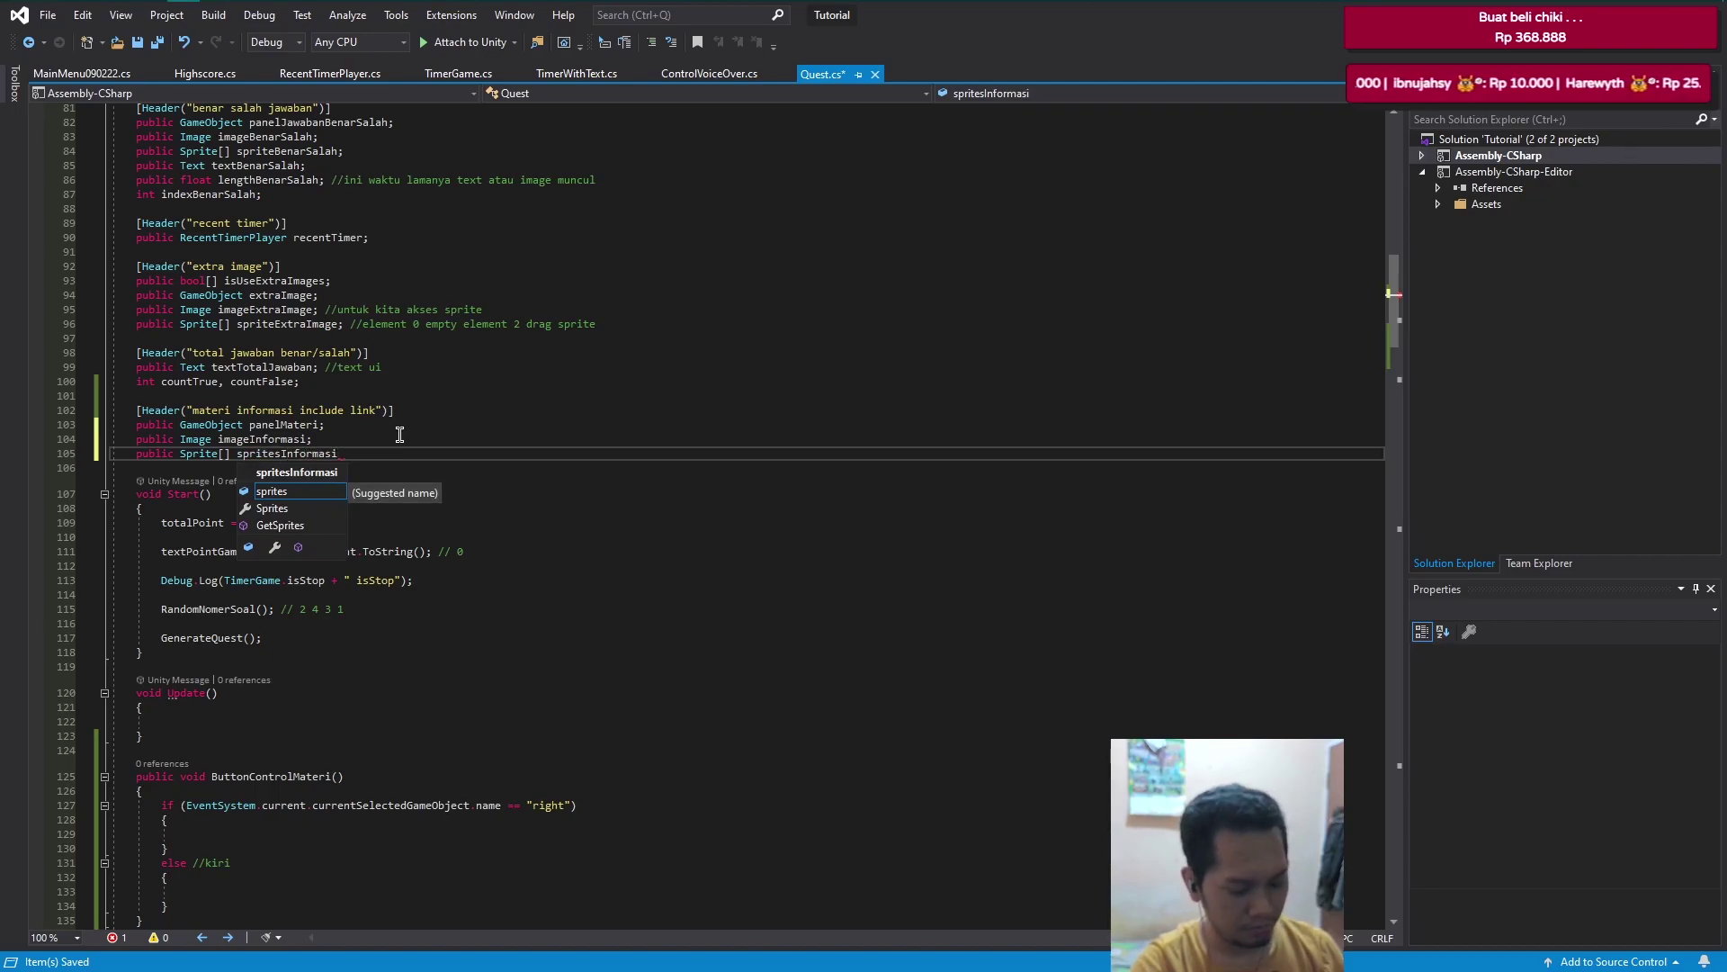
type(";")
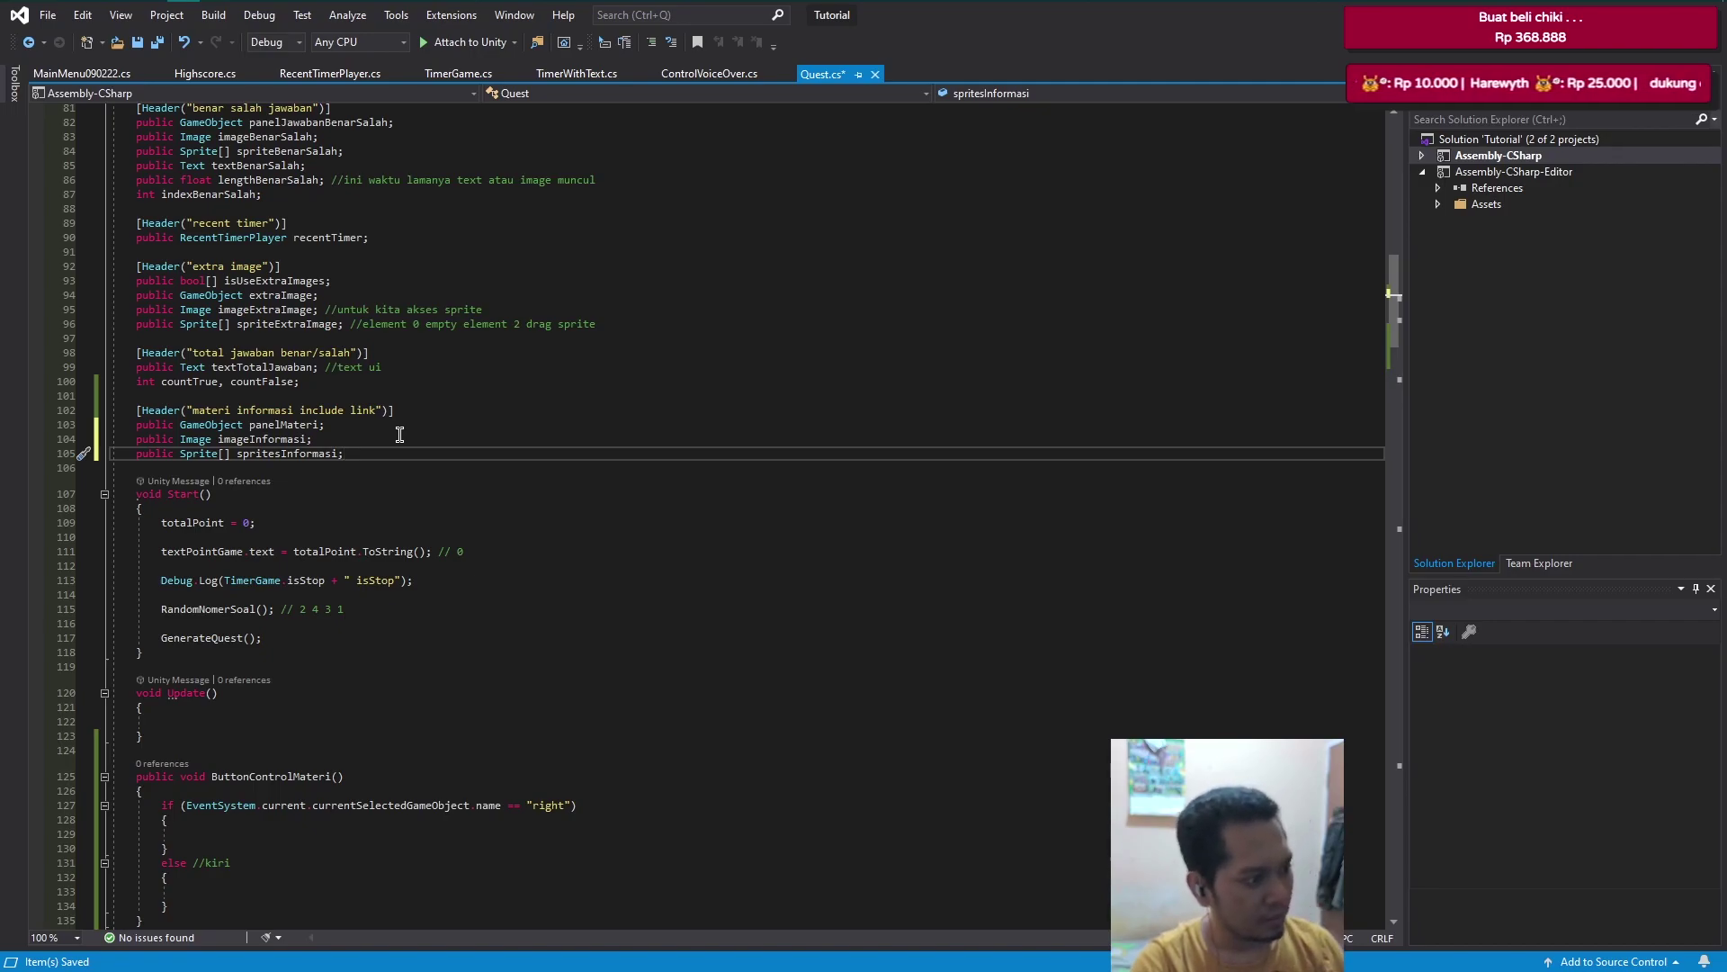
key("Return")
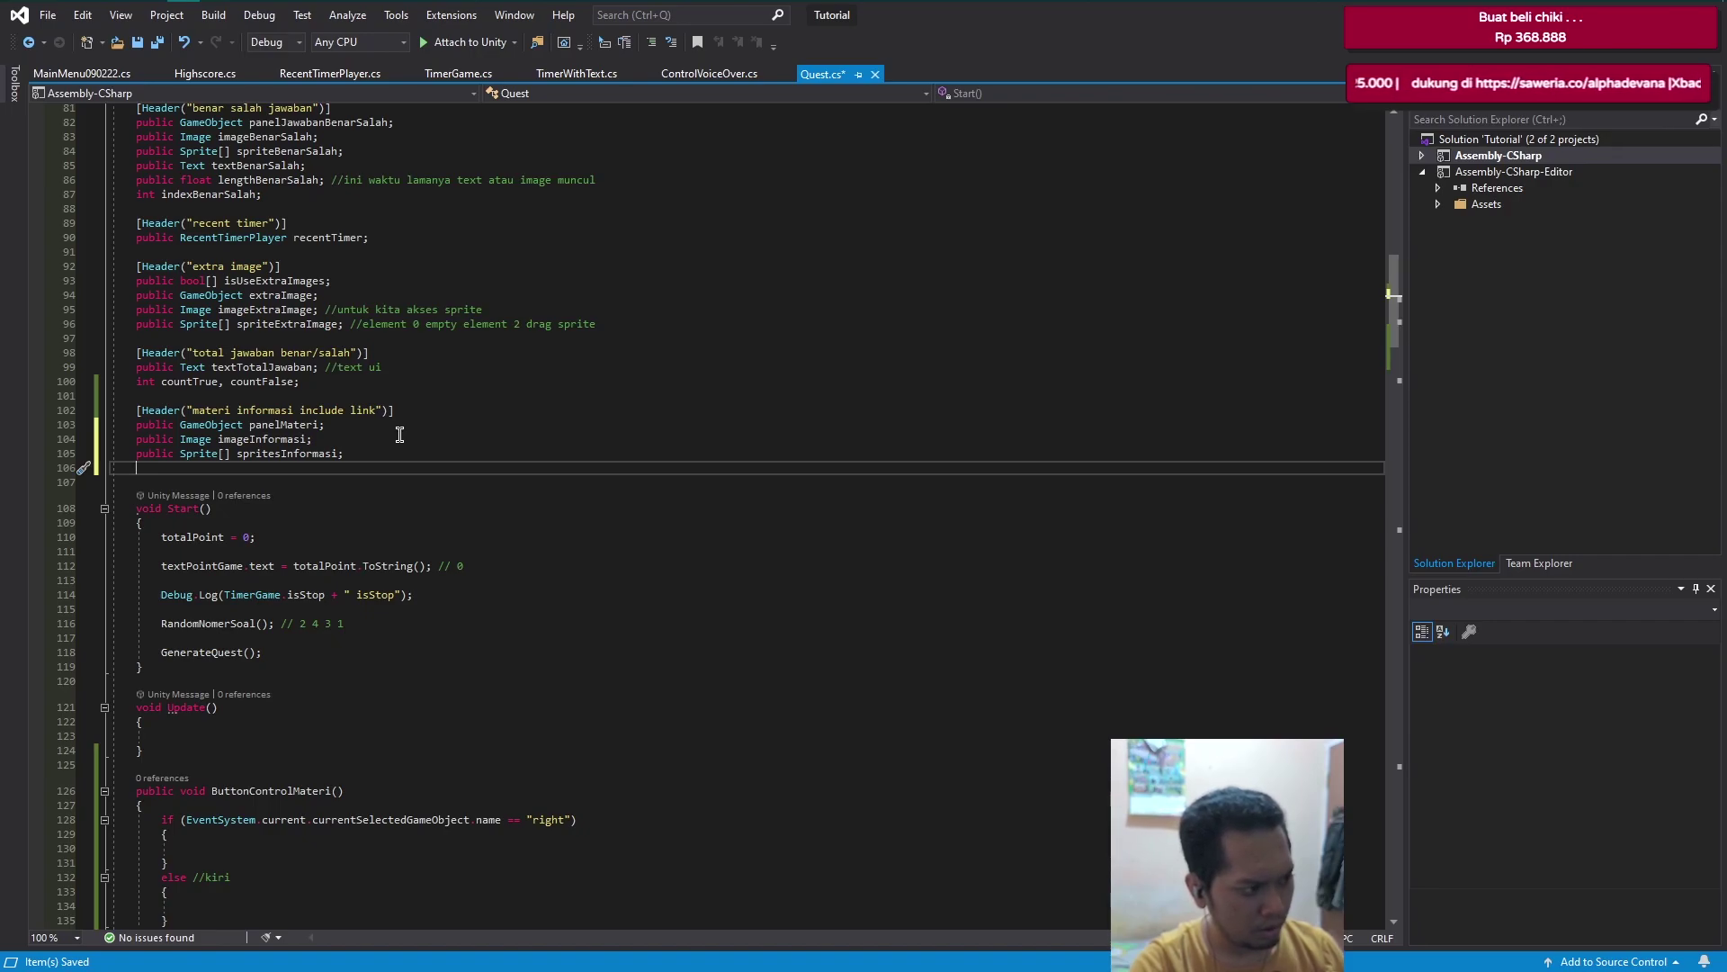
- Declare public Button[] buttonControls; and an int pageMateri; field, then save
type("public")
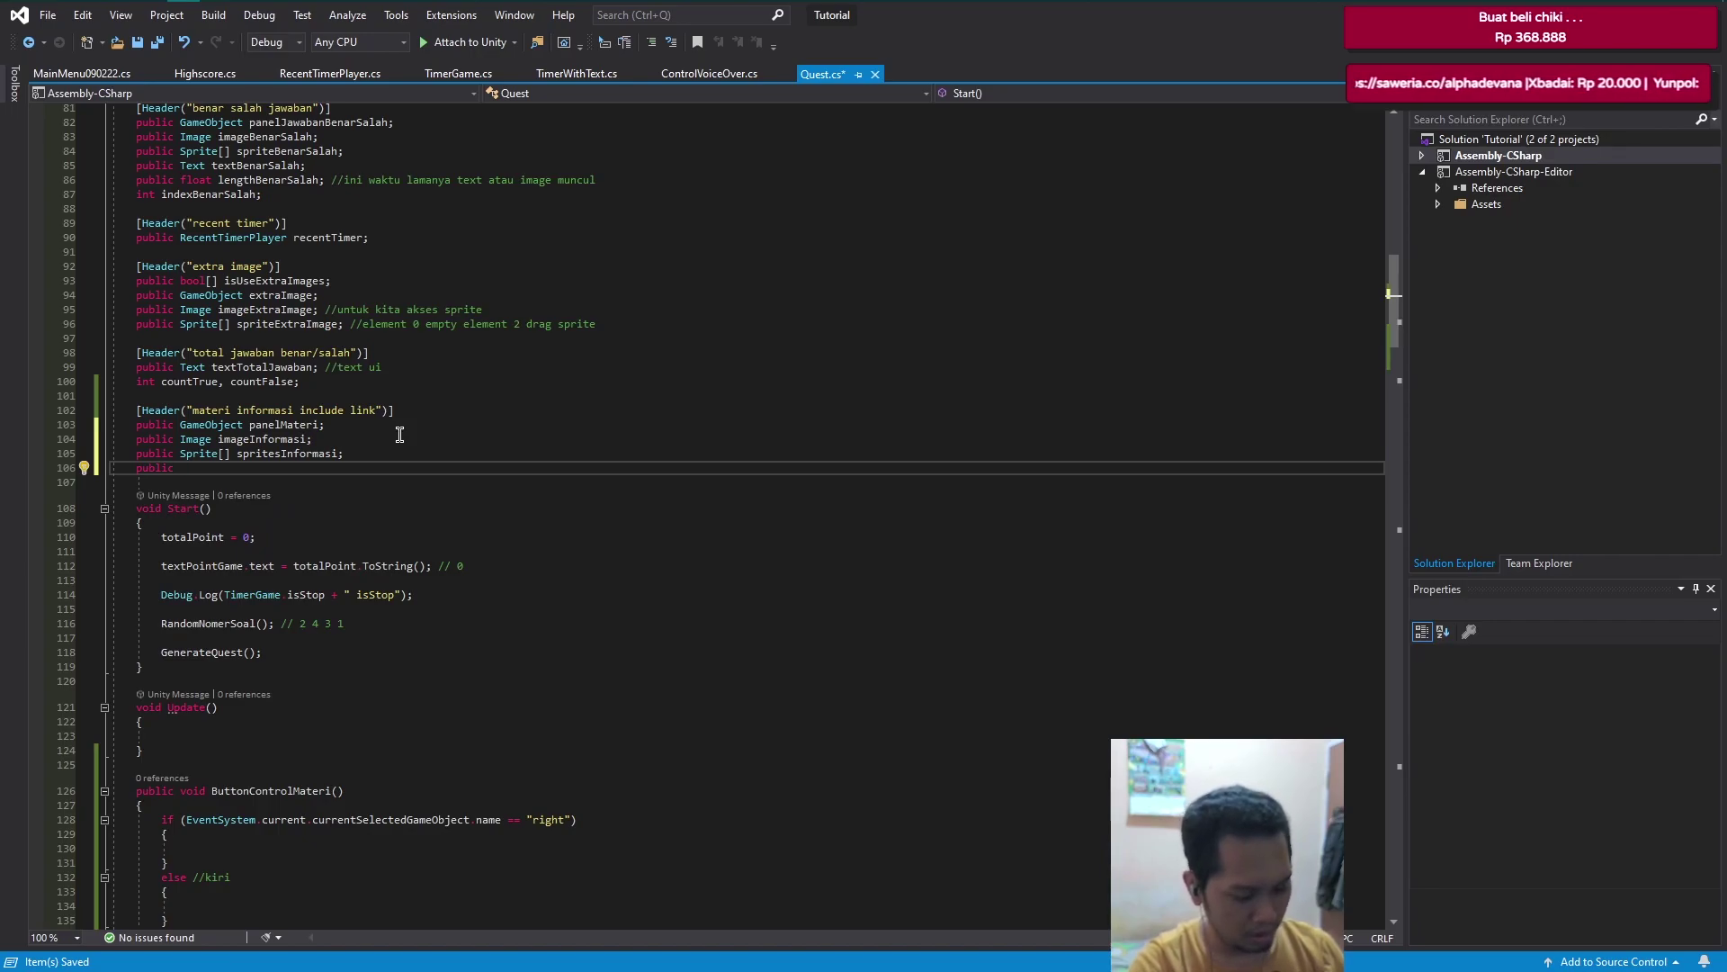
type(" Button[] ")
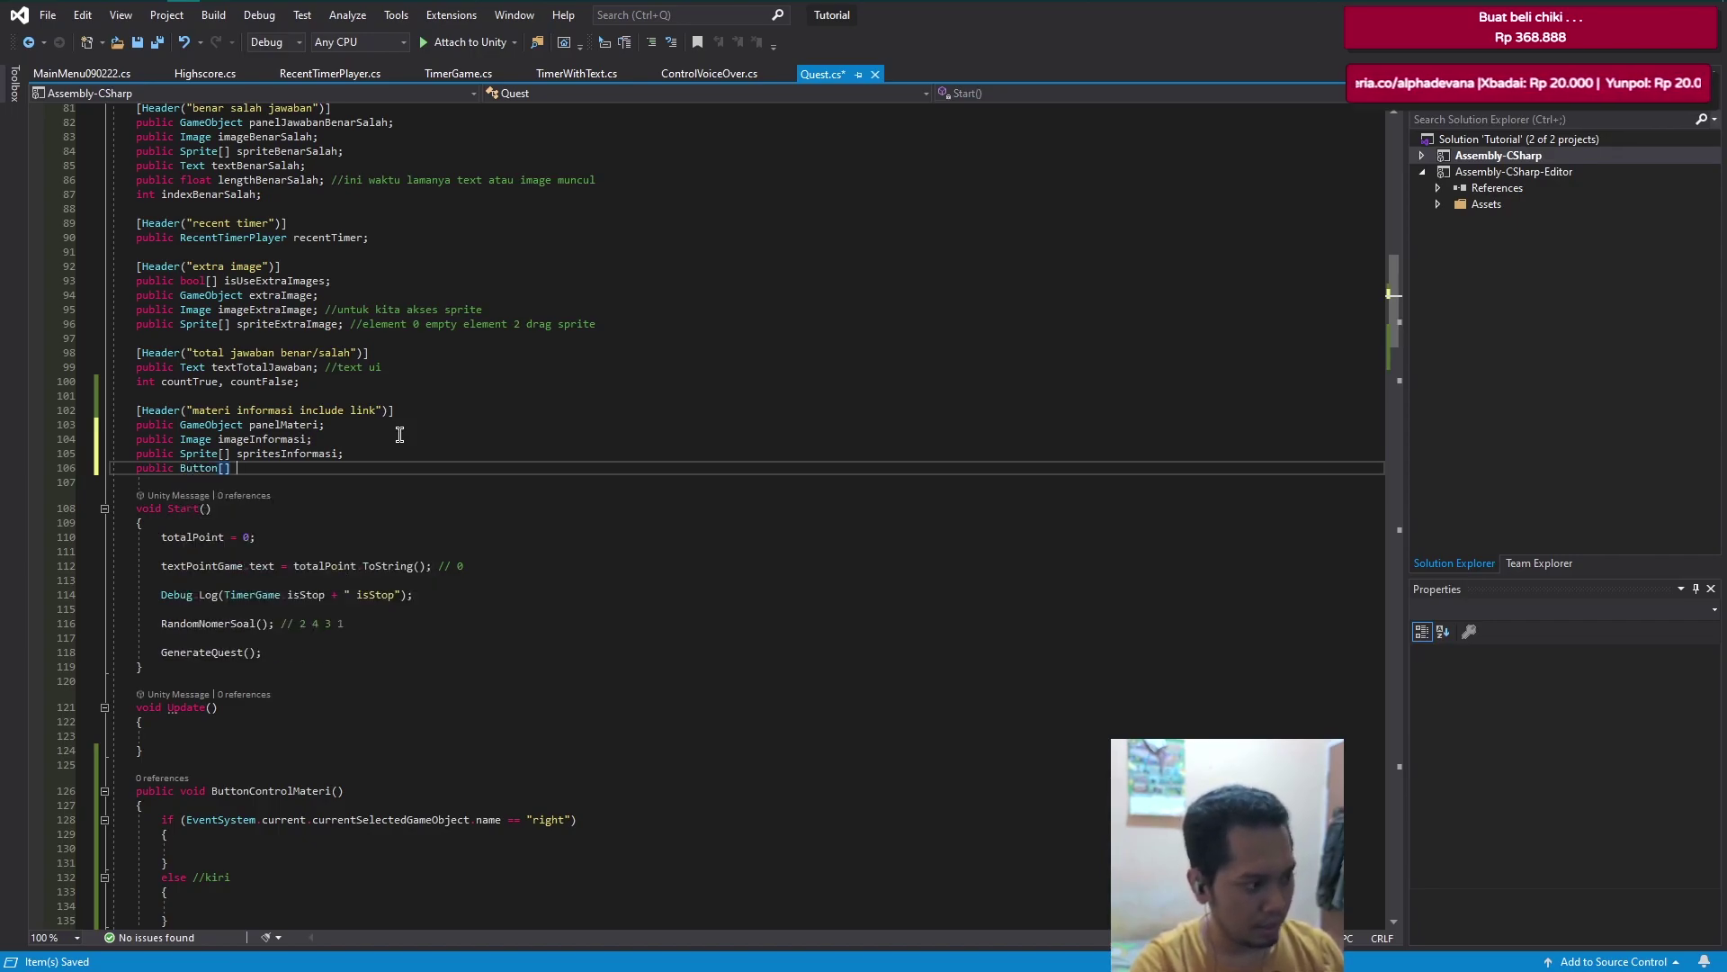
type("buttonContr")
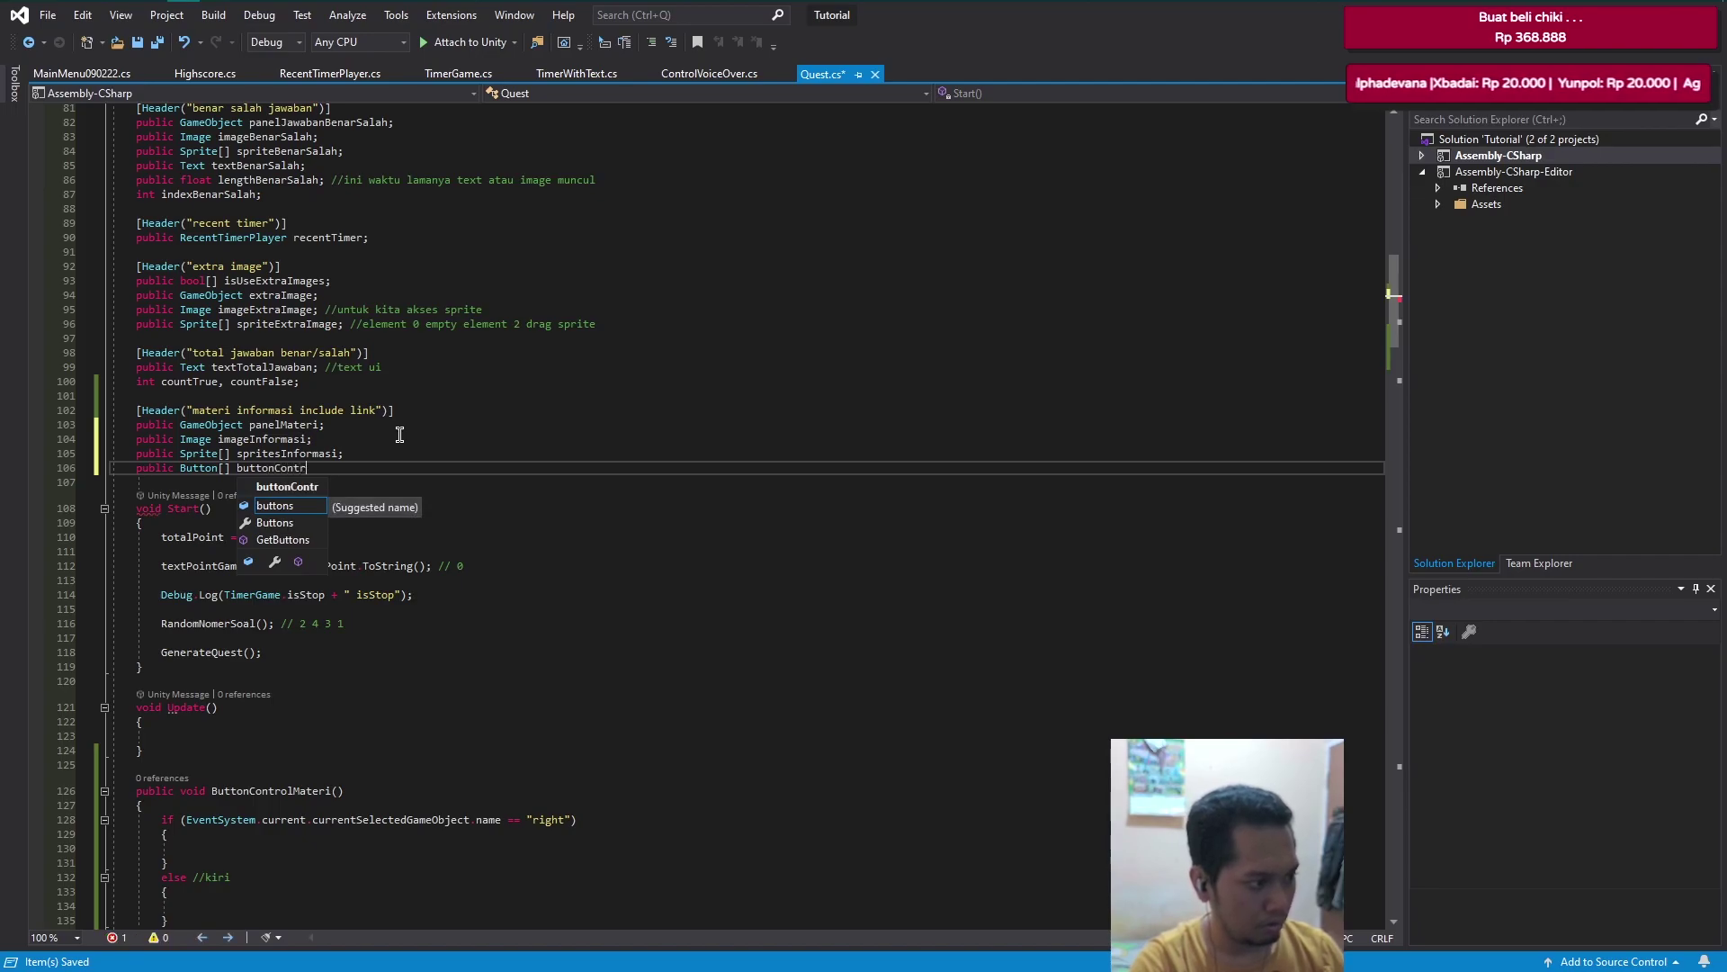
type("ols;")
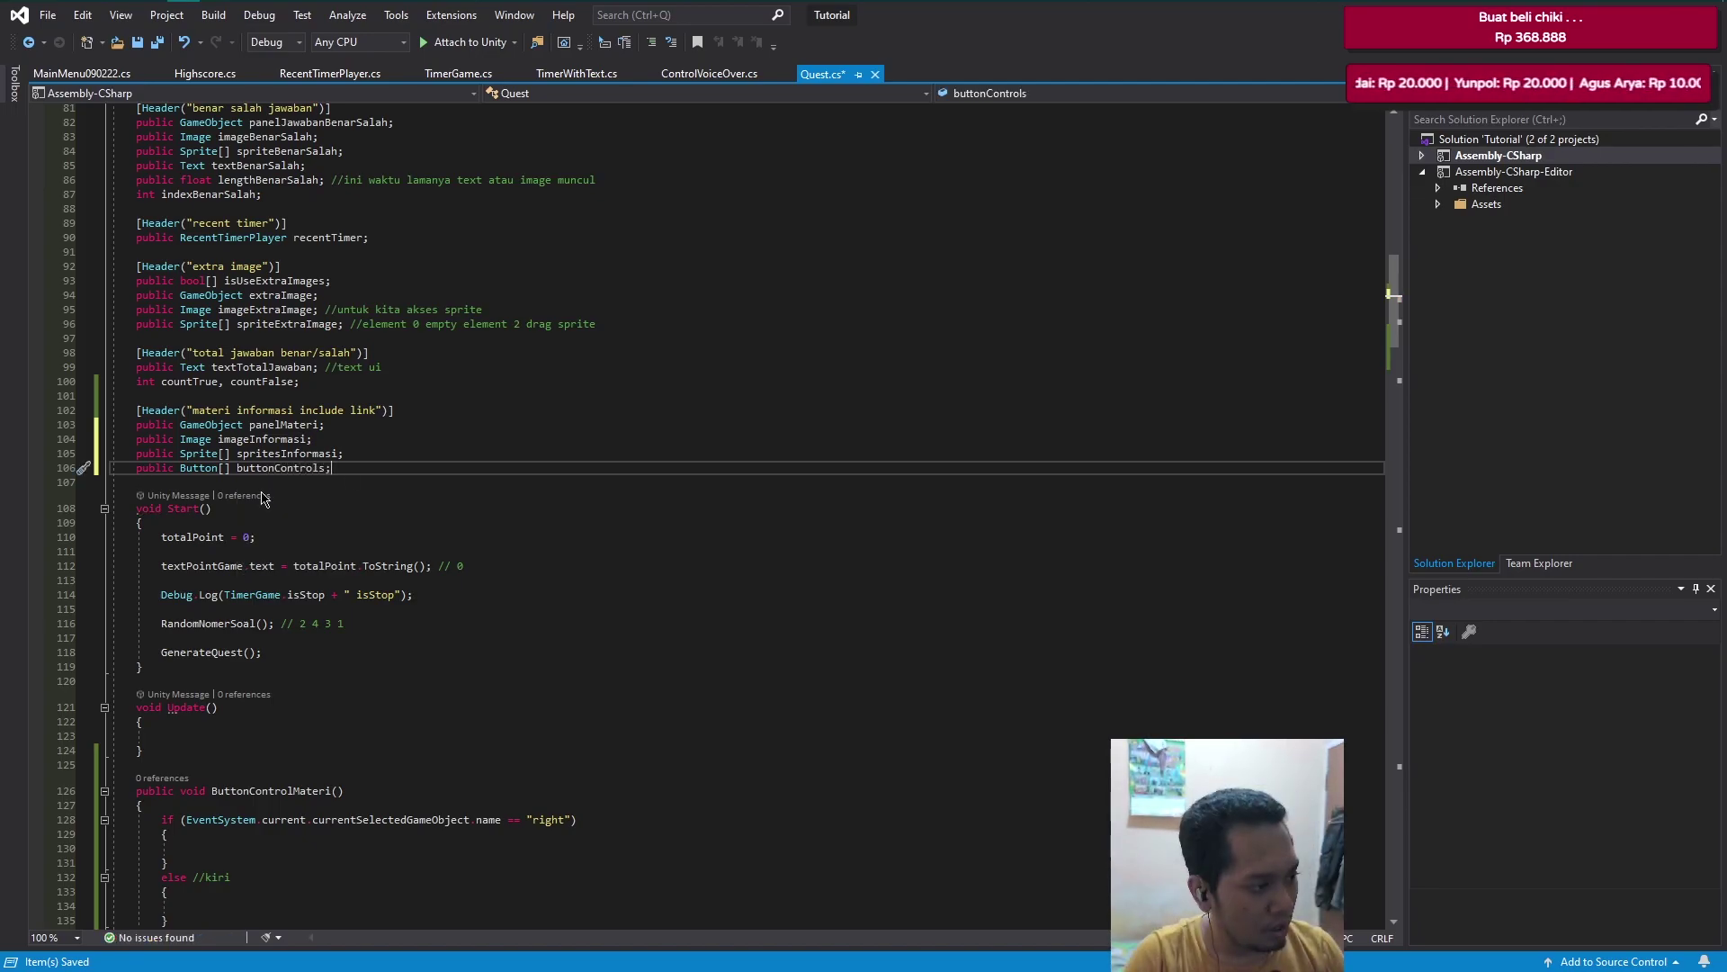
scroll(333, 423, "down", 2)
scroll(358, 547, "down", 2)
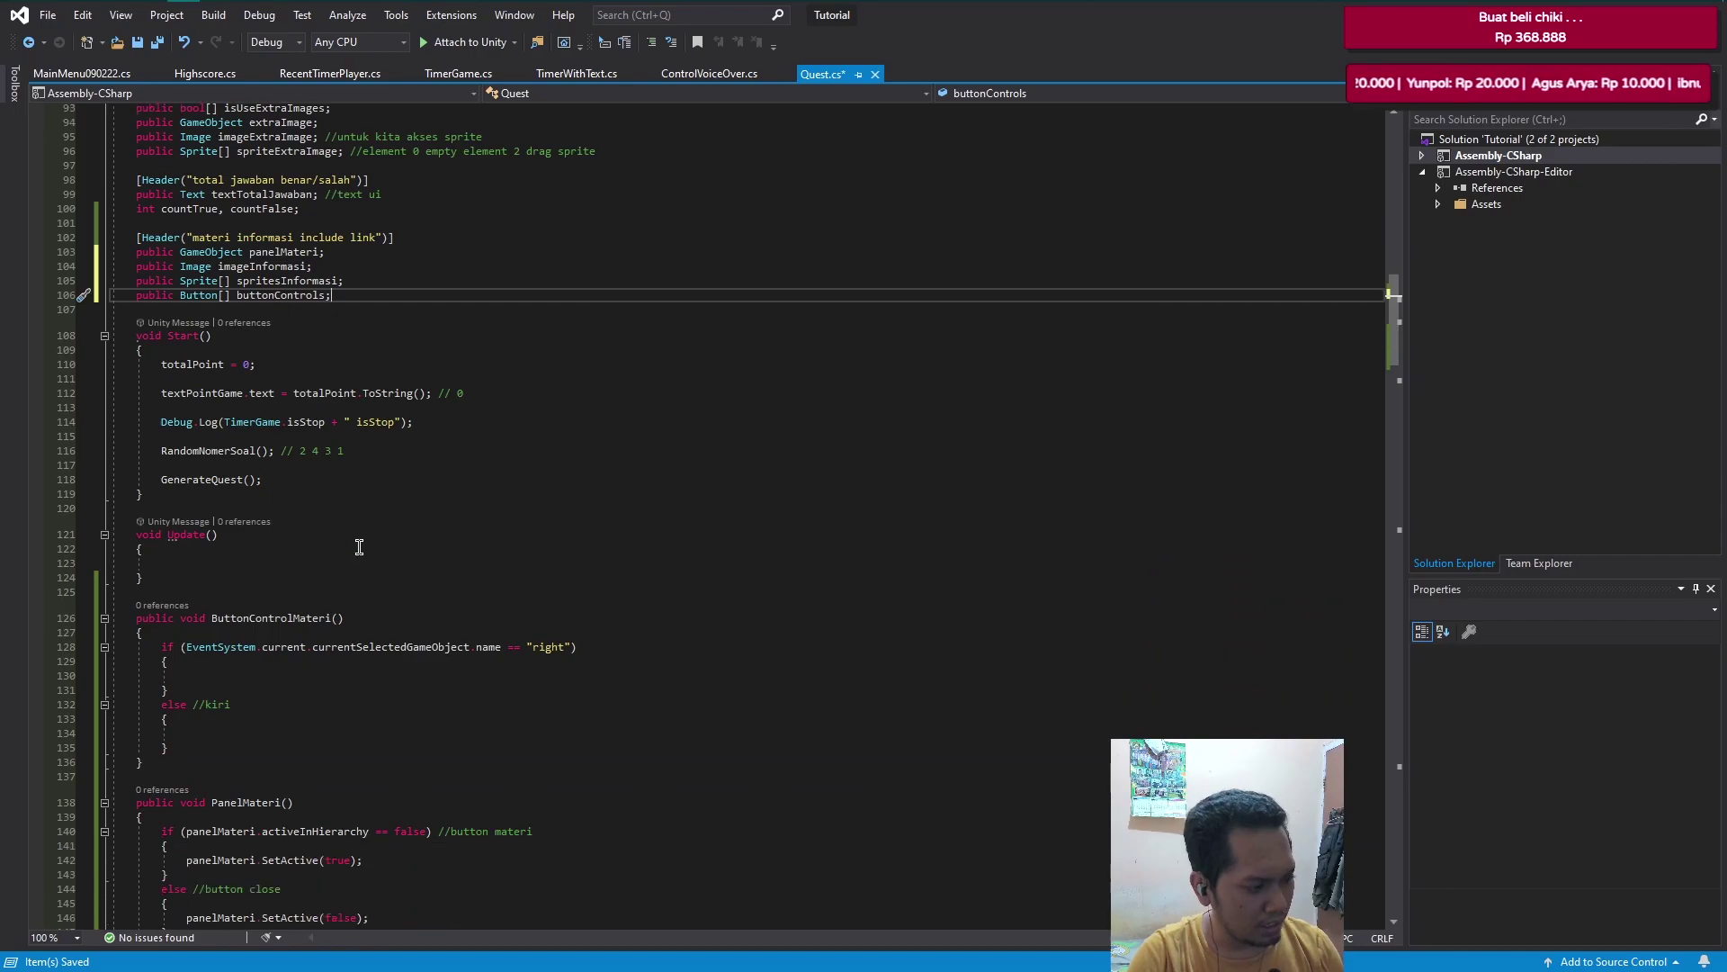
scroll(359, 547, "down", 1)
left_click(552, 635)
left_click(410, 252)
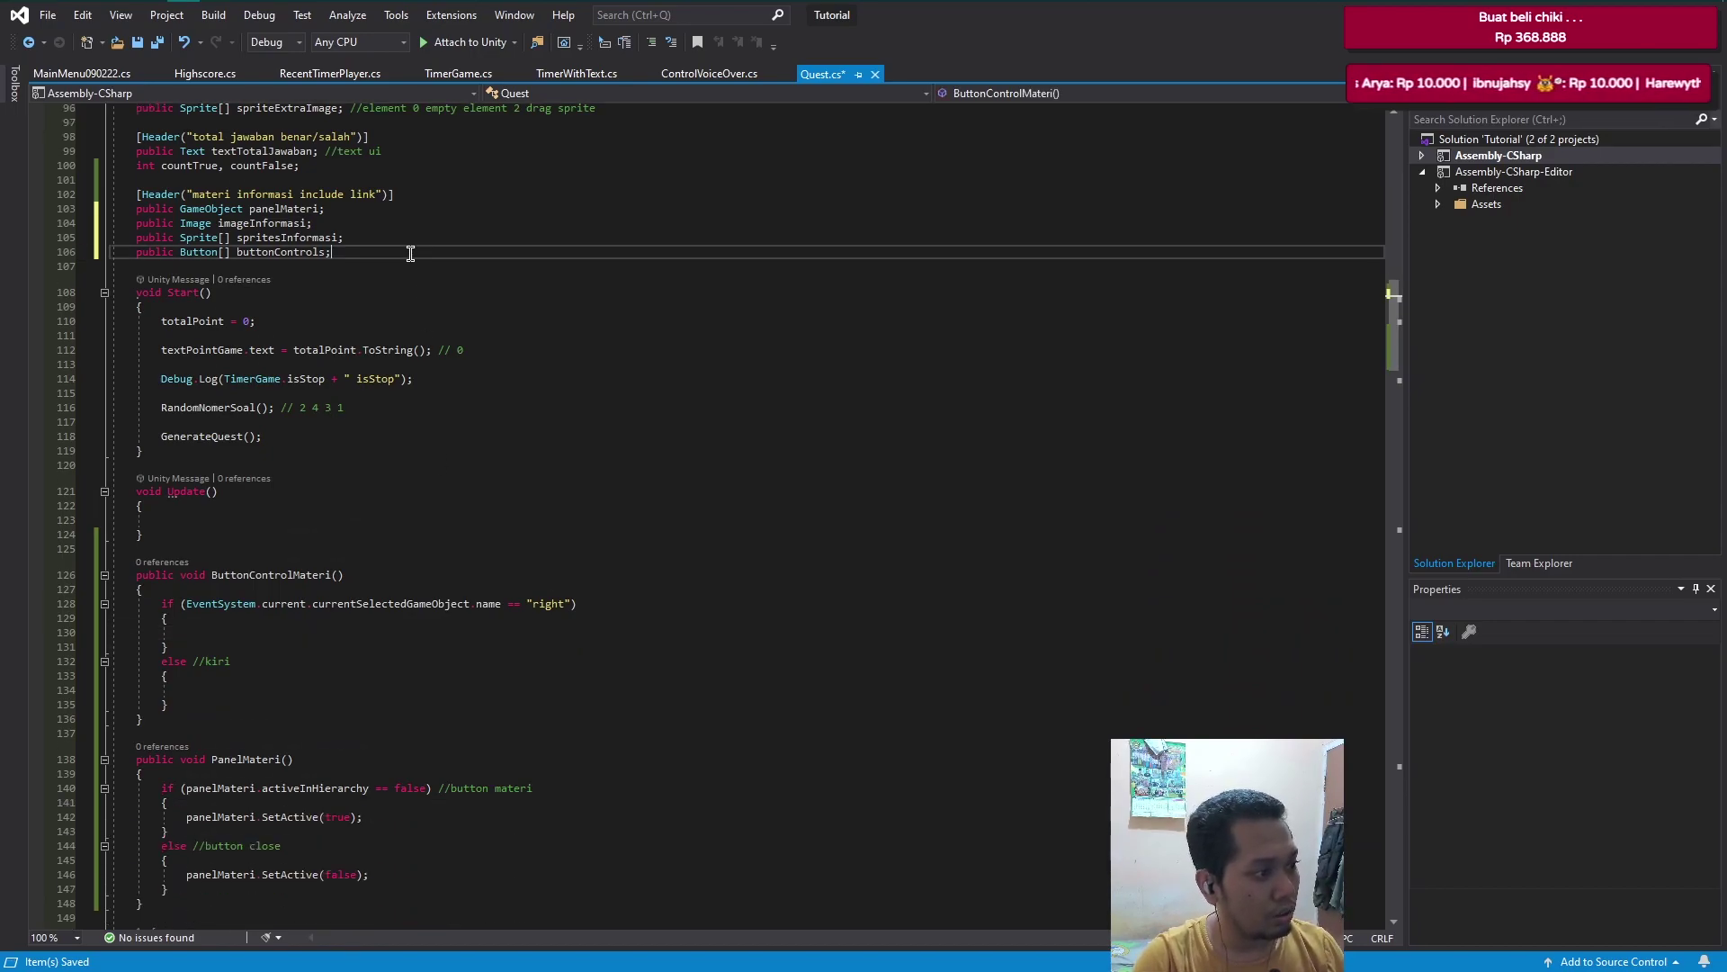
key("Return")
type("cou")
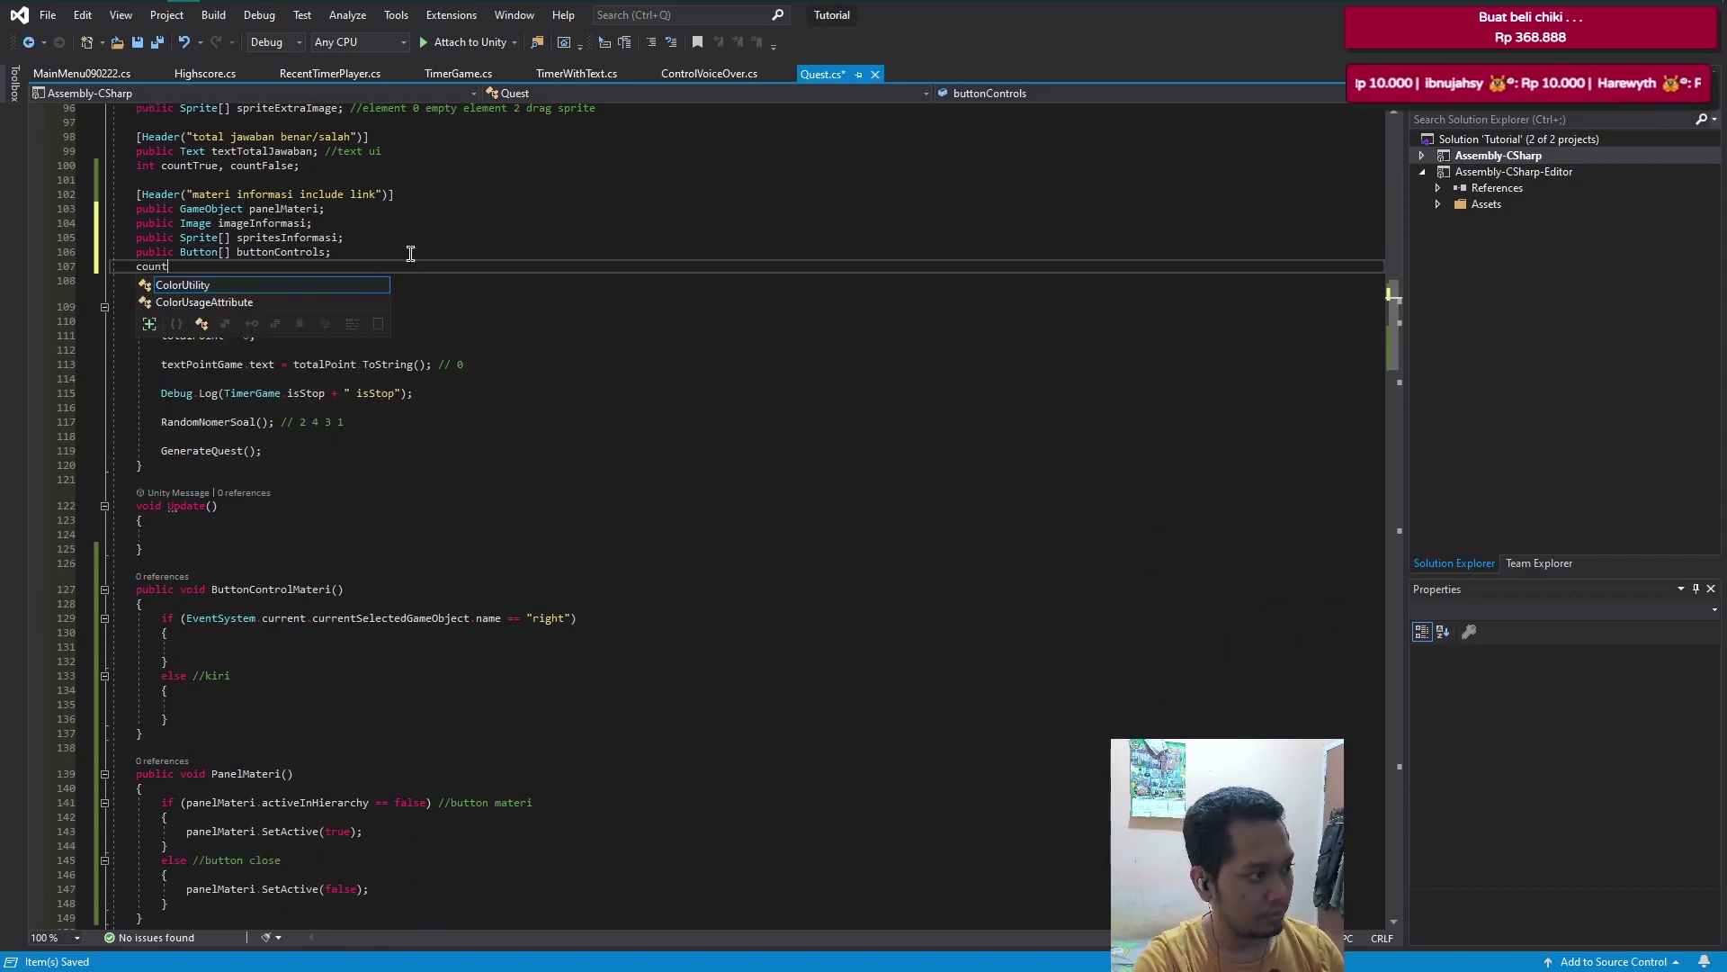
key("BackSpace")
type("int ")
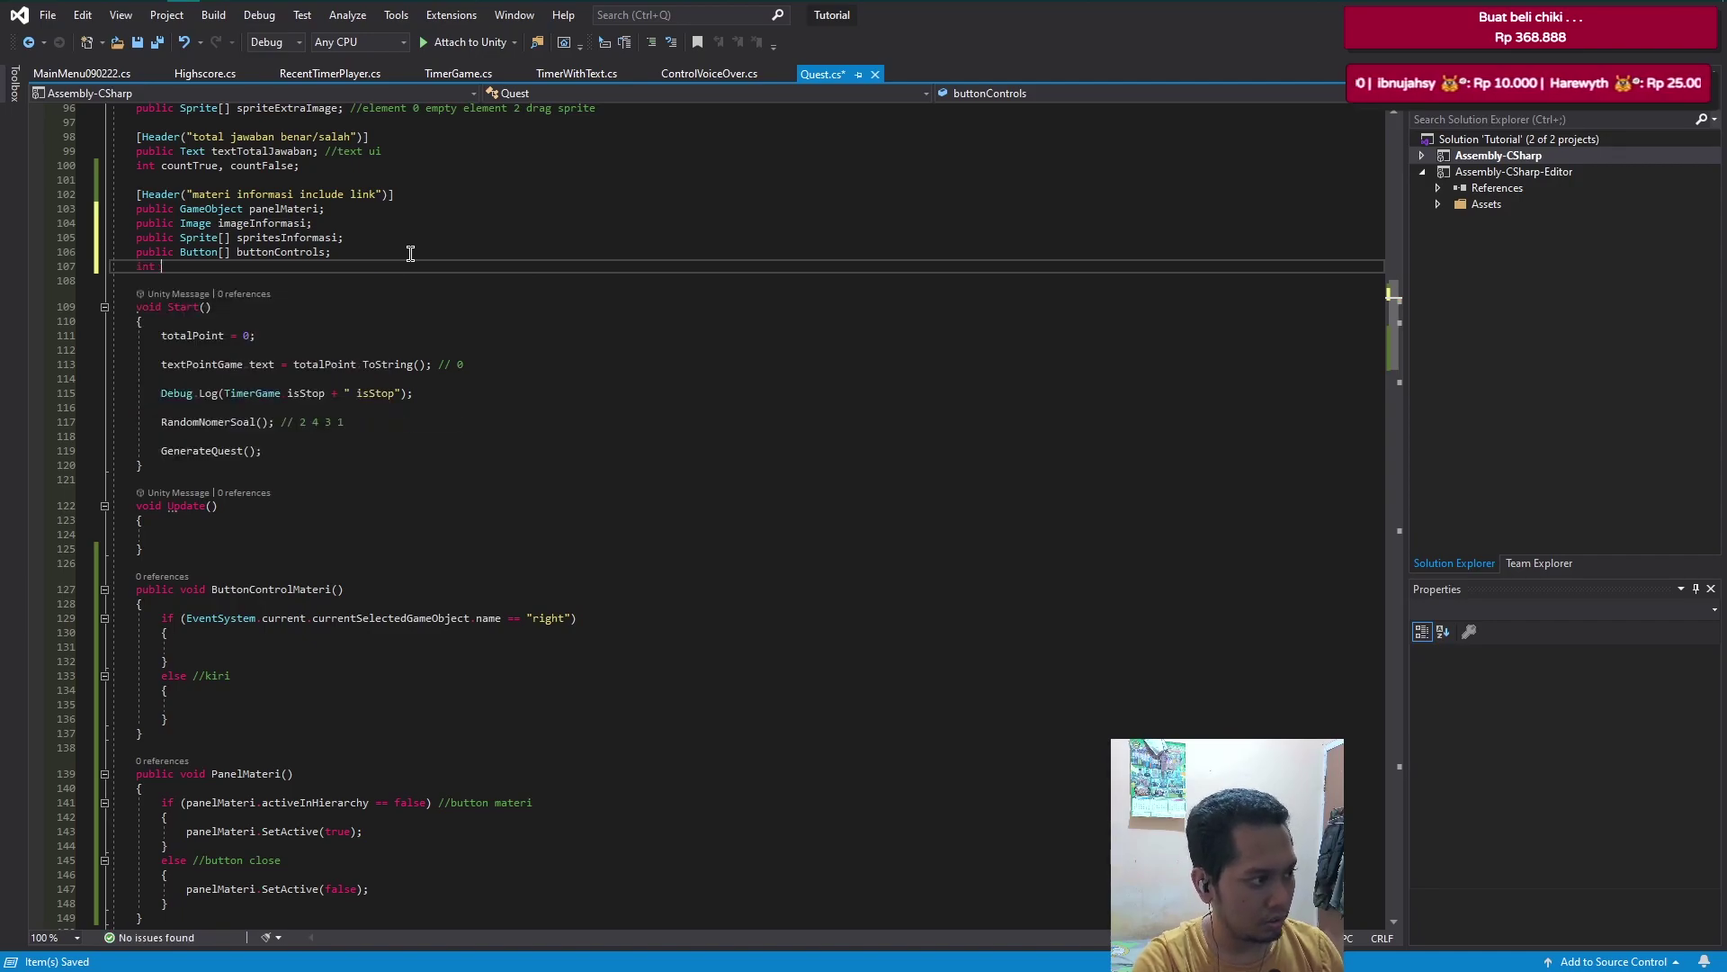
type("page")
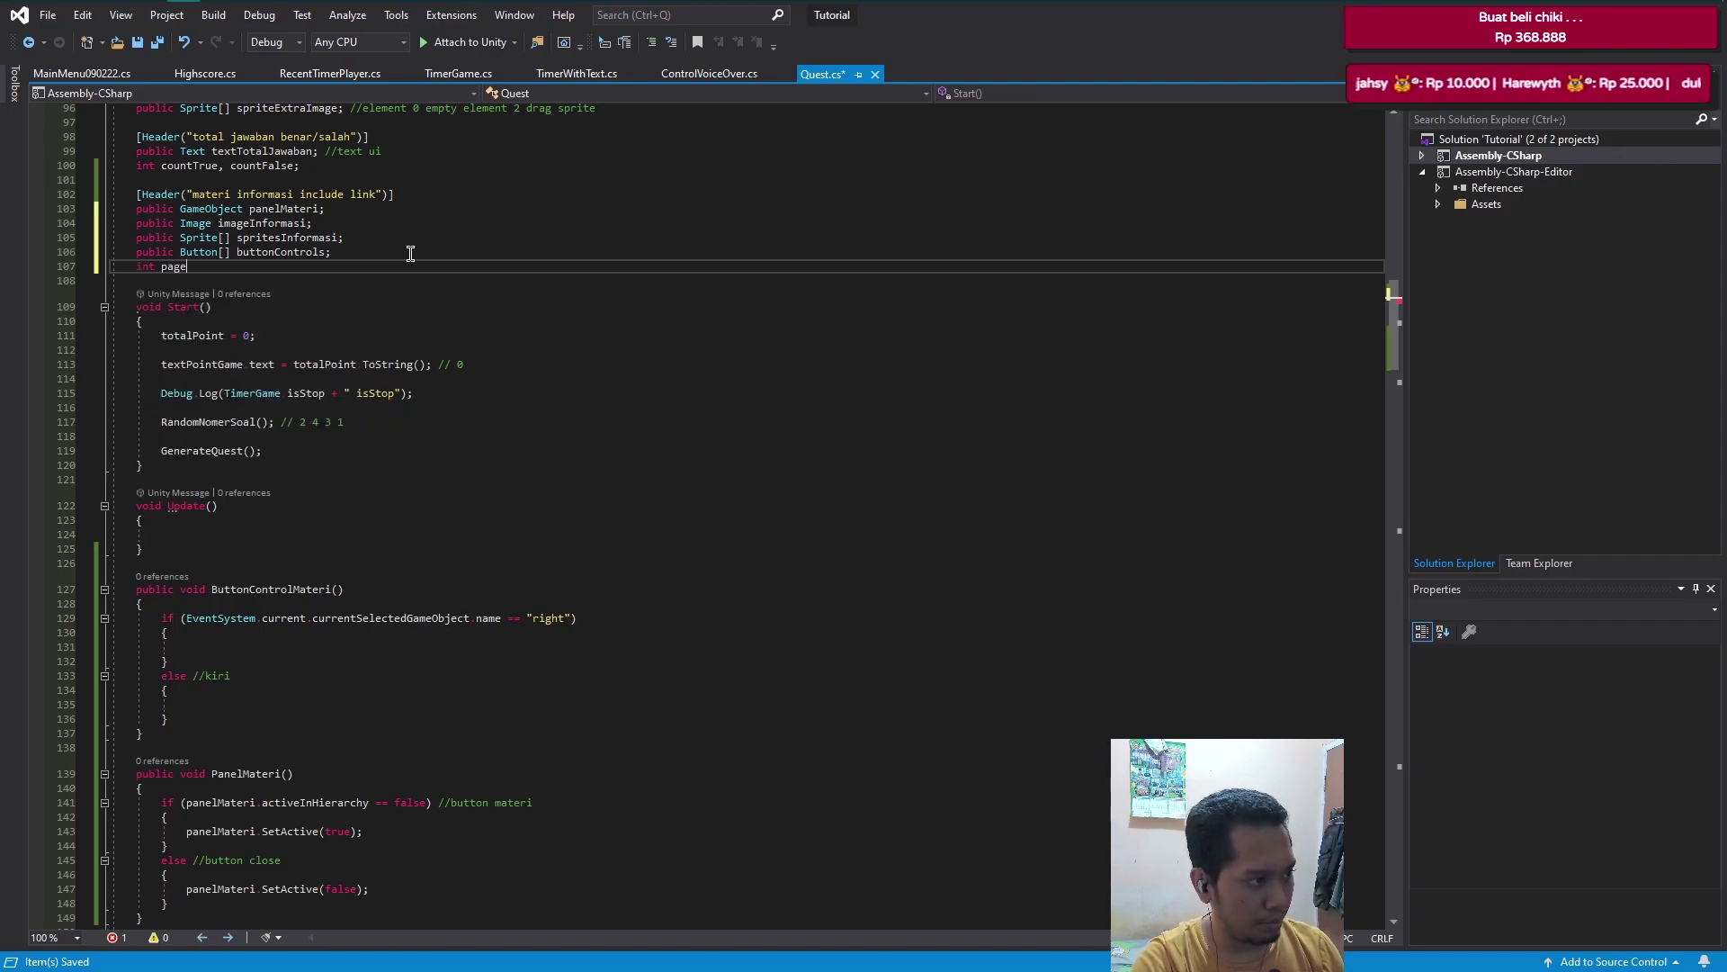
type("Mag")
type("te")
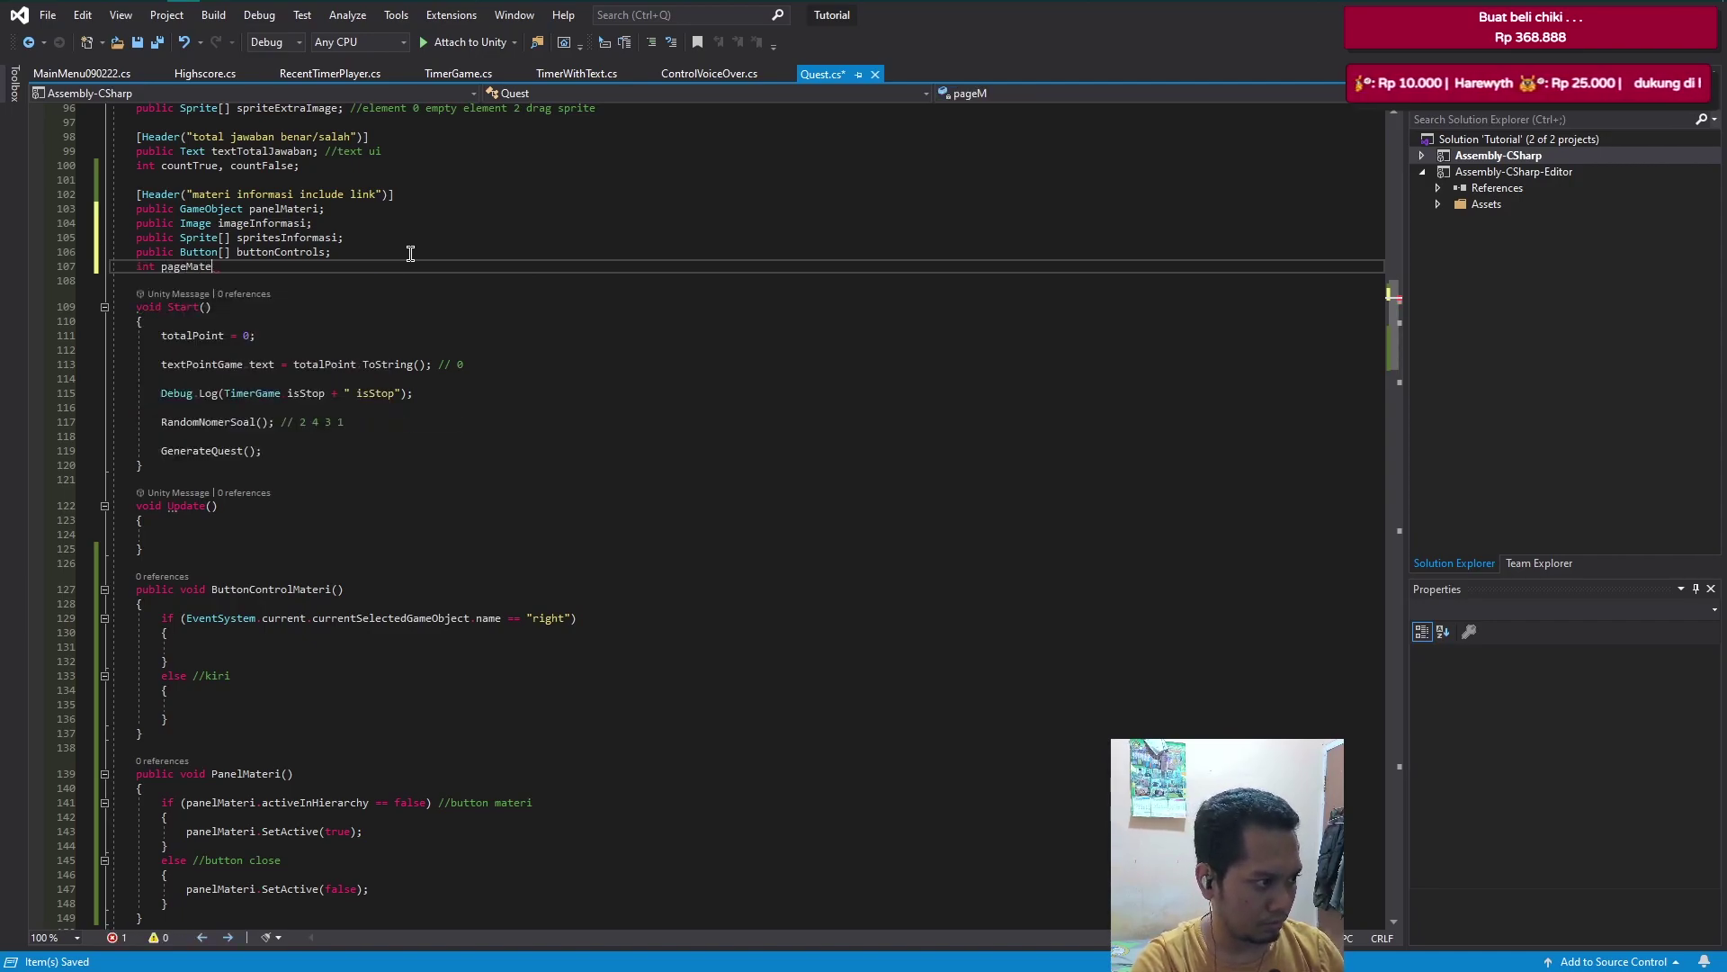
type(";")
key("ctrl+s")
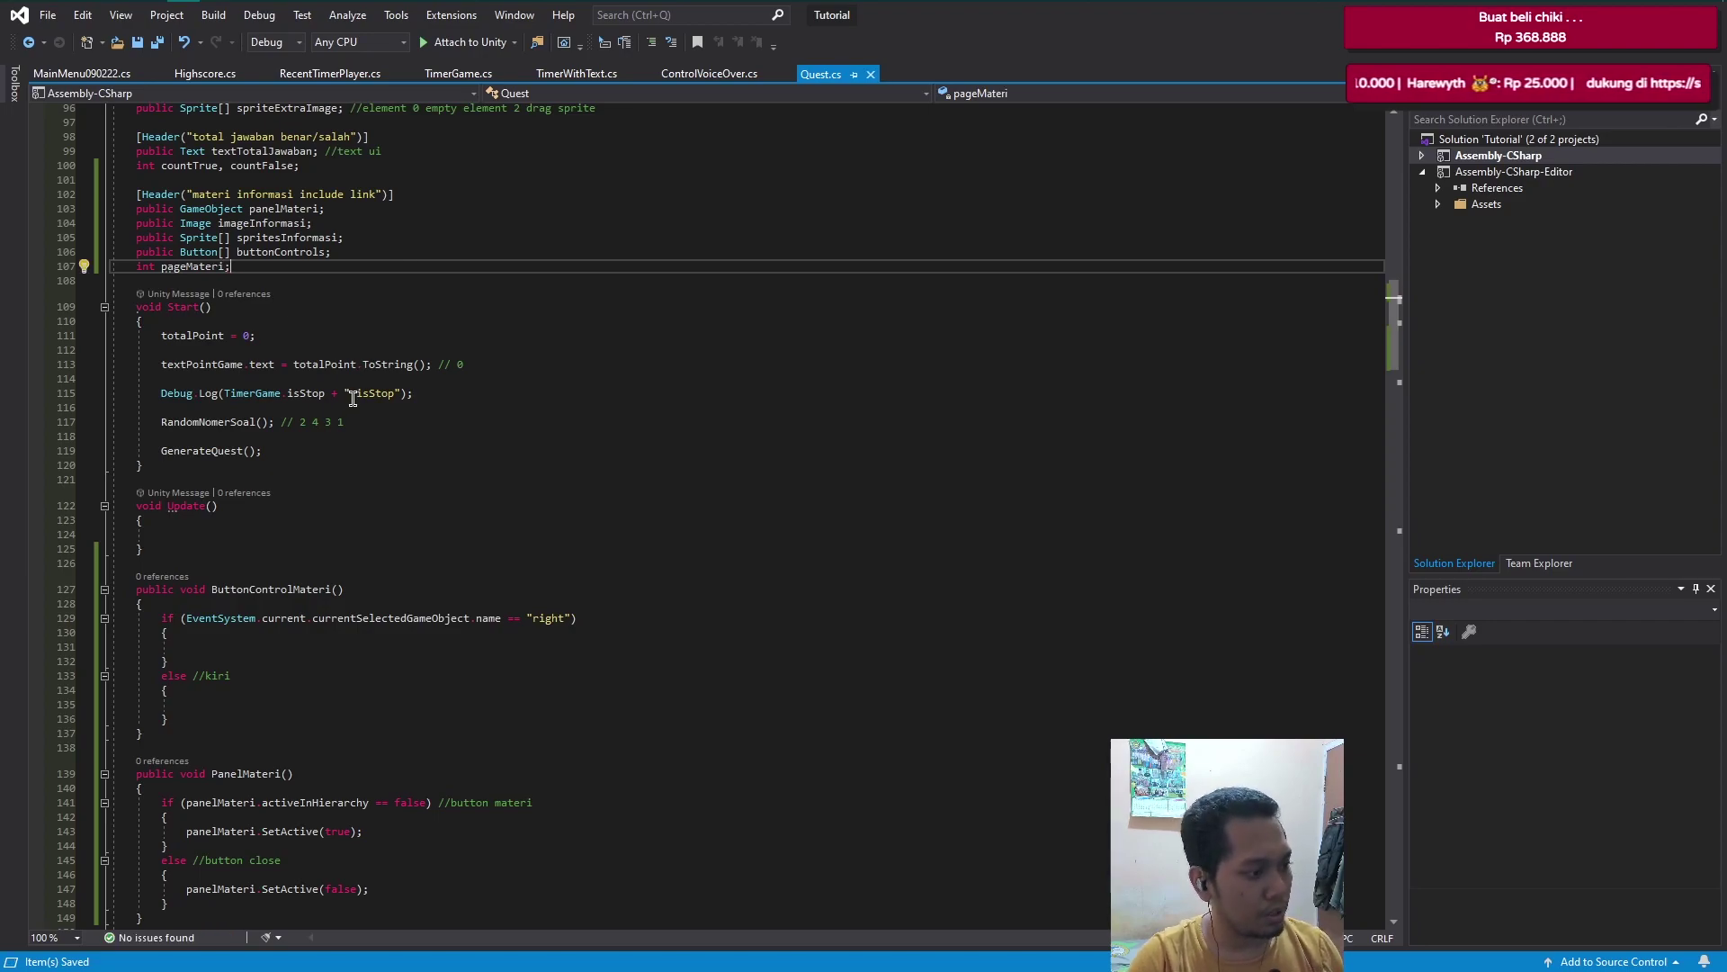
- Increment pageMateri++ in the "right" branch of ButtonControlMateri
left_click(217, 657)
left_click(254, 641)
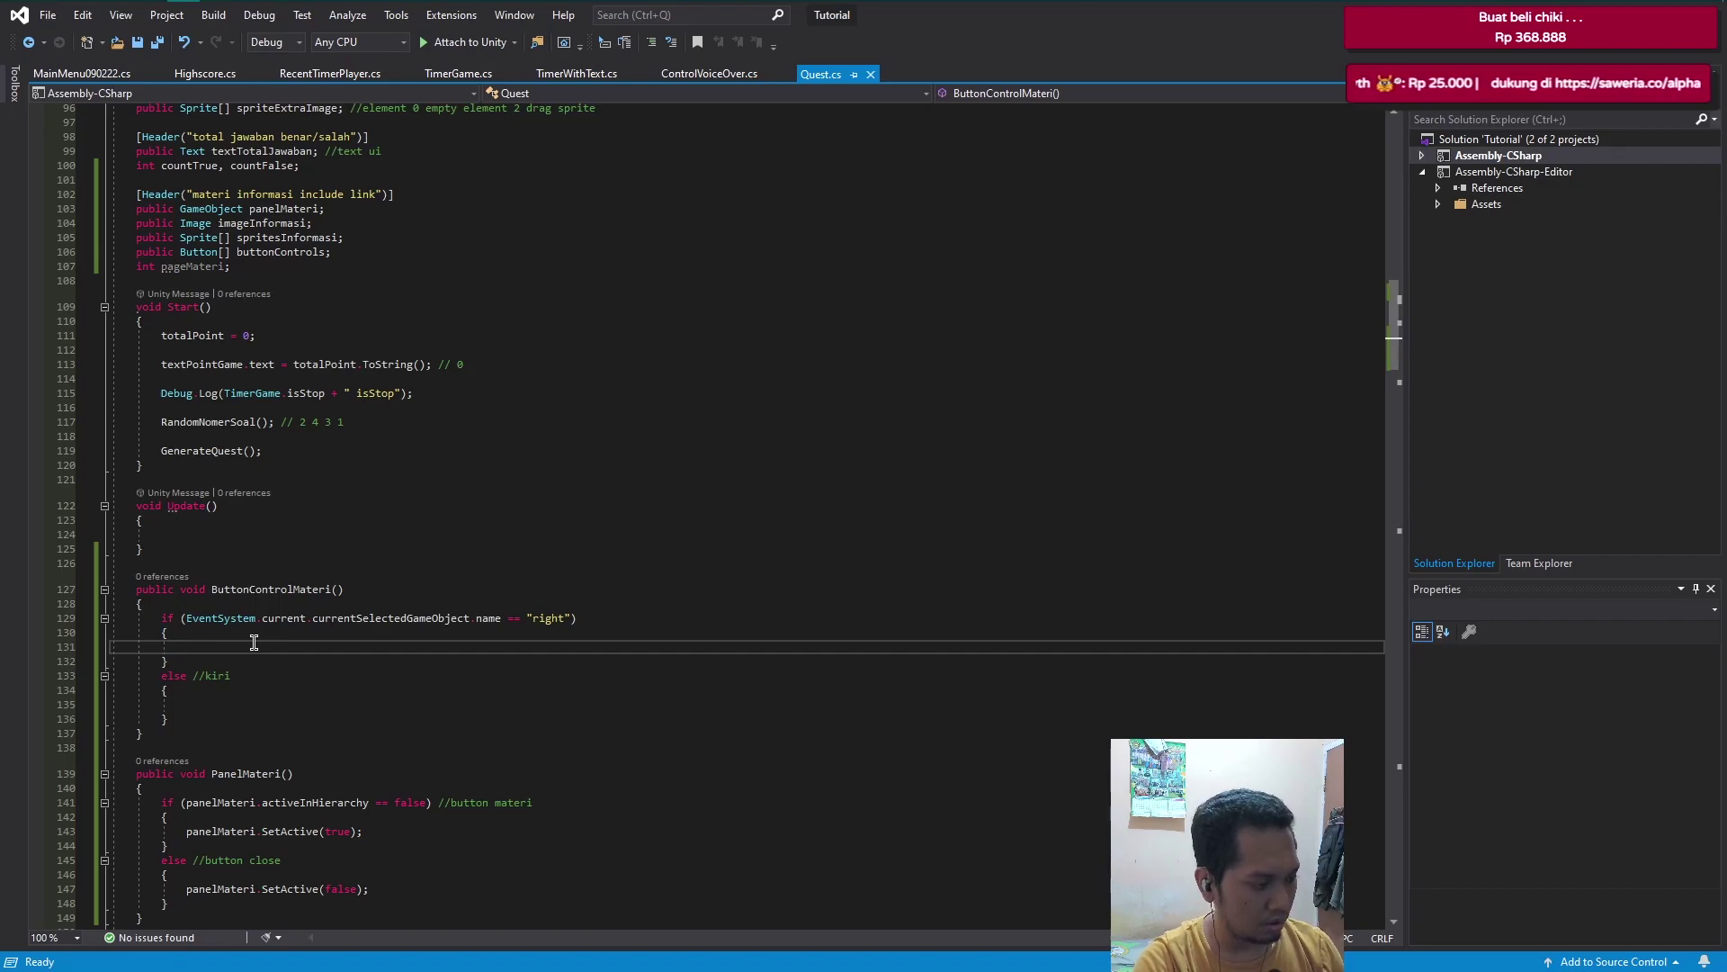
type("page")
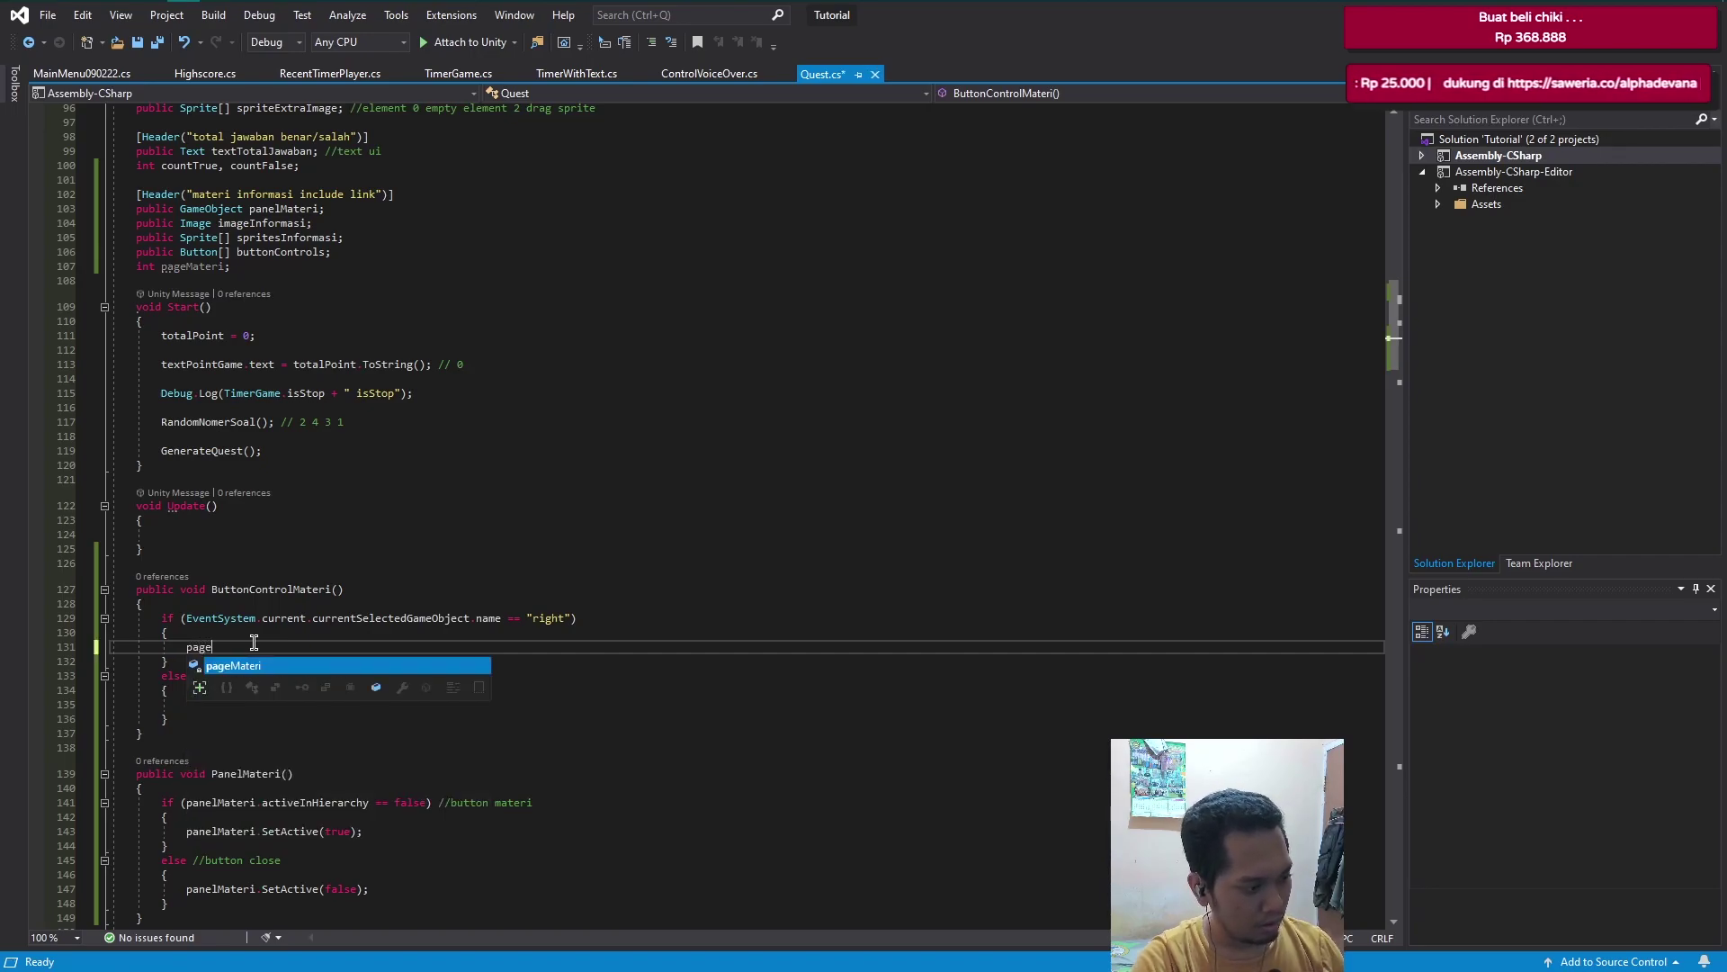
key("Tab")
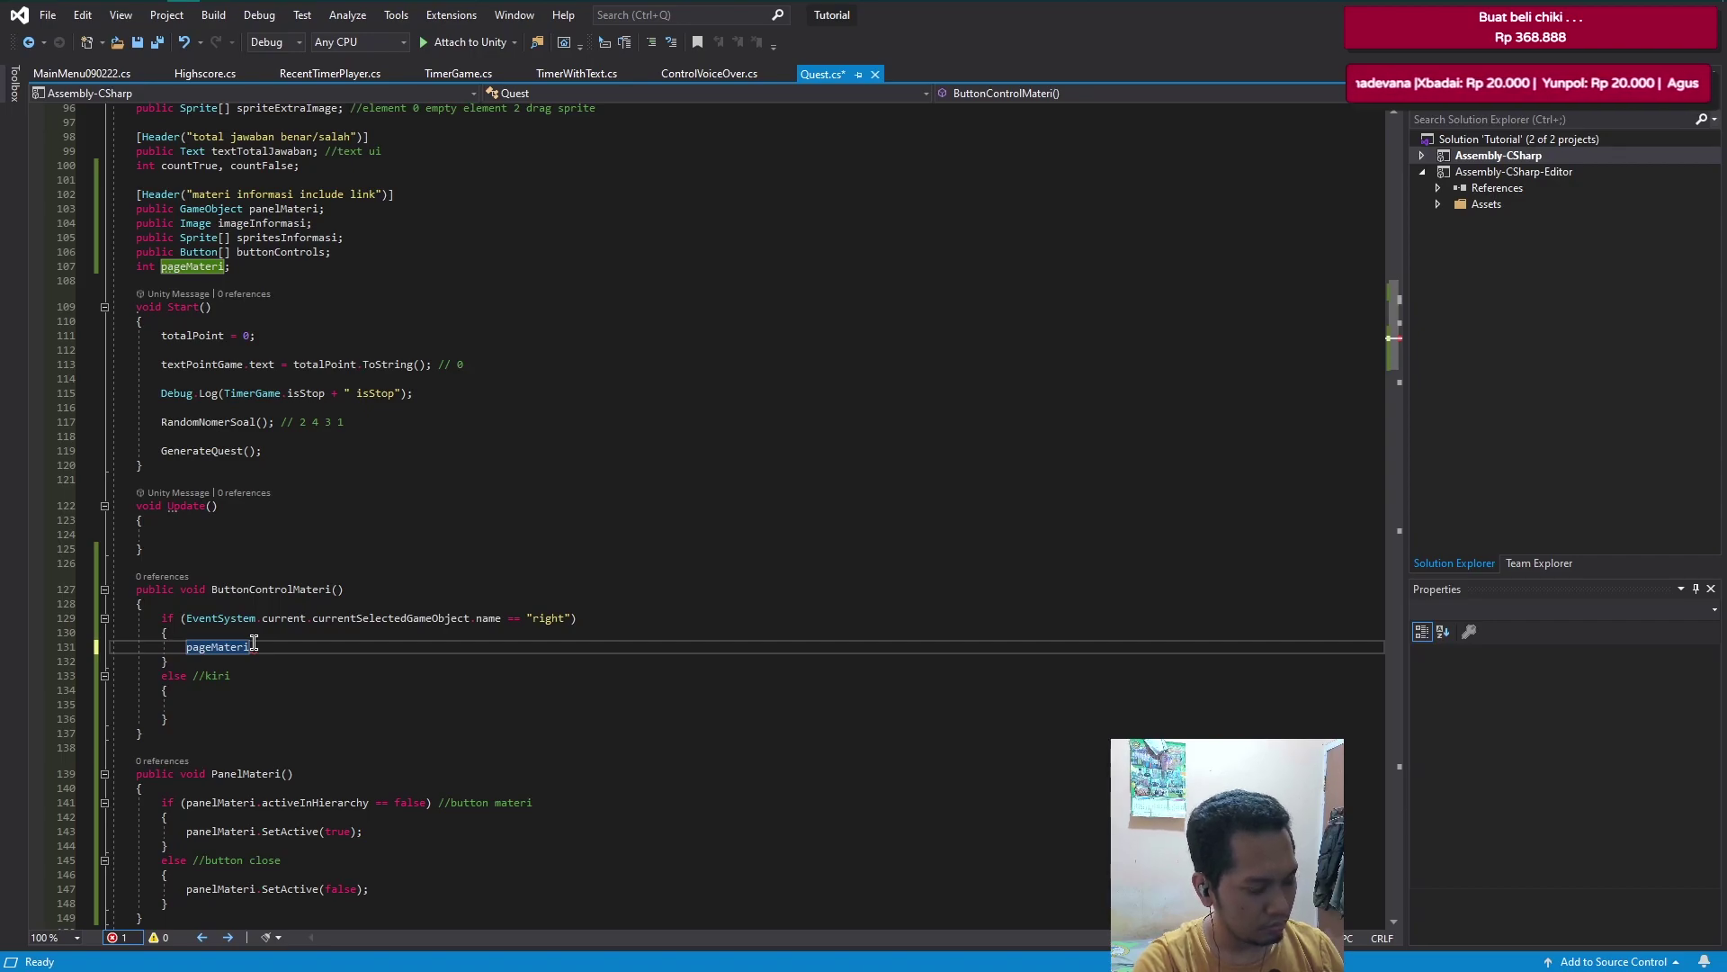
key("BackSpace")
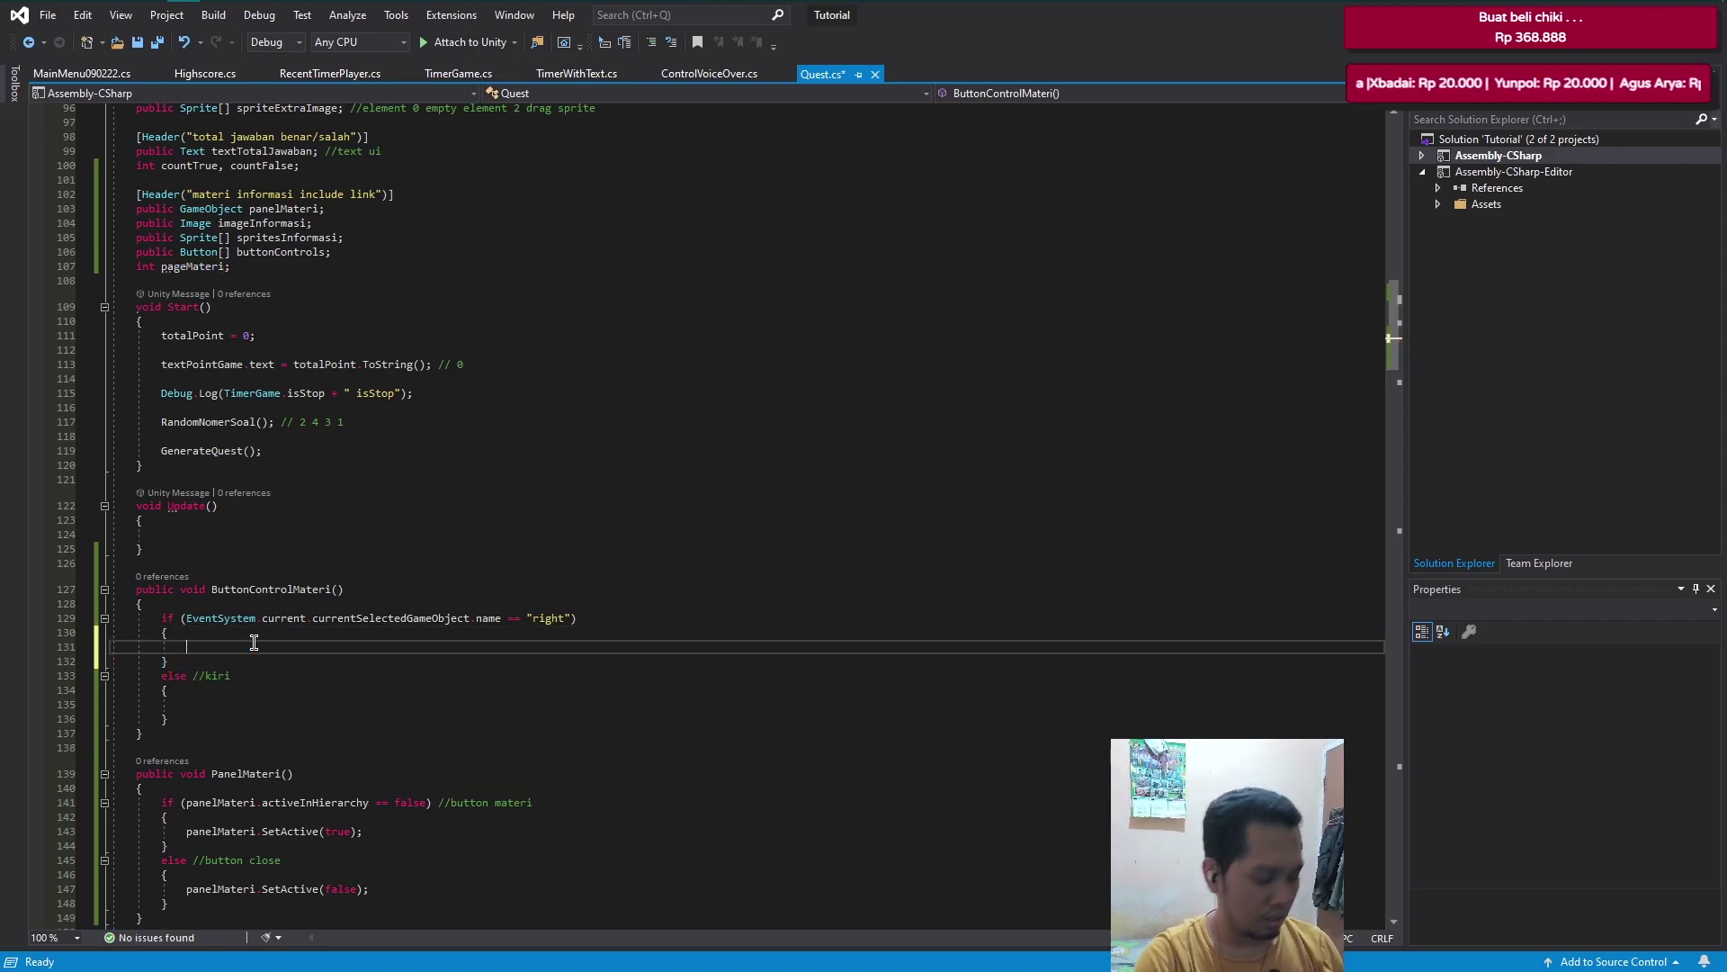
type("page")
key("Tab")
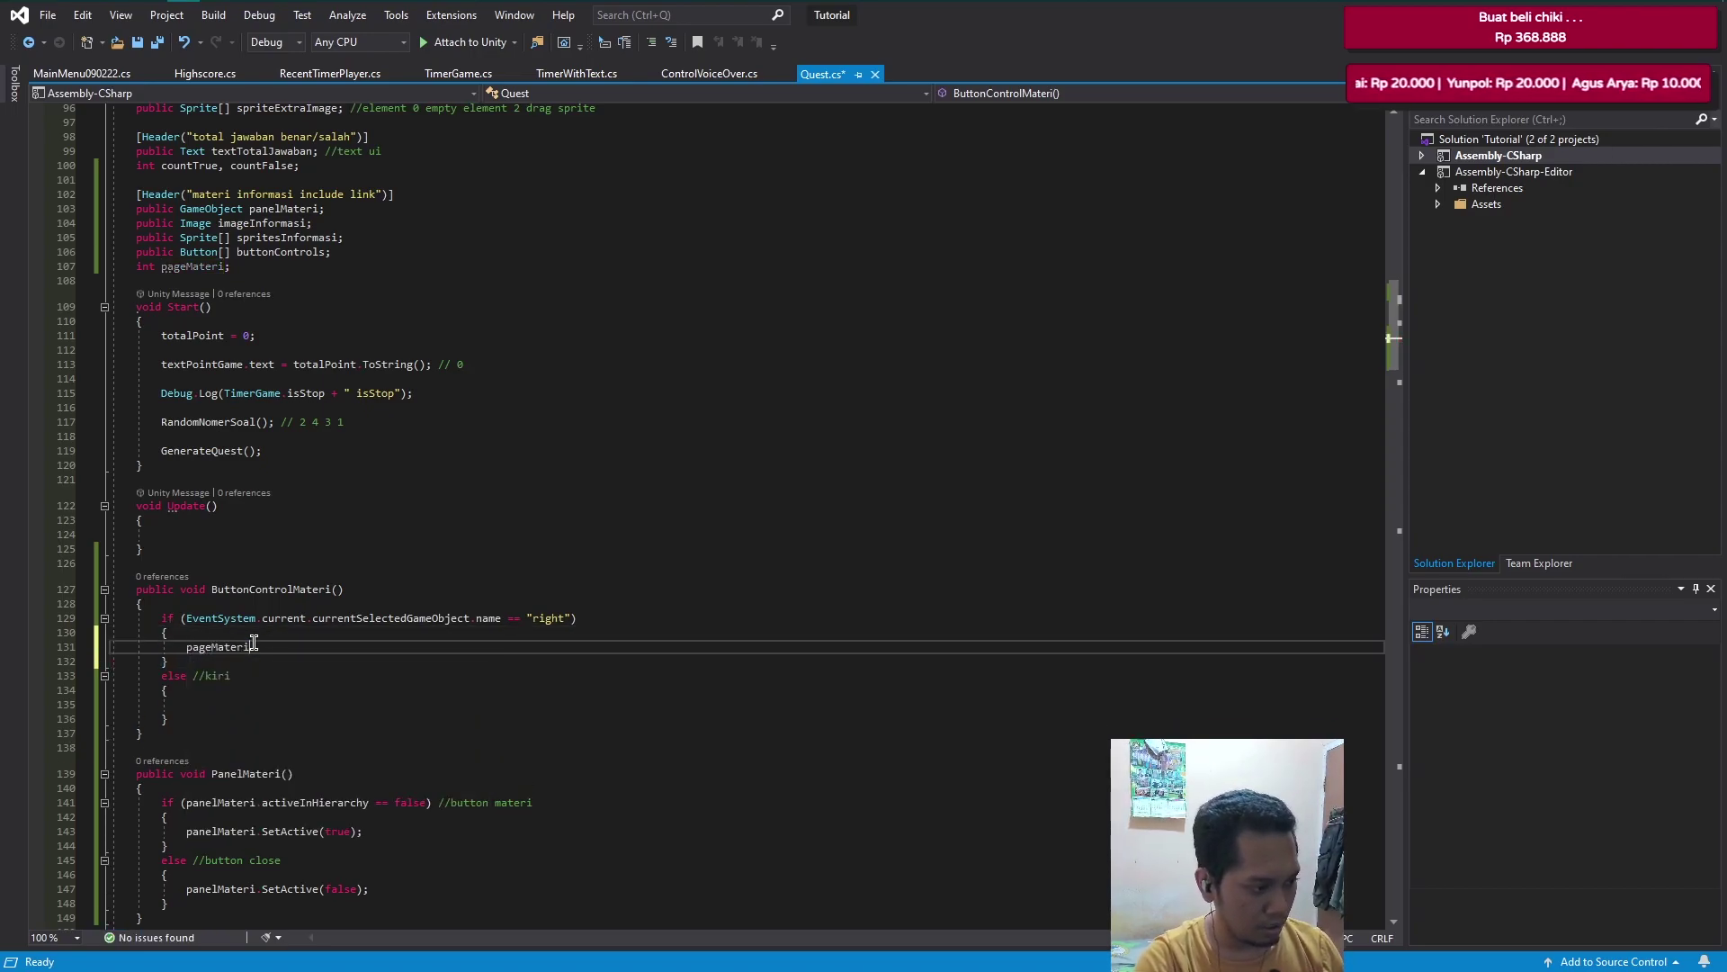
type("++;")
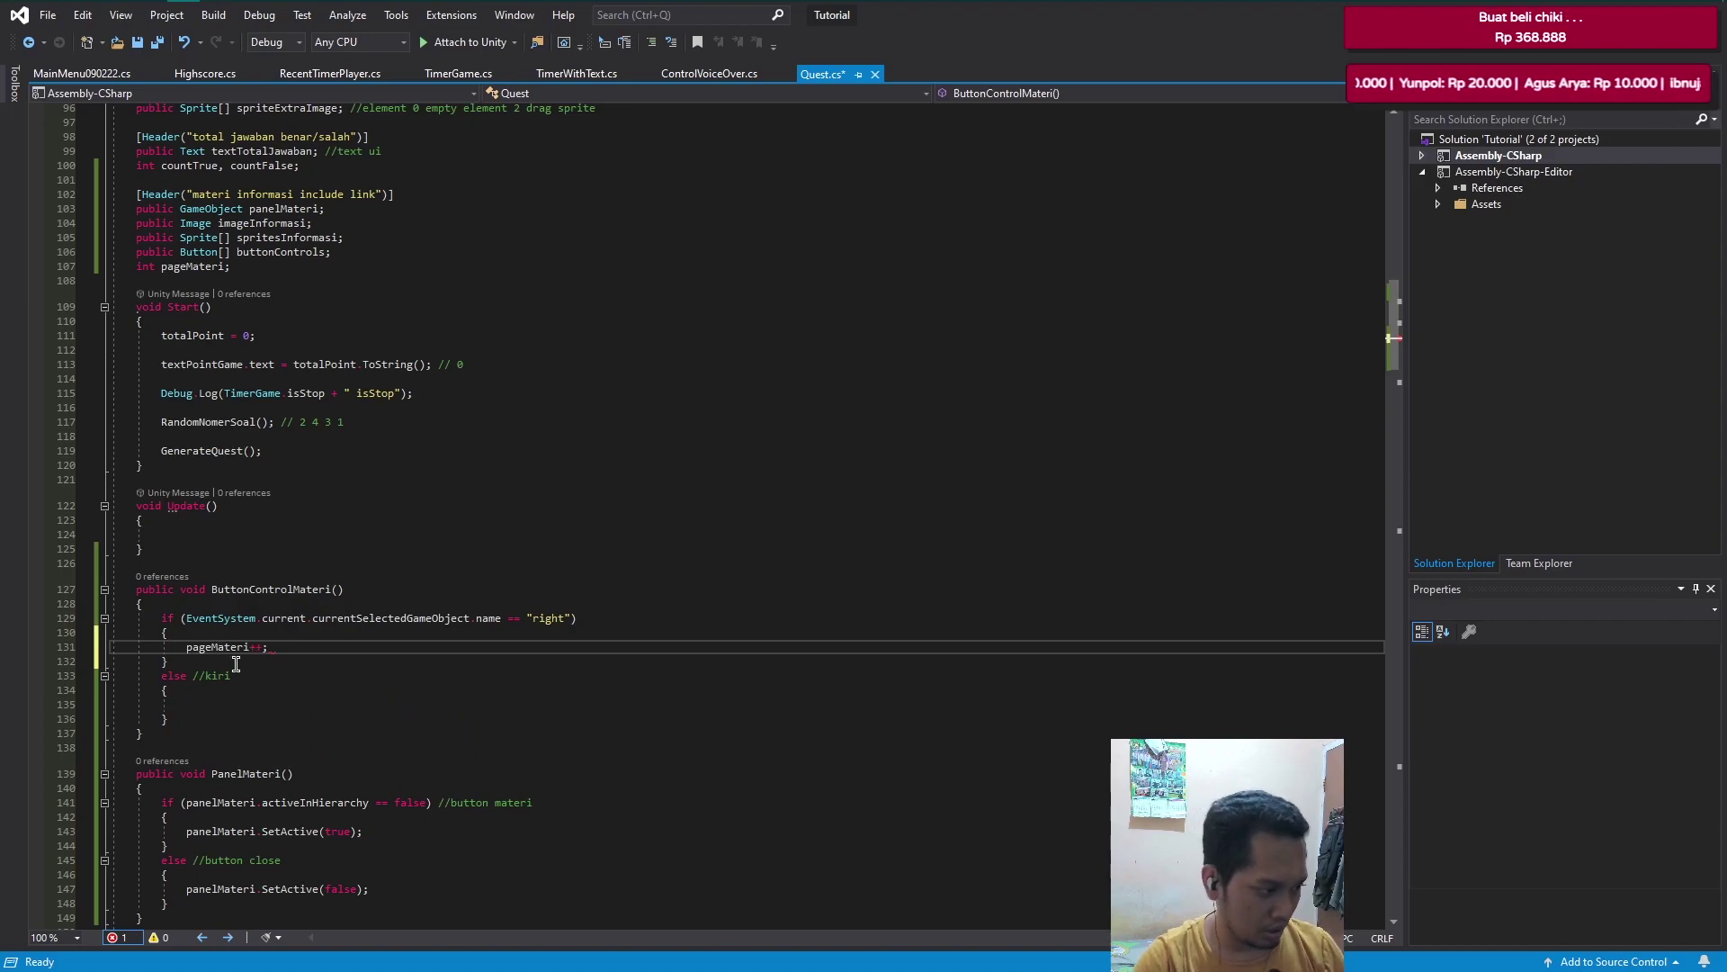
- Decrement pageMateri--; in the else branch and save Quest.cs
left_click(224, 698)
type("pa")
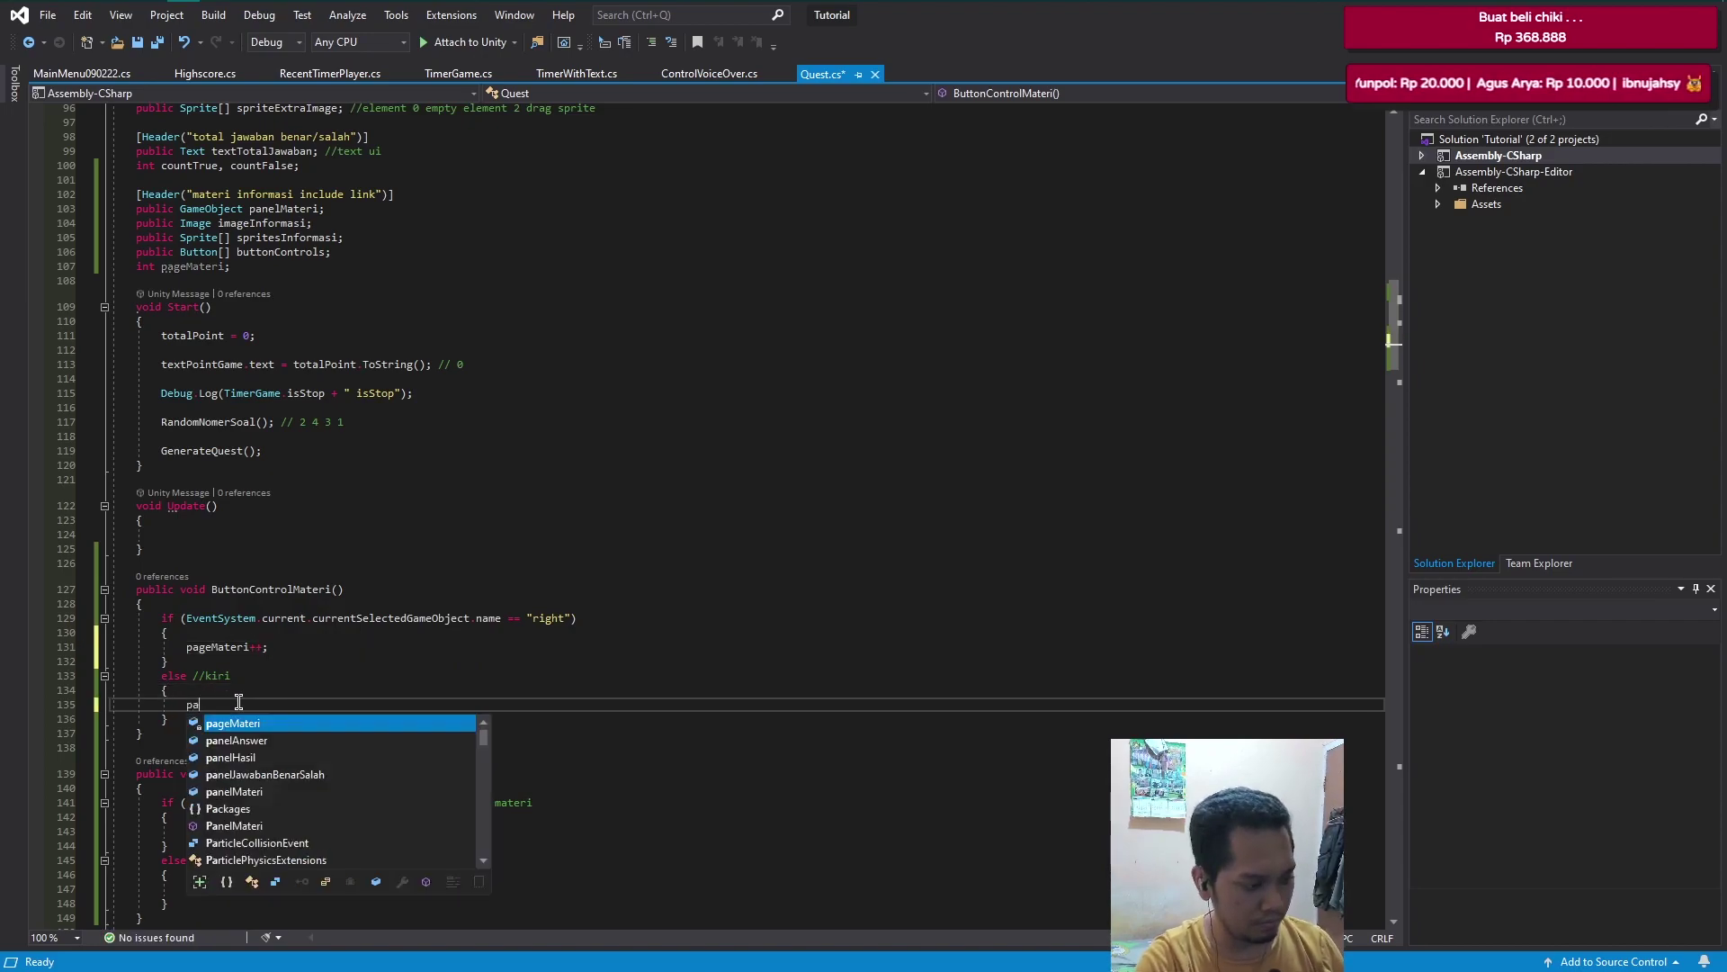
type("ge")
key("space")
type("Materi--")
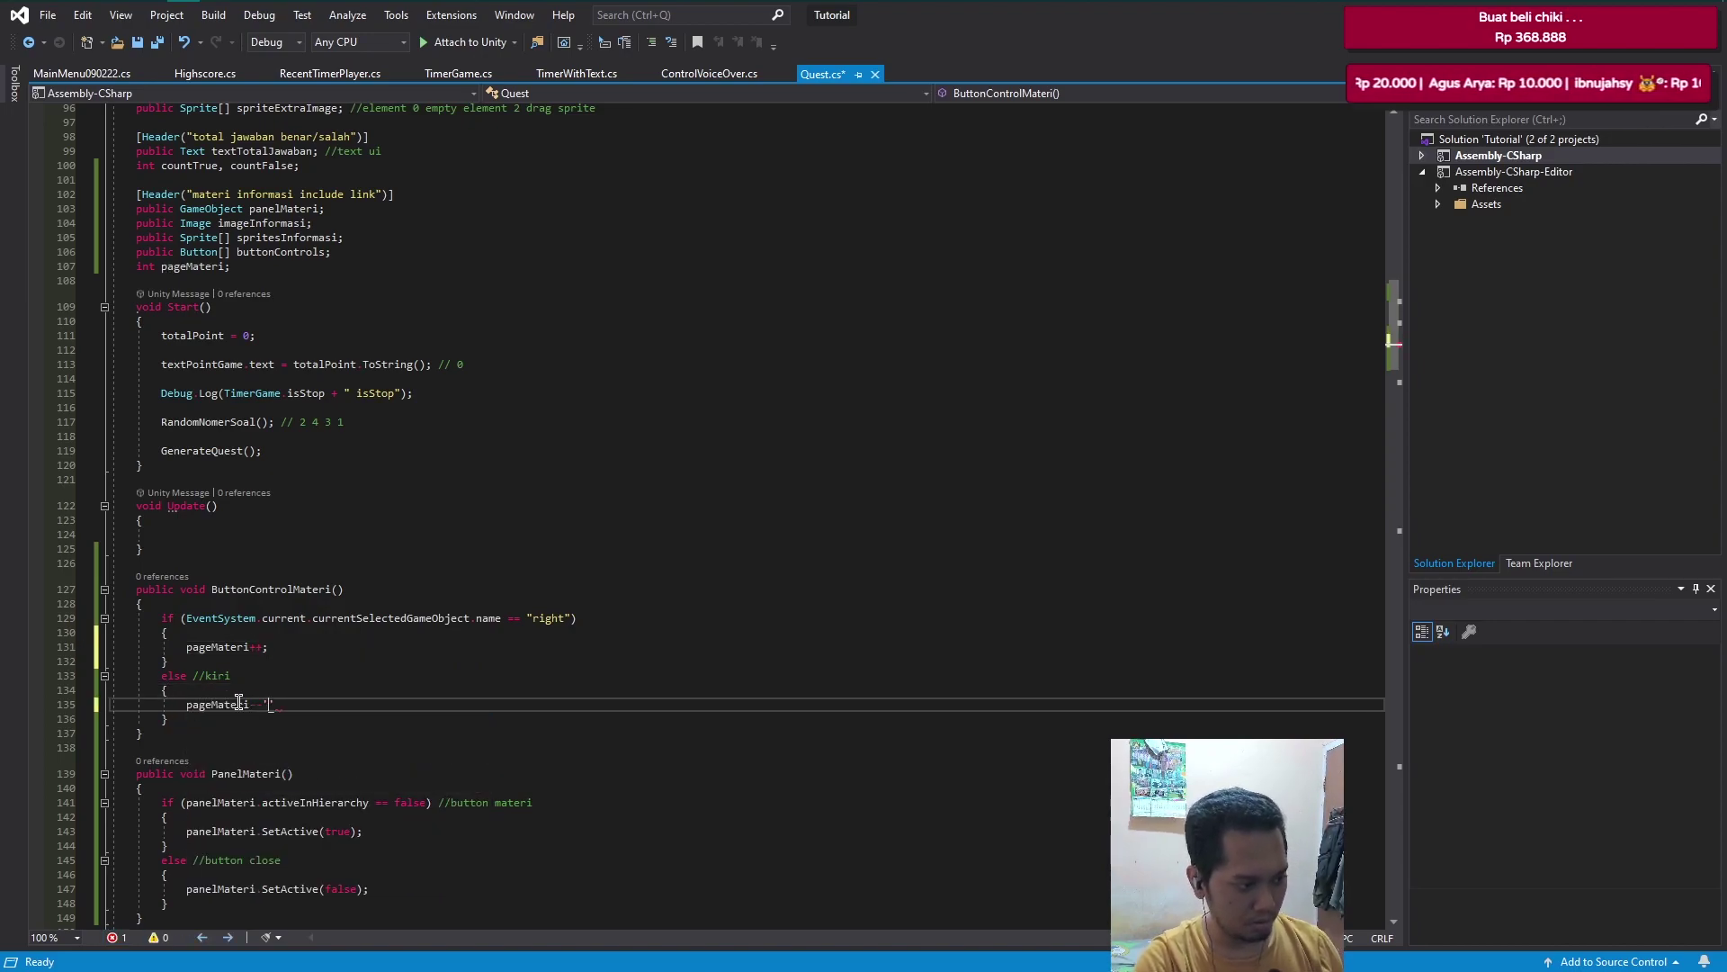
type(";")
key("ctrl+s")
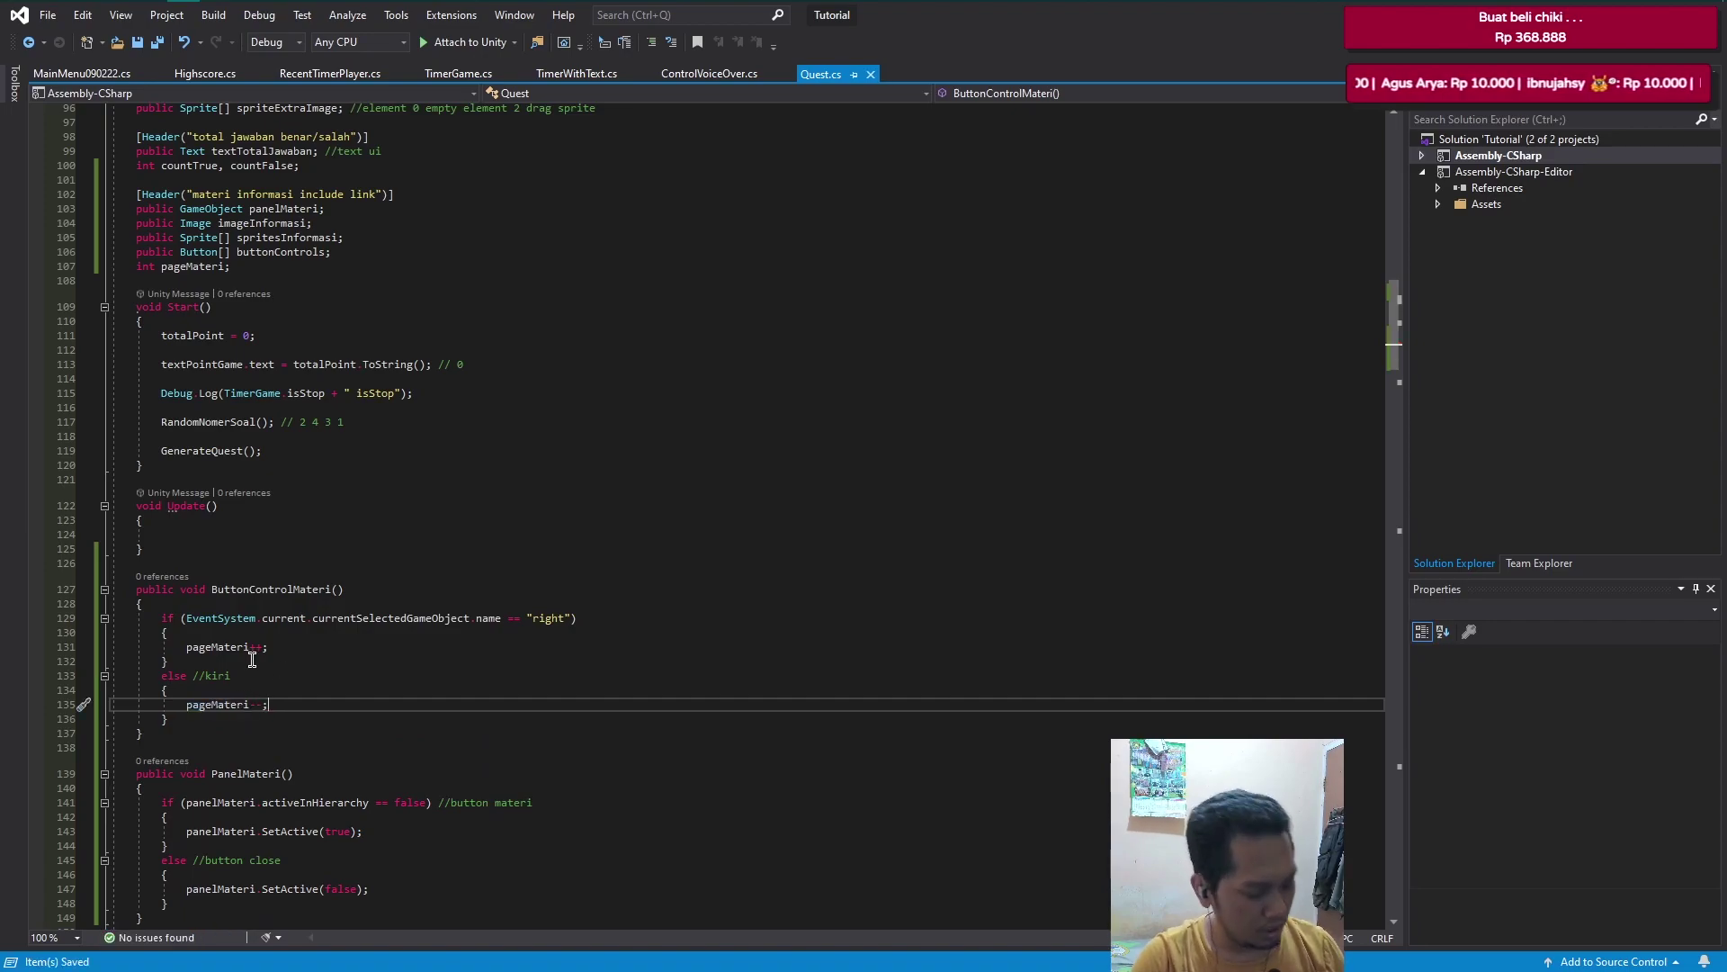
left_click(356, 647)
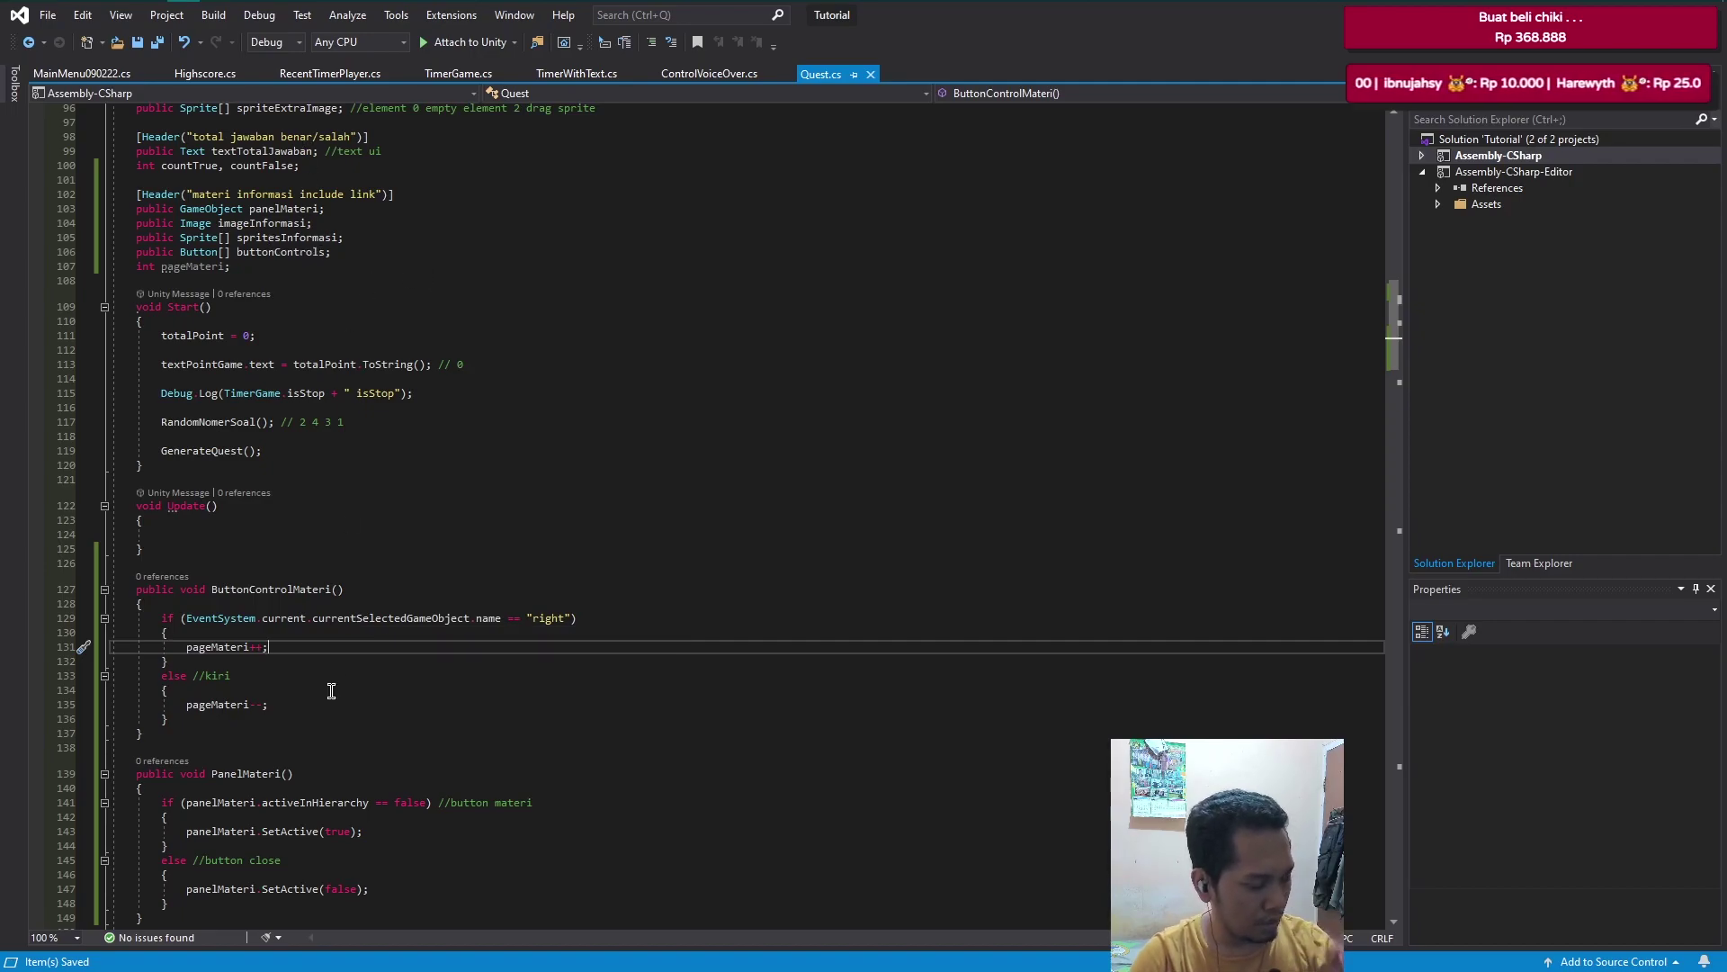
- Below the page increment, add imageInformasi.sprite = spritesInformasi[pageMateri];
key("Return")
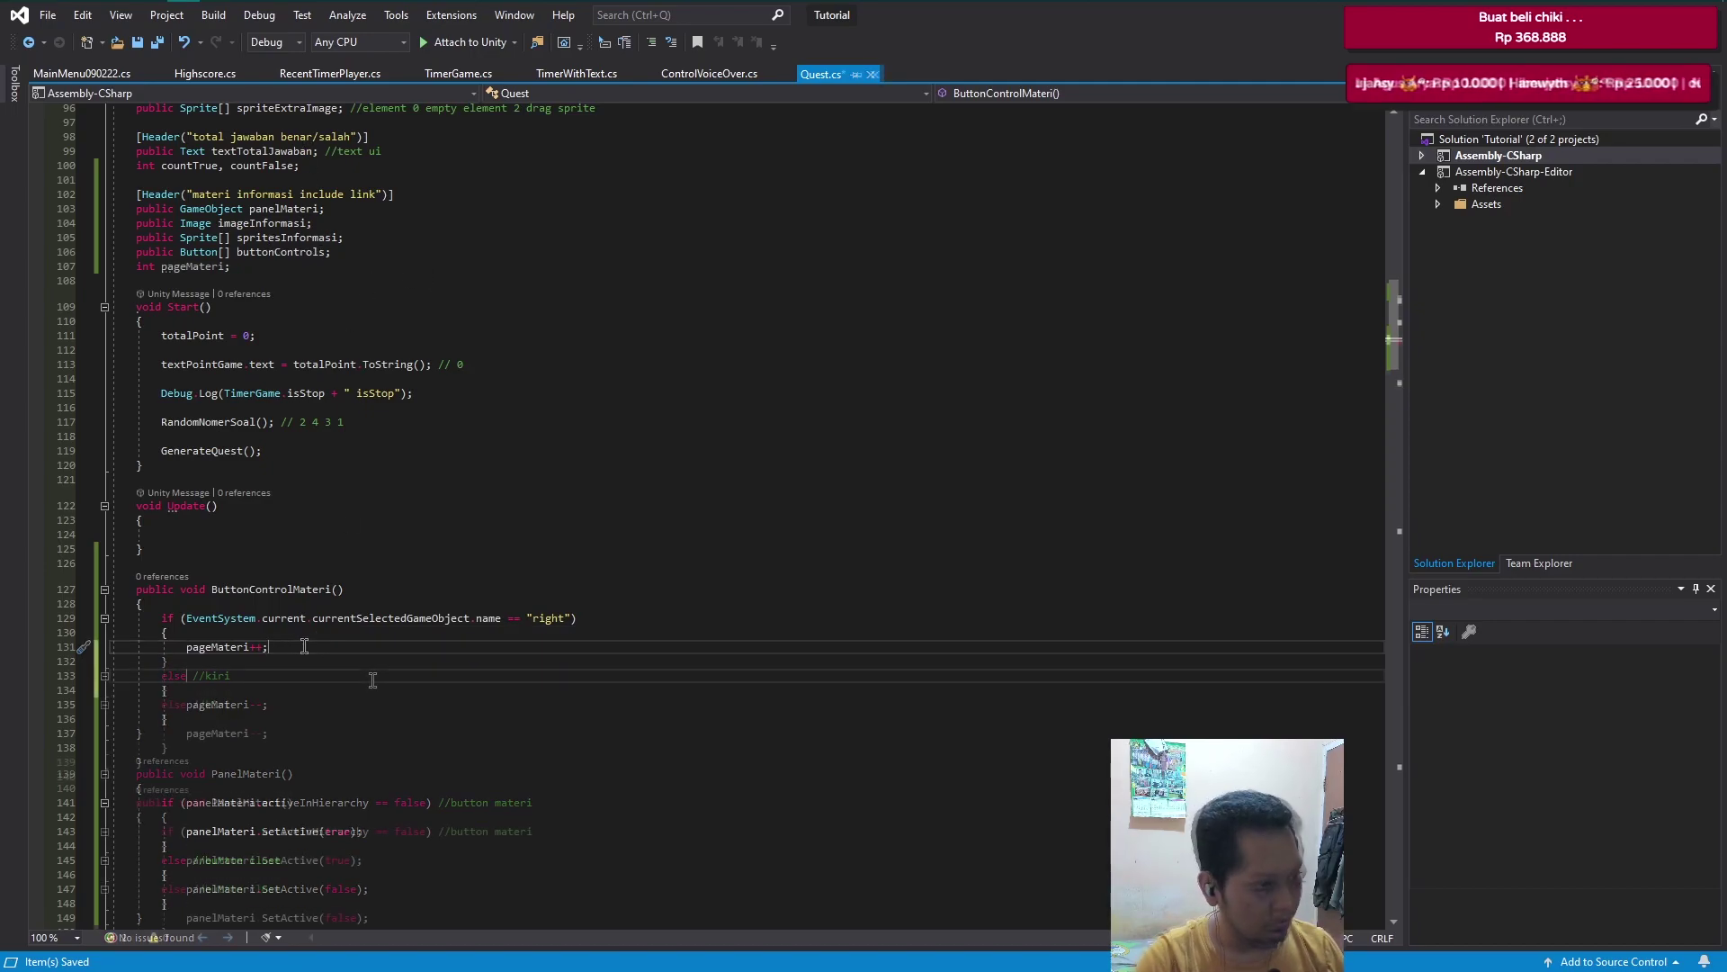
key("Return")
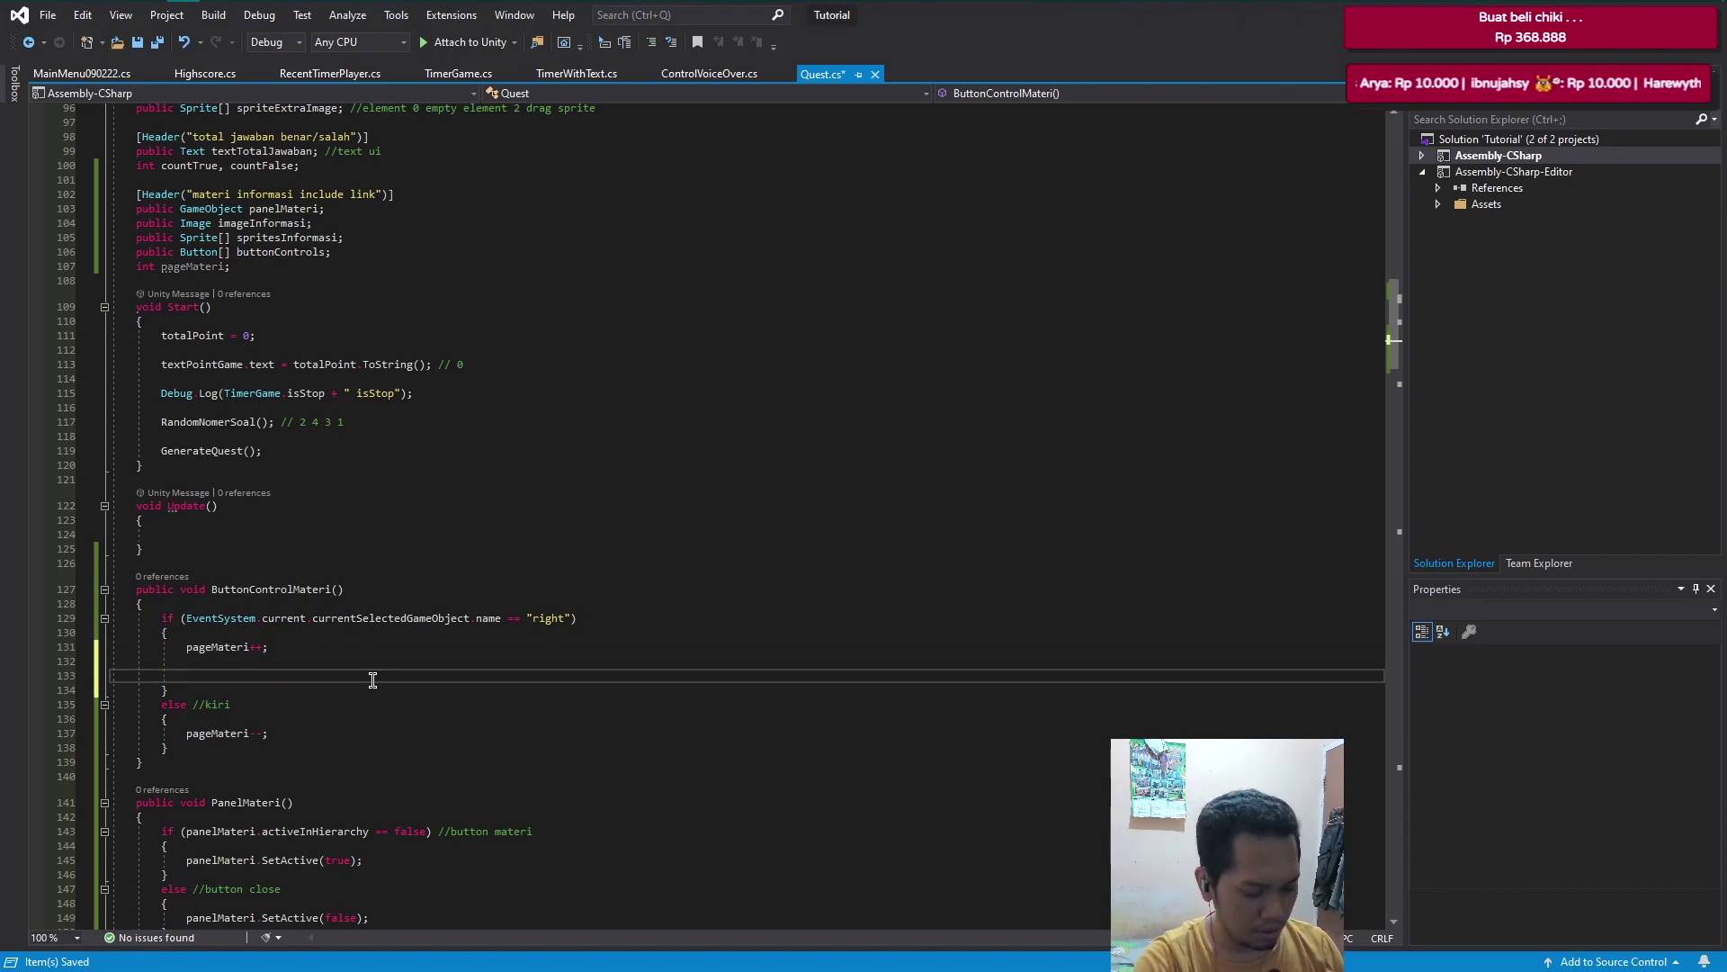
type("ima")
key("Tab")
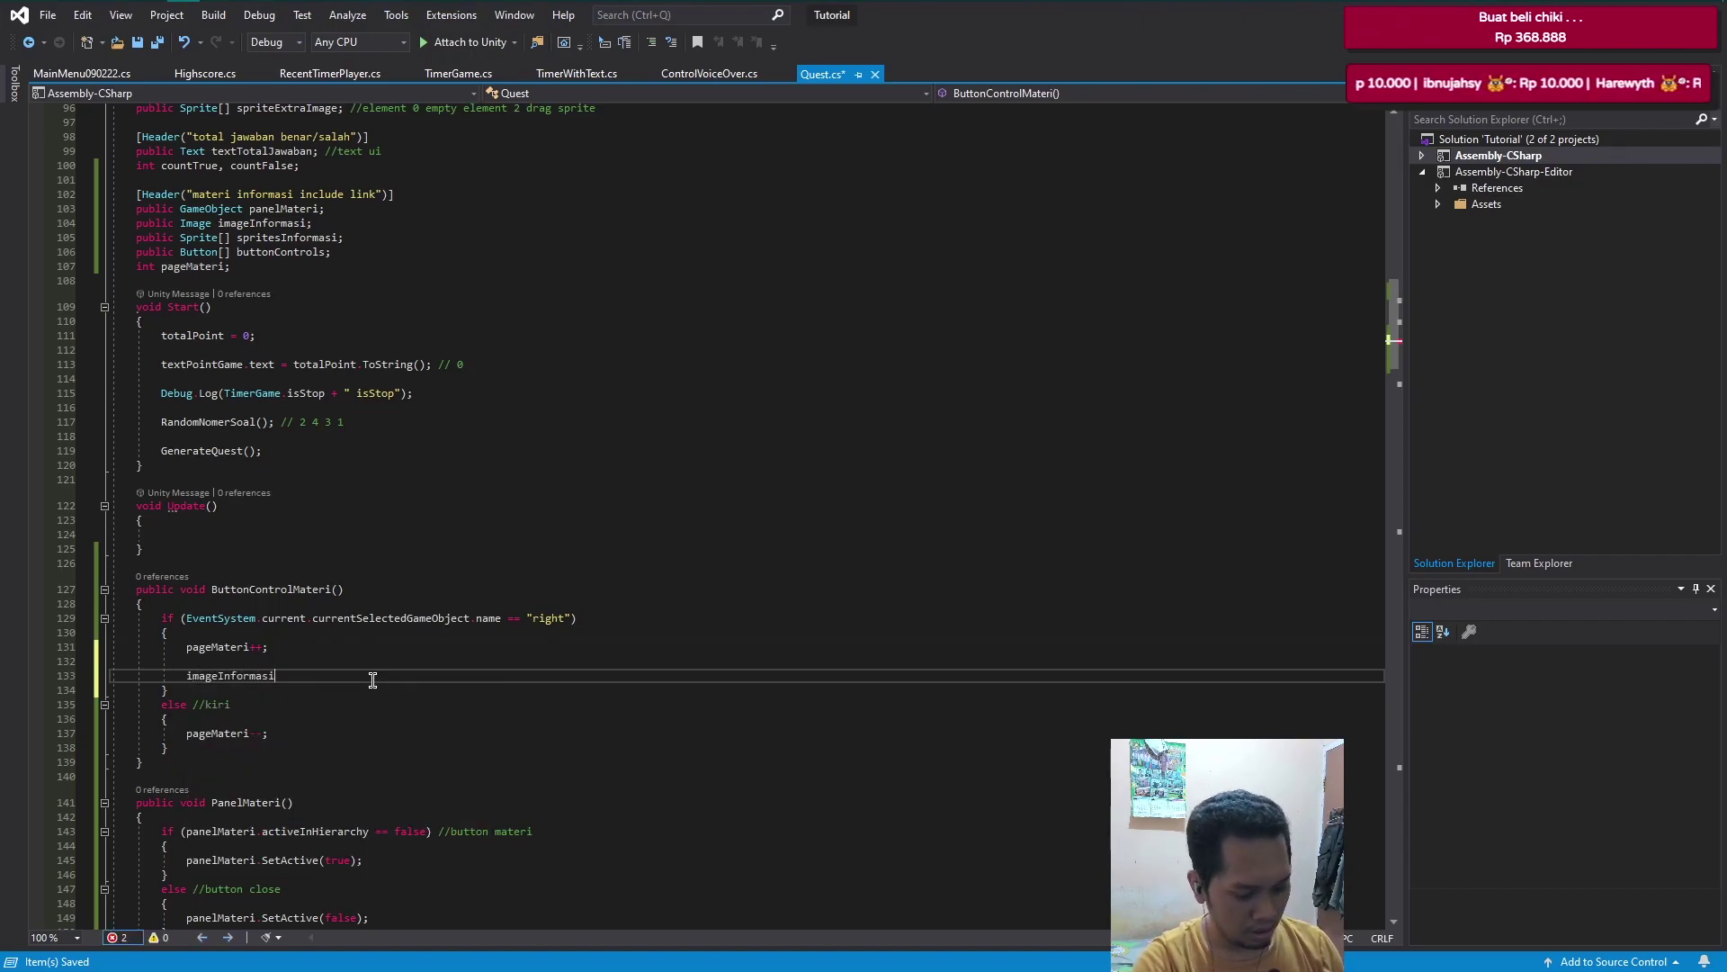
type(".sp")
key("Tab")
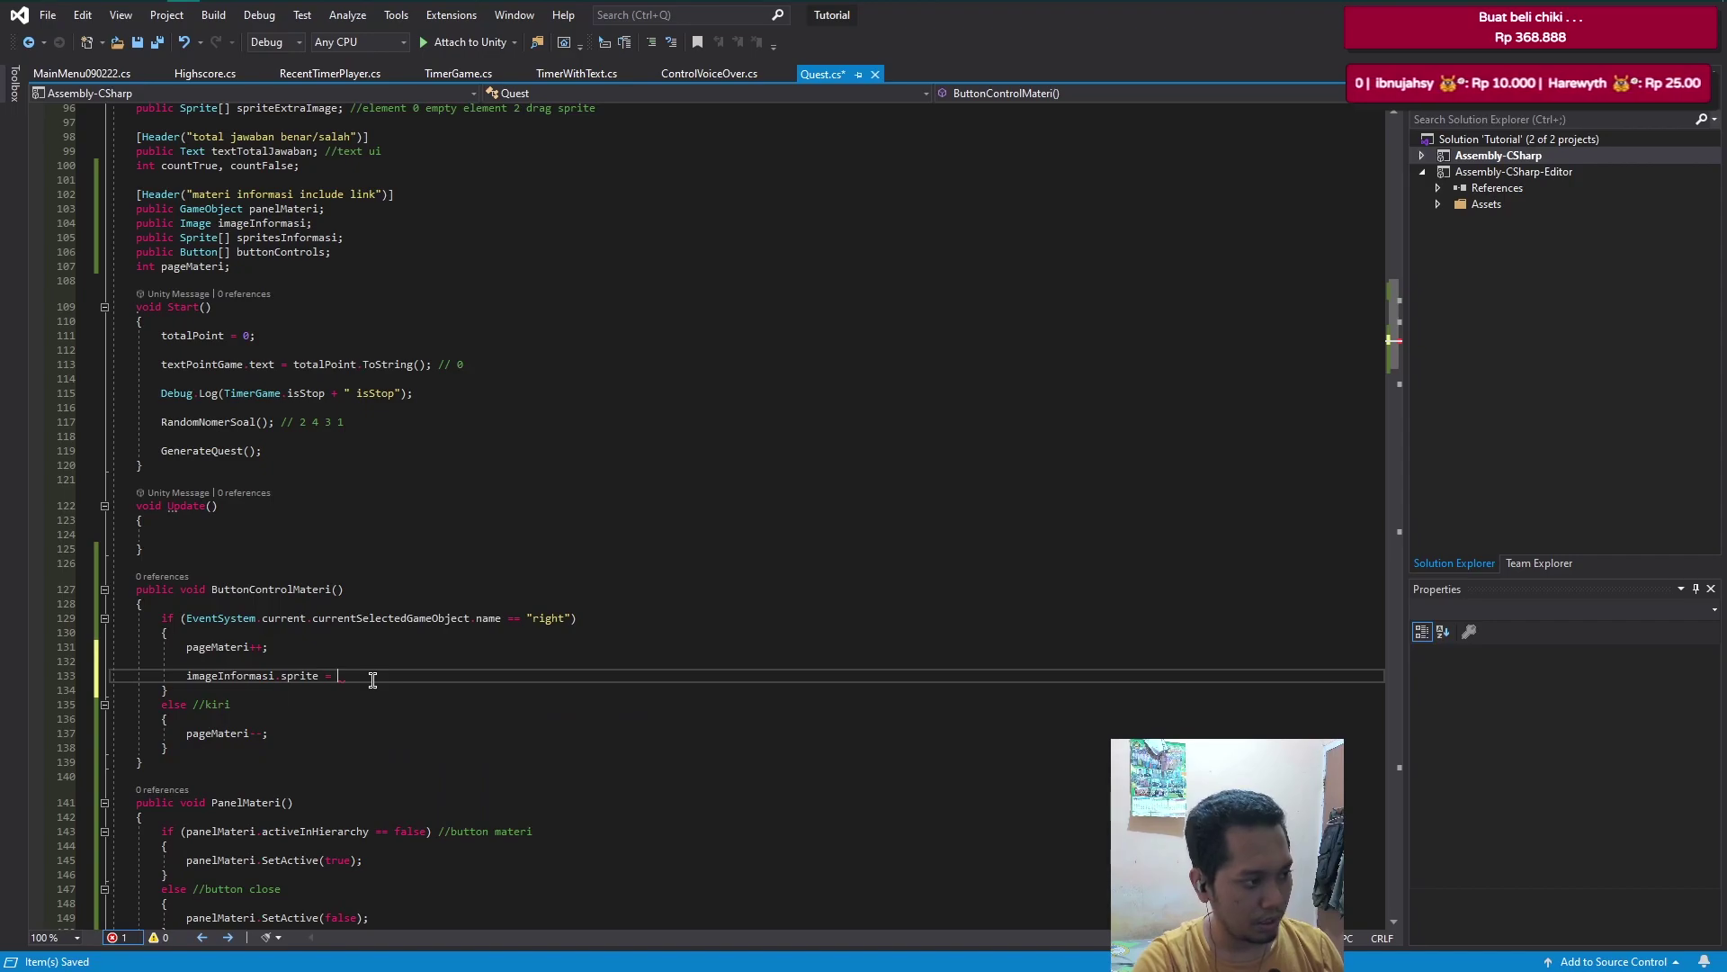
type("spri")
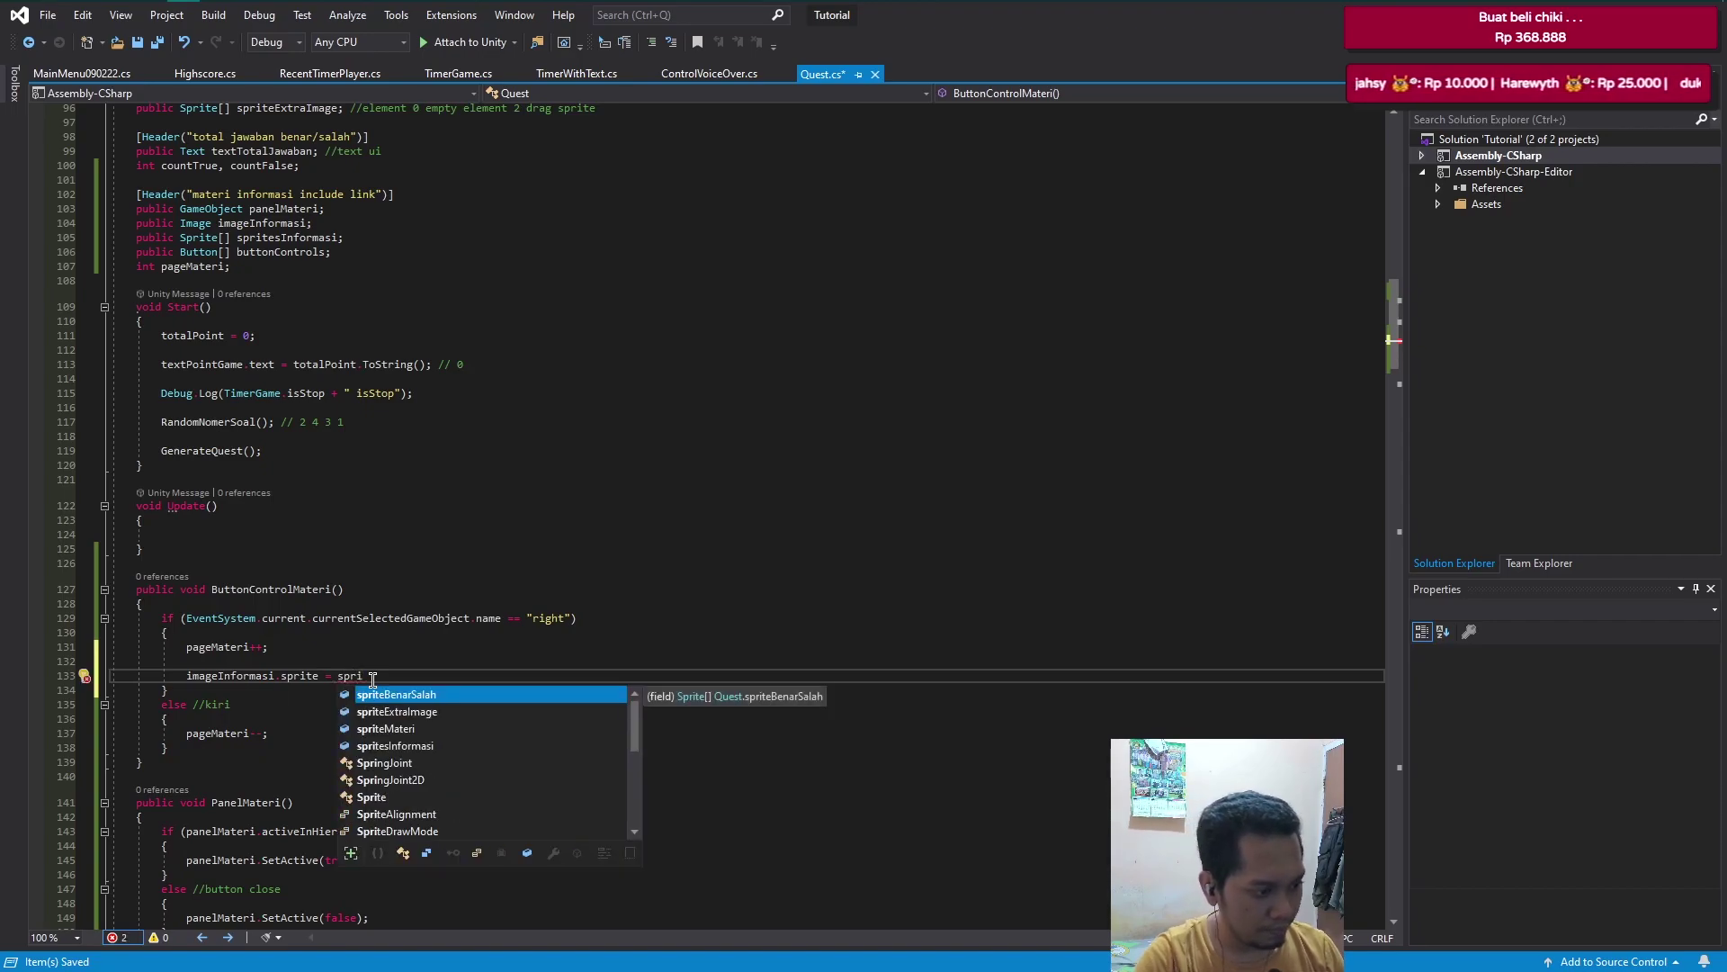
key("Down")
key("Down")
key("Down")
key("Tab")
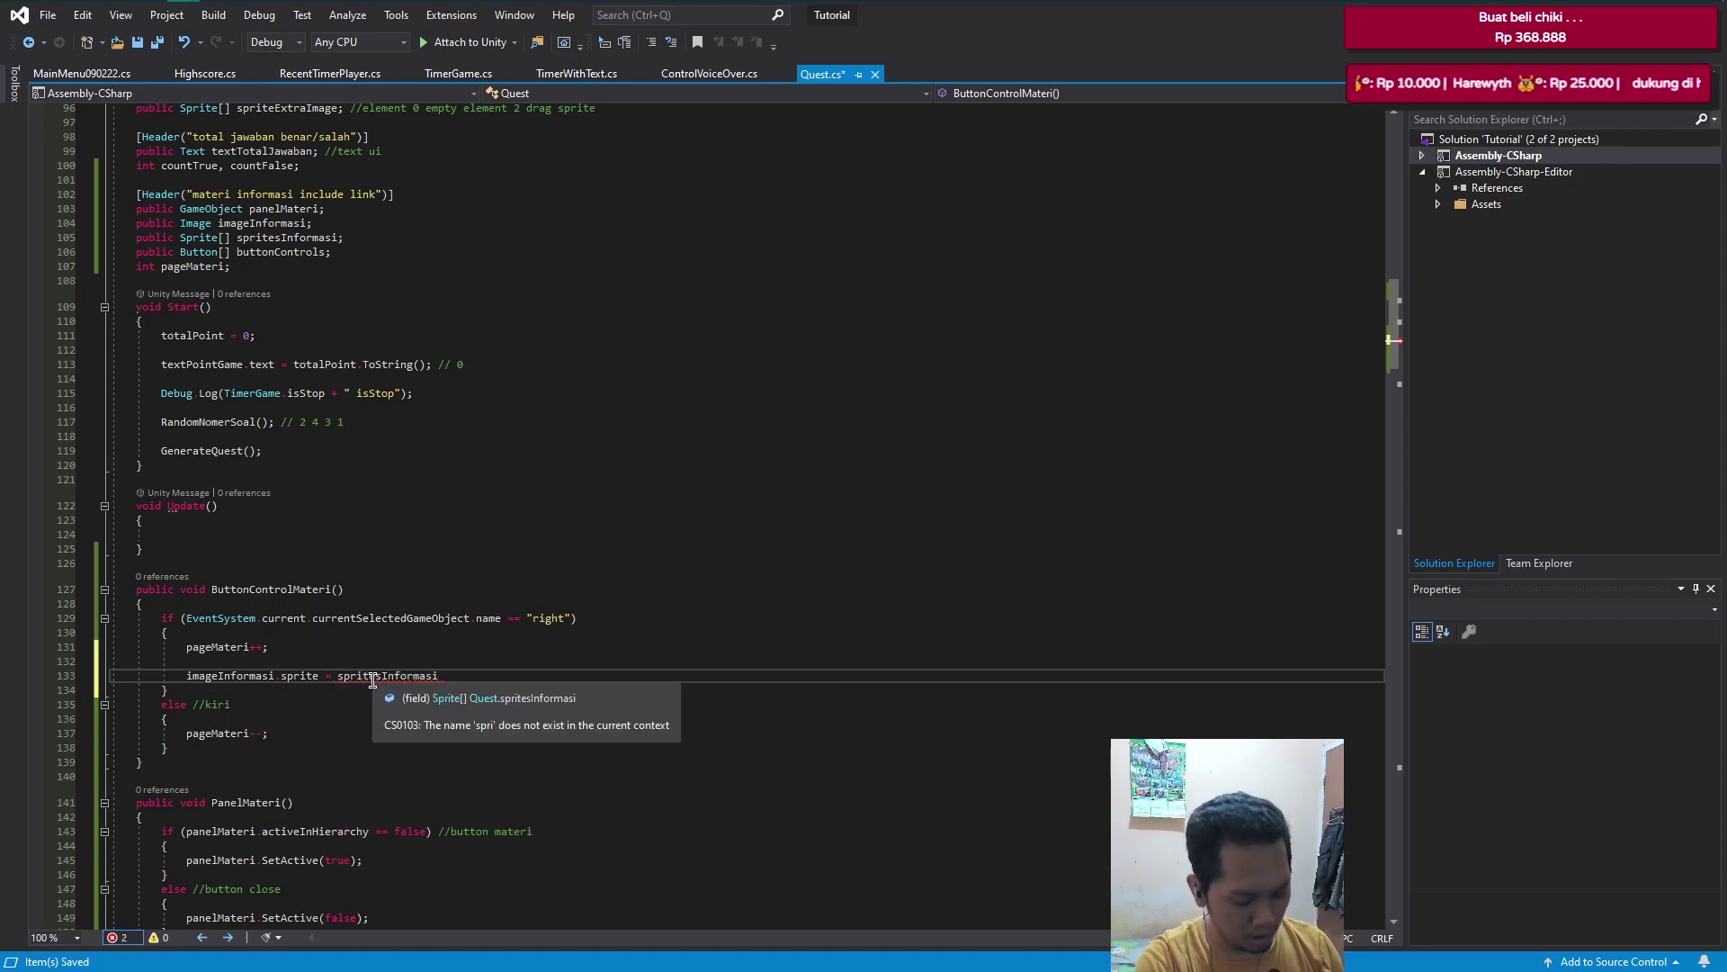
type("[pa")
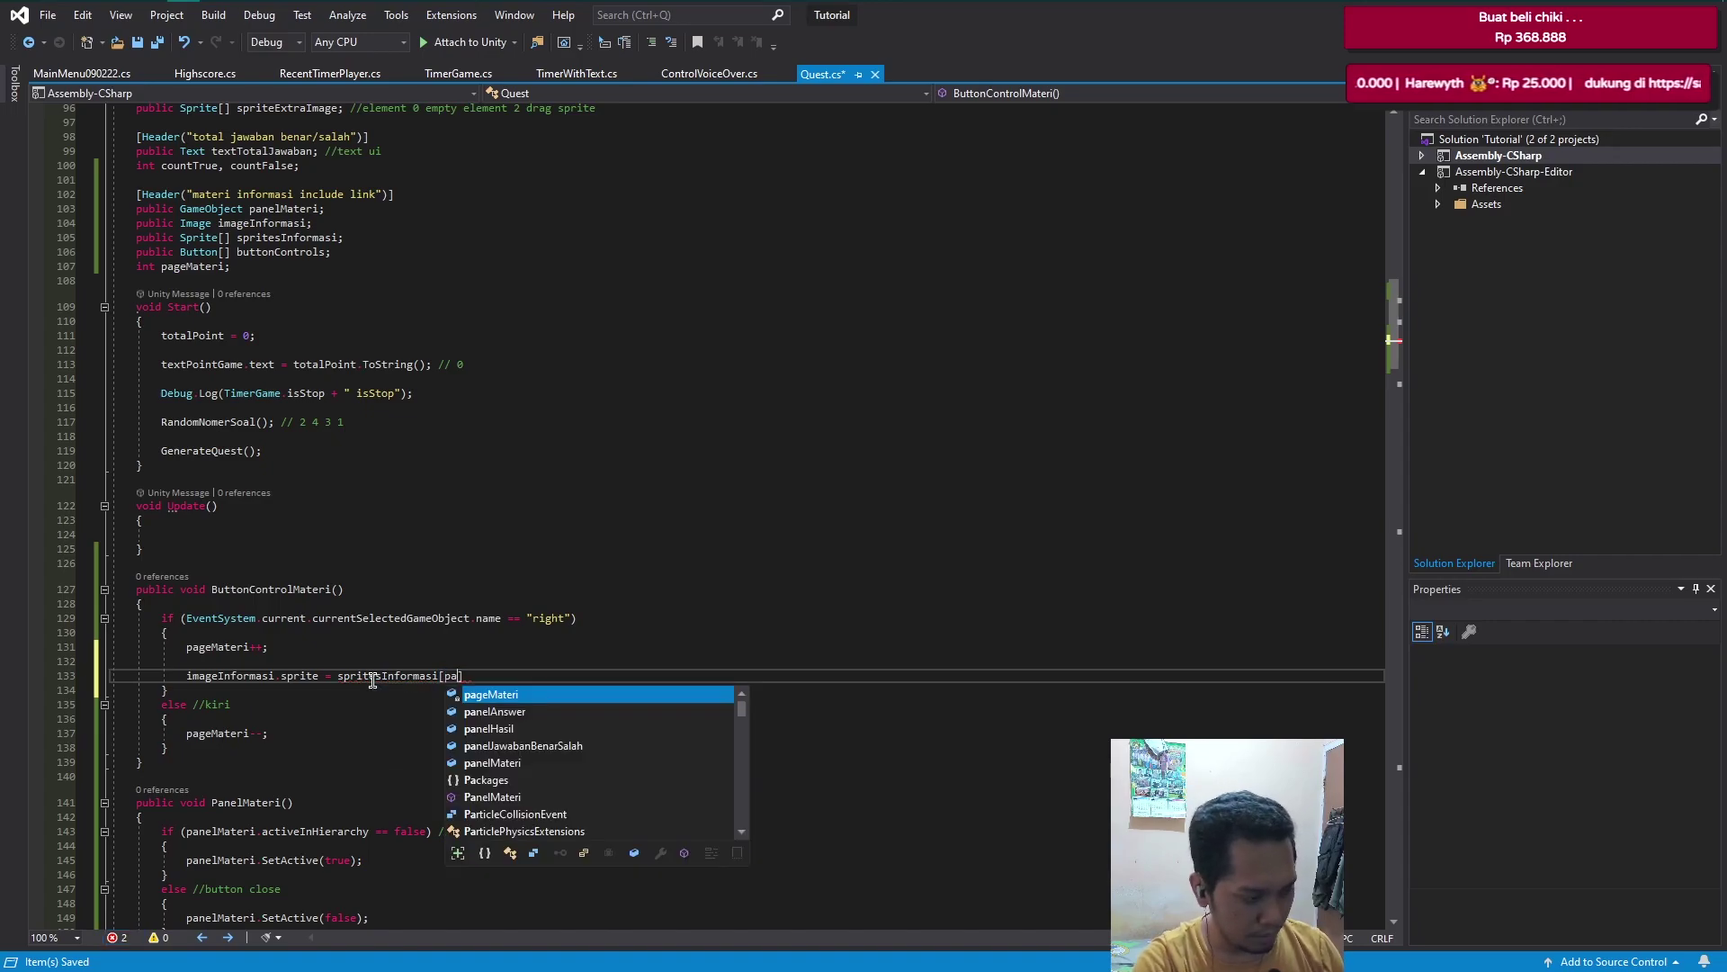
type("ge")
key("Tab")
type("]")
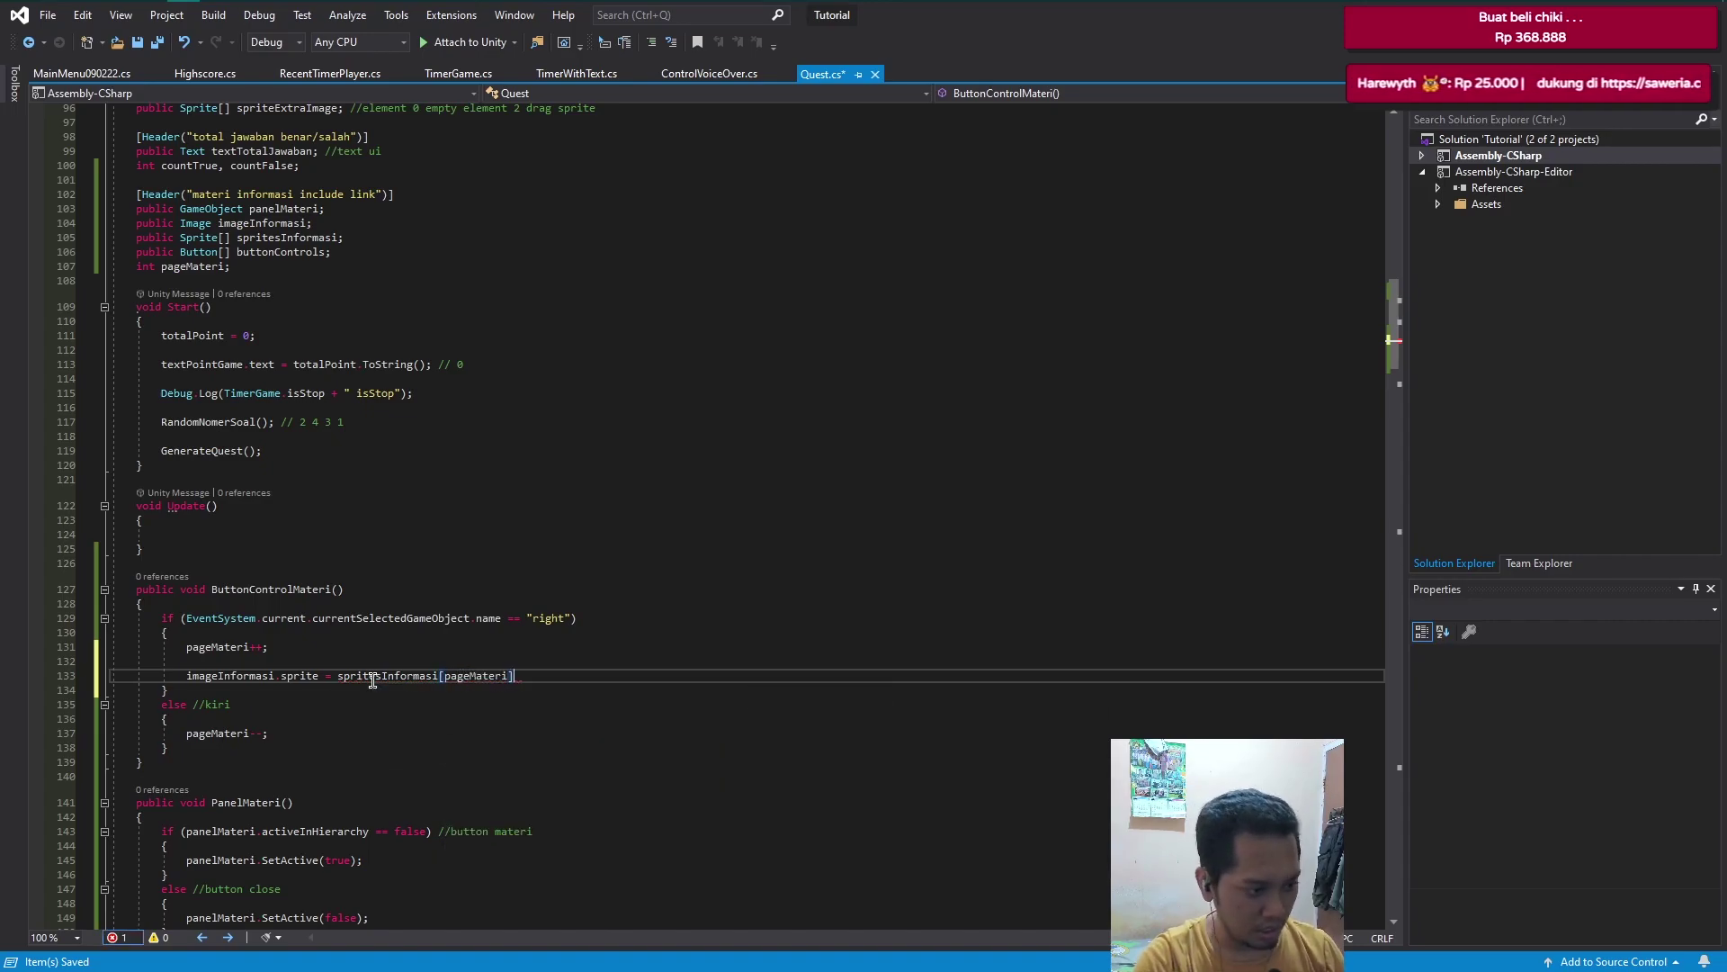
type(";")
key("Up")
key("Up")
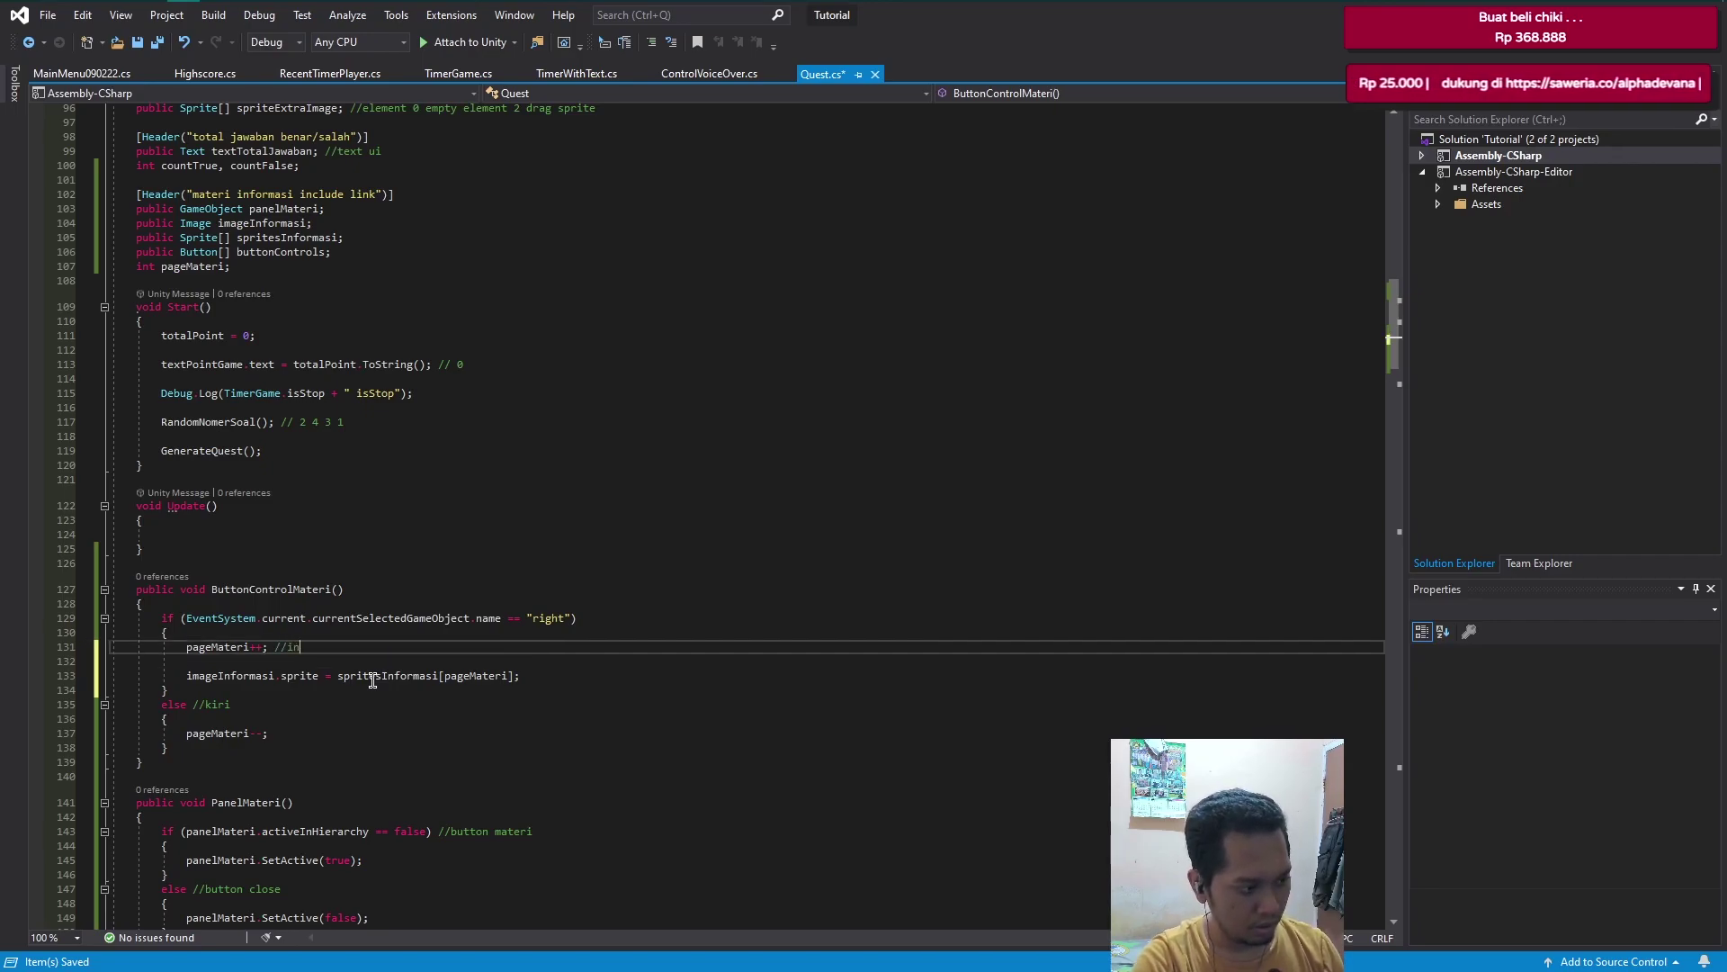
- Comment the decrement line '//decrease page' and the sprite line '//change sprite image', then save
type("crease page")
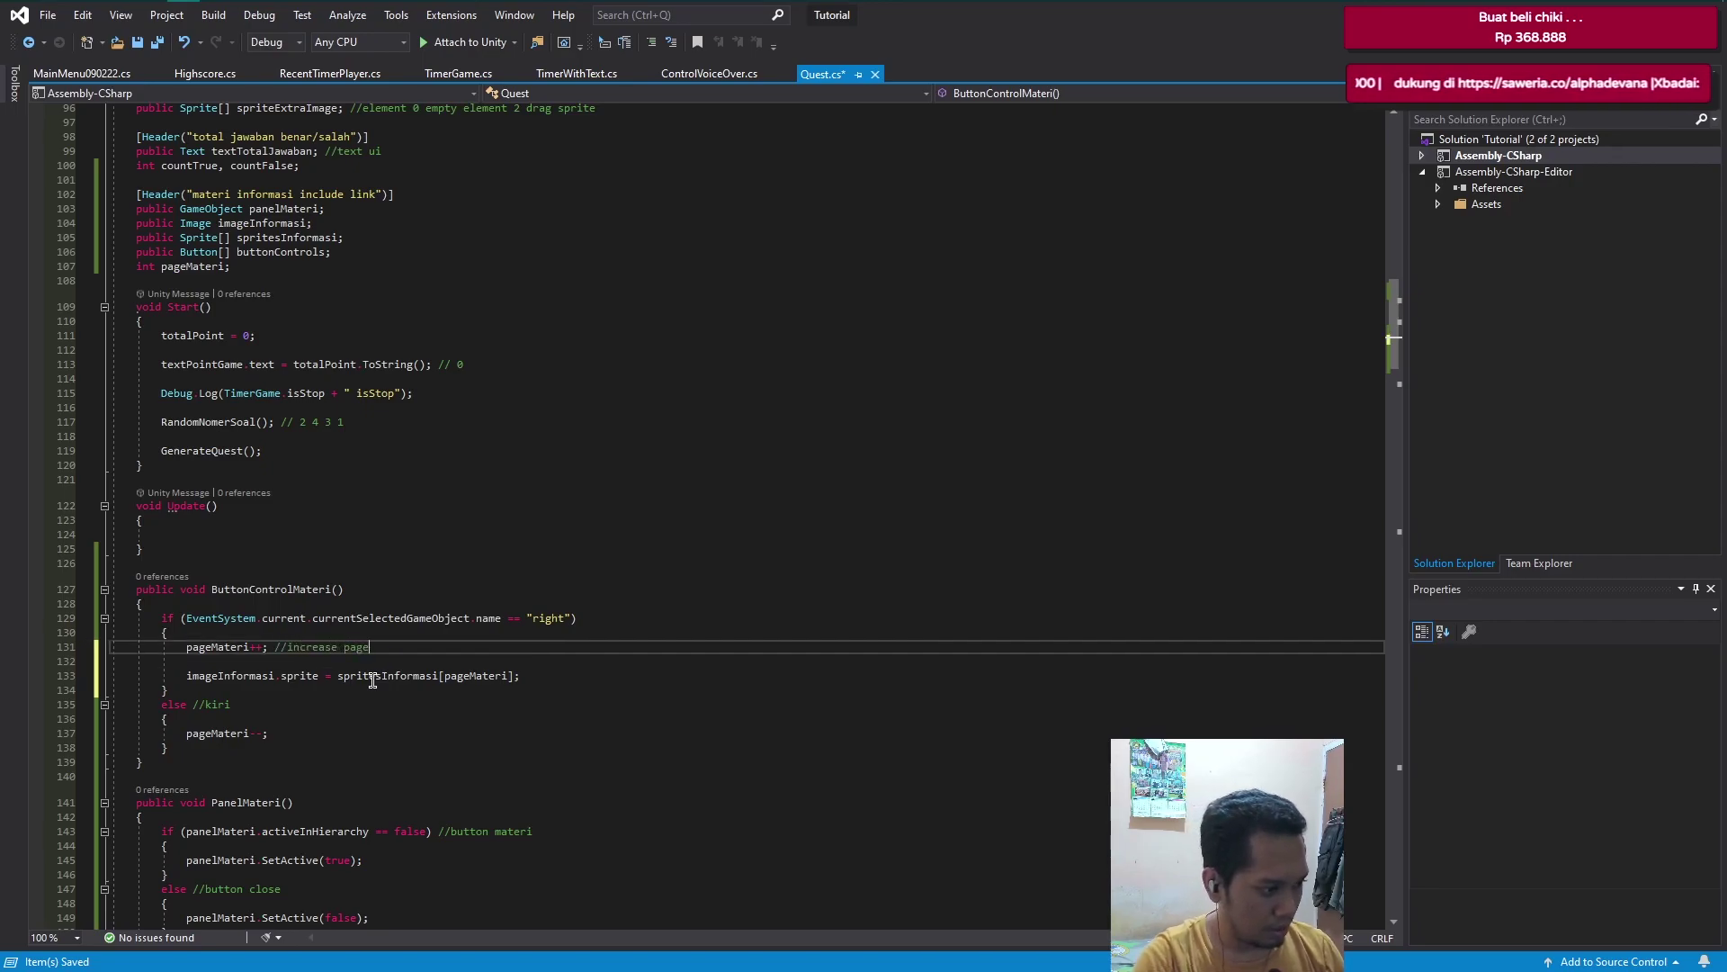
key("Down")
key("Down")
key("Down")
key("Down")
key("Down")
key("Down")
key("End")
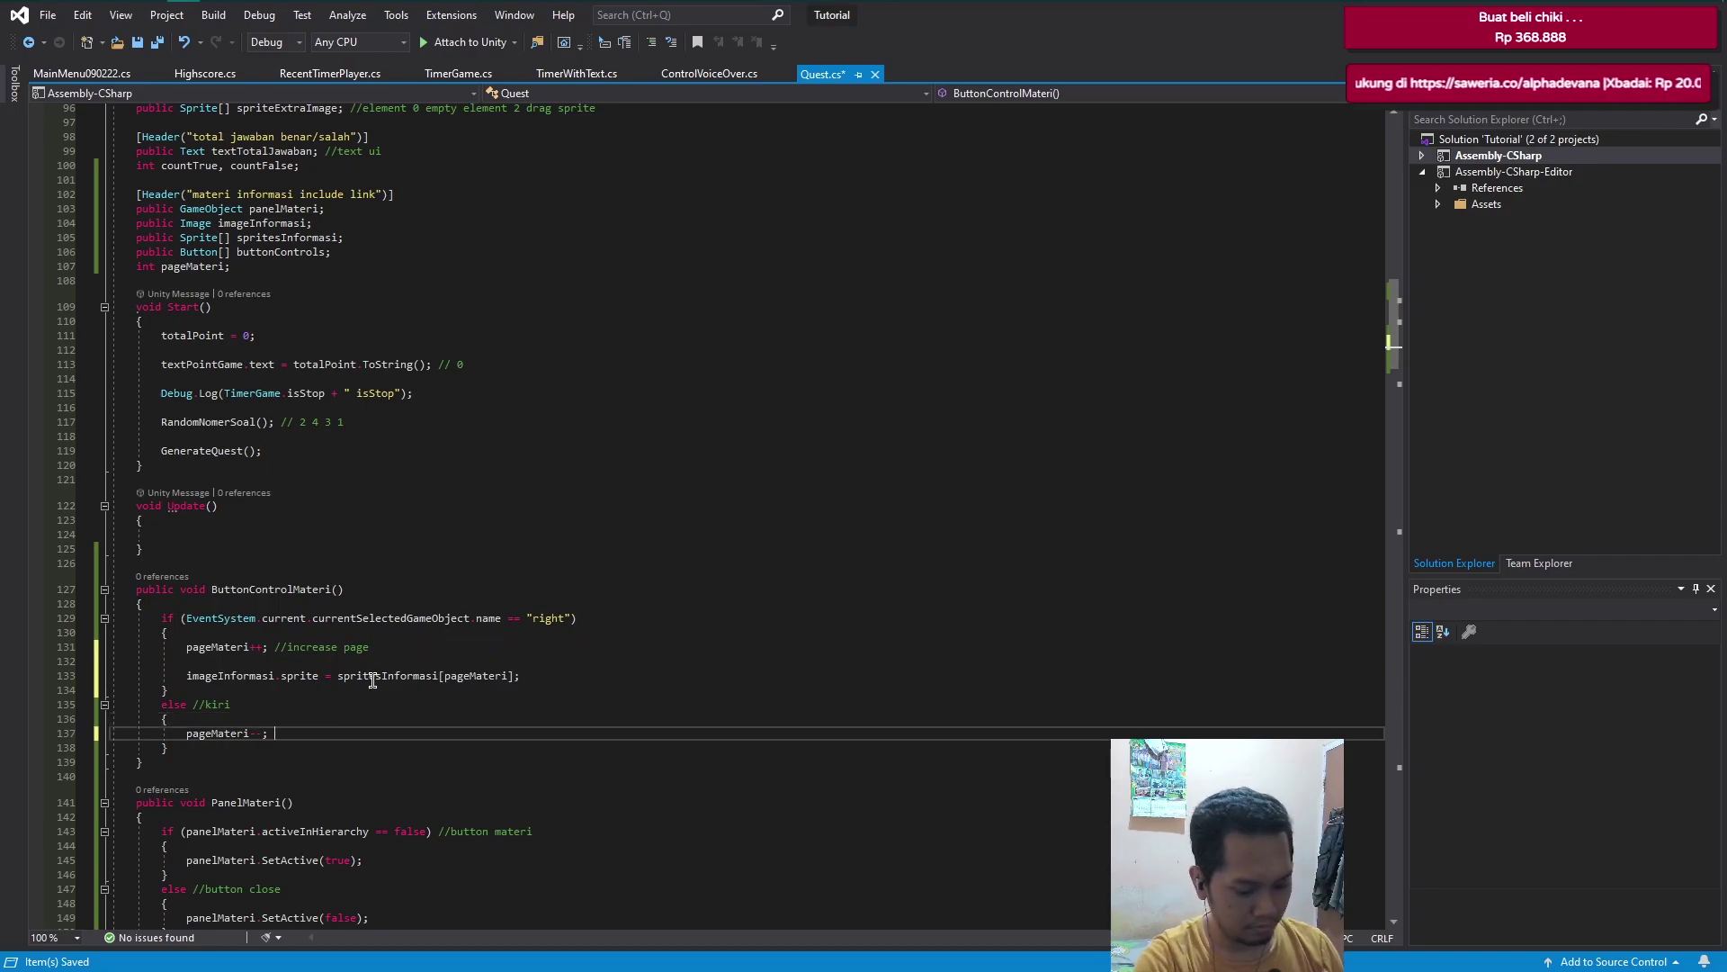
type("//decrease page")
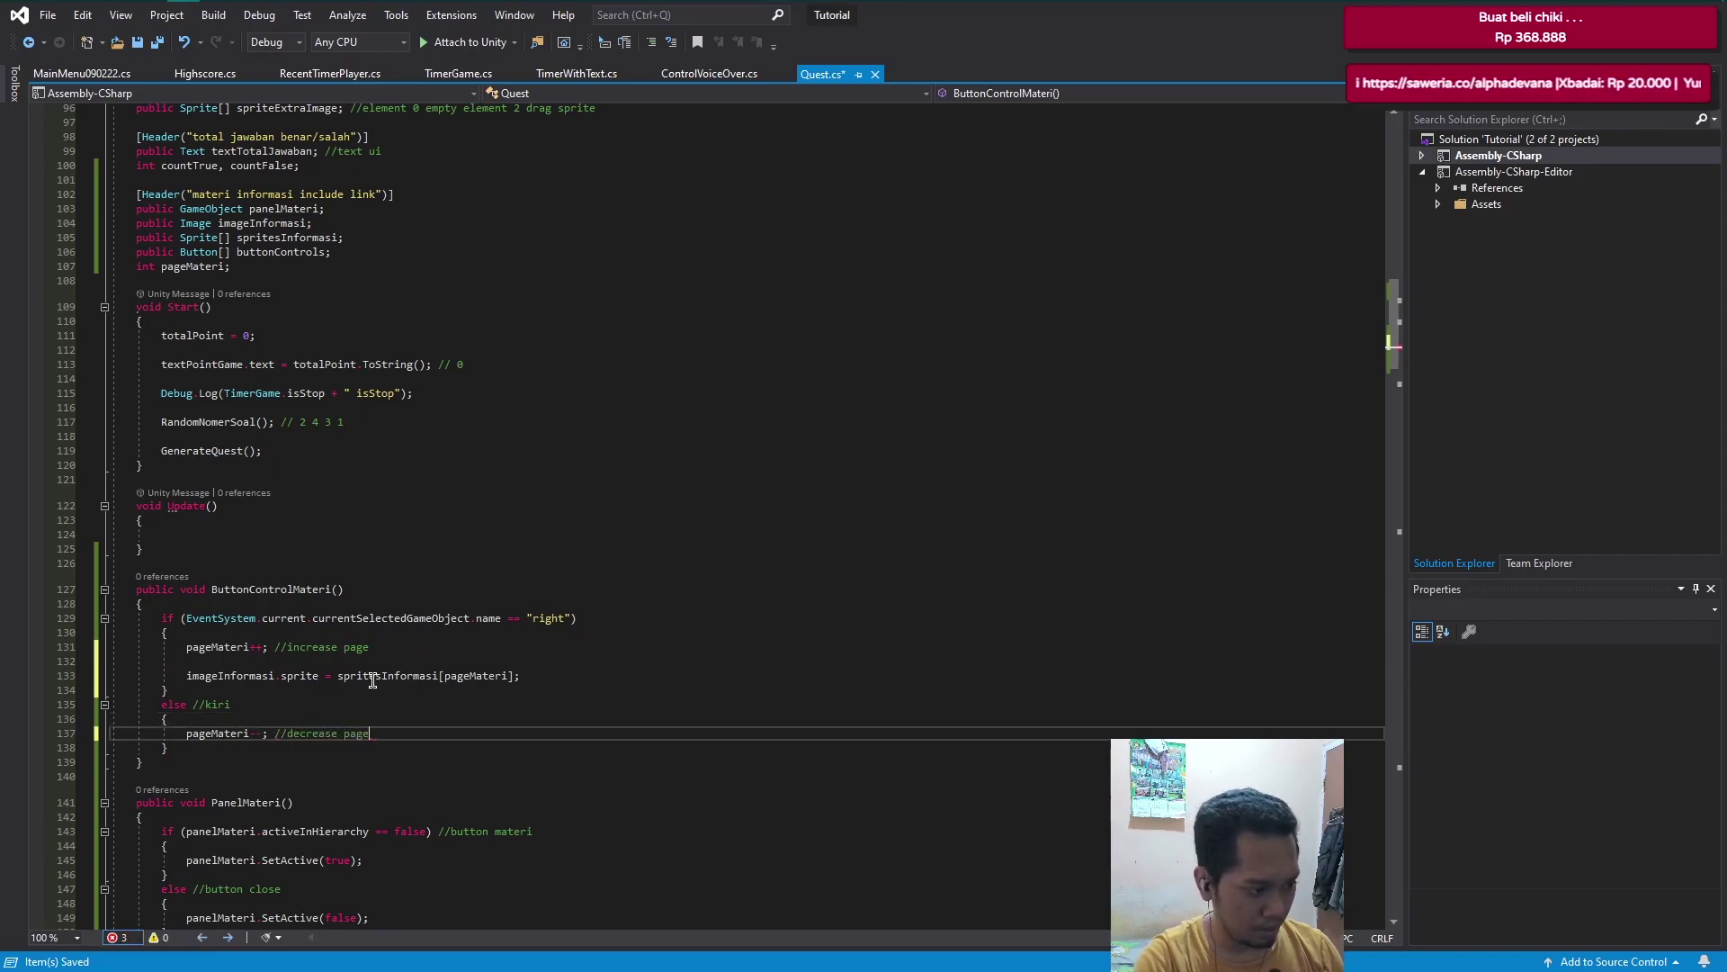
key("Up")
key("Up")
key("Up")
key("Up")
key("End")
type("//")
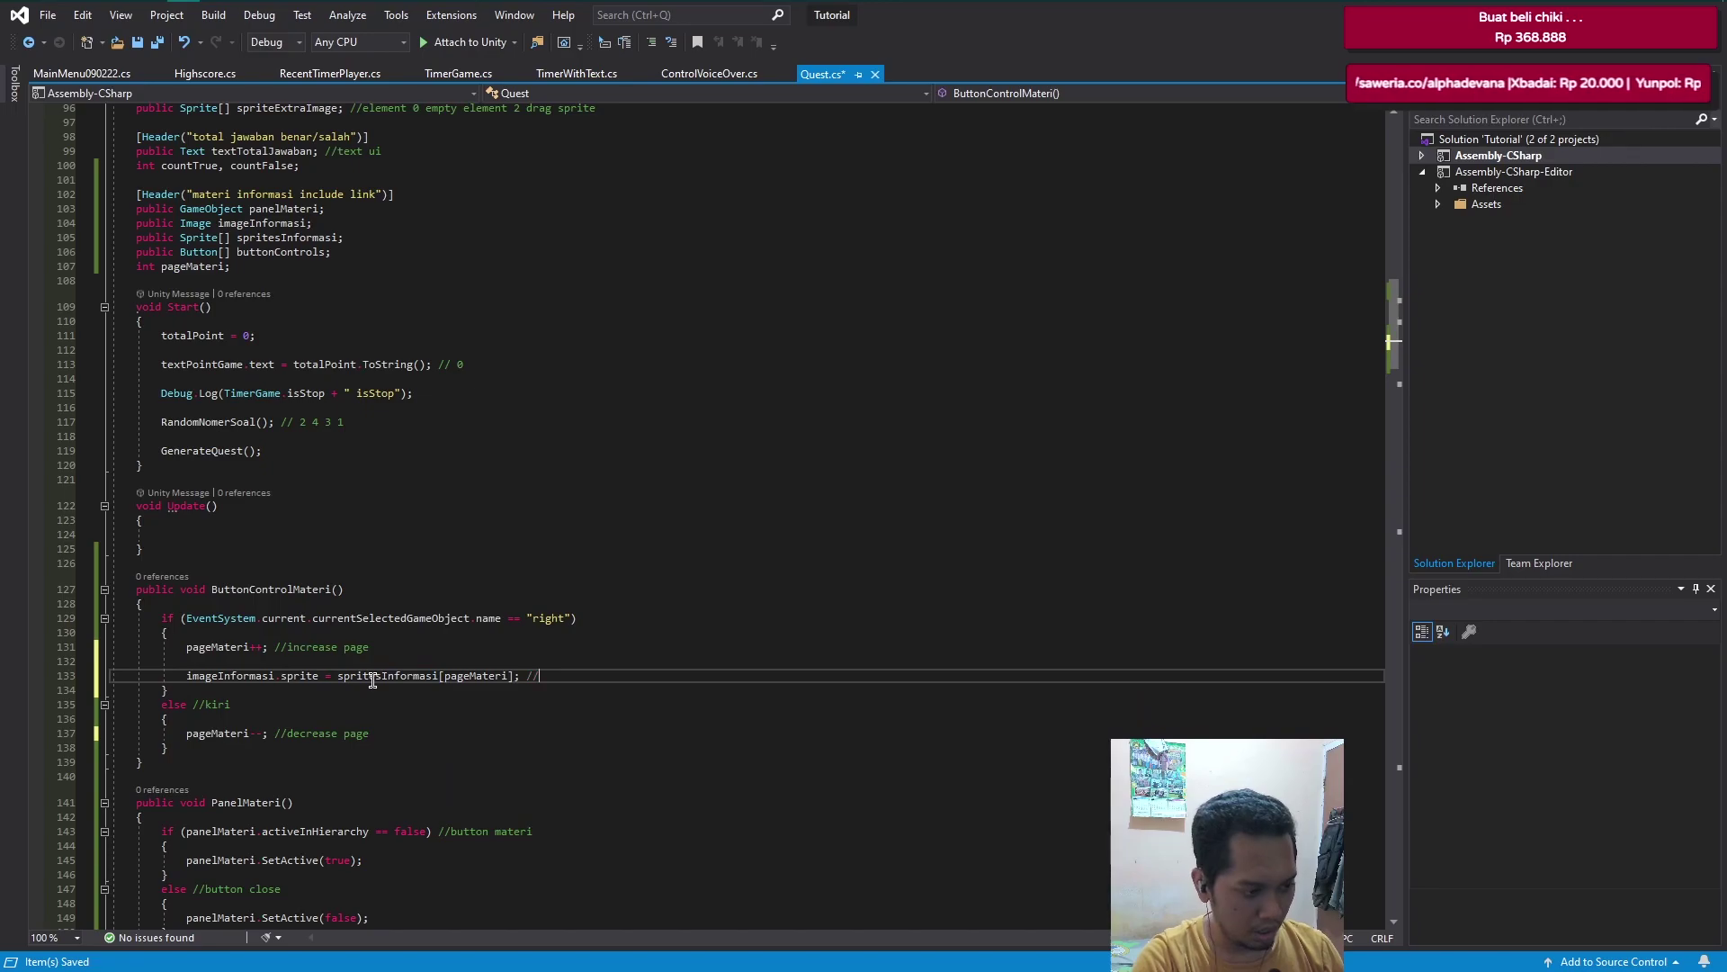
type("change sprite")
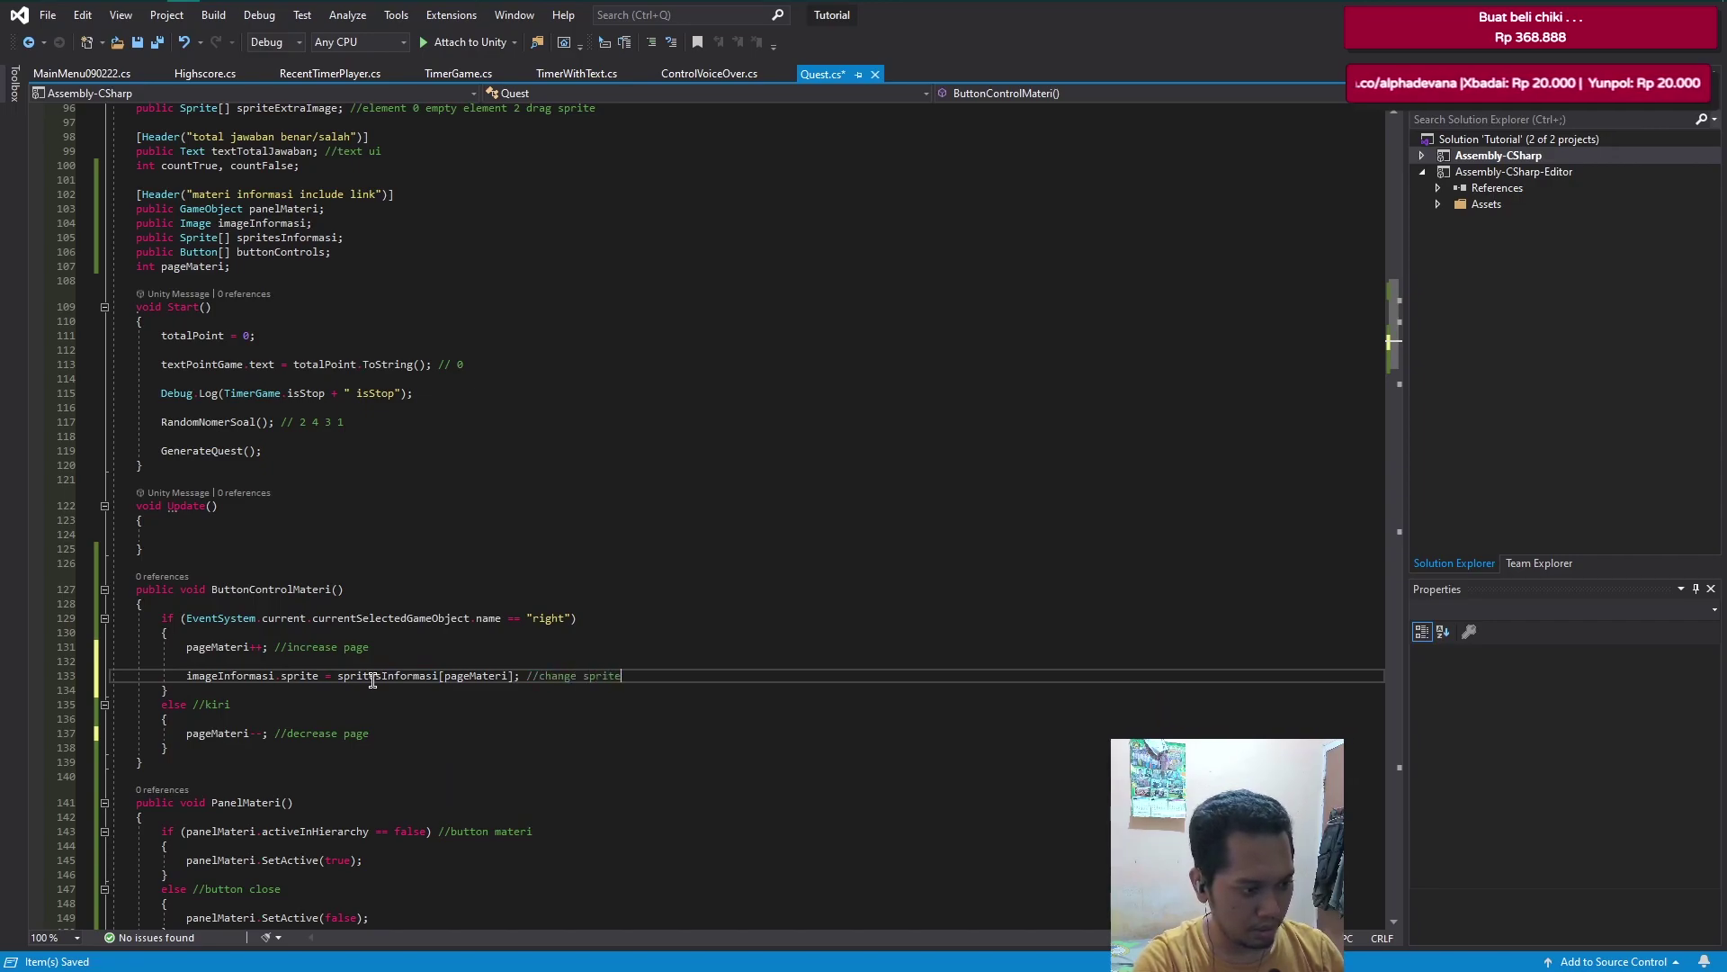
type(" image")
key("ctrl+s")
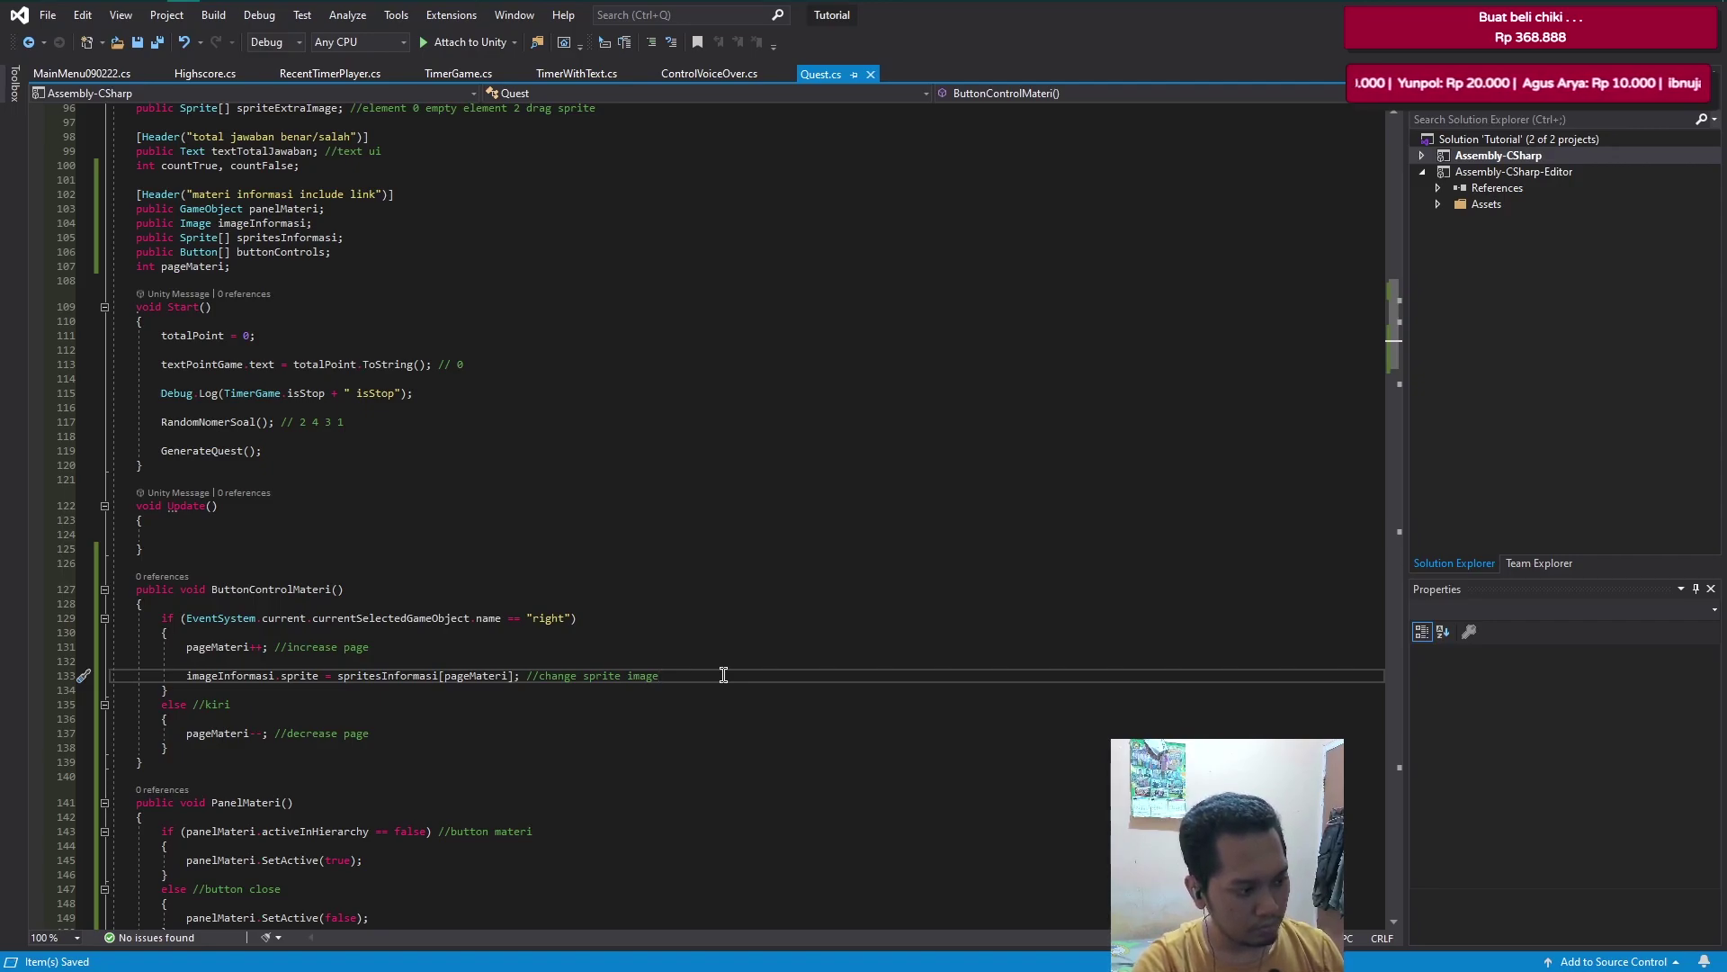
key("Return")
key("Return")
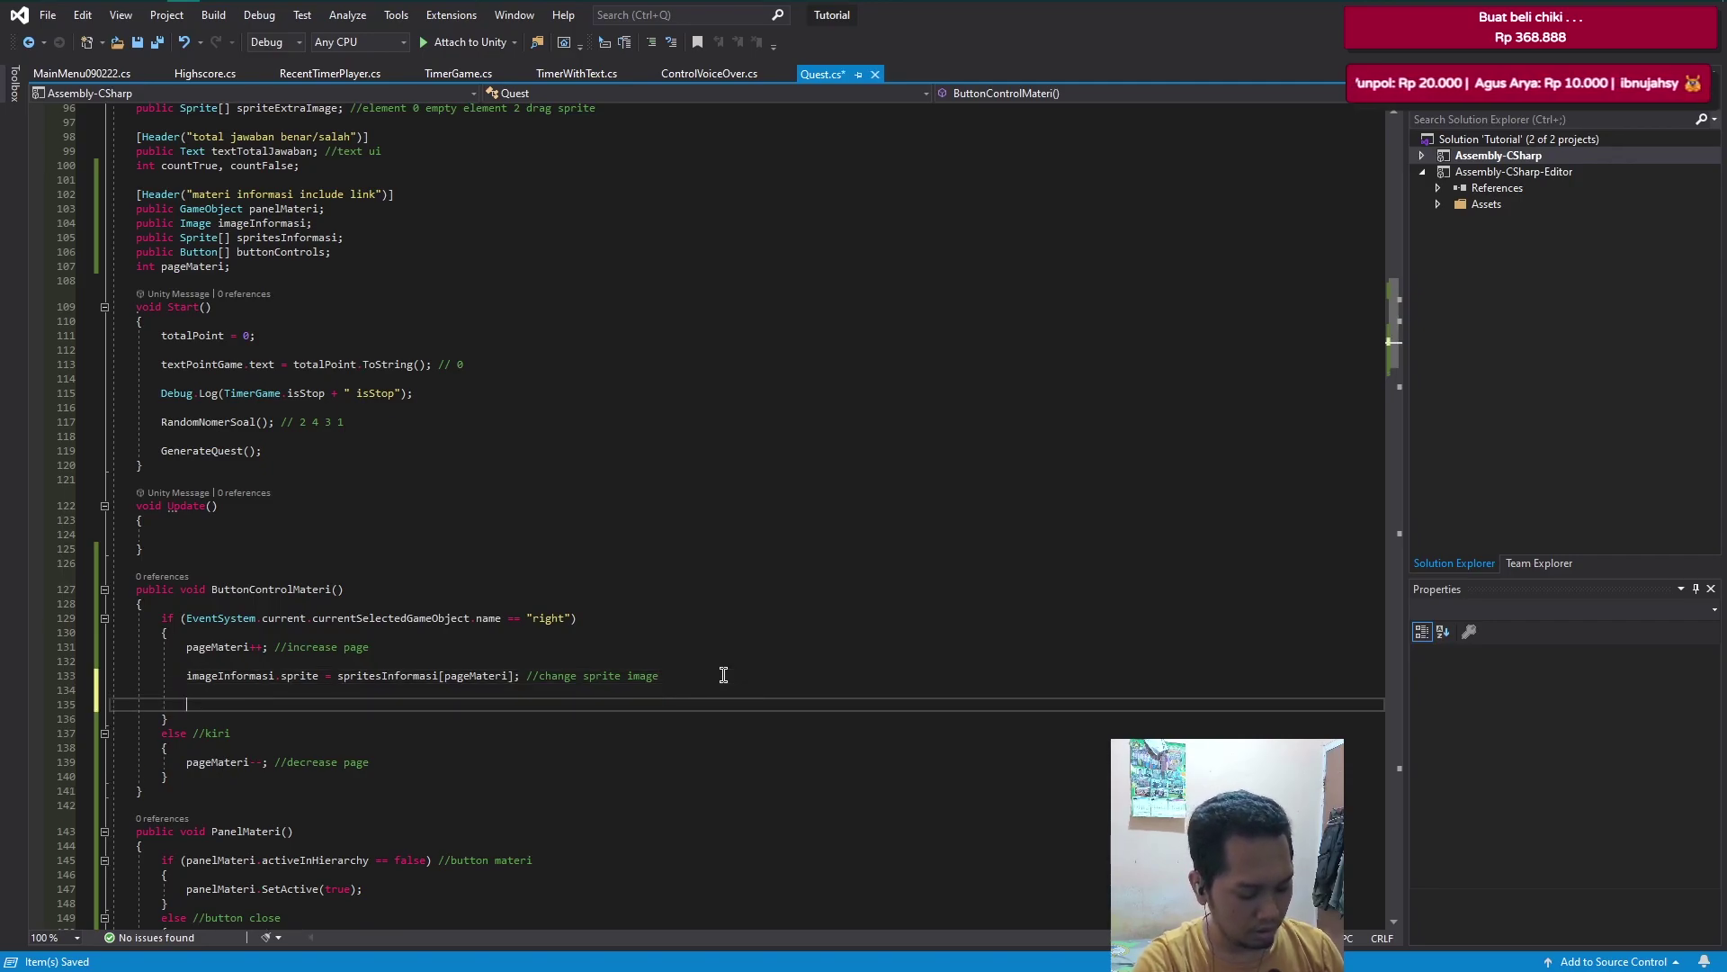
- Add an if (pageMateri > 0) block and begin a buttonControls statement inside it
type("if")
key("Tab")
key("Tab")
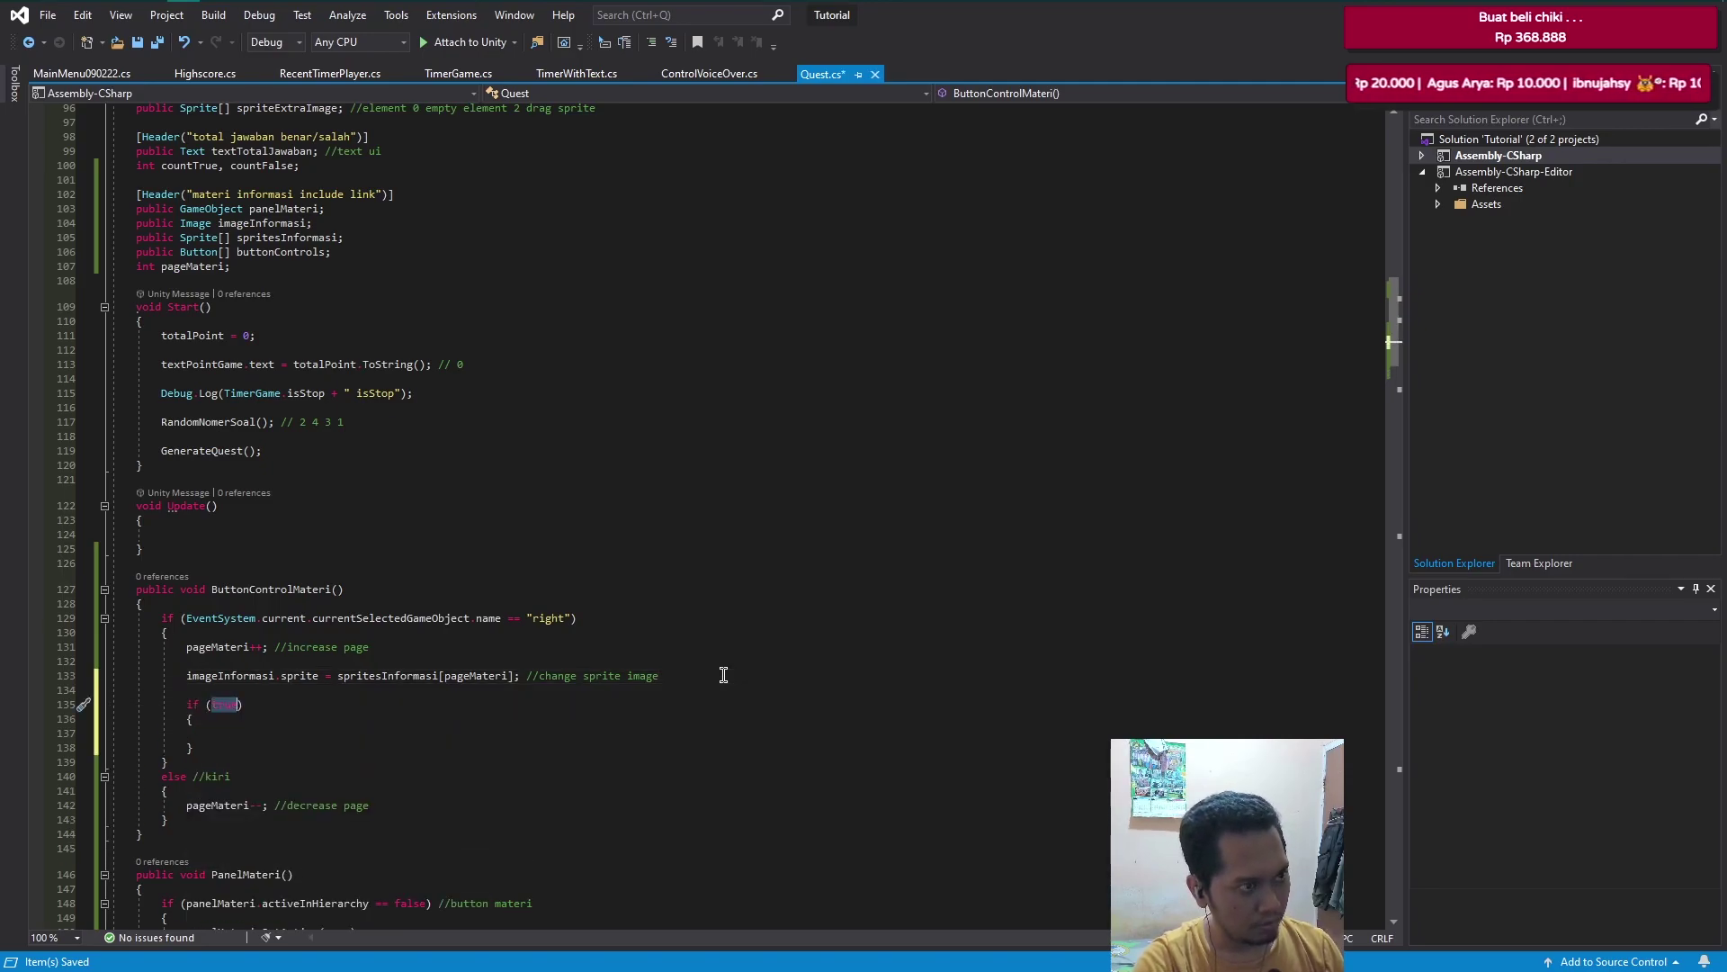
type("page")
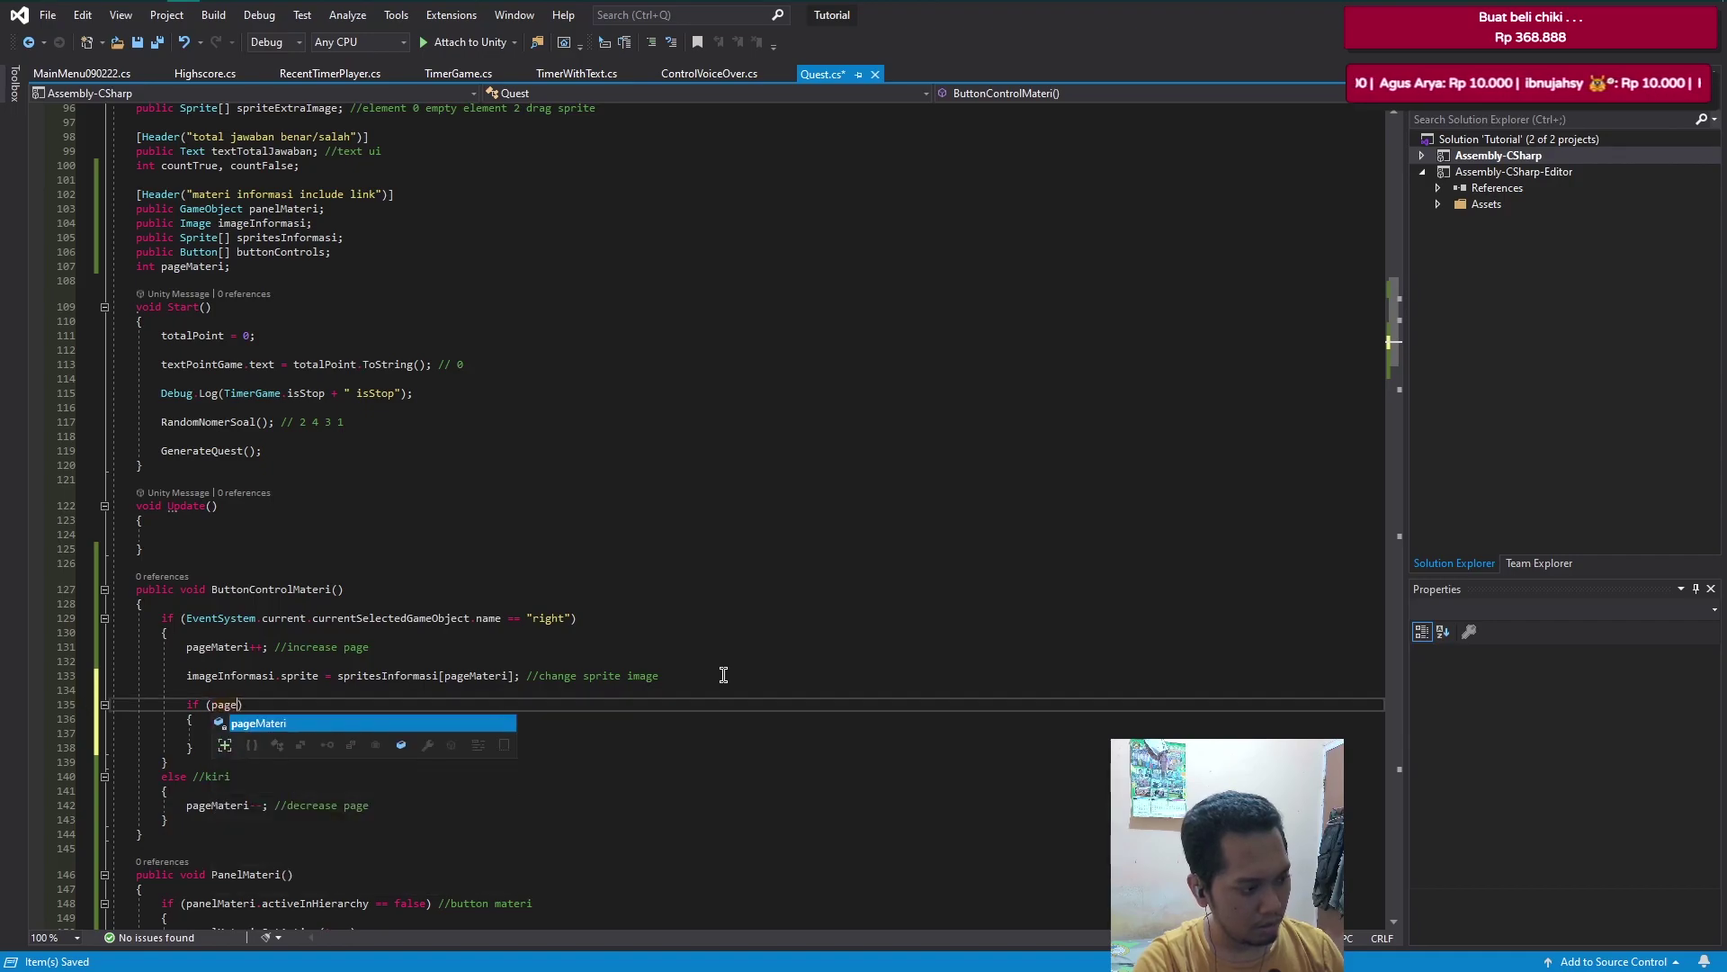
key("Tab")
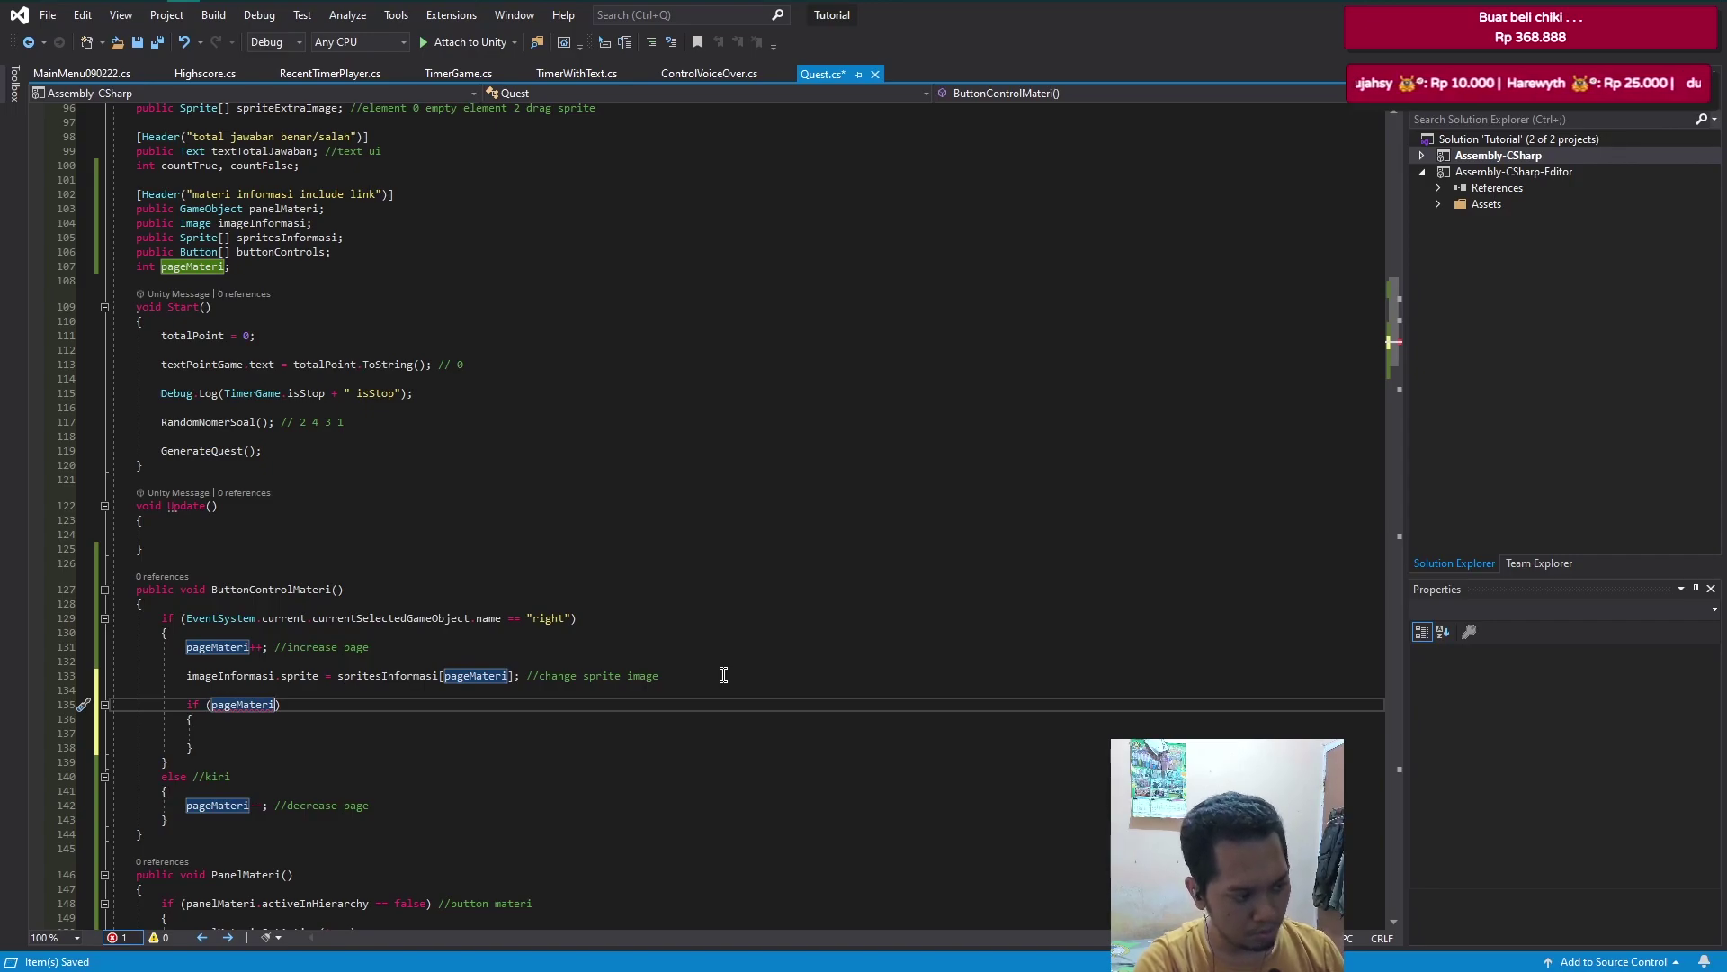
type(">")
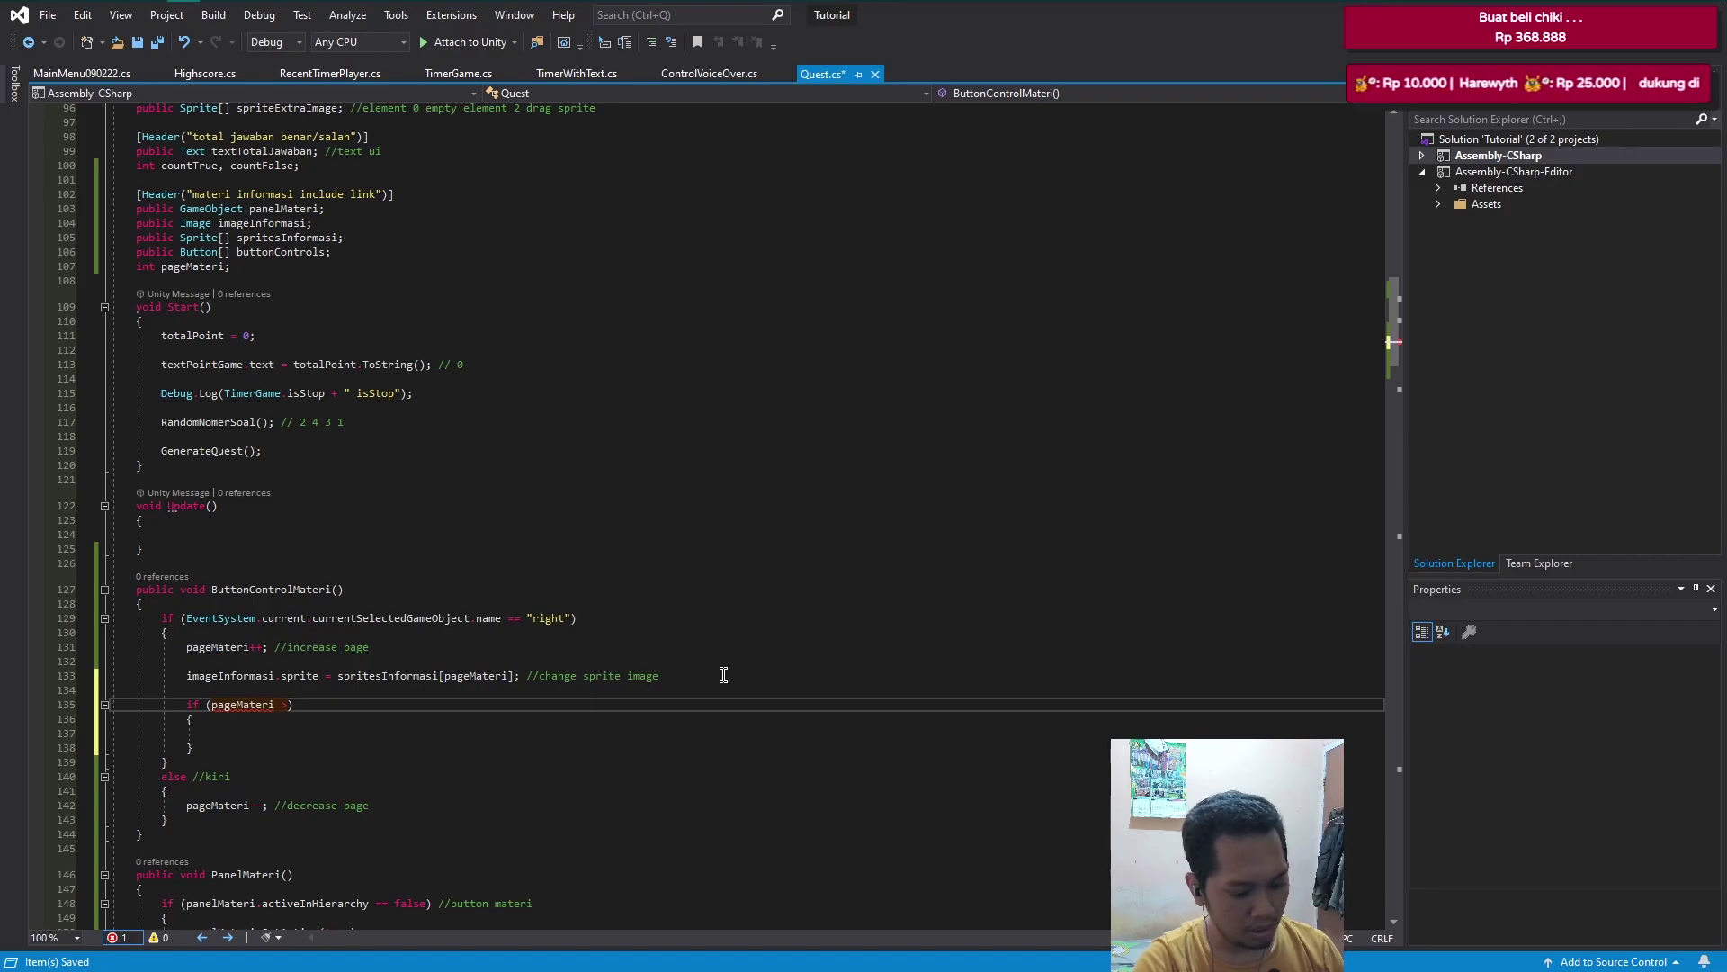
type(" 0")
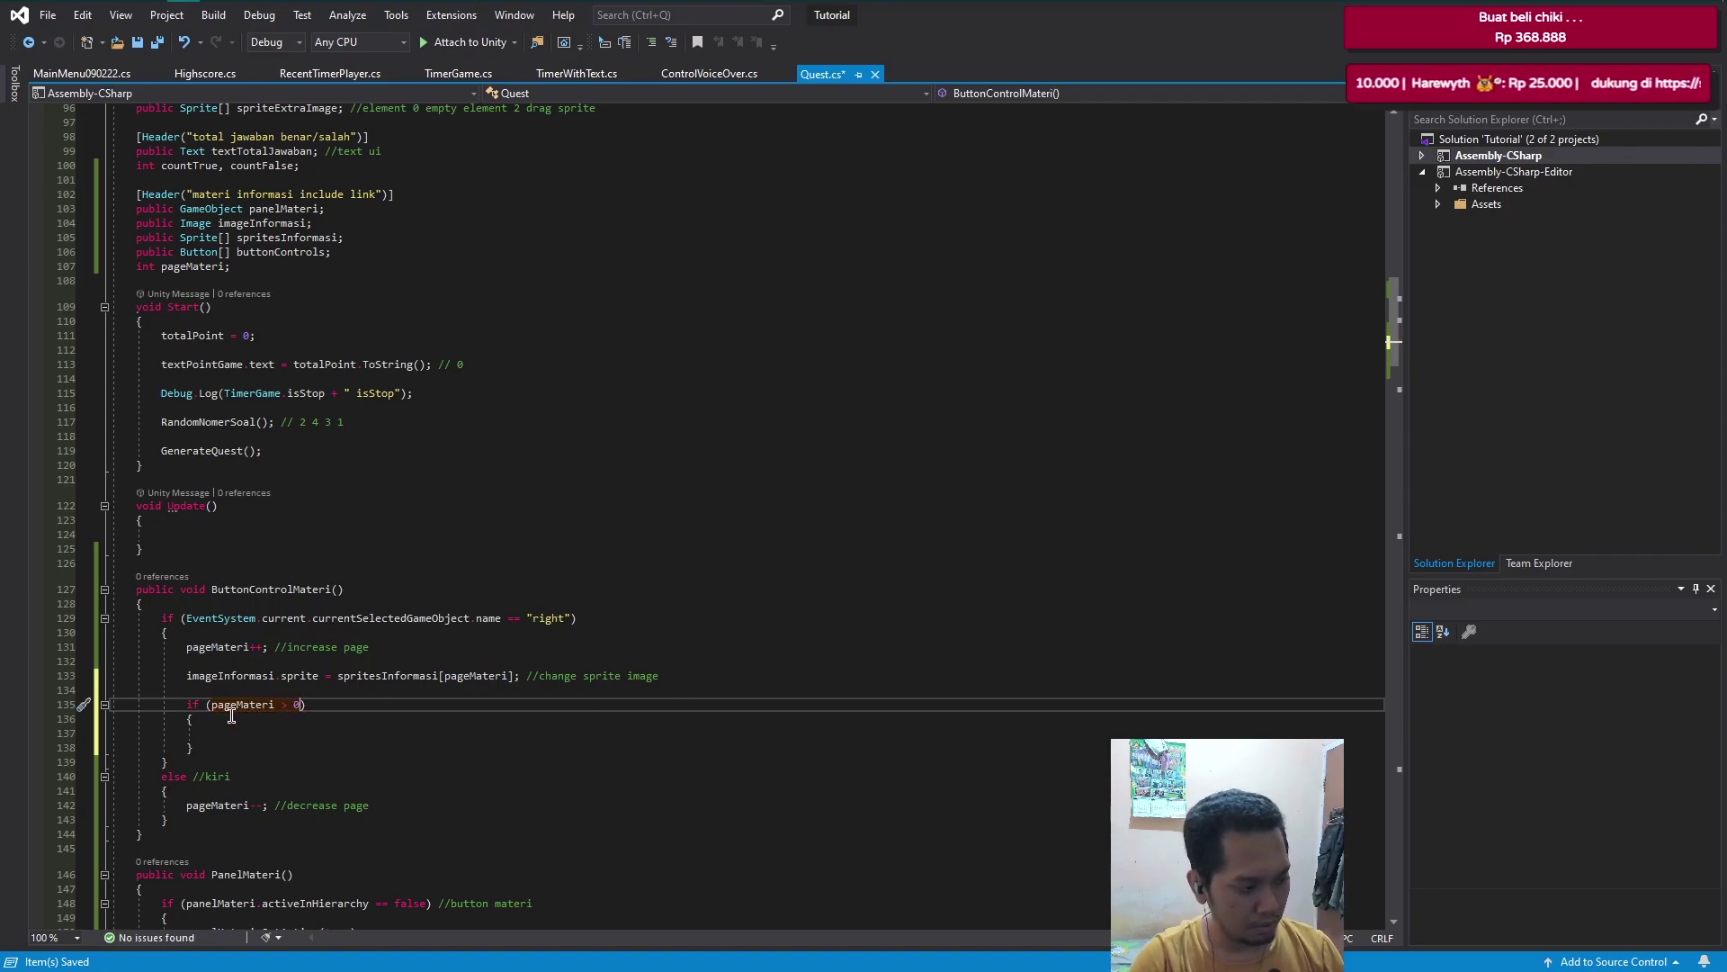
left_click(233, 734)
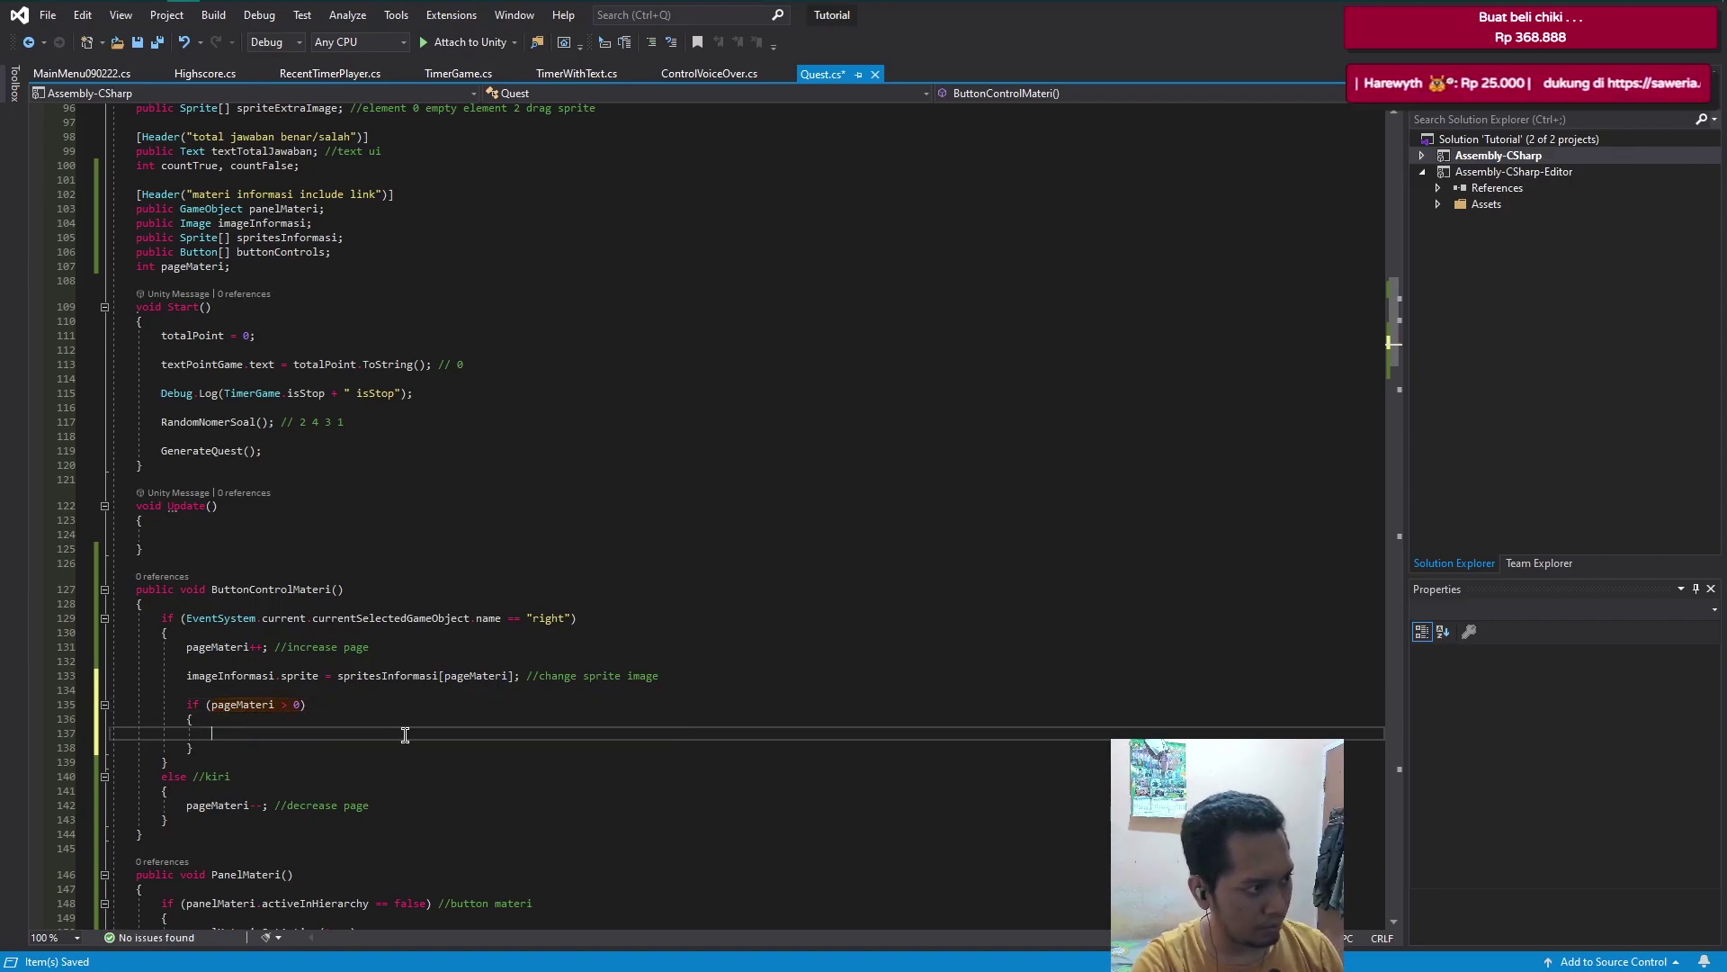
type("butt")
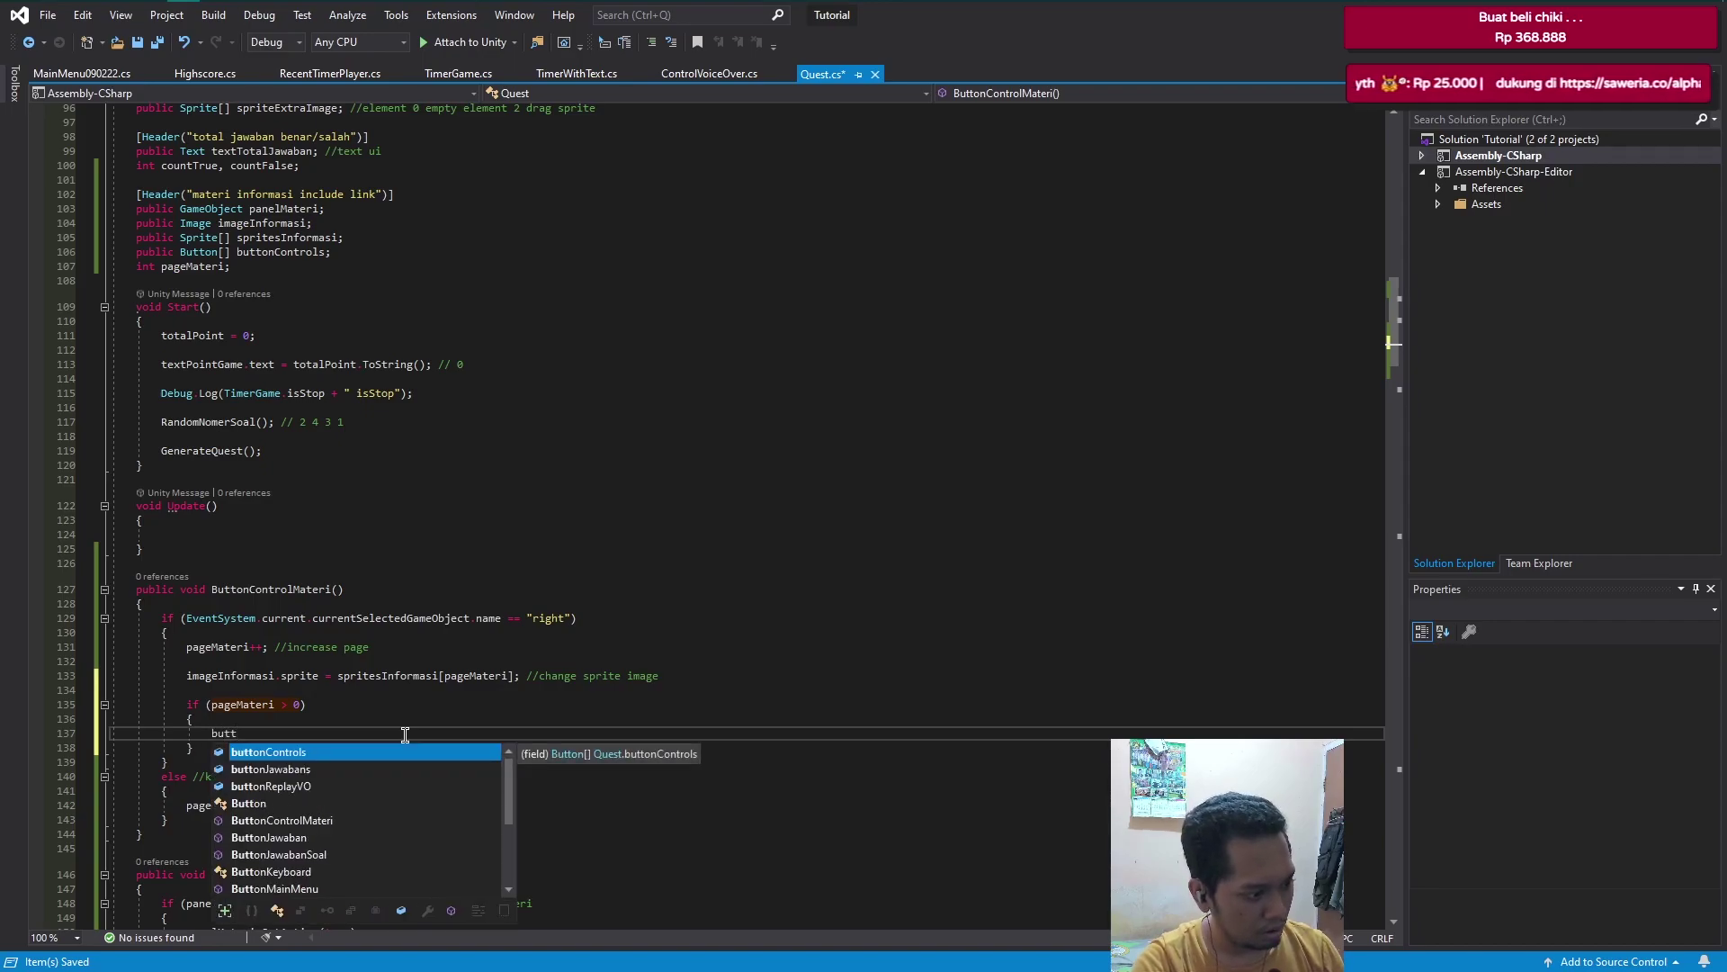
key("Tab")
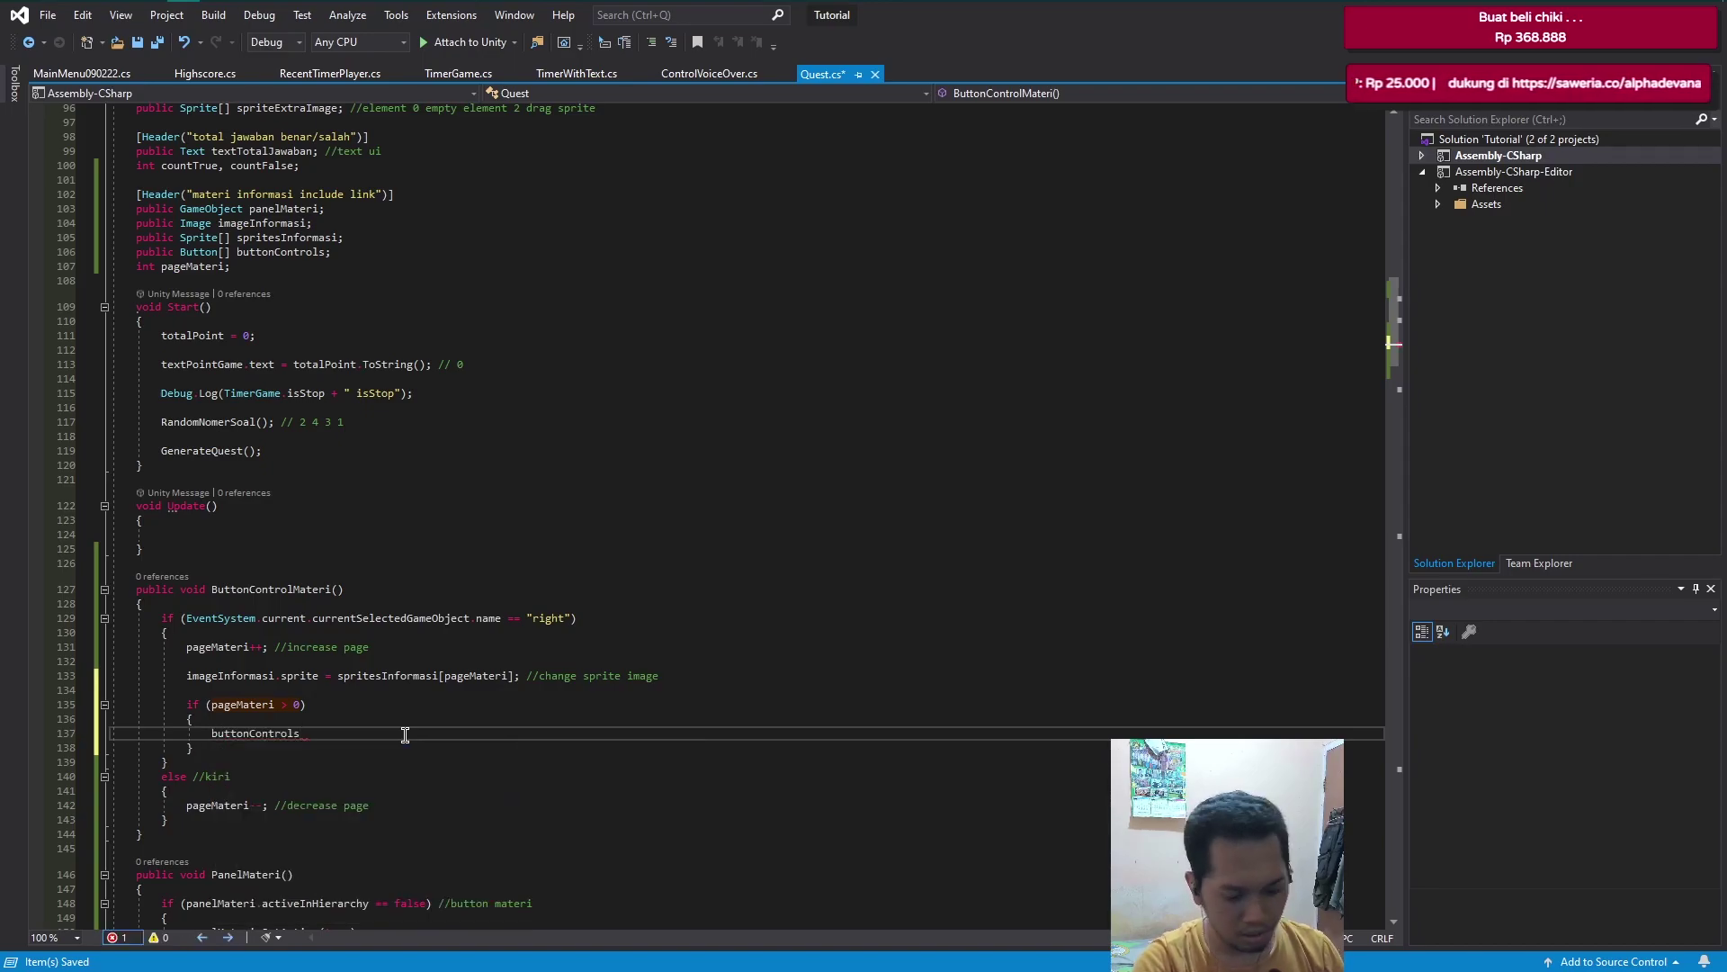
type("[0")
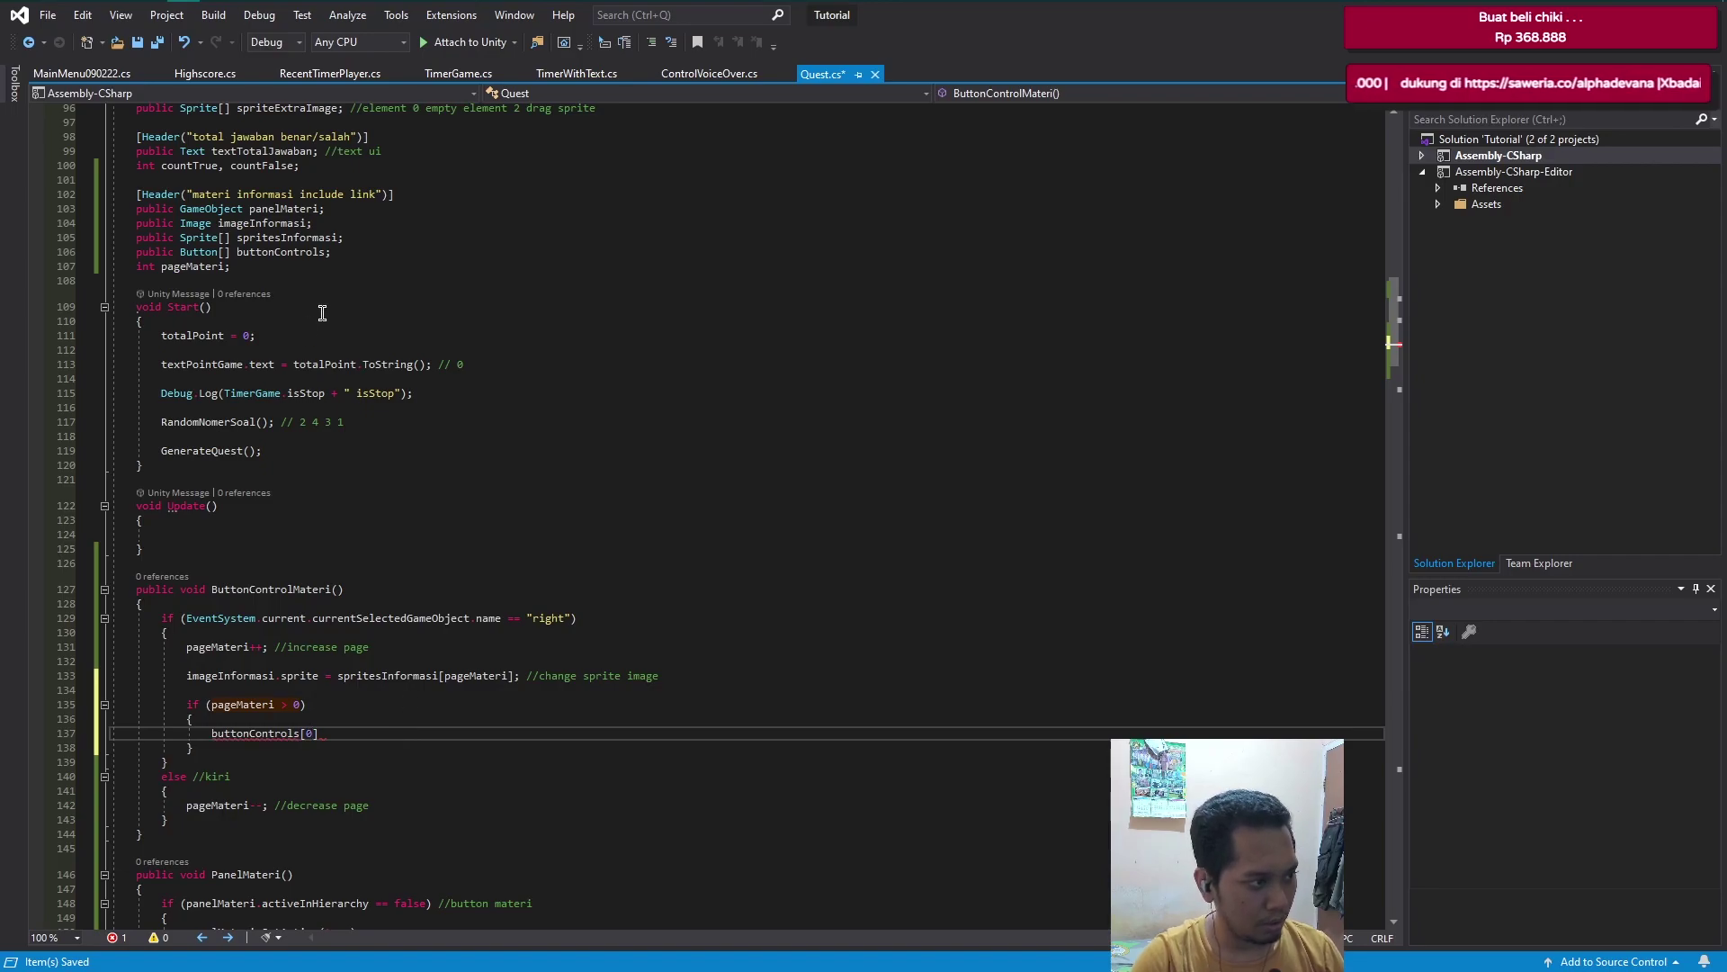
- Comment the buttonControls declaration '//0 left 1 right' and save Quest.cs
left_click(405, 251)
type("//")
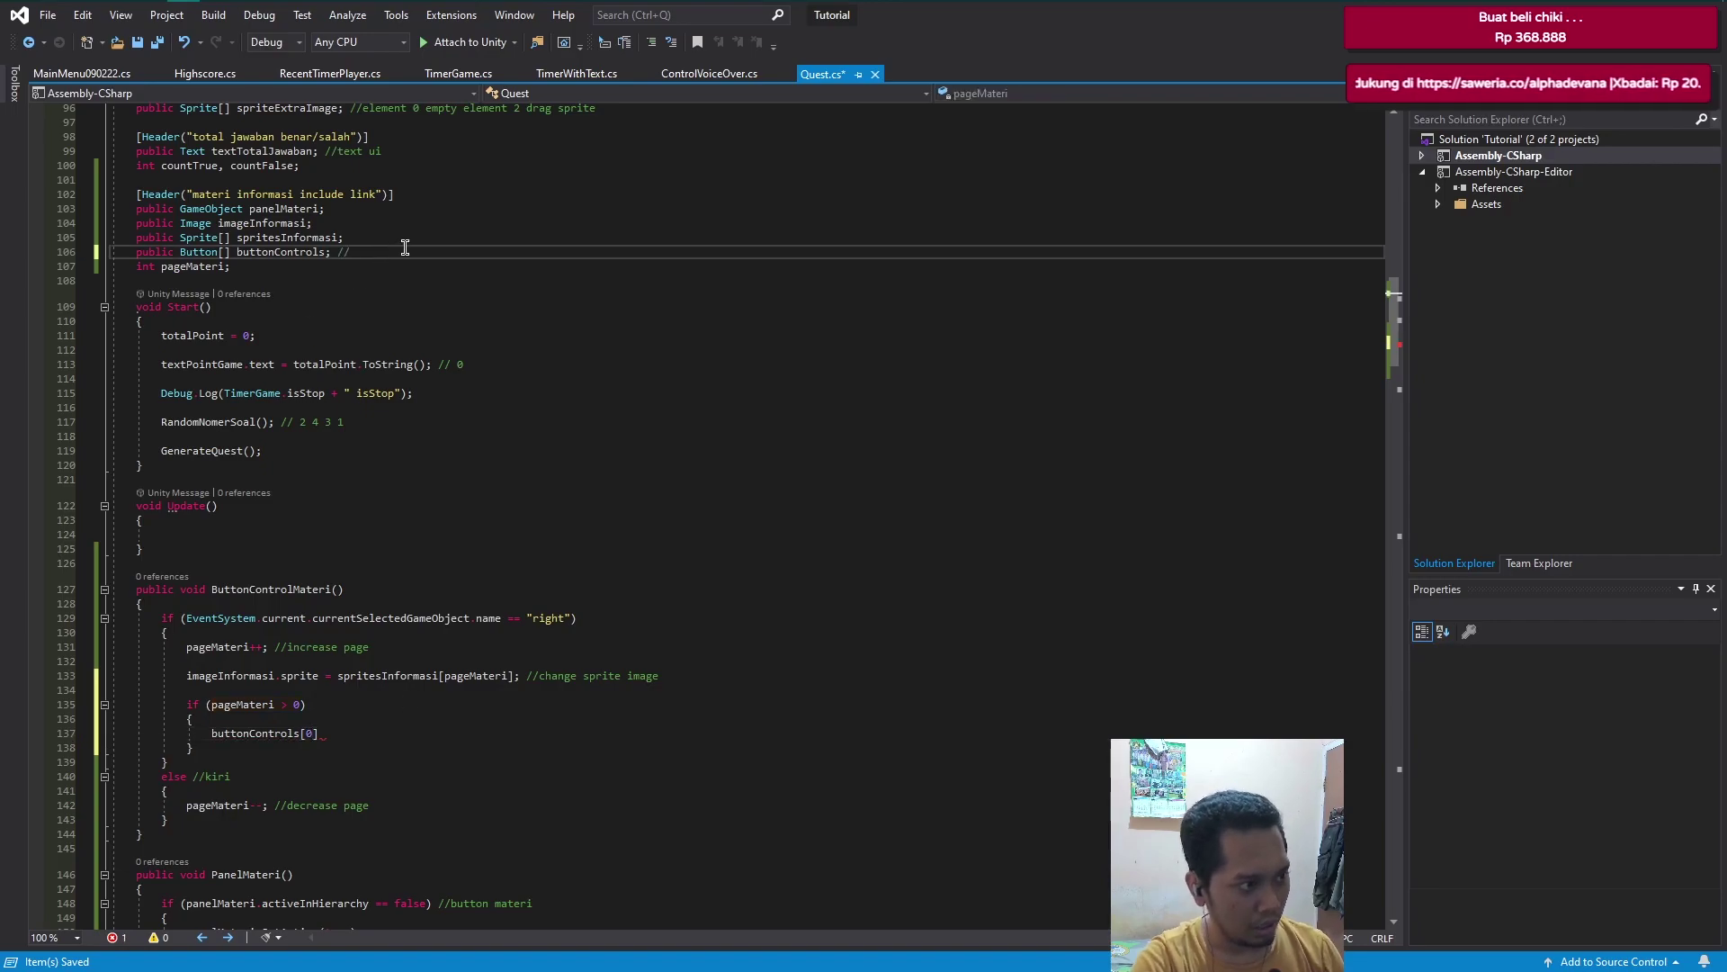
type("0 le")
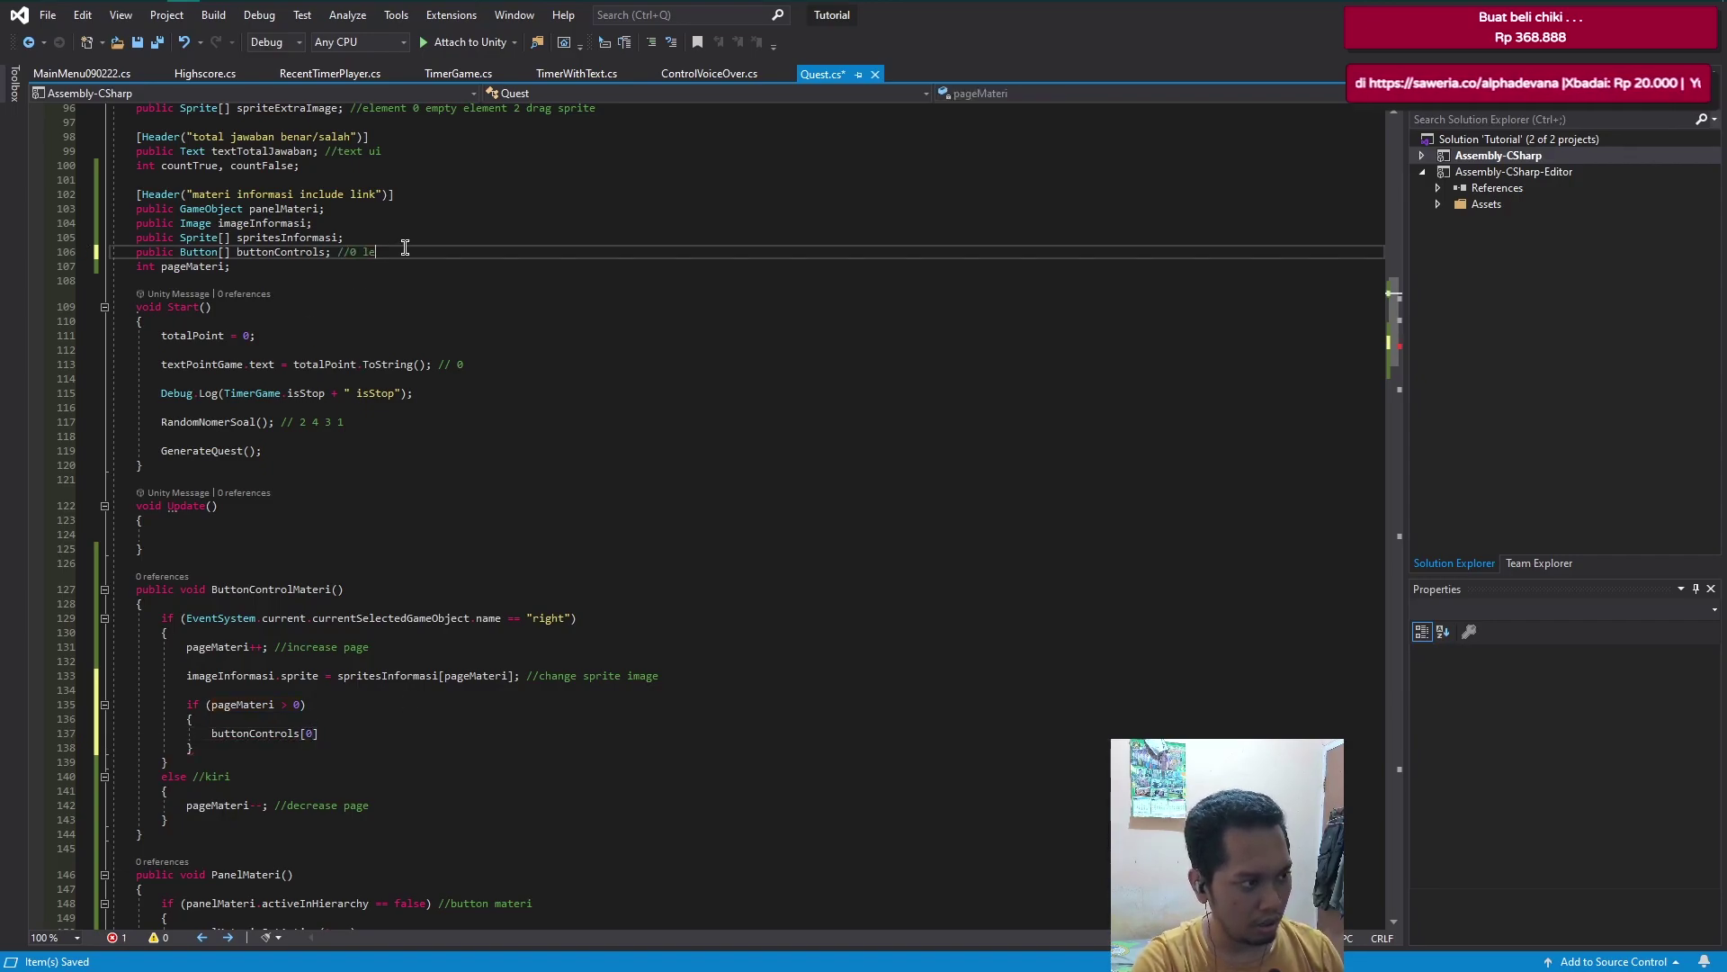
type("ft 1 right")
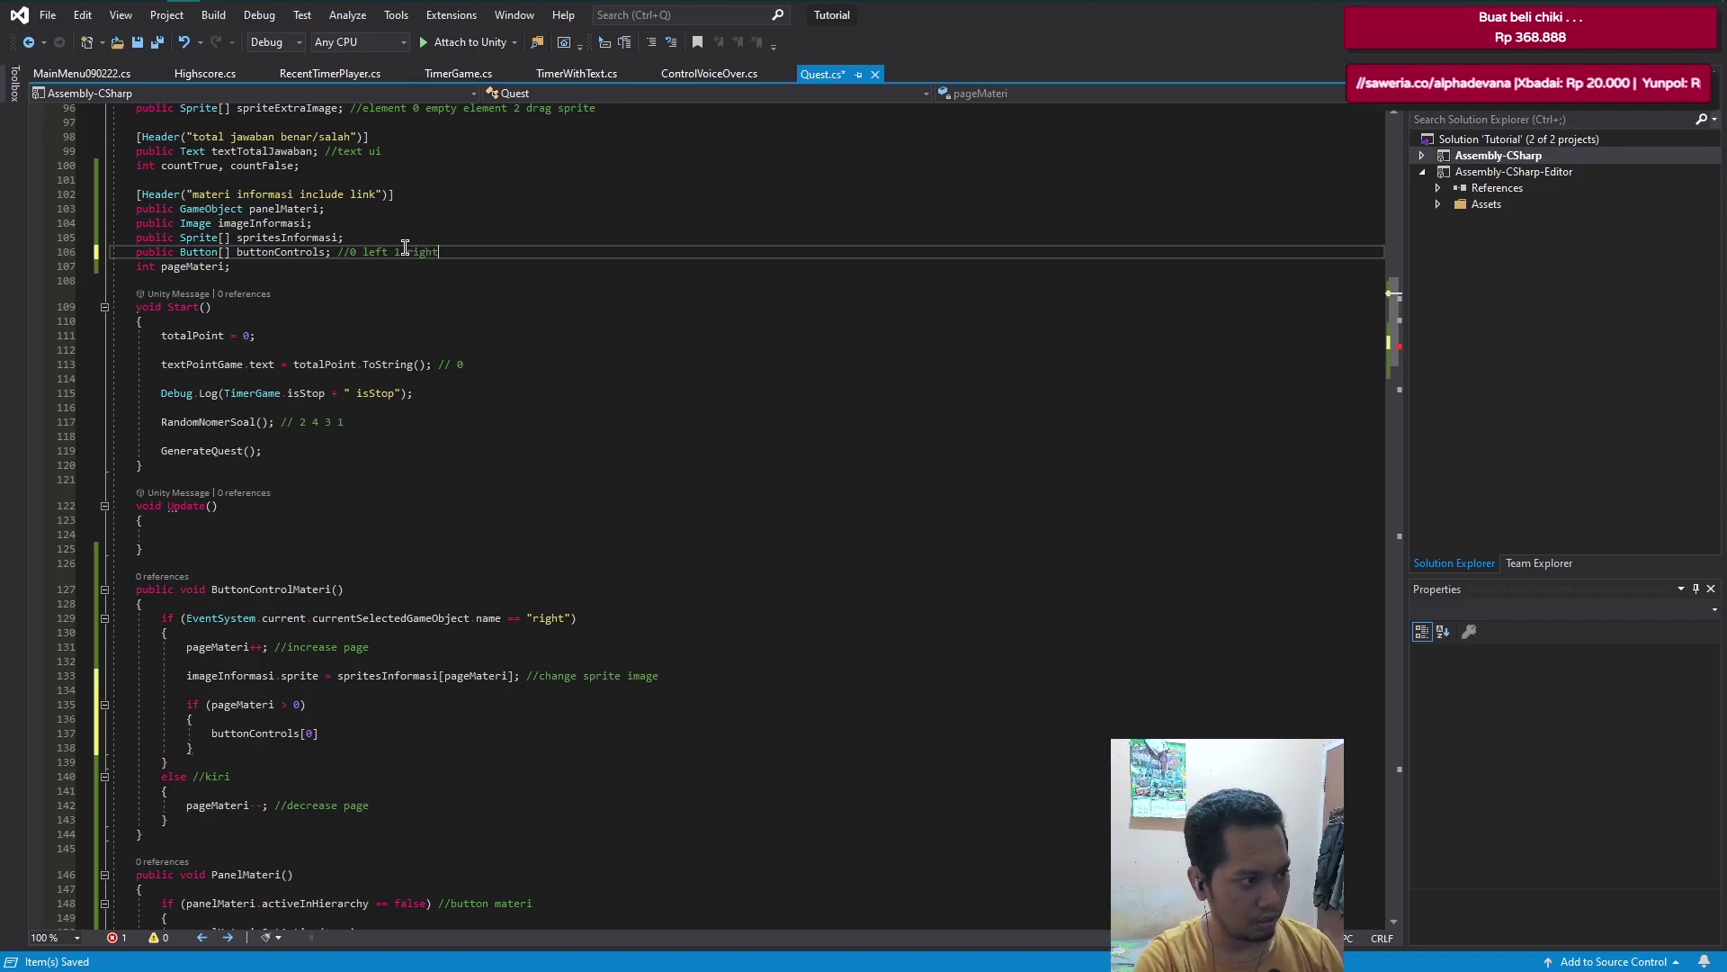
key("ctrl+s")
- Finish the line as buttonControls[0].interactable = true; with an 'active button' comment, and save
left_click(335, 736)
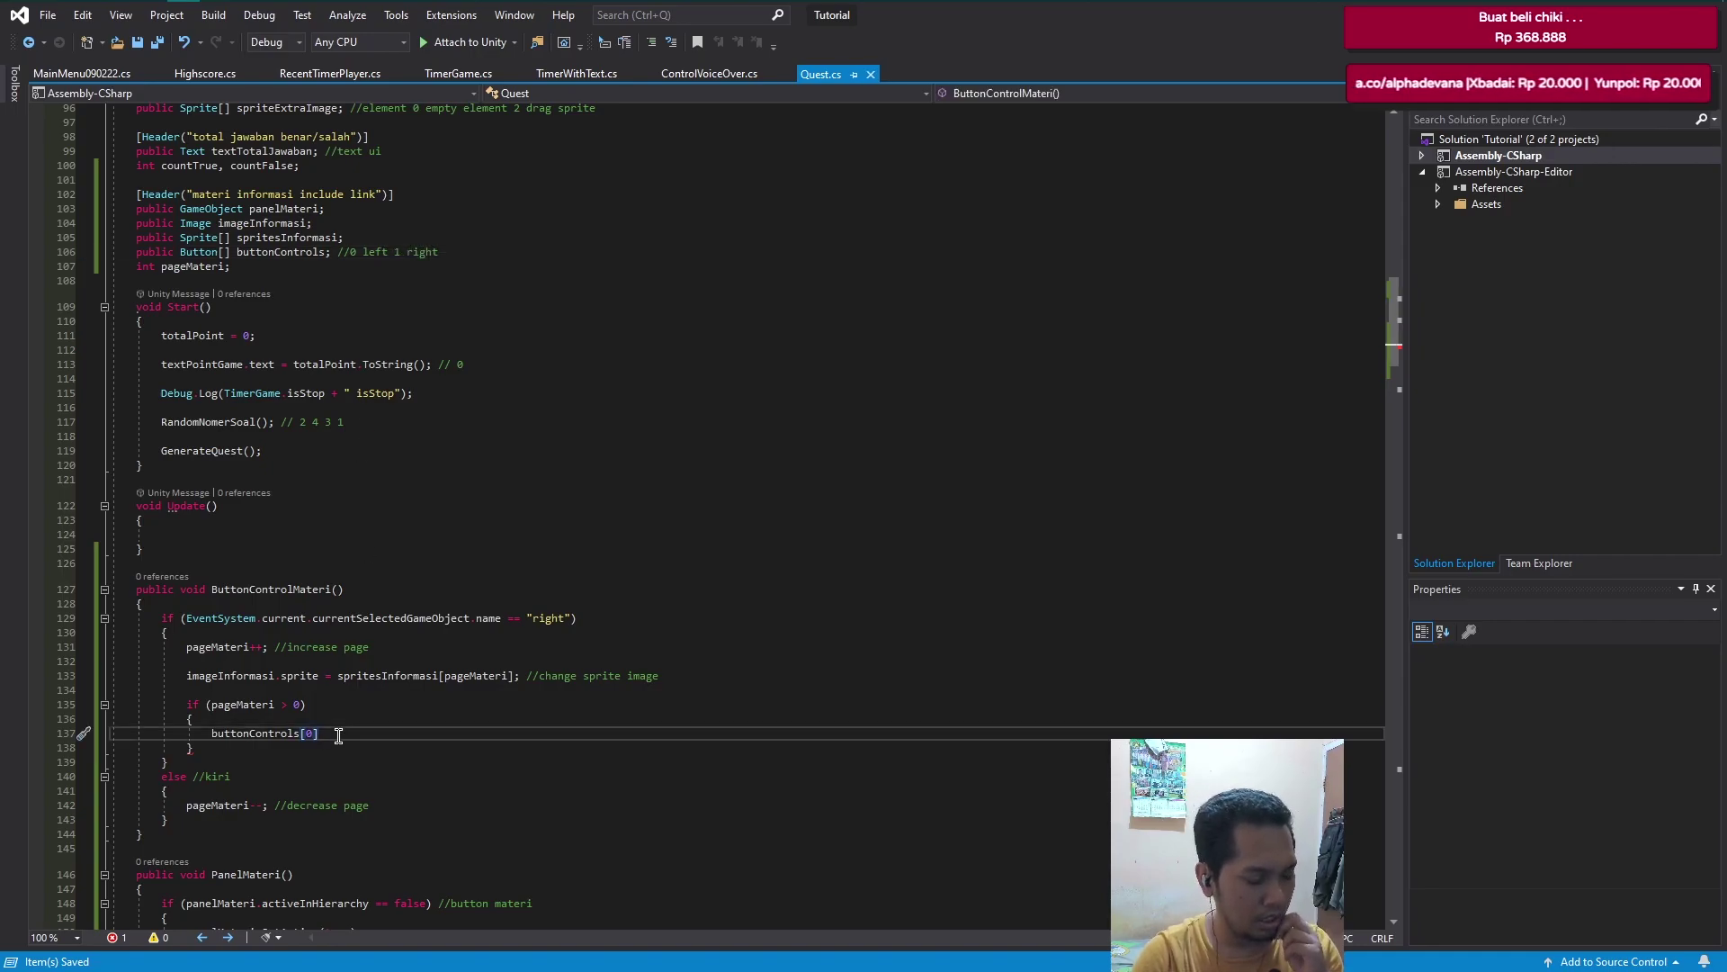
type(".")
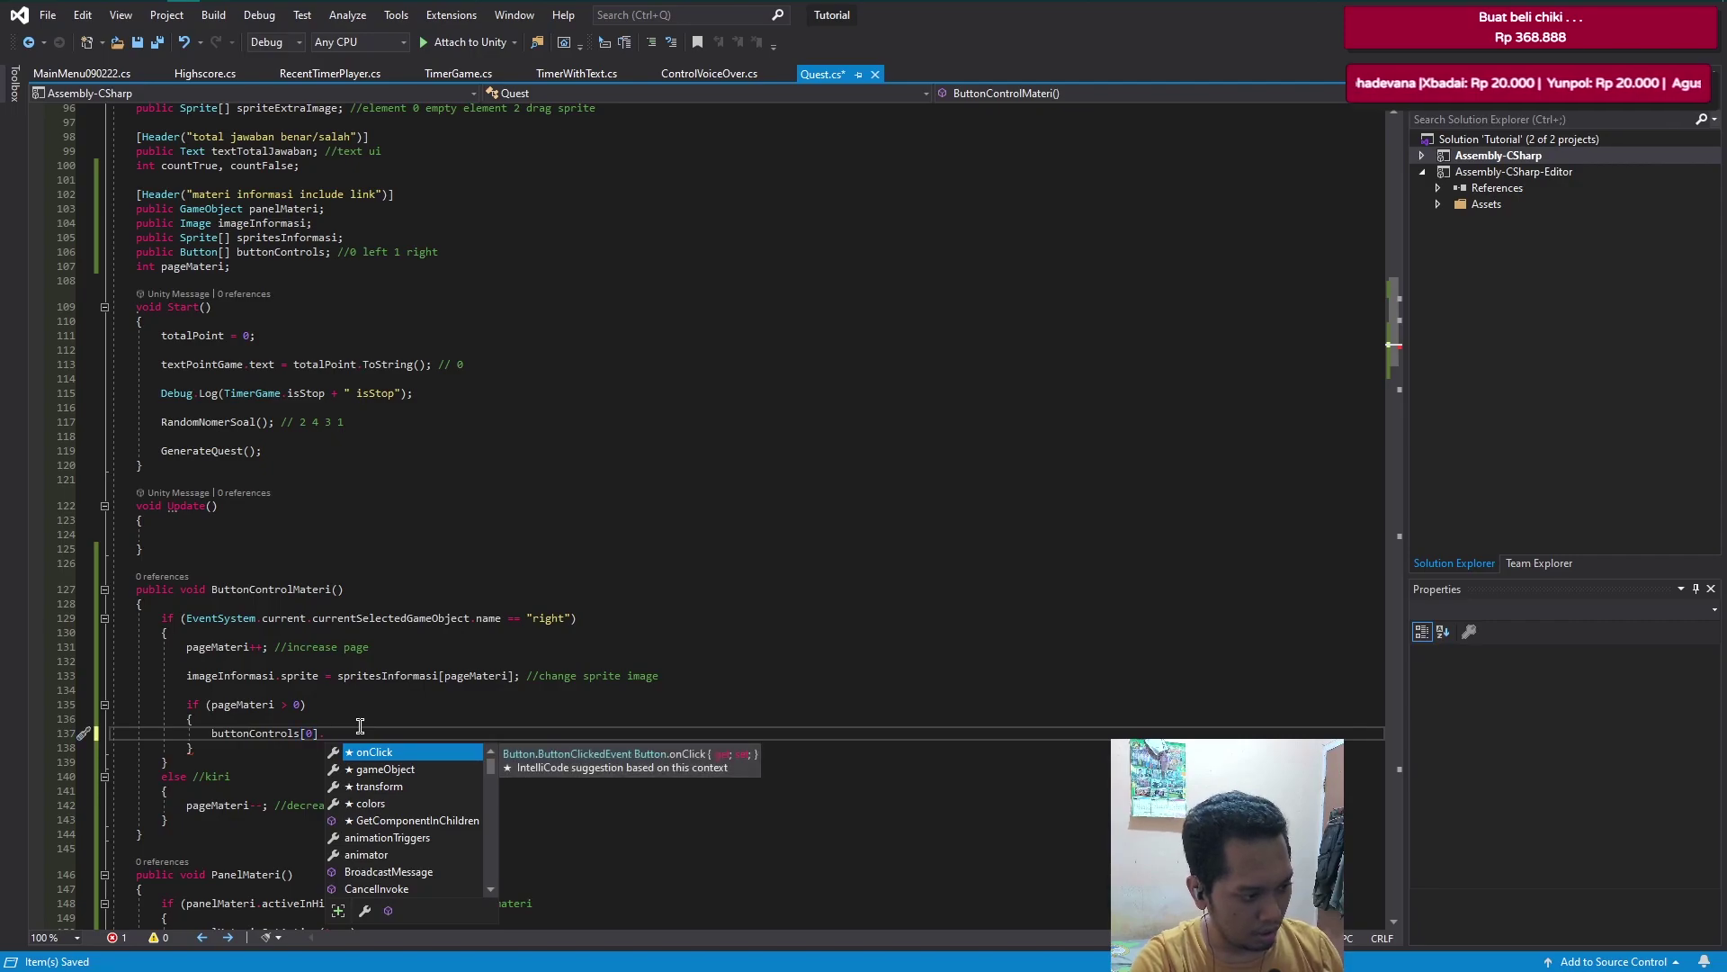
type("inte")
key("Tab")
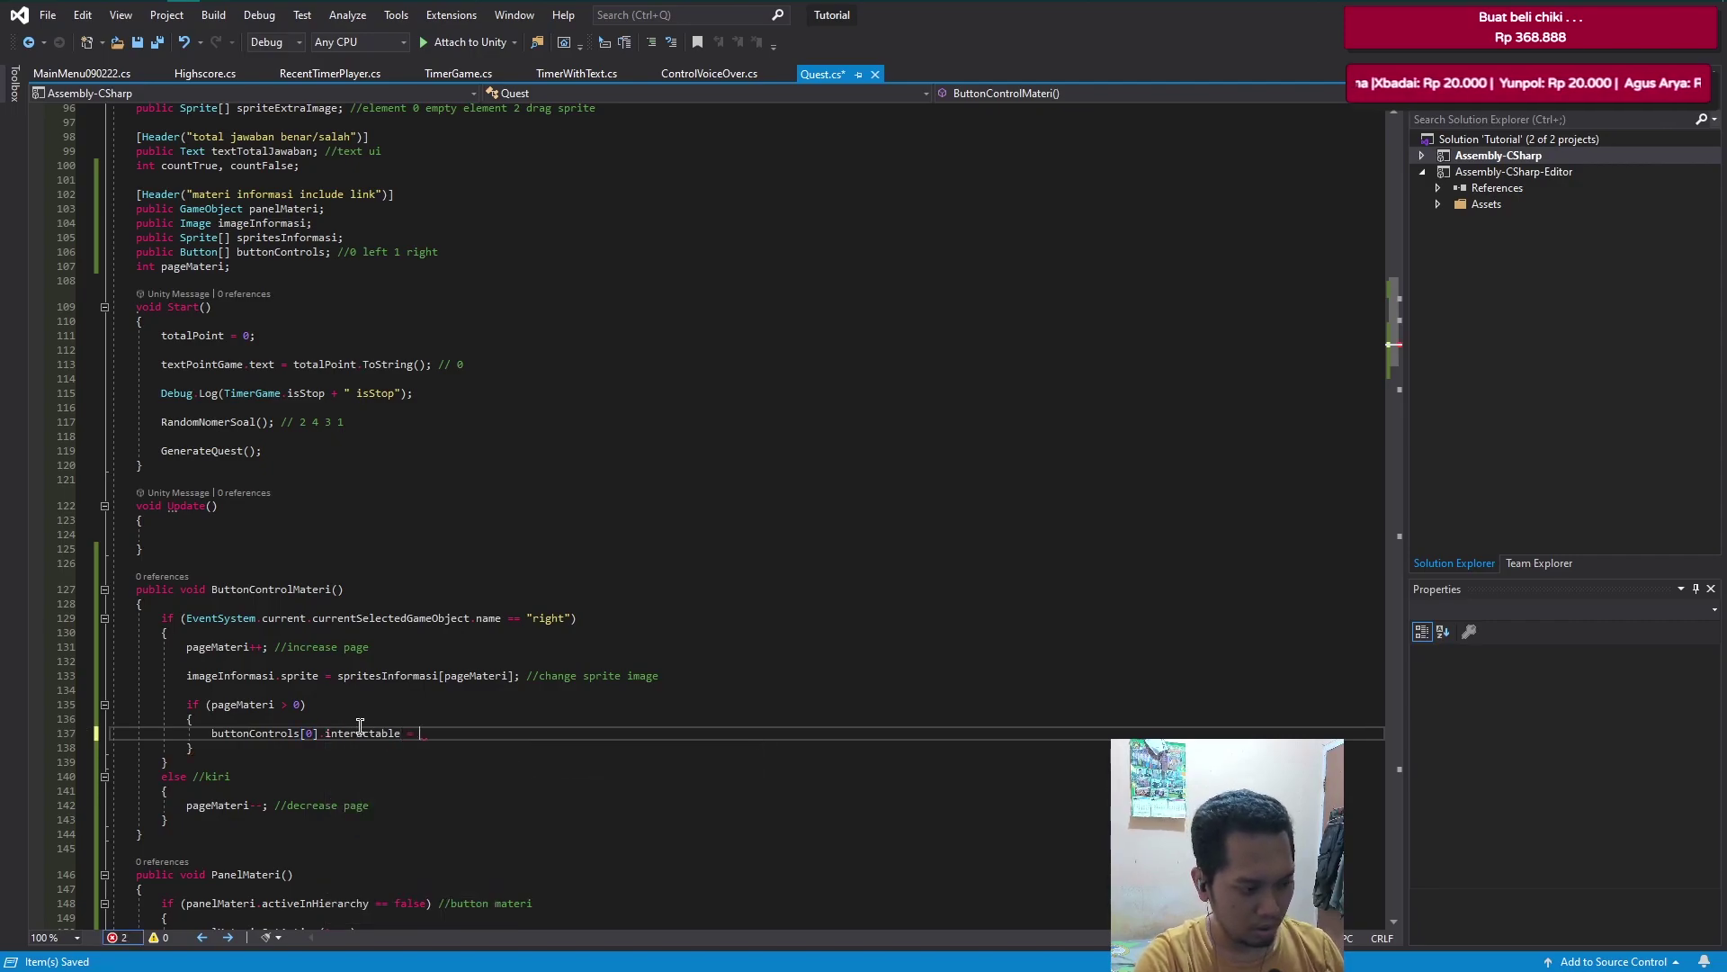
type("true")
key("Tab")
type(";")
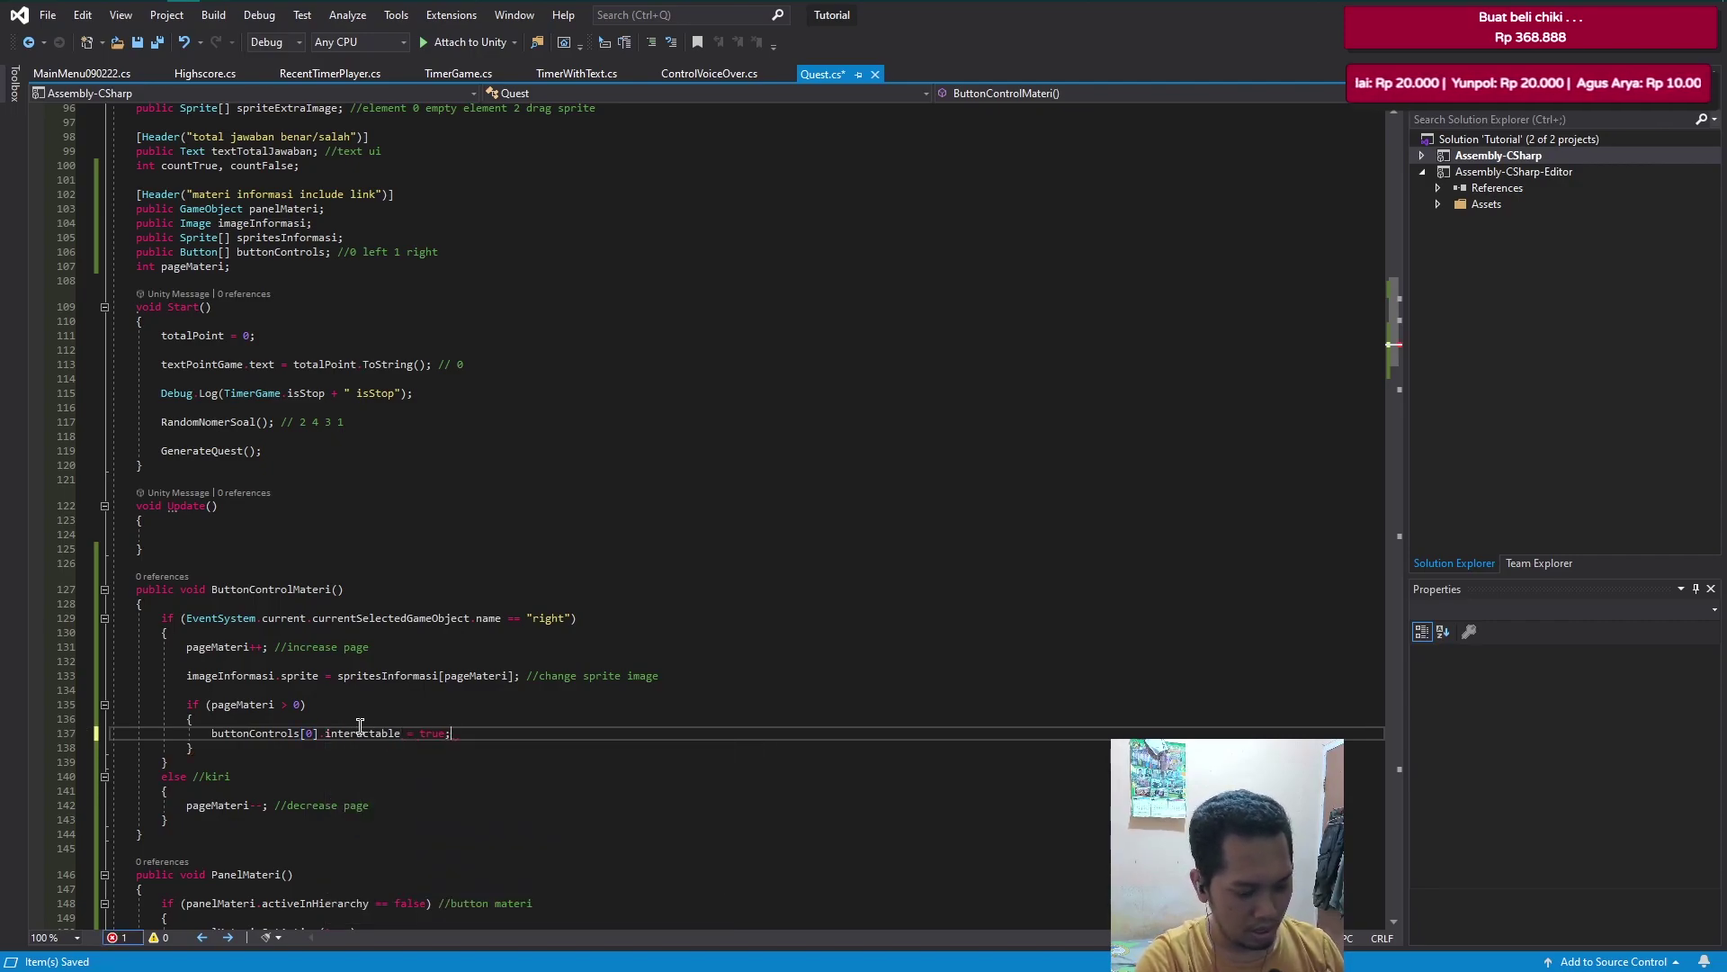
type(" //acit")
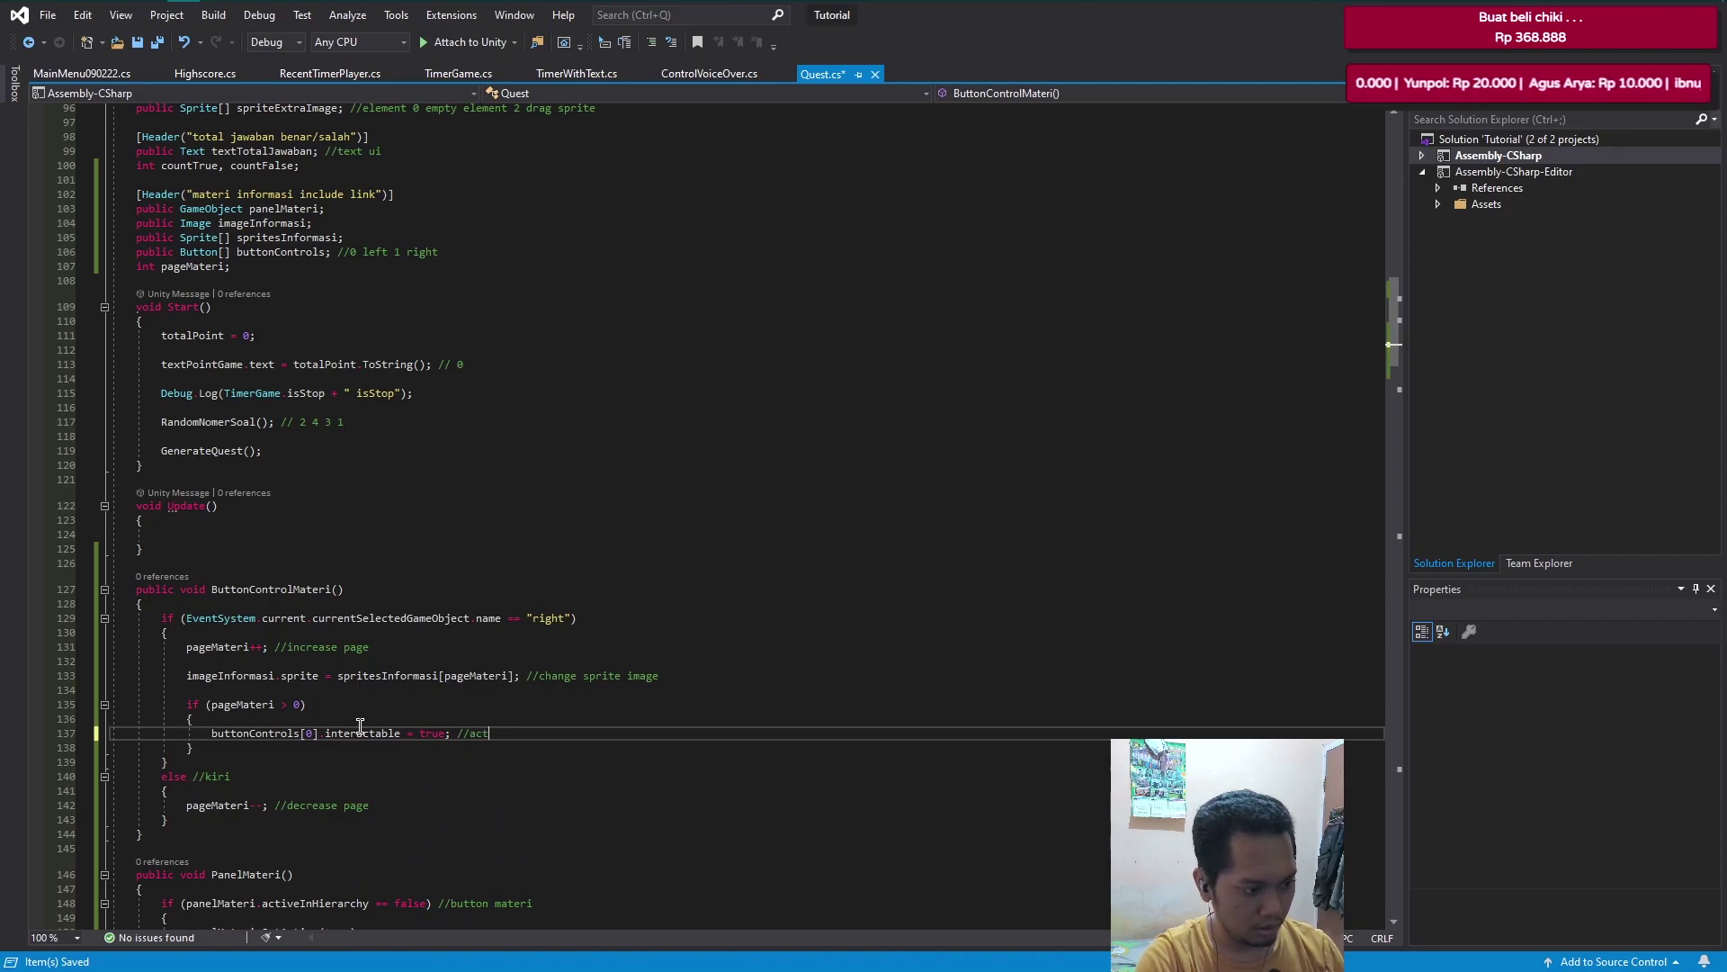
type("ive butto")
type("n")
key("ctrl+s")
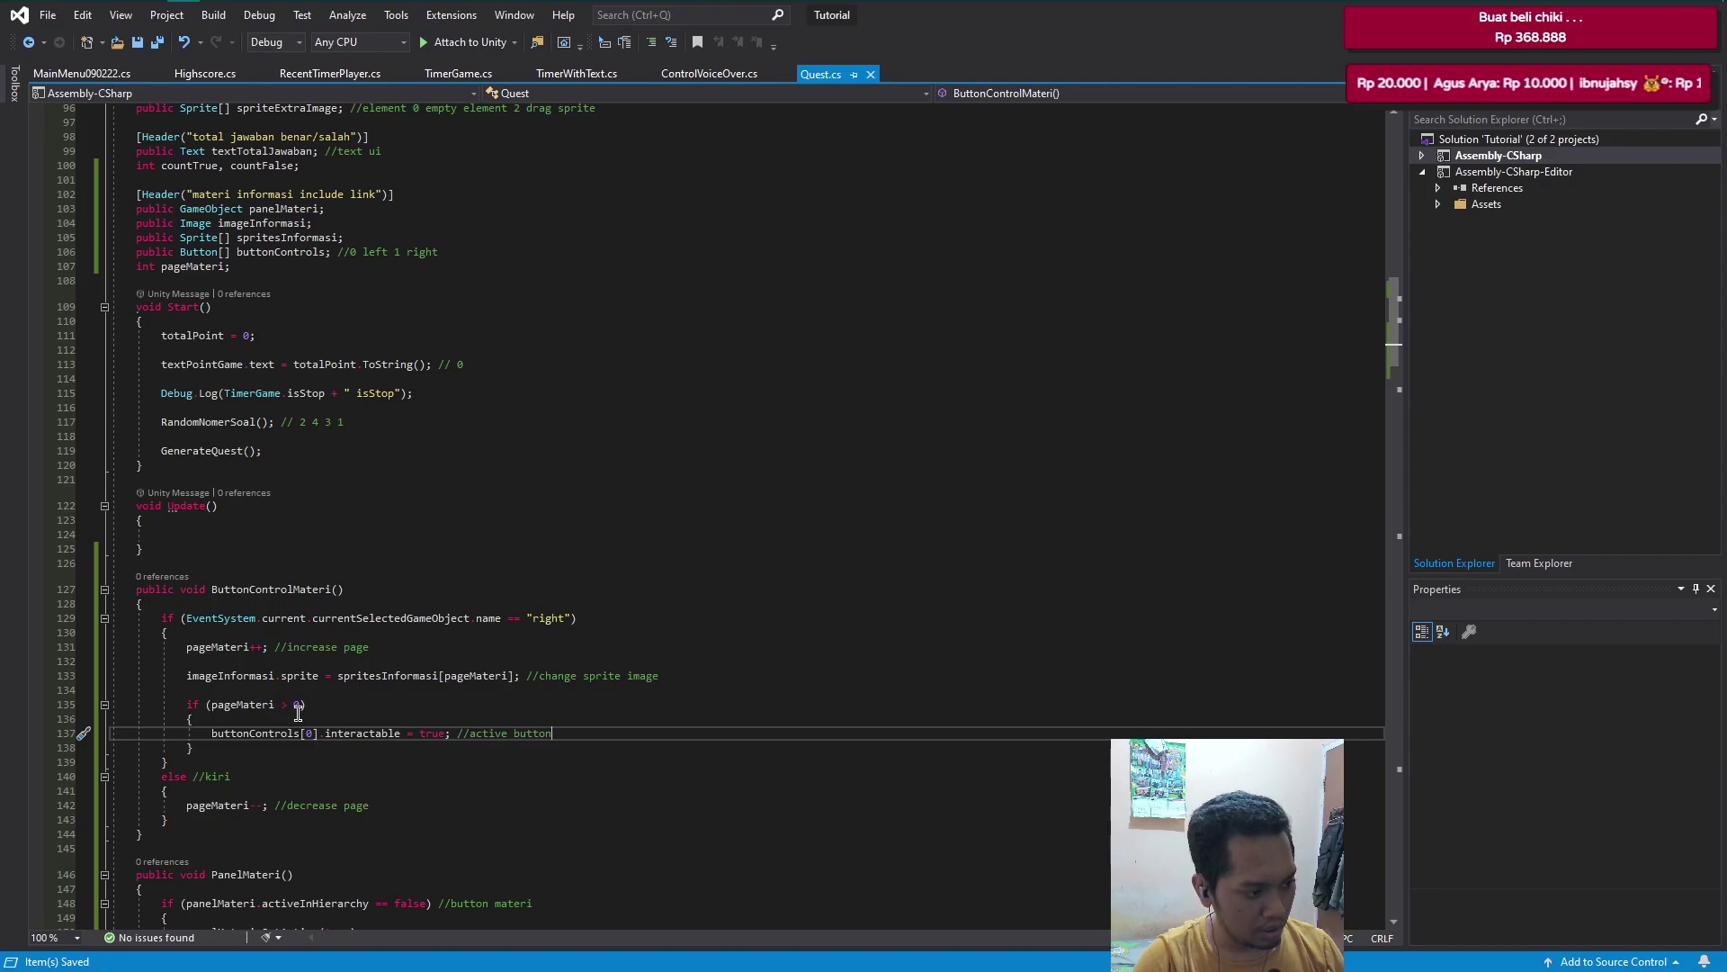
- Add an empty else block after the pageMateri > 0 block
left_click(257, 749)
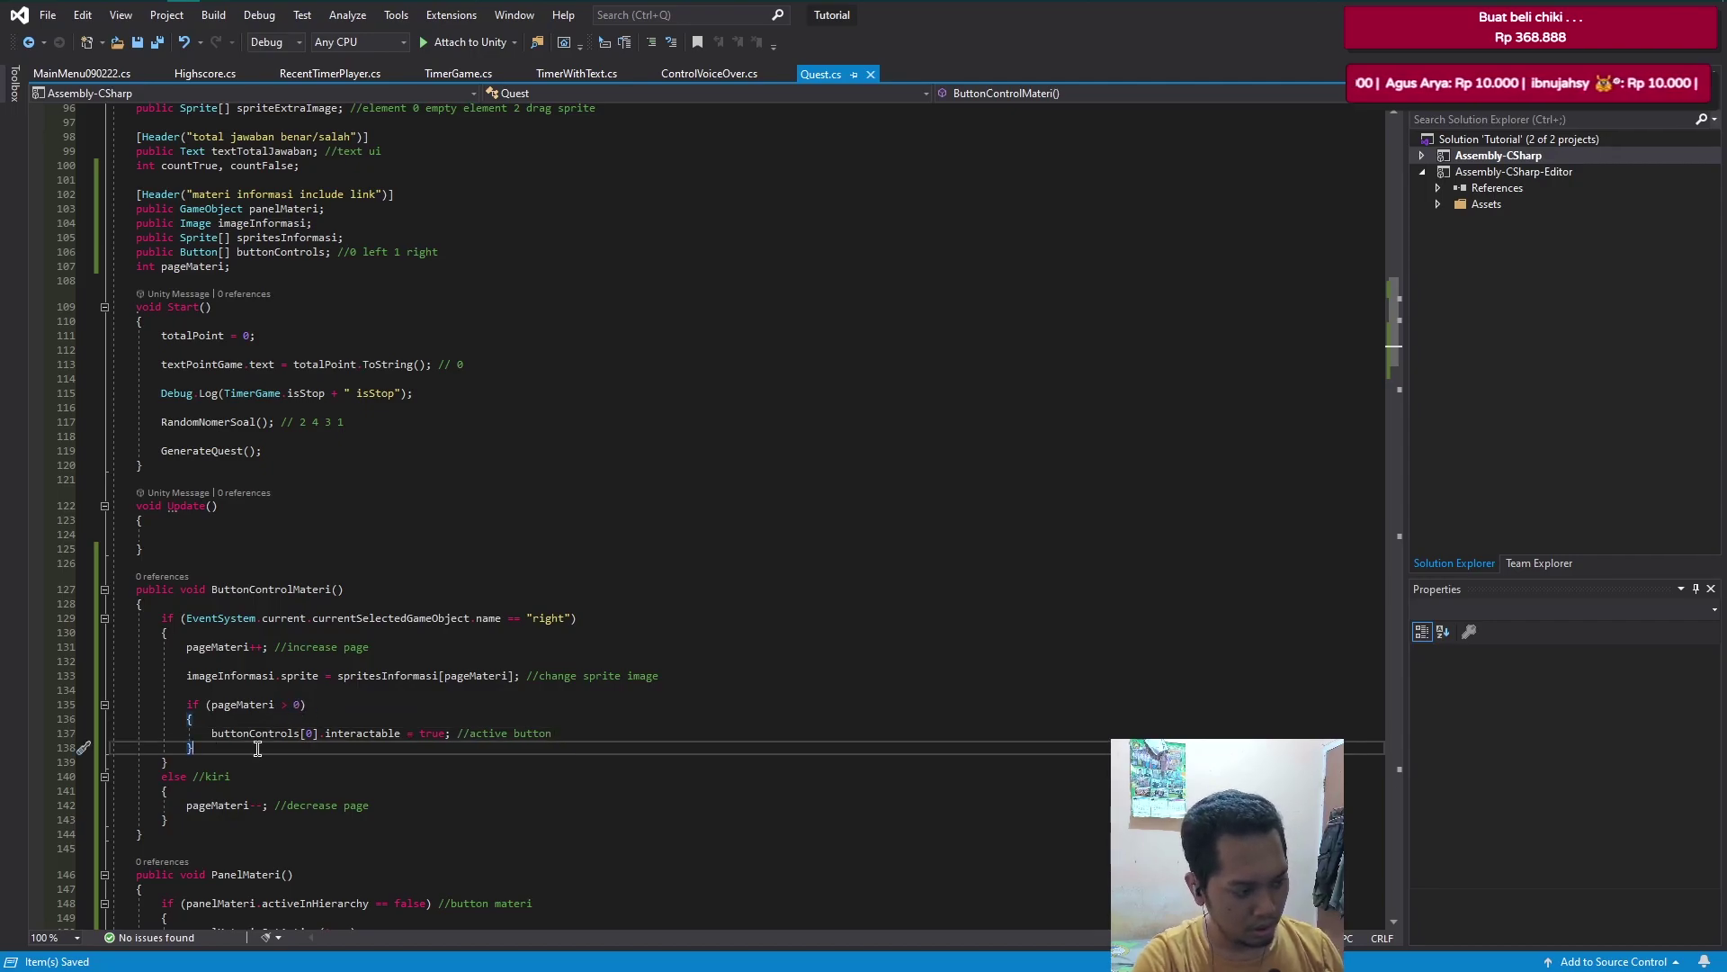
key("Return")
type("else")
key("Tab")
key("Tab")
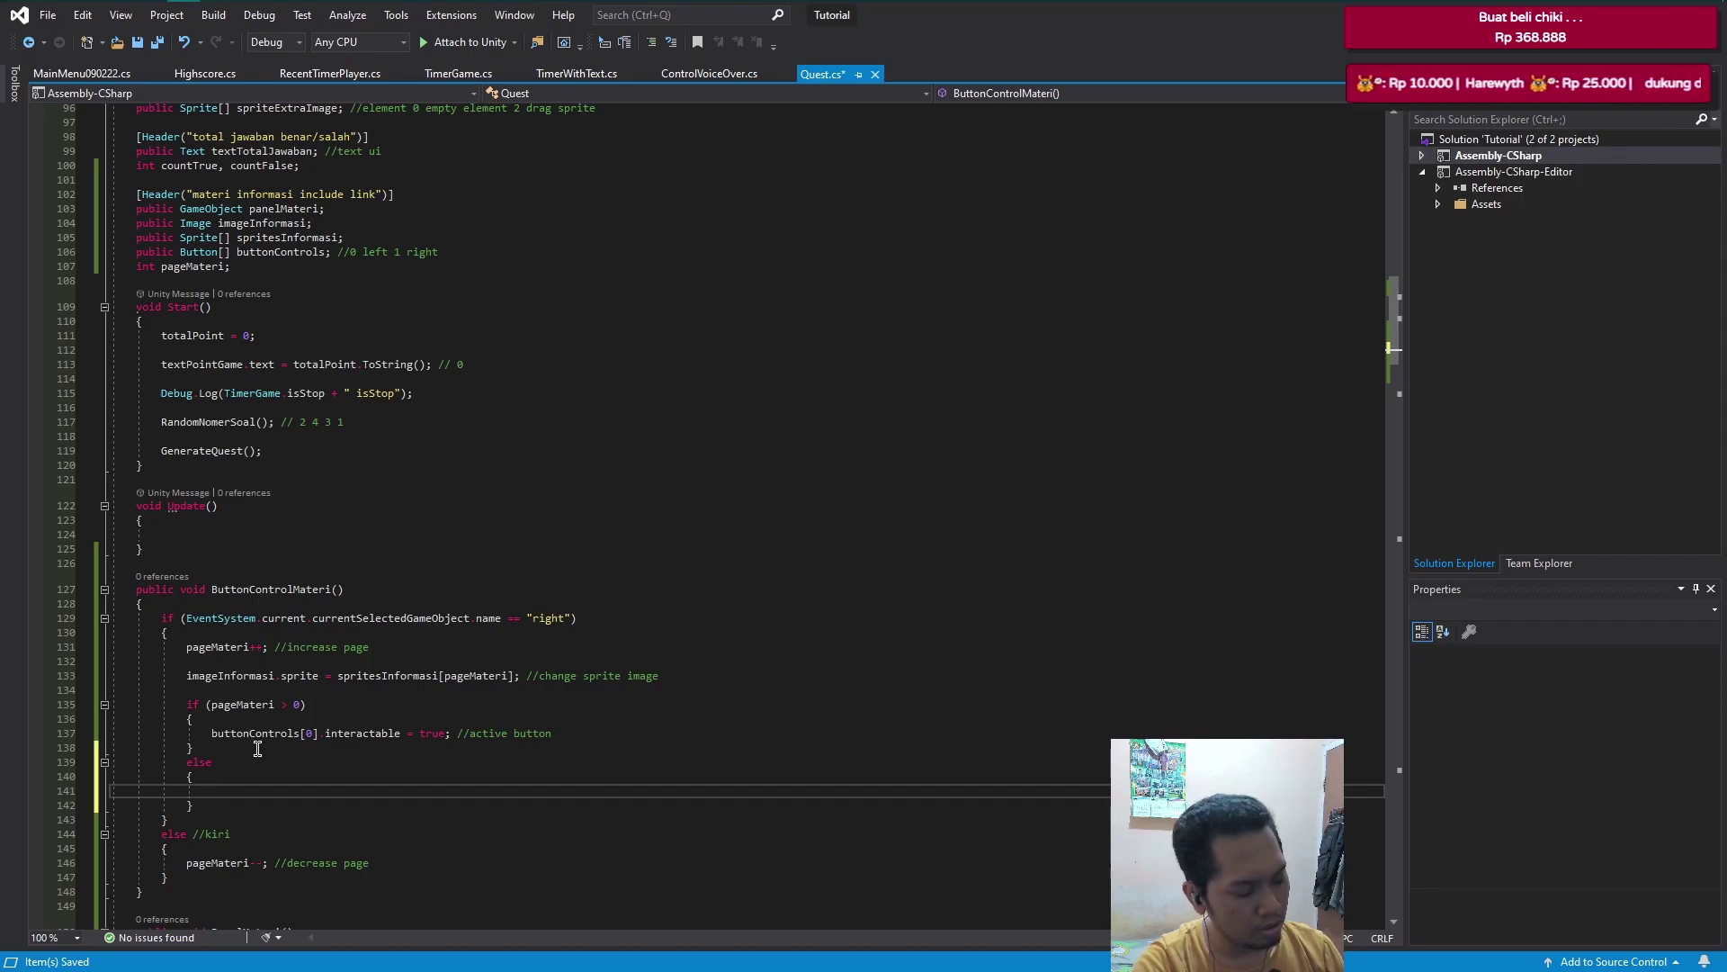
- Delete the empty else block after the pageMateri > 0 branch
key("Down")
key("End")
key("shift+Up")
key("shift+Up")
key("shift+Up")
key("Delete")
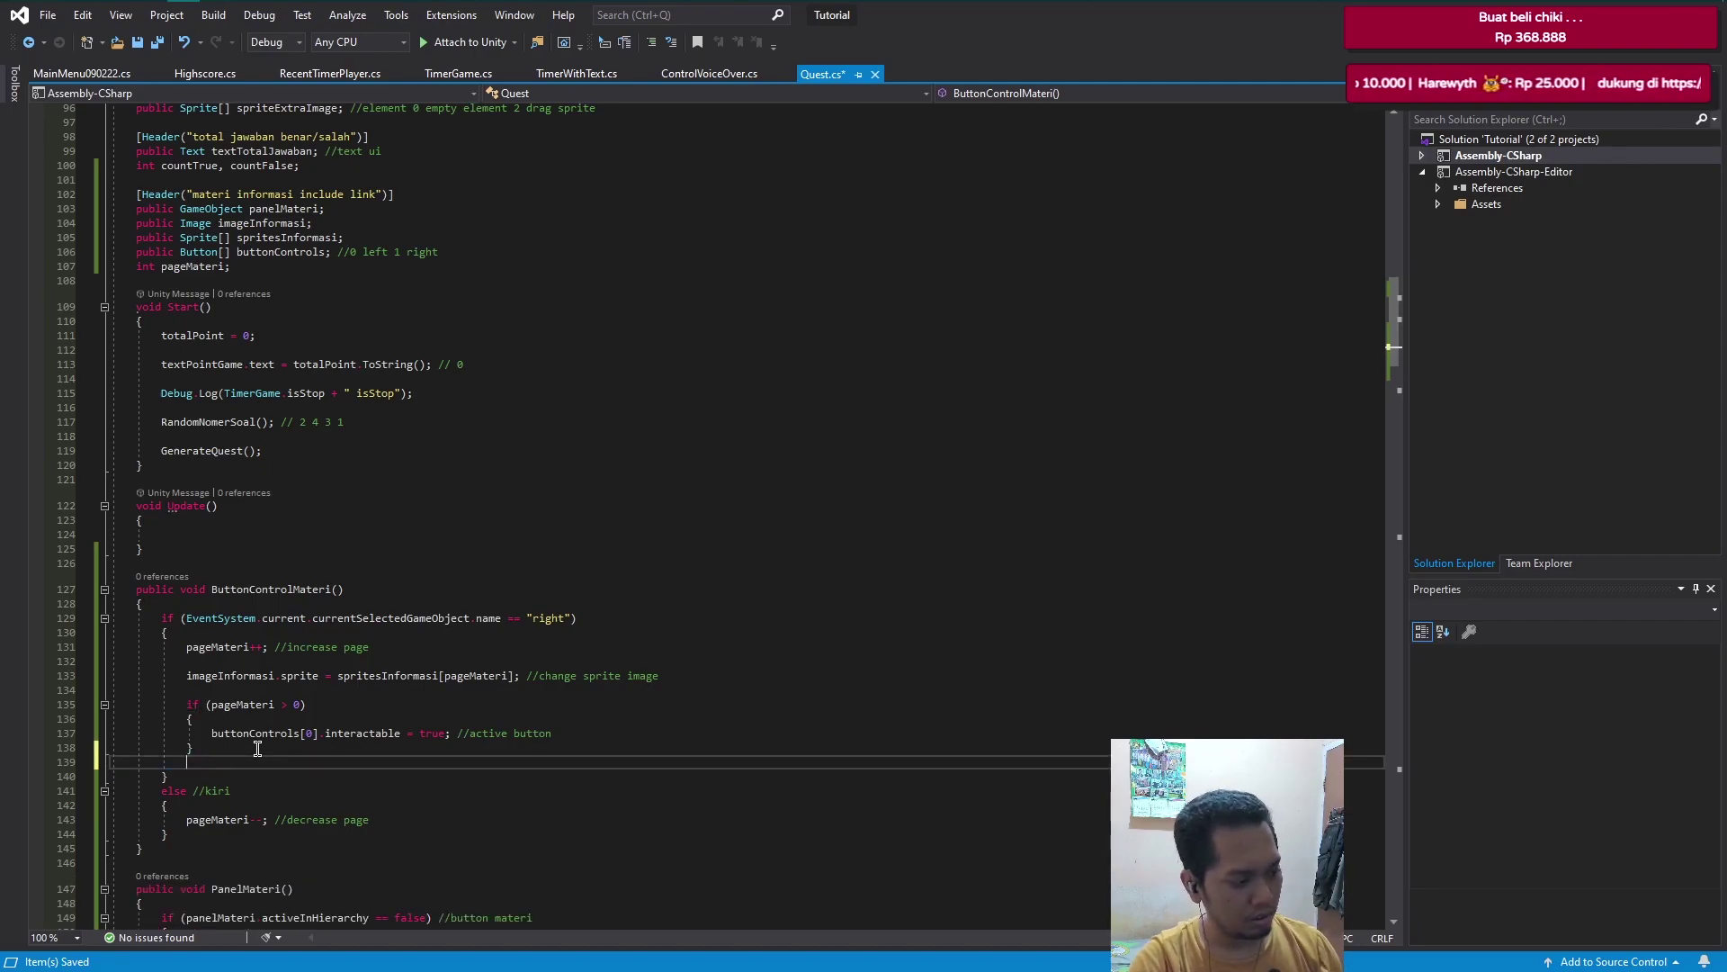
key("Return")
- Draft an if (pageMateri == 0) check with a buttonControls[0] line inside
key("Tab")
key("Tab")
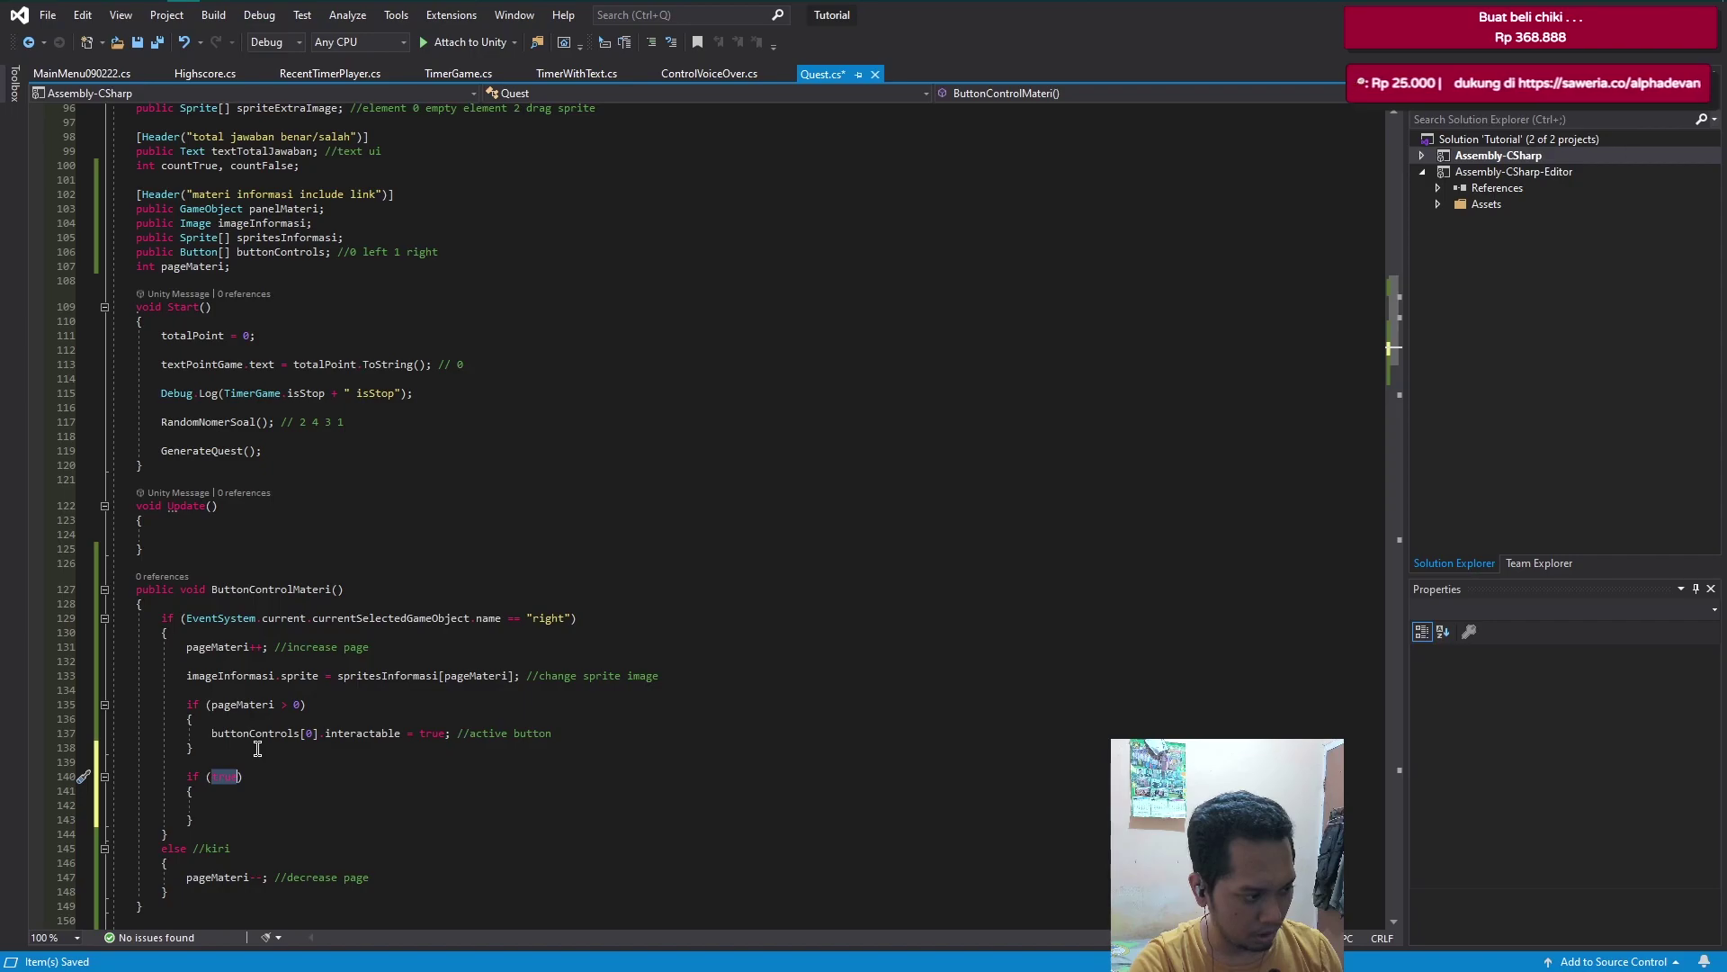
type("pageMateri")
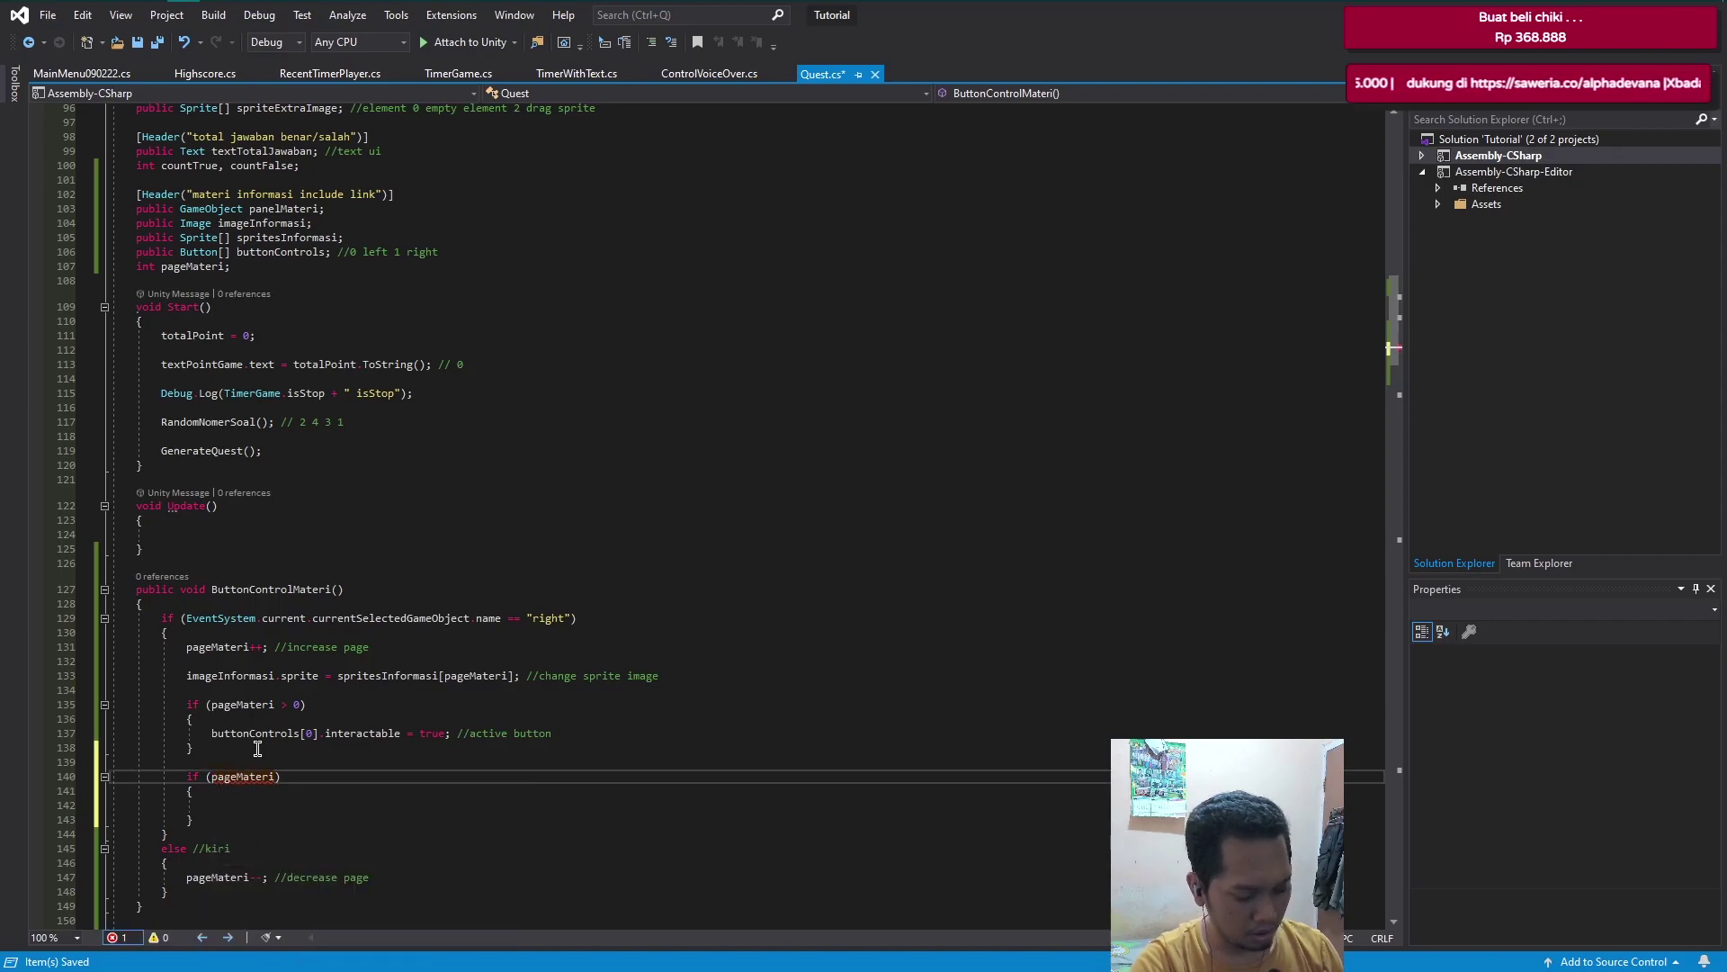
type(" == 0")
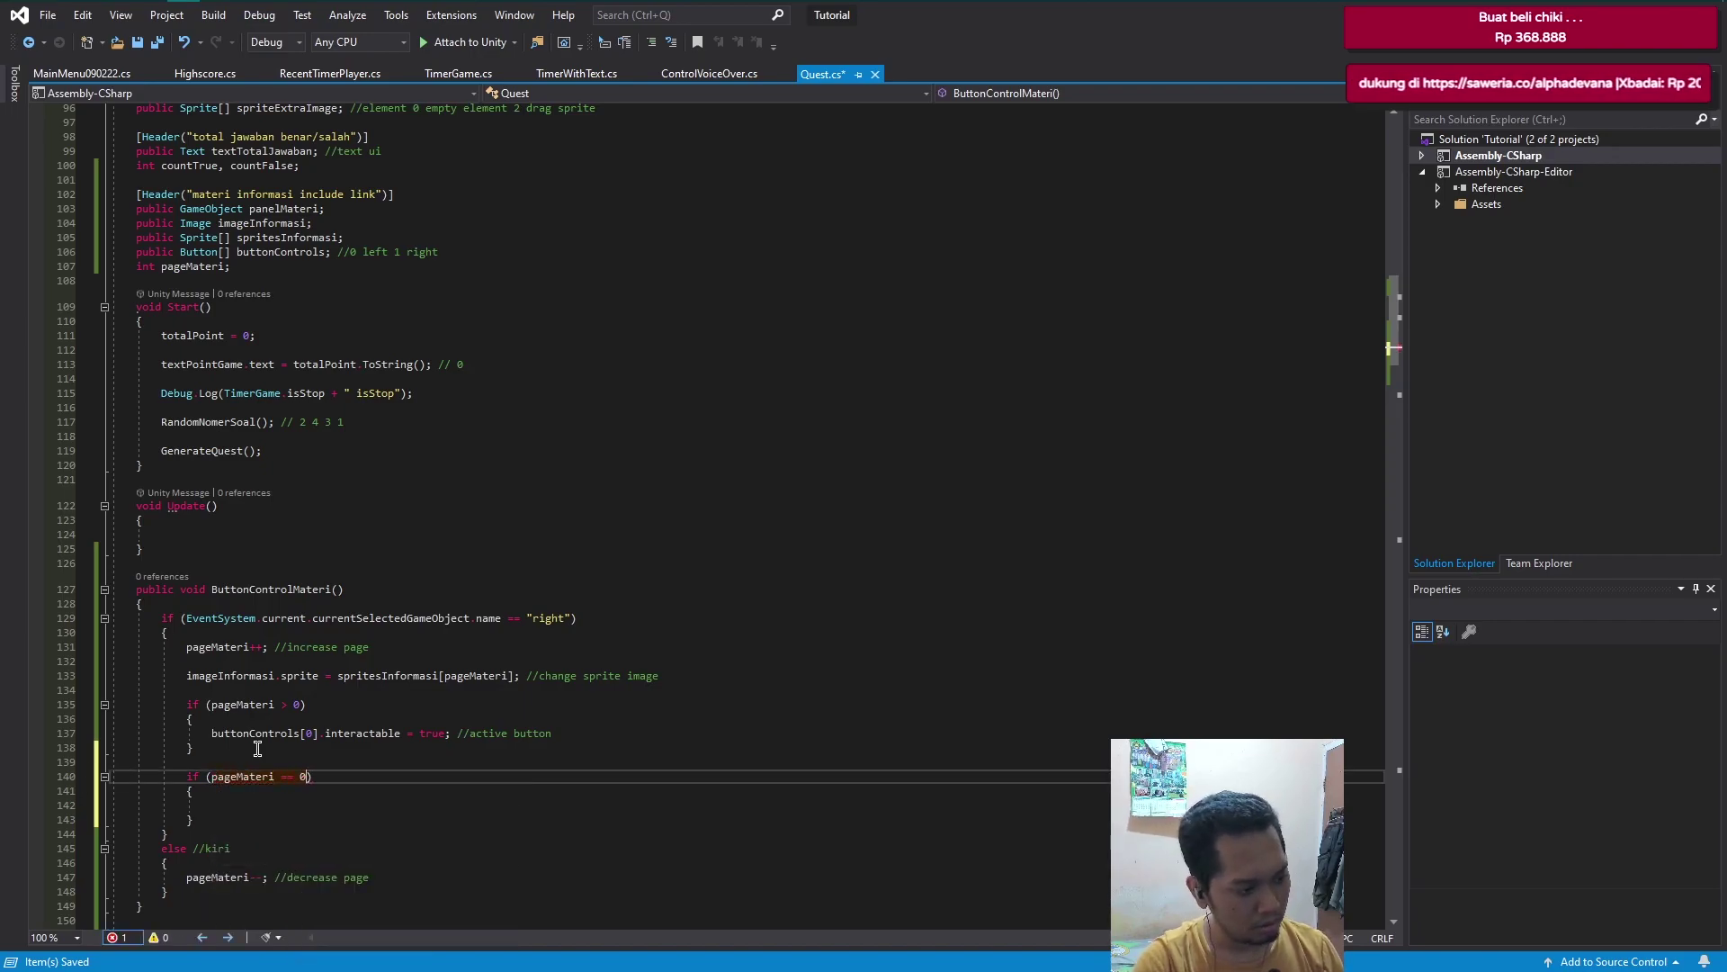
key("Return")
type("butt")
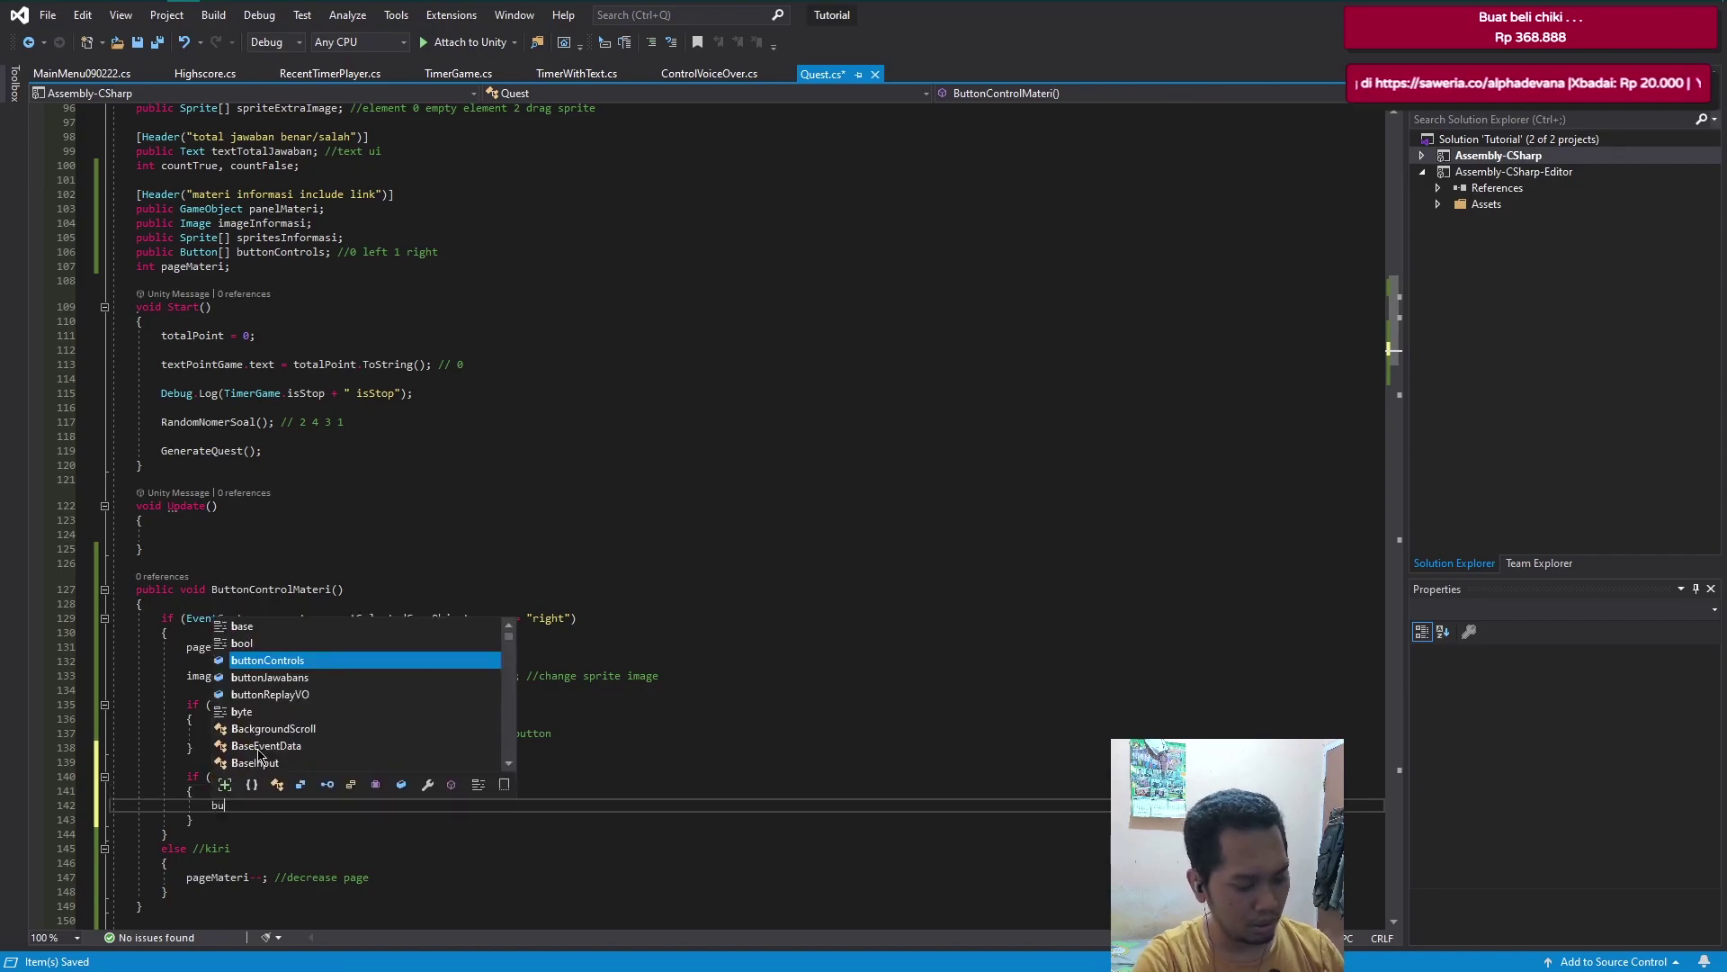
key("Tab")
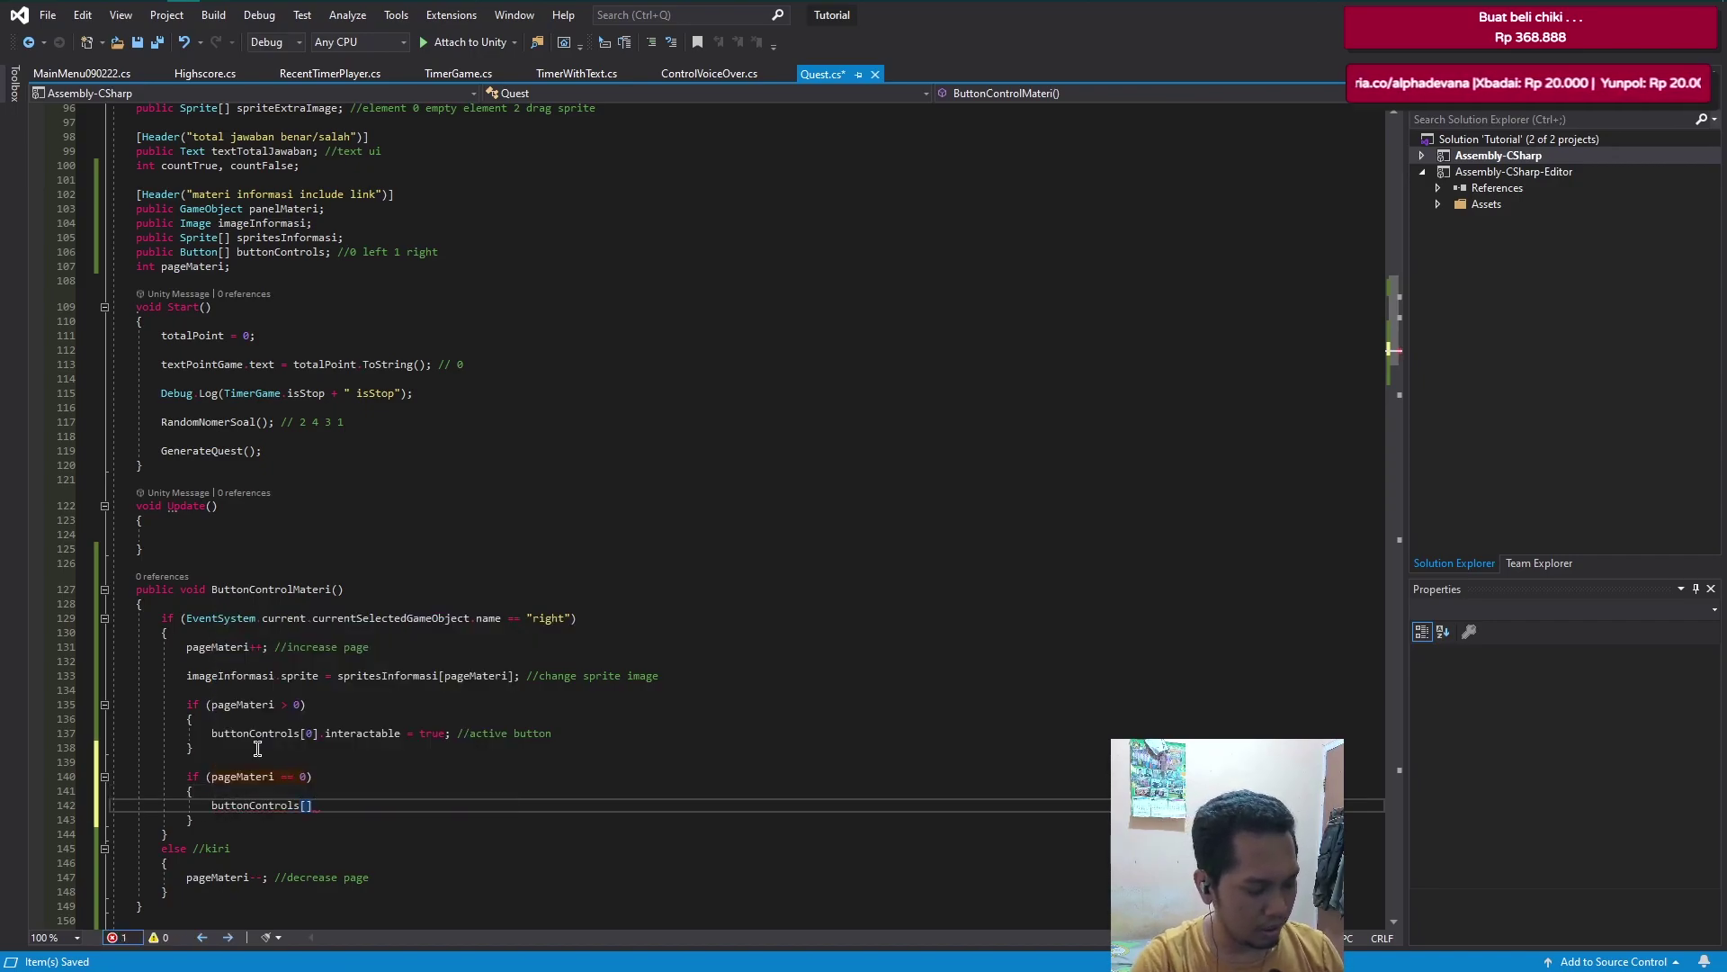
type("0")
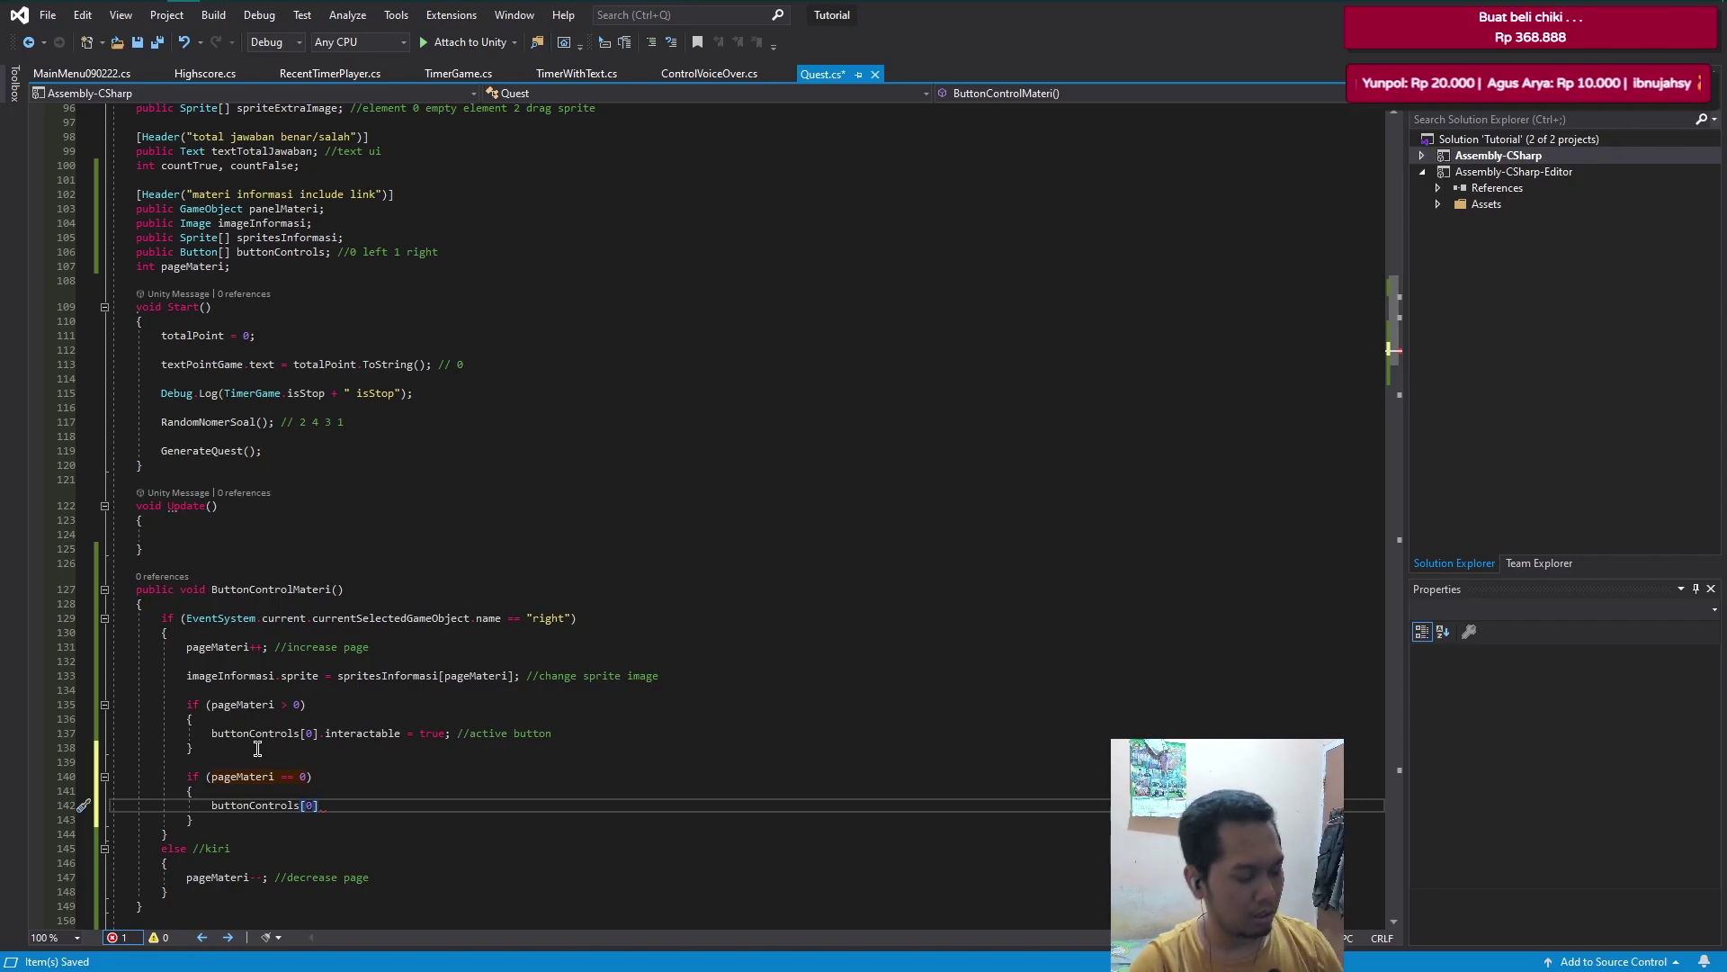
- Remove the unfinished pageMateri == 0 block and open a fresh line after the first if block
key("shift+Up")
key("shift+Up")
key("BackSpace")
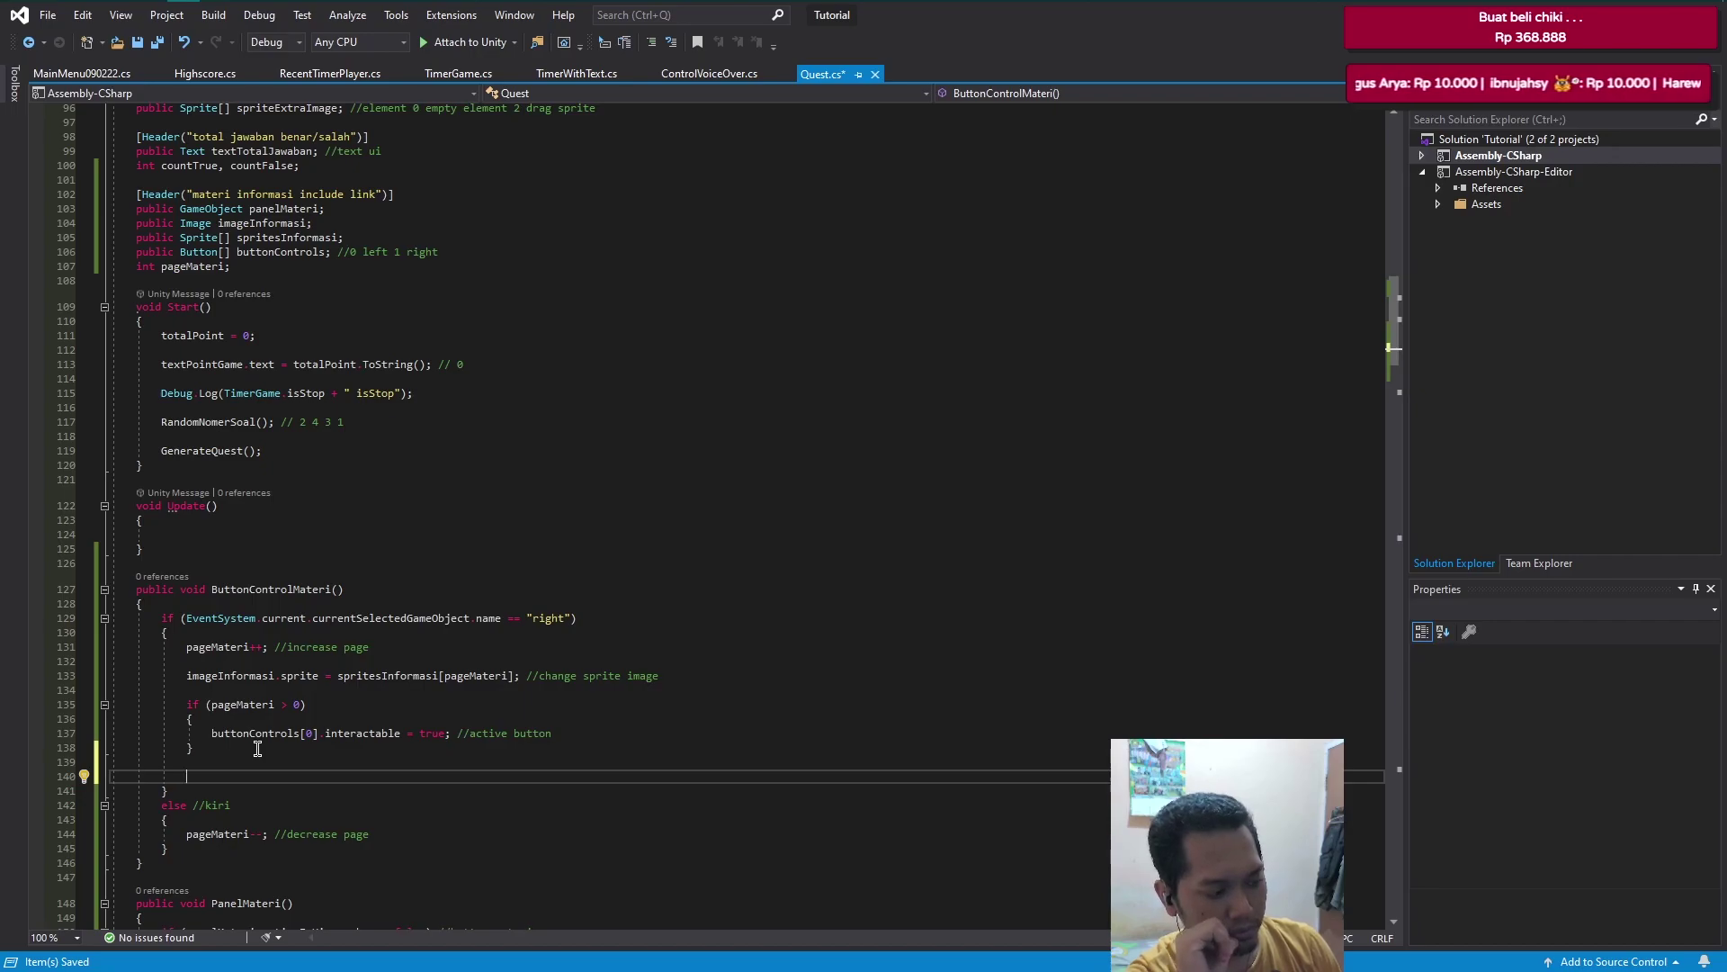
key("BackSpace")
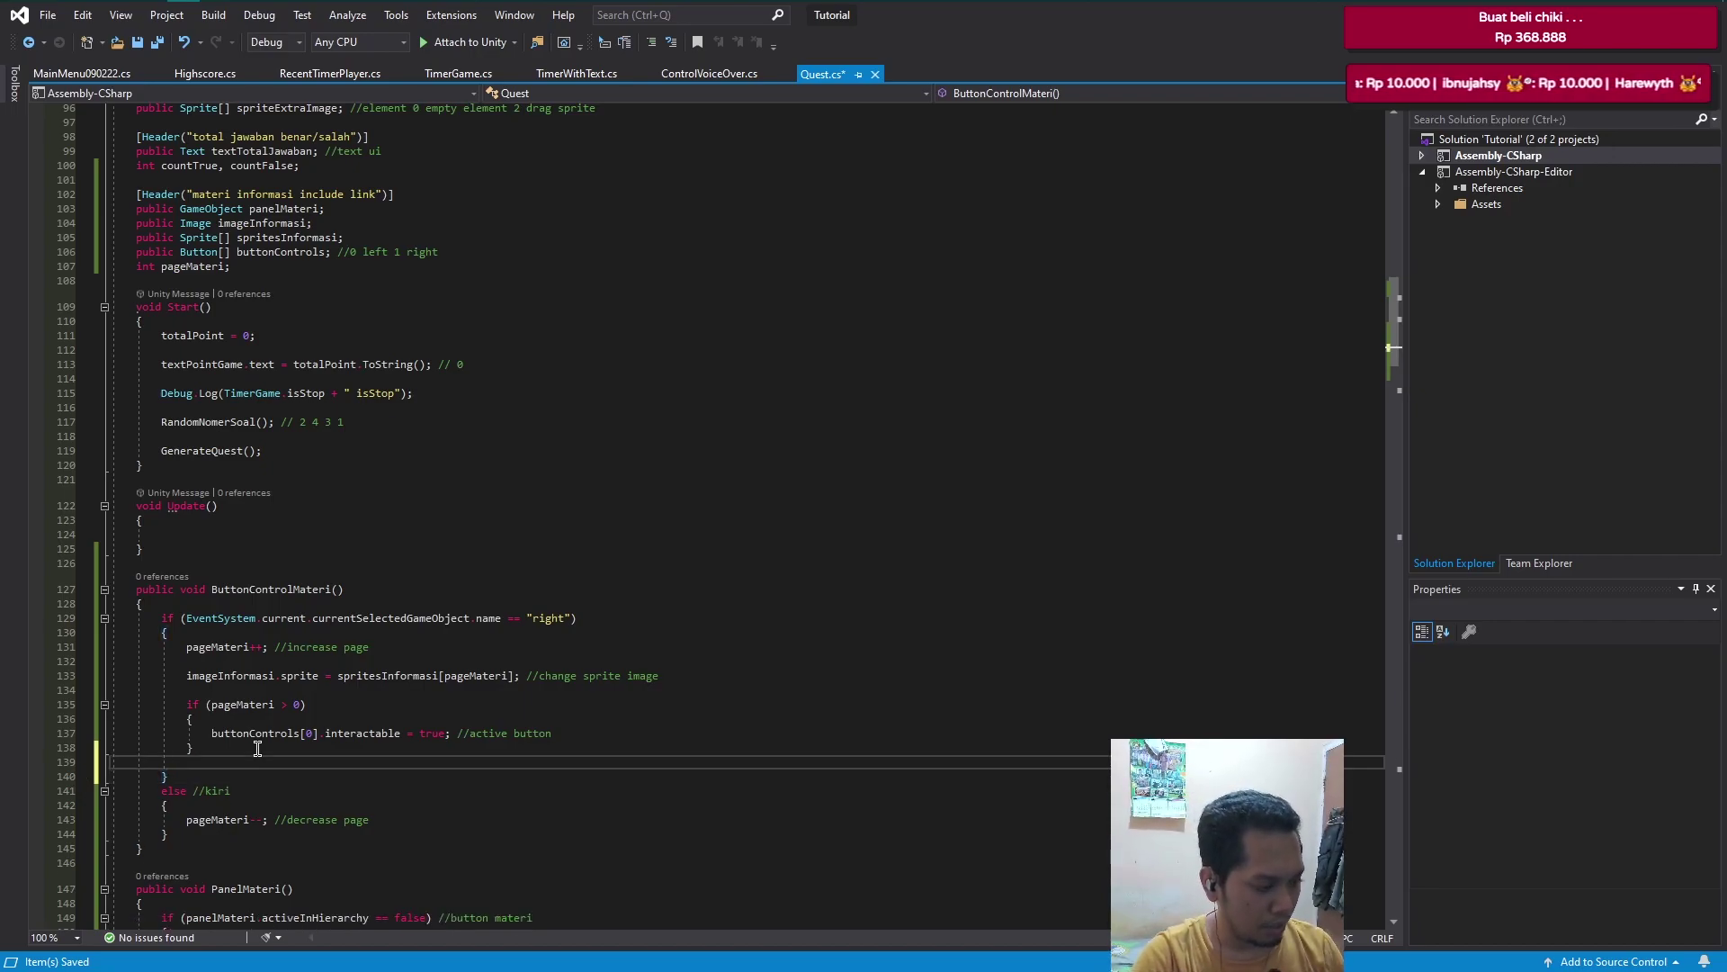
key("Up")
key("Down")
key("ctrl+Return")
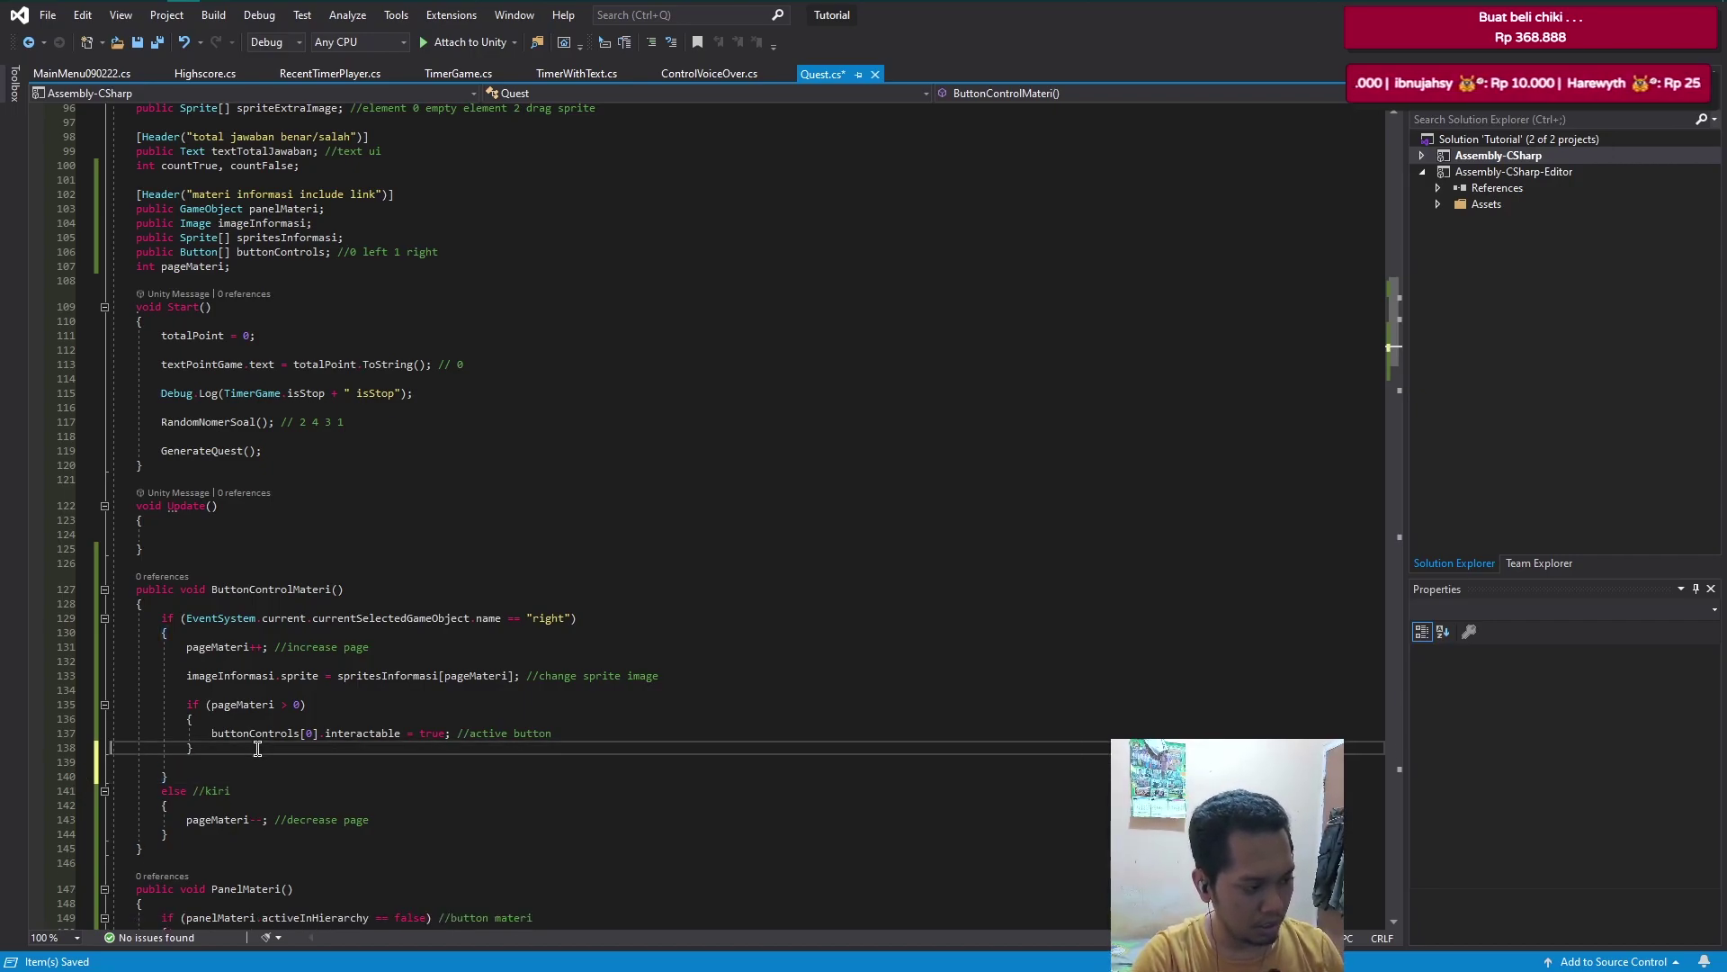
- Add else if (pageMateri == spritesInformasi.Length - 1) after the first if block
type("else if")
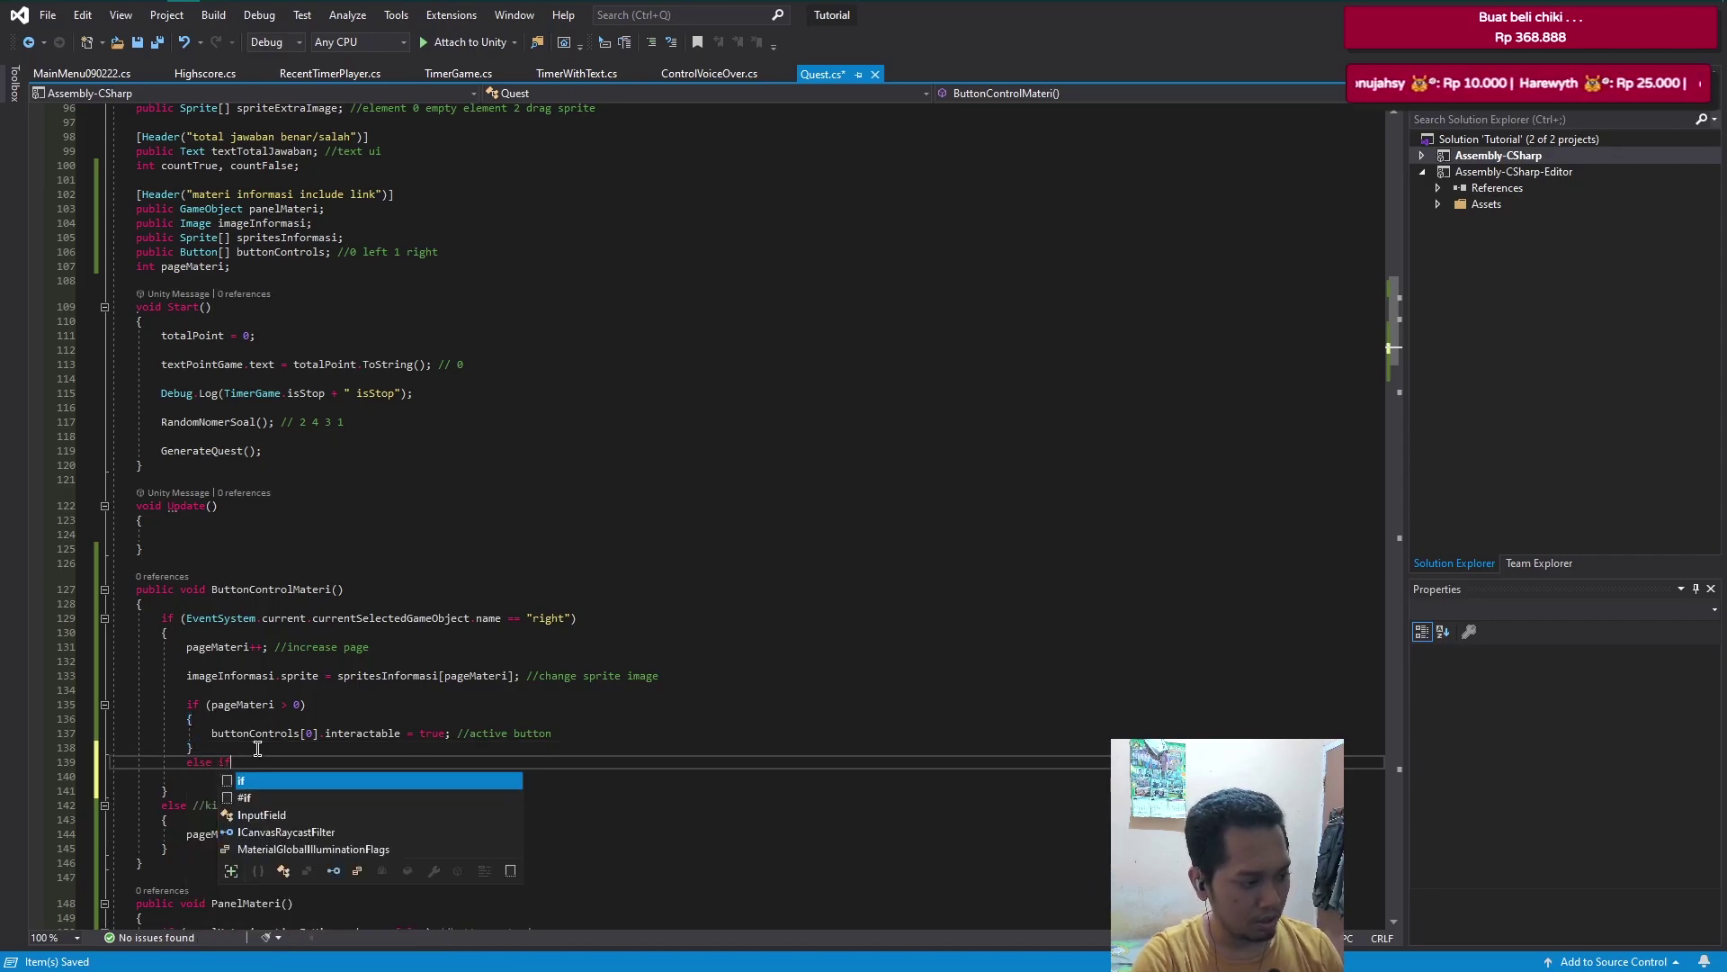
key("Tab")
key("Tab")
type("page")
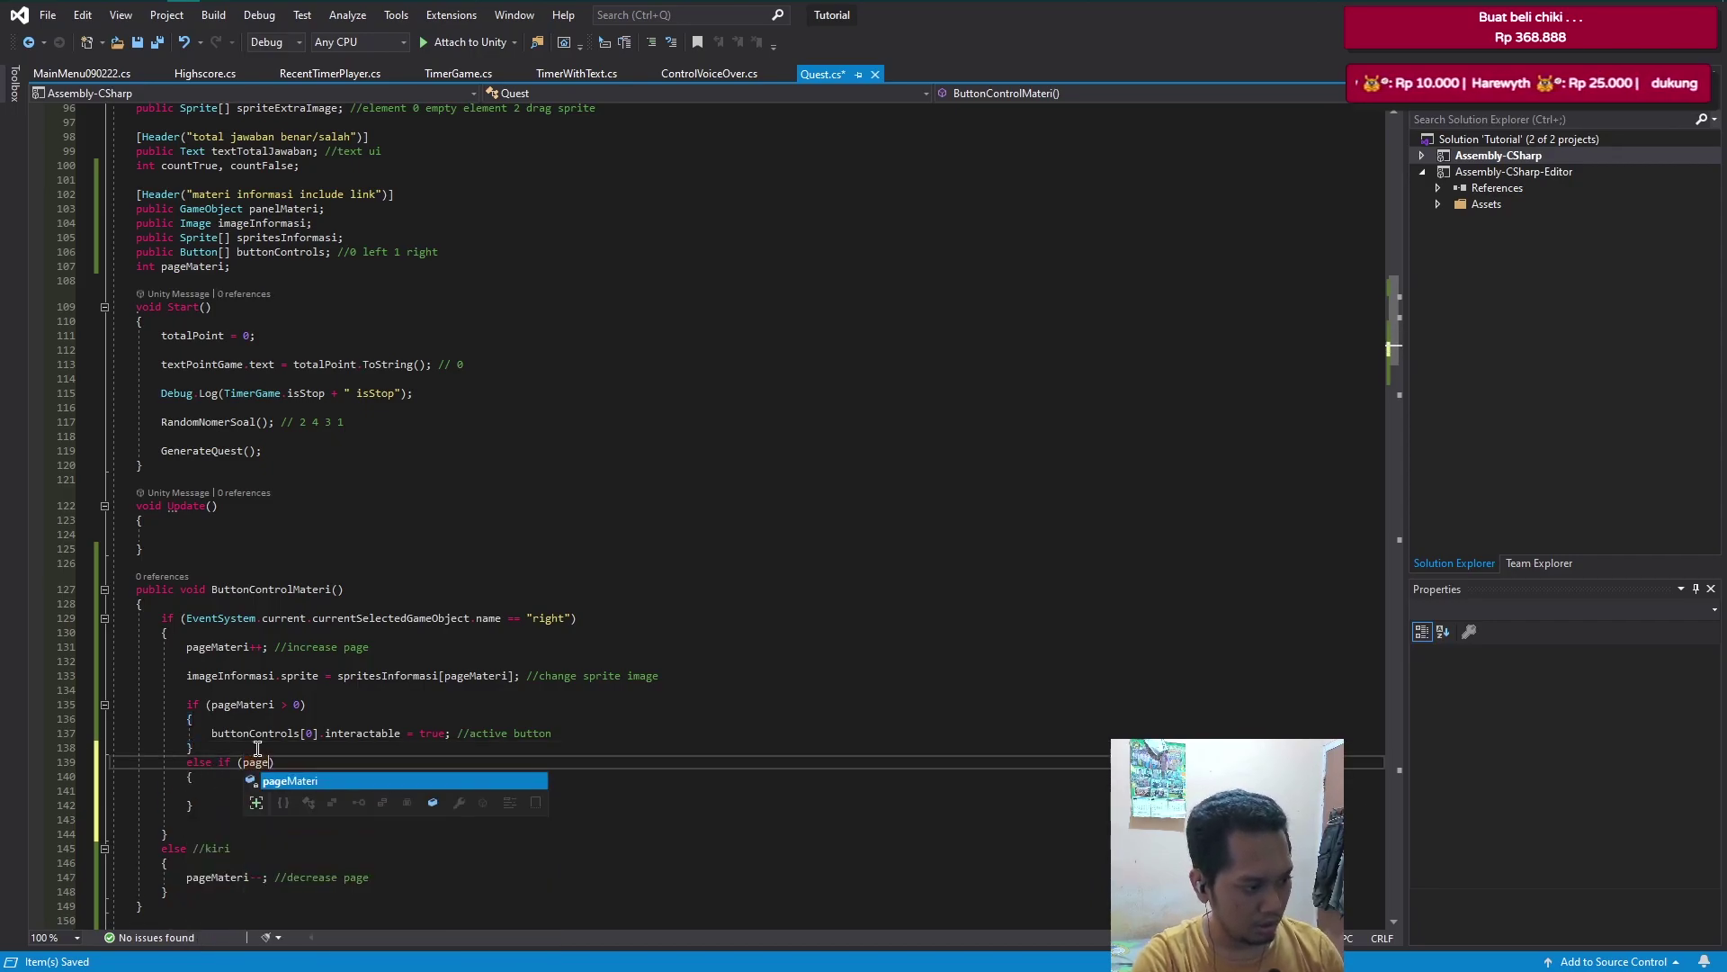
key("Tab")
type("==")
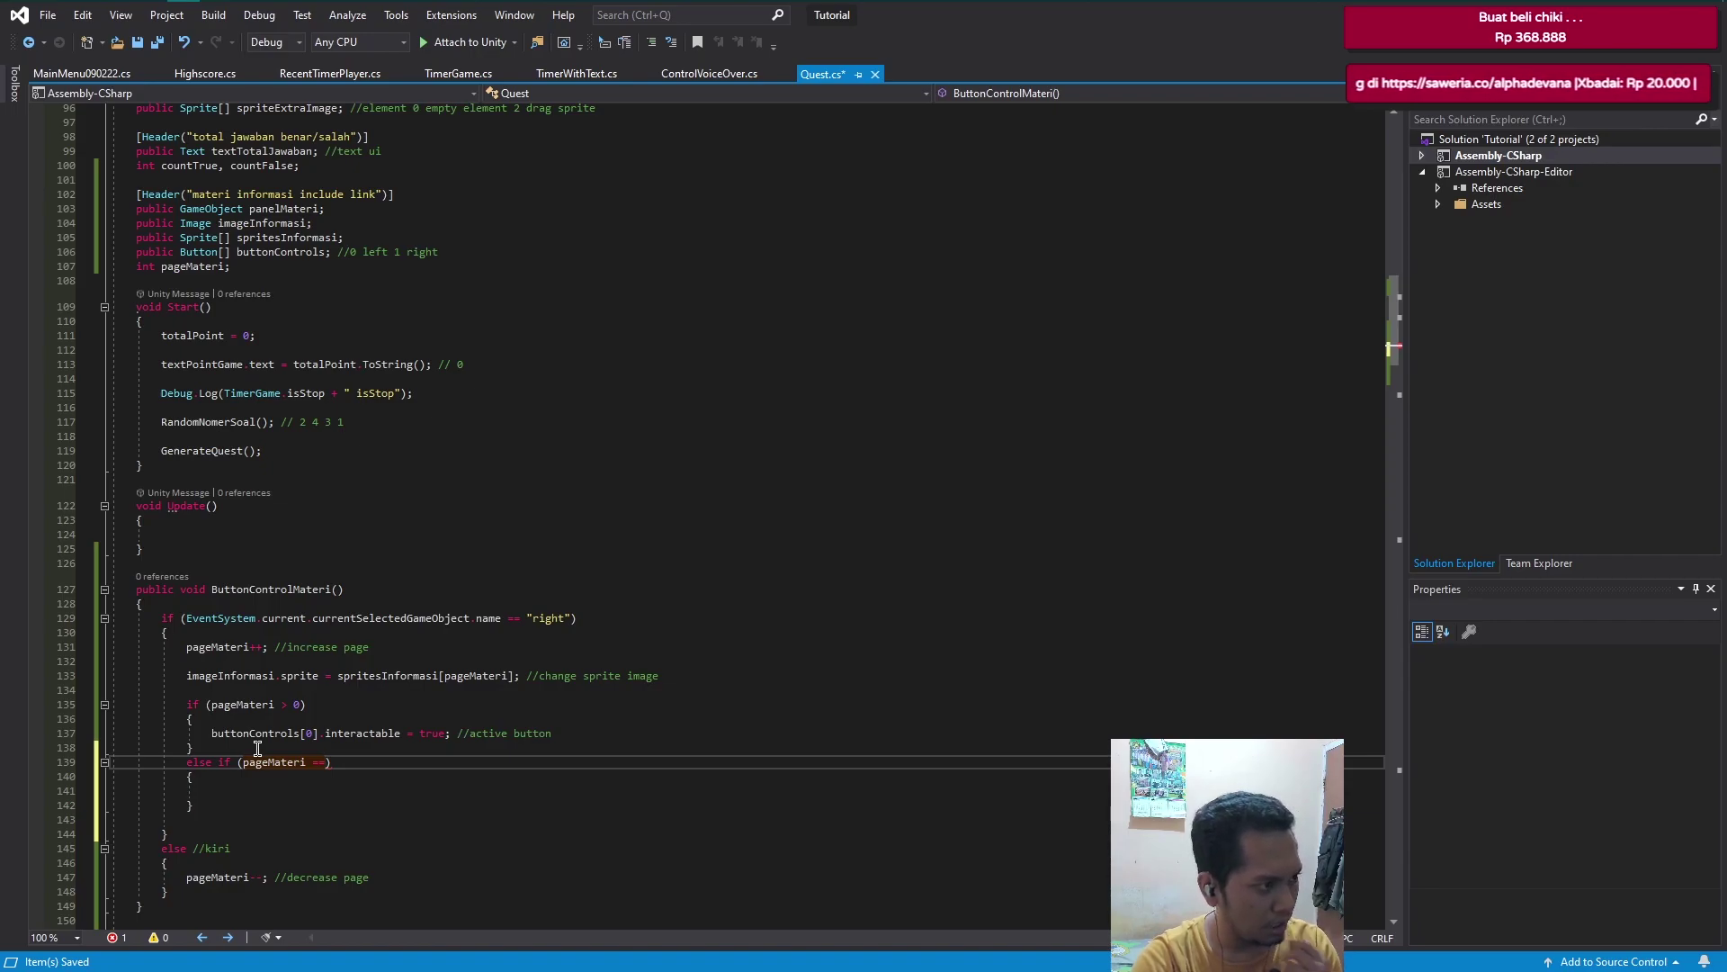
type("spritesInformasi")
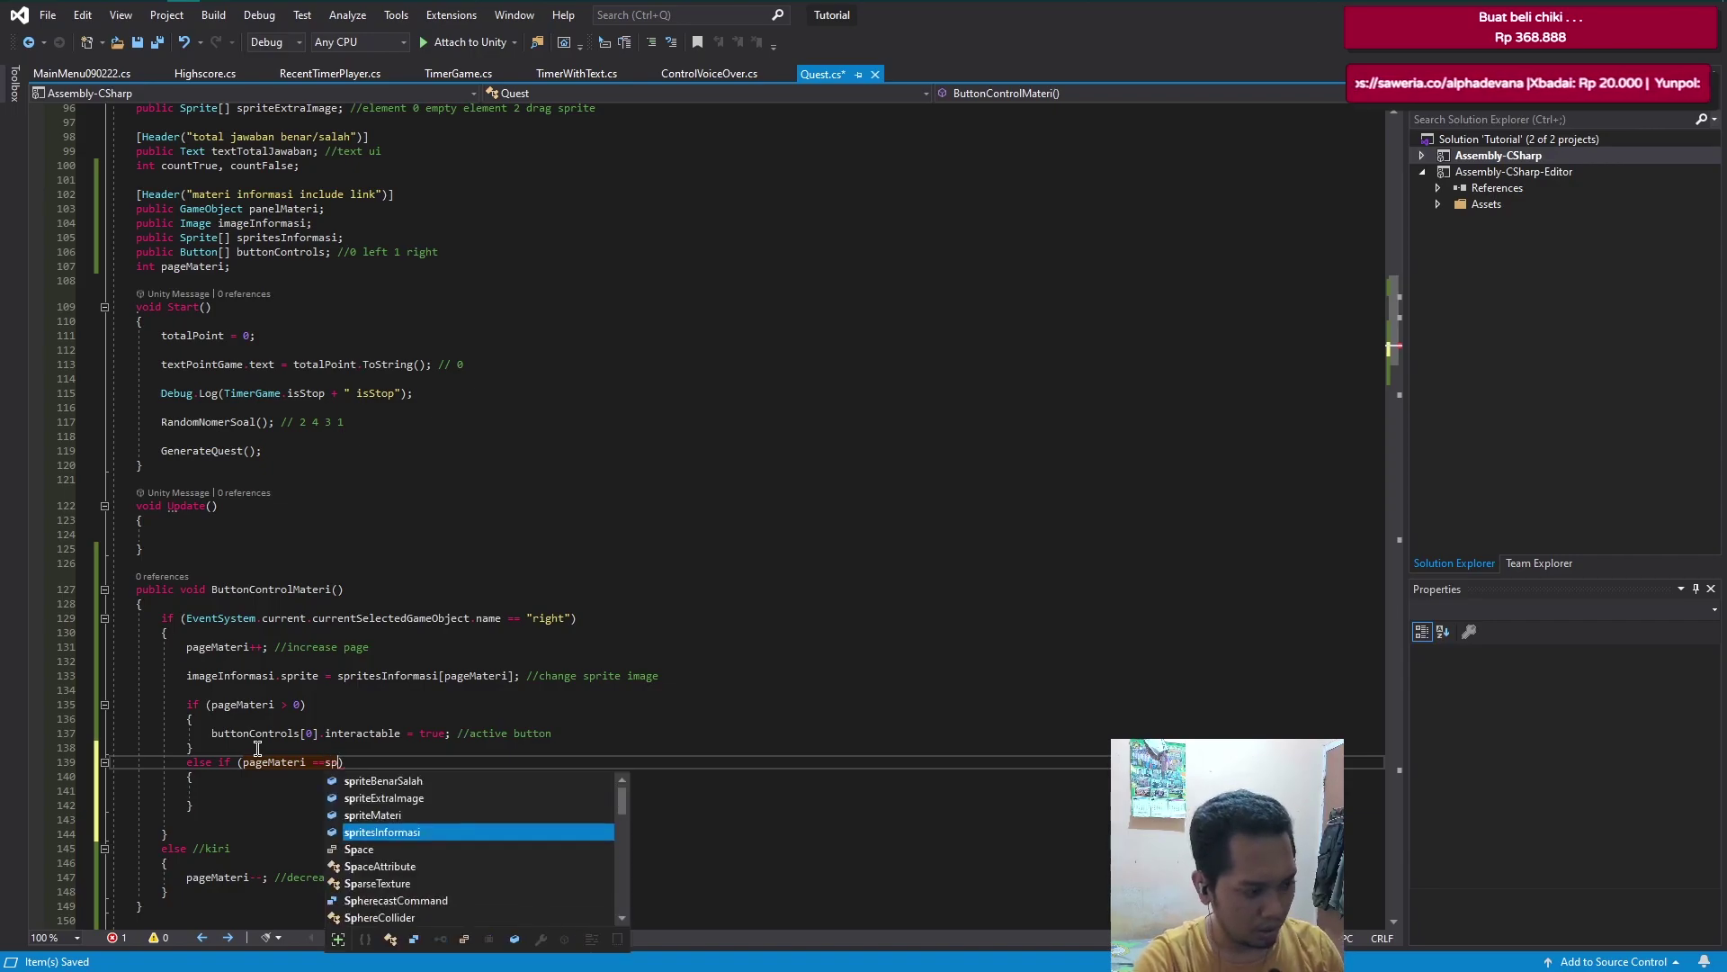
type(".l")
key("Tab")
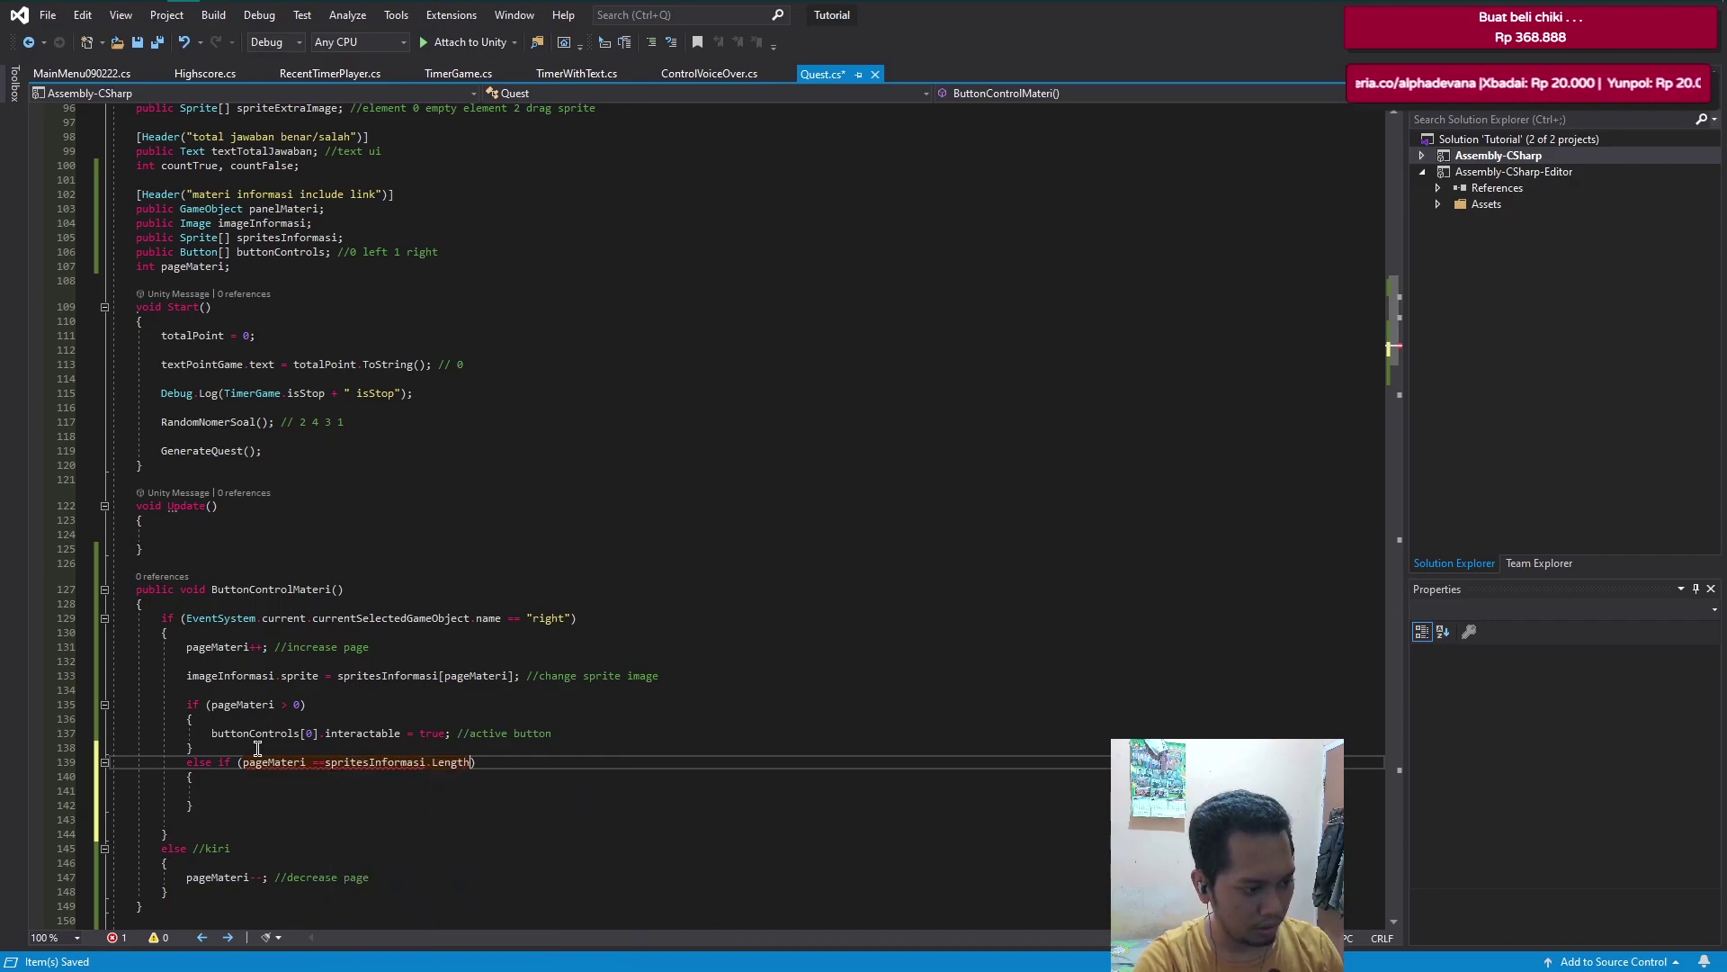
left_click(328, 764)
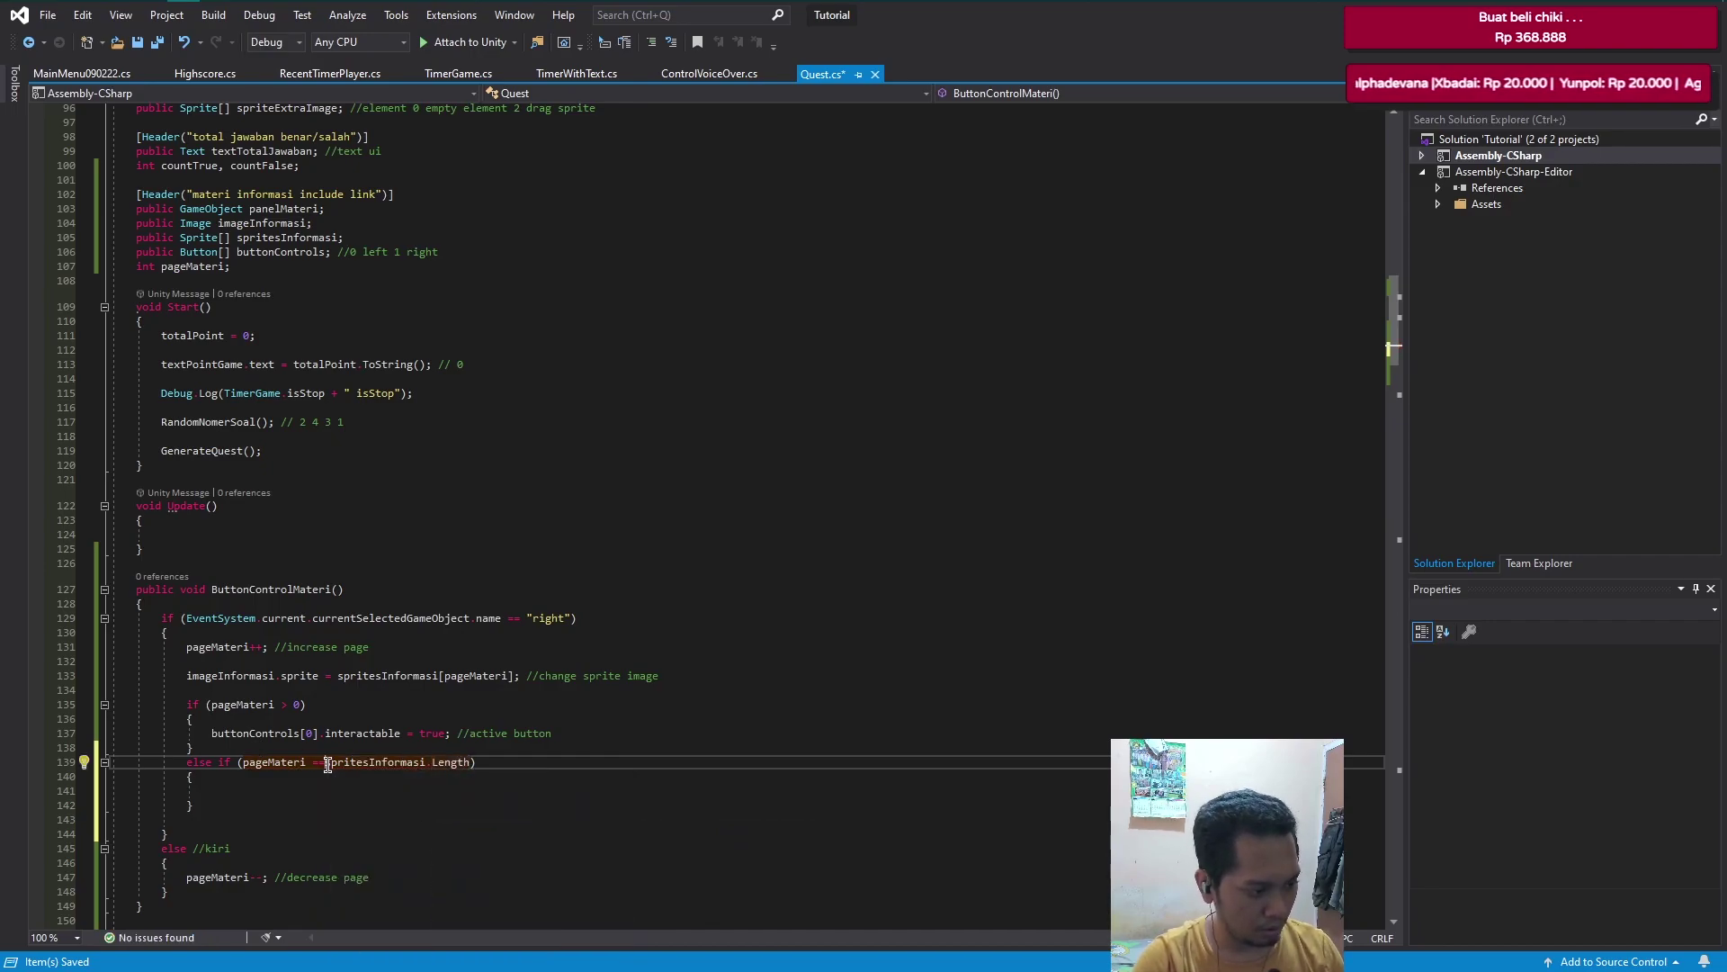
key("End")
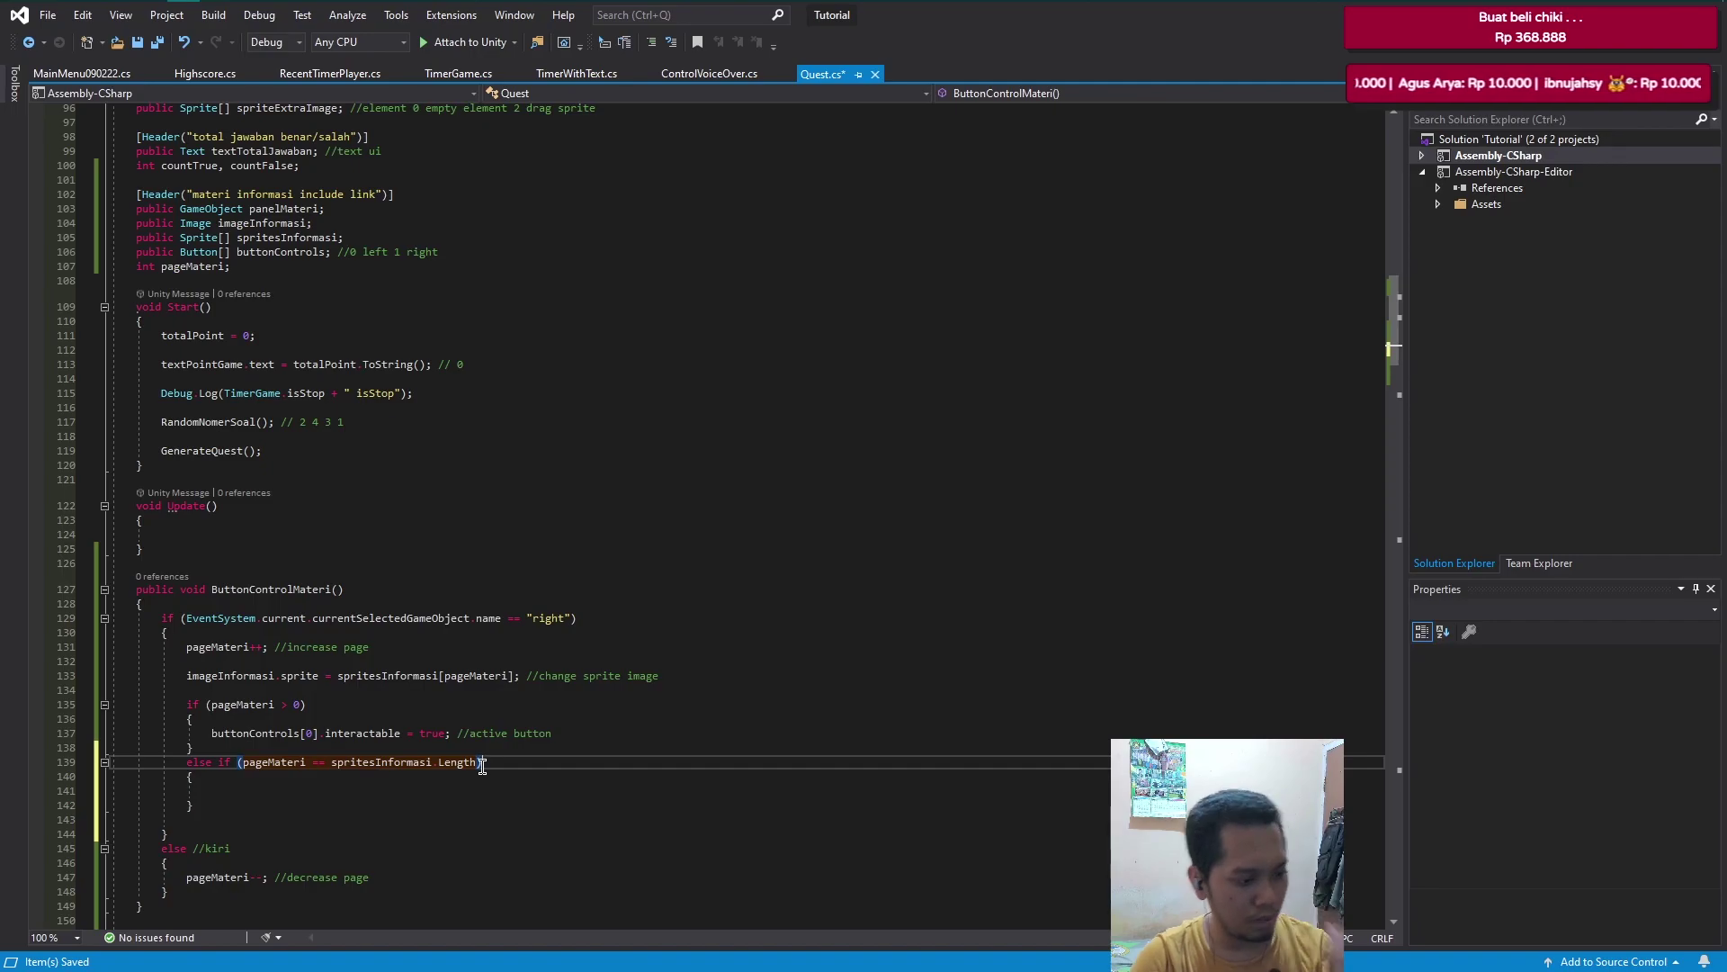
left_click(476, 762)
type("- 1")
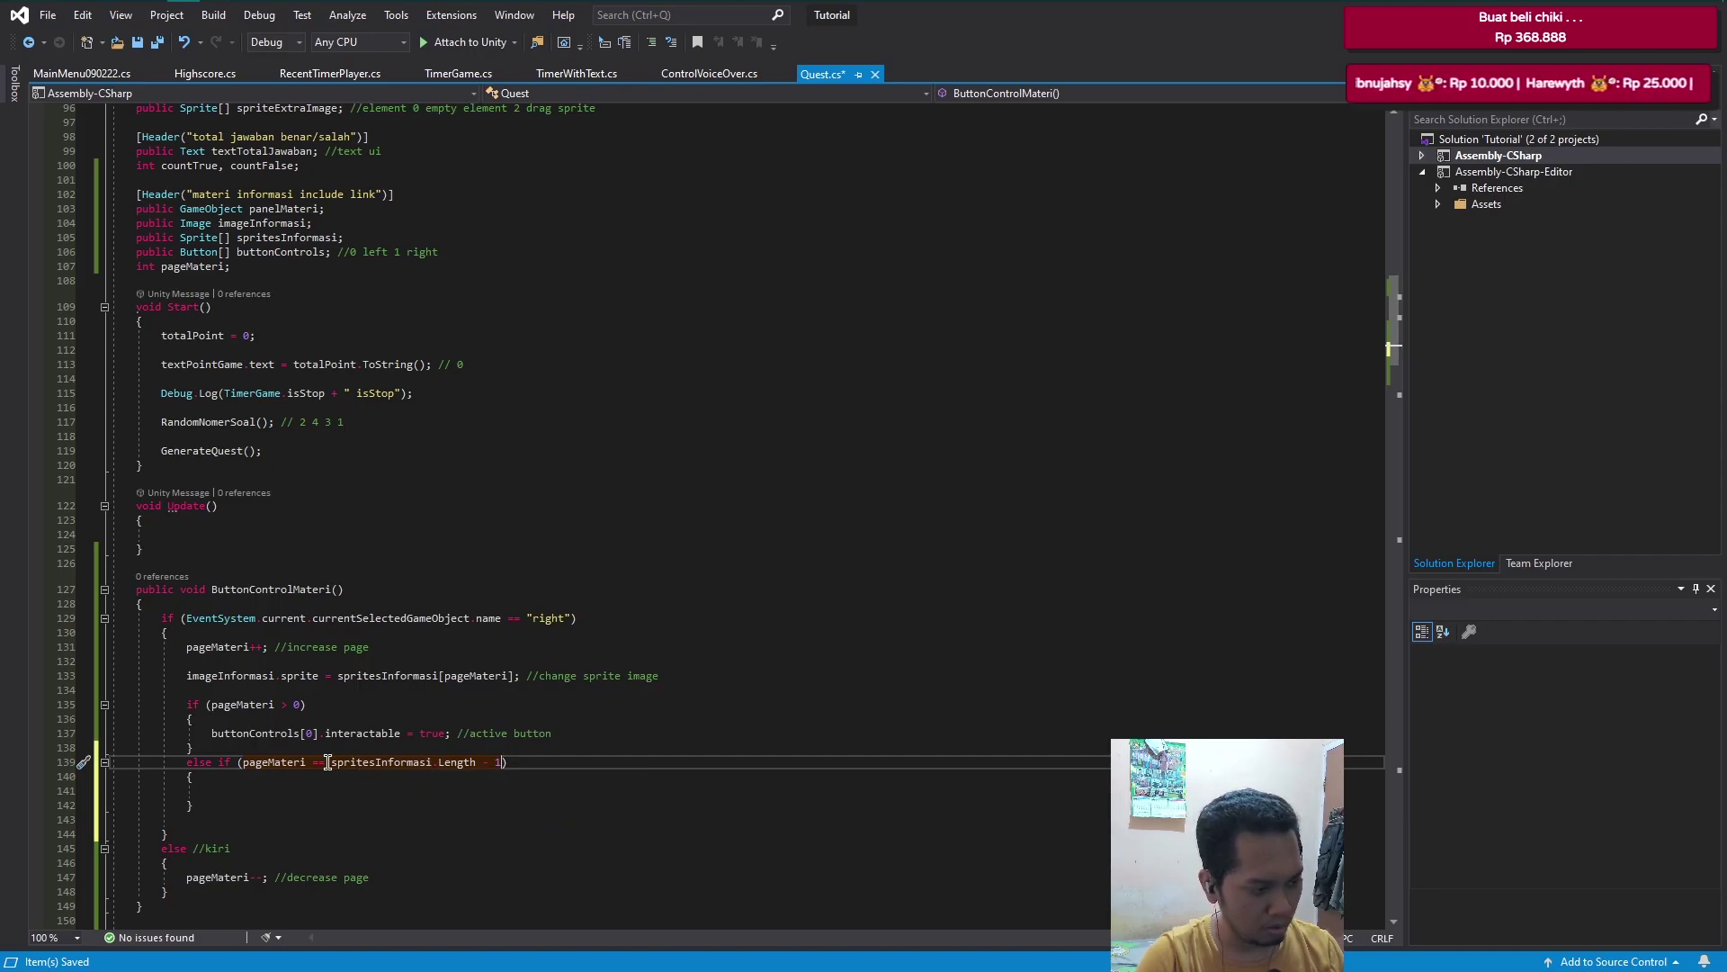
- Inside it set buttonControls[1].interactable = false; with a 'deactive button' comment, and save Quest.cs
left_click(283, 788)
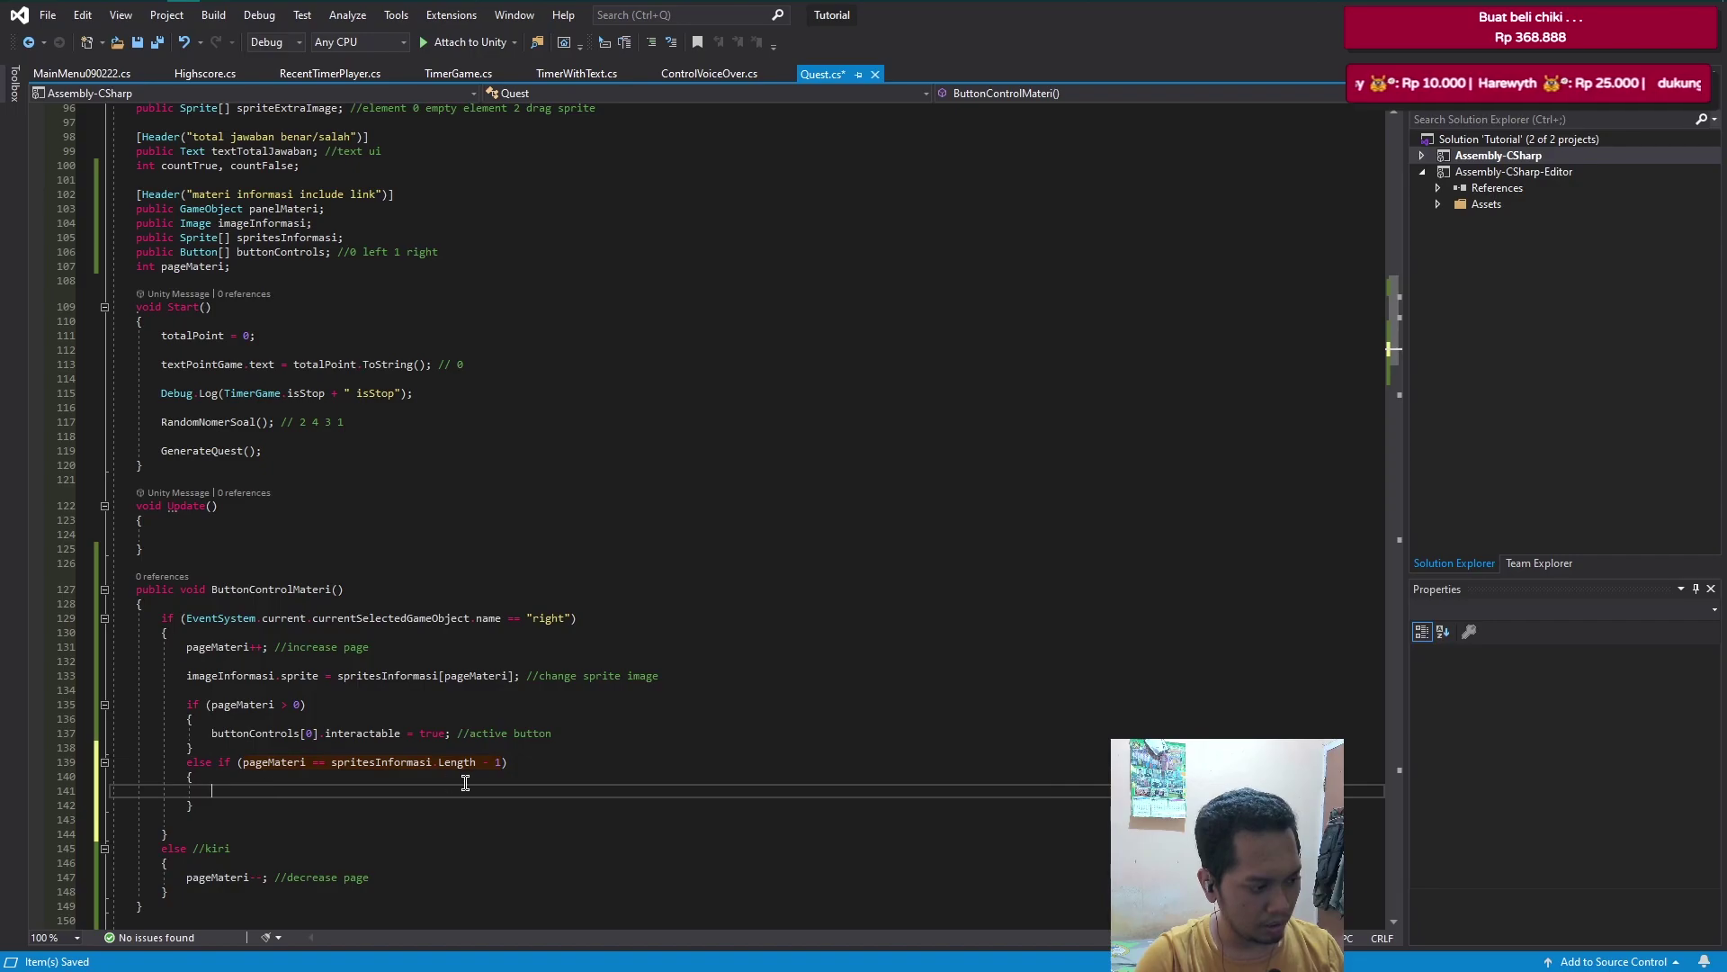
type("butt")
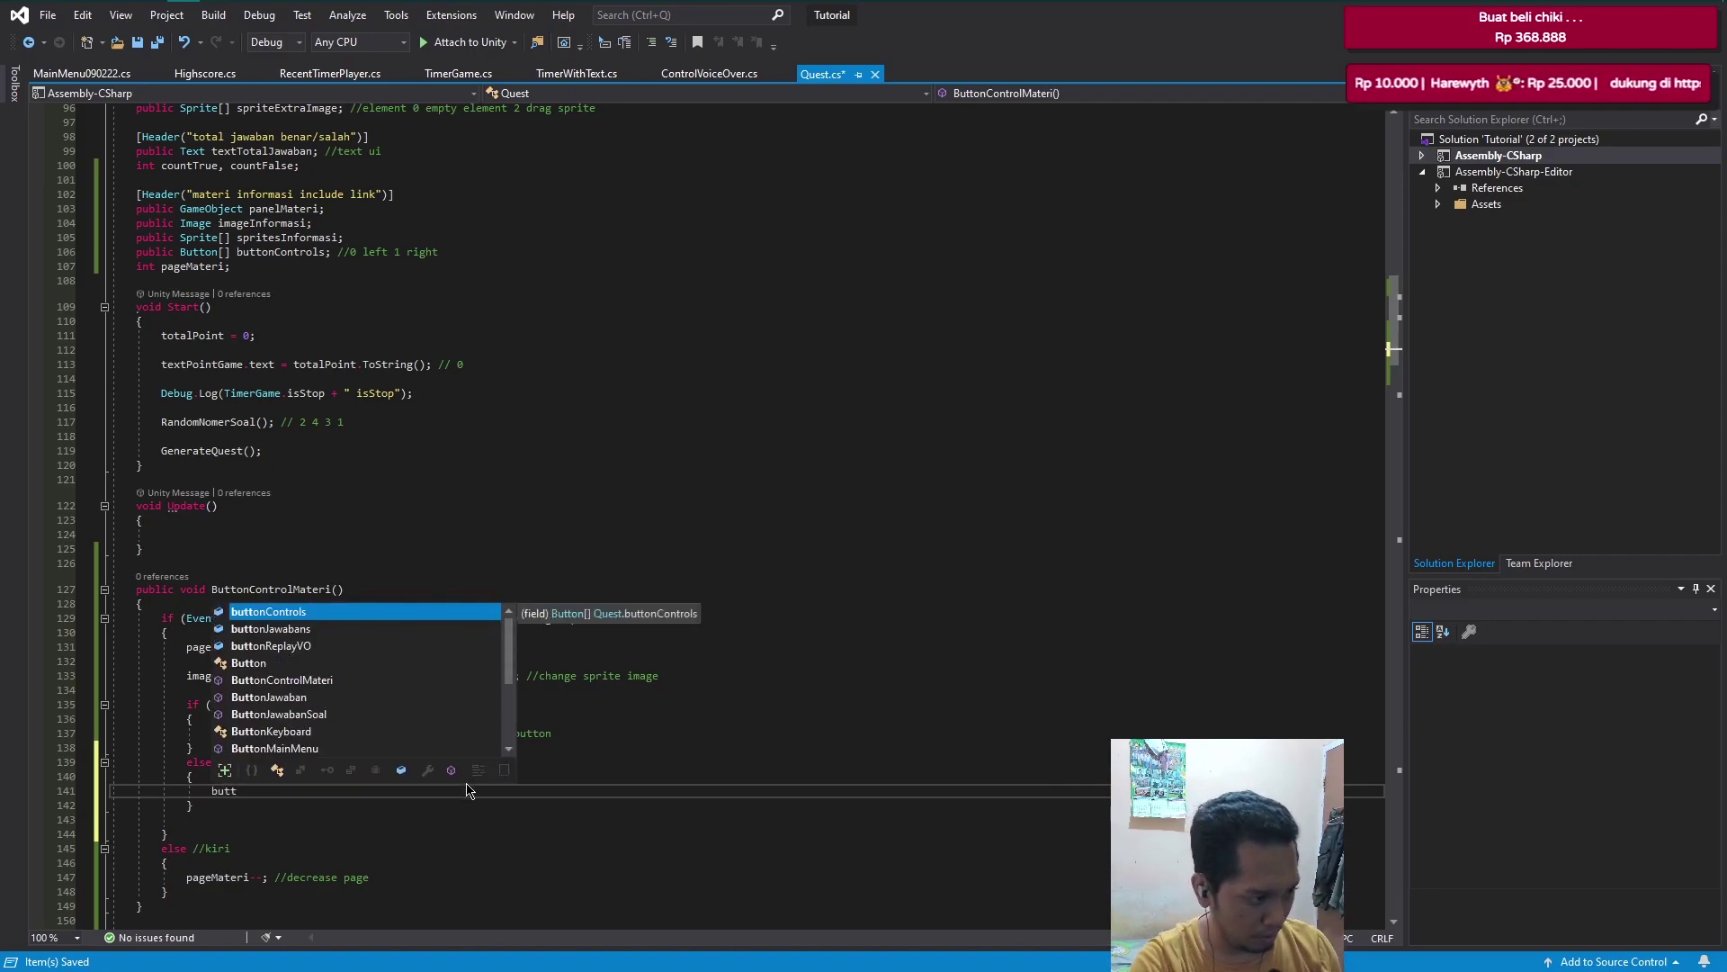
key("Tab")
type("[")
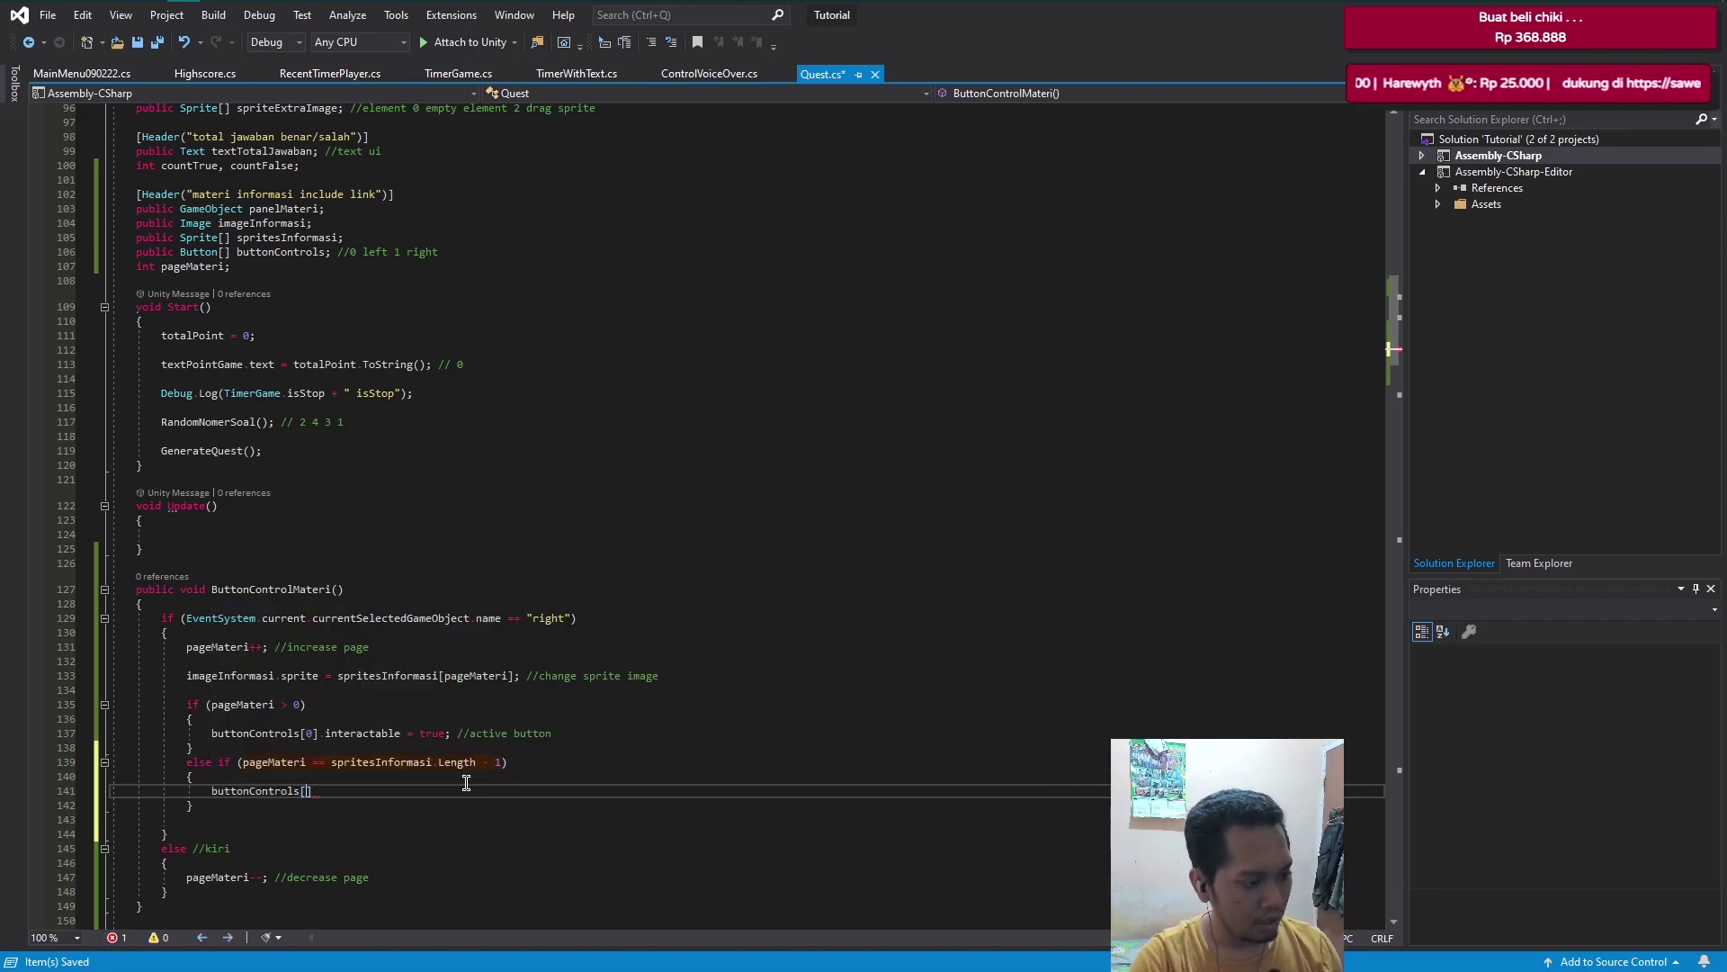
type("1]")
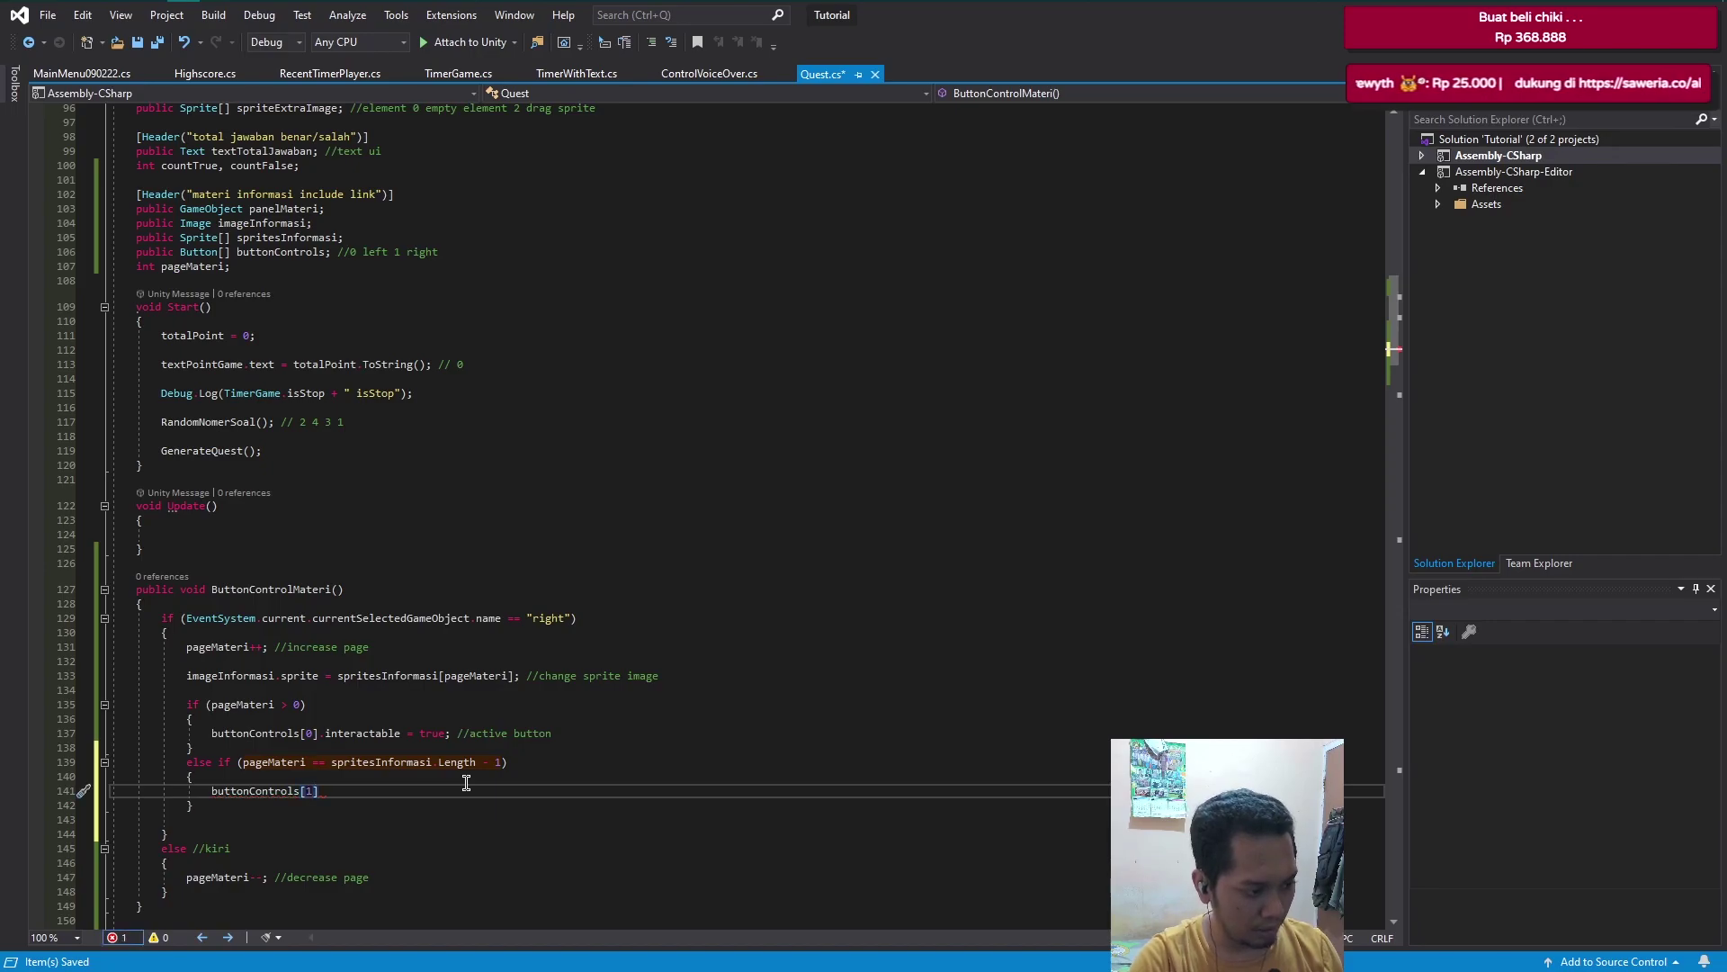
type(".int")
key("Tab")
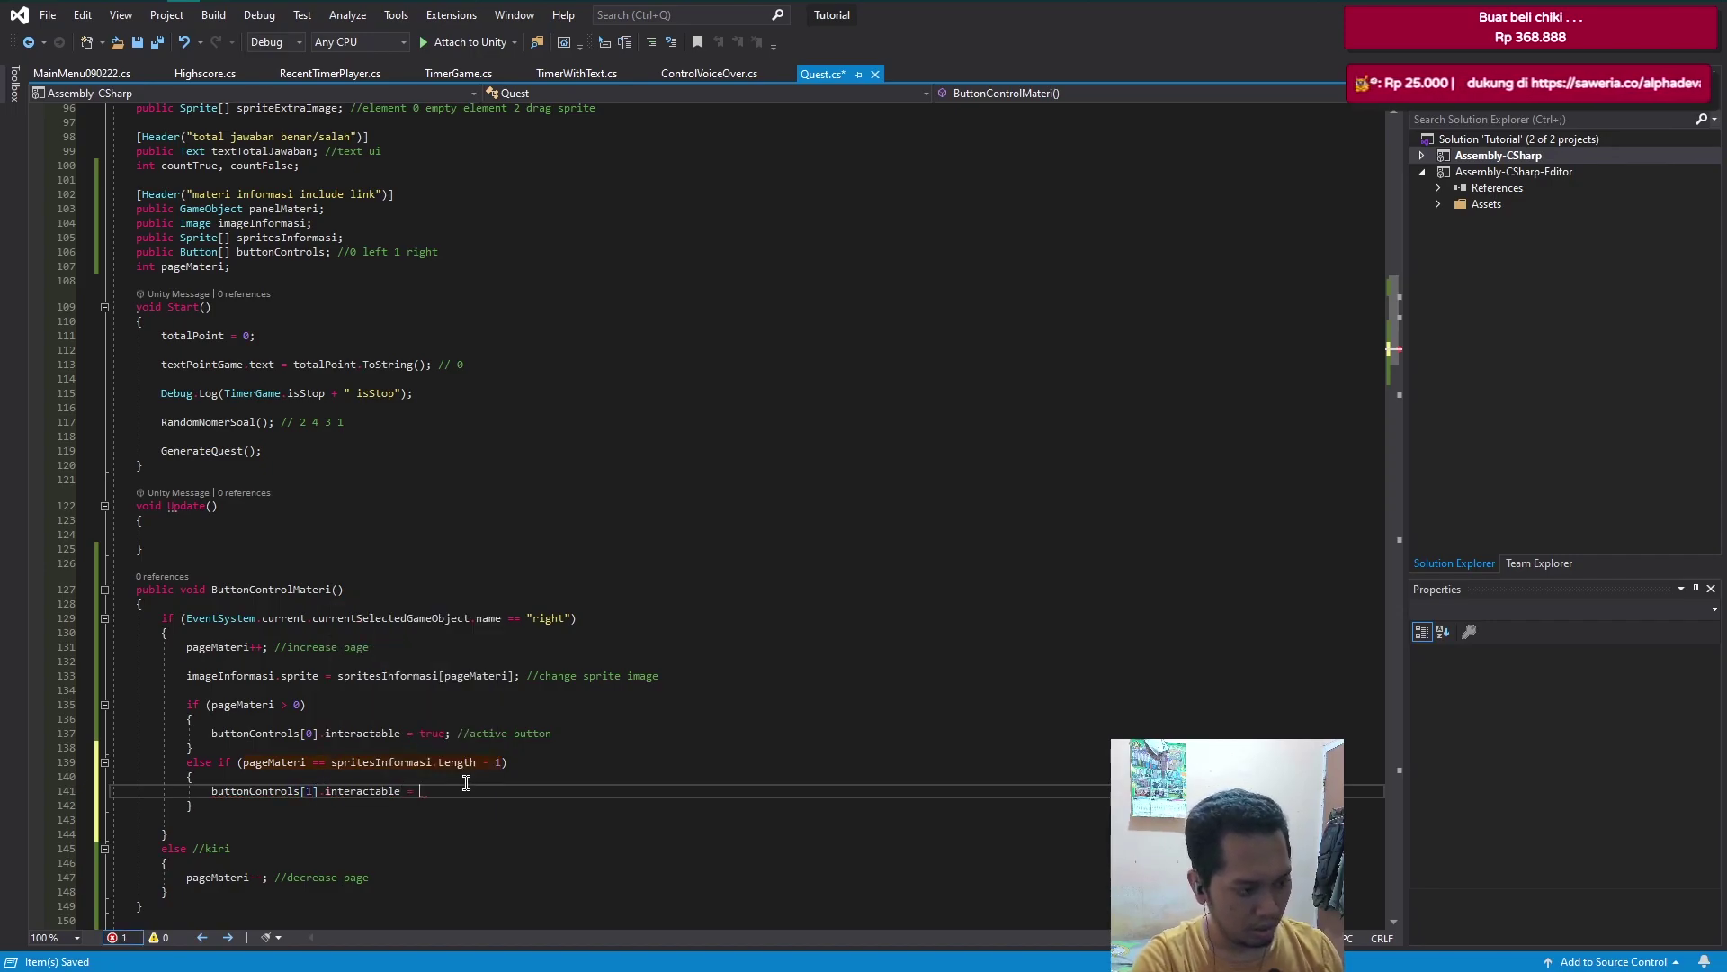
type("fadeAnim; //")
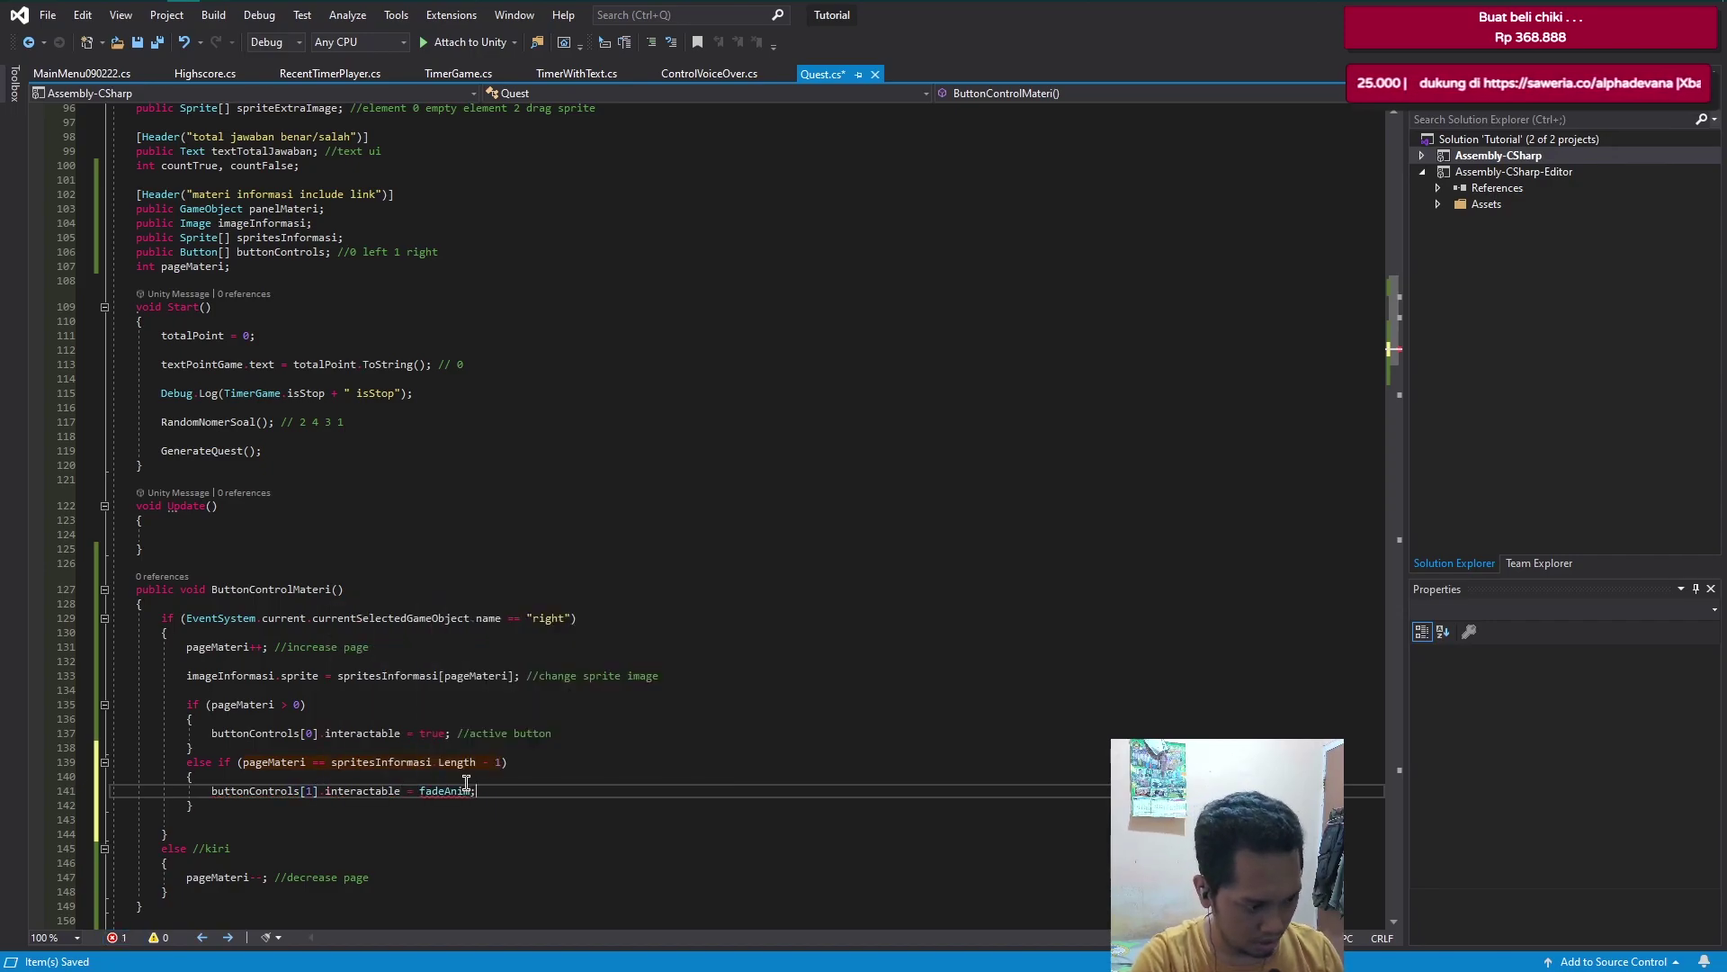
key("BackSpace")
key("BackSpace")
key("BackSpace")
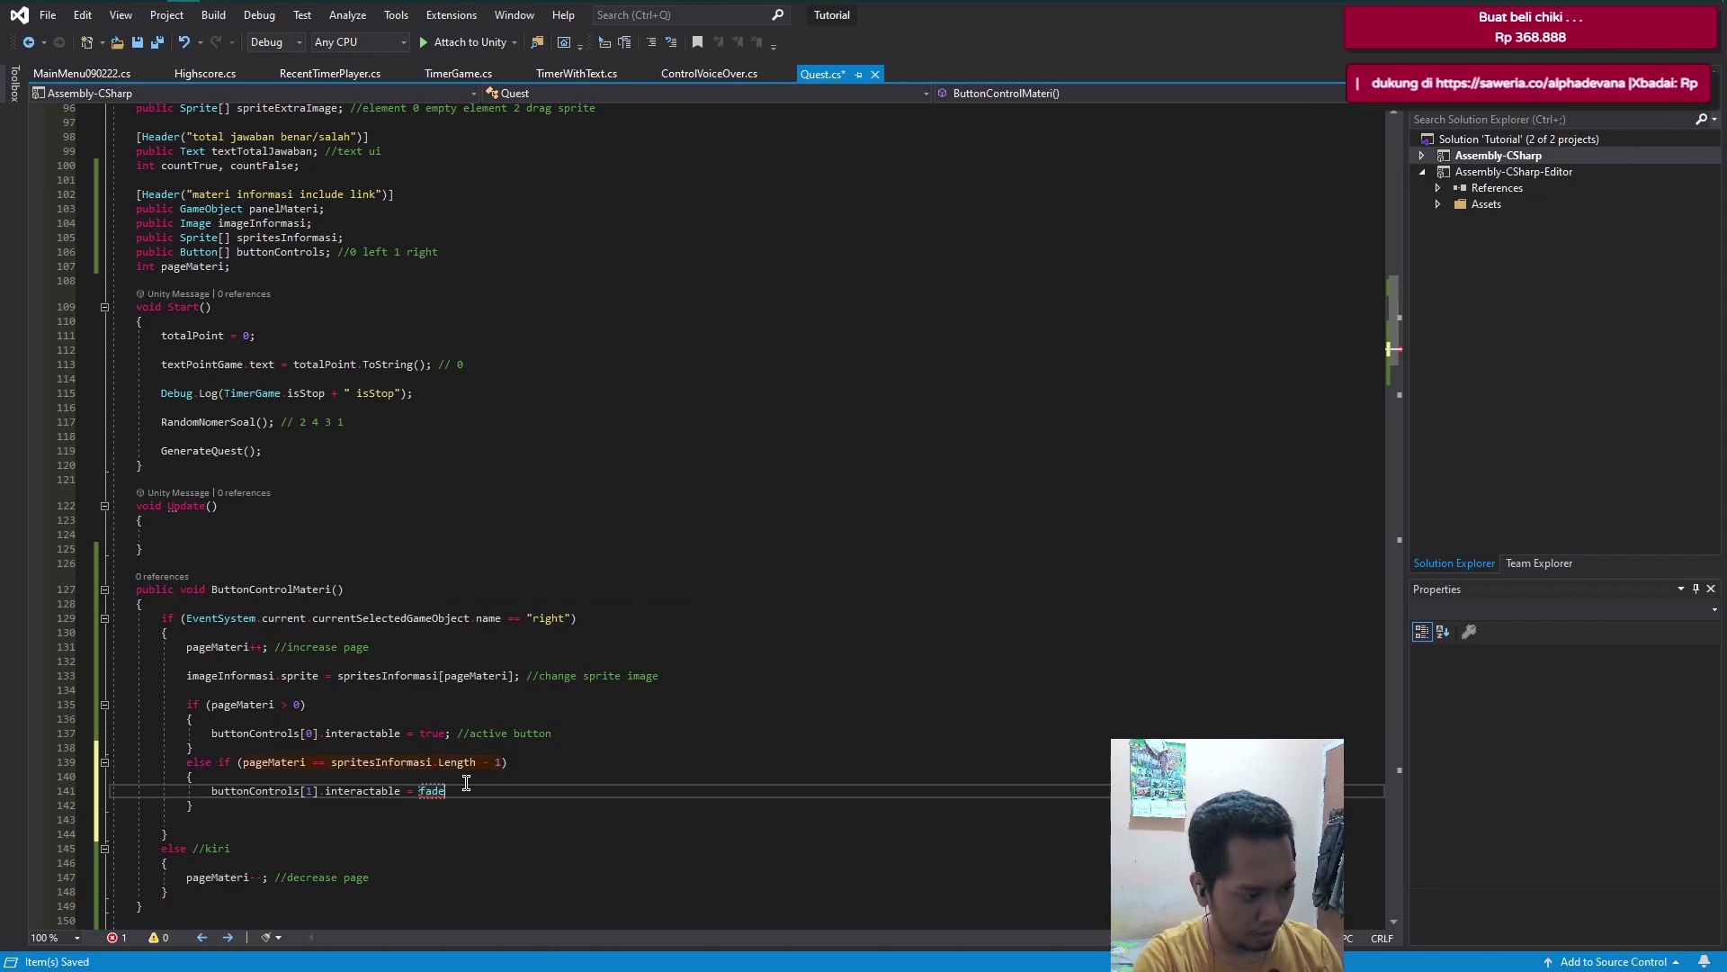
type("alse")
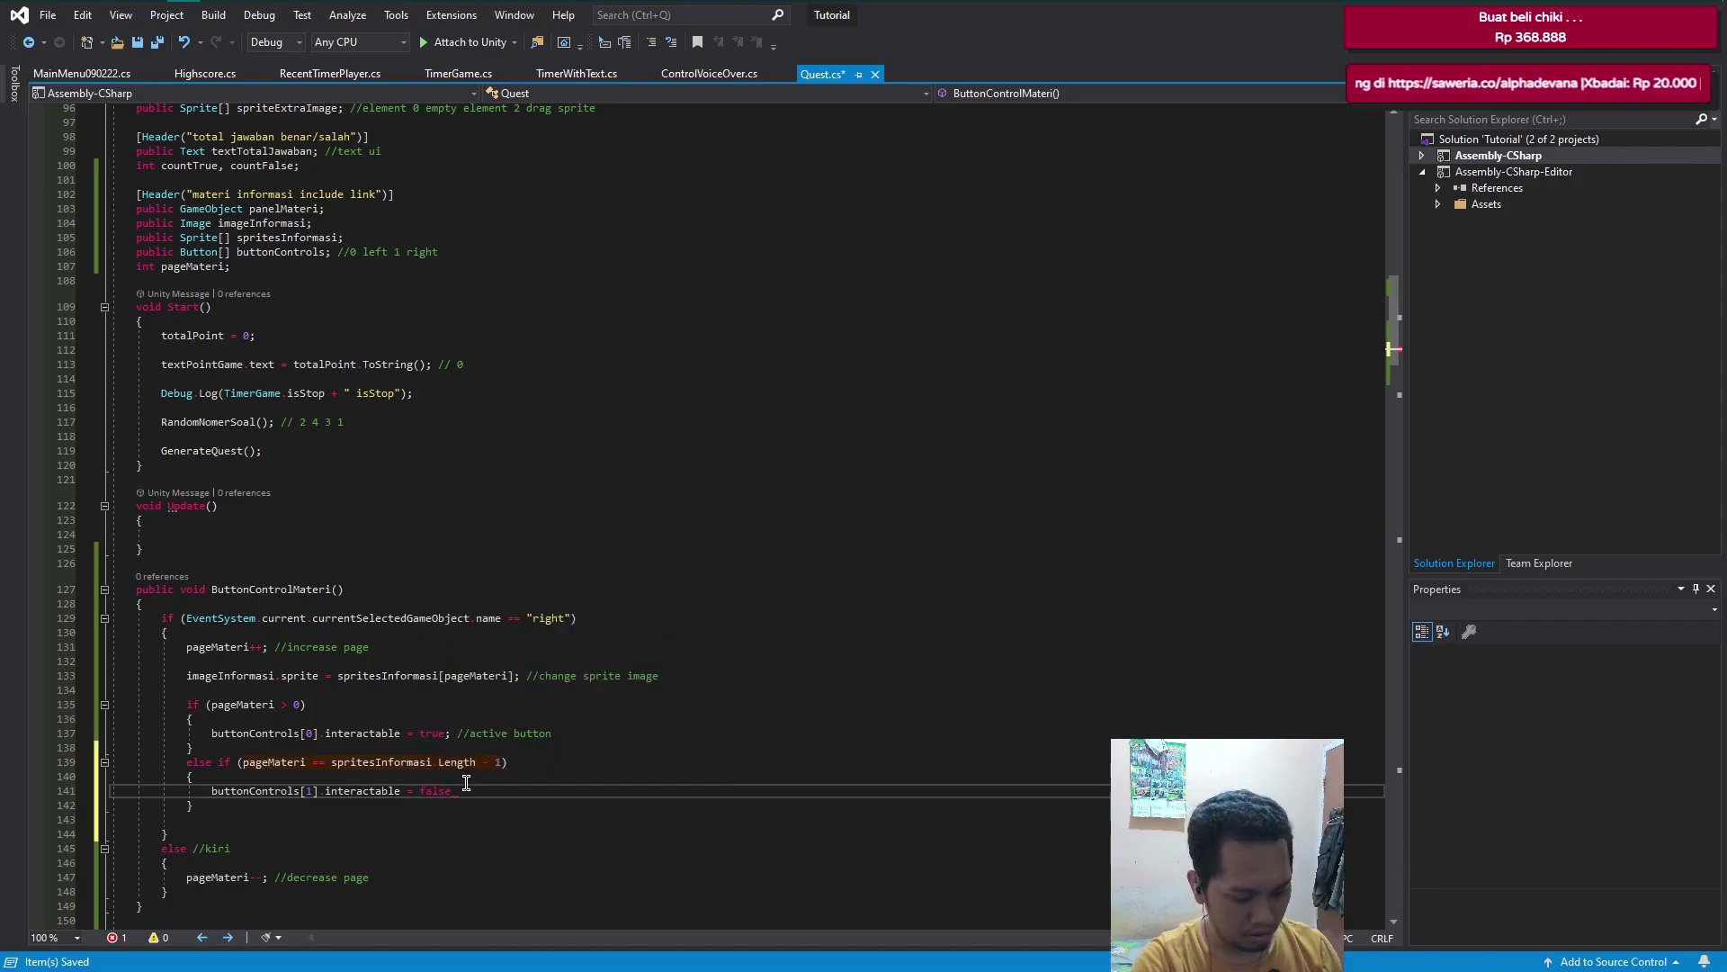
type("; //deactive bu")
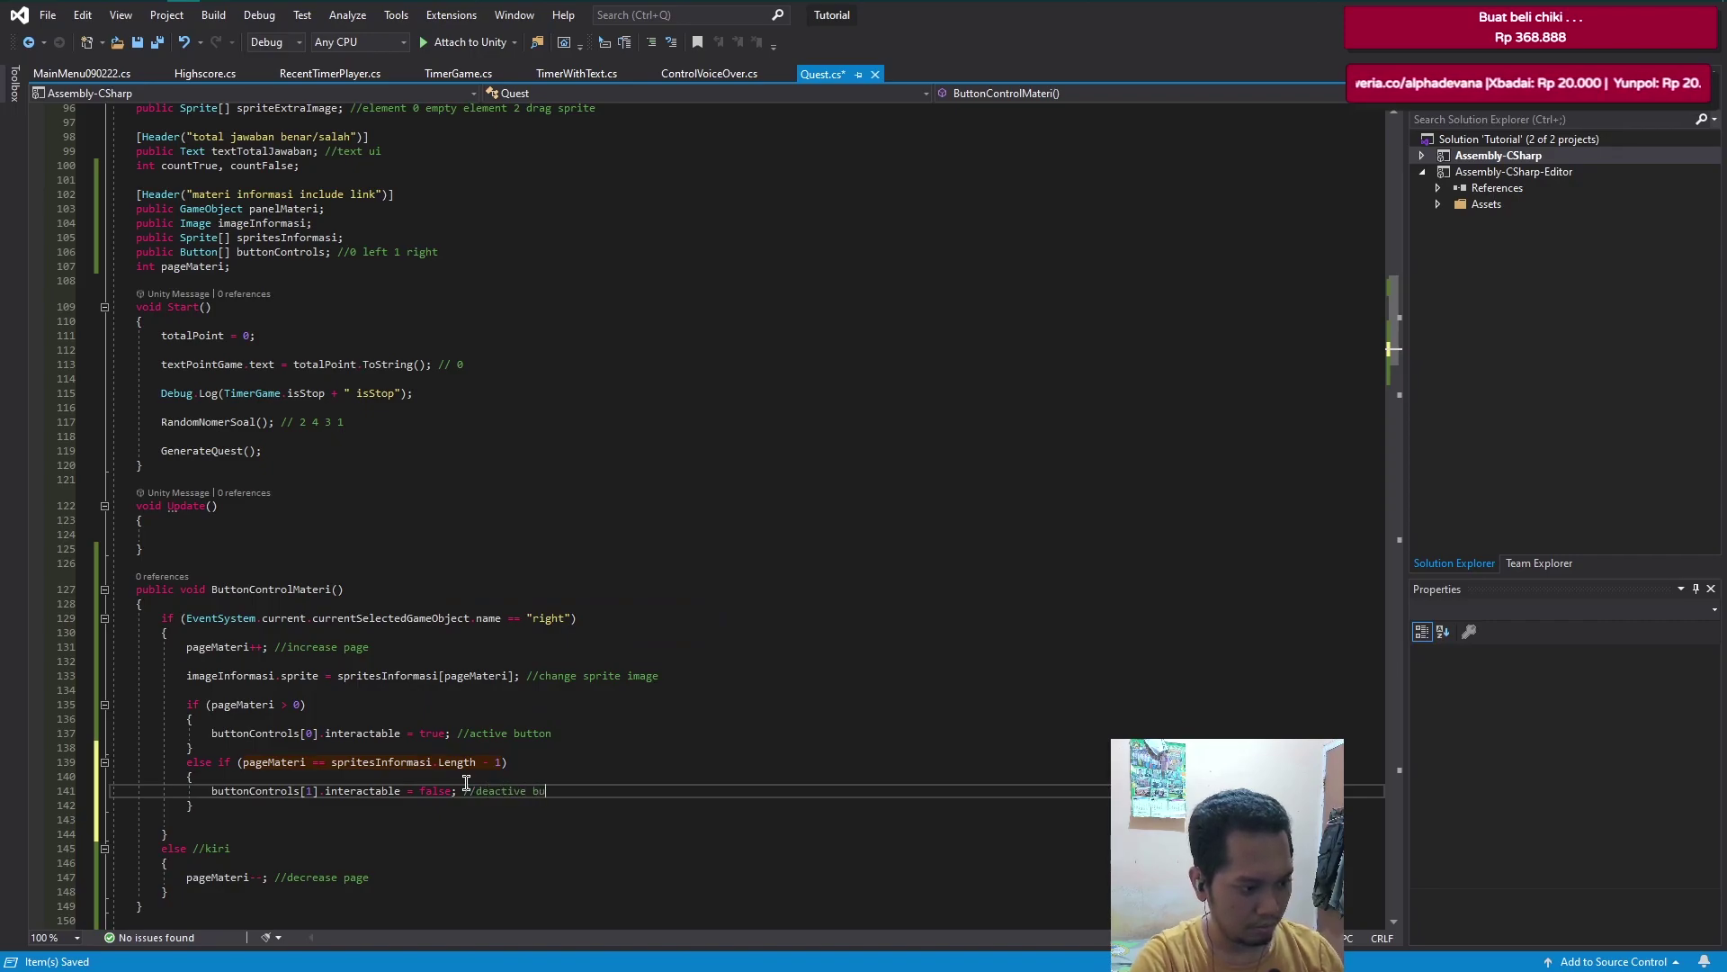
type("tton")
key("ctrl+s")
scroll(464, 783, "down", 3)
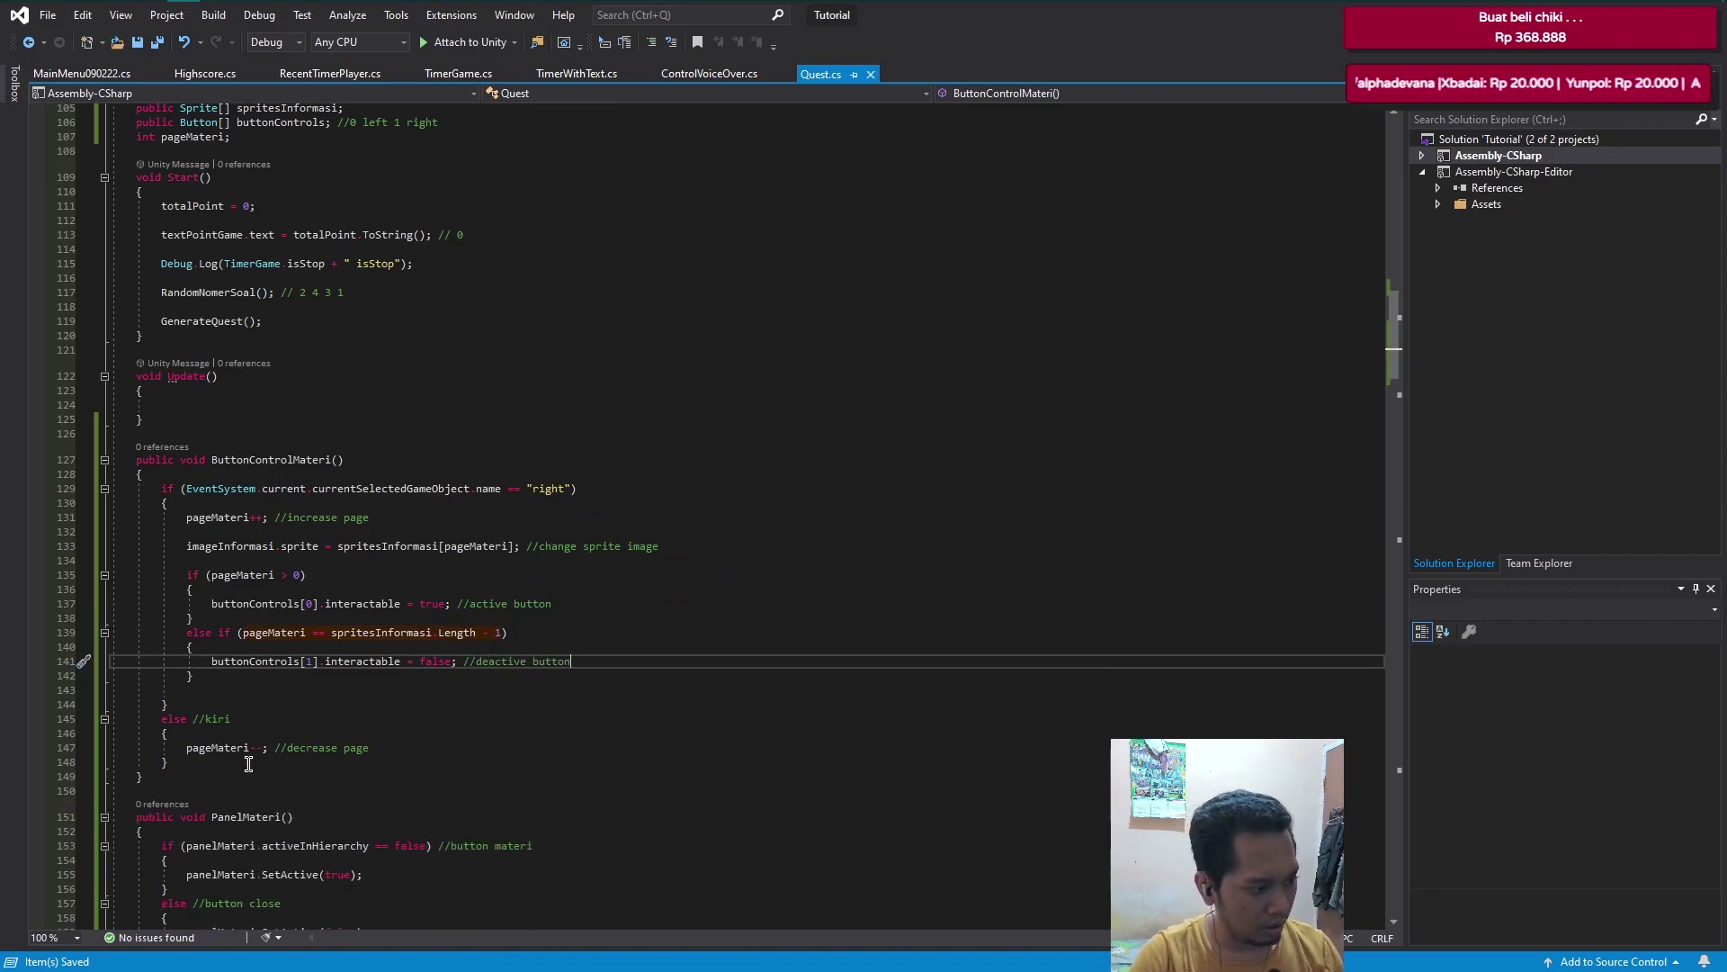
- In the else //kiri branch, add imageInformasi.sprite = spritesInformasi[pageMateri]; //change sprite
left_click(408, 741)
key("Return")
key("Return")
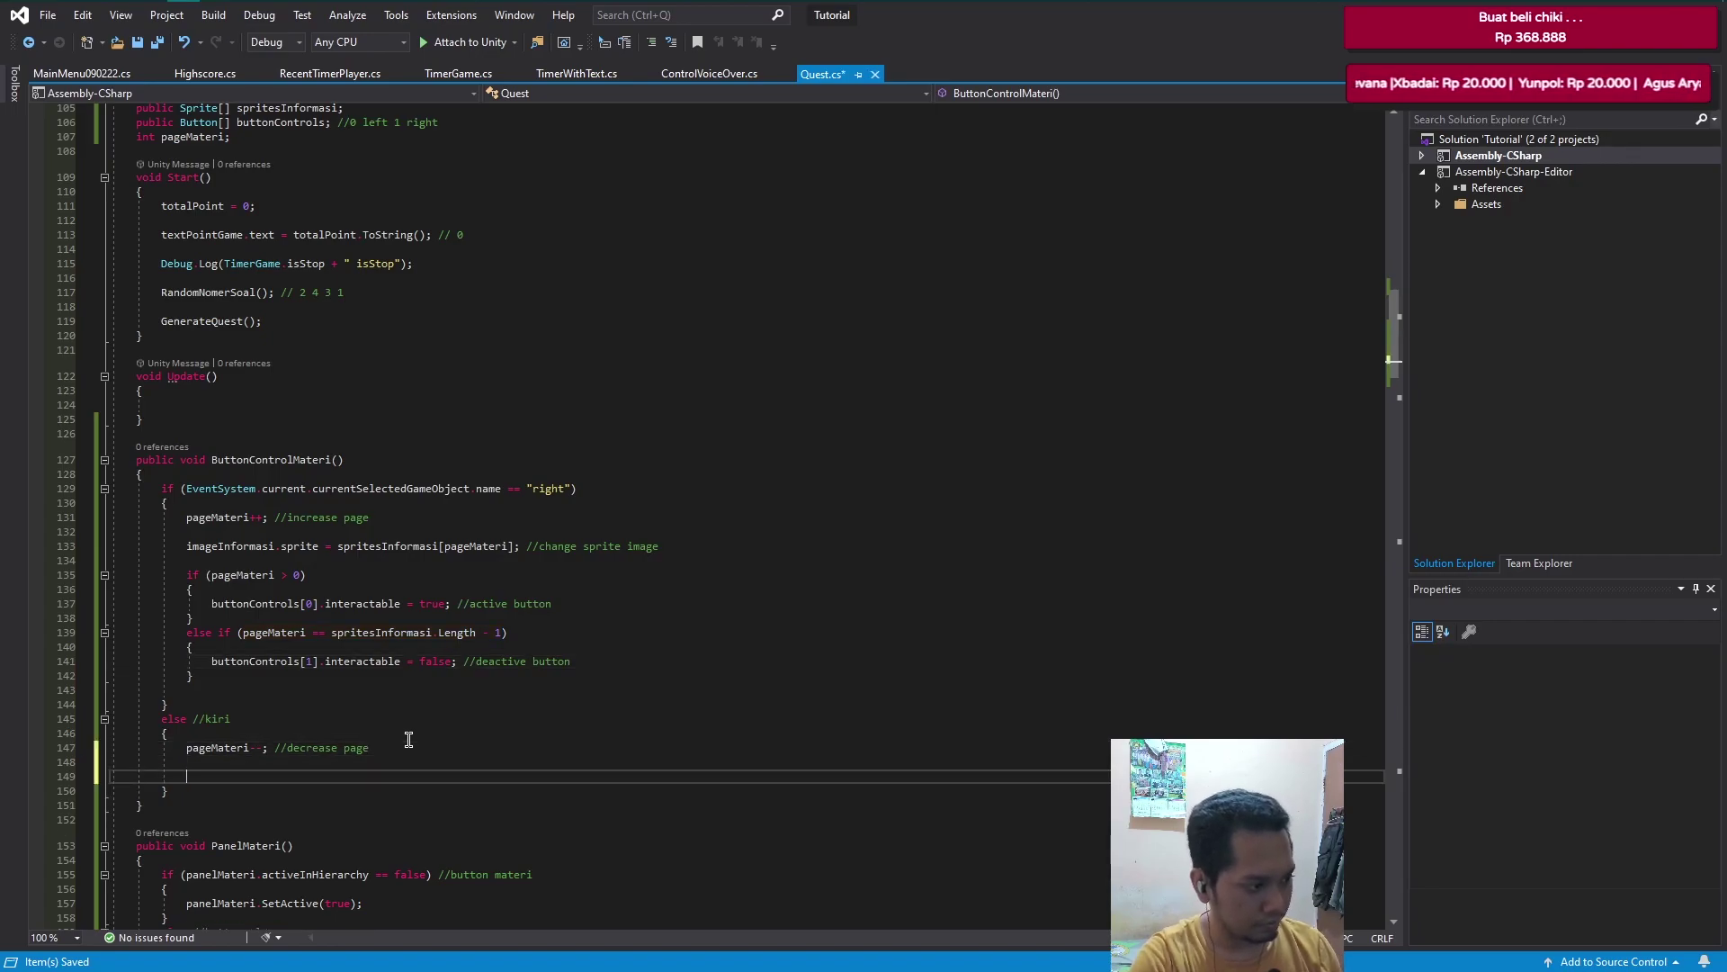
type("ima")
key("Tab")
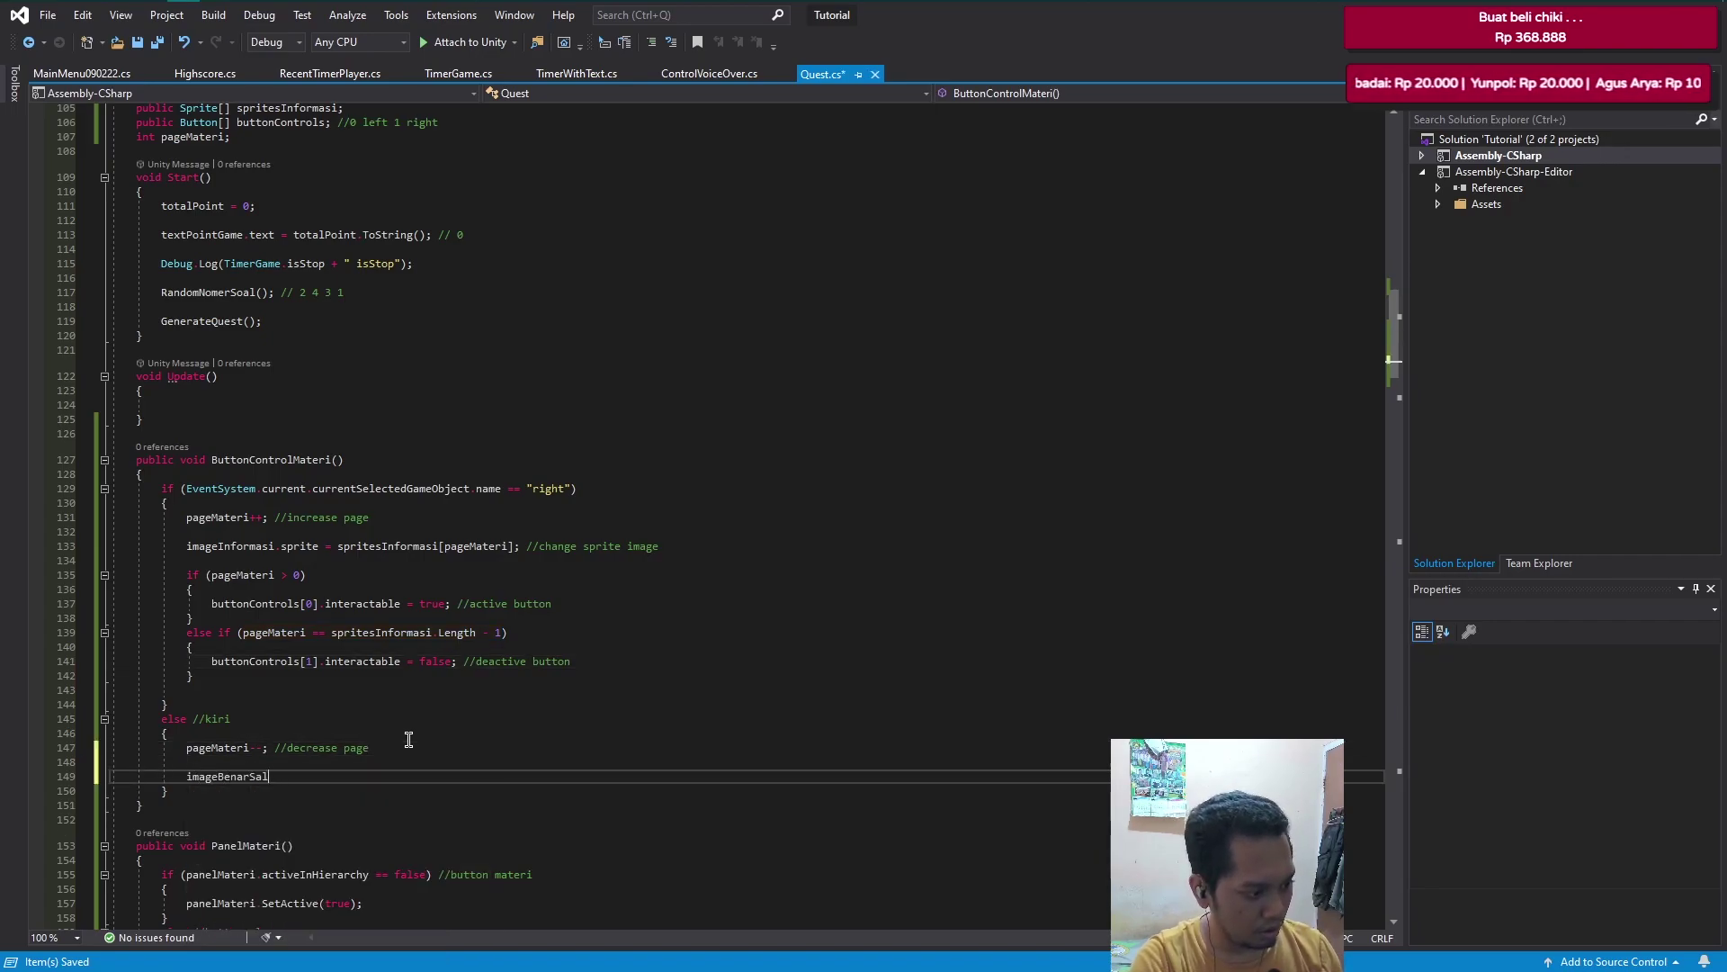
key("BackSpace")
key("BackSpace")
key("BackSpace")
type("image")
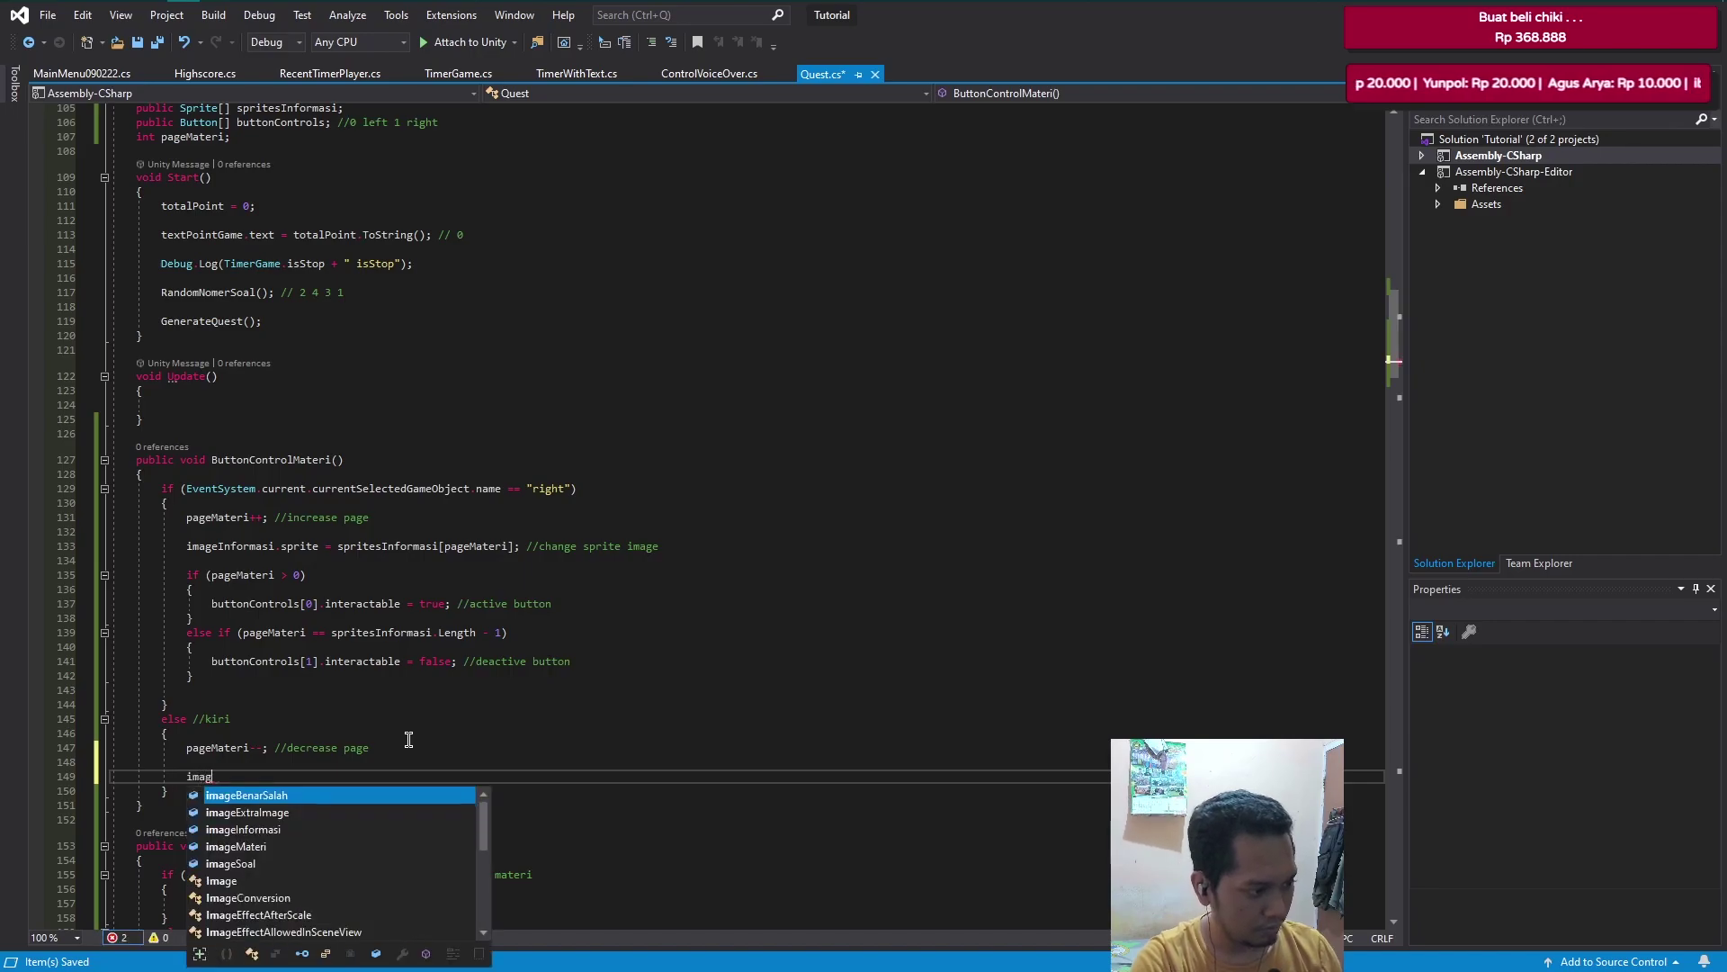
key("Down")
key("Down")
key("Down")
key("Tab")
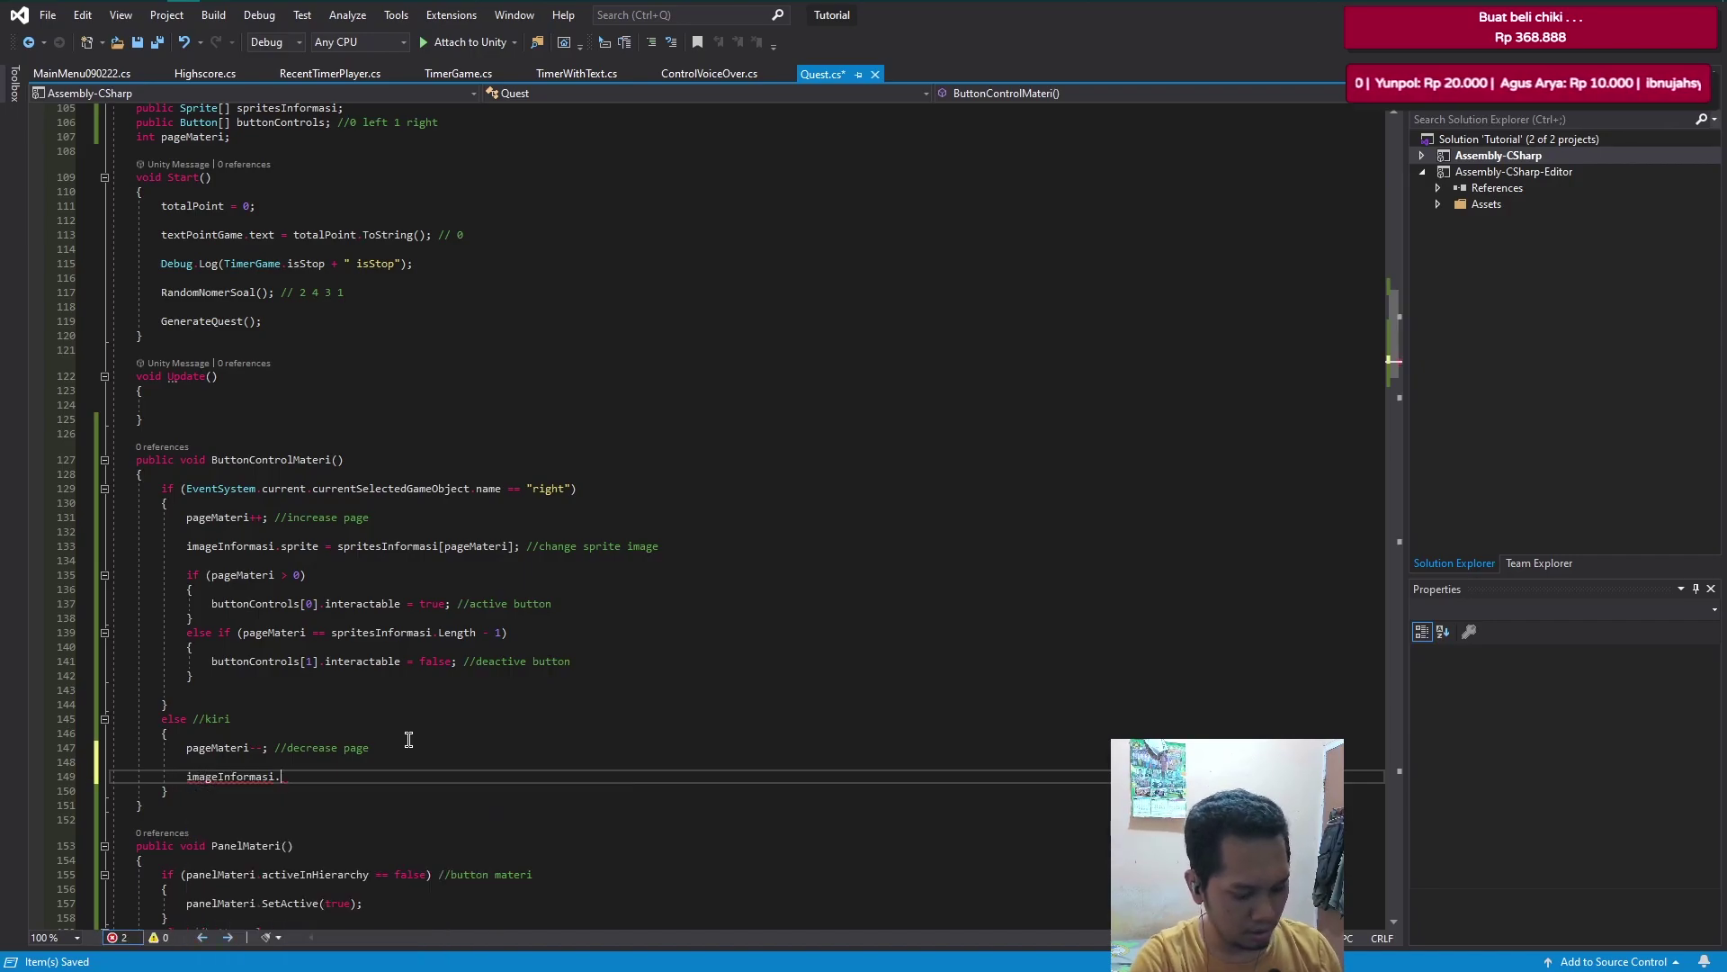
type("sp")
key("Tab")
type("spri")
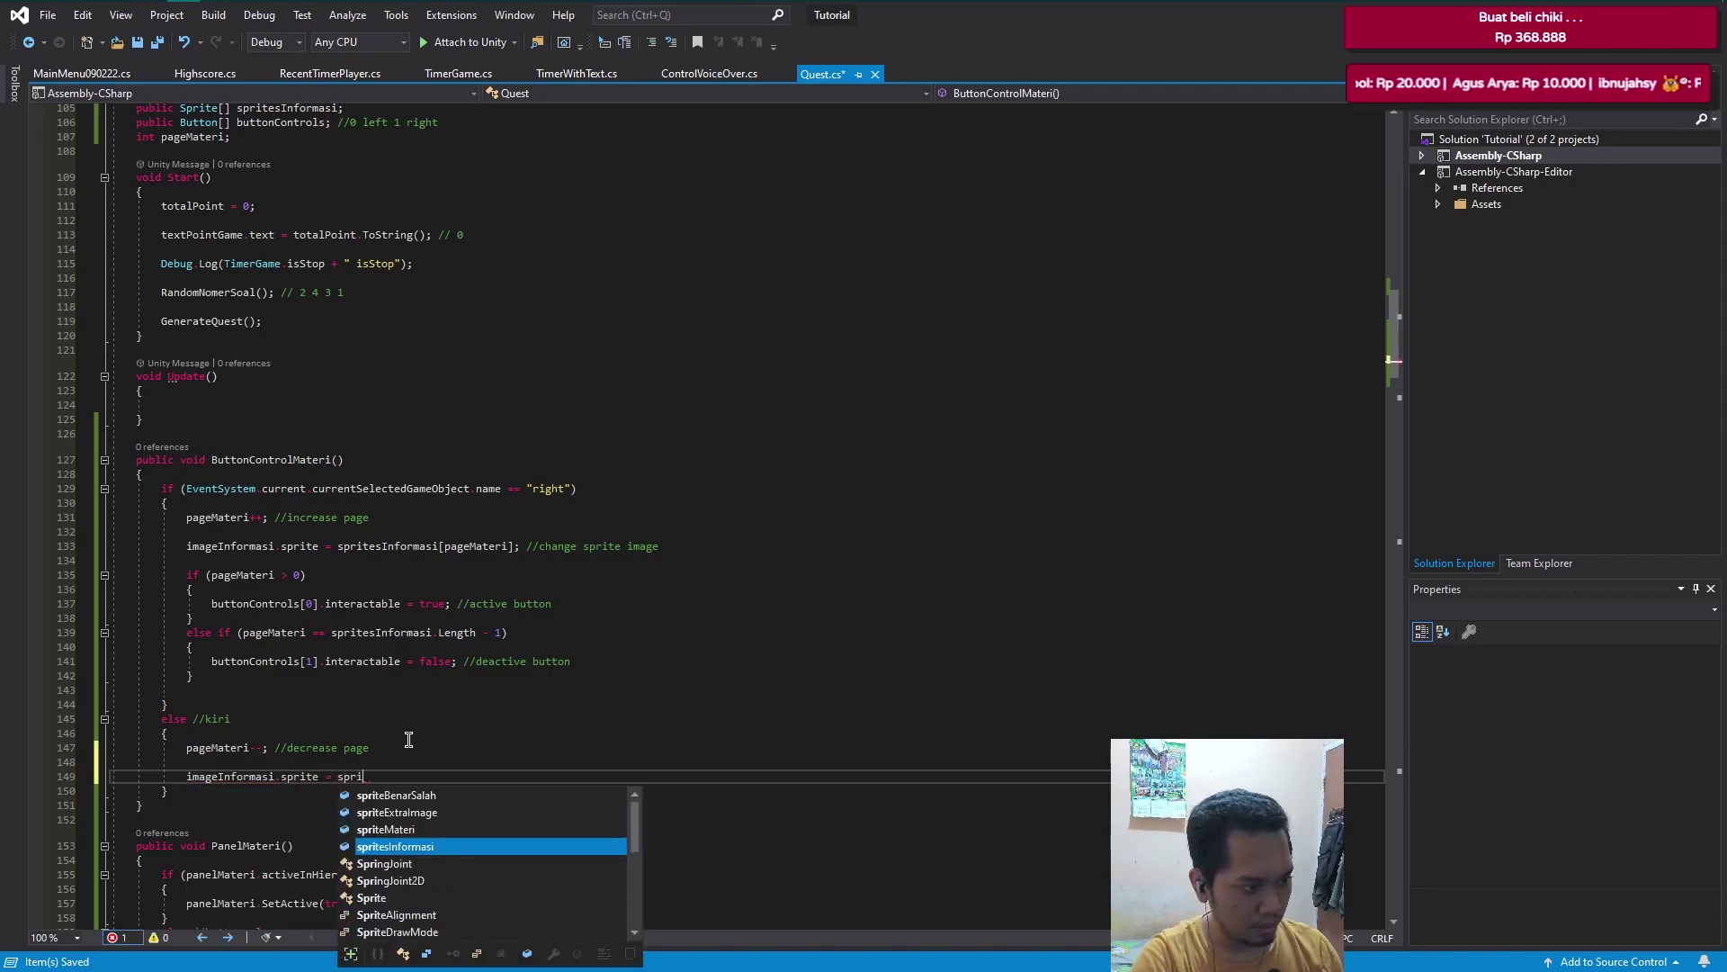
key("Tab")
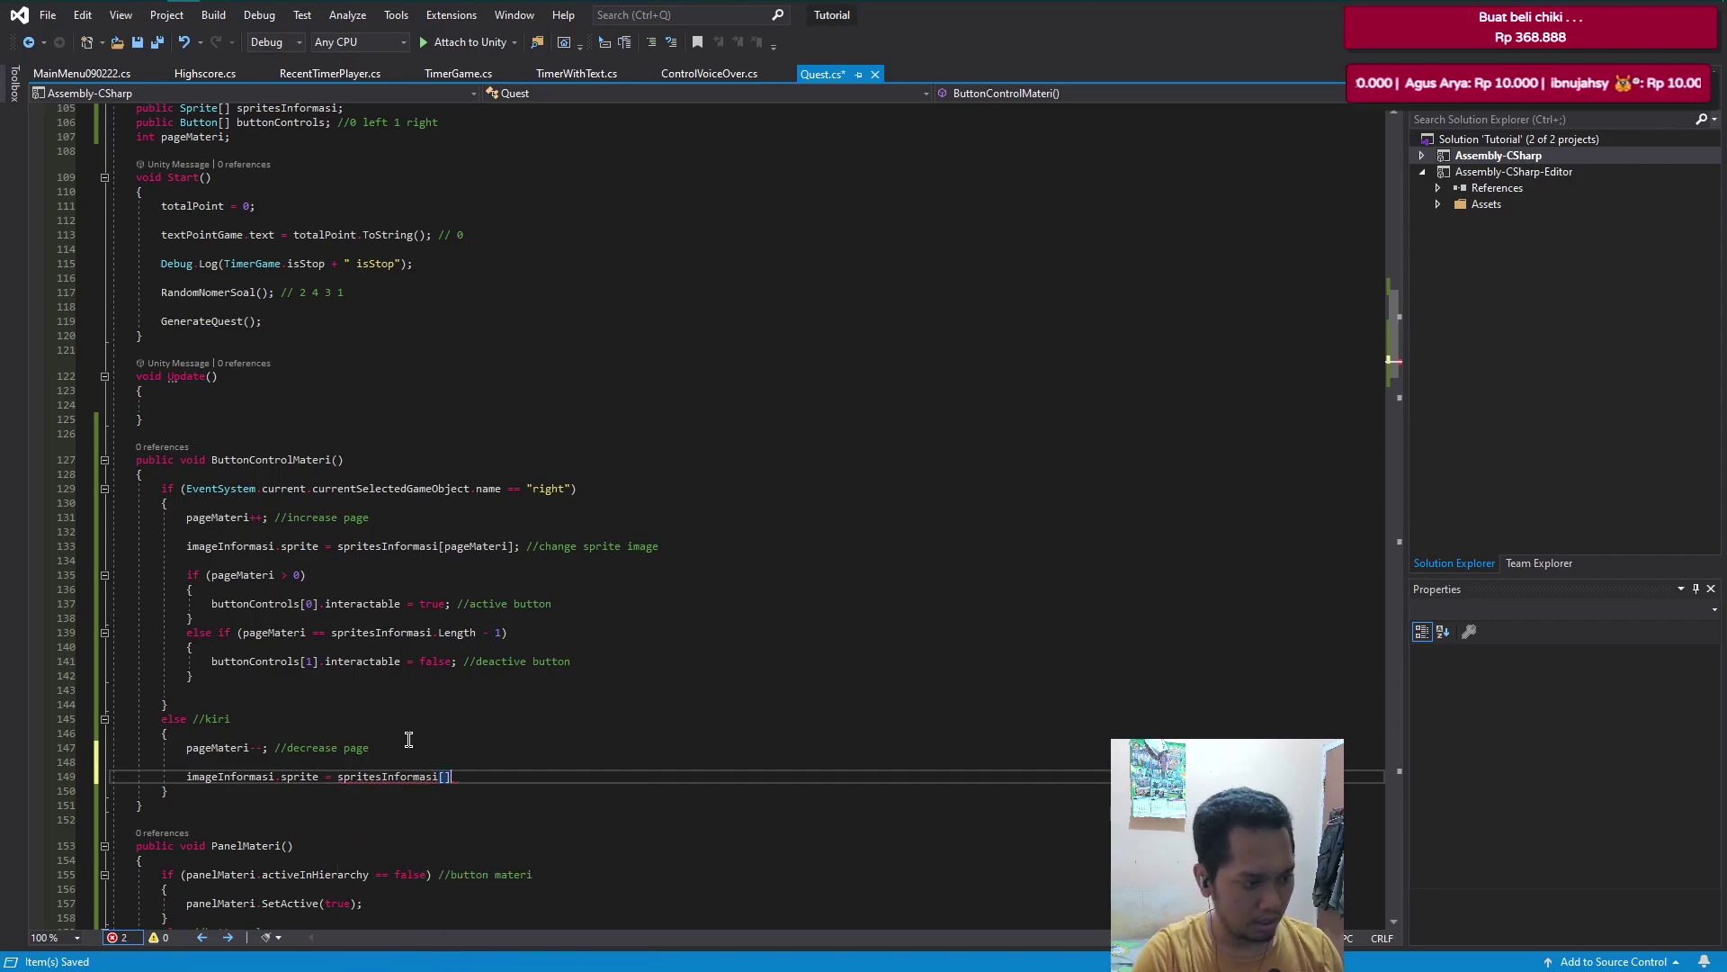
type("pag")
key("Tab")
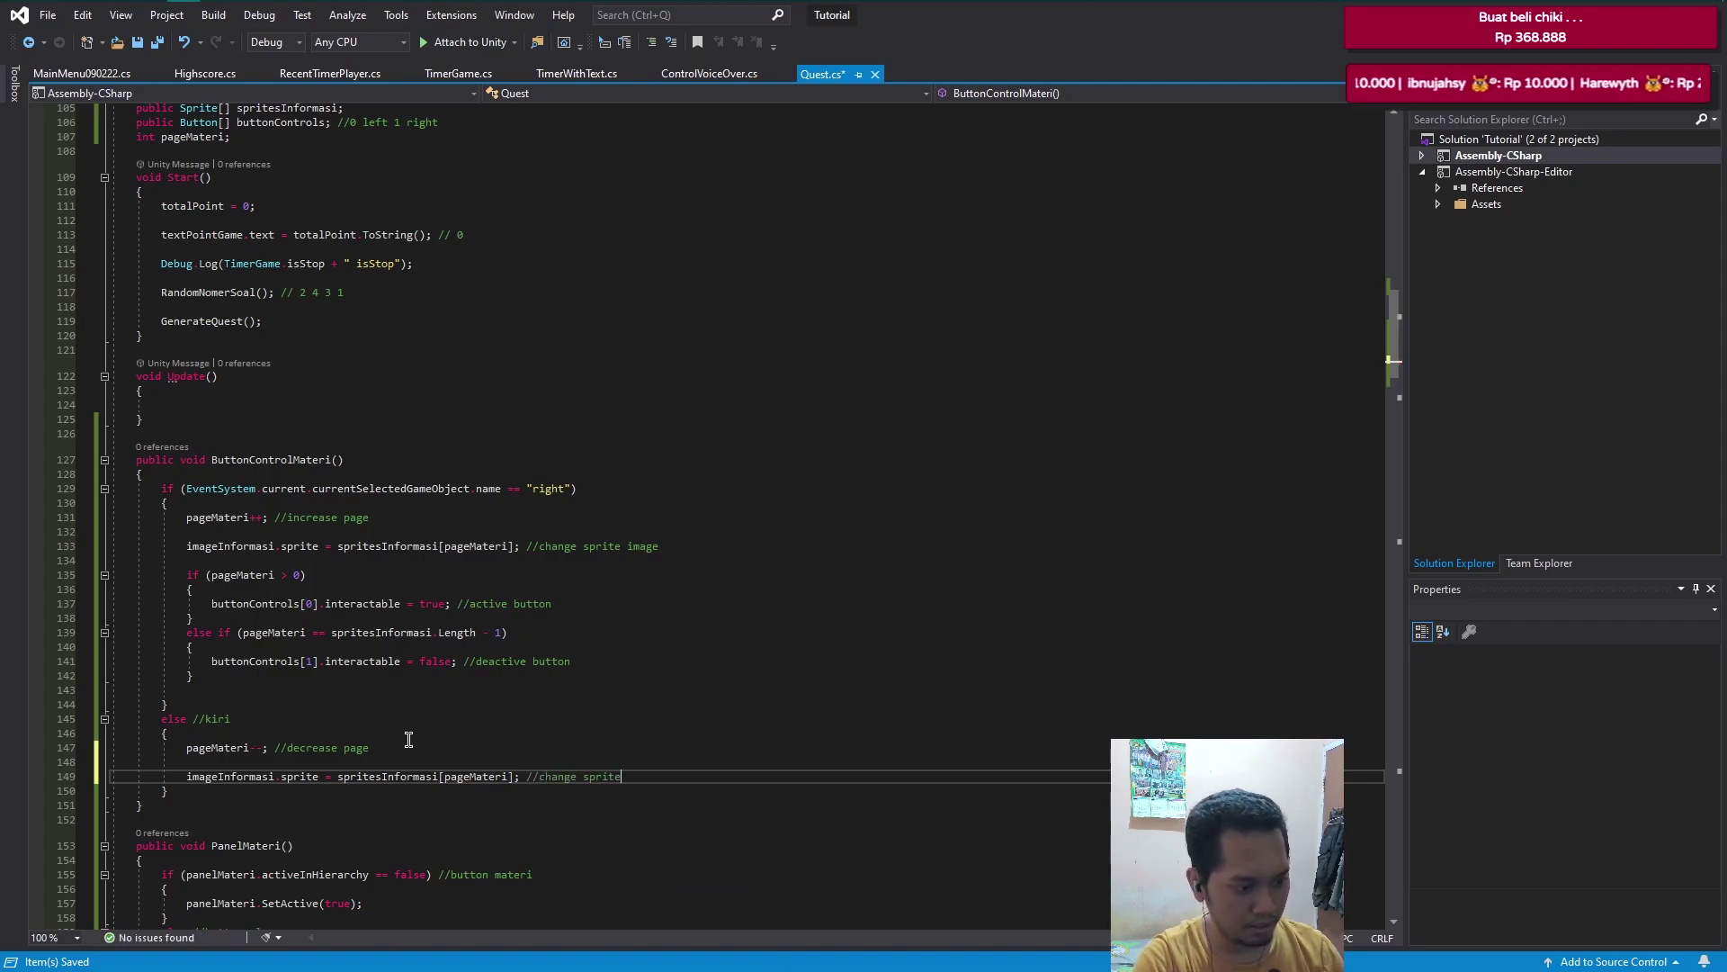
- Below the sprite change, start an if block testing pageMateri
key("Return")
key("Return")
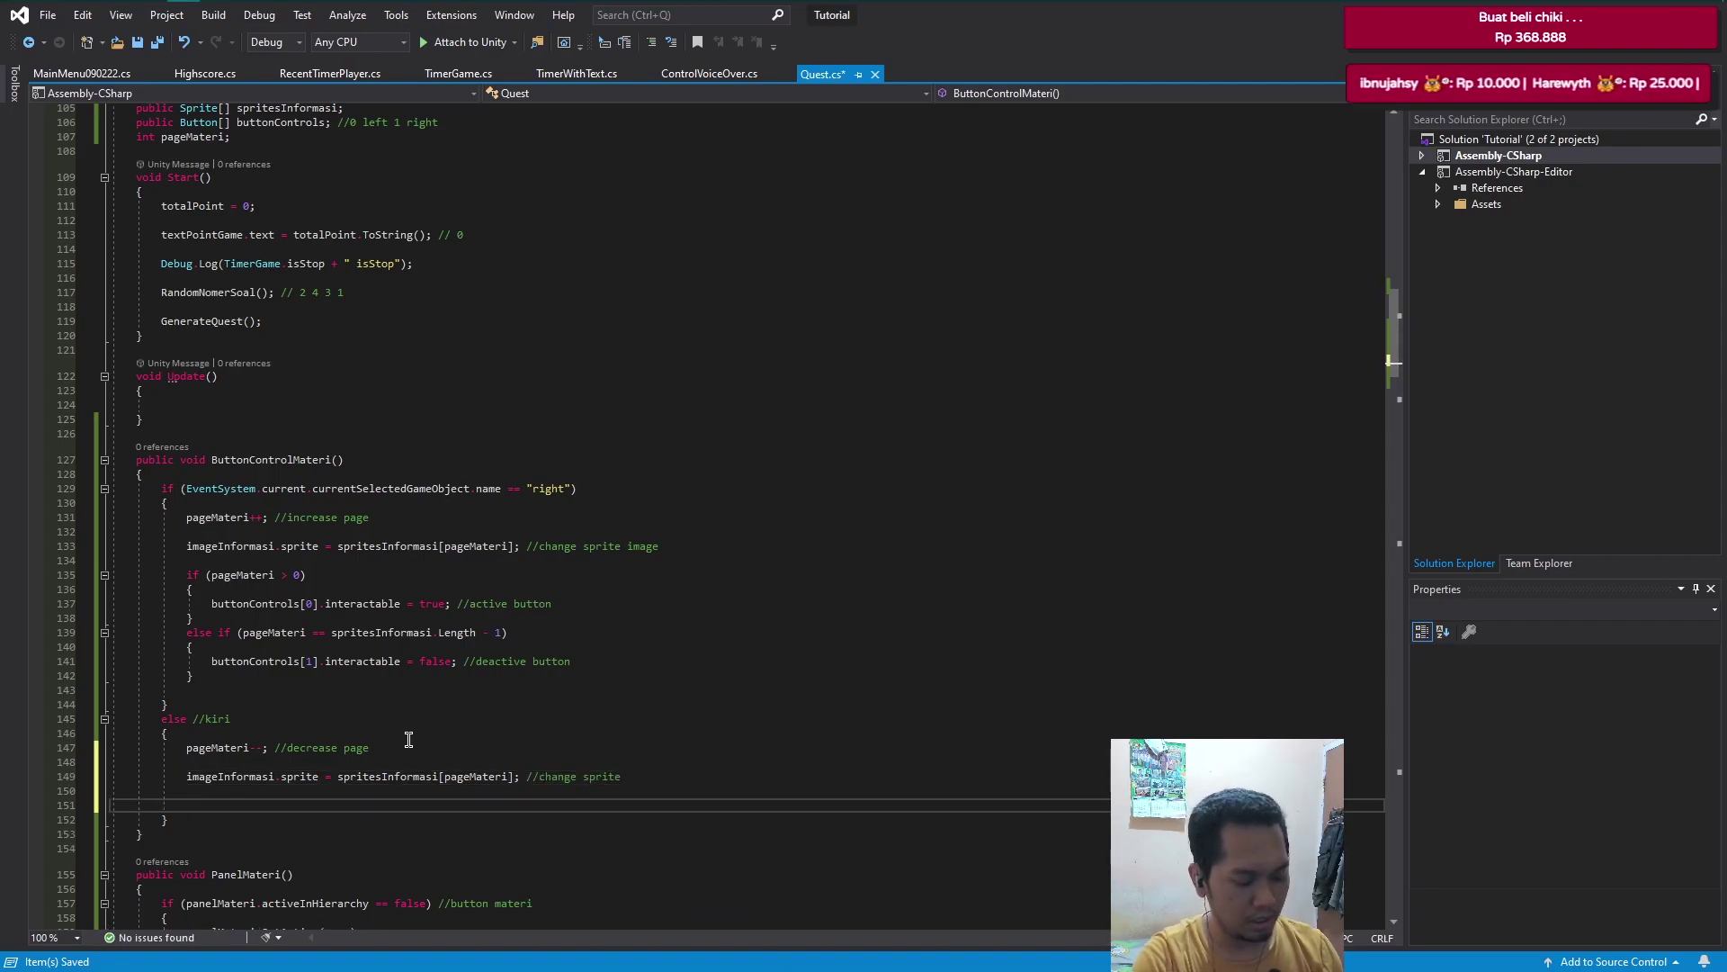
type("if")
key("Tab")
key("Tab")
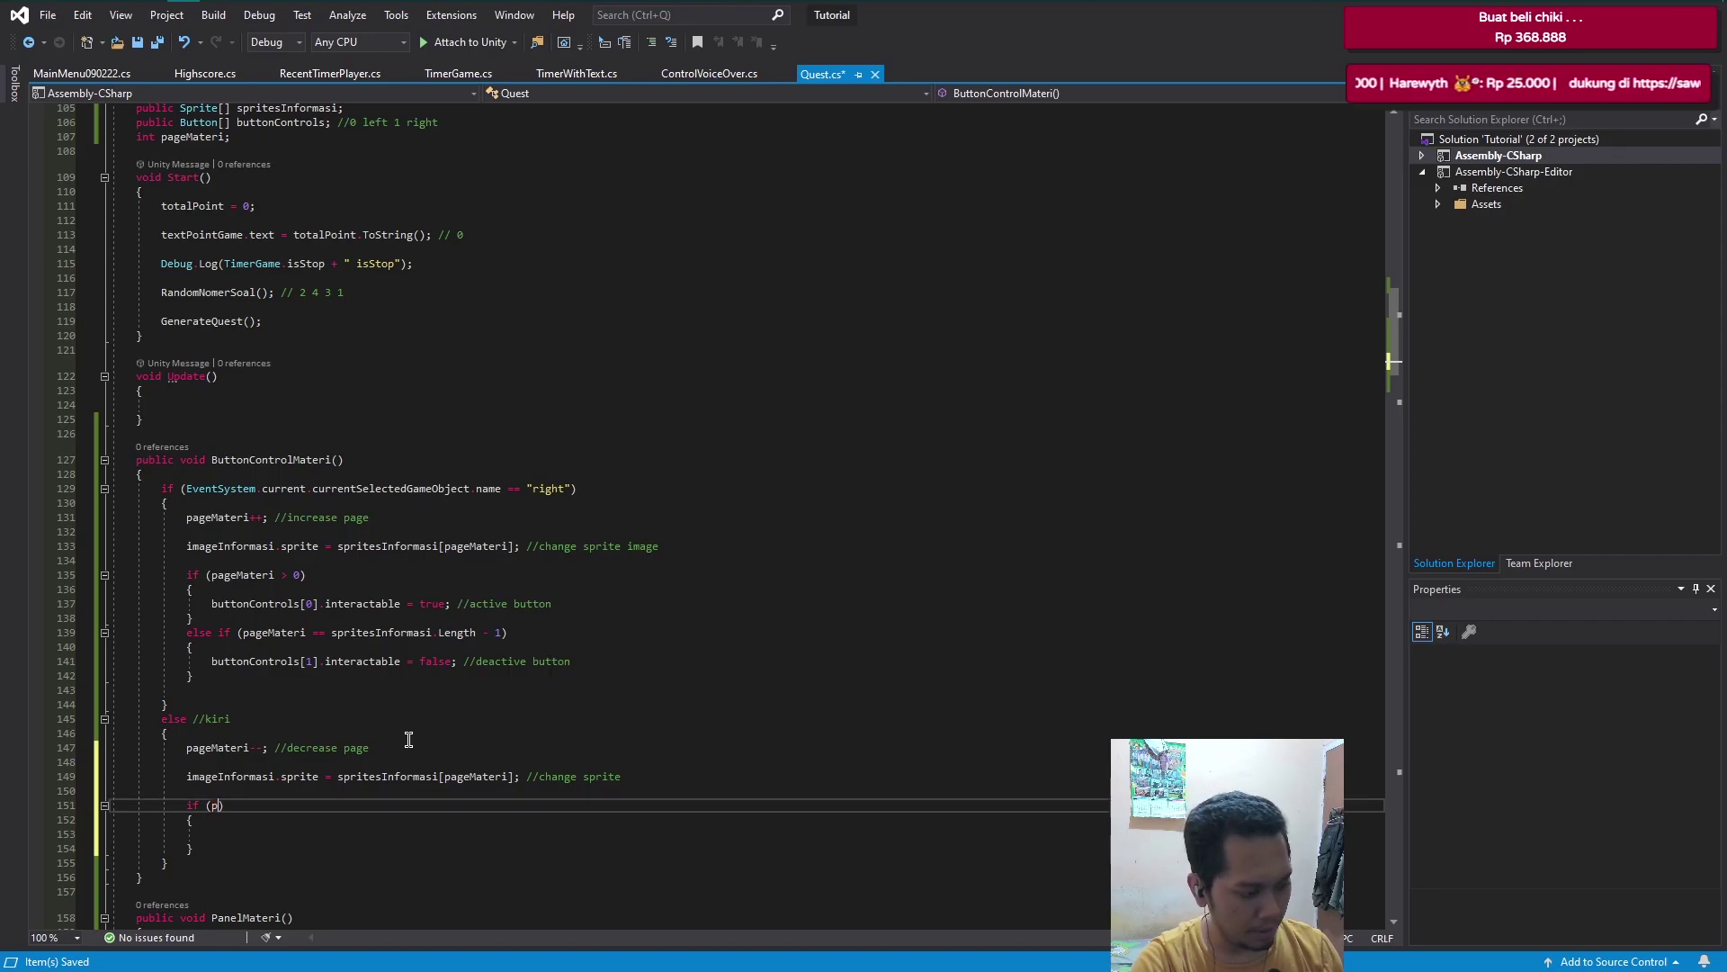
type("pageMateri < spri")
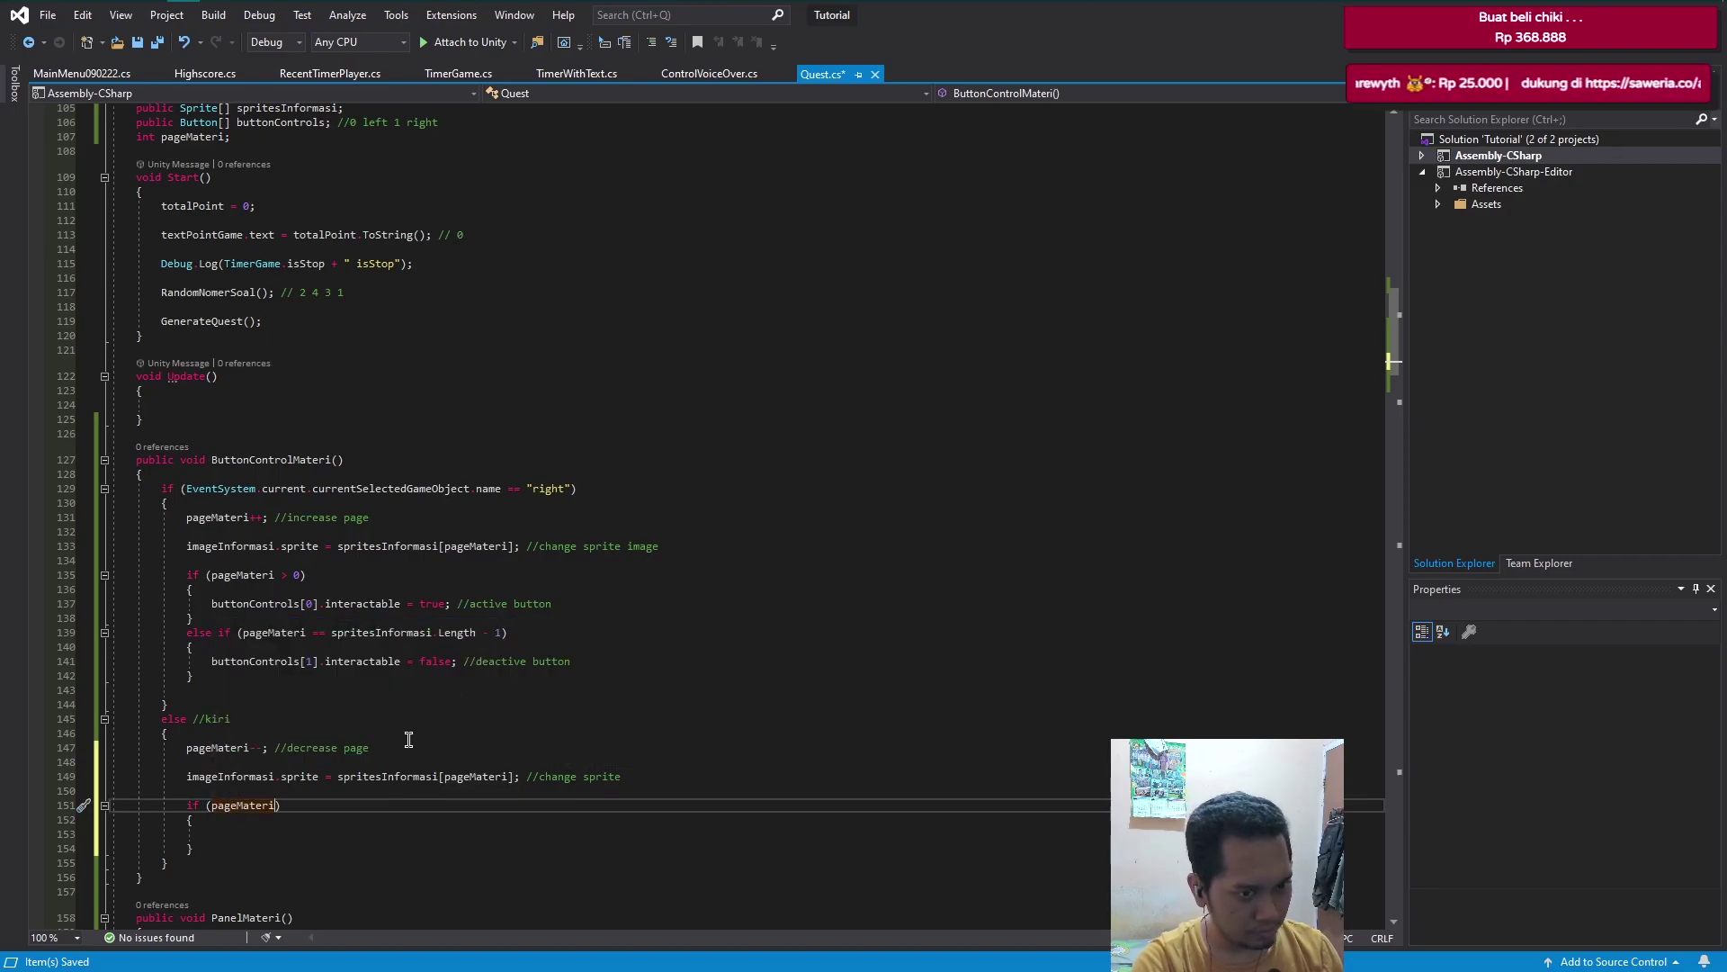
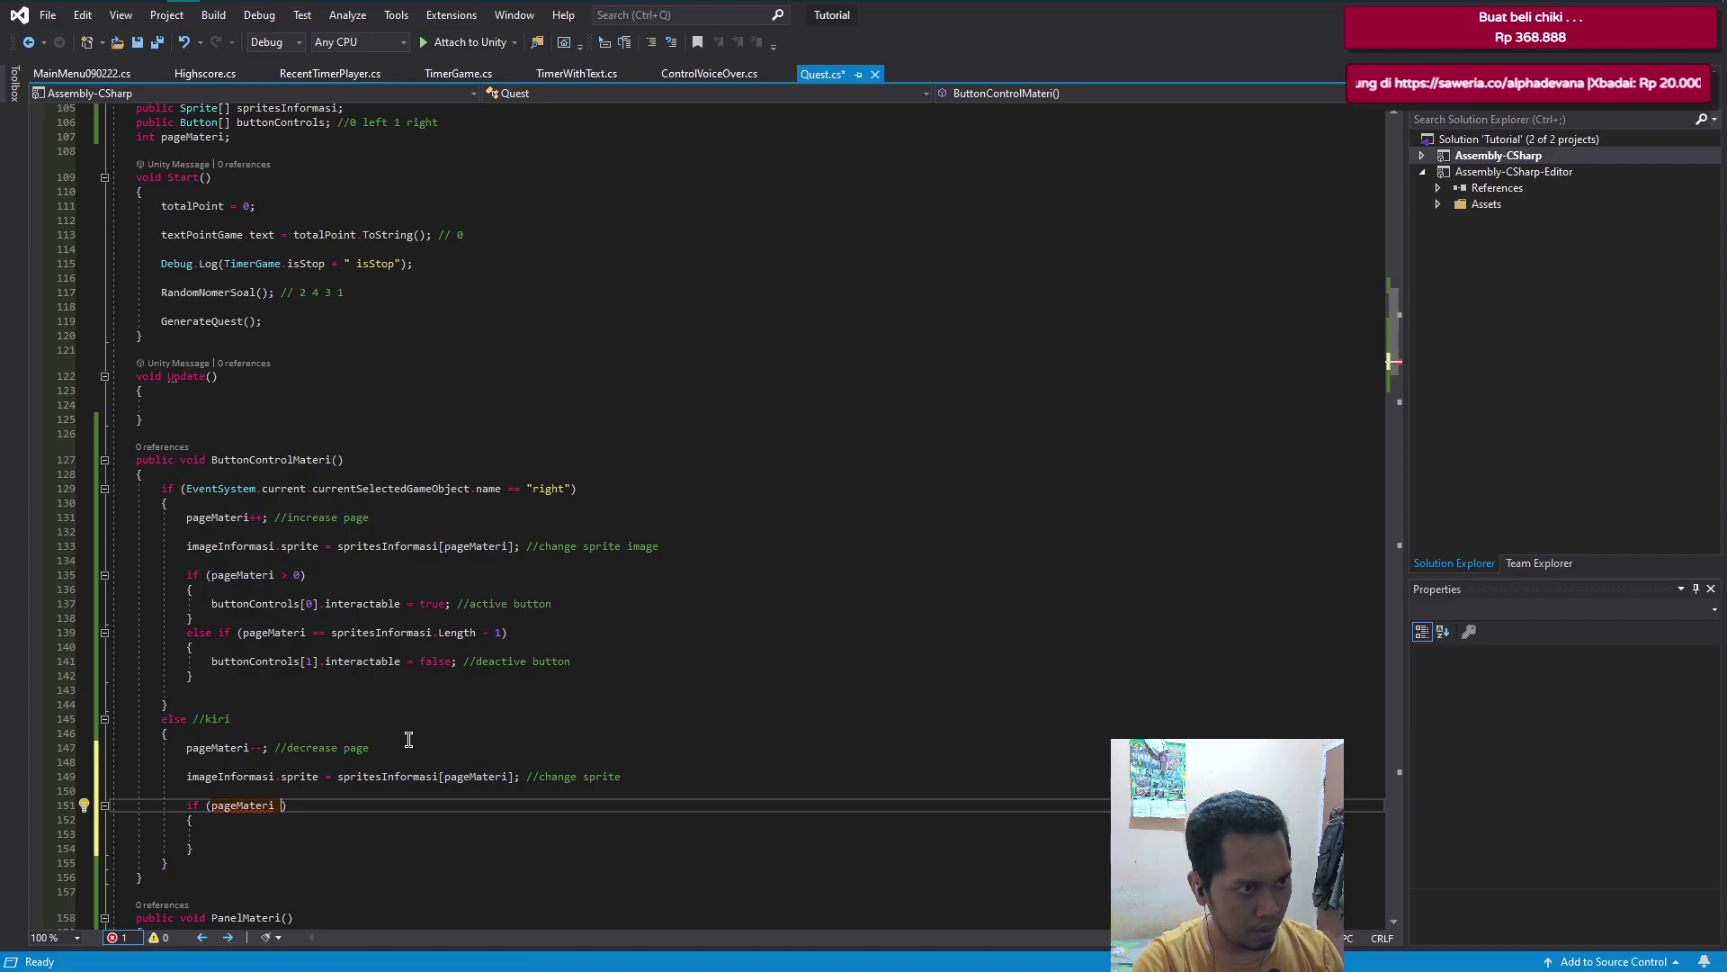
- Complete the line 151 condition so pageMateri is compared against spritesInformasi.Length - 1
type("< ")
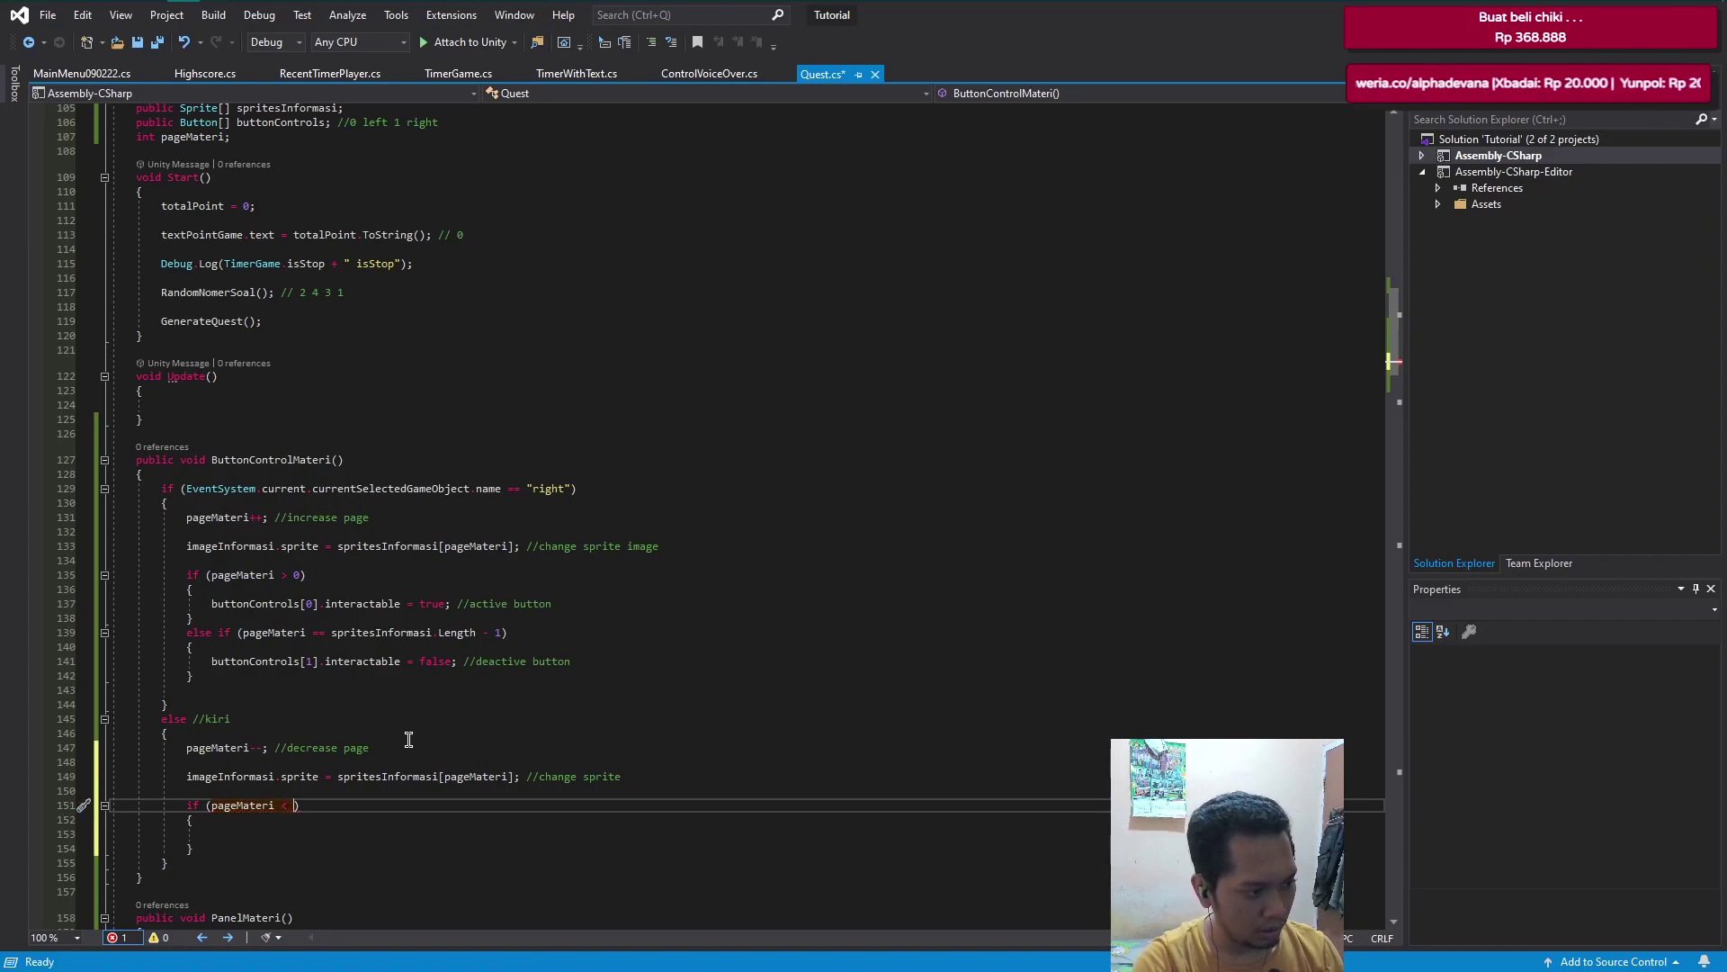
type("spri")
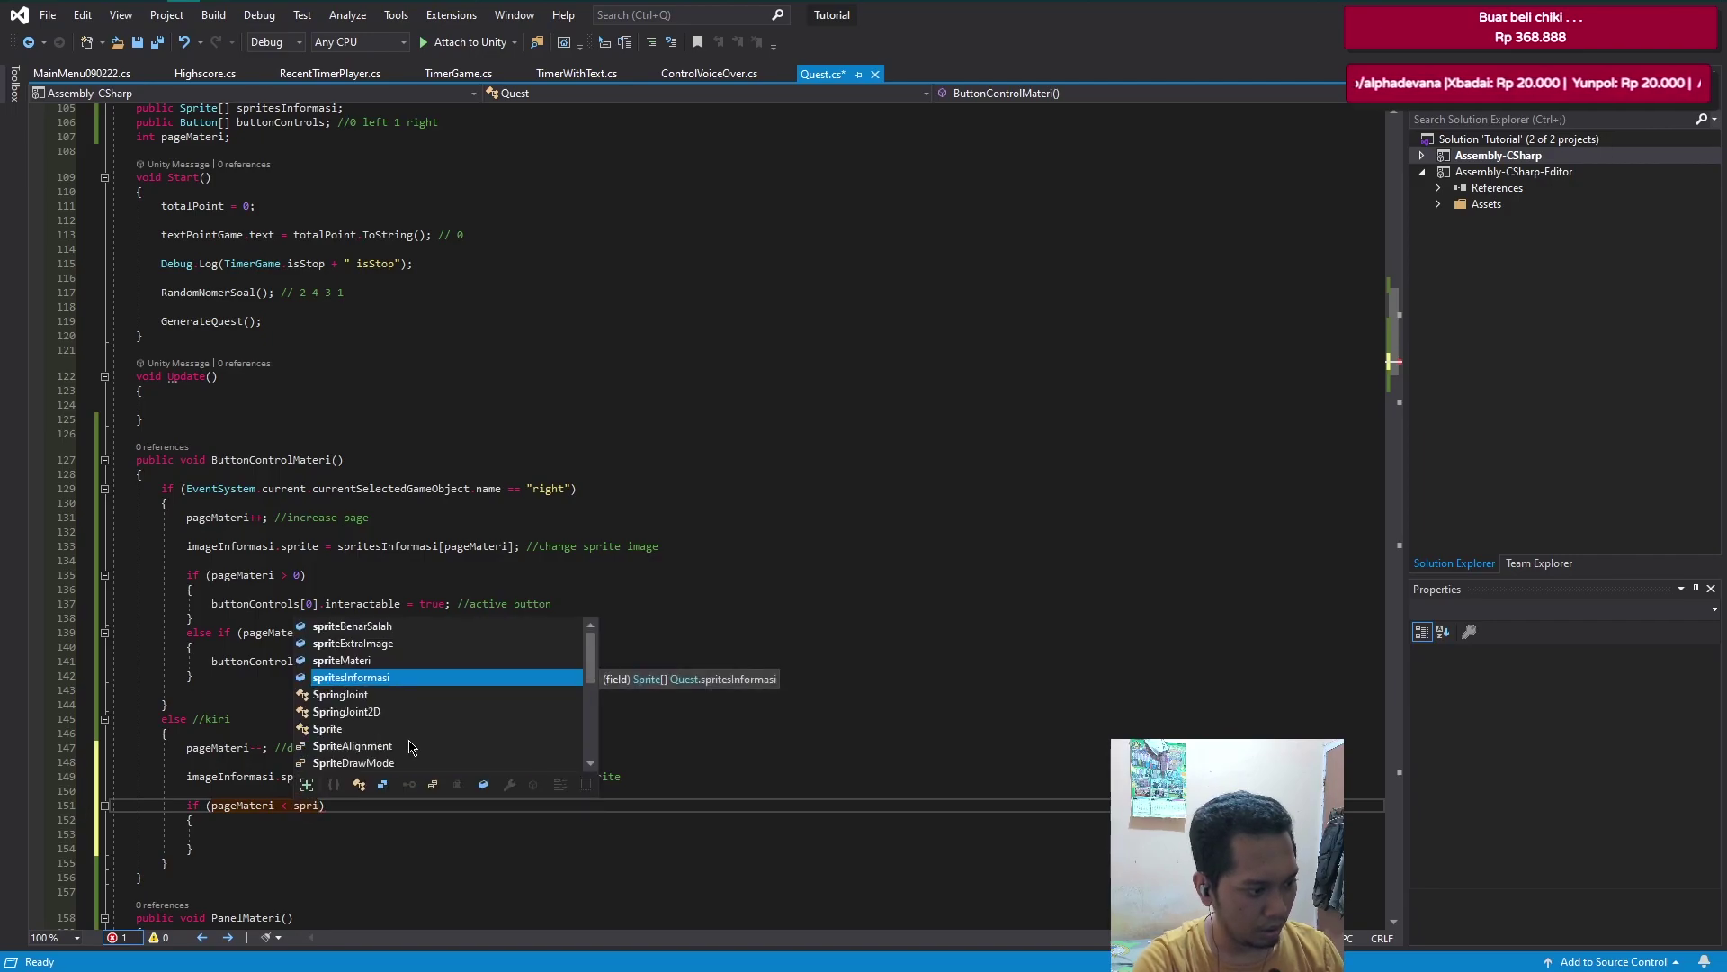
key("Tab")
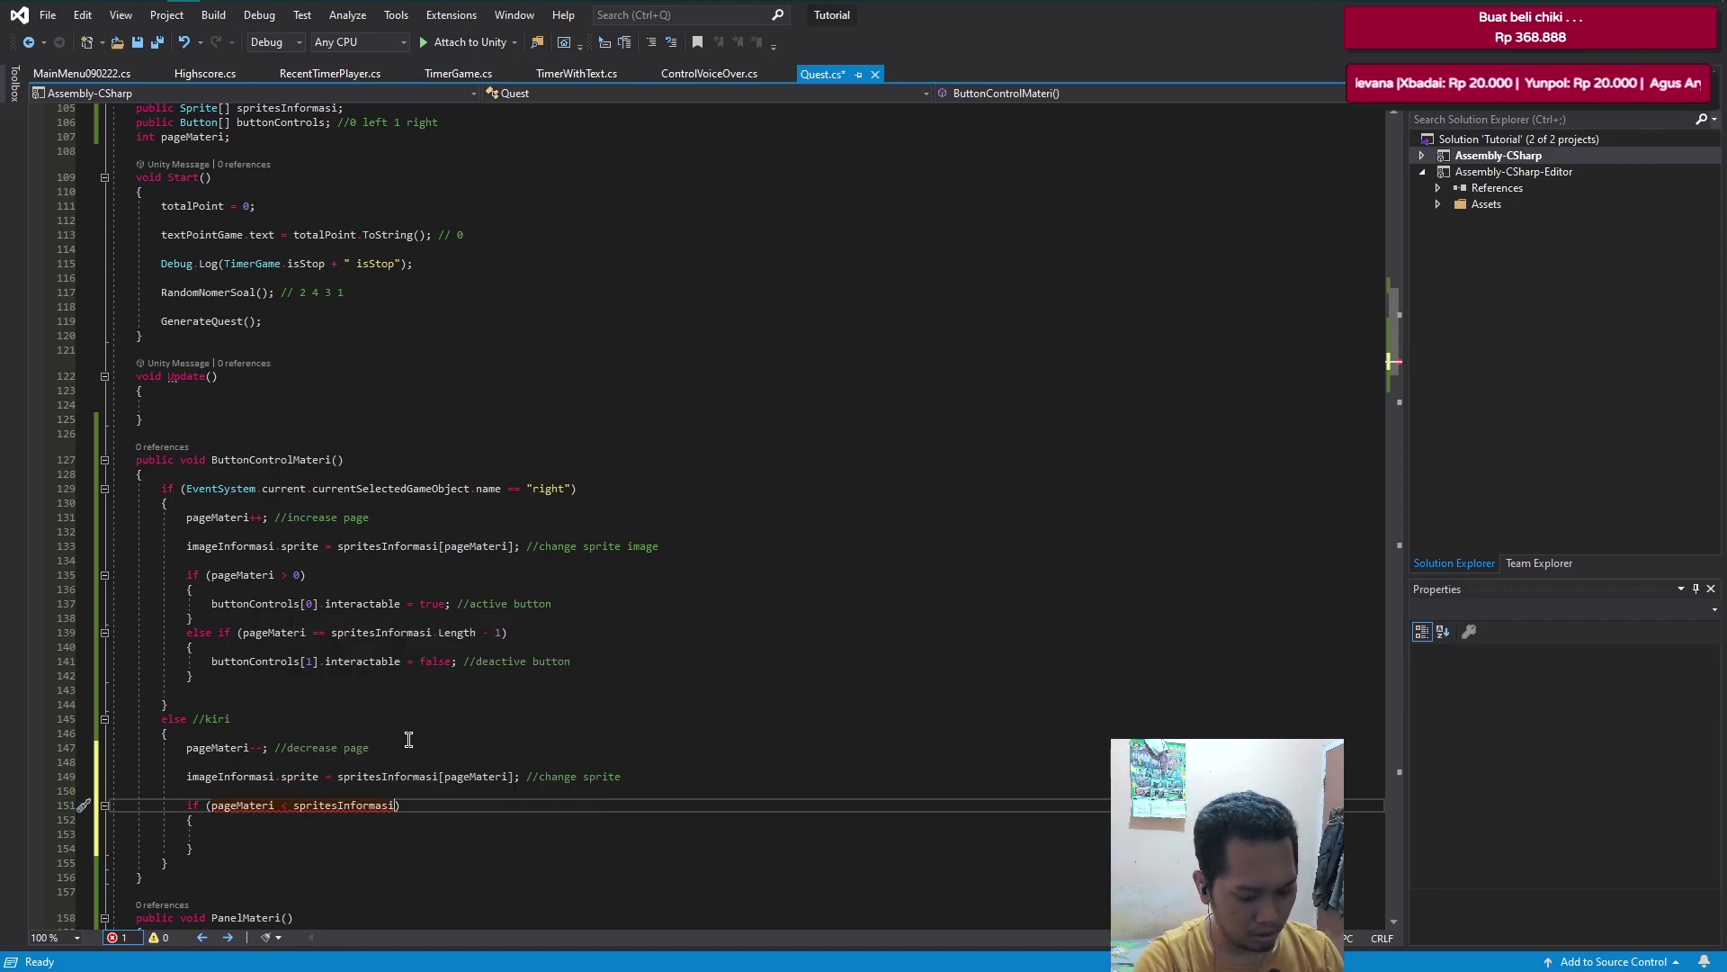
type(".le")
key("Tab")
type("-")
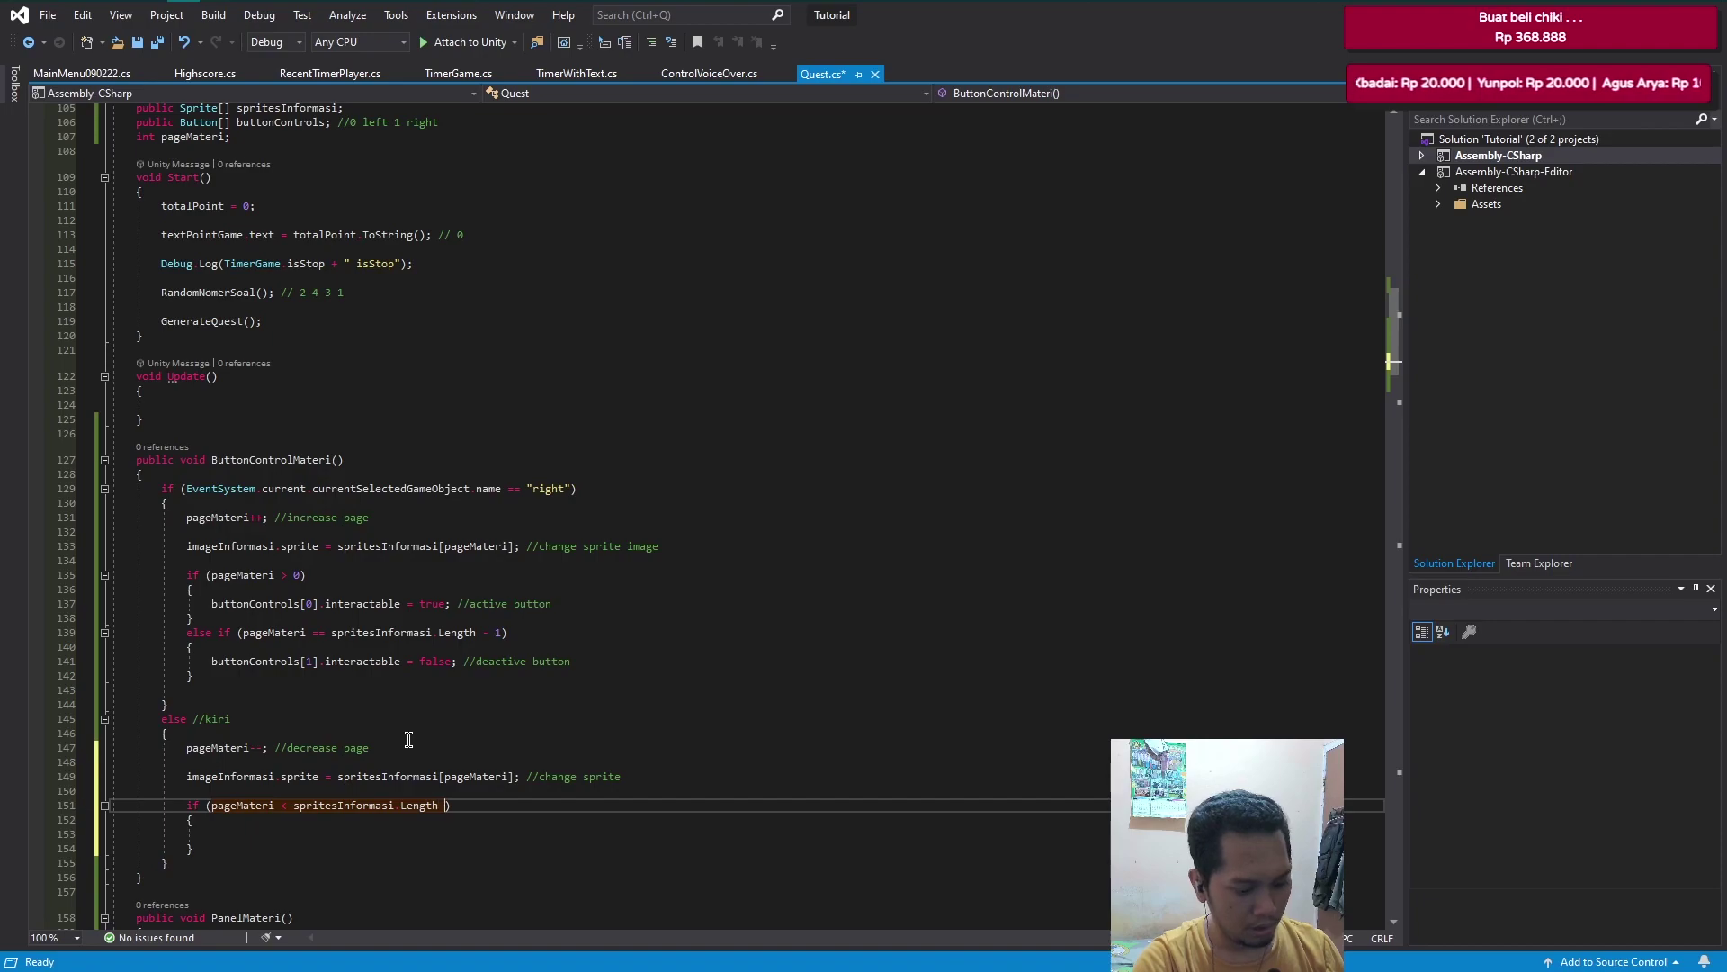
type(" 1")
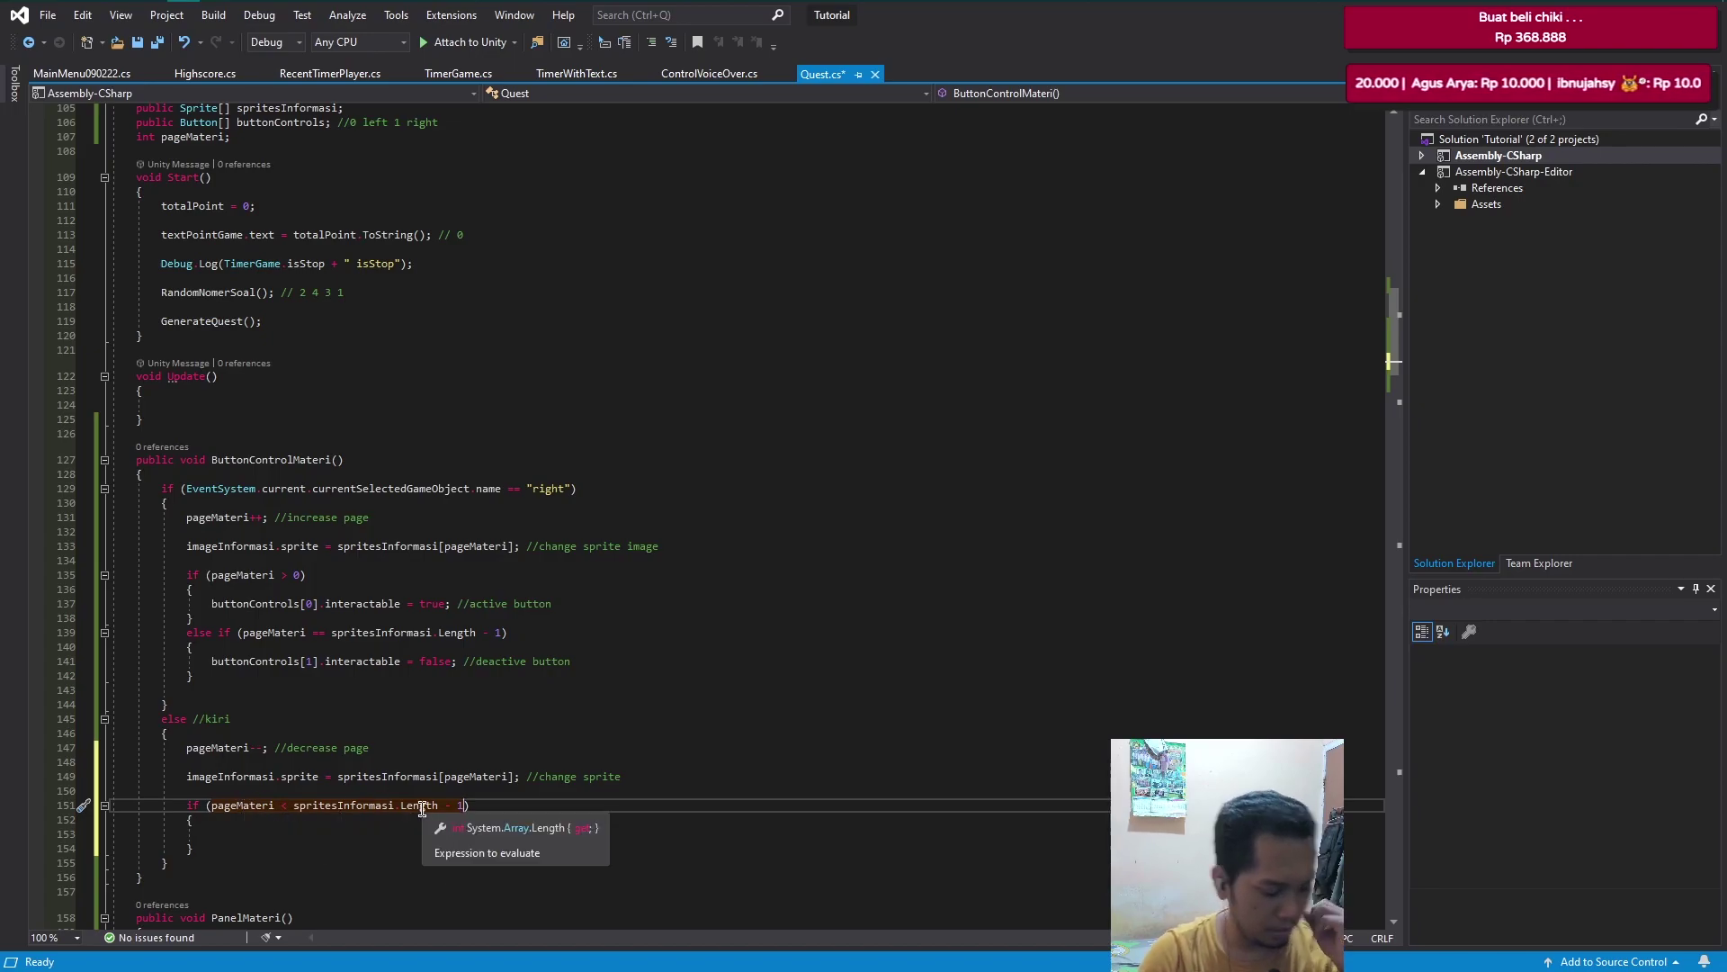
- Inside the block, set buttonControls[1].interactable = true with the comment //active button
key("Down")
key("Down")
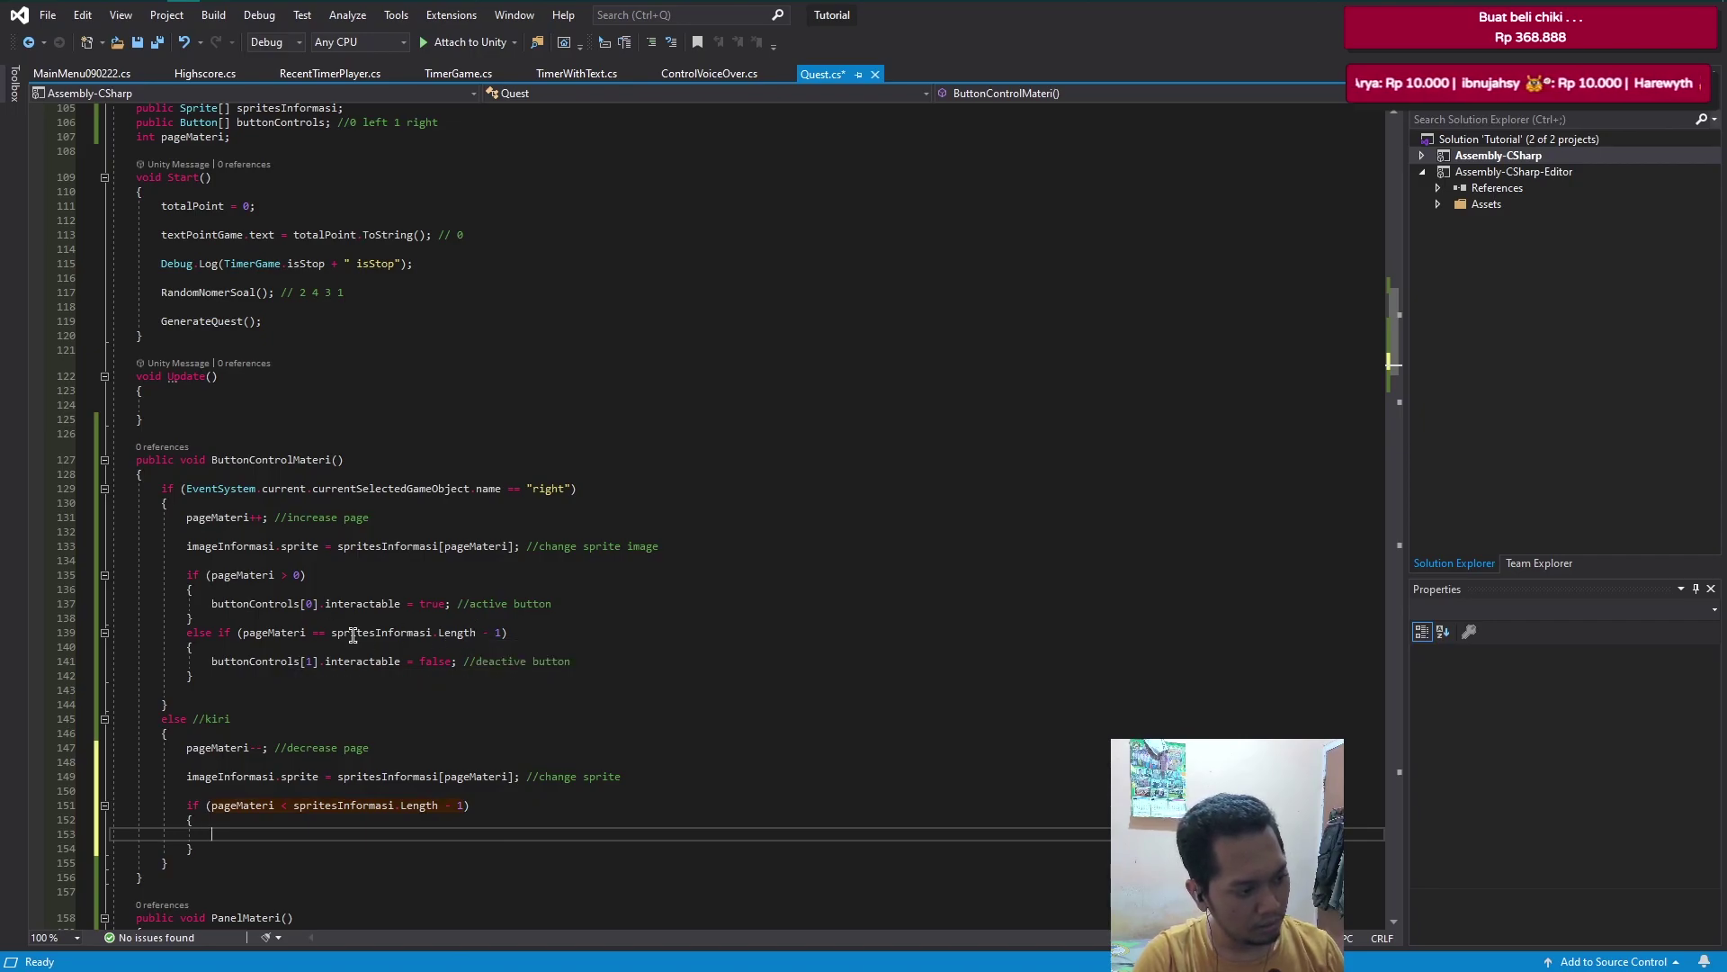
scroll(438, 324, "up", 3)
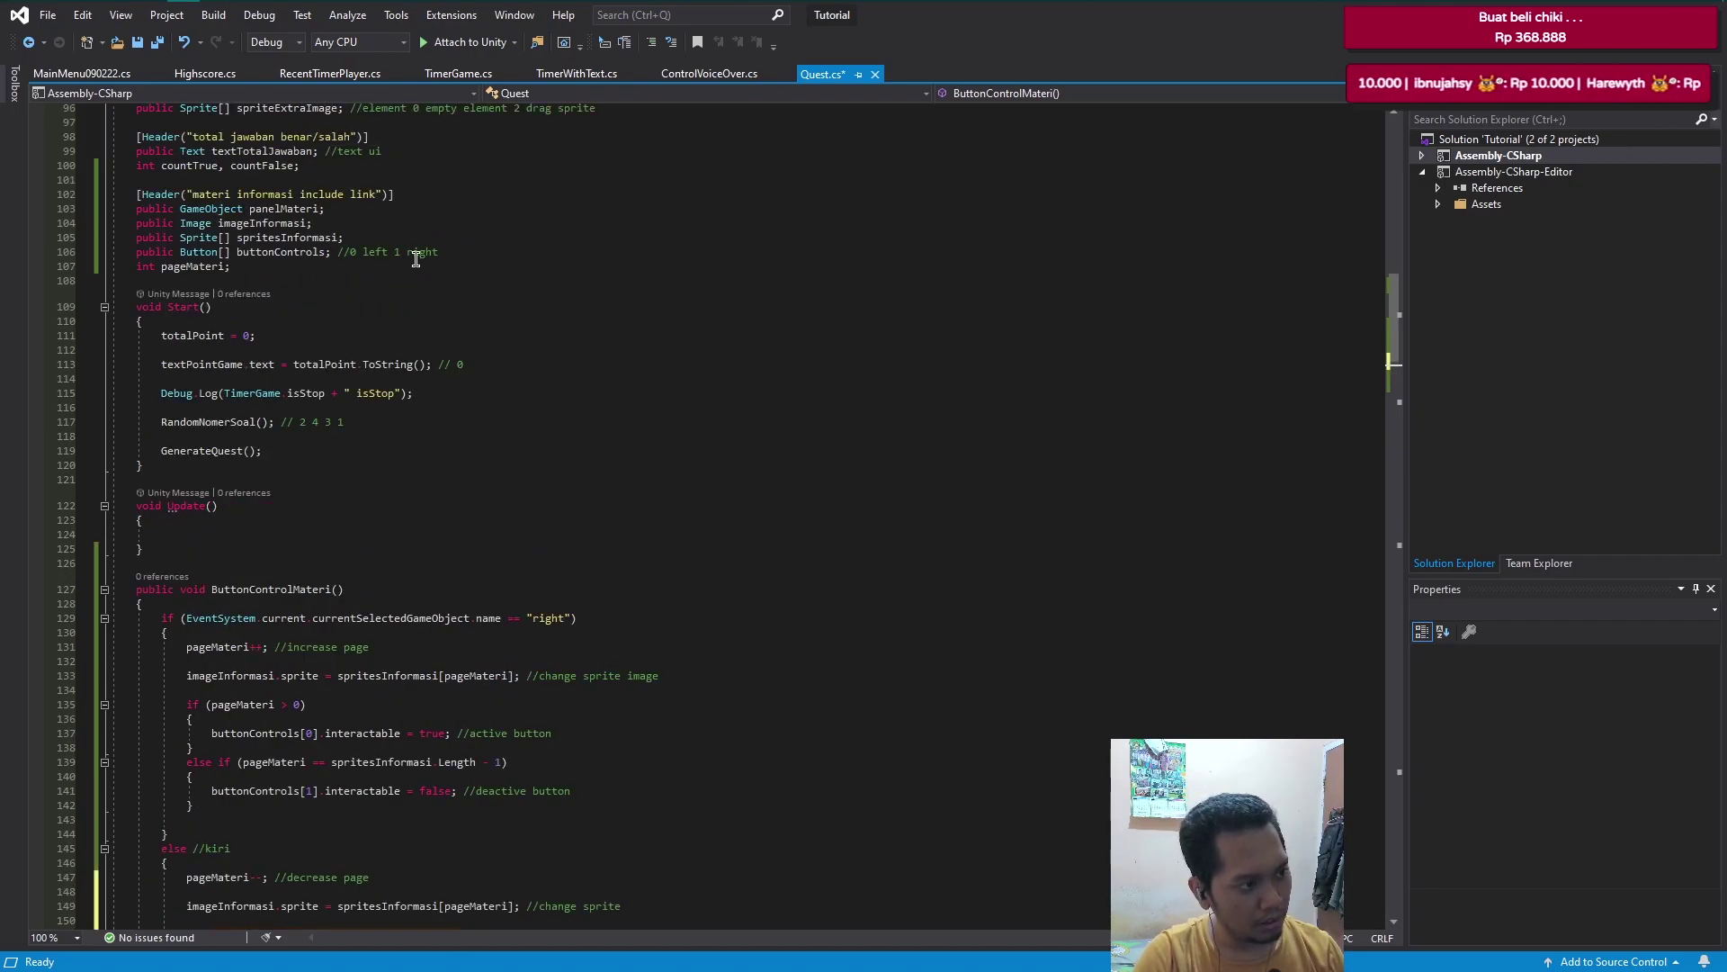
scroll(502, 545, "down", 3)
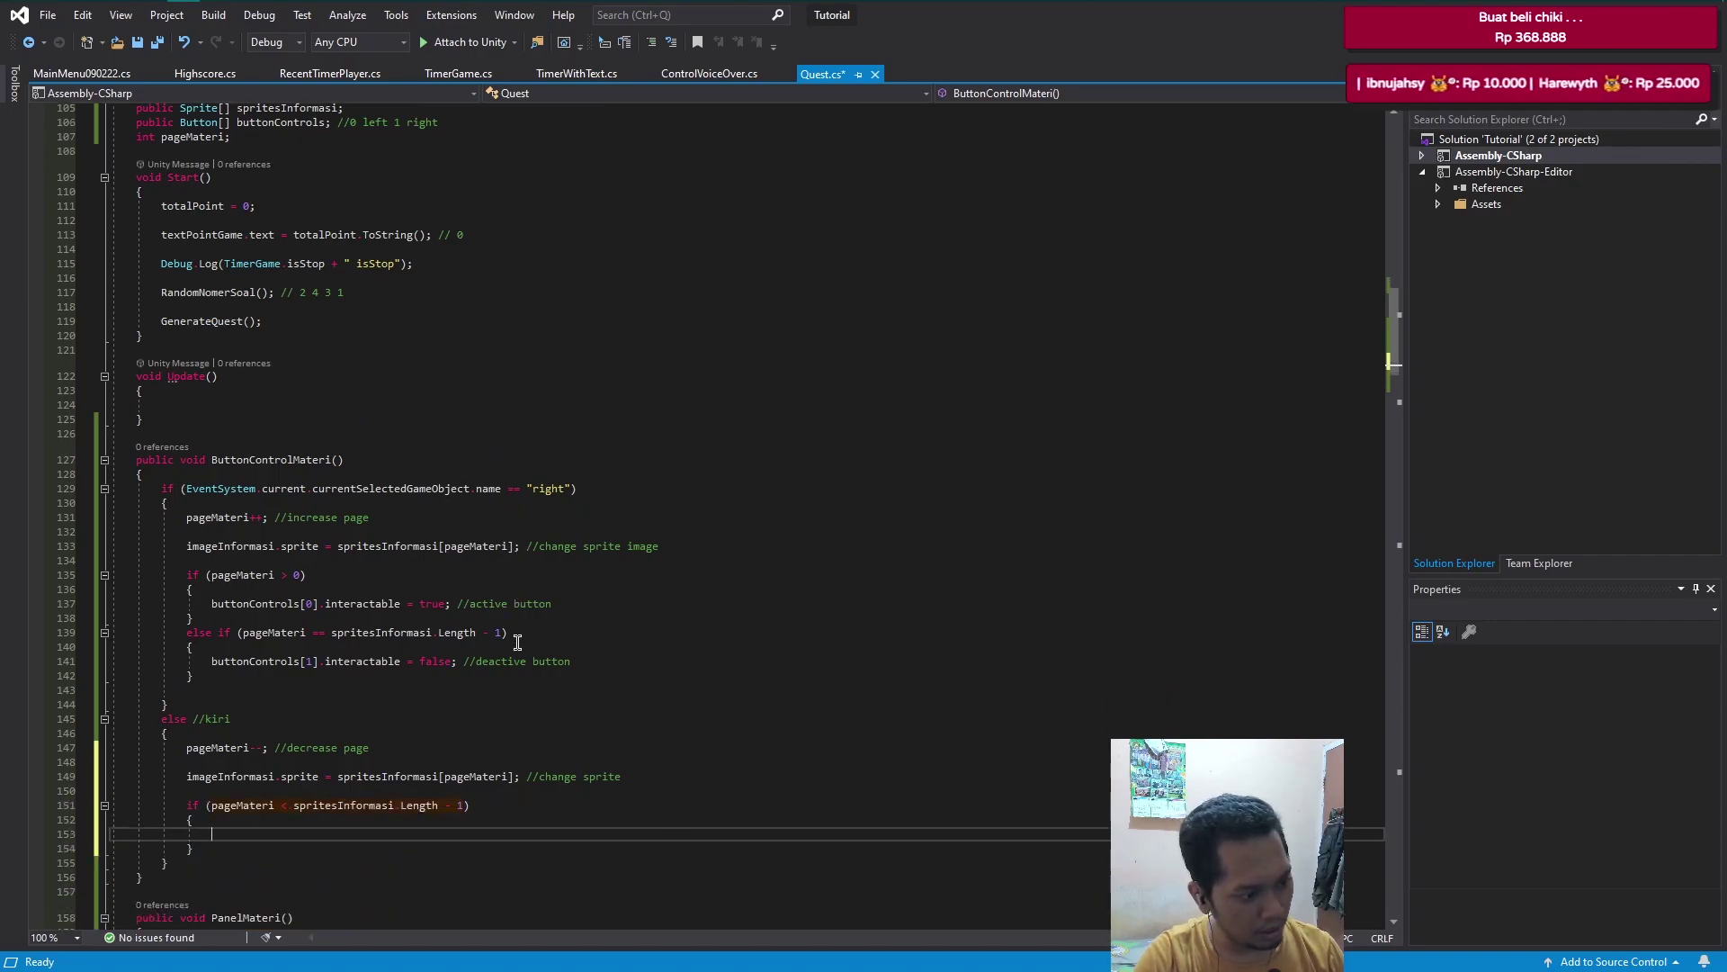
left_click(604, 660)
left_click(310, 834)
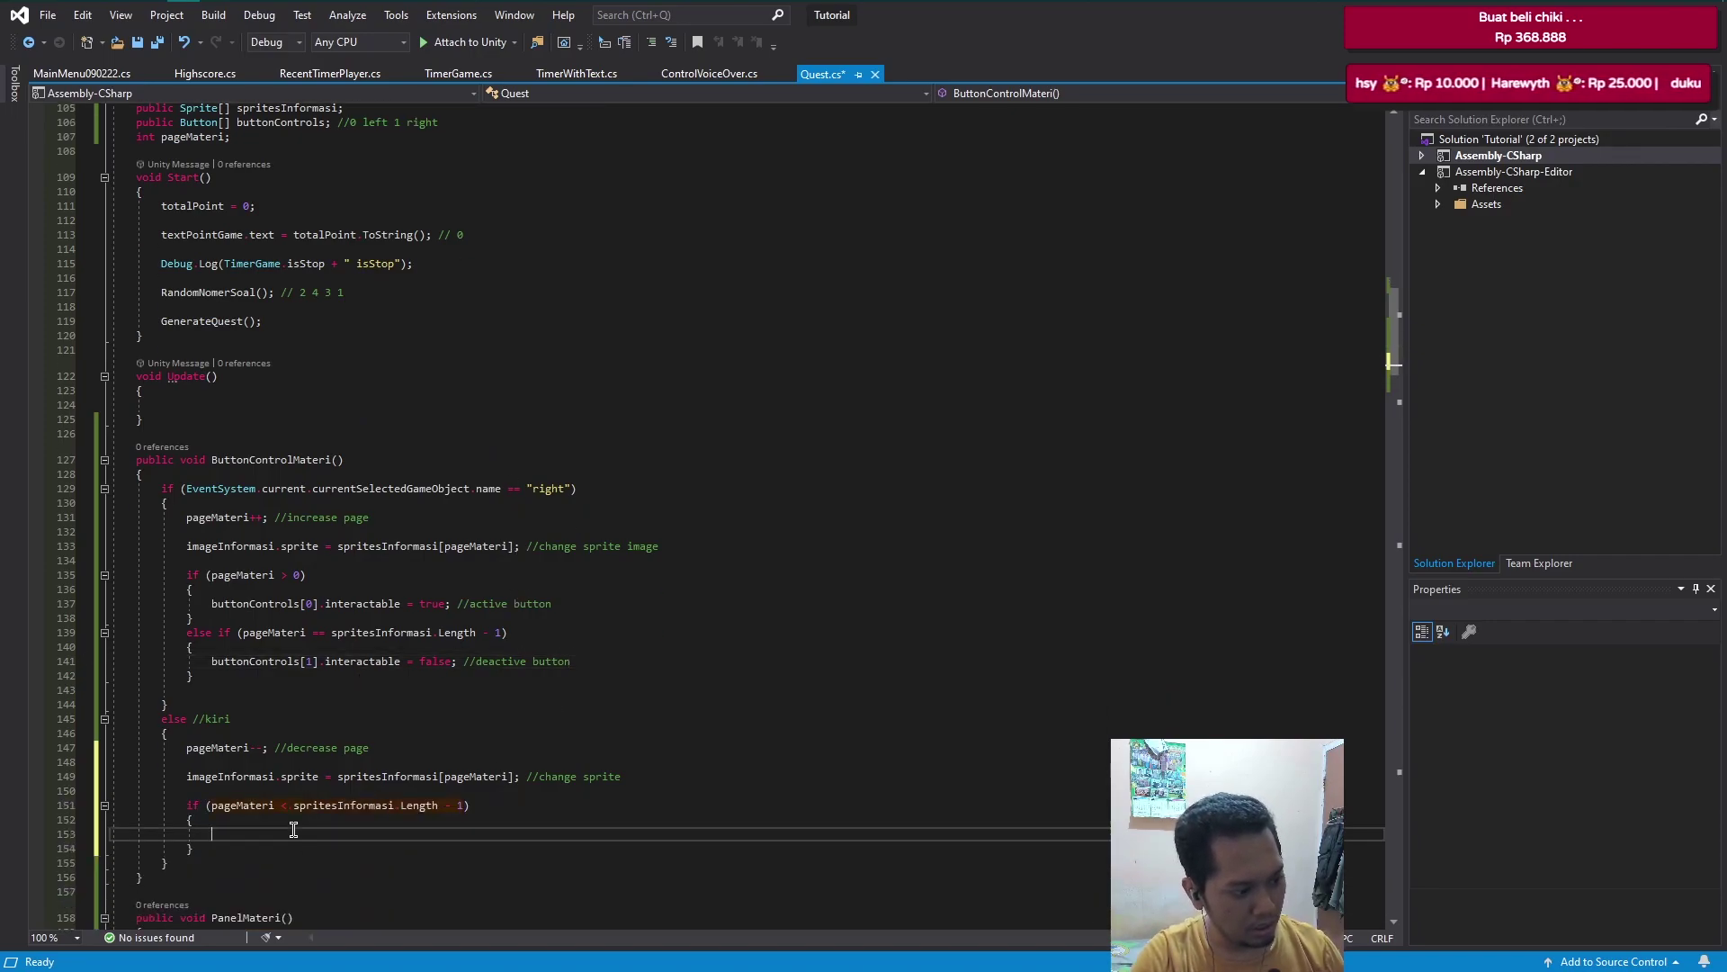
type("buttonControls[1].interactable = false; //deactive button")
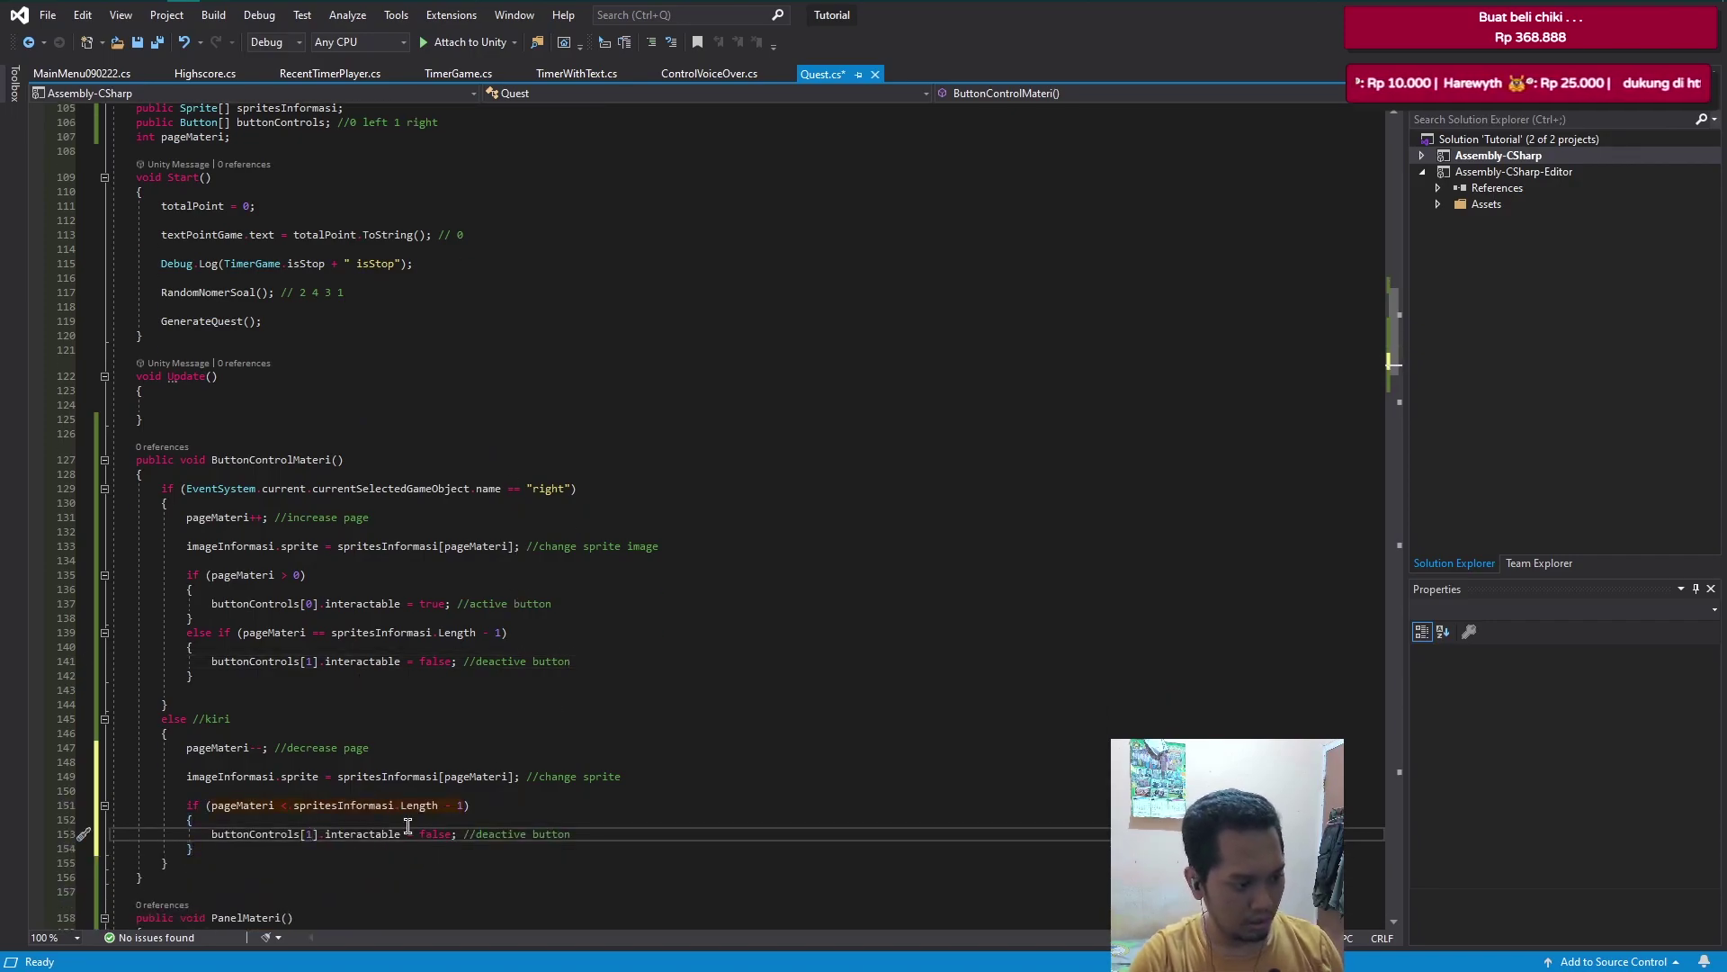
key("Left")
key("Left")
key("Left")
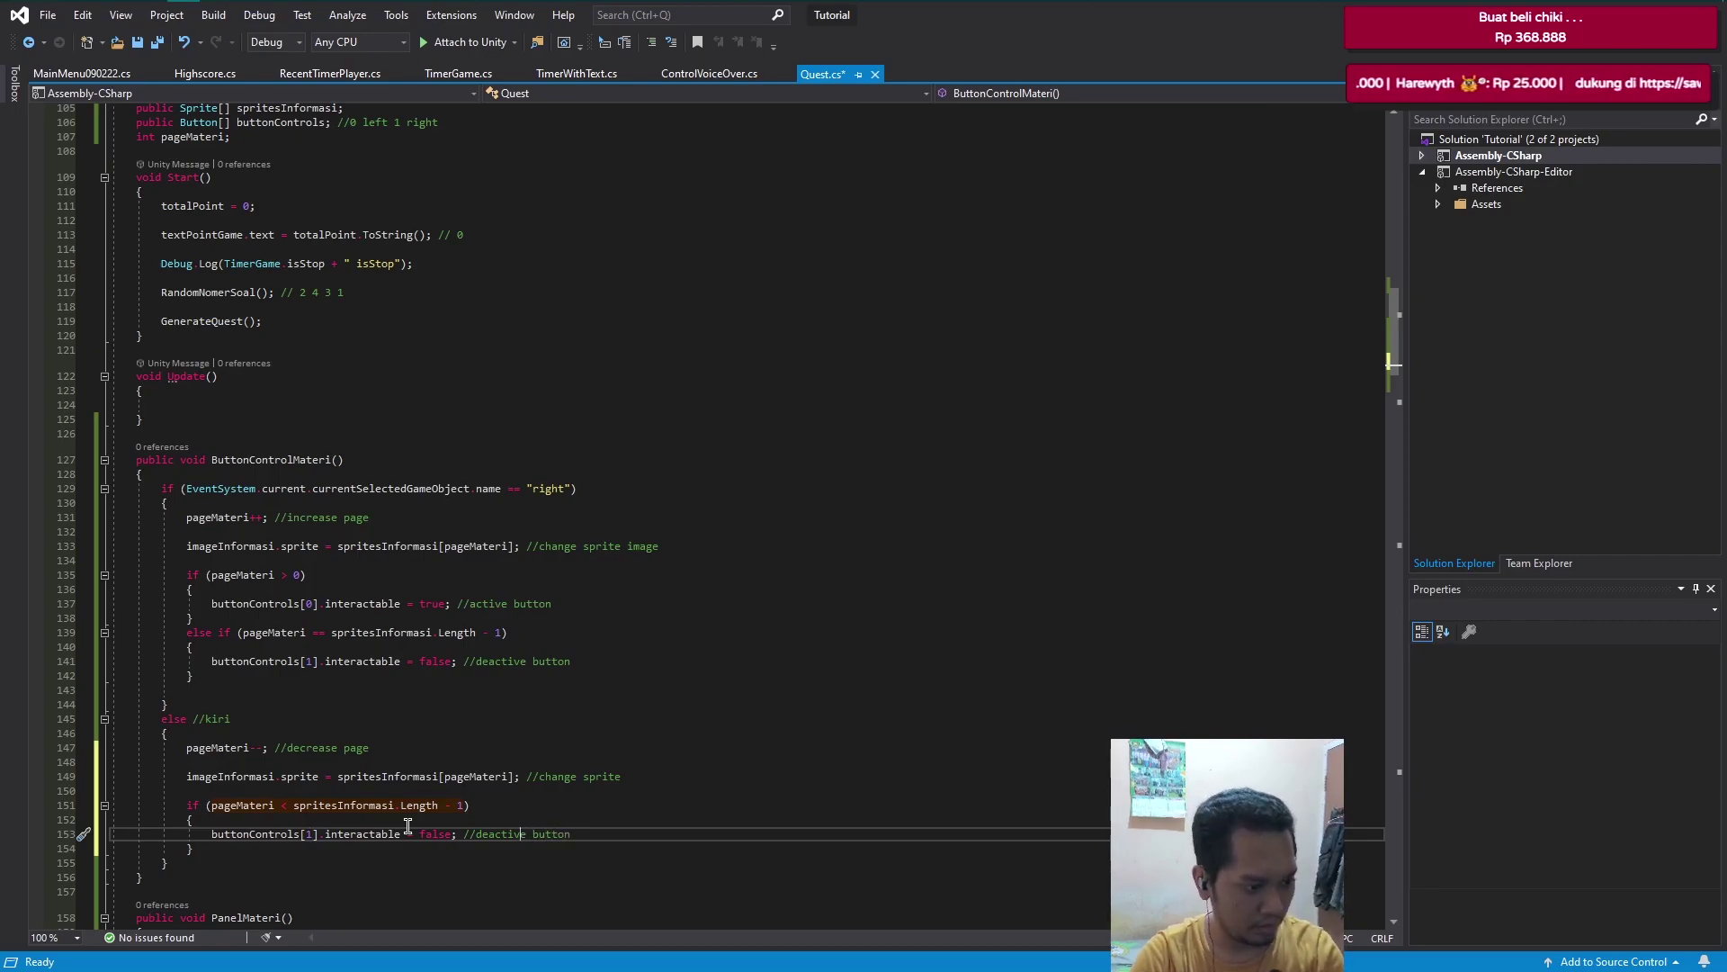
key("BackSpace")
key("BackSpace")
key("BackSpace")
key("Left")
key("Left")
key("Left")
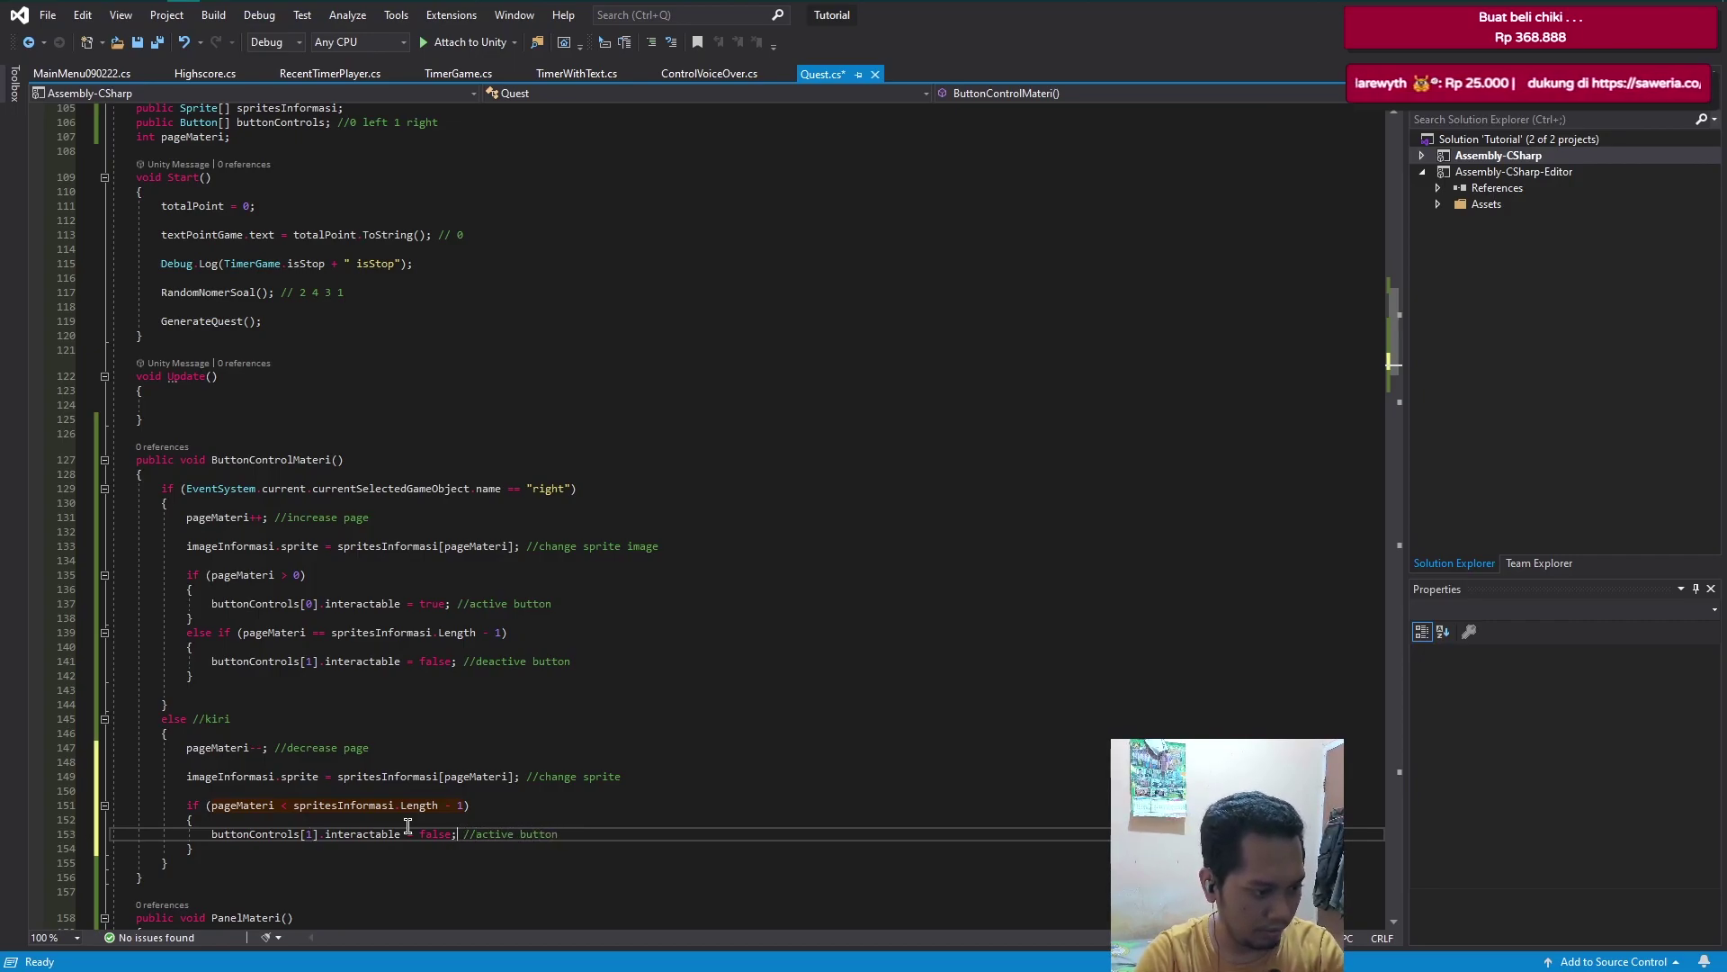
key("shift+Left")
key("shift+Left")
key("shift+Left")
key("shift+Left")
key("shift+Left")
type("t")
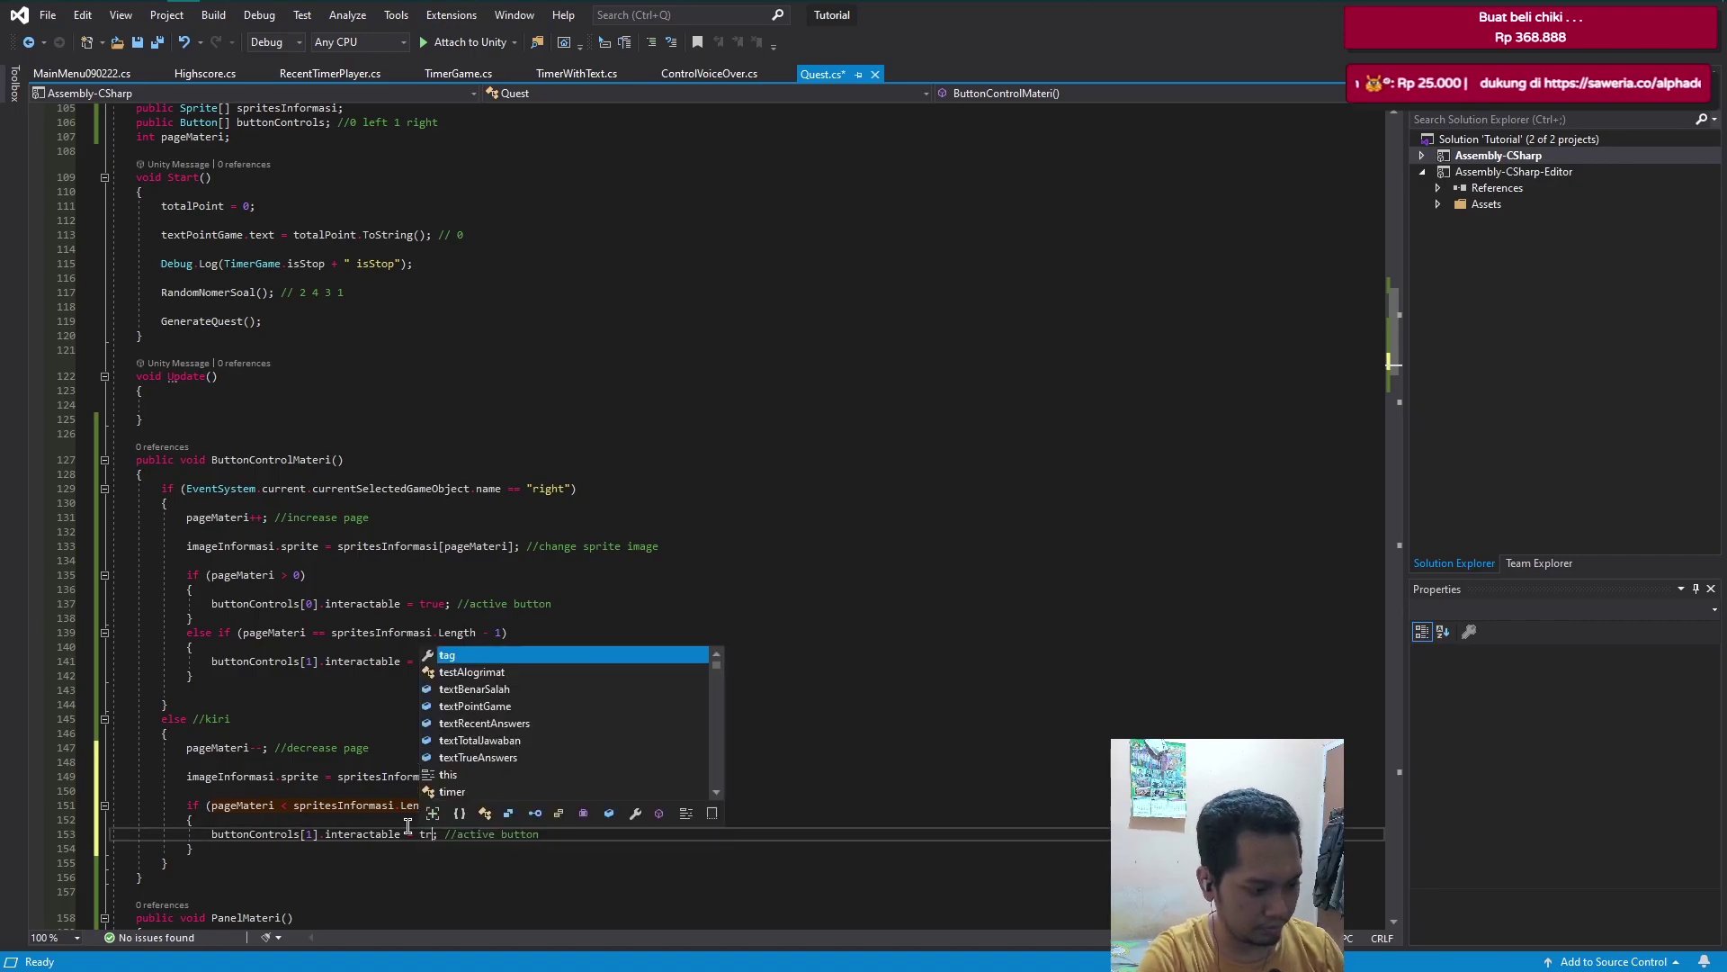
type("rue")
left_click(233, 847)
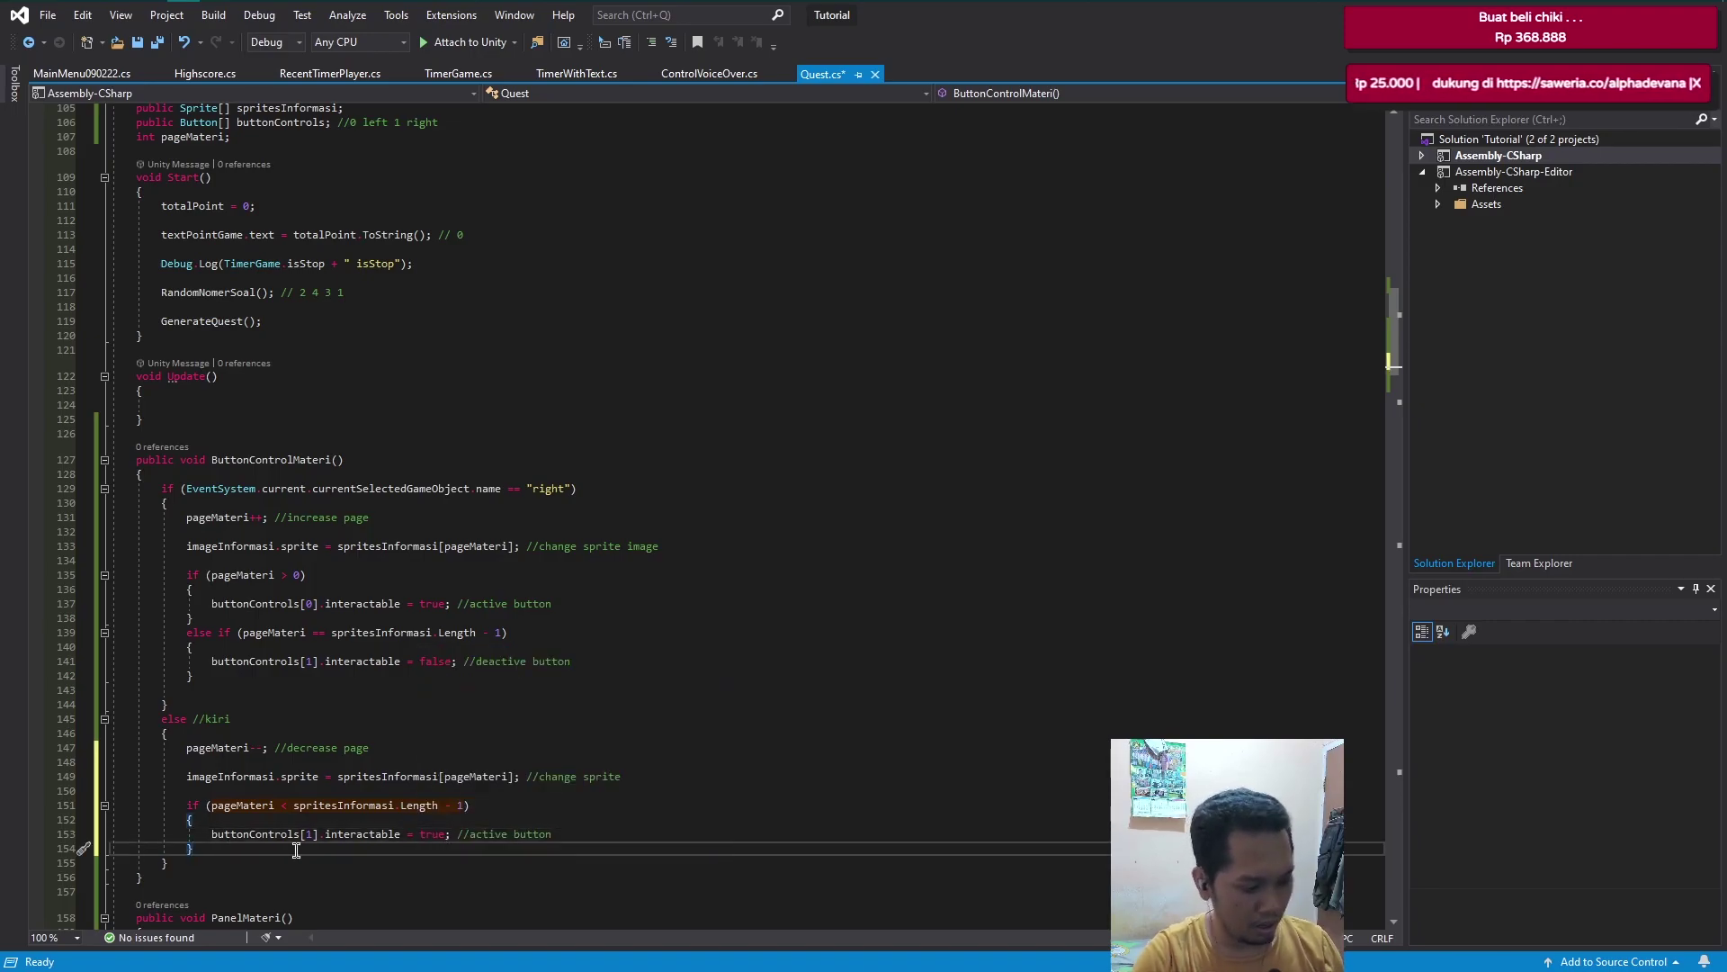
key("Return")
- Add an else if block with the condition pageMateri == 0
type("e if")
key("Tab")
key("Tab")
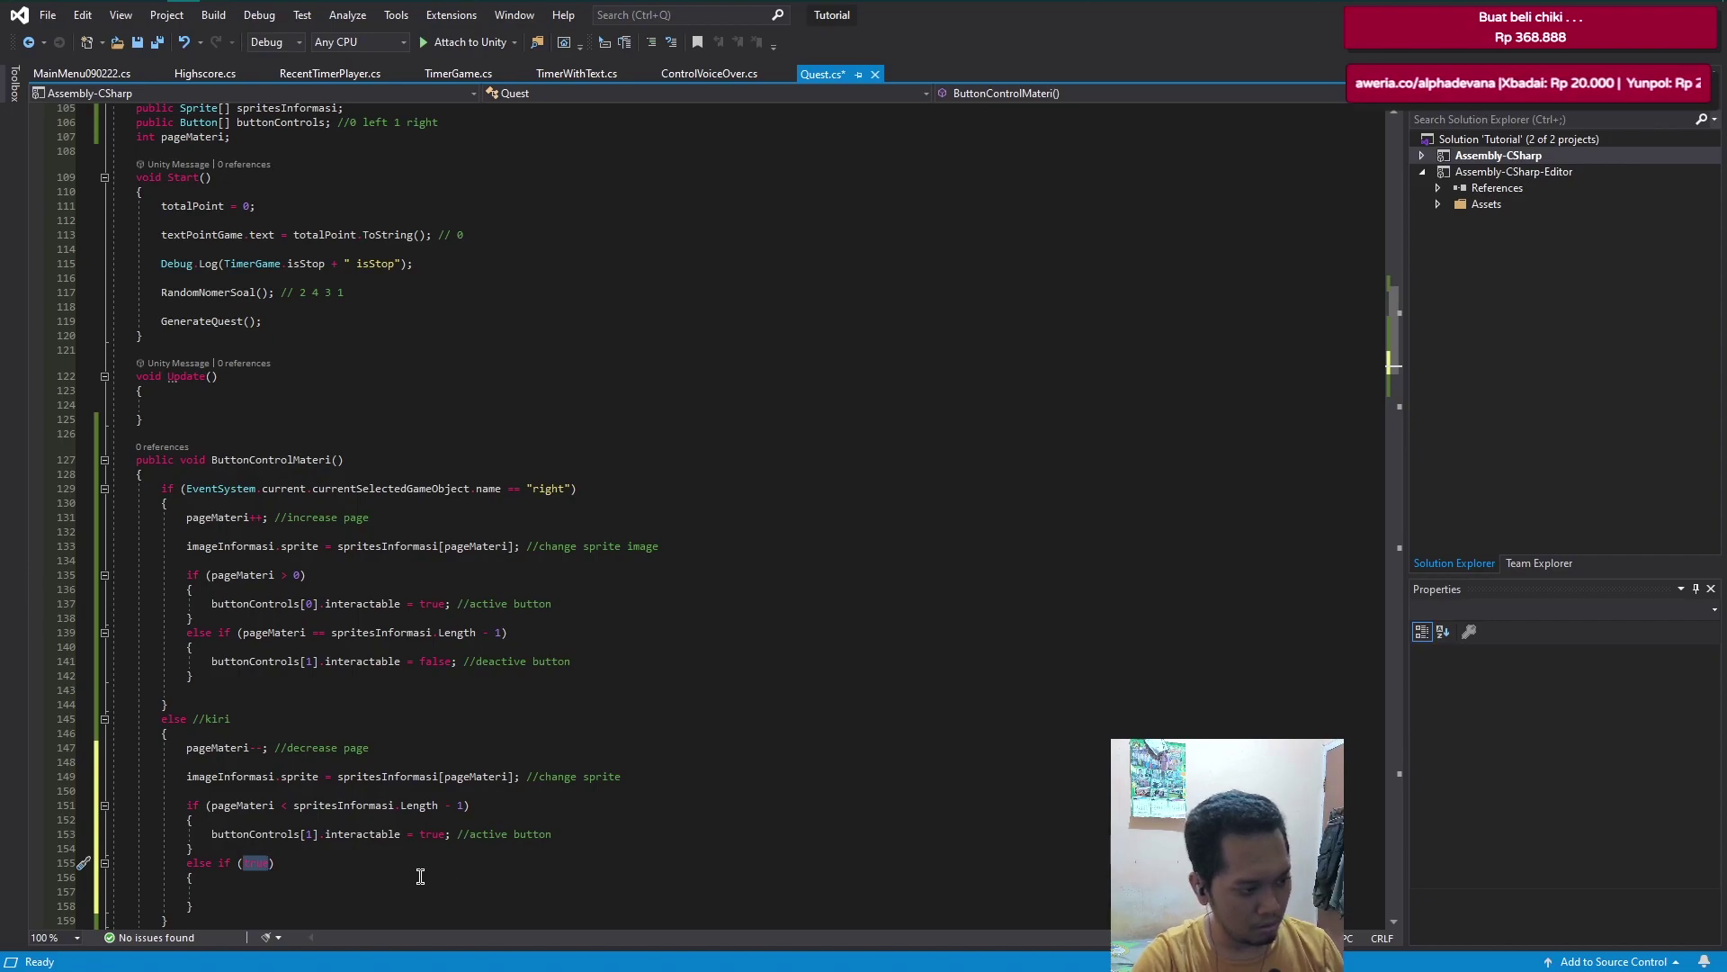
type("pag")
key("Tab")
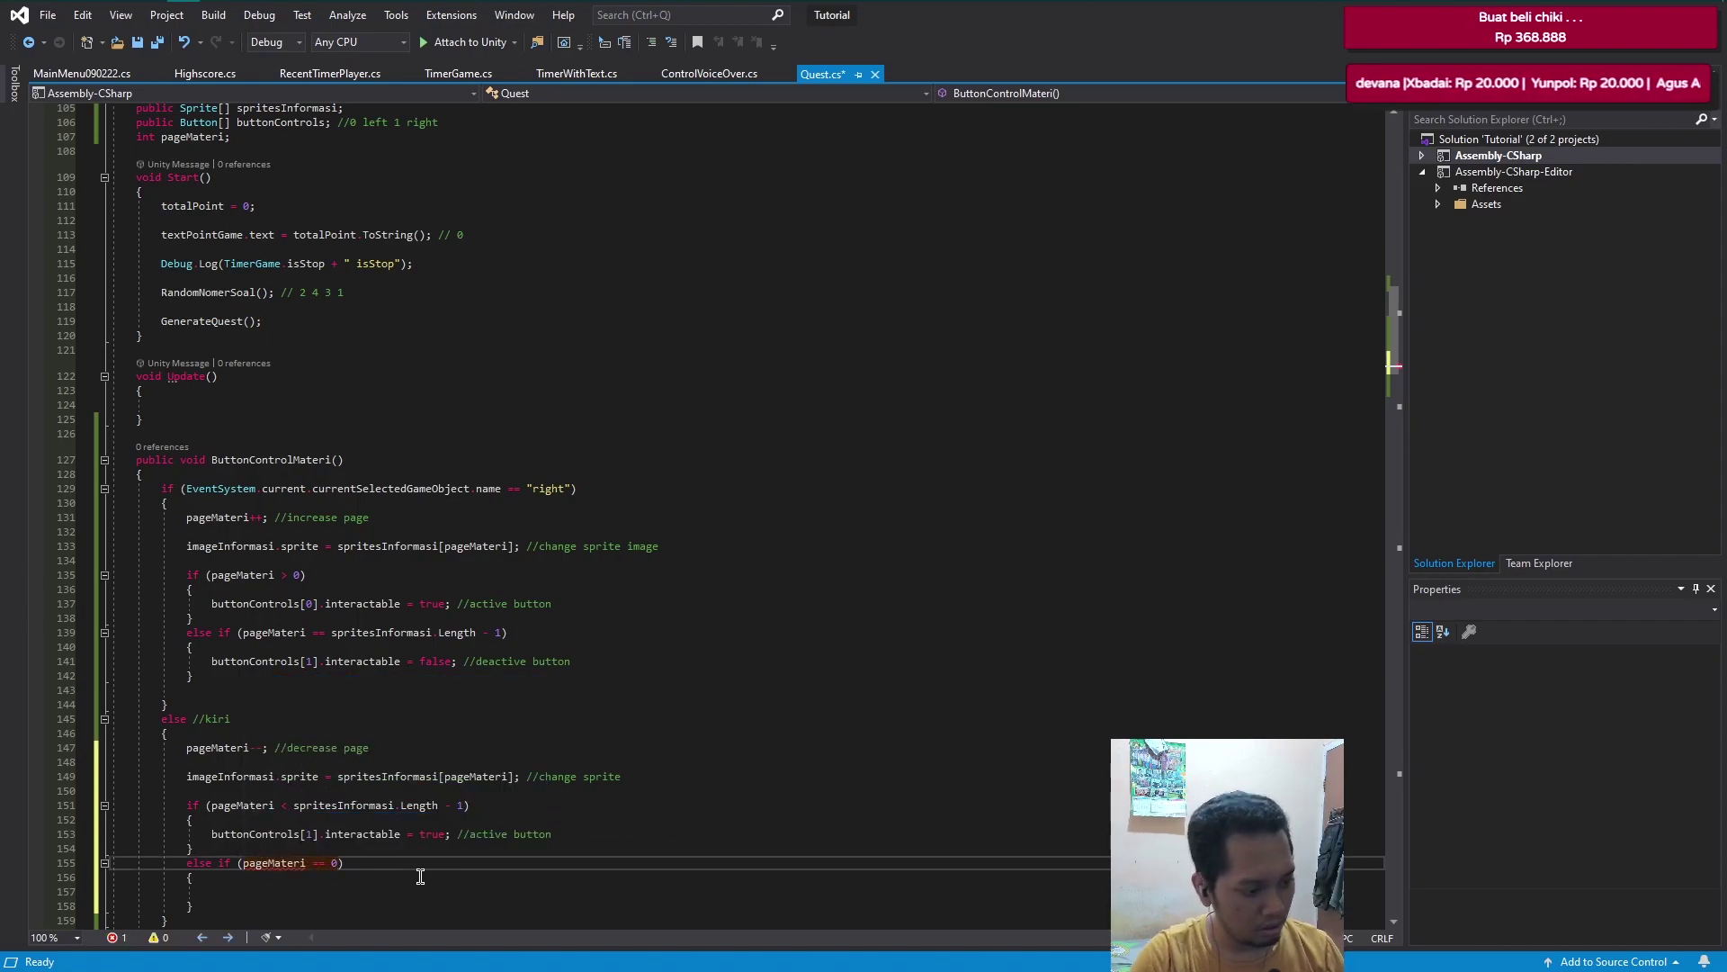
scroll(420, 875, "down", 2)
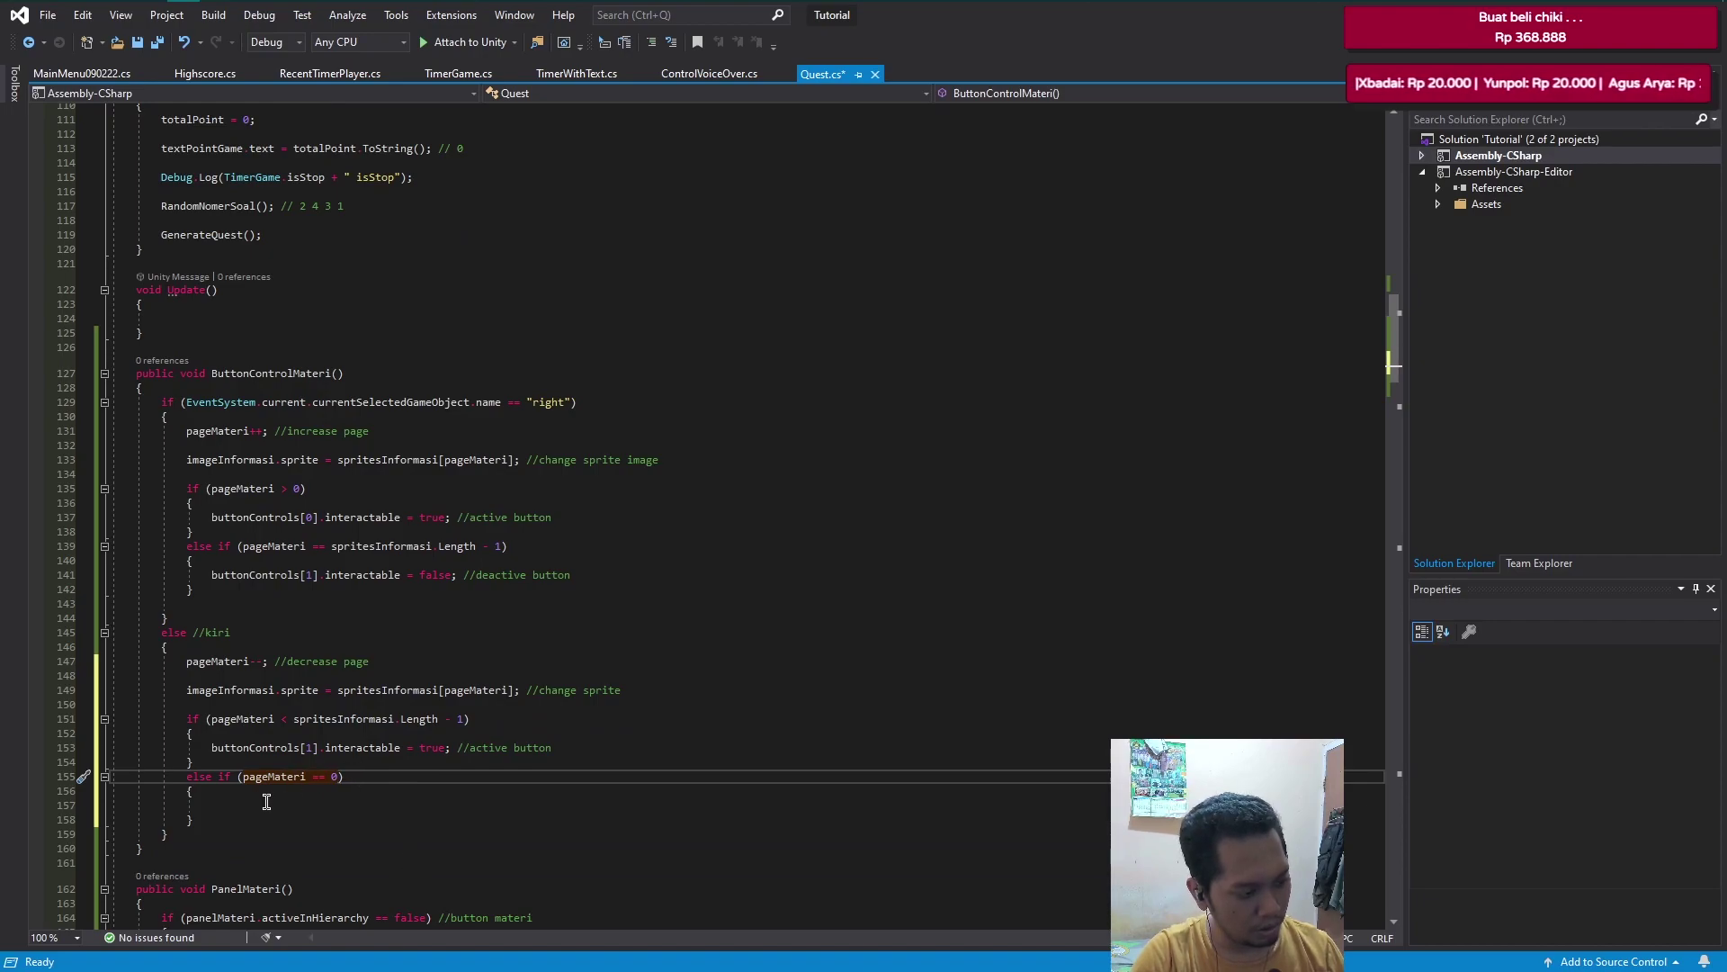
left_click(262, 804)
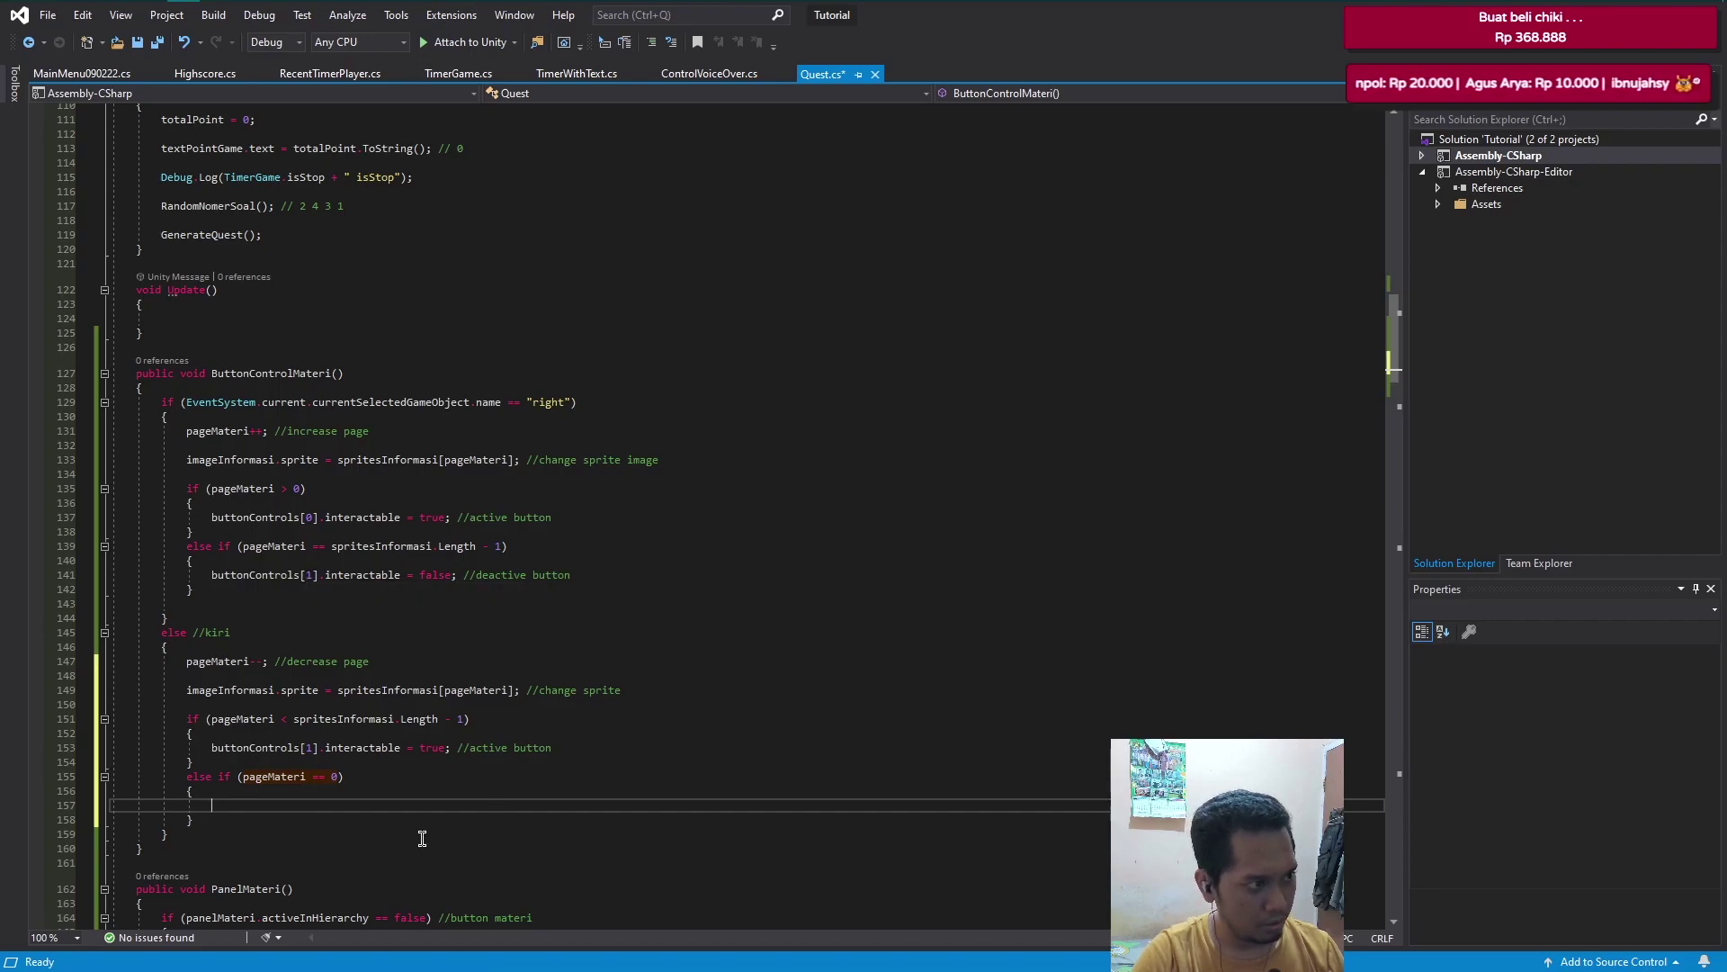
- Inside it write buttonControls[0].interactable = false; //deactive button, then save Quest.cs
type("butt")
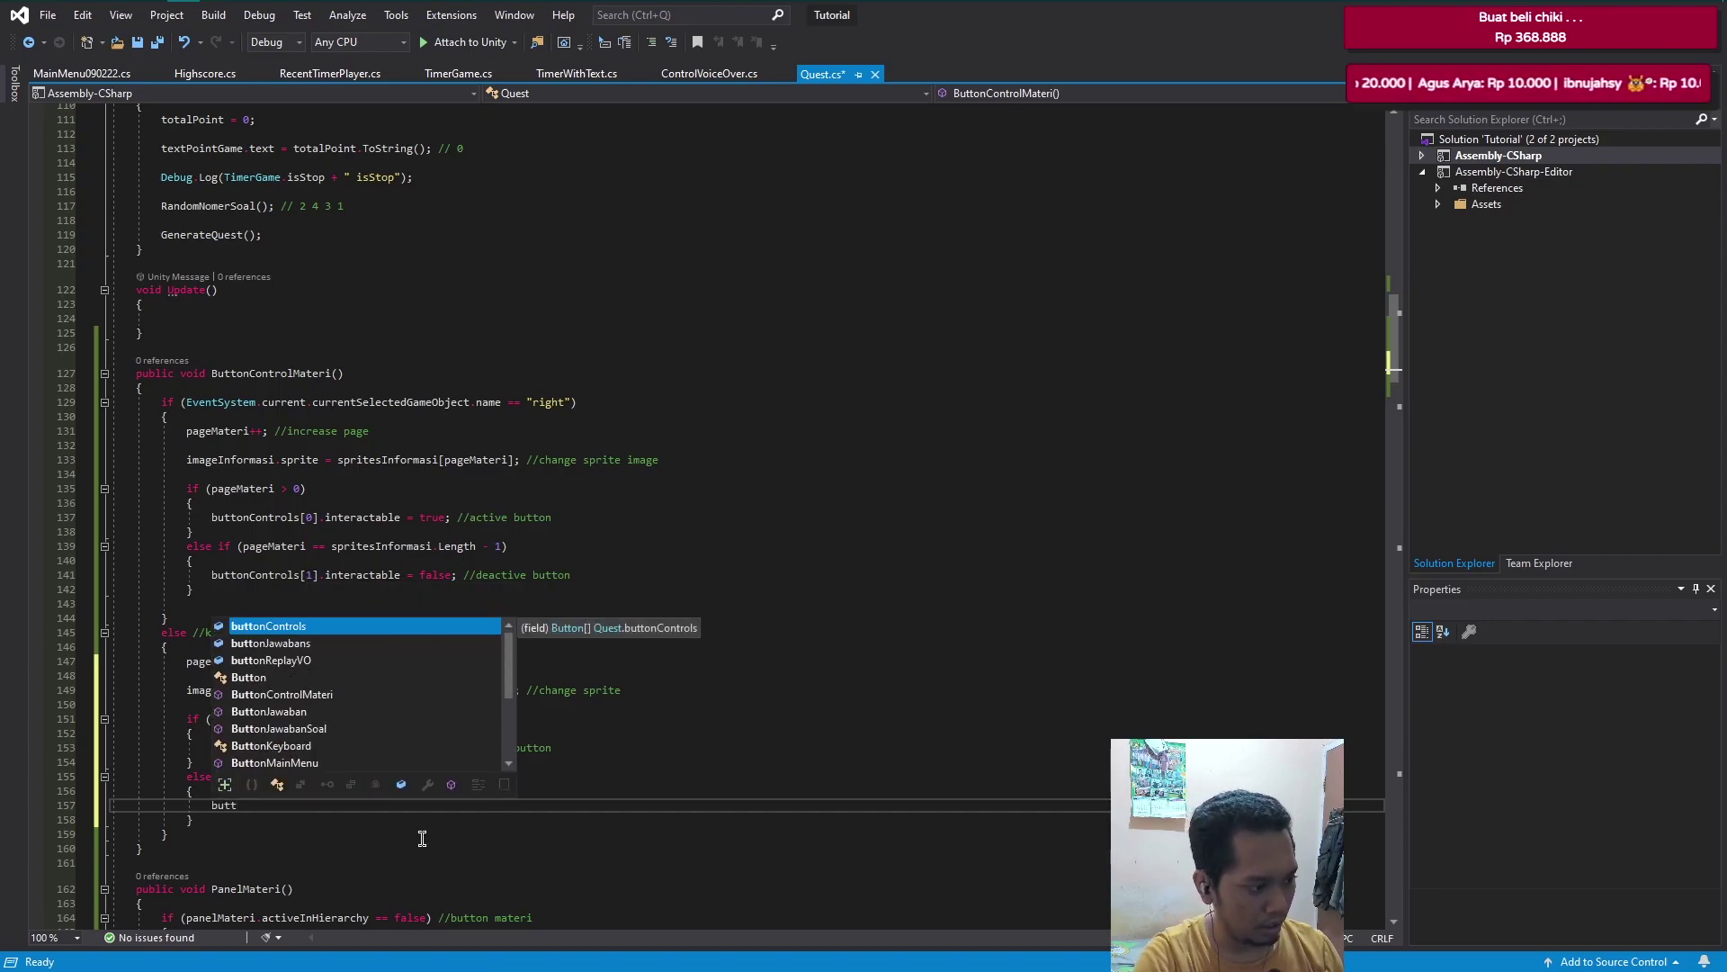
type("onControls[")
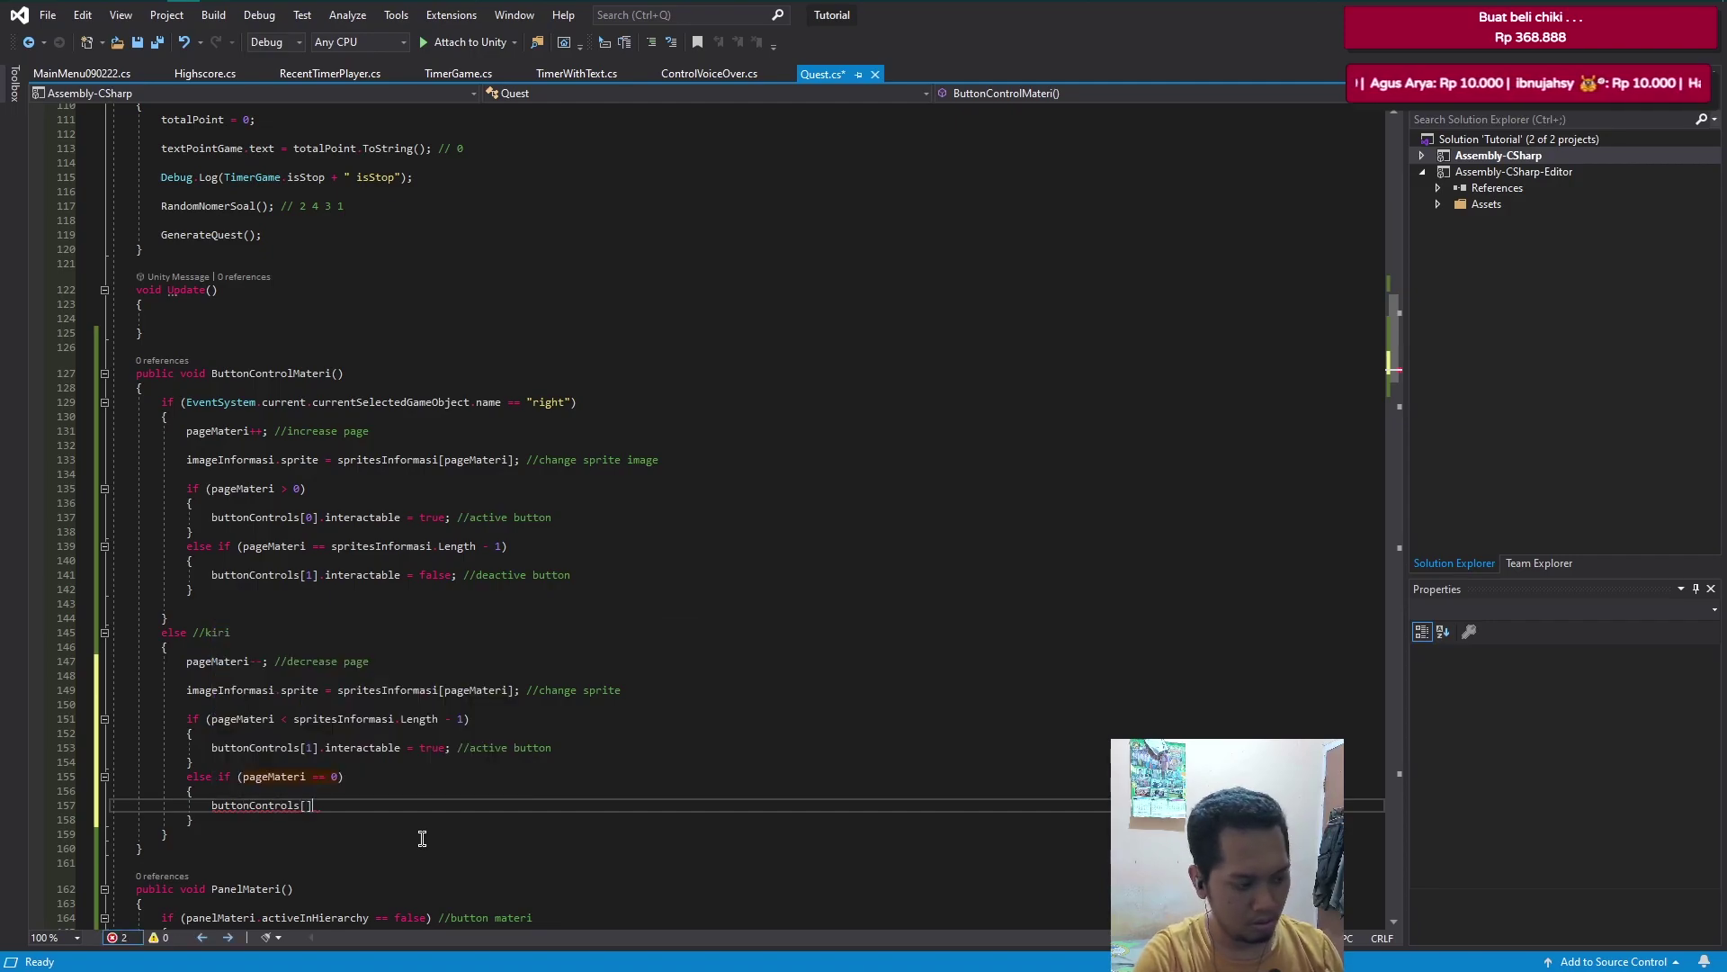
type("0].ite")
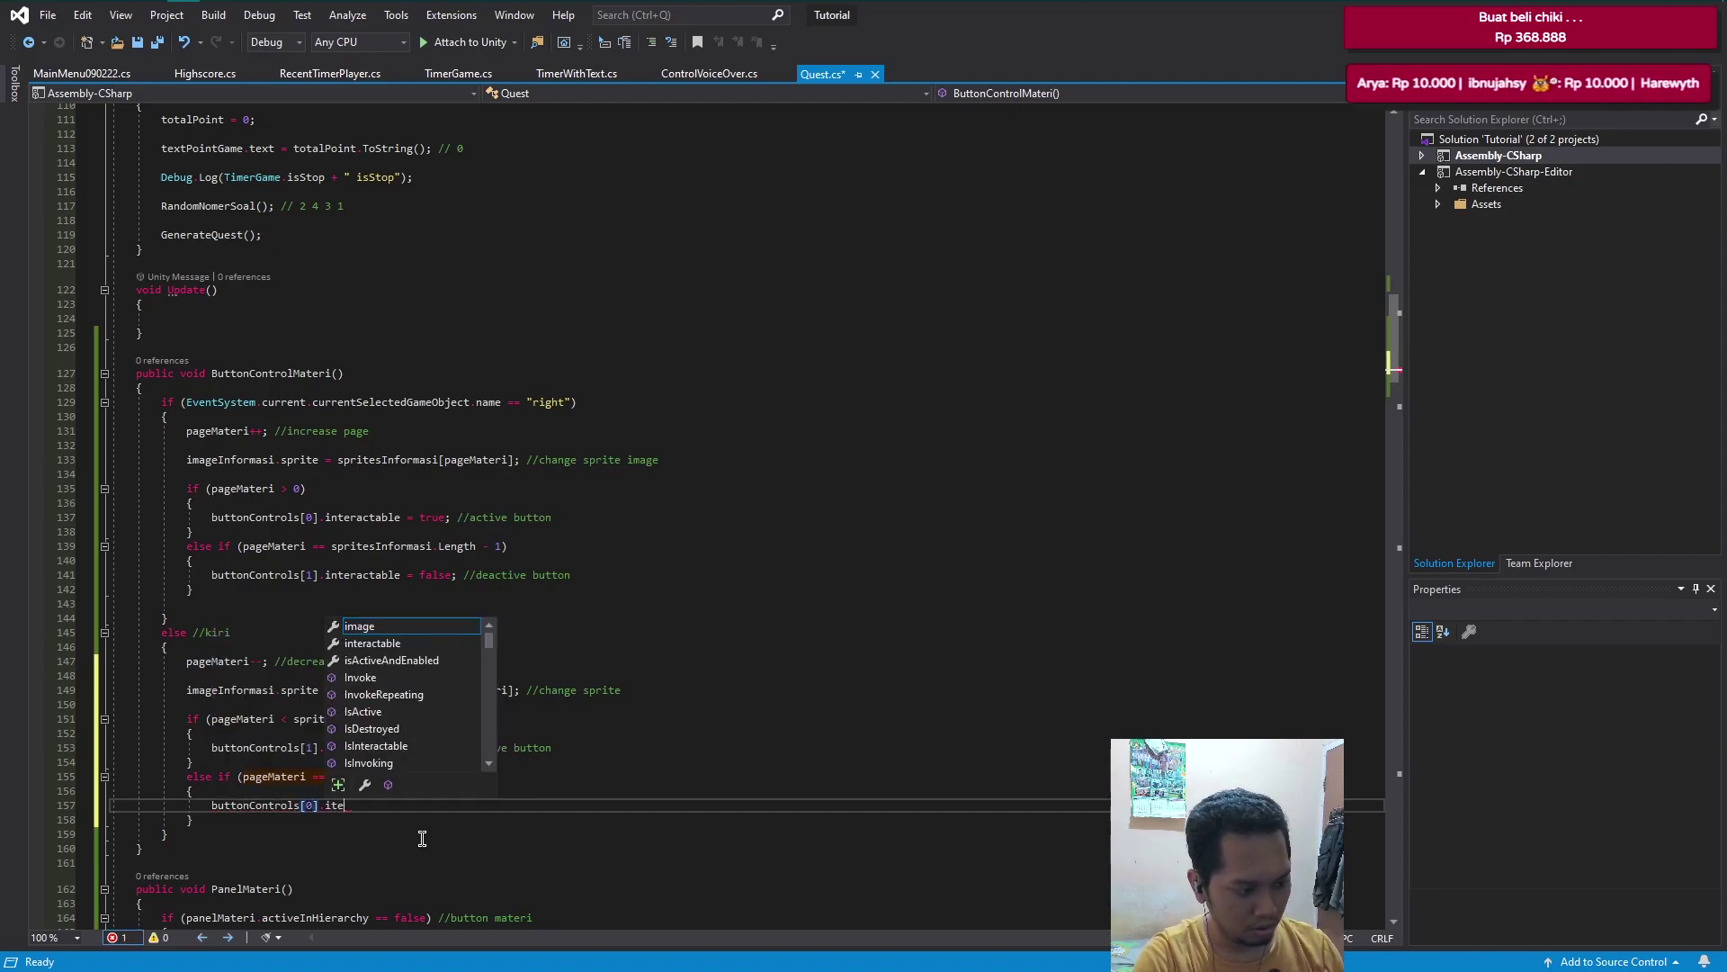
key("BackSpace")
key("BackSpace")
type("mag")
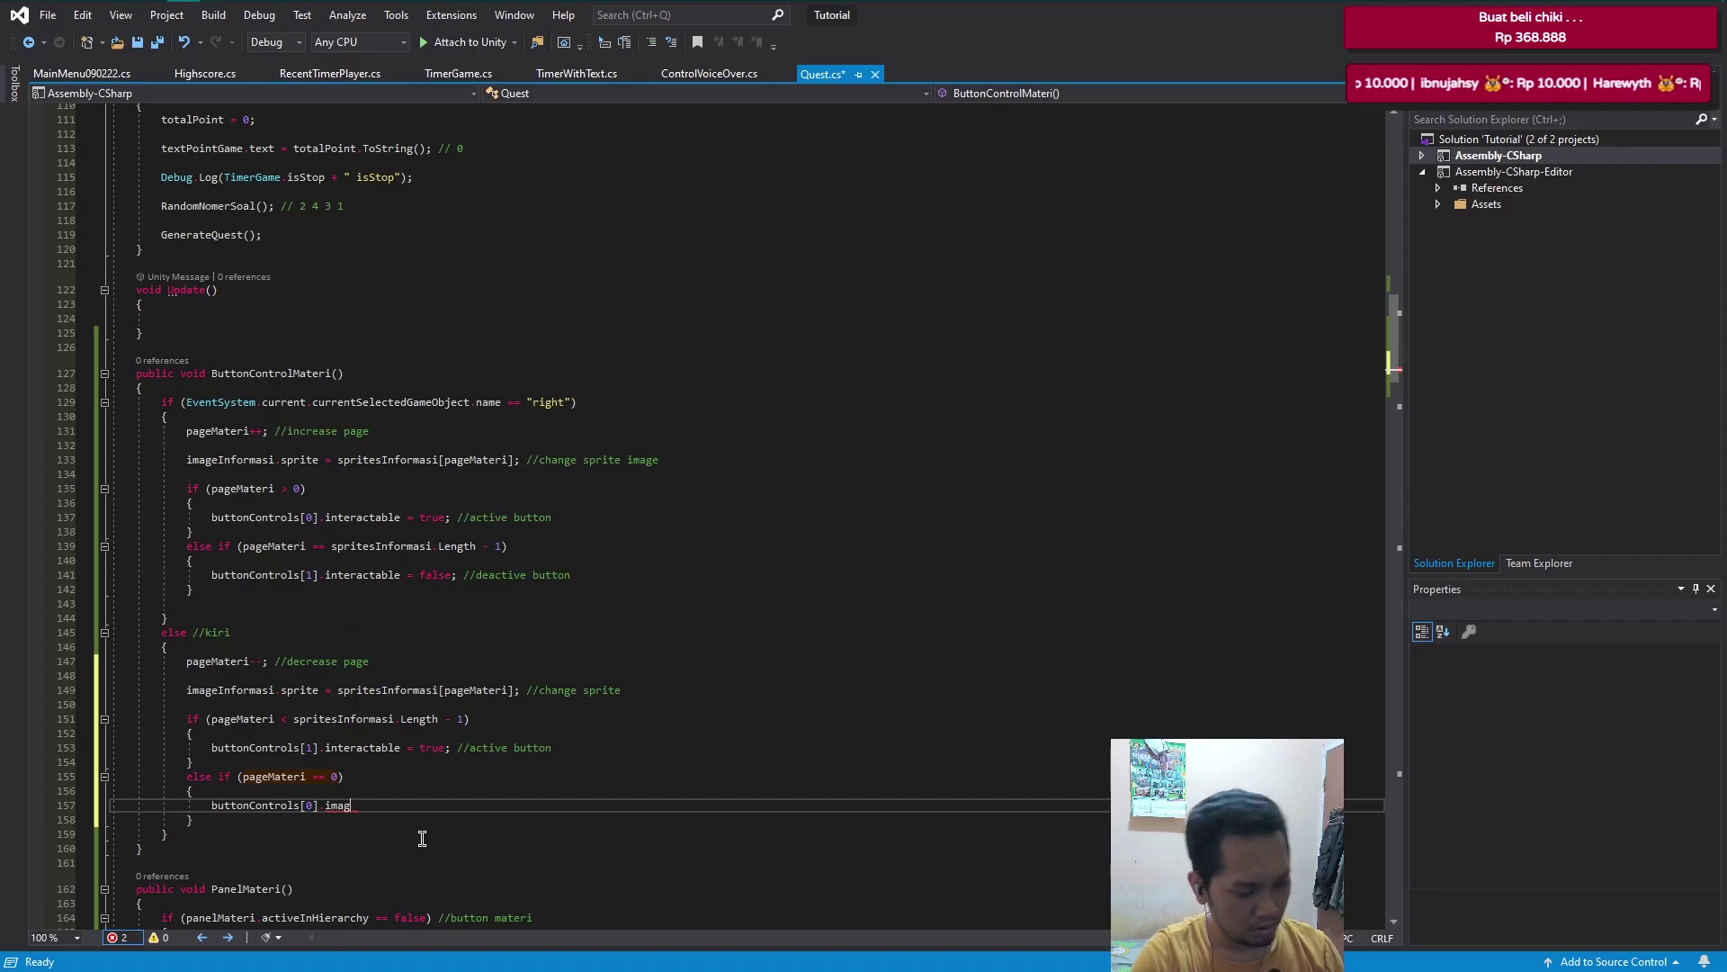
key("BackSpace")
key("BackSpace")
key("BackSpace")
type("in")
key("Tab")
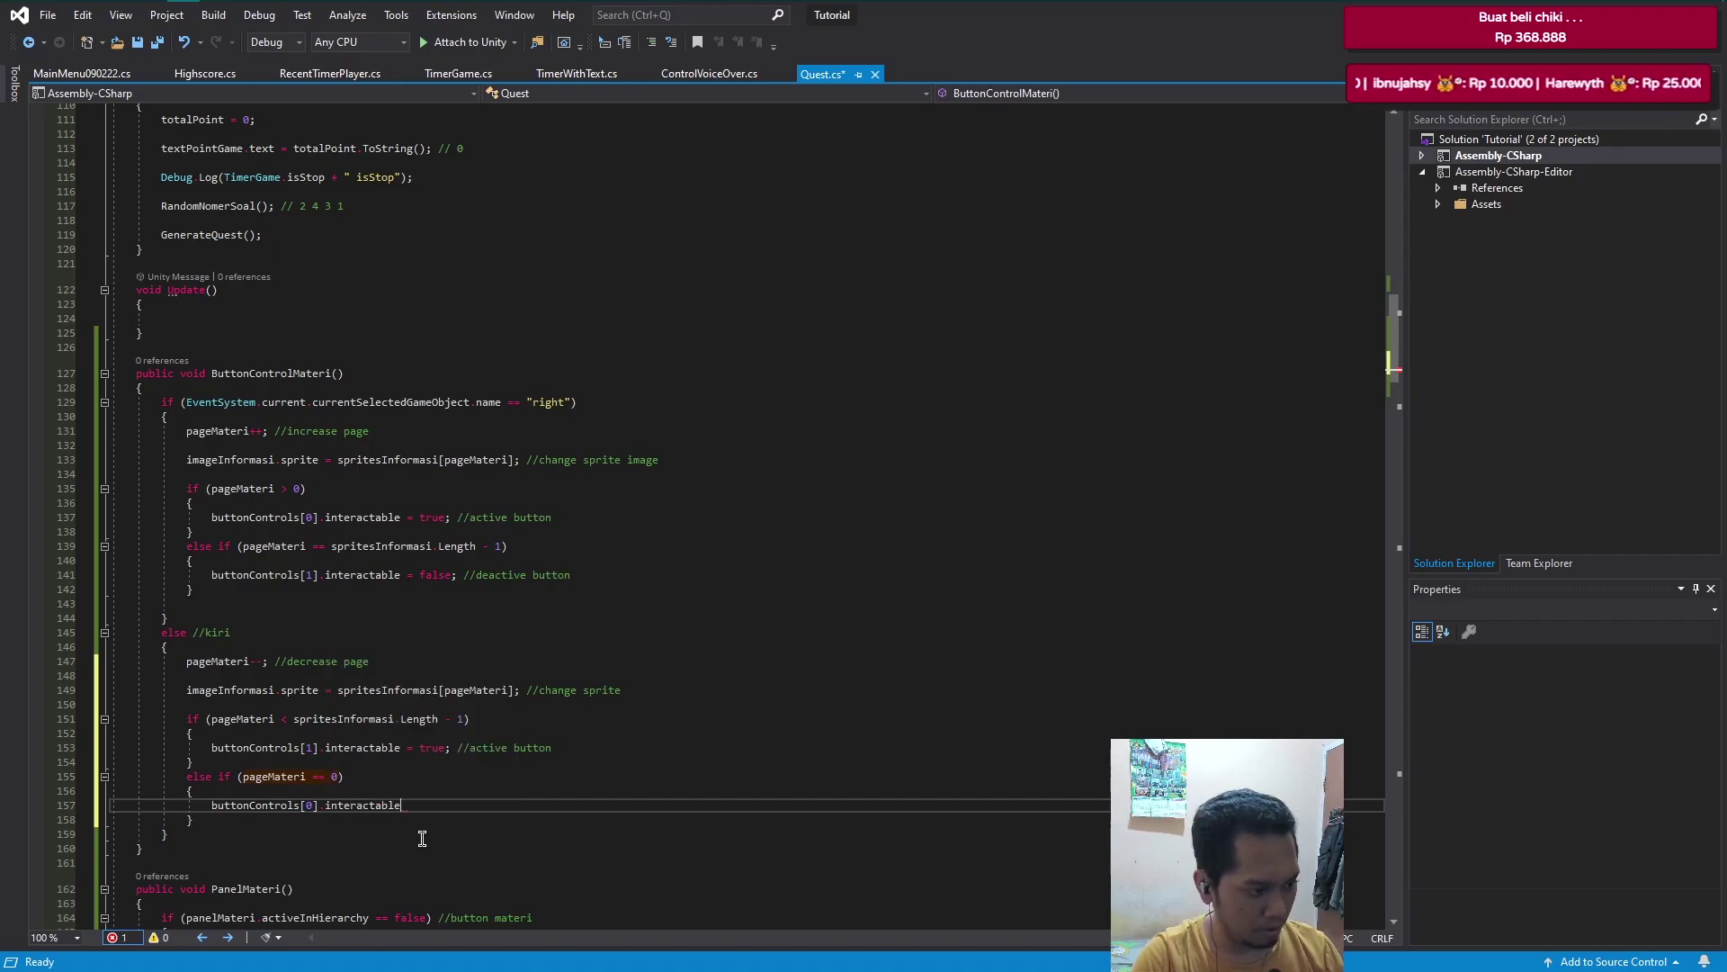
type(" = fadeAnim;")
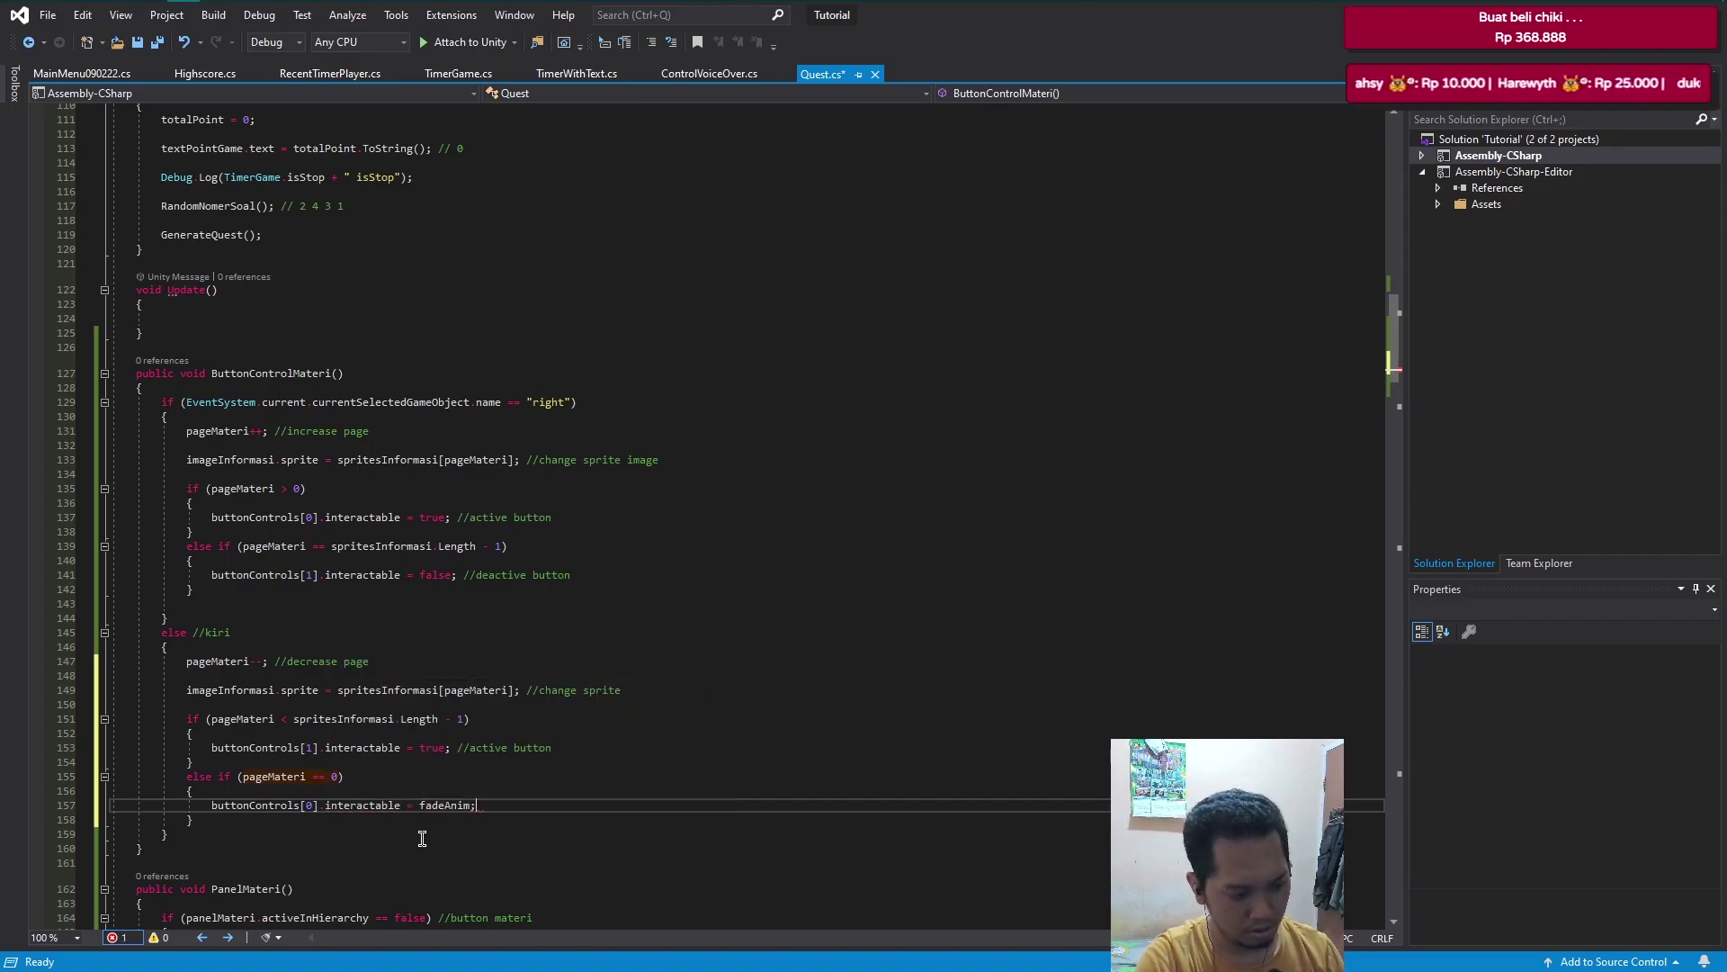
key("BackSpace")
key("BackSpace")
key("BackSpace")
key("BackSpace")
key("BackSpace")
key("BackSpace")
key("BackSpace")
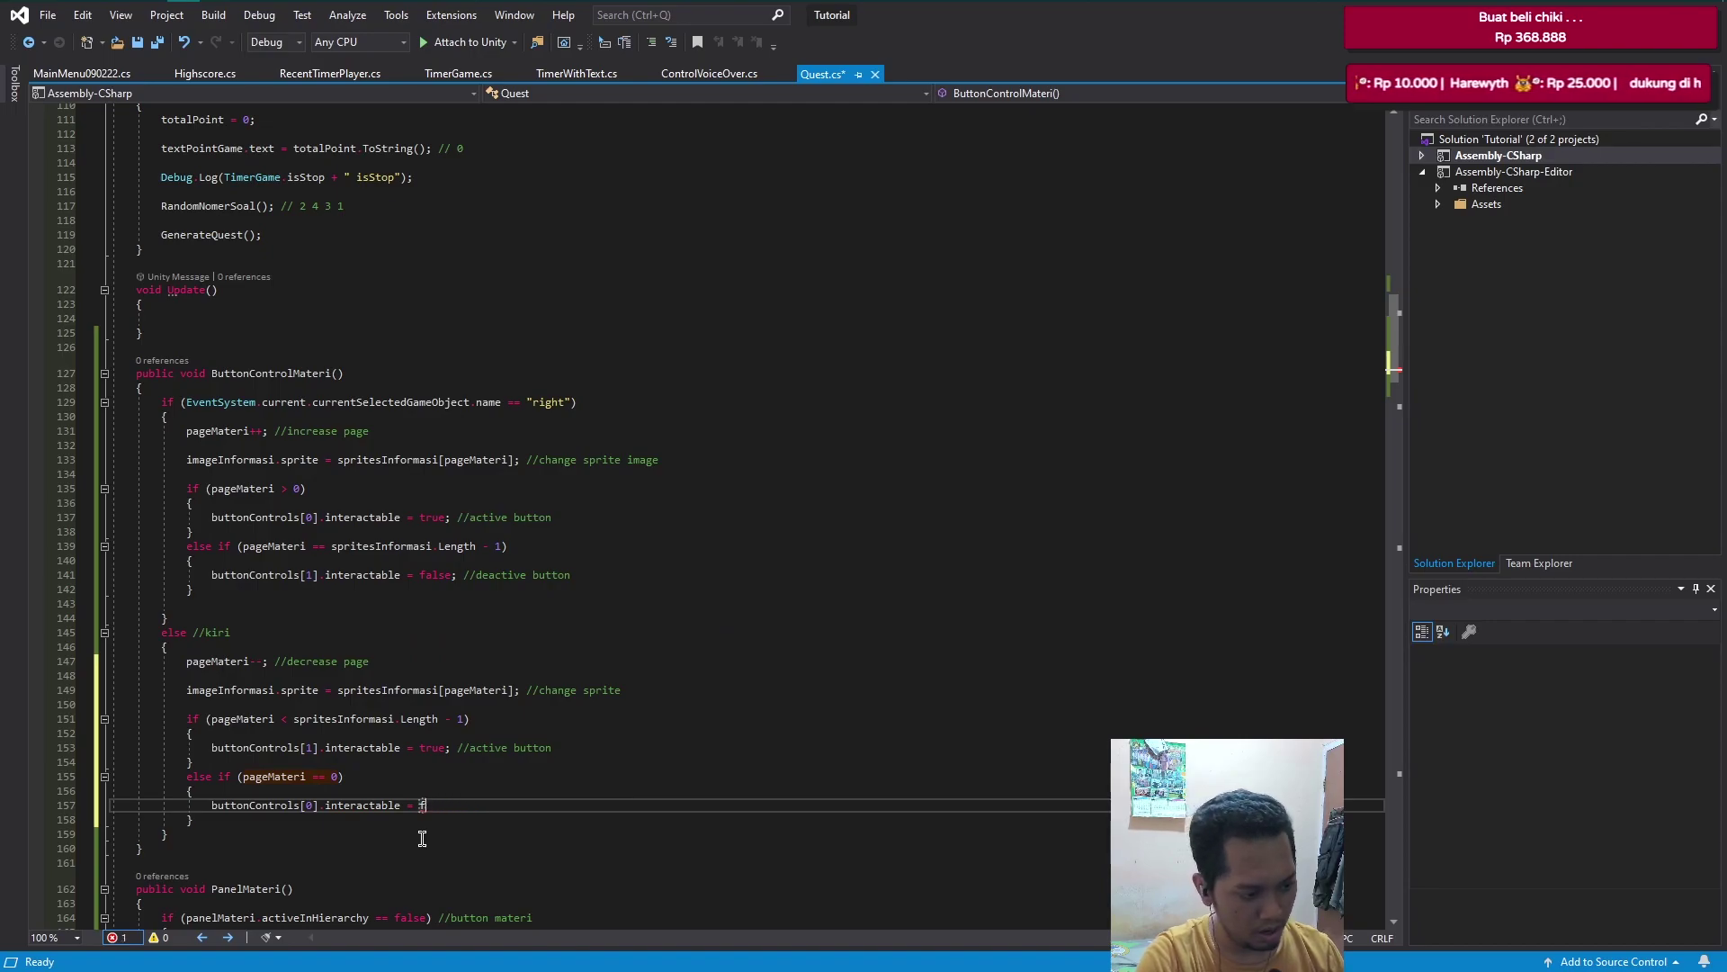
type("aaalse")
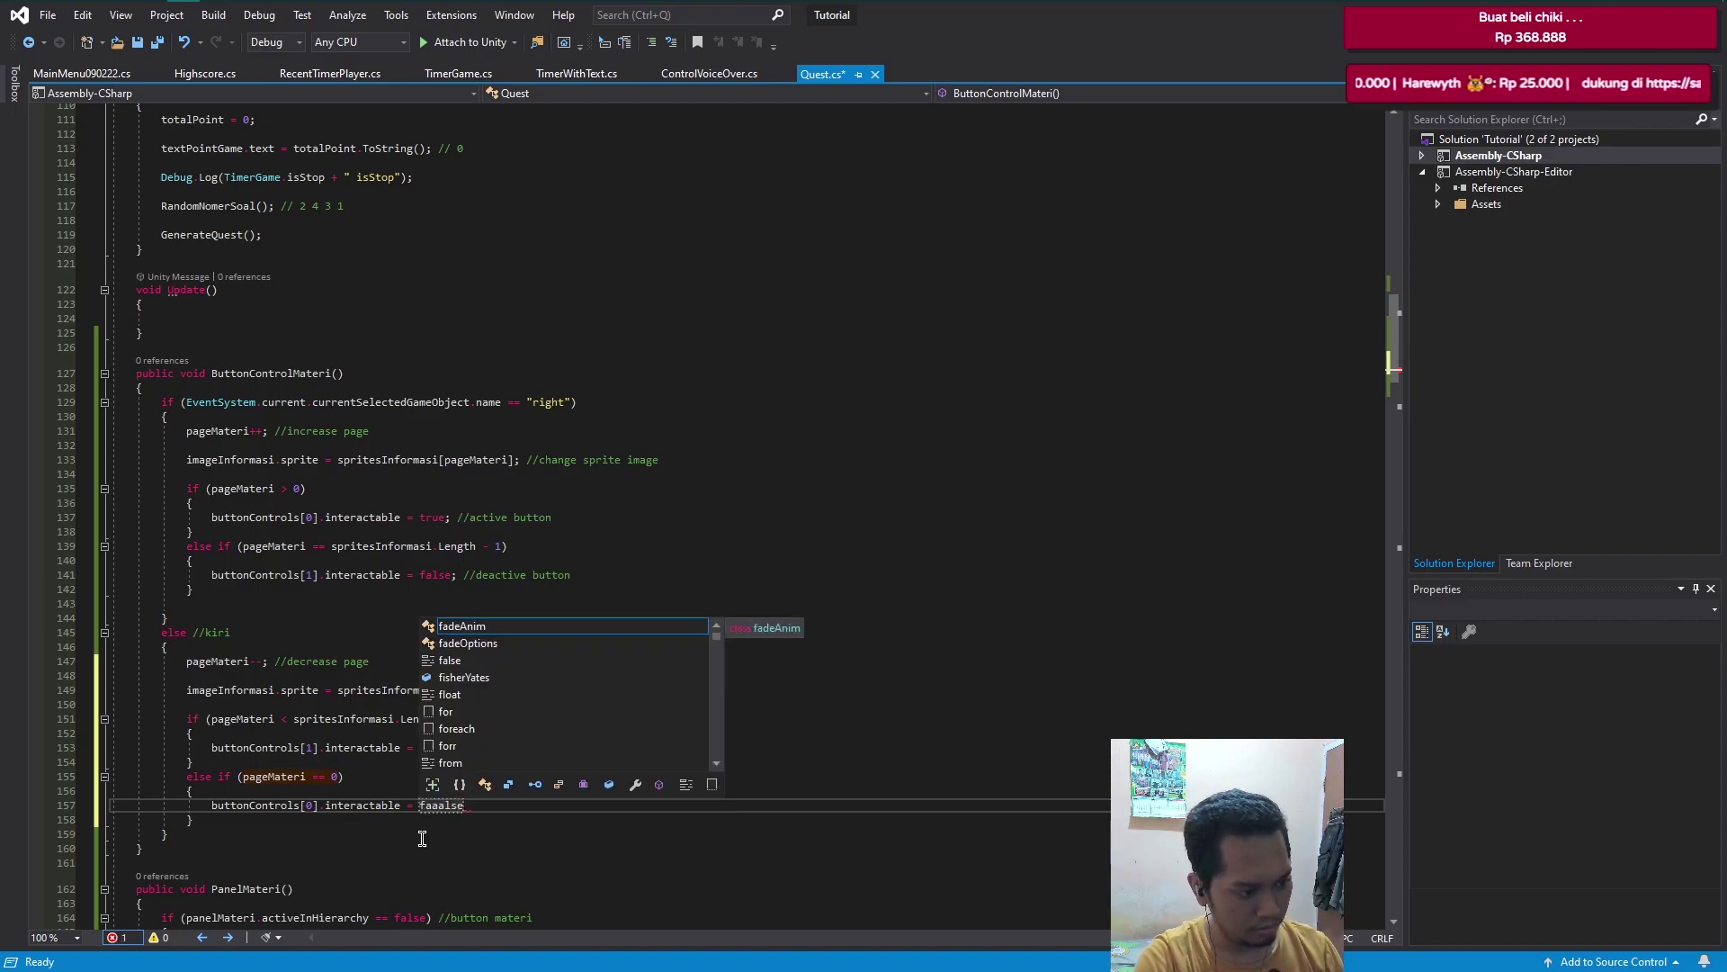
key("Down")
key("Down")
key("Tab")
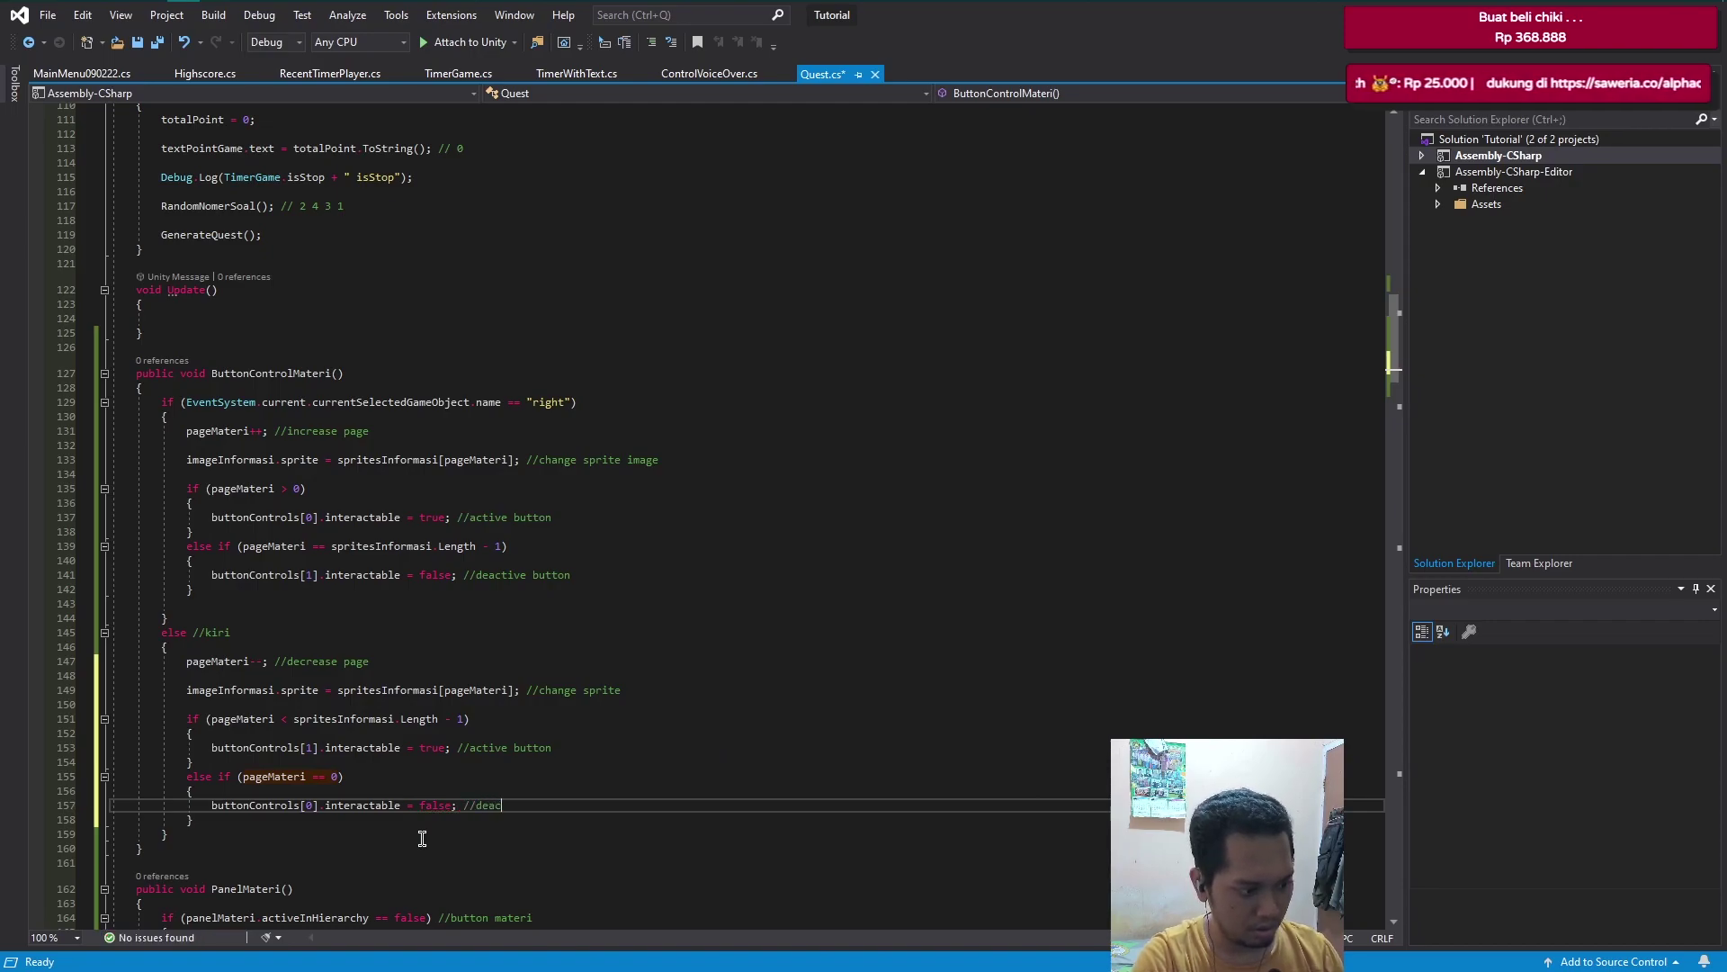
type("n")
key("ctrl+s")
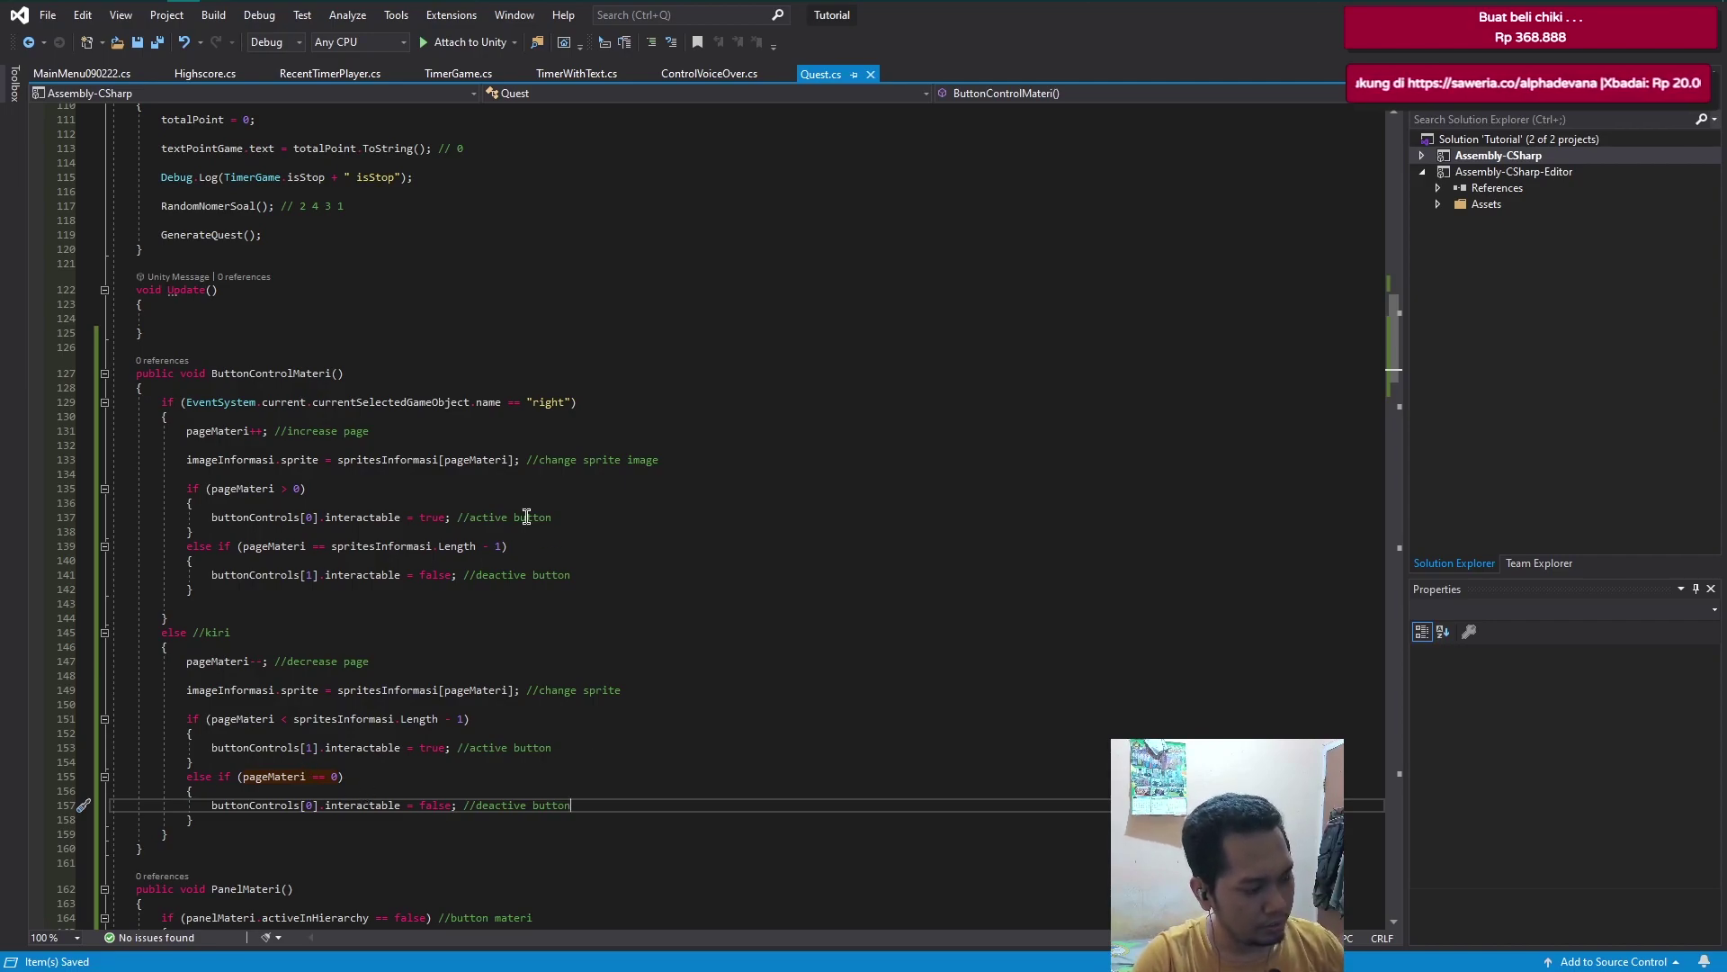
- Deactivate materi control to show the quiz screen, then select ButtonMateri in the Hierarchy
mouse_move(259, 8)
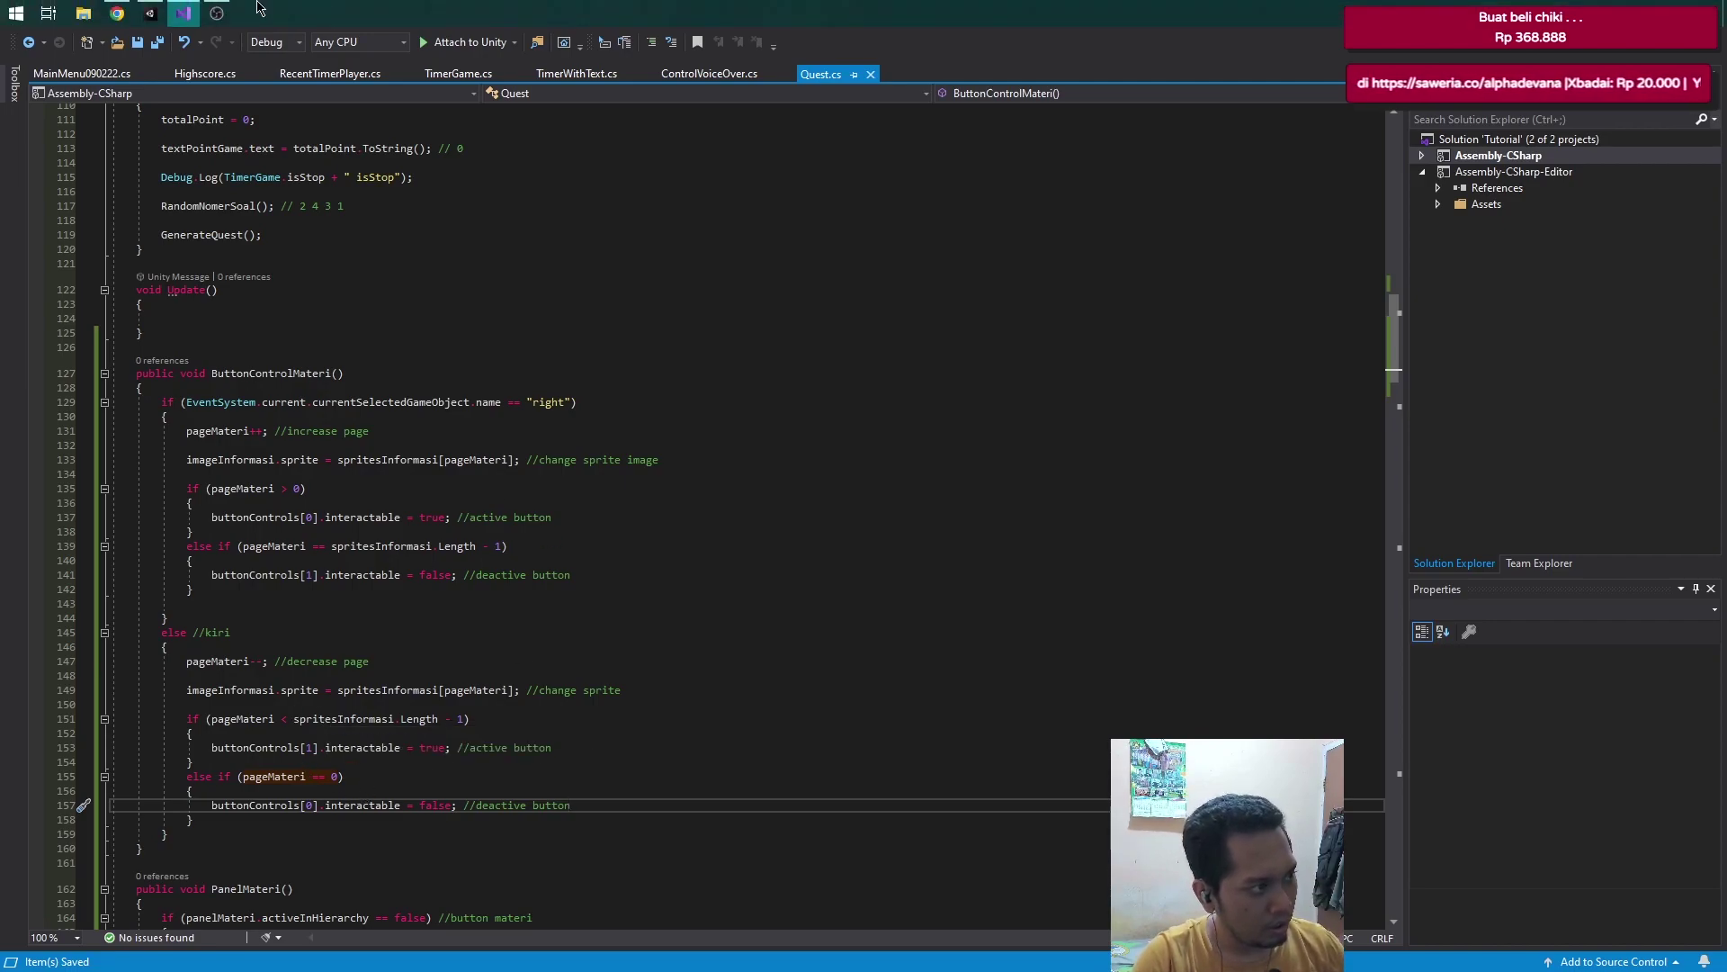
left_click(150, 12)
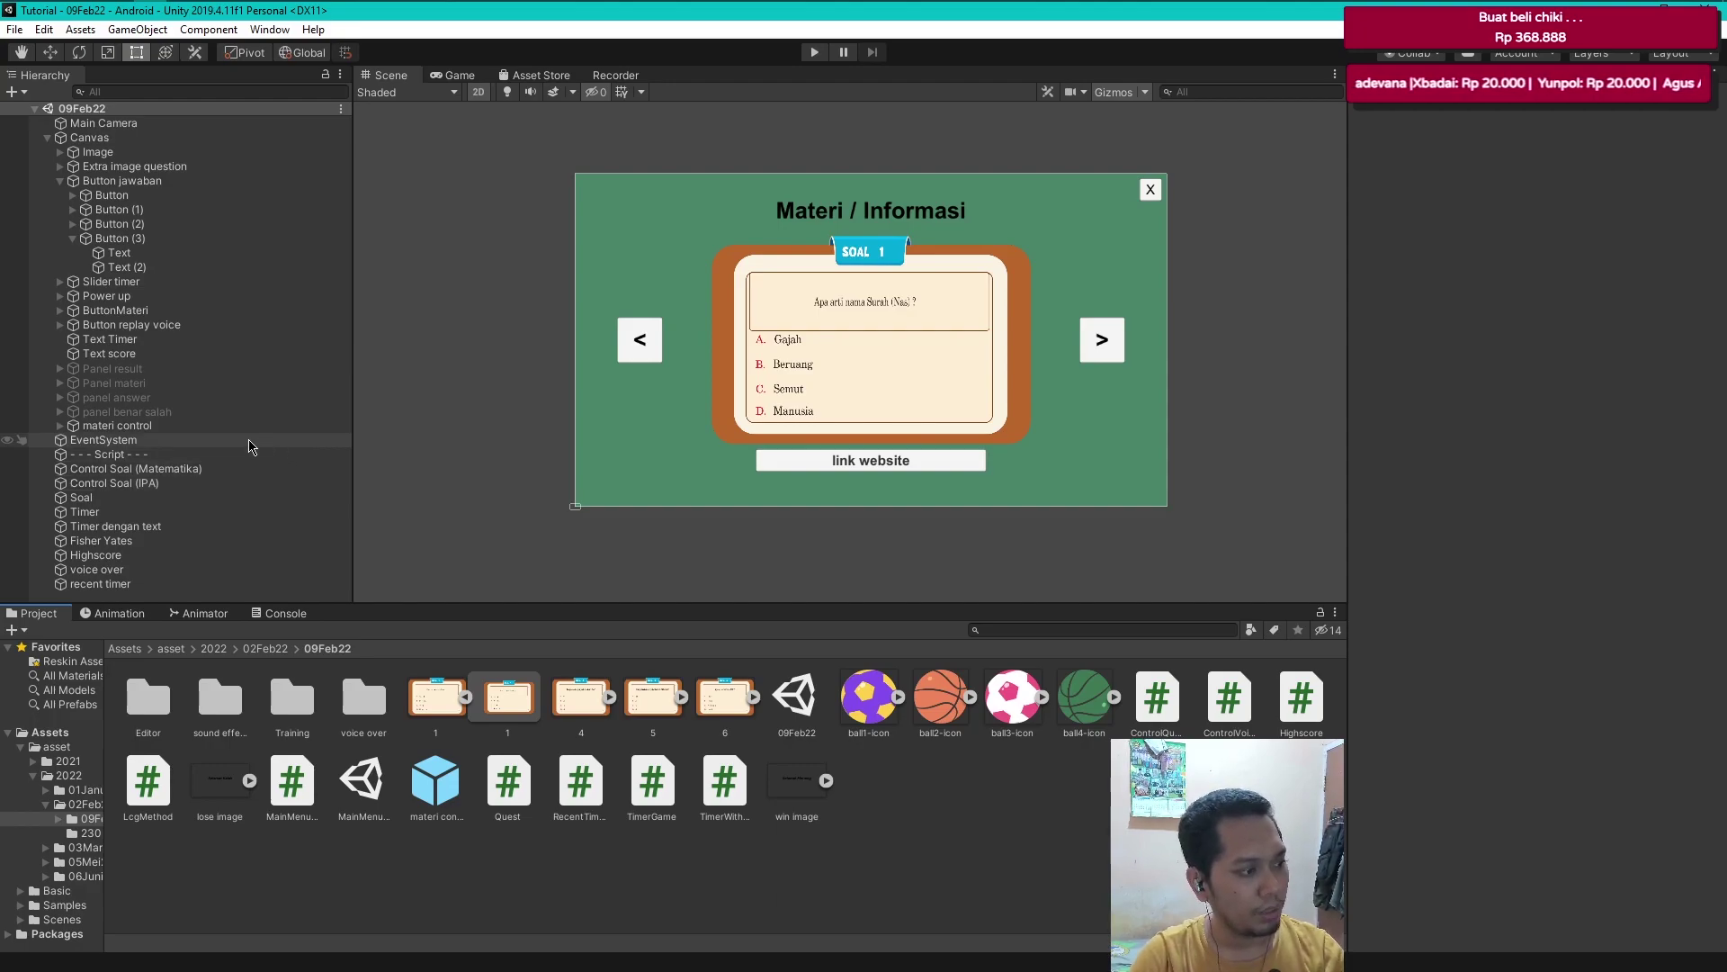
left_click(220, 426)
left_click(1399, 110)
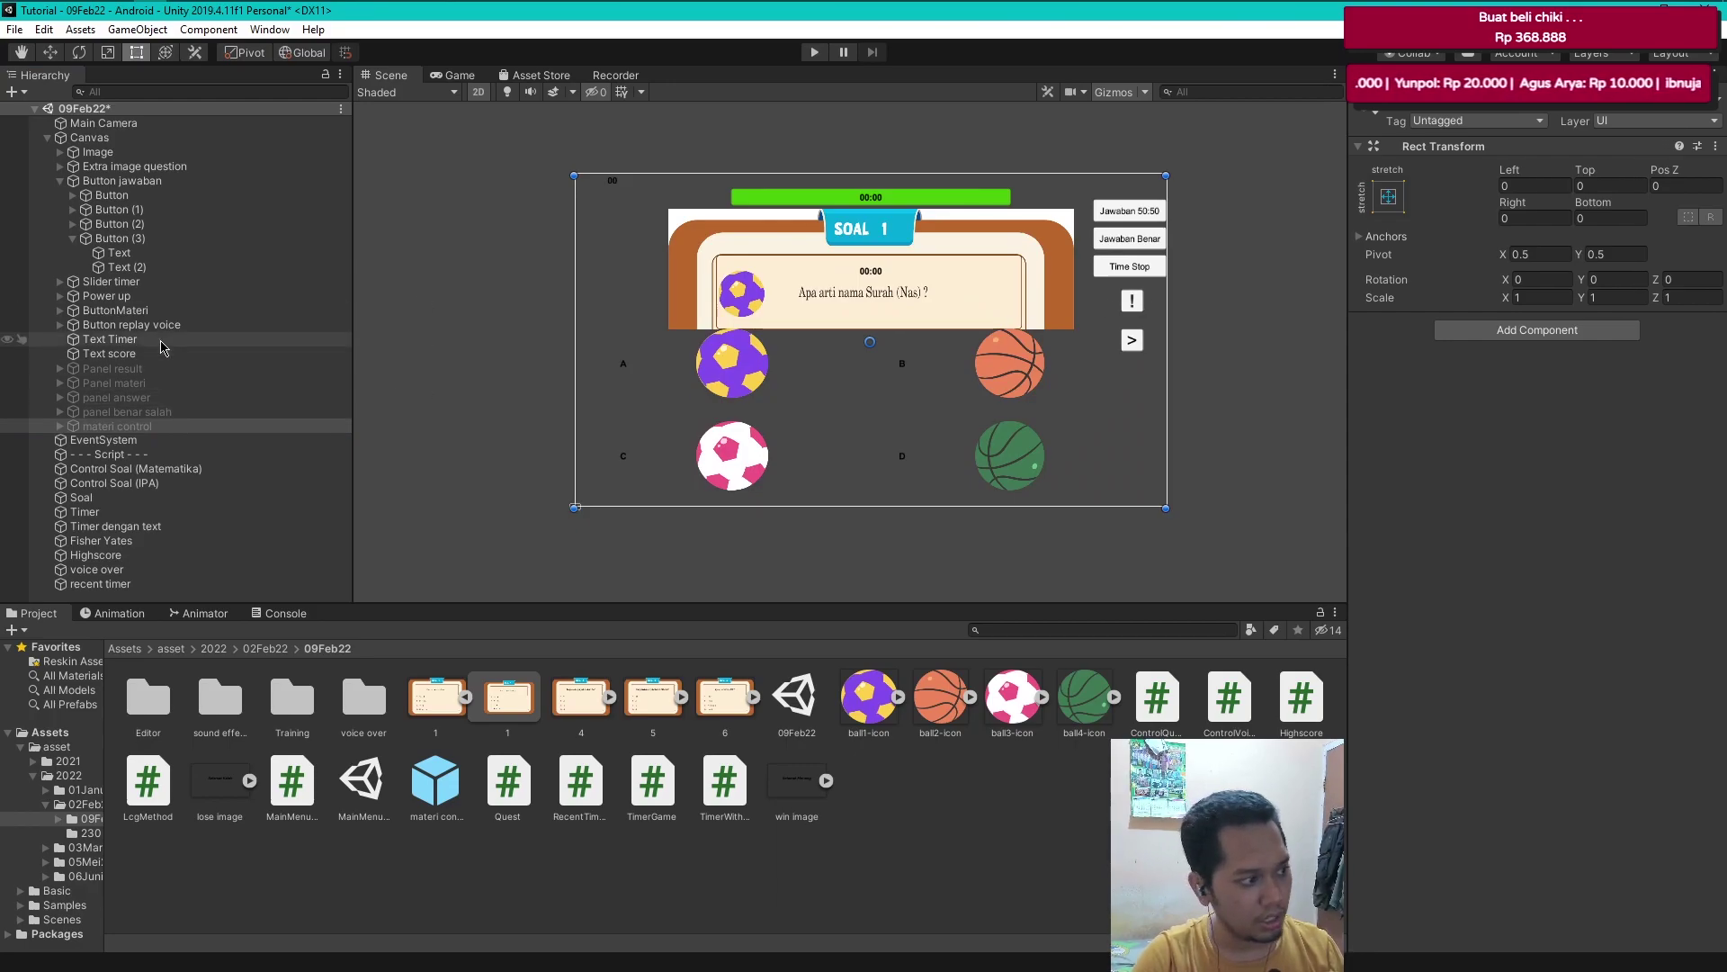
left_click(73, 238)
left_click(60, 181)
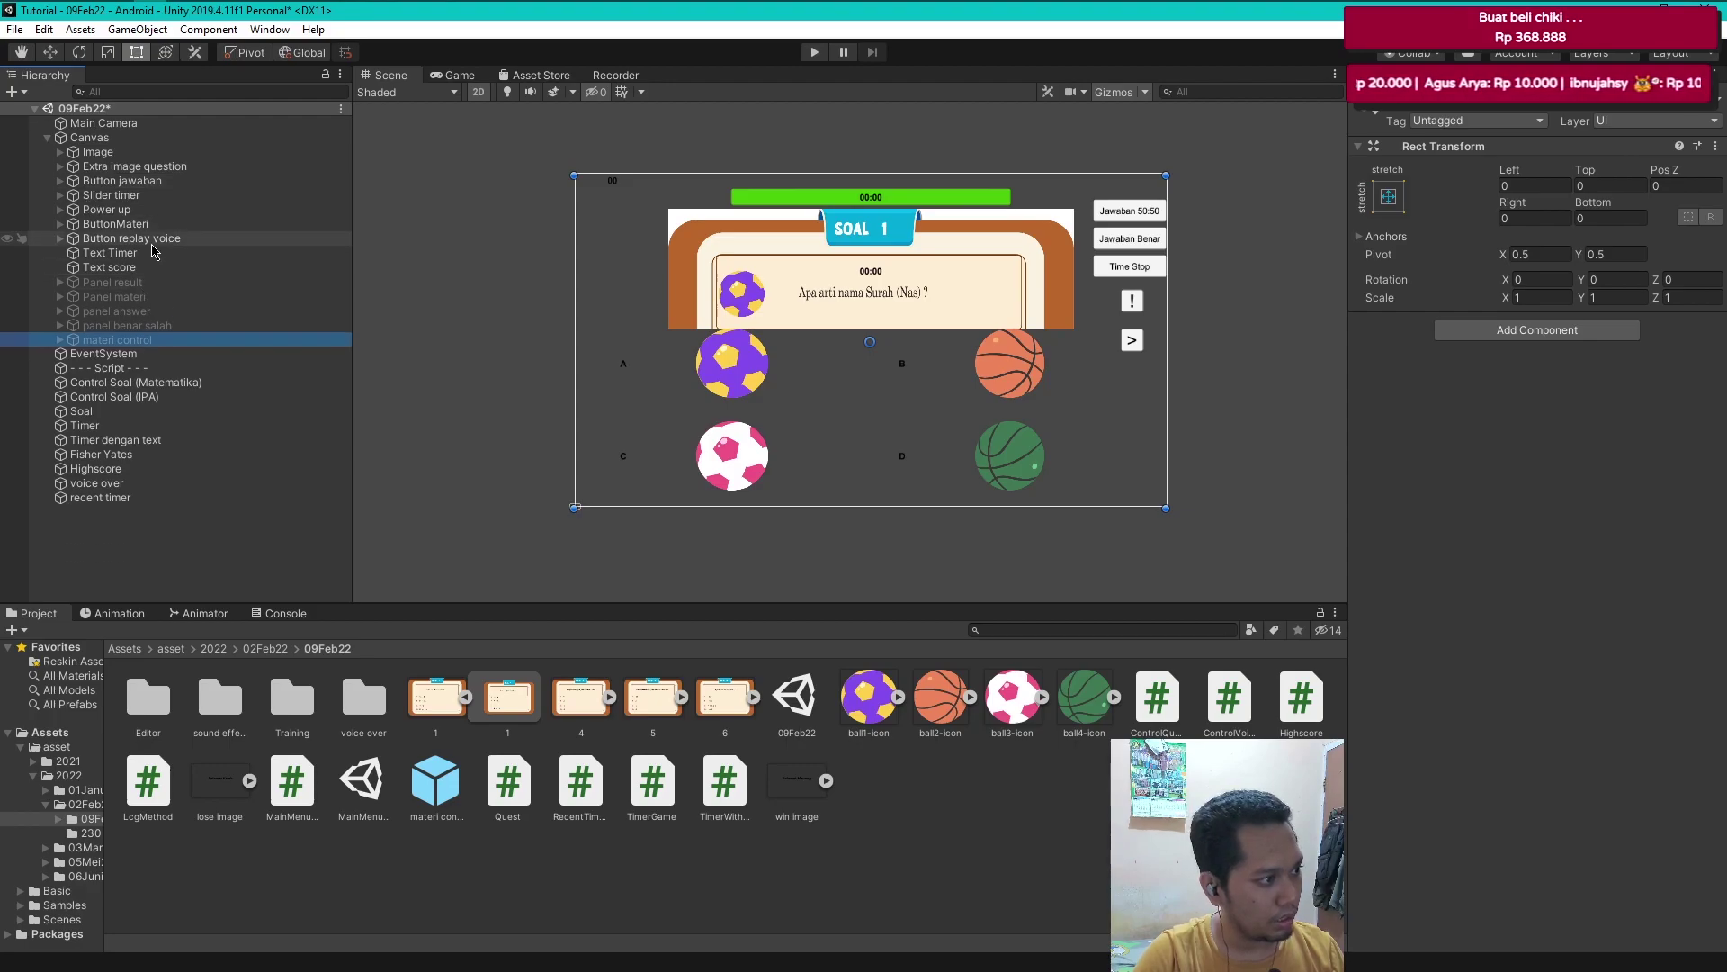
left_click(115, 224)
left_click_drag(1723, 526, 1724, 603)
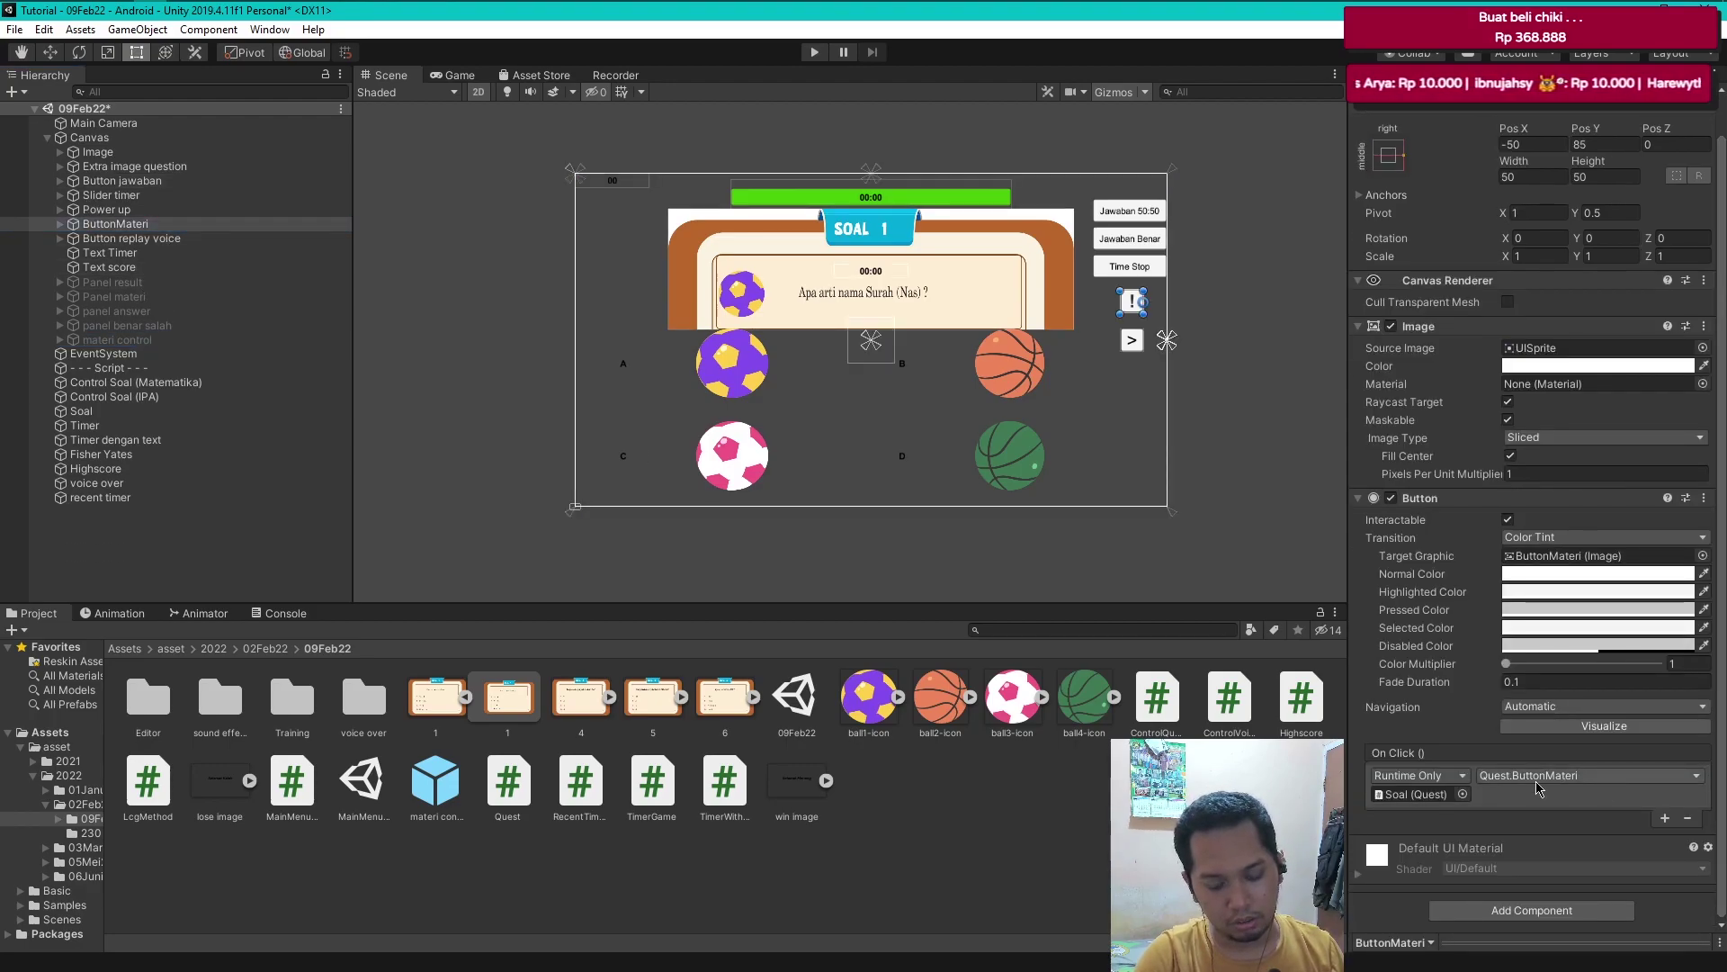
- Duplicate ButtonMateri as ButtonMateri (1), placed below the original at Pos Y -90
left_click(1540, 803)
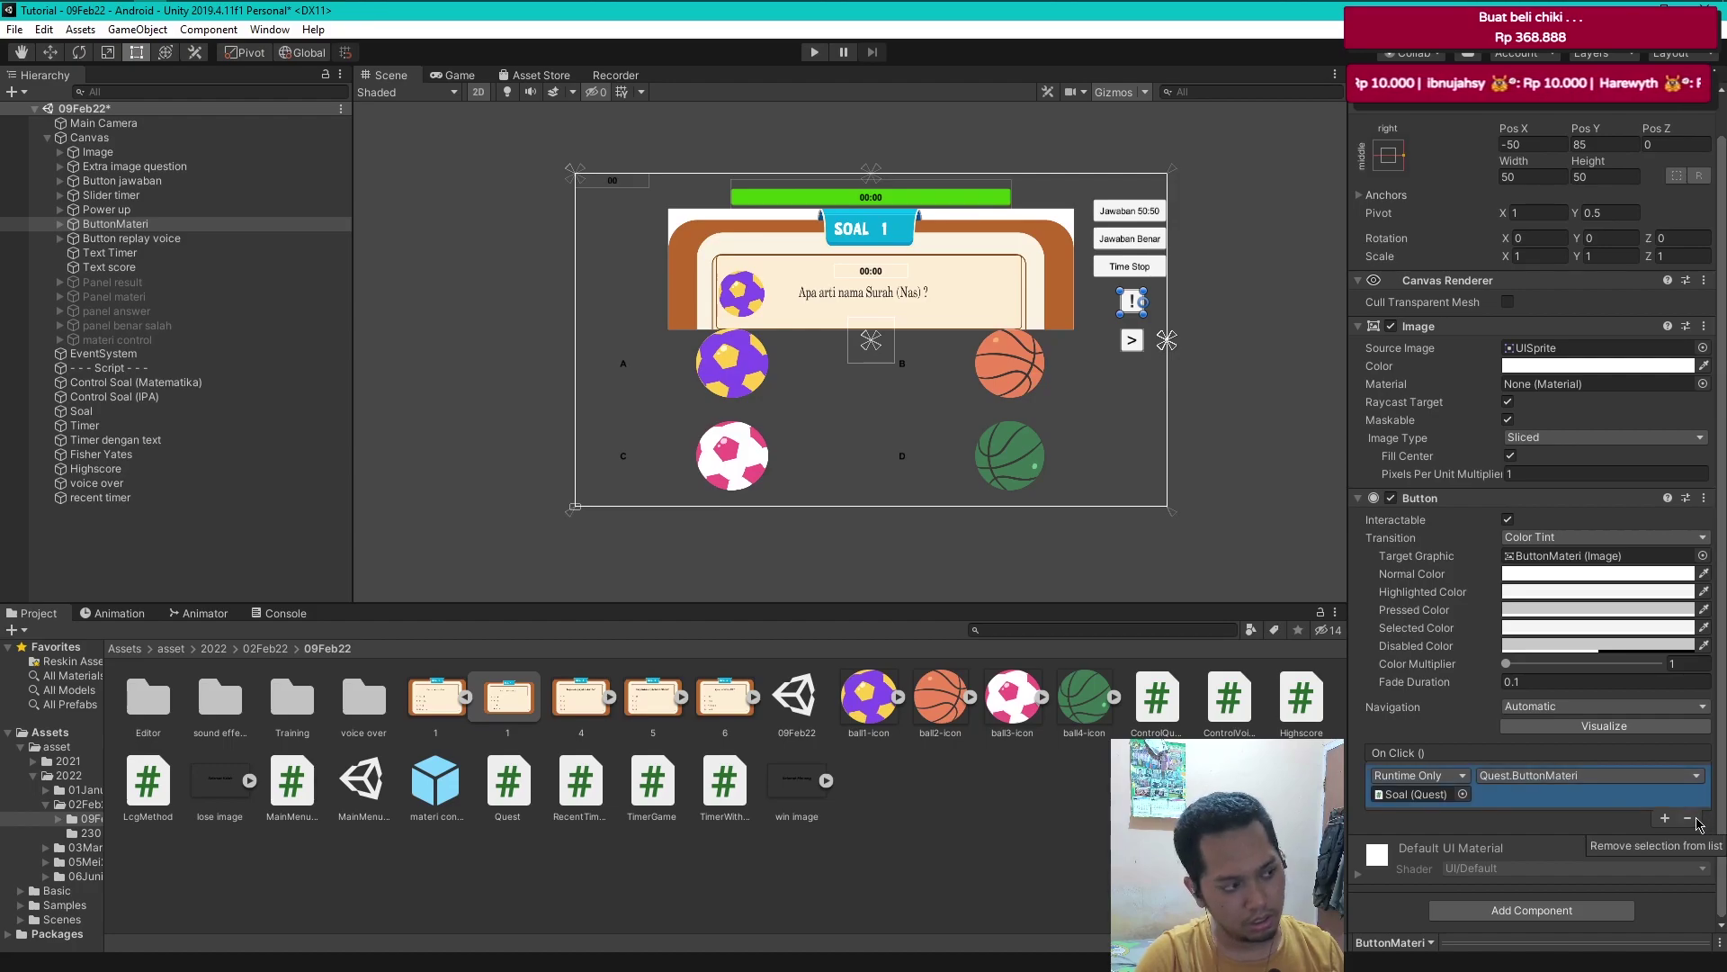
left_click(116, 224)
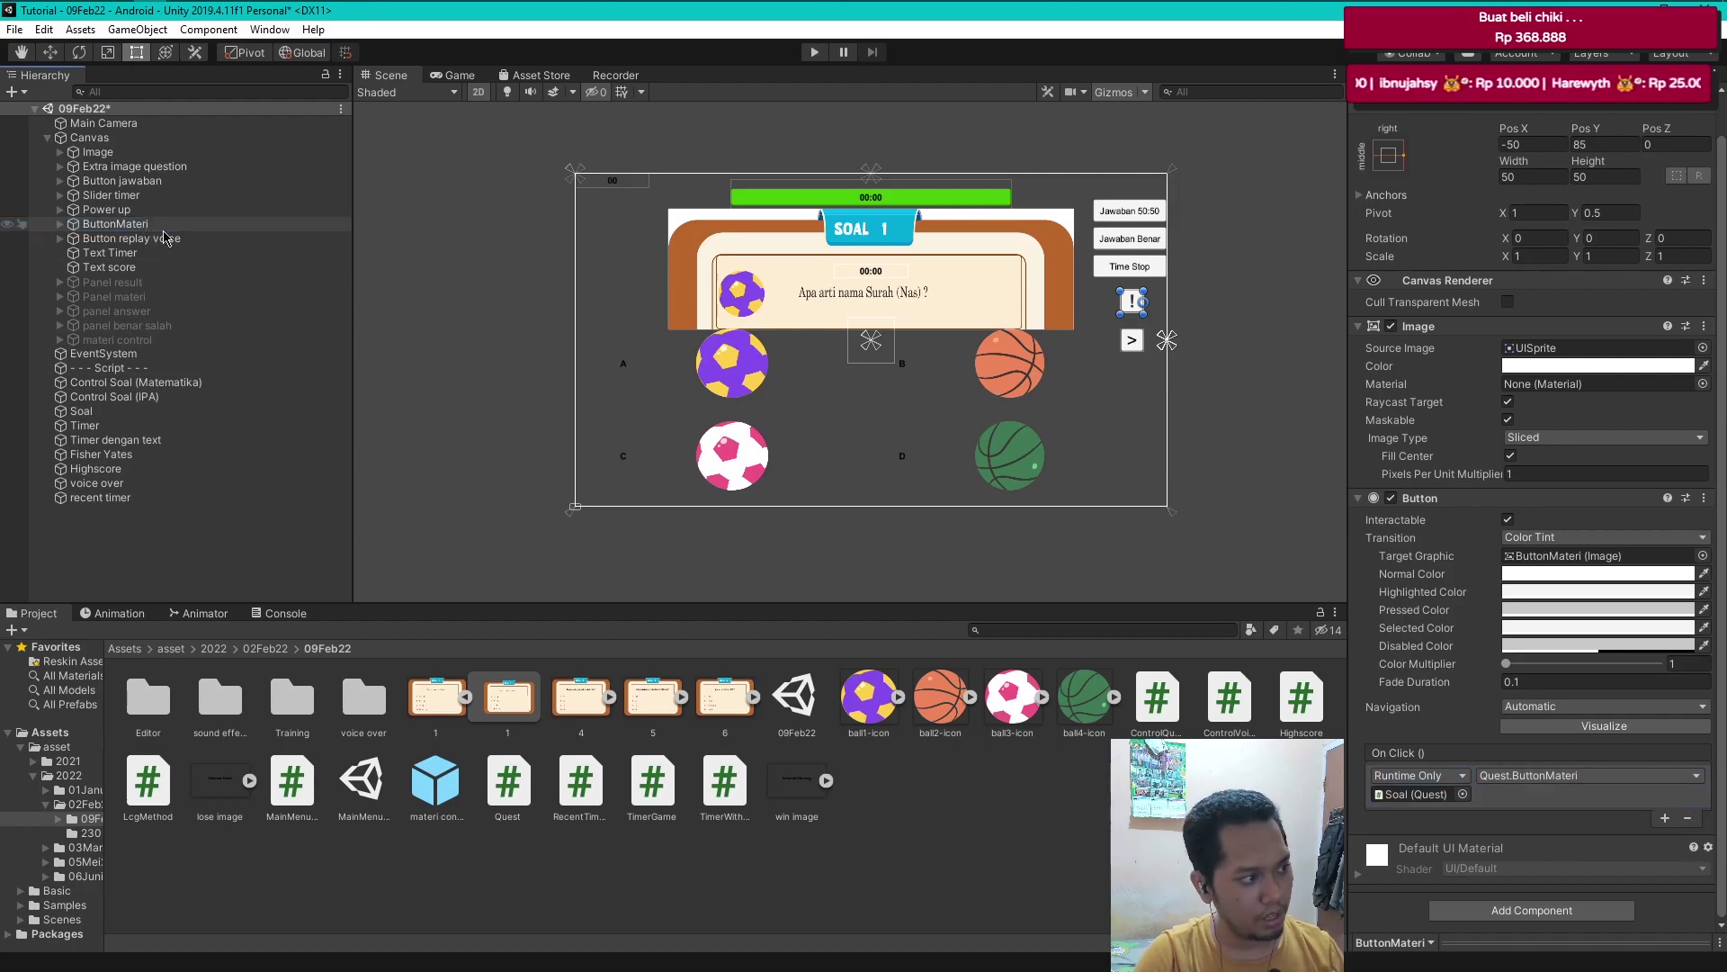
key("ctrl+d")
left_click_drag(135, 353, 139, 232)
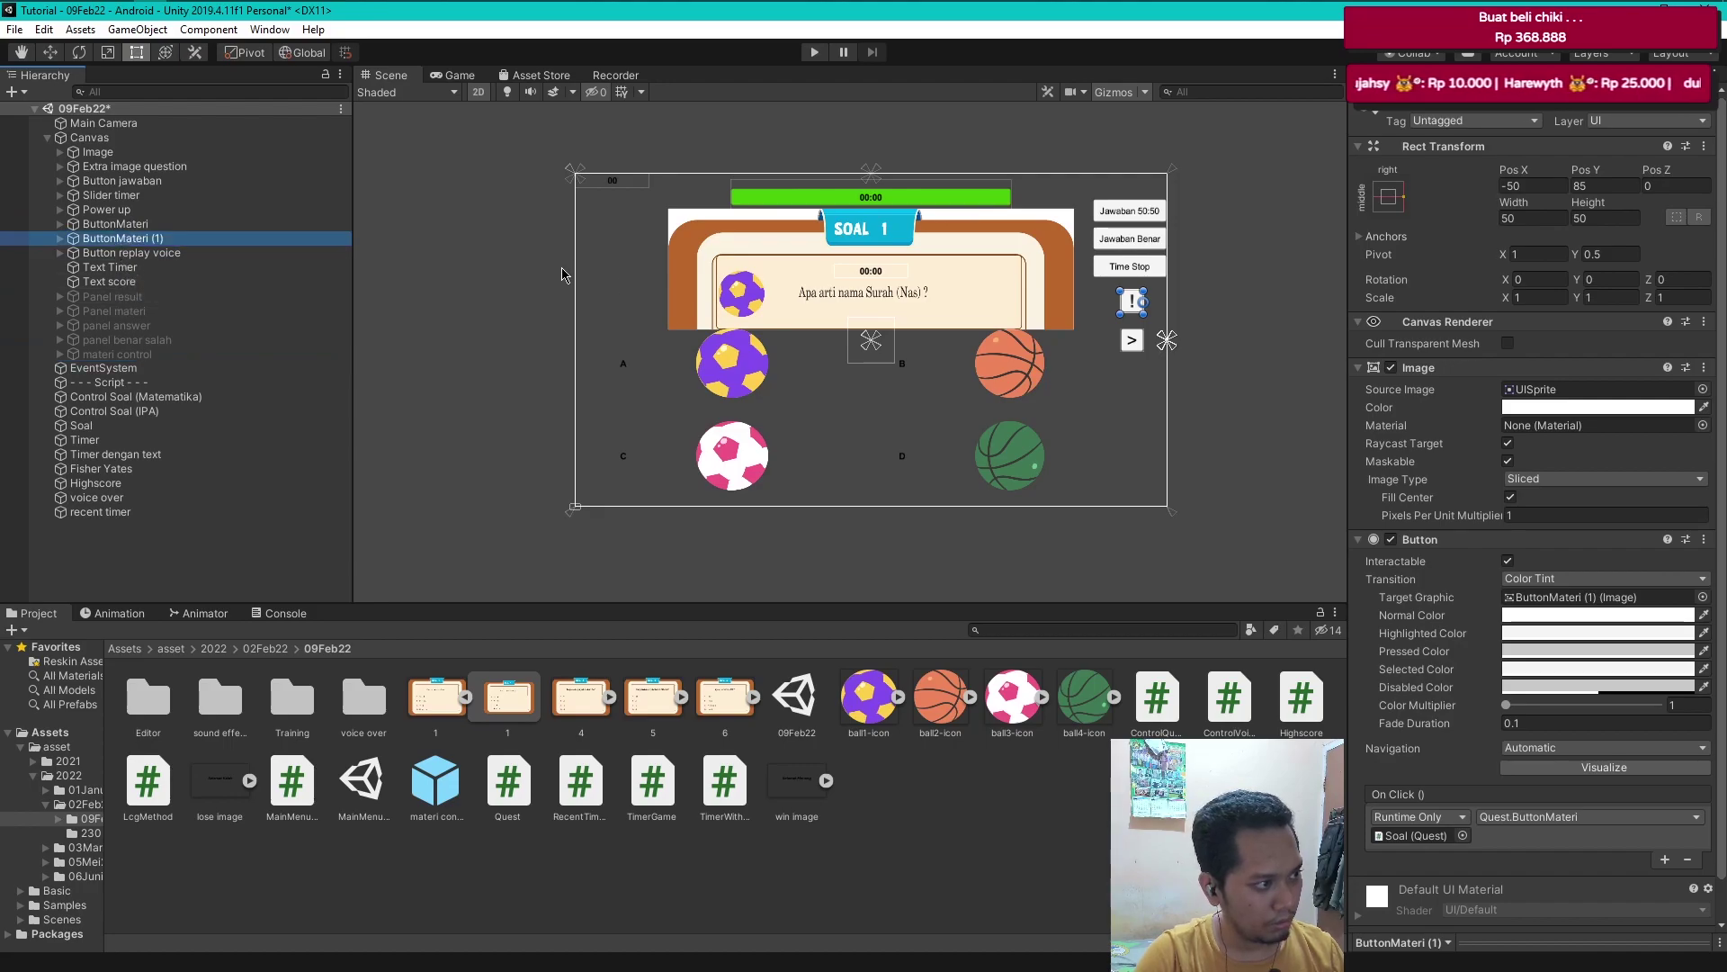
key("w")
left_click_drag(1152, 251, 1150, 283)
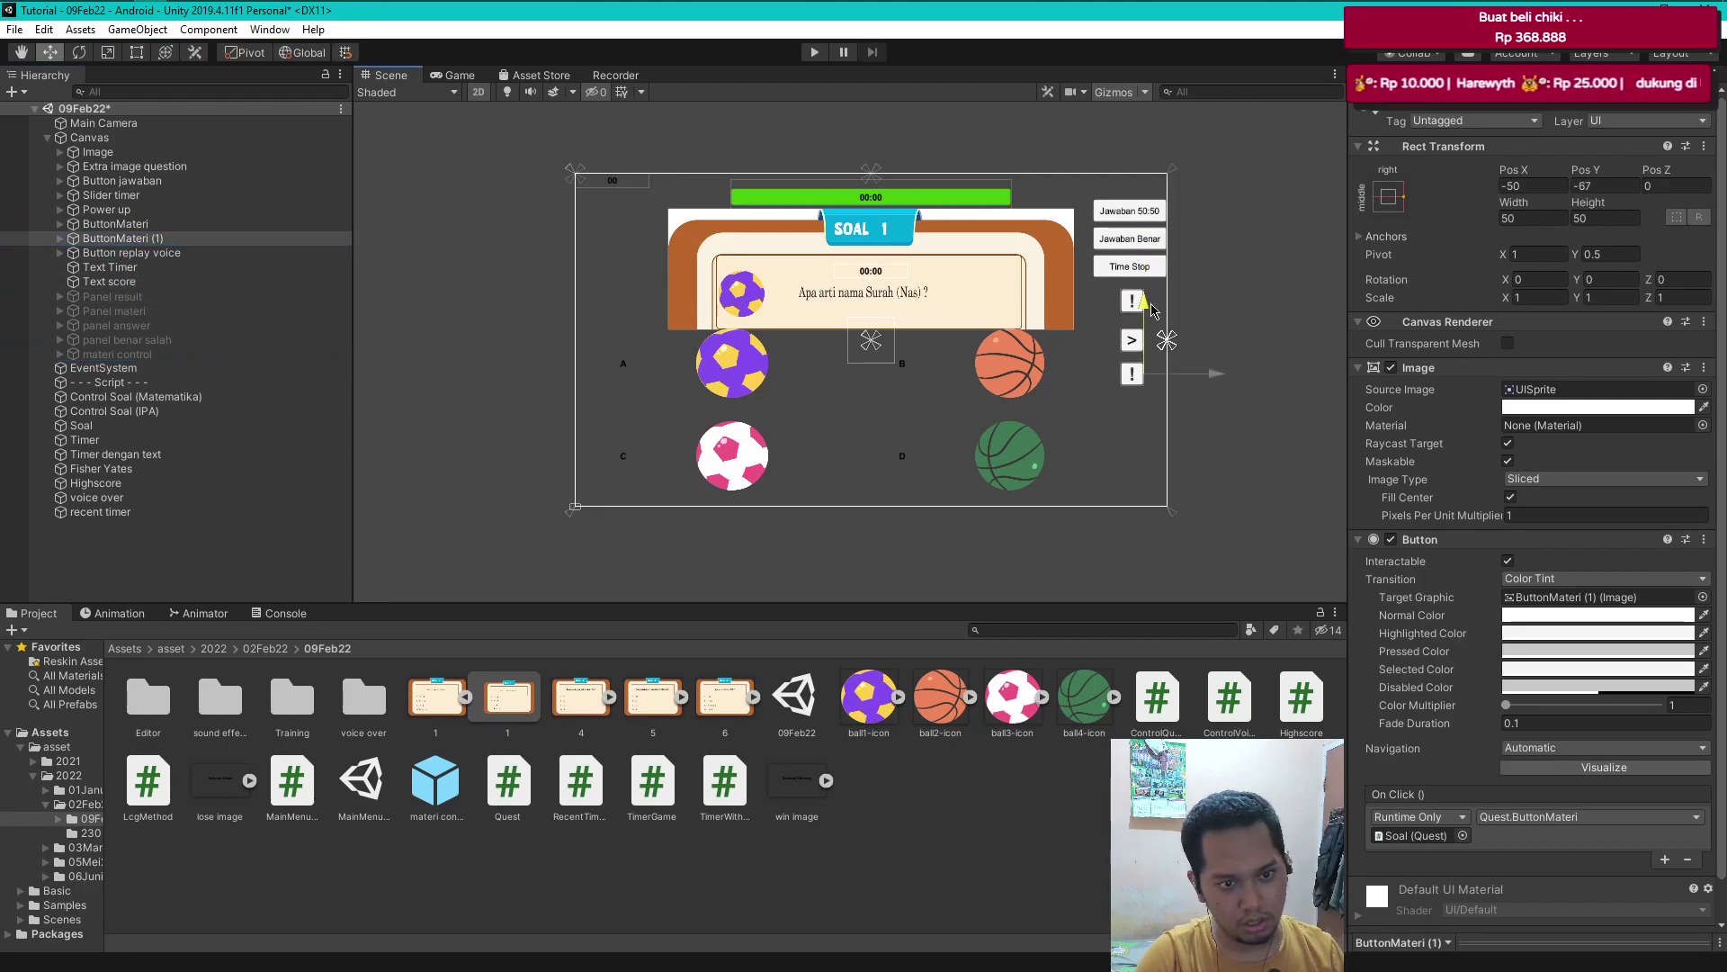
left_click(1618, 185)
type("-90")
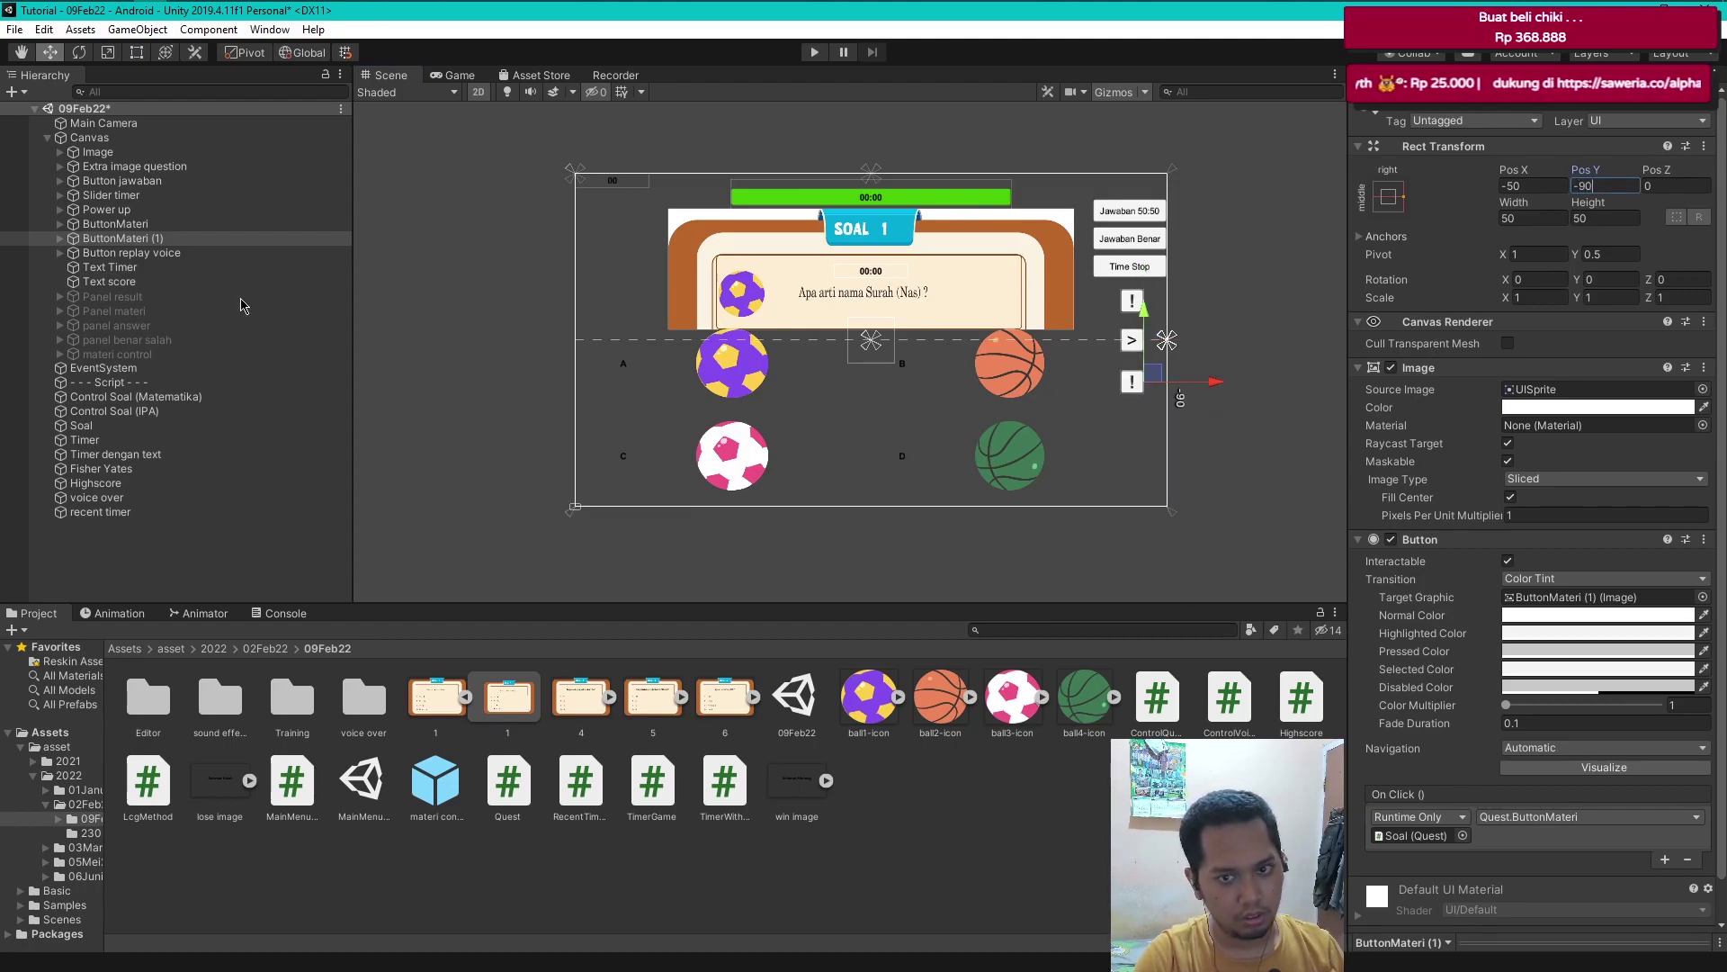
left_click(180, 237)
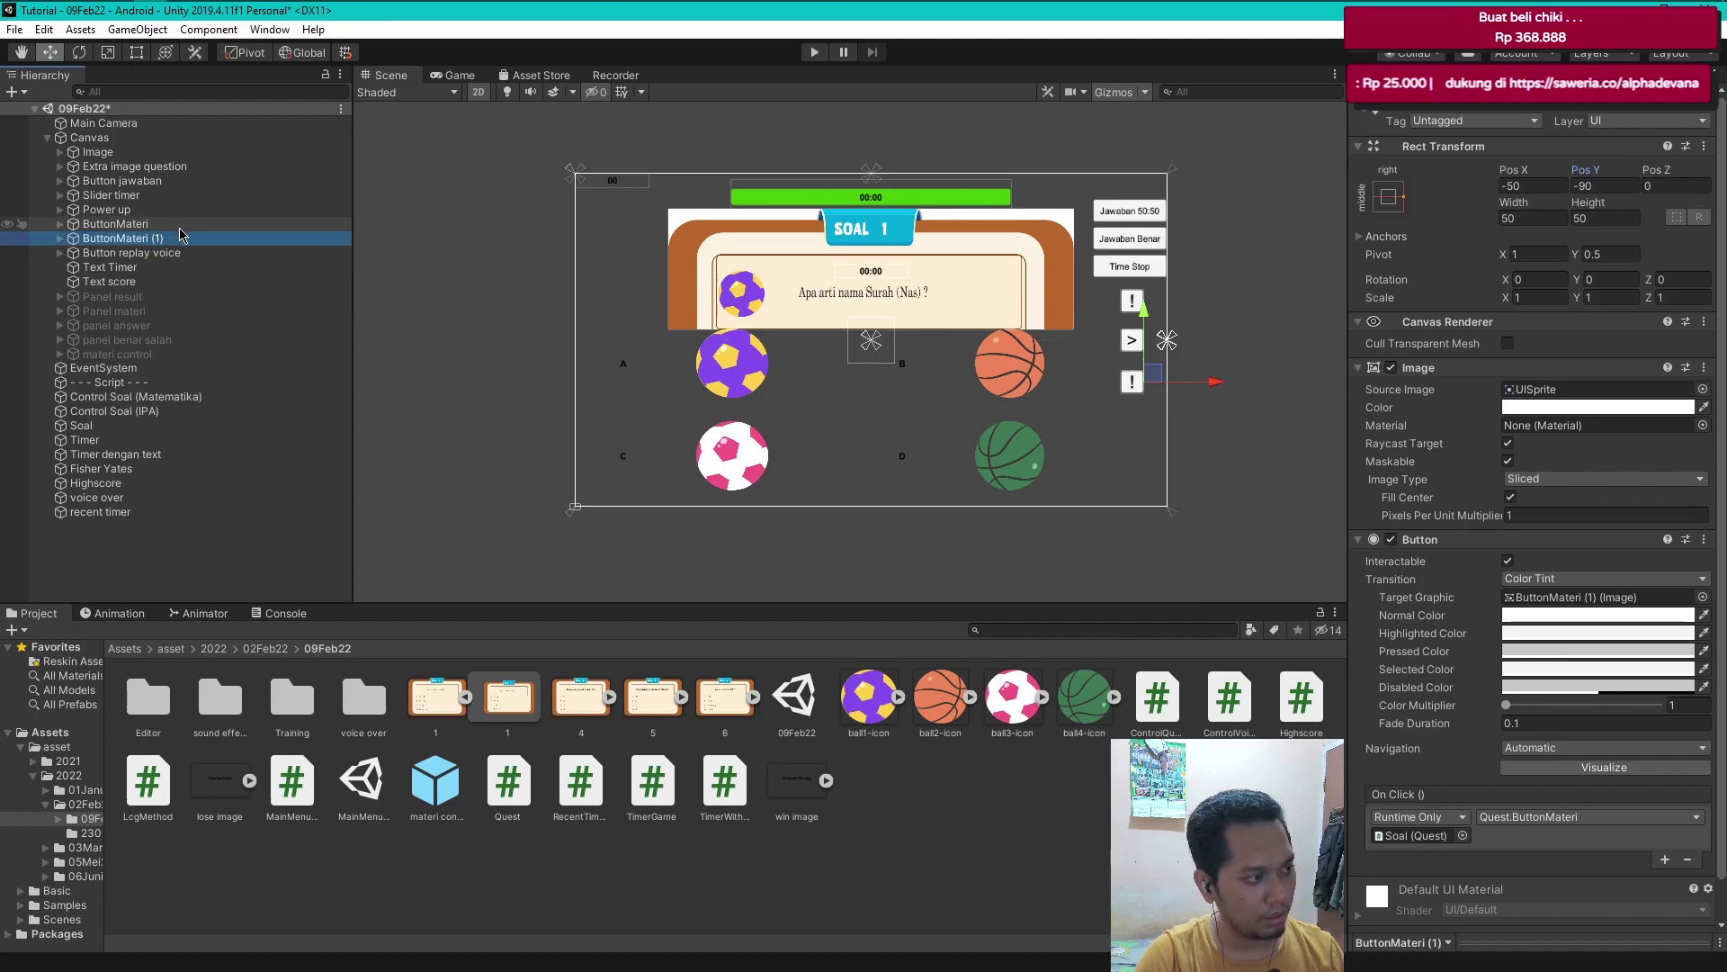
- Replace the copy's Quest.ButtonMateri click action with an empty On Click entry
left_click_drag(1722, 730, 1722, 740)
left_click(1688, 819)
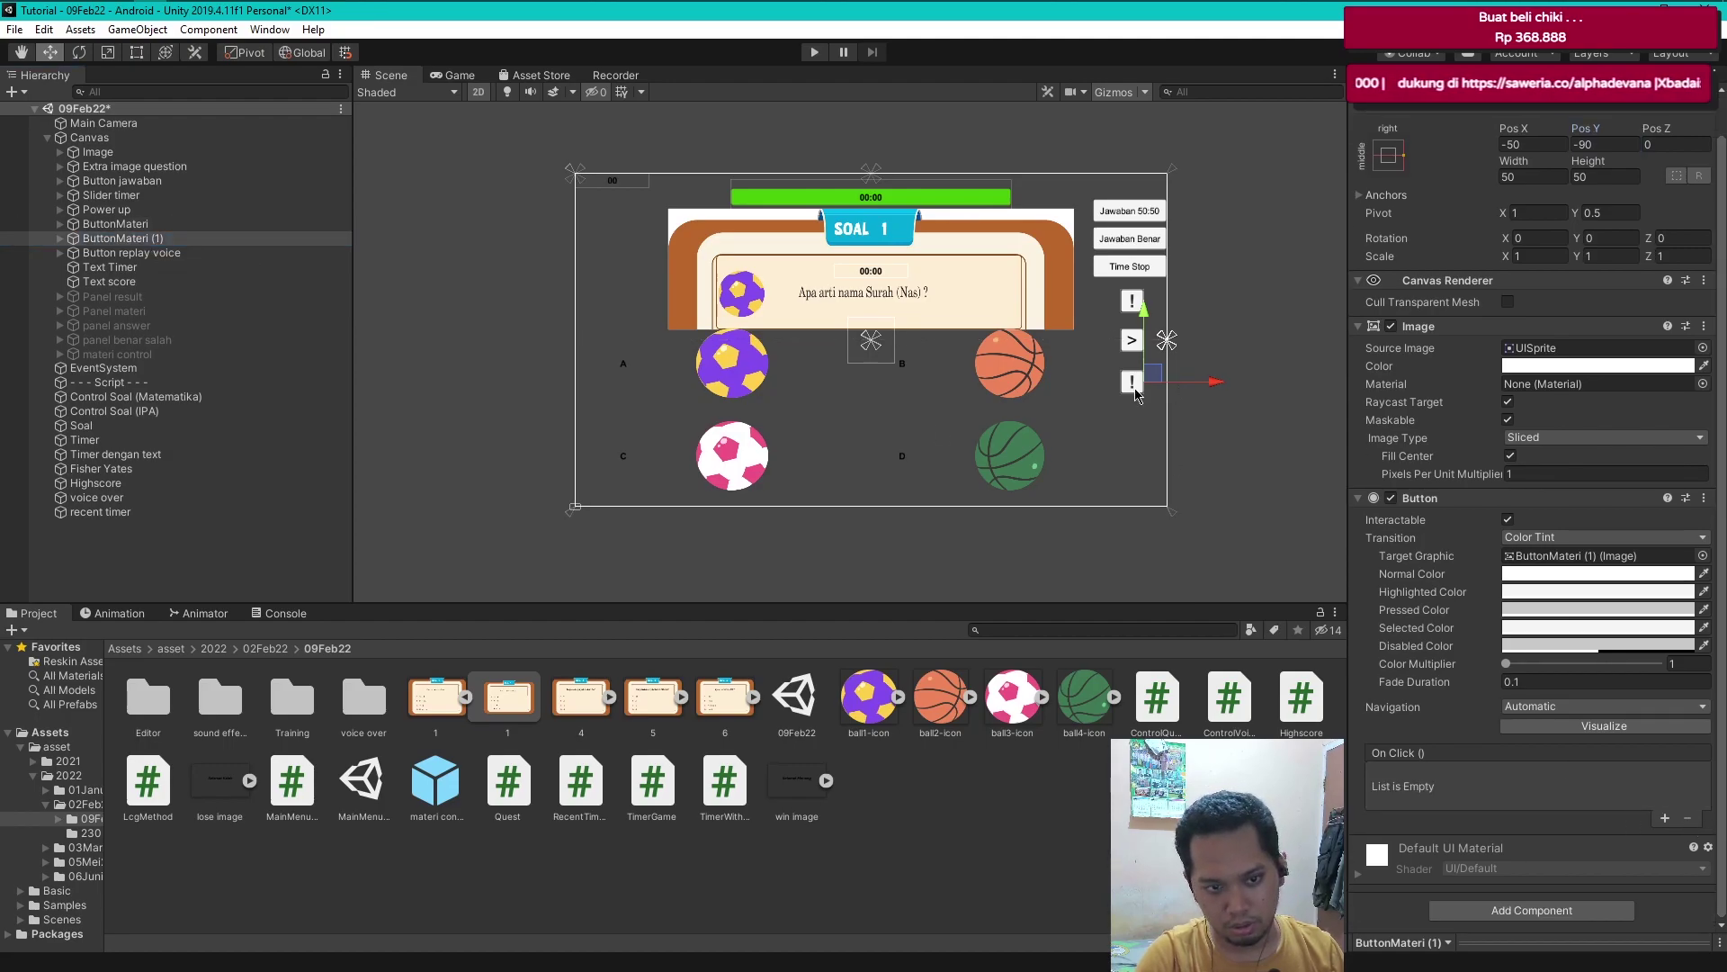
left_click(1662, 818)
right_click(169, 555)
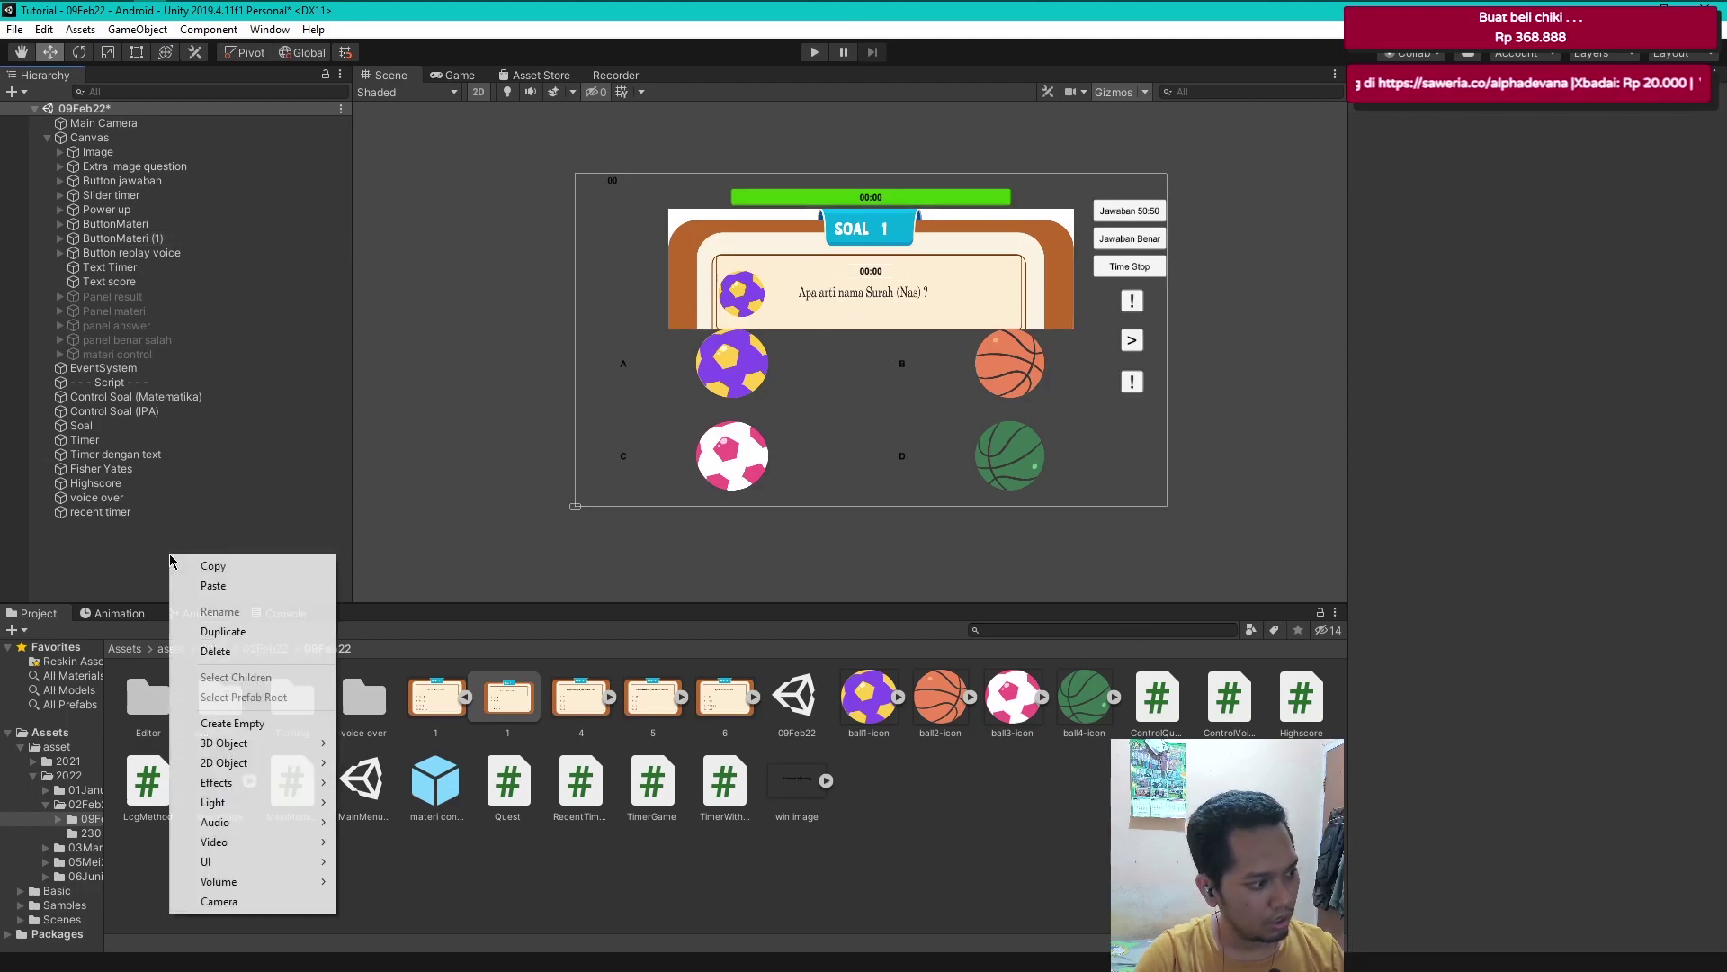
left_click(241, 724)
type("materi contr")
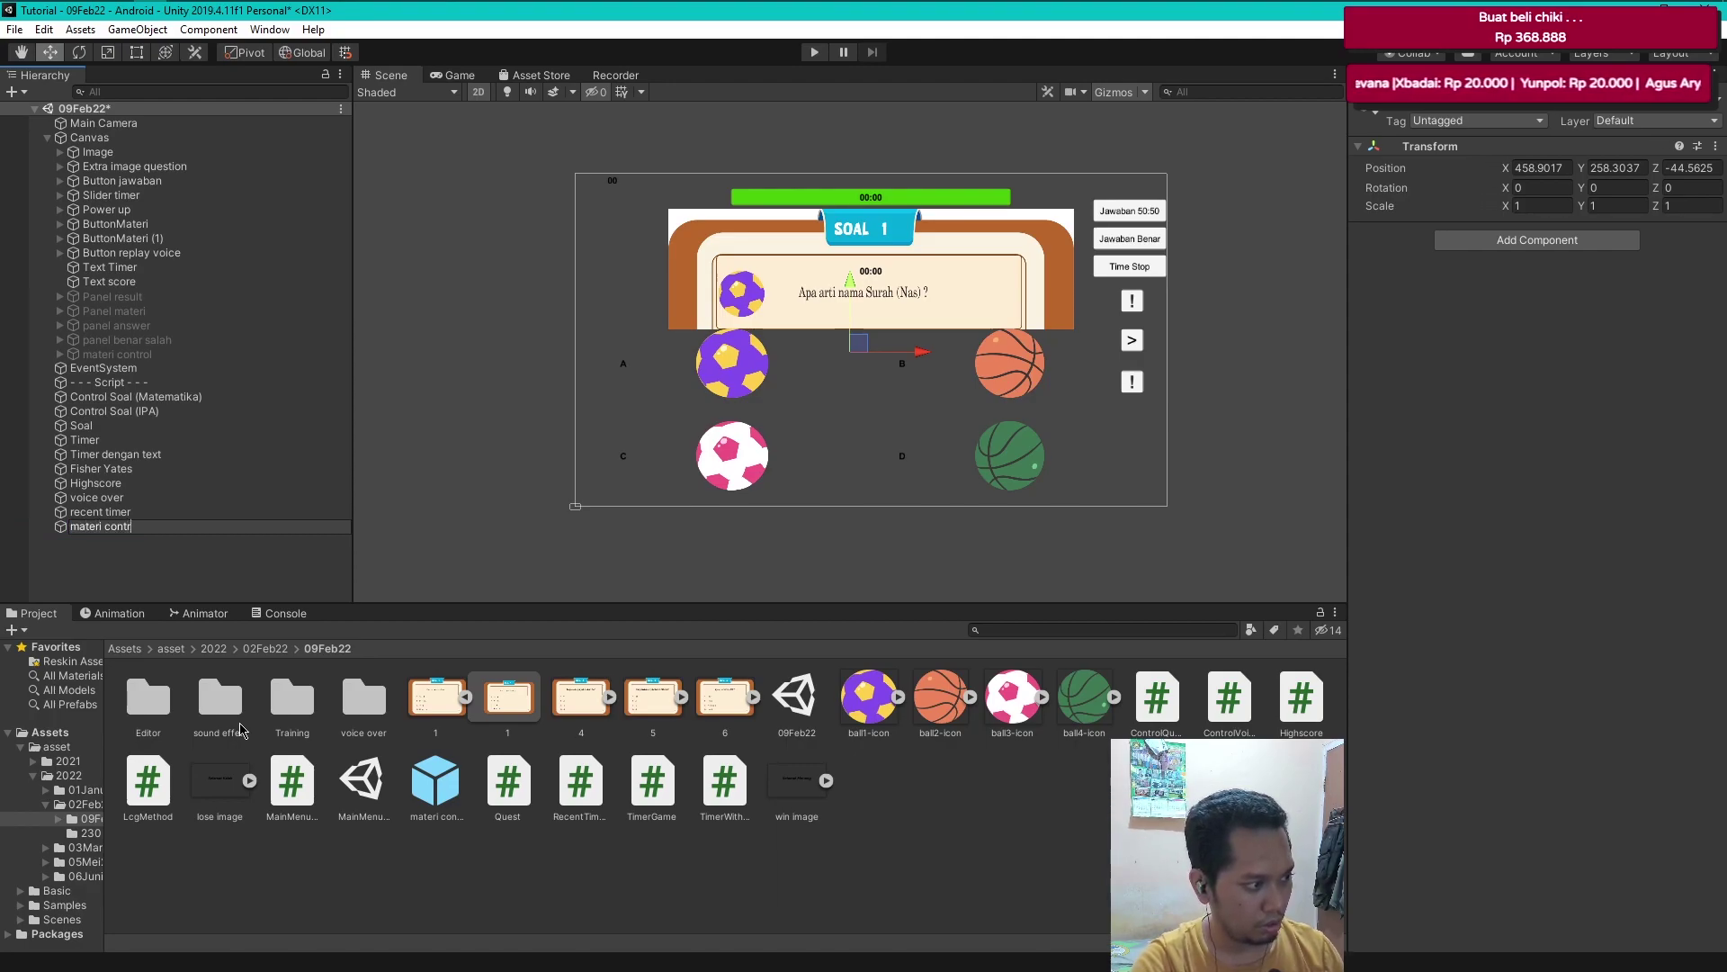
type("ol")
key("Return")
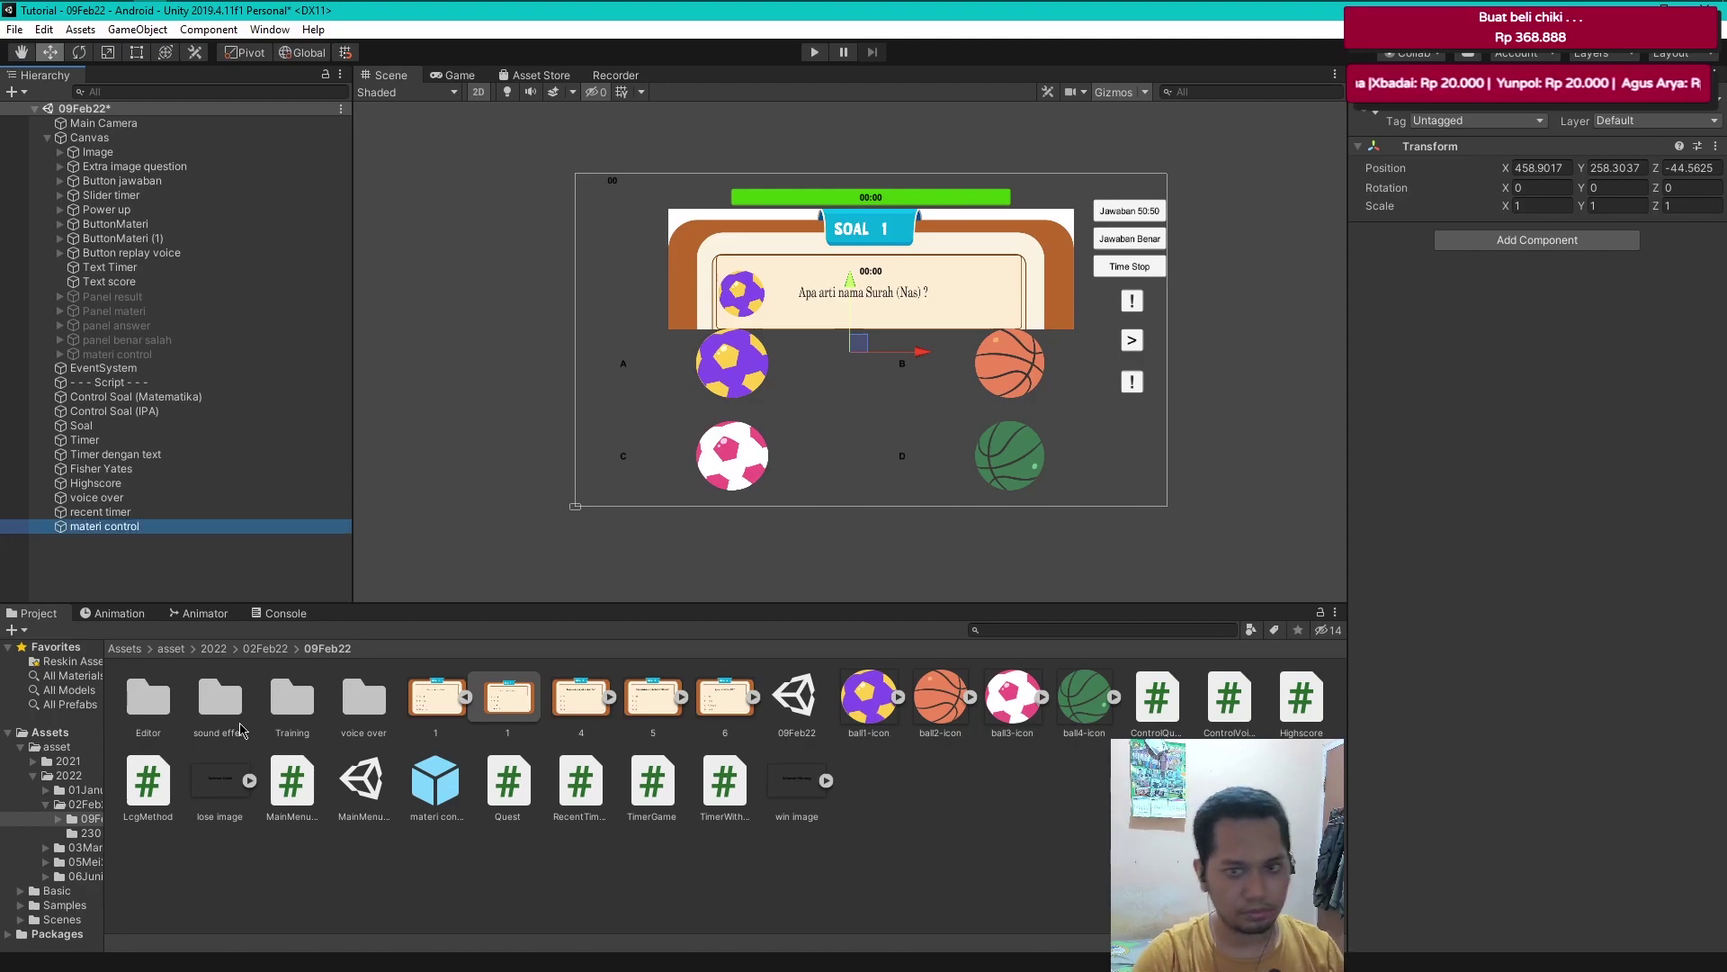
left_click(1715, 146)
left_click(1672, 169)
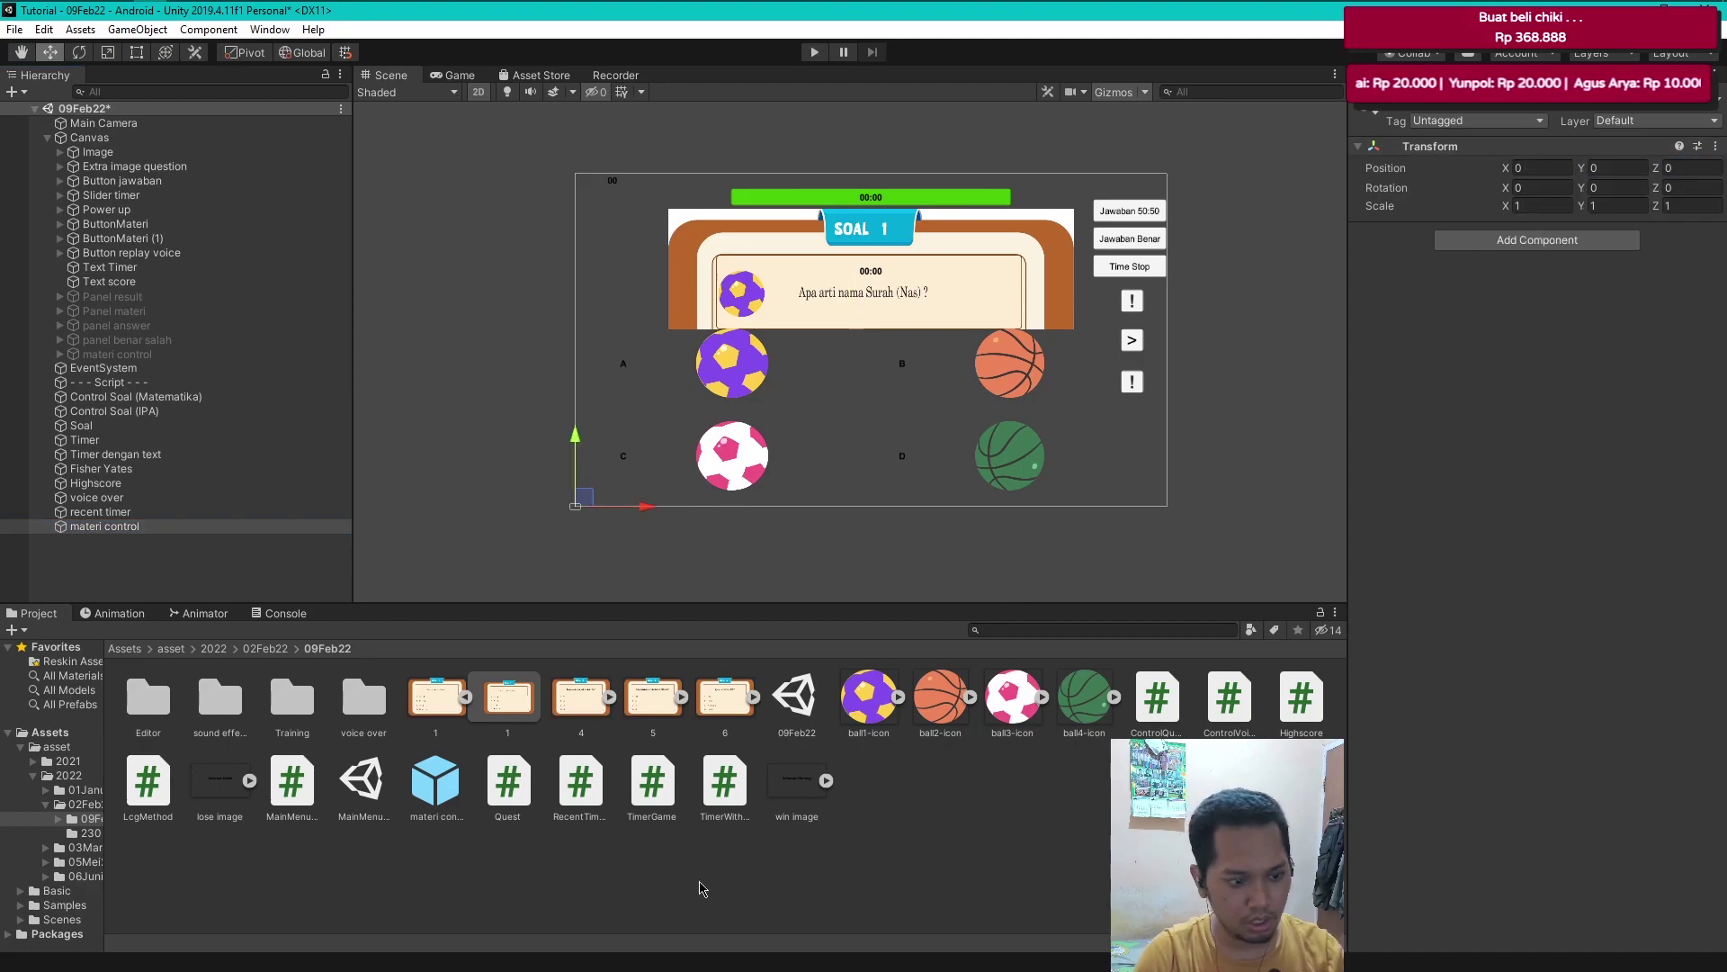
key("alt+Tab")
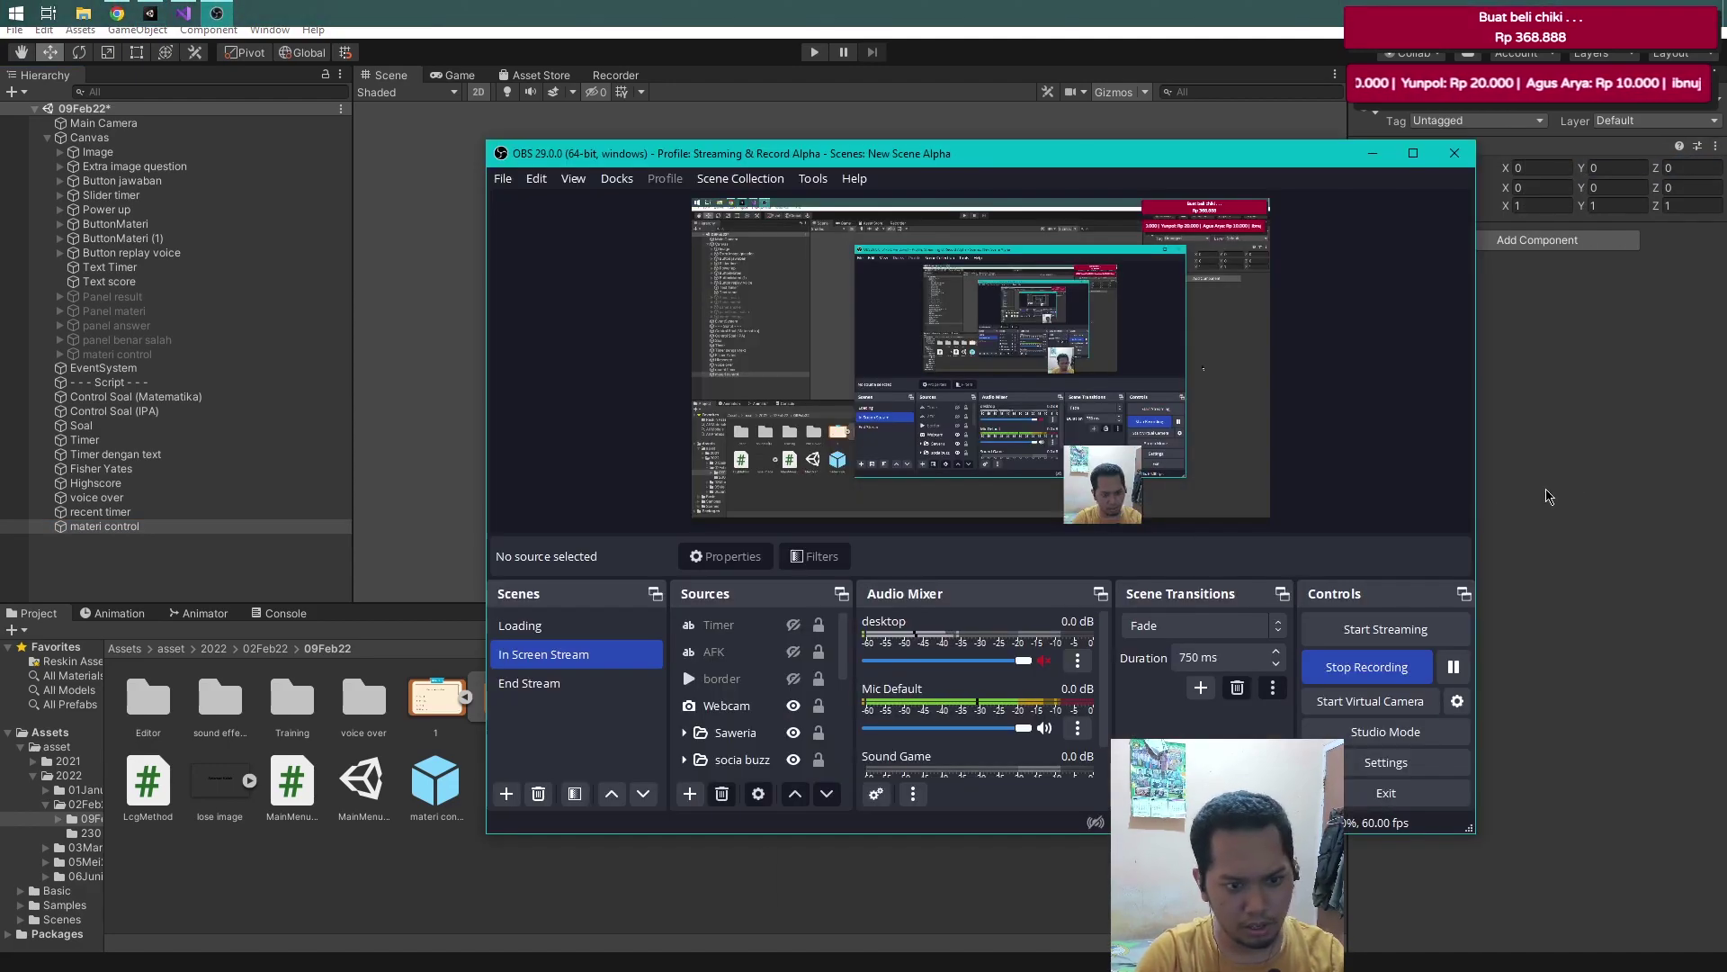
left_click(1580, 477)
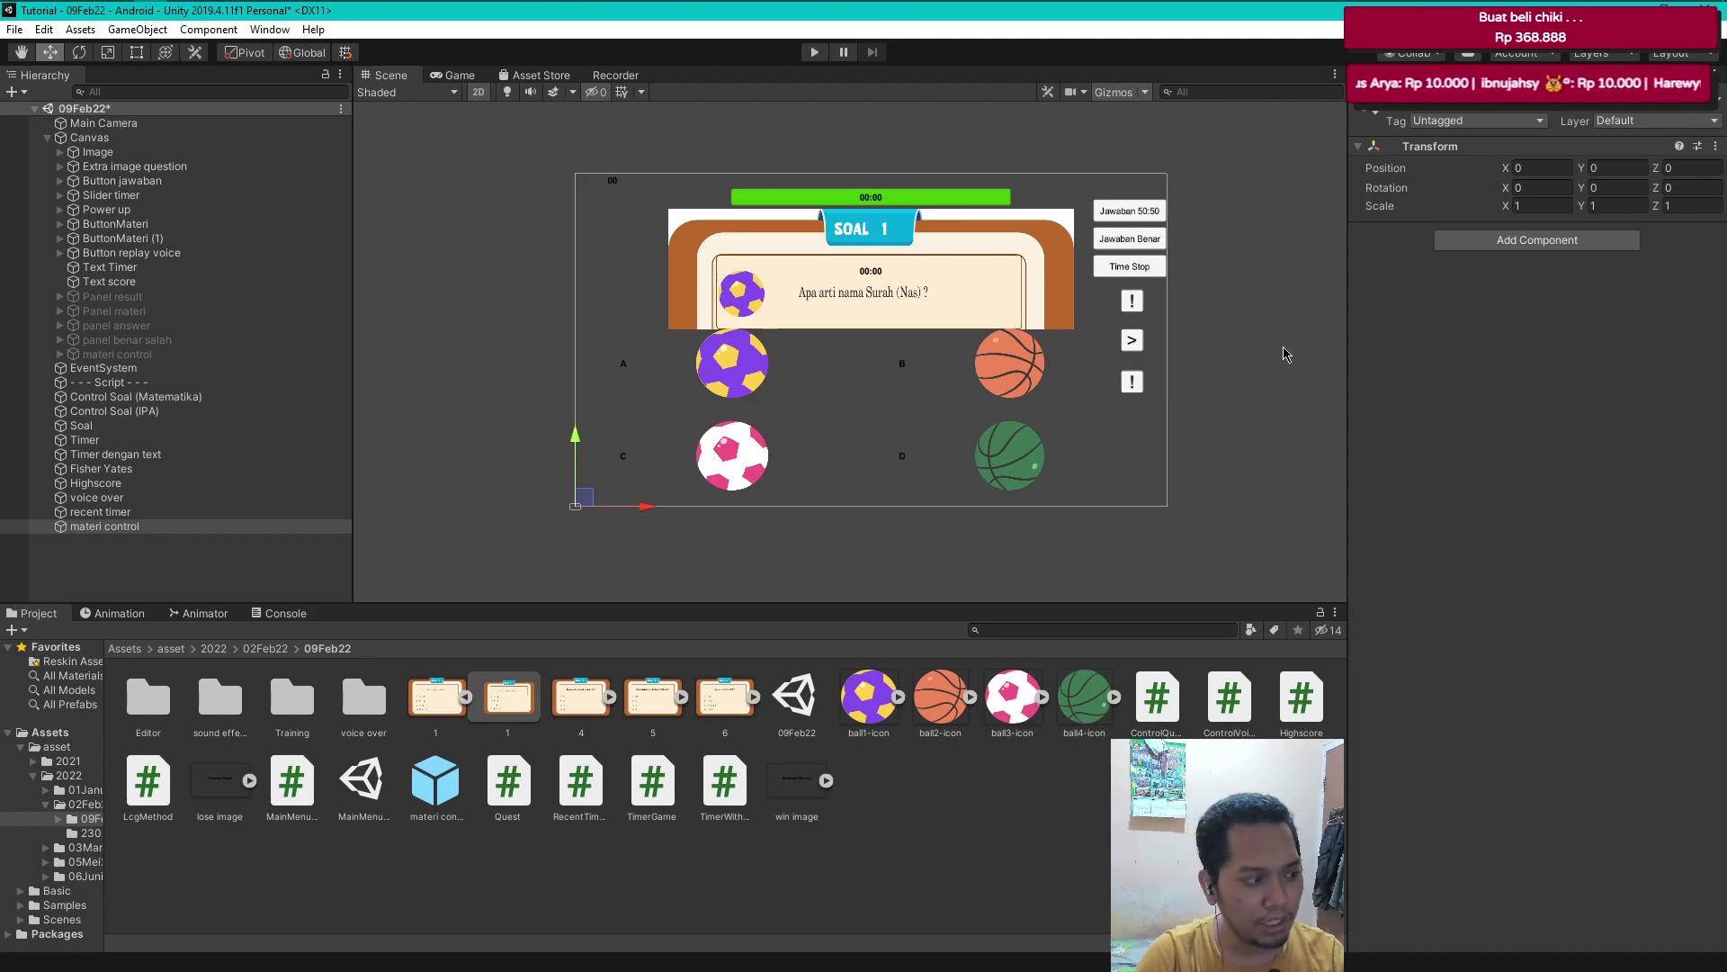
left_click(136, 529)
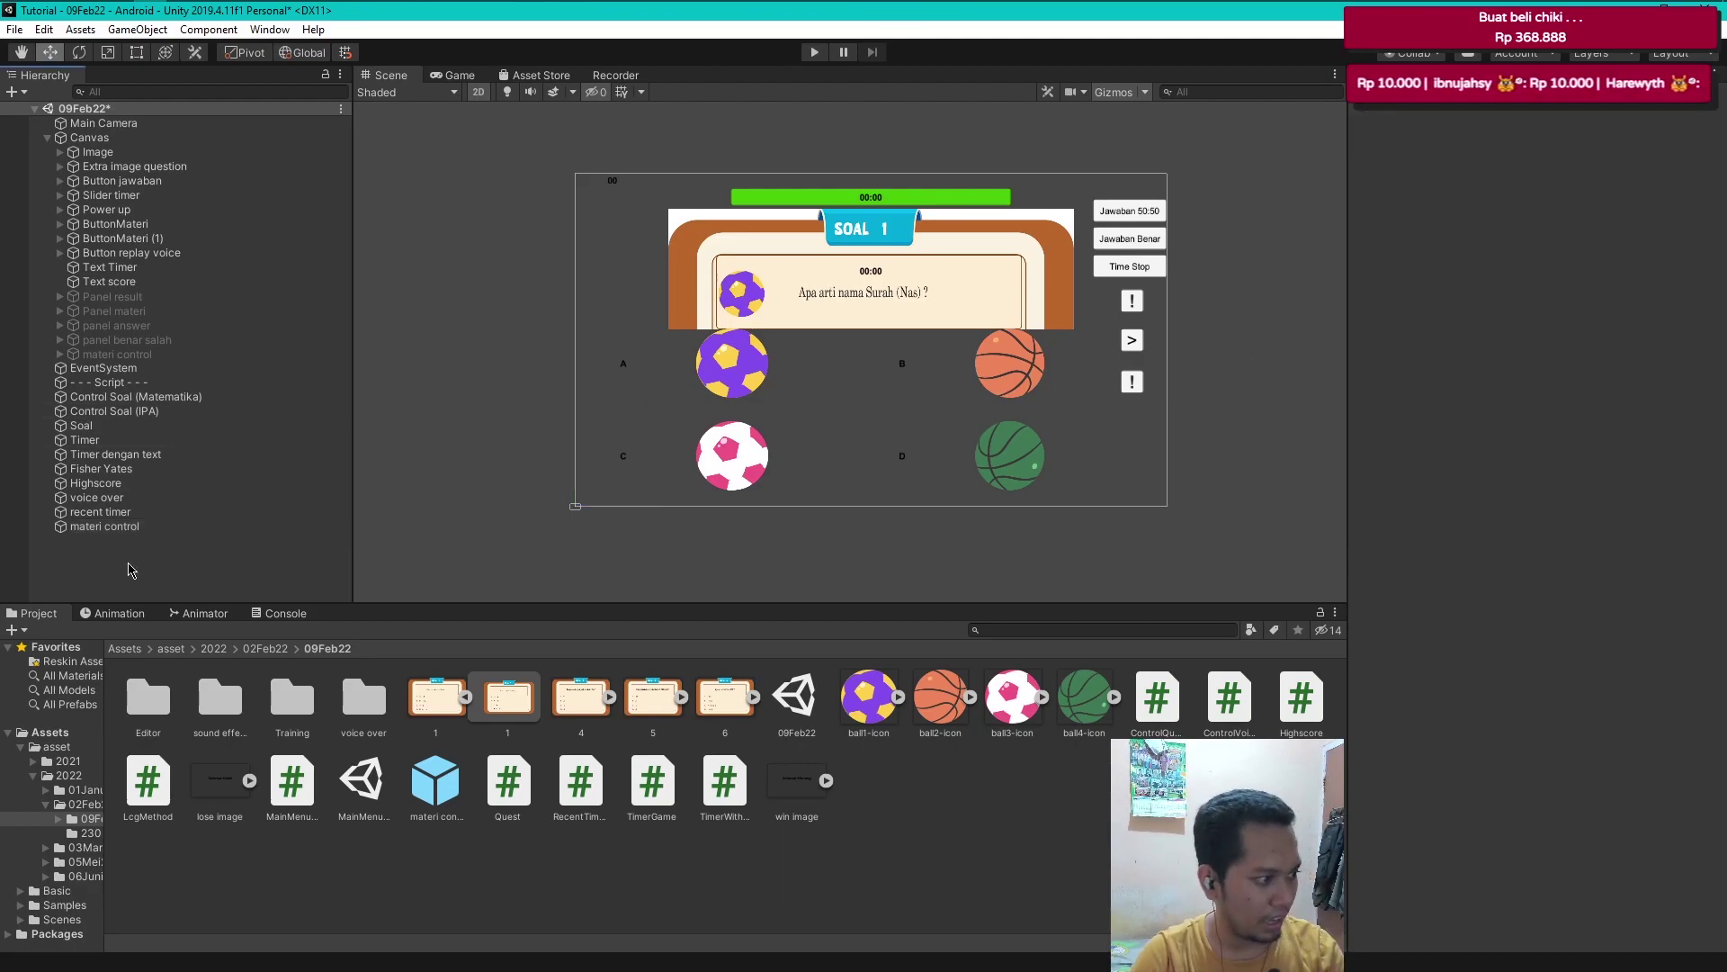
key("Delete")
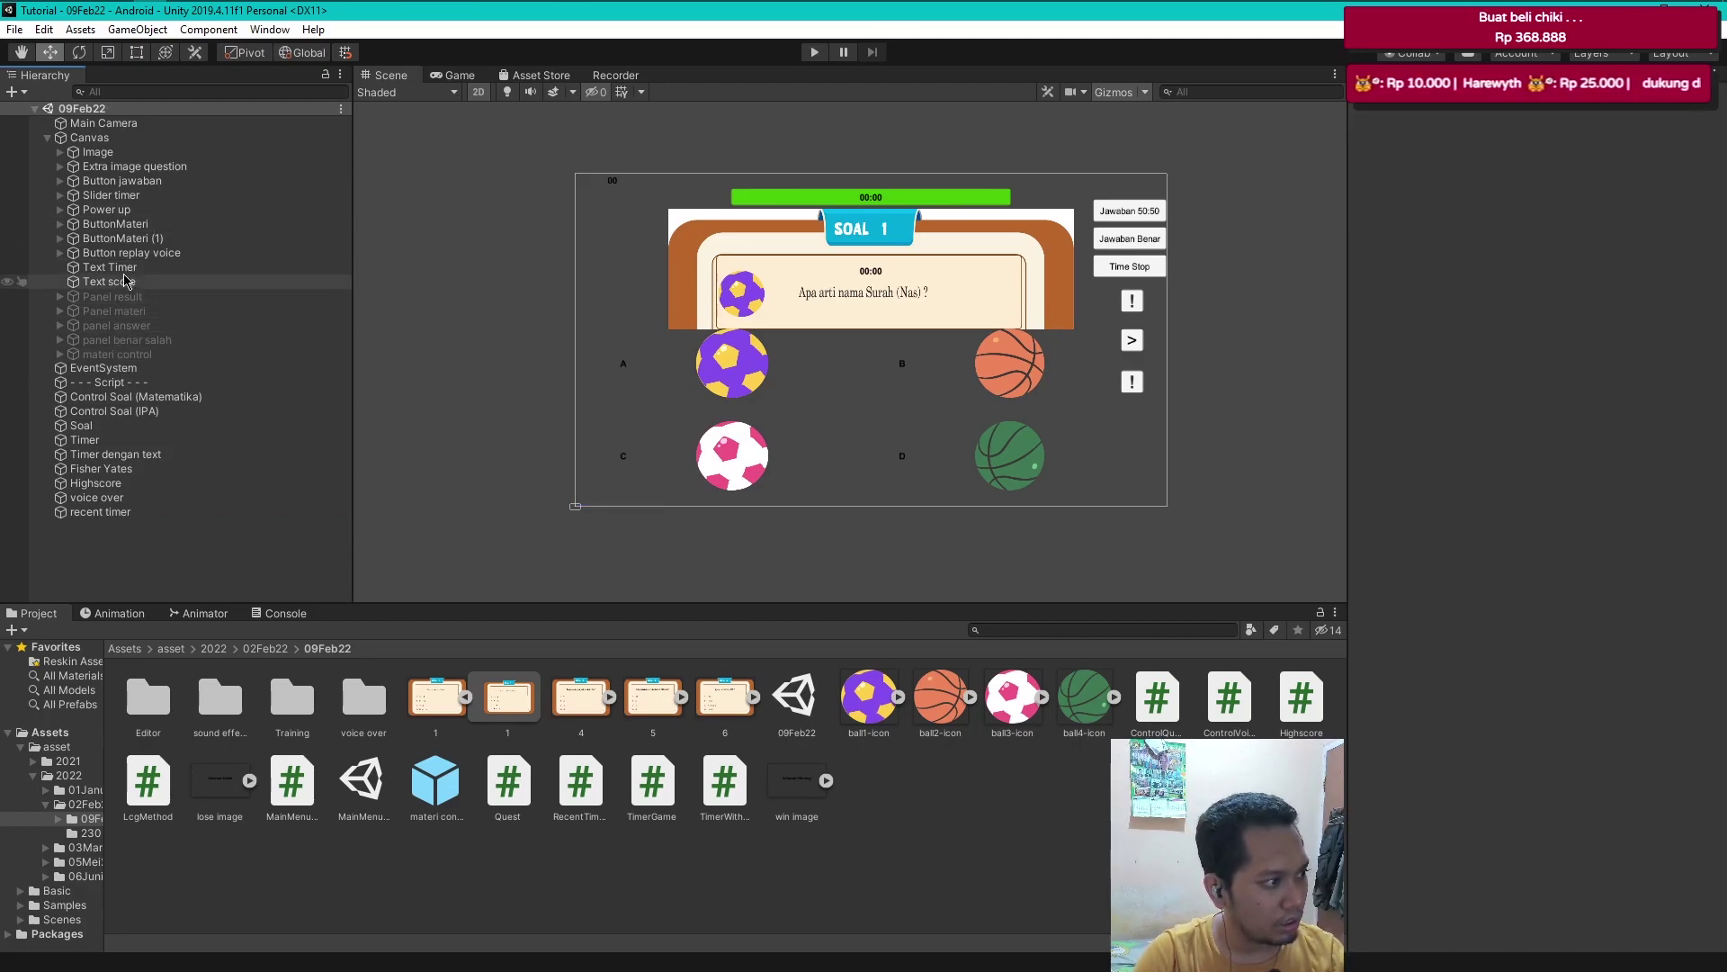
- Set ButtonMateri (1)'s On Click to Quest.ButtonControlMateri and save the 09Feb22 scene
left_click(122, 239)
scroll(1724, 607, "down", 2)
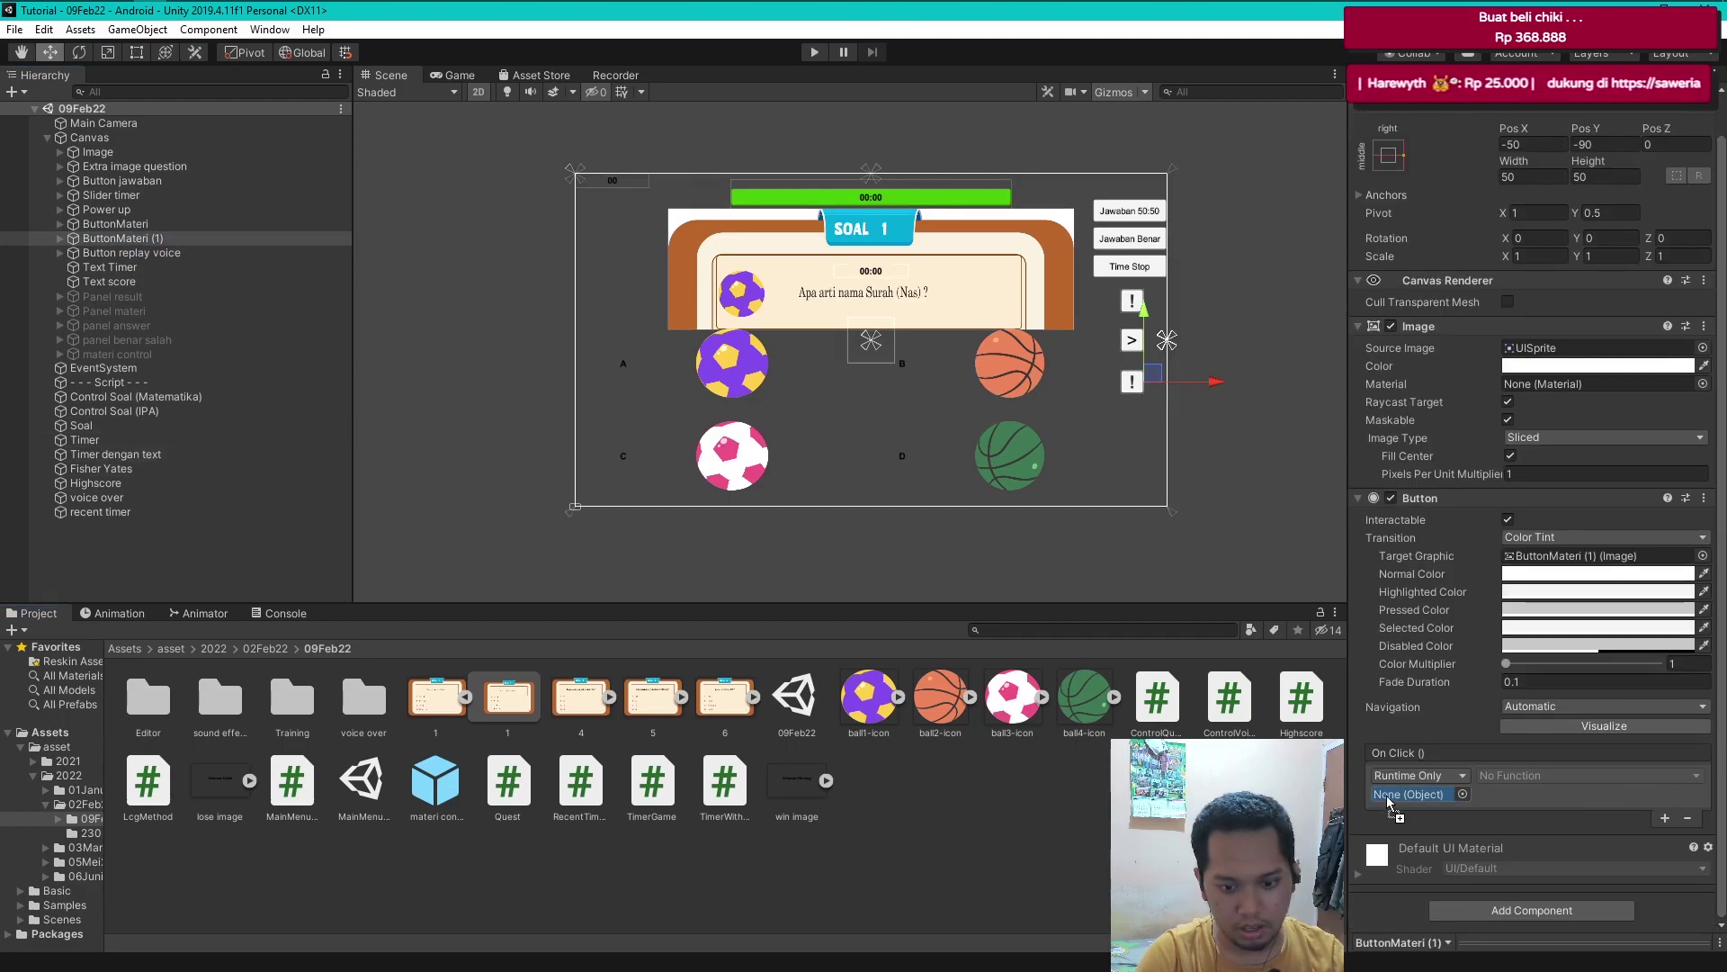
left_click(1542, 775)
mouse_move(1530, 862)
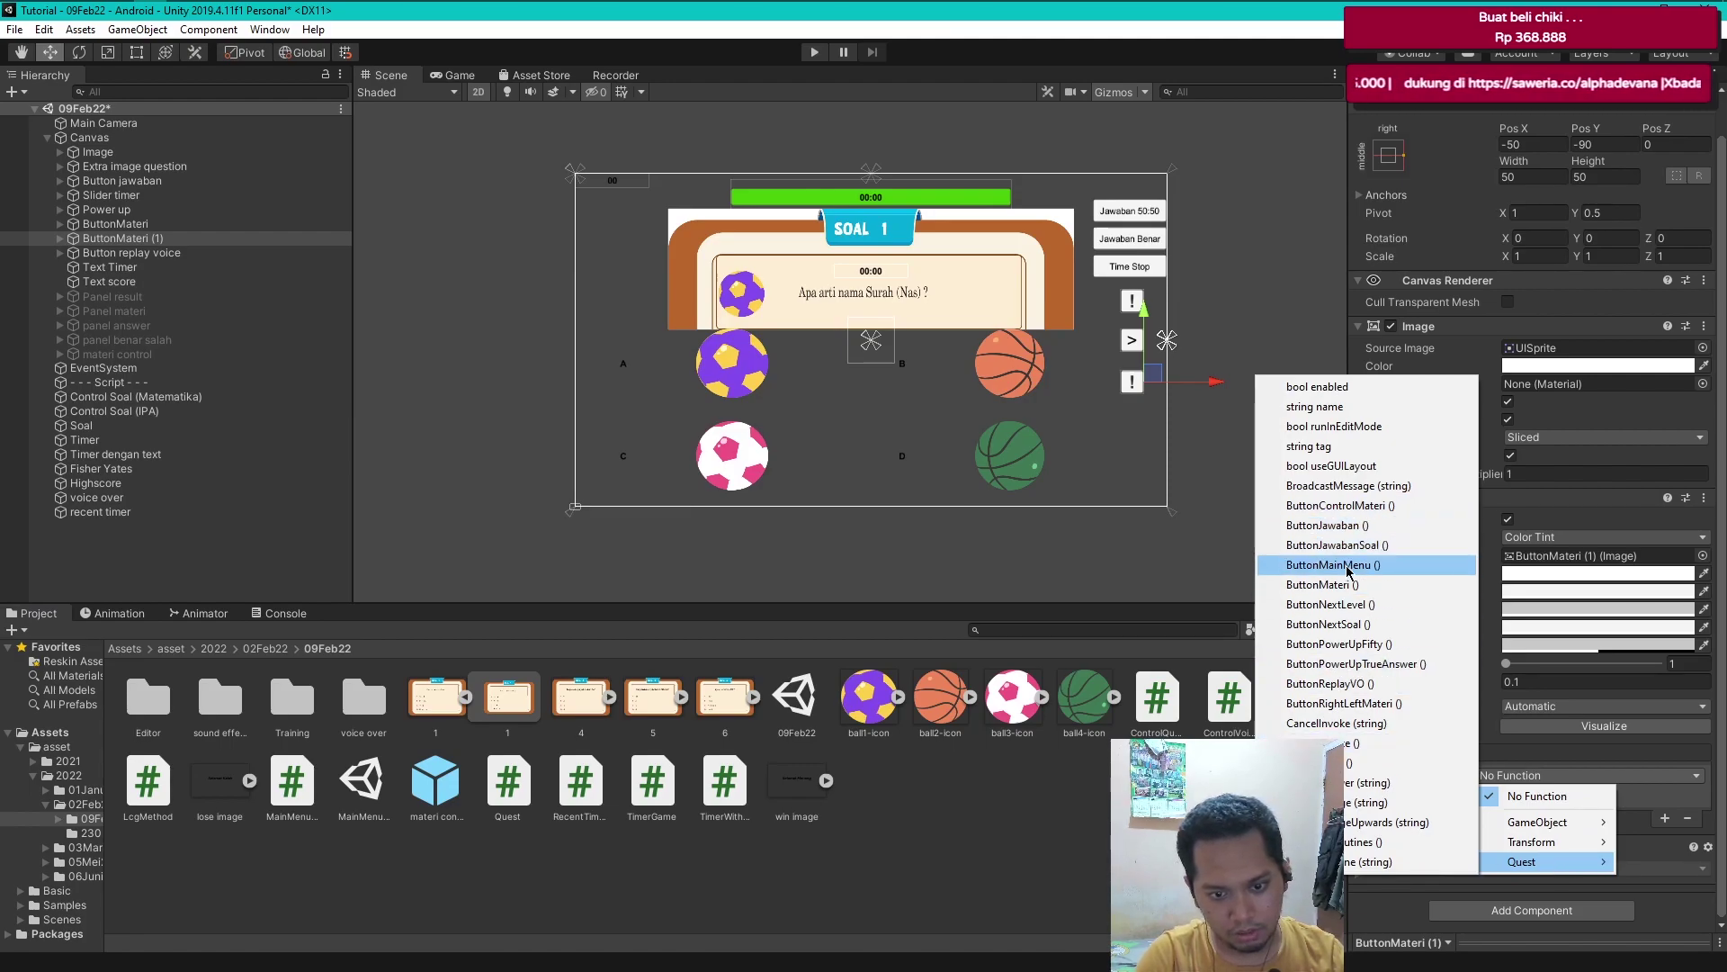
key("alt+Tab")
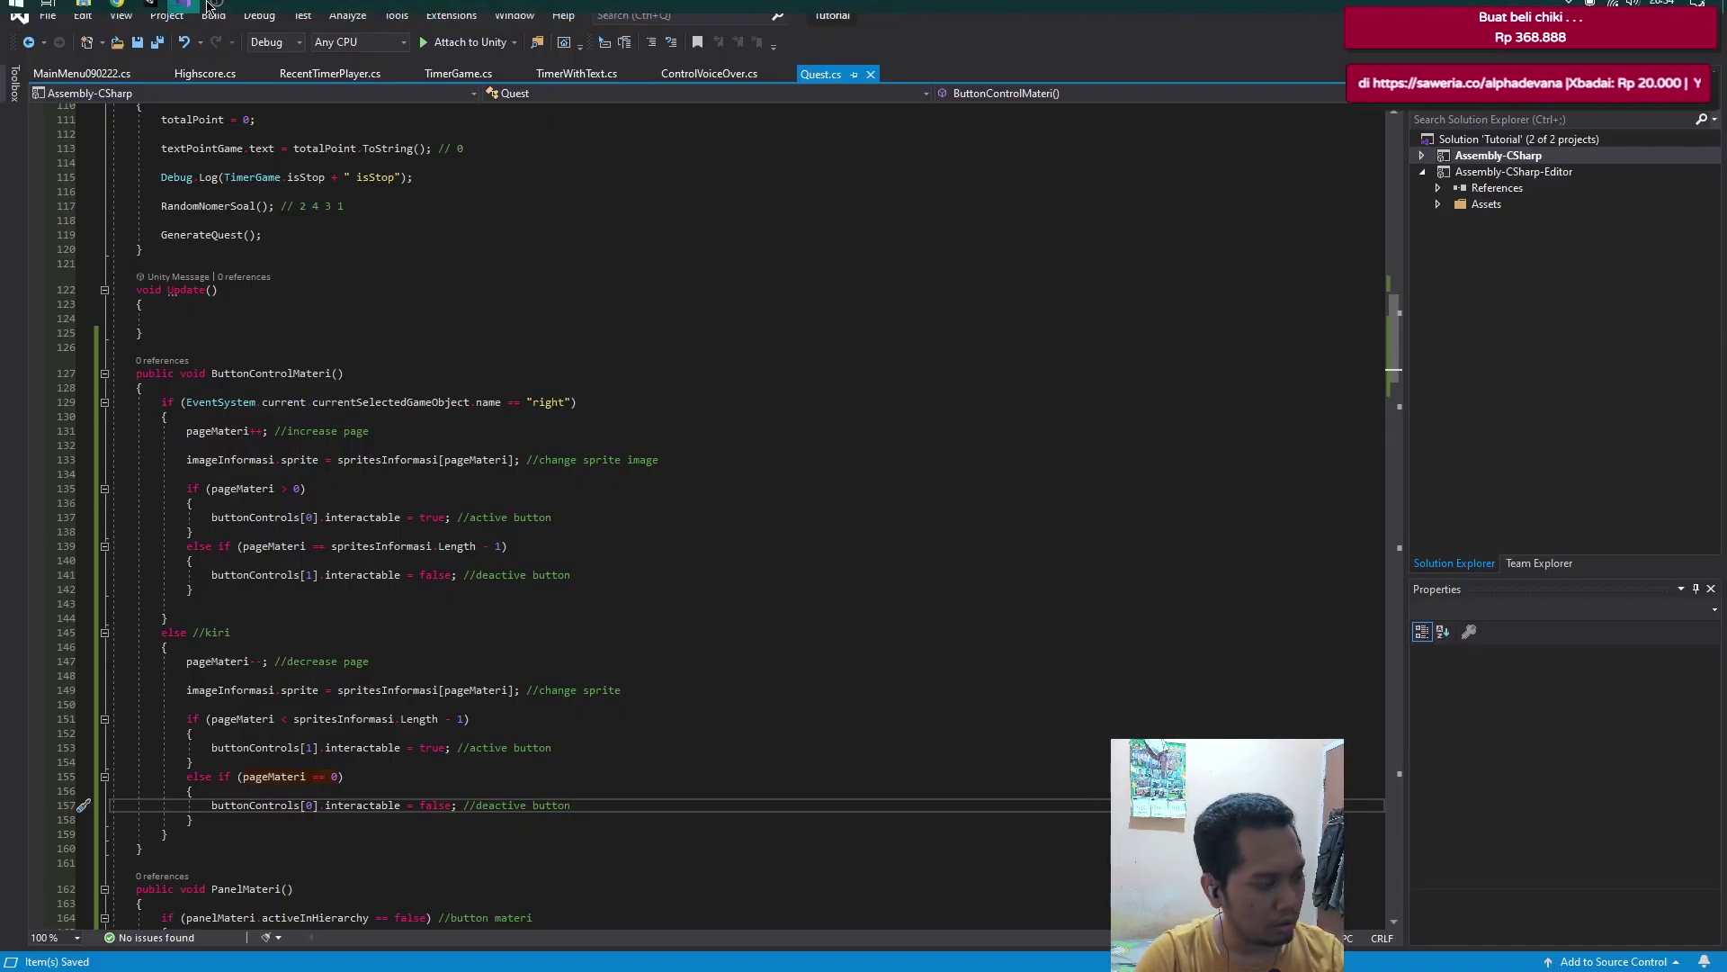
left_click(152, 11)
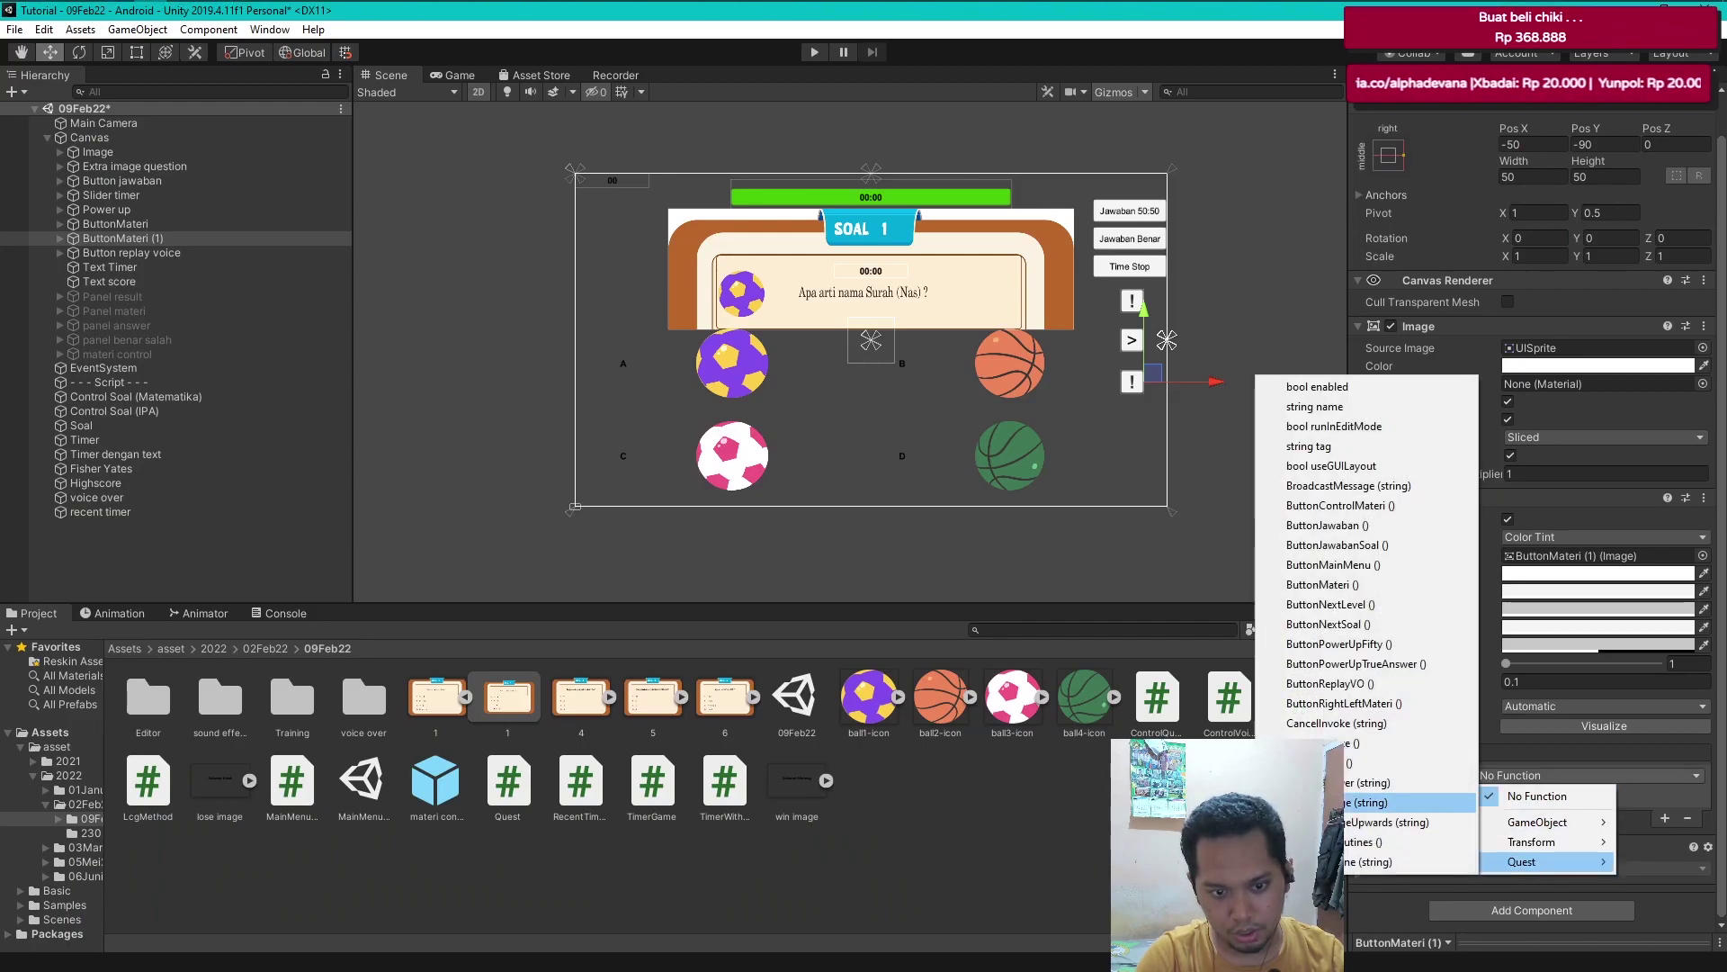
left_click(1343, 514)
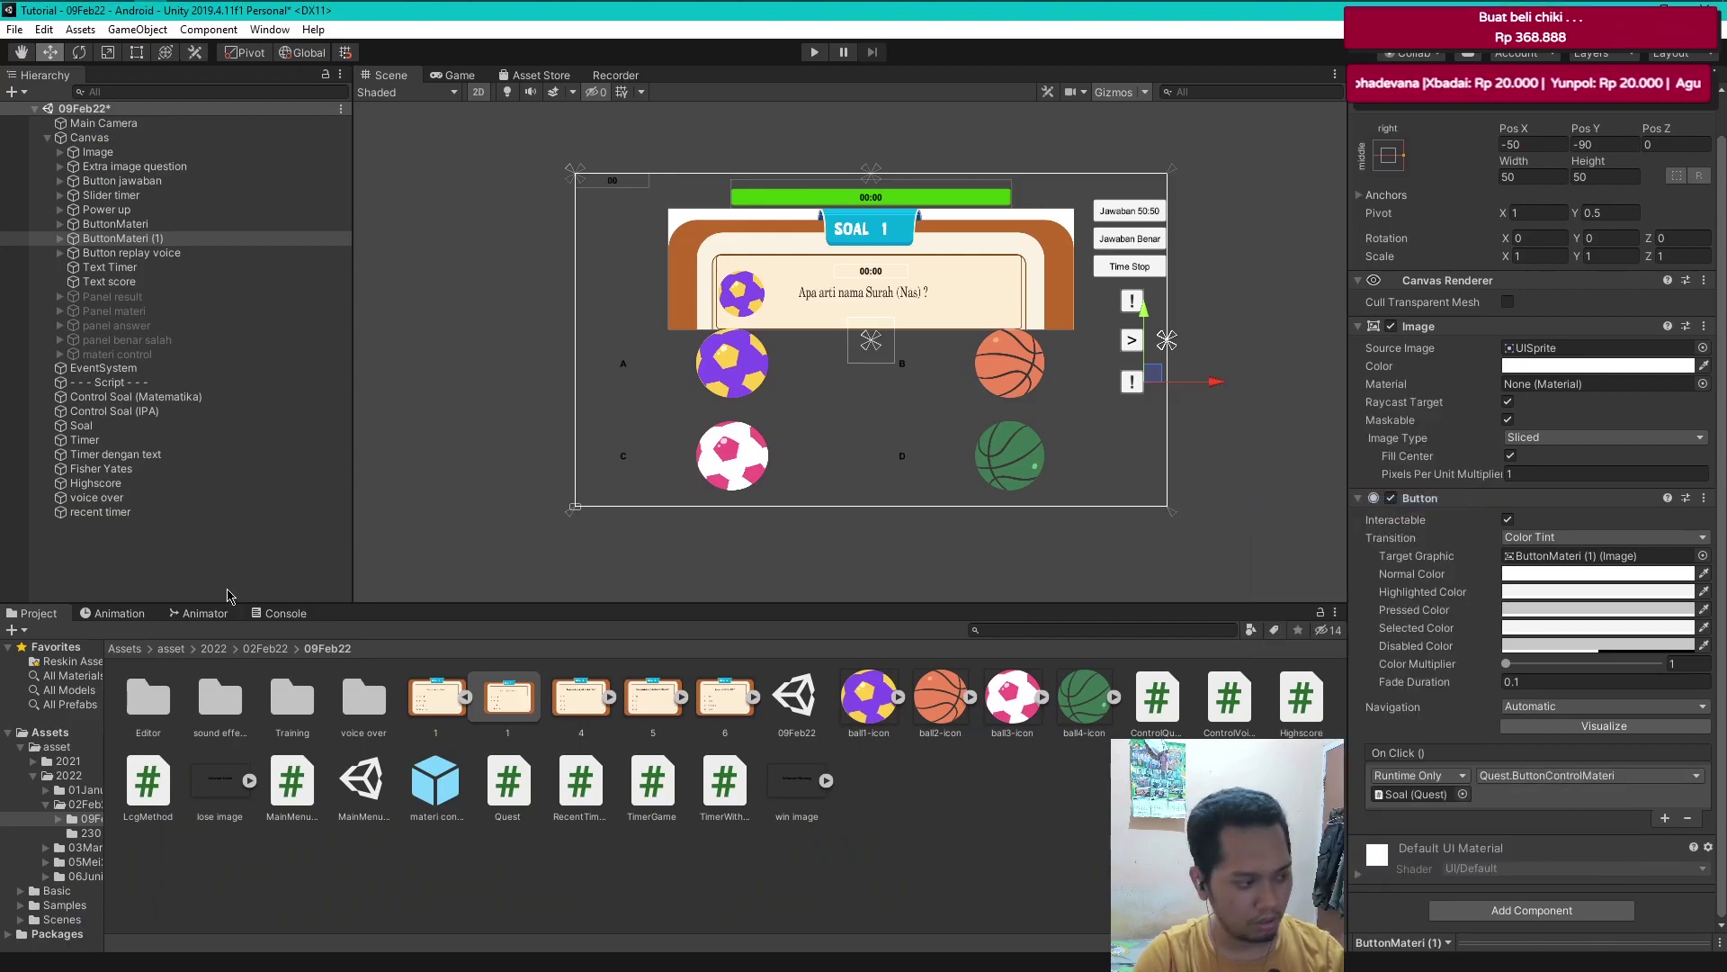
left_click(165, 564)
key("ctrl+s")
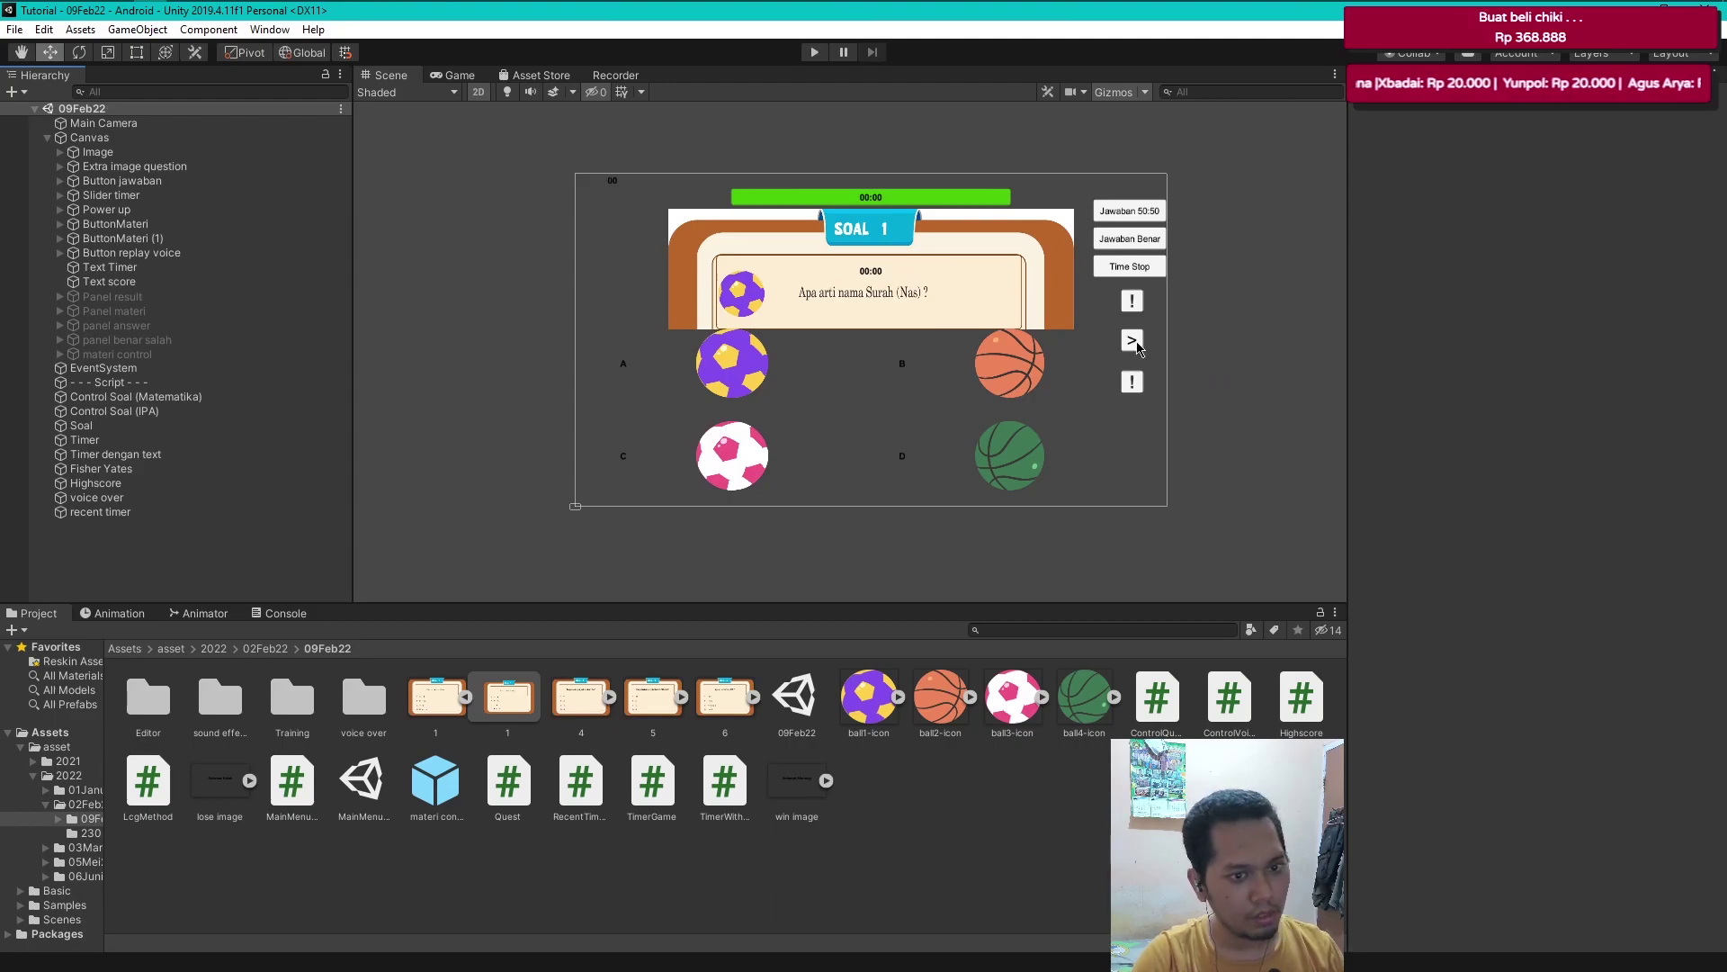
- Make the close button inside materi control call Quest.ButtonControlMateri on Soal
left_click(60, 355)
left_click(108, 455)
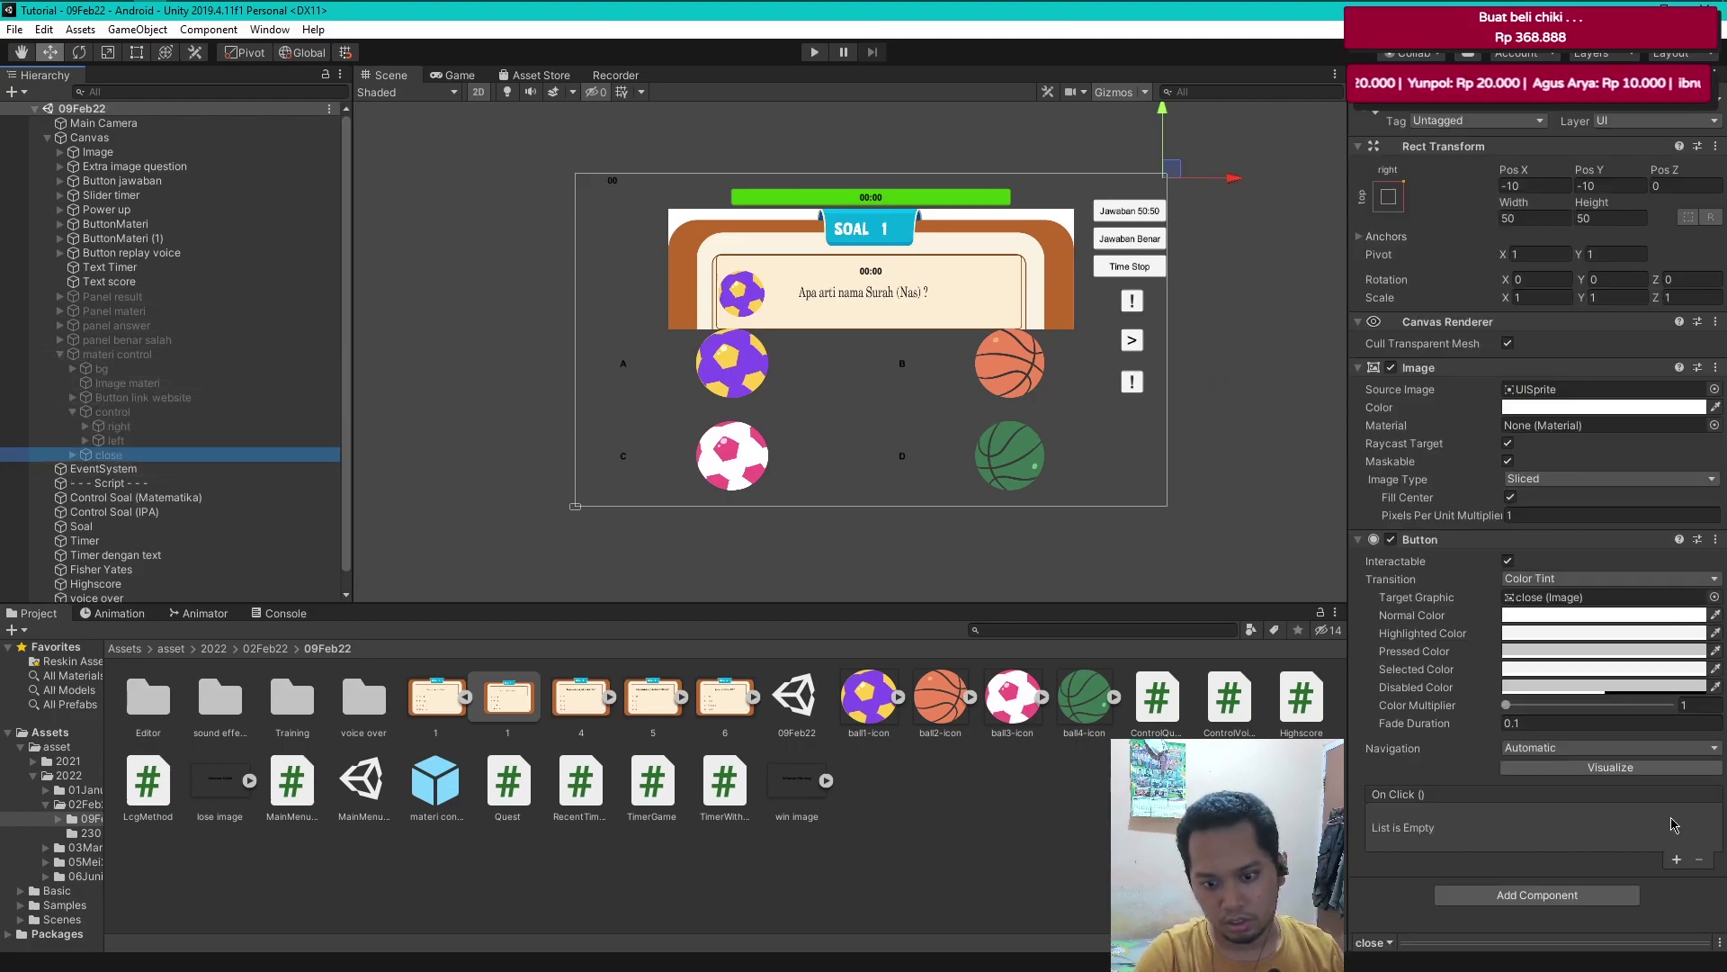
left_click(1676, 860)
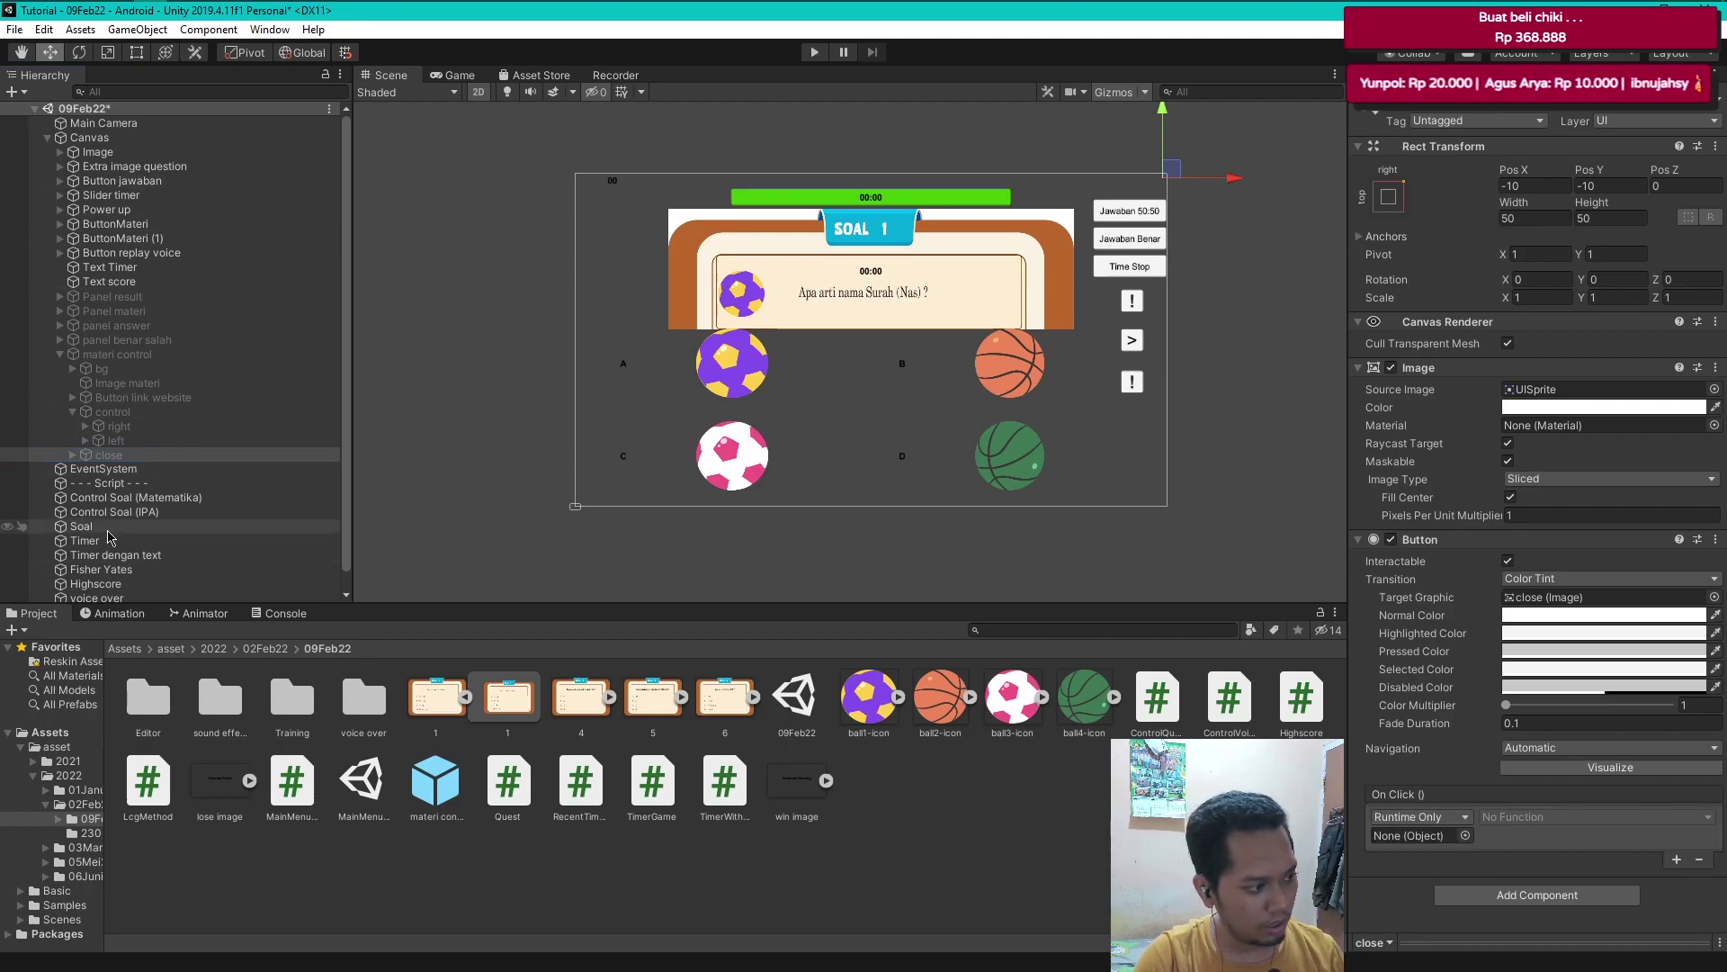
left_click_drag(90, 527, 1417, 835)
left_click(1588, 816)
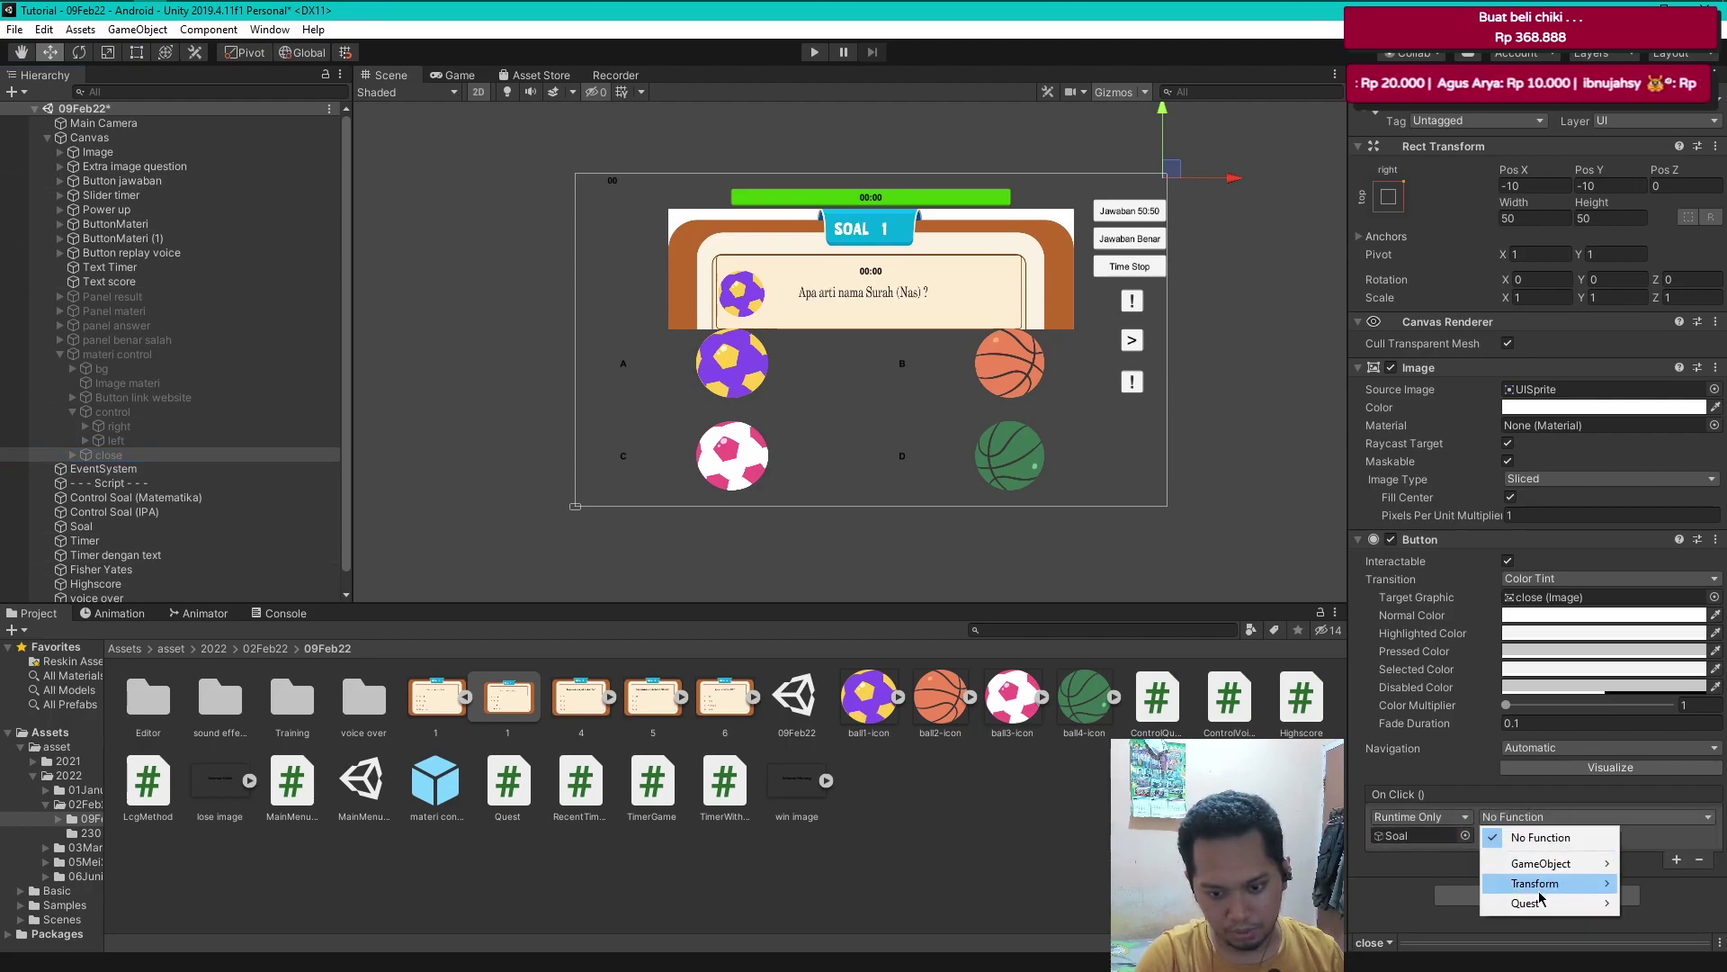
mouse_move(1534, 905)
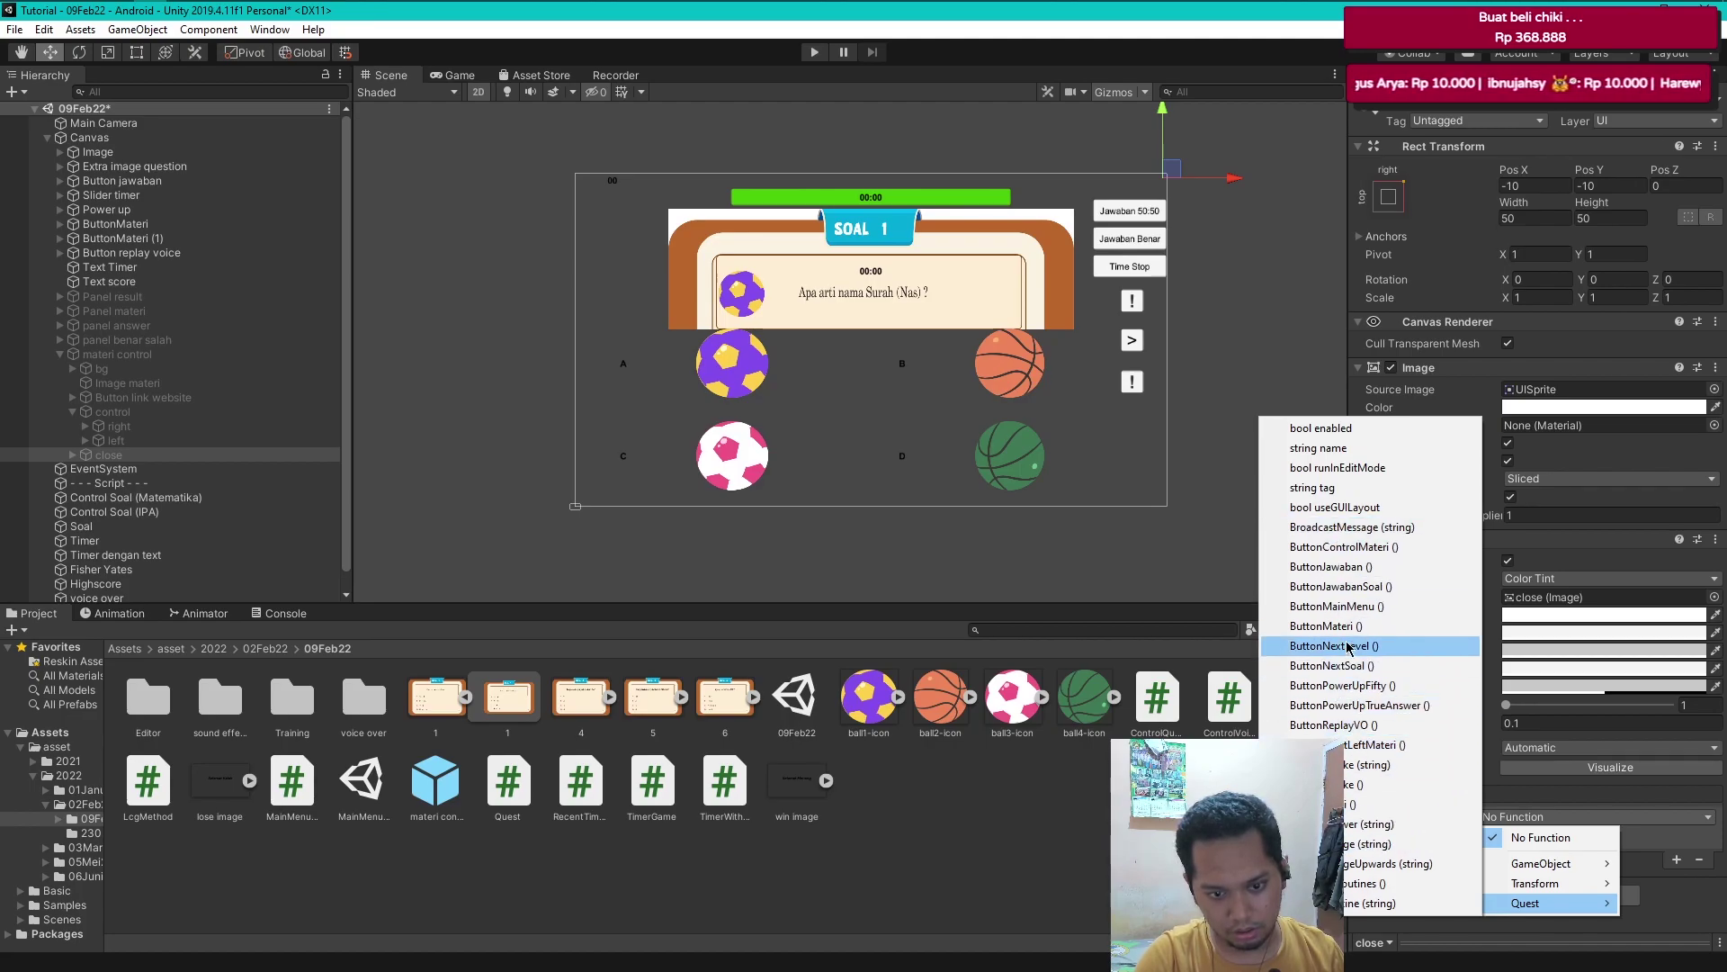
left_click(1347, 547)
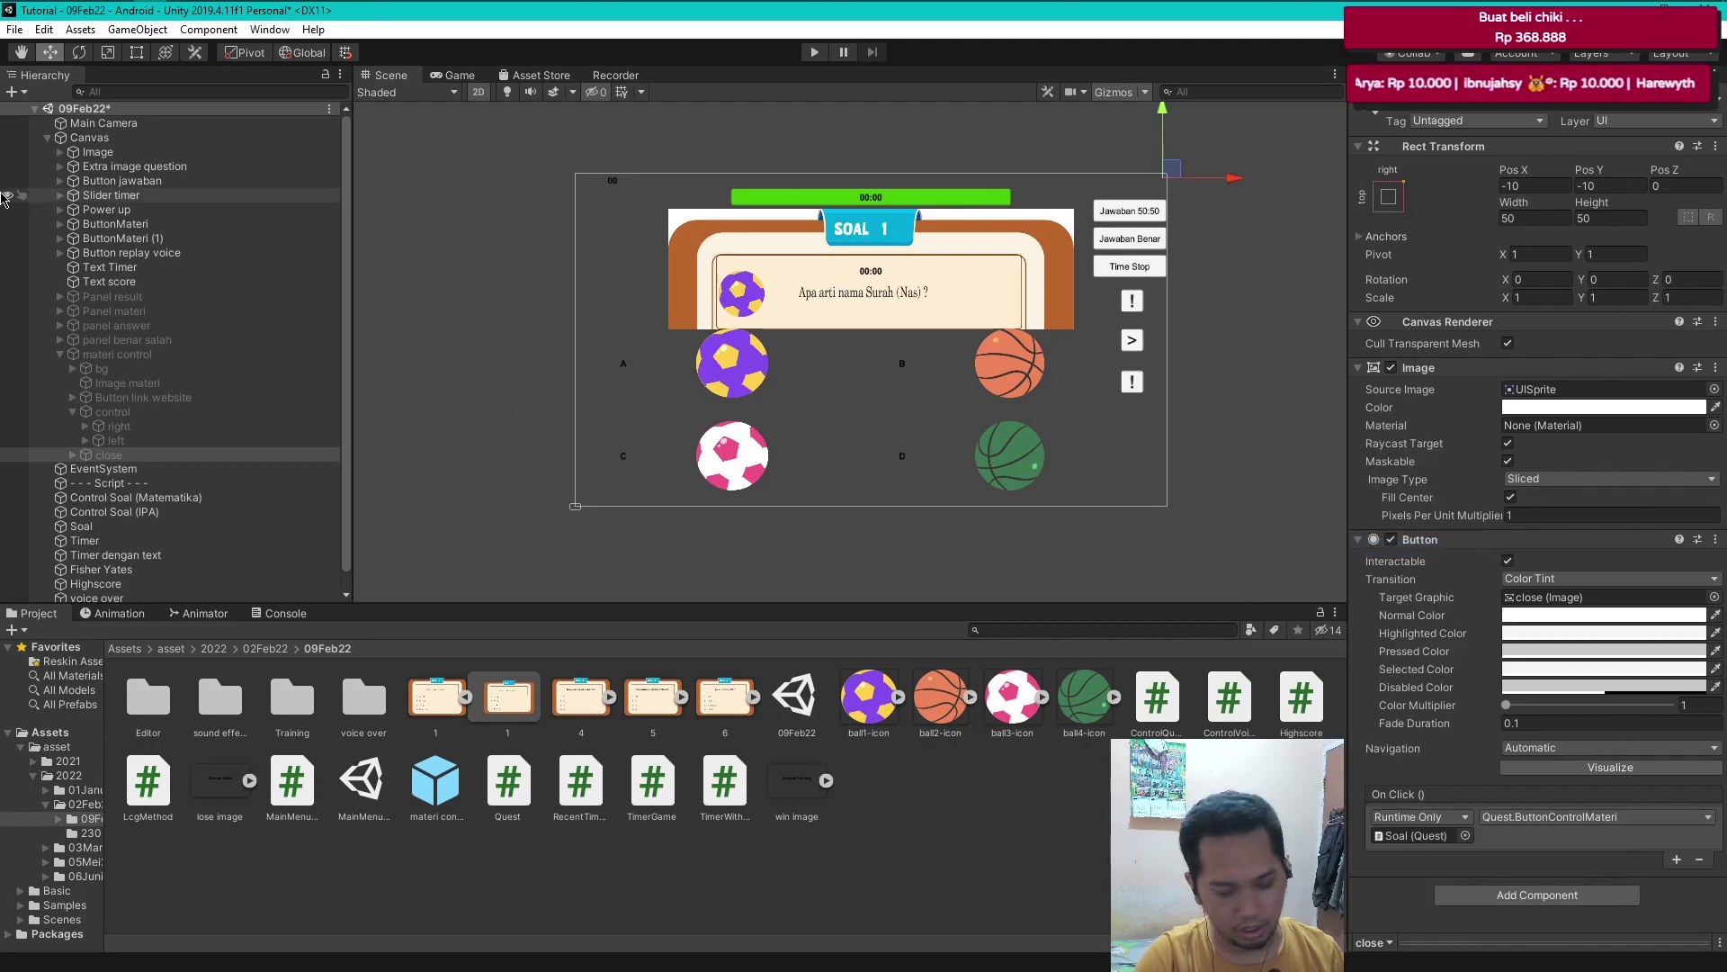
left_click(59, 355)
left_click(82, 544)
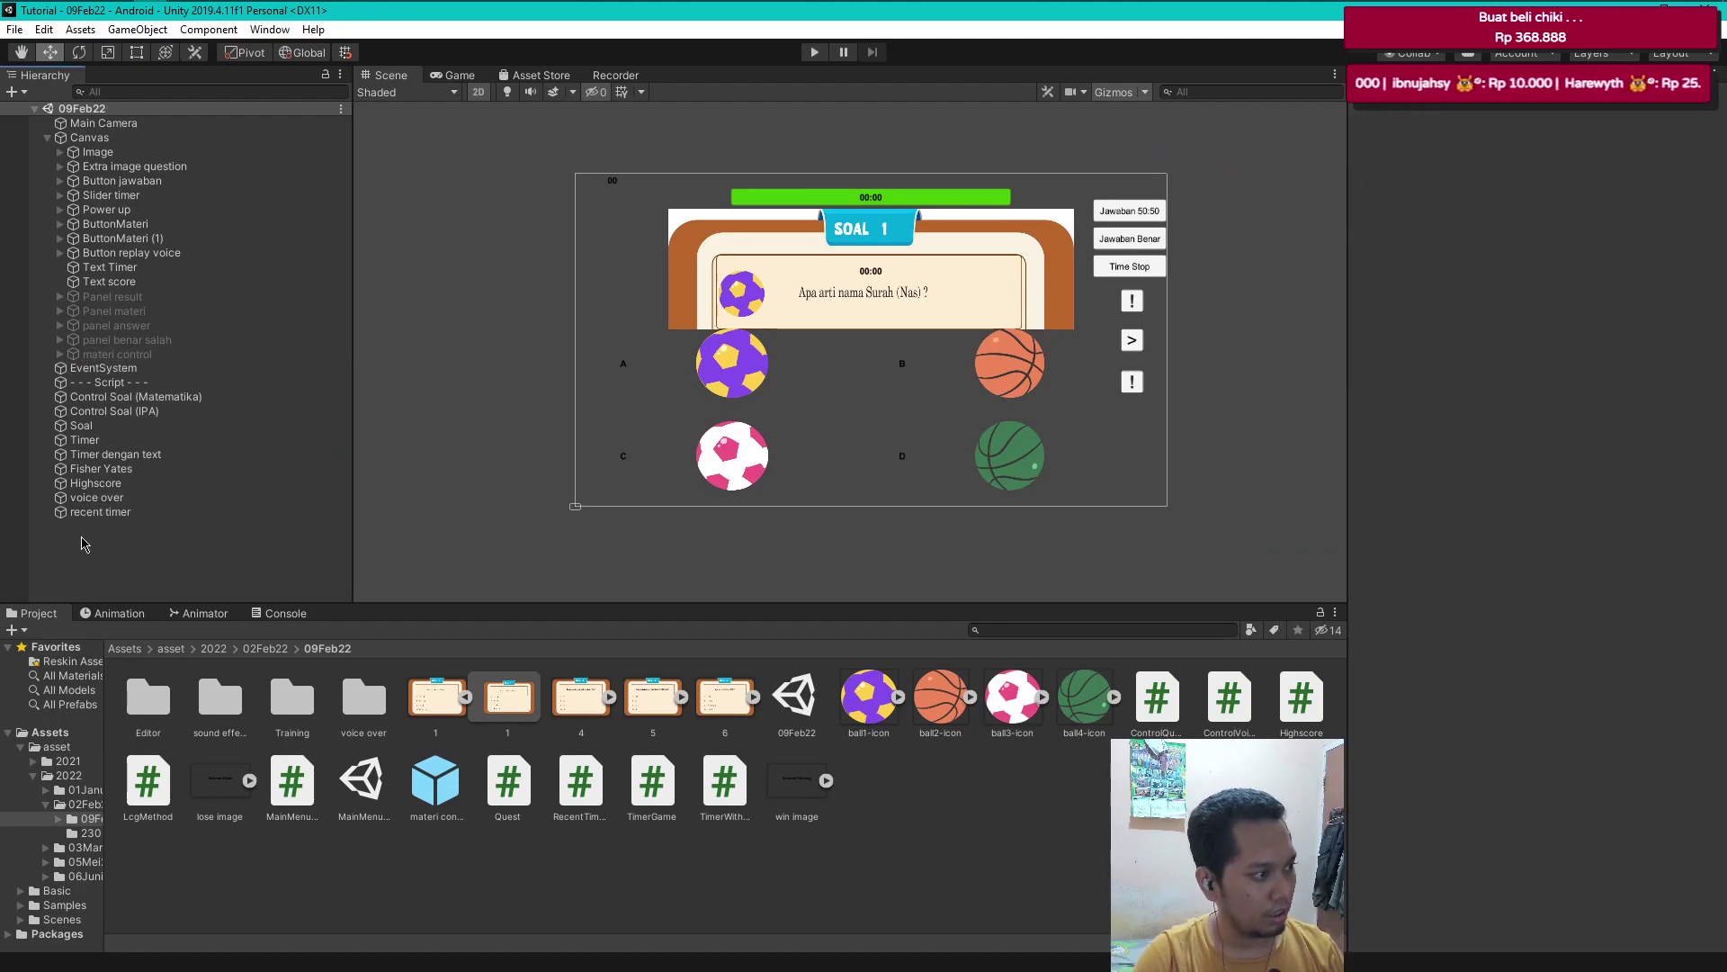
- Reactivate materi control and move the left button above right within control
left_click(116, 355)
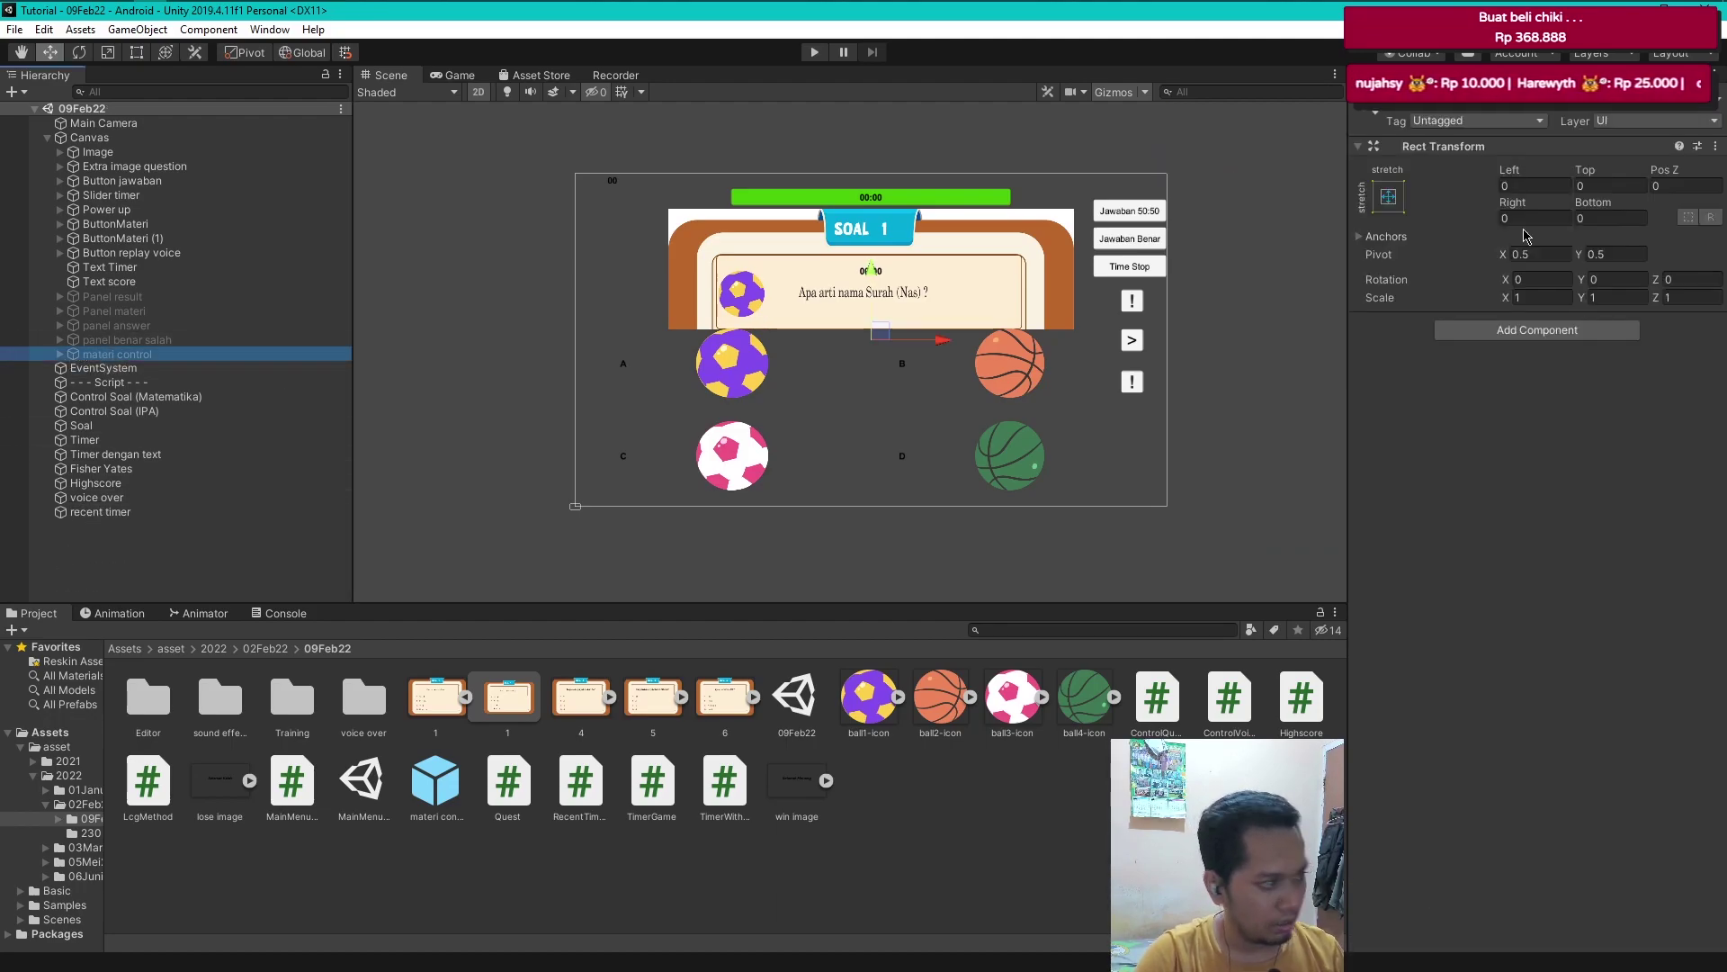
key("alt+shift+a")
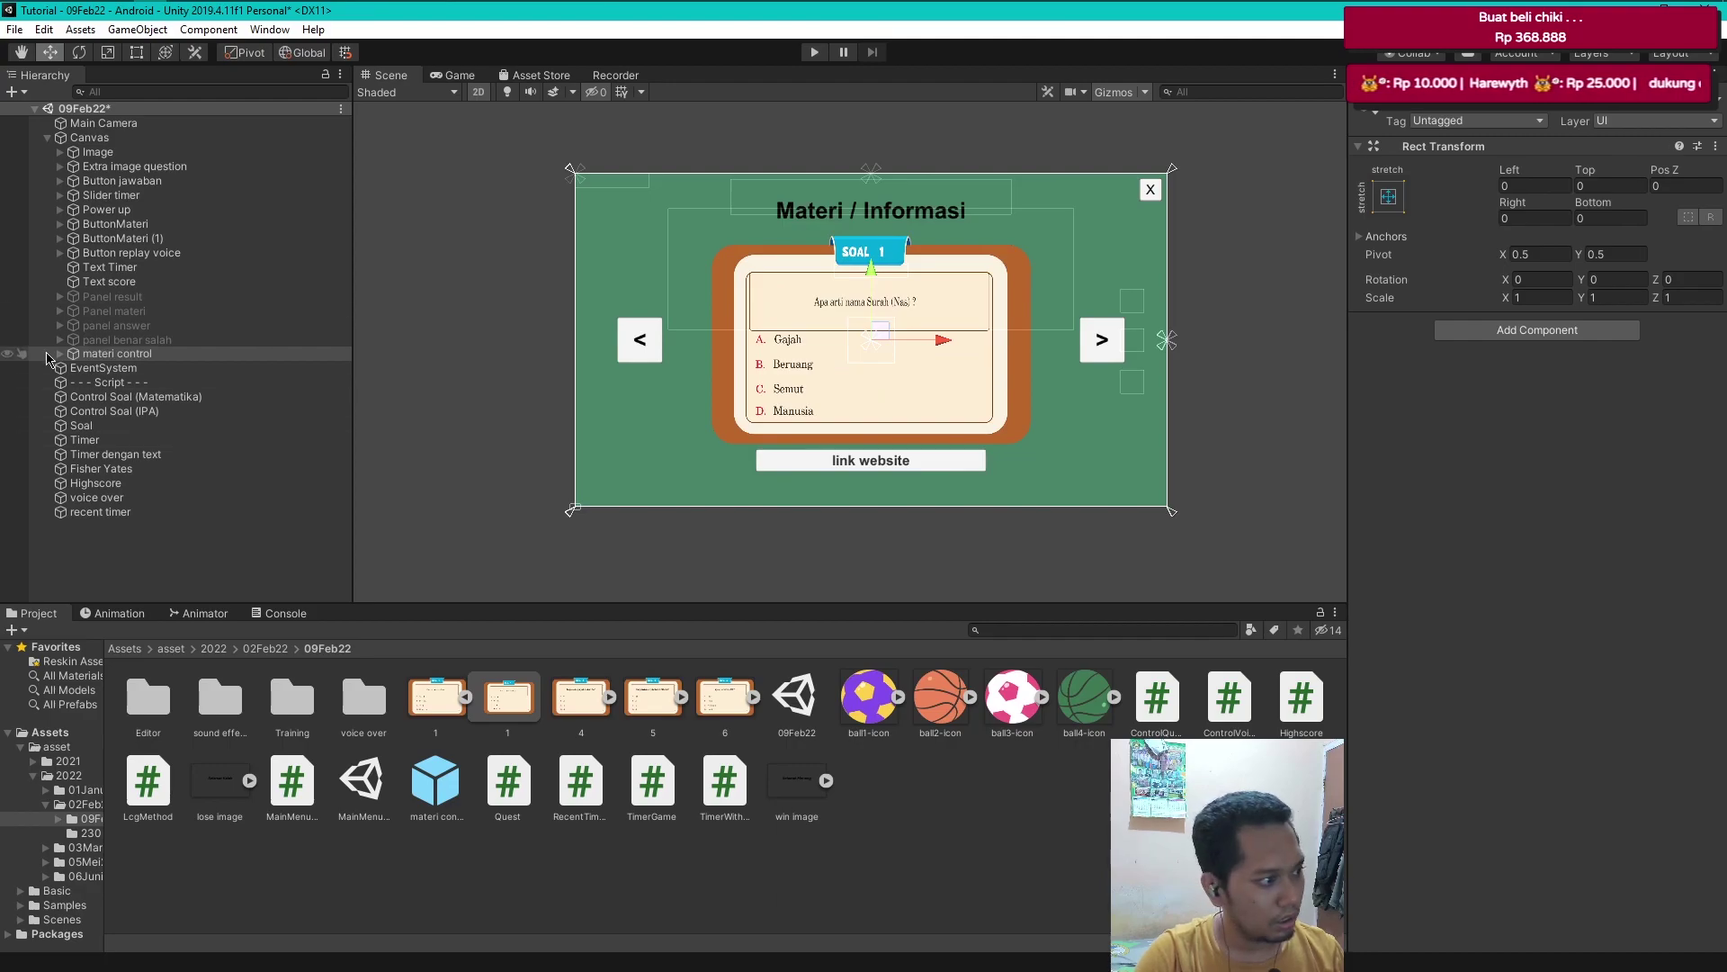
left_click(60, 354)
left_click(117, 425)
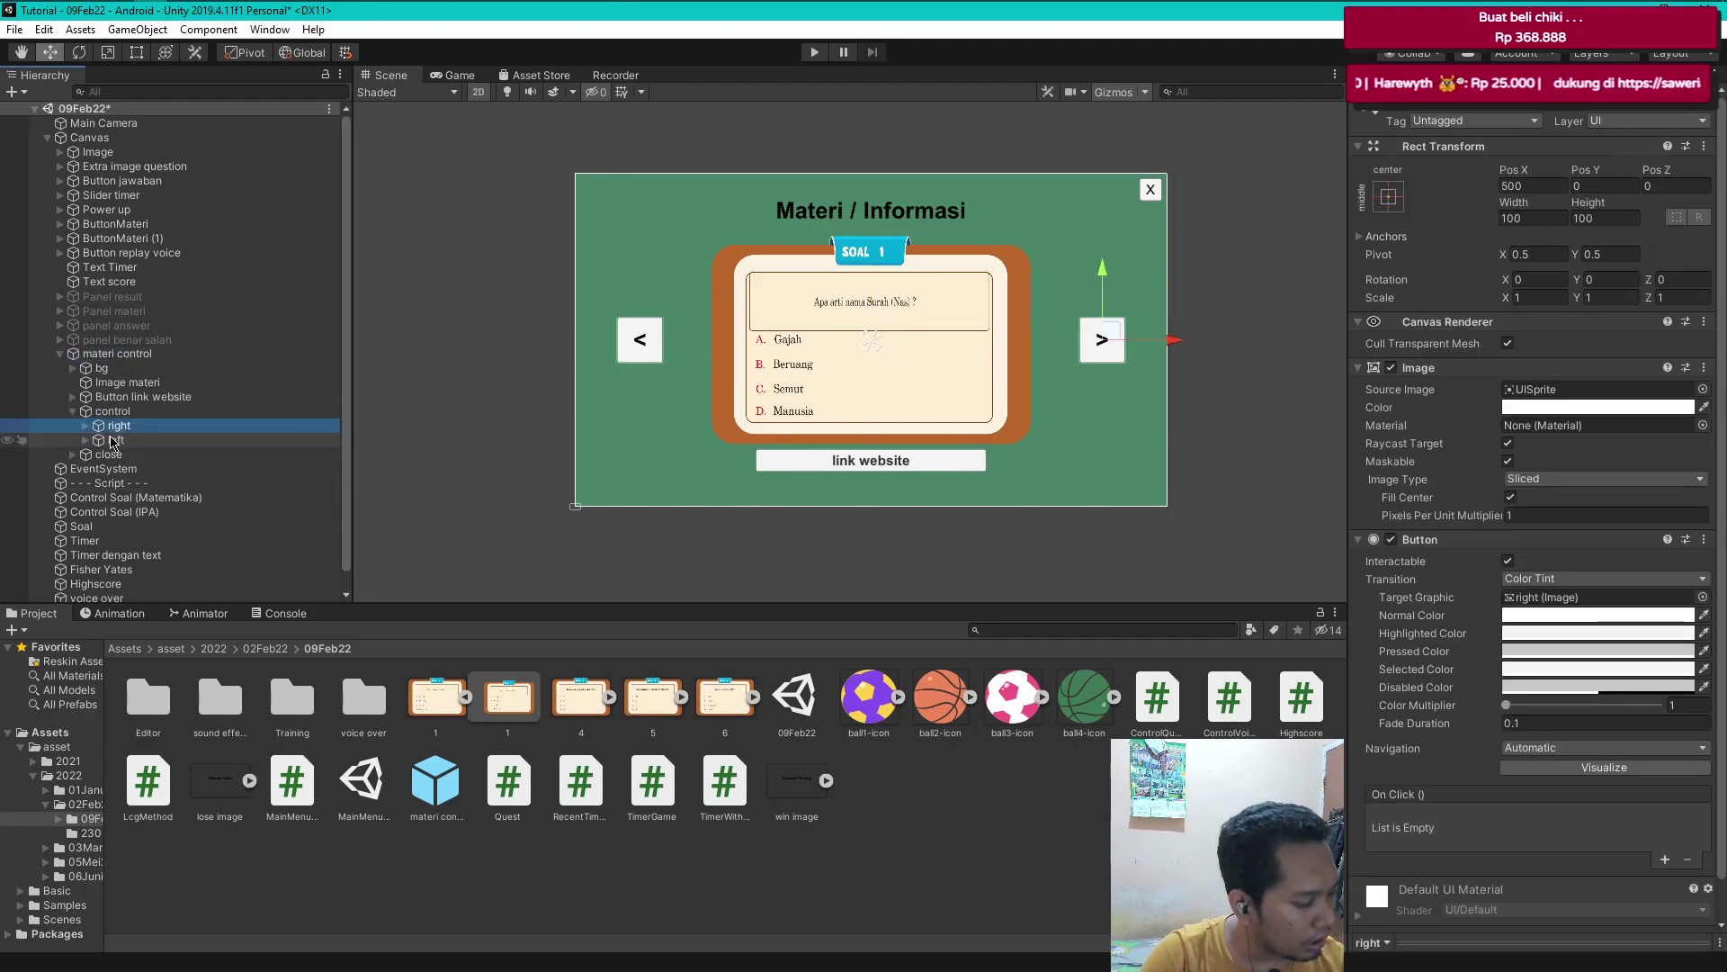
left_click_drag(110, 442, 115, 420)
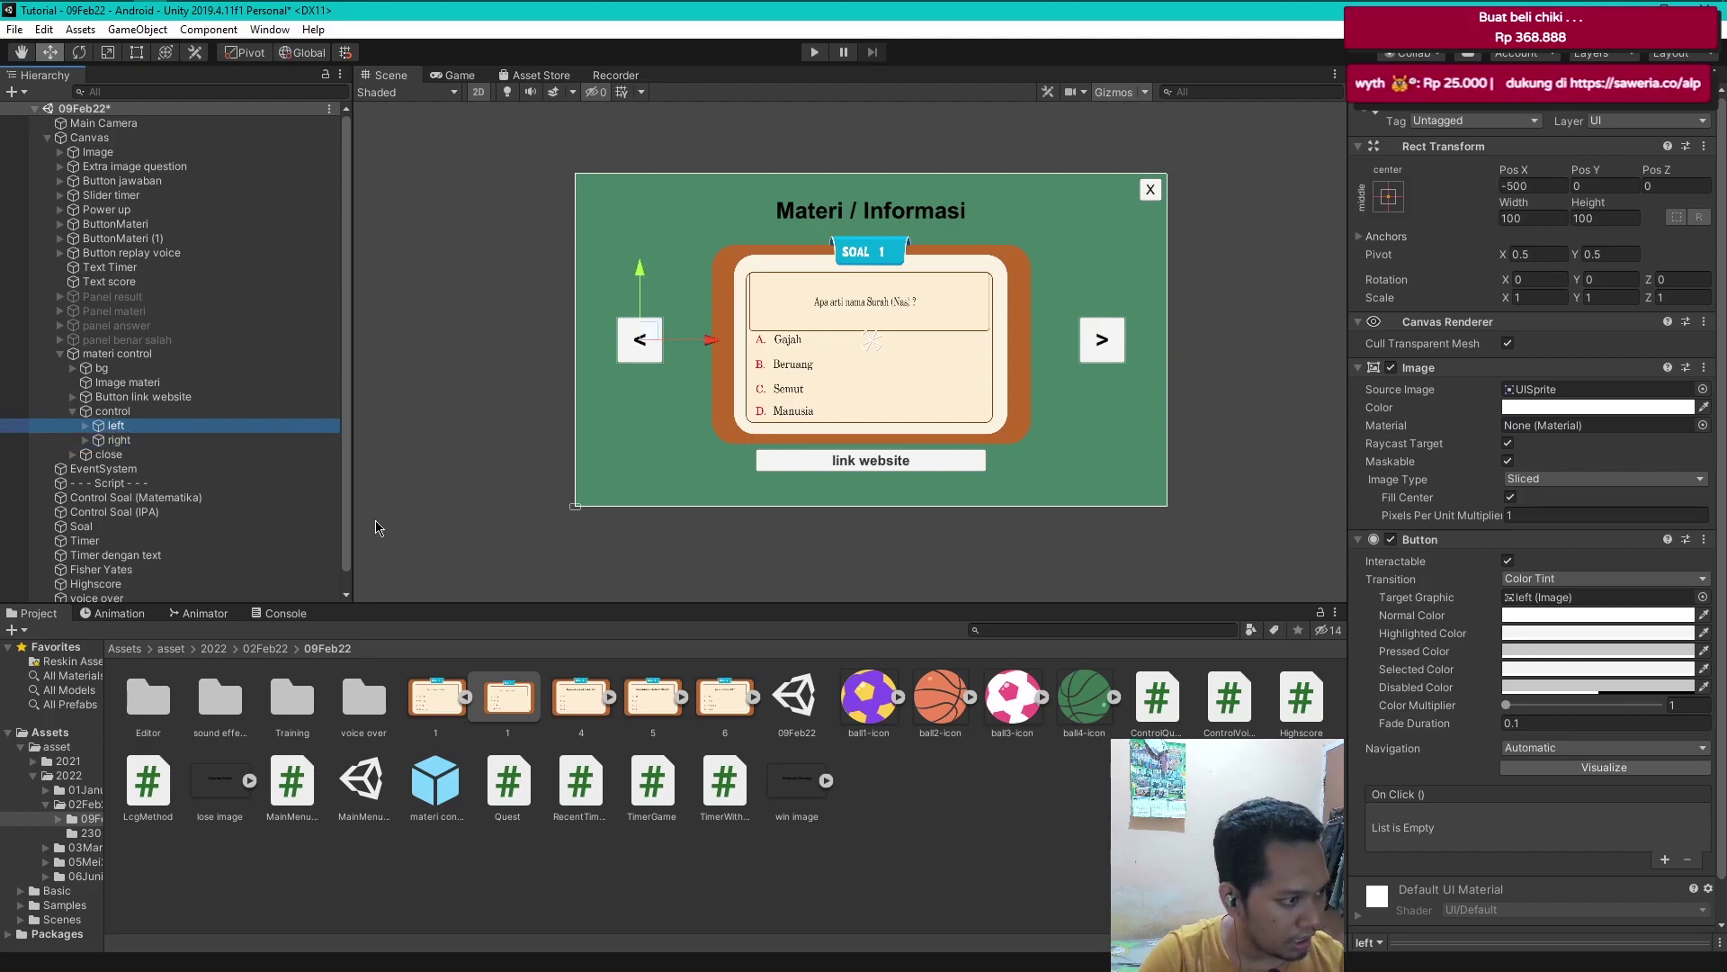
scroll(135, 440, "down", 1)
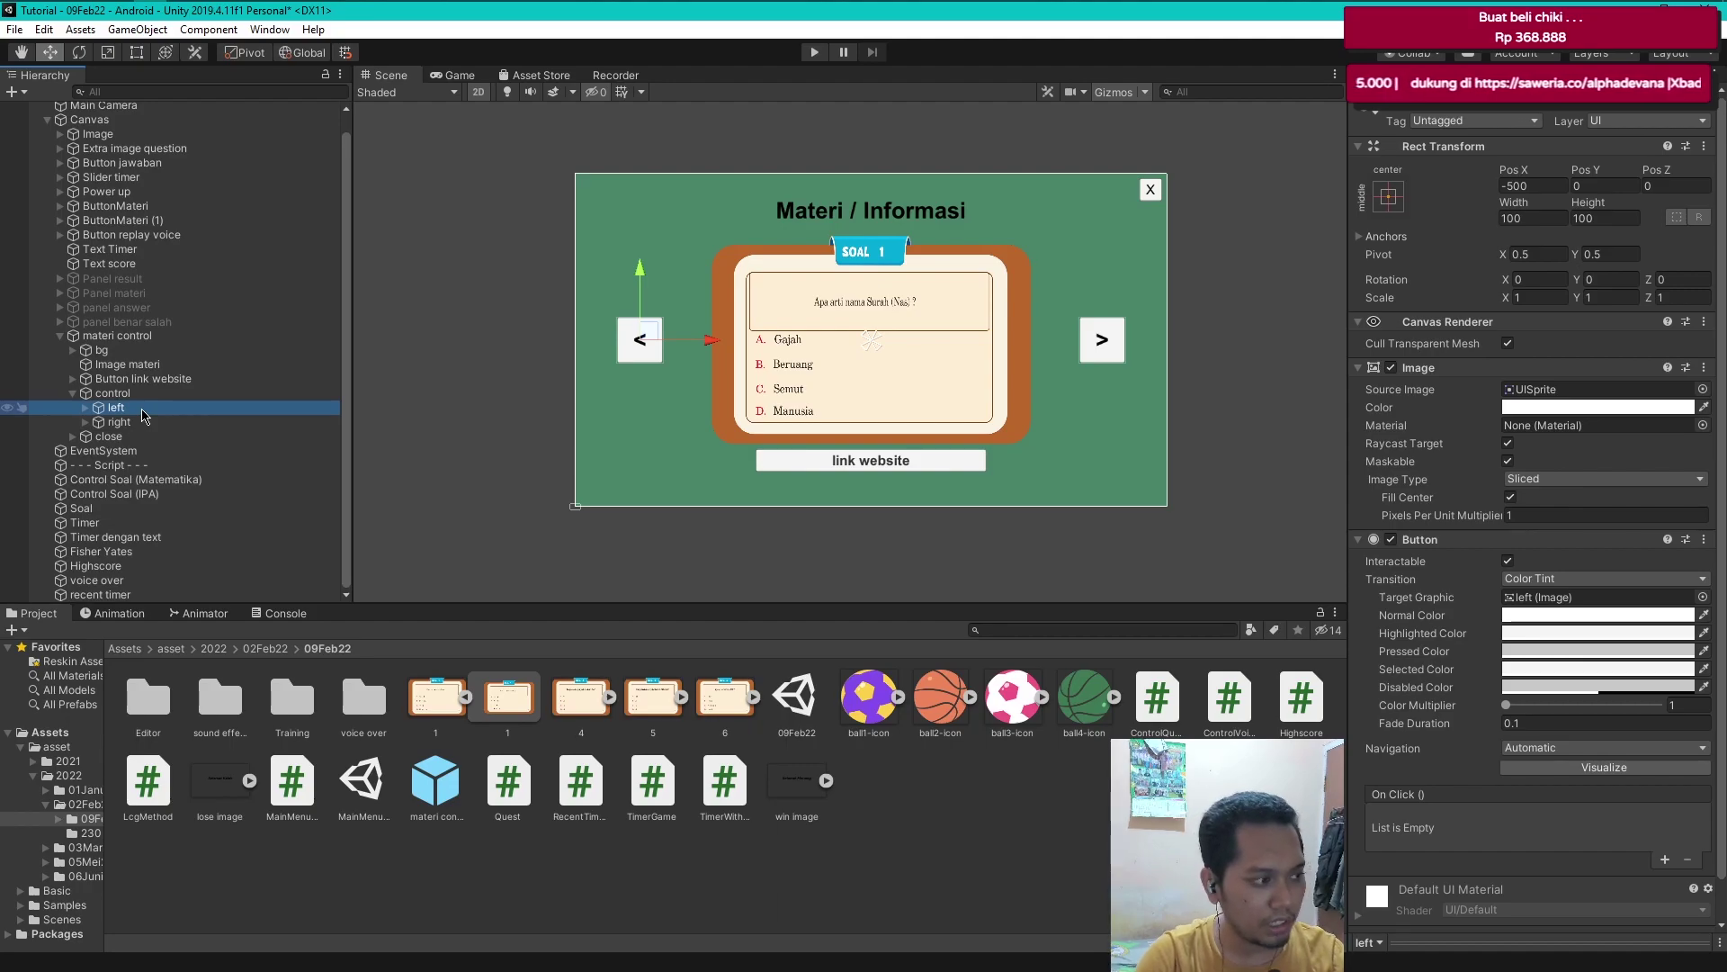
scroll(1675, 884, "down", 2)
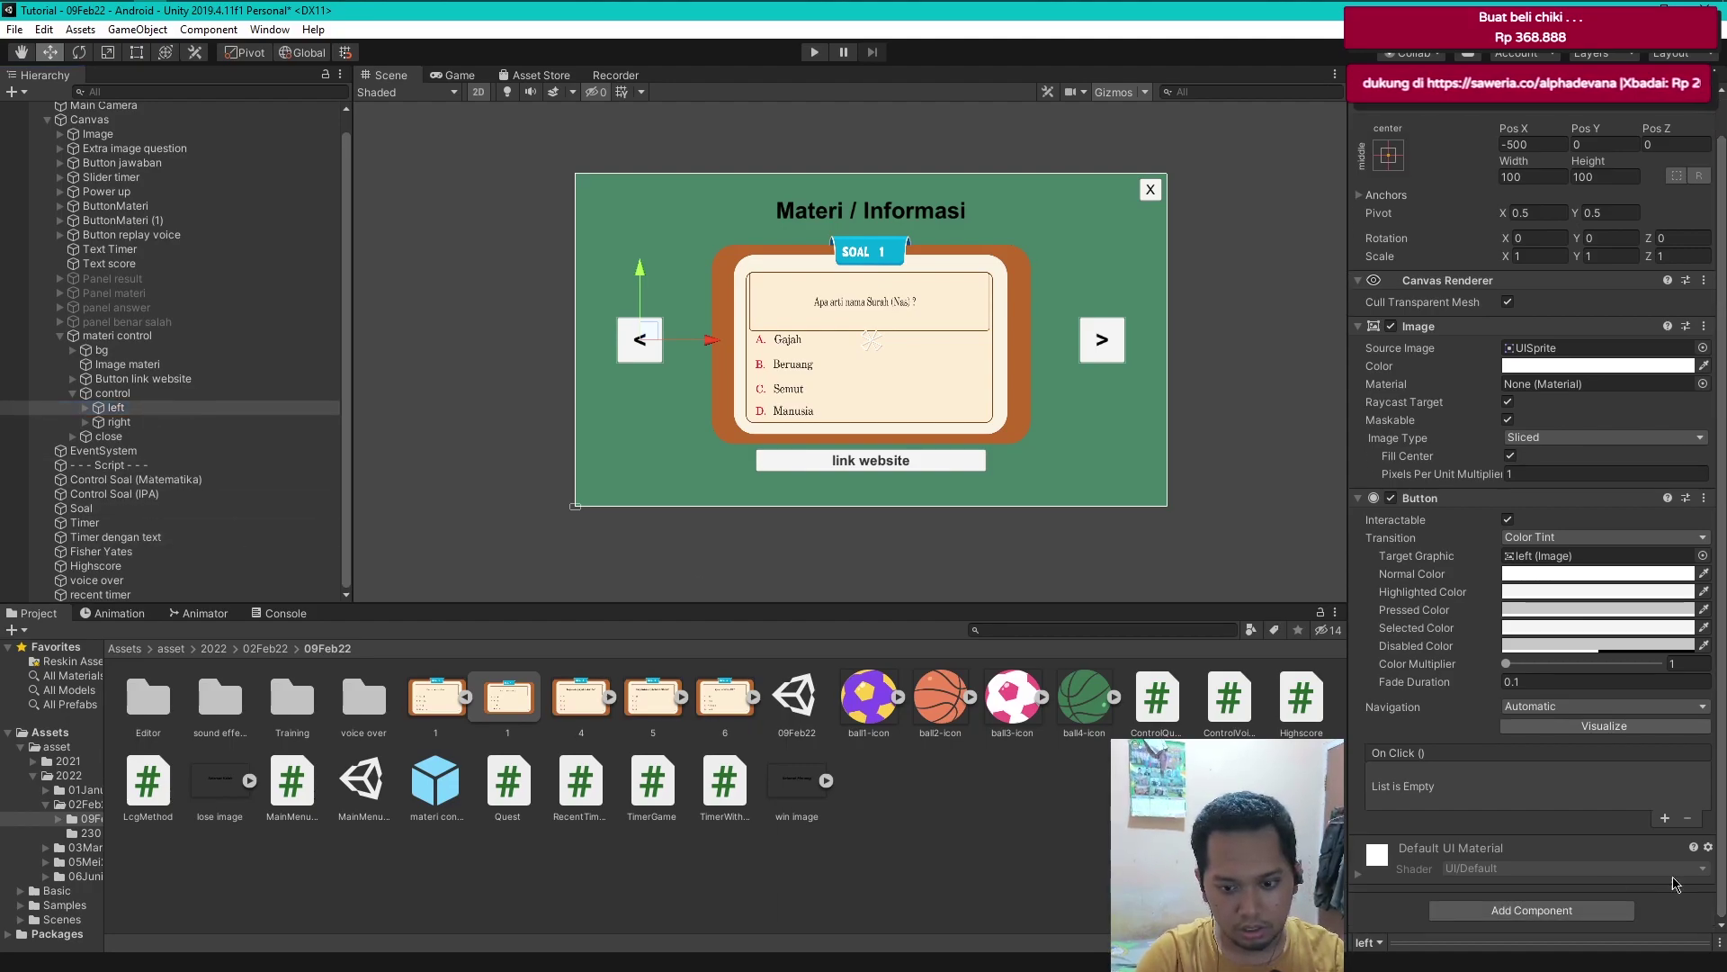
- Give the left arrow button an On Click calling Quest.ButtonControlMateri on Soal
left_click(1661, 818)
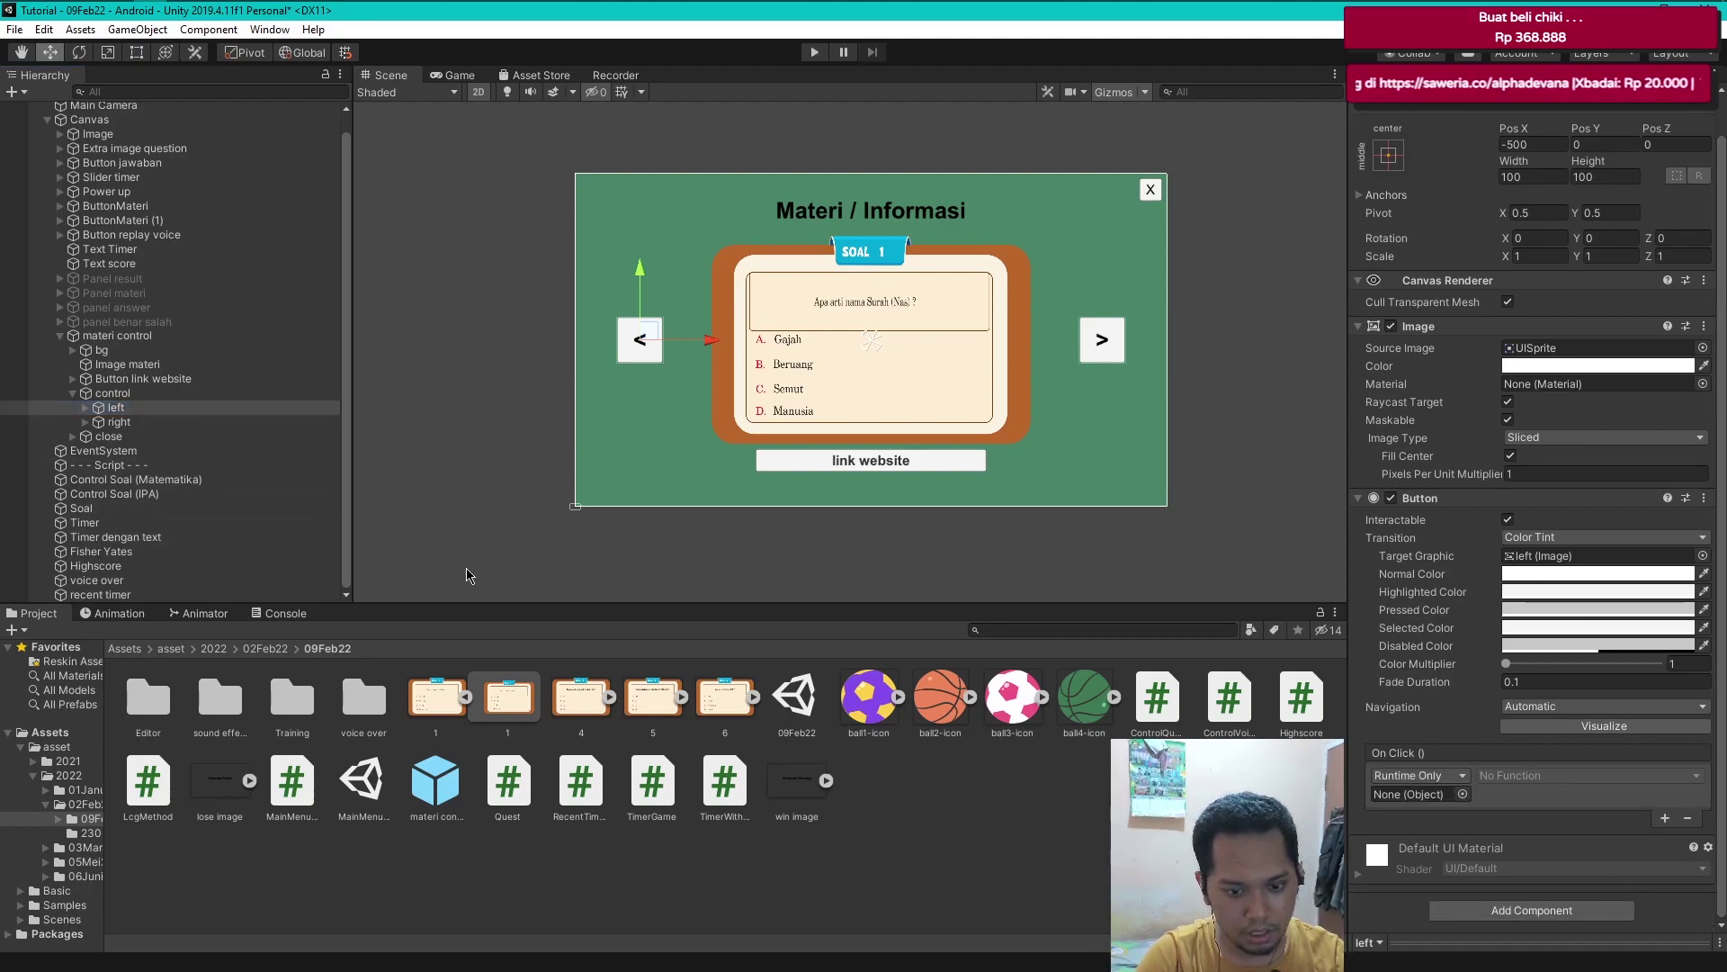
left_click_drag(81, 509, 1394, 795)
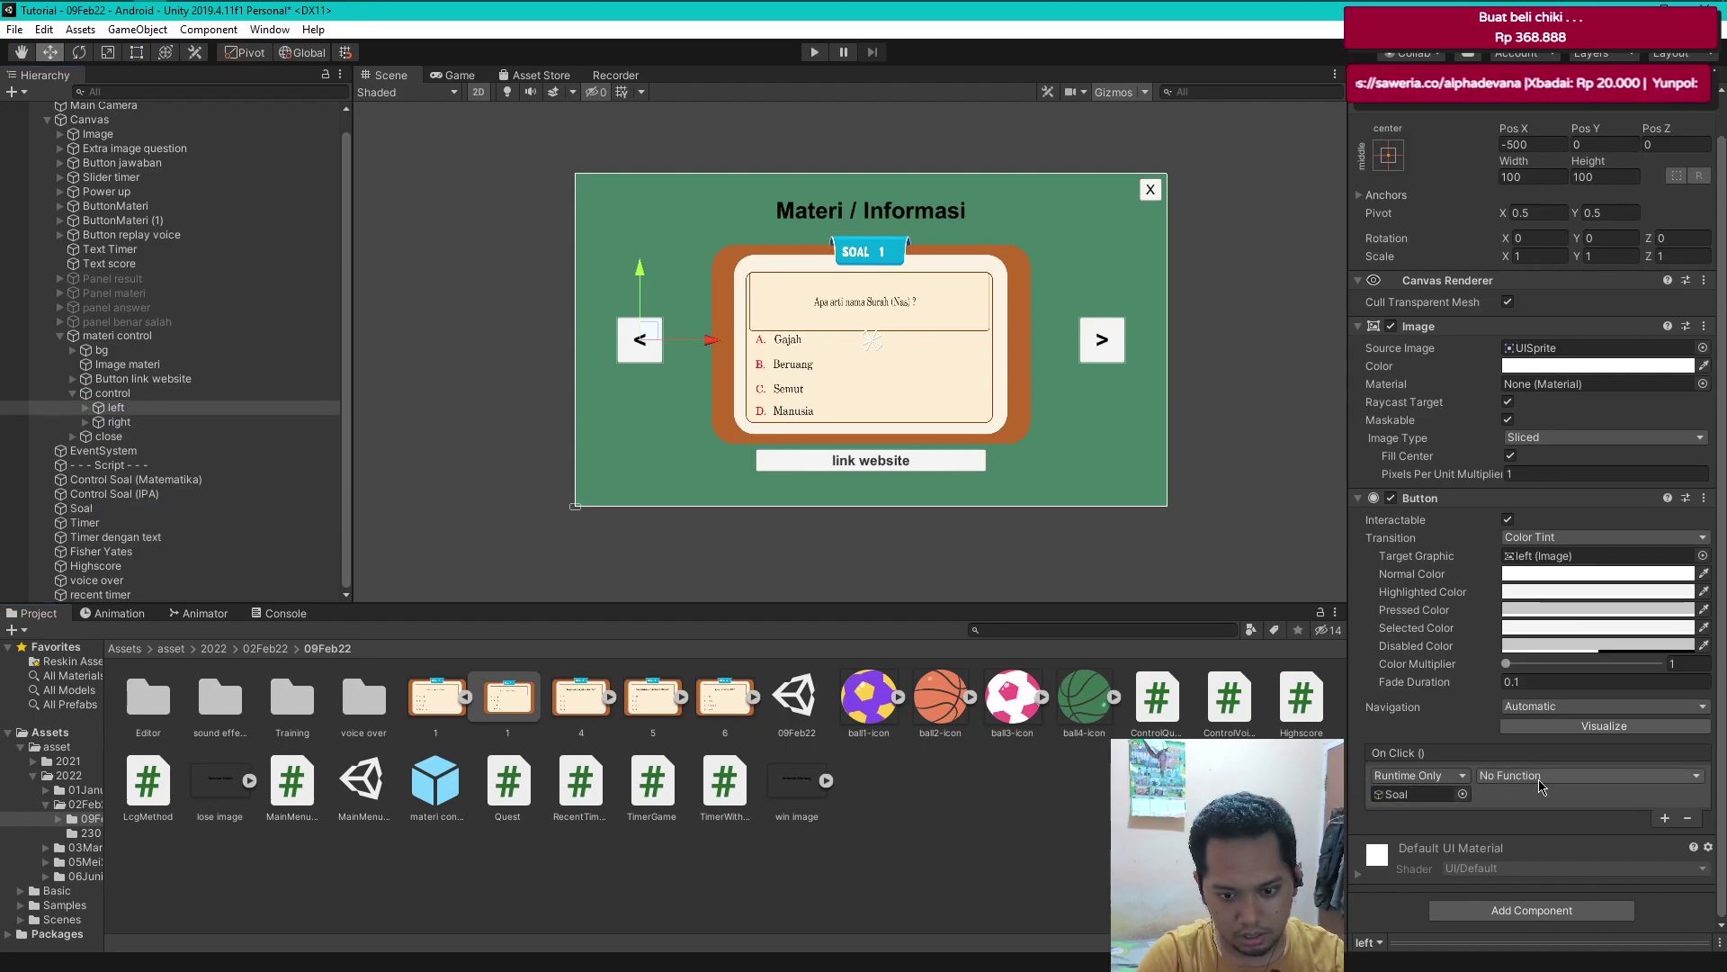
left_click(1540, 785)
mouse_move(1538, 861)
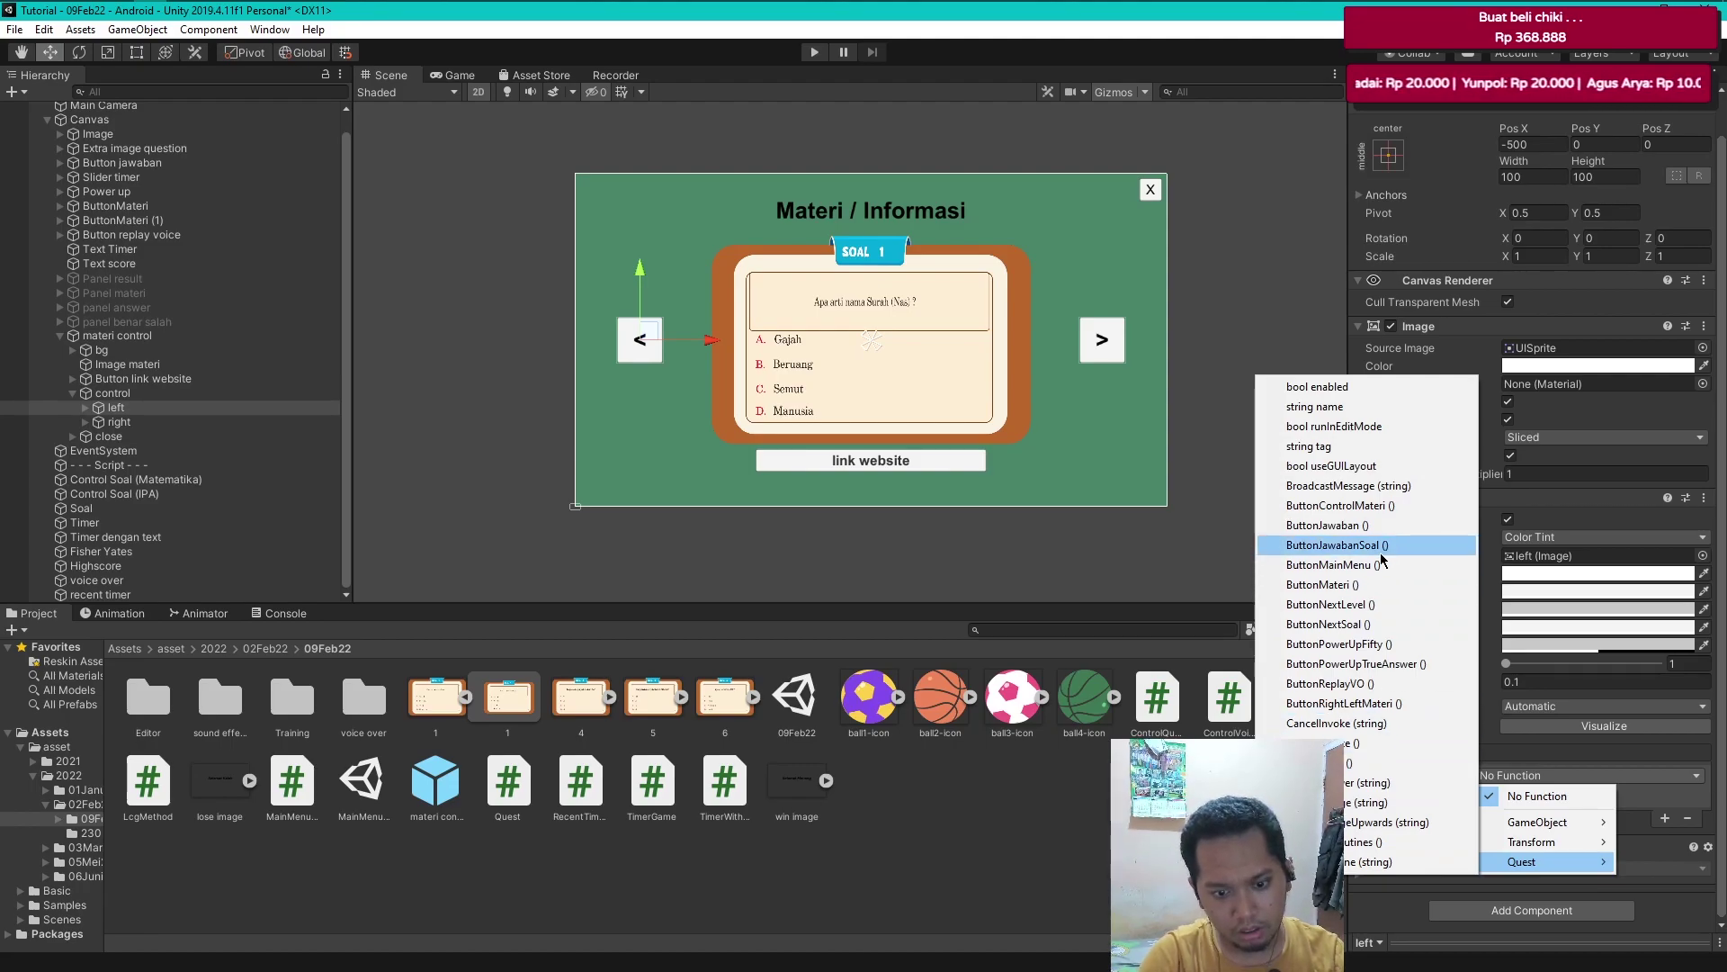
key("alt+Tab")
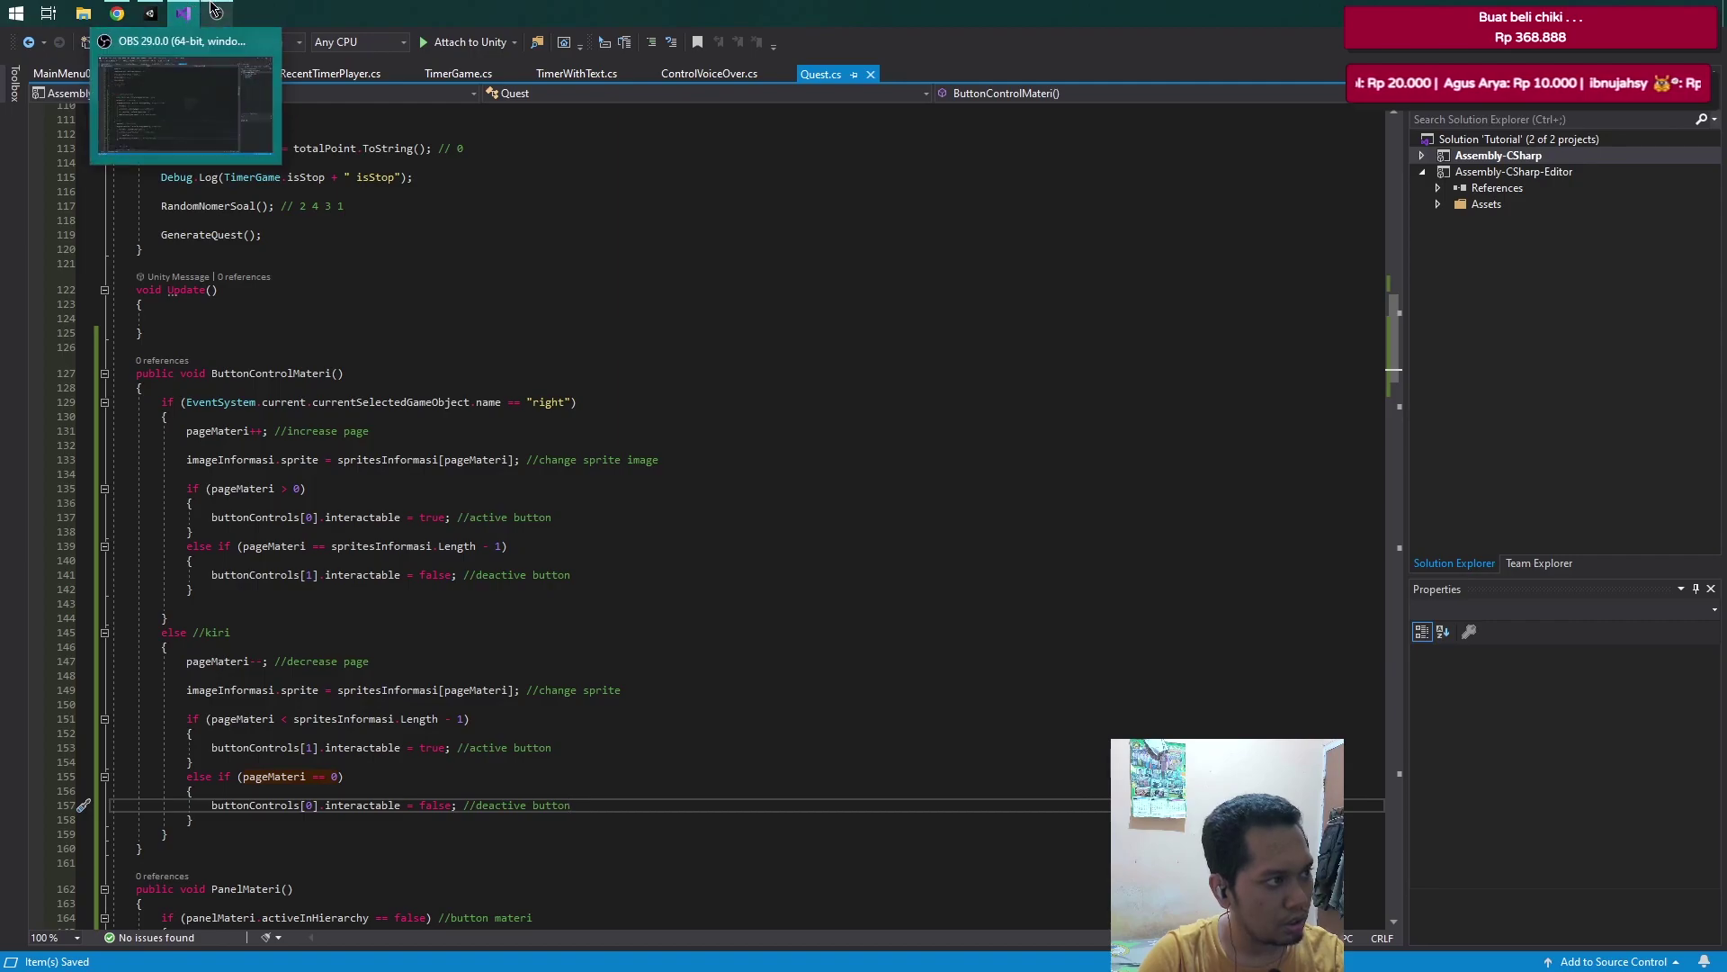
left_click(152, 9)
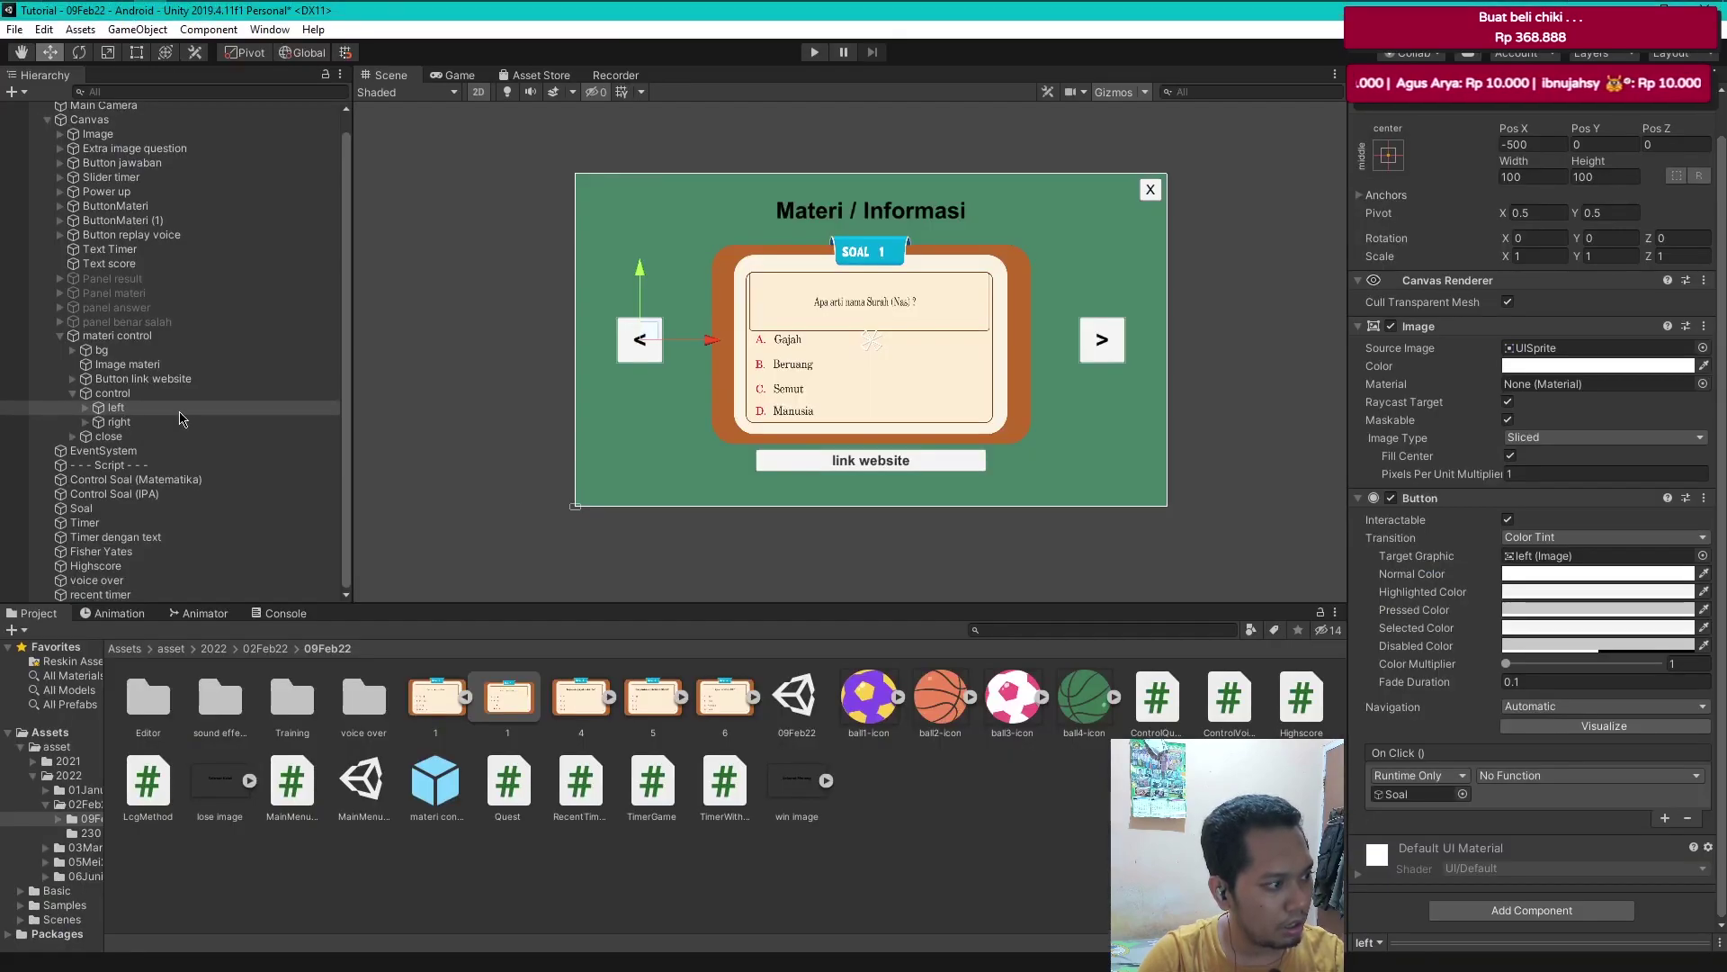
left_click(1549, 781)
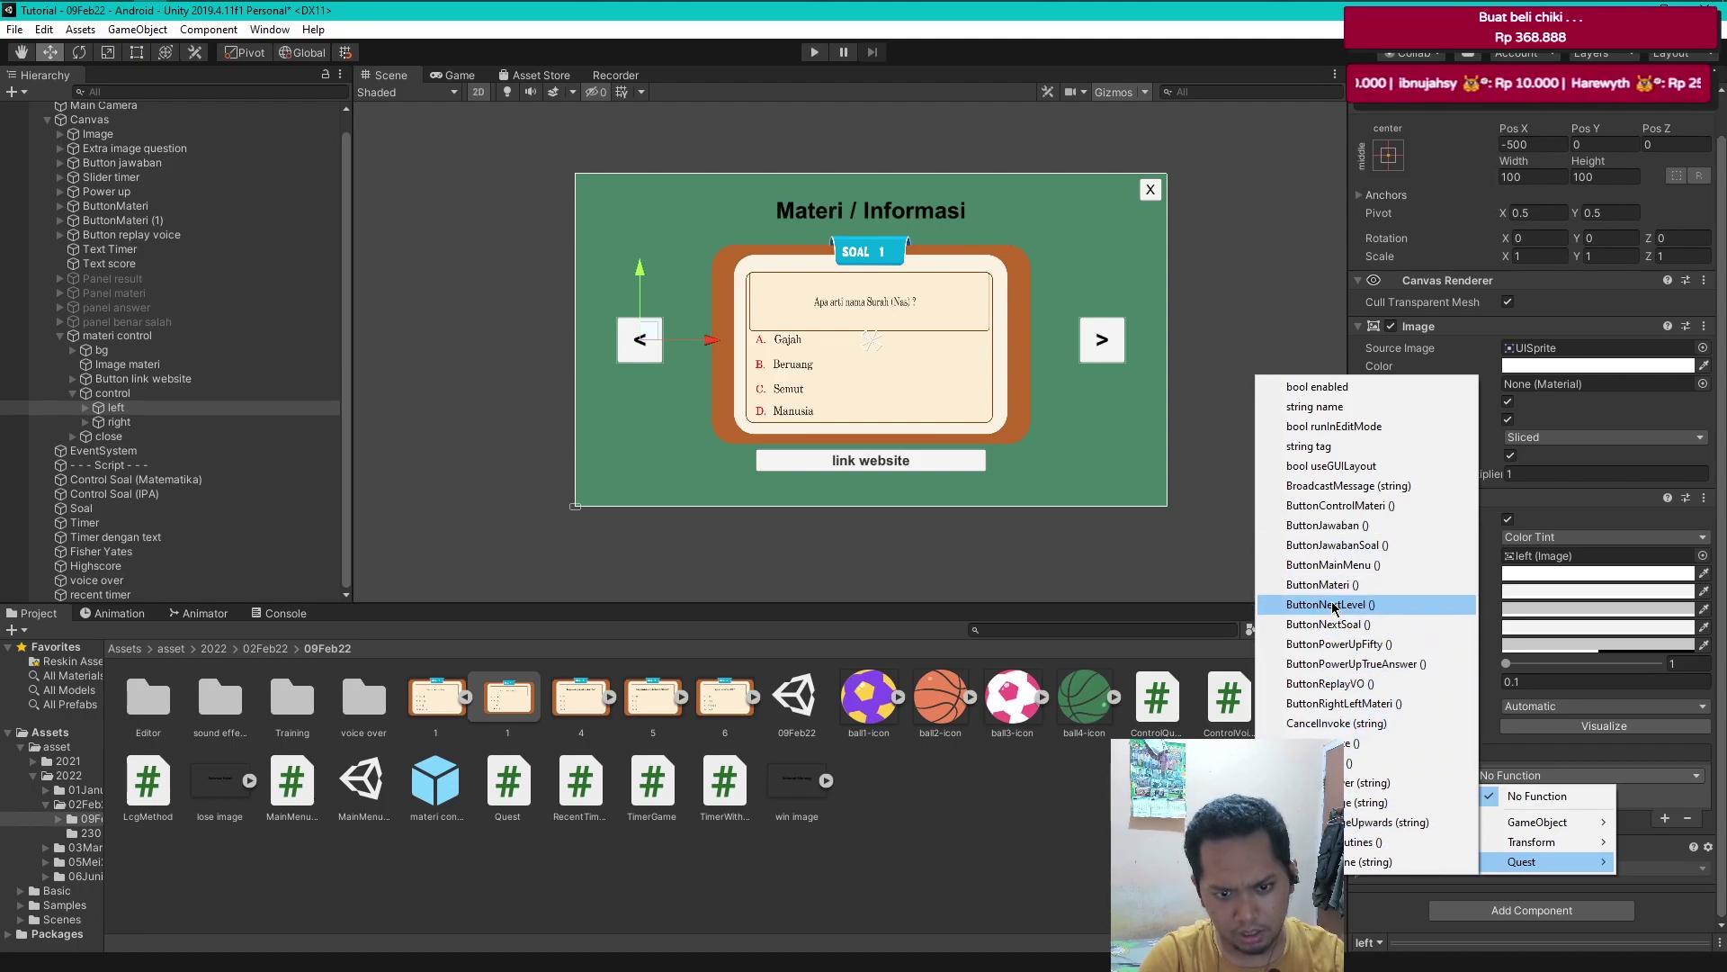
left_click(1341, 504)
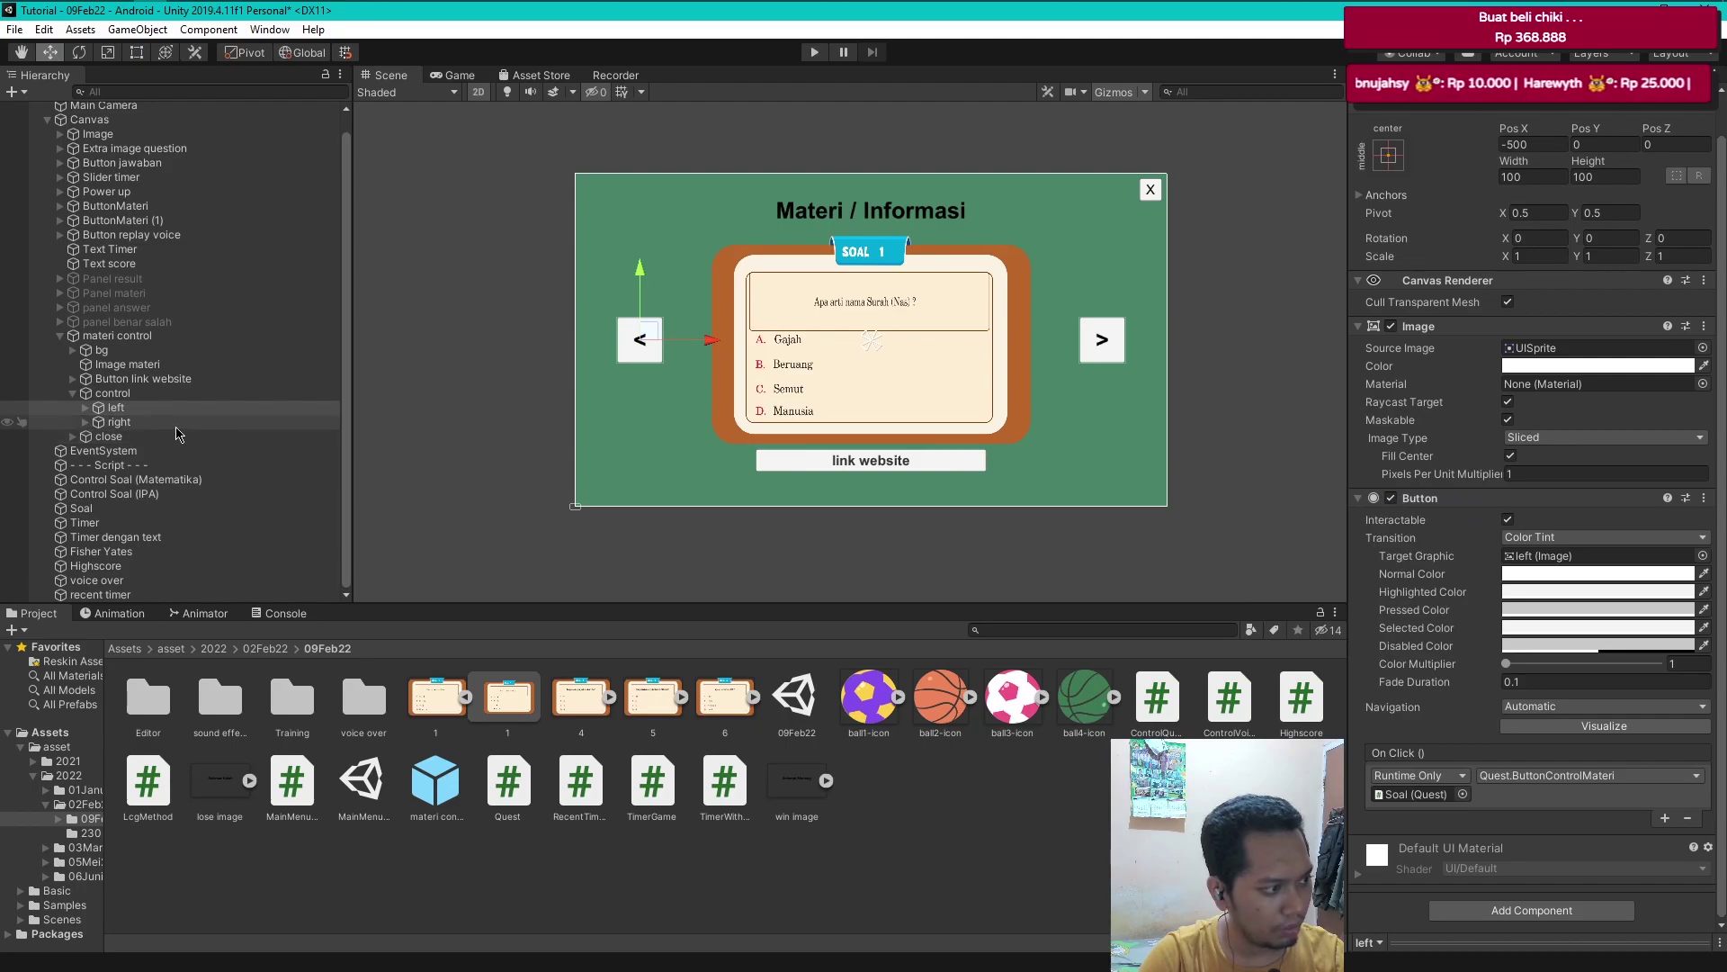
- Give the right arrow button the same Soal Quest.ButtonControlMateri click action
left_click(126, 422)
left_click(1665, 817)
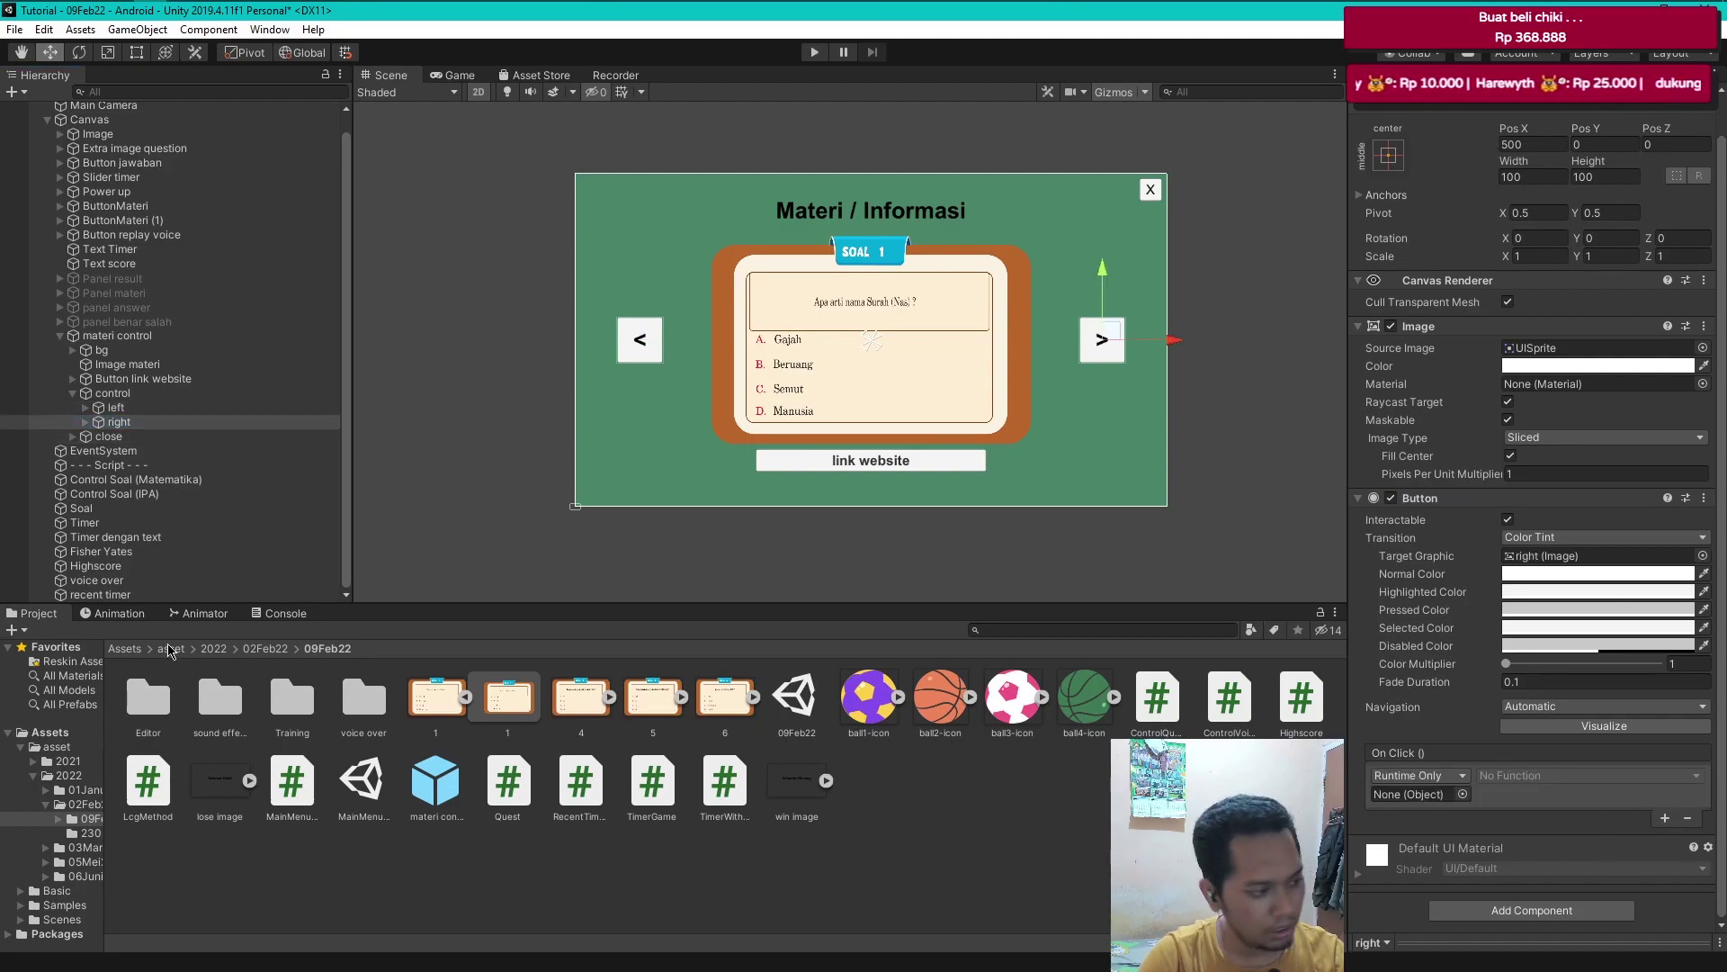
left_click_drag(81, 509, 1387, 792)
left_click(1583, 774)
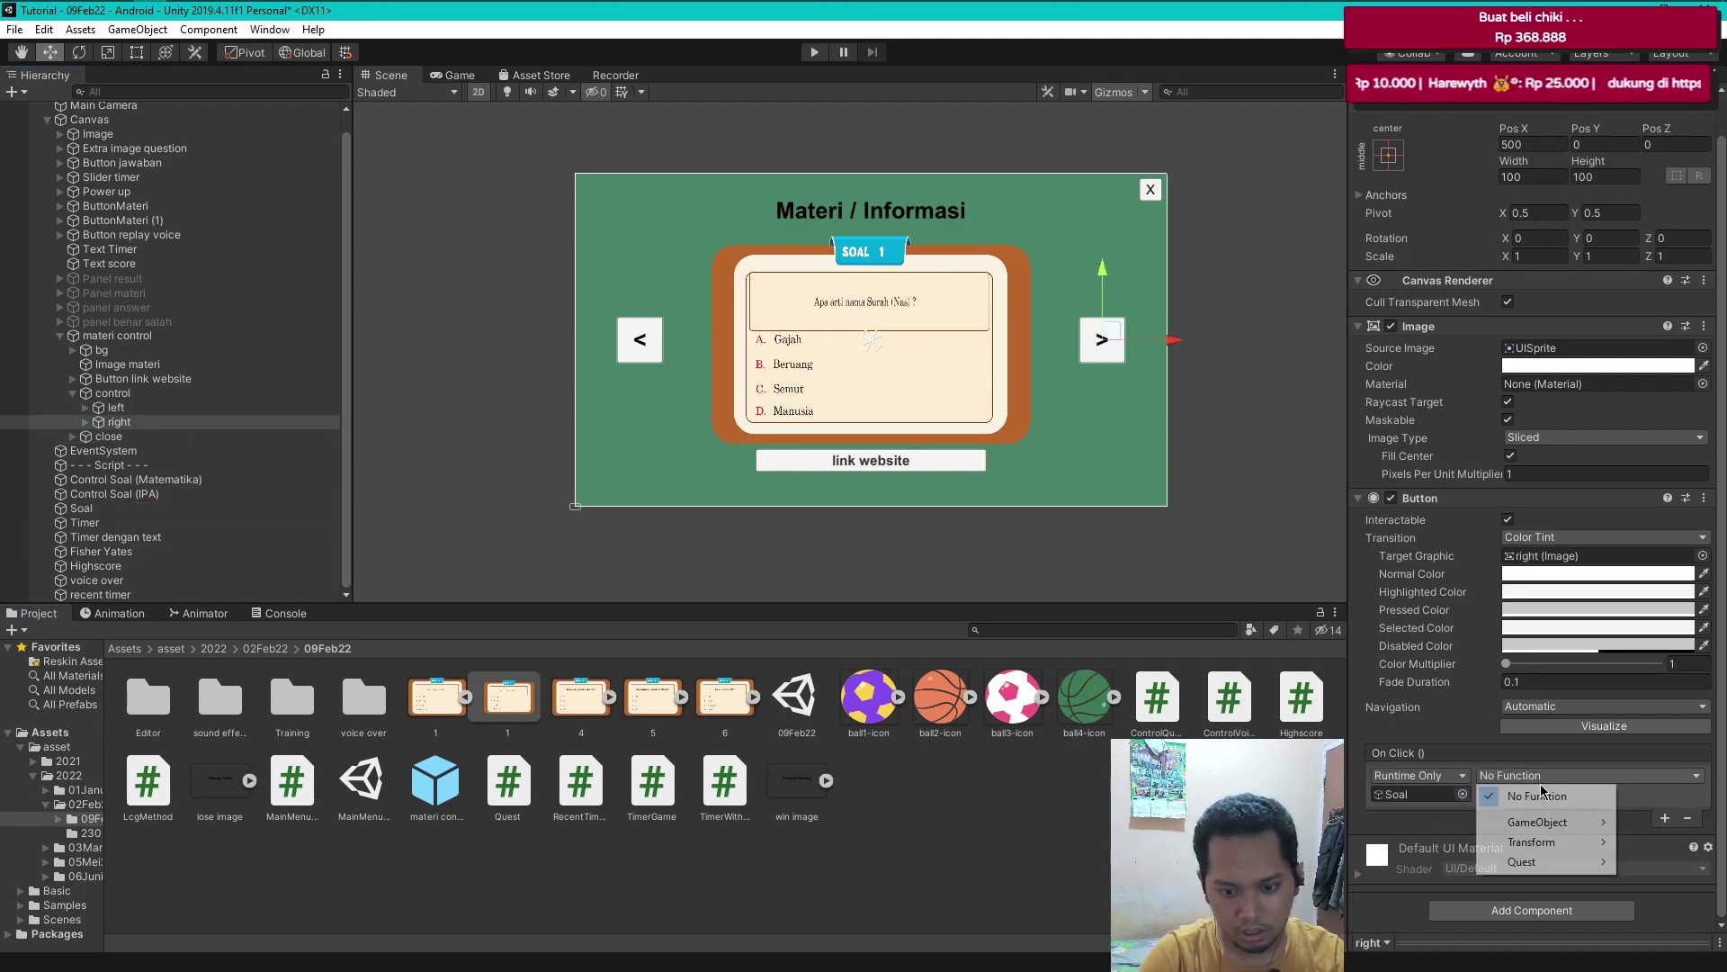
mouse_move(1529, 861)
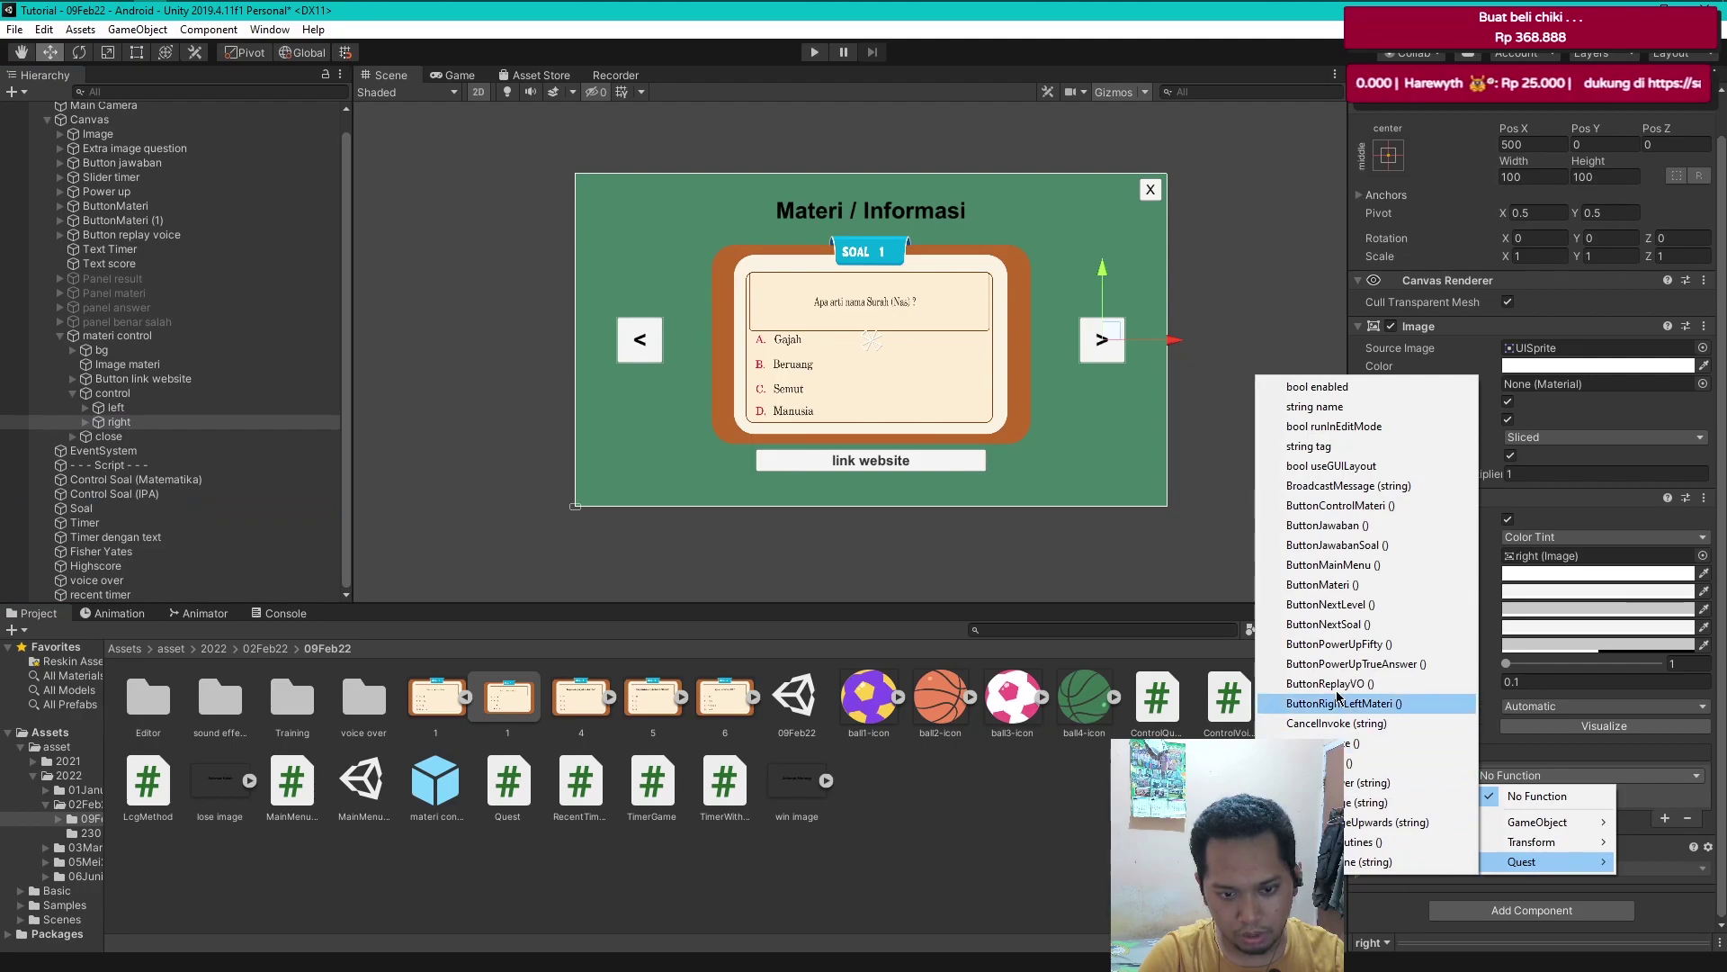
left_click(1341, 505)
left_click(109, 436)
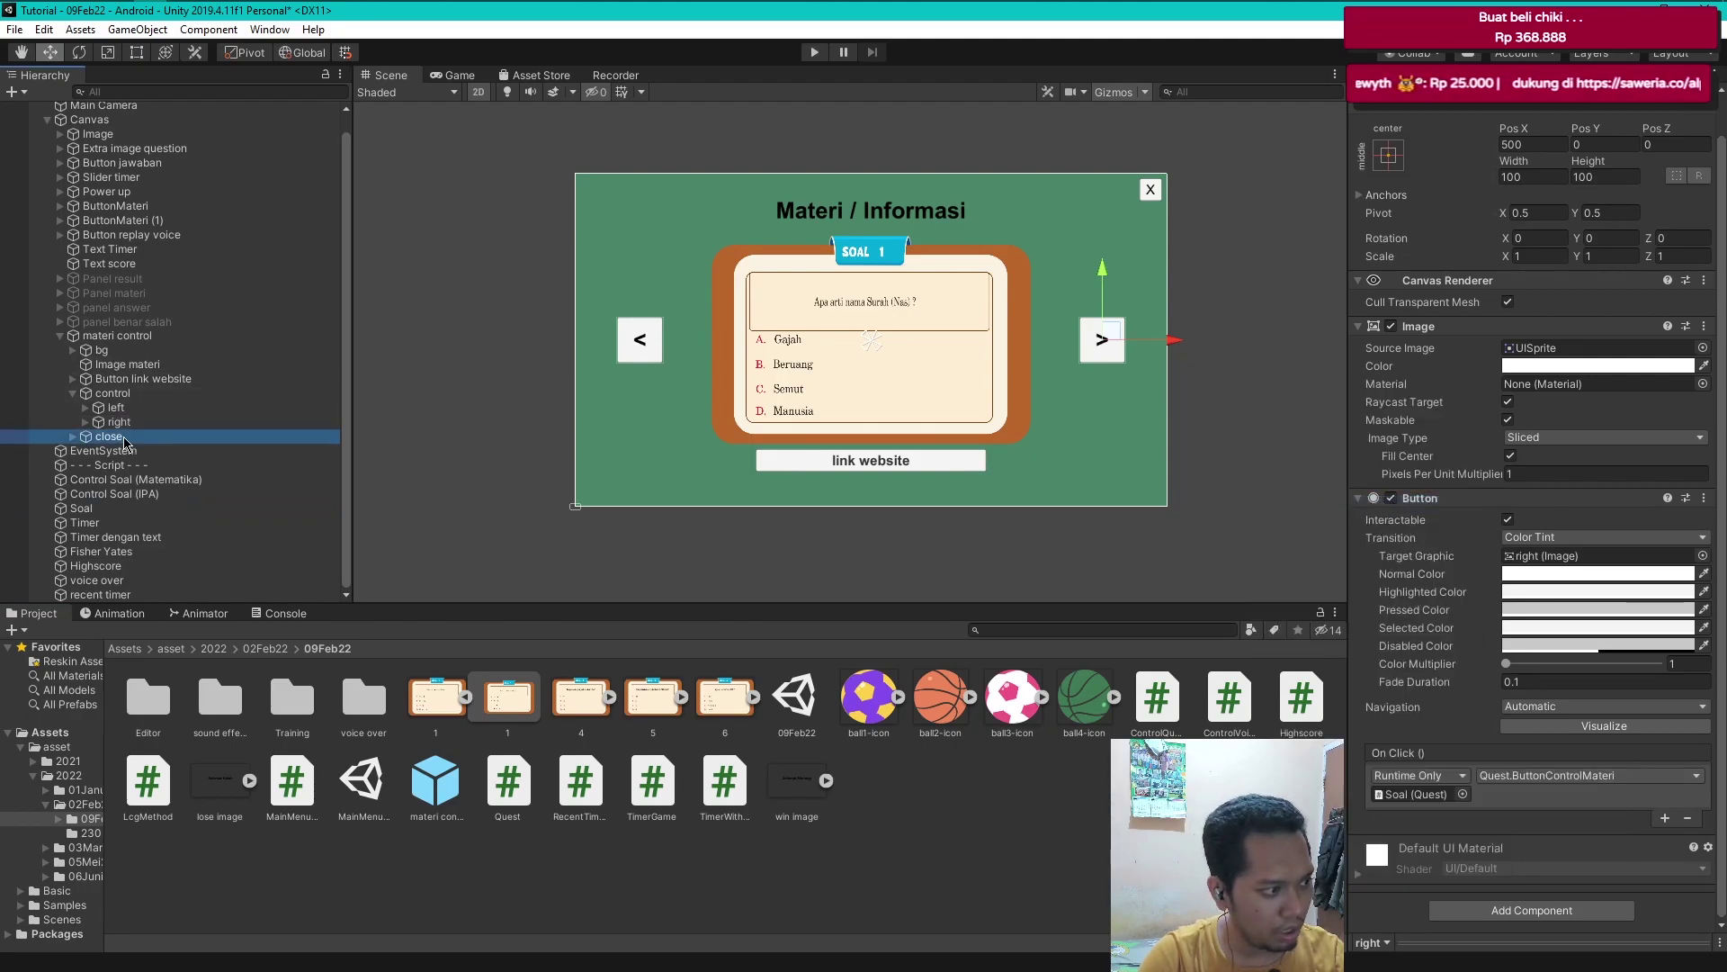
left_click(1581, 776)
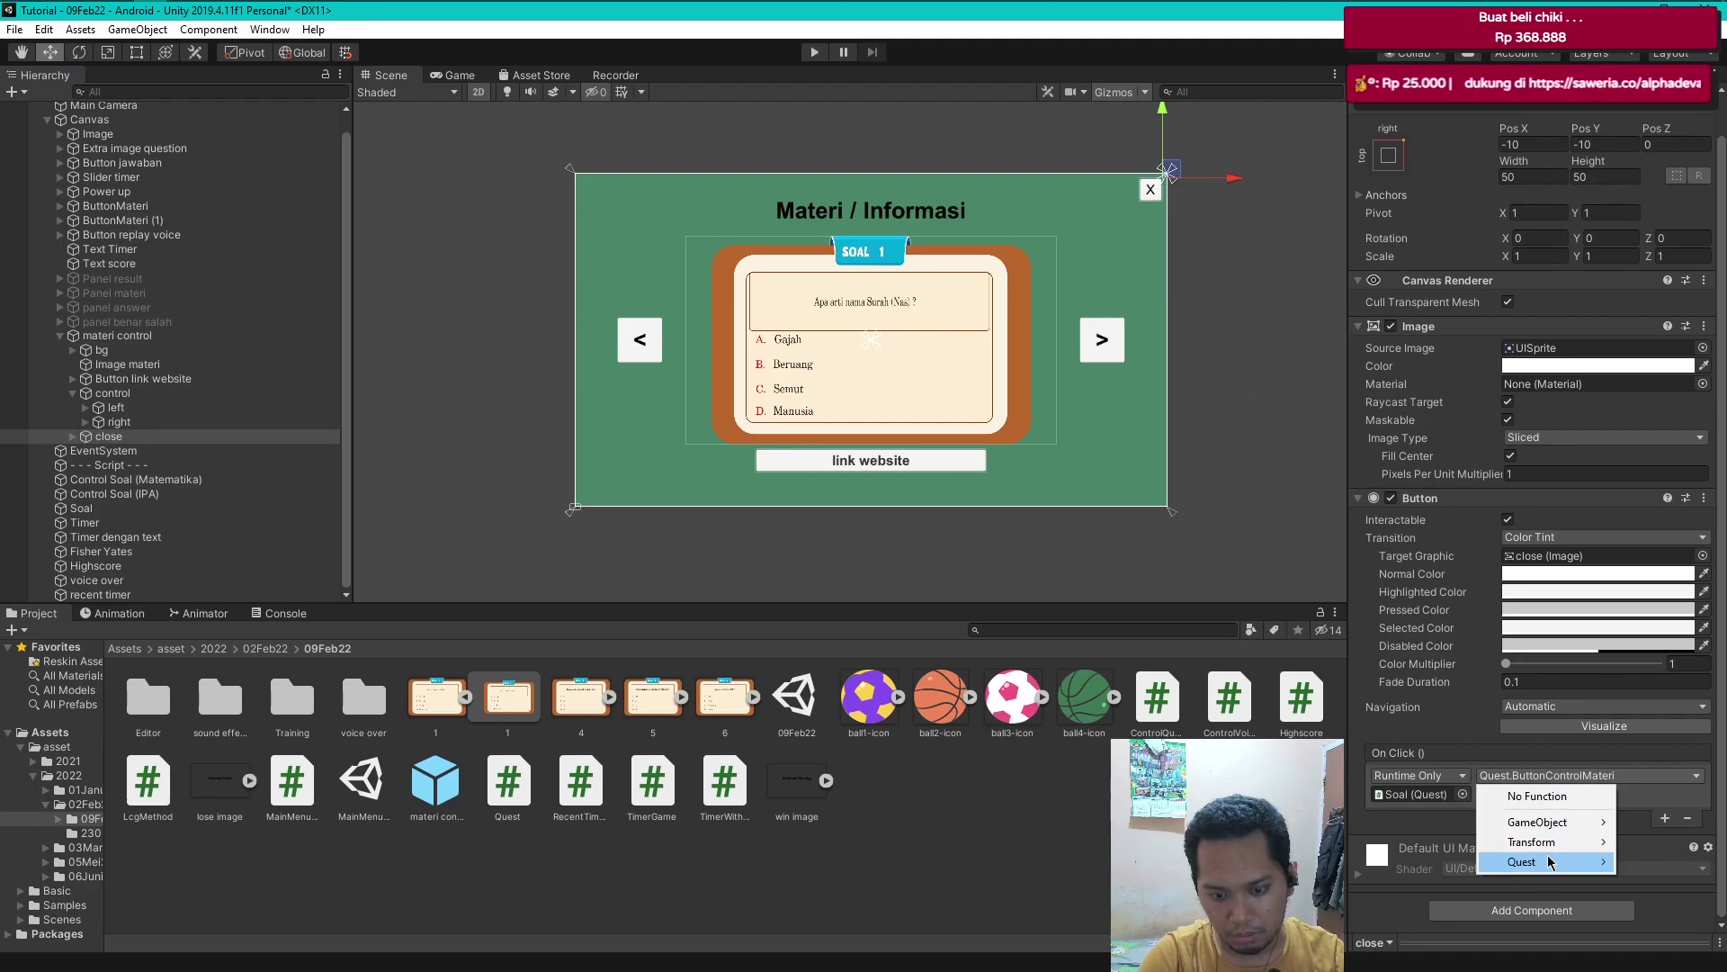
- Make both the close button and ButtonMateri (1) call PanelMateri when clicked
mouse_move(1539, 861)
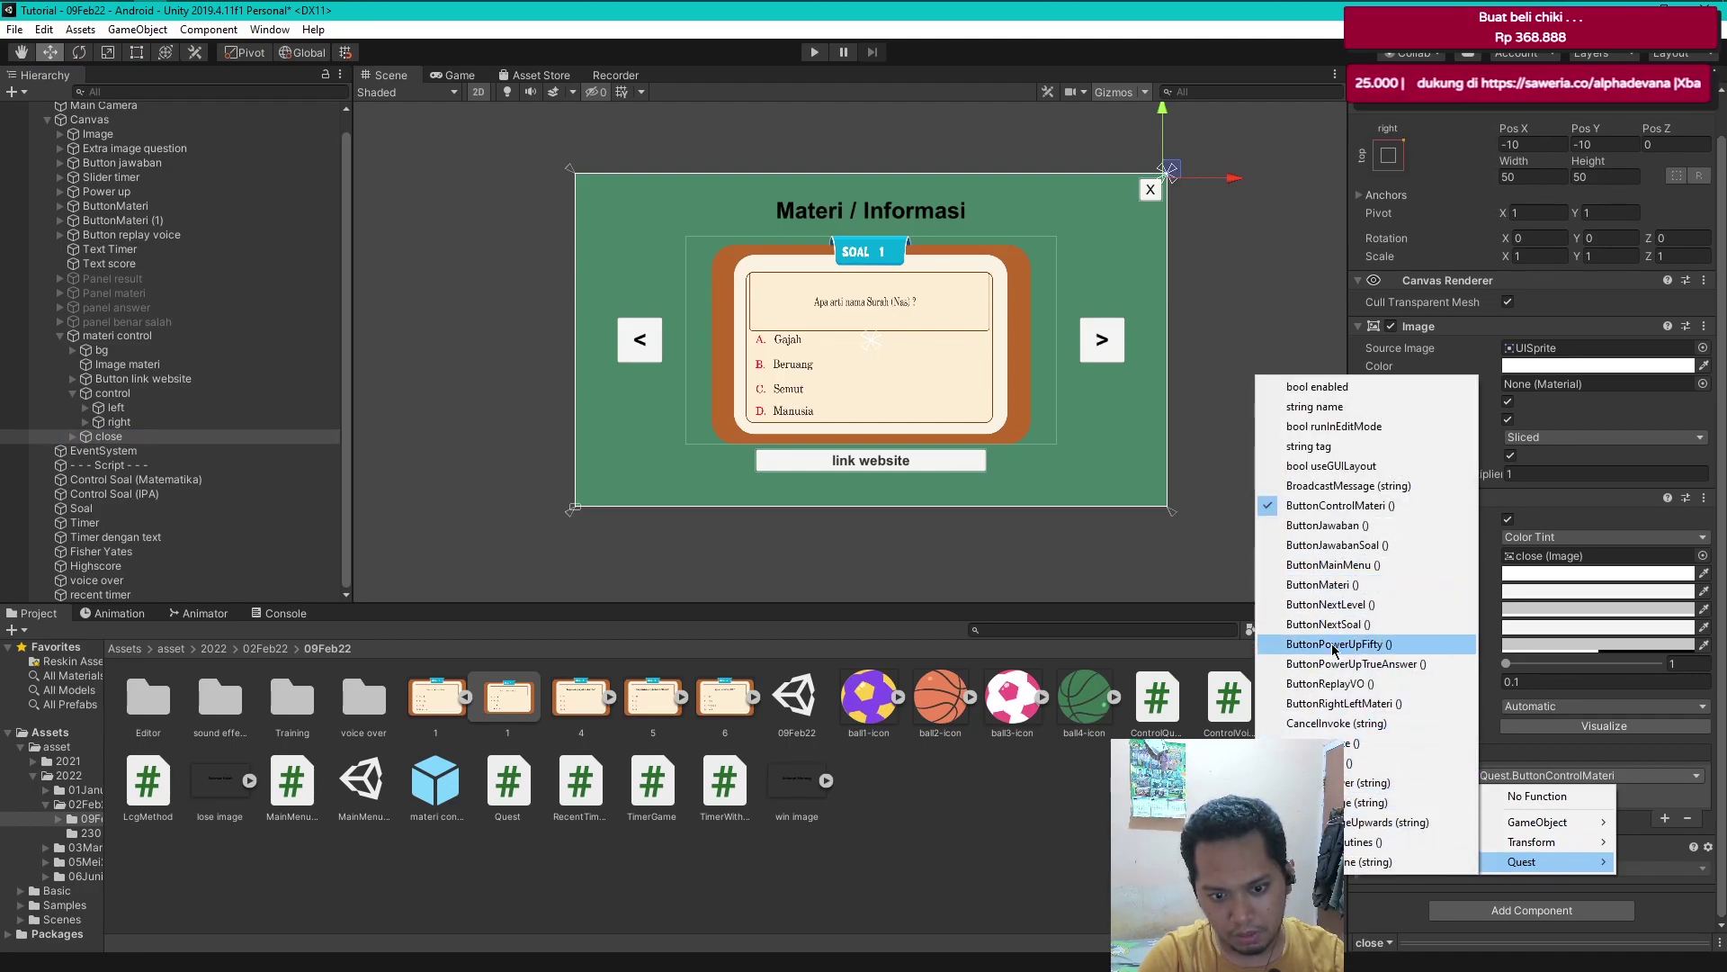
left_click(1322, 762)
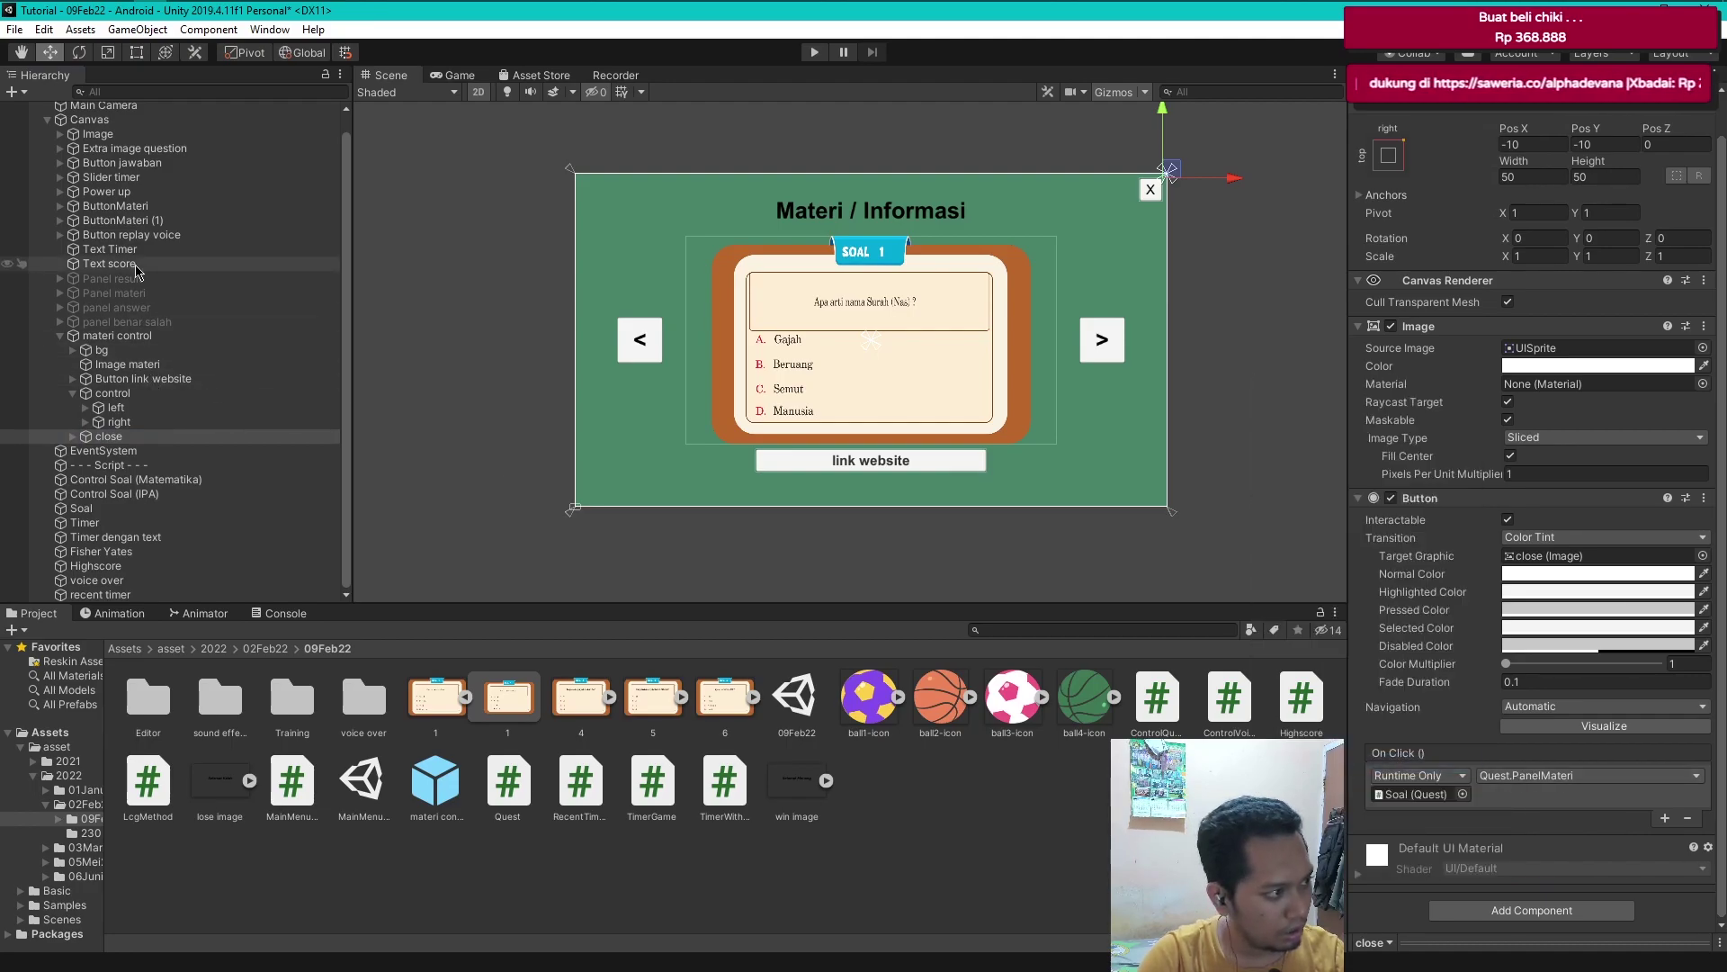
left_click(132, 223)
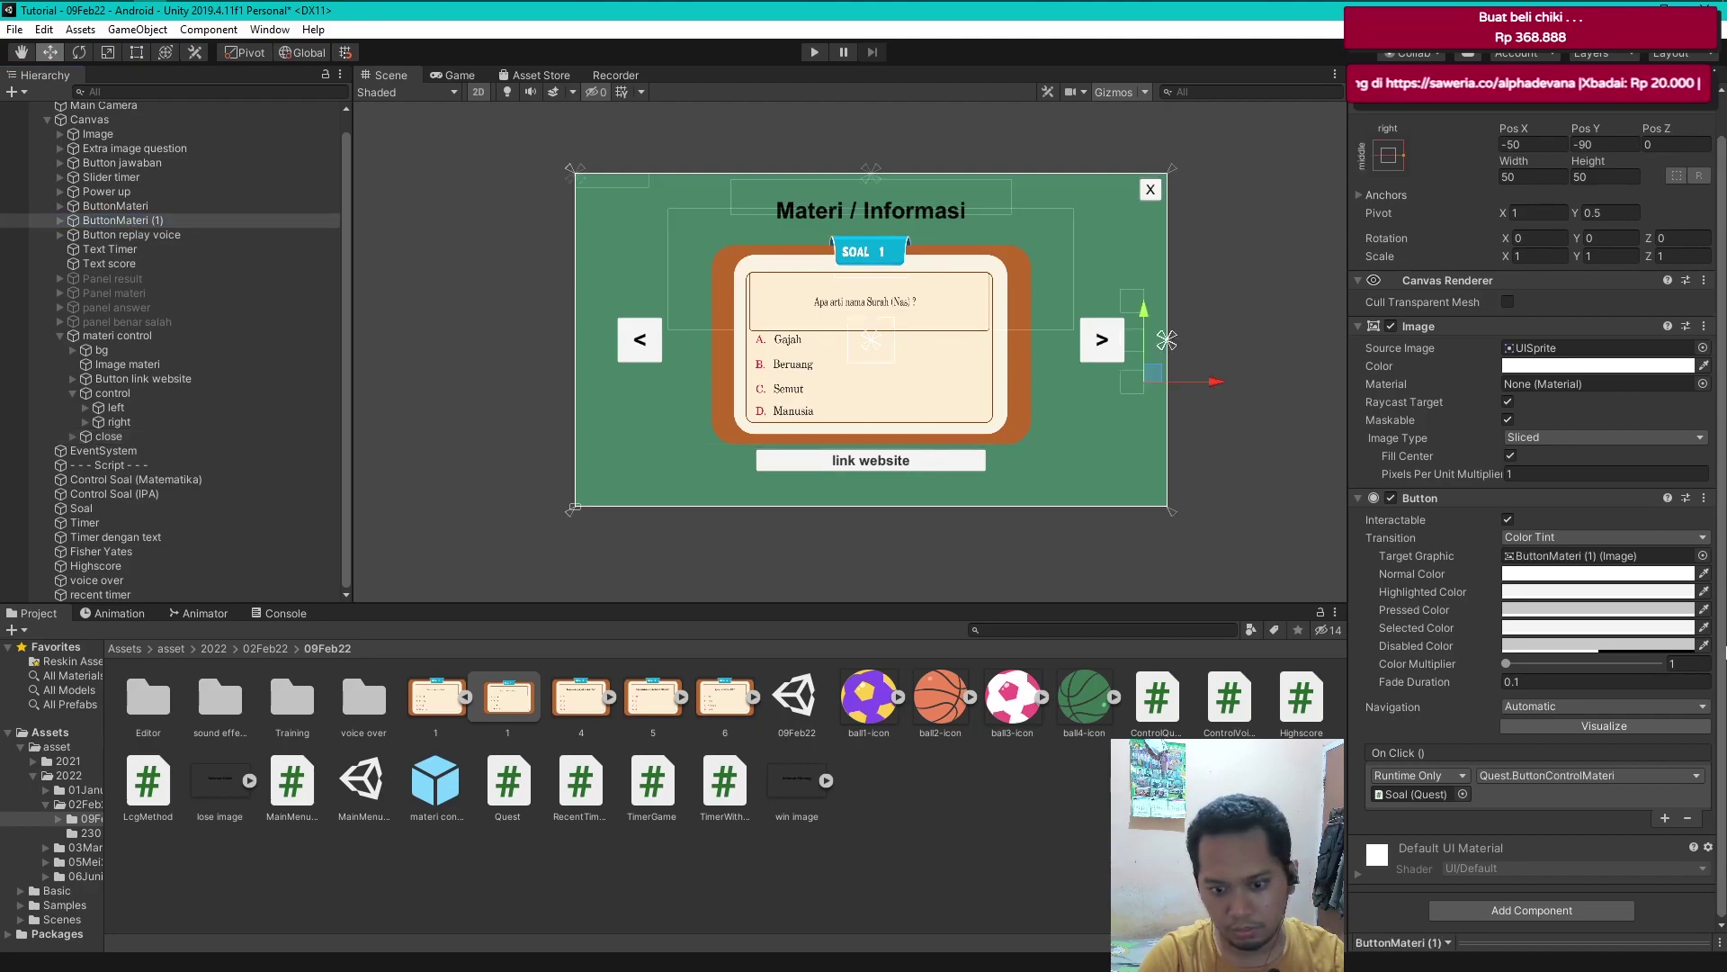
left_click(1560, 784)
mouse_move(1558, 861)
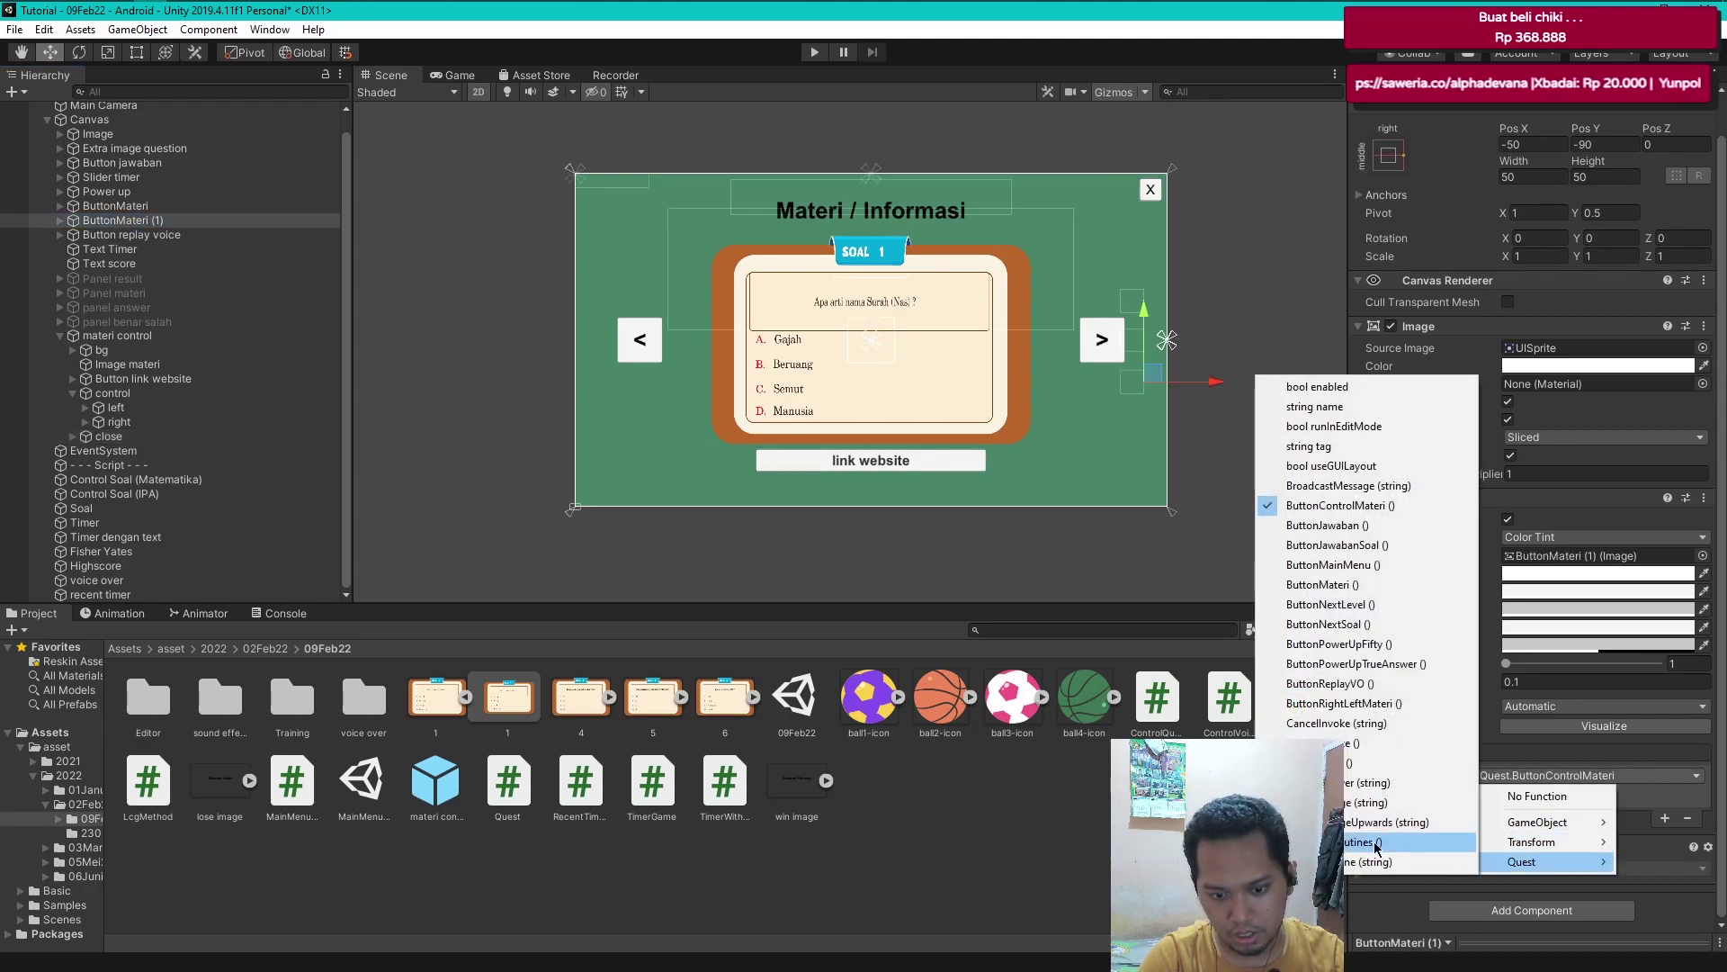
left_click(1346, 764)
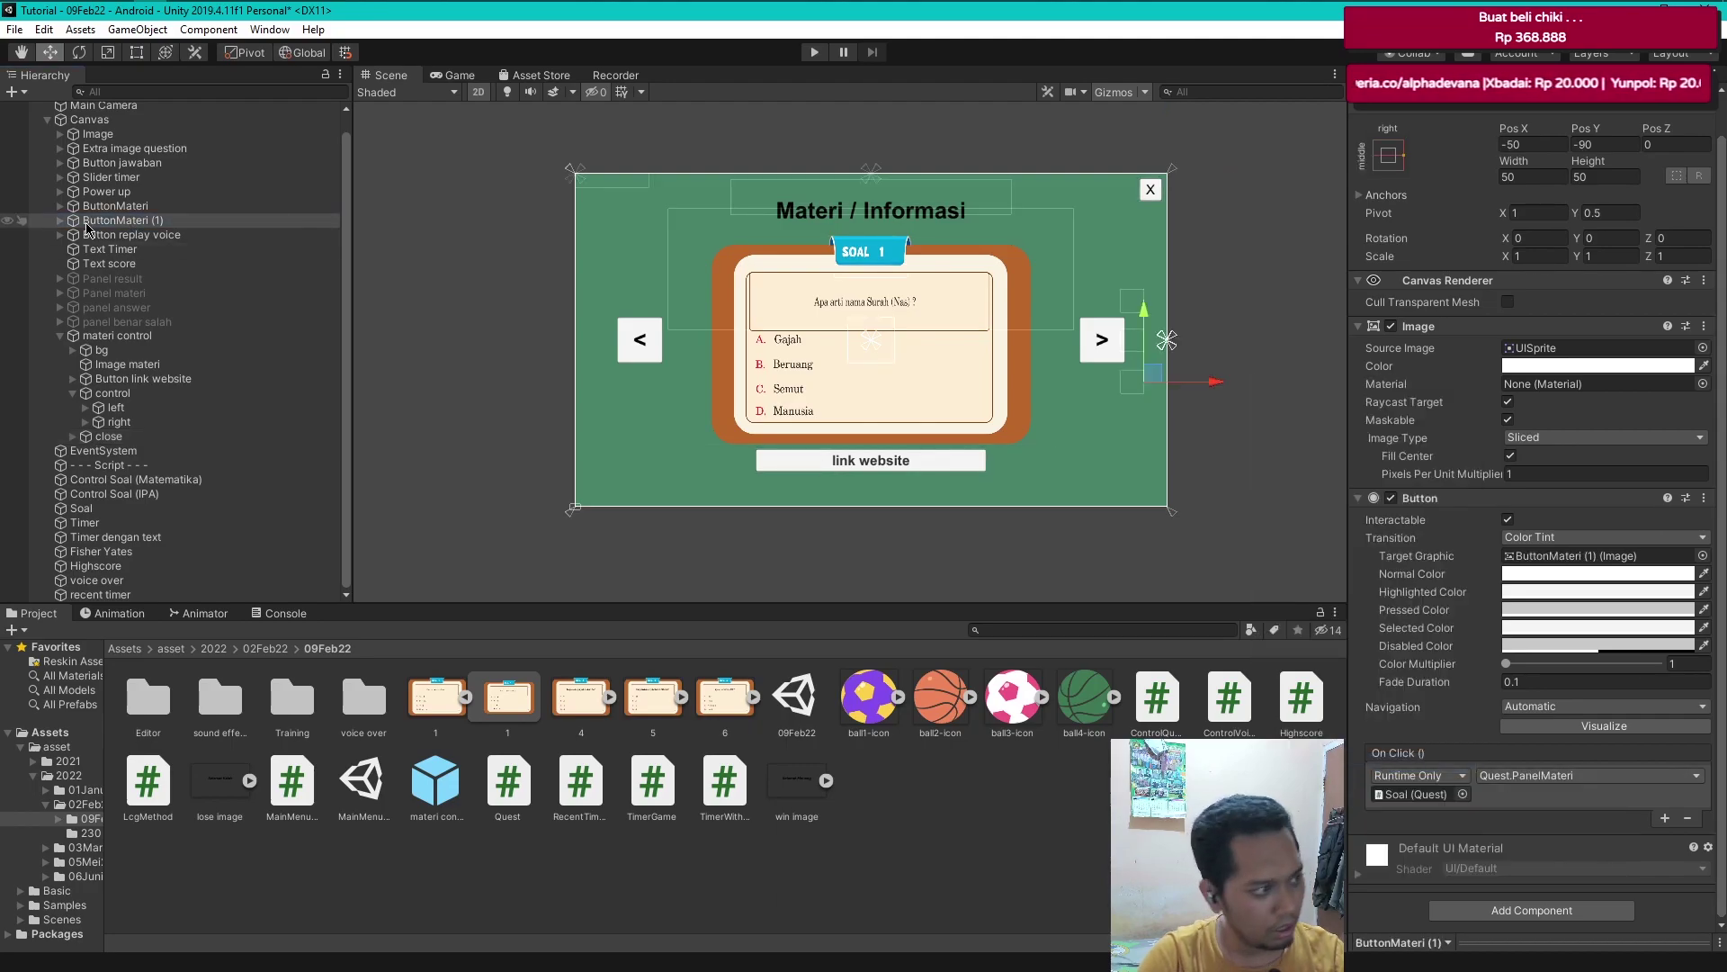
- Deactivate the materi control panel again
left_click(60, 336)
left_click(125, 340)
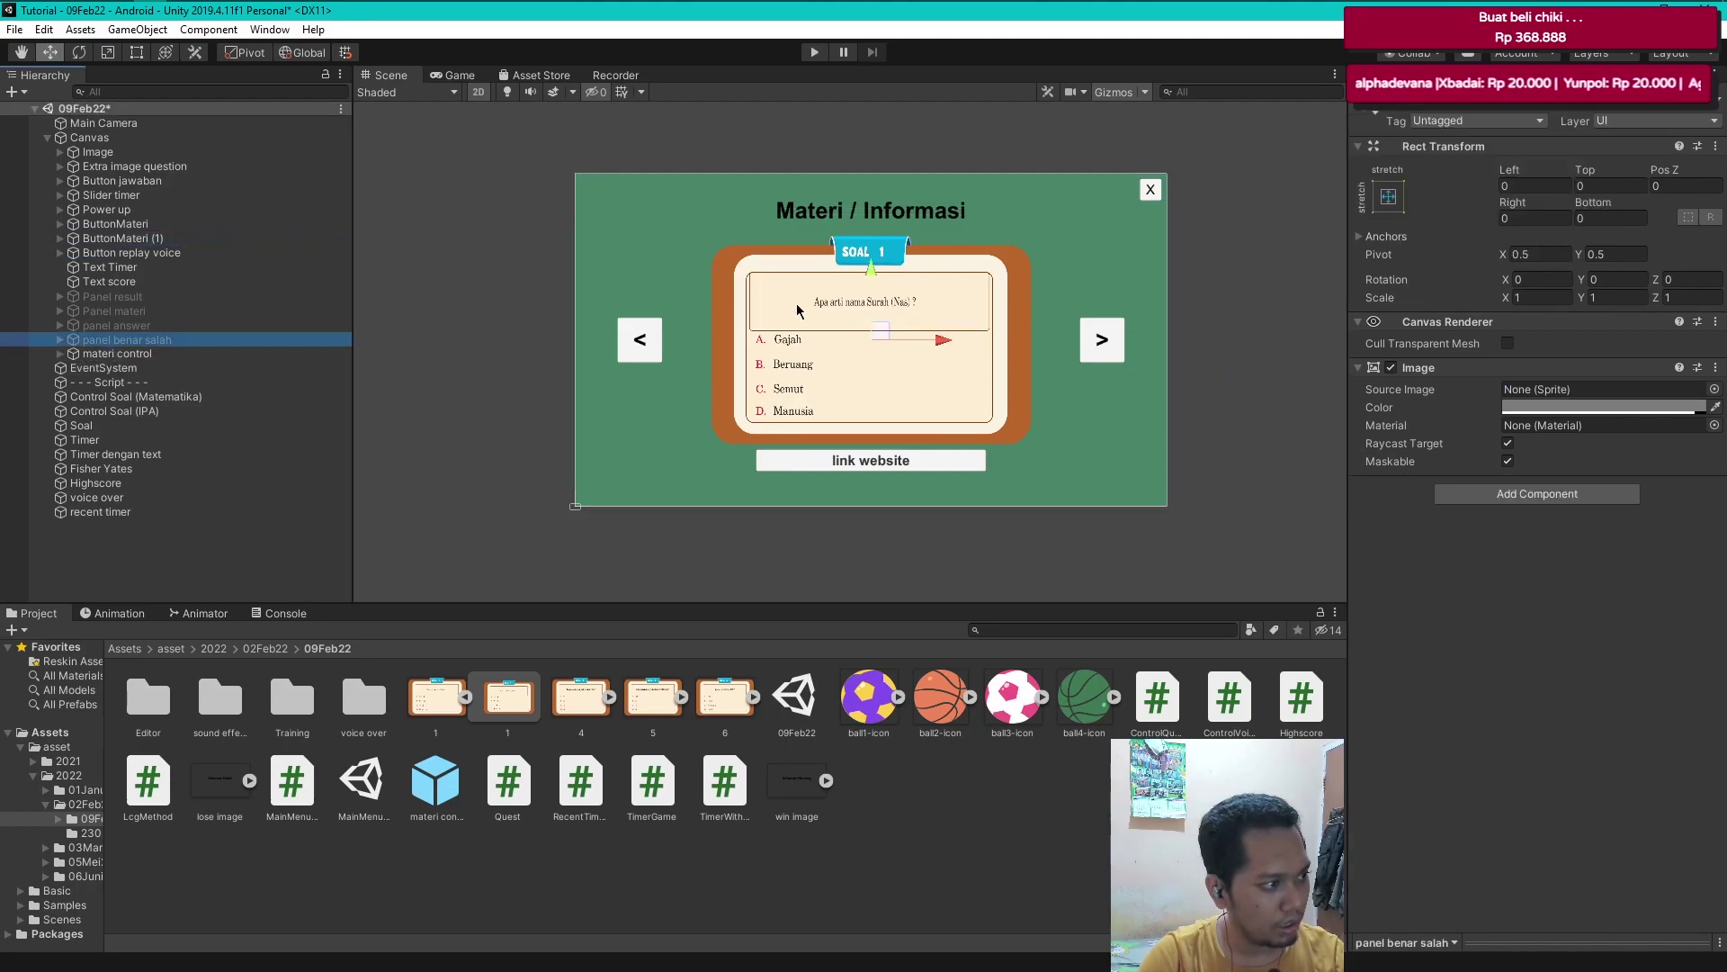
left_click(148, 353)
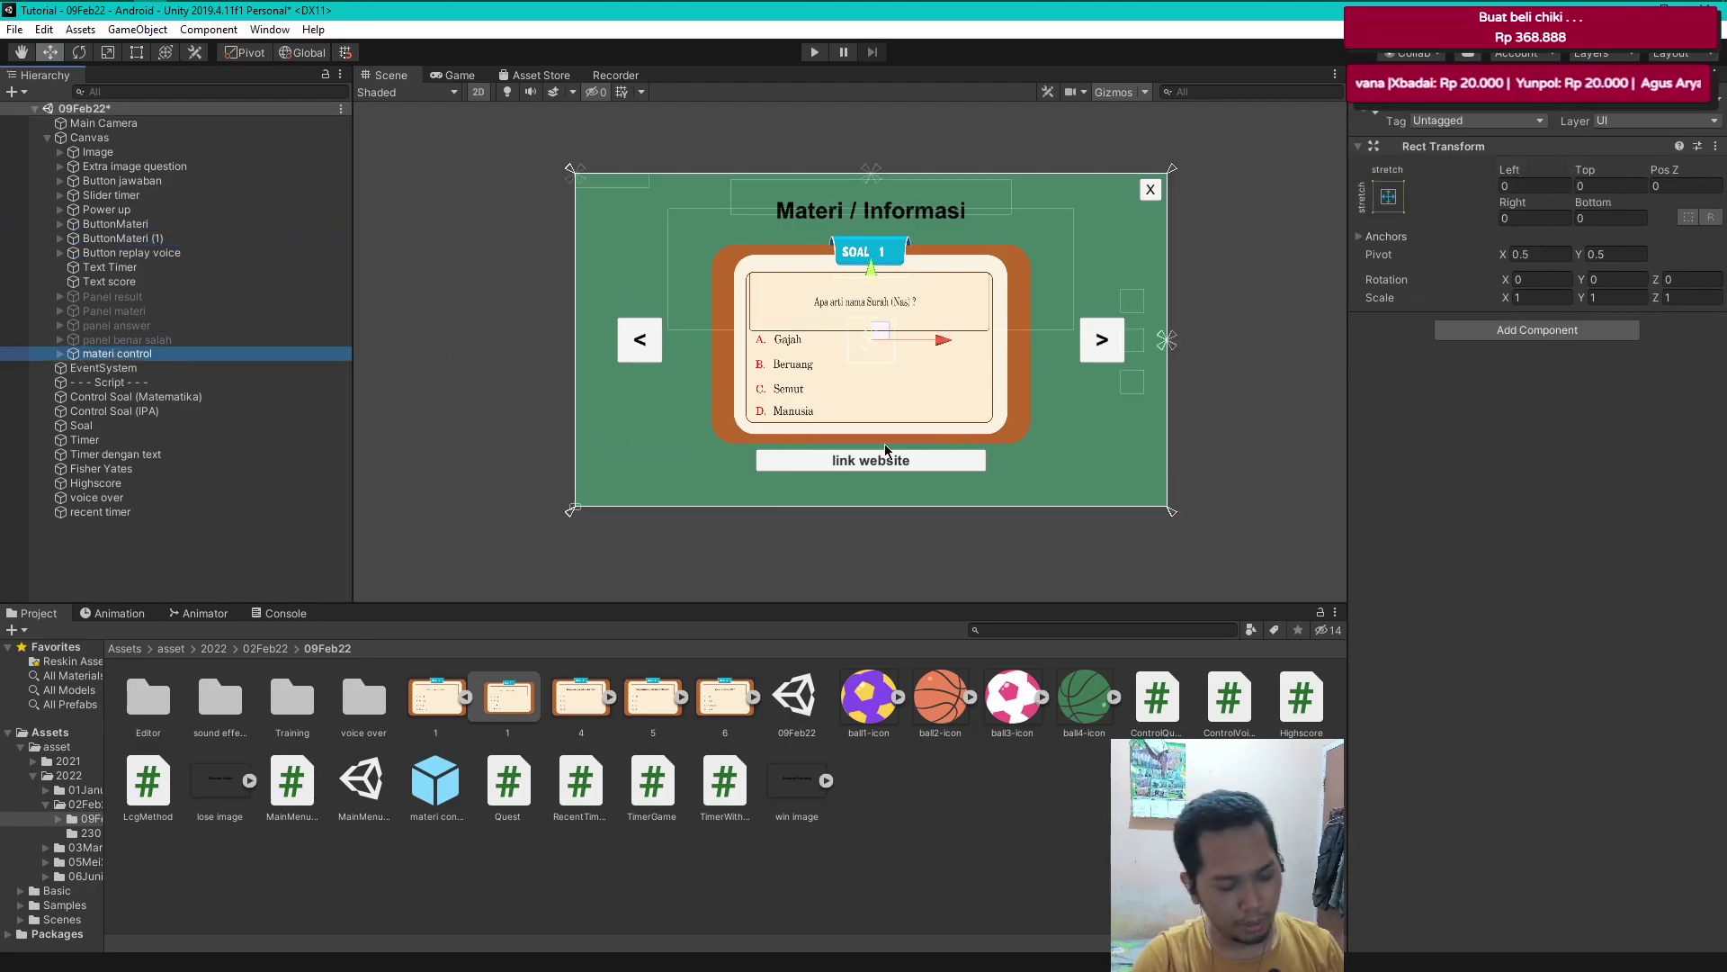
key("alt+shift+a")
left_click(203, 562)
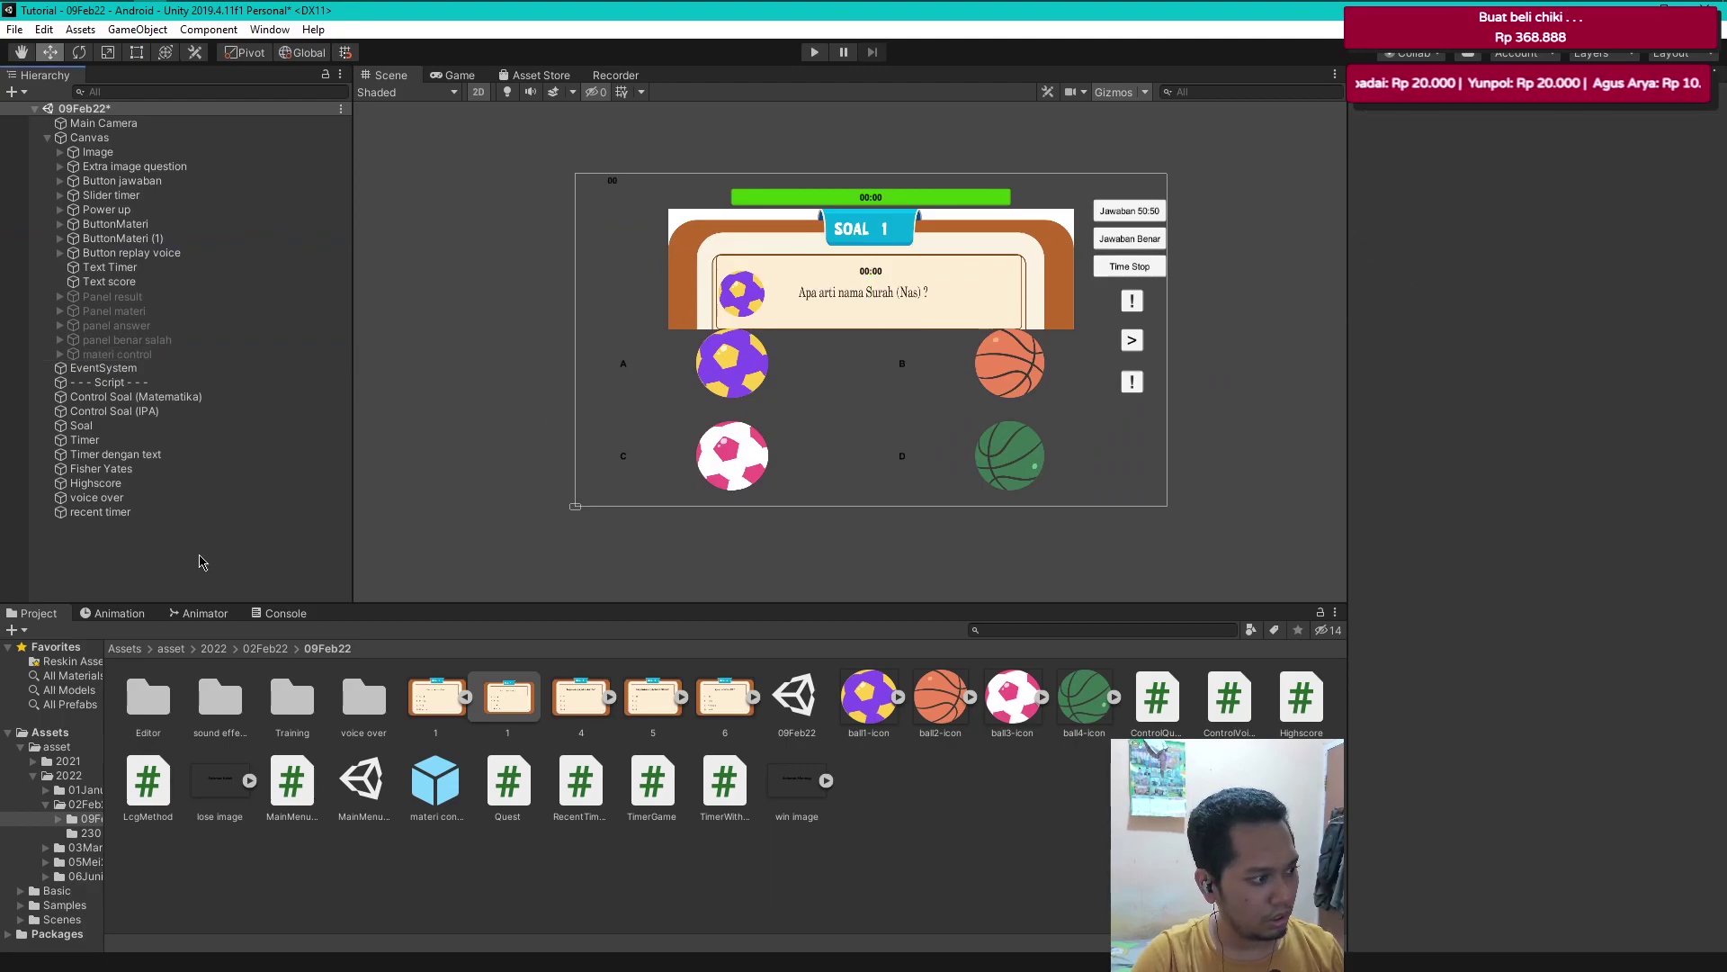
- On Soal's Quest script, assign materi control as Panel Materi and Image materi as Image Informasi
left_click(119, 427)
left_click_drag(1721, 499, 1721, 931)
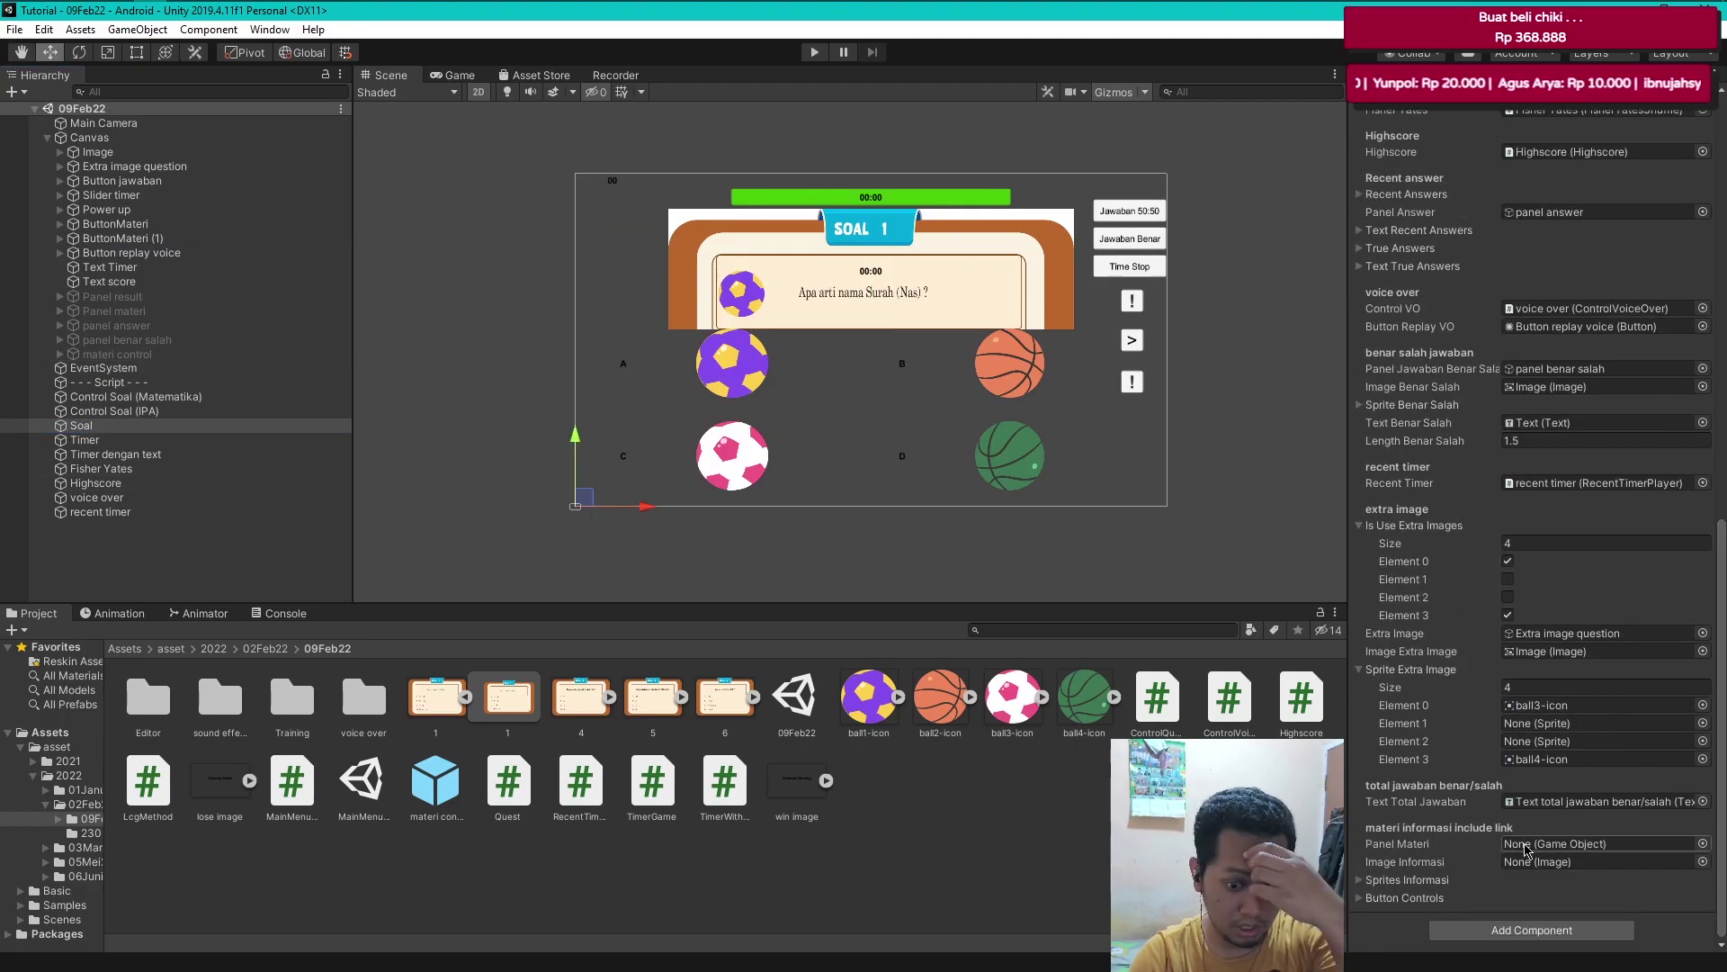
left_click_drag(117, 354, 616, 478)
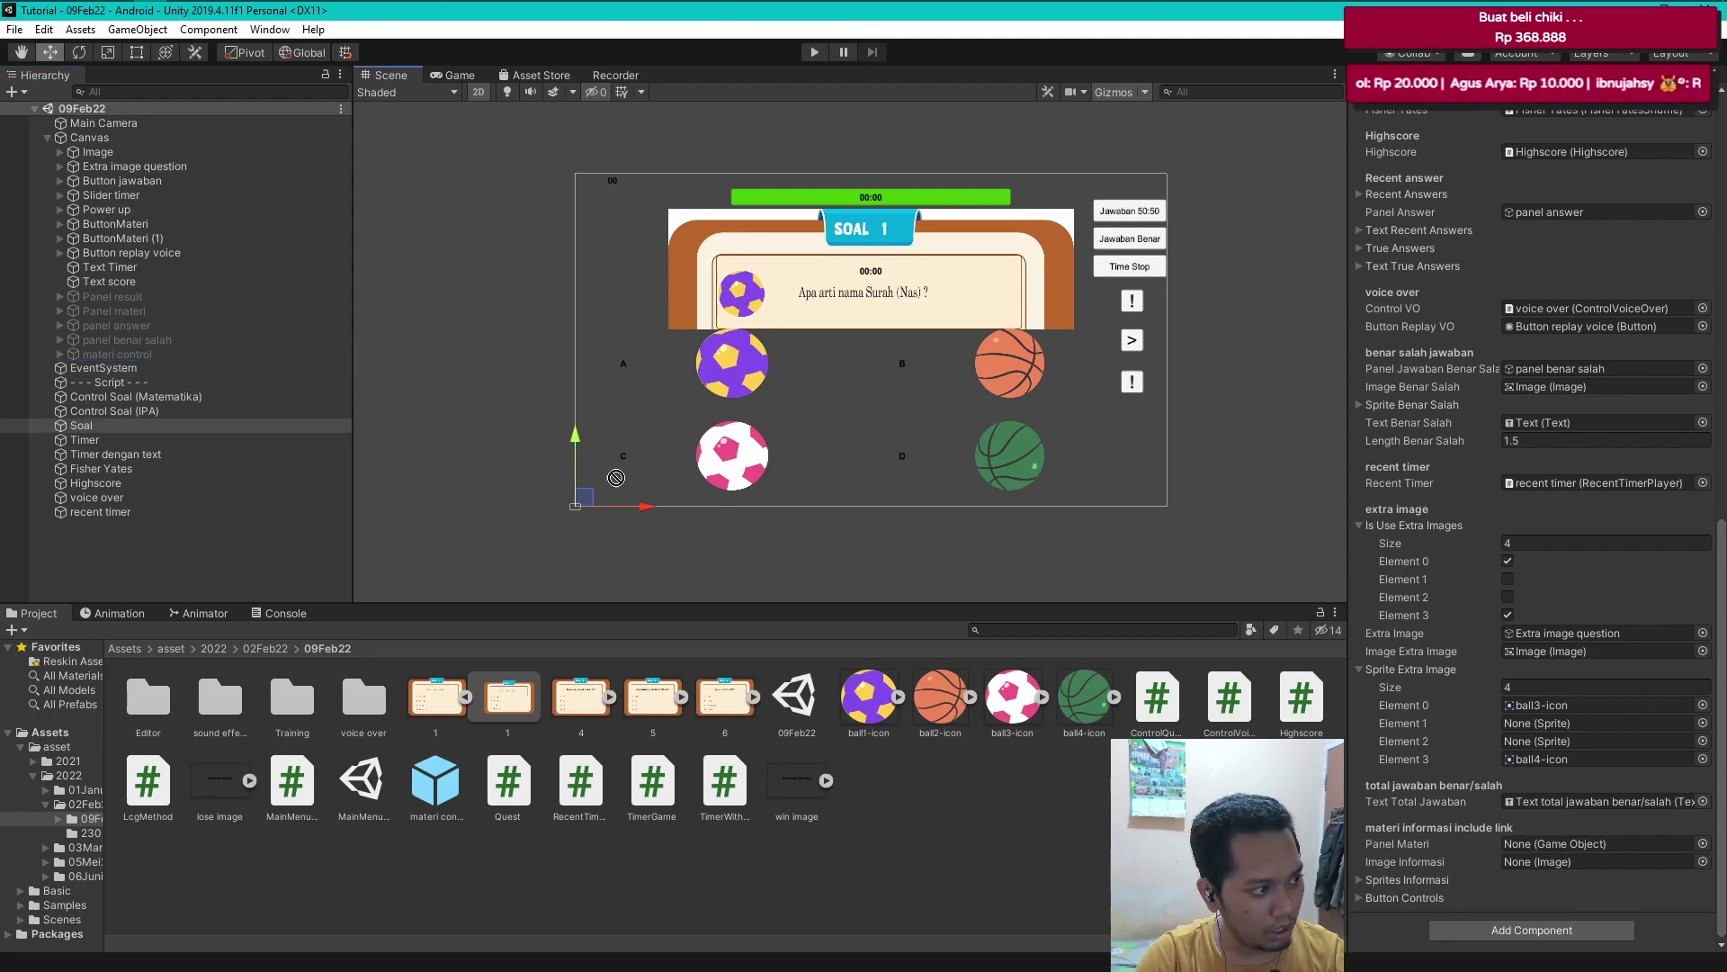
left_click_drag(1556, 826, 1556, 843)
left_click(60, 353)
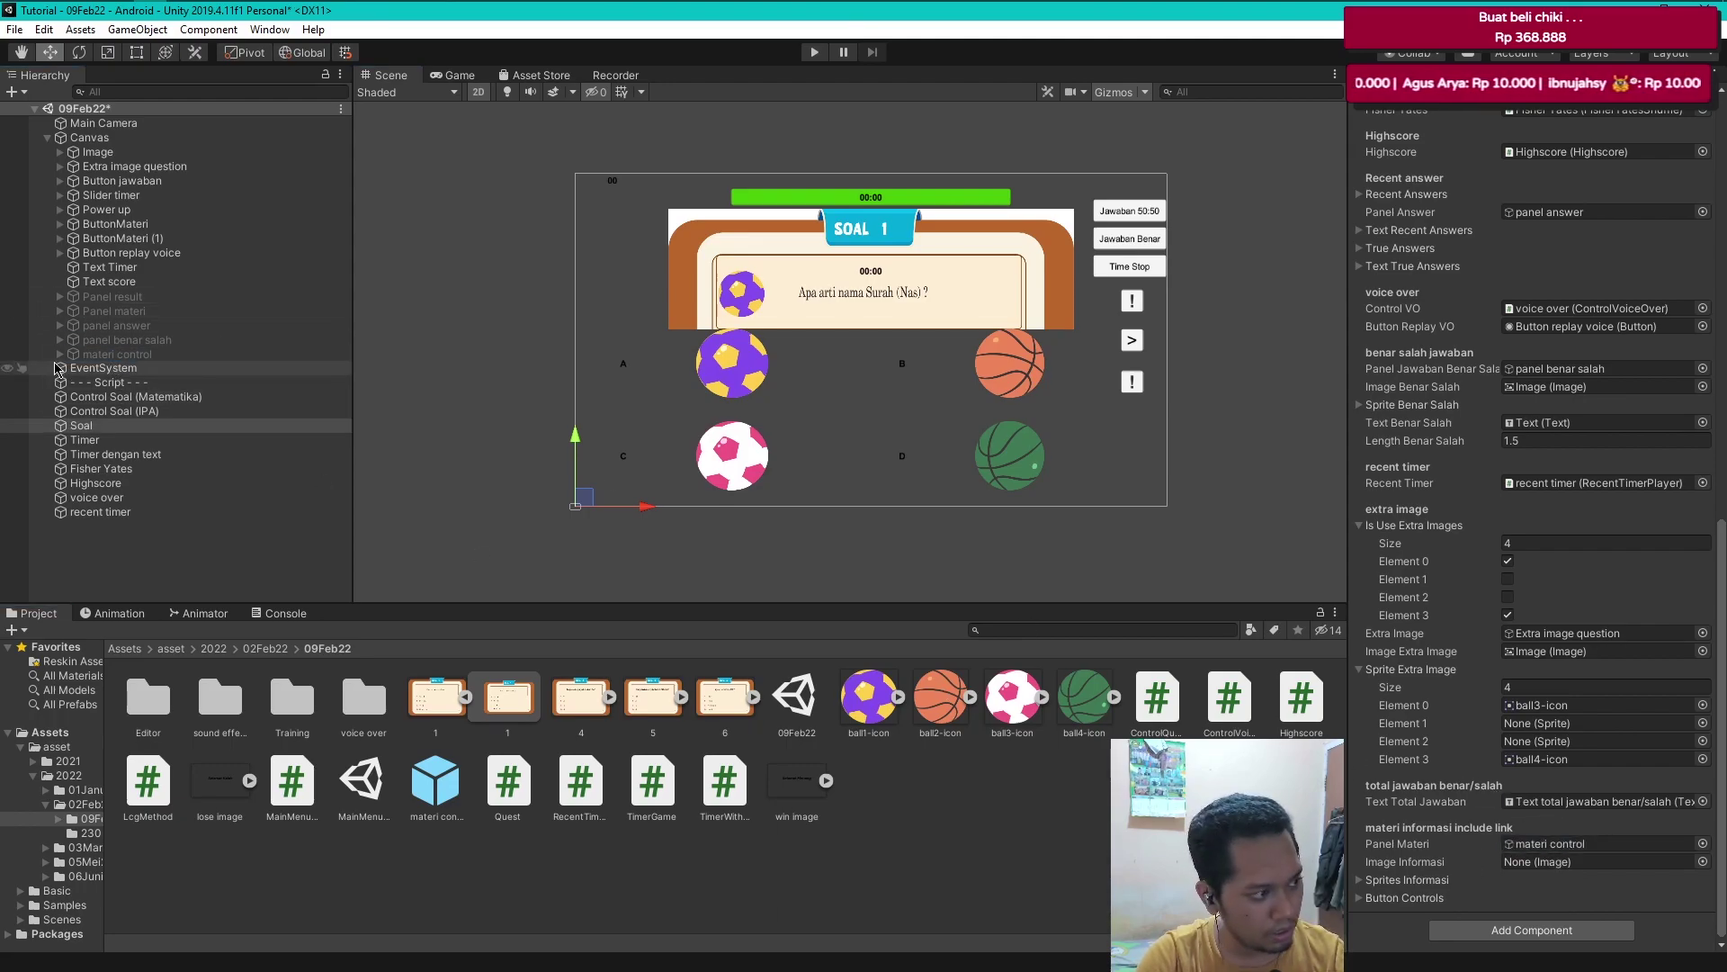
left_click(73, 411)
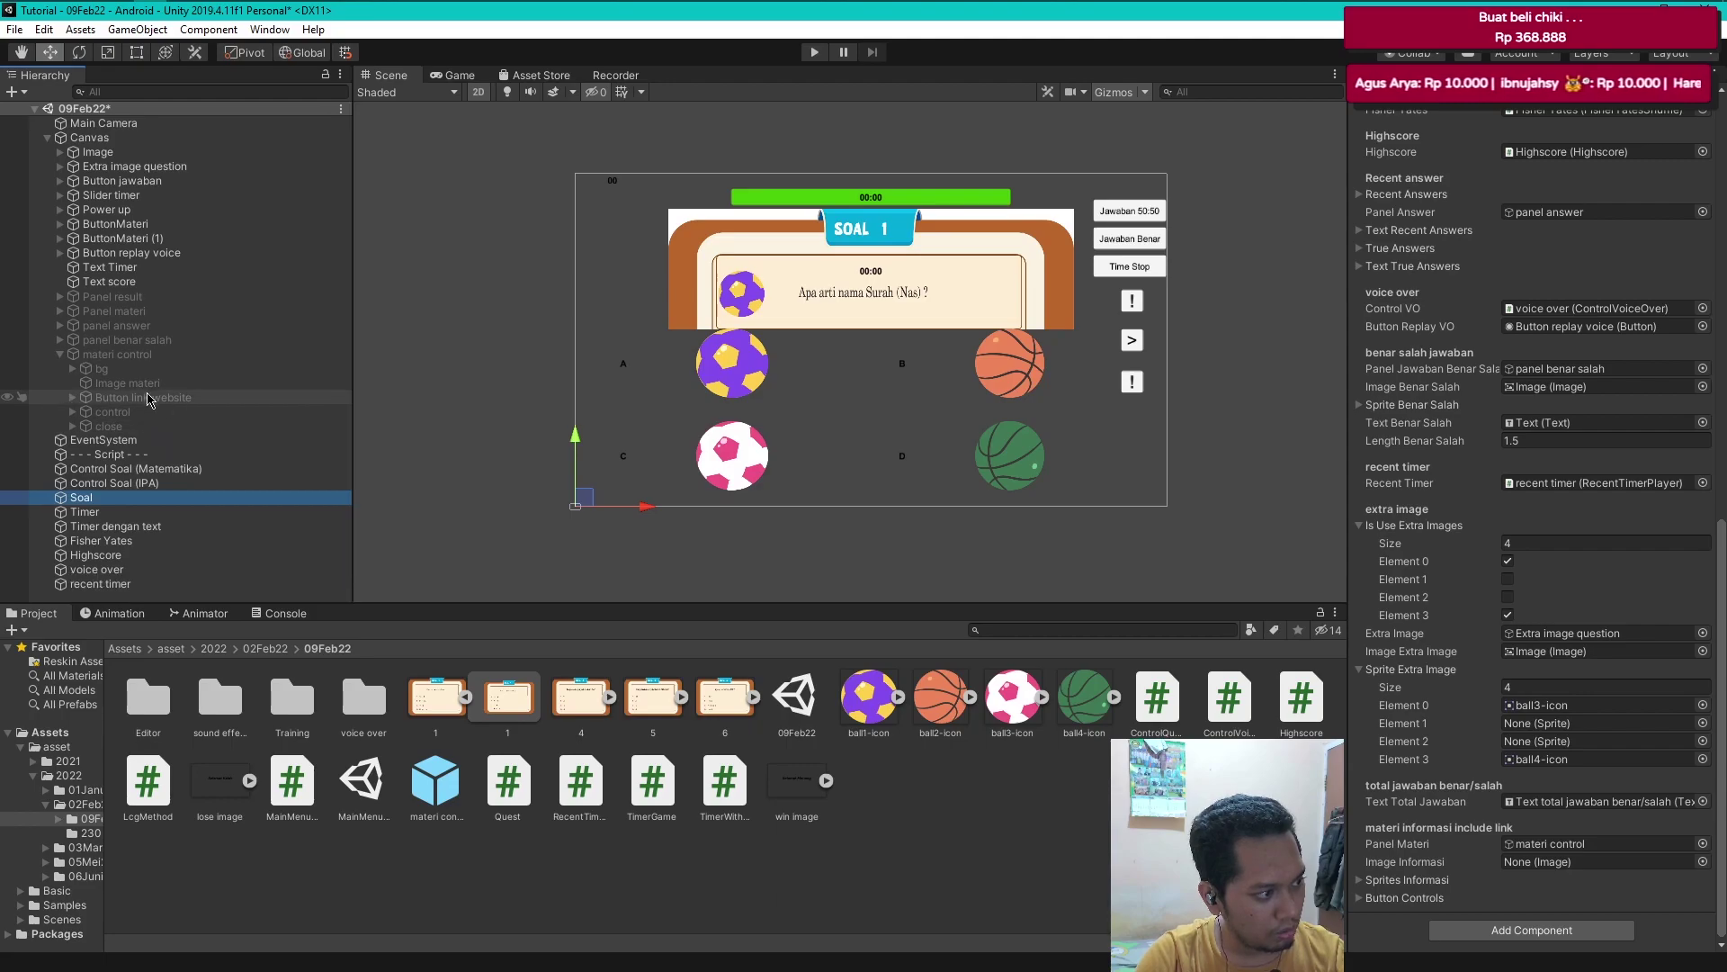
left_click_drag(591, 507, 1538, 873)
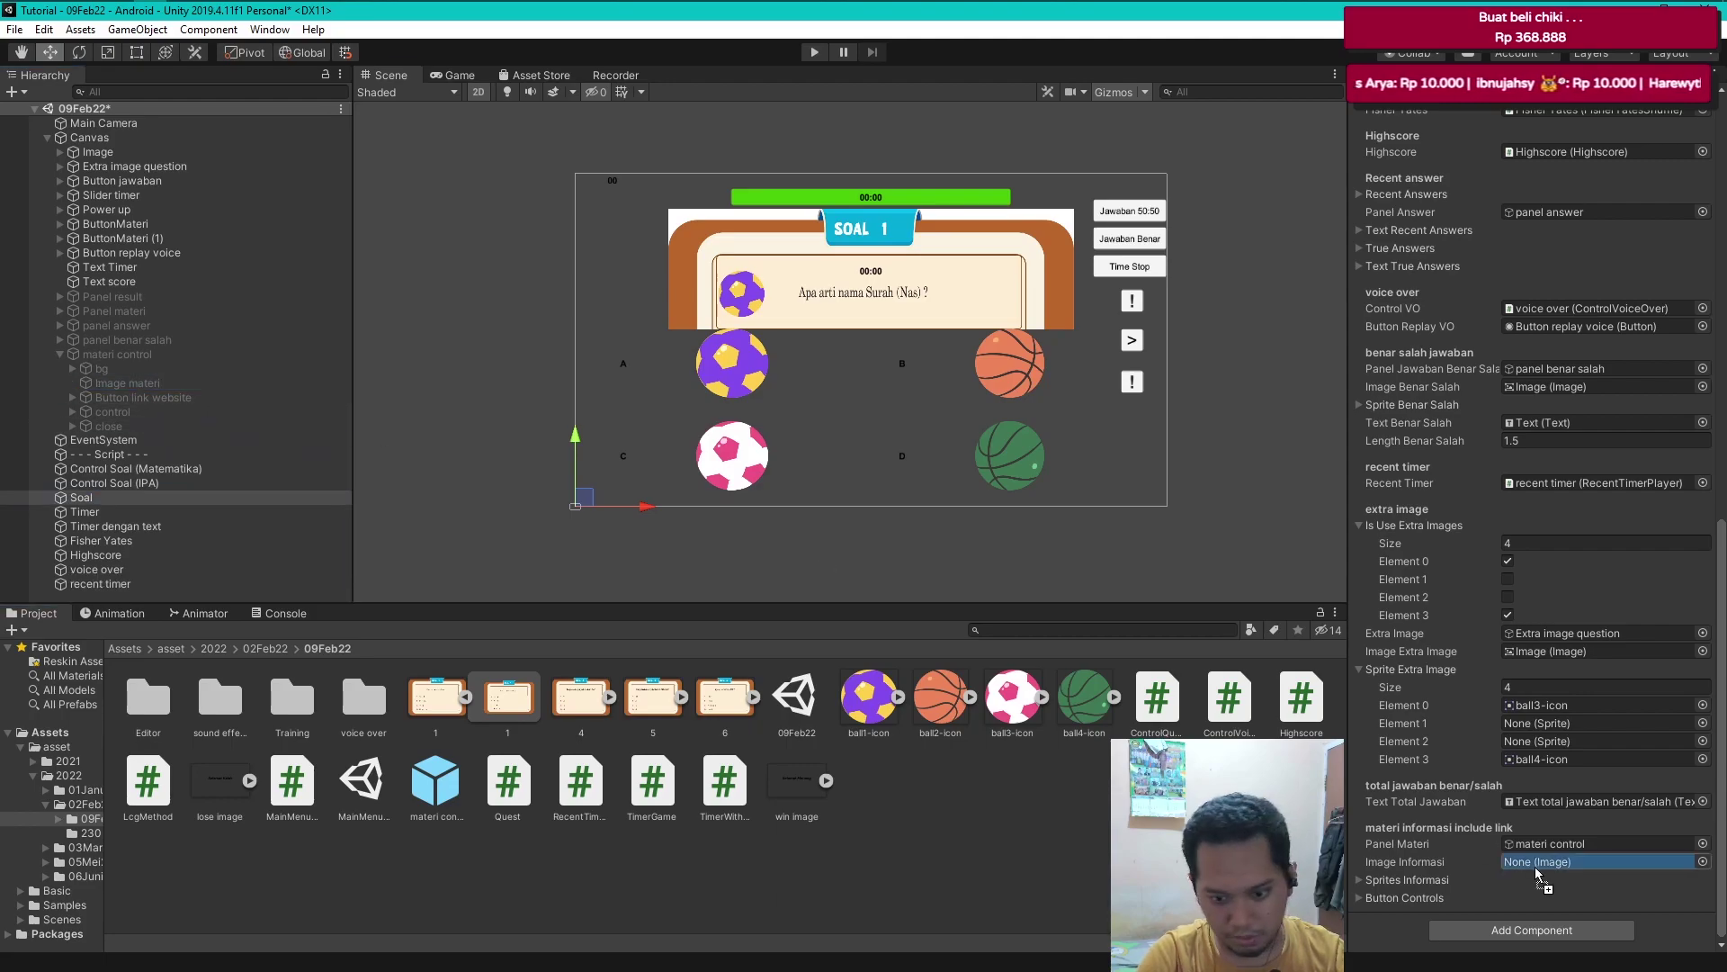
- Set Sprites Informasi to size 2 holding sprites 4 and 5
left_click(1360, 880)
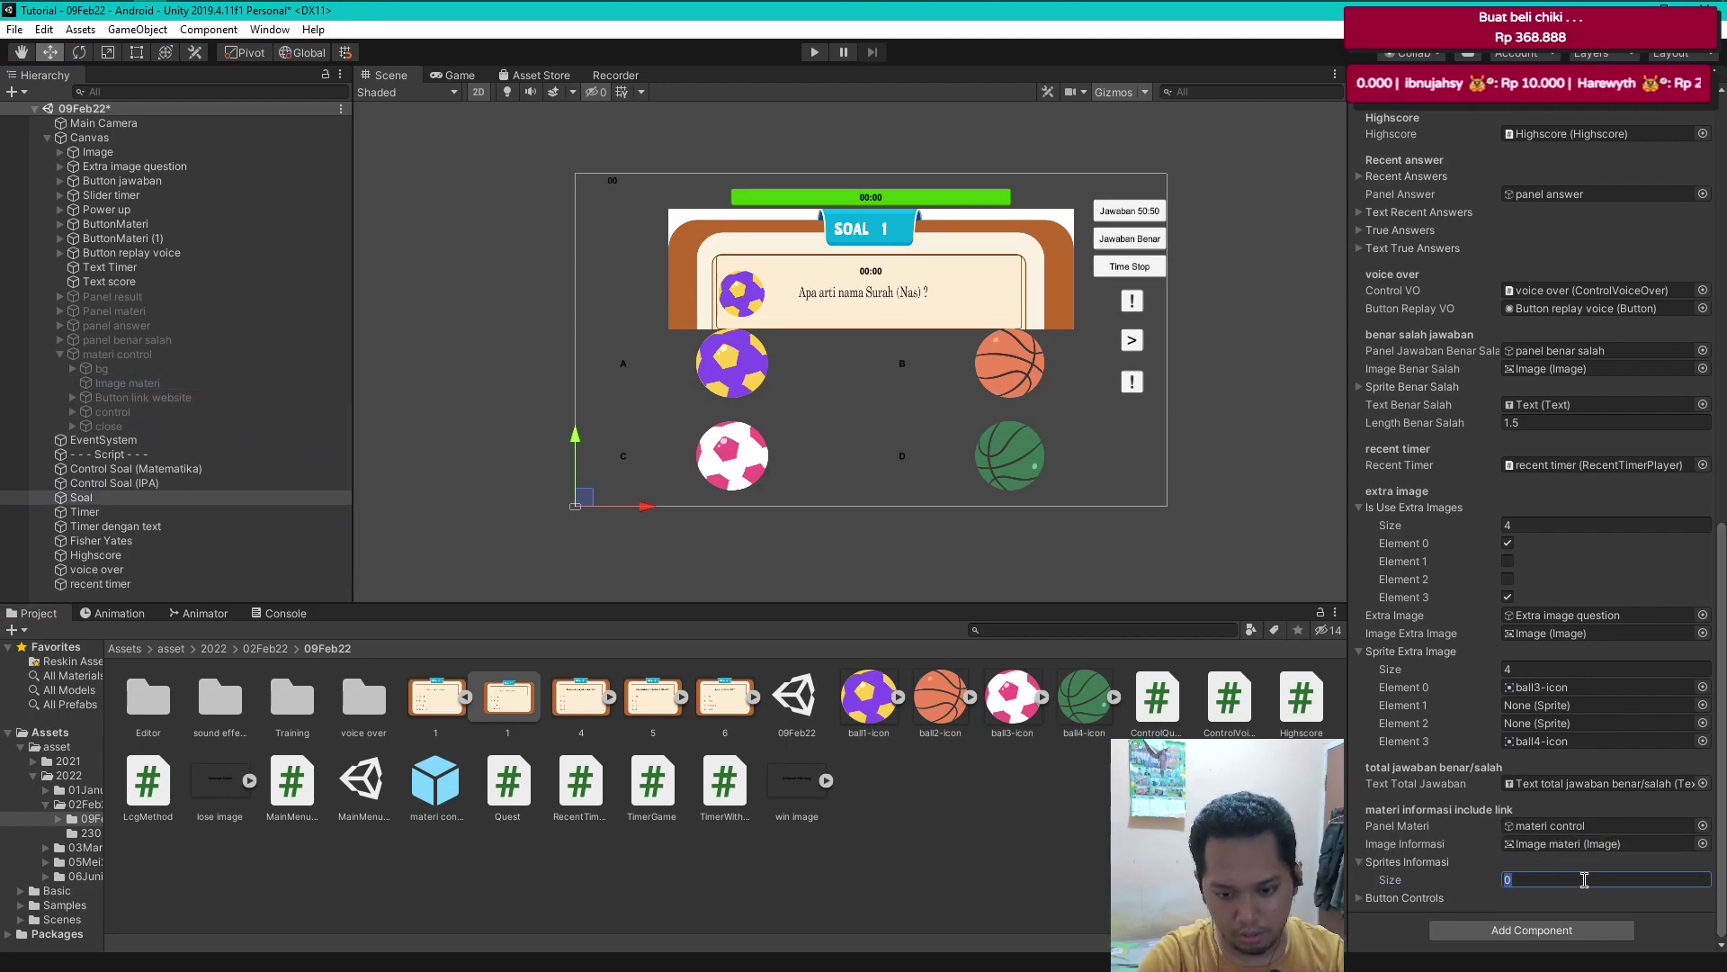
type("2")
key("Return")
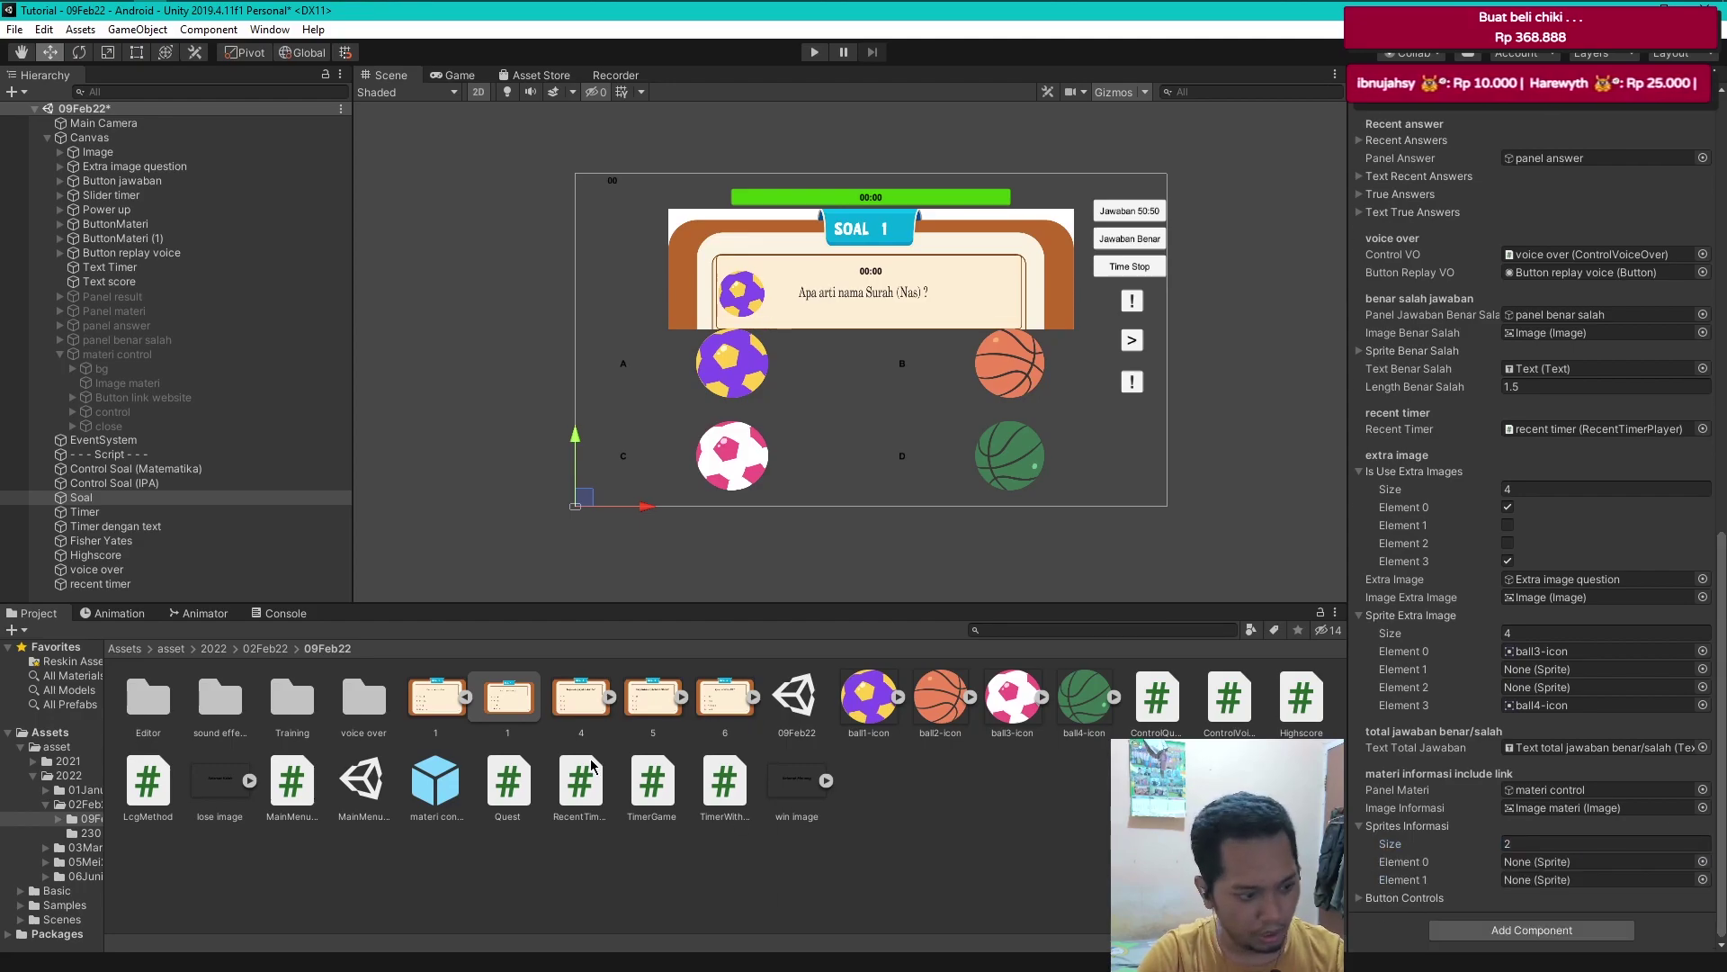
left_click_drag(434, 700, 474, 695)
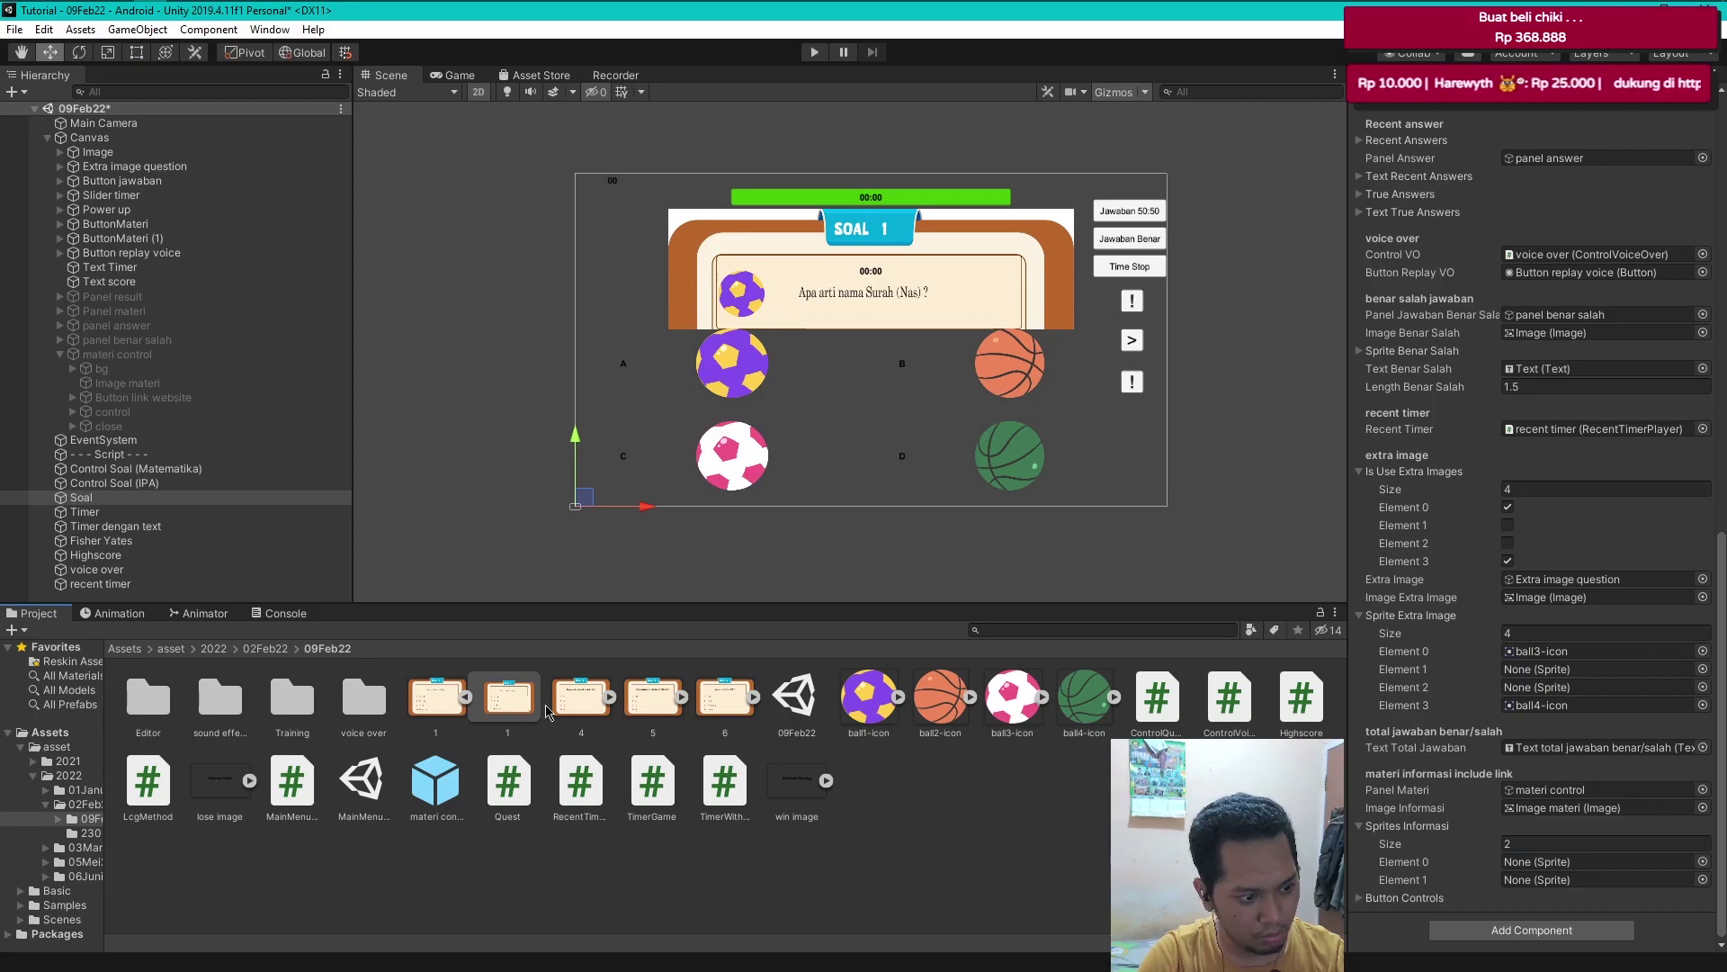
left_click_drag(586, 710, 1430, 859)
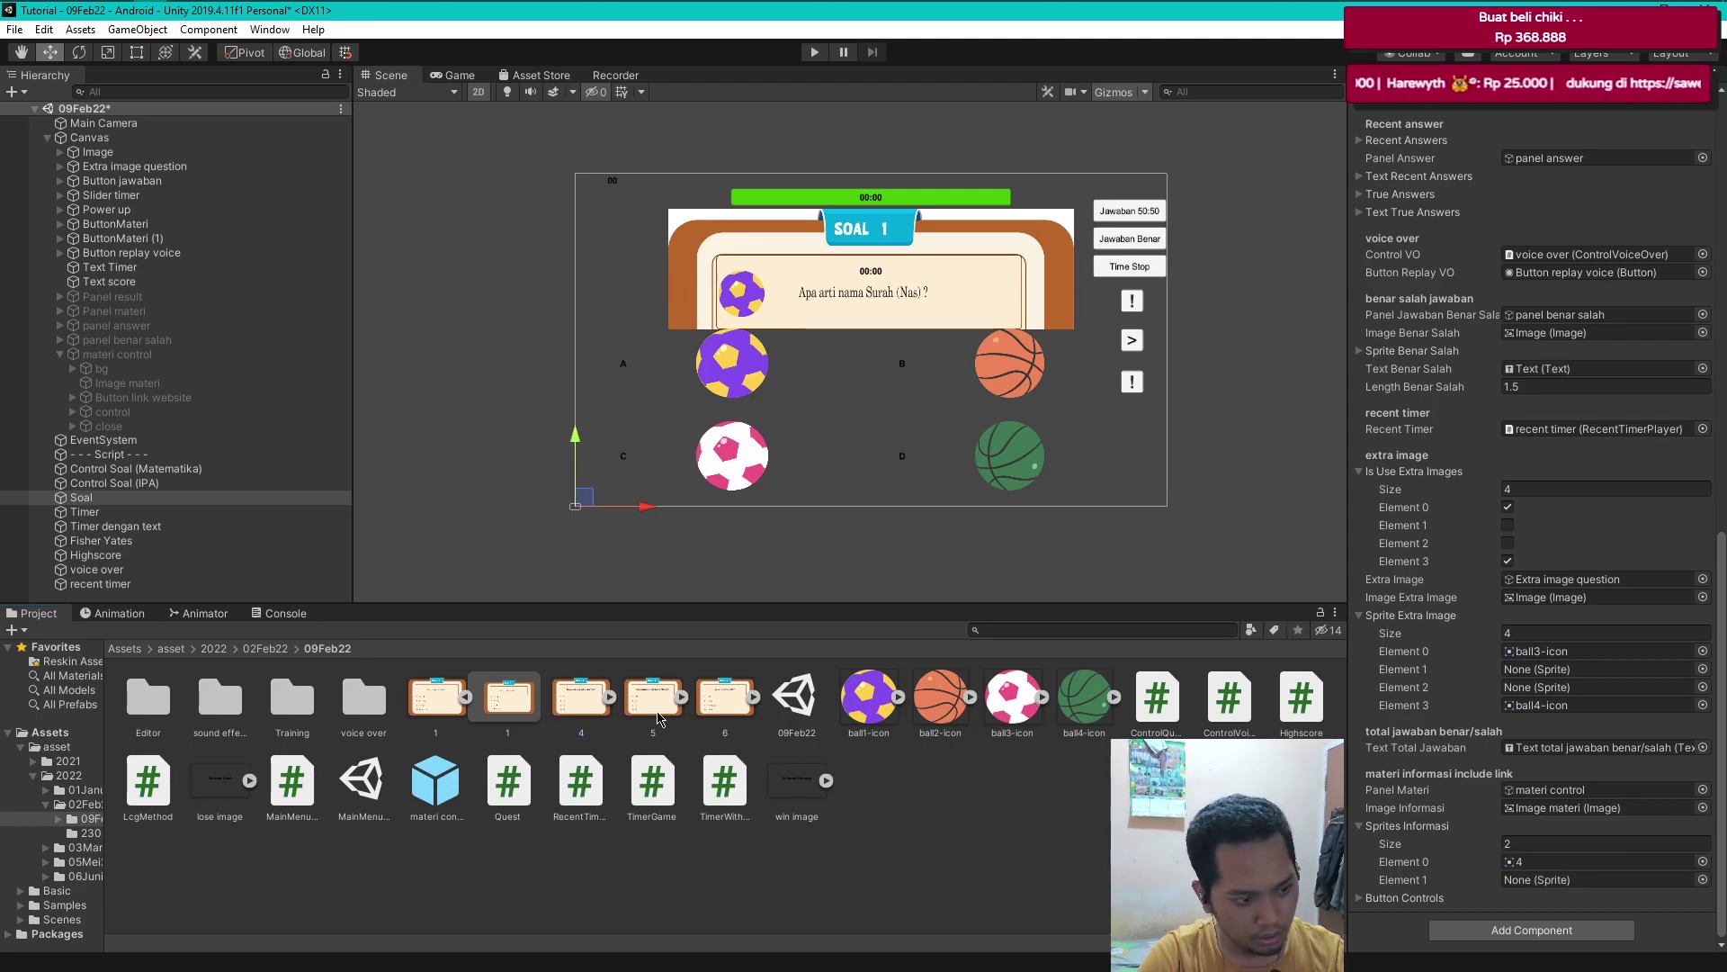
left_click_drag(660, 717, 1583, 880)
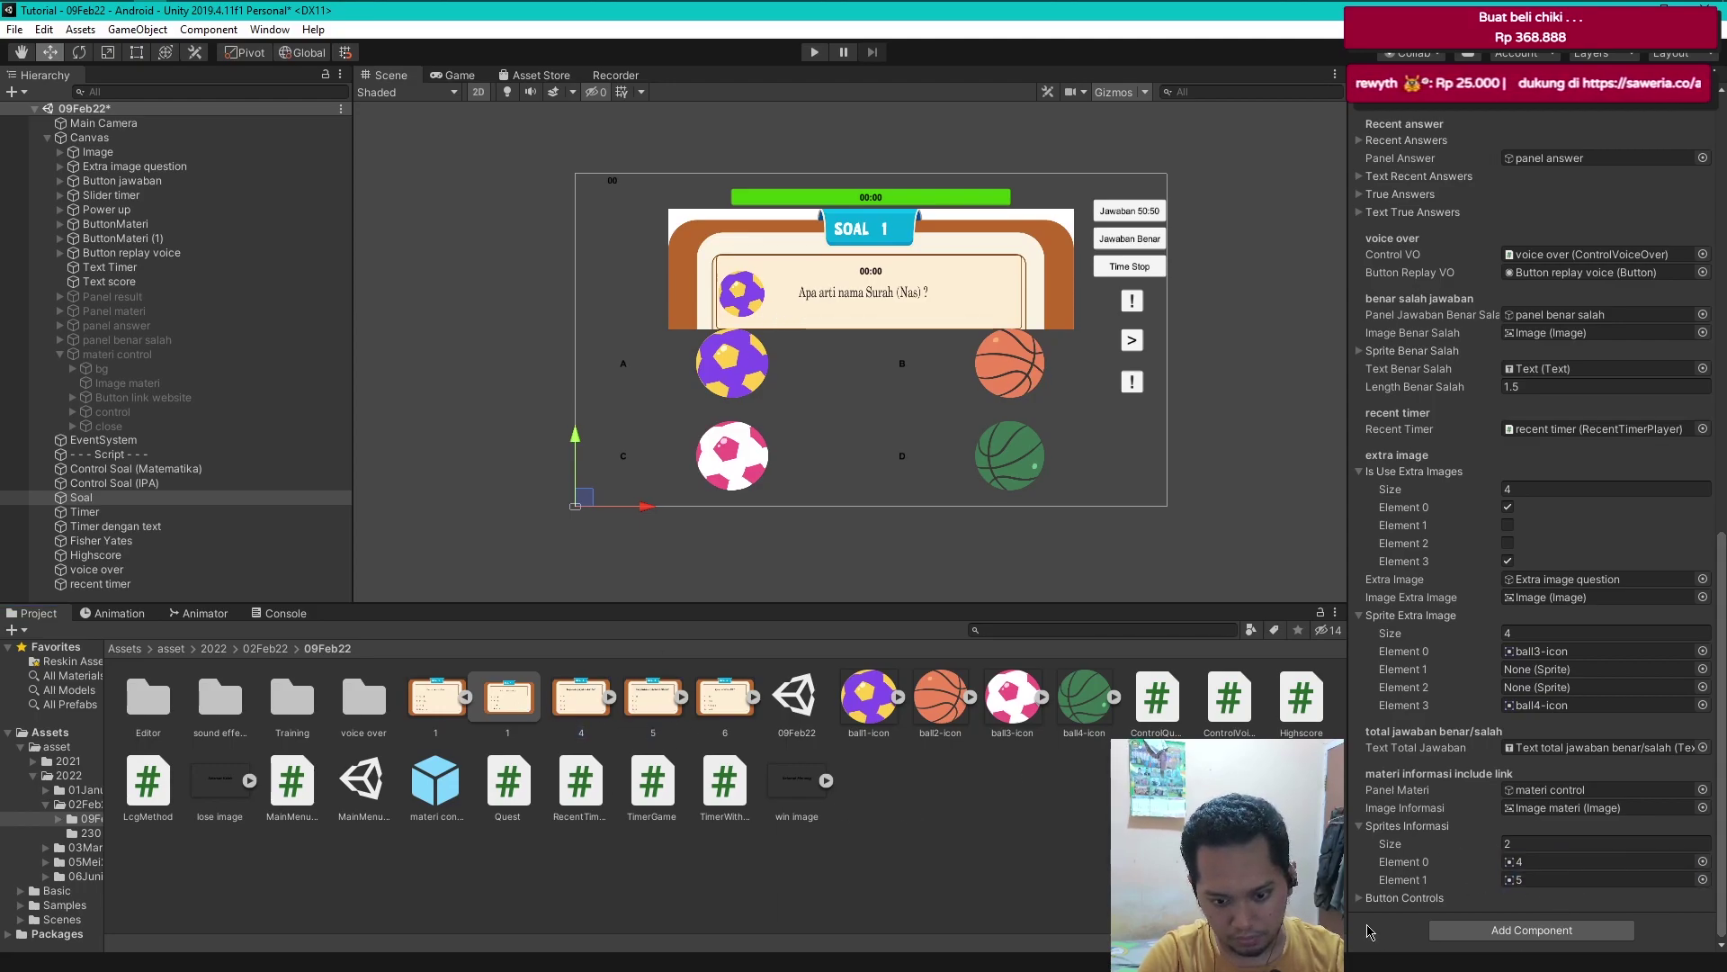
- Set Button Controls to size 2 with the left and right buttons
left_click(1361, 898)
scroll(1529, 909, "down", 1)
left_click(1603, 897)
type("2")
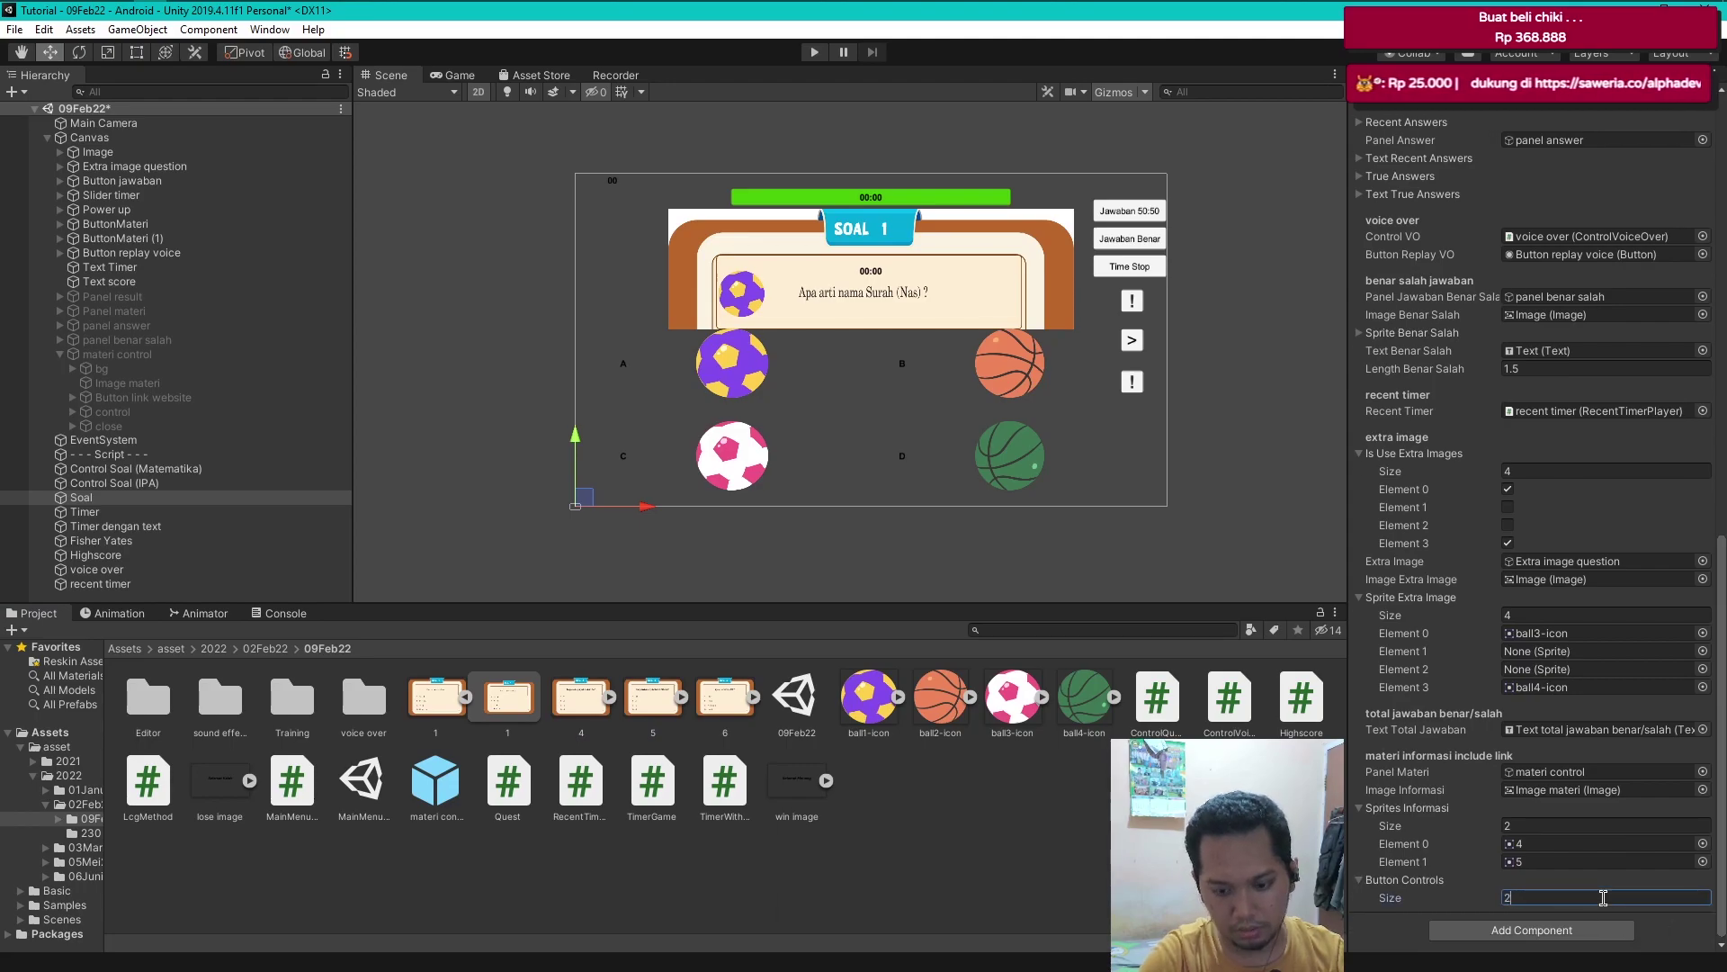
key("Return")
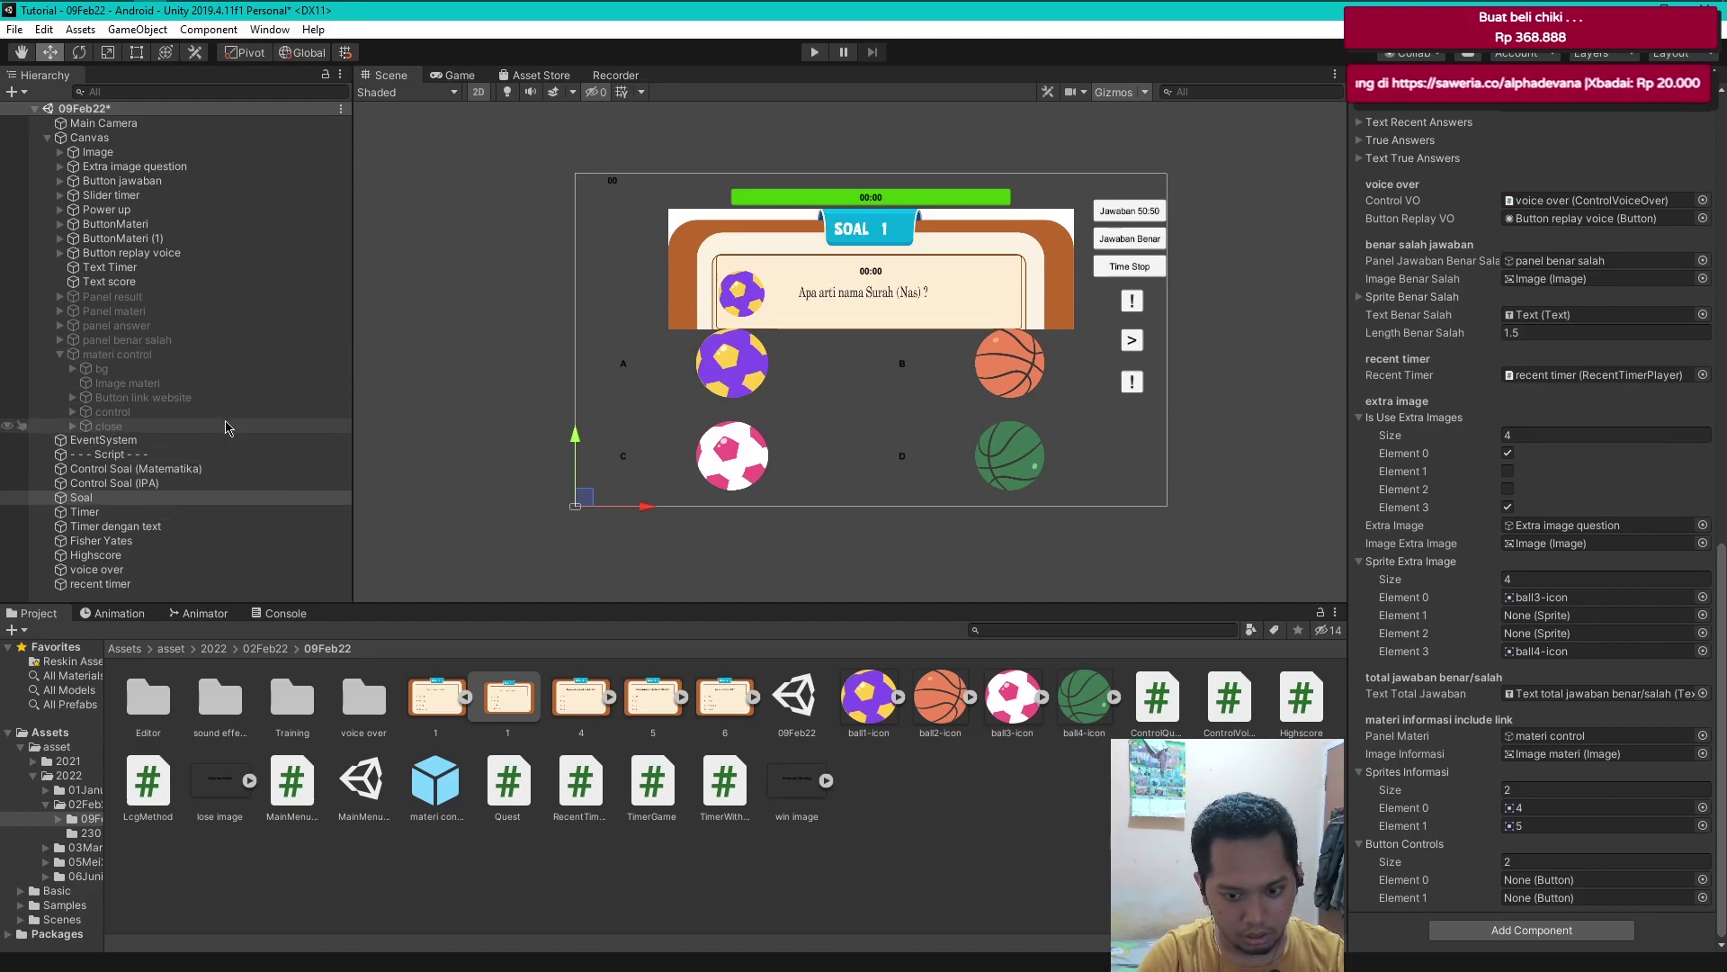
left_click(73, 412)
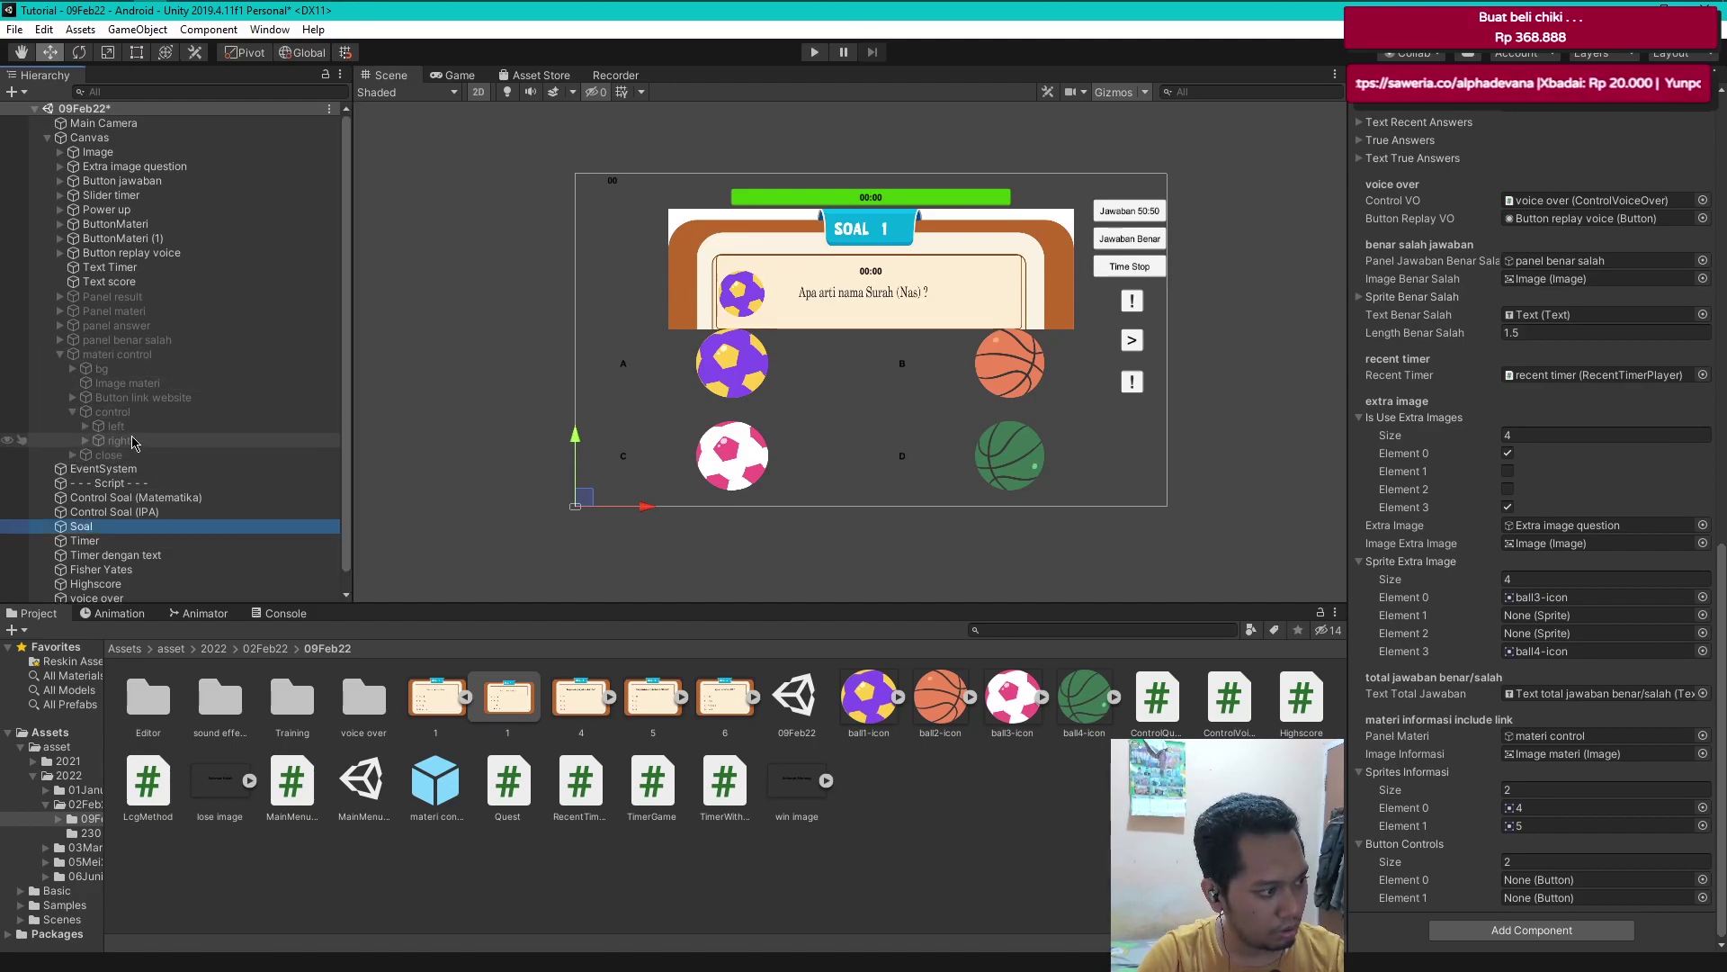
left_click_drag(116, 426, 1597, 880)
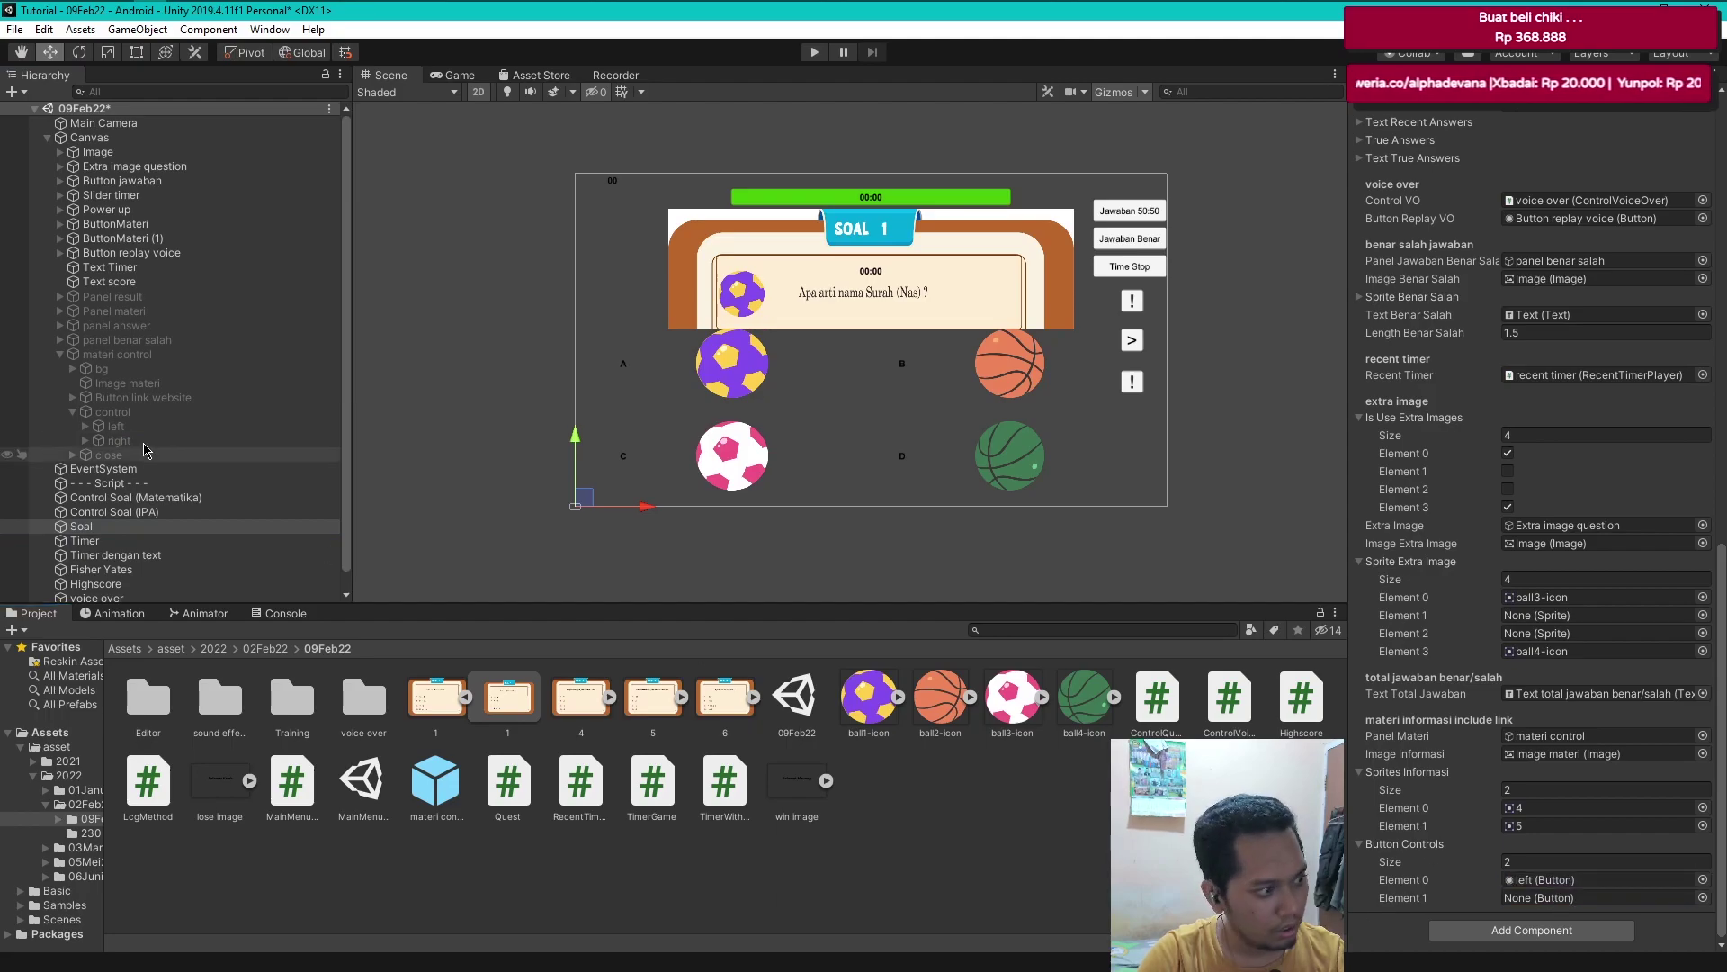
left_click_drag(118, 441, 1597, 898)
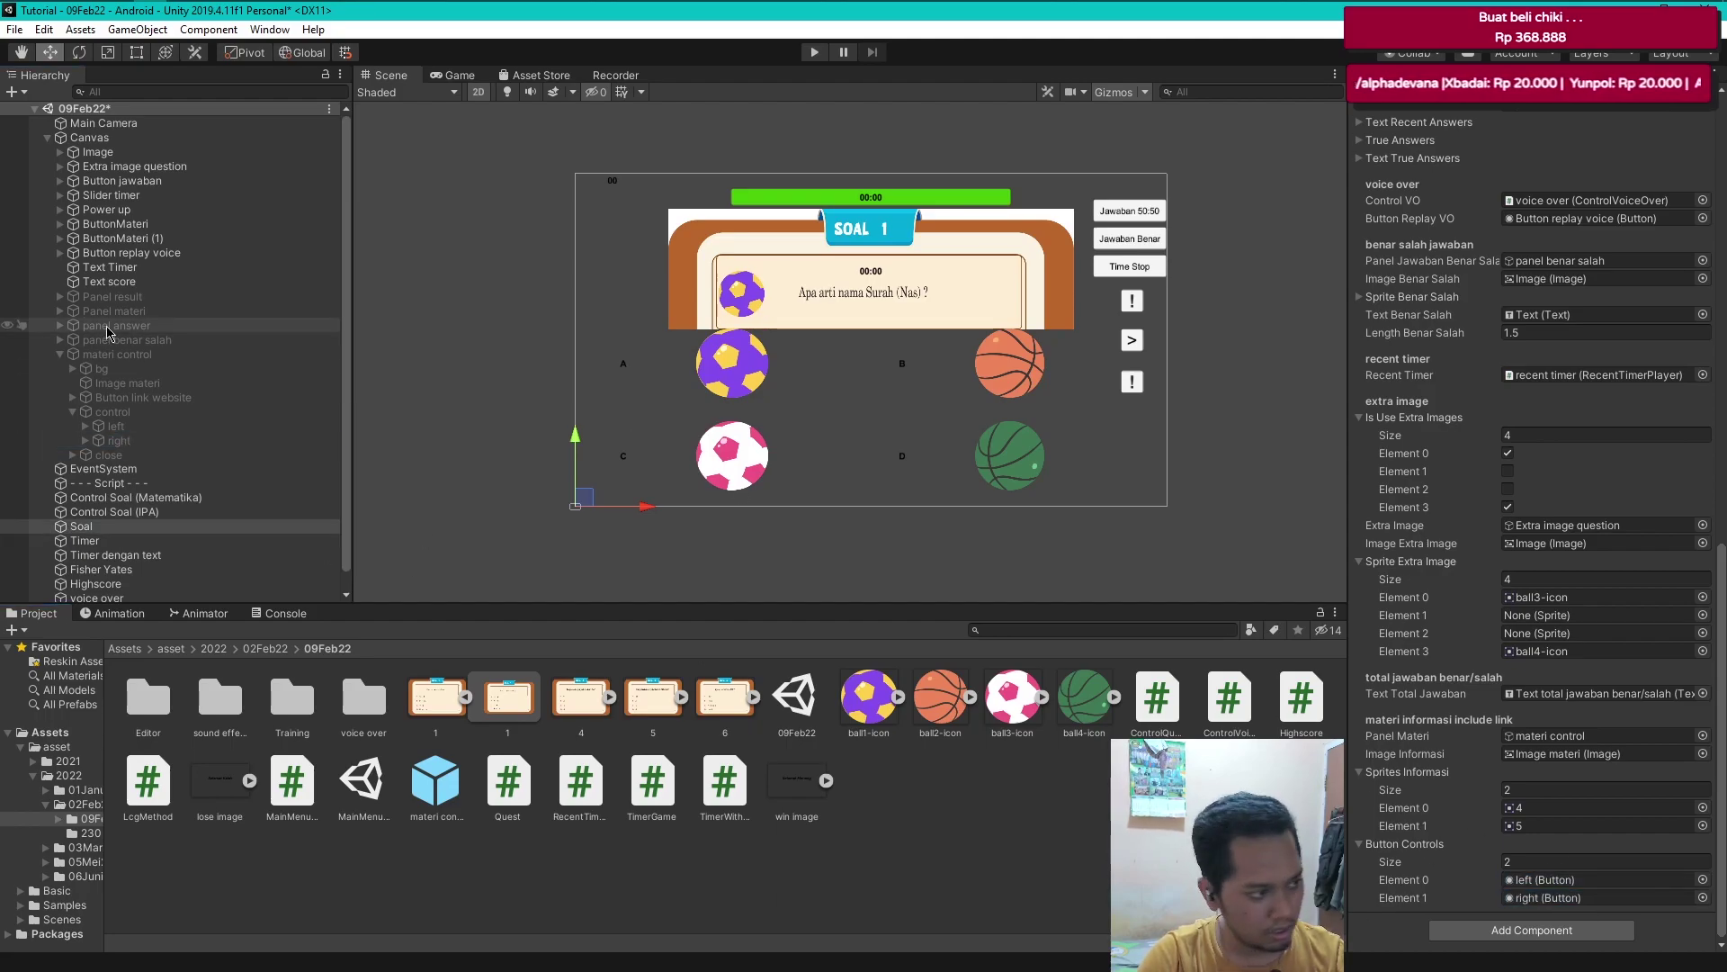
left_click(61, 354)
left_click(149, 540)
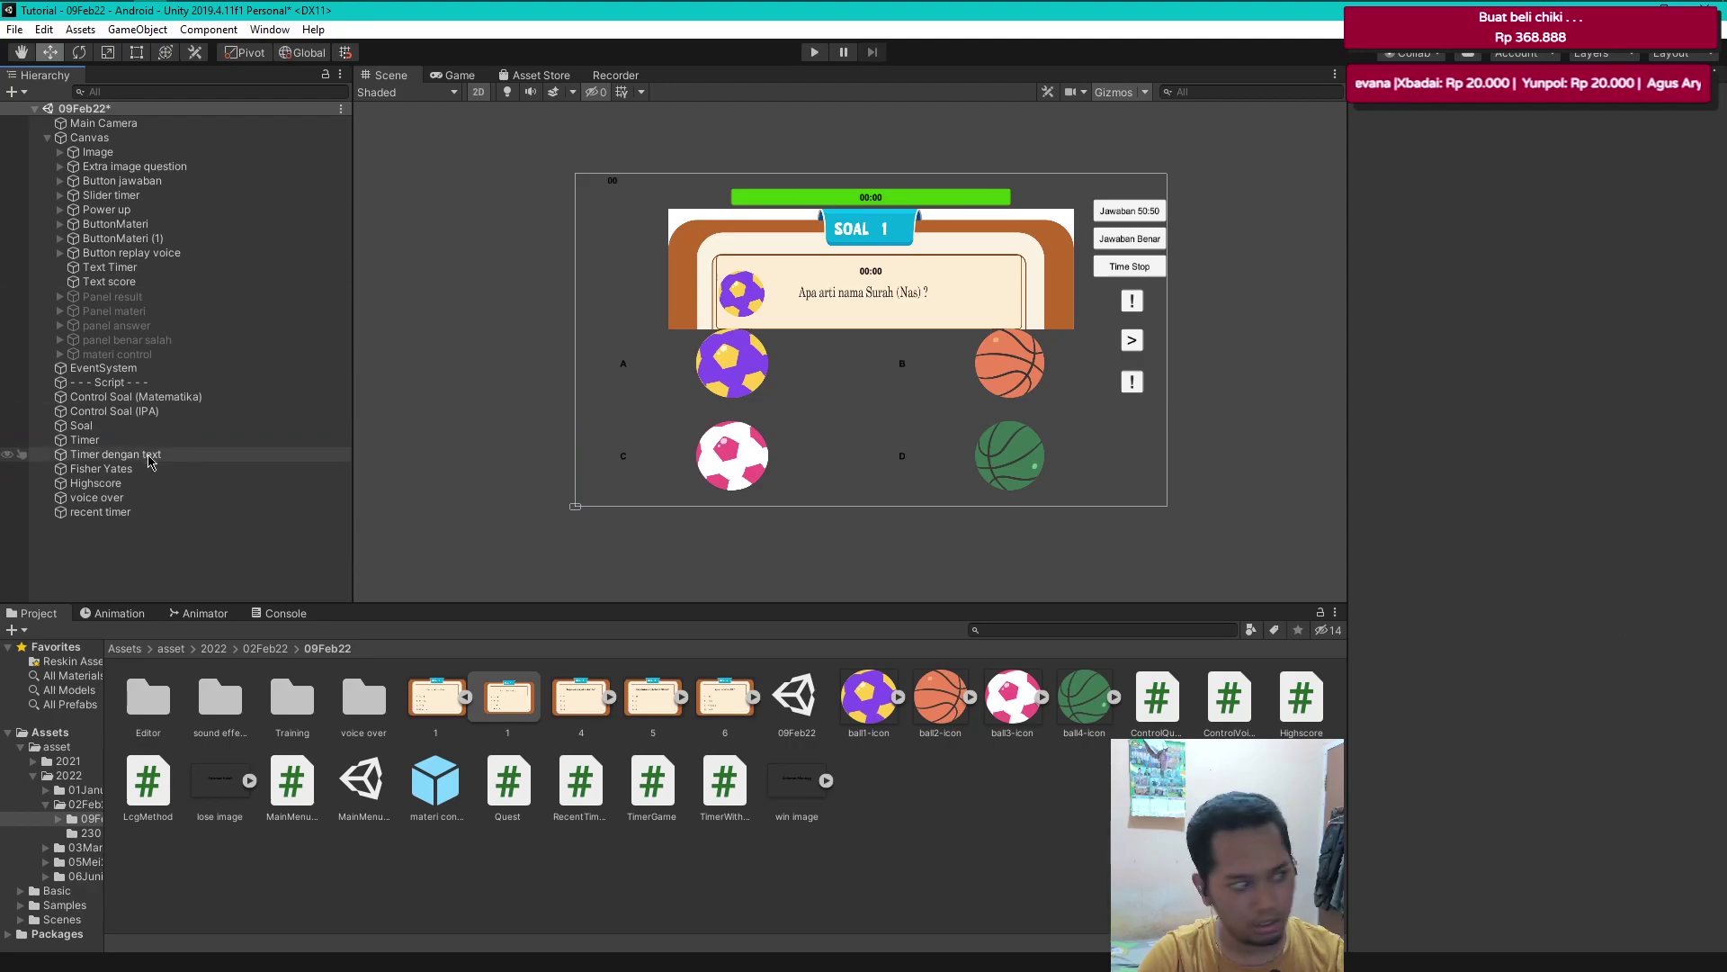
- Save the scene, then play-test opening Materi / Informasi with '!' and paging with '>'
left_click(81, 425)
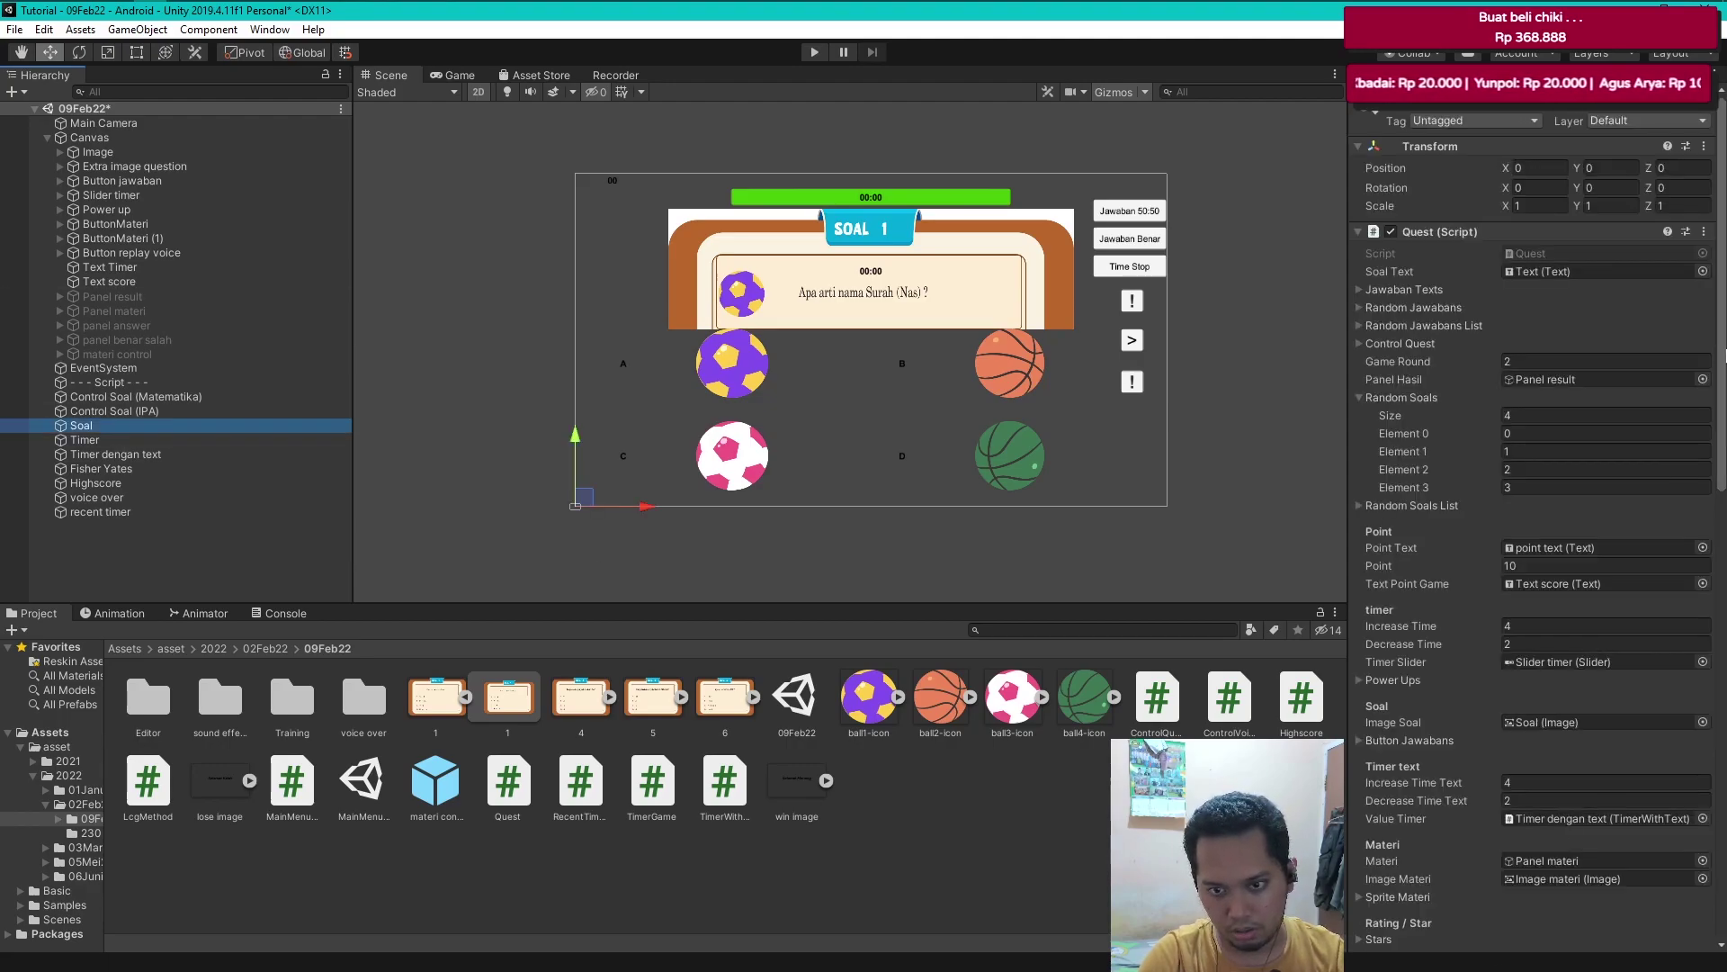
left_click_drag(1724, 355, 1723, 809)
left_click(198, 547)
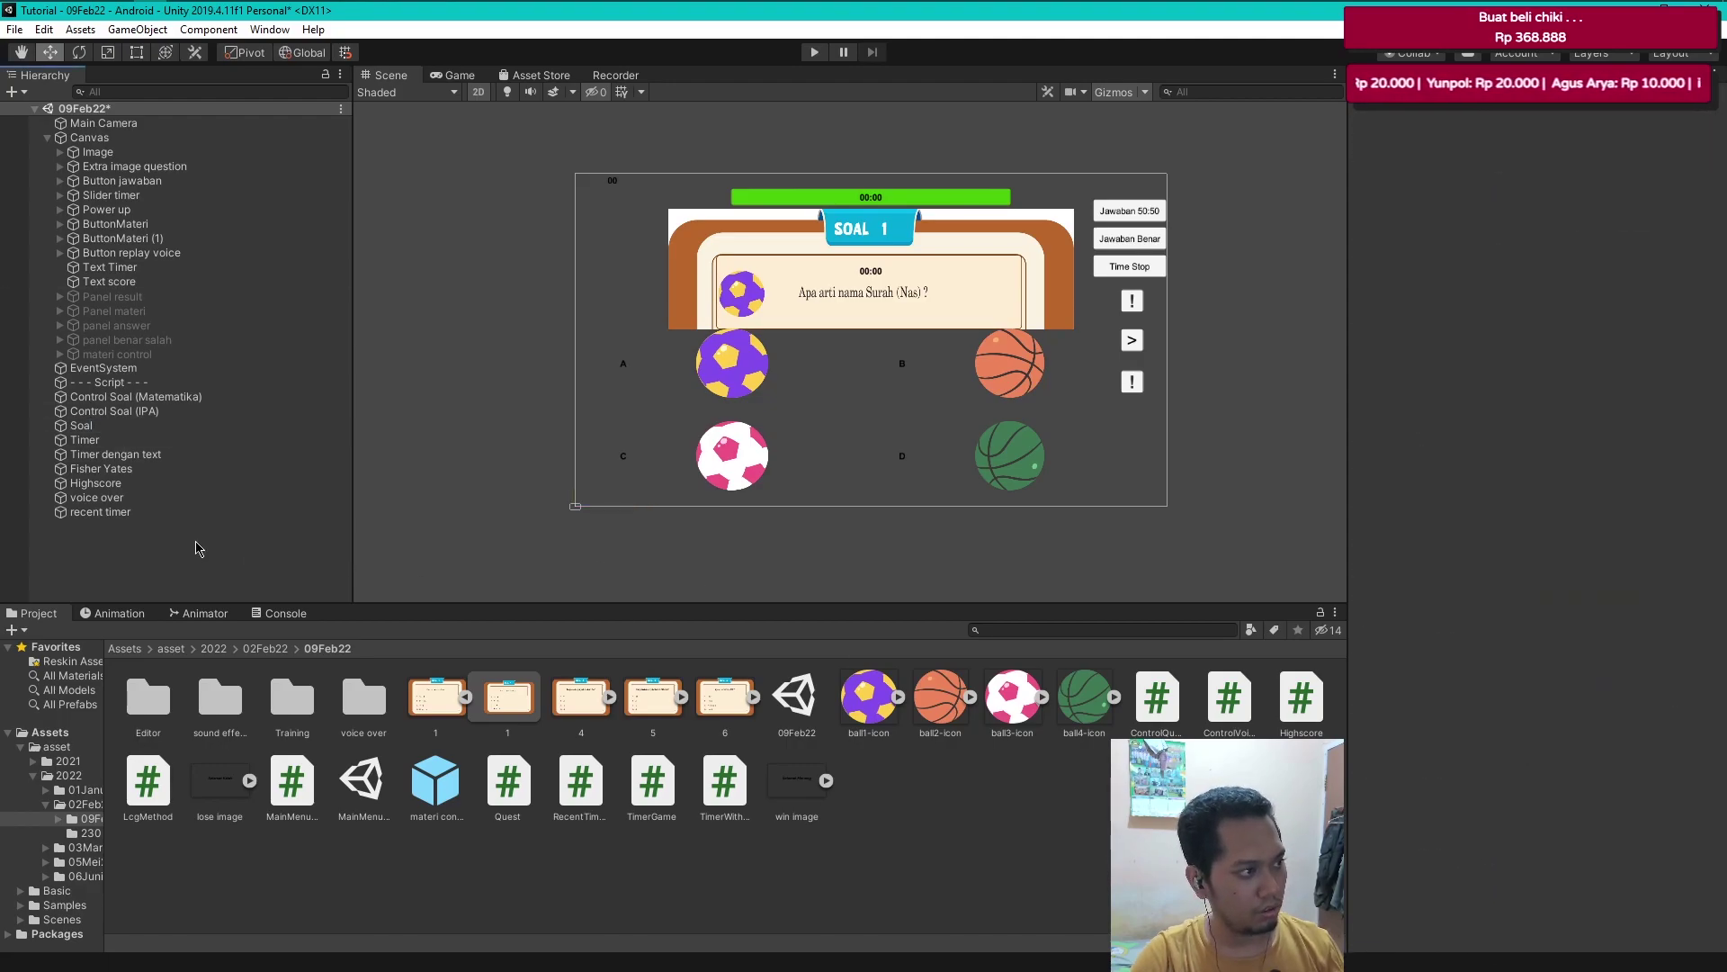
key("ctrl+s")
left_click(813, 52)
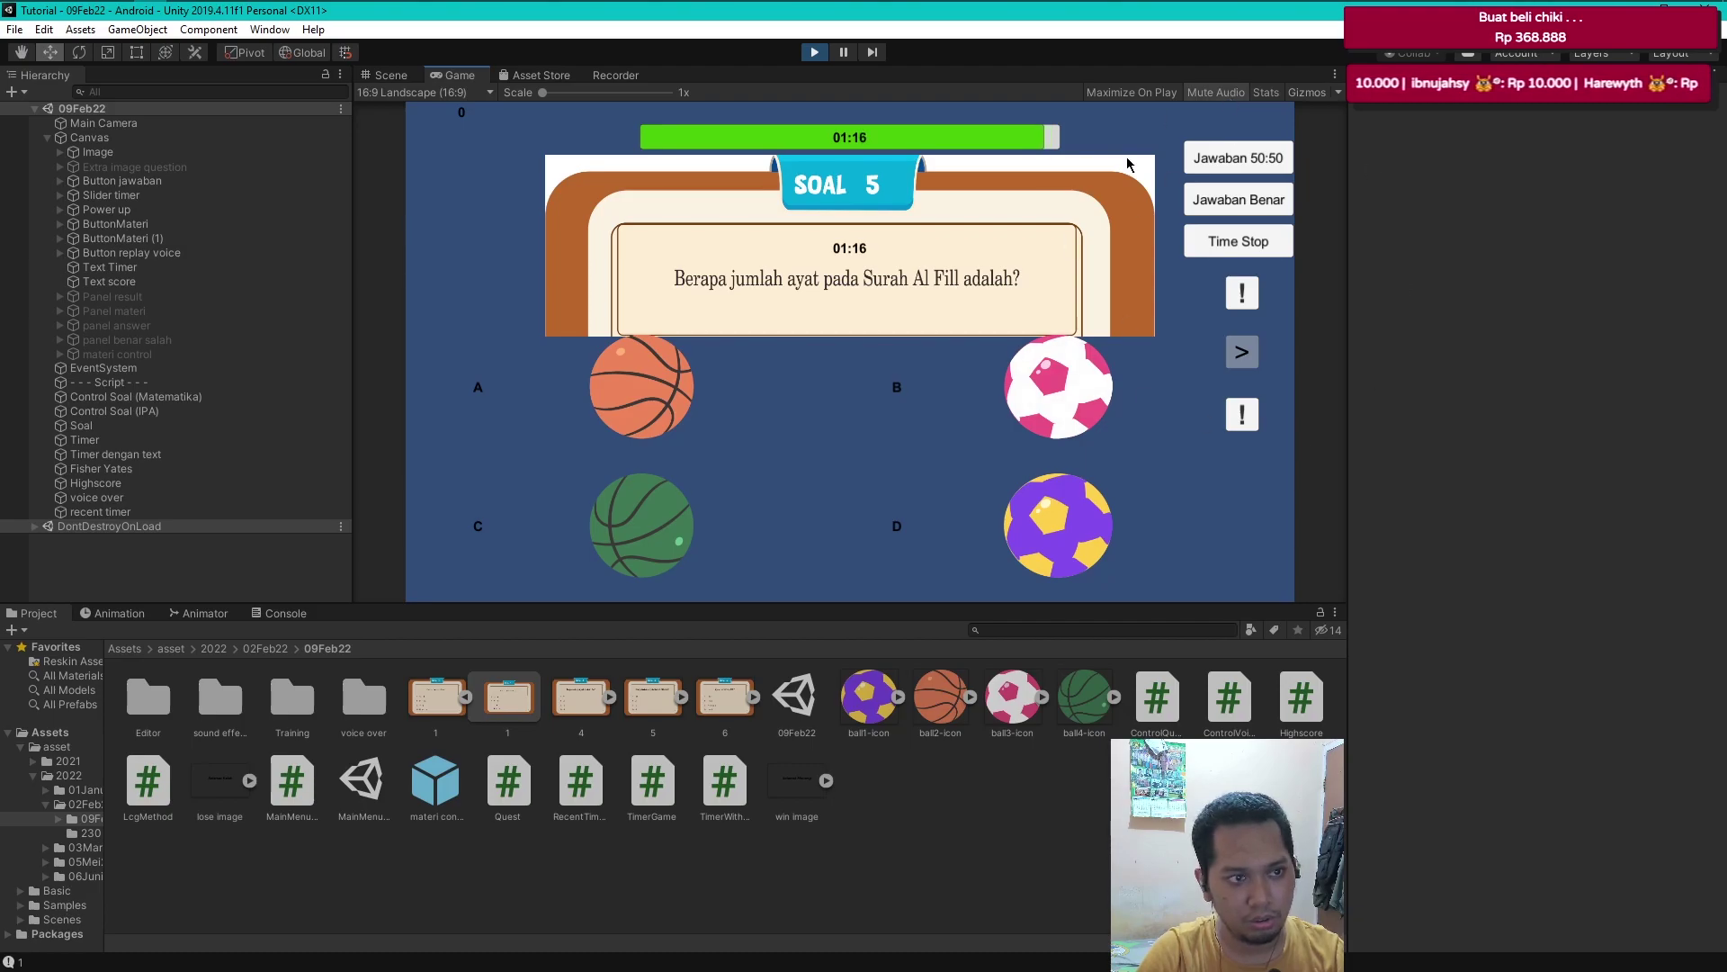
left_click(1252, 423)
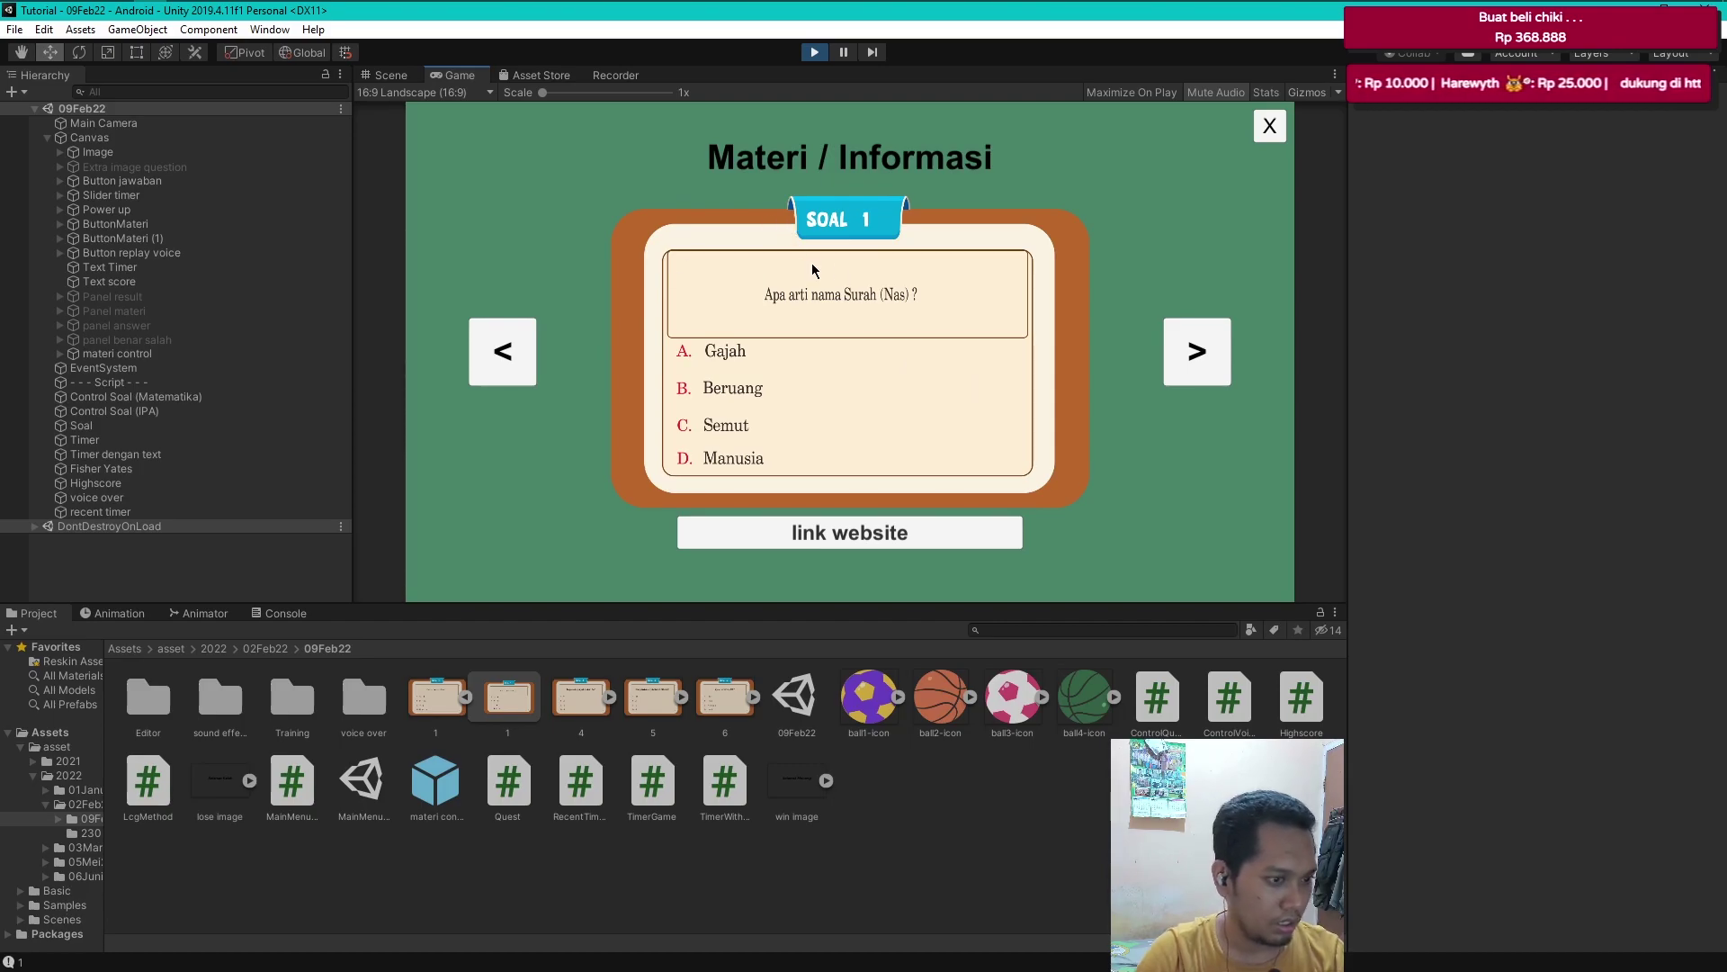
left_click(1204, 369)
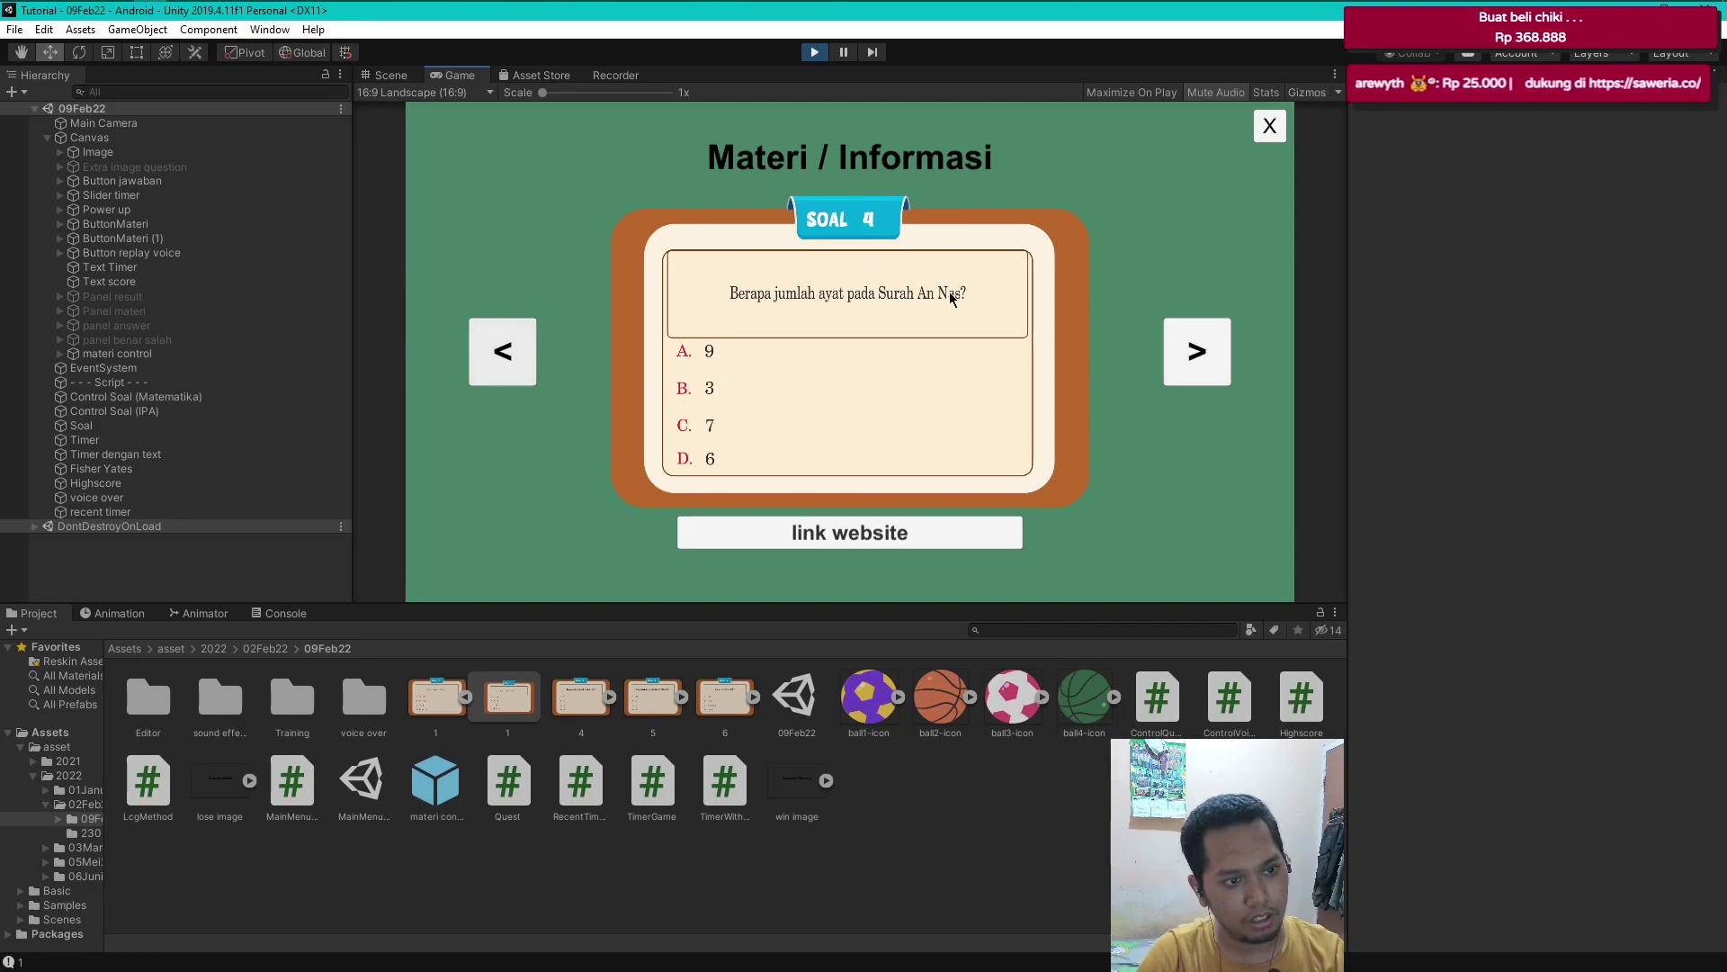
left_click(815, 52)
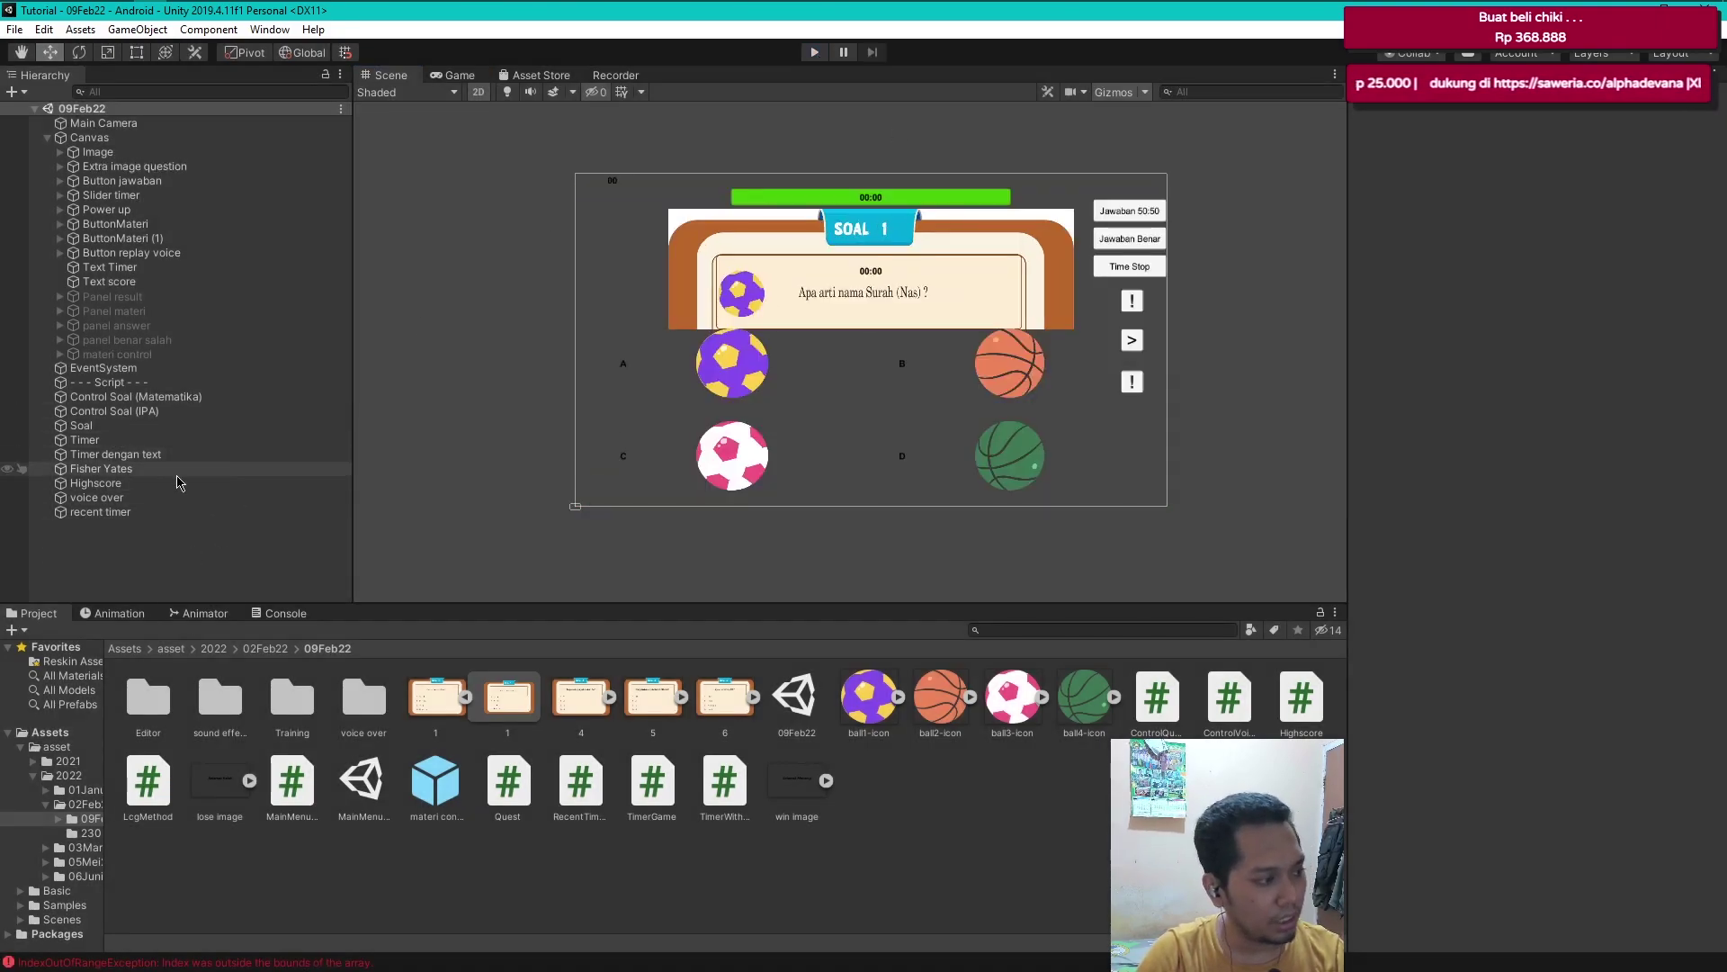
- Show the materi control panel in the scene and make its left page button non-interactable
left_click(146, 512)
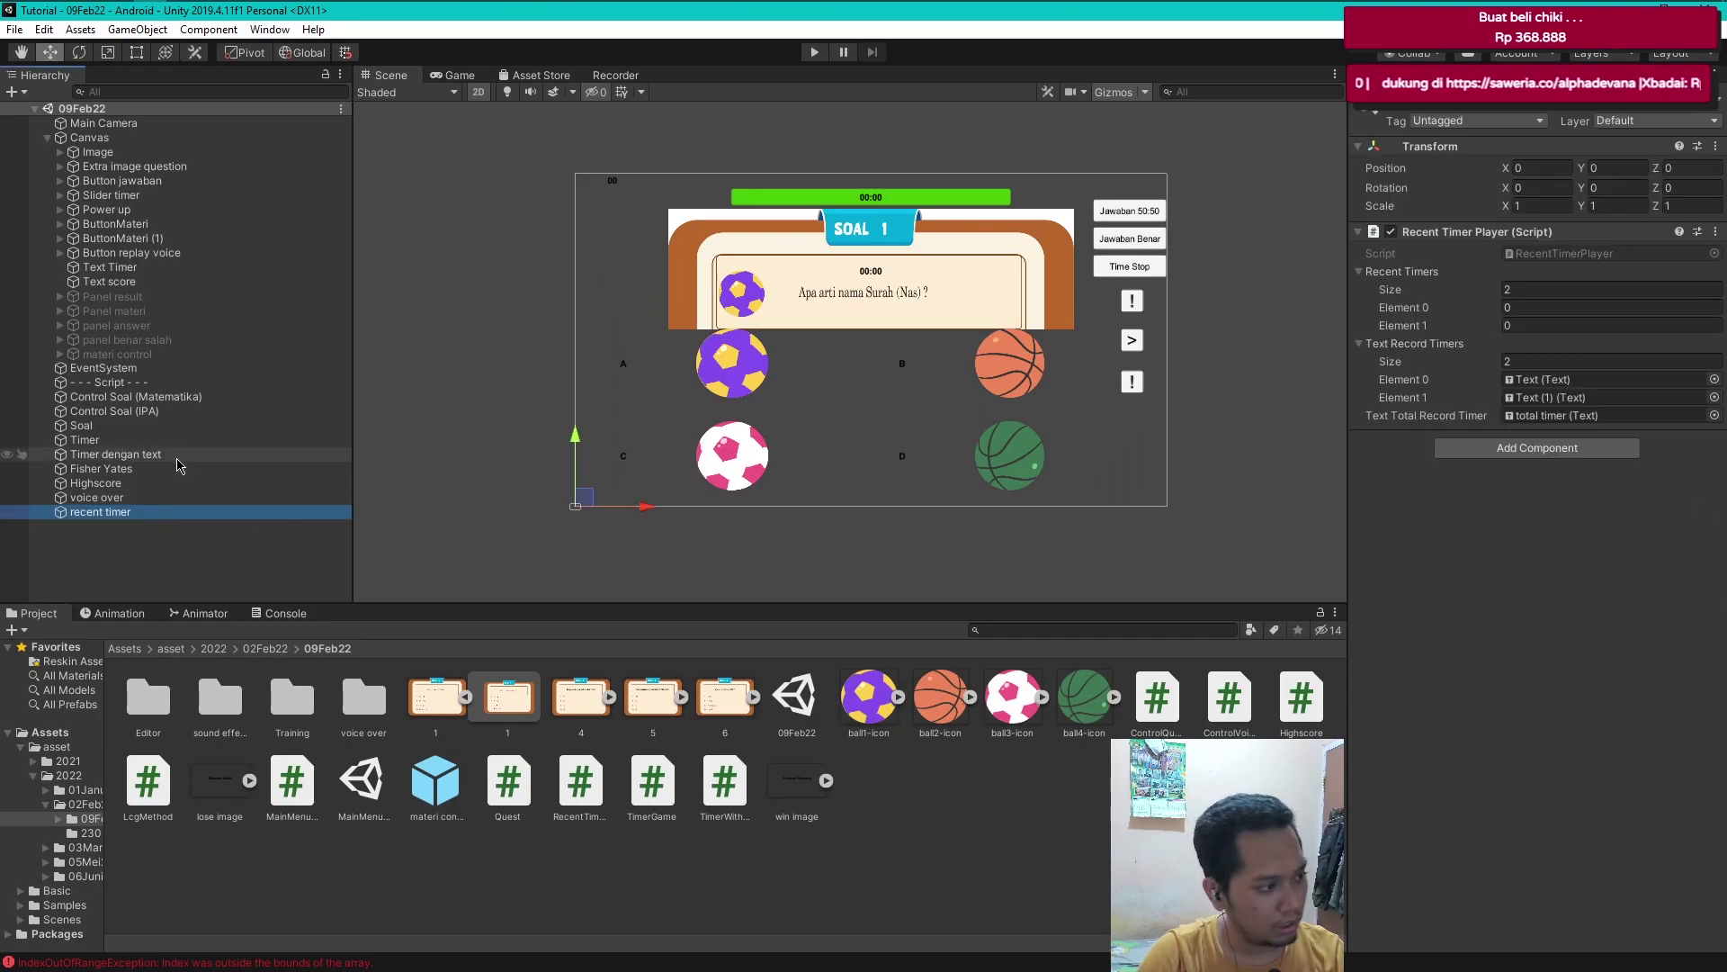
left_click(162, 426)
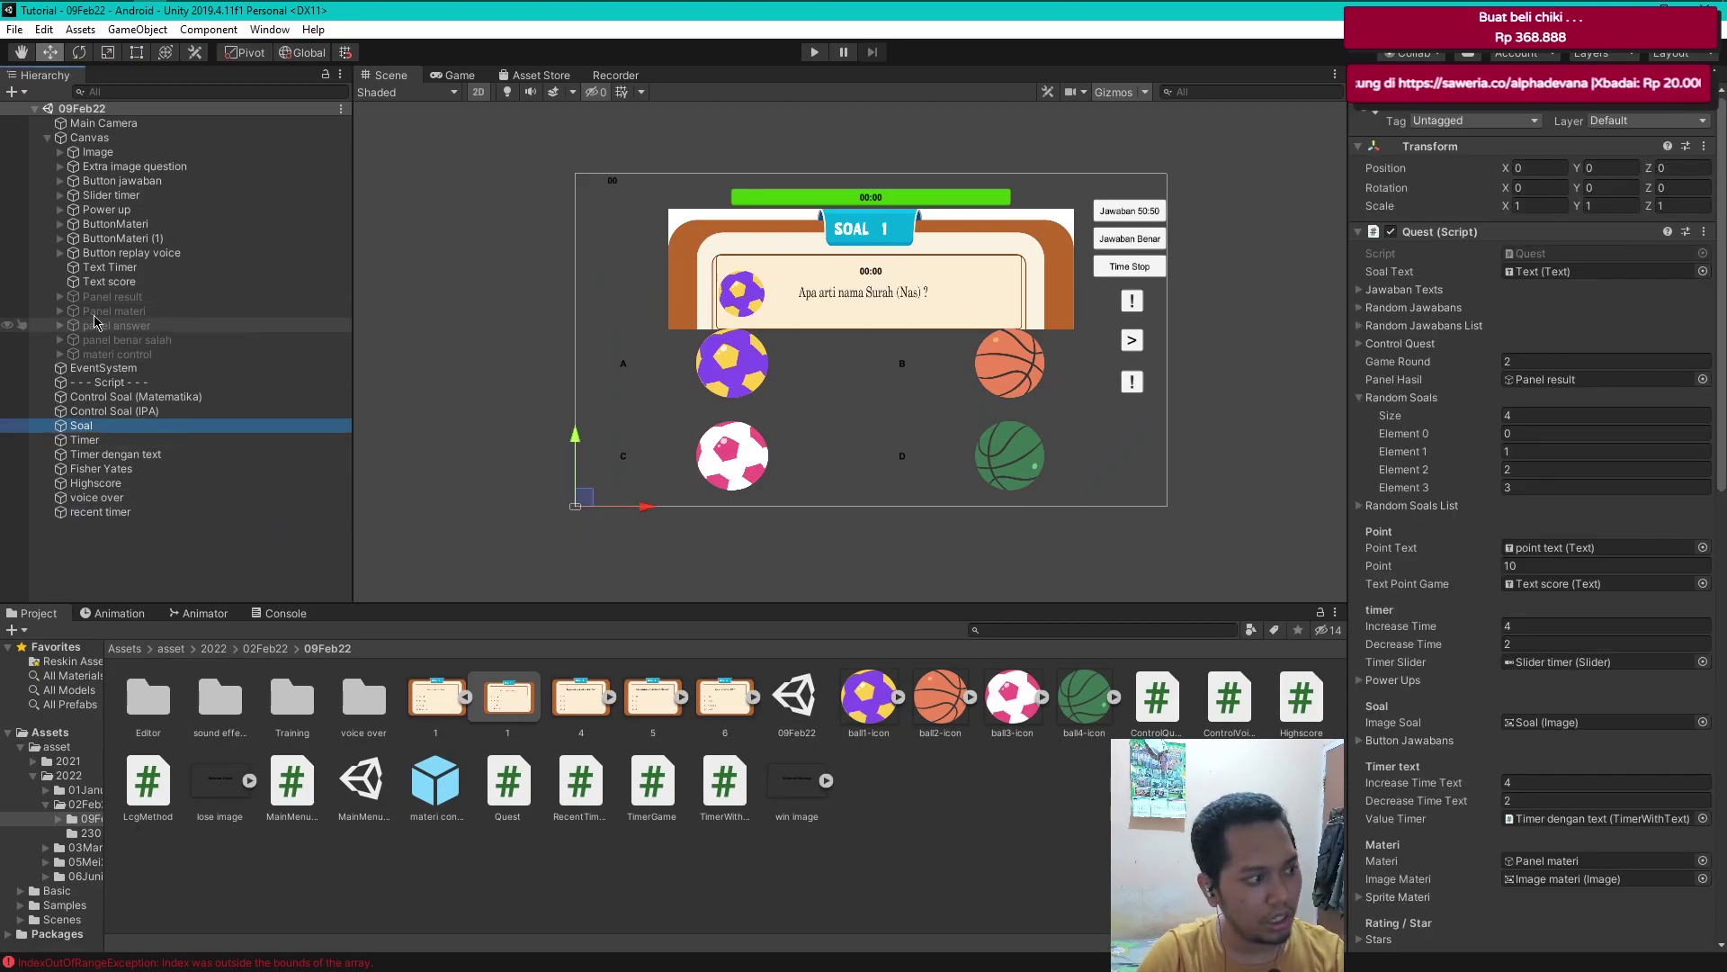
left_click(117, 354)
key("alt+shift+a")
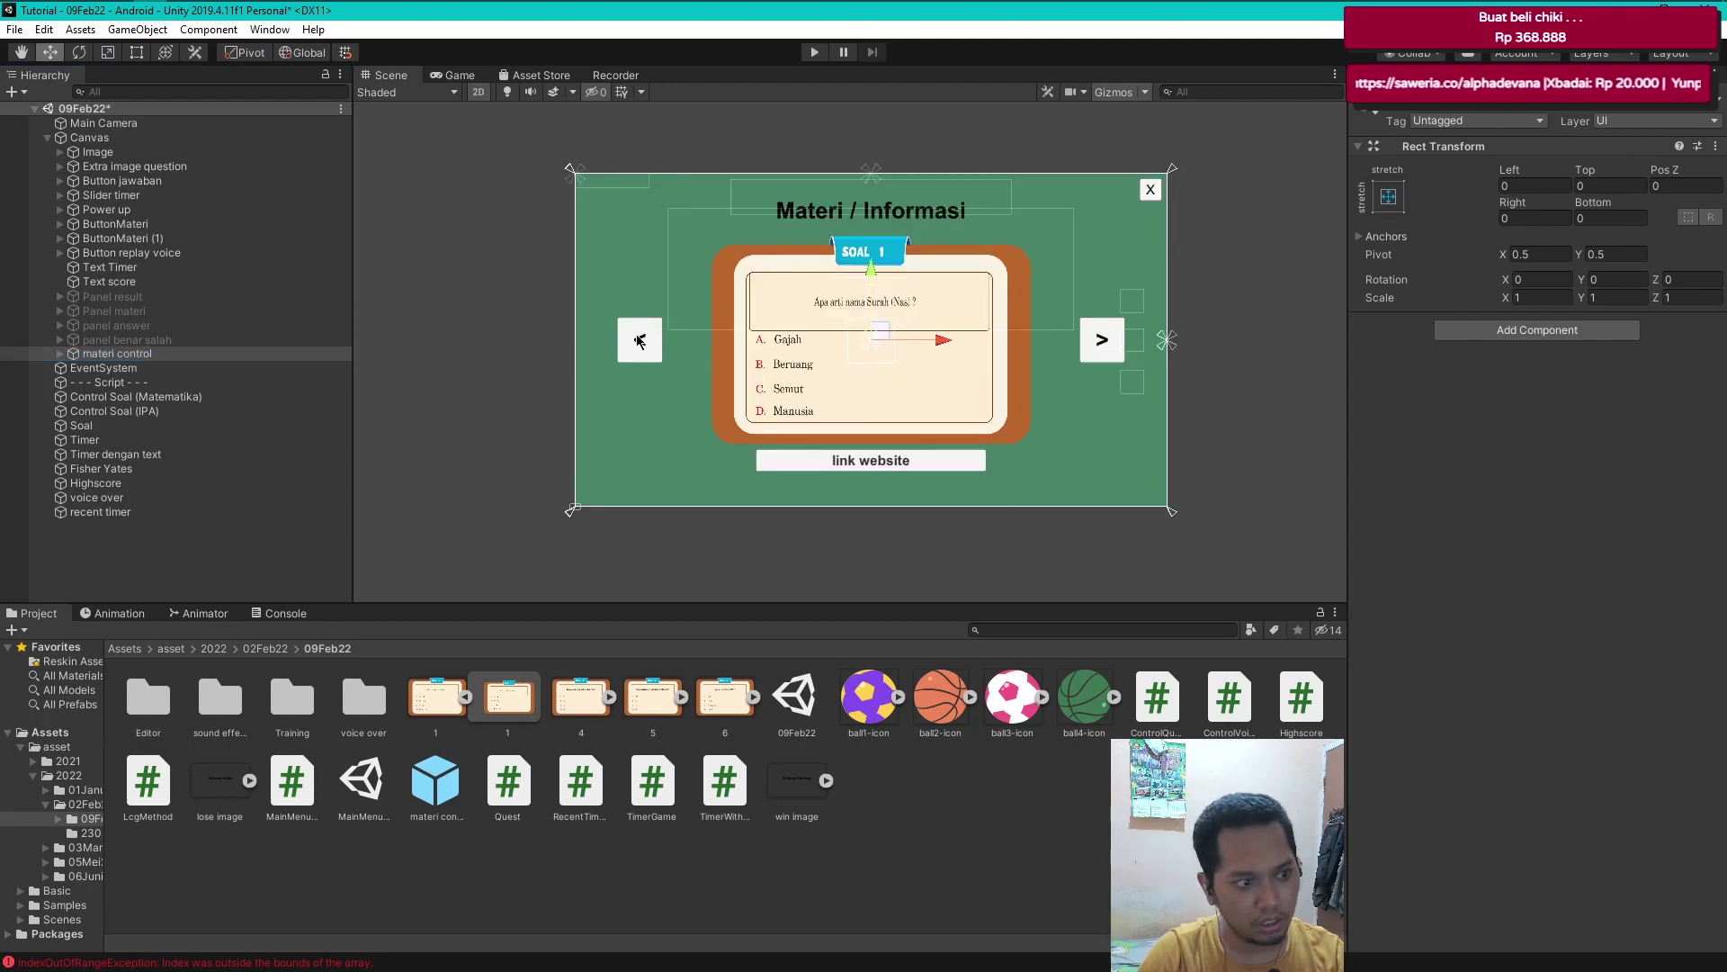
left_click(59, 353)
left_click(72, 411)
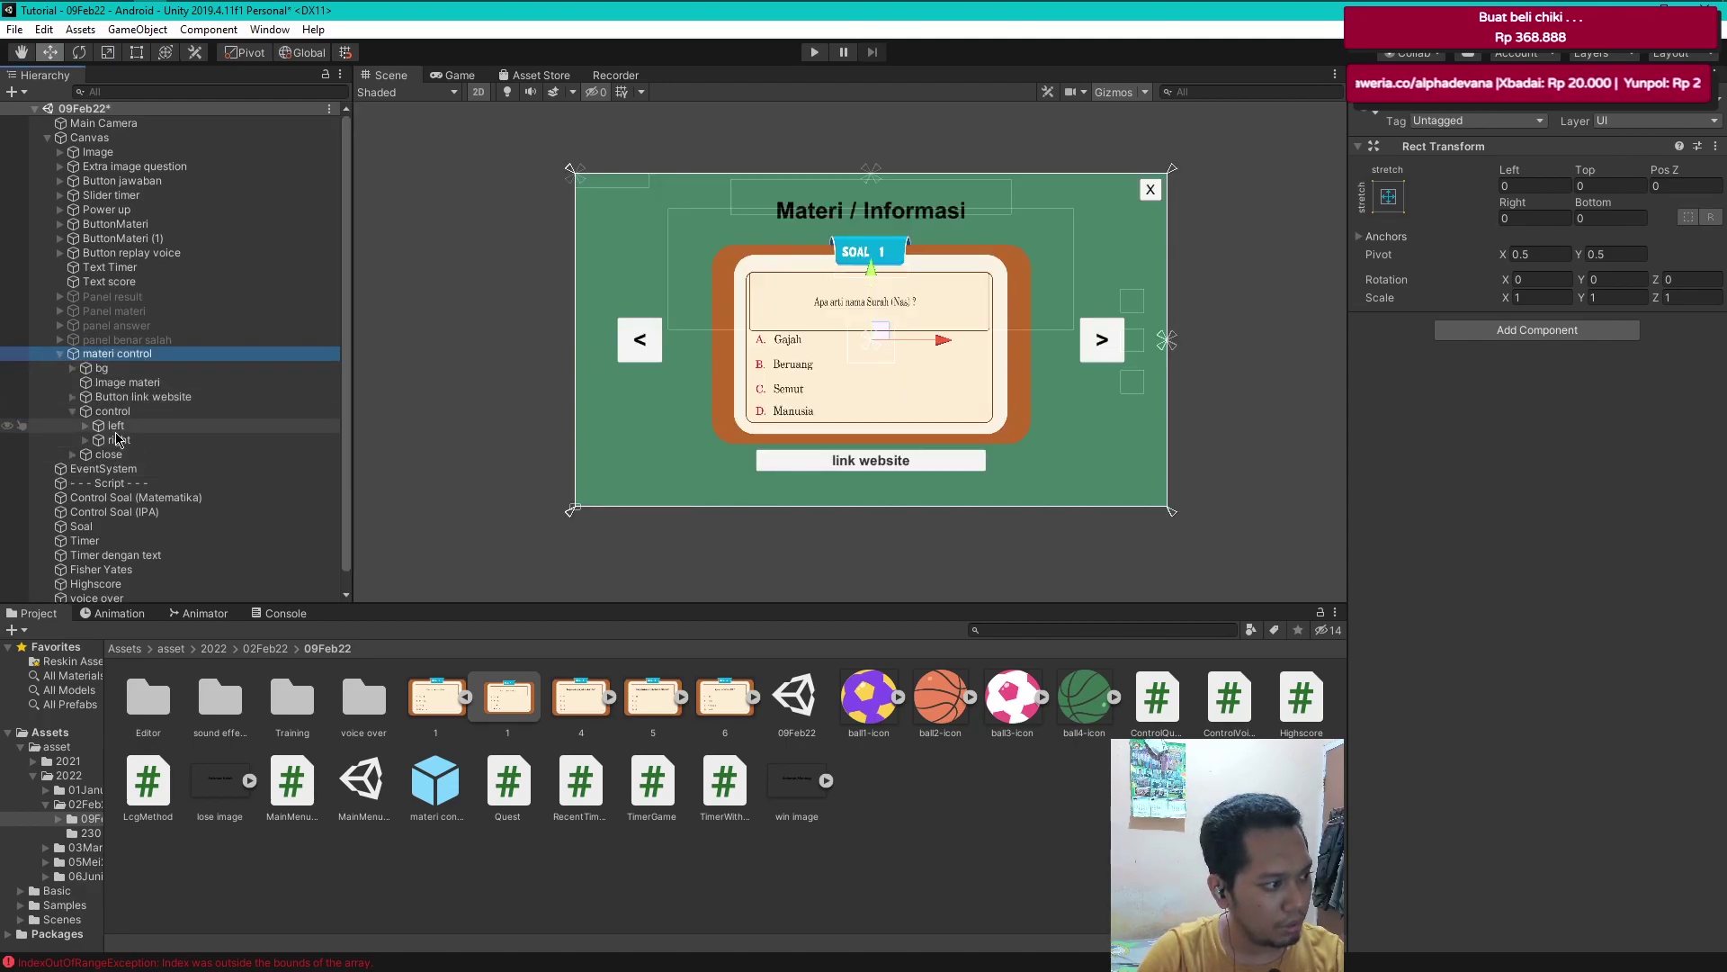
left_click(116, 425)
left_click(1508, 562)
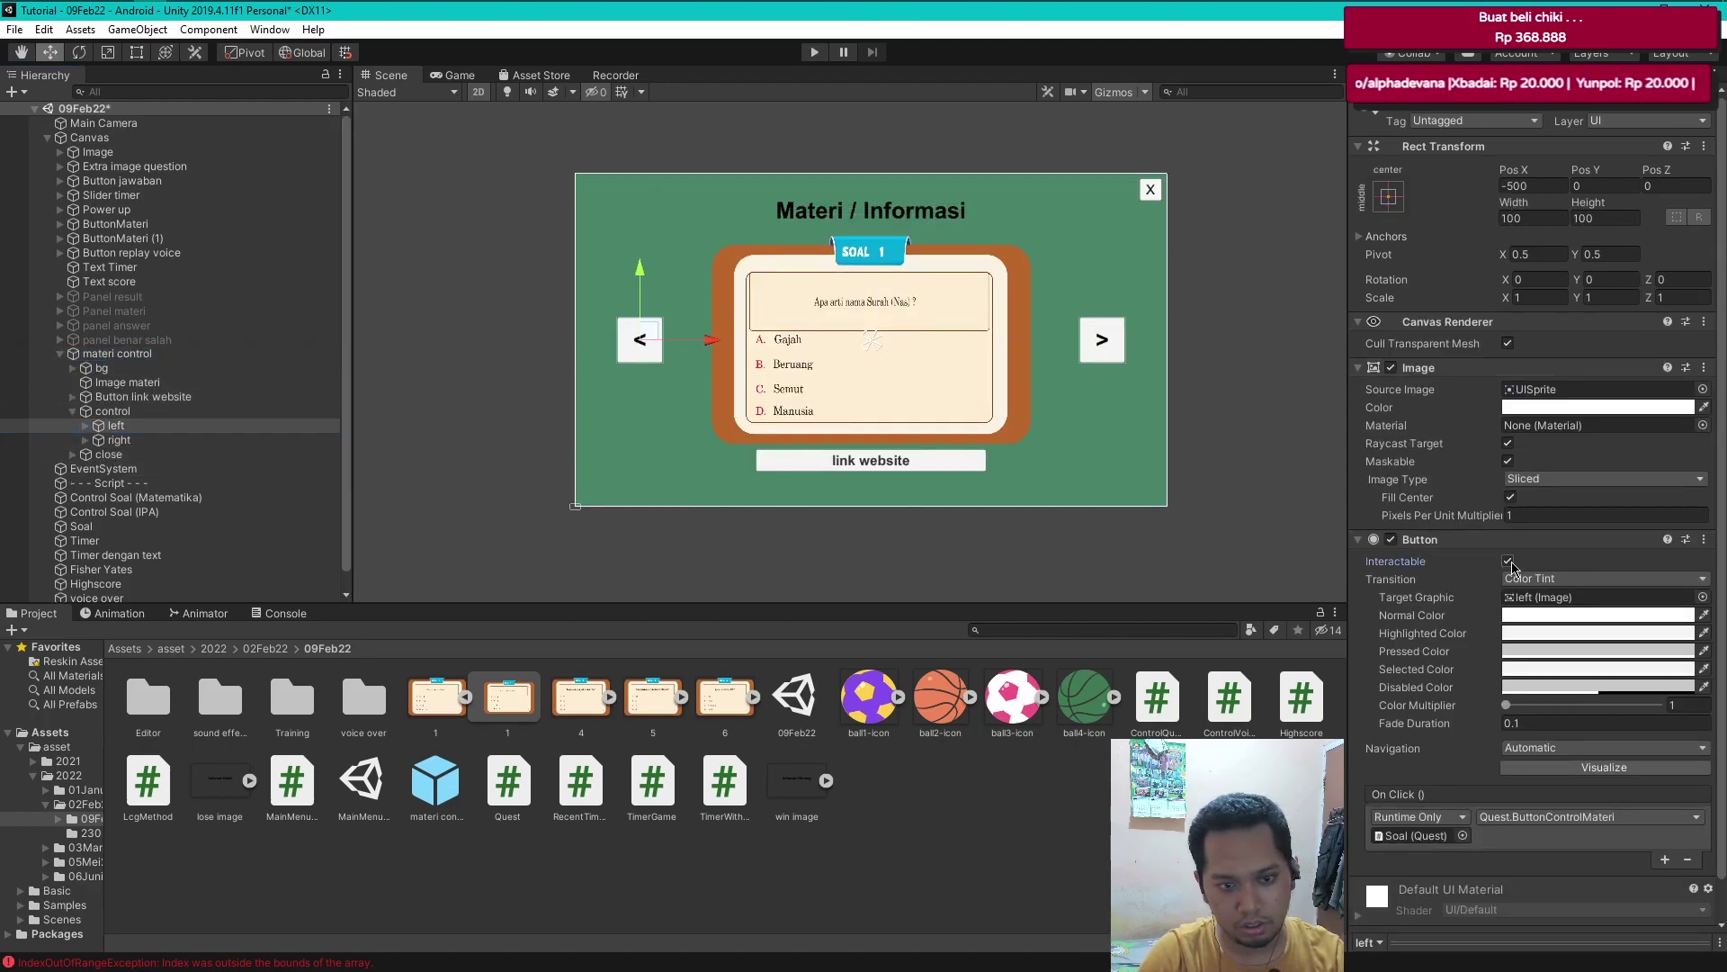
left_click(73, 413)
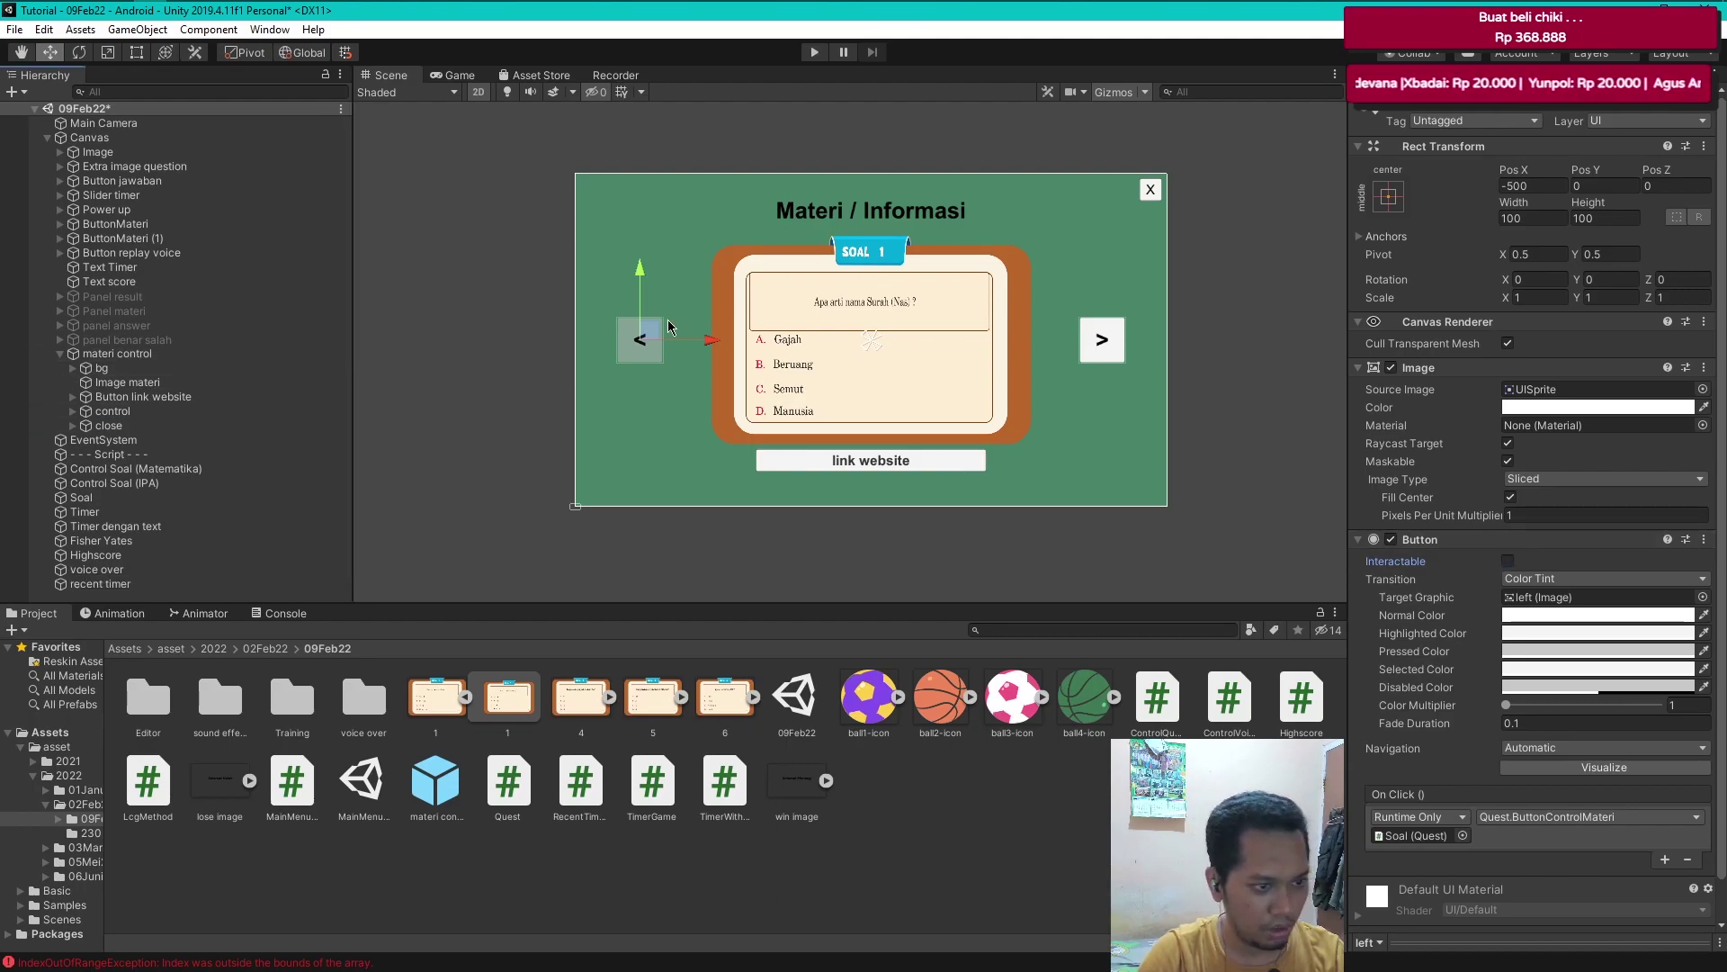
left_click(60, 354)
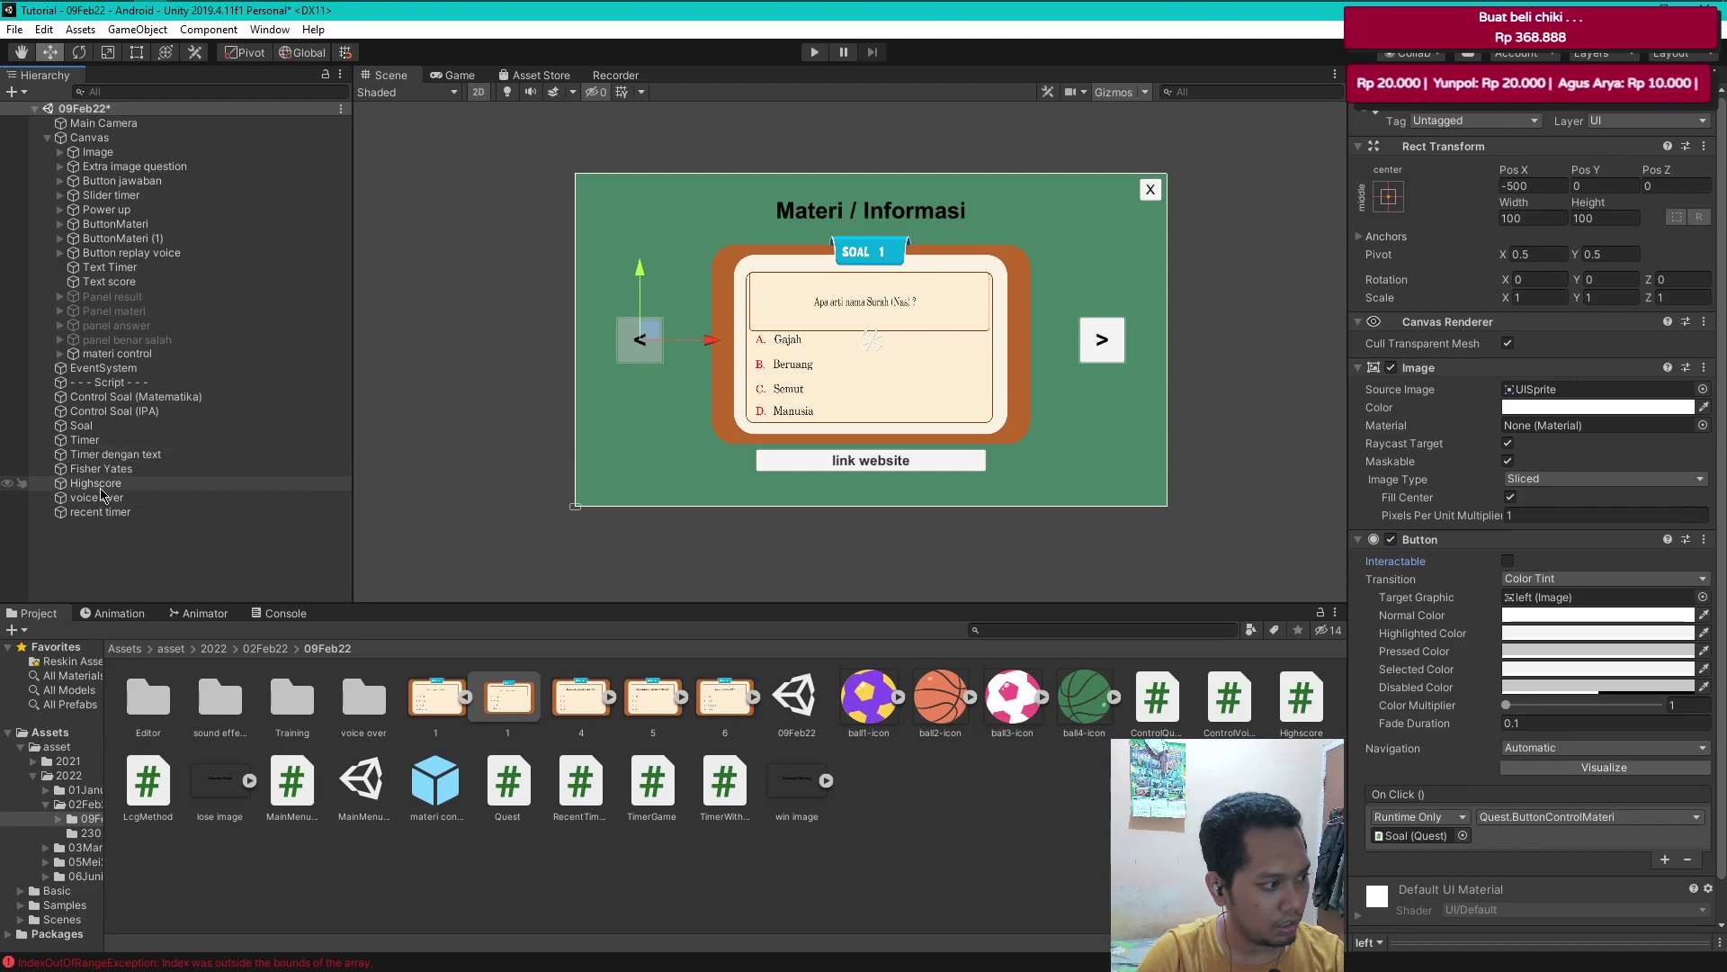
- Set Soal's first two Sprites Informasi entries to sprites 1 and 4
left_click(81, 426)
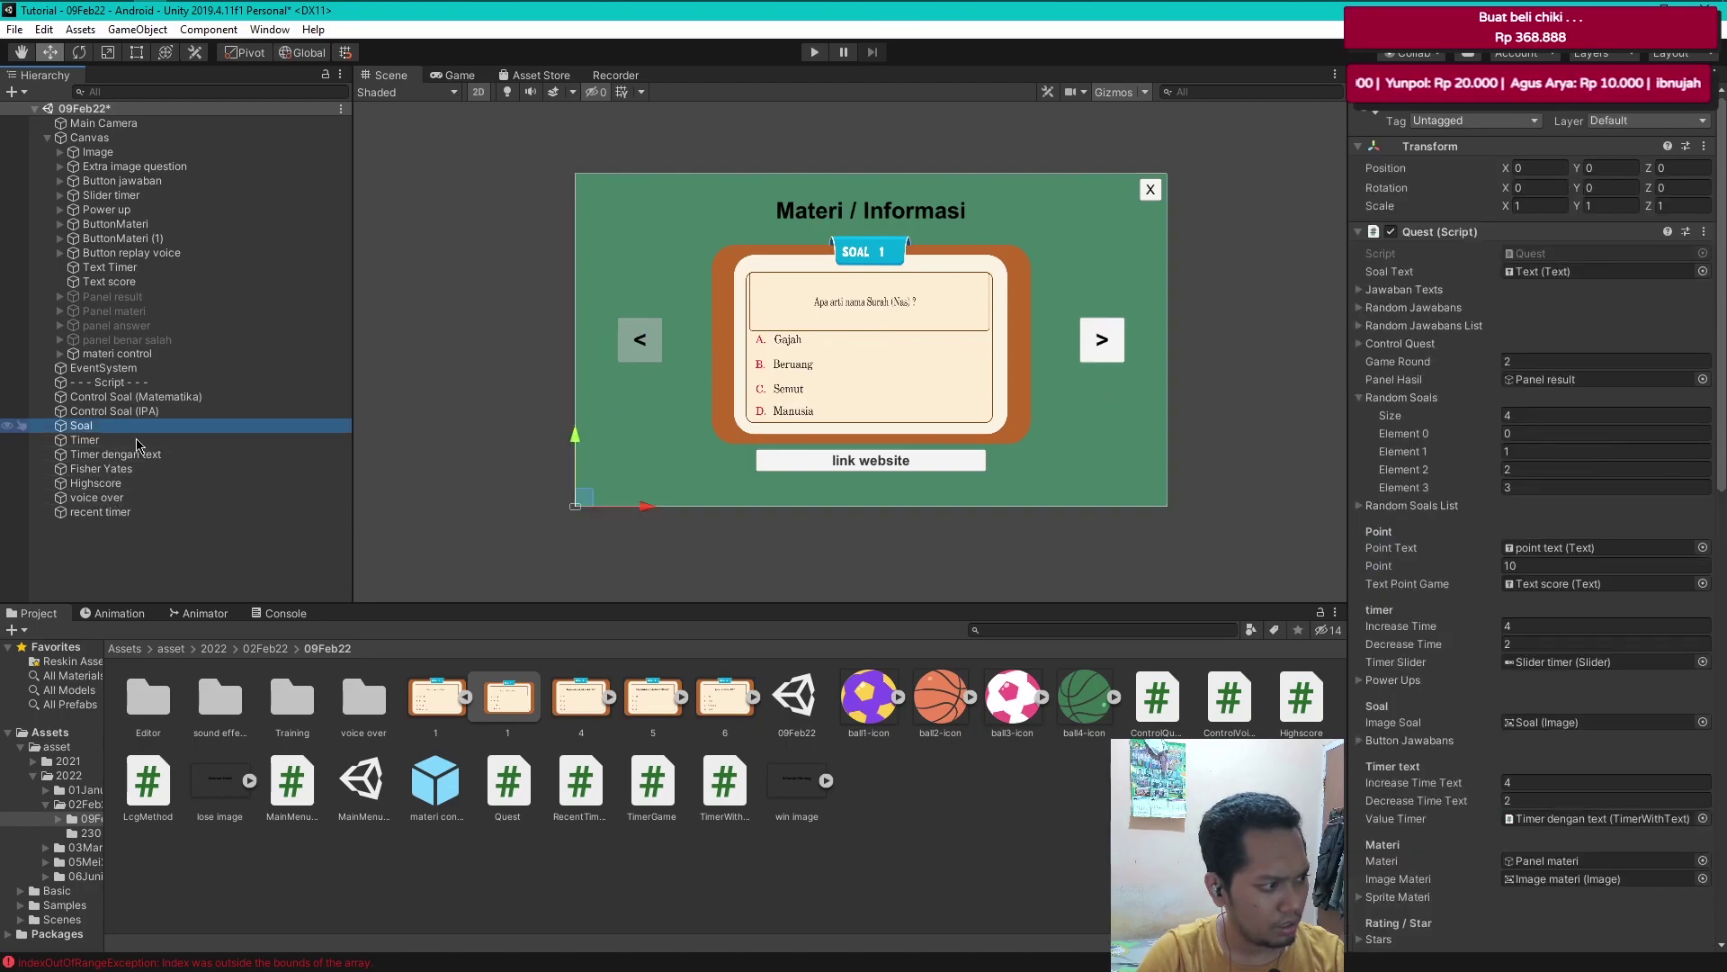
scroll(1724, 902, "down", 10)
scroll(1724, 902, "down", 1)
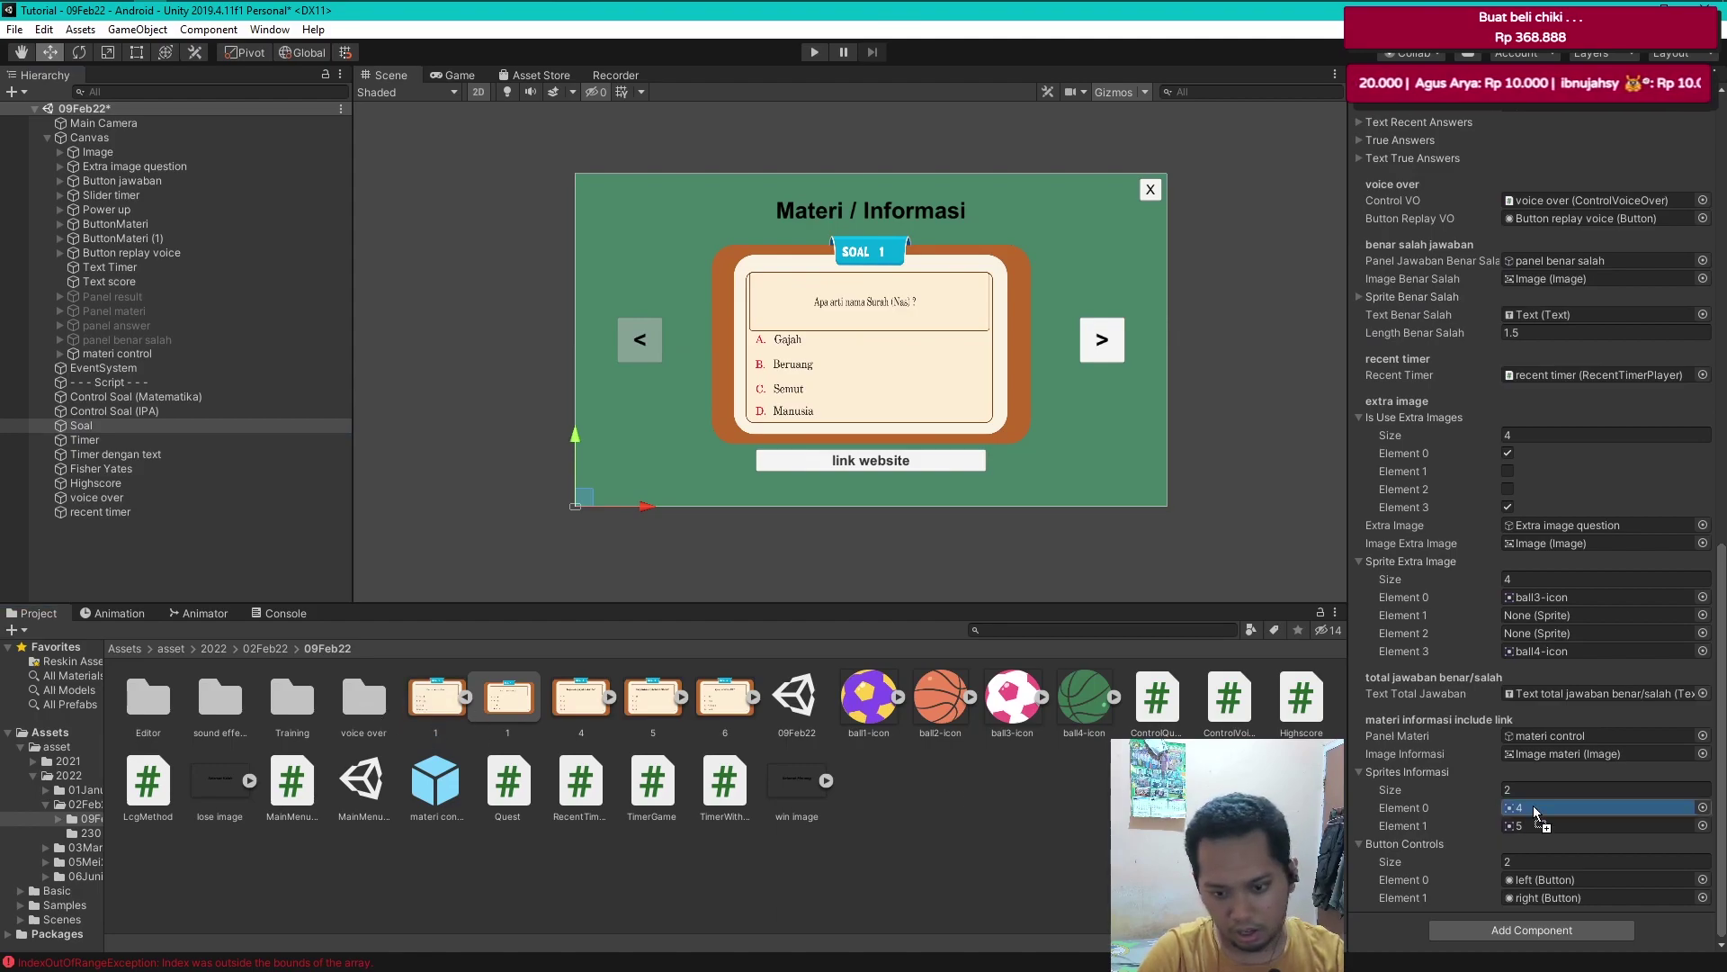
left_click_drag(436, 698, 1529, 808)
left_click_drag(571, 700, 1529, 826)
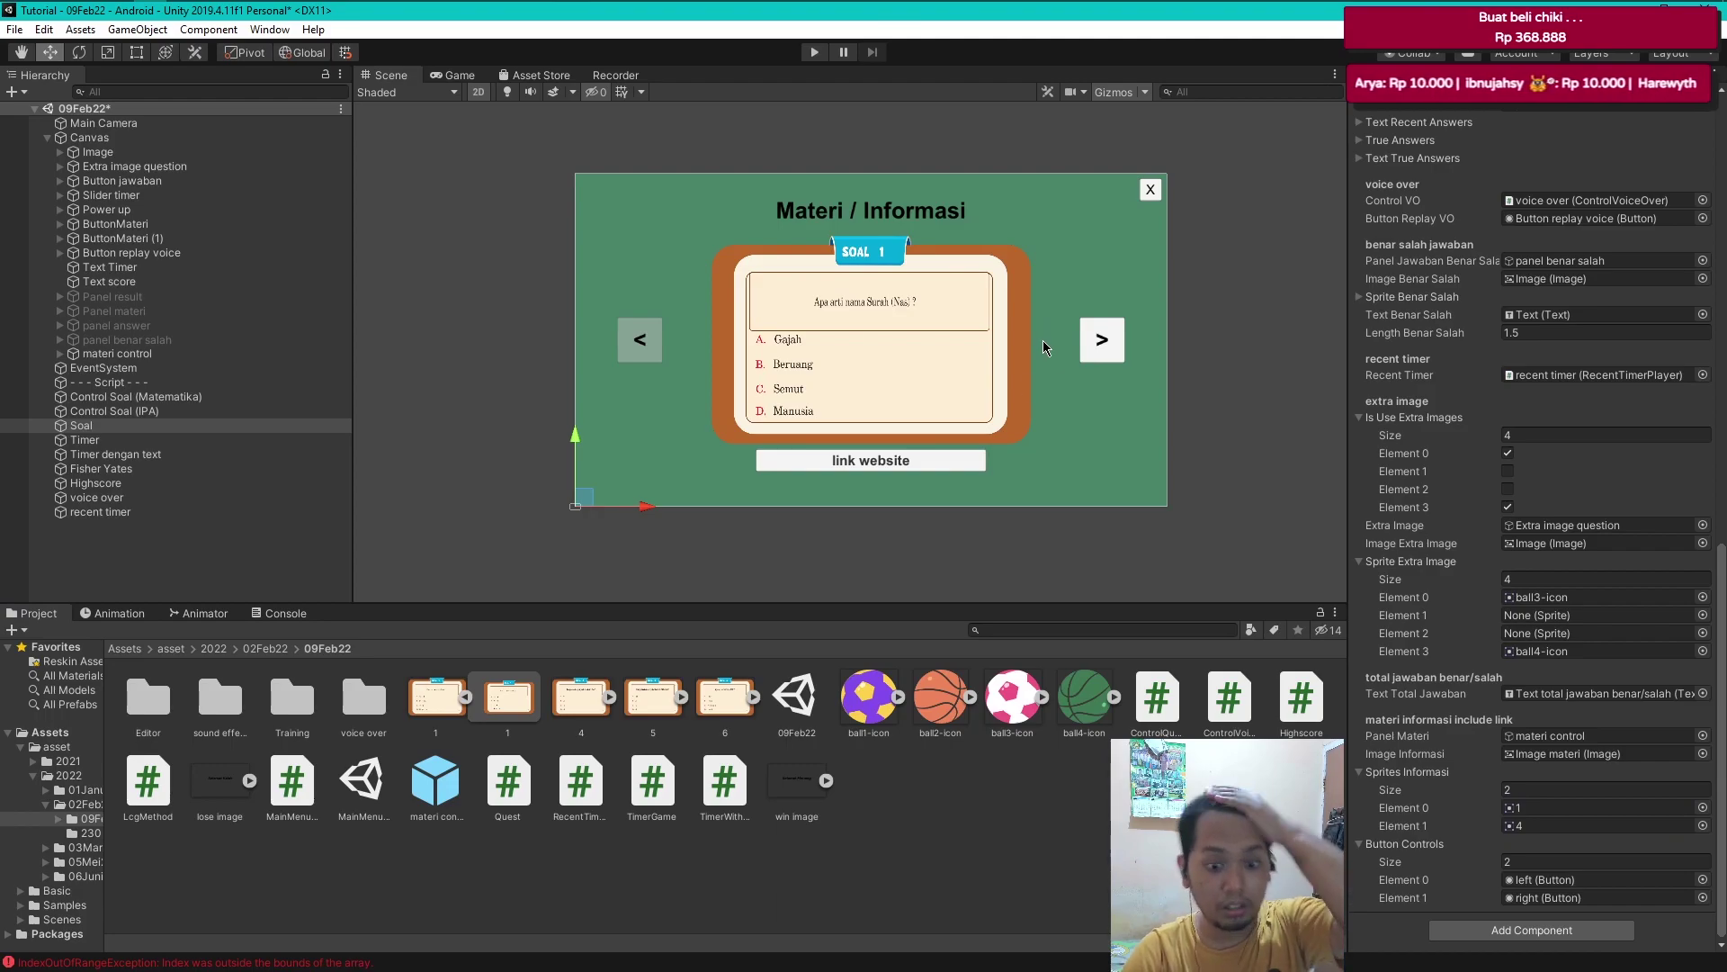
- Check Quest.cs in Visual Studio, then return to the Unity editor
left_click(191, 11)
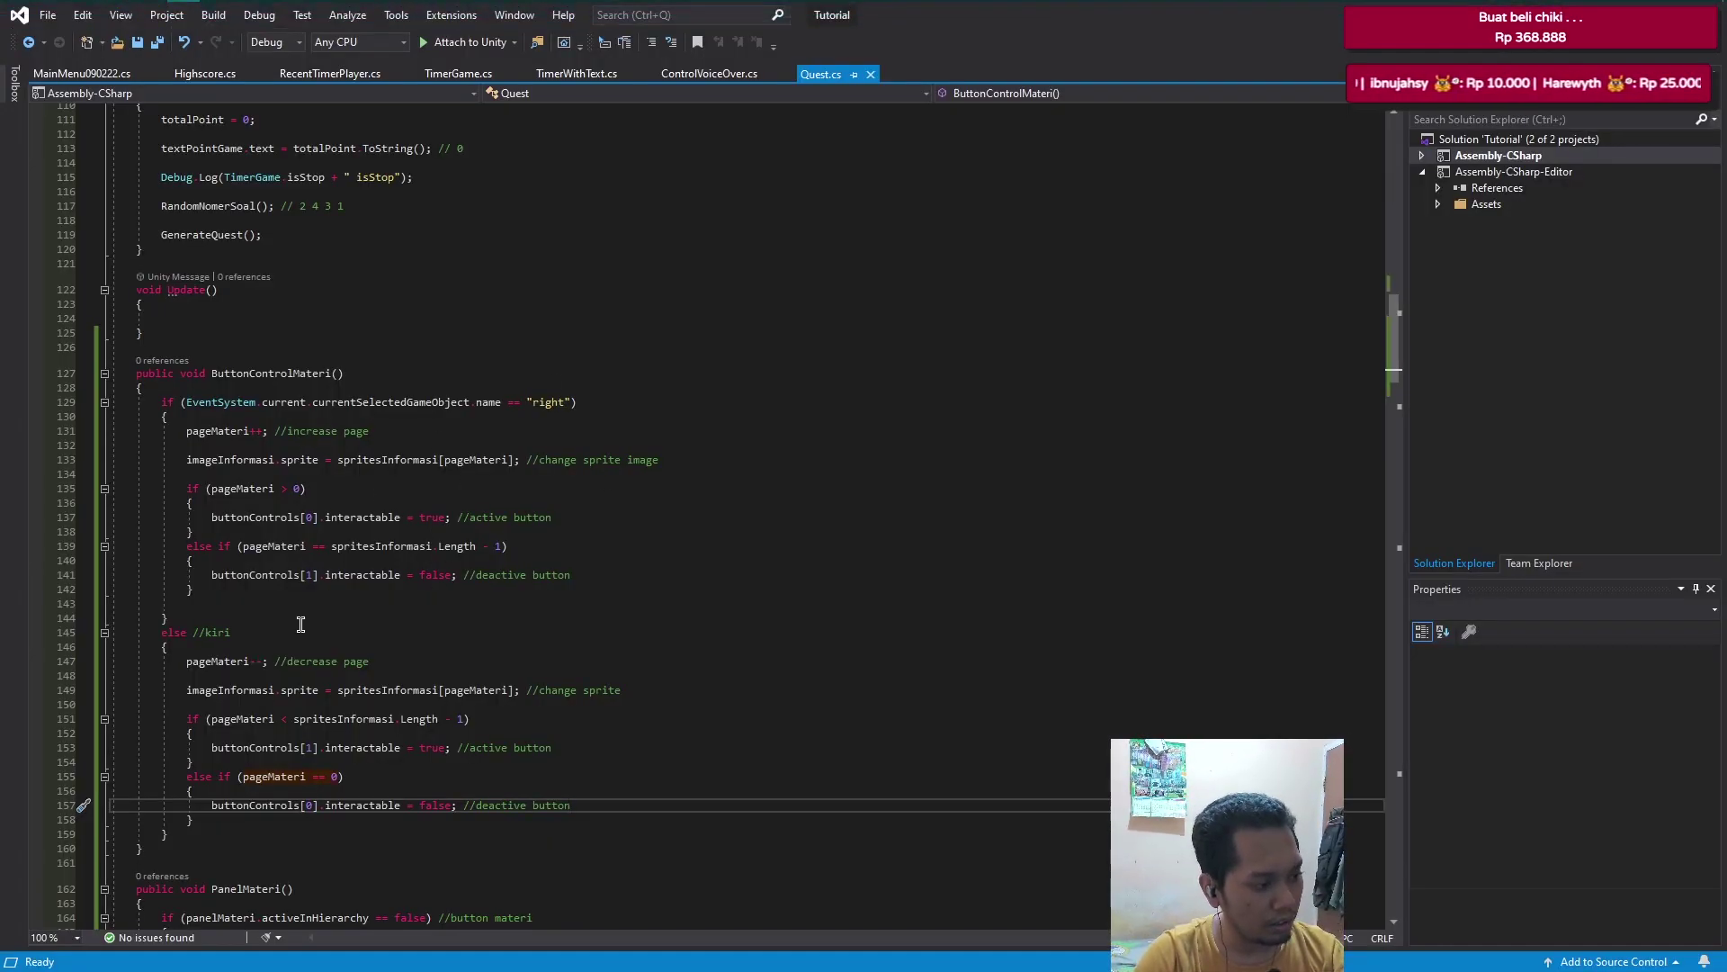
mouse_move(244, 7)
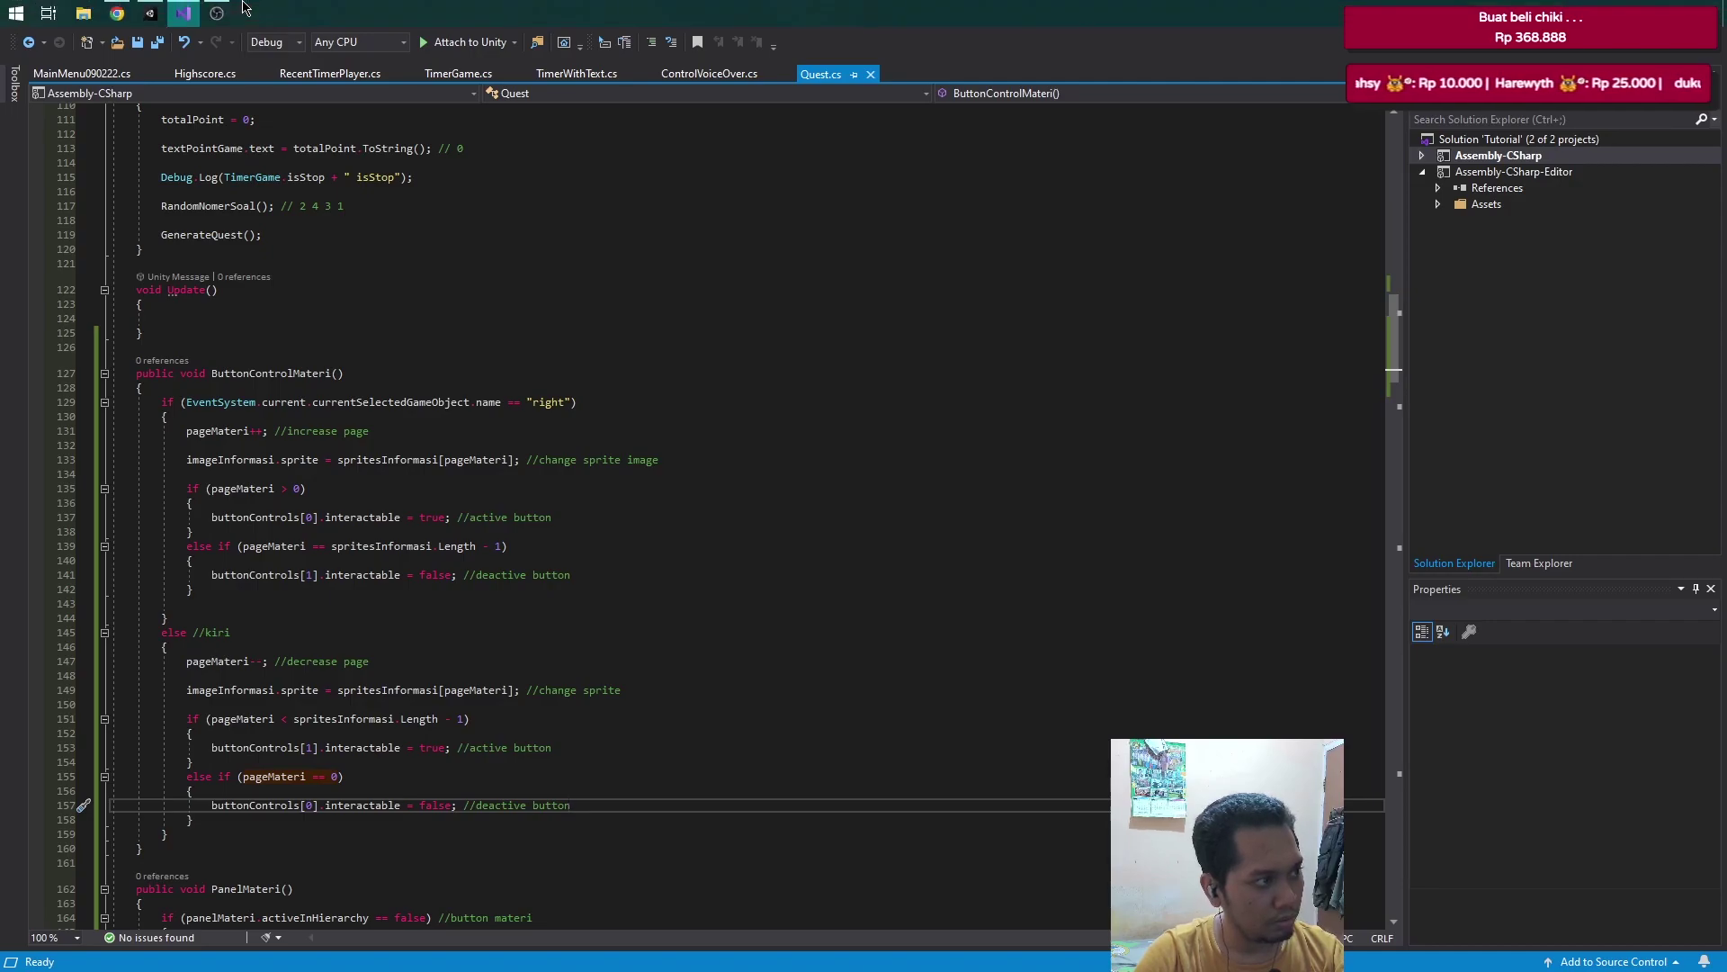
left_click(151, 12)
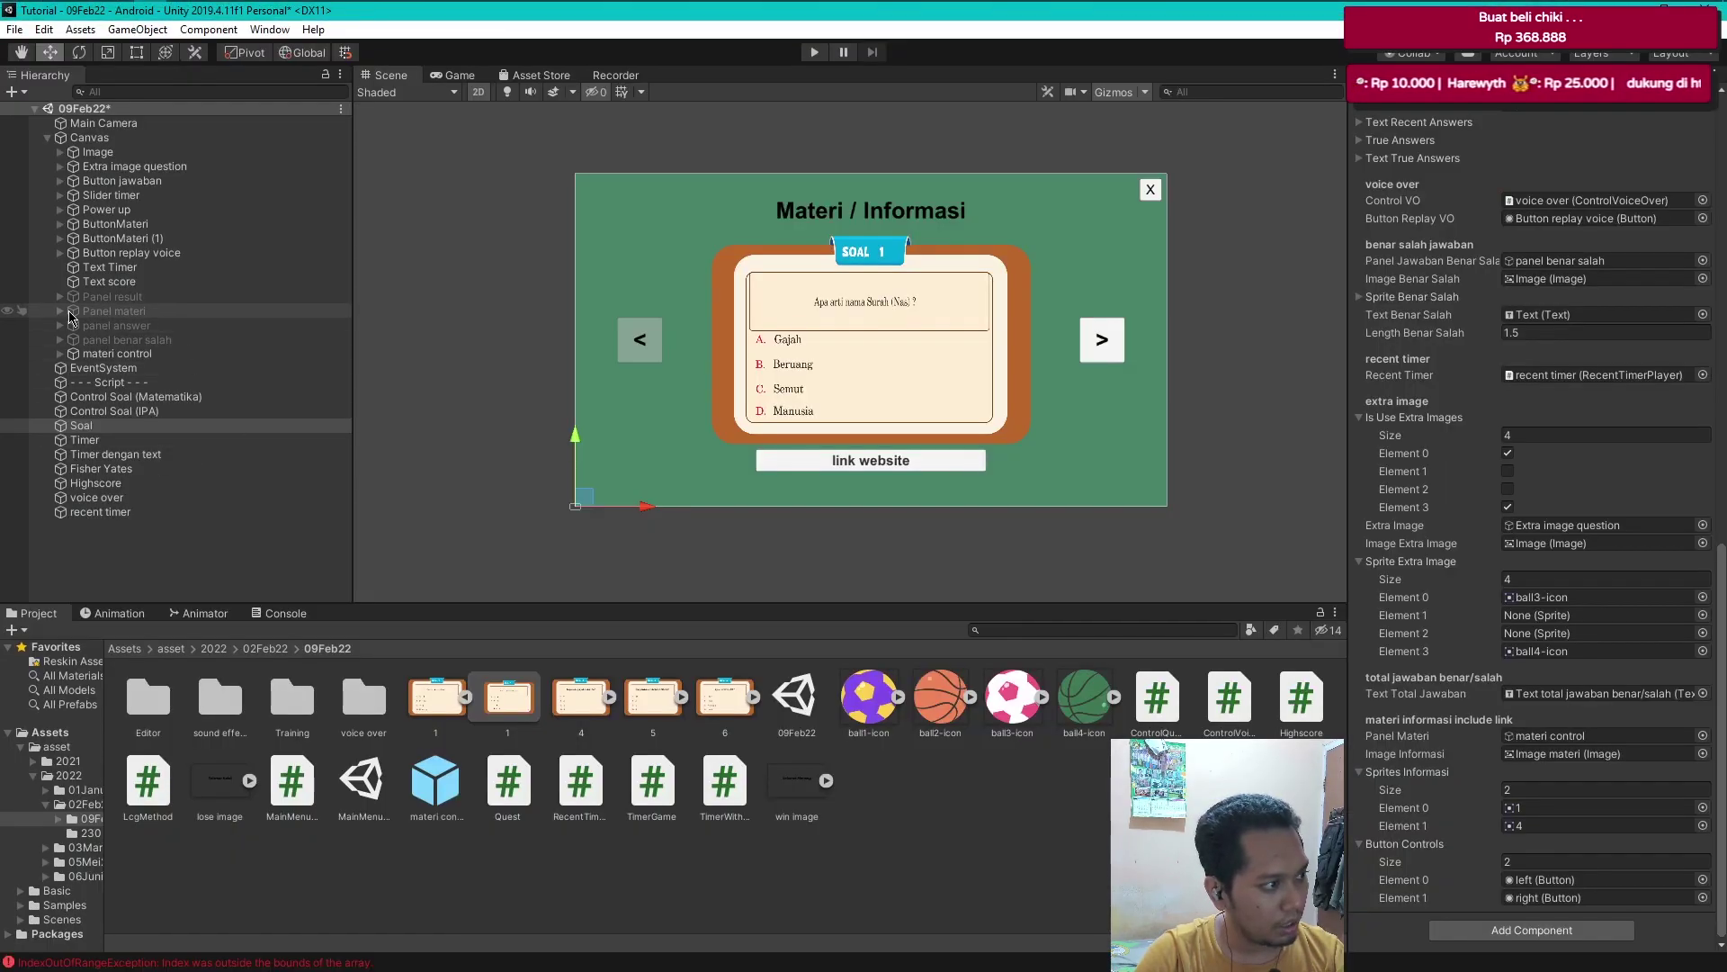
- Inspect materi control's children in the Hierarchy, then clear the selection
left_click(61, 353)
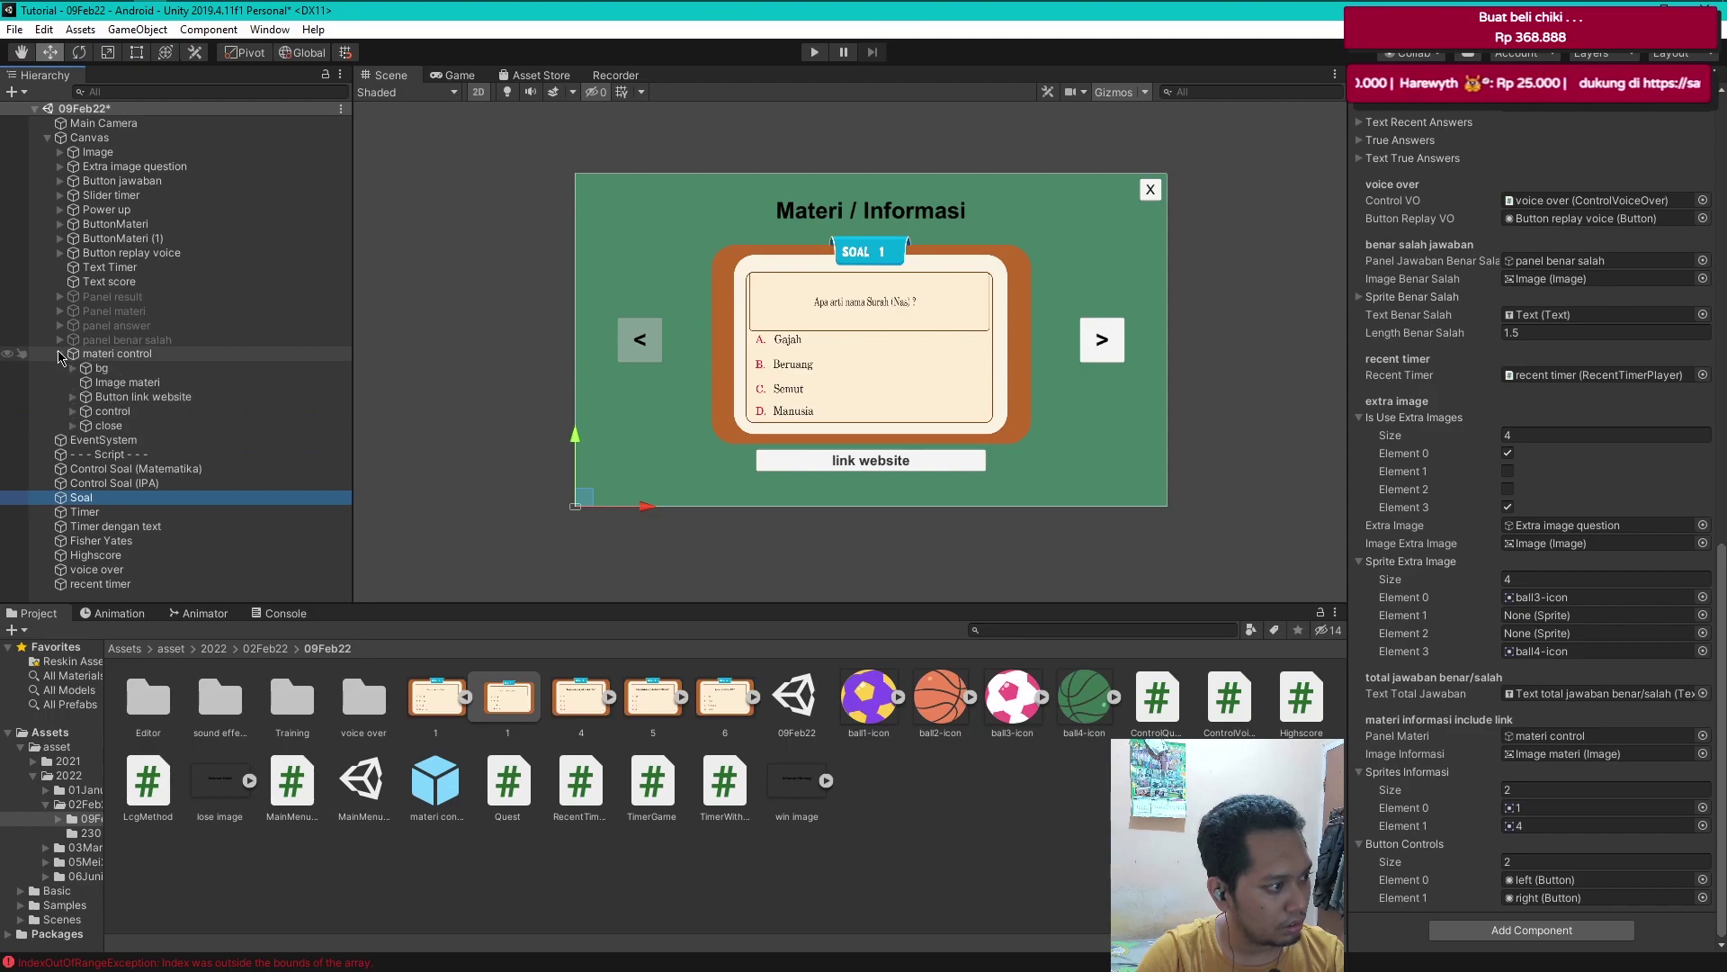
left_click(73, 411)
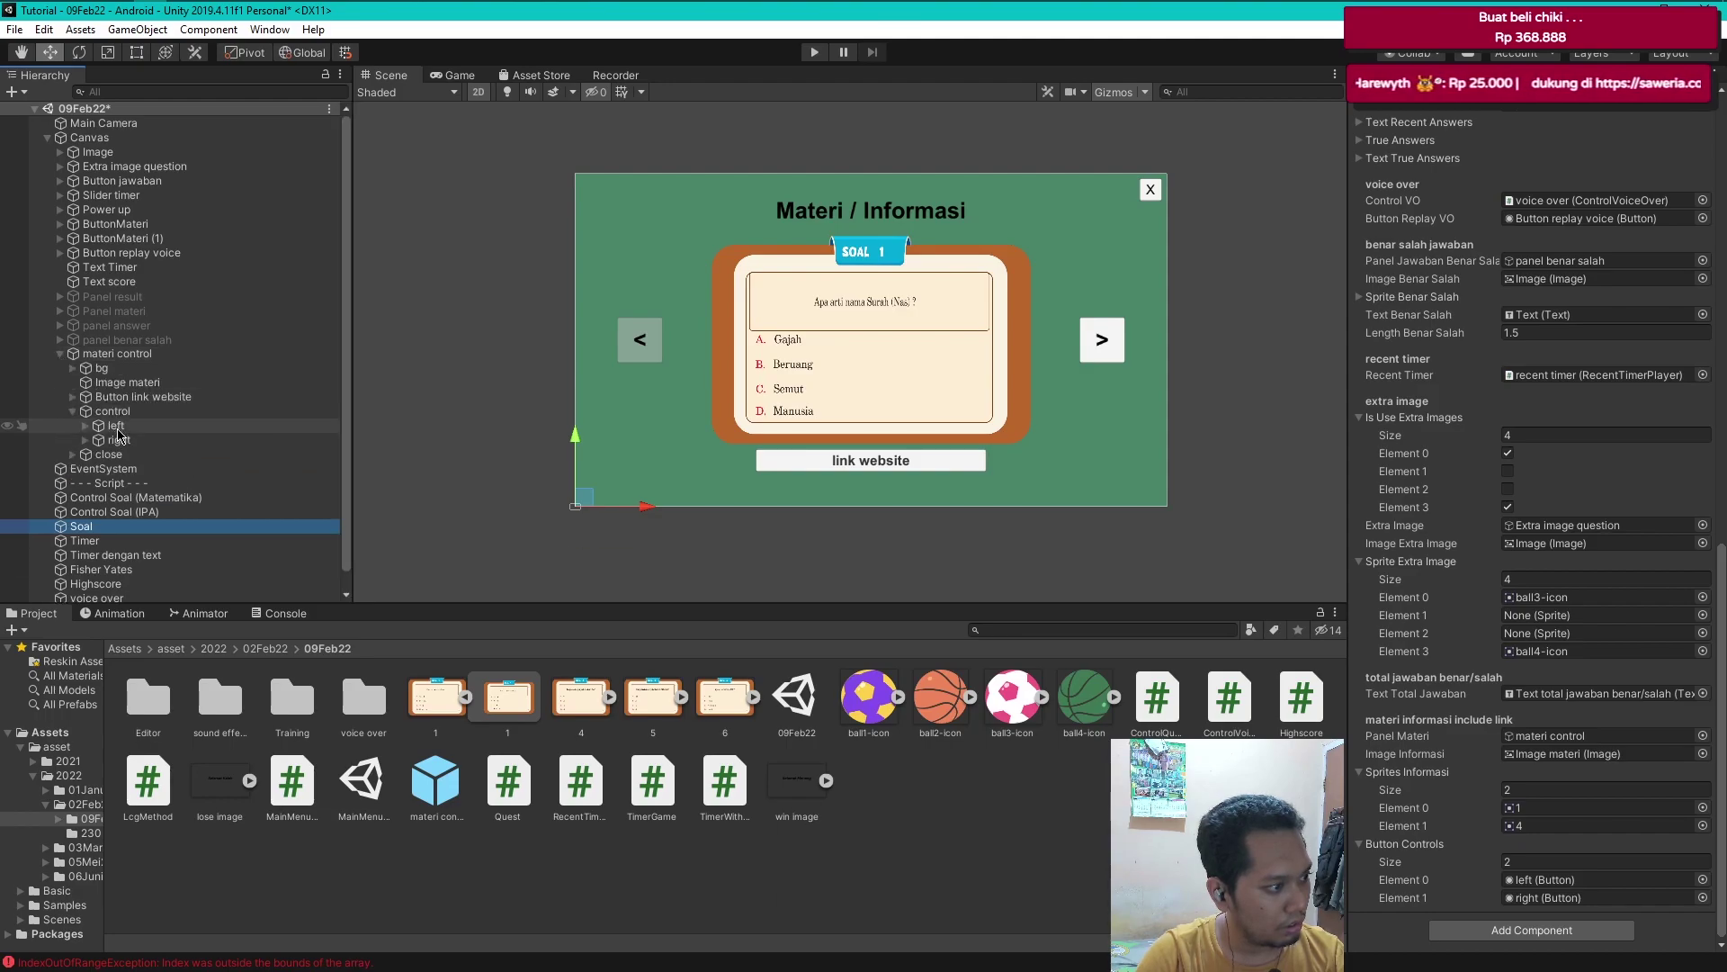
left_click(60, 354)
left_click(135, 544)
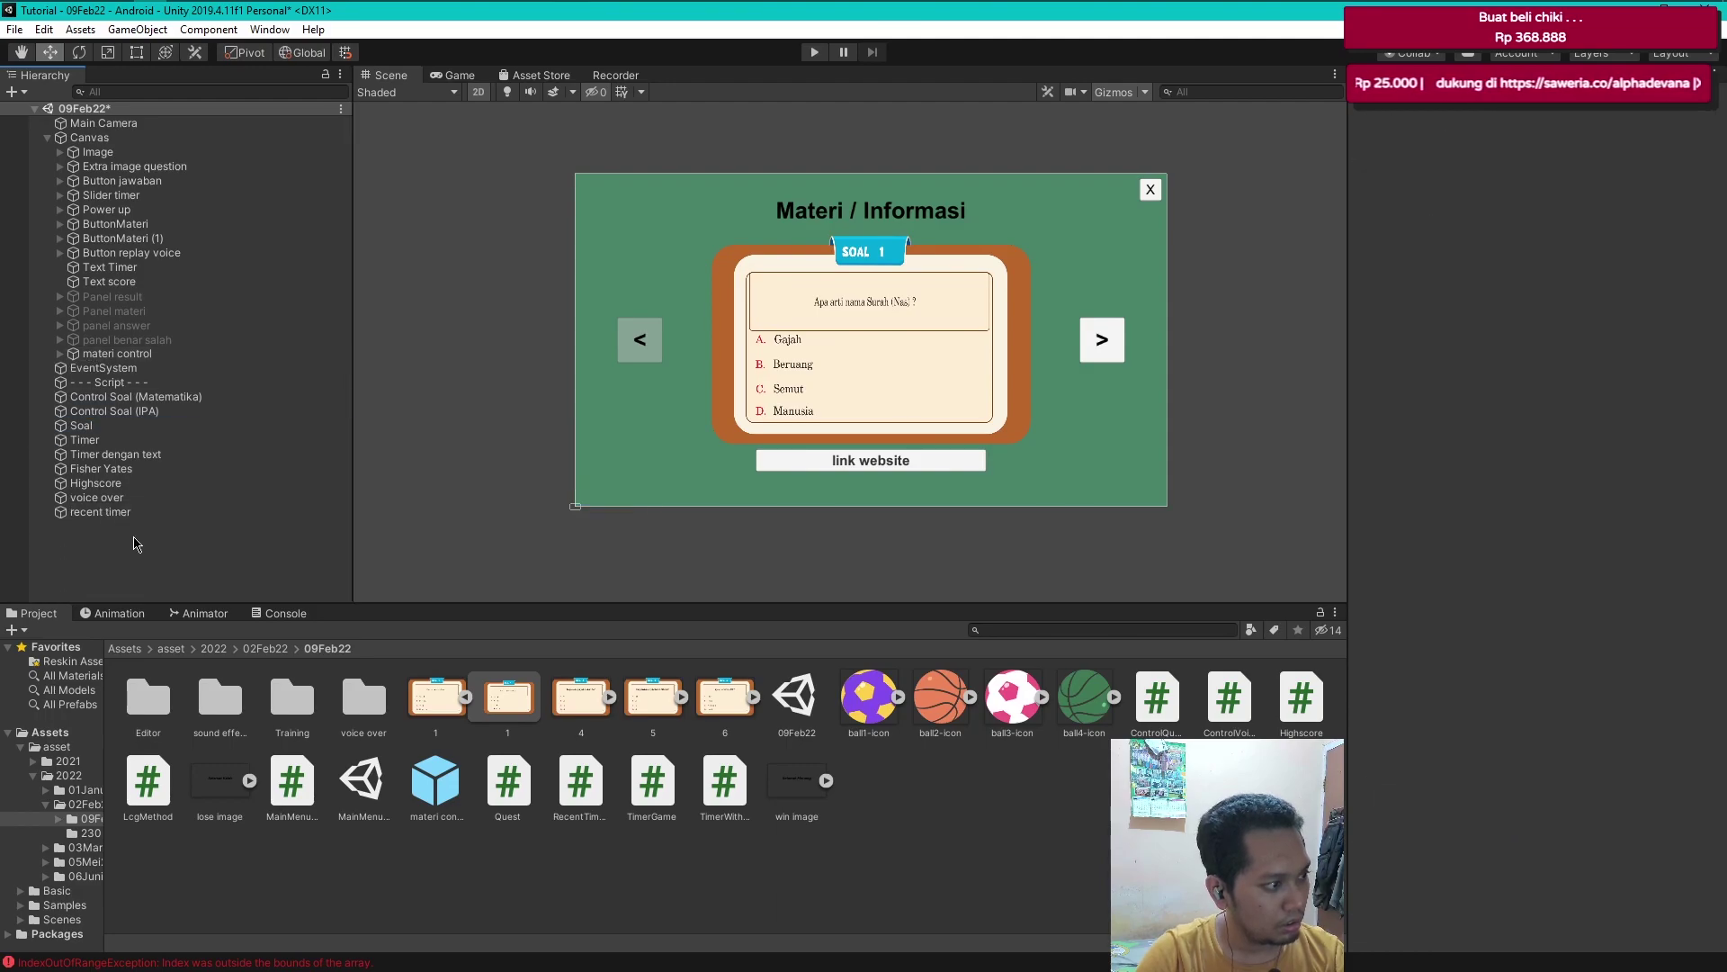
- Clear the Console's logged errors, then glance at Visual Studio and return to Unity
left_click(270, 616)
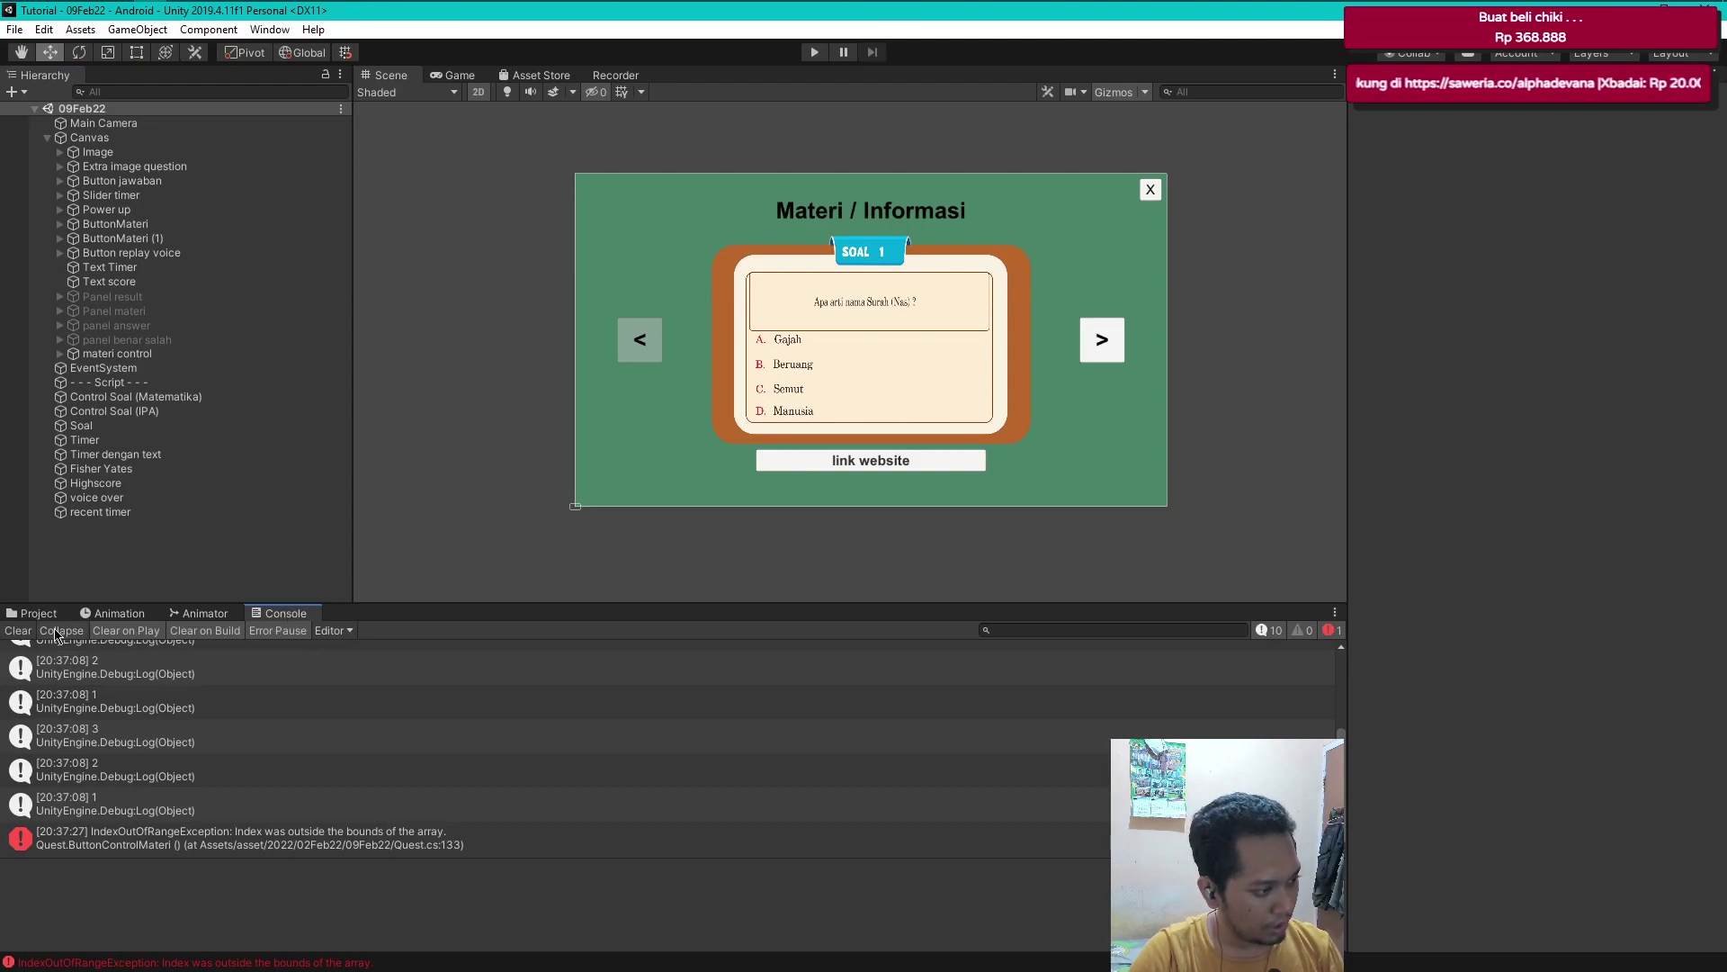
left_click(21, 630)
left_click(37, 613)
key("alt+Tab")
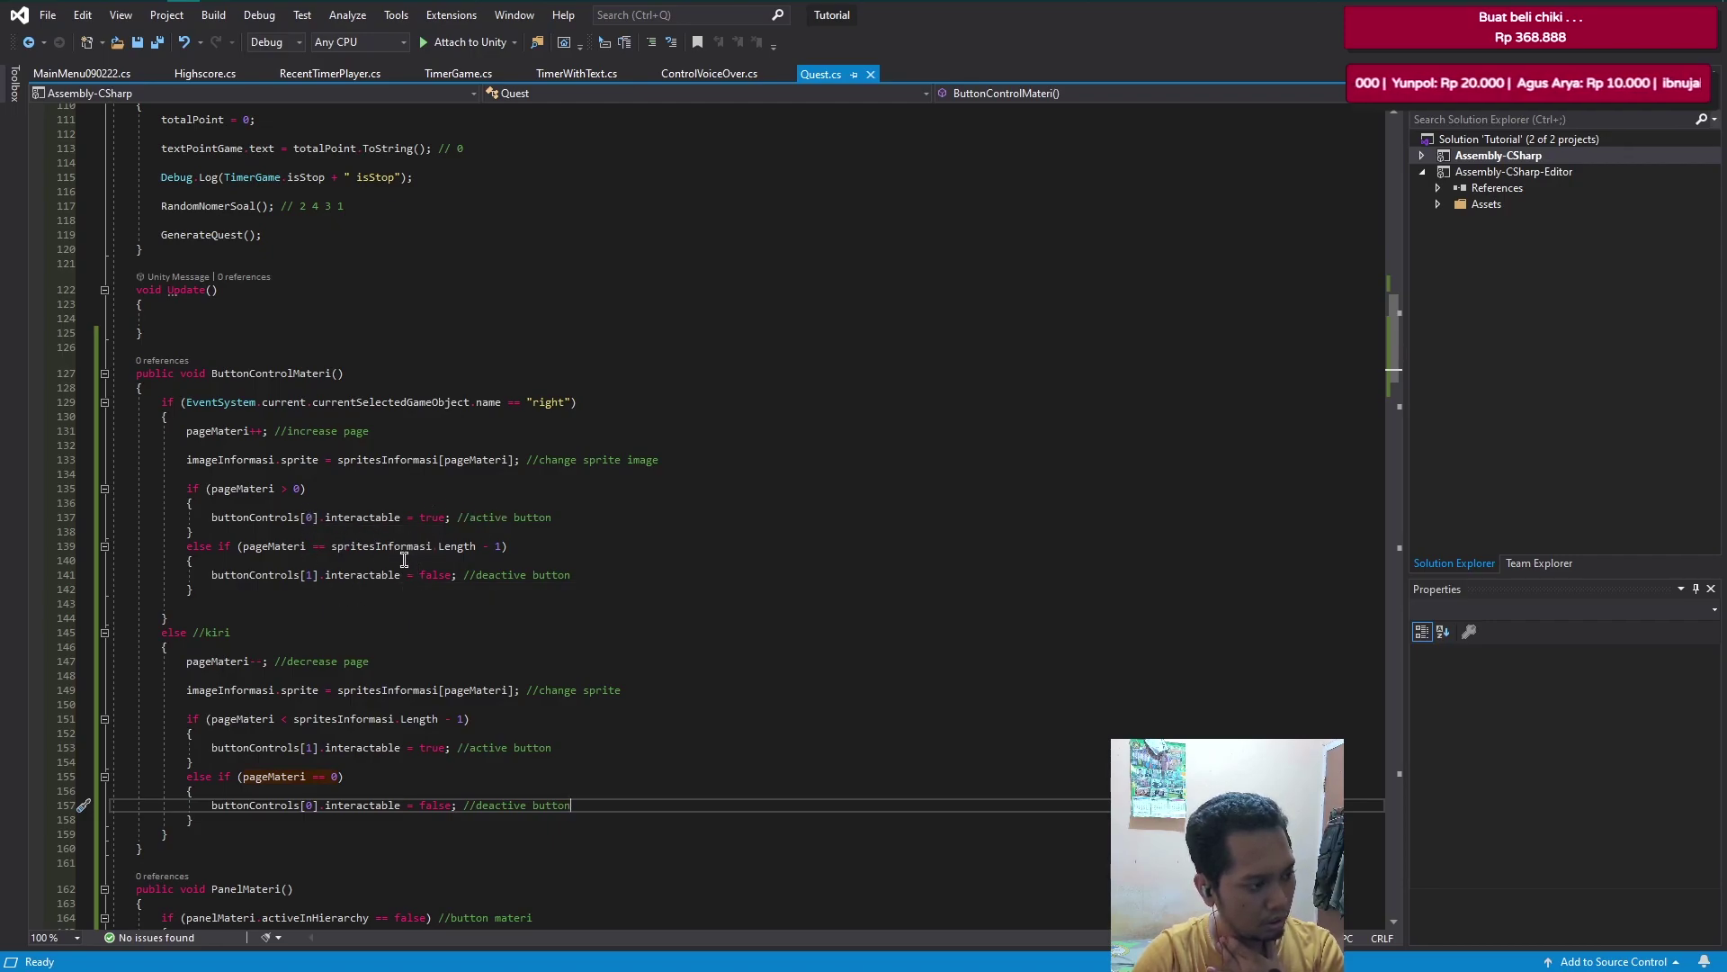
mouse_move(154, 7)
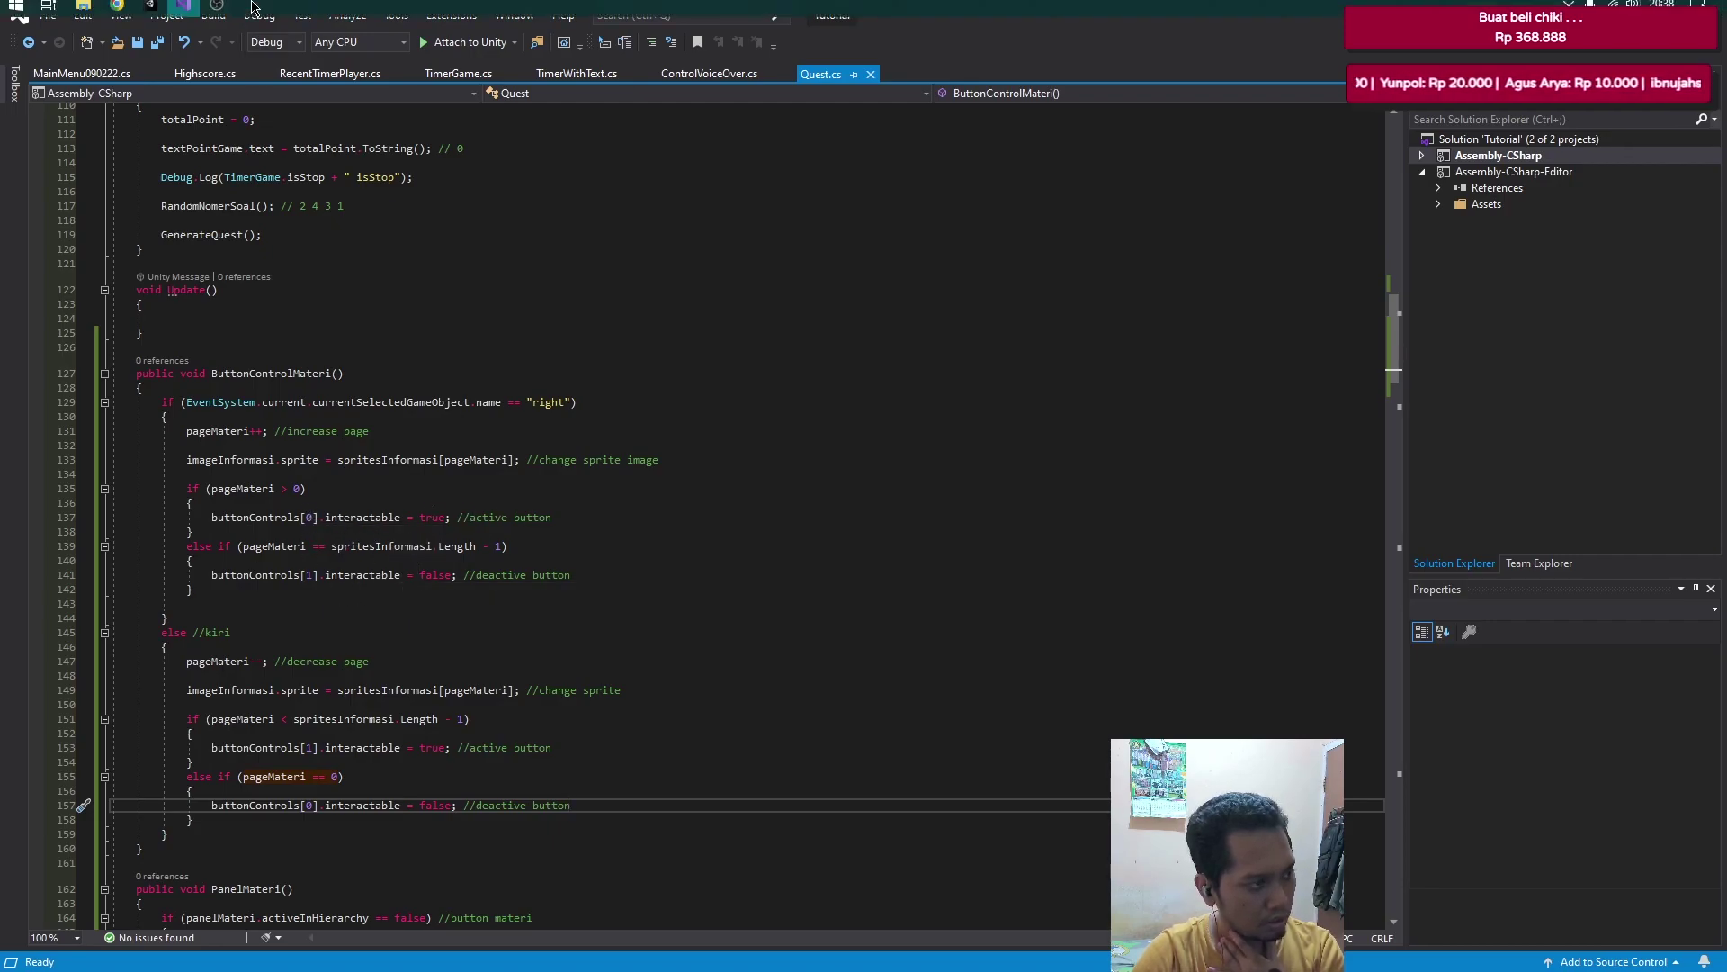
left_click(154, 11)
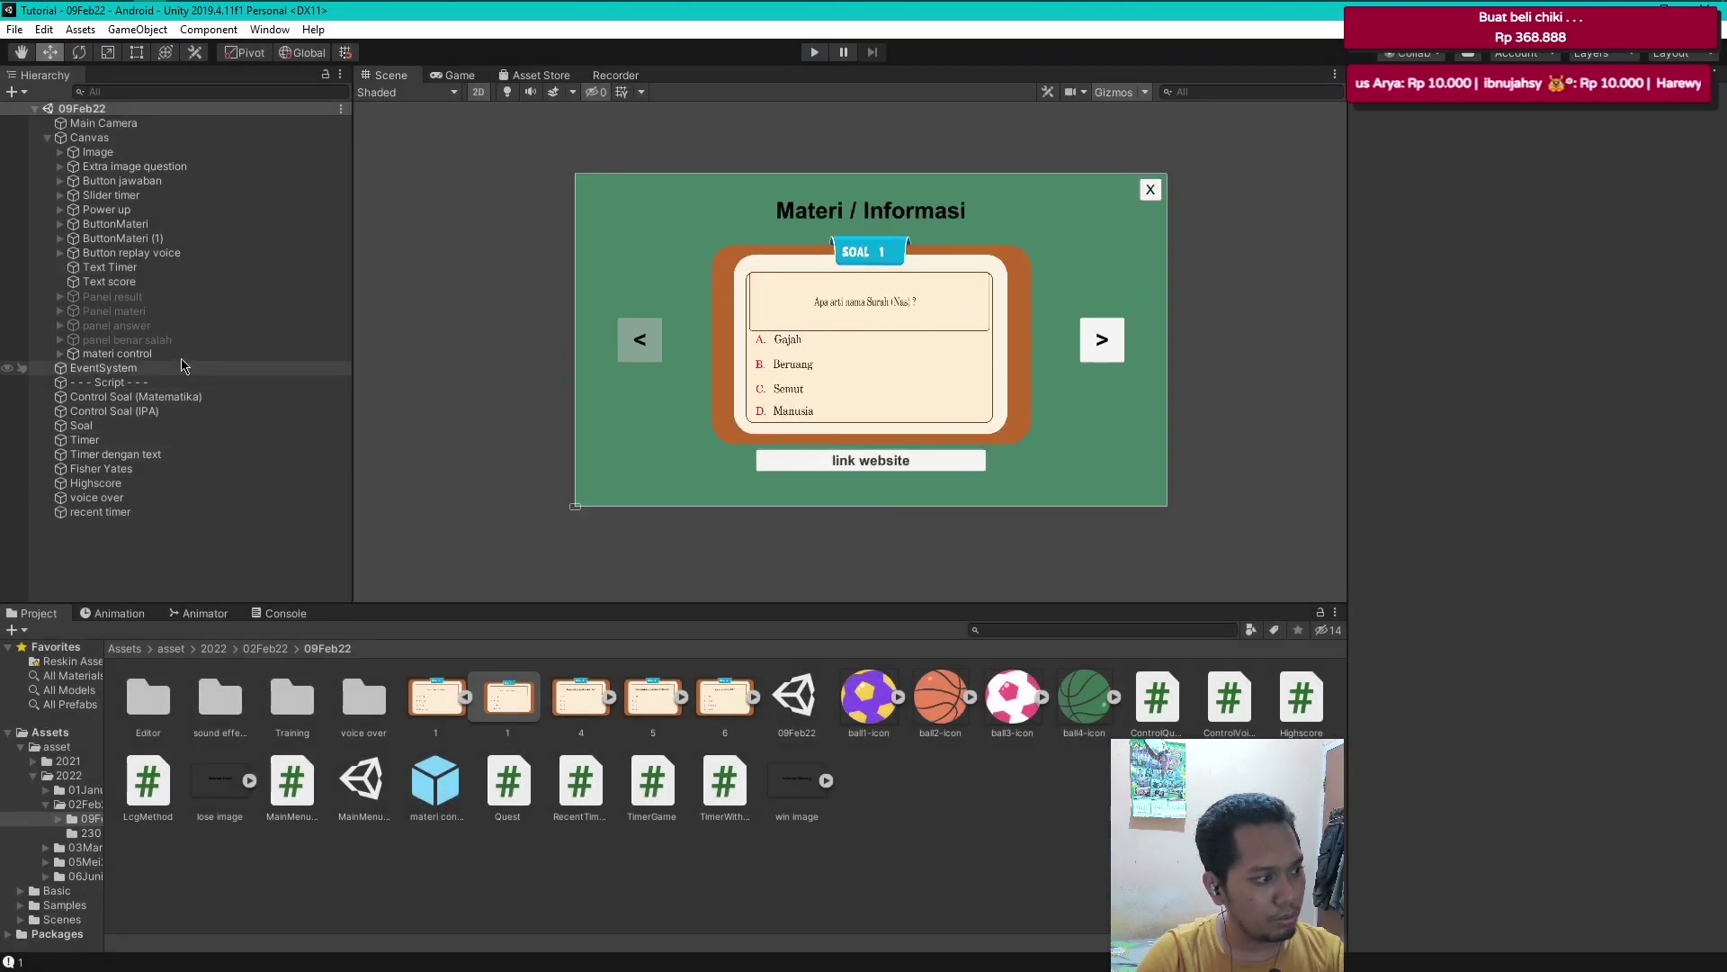
- Deactivate materi control so it starts hidden, then play-test opening the Materi / Informasi panel
left_click(135, 354)
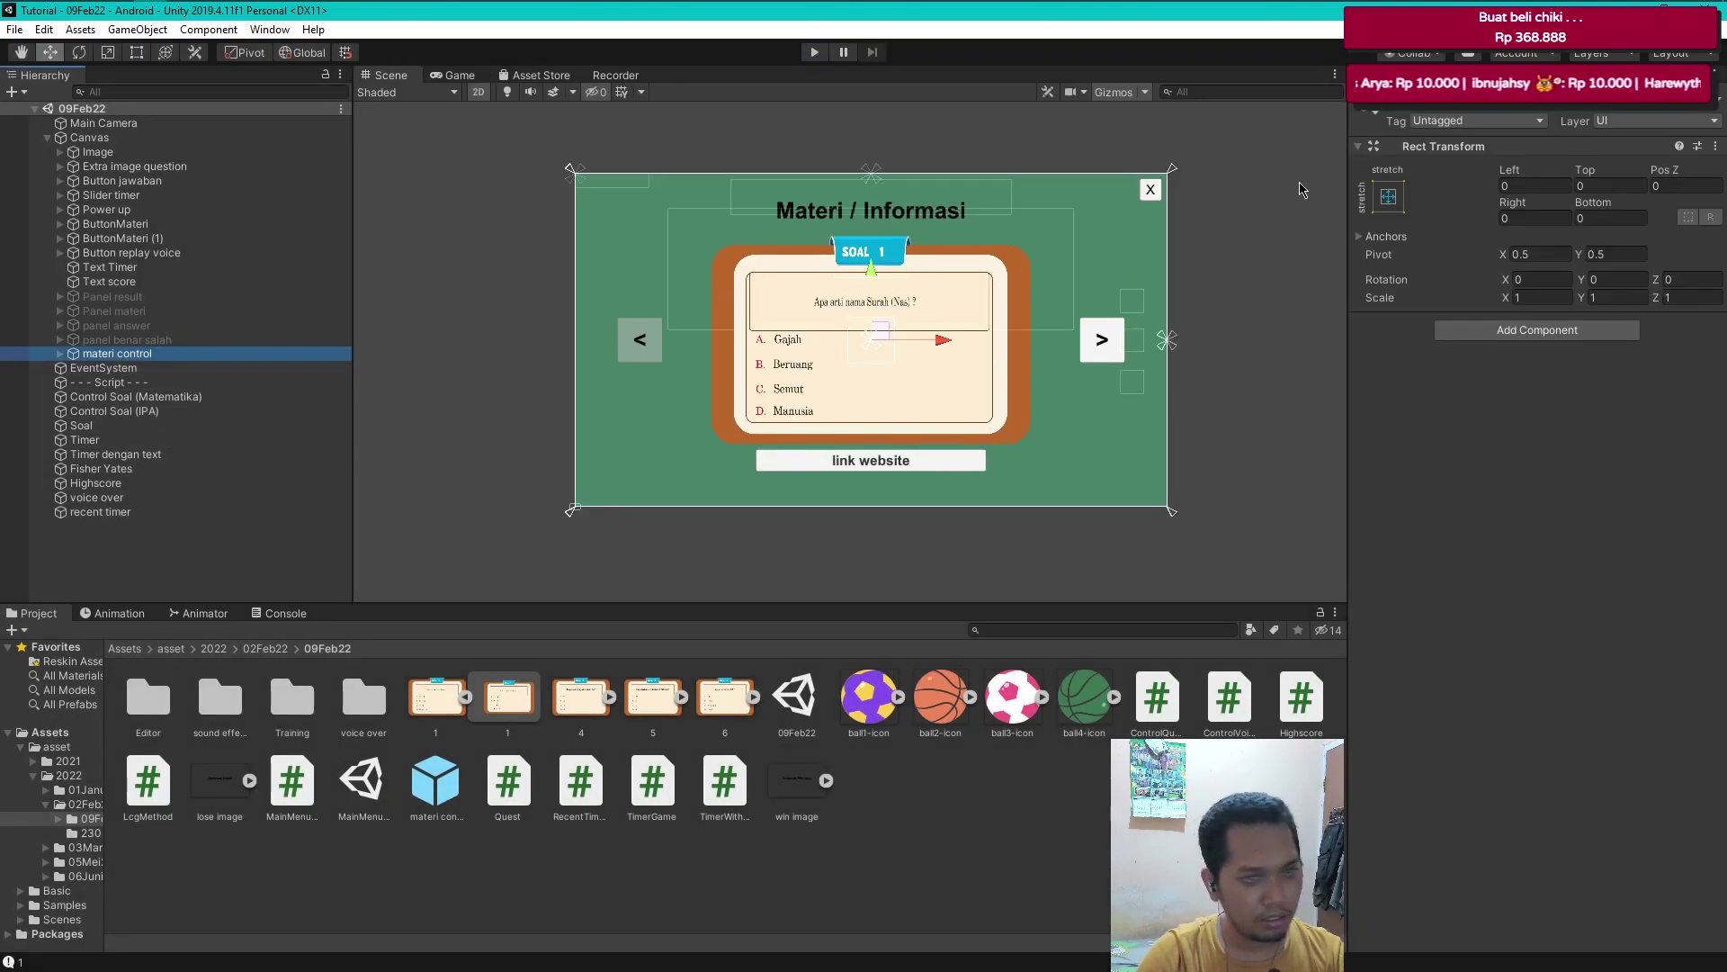
left_click(1380, 101)
left_click(813, 52)
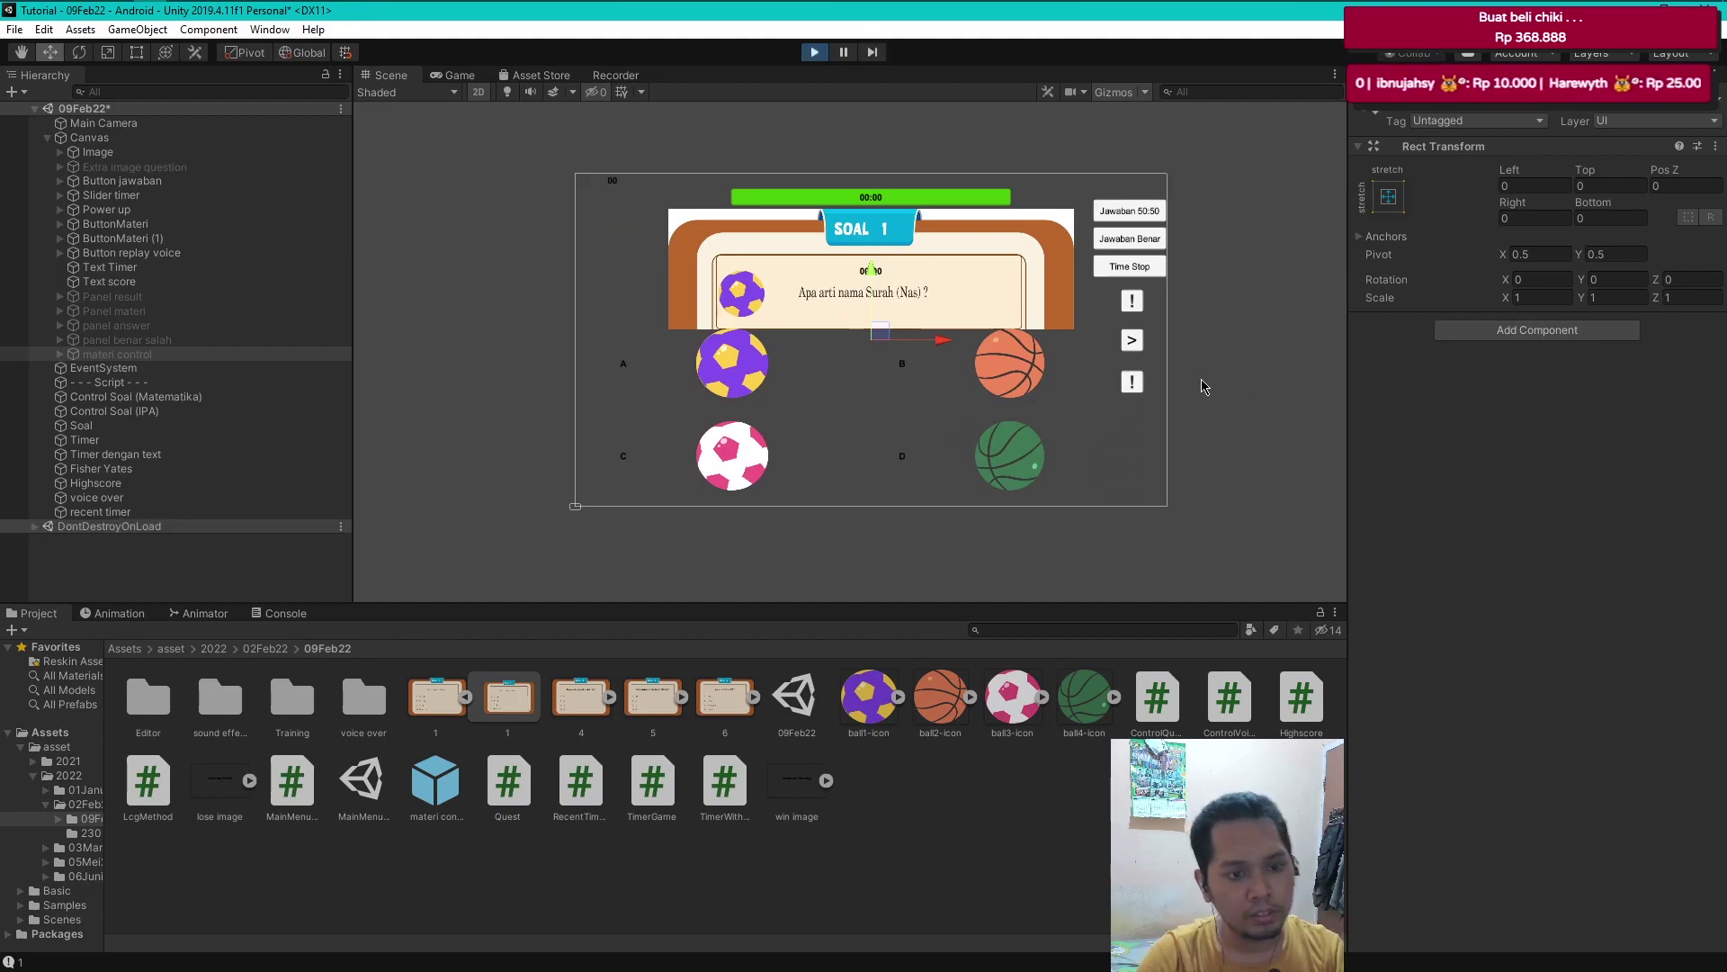
left_click(1247, 415)
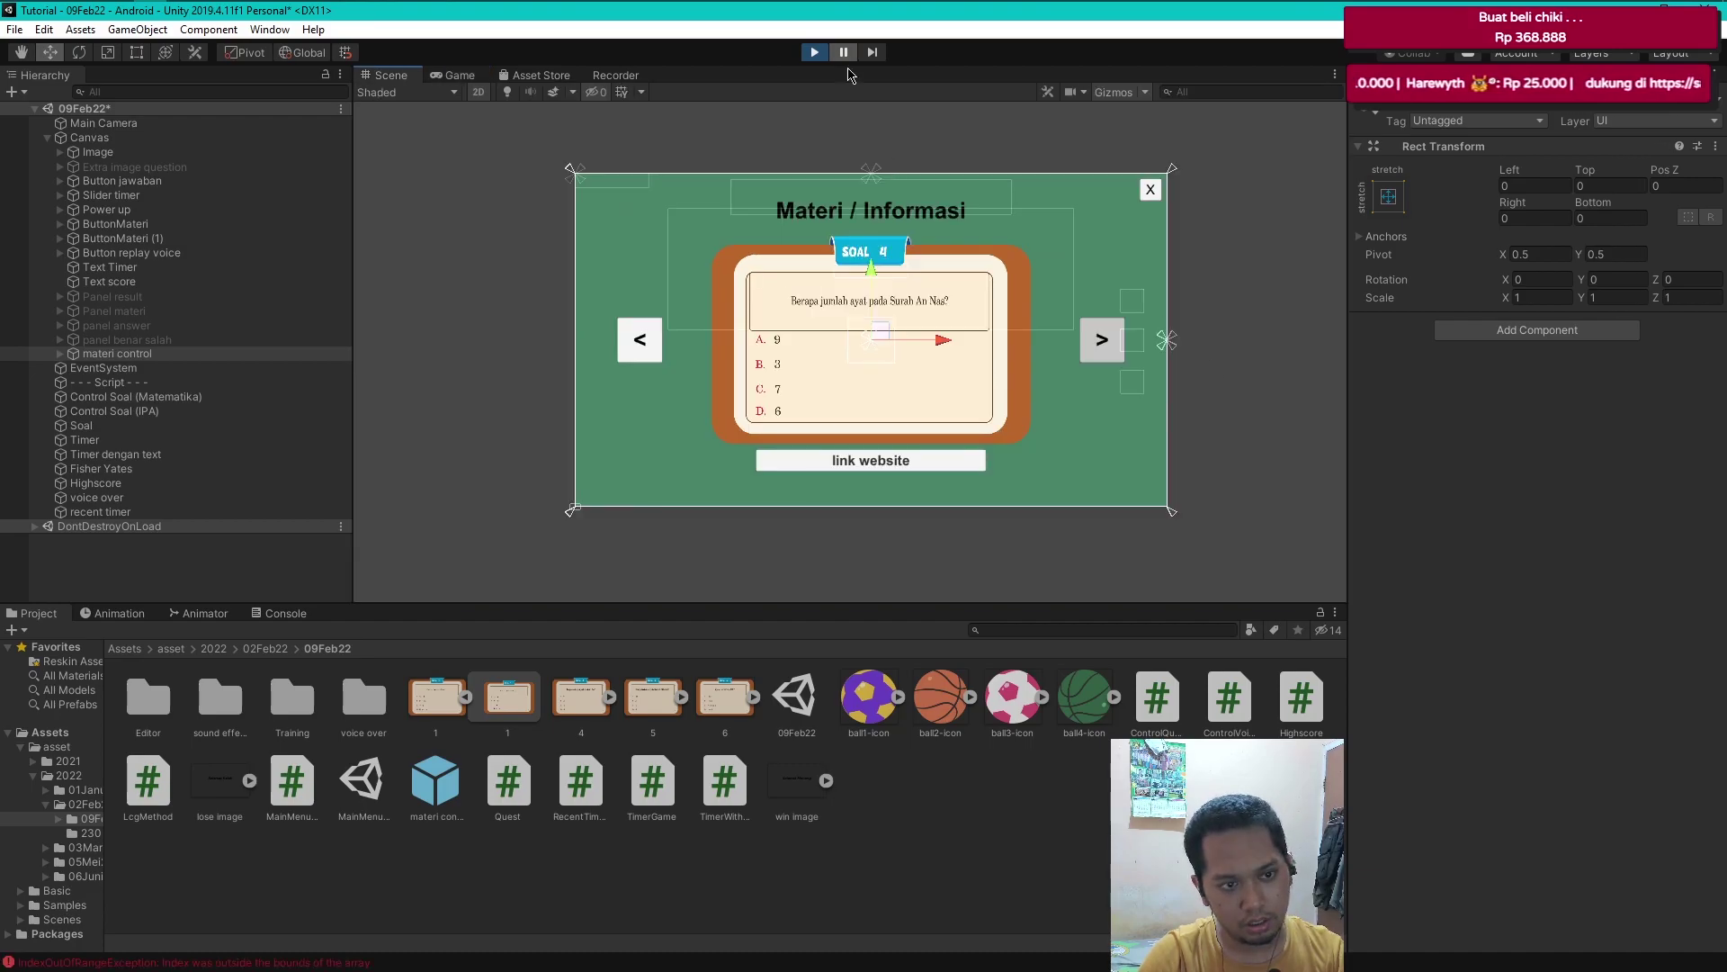
left_click(815, 53)
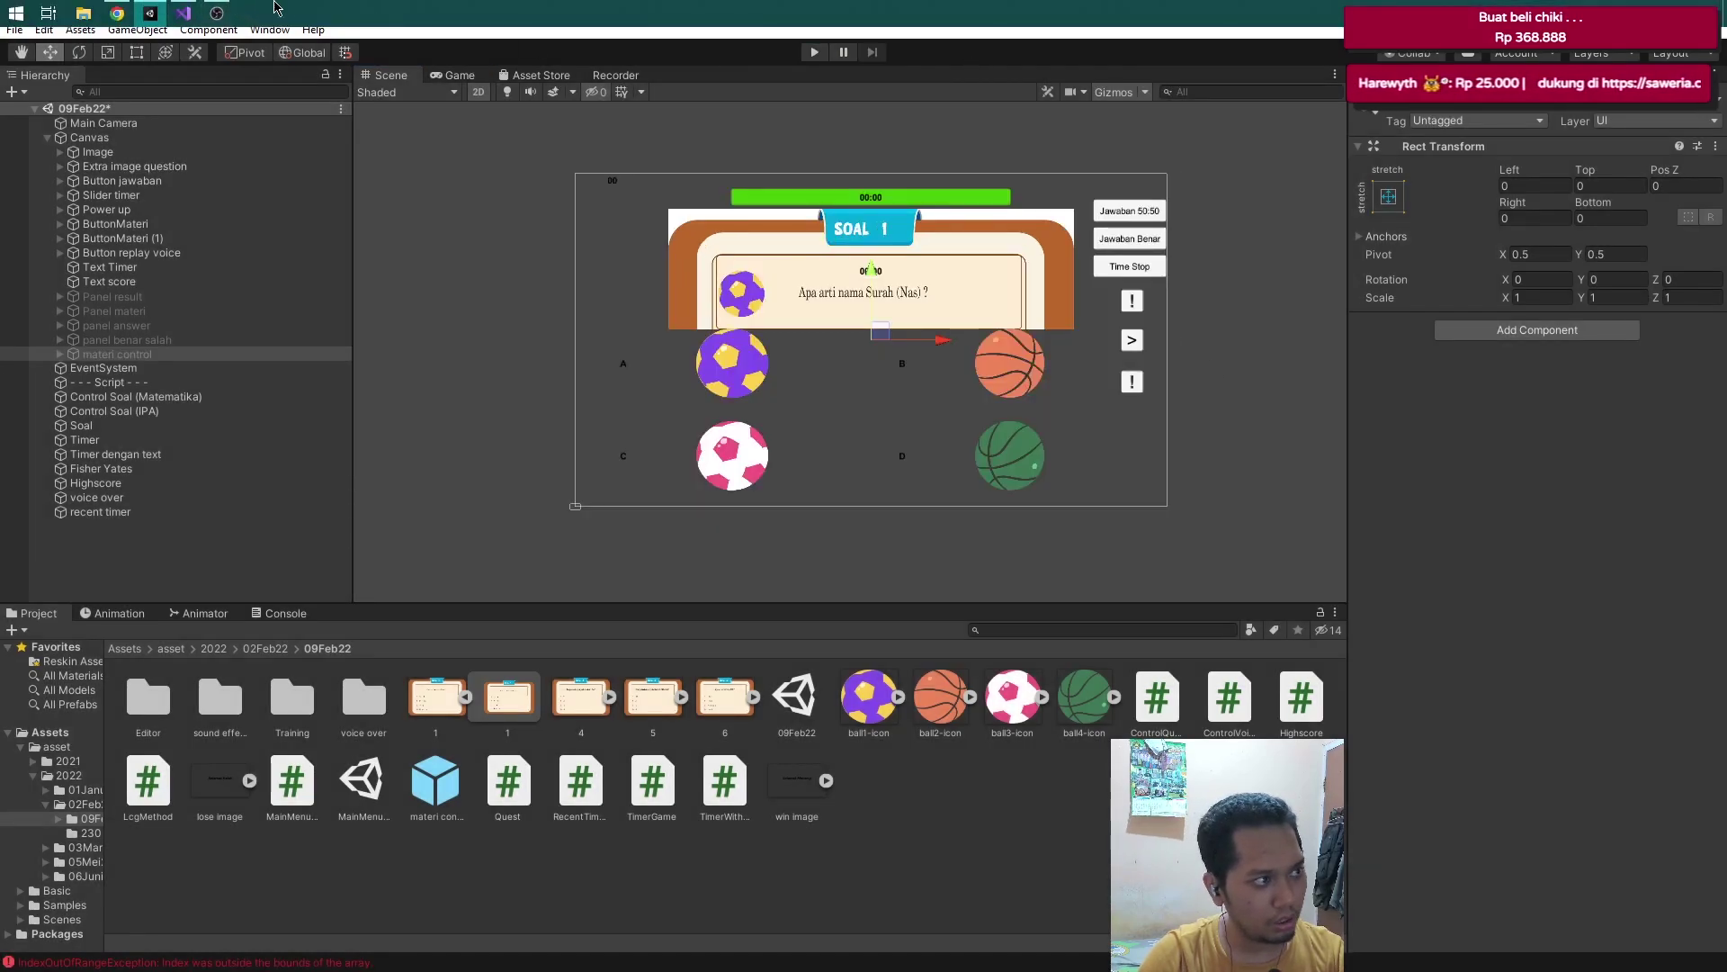
- Turn the last-page else-if on line 139 into a standalone if with a blank line above
left_click(184, 13)
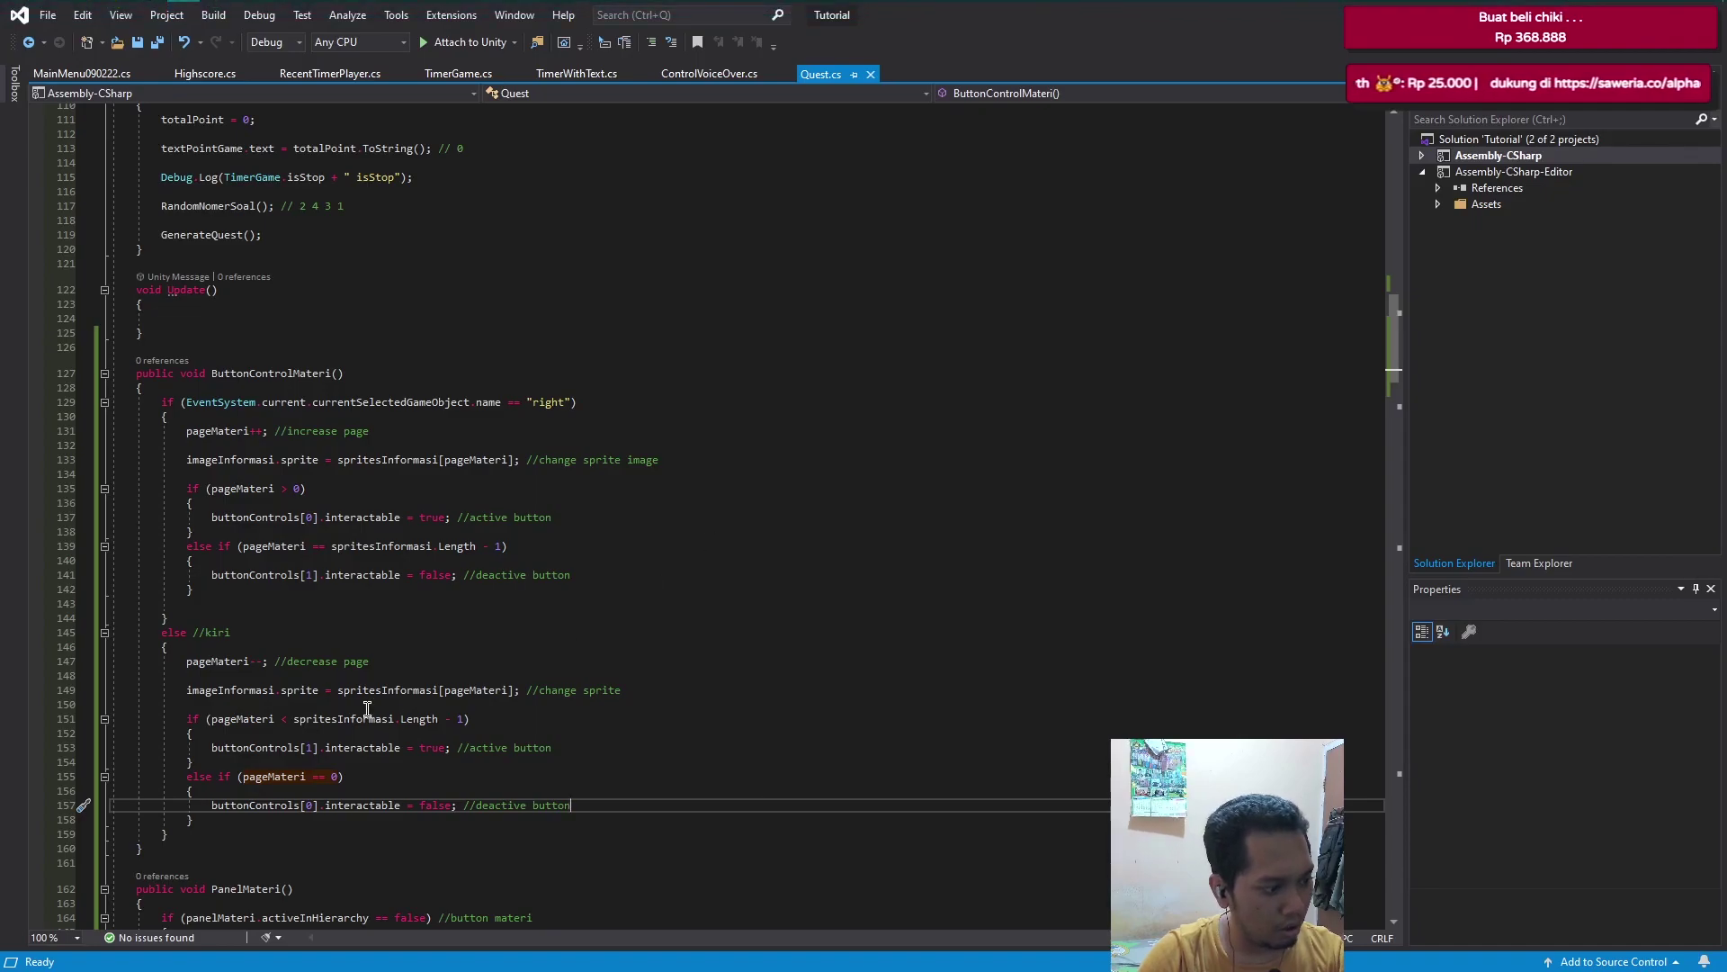
left_click(356, 775)
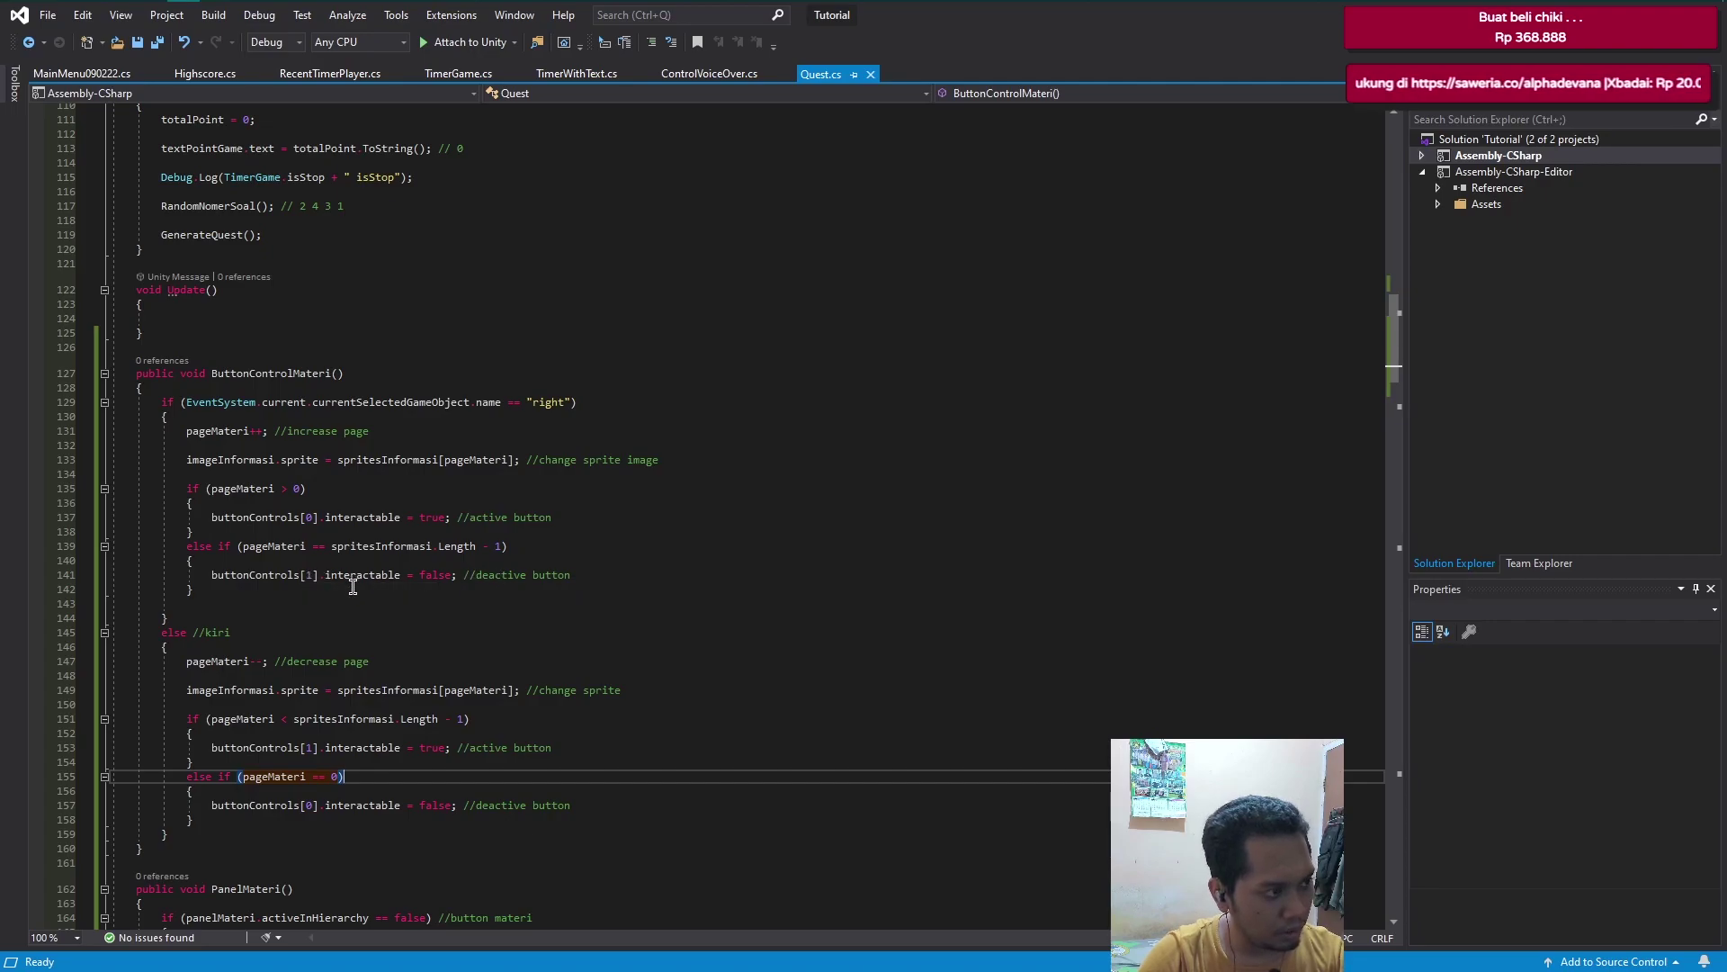
left_click(310, 575)
scroll(310, 575, "up", 6)
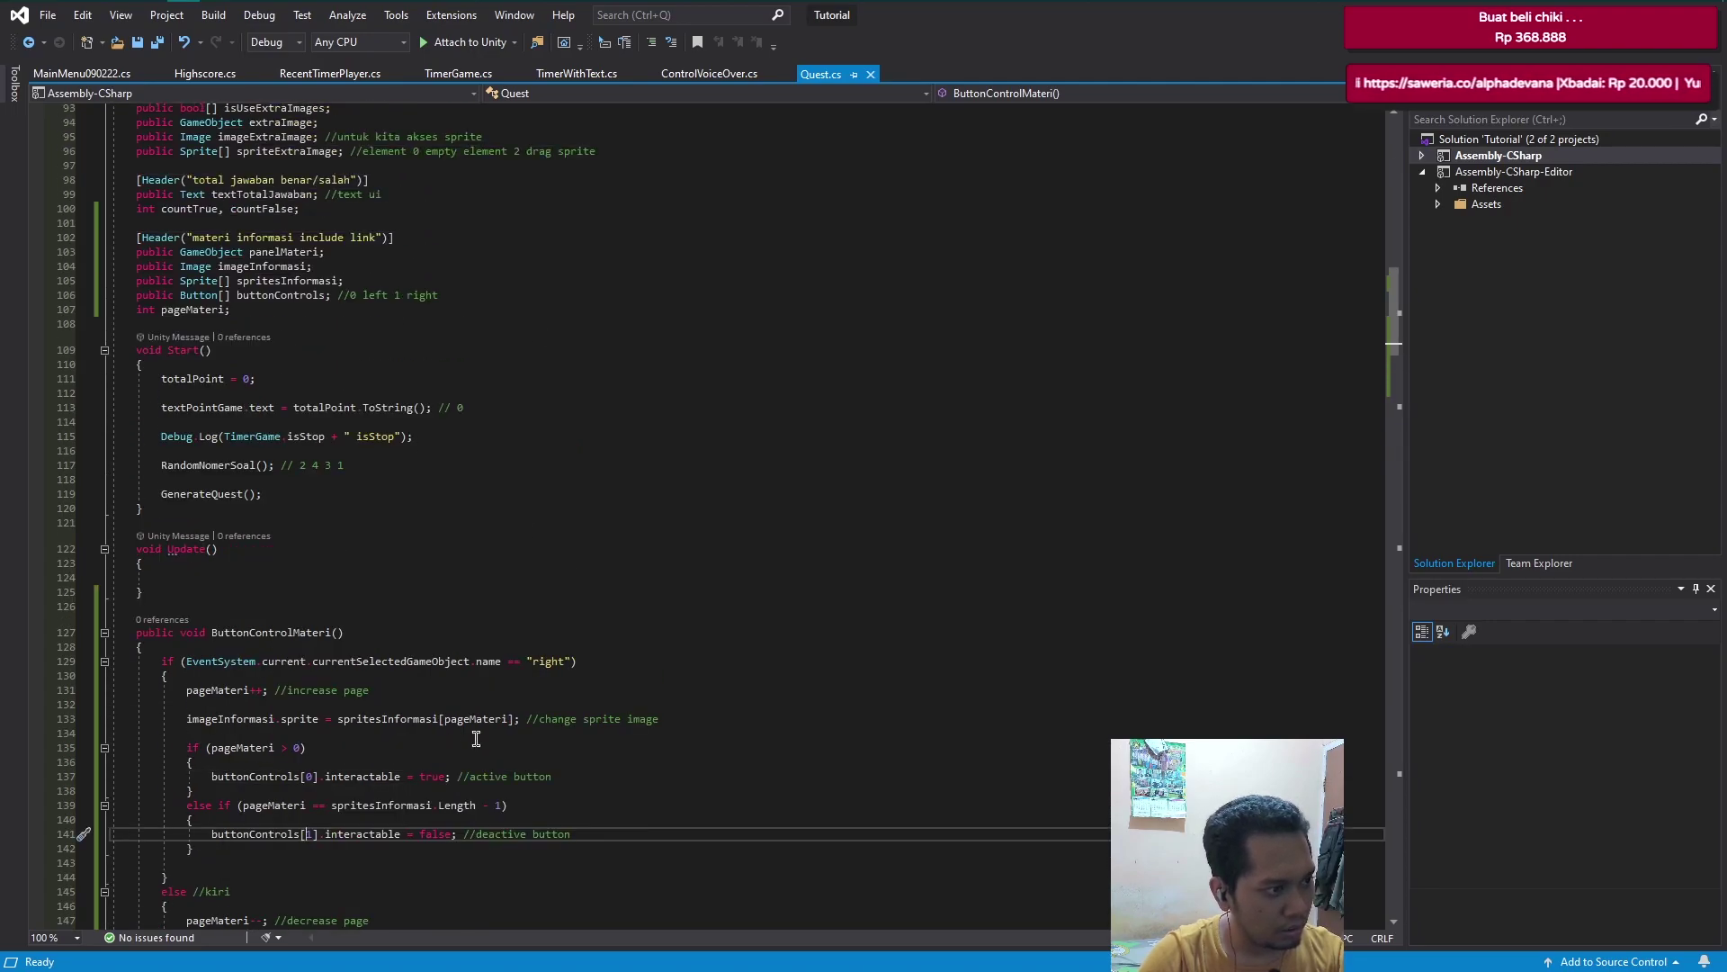
scroll(476, 737, "down", 3)
scroll(404, 714, "down", 1)
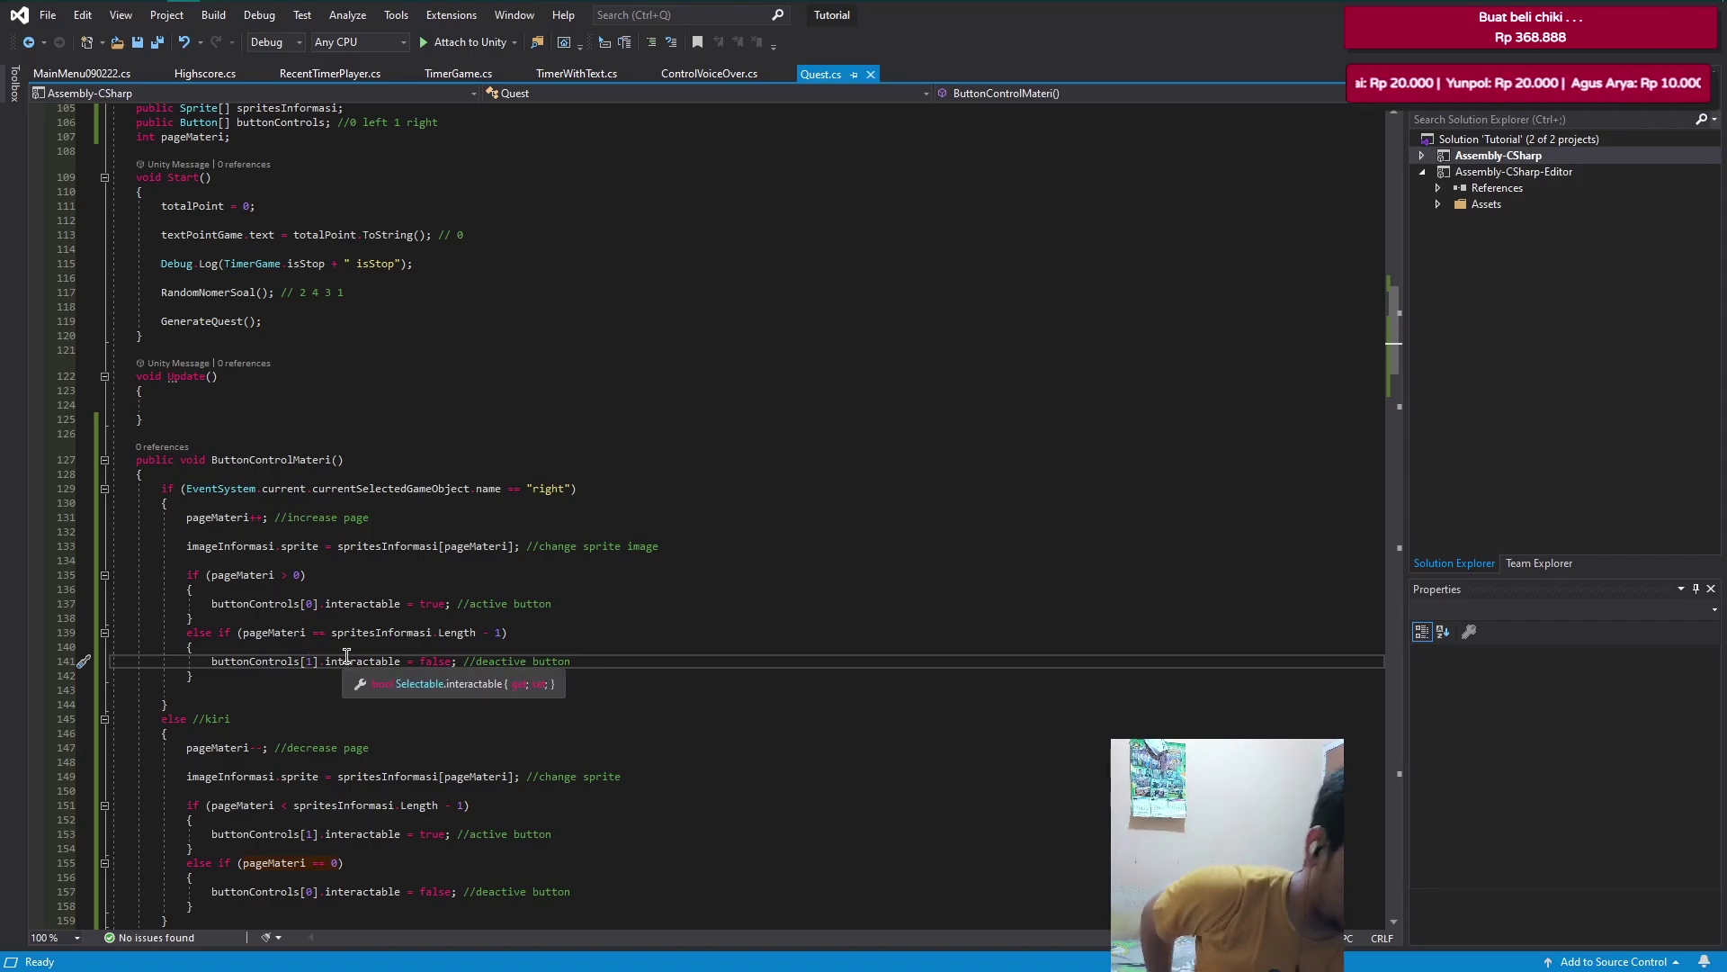
left_click(218, 633)
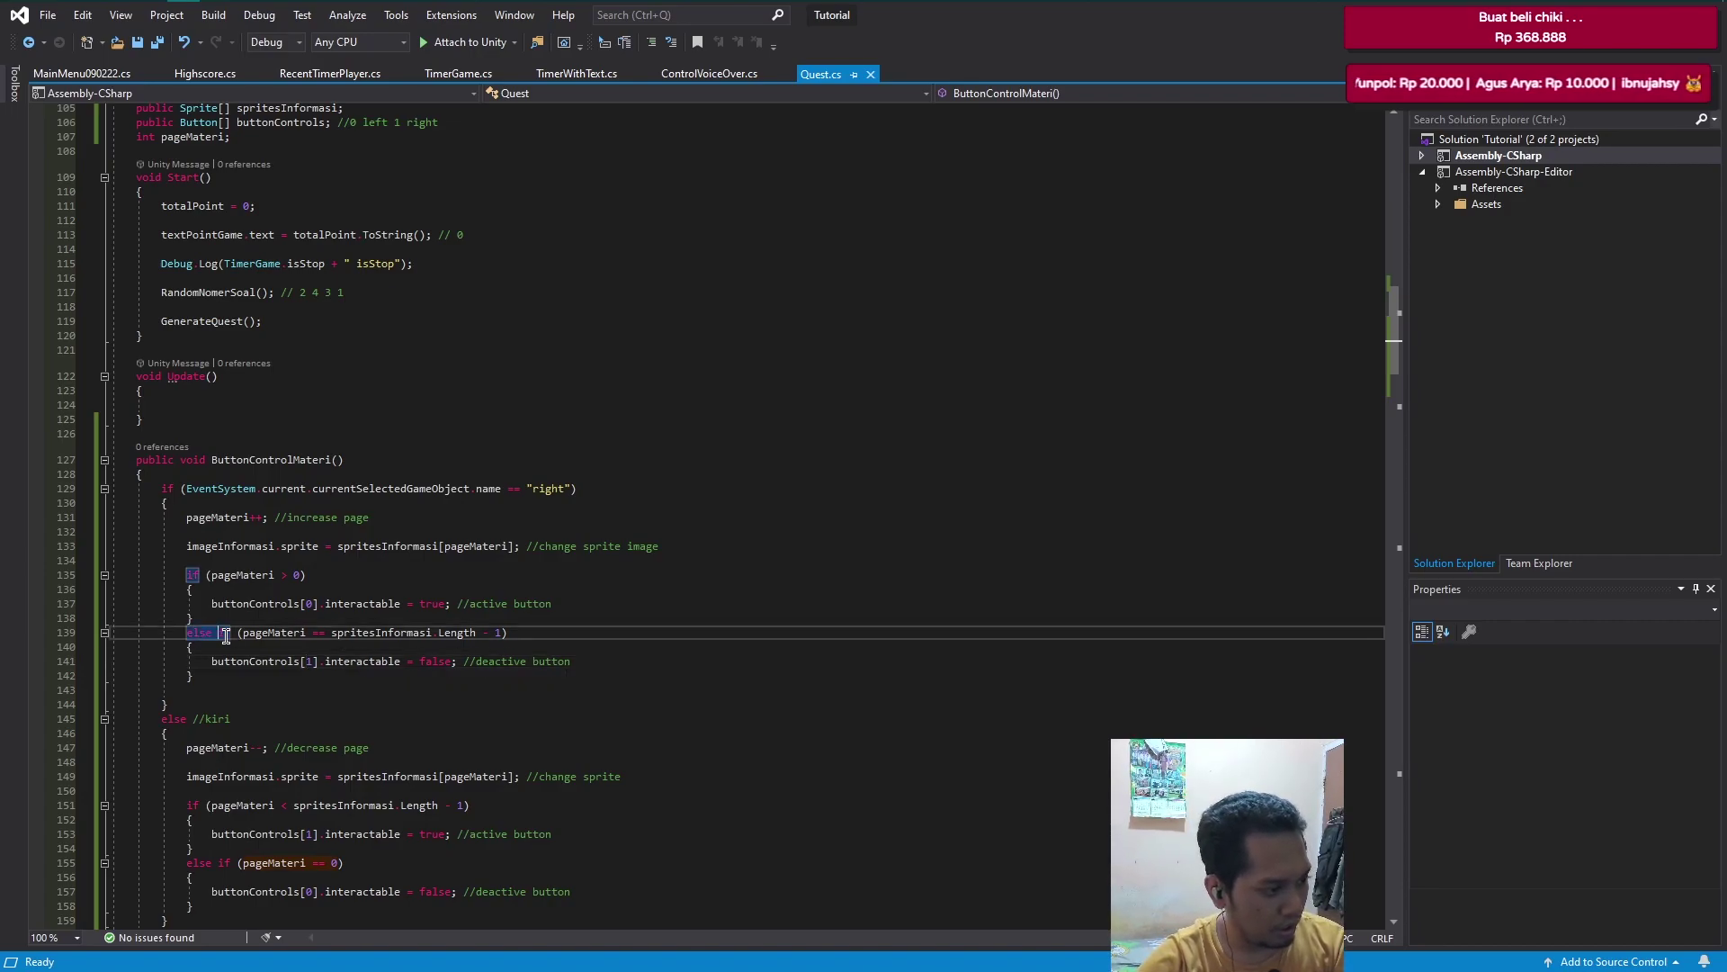
key("BackSpace")
key("BackSpace")
key("BackSpace")
key("Return")
- Make the page-zero check a standalone if with a blank line above, and save Quest.cs
scroll(226, 633, "down", 7)
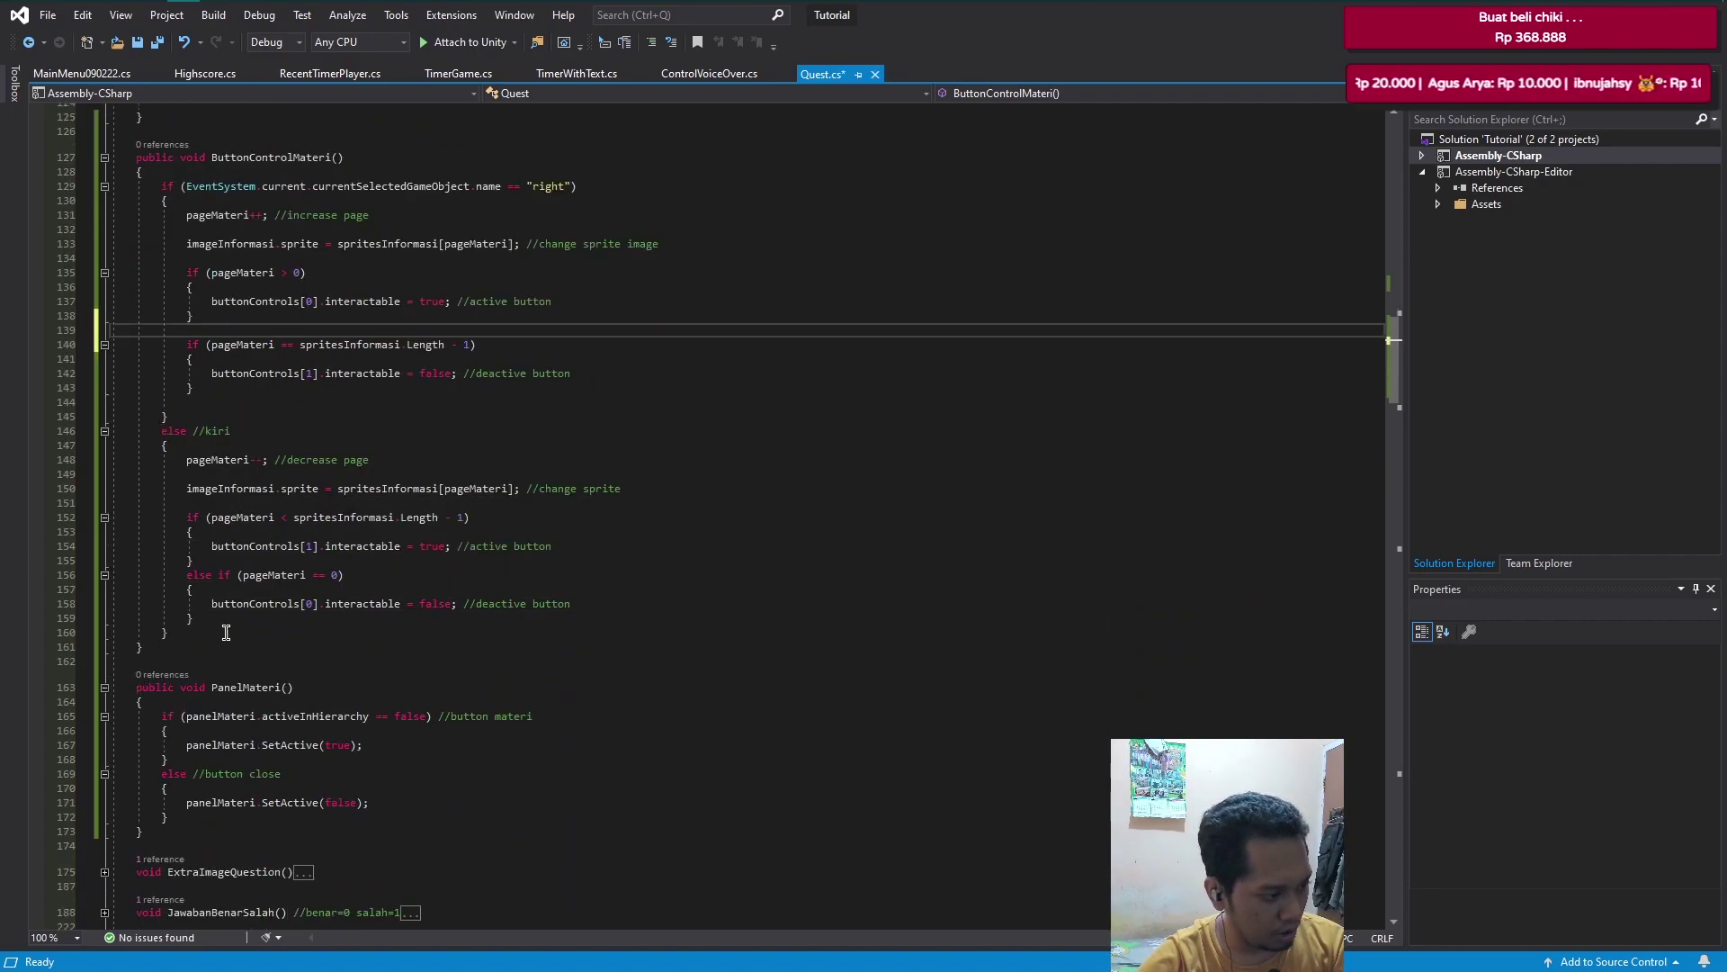
left_click(217, 576)
key("BackSpace")
key("BackSpace")
key("BackSpace")
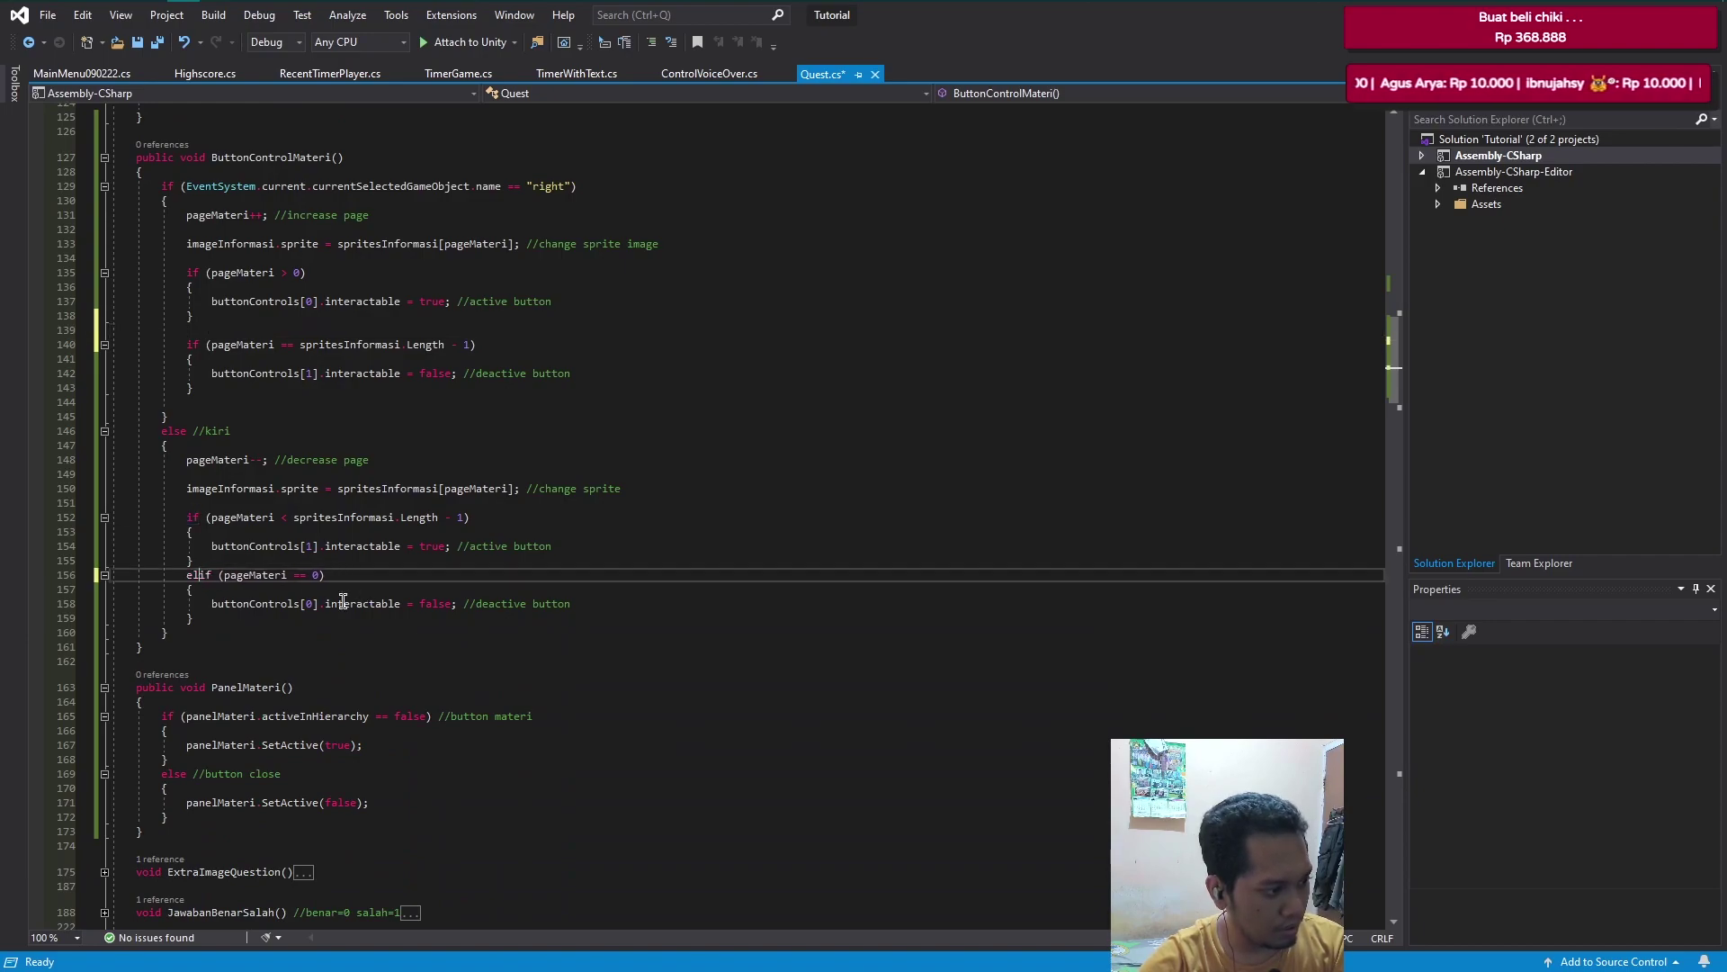
key("Return")
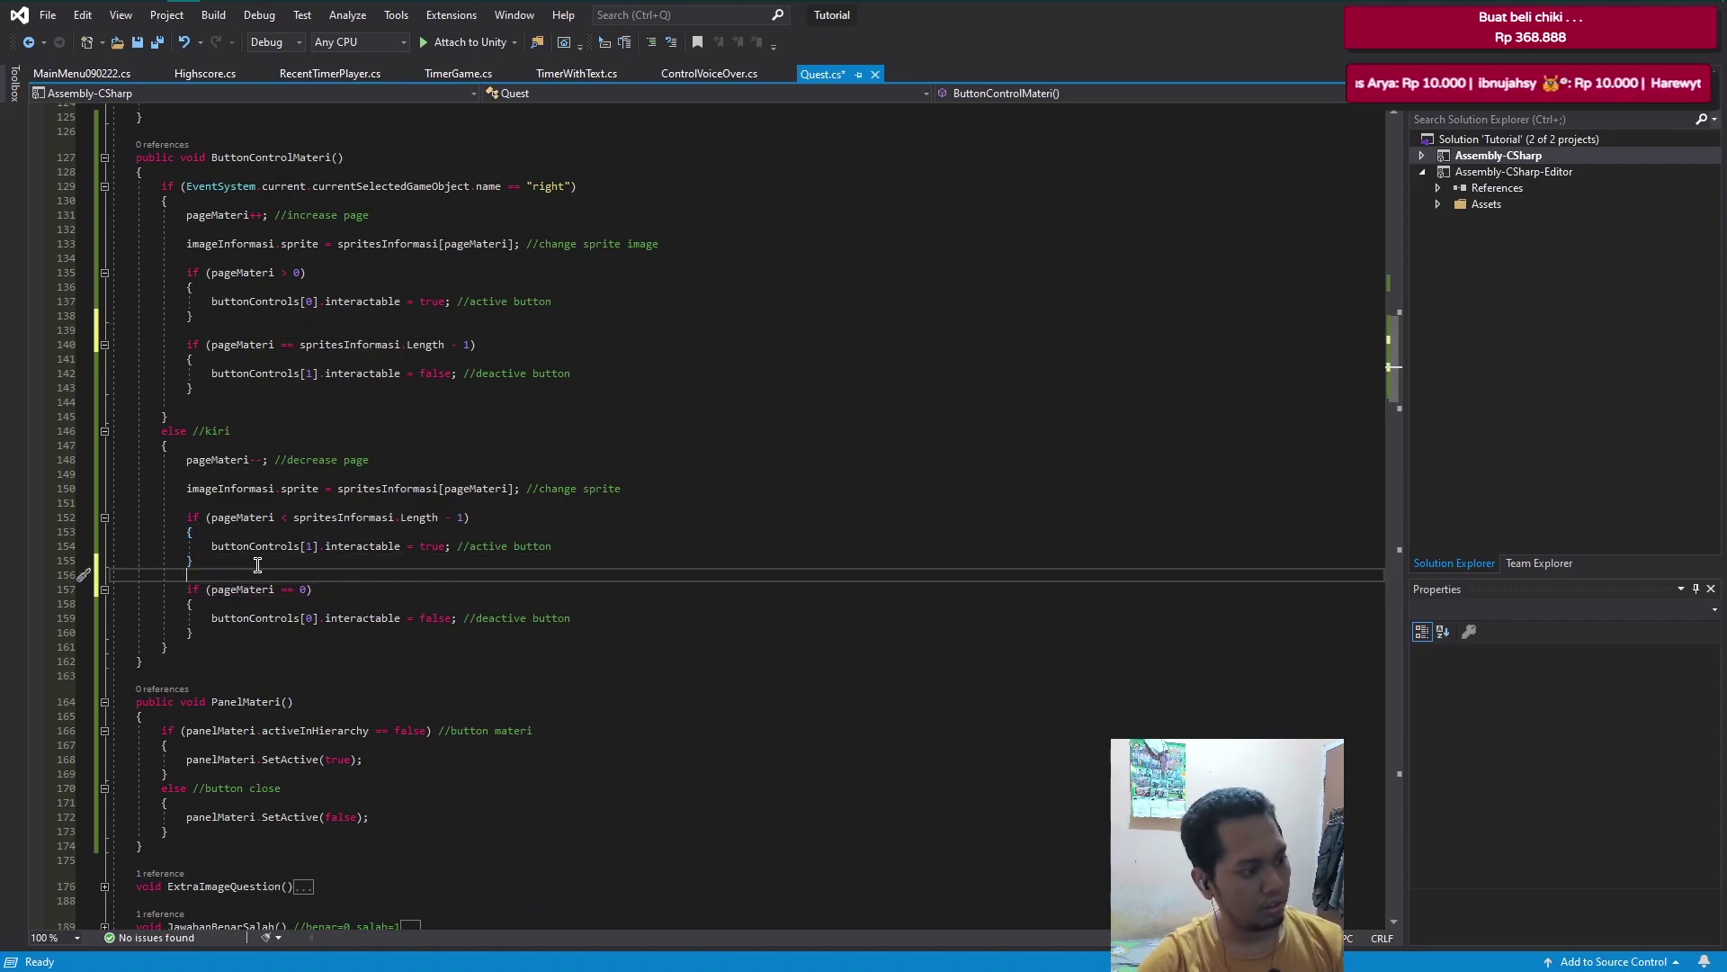
key("ctrl+s")
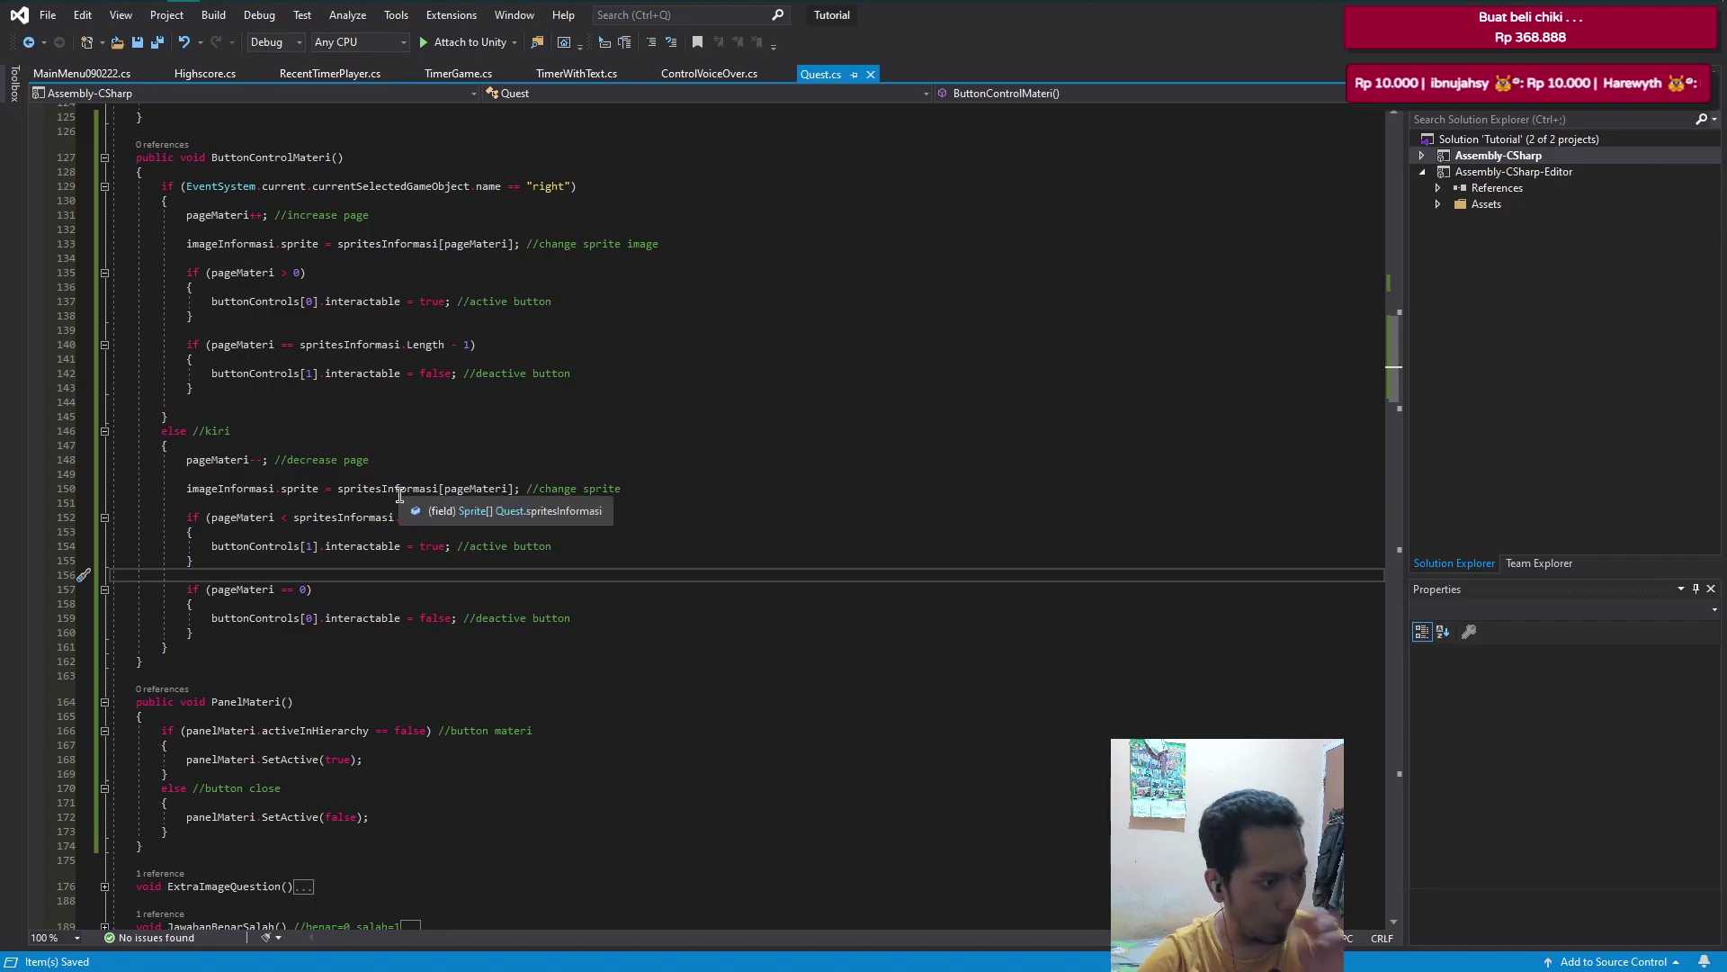
scroll(391, 488, "up", 1)
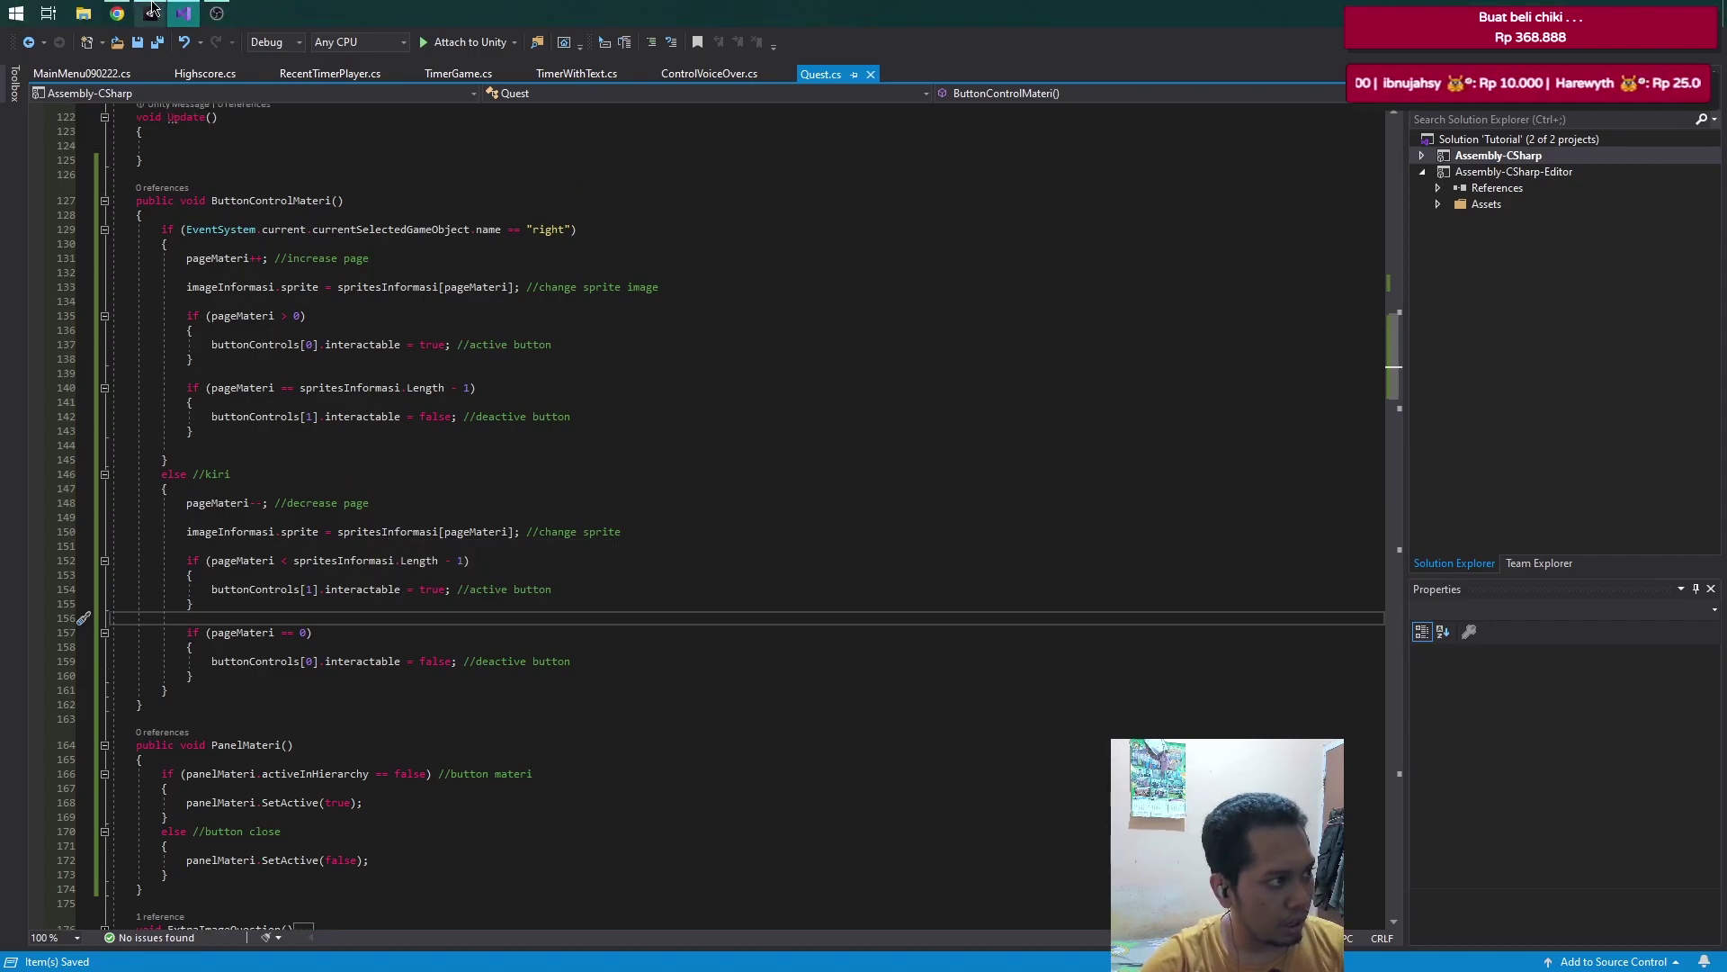
- Play the quiz, page the Materi panel between SOAL 1 and SOAL 4 twice, then stop
left_click(150, 8)
left_click(815, 54)
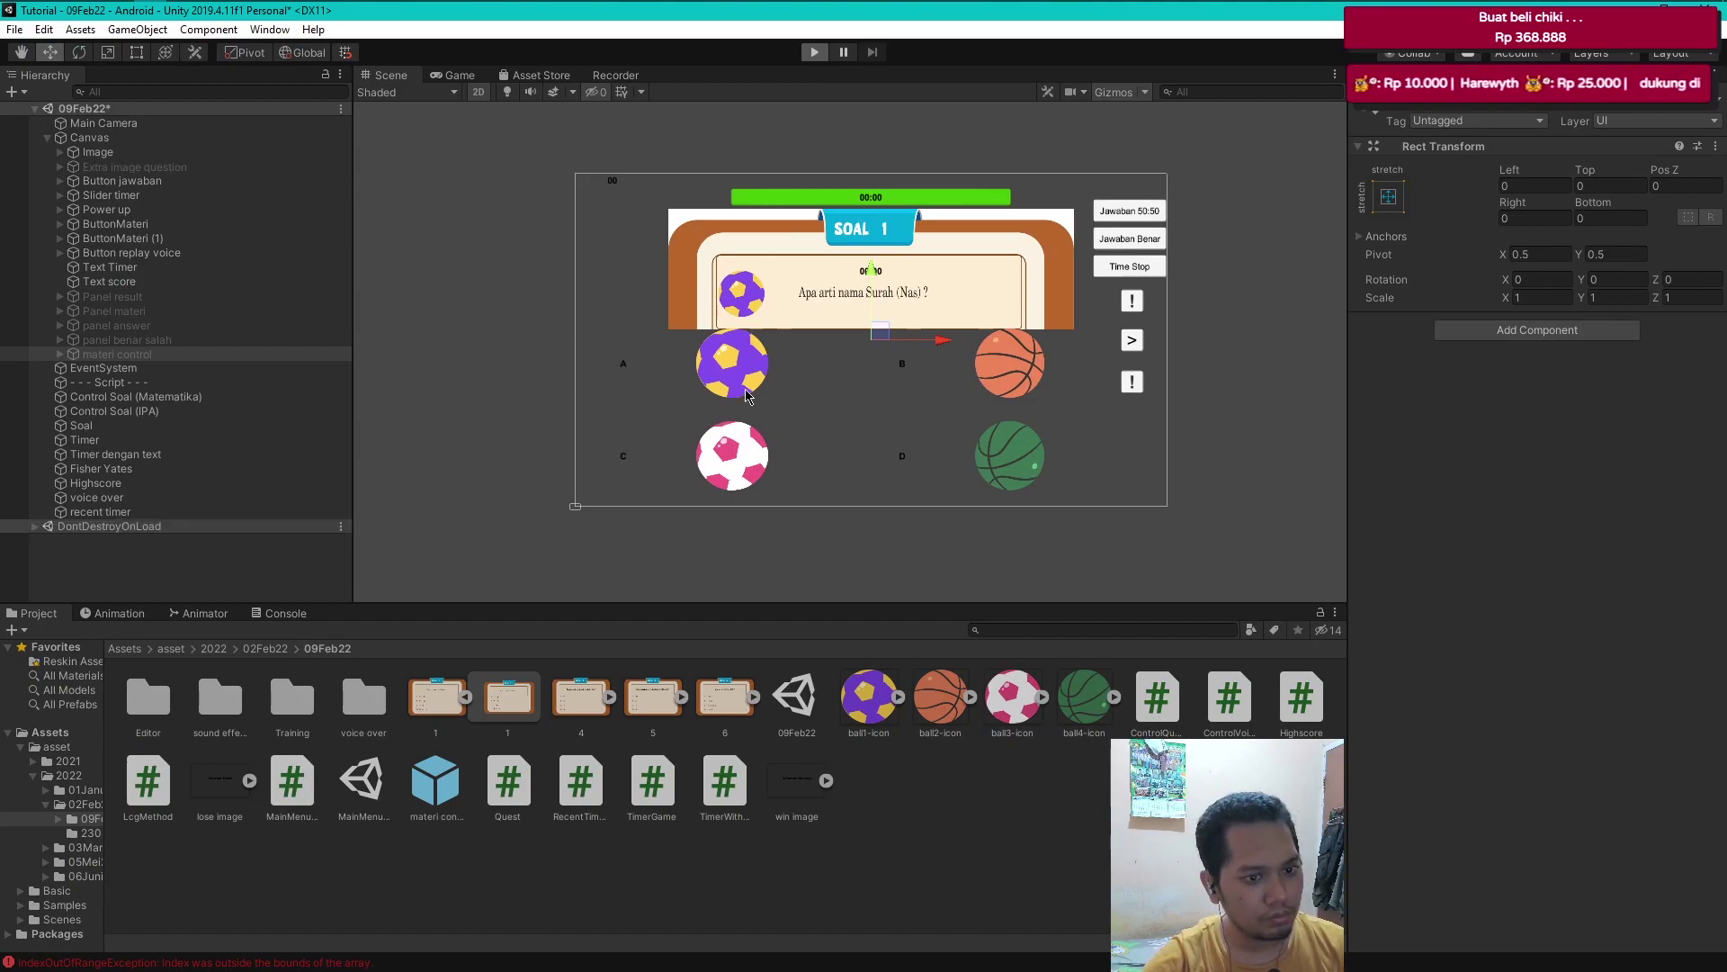
left_click(1254, 419)
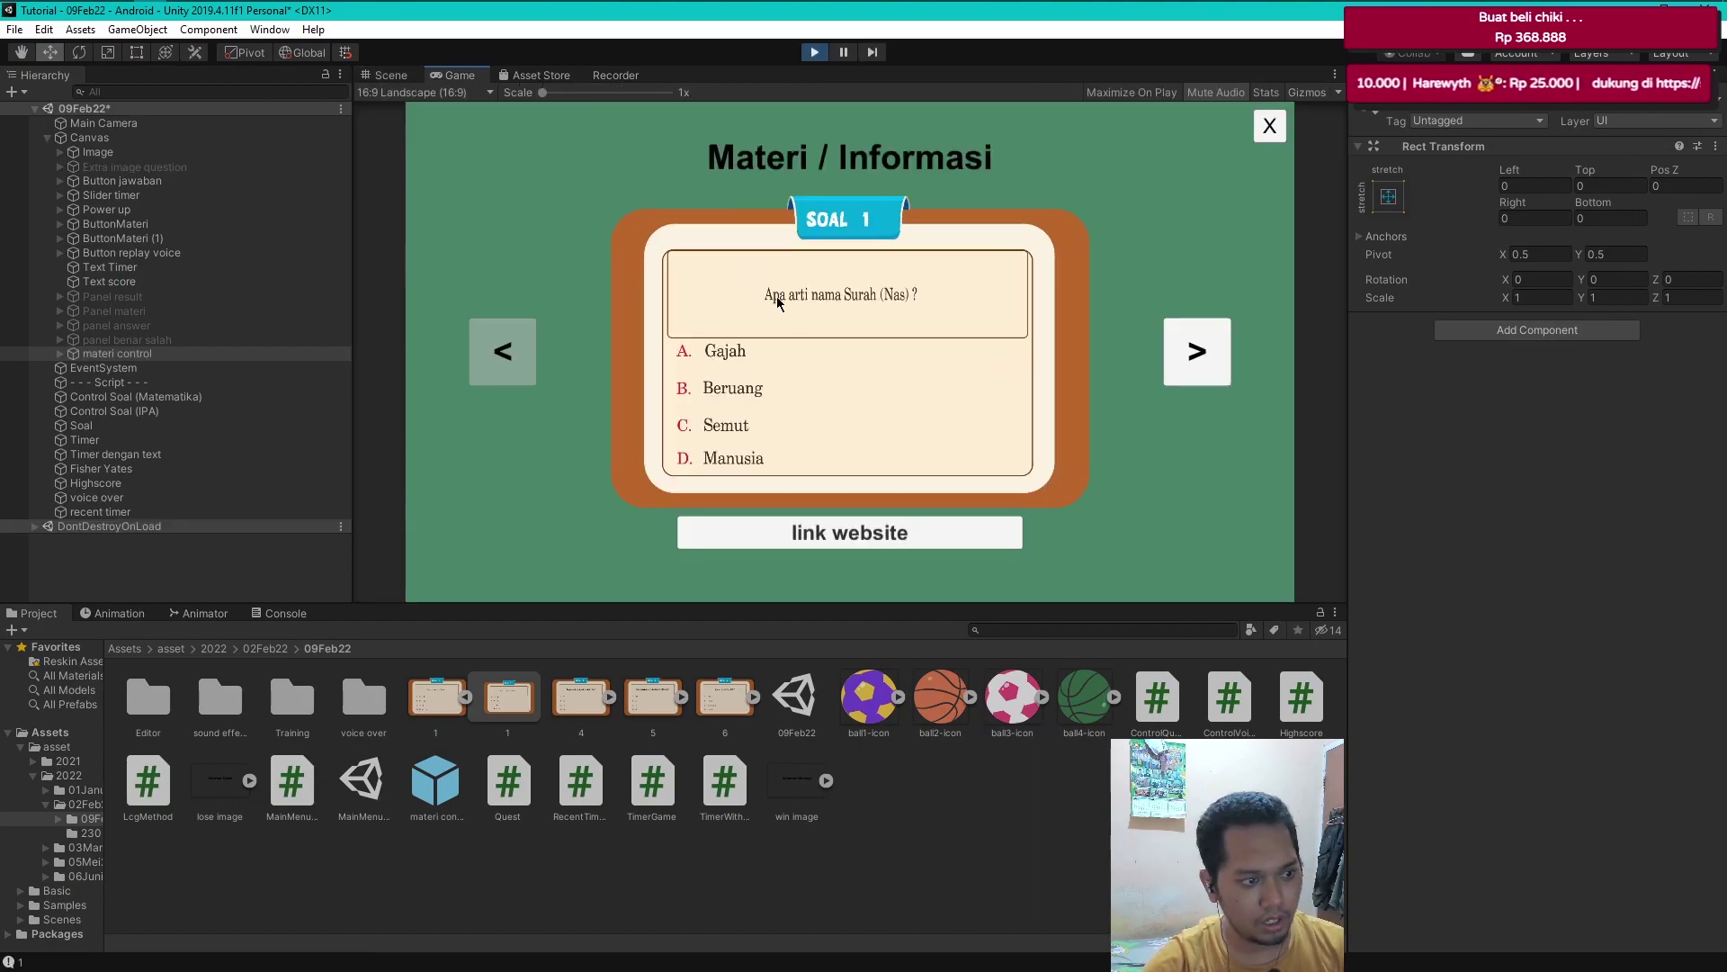
left_click(1185, 376)
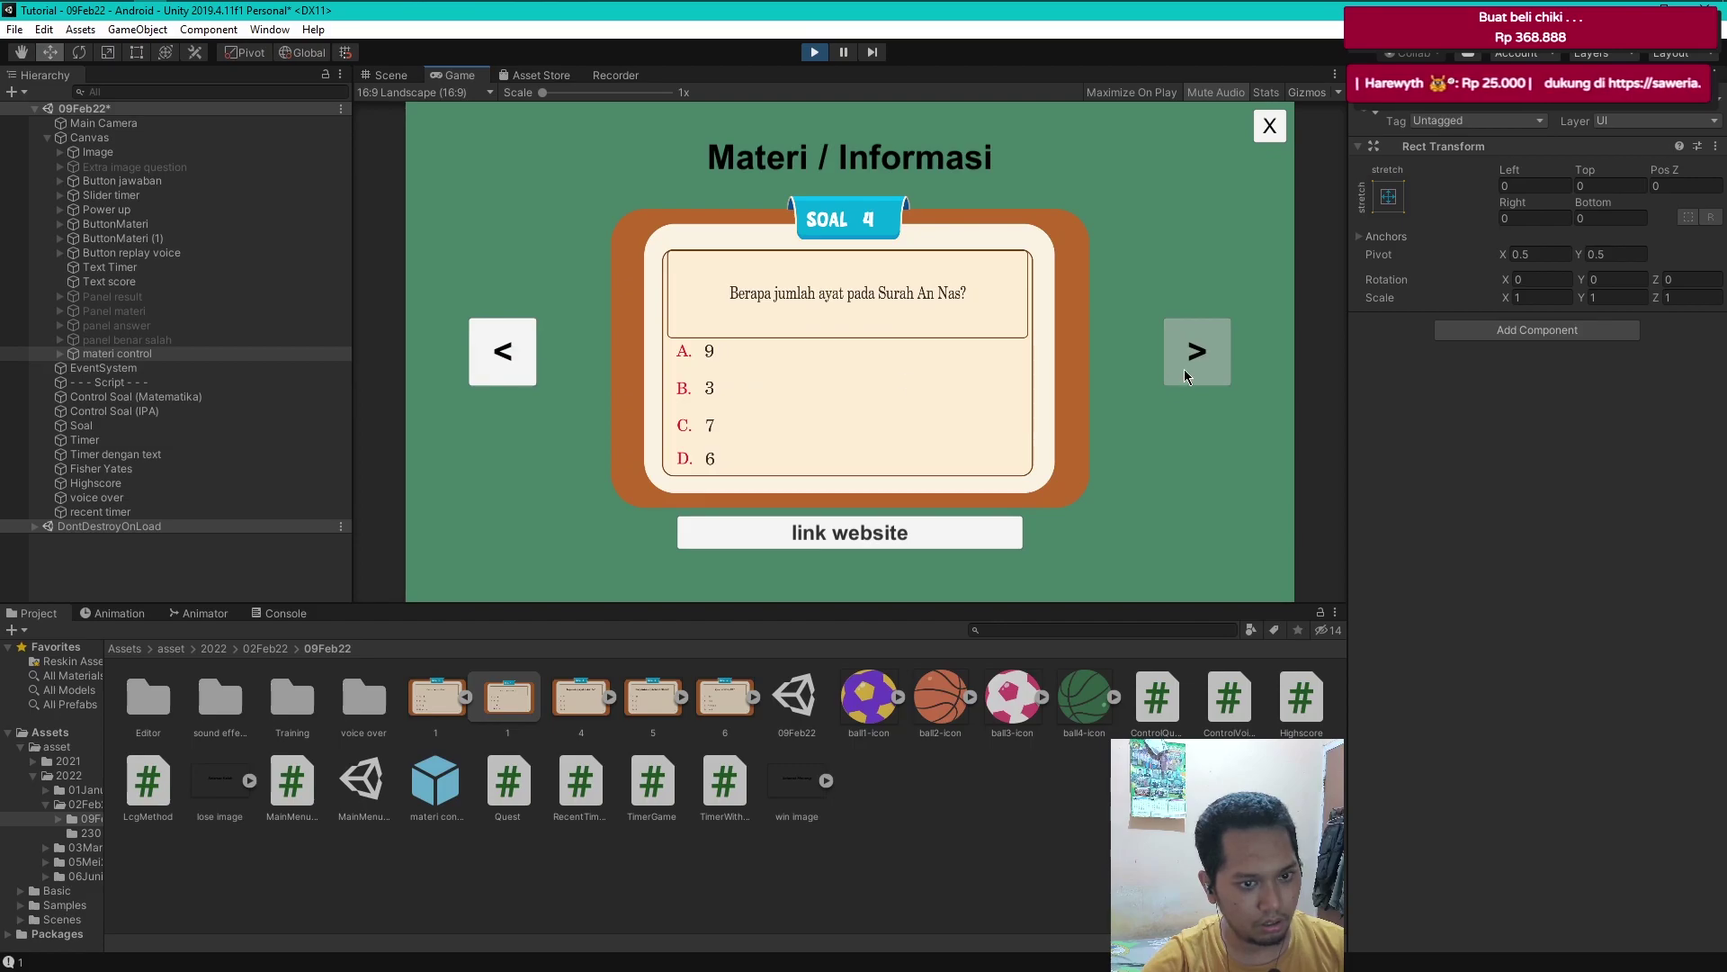
left_click(493, 358)
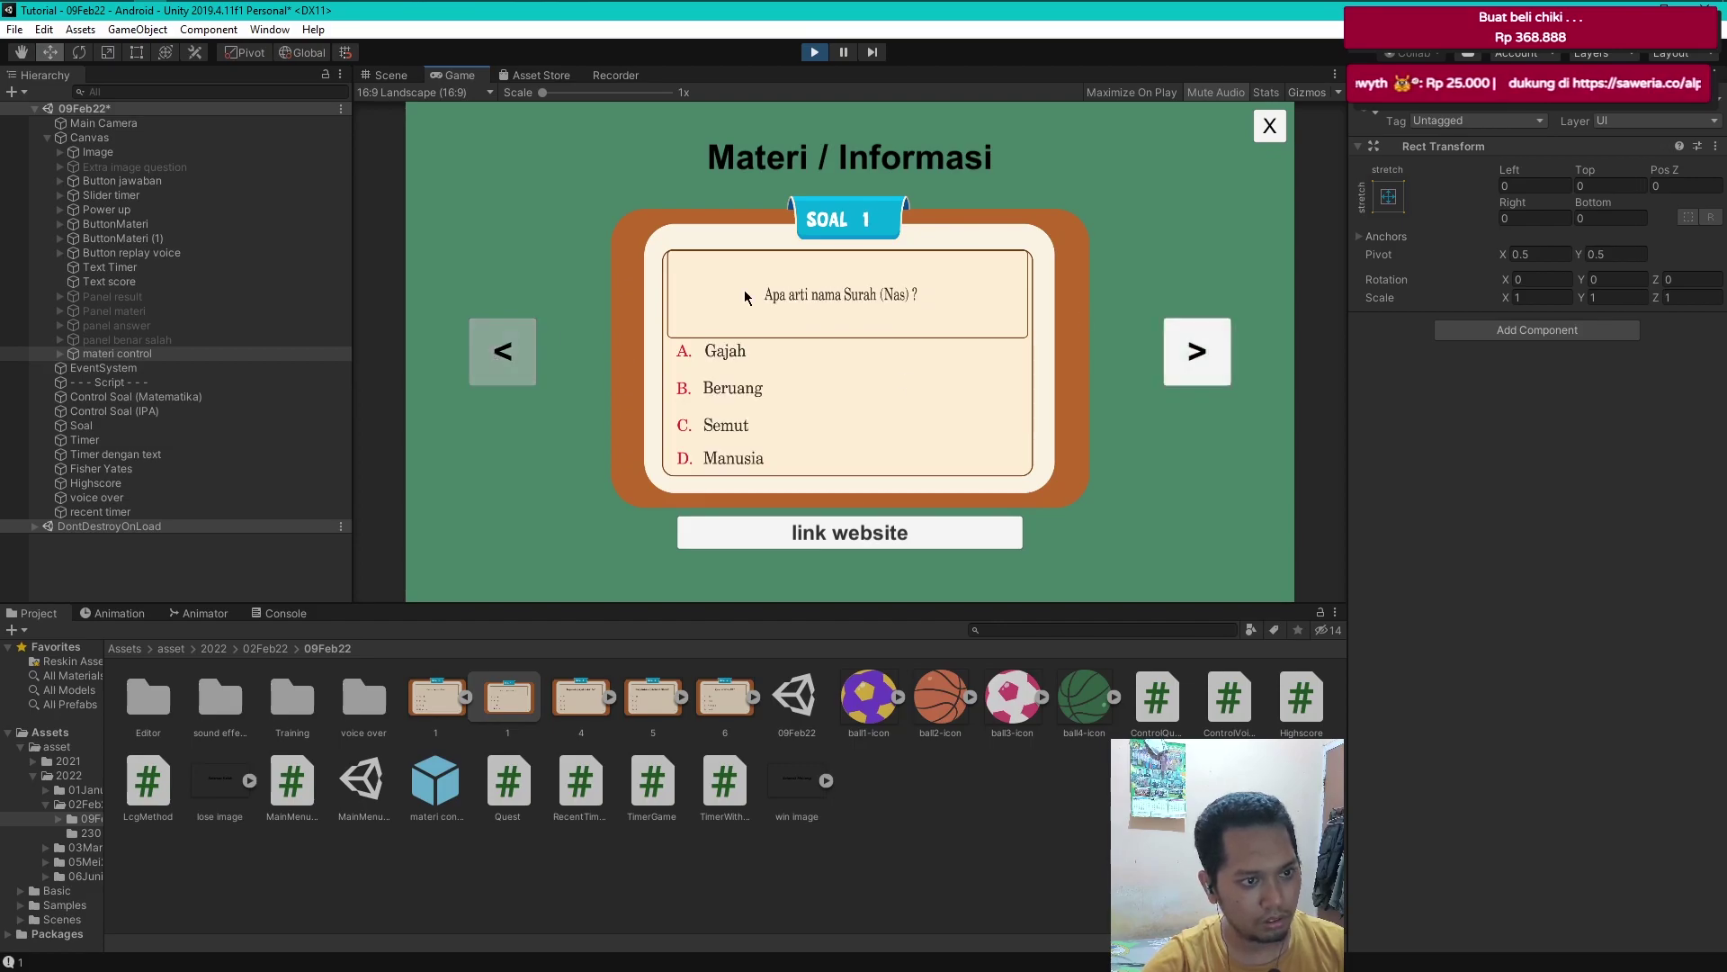
left_click(1197, 373)
left_click(502, 352)
left_click(813, 56)
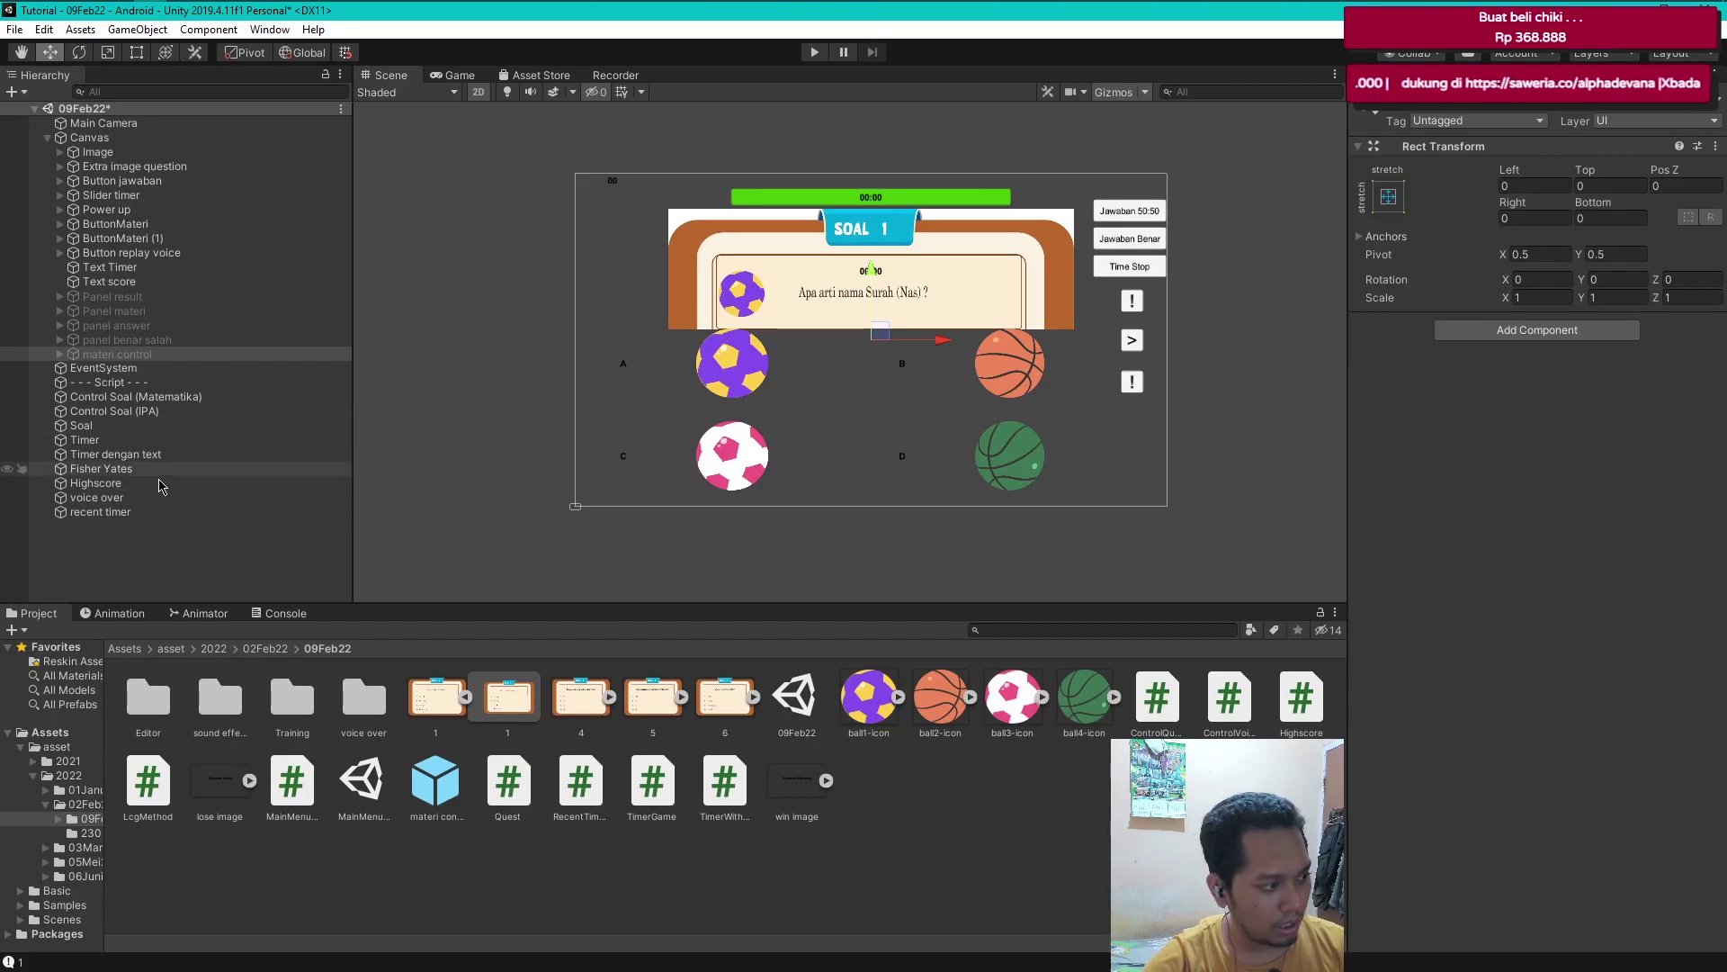
- Resize Soal's Sprites Informasi to 4 and fill Elements 2 and 3 with sprites 5 and 6
left_click(160, 426)
scroll(1724, 507, "down", 10)
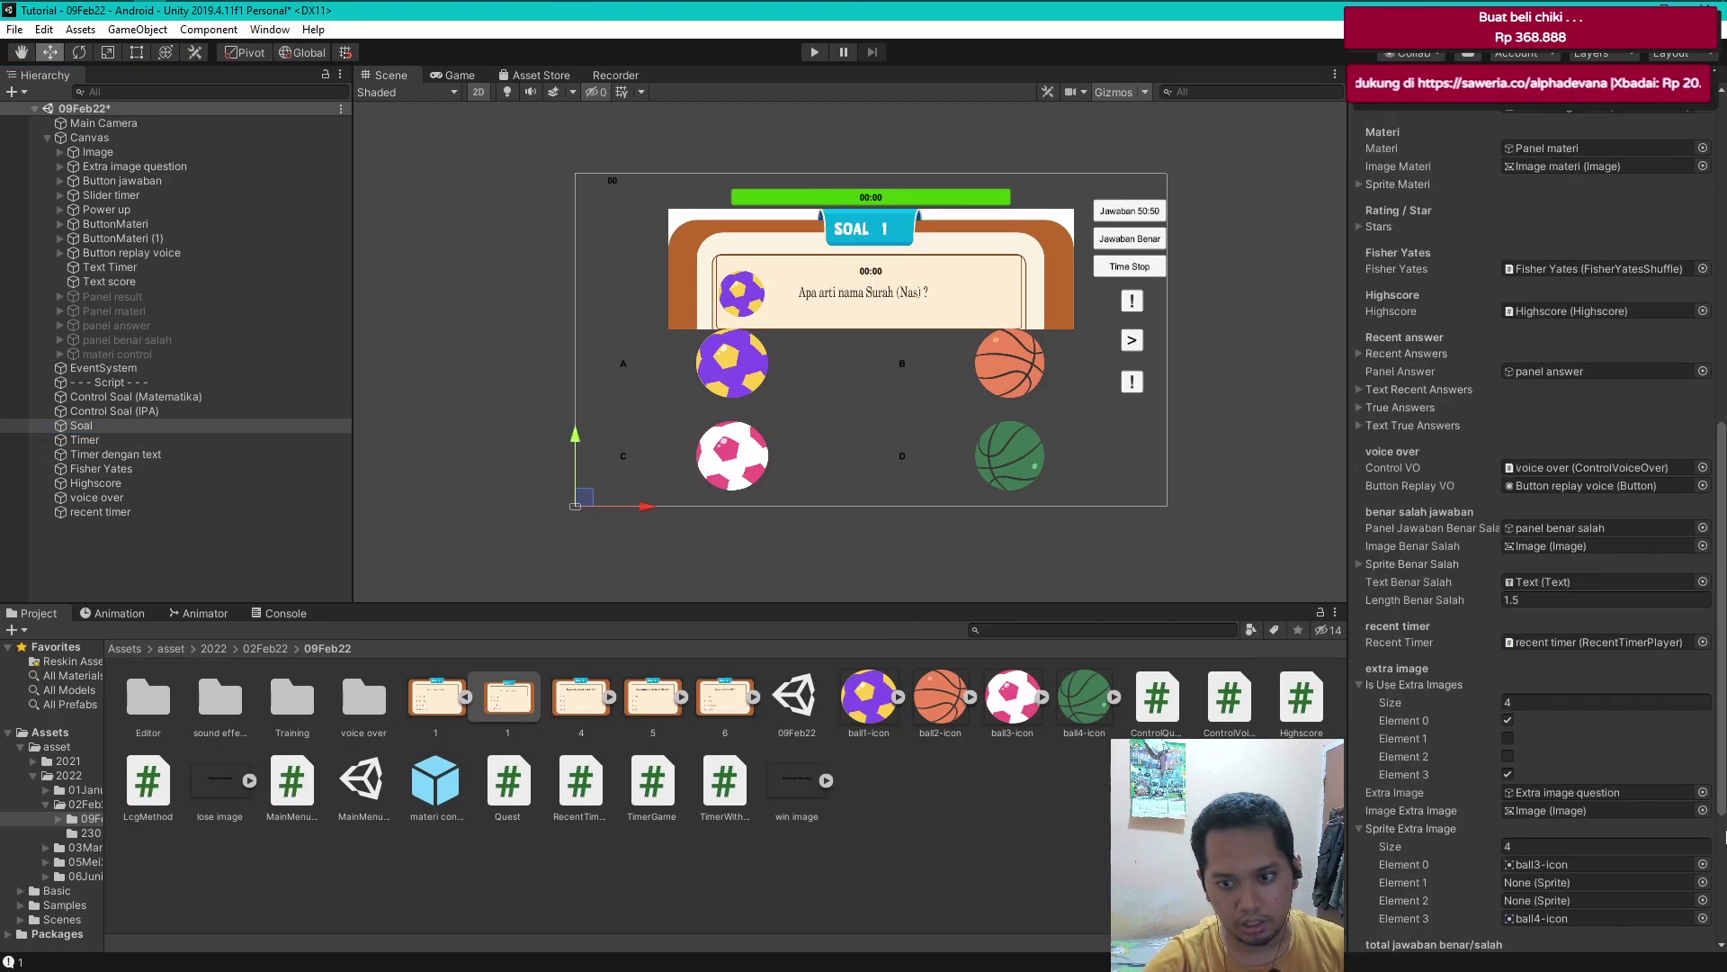
left_click(1551, 859)
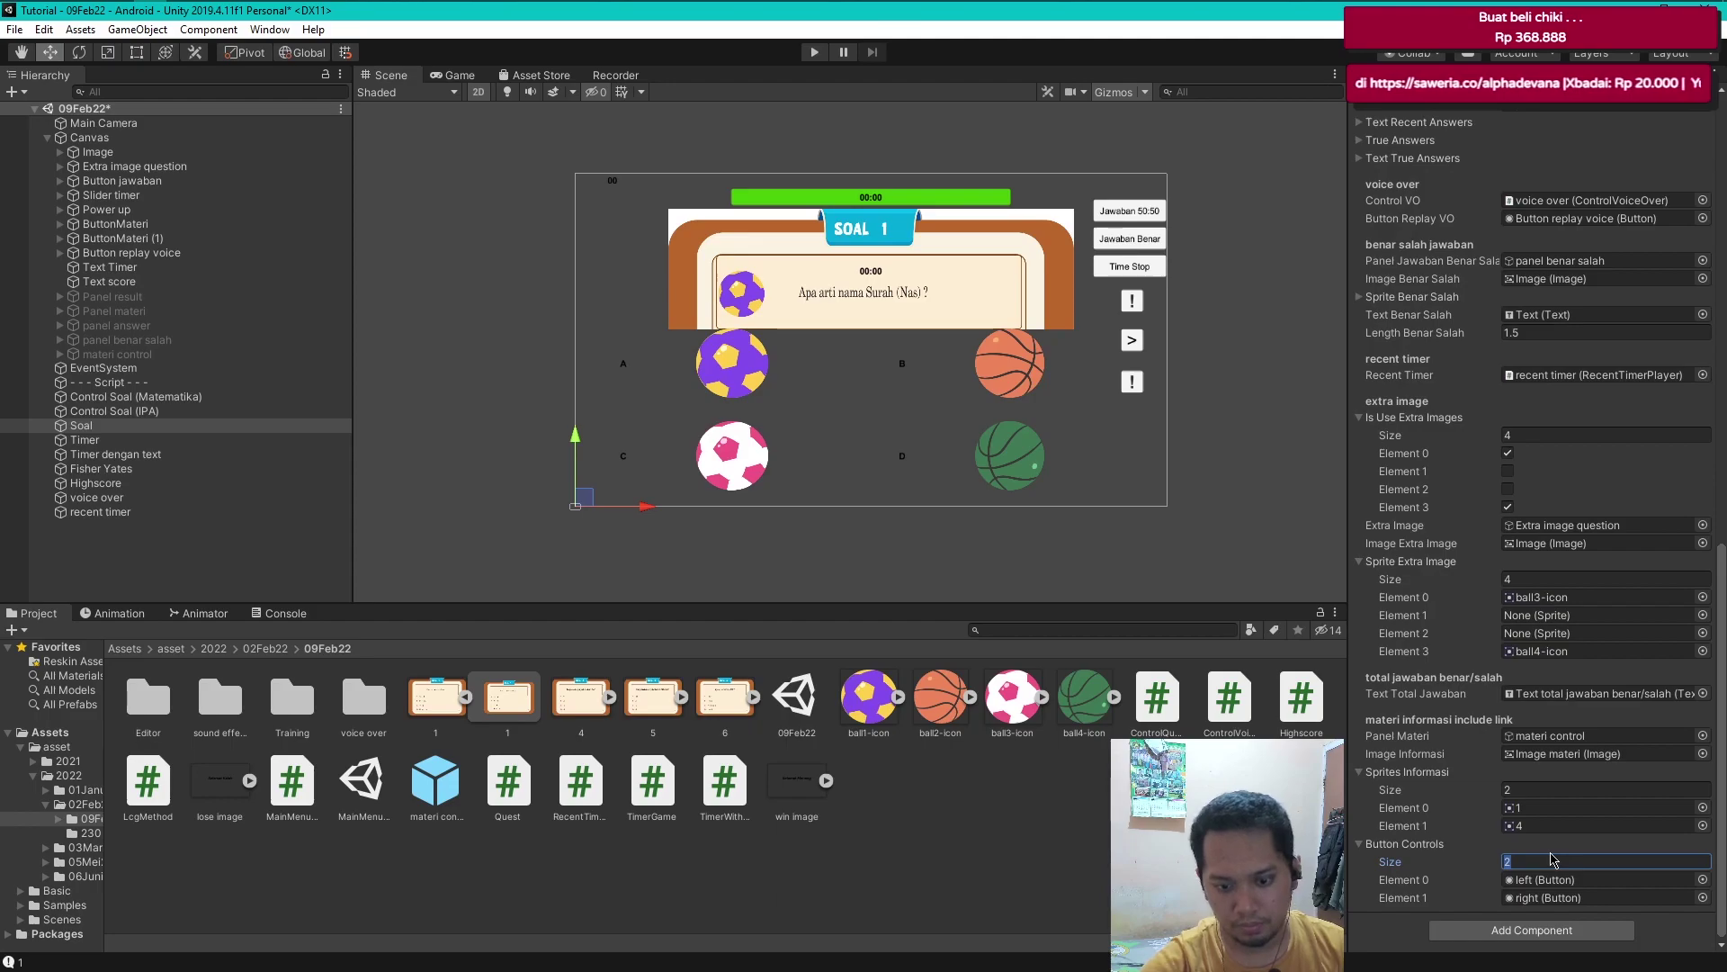
left_click(1527, 788)
type("4")
key("Return")
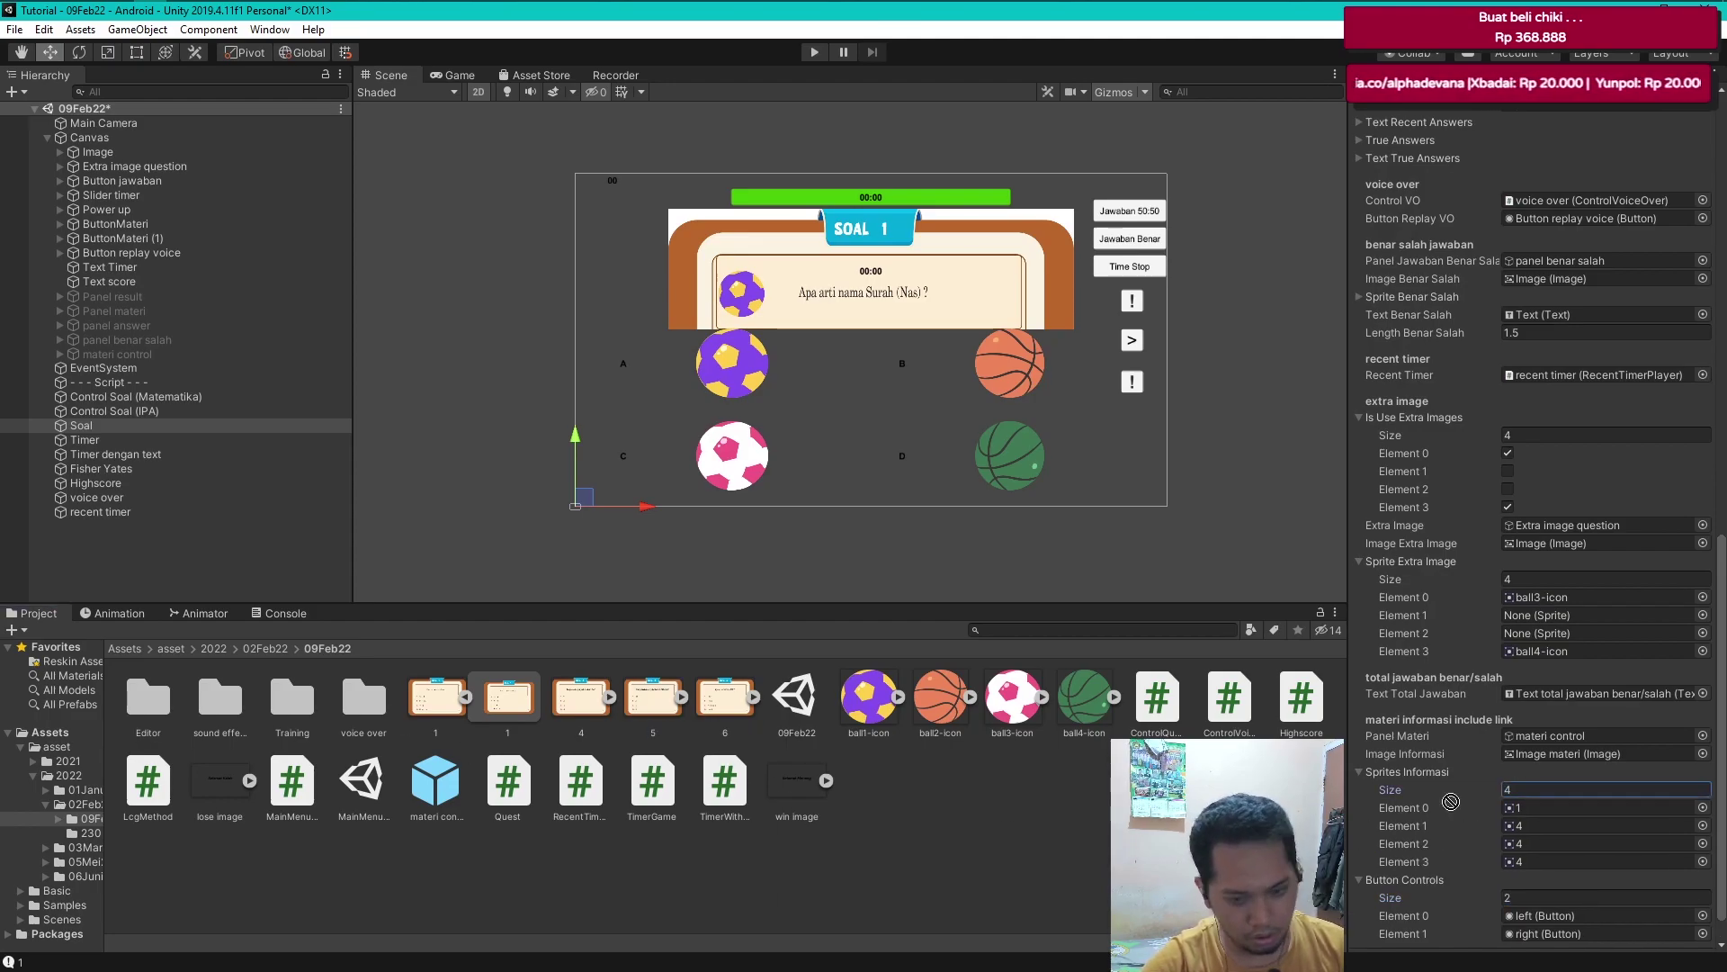
left_click_drag(653, 698, 1542, 843)
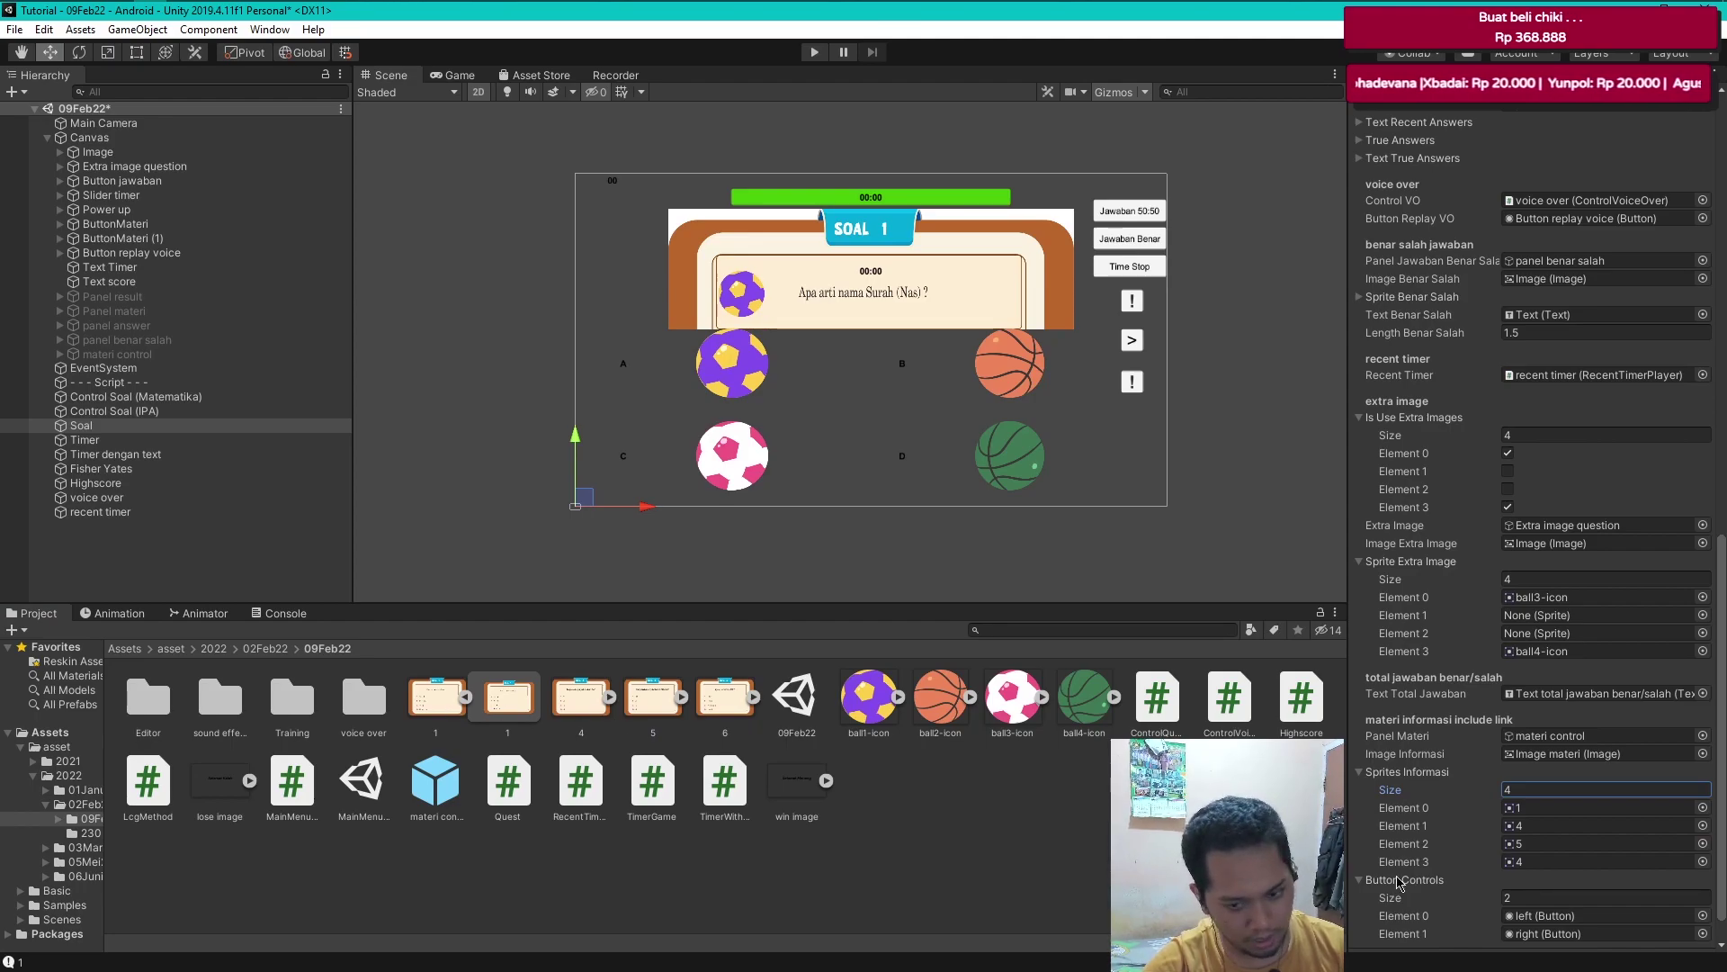
left_click_drag(725, 701, 1542, 861)
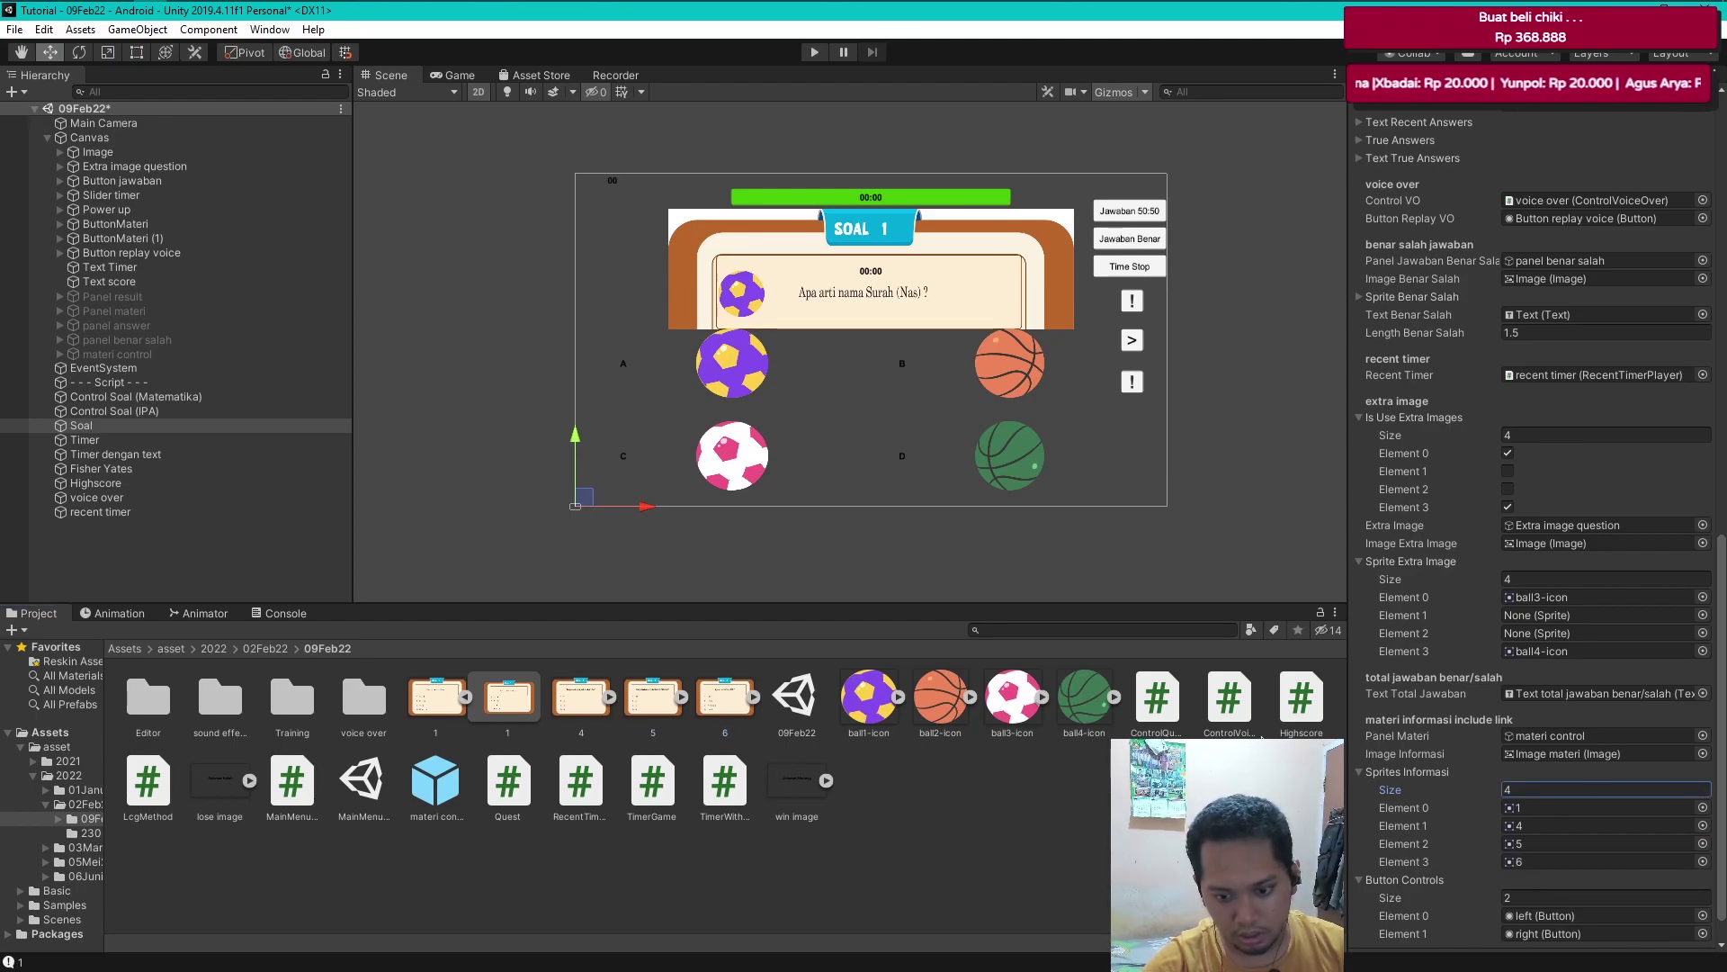
left_click(171, 553)
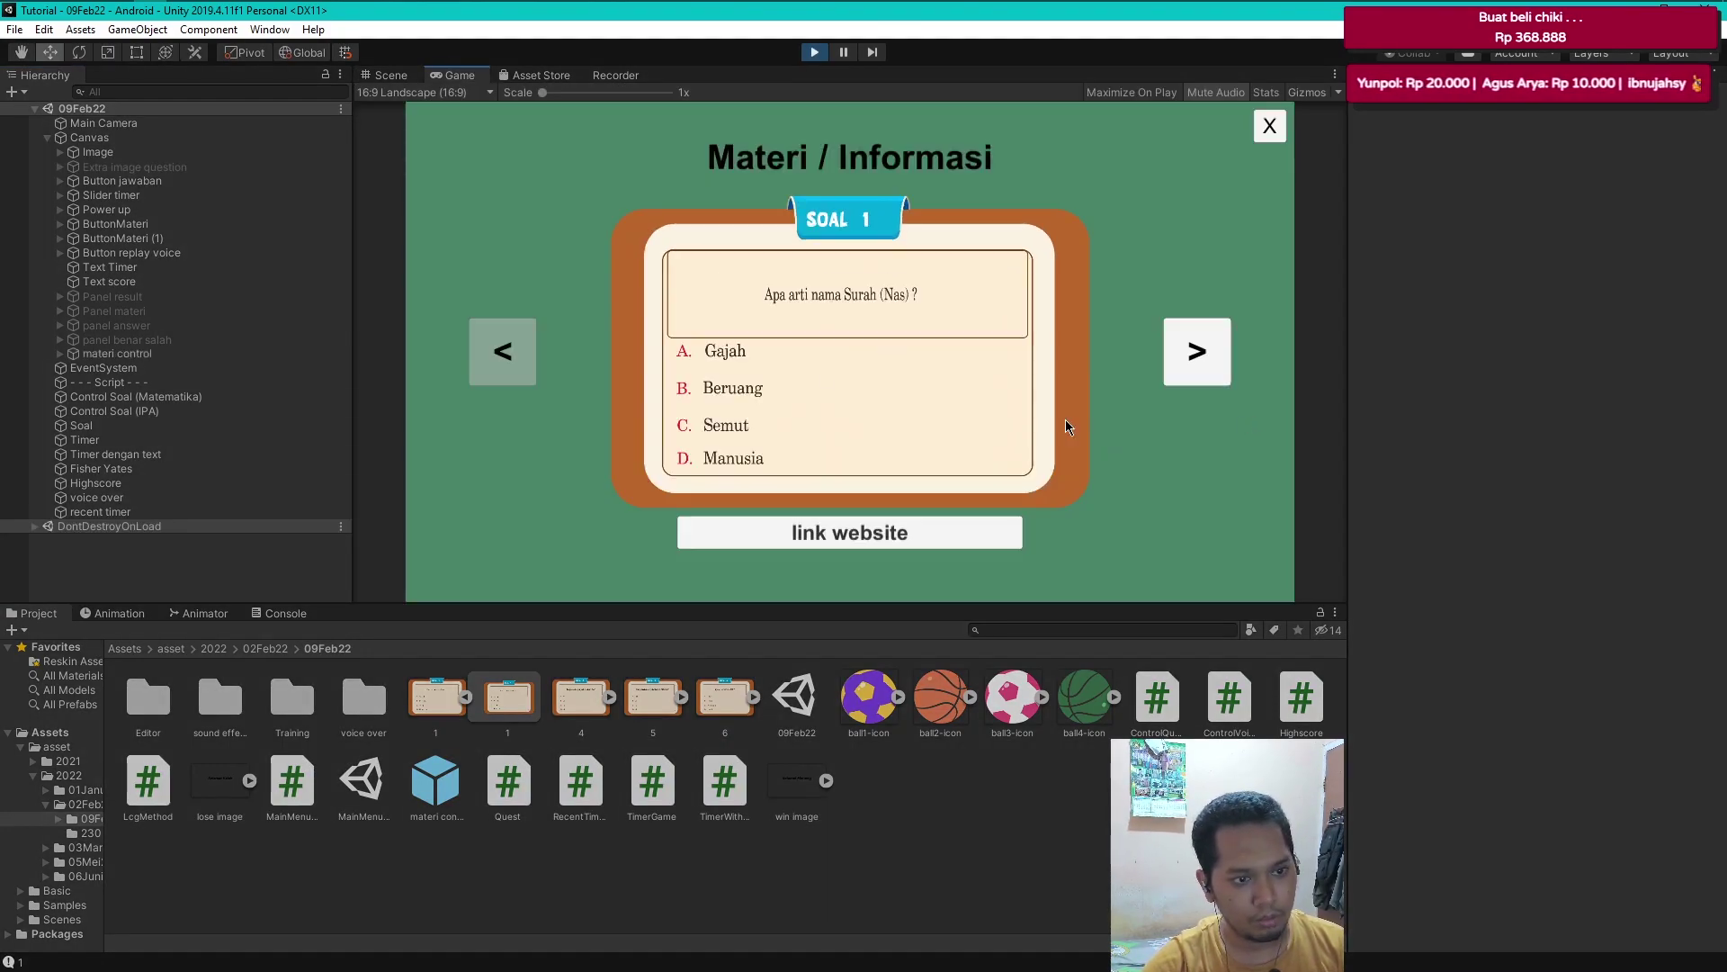
left_click(1197, 351)
left_click(1179, 351)
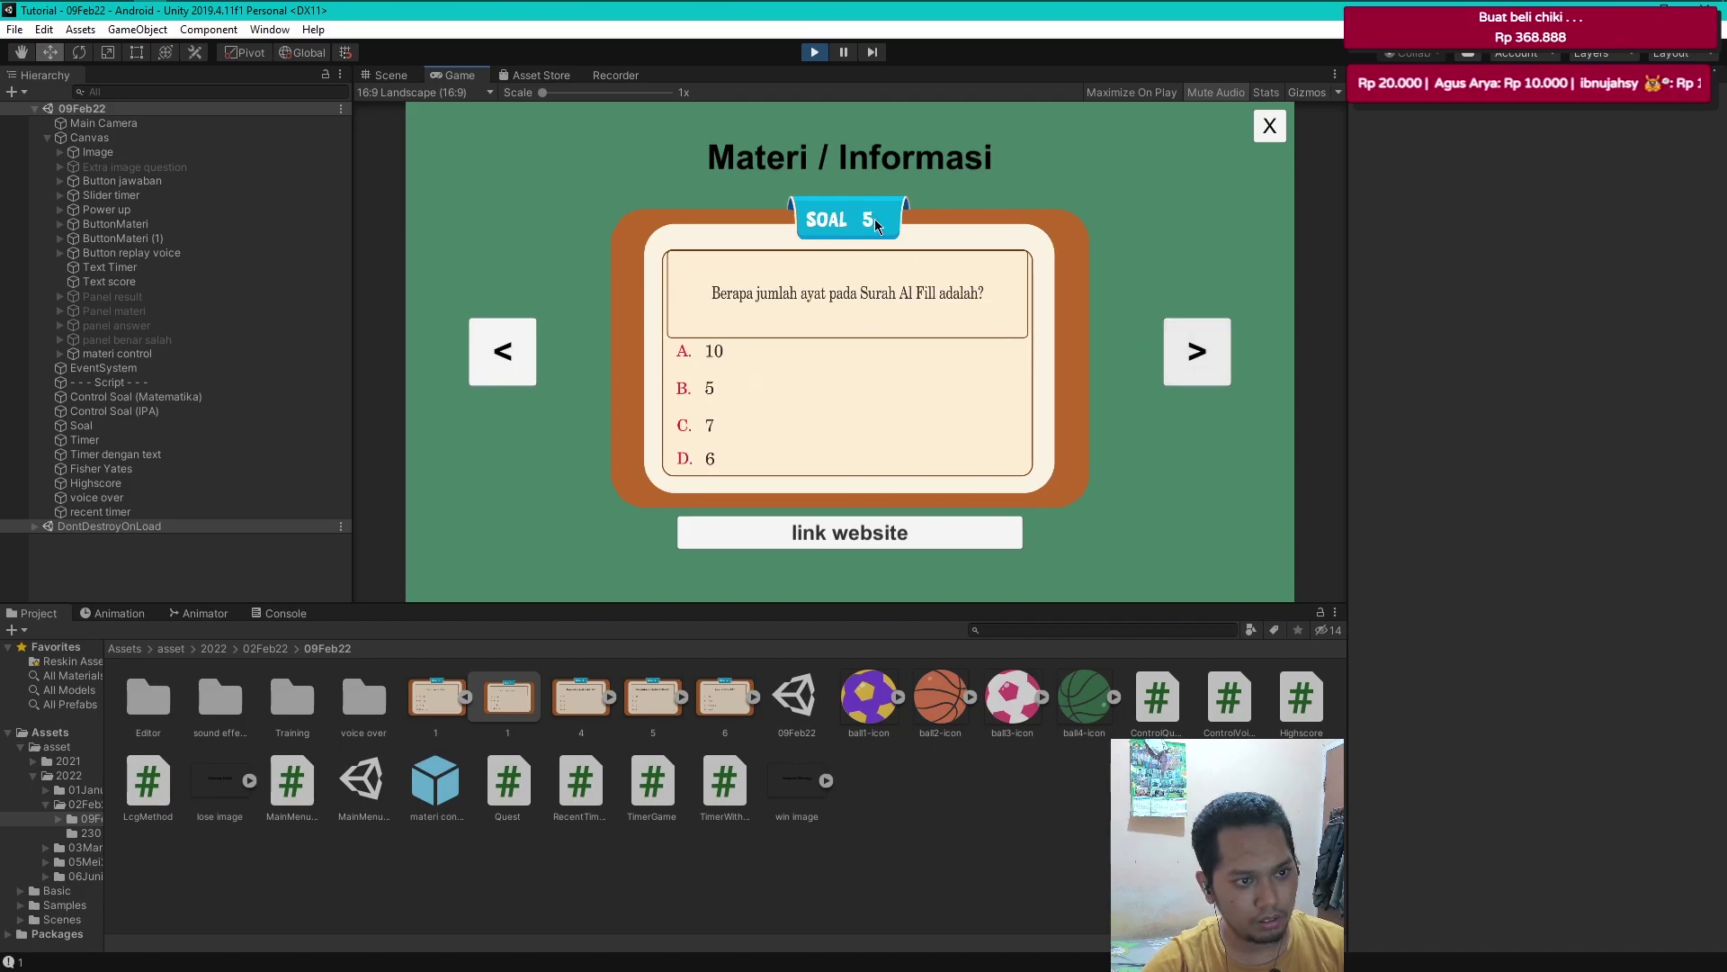
left_click(1201, 347)
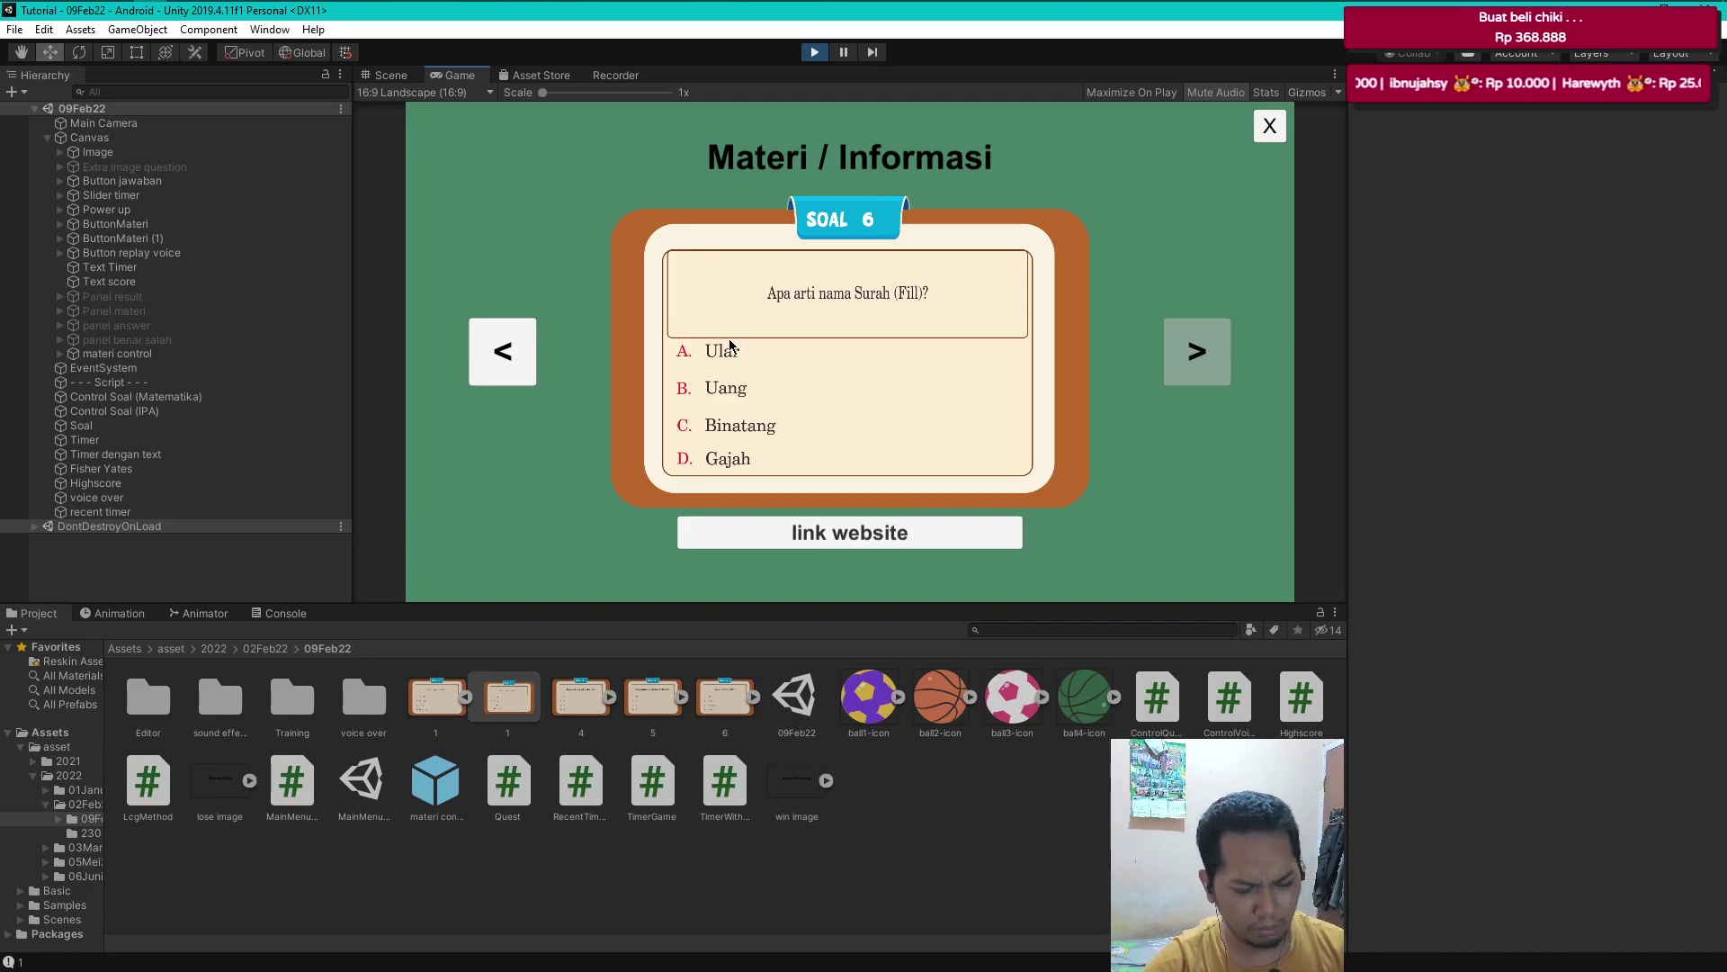
left_click(495, 364)
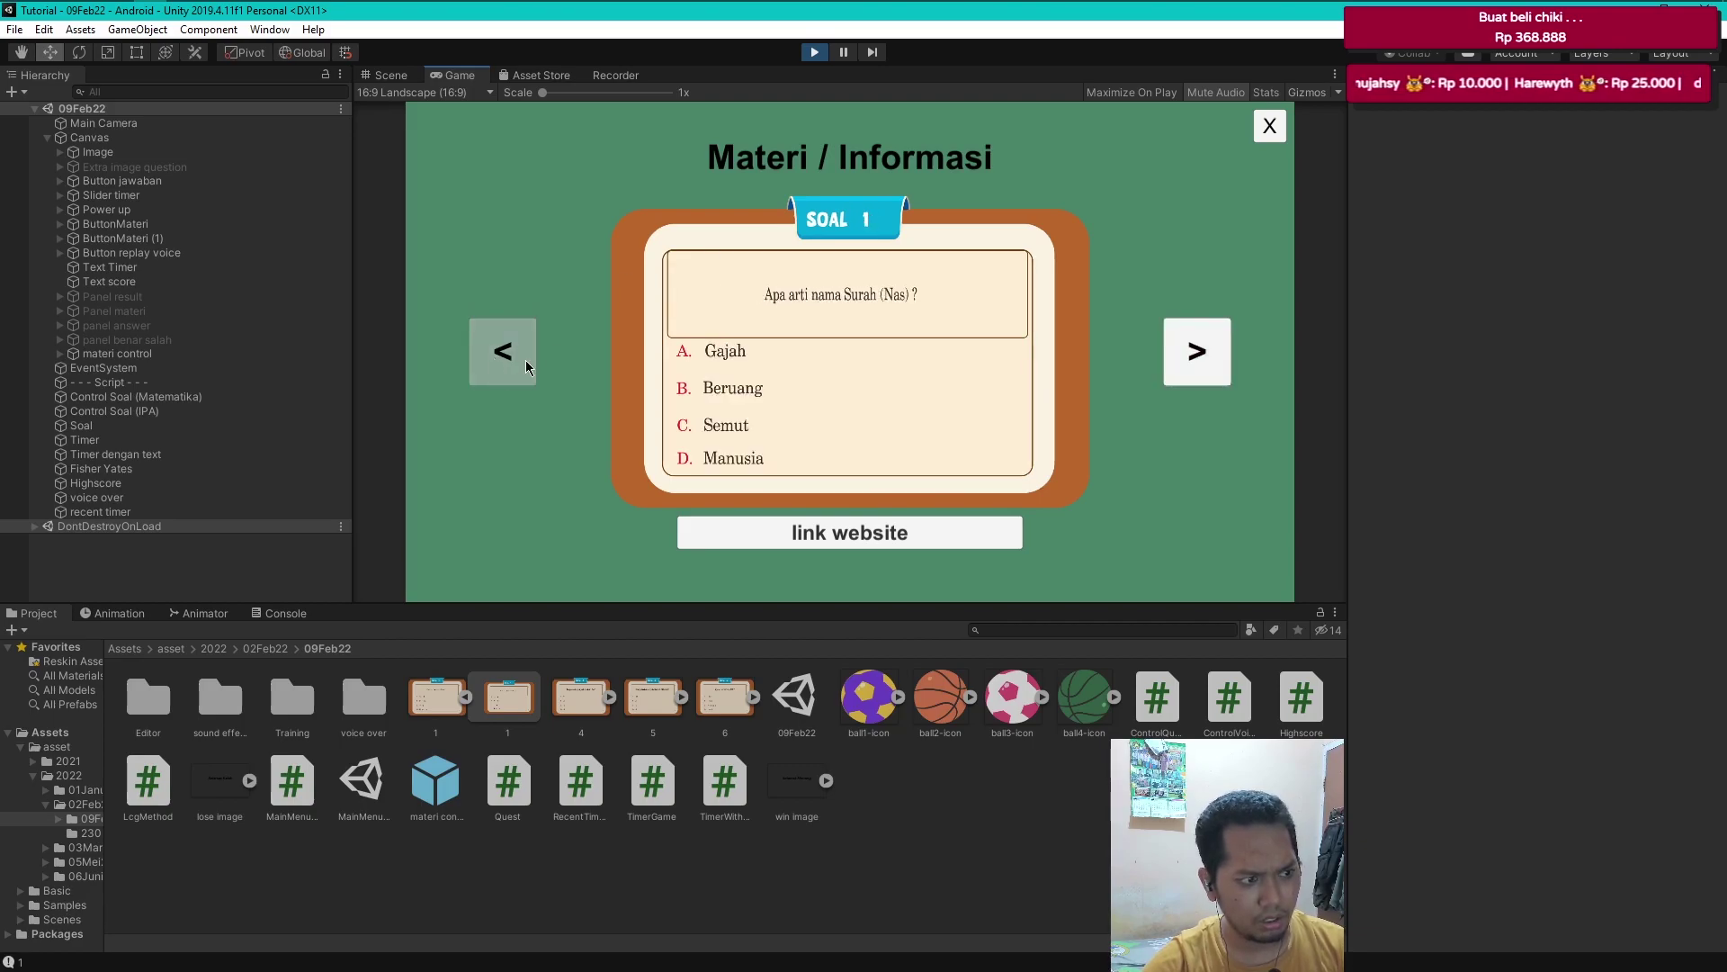
left_click(1197, 351)
left_click(1197, 351)
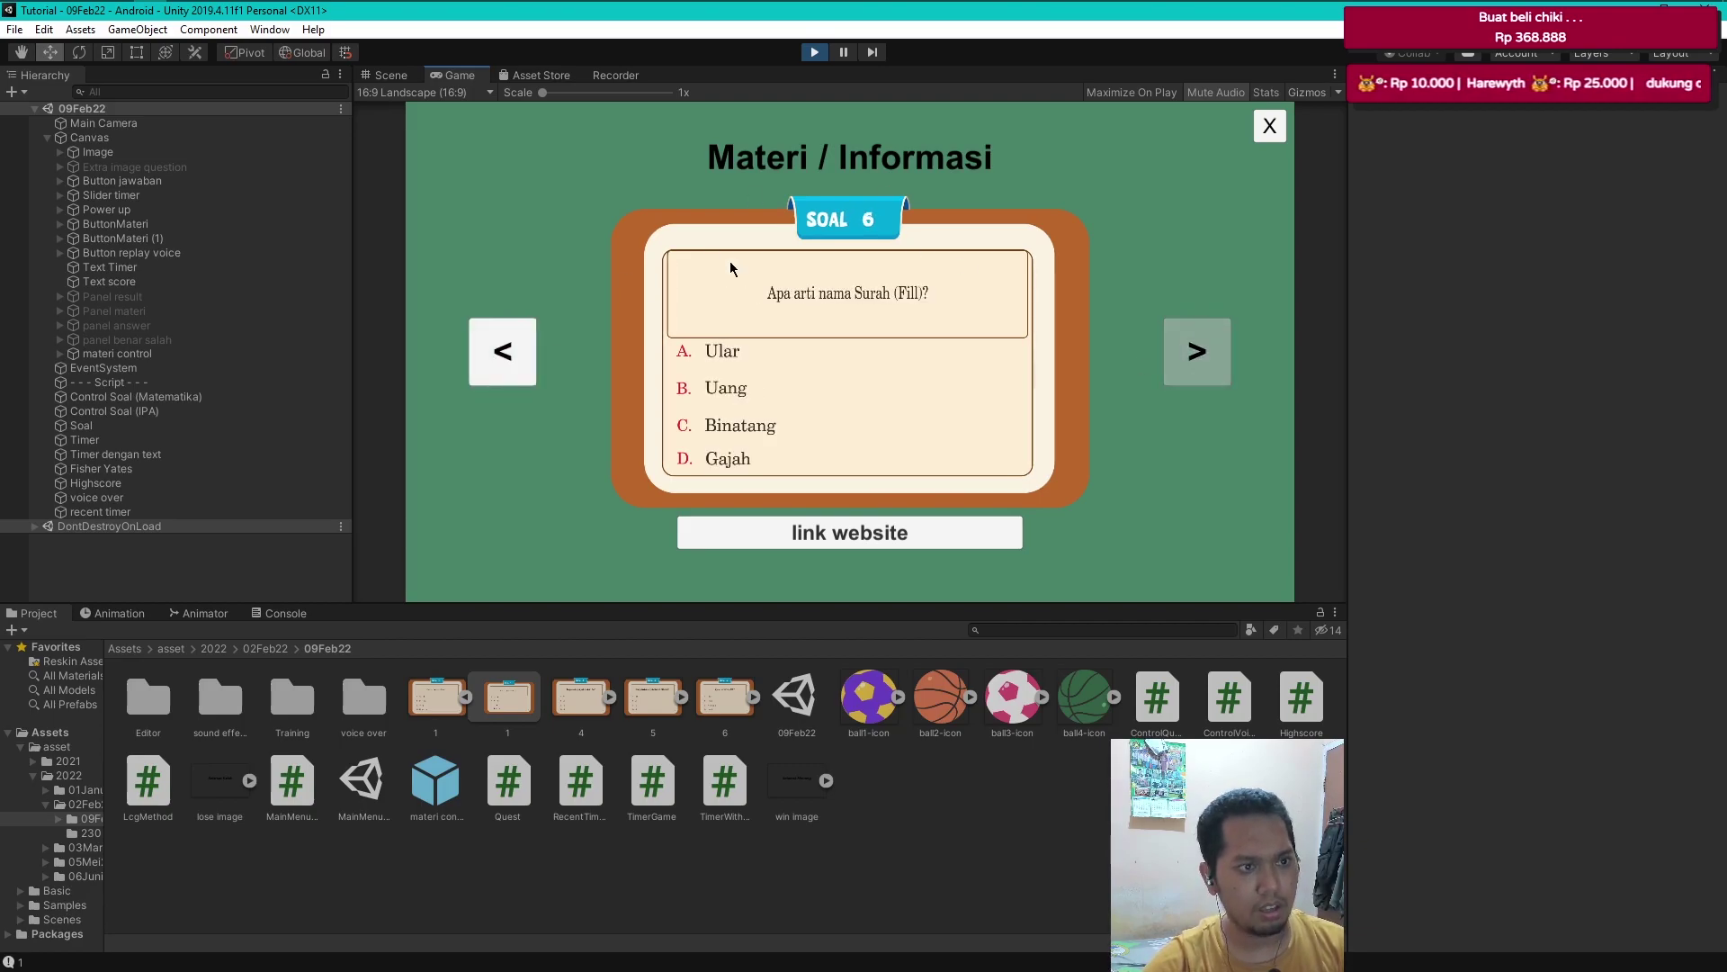
left_click(1269, 126)
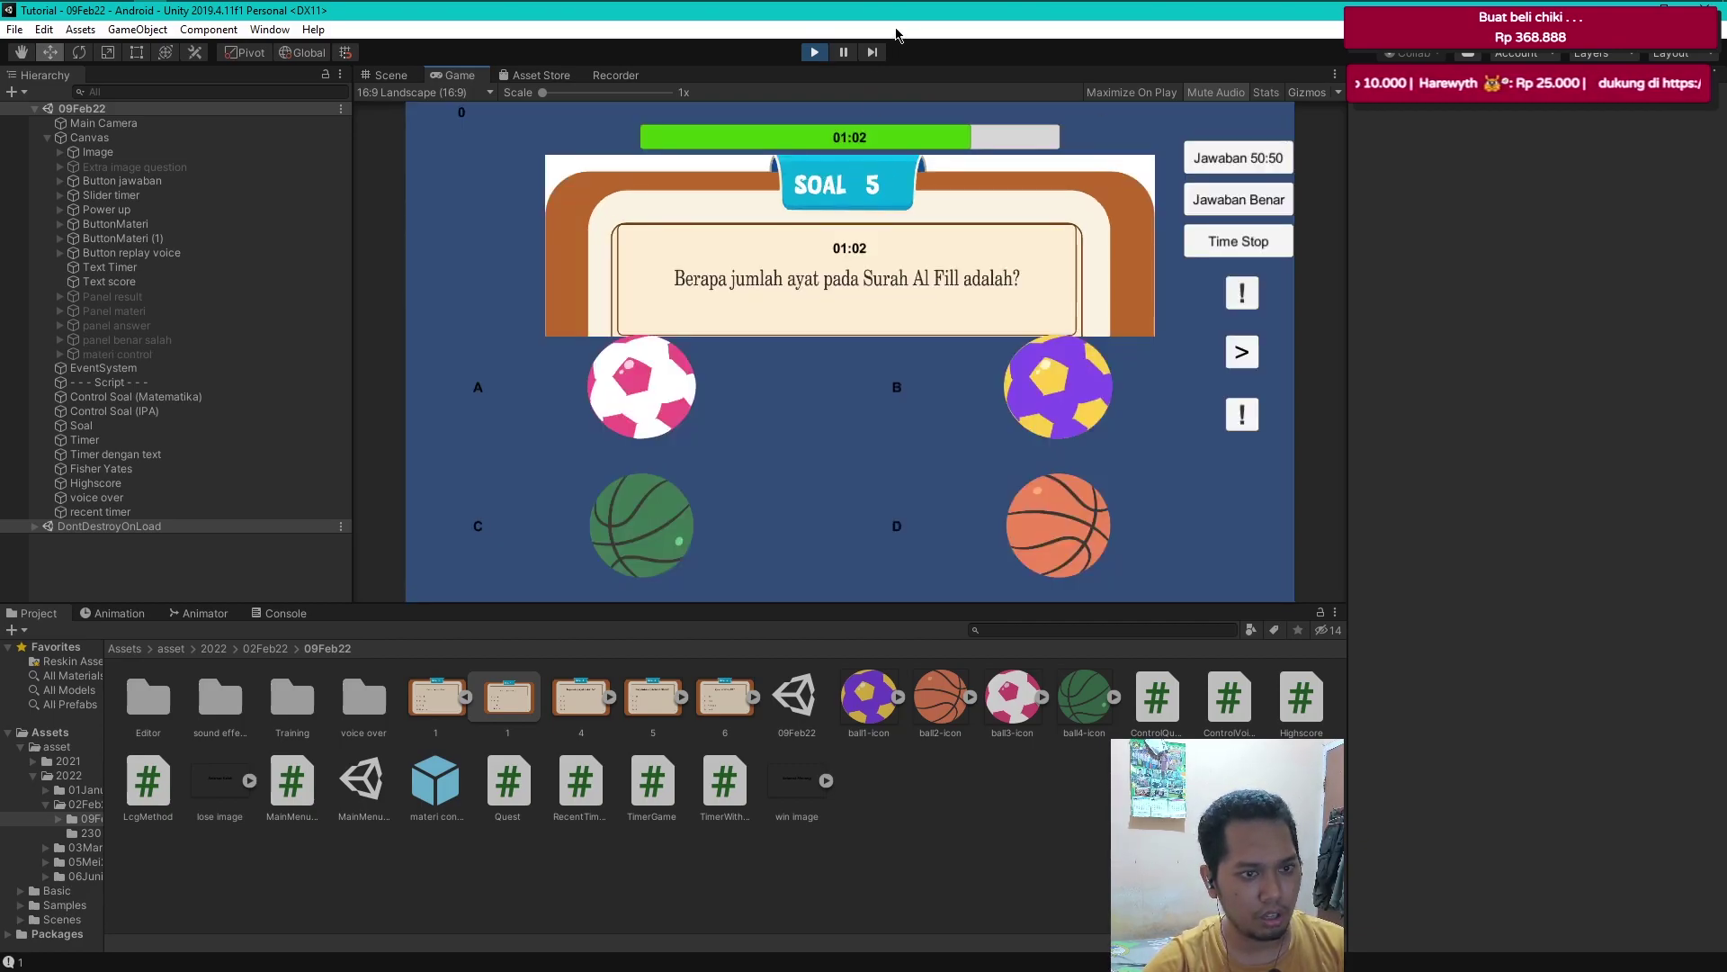
left_click(815, 52)
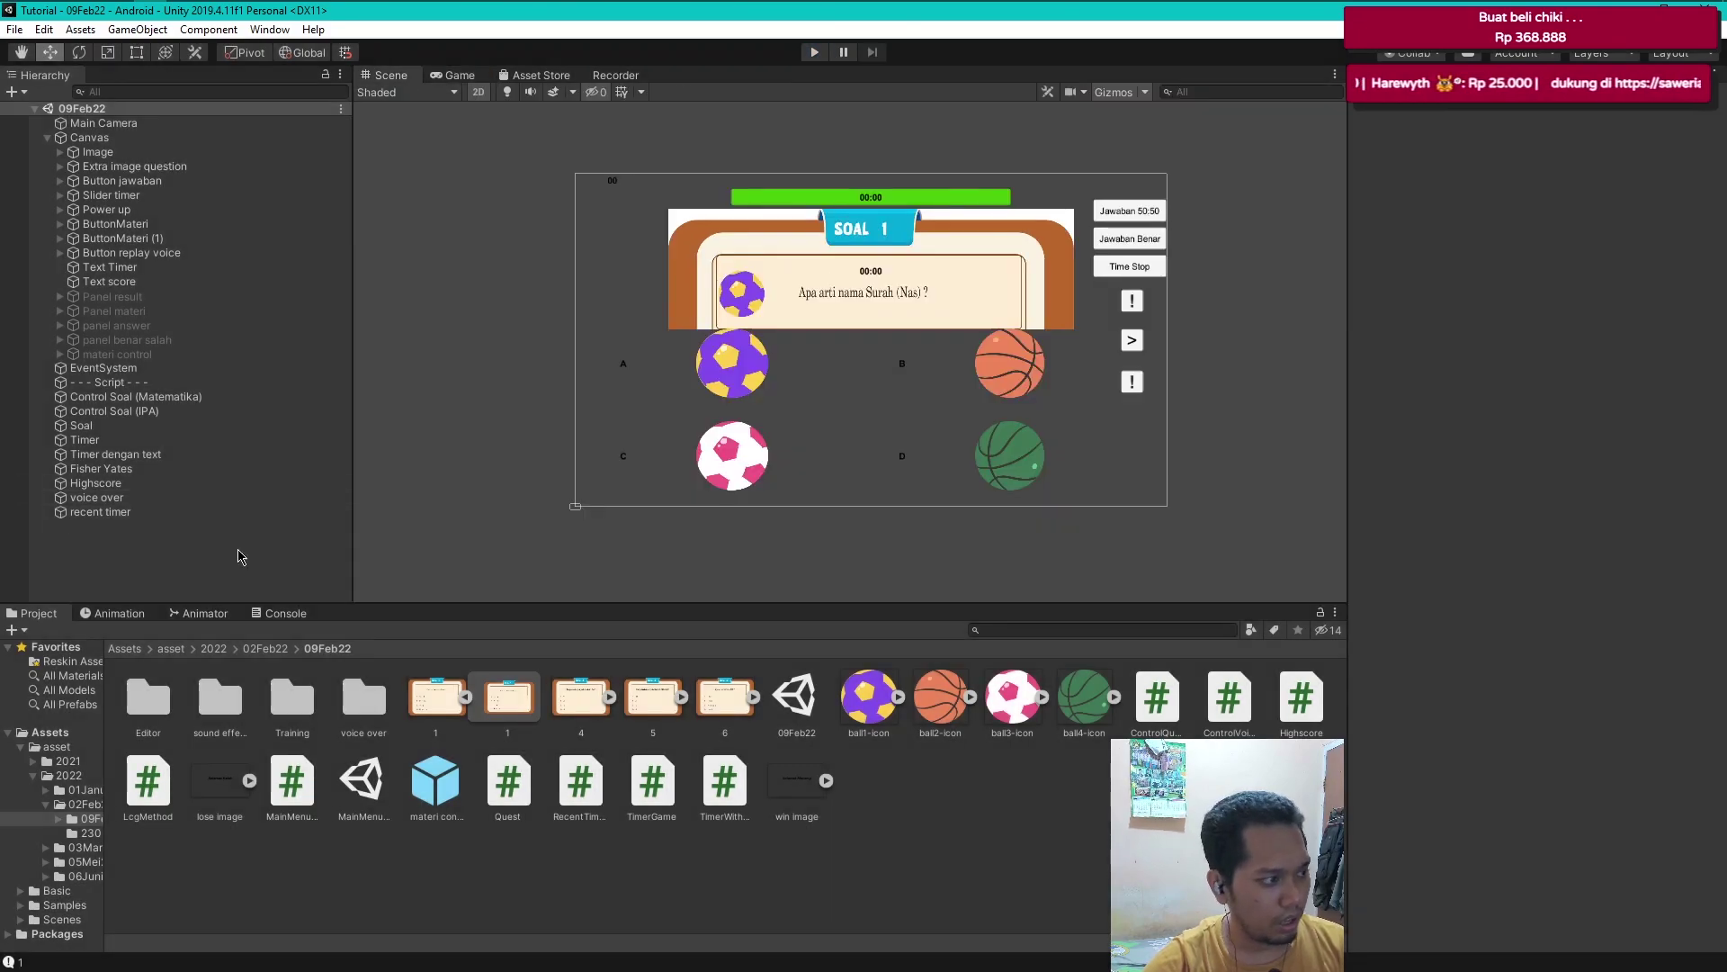
- Add a //link comment and a public bool isUsedLink field below pageMateri, and save
key("alt+Tab")
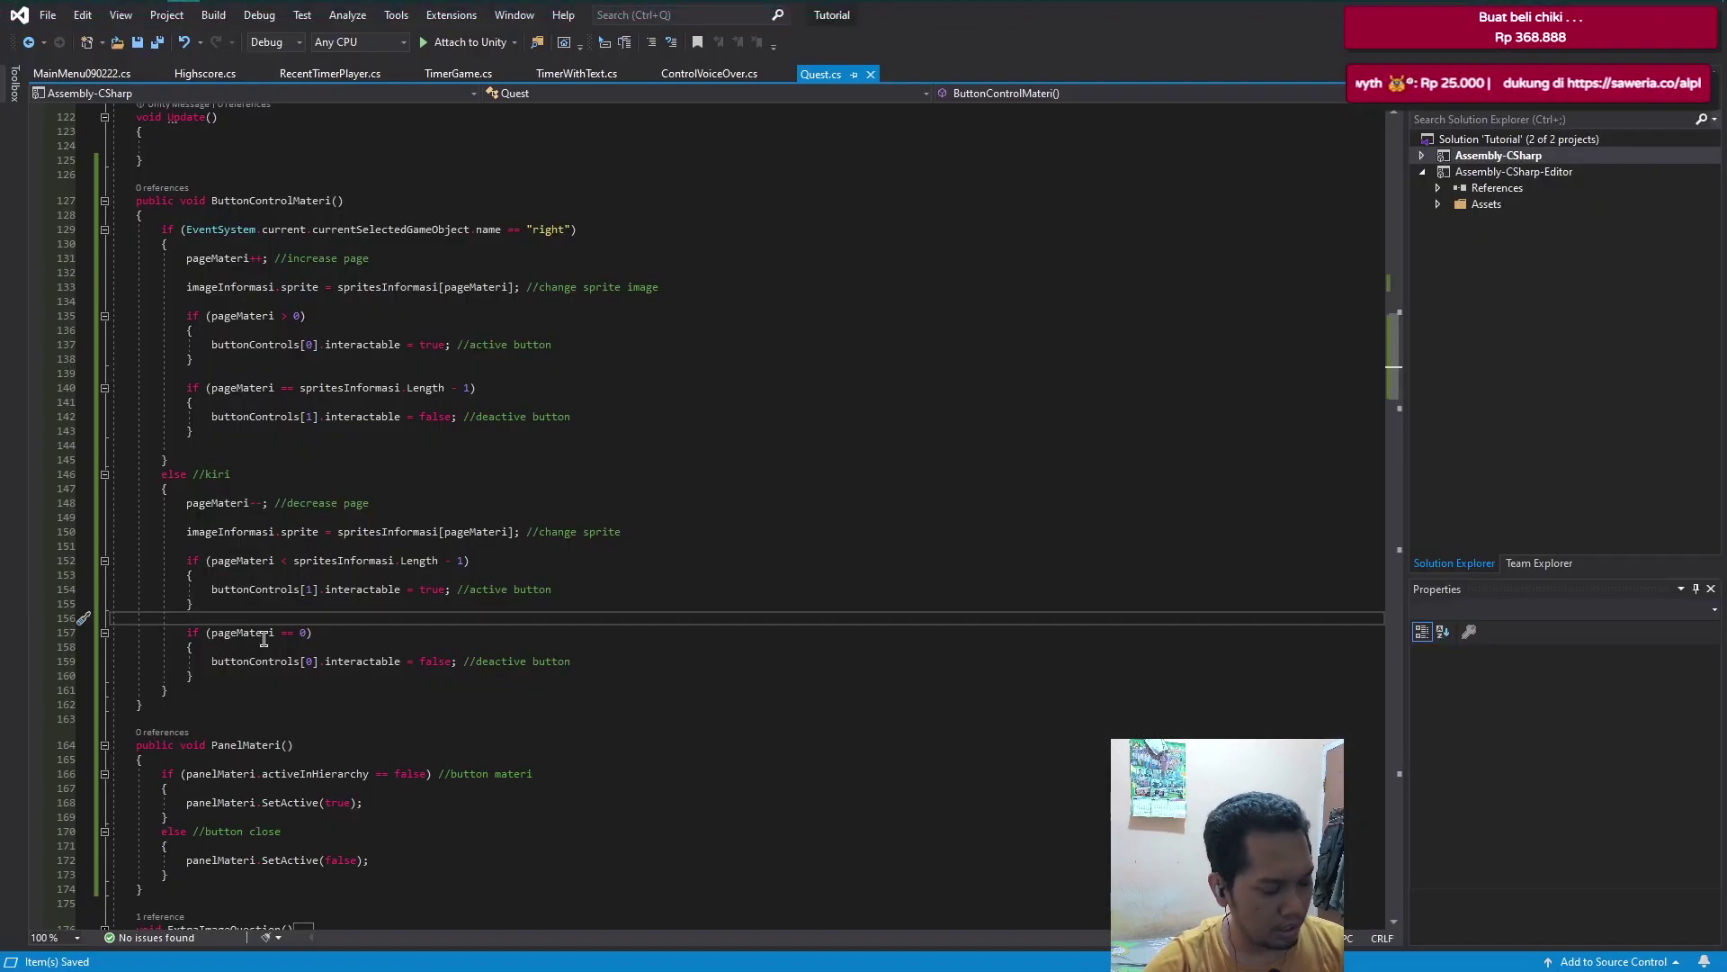
key("Down")
key("Down")
key("Down")
scroll(308, 690, "up", 1)
scroll(301, 720, "down", 3)
scroll(306, 720, "up", 4)
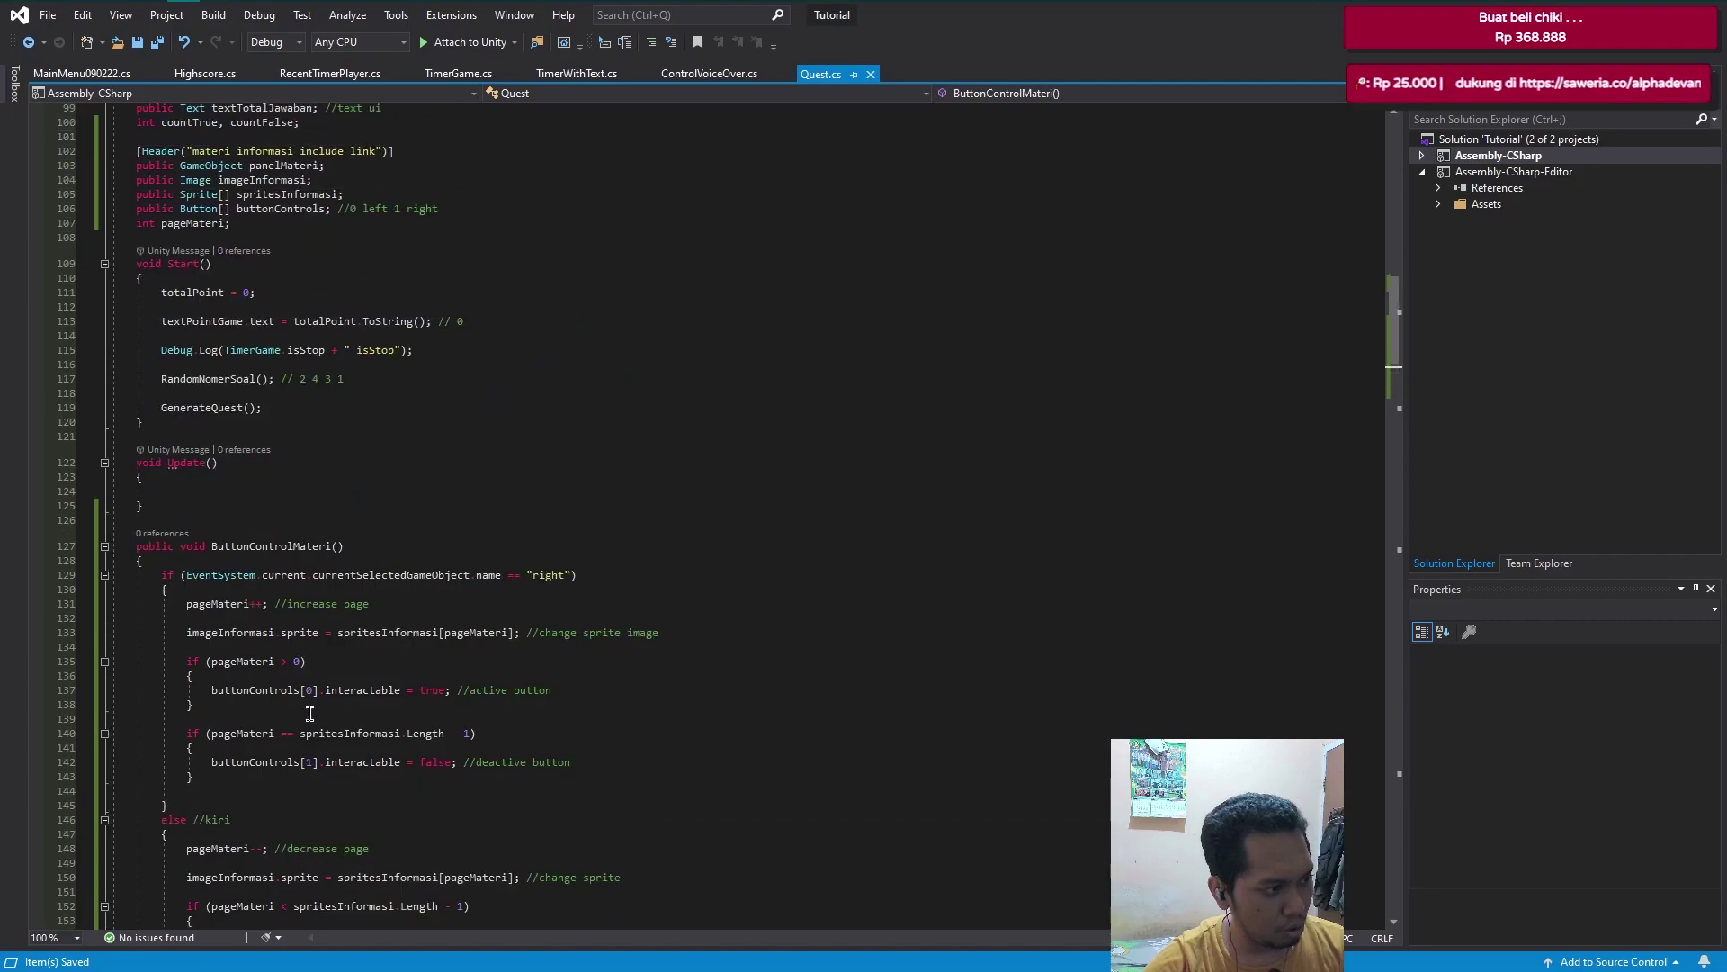
scroll(310, 713, "up", 10)
left_click(285, 525)
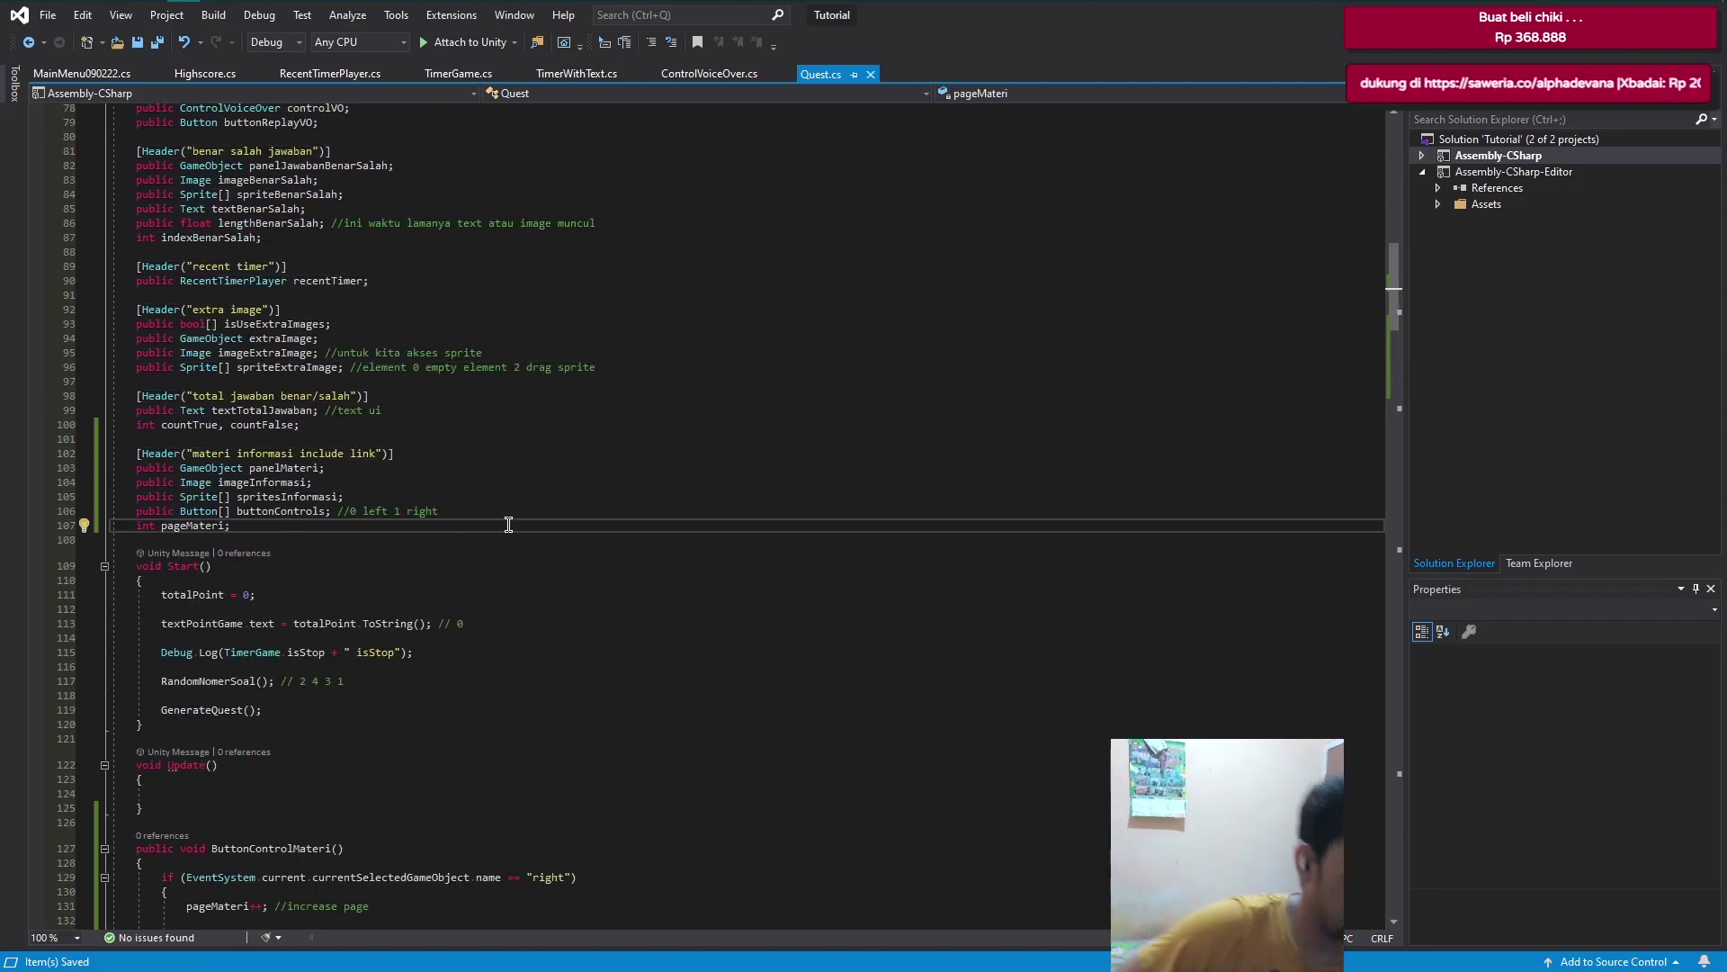
key("Return")
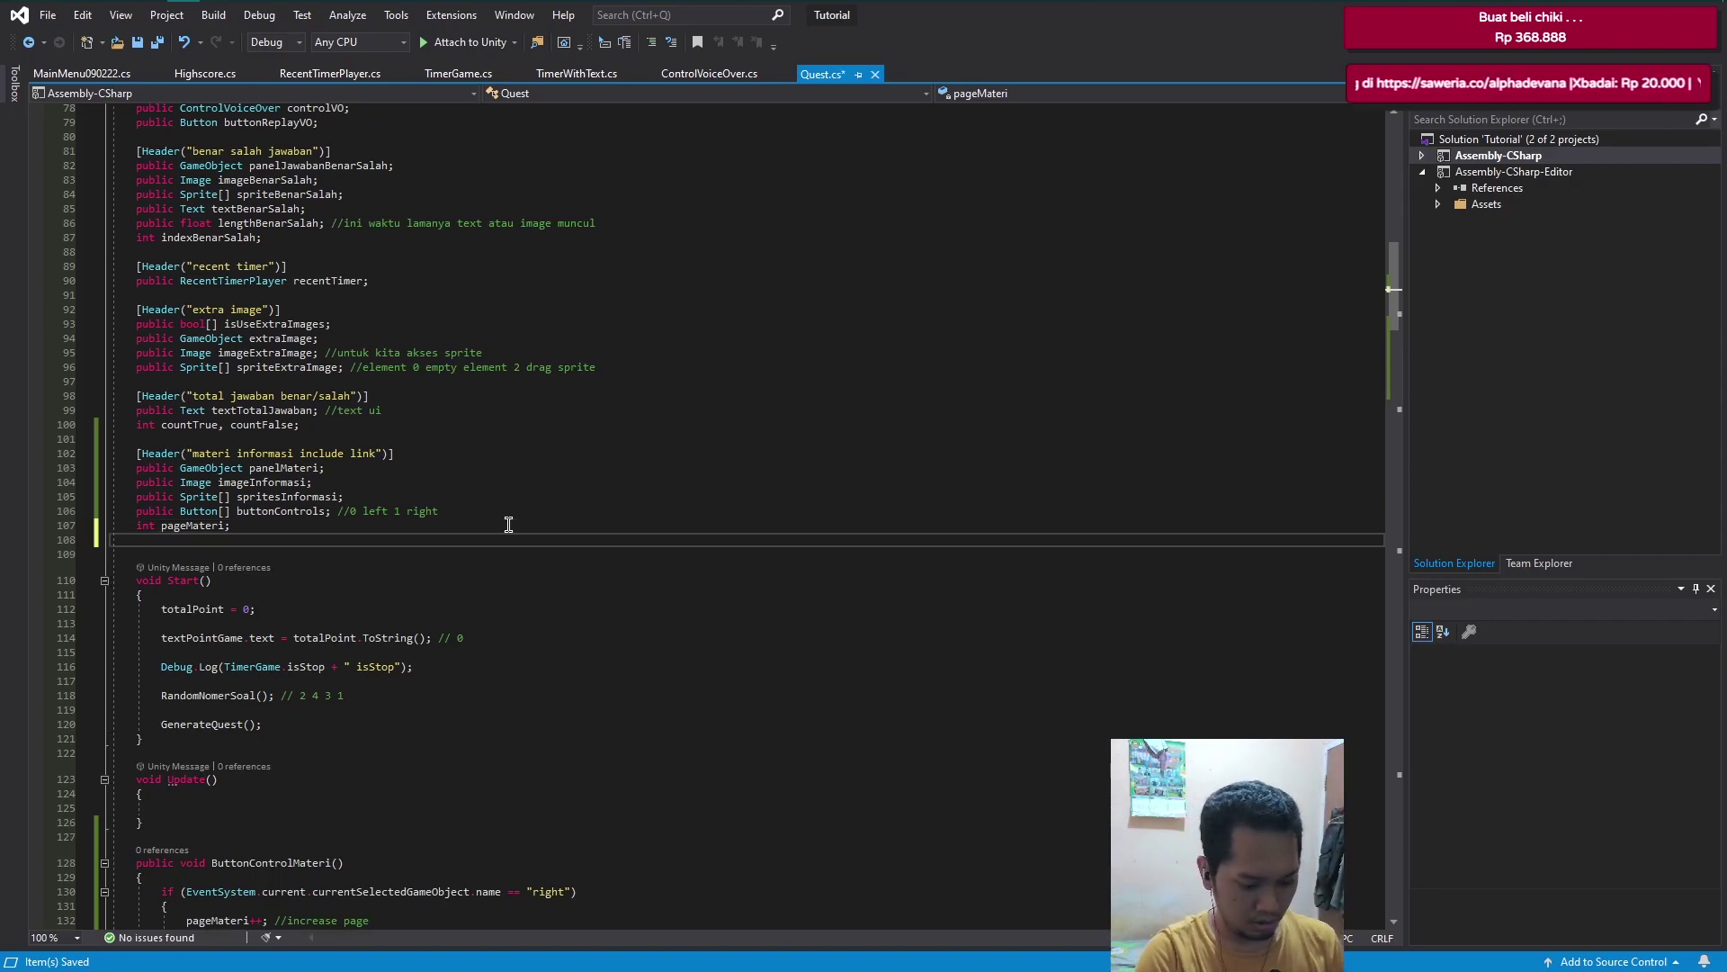
type("//link")
key("Return")
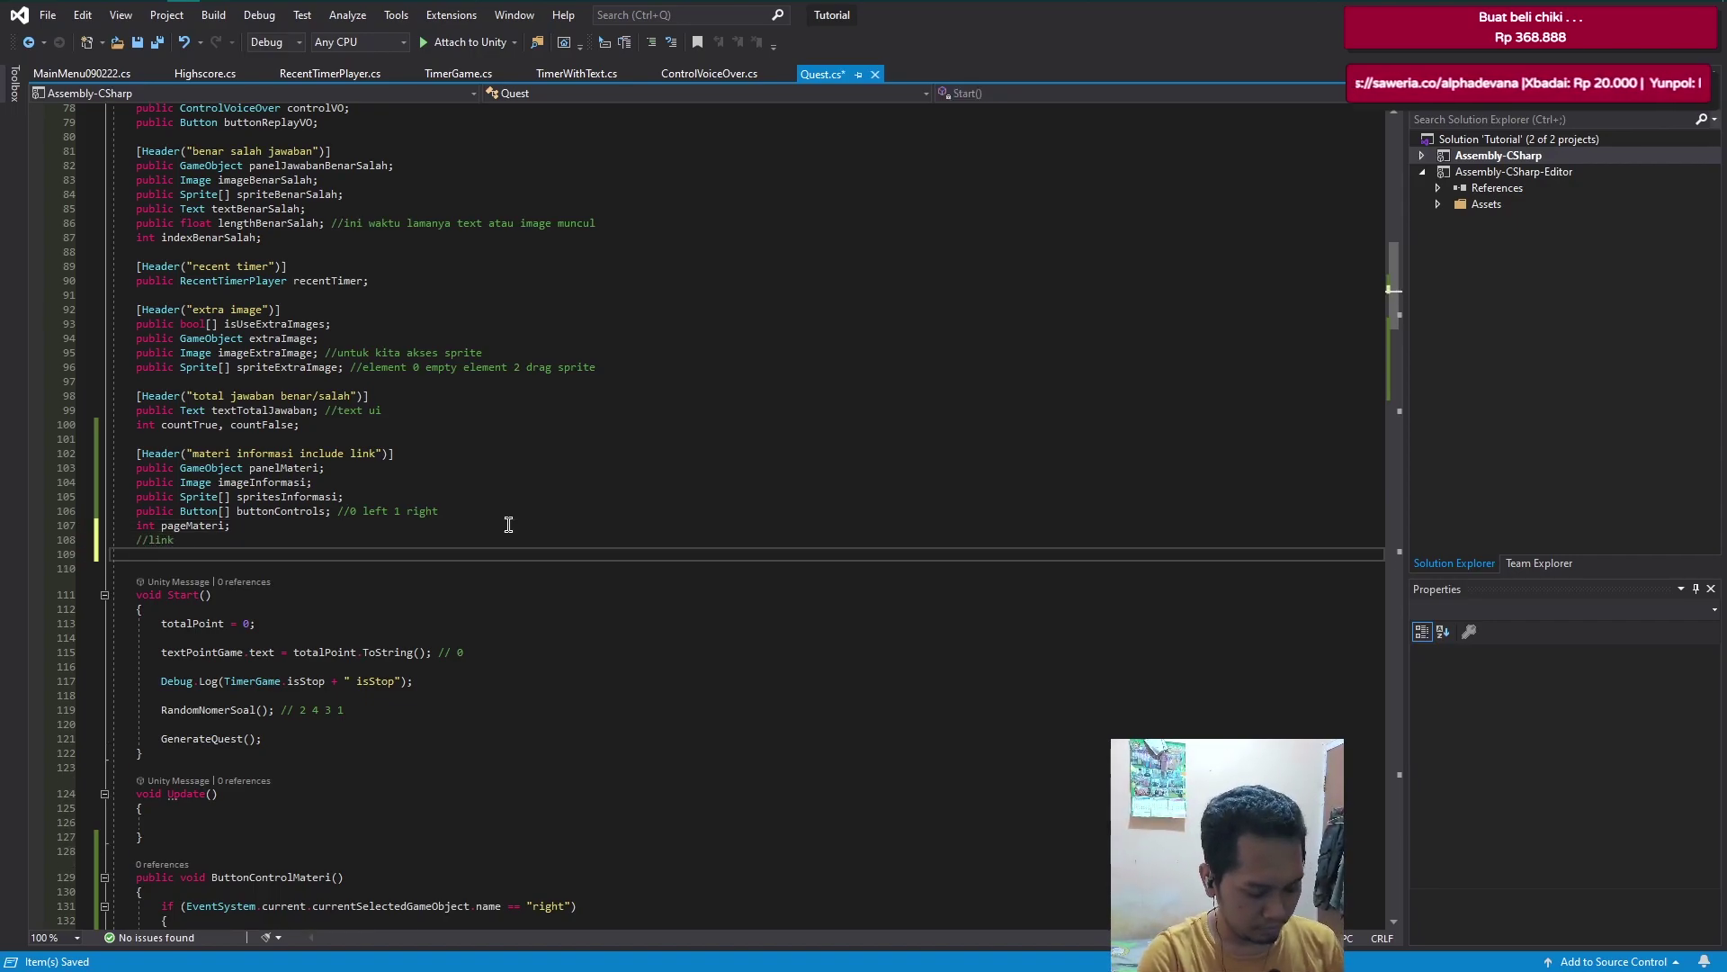
type("public ")
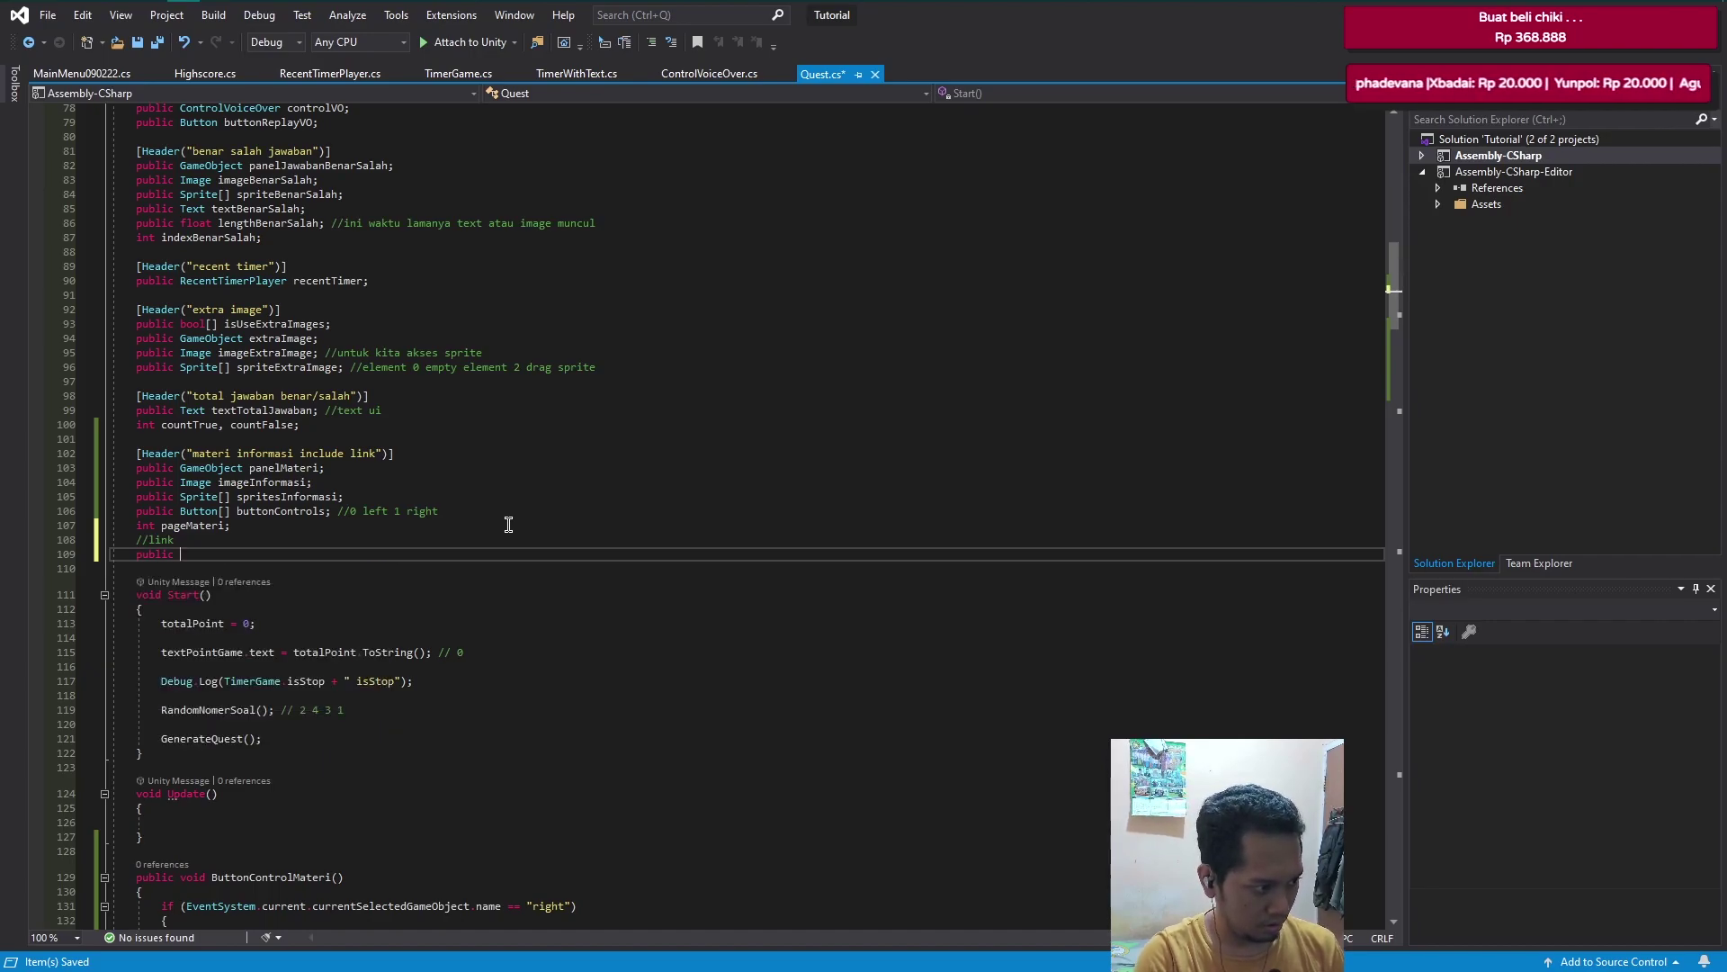
type(" bool is")
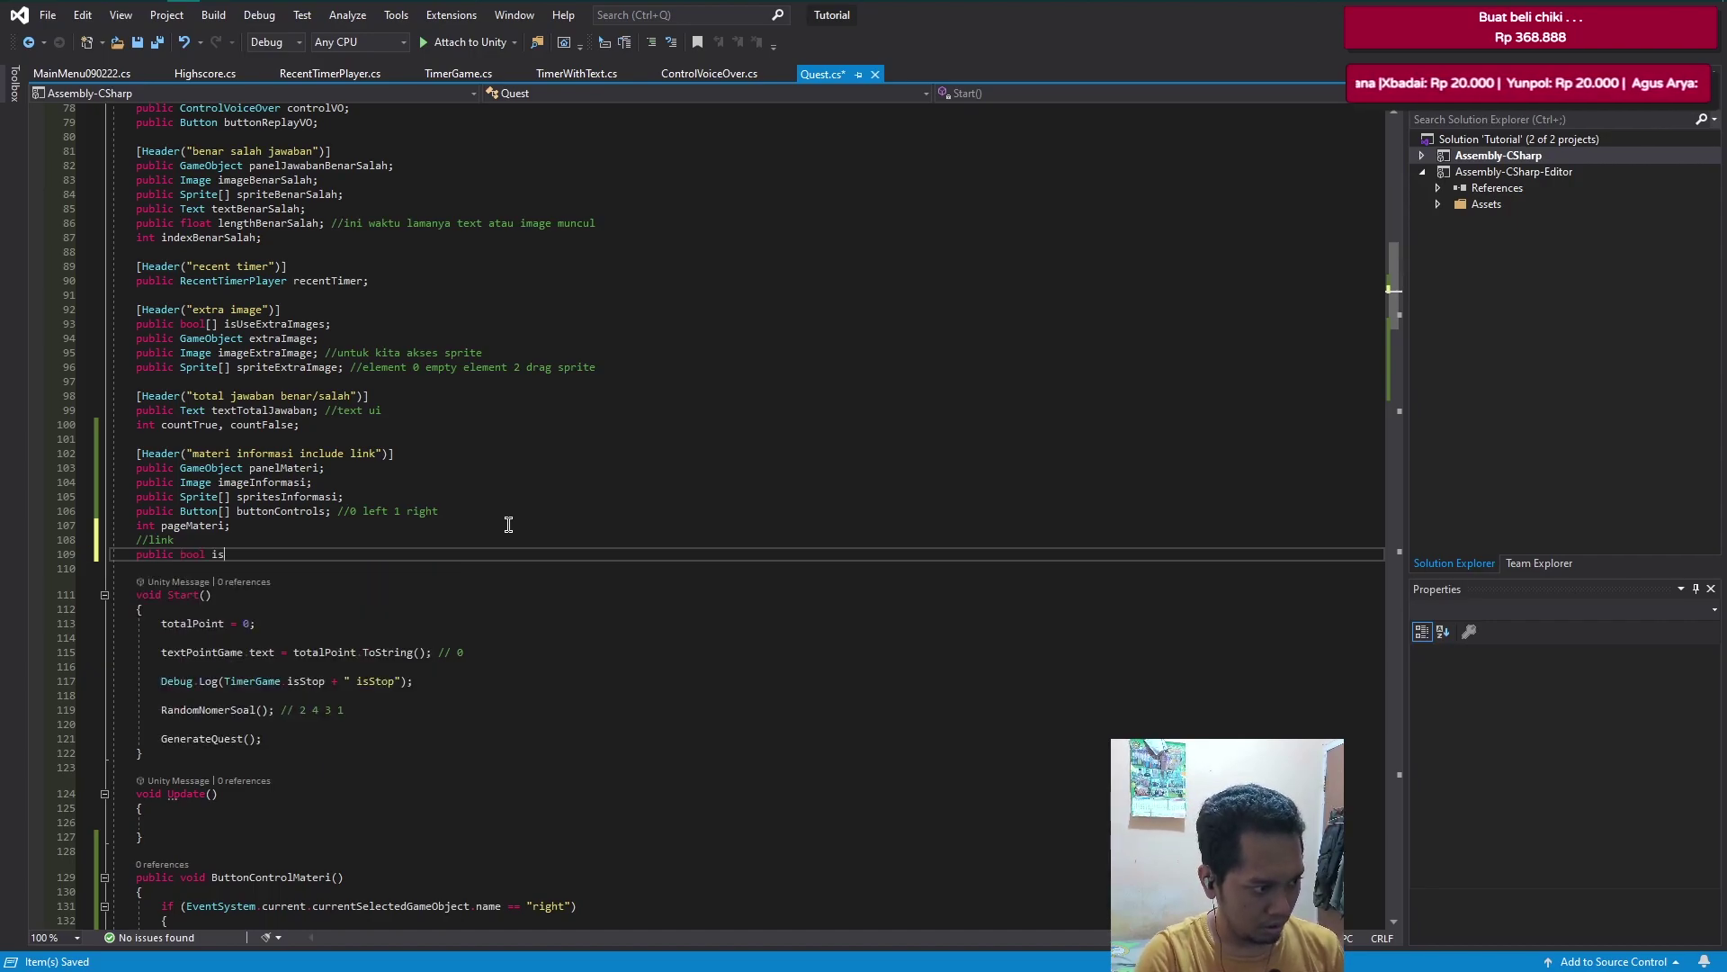
type("UsedL")
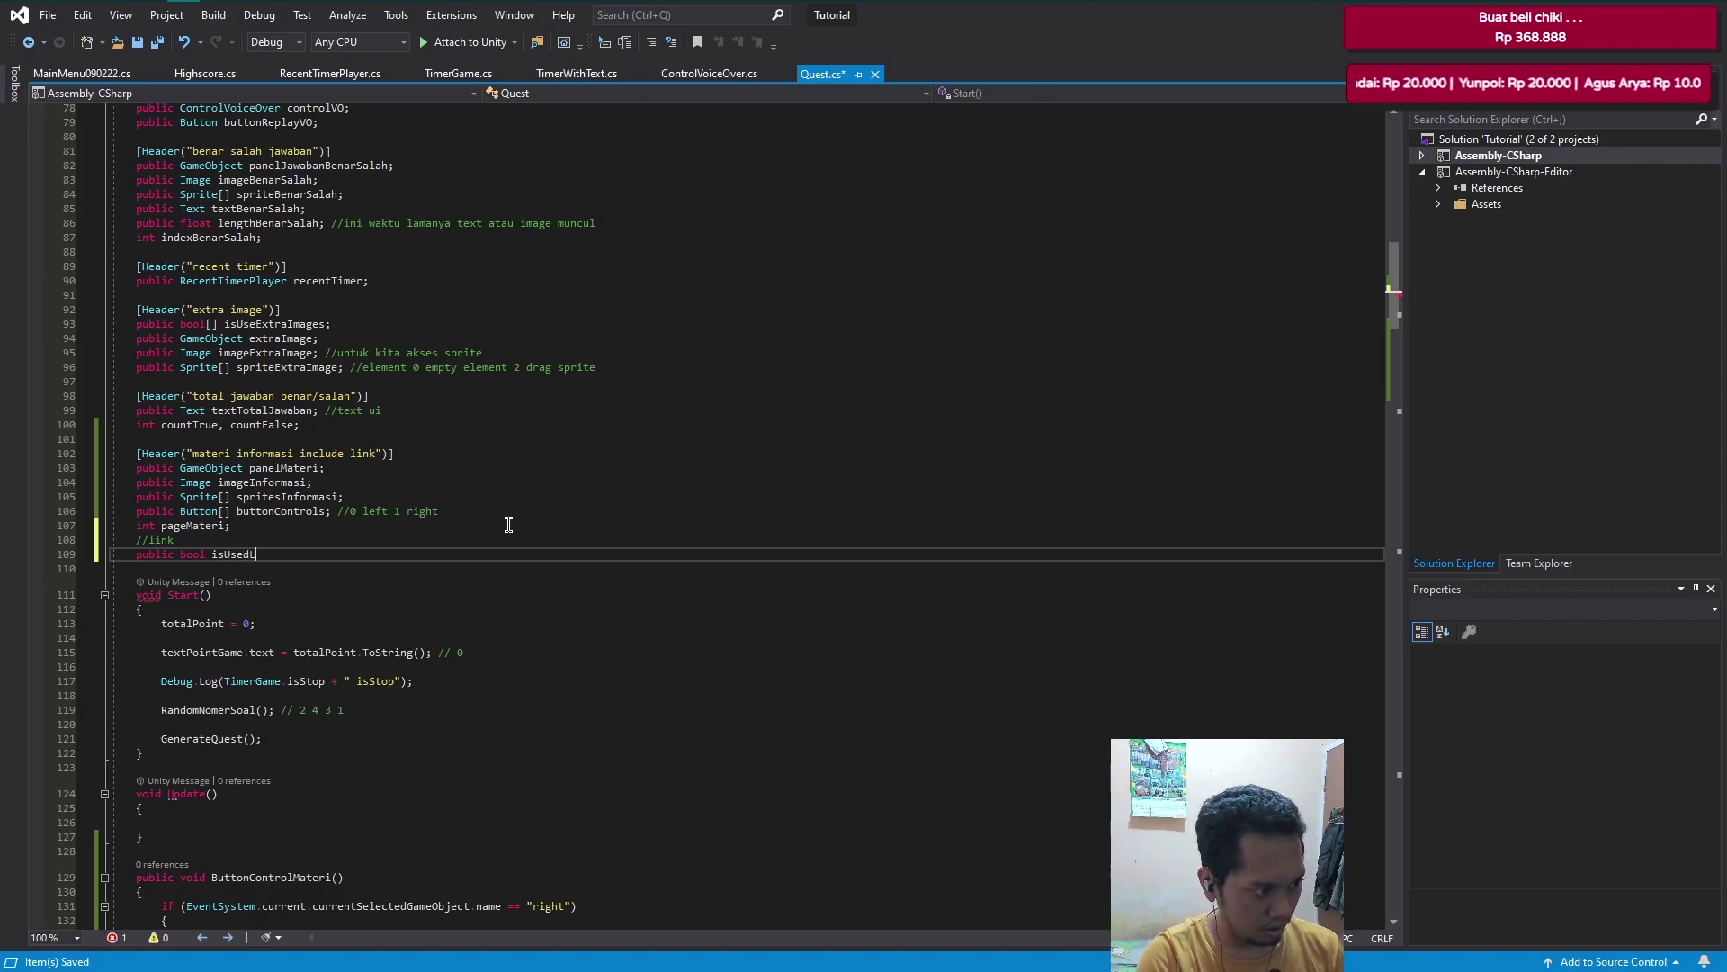
type("ink;")
key("ctrl+s")
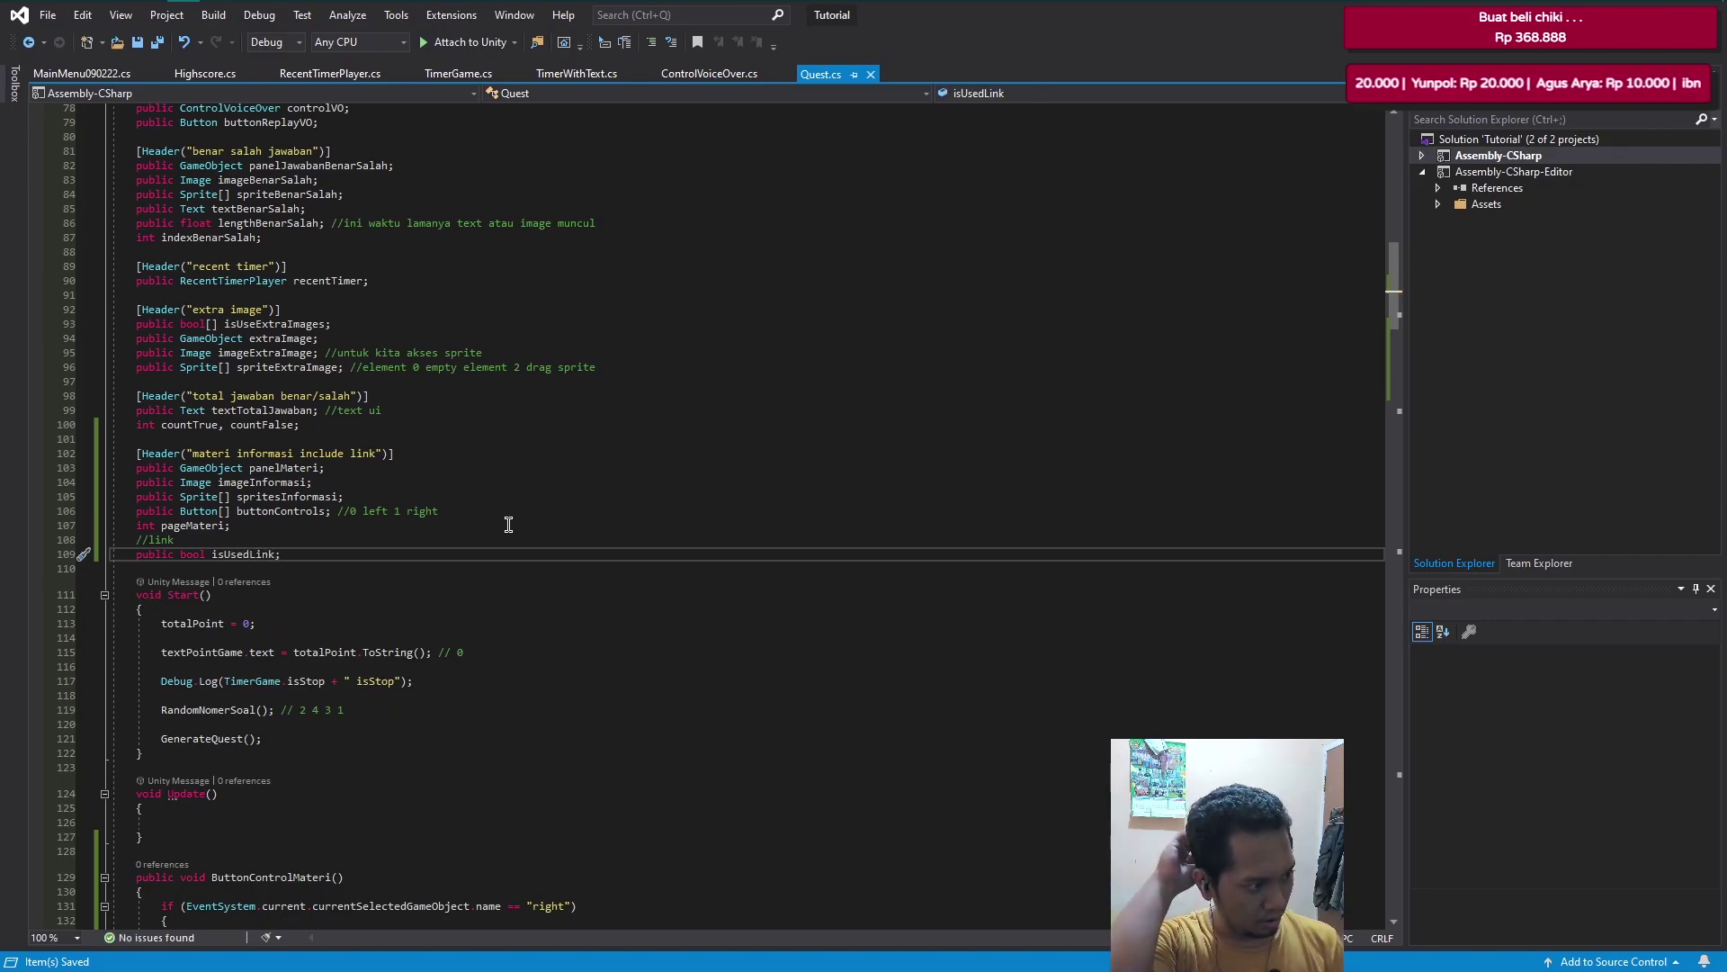
- Declare a public GameObject linkWebsite field and save the script
key("Return")
type("public ")
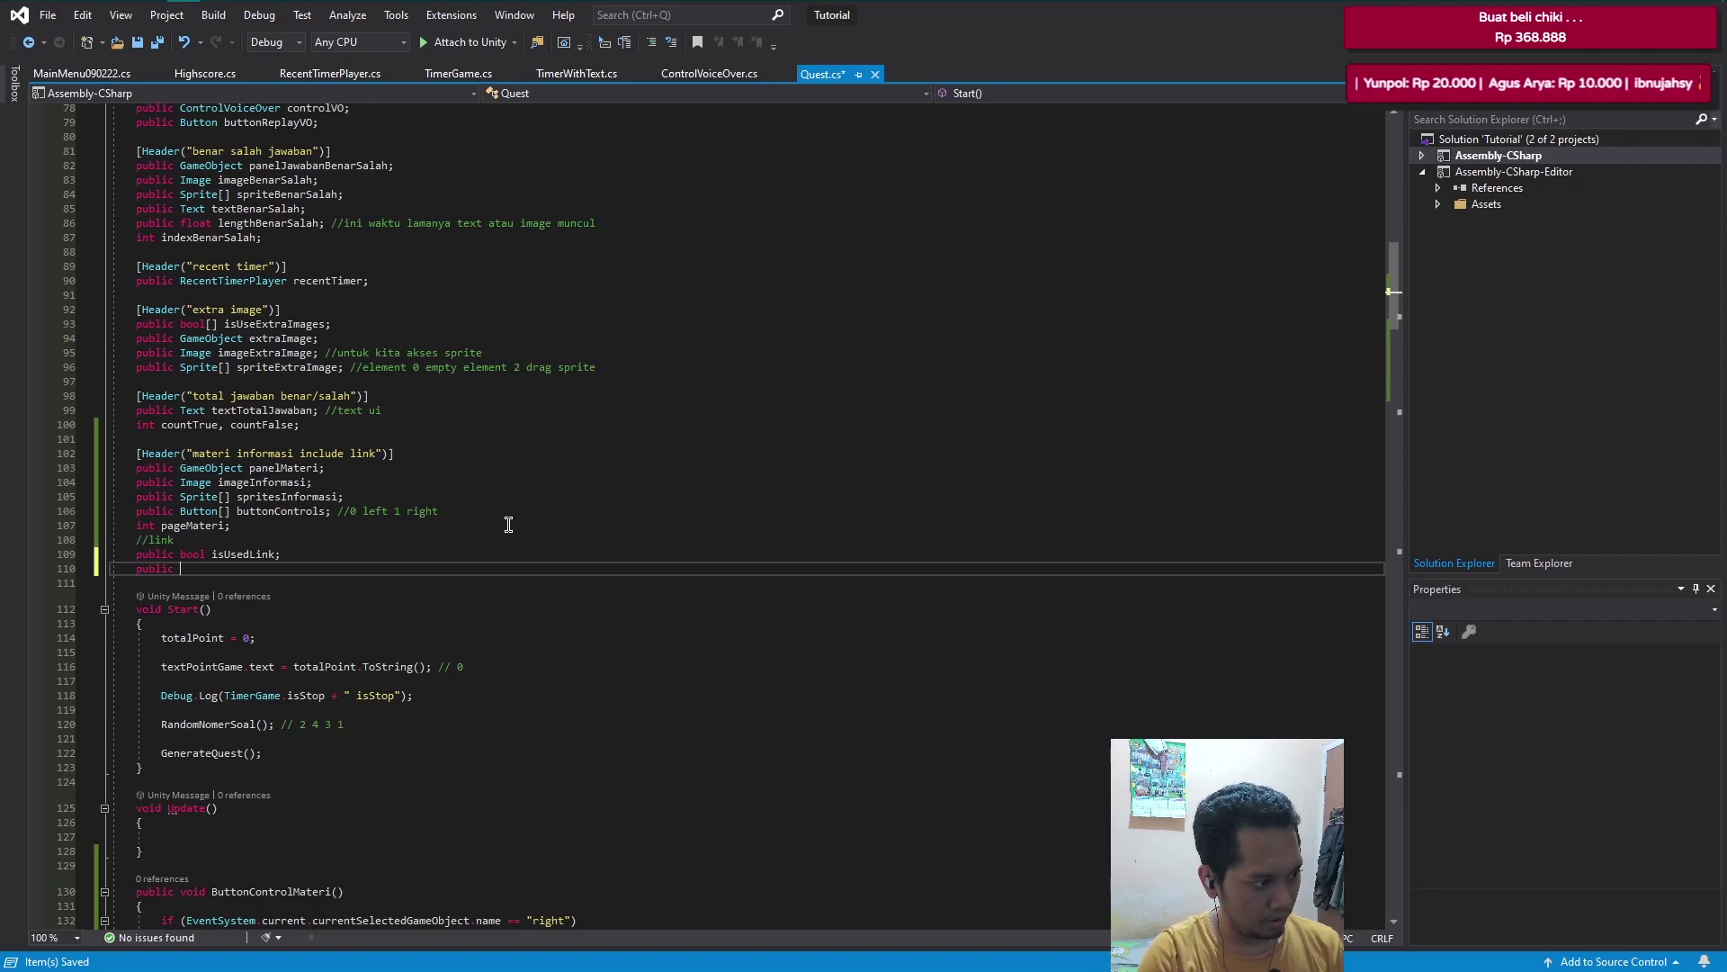
type("game")
key("Down")
key("Tab")
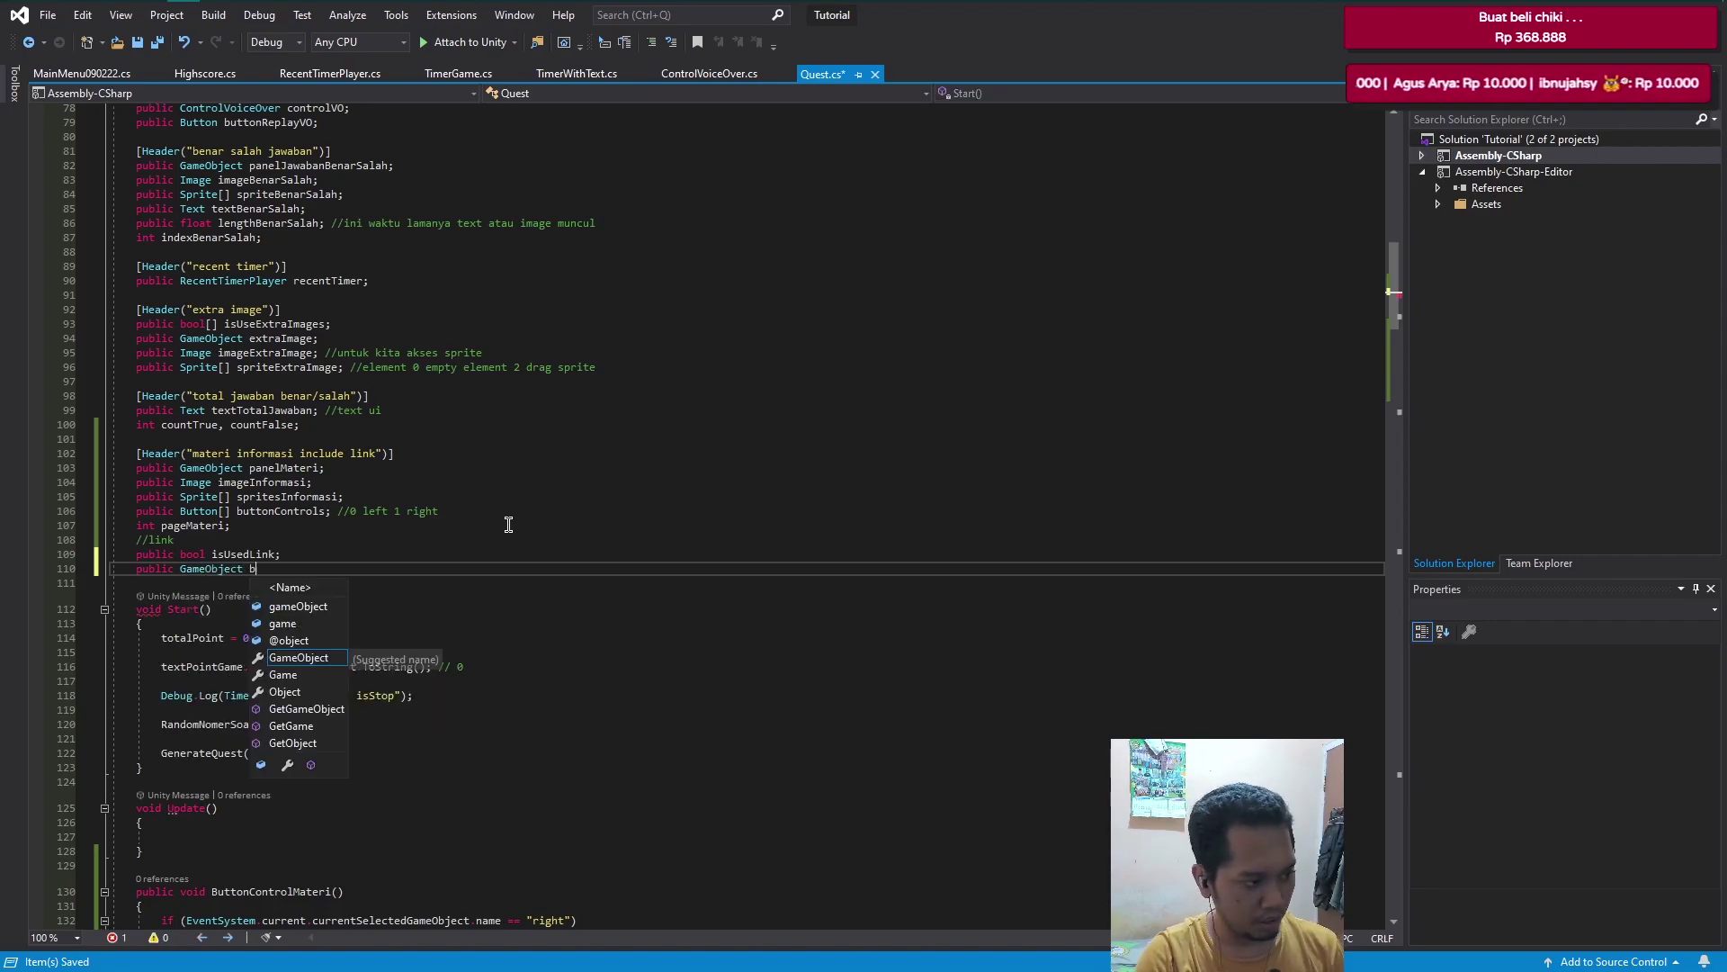
type("utt")
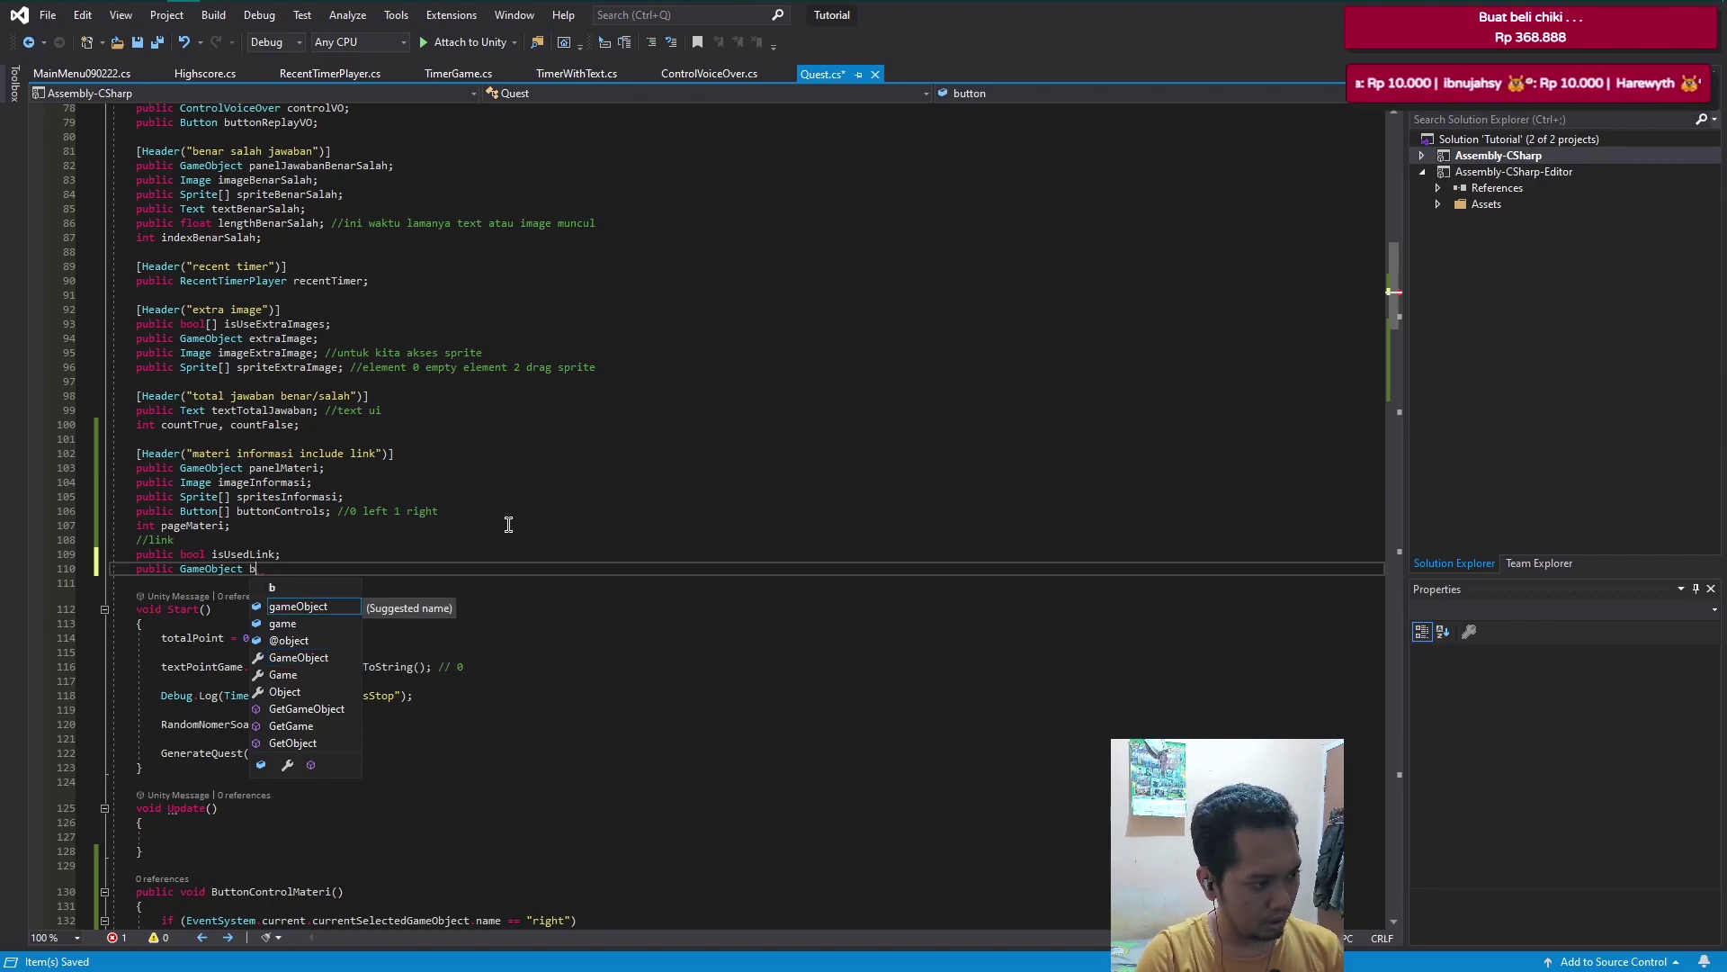
key("BackSpace")
key("BackSpace")
key("BackSpace")
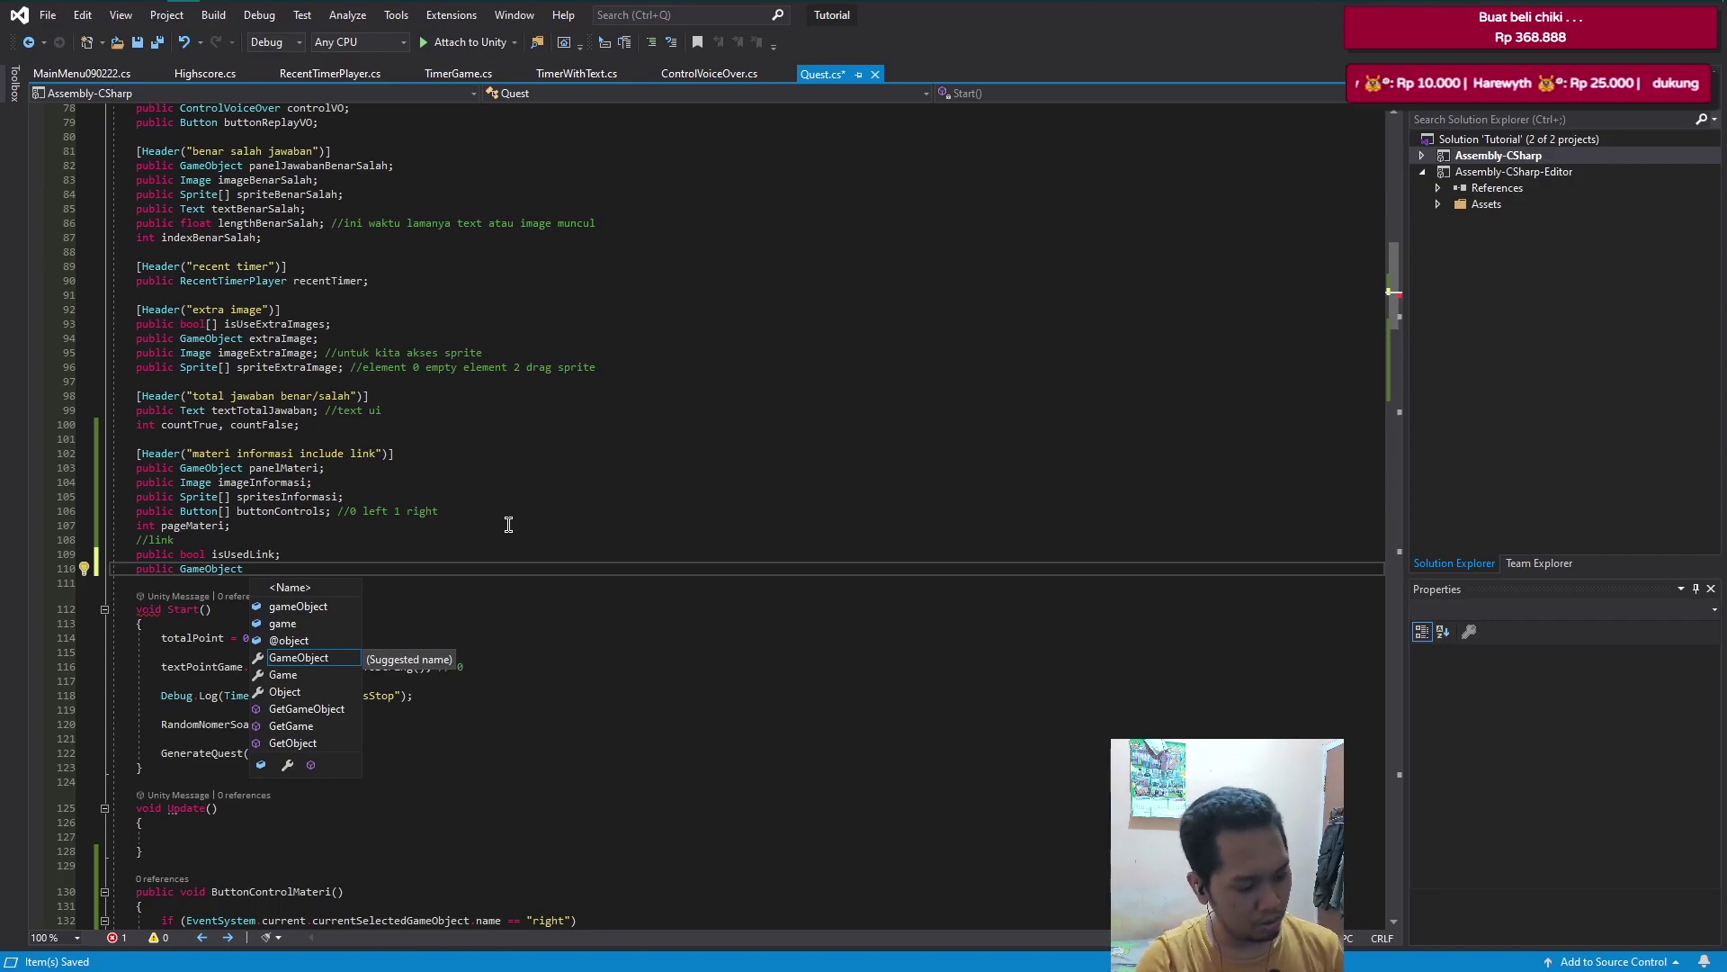
type("link")
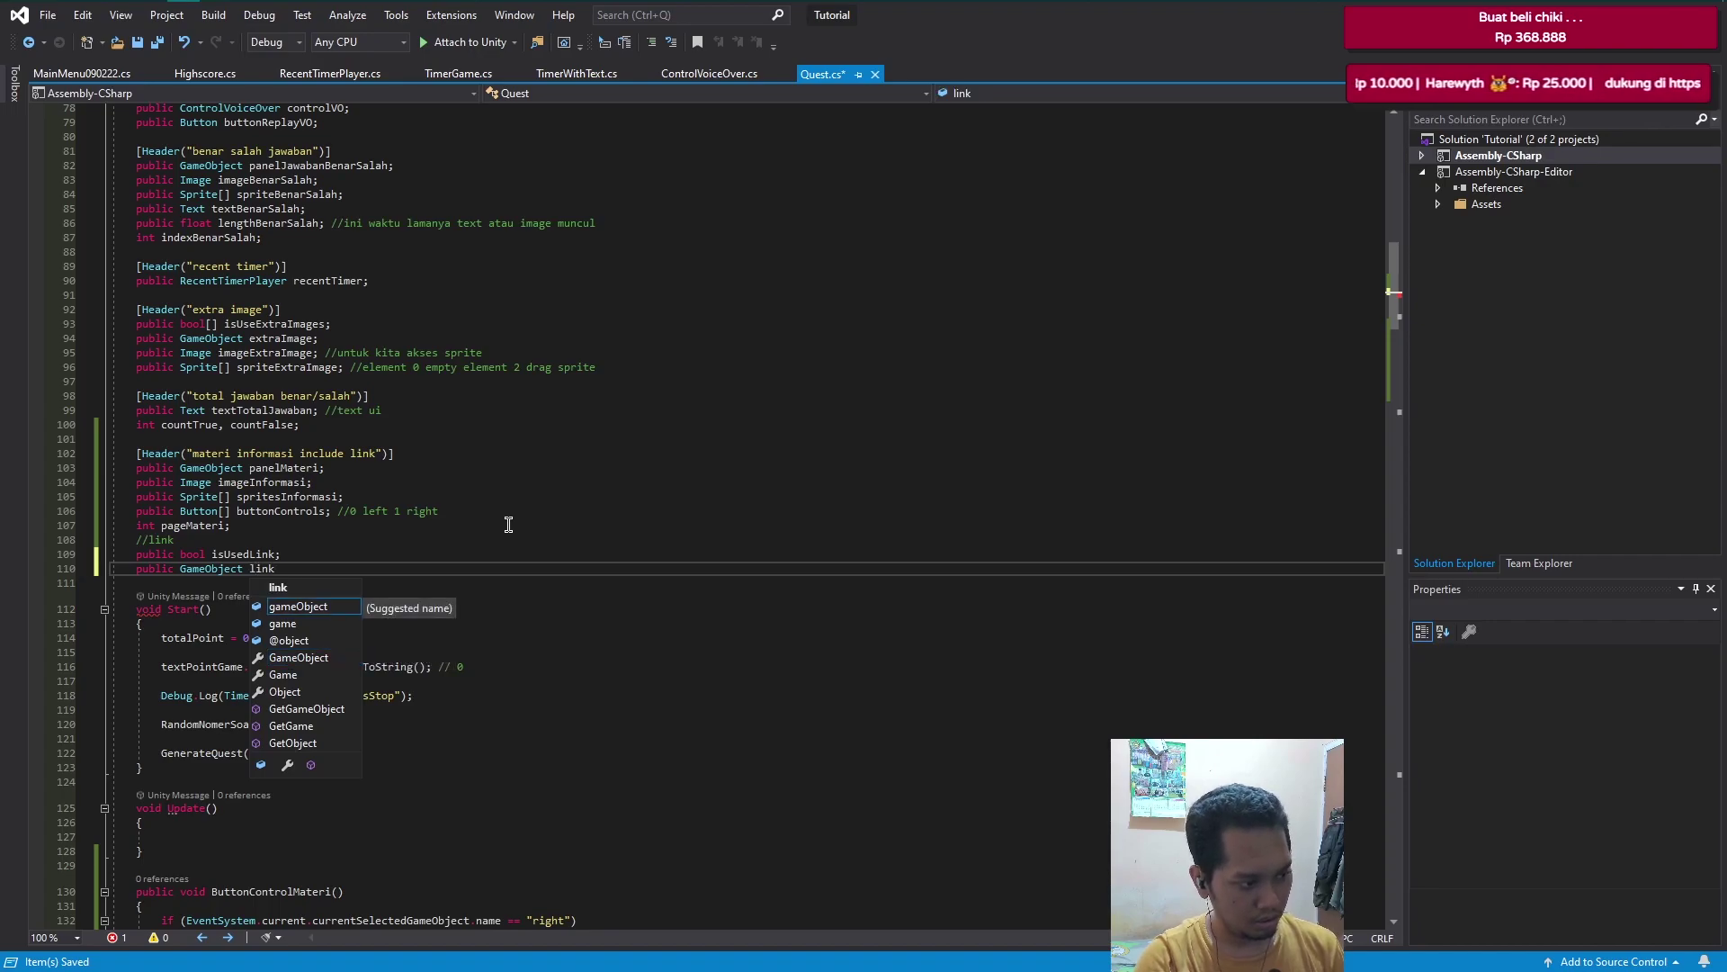
type("W")
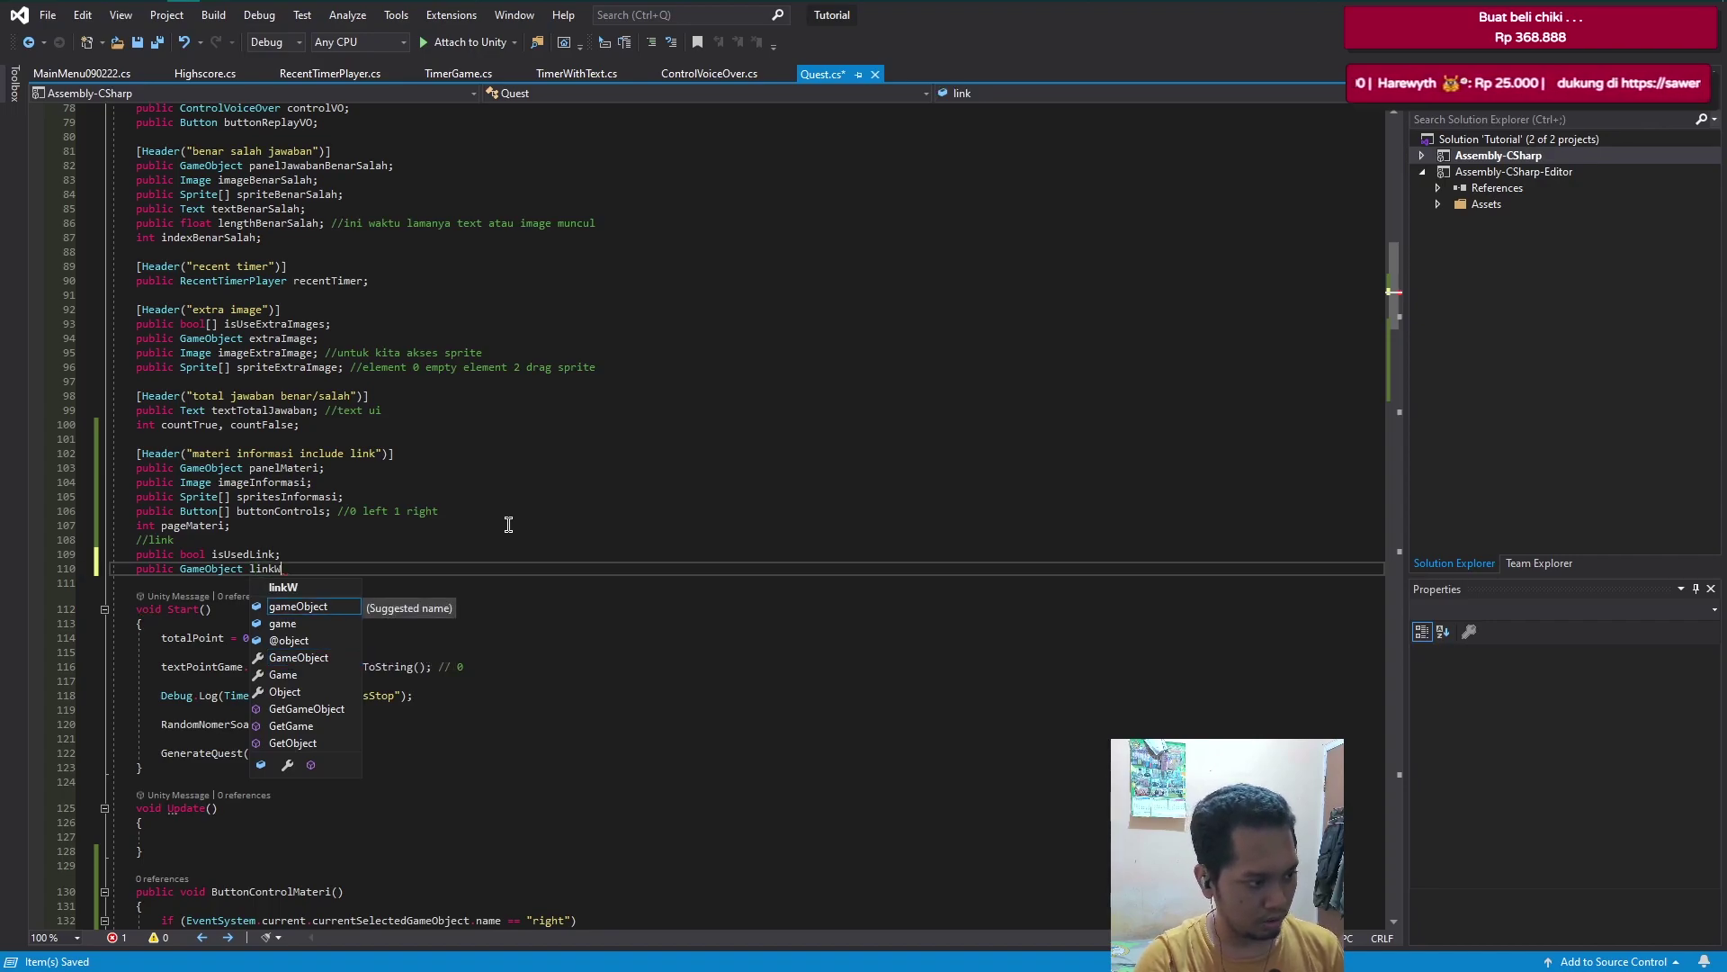
type("ebsite;")
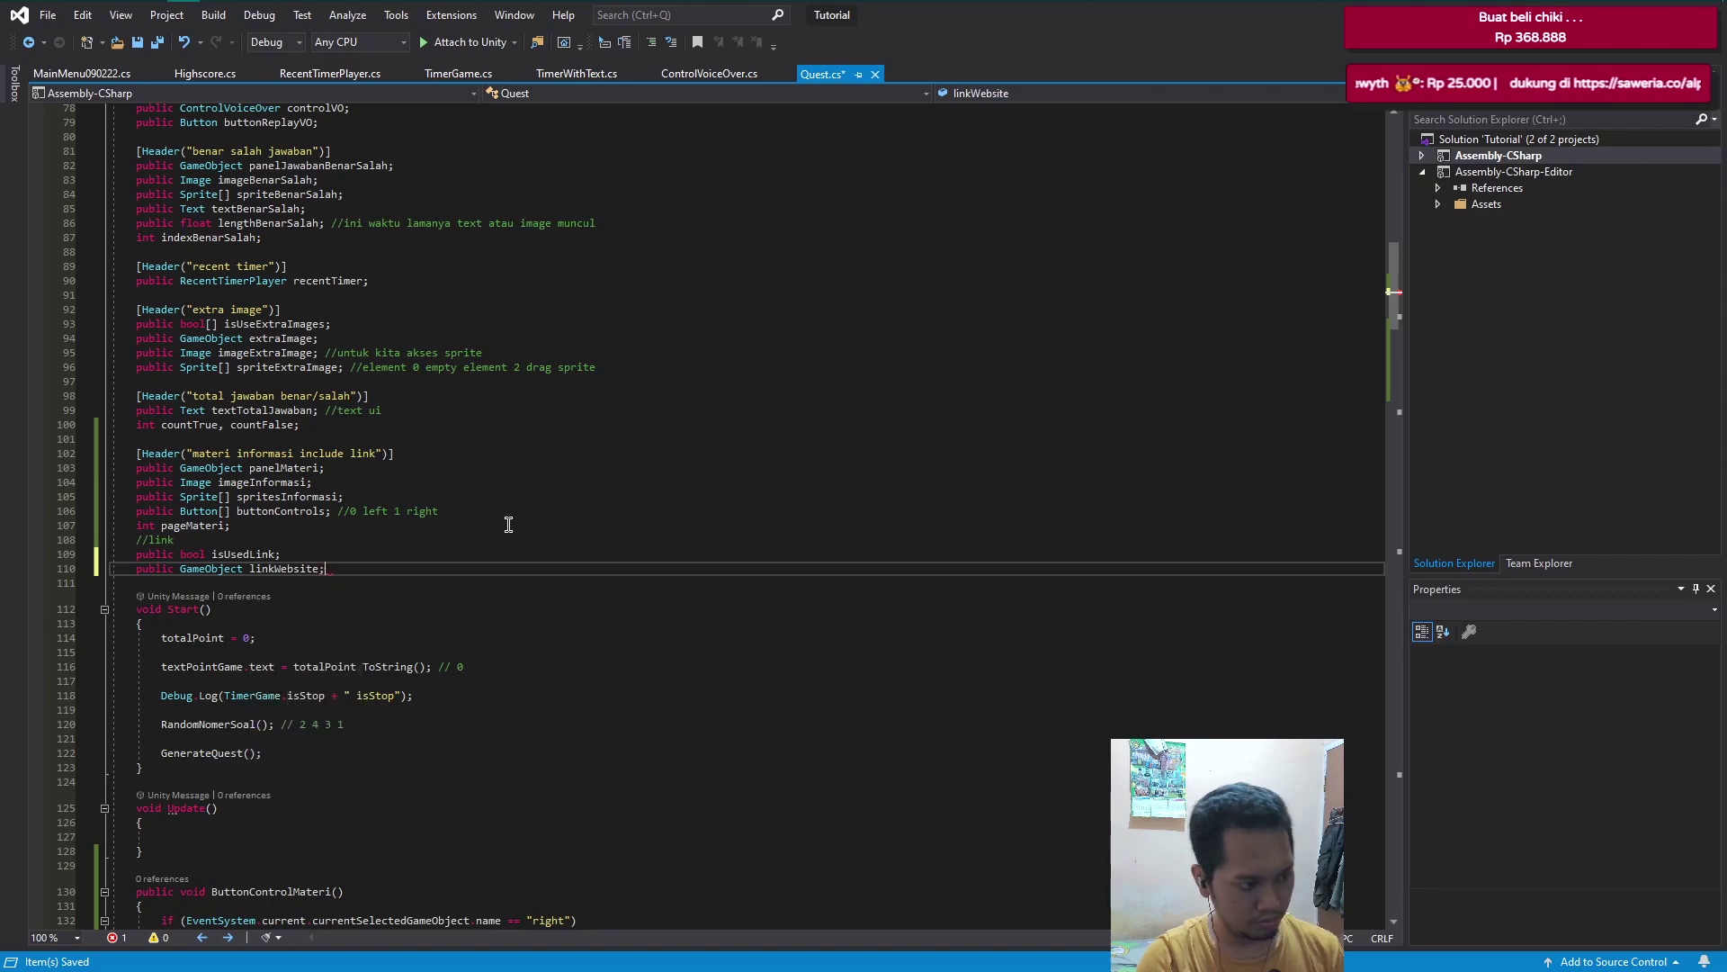
key("ctrl+s")
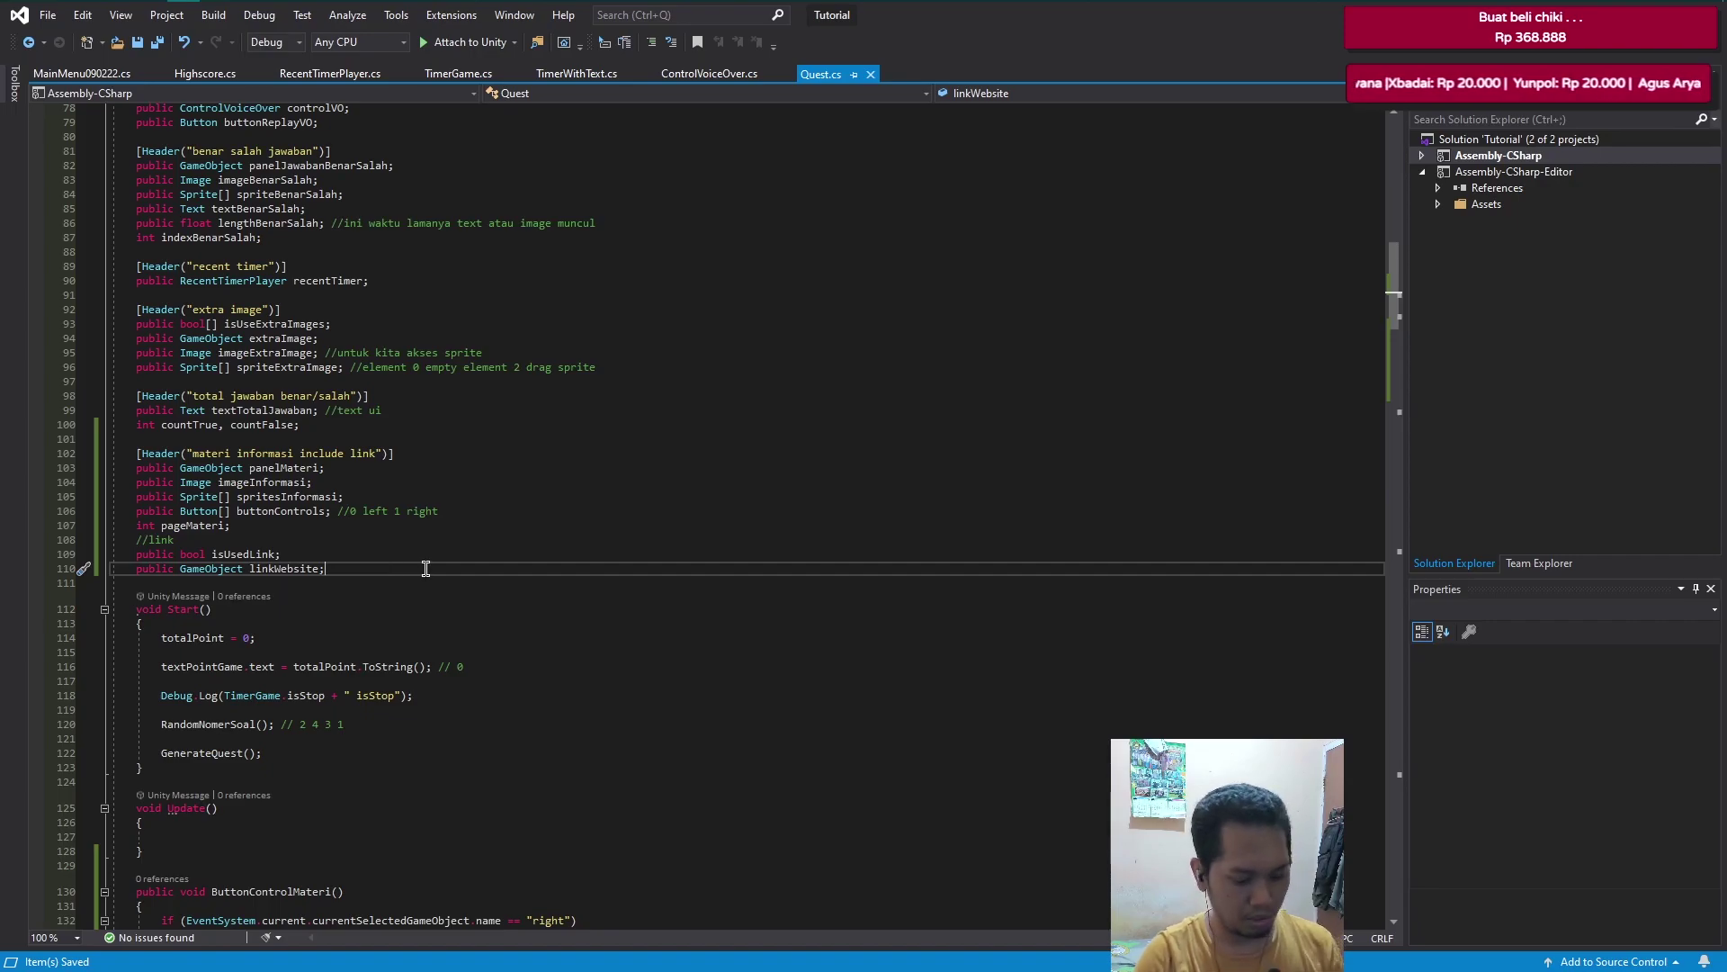
- Declare public string arrays textButtonLink and stringLinkWebsite
key("Return")
type("p")
key("space")
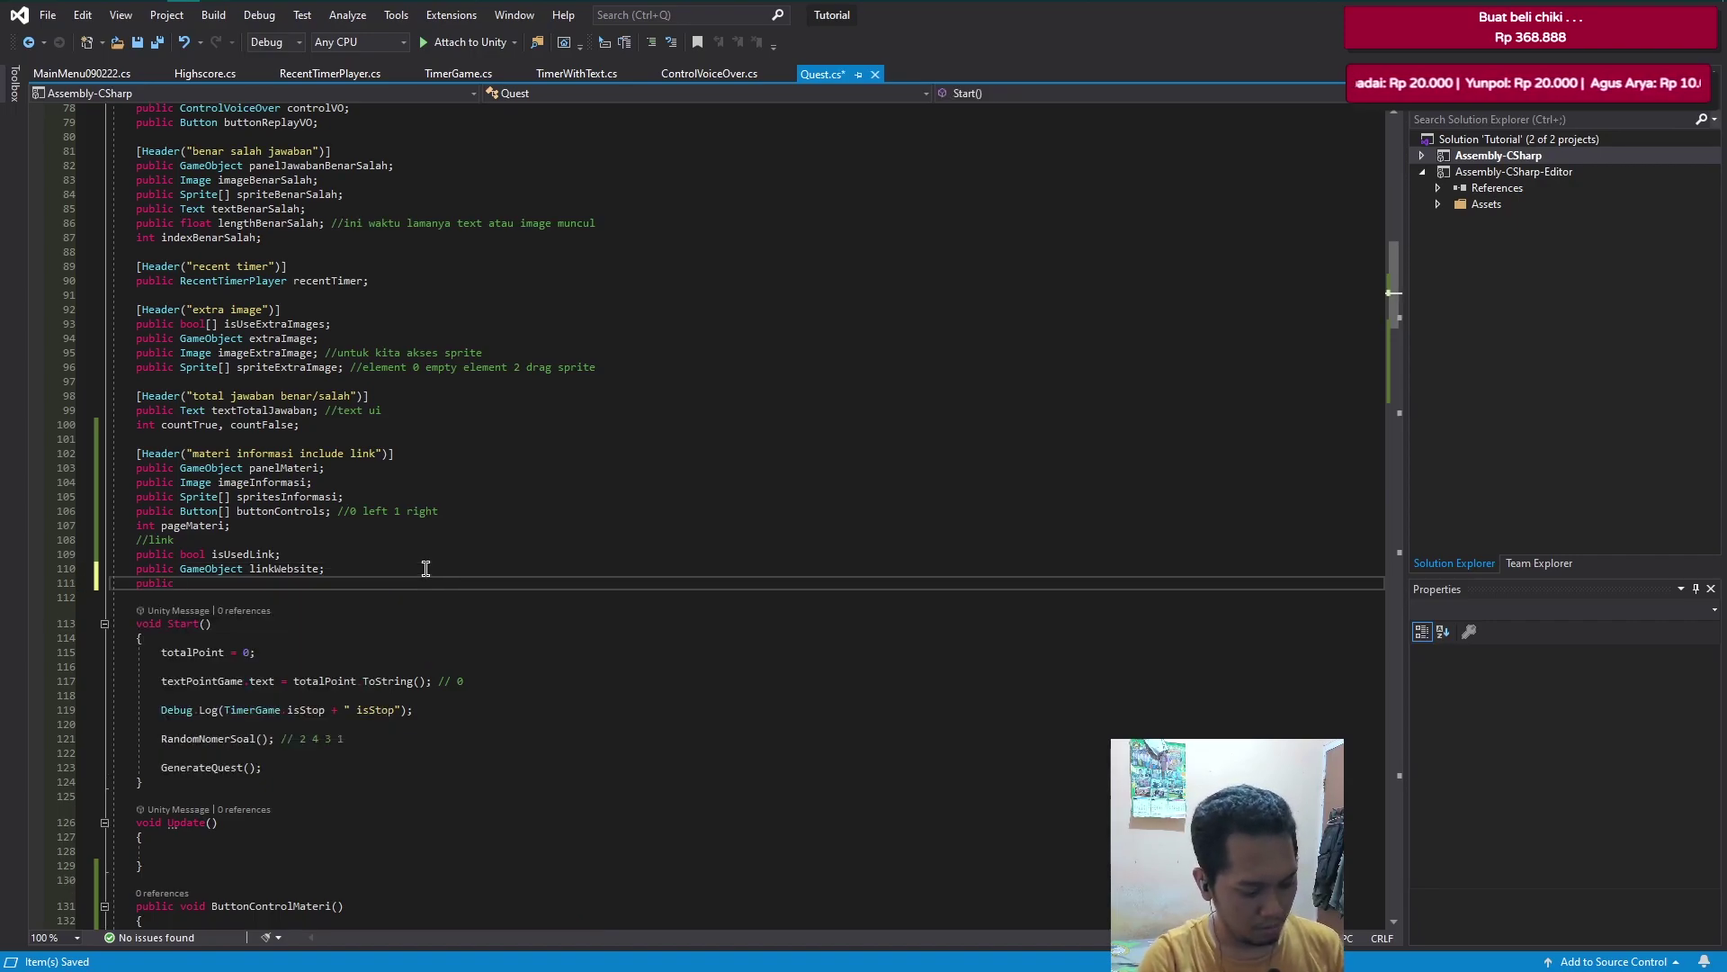
type("string")
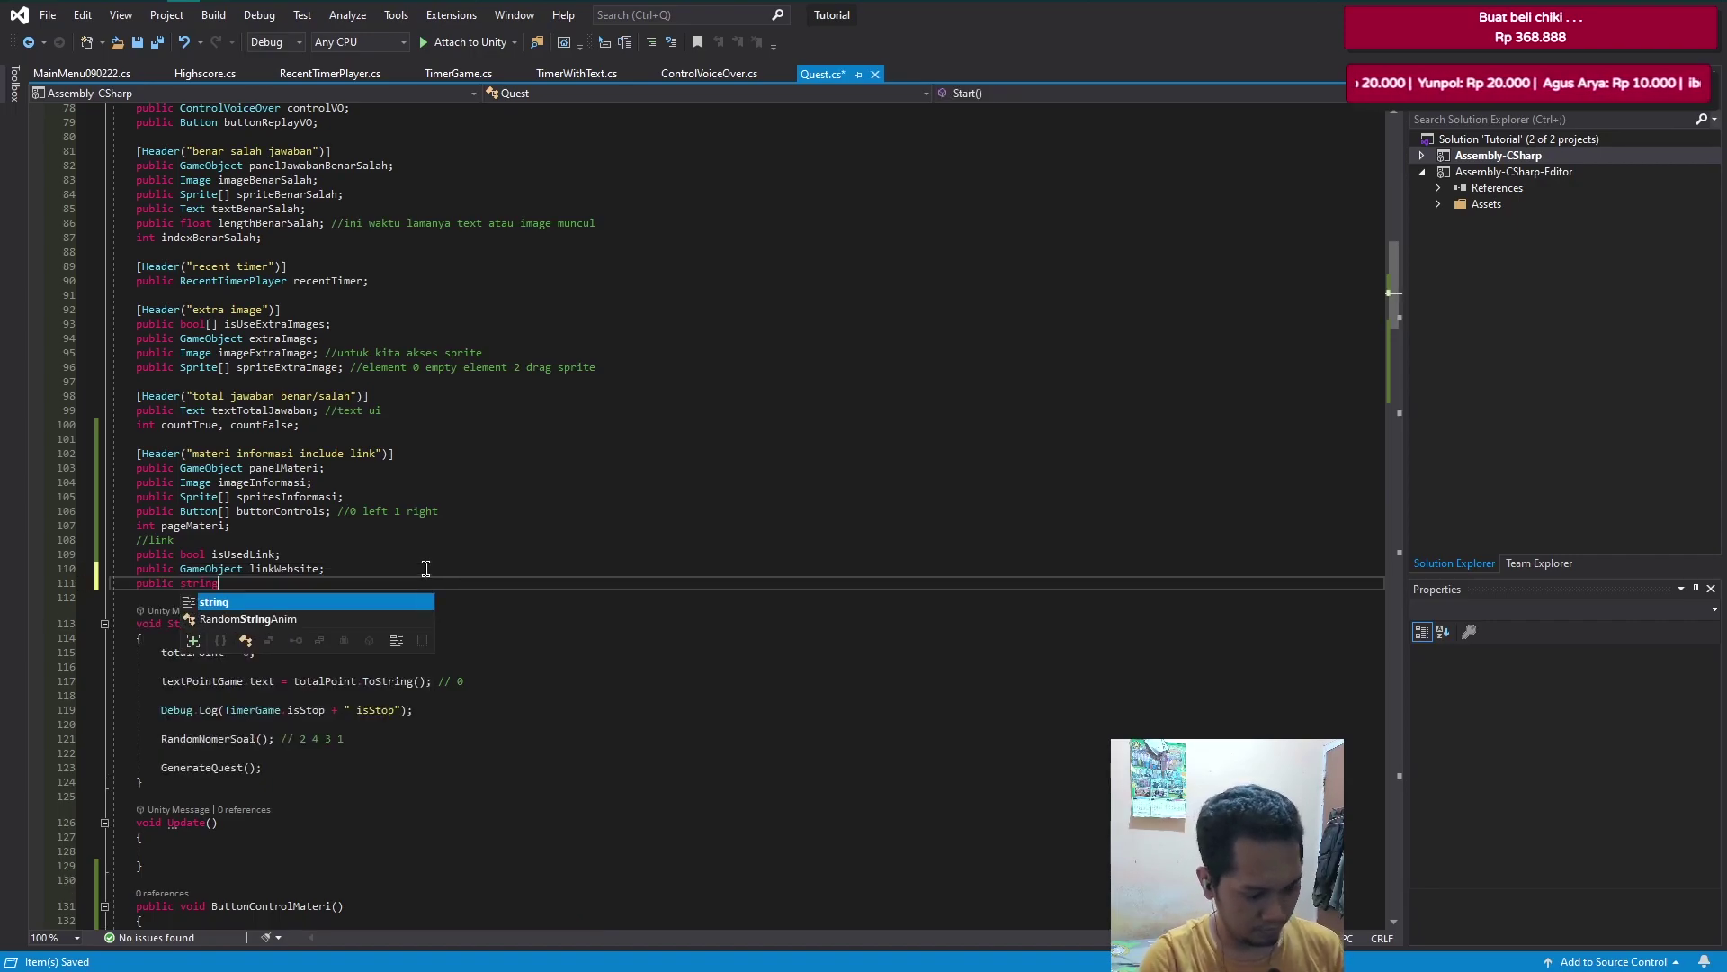
type("(")
type("] ")
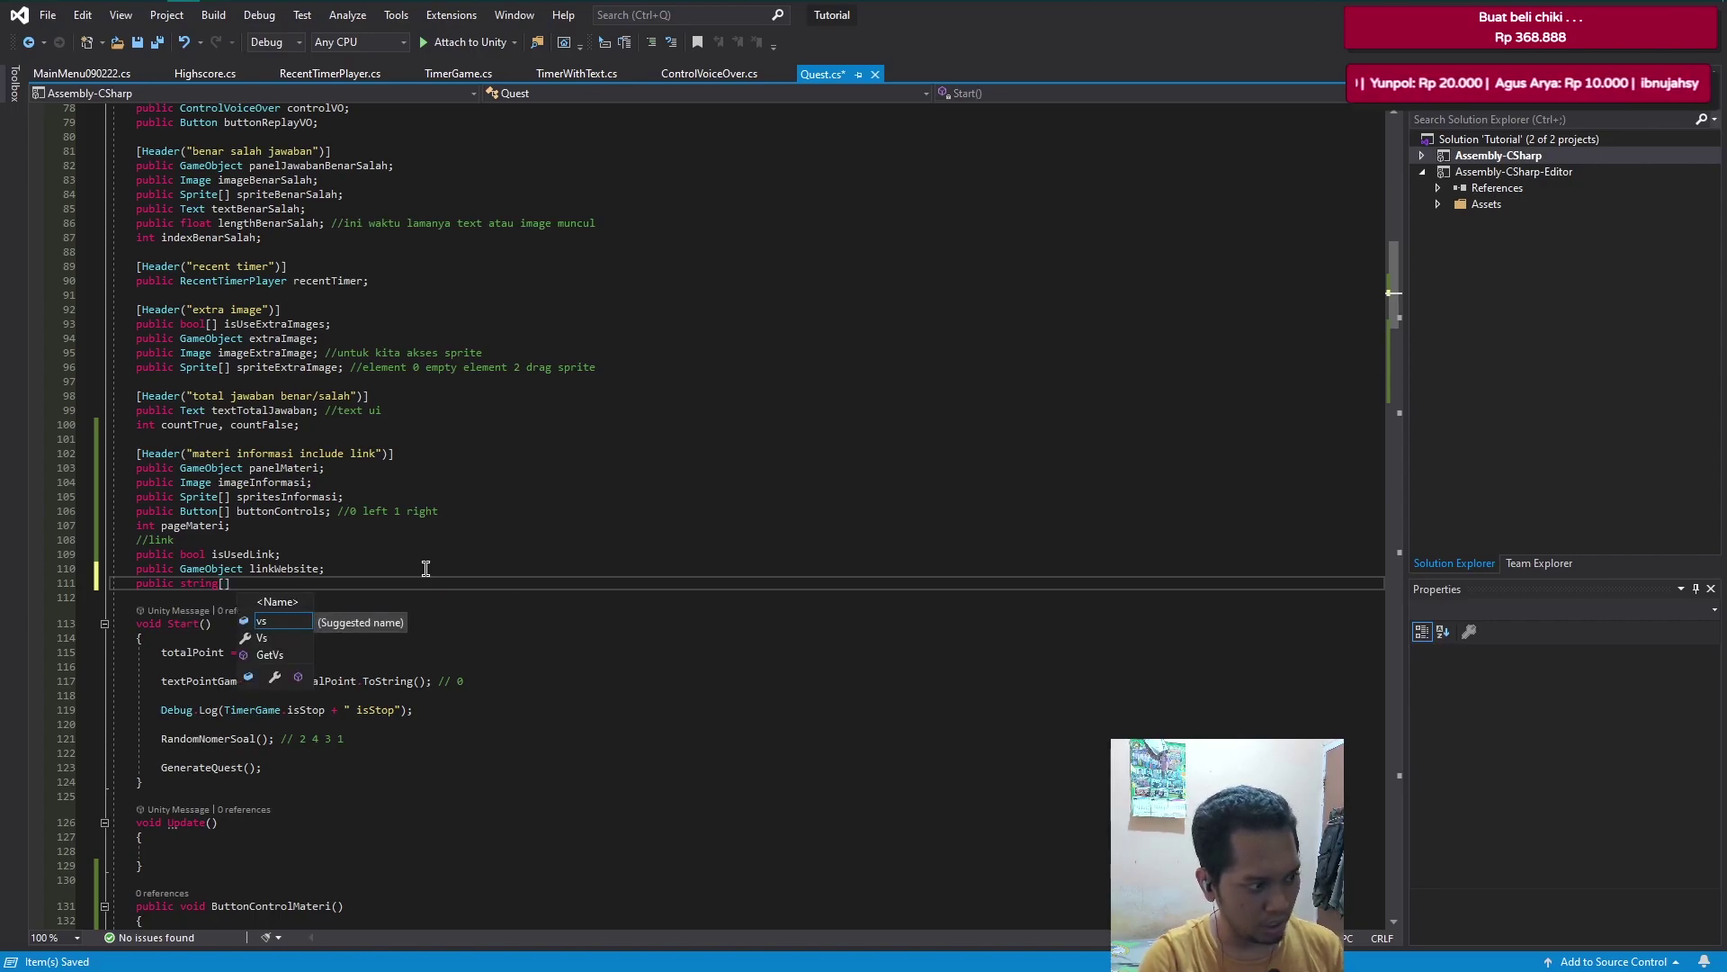
type("text")
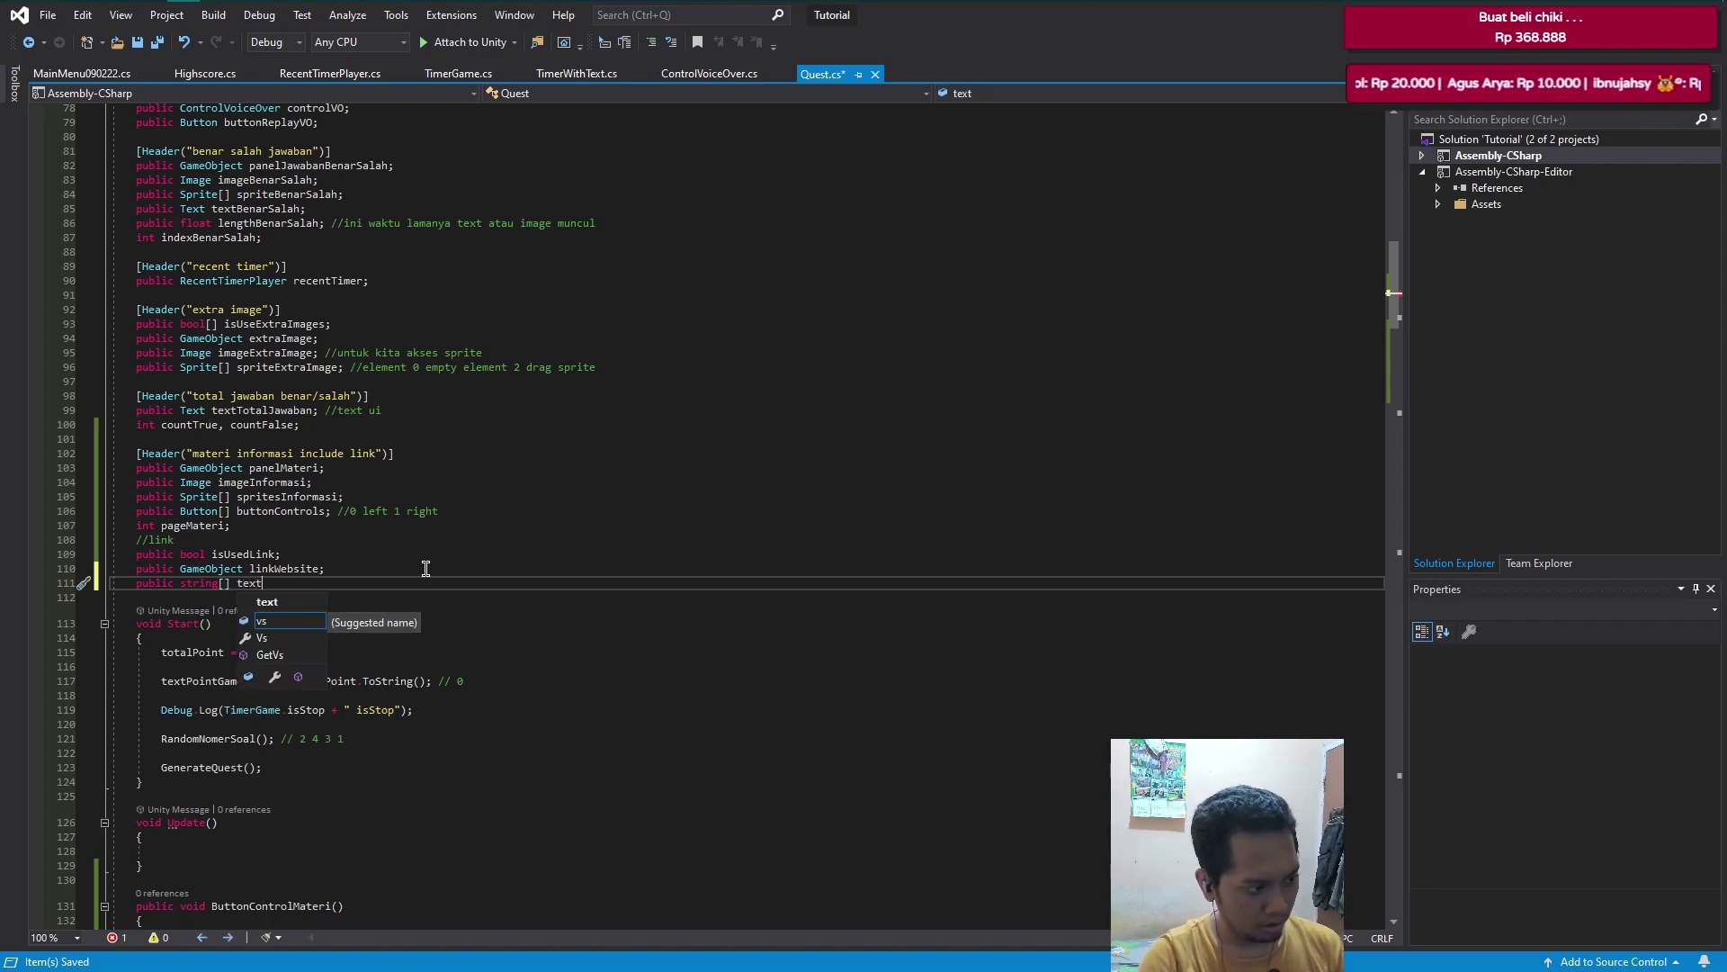
type(" =")
key("BackSpace")
key("BackSpace")
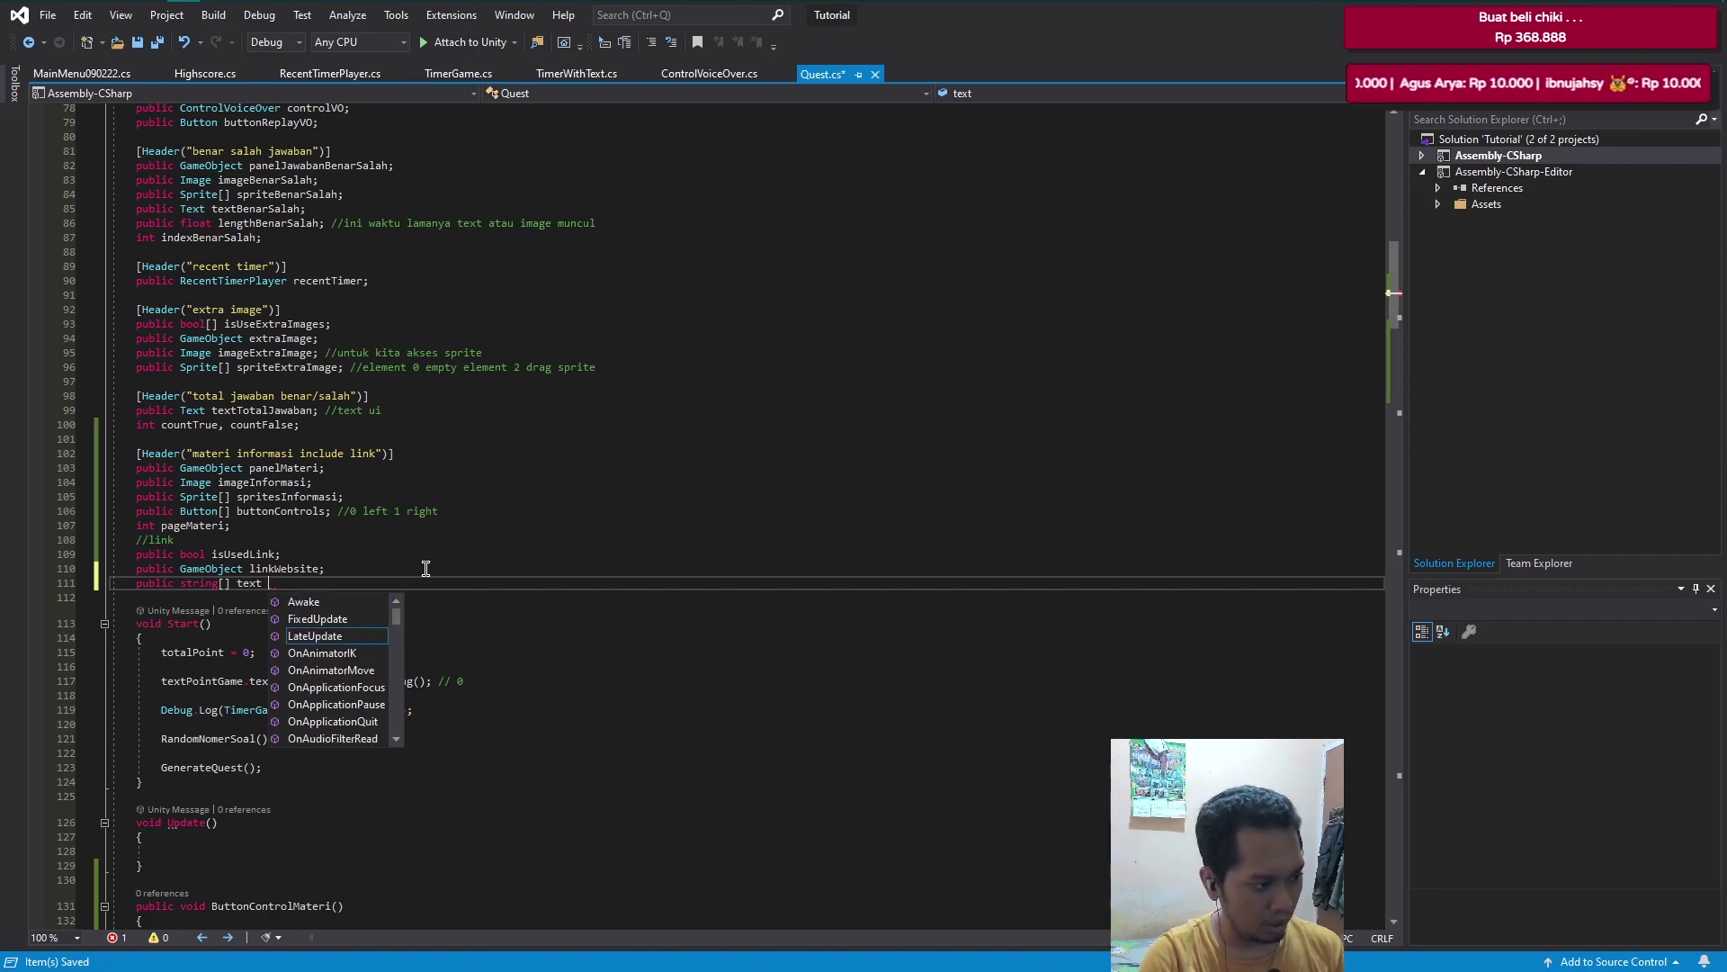
key("Escape")
type("ButtonLink")
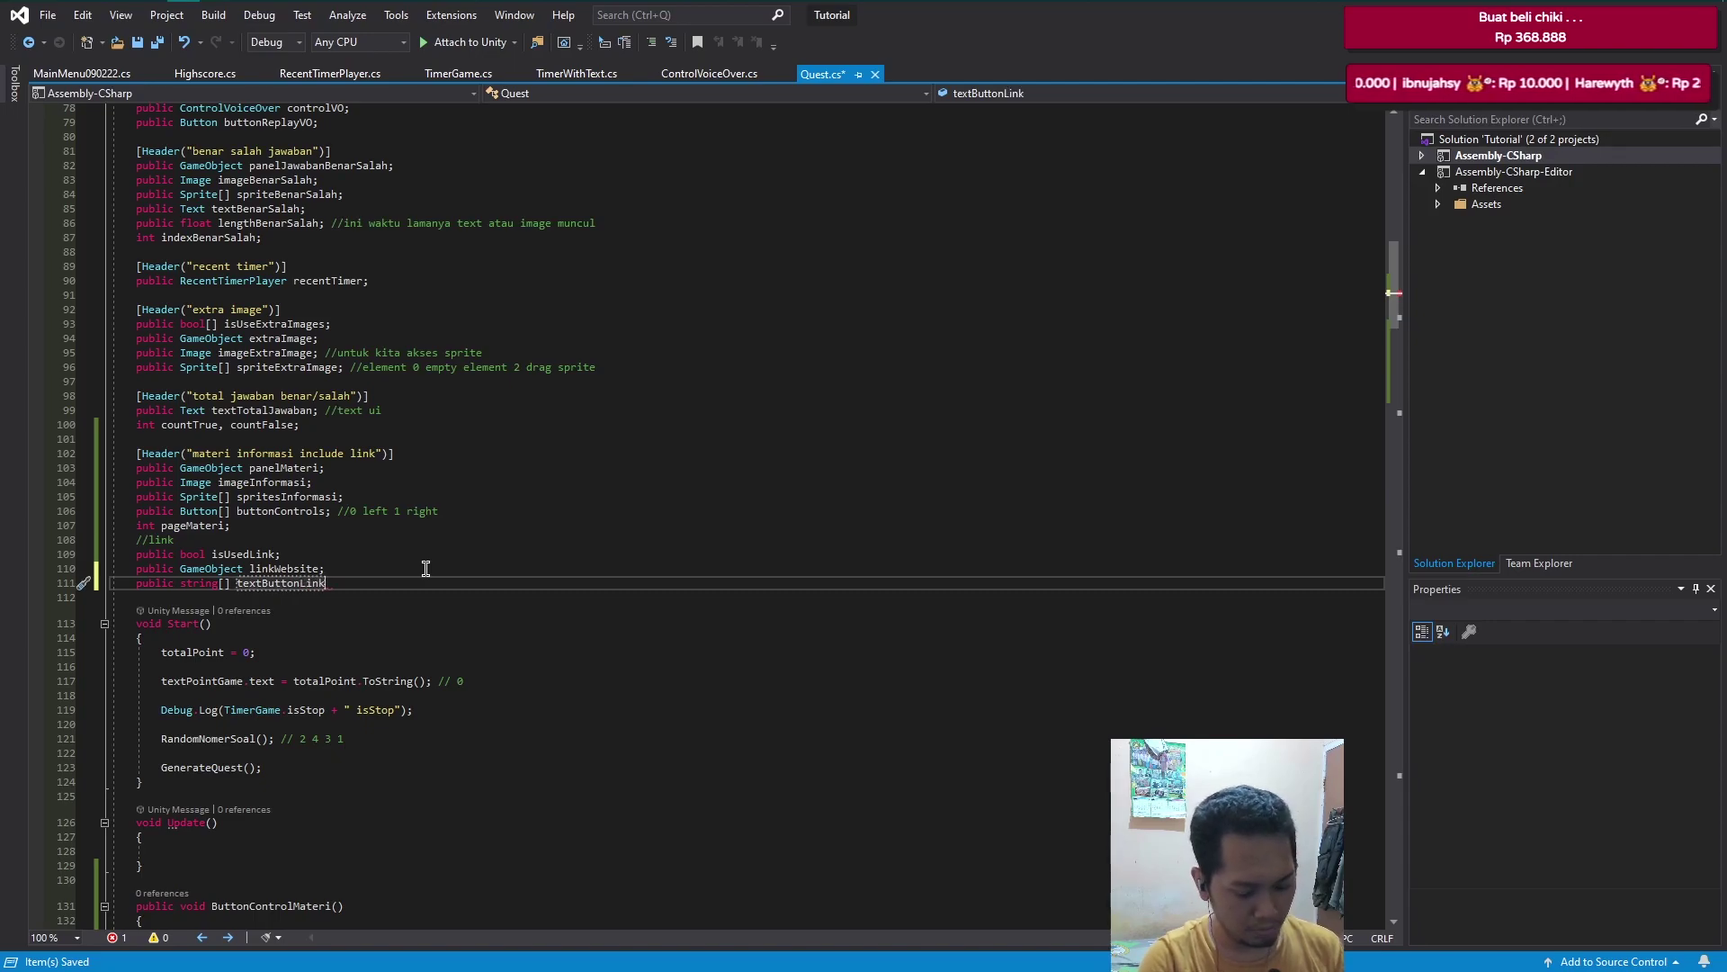
type(";")
key("Return")
type("pu")
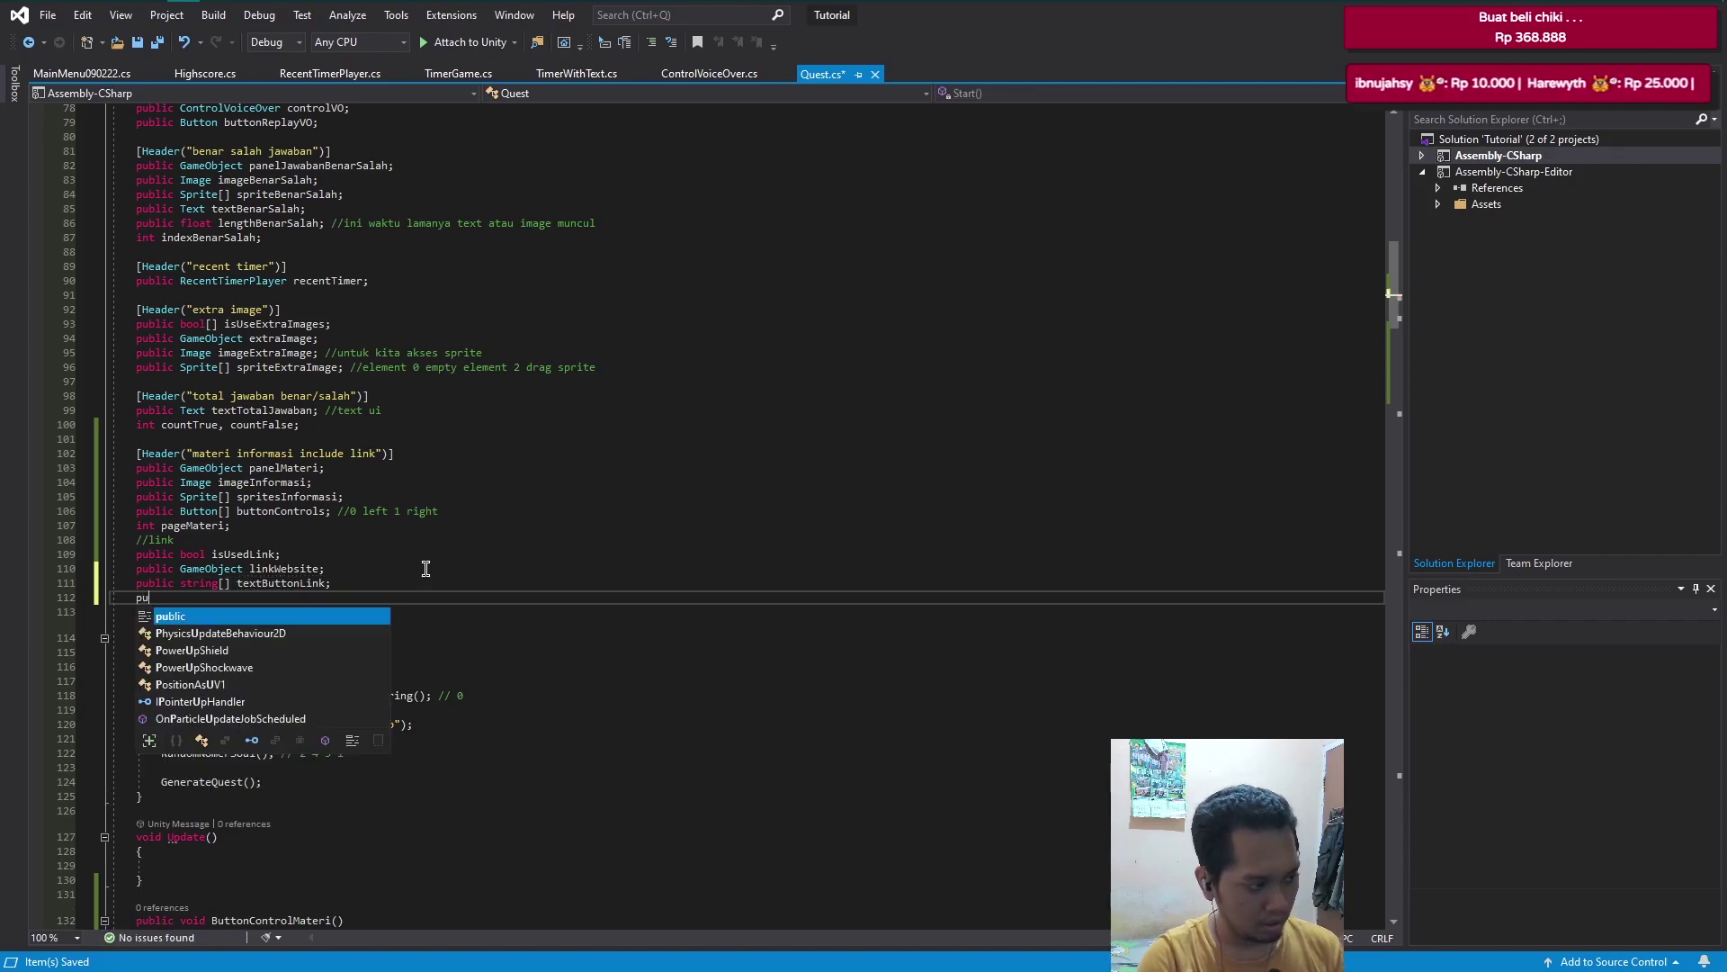
type("blic string")
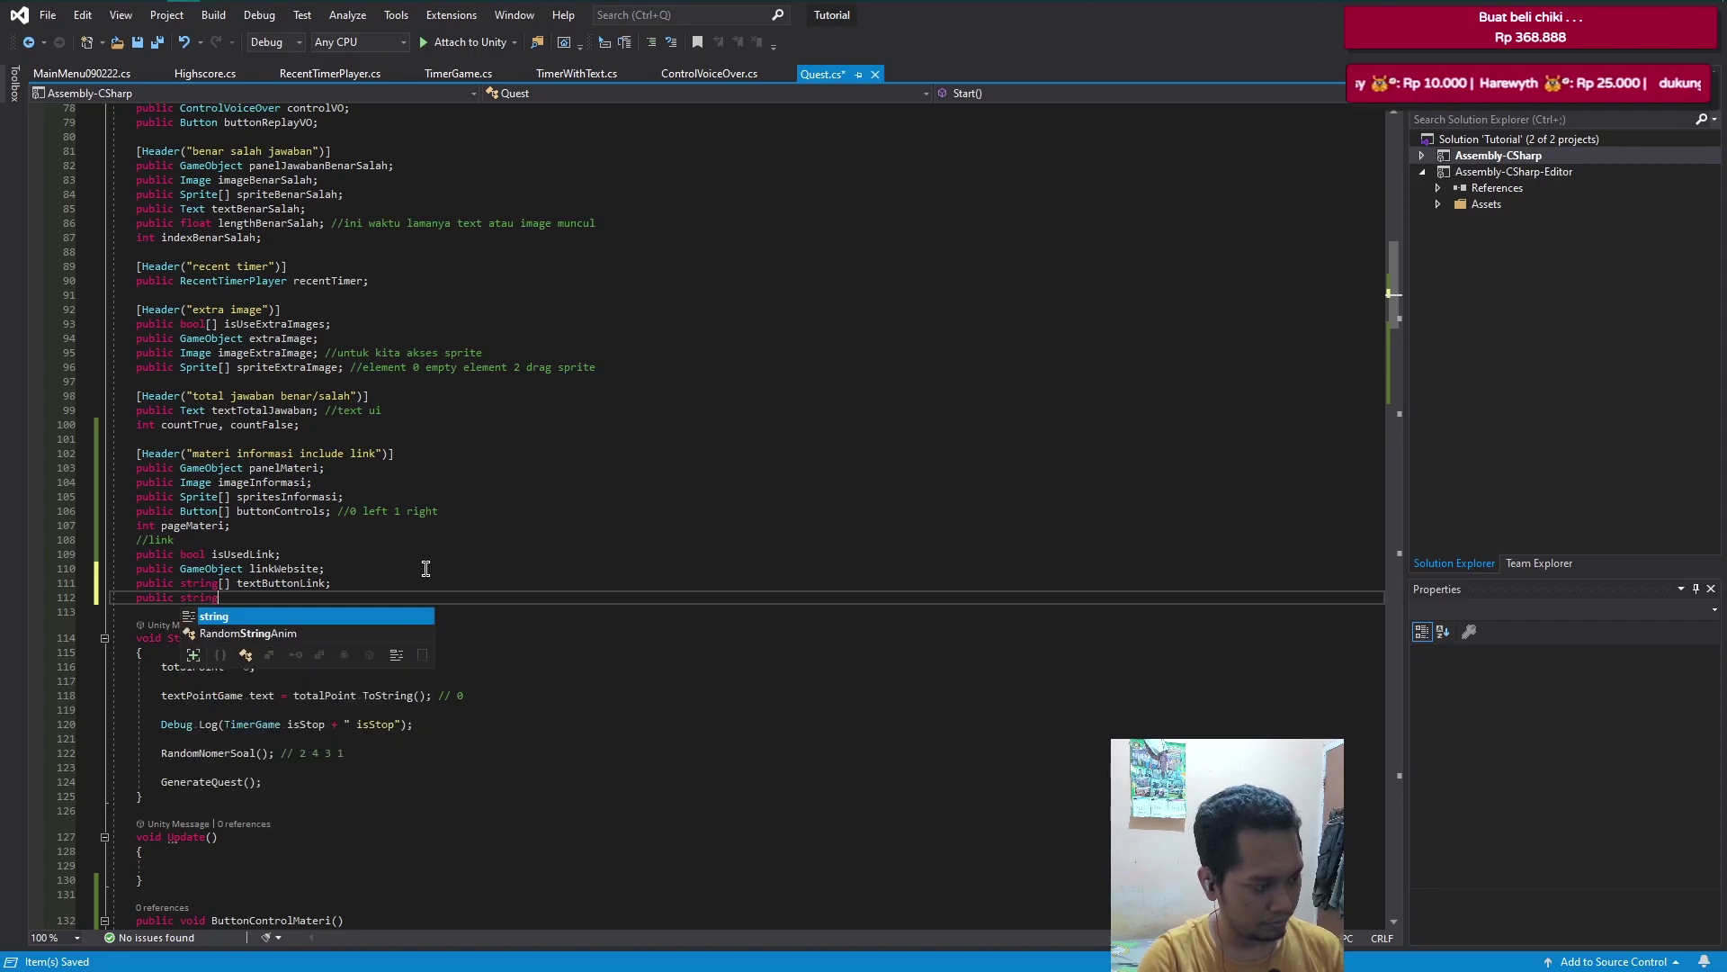
type("[] ")
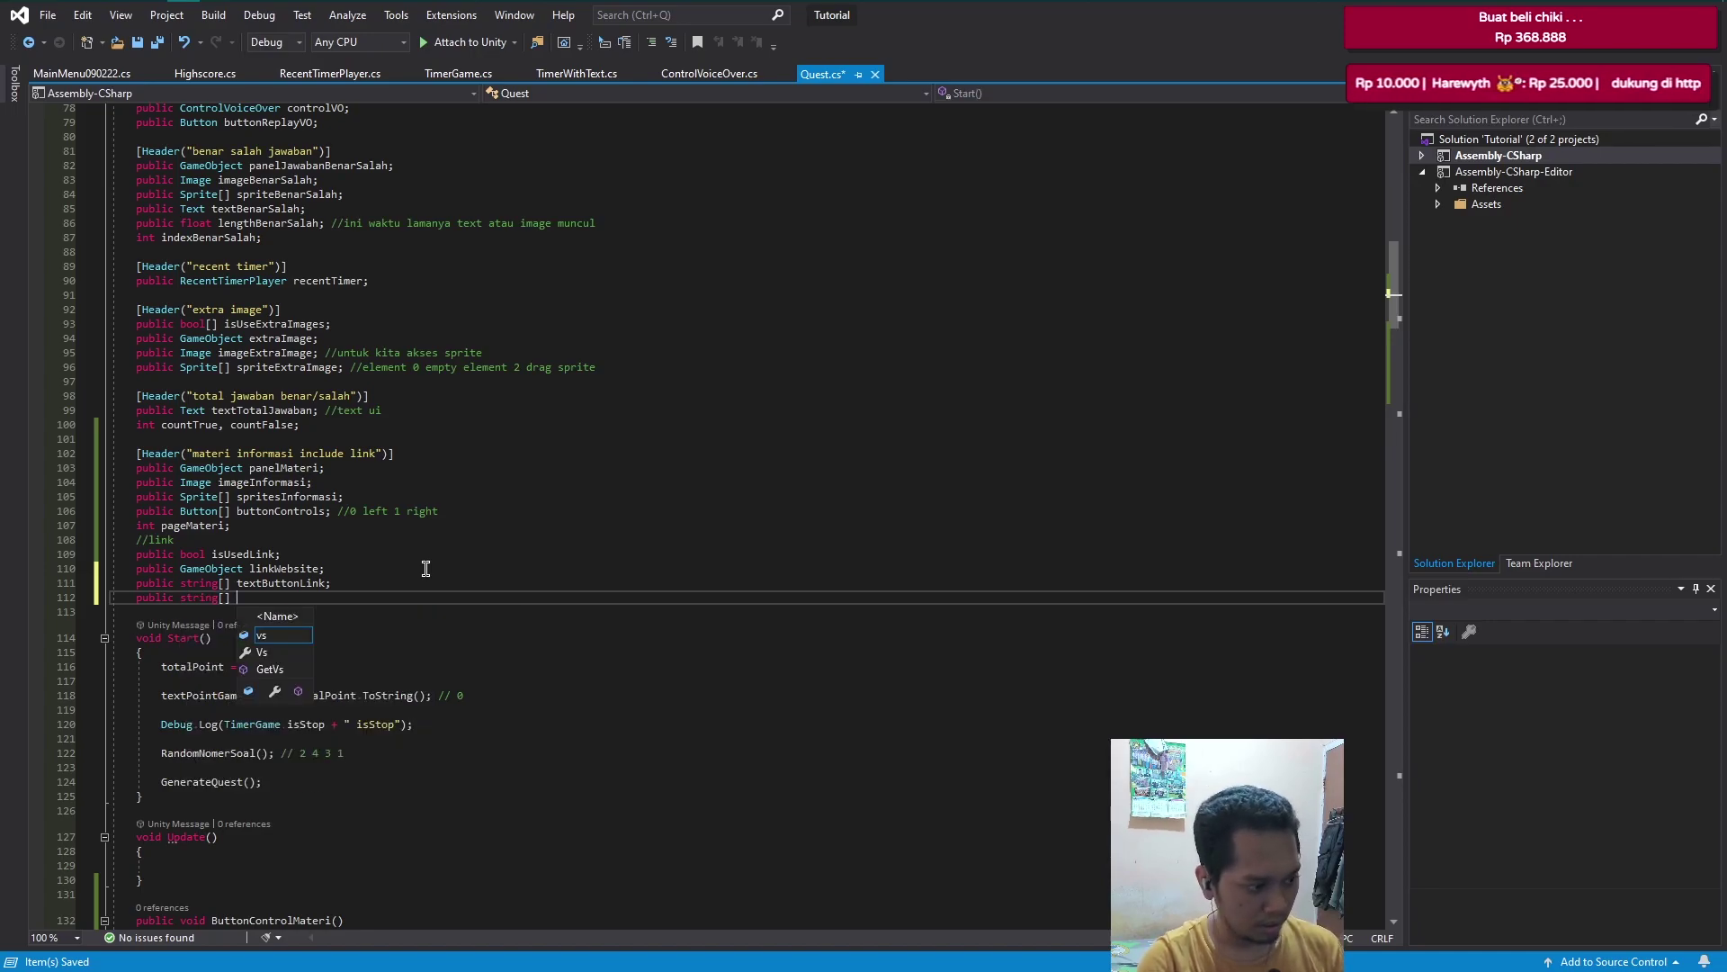
type("t")
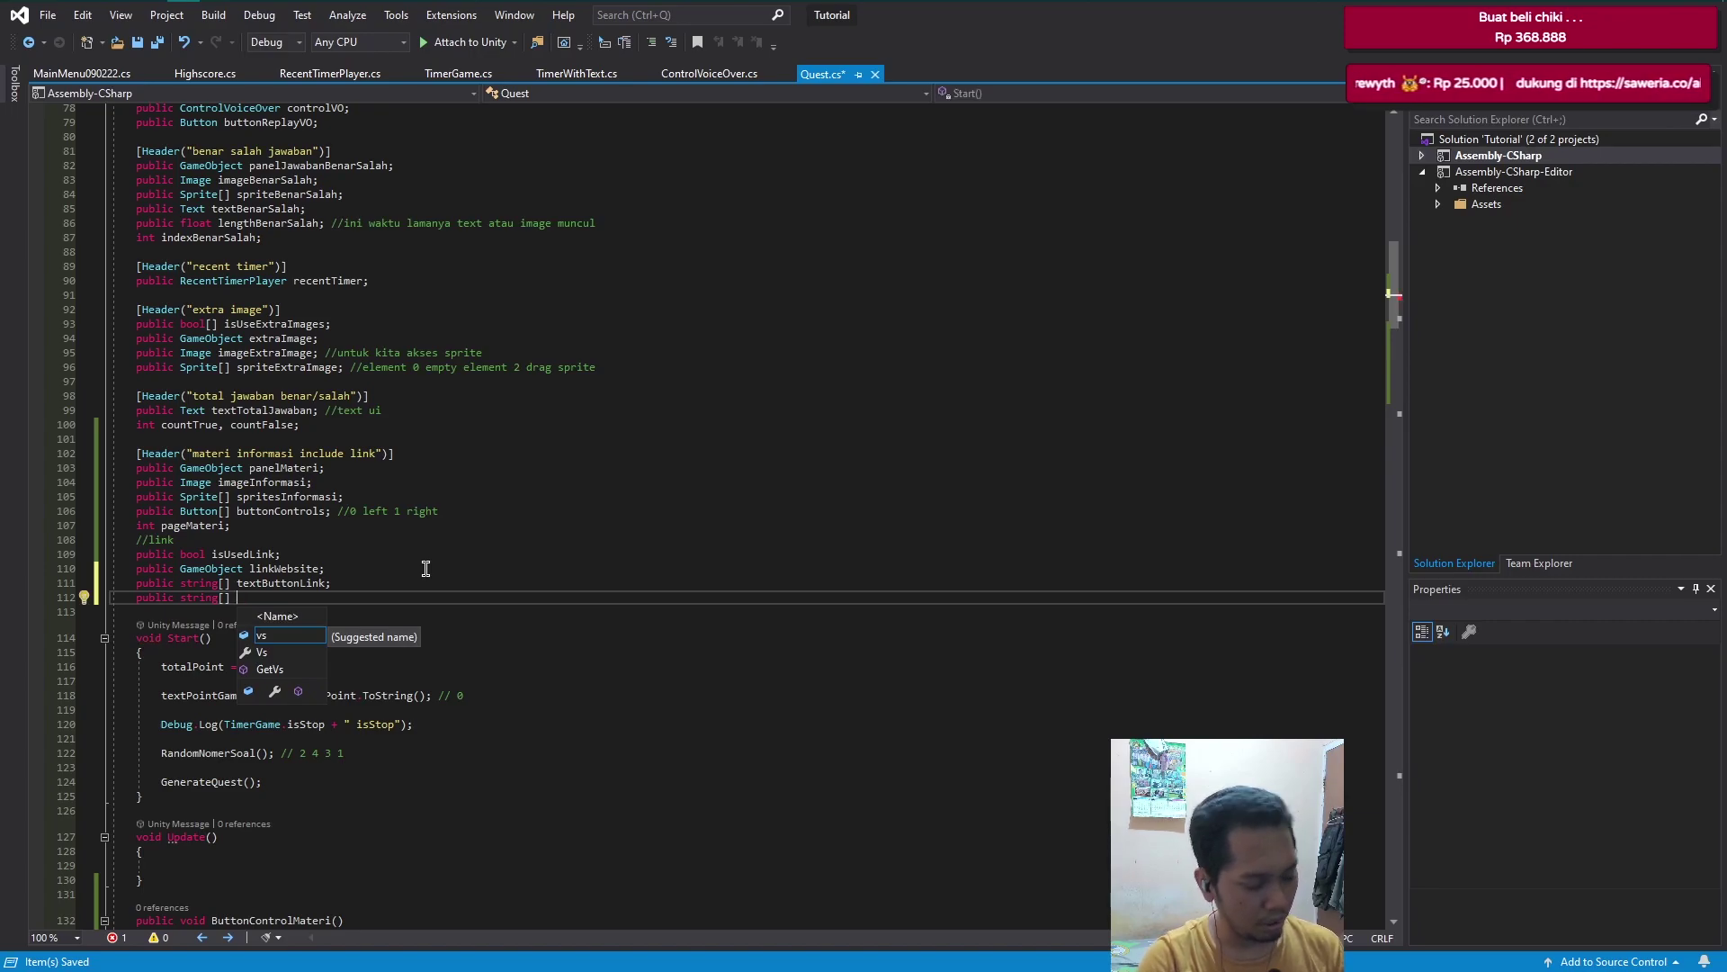
type("lin")
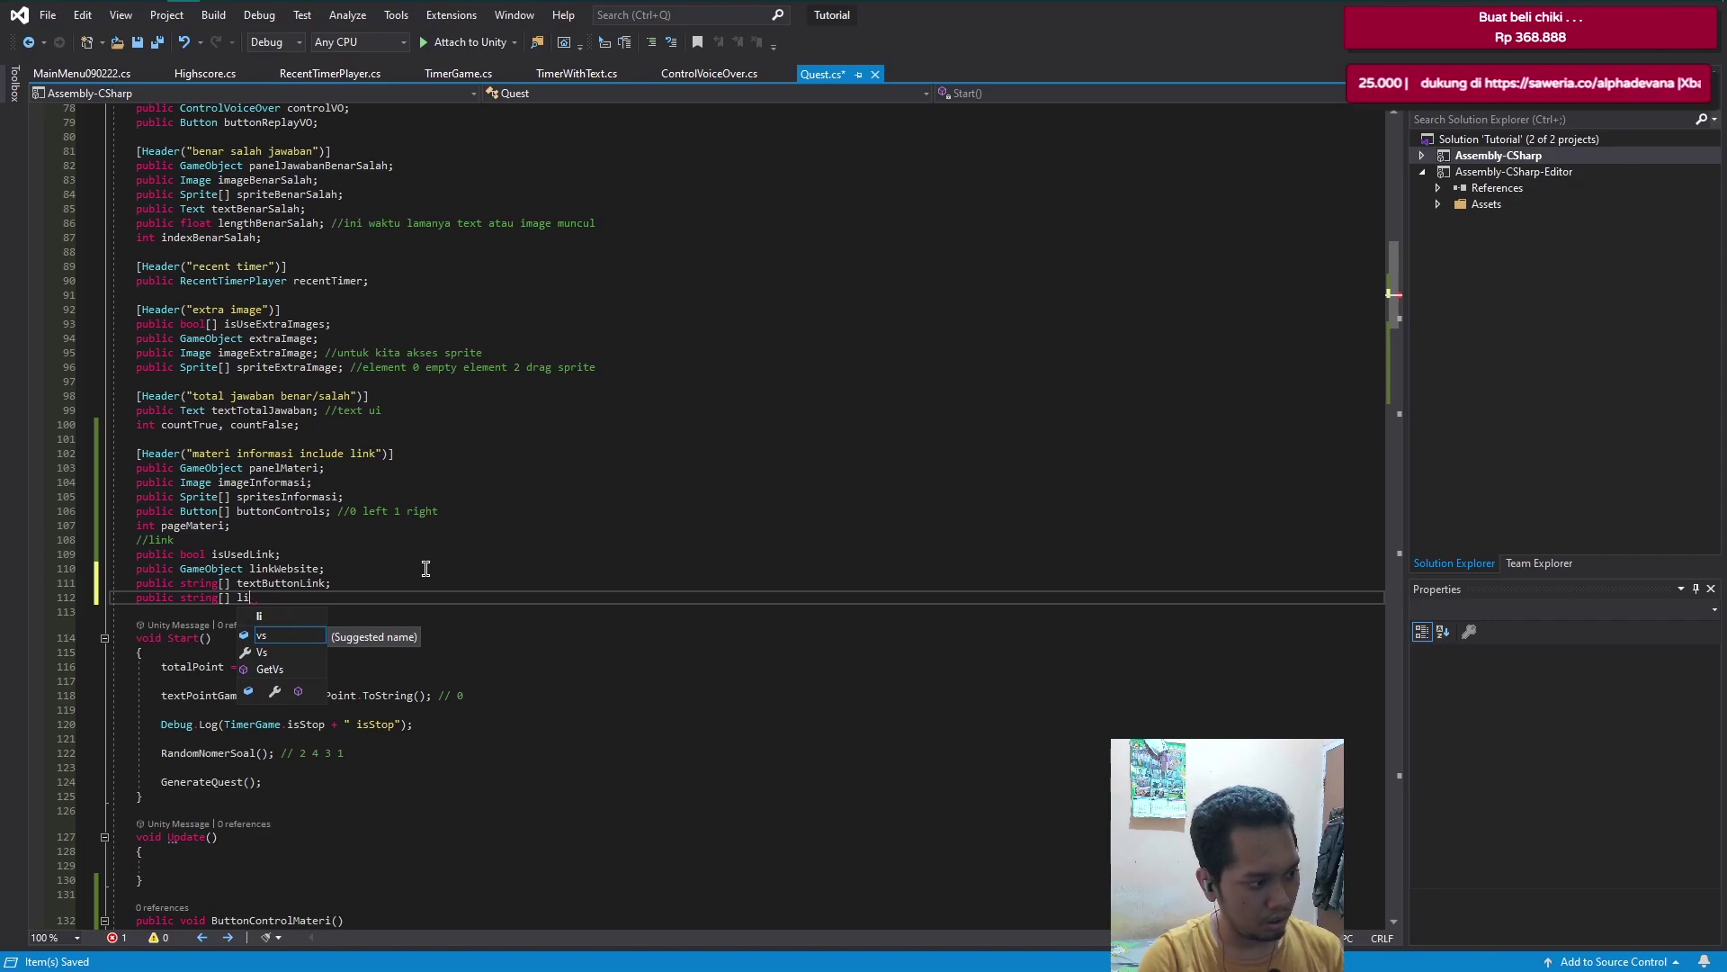
key("BackSpace")
key("BackSpace")
key("BackSpace")
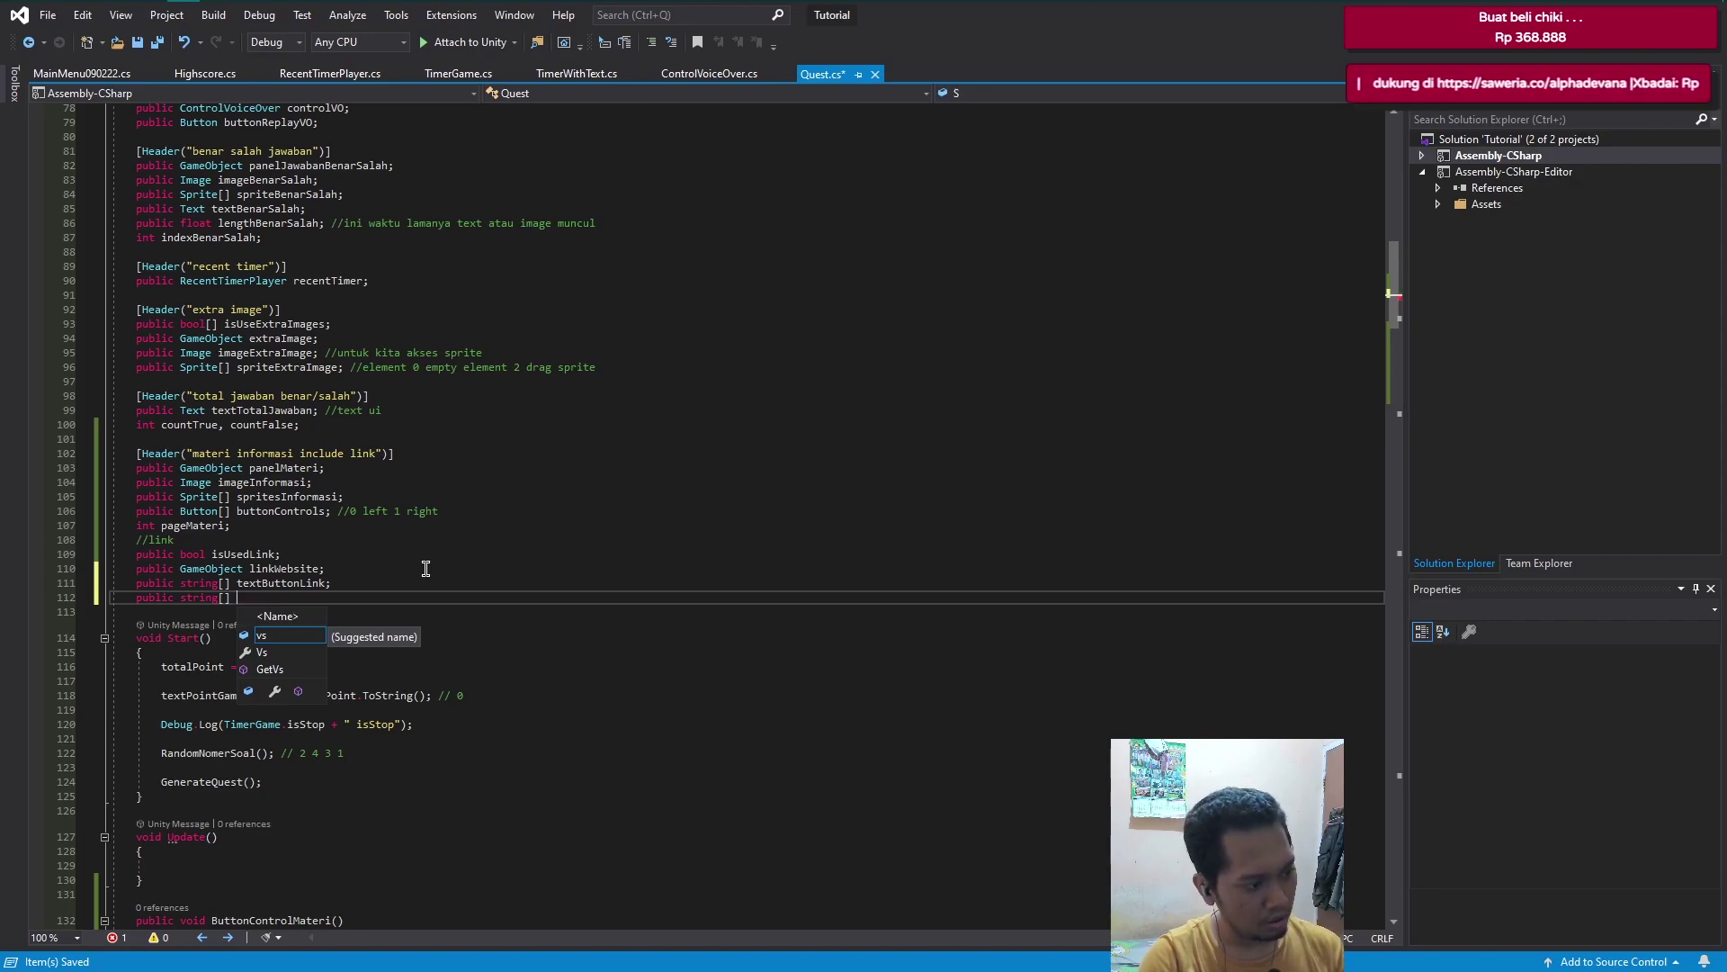
type("stringLinkW")
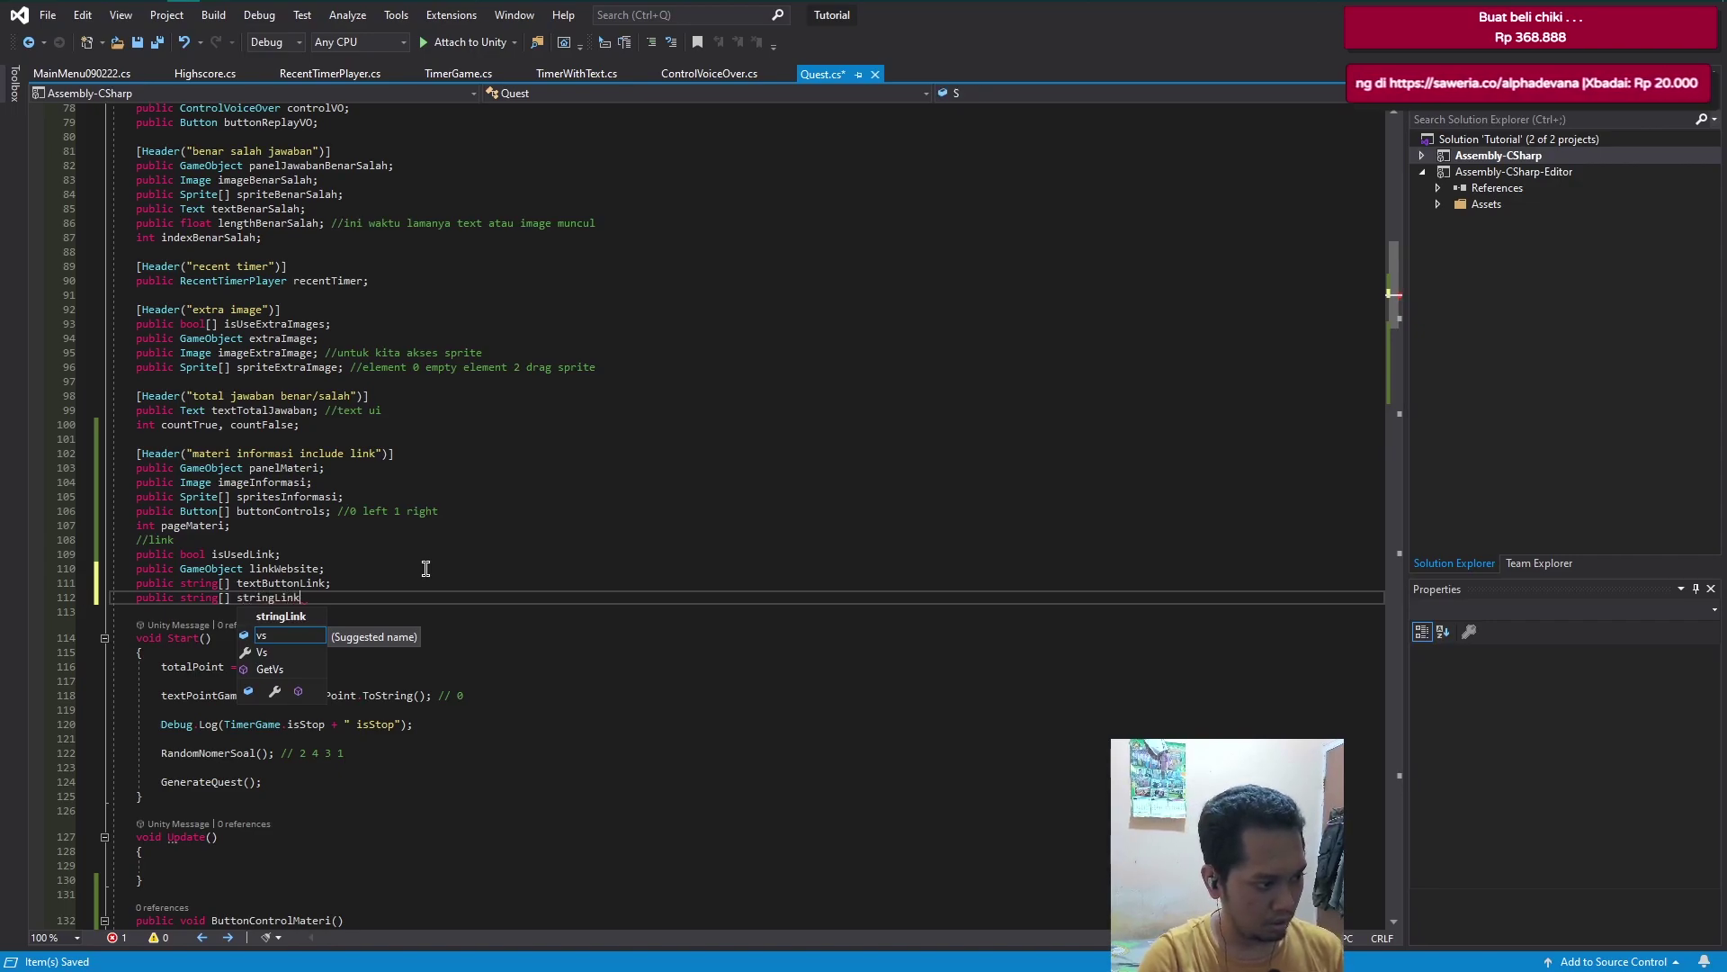
type("ebsite;")
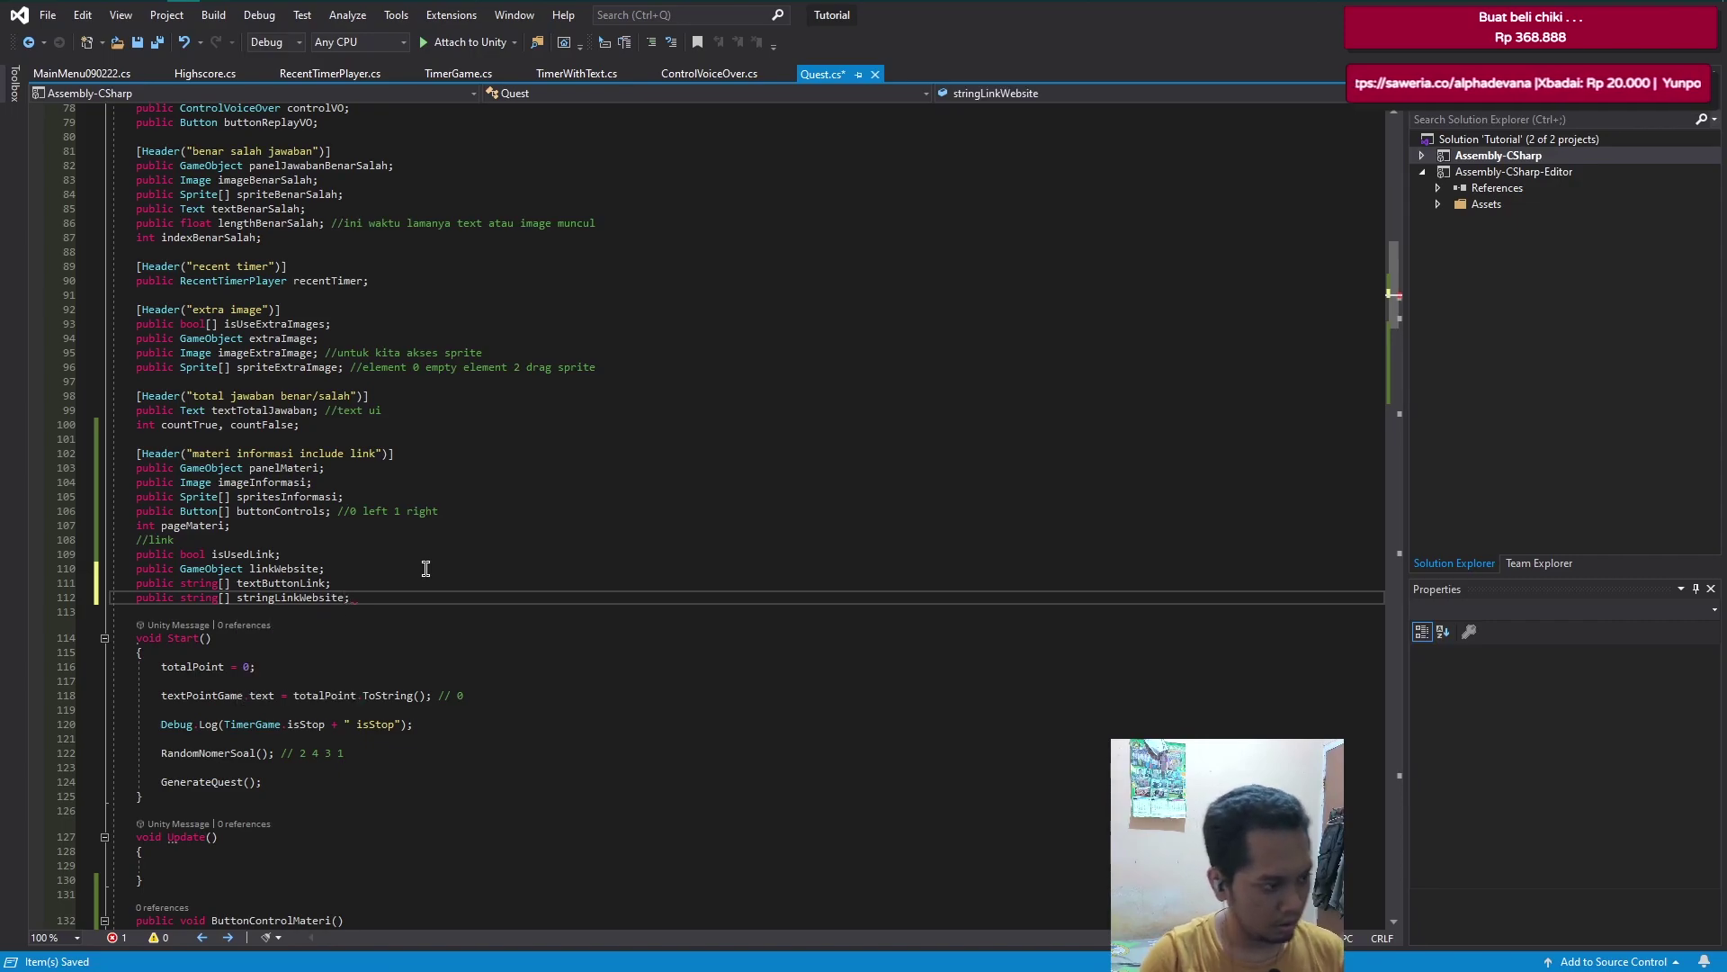
- Rename textButtonLink to stringButtonLink, comment both string arrays, and save Quest.cs
left_click(261, 583)
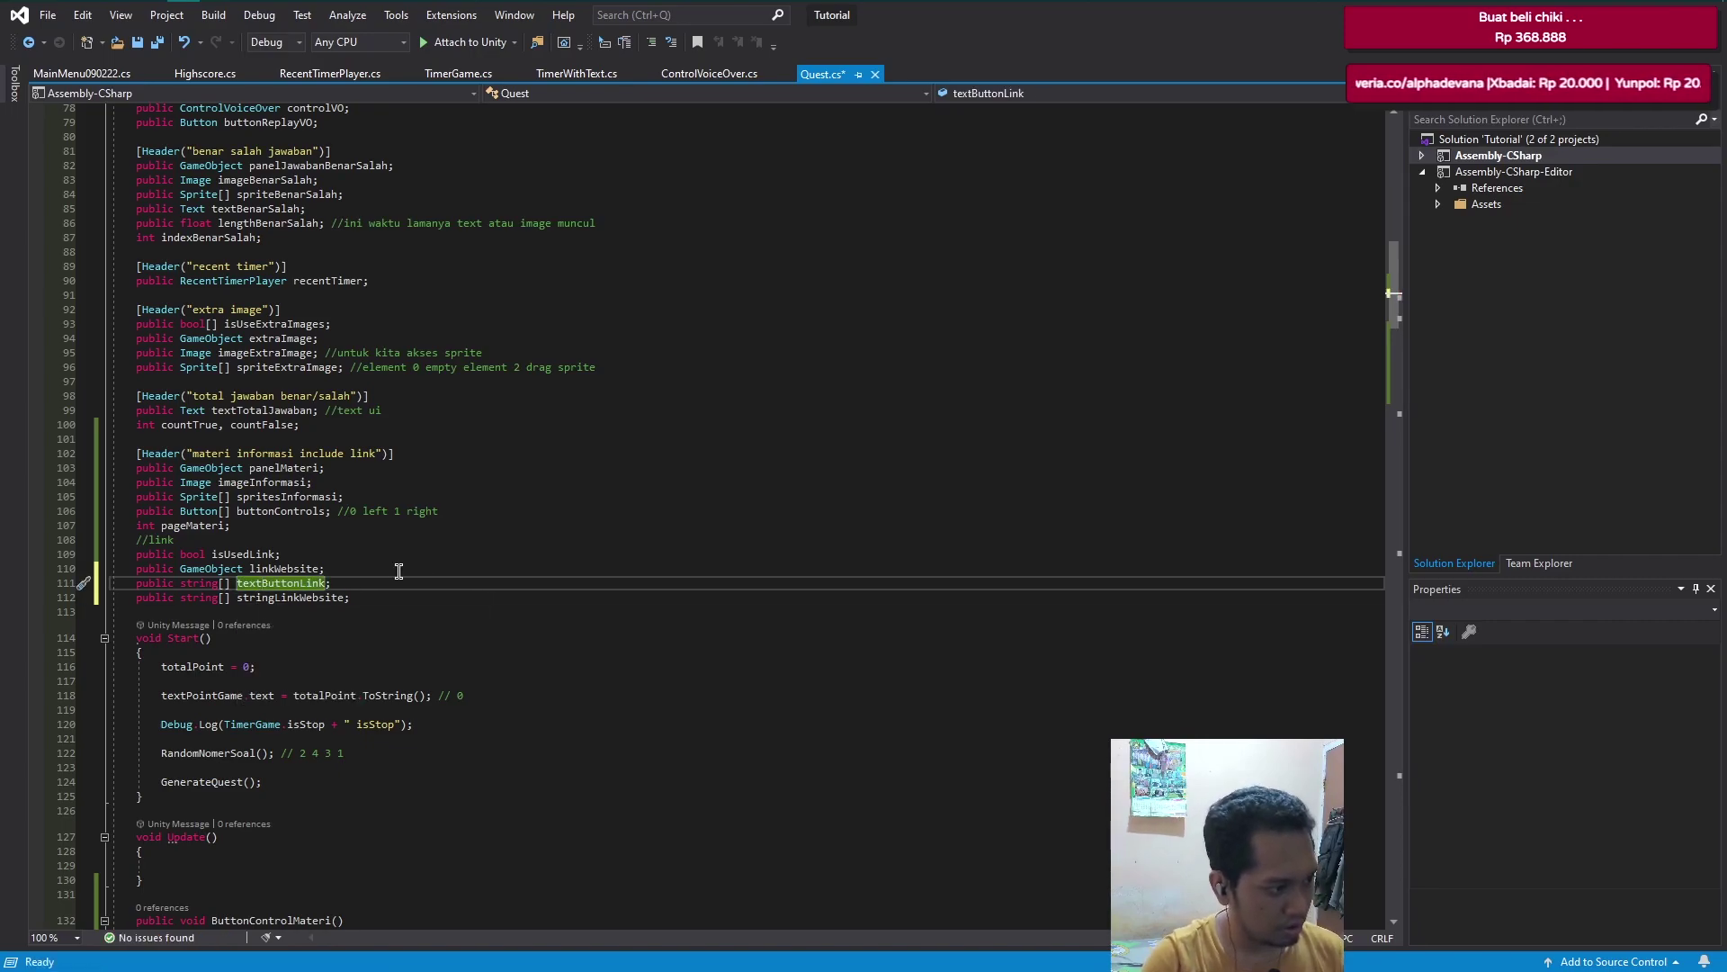
key("ctrl+w")
type("stringB")
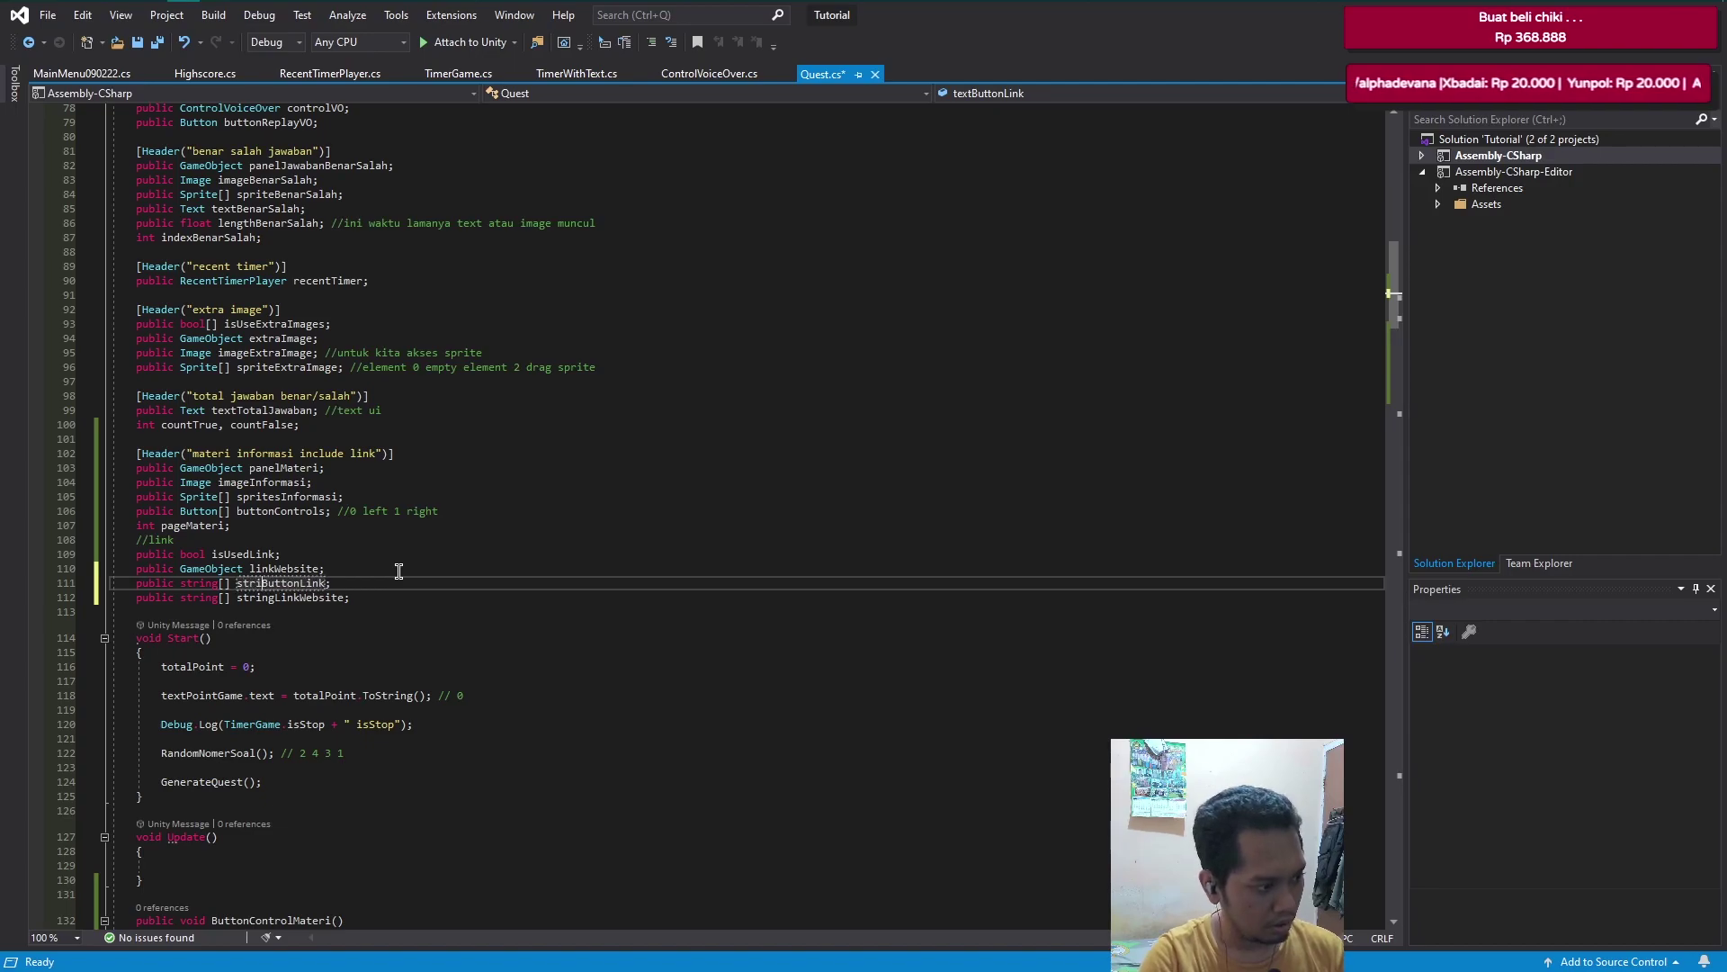
type("uttonLink")
key("End")
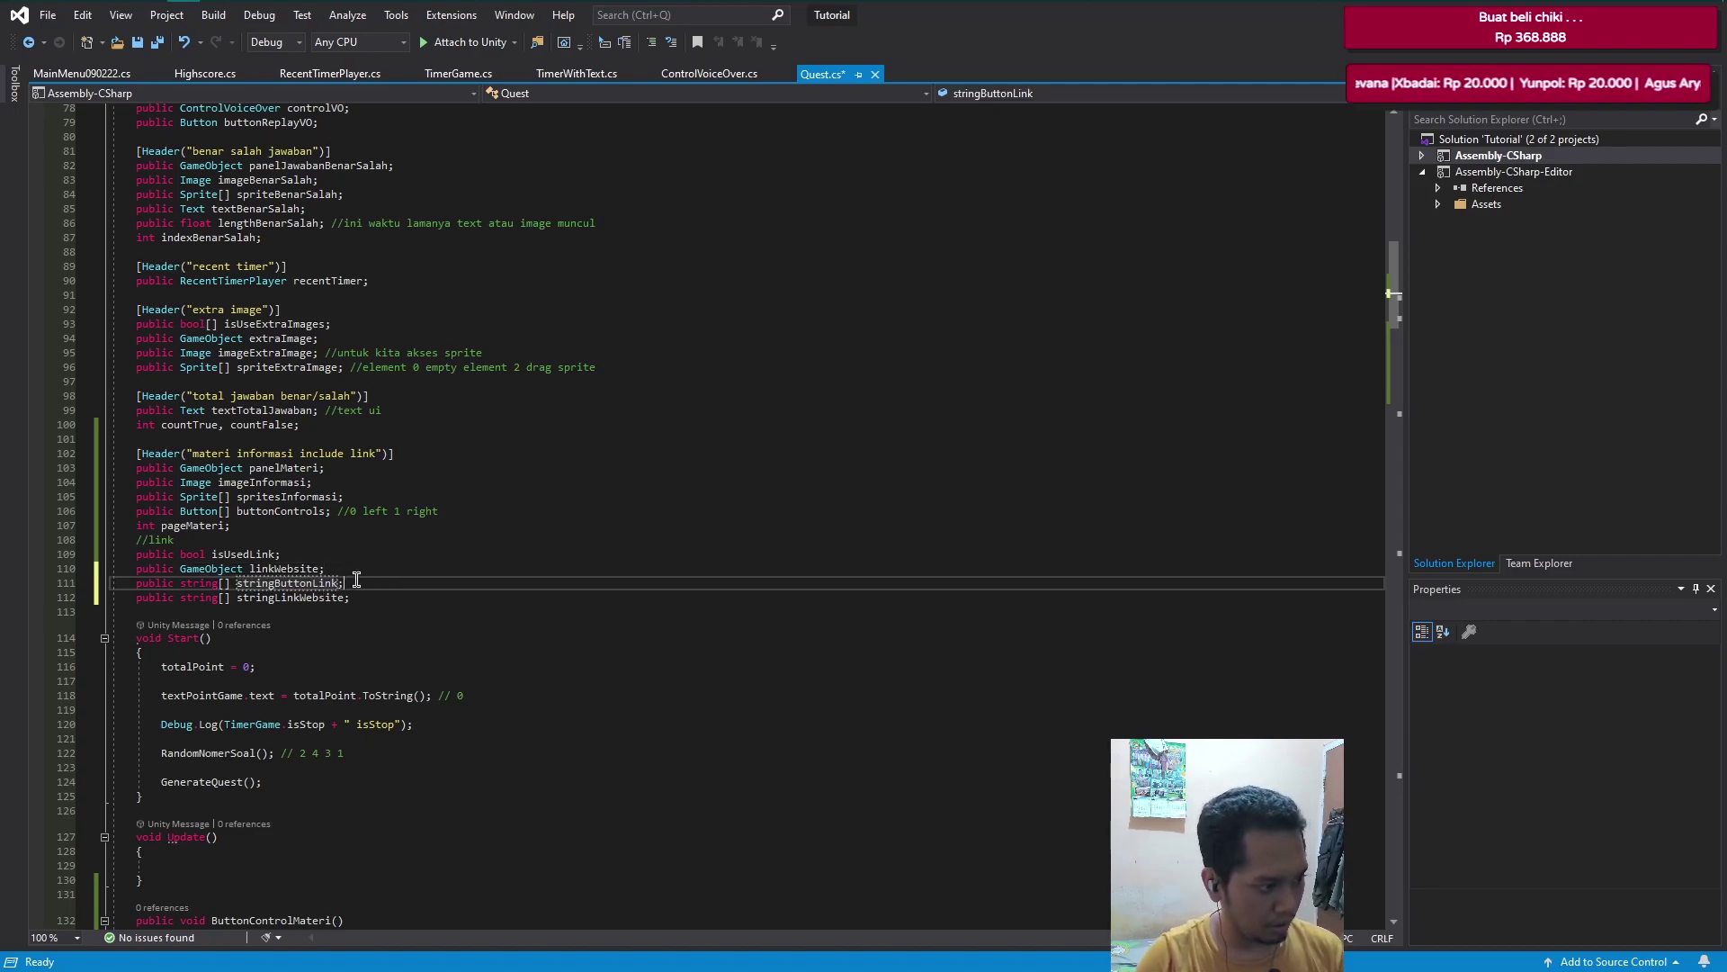
key("ctrl+s")
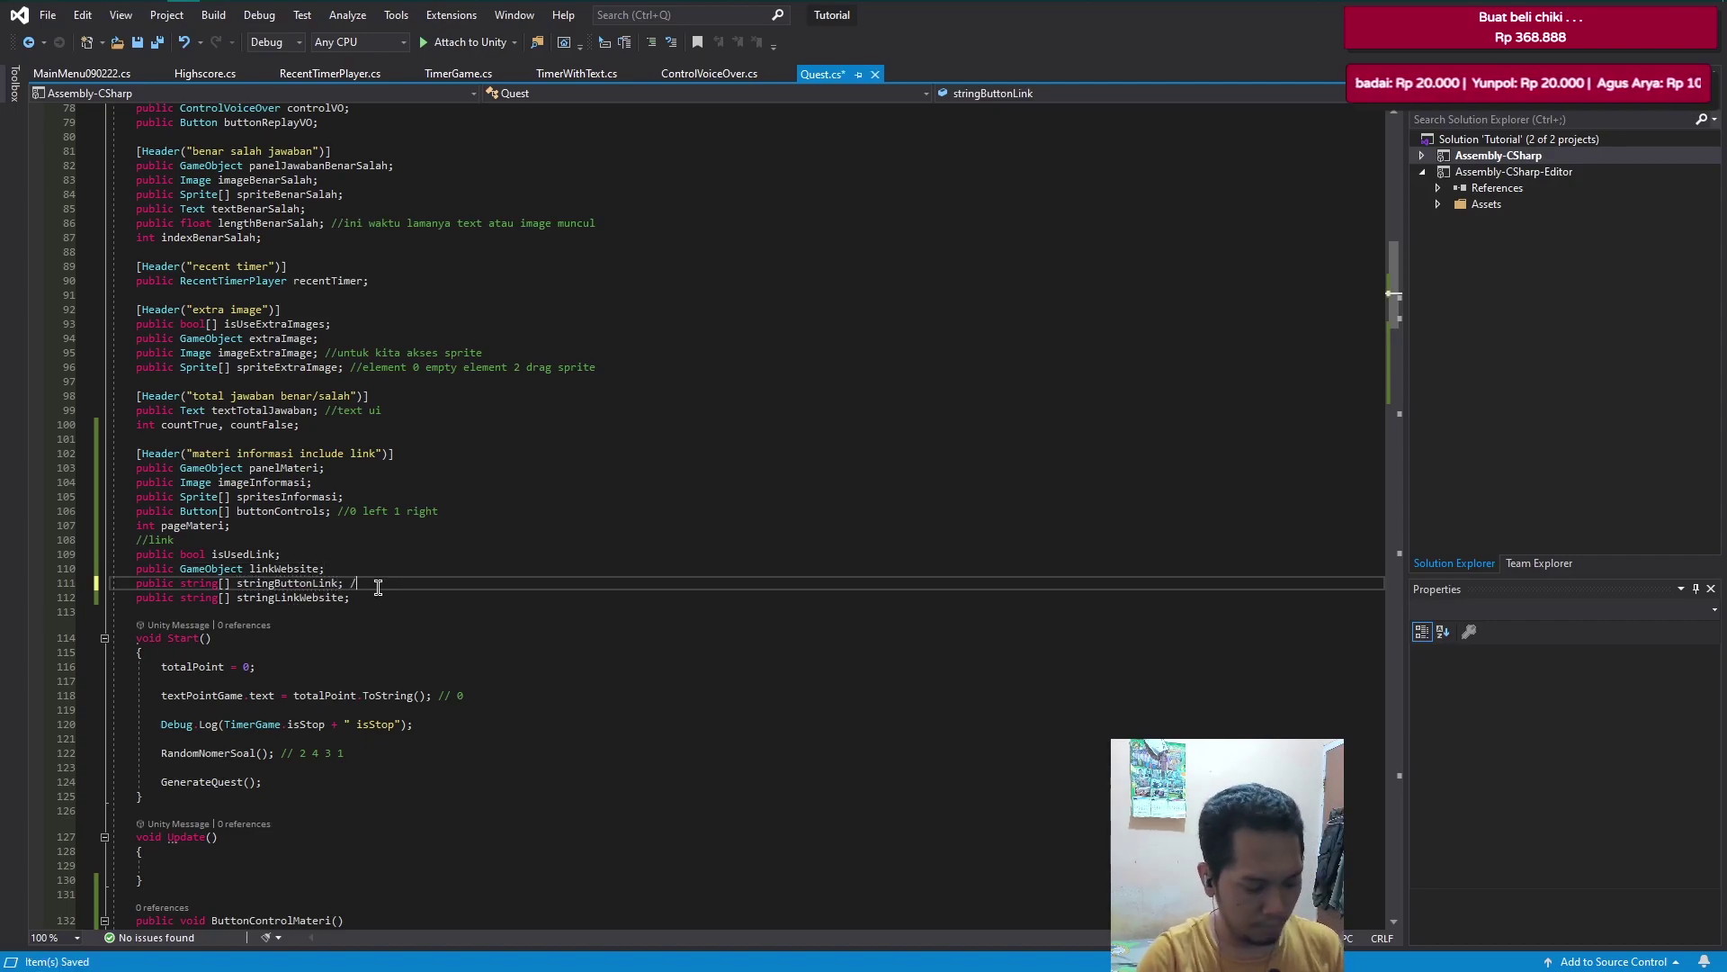
type("//nama untuk text u")
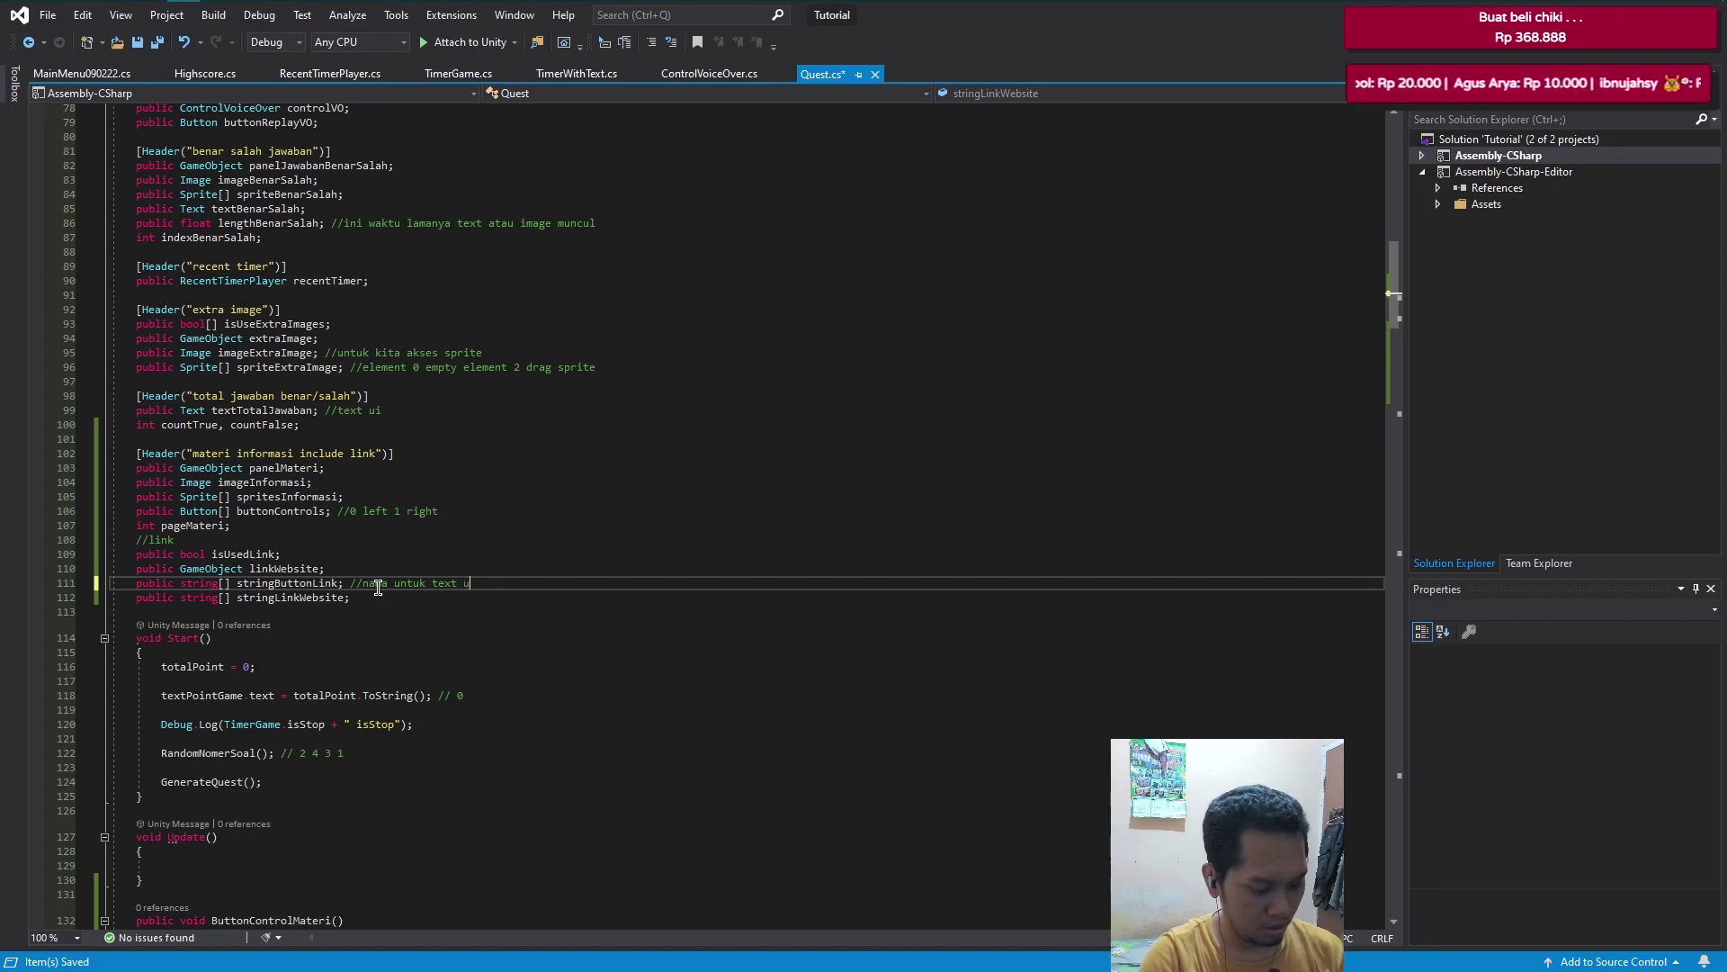
type("i")
key("Down")
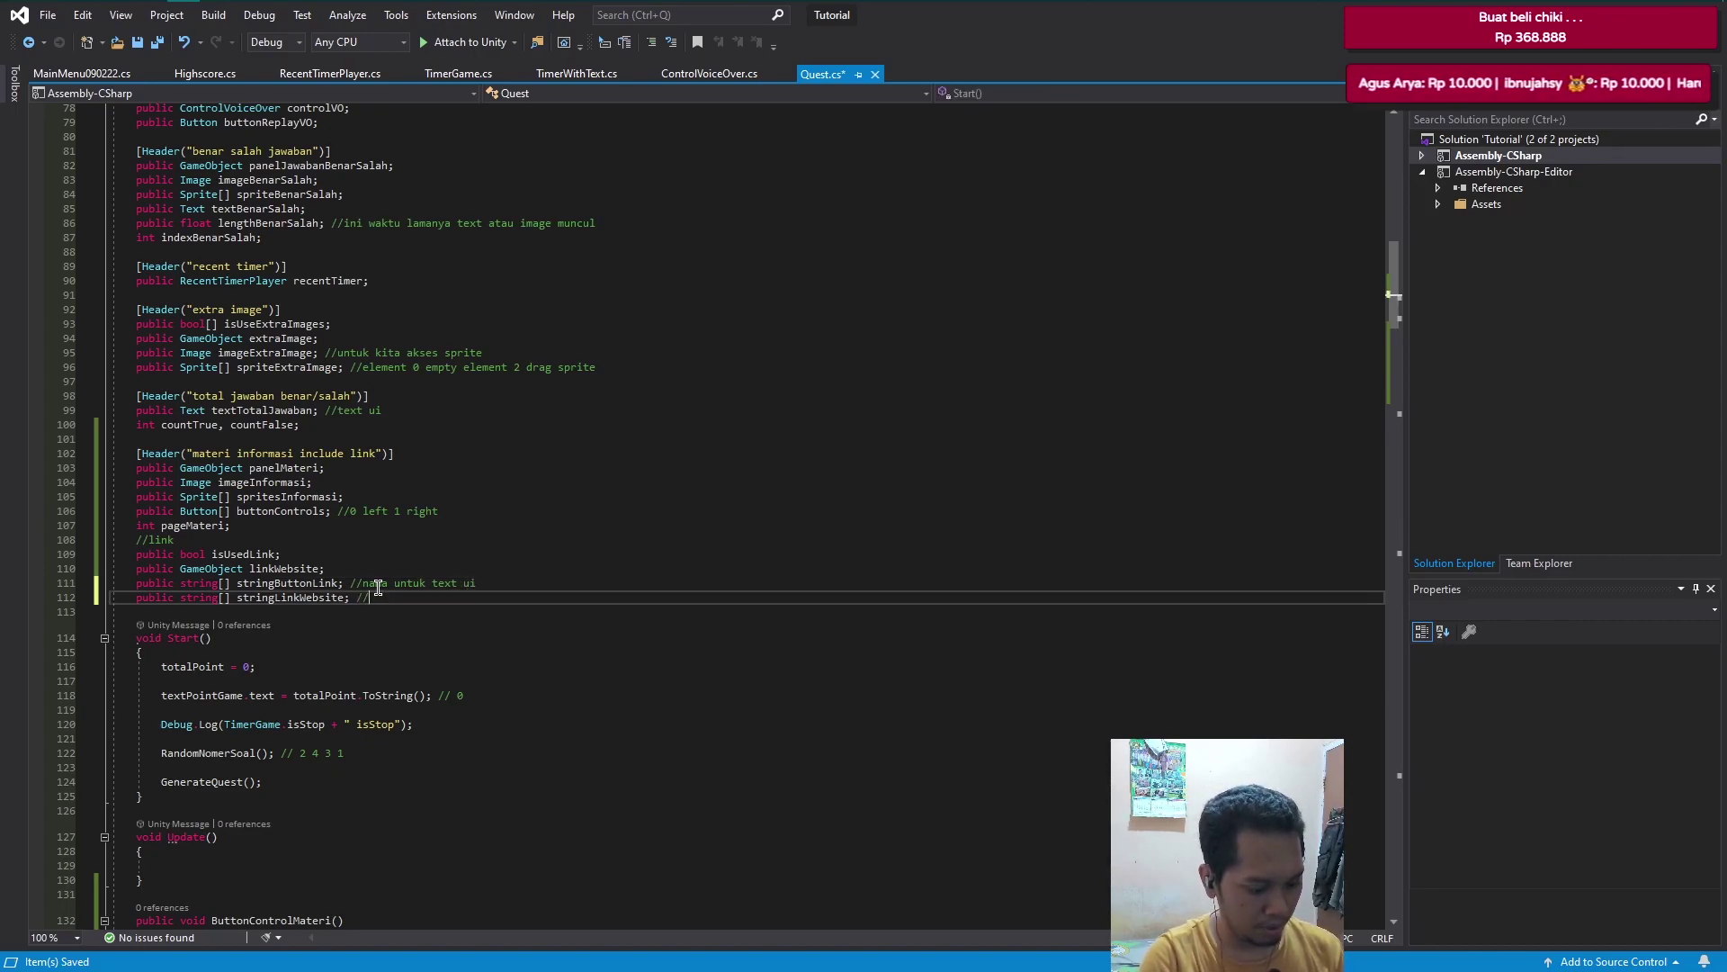
type("linknya")
key("ctrl+s")
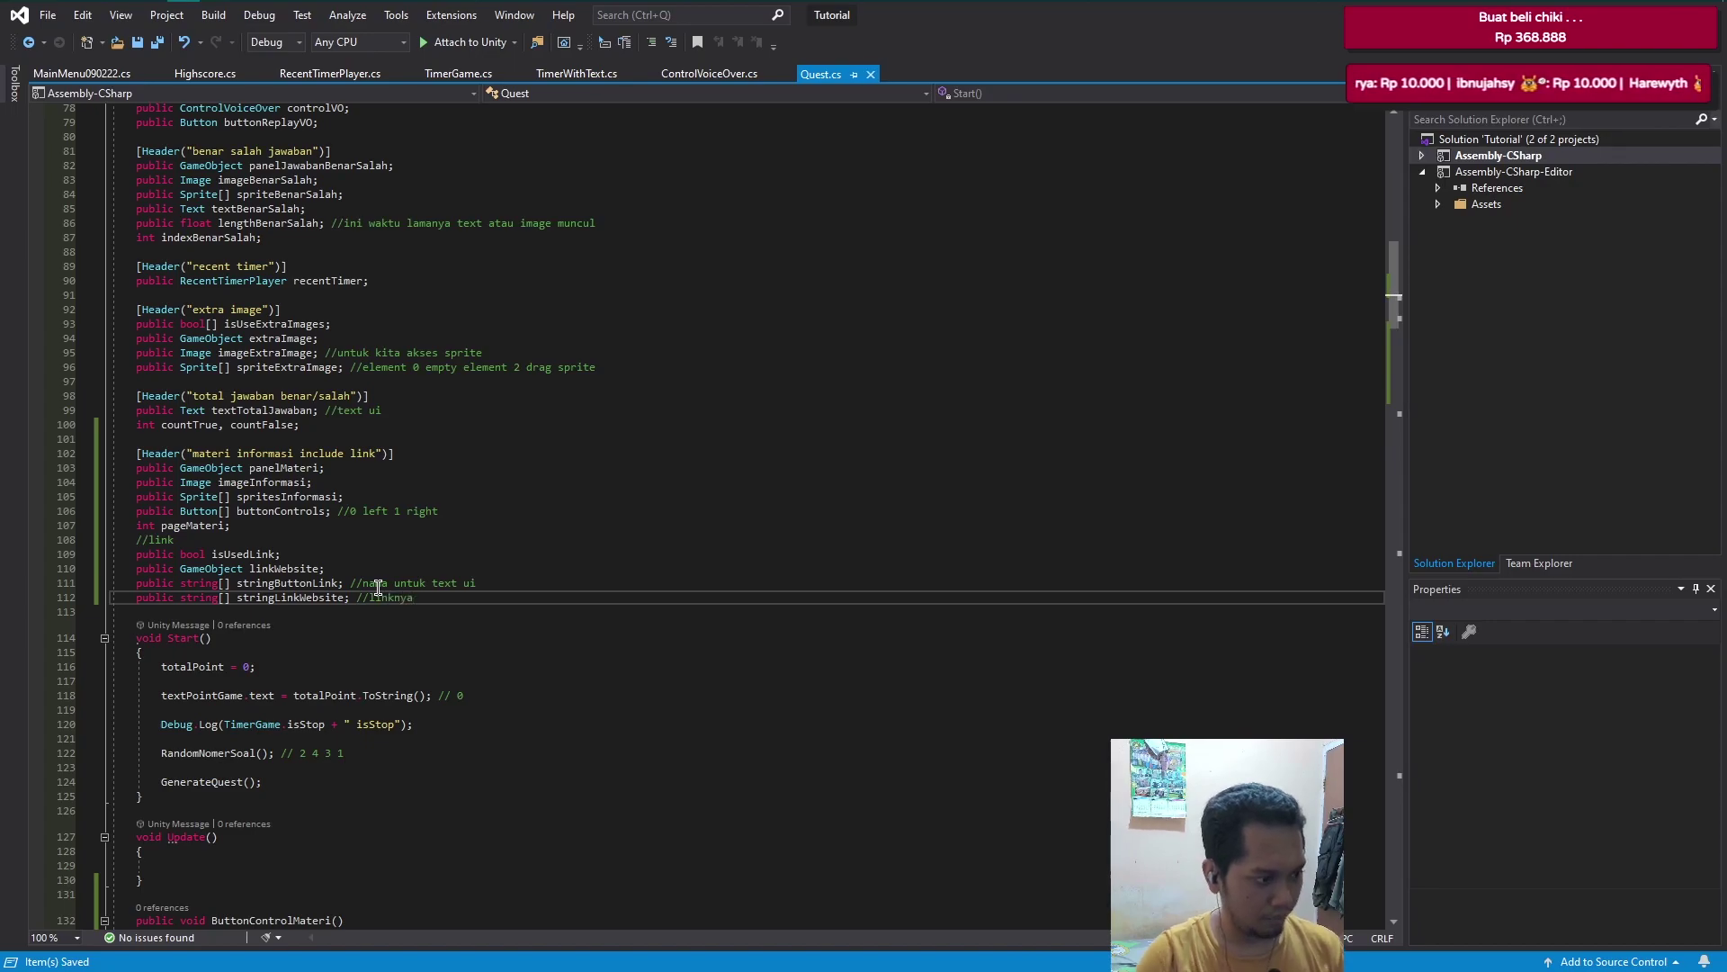
scroll(378, 594, "down", 4)
scroll(374, 603, "down", 3)
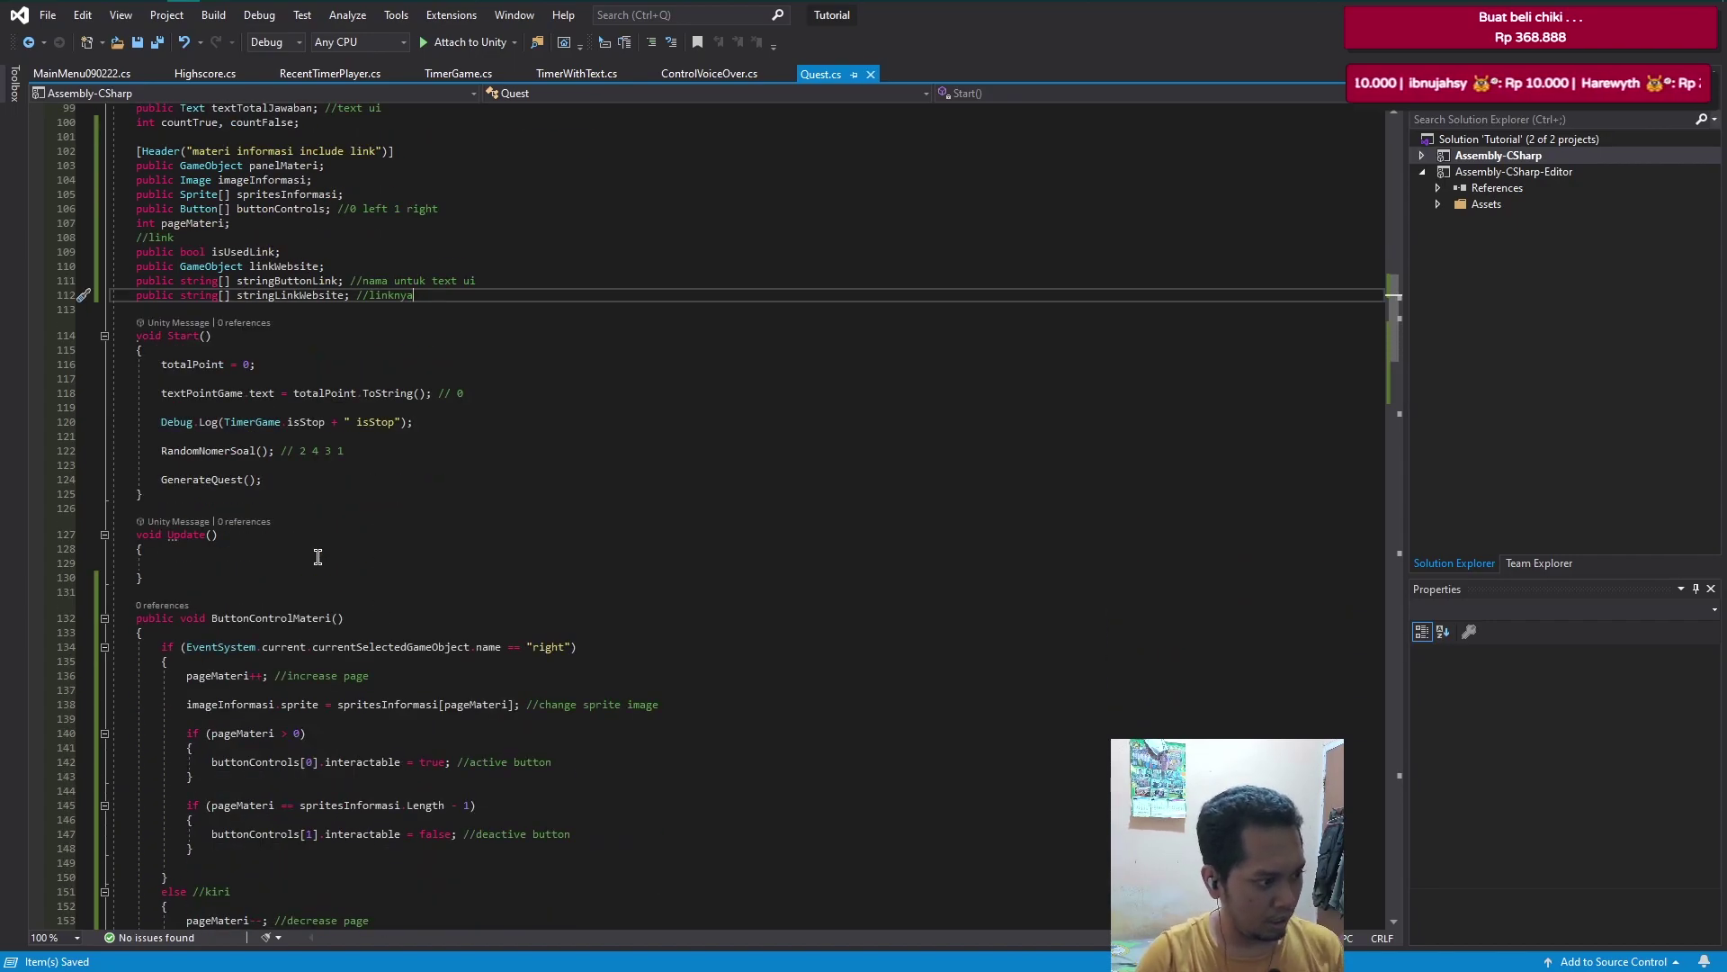
scroll(318, 557, "down", 1)
- In Unity, reveal the Materi/Informasi panel in the scene and view Soal's new Quest link fields
mouse_move(162, 7)
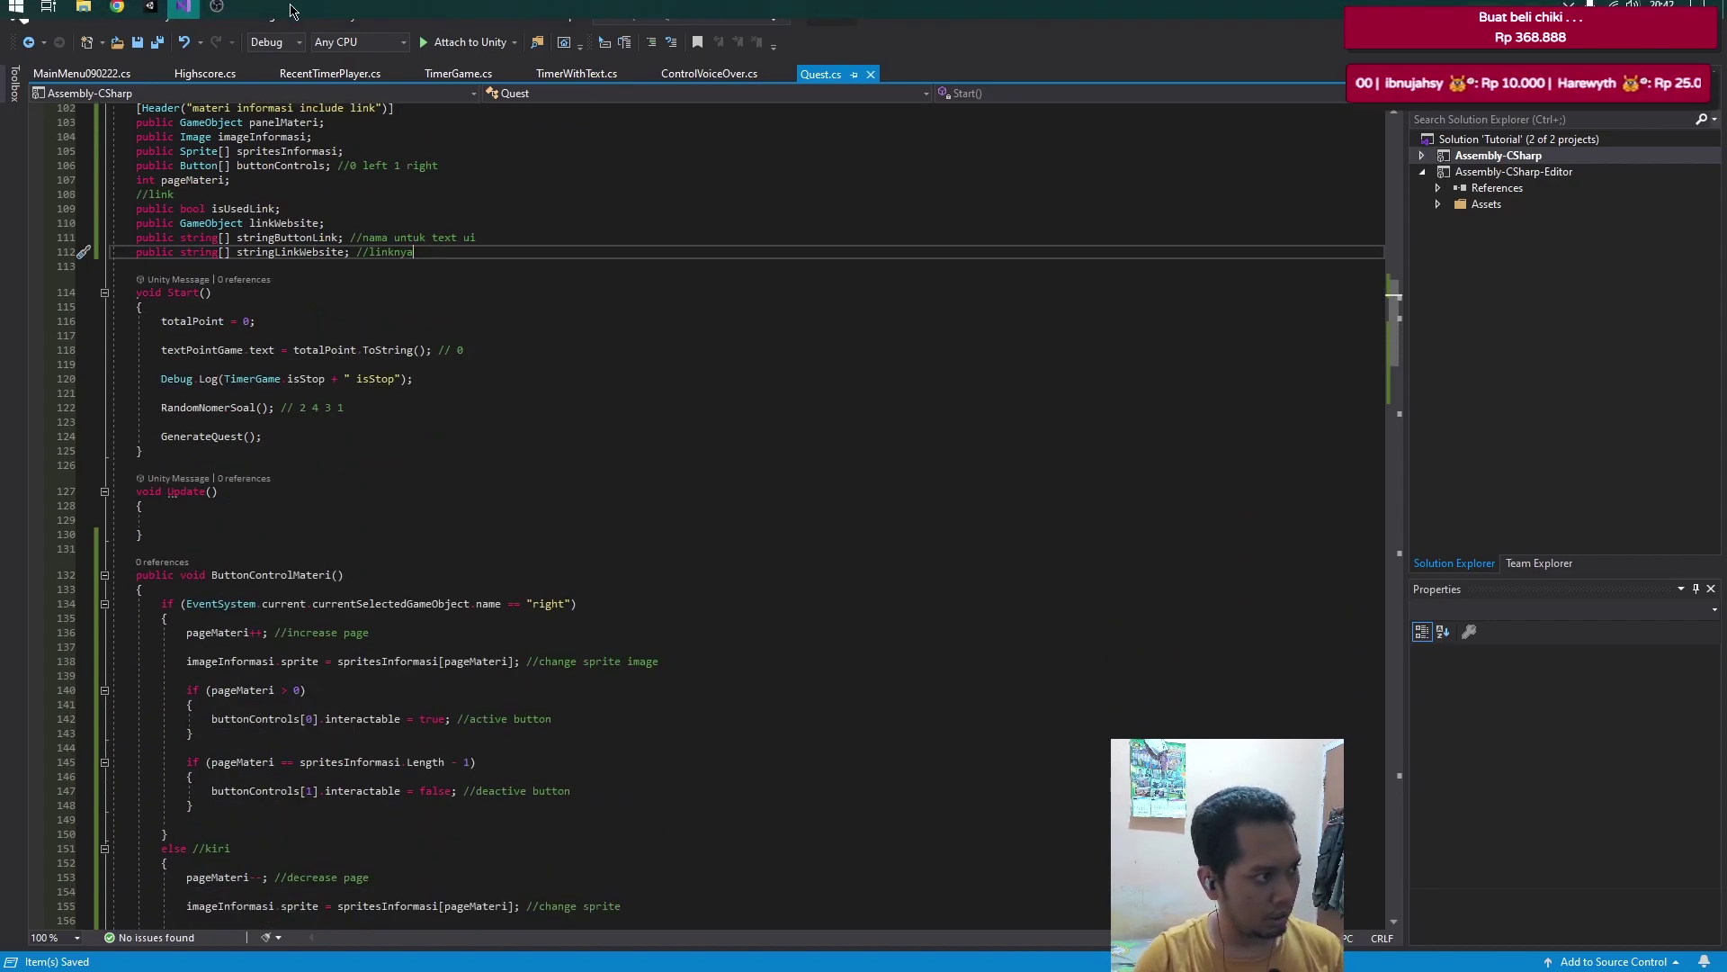
left_click(160, 11)
left_click(117, 354)
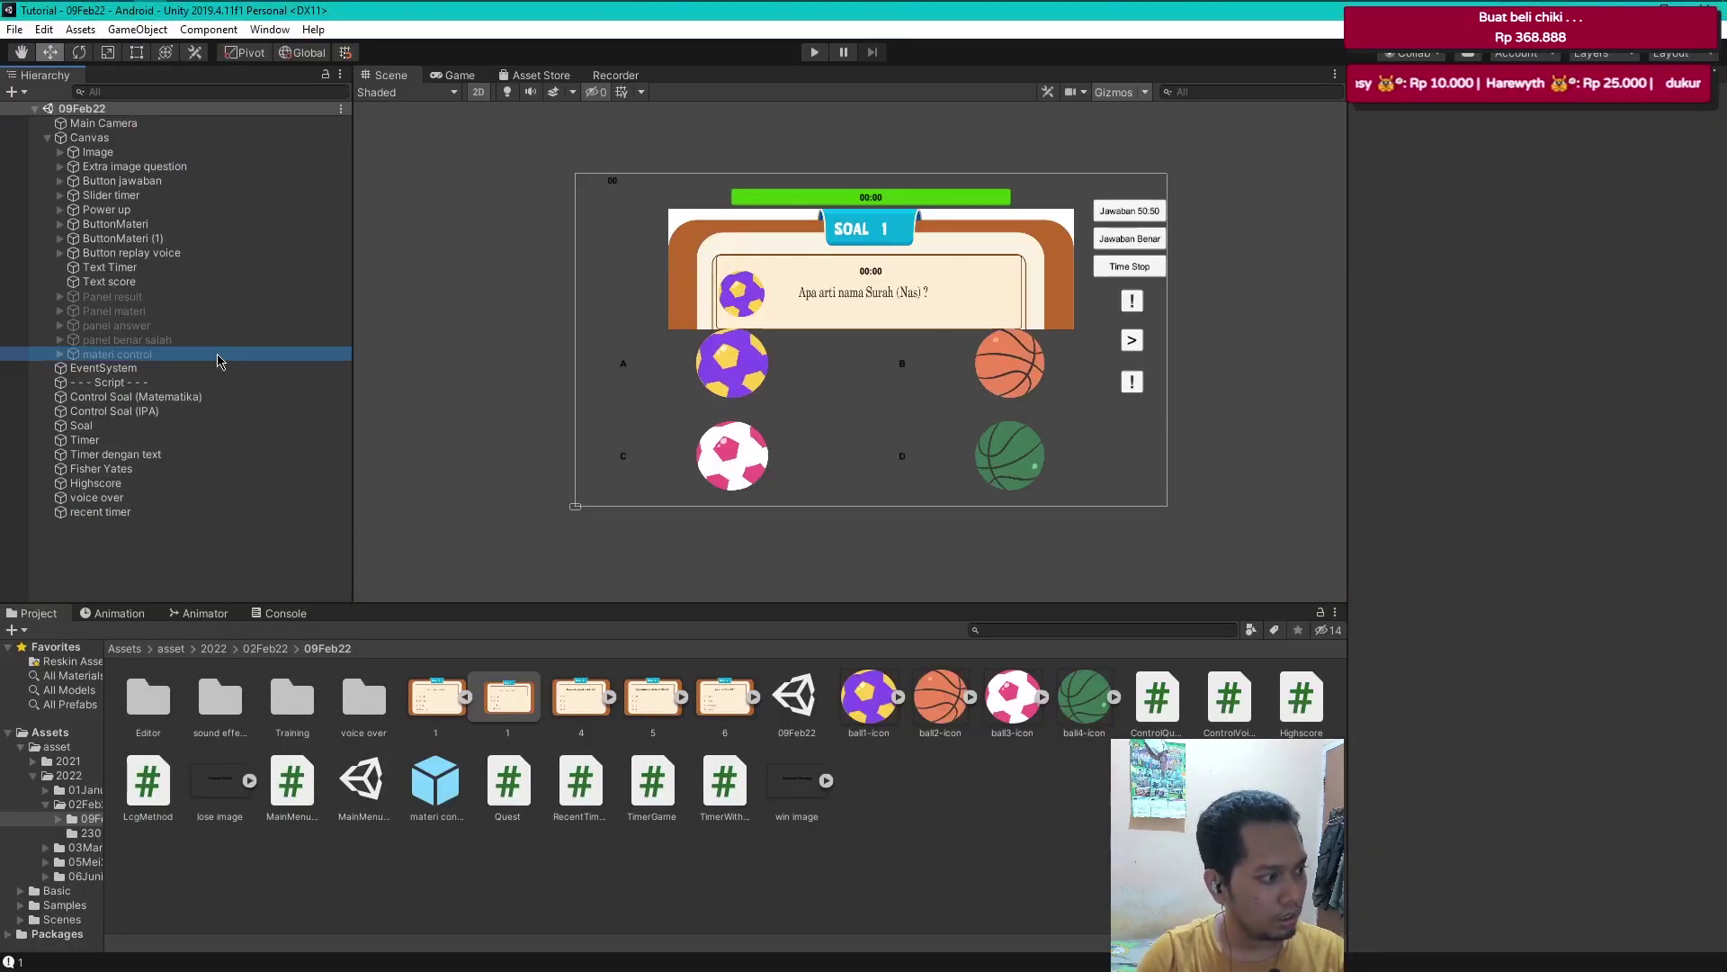
key("alt+shift+a")
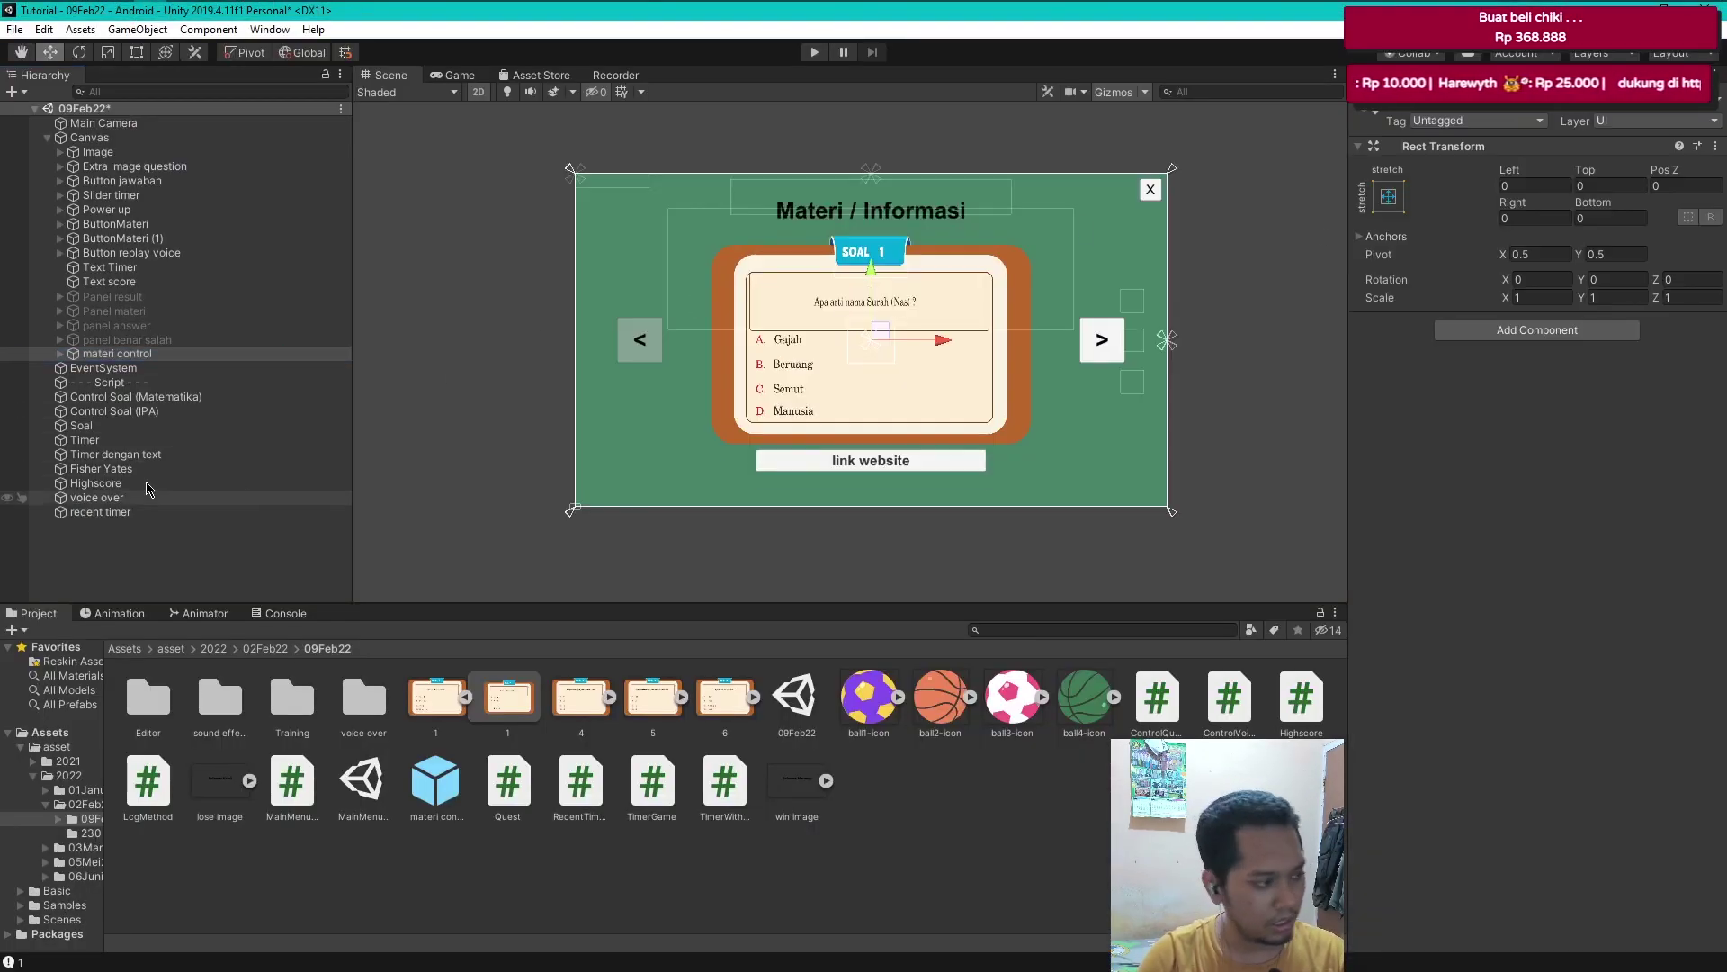
left_click(150, 428)
left_click_drag(1724, 415, 1725, 890)
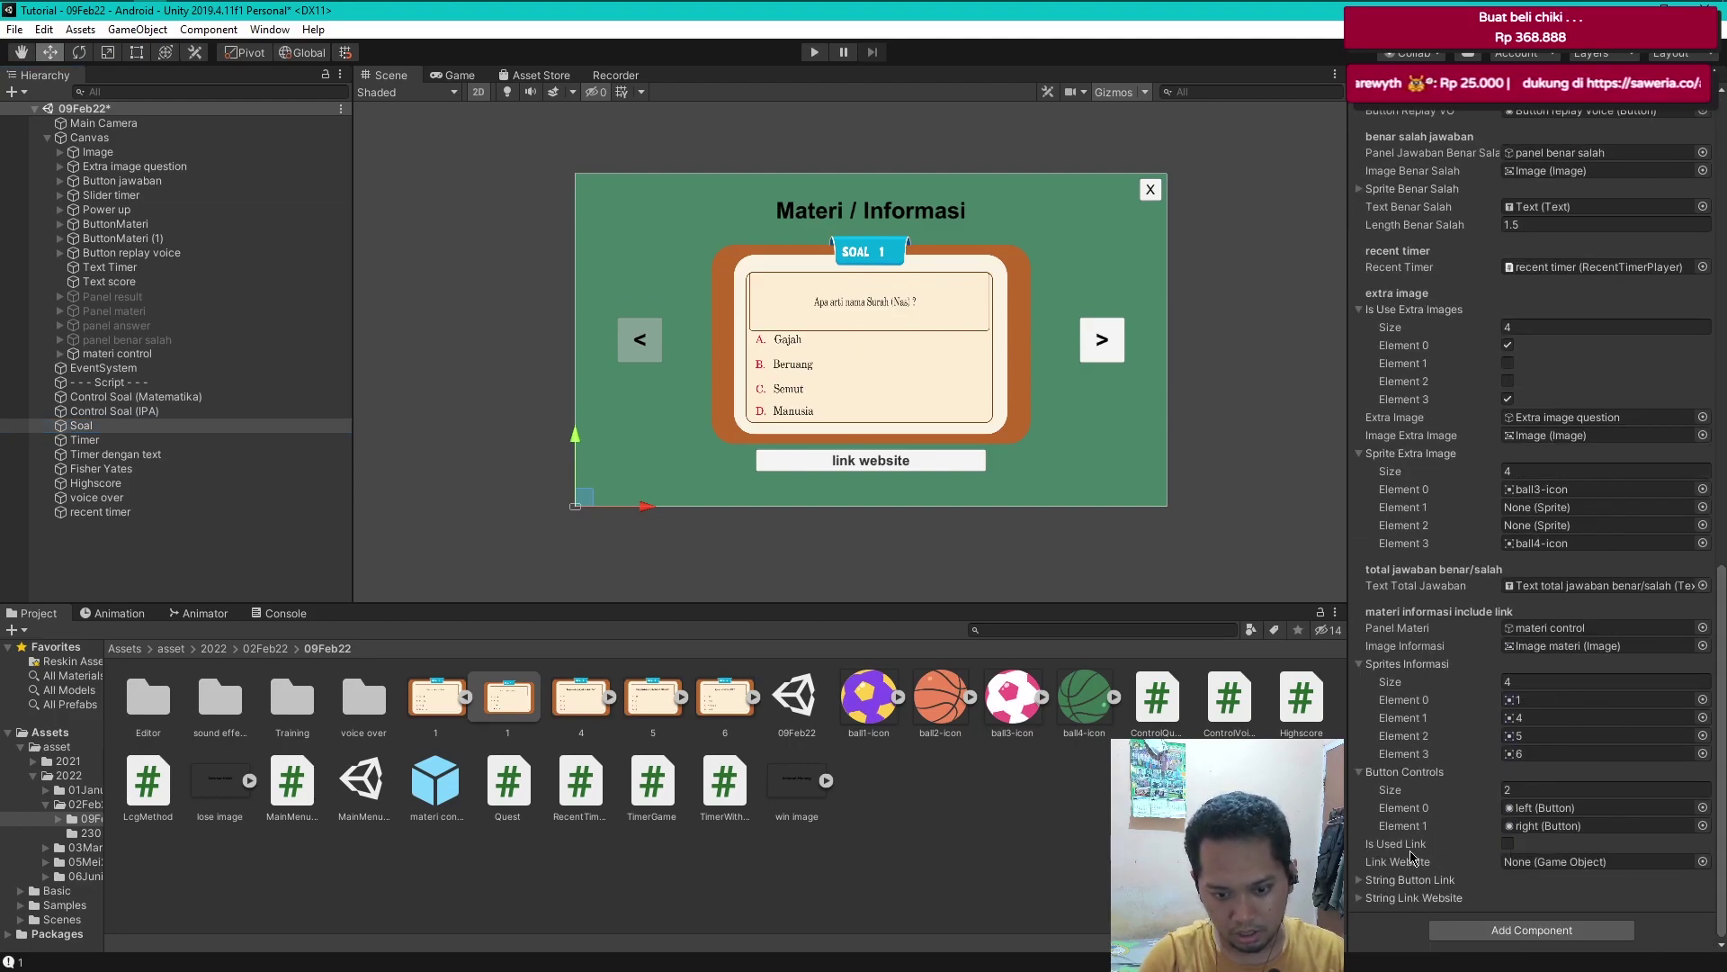
- Change isUsedLink to a public bool[] array in Quest.cs and save
key("alt+Tab")
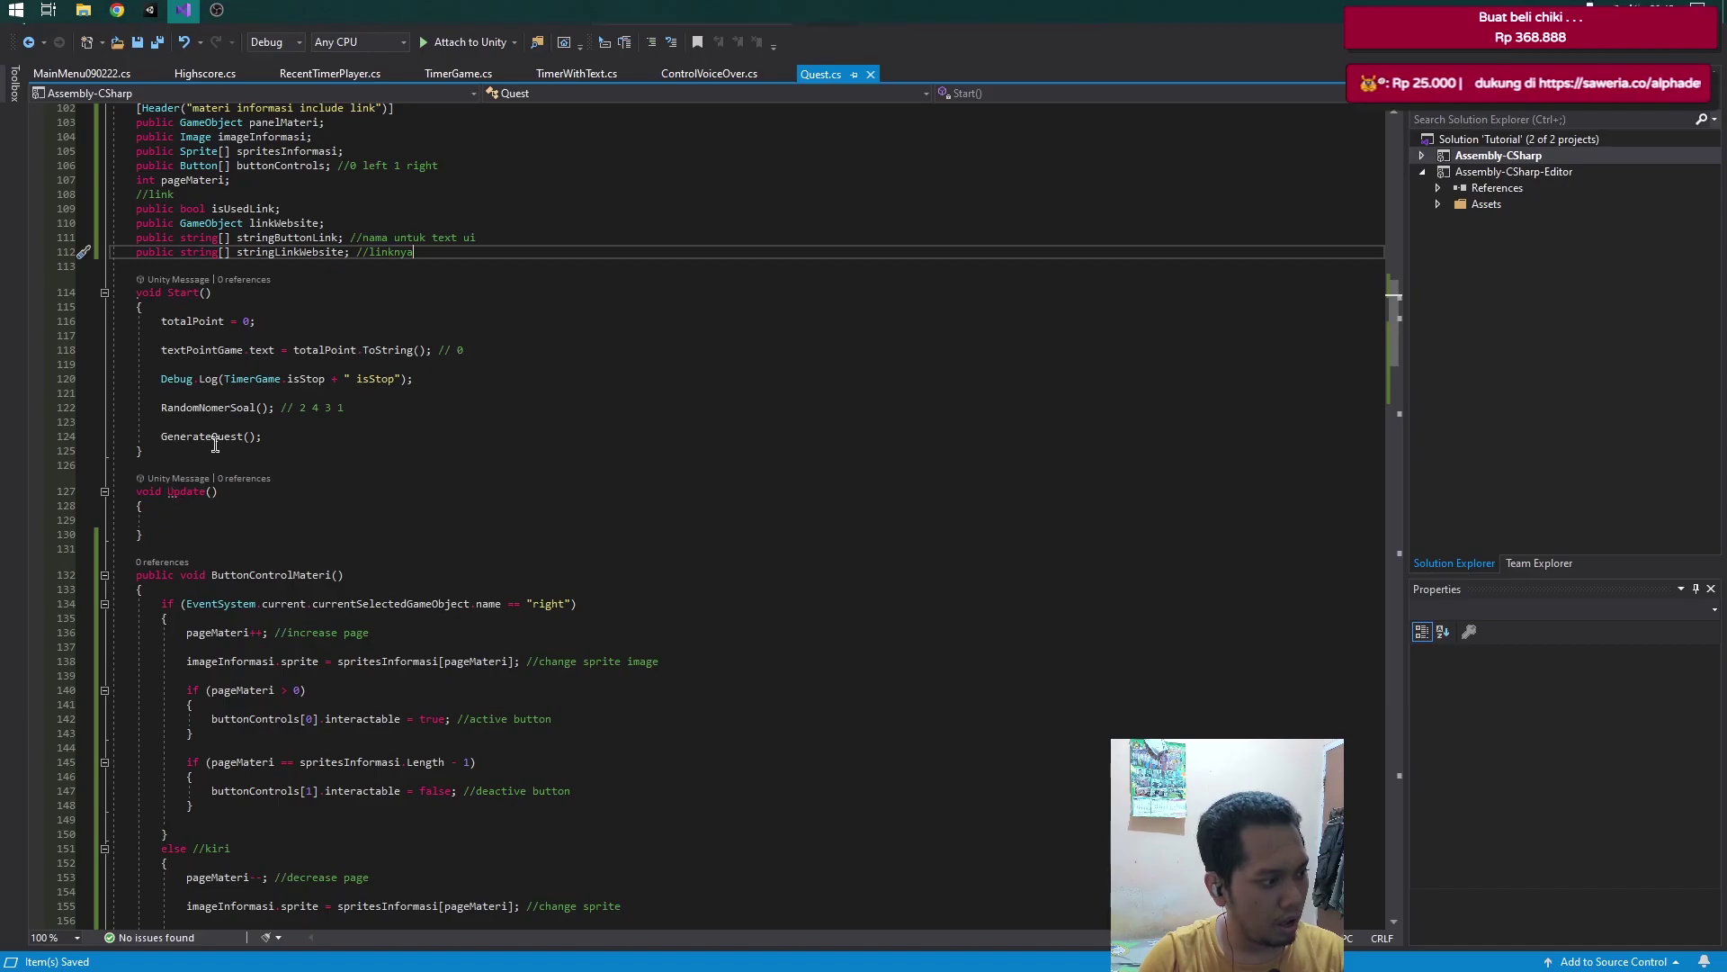
left_click(206, 208)
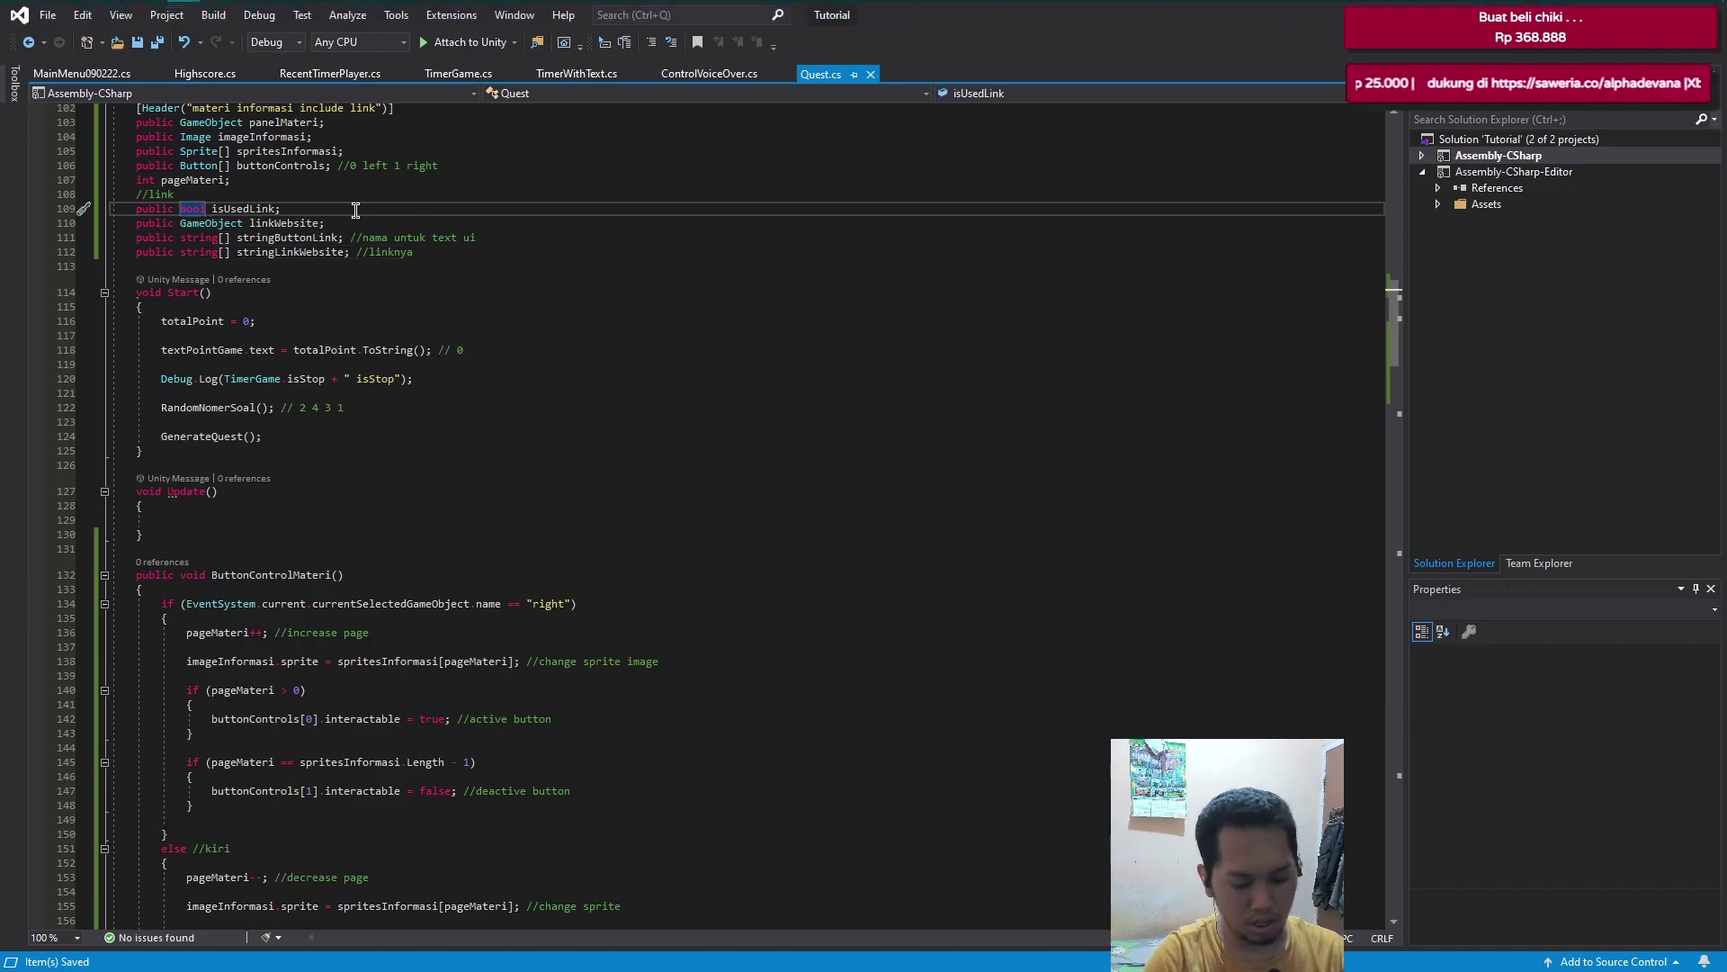
type("[]")
key("ctrl+s")
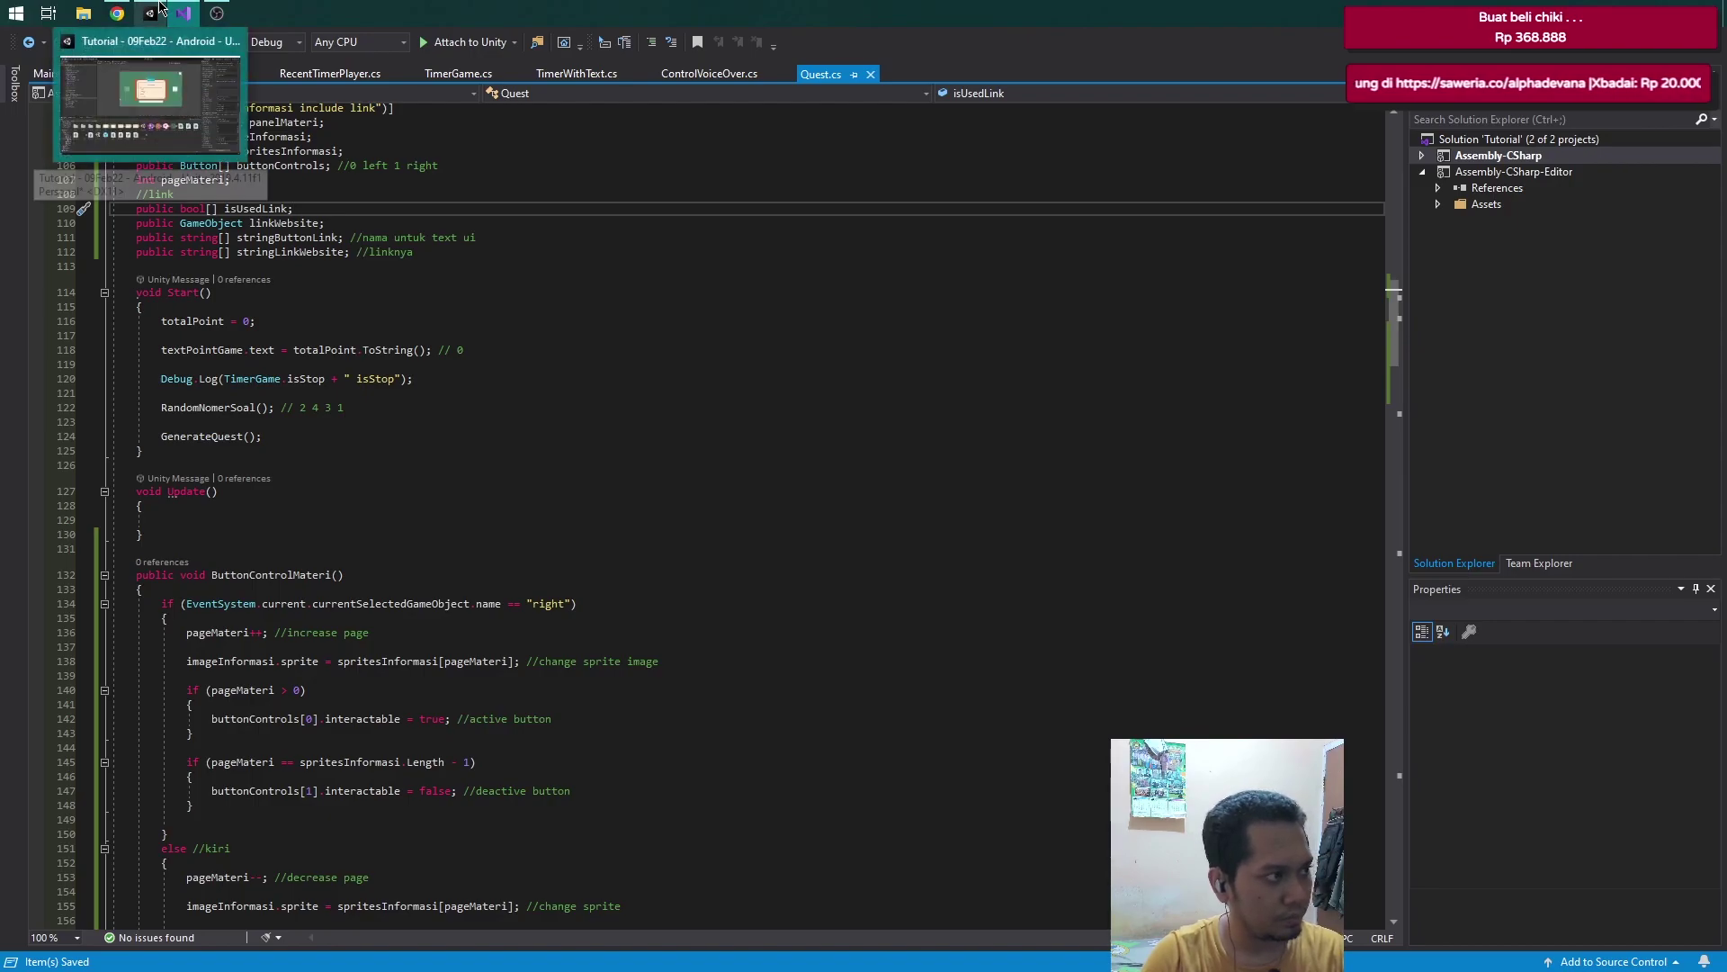
- Resize Is Used Link to 4, tick Element 3, and assign Button link website as Link Website
left_click(160, 7)
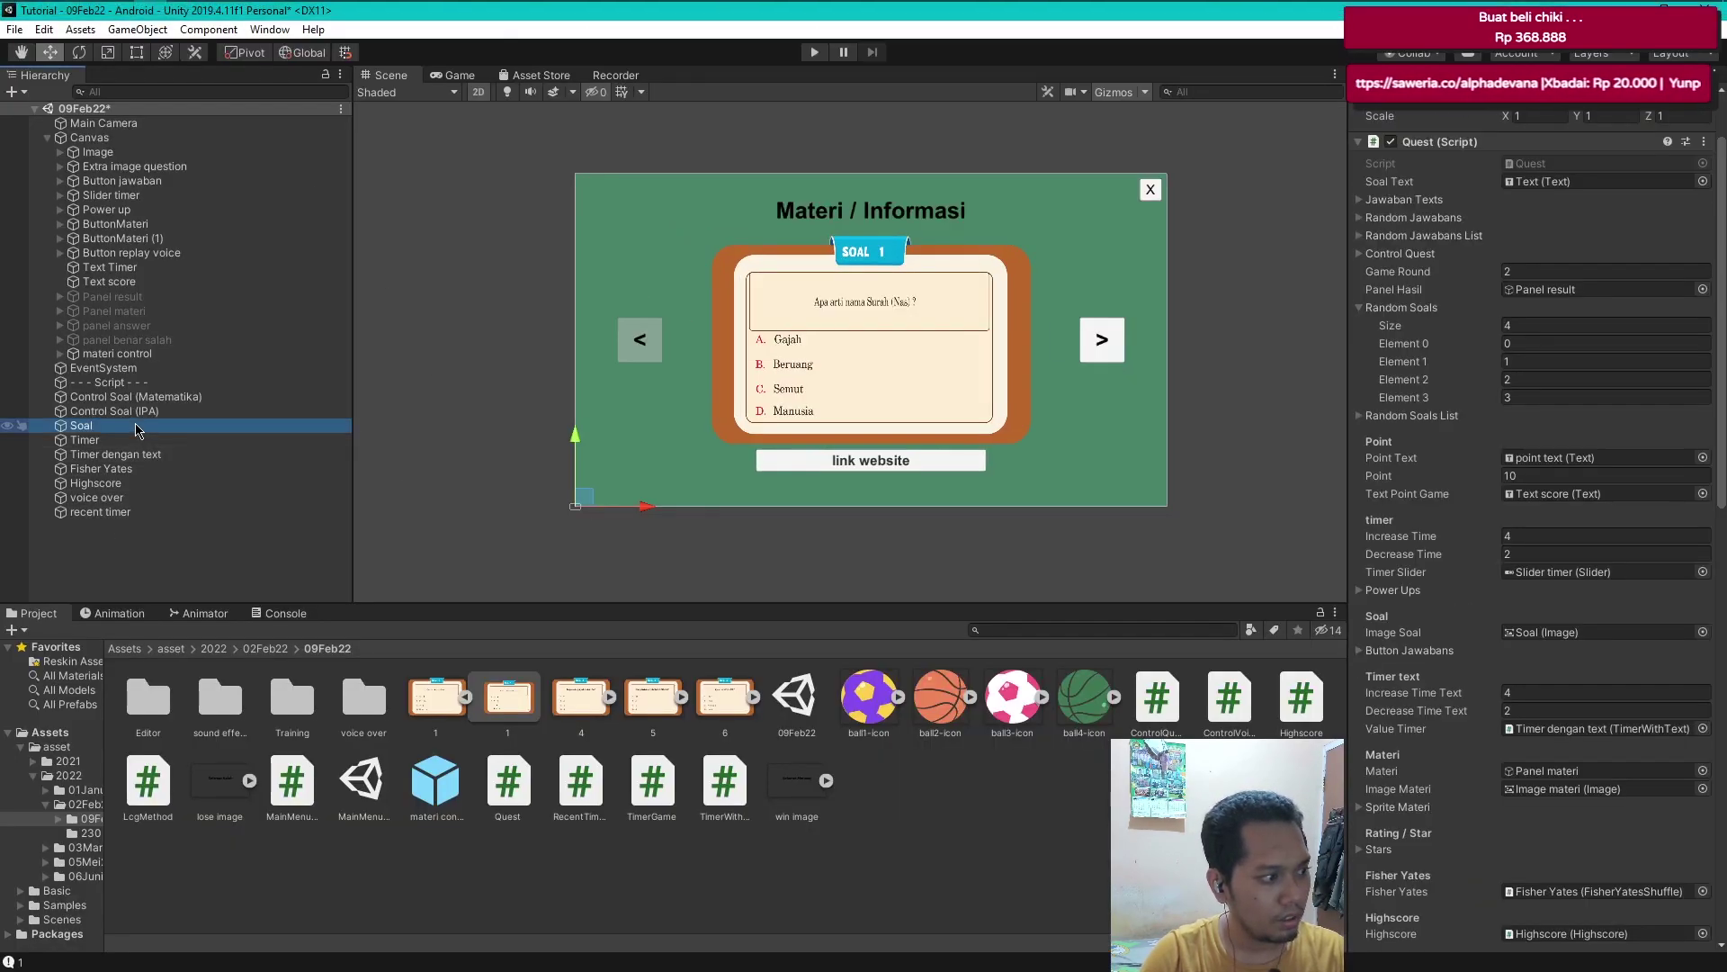
scroll(1487, 700, "down", 15)
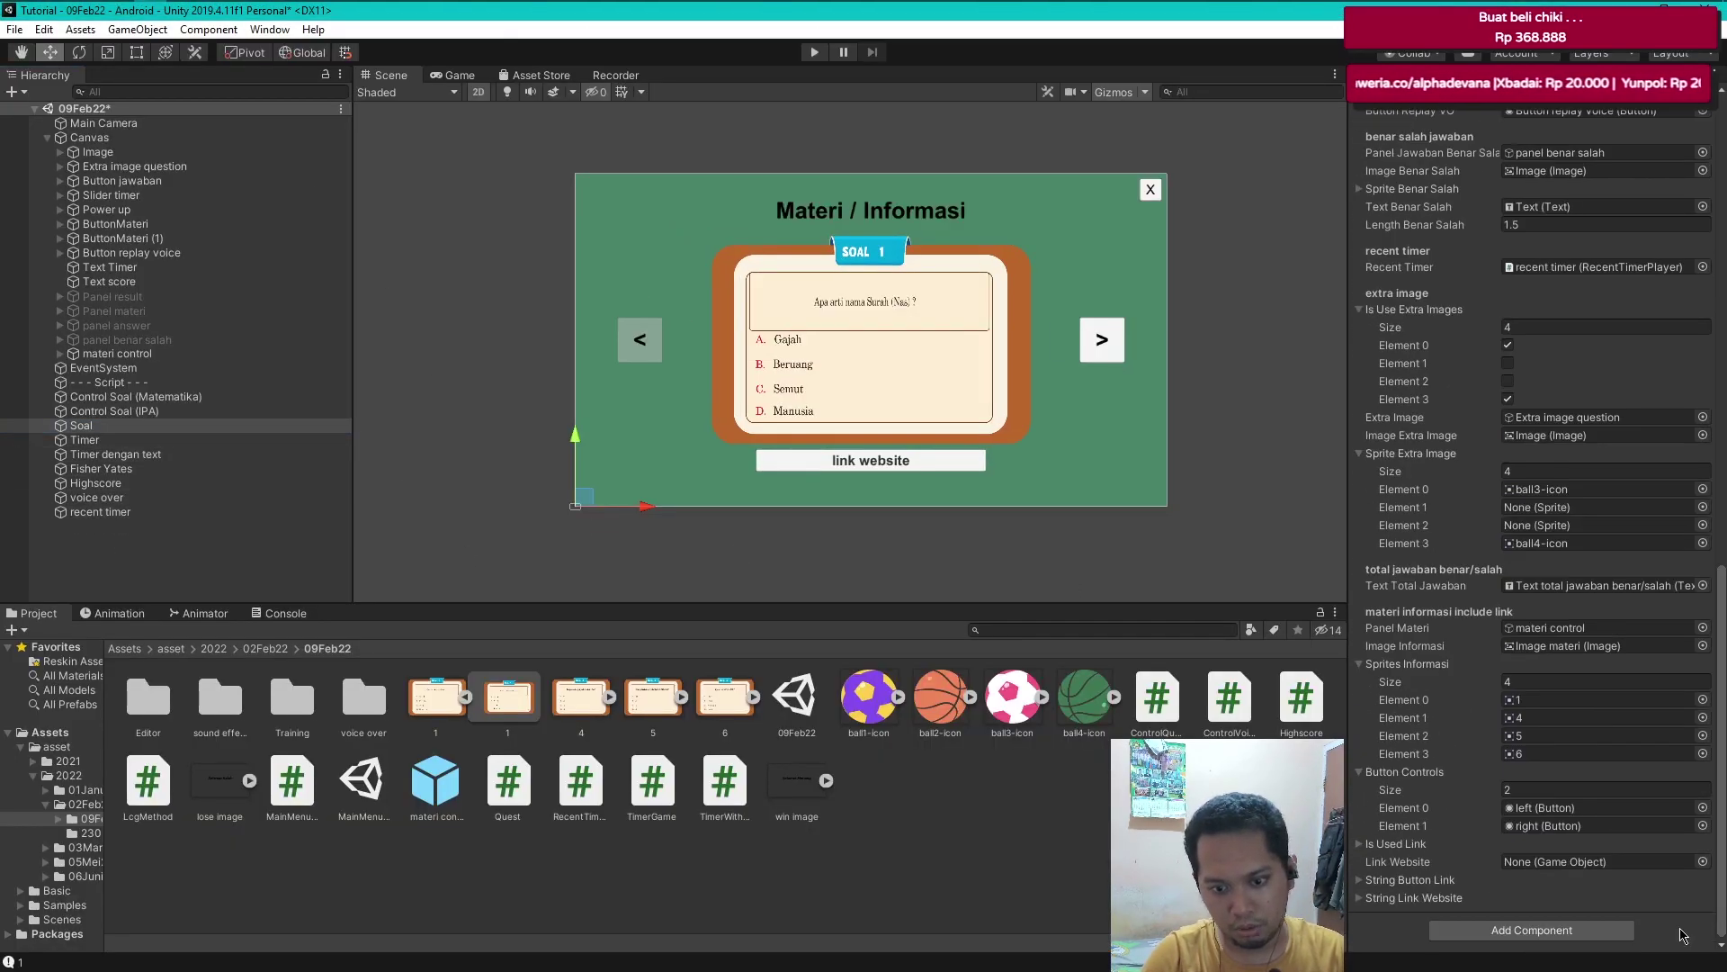
left_click(1366, 846)
left_click(1566, 861)
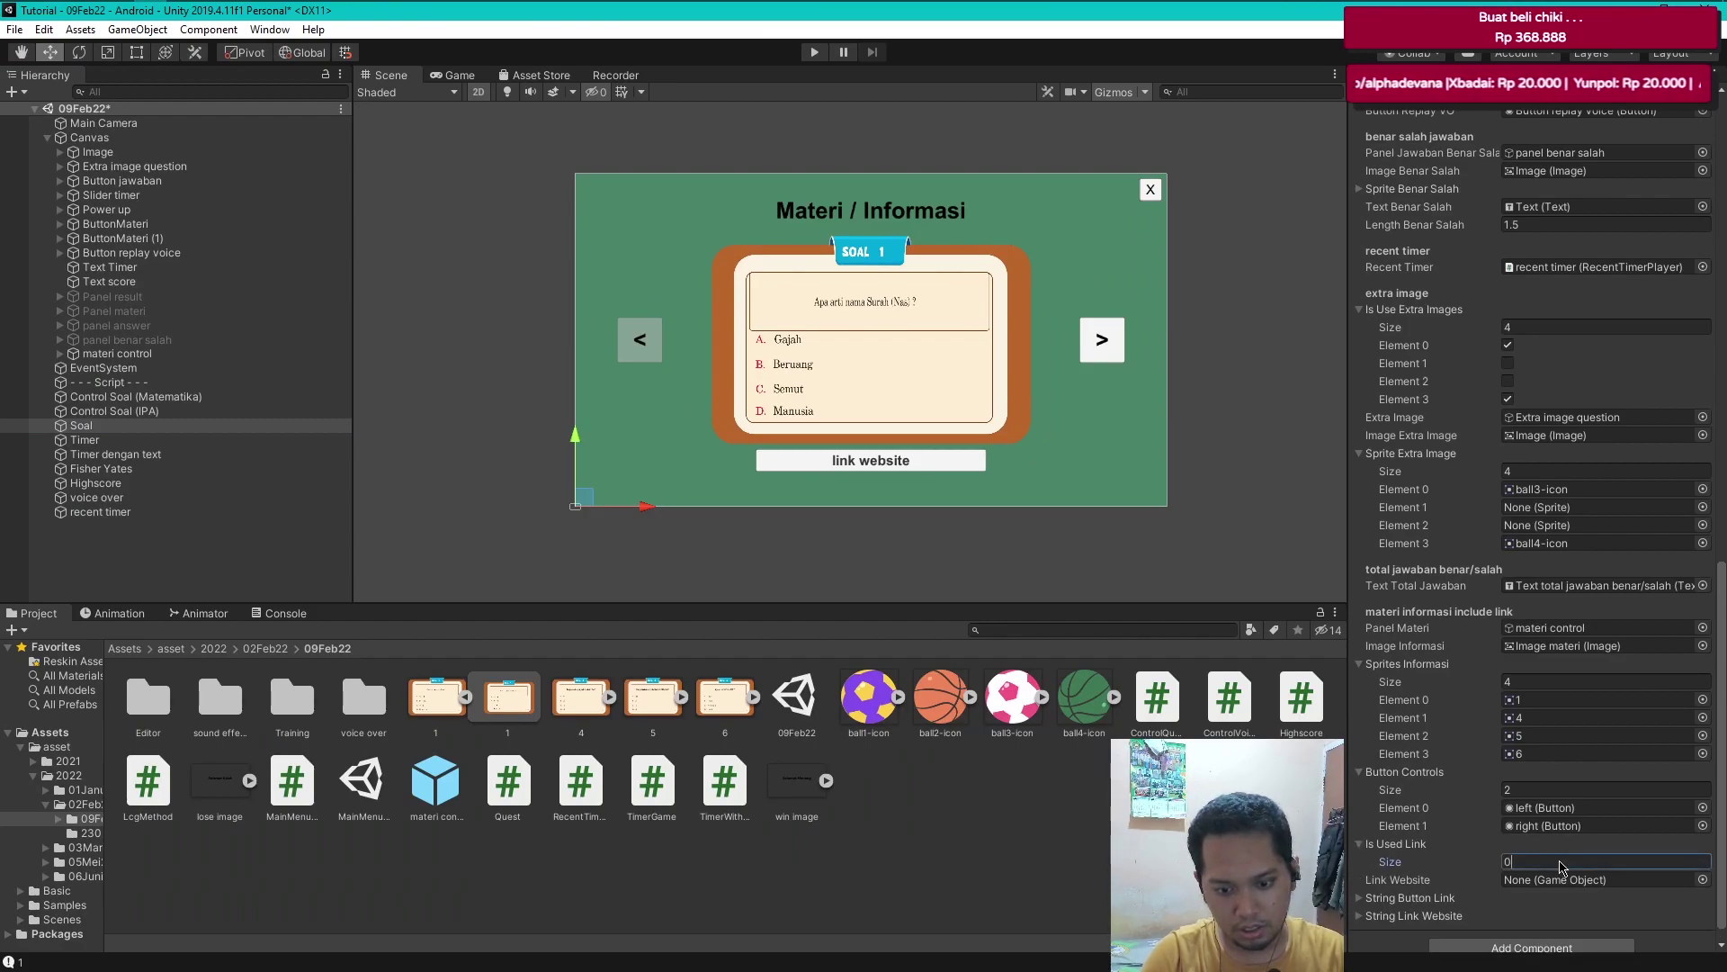
type("4")
key("Return")
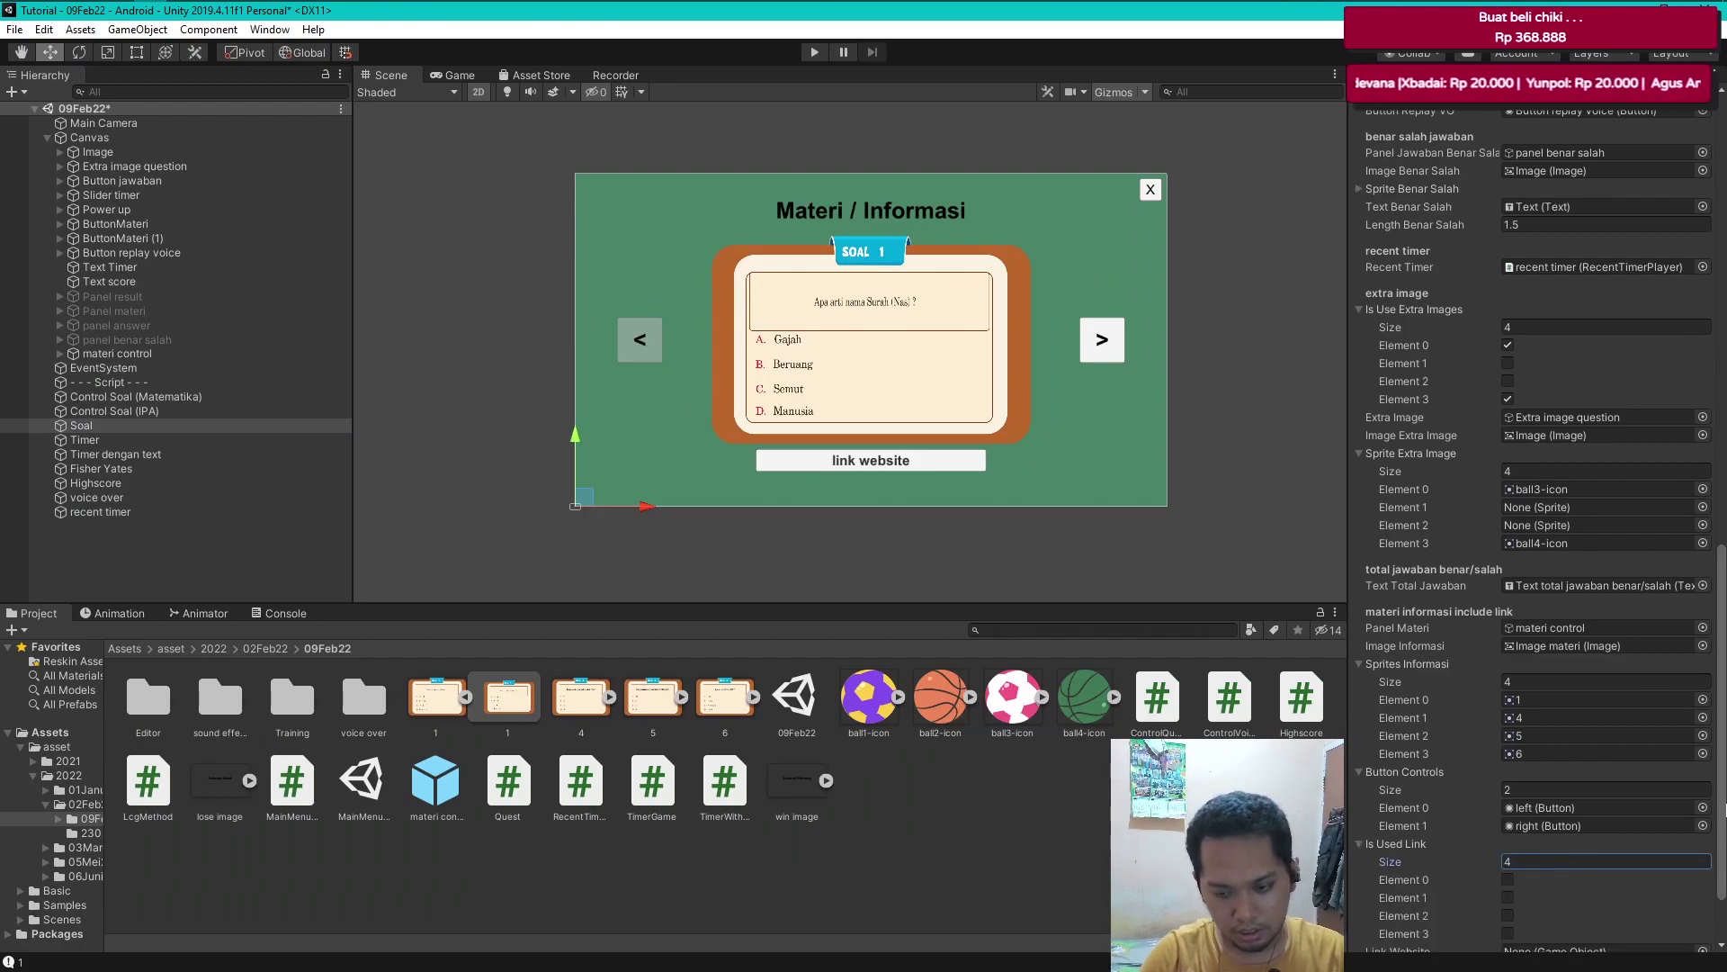
scroll(1597, 855, "down", 3)
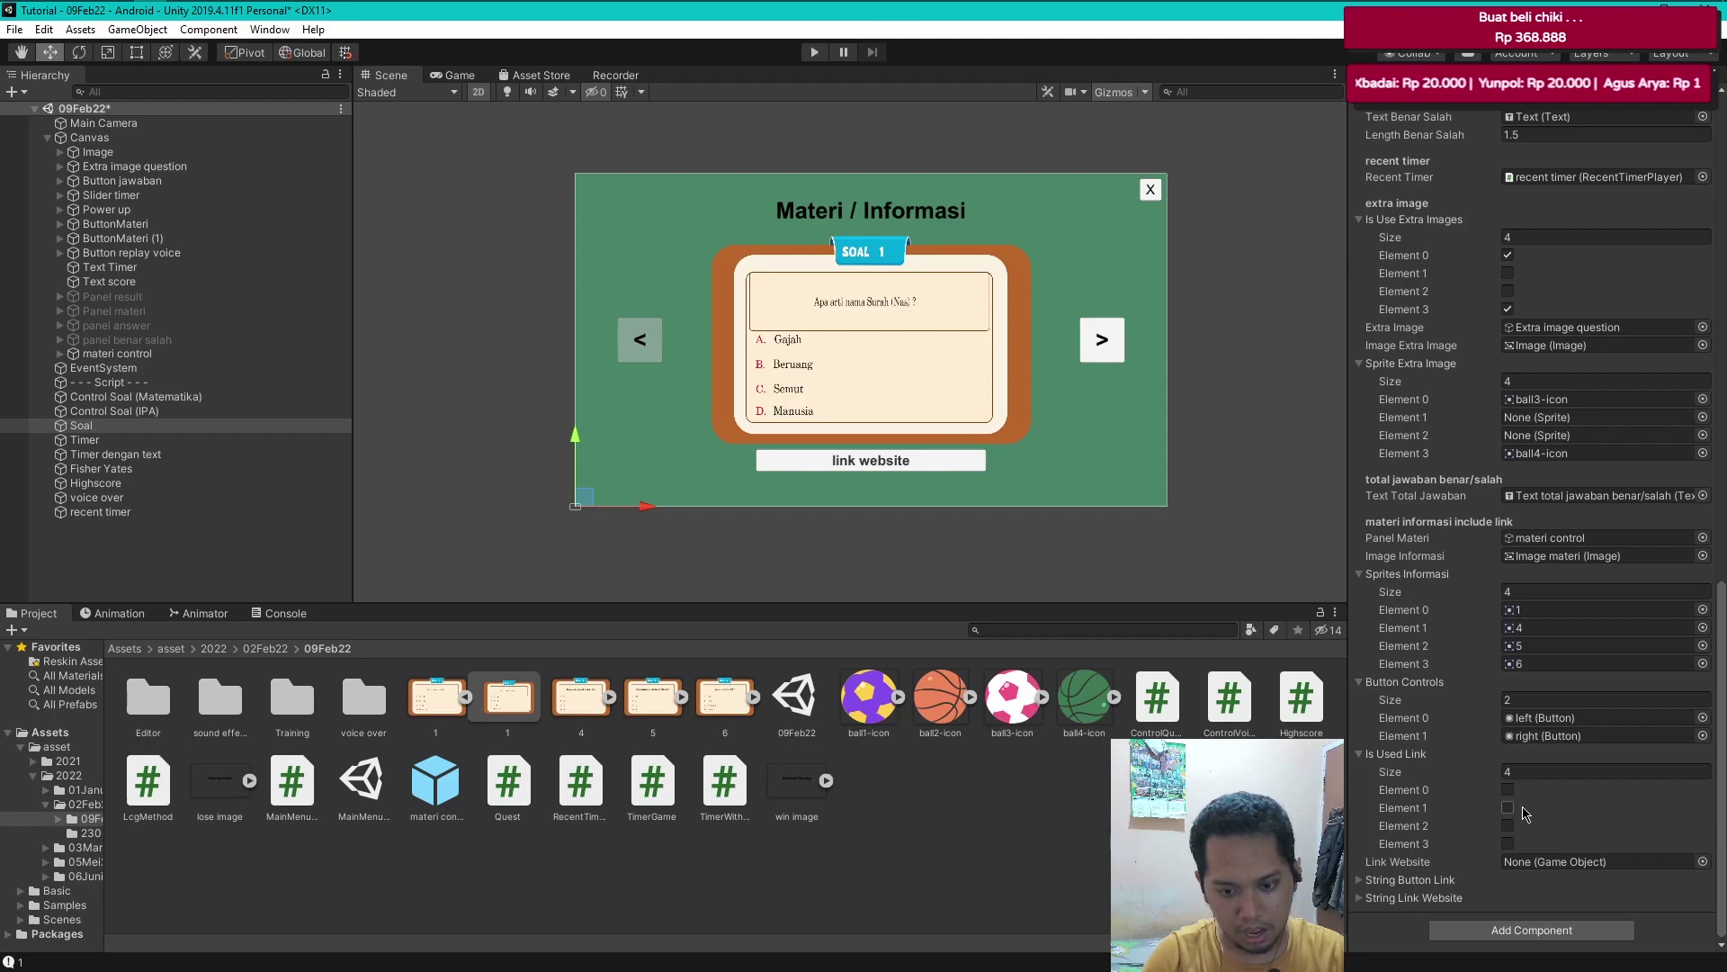
left_click(1508, 843)
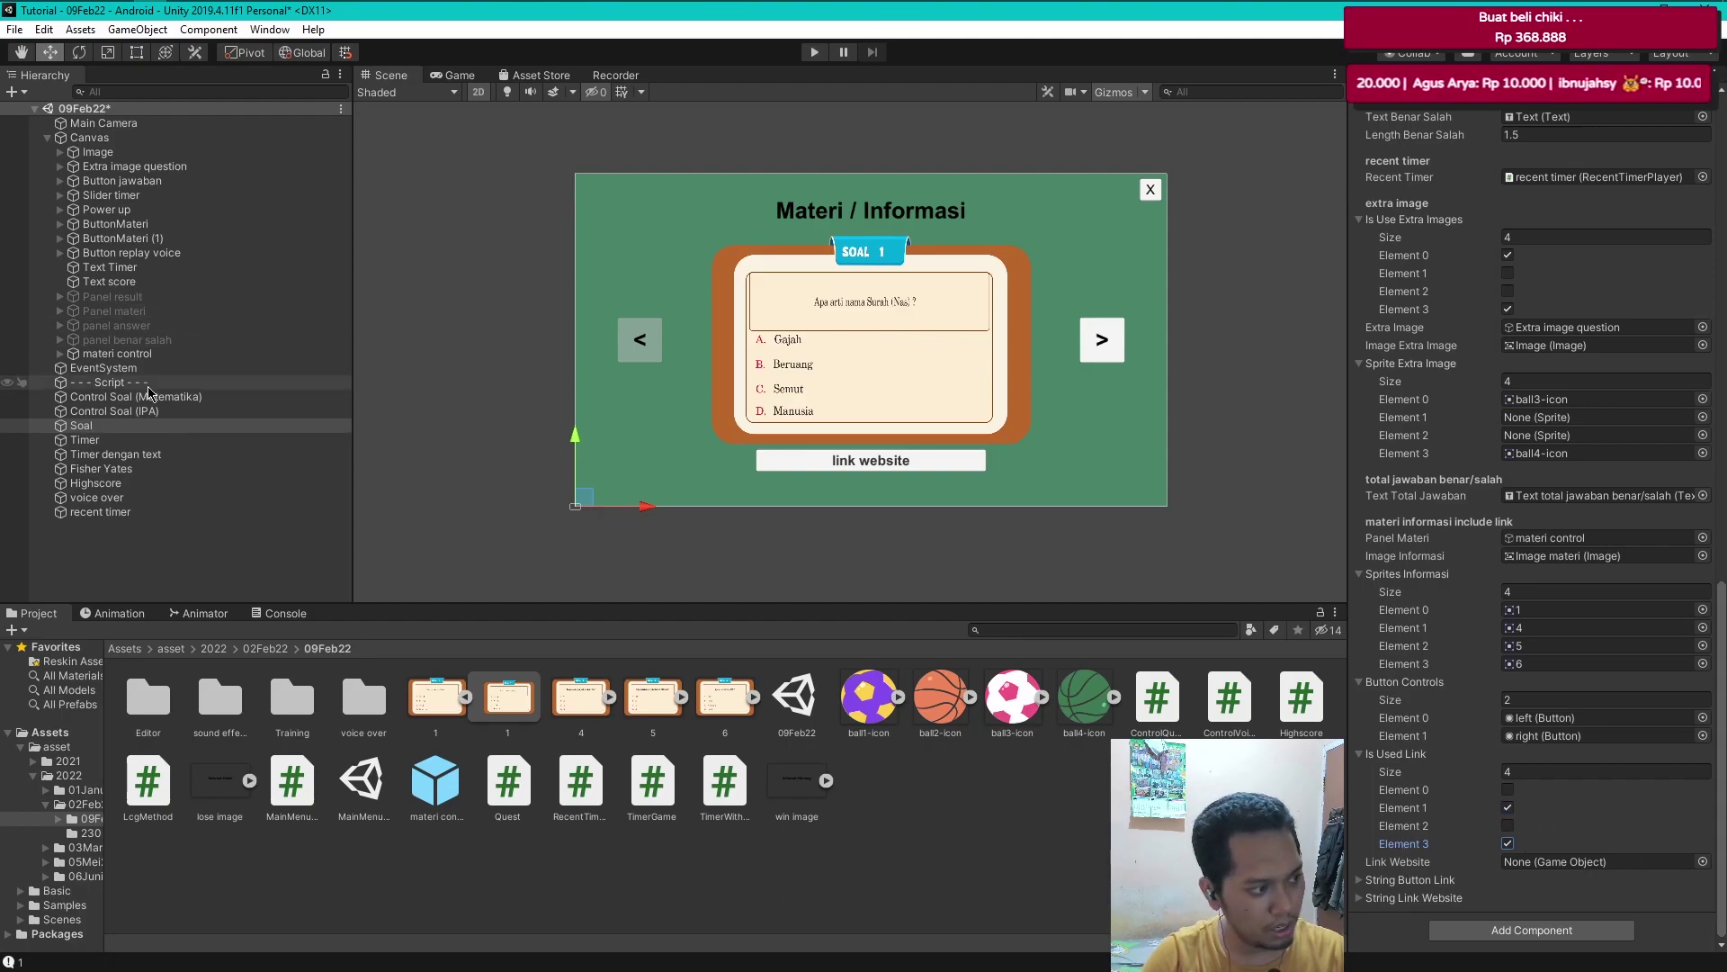
left_click(61, 354)
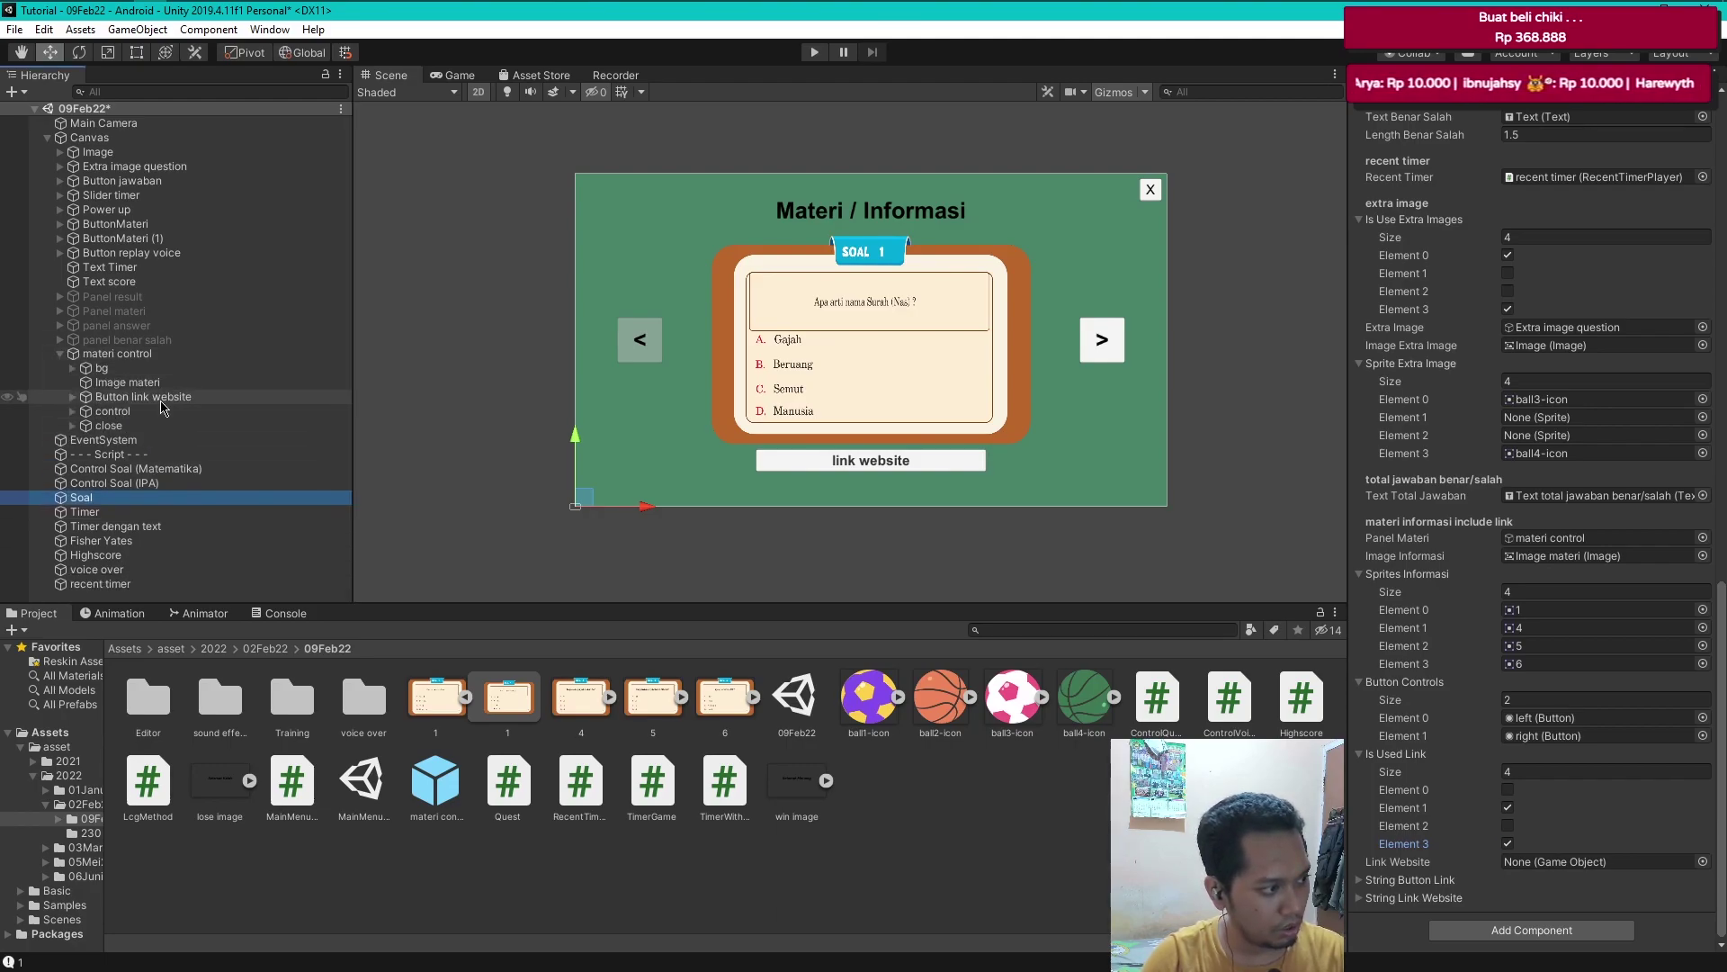
left_click_drag(74, 401, 1578, 873)
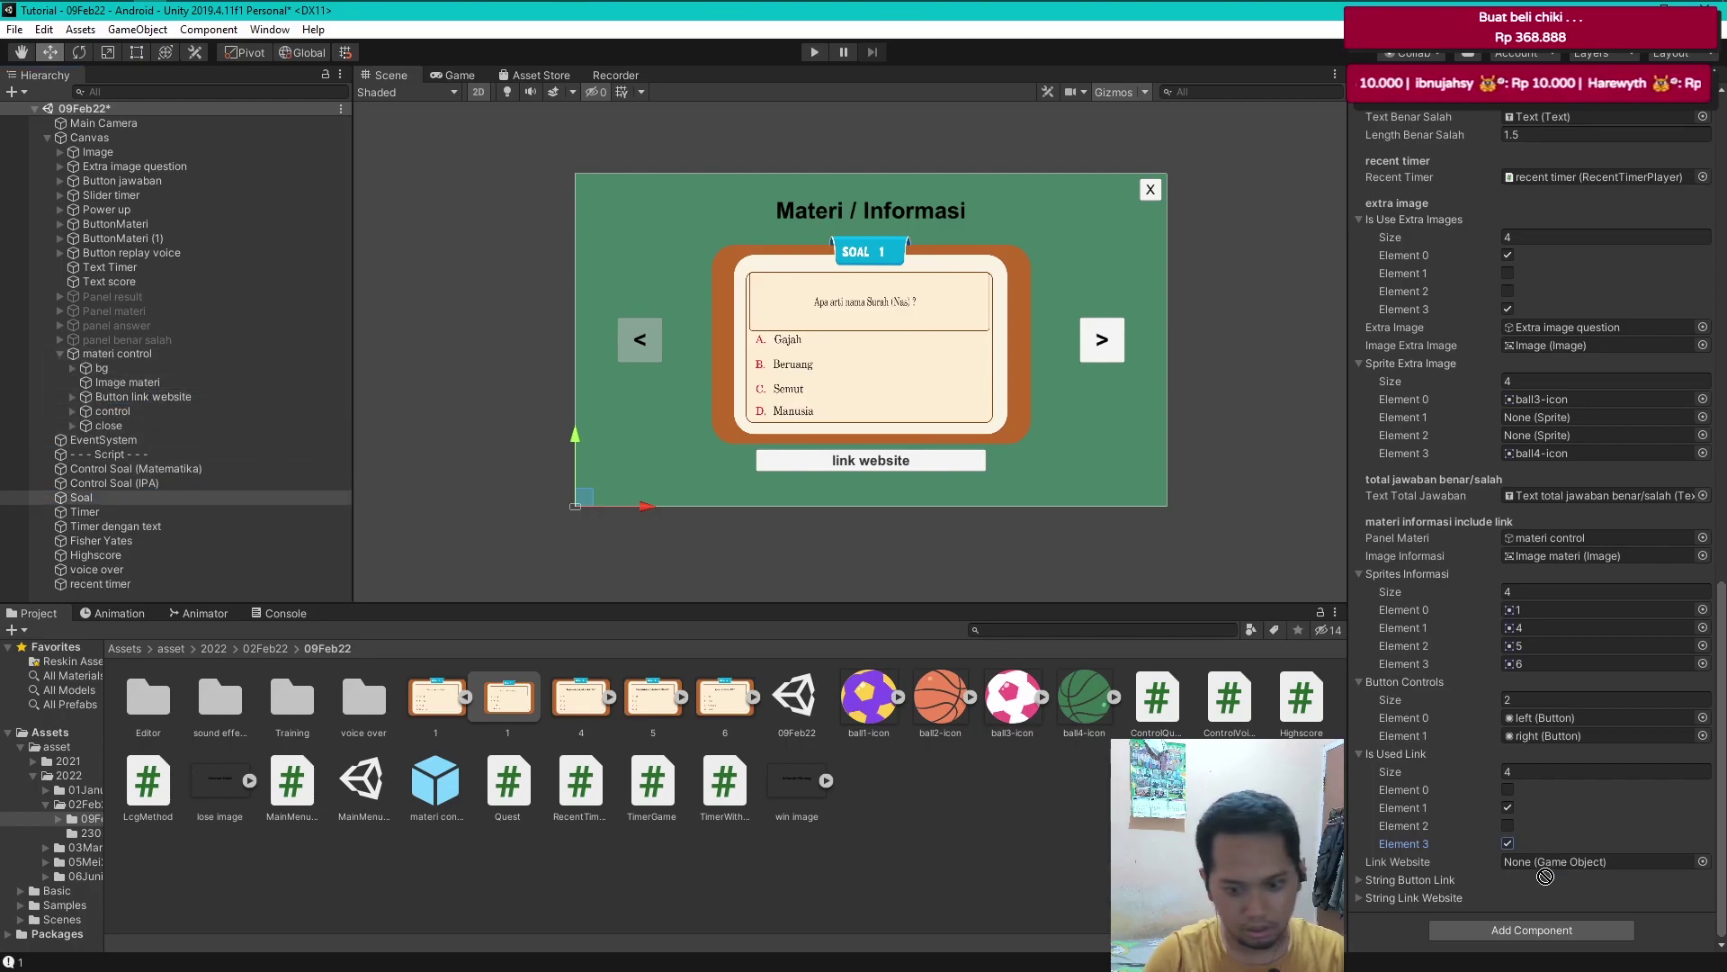
- Set both the String Button Link and String Link Website lists to 2 entries
left_click(1361, 880)
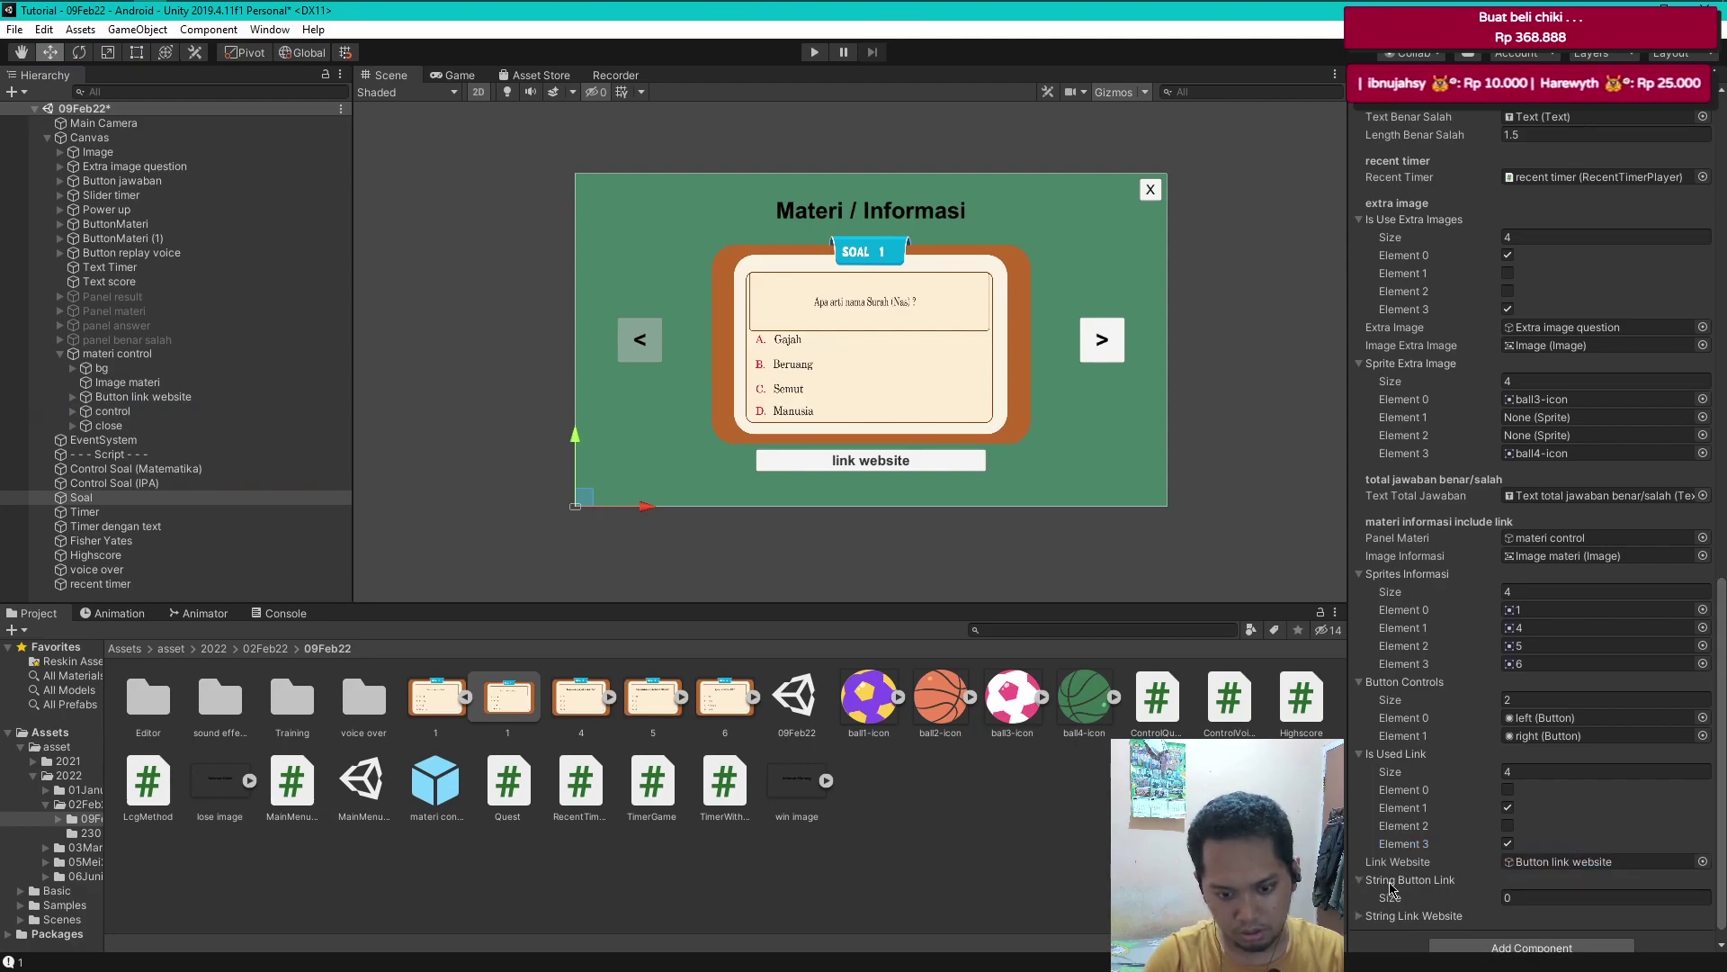
scroll(1725, 896, "down", 1)
left_click(1359, 901)
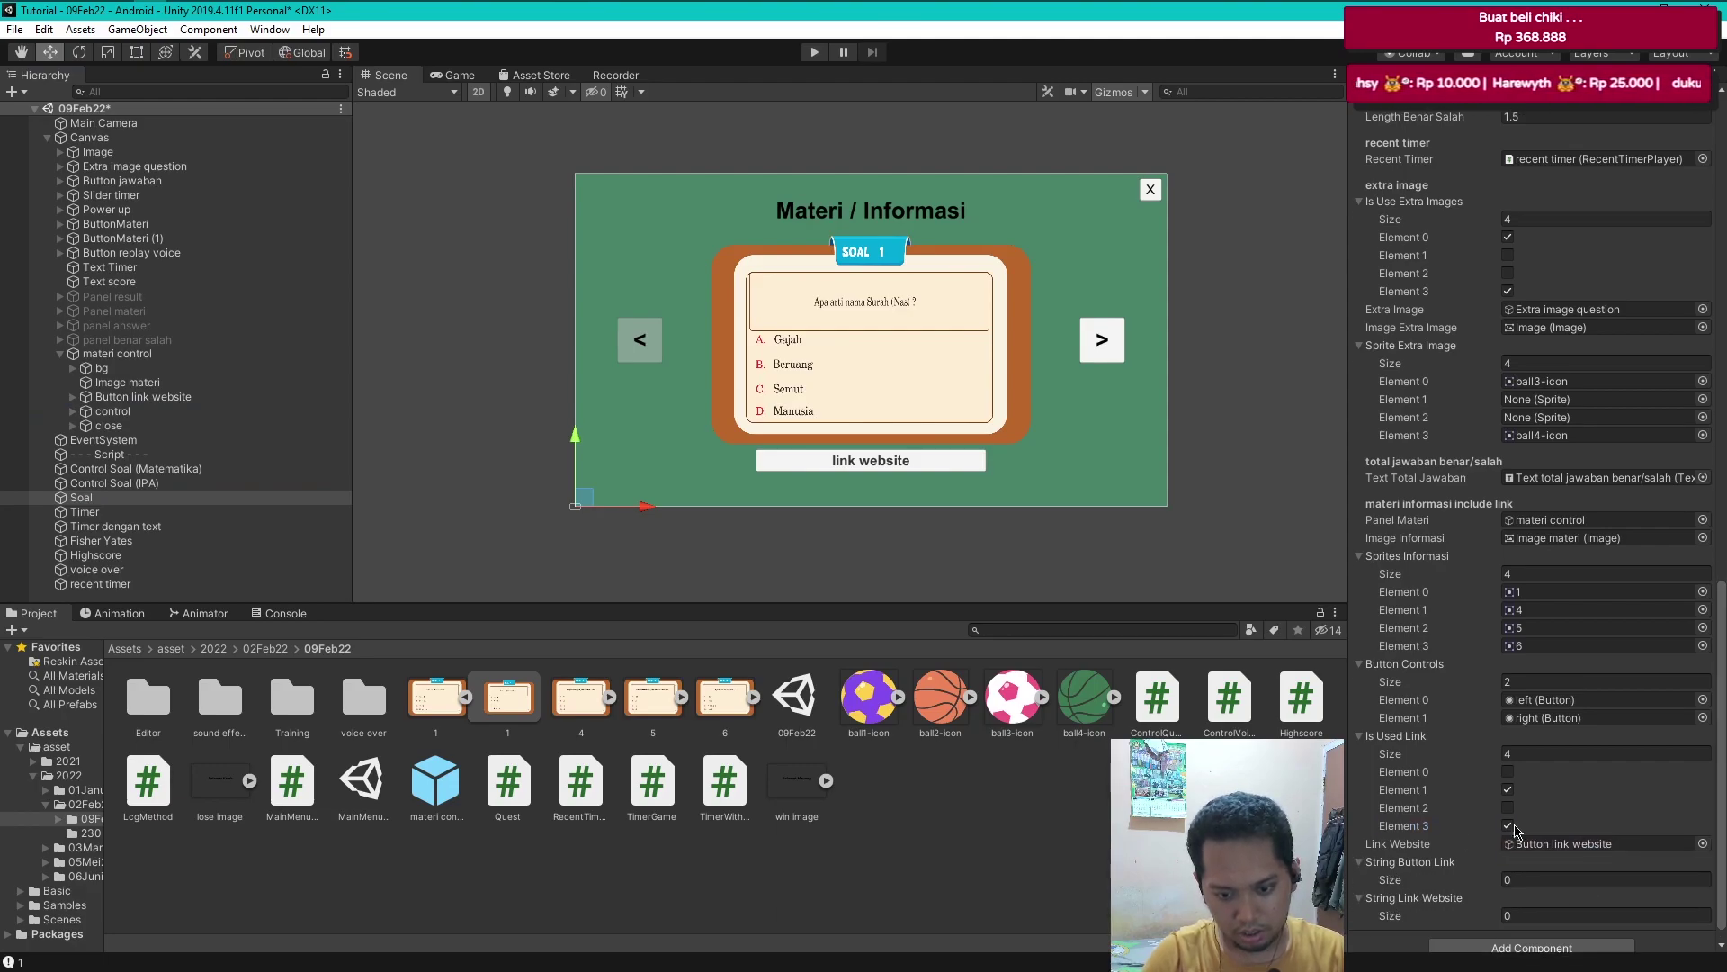
left_click(1536, 876)
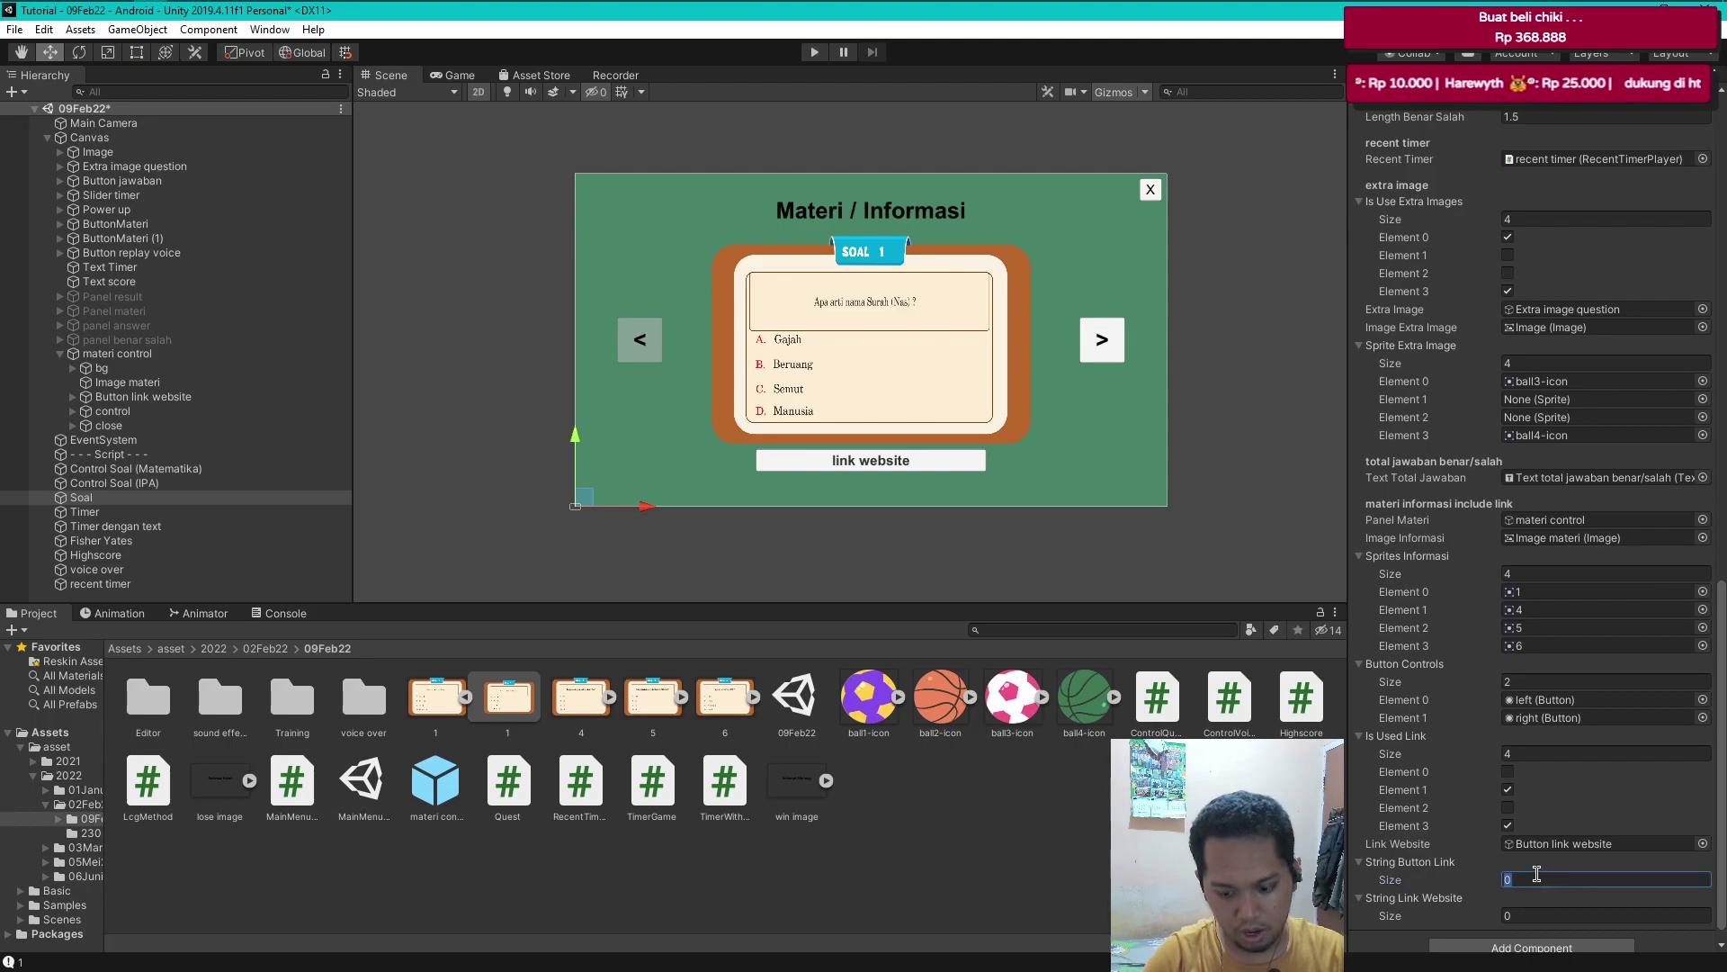
type("2")
key("Return")
scroll(1585, 964, "down", 3)
left_click(1565, 897)
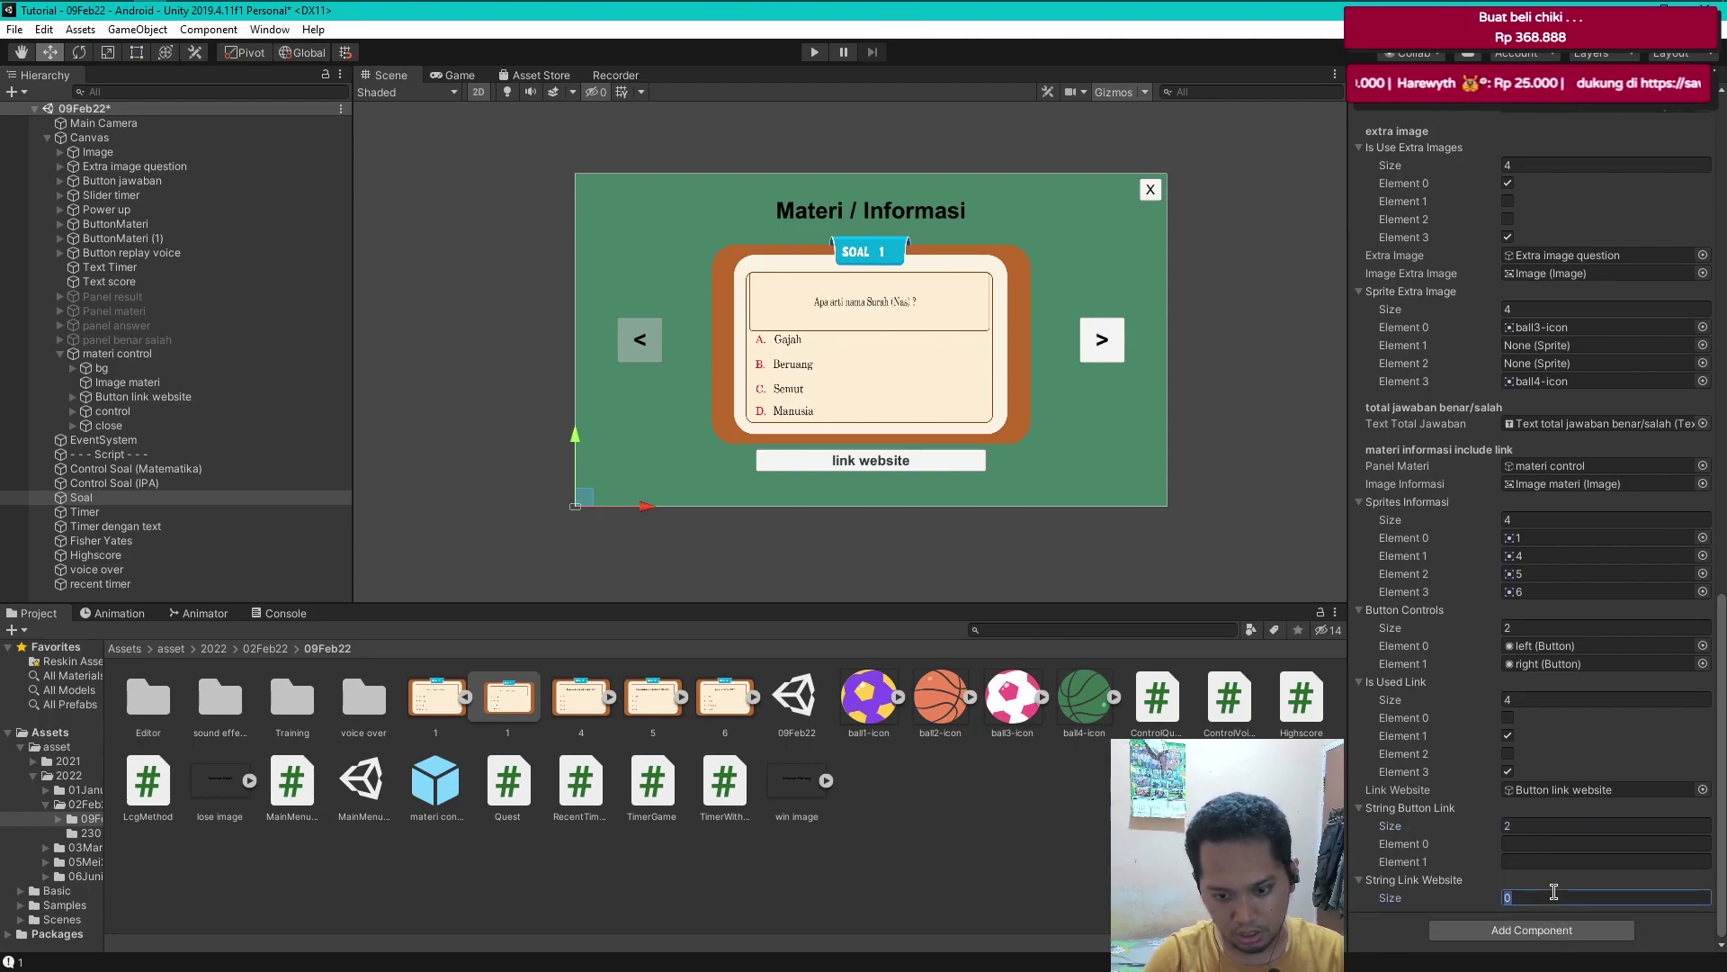
type("2")
key("Return")
scroll(1464, 810, "down", 1)
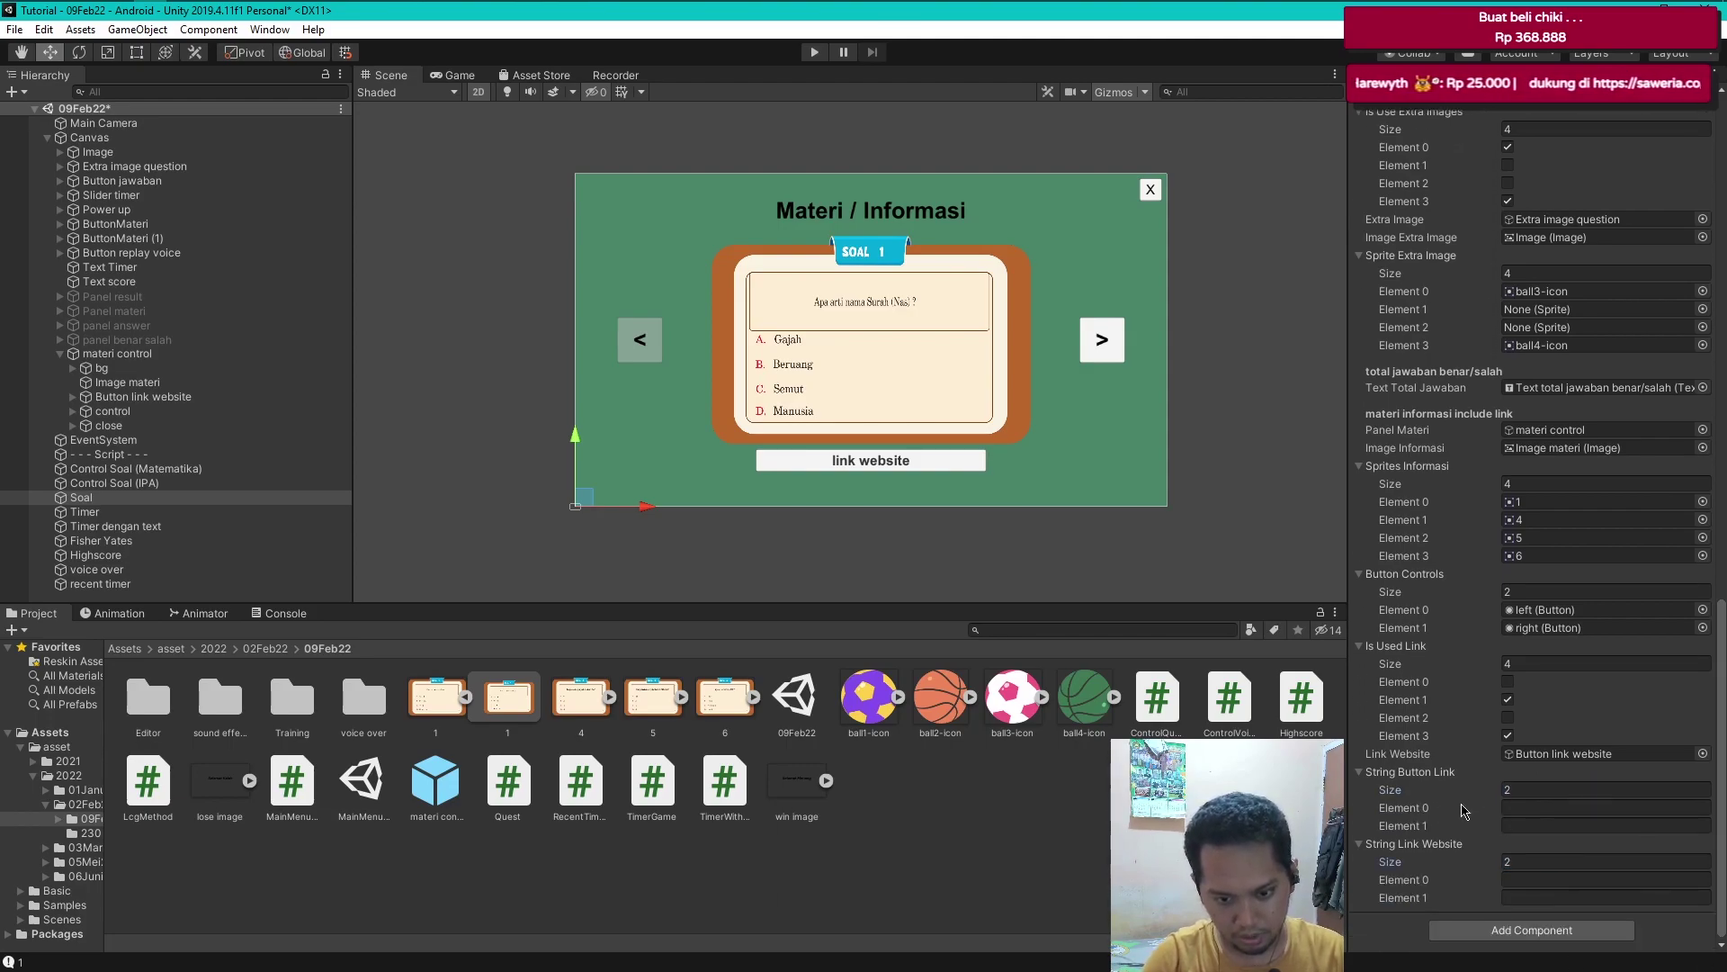
- Enter the Saweria and SociaBuzz button labels in String Button Link elements 0 and 1
left_click(1535, 808)
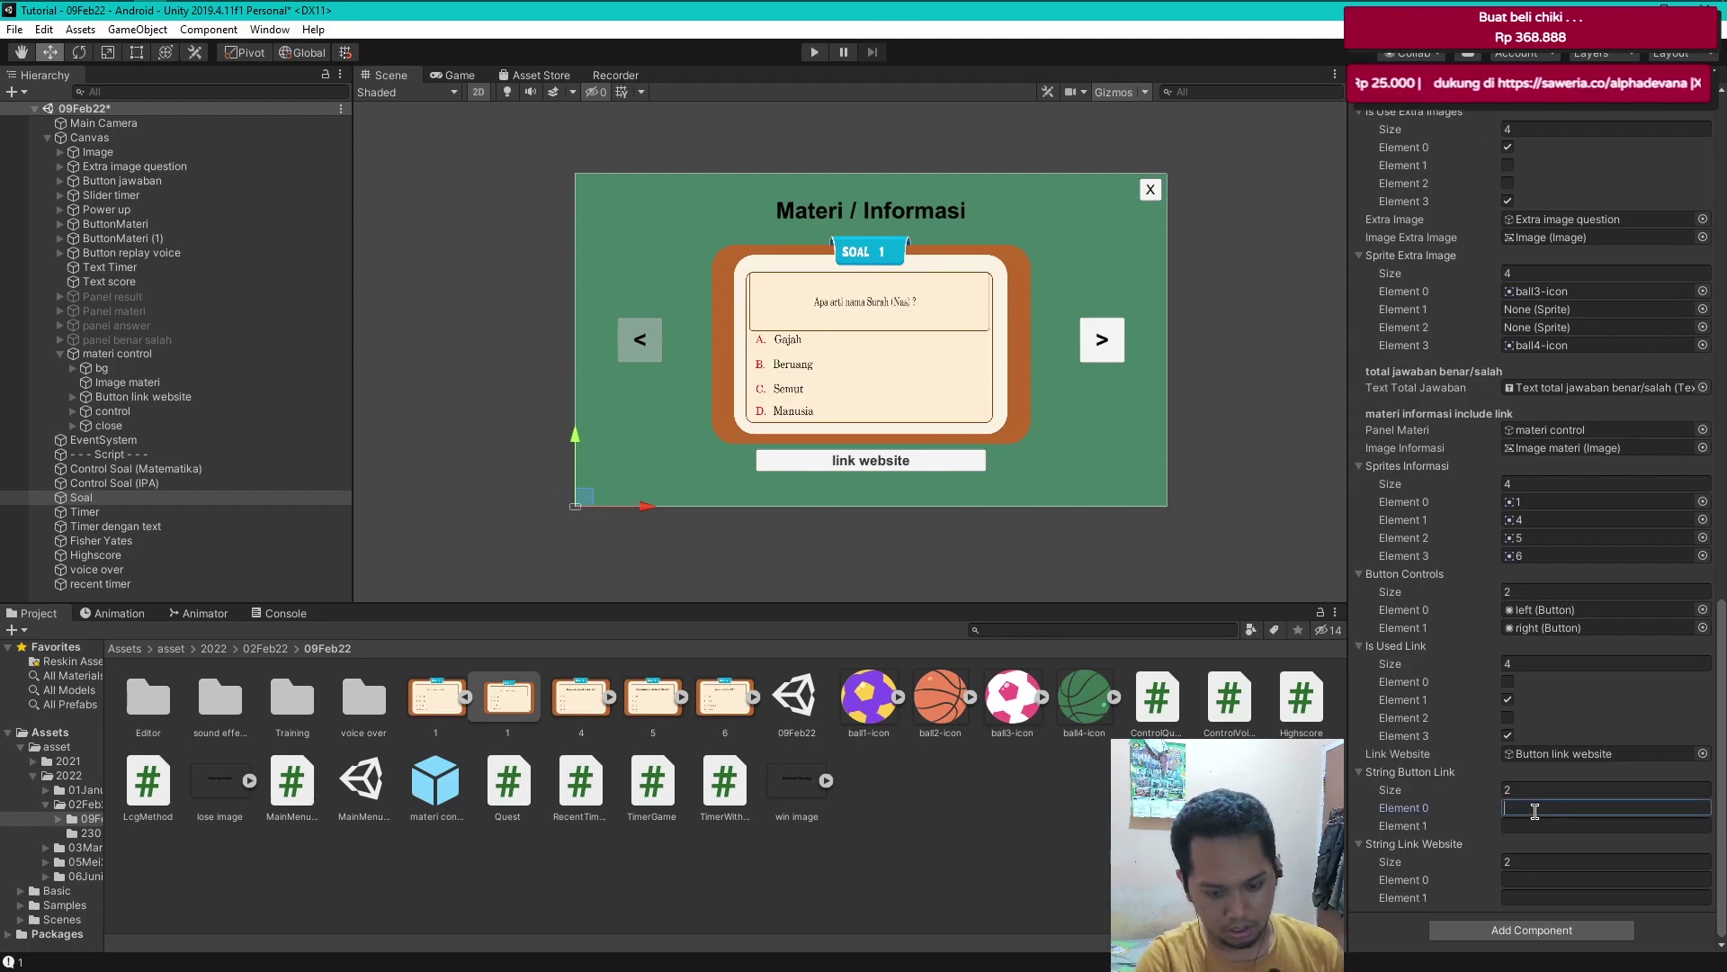
type("Saweri")
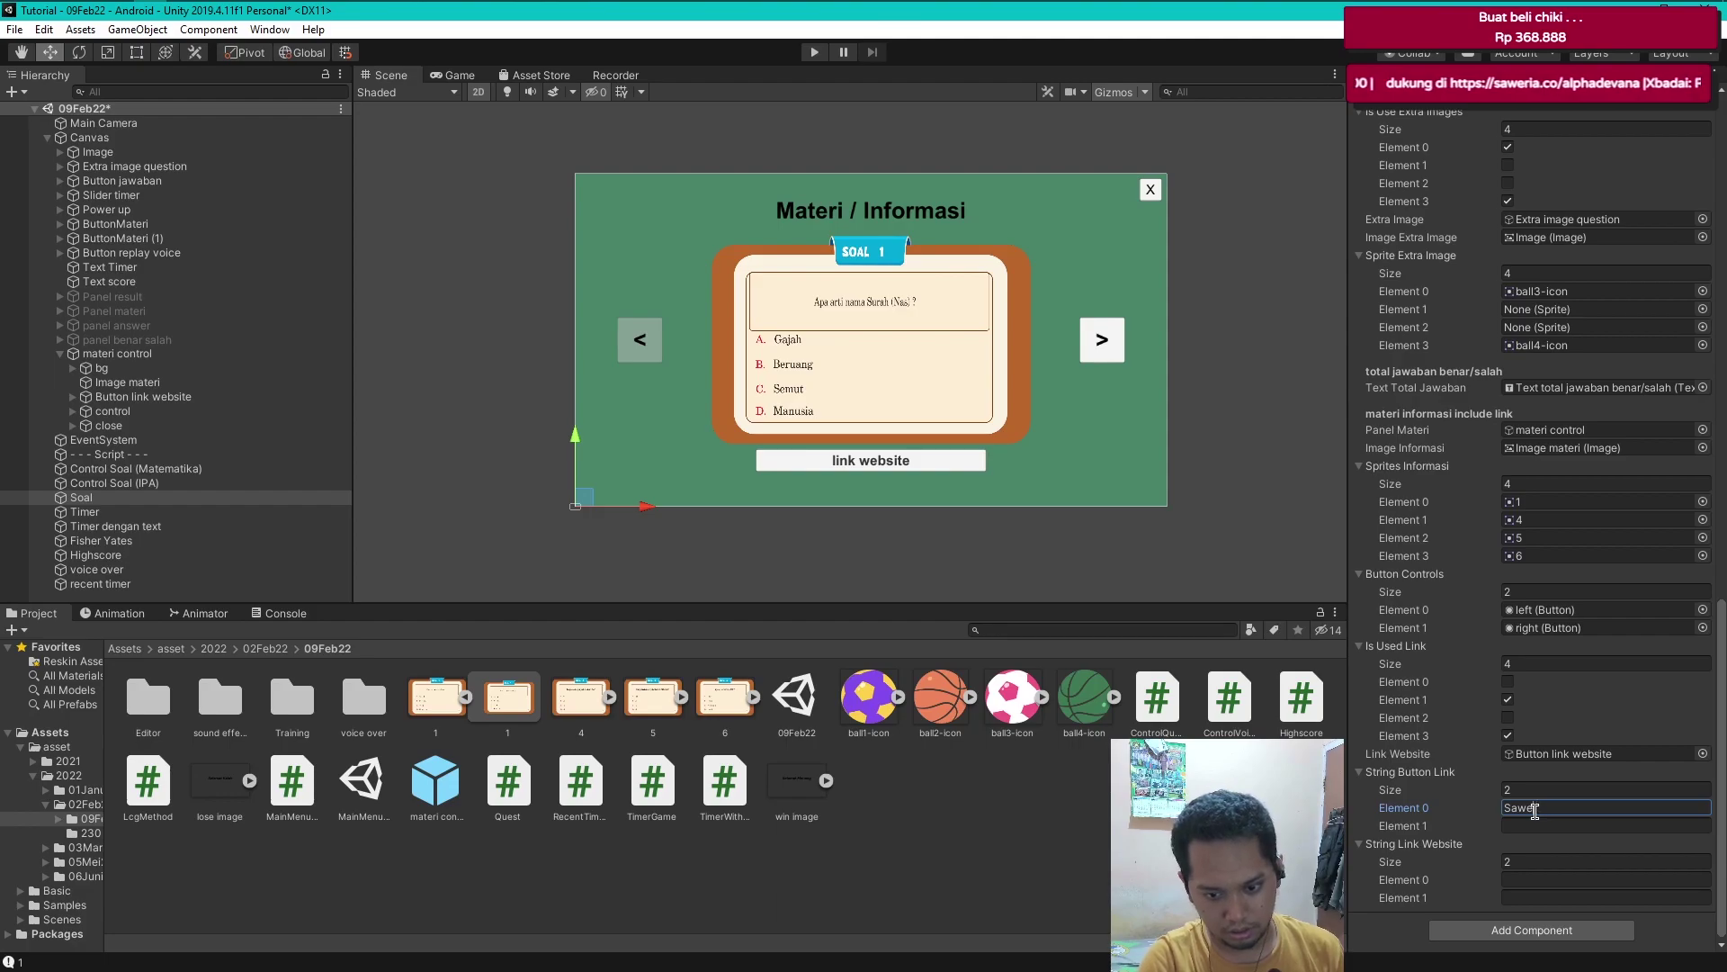
key("BackSpace")
key("BackSpace")
key("BackSpace")
type("Link")
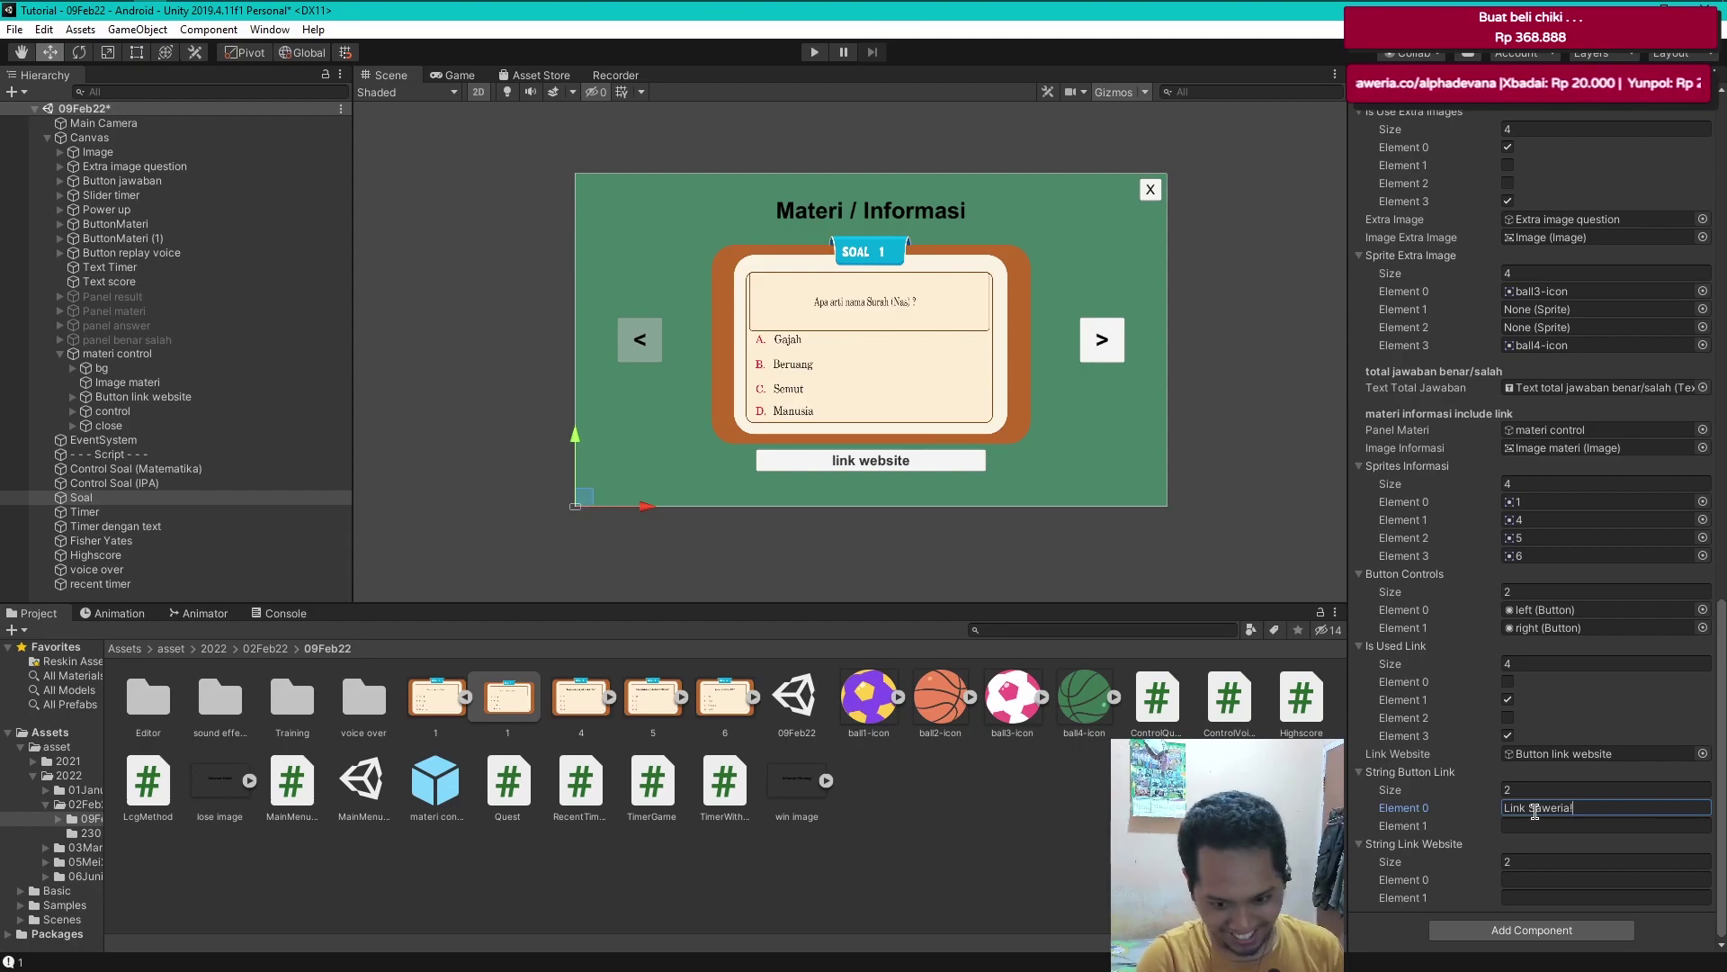
type("Terima Kasih")
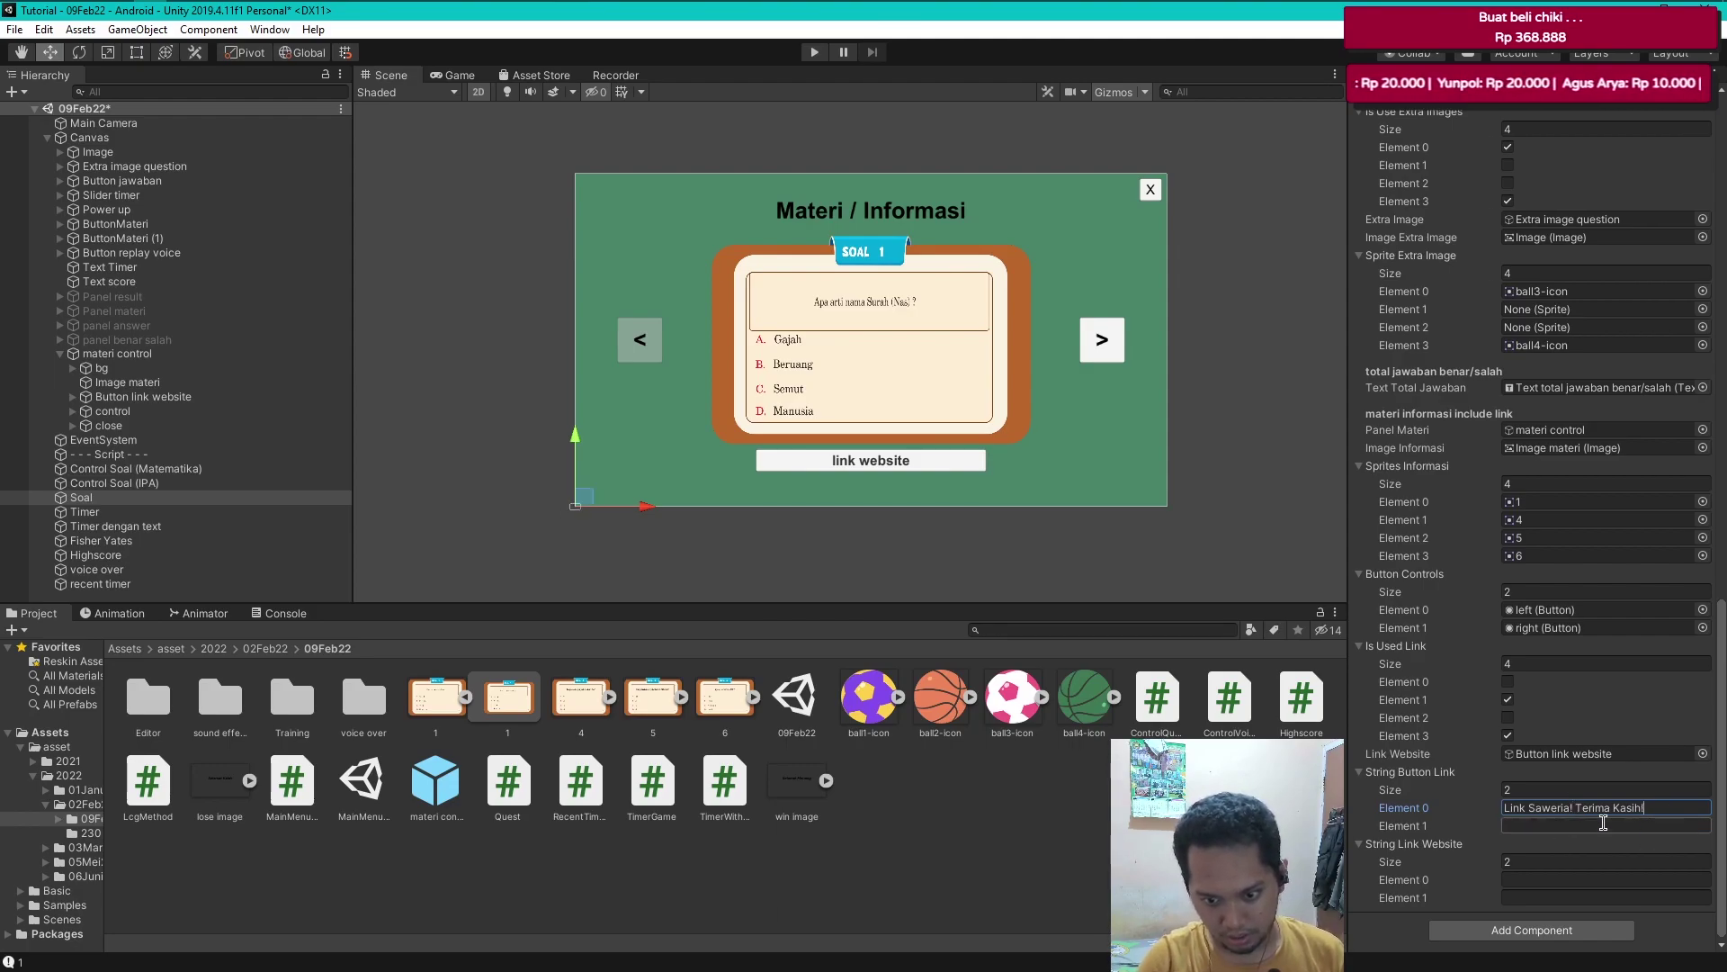
type(",")
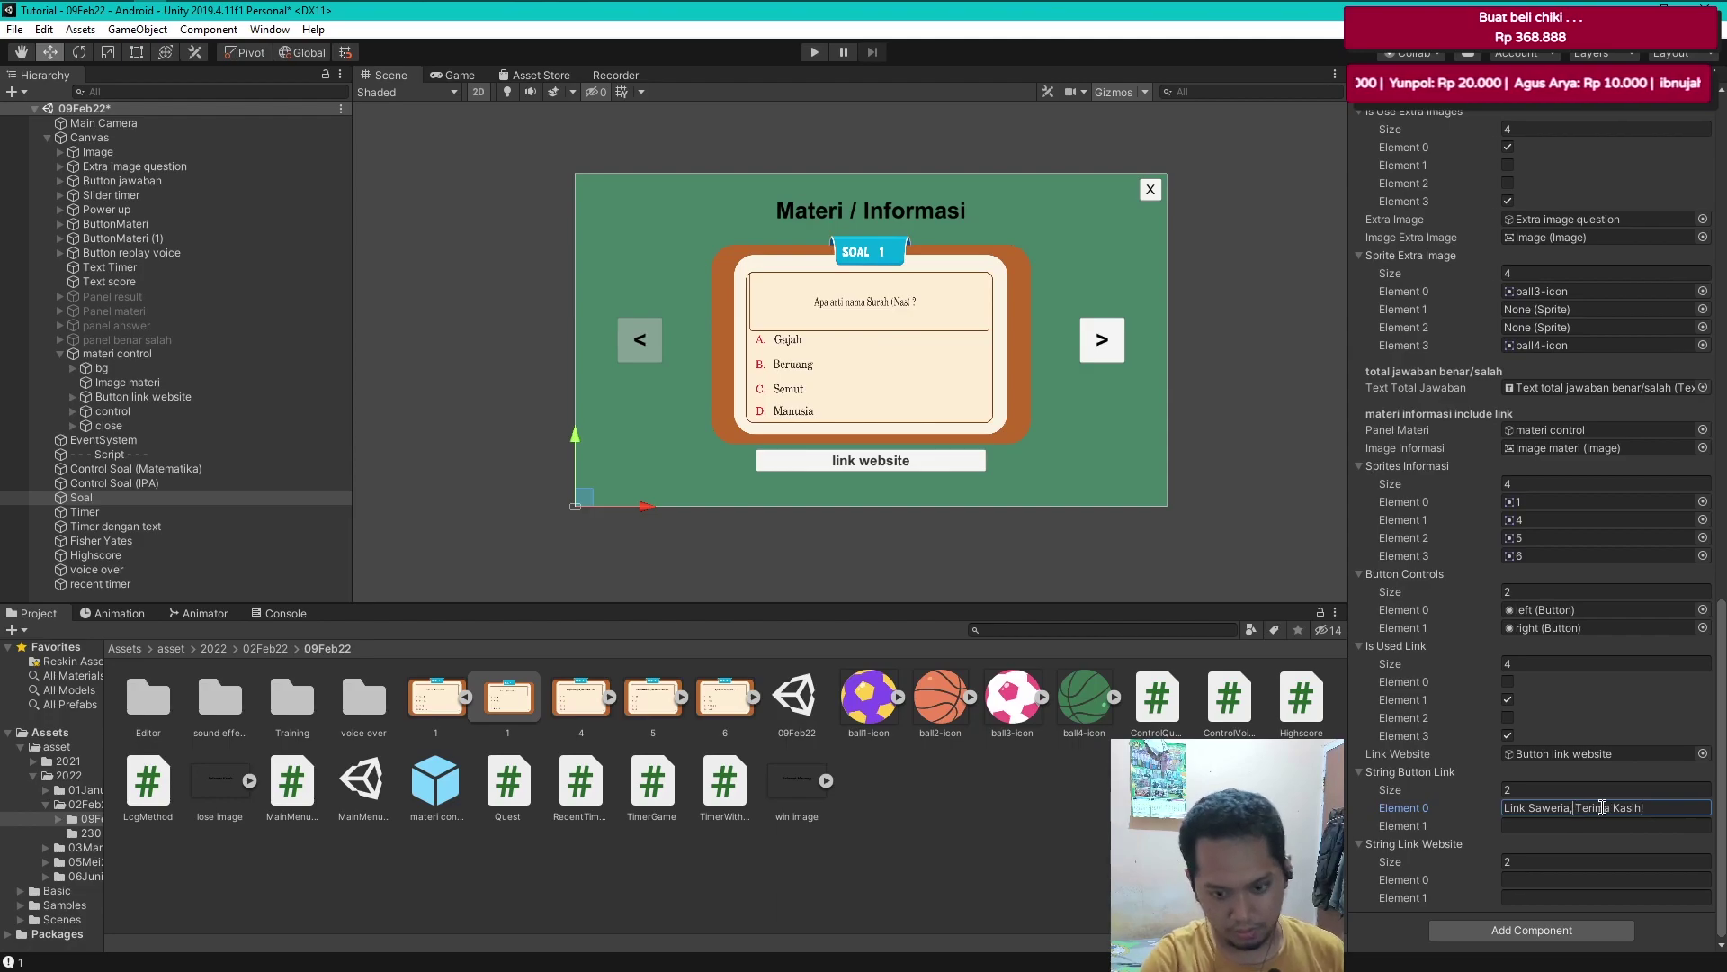
left_click(1547, 826)
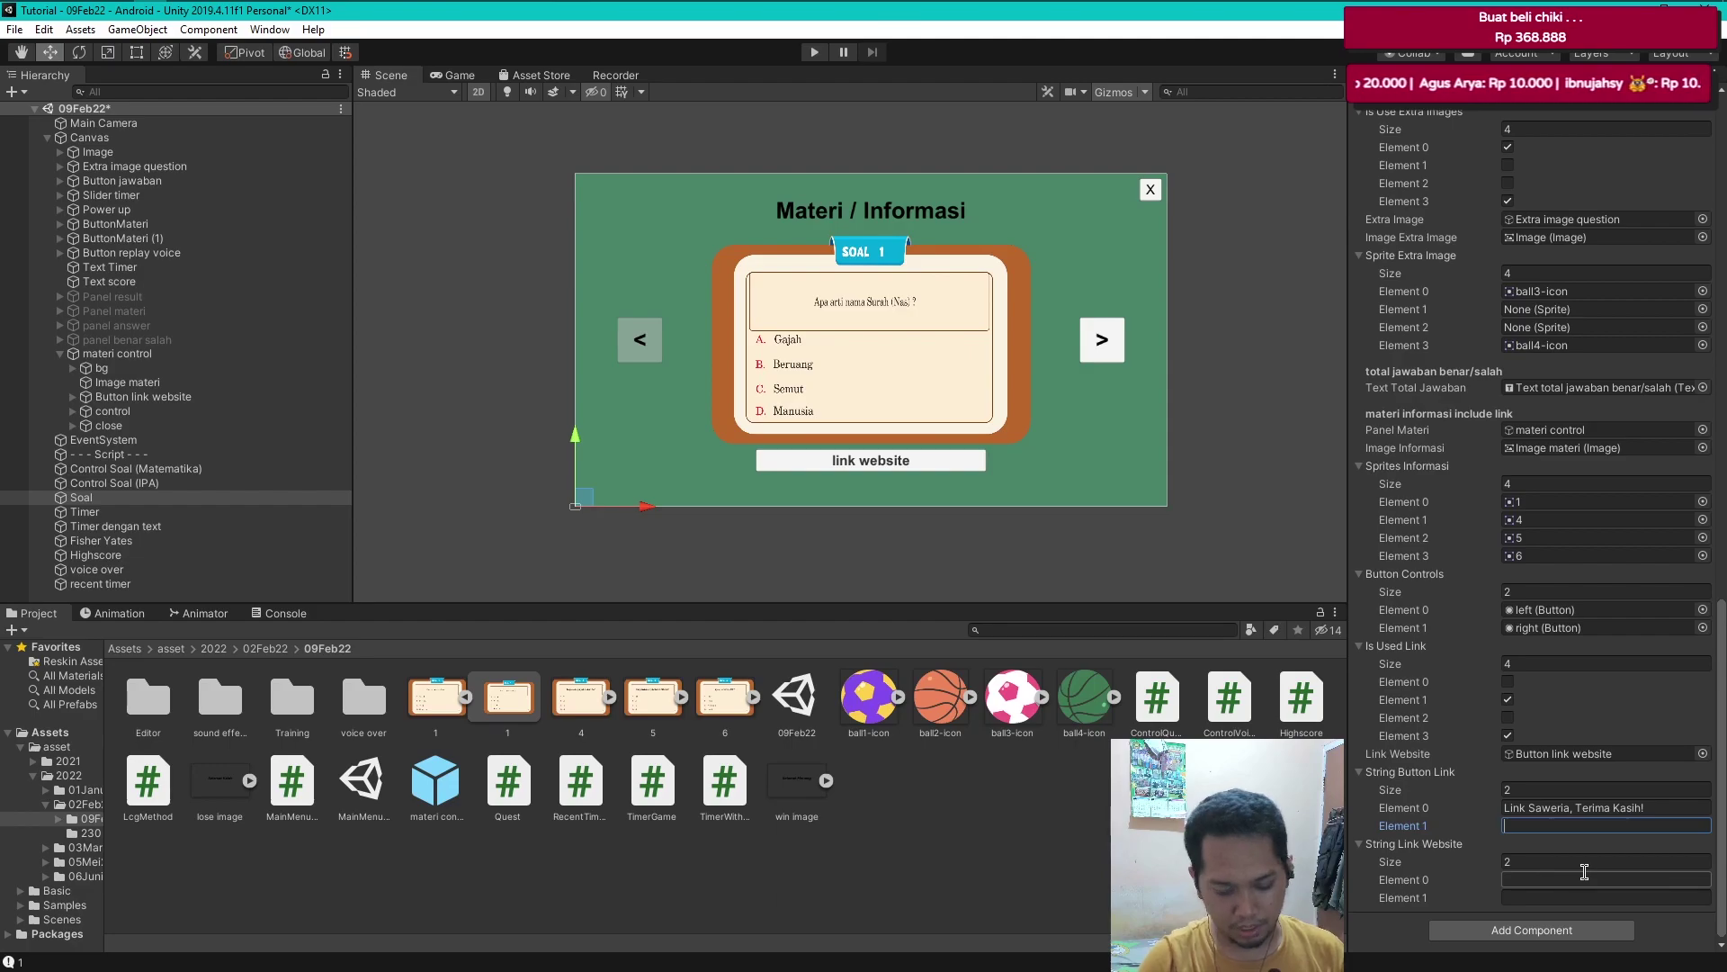
type("Link")
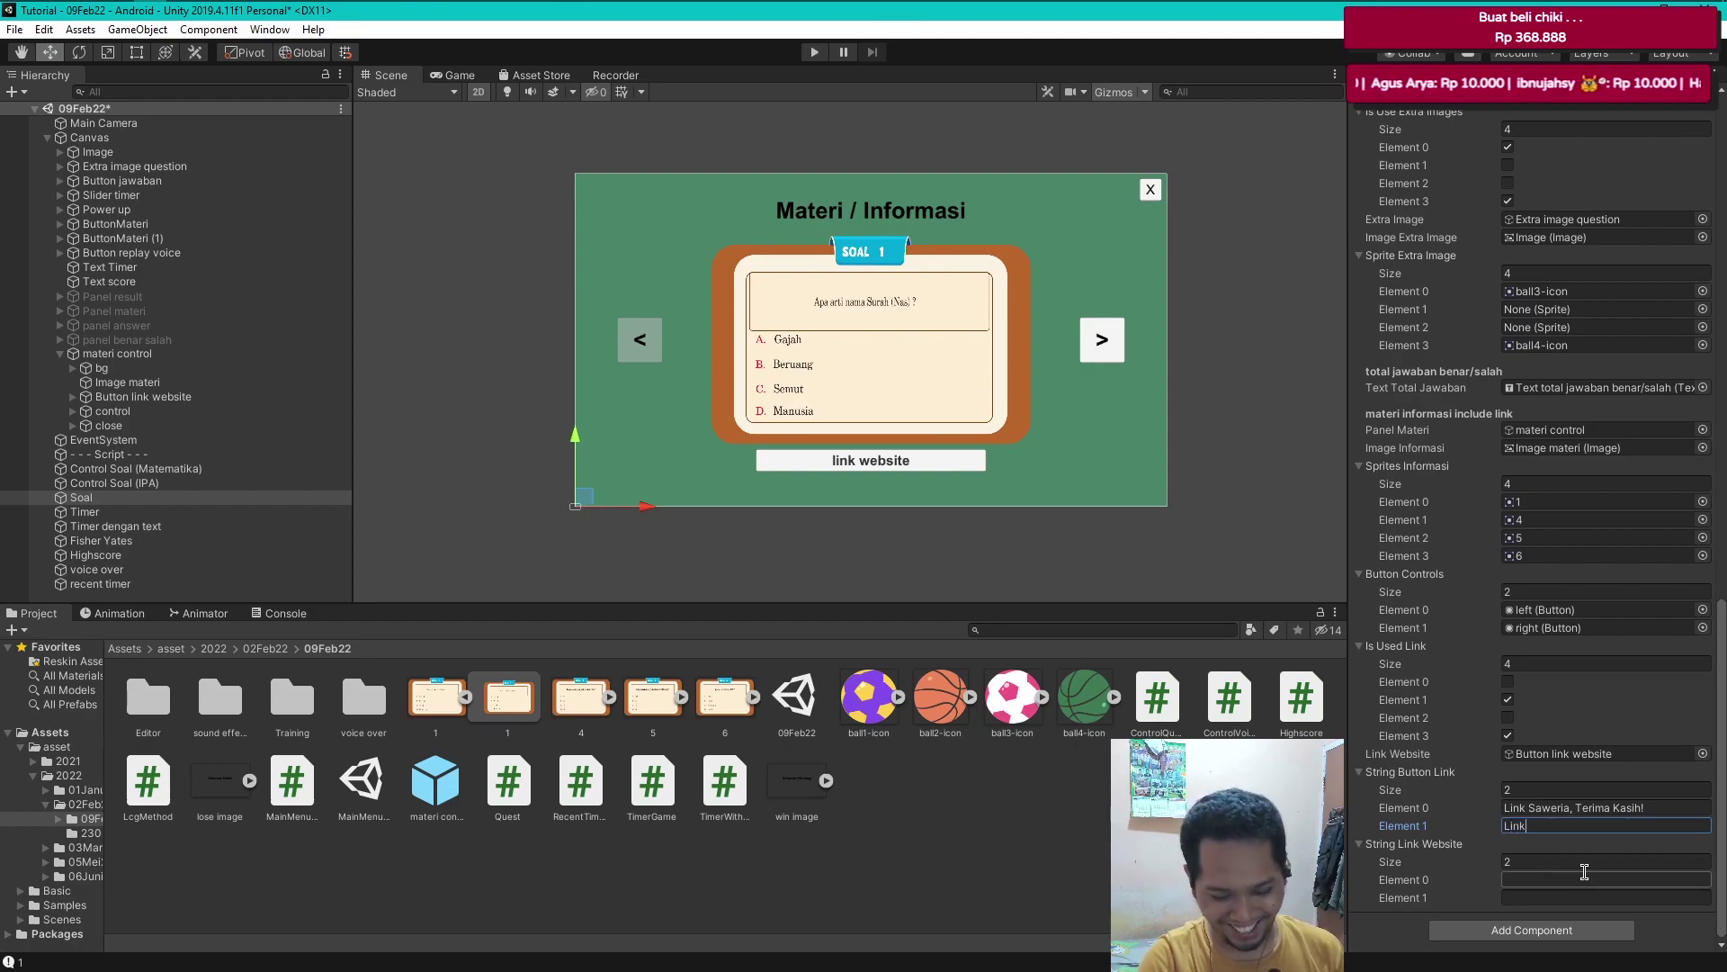
type(" Socia")
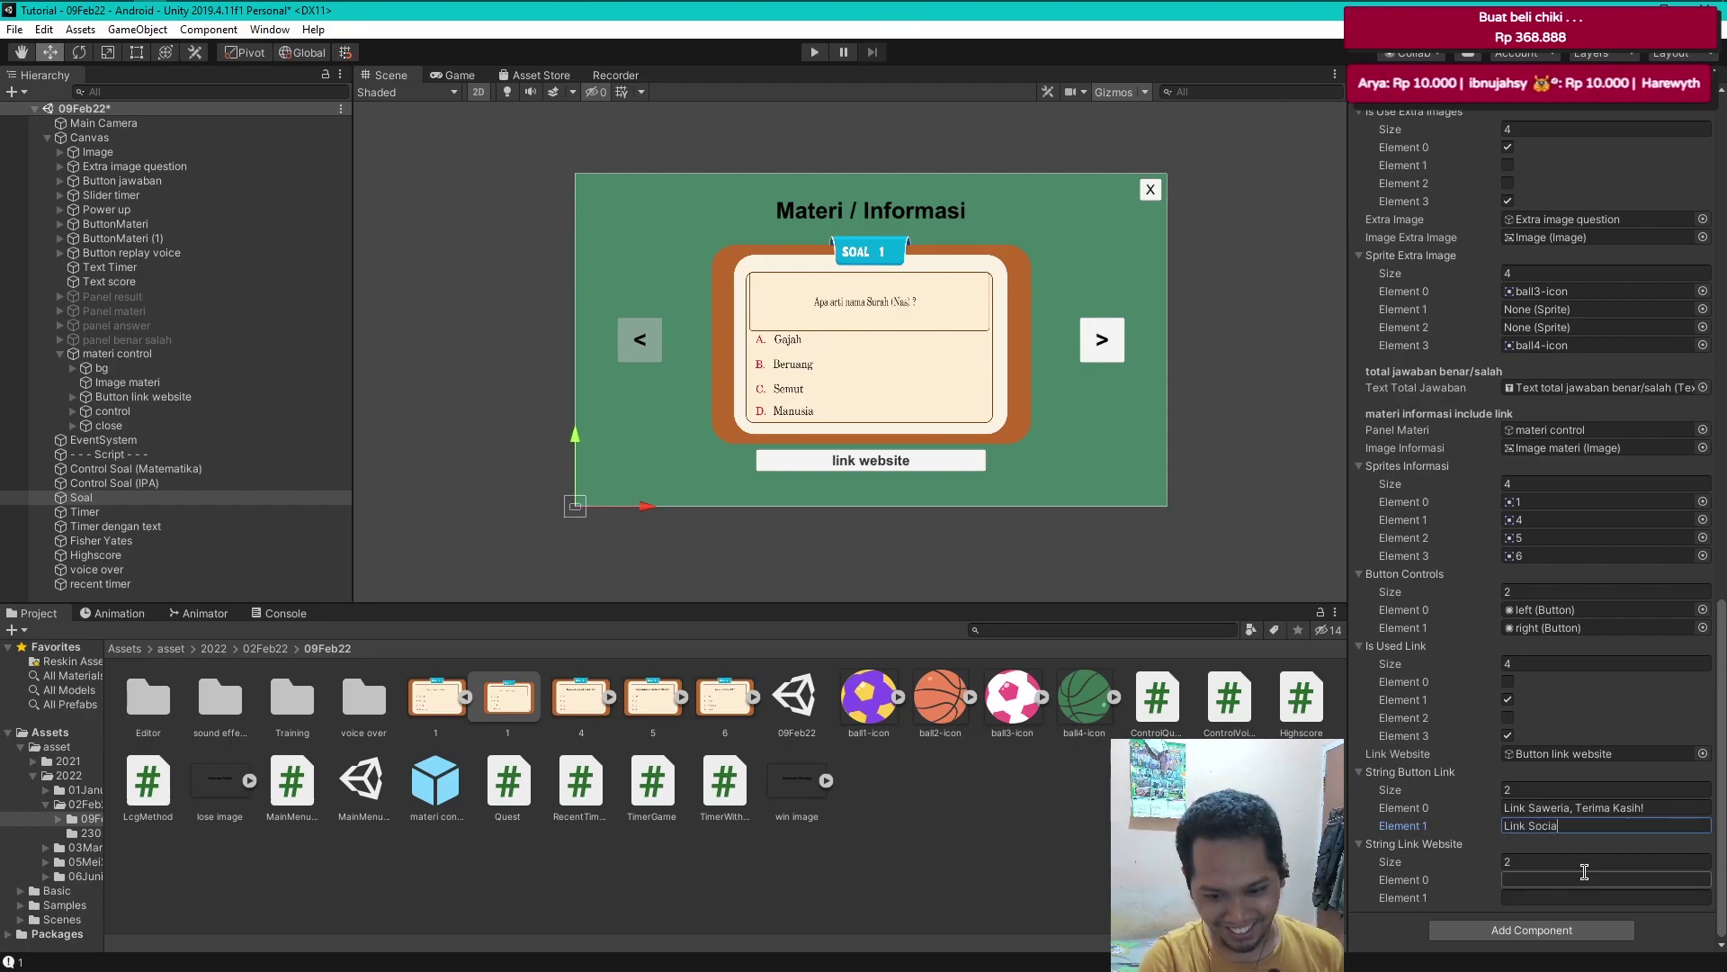
type("Buzz,")
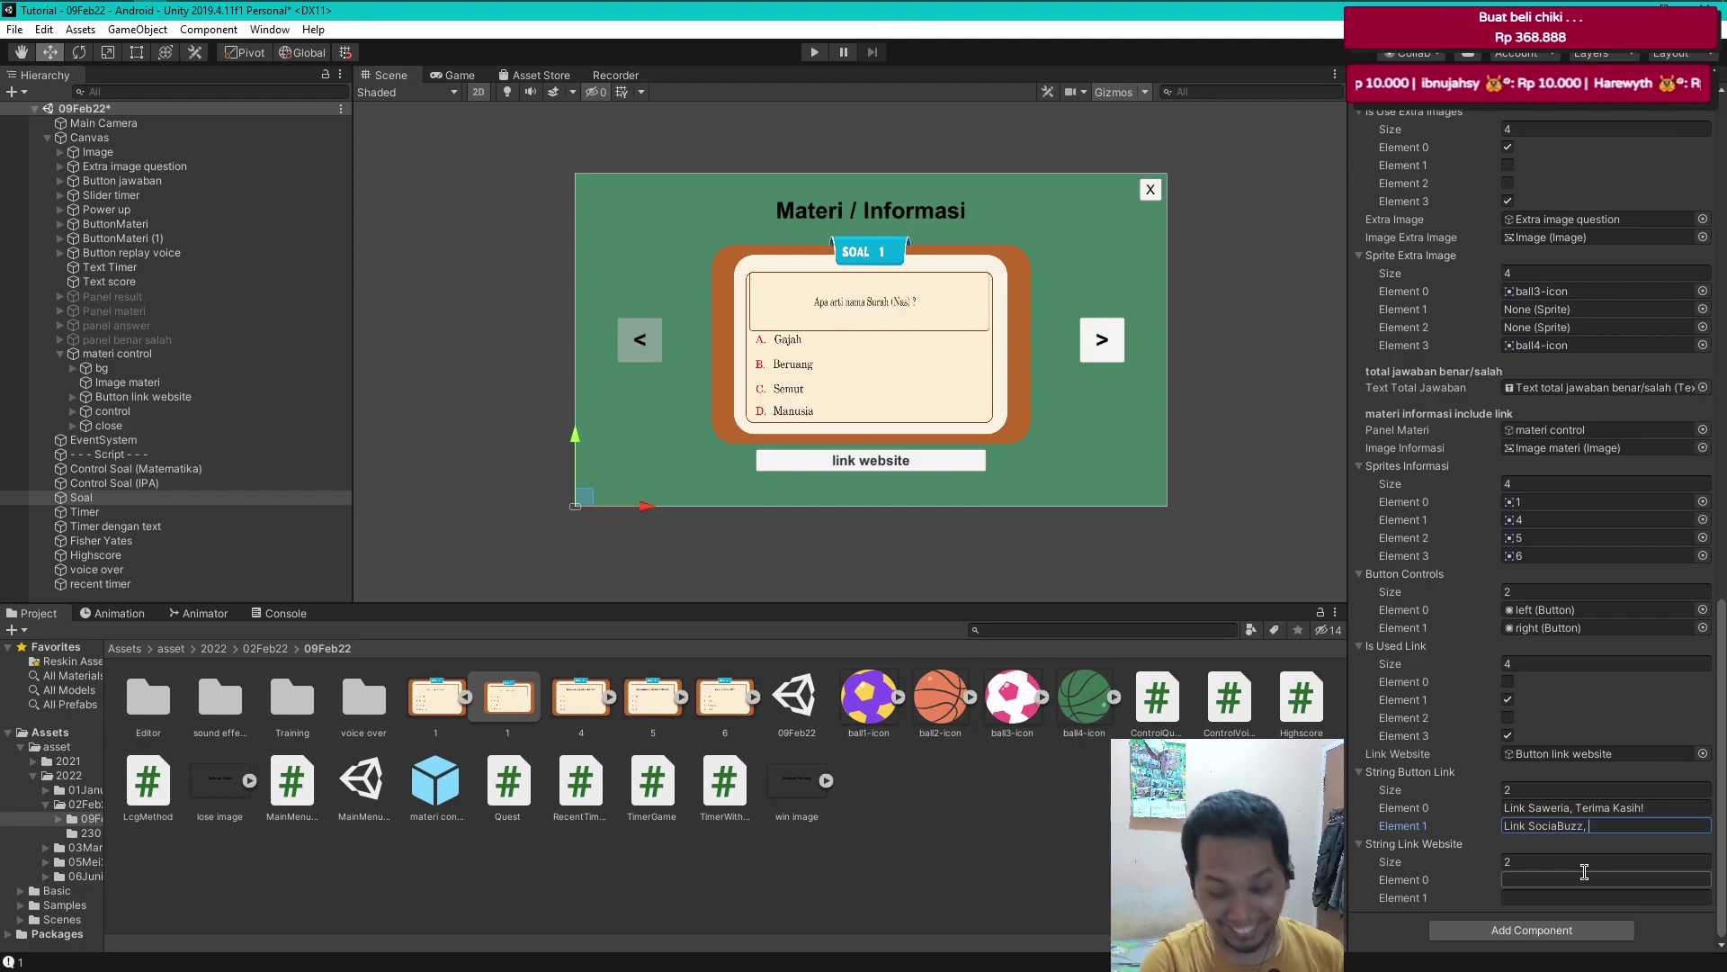
type("Terima Kasih!")
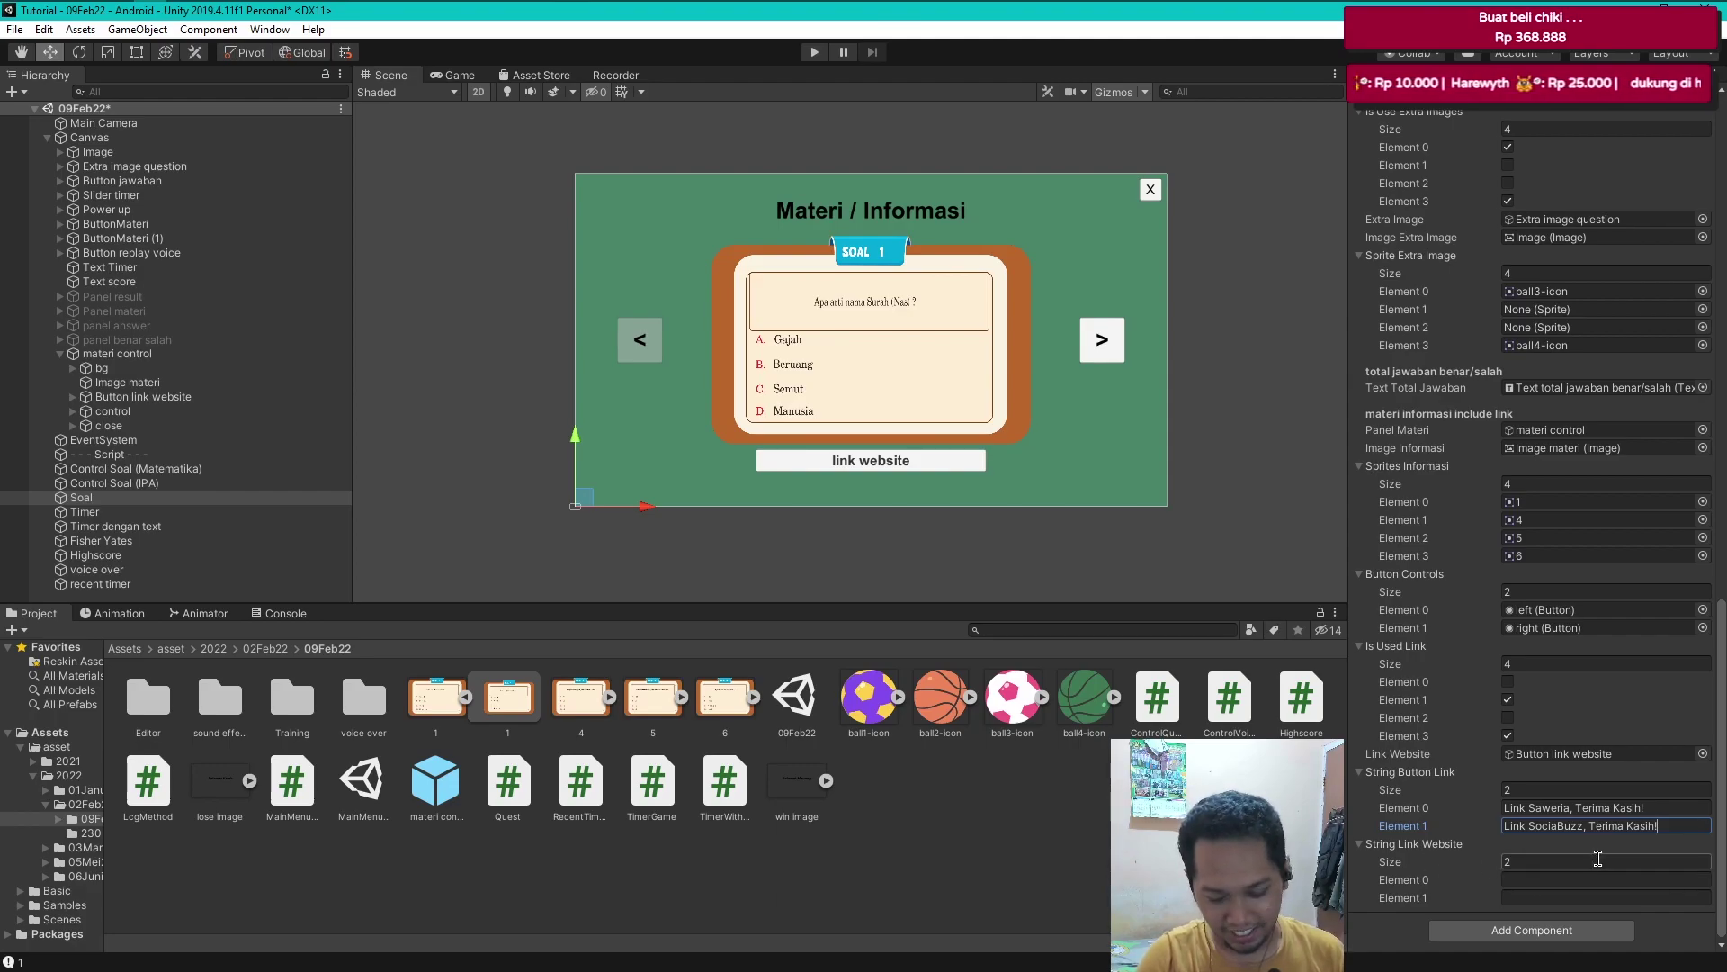
left_click(1023, 887)
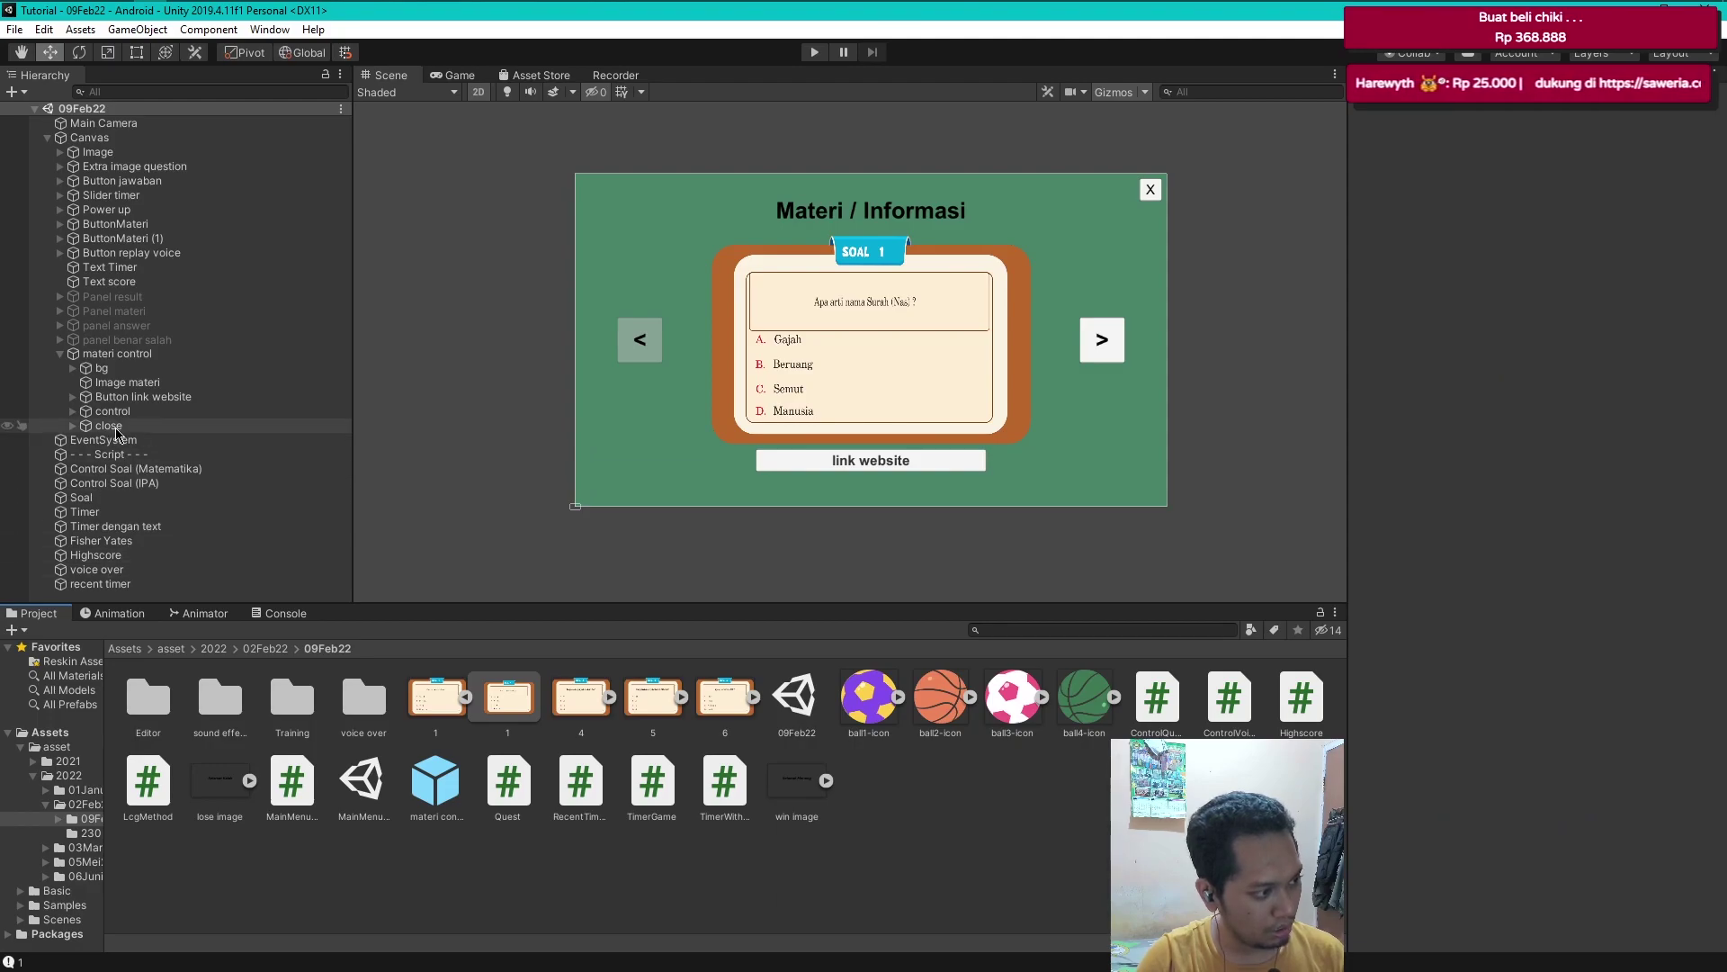
- Copy the Saweria page URL from Chrome into String Link Website Element 0 on Soal
left_click(81, 497)
scroll(1529, 540, "down", 15)
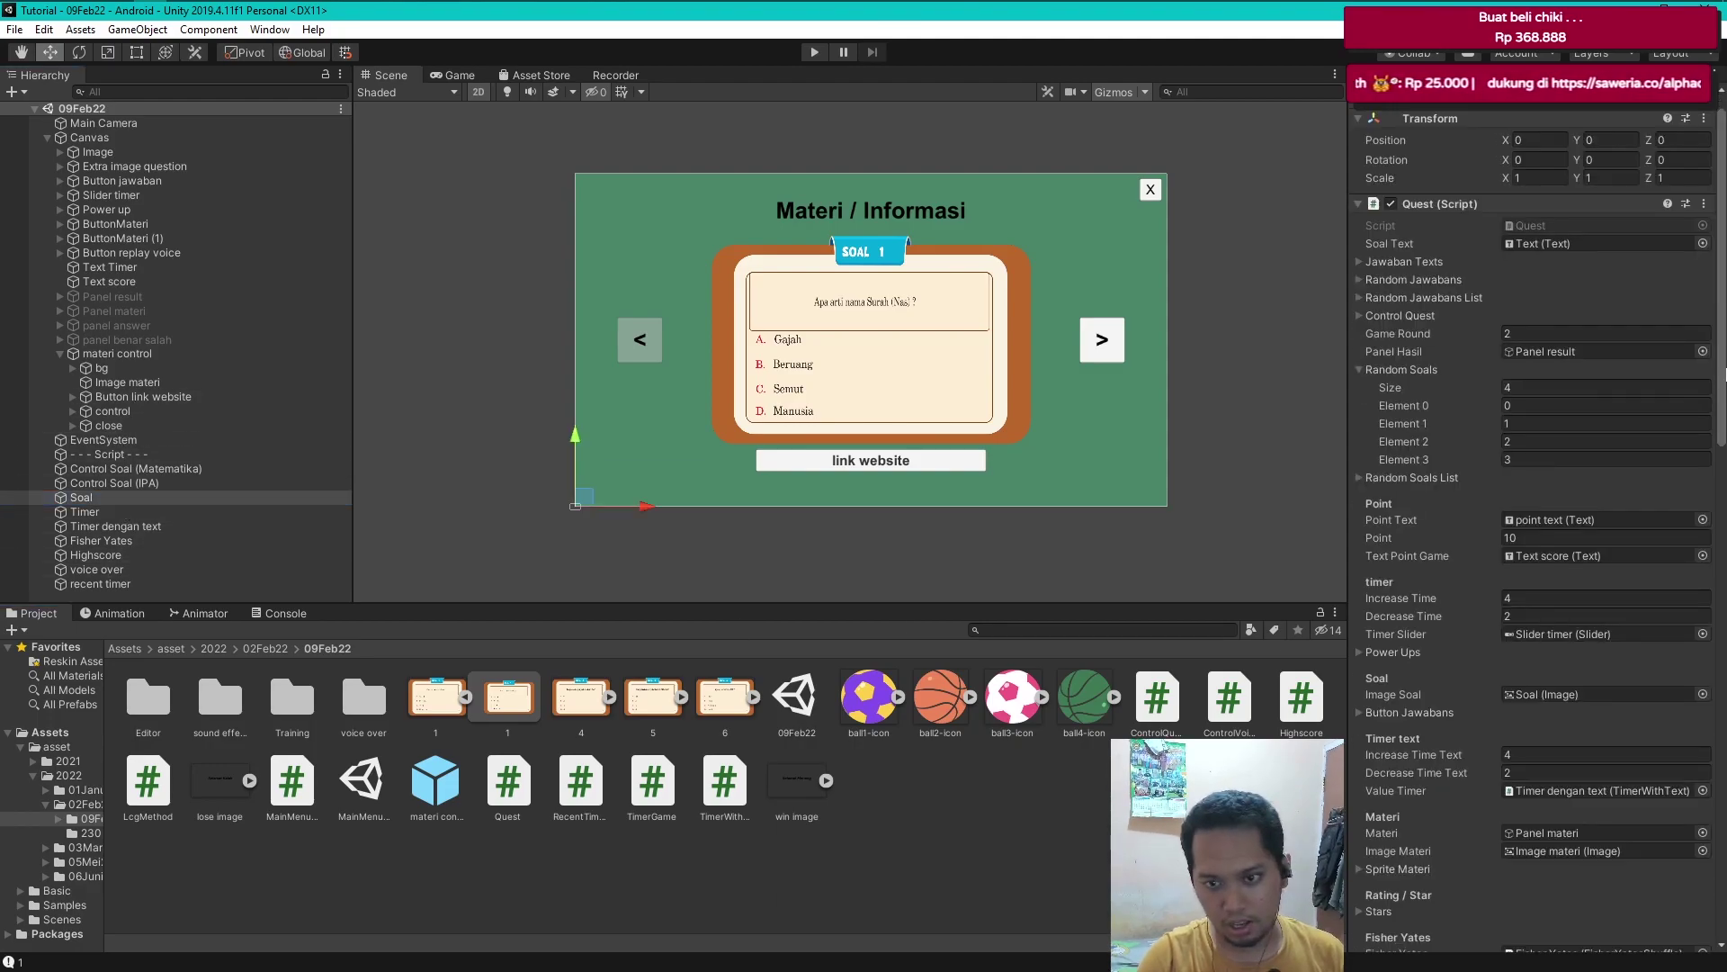
left_click(117, 13)
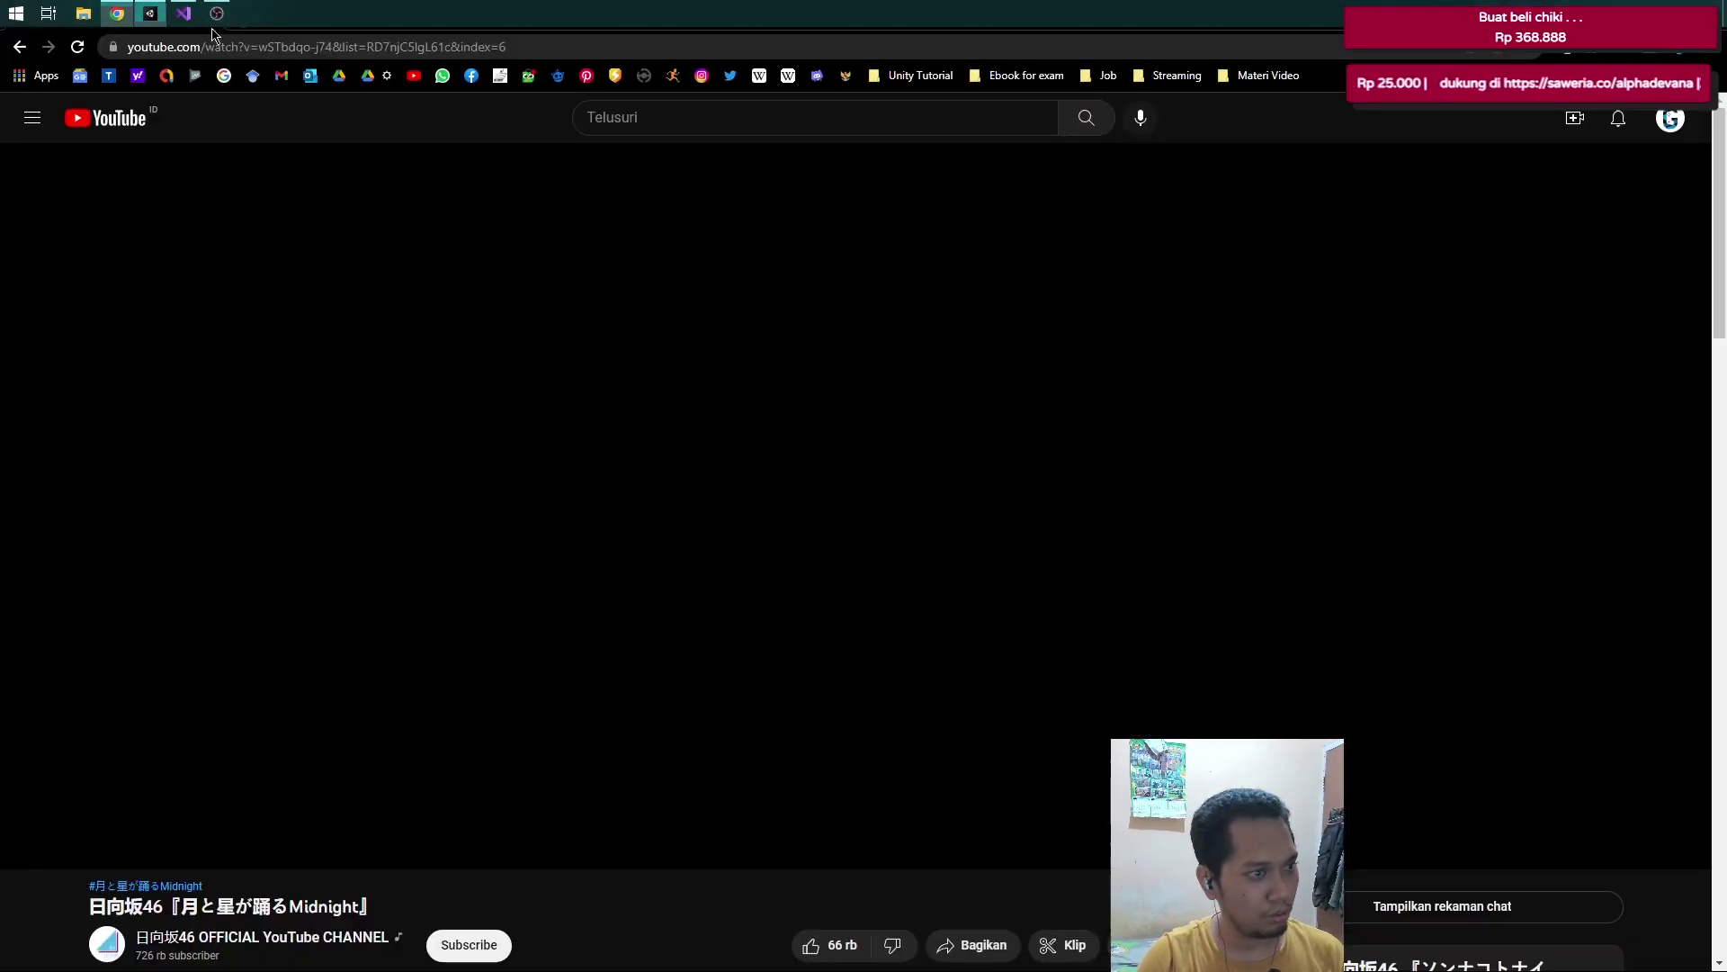
left_click(153, 14)
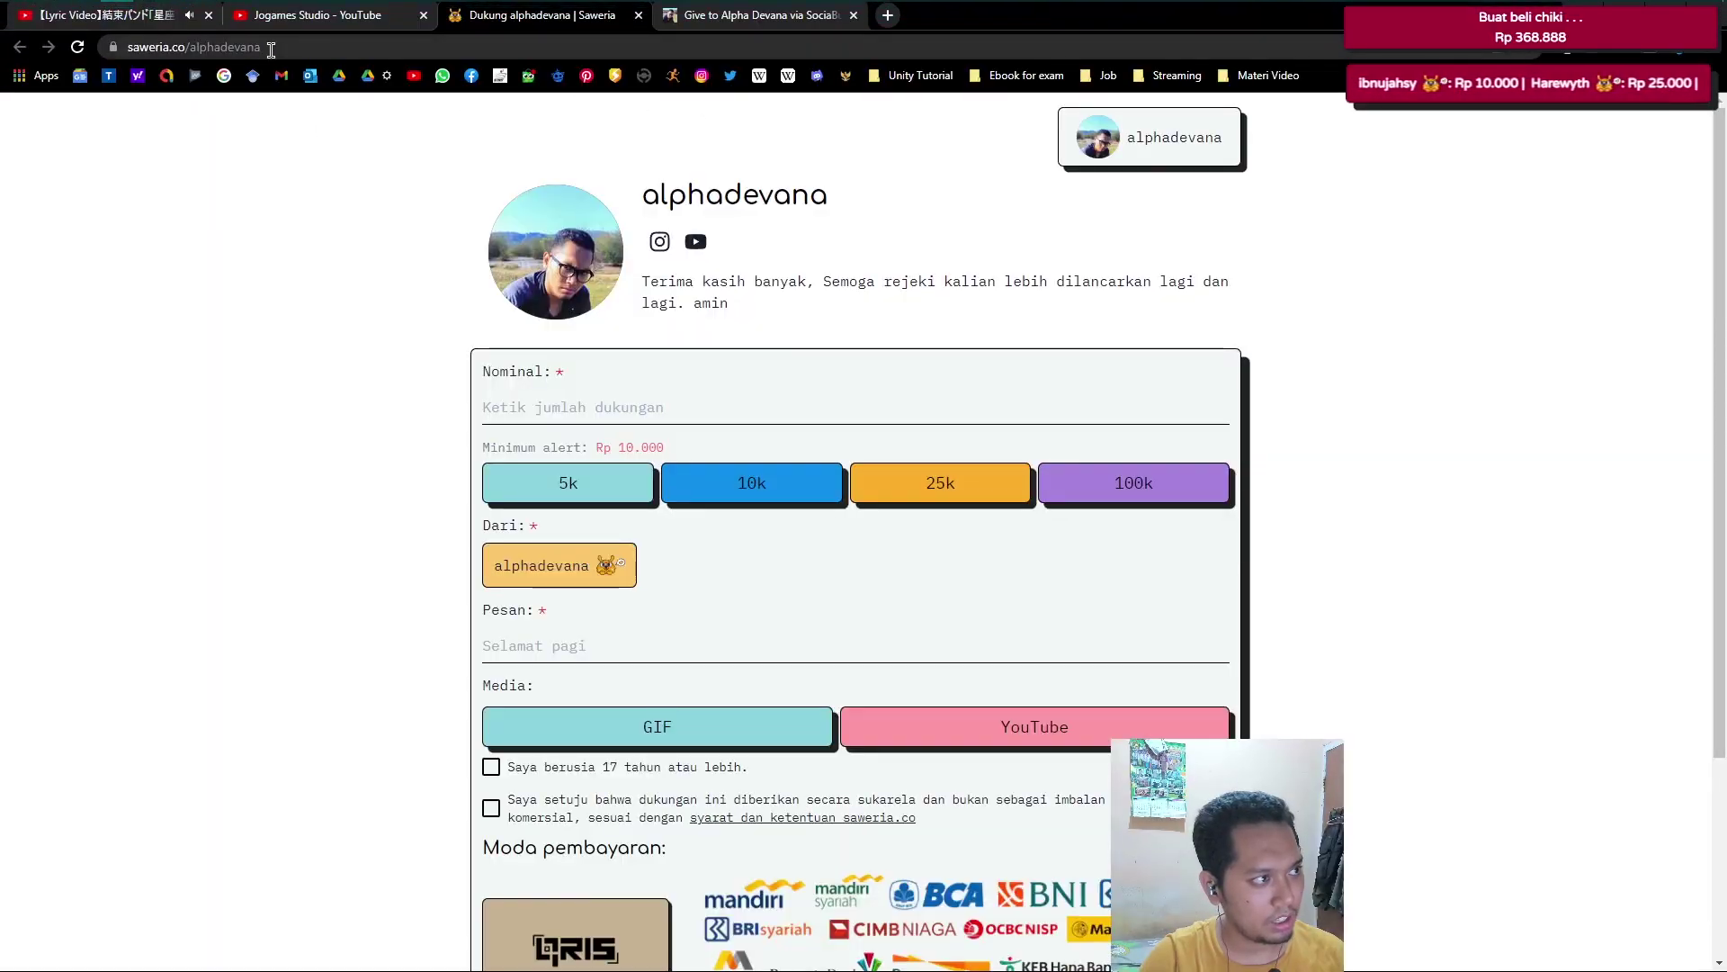
left_click(180, 11)
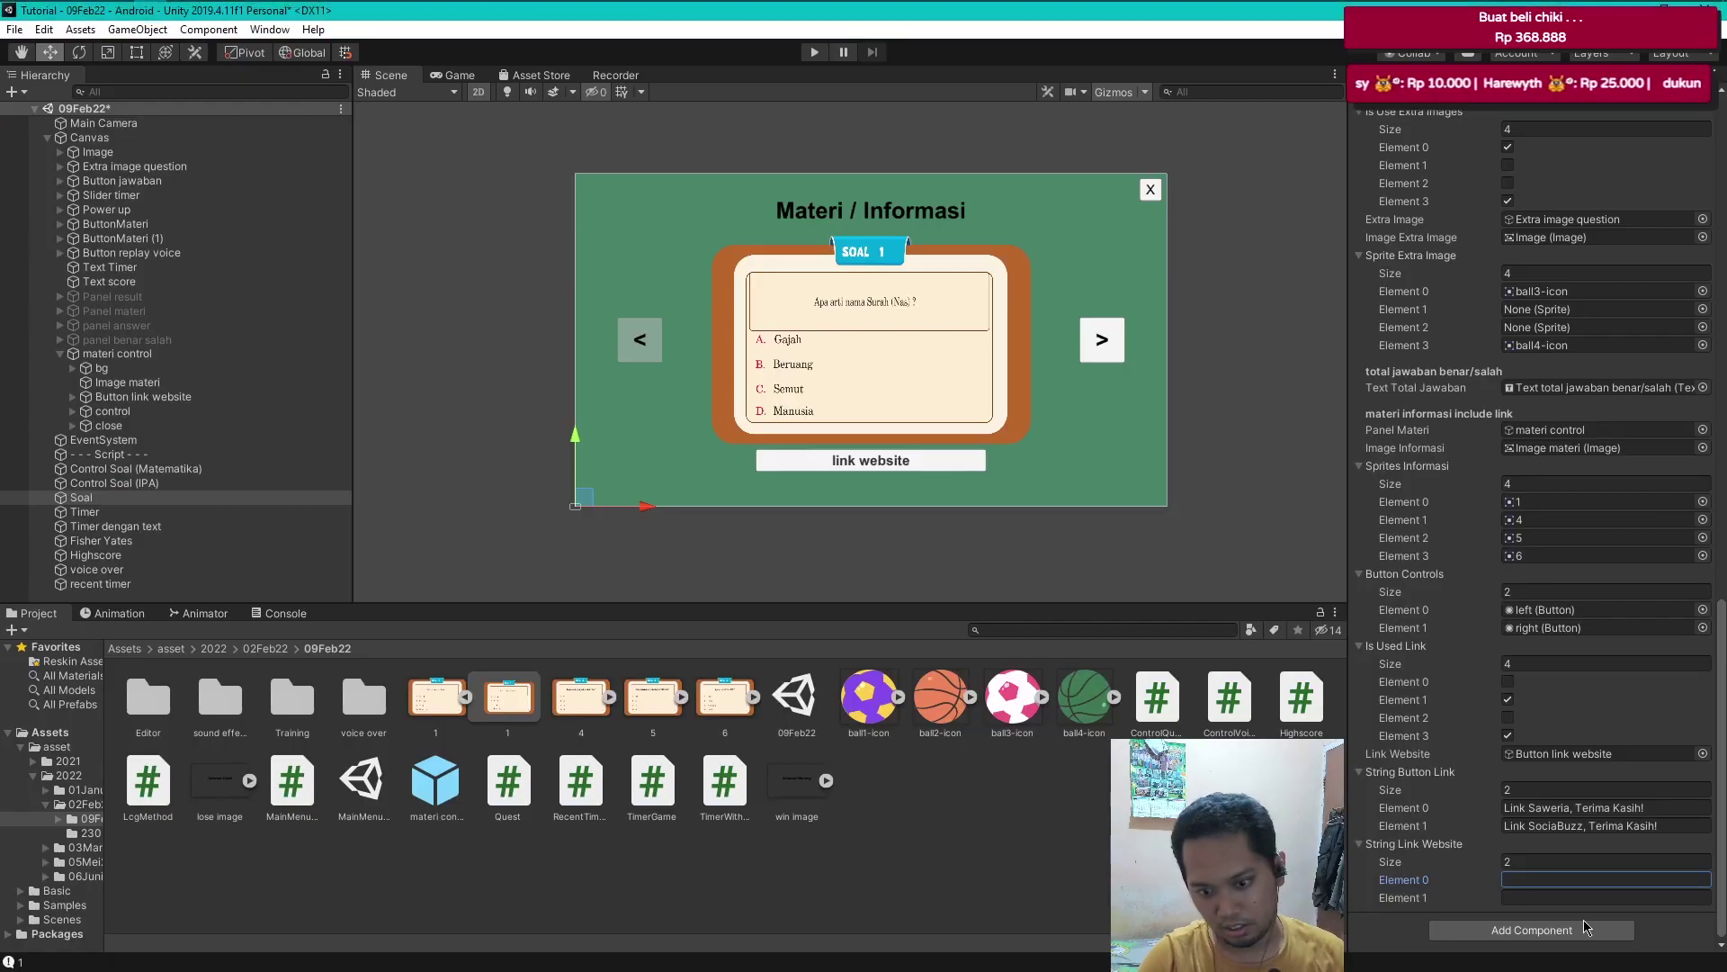
left_click(1574, 897)
left_click(1568, 880)
type("https://saweria.co/alphadevana")
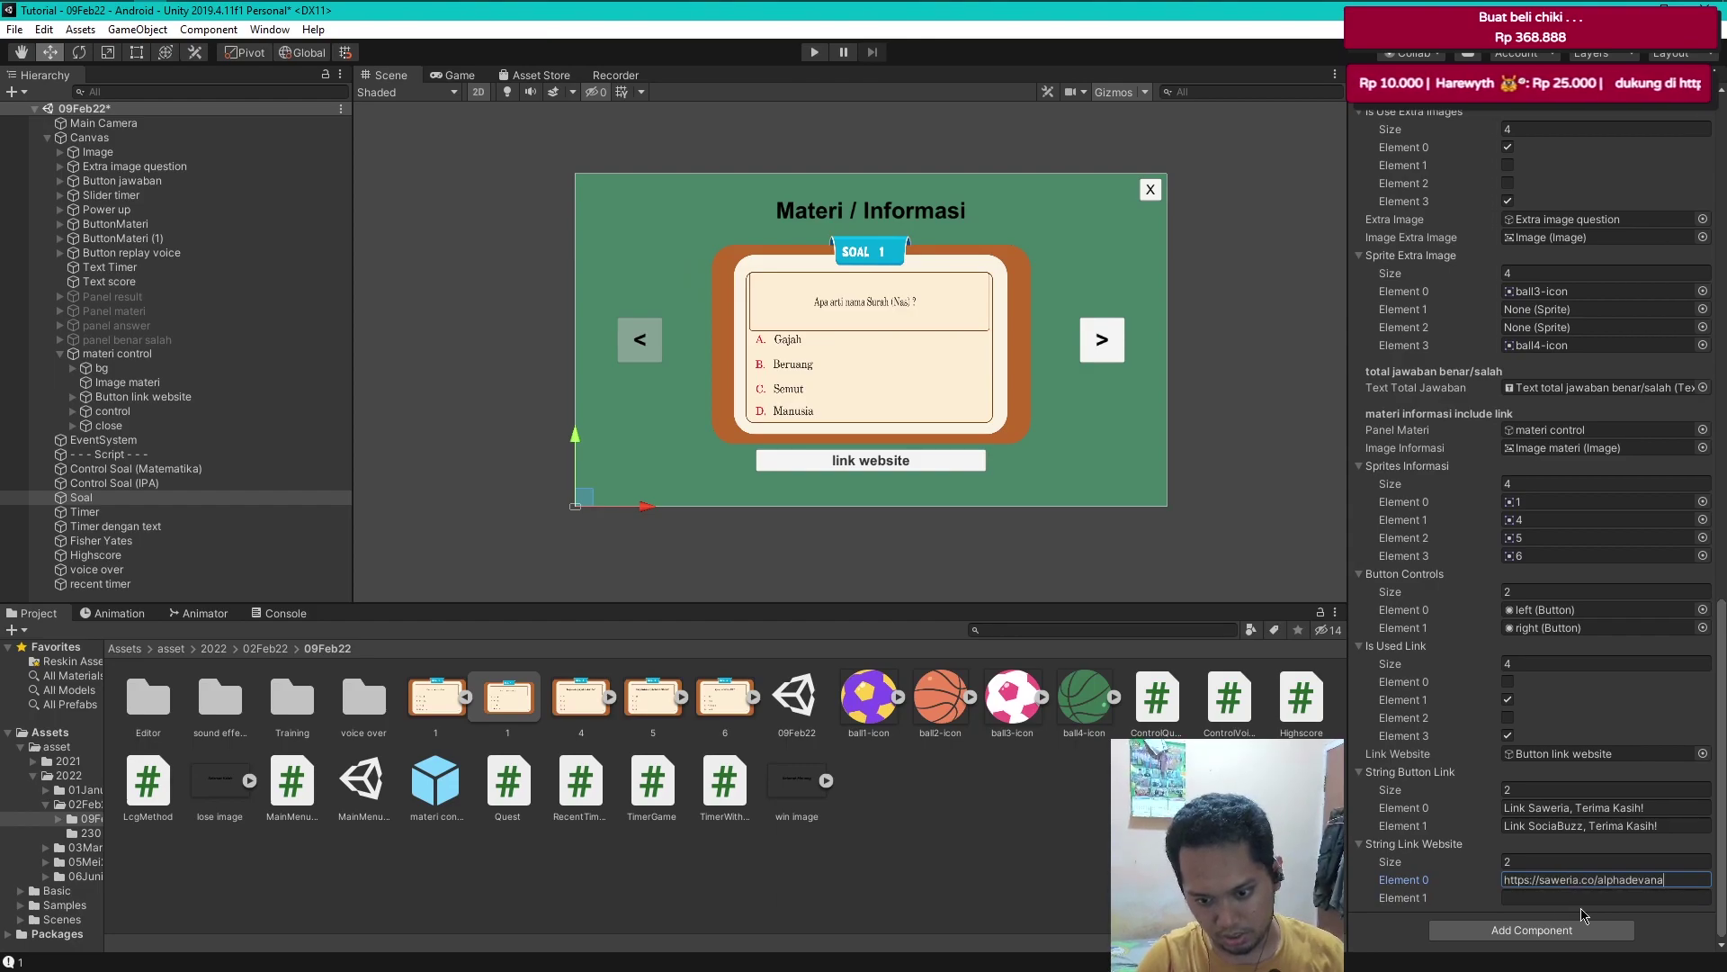
left_click(1585, 897)
- Select the SociaBuzz support page address in Chrome, then return to Unity
left_click(117, 9)
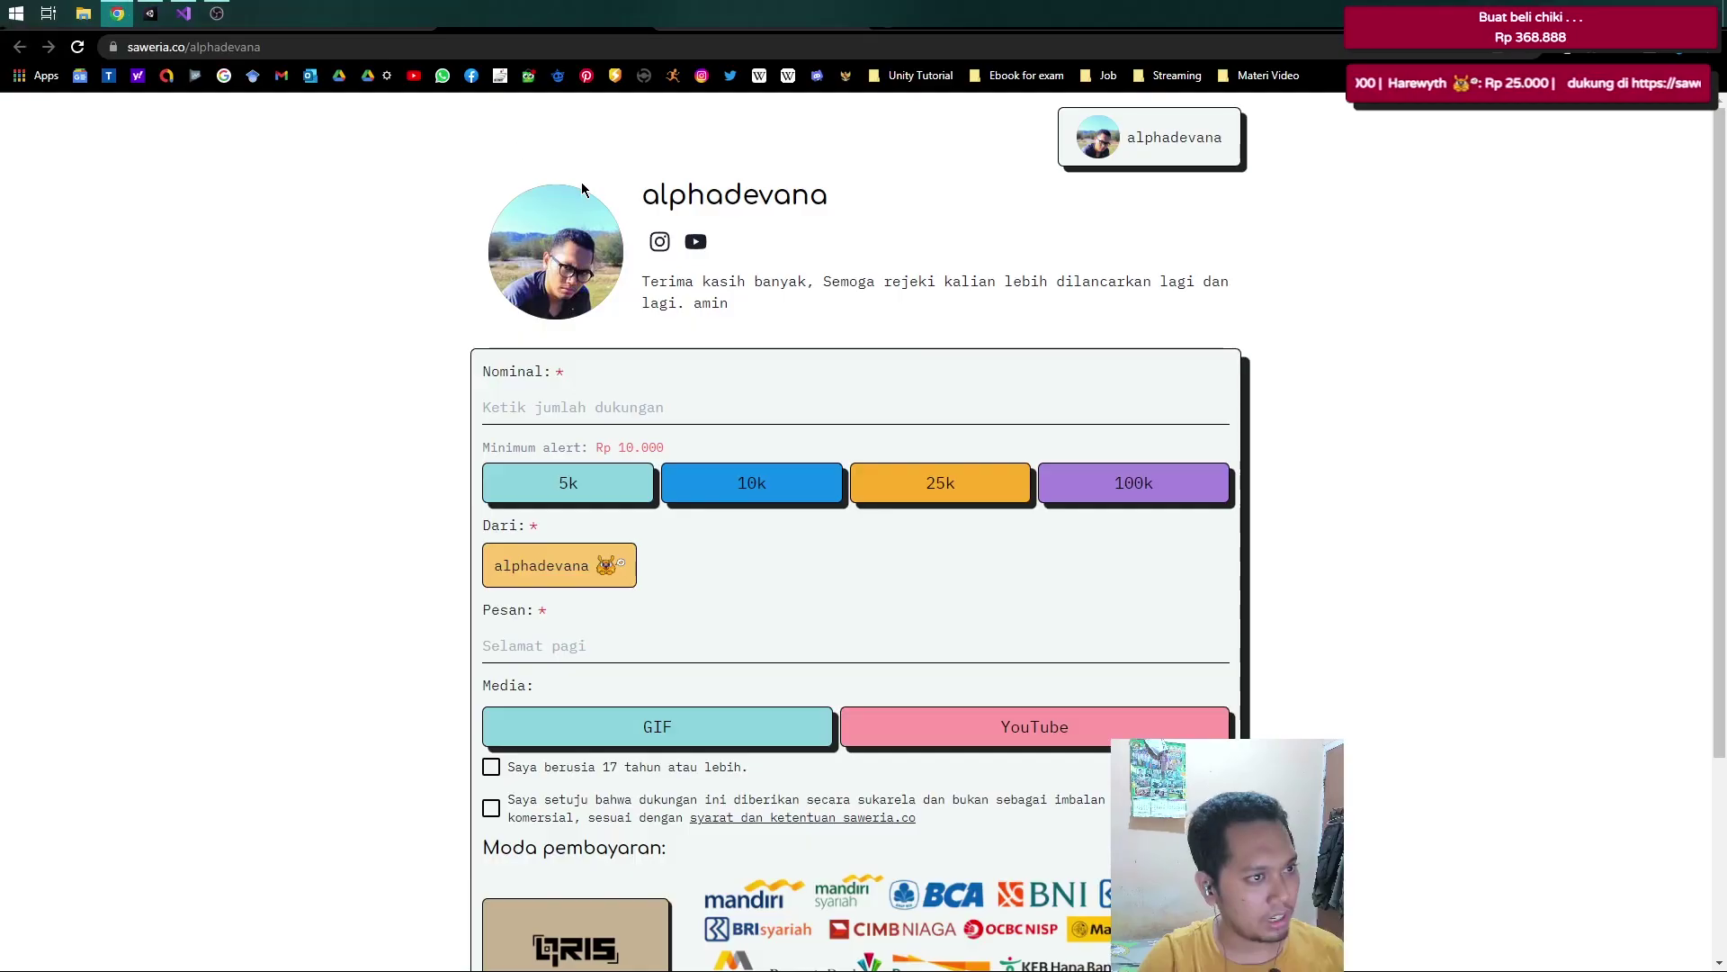
left_click(747, 15)
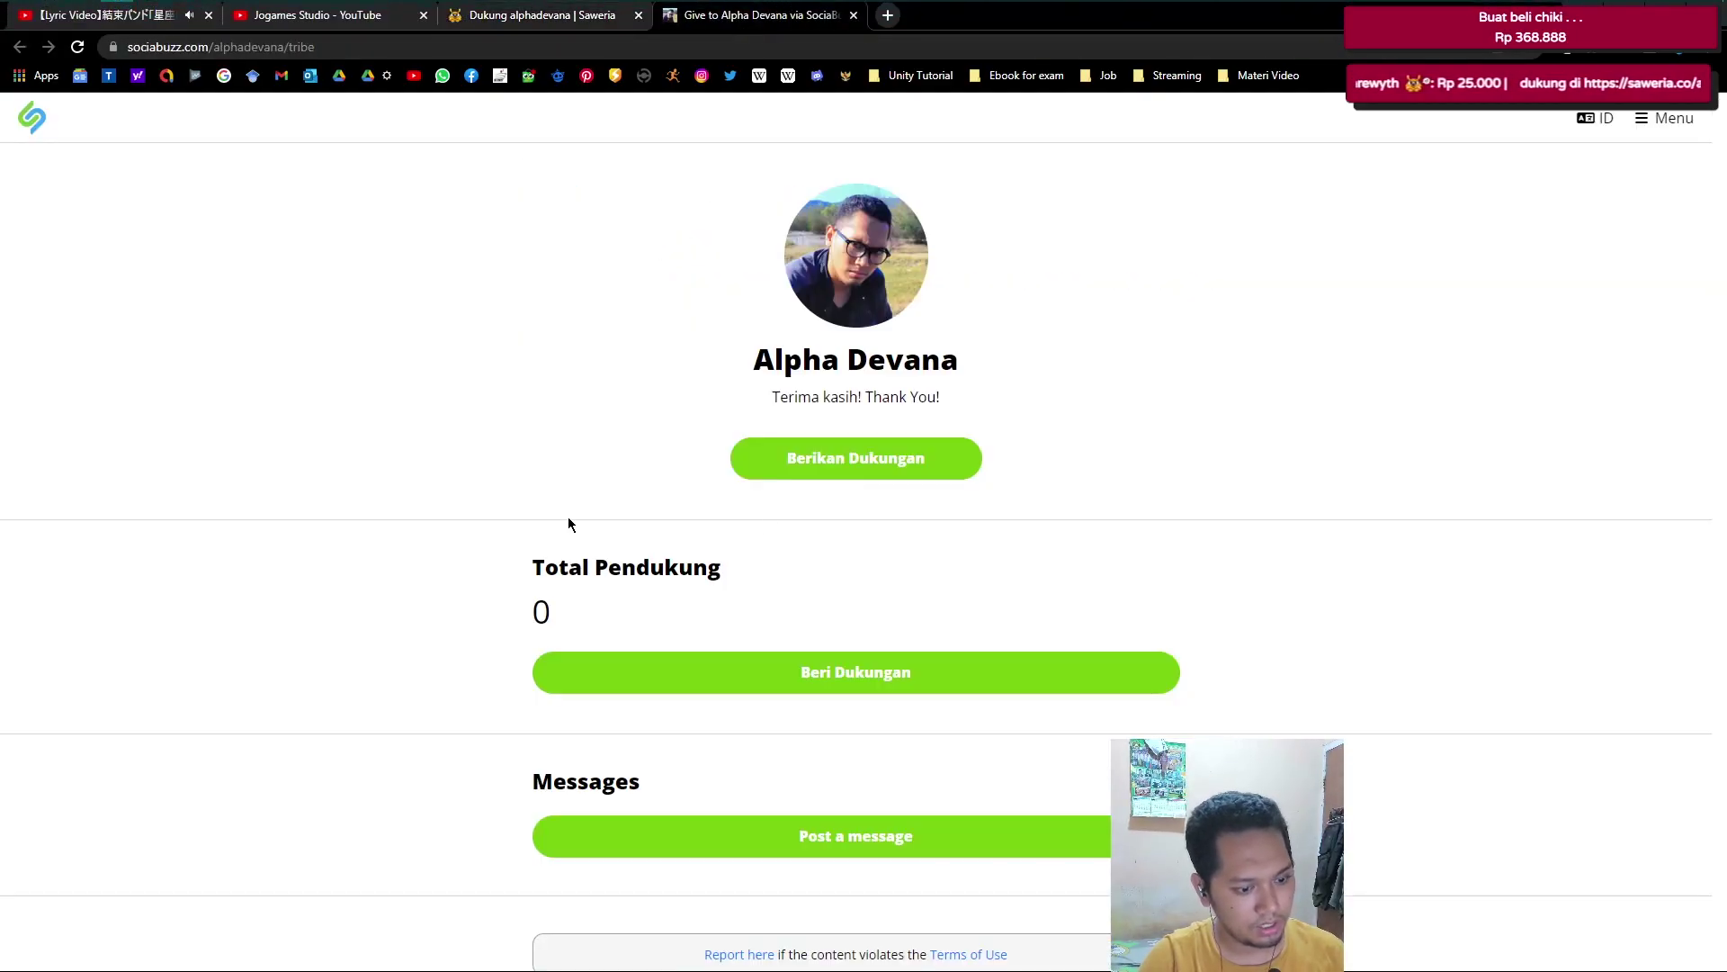
scroll(477, 634, "down", 4)
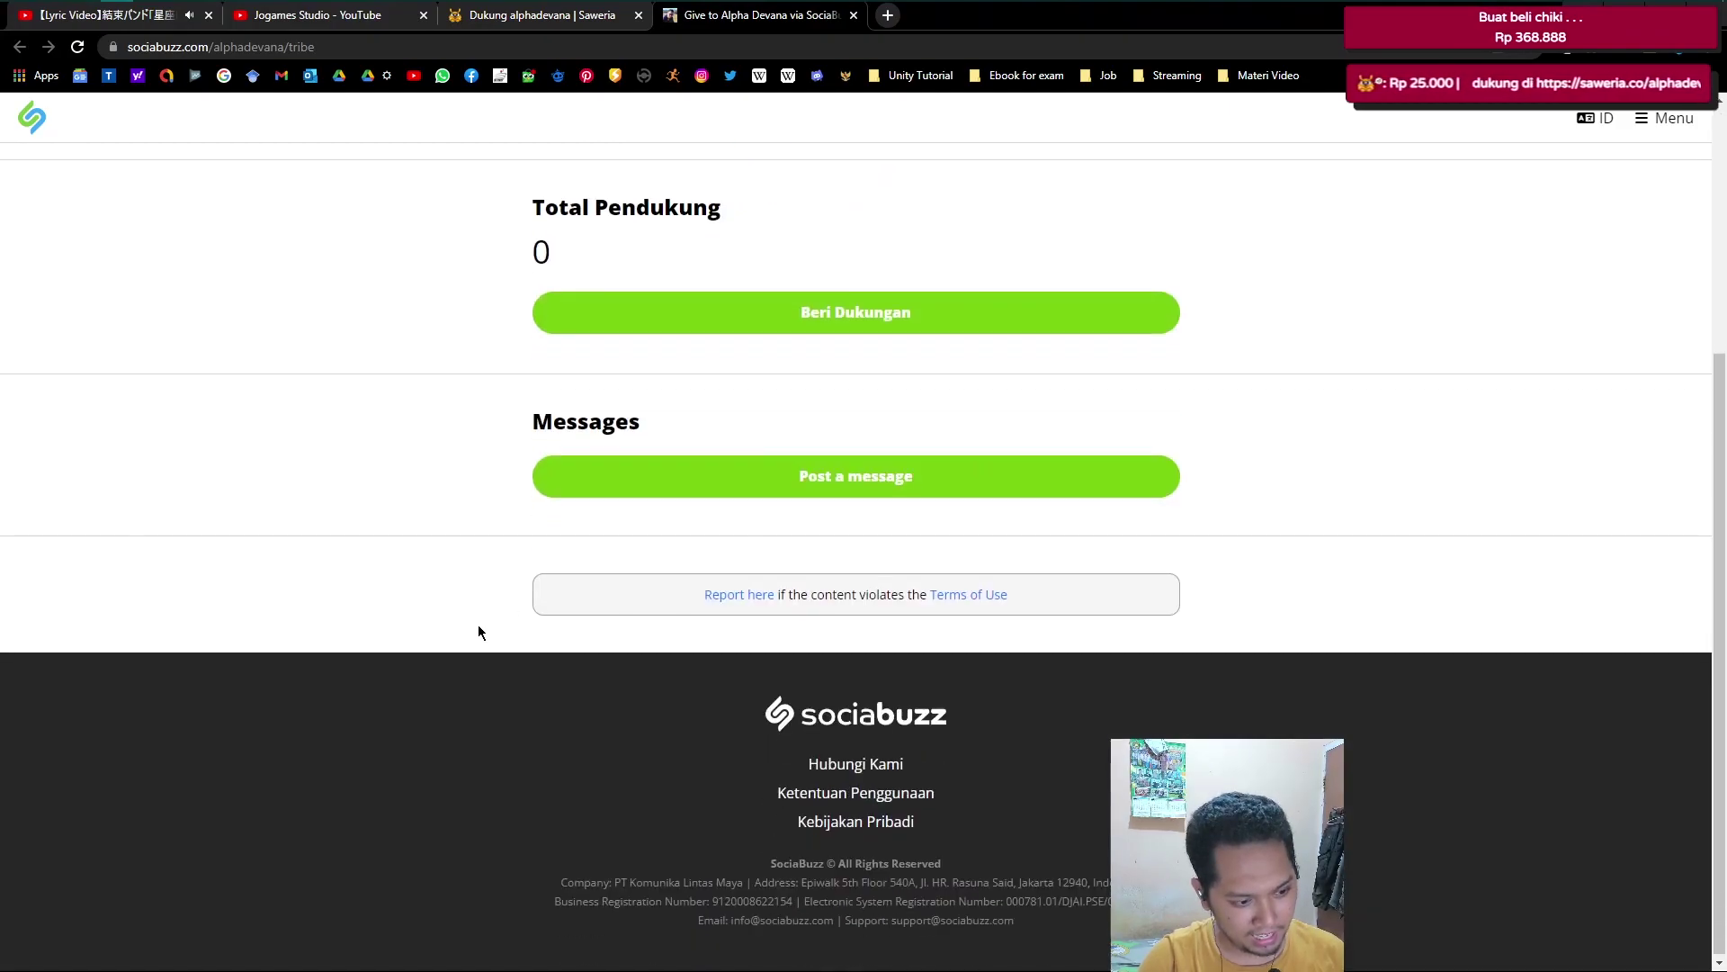
scroll(477, 628, "up", 4)
left_click(292, 56)
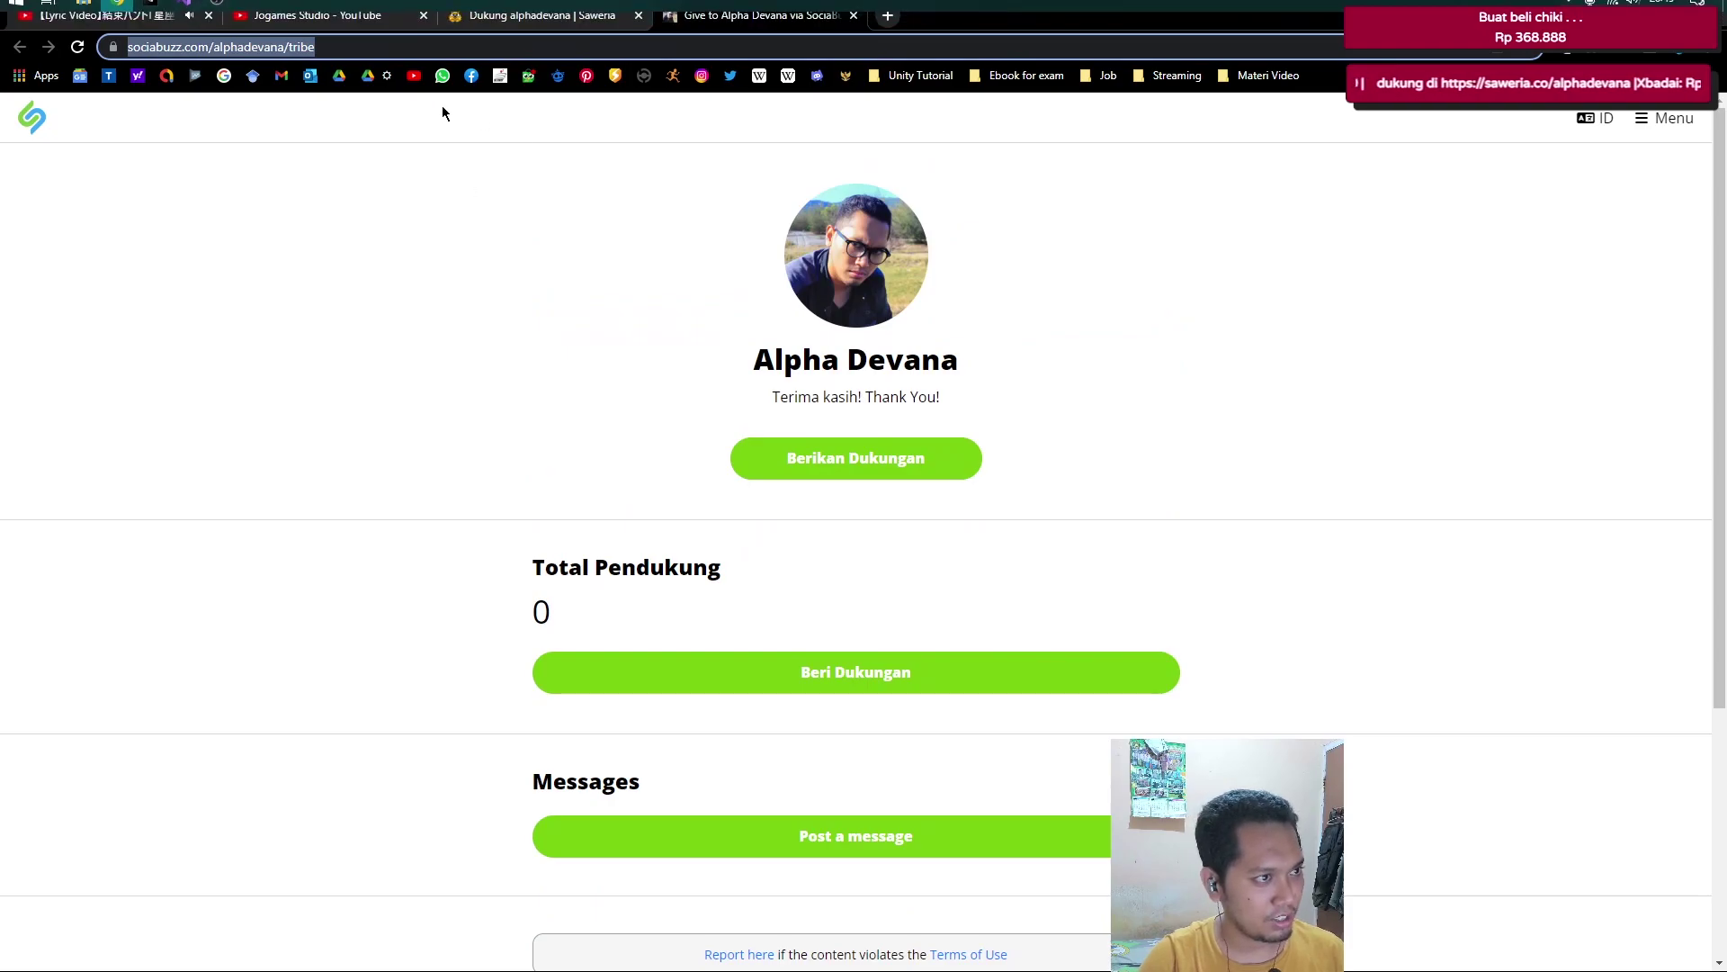
left_click(360, 16)
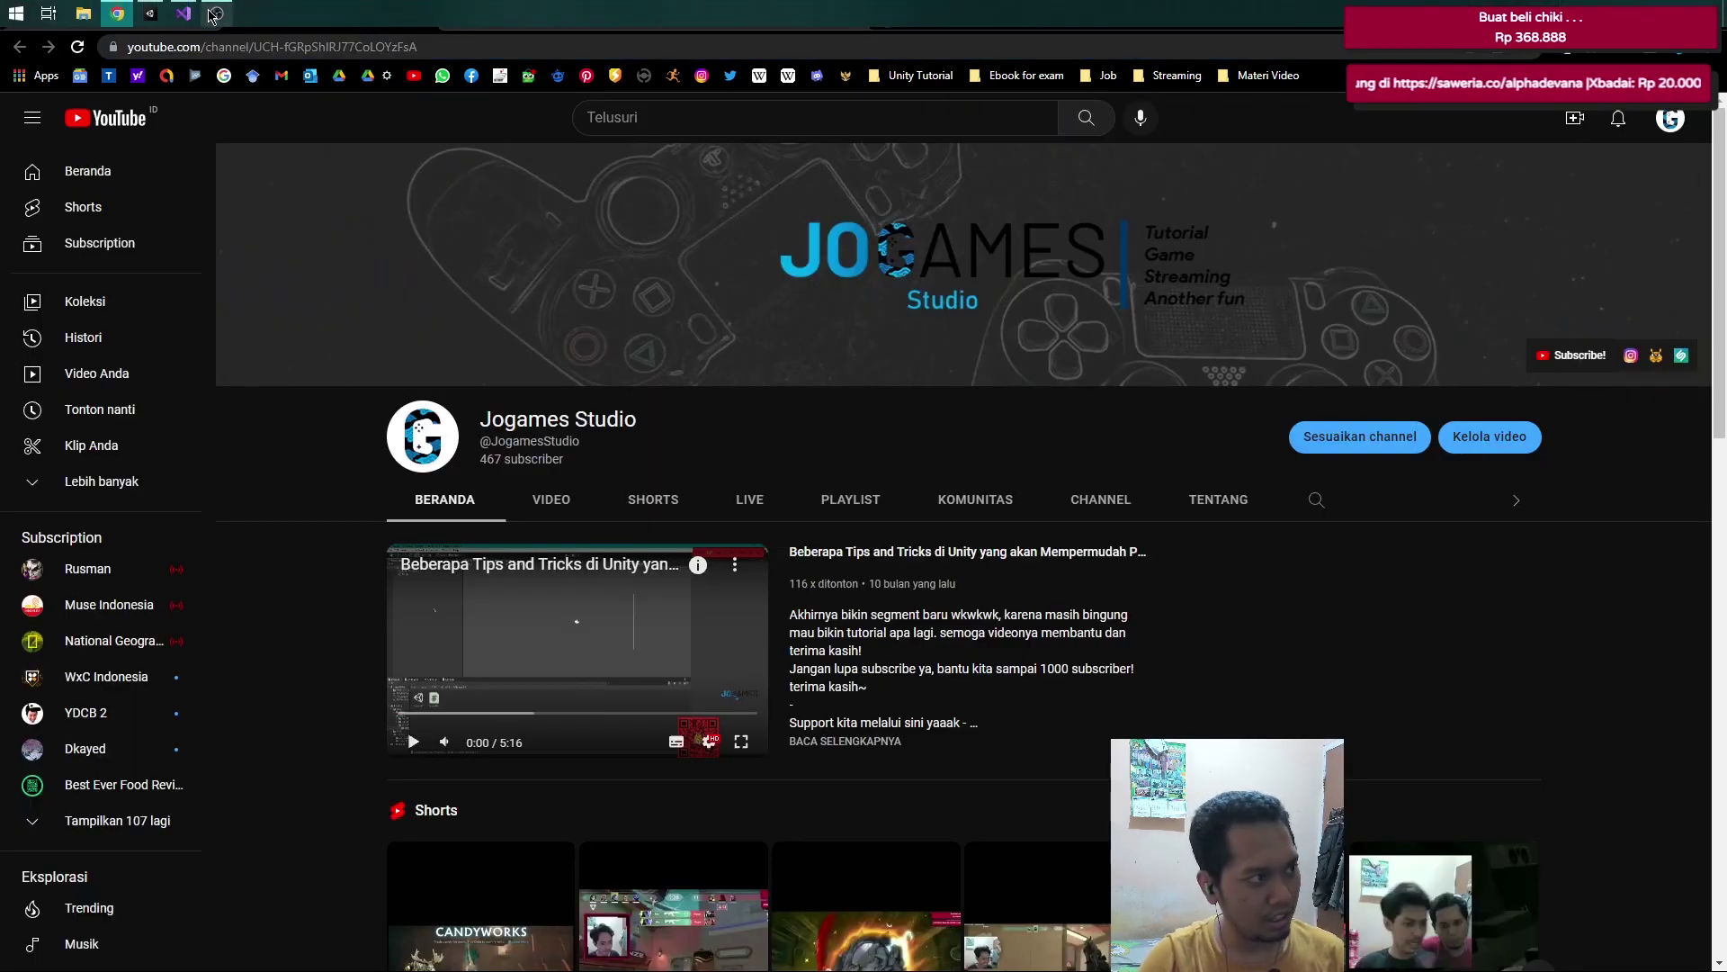
key("alt+Tab")
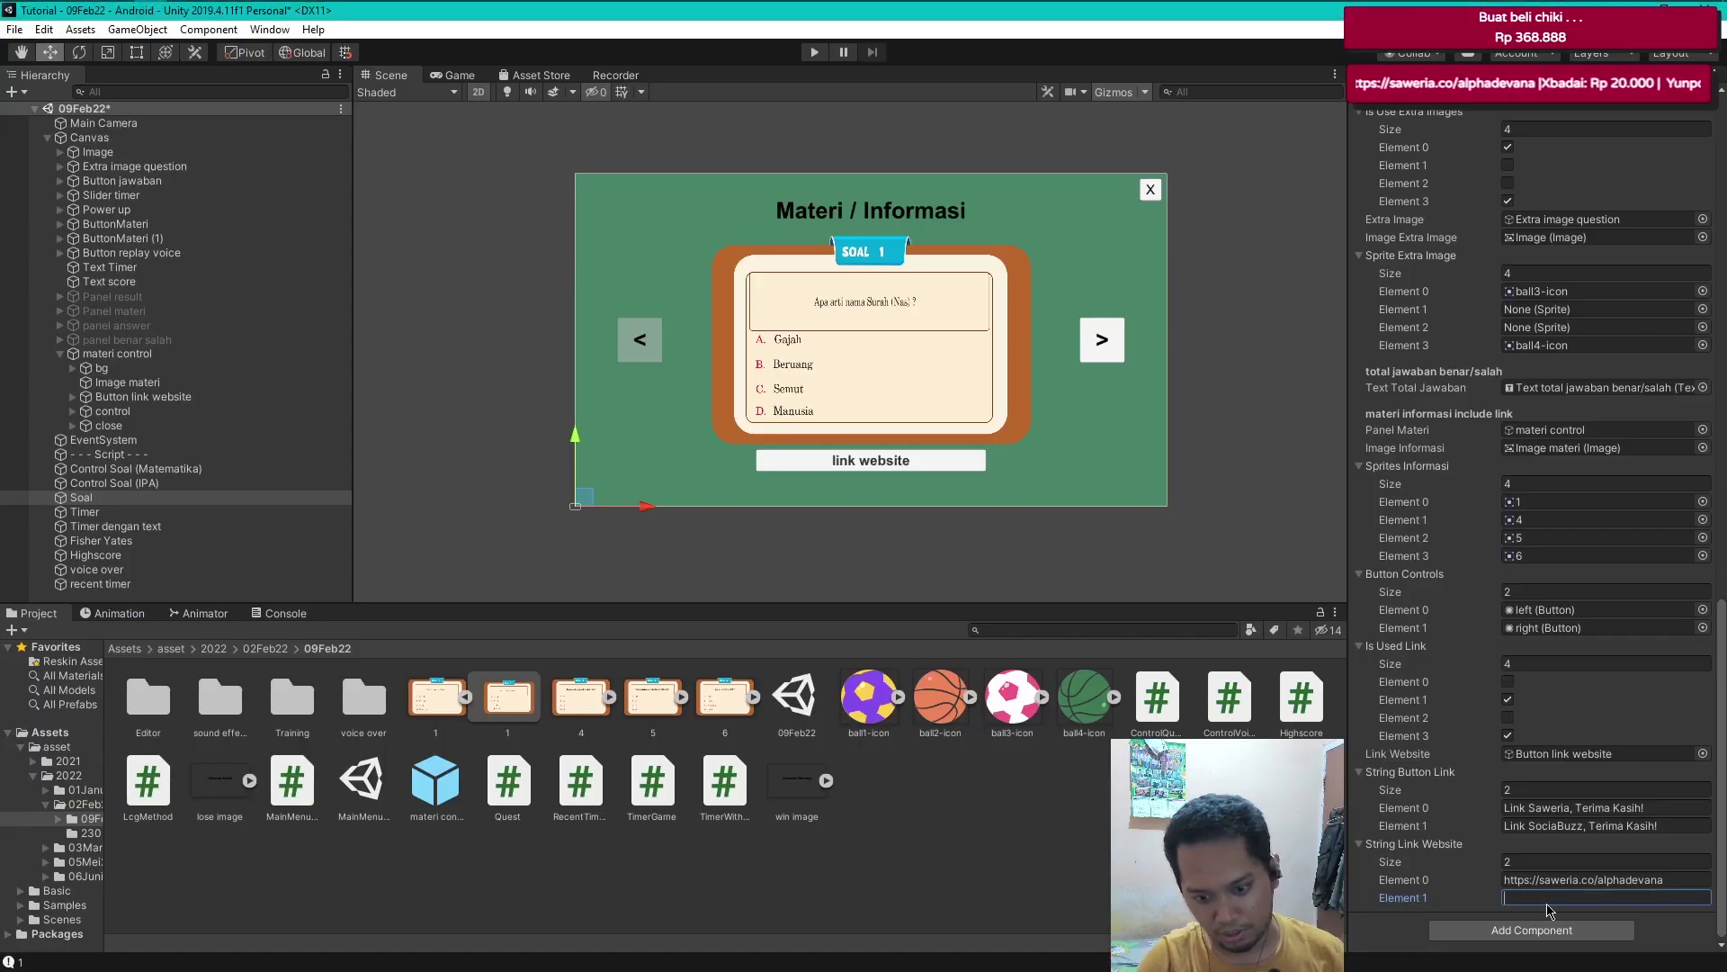
- Paste the SociaBuzz URL into String Link Website Element 1 and collapse materi control
type("https://sociabuzz.com/alphadevana/tribe")
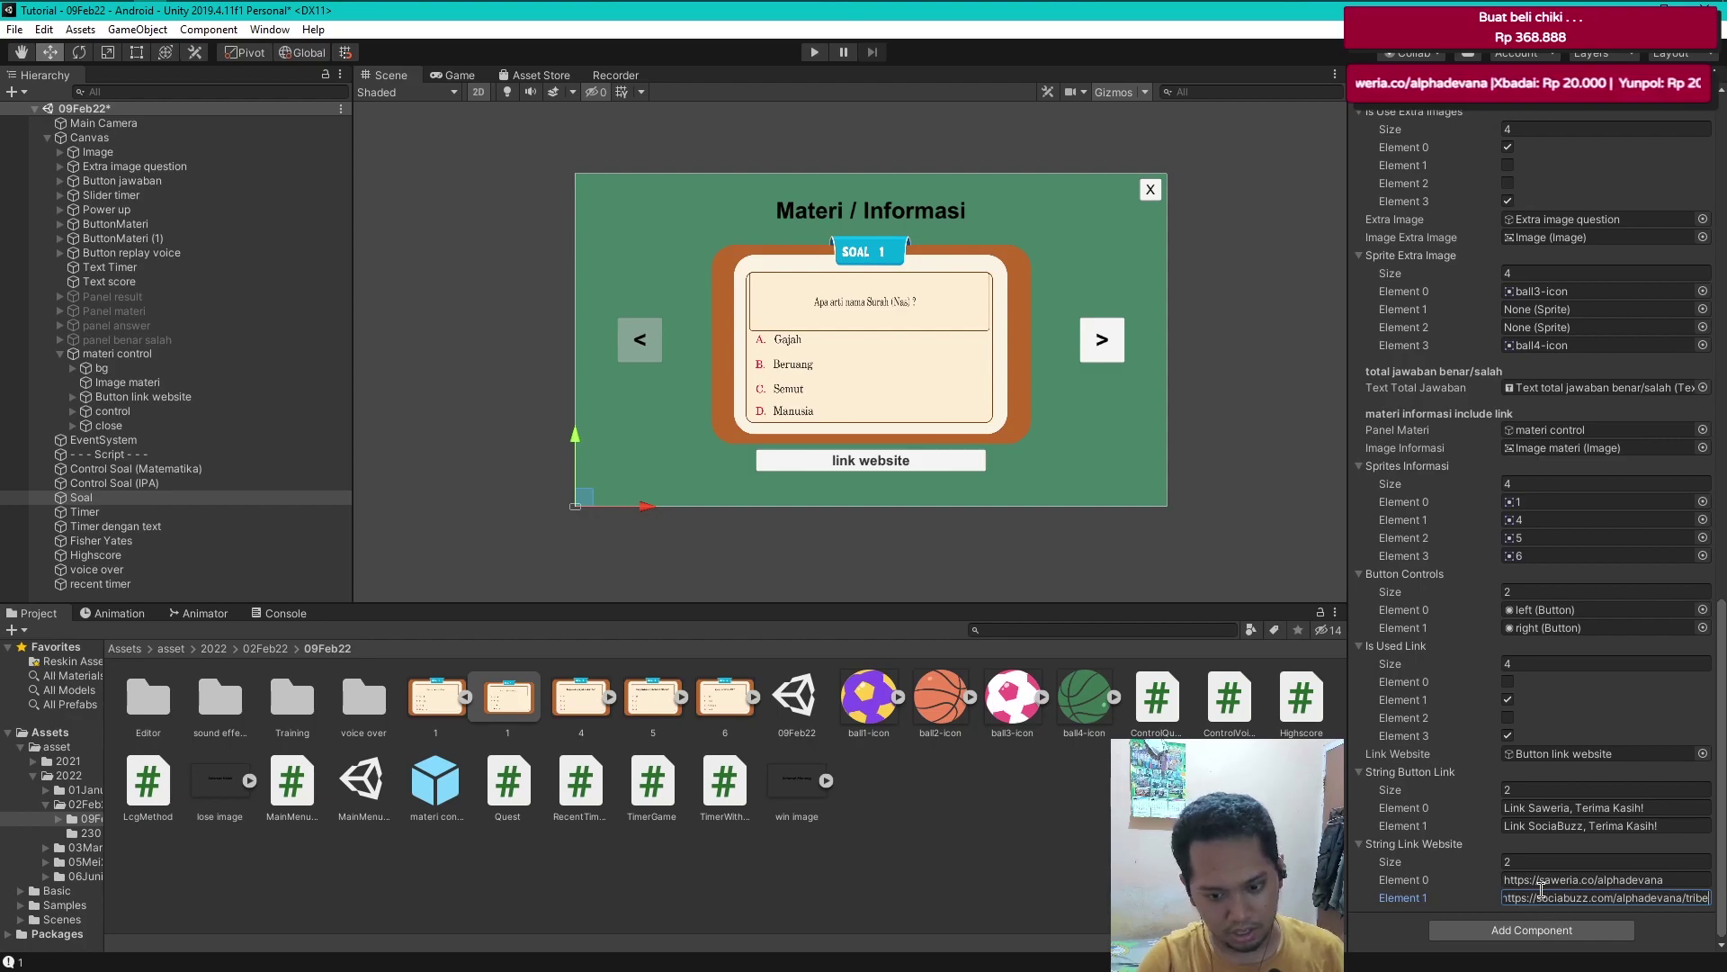
left_click(852, 897)
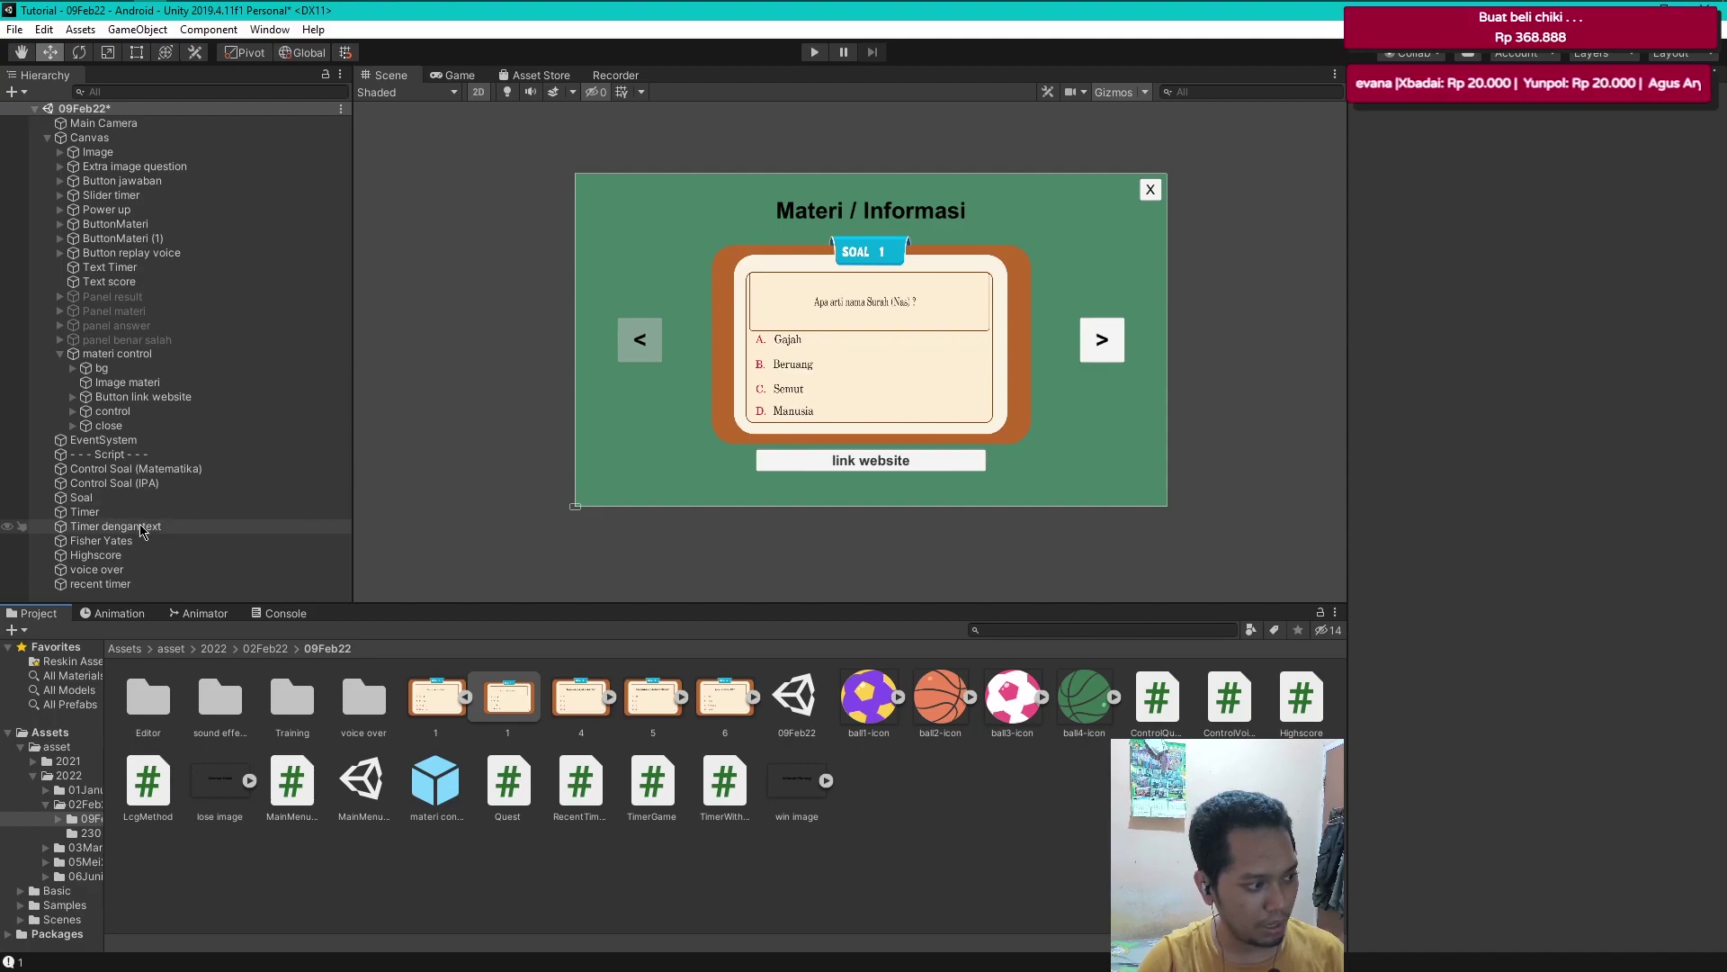
left_click(128, 427)
left_click(81, 498)
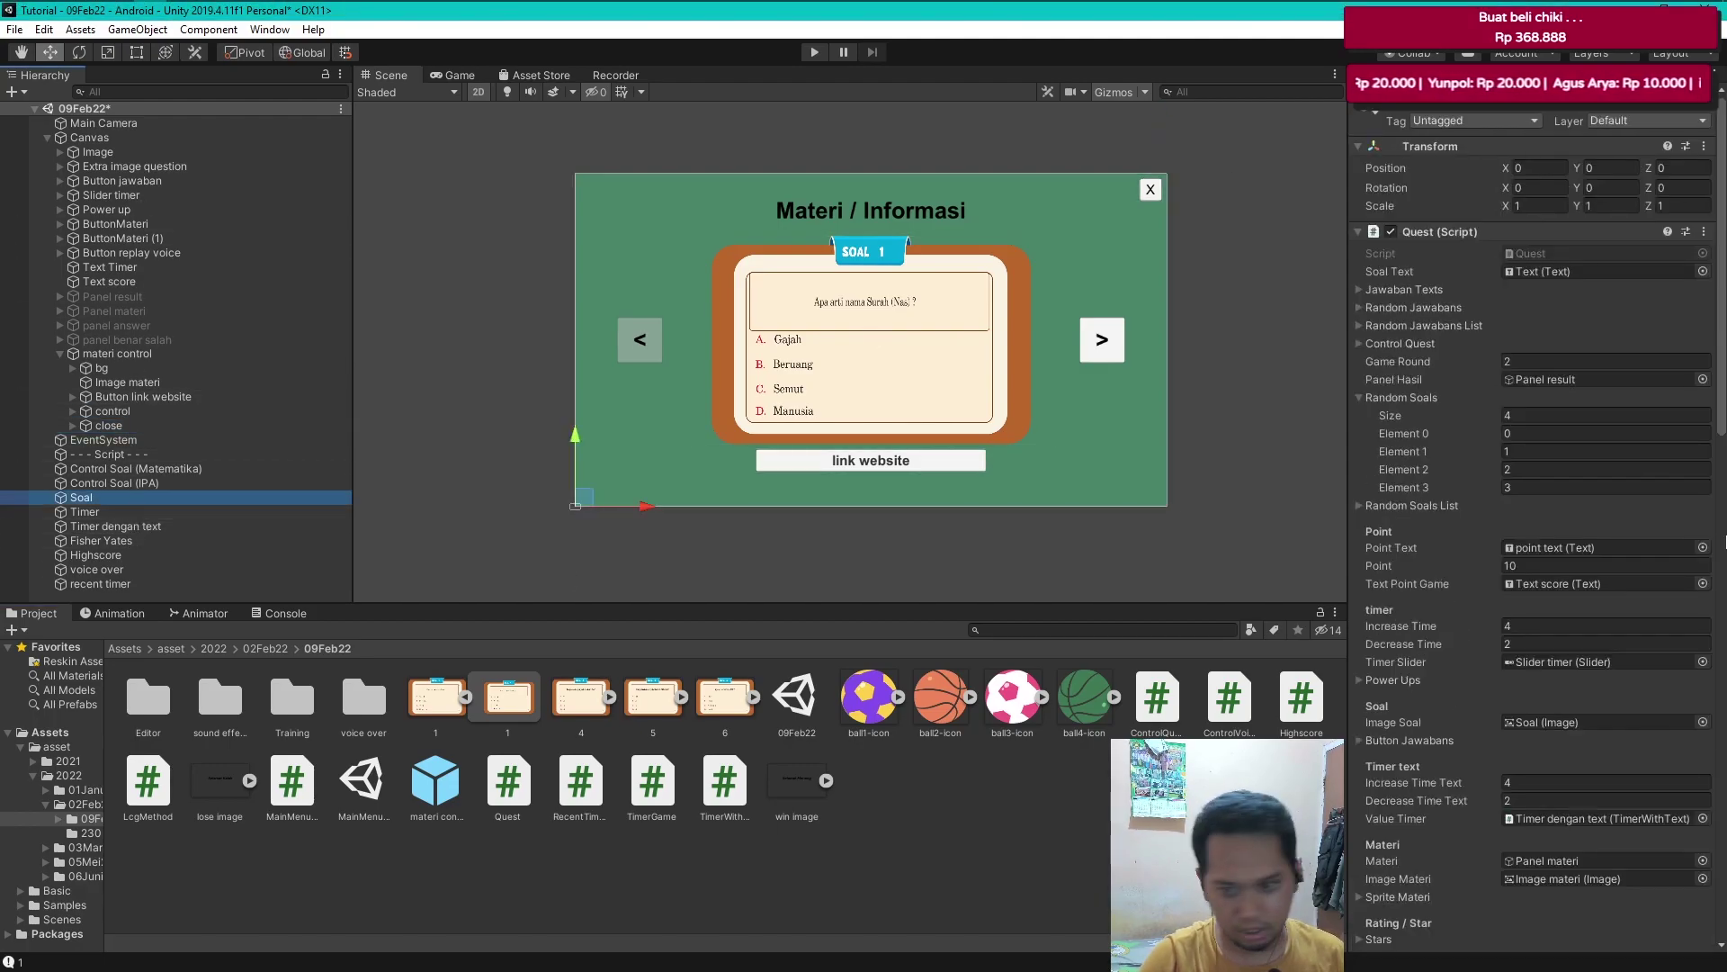
scroll(1725, 676, "down", 10)
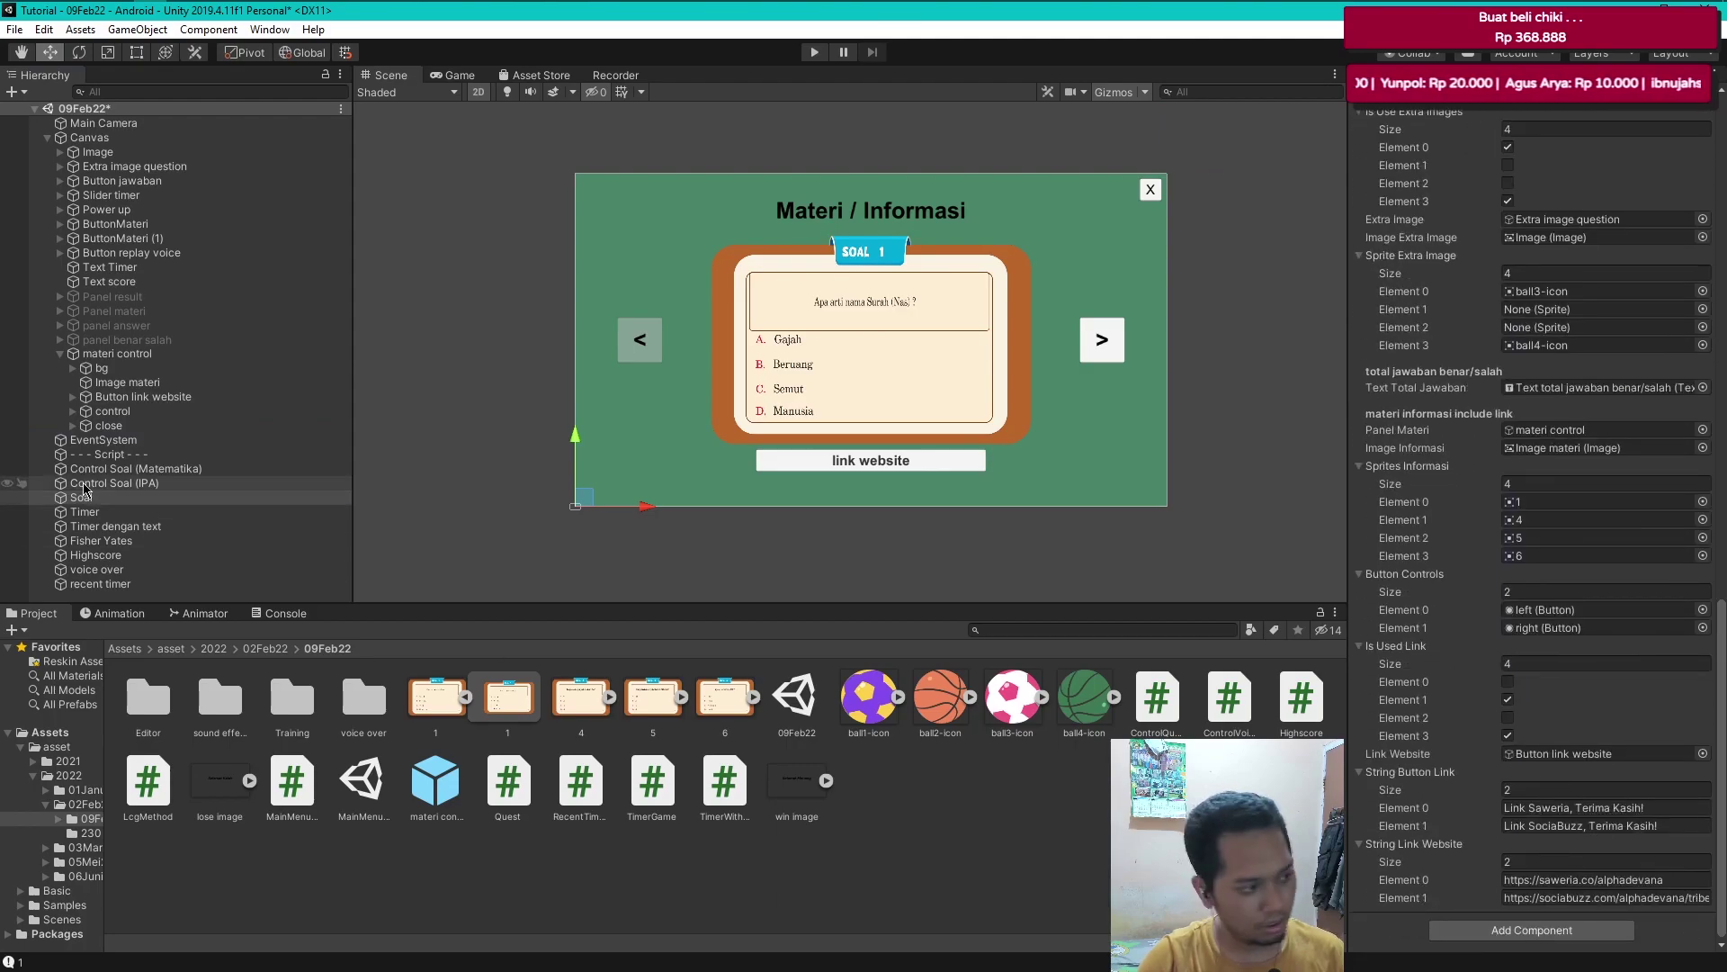
left_click(60, 354)
left_click(153, 565)
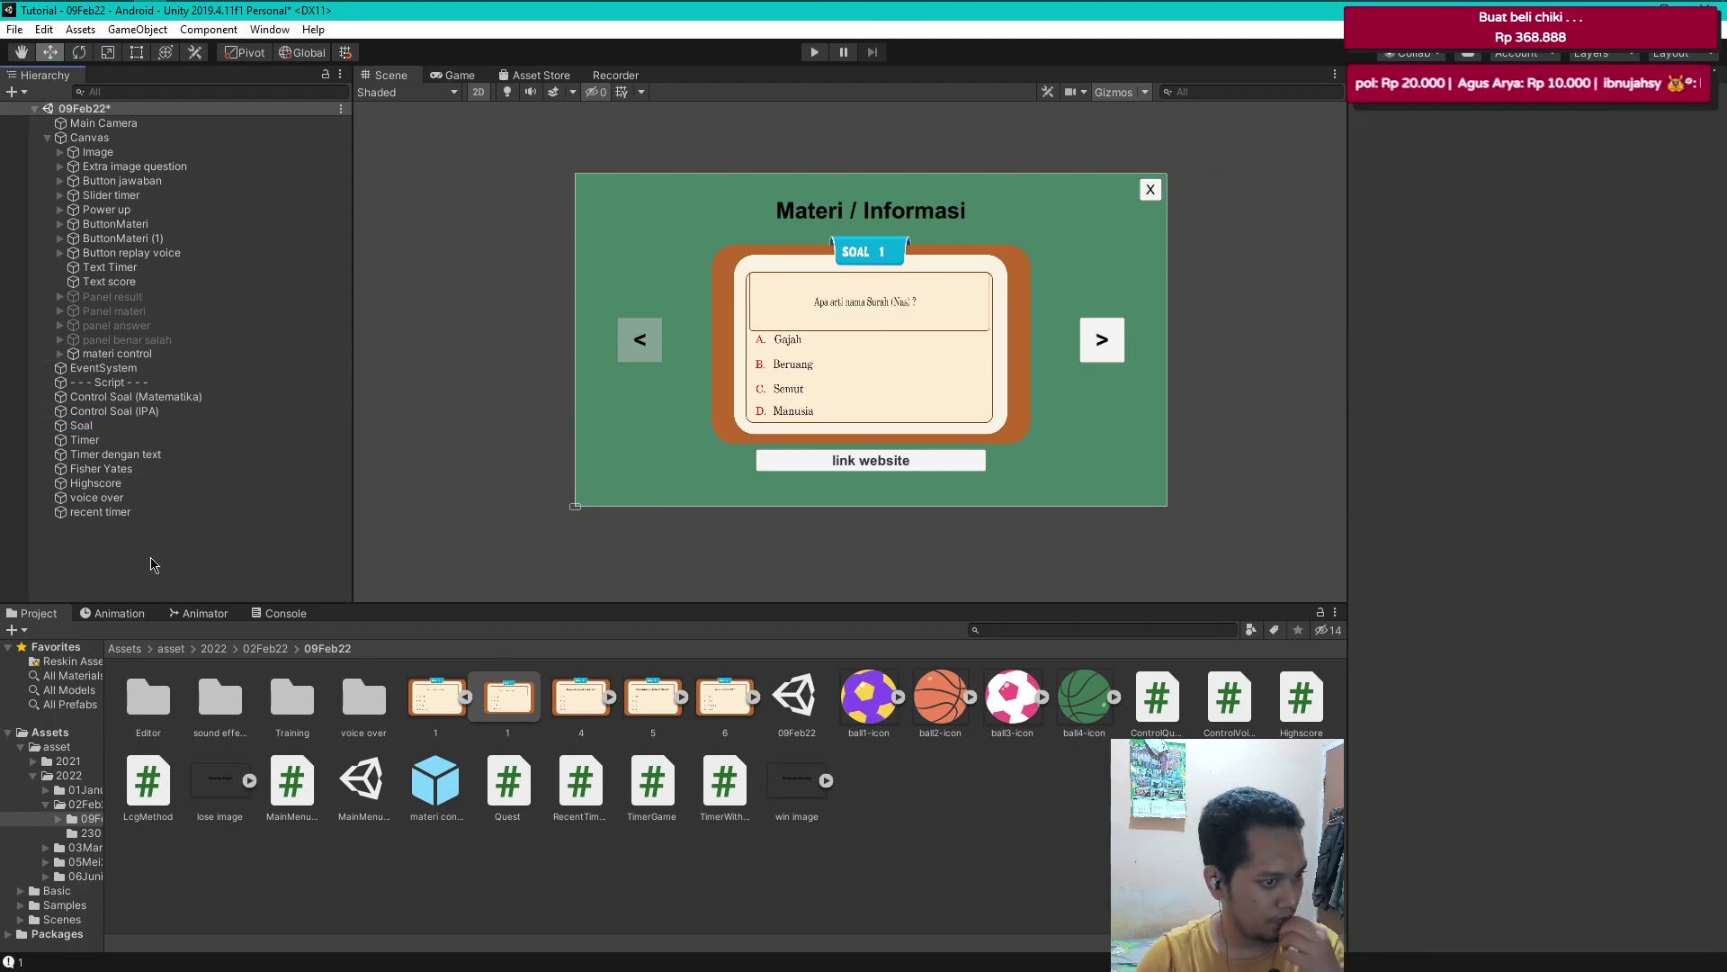
- In Quest.cs, open a new line after the panel-show line in PanelMateri()
key("alt+Tab")
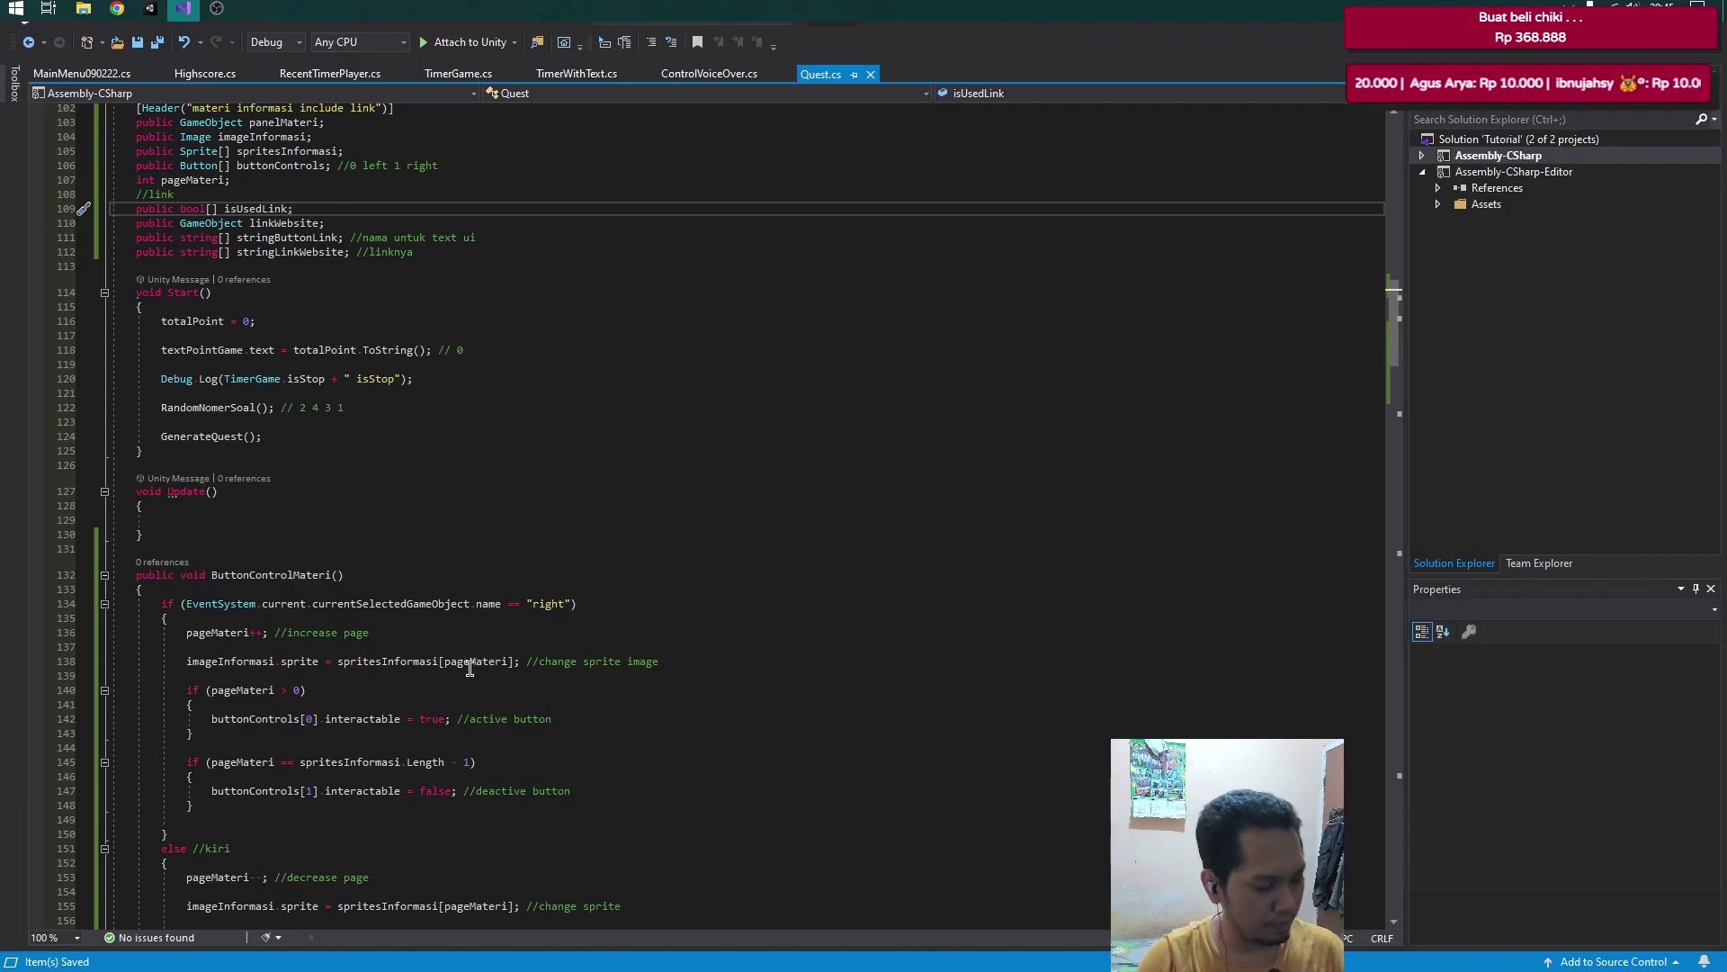
scroll(406, 663, "up", 6)
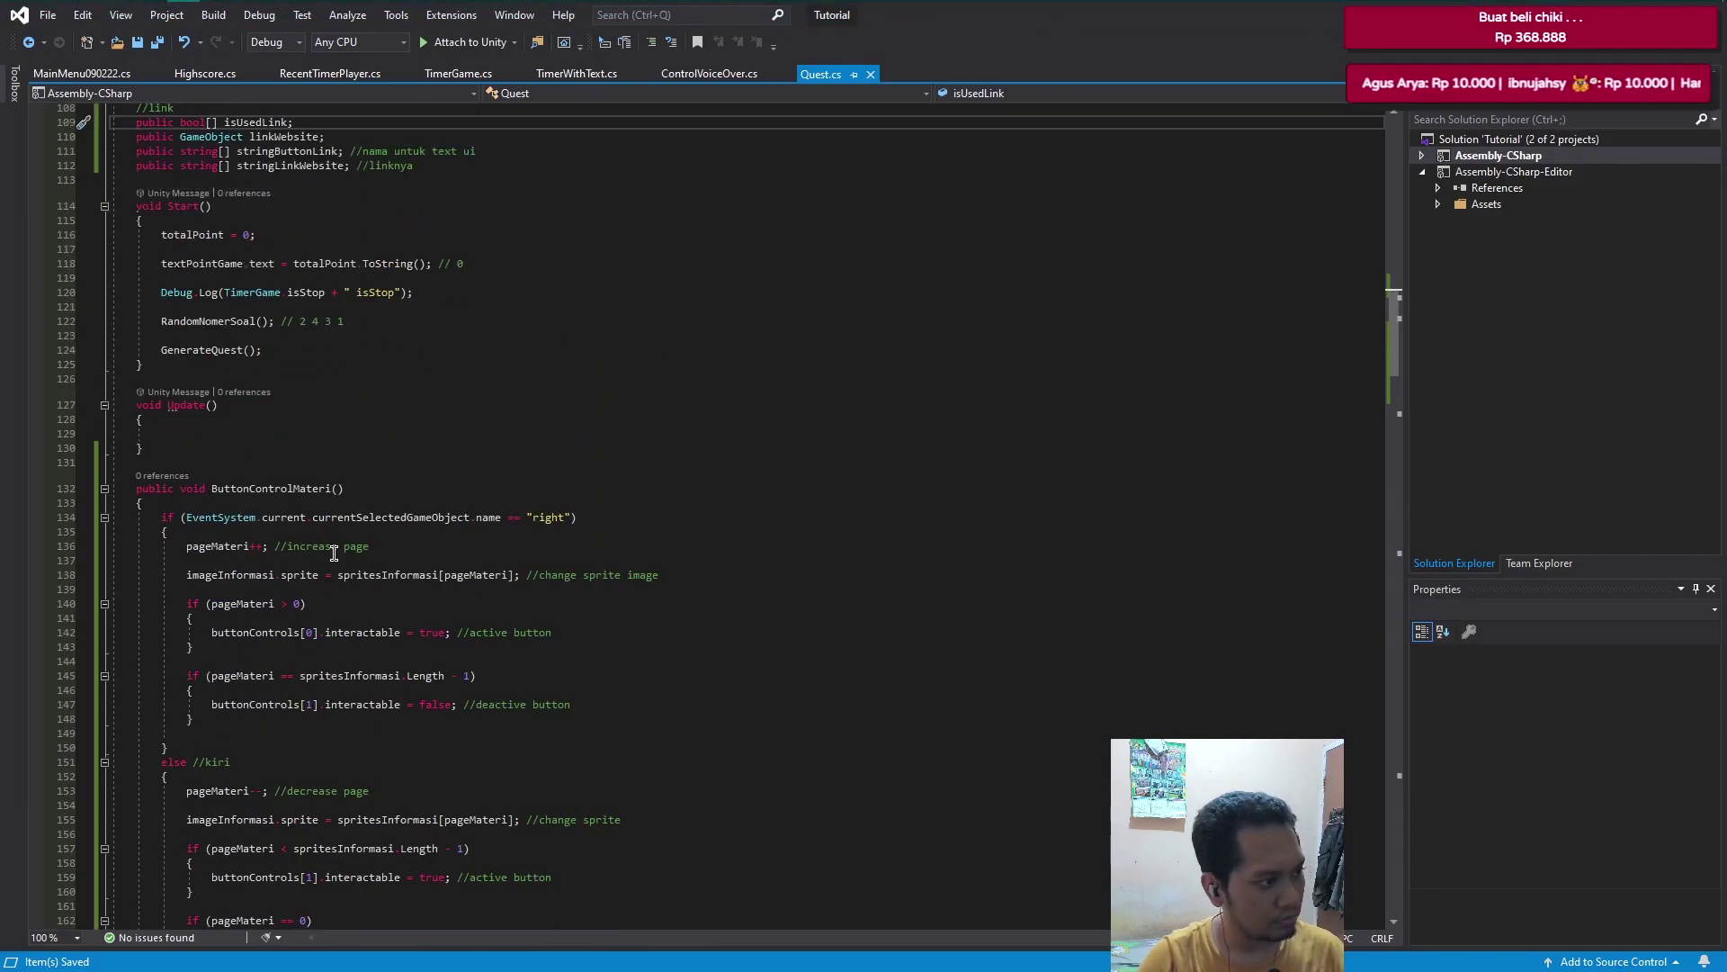
scroll(261, 683, "down", 8)
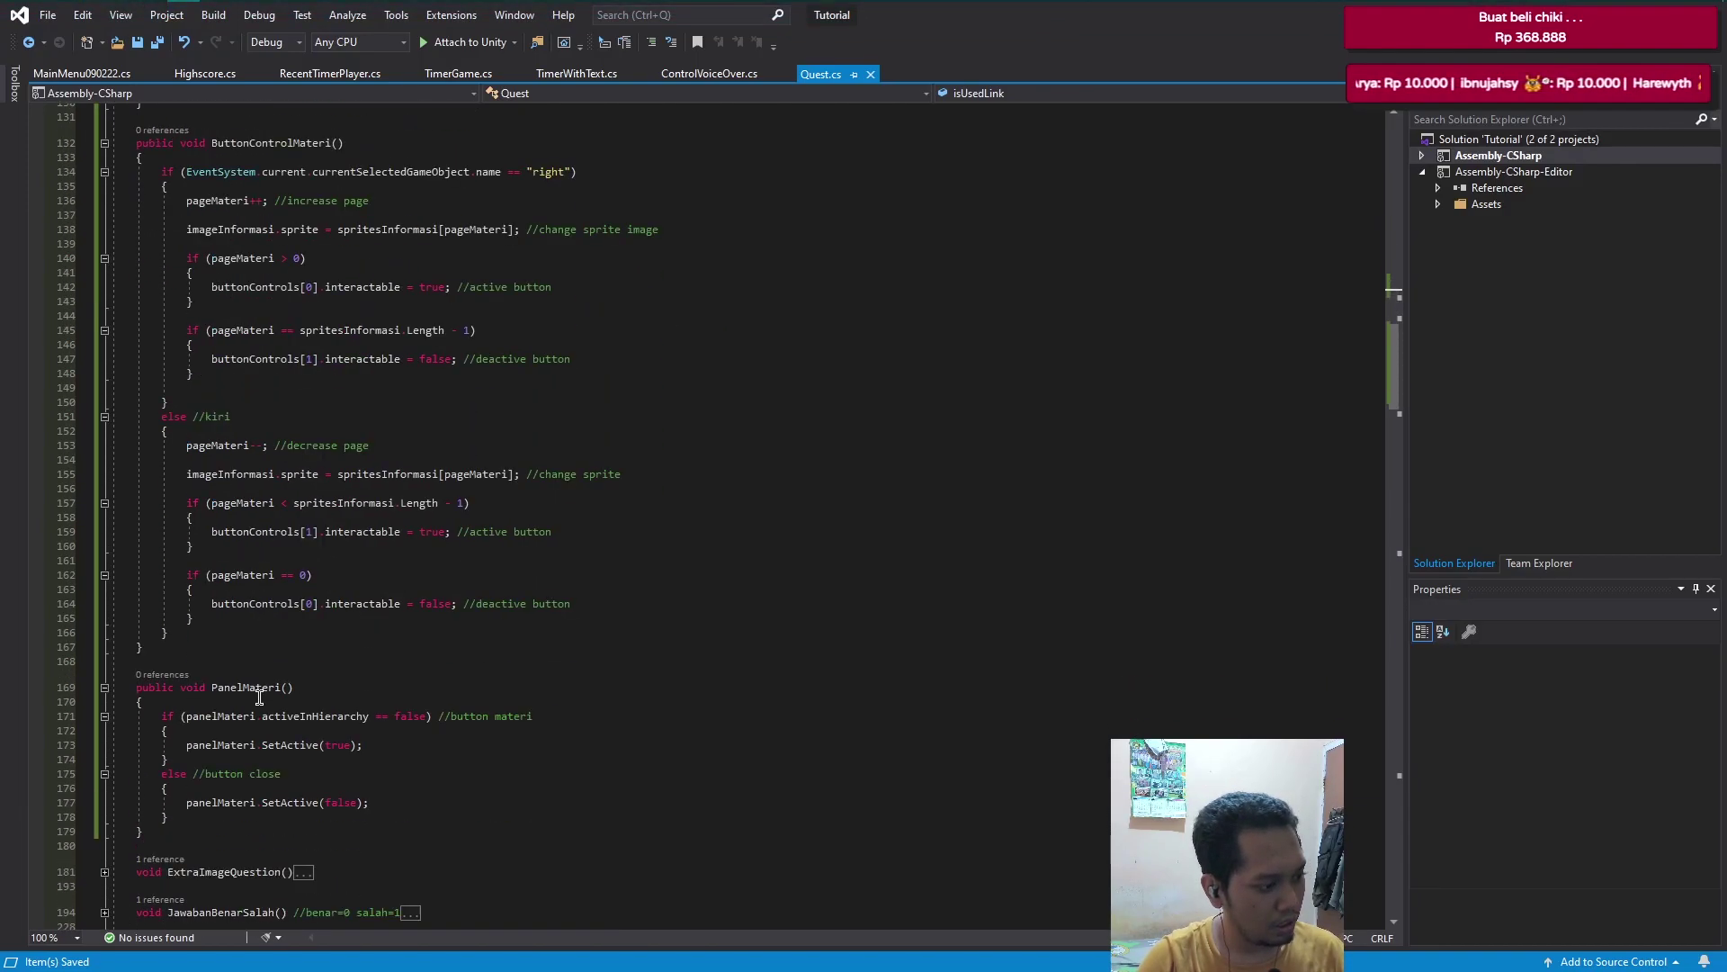
scroll(273, 674, "up", 4)
scroll(279, 670, "down", 3)
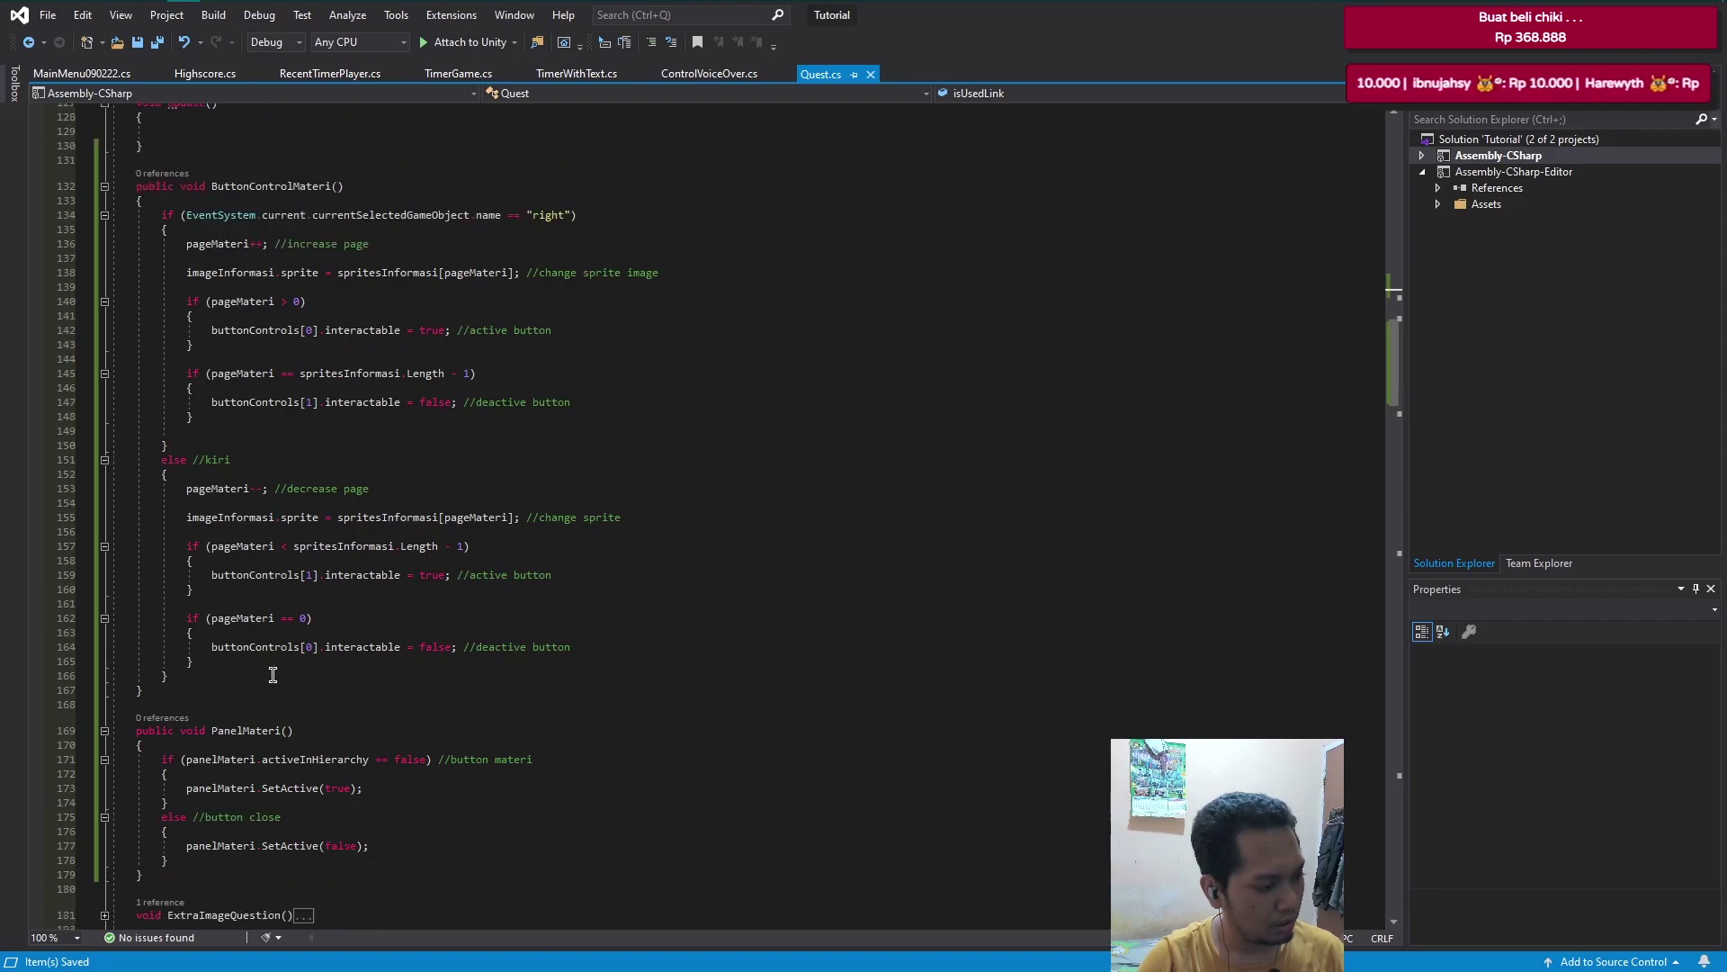
scroll(286, 664, "down", 3)
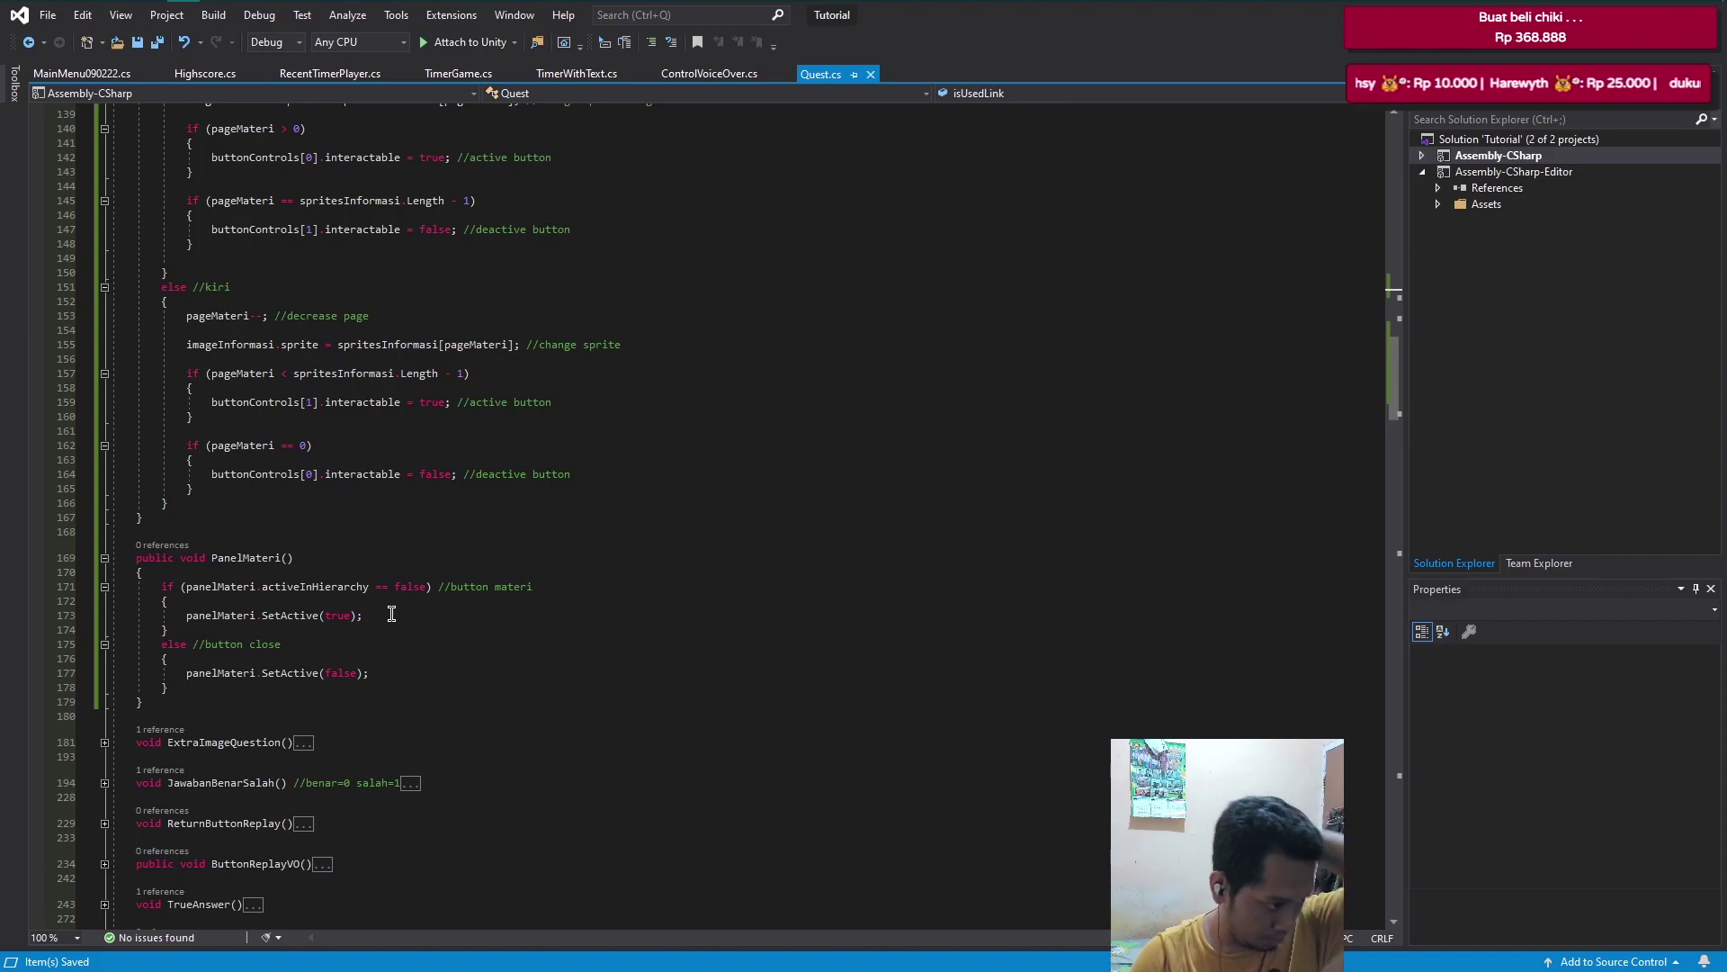
left_click(523, 610)
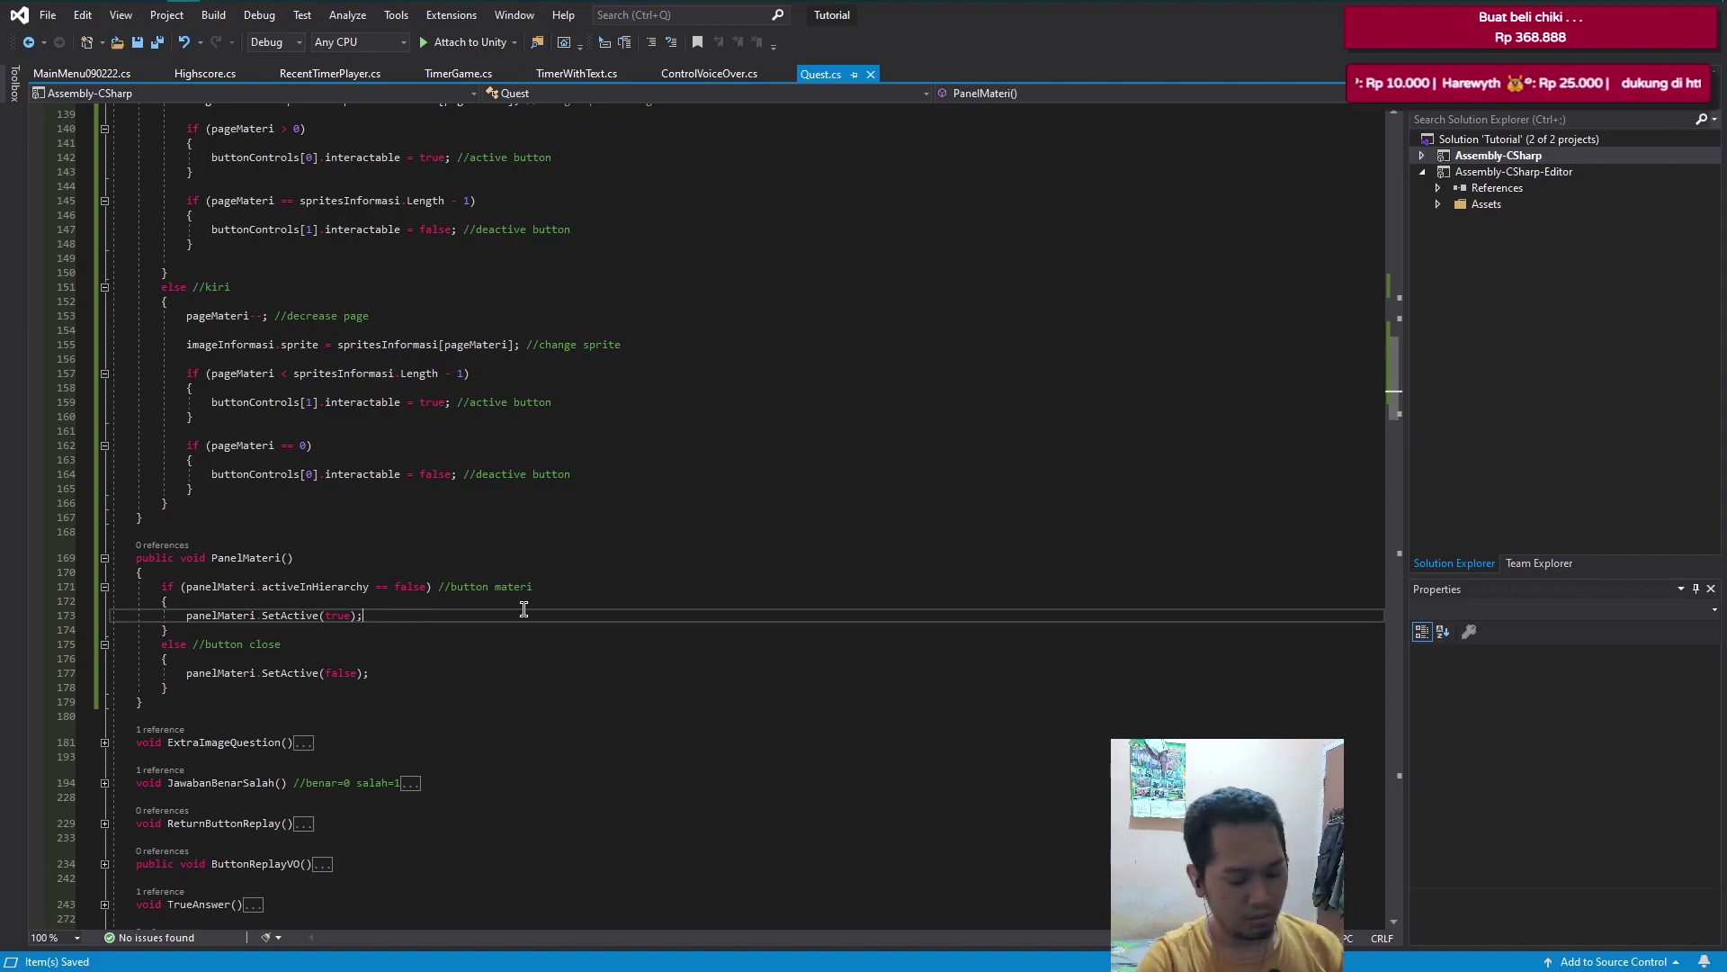
key("Return")
key("Return")
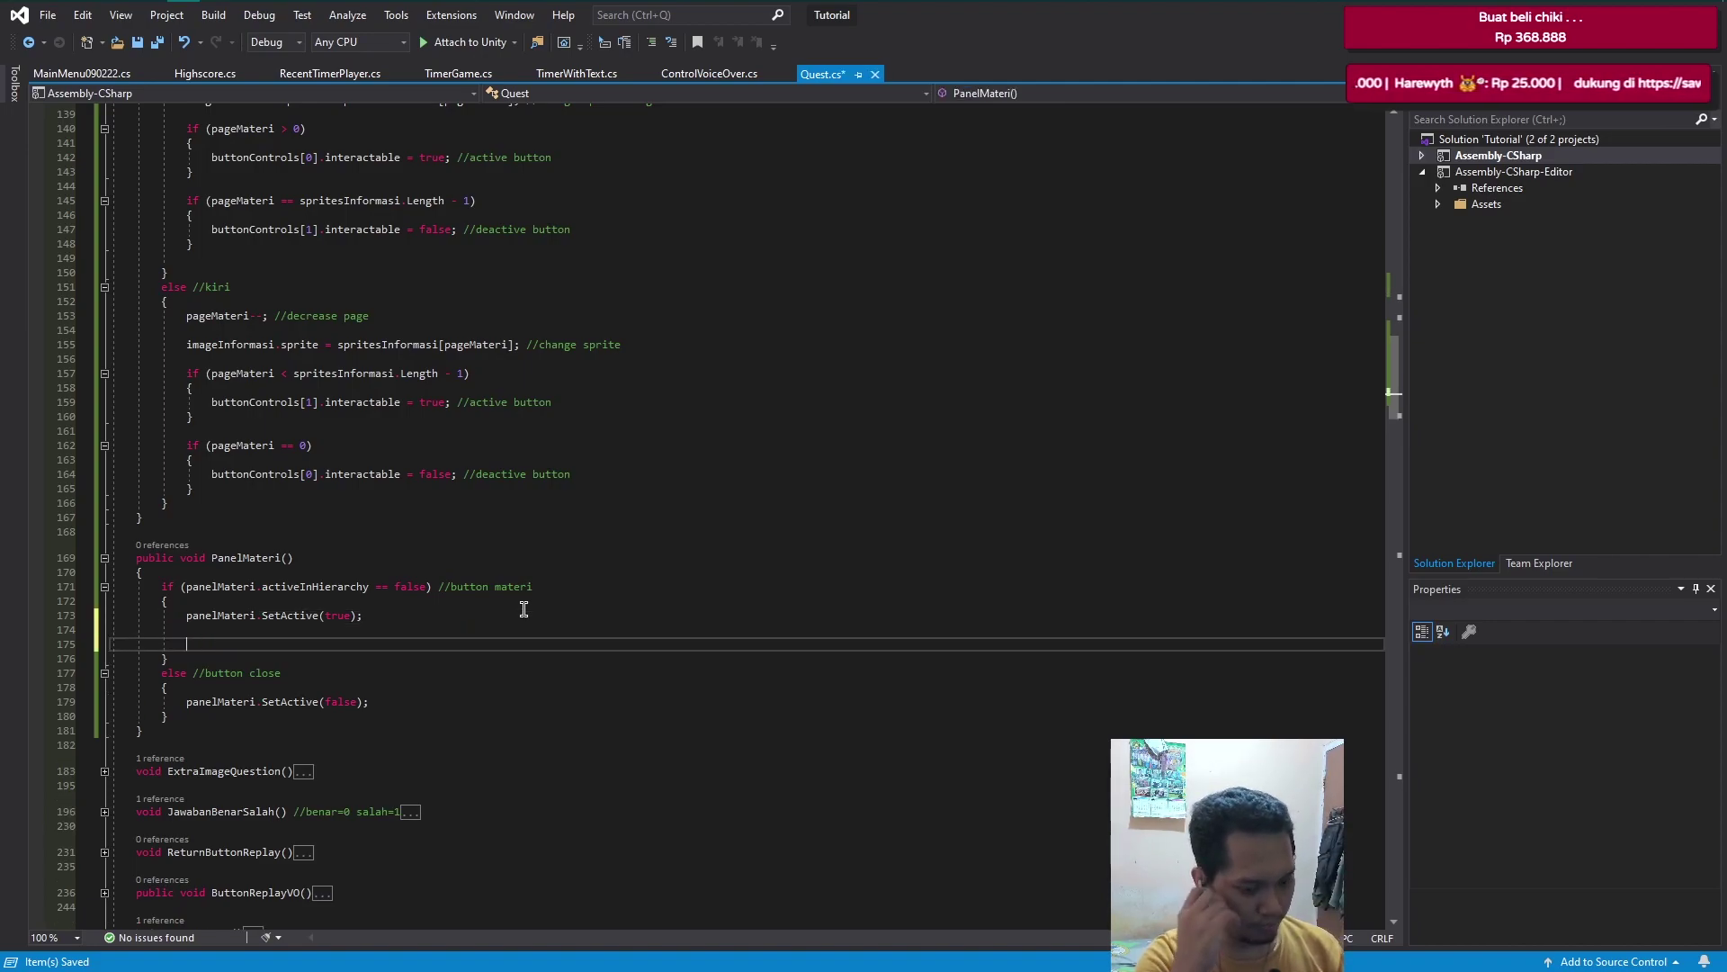
- Insert an if block with the condition isUsedLink[0]
type("if")
key("Tab")
key("Tab")
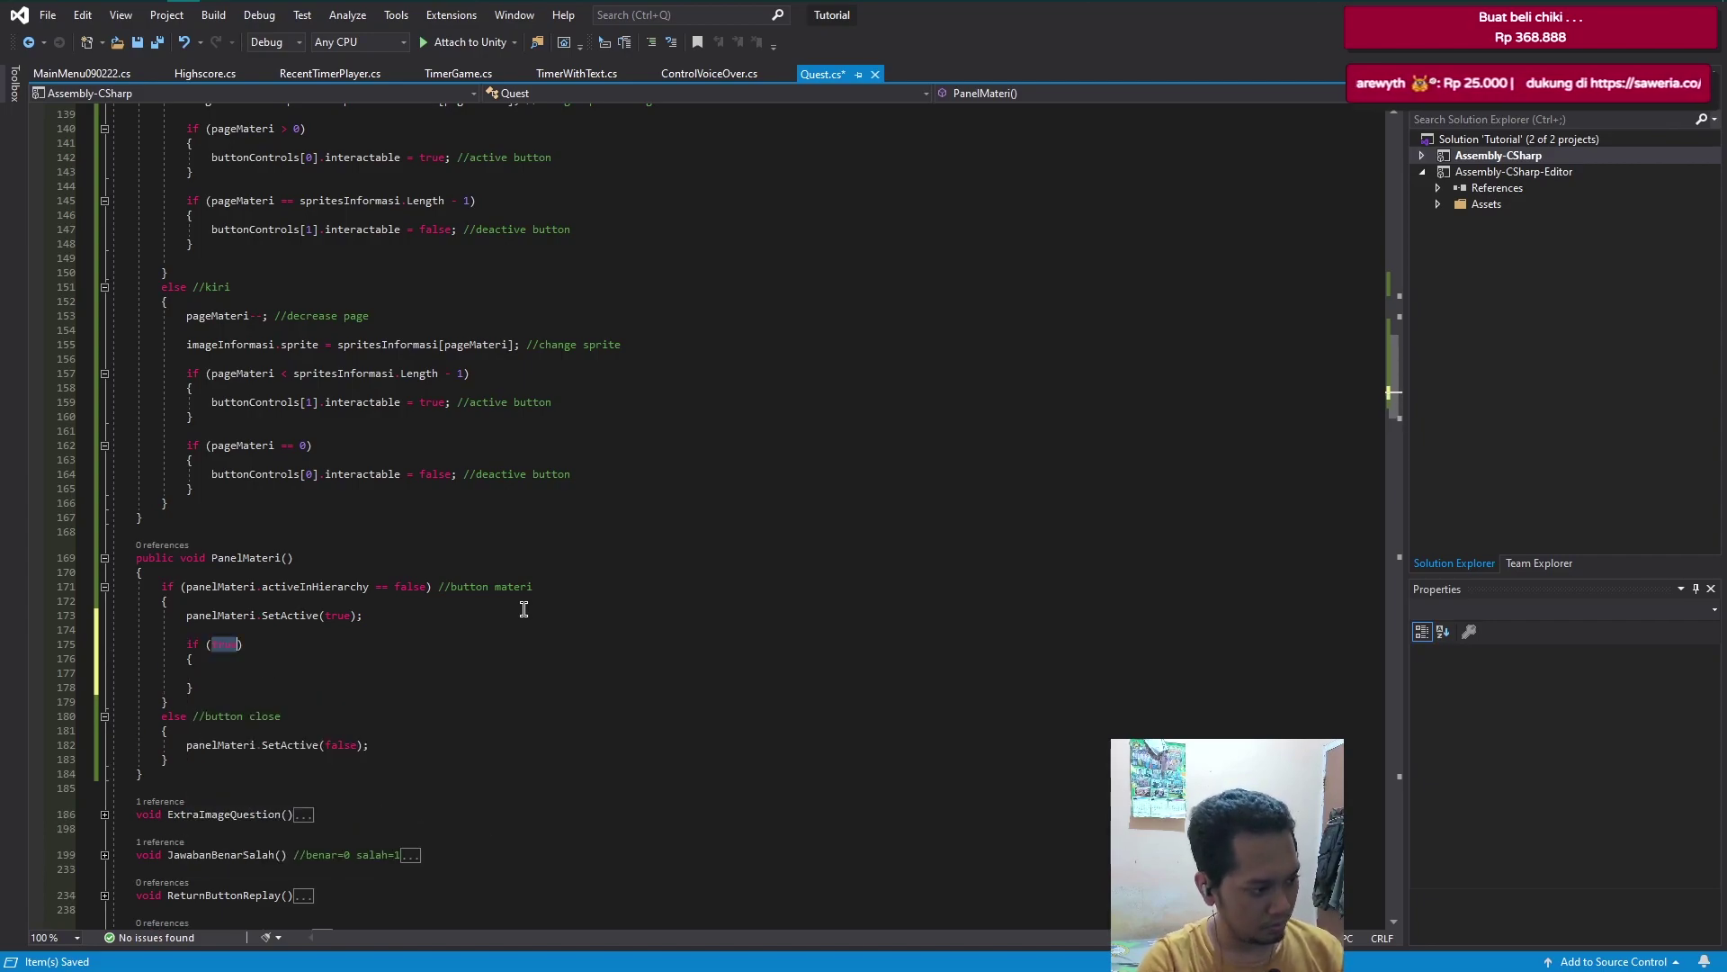
type("bu")
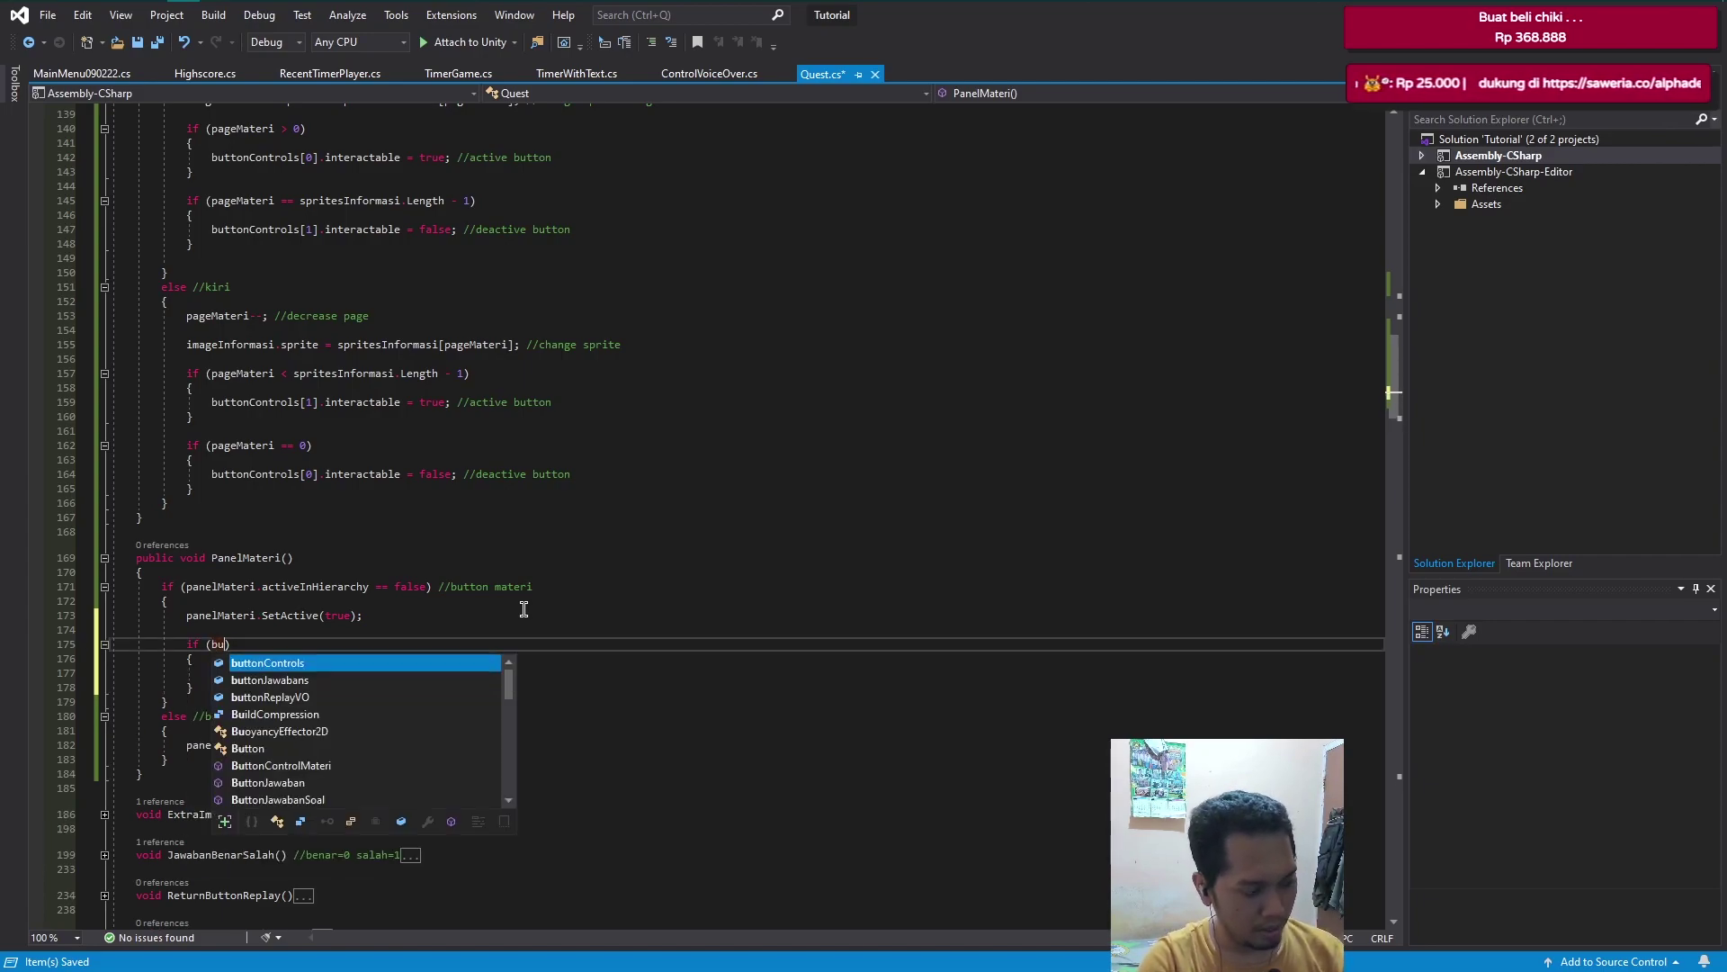
type("tt")
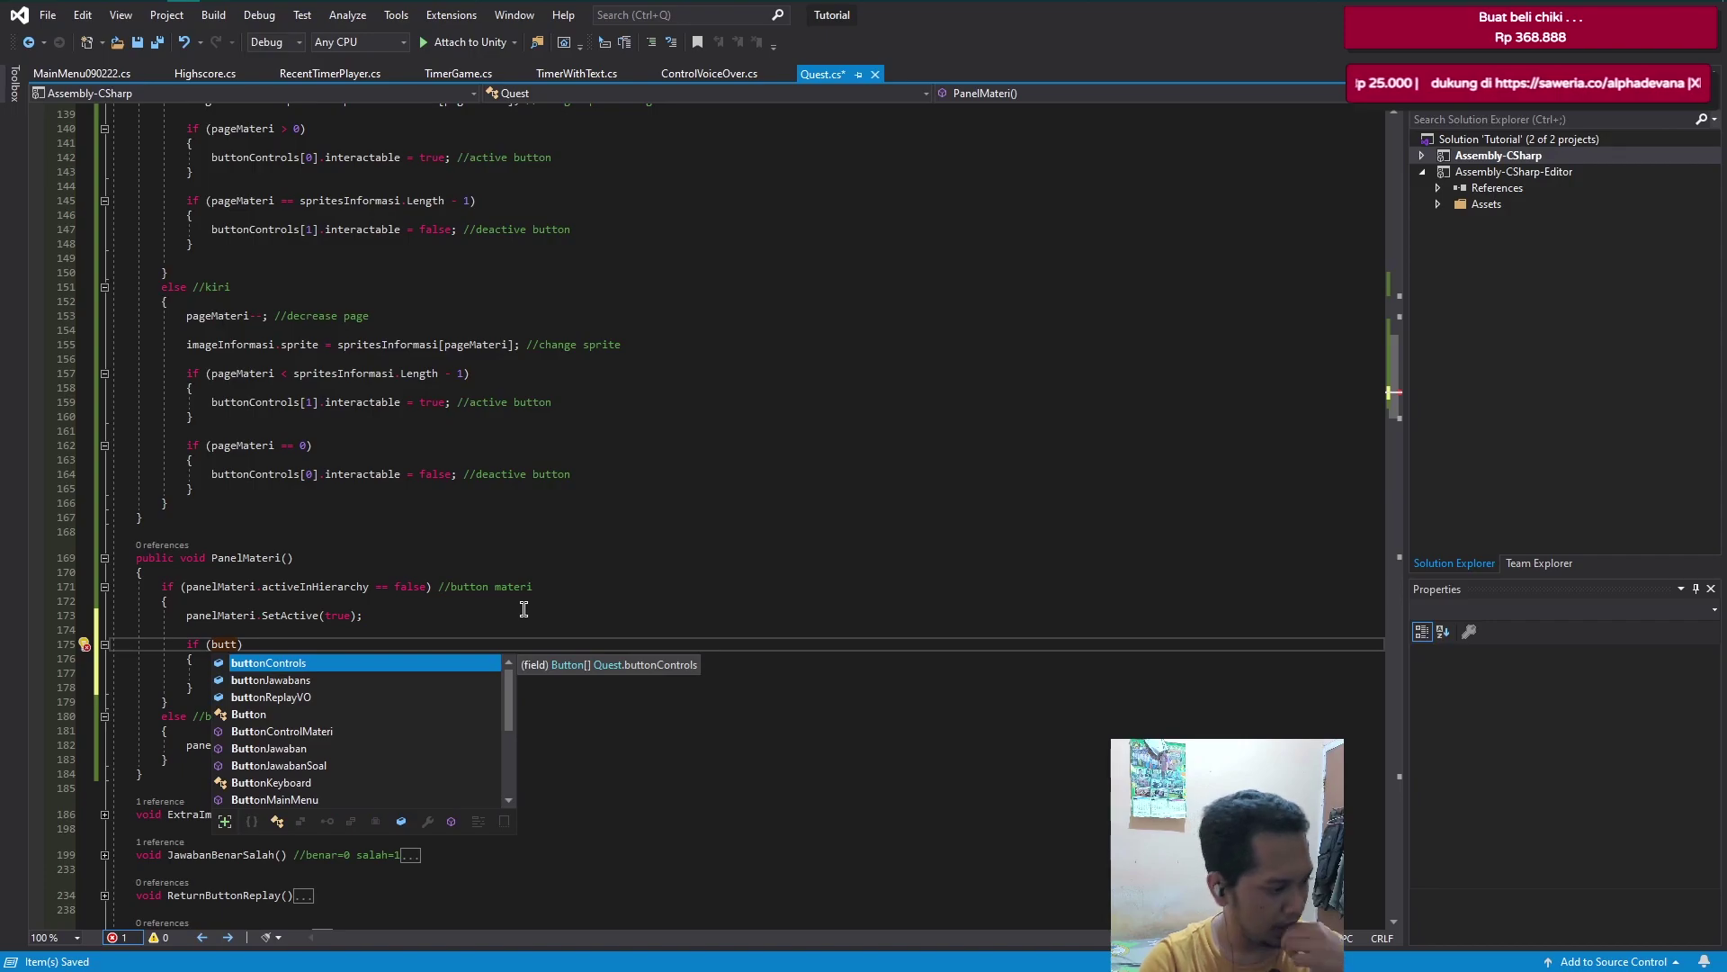
key("BackSpace")
key("BackSpace")
key("BackSpace")
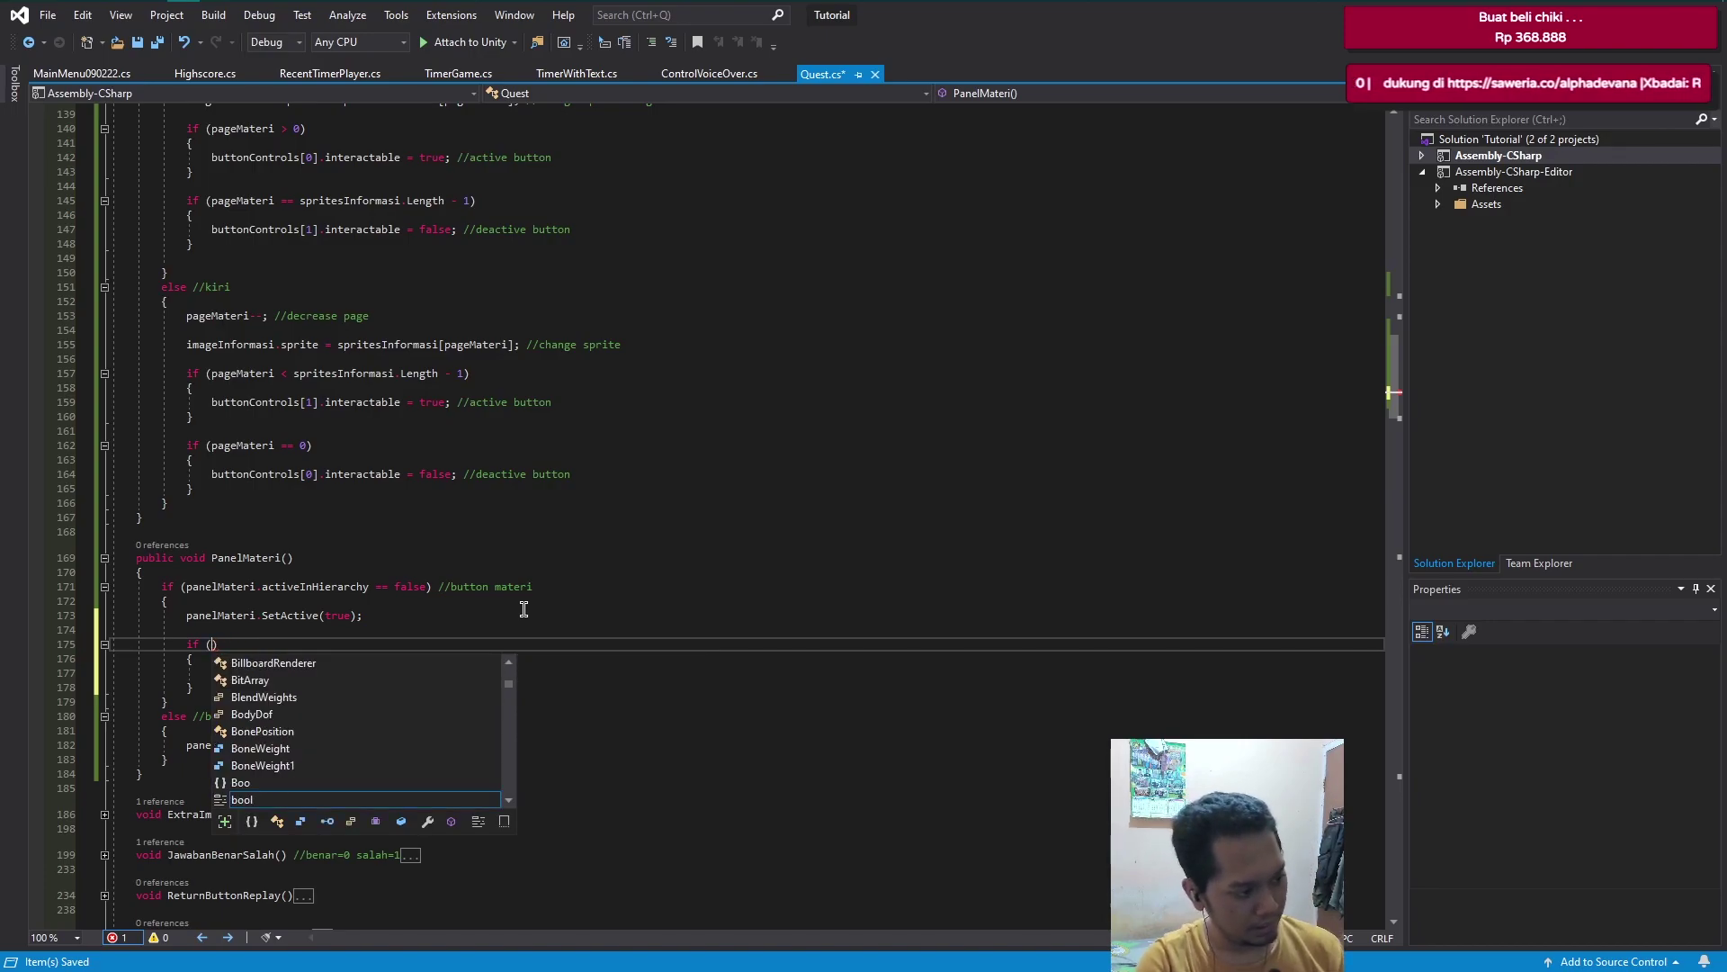
type("link")
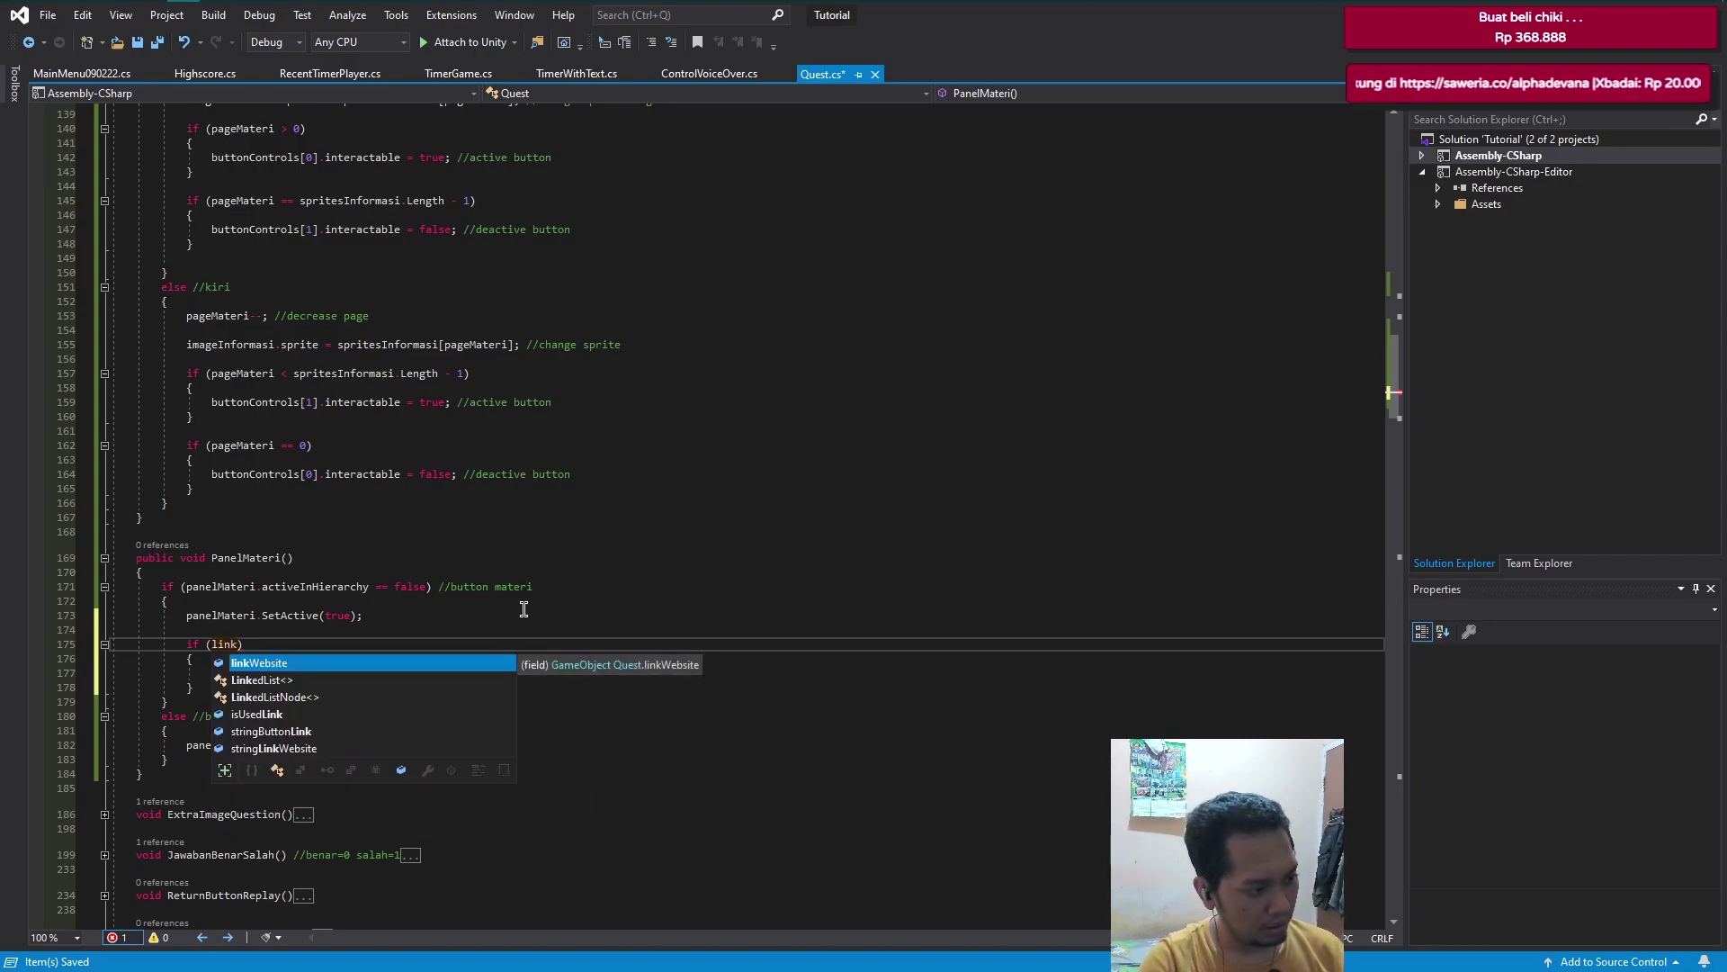
key("Tab")
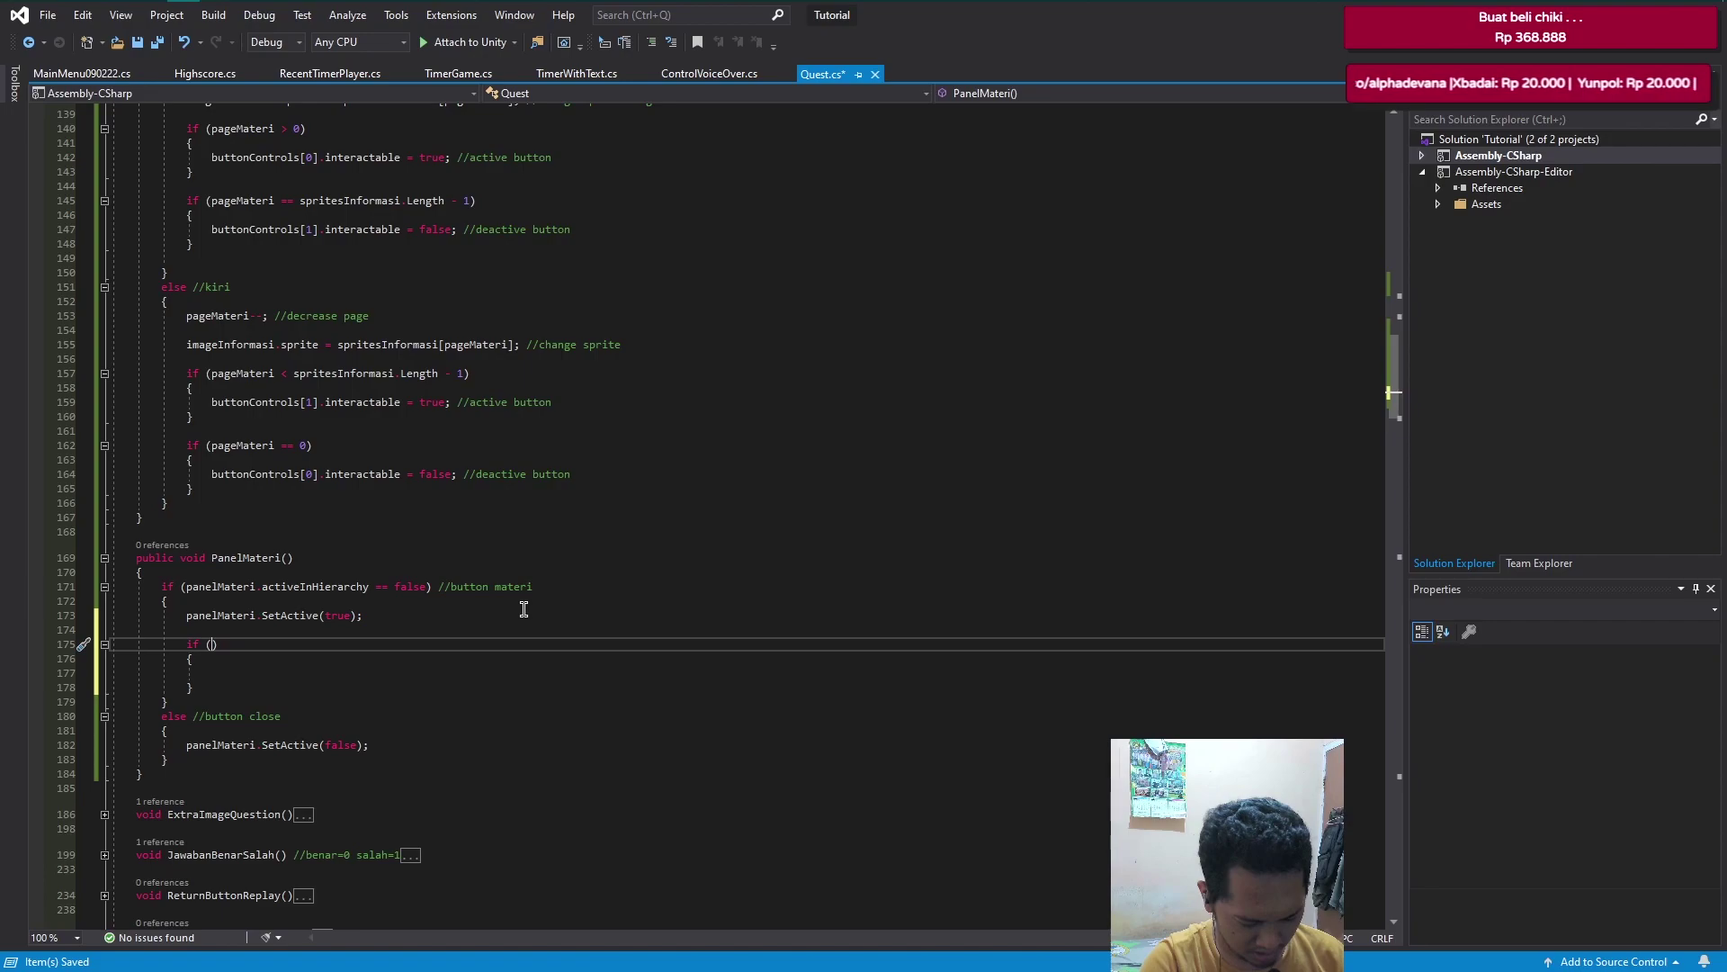
type("i")
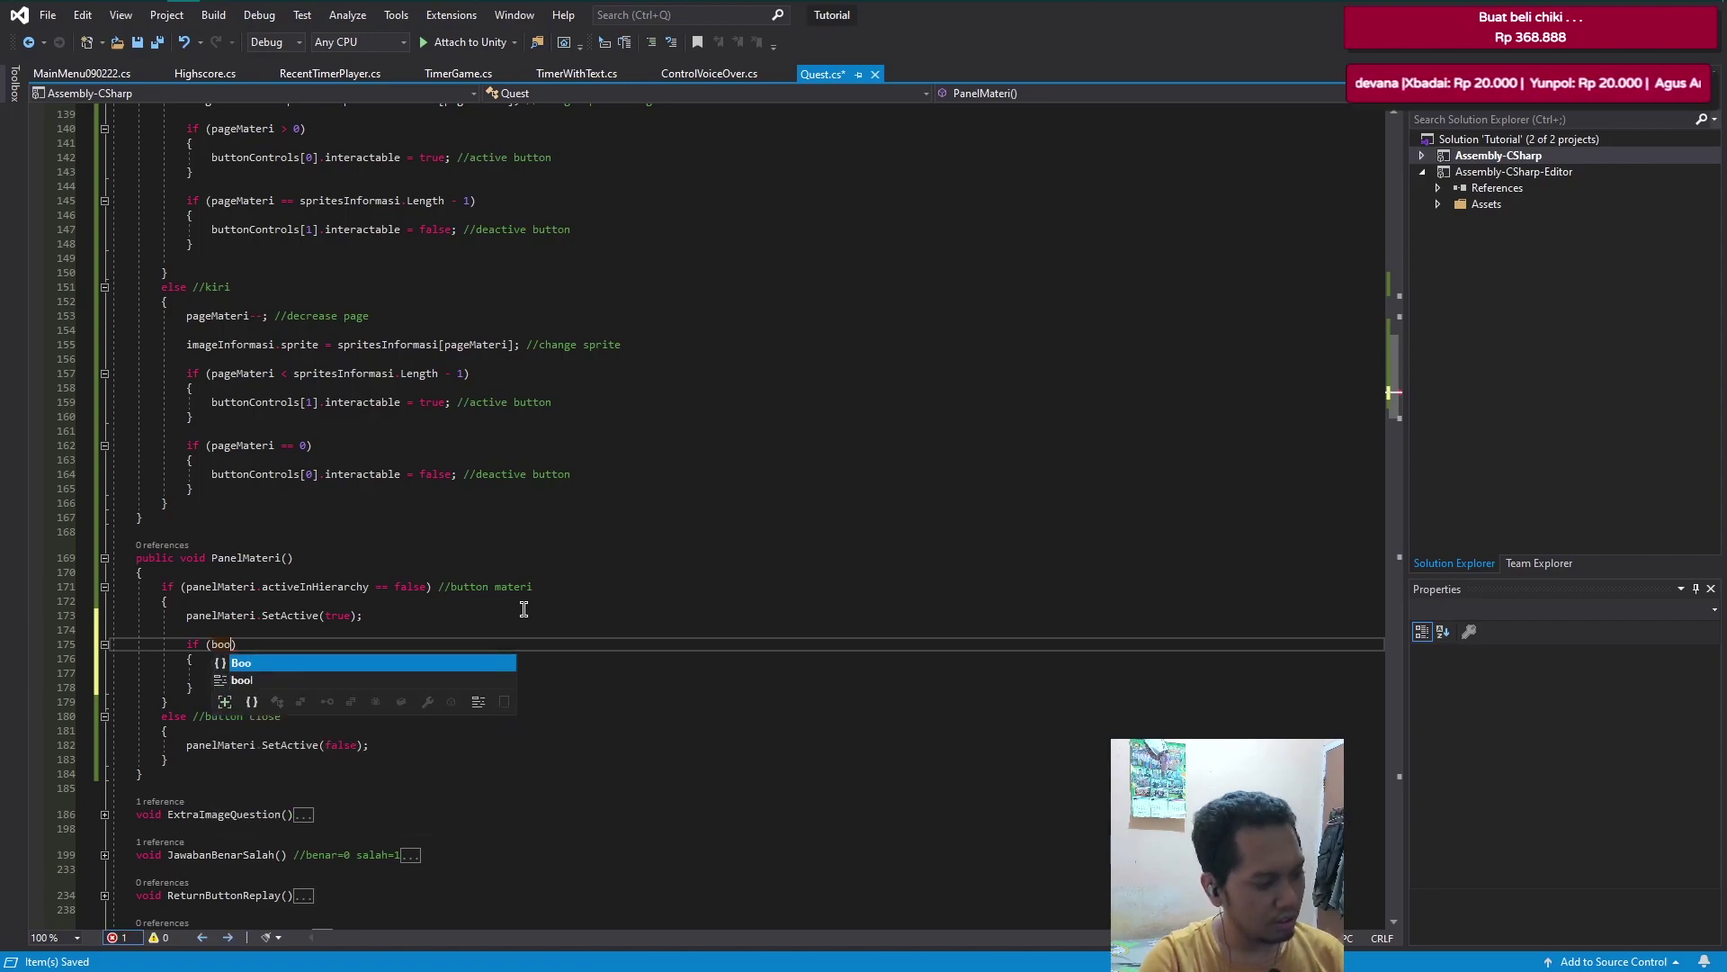
type("sU")
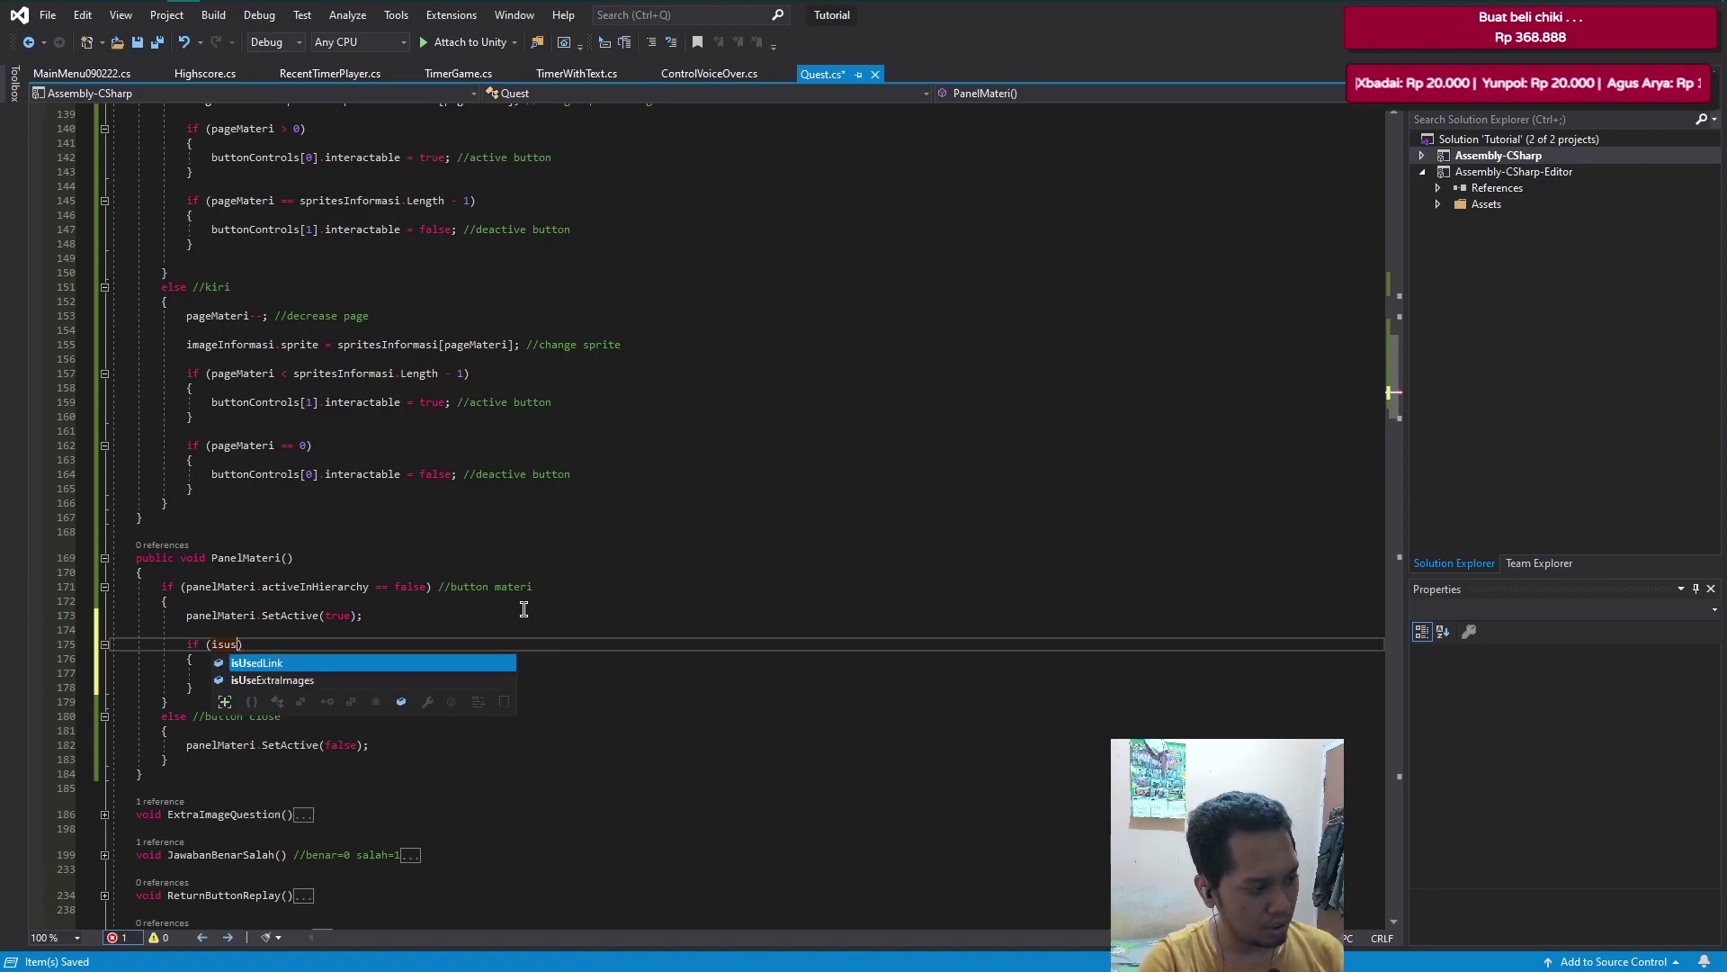
key("Tab")
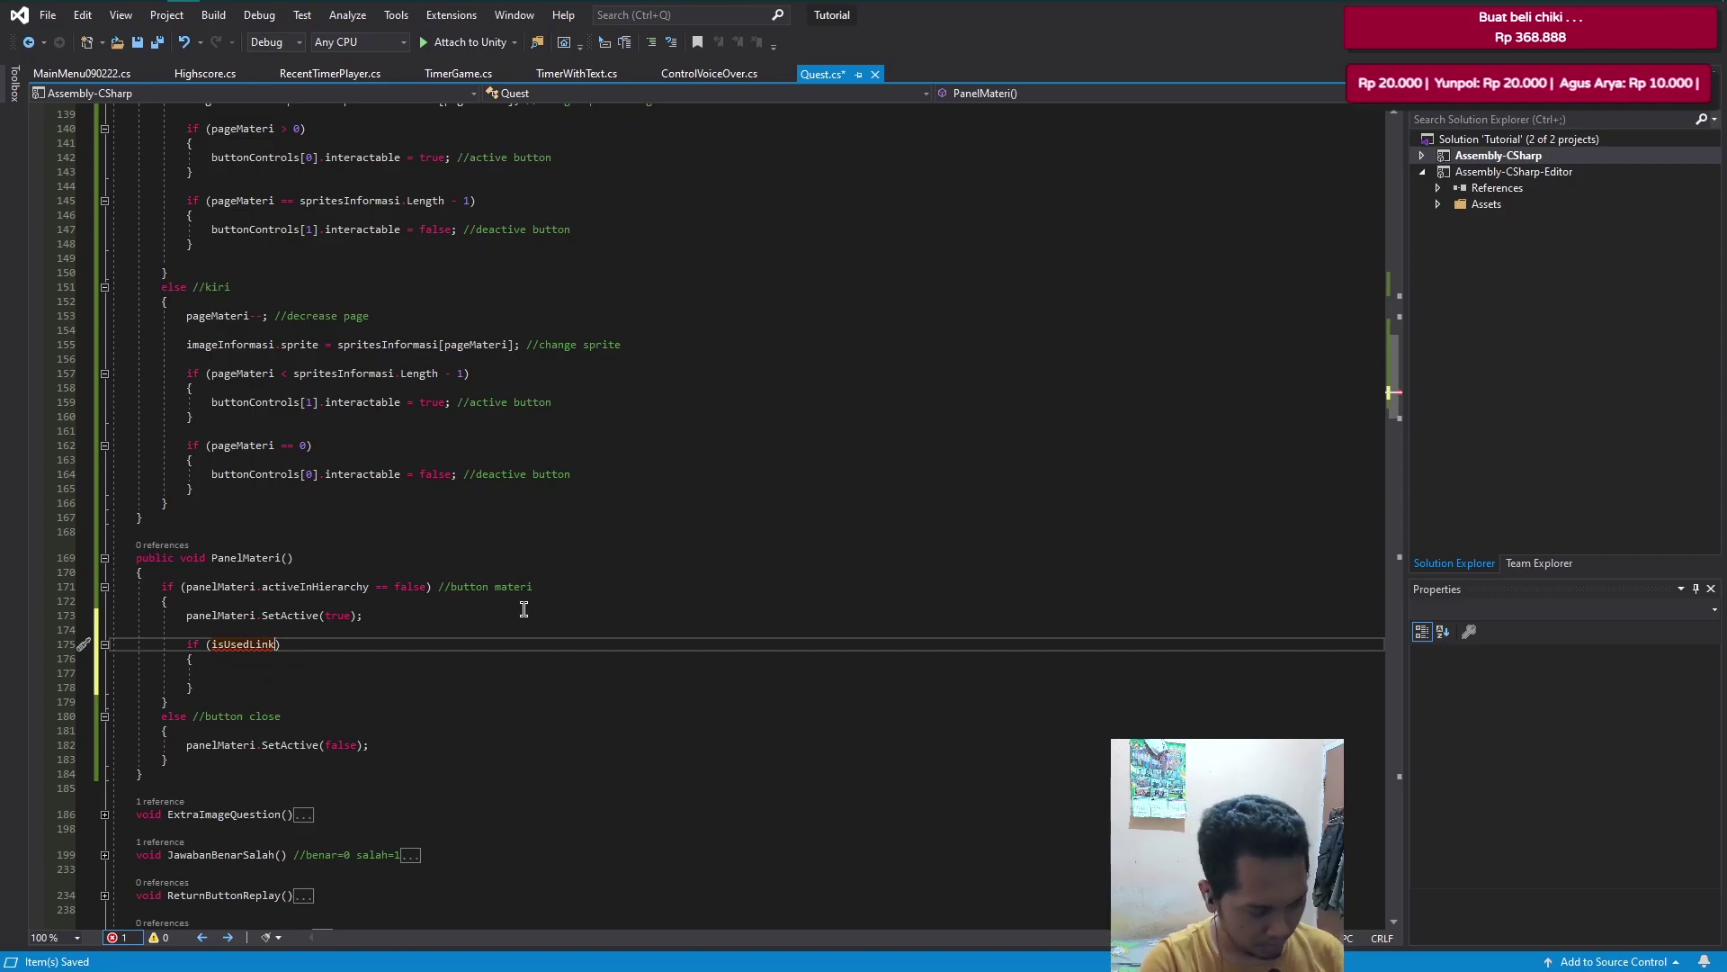
type("[0])")
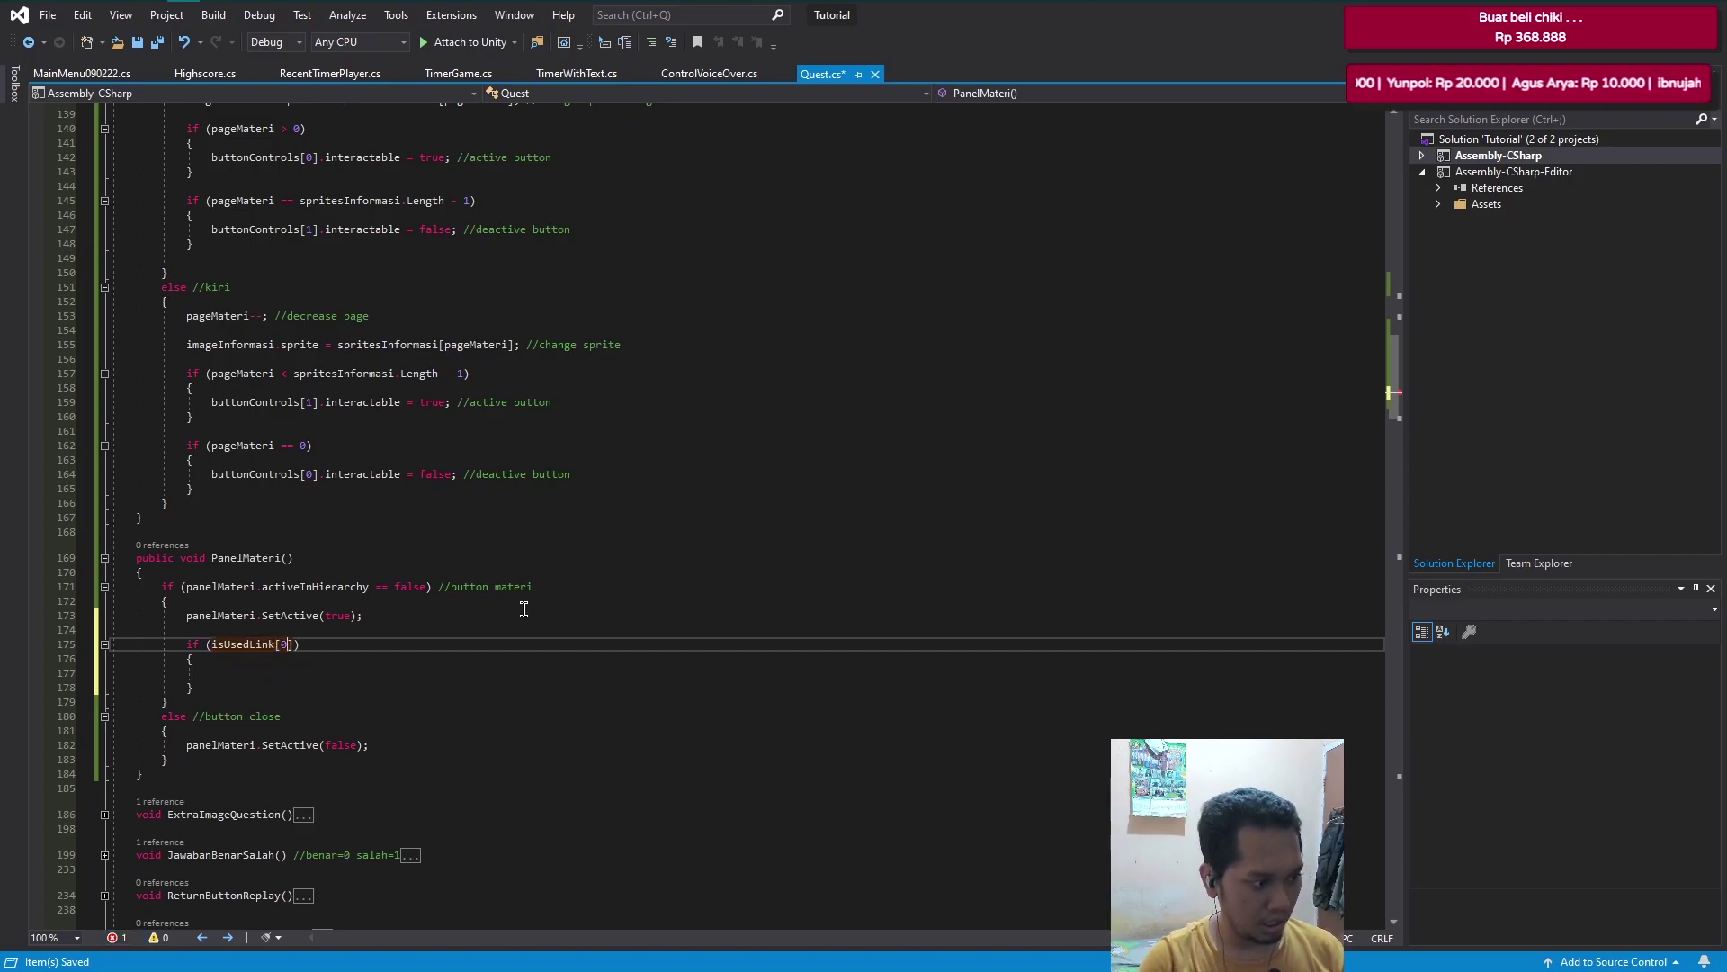
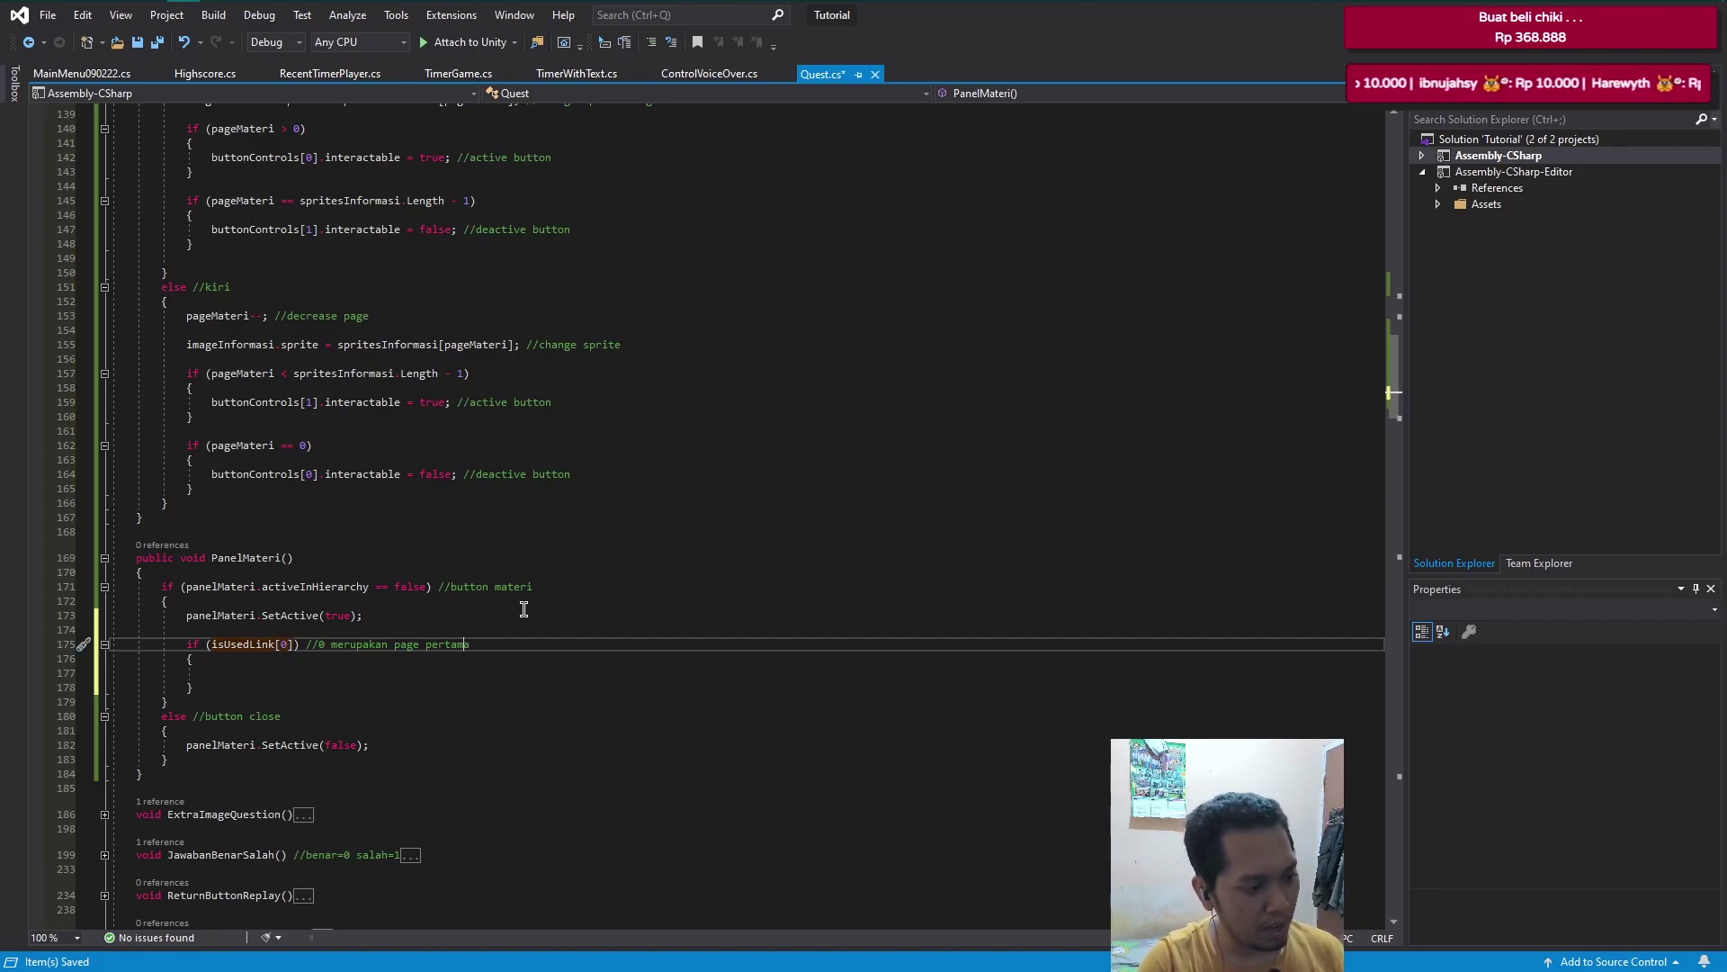
- Change 'page' to 'array' in the comment and add '== true' to the isUsedLink[0] condition
key("shift+Right")
key("shift+Right")
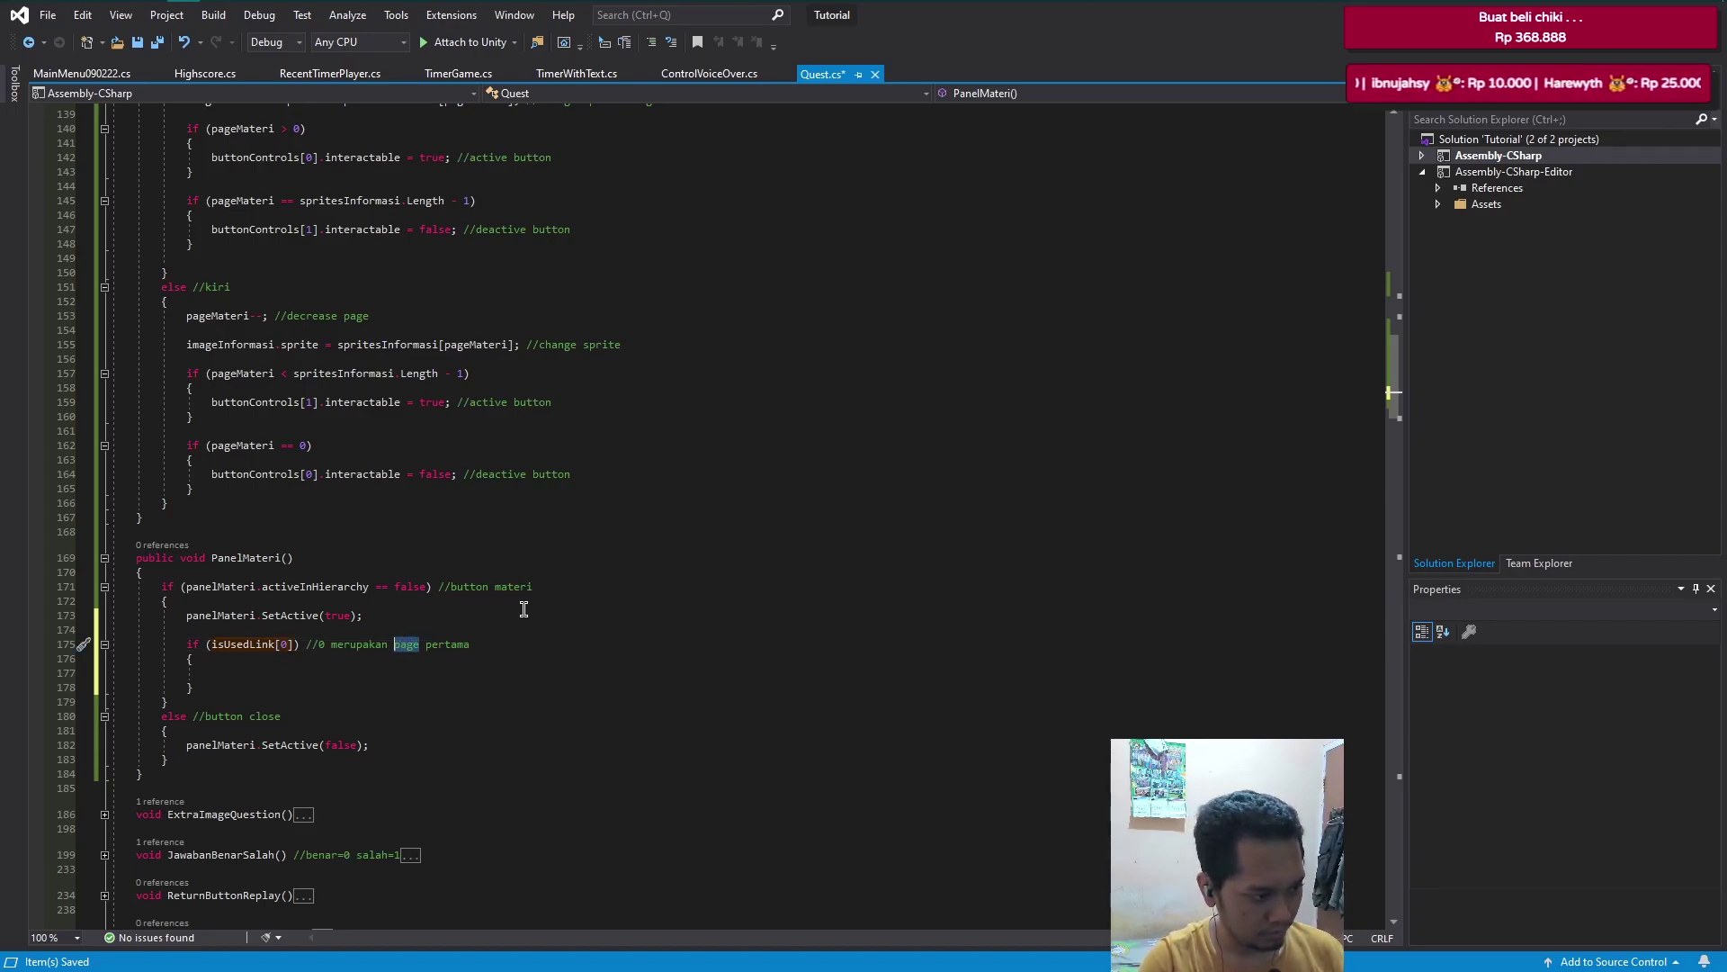
type("array")
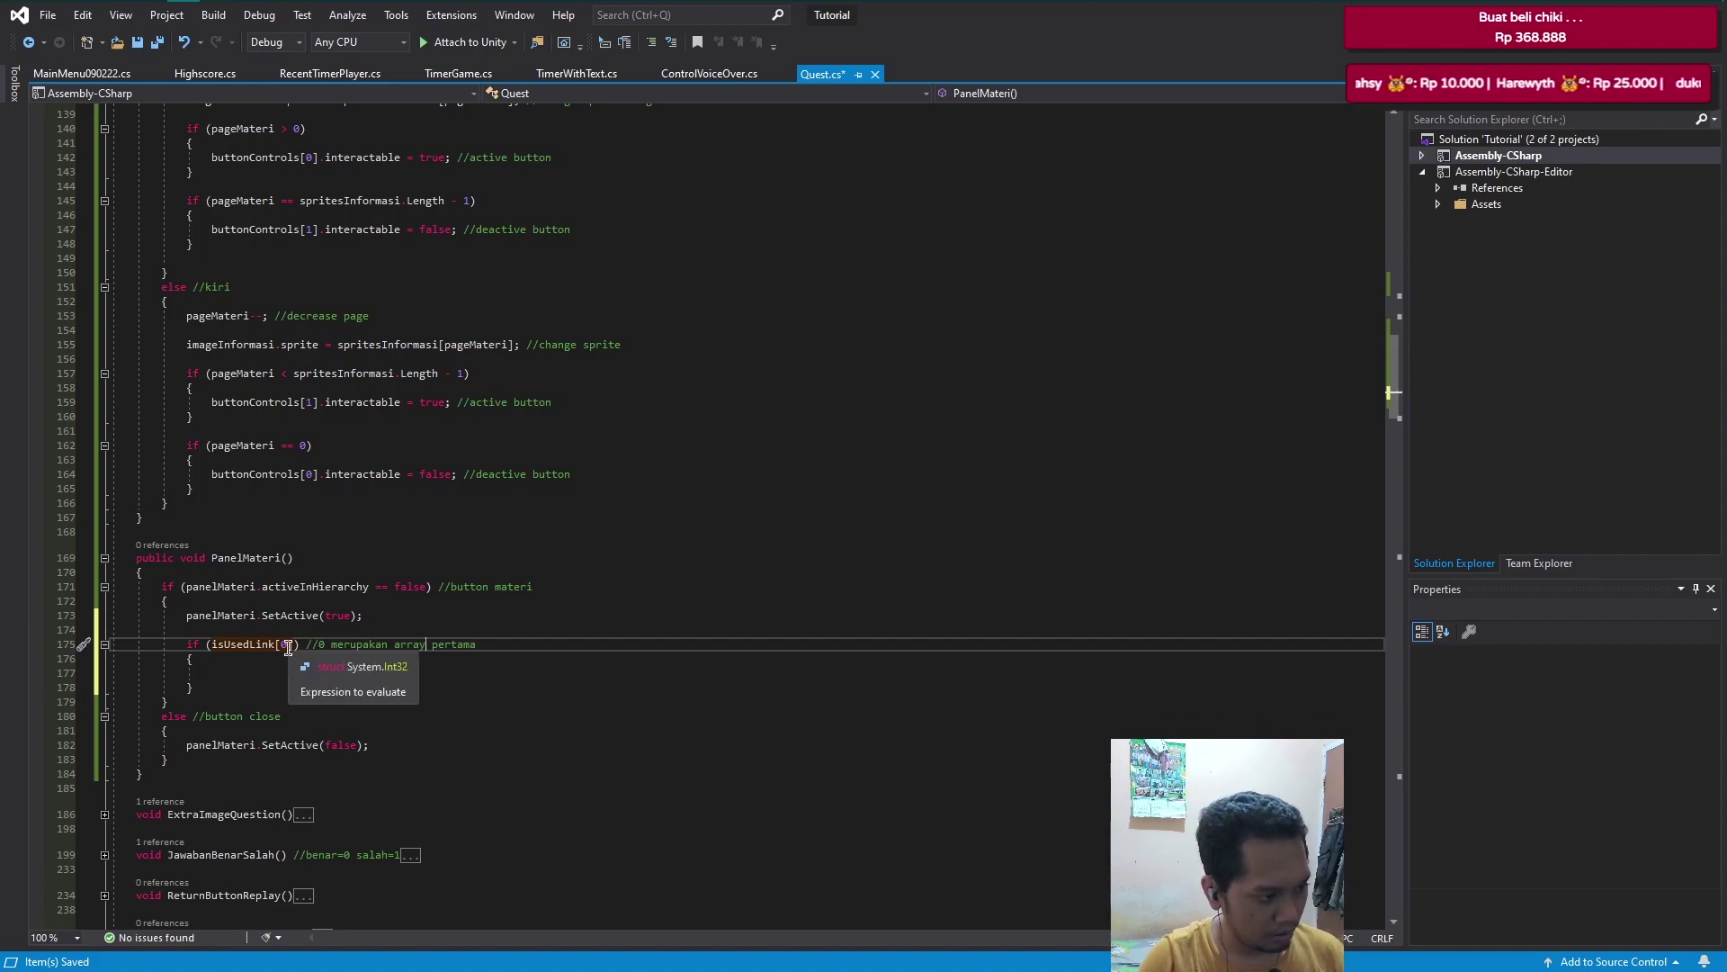
left_click(288, 644)
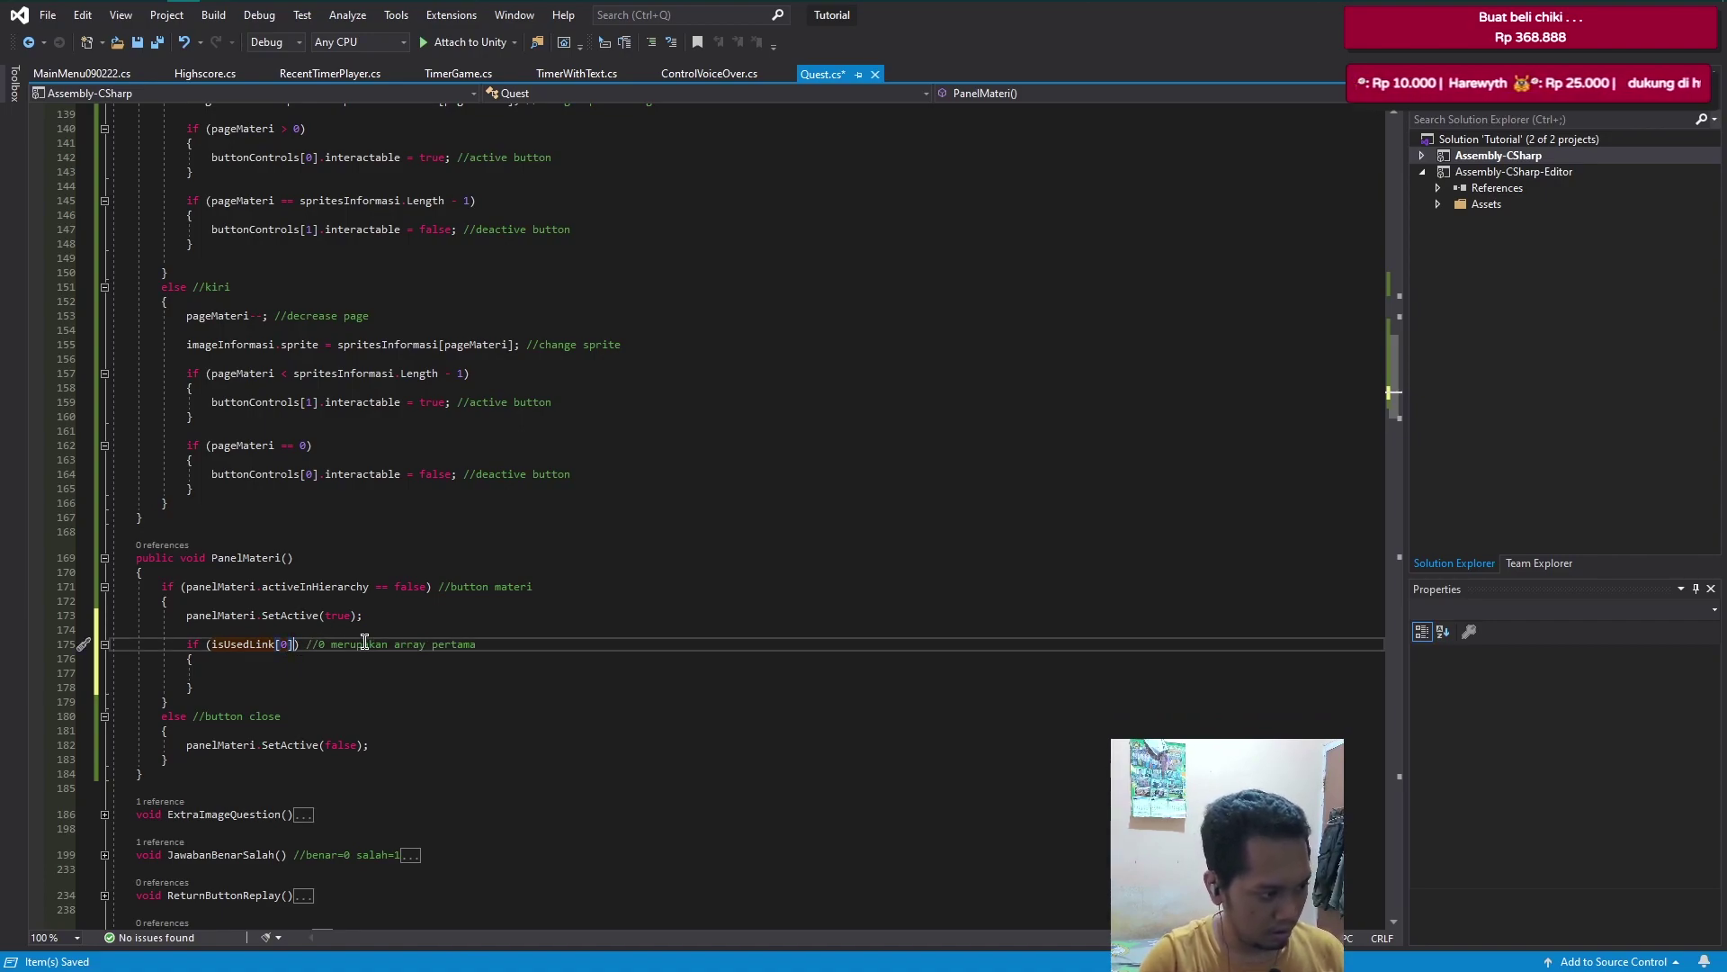
type("== true")
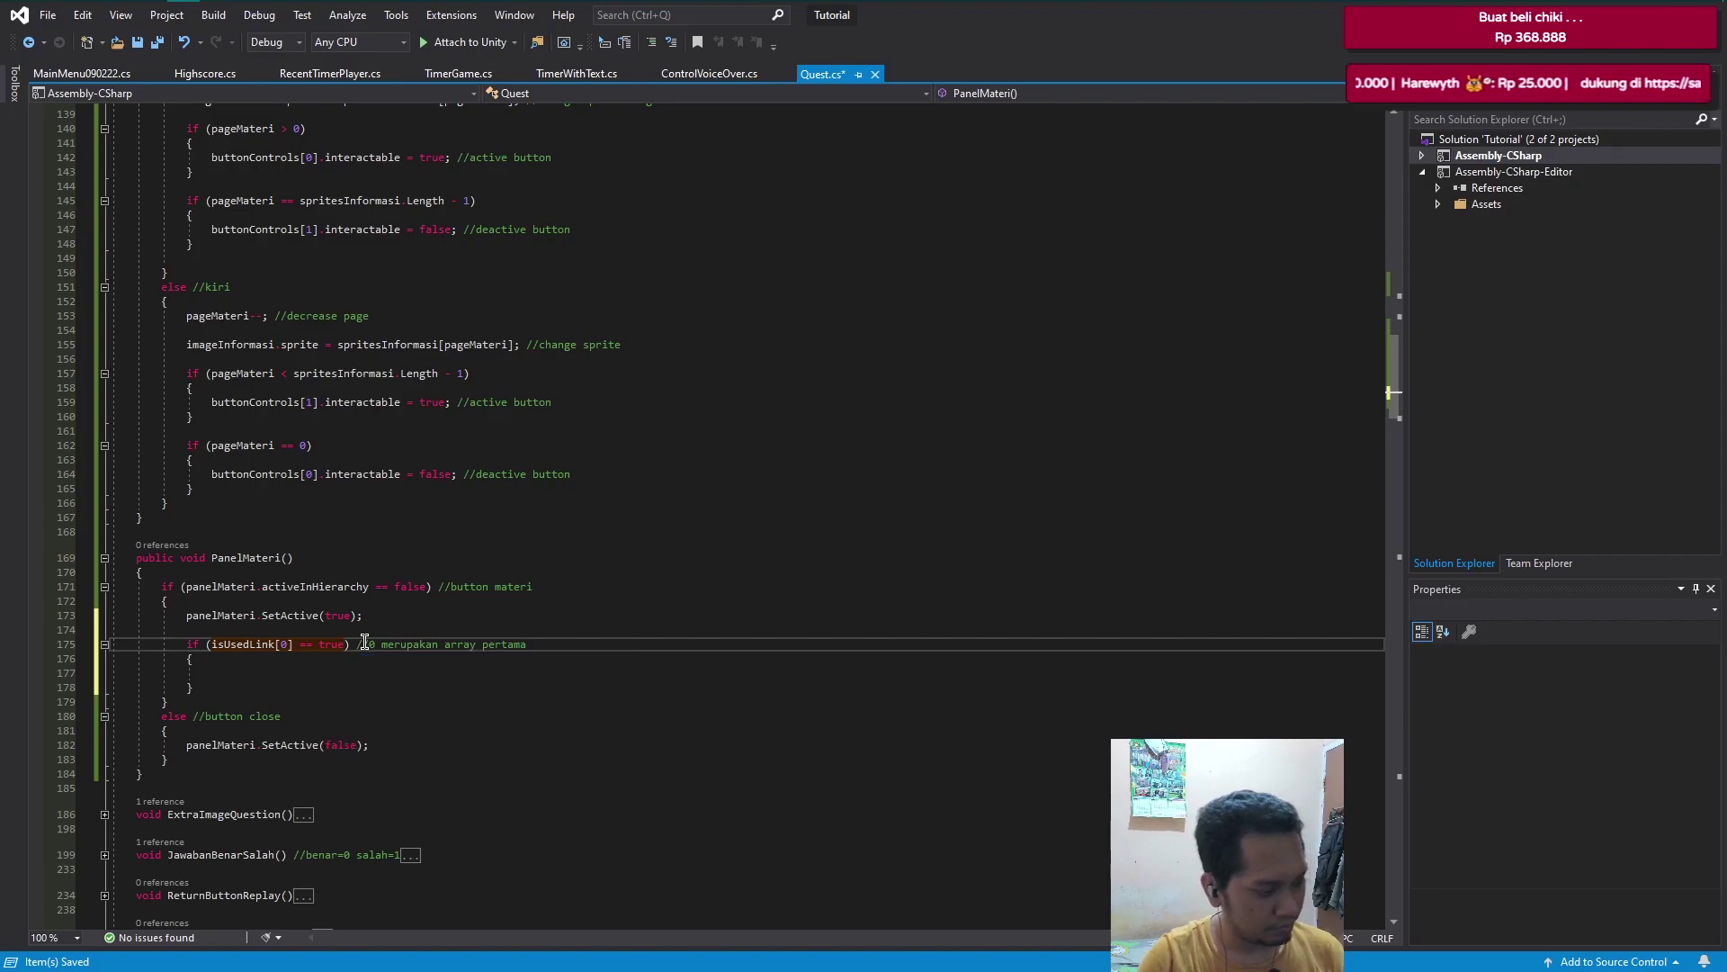
- Write linkWebsite.SetActive(true); inside the if block
left_click(247, 675)
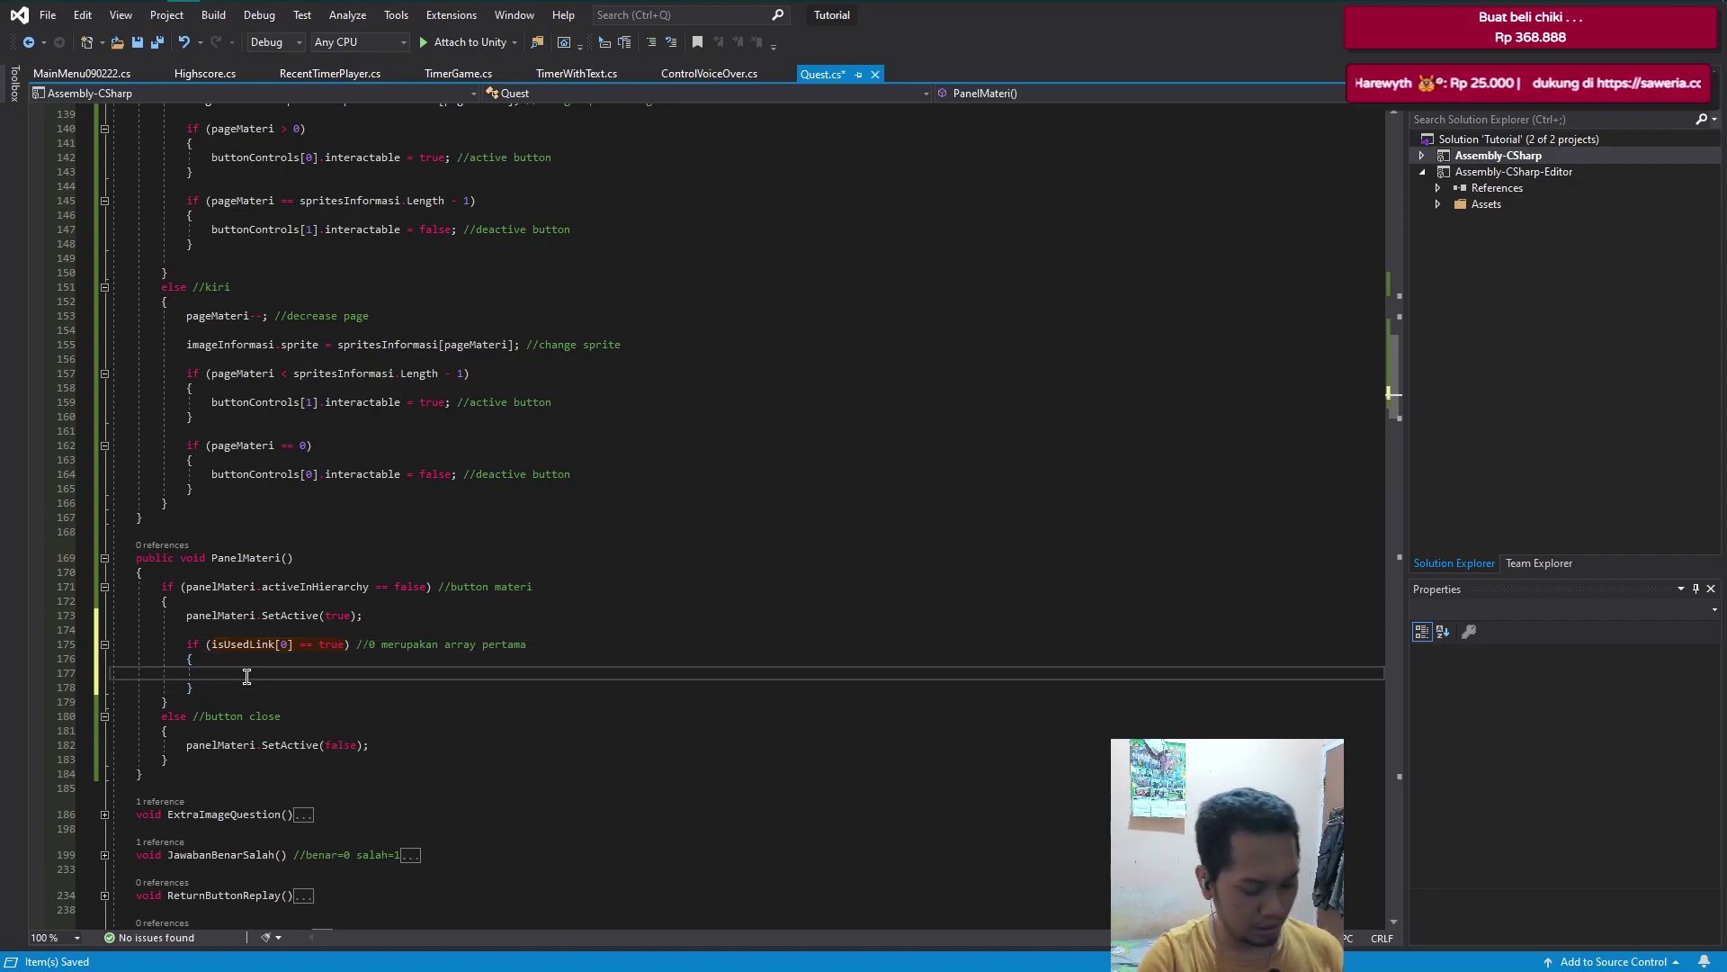
type("gam")
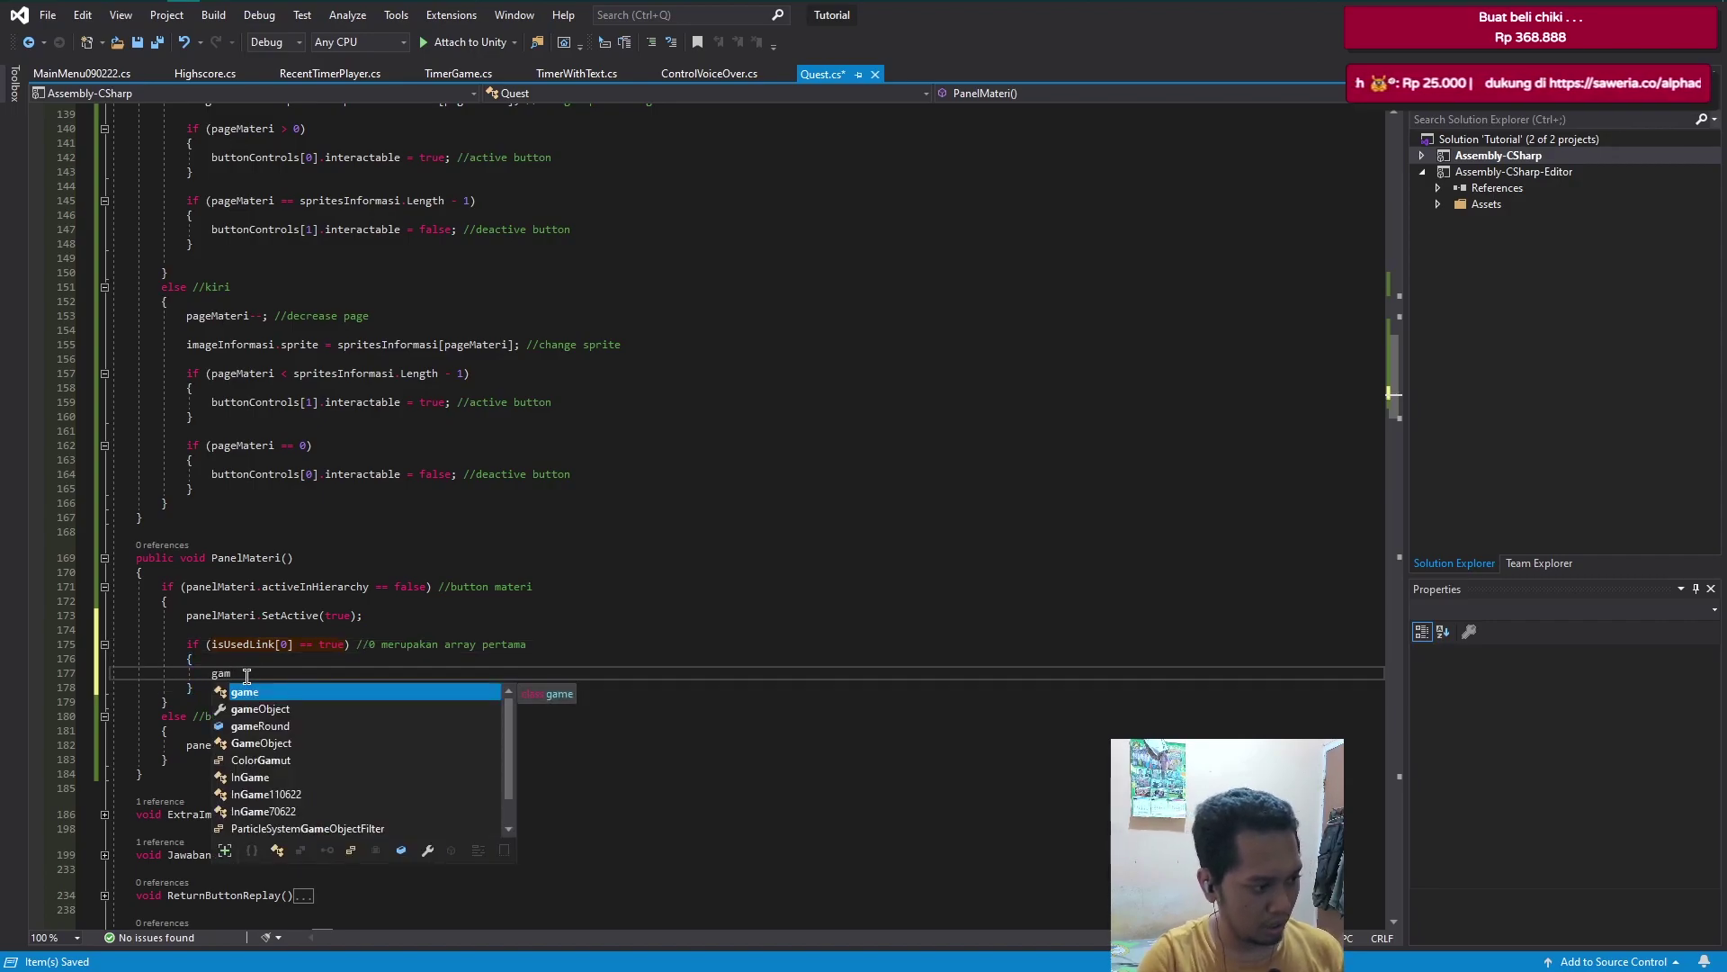
type("a")
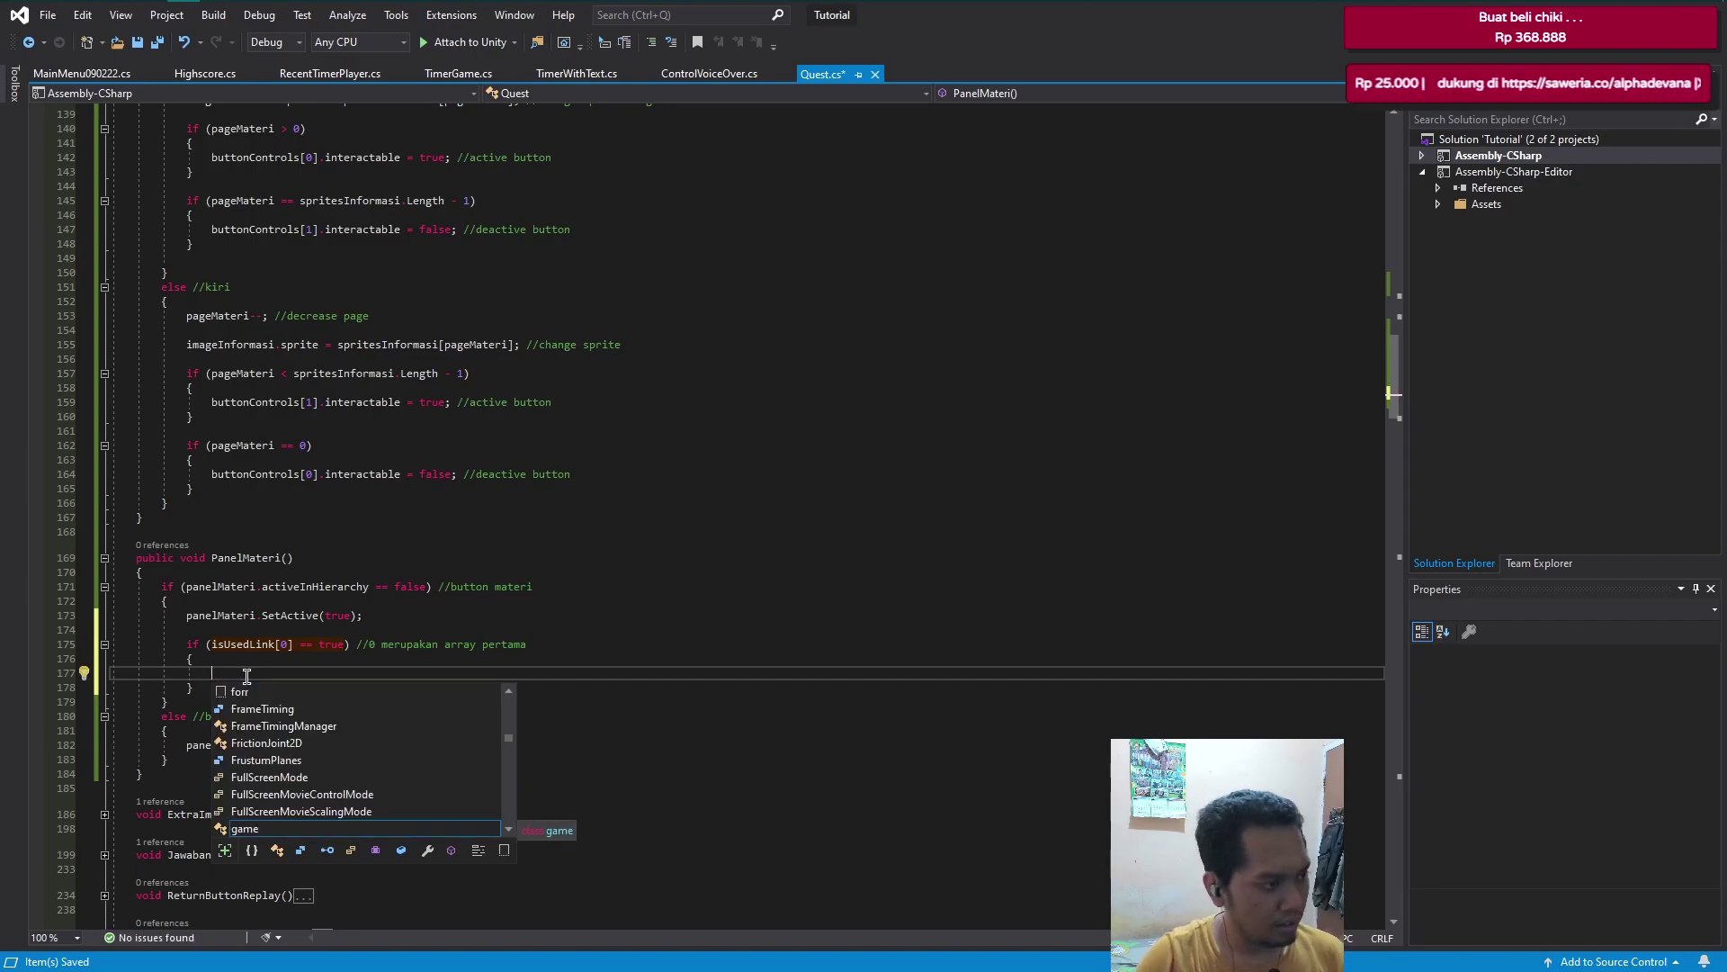
left_click(286, 630)
scroll(311, 644, "up", 8)
scroll(311, 644, "up", 6)
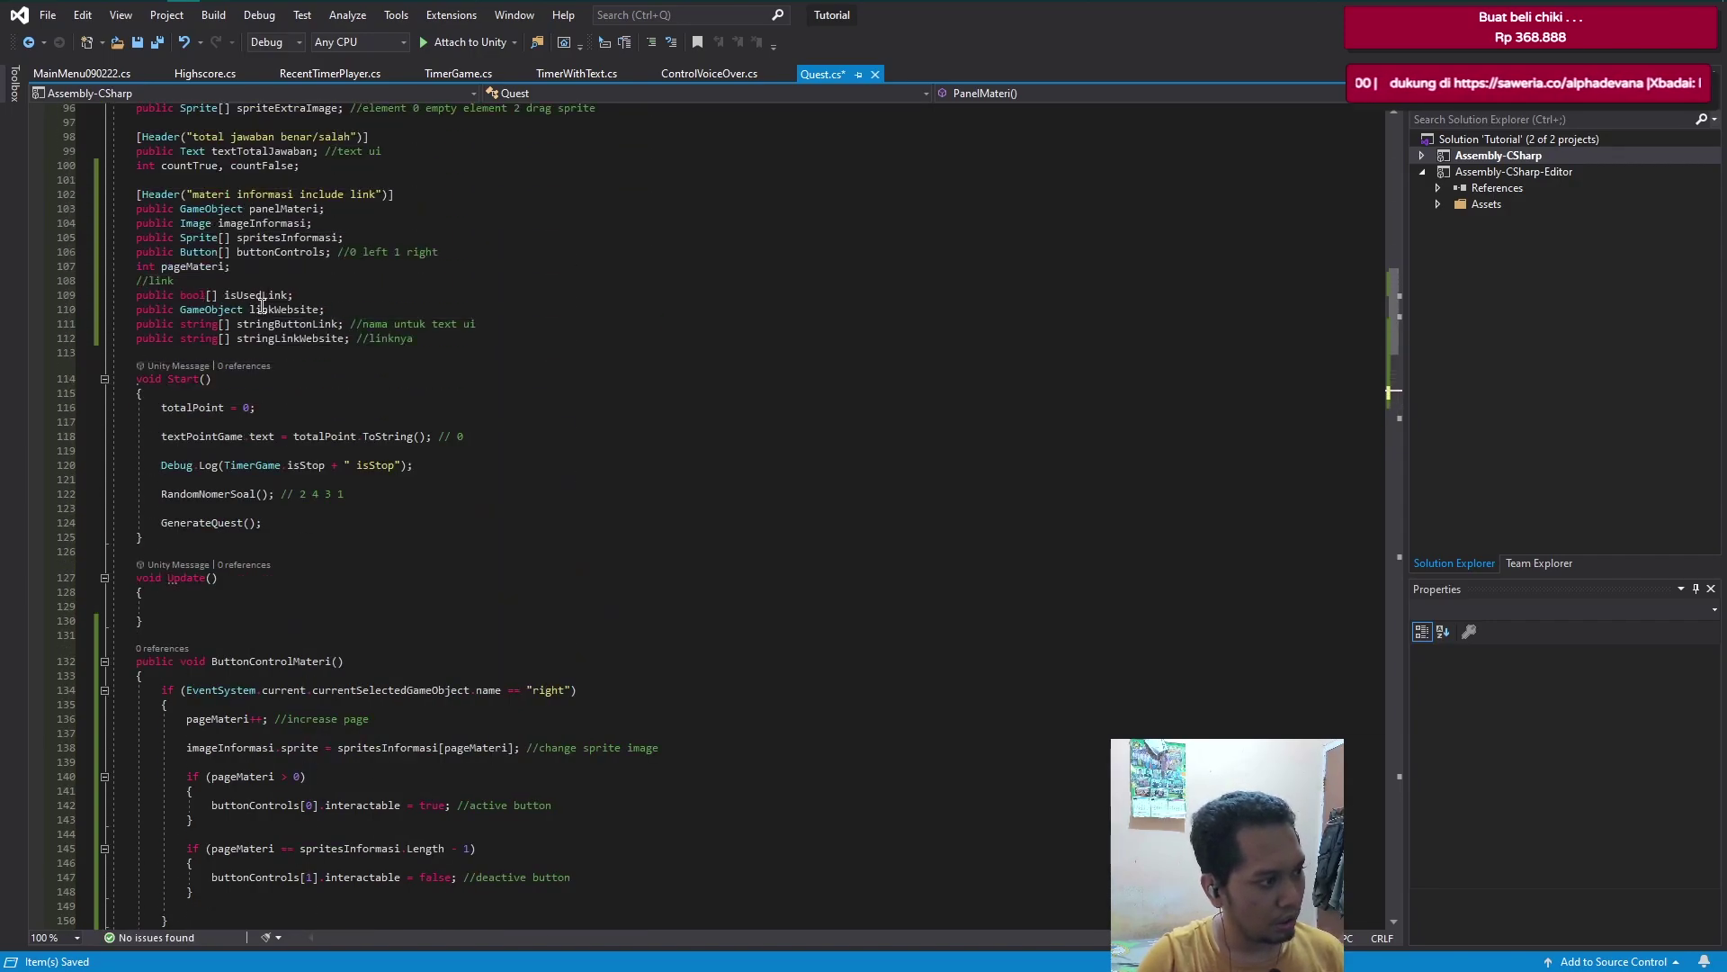
scroll(468, 675, "down", 10)
scroll(342, 733, "down", 3)
scroll(254, 756, "down", 1)
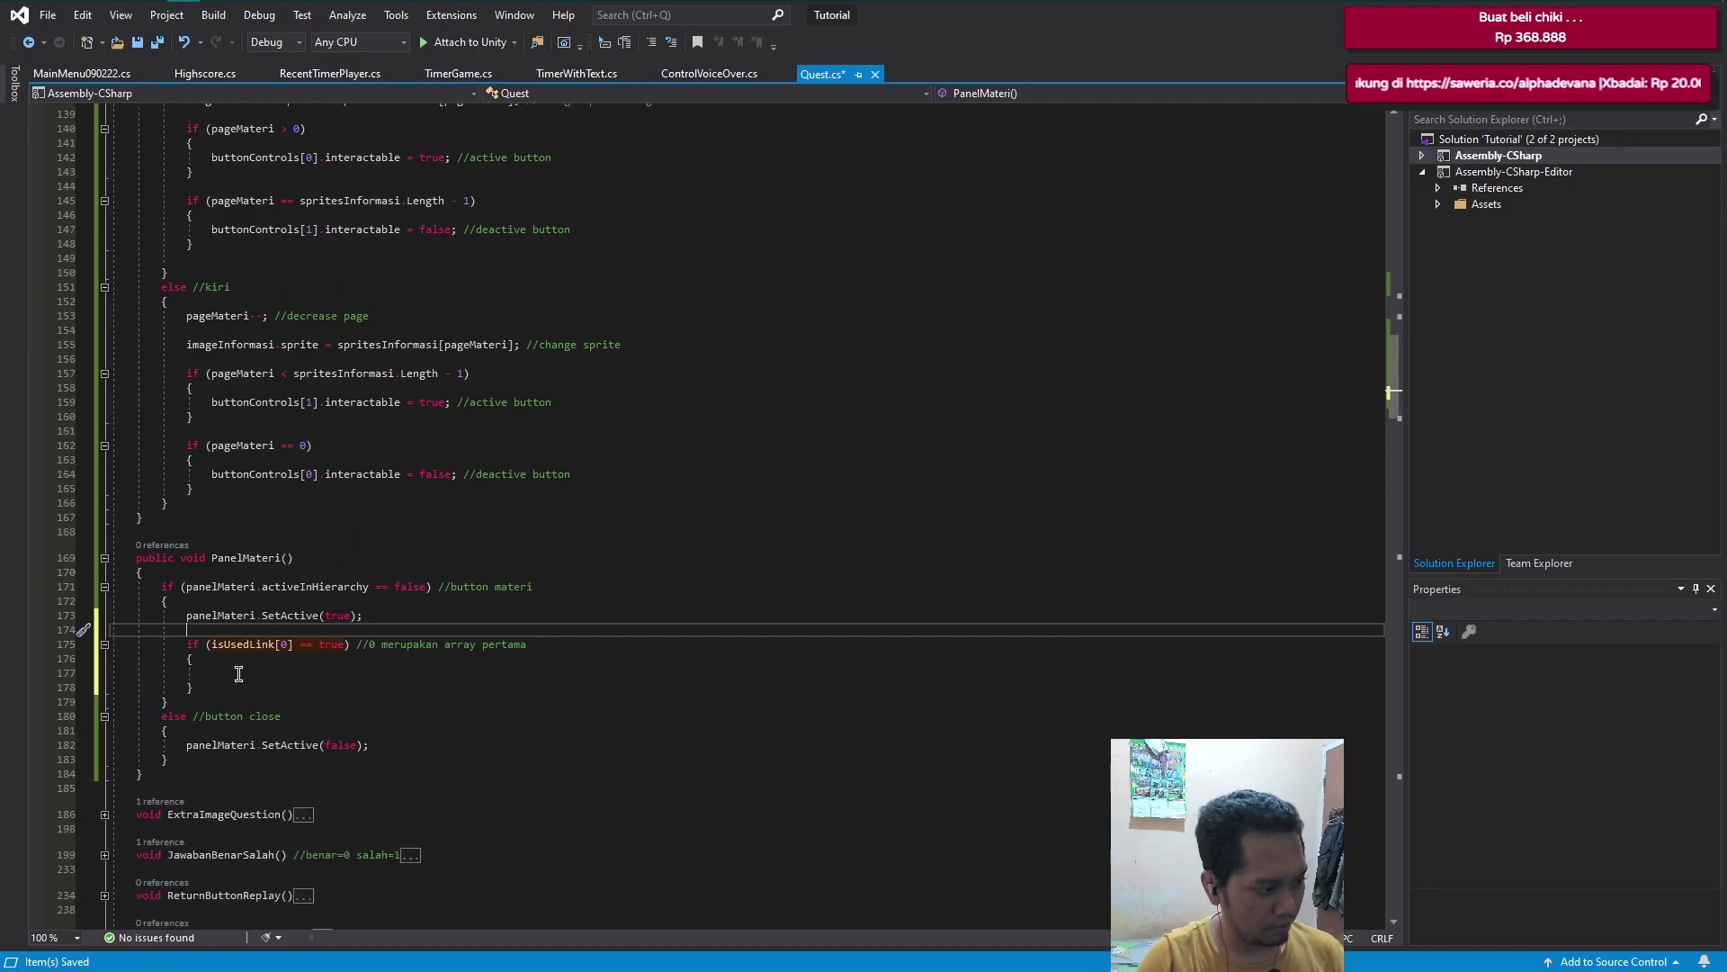
left_click(238, 673)
type("link")
key("Tab")
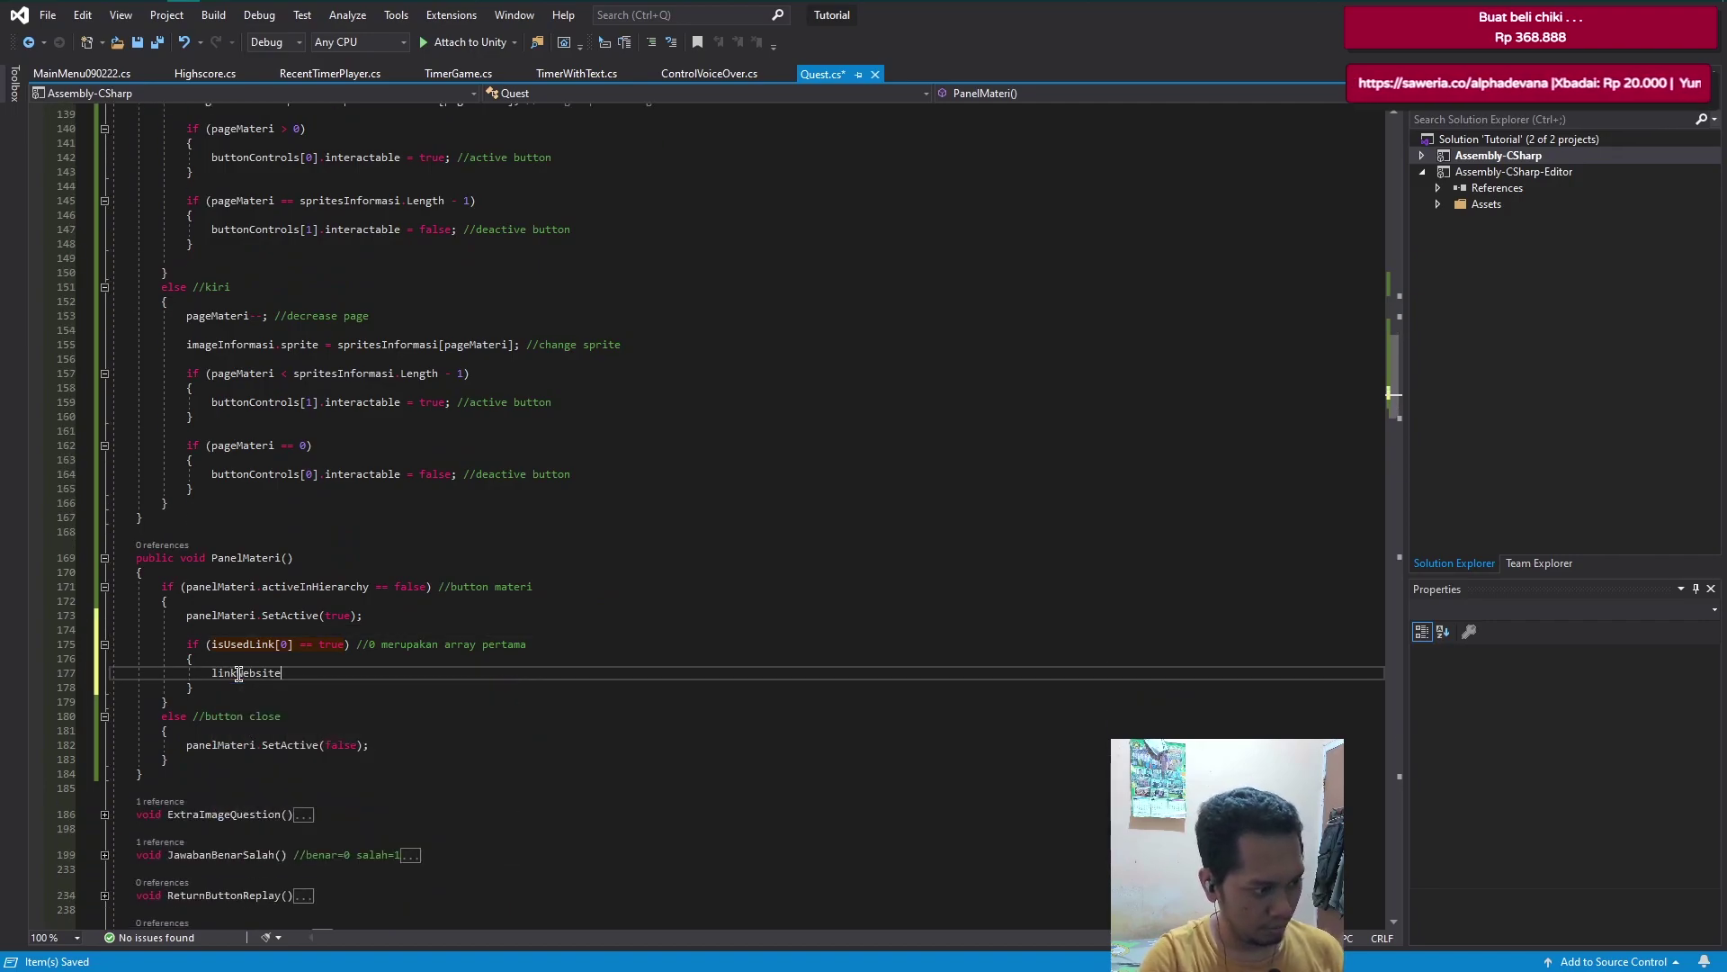
type(".")
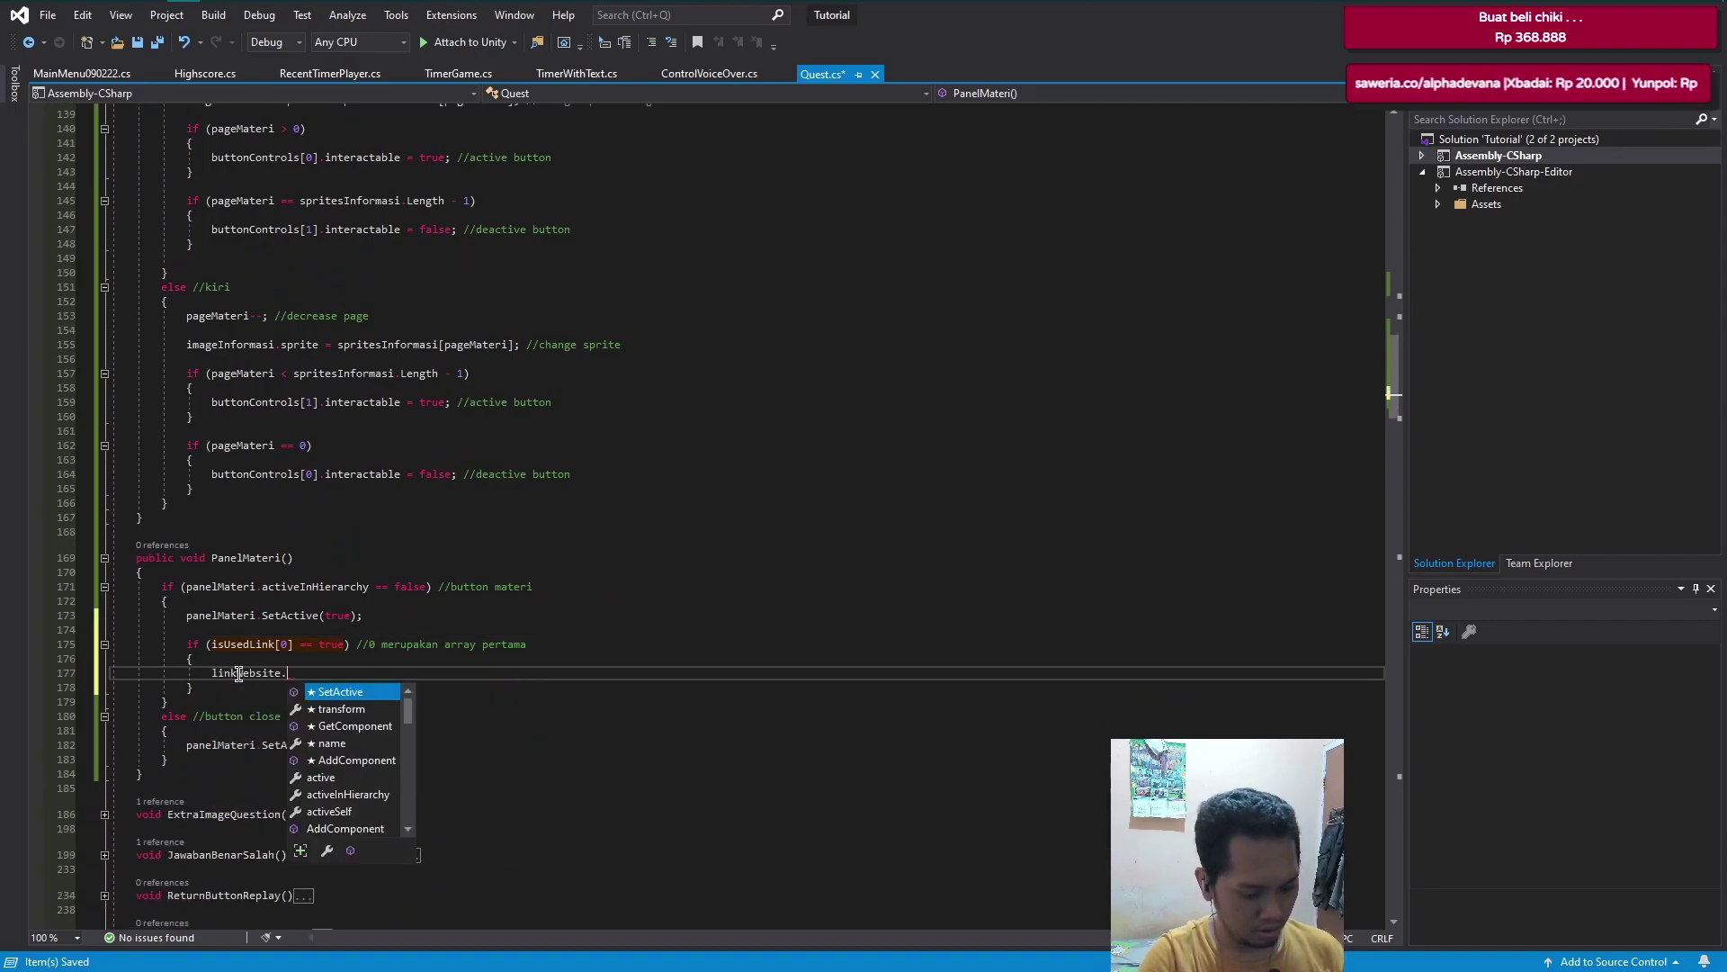
type("Set")
key("Tab")
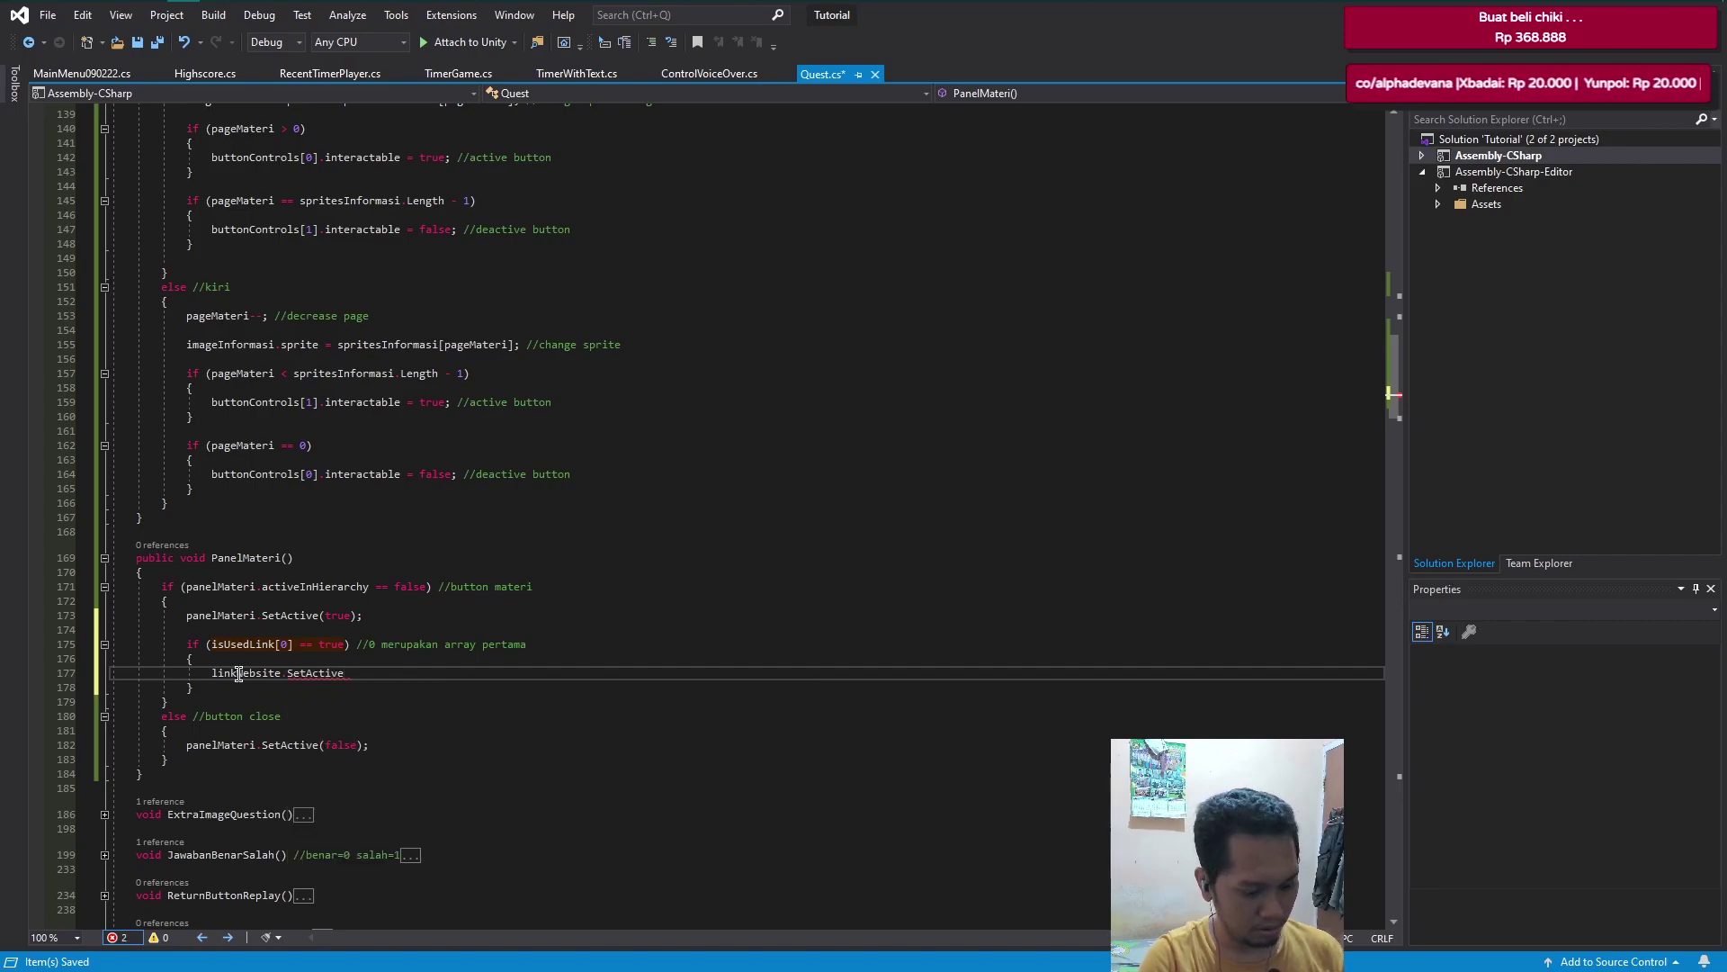
type("= tr")
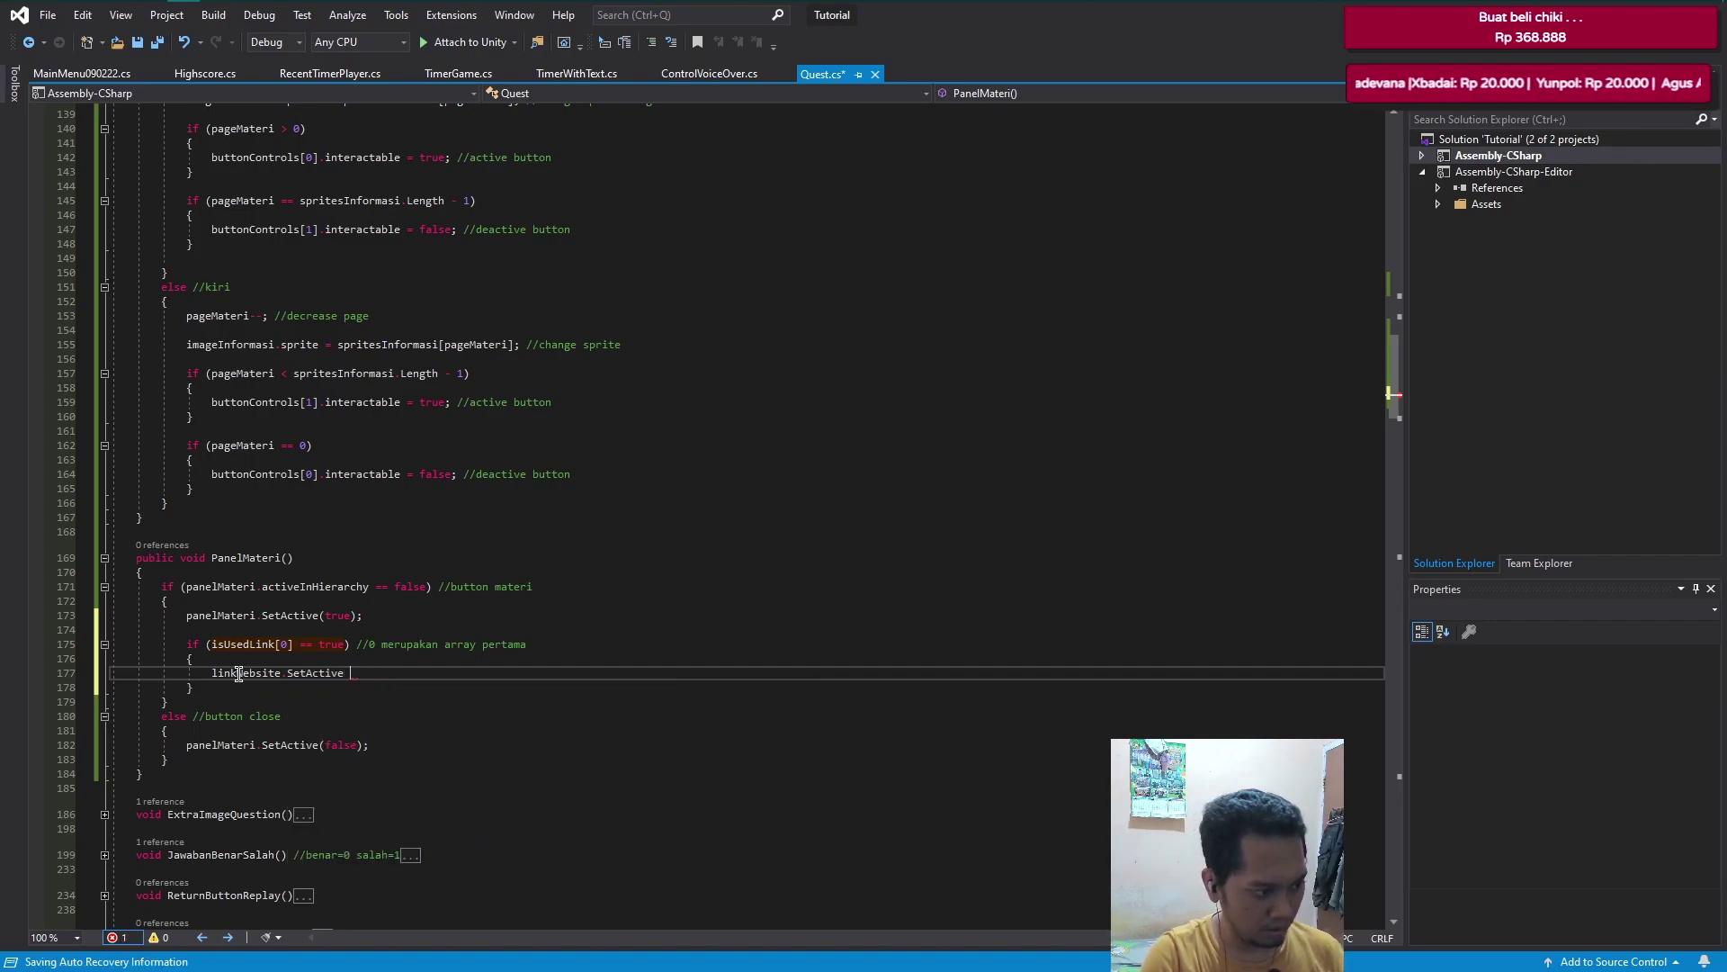
type("(tr")
key("Tab")
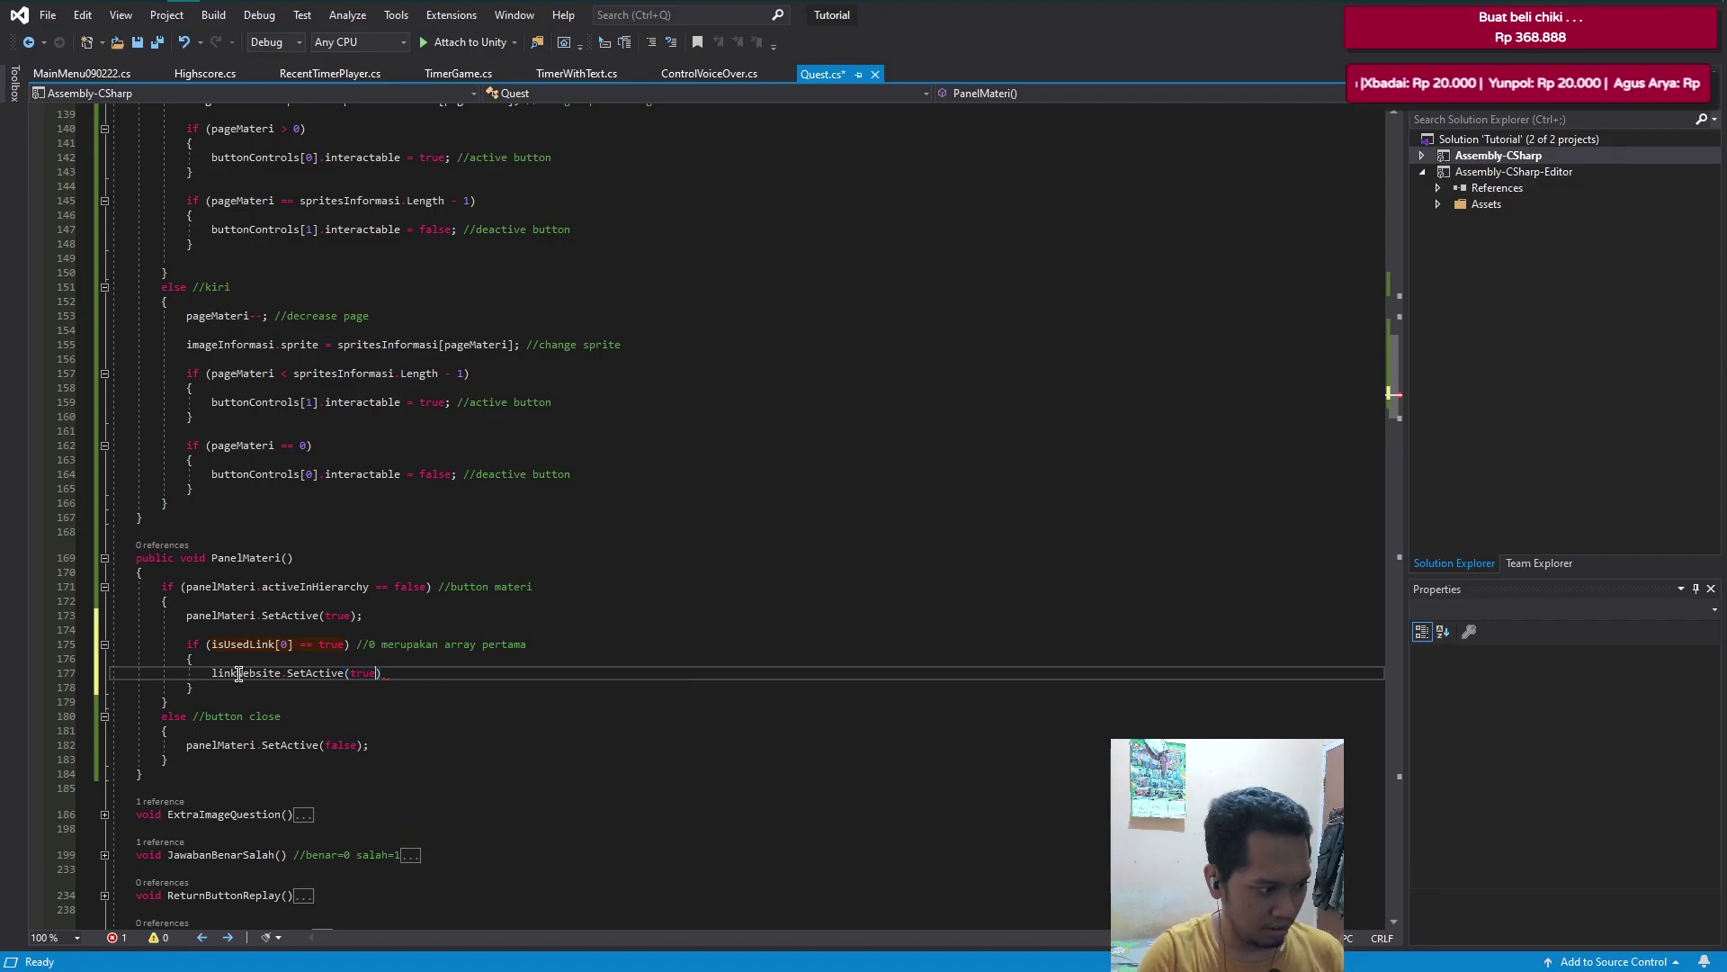
type(");")
- Add an else block containing linkWebsite.SetActive(false);
key("Down")
key("Return")
type("else")
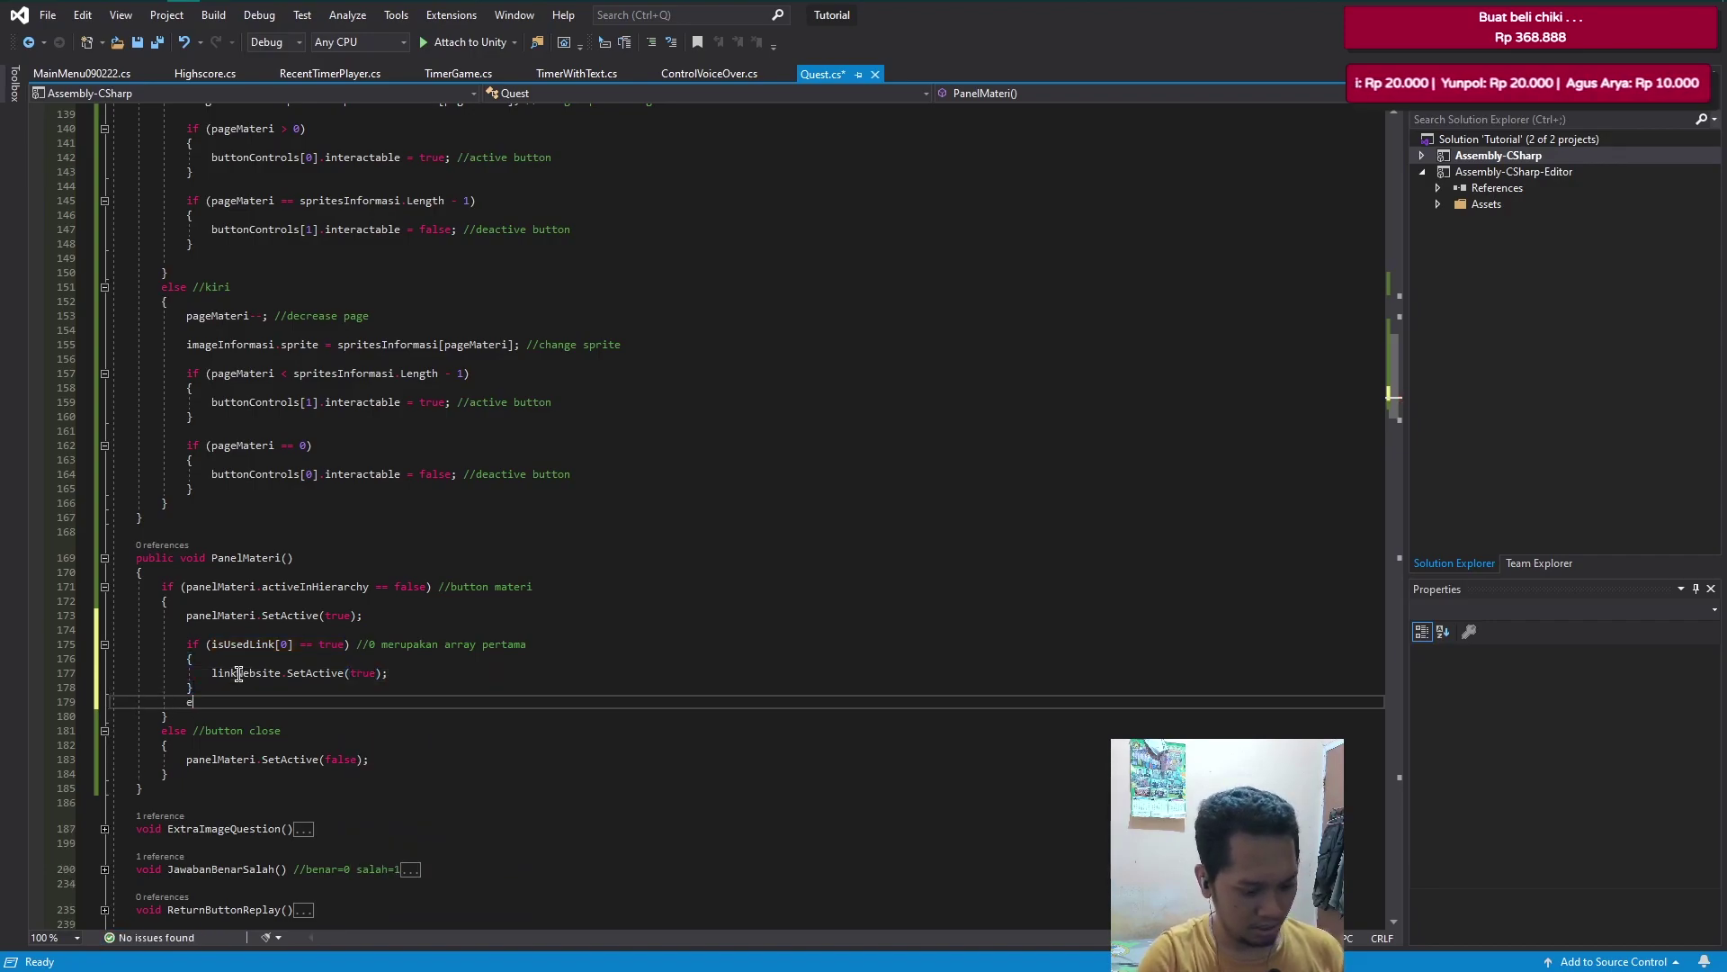
key("Return")
type("{")
key("Return")
left_click(239, 675)
key("ctrl+c")
key("Down")
key("Down")
key("Down")
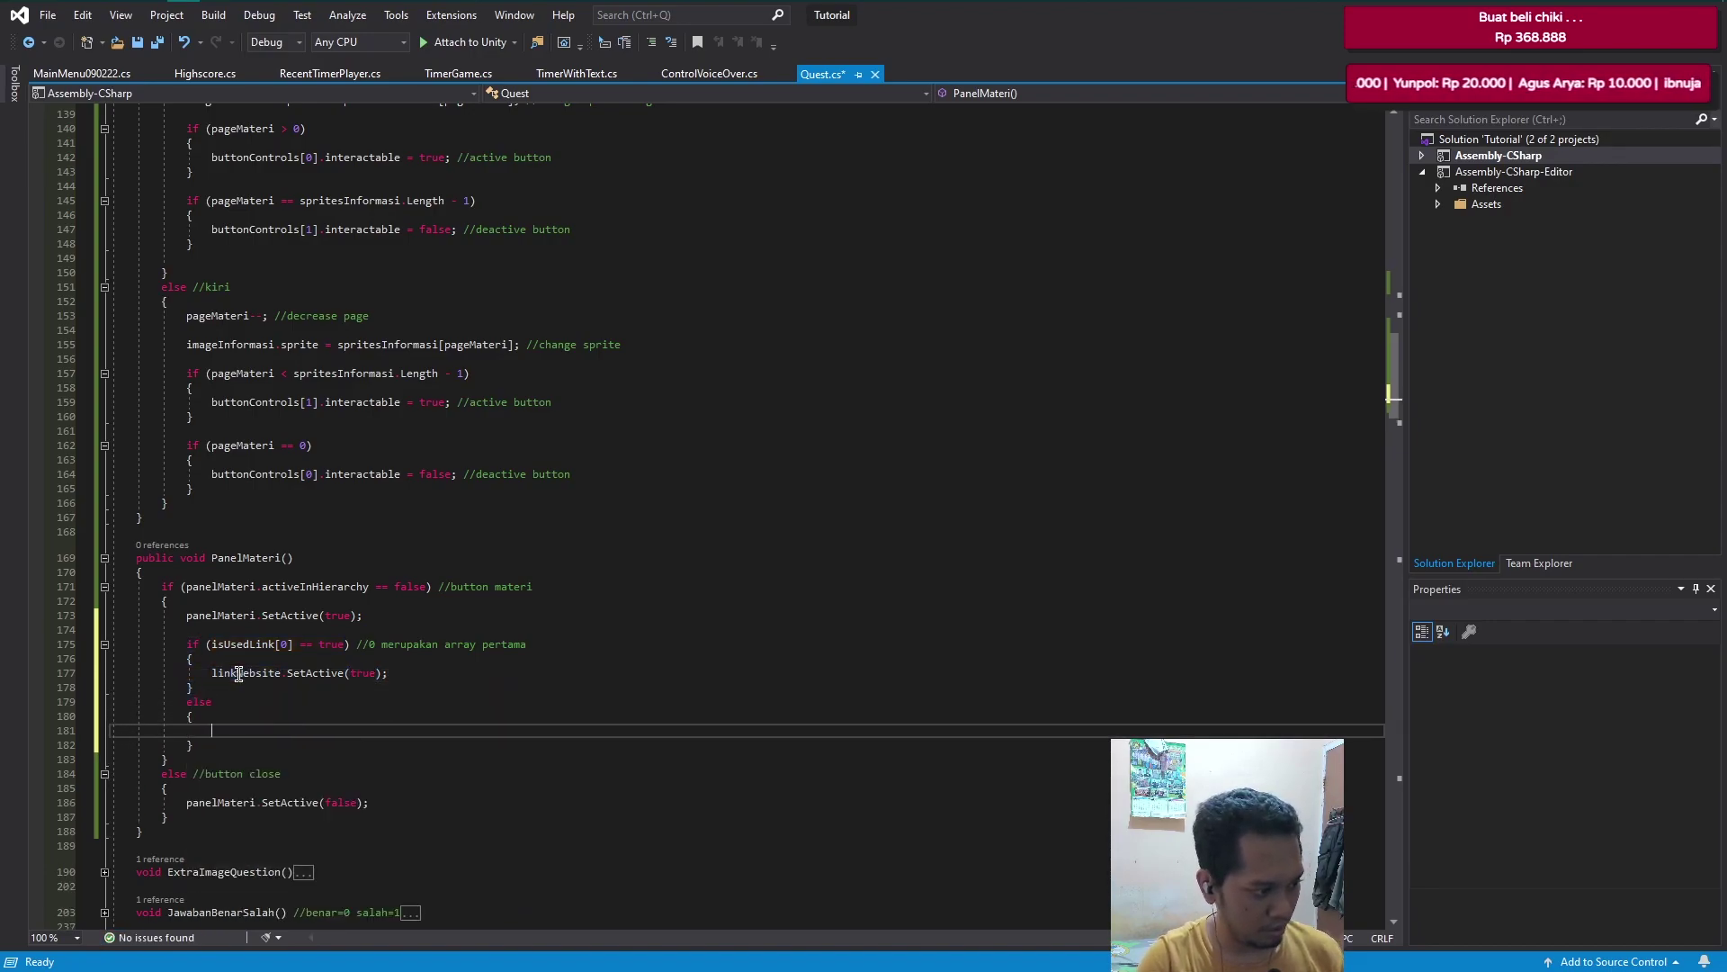
key("ctrl+v")
key("BackSpace")
key("Left")
key("Left")
key("shift+Left")
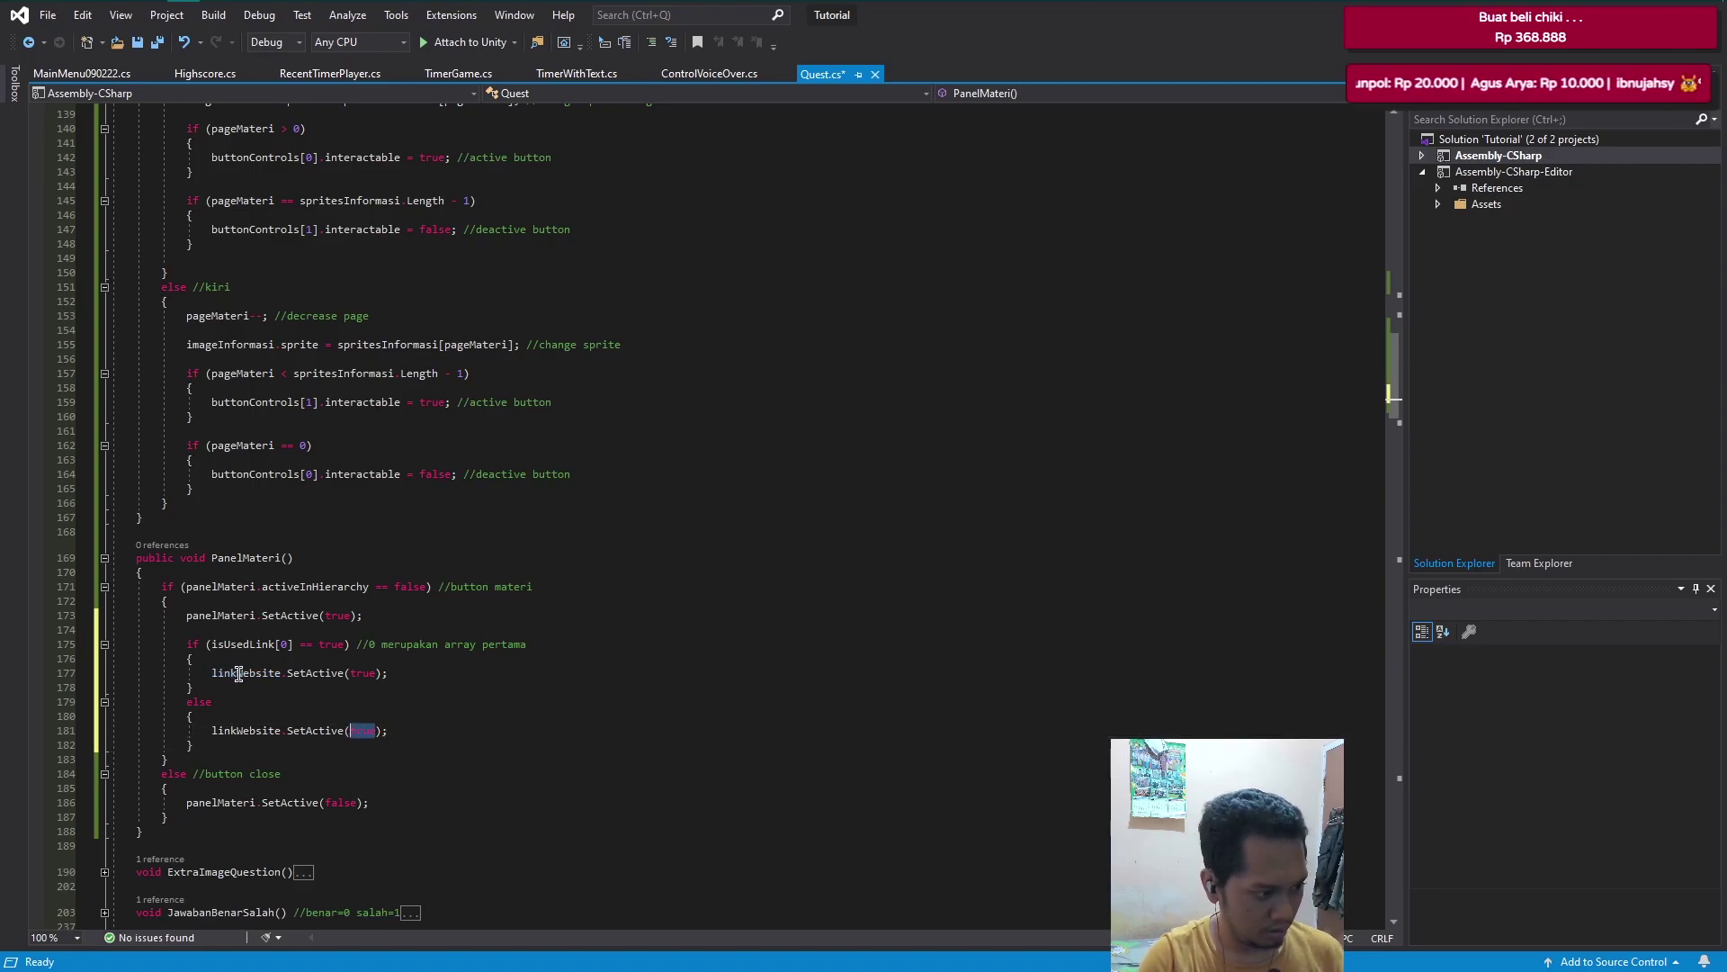
type("false")
- Save Quest.cs and switch over to the Unity editor
key("ctrl+s")
scroll(499, 724, "up", 4)
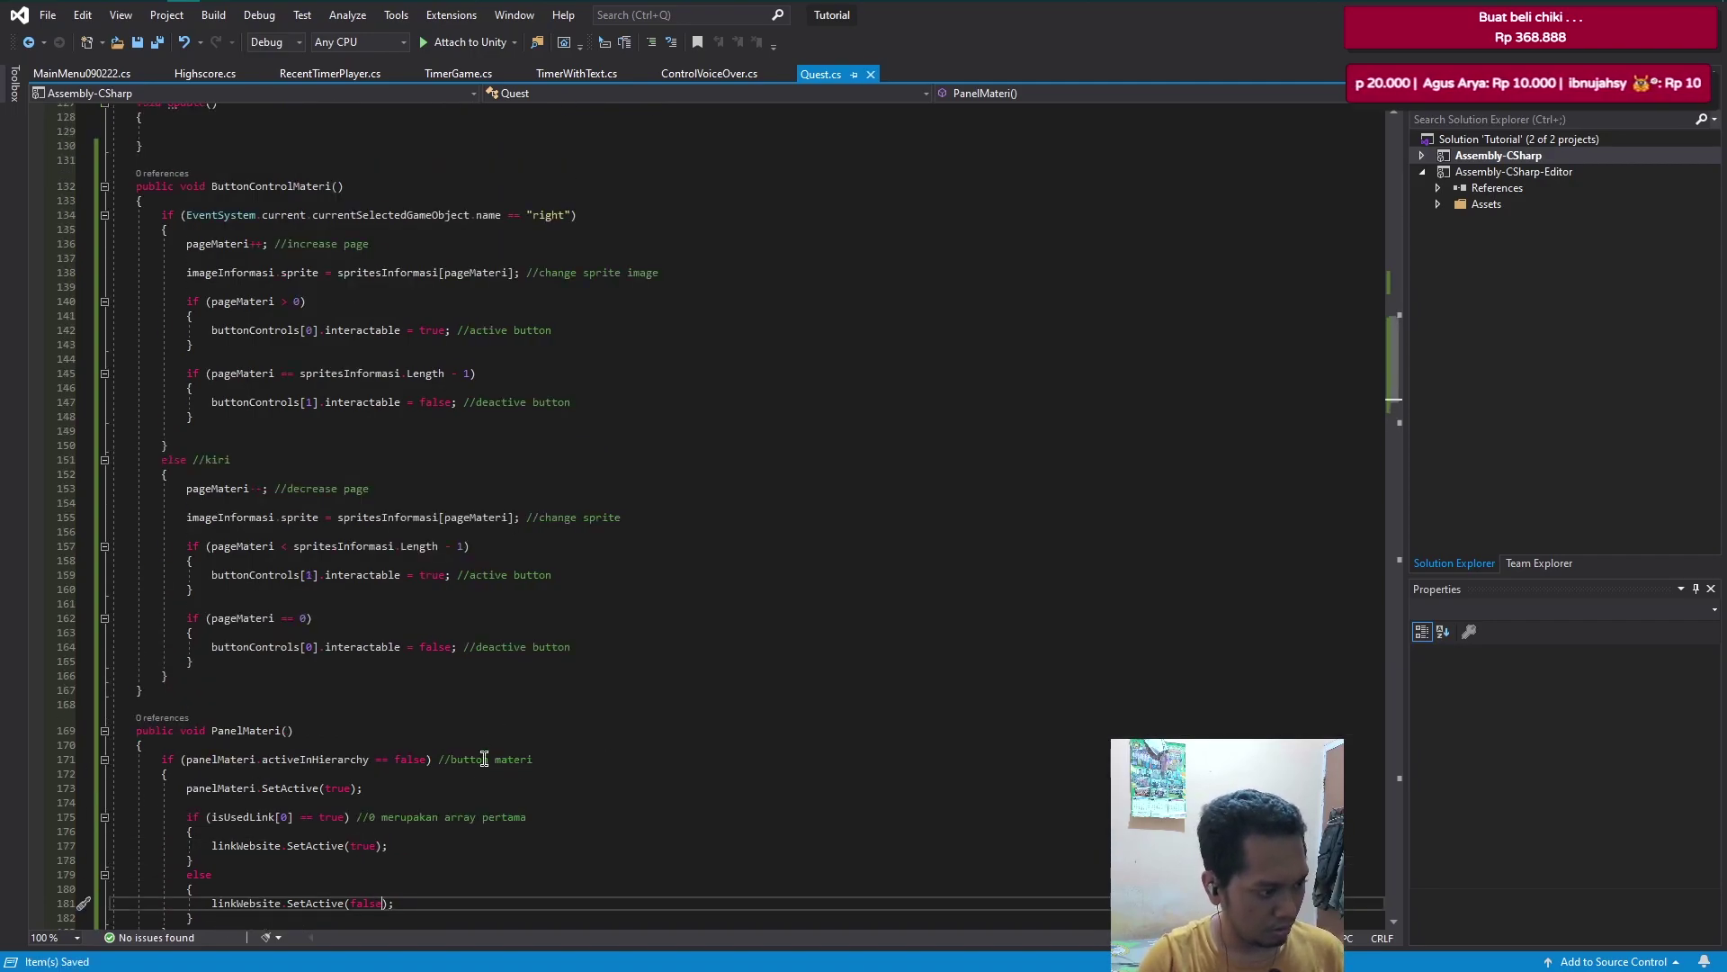
scroll(368, 870, "up", 1)
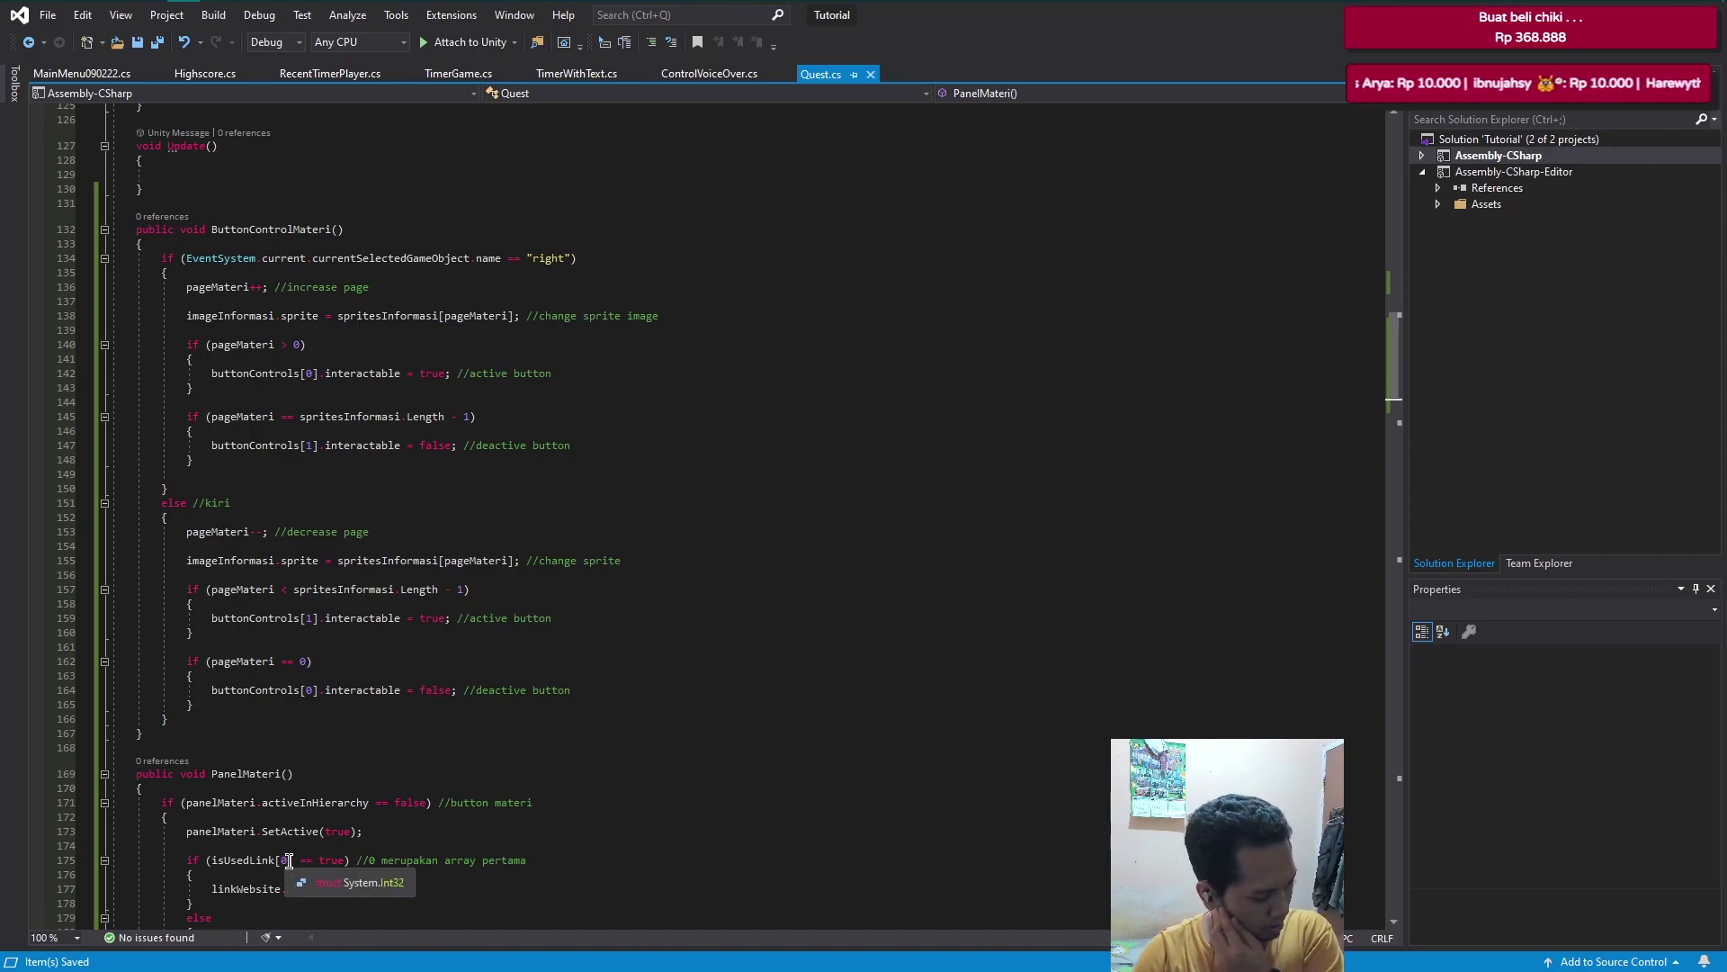
scroll(286, 862, "down", 1)
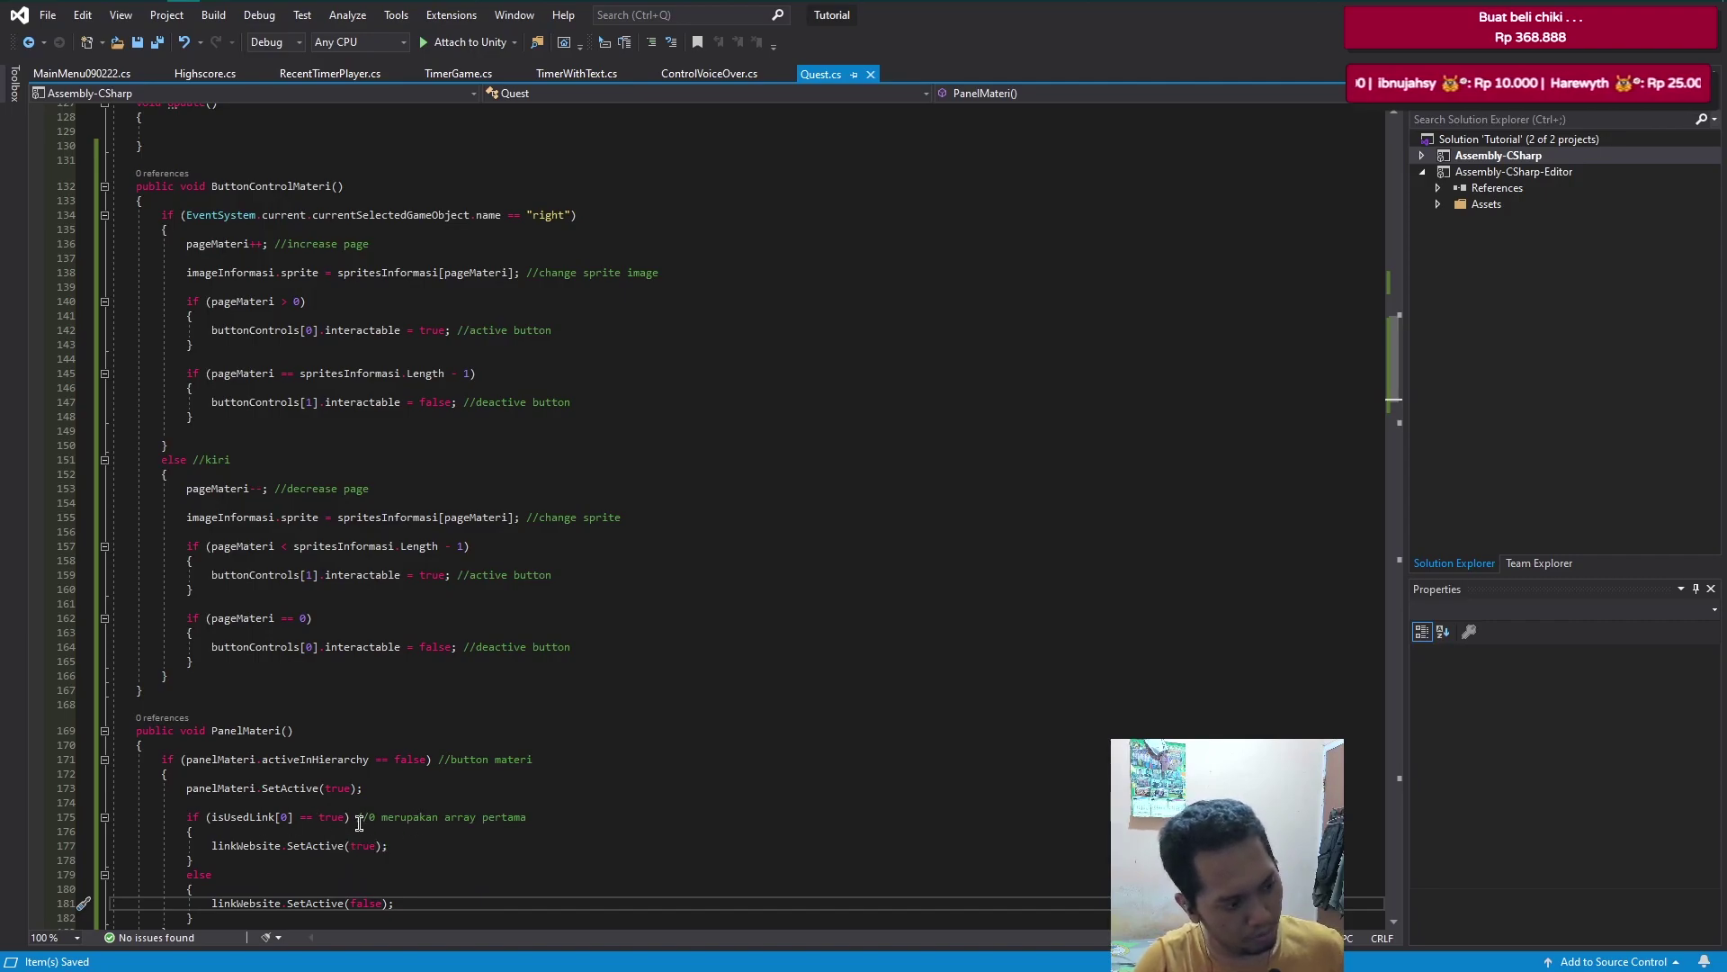
scroll(359, 823, "down", 1)
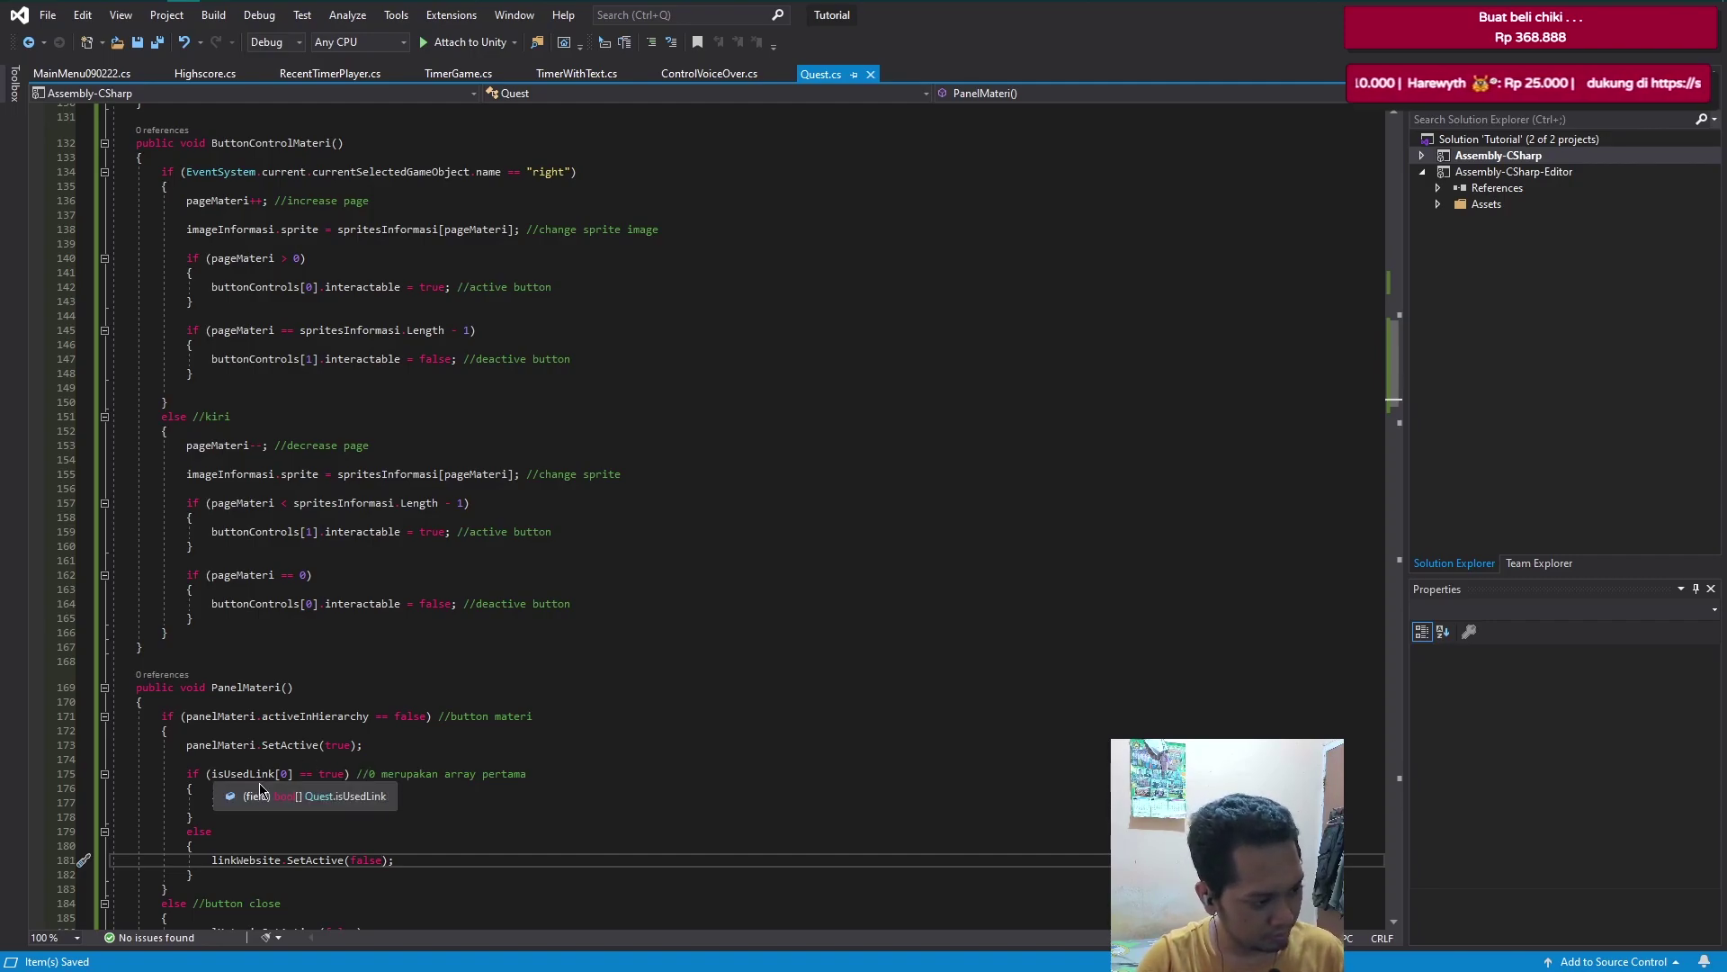
left_click(227, 830)
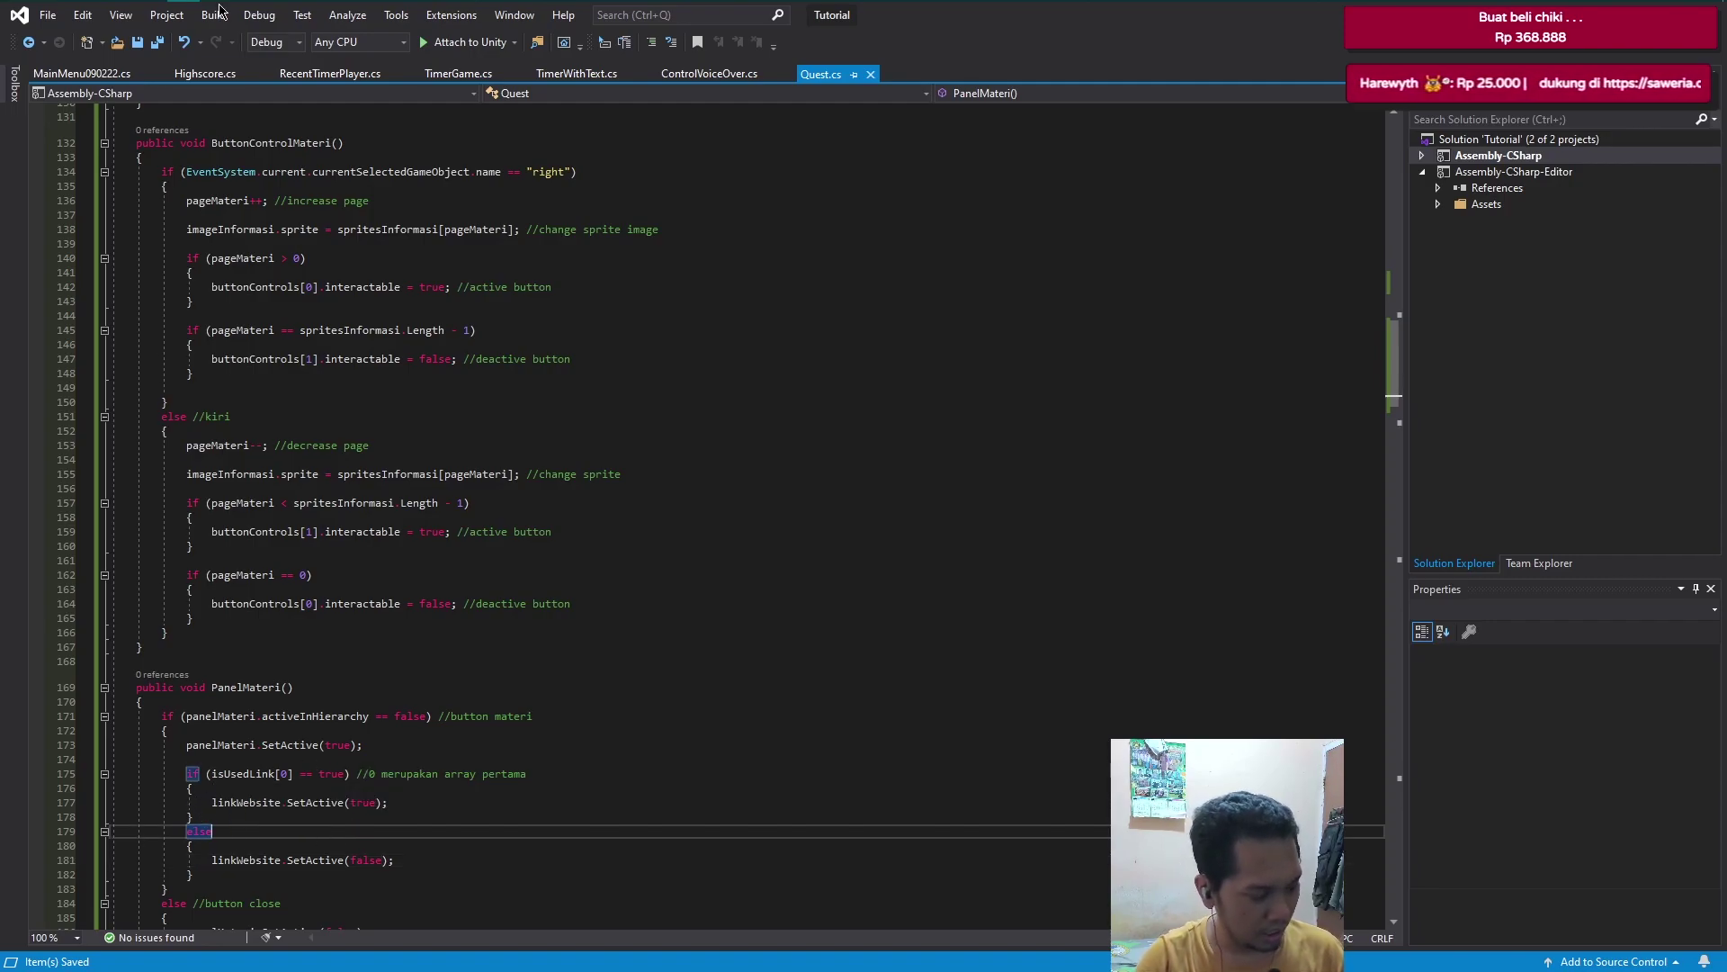
key("alt+Tab")
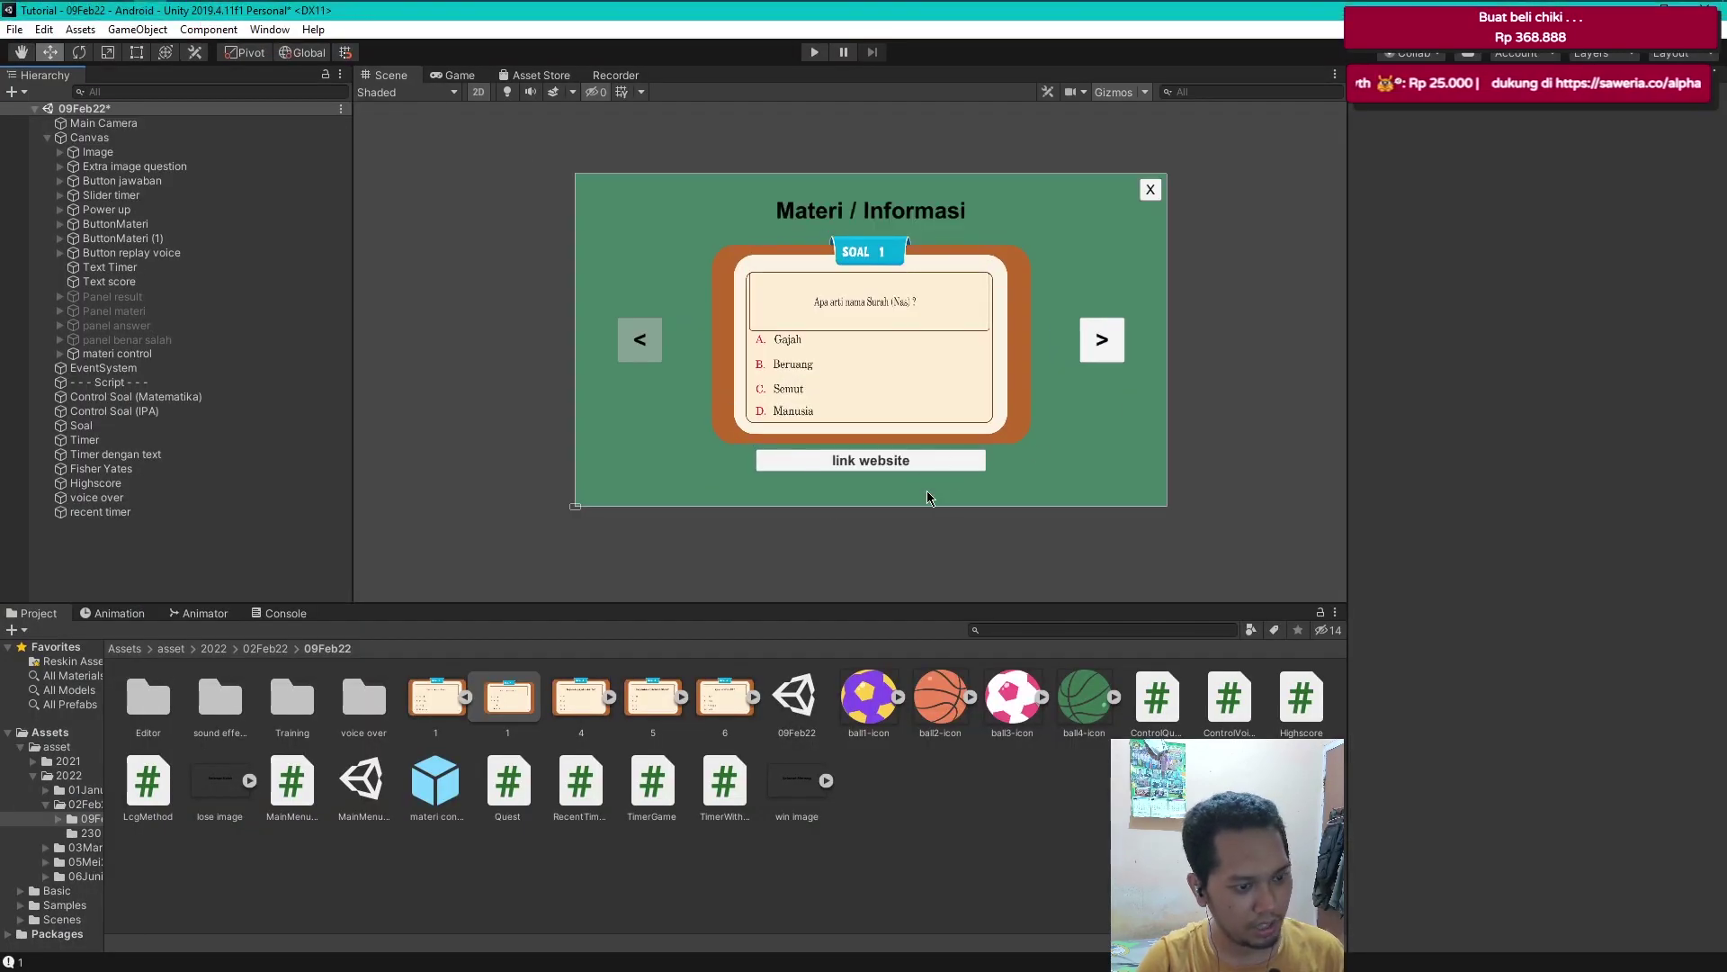
- Under materi control, toggle Button link website off and back on, then save the scene
left_click(60, 353)
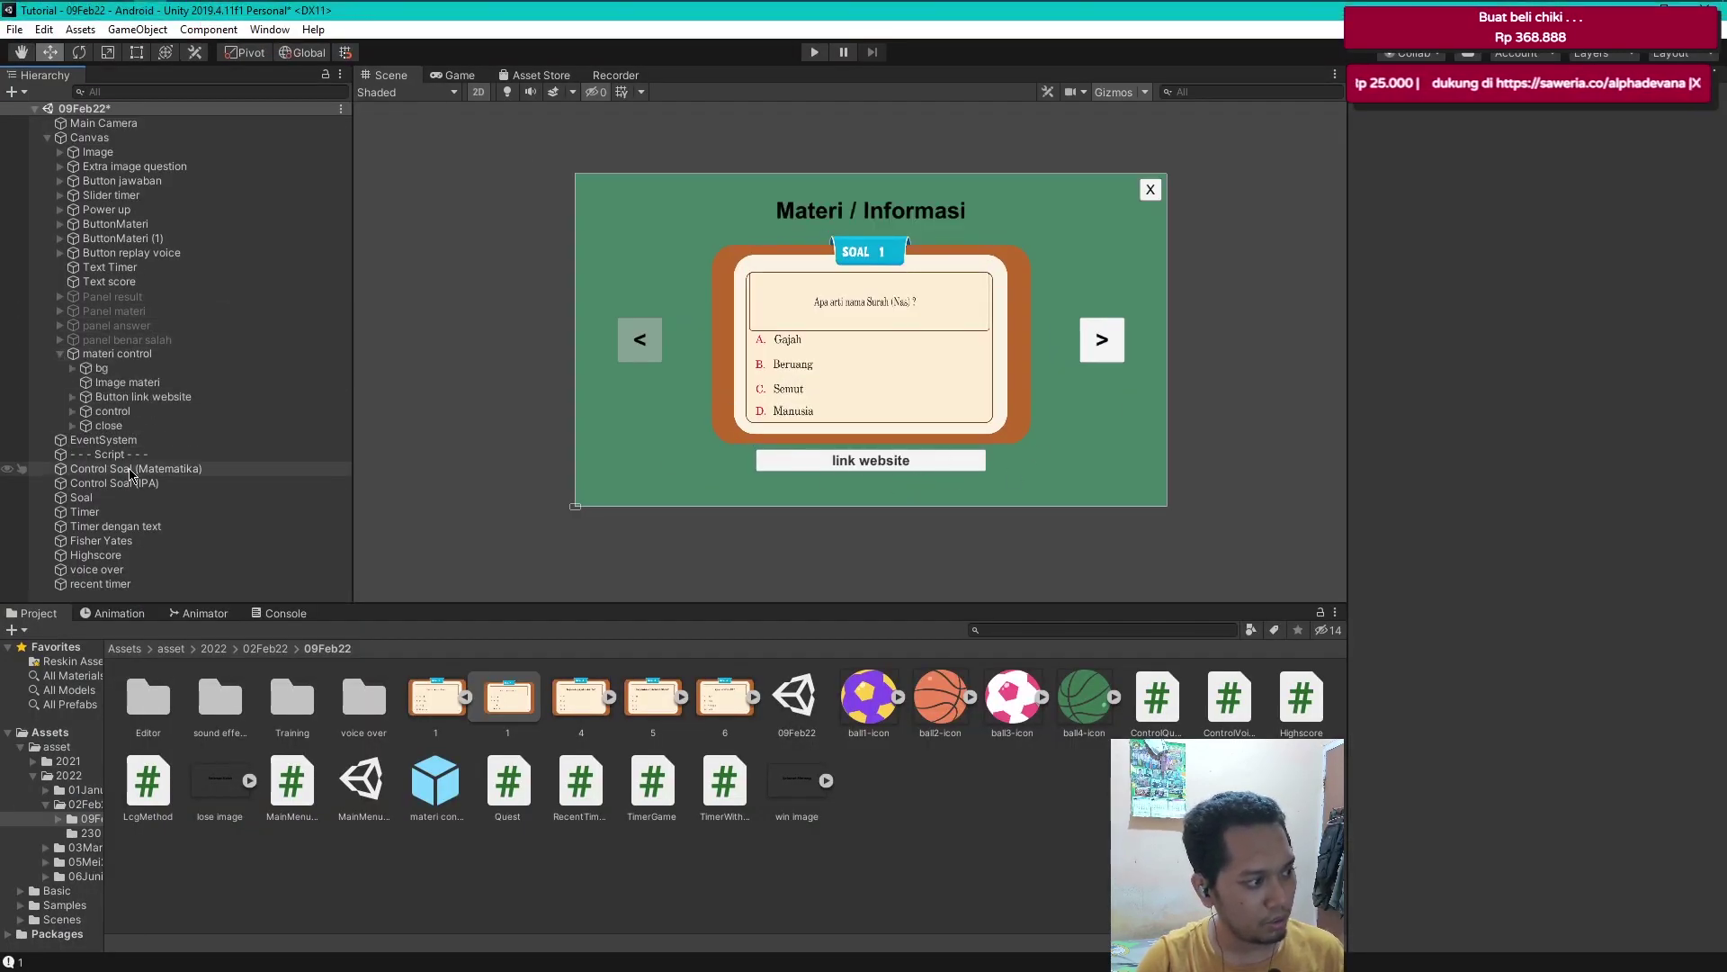
left_click(135, 397)
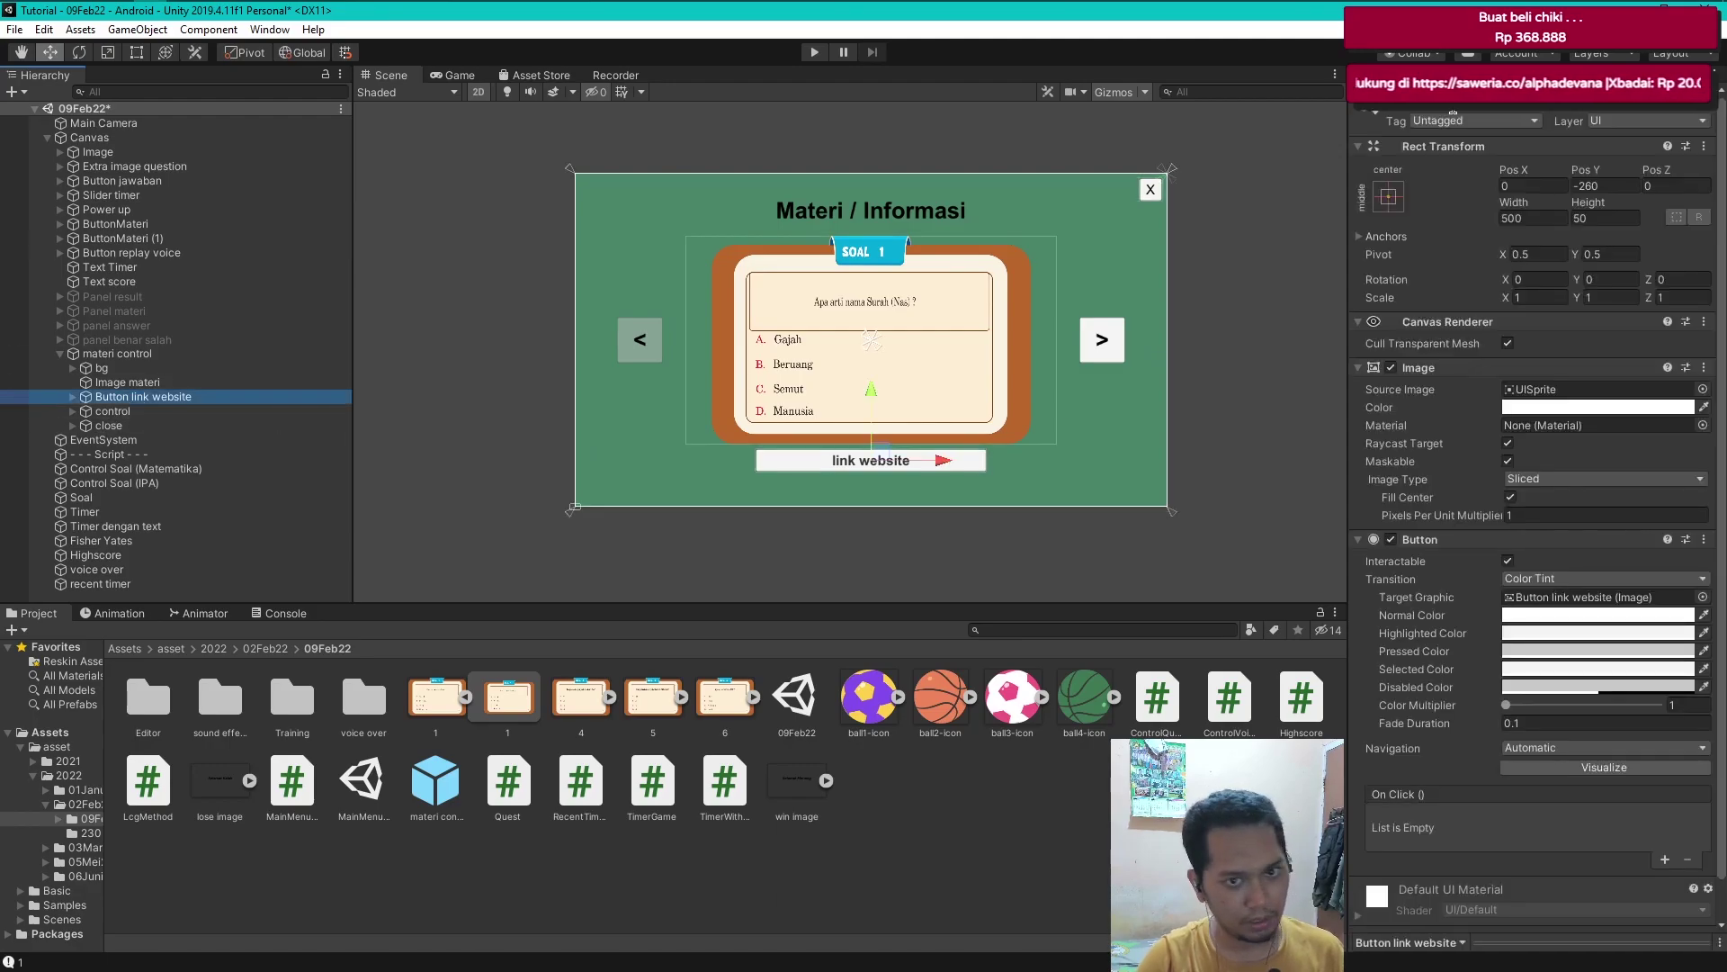
left_click(1404, 104)
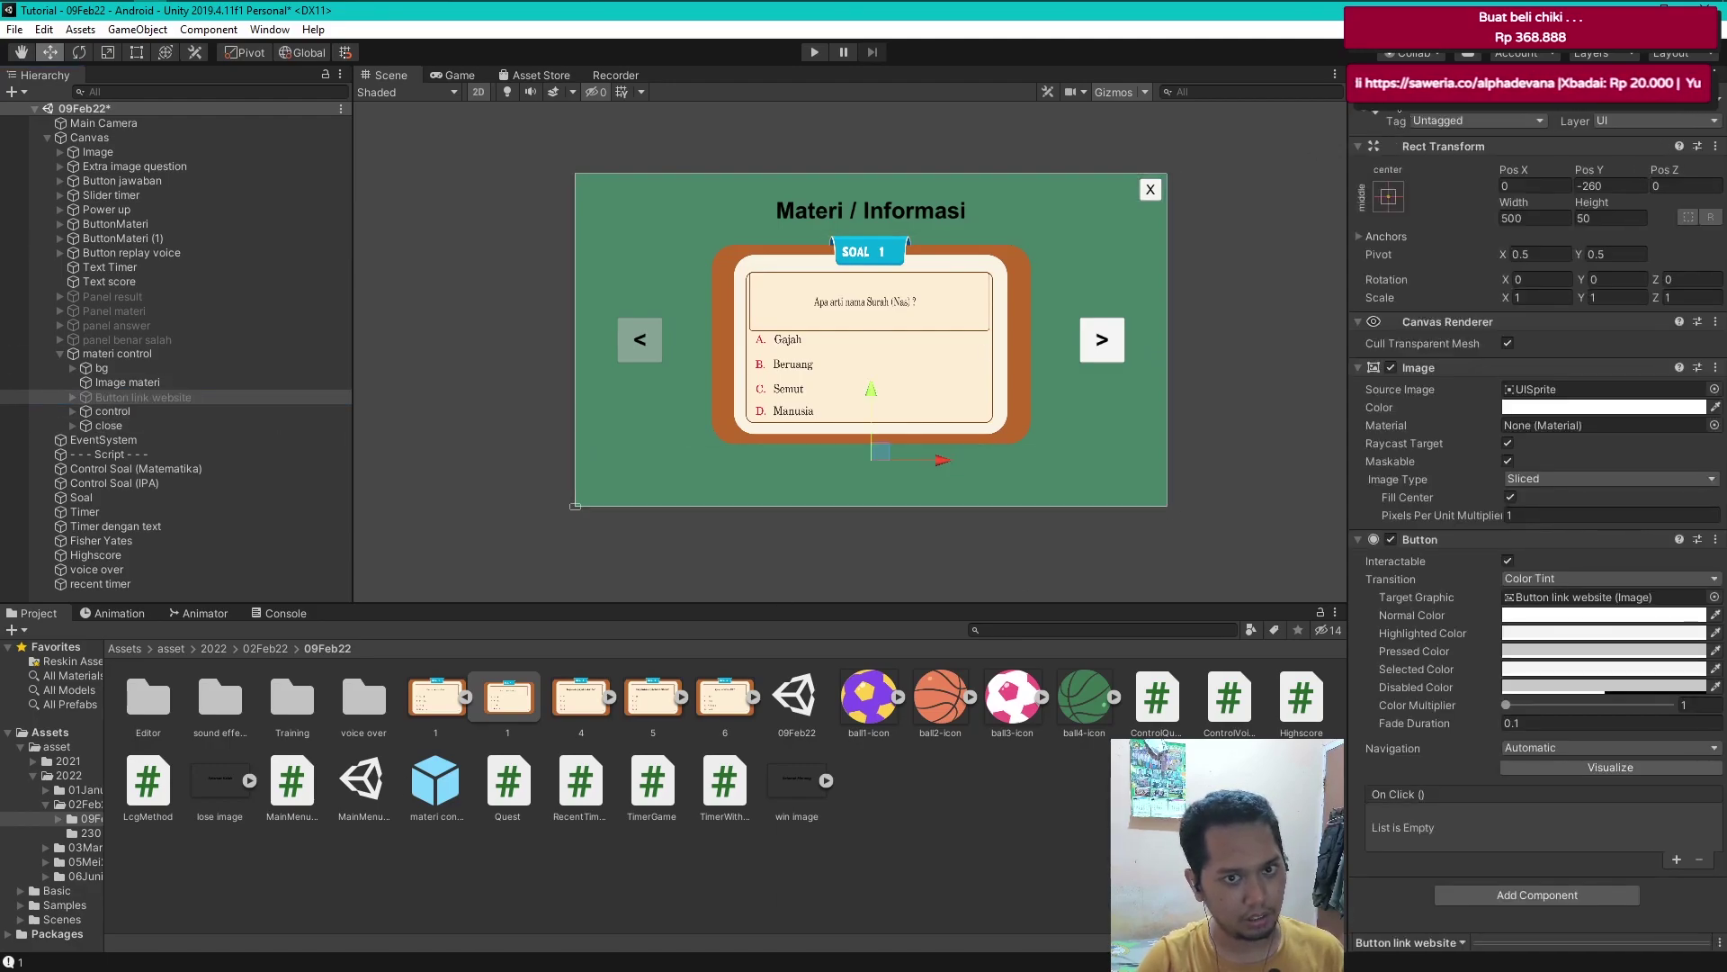
left_click(1400, 107)
left_click(451, 875)
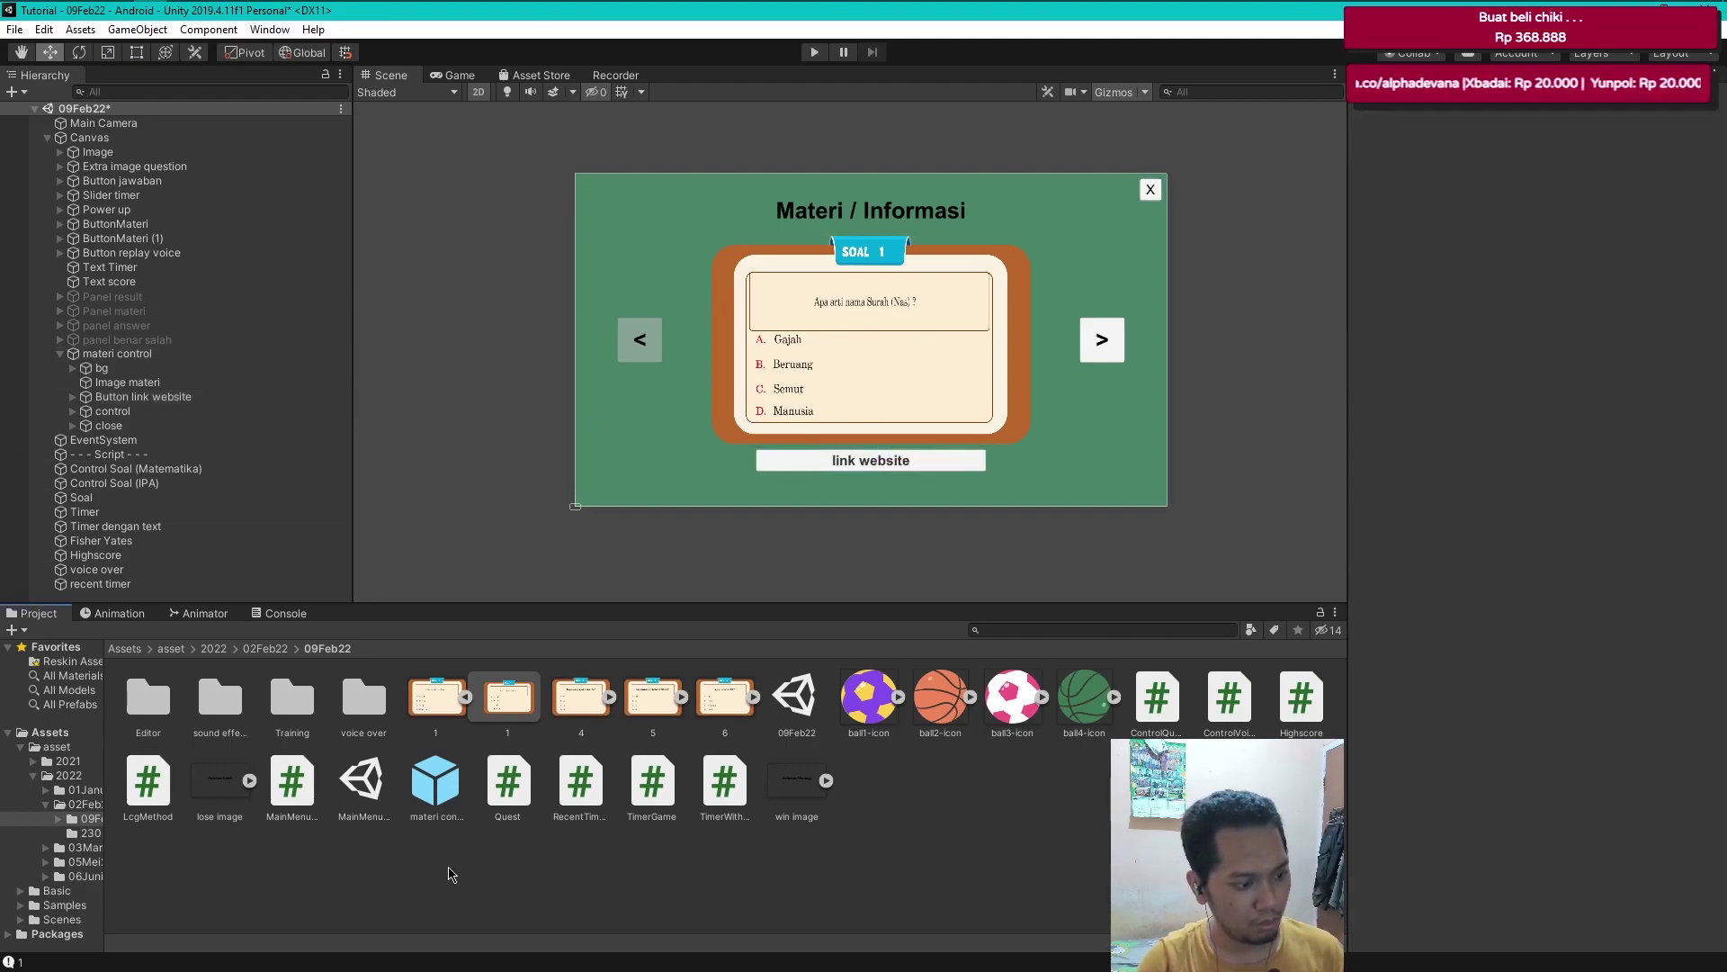
key("ctrl+s")
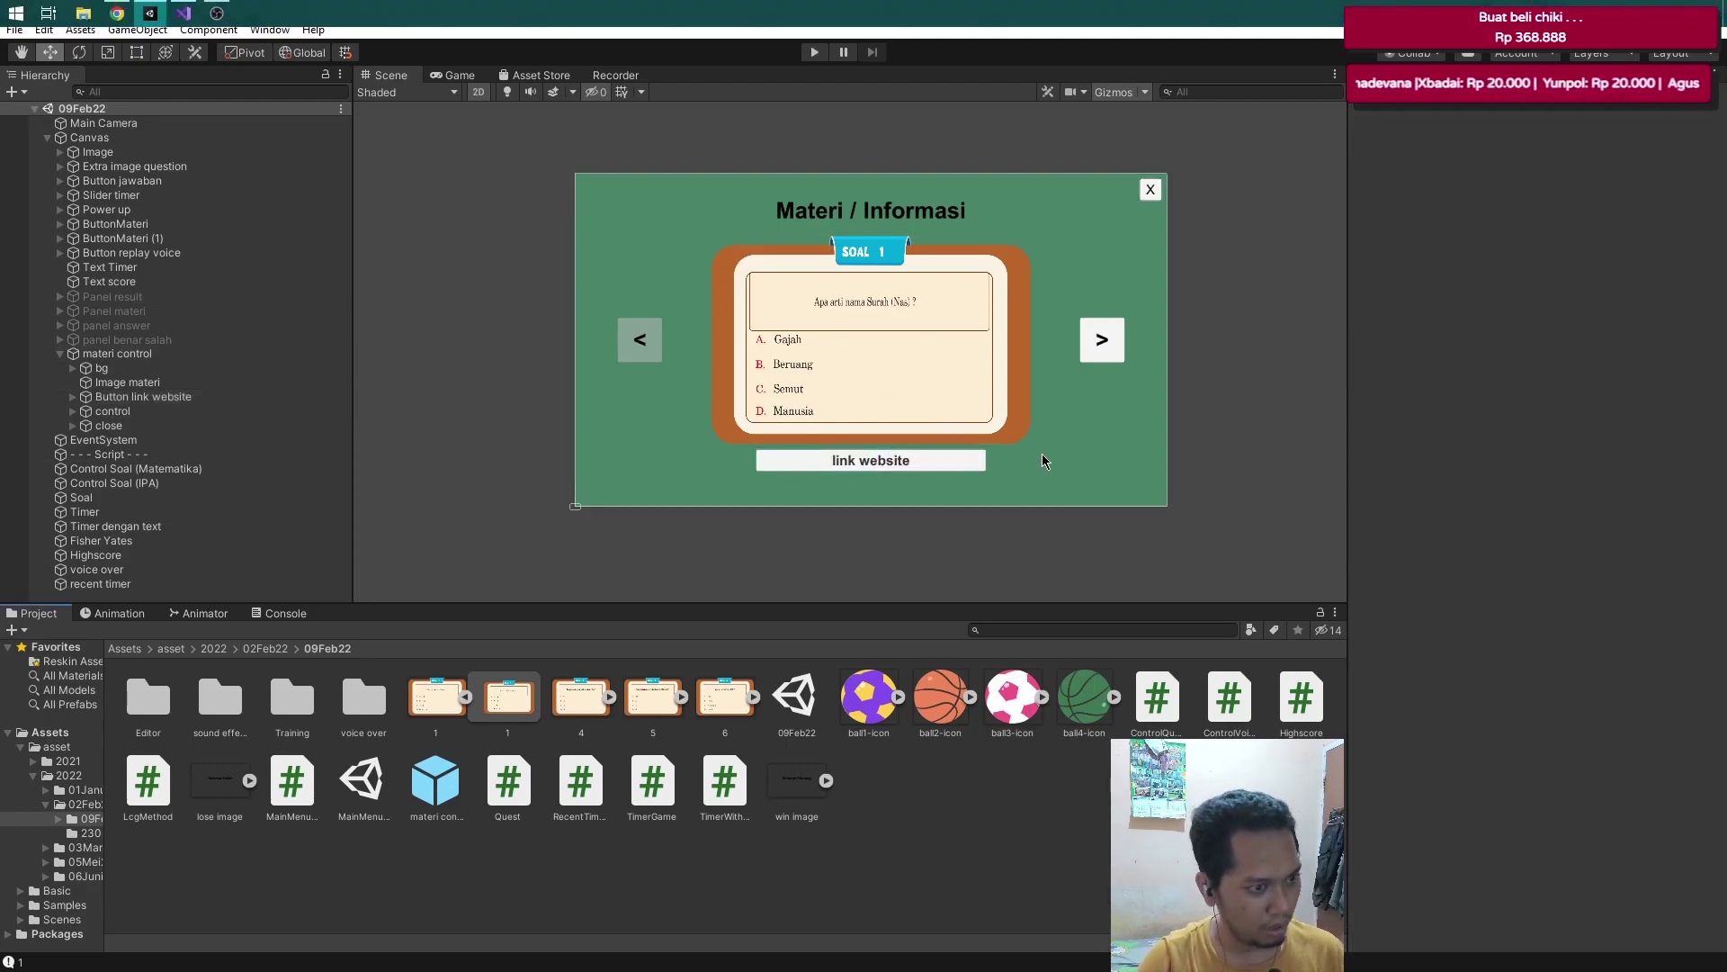
- Replace the old if-else with a new if block containing linkWebsite.SetActive(false);
left_click(183, 13)
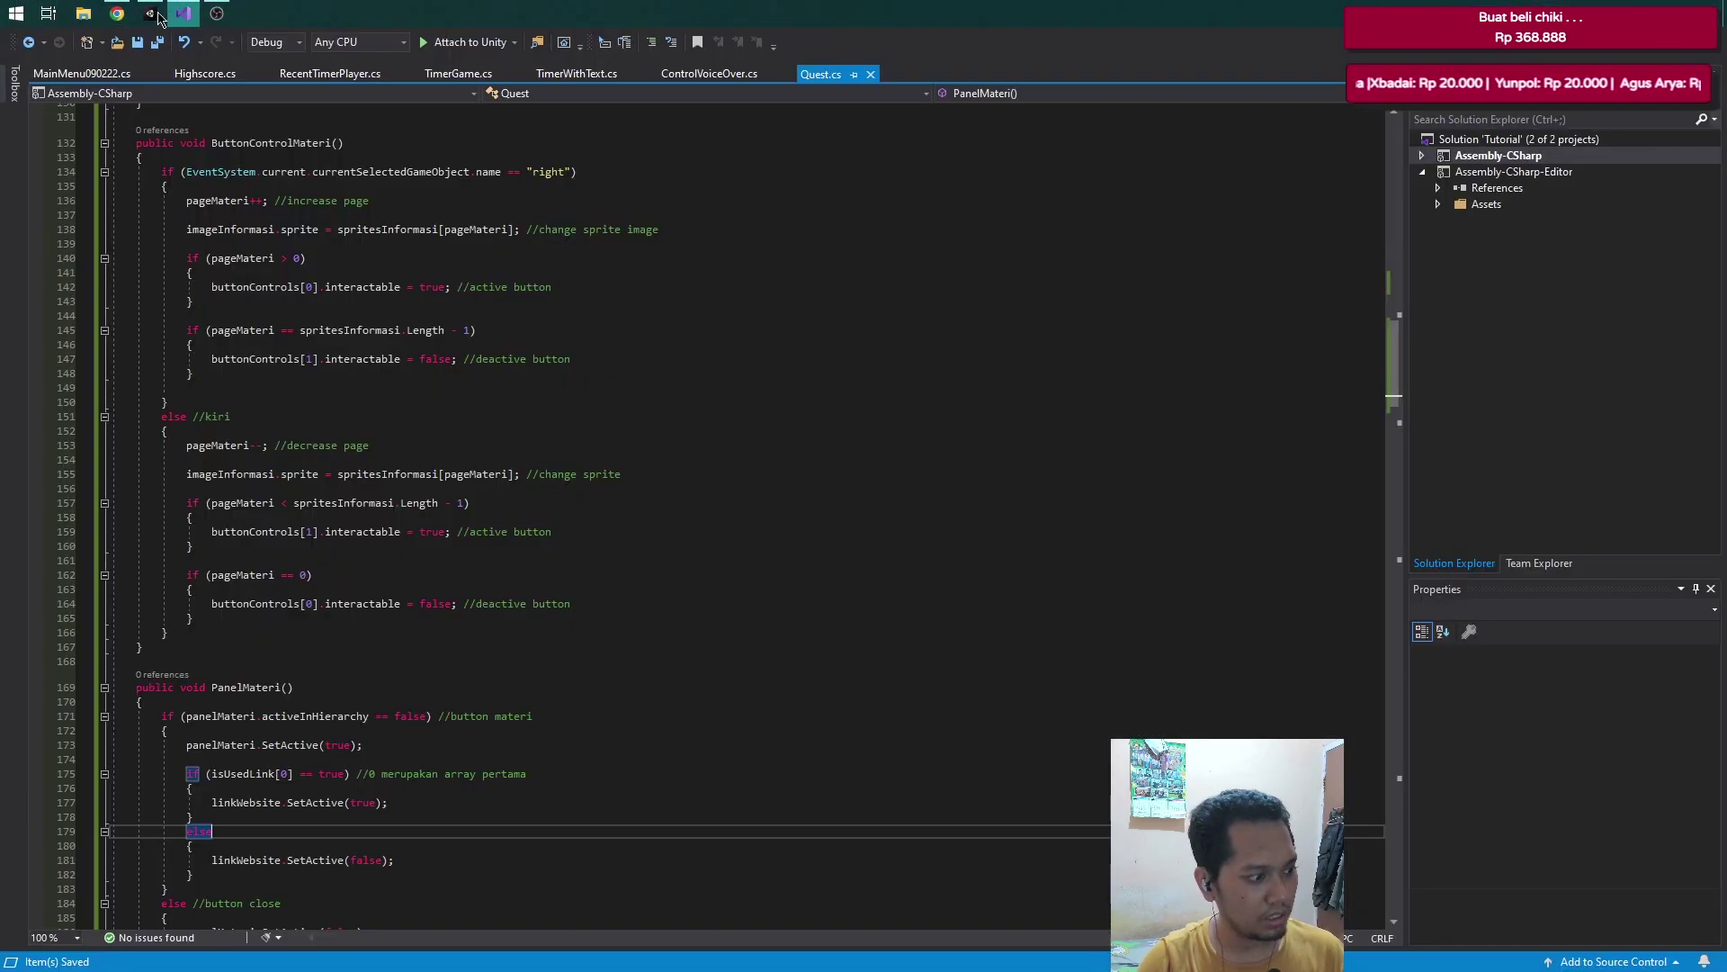
scroll(250, 743, "down", 2)
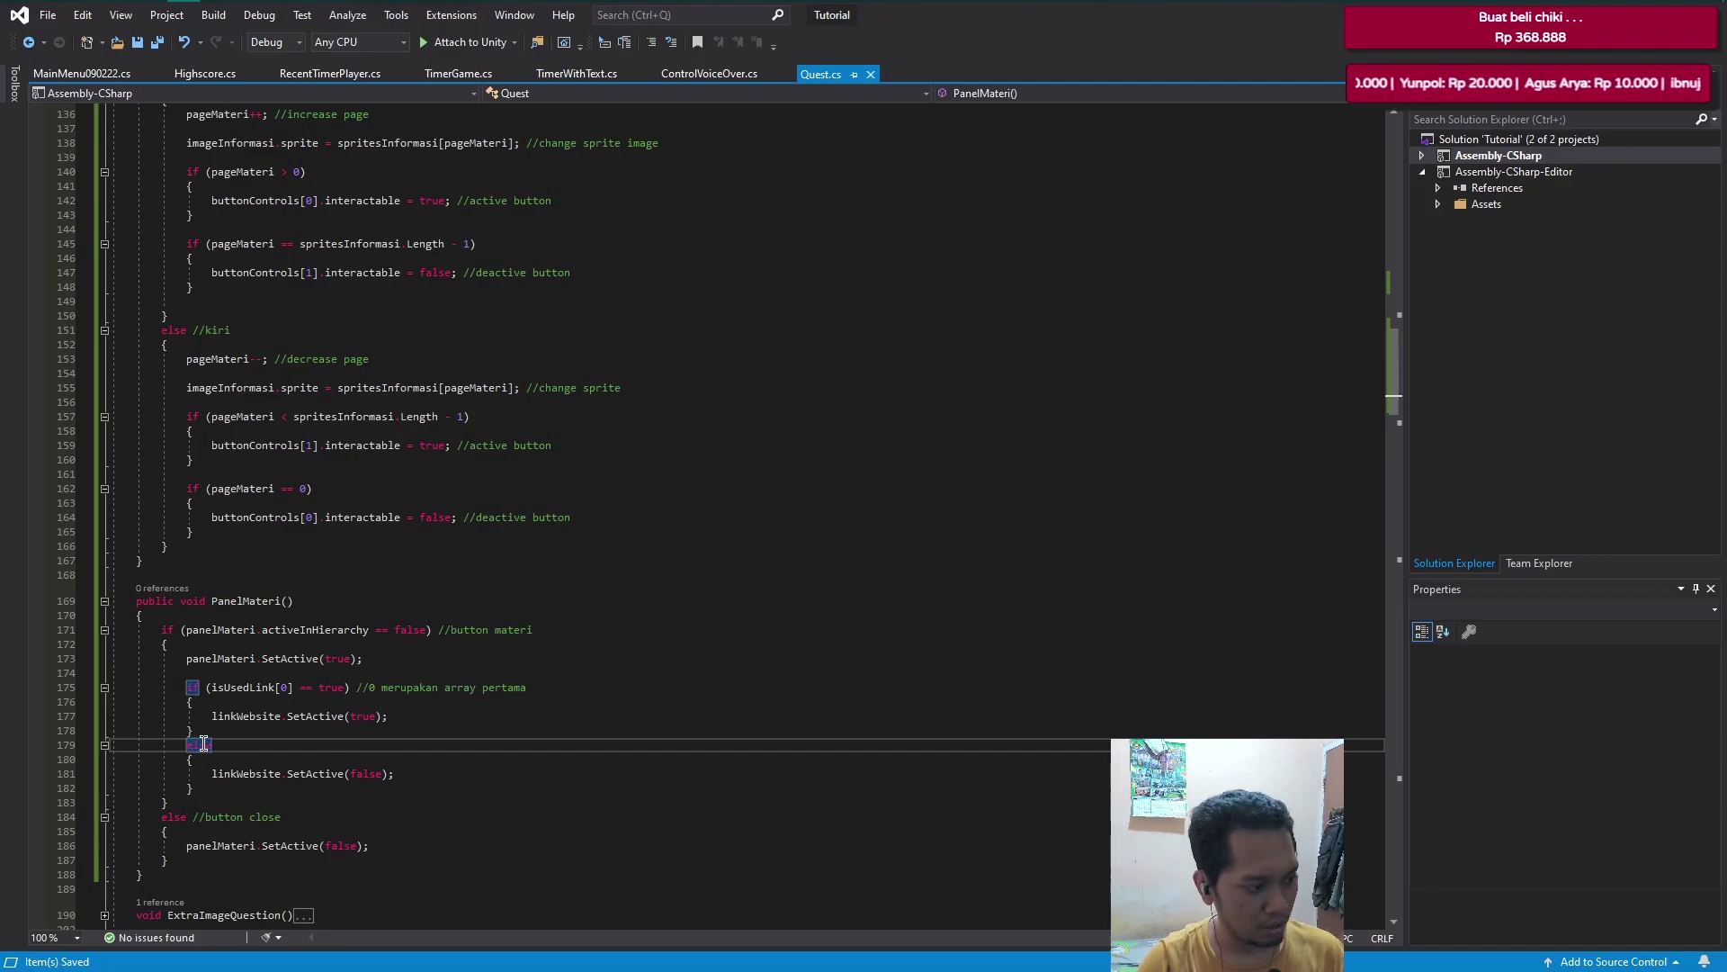
left_click_drag(232, 745, 186, 686)
key("Delete")
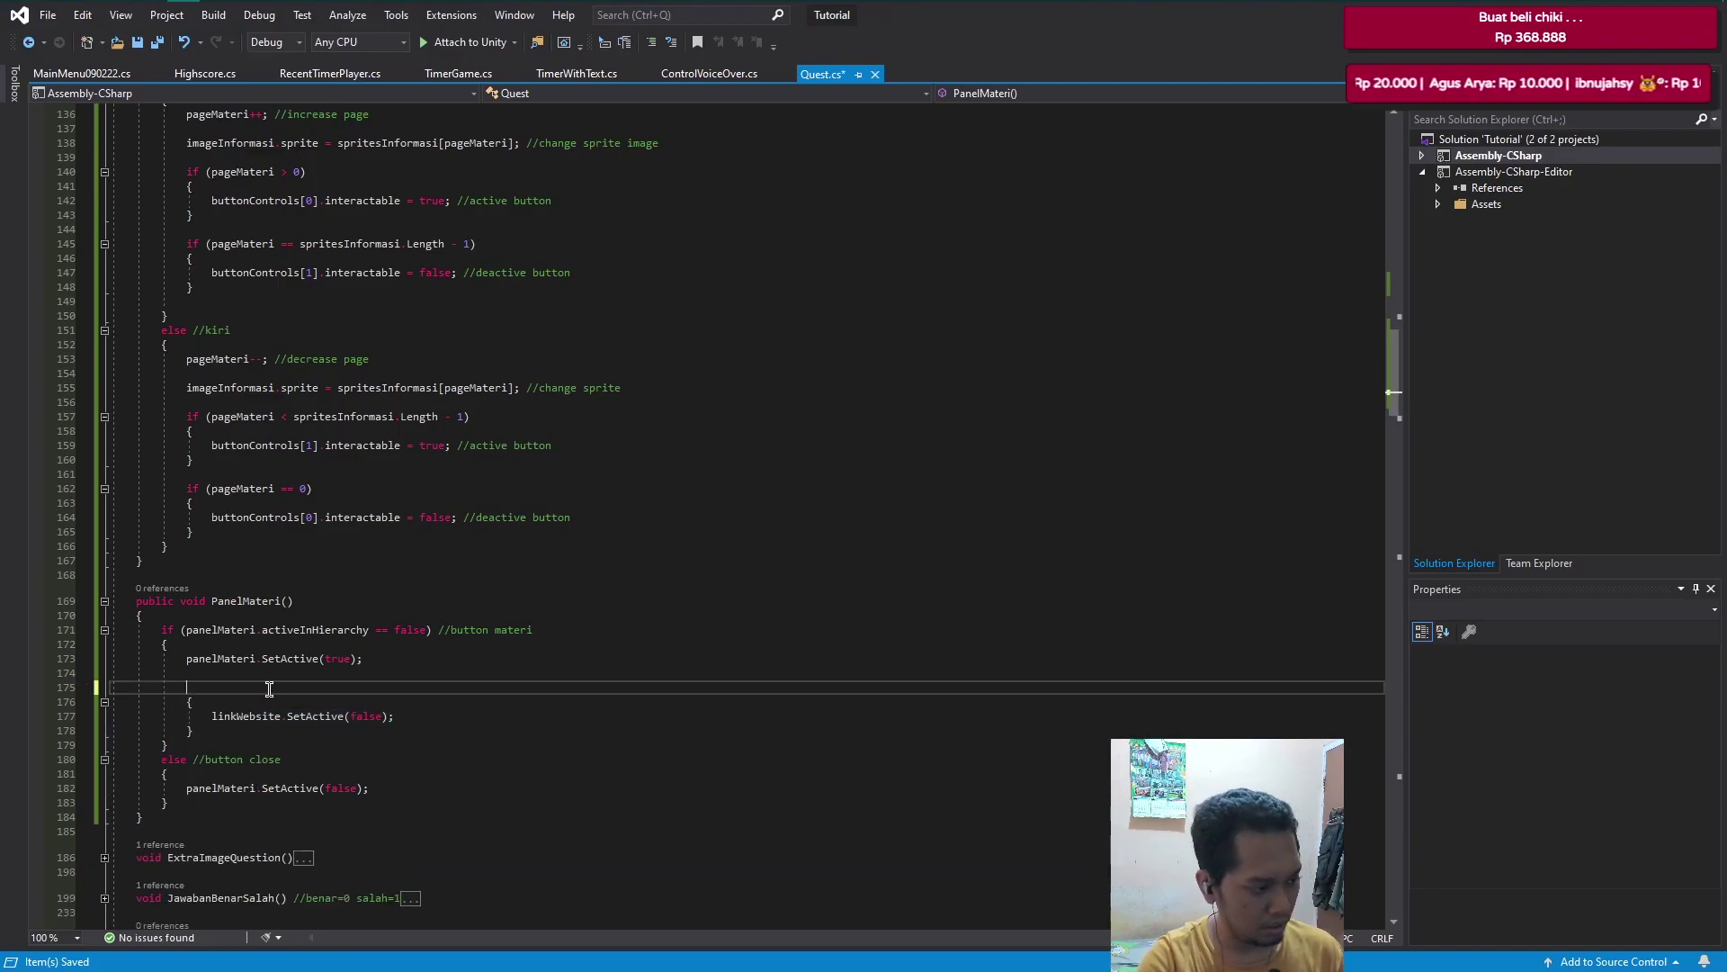
type("if")
key("Tab")
key("Tab")
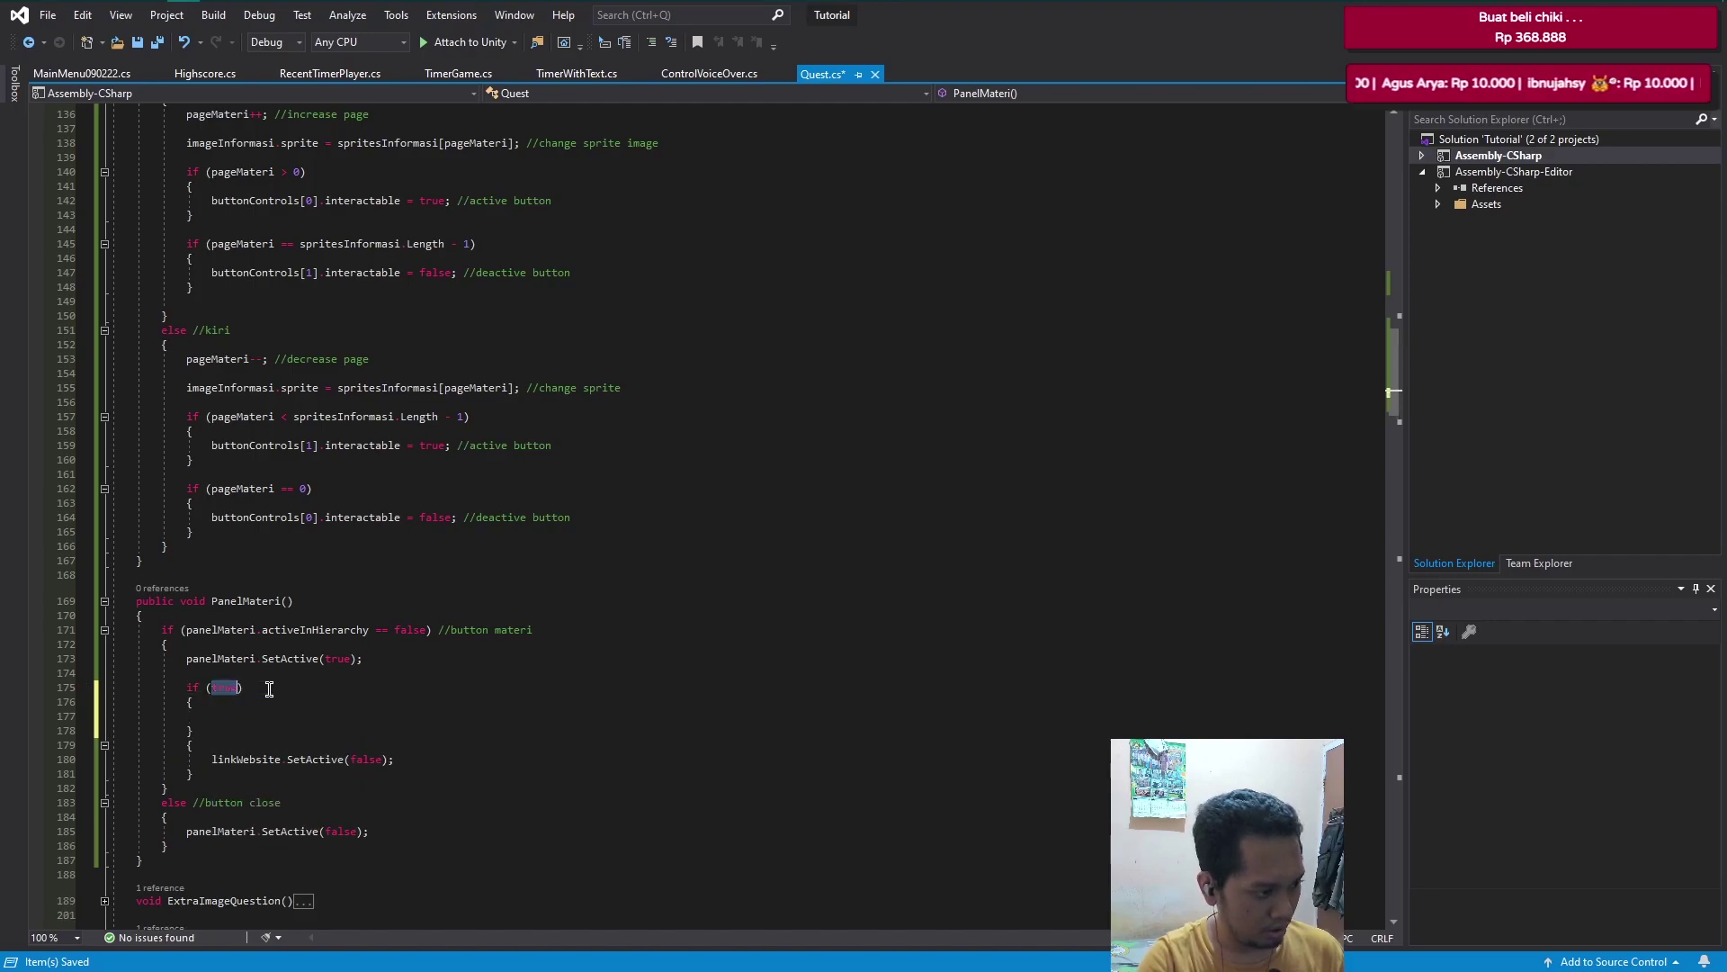
key("BackSpace")
key("BackSpace")
key("BackSpace")
key("Up")
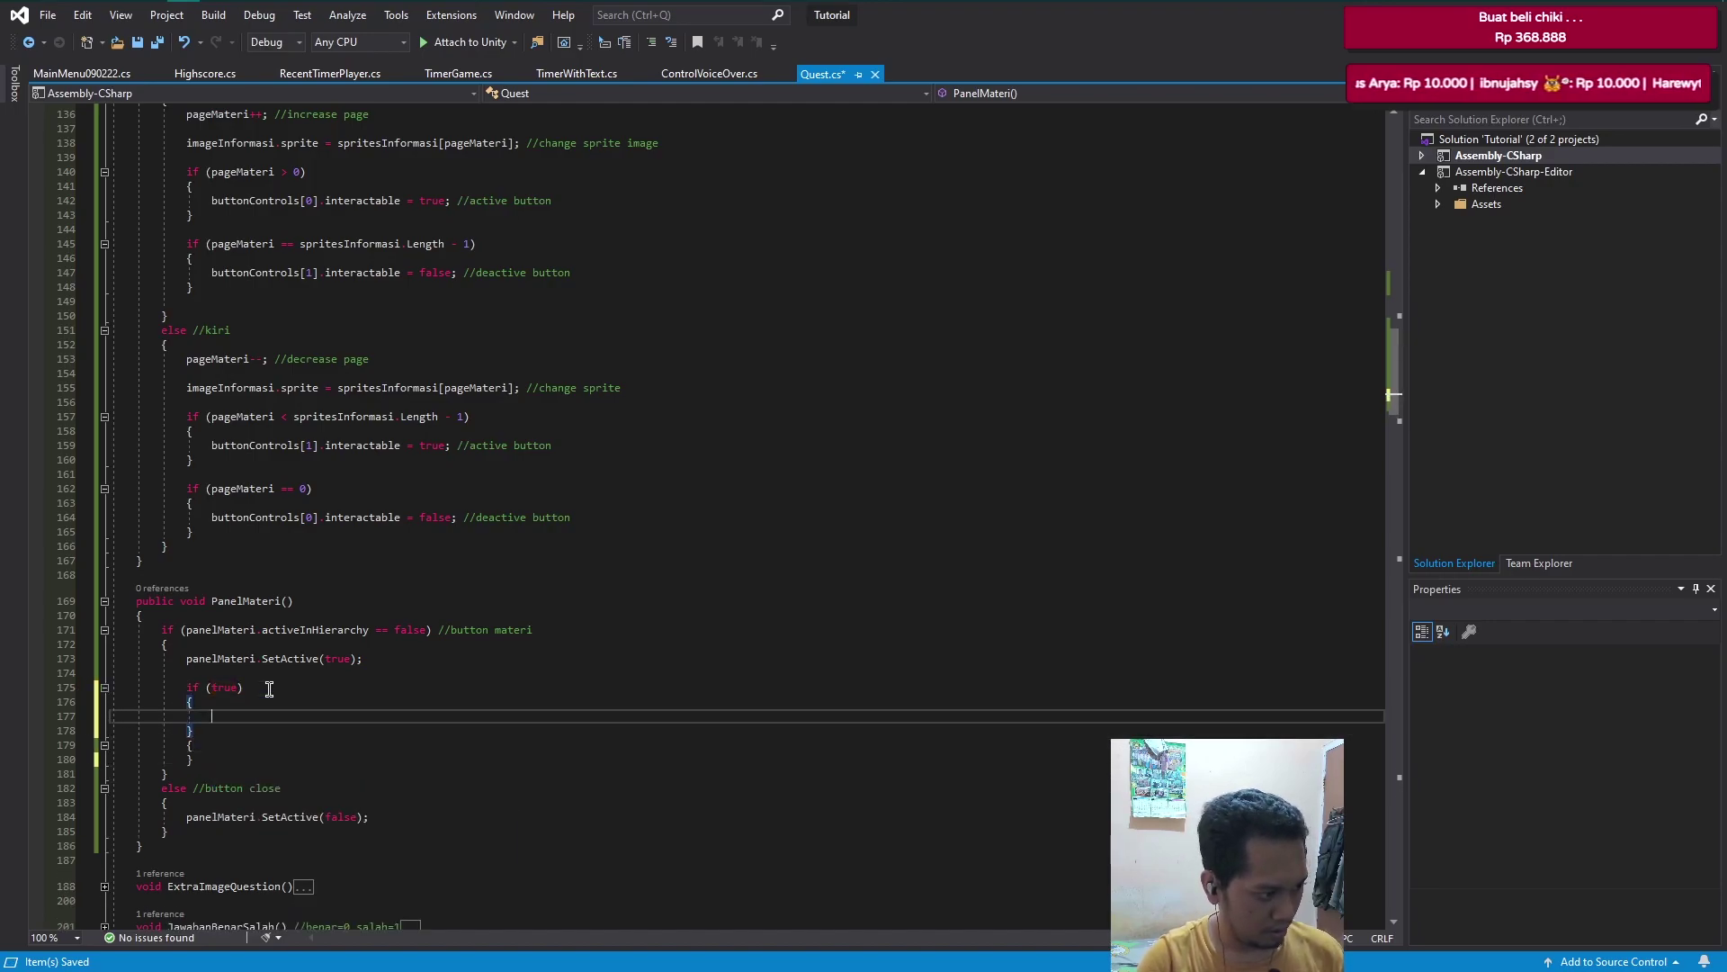
type("linkWebsite.SetActive(false);")
key("Return")
- Set the if condition to isUsedLink[0] == false and save Quest.cs
key("Up")
key("Up")
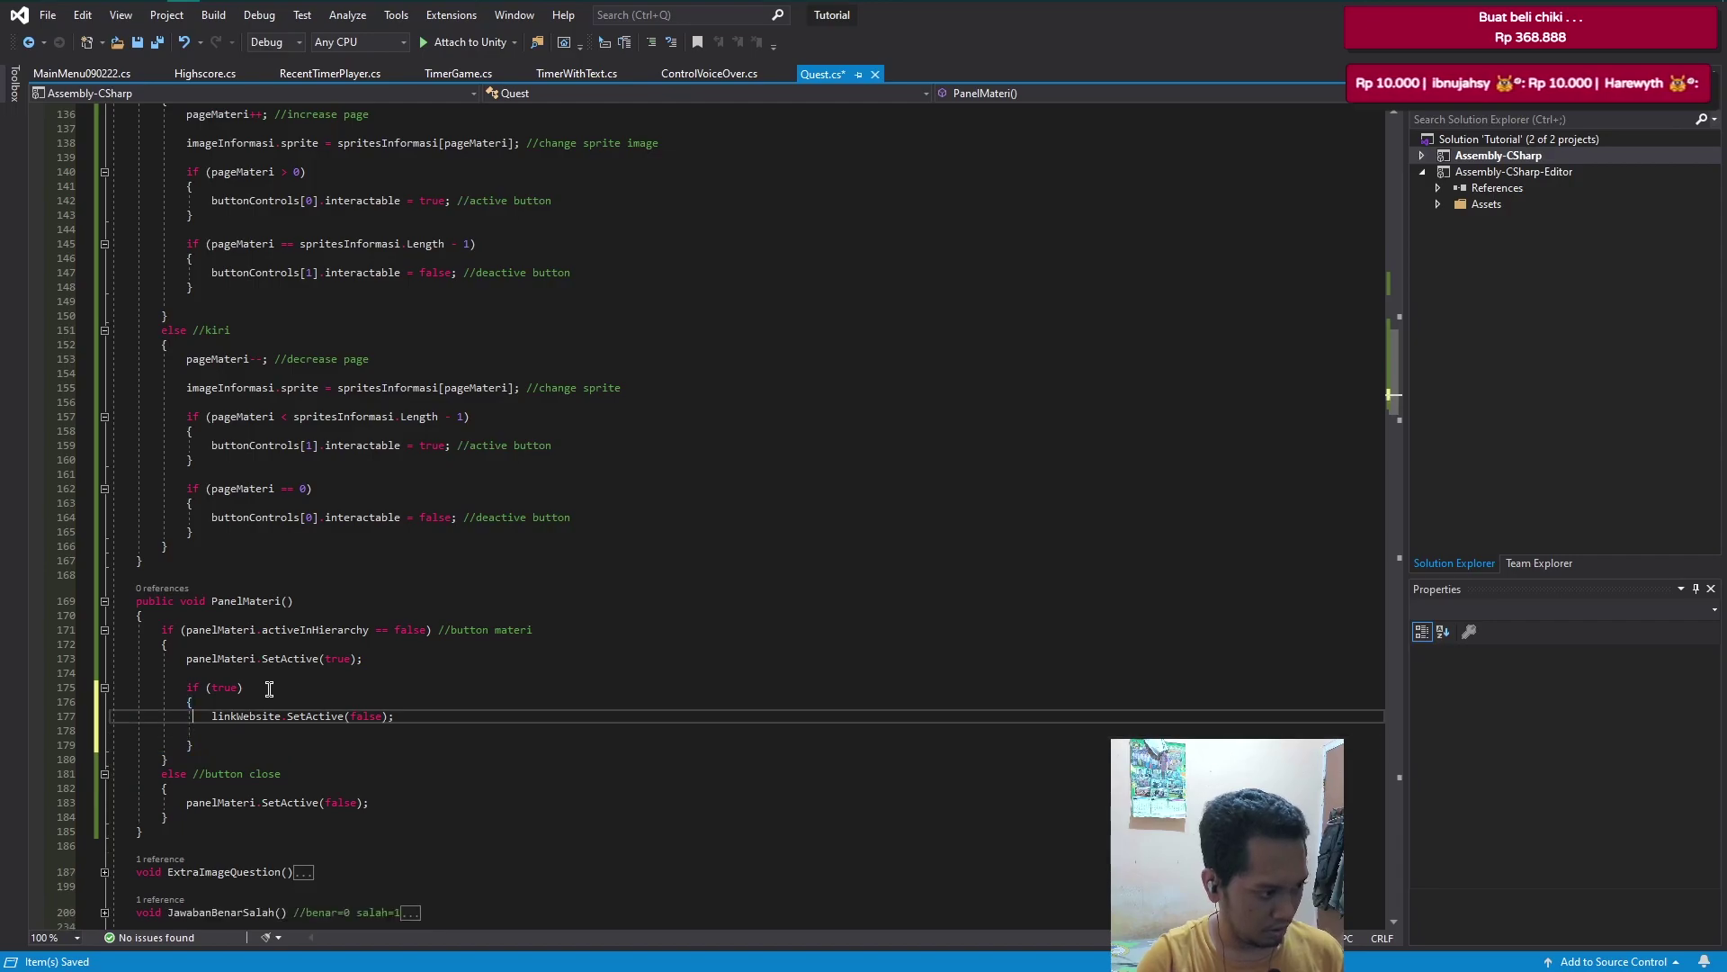
key("Up")
key("Up")
key("End")
key("Left")
key("shift+Left")
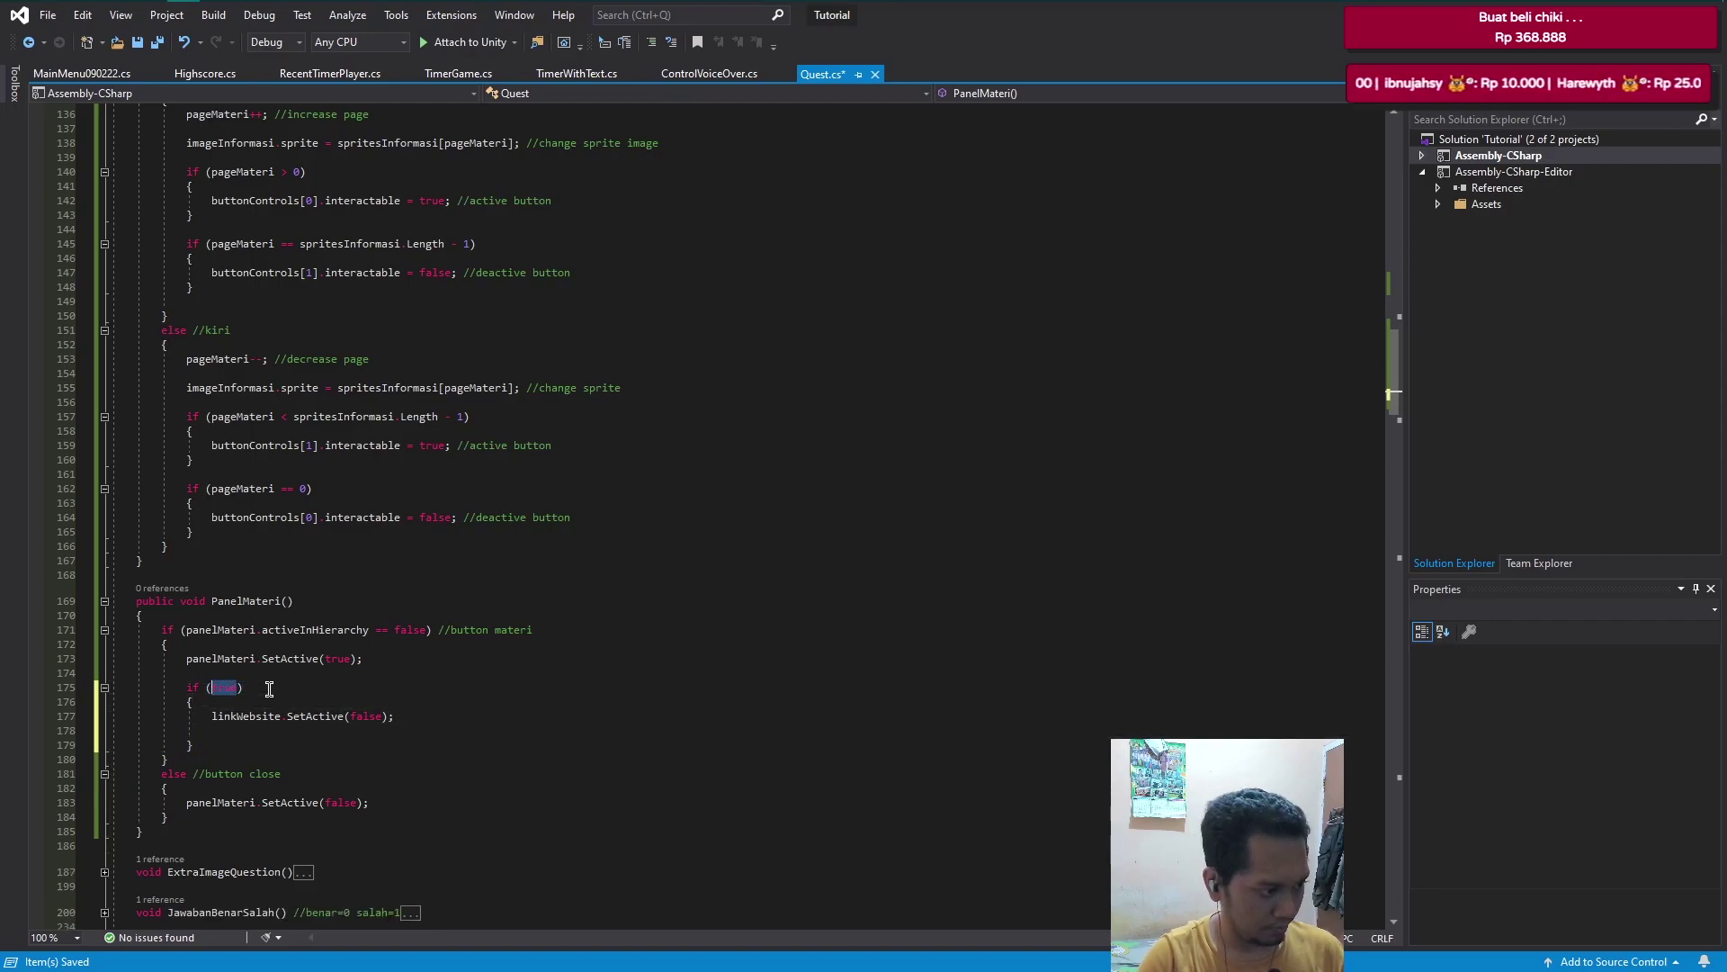
type("isUsedLink == fals")
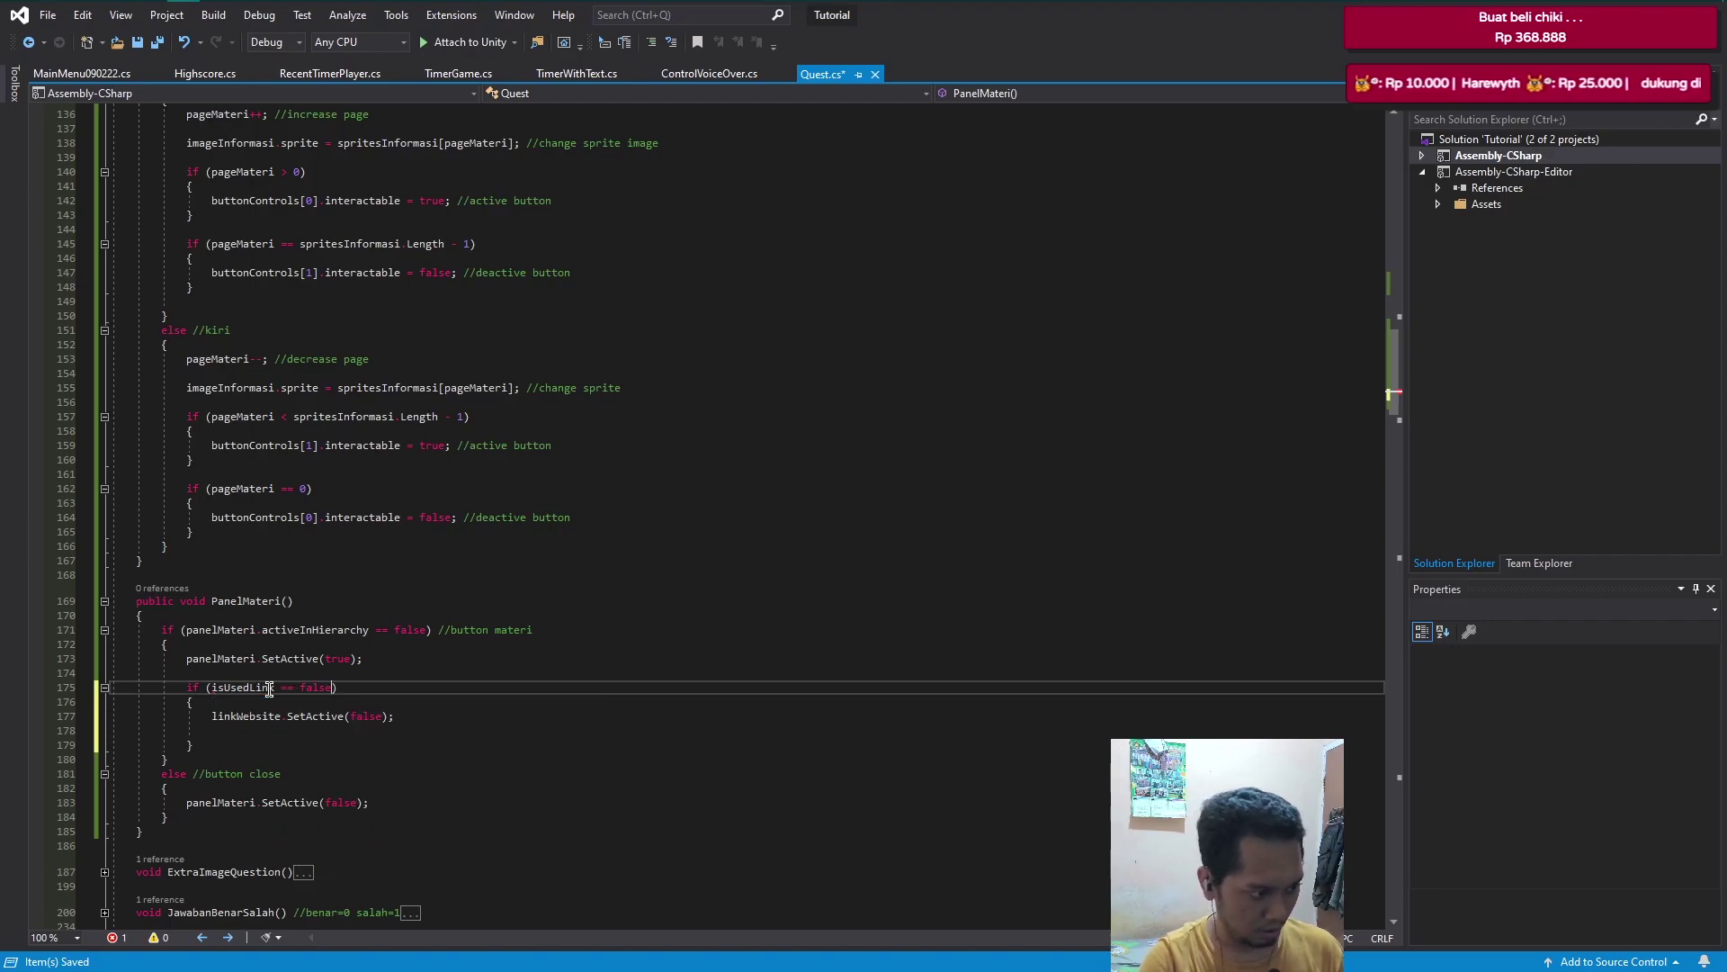
key("Down")
key("Down")
key("Down")
key("Delete")
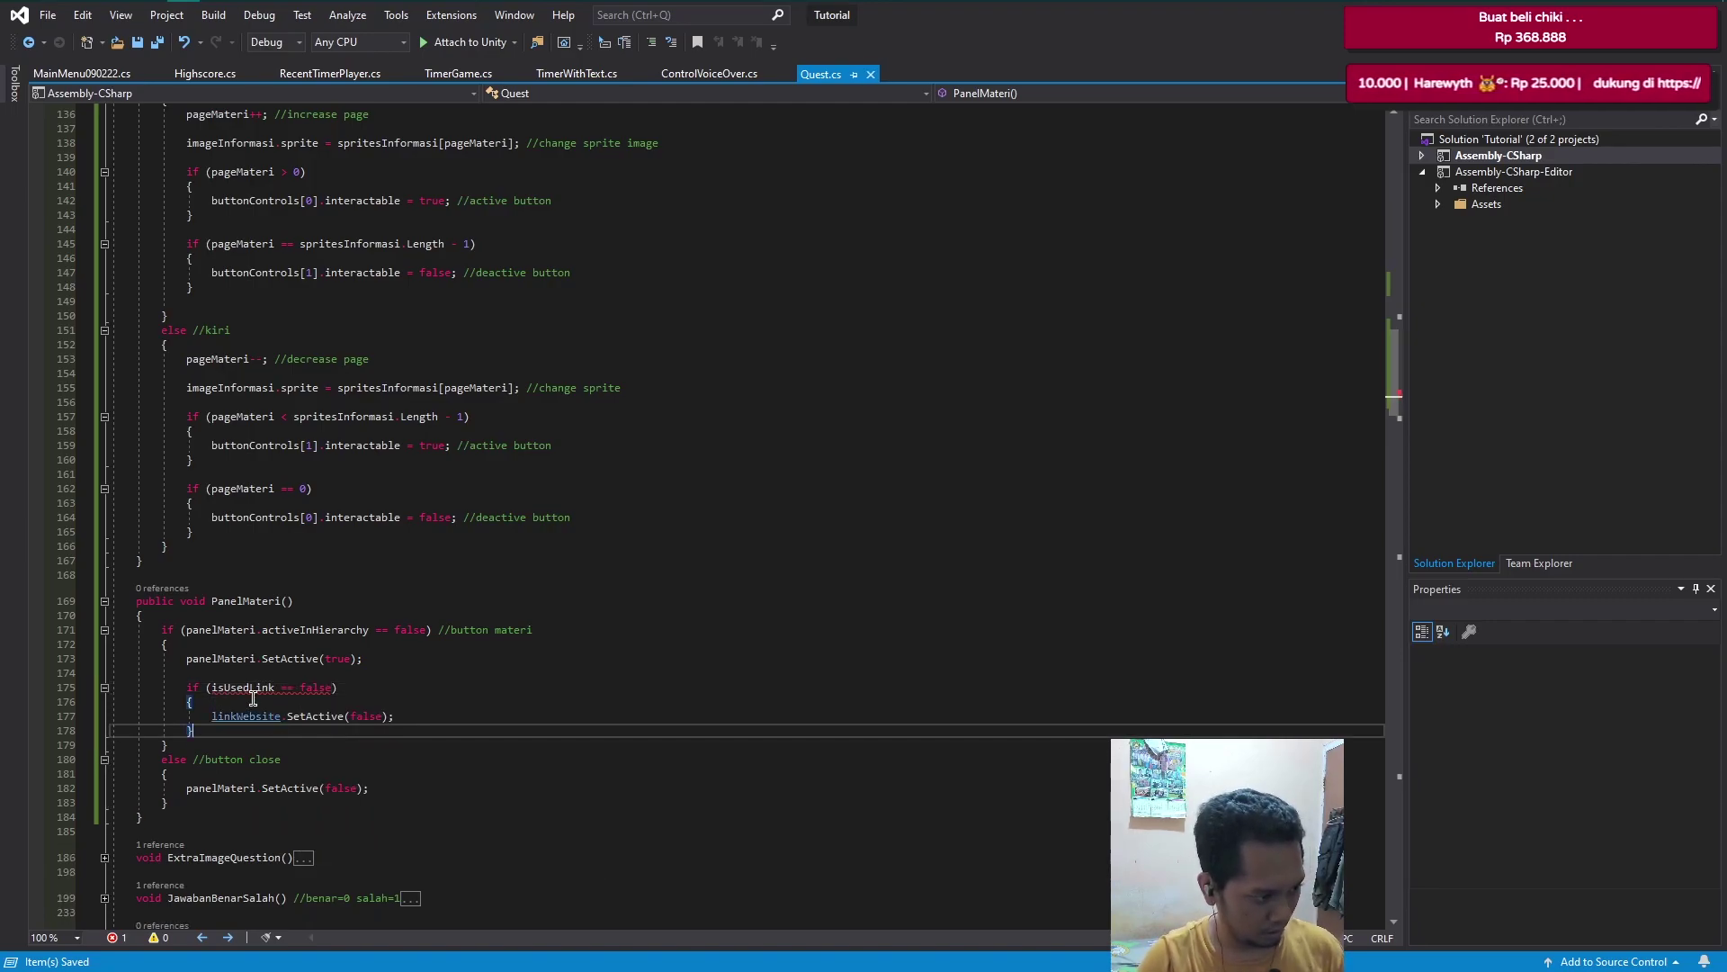
left_click(274, 689)
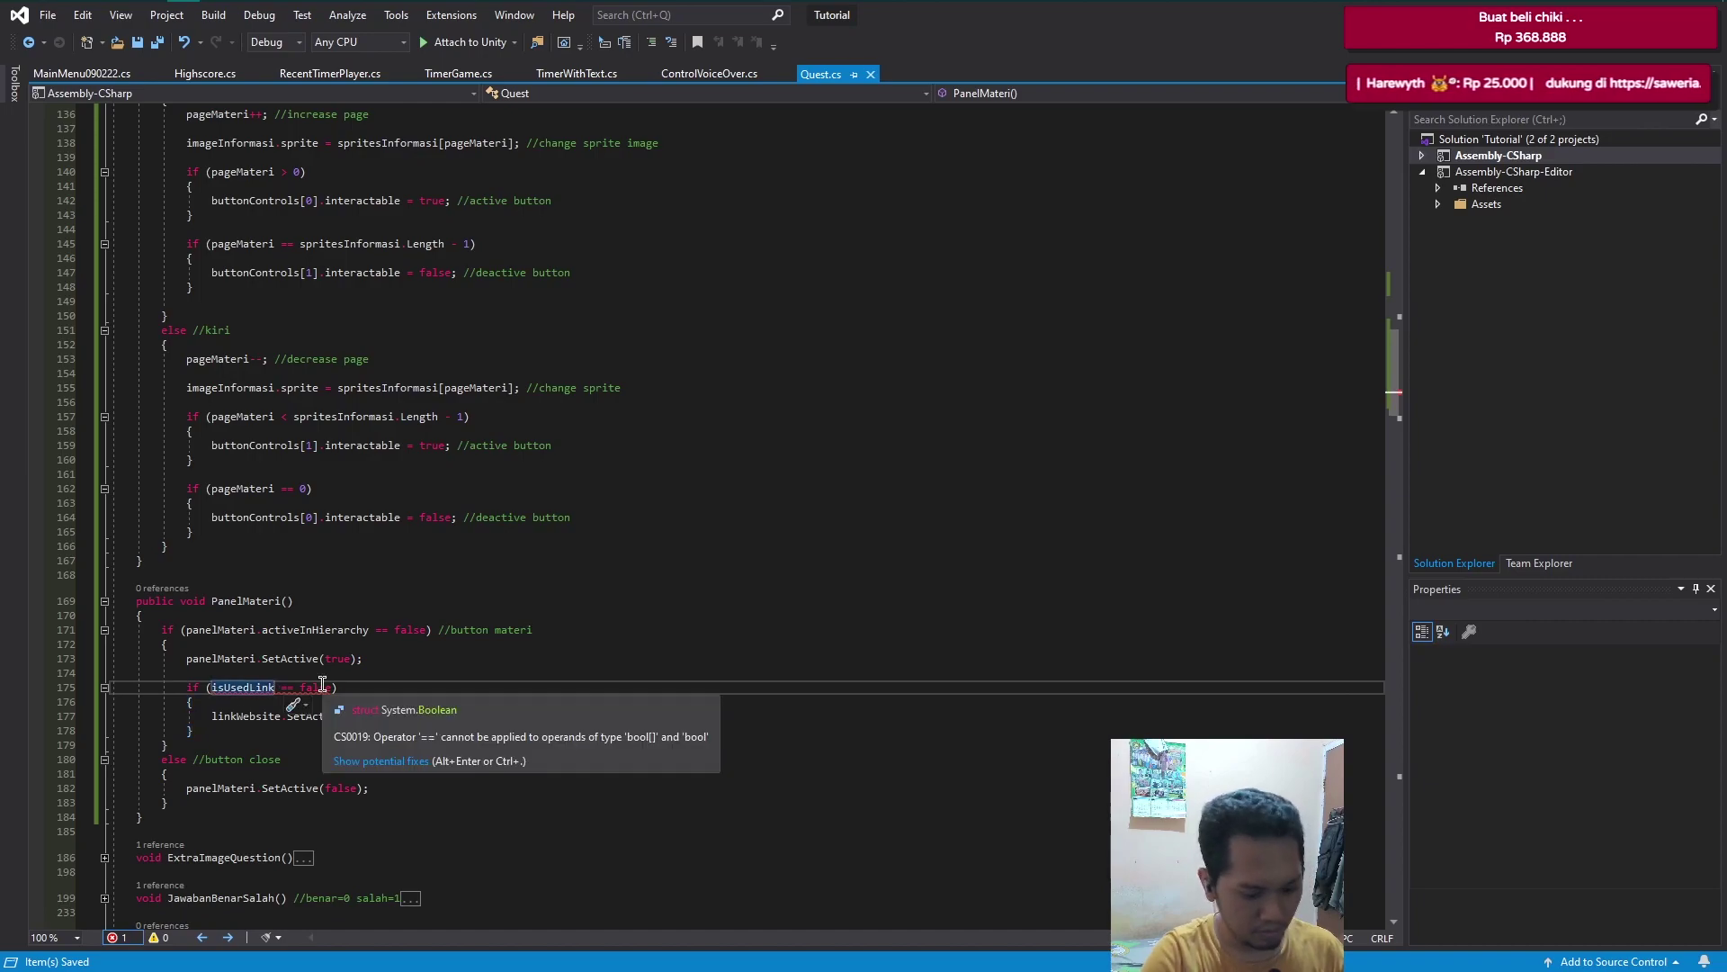
type("[0")
key("End")
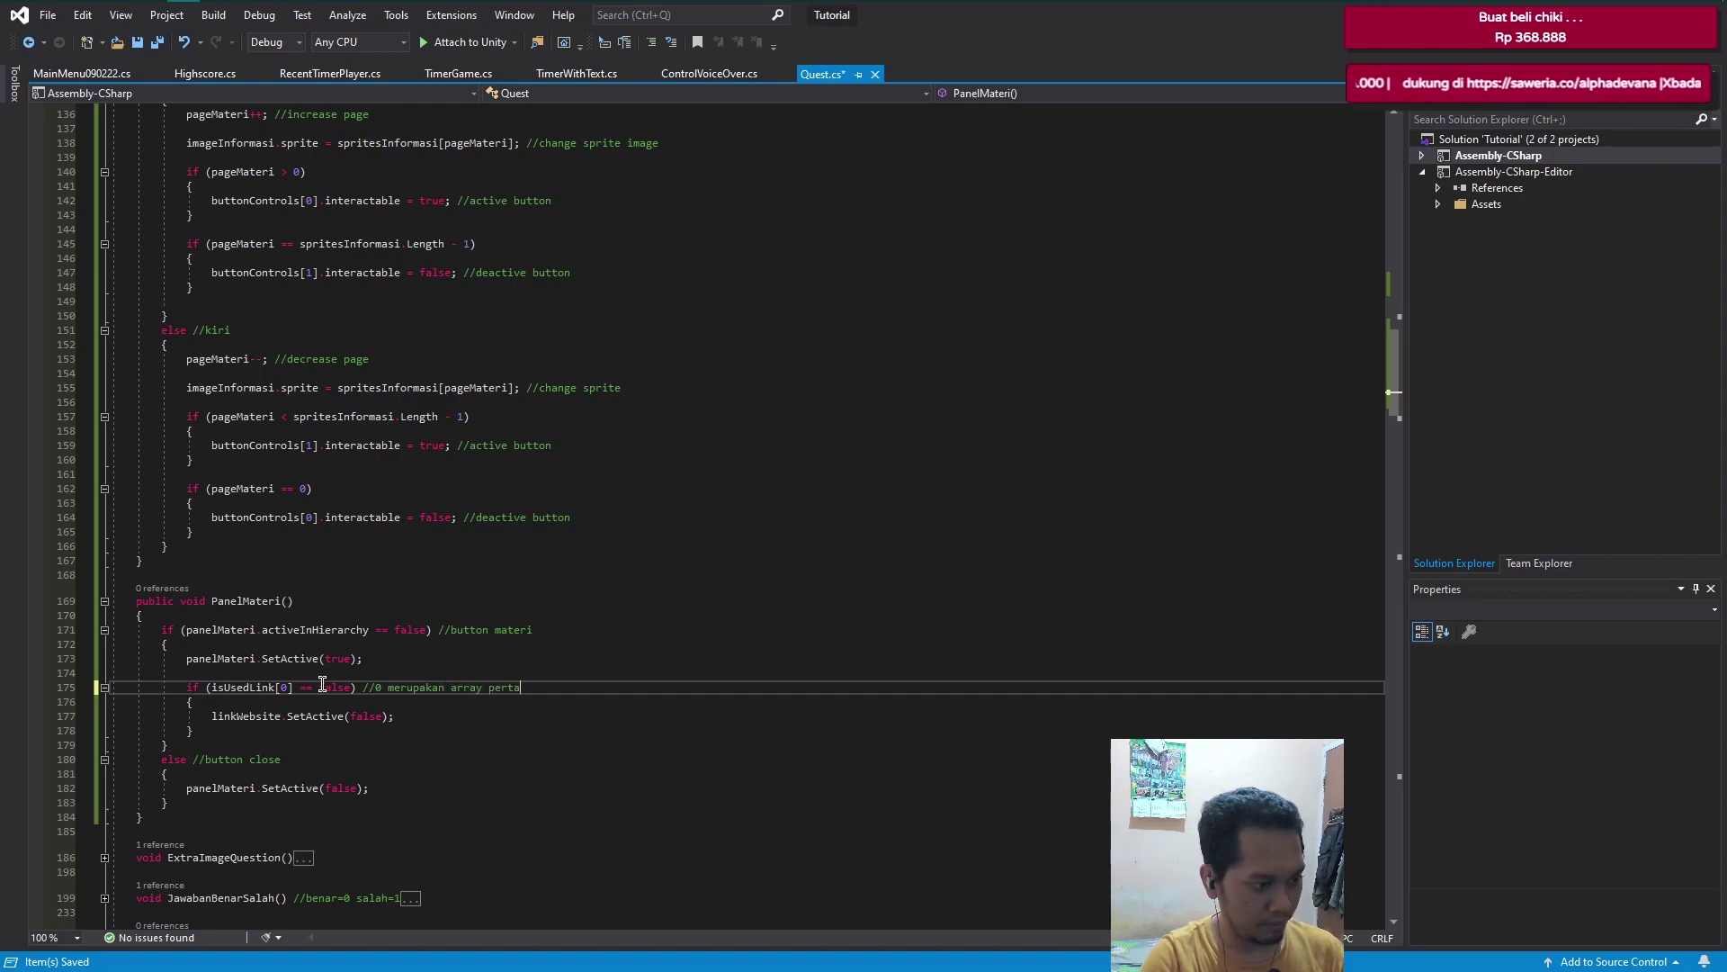
key("ctrl+s")
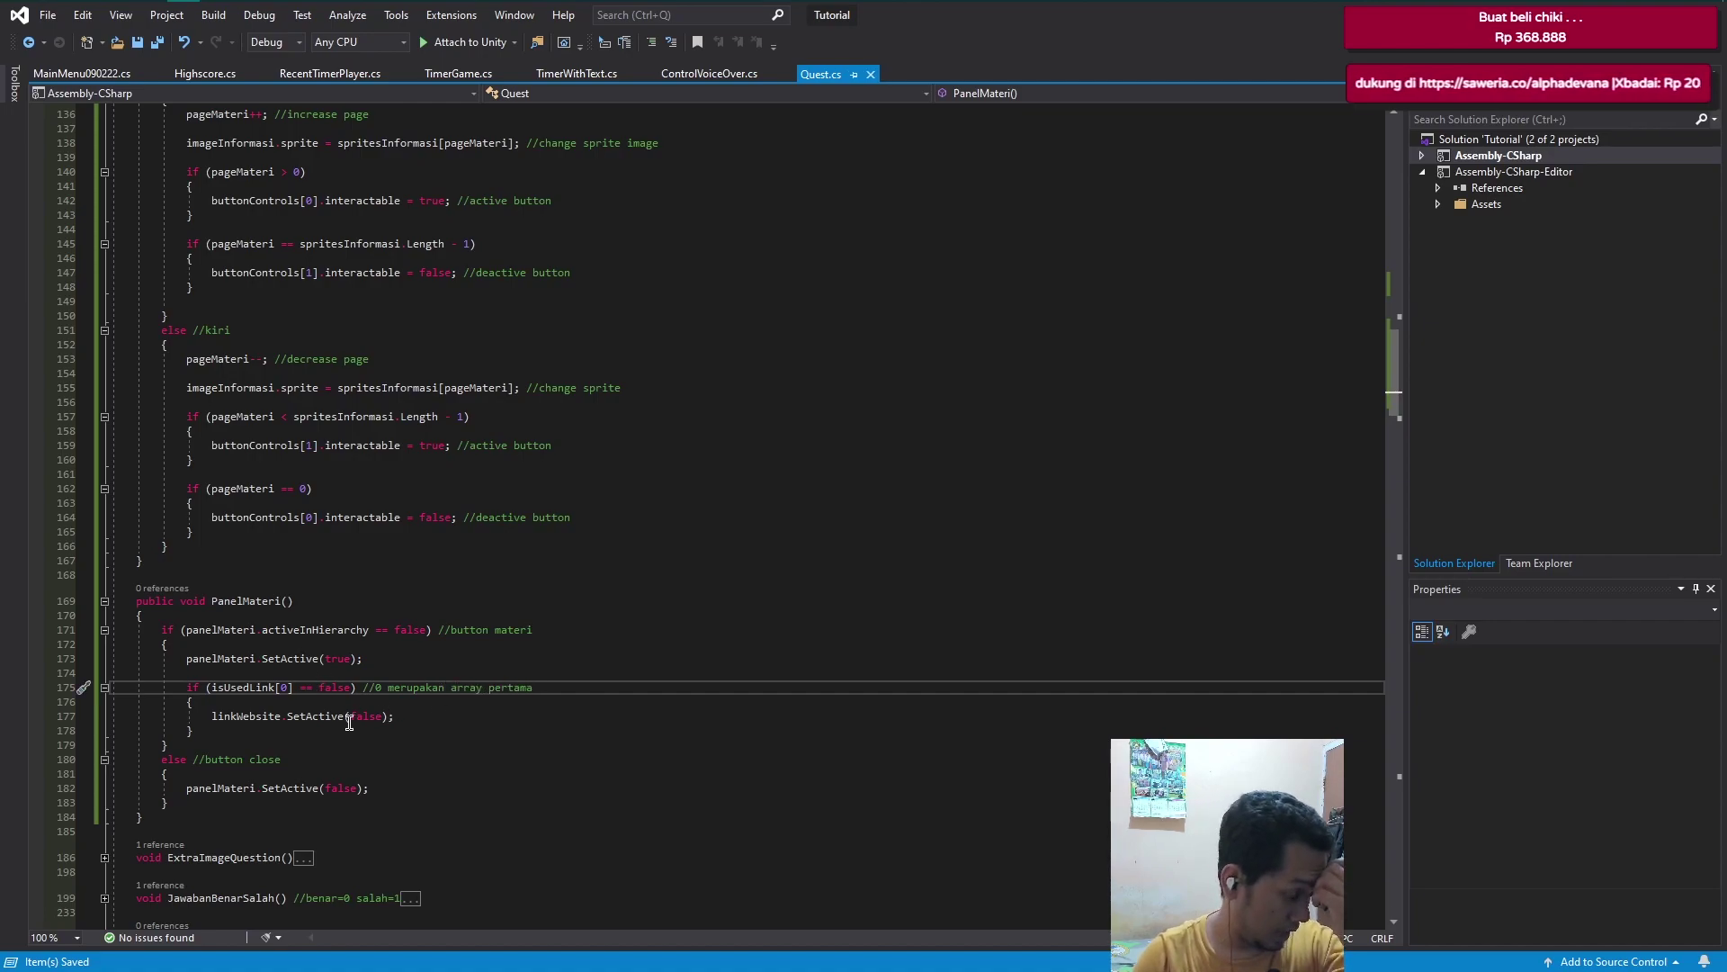
scroll(353, 725, "up", 5)
scroll(352, 725, "up", 3)
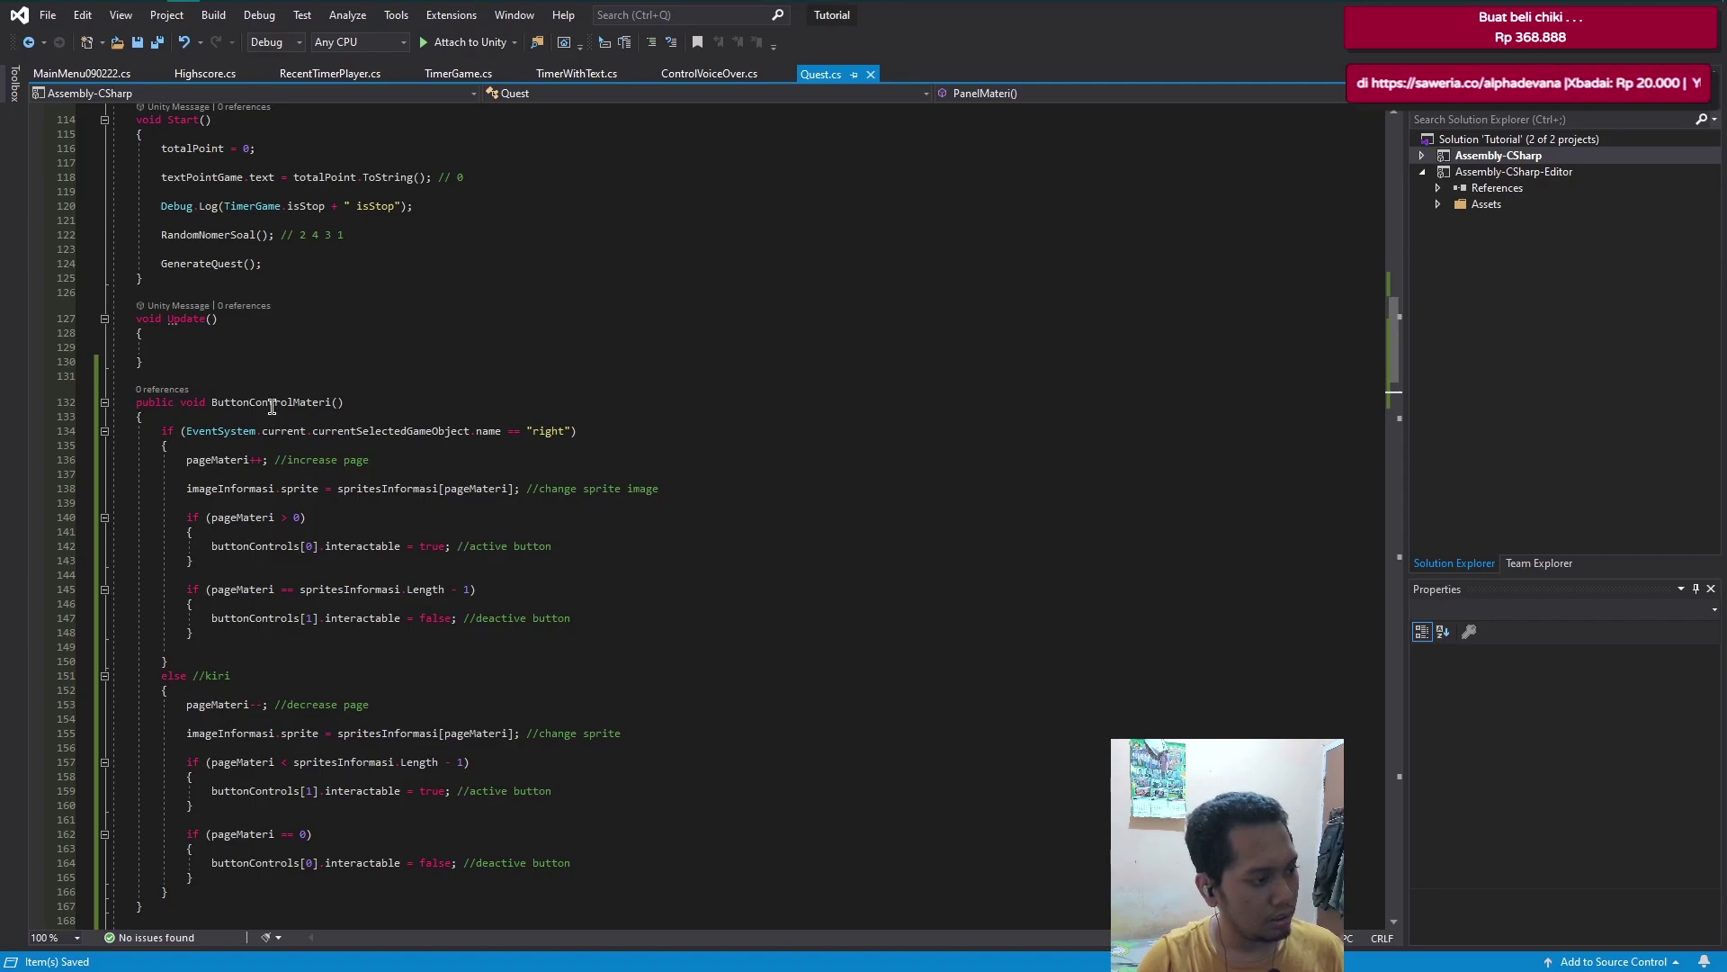
- Add an if (isUsedLink[pageMateri] == true) check in the right-page branch
left_click(227, 630)
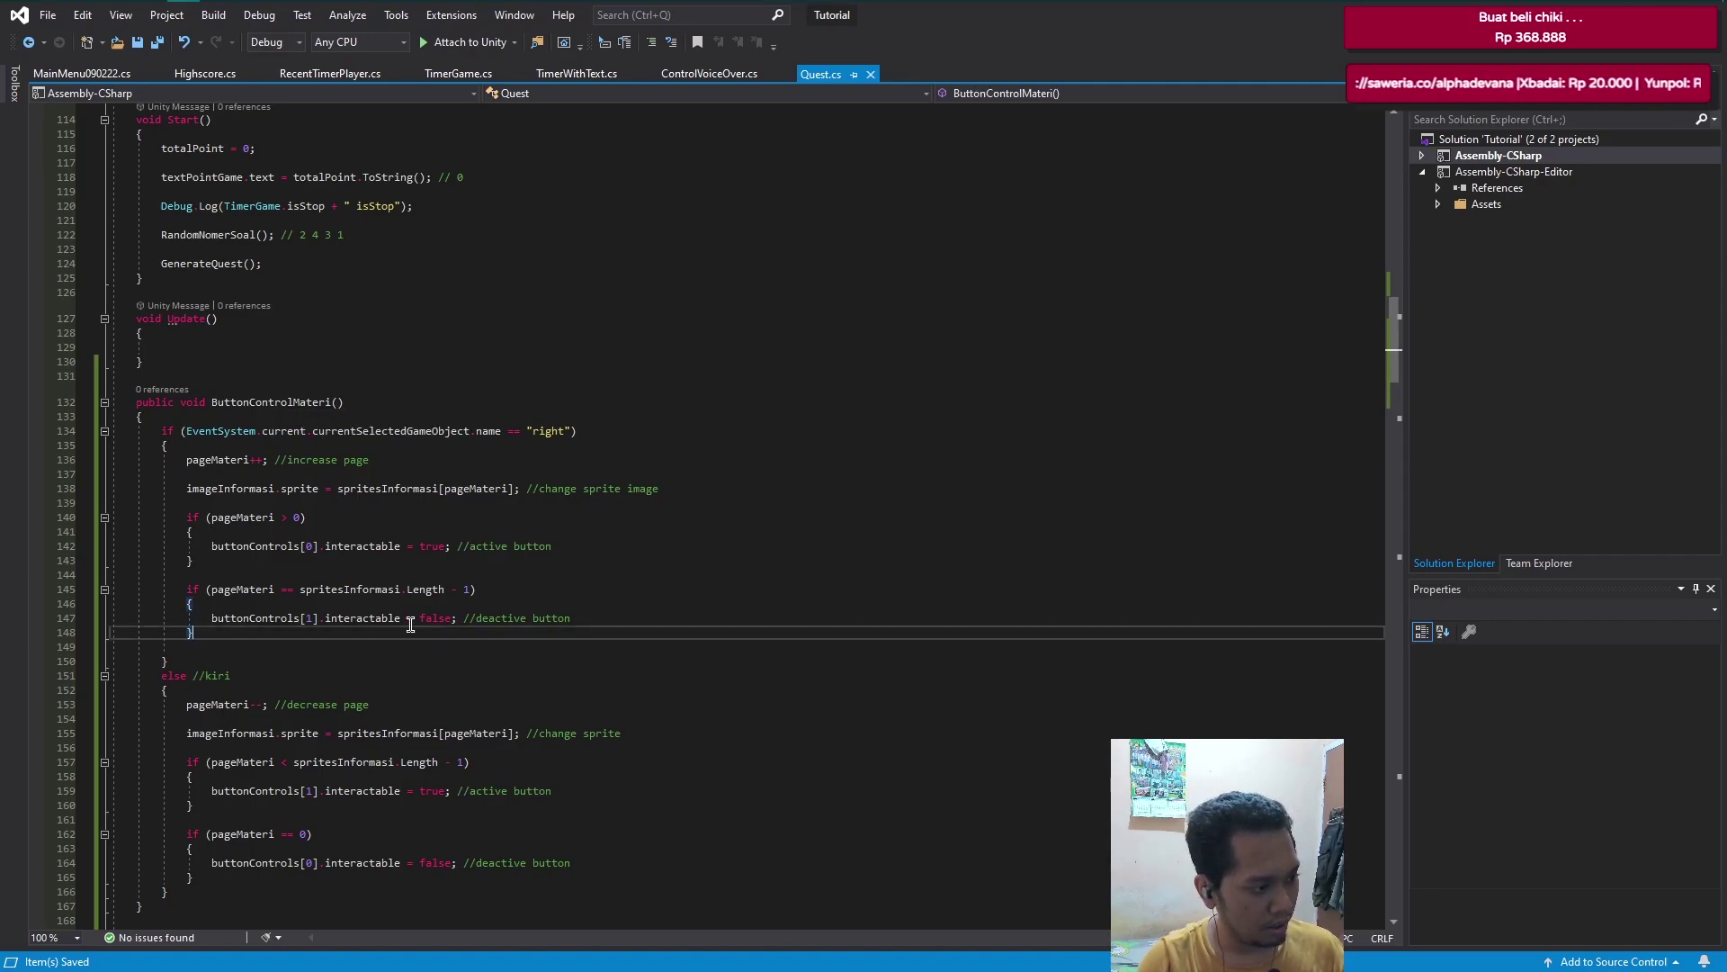
left_click(270, 645)
key("Return")
type("i")
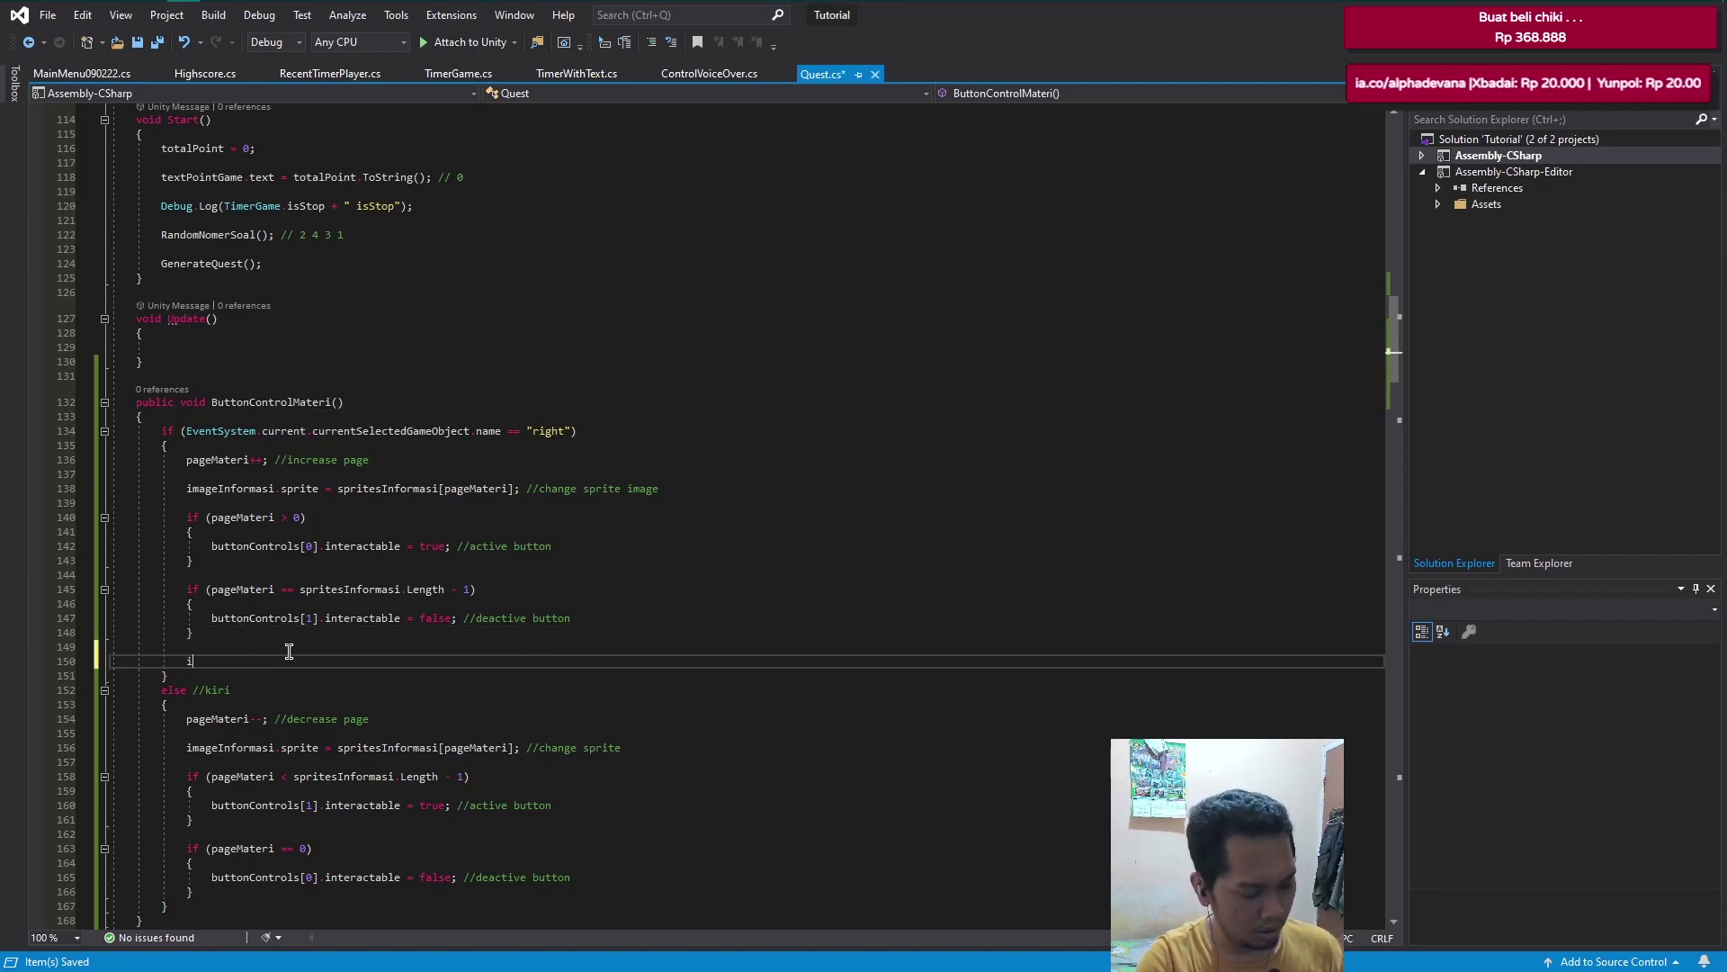
type("f")
key("Tab")
key("Tab")
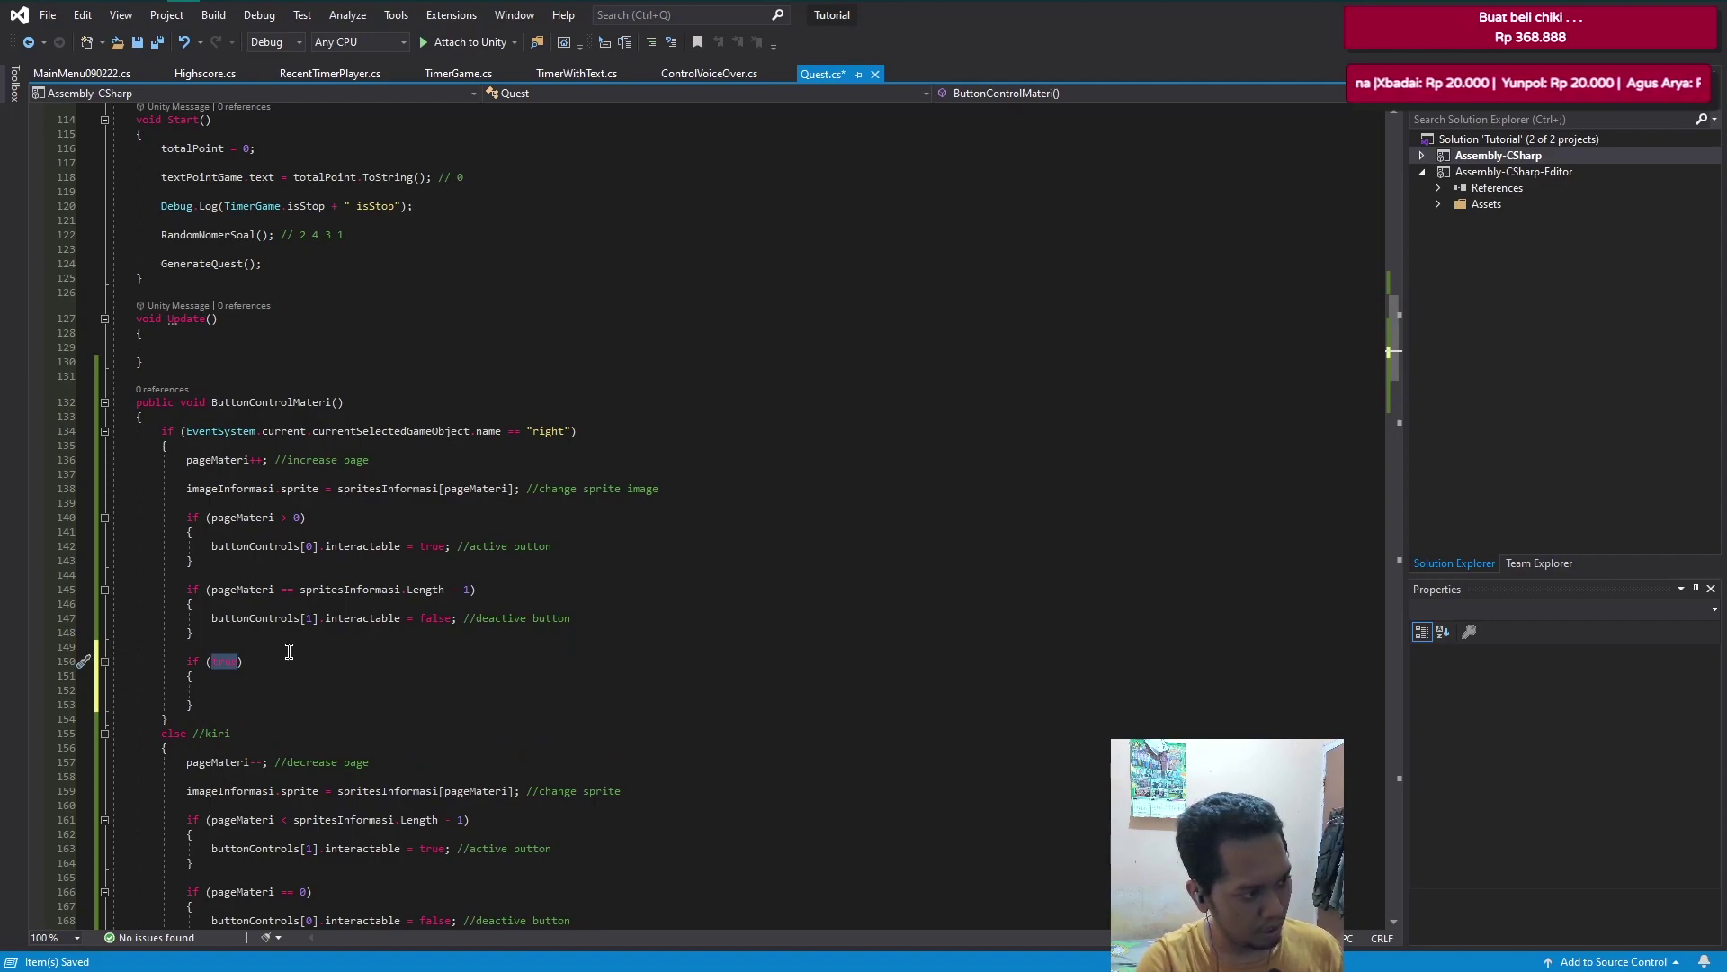
type("pag")
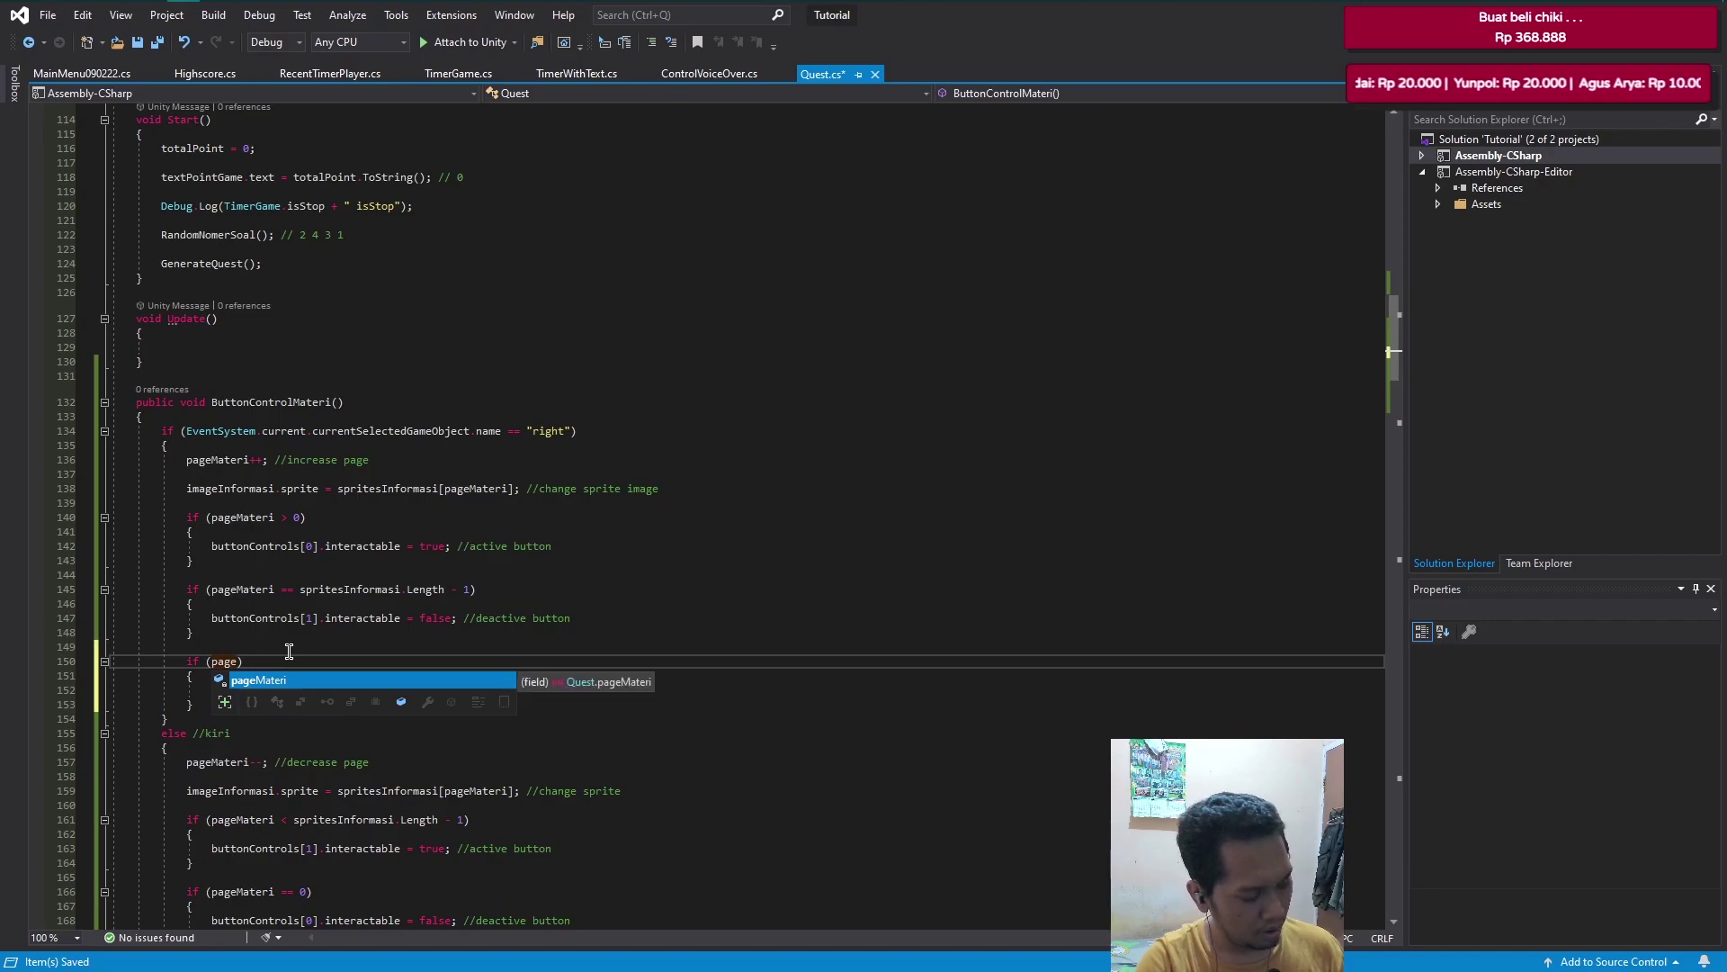
key("BackSpace")
key("BackSpace")
key("BackSpace")
type("isU")
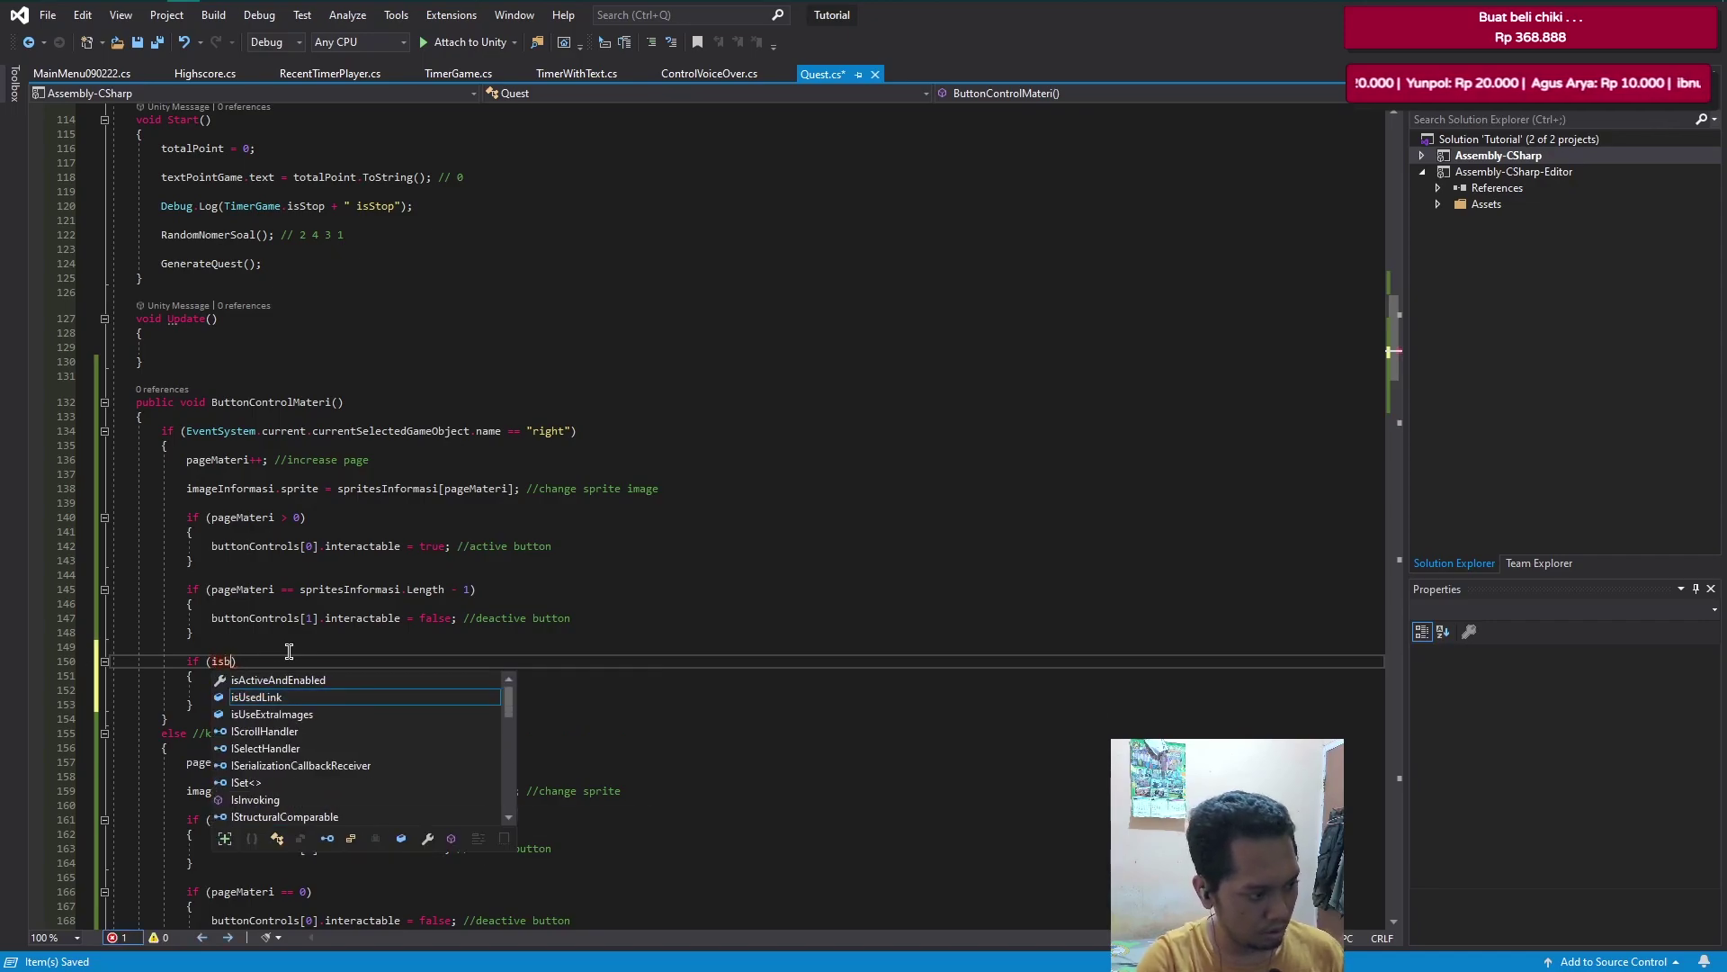
key("Tab")
type("[")
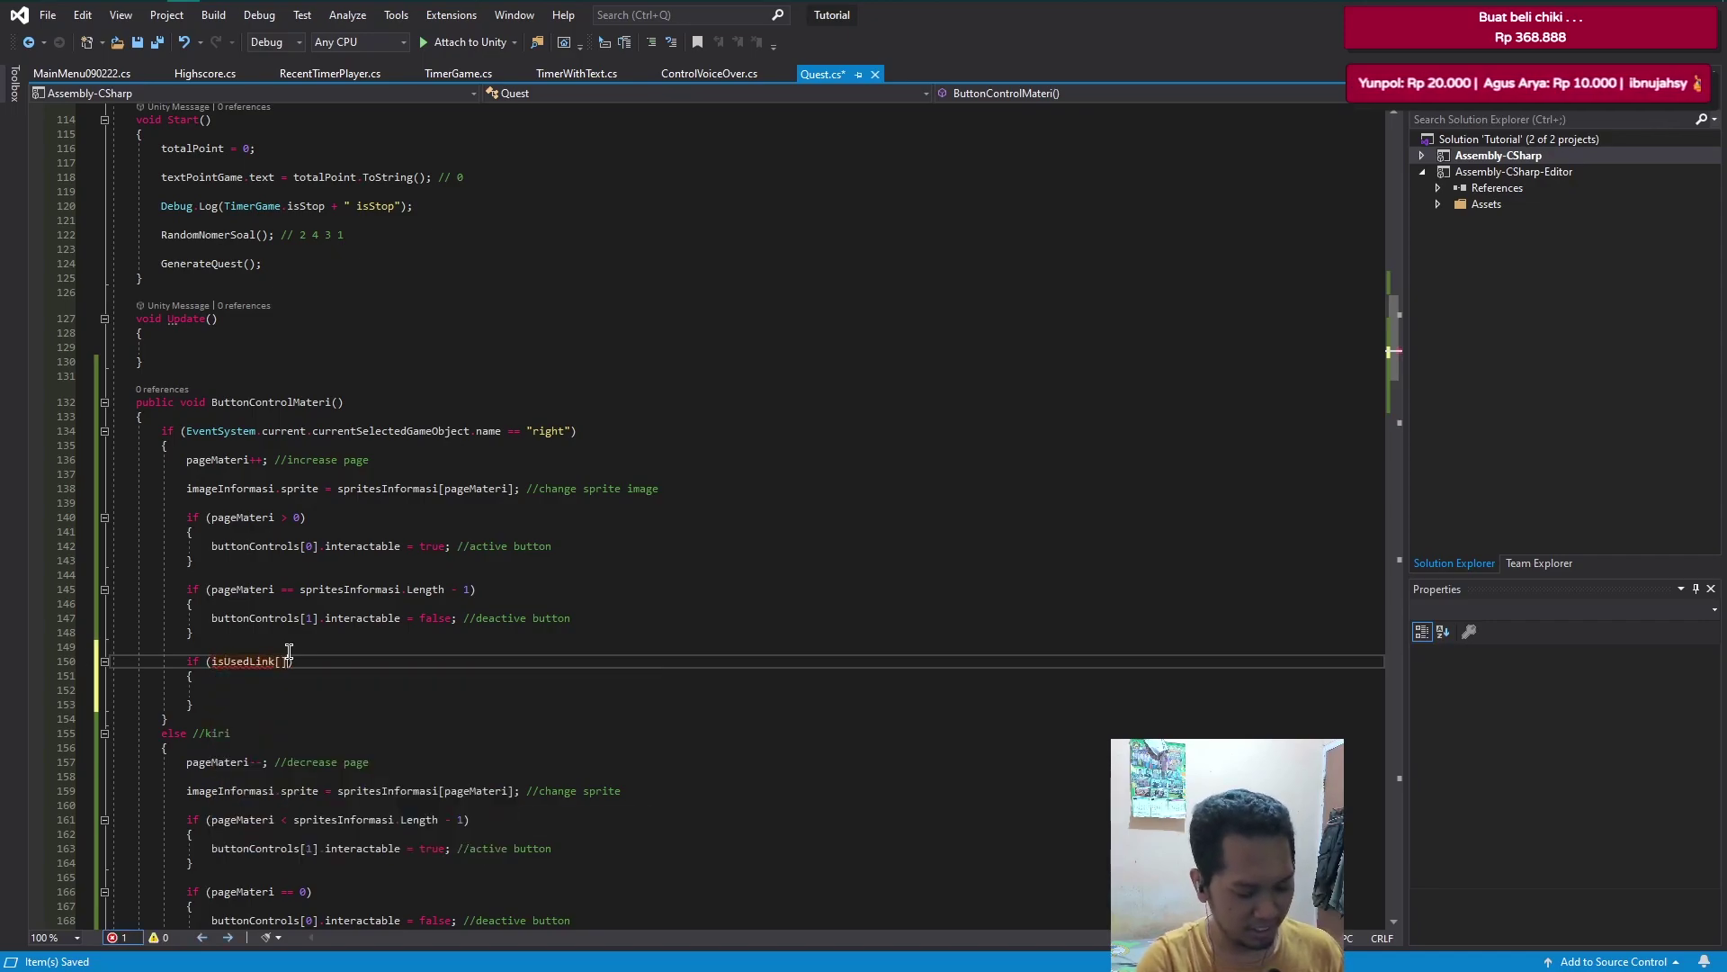
type("page")
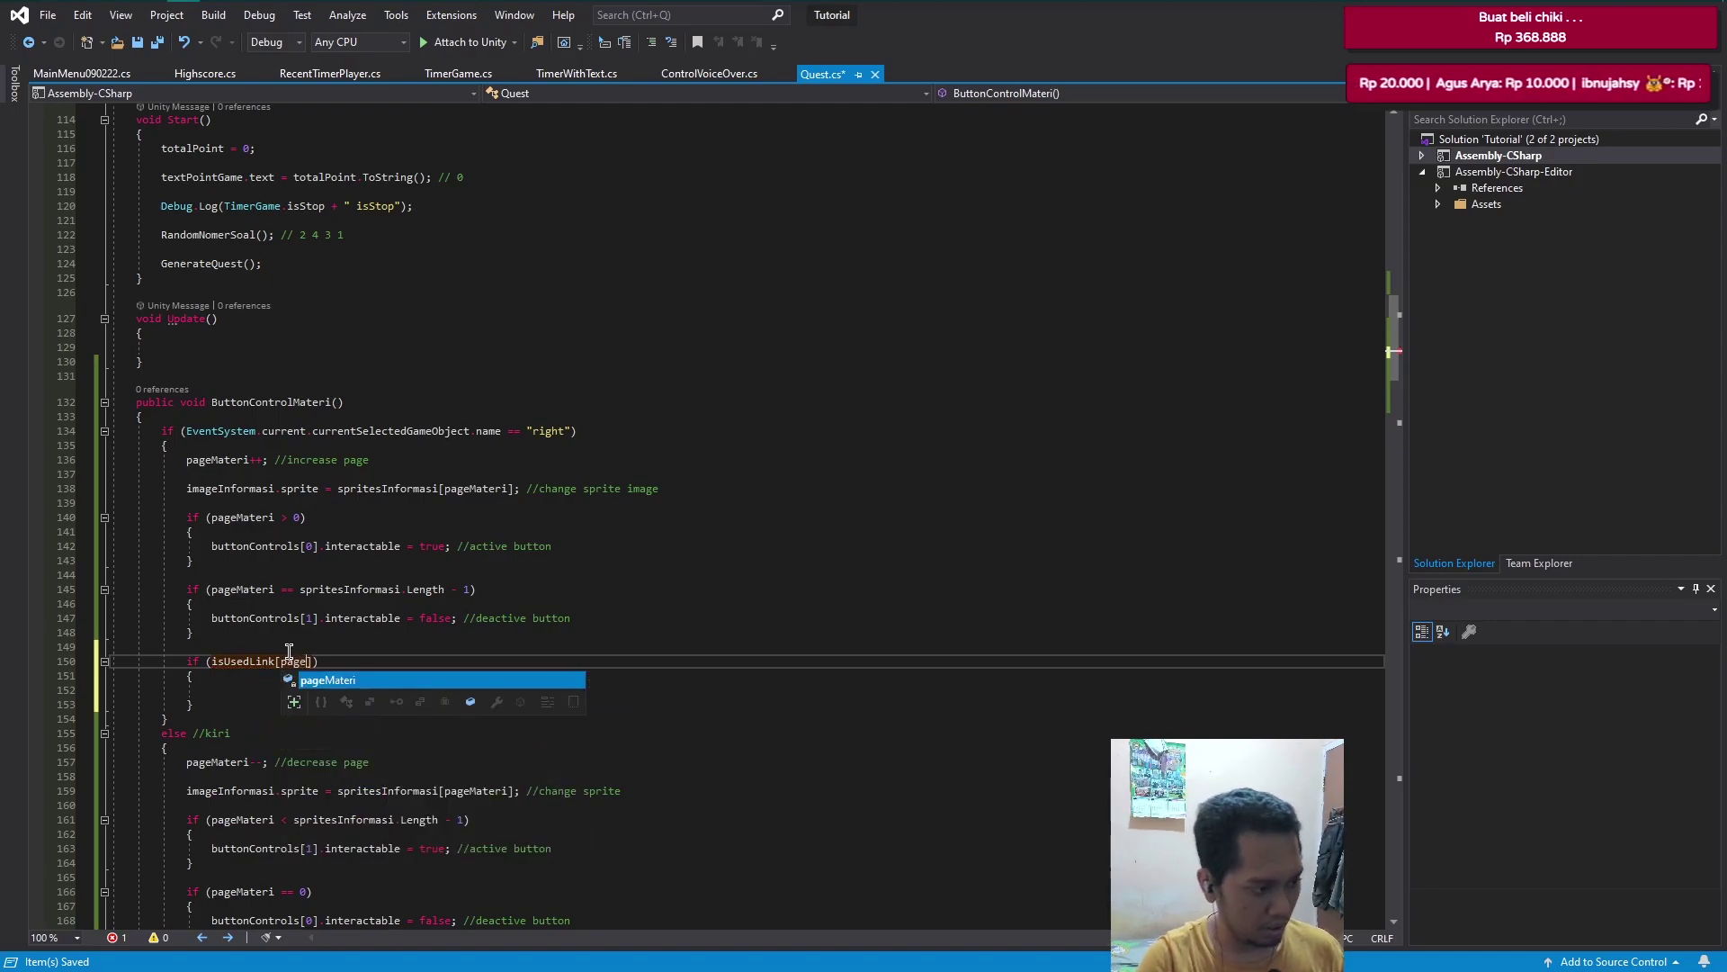
key("Tab")
type("=")
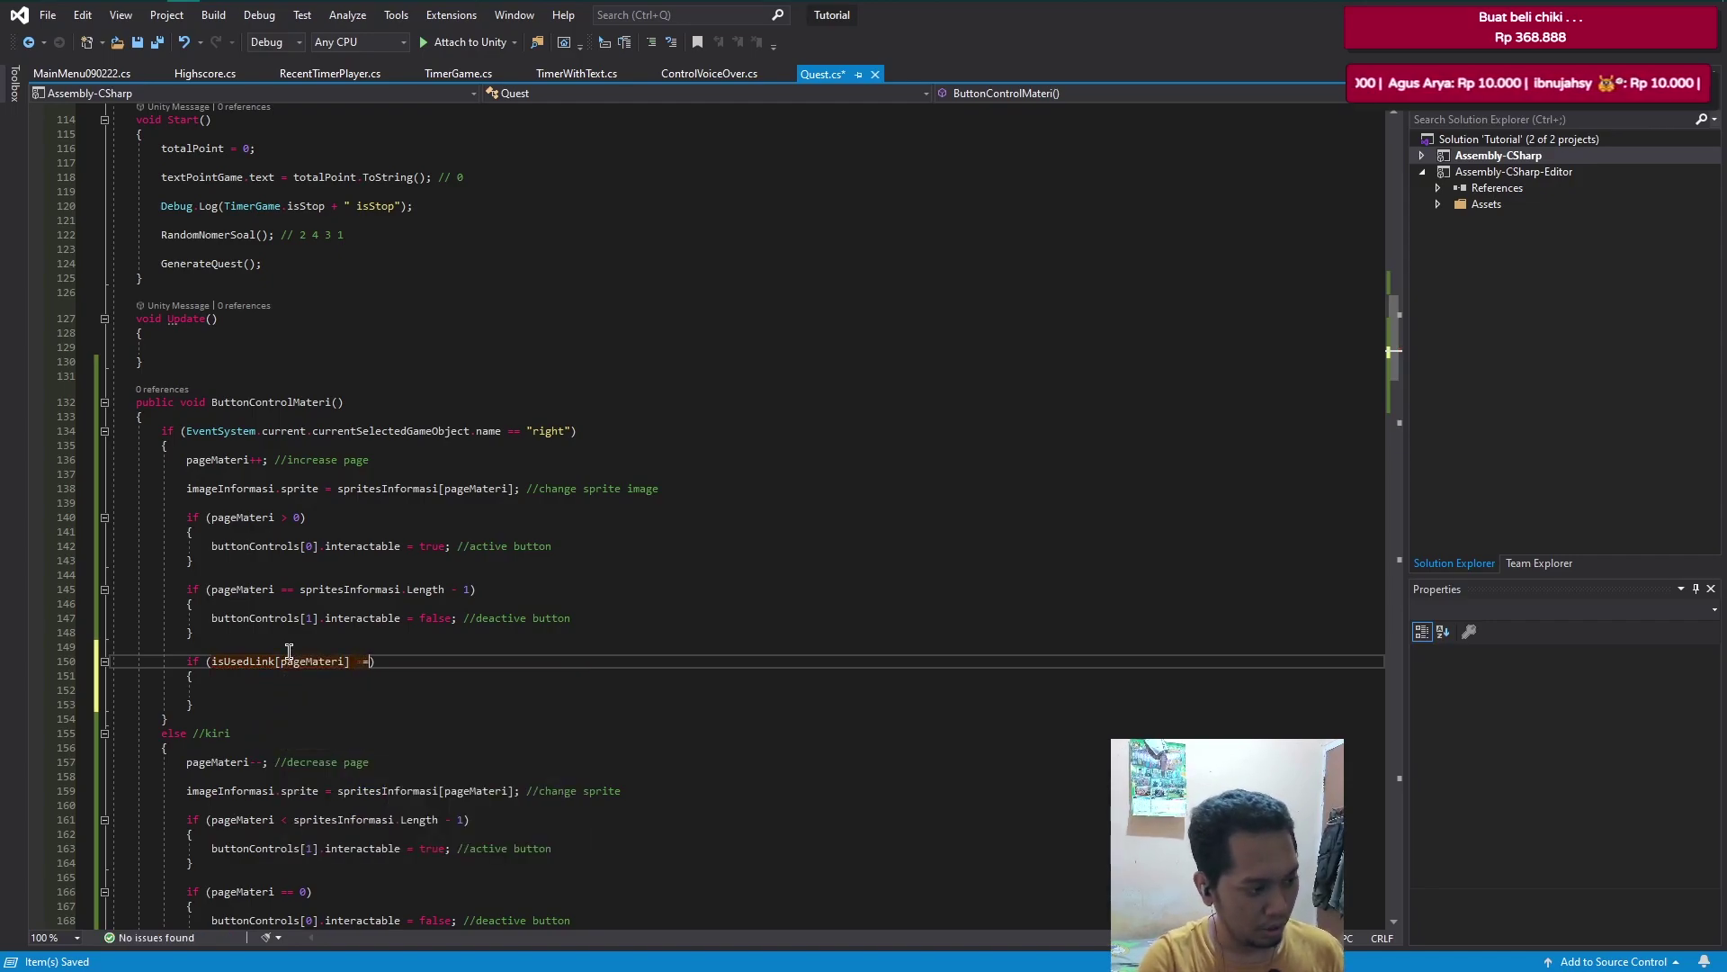
type("= true")
- Inside that if, call linkWebsite.SetActive(true);
key("Down")
key("Down")
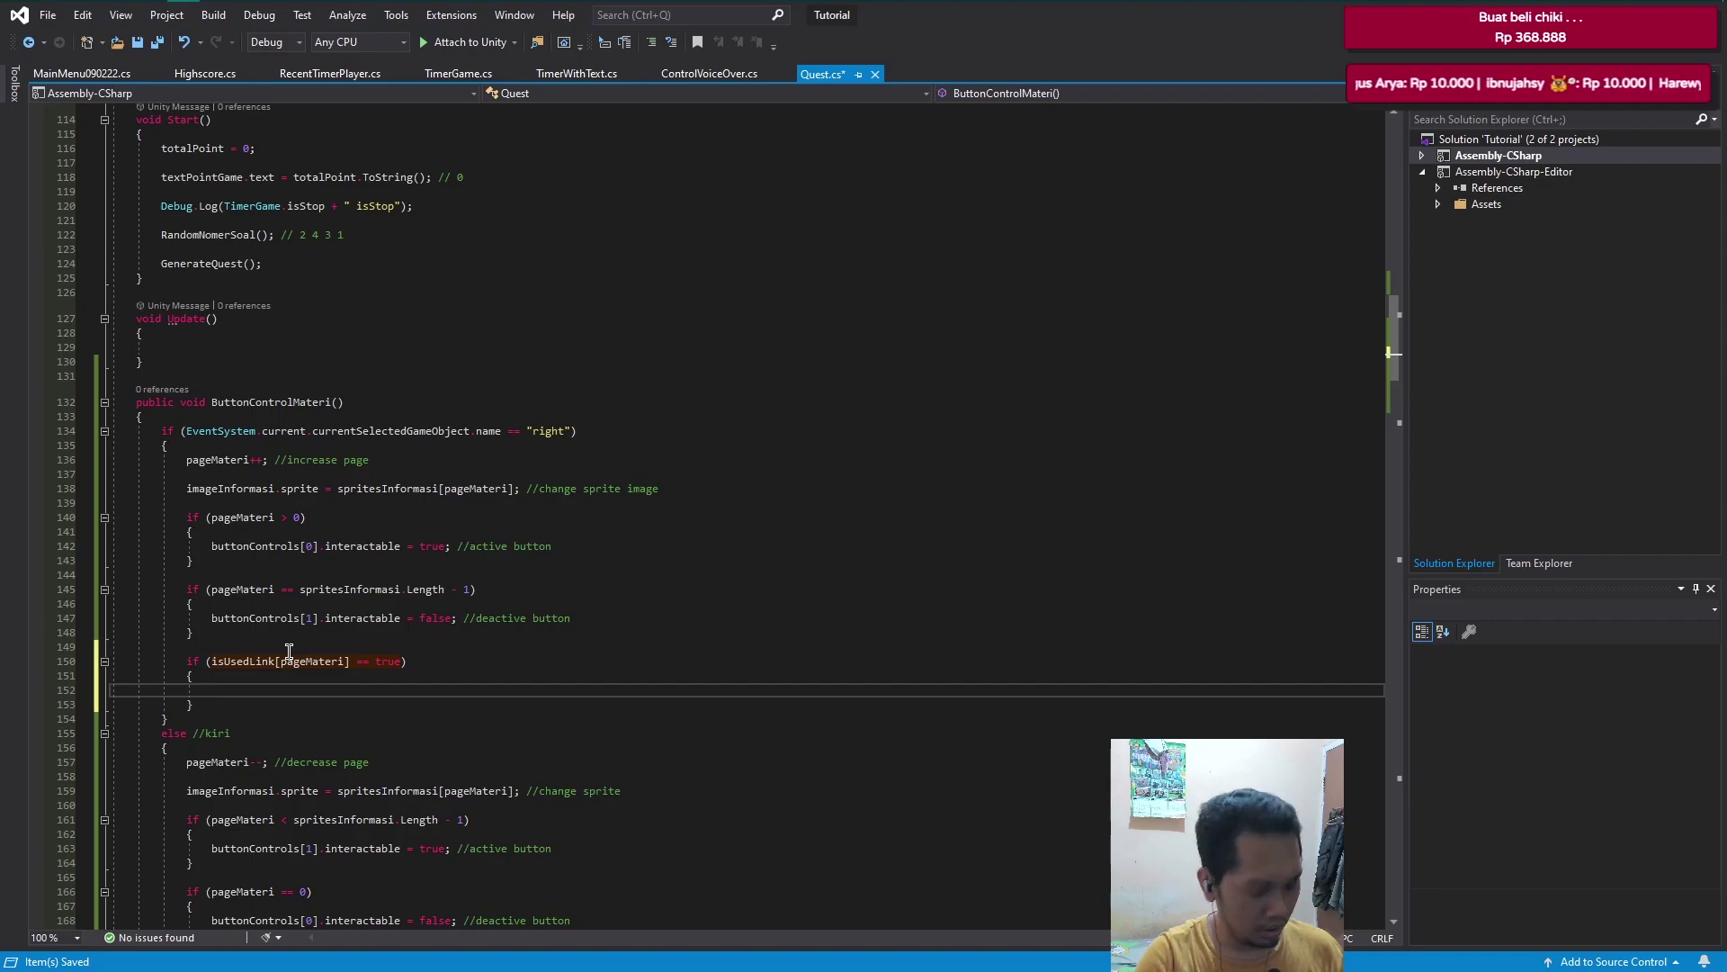
type("l")
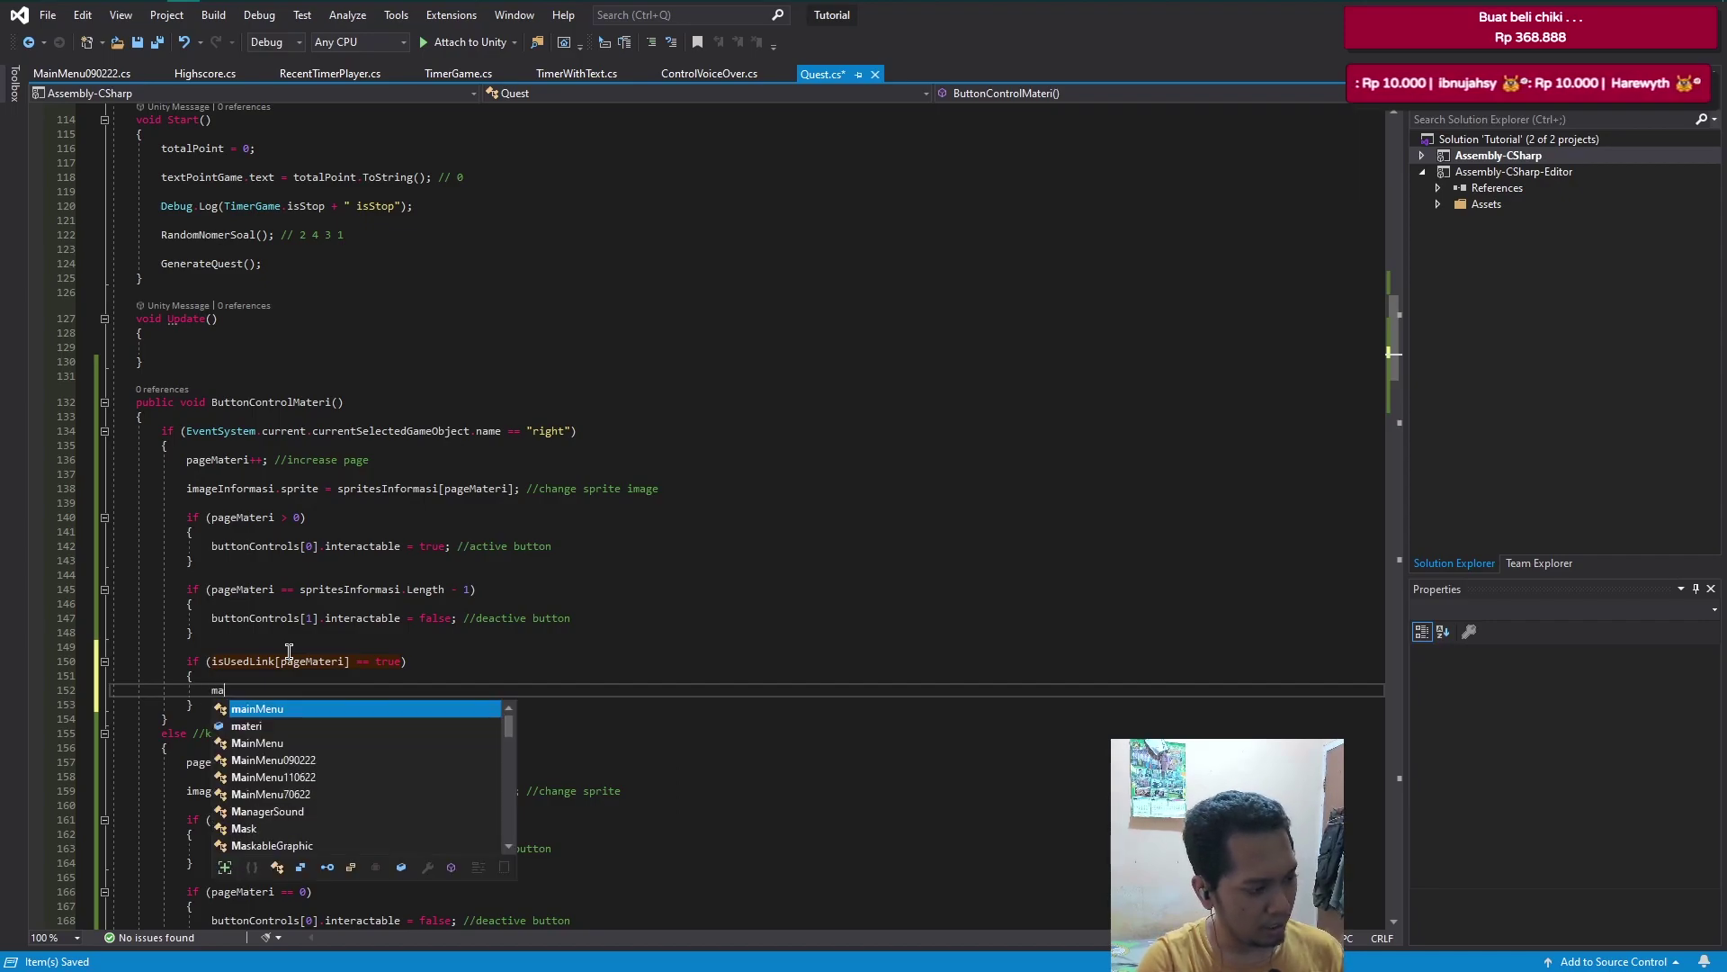
key("BackSpace")
type("link")
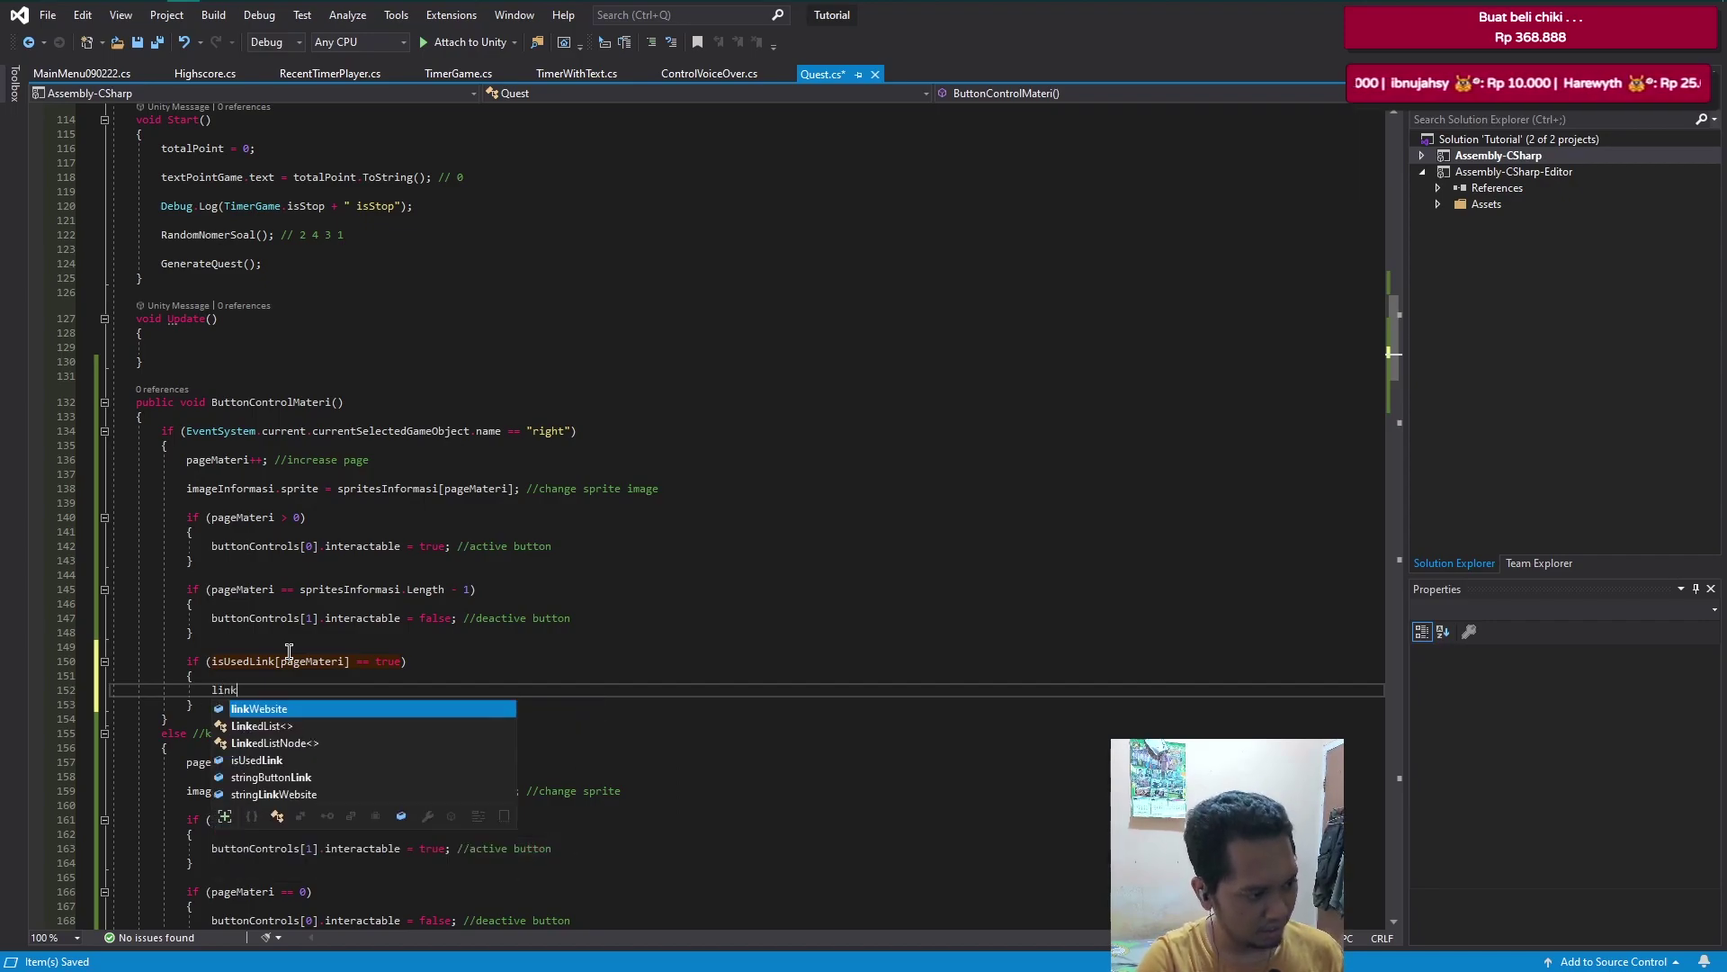
key("Tab")
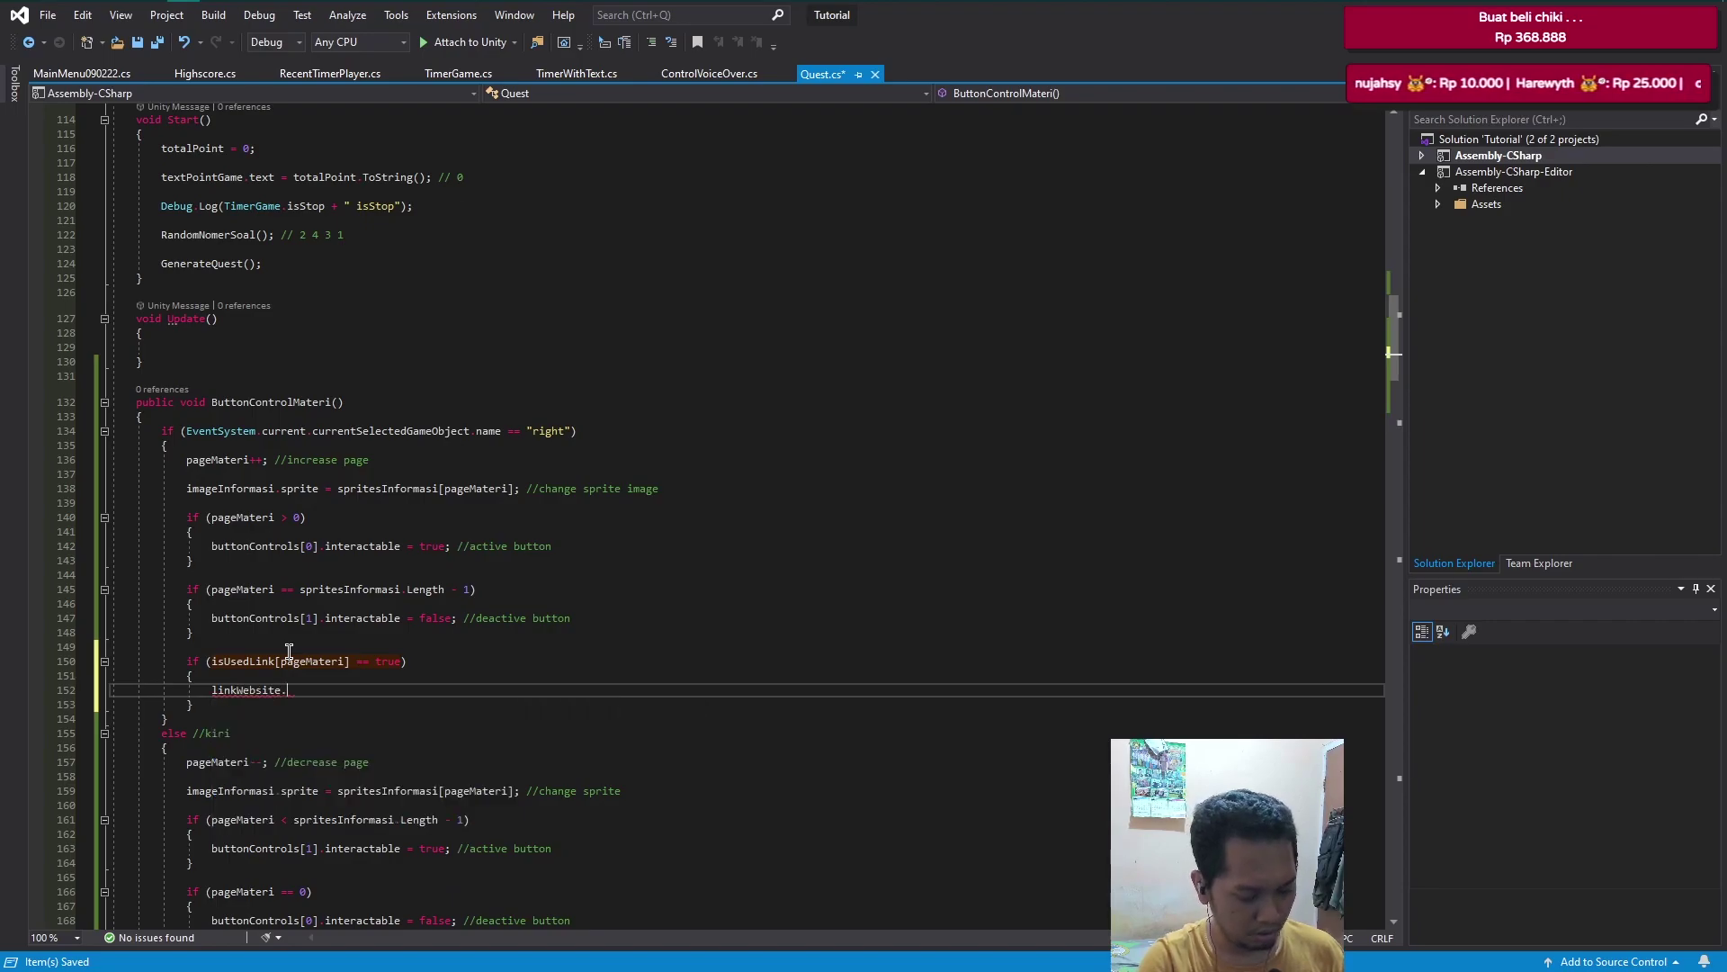
type("SetActive(")
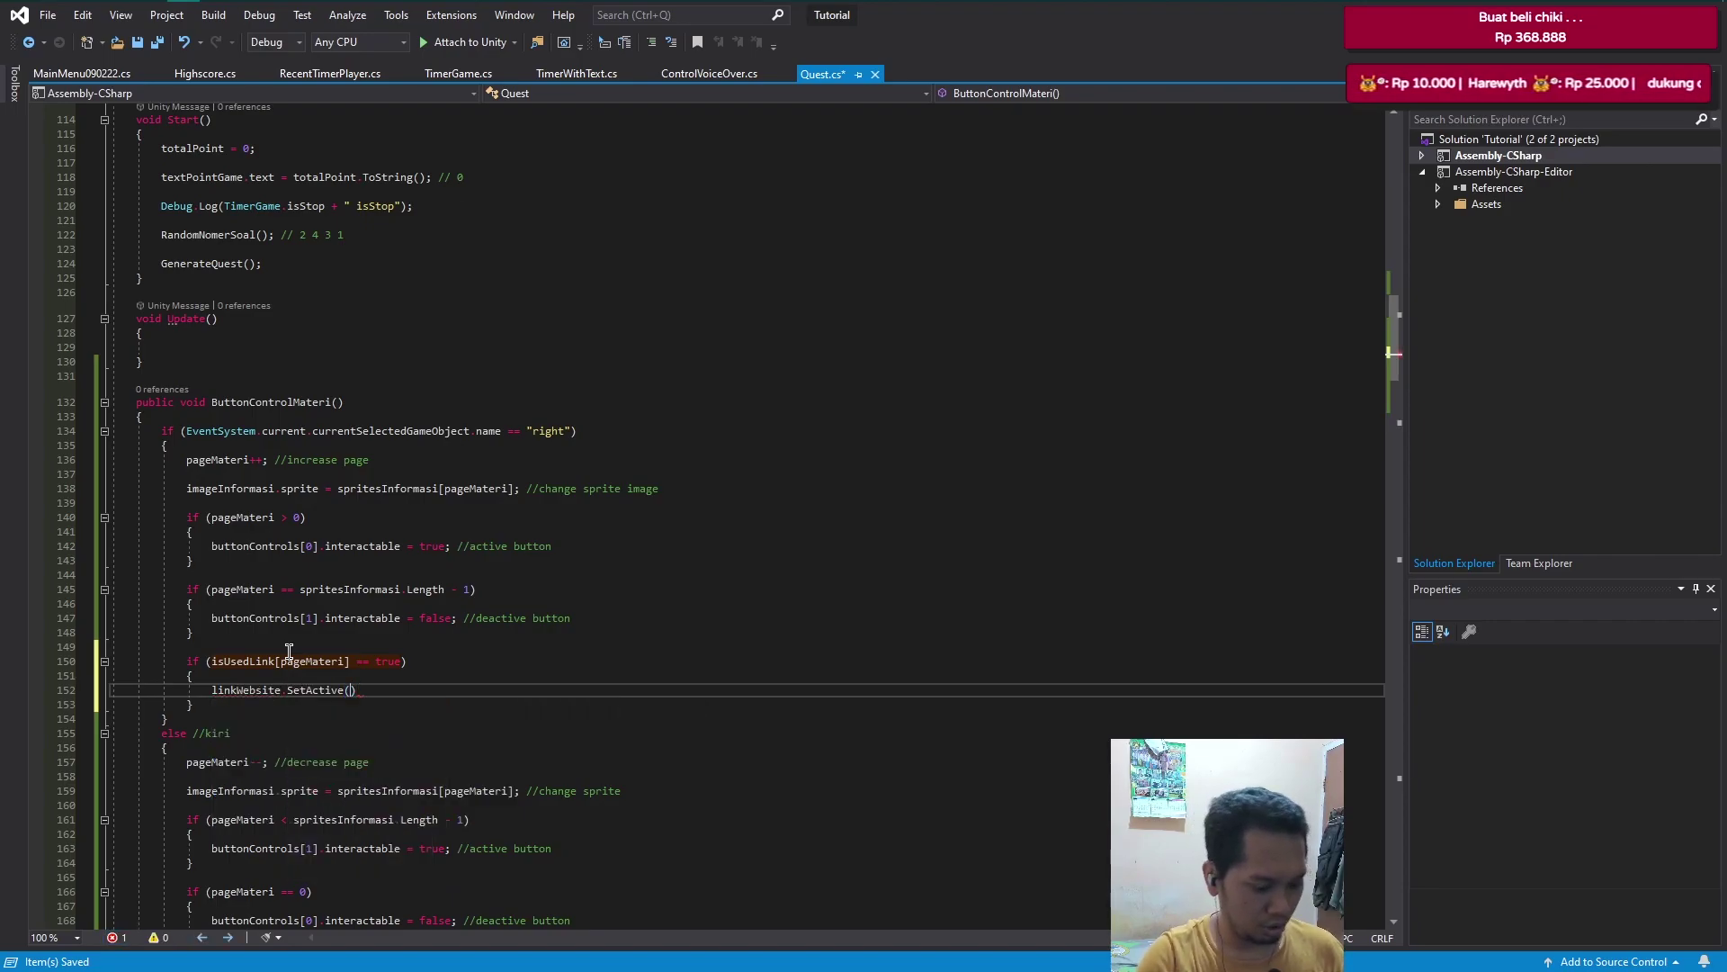
type("tr")
key("Tab")
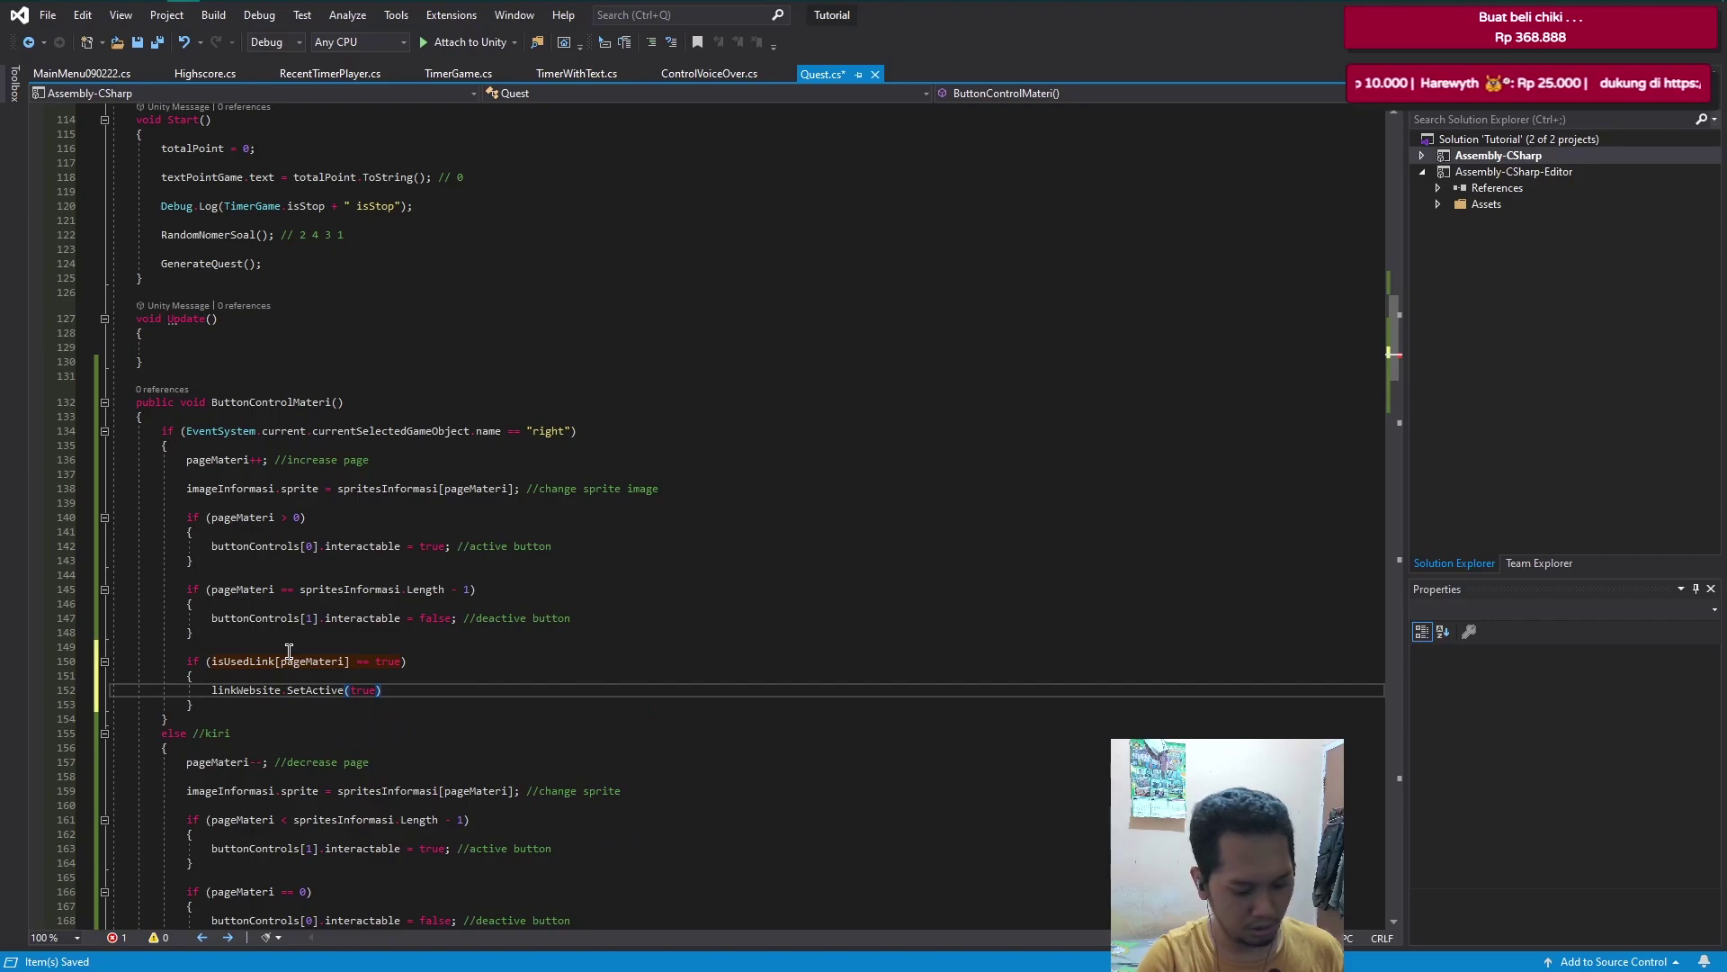
type(";")
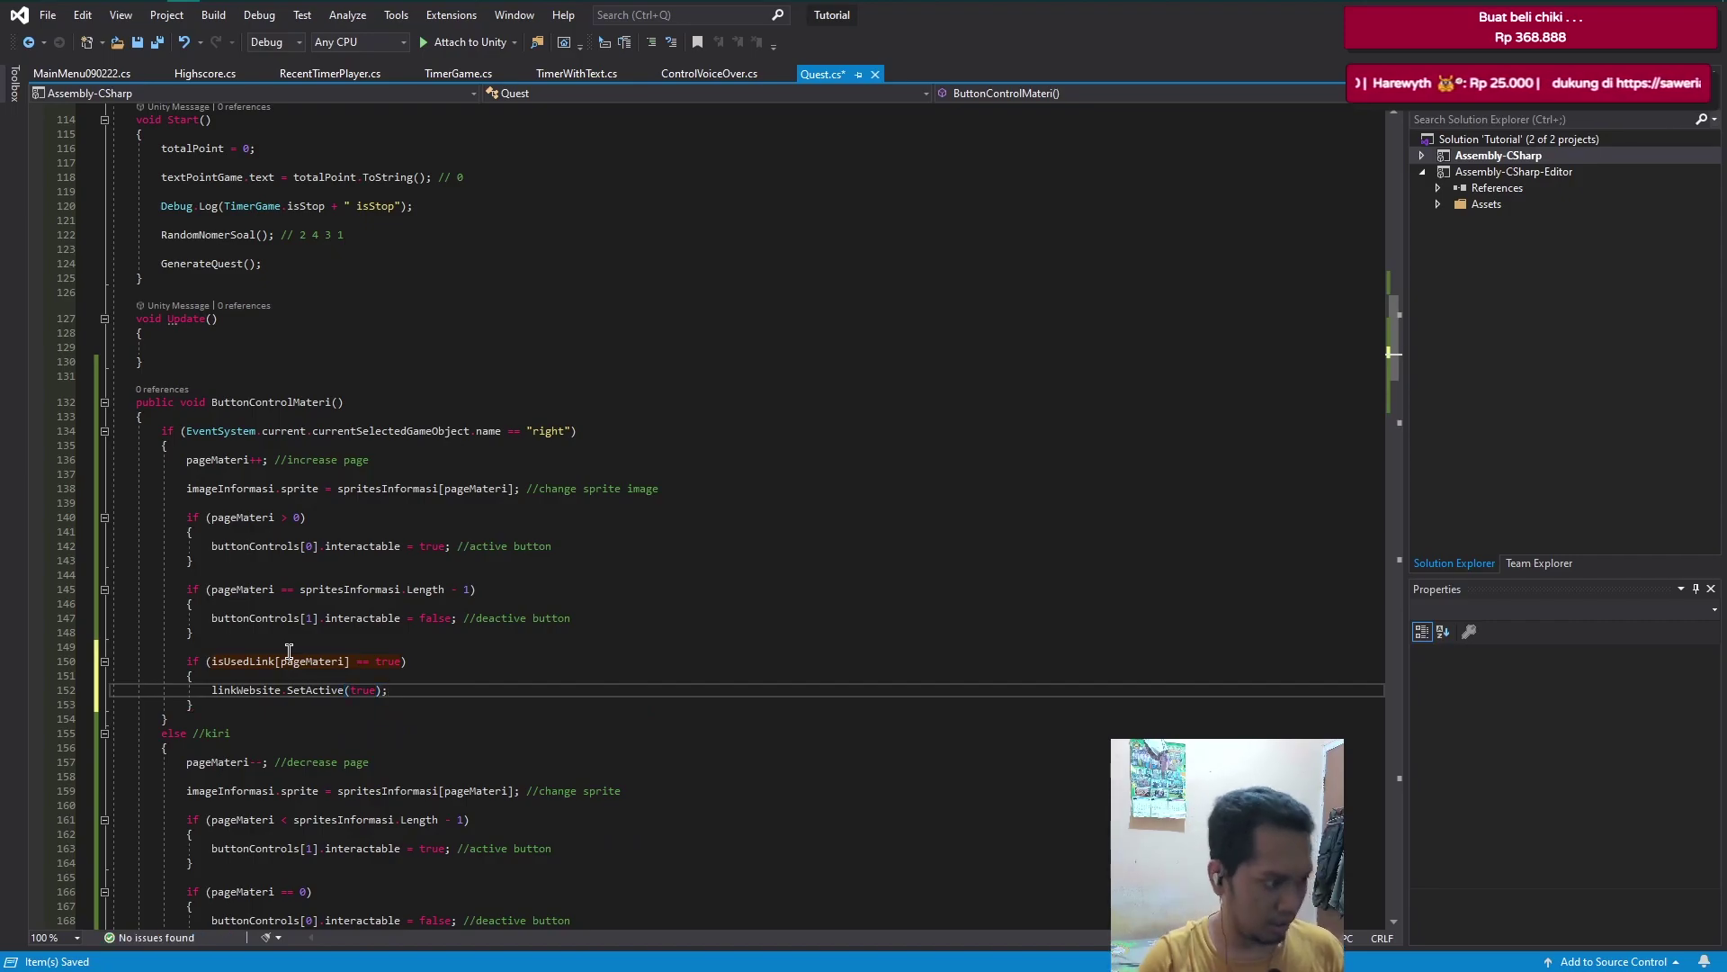
- Add an else branch calling linkWebsite.SetActive(false); and save Quest.cs
key("Down")
key("Return")
type("else")
key("Tab")
key("Tab")
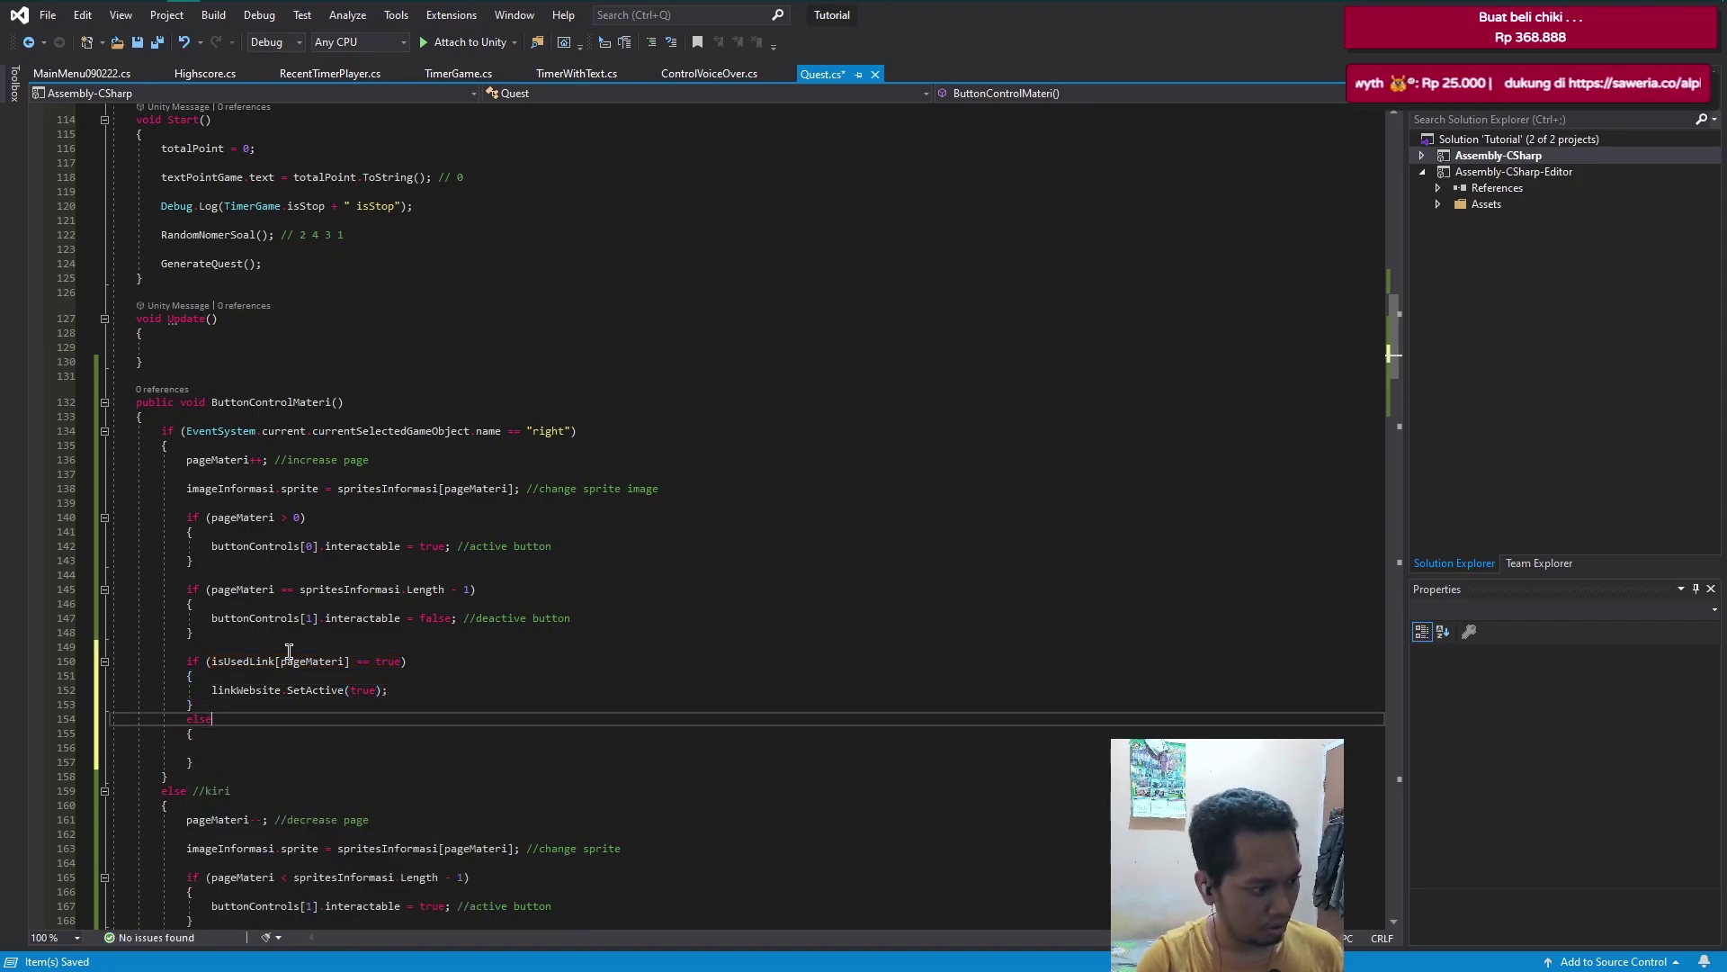
key("Up")
key("Up")
key("ctrl+c")
key("Down")
key("Down")
key("Down")
key("ctrl+v")
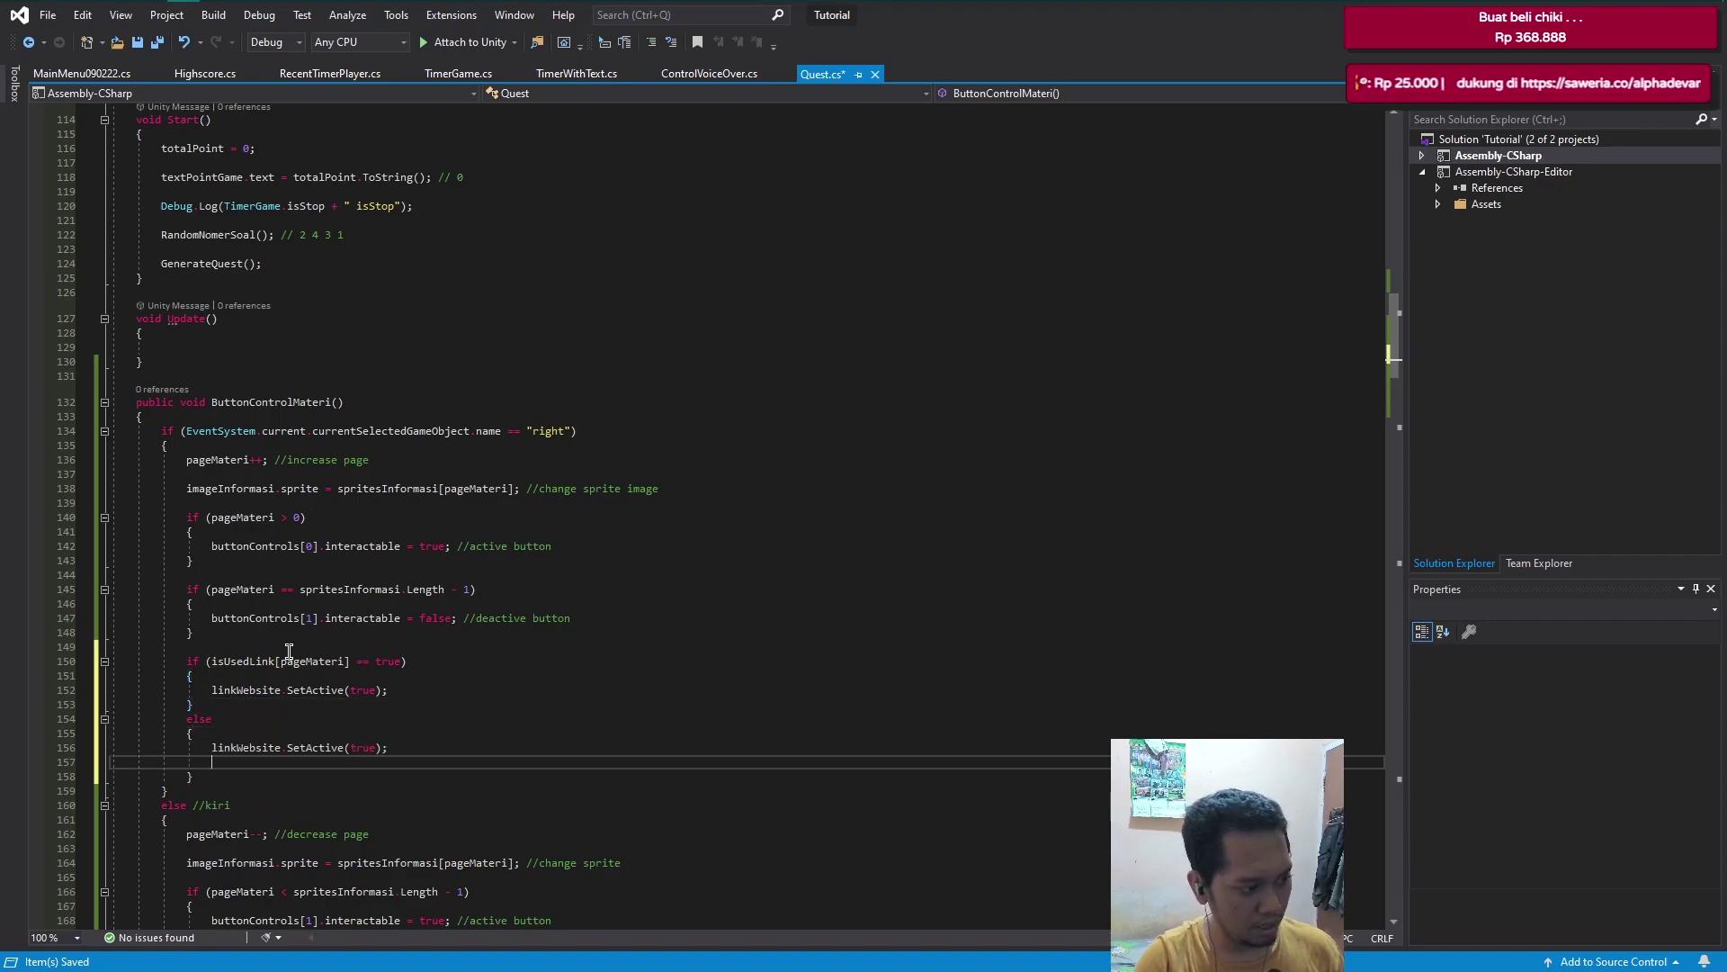
key("BackSpace")
key("BackSpace")
key("BackSpace")
key("BackSpace")
type("false")
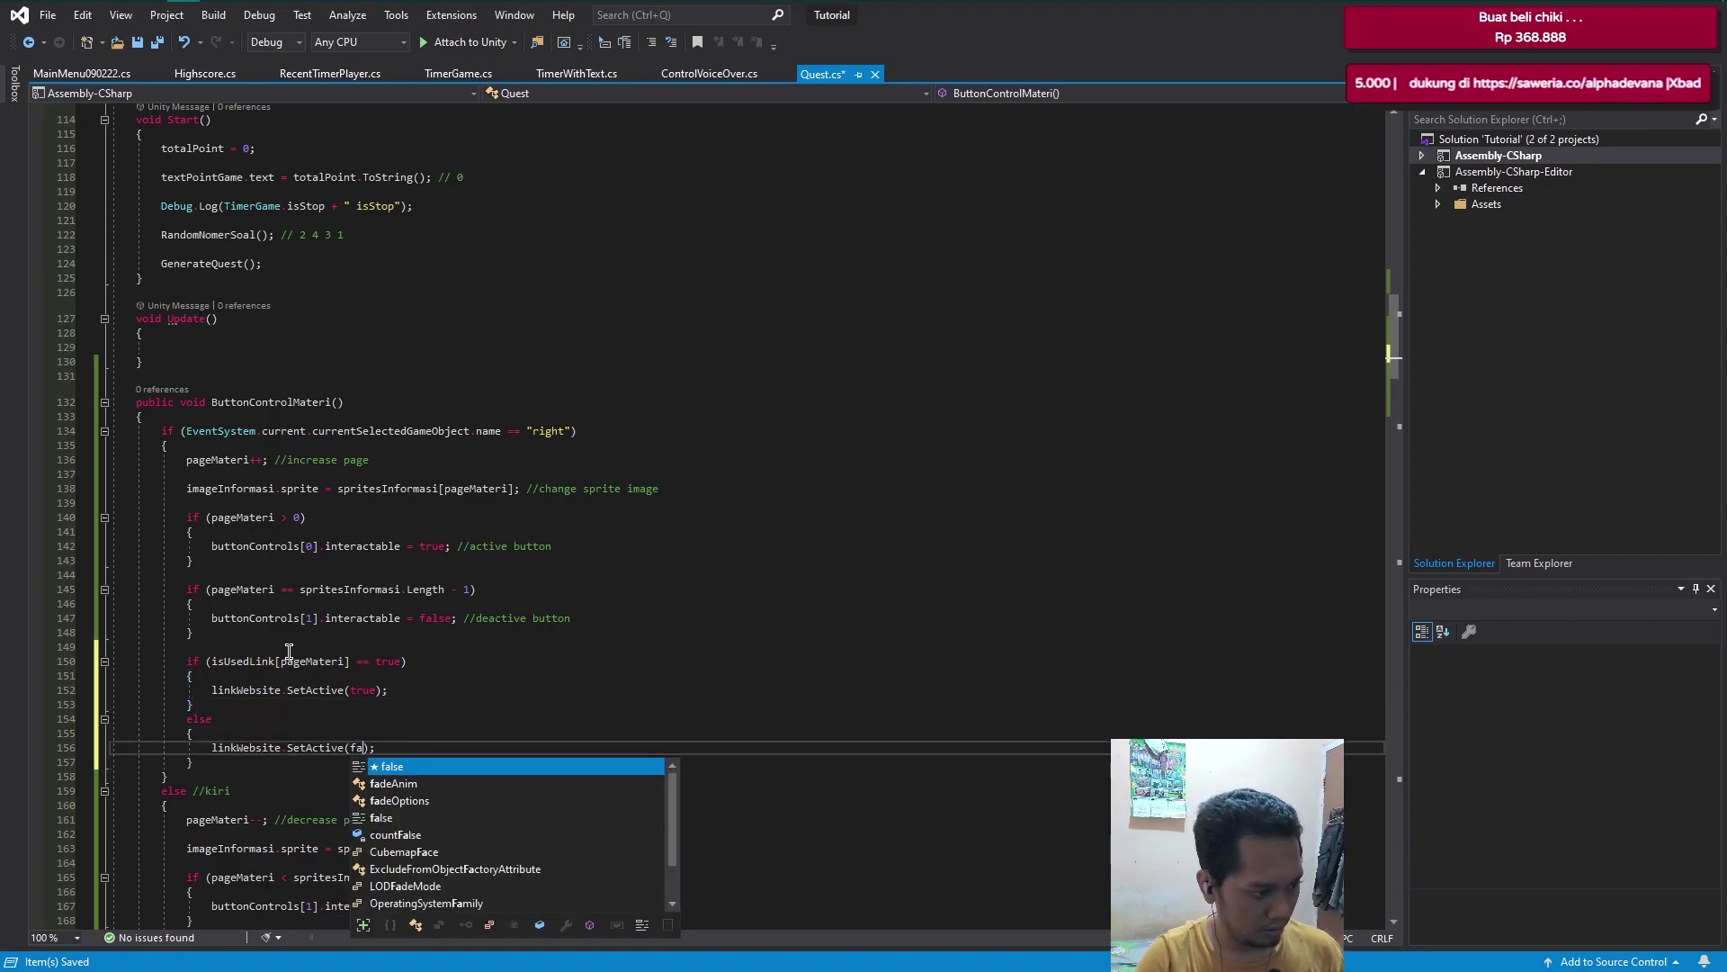
key("ctrl+s")
- Copy the isUsedLink link-check block and paste it after both page branches
left_click_drag(204, 767, 163, 689)
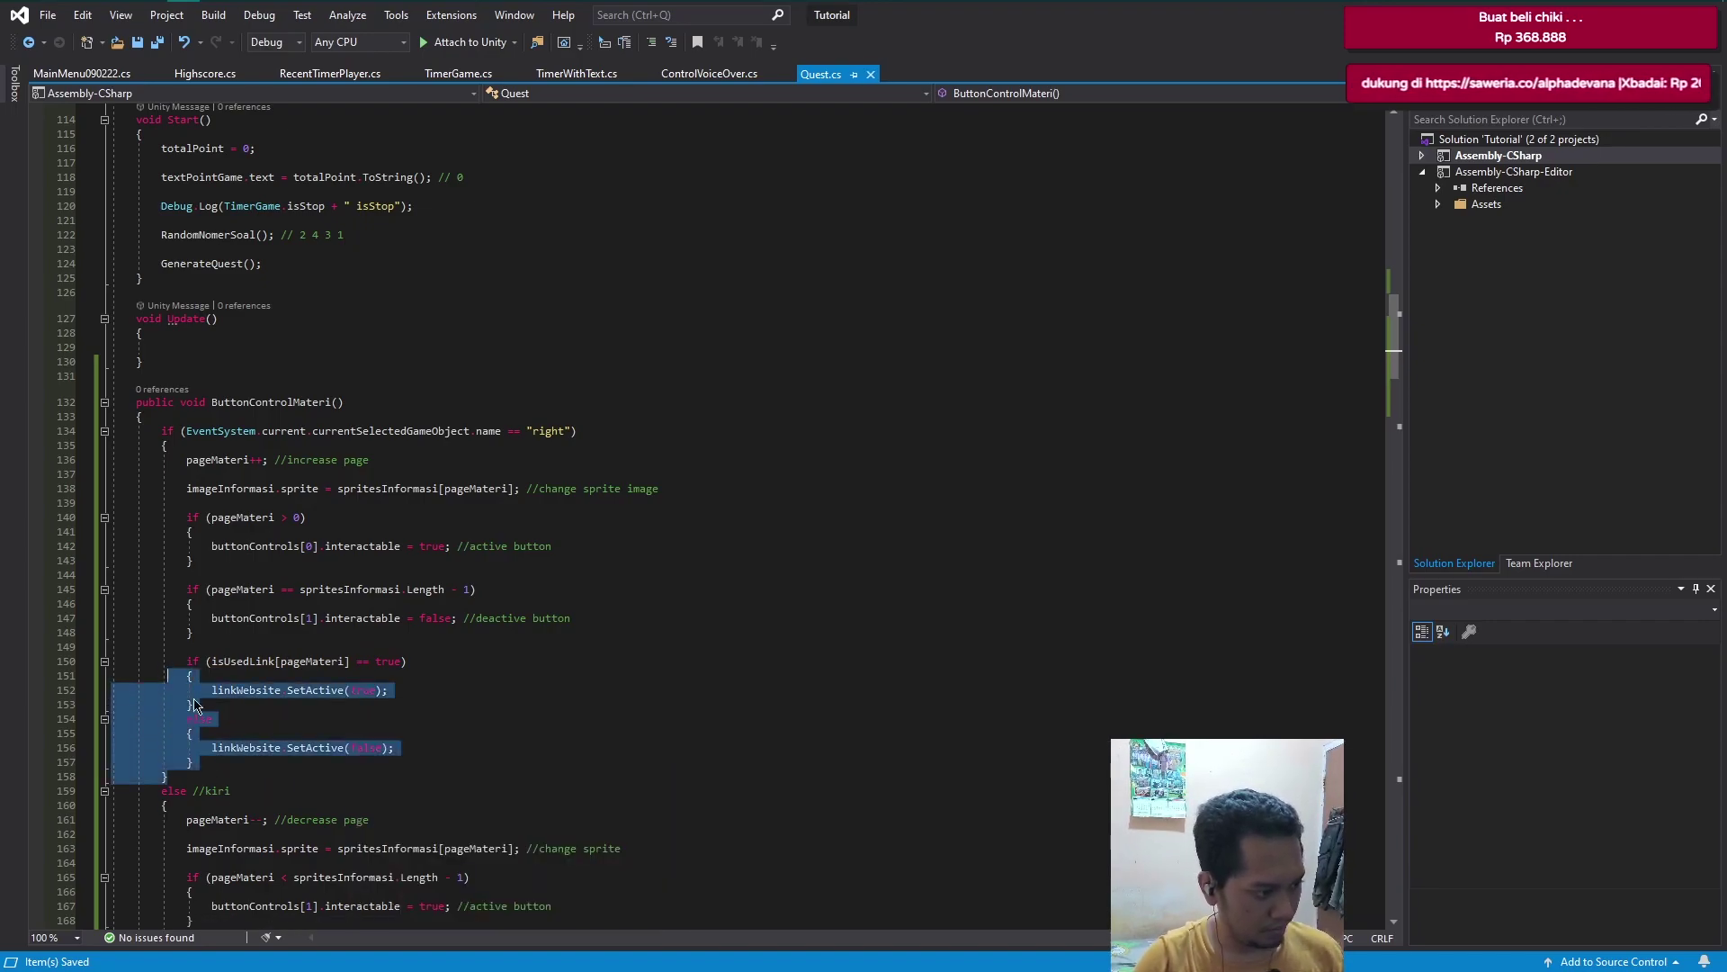
left_click(211, 771)
left_click_drag(211, 771, 161, 661)
scroll(289, 725, "down", 3)
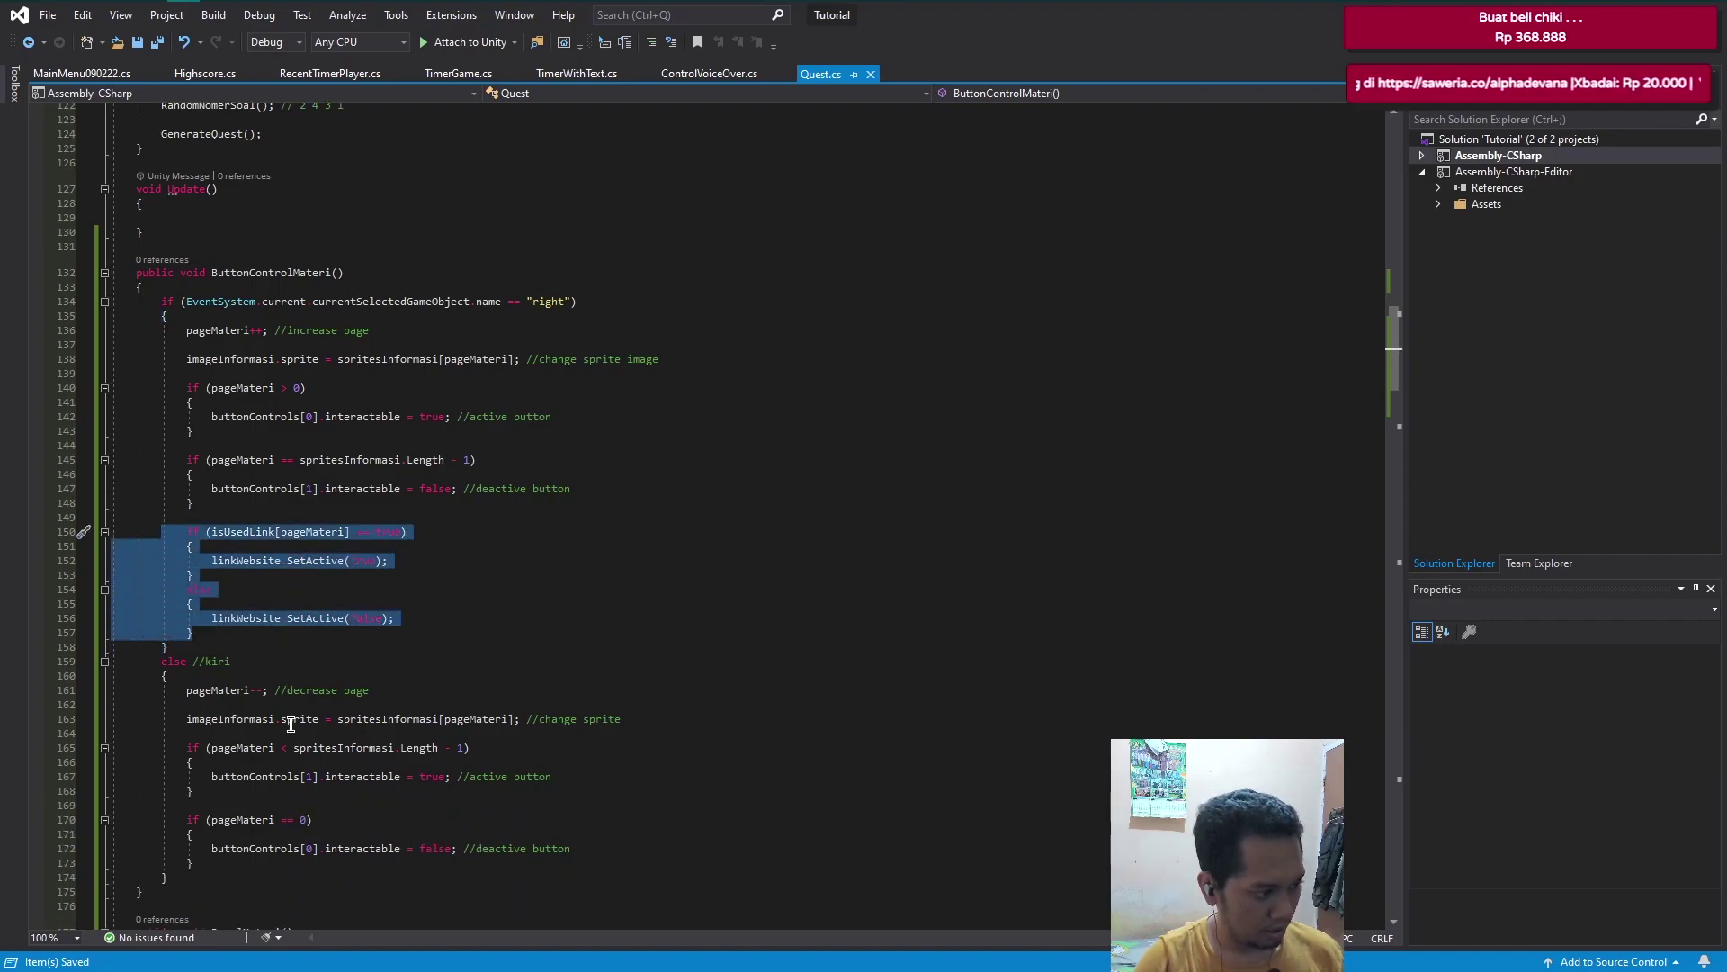
scroll(290, 724, "down", 4)
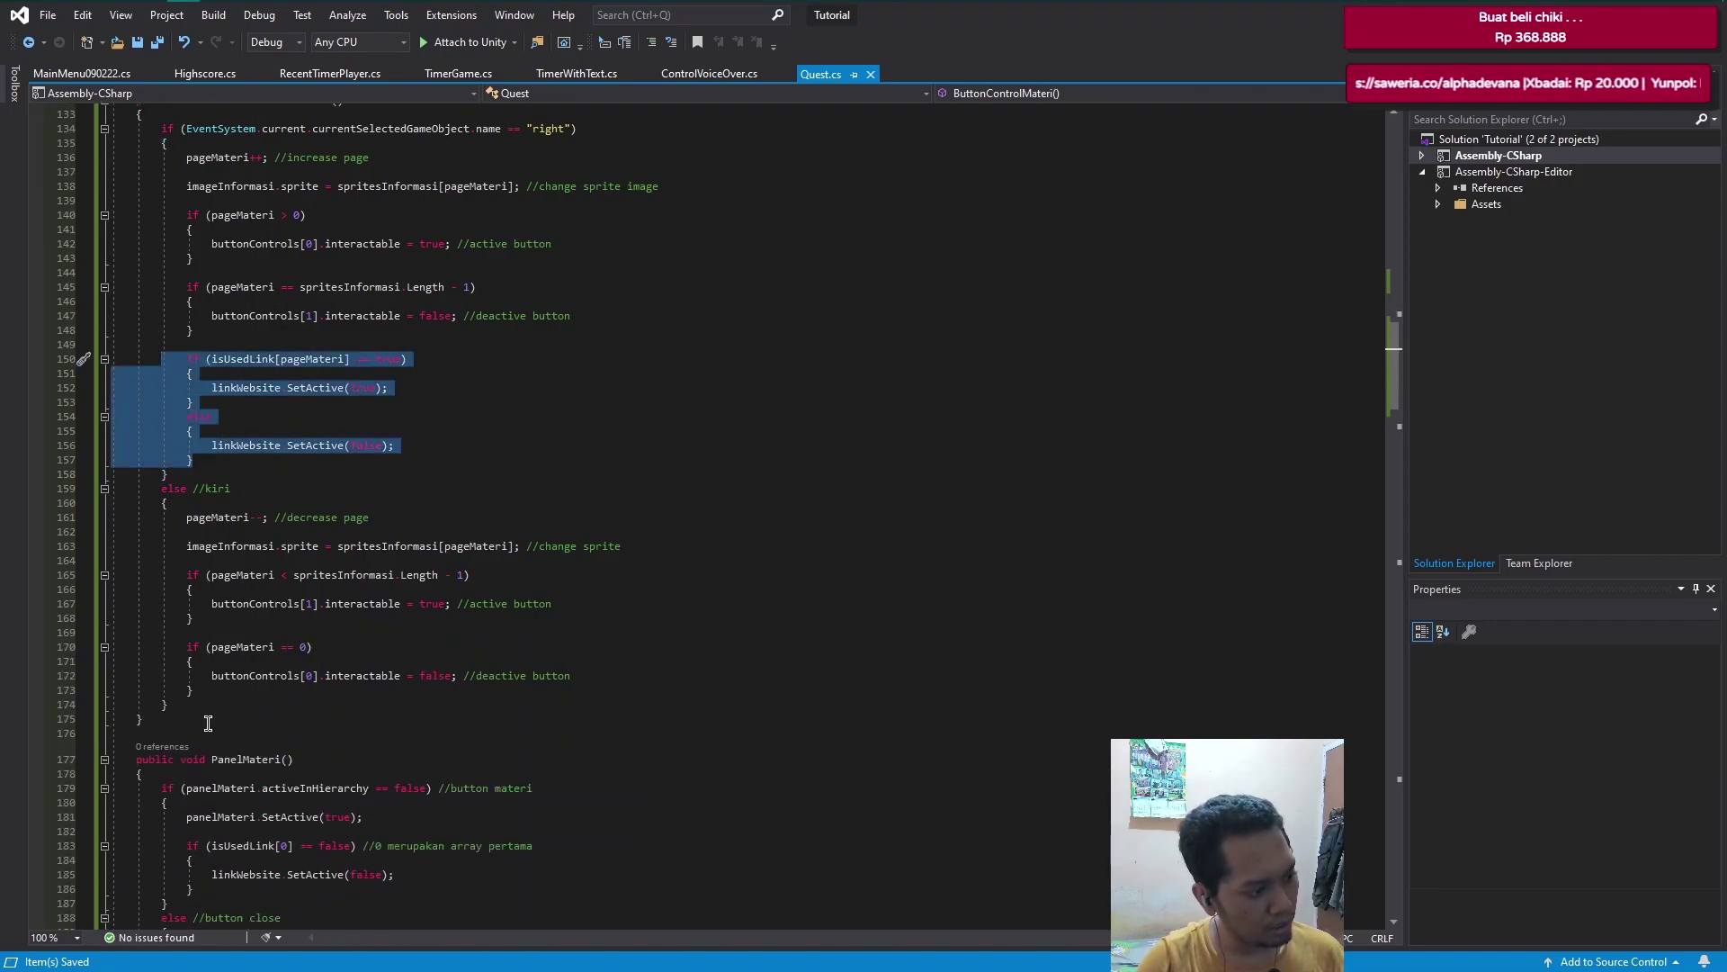
scroll(254, 708, "up", 1)
left_click(239, 743)
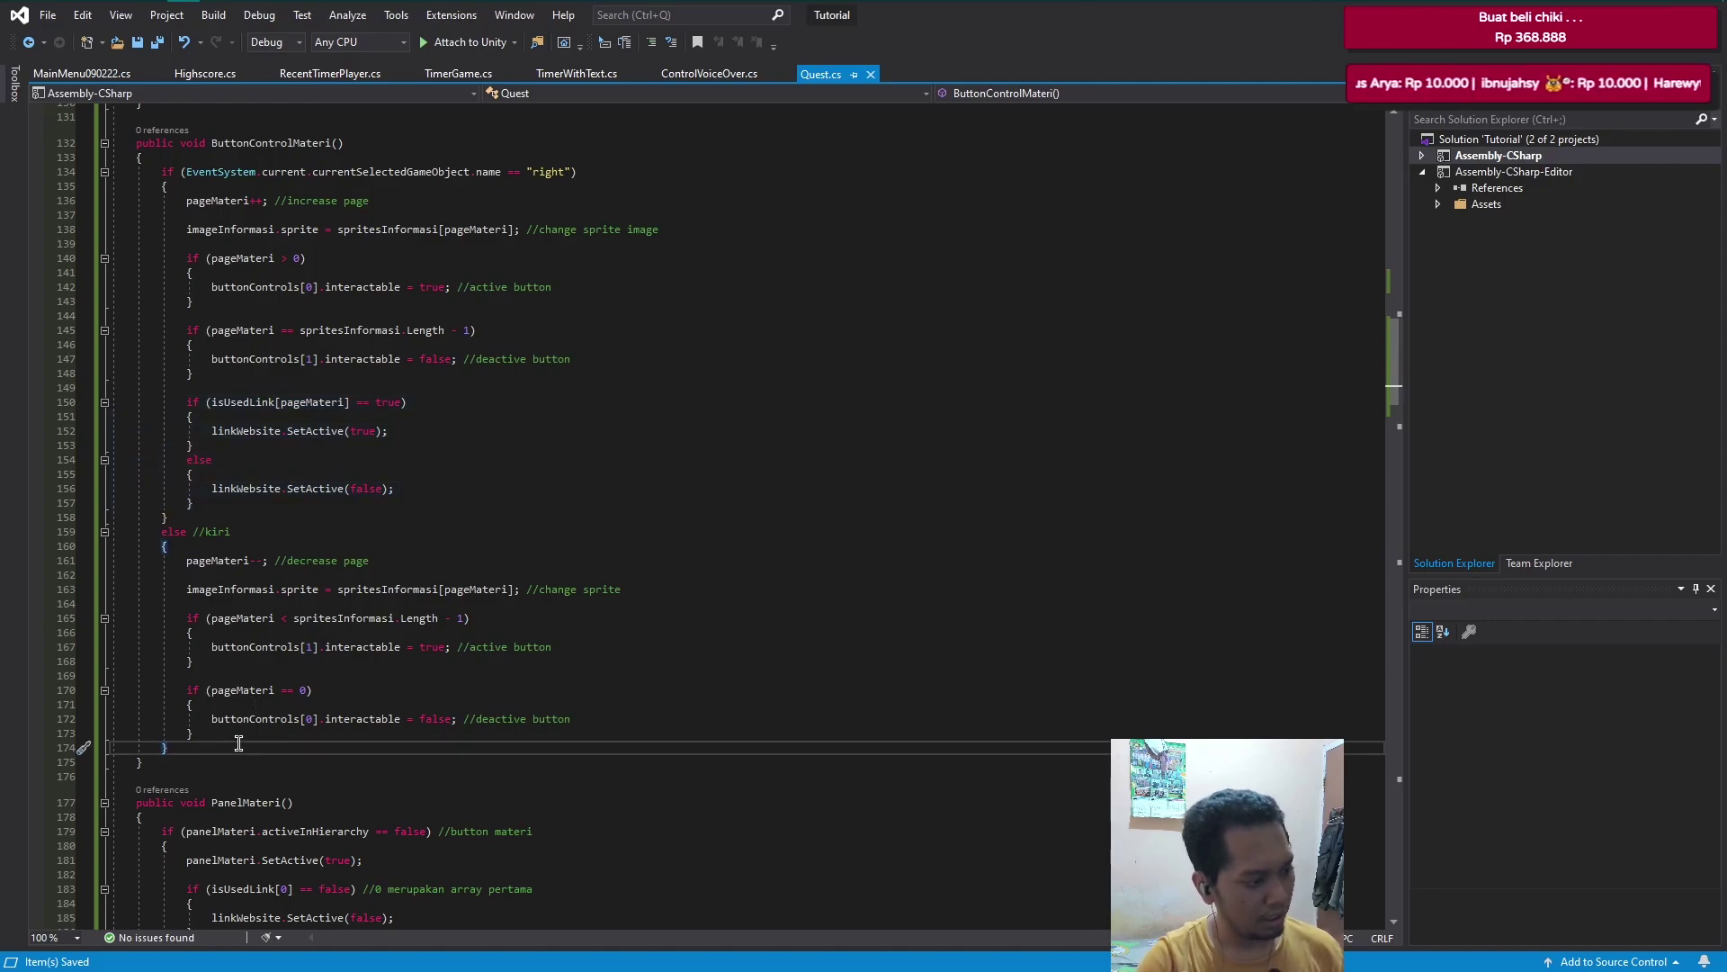
key("Return")
key("Return")
key("ctrl+v")
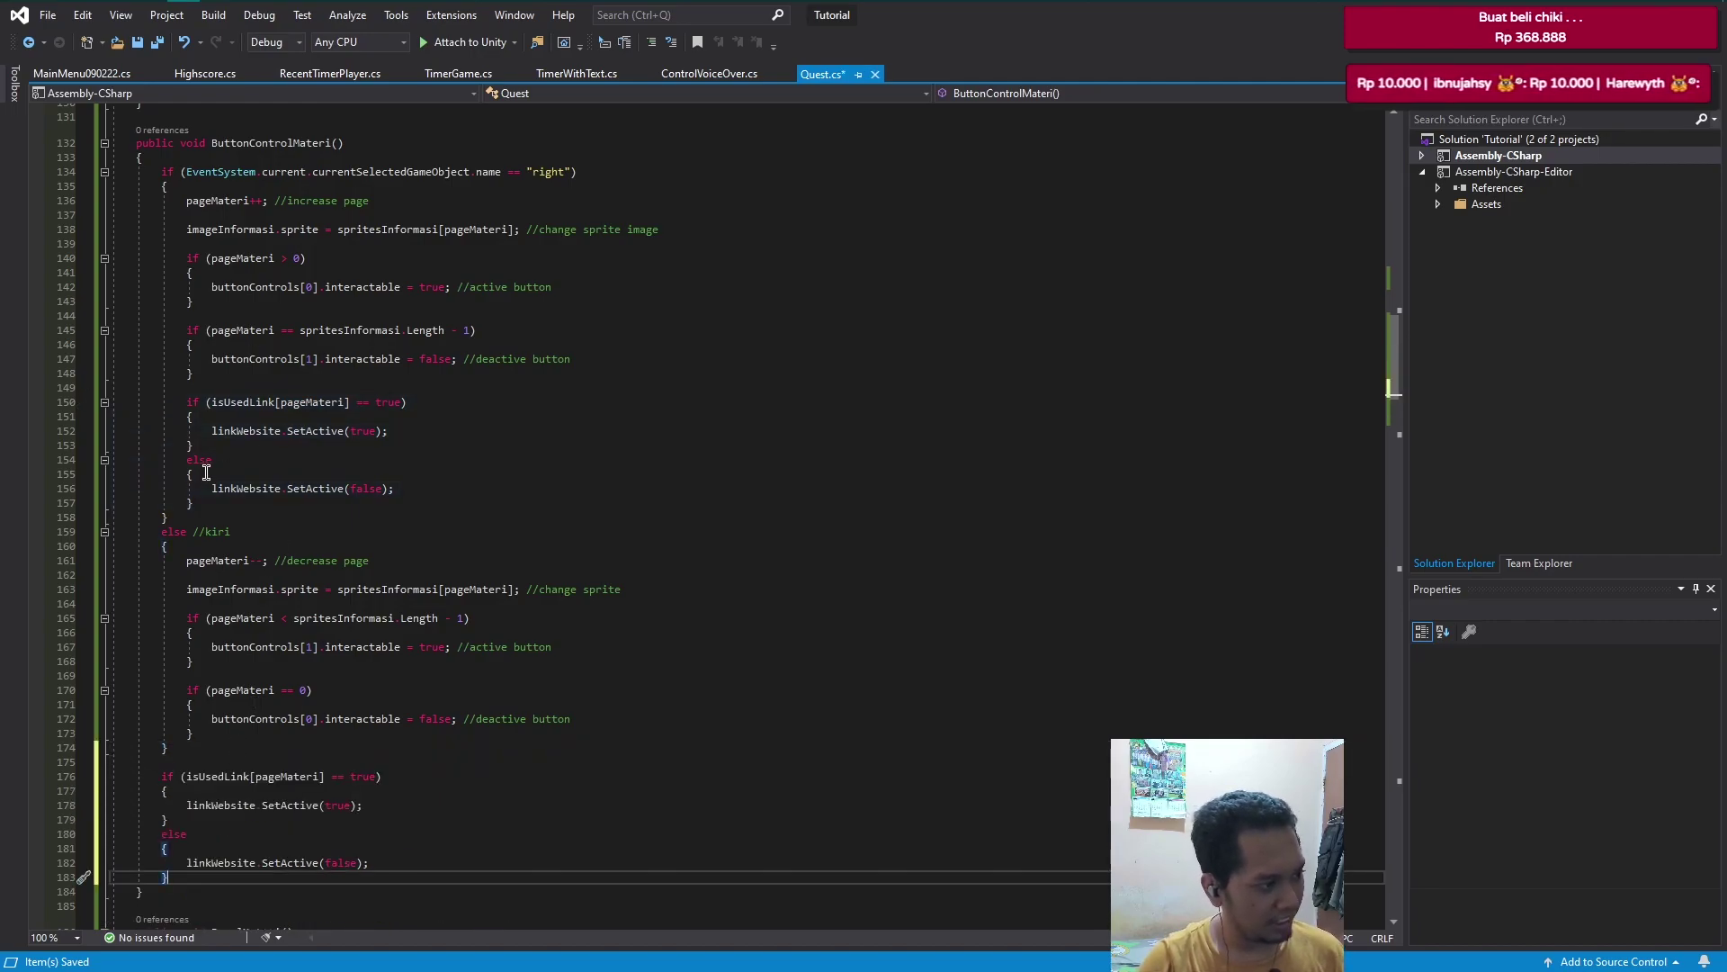
- Delete the original link-check block from the right-page branch and save the script
left_click_drag(193, 503, 167, 404)
left_click_drag(194, 503, 167, 405)
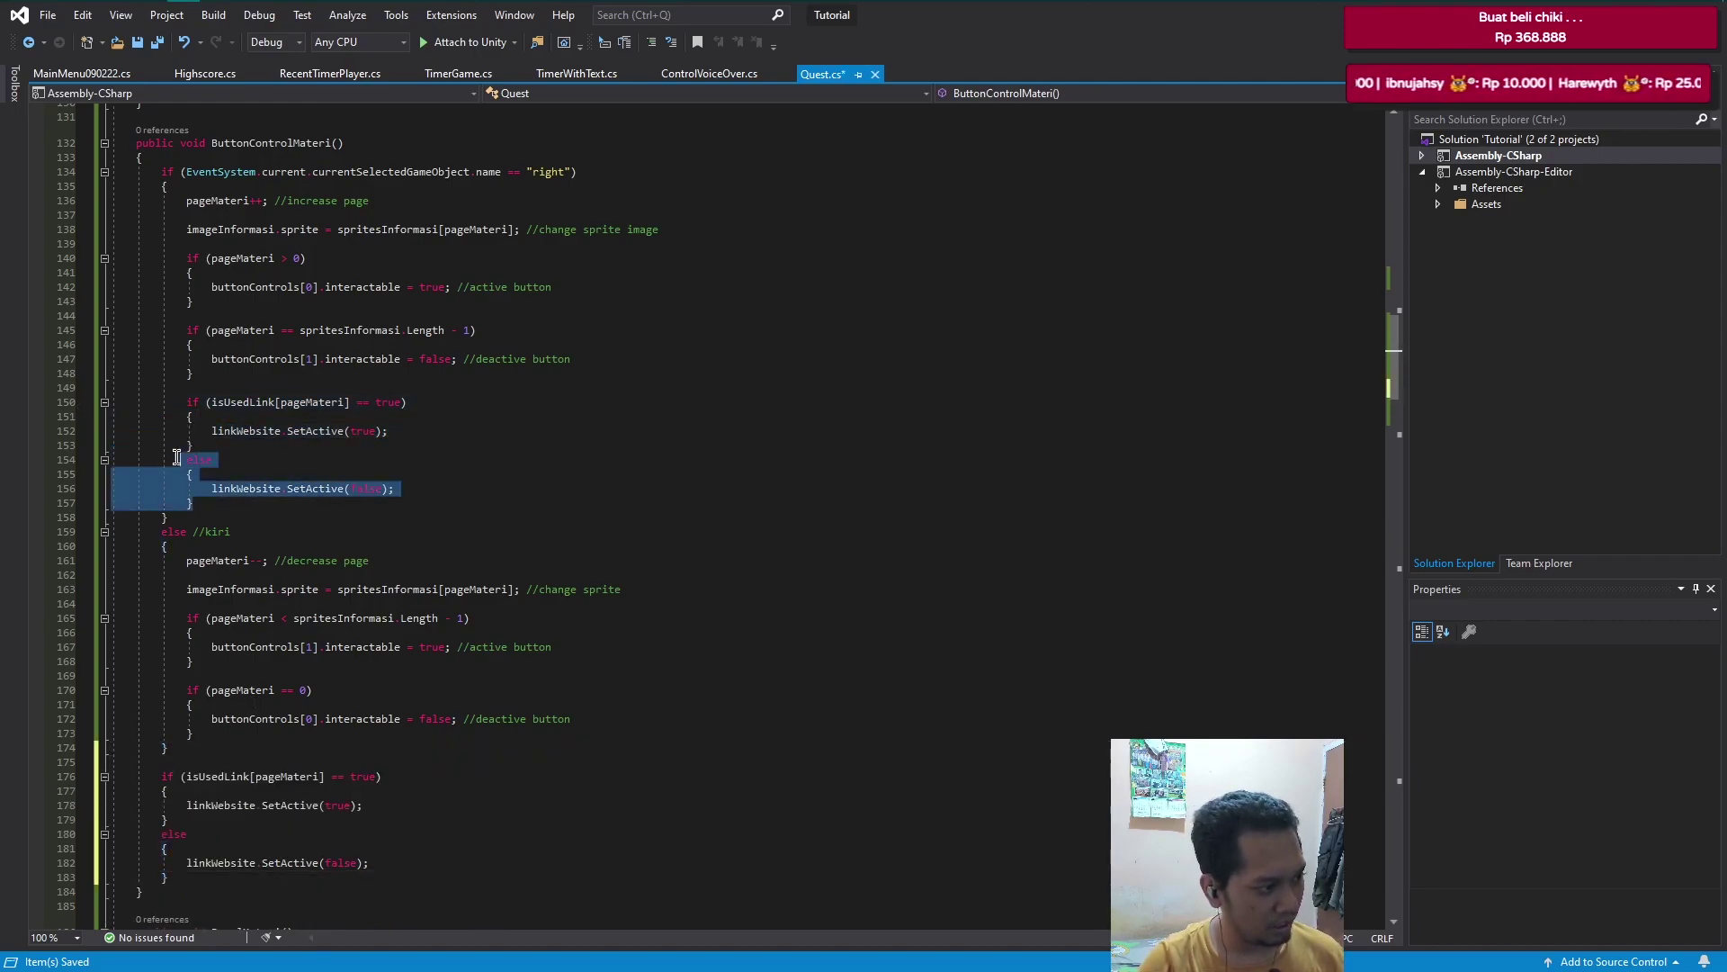
key("Delete")
key("BackSpace")
key("BackSpace")
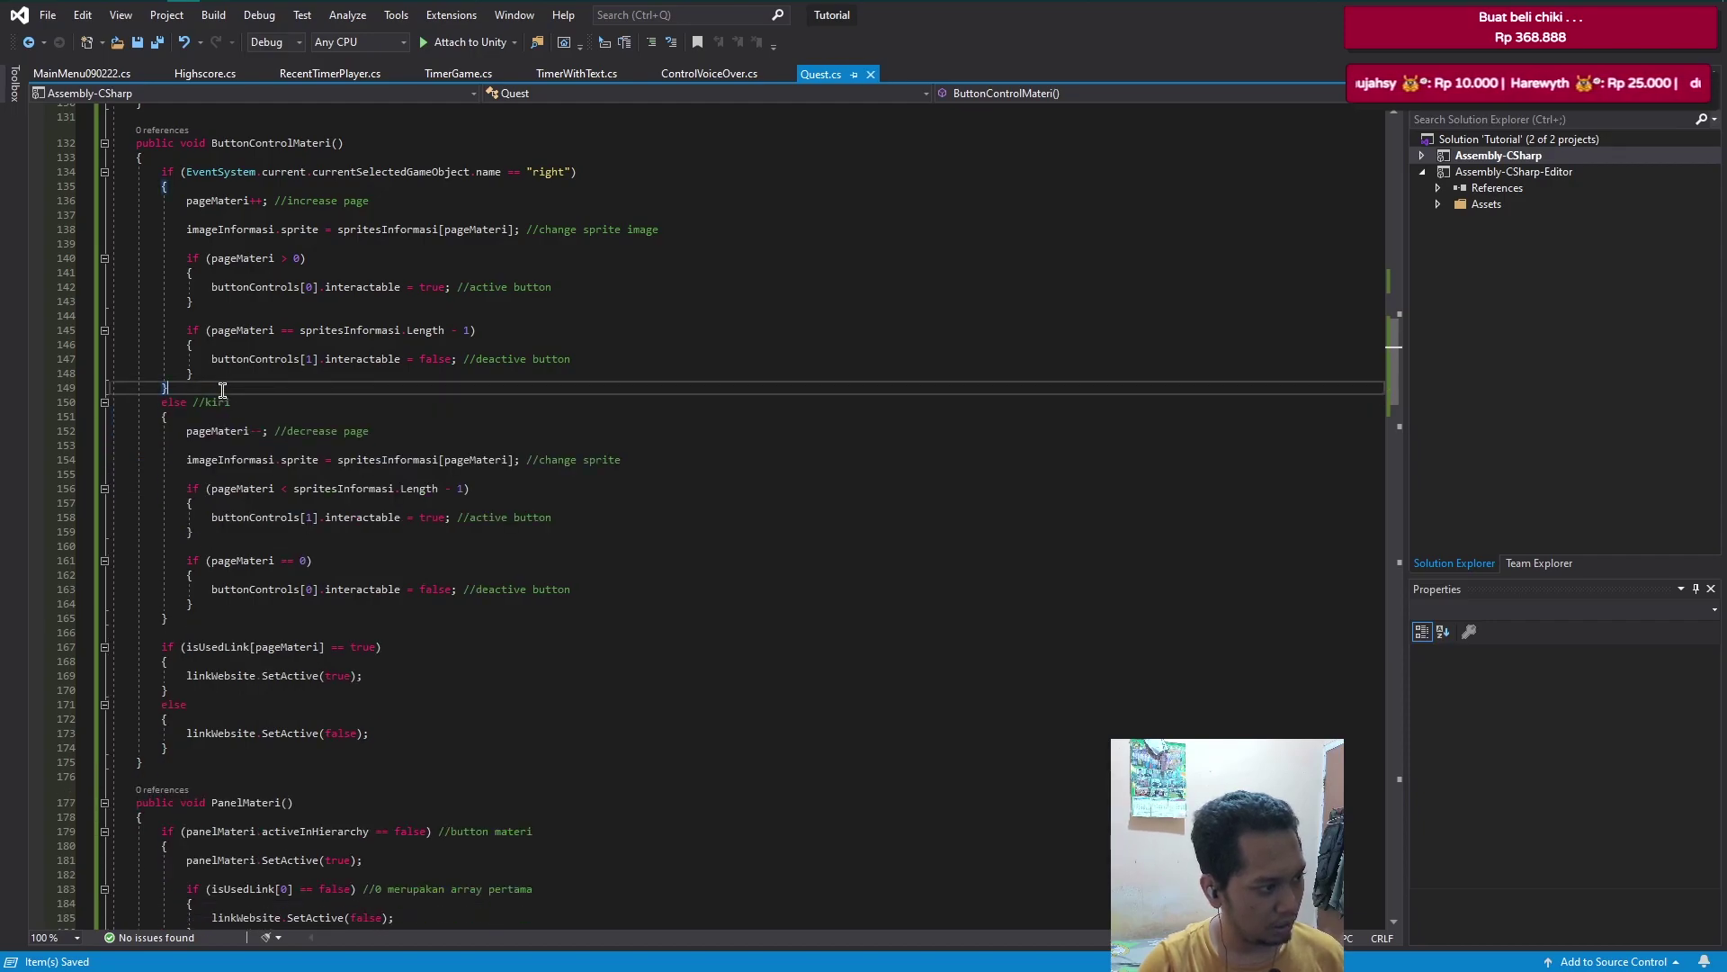
key("ctrl+s")
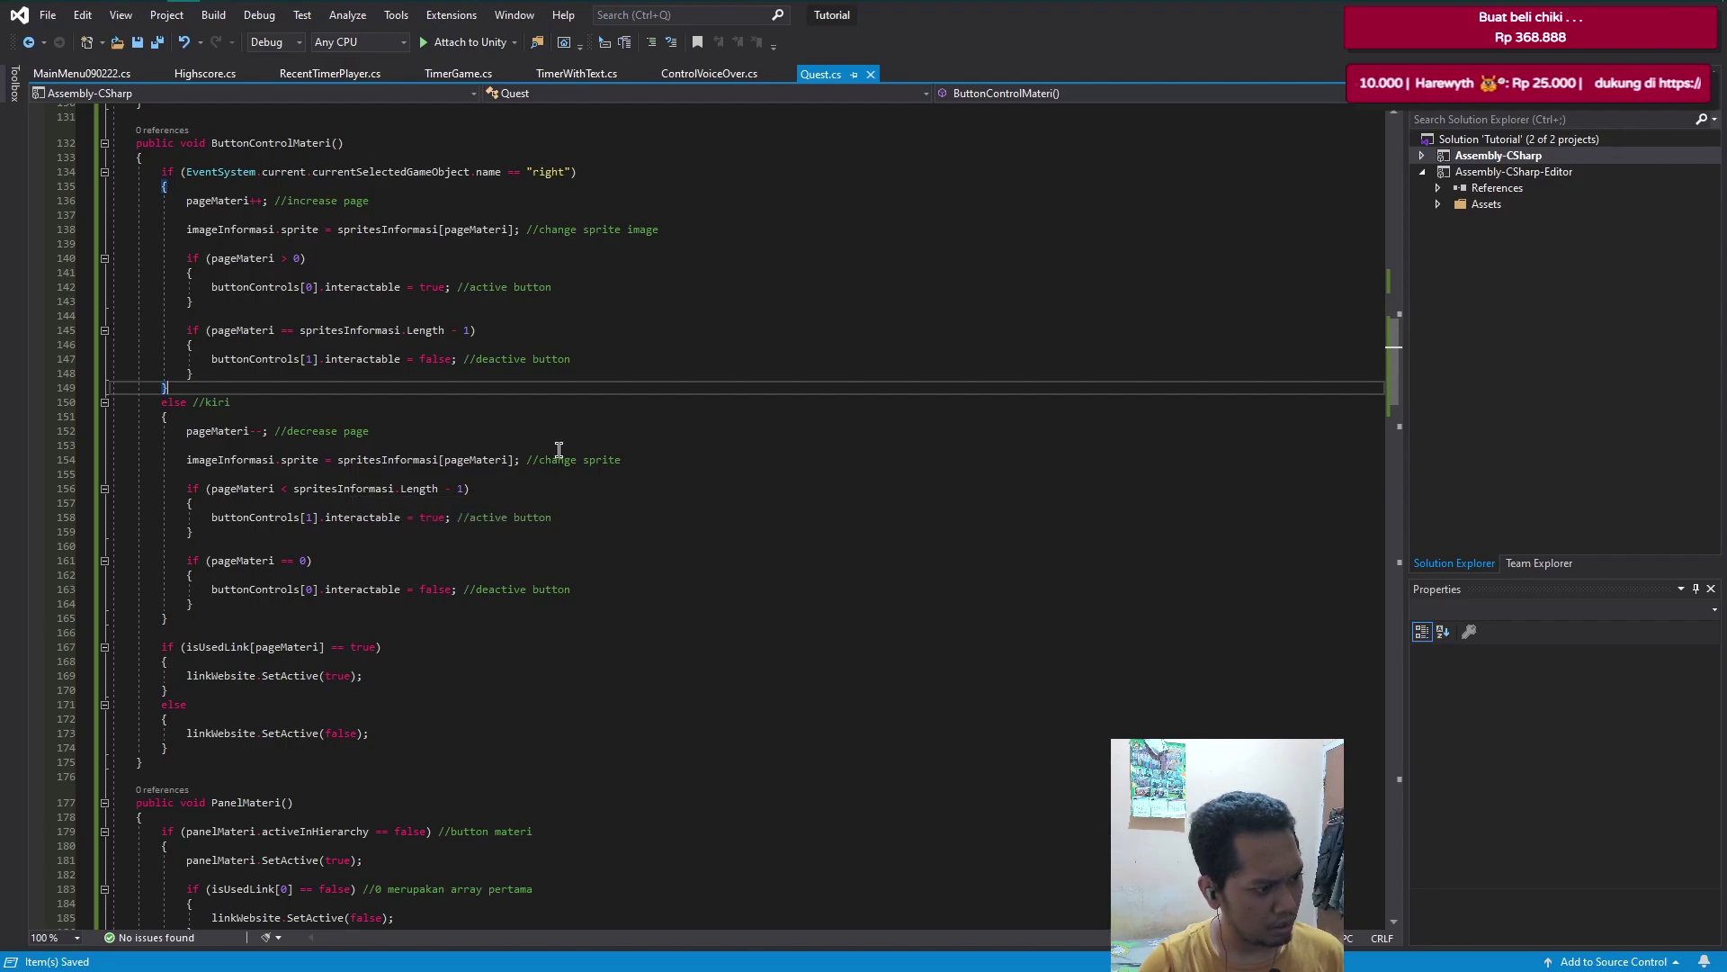
- Move the imageInformasi.sprite line after both branches, delete its duplicate, and save
triple_click(661, 230)
key("ctrl+c")
key("Delete")
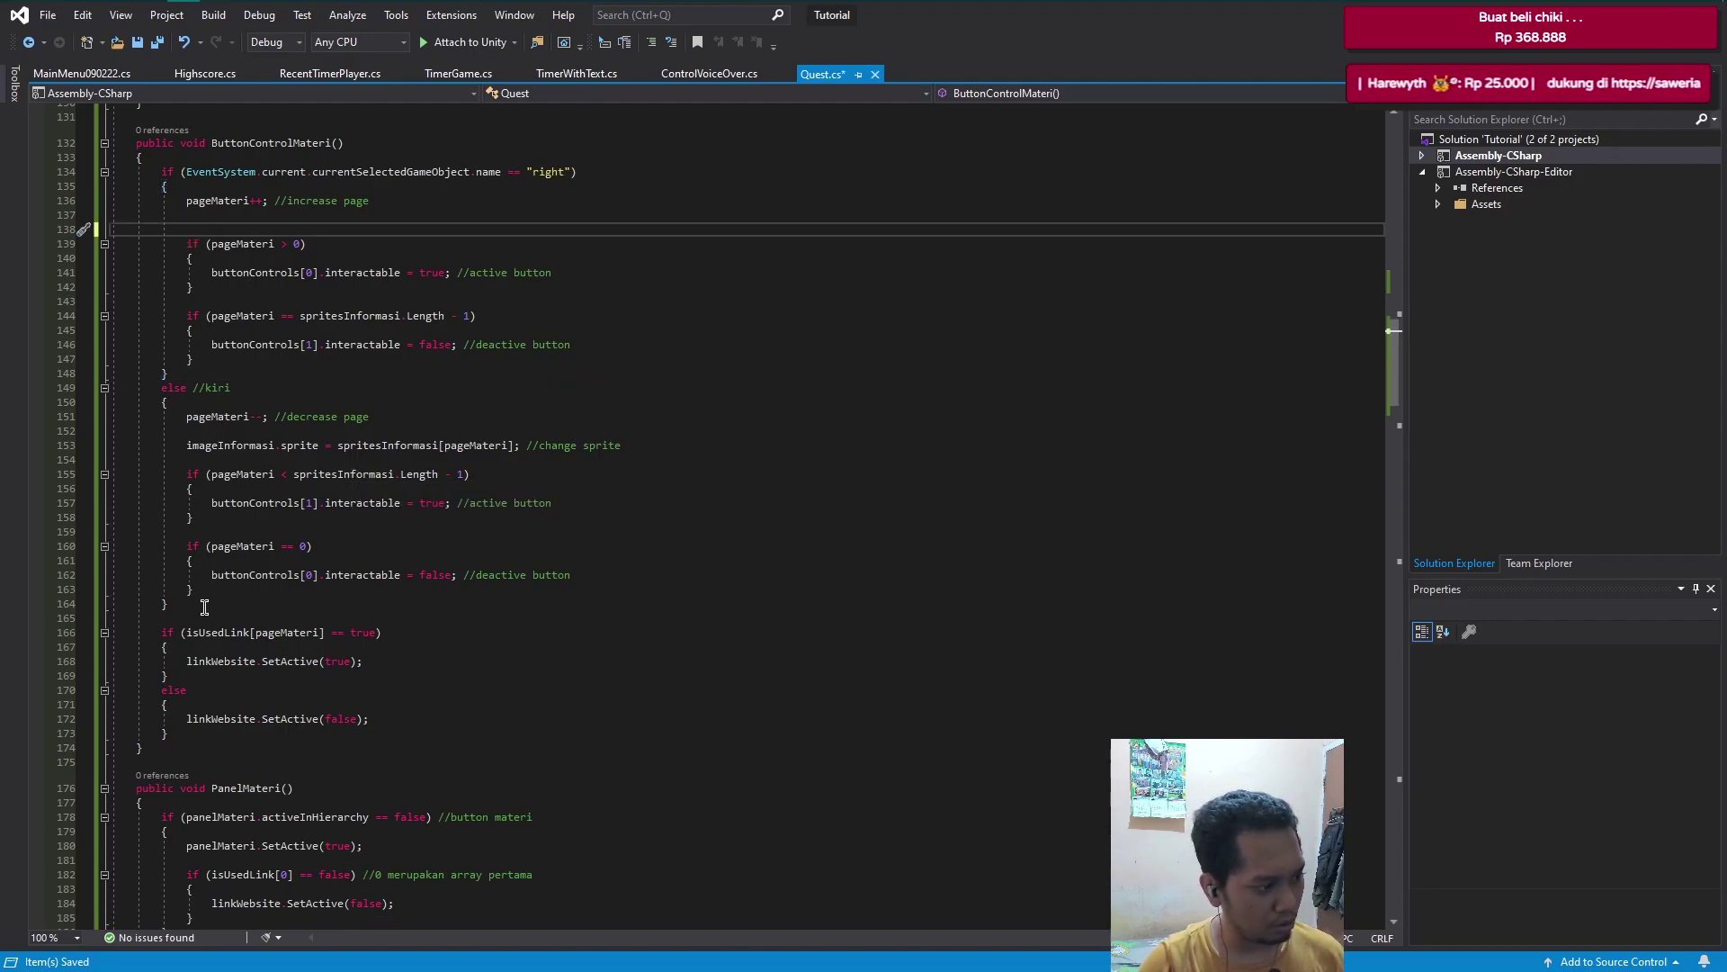
left_click(204, 607)
key("Return")
key("ctrl+v")
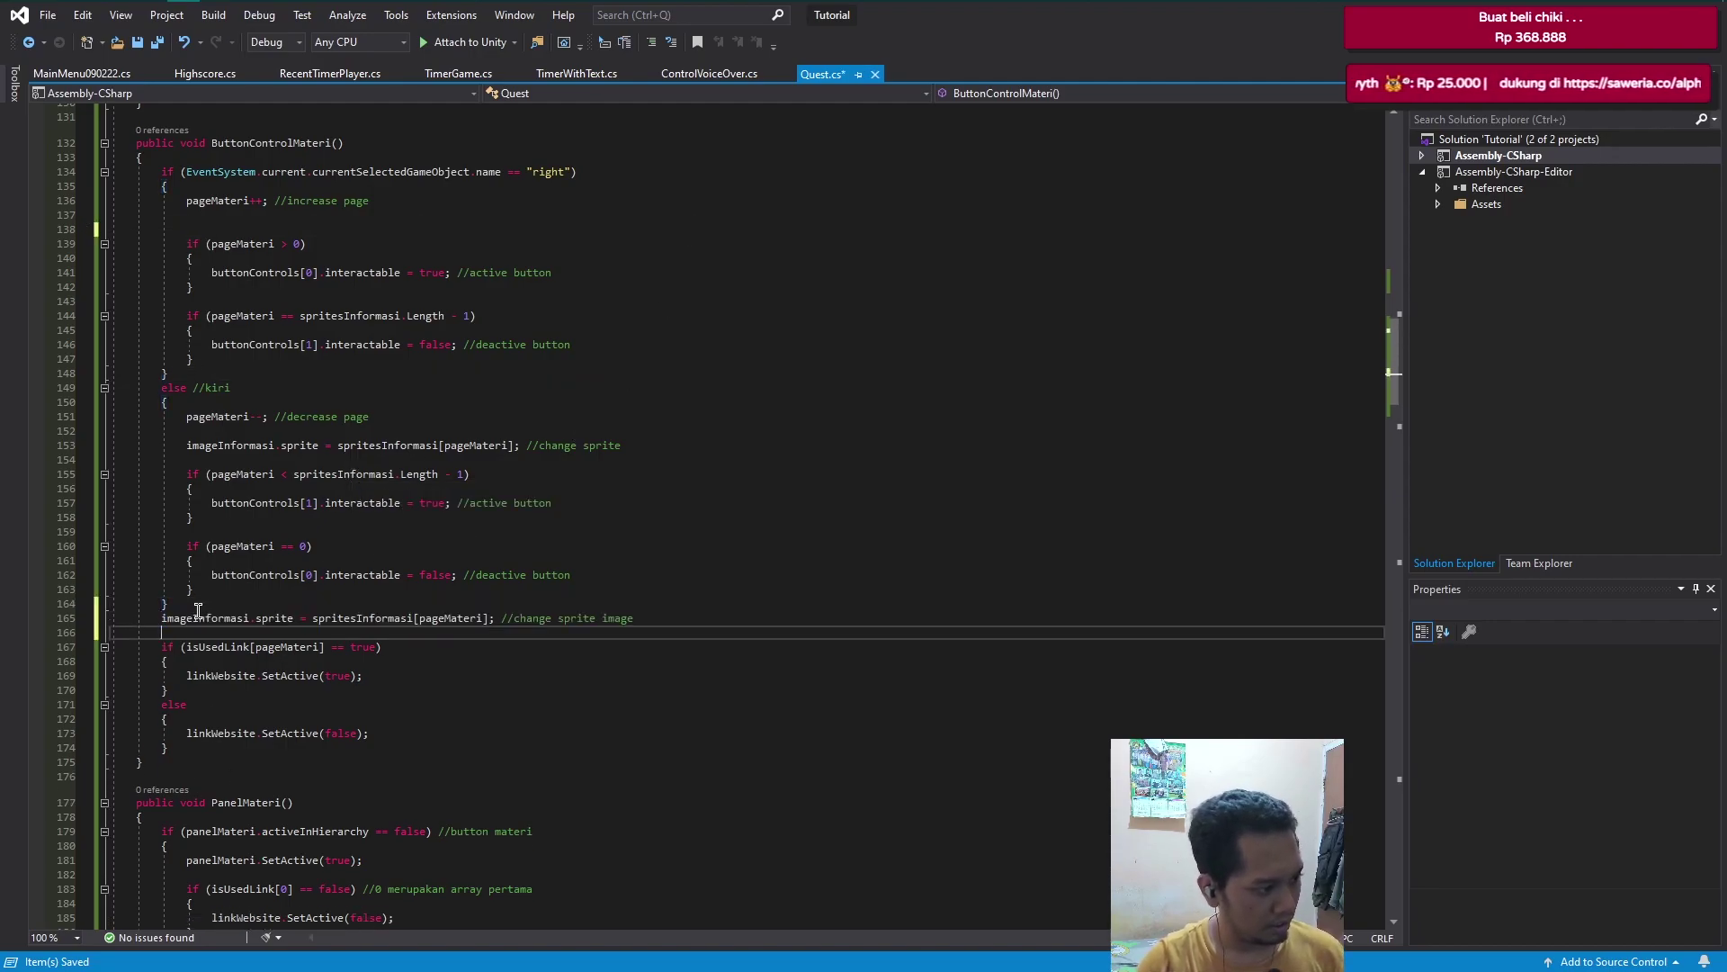
key("Up")
key("ctrl+Return")
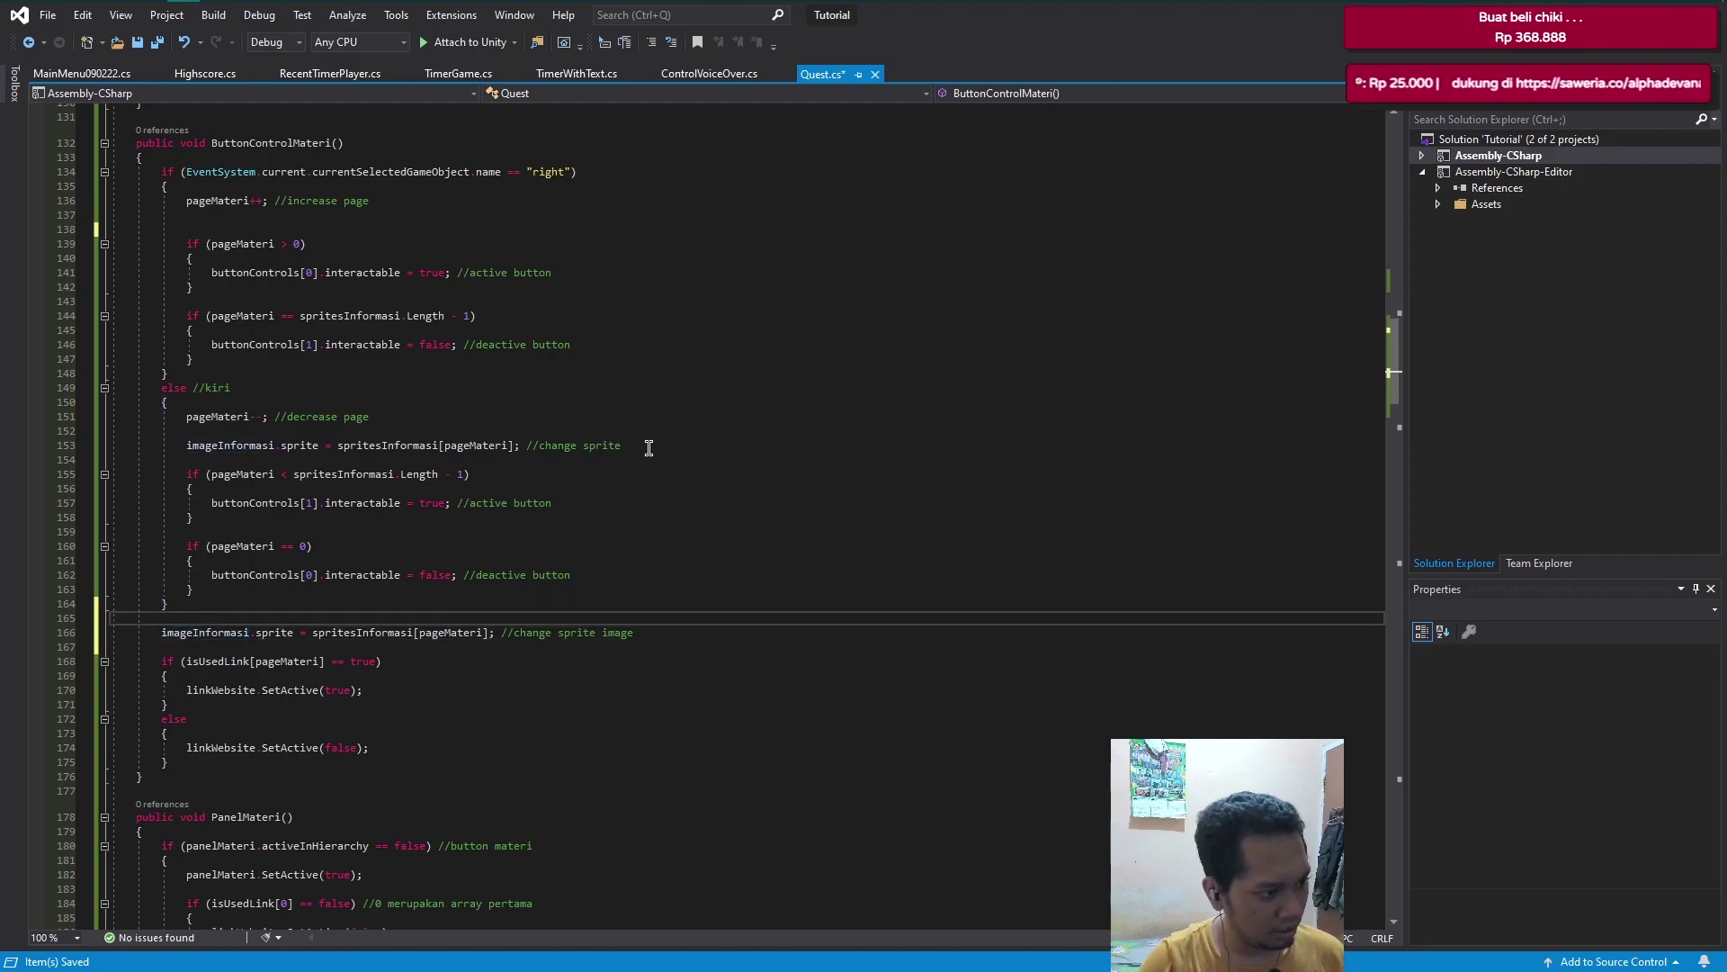
triple_click(648, 447)
key("Delete")
key("Delete")
key("ctrl+s")
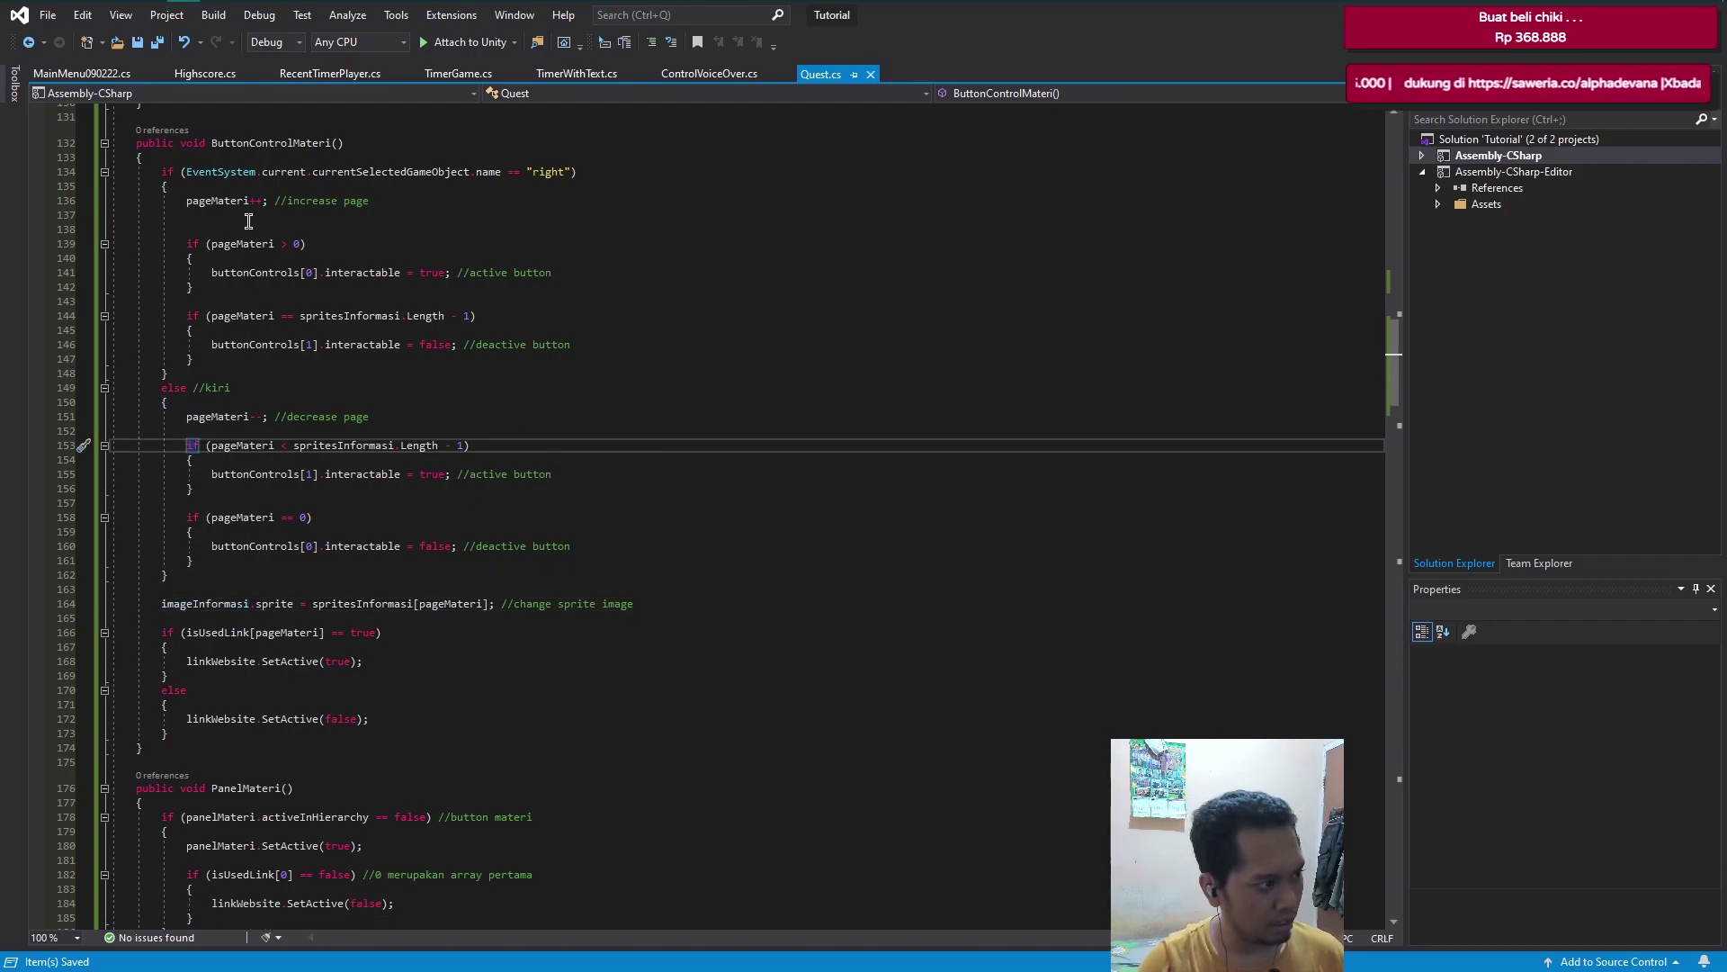
left_click(248, 222)
key("Delete")
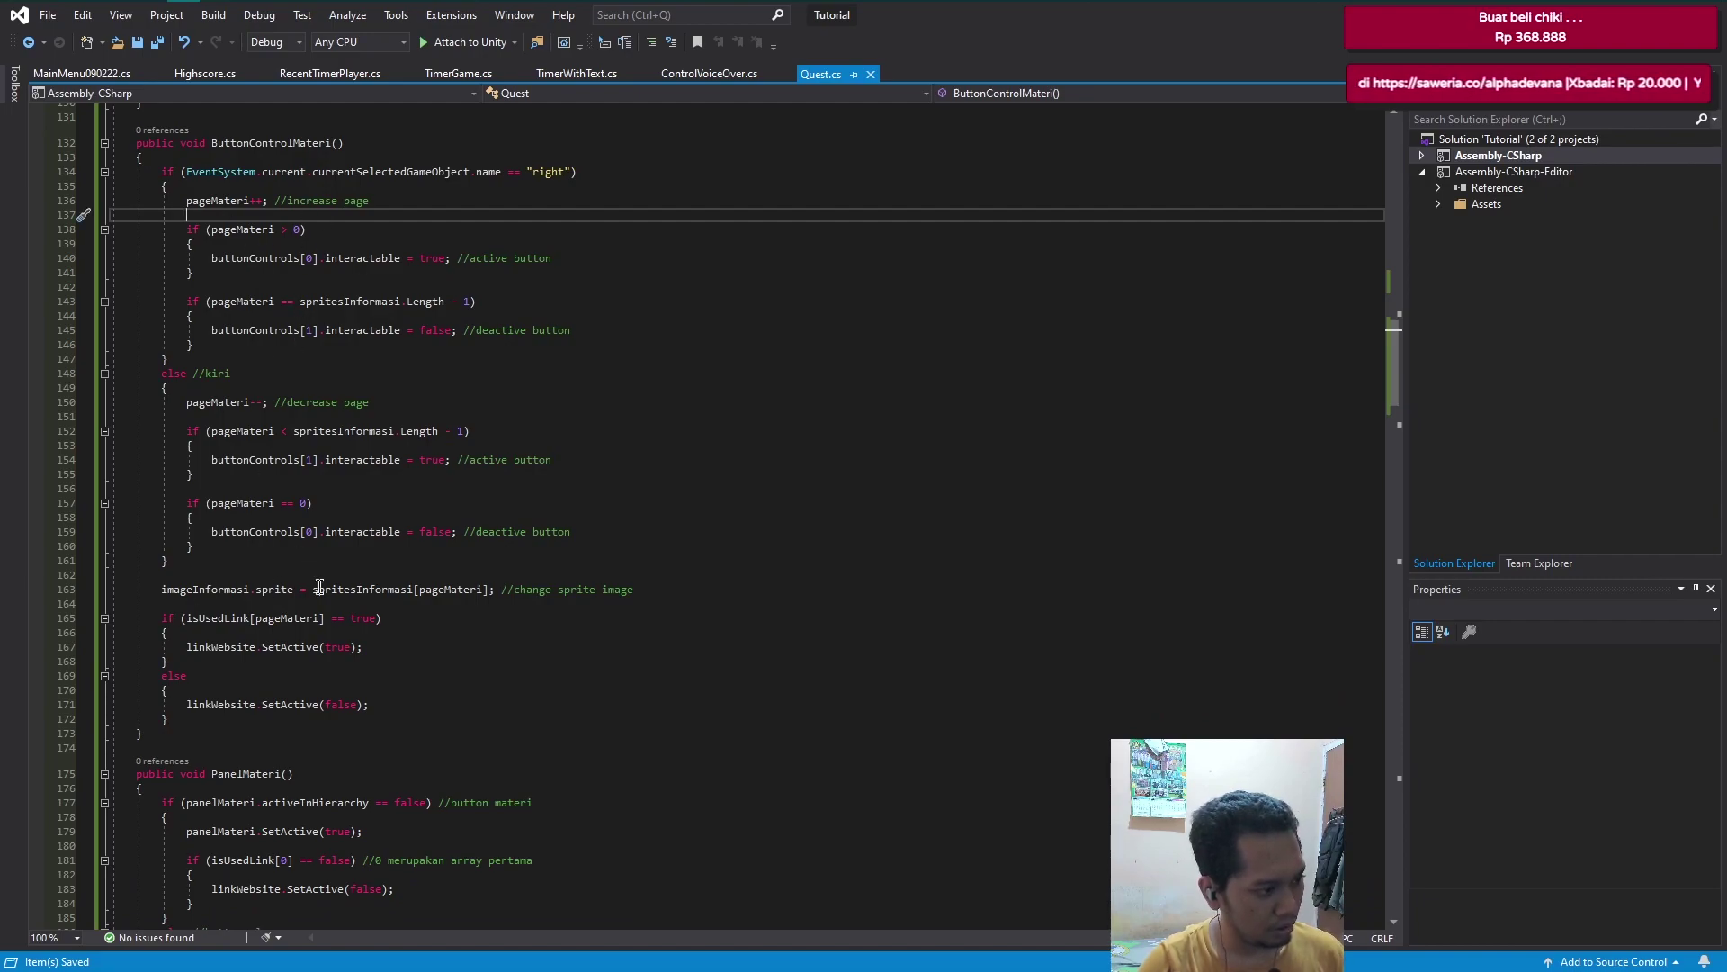
- Comment the SetActive(true) and SetActive(false) lines as //active link and //deactive link, then save
left_click(429, 589)
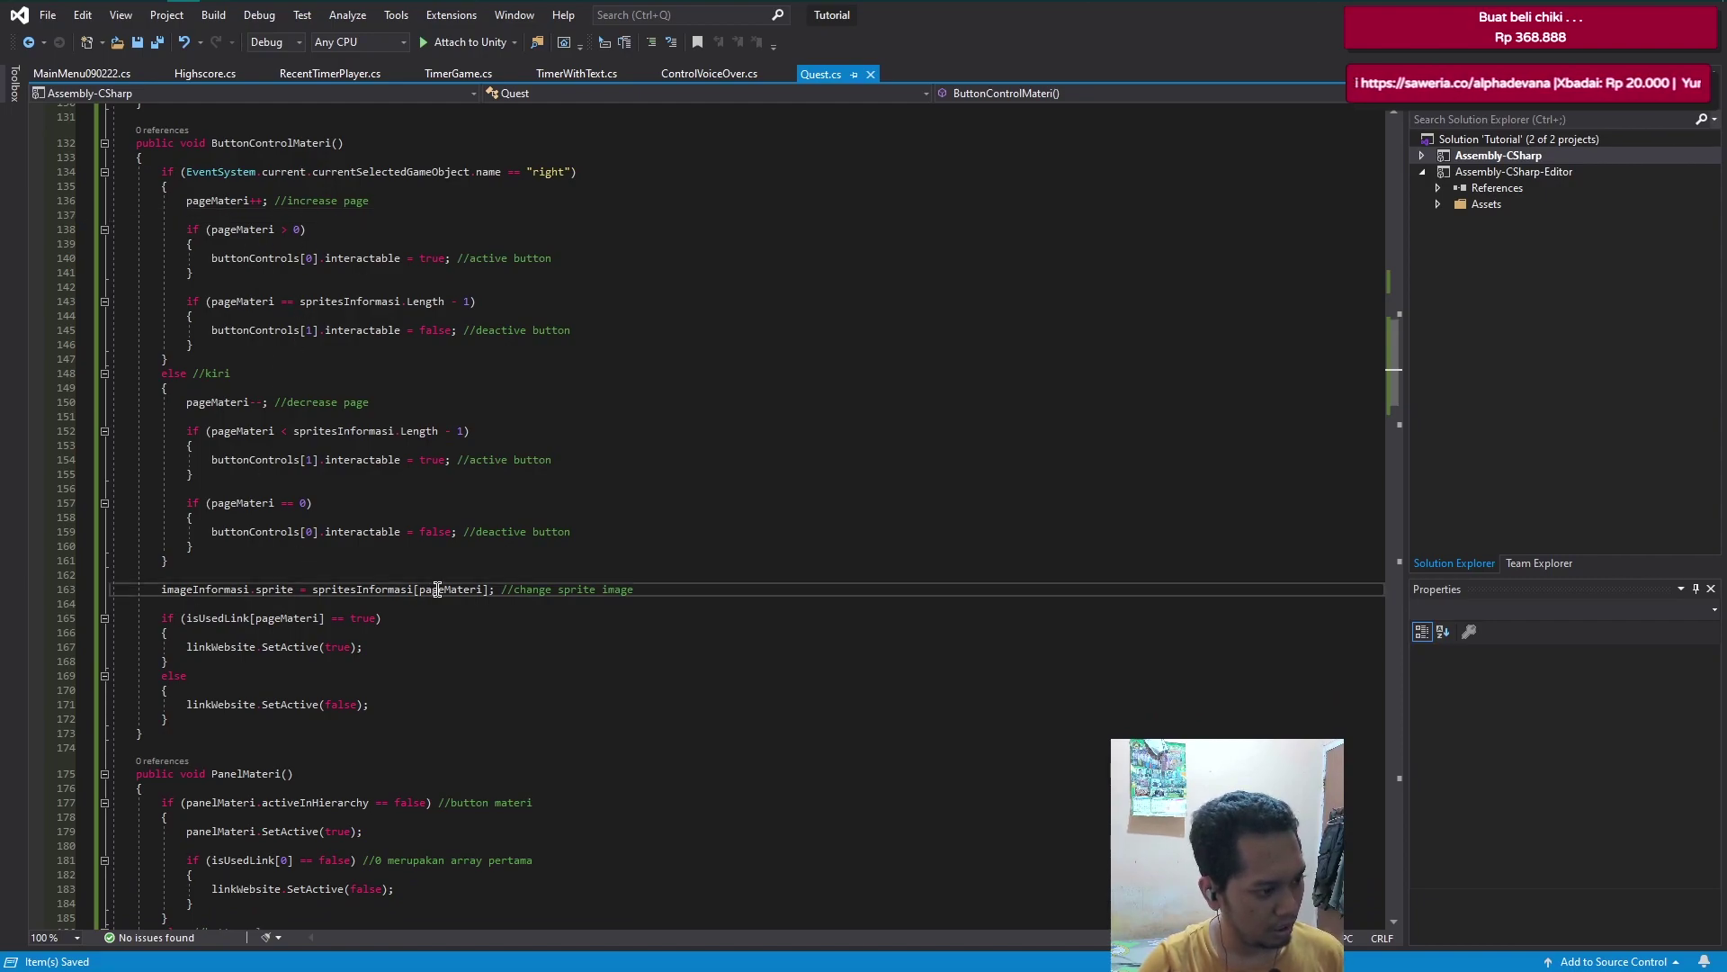
left_click(400, 622)
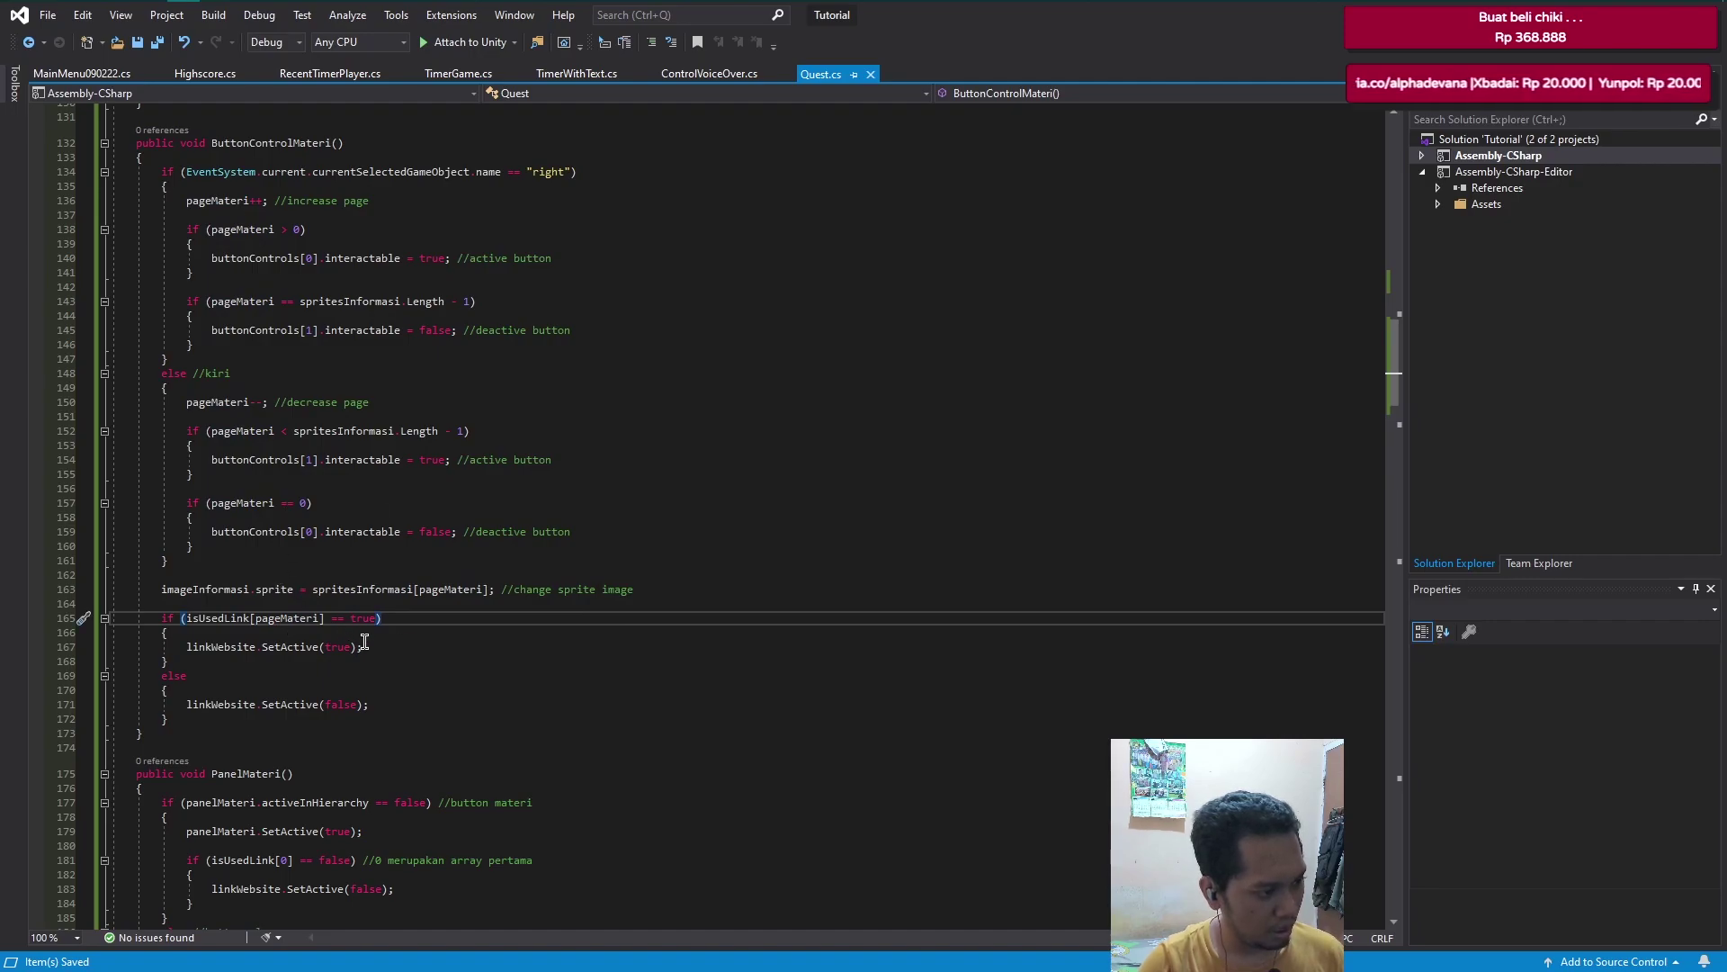
left_click(375, 706)
left_click(406, 647)
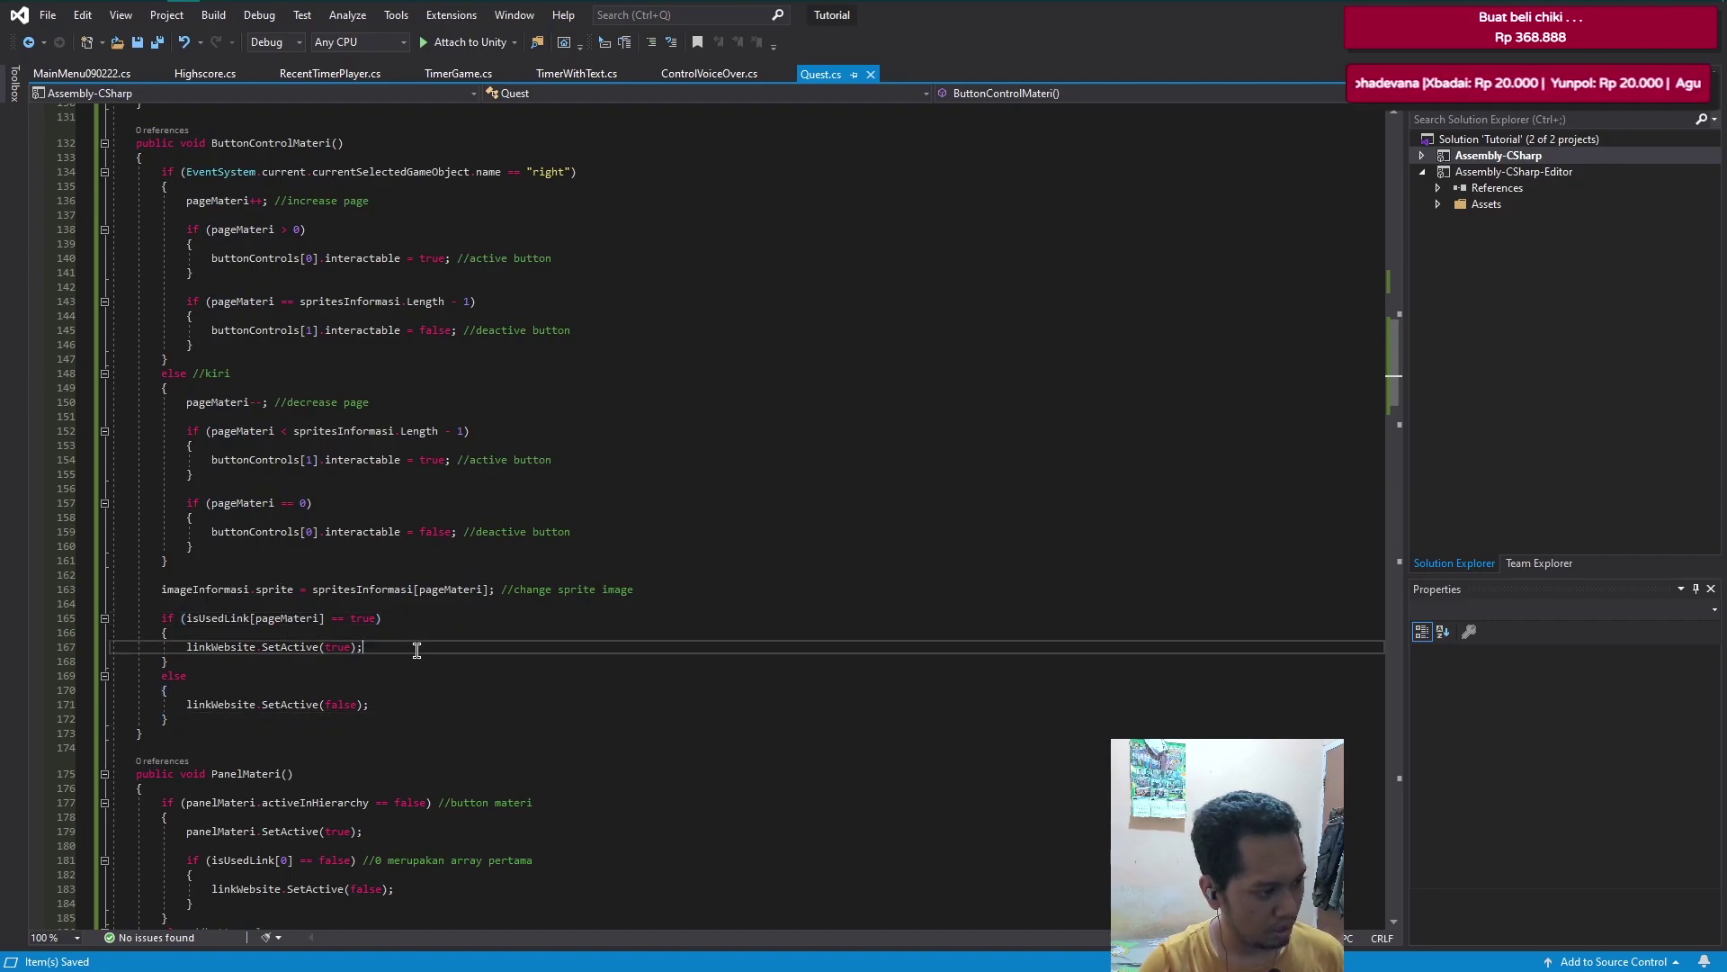
type("//active link")
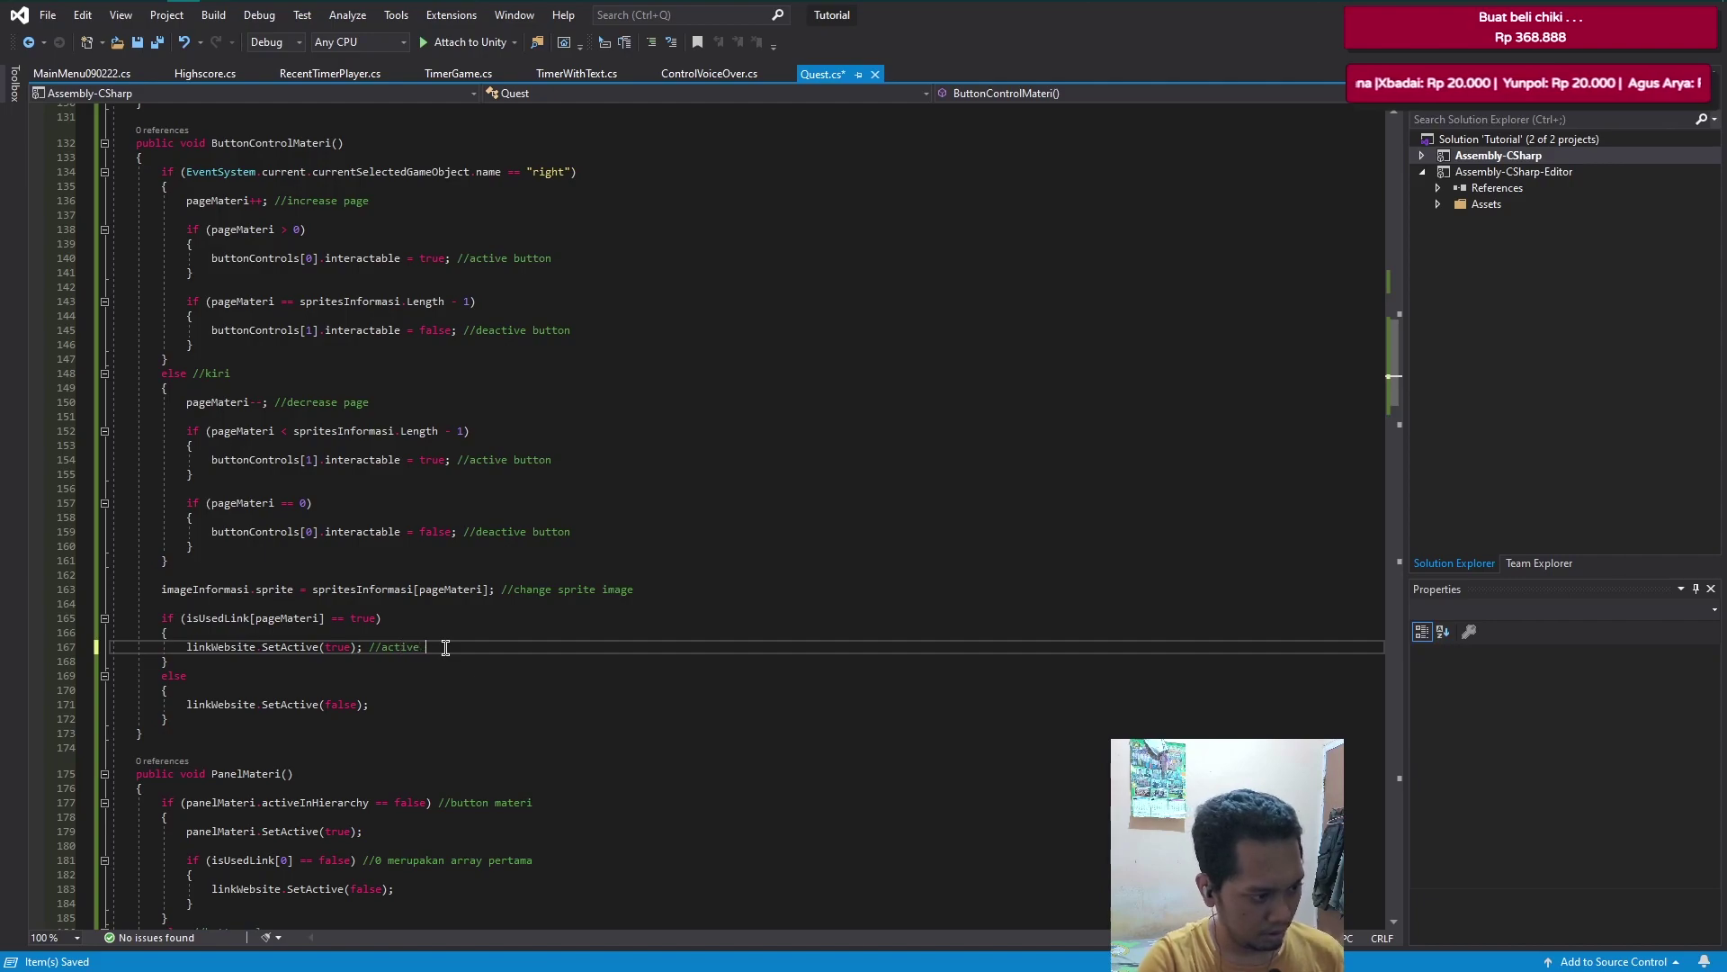
left_click(423, 705)
type("//deactive")
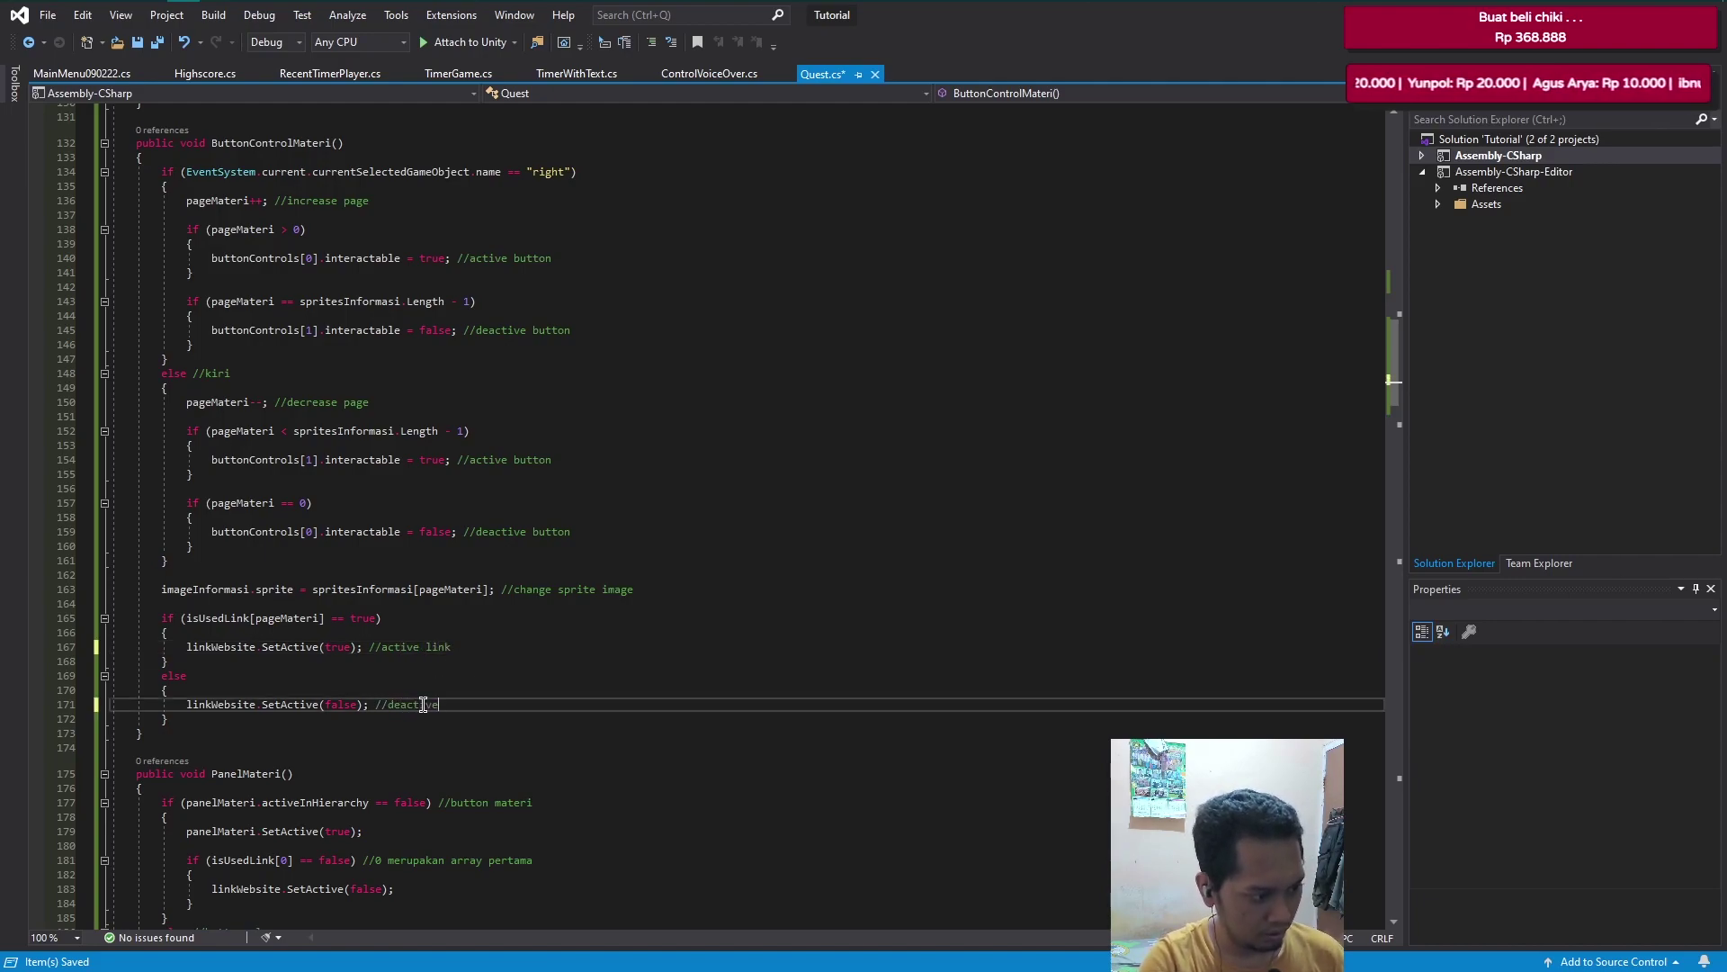
type(" link")
key("ctrl+s")
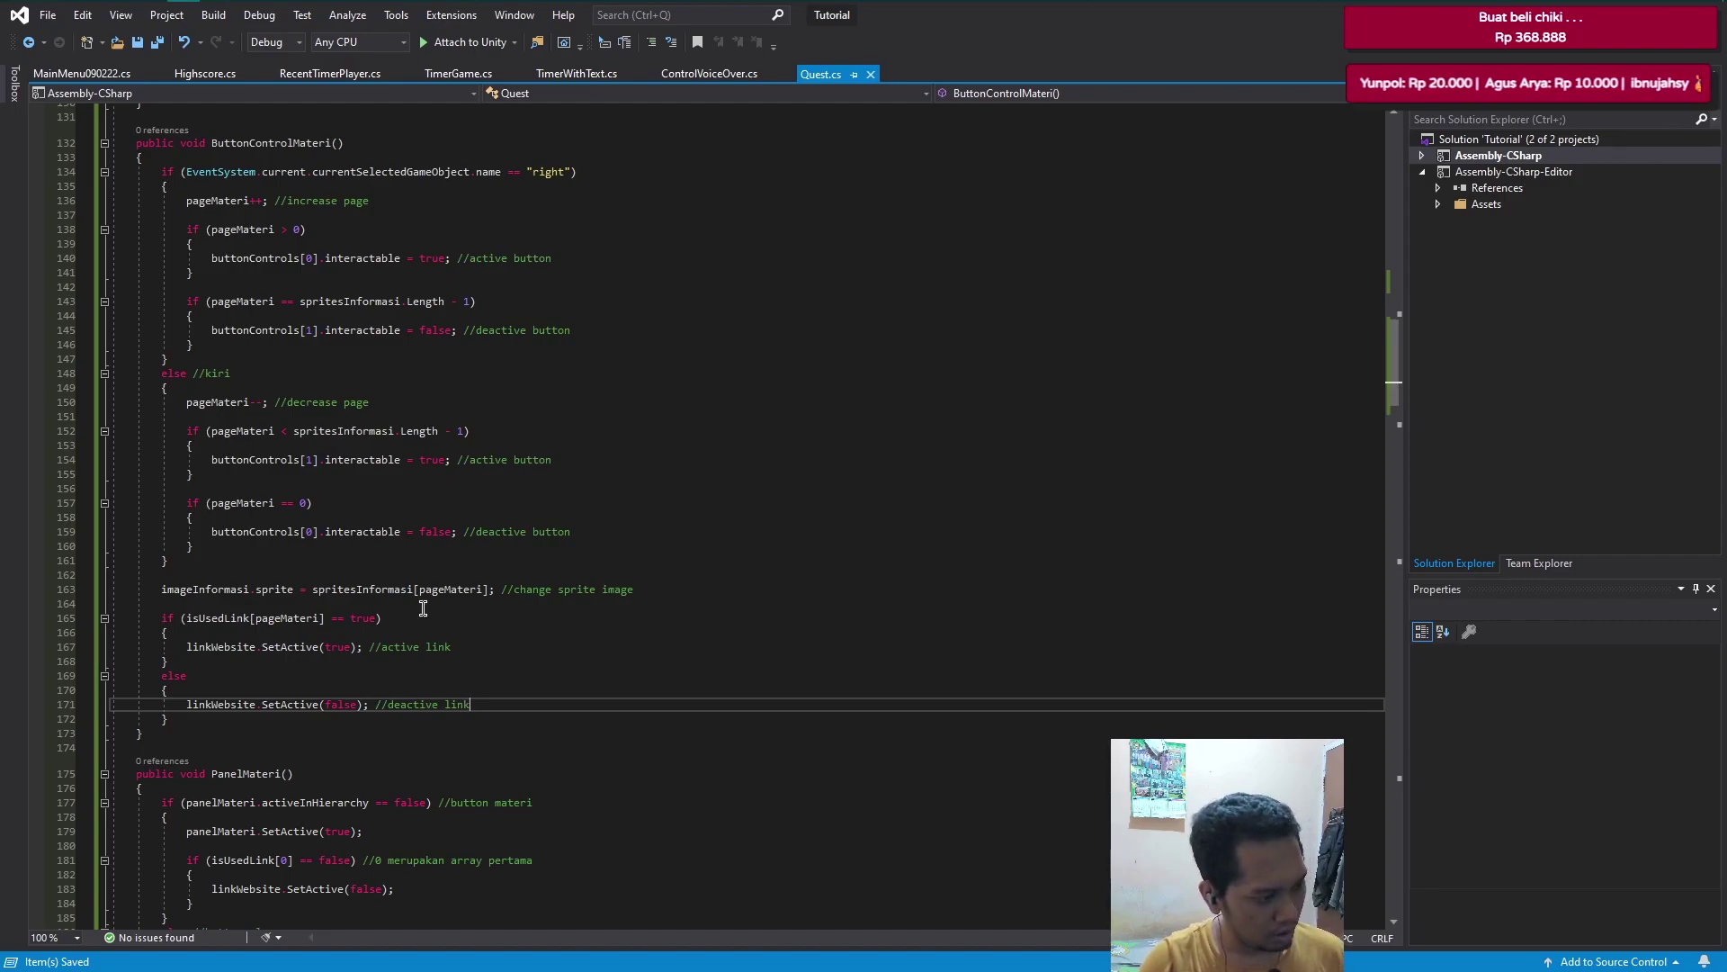
left_click(503, 644)
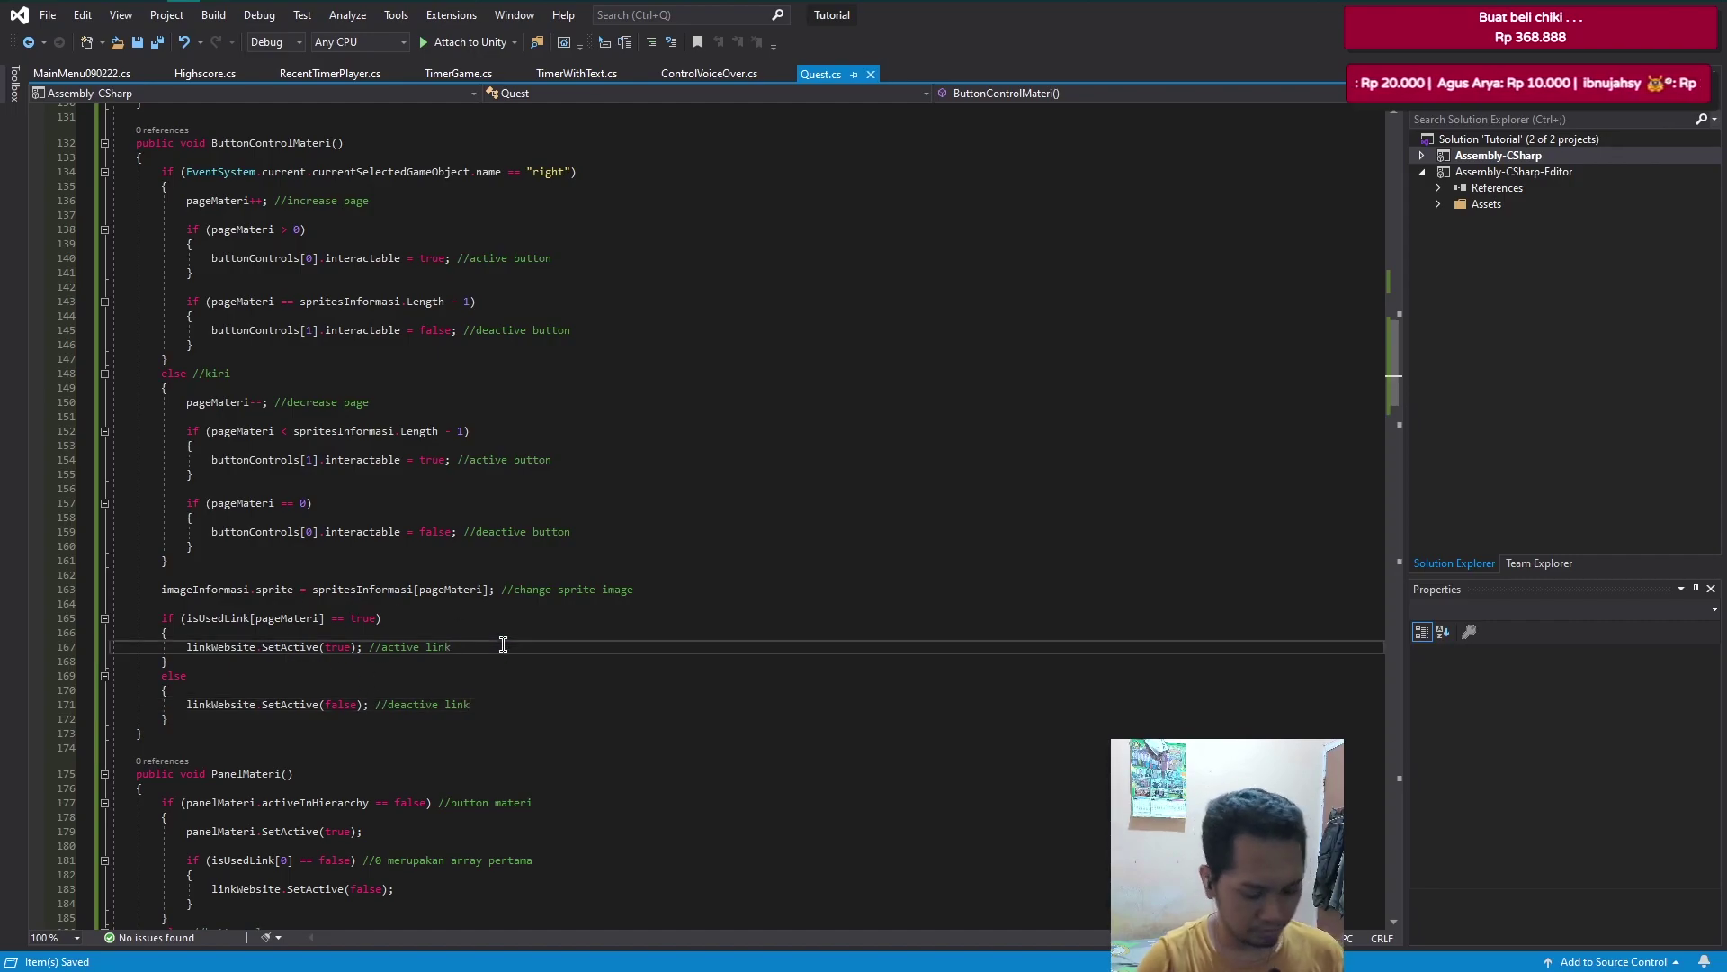
- Declare 'public Text textLinkUI;' below stringLinkWebsite in Quest.cs and save the file
scroll(503, 644, "up", 5)
scroll(377, 488, "up", 6)
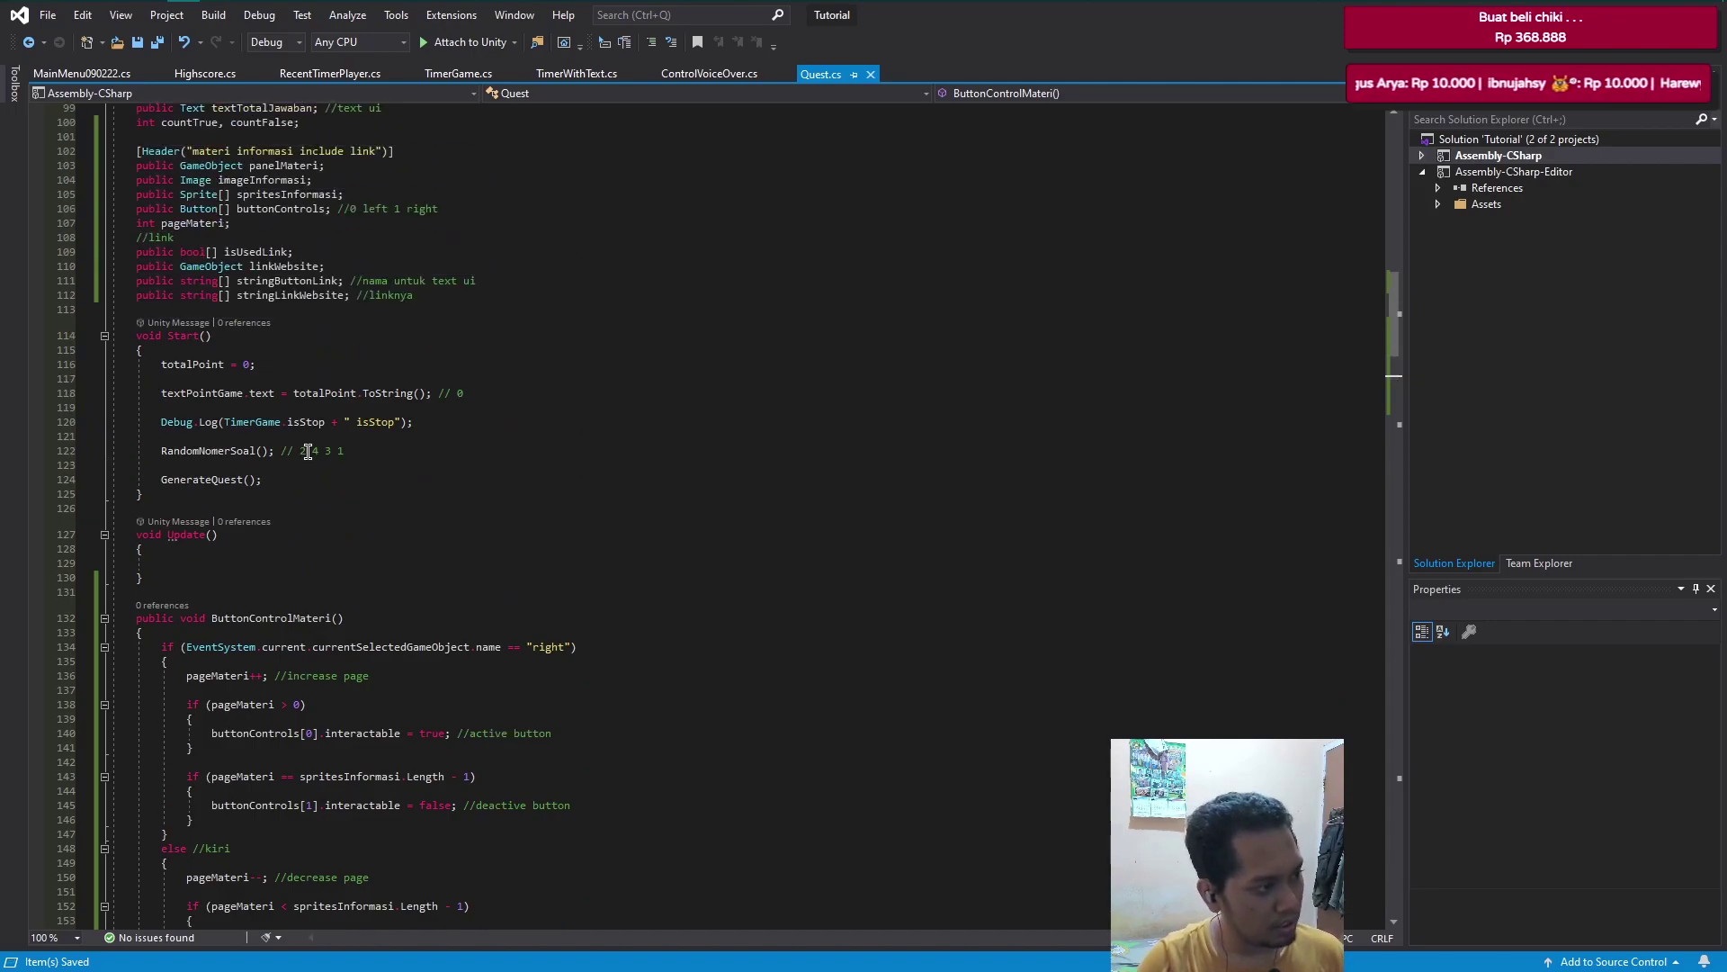
scroll(308, 451, "up", 2)
left_click(572, 385)
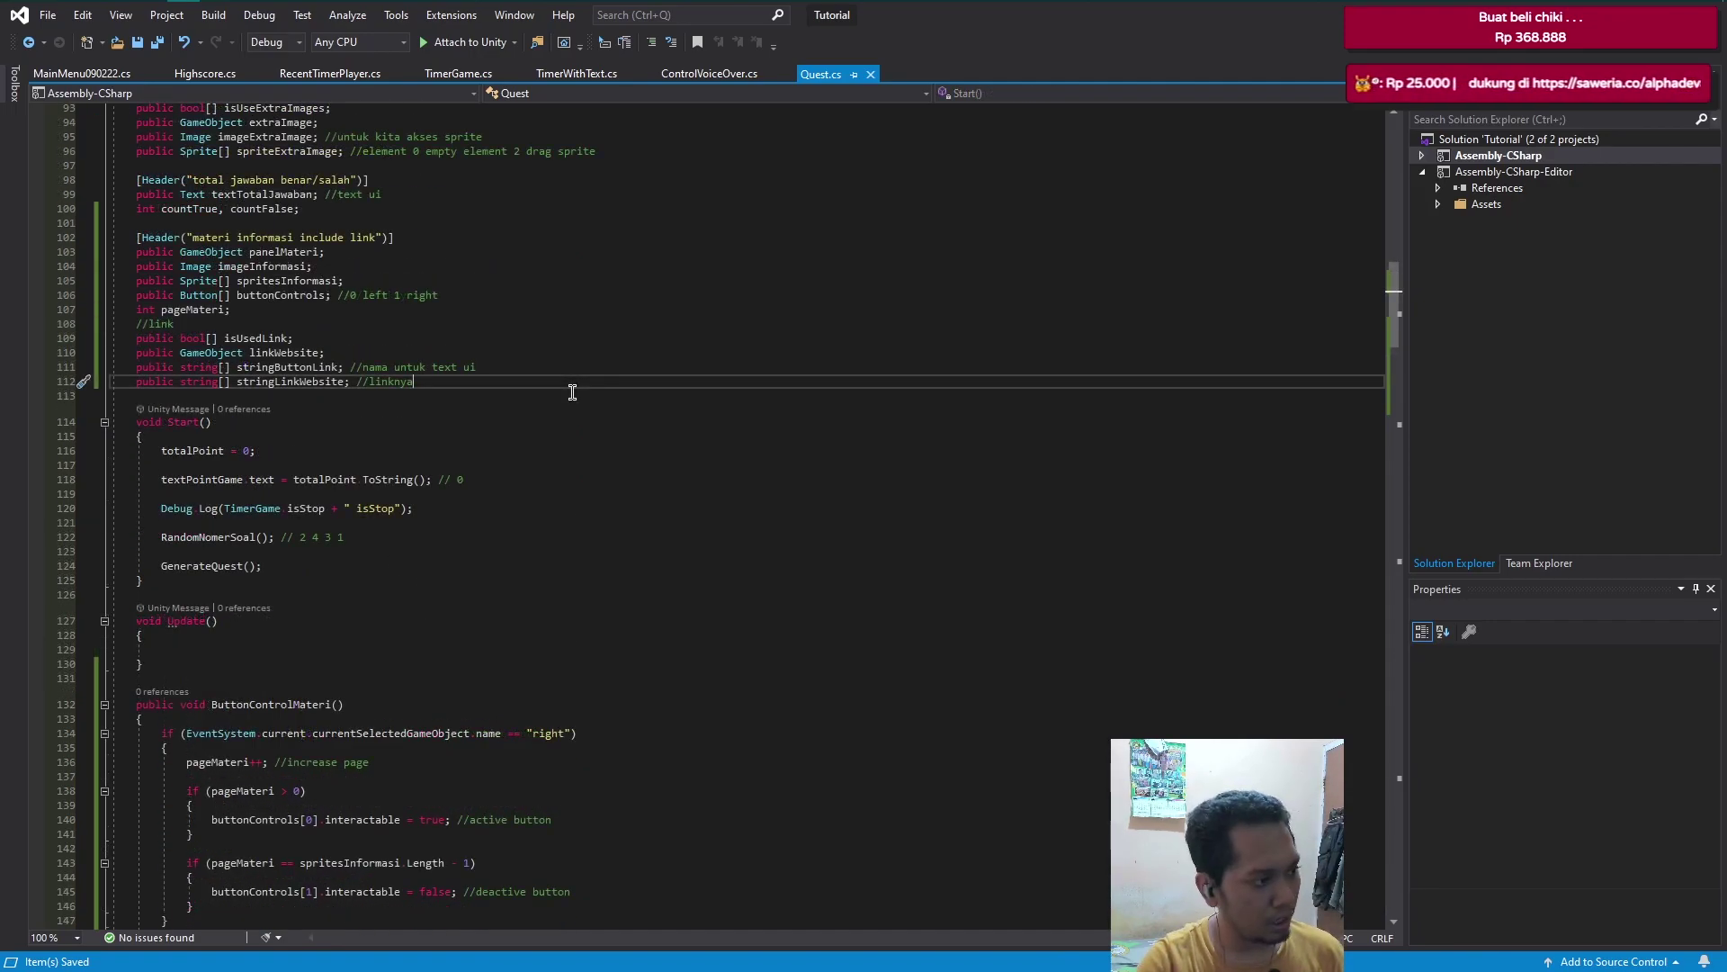
key("Return")
type("public ")
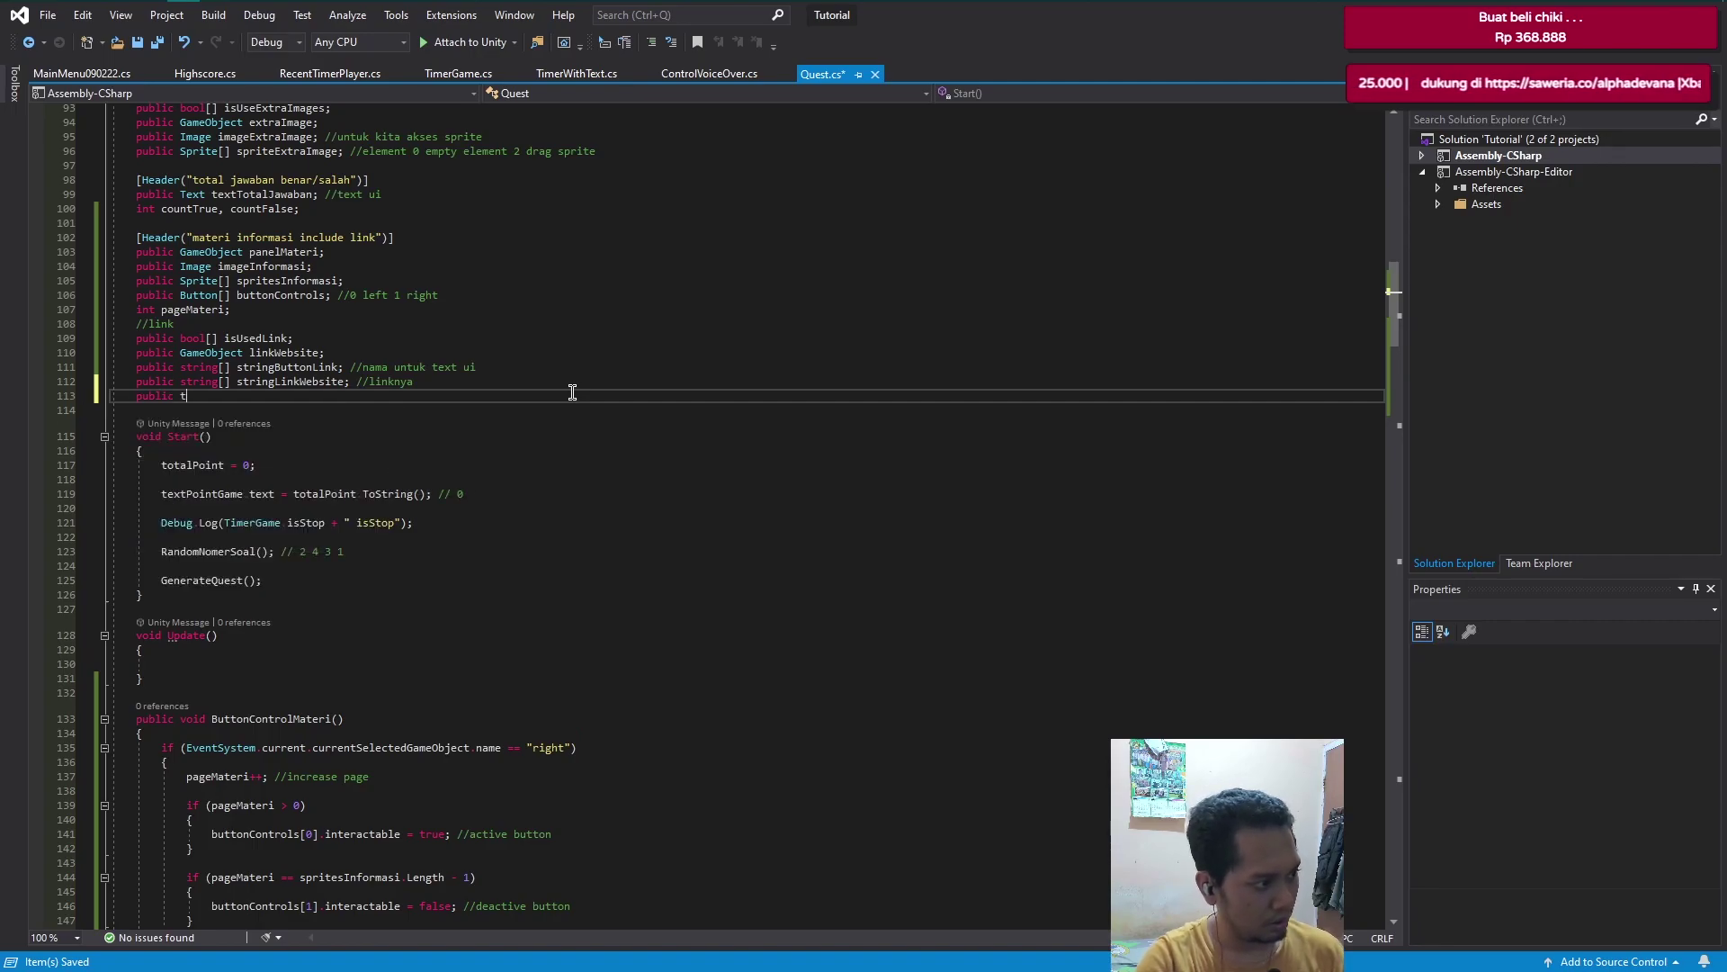
type("Text tex")
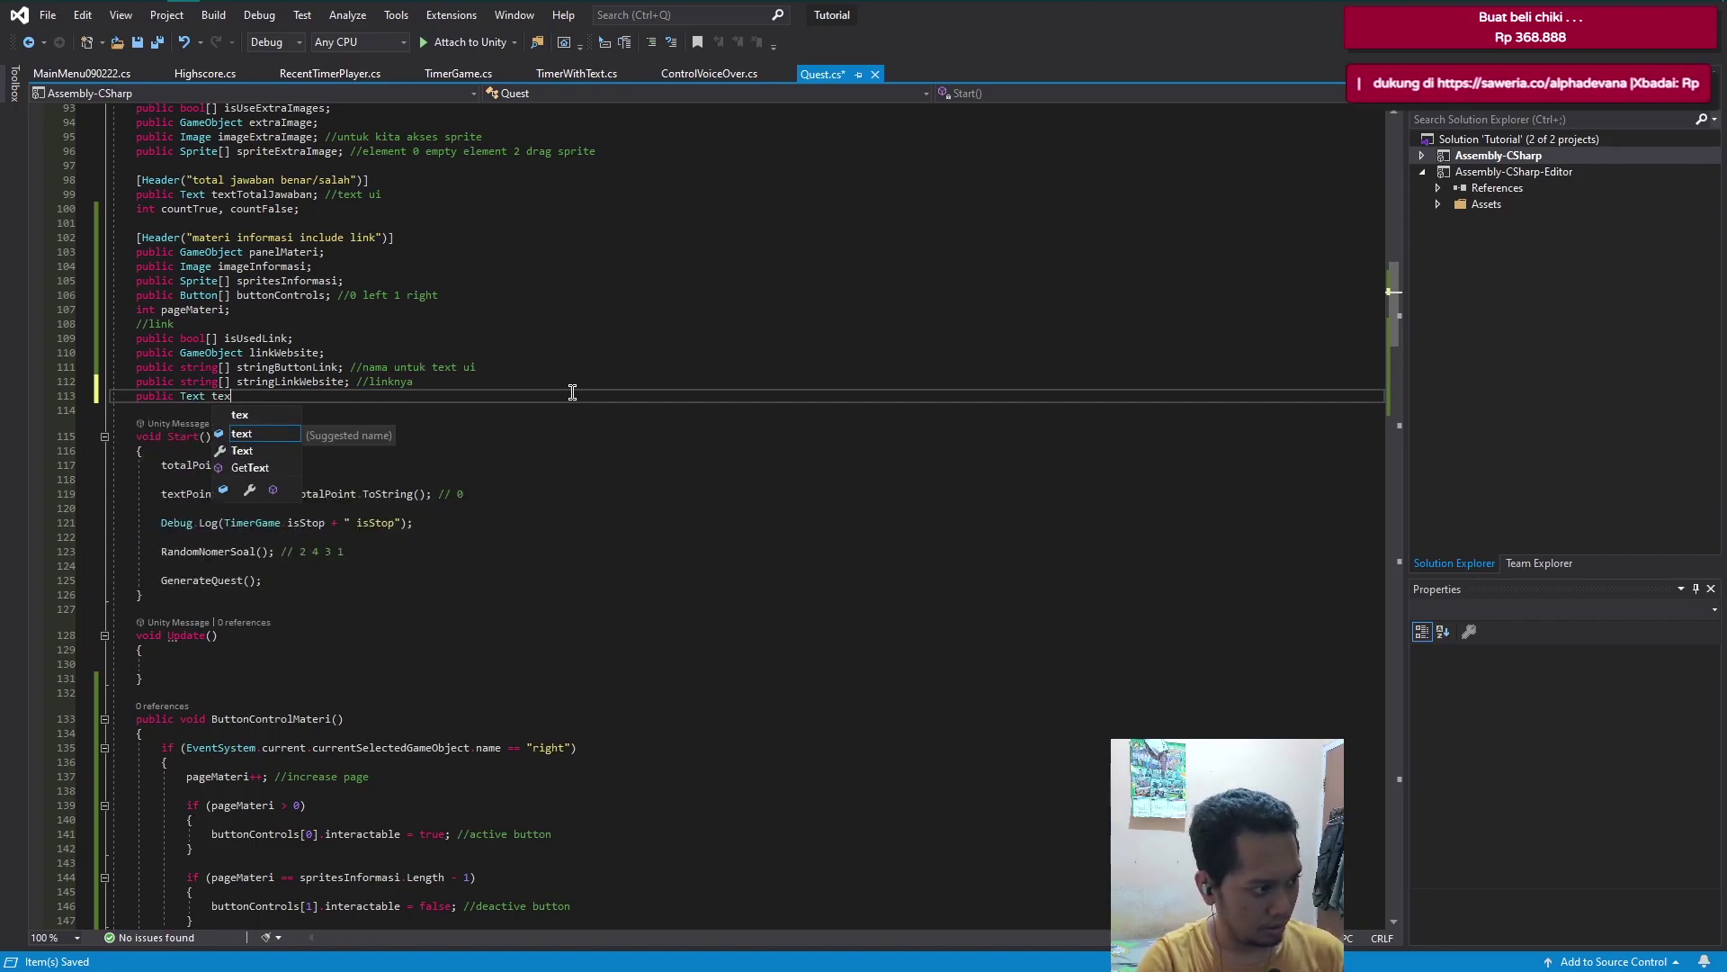
type("tLink")
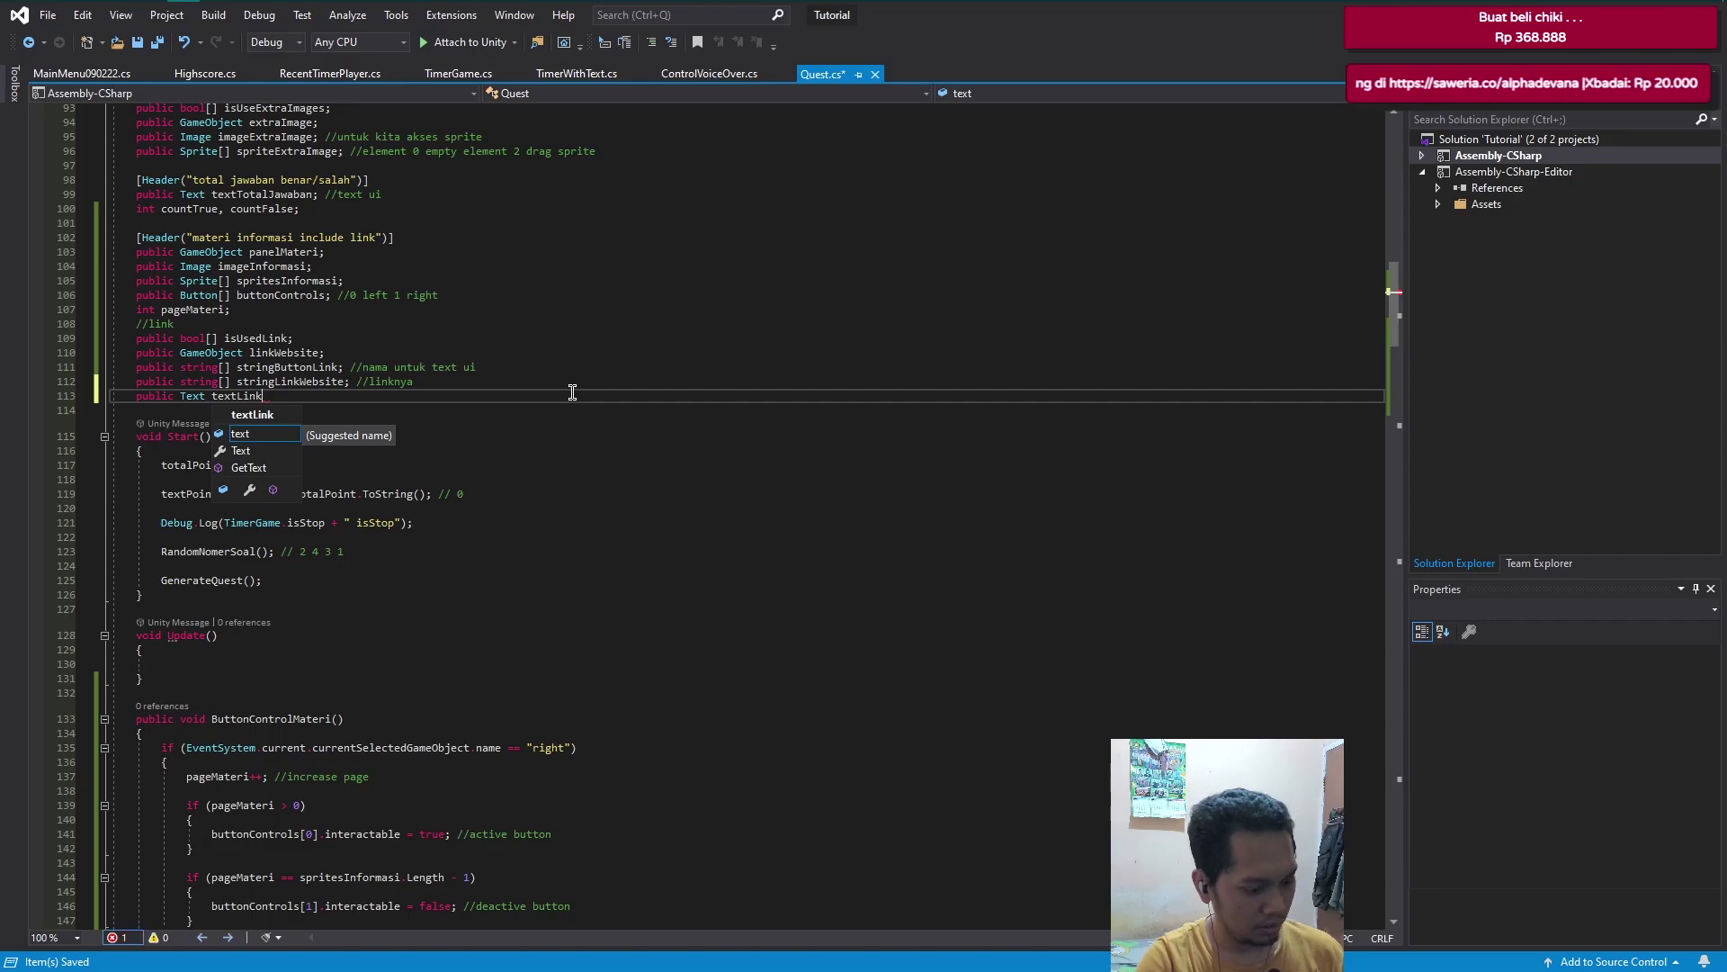
type("UI;")
key("ctrl+s")
scroll(569, 449, "down", 5)
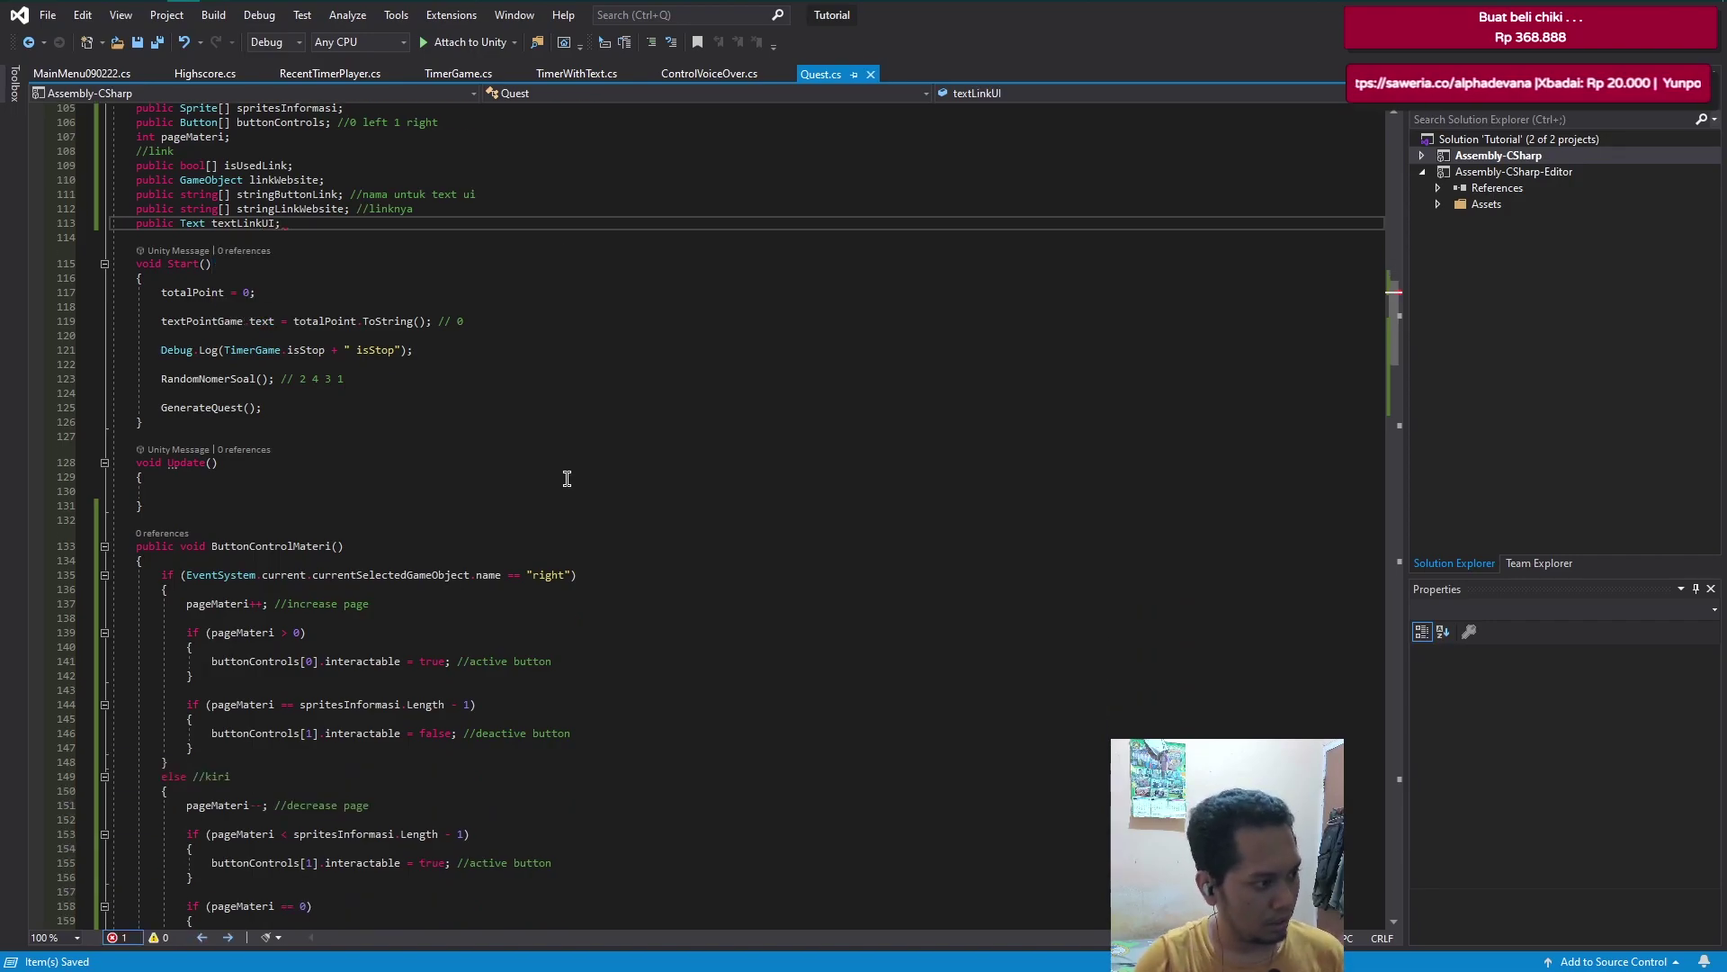
scroll(554, 539, "down", 8)
scroll(383, 590, "down", 2)
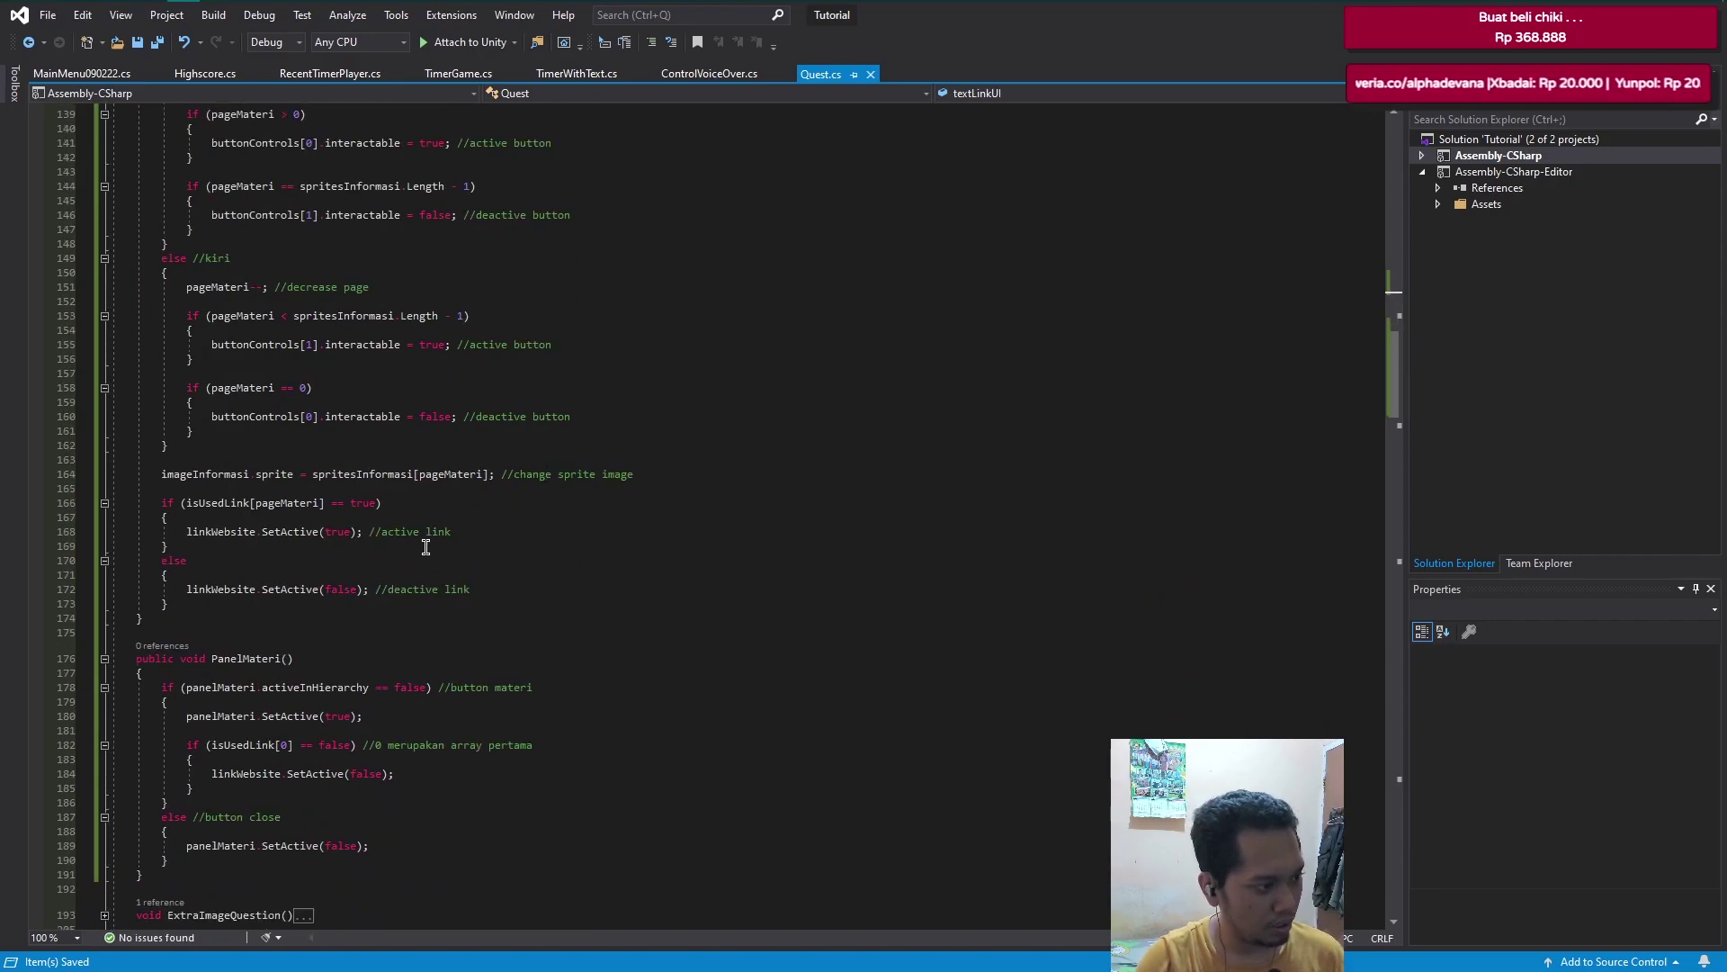
- Add 'textLinkUI.text = stringButtonLink[pageMateri]' below the show-link statement and save Quest.cs
left_click(493, 531)
scroll(493, 531, "up", 4)
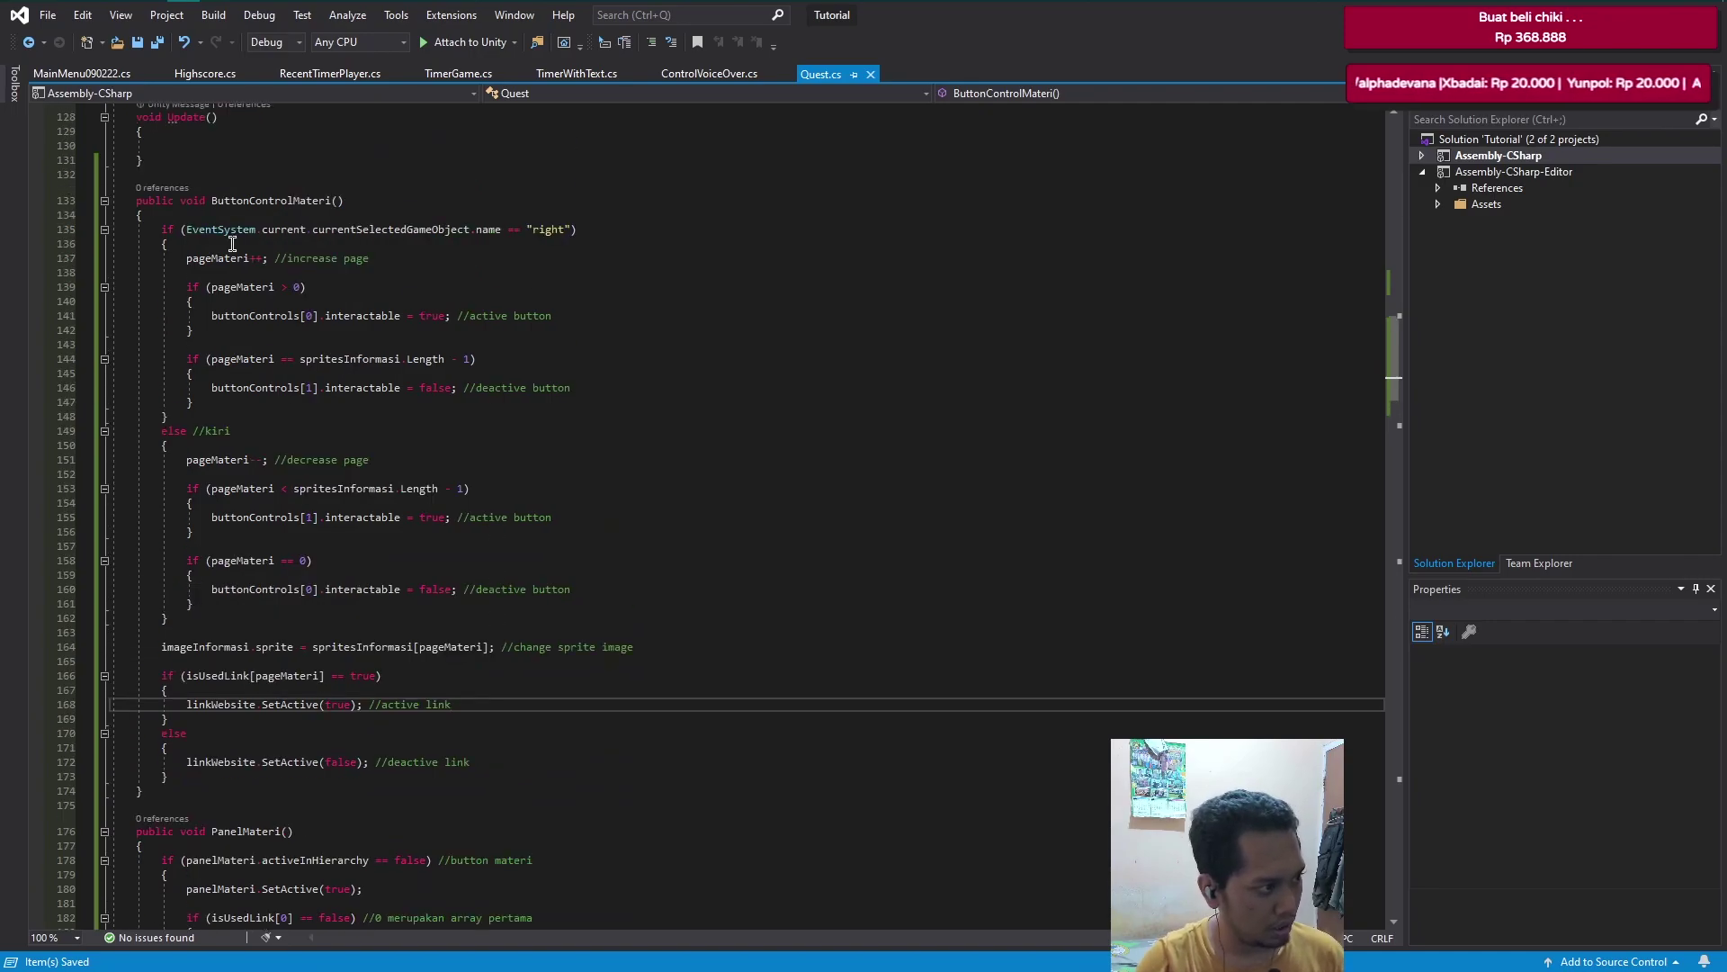
scroll(413, 614, "down", 2)
key("Return")
key("Return")
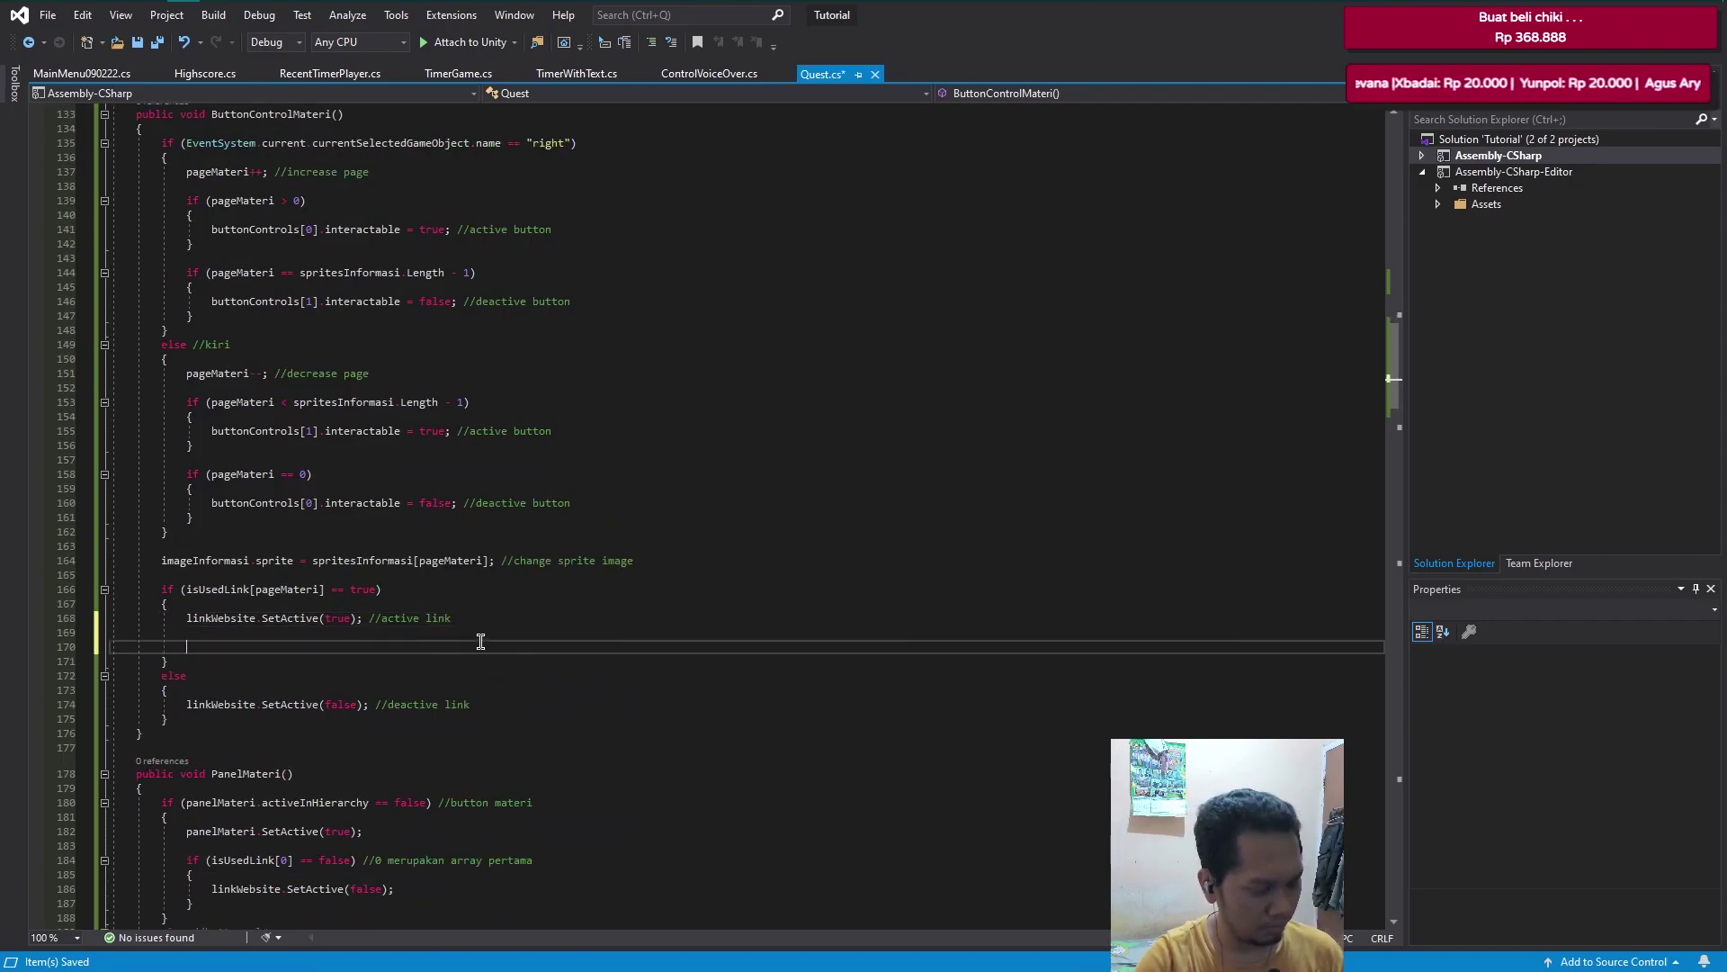
key("ctrl+space")
type("text")
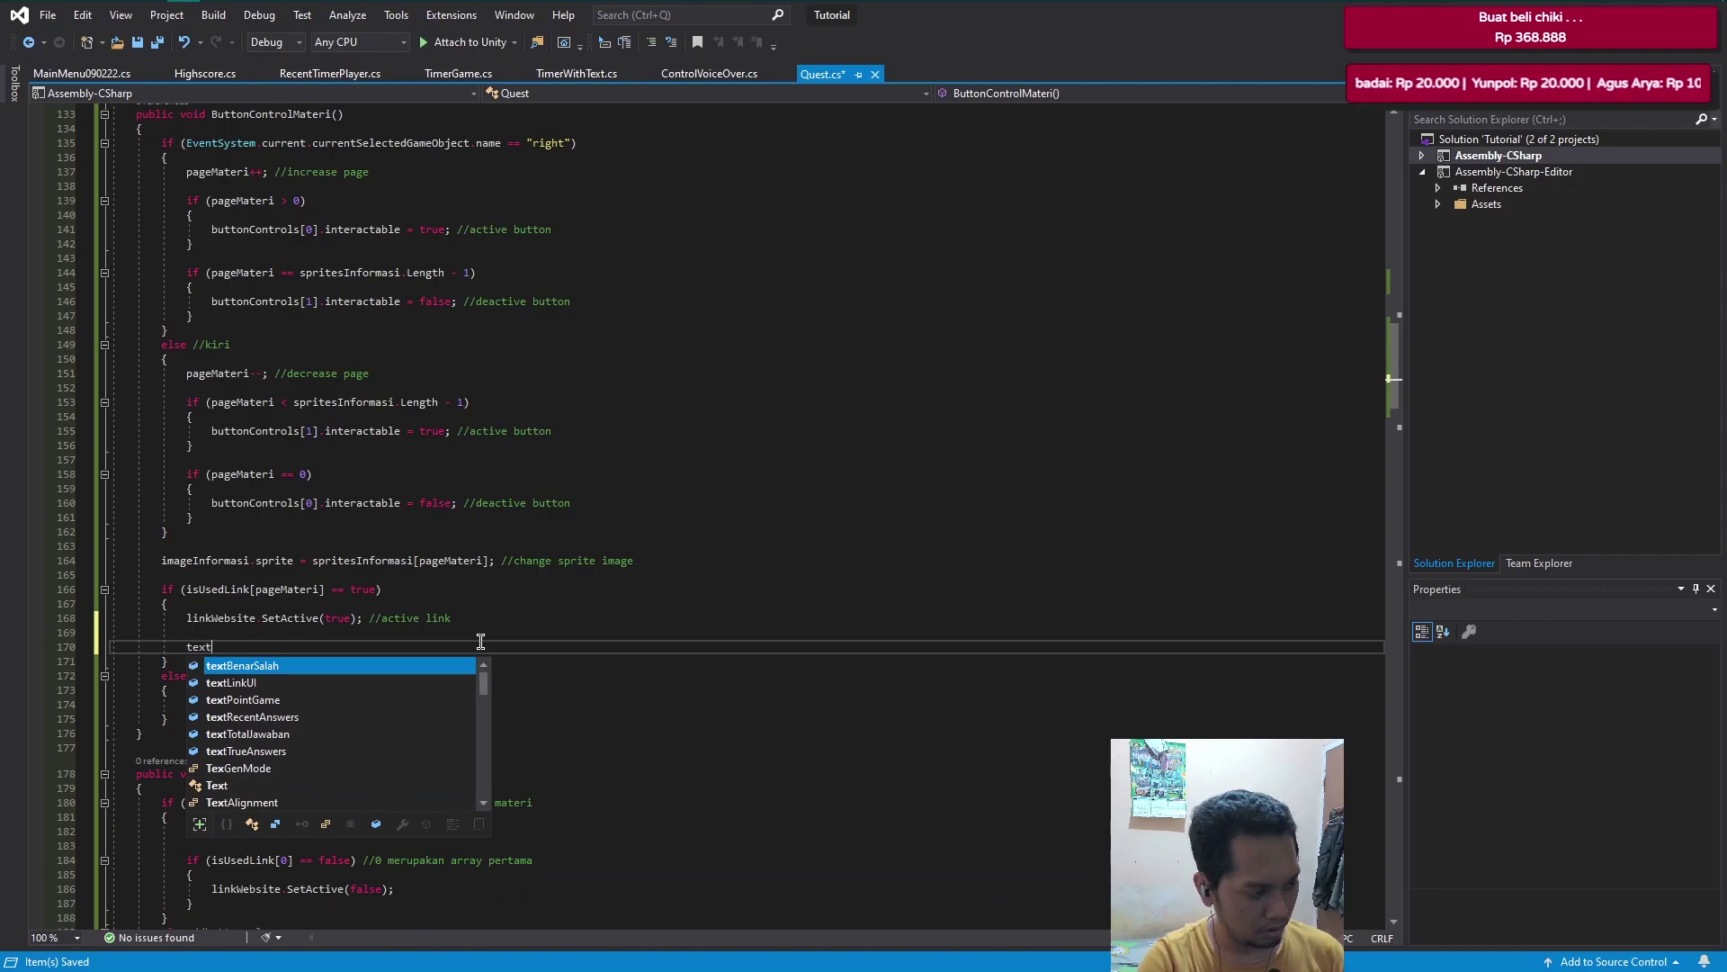
type("LinkUI.te")
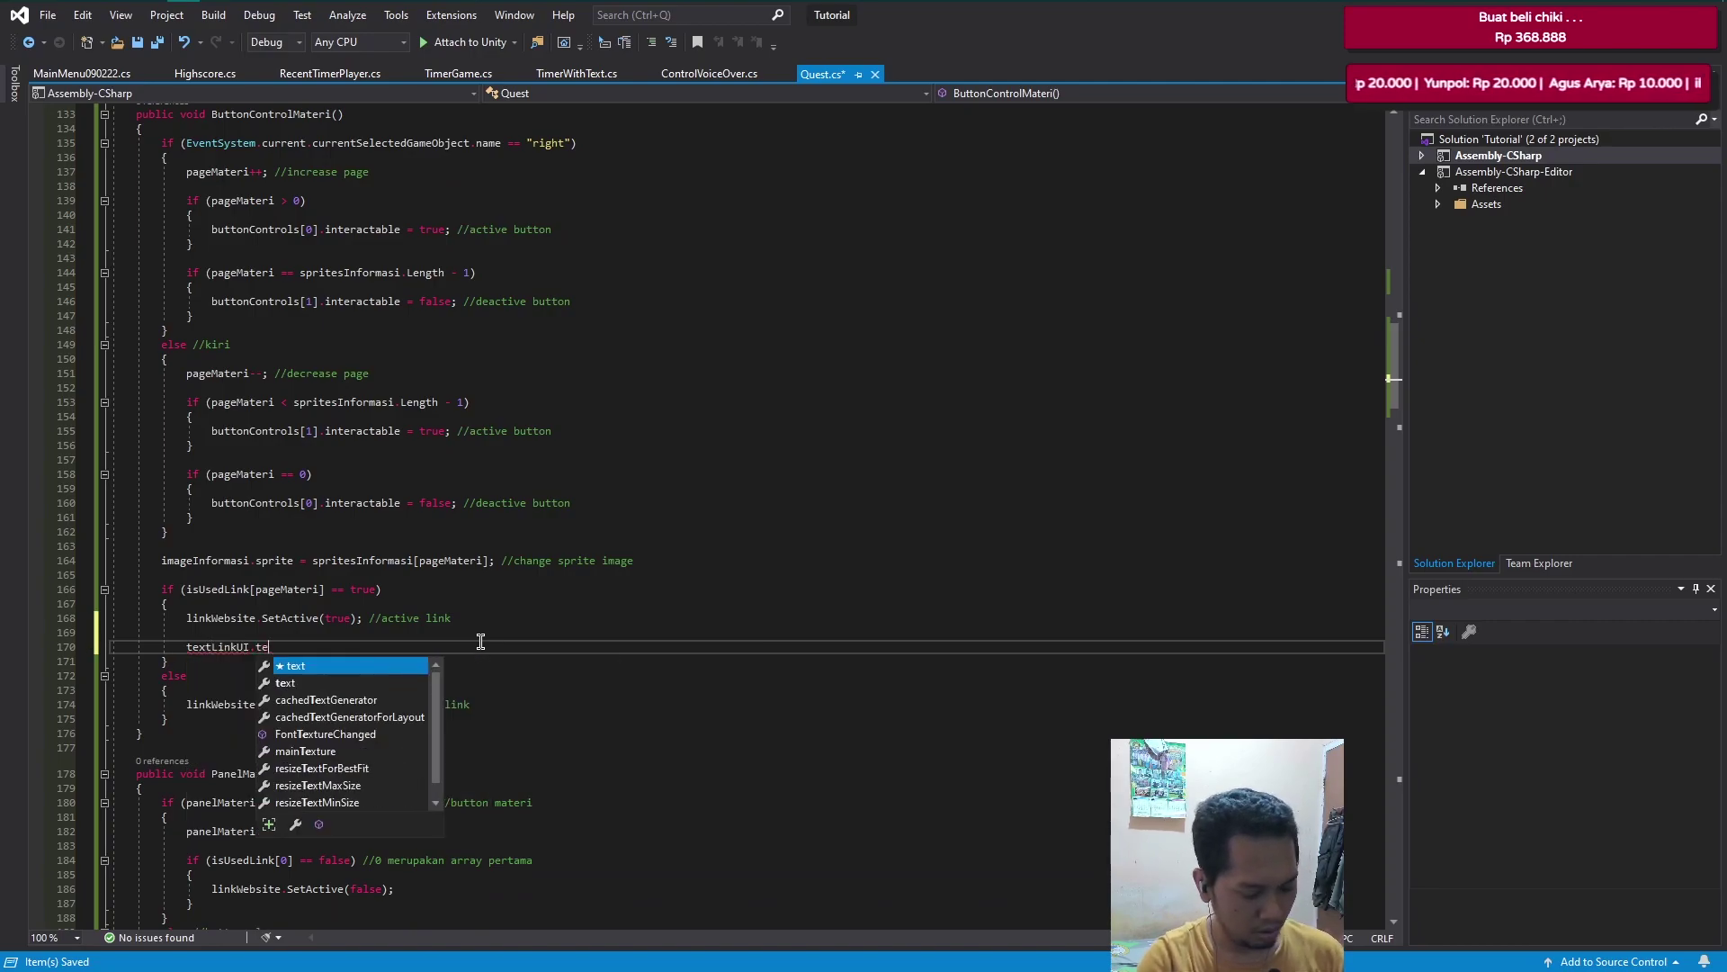
type("xt =")
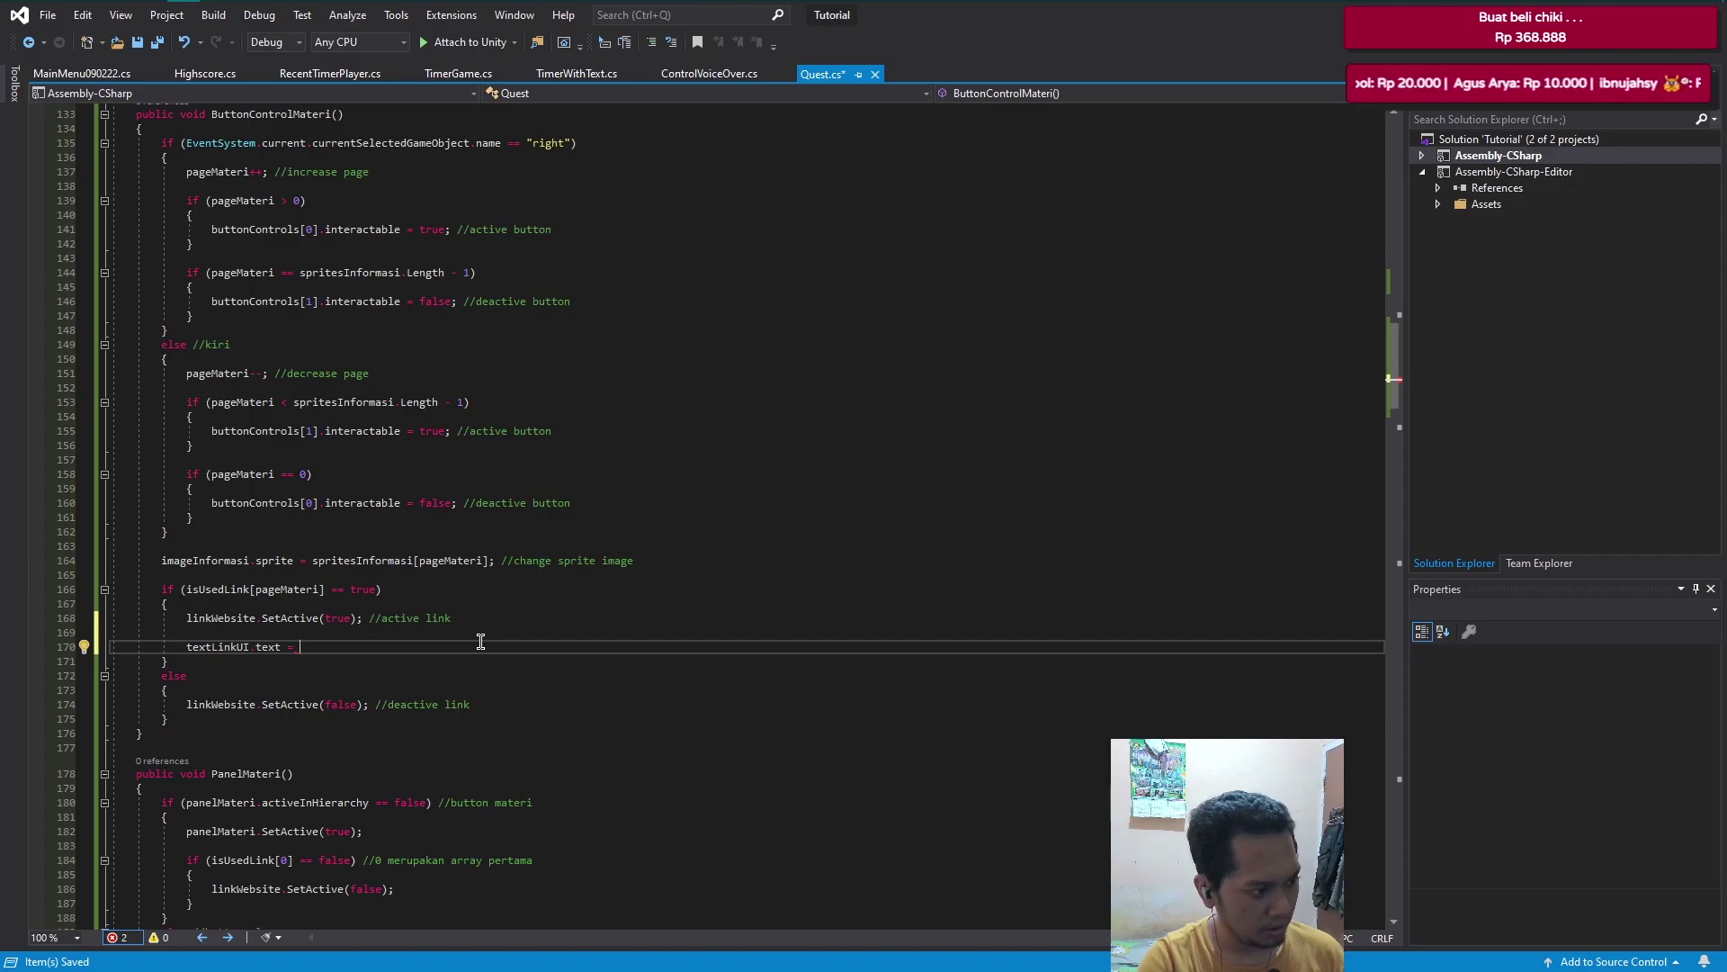
scroll(405, 450, "up", 5)
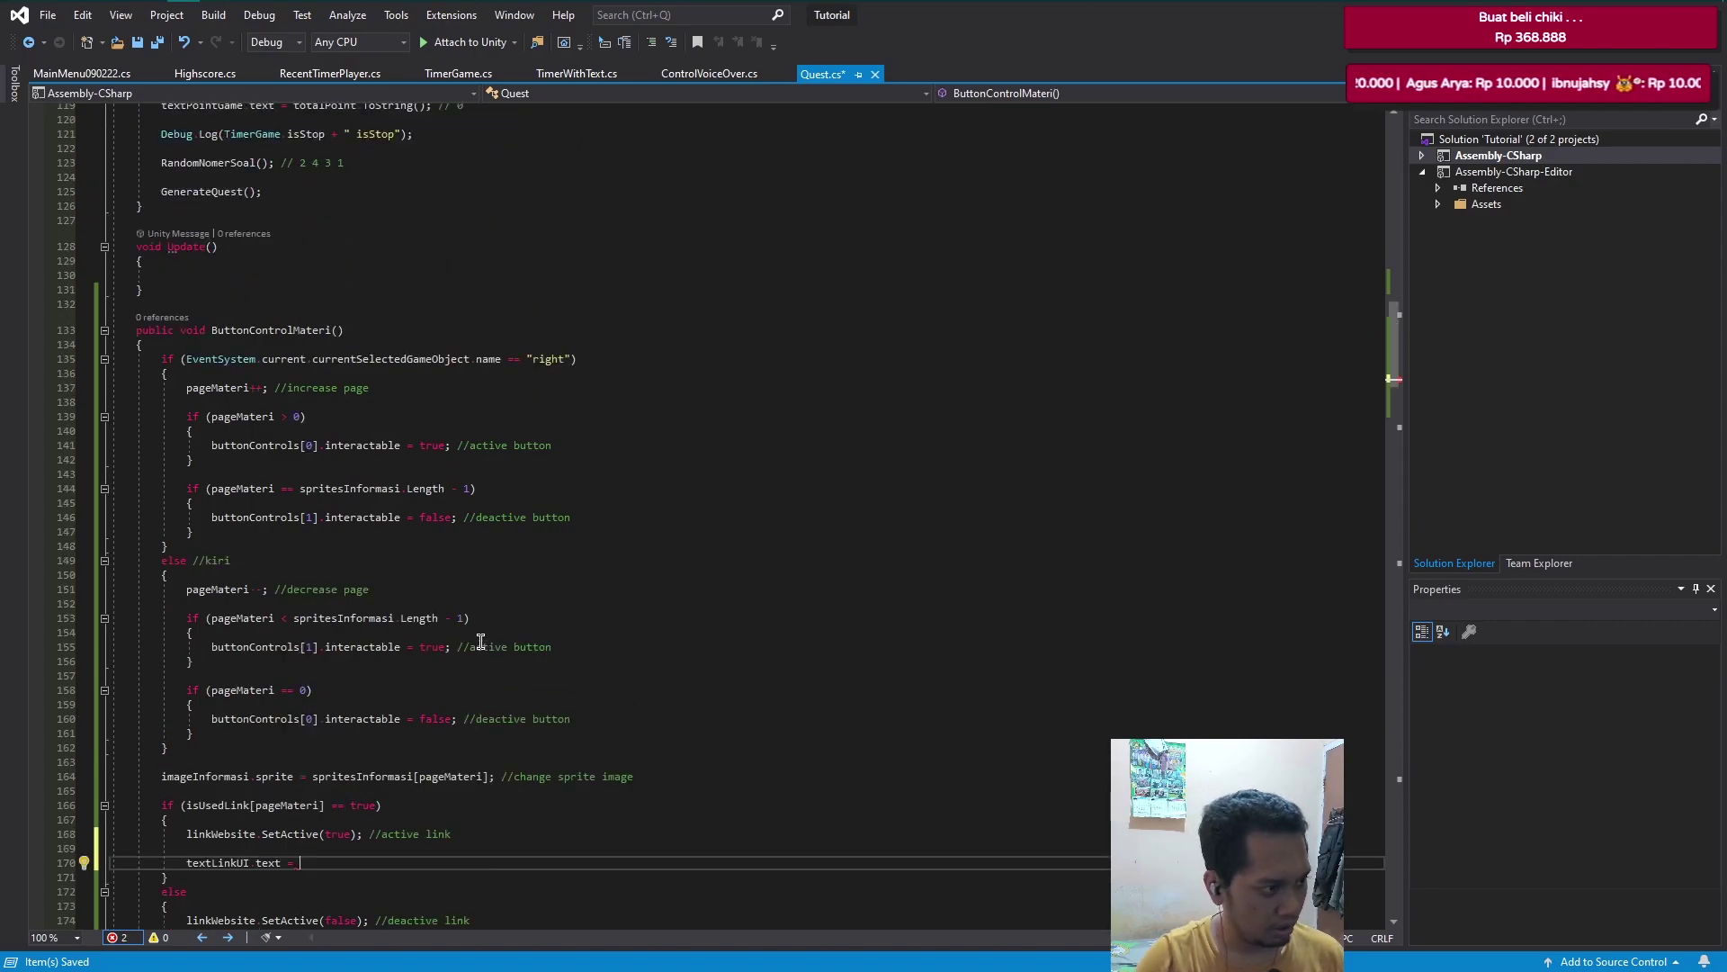
scroll(336, 280, "up", 5)
scroll(452, 347, "down", 5)
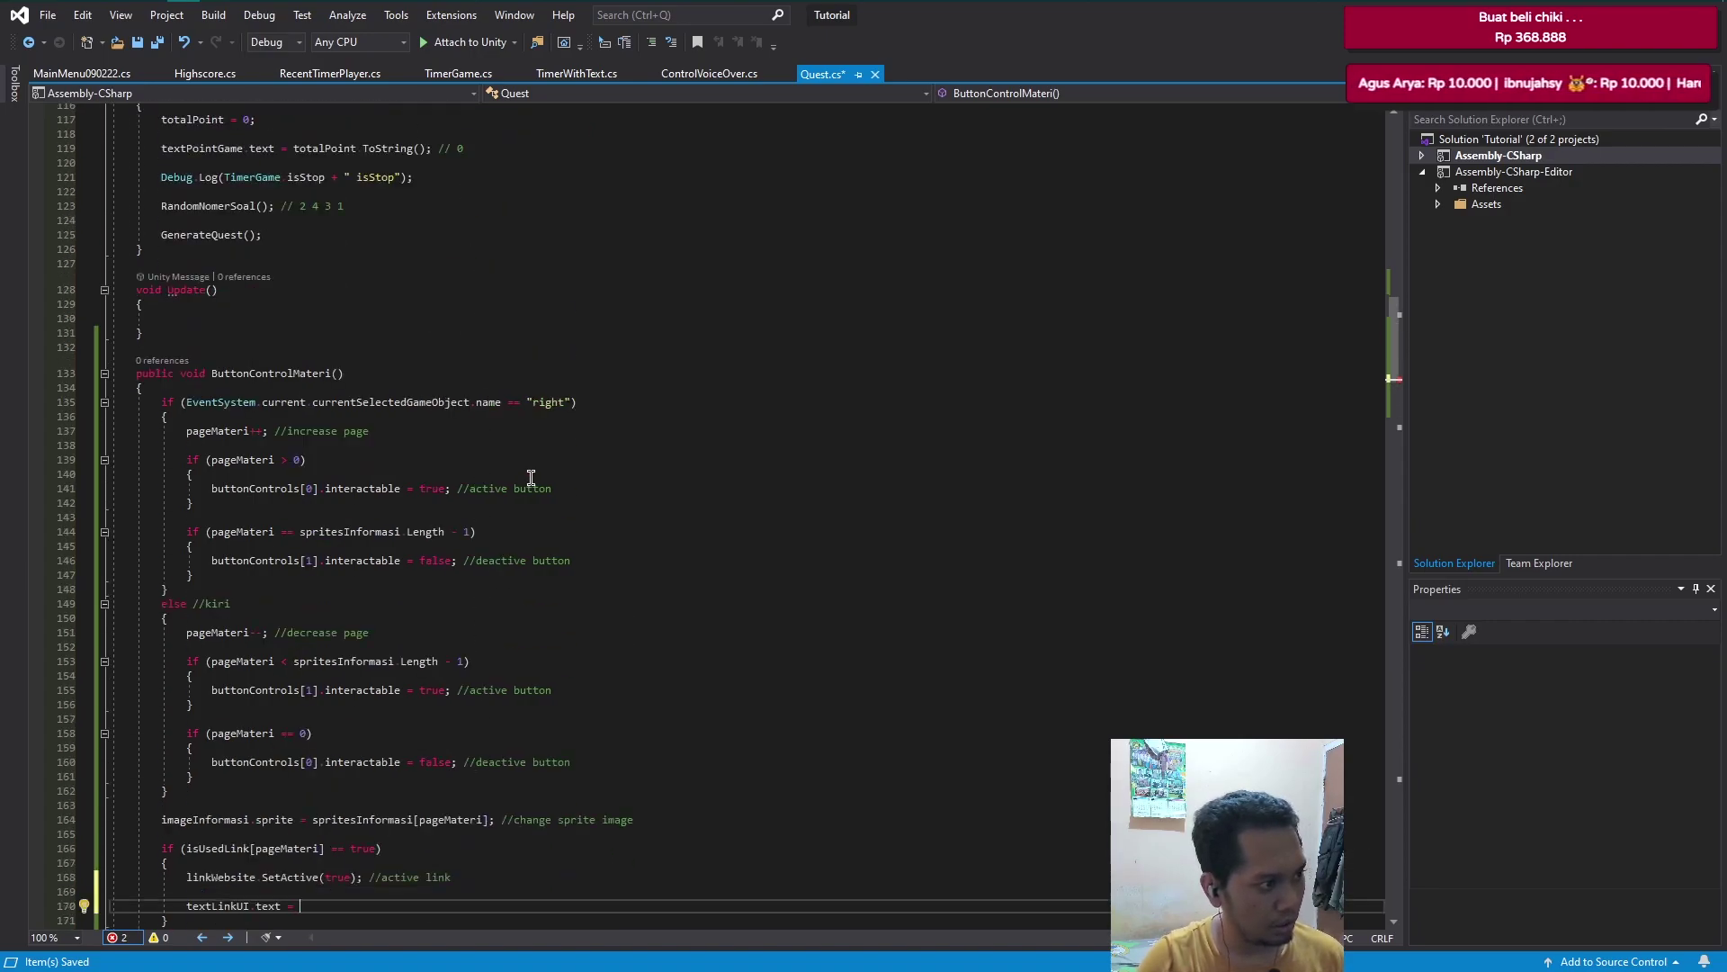
scroll(491, 527, "down", 4)
type("stringButtonLink[")
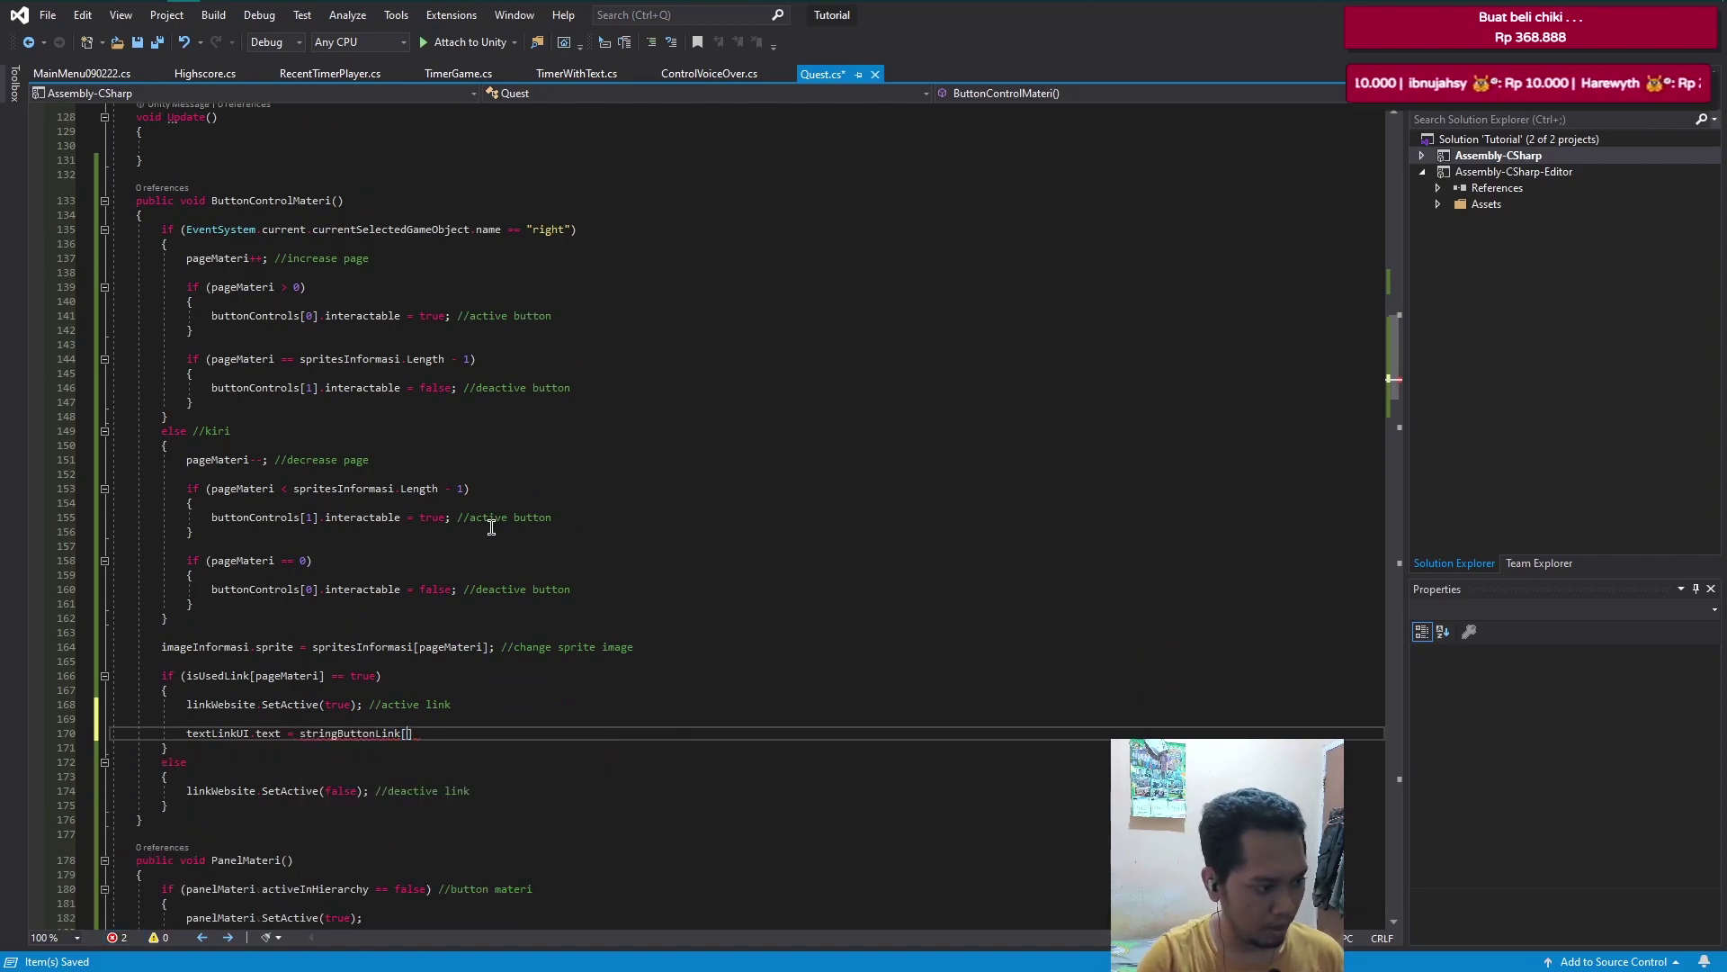
type("pageMateri]")
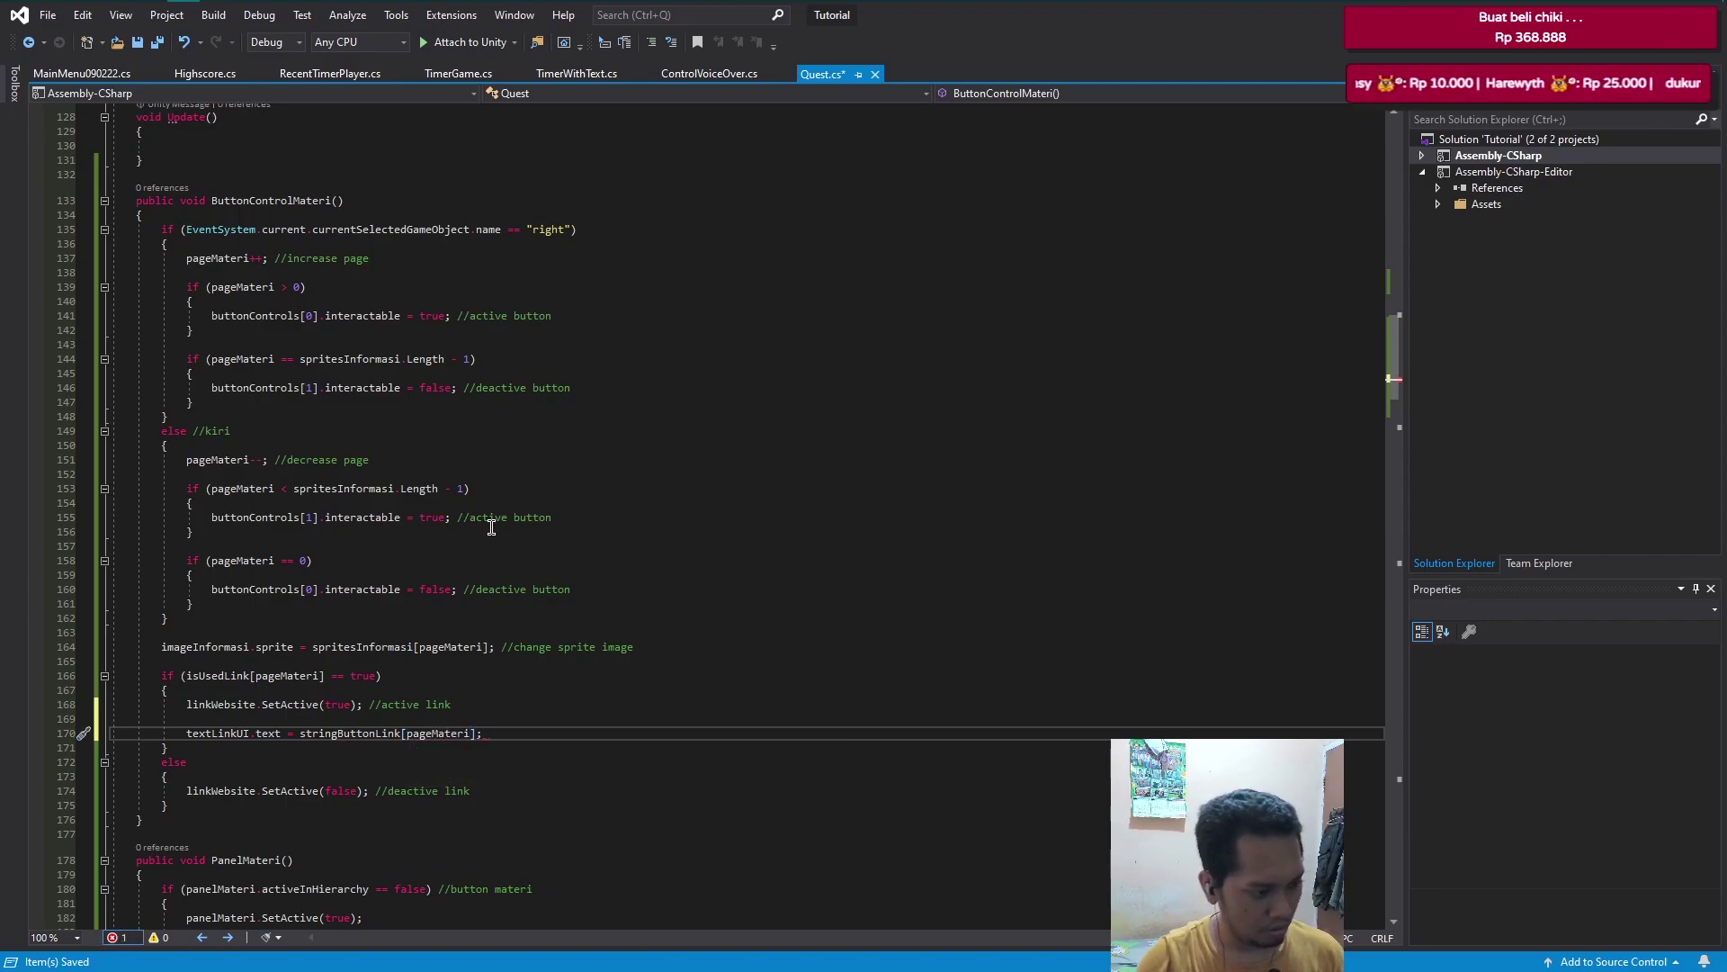
key("ctrl+s")
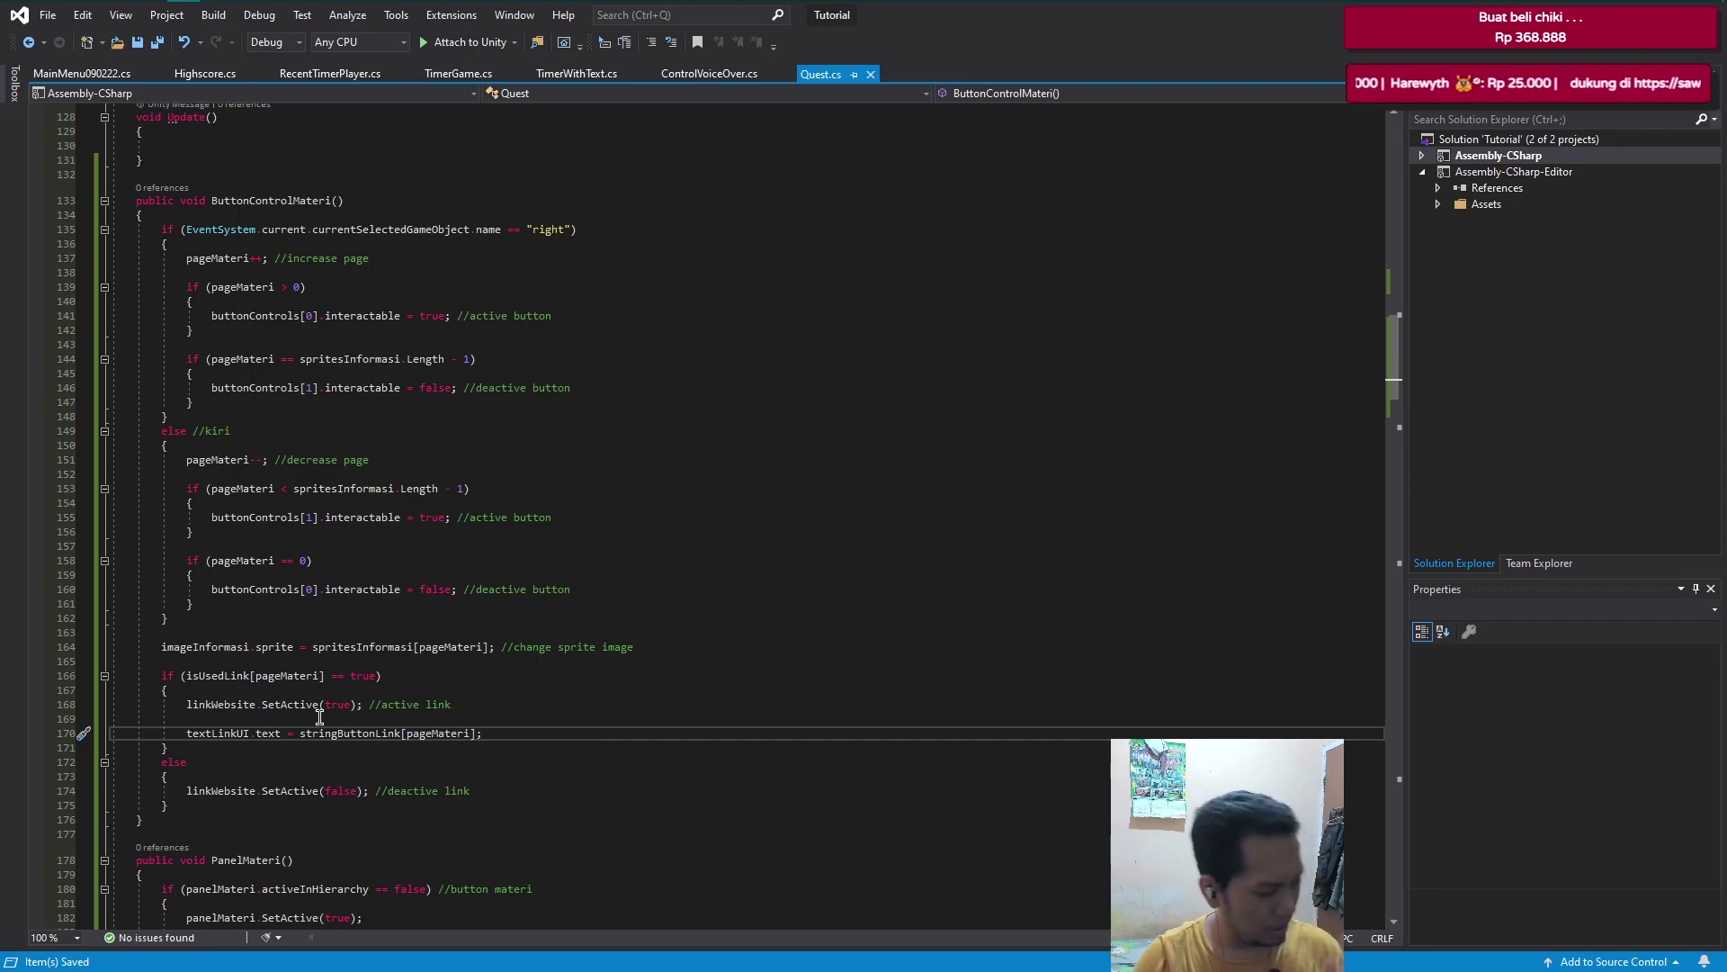
- Add an empty public void LinkDirection() method after Update()
scroll(320, 711, "up", 2)
scroll(316, 701, "up", 1)
scroll(270, 450, "up", 1)
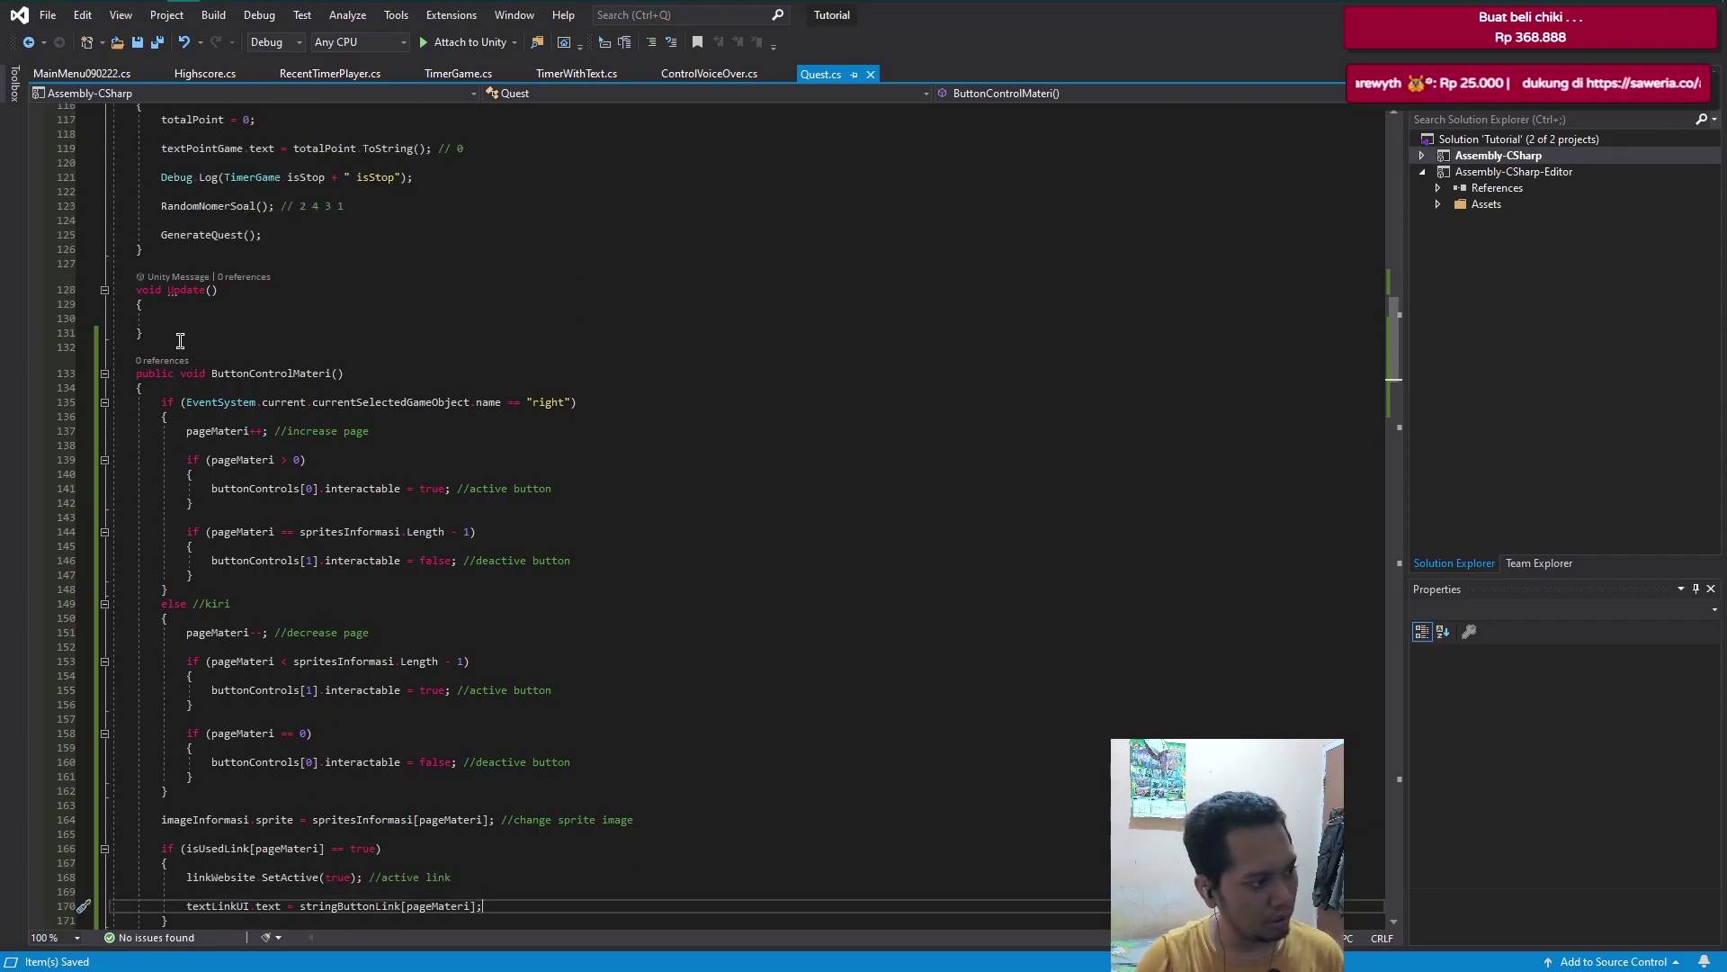
left_click(180, 337)
key("Return")
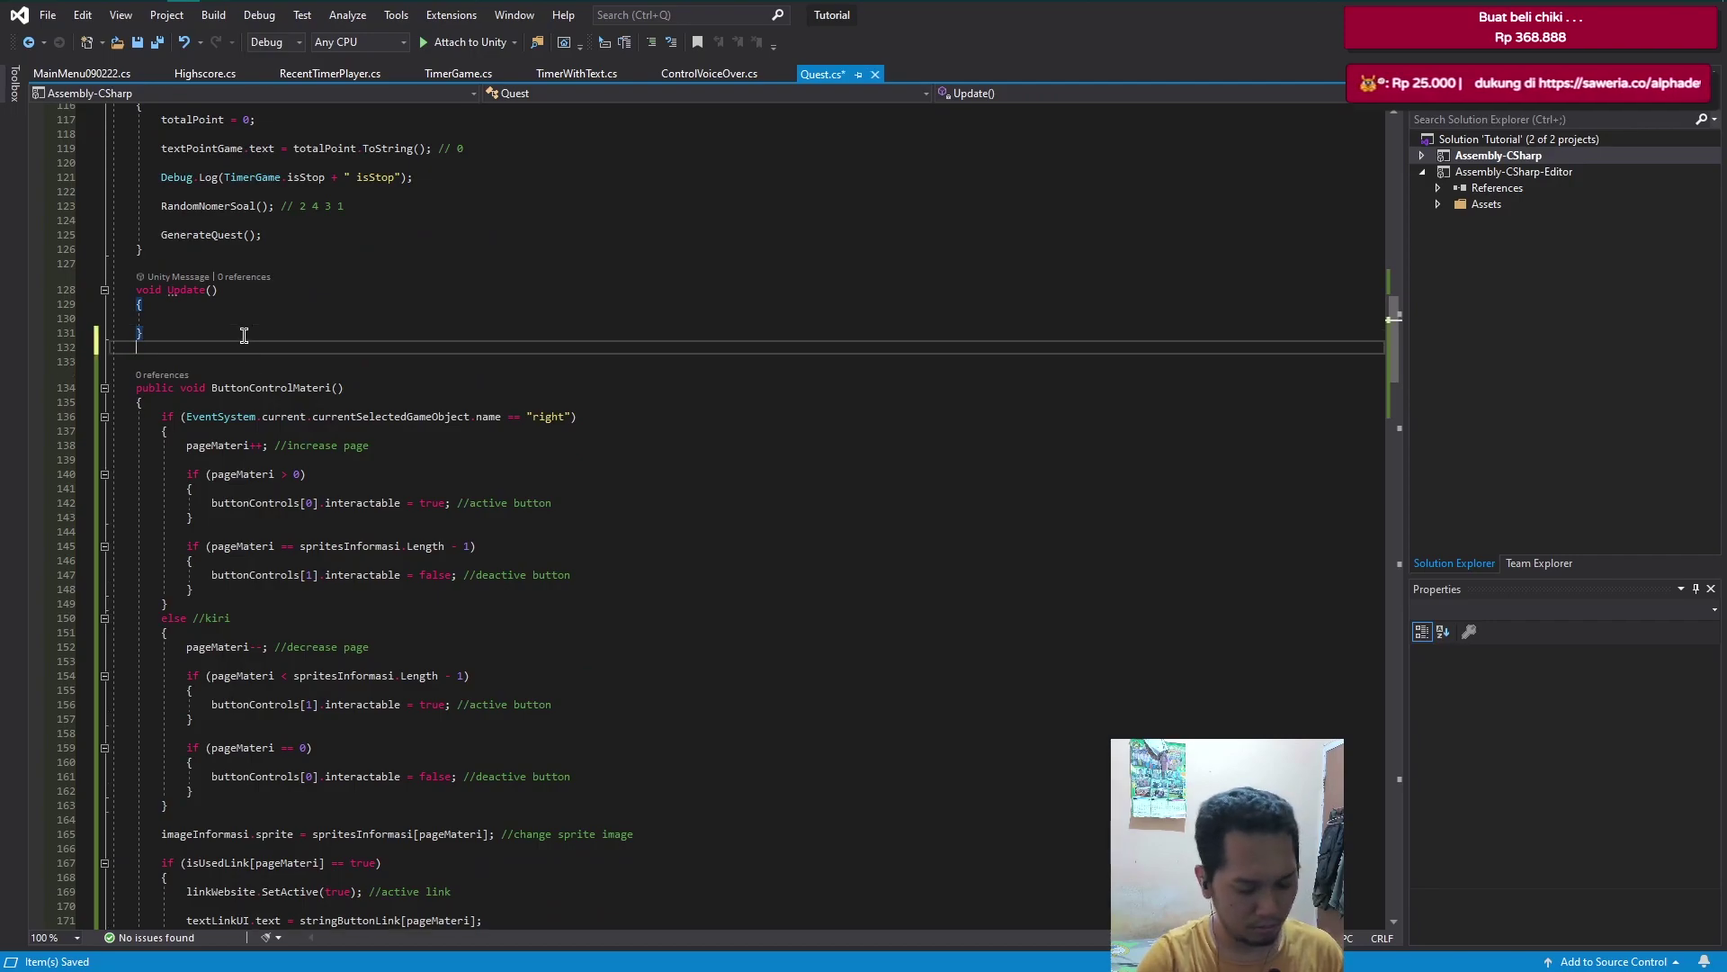
key("Return")
type("public void ")
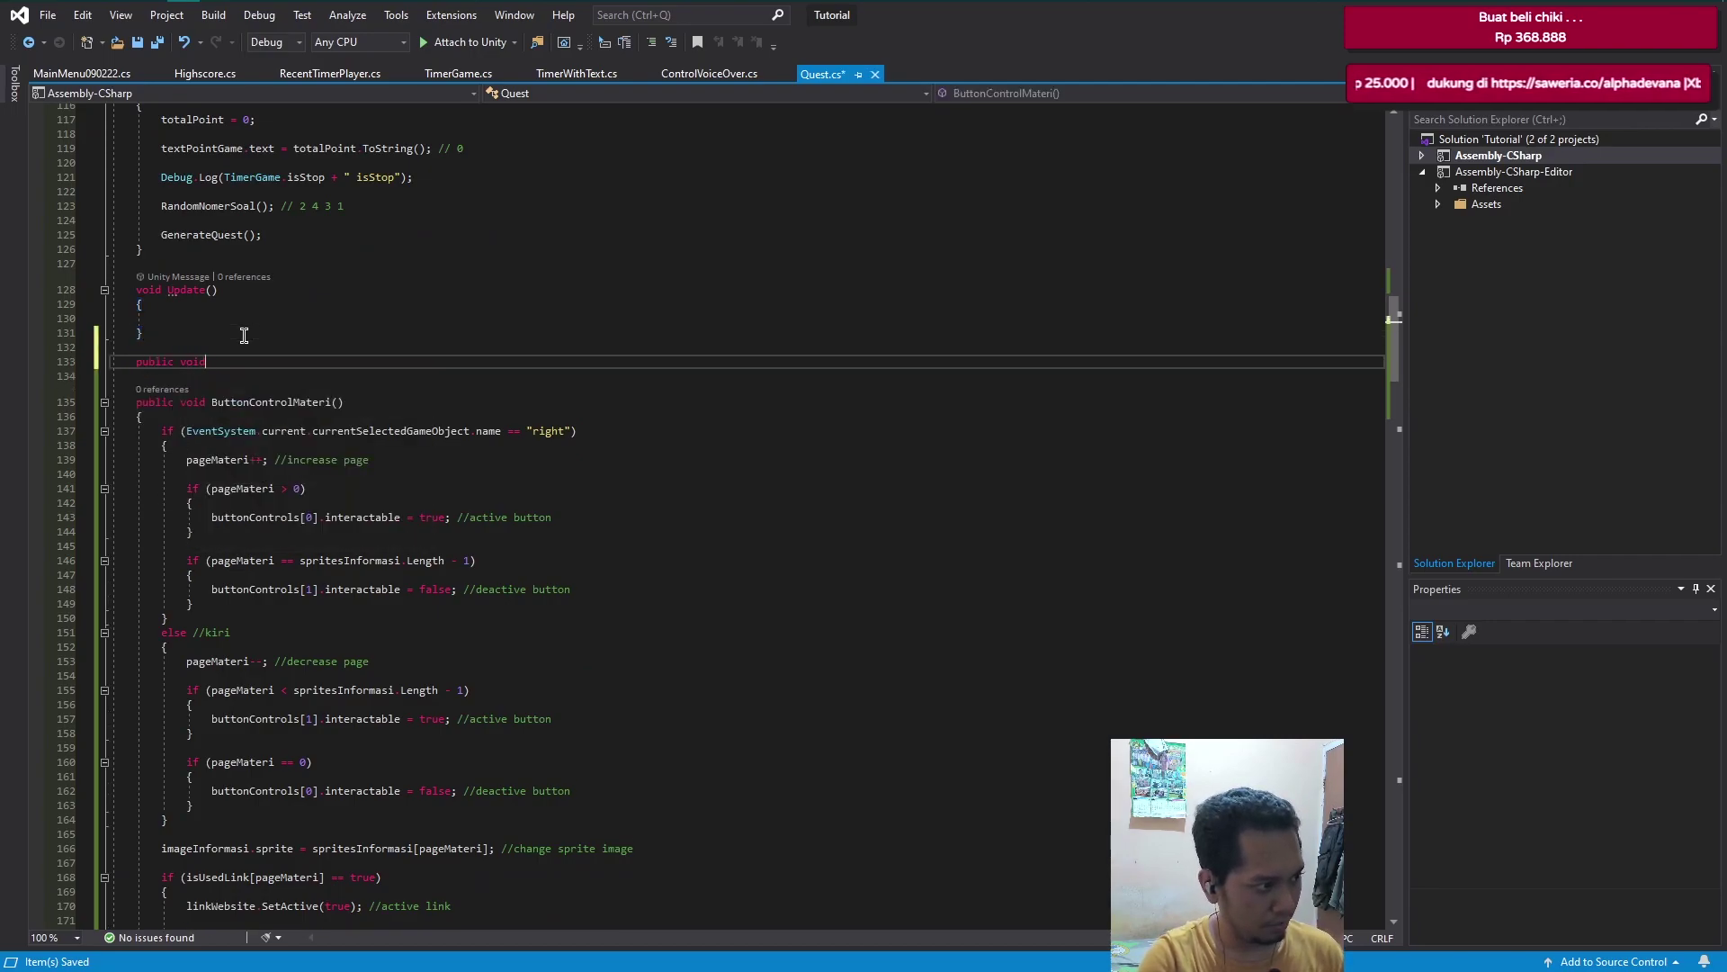
type("Link")
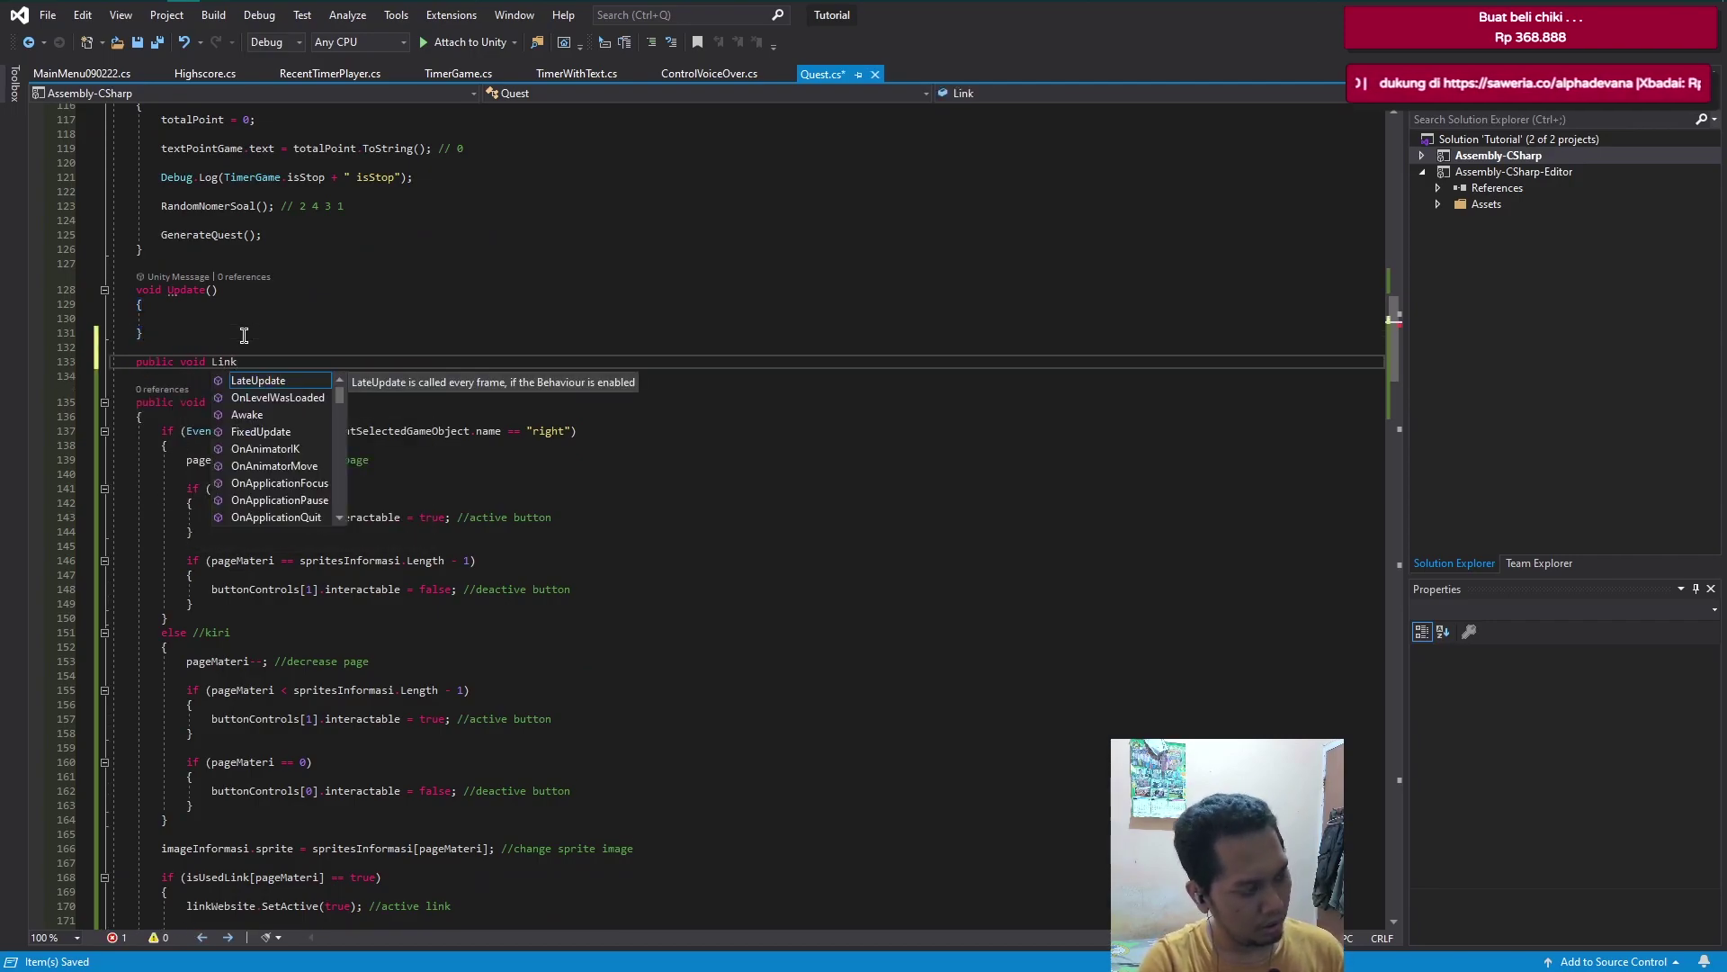
type("Direction")
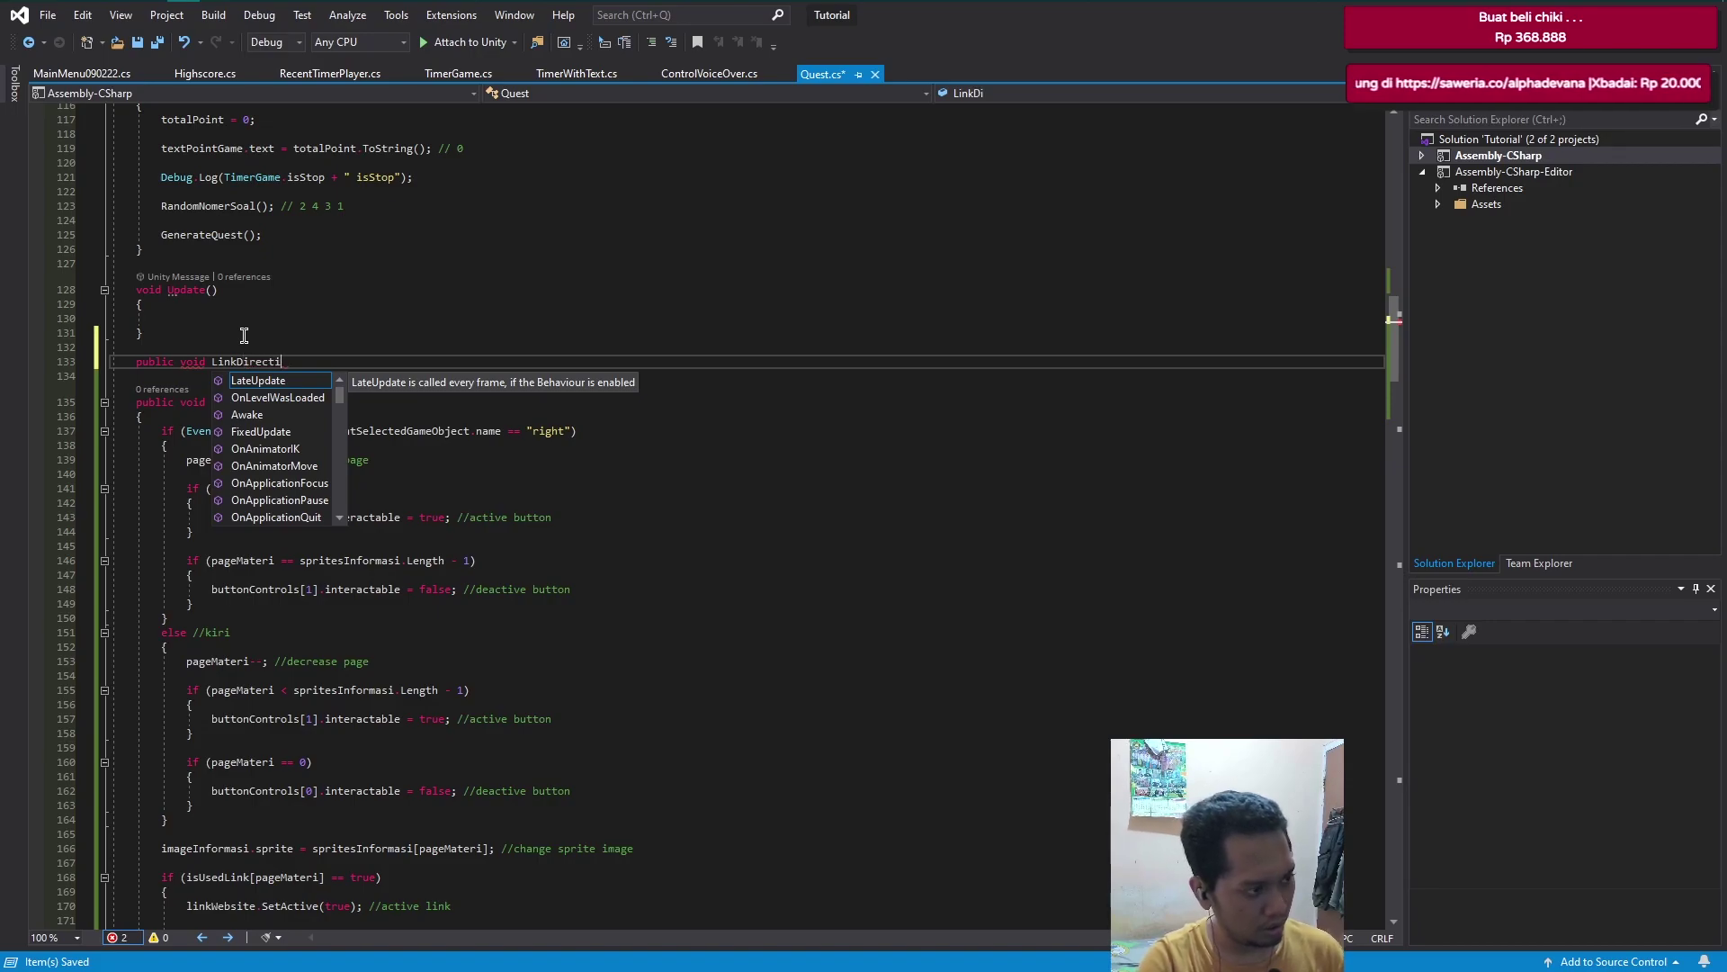
type("()")
key("Return")
type("{")
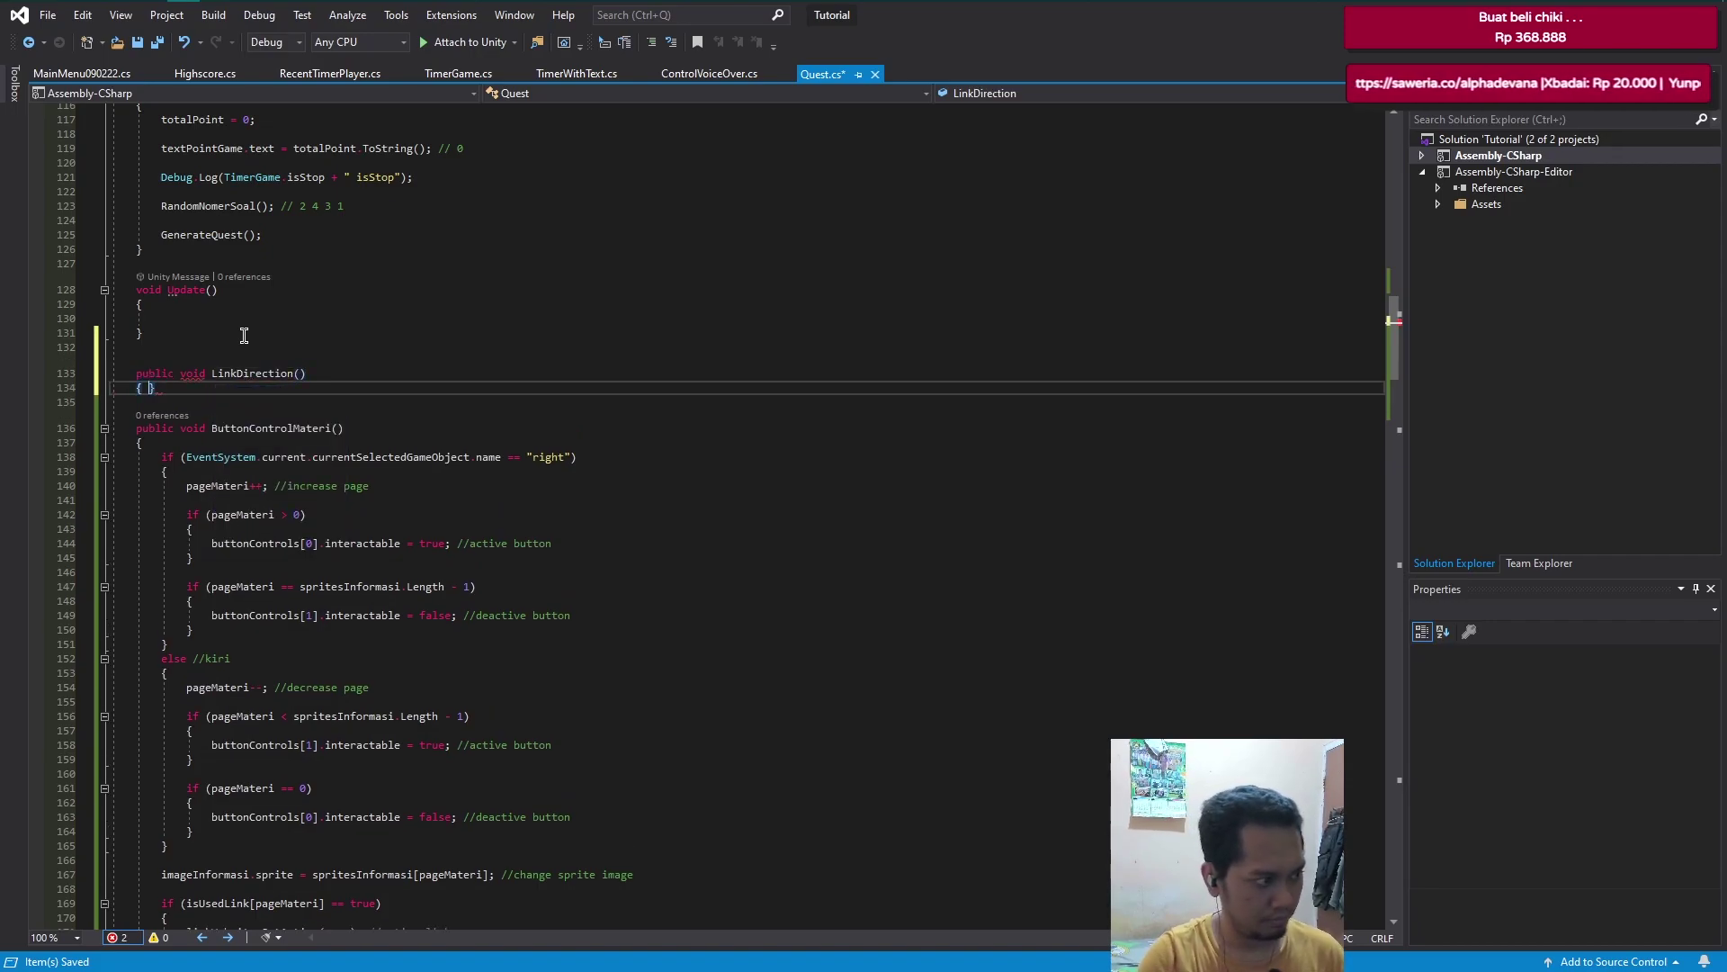
key("Return")
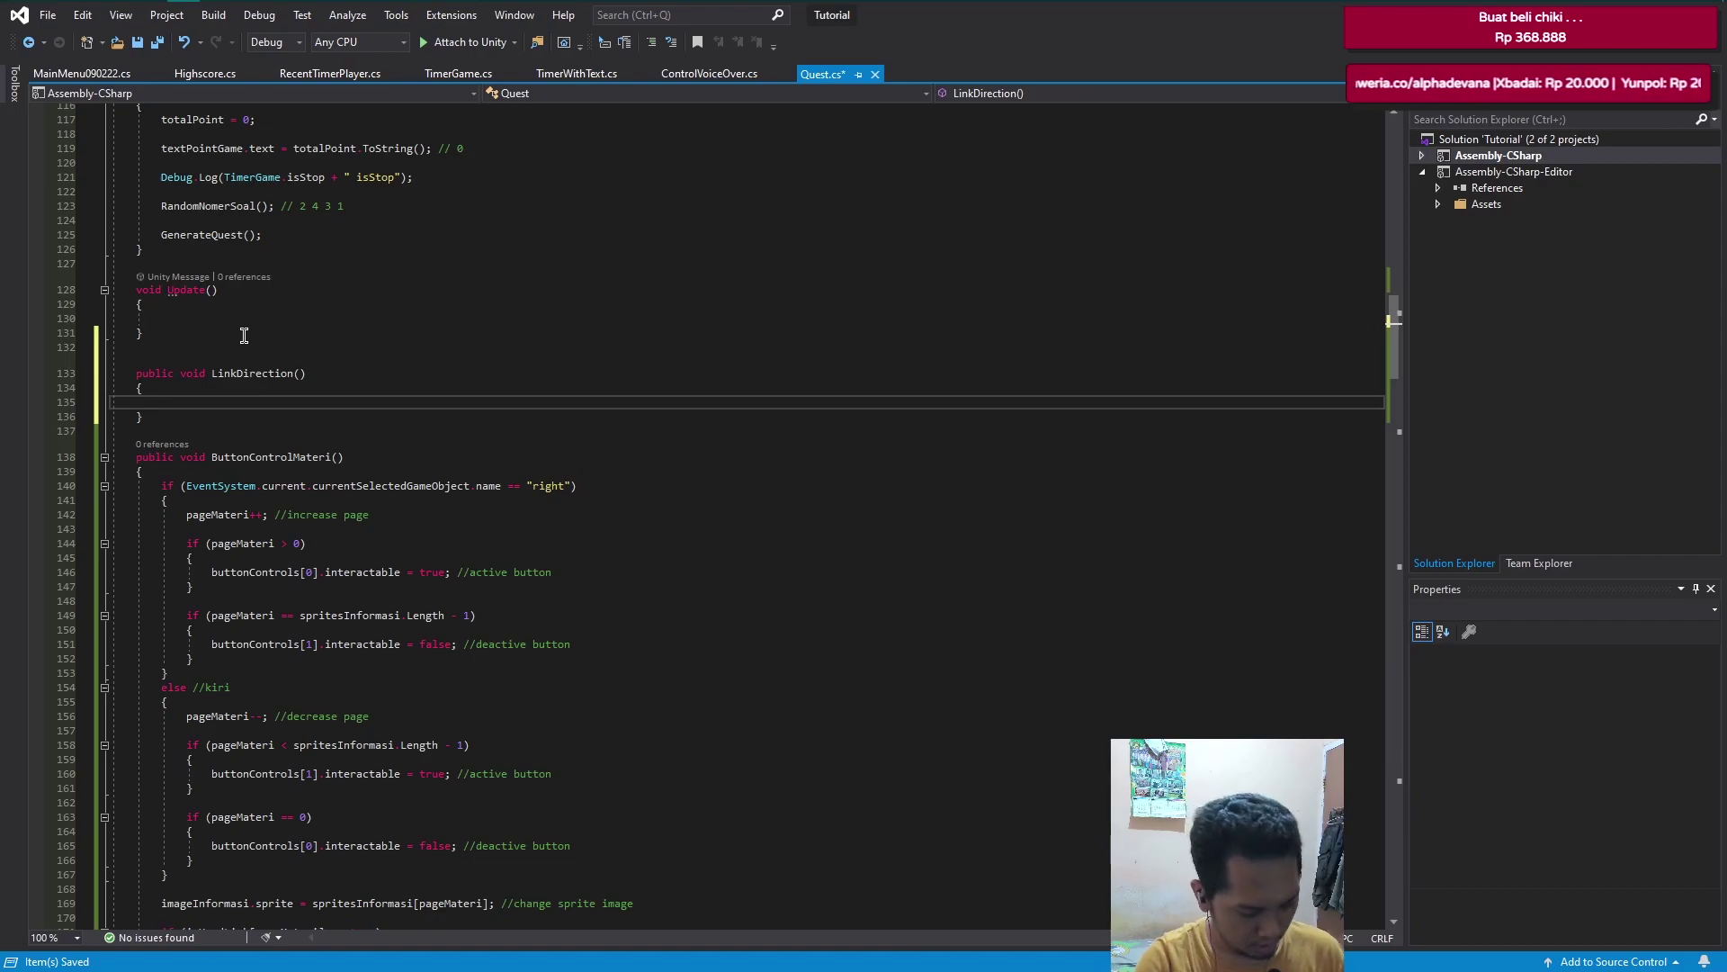
- Inside LinkDirection, call Application.OpenURL(stringLinkWebsite[]) using IntelliSense completions
type("ap")
key("Tab")
type(".")
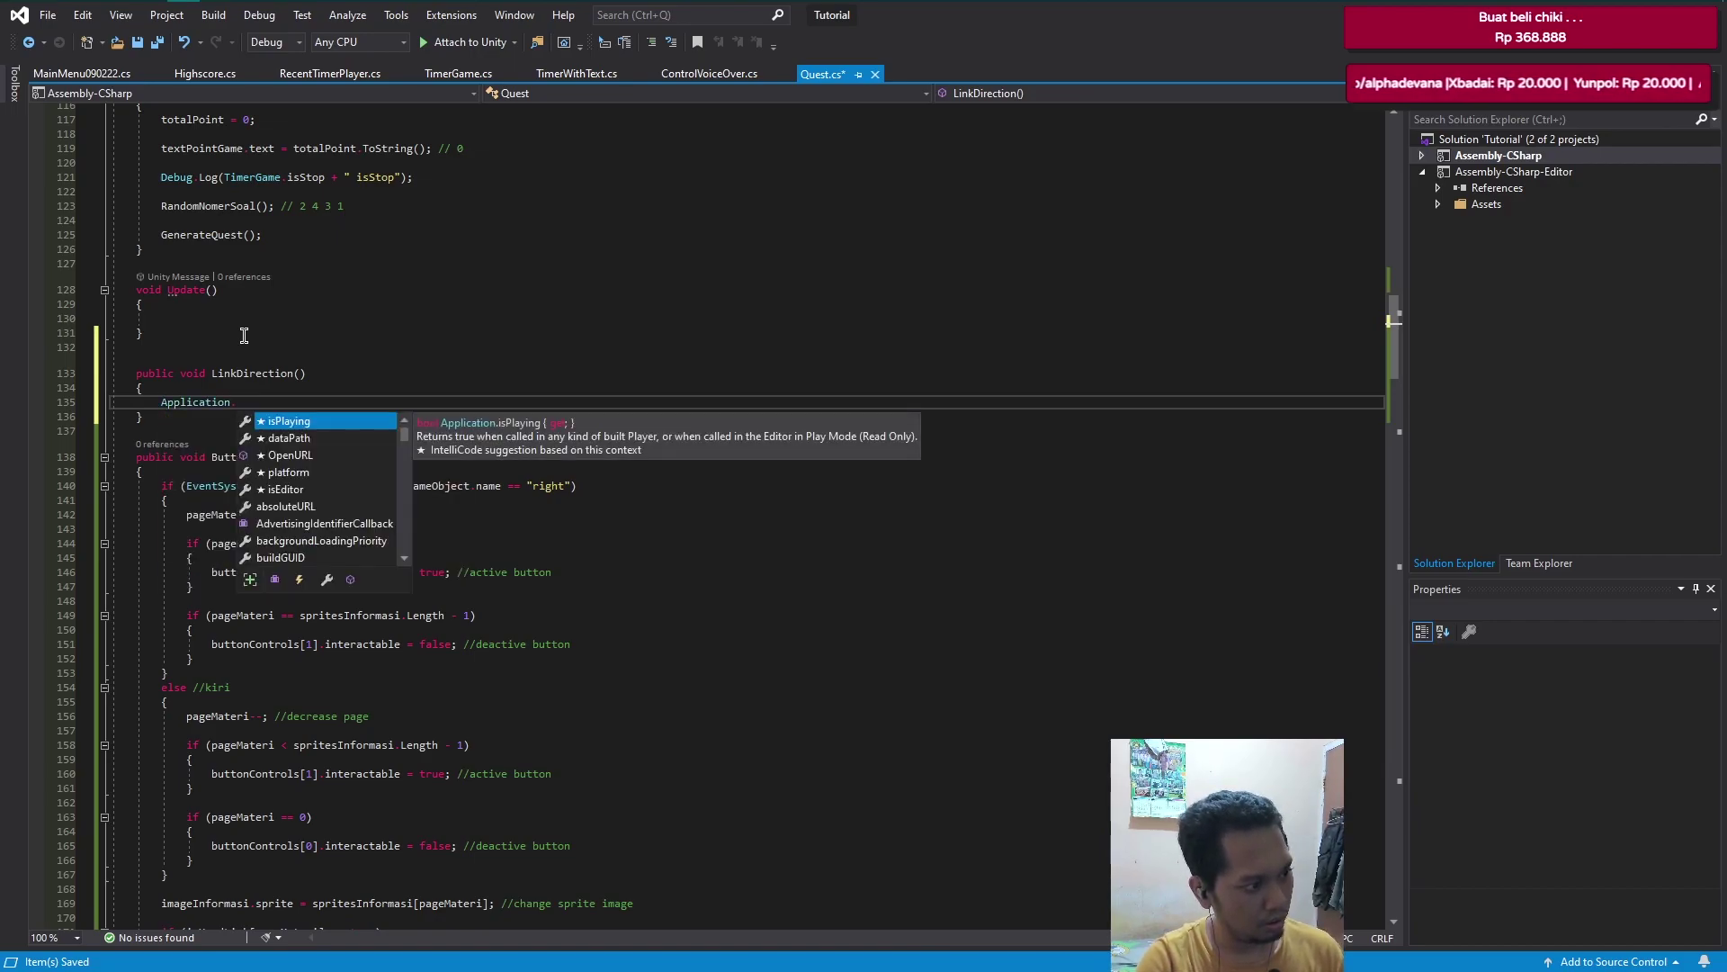
key("Down")
key("Down")
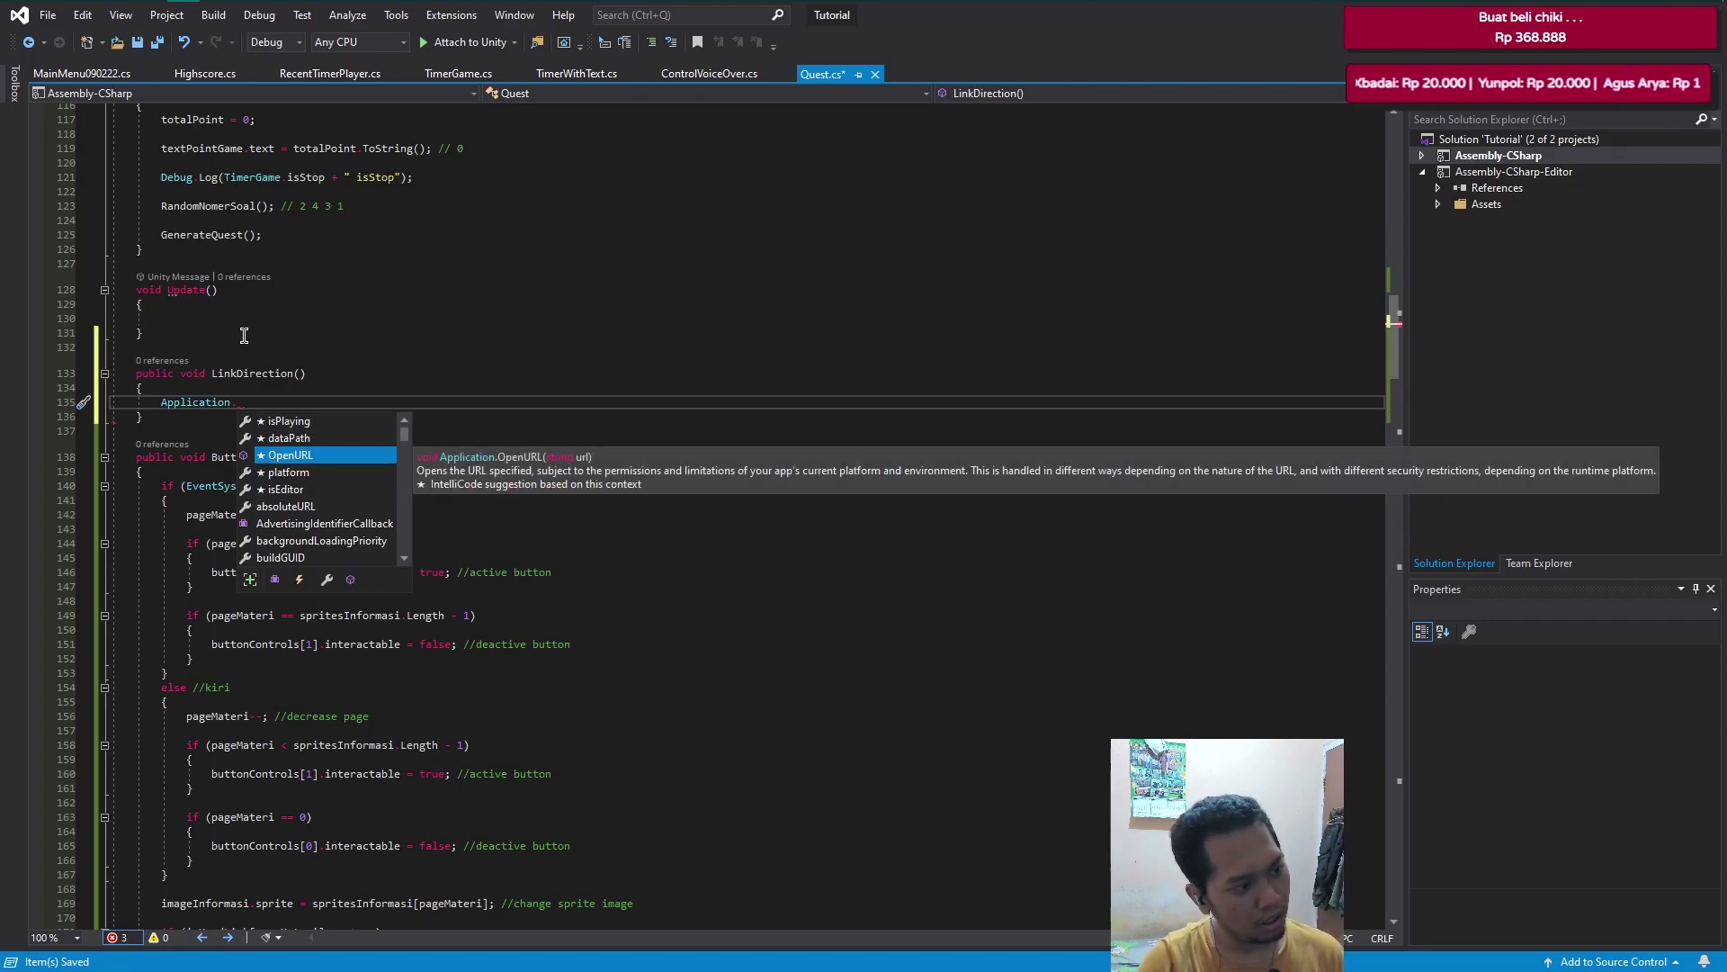
key("Tab")
type("();")
key("Left")
key("Left")
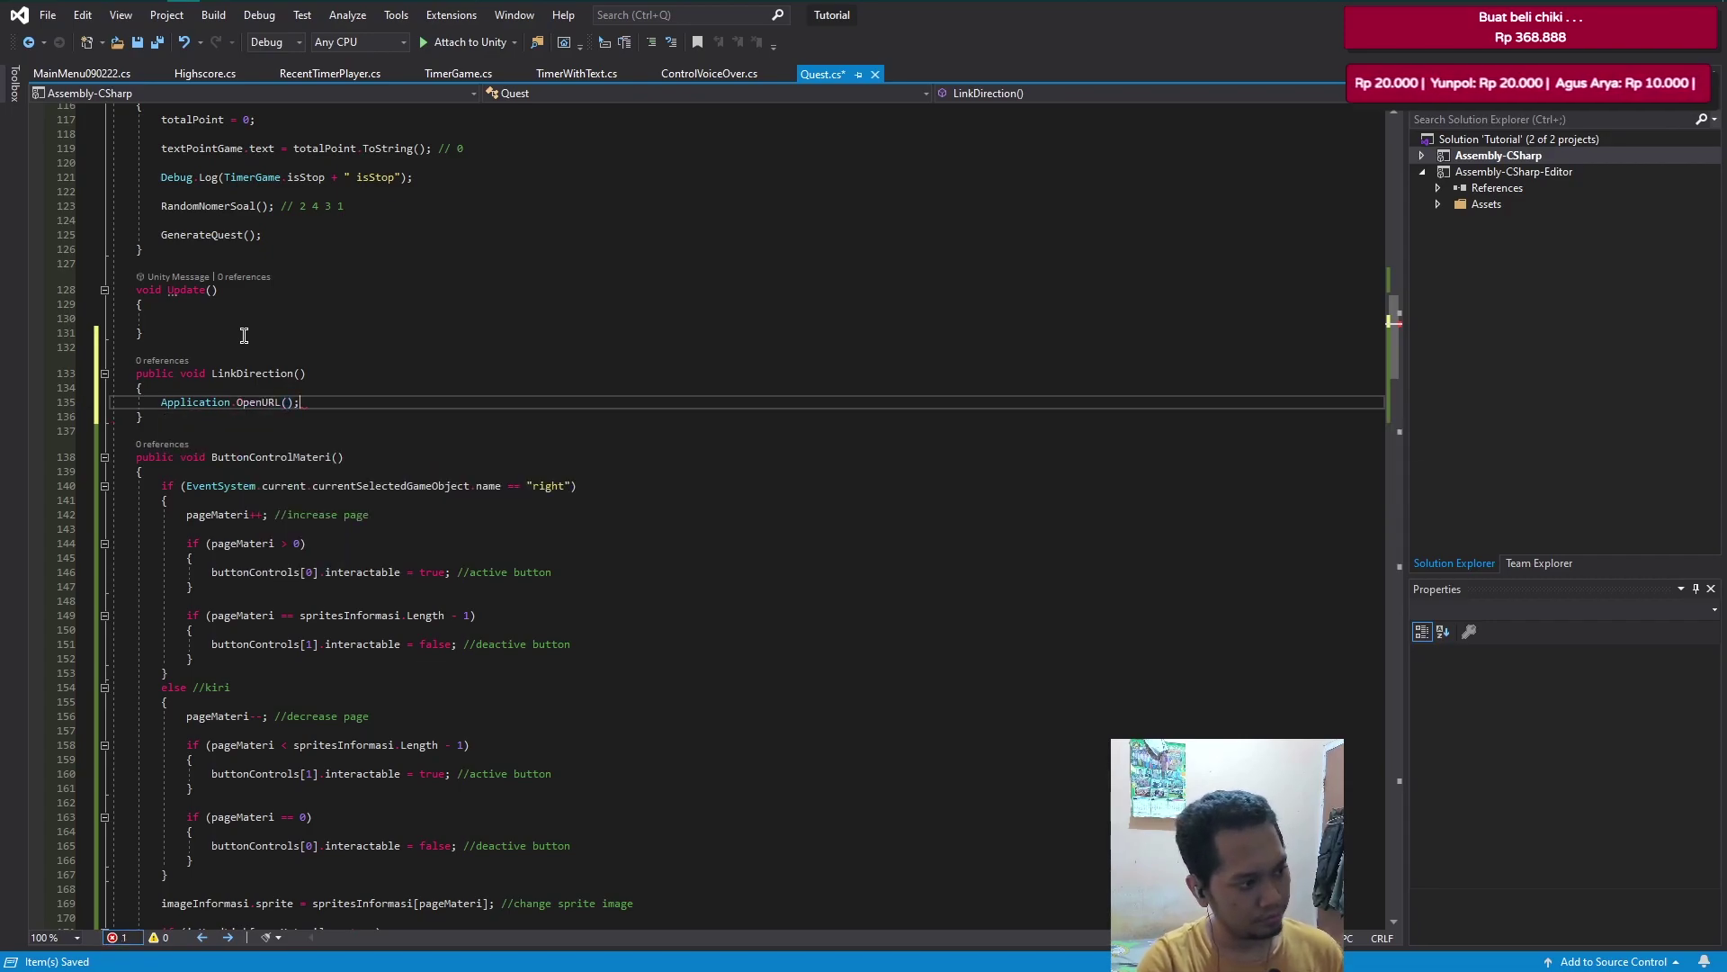
scroll(616, 634, "up", 6)
type("stri")
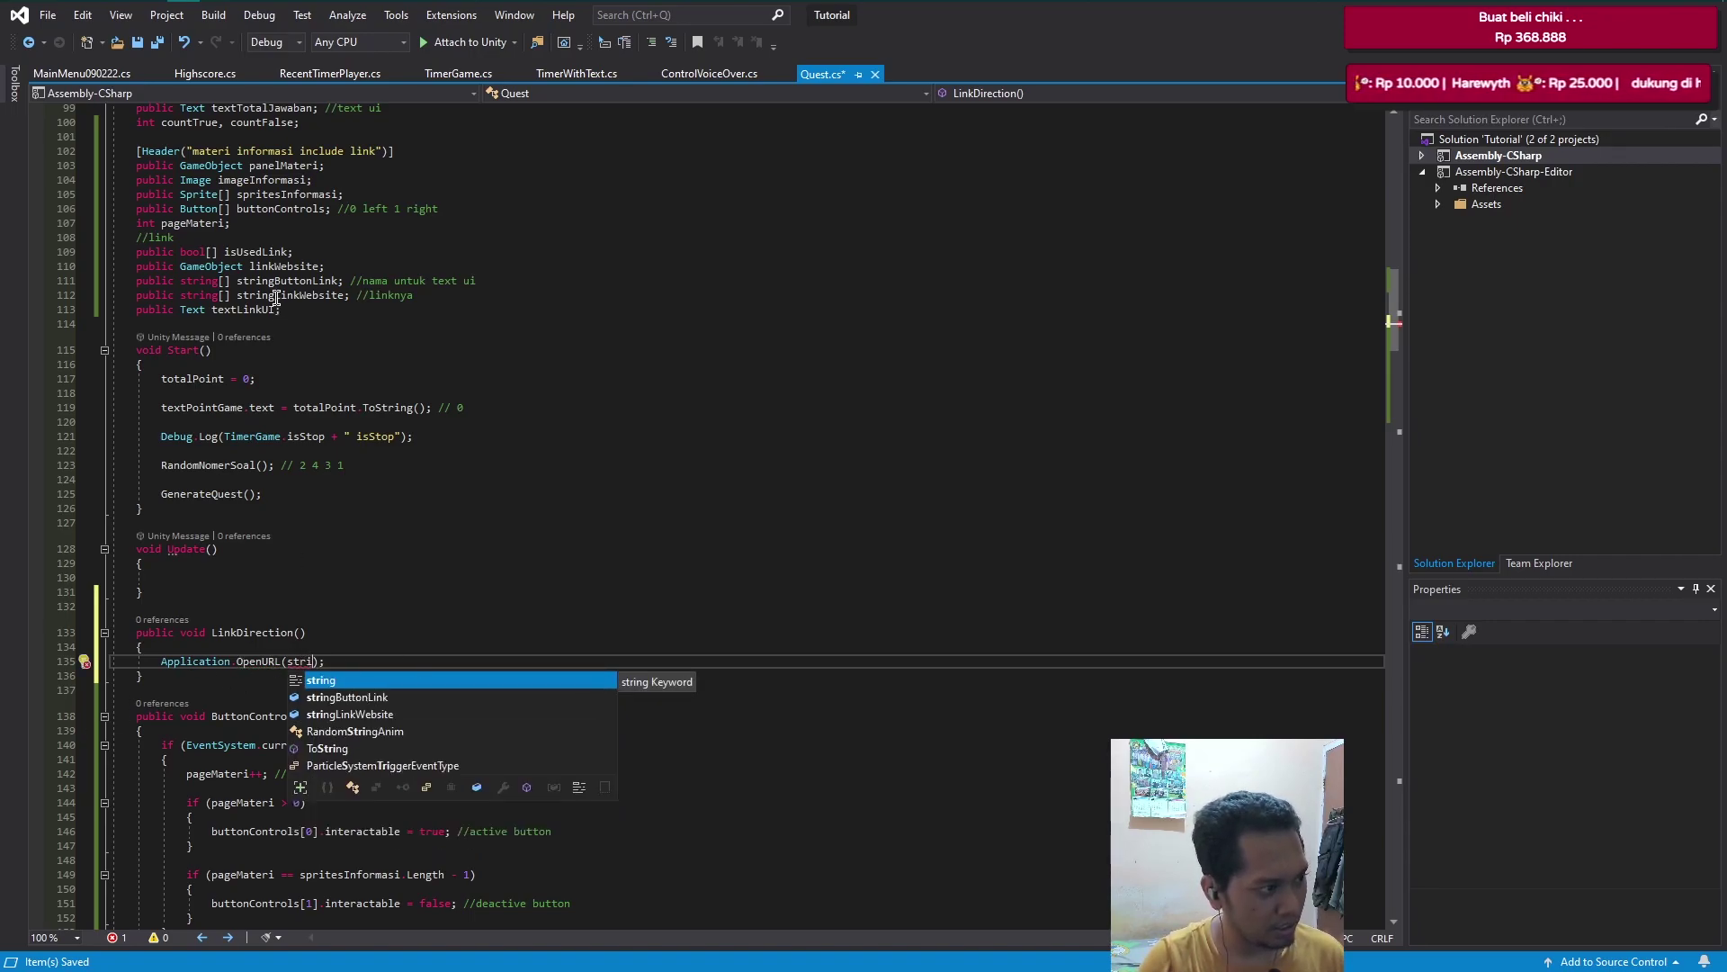
key("Down")
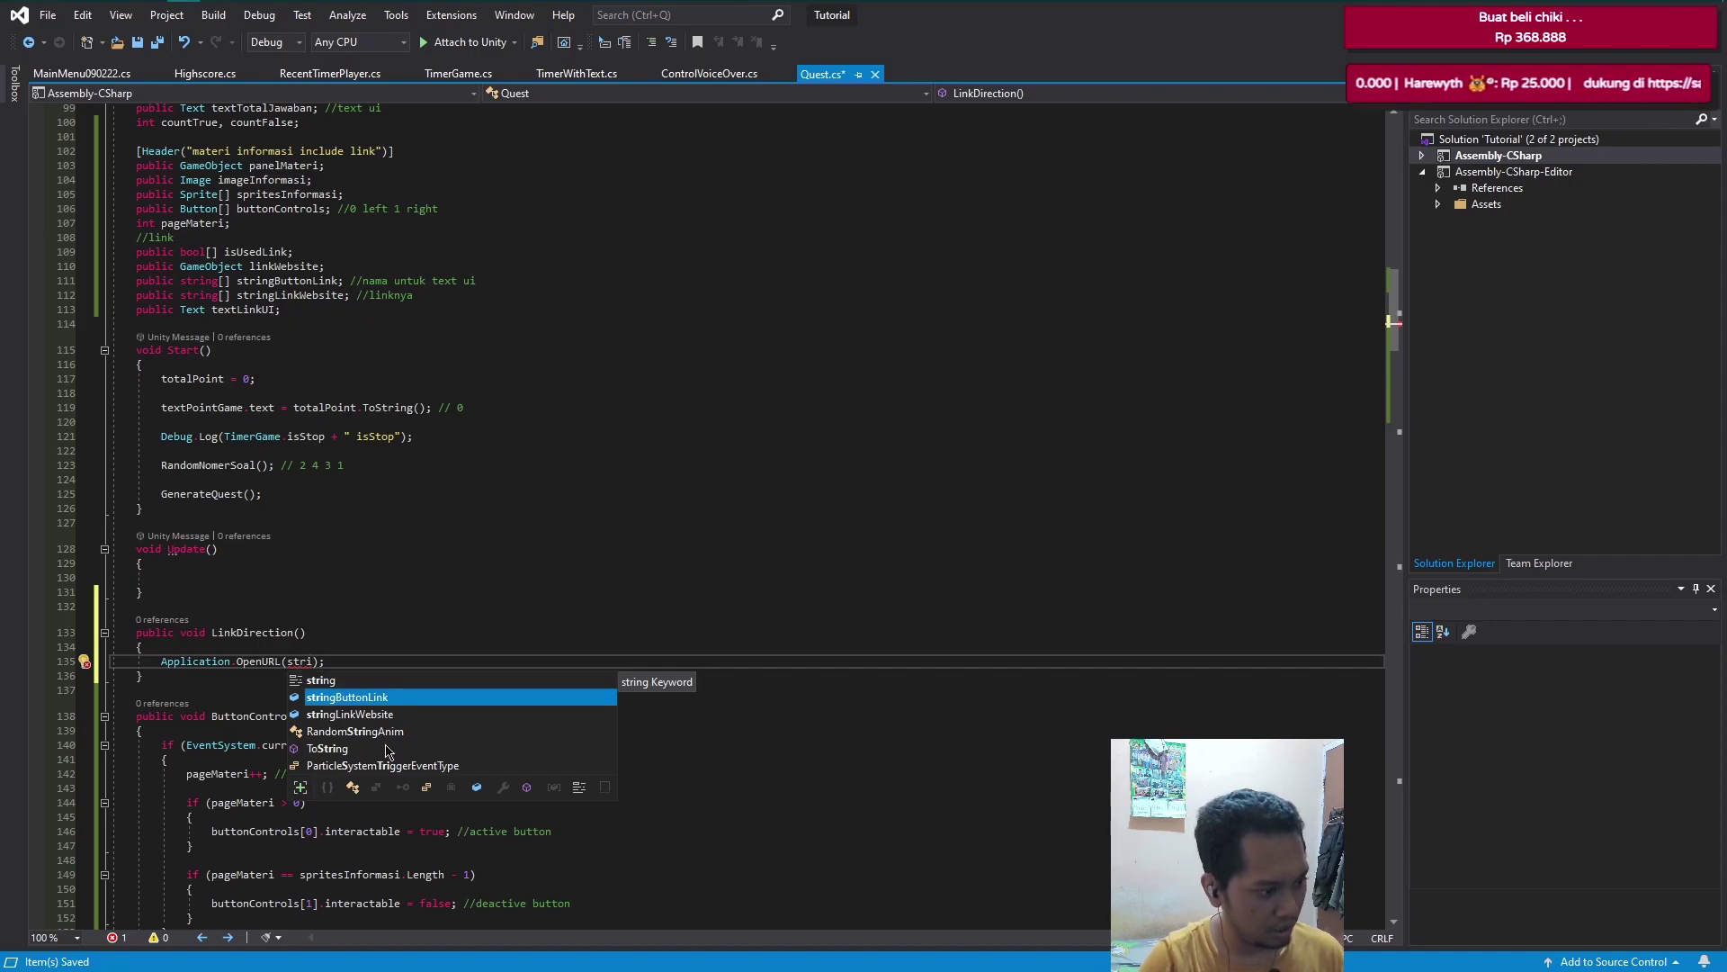
key("Down")
key("Tab")
type("[")
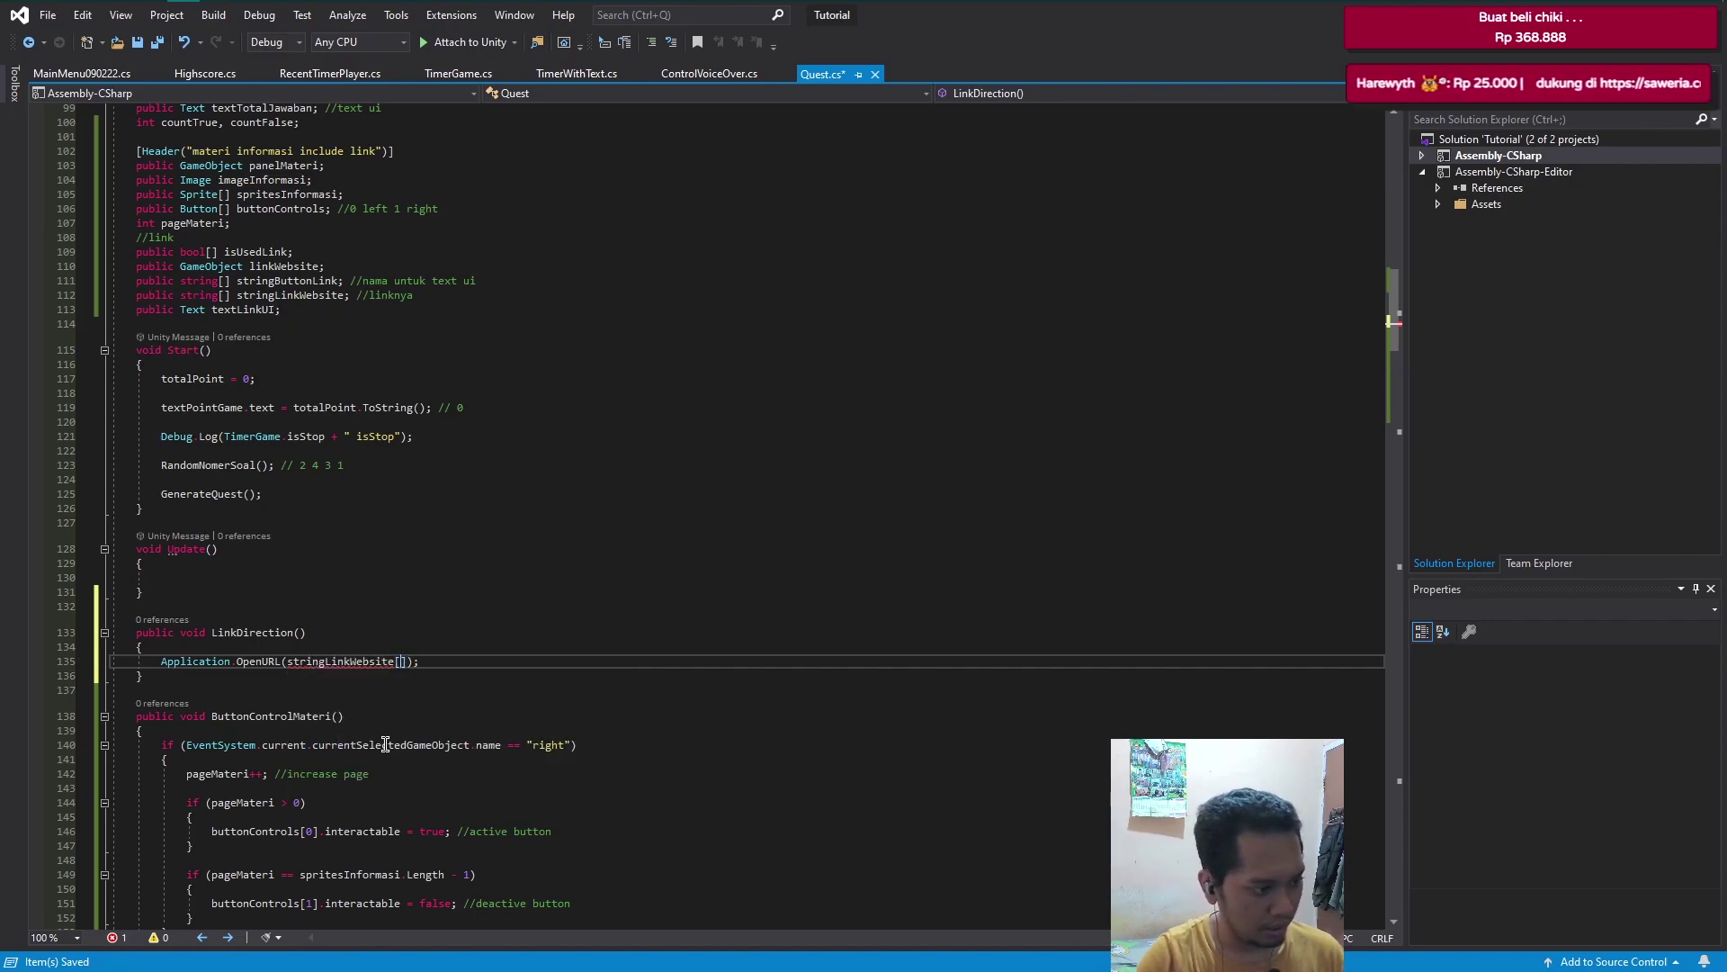
type("i")
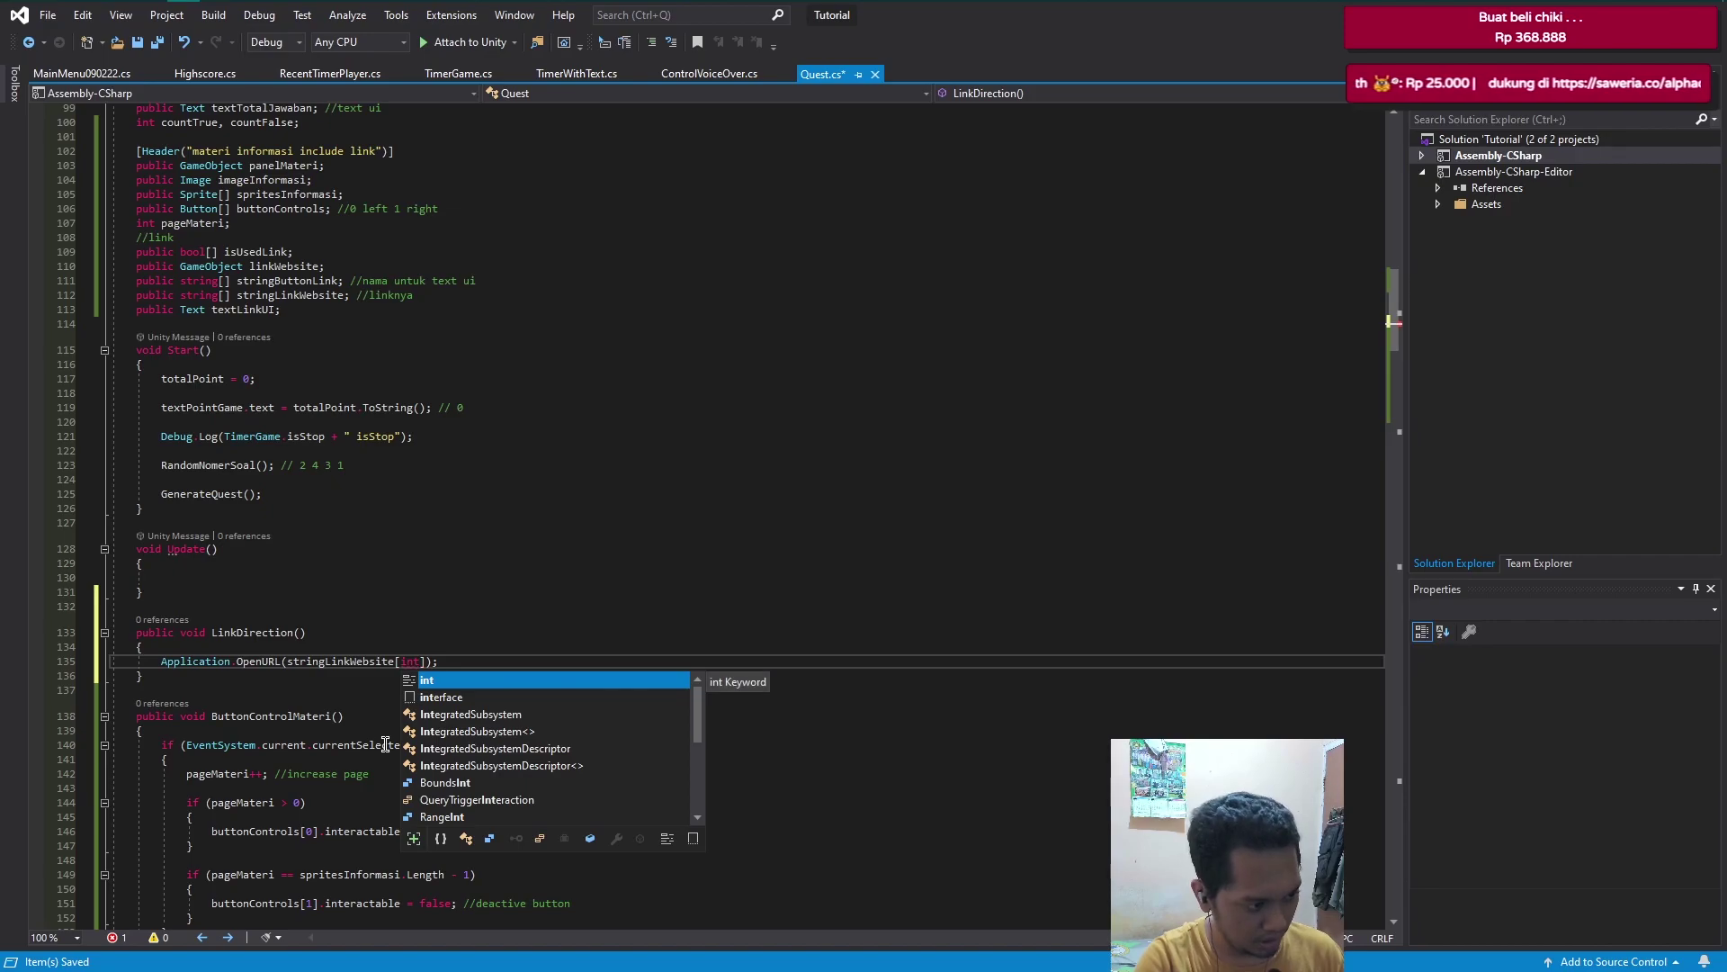
- Fill the stringLinkWebsite index with pageMateri, dropping a stray int parameter, and save
left_click(306, 632)
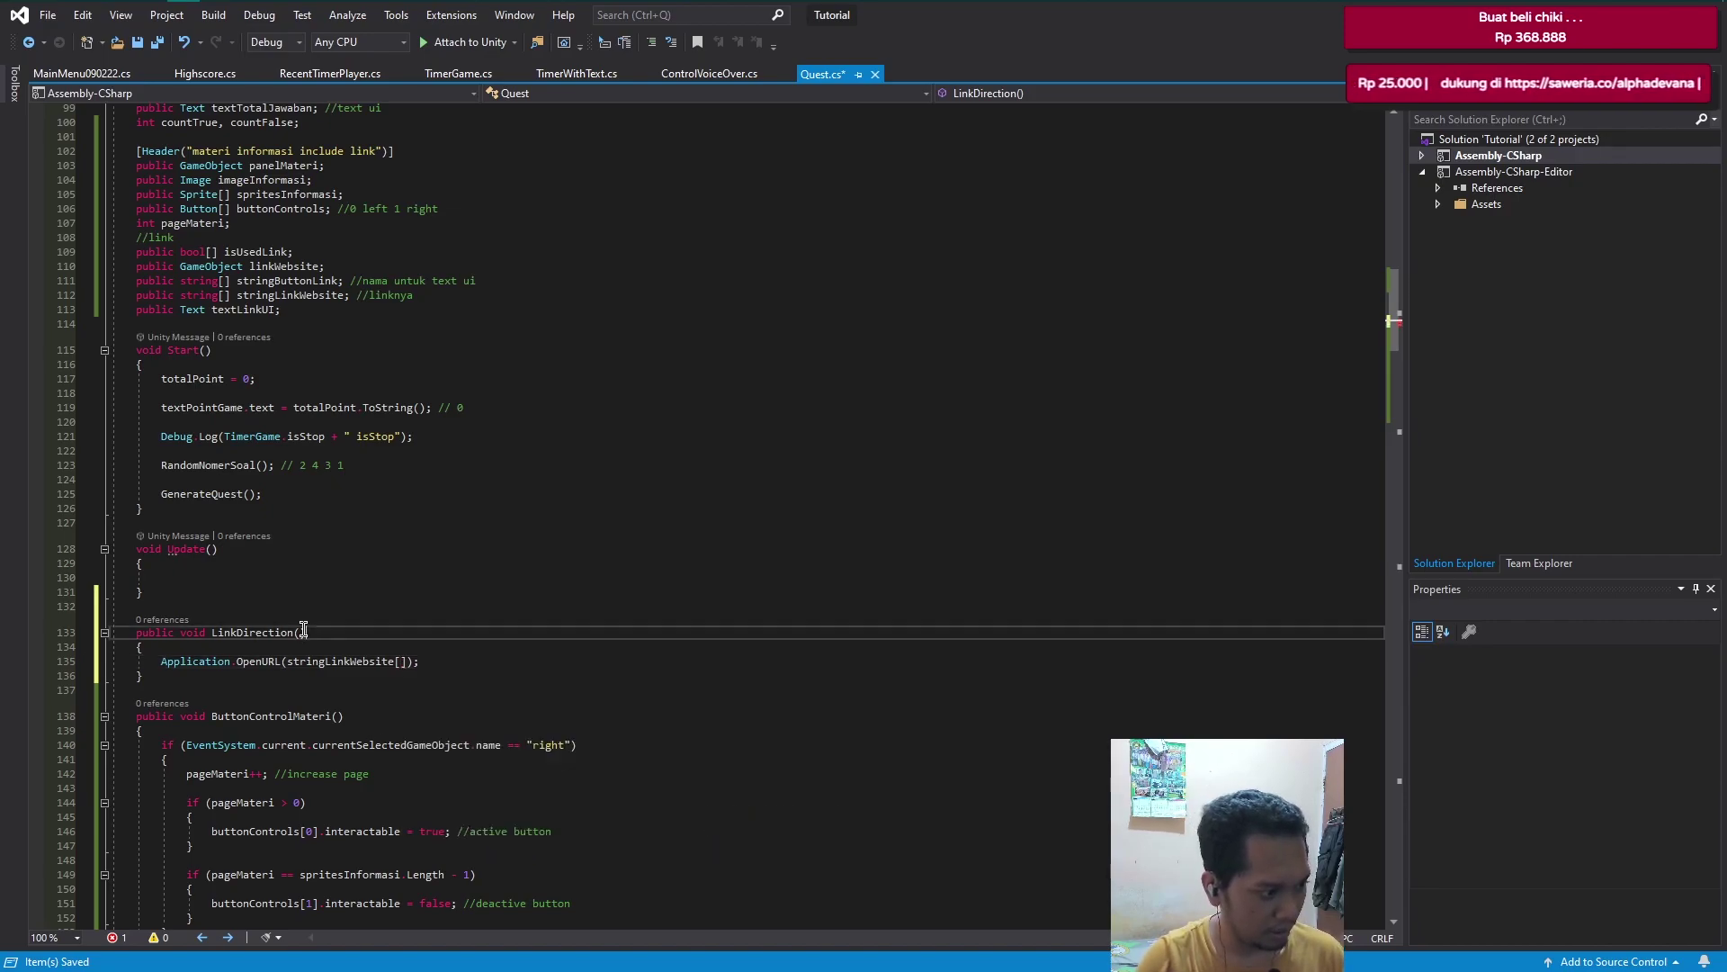
type("int")
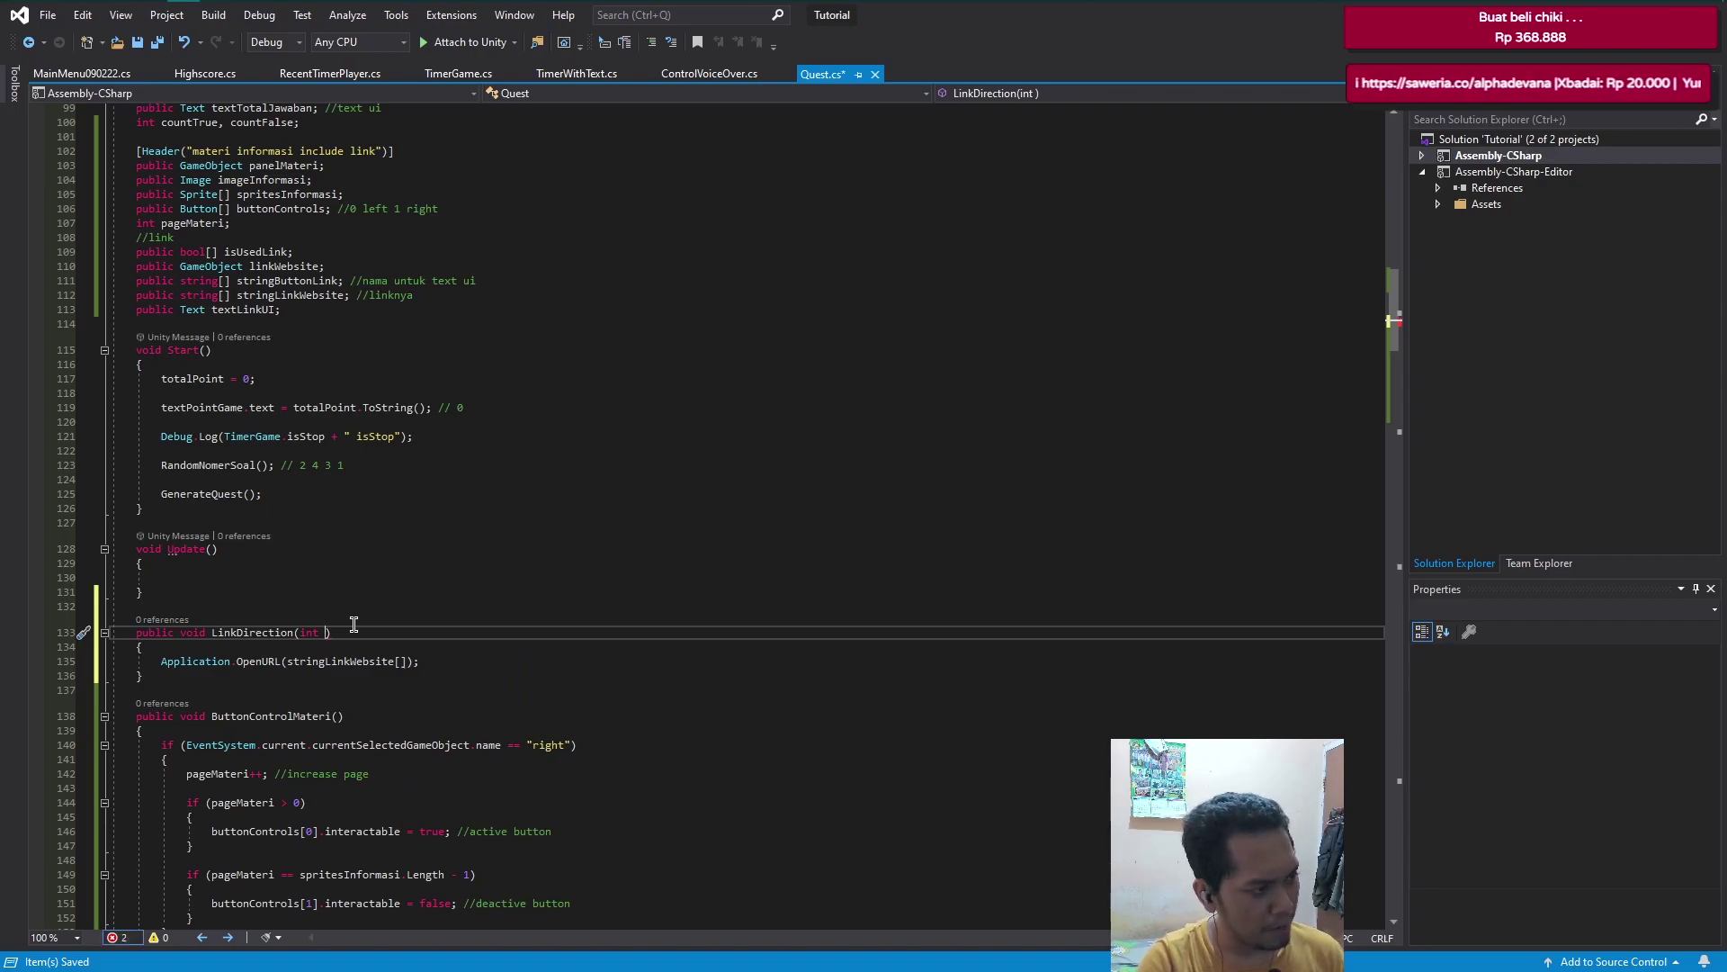
key("BackSpace")
key("BackSpace")
key("BackSpace")
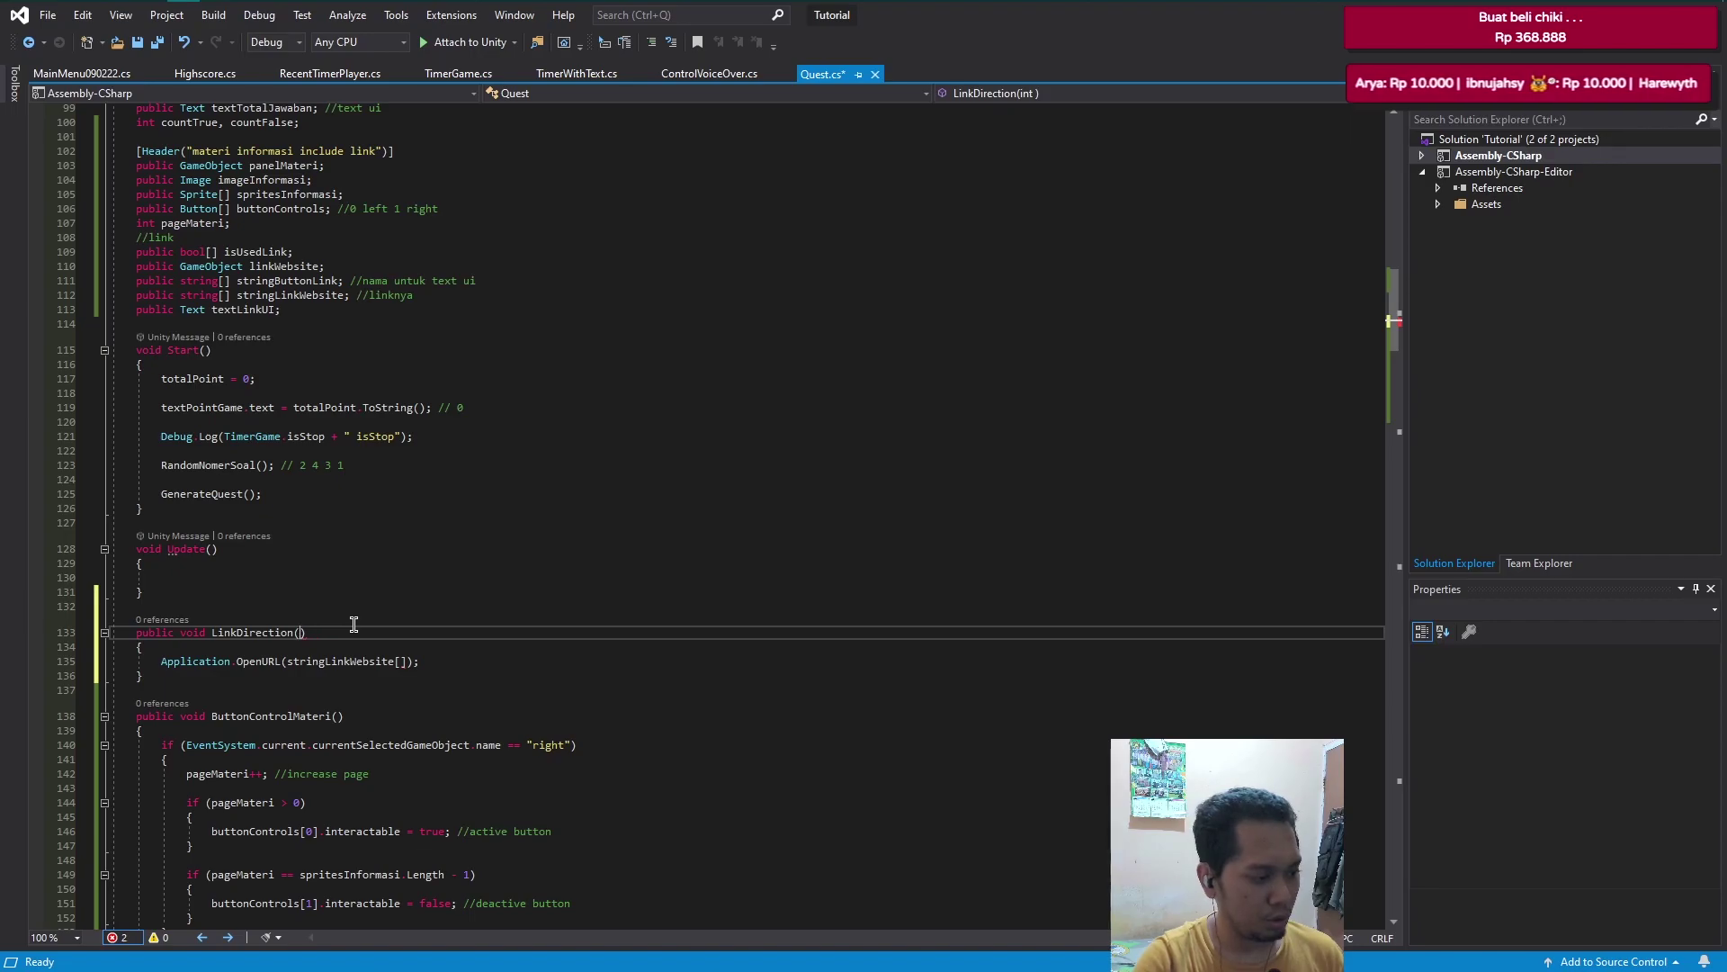
key("Down")
key("Down")
key("End")
key("Left")
key("Left")
key("Left")
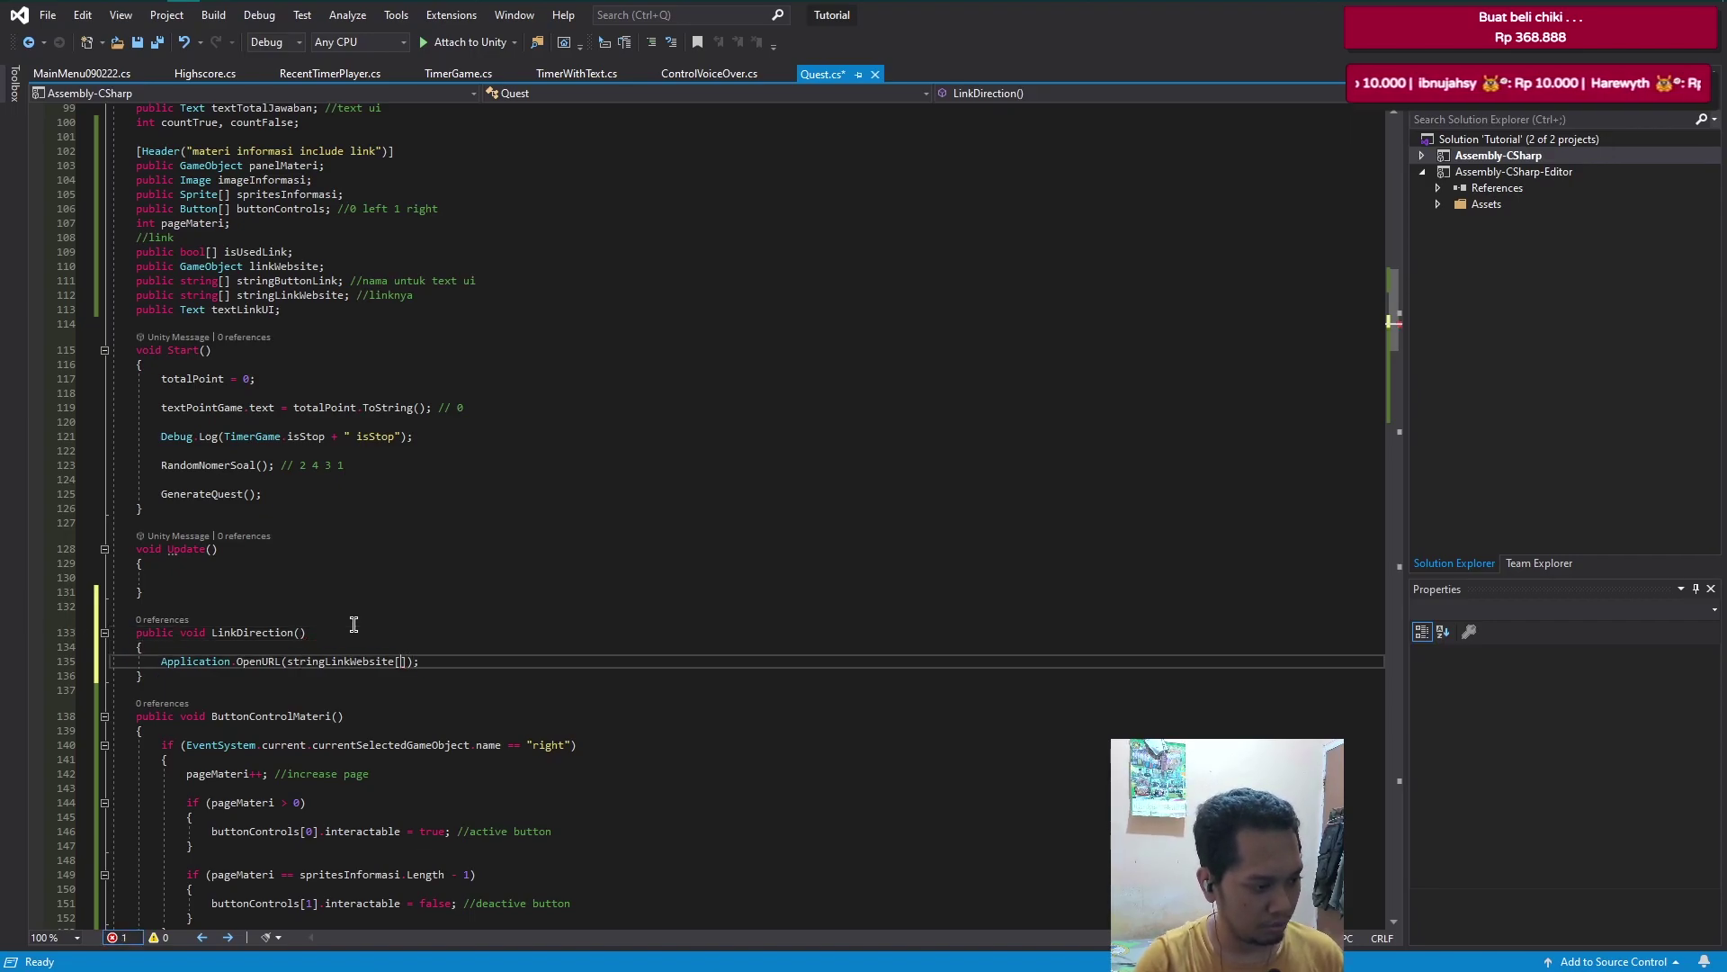
type("pageMateri")
key("ctrl+s")
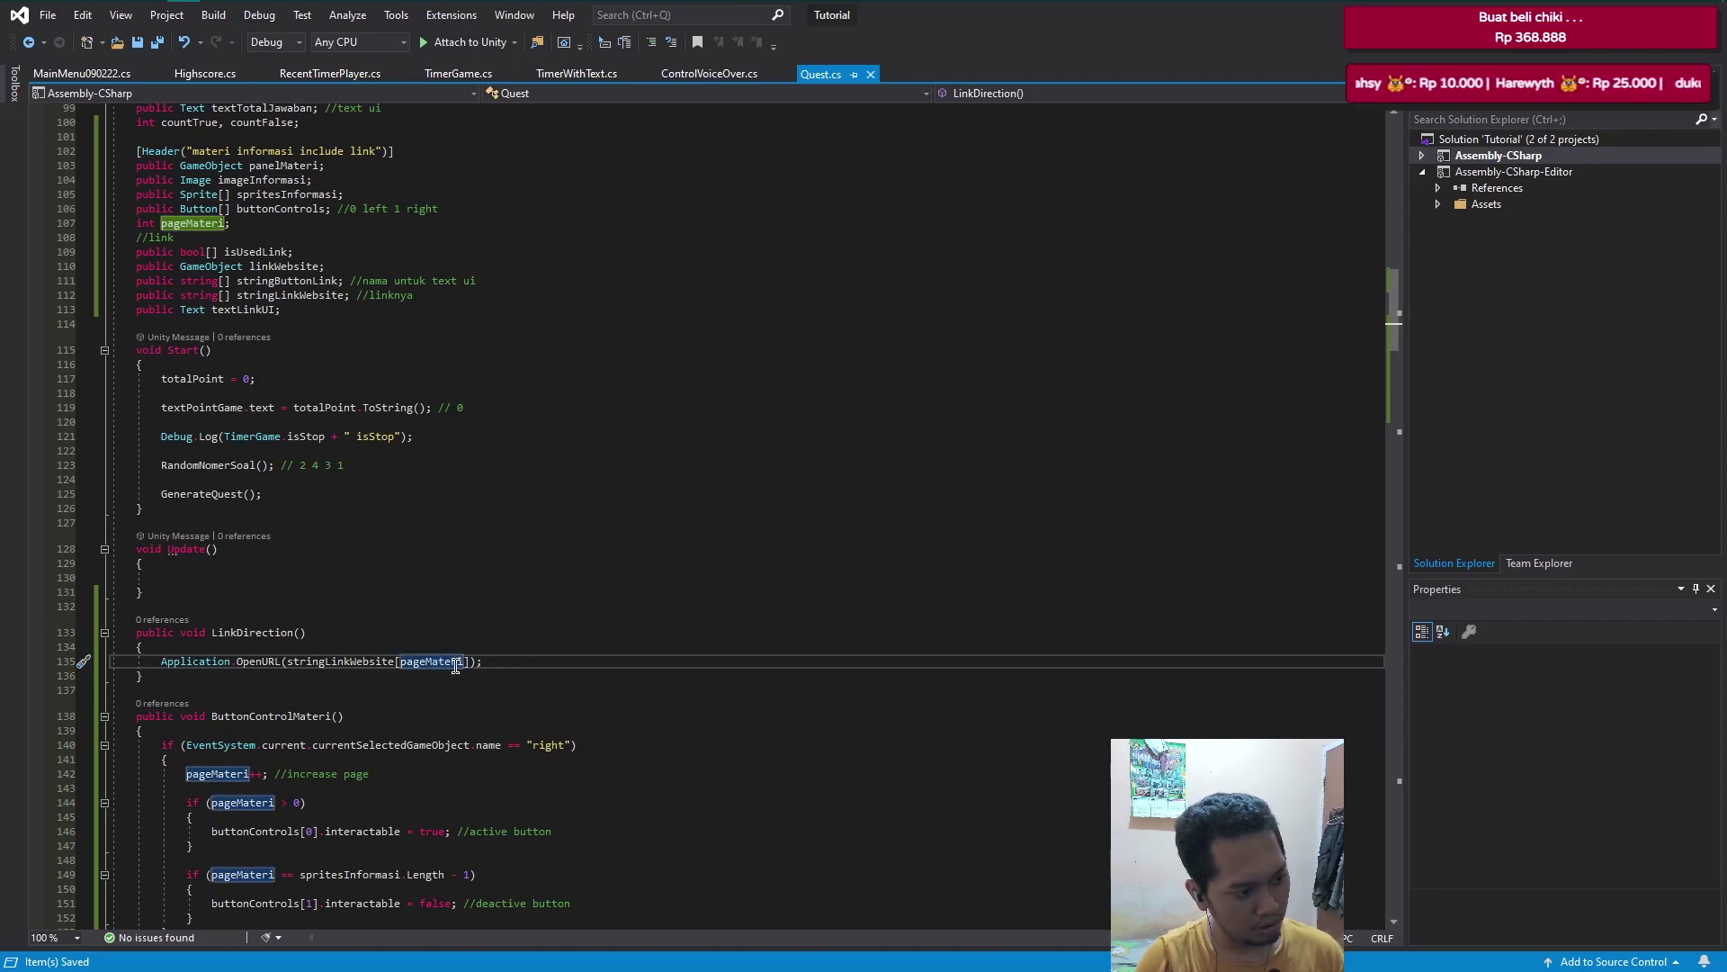
- Append the comment '//setup link url untuk direction' to the OpenURL line and save
left_click(509, 663)
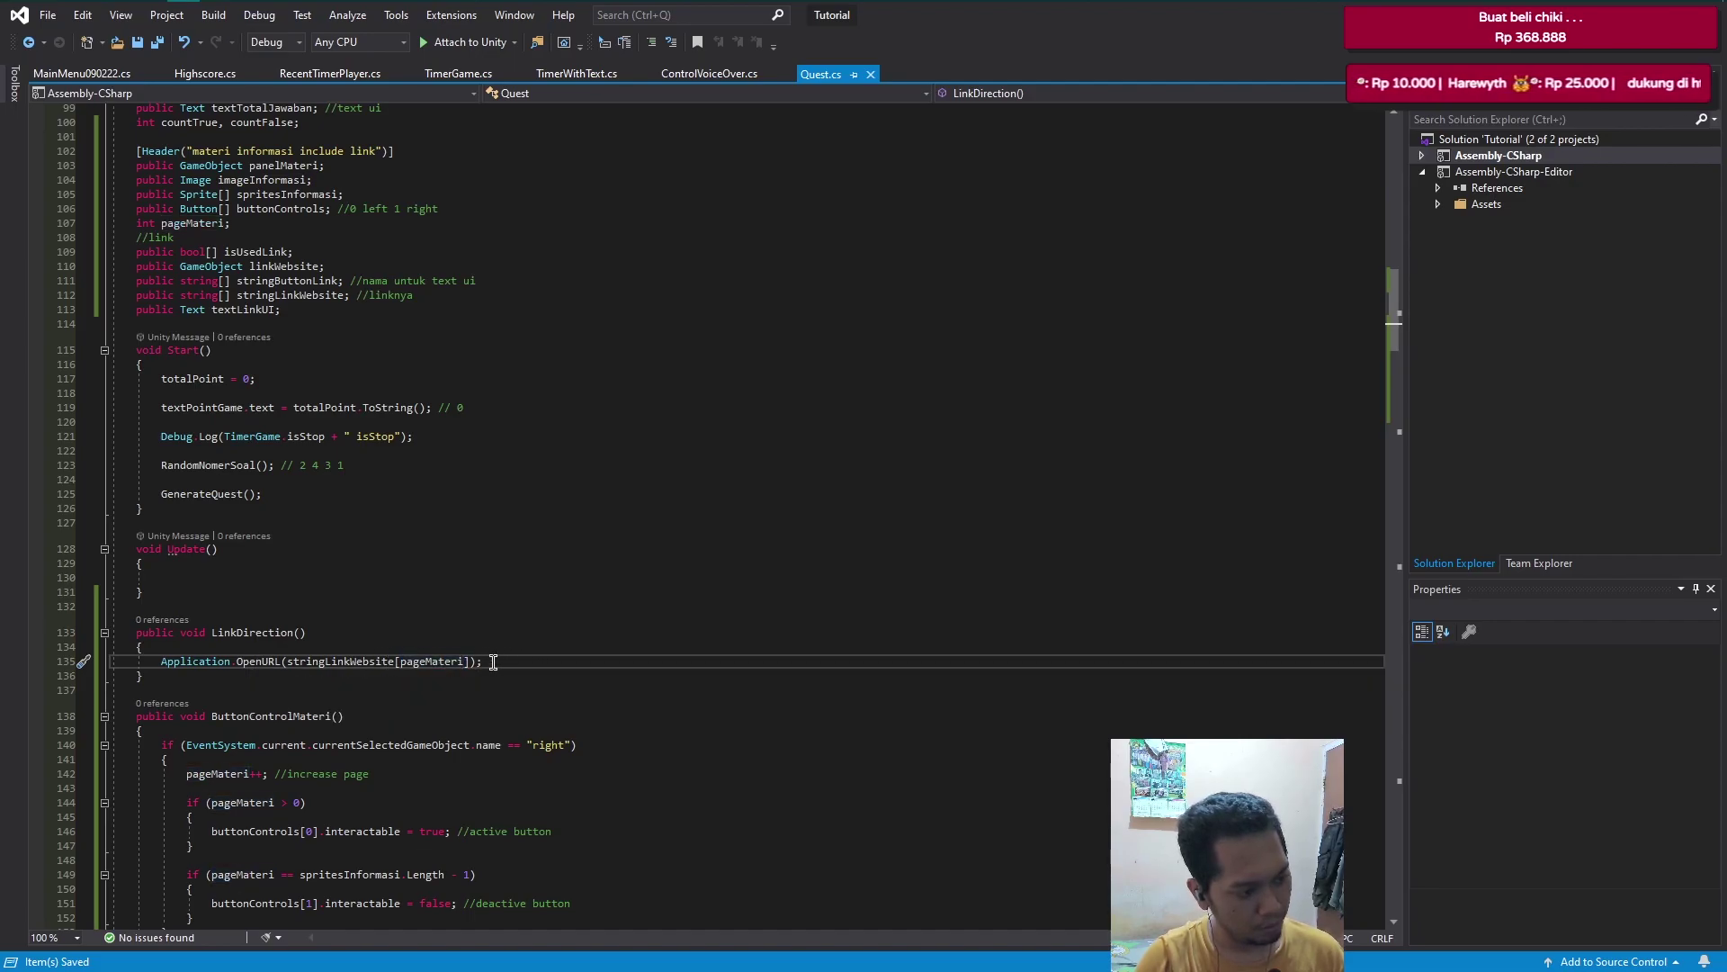
type("//setup link url untuk direc")
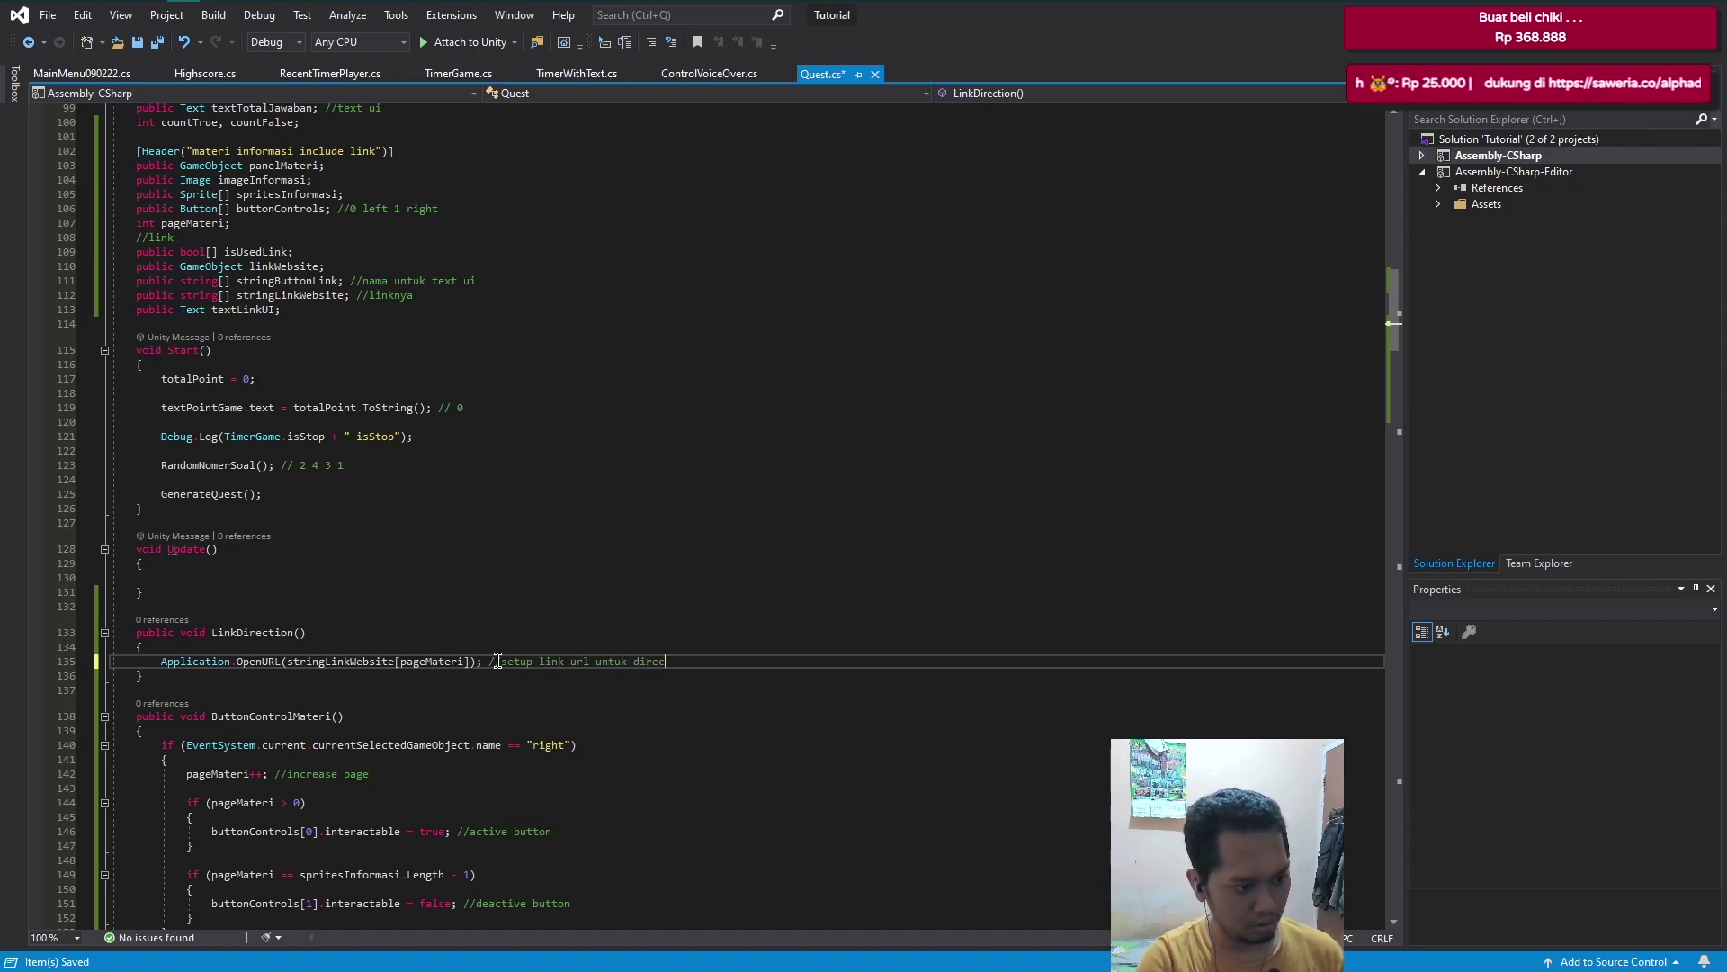
type("tion")
key("ctrl+s")
scroll(399, 486, "down", 3)
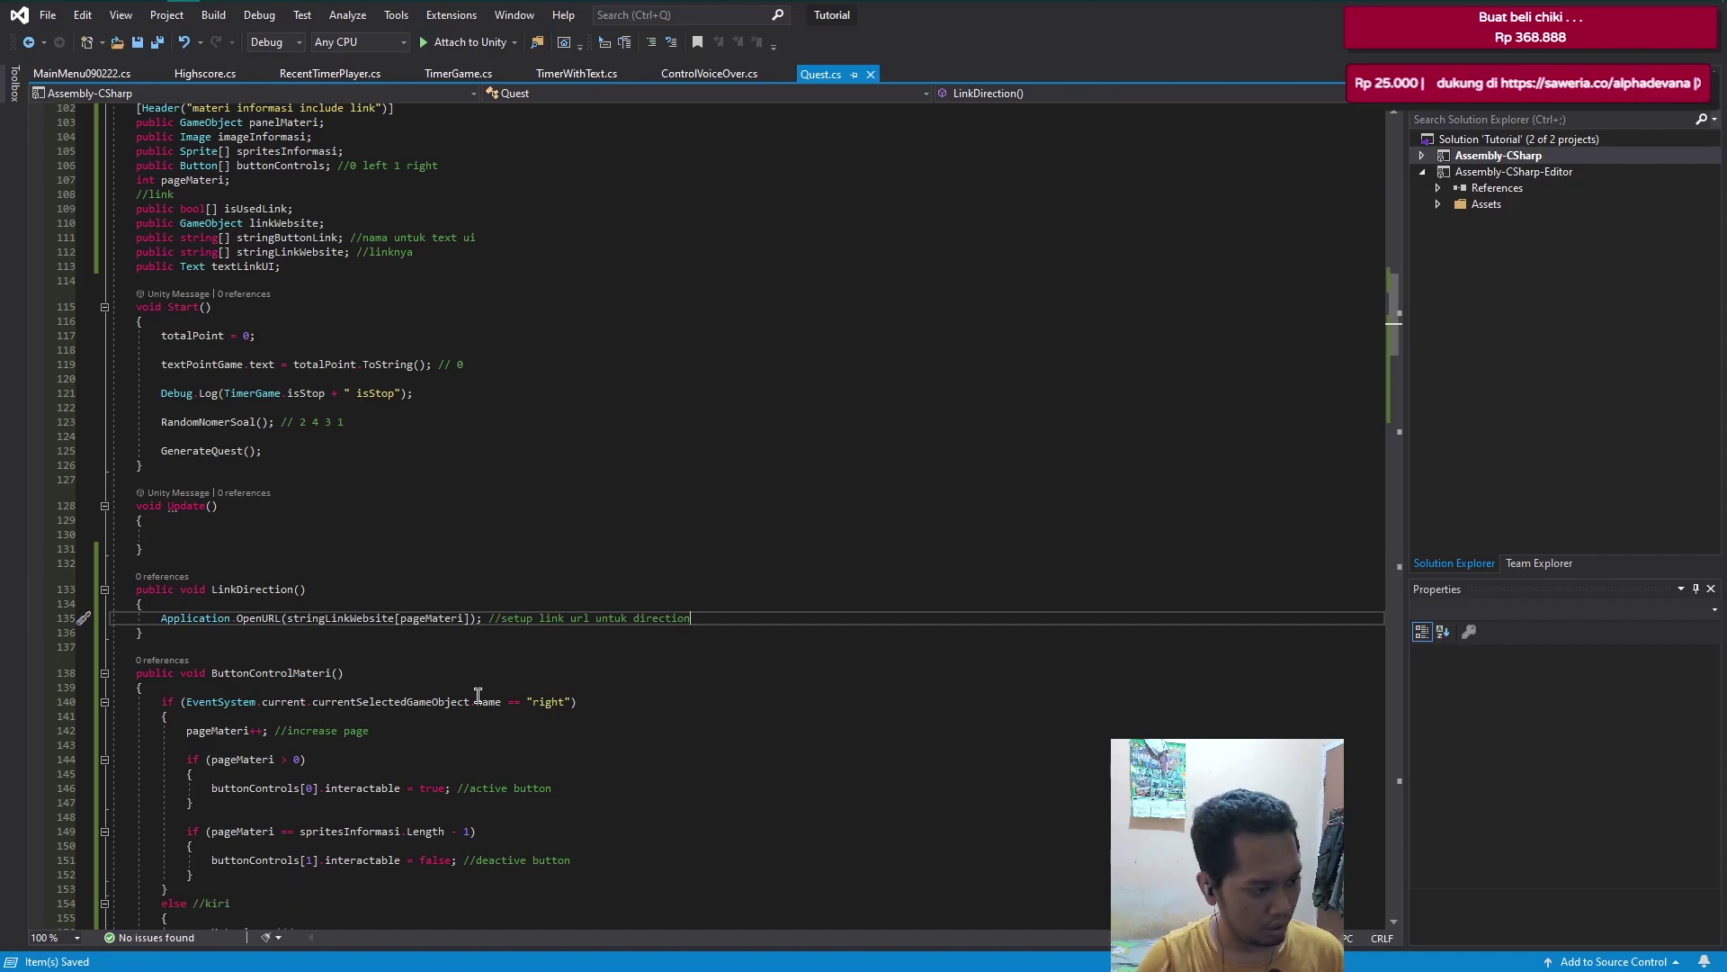
left_click(348, 532)
scroll(324, 325, "up", 4)
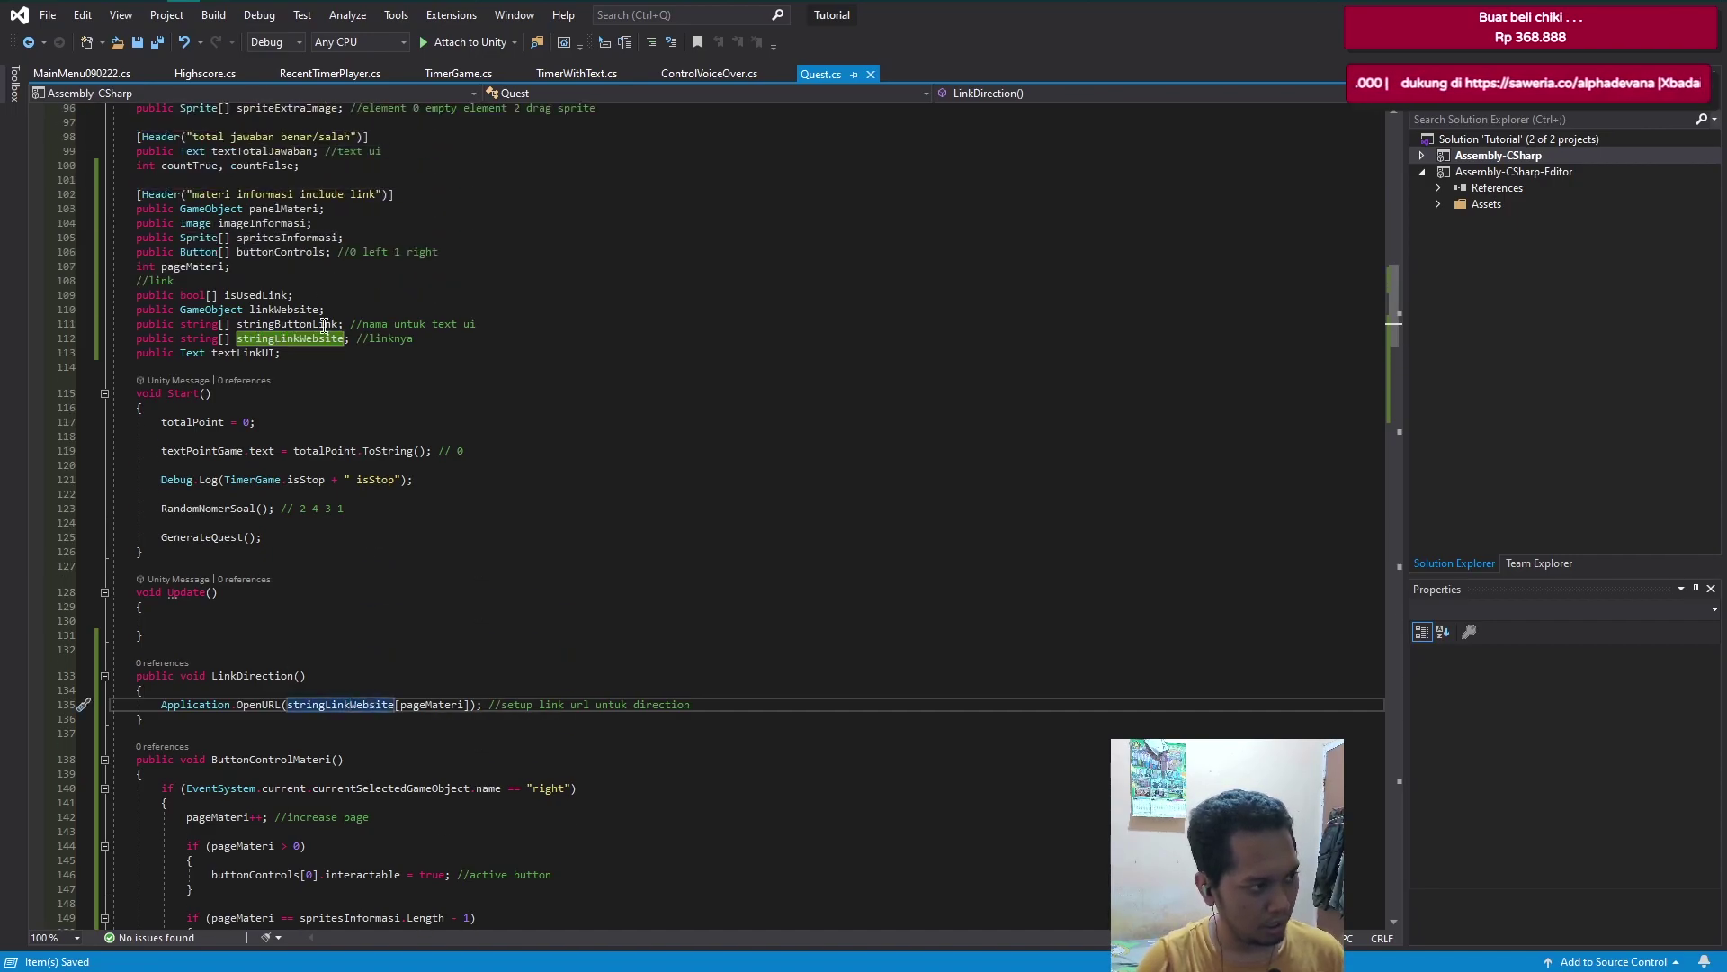
left_click(457, 706)
- Drag the link website button's Text (Legacy) child into Soal's Quest Text Link UI field
left_click(150, 10)
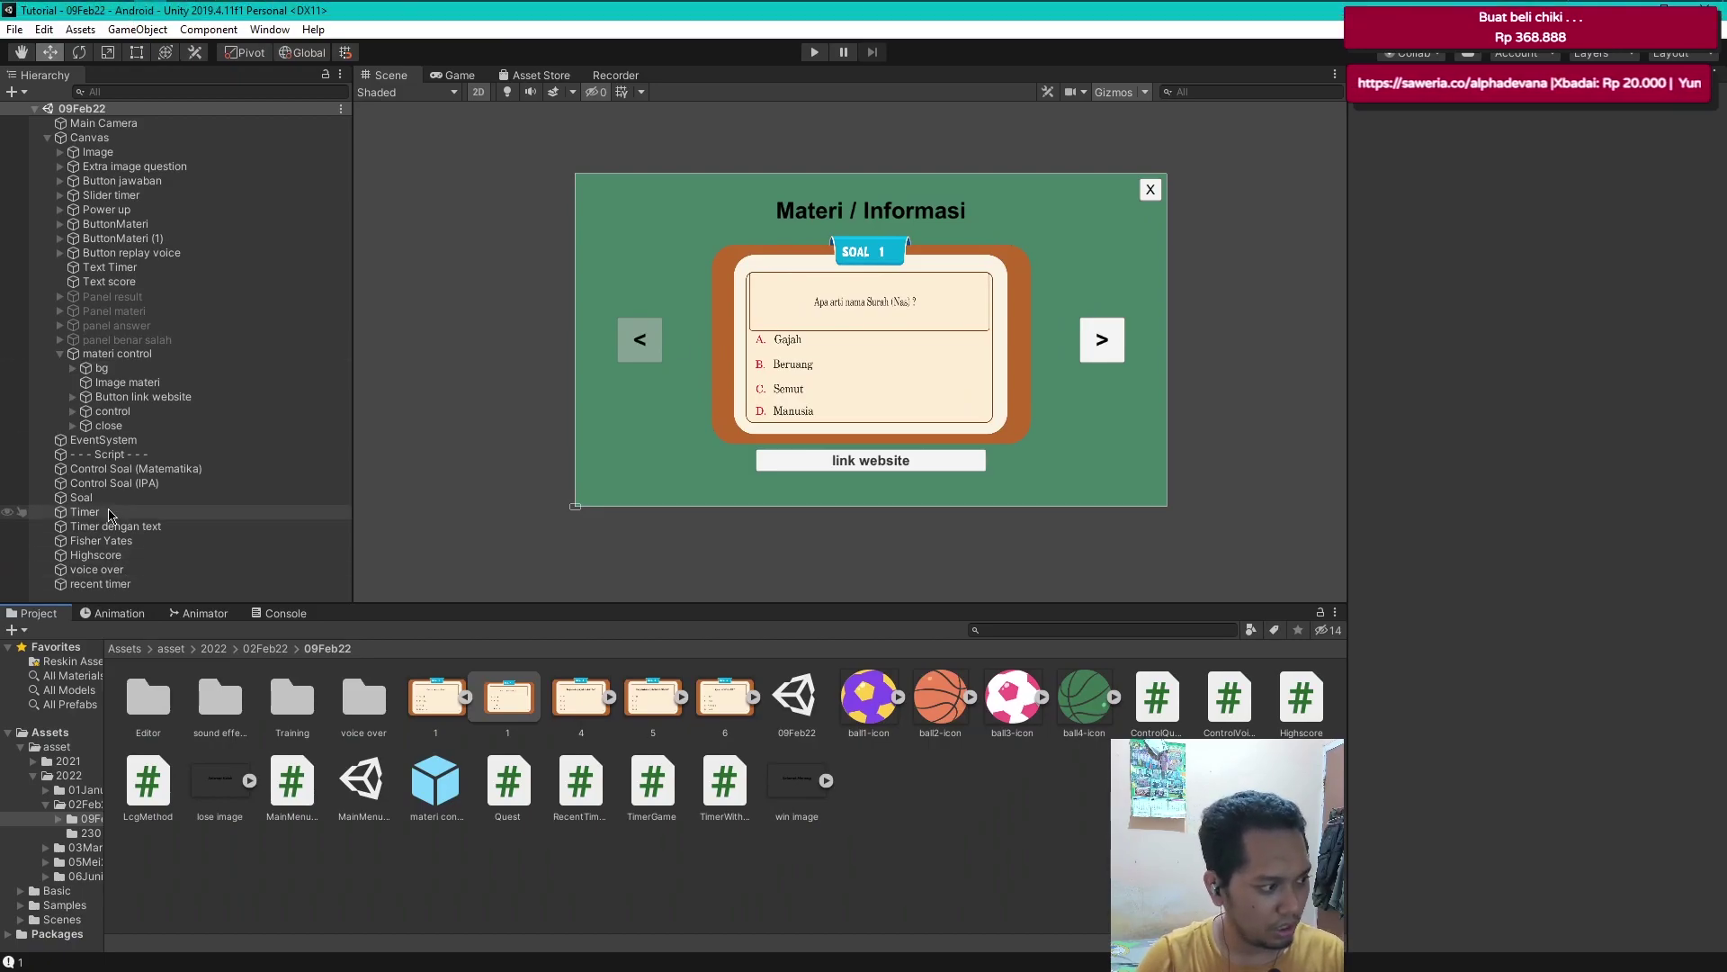
left_click(81, 497)
scroll(1529, 540, "down", 5)
scroll(1529, 540, "down", 5)
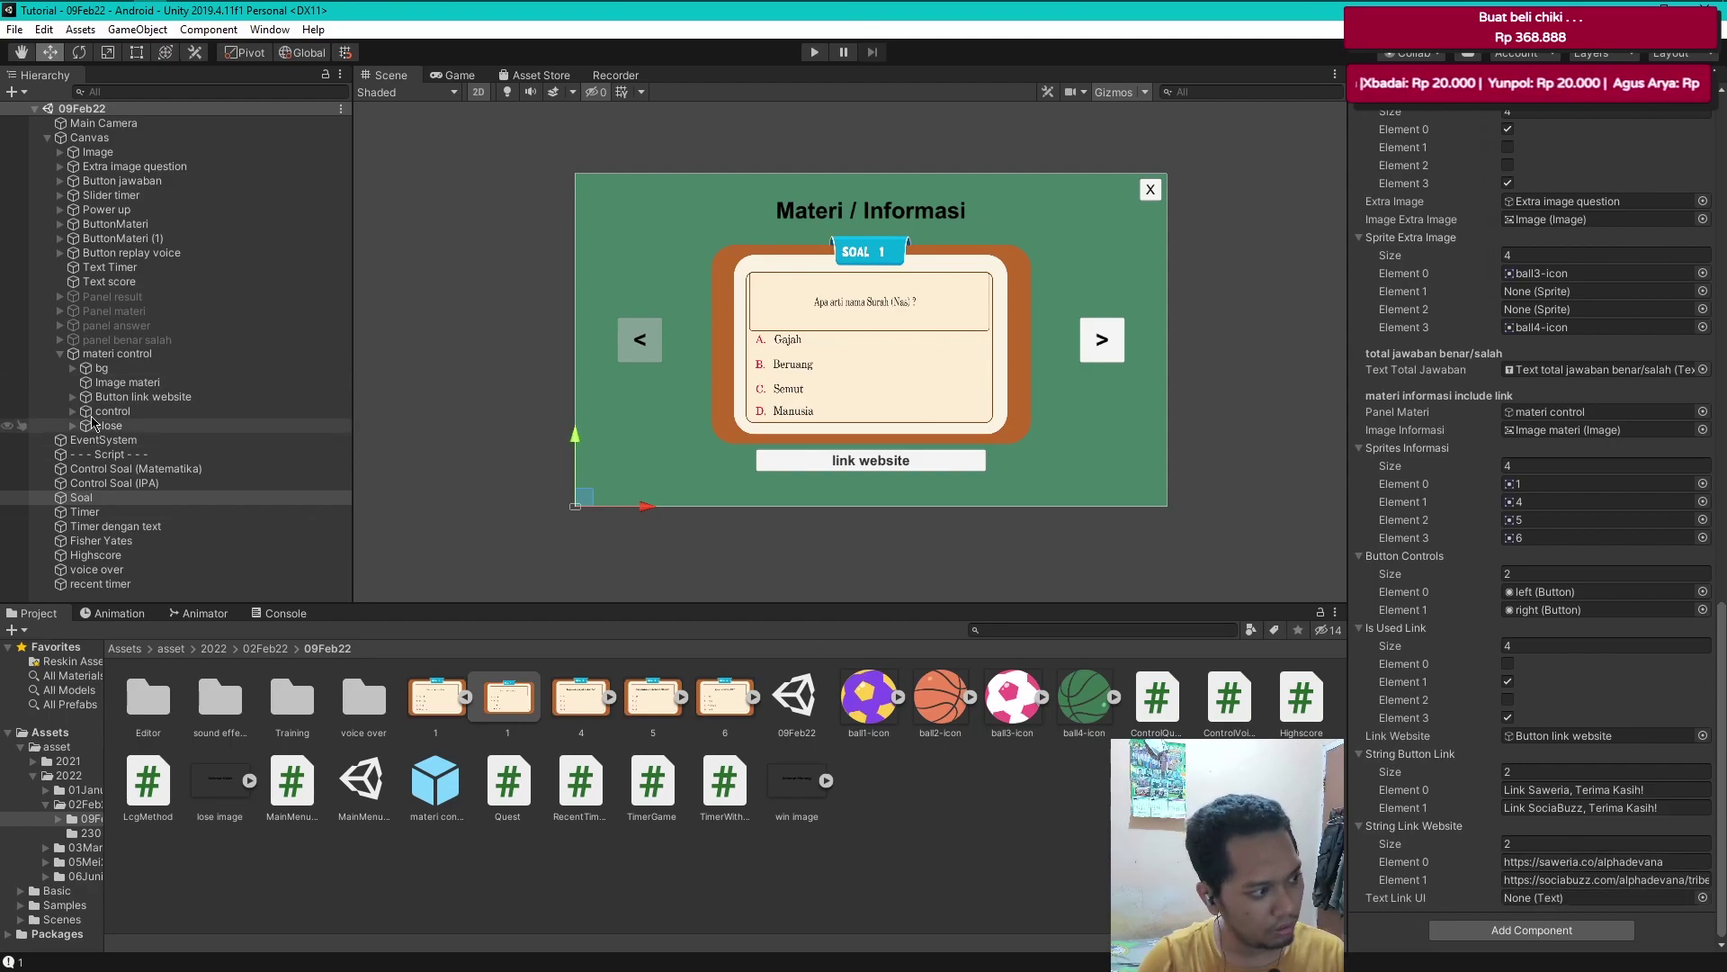
left_click(73, 397)
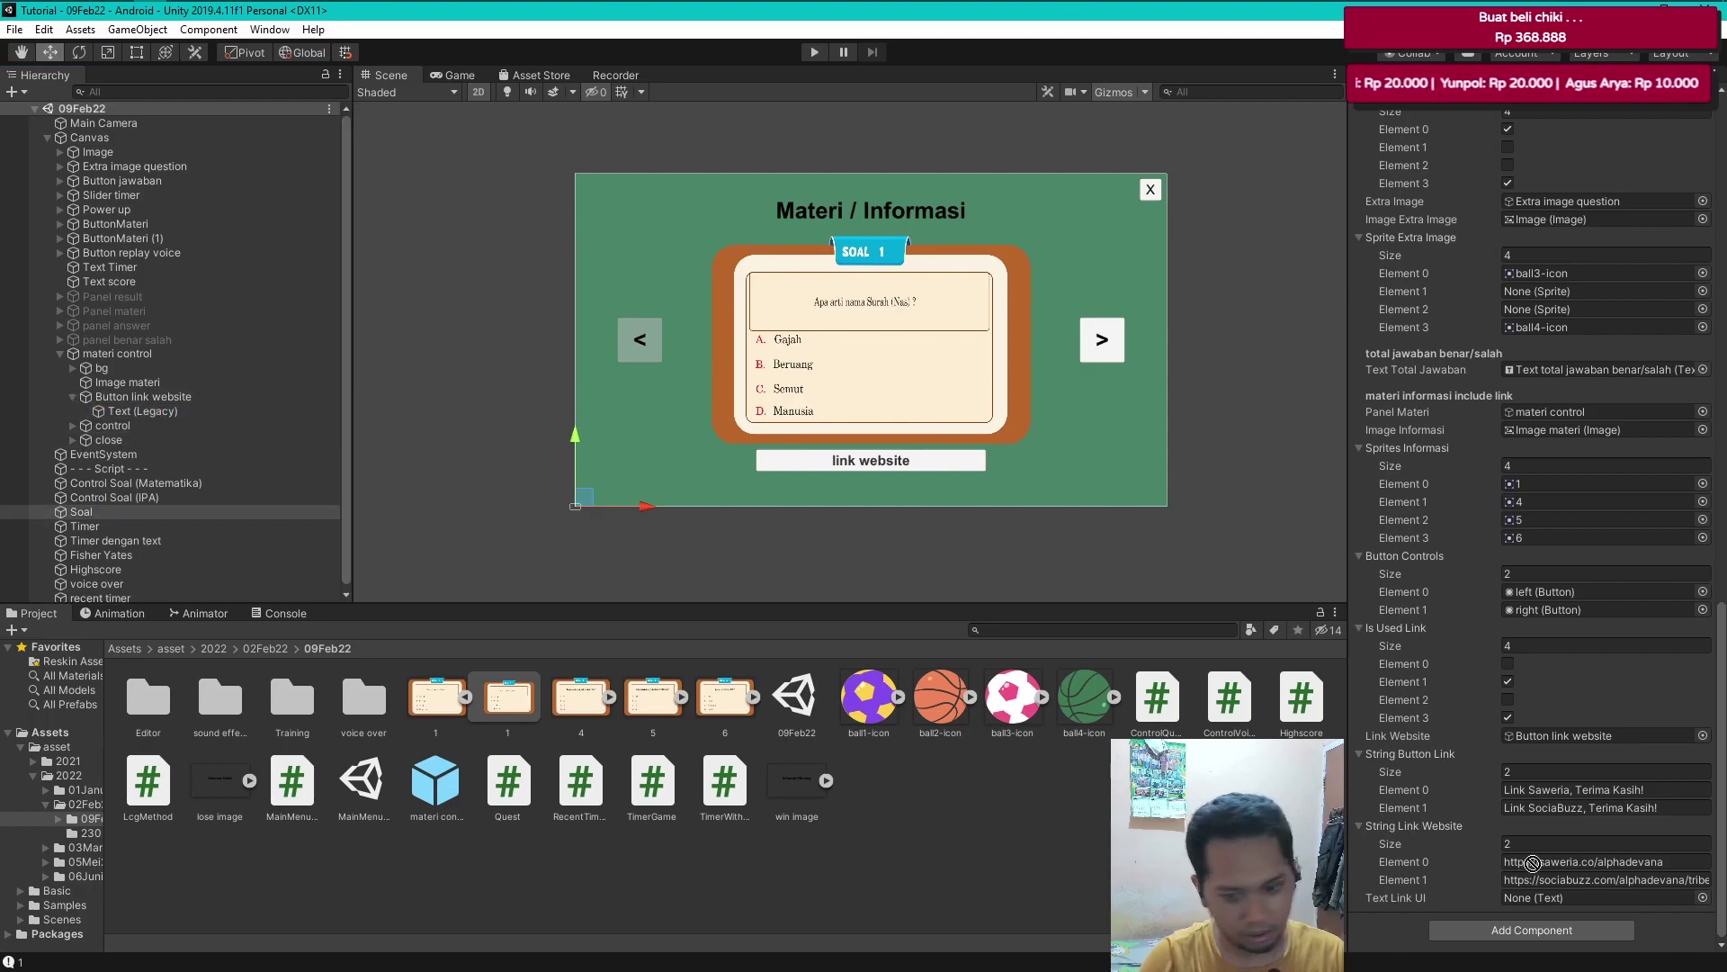
left_click_drag(163, 411, 1601, 897)
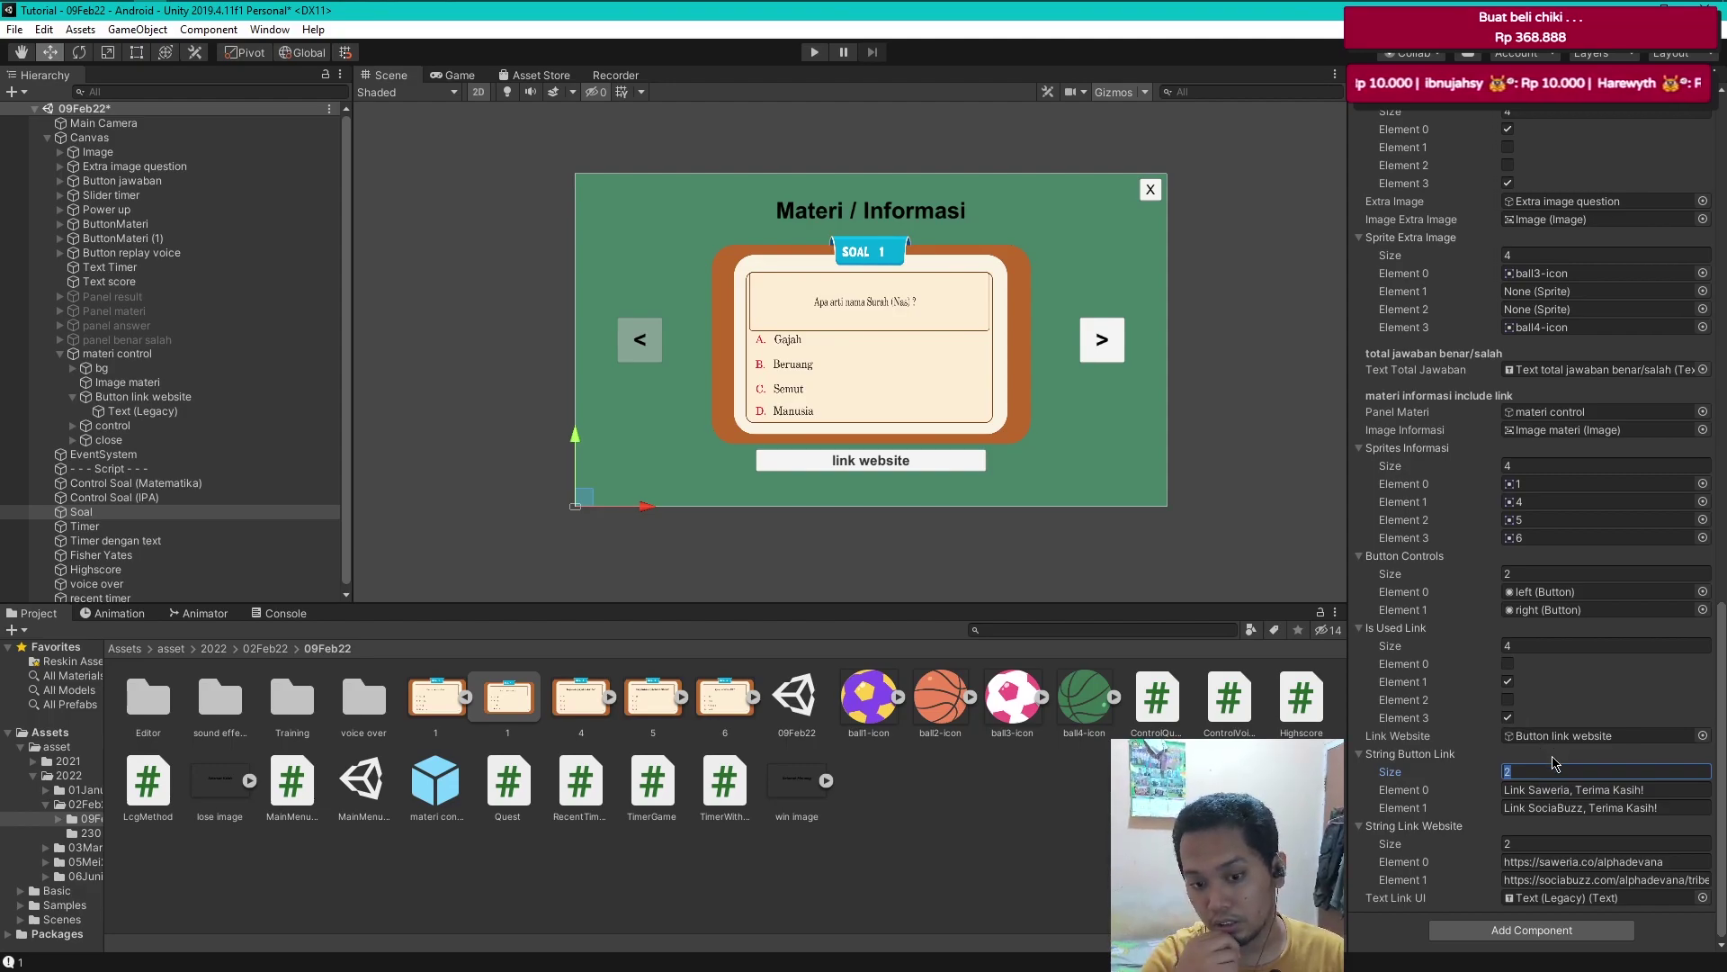
- Resize String Button Link to 4, moving the Saweria label to element 1 and clearing element 2
type("4")
key("Return")
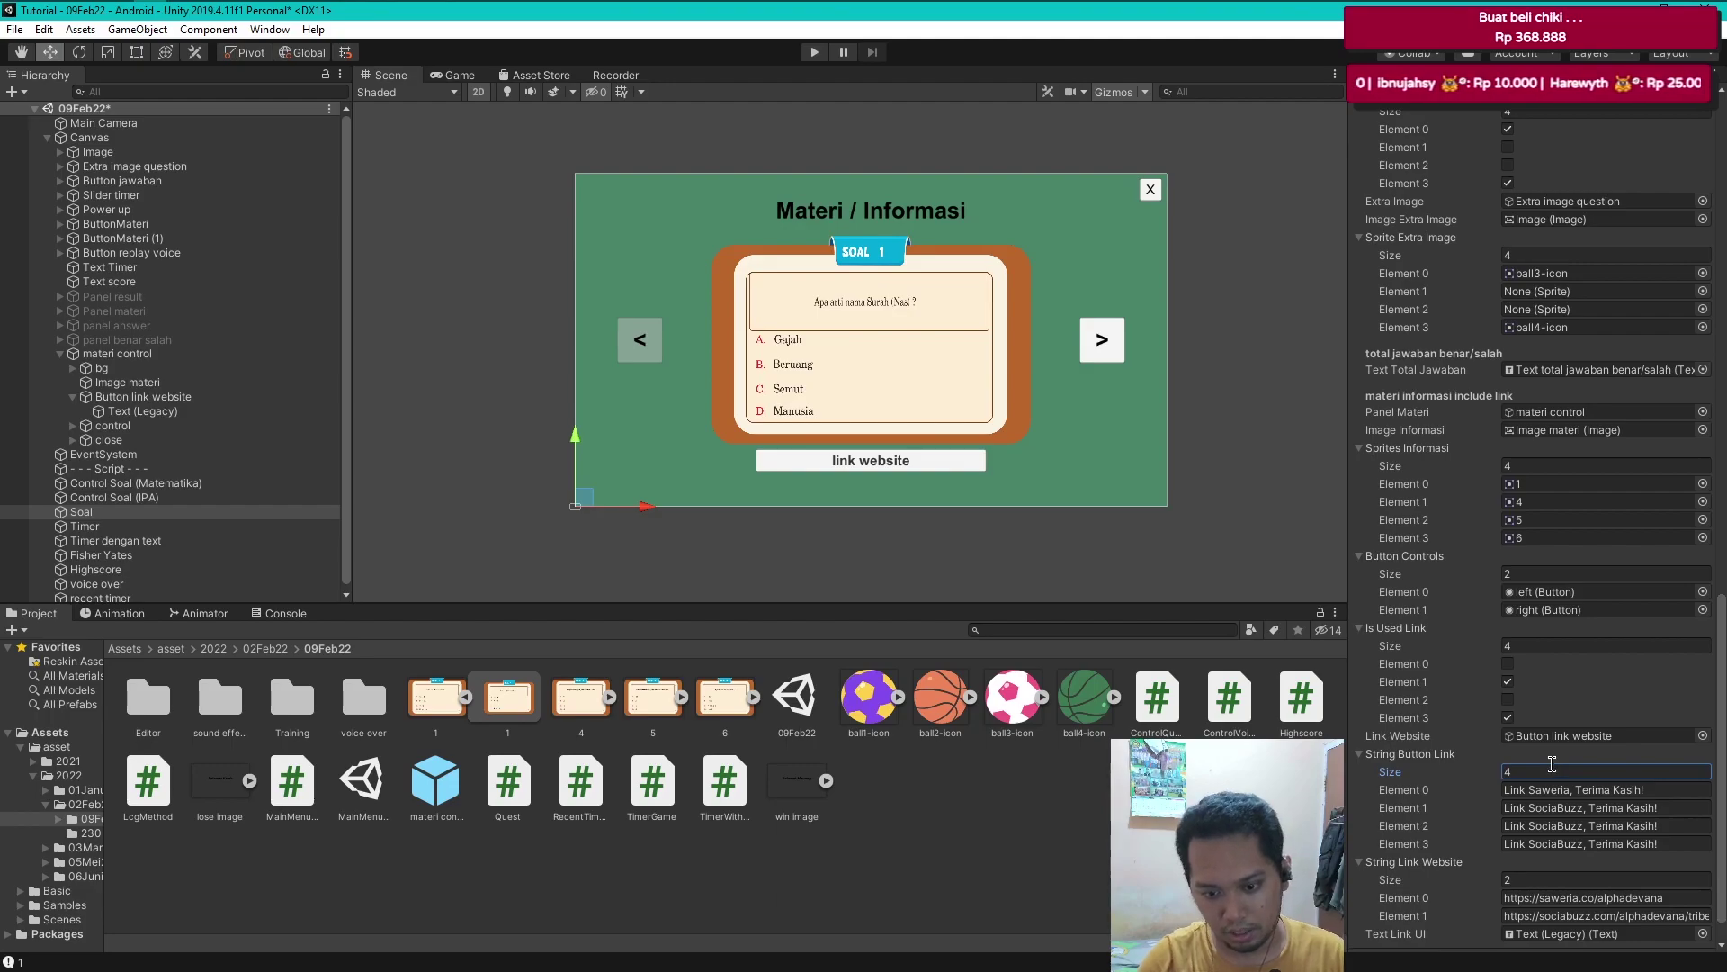
scroll(1557, 765, "down", 2)
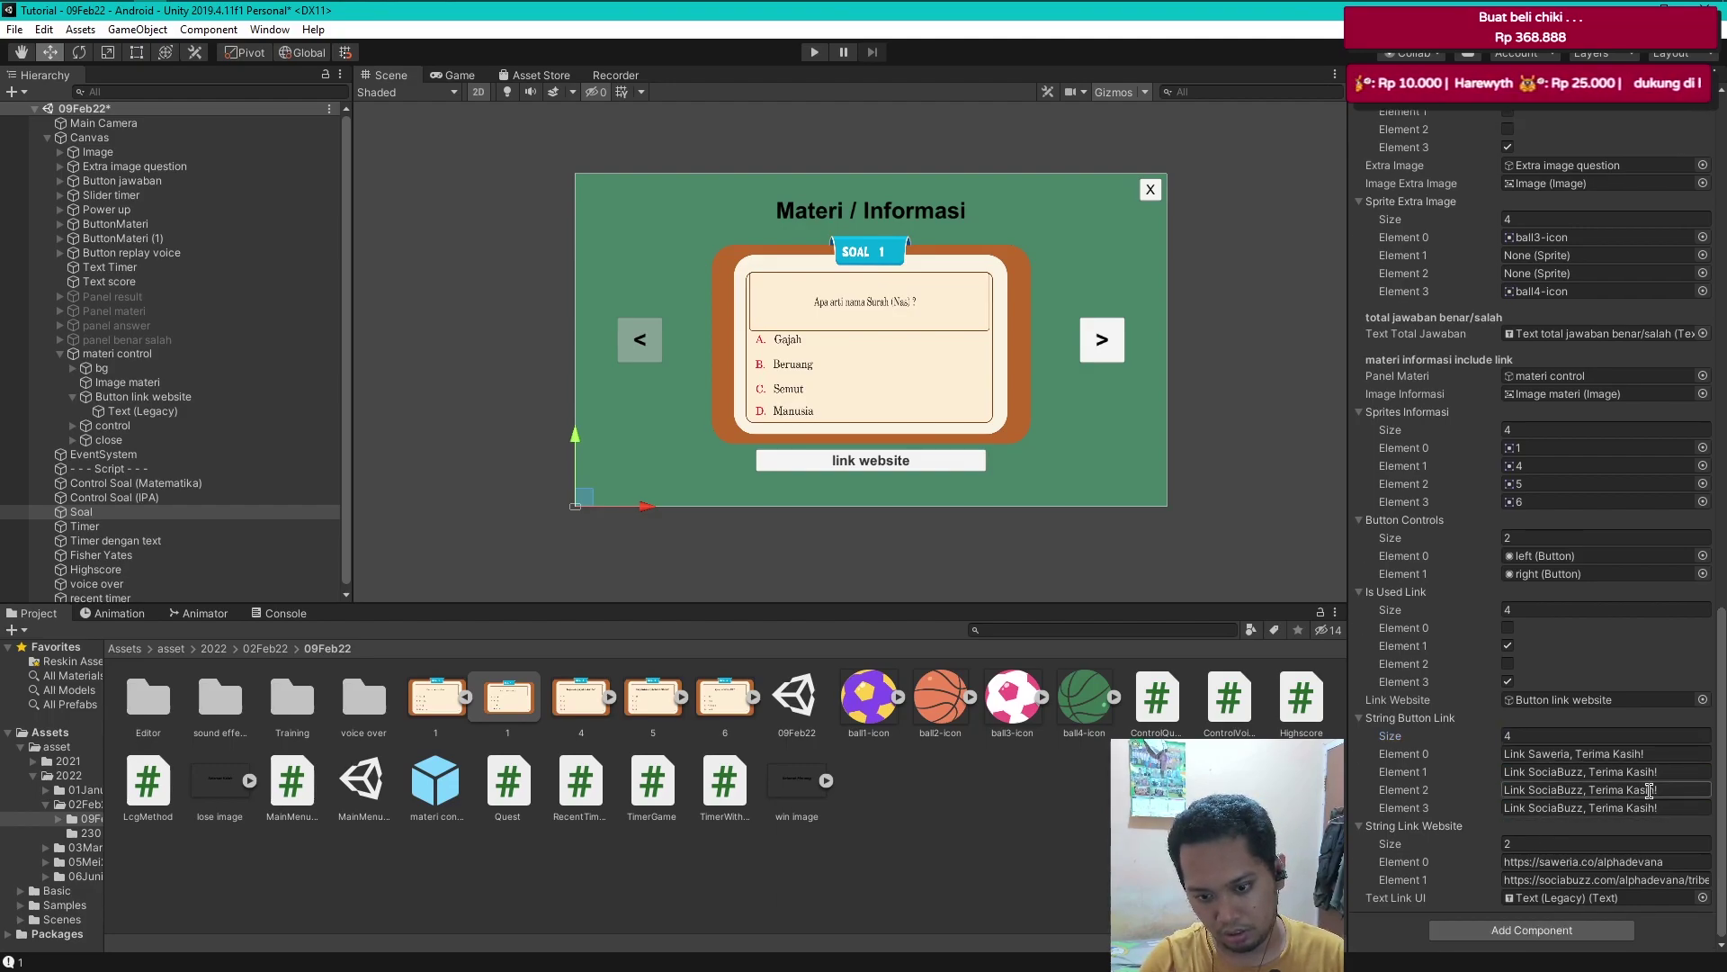
left_click_drag(1647, 754, 1528, 754)
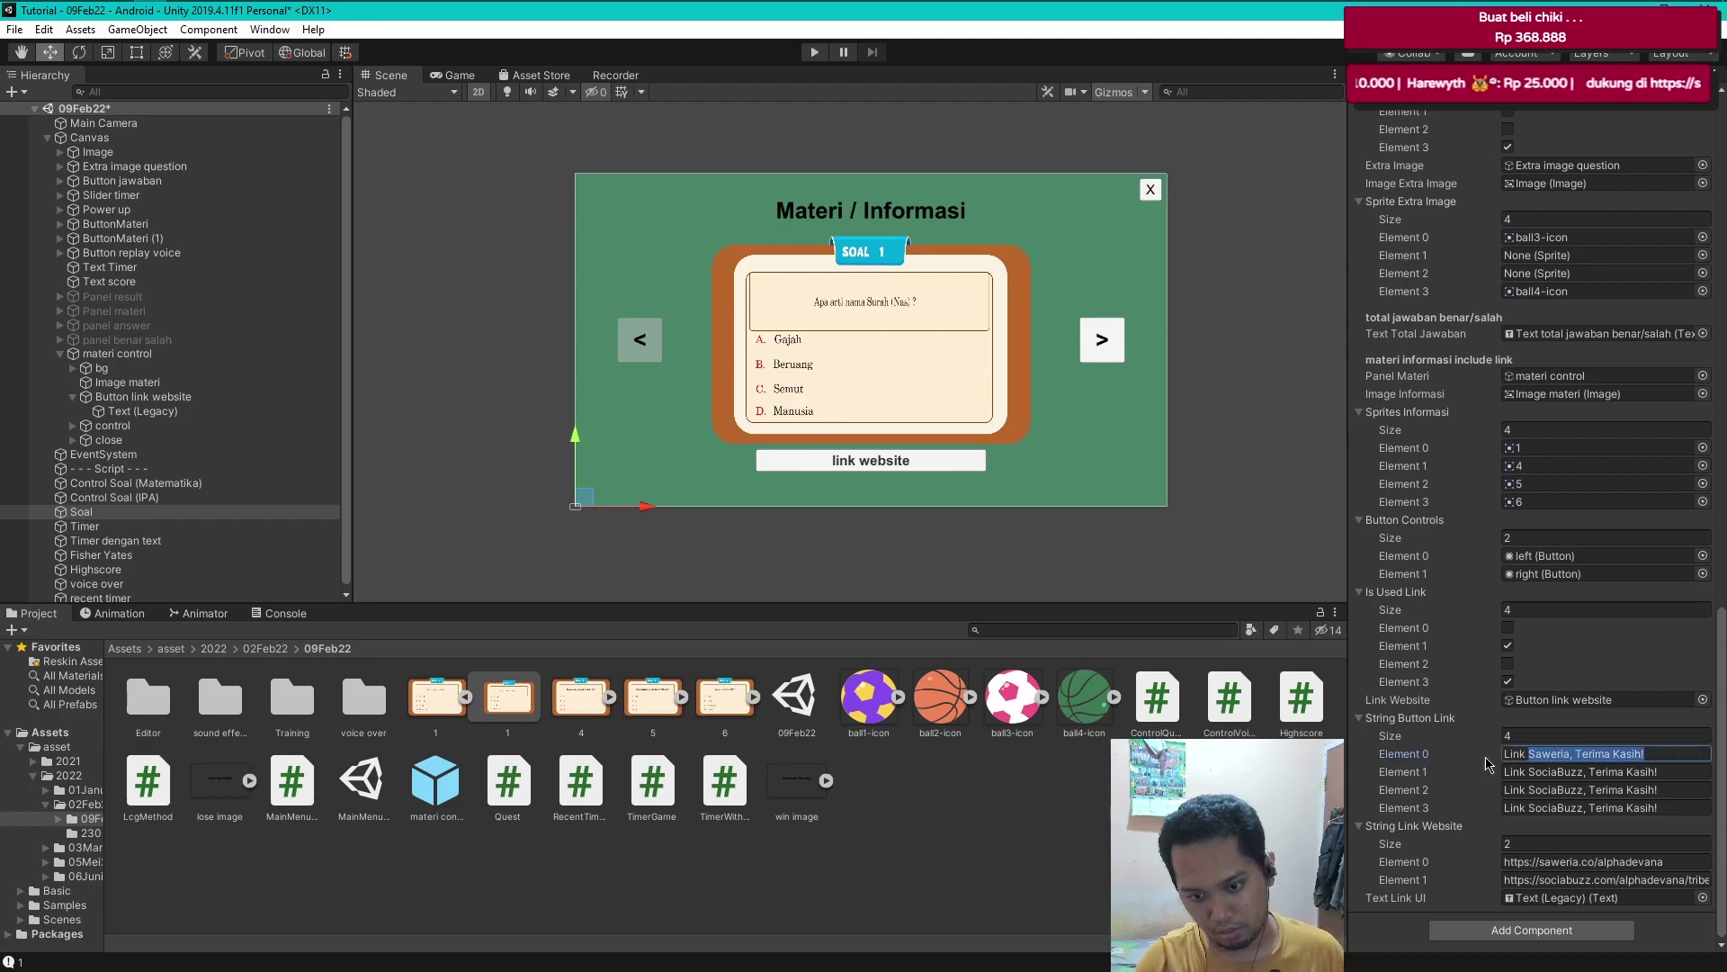
key("ctrl+x")
left_click(1655, 772)
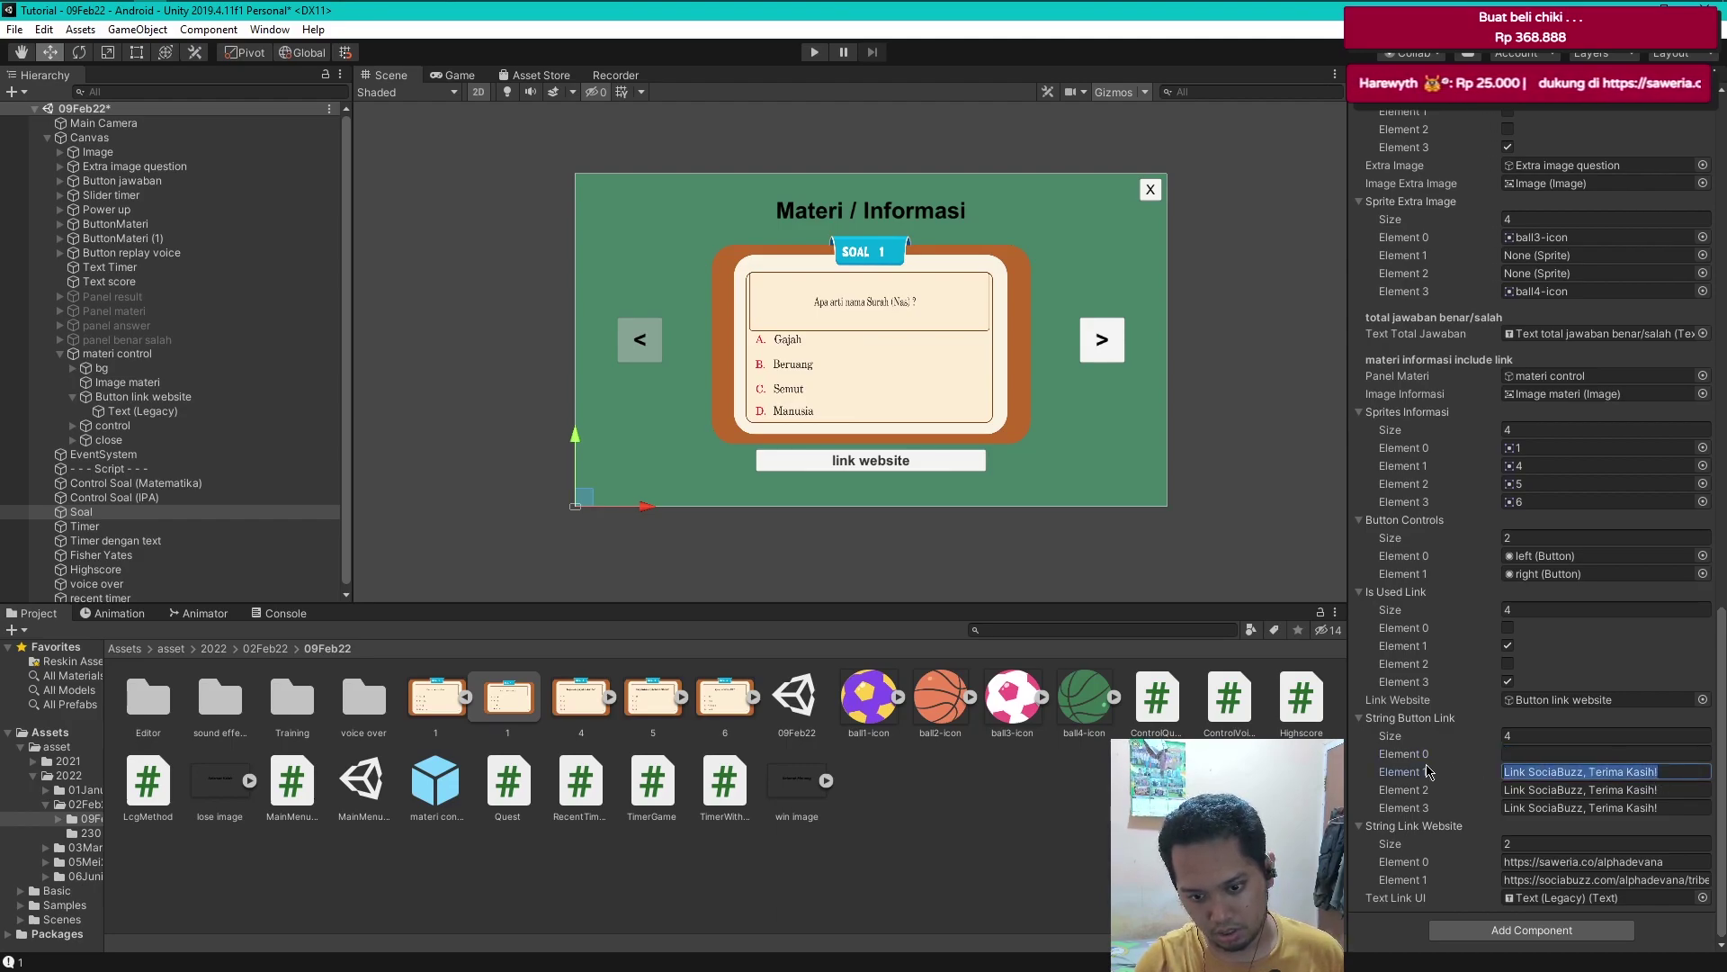
key("ctrl+v")
key("Tab")
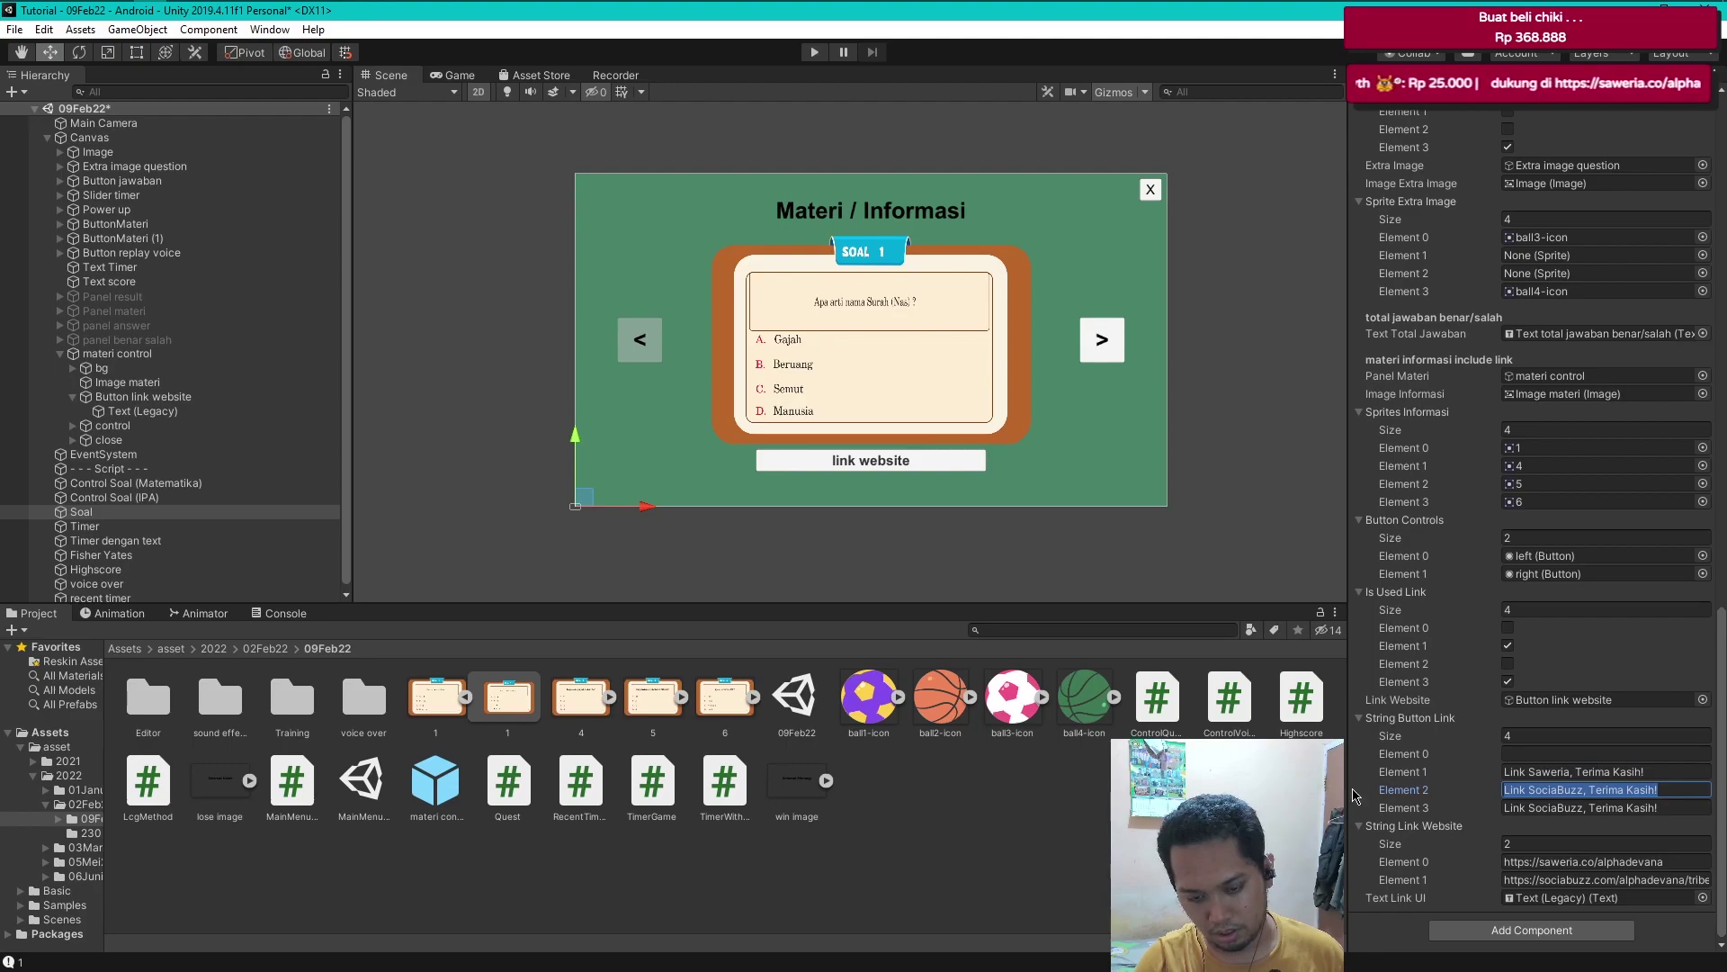
key("BackSpace")
left_click(1531, 756)
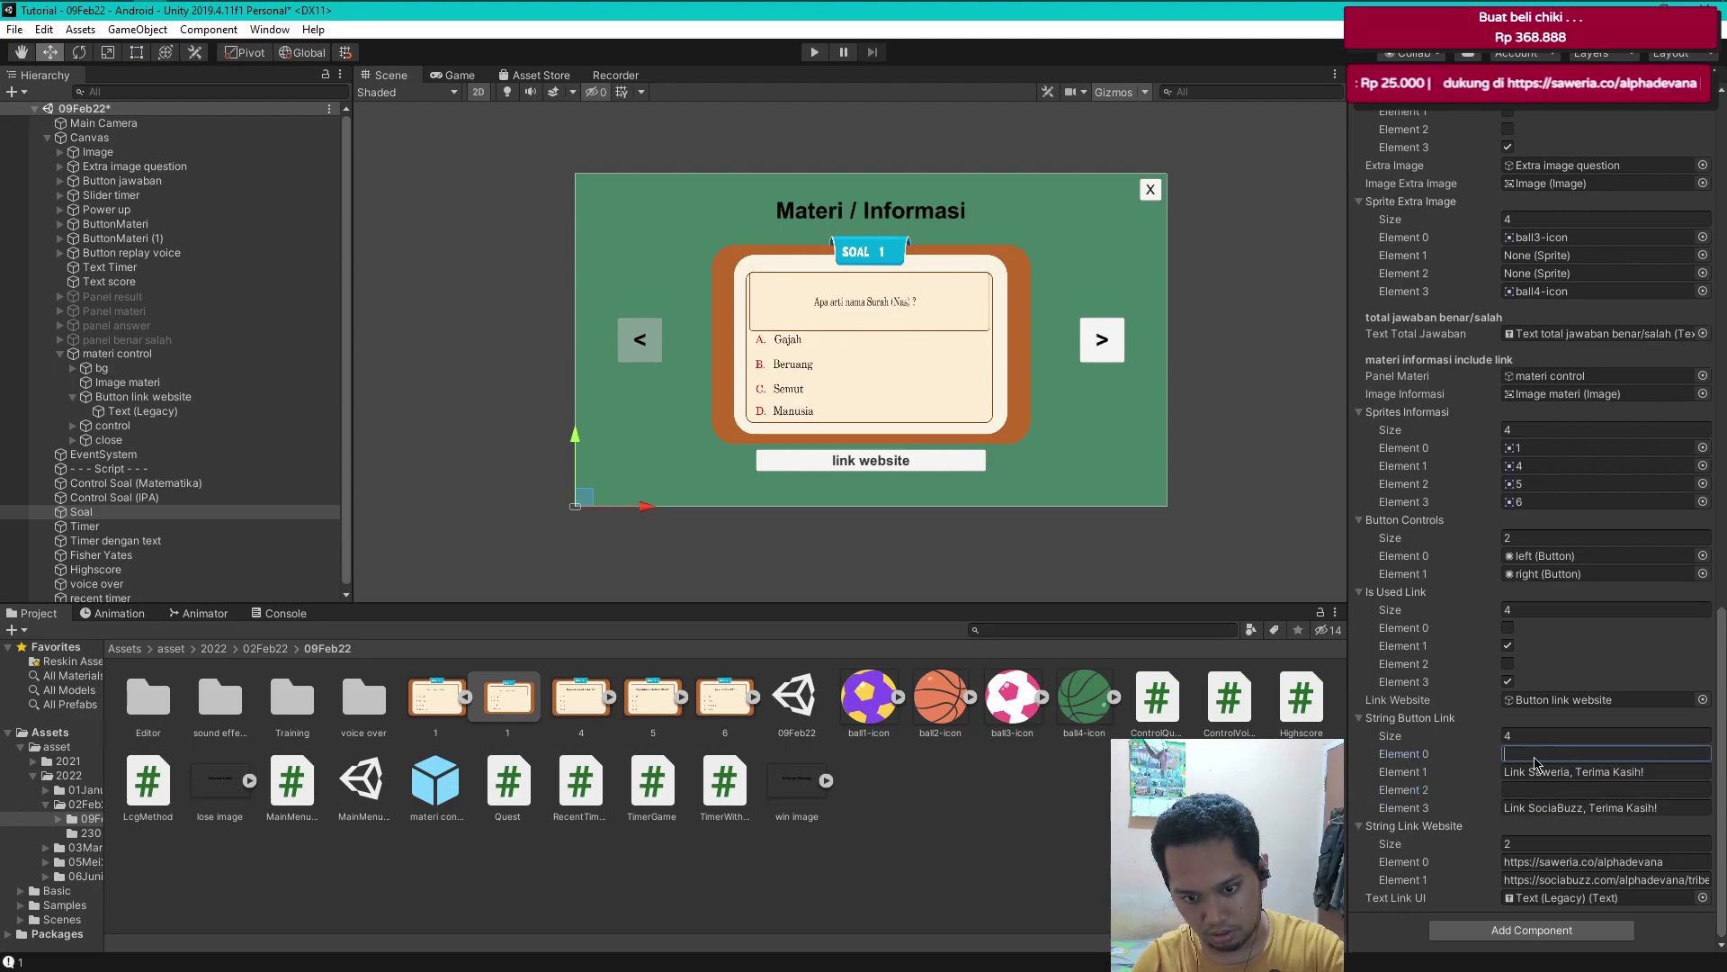
- Resize String Link Website to 4, move the Saweria URL to element 1, clear element 2, and save
left_click(1533, 843)
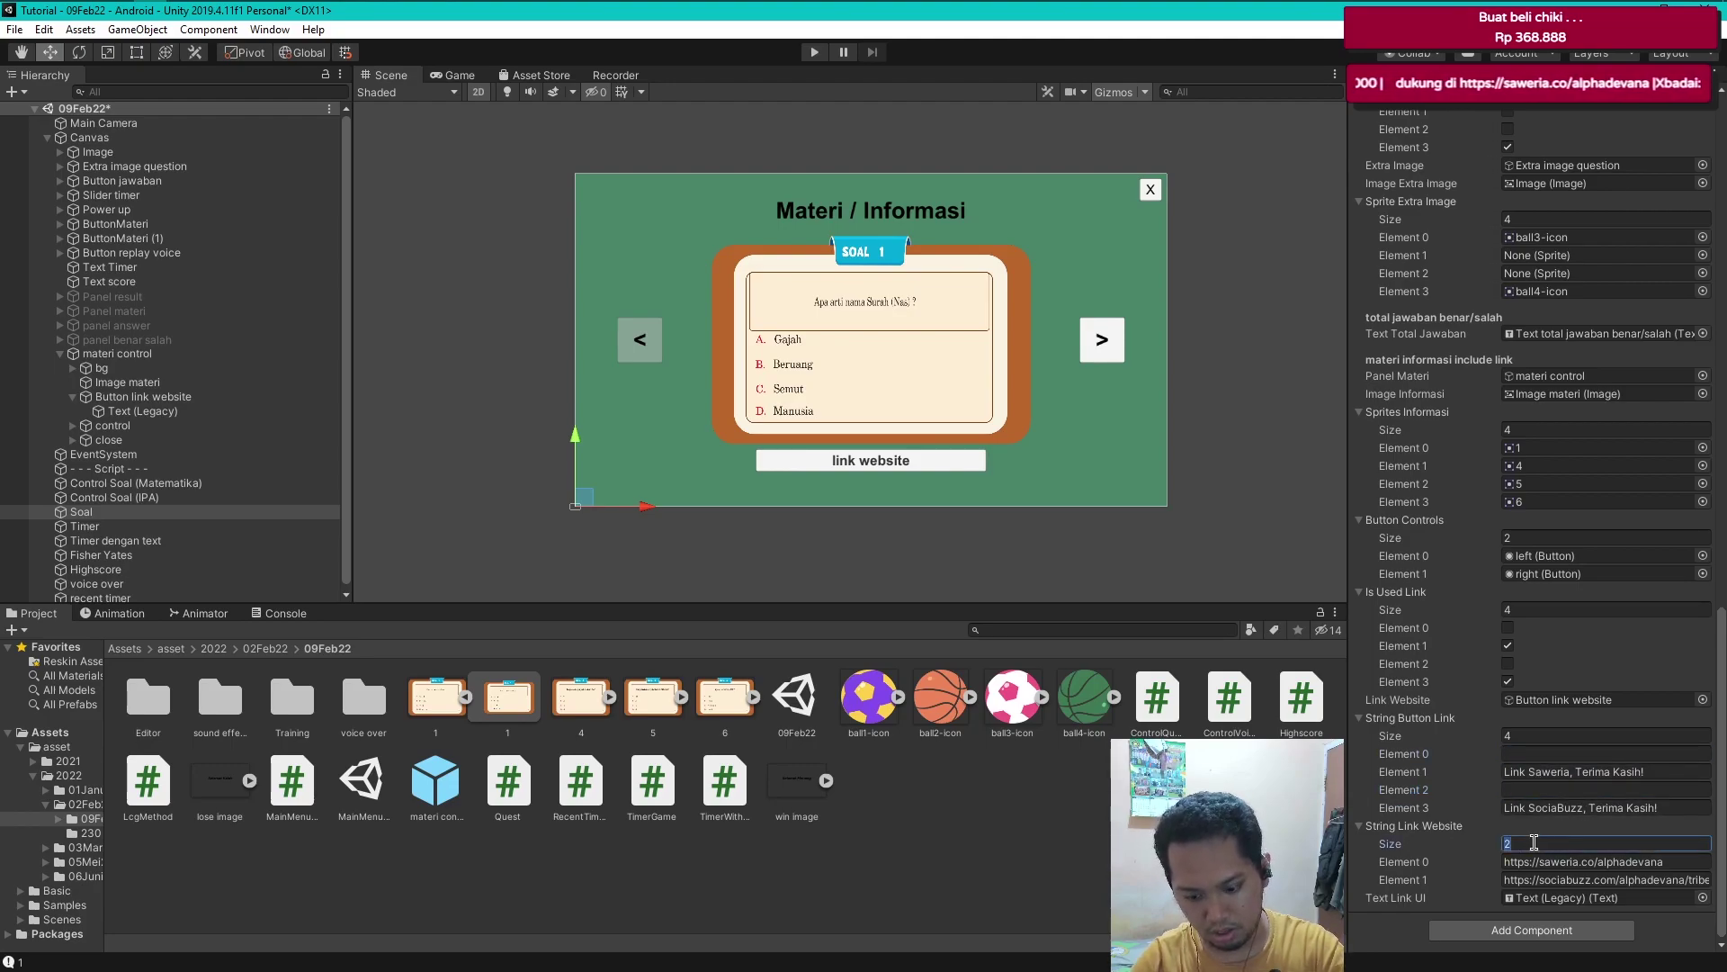
type("4")
key("Return")
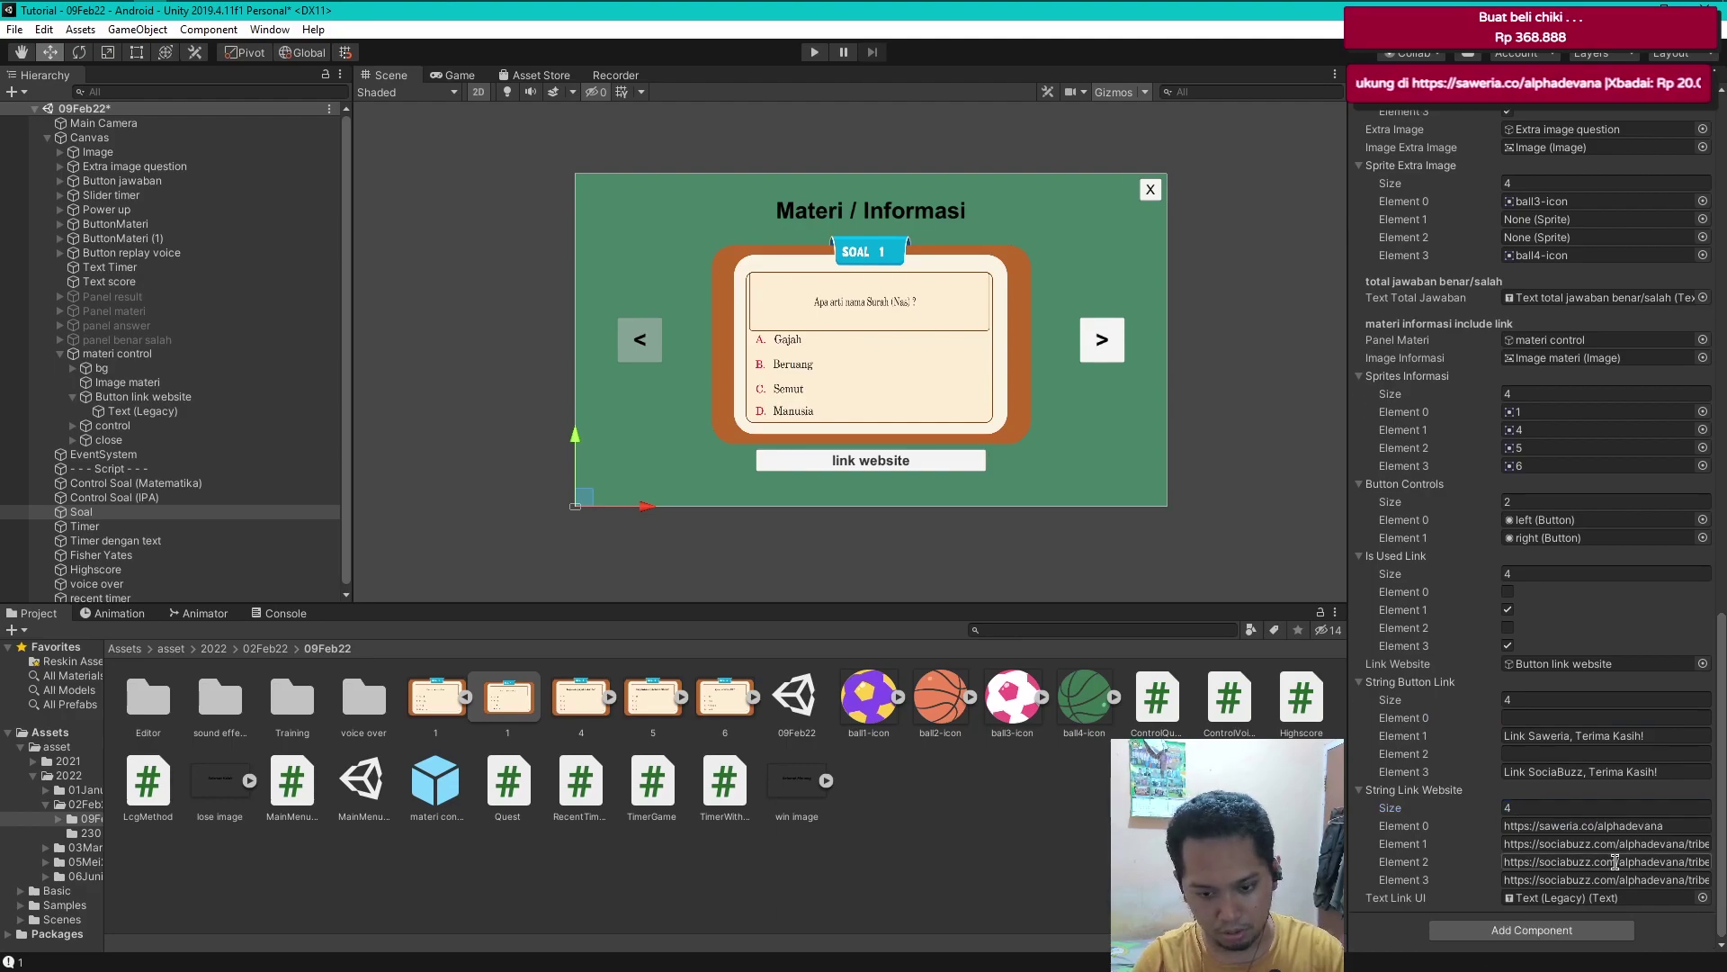
left_click(1678, 866)
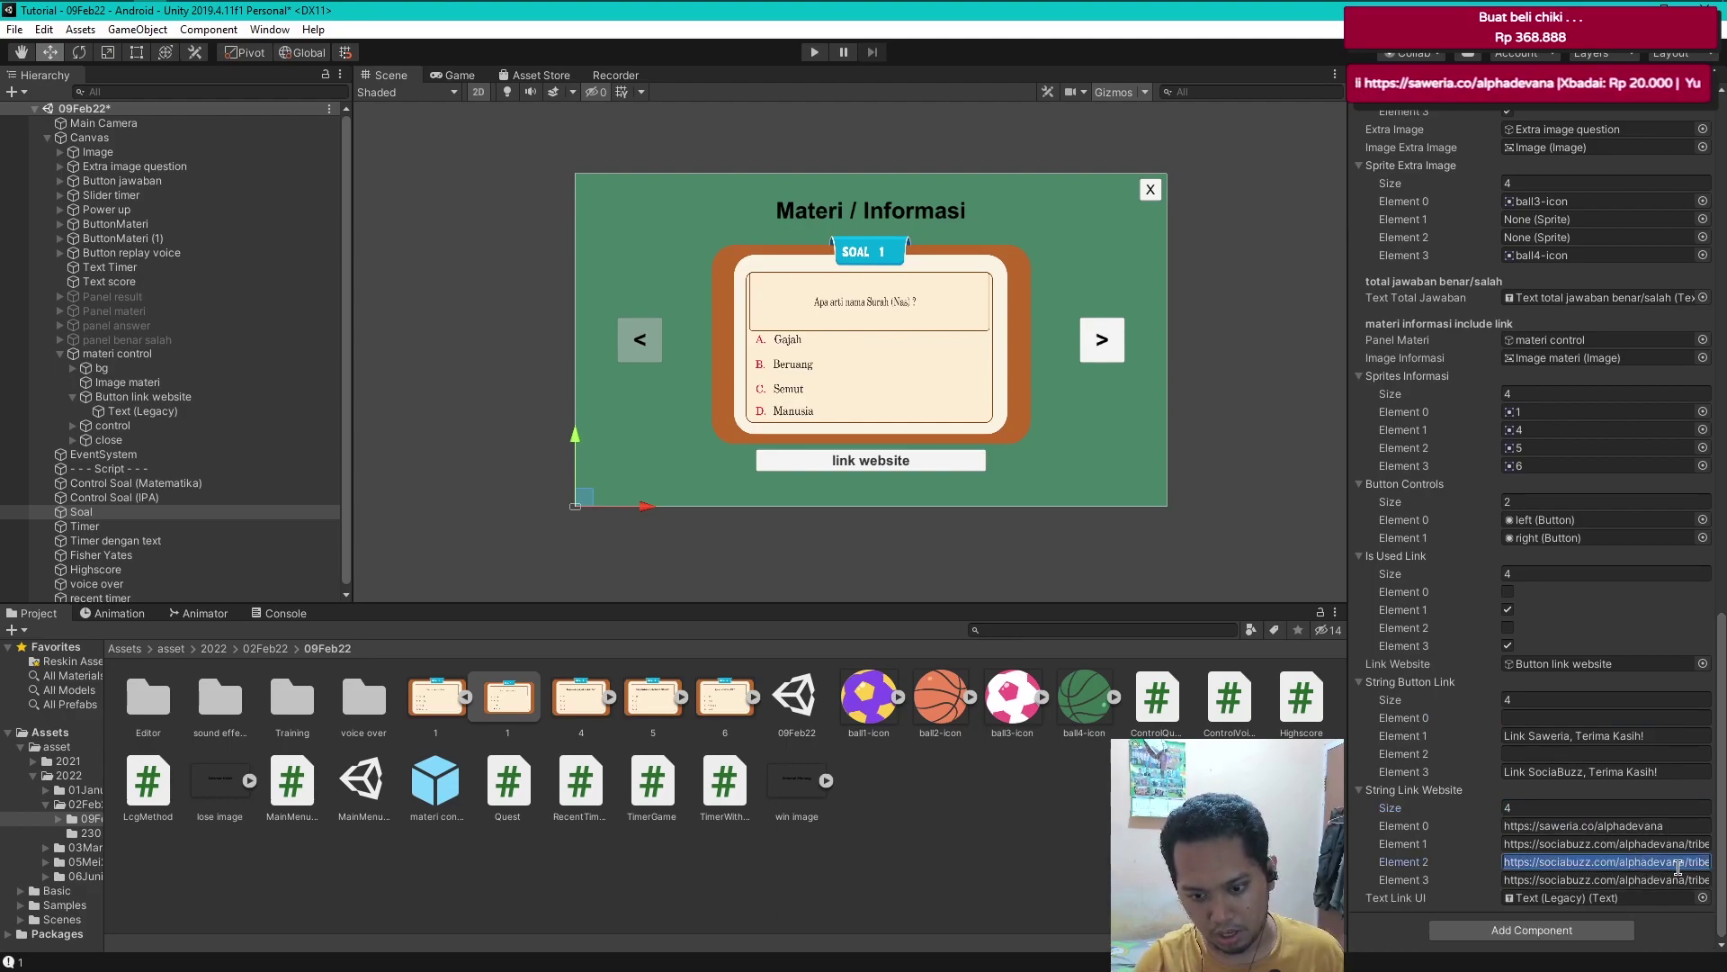
key("BackSpace")
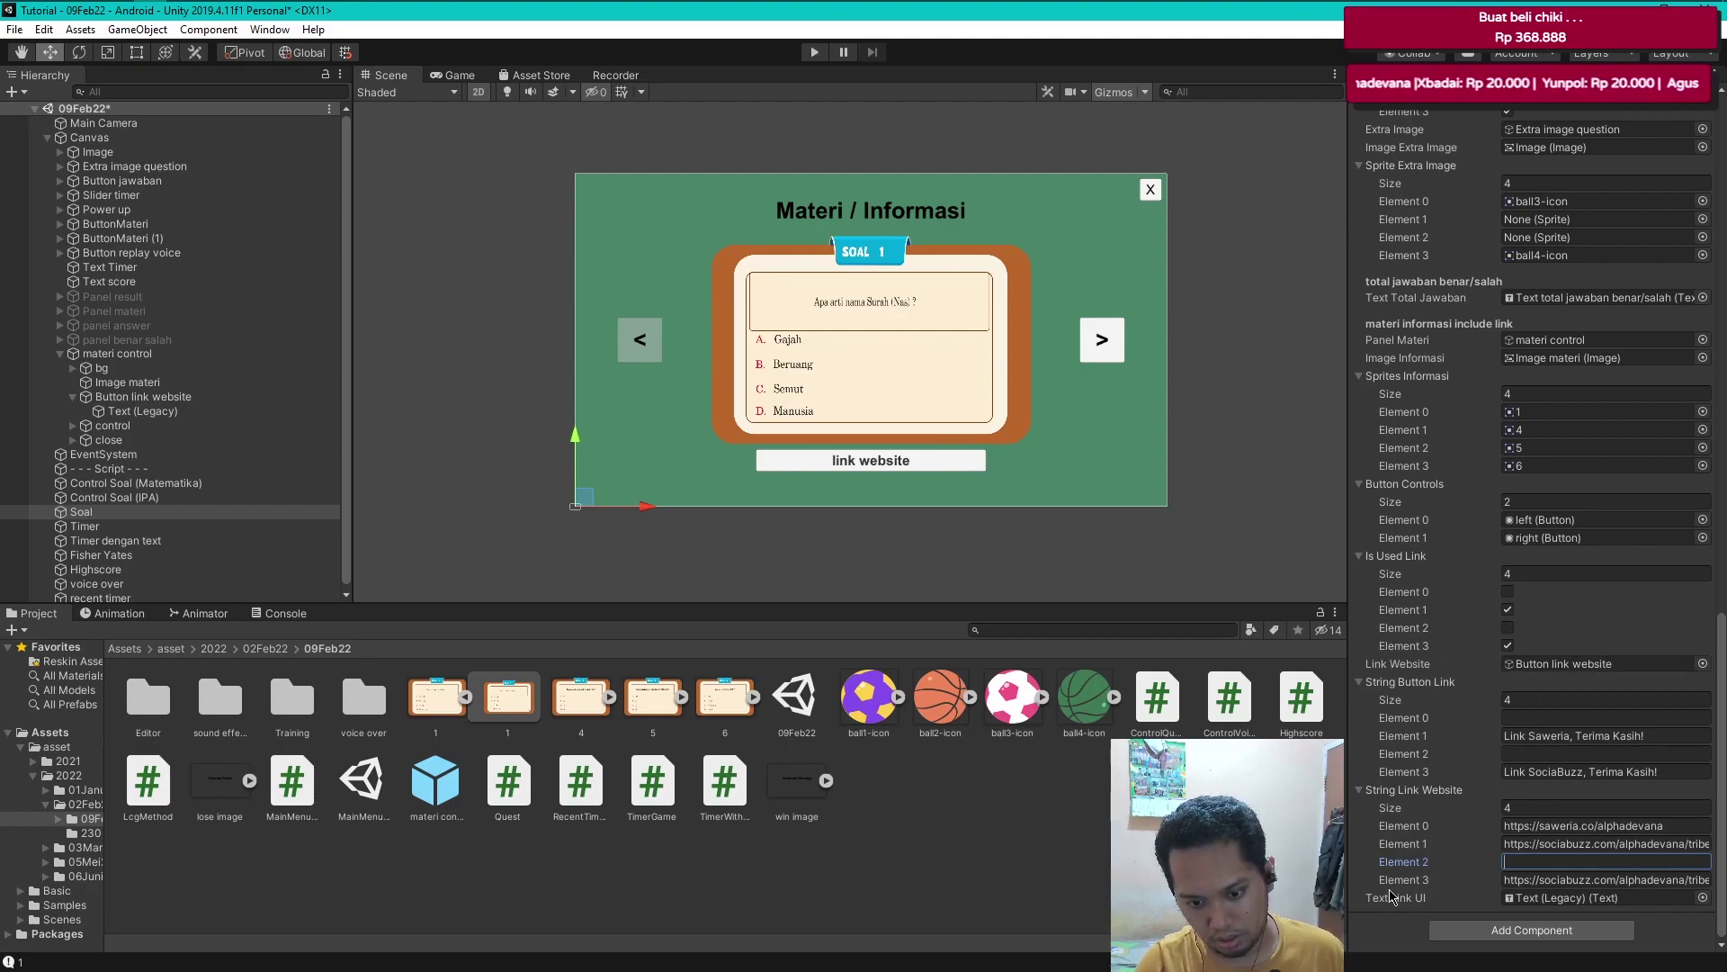
left_click(1644, 825)
key("ctrl+x")
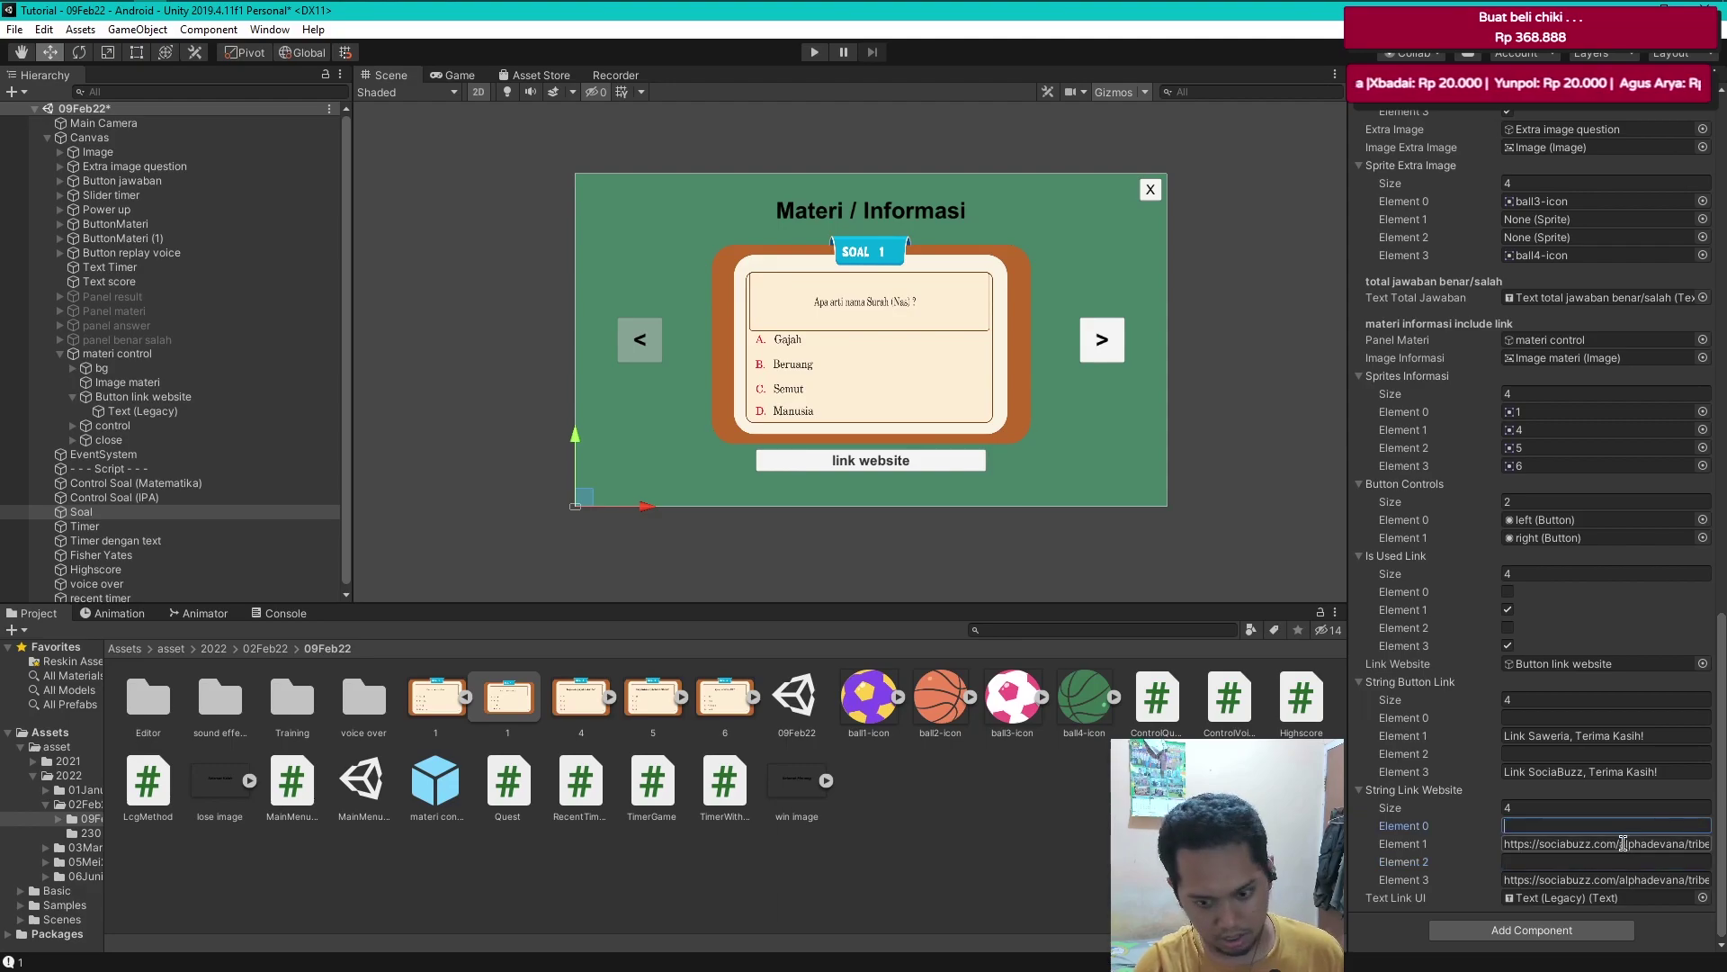
left_click(1646, 843)
key("ctrl+v")
left_click(1676, 938)
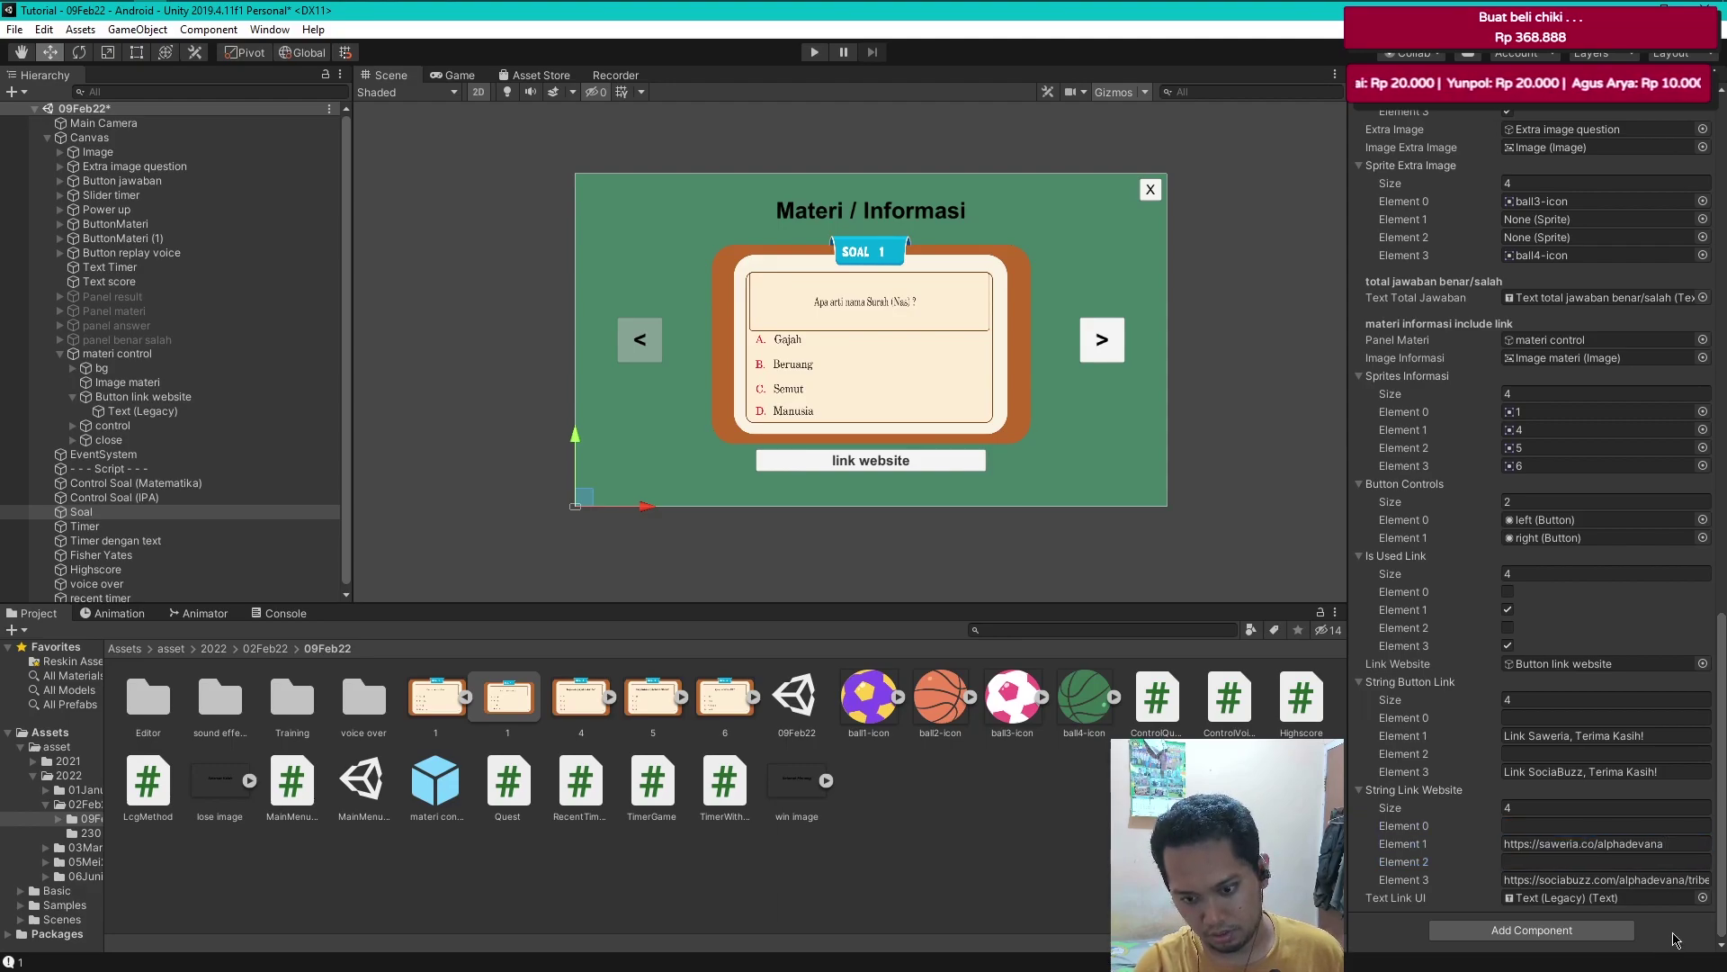
key("ctrl+s")
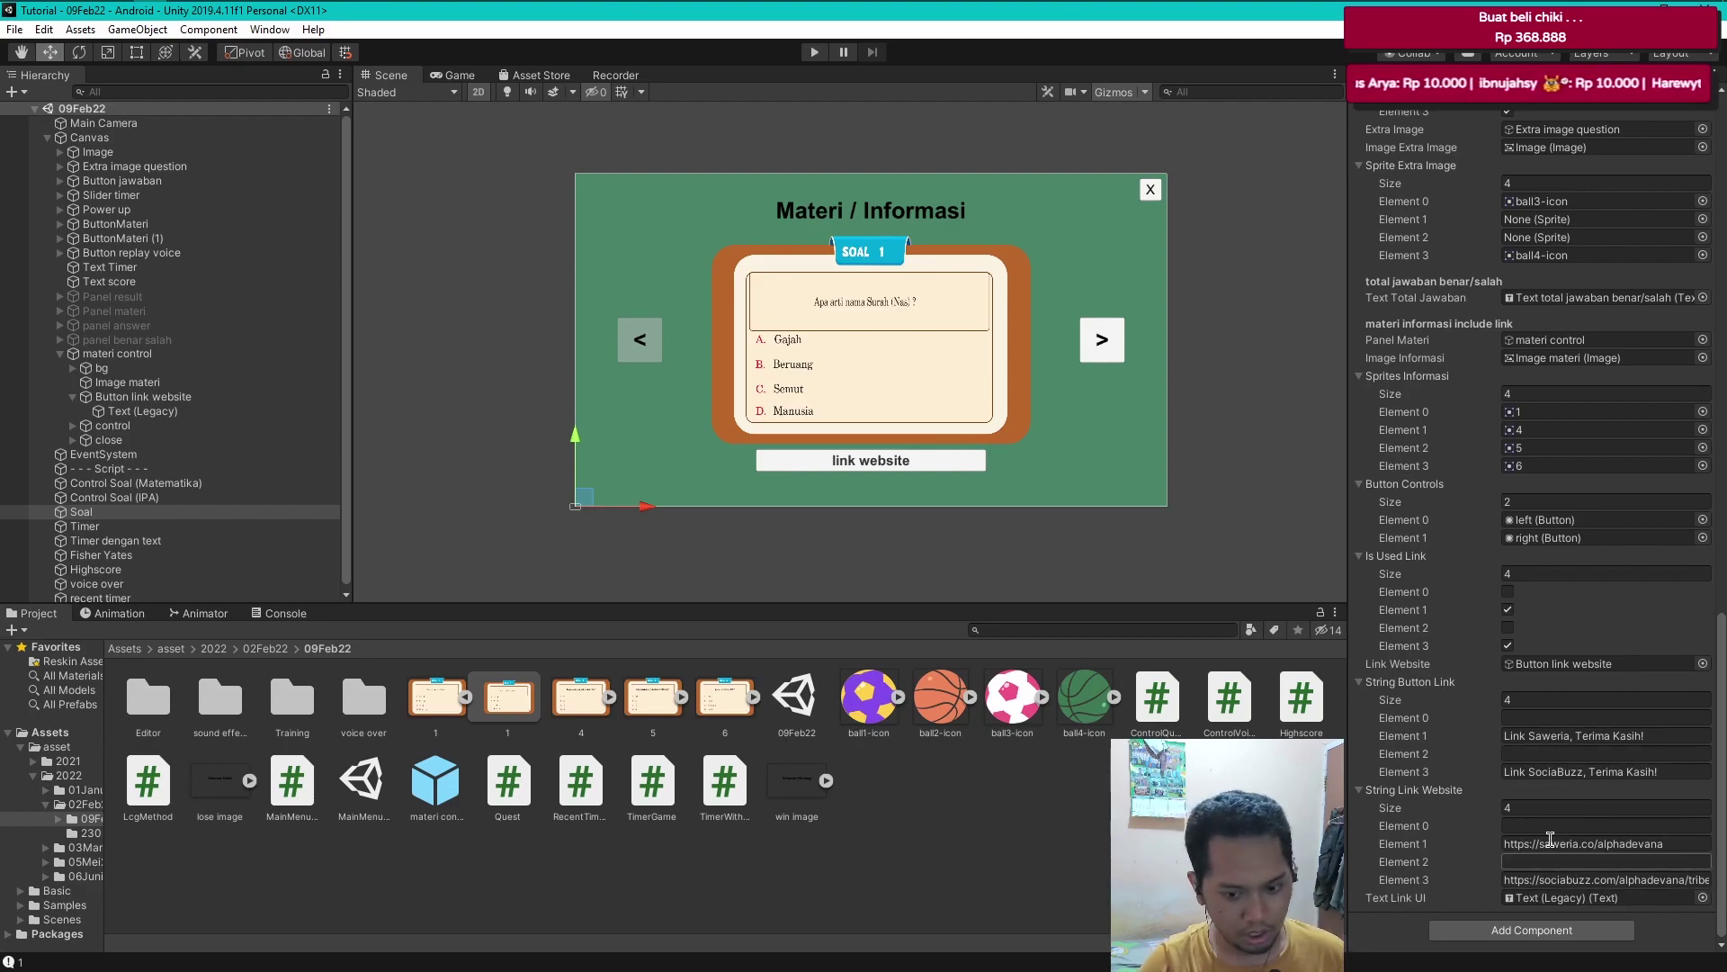
left_click(60, 353)
- Add an On Click entry to the link website button with Soal as its target
left_click(124, 571)
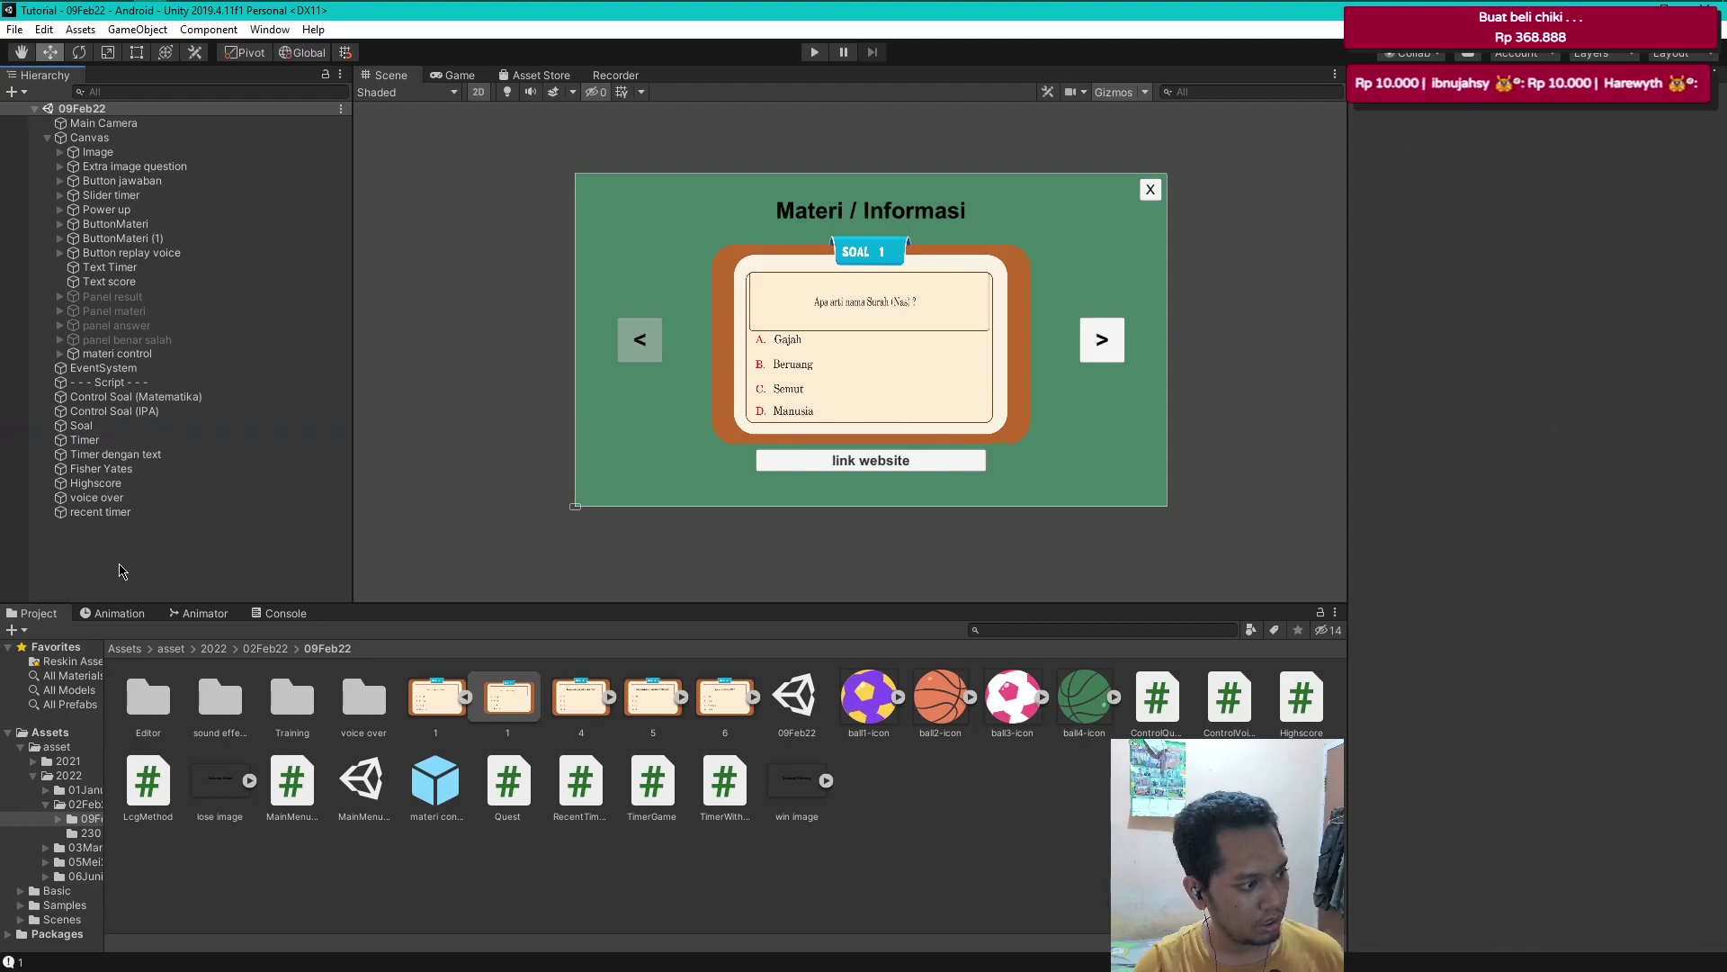
left_click(926, 469)
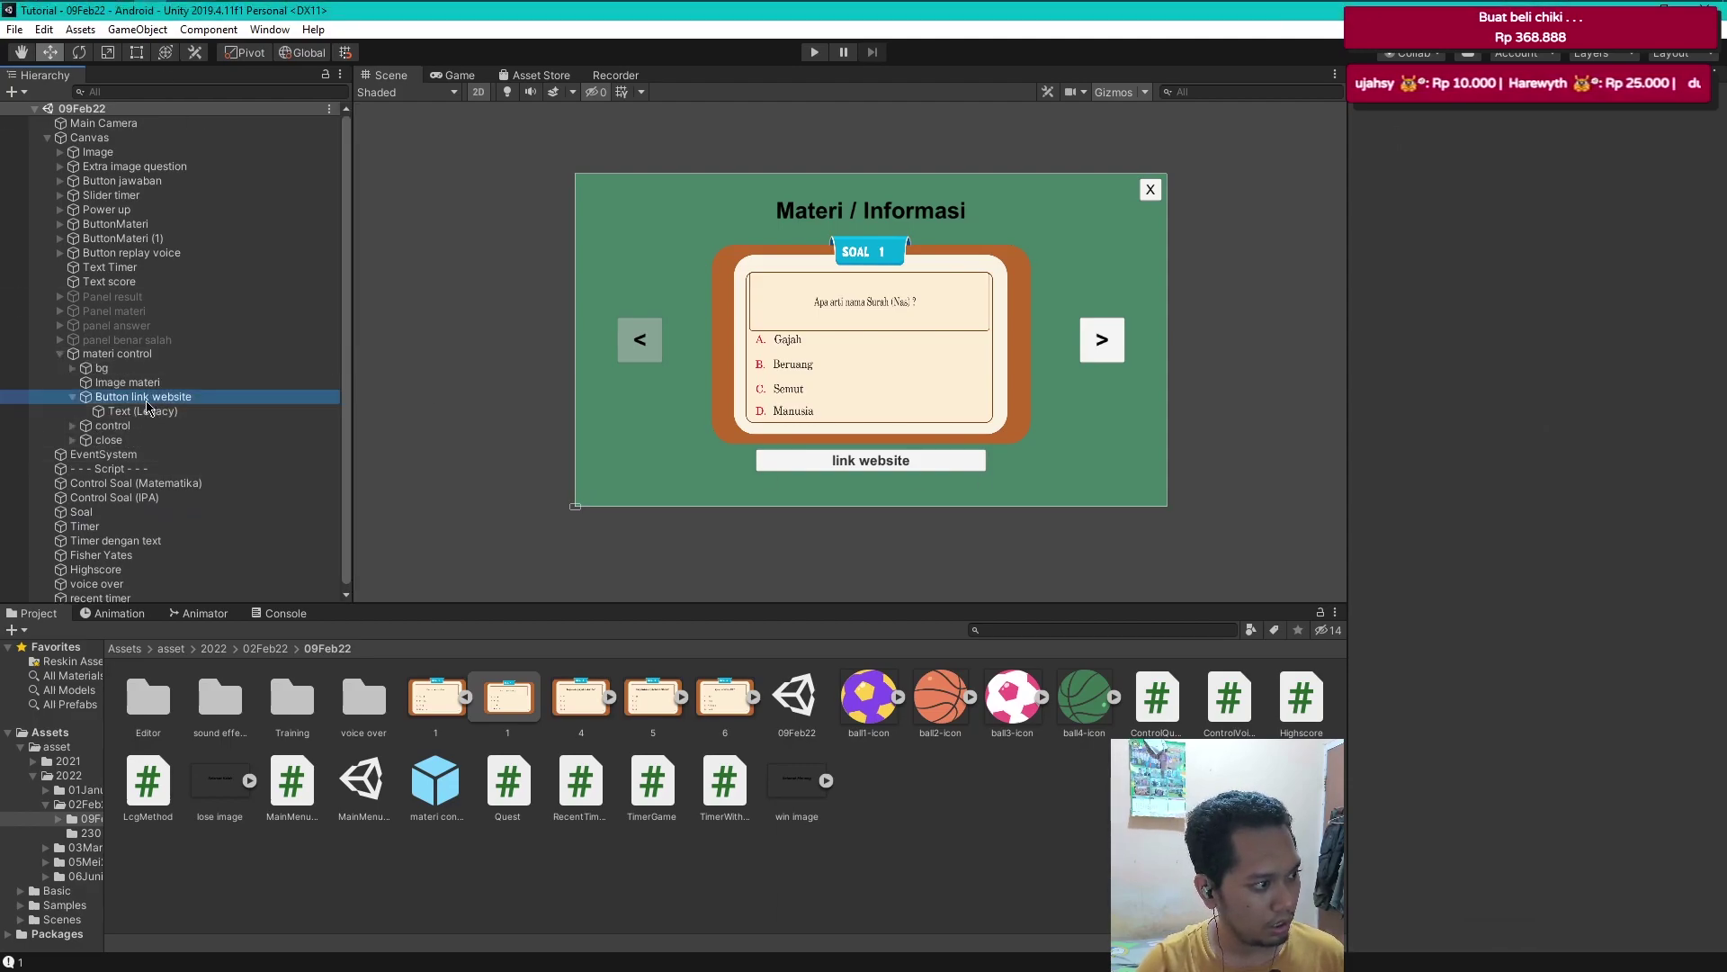
scroll(1619, 630, "down", 2)
left_click(1665, 817)
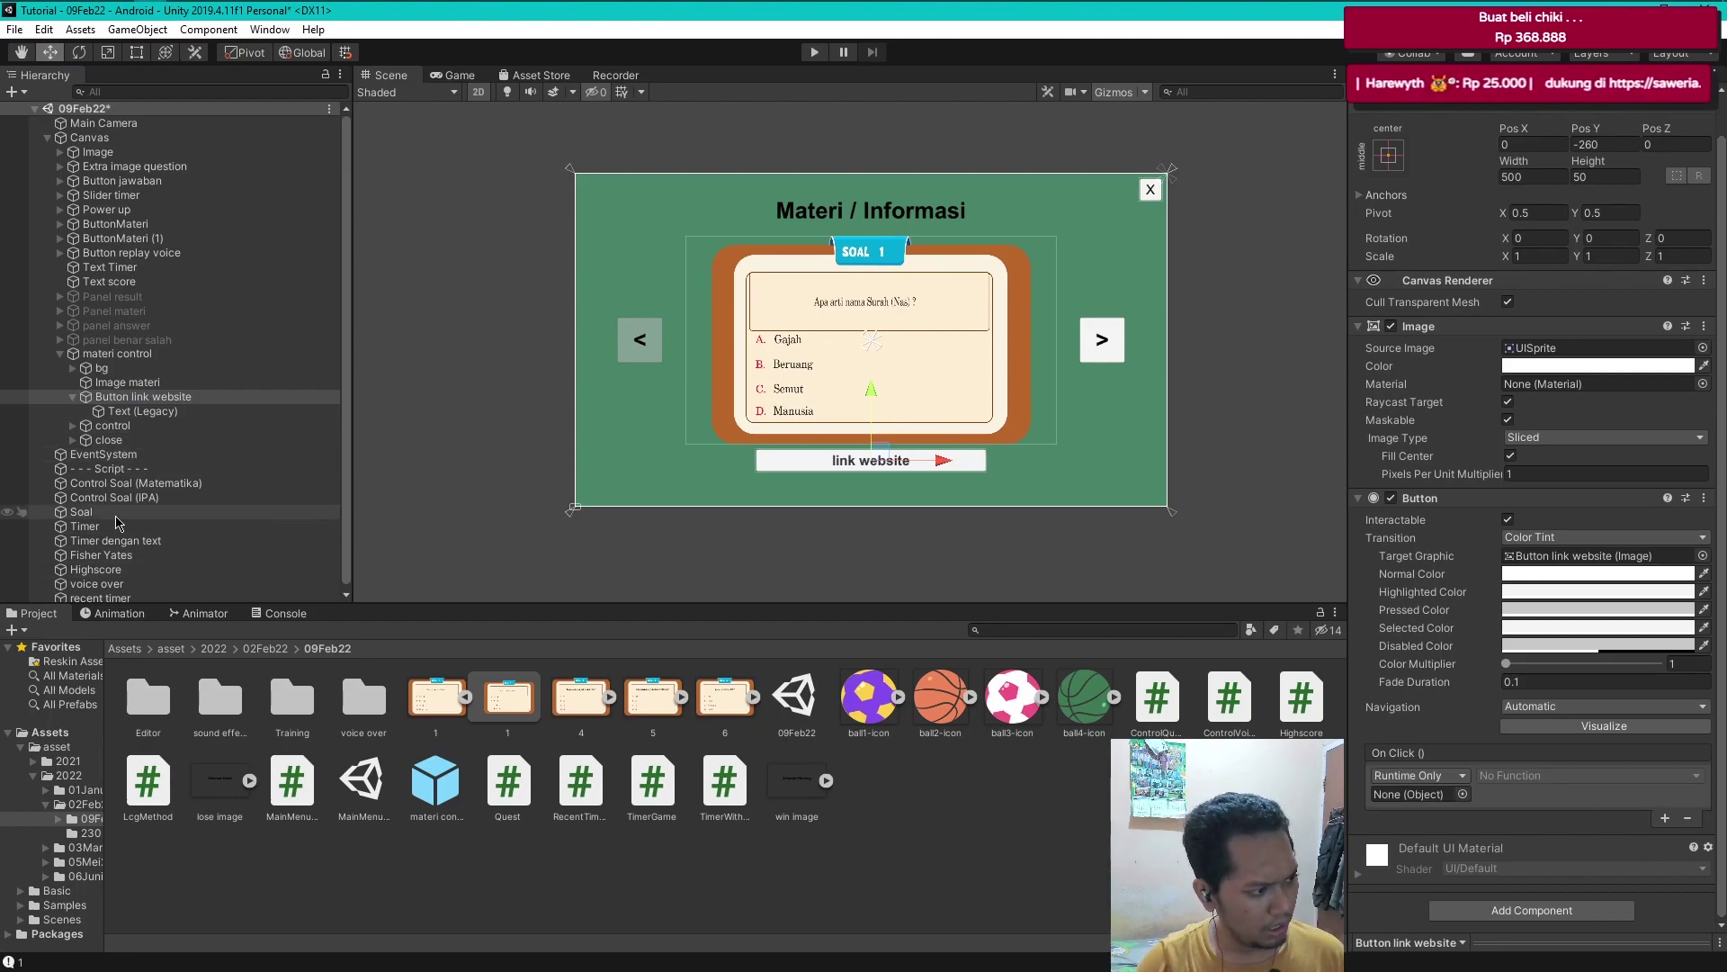
left_click_drag(83, 512, 1422, 767)
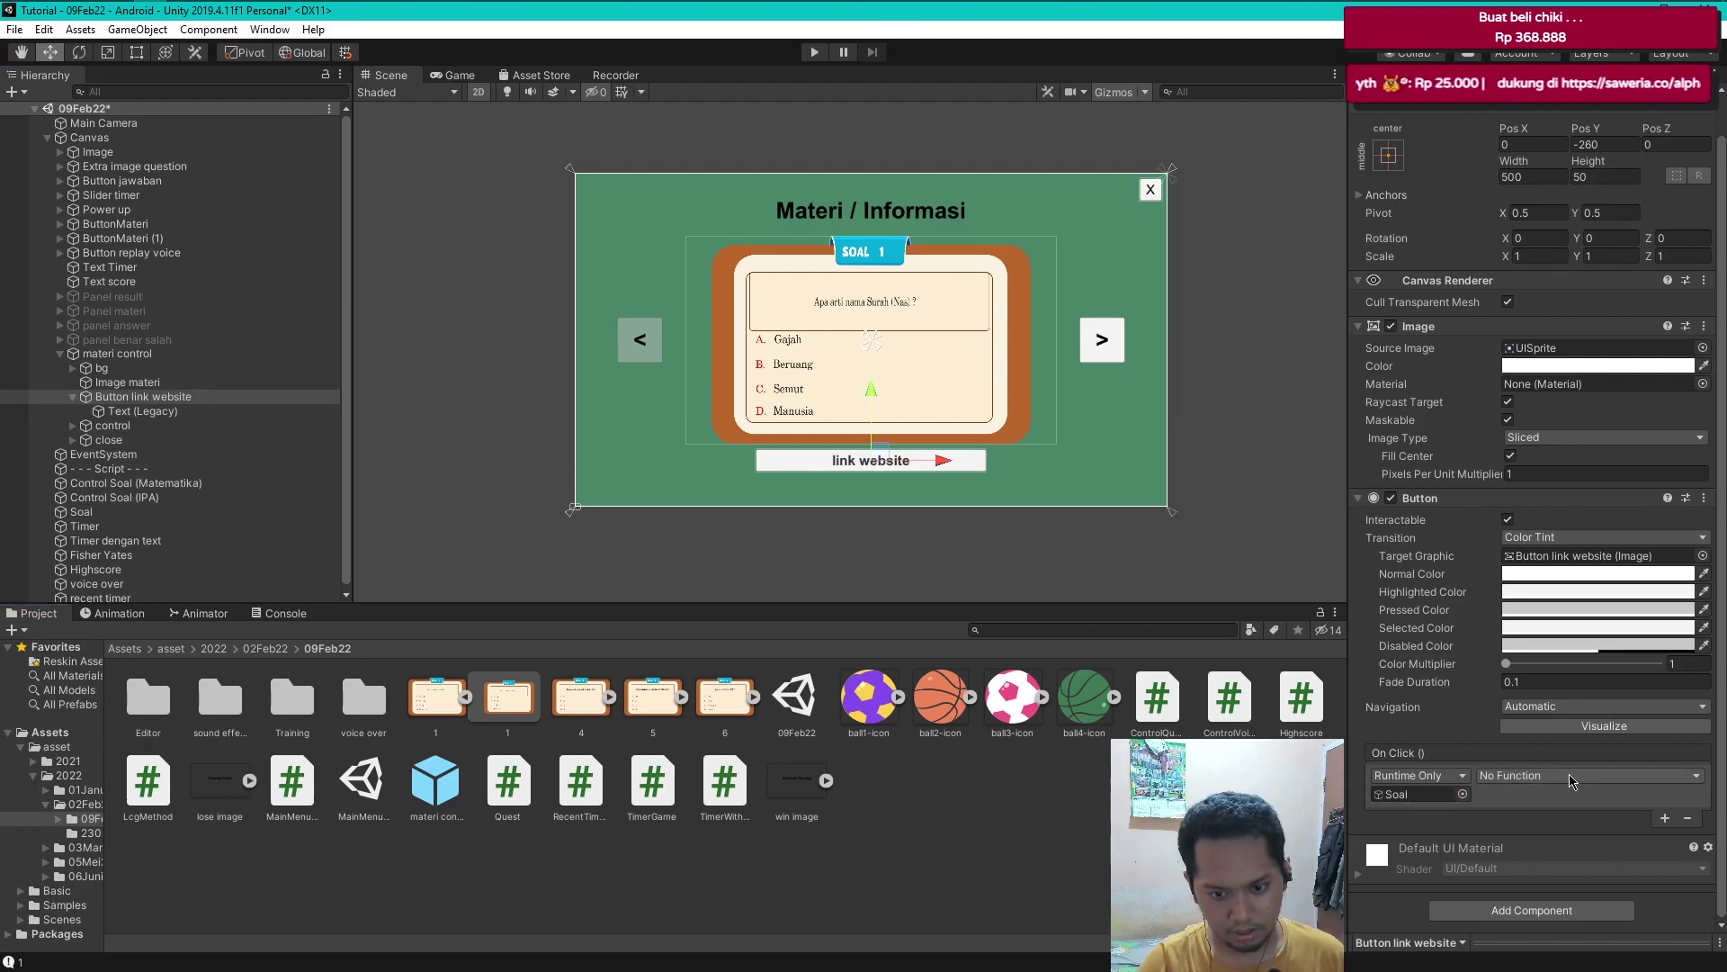
- Set the On Click function to Quest.LinkDirection
left_click(1572, 780)
mouse_move(1556, 863)
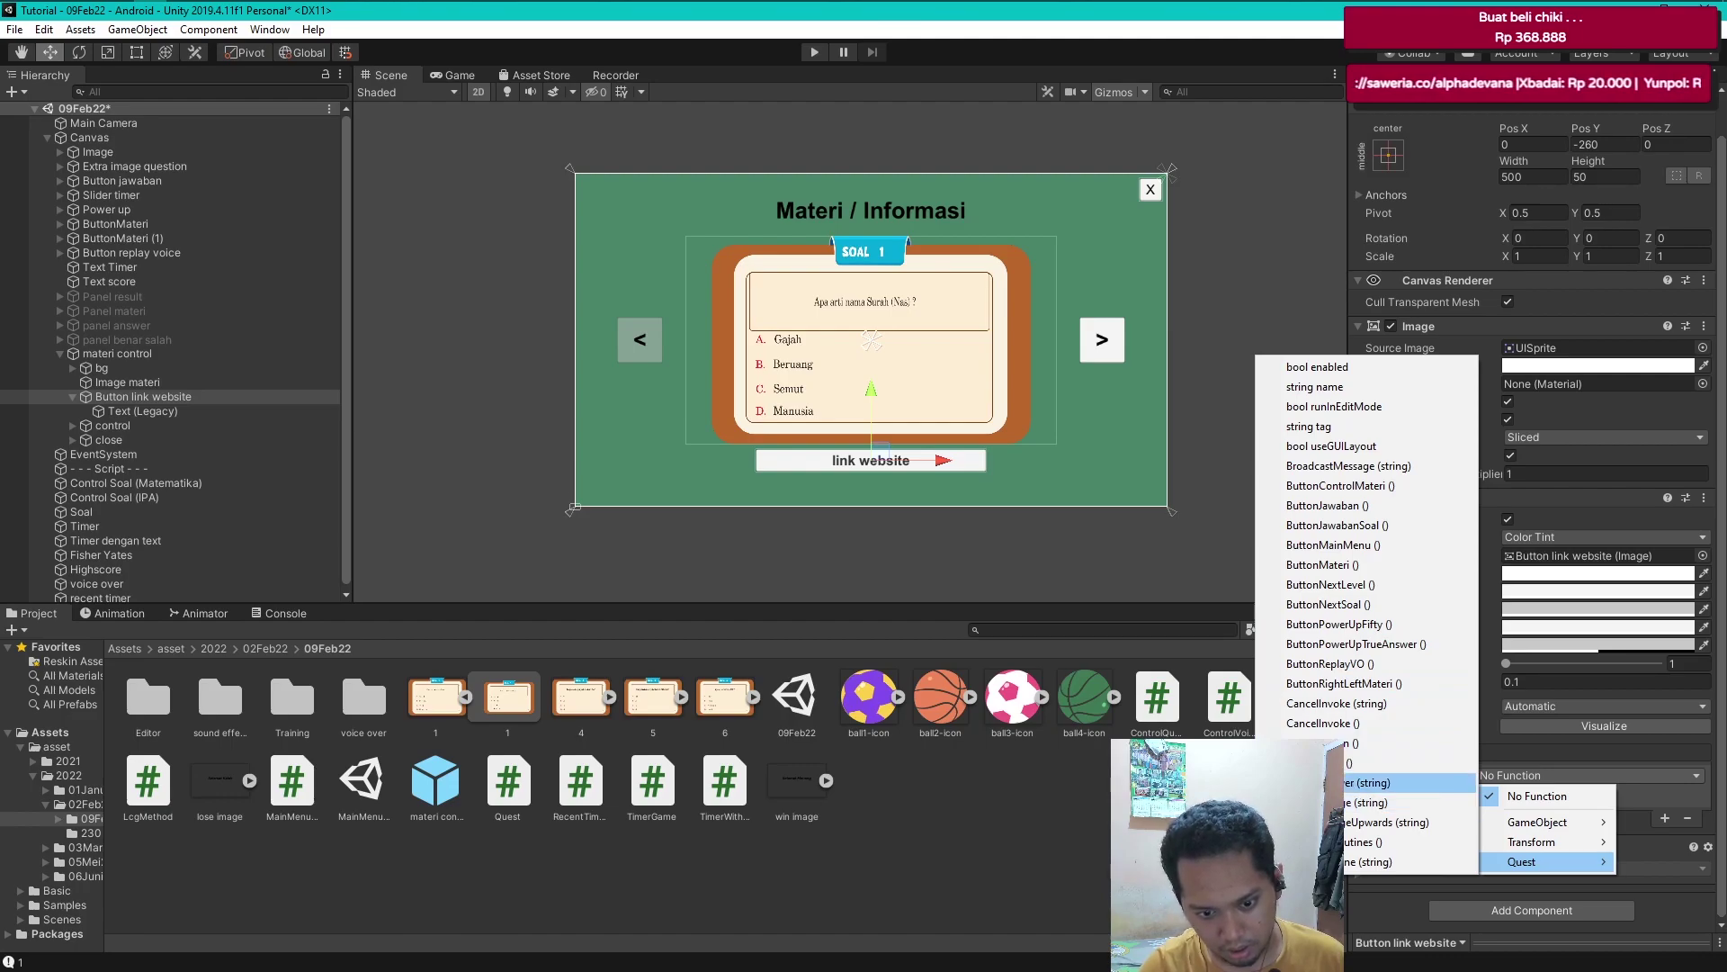
mouse_move(83, 4)
left_click(186, 5)
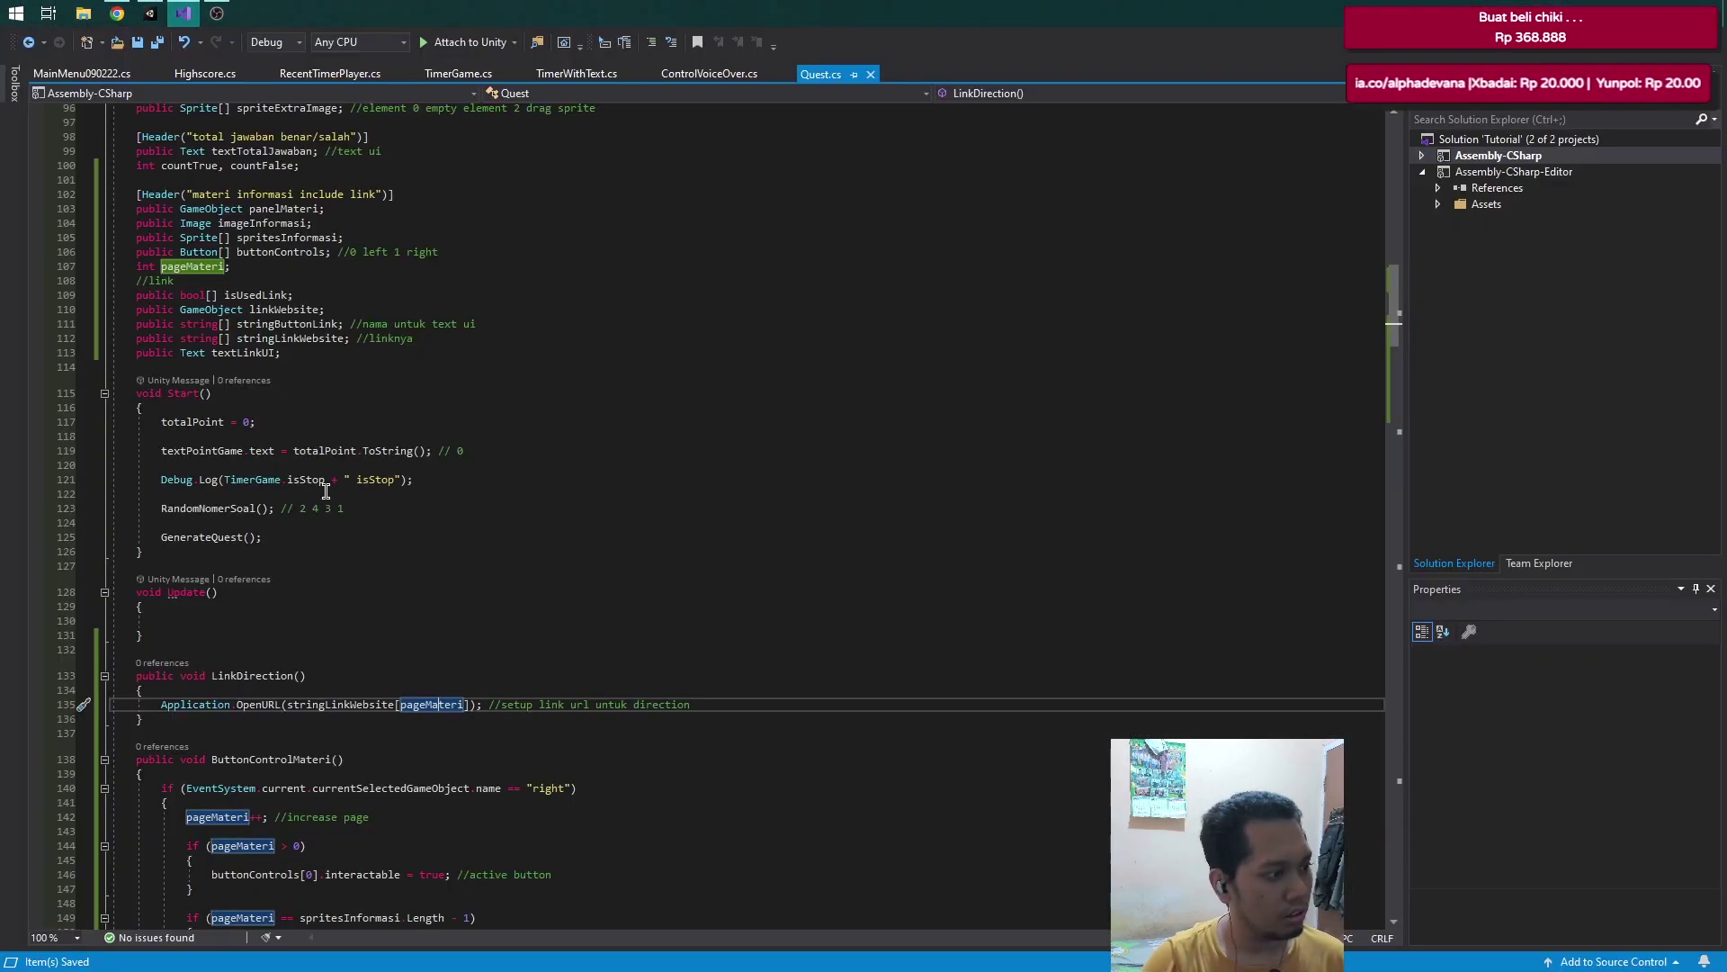
left_click(160, 7)
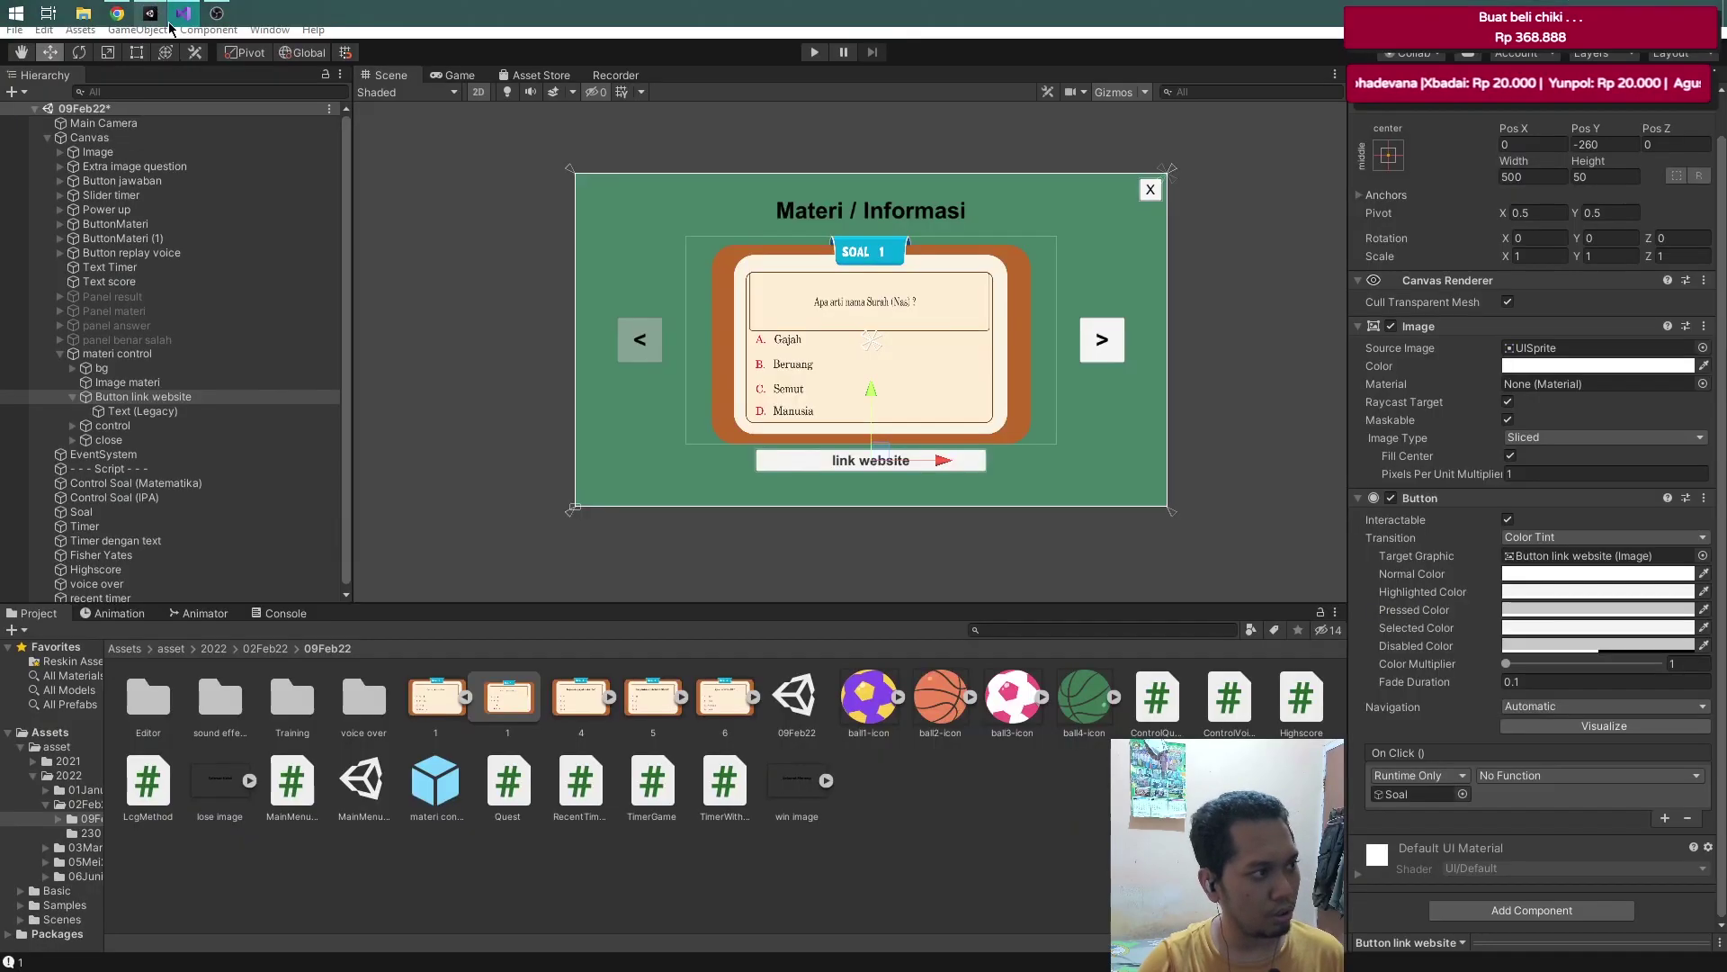
left_click(1535, 779)
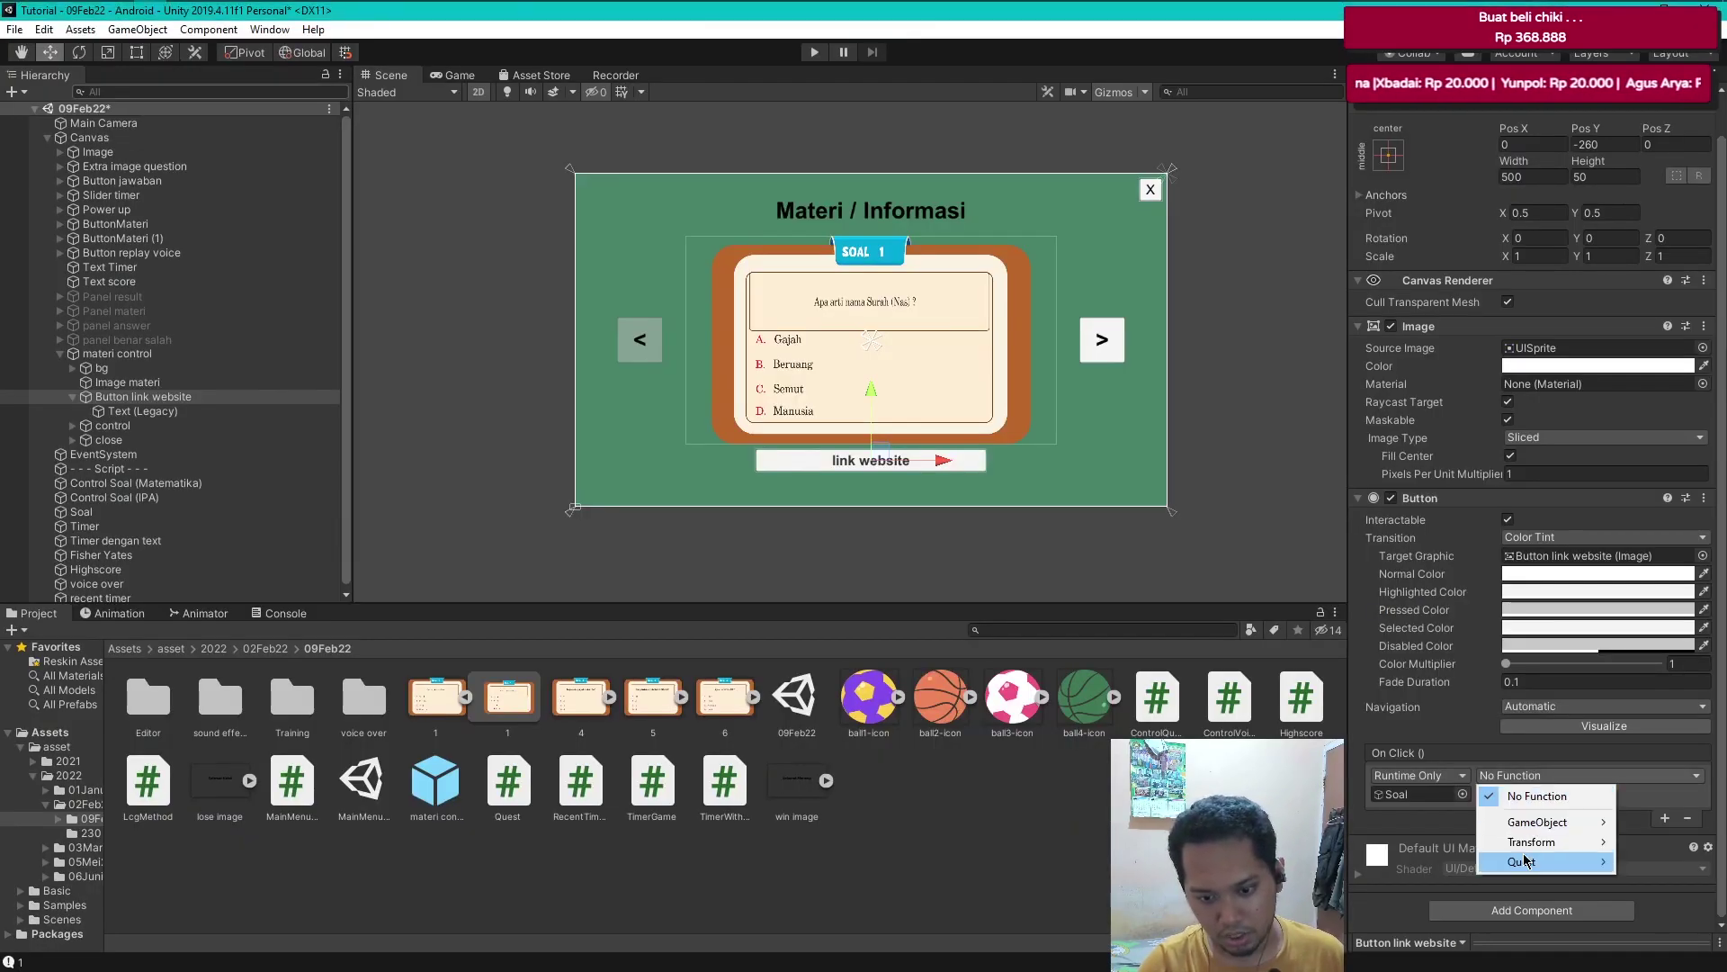
left_click(1344, 745)
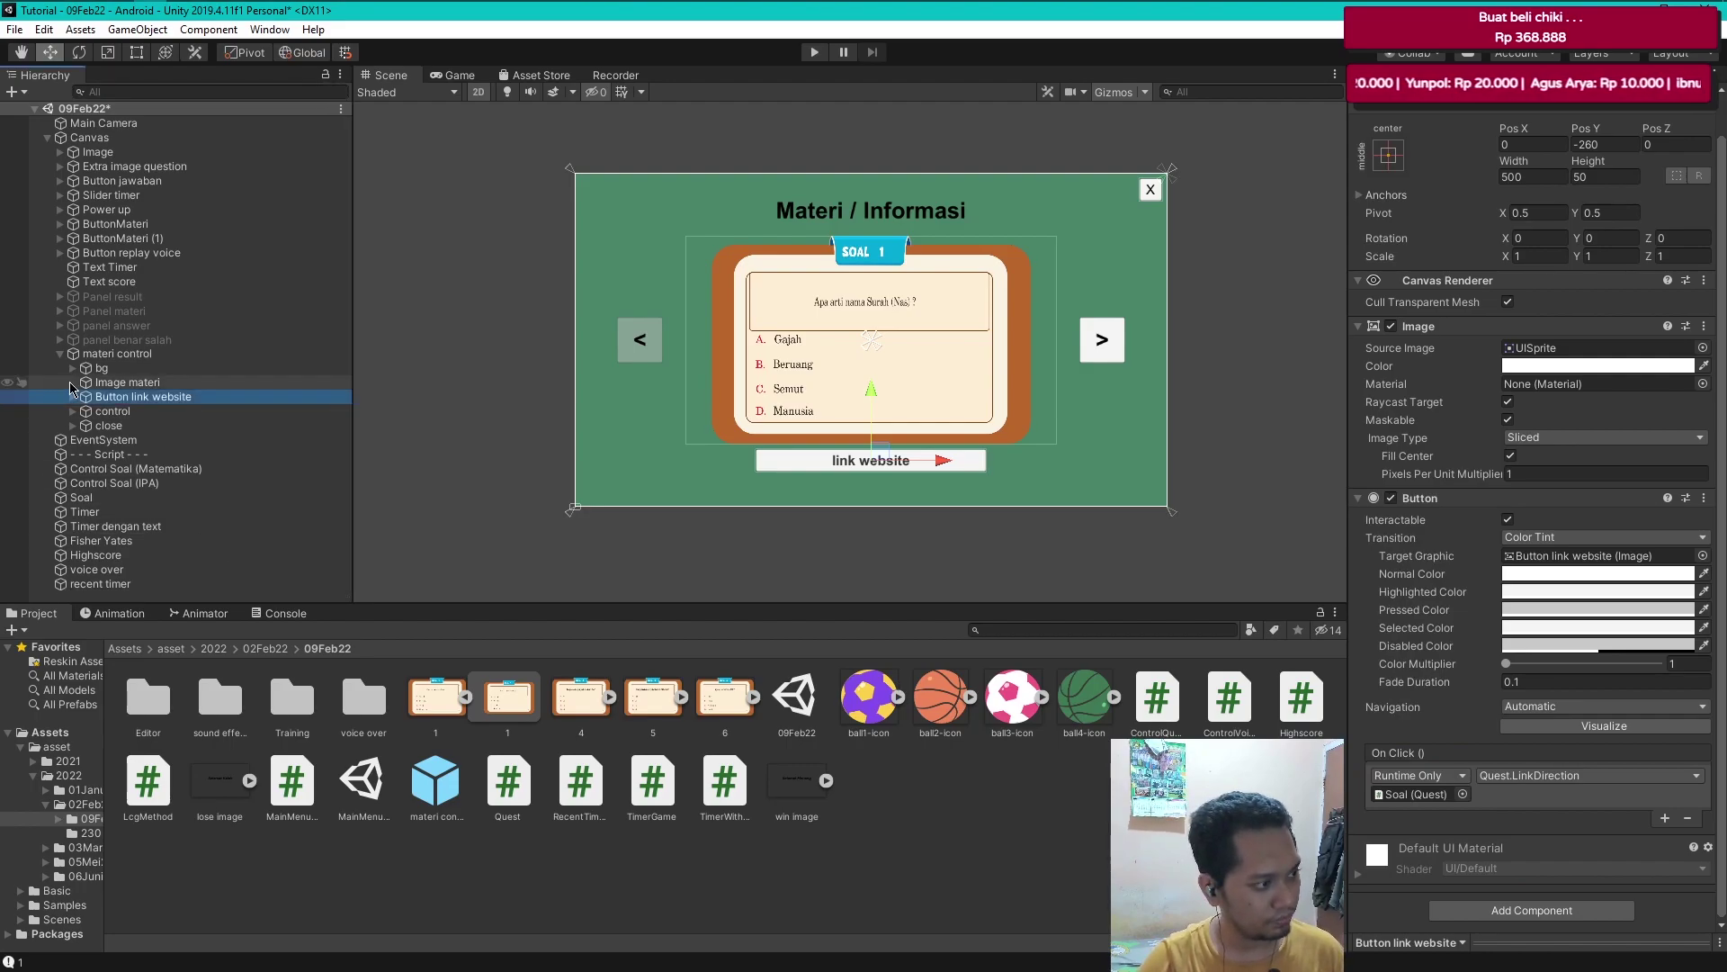
- Select the materi control panel in the Hierarchy
left_click(60, 354)
left_click(140, 581)
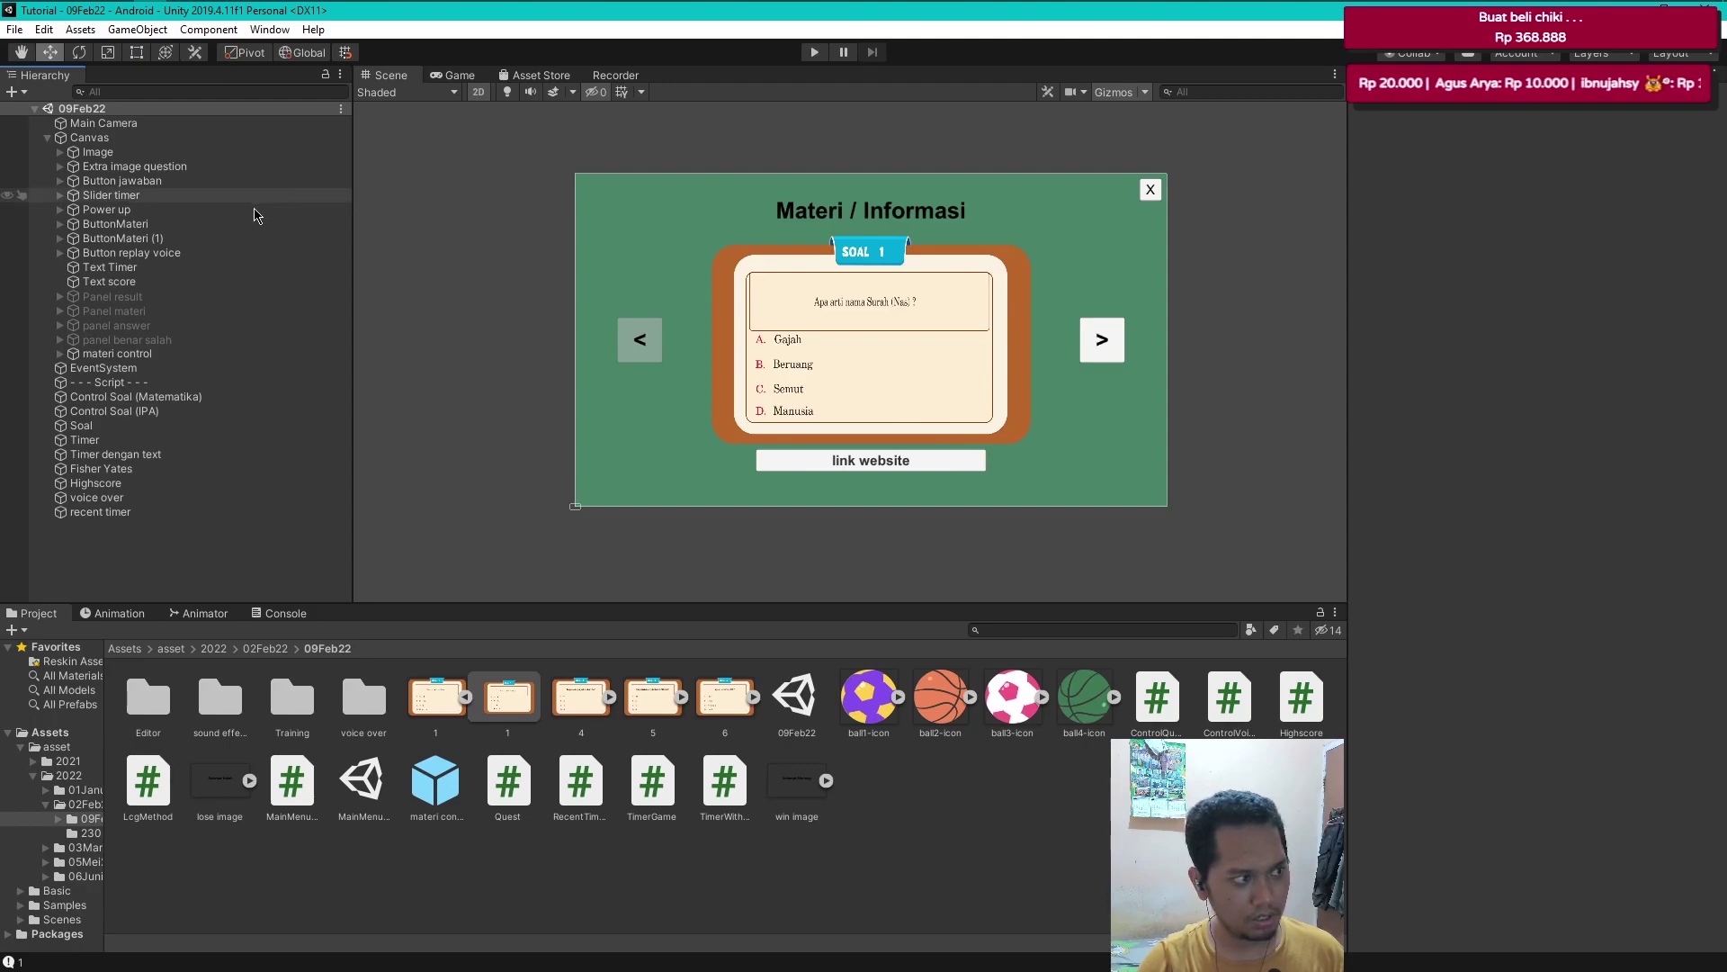
left_click(236, 354)
- Deactivate the materi control panel, enter play mode and open the Materi / Informasi panel
left_click(1391, 99)
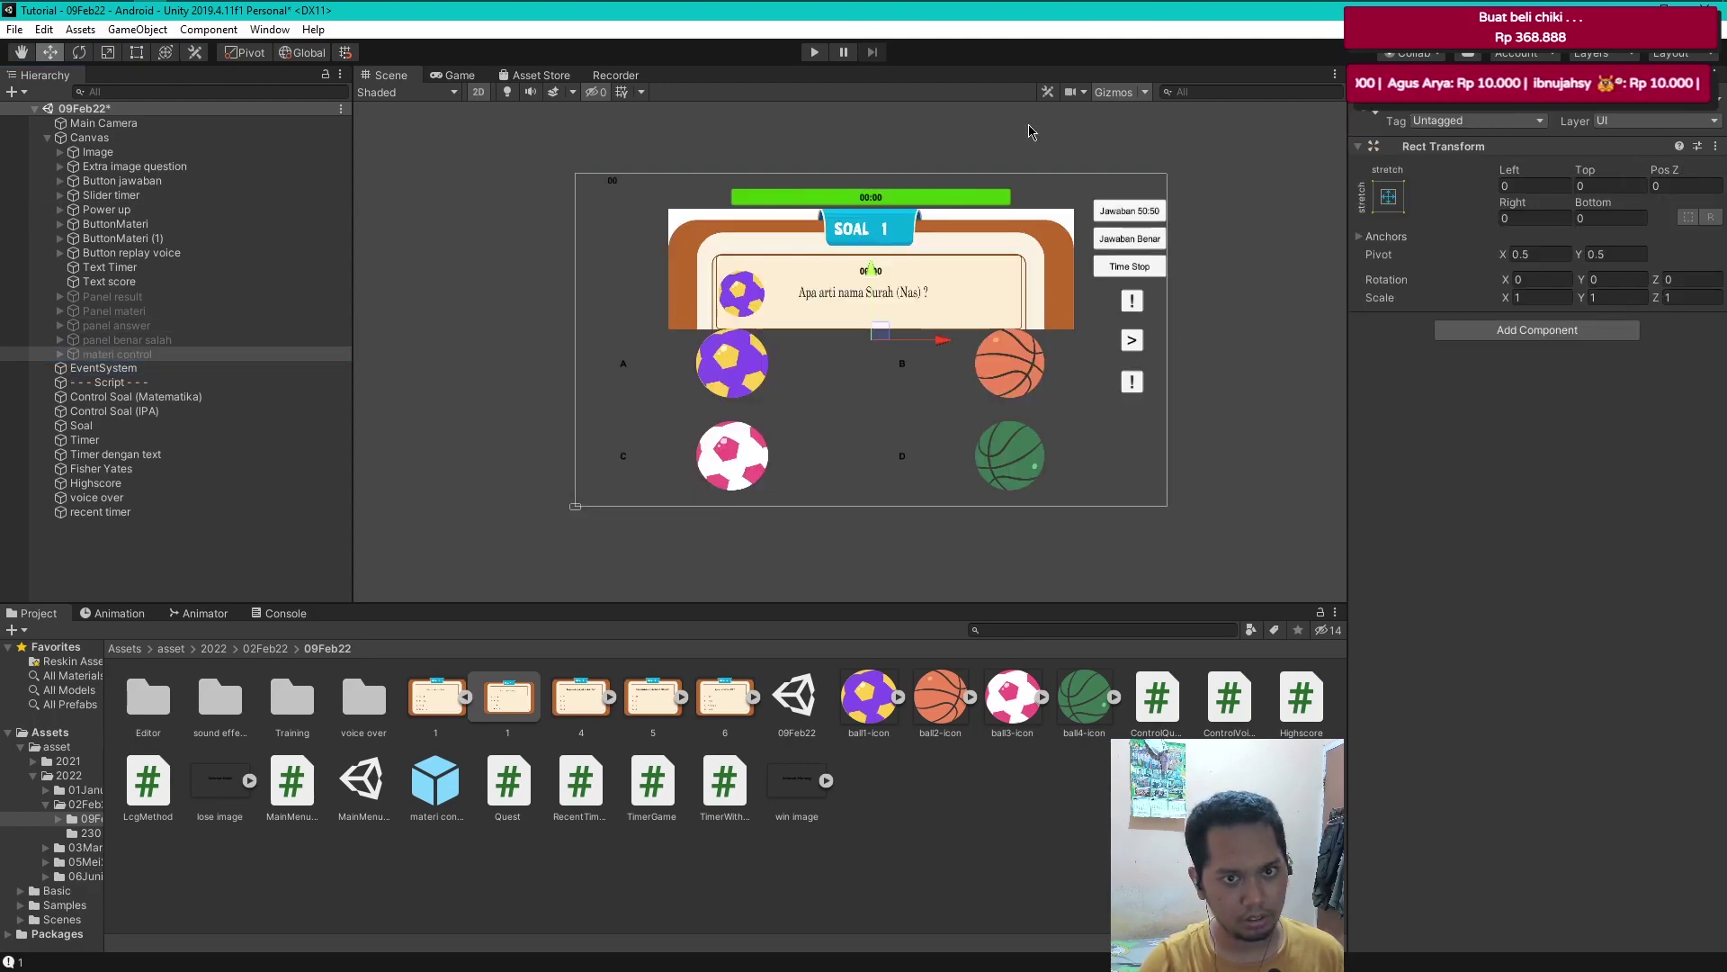
left_click(811, 54)
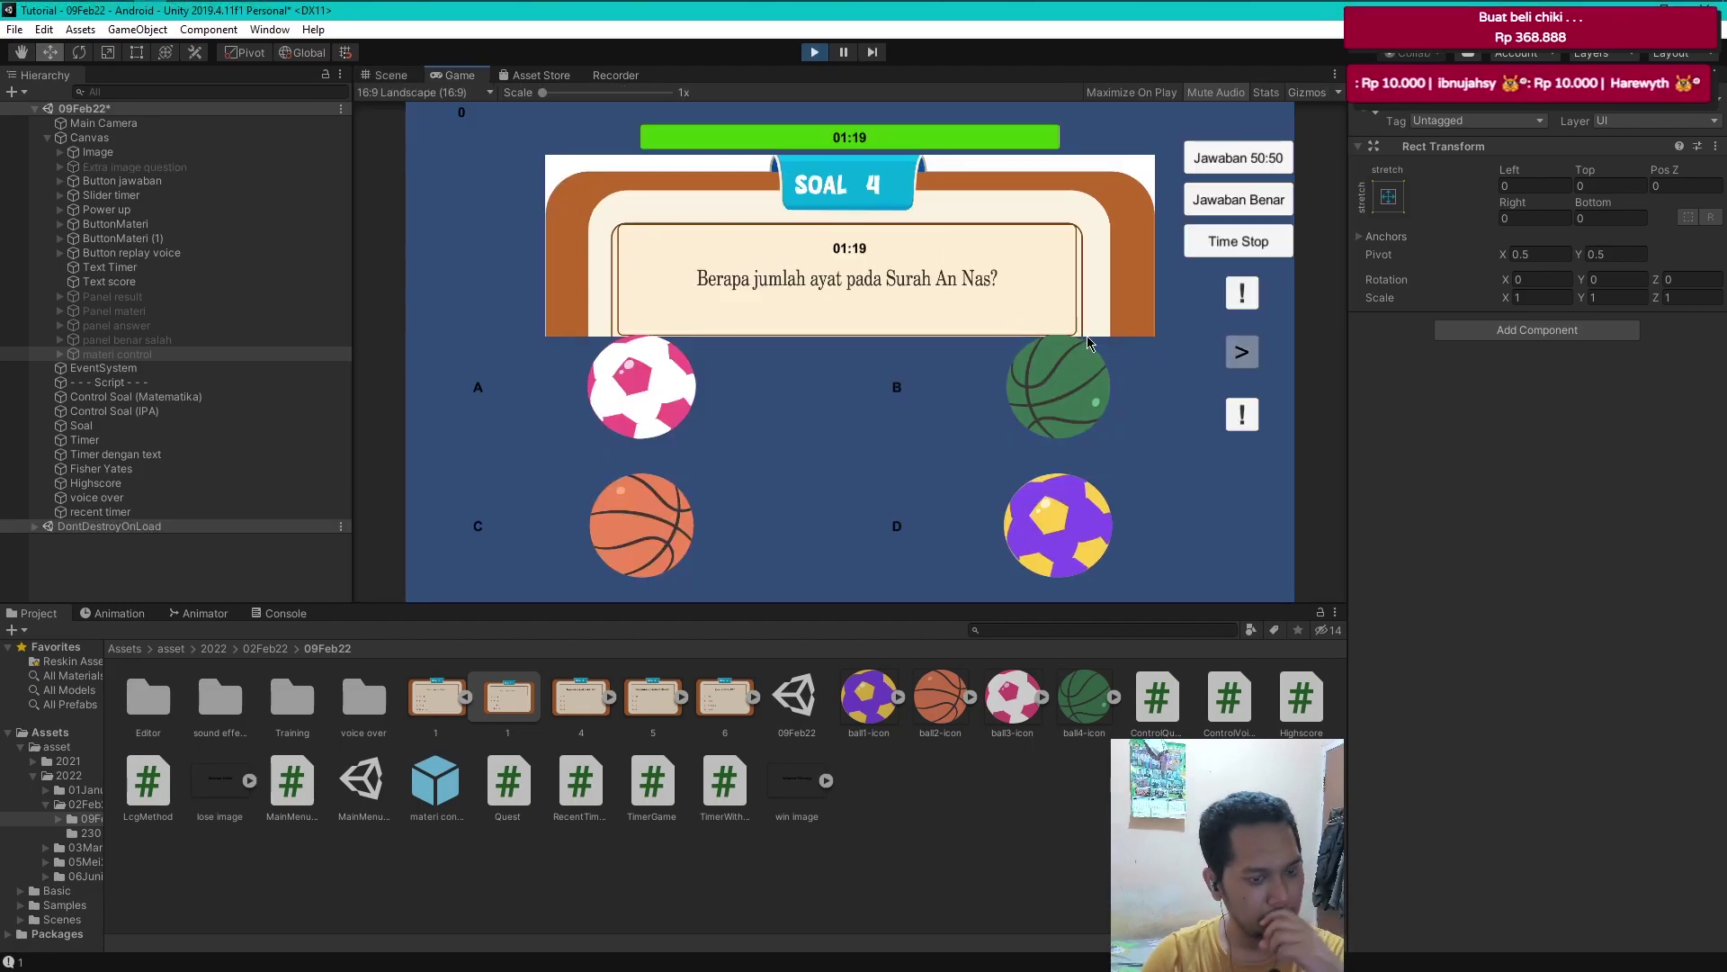
left_click(1243, 409)
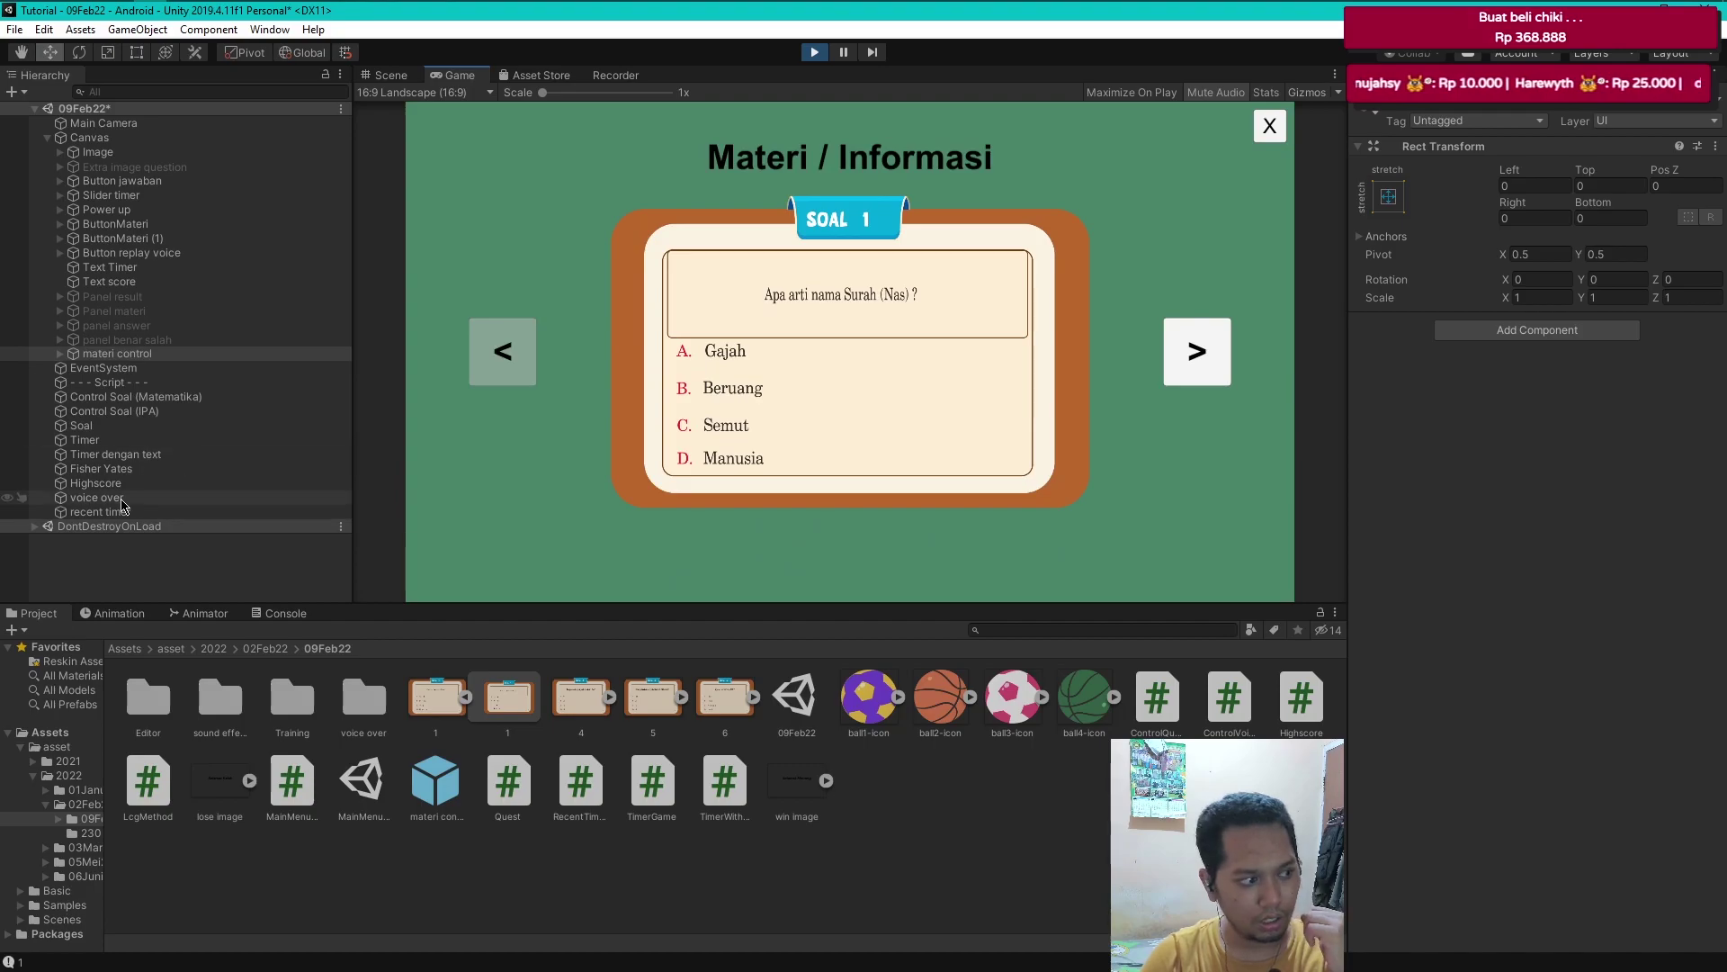
- Page forward to Soal 4 and open its Saweria link in the browser
left_click(81, 426)
scroll(1534, 724, "down", 15)
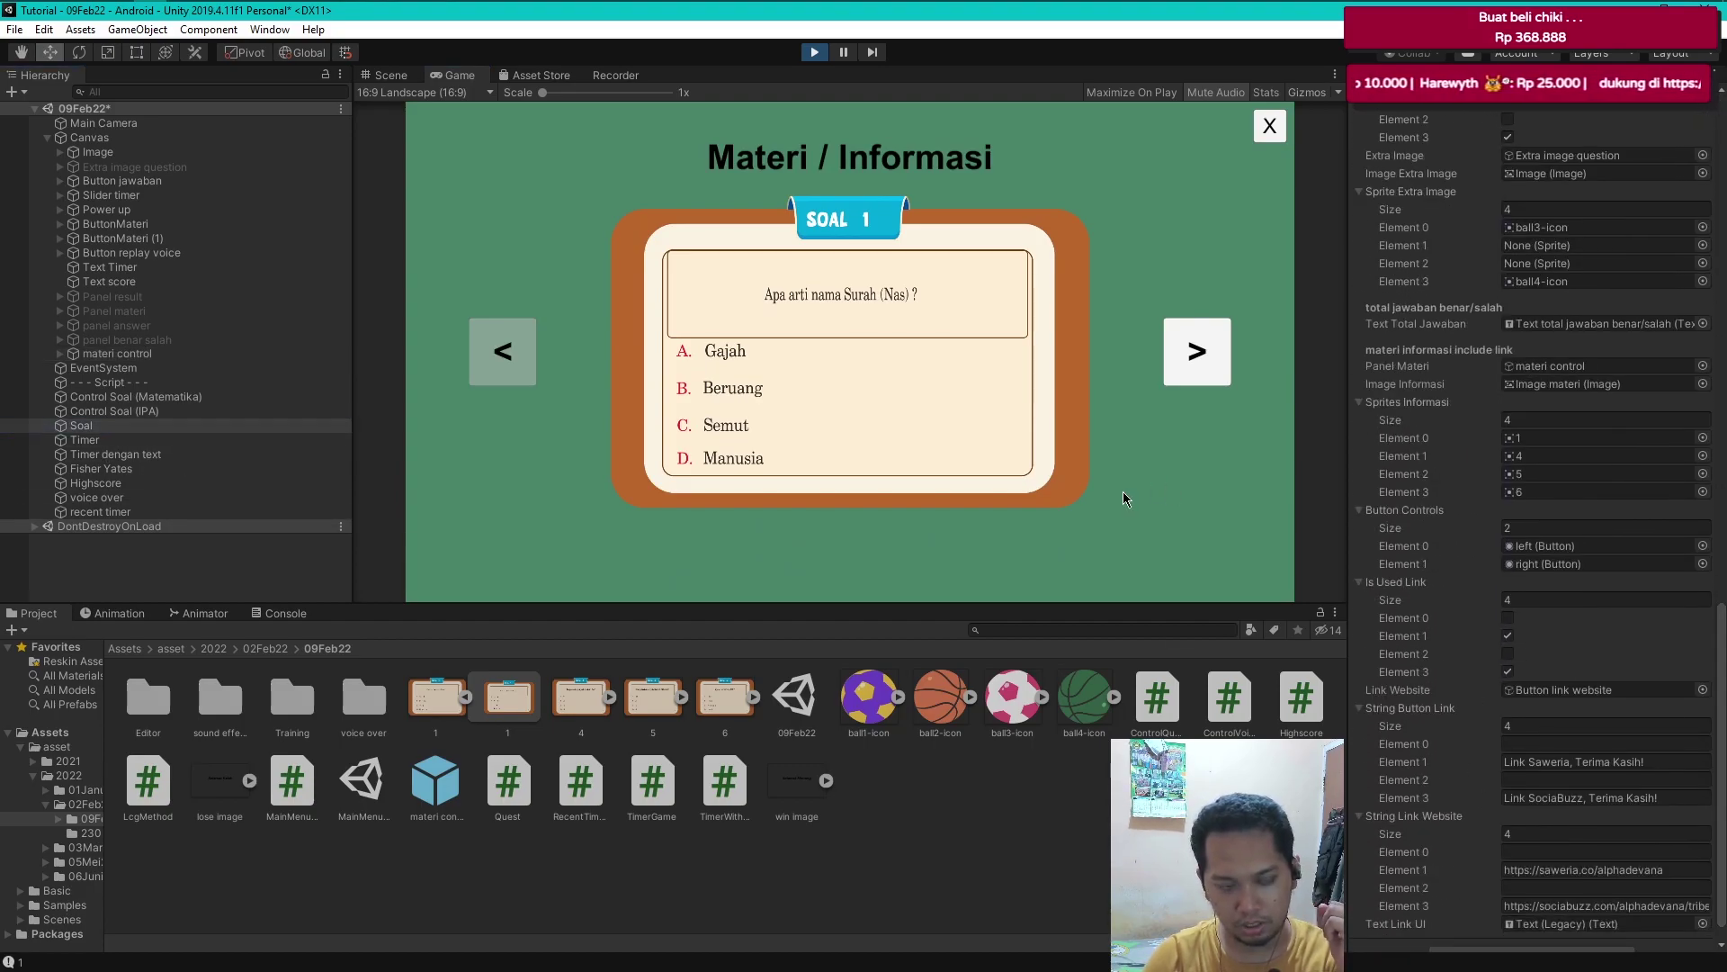
left_click(1196, 353)
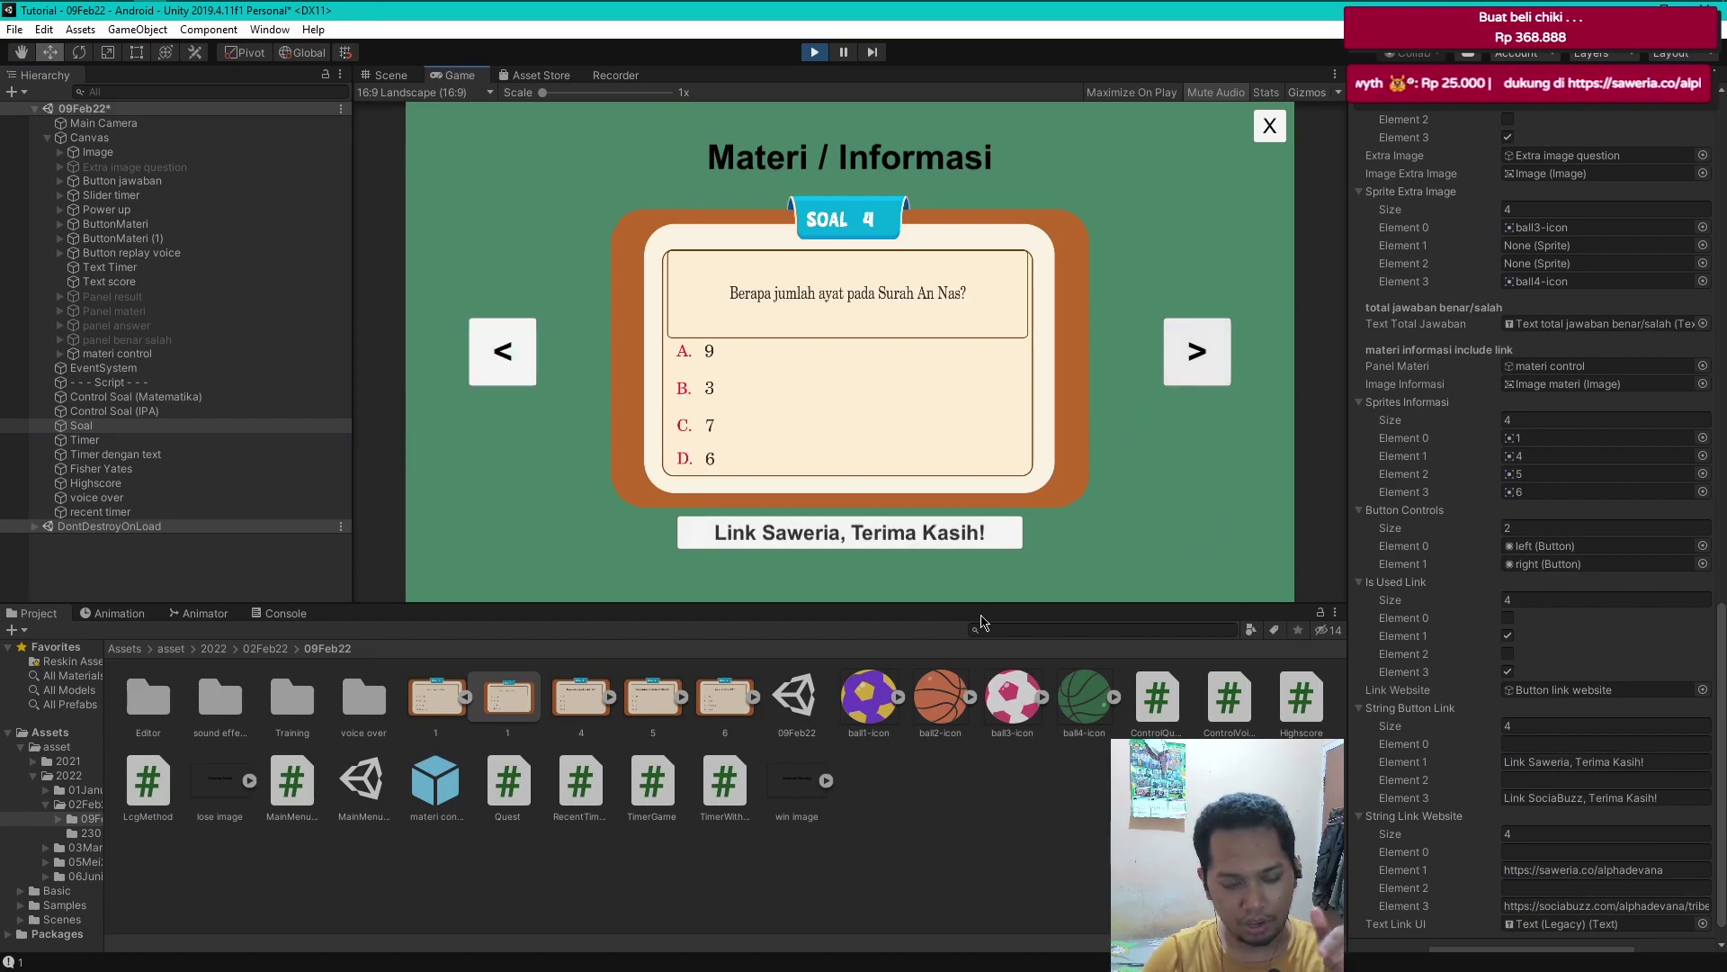
left_click(849, 531)
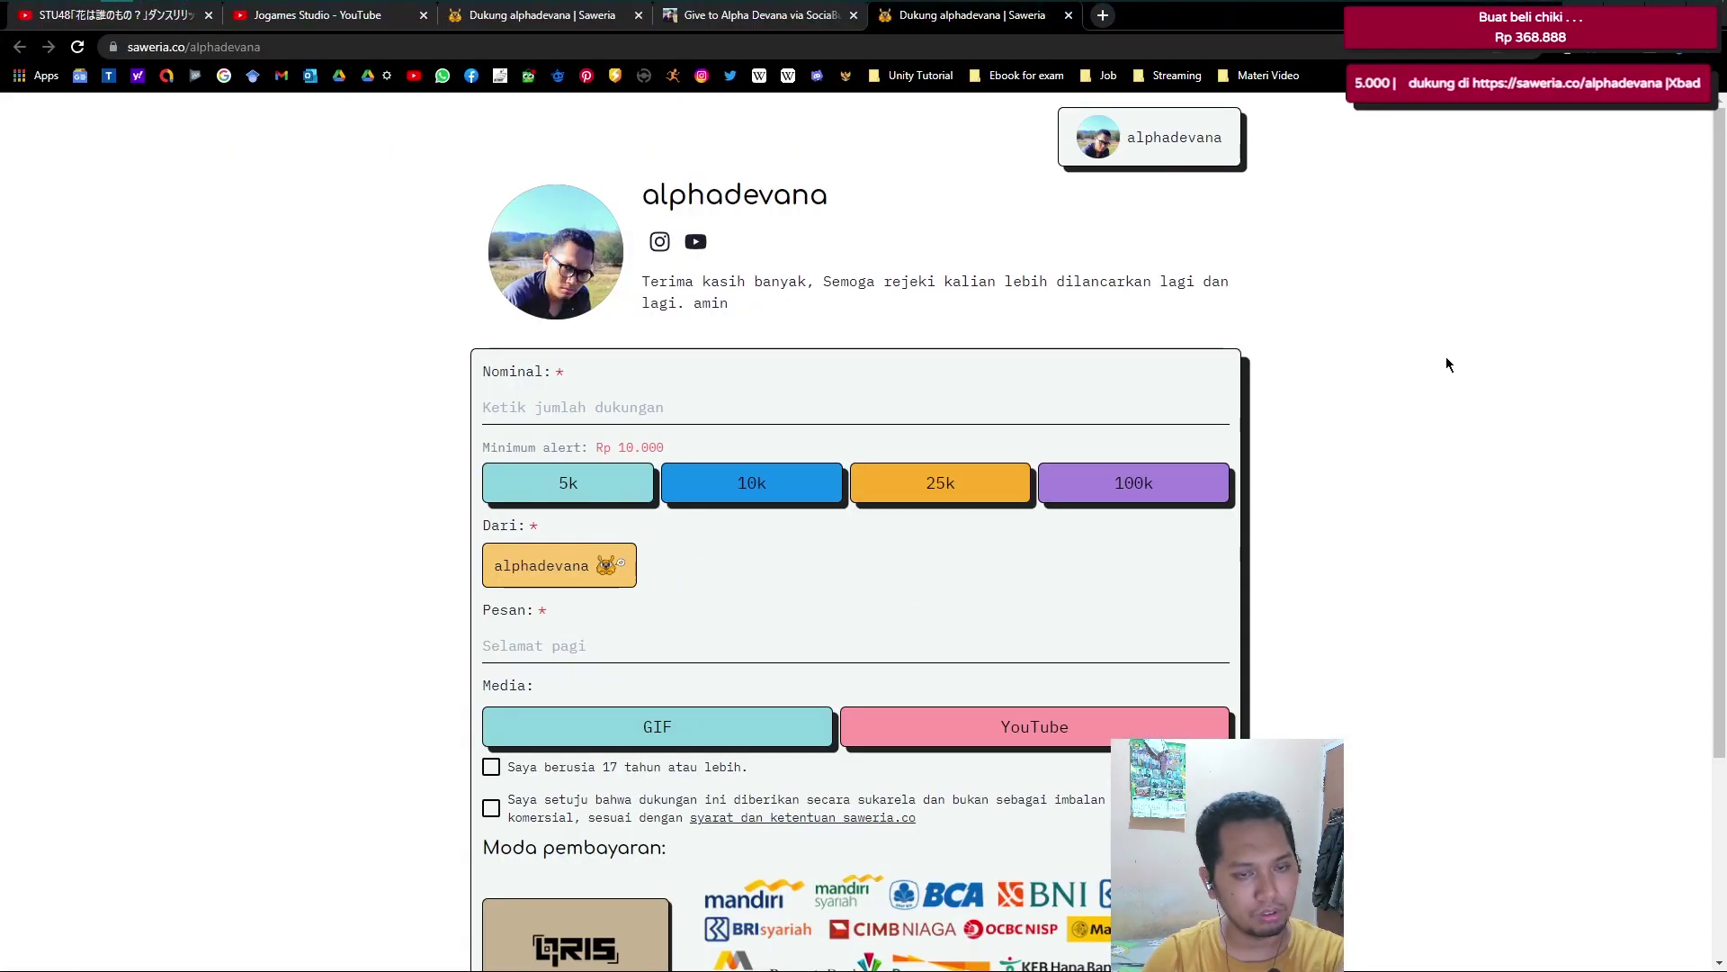
- Close the Saweria tab, advance to Soal 6, open its SociaBuzz link, and return to Unity
left_click(1070, 16)
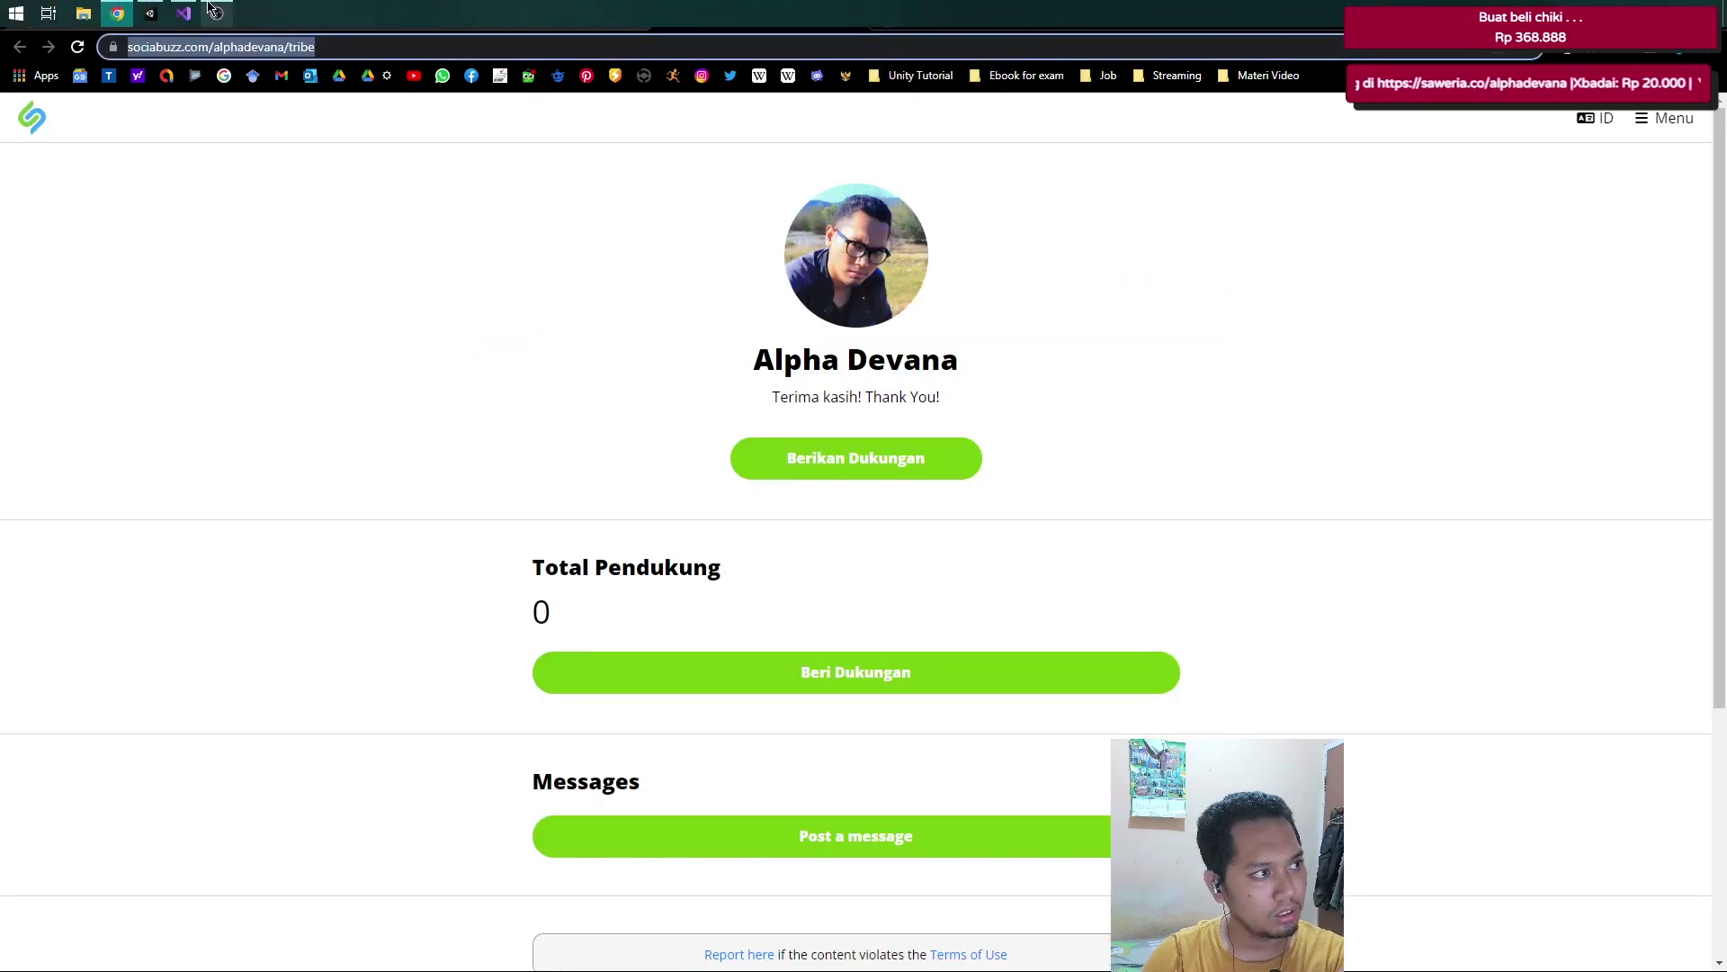
left_click(211, 9)
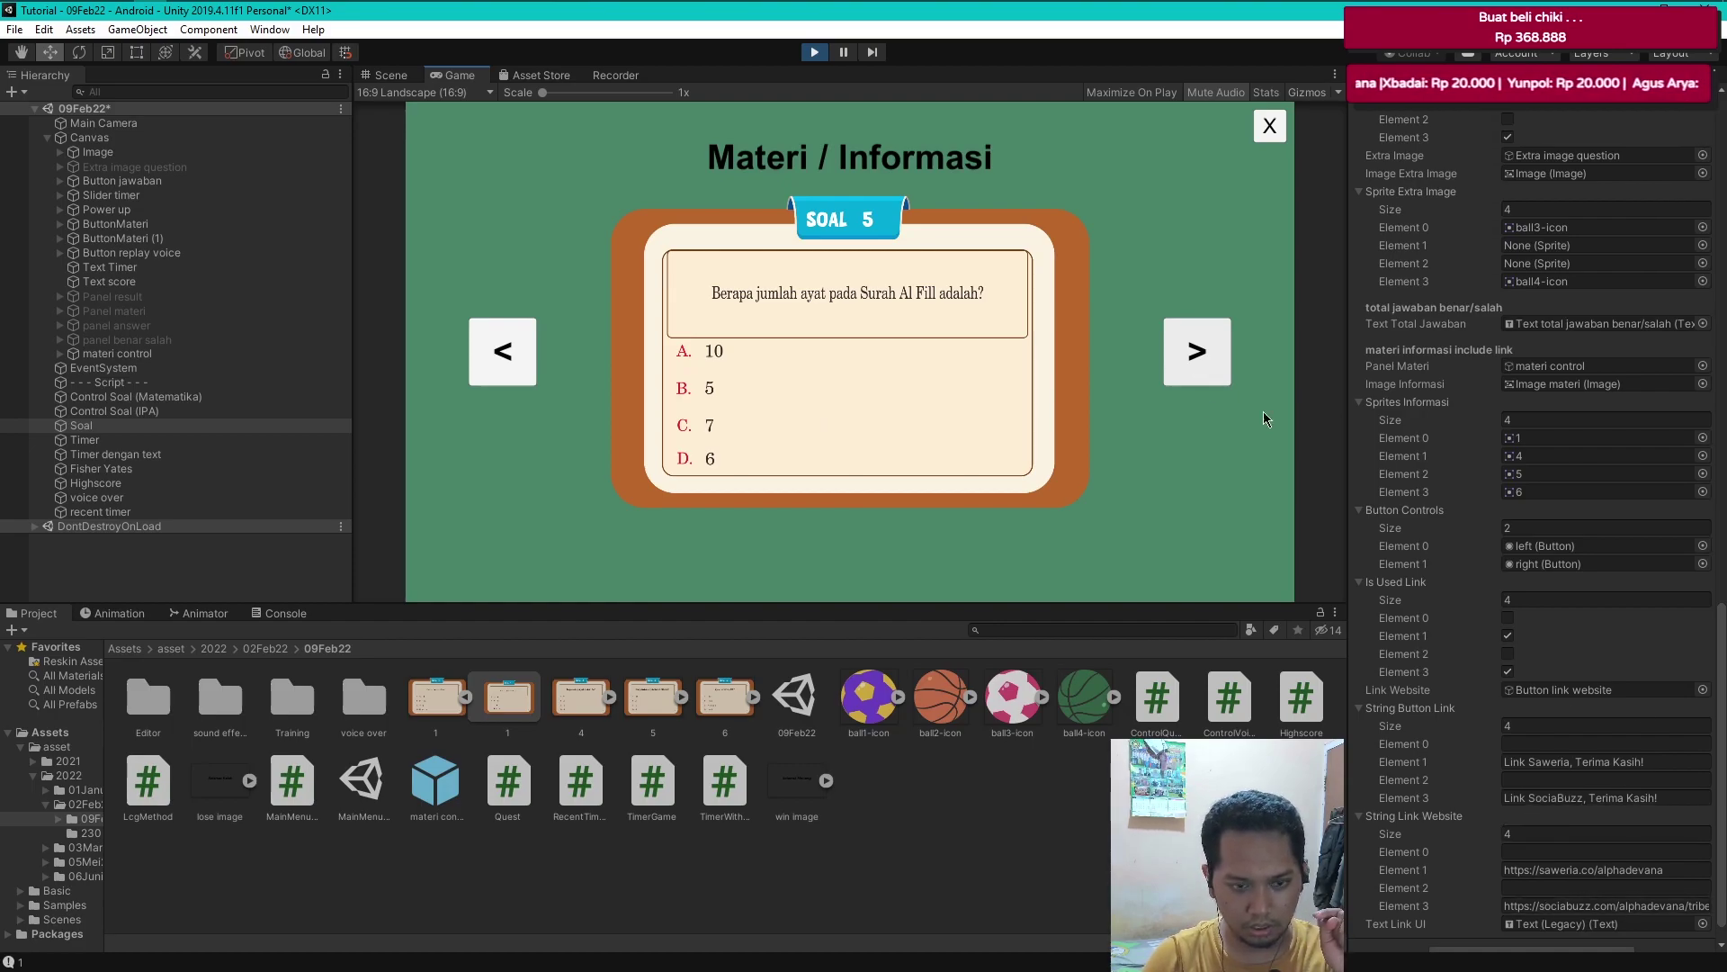
left_click(1180, 364)
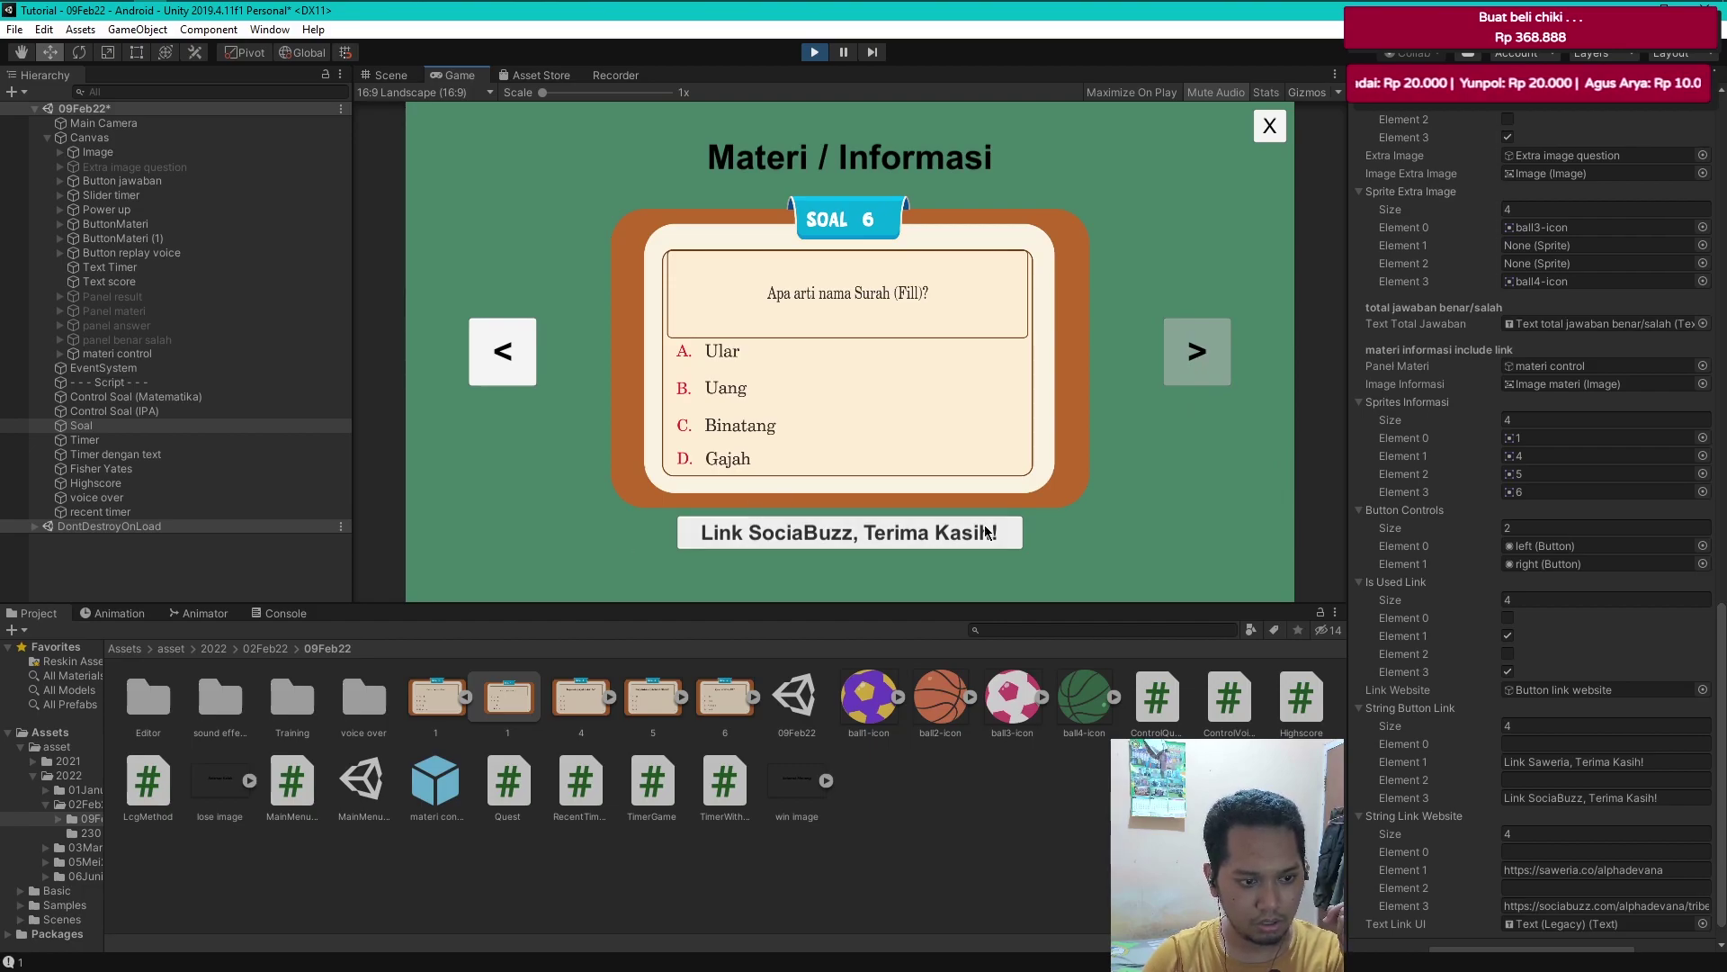
left_click(913, 538)
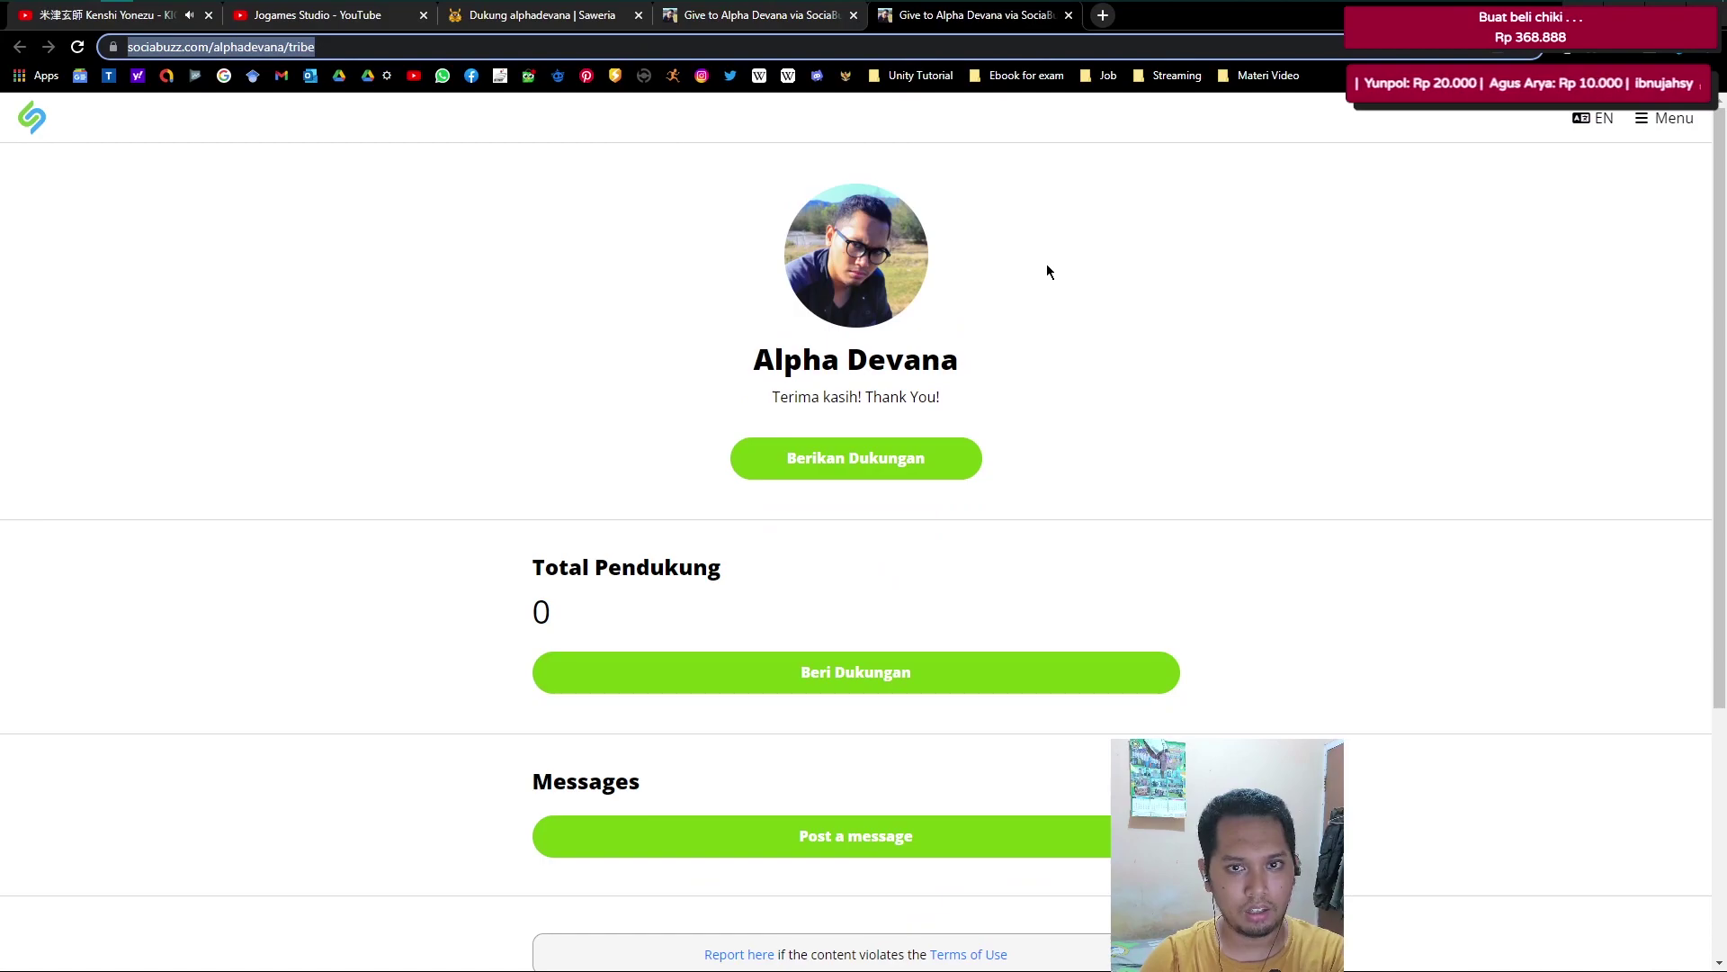
key("alt+Tab")
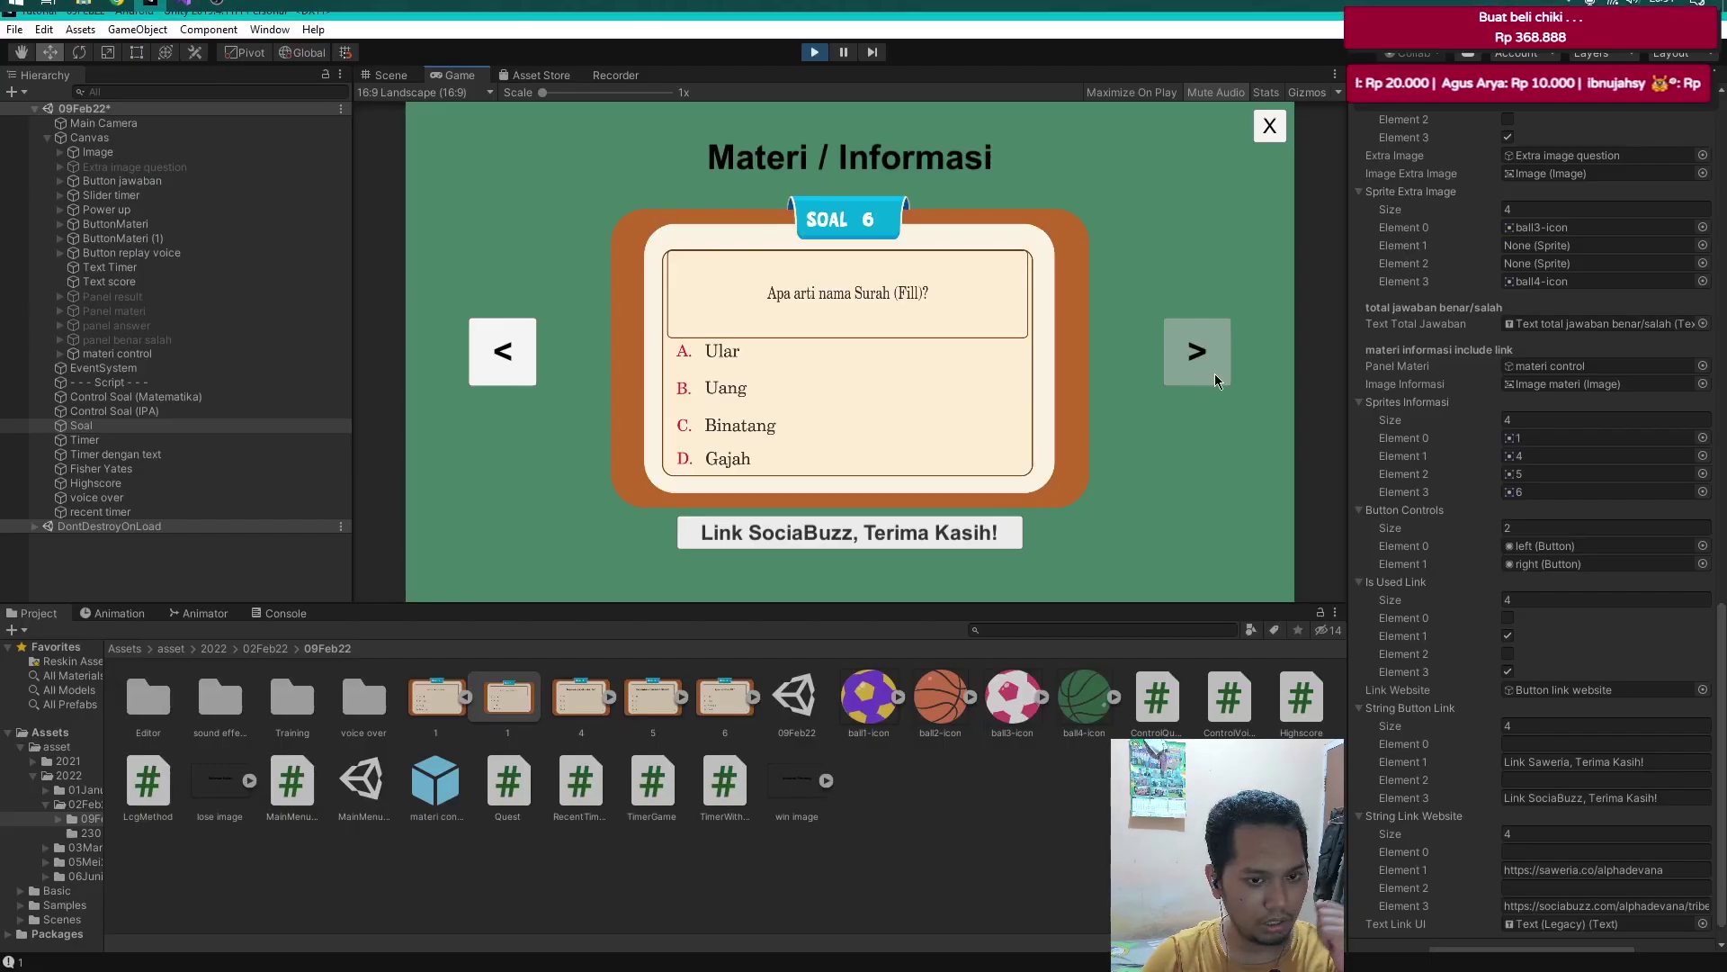
- Close and reopen the information panel to confirm it stays on Soal 6, then stop play mode and return to Visual Studio
left_click(1268, 127)
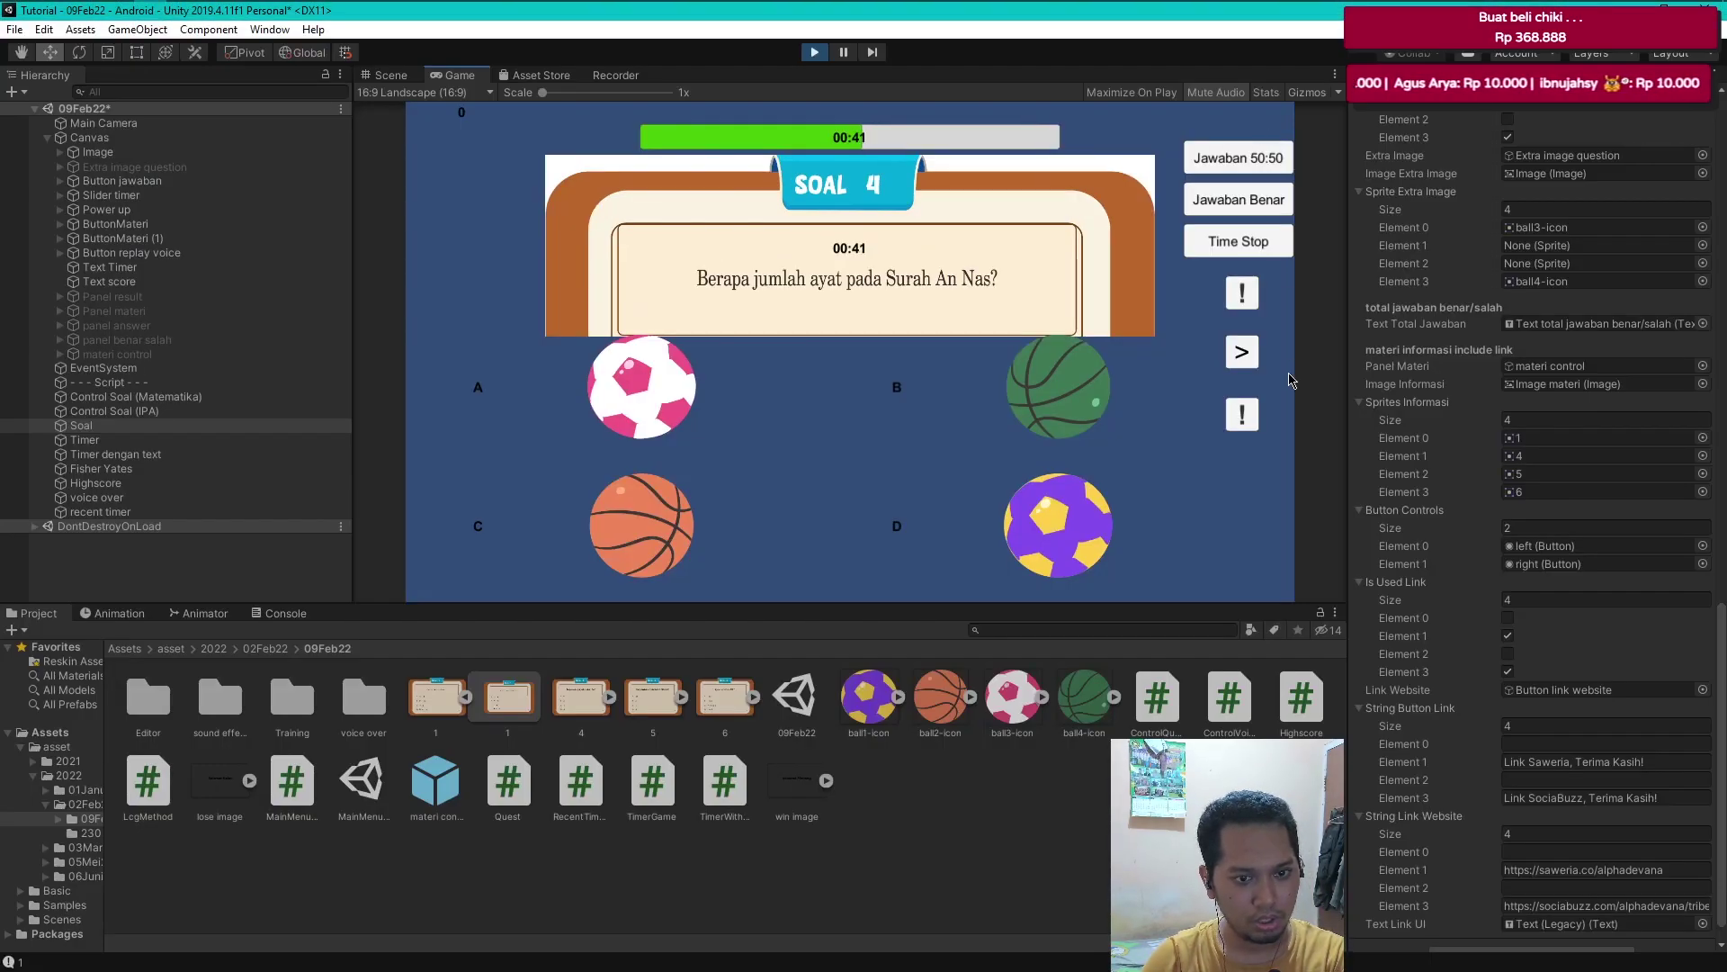
left_click(1242, 415)
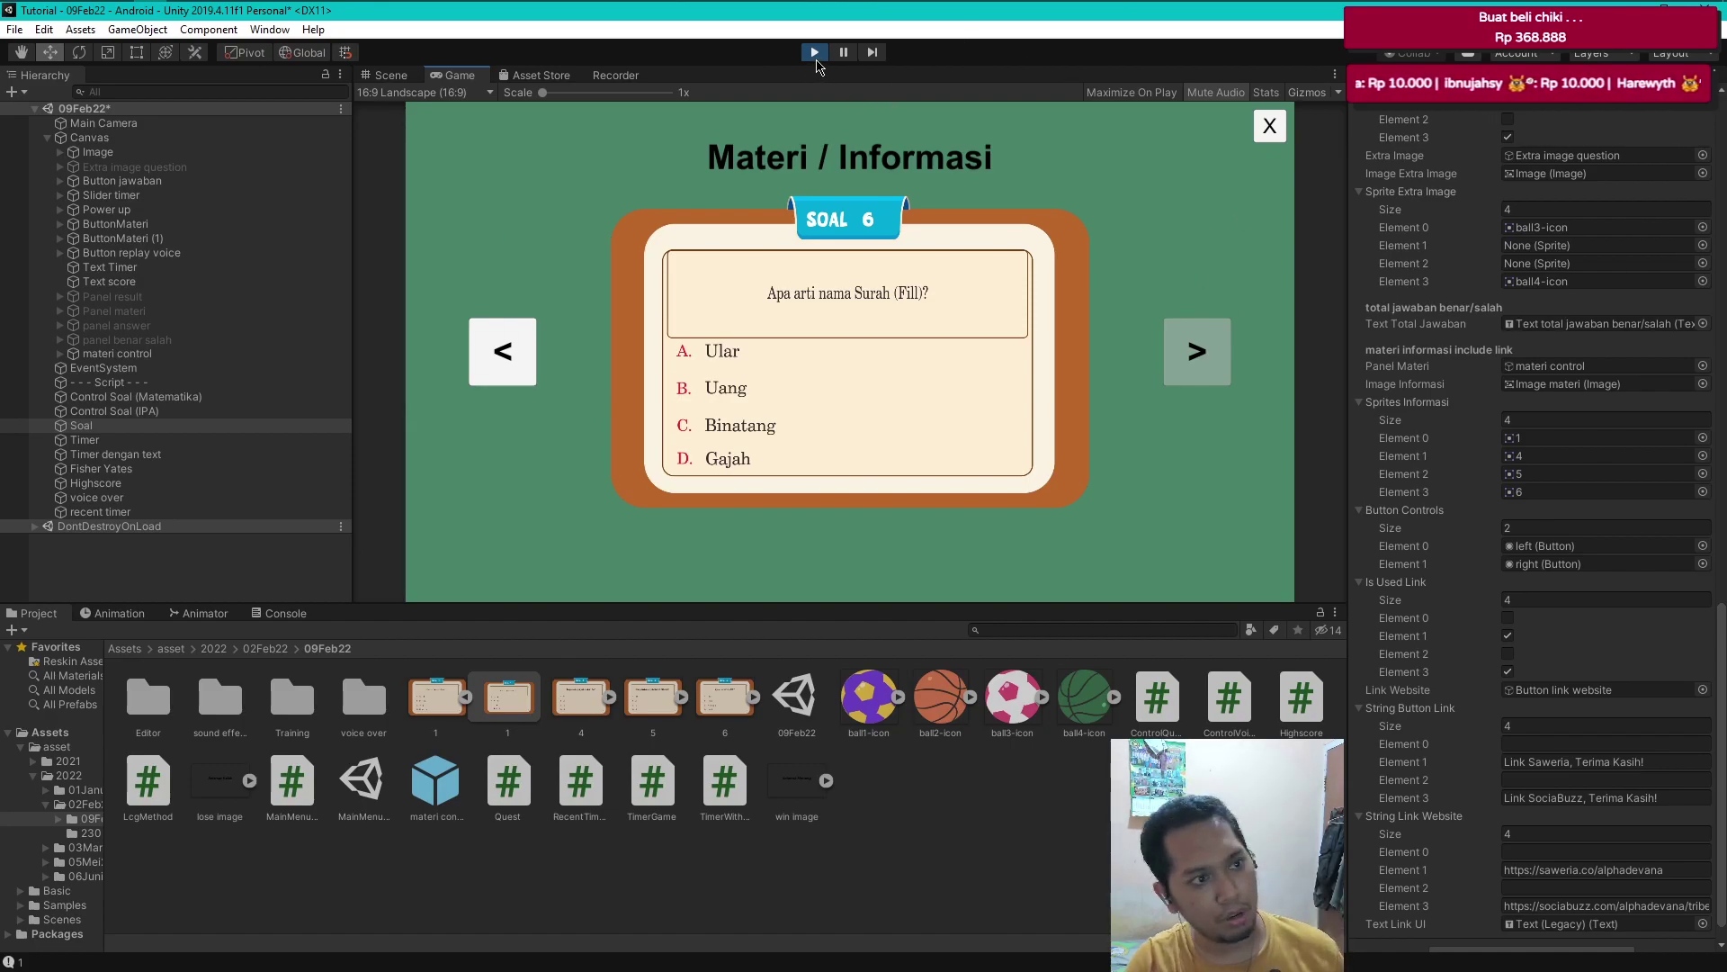
left_click(815, 54)
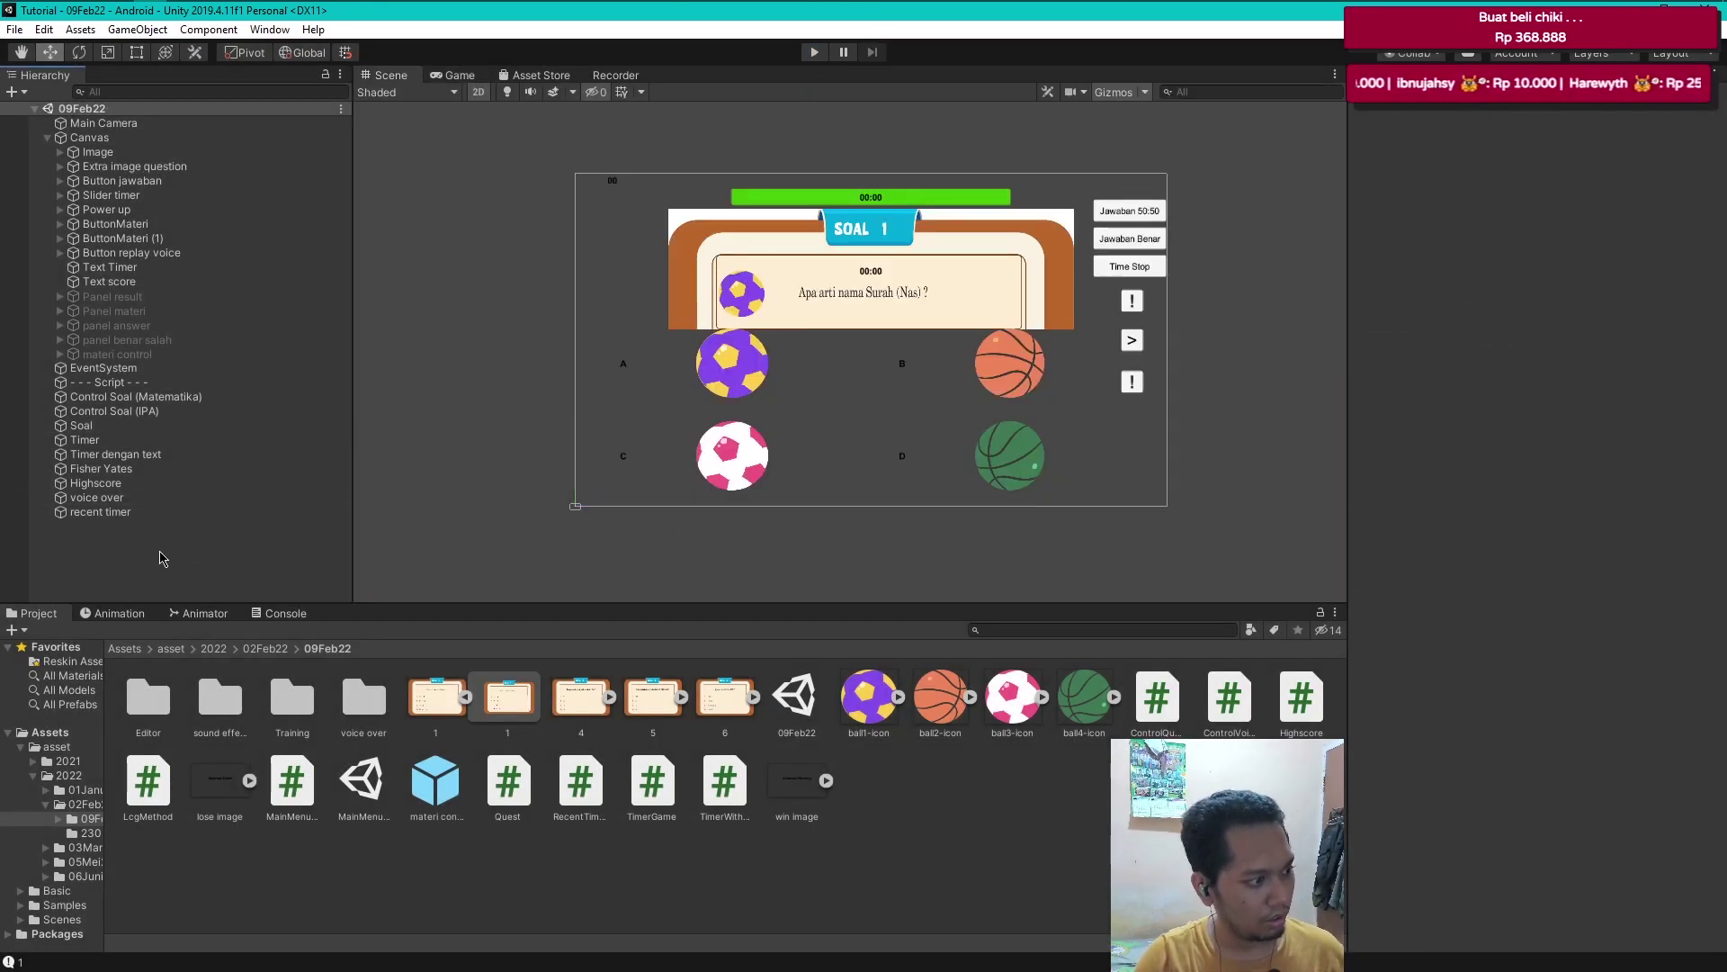
left_click(189, 12)
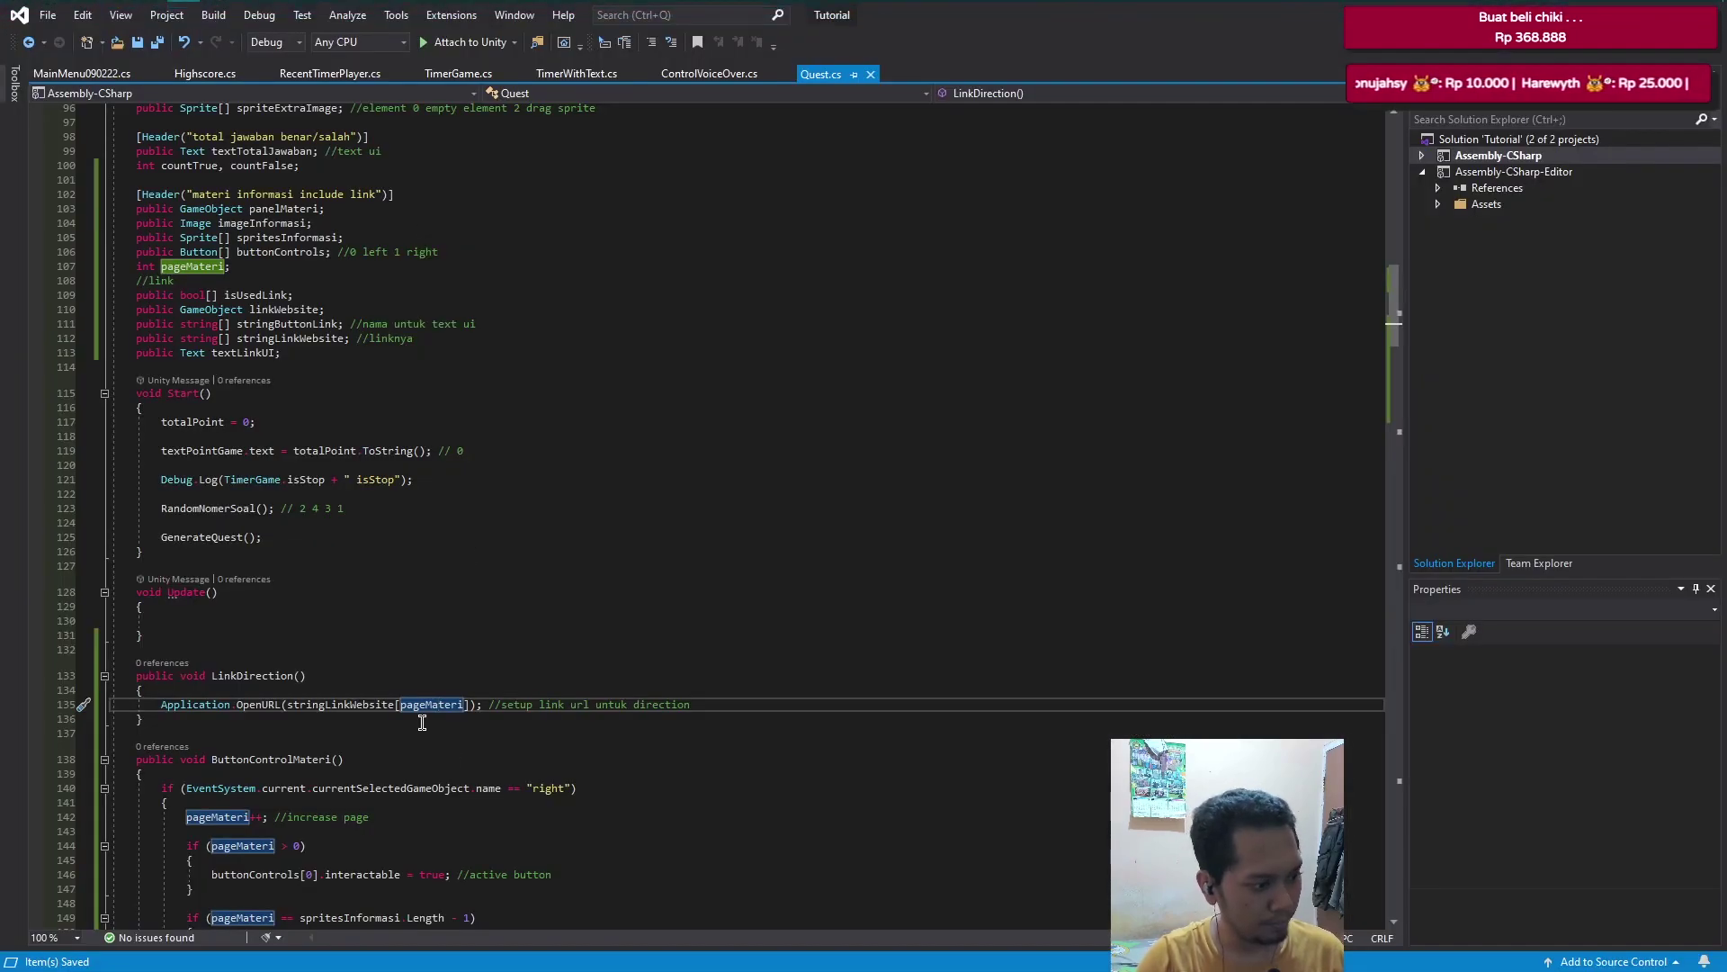
- After SetActive(false) in PanelMateri's else branch, add 'pageMateri = 0; //reset index'
scroll(422, 721, "down", 3)
scroll(422, 722, "down", 4)
scroll(423, 711, "down", 1)
scroll(424, 698, "down", 5)
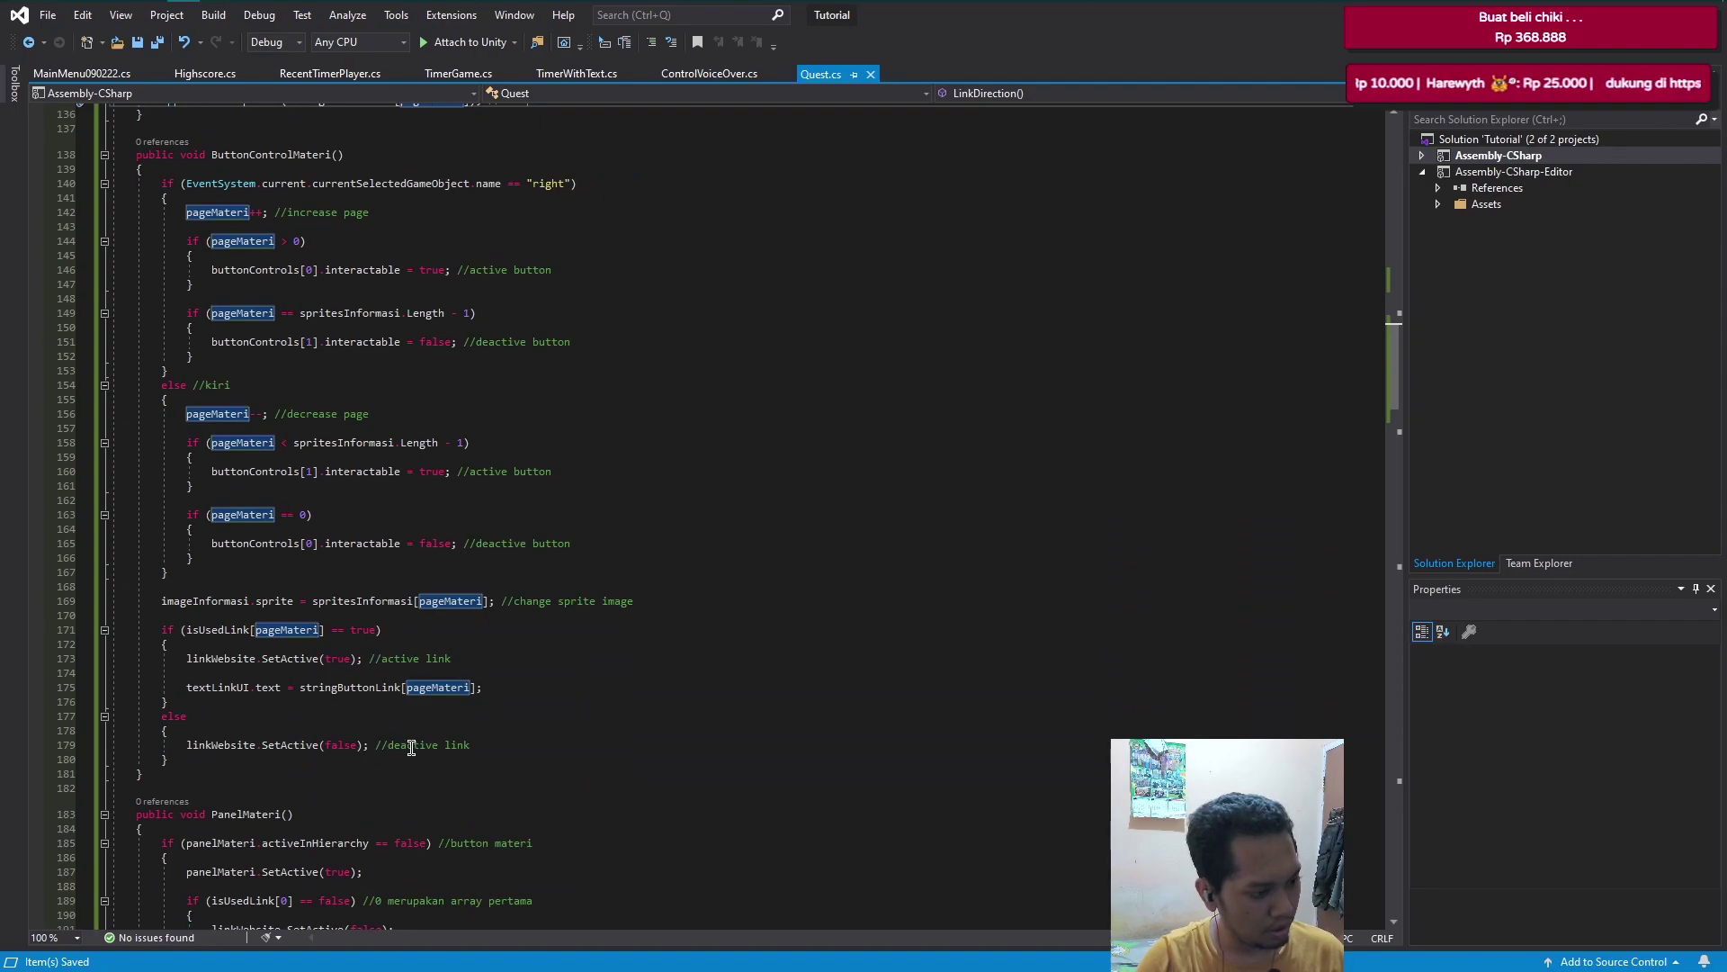
scroll(405, 745, "up", 1)
scroll(387, 743, "down", 2)
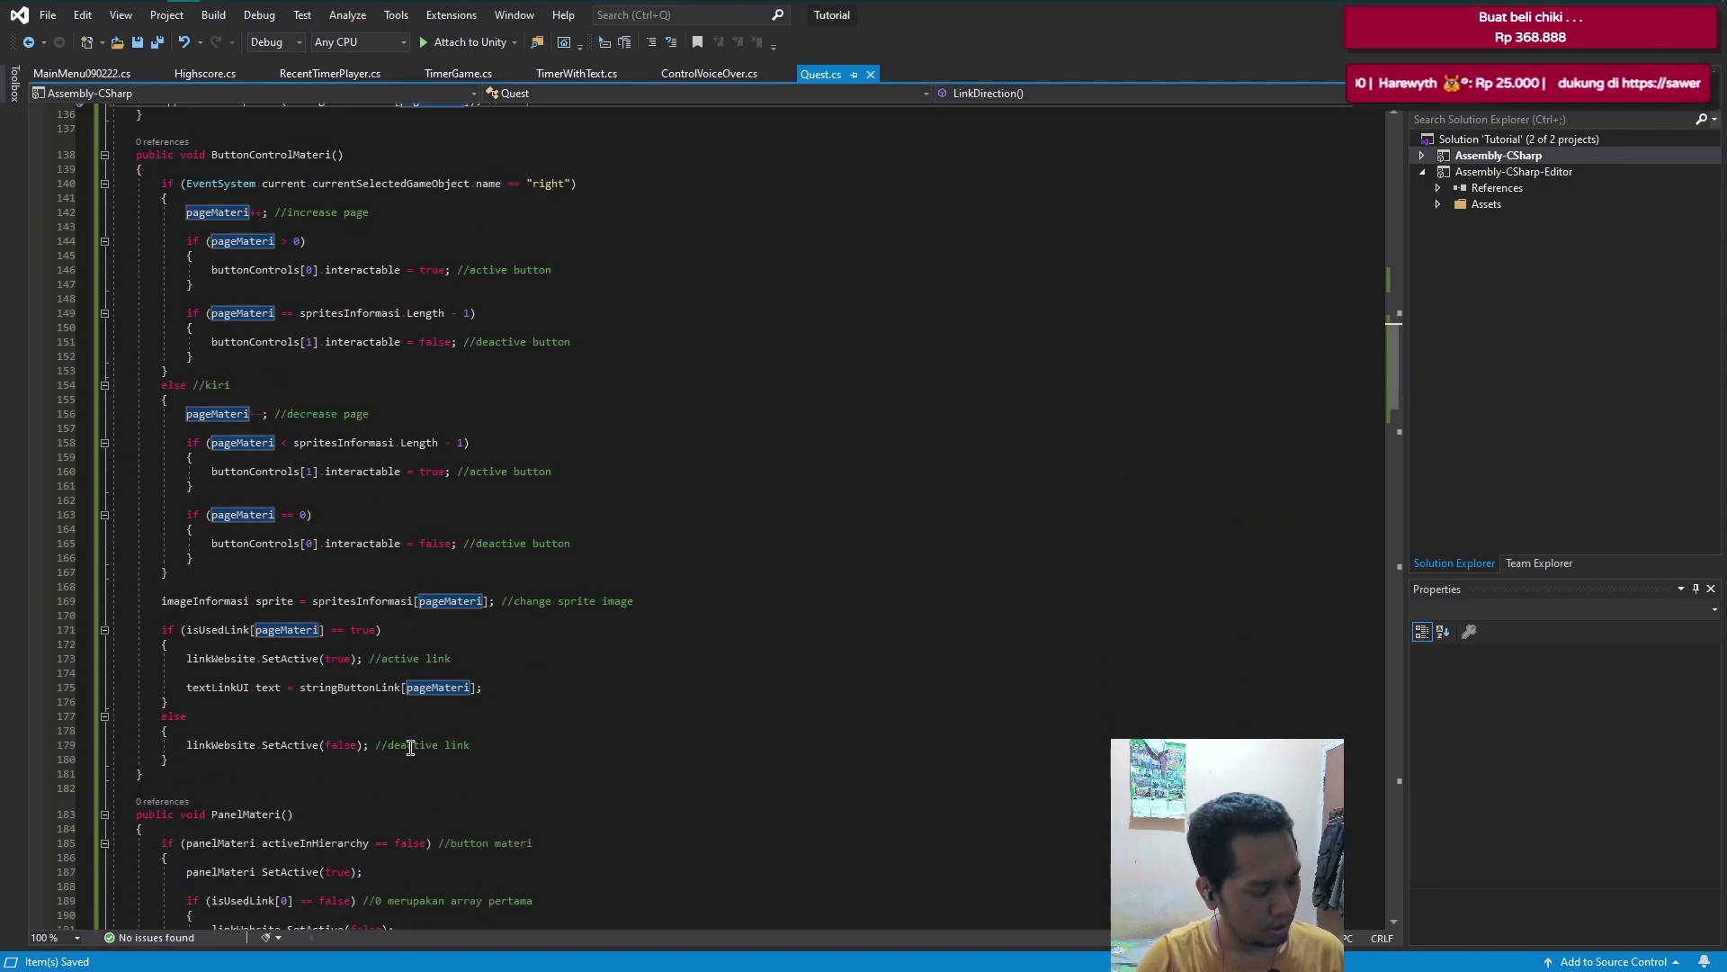
scroll(362, 737, "down", 3)
left_click(429, 783)
scroll(490, 769, "down", 3)
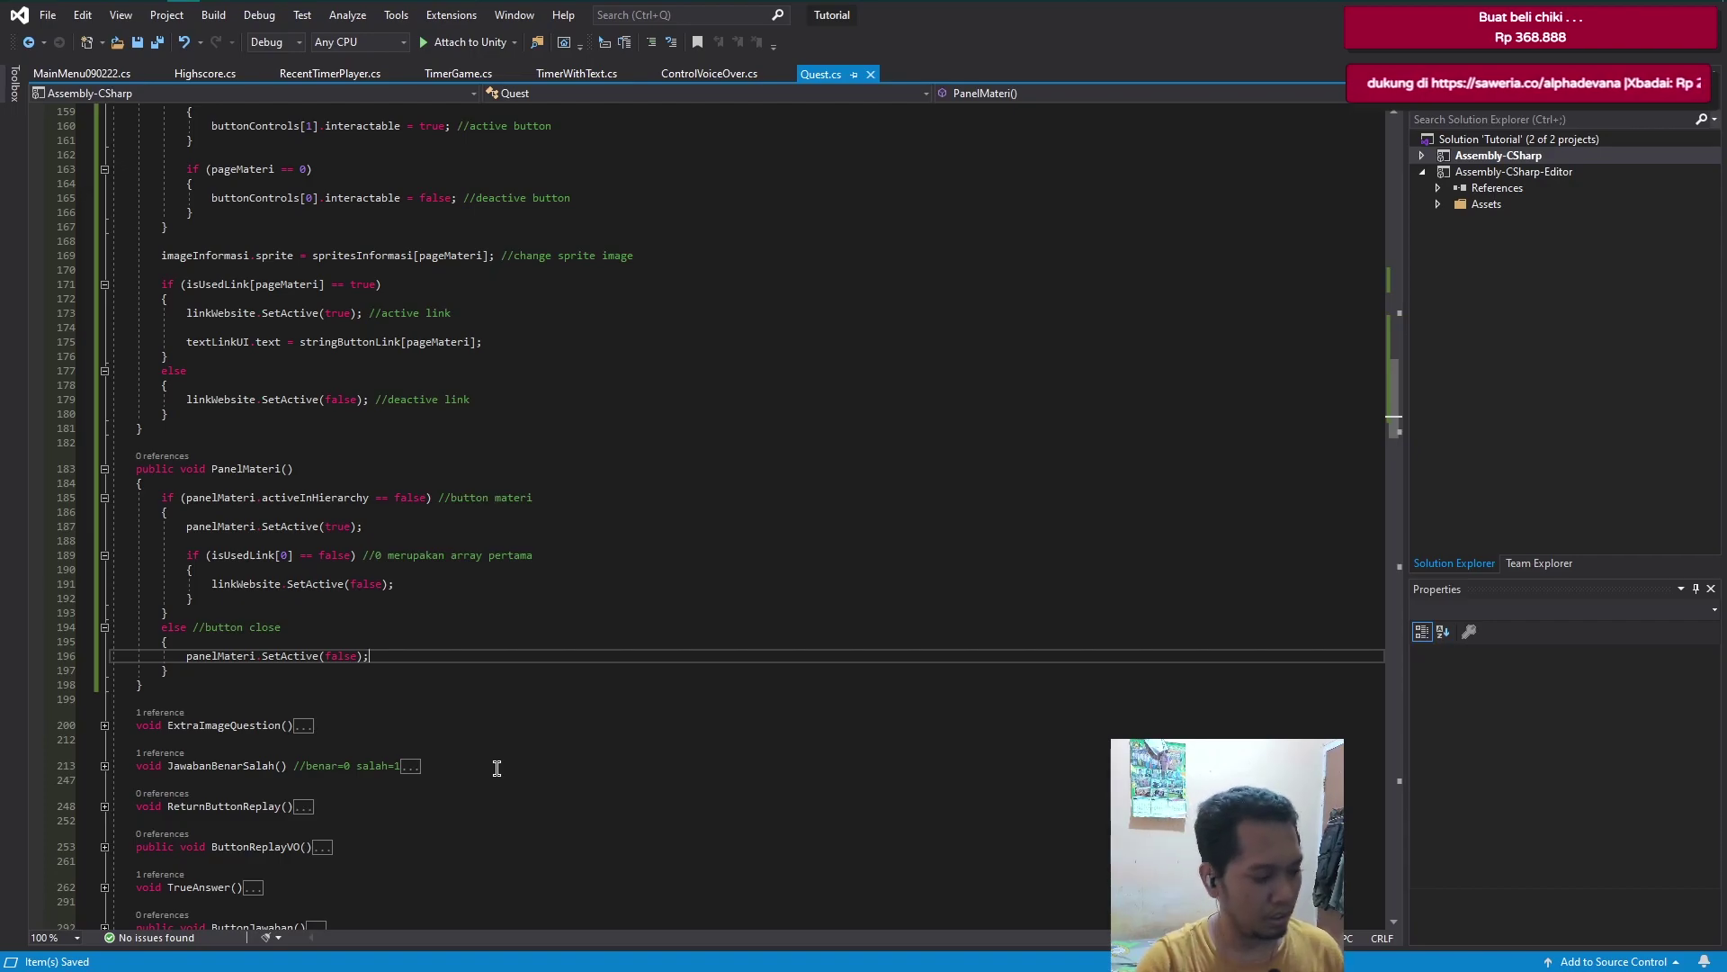
key("Return")
key("Return")
type("pa")
key("Tab")
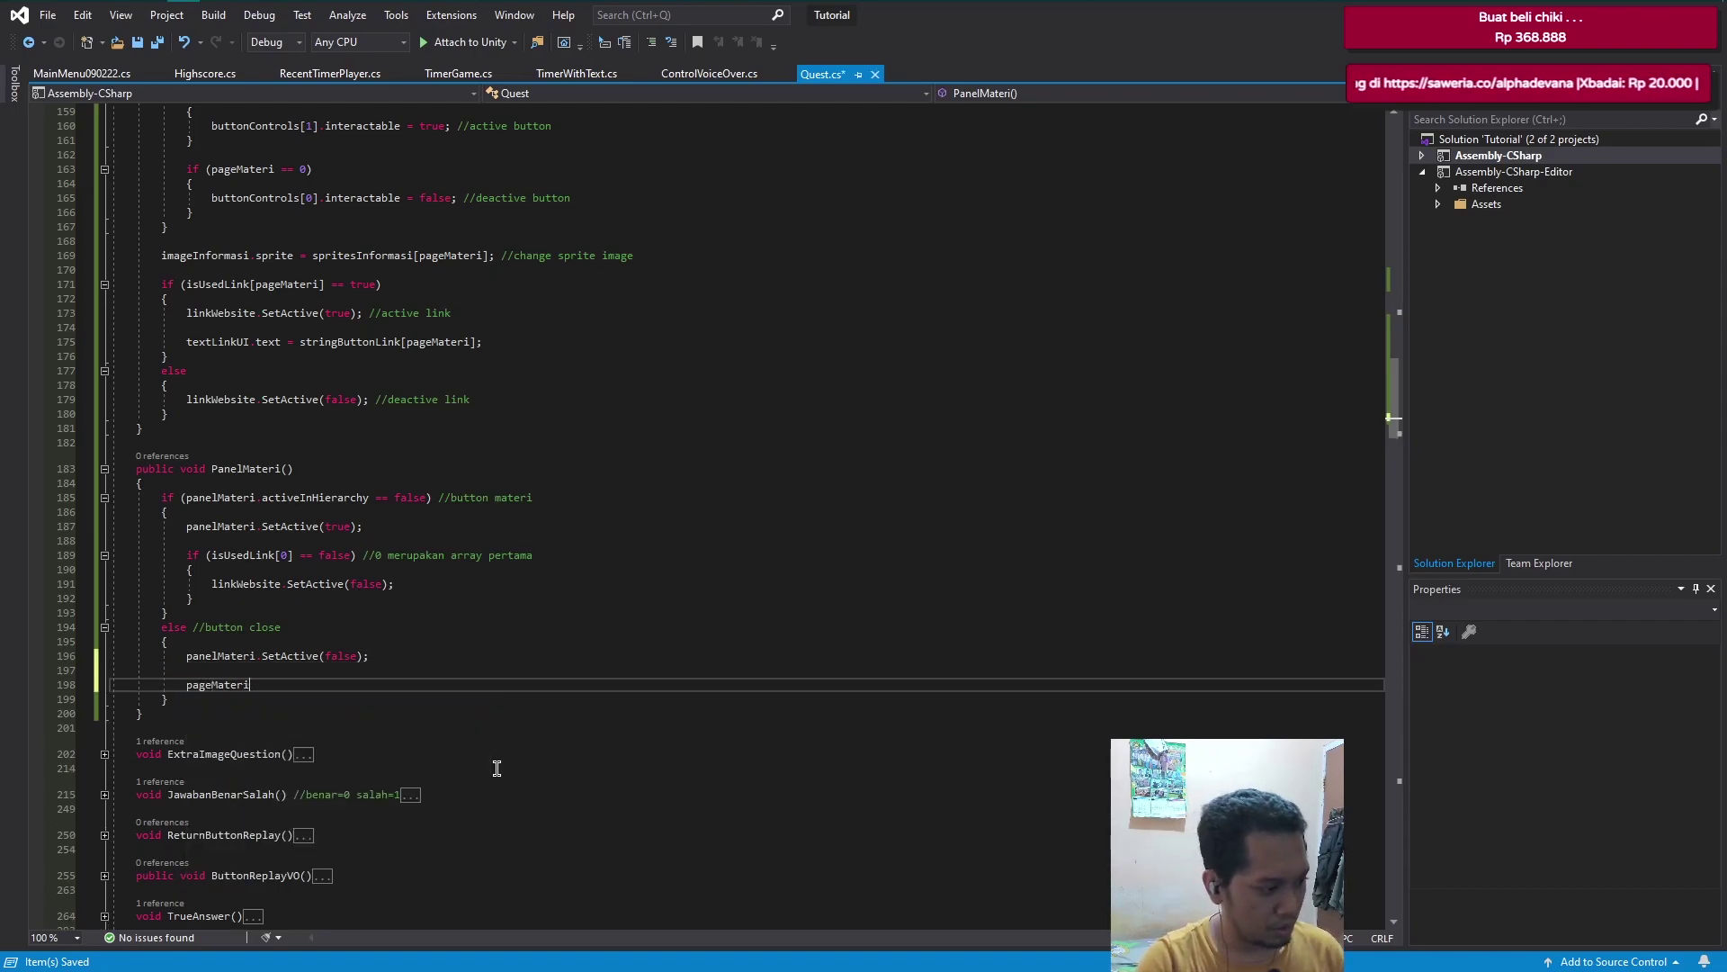
type("0; ")
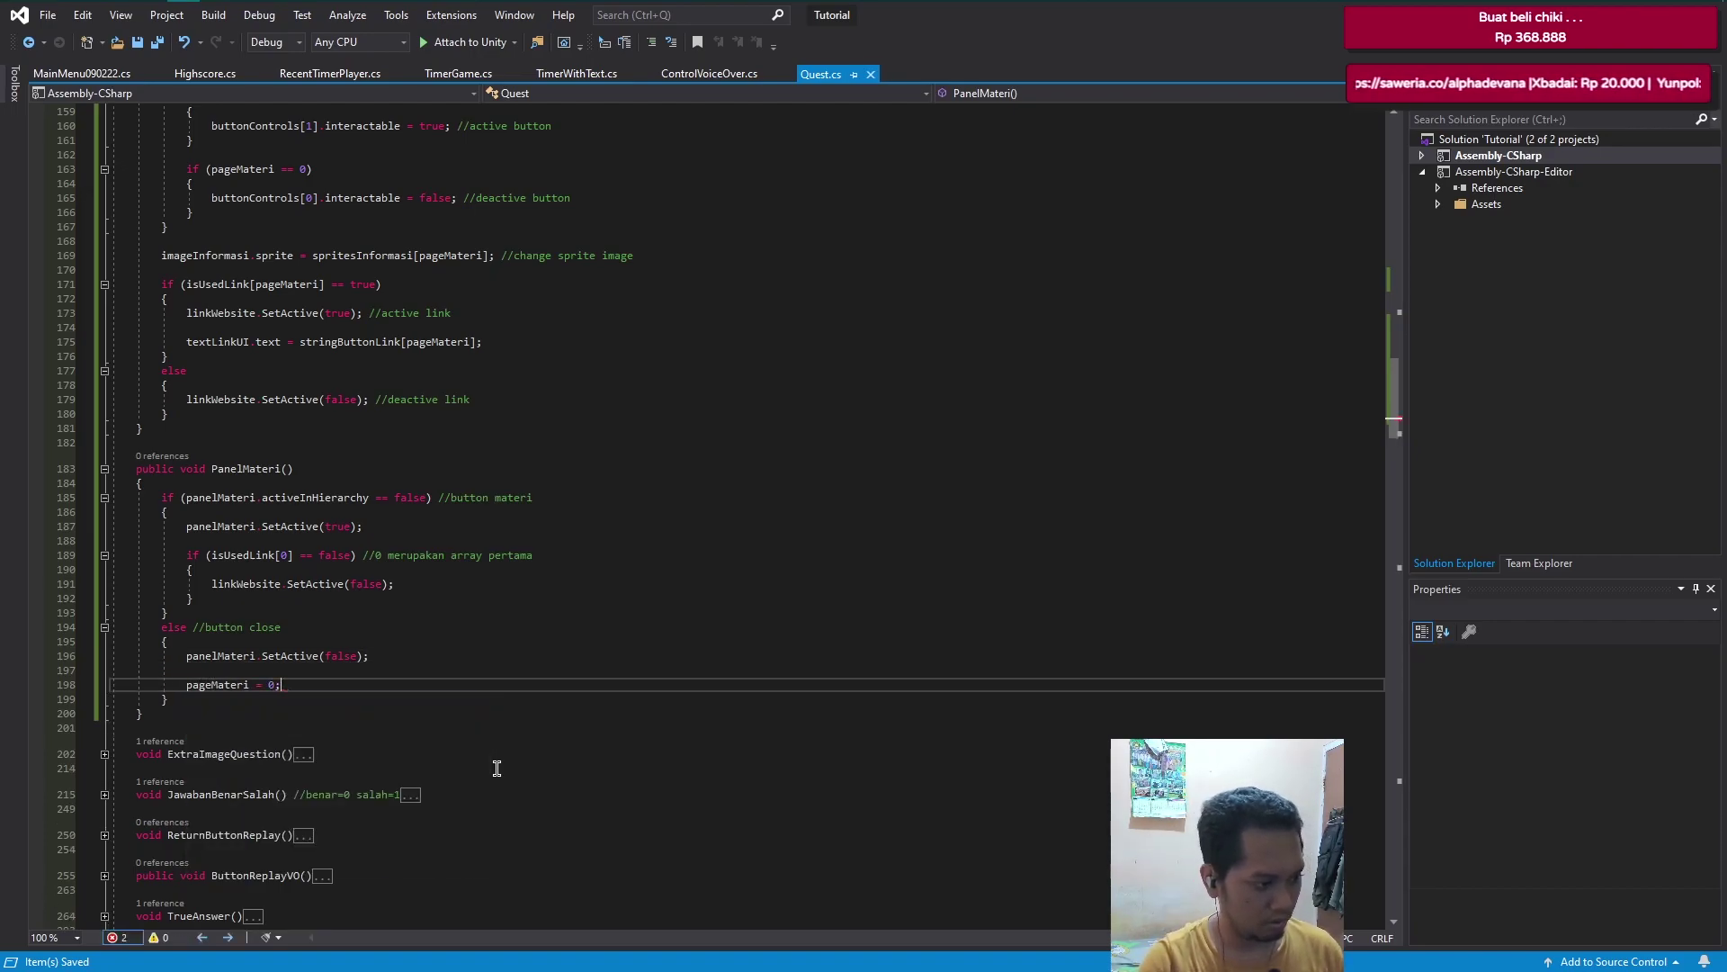
type("//reset index")
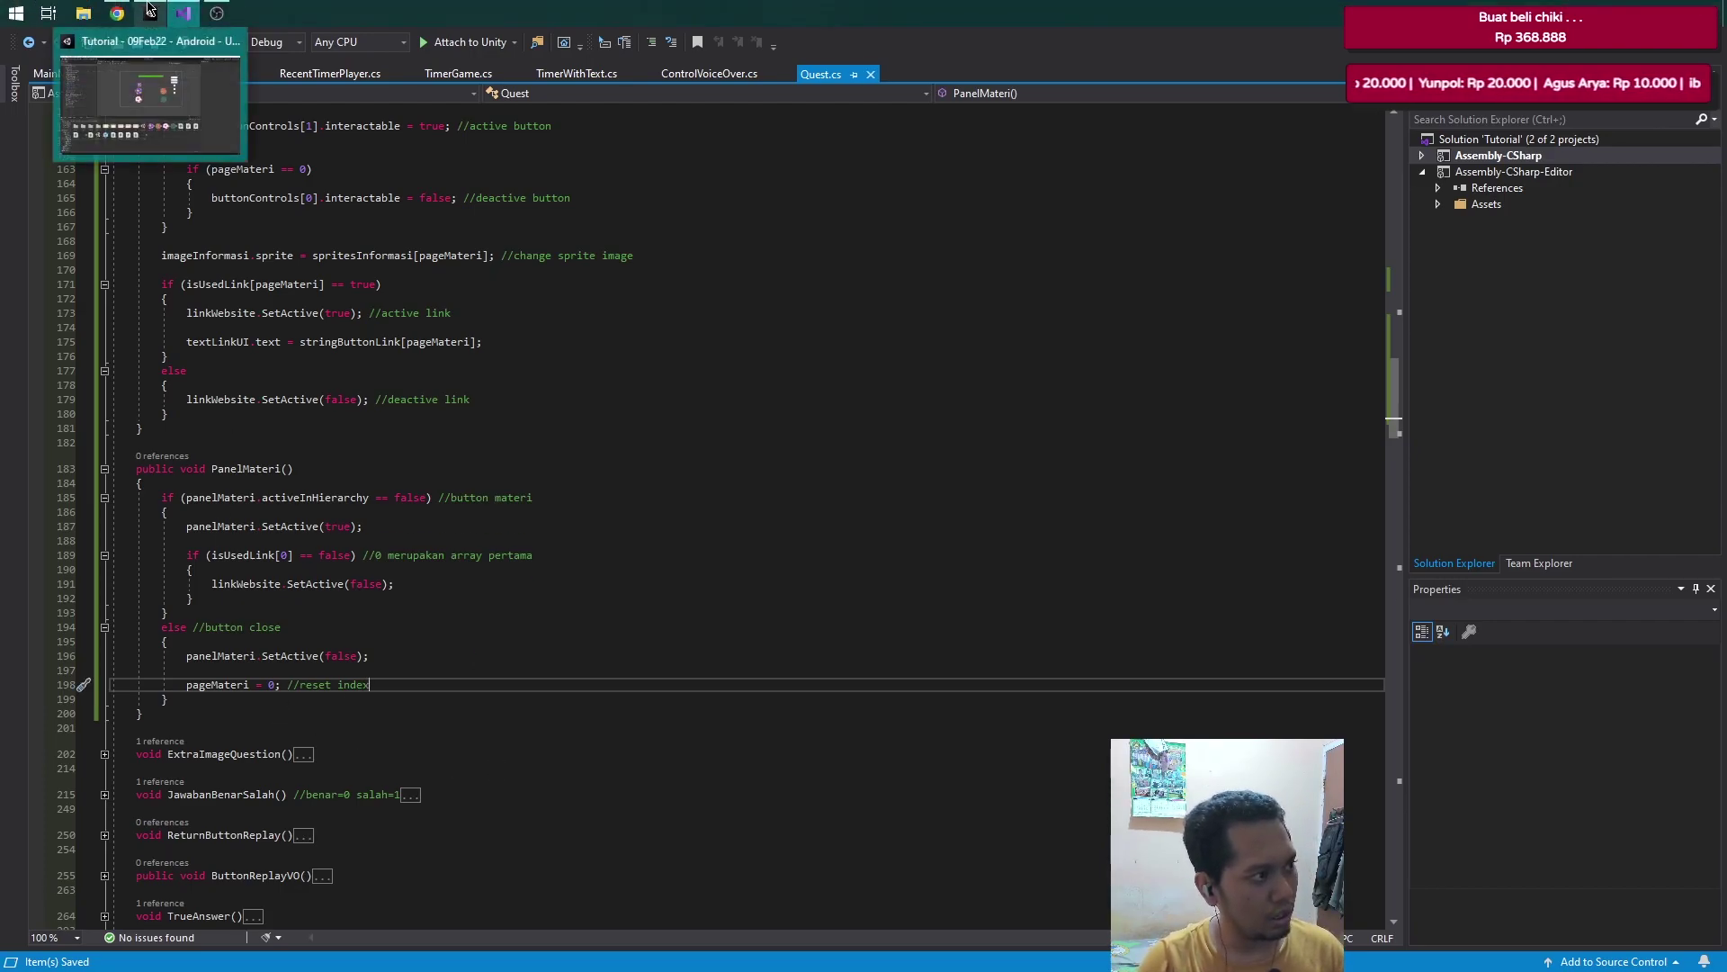
mouse_move(150, 13)
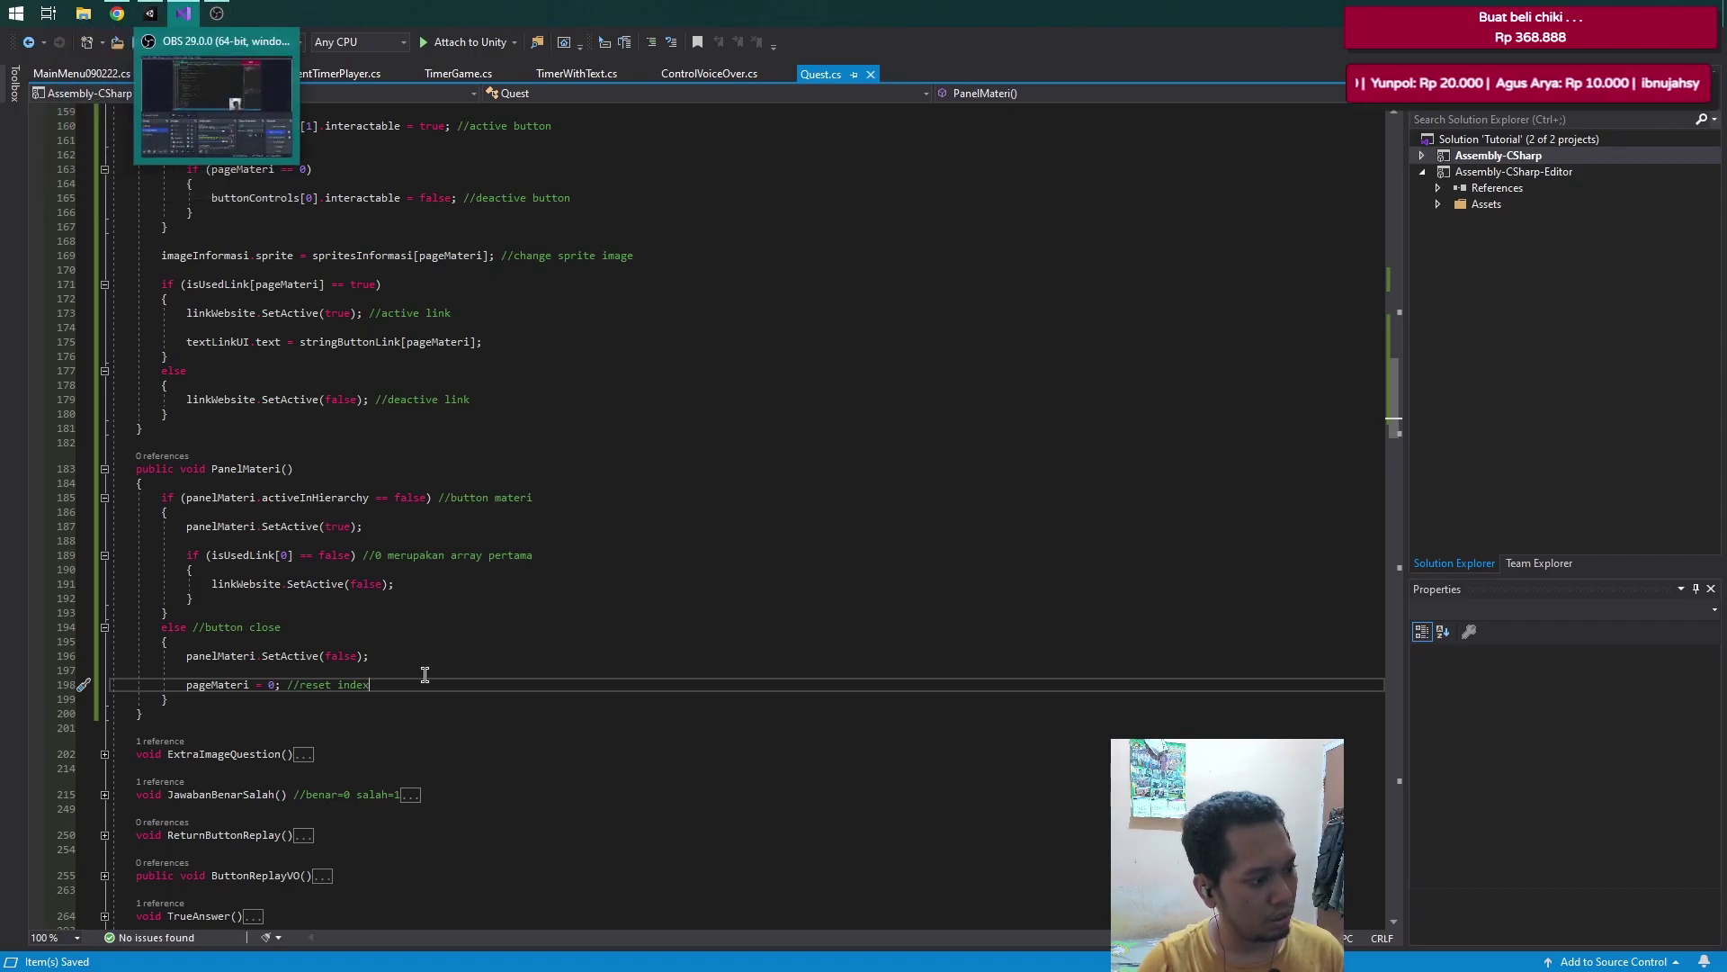
scroll(333, 630, "up", 8)
scroll(329, 719, "down", 4)
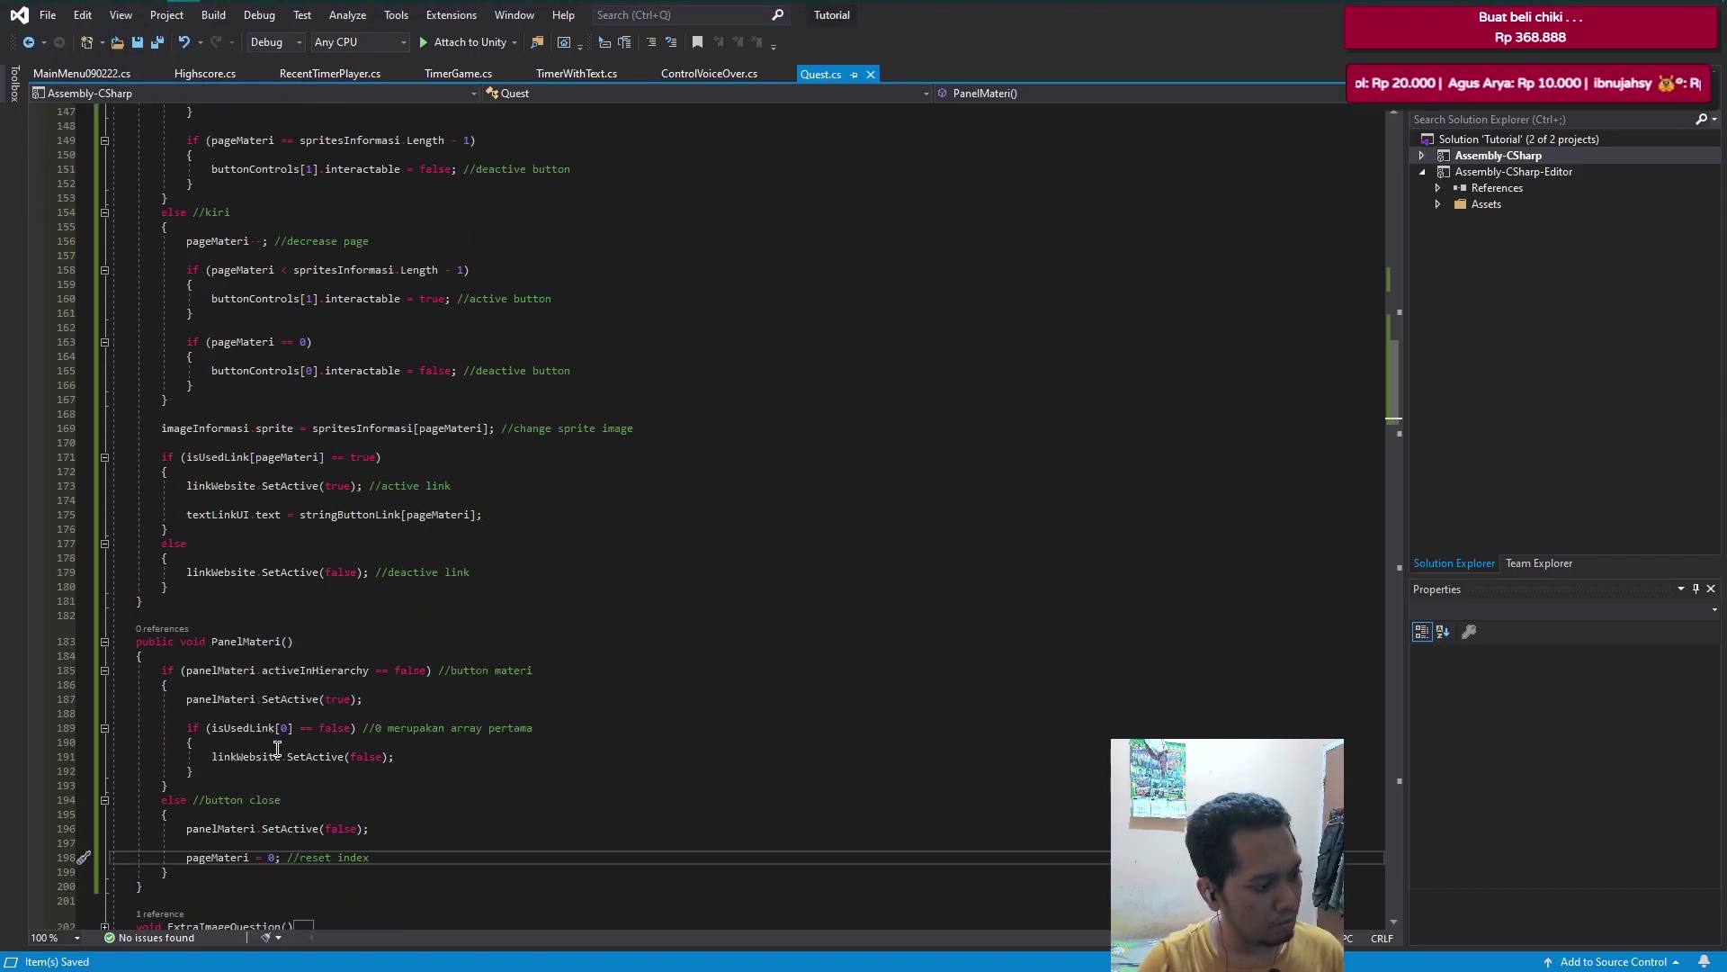
scroll(329, 720, "down", 2)
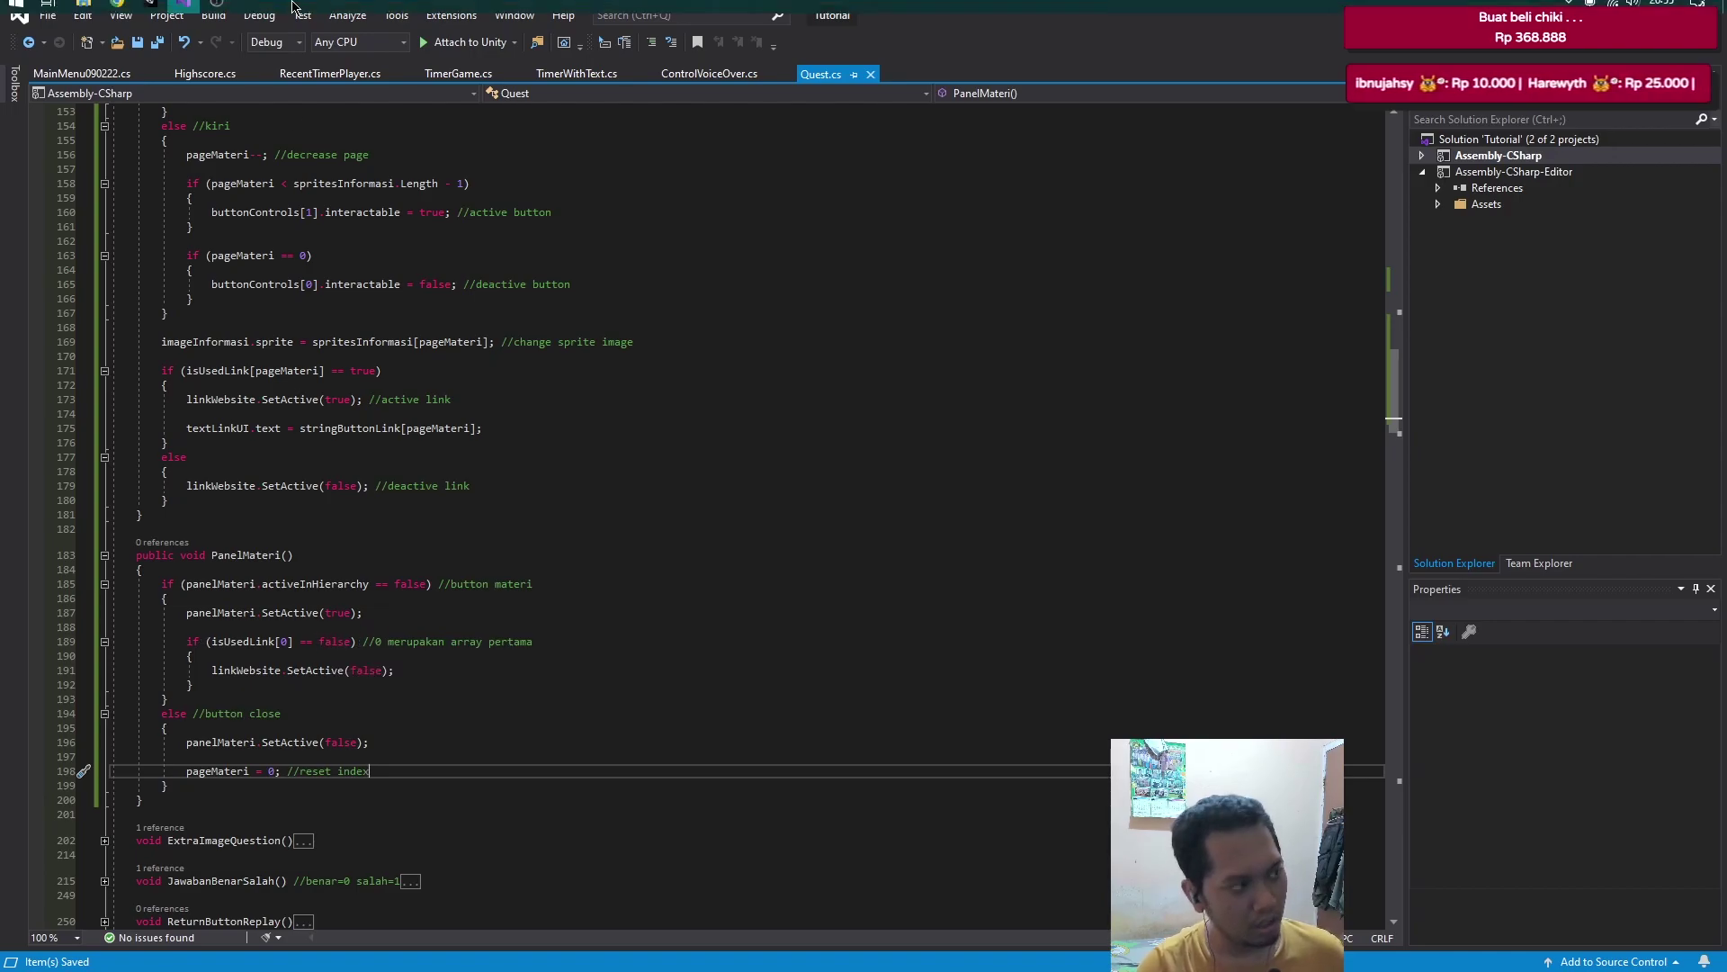
- Start play mode in Unity, open the information panel and page forward to Soal 6
left_click(155, 11)
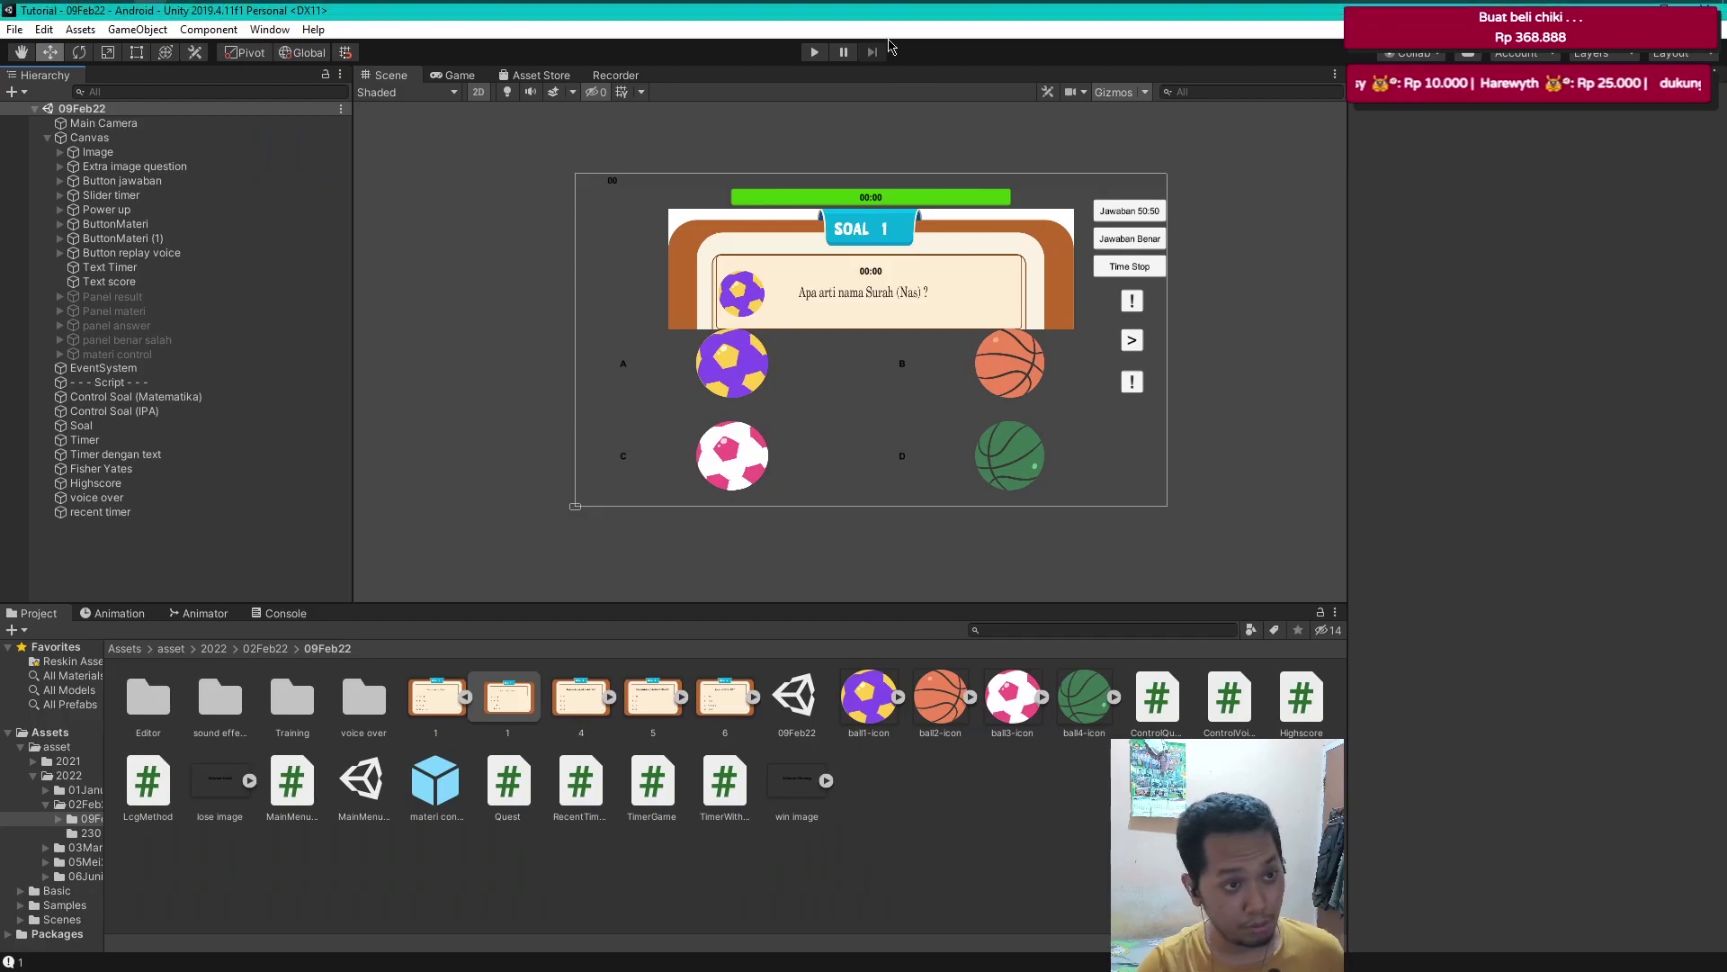
left_click(814, 53)
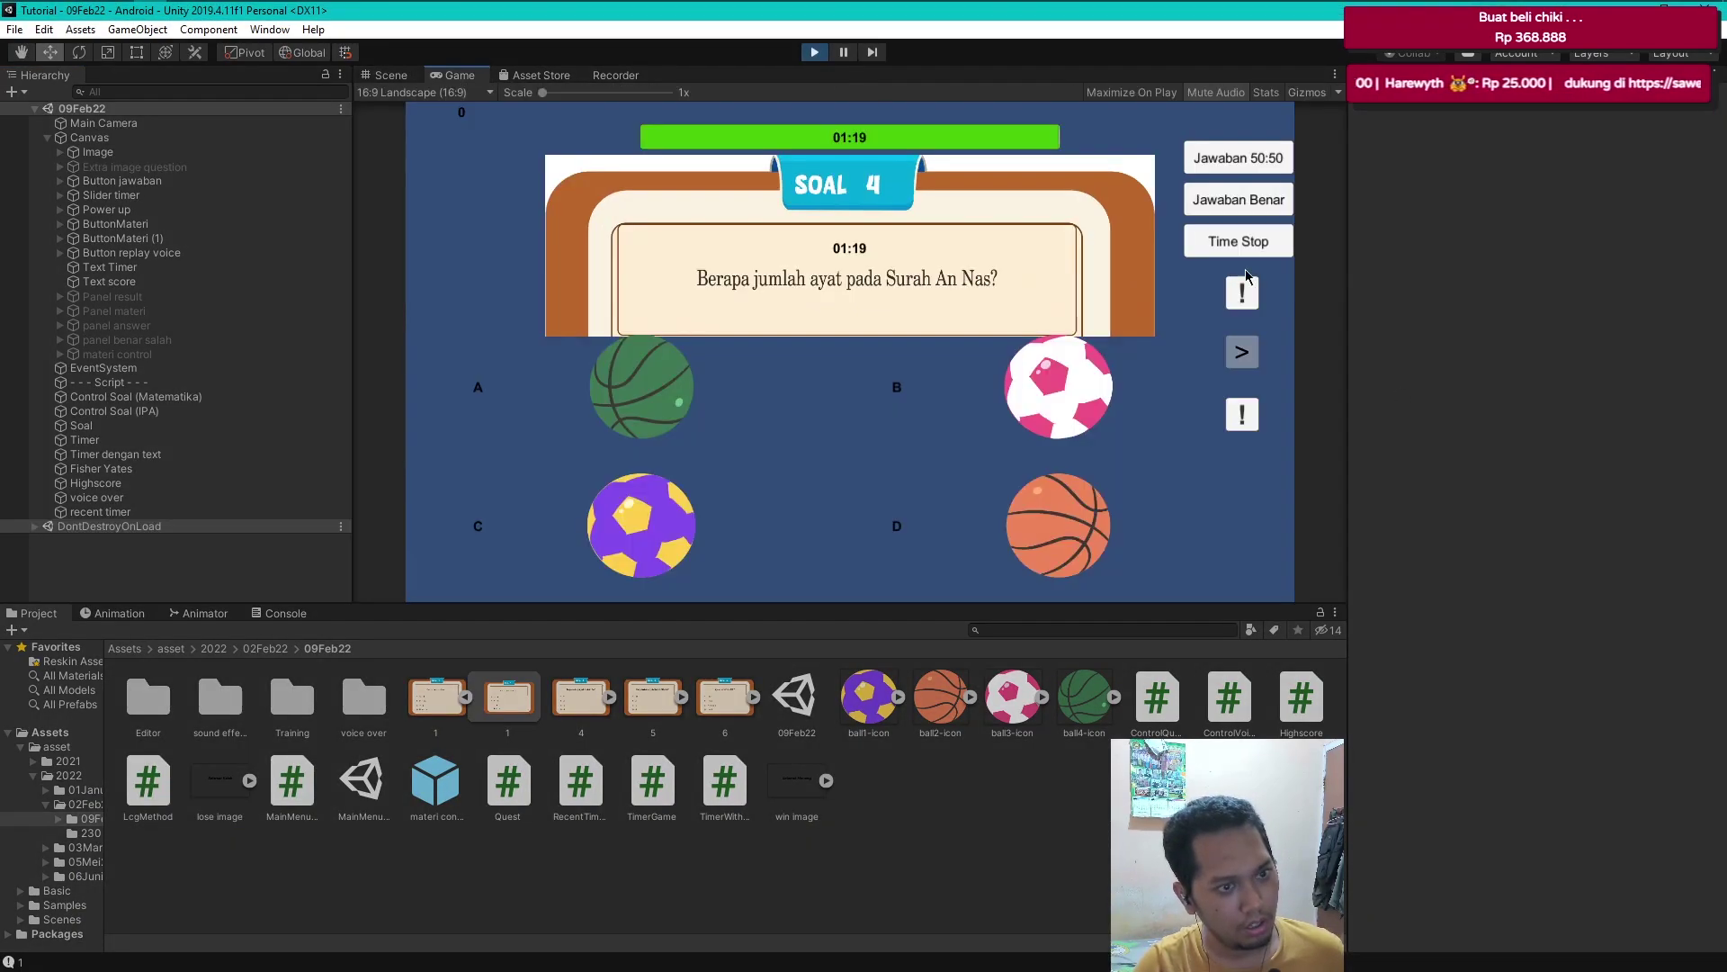
left_click(1244, 416)
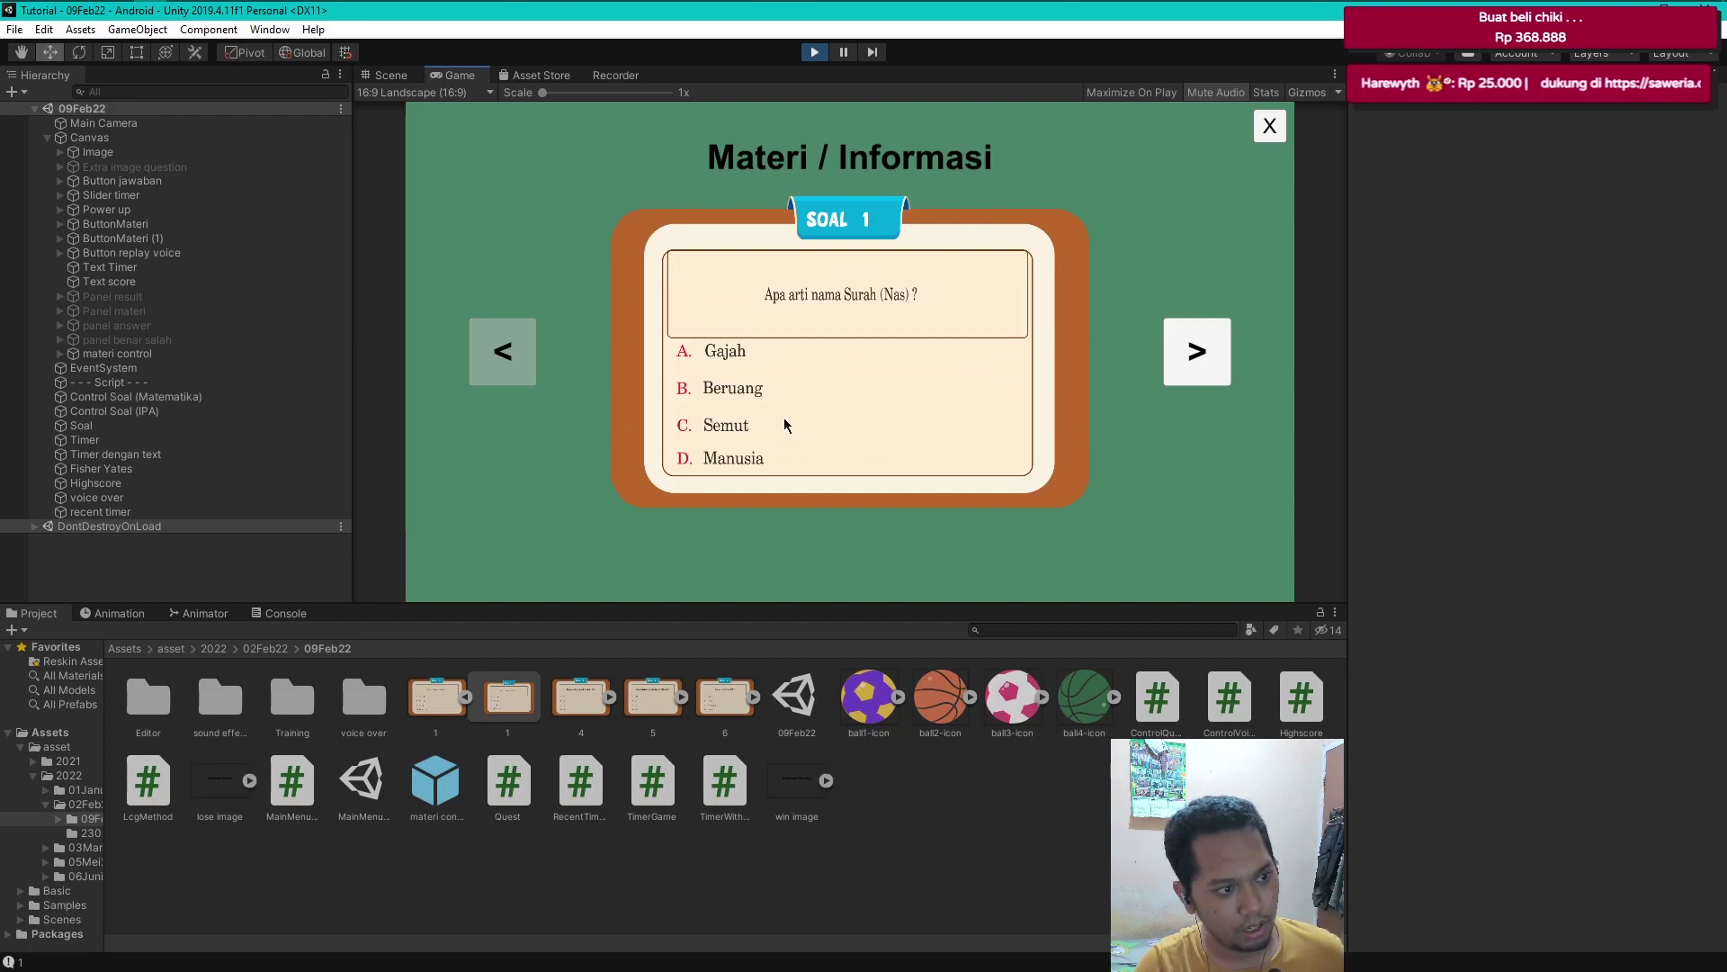
left_click(1206, 364)
left_click(1213, 359)
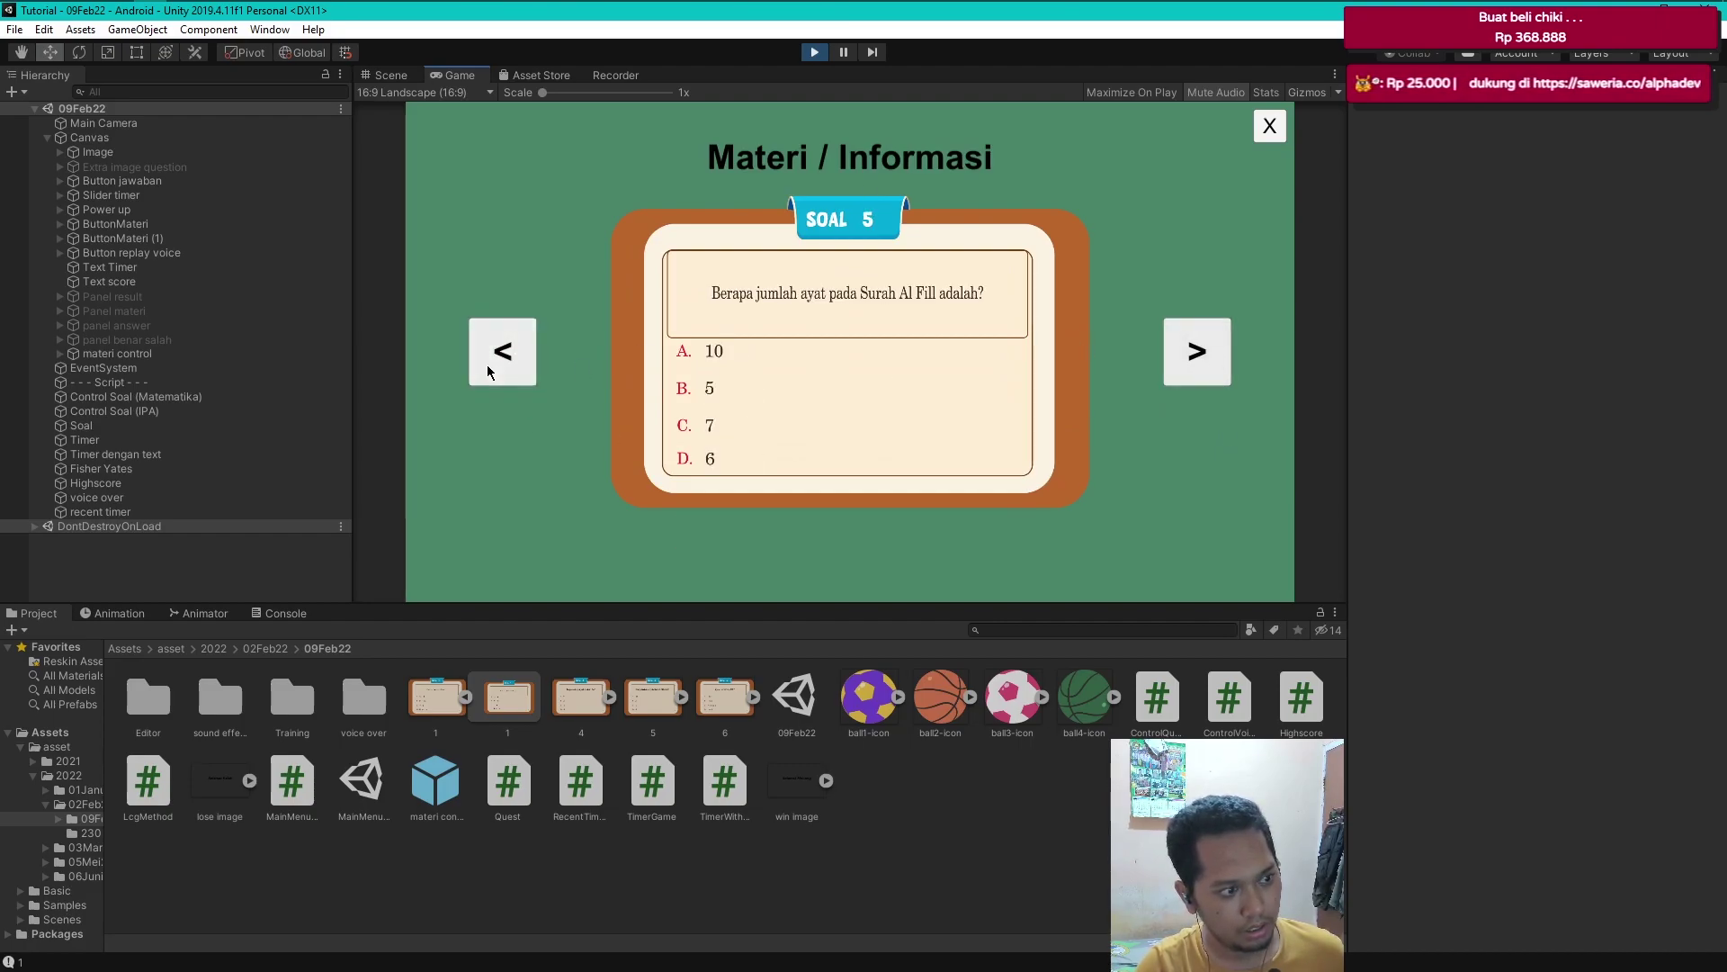
left_click(1197, 372)
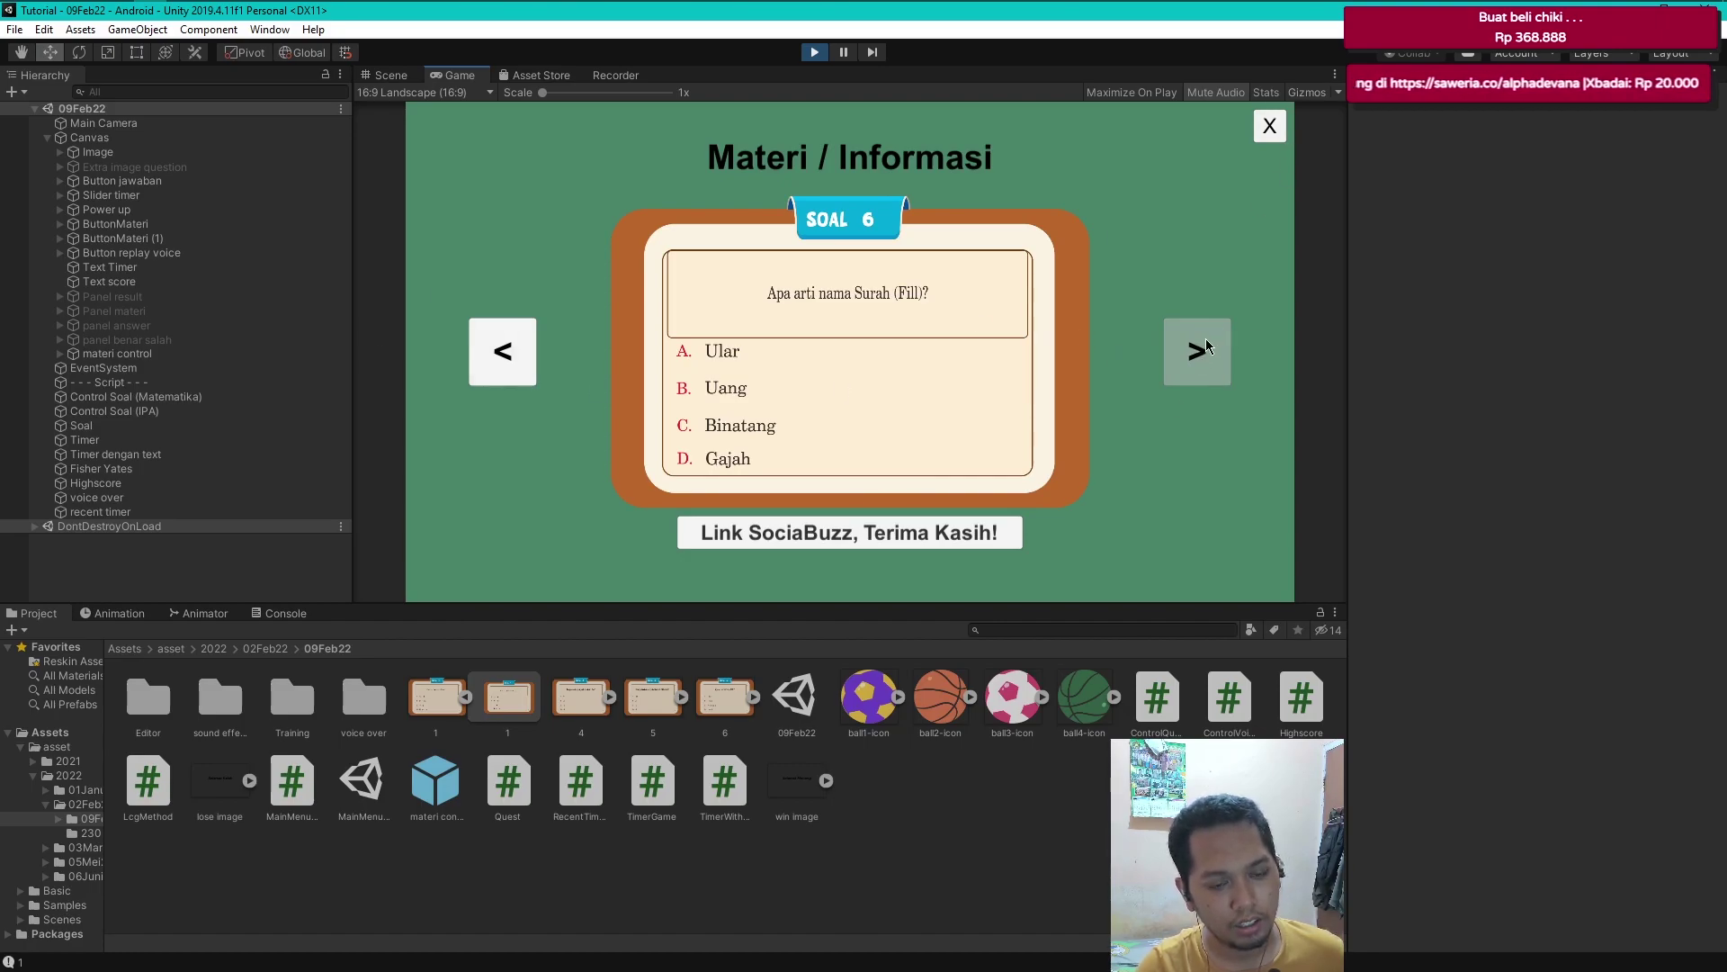
- Close and reopen the panel, which still shows Soal 6, then stop play mode
left_click(1269, 135)
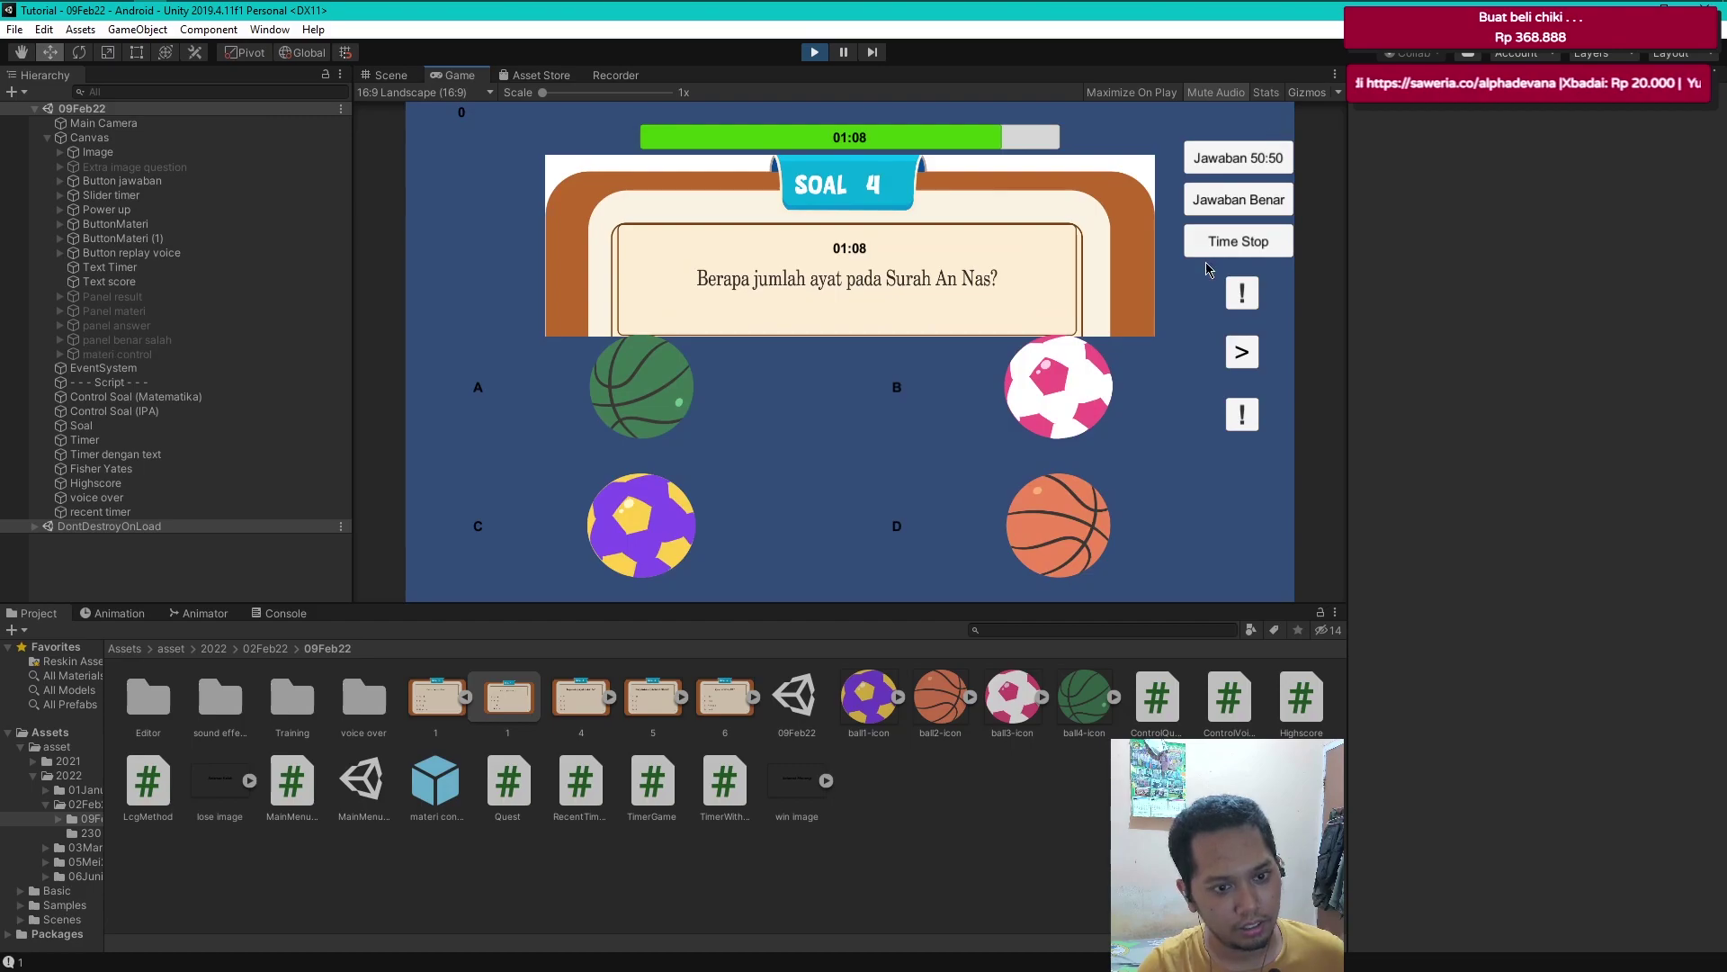
left_click(1243, 425)
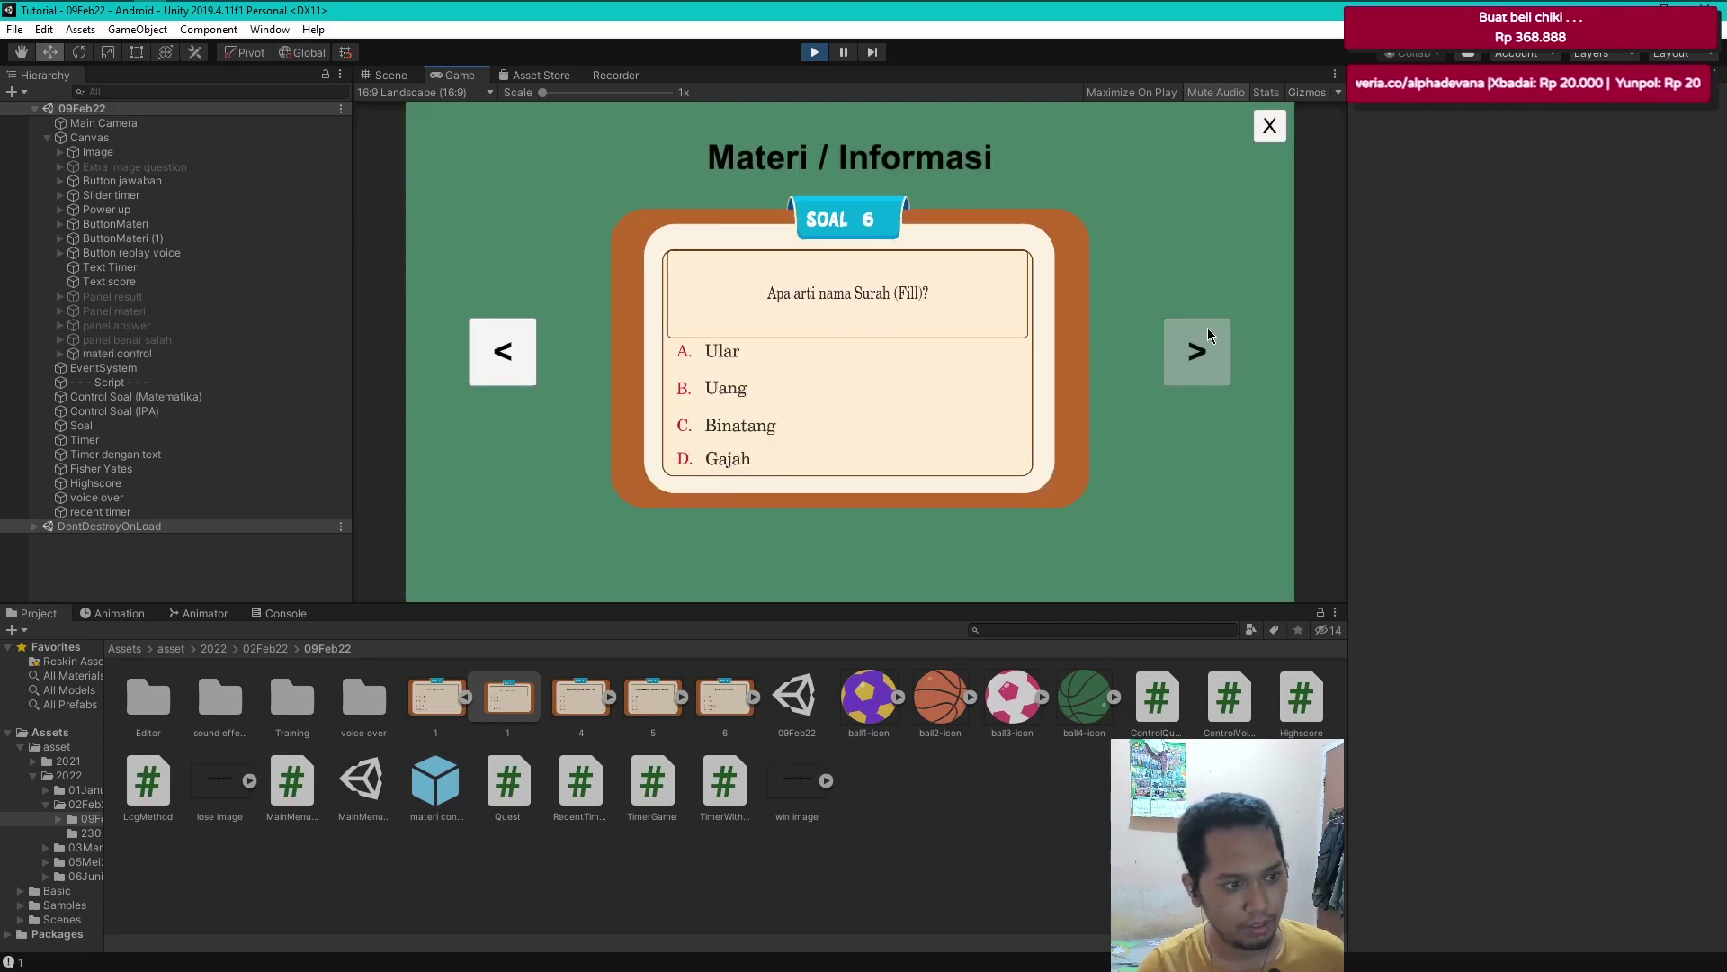
key("ctrl+p")
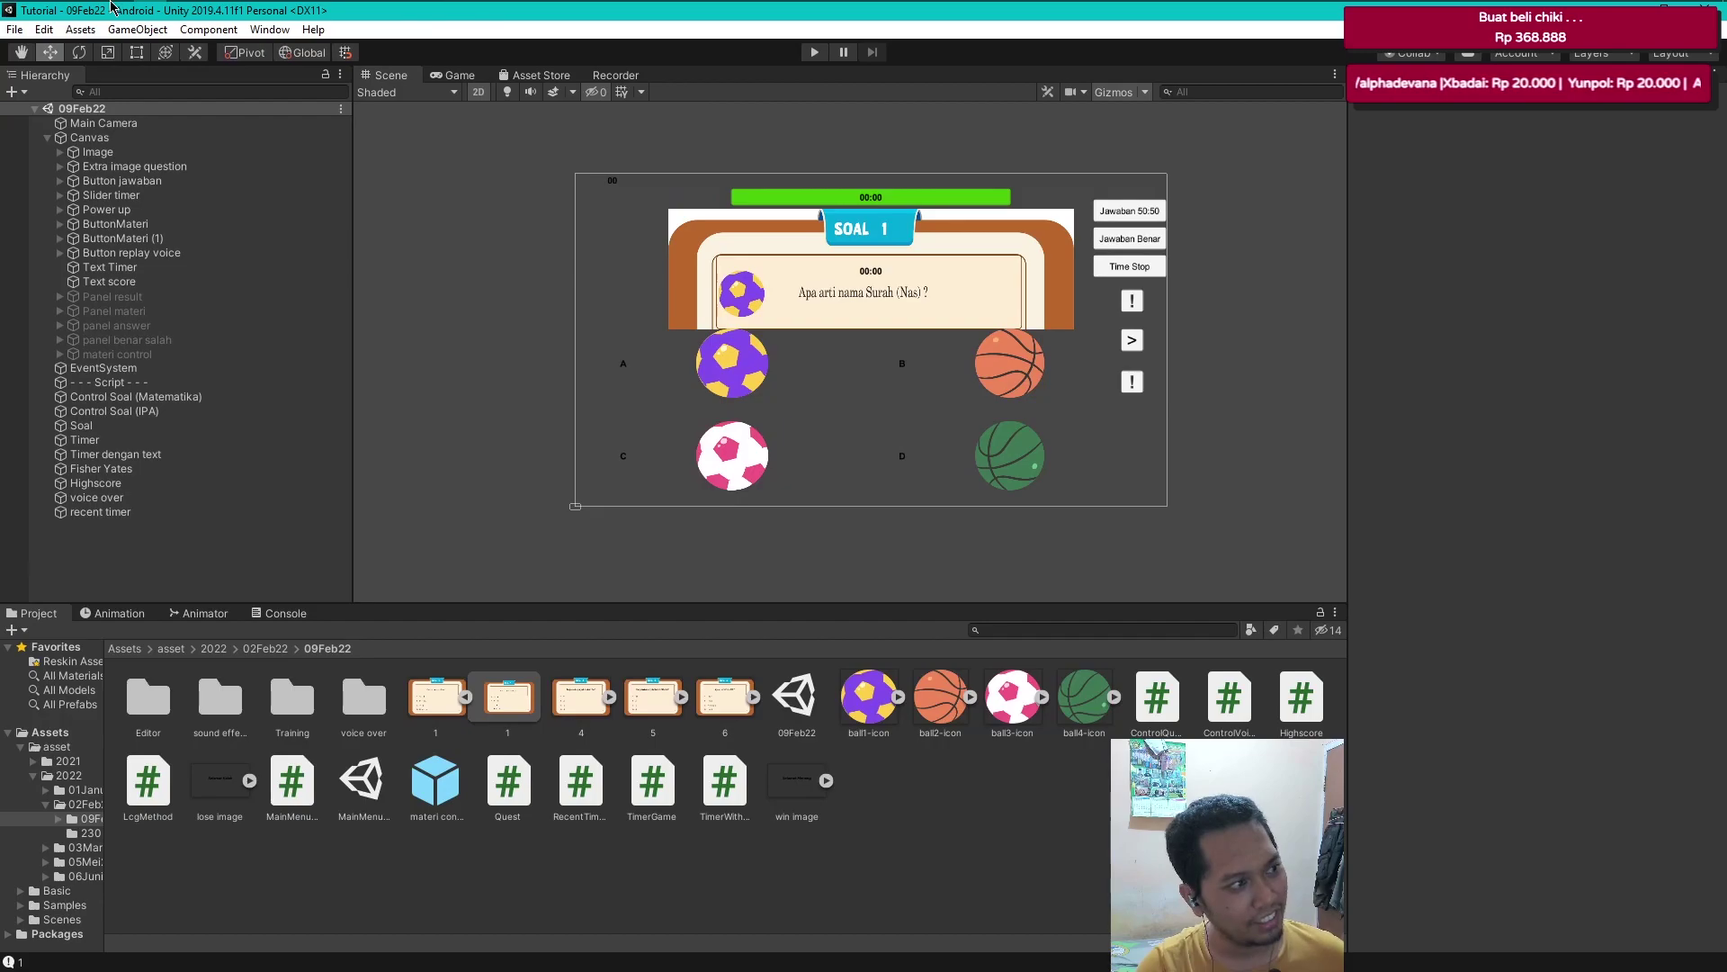
key("alt+Tab")
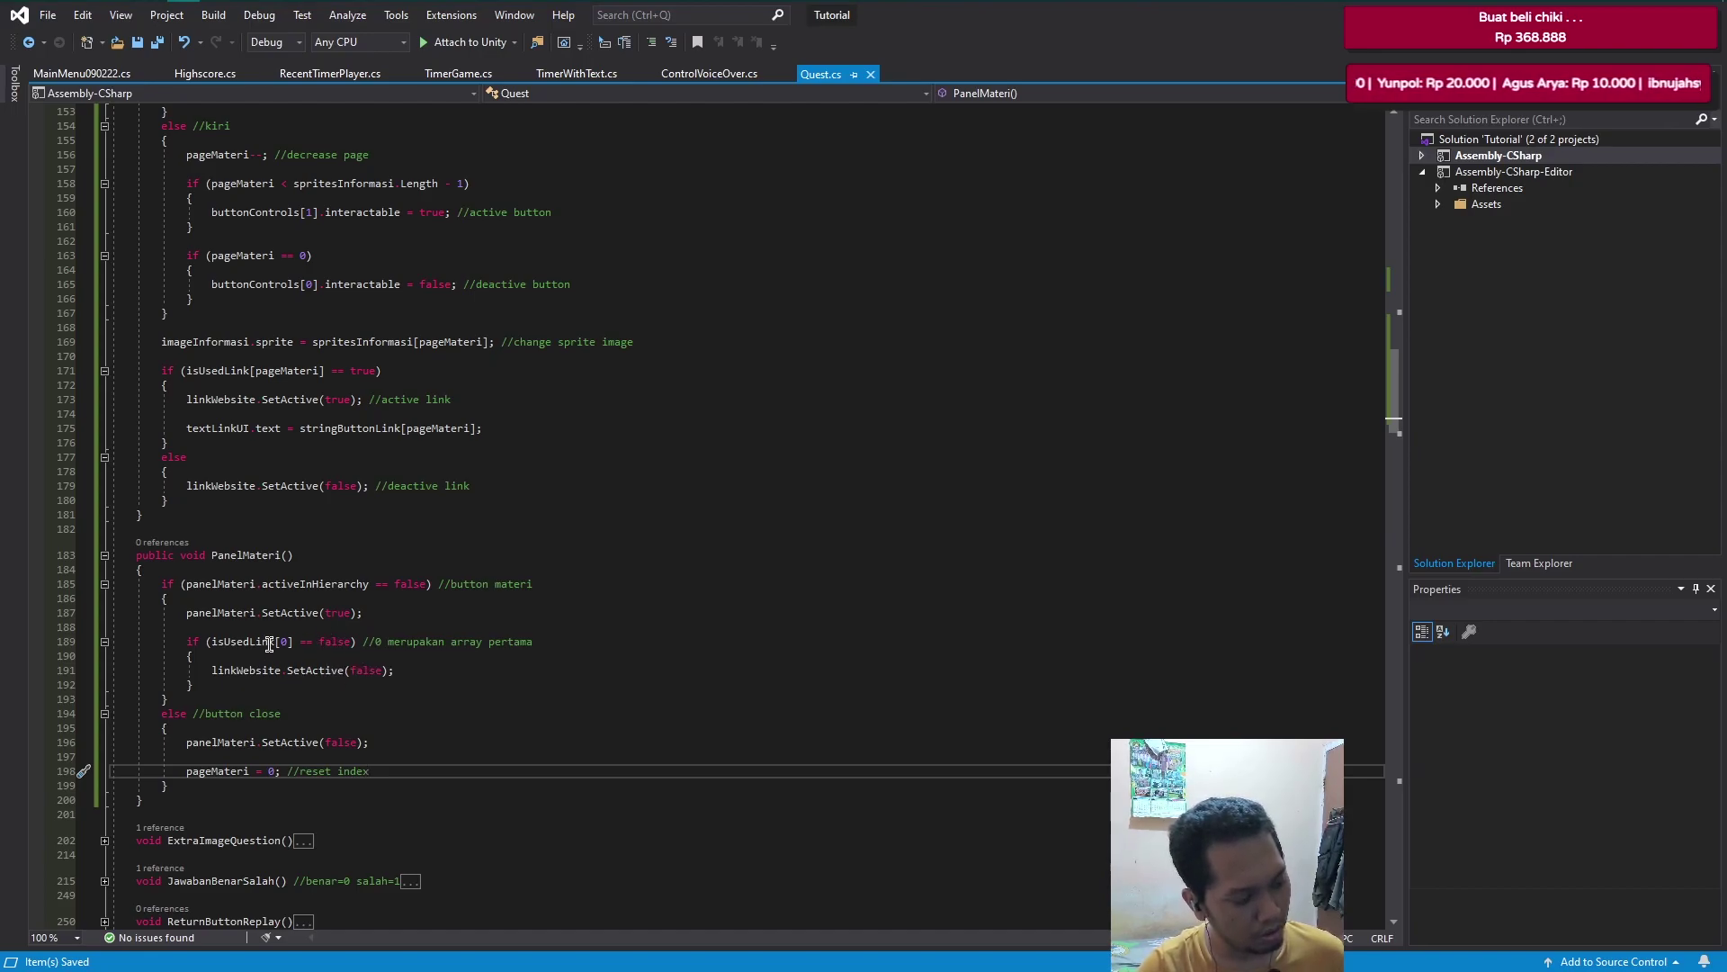
- Insert an empty line below the 'pageMateri = 0' reset statement in PanelMateri's close branch
left_click(454, 642)
left_click(310, 670)
left_click(428, 670)
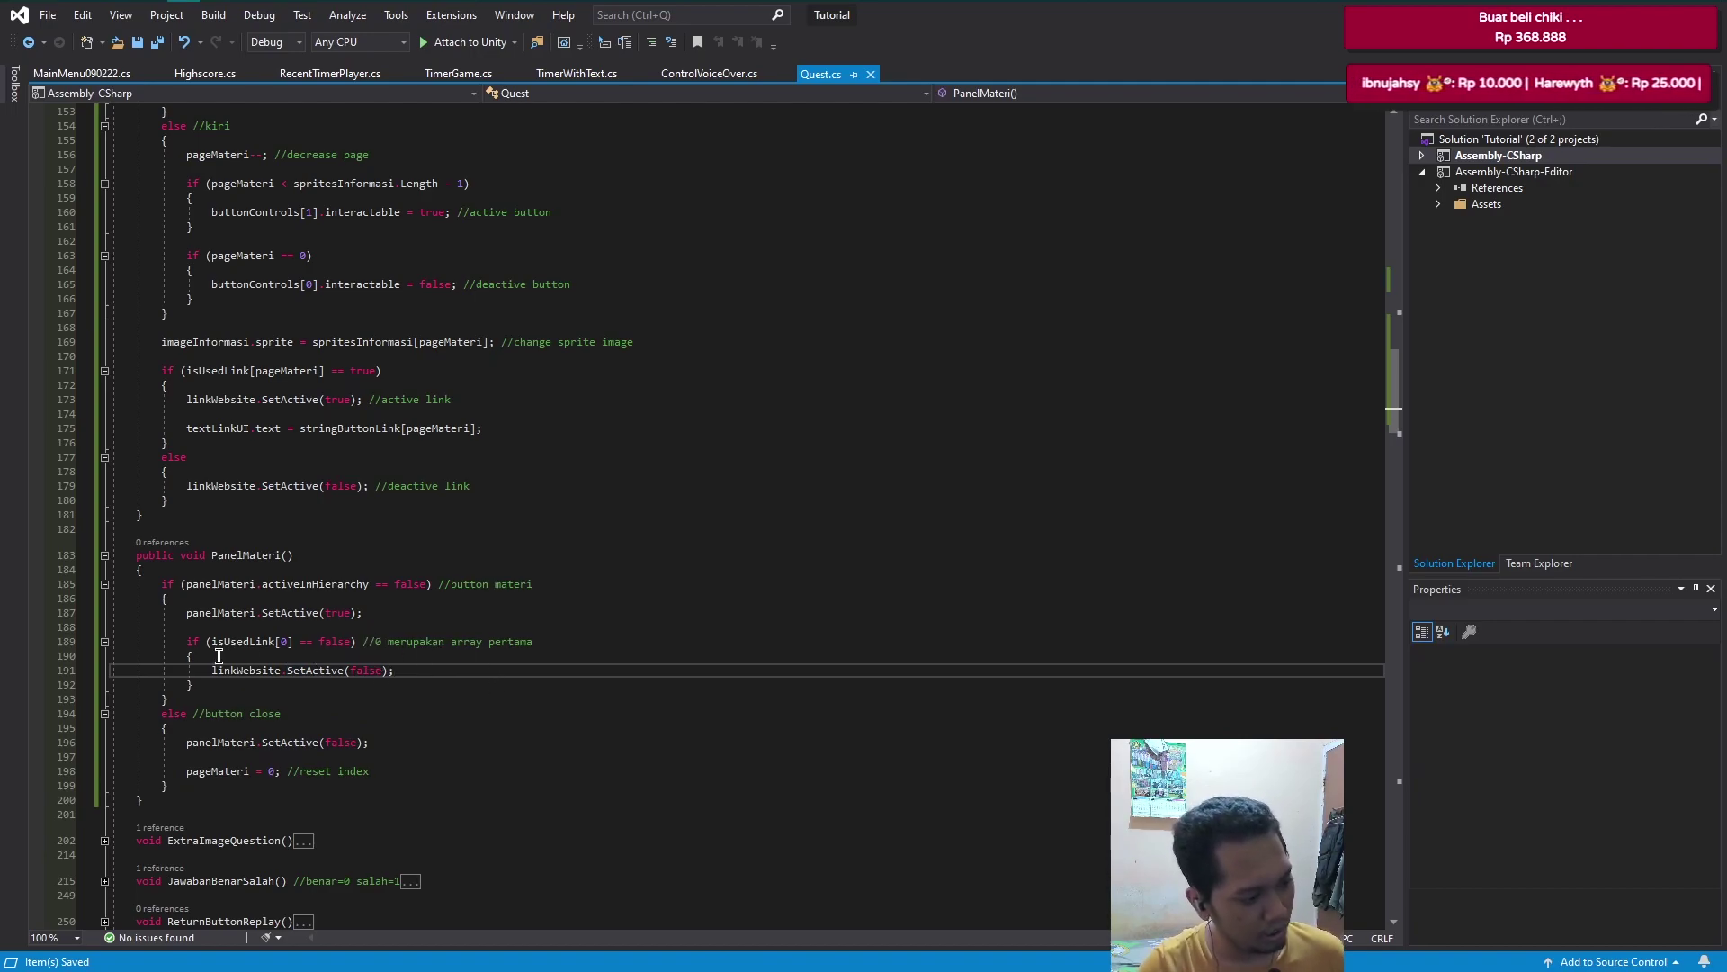
left_click(414, 769)
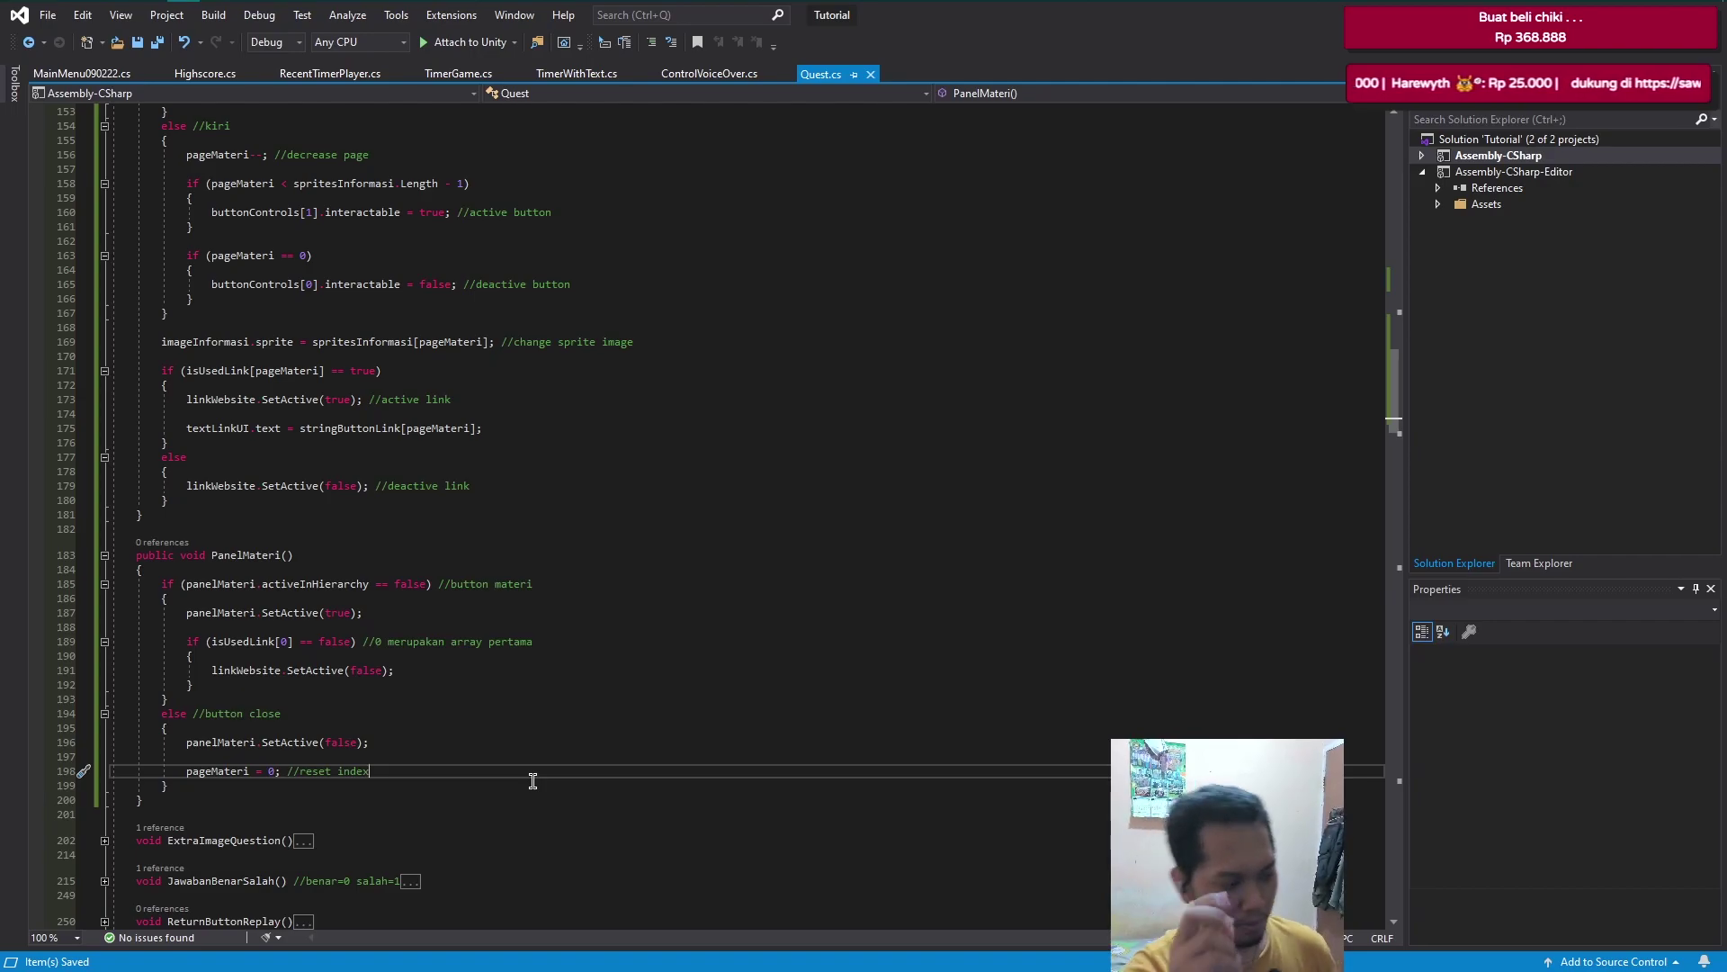
key("Return")
key("Return")
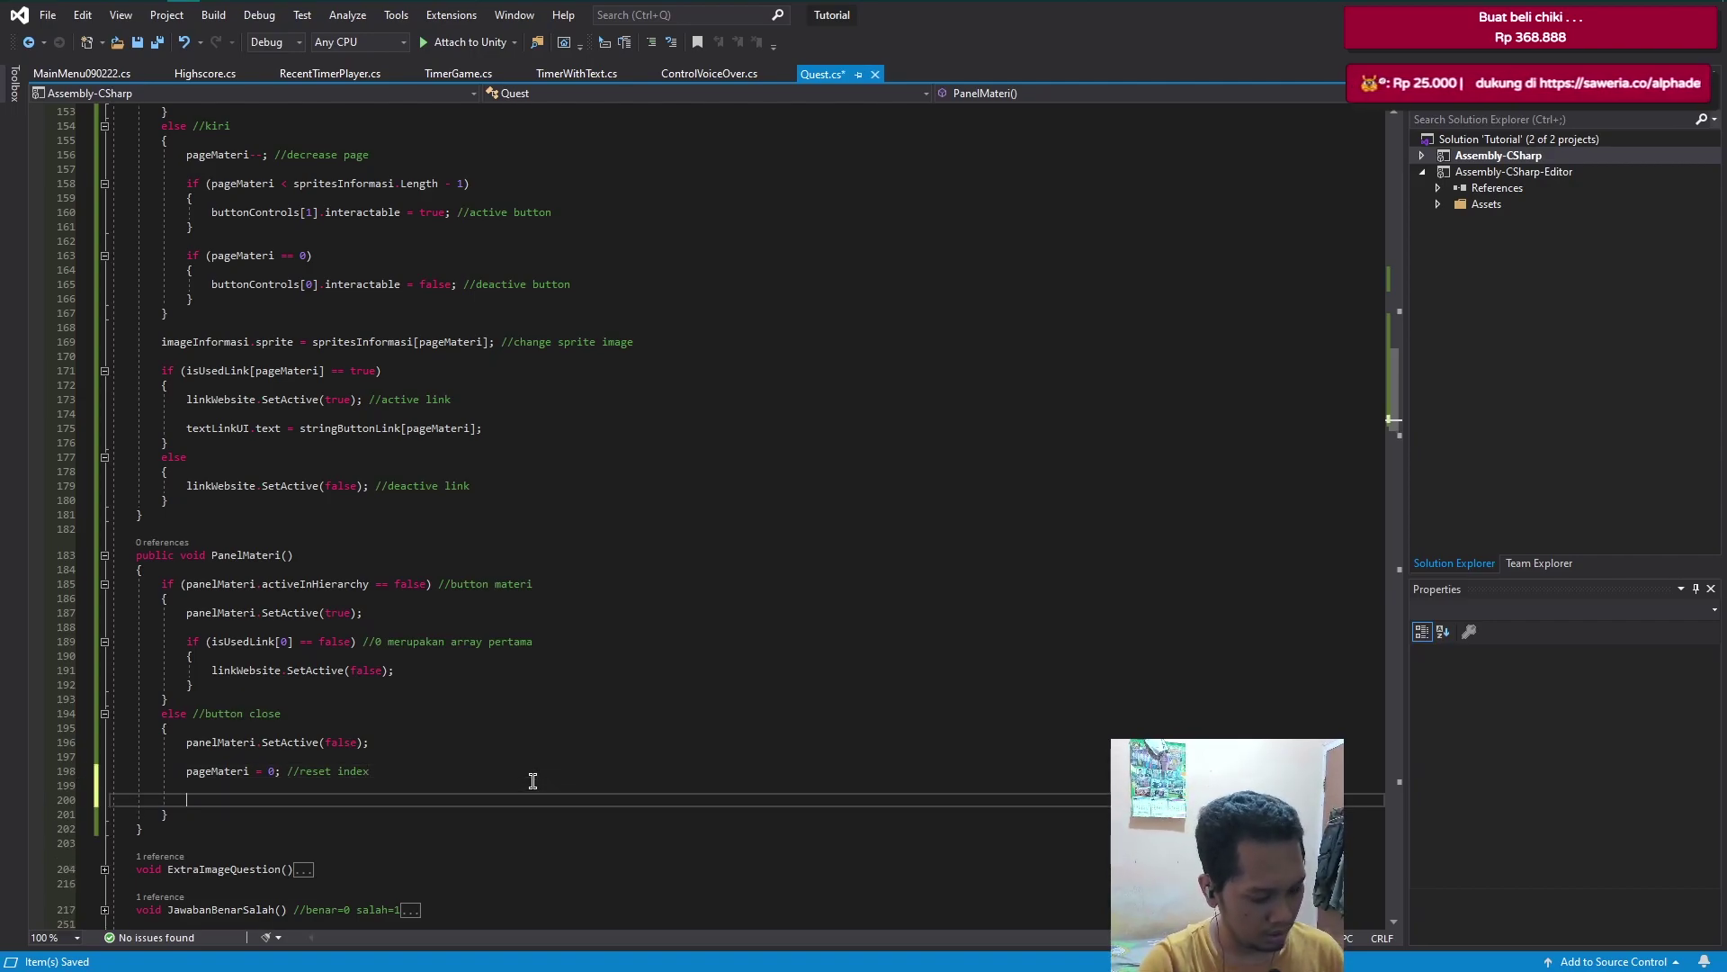
- Add 'buttonControls[0].interactable = false;' to disable the left page button
type("butt")
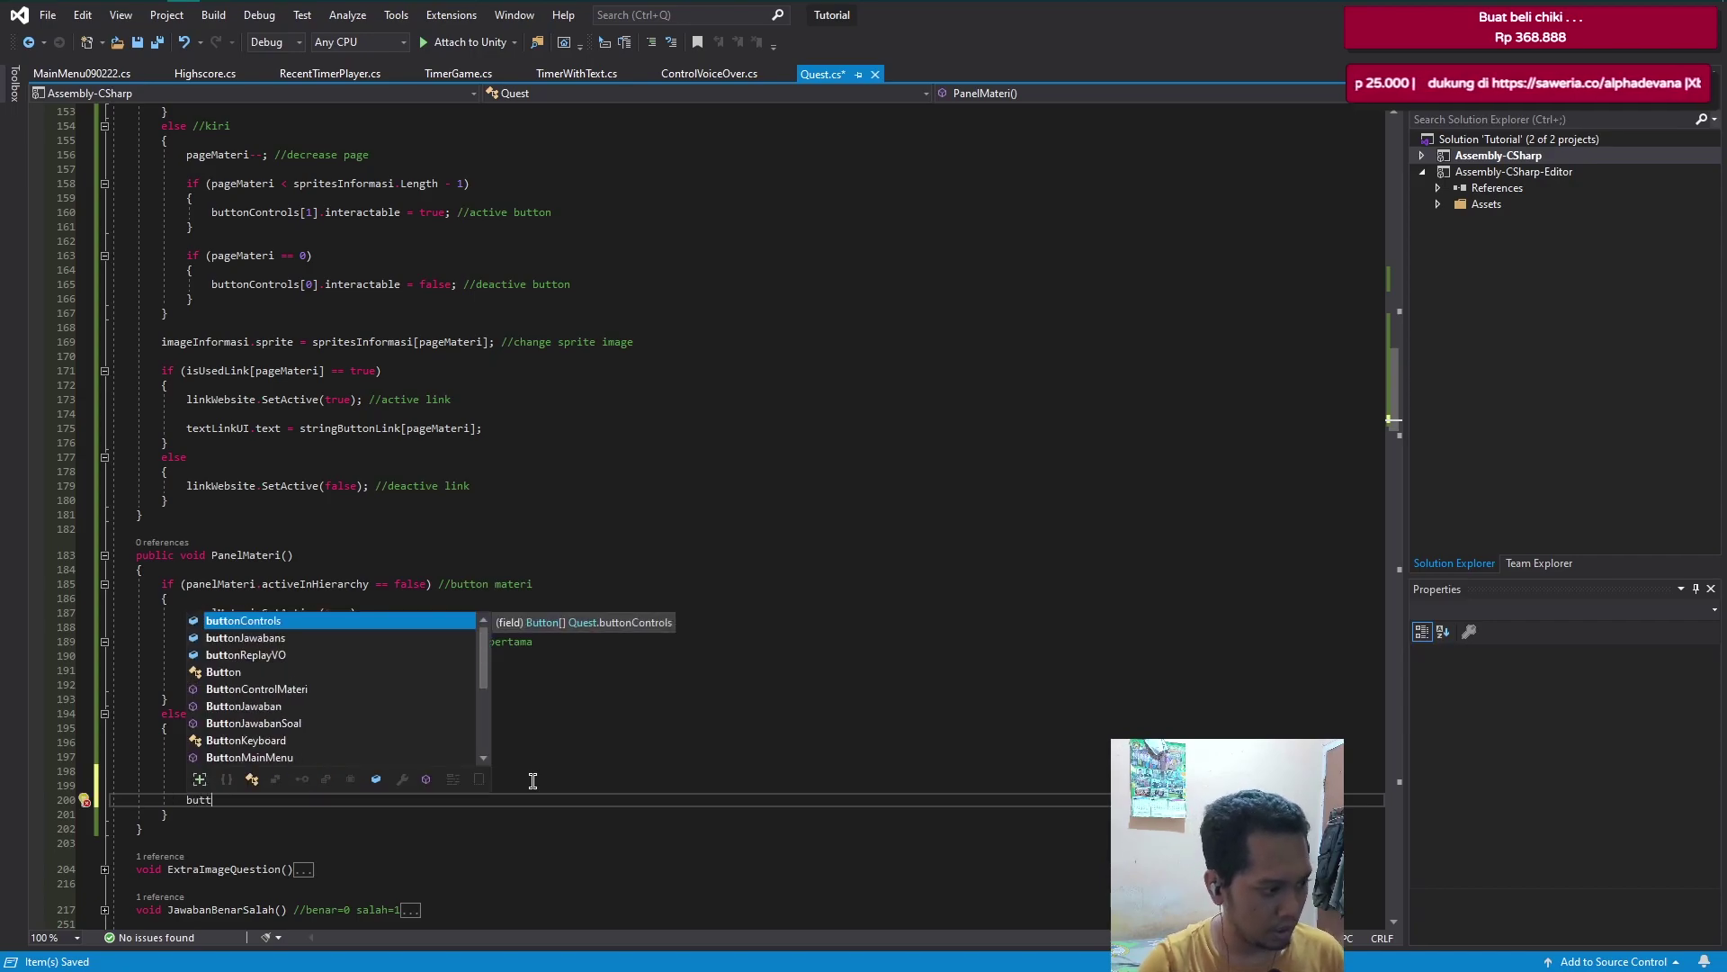
key("Tab")
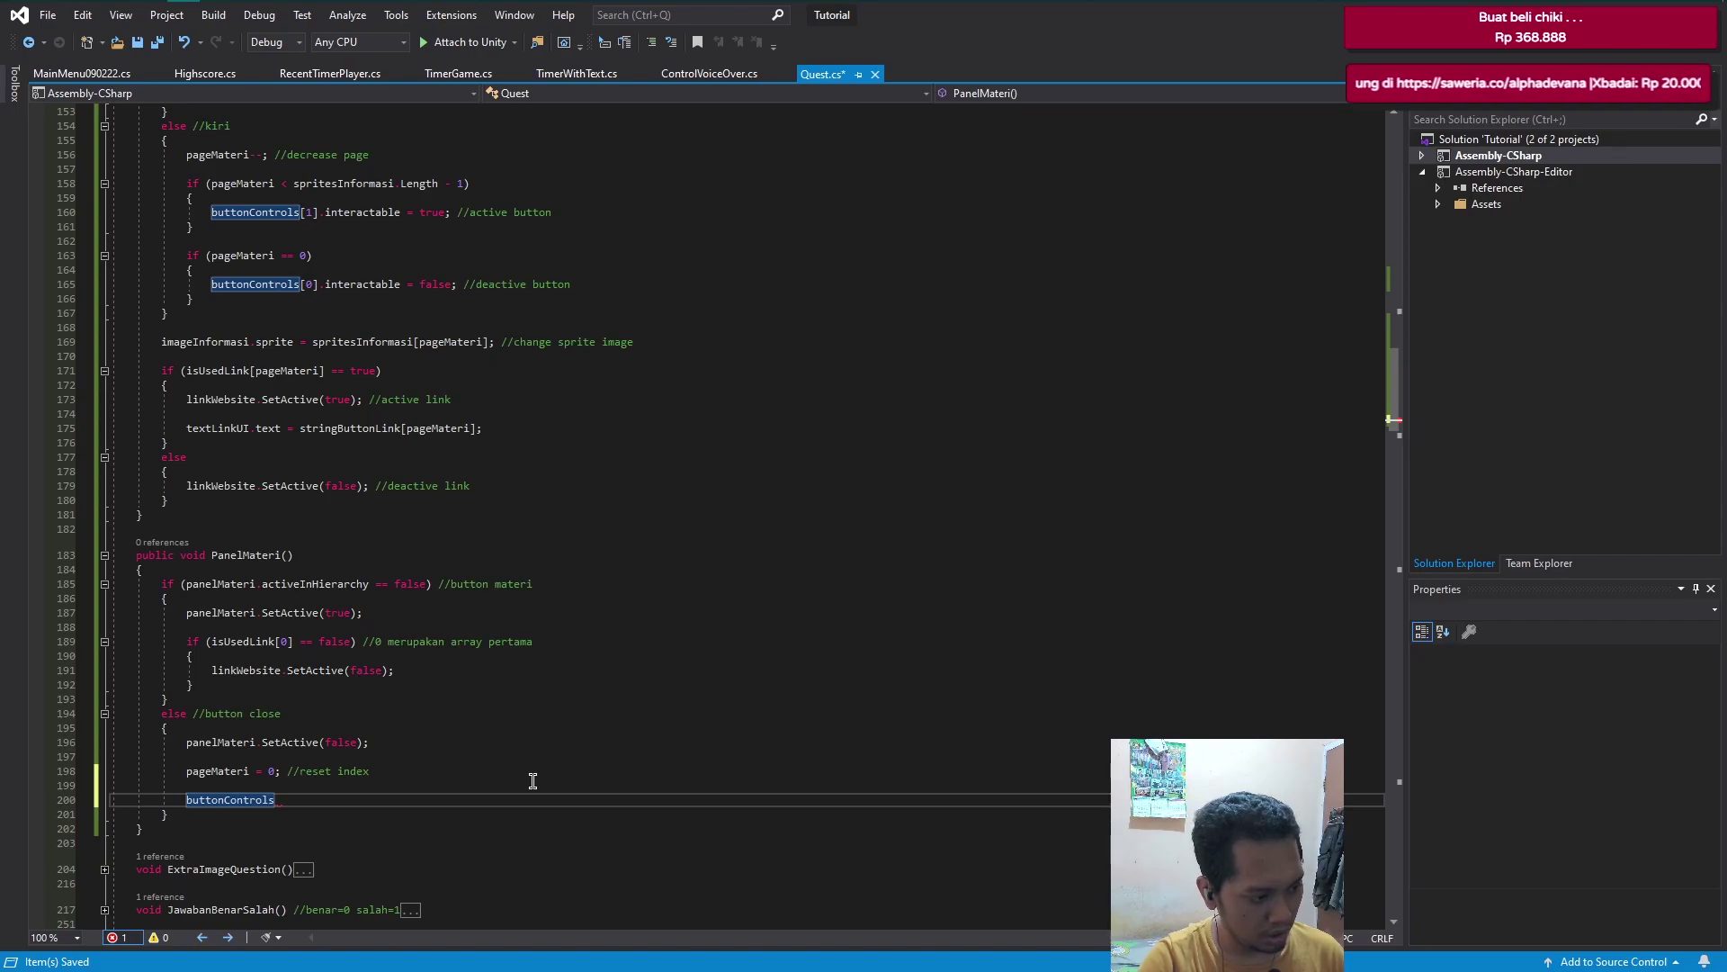
type("[]")
type("0")
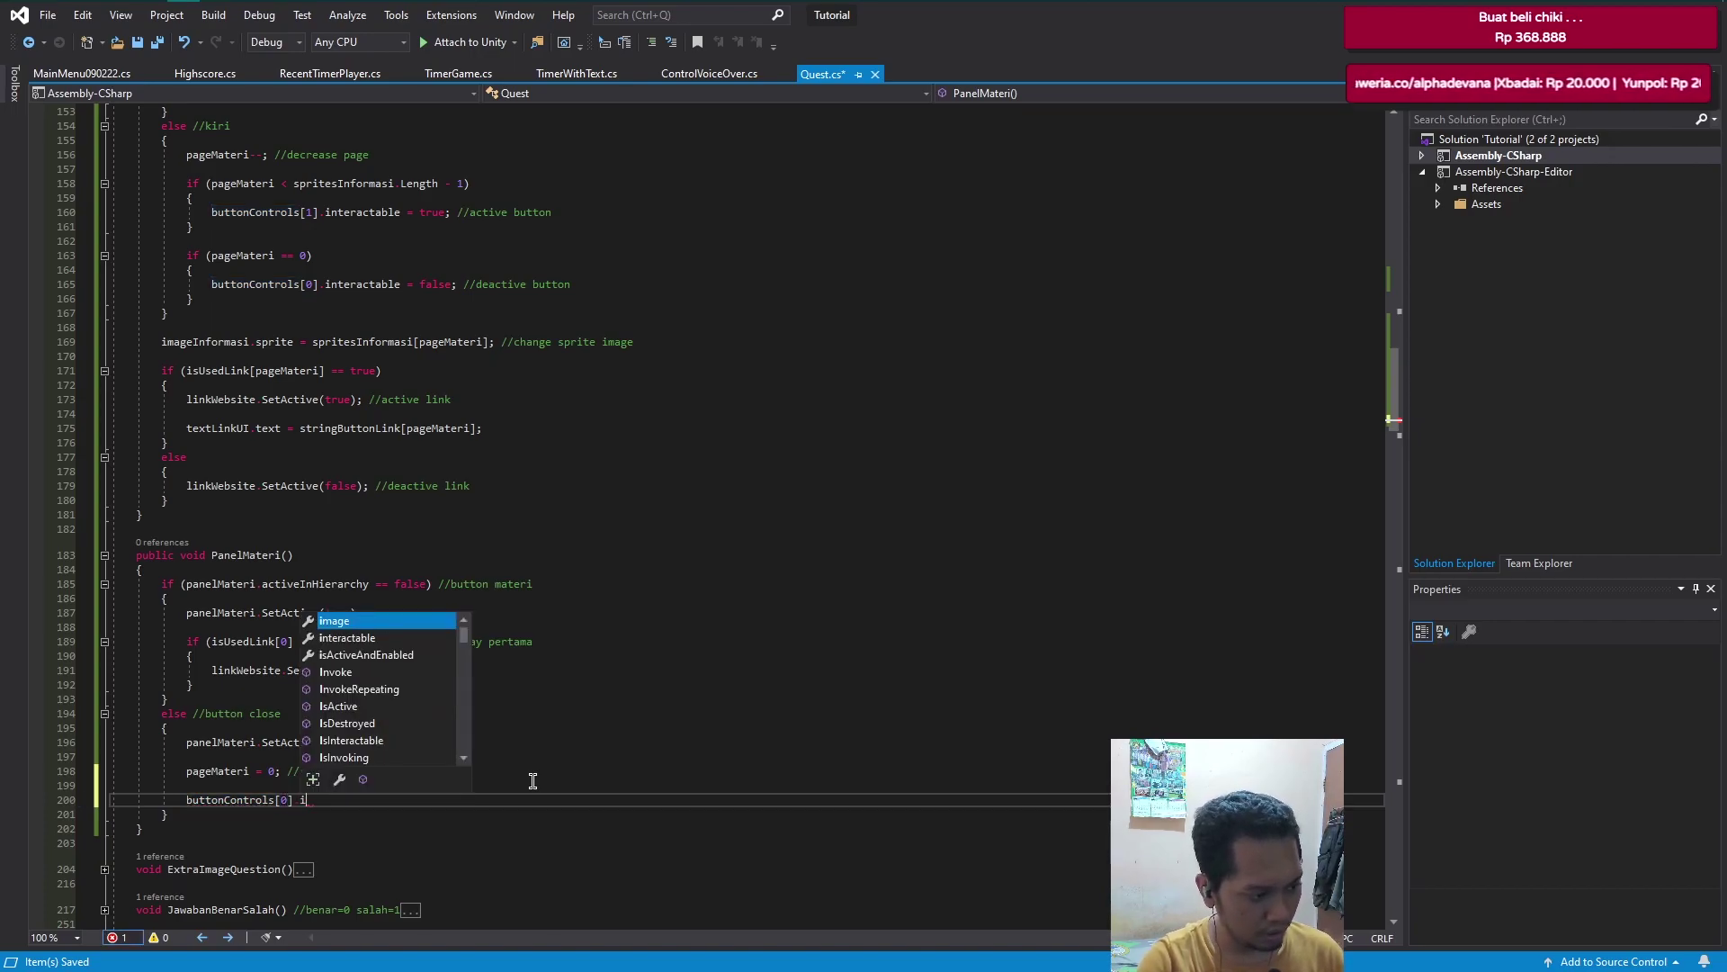
key("Down")
key("Tab")
type("=")
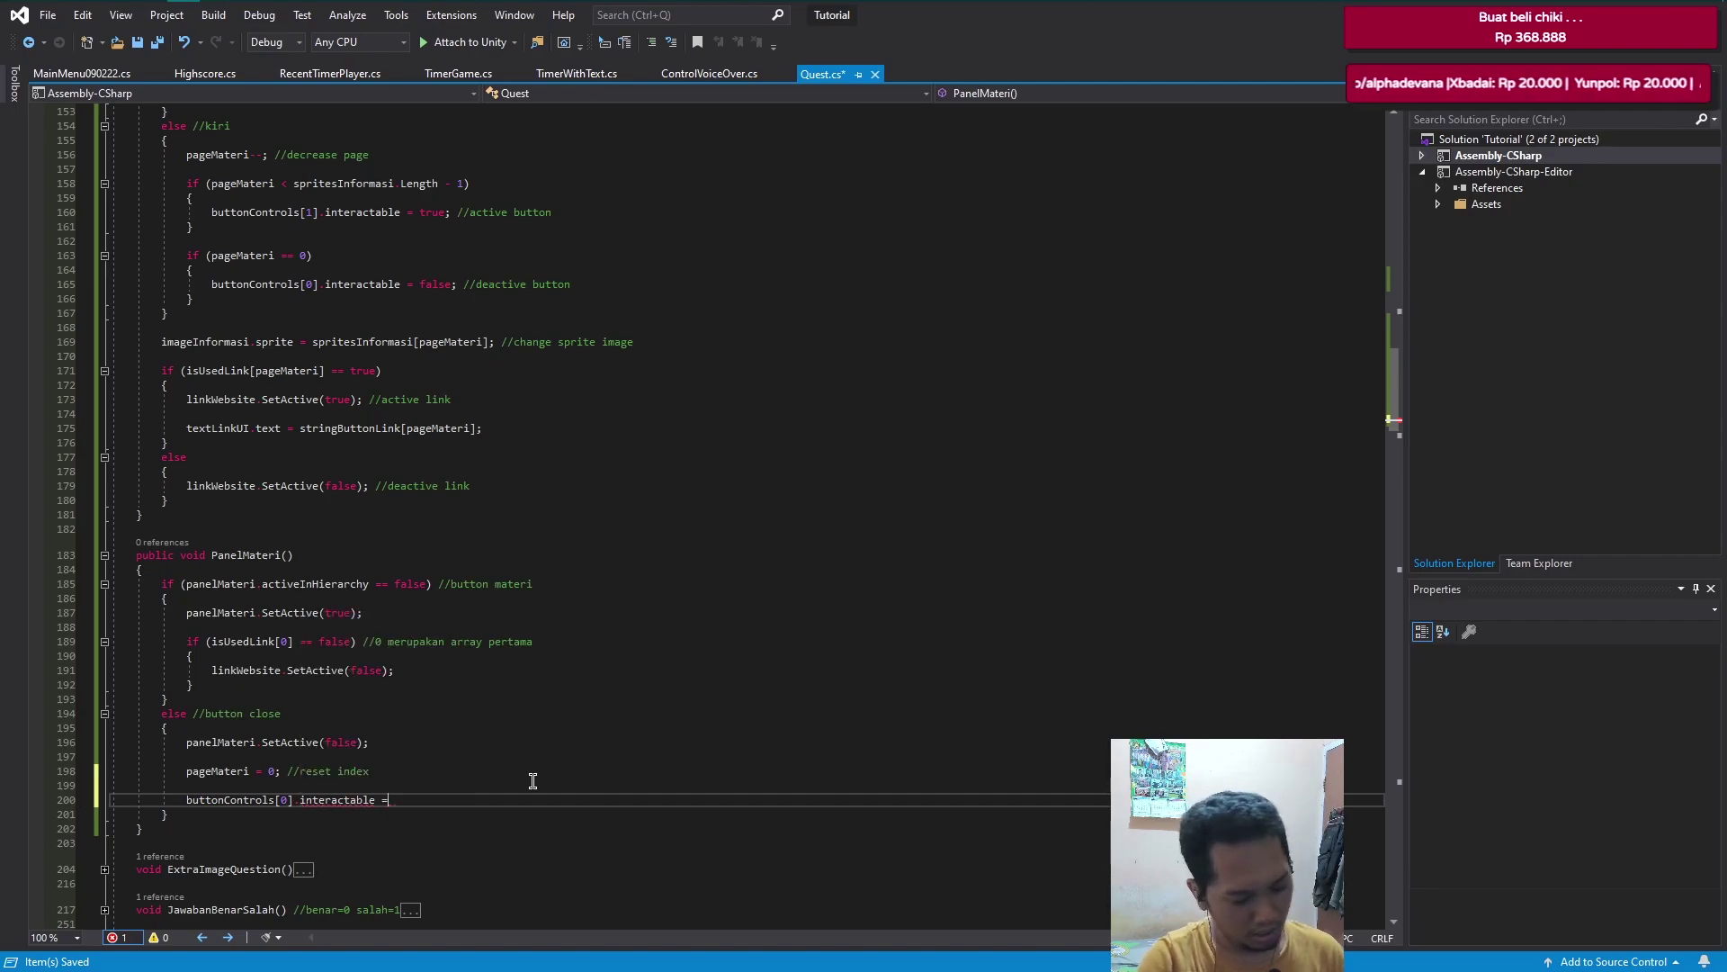
type(" fadeAnim")
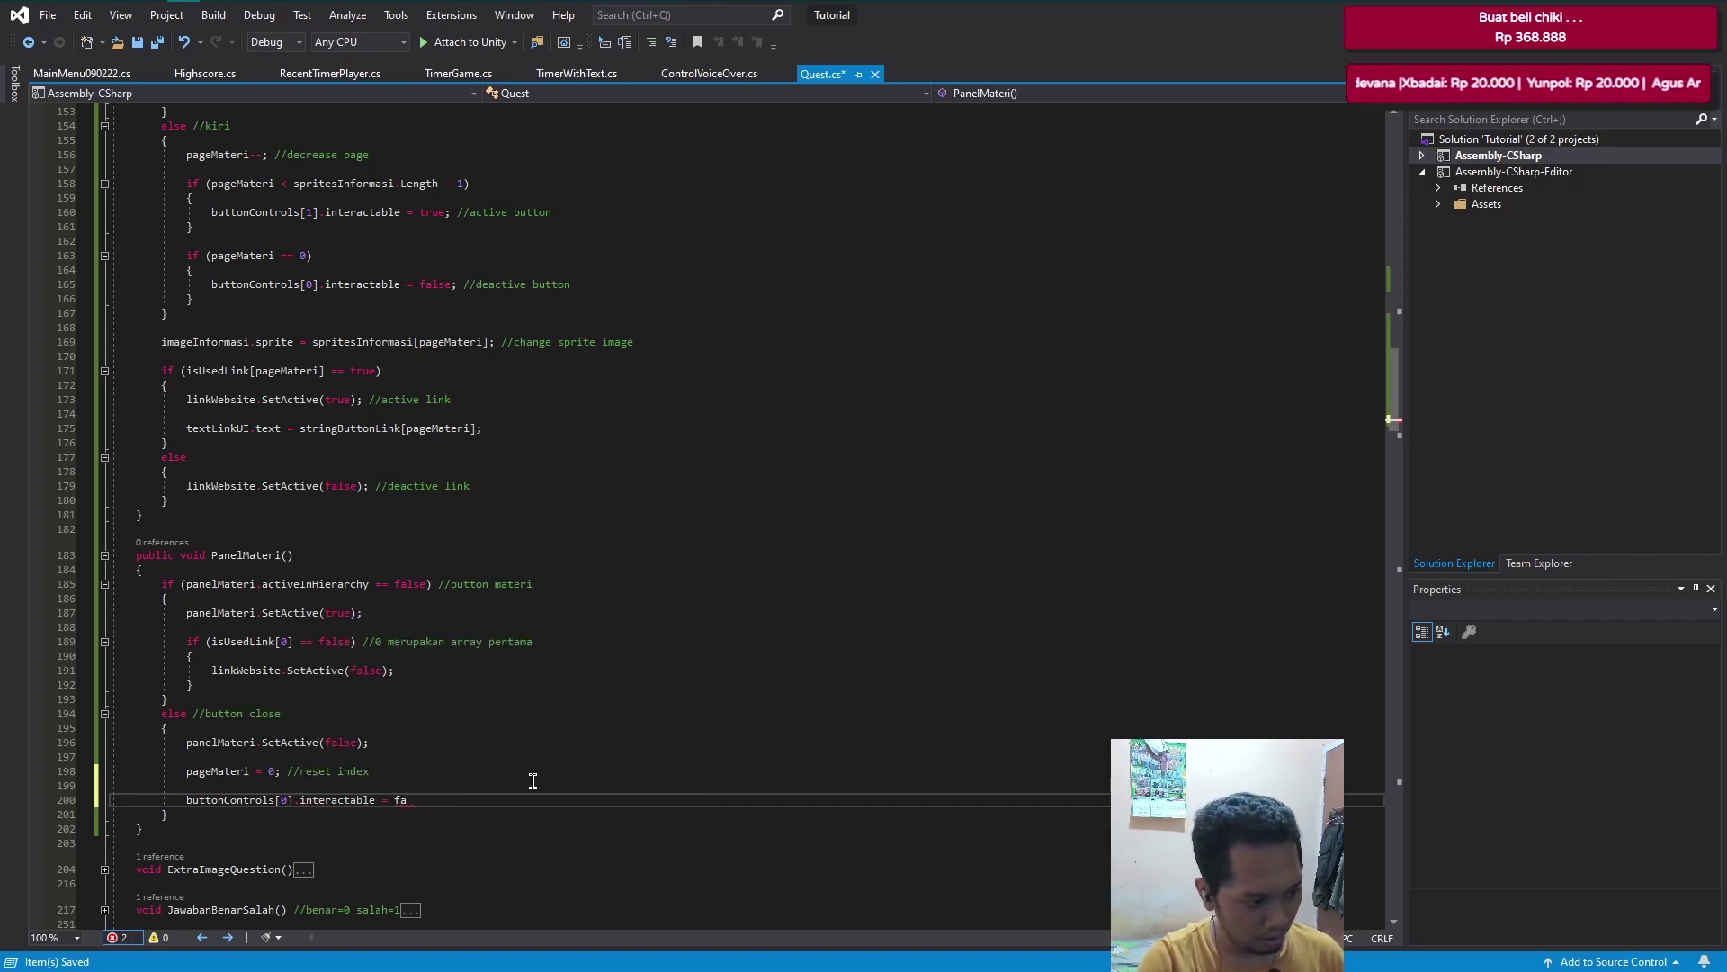
key("Tab")
type(";")
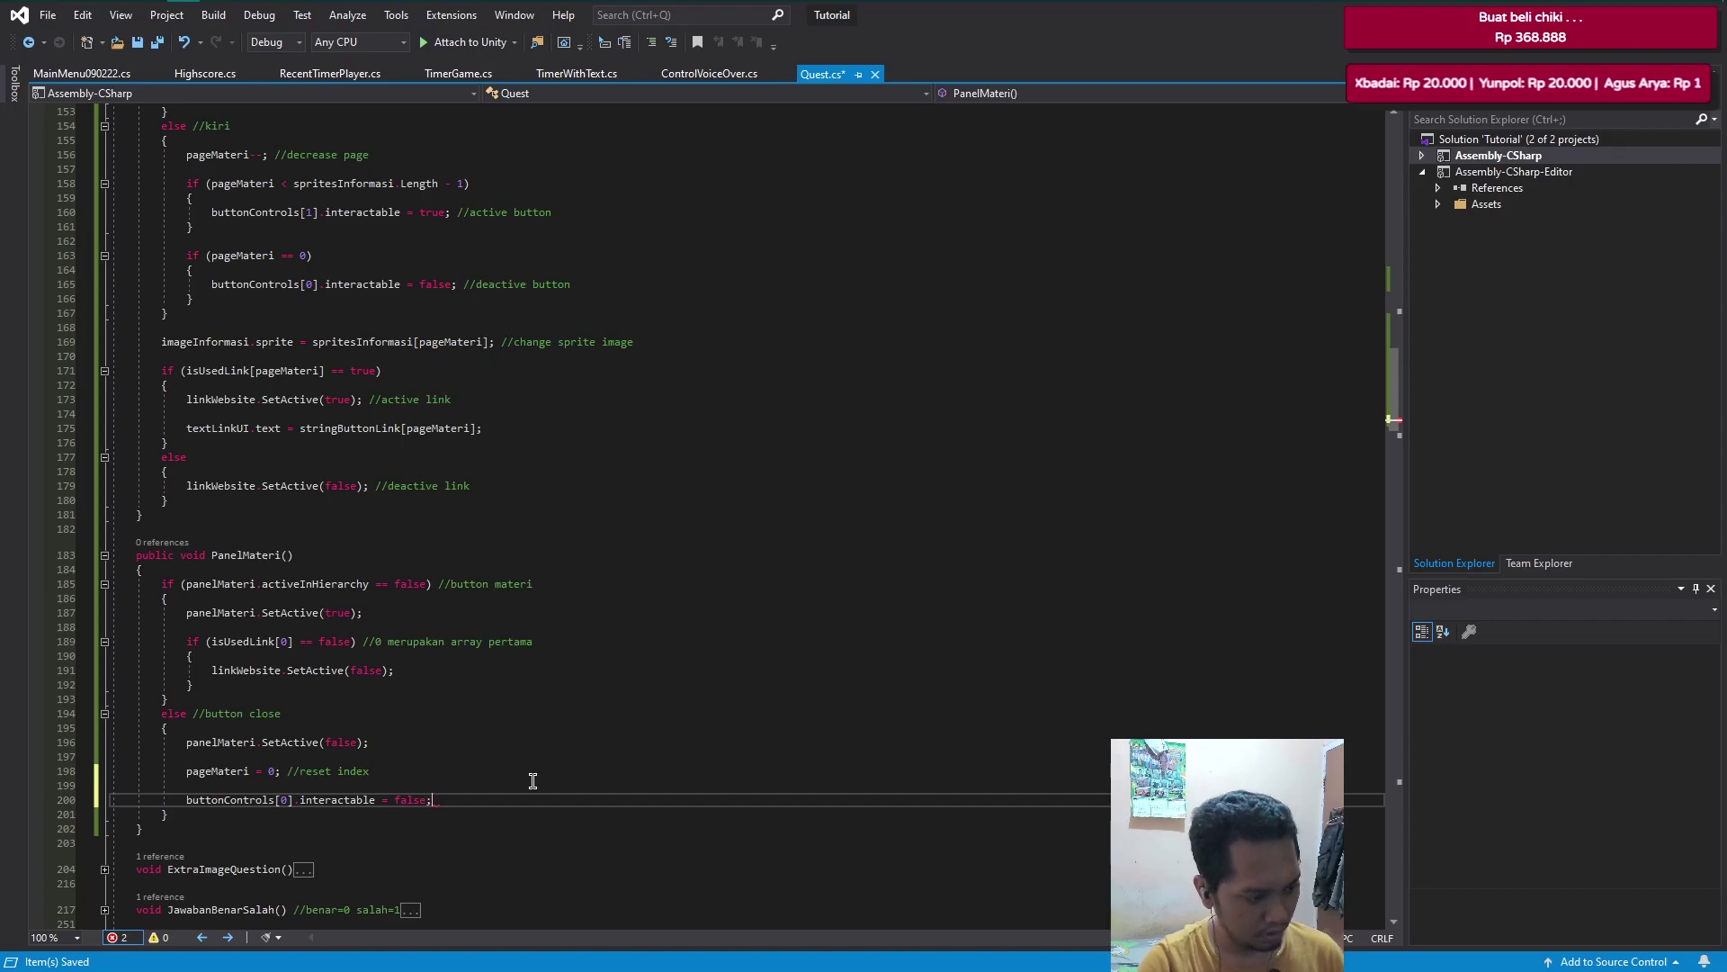
key("Return")
- Duplicate it as 'buttonControls[1].interactable = true;' and remove the blank line above the button statements
type("buttonControls[0].interactable = false;")
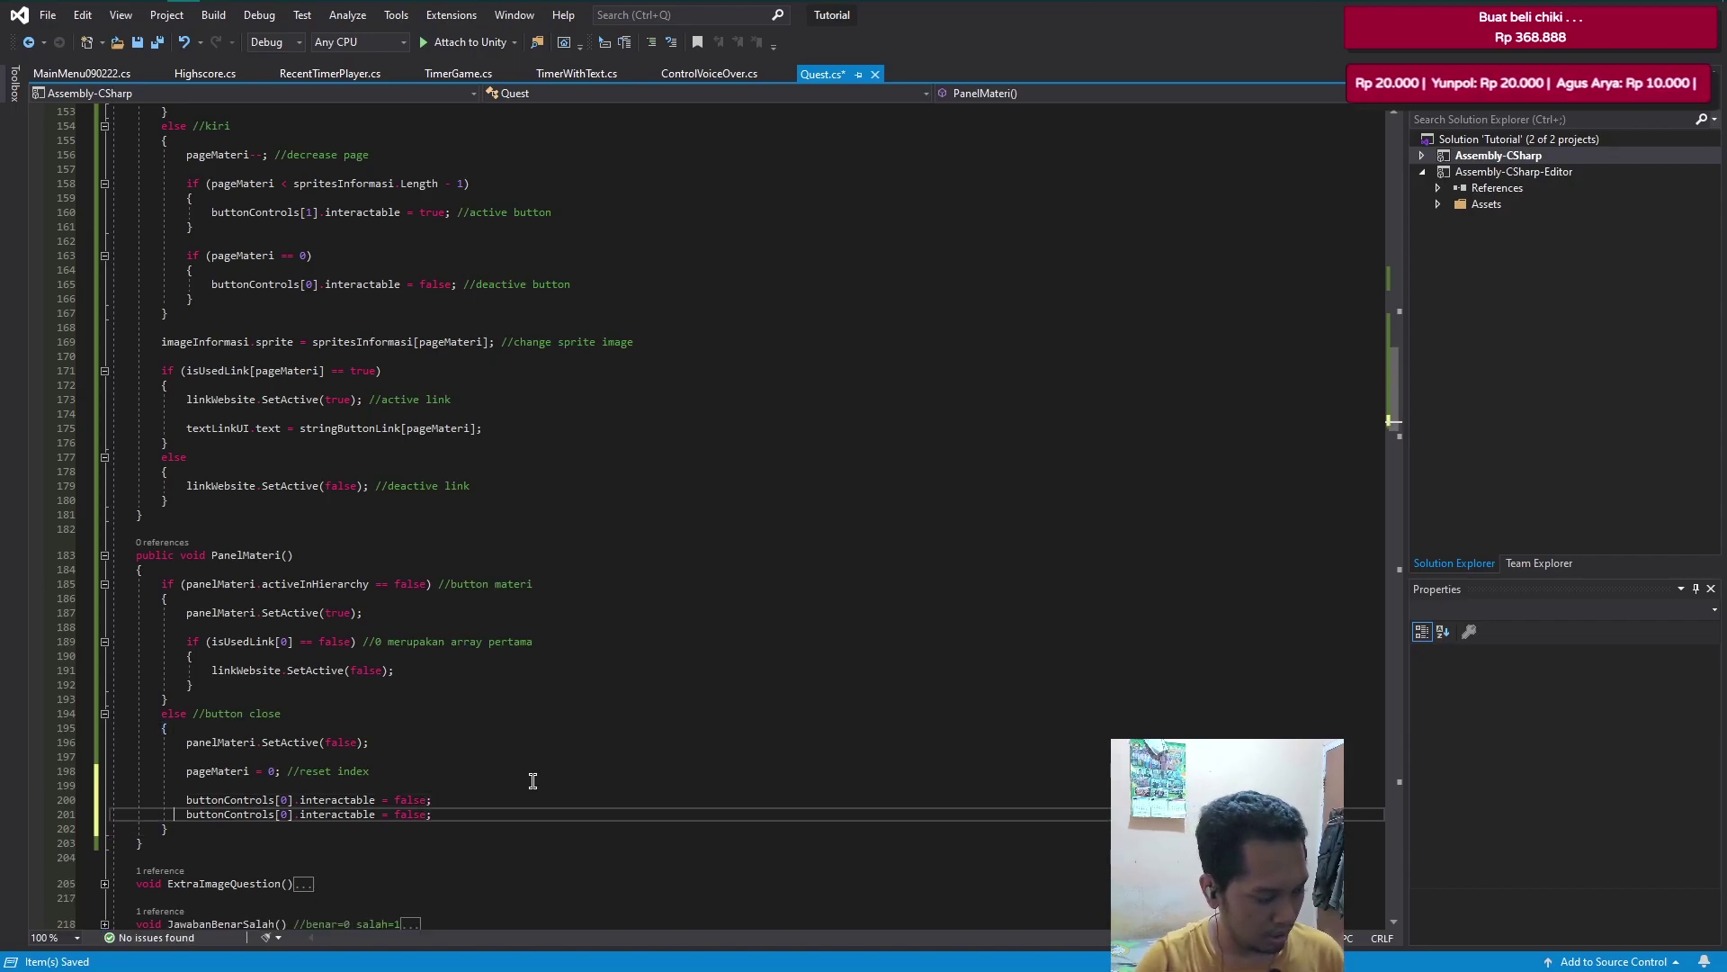
key("BackSpace")
type("1")
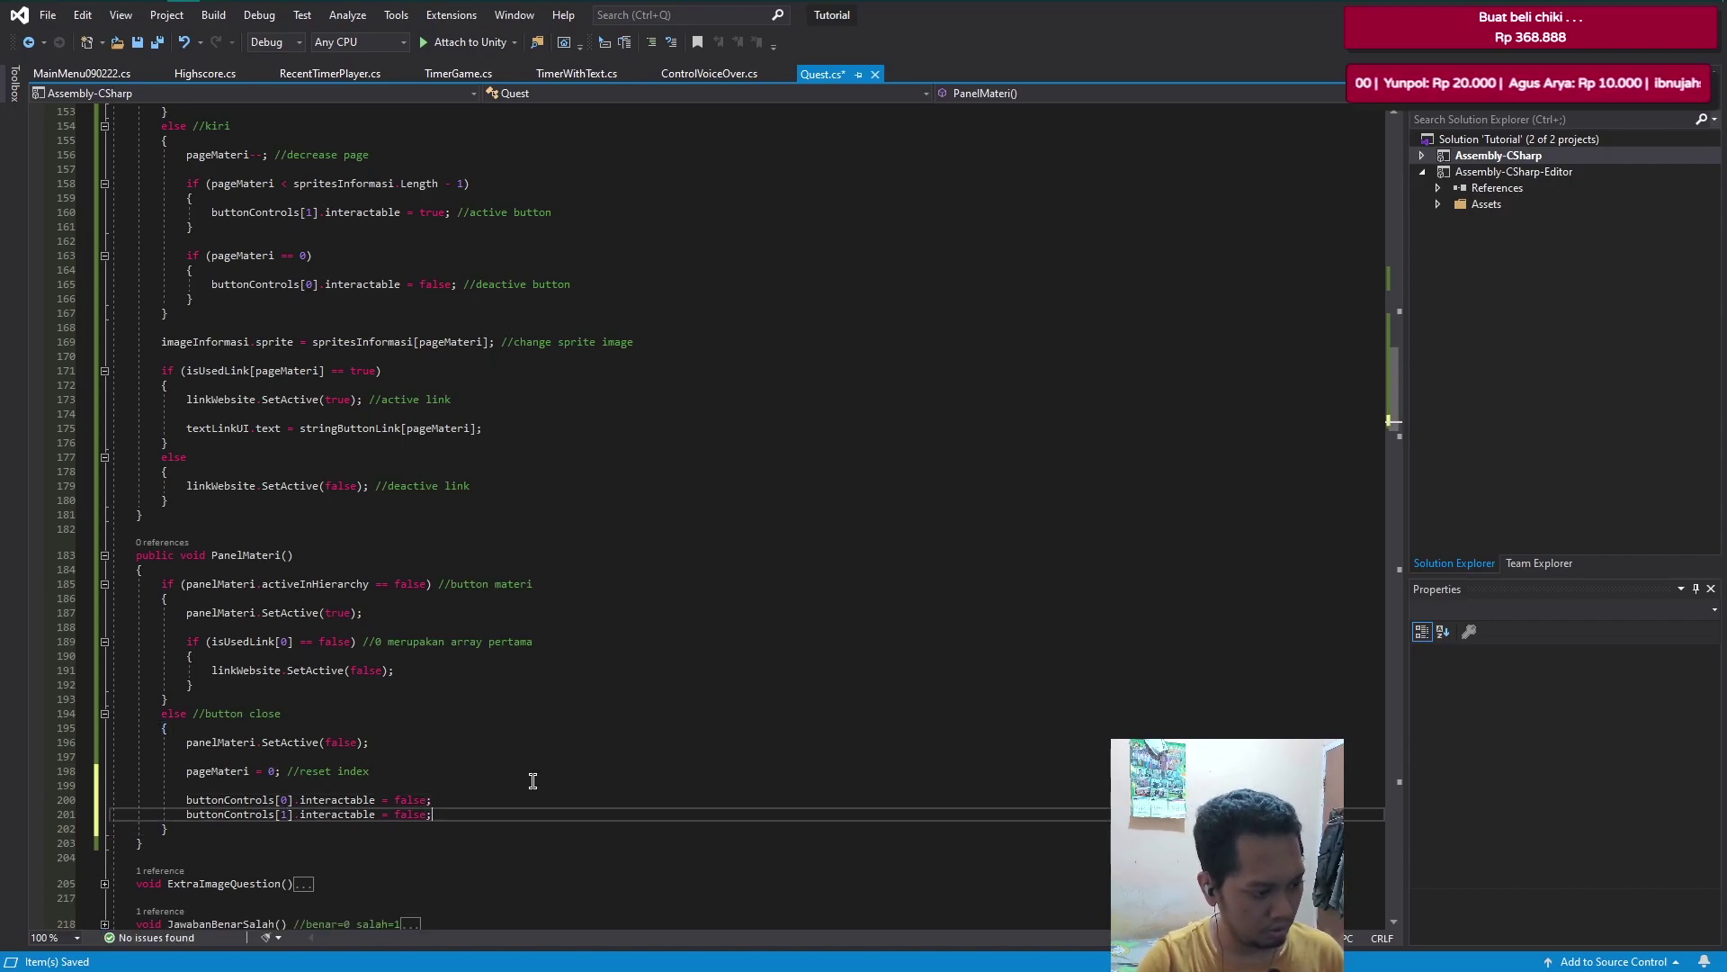
key("Left")
key("shift+Left")
key("shift+Left")
type("true")
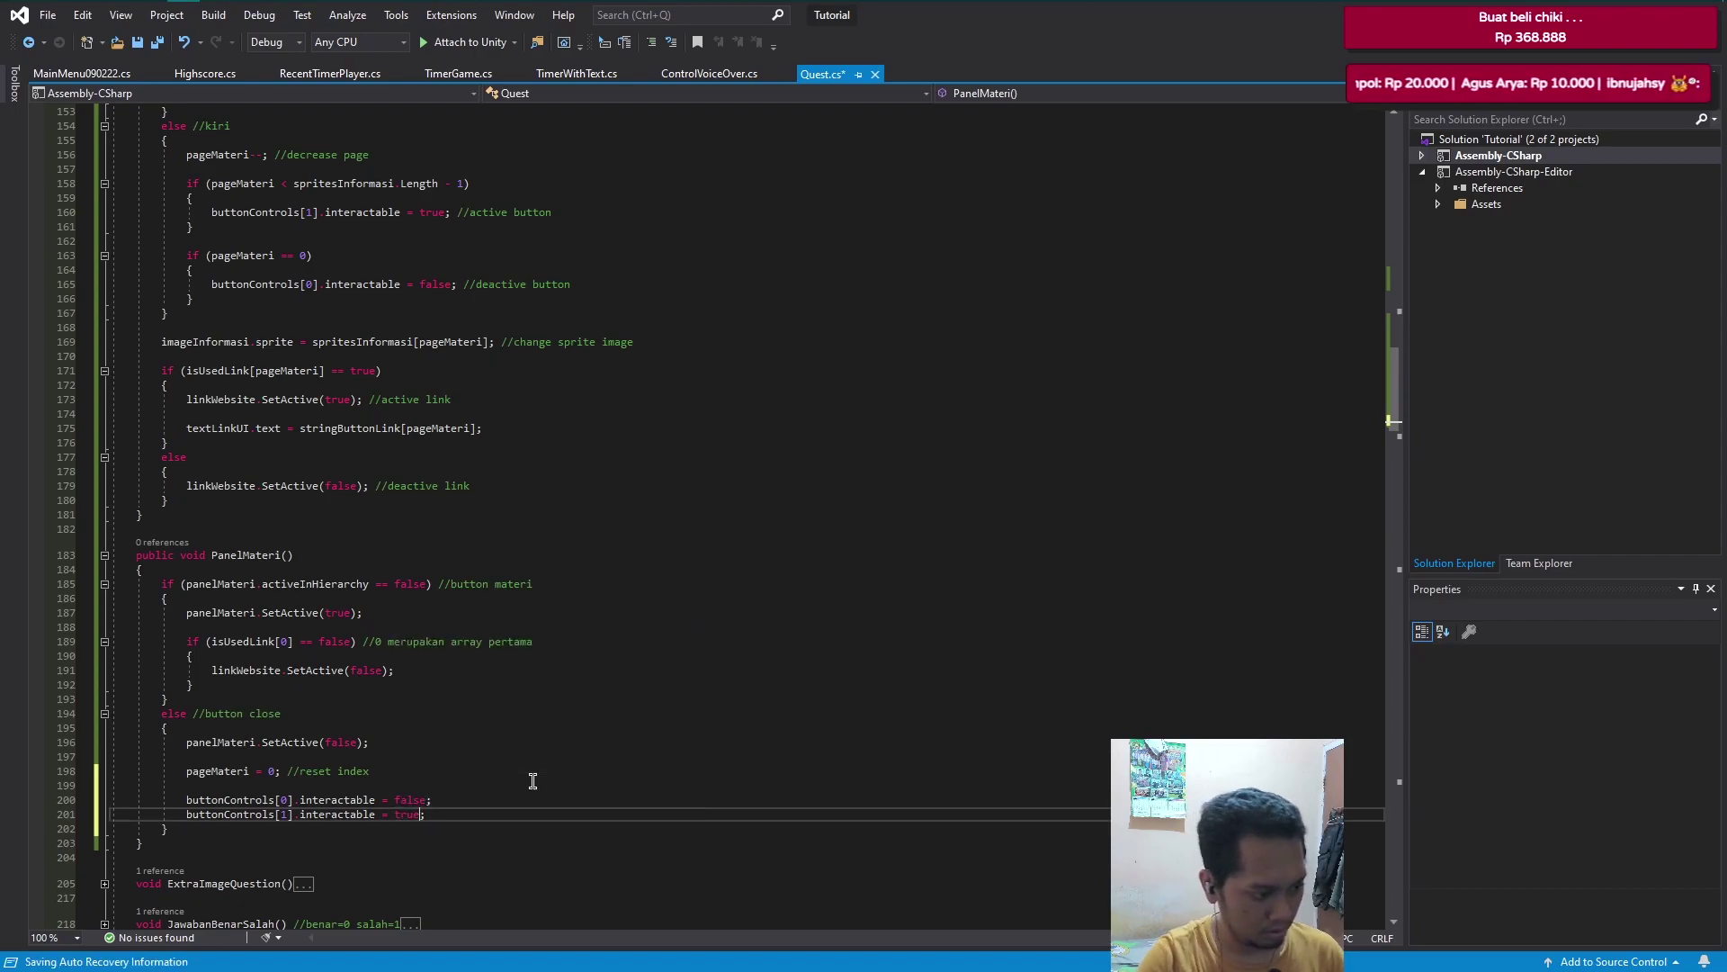
key("Up")
key("Up")
key("Down")
key("Down")
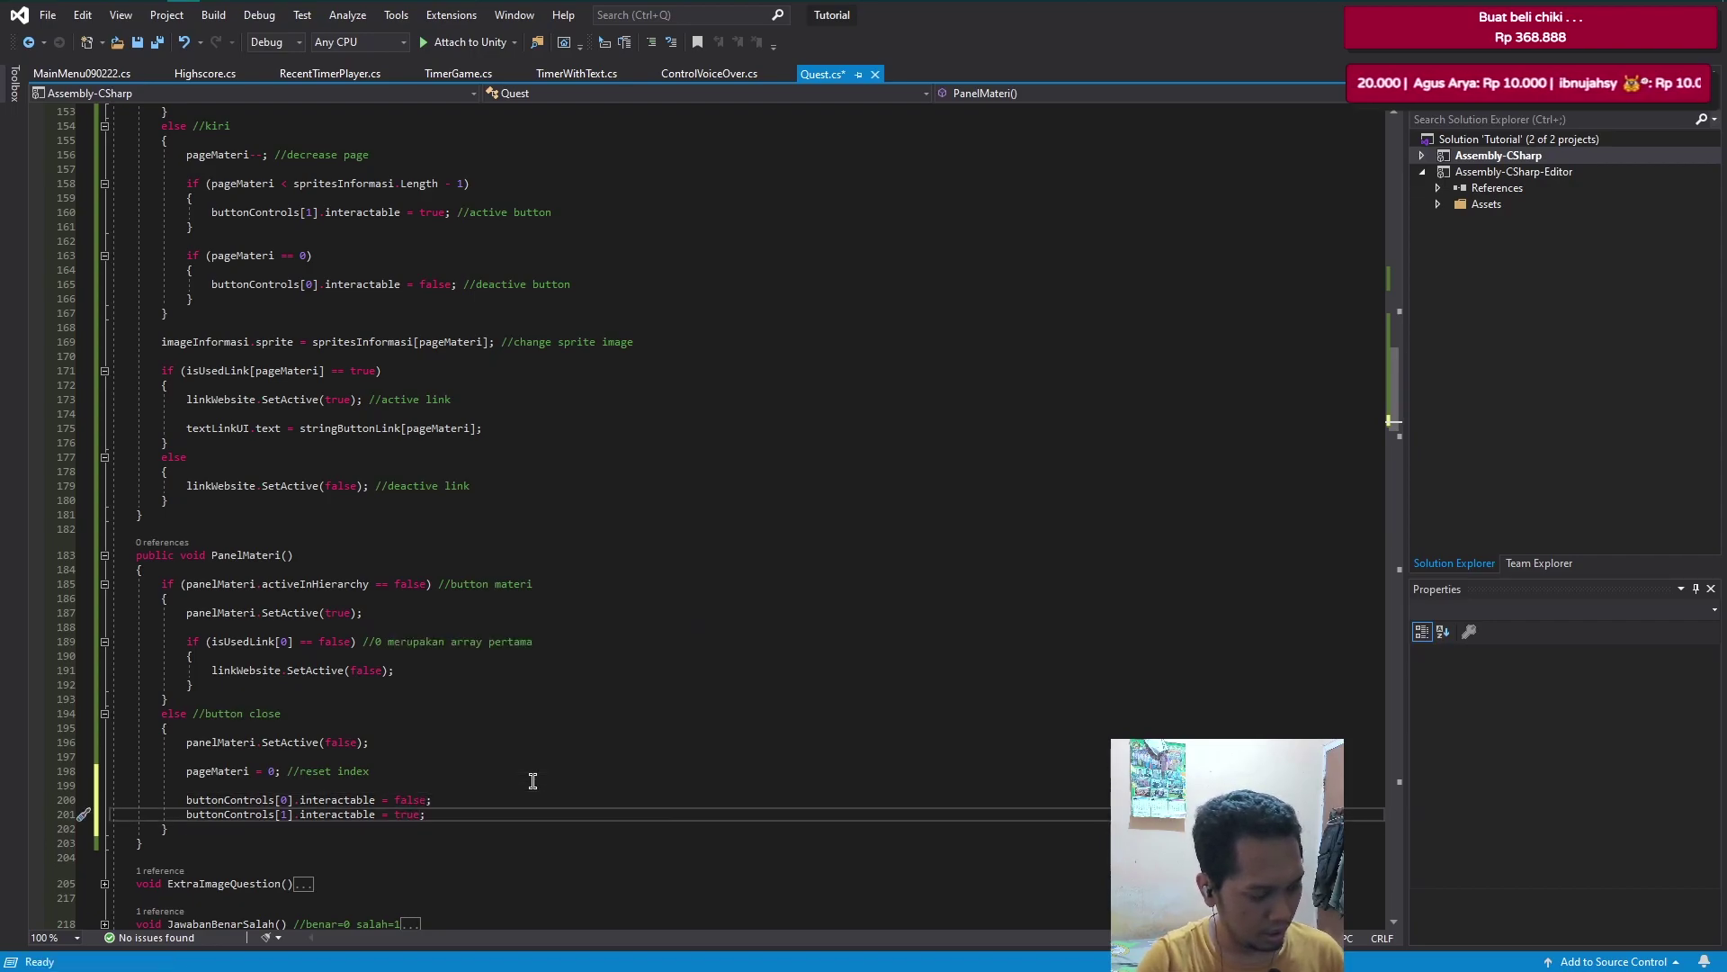
key("Up")
key("Up")
key("Down")
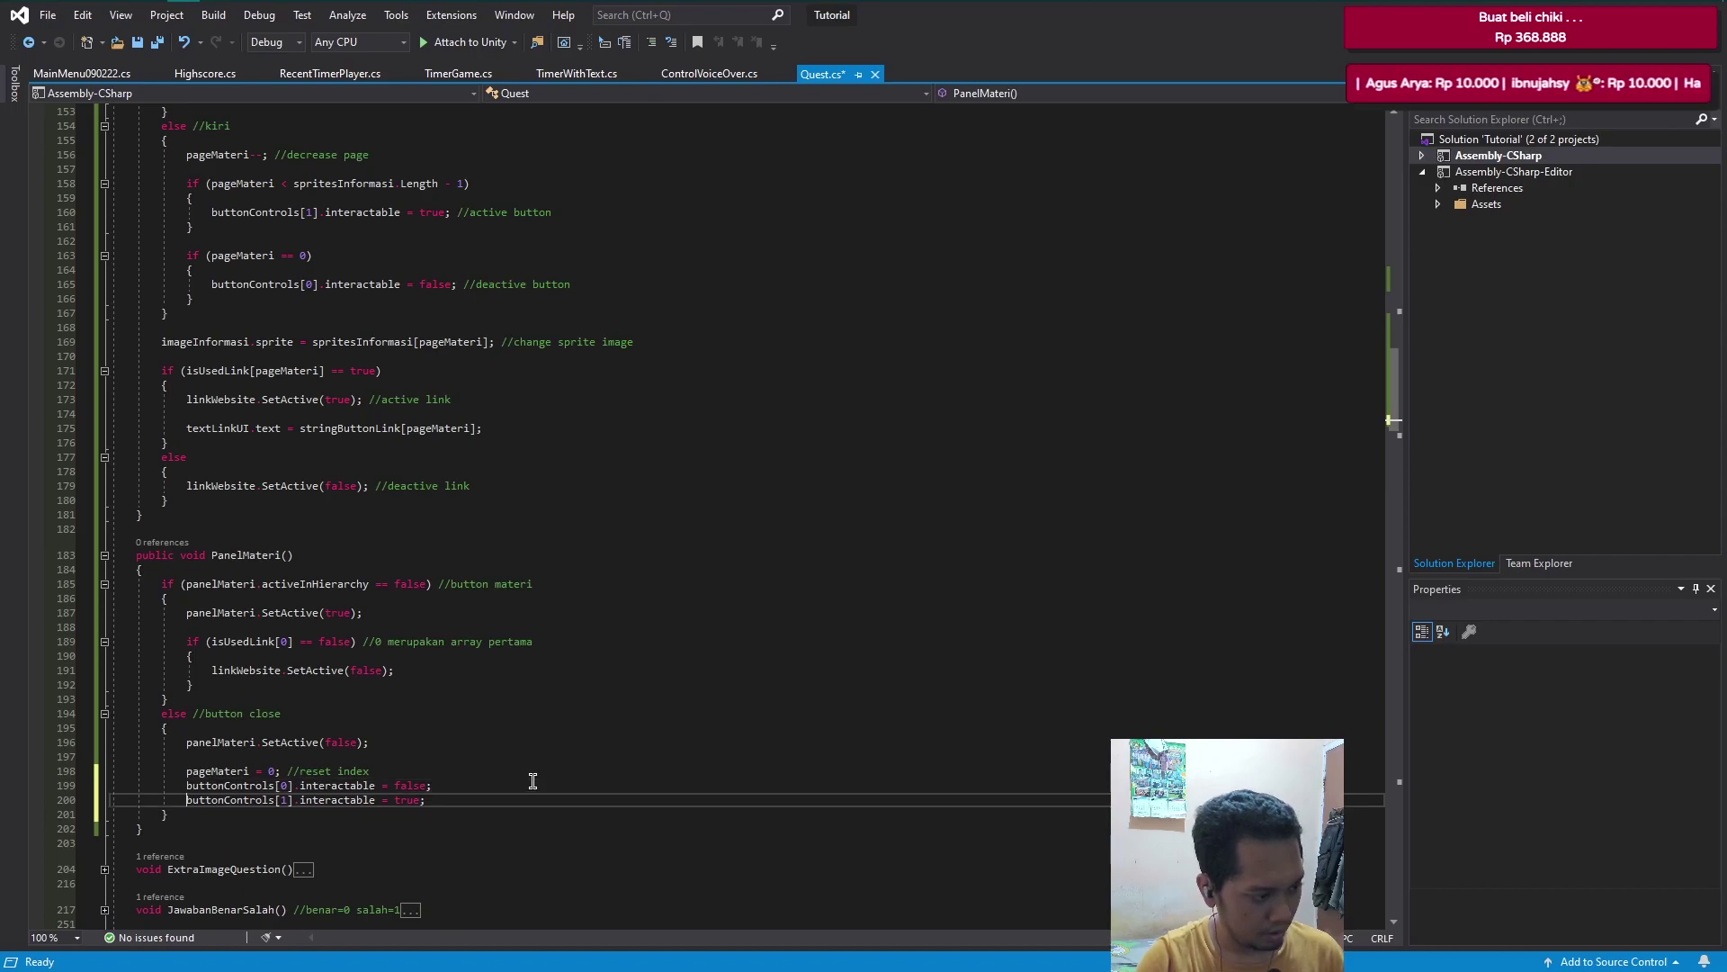
key("Up")
key("Up")
key("Down")
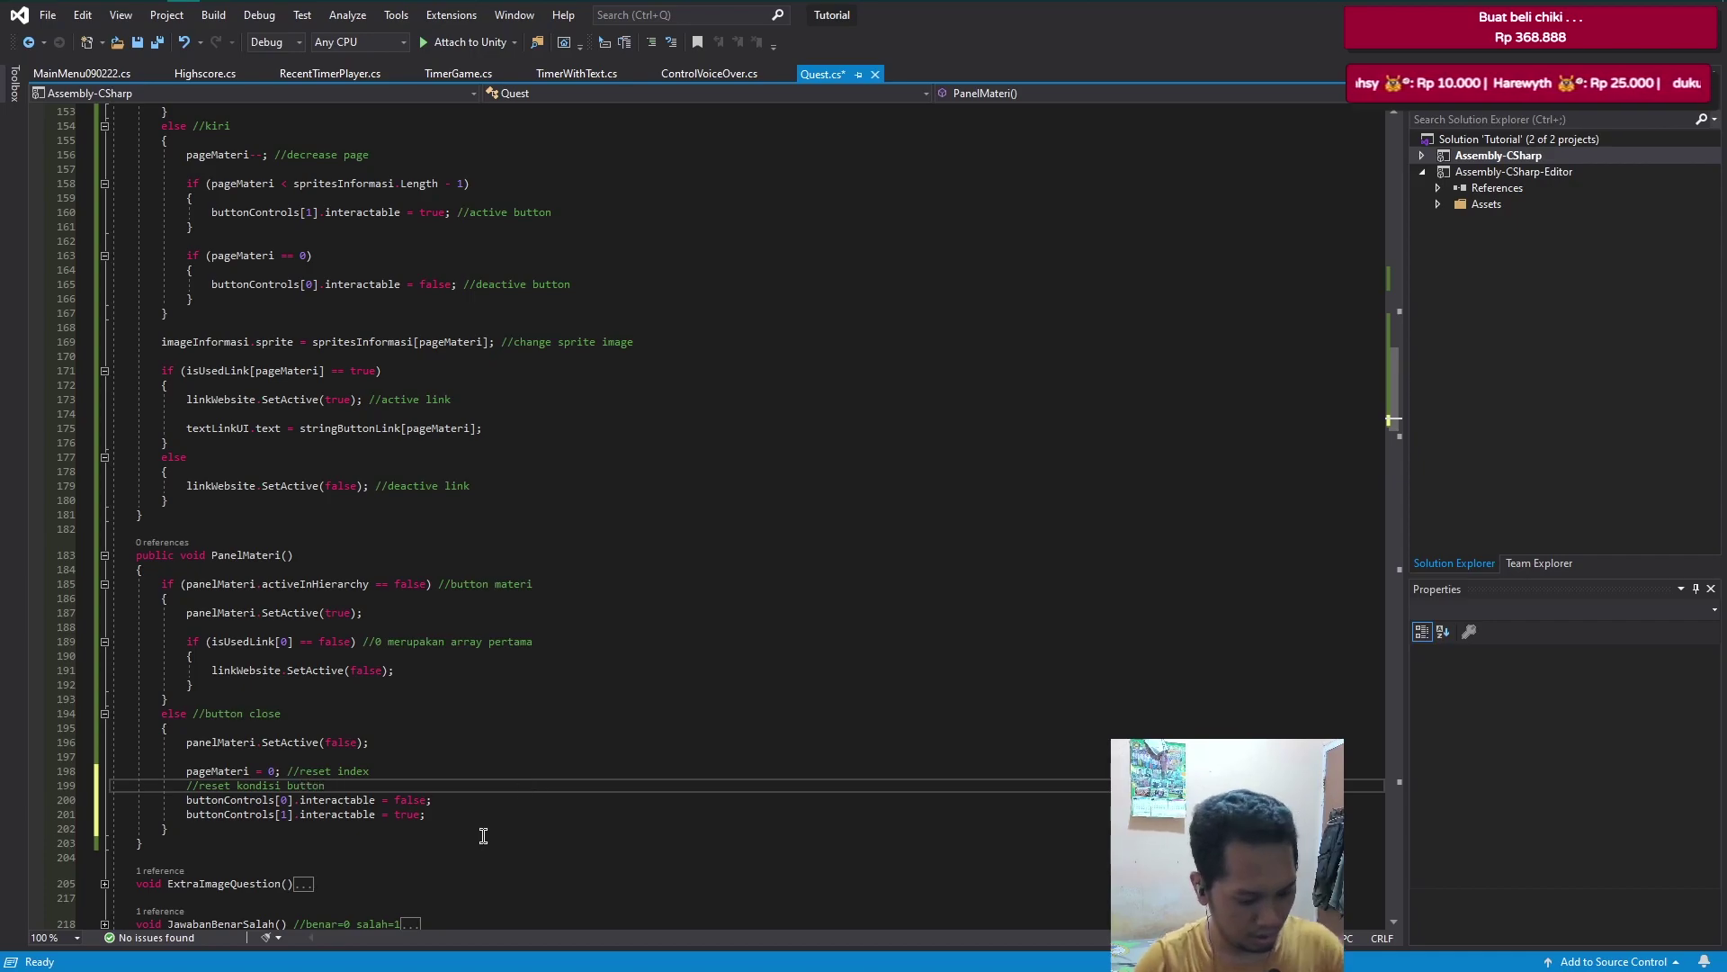
- Add comments to the two button statements and save Quest.cs
left_click(489, 798)
type("//button left")
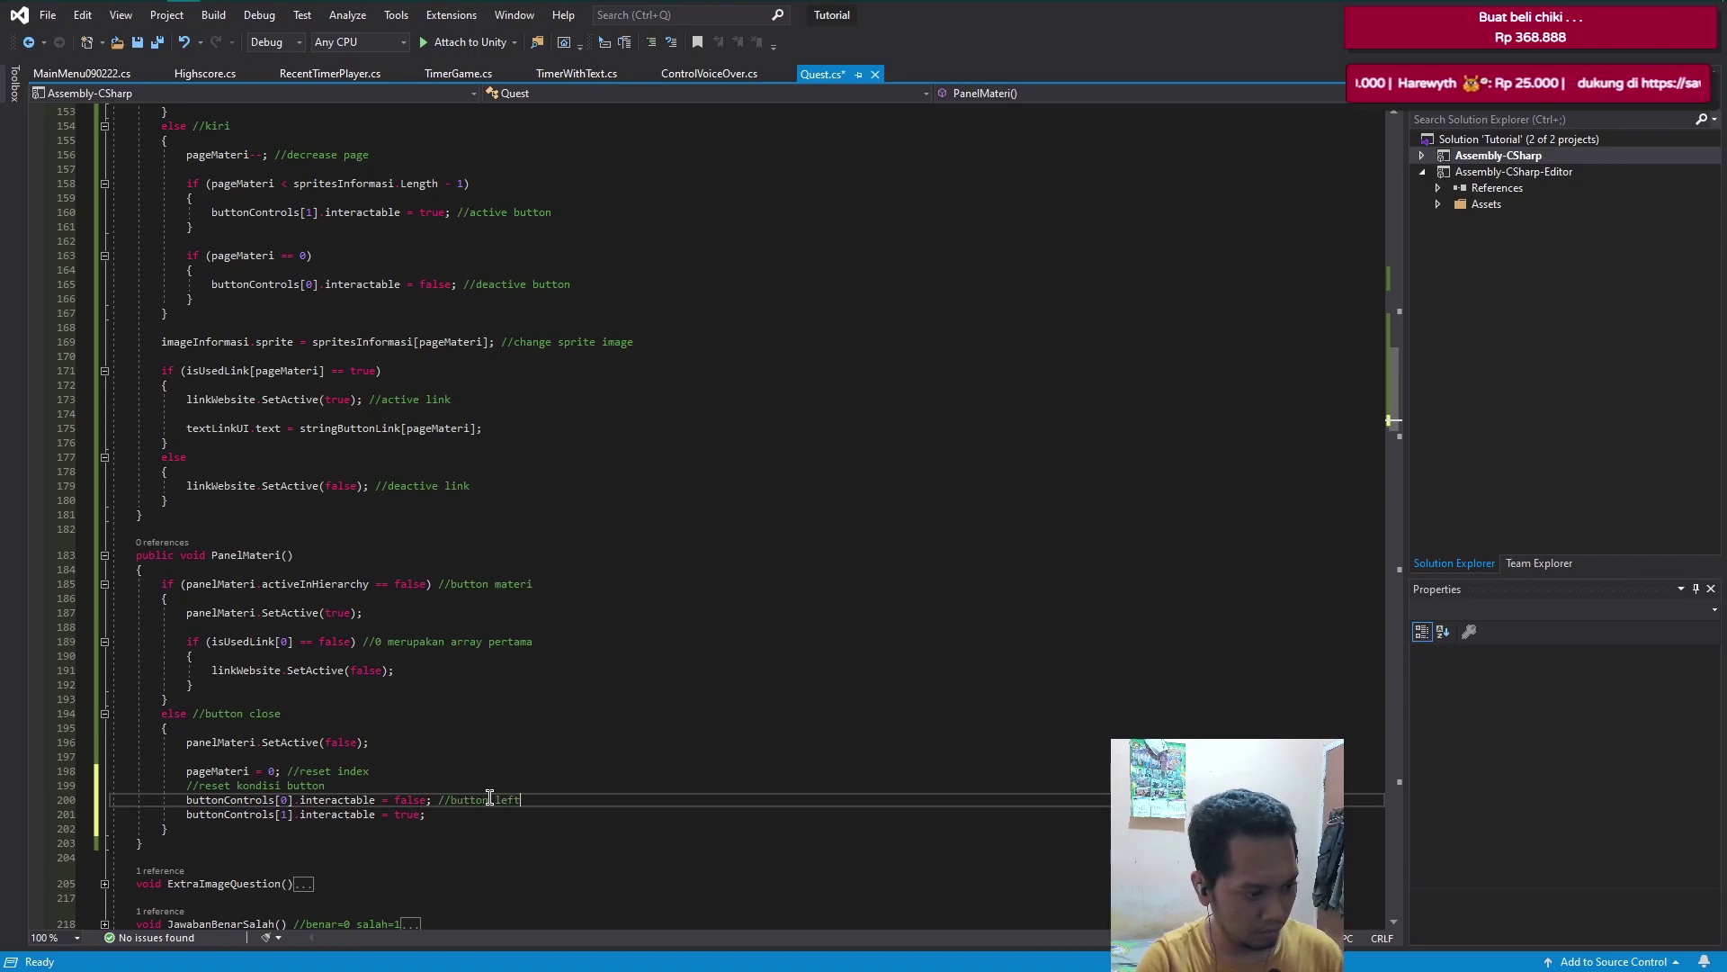
key("Down")
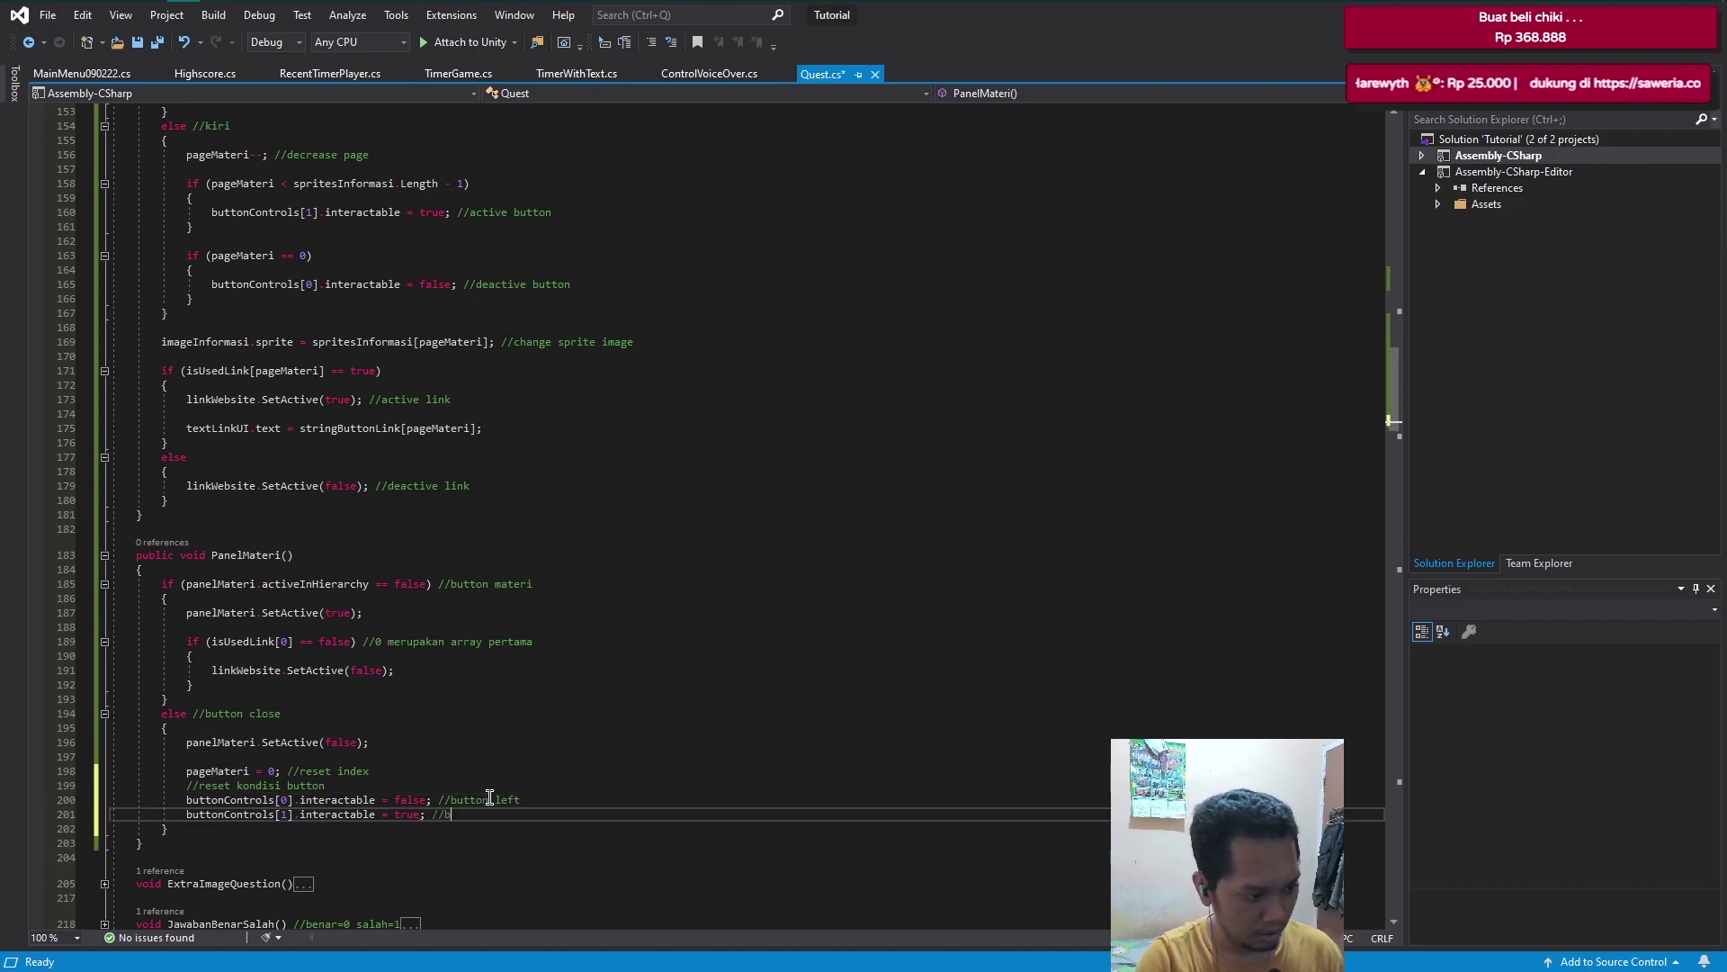
key("BackSpace")
key("BackSpace")
type("utton right")
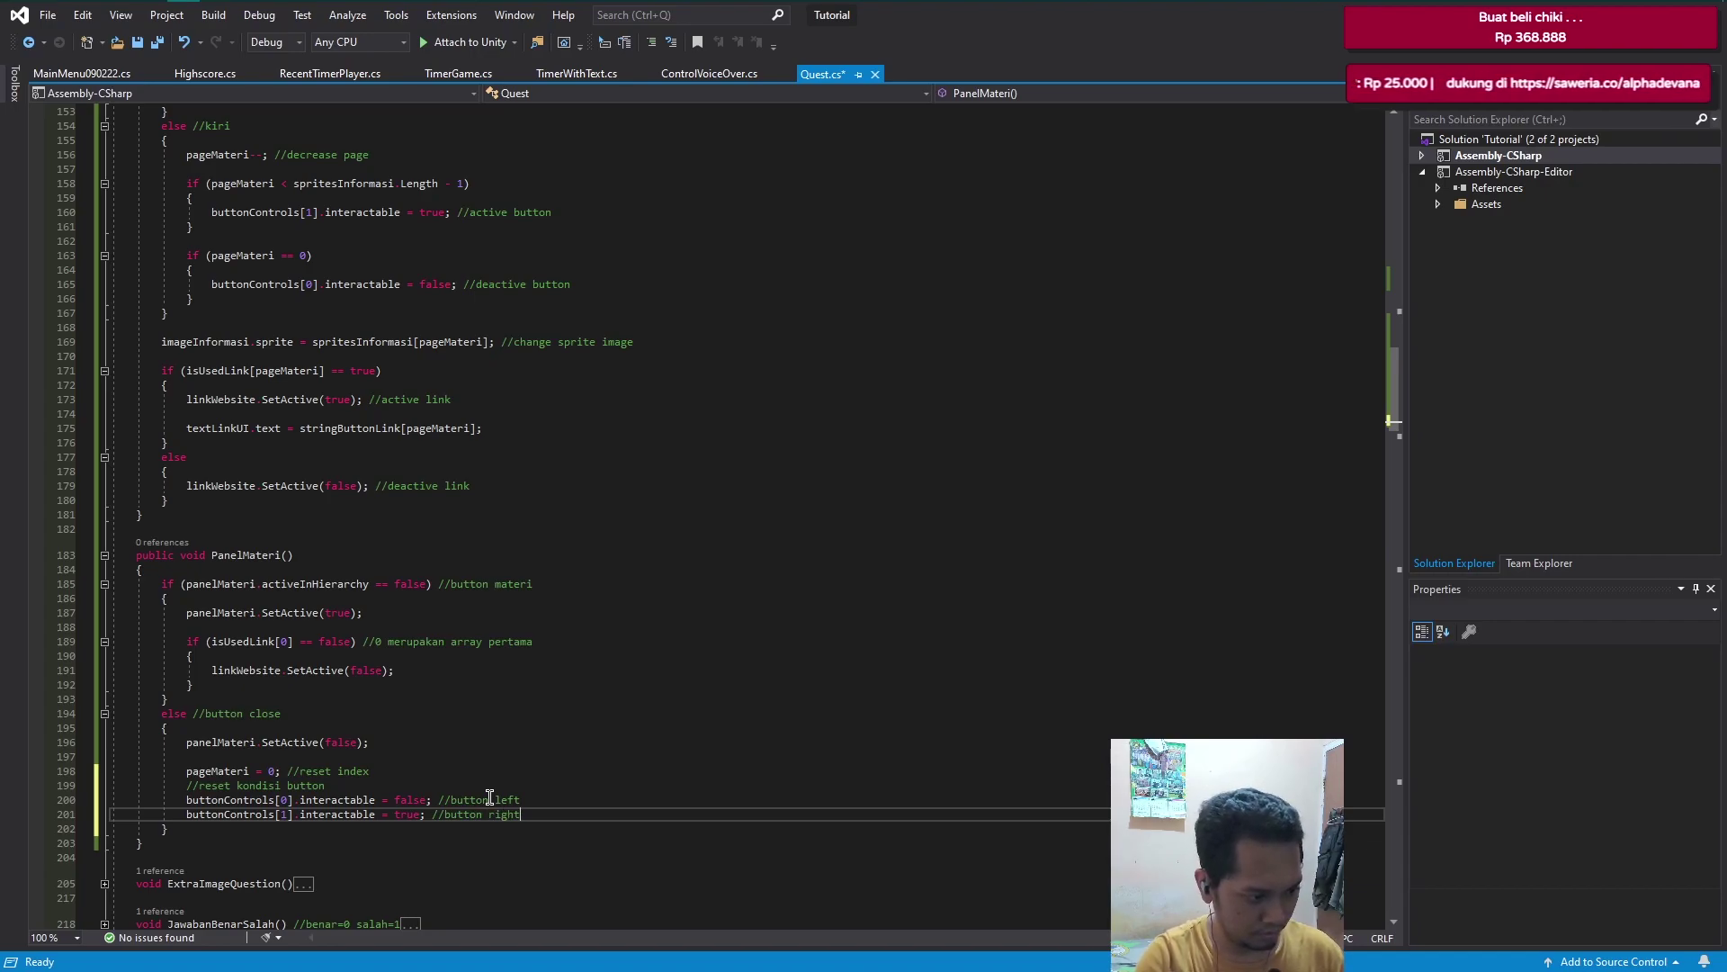
key("ctrl+s")
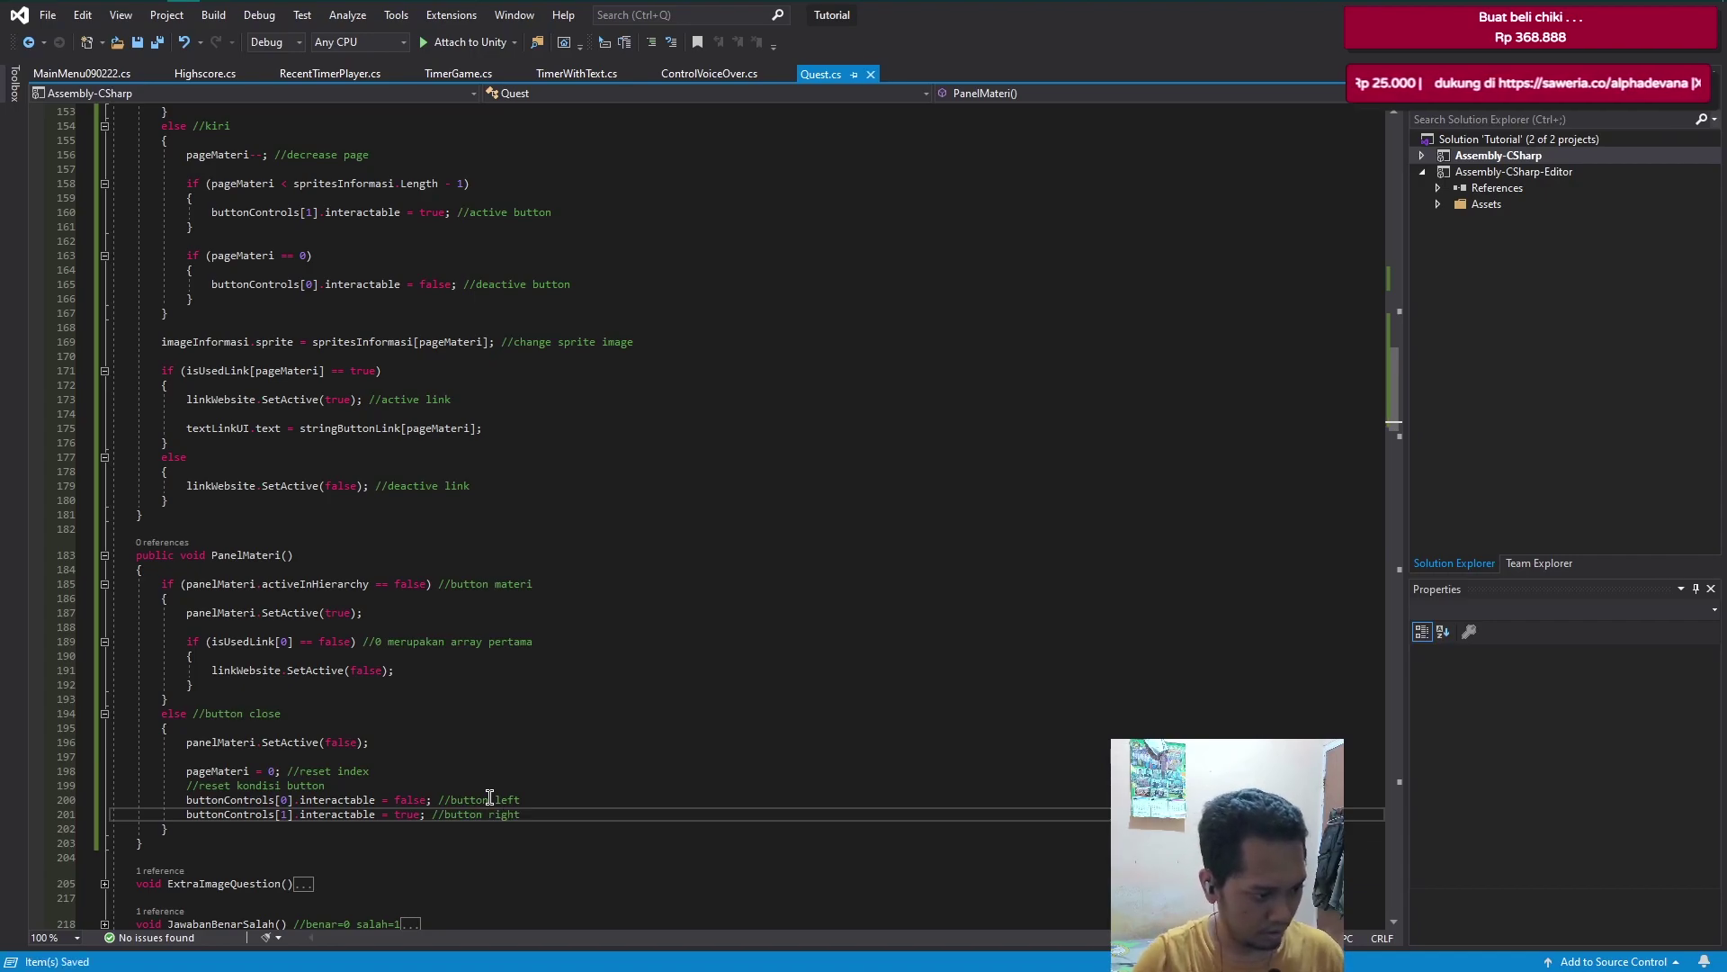
mouse_move(162, 8)
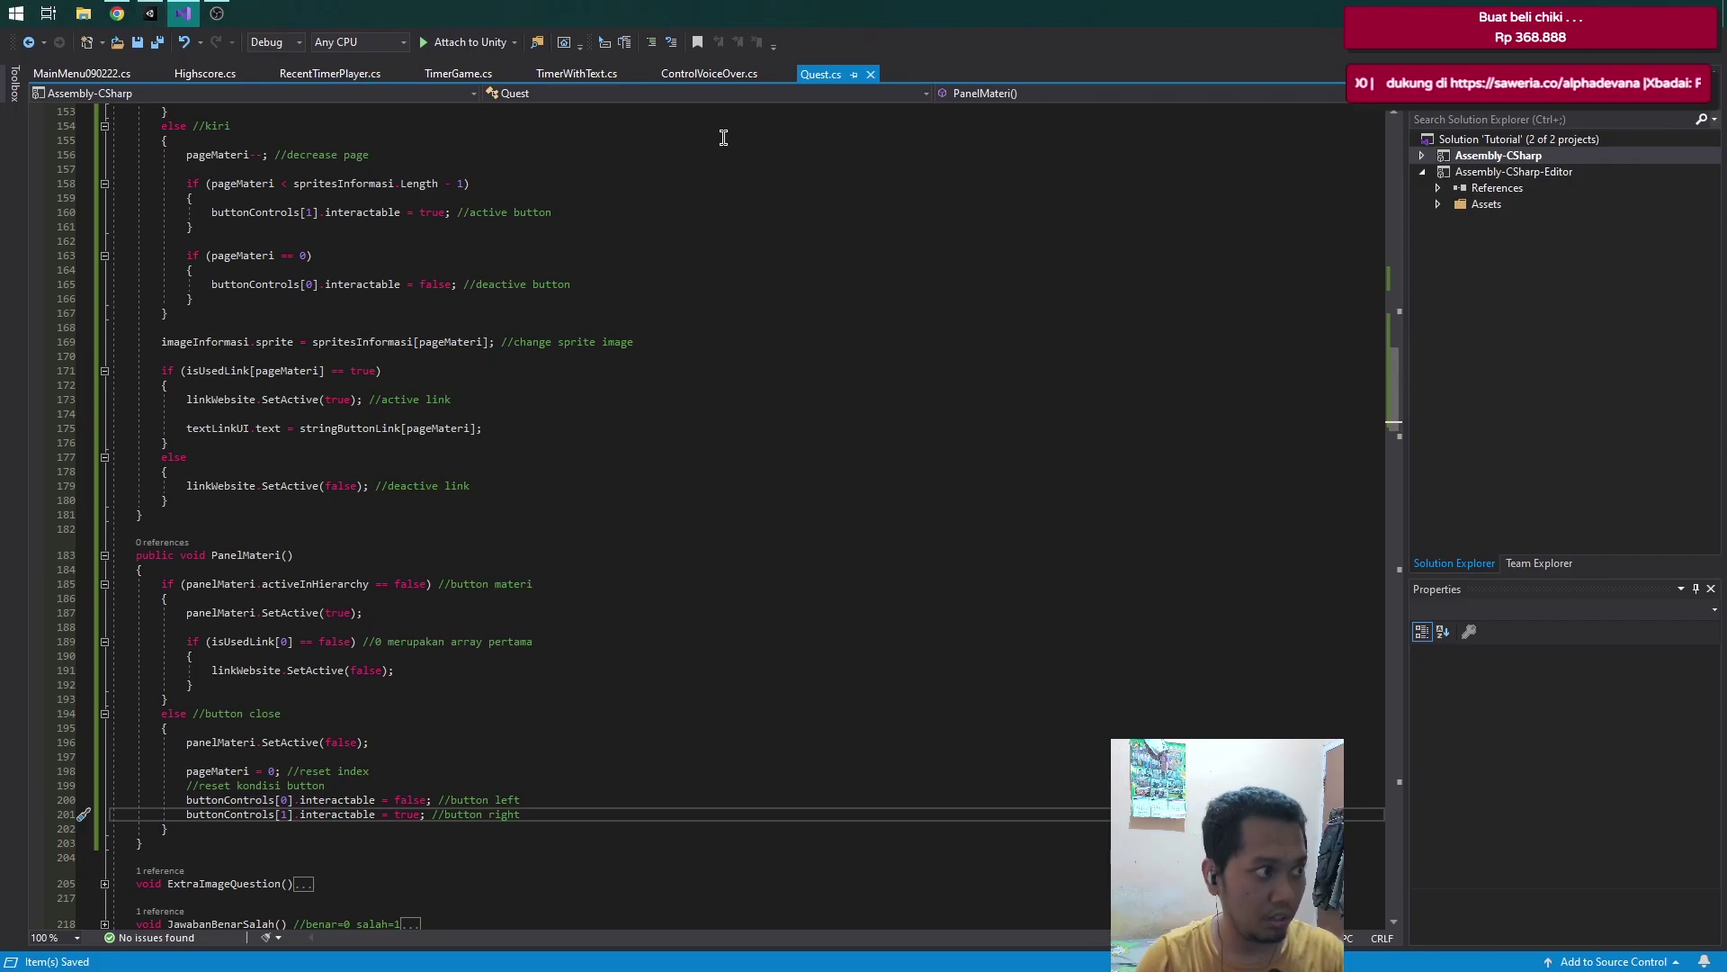
- Start play mode in Unity, open the Materi / Informasi panel and page forward to Soal 4
left_click(155, 12)
left_click(814, 54)
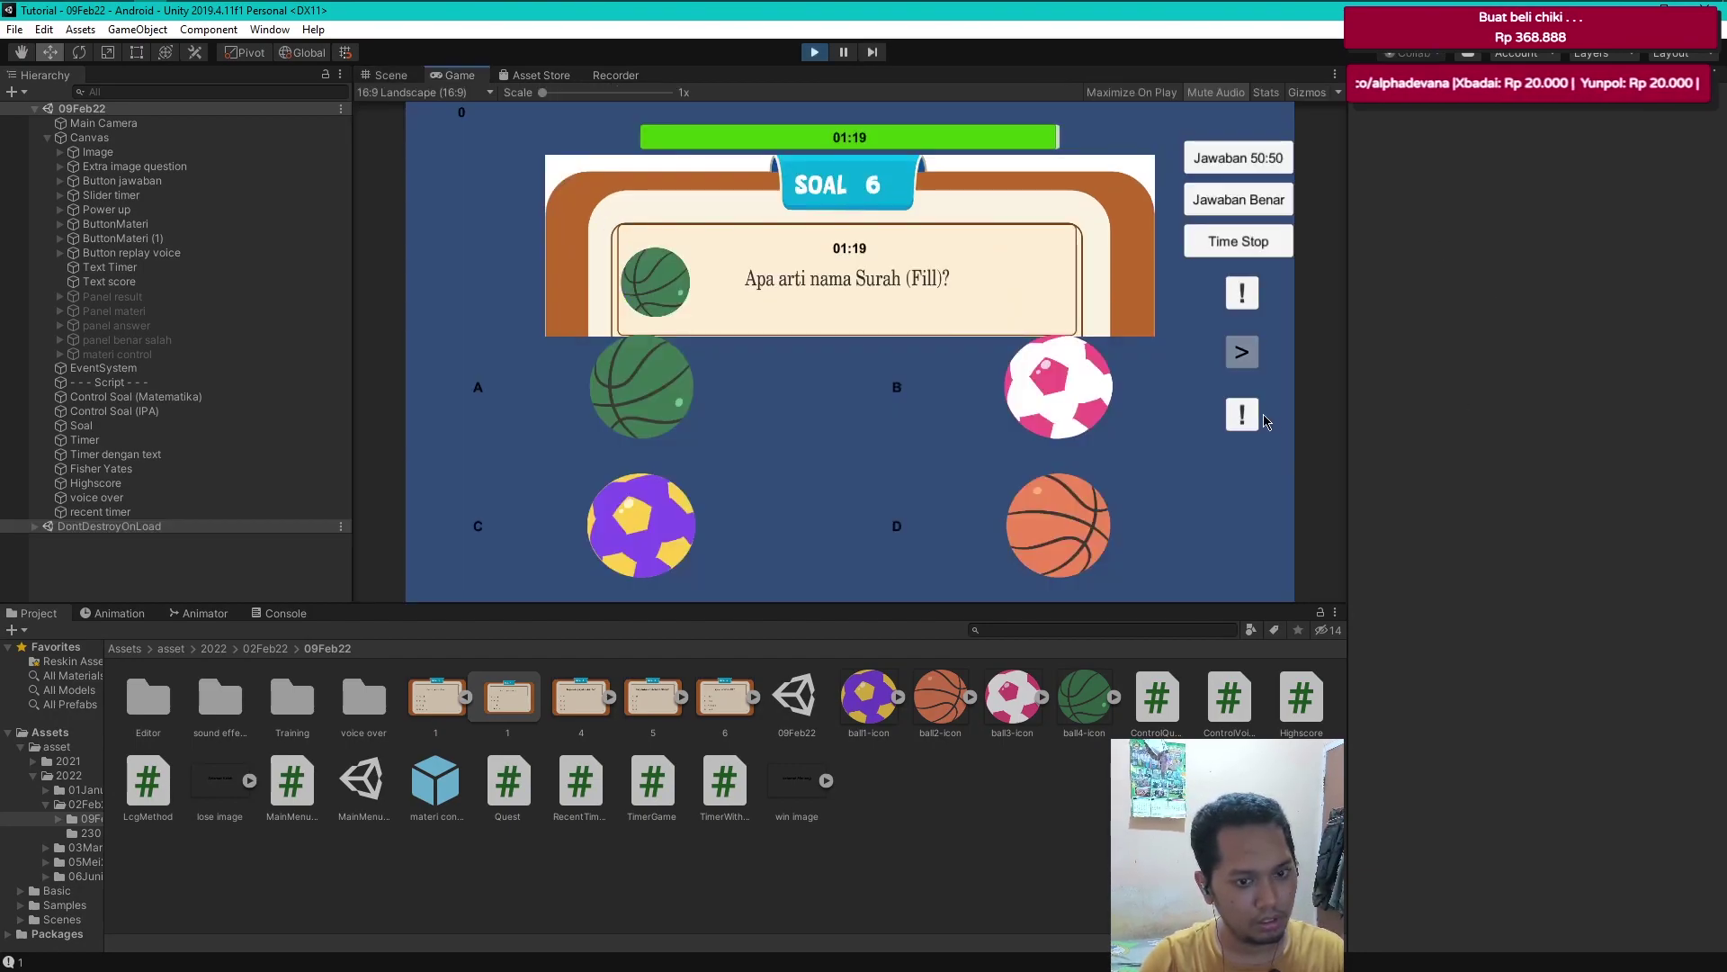
left_click(1240, 414)
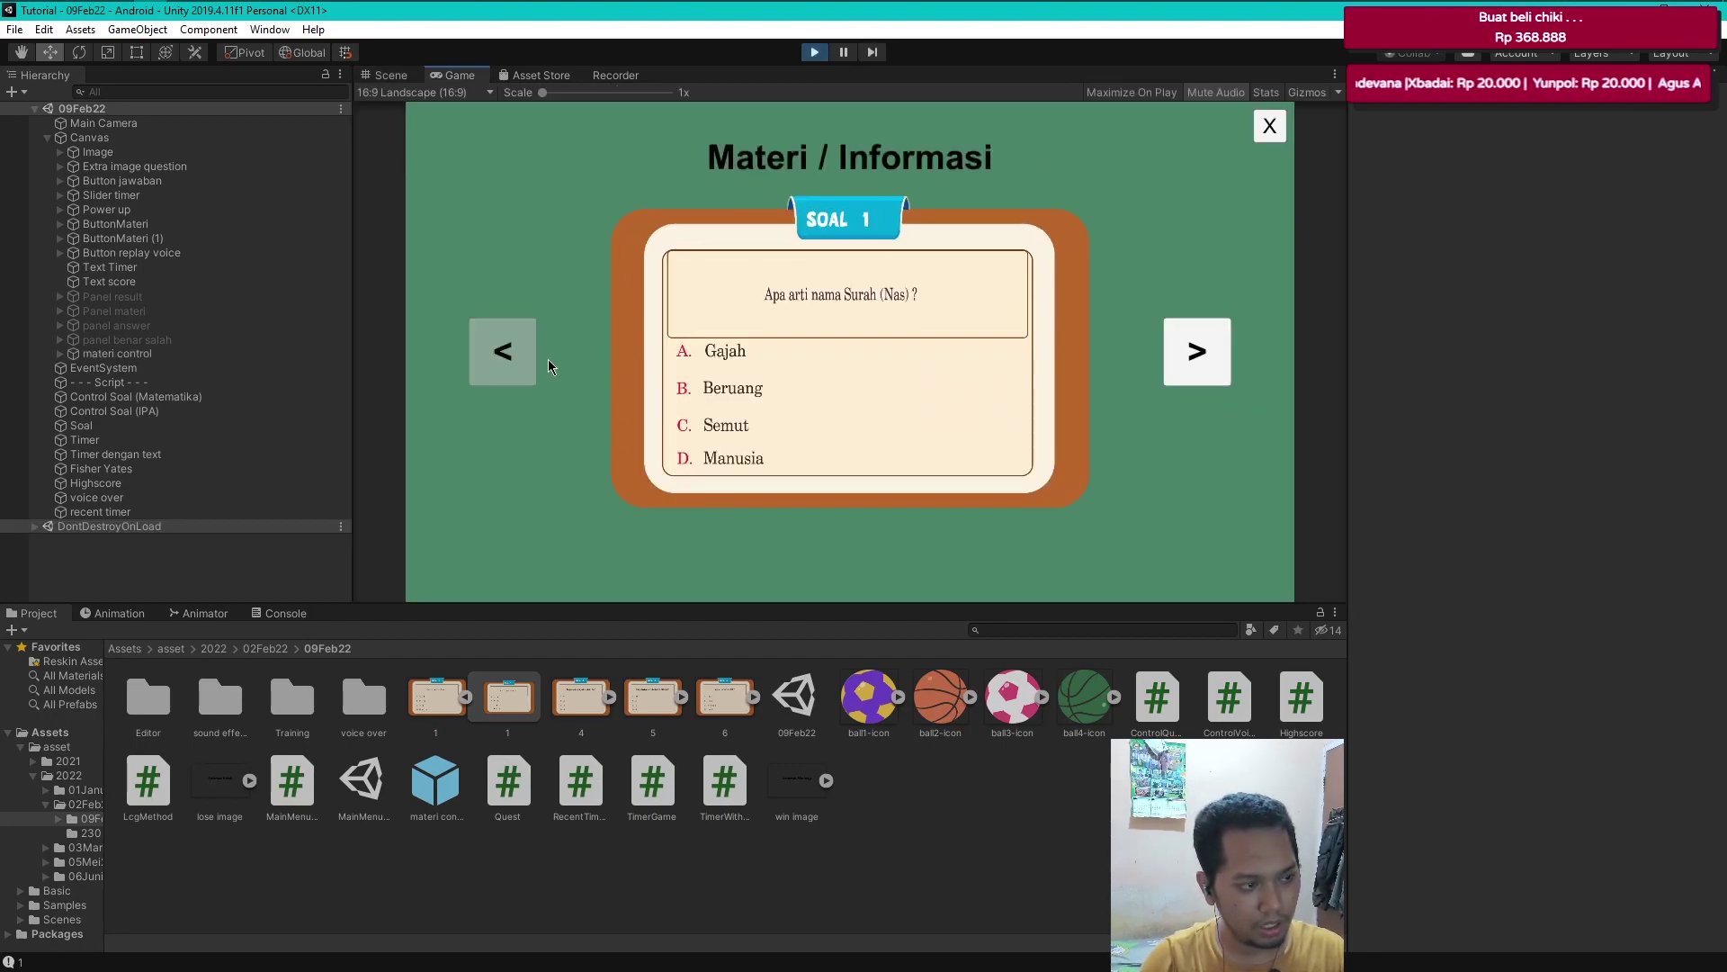
left_click(1196, 353)
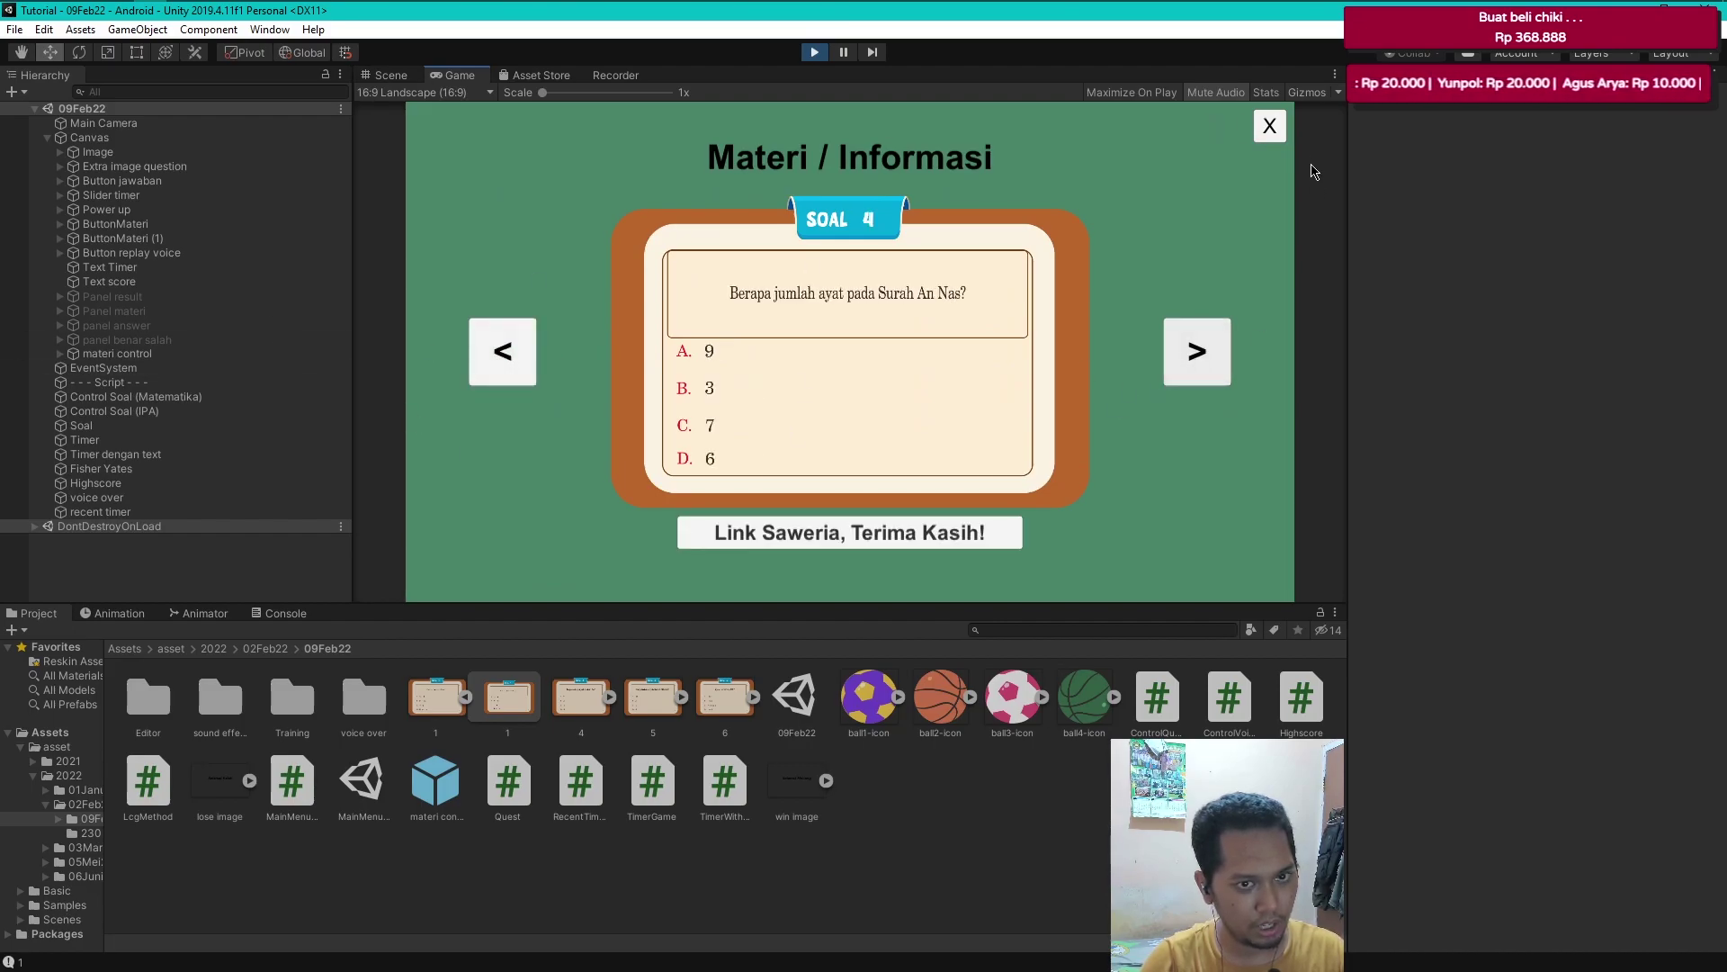
- Close and reopen the panel to check the reset, then stop play mode
left_click(1277, 131)
left_click(1249, 421)
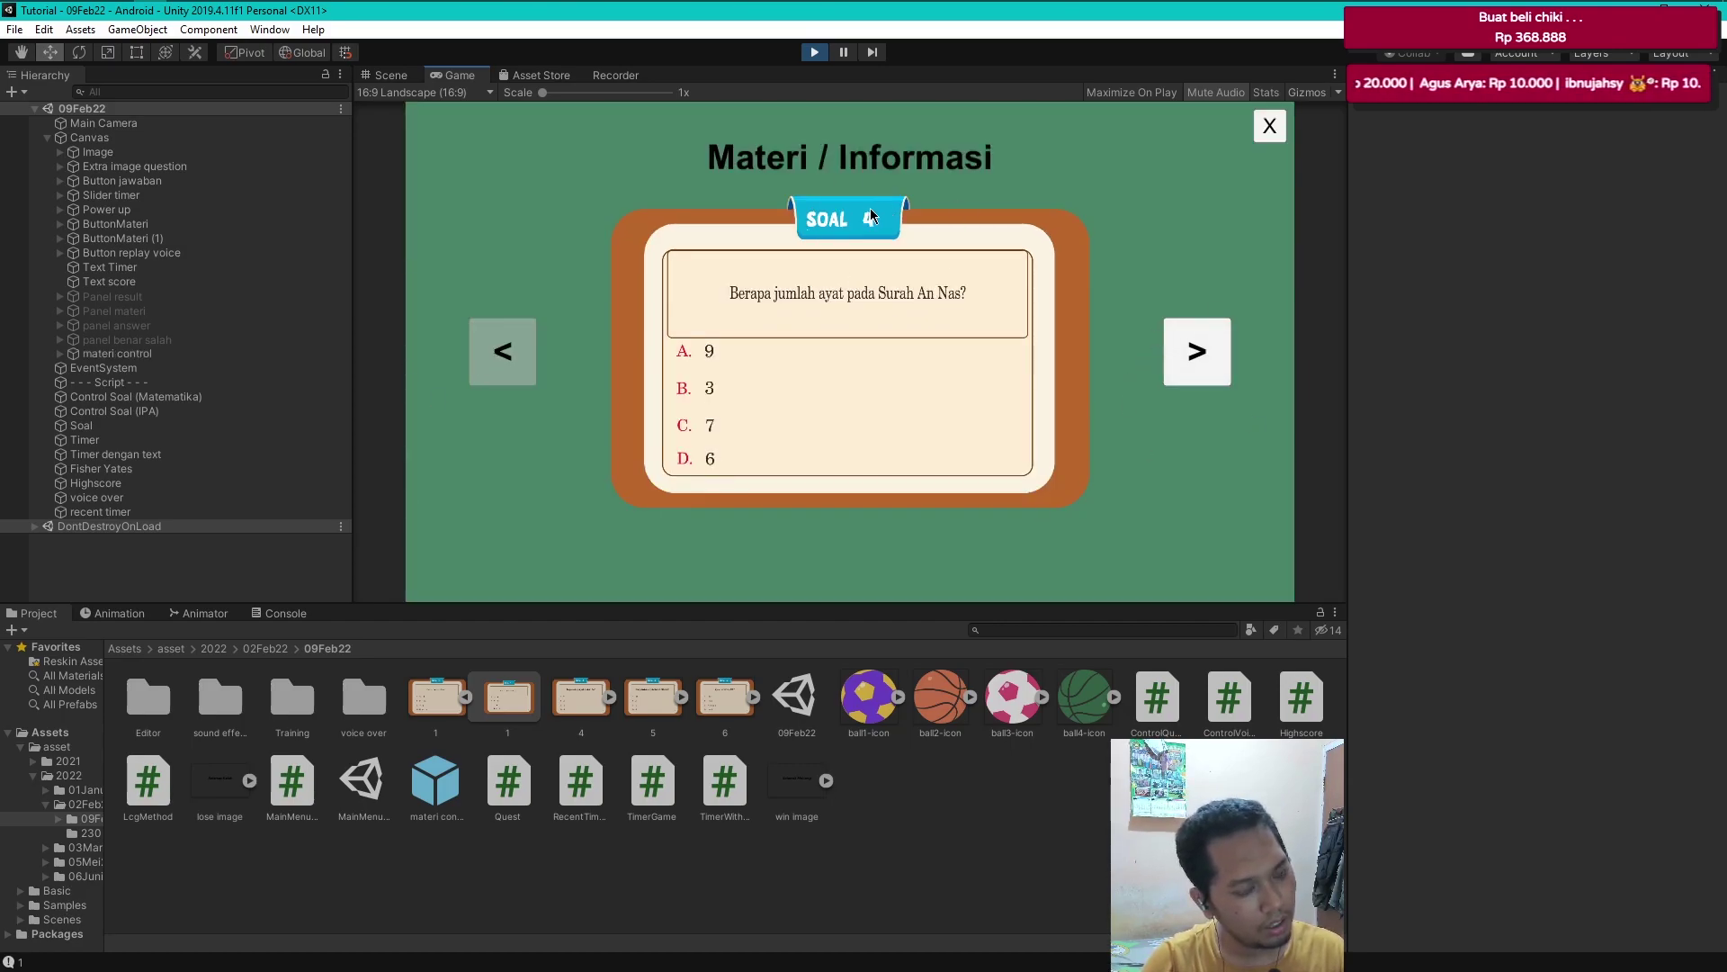
left_click(819, 52)
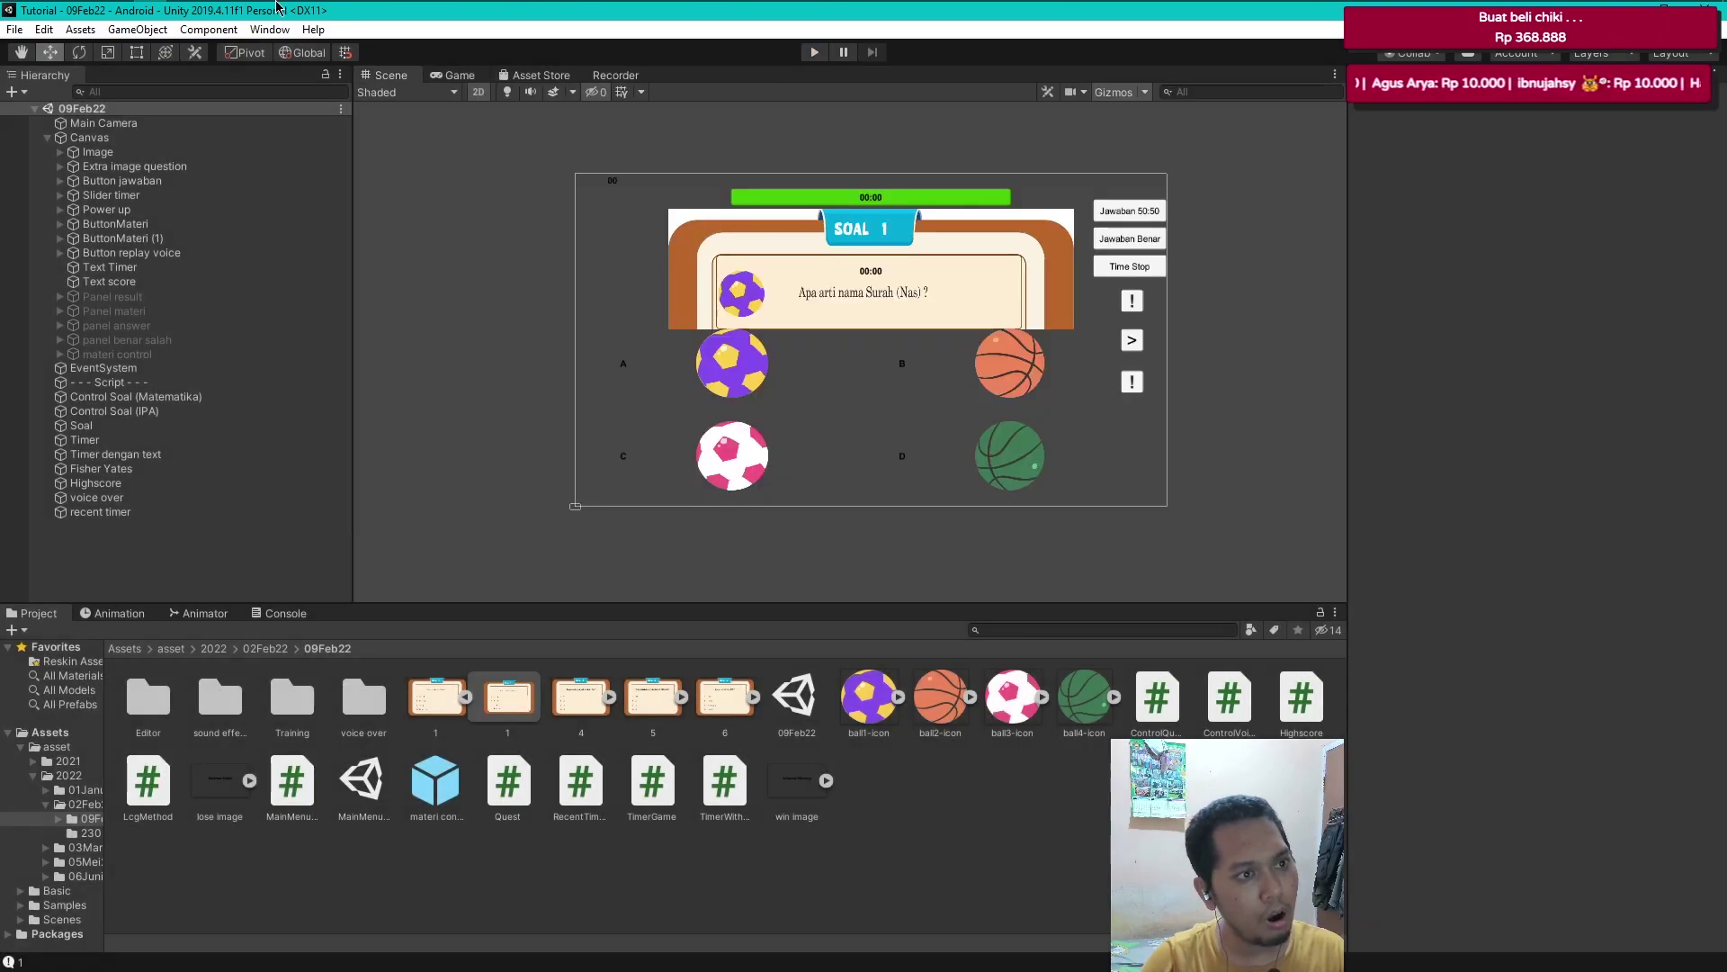
key("alt+Tab")
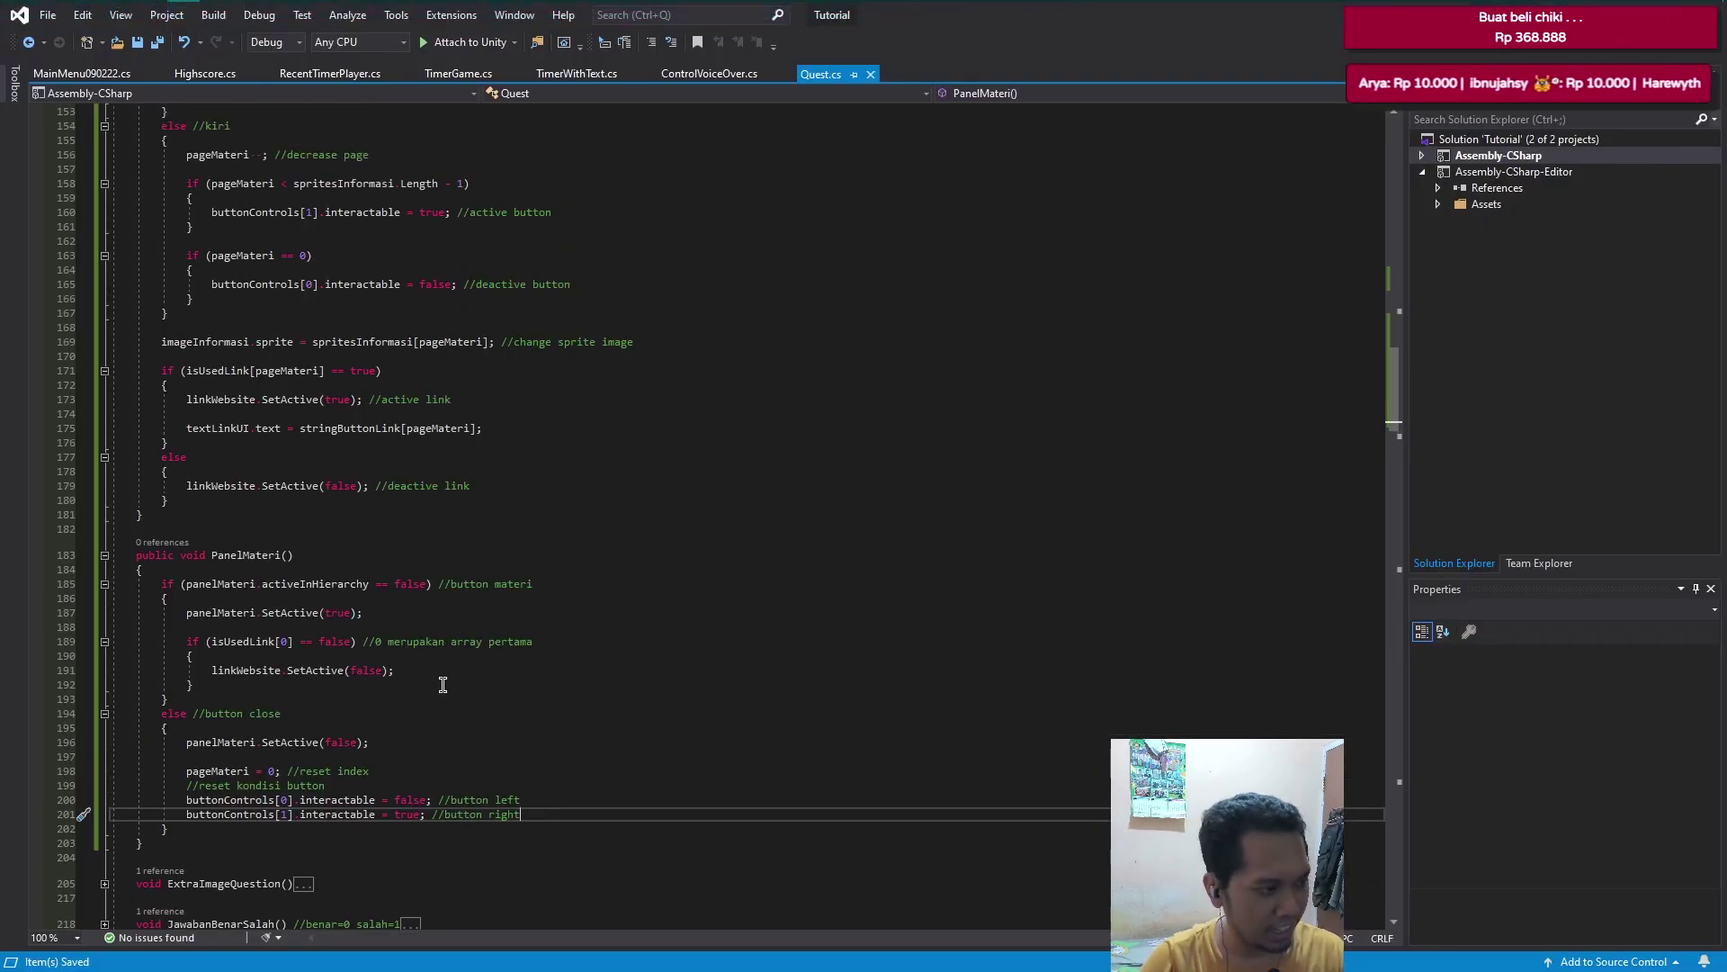
- On a new line after the right-button statement, start an imageInformasi reference and undo the wrong member completions
scroll(491, 739, "down", 1)
scroll(488, 761, "up", 1)
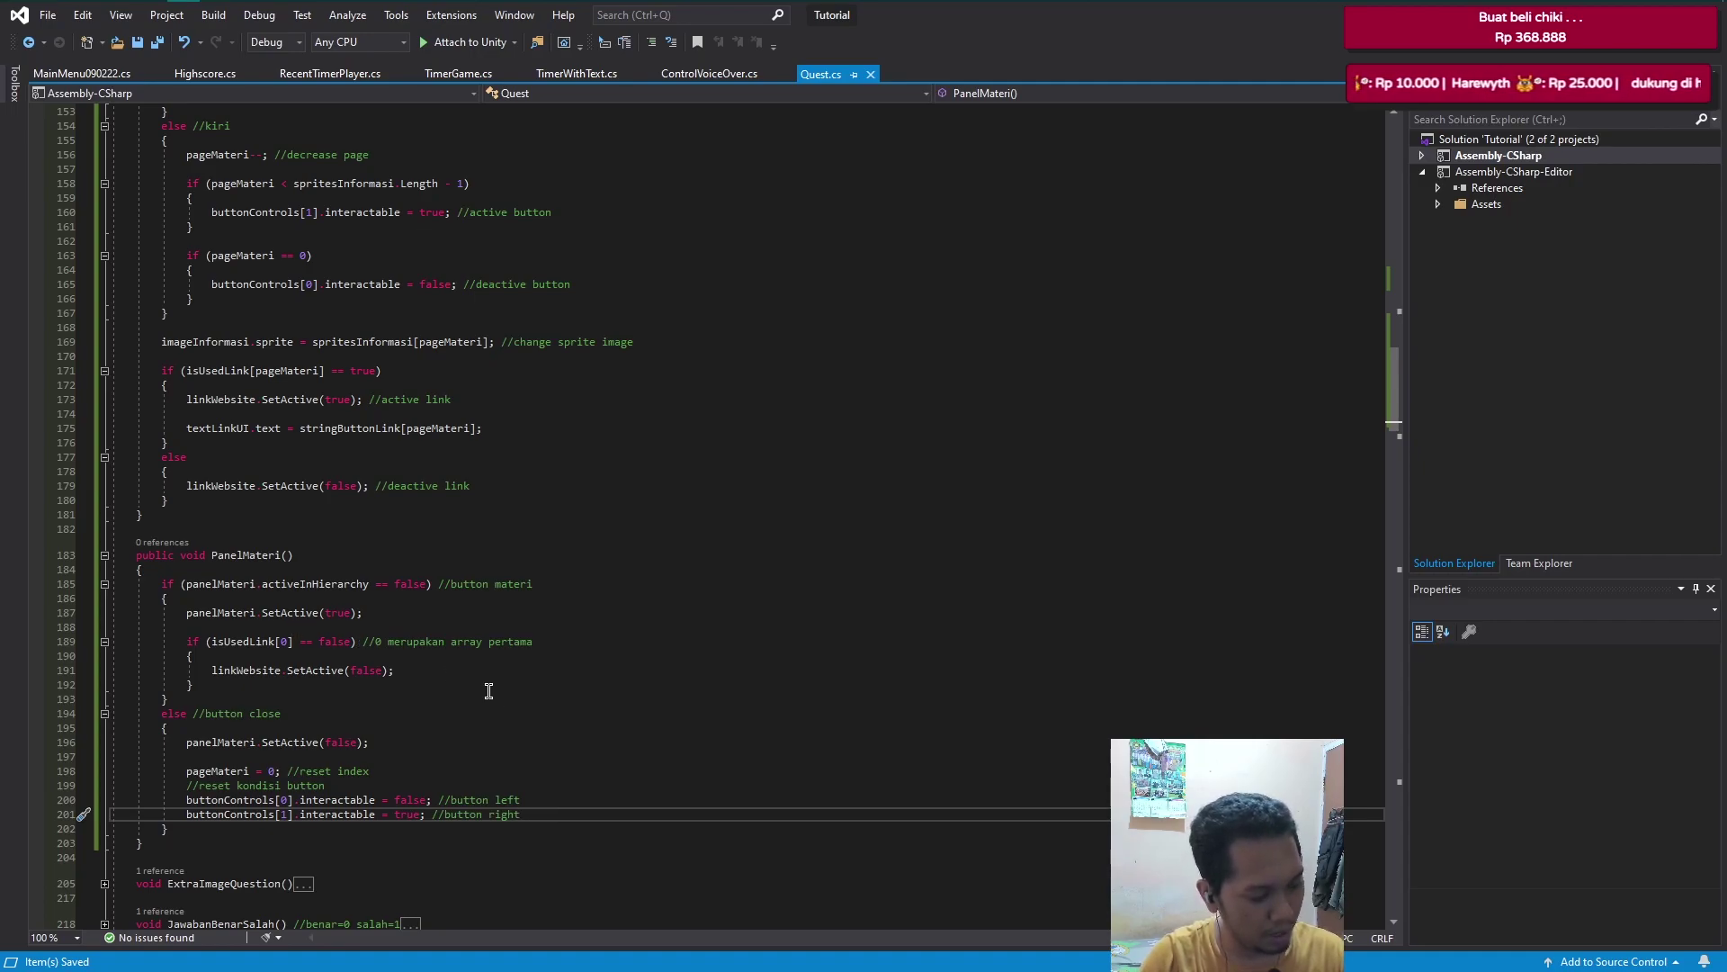
key("Return")
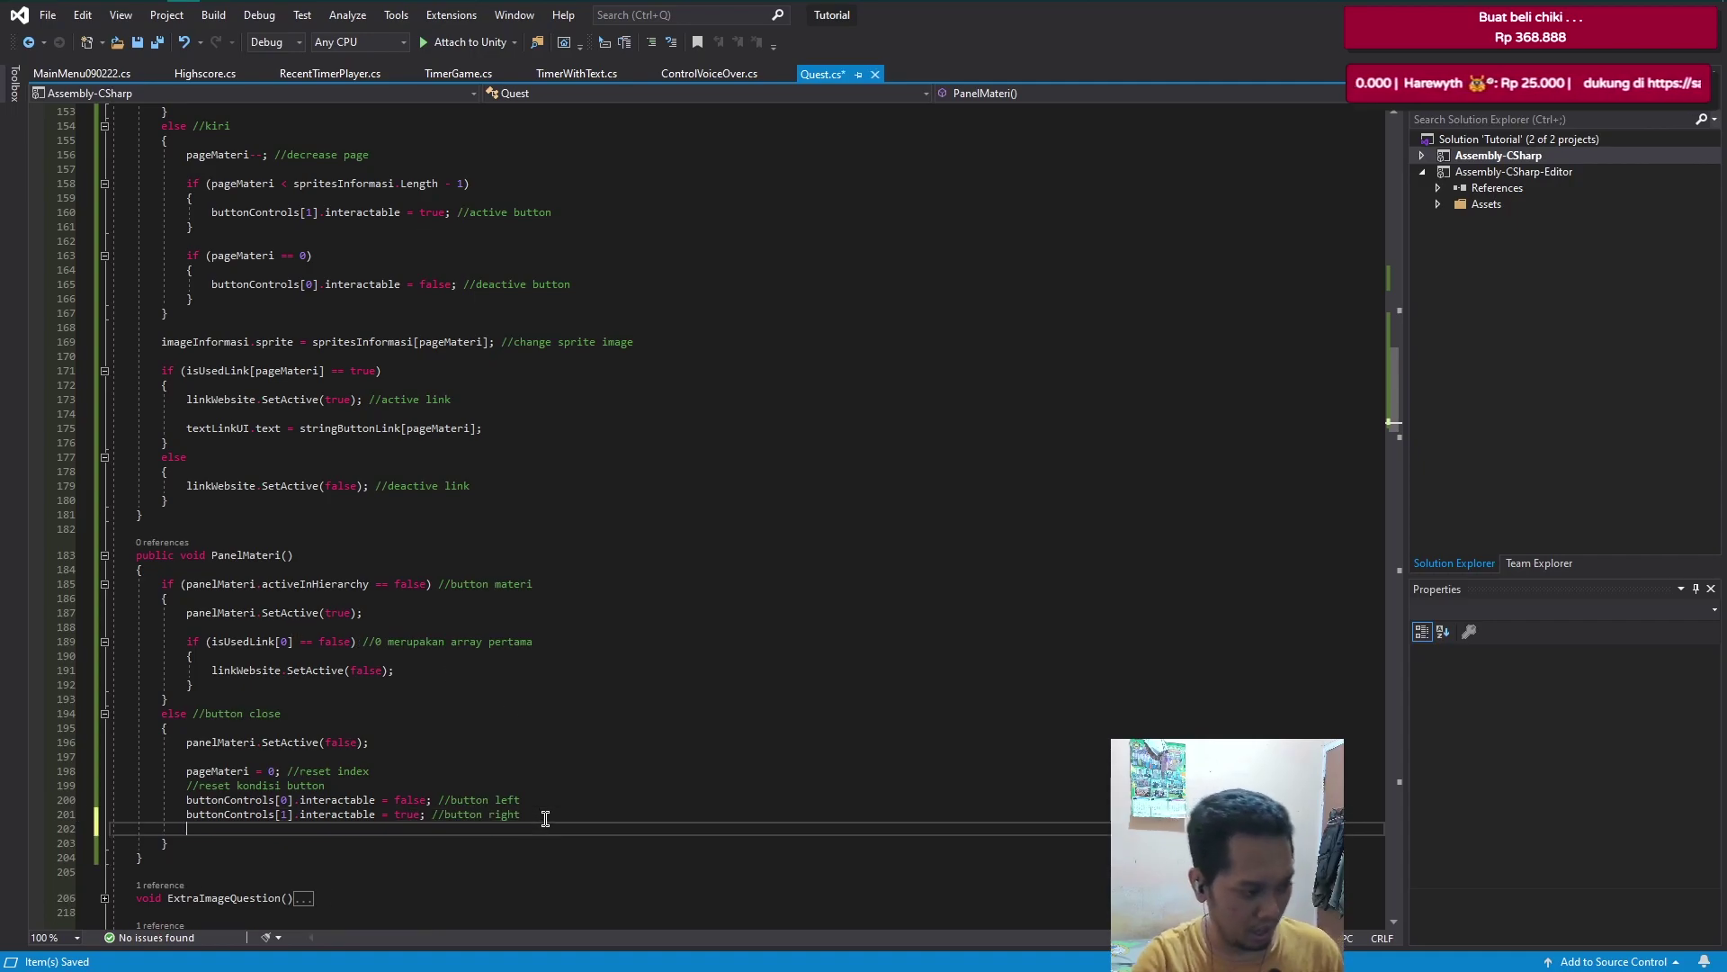
type("/")
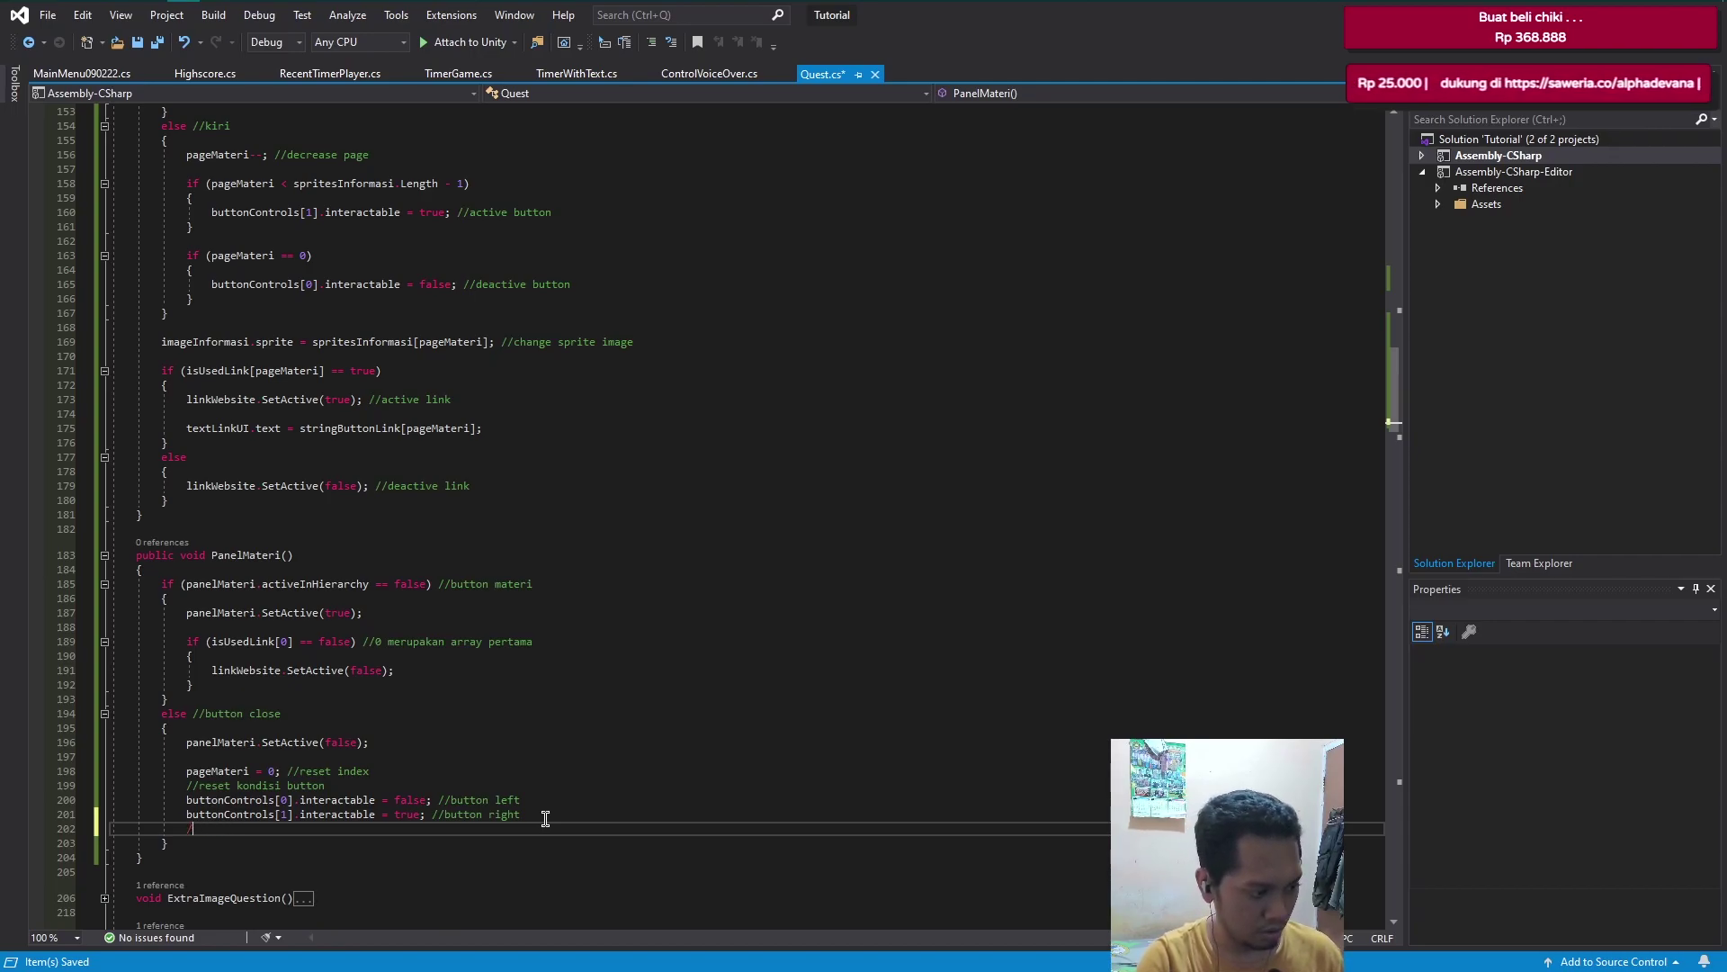
key("BackSpace")
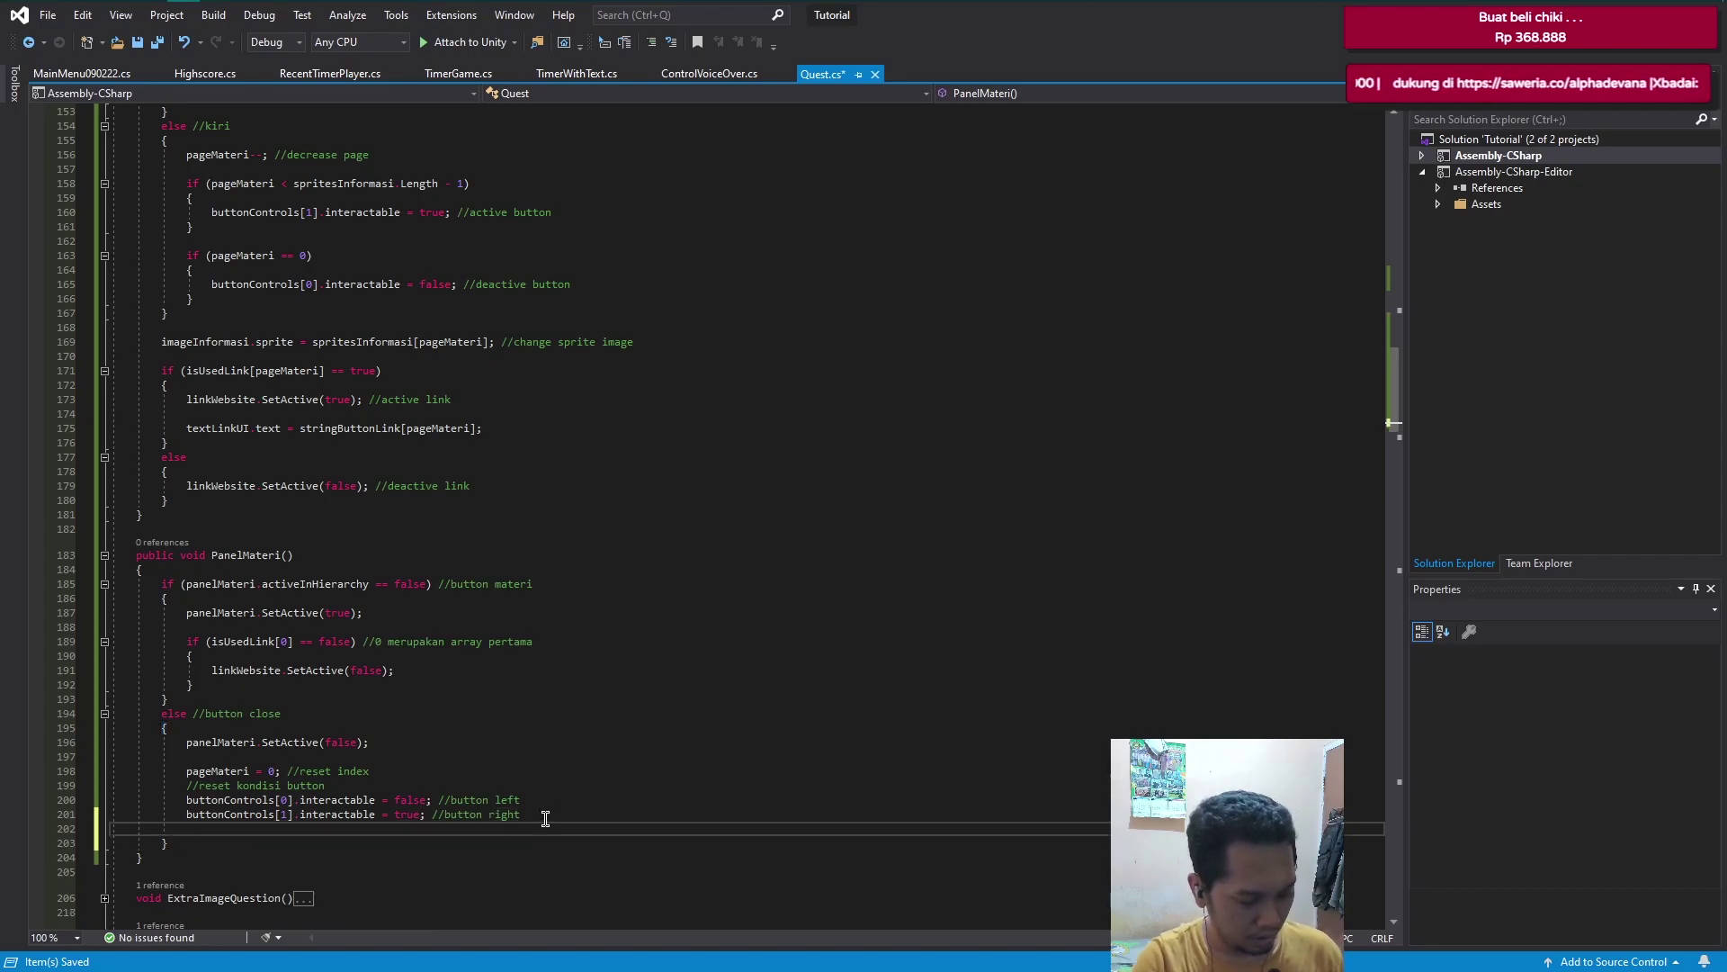
type("ima")
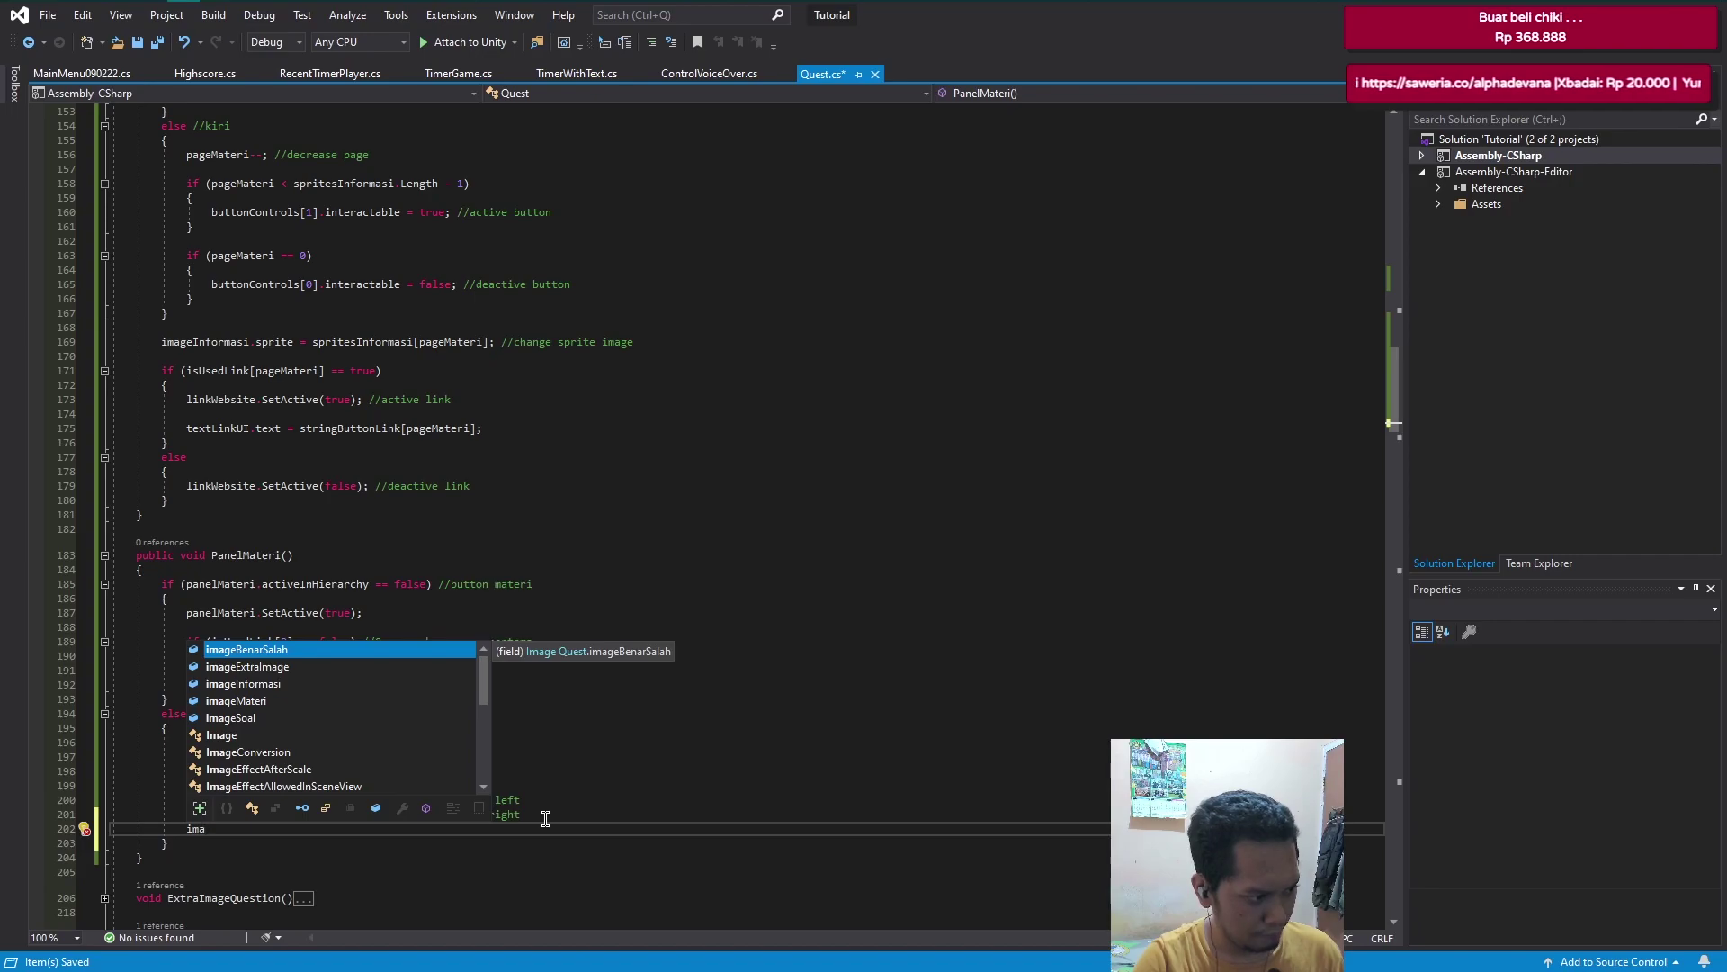
key("Down")
key("Down")
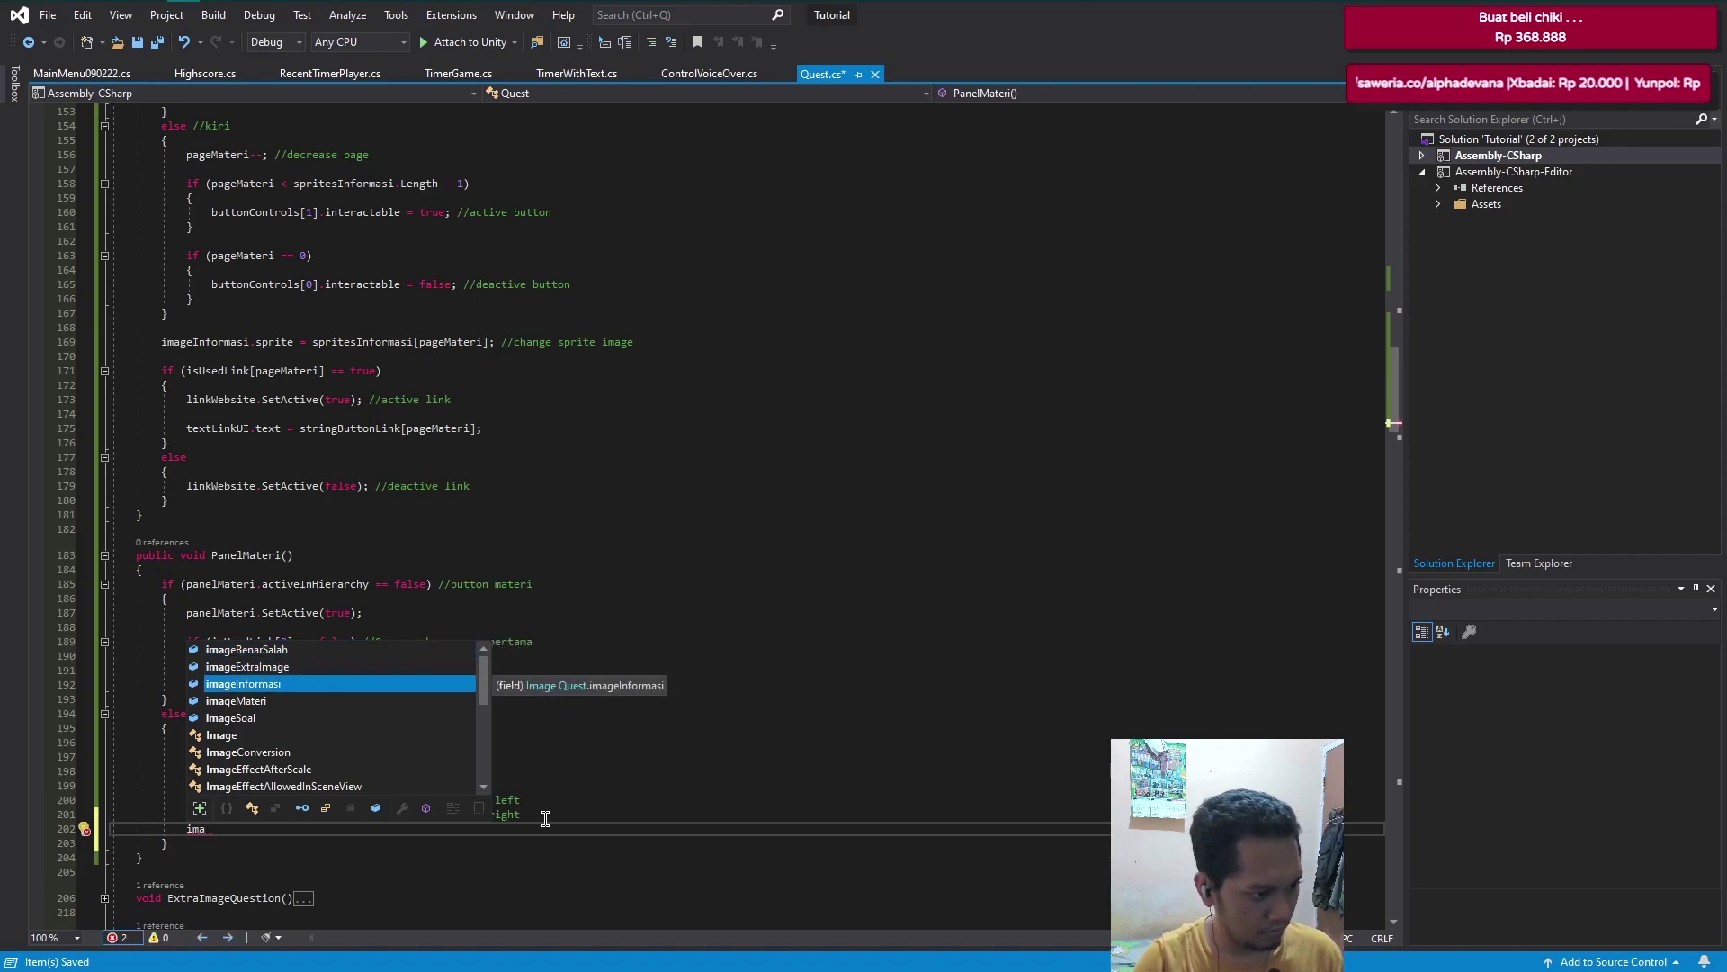
key("Tab")
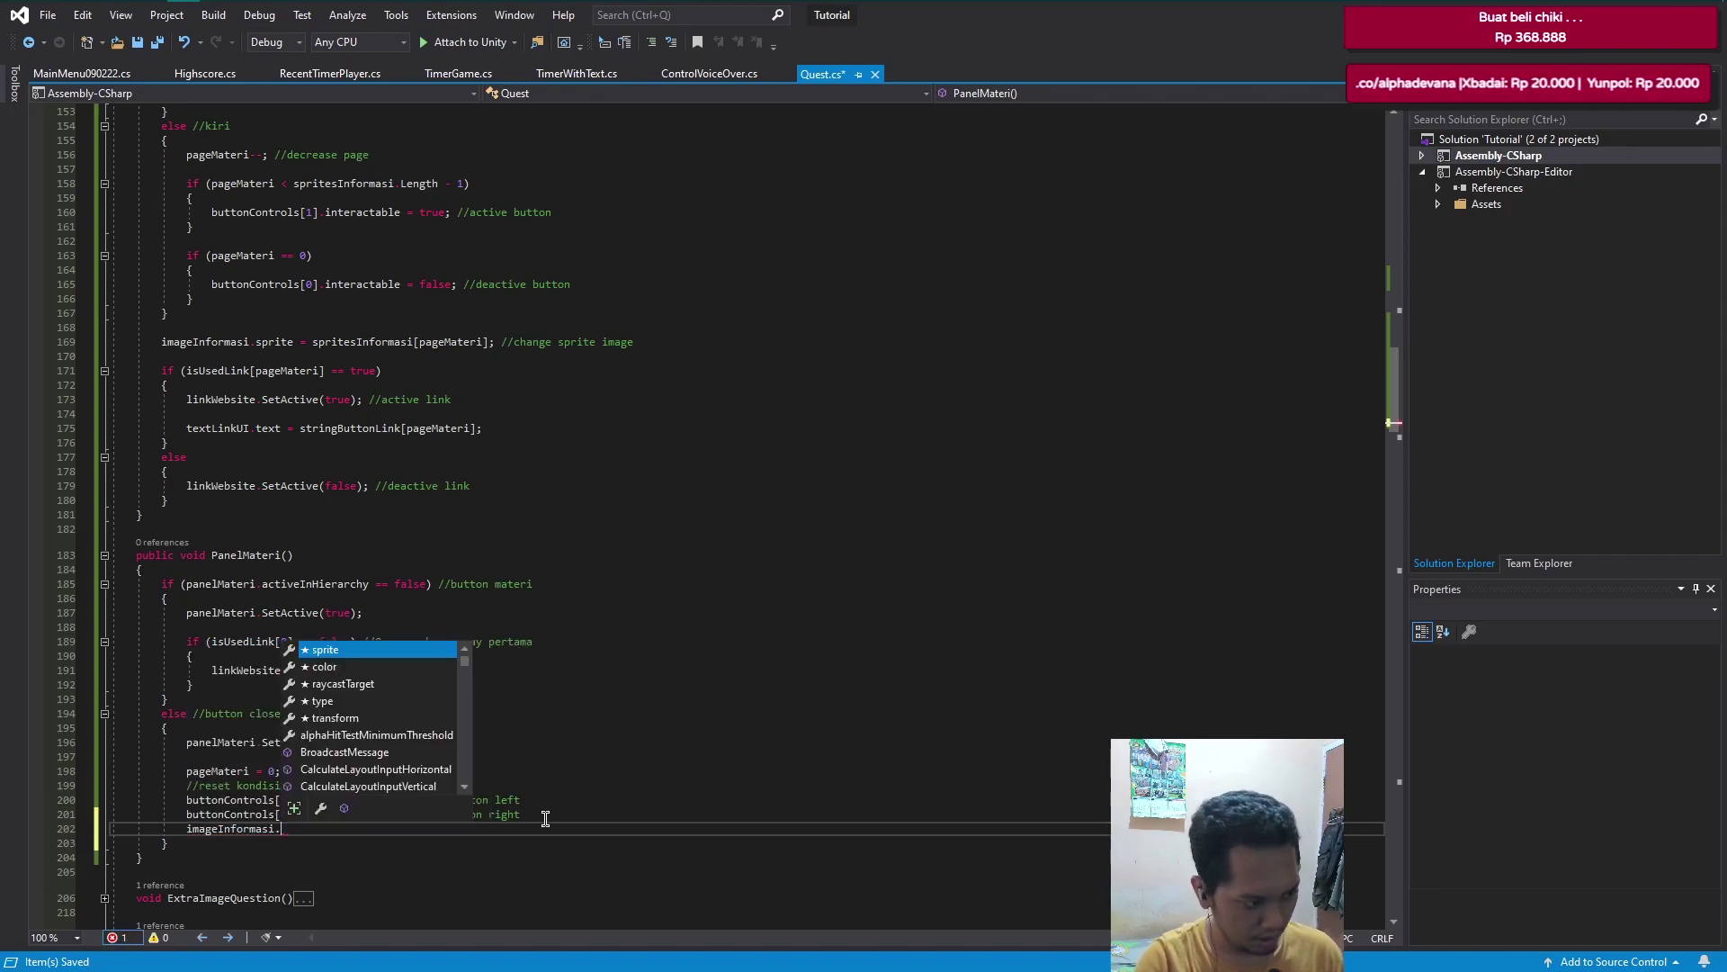
type("[")
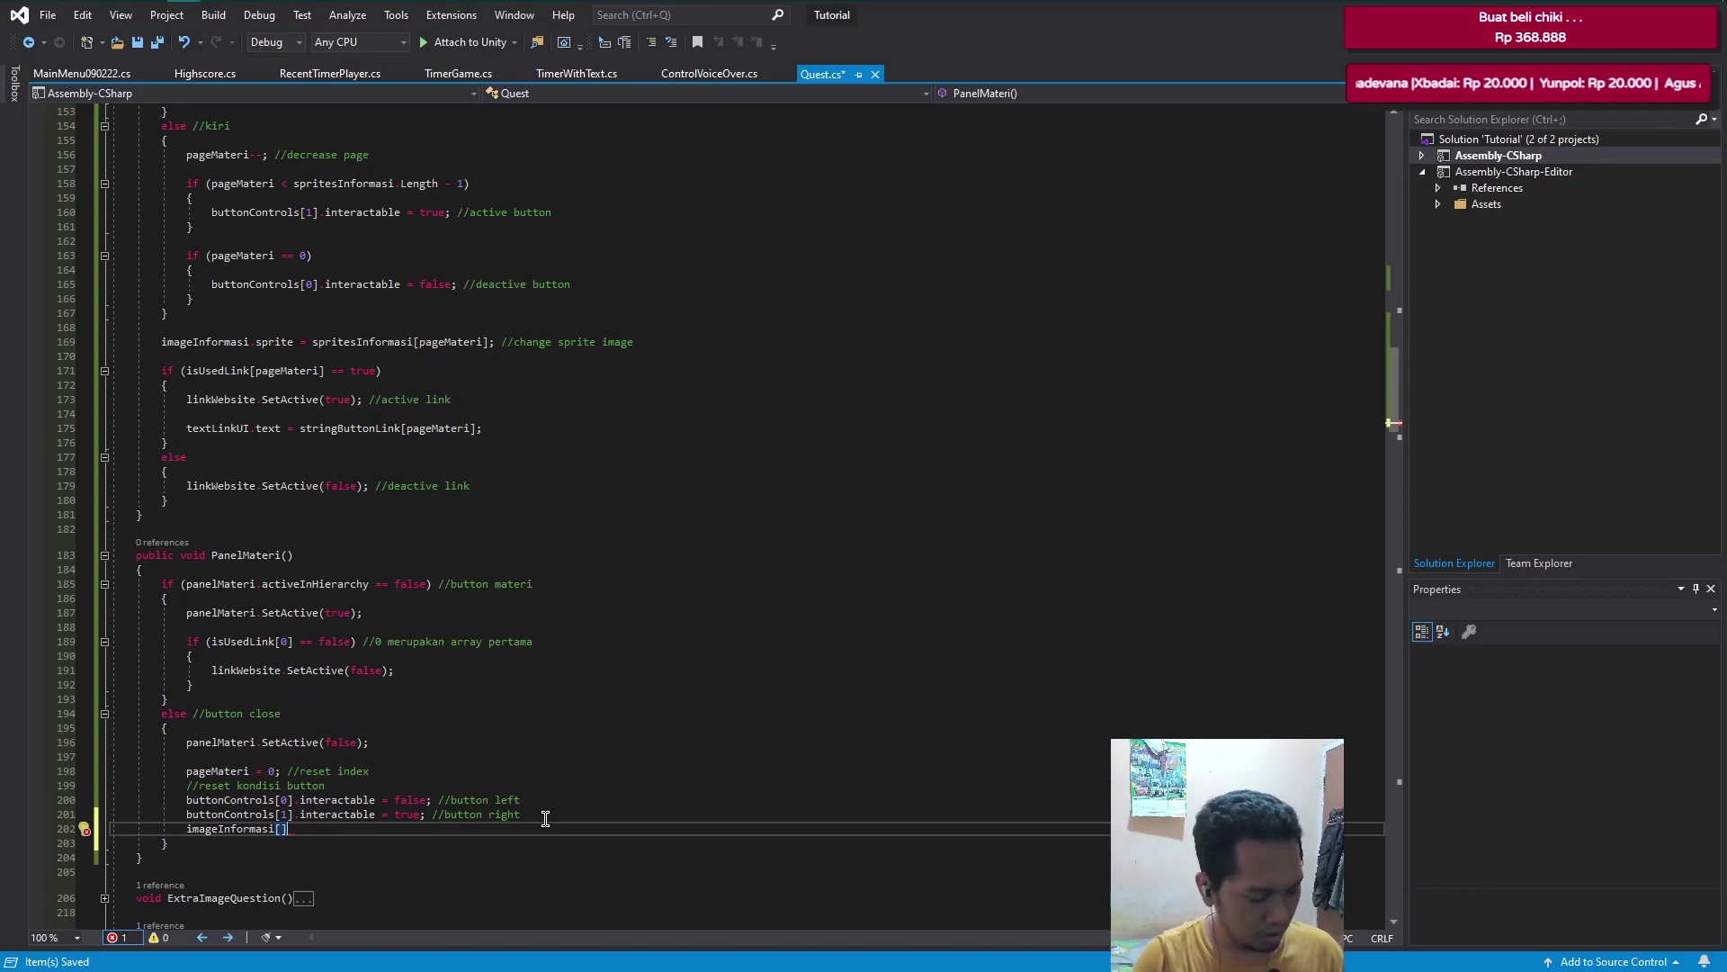
key("BackSpace")
type(".i")
key("Tab")
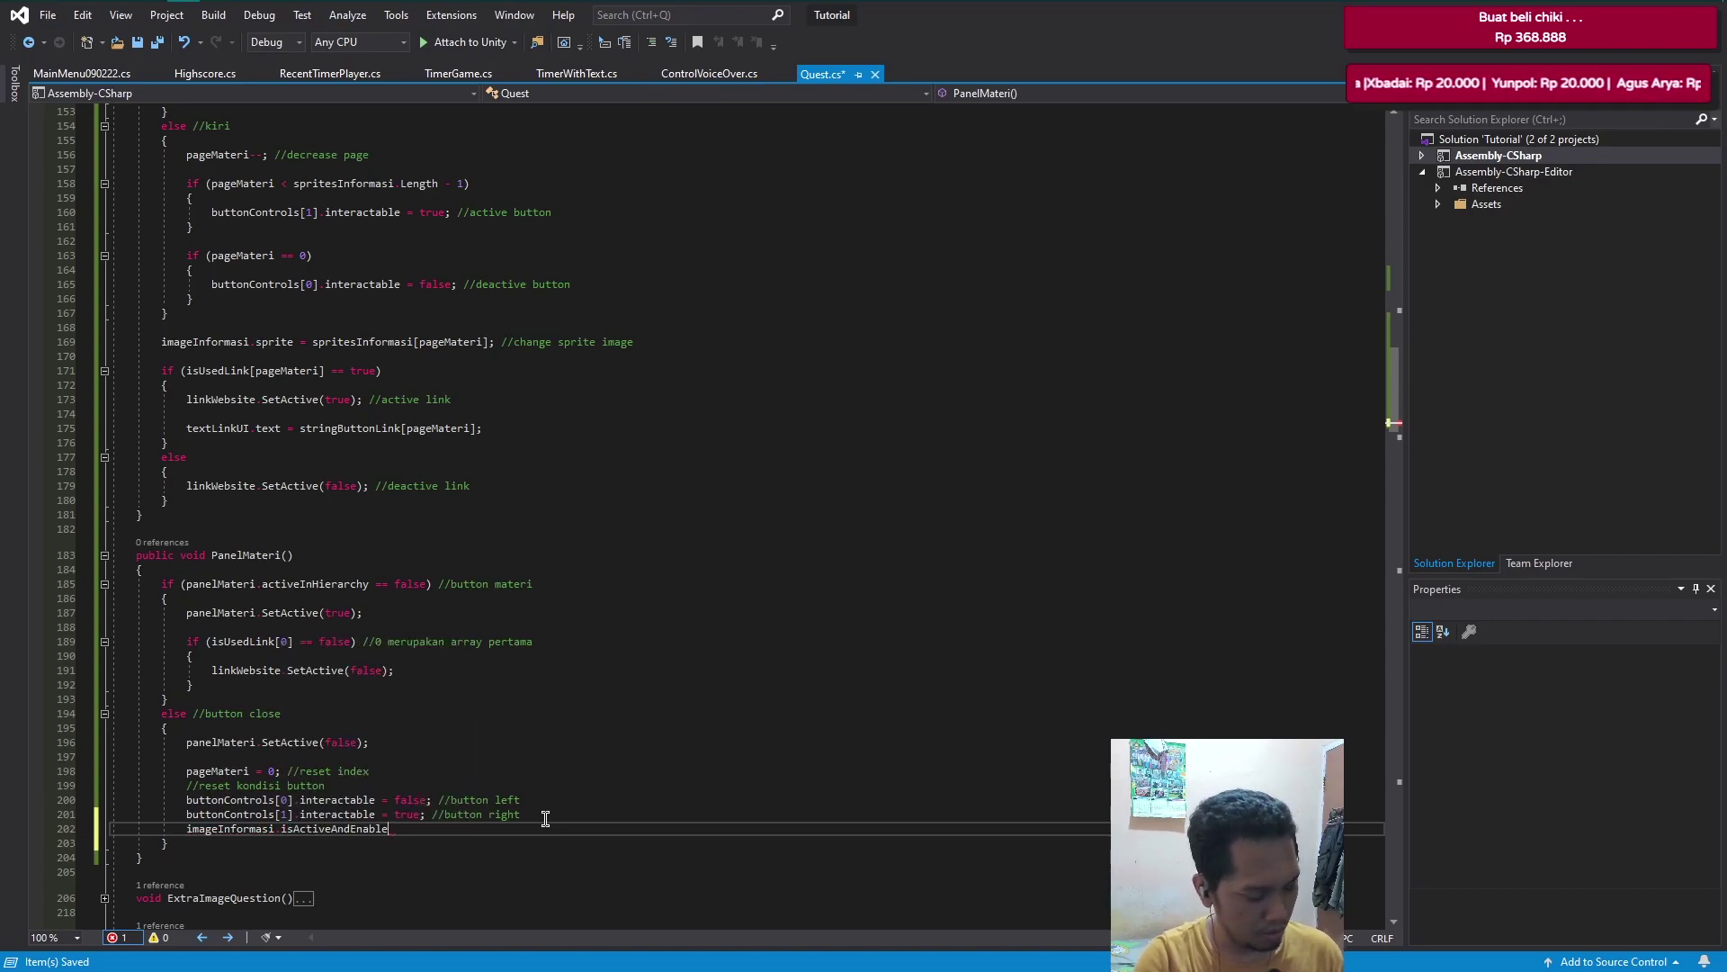
key("BackSpace")
key("BackSpace")
key("BackSpace")
key("BackSpace")
key("BackSpace")
key("BackSpace")
key("ctrl+space")
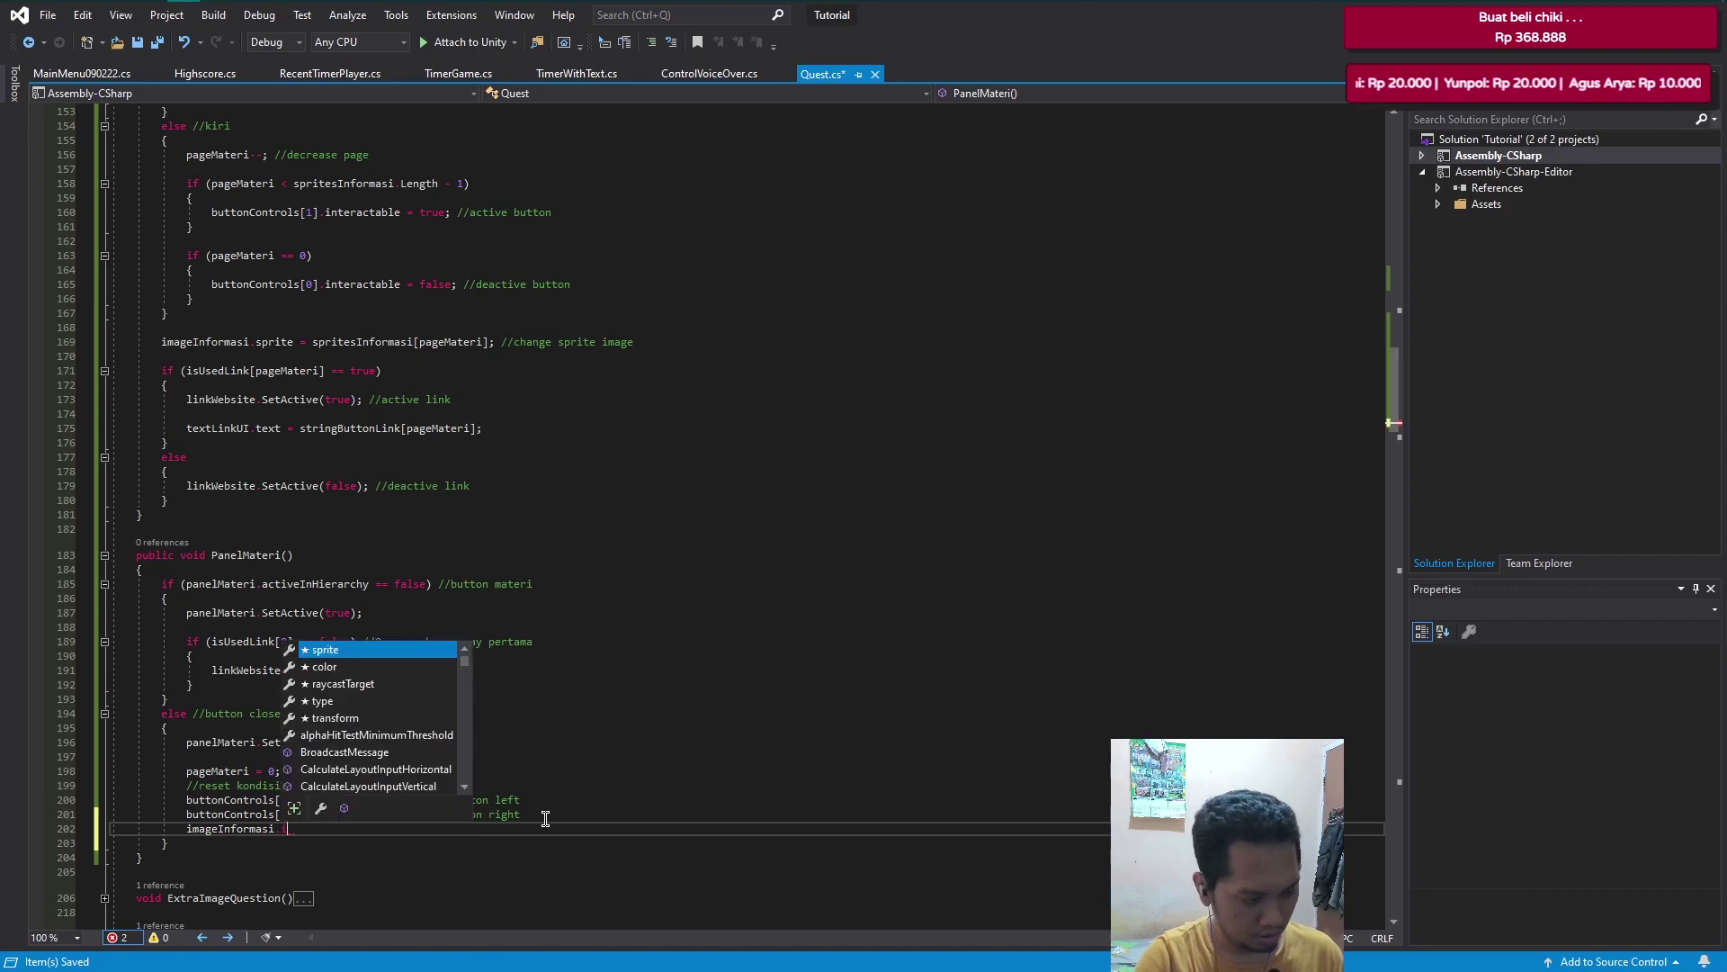
type("s")
key("BackSpace")
key("Escape")
- Finish the line as 'imageInformasi.sprite = spritesInformasi[0]; //0 array pertama'
scroll(545, 818, "up", 1)
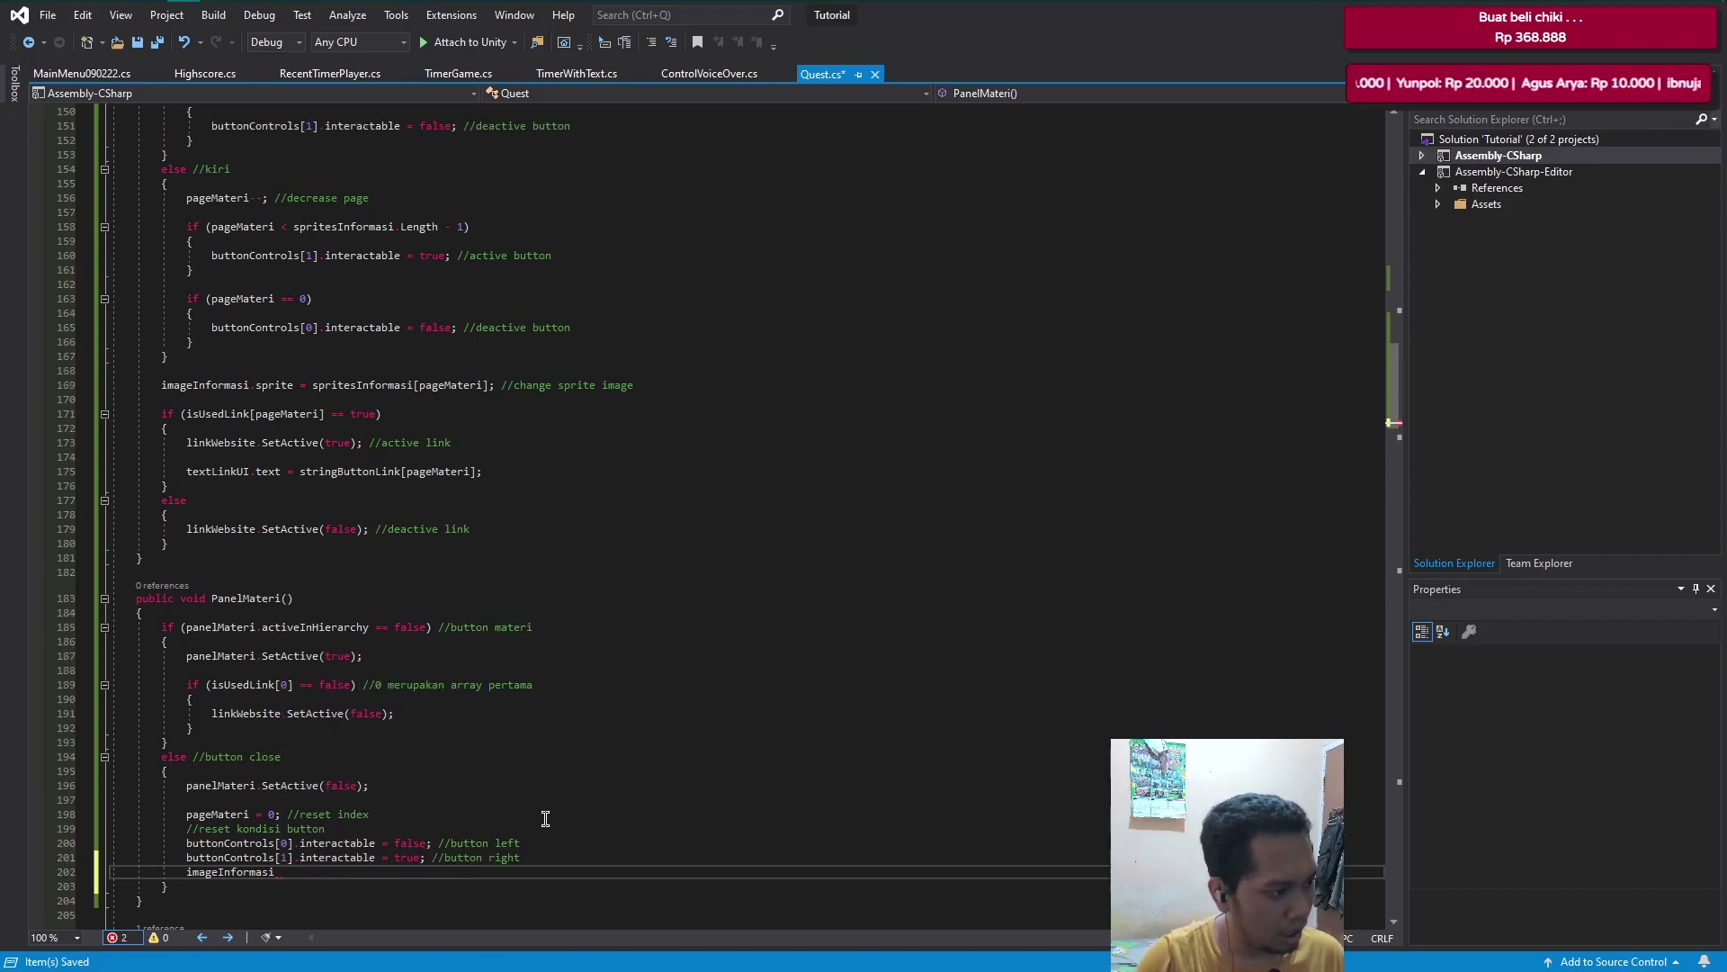
scroll(531, 810, "up", 4)
scroll(486, 720, "up", 8)
scroll(354, 675, "down", 4)
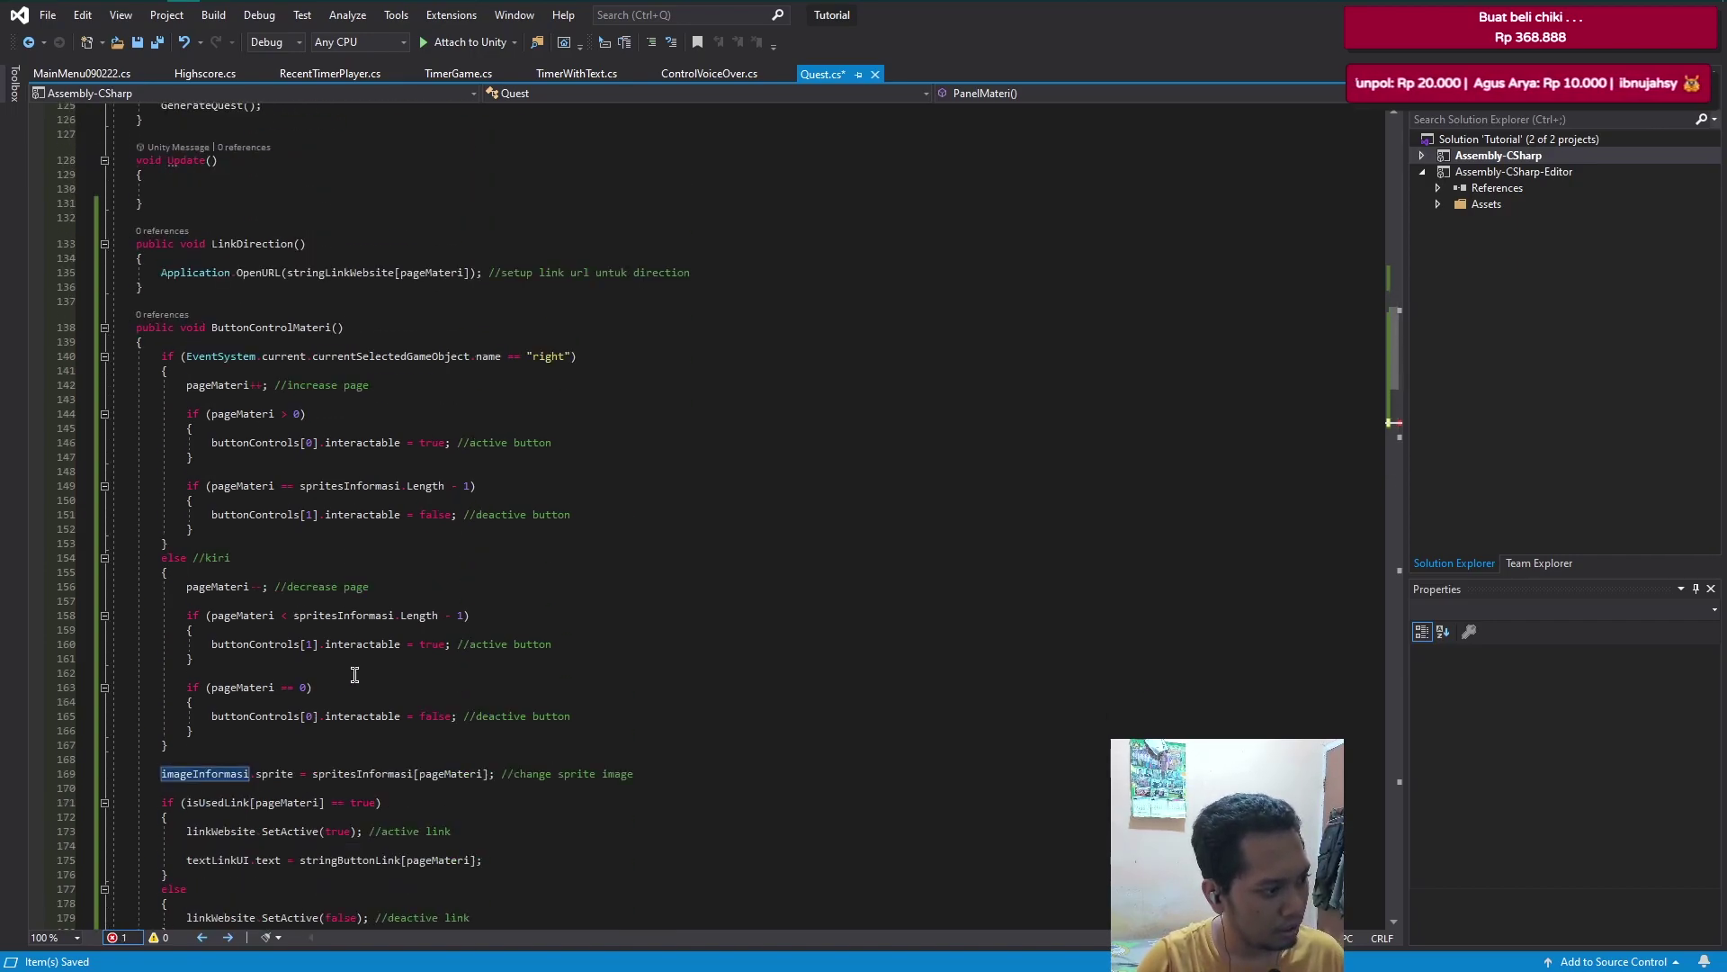
scroll(387, 441, "down", 2)
scroll(342, 477, "down", 1)
scroll(297, 505, "down", 2)
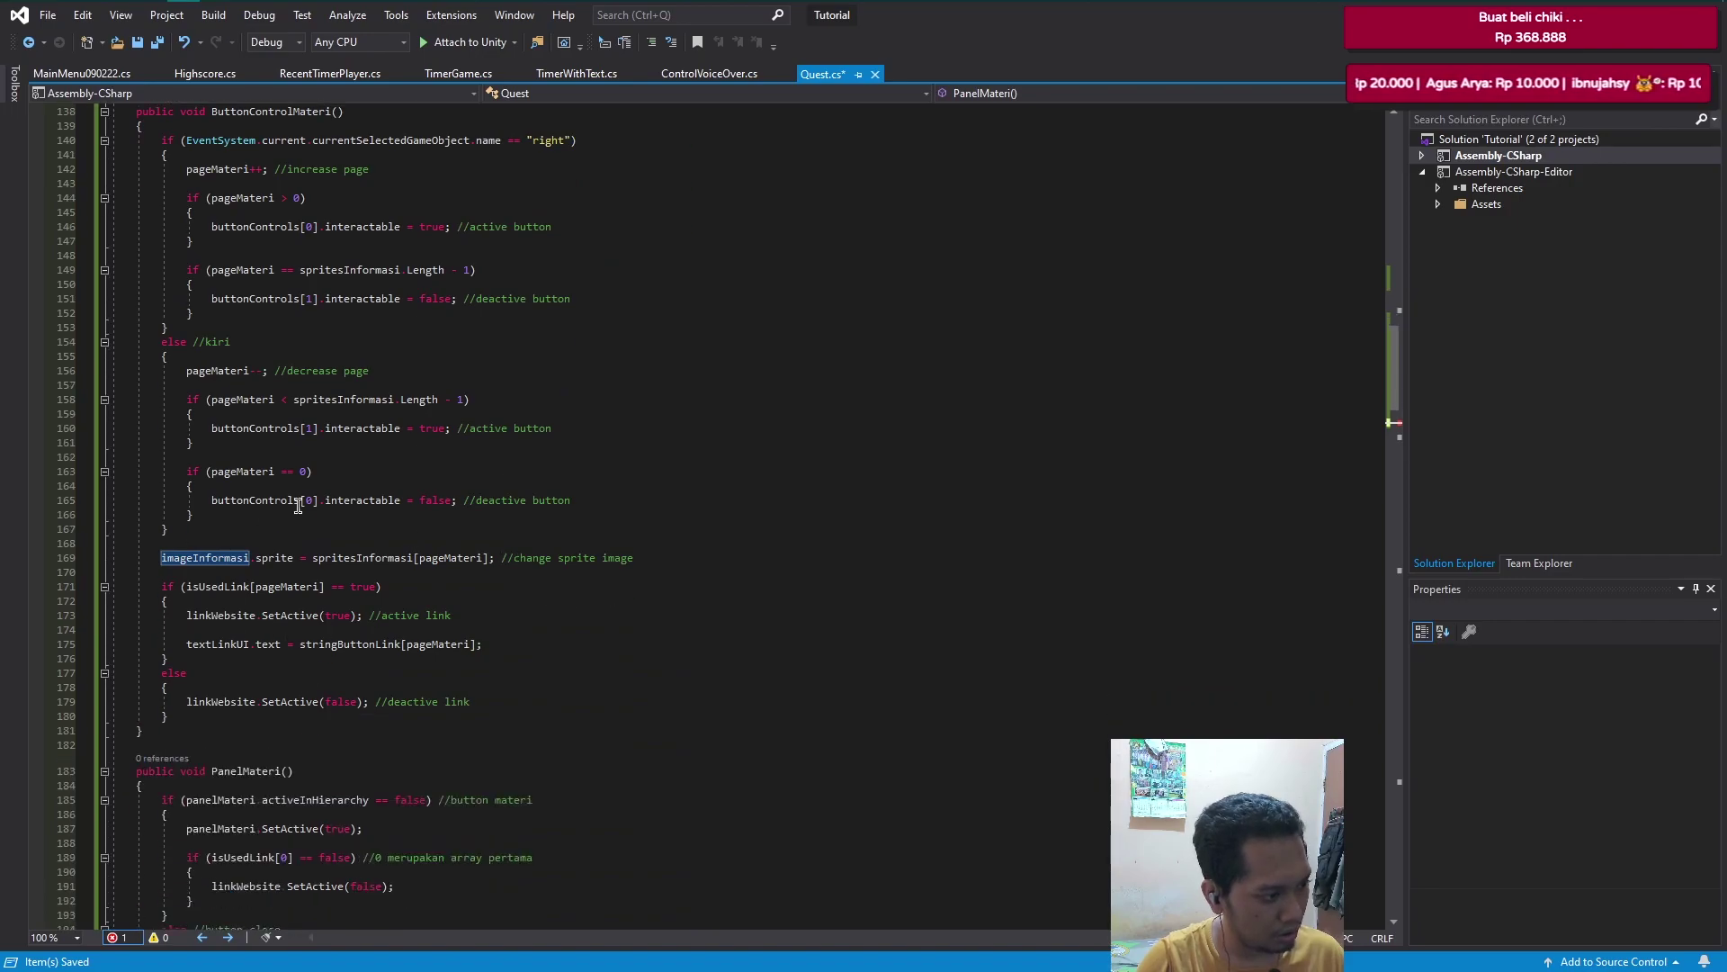
scroll(260, 562, "down", 3)
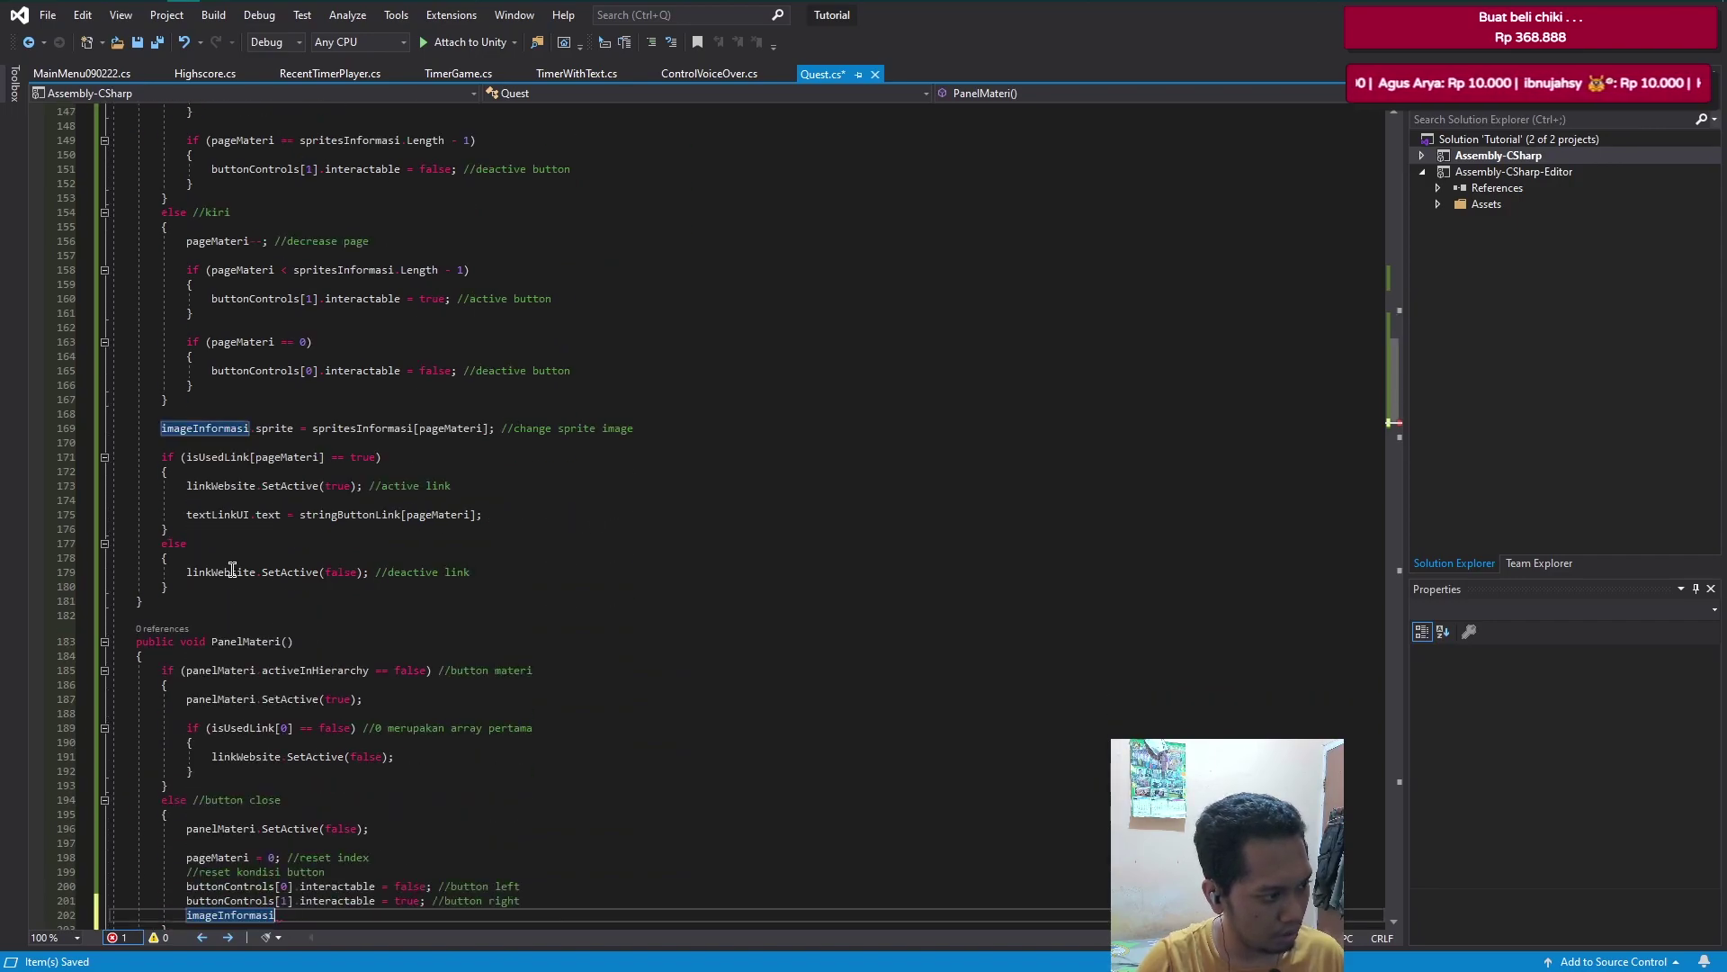
scroll(239, 571, "down", 2)
key("ctrl+v")
type(".sp")
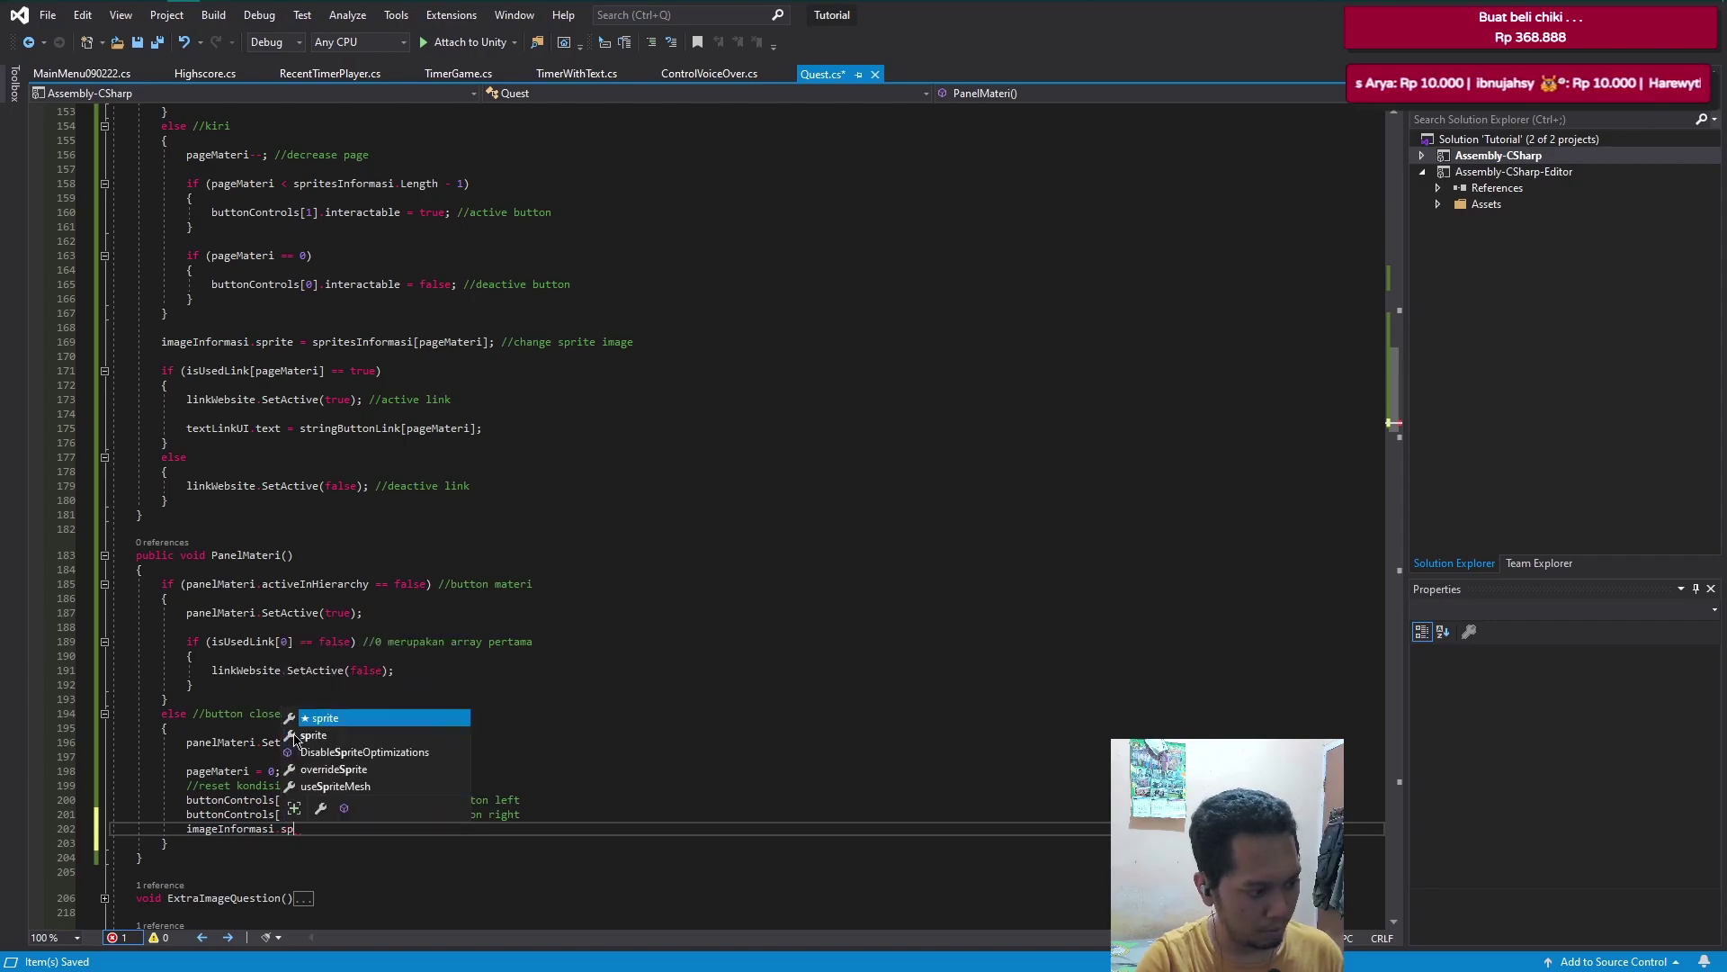
key("Tab")
type("= ")
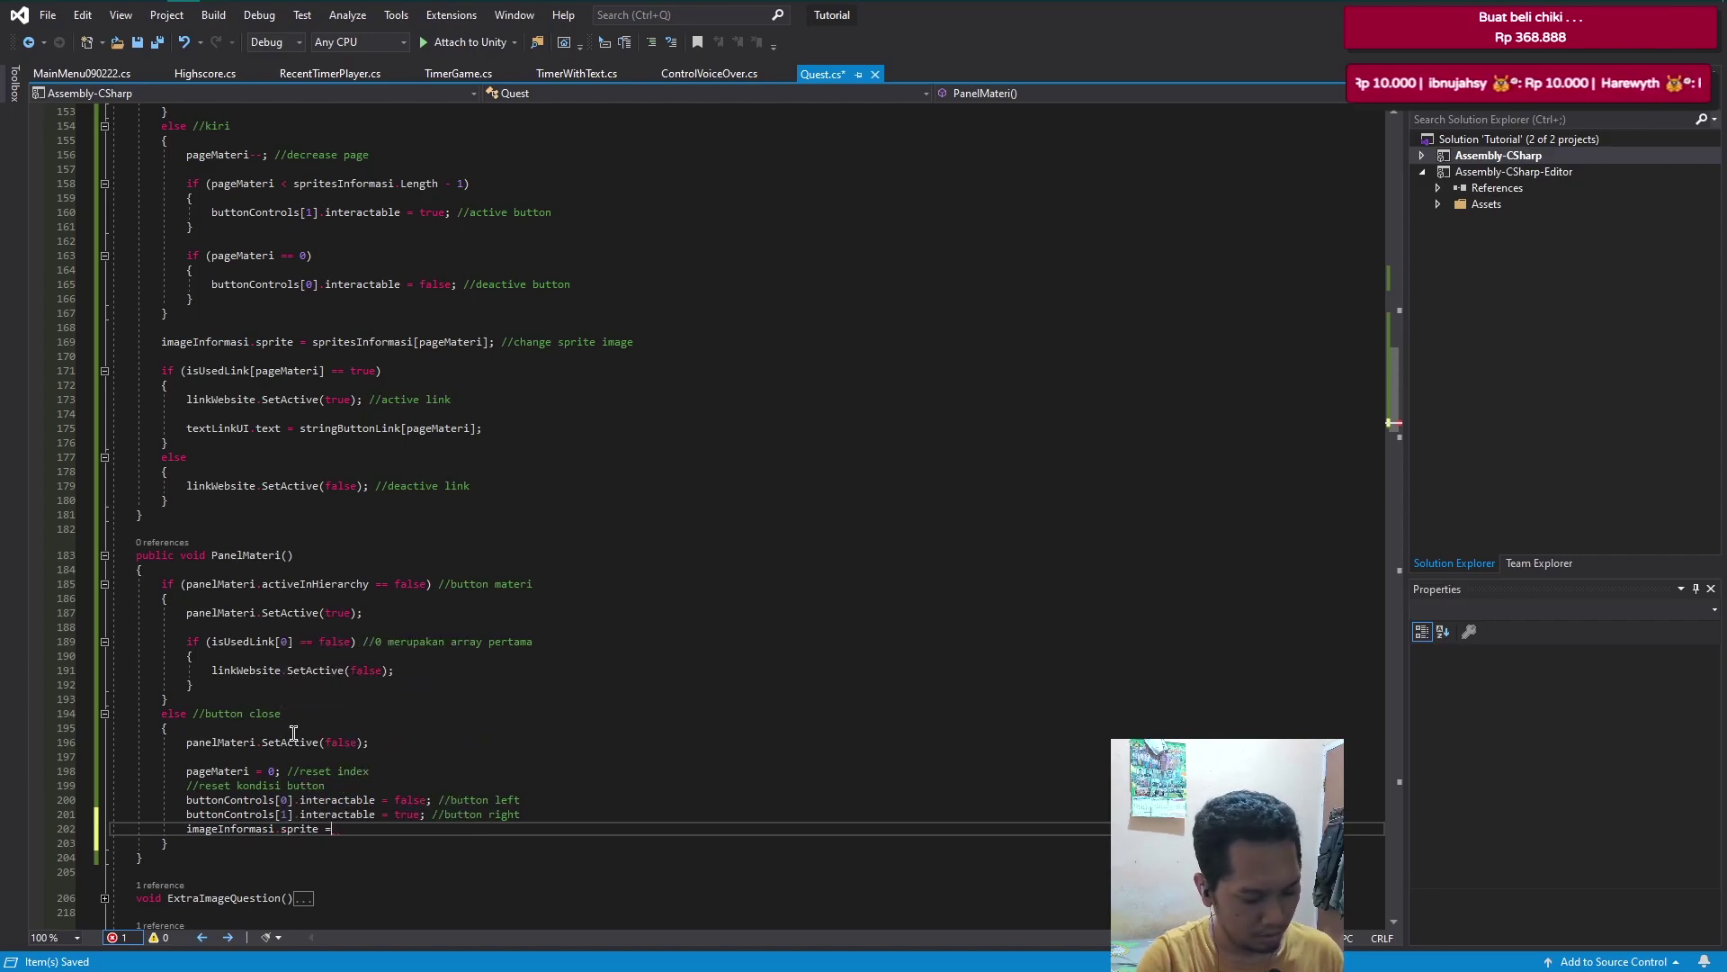
type("spr")
key("Down")
key("Down")
key("Down")
key("Tab")
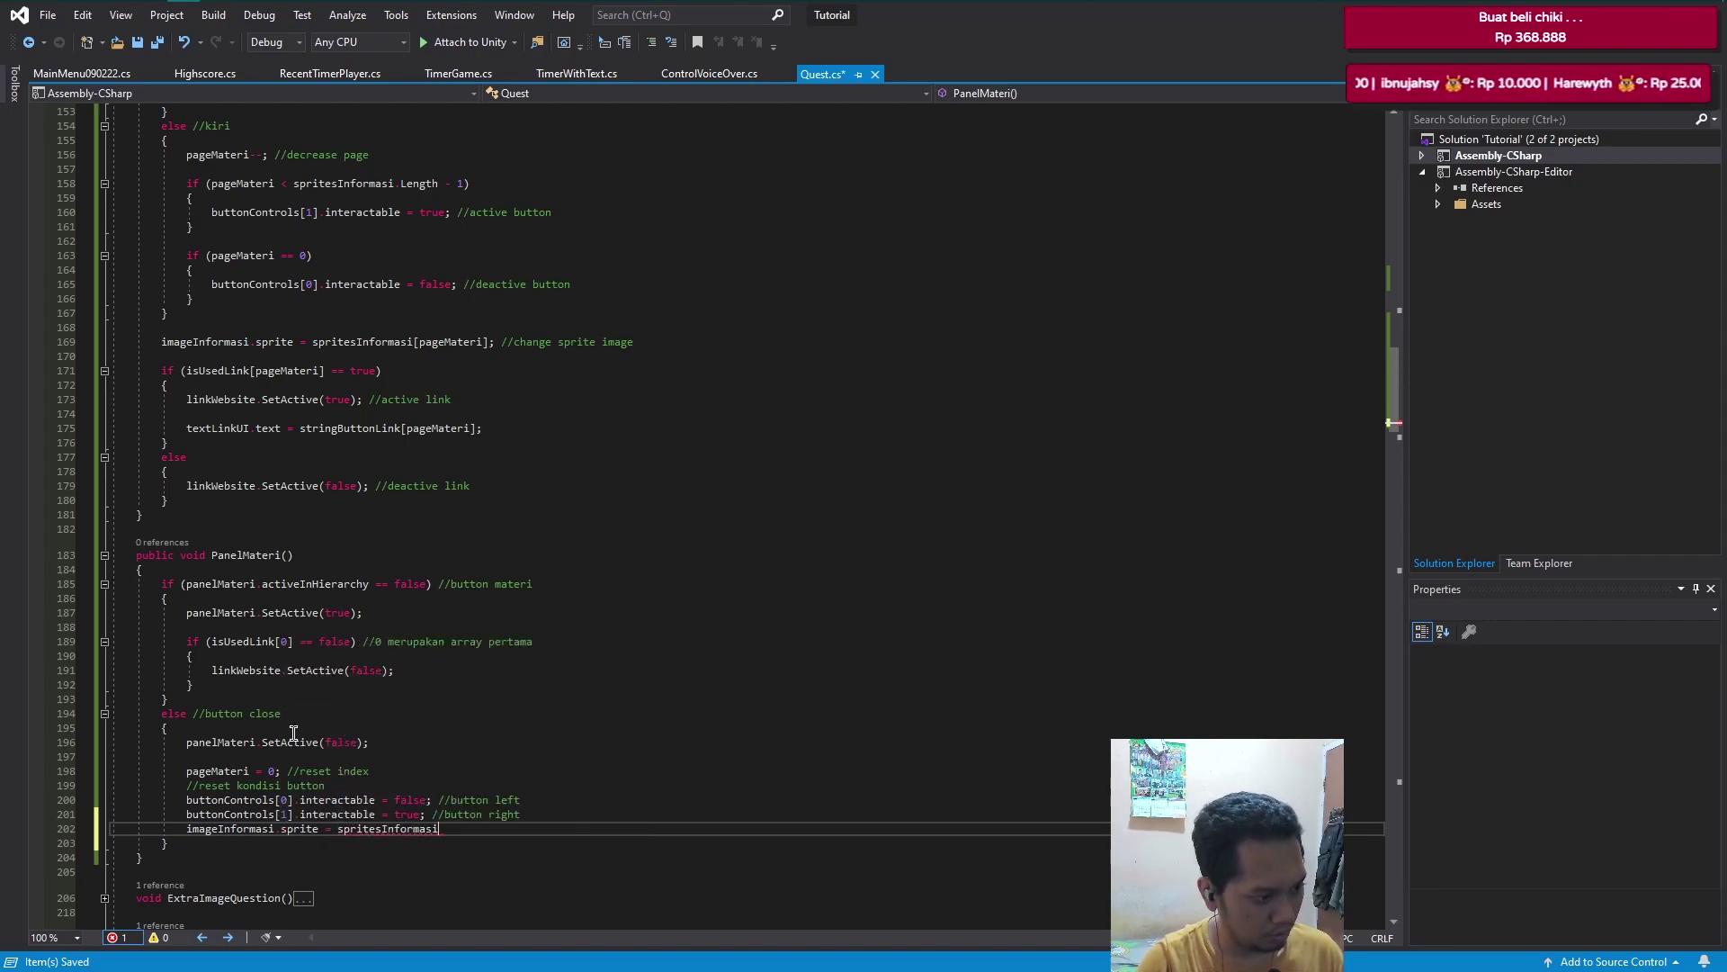
type("[0] ")
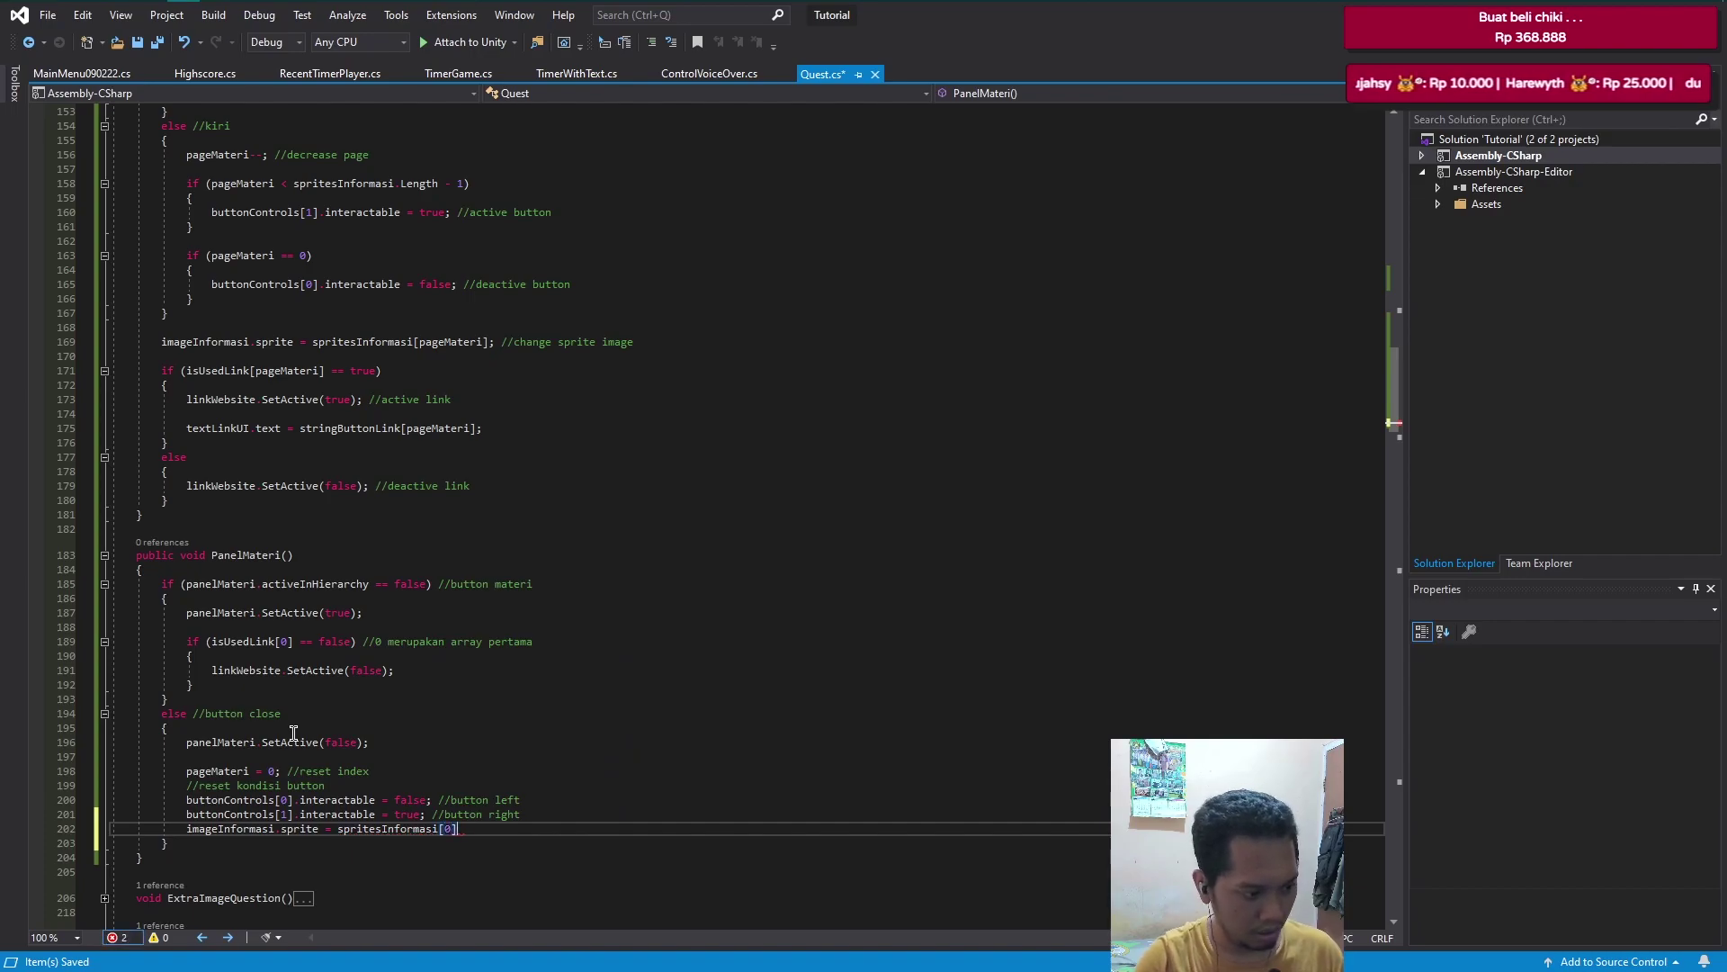
type("//")
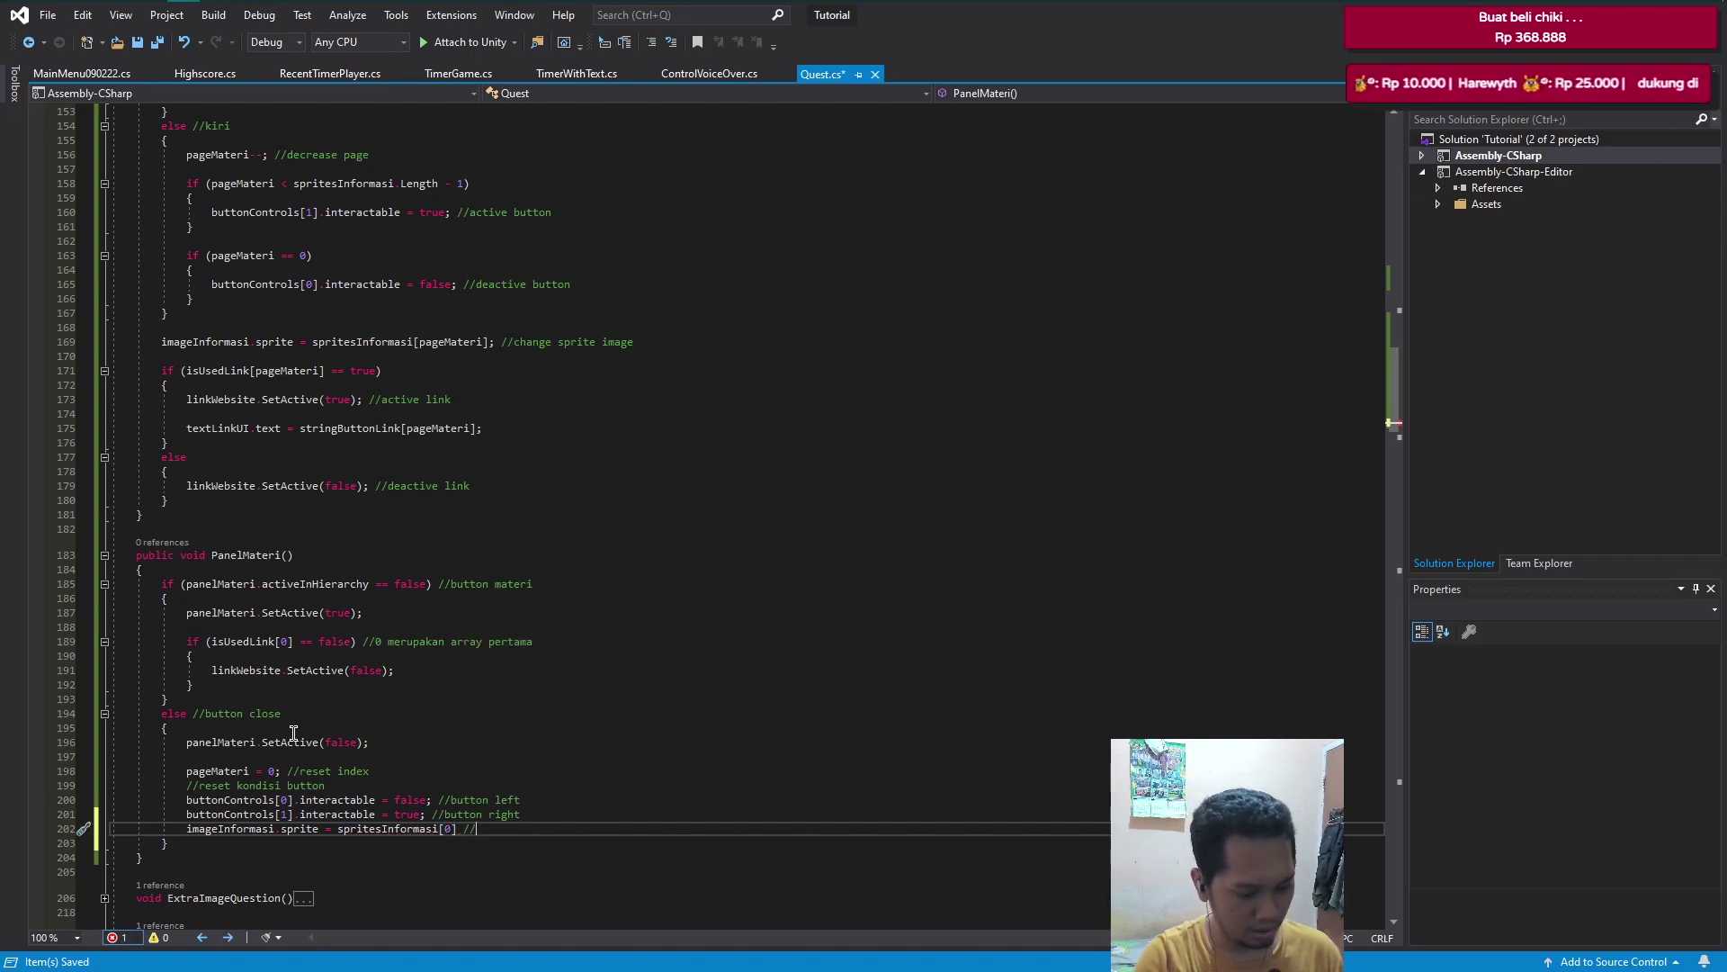
type("0 array pertam")
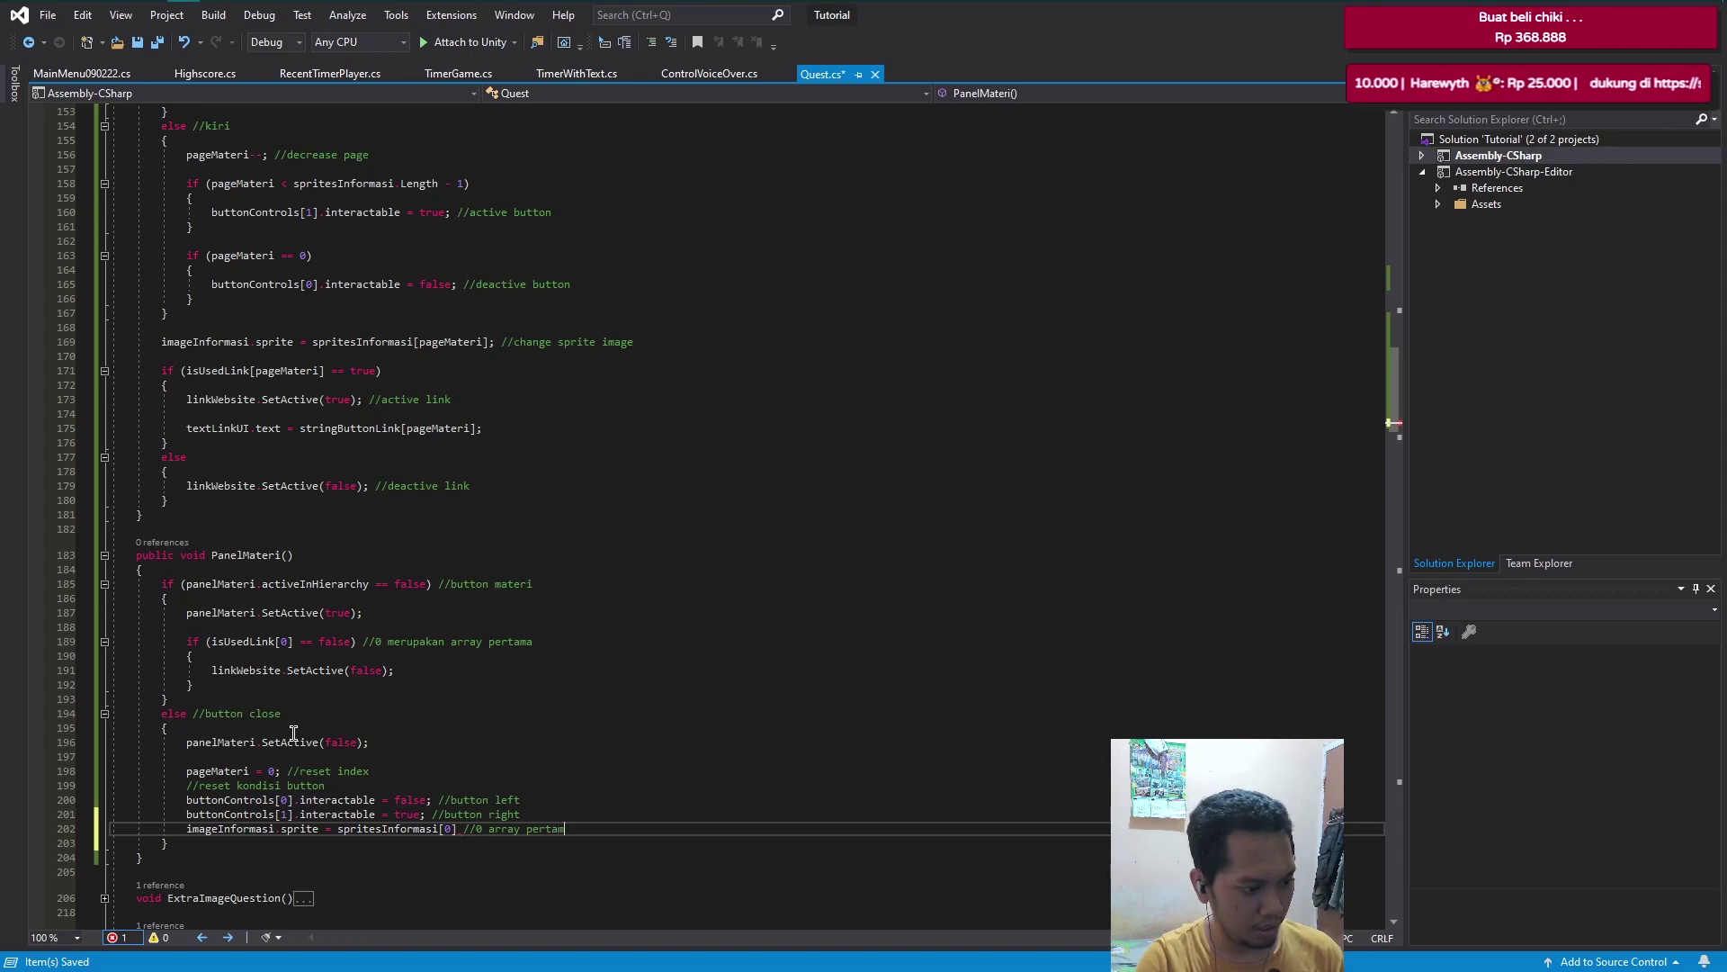
key("Left")
key("Left")
key("Left")
key("Left")
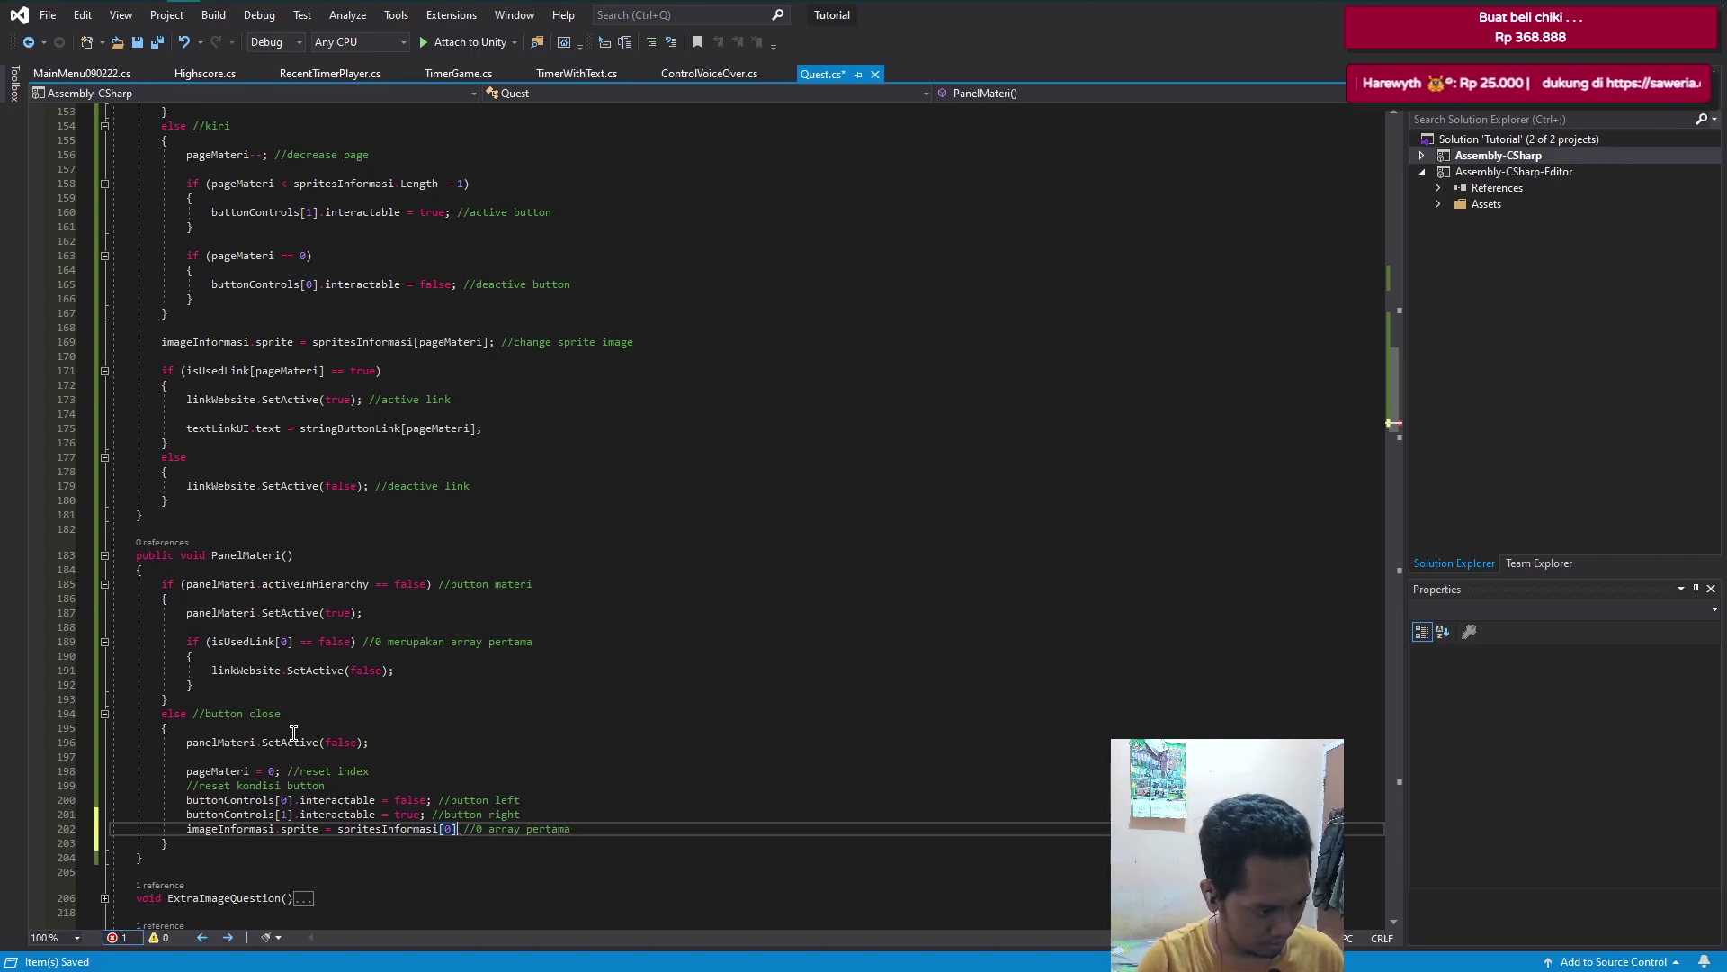
type(";")
- Save Quest.cs and check the new sprite-reset line 202
key("ctrl+s")
key("End")
left_click(638, 820, "shift")
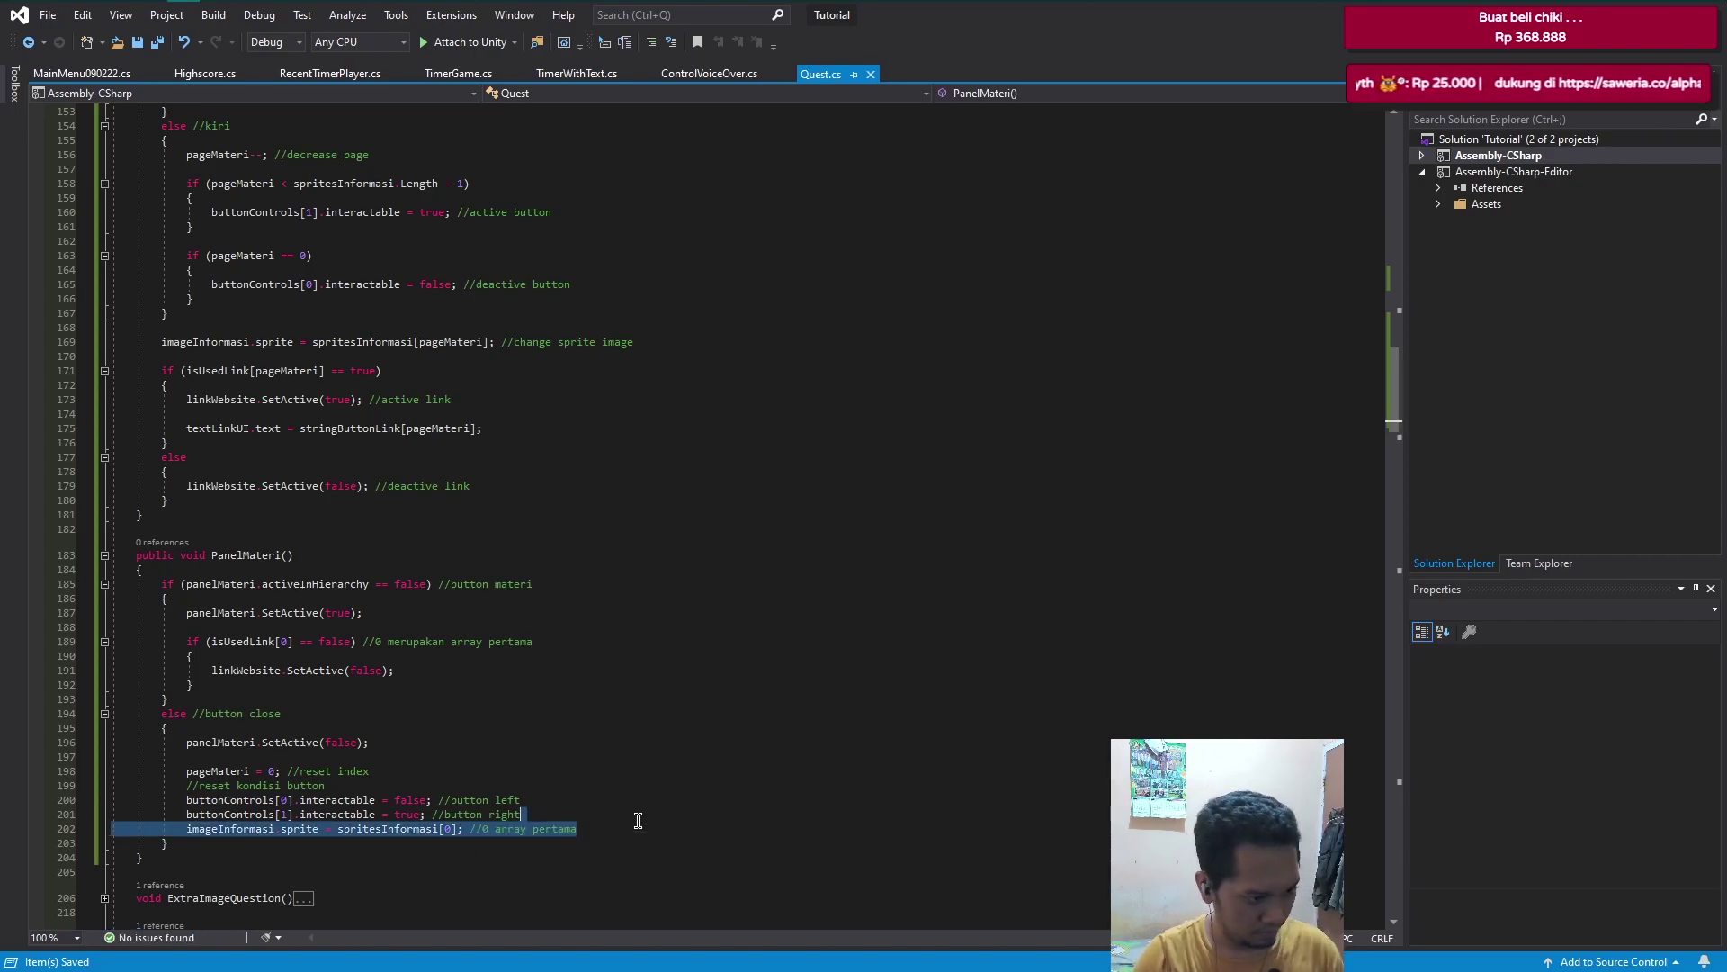
left_click(636, 820)
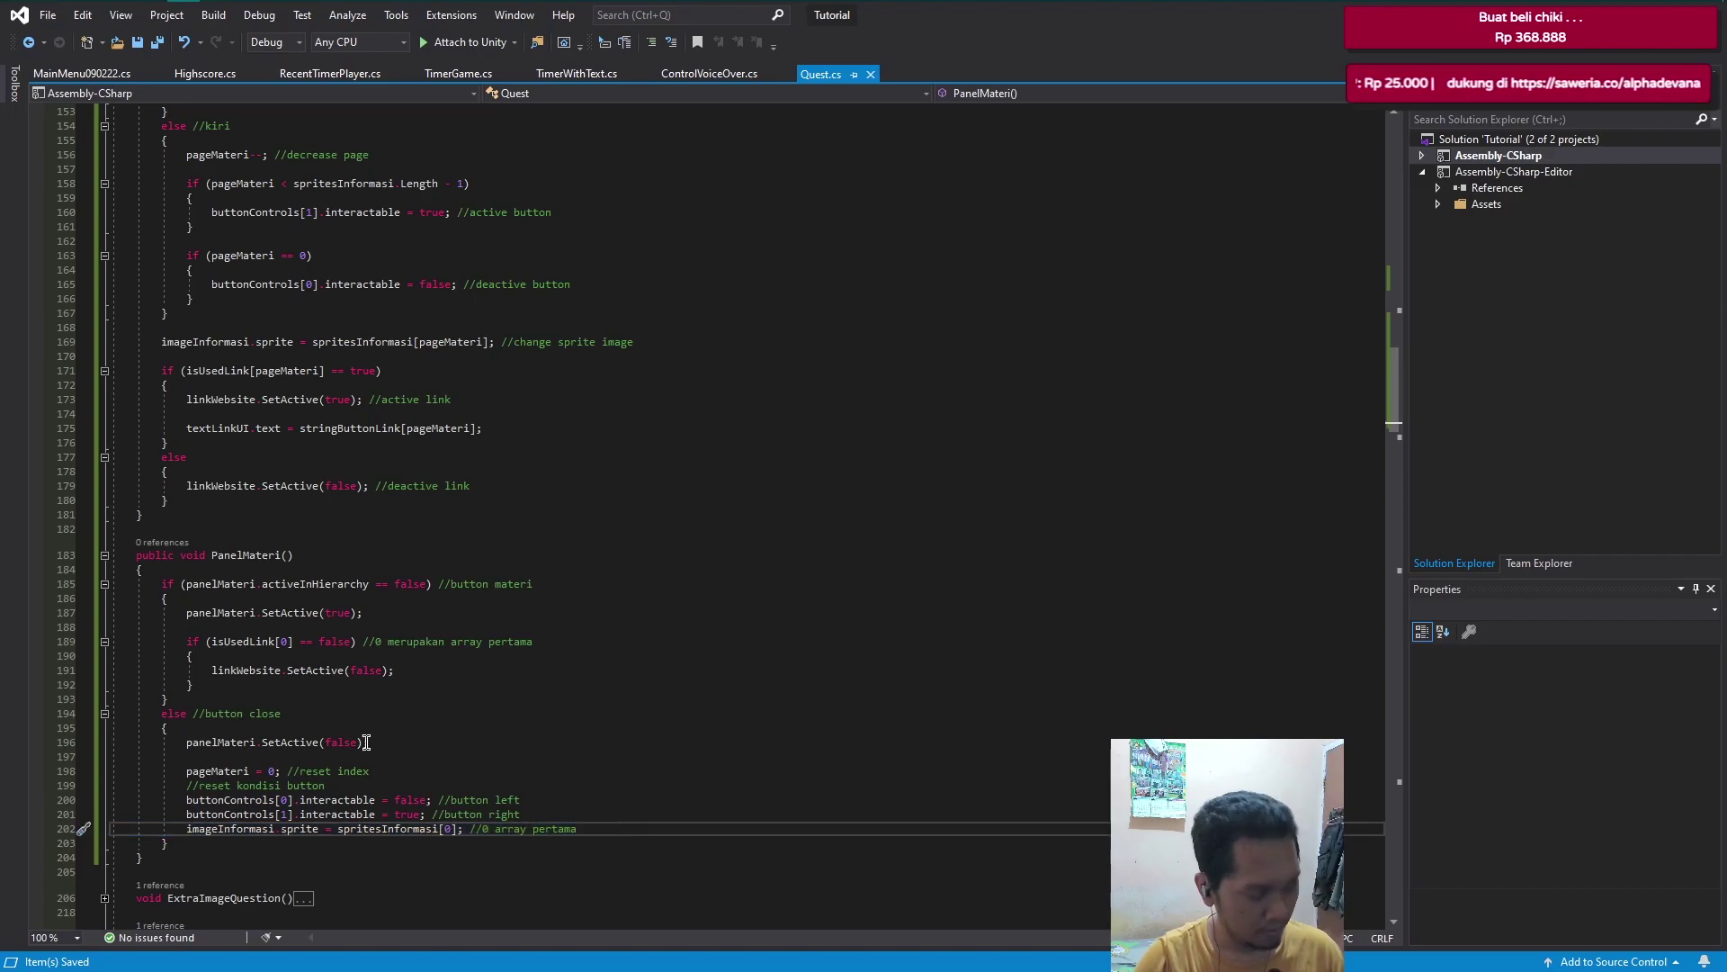
left_click(153, 13)
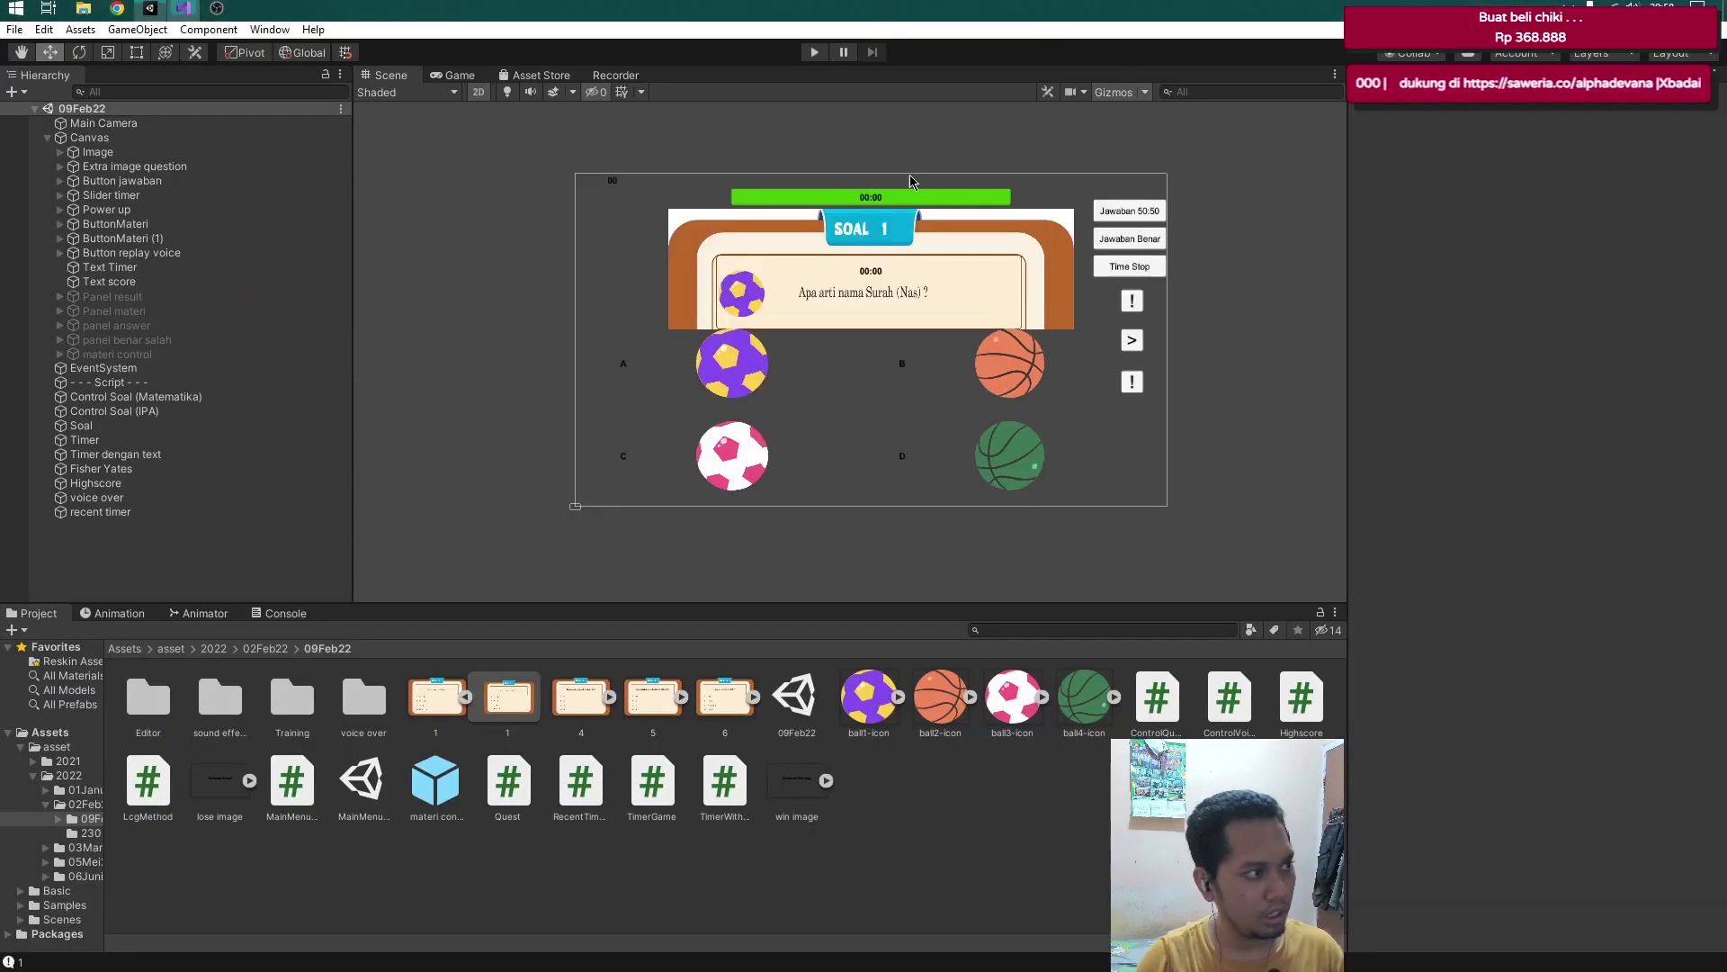
left_click(821, 56)
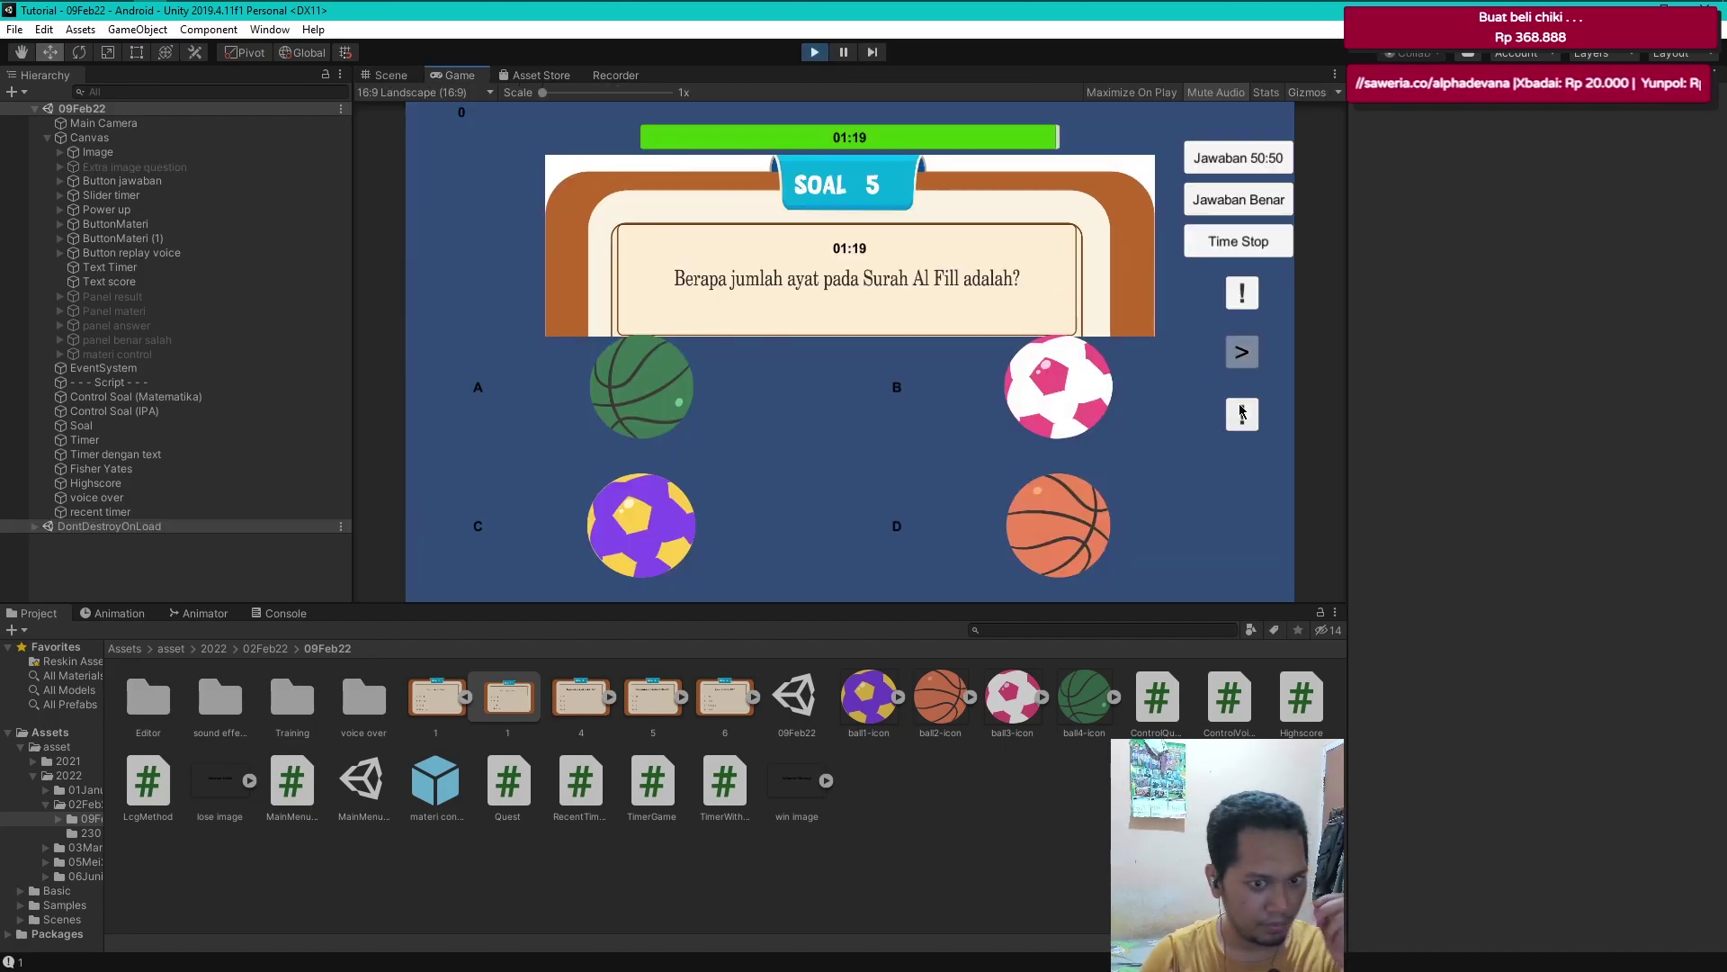
left_click(1242, 293)
left_click(1199, 353)
key("Return")
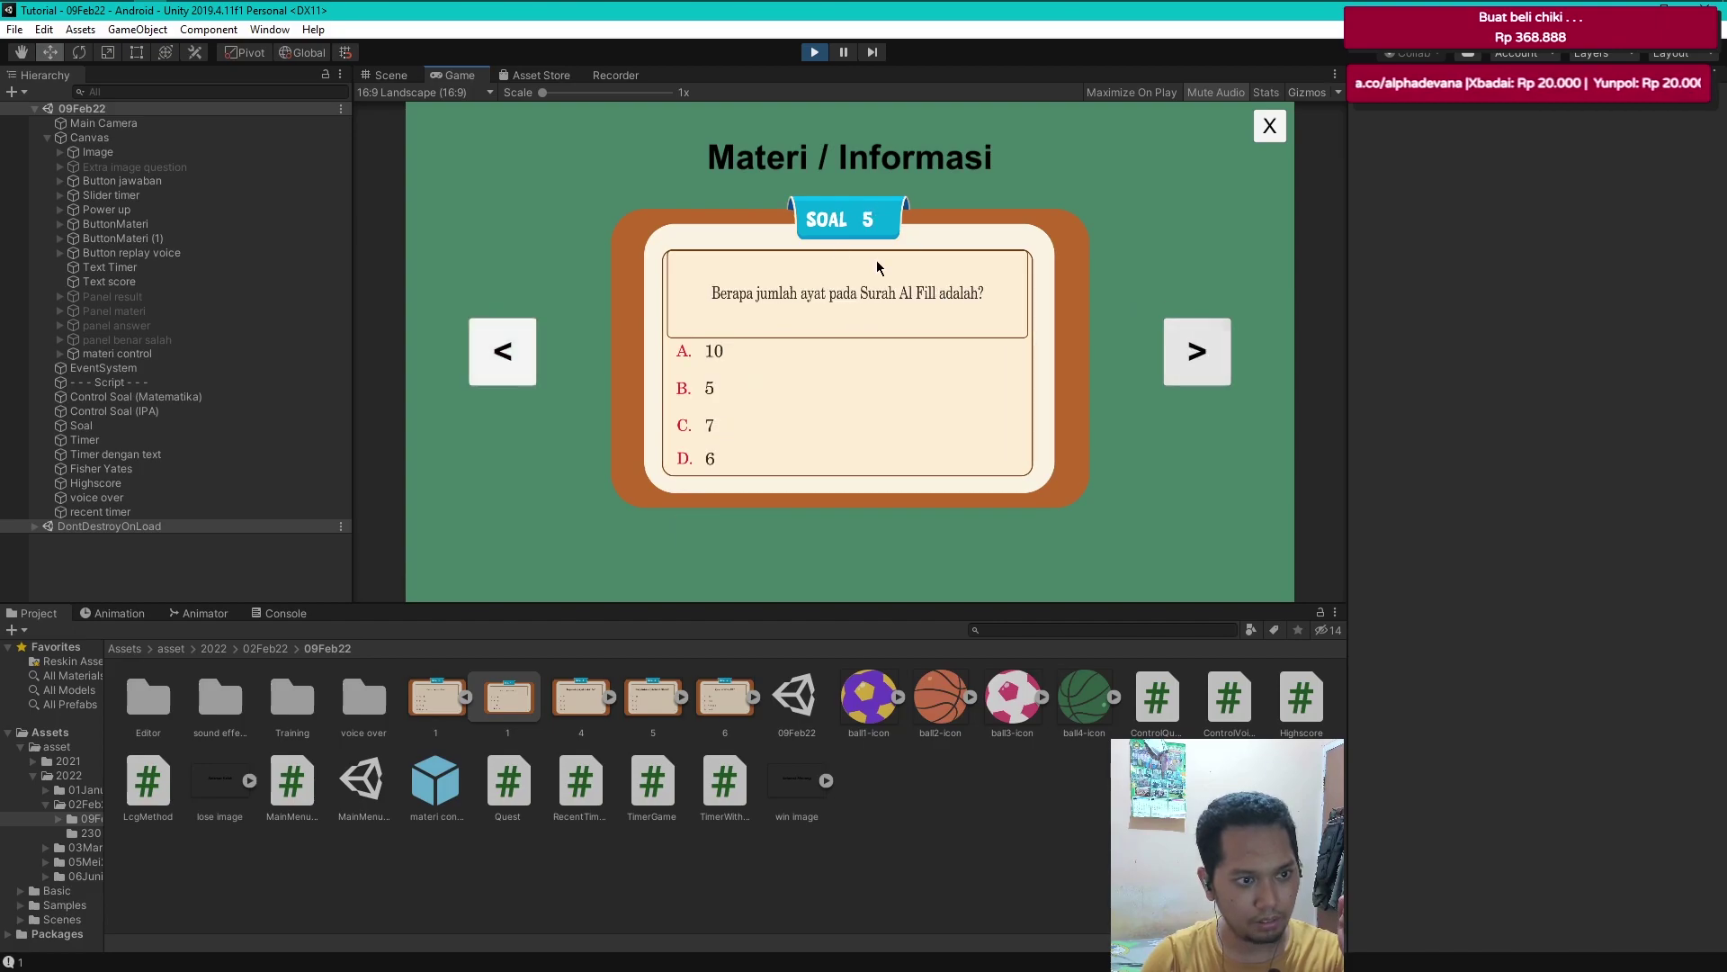
left_click(1274, 132)
left_click(1250, 420)
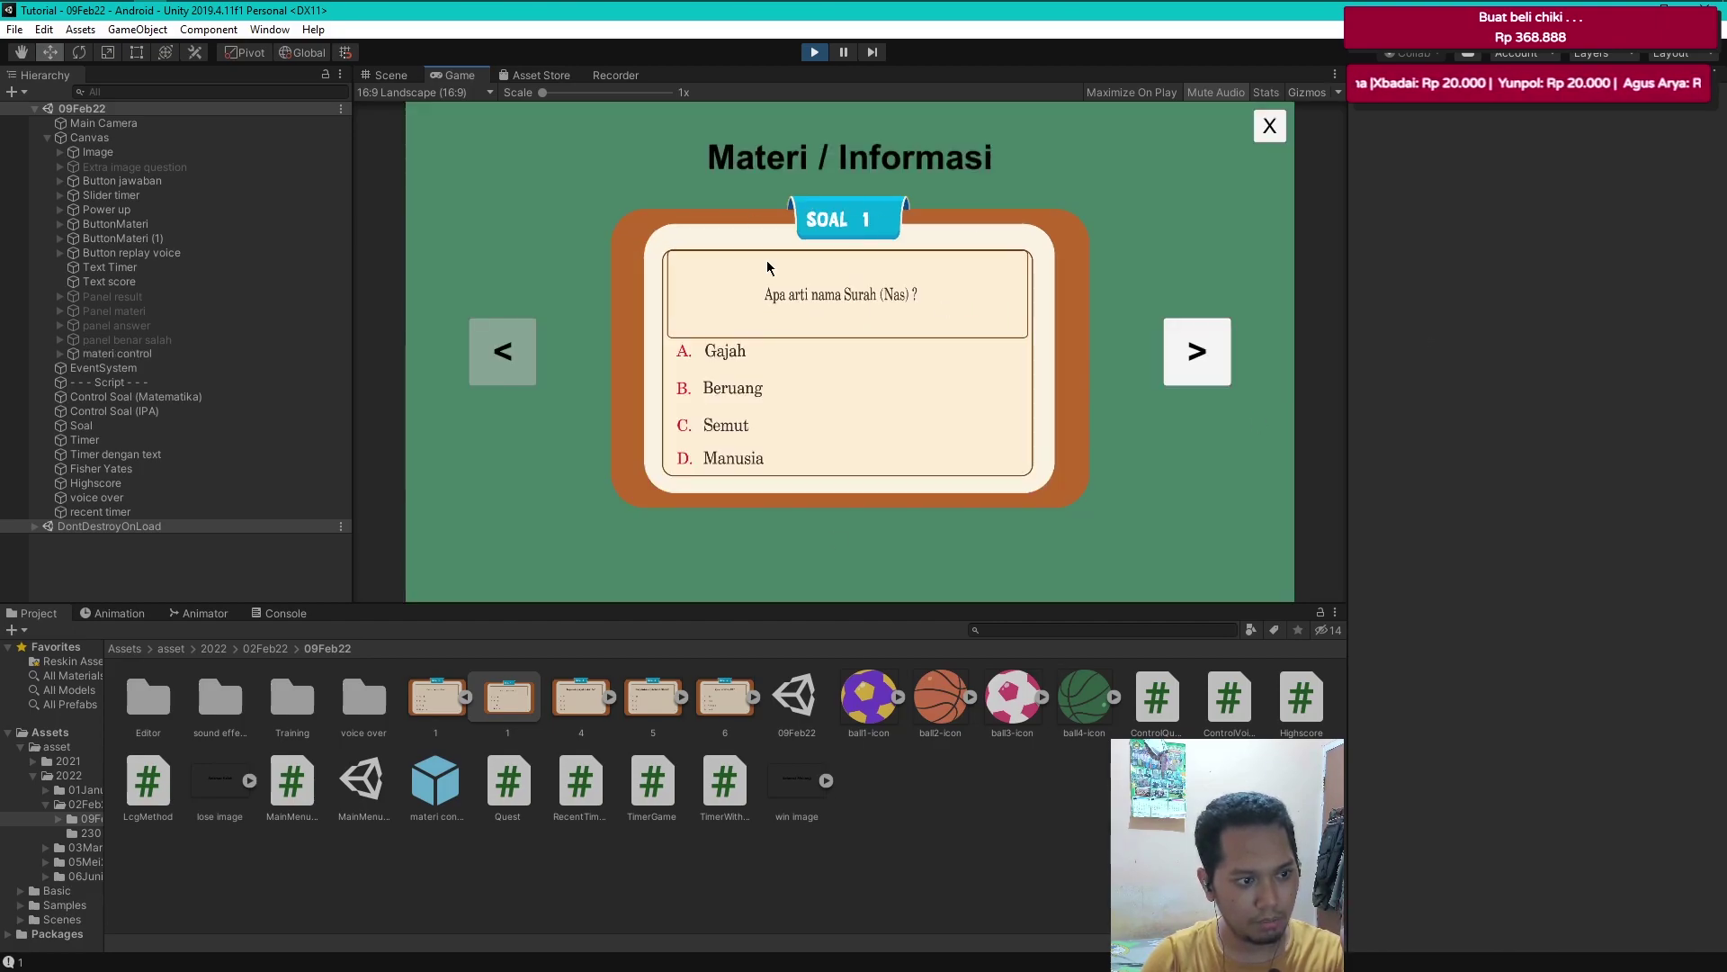
left_click(1182, 373)
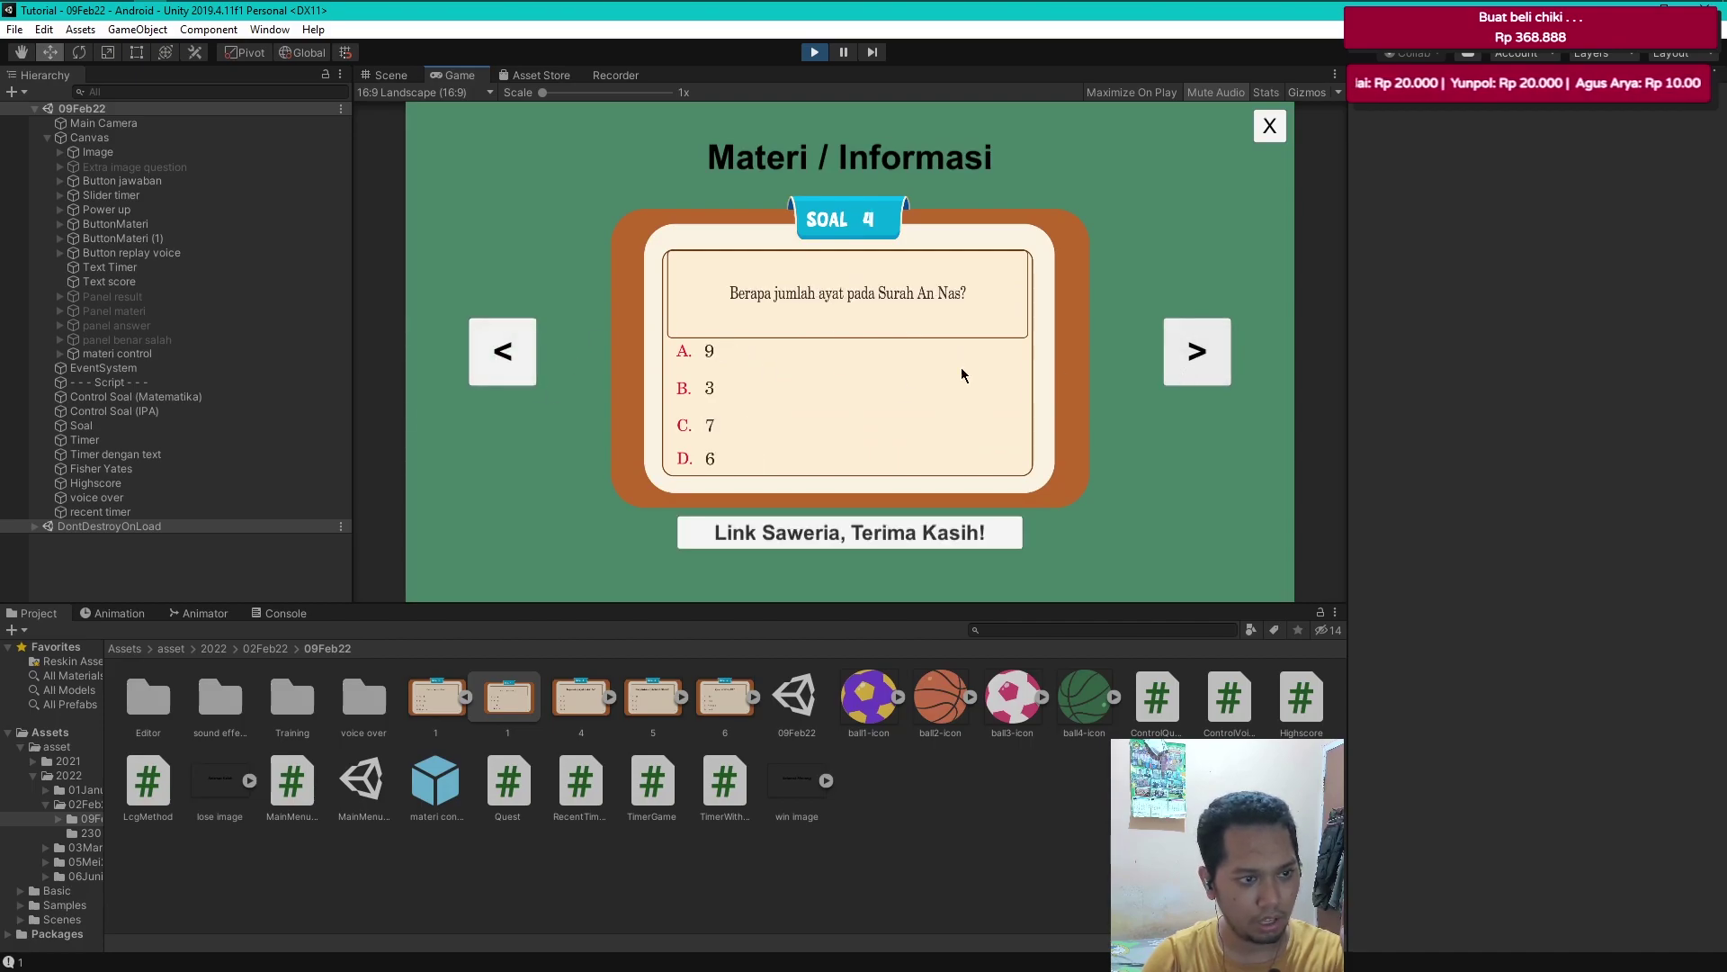
left_click(1198, 356)
left_click(1171, 369)
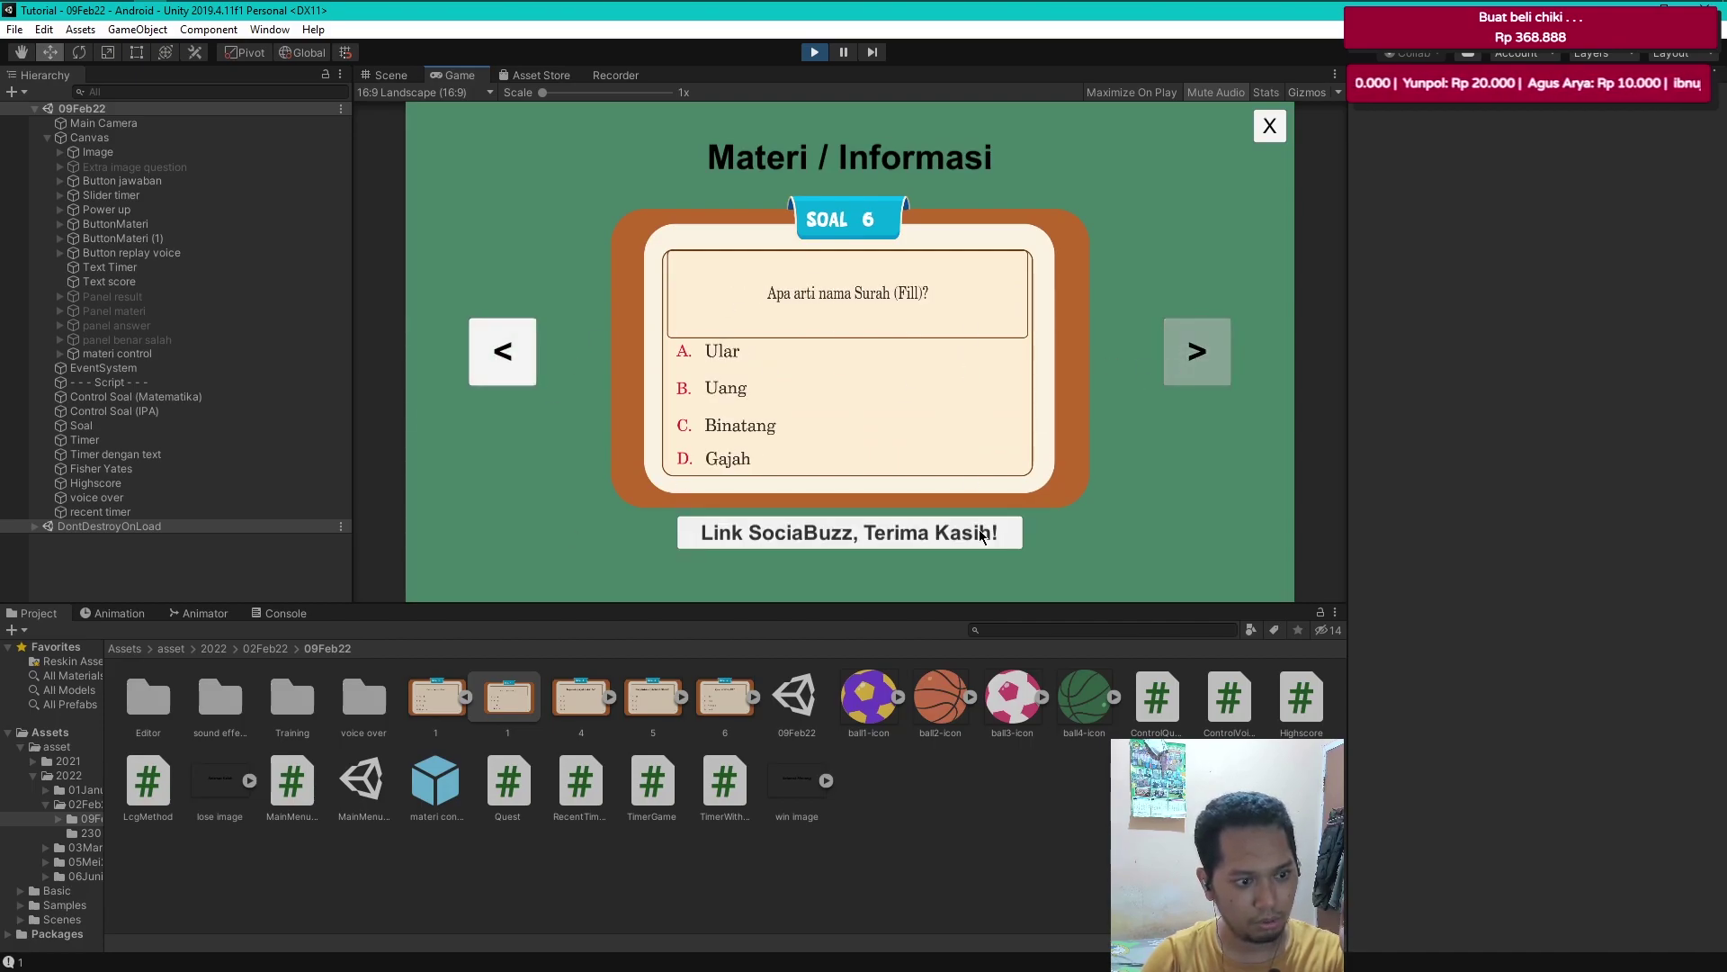
key("ctrl+p")
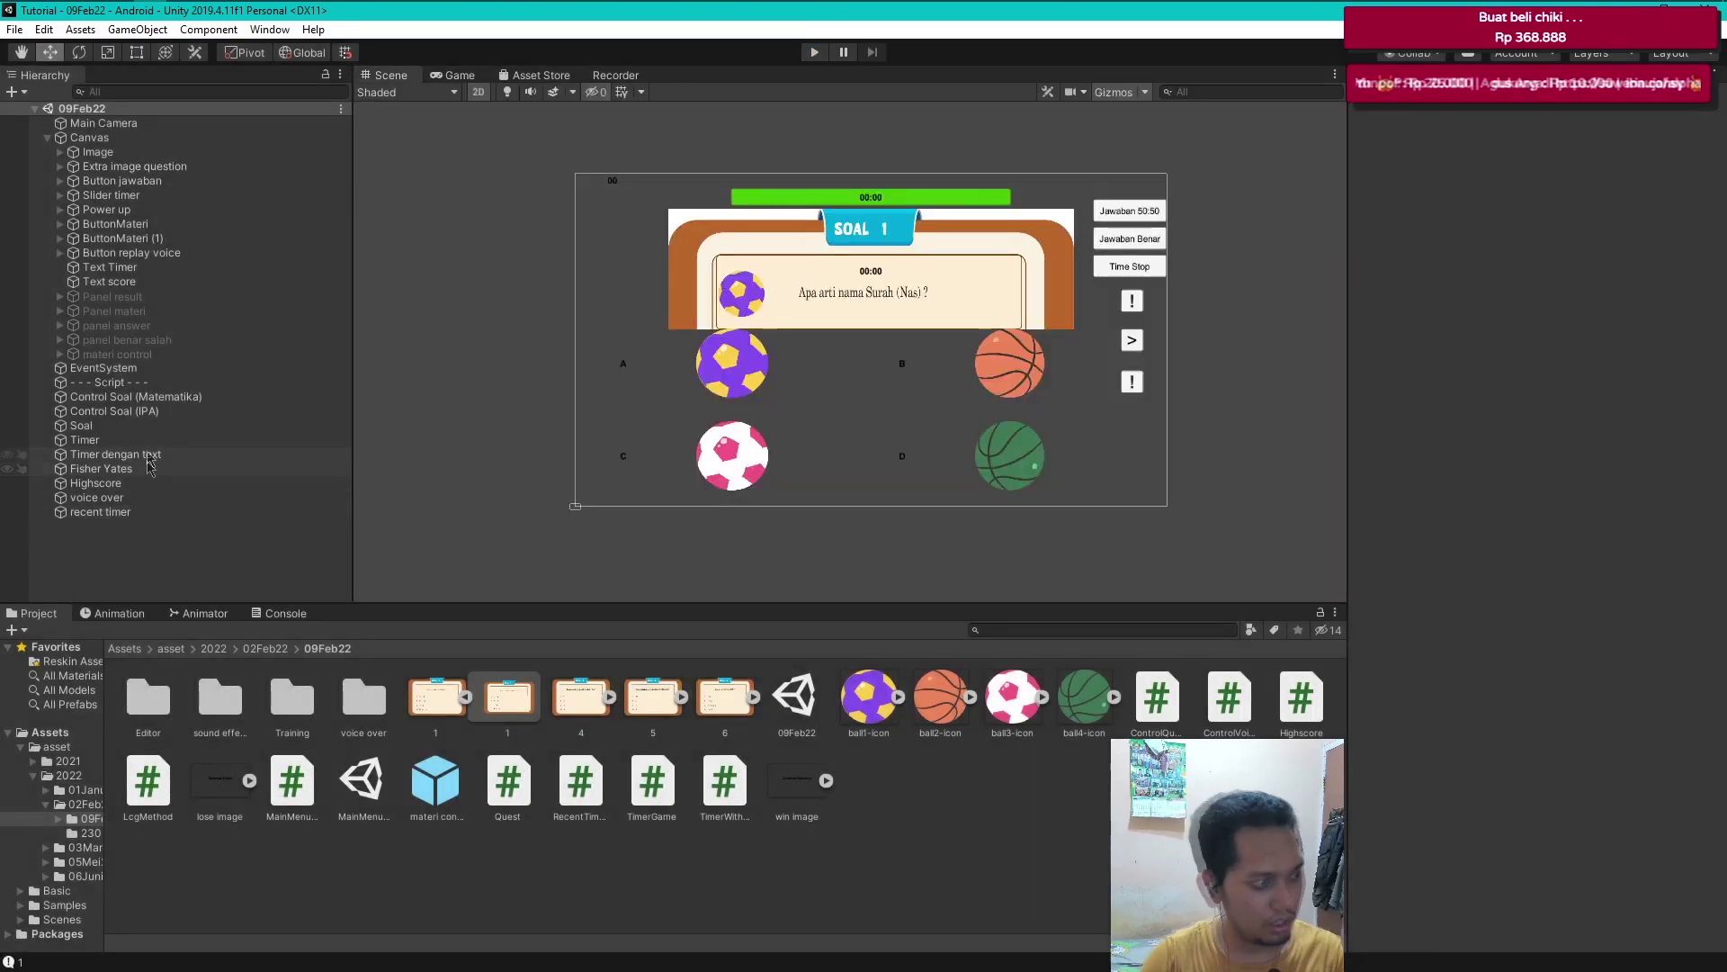
left_click(81, 425)
- Uncheck Is Used Link Element 1 in Soal's Quest script, deselect Soal, and save the scene
scroll(1498, 659, "down", 15)
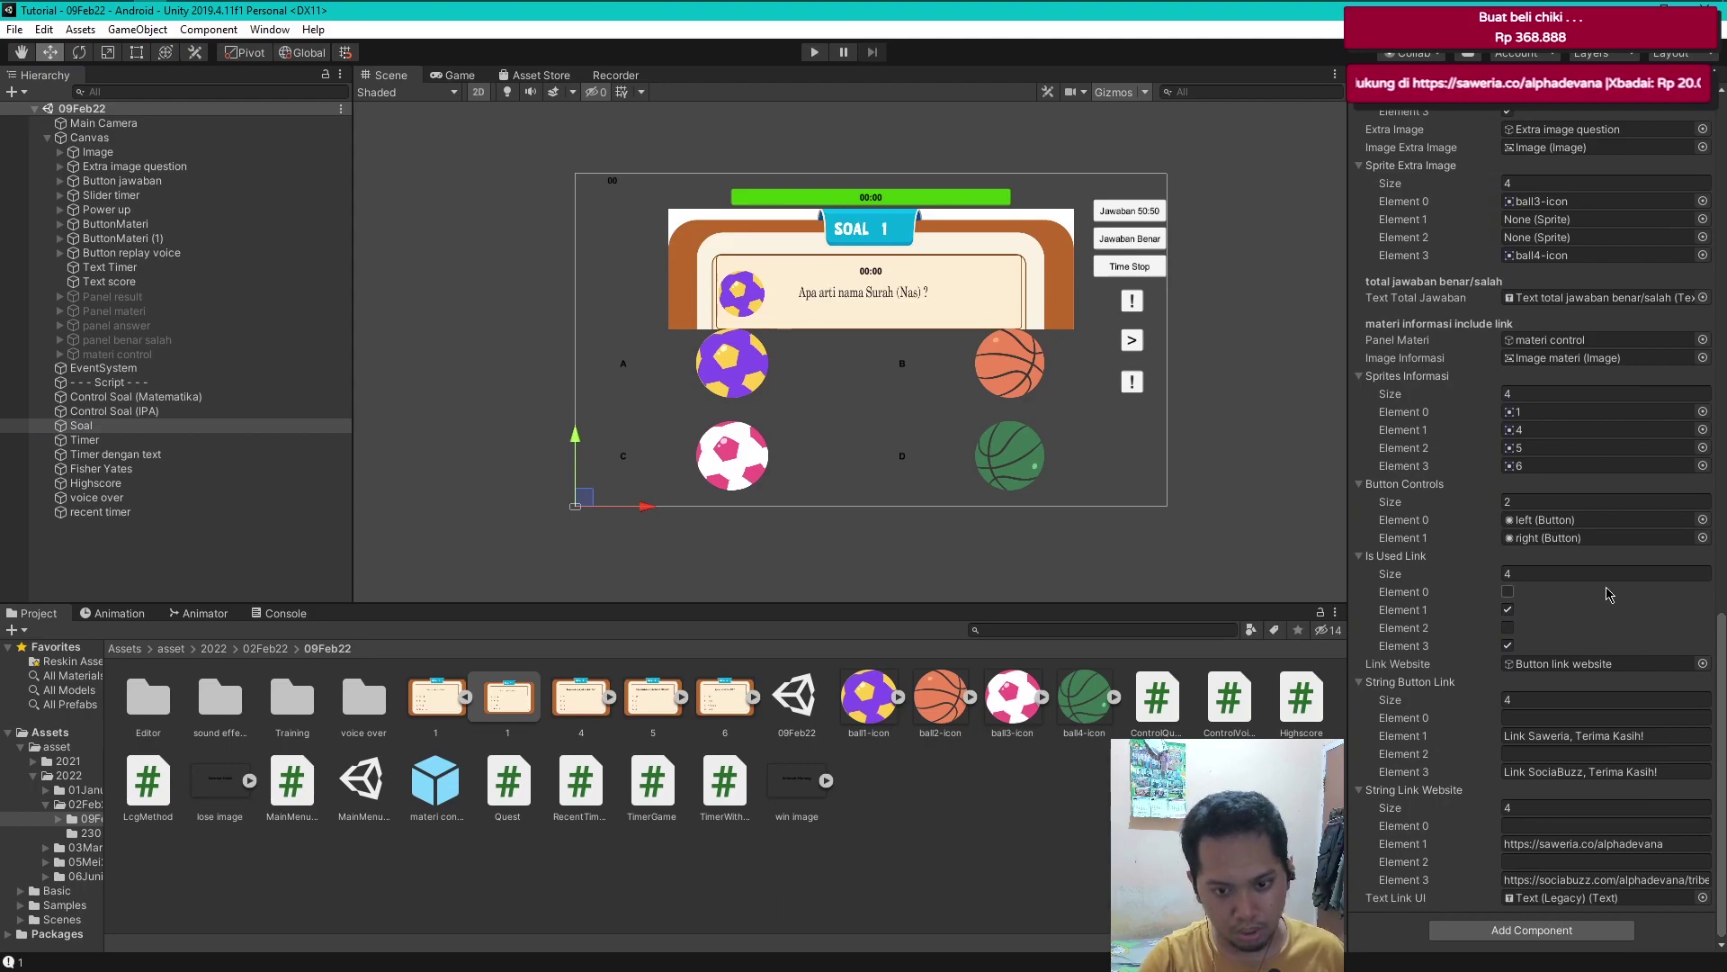
left_click(1507, 609)
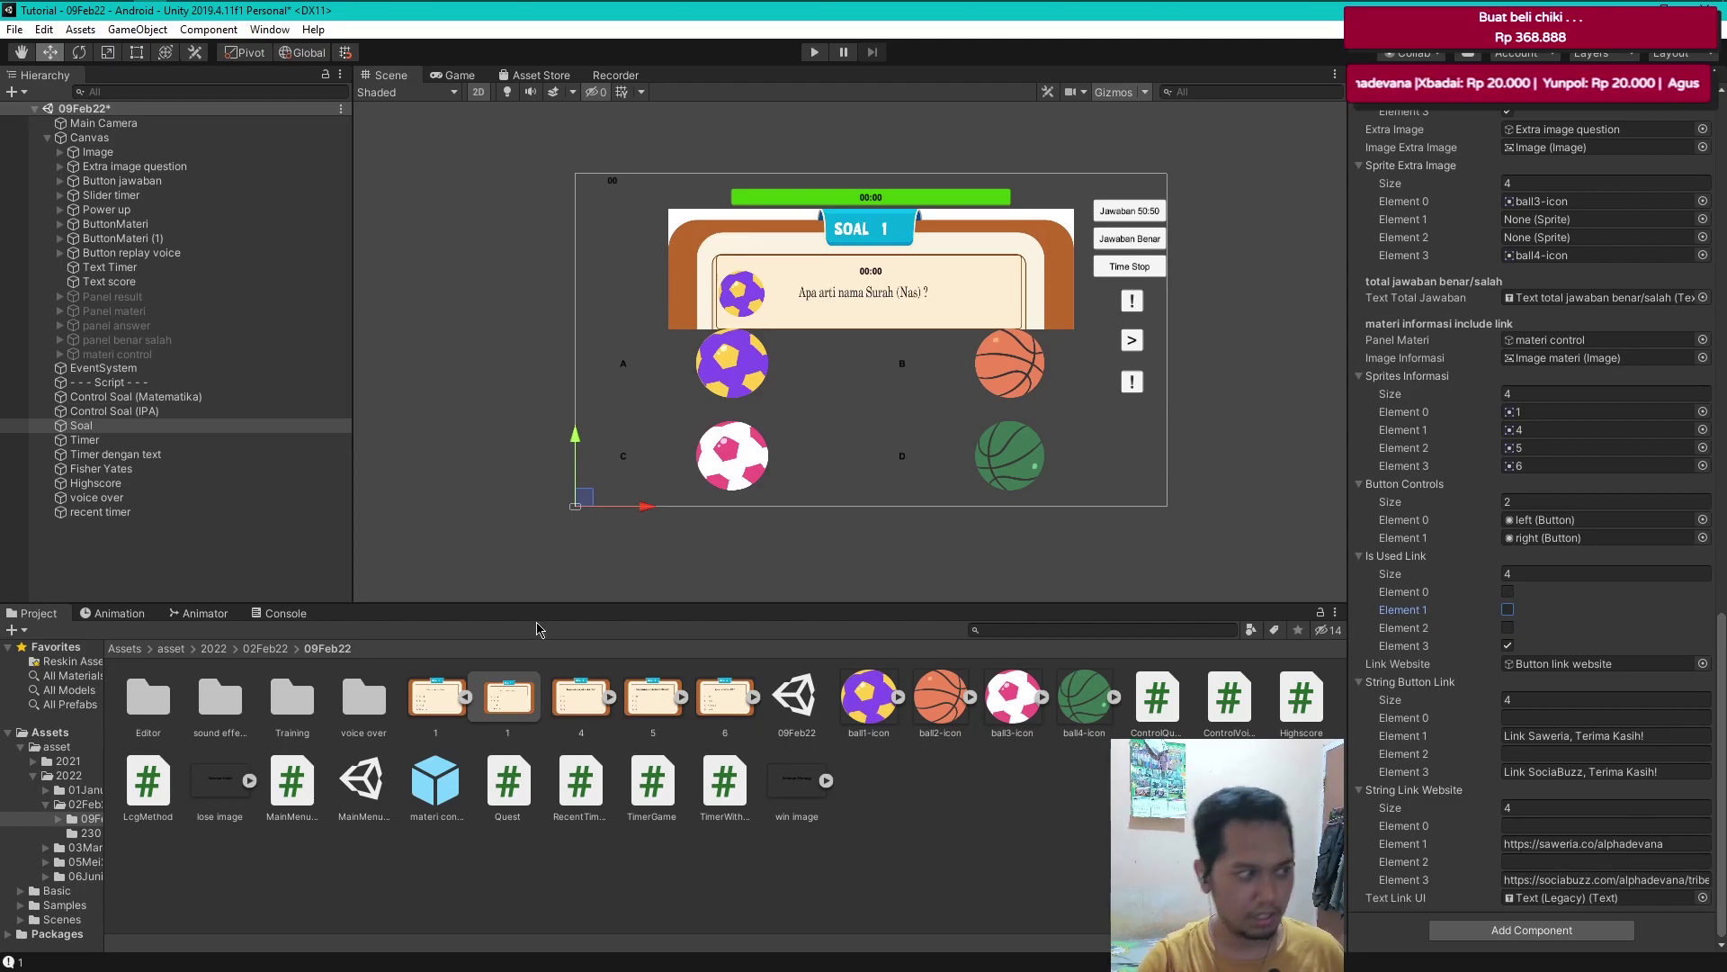
left_click(127, 579)
key("ctrl+s")
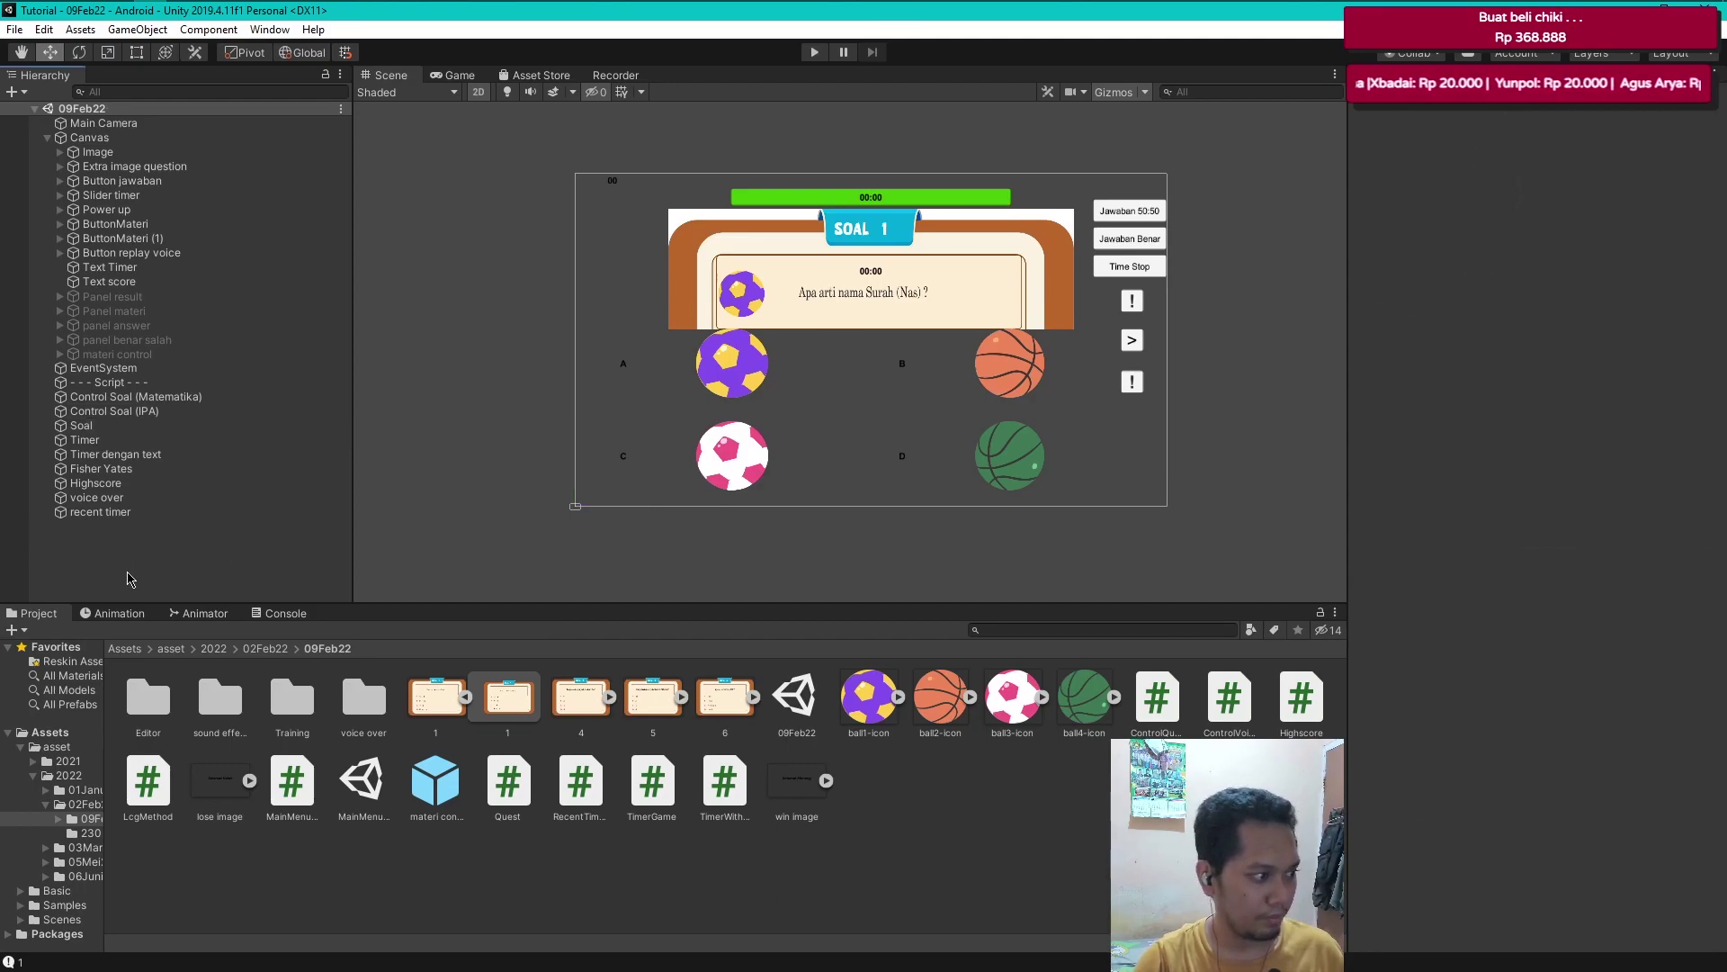